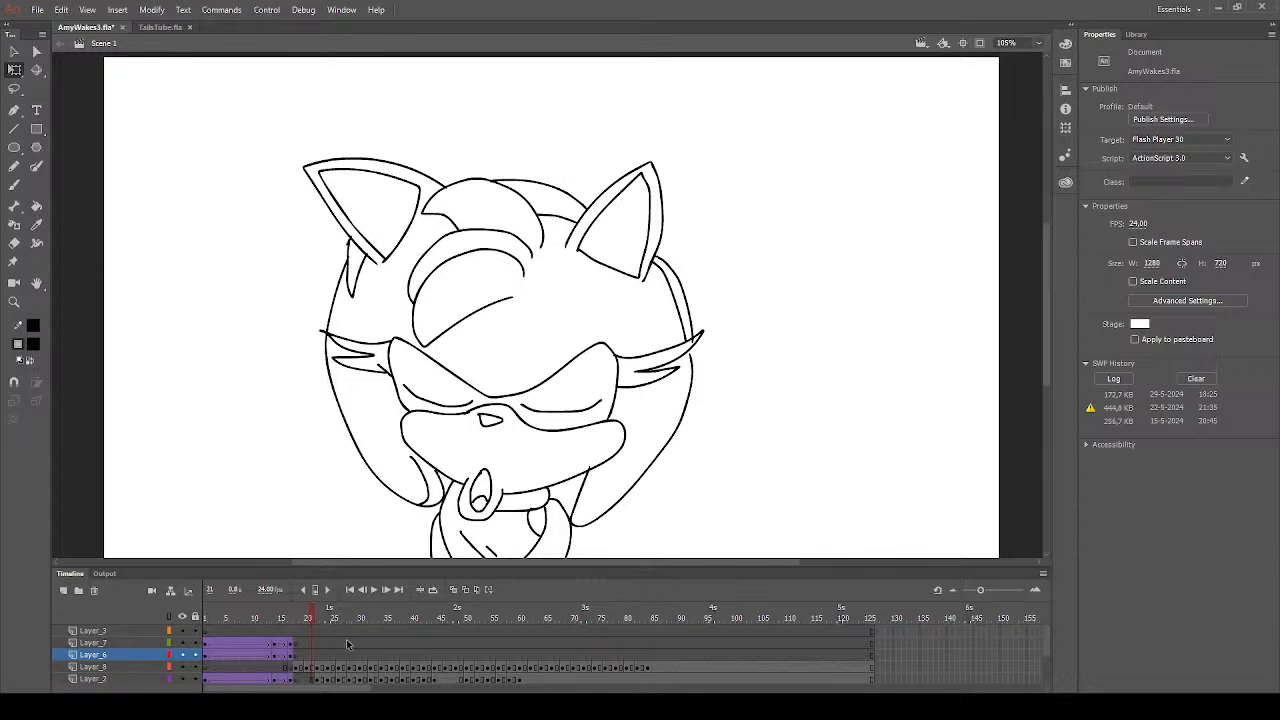
- Sample the pink hair colour from frame 17 and fill the head, ear rims and bangs with it on frame 18
{"action": "left_click_drag", "start_coordinate": [294, 622], "coordinate": [290, 620]}
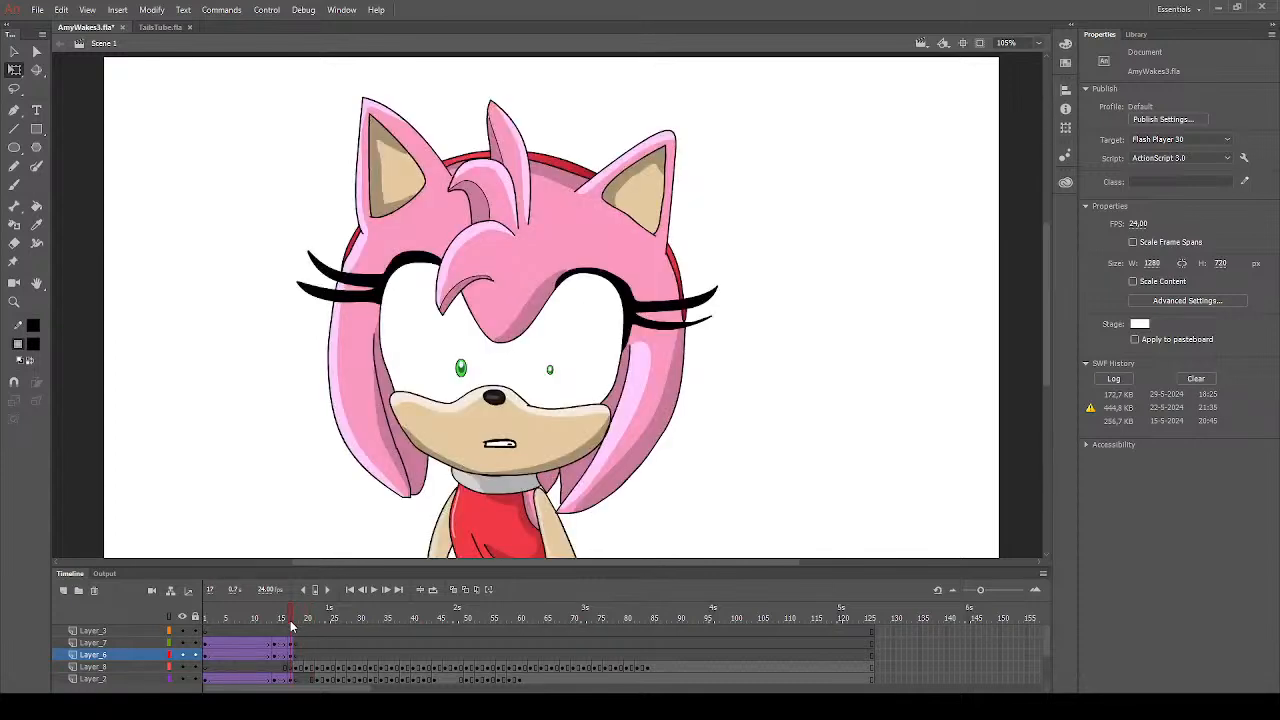
{"action": "left_click", "coordinate": [36, 224]}
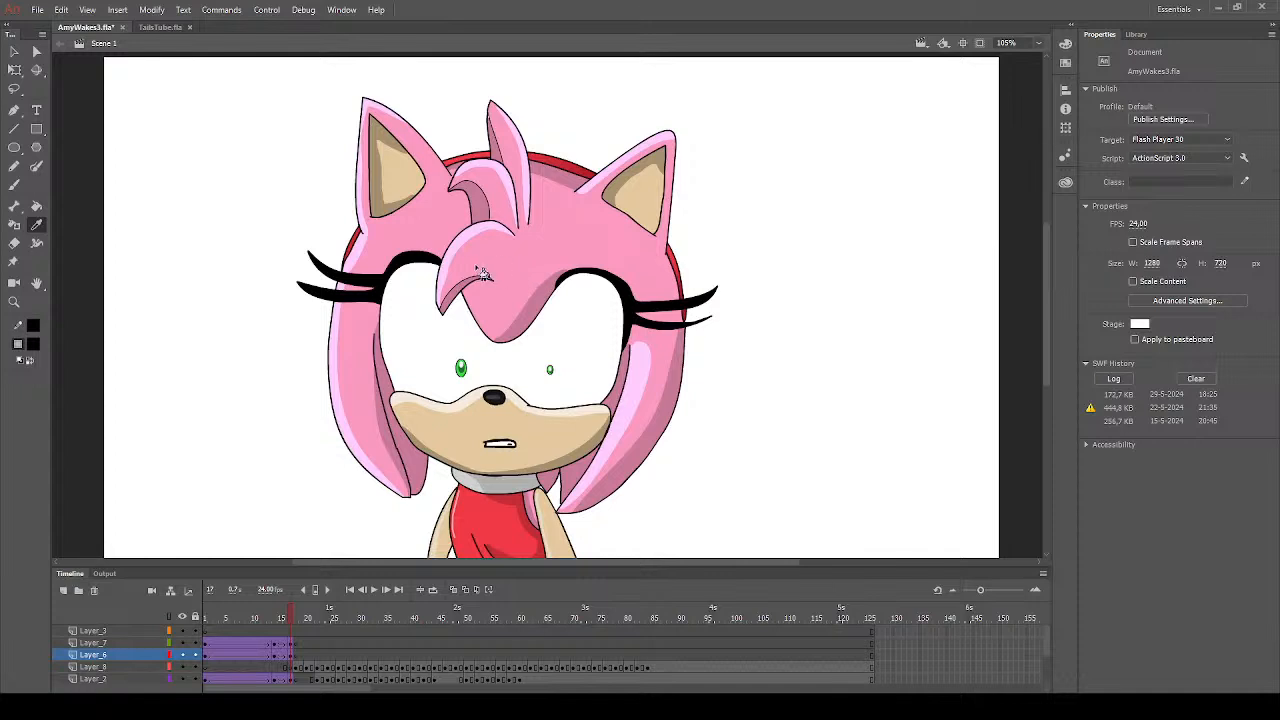
{"action": "left_click", "coordinate": [347, 395]}
{"action": "key", "text": "."}
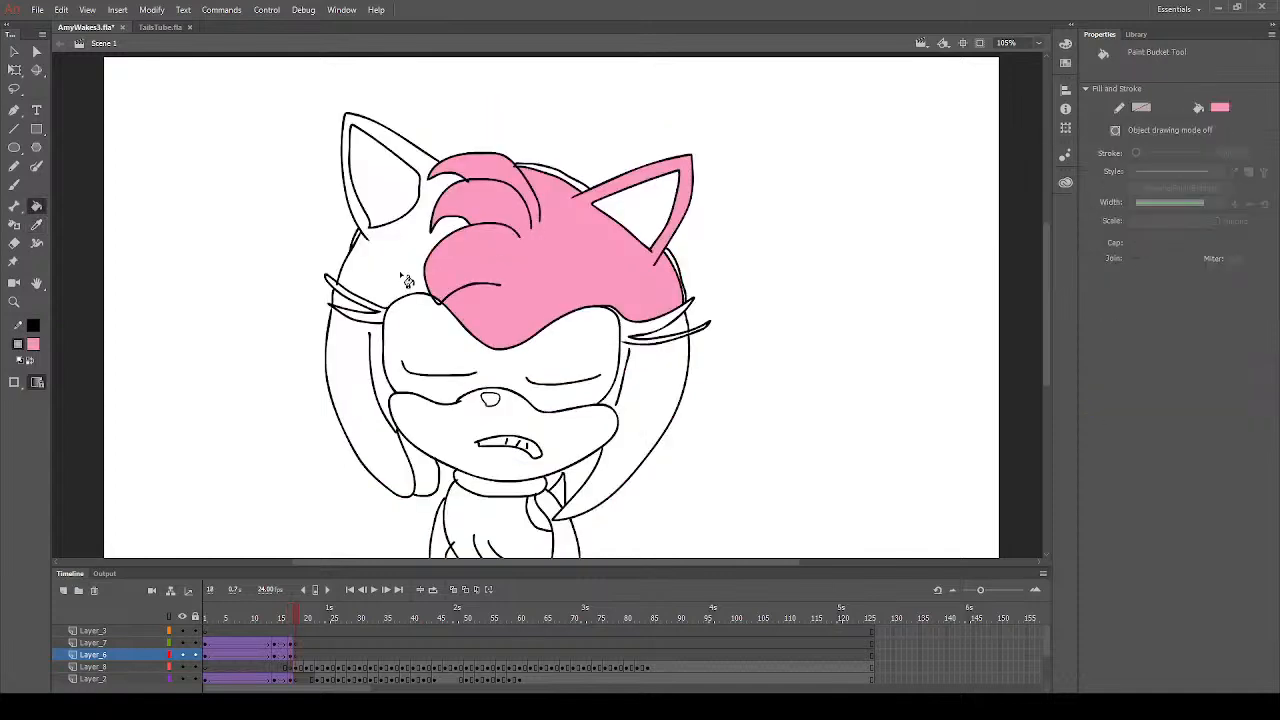
{"action": "left_click", "coordinate": [440, 306]}
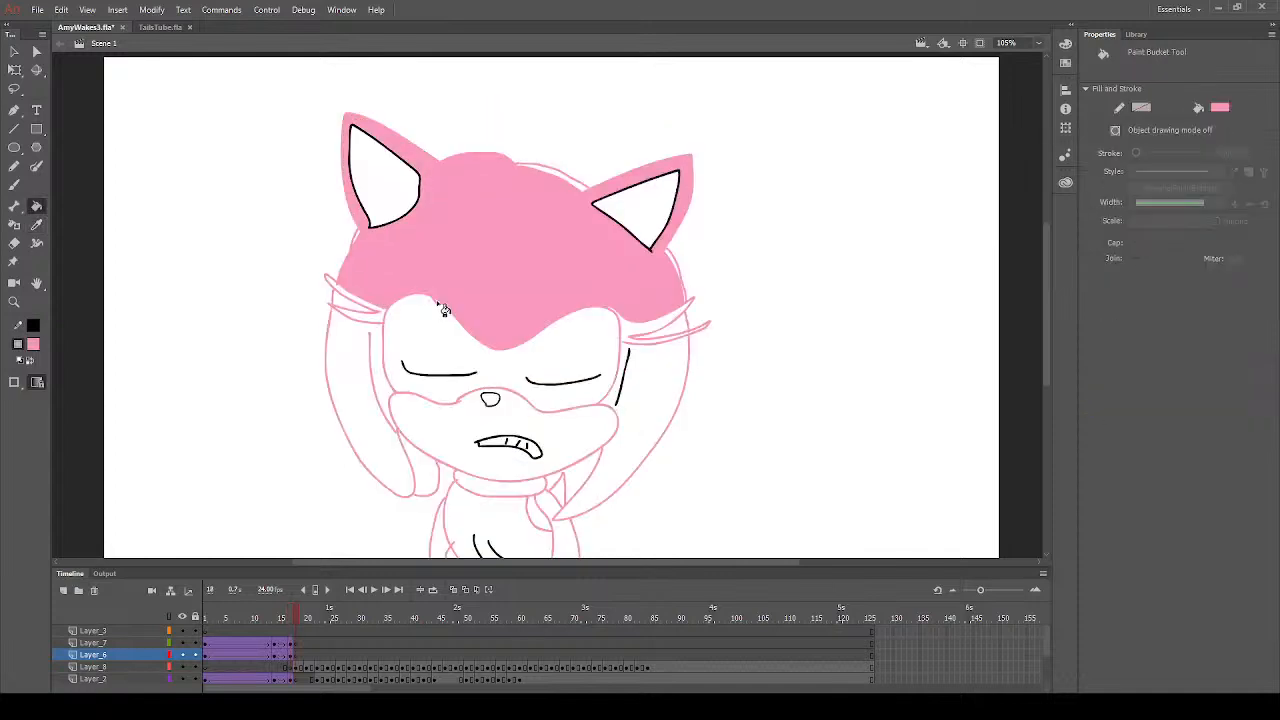
{"action": "key", "text": "."}
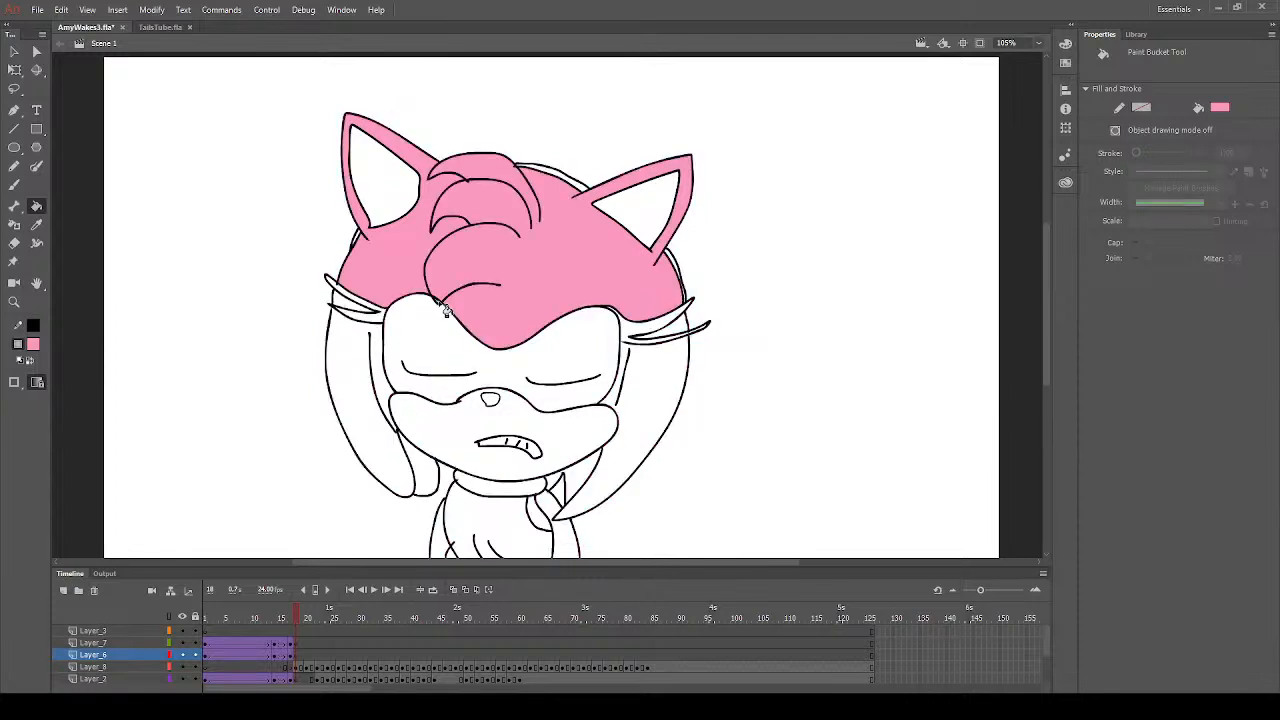
- Fill the hanging quills on both sides of the face with the same pink
{"action": "left_click", "coordinate": [358, 392]}
{"action": "left_click", "coordinate": [427, 472]}
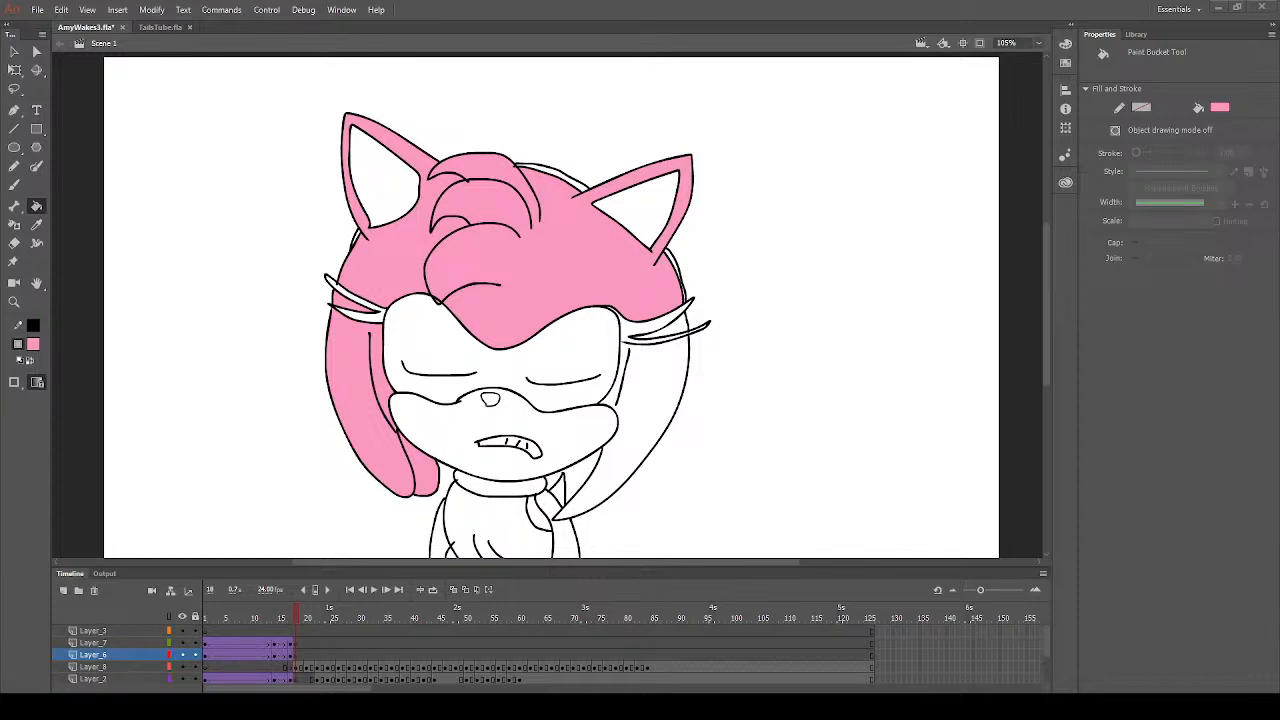
{"action": "left_click", "coordinate": [638, 368]}
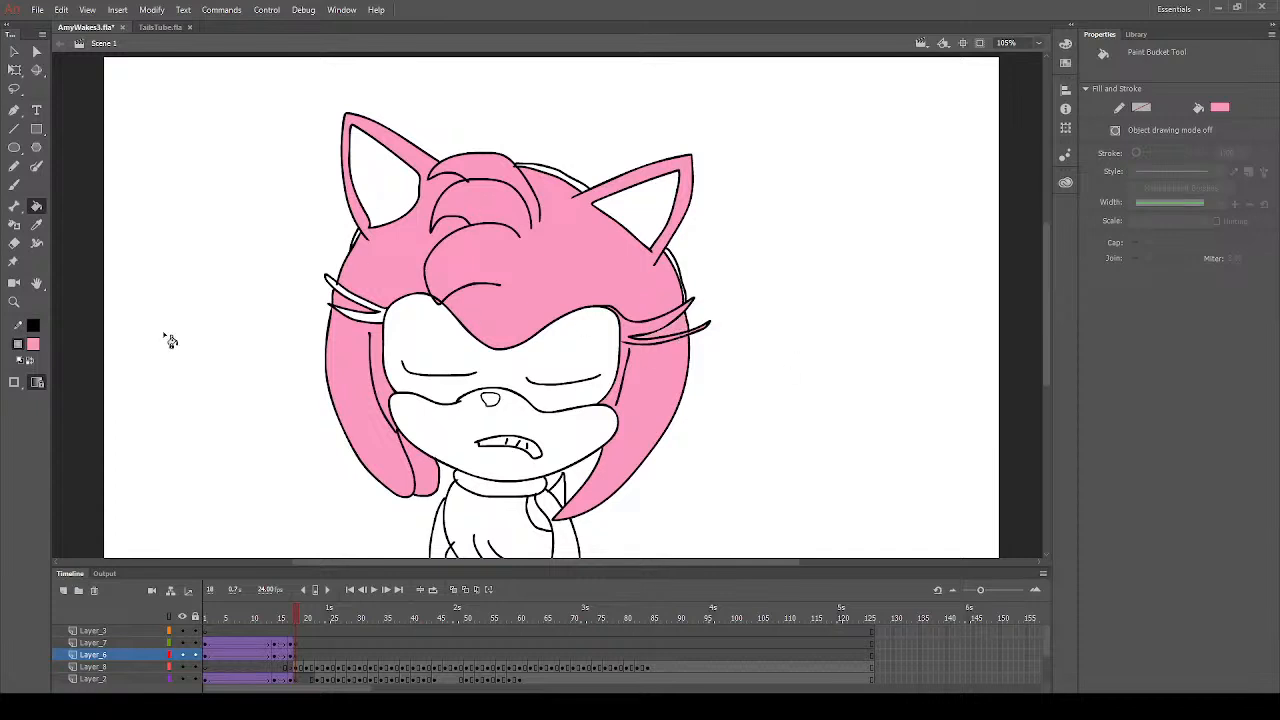
- Set the fill colour to bright red and fill the headband and the dress
{"action": "left_click", "coordinate": [218, 439]}
{"action": "left_click", "coordinate": [585, 192]}
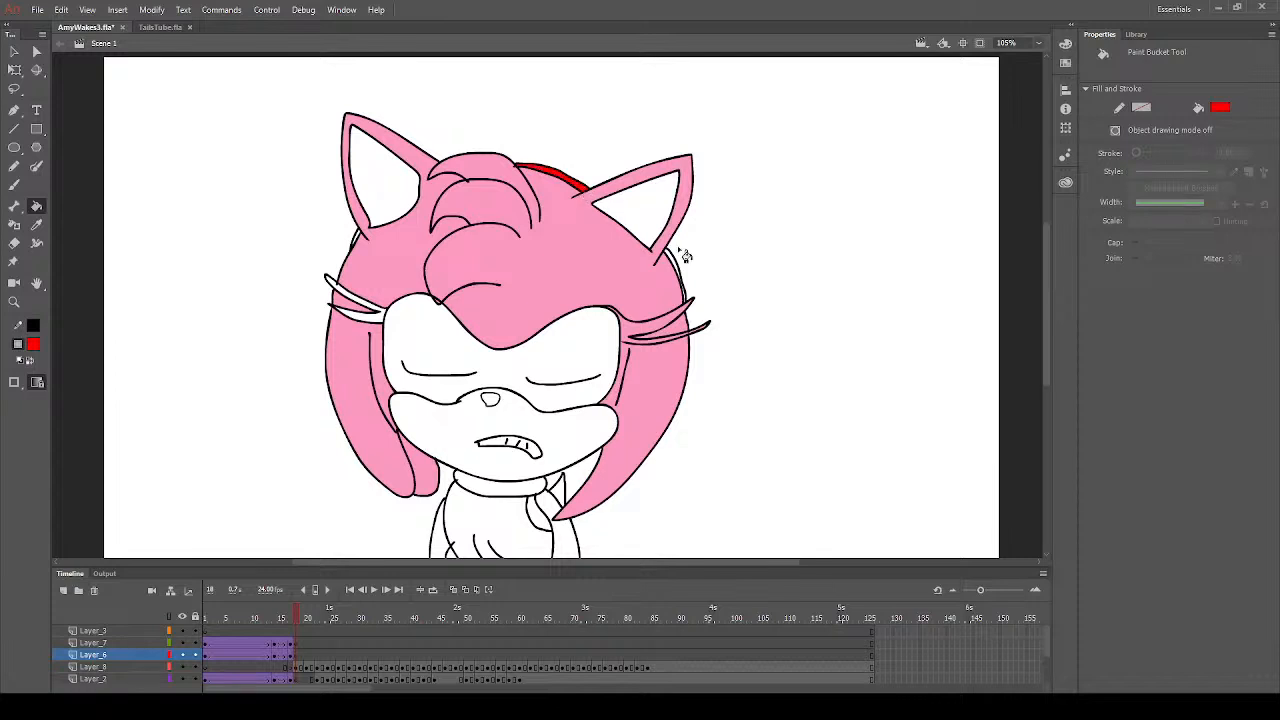
{"action": "left_click", "coordinate": [674, 266]}
{"action": "left_click", "coordinate": [476, 511]}
{"action": "scroll", "coordinate": [529, 482], "scroll_direction": "down", "scroll_amount": 3}
{"action": "key", "text": "v"}
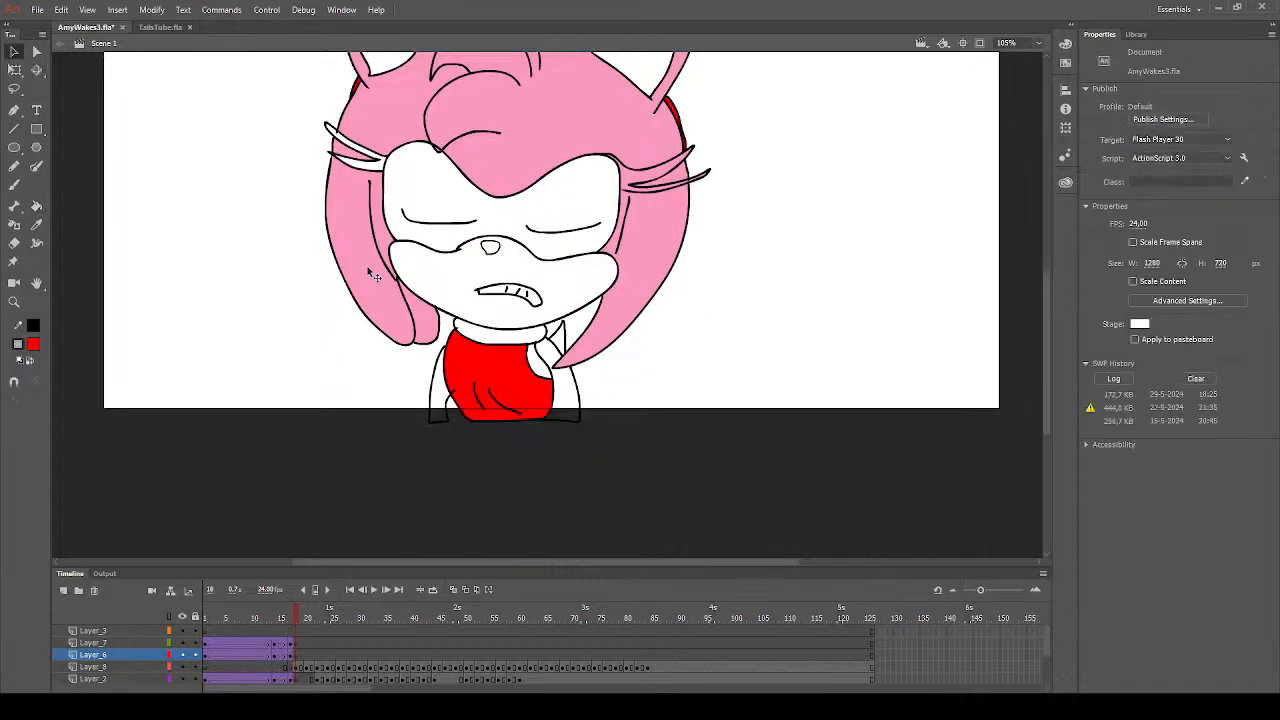
{"action": "left_click", "coordinate": [458, 398]}
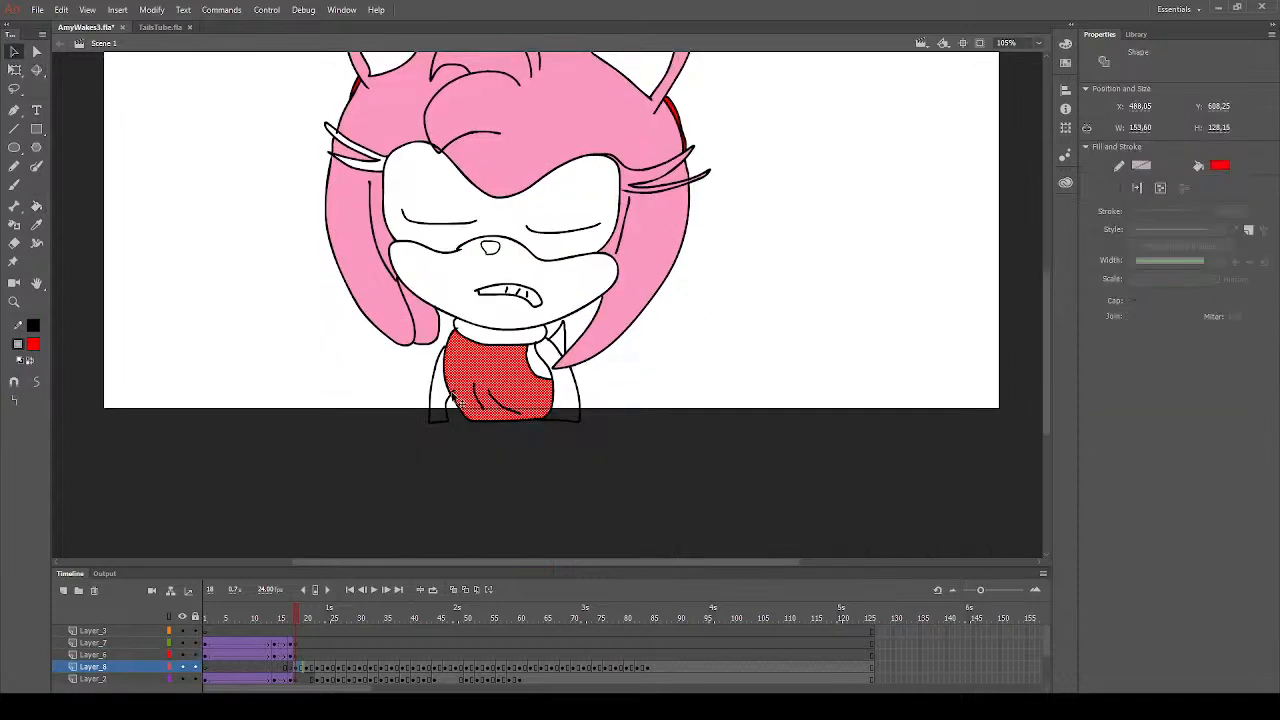
{"action": "left_click", "coordinate": [447, 470]}
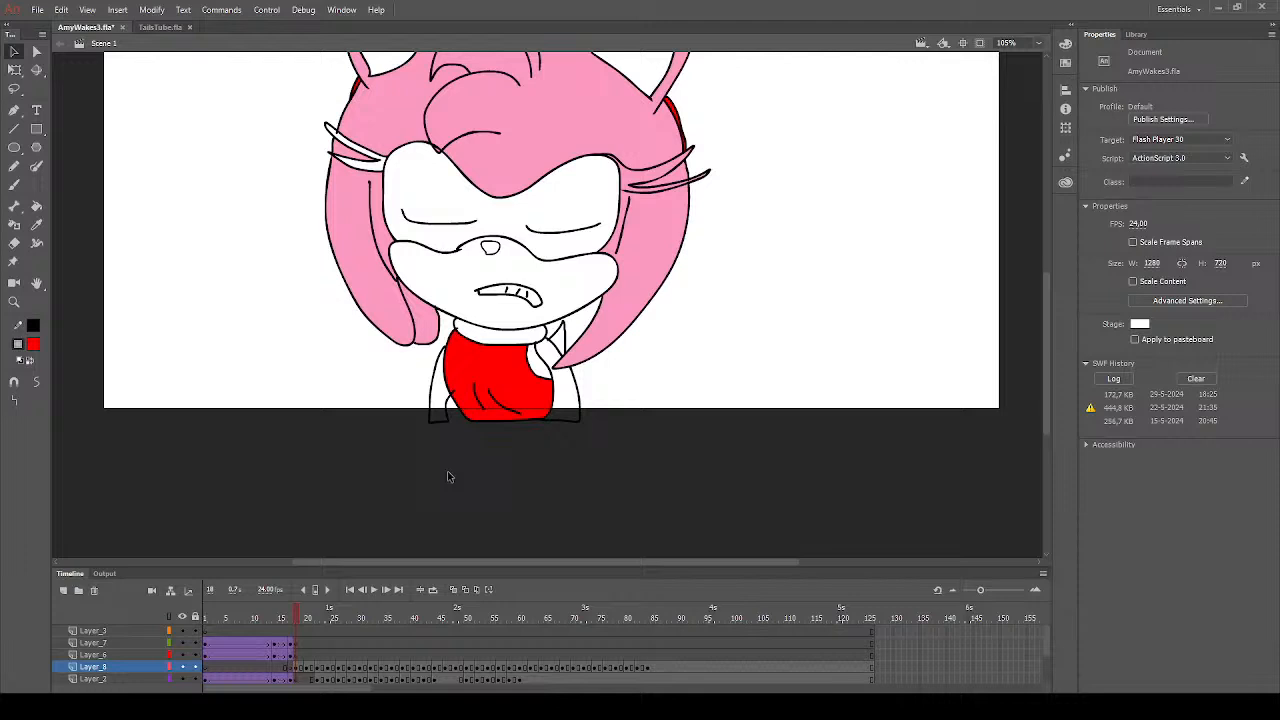
{"action": "left_click", "coordinate": [15, 187]}
{"action": "left_click", "coordinate": [303, 668]}
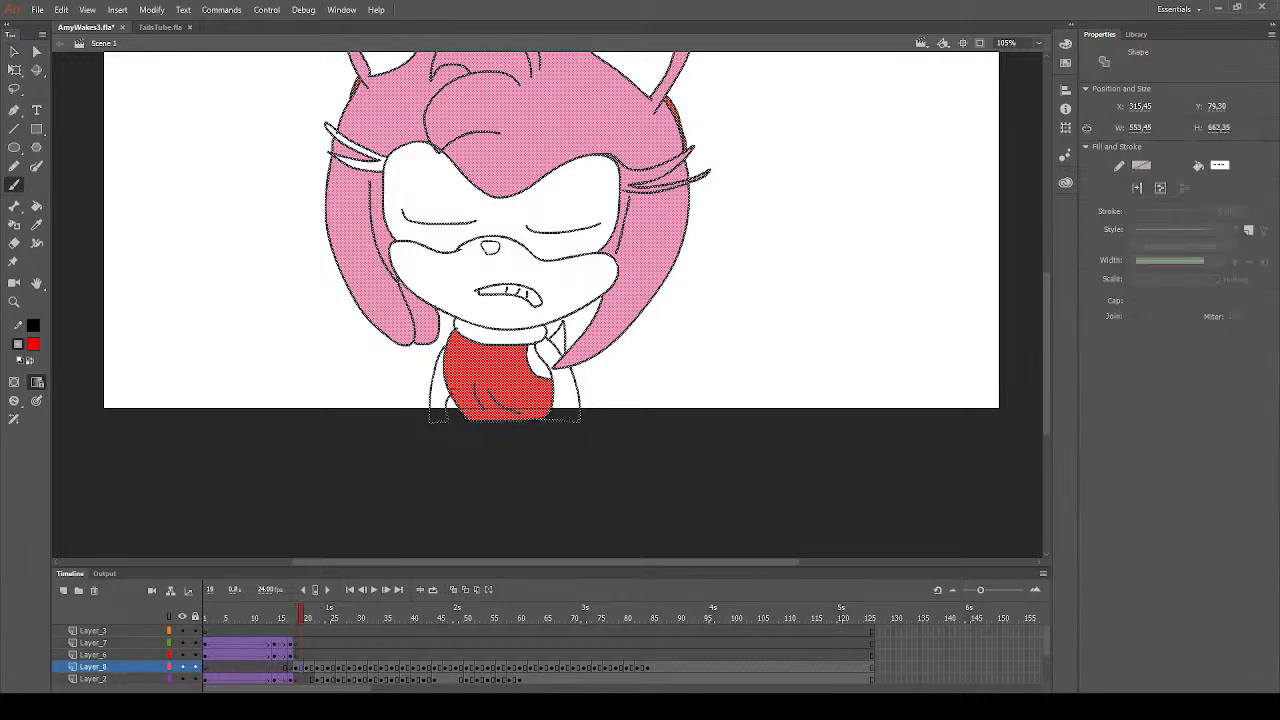
{"action": "left_click", "coordinate": [457, 392]}
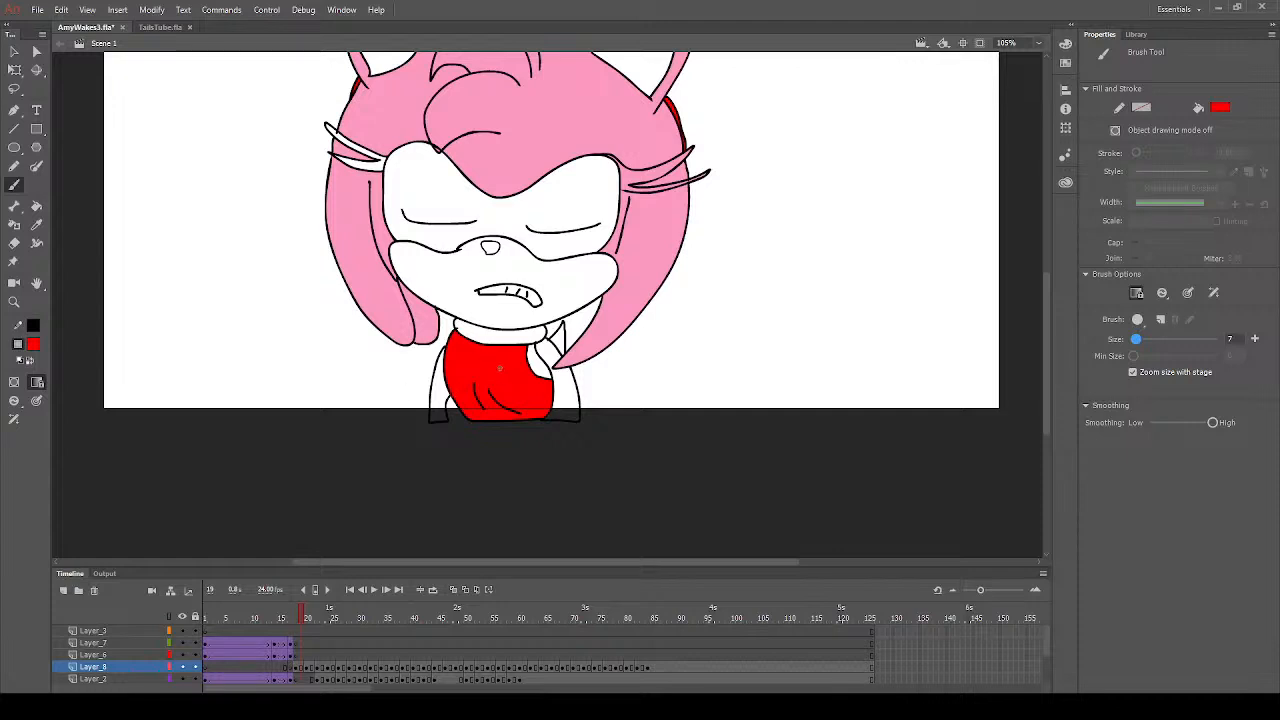
{"action": "left_click", "coordinate": [14, 243]}
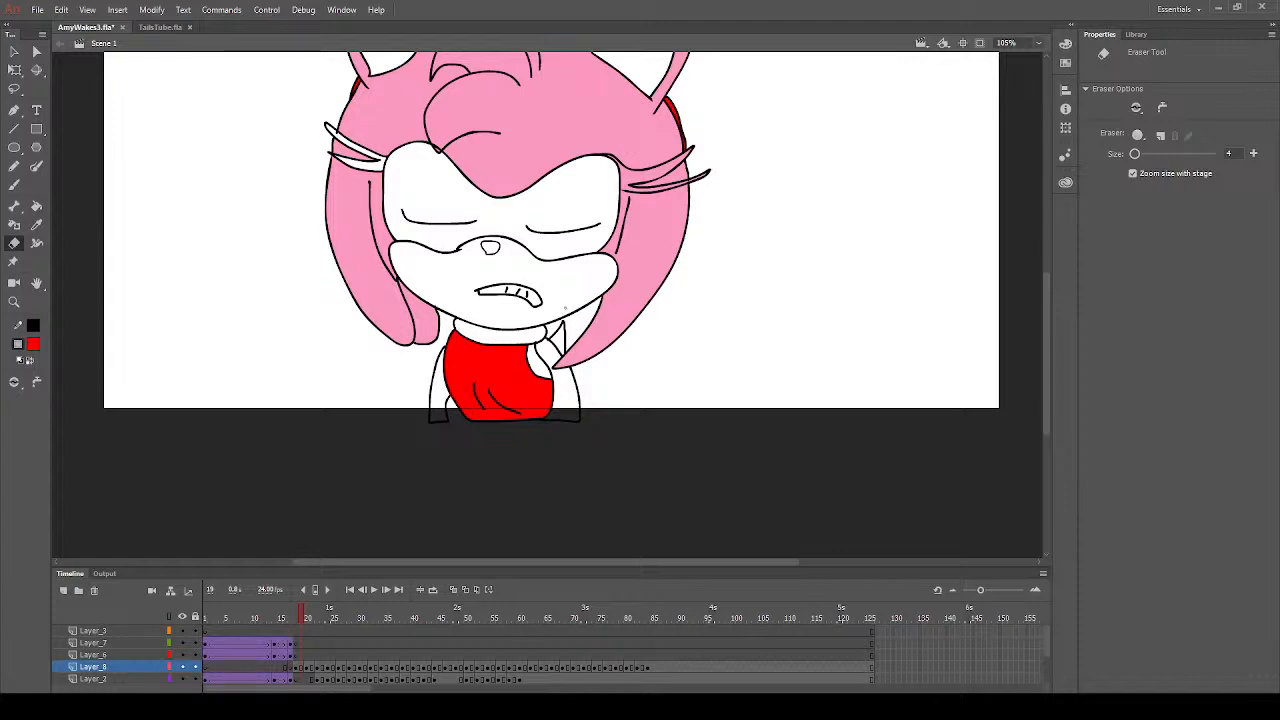
{"action": "left_click", "coordinate": [36, 224]}
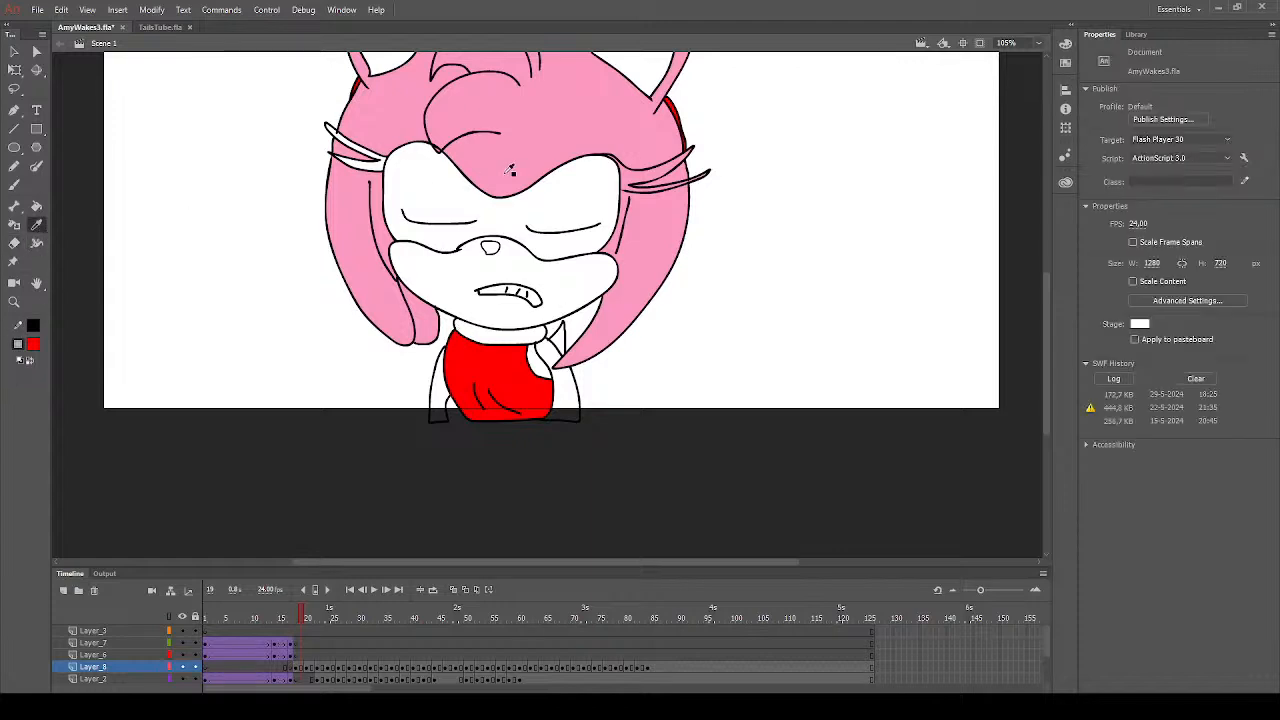
{"action": "left_click", "coordinate": [512, 168]}
{"action": "left_click", "coordinate": [14, 185]}
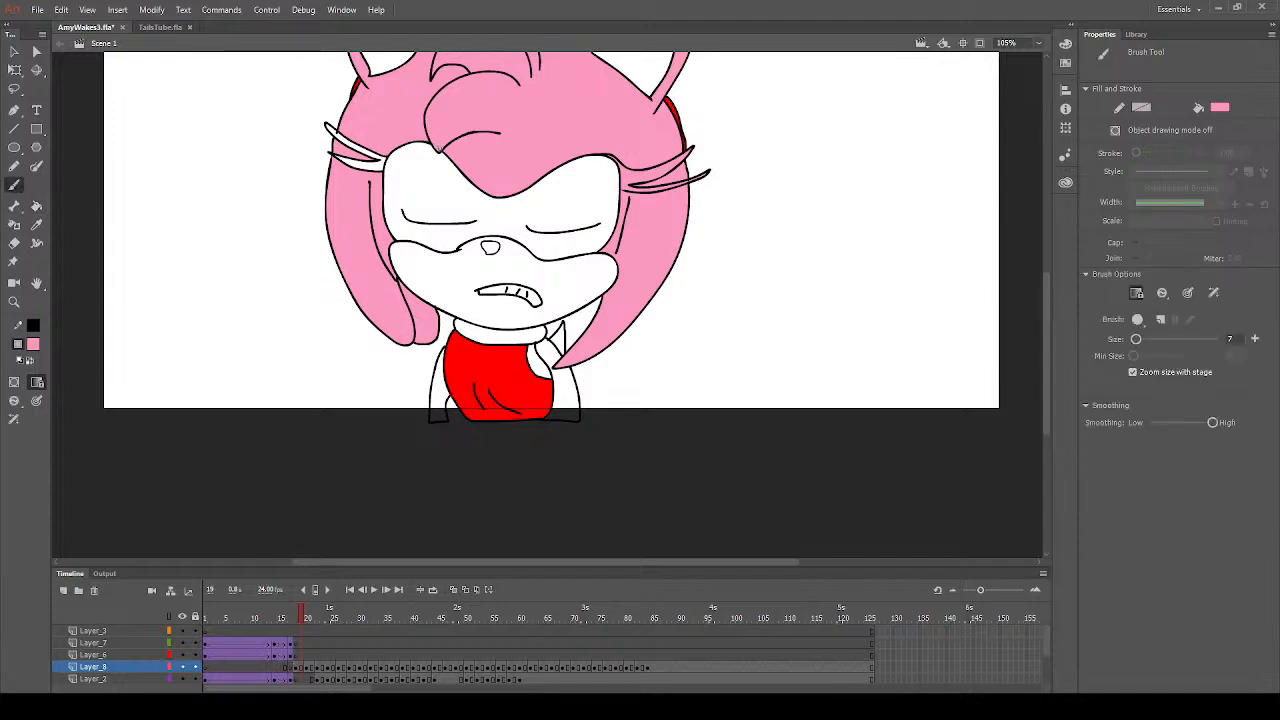
{"action": "scroll", "coordinate": [437, 235], "scroll_direction": "up", "scroll_amount": 3}
{"action": "scroll", "coordinate": [447, 256], "scroll_direction": "down", "scroll_amount": 3}
{"action": "scroll", "coordinate": [711, 344], "scroll_direction": "up", "scroll_amount": 3}
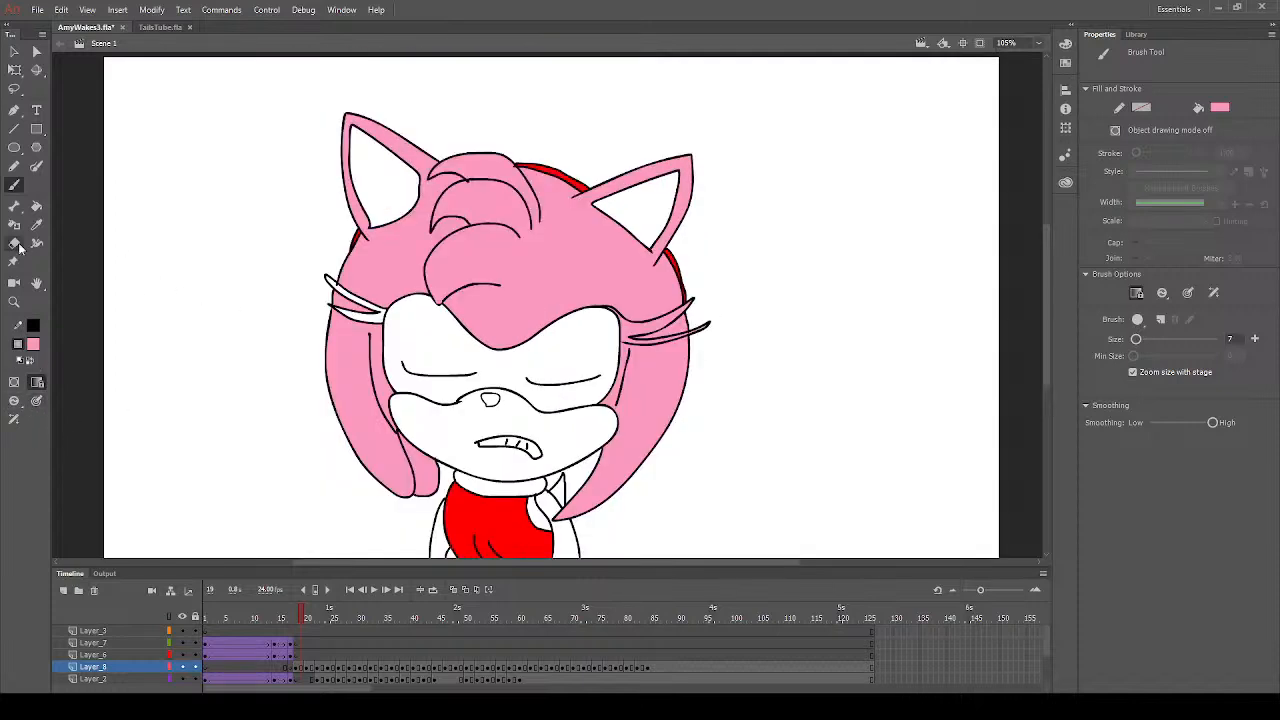
- Fill the eyelashes on both sides of the face with black on frame 19
{"action": "left_click", "coordinate": [36, 205]}
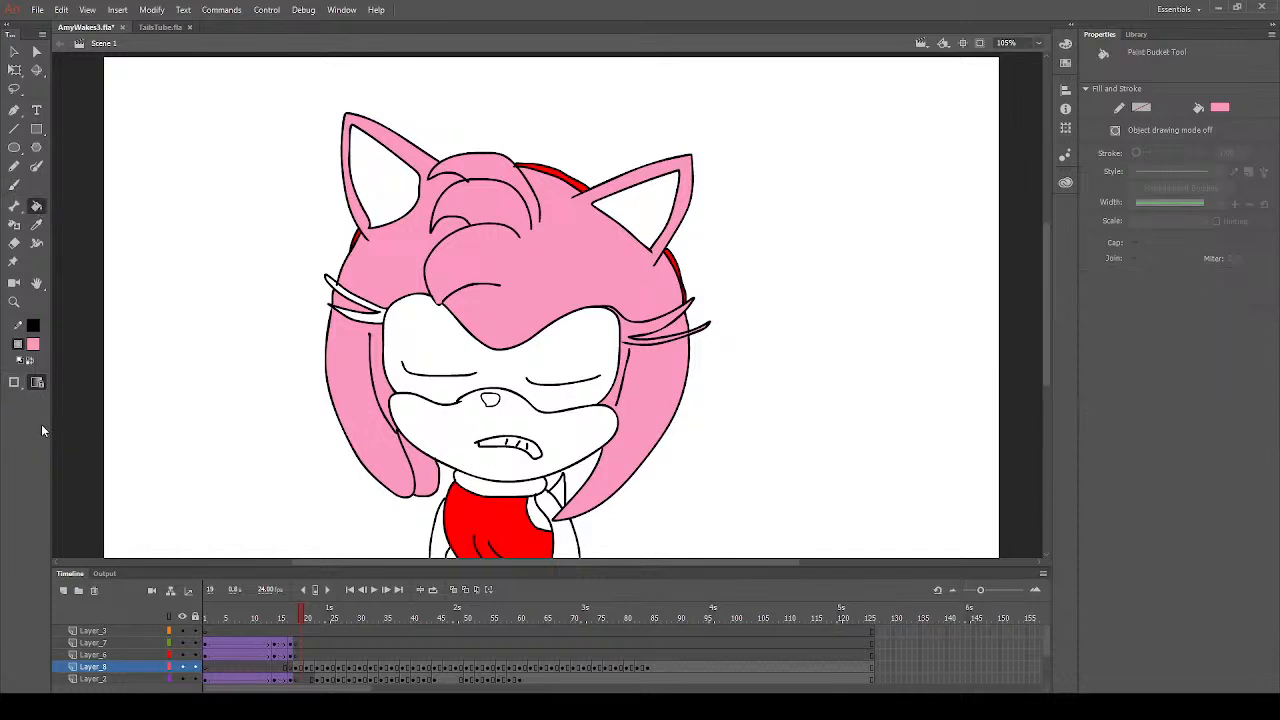
{"action": "left_click", "coordinate": [34, 345]}
{"action": "left_click", "coordinate": [73, 386]}
{"action": "left_click", "coordinate": [648, 339]}
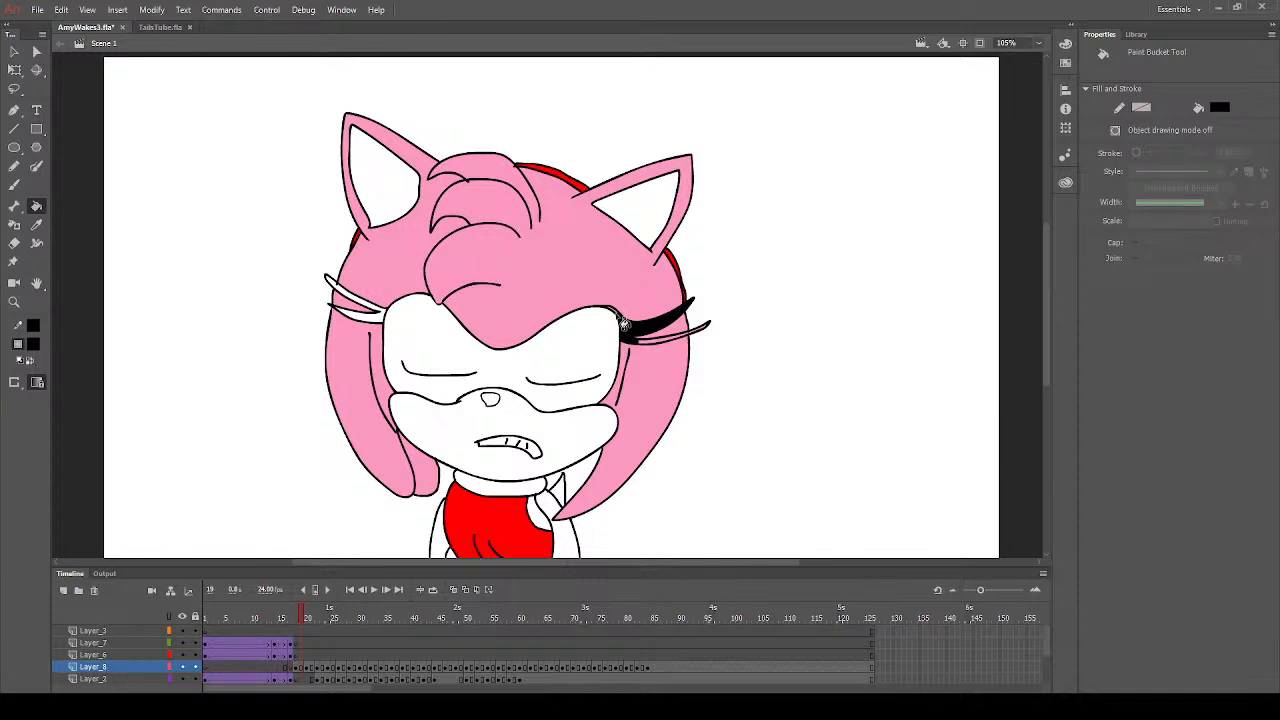
{"action": "left_click", "coordinate": [646, 339]}
{"action": "left_click", "coordinate": [702, 329]}
{"action": "left_click", "coordinate": [378, 316]}
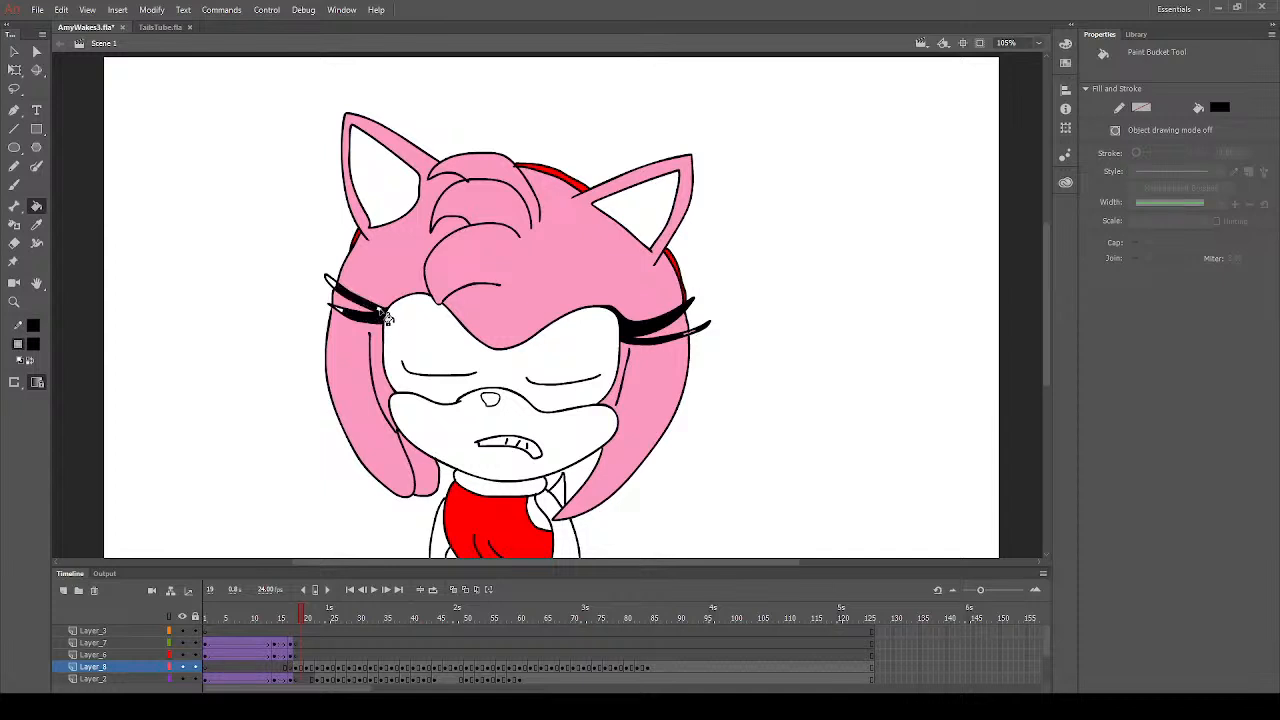
{"action": "left_click", "coordinate": [339, 289]}
- Fill both sets of eyelashes with black on frame 20
{"action": "left_click", "coordinate": [308, 627]}
{"action": "left_click", "coordinate": [660, 368]}
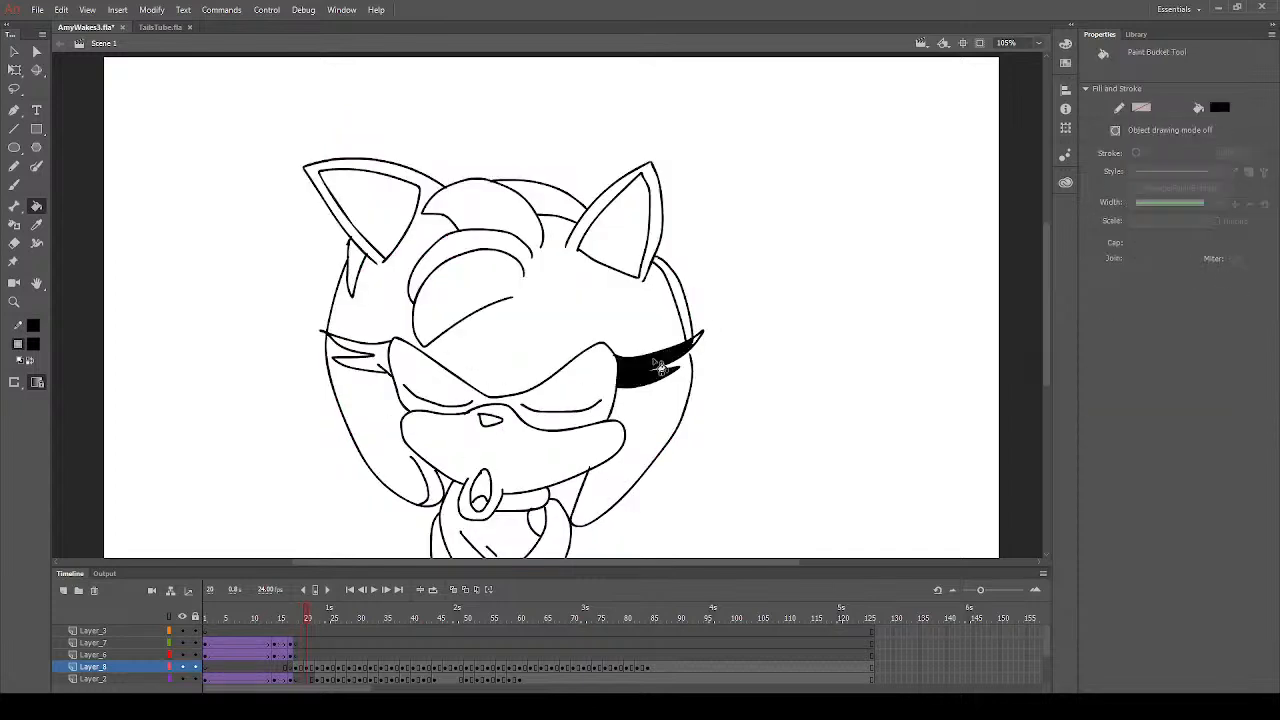
{"action": "left_click", "coordinate": [700, 347]}
{"action": "left_click", "coordinate": [387, 372]}
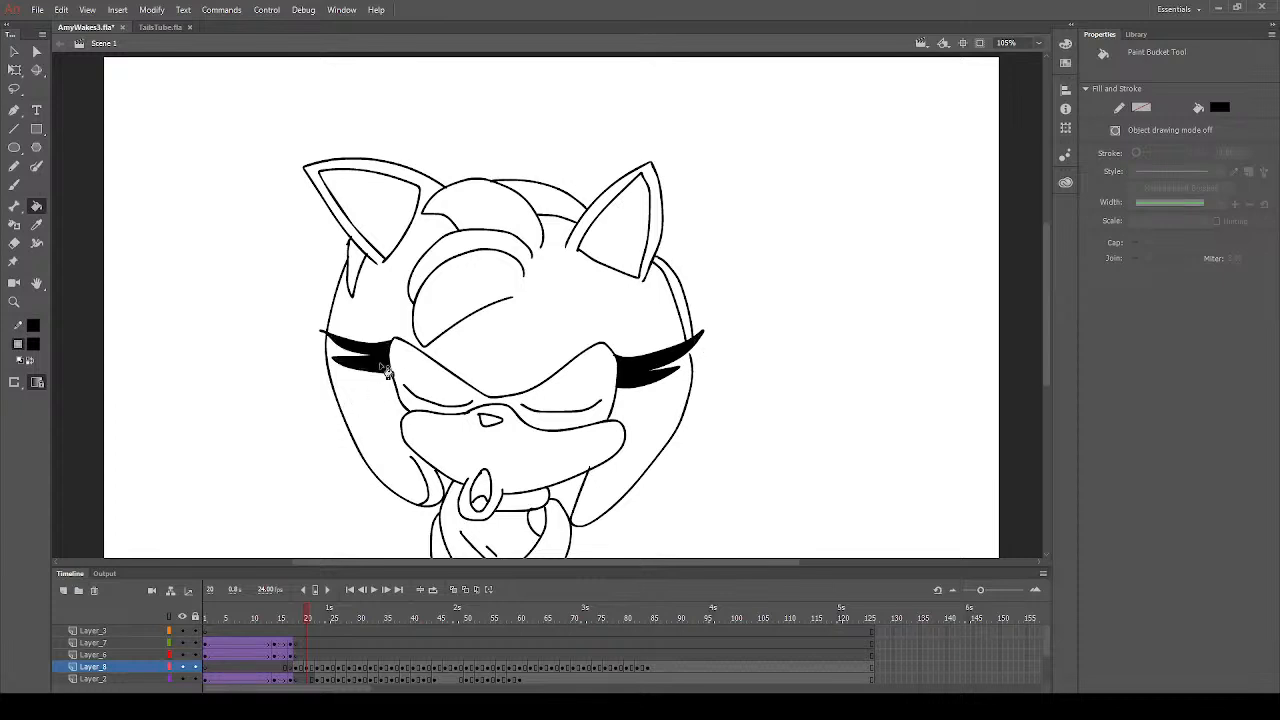
- Fill both sets of eyelashes with black on frame 22
{"action": "left_click", "coordinate": [320, 617]}
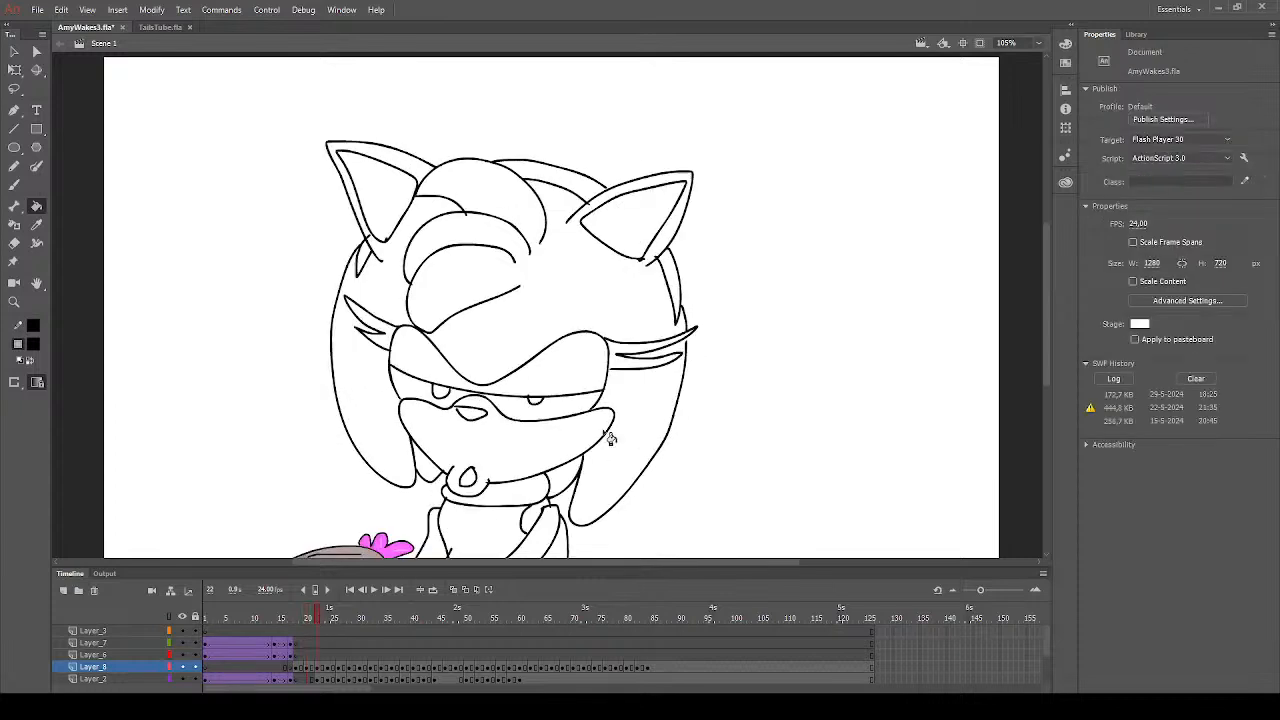
{"action": "left_click", "coordinate": [388, 338]}
{"action": "left_click", "coordinate": [632, 370]}
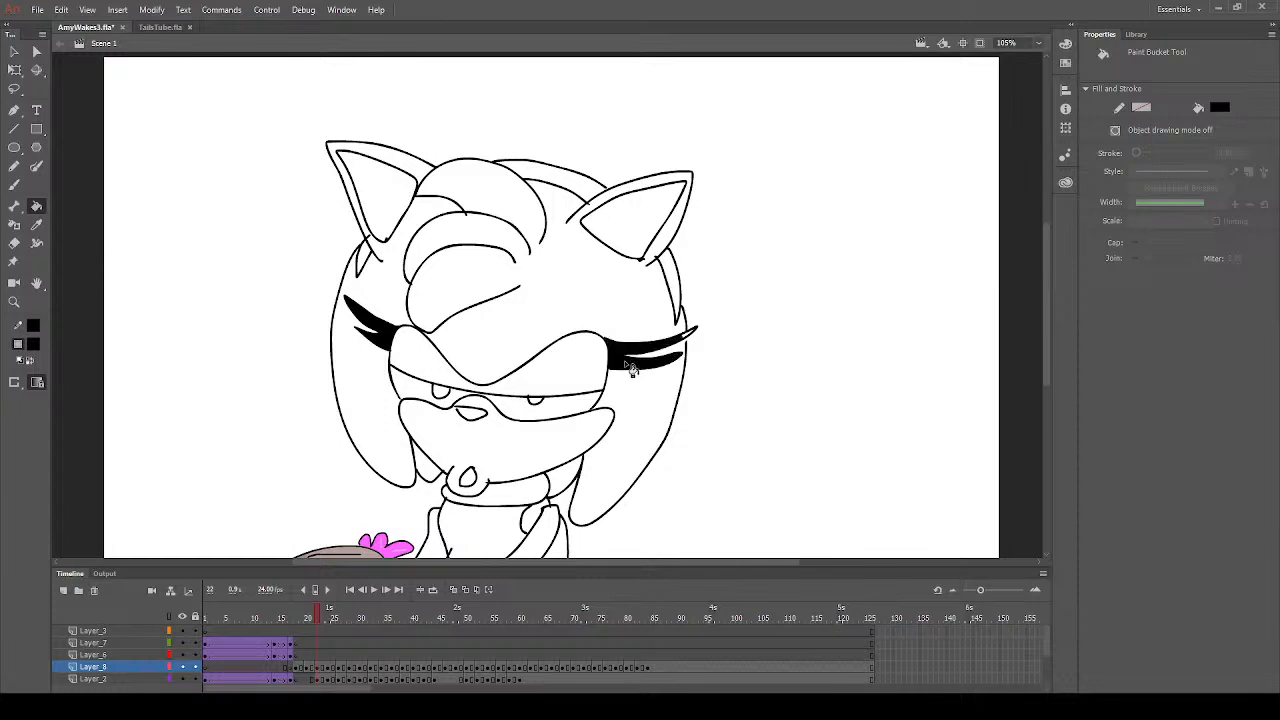
{"action": "left_click", "coordinate": [695, 344]}
- Check upcoming frames against the audio layer, play back the animation, and return to frame 22
{"action": "left_click", "coordinate": [307, 619]}
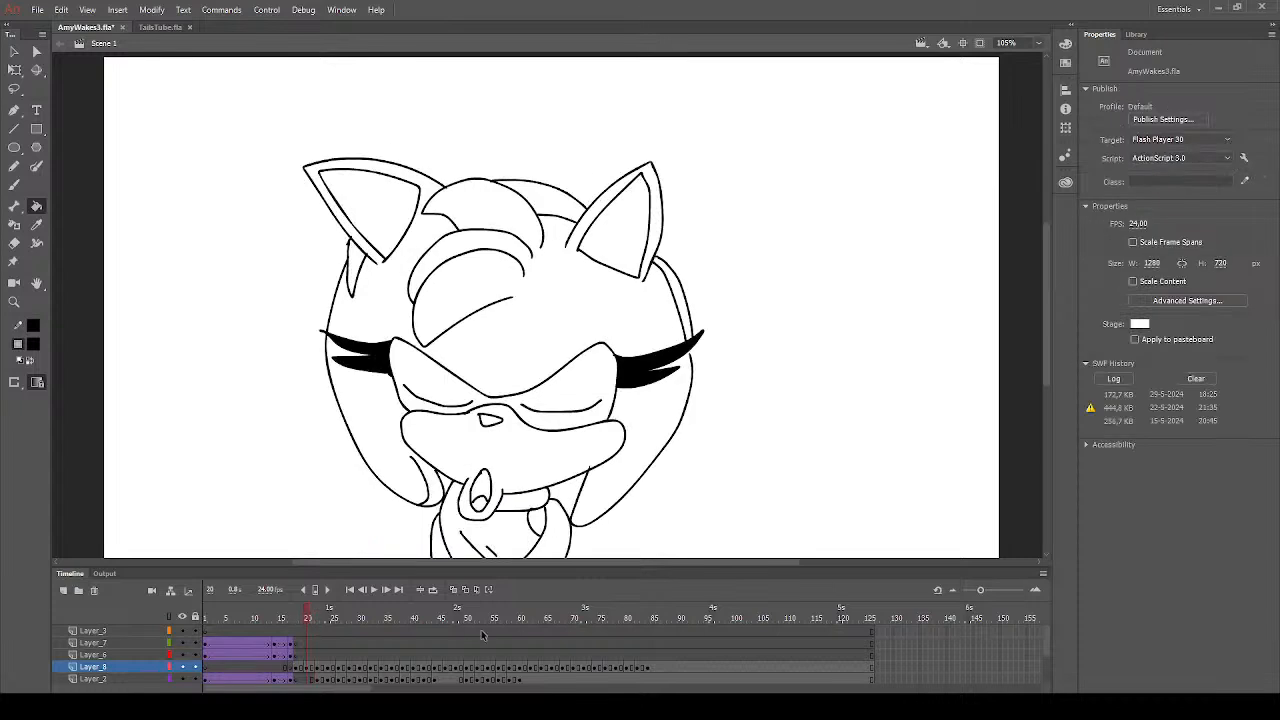
{"action": "left_click_drag", "start_coordinate": [574, 654], "coordinate": [570, 610]}
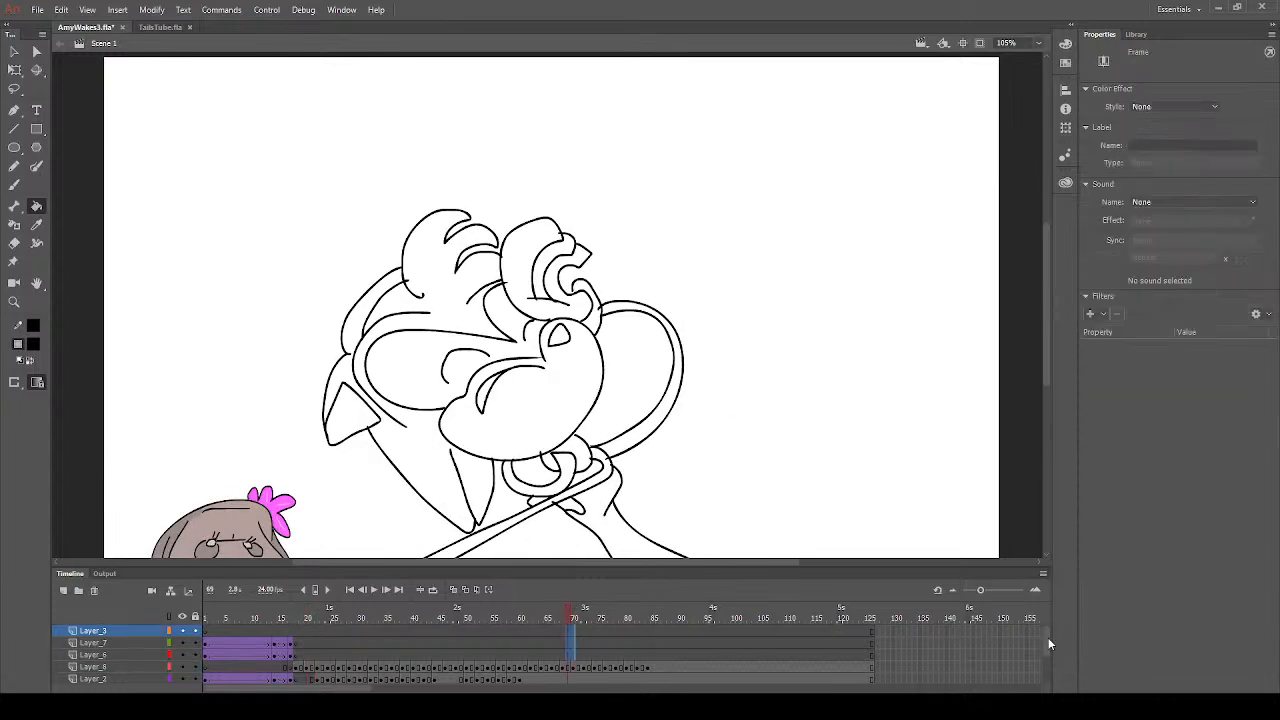
{"action": "left_click_drag", "start_coordinate": [1046, 637], "coordinate": [1050, 678]}
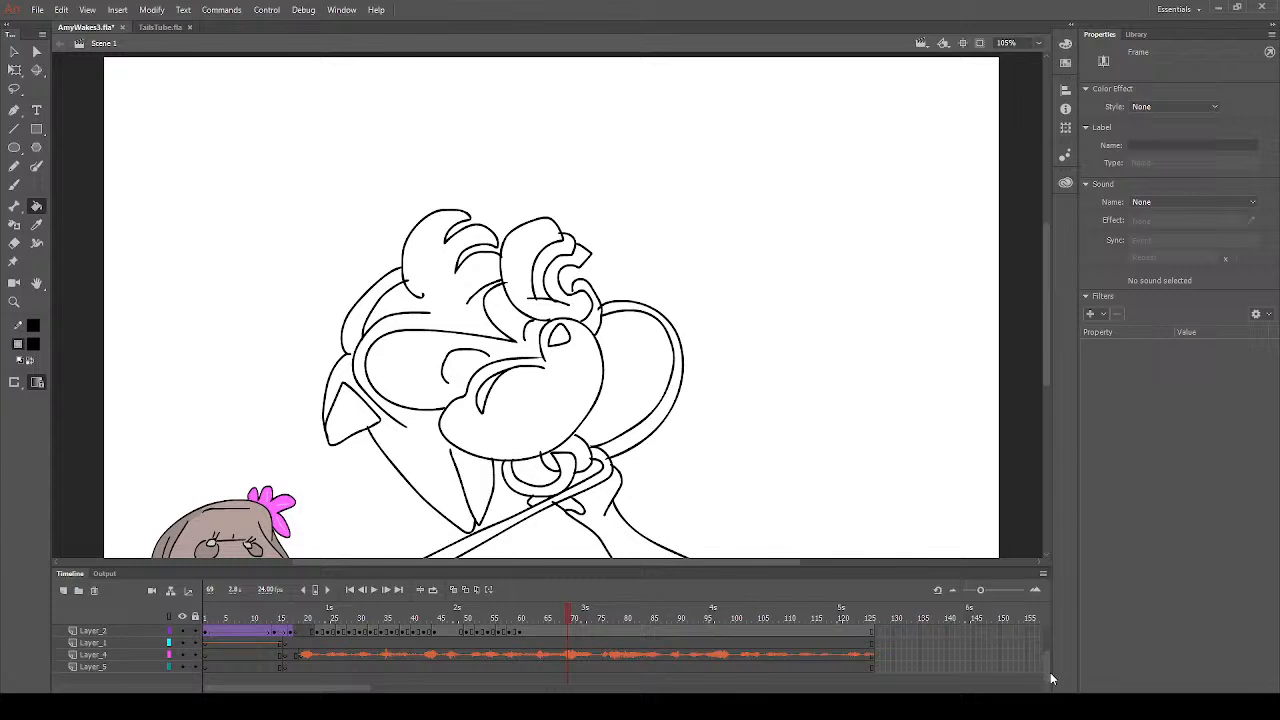
{"action": "left_click", "coordinate": [586, 654]}
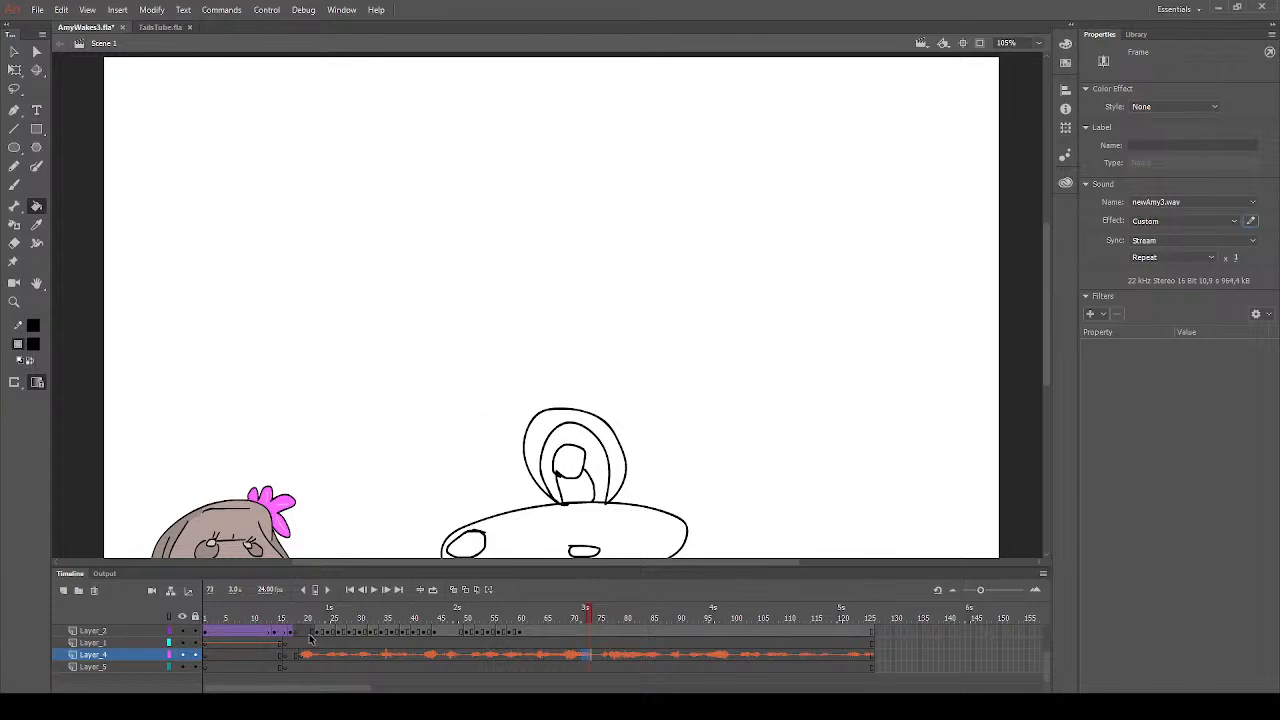
{"action": "left_click", "coordinate": [310, 635]}
{"action": "key", "text": "Return"}
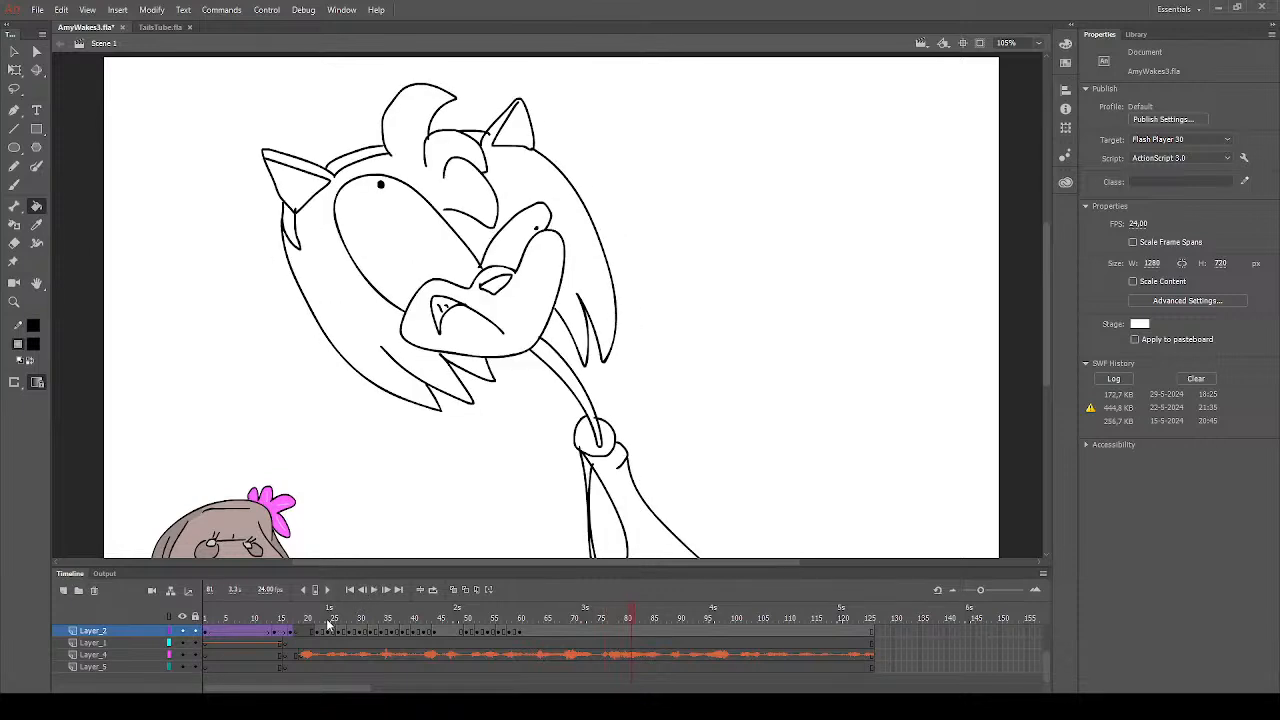
{"action": "left_click", "coordinate": [320, 624]}
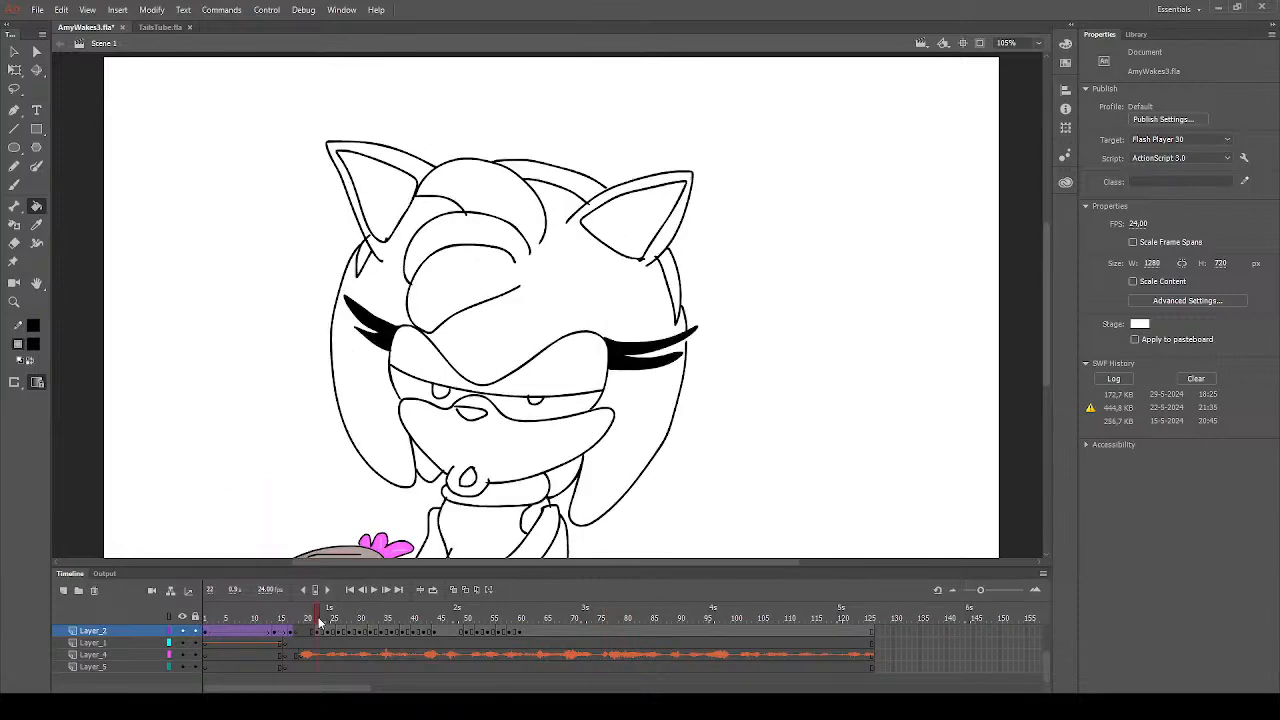
- Fill the headband sections of frame 22 on Layer_8 with white
{"action": "left_click", "coordinate": [562, 196]}
{"action": "left_click", "coordinate": [84, 434]}
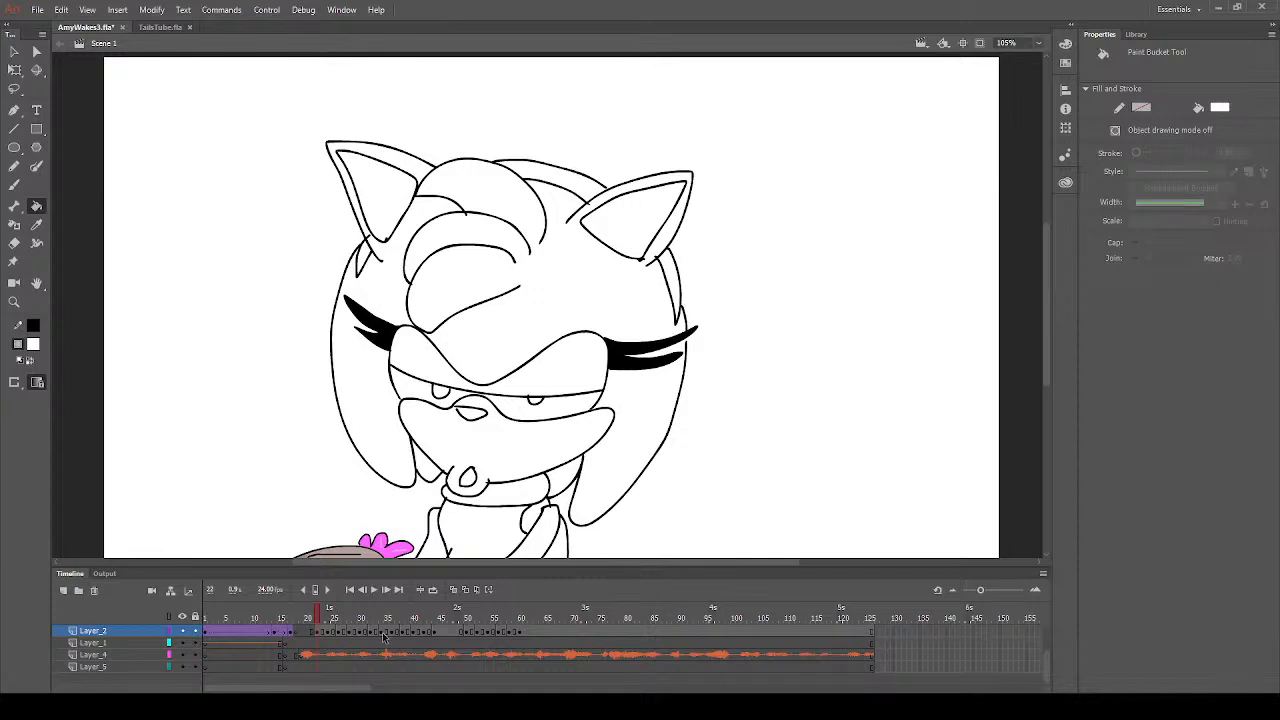
{"action": "left_click", "coordinate": [321, 634]}
{"action": "scroll", "coordinate": [320, 637], "scroll_direction": "up", "scroll_amount": 2}
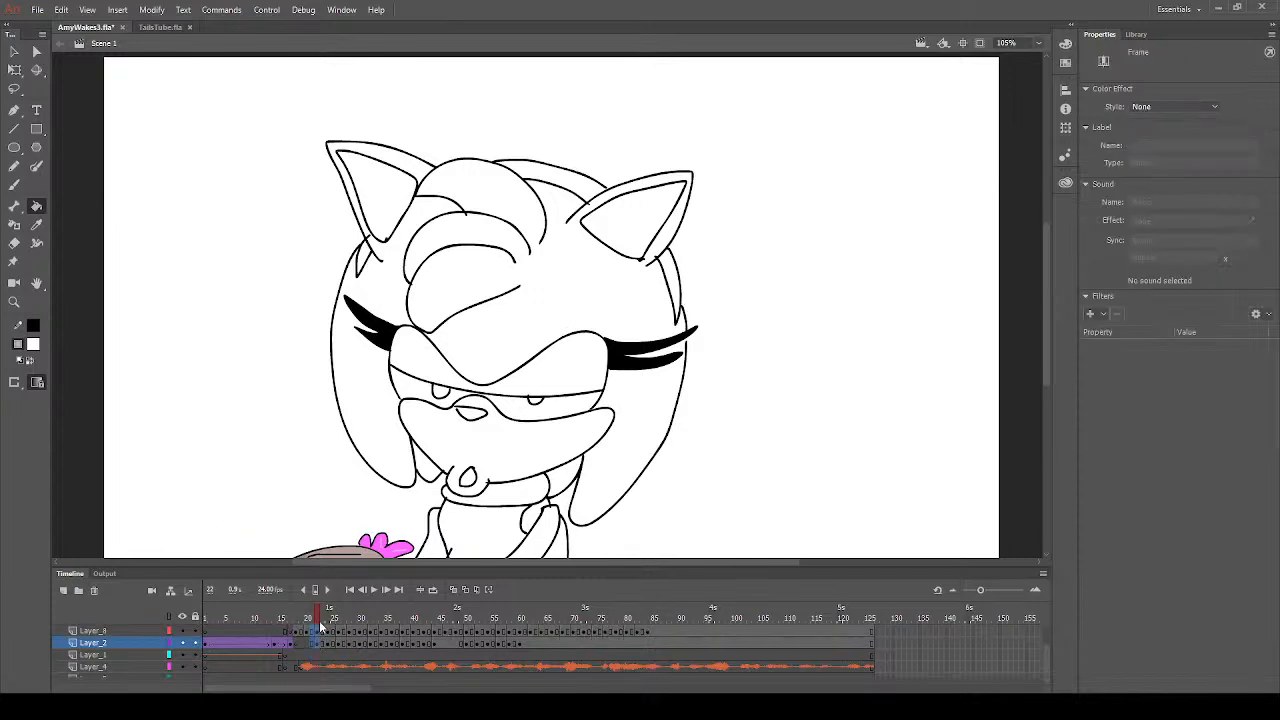
{"action": "left_click", "coordinate": [318, 643]}
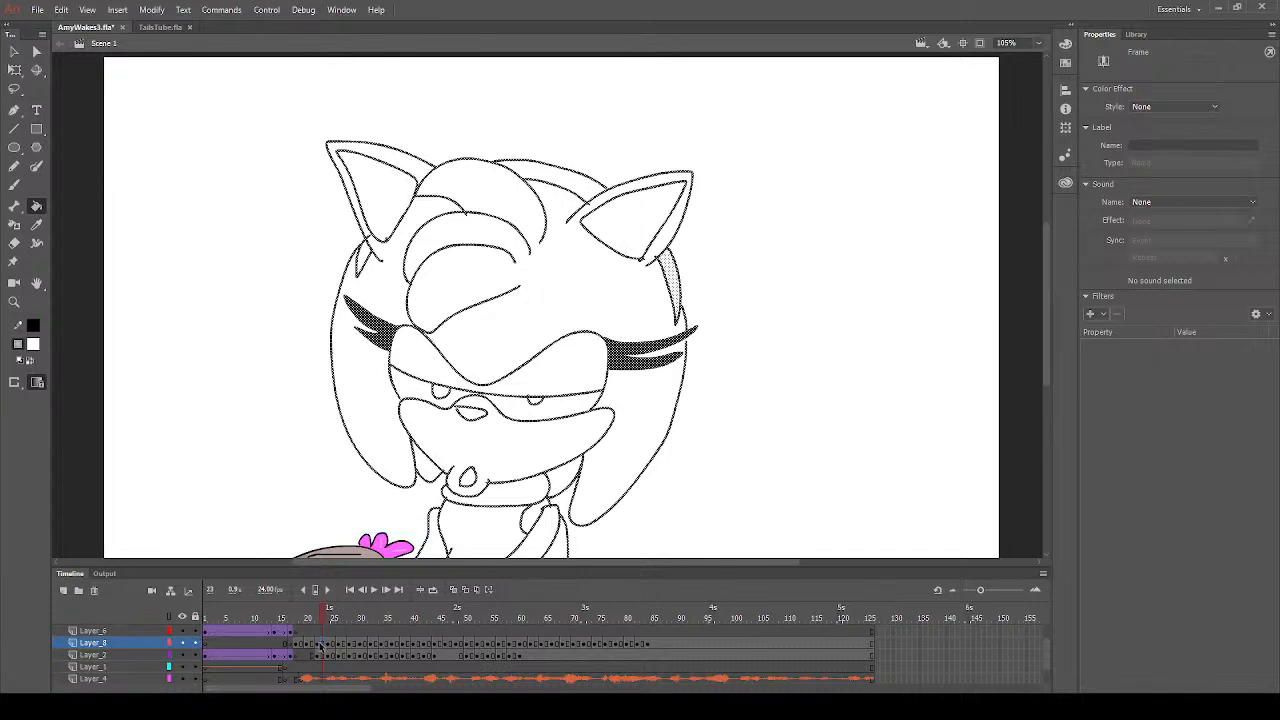
{"action": "left_click", "coordinate": [664, 259]}
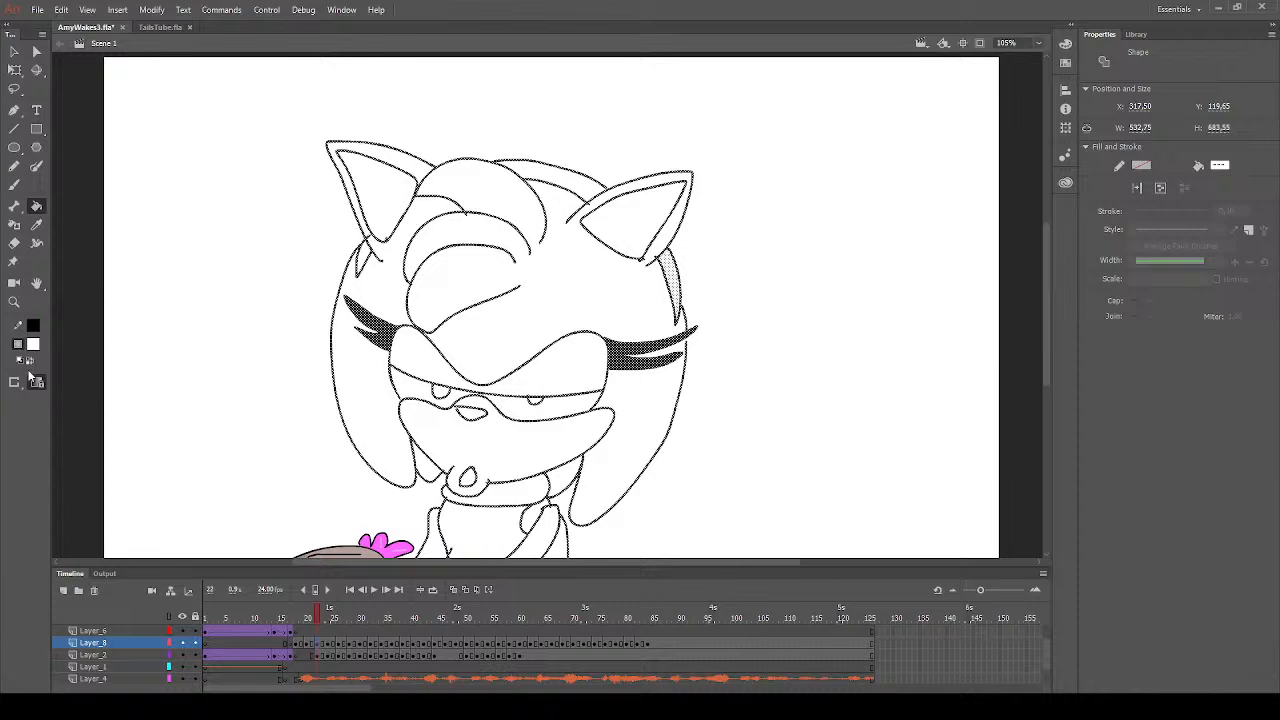
{"action": "left_click", "coordinate": [14, 51]}
{"action": "left_click", "coordinate": [203, 224]}
{"action": "left_click", "coordinate": [36, 207]}
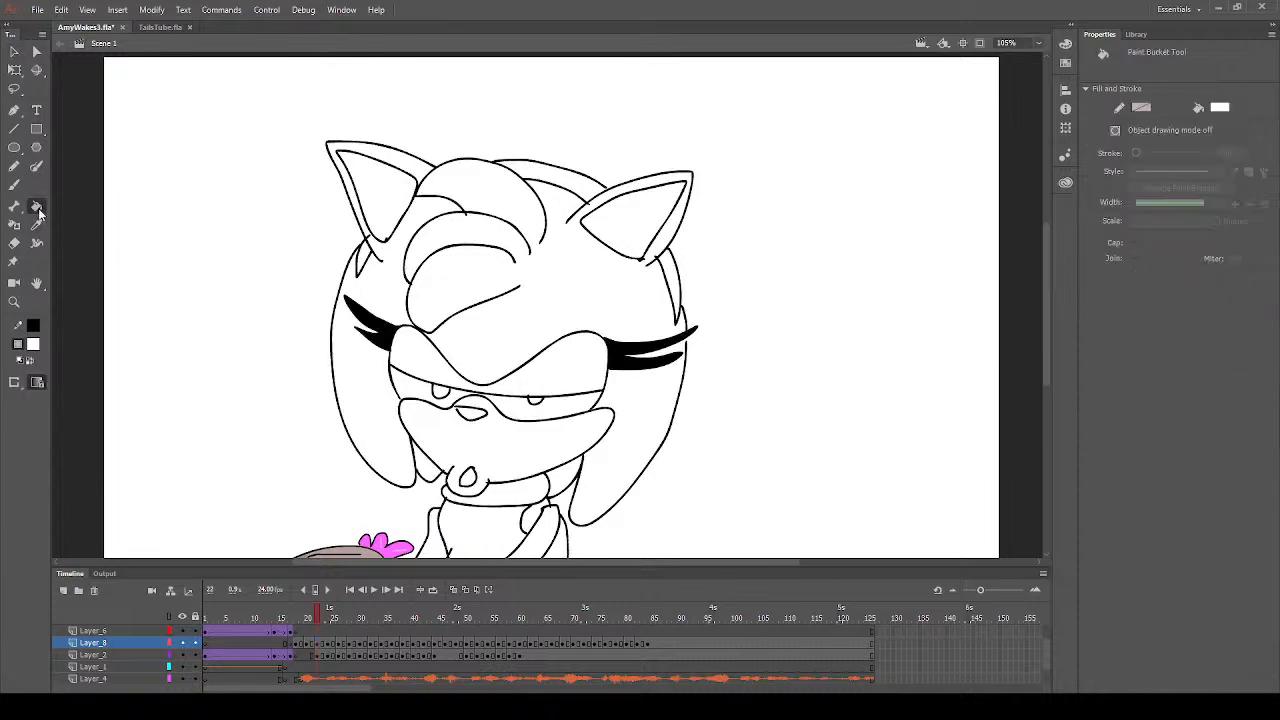
{"action": "left_click", "coordinate": [320, 645]}
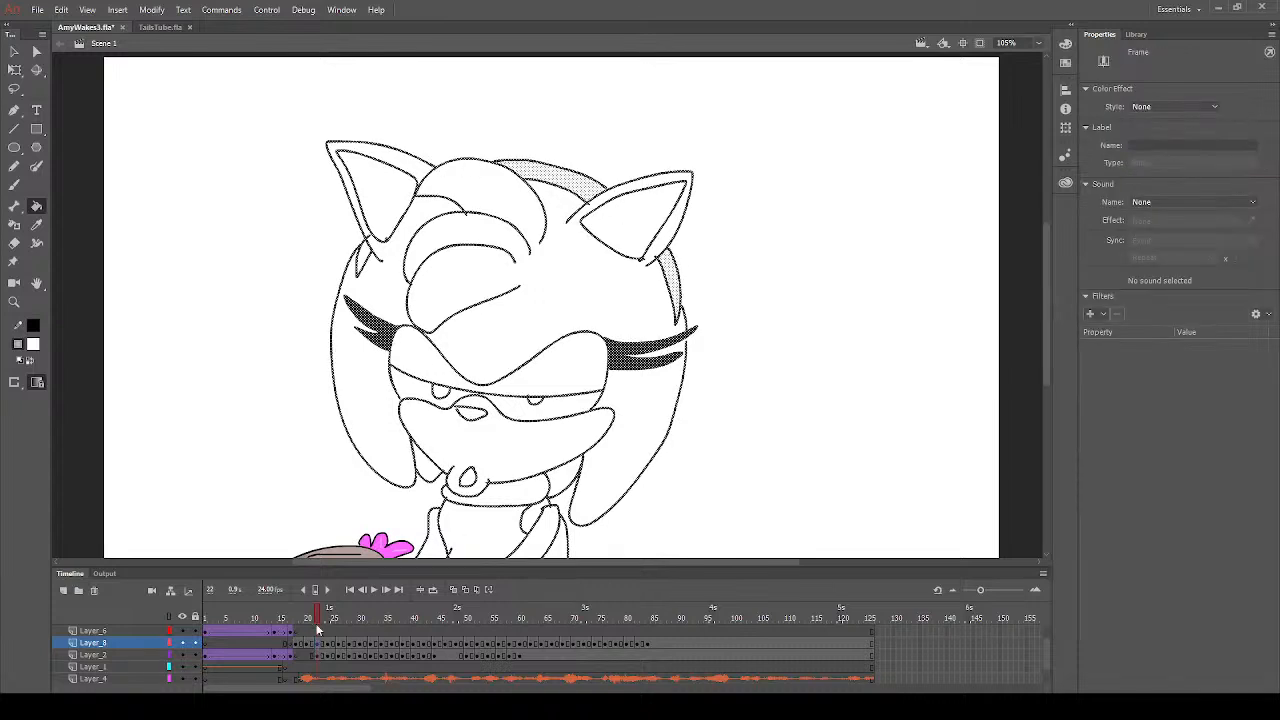
{"action": "left_click", "coordinate": [319, 617]}
- Set the fill colour to red and fill both headband sections on frame 22
{"action": "left_click", "coordinate": [36, 345]}
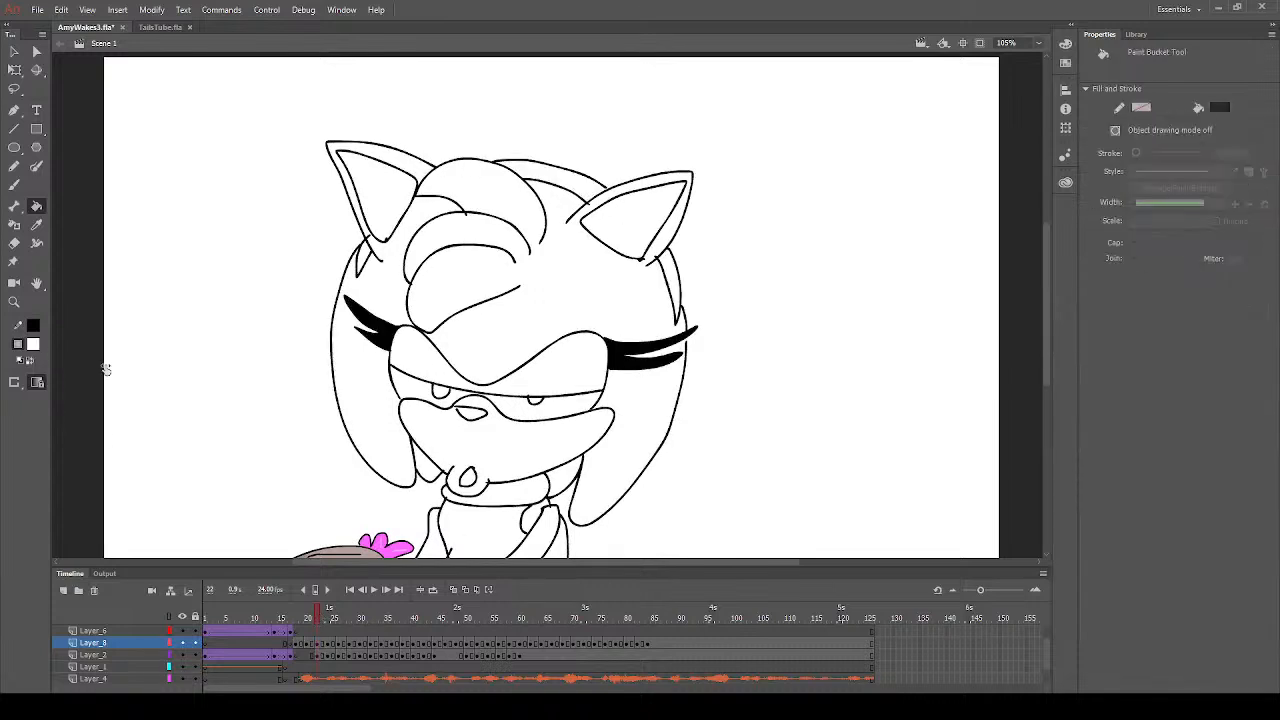
{"action": "left_click", "coordinate": [219, 441]}
{"action": "left_click", "coordinate": [550, 190]}
{"action": "left_click", "coordinate": [674, 283]}
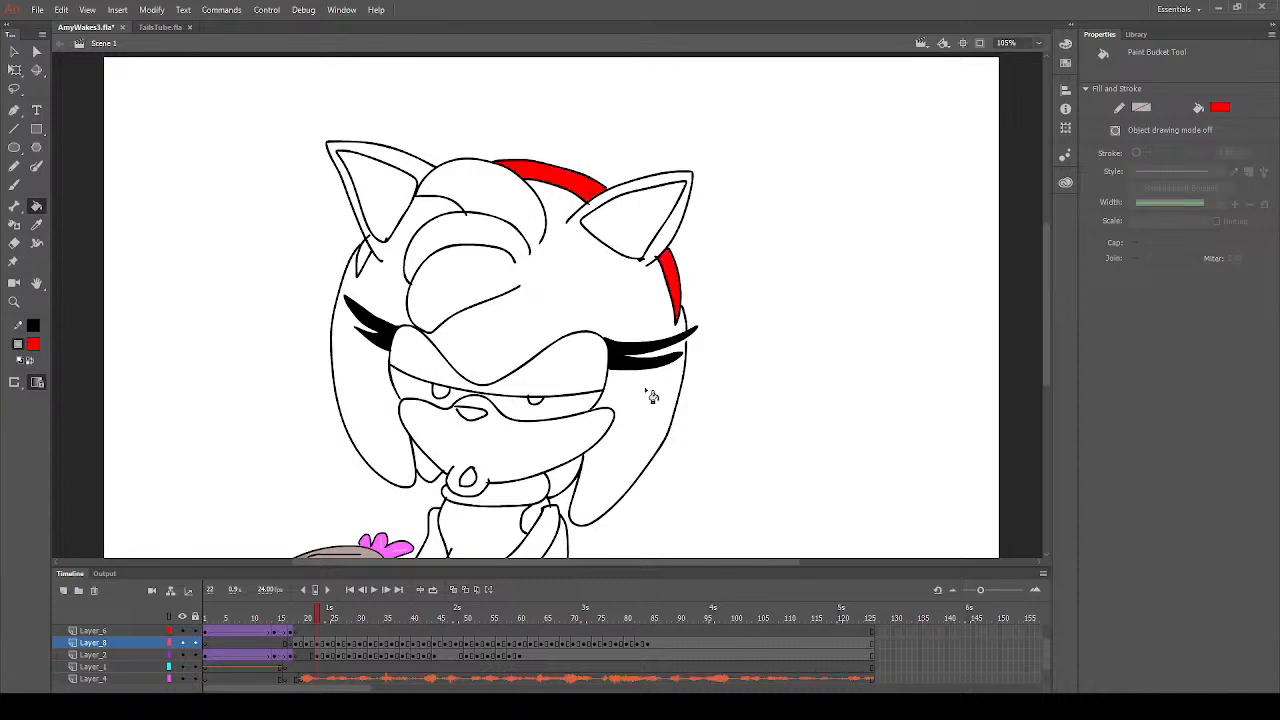
- Fill both headband sections with red on frame 20
{"action": "left_click", "coordinate": [307, 645]}
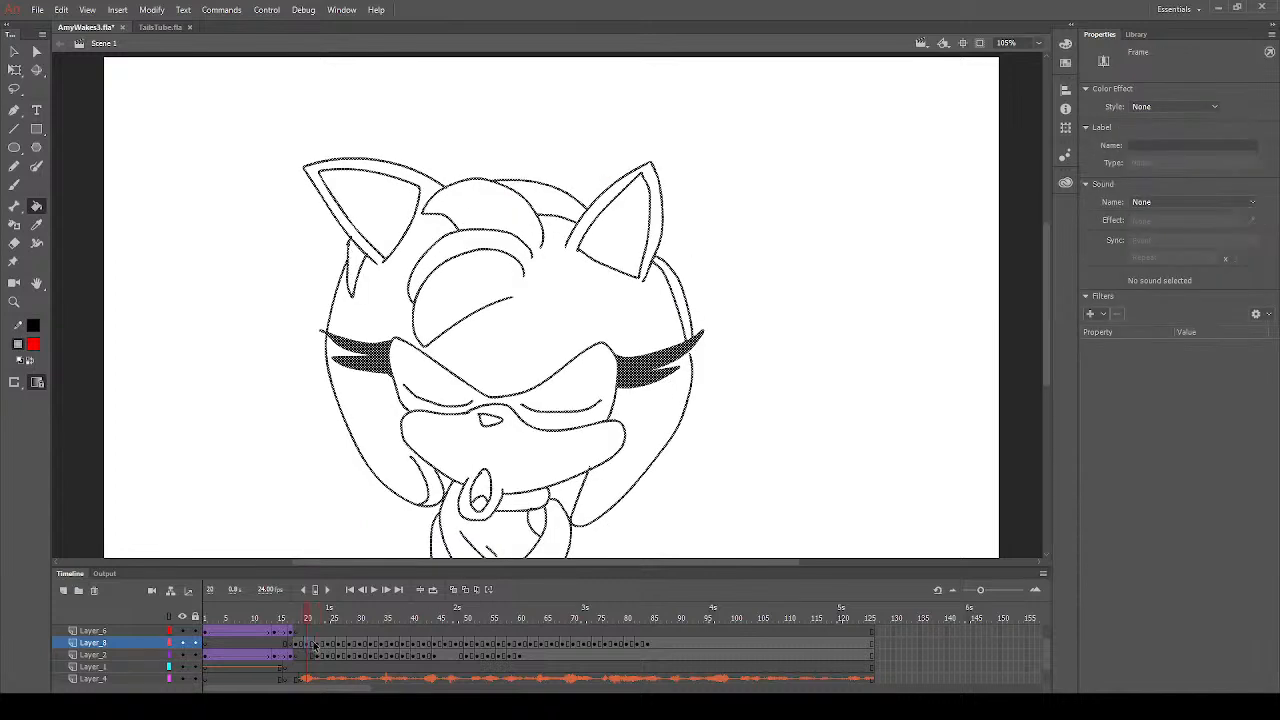
{"action": "left_click", "coordinate": [565, 212]}
{"action": "left_click", "coordinate": [678, 284]}
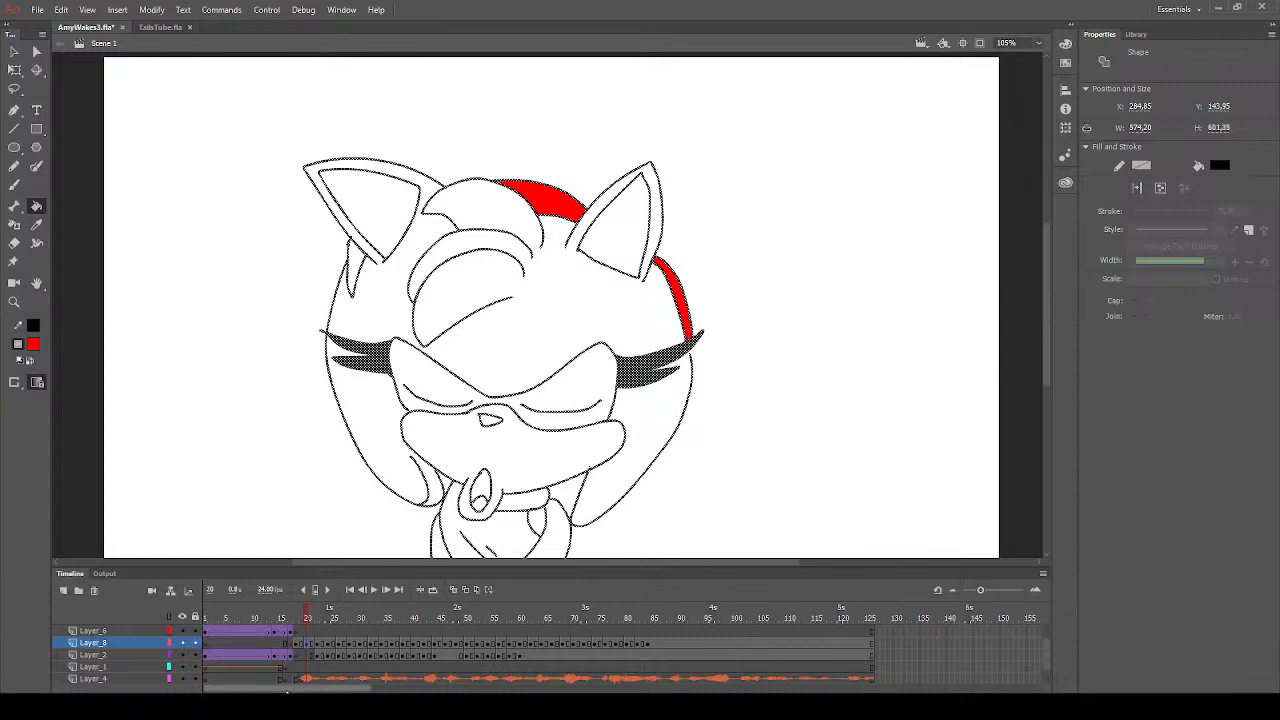
- Fill both headband sections with red on frame 25
{"action": "left_click", "coordinate": [319, 645]}
{"action": "left_click", "coordinate": [333, 646]}
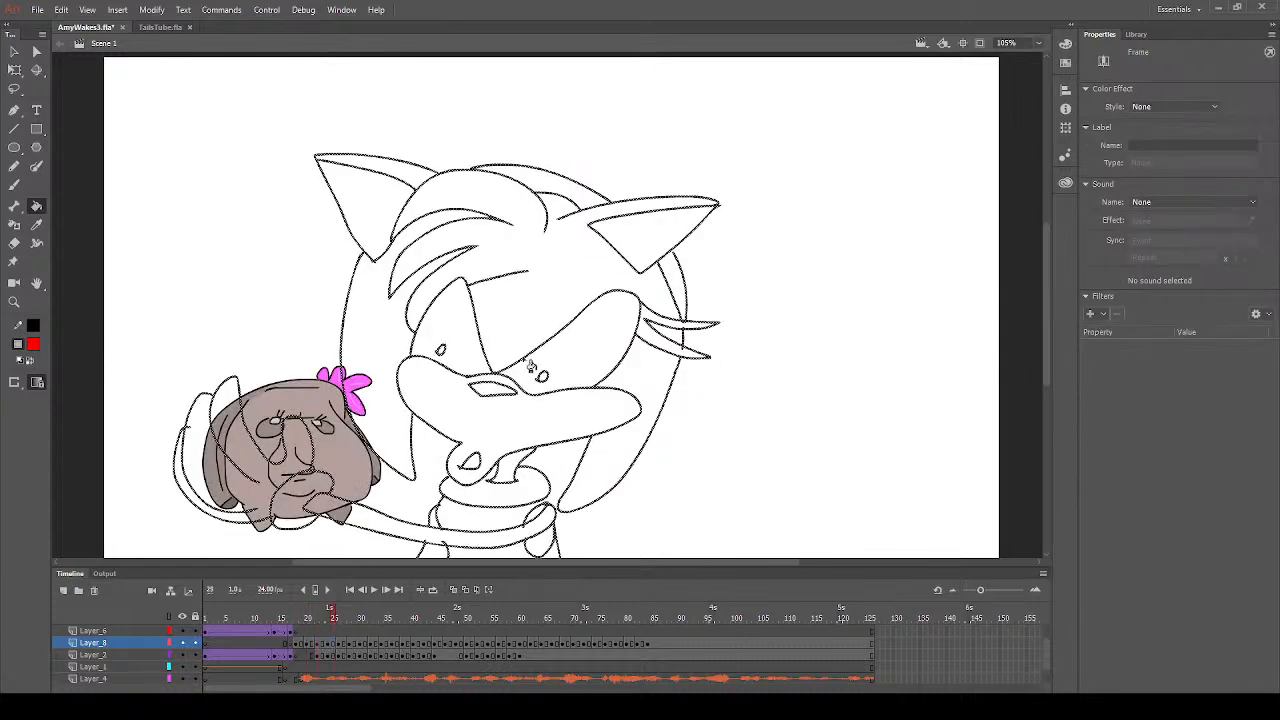
{"action": "left_click", "coordinate": [600, 206]}
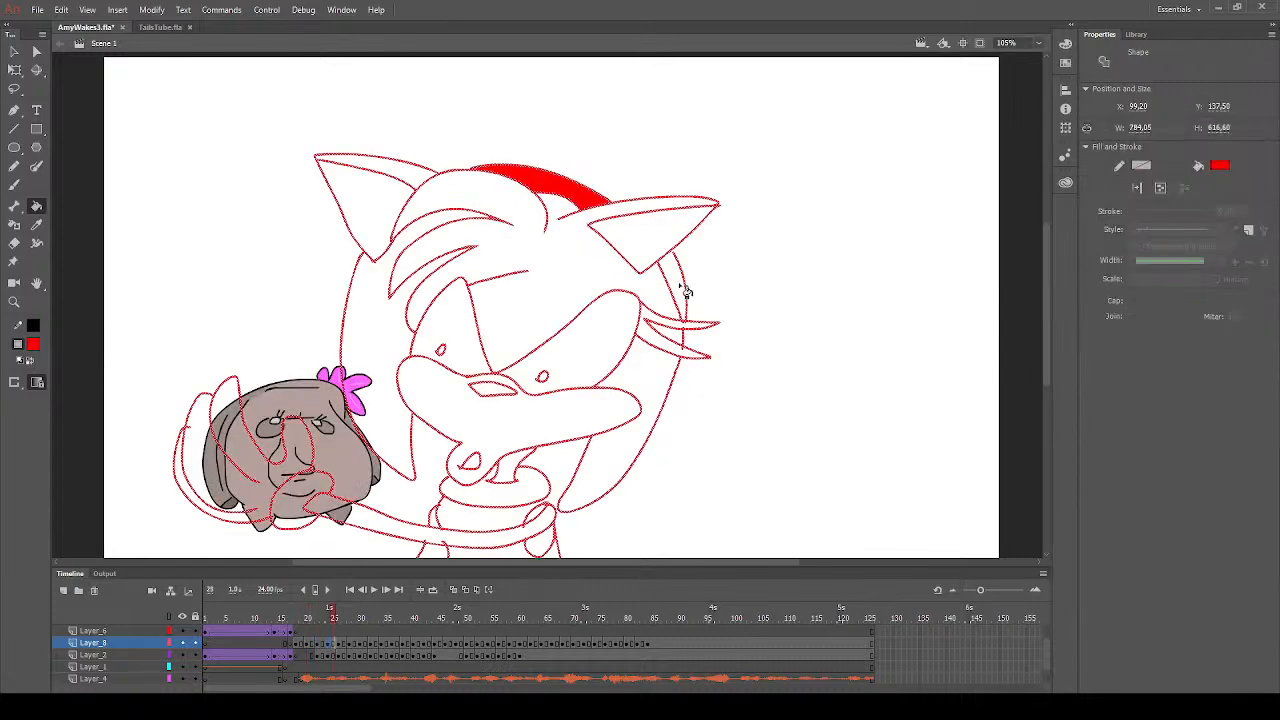
{"action": "left_click", "coordinate": [686, 291]}
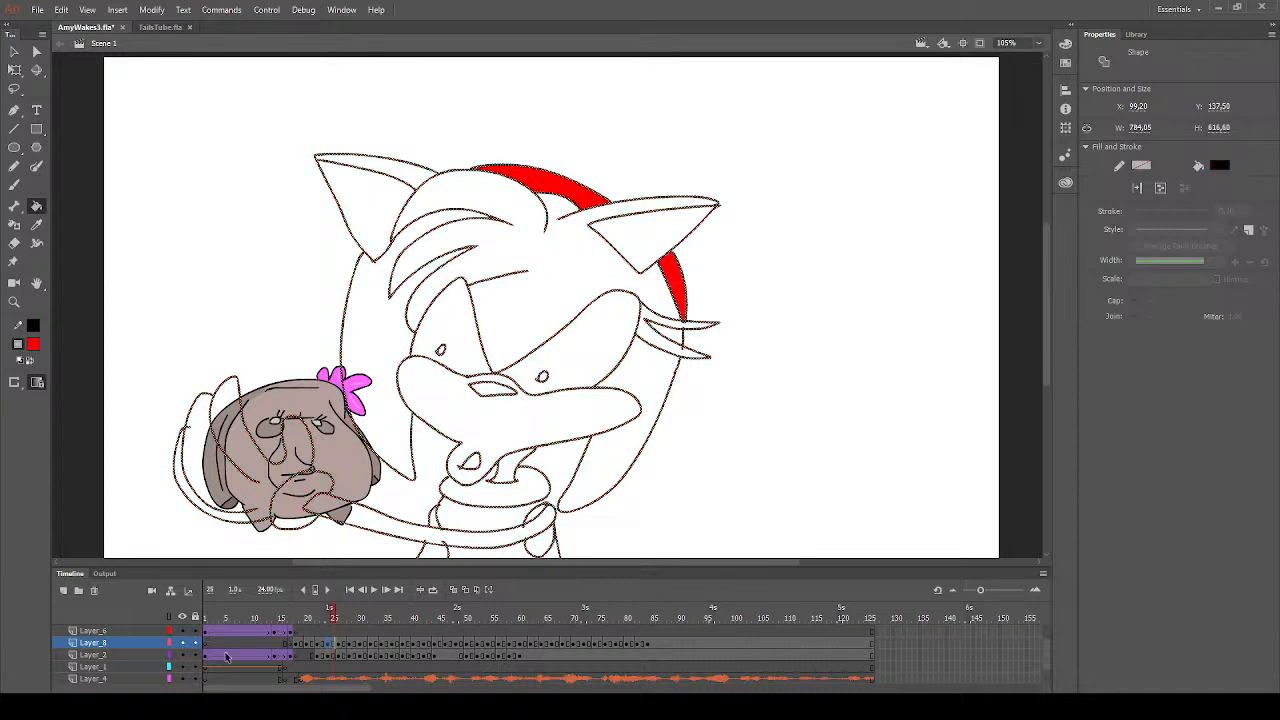
- Sample the hair pink from frame 19 and fill the head, fringe and ear rims with it on frame 21
{"action": "left_click", "coordinate": [304, 619]}
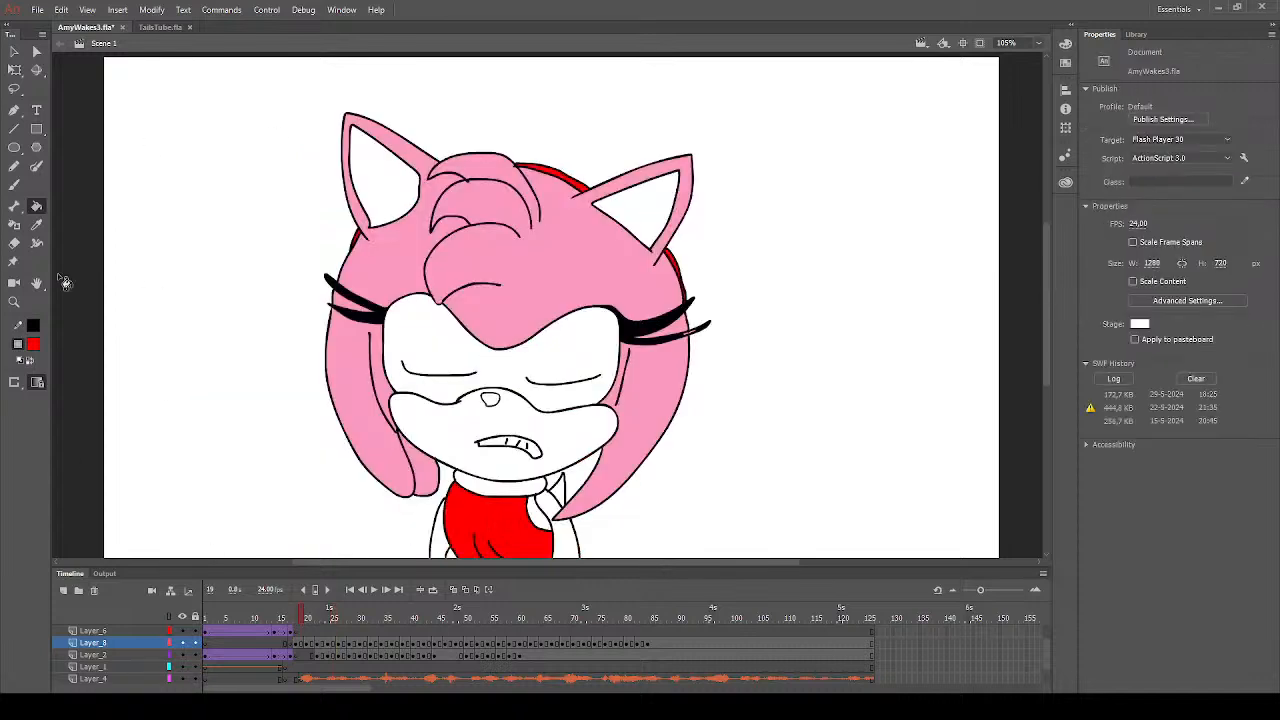
{"action": "left_click", "coordinate": [39, 227]}
{"action": "left_click", "coordinate": [554, 308]}
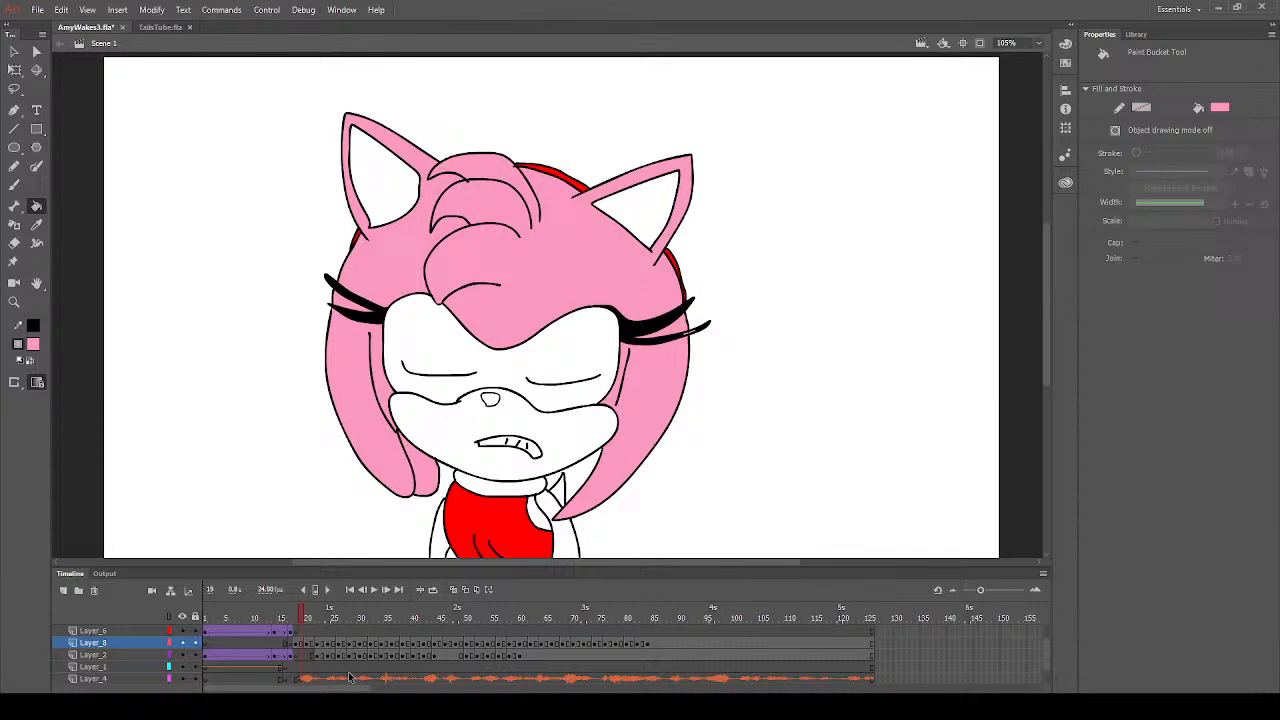
{"action": "left_click", "coordinate": [312, 616]}
{"action": "left_click", "coordinate": [510, 349]}
{"action": "left_click", "coordinate": [403, 285]}
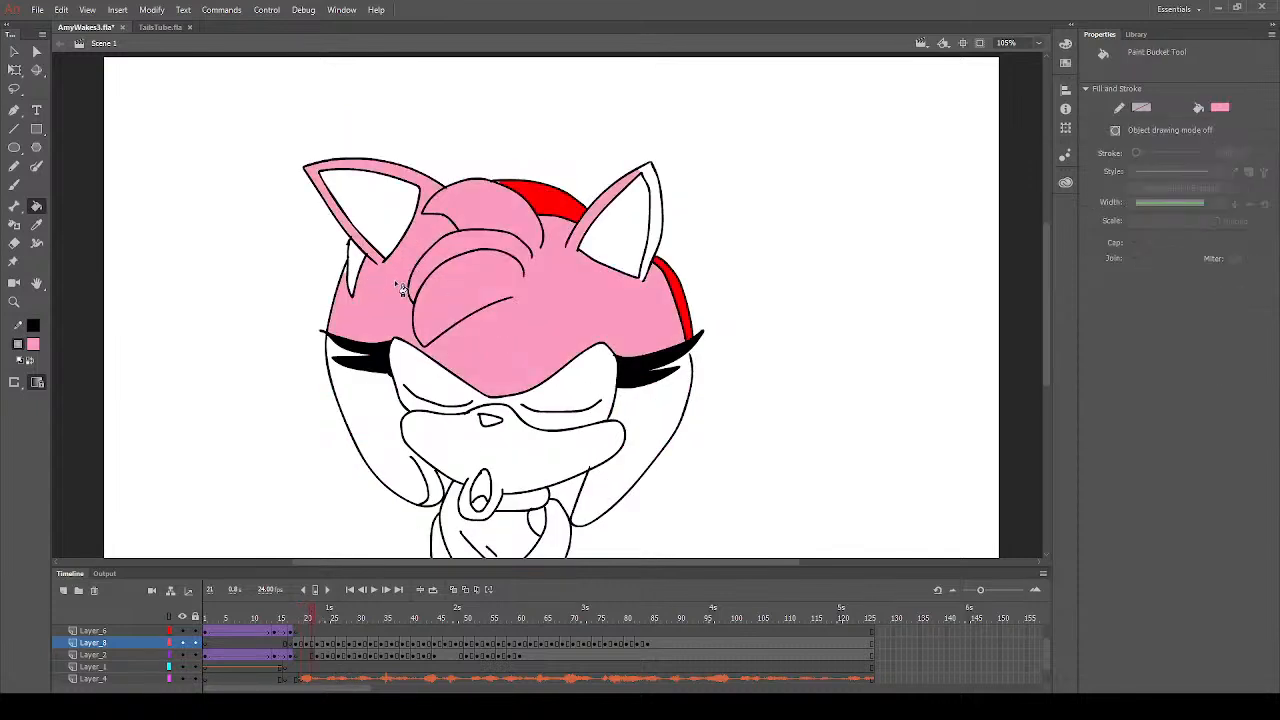
- Fill the hanging quills on both sides of the face with pink on frame 21
{"action": "left_click", "coordinate": [352, 278]}
{"action": "left_click", "coordinate": [390, 475]}
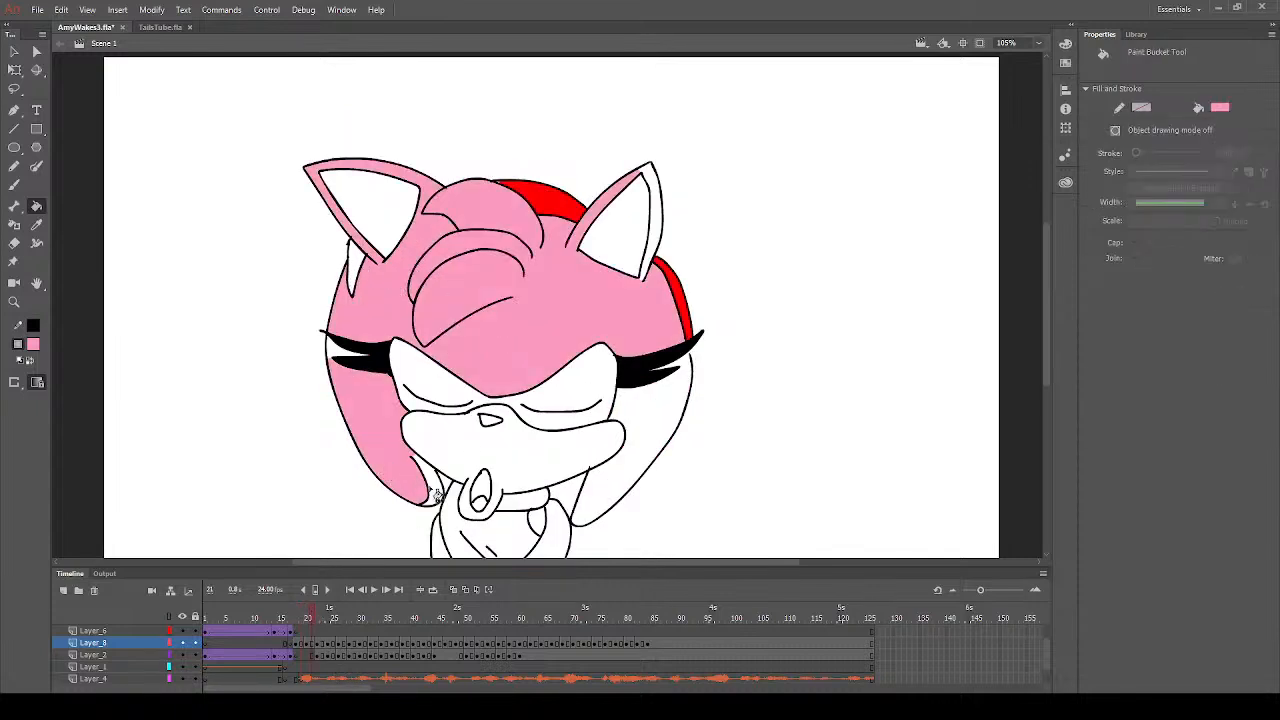
{"action": "left_click", "coordinate": [642, 455]}
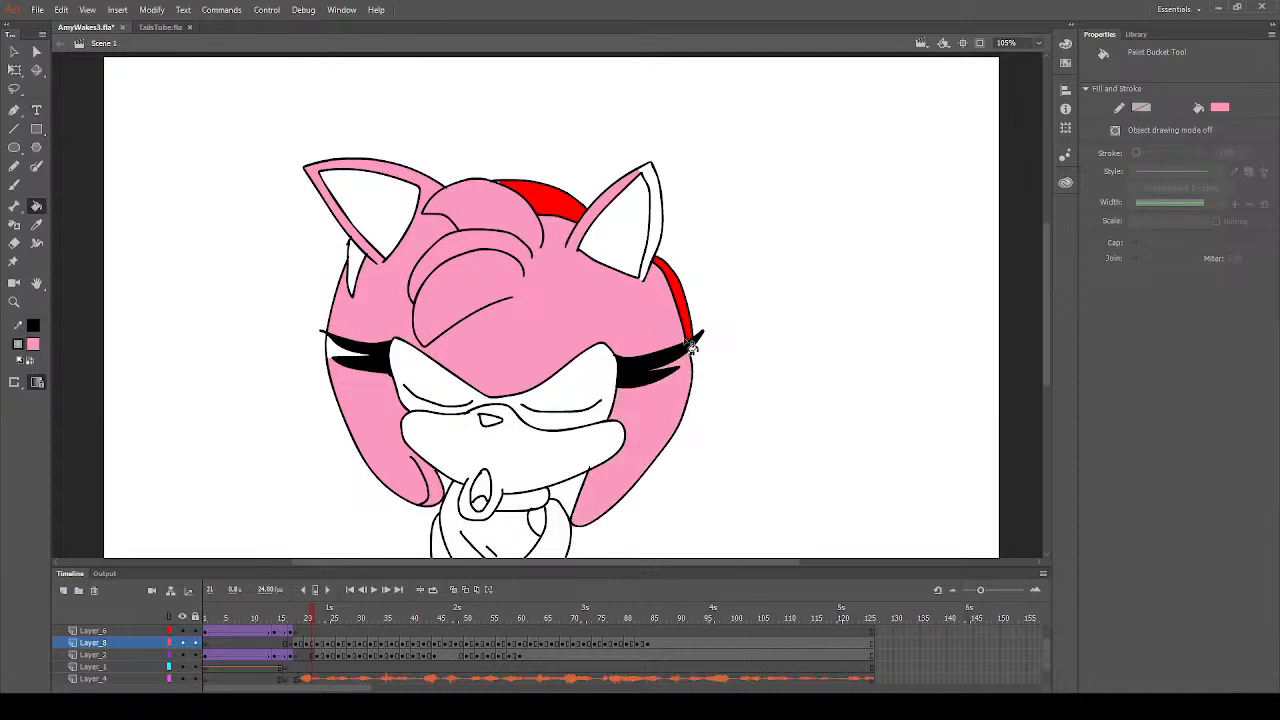
{"action": "left_click", "coordinate": [537, 522]}
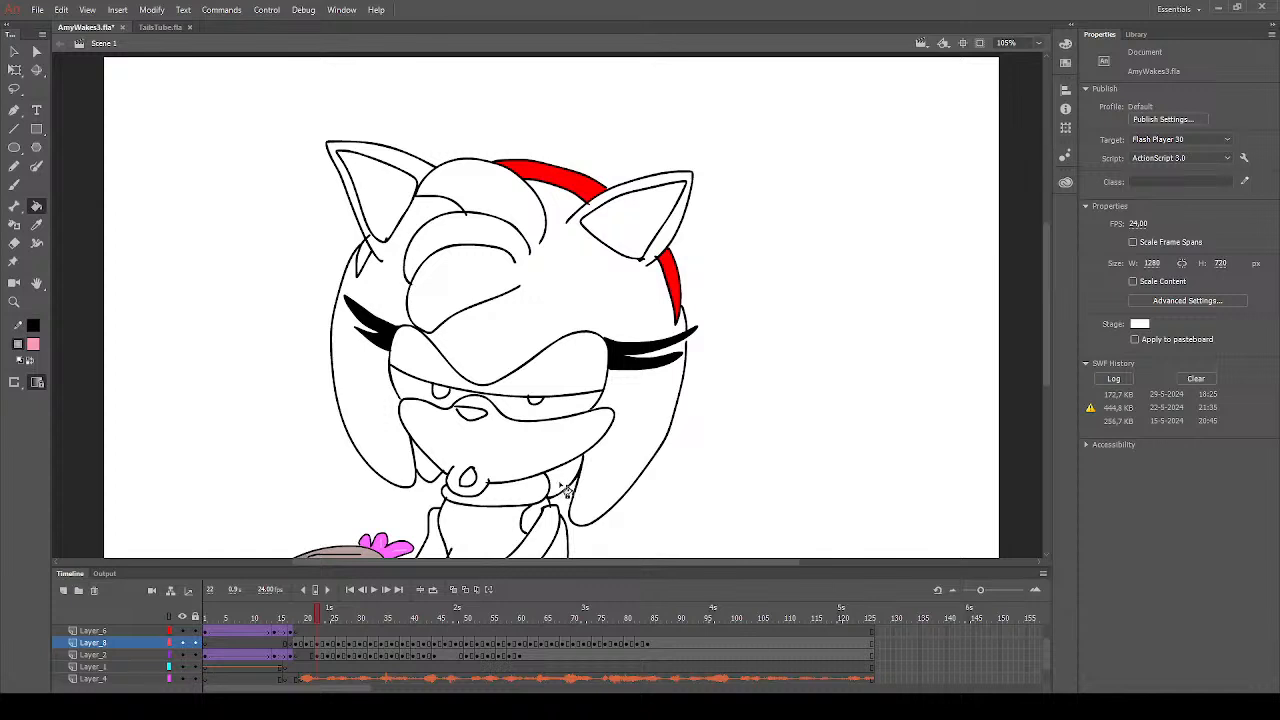
- Fill the hanging quills, head, fringe and ear rims with pink on frame 22
{"action": "left_click", "coordinate": [593, 470]}
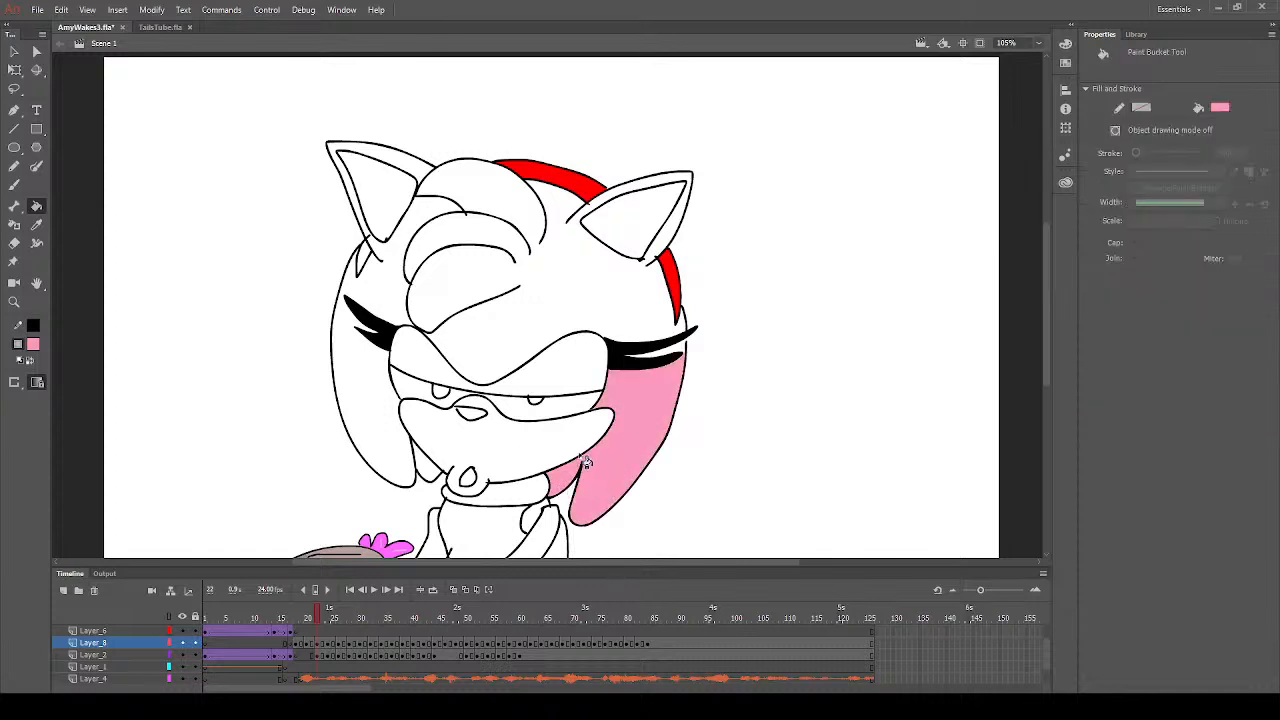
{"action": "left_click", "coordinate": [394, 431]}
{"action": "left_click", "coordinate": [547, 347]}
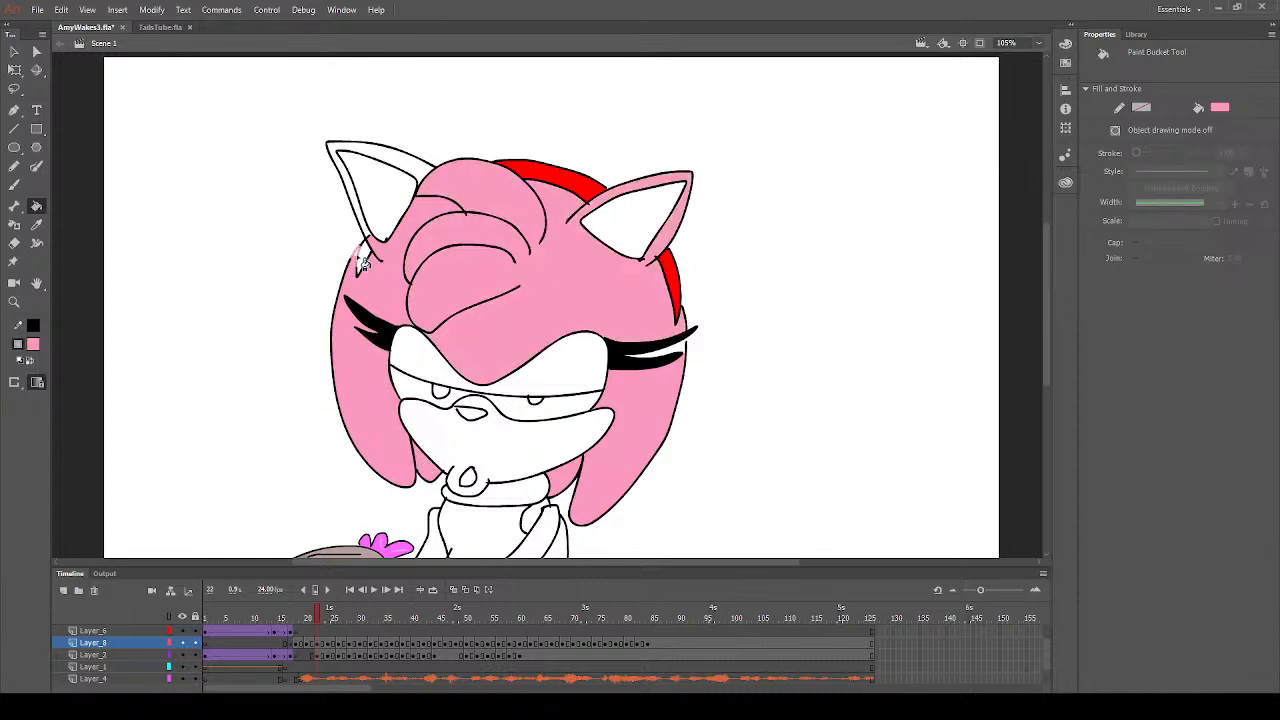
{"action": "left_click", "coordinate": [410, 172]}
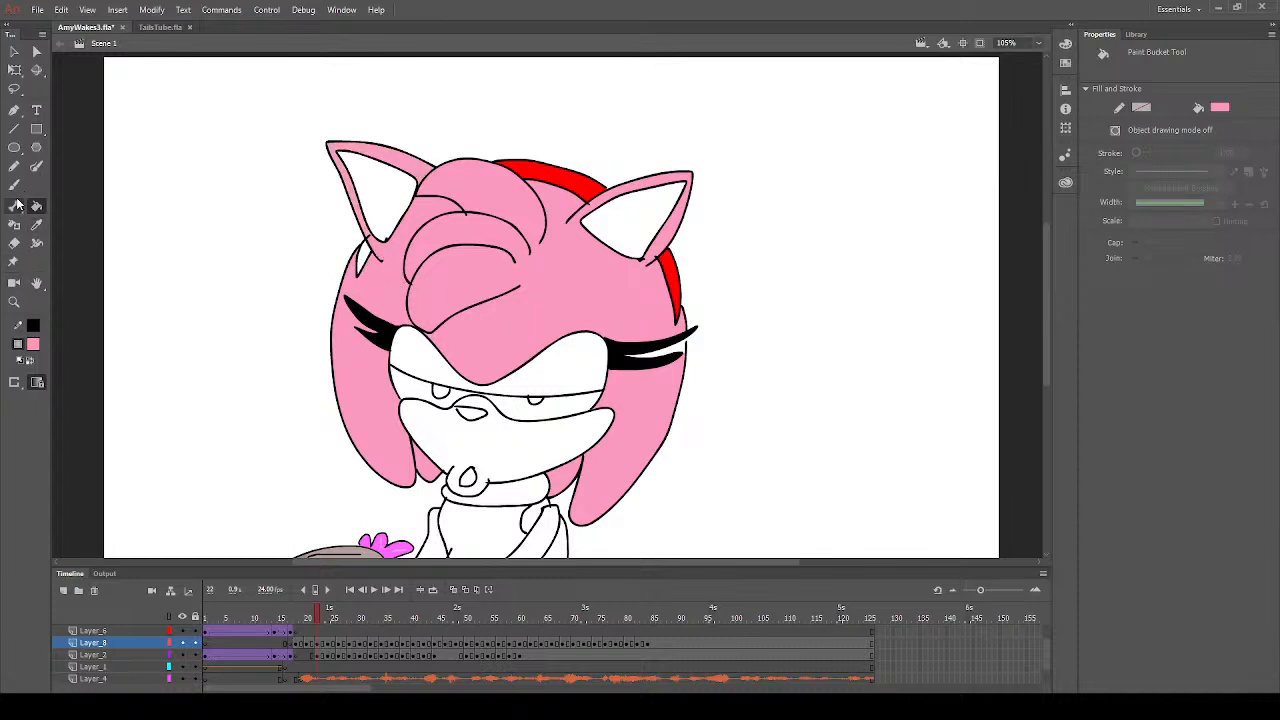
{"action": "left_click", "coordinate": [530, 520]}
- Fill the neck, the quill on the right of the face, and the head with pink on frame 25
{"action": "left_click", "coordinate": [333, 644]}
{"action": "left_click", "coordinate": [514, 472]}
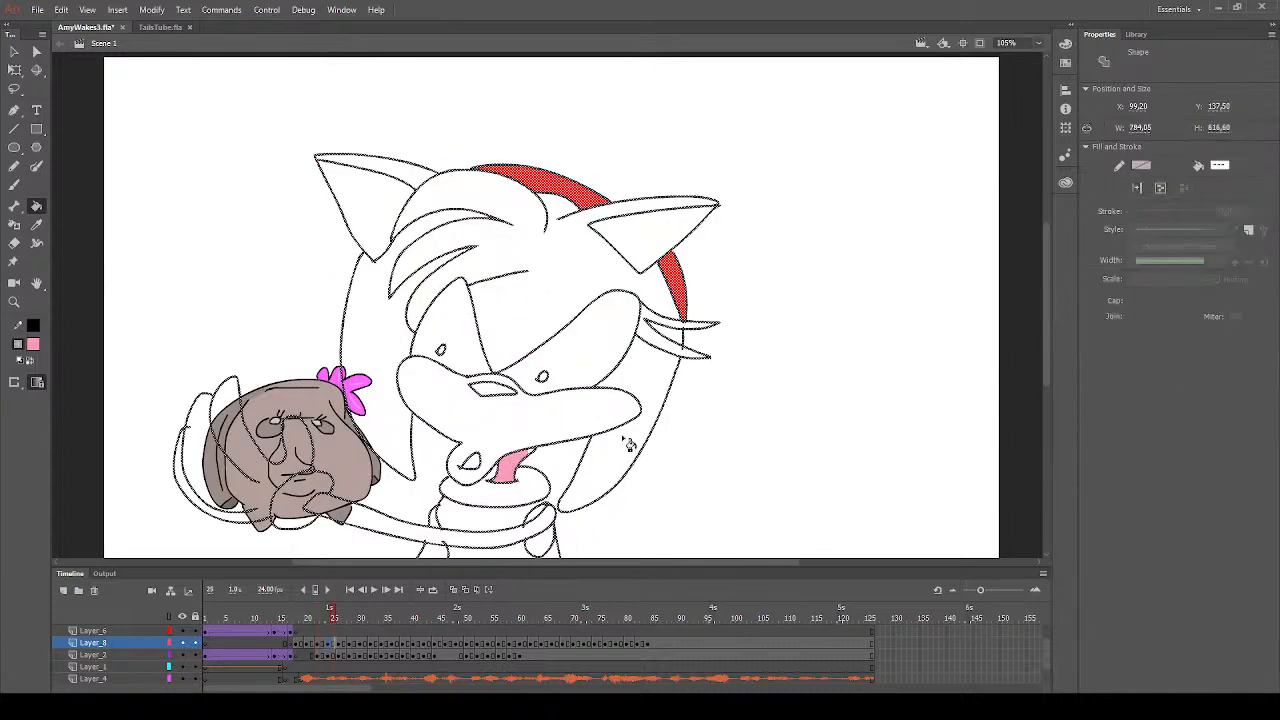
{"action": "left_click", "coordinate": [618, 464]}
{"action": "left_click", "coordinate": [536, 321]}
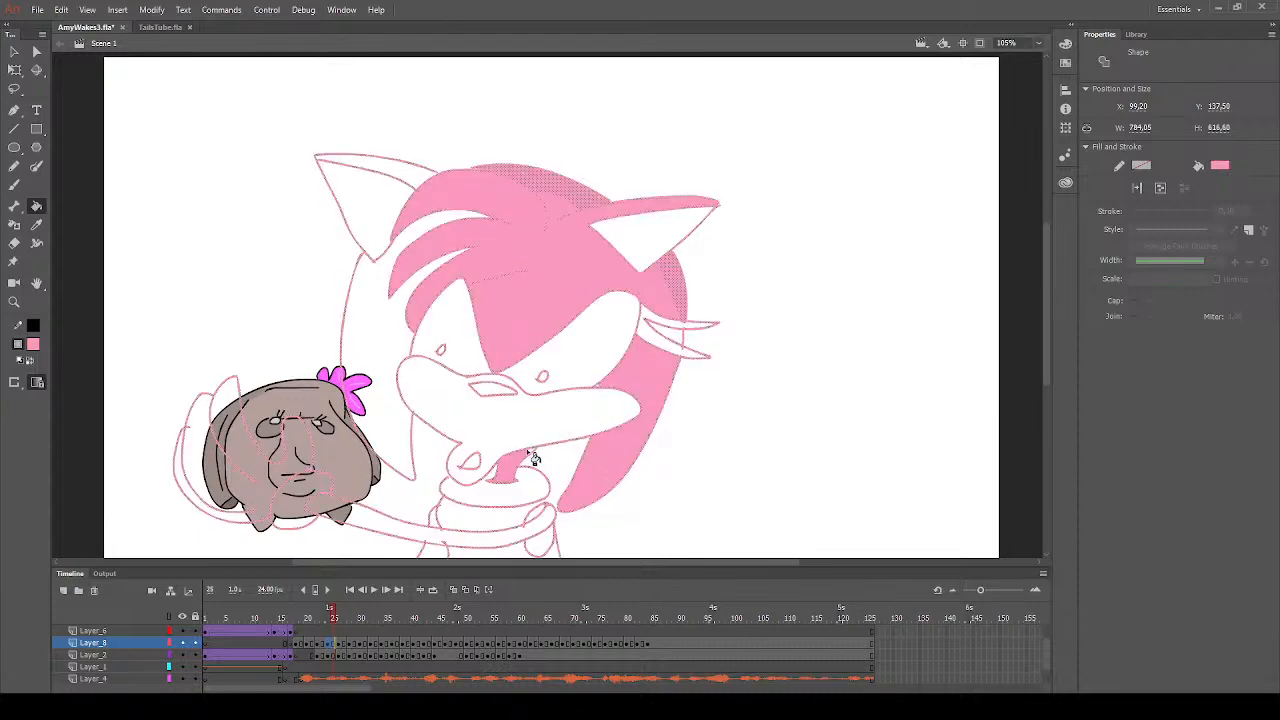
{"action": "left_click", "coordinate": [535, 456]}
{"action": "key", "text": "ctrl+z"}
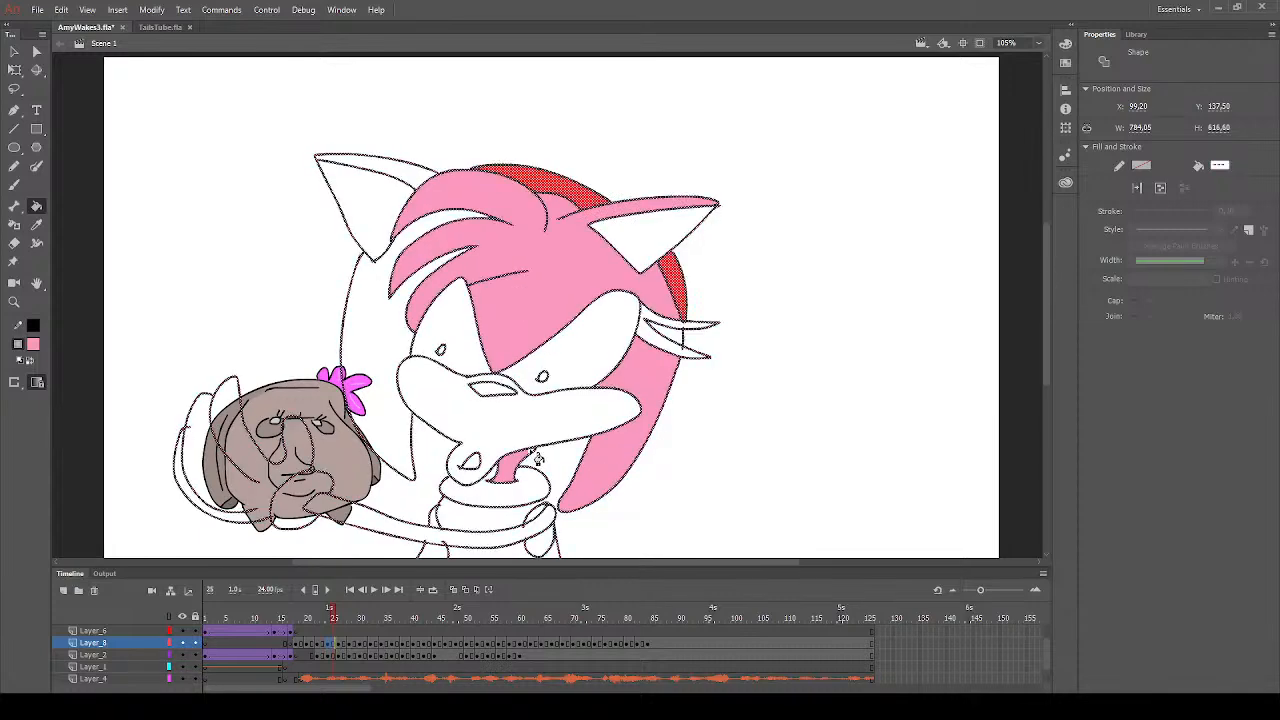
{"action": "left_click", "coordinate": [448, 432]}
{"action": "key", "text": "ctrl+z"}
- Fill the left quill, the left ear rim and the small section behind the arm with pink on frame 25
{"action": "left_click", "coordinate": [395, 430]}
{"action": "left_click", "coordinate": [407, 183]}
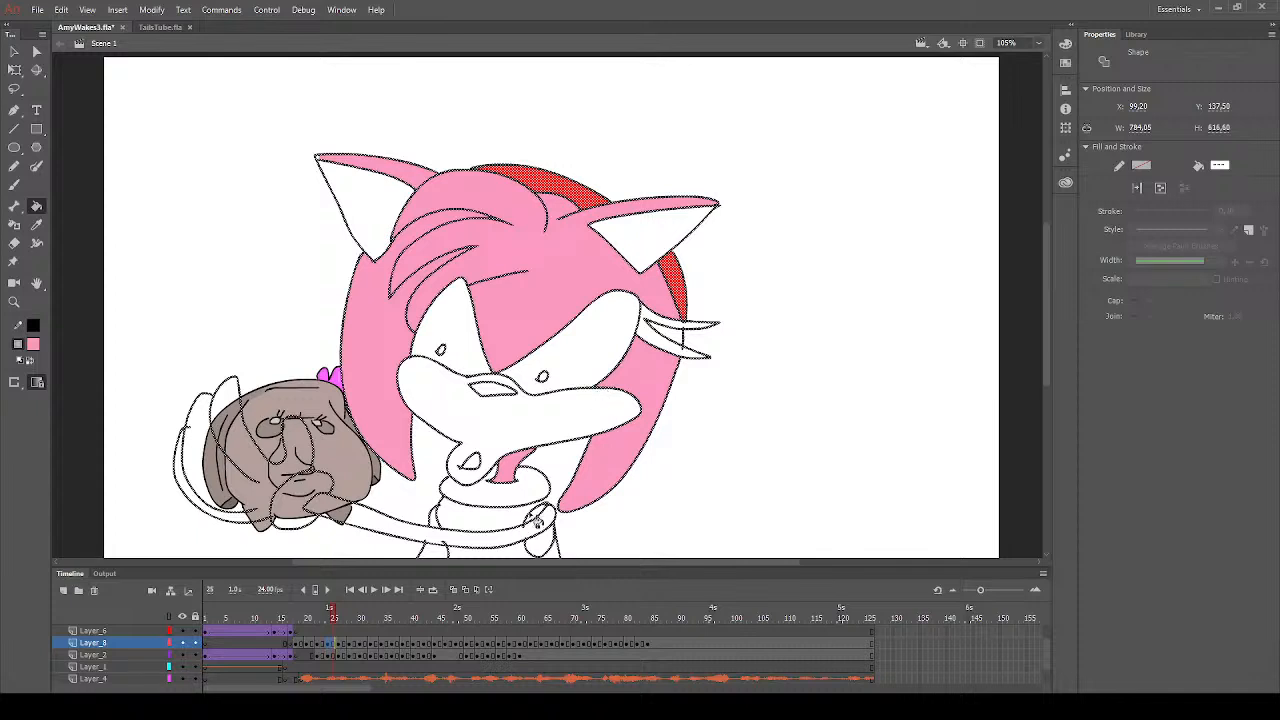
{"action": "left_click", "coordinate": [538, 545]}
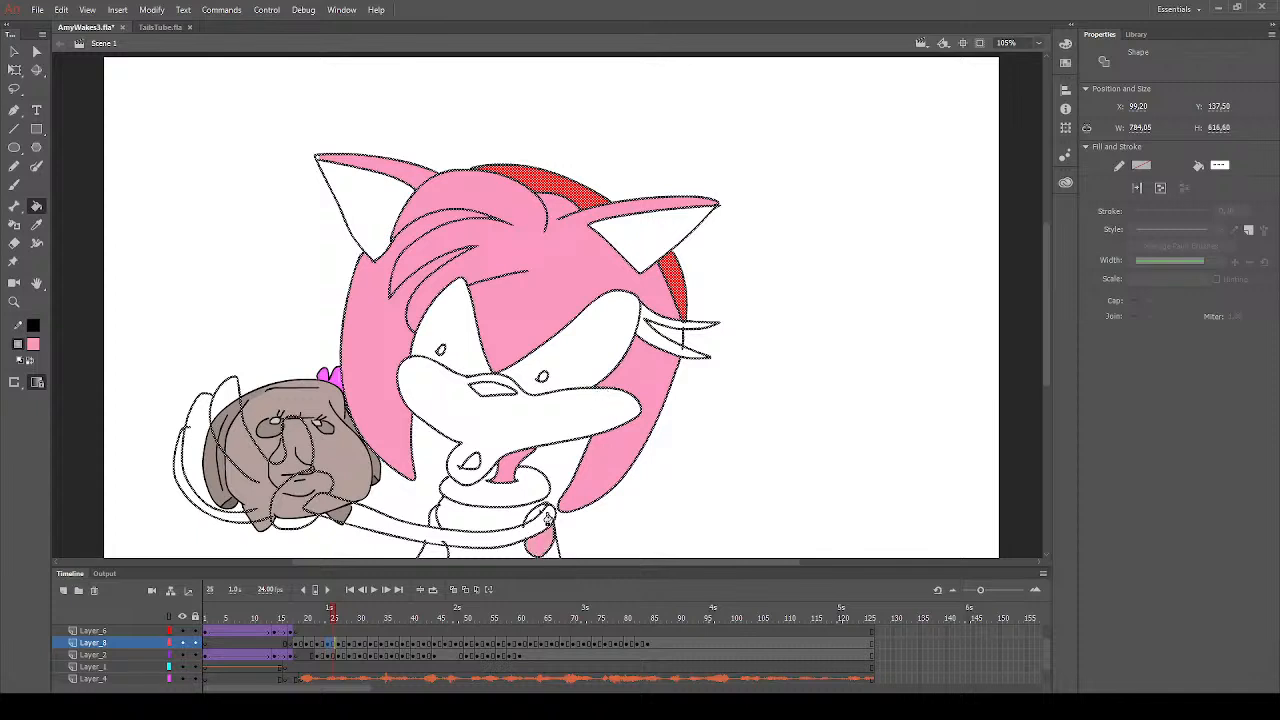
- Fill the quills, head, hair tufts and ears with pink on frame 27
{"action": "left_click", "coordinate": [345, 643]}
{"action": "left_click", "coordinate": [611, 442]}
{"action": "left_click", "coordinate": [622, 422]}
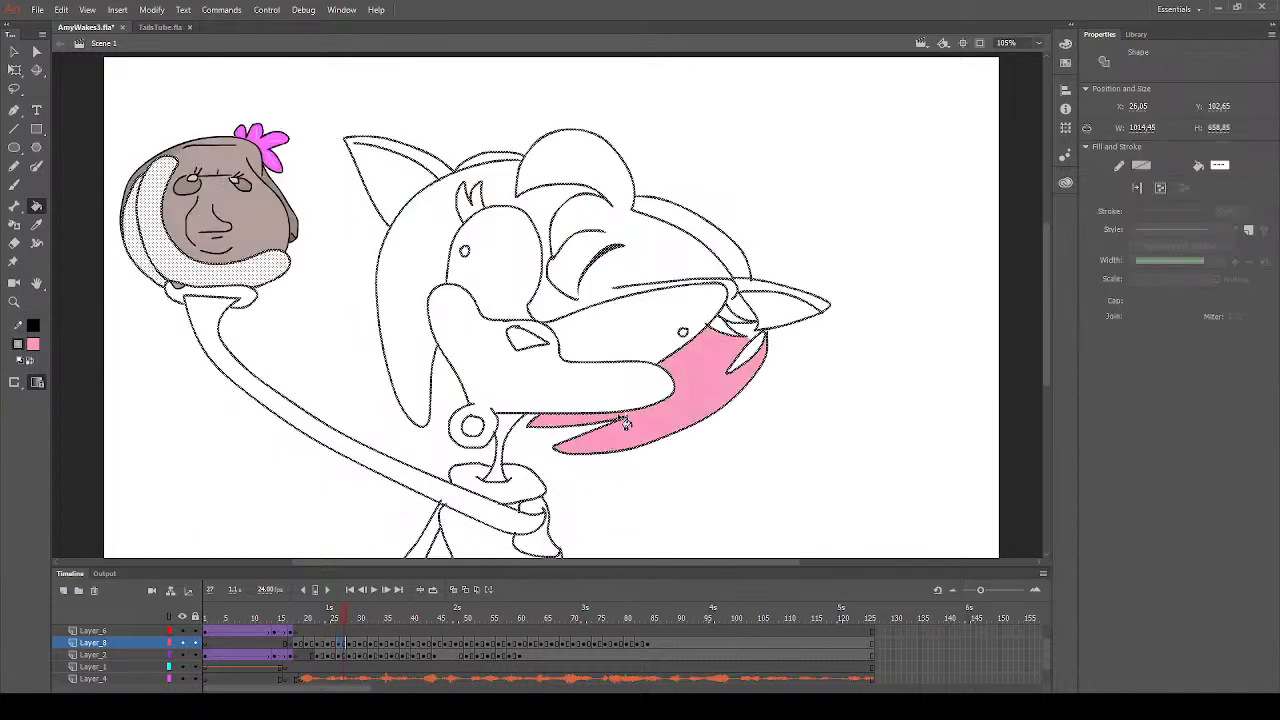
{"action": "left_click", "coordinate": [690, 251]}
{"action": "left_click", "coordinate": [759, 303]}
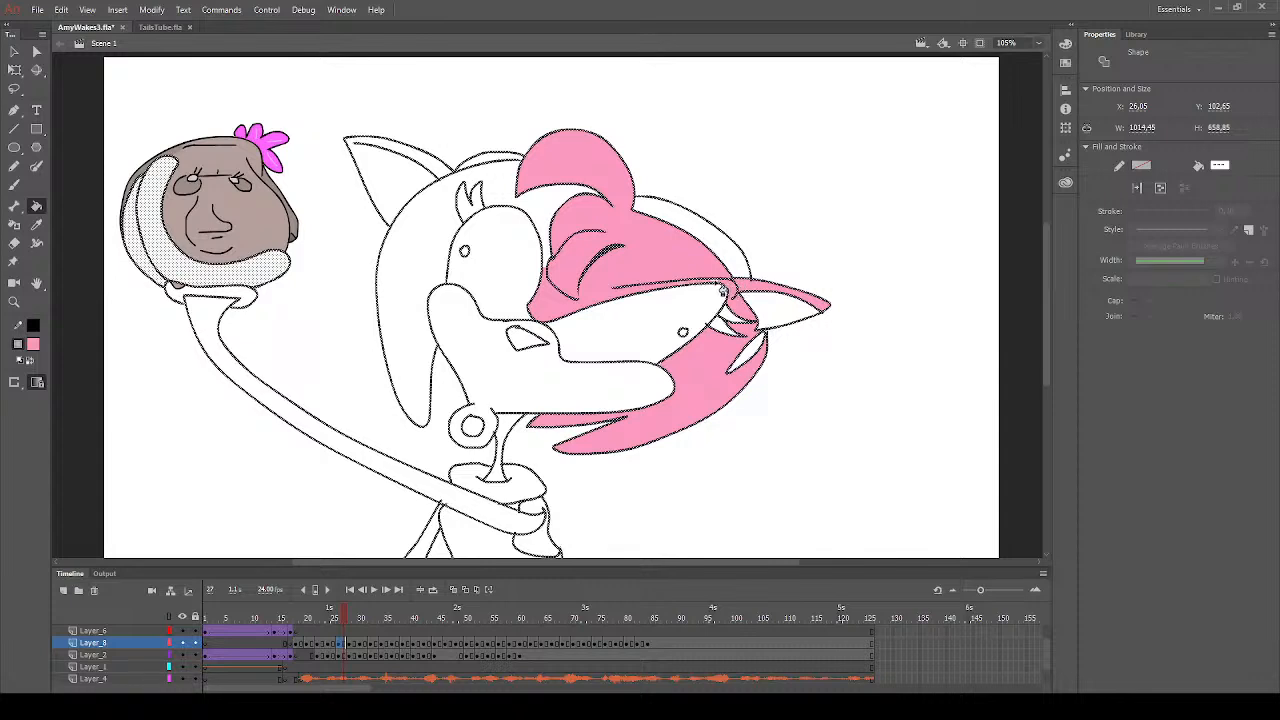
{"action": "left_click", "coordinate": [549, 227]}
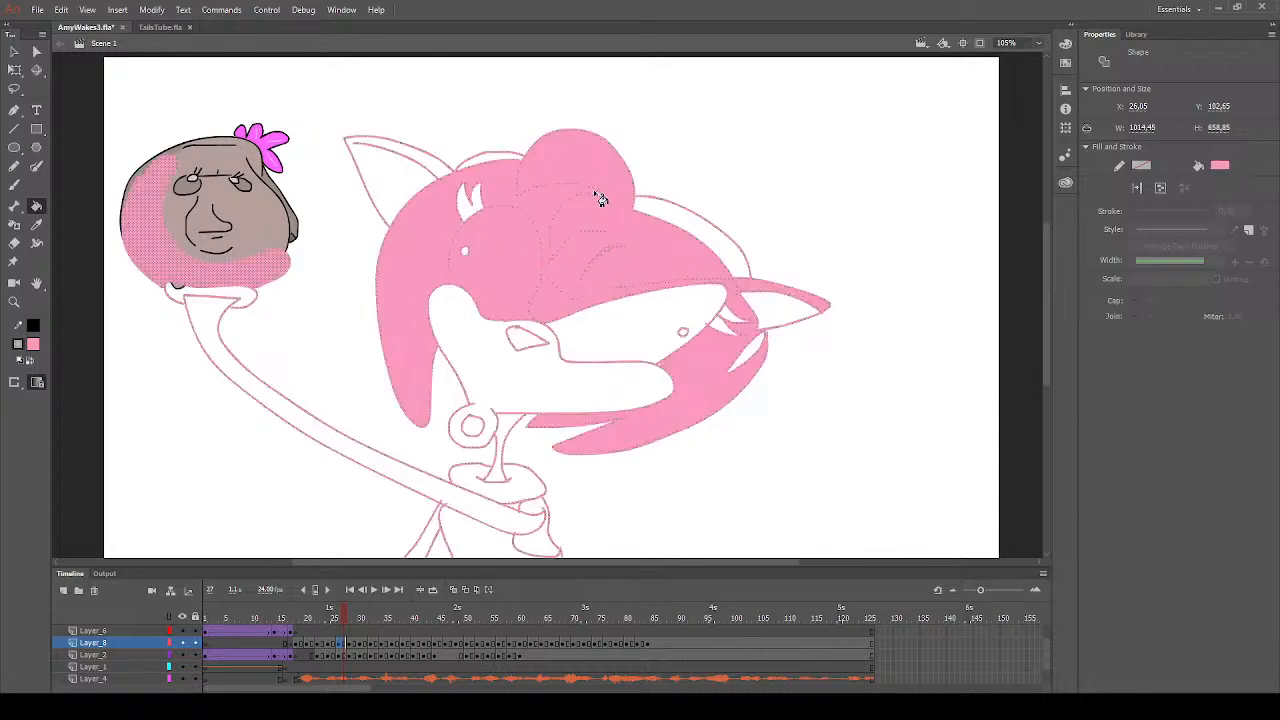
{"action": "left_click", "coordinate": [440, 172]}
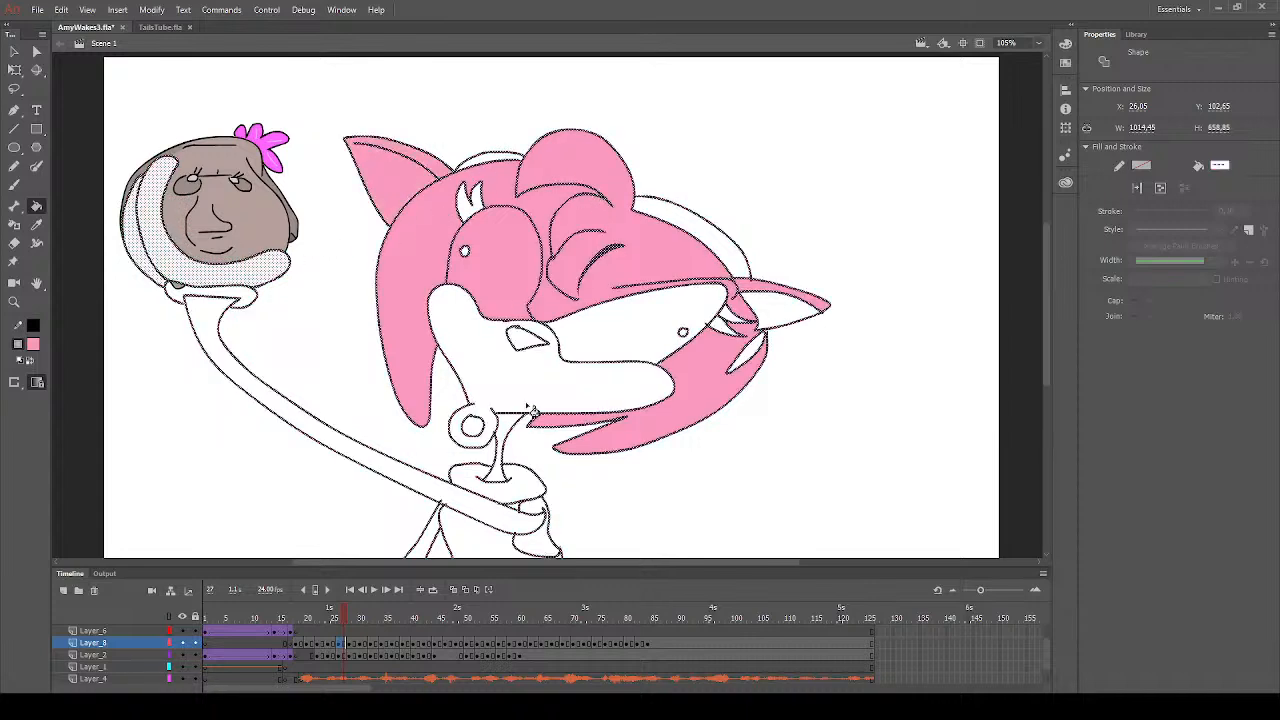
- Fill the neck and the small sections around the shoulder with pink on frame 27, and deselect the artwork
{"action": "left_click", "coordinate": [507, 434]}
{"action": "left_click", "coordinate": [546, 546]}
{"action": "left_click", "coordinate": [537, 508]}
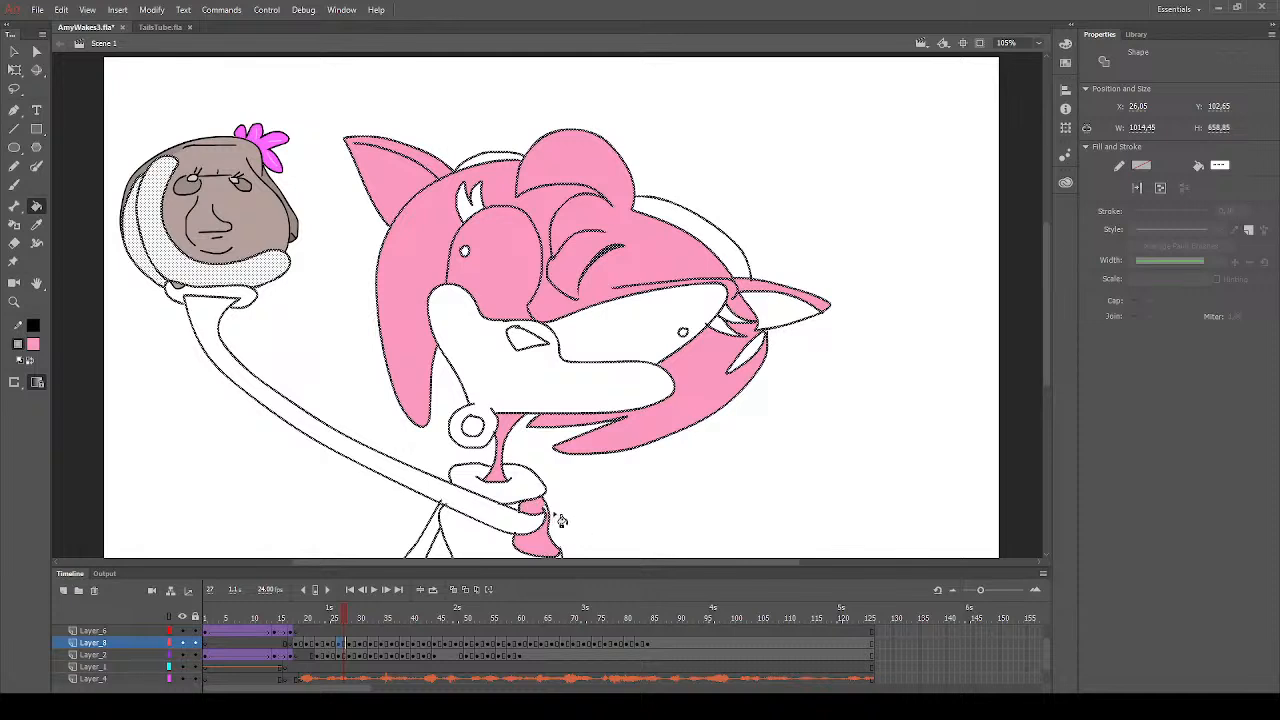
{"action": "left_click", "coordinate": [547, 511]}
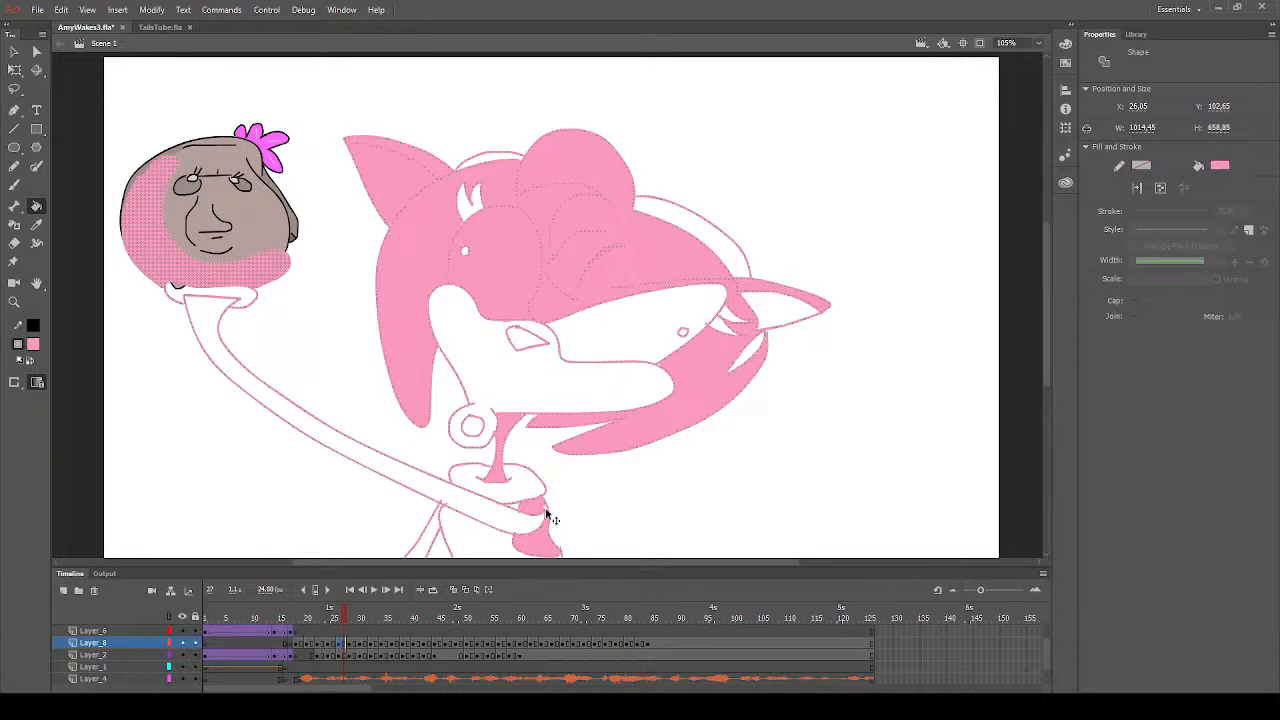
{"action": "key", "text": "ctrl+z"}
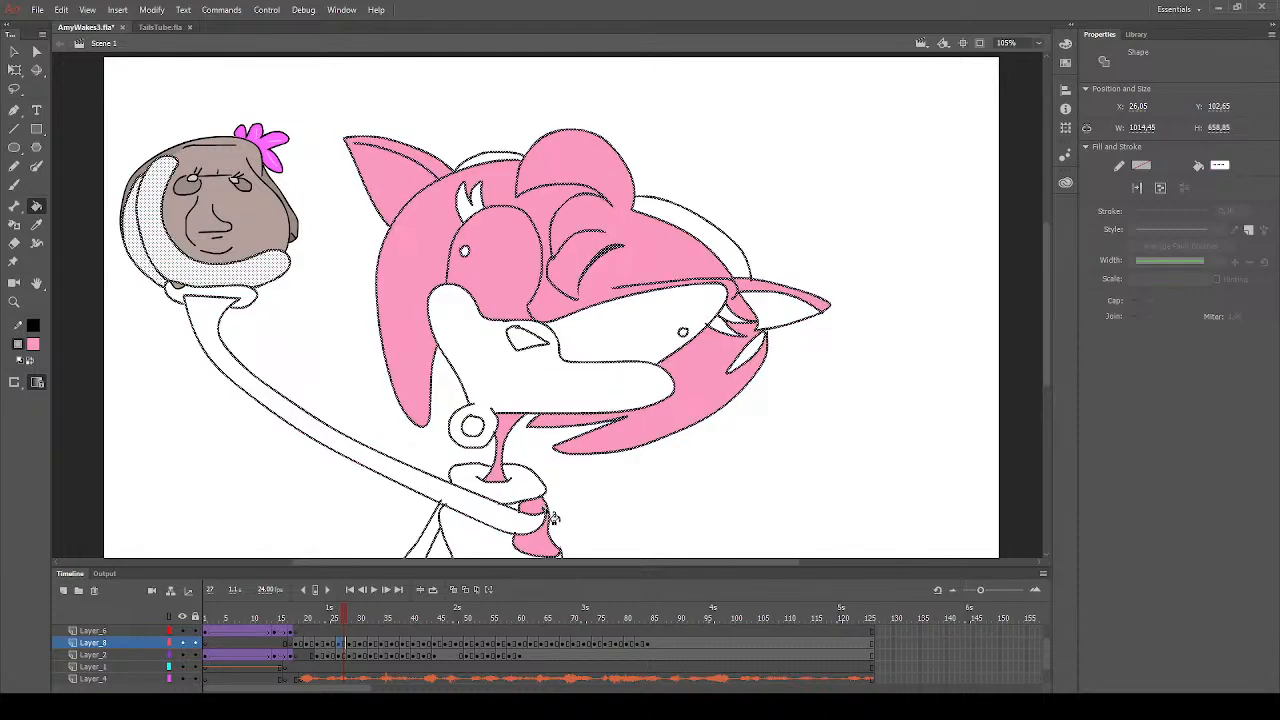
{"action": "left_click", "coordinate": [13, 52]}
{"action": "left_click_drag", "start_coordinate": [341, 351], "coordinate": [342, 353]}
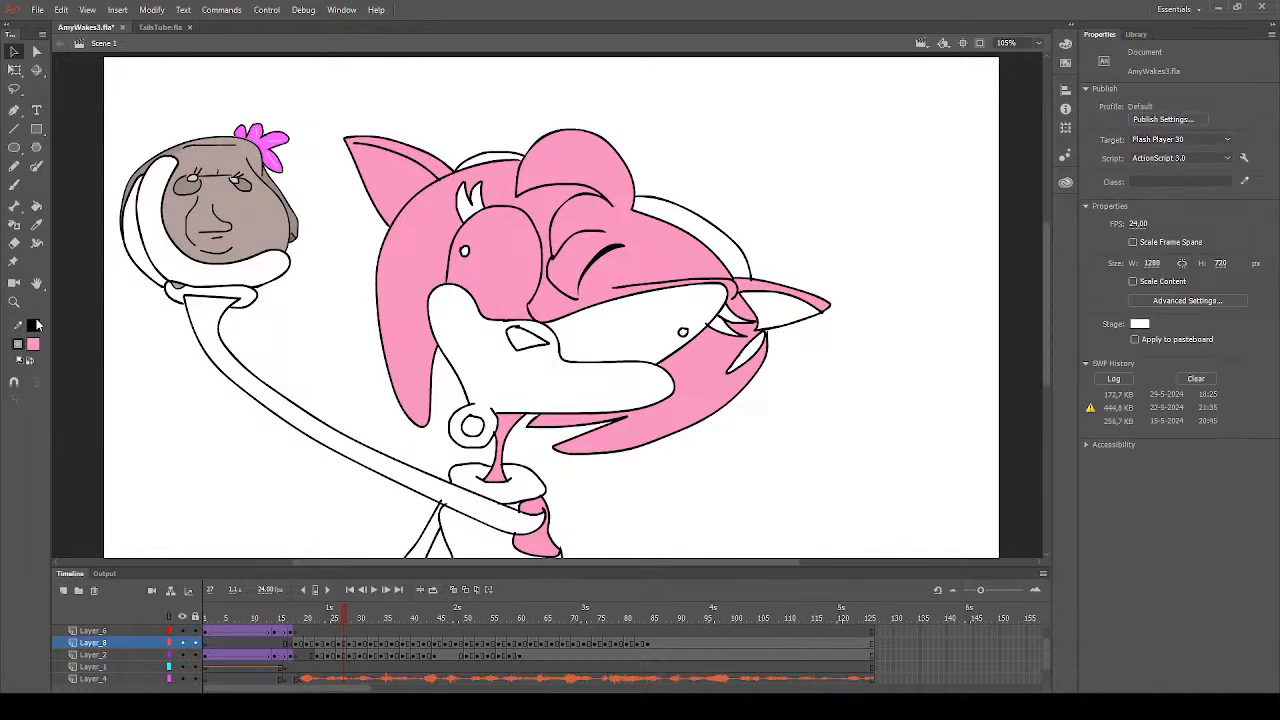
- Fill the eyelashes beside both eyes with black on frame 27
{"action": "left_click", "coordinate": [36, 205]}
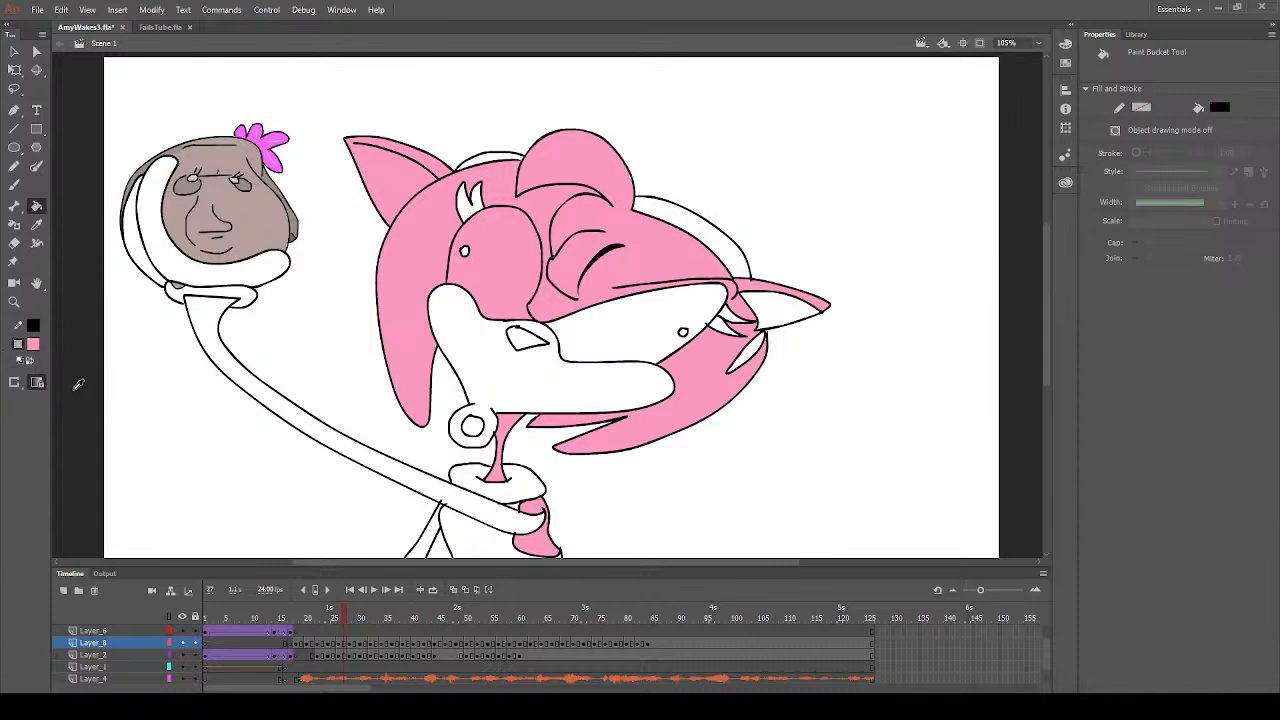
{"action": "left_click", "coordinate": [77, 385]}
{"action": "left_click", "coordinate": [472, 208]}
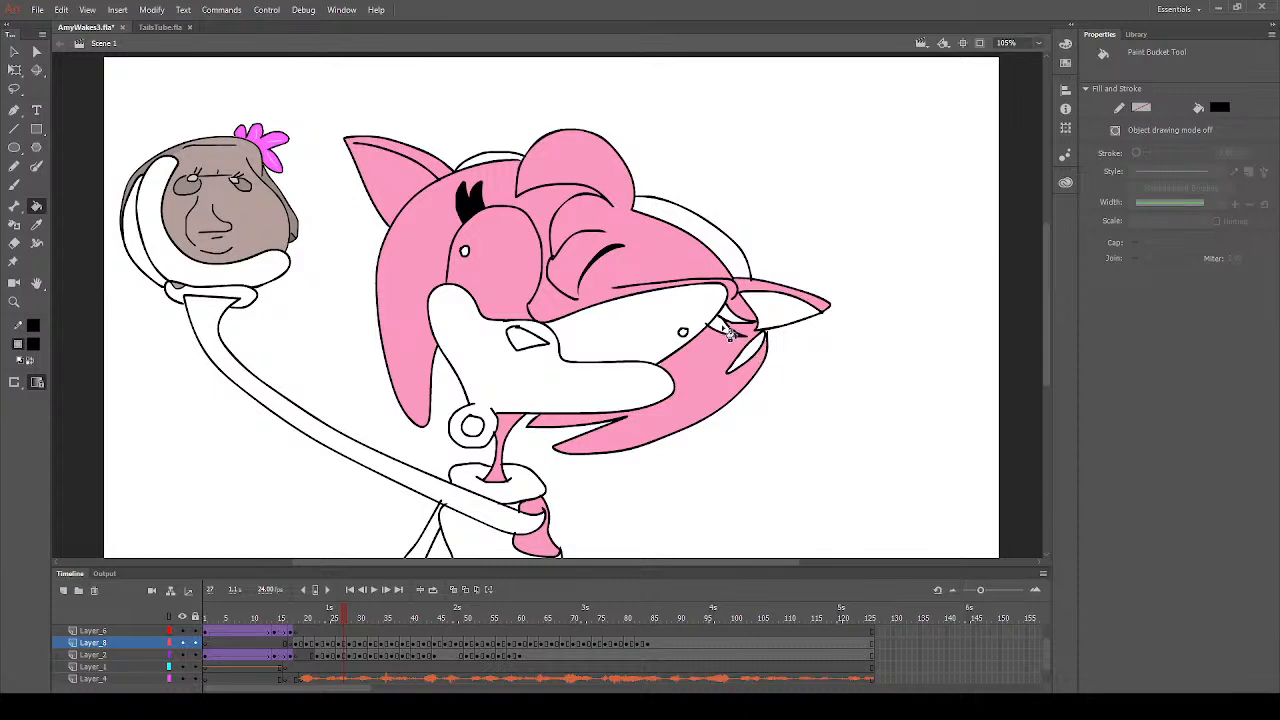
{"action": "left_click", "coordinate": [730, 335]}
{"action": "left_click", "coordinate": [733, 318]}
{"action": "left_click", "coordinate": [14, 185]}
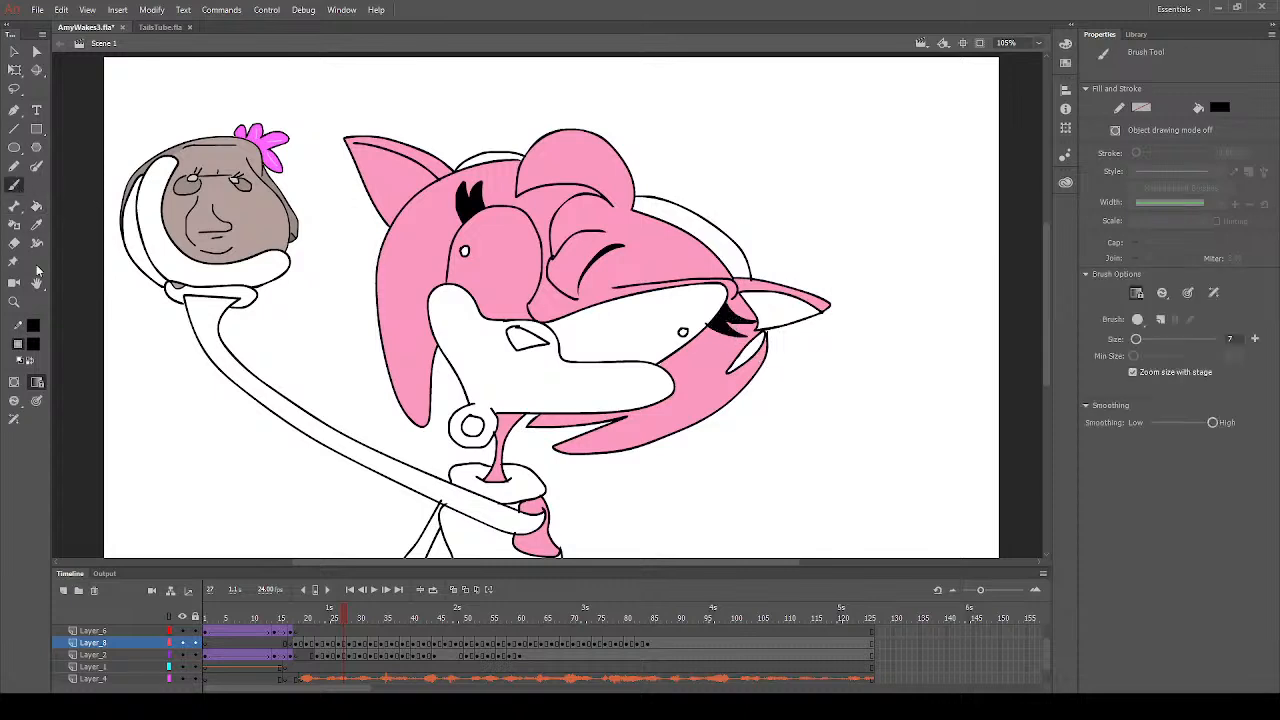
{"action": "left_click", "coordinate": [82, 435]}
{"action": "left_click", "coordinate": [37, 226]}
{"action": "left_click", "coordinate": [707, 362]}
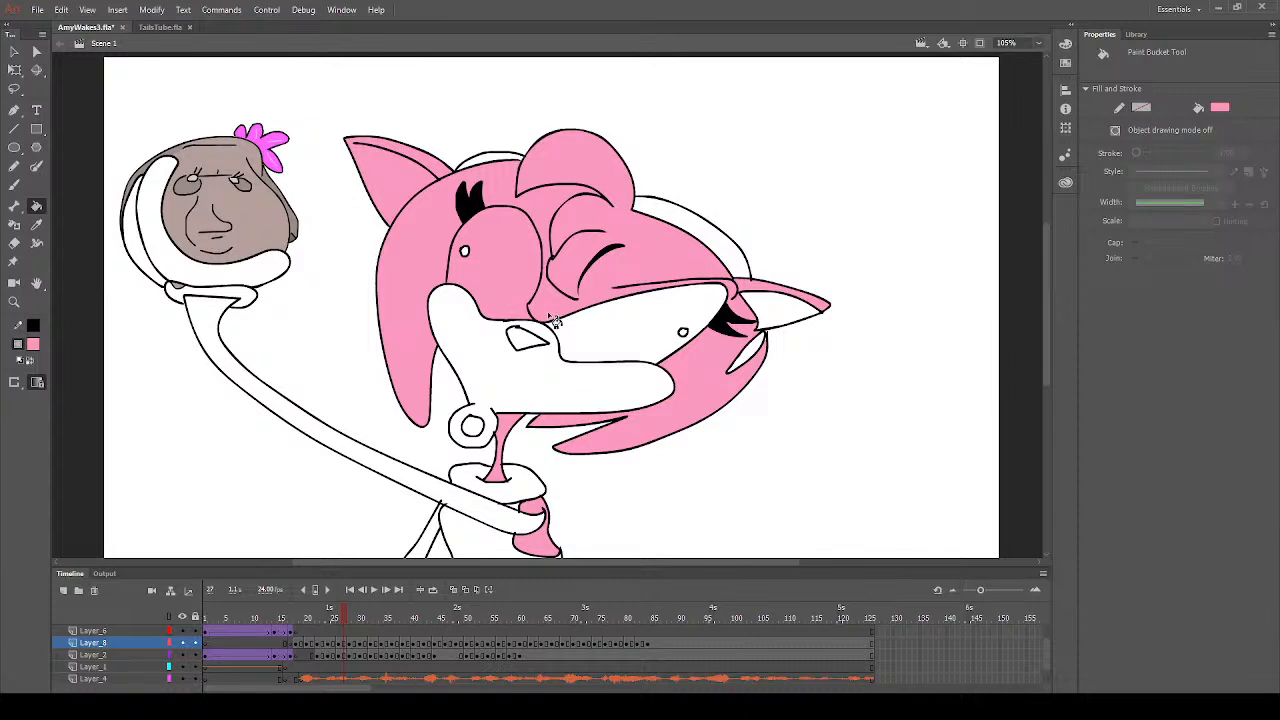
- Sample white, try to fill the eye on the left of the face with it on frame 27, and undo the fill
{"action": "left_click", "coordinate": [37, 226]}
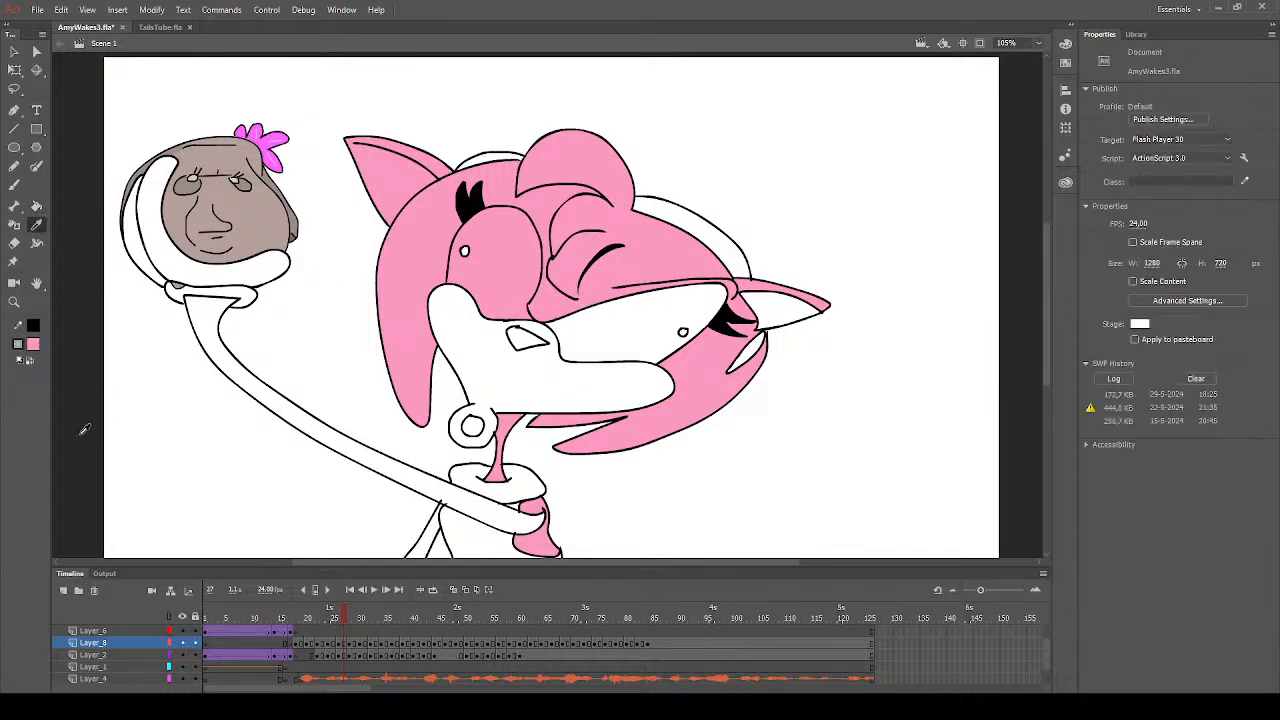
{"action": "left_click", "coordinate": [468, 322]}
{"action": "left_click", "coordinate": [37, 208]}
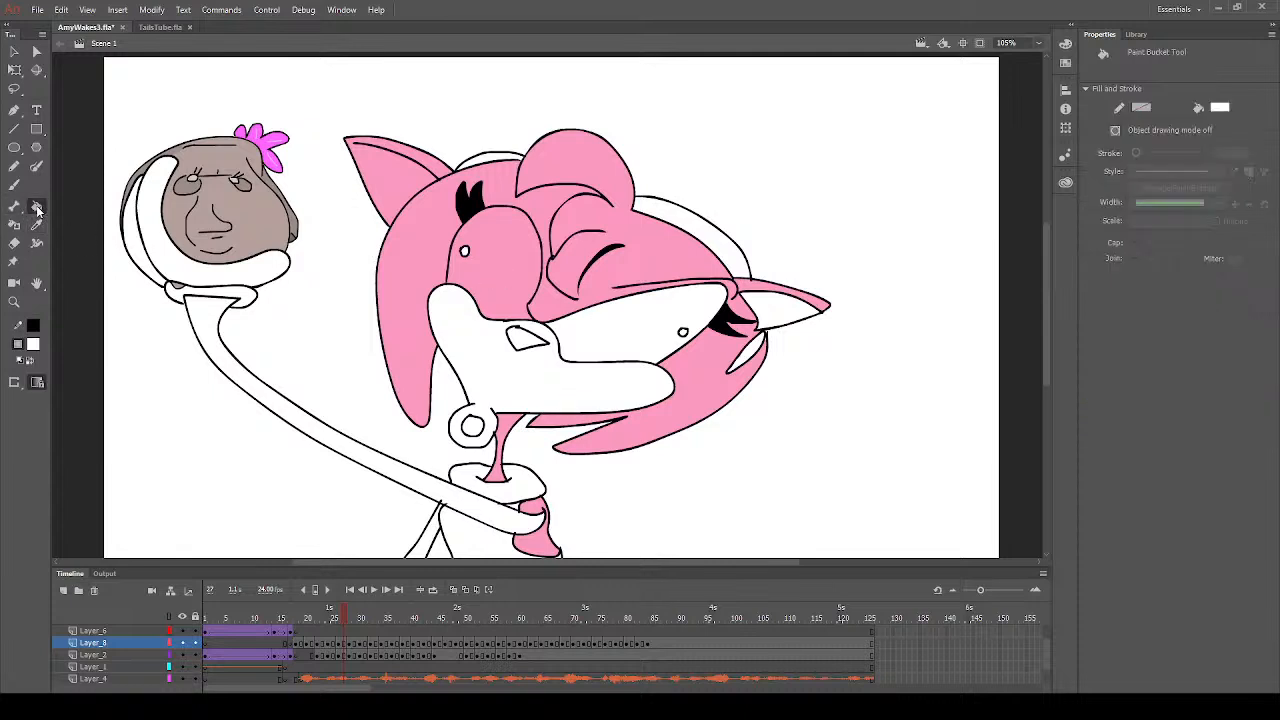
{"action": "left_click", "coordinate": [486, 286]}
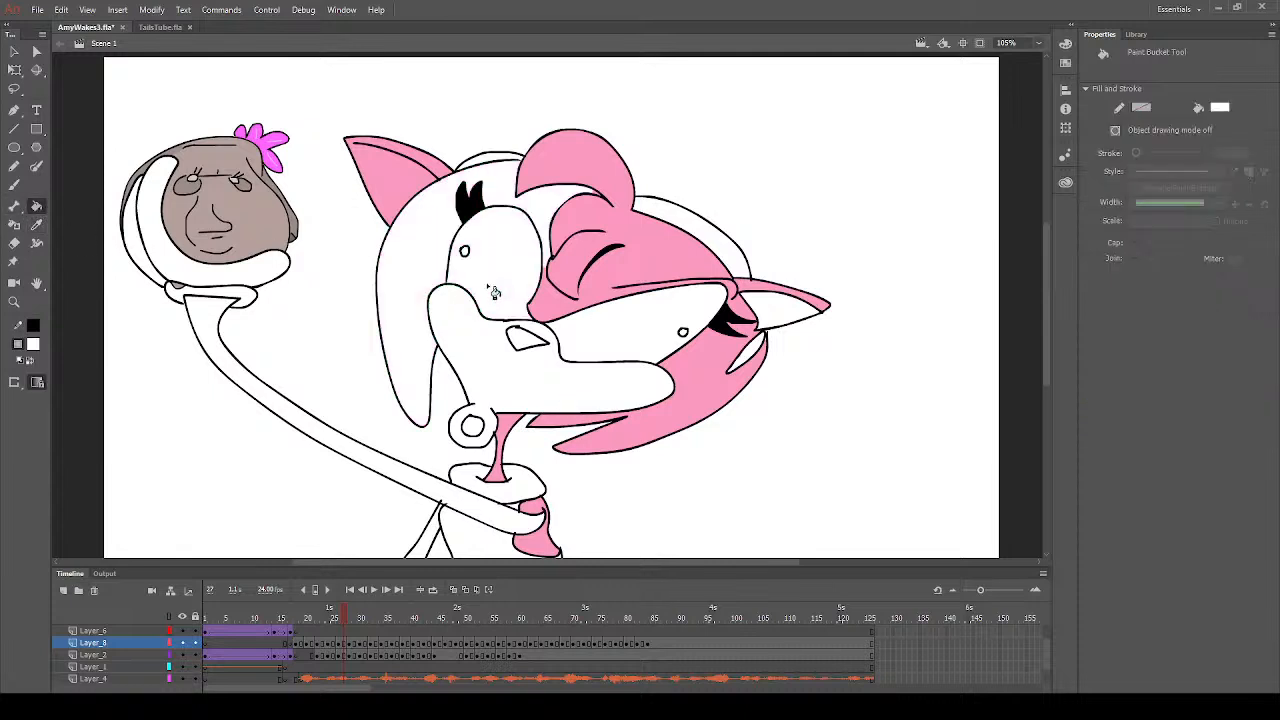
{"action": "left_click", "coordinate": [14, 185]}
{"action": "key", "text": "ctrl+z"}
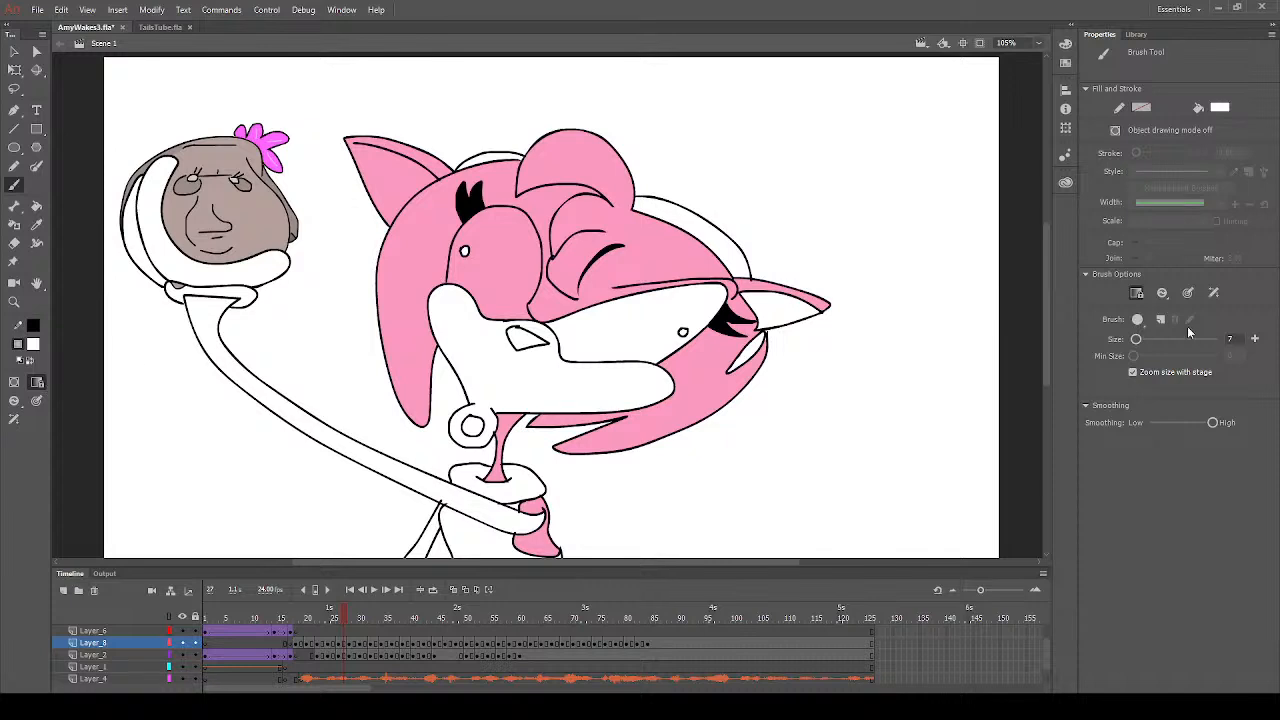
- Set the brush size to 1, retry the white fill of the left eye on frame 27, and undo each attempt
{"action": "left_click", "coordinate": [1137, 341]}
{"action": "left_click", "coordinate": [36, 205]}
{"action": "left_click", "coordinate": [488, 284]}
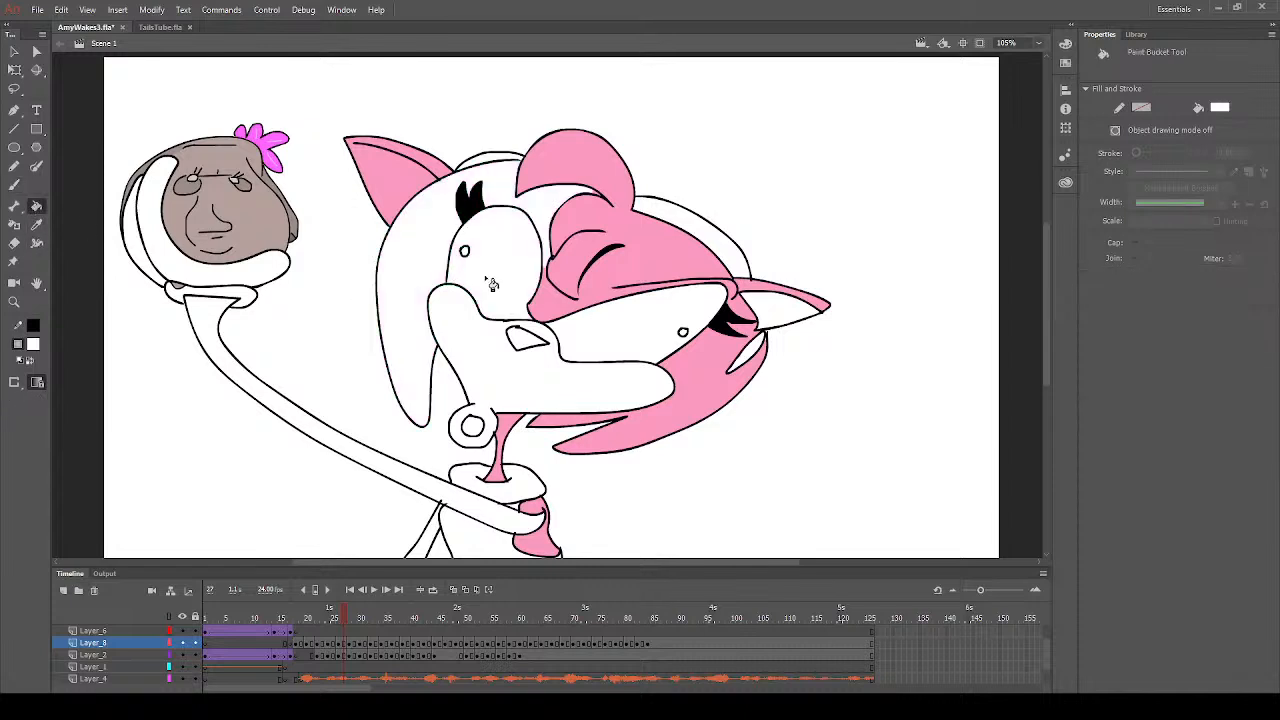
{"action": "left_click", "coordinate": [14, 185]}
{"action": "key", "text": "ctrl+z"}
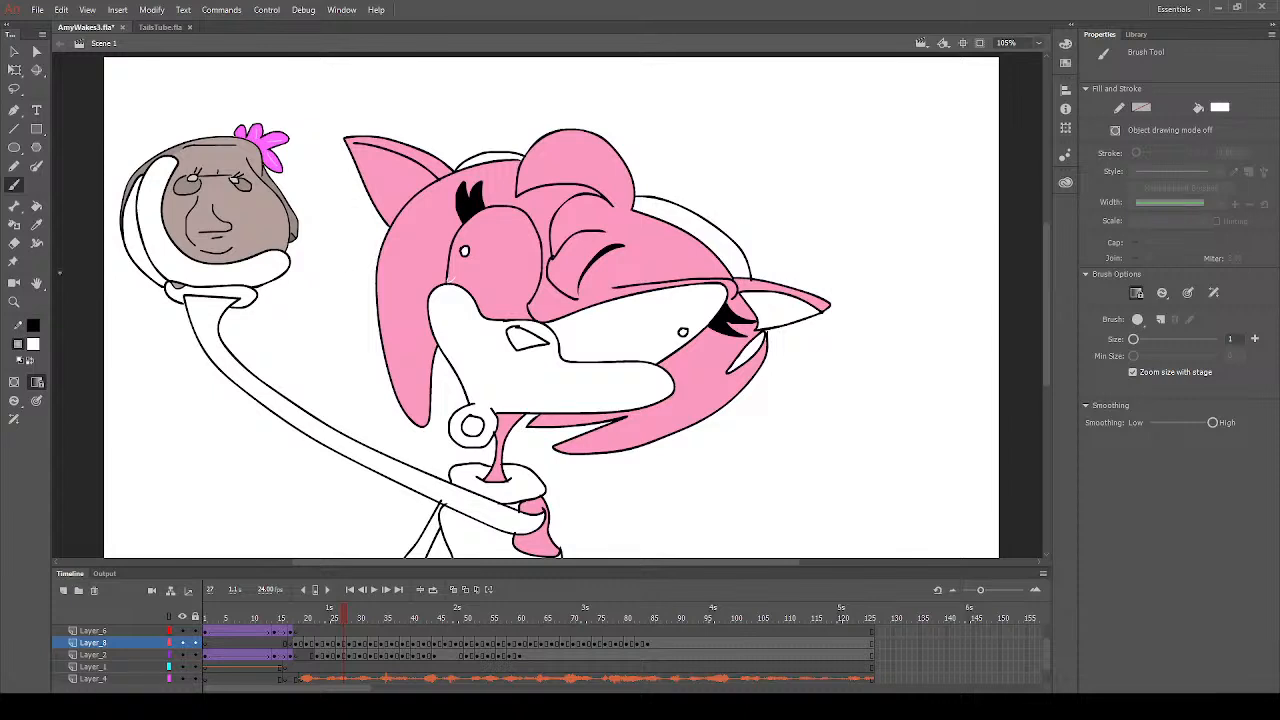
{"action": "left_click", "coordinate": [36, 205]}
{"action": "left_click", "coordinate": [512, 284]}
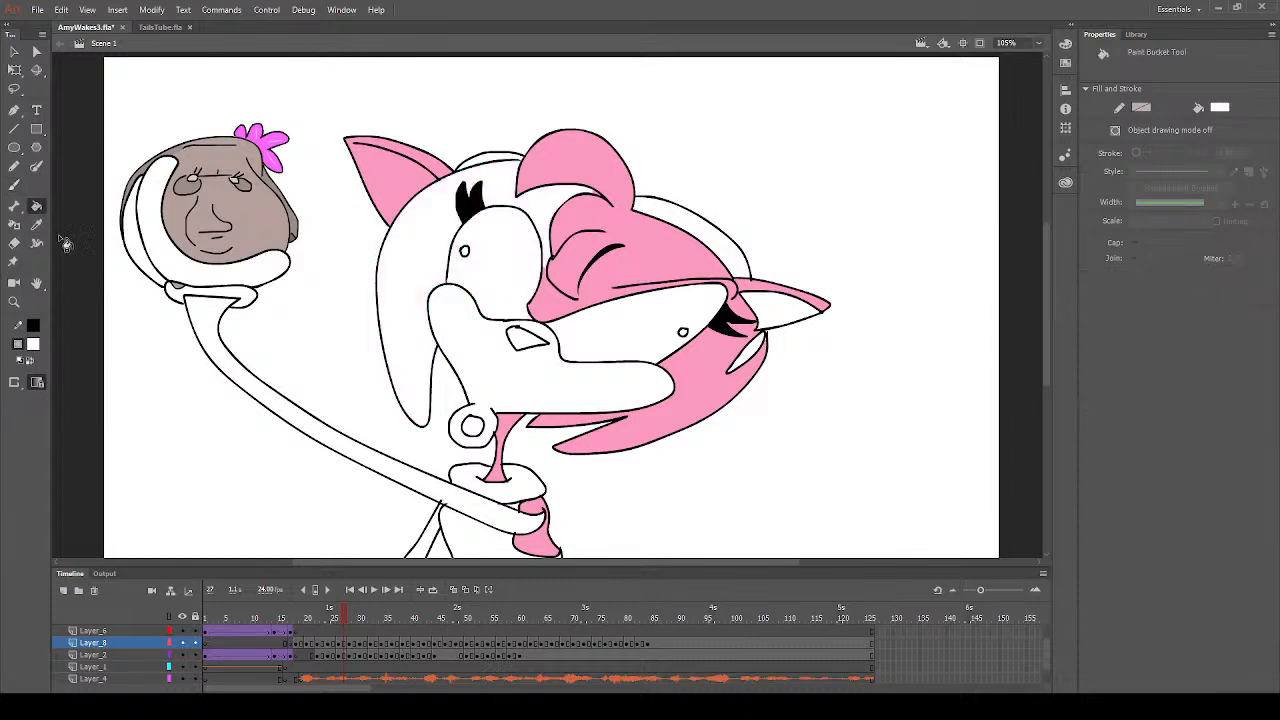
{"action": "key", "text": "ctrl+z"}
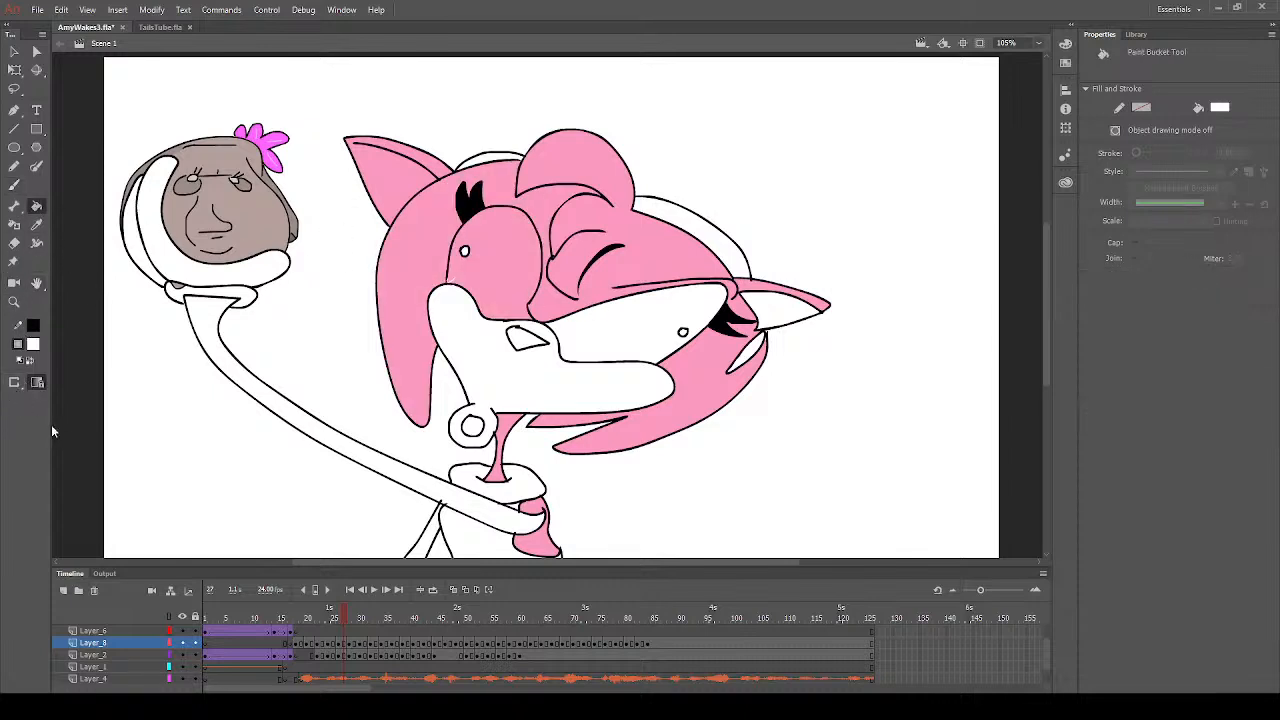
- Touch up the left eye's outline gap with the white brush and fill that eye with white on frame 27
{"action": "left_click", "coordinate": [14, 185]}
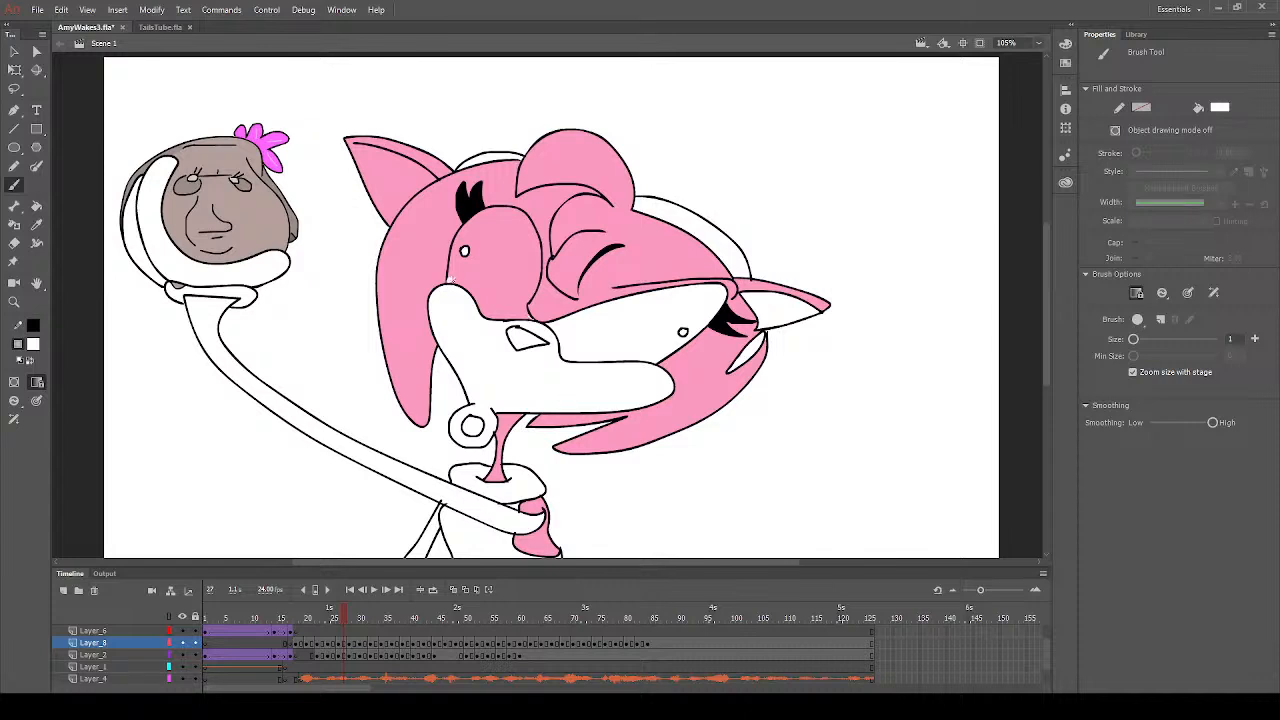
{"action": "left_click", "coordinate": [36, 206]}
{"action": "left_click", "coordinate": [524, 289]}
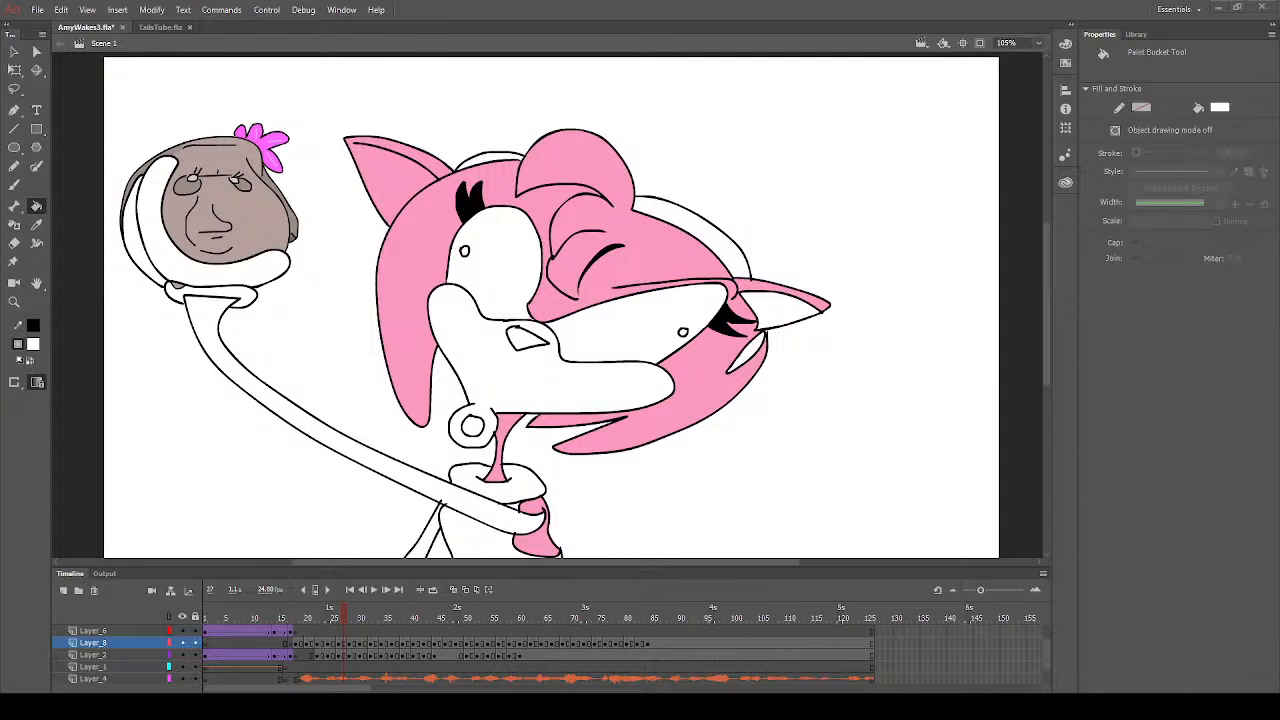
- Fill the nose with dark grey on frame 27 and on frame 24
{"action": "left_click", "coordinate": [35, 348]}
{"action": "left_click", "coordinate": [83, 395]}
{"action": "left_click", "coordinate": [528, 345]}
{"action": "left_click", "coordinate": [329, 618]}
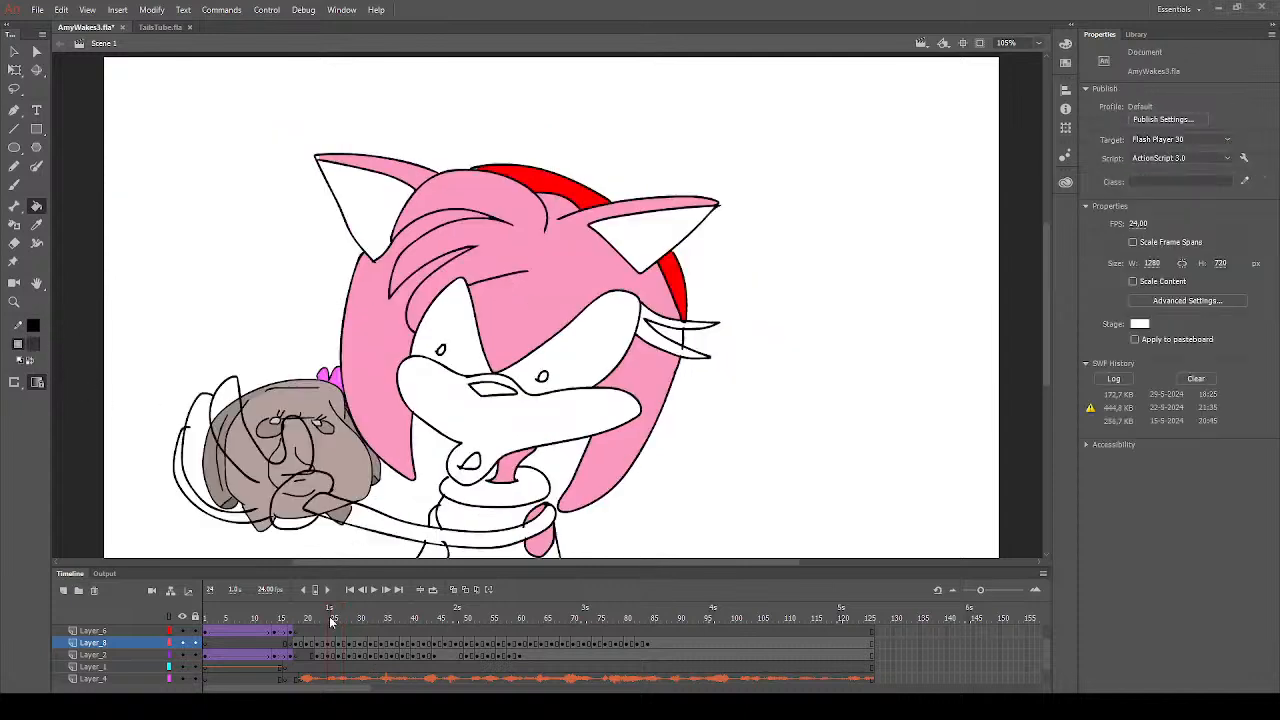
{"action": "left_click", "coordinate": [494, 390]}
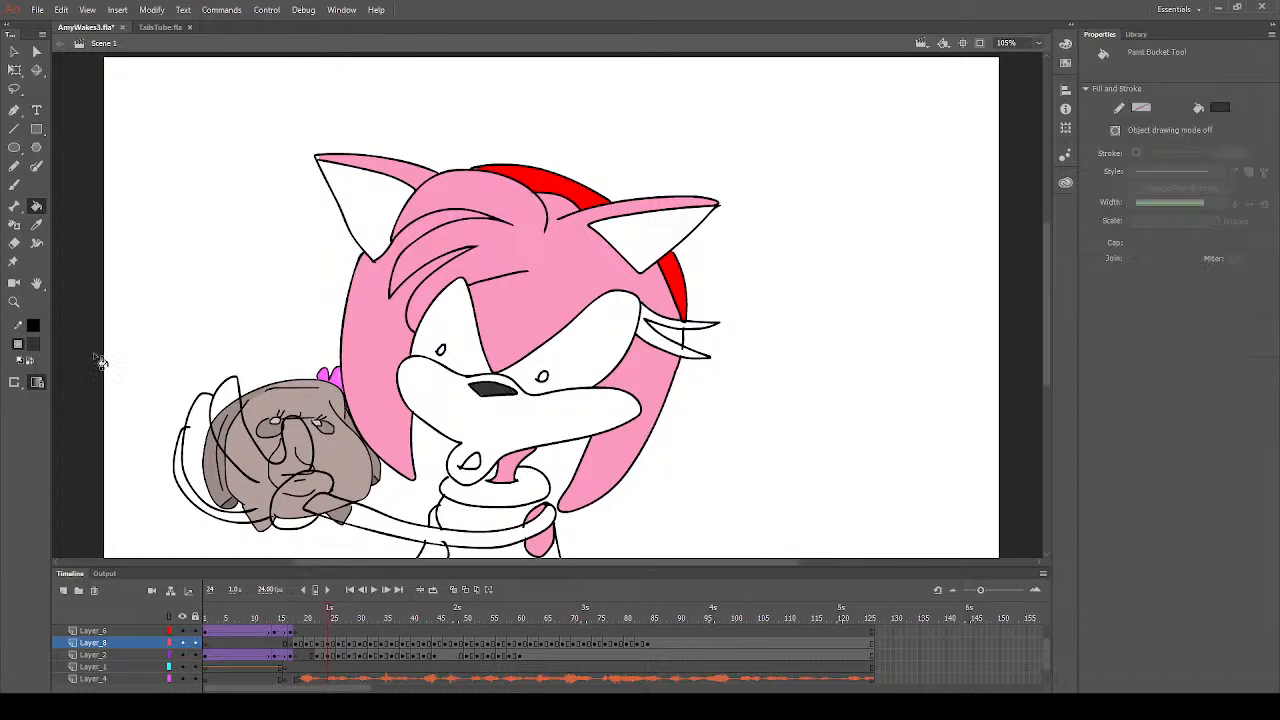
- Fill the eyelashes on the right of the face with black and the gap between them with pink on frame 24
{"action": "left_click", "coordinate": [89, 386]}
{"action": "left_click", "coordinate": [674, 346]}
{"action": "left_click", "coordinate": [680, 330]}
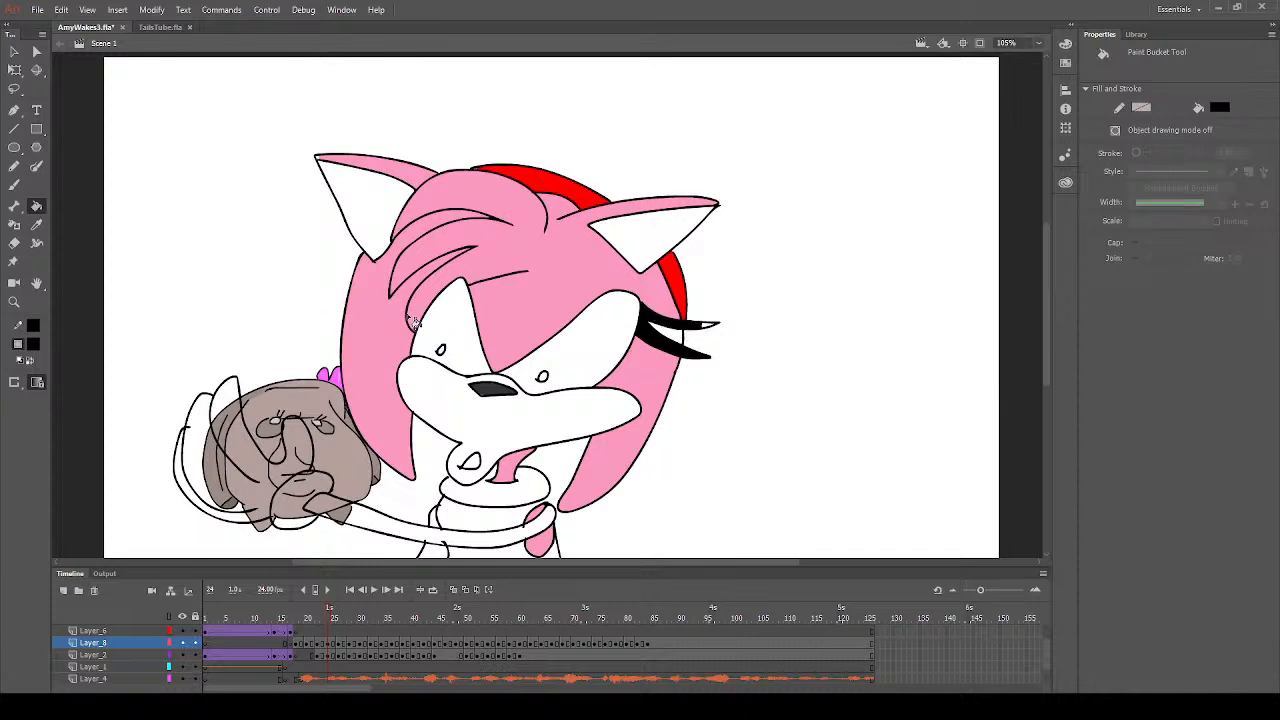
{"action": "left_click", "coordinate": [708, 330]}
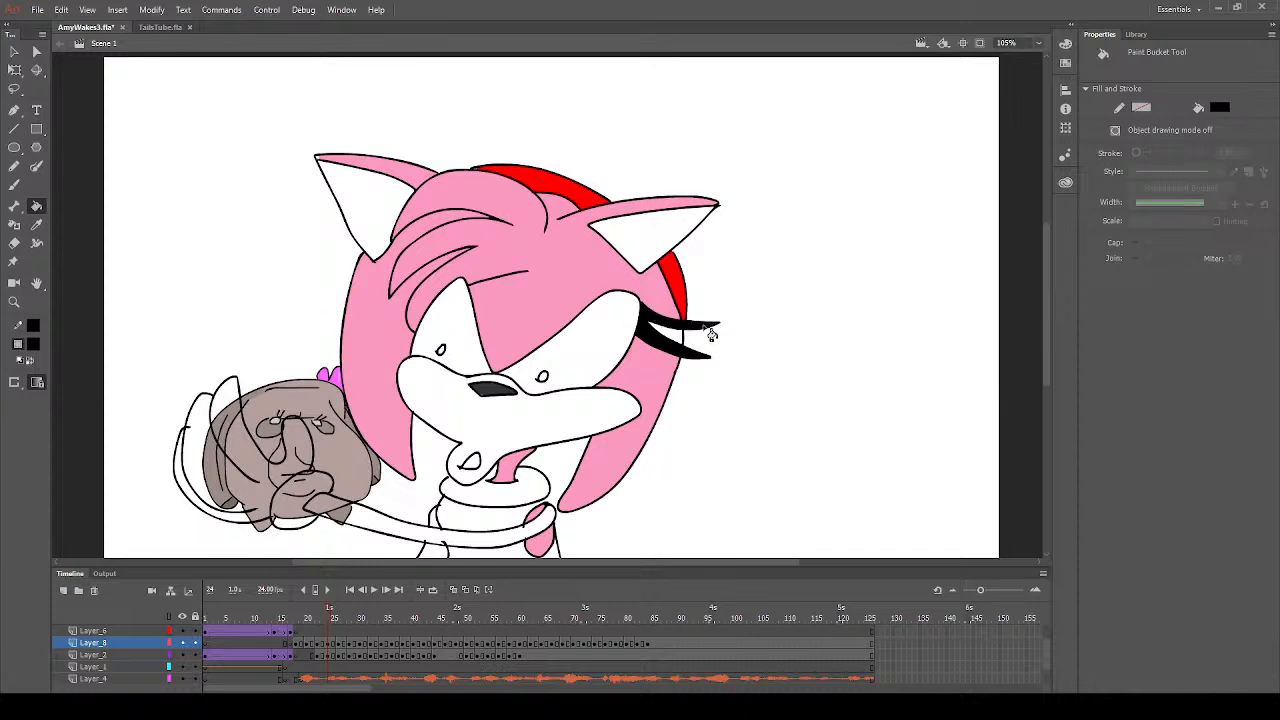
{"action": "left_click", "coordinate": [37, 224]}
{"action": "left_click", "coordinate": [580, 285]}
{"action": "left_click", "coordinate": [673, 340]}
- Check frame 23 and touch up the corner of the nose on frame 24 with the dark grey brush
{"action": "left_click", "coordinate": [322, 617]}
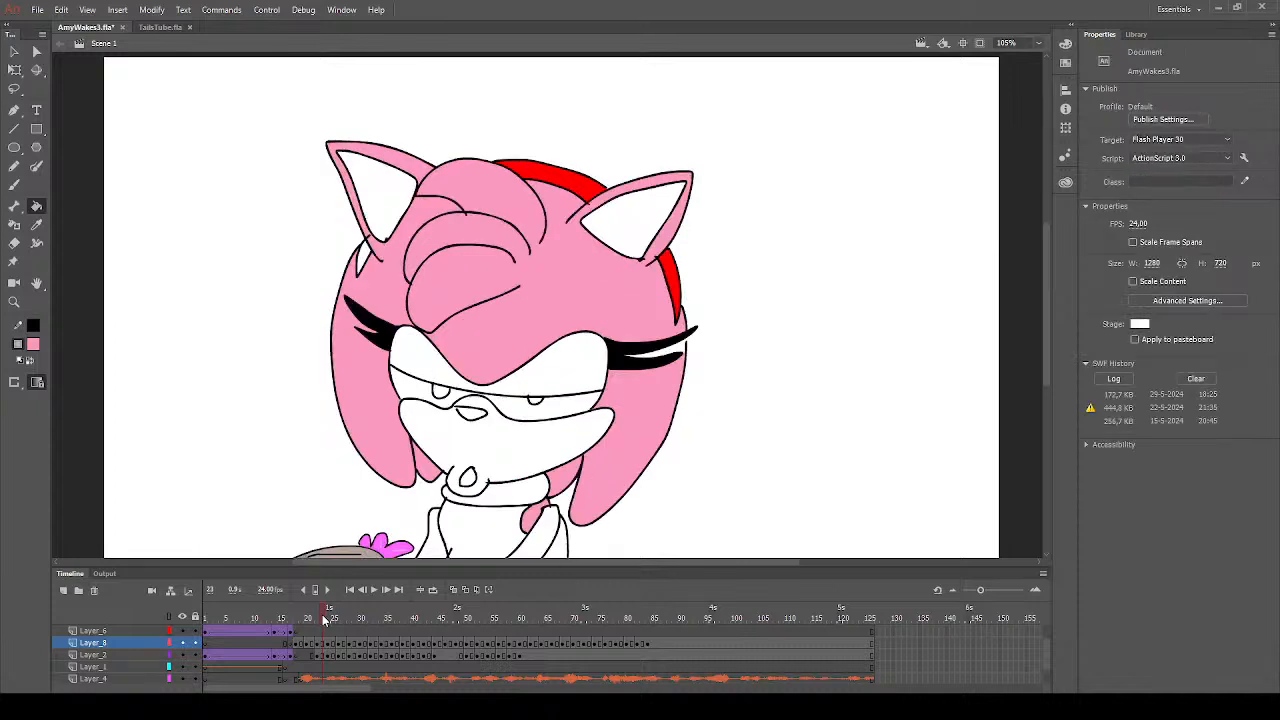
{"action": "left_click", "coordinate": [330, 617]}
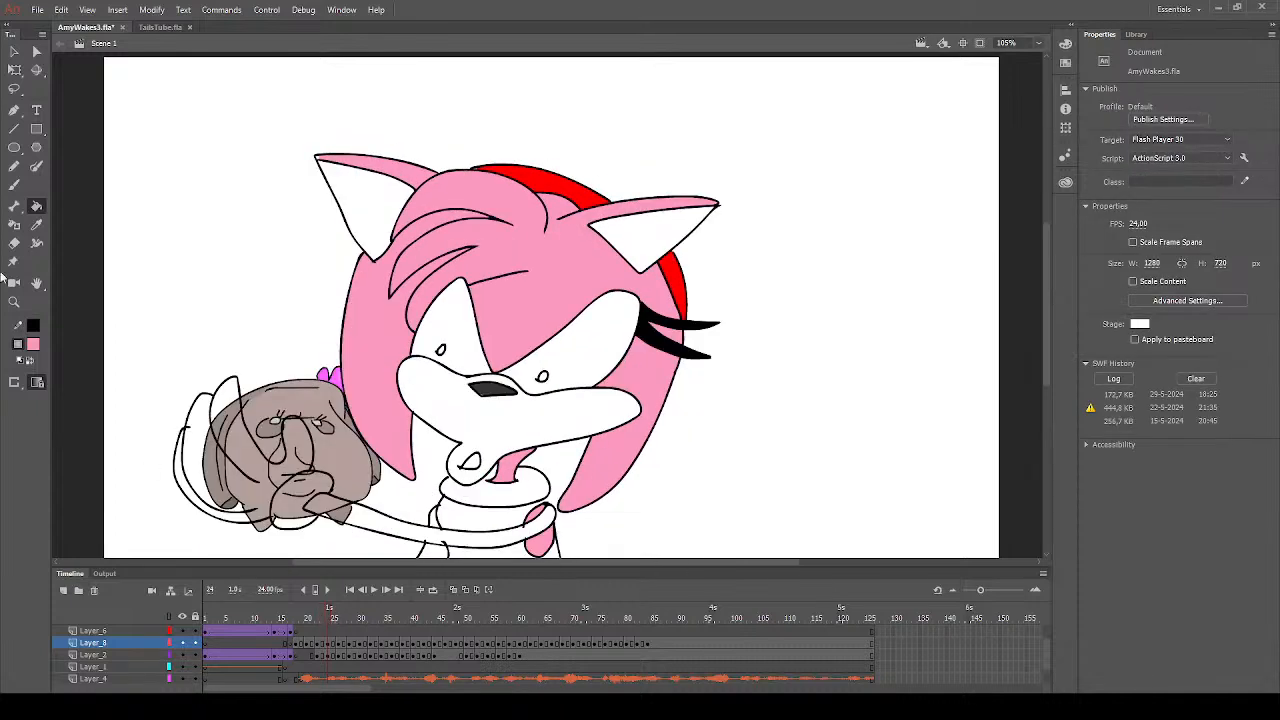
{"action": "left_click", "coordinate": [14, 185]}
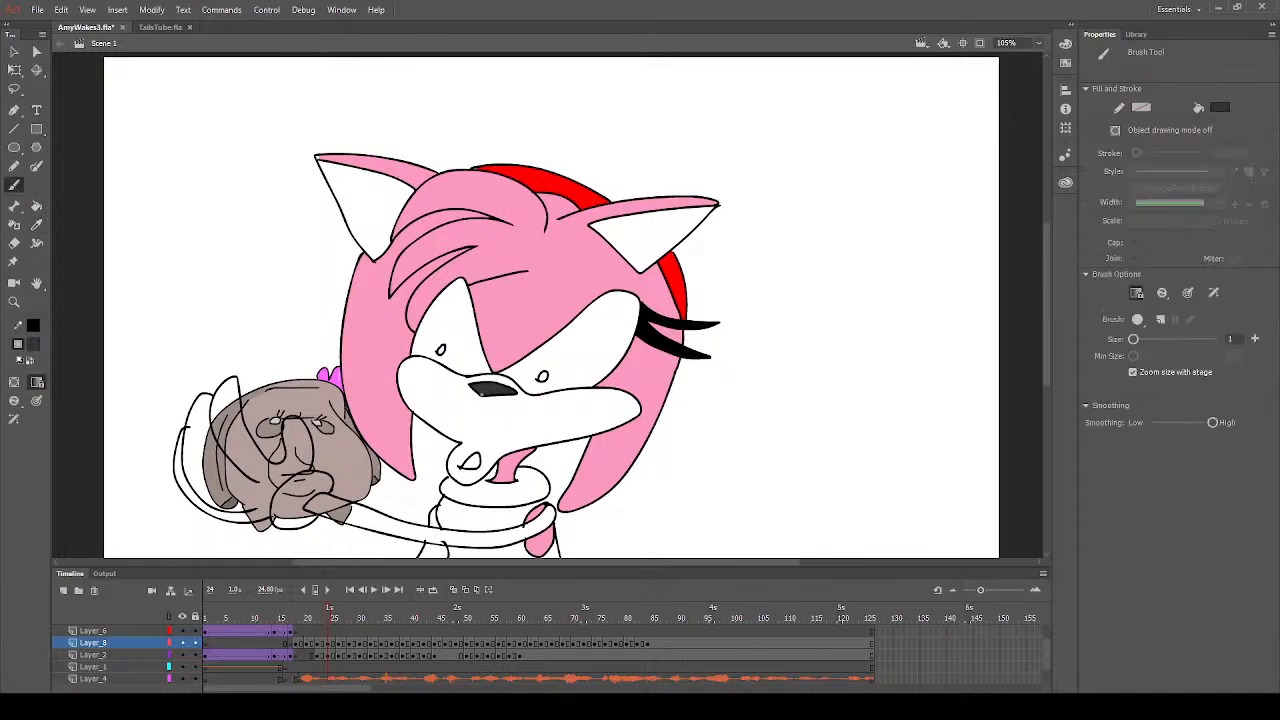
{"action": "left_click", "coordinate": [36, 206]}
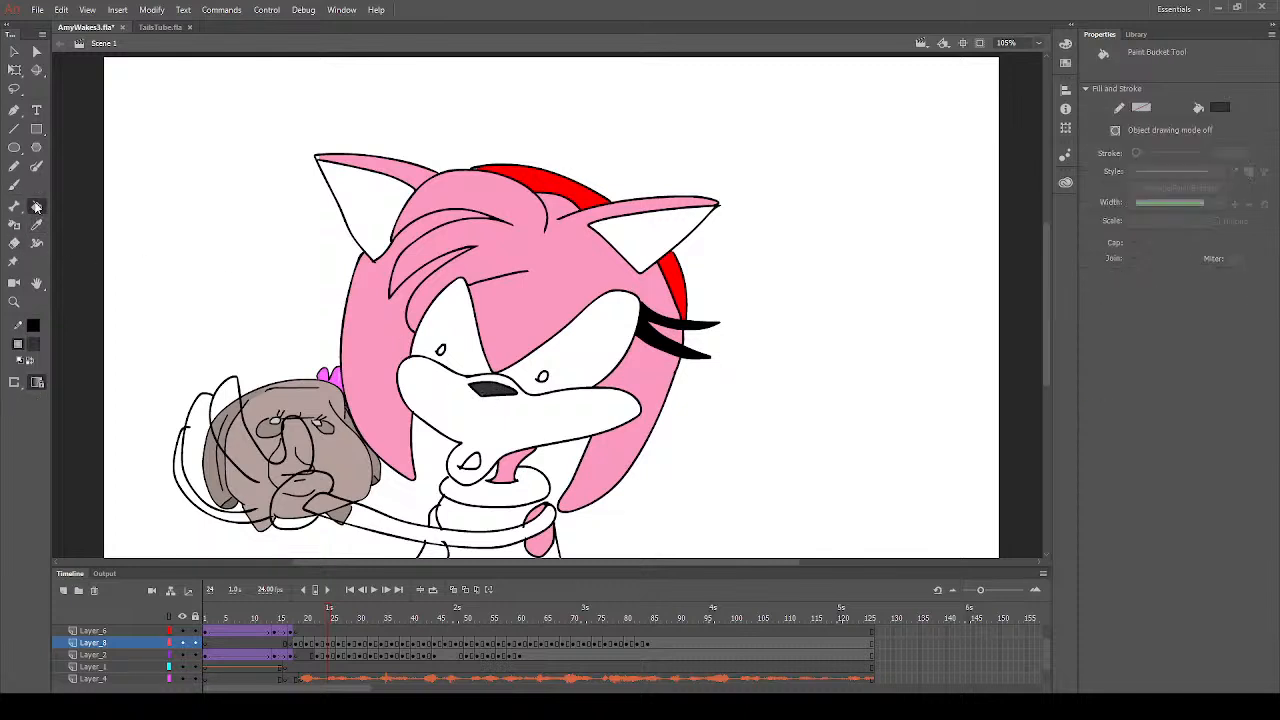
- Sample the pink and fill the head, front hair tufts and left quill with it on frame 29, undoing the stray outline fill
{"action": "left_click", "coordinate": [36, 226]}
{"action": "left_click", "coordinate": [571, 284]}
{"action": "left_click", "coordinate": [341, 645]}
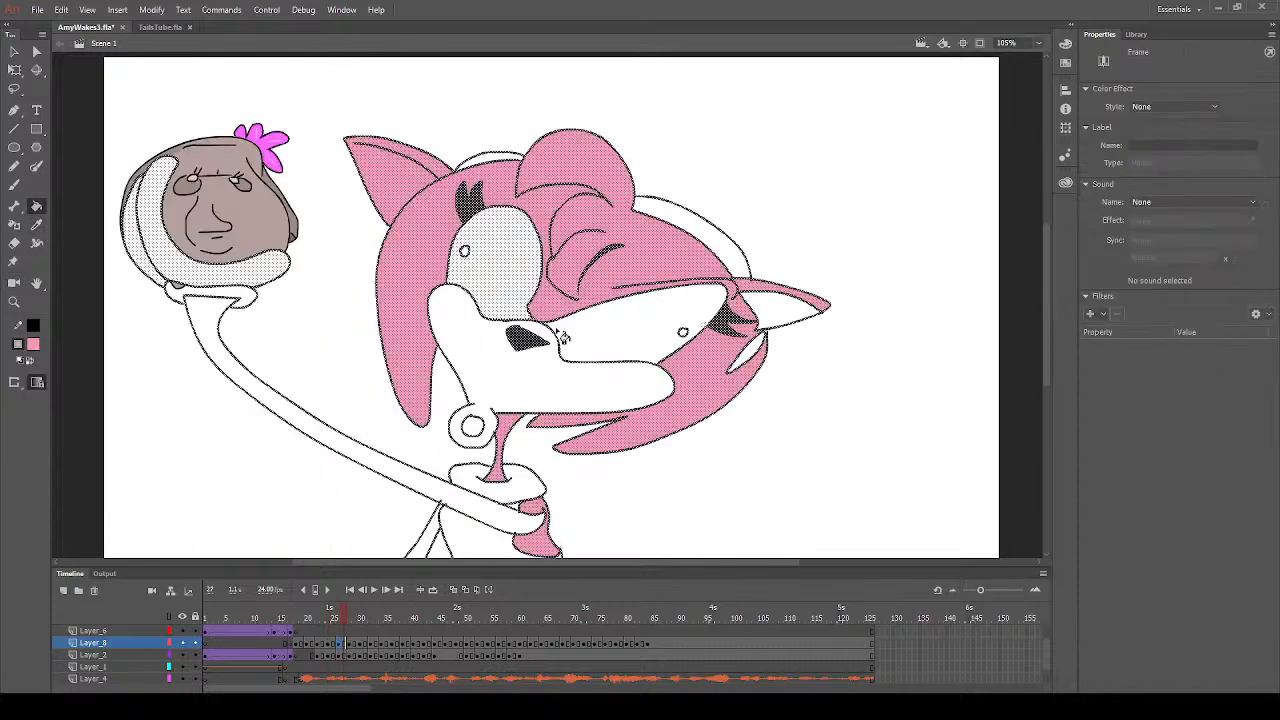
{"action": "left_click", "coordinate": [355, 645]}
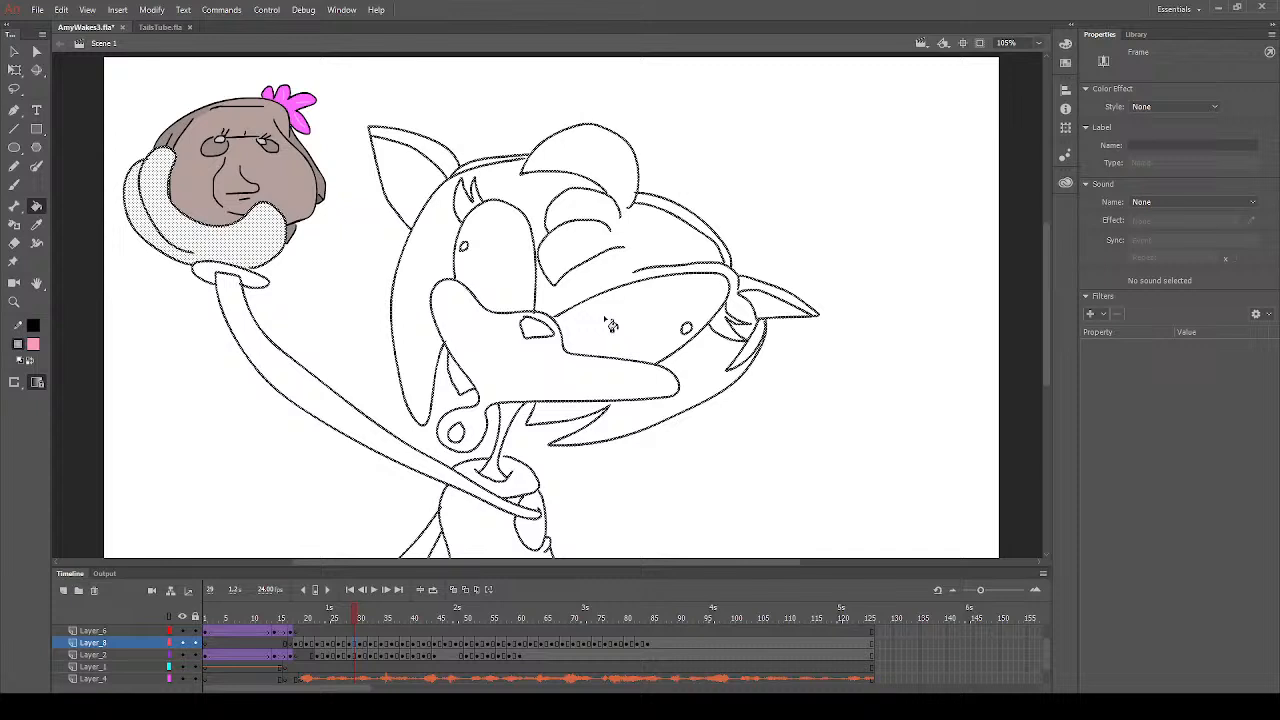
{"action": "left_click", "coordinate": [640, 245]}
{"action": "left_click", "coordinate": [530, 197]}
{"action": "left_click", "coordinate": [438, 248]}
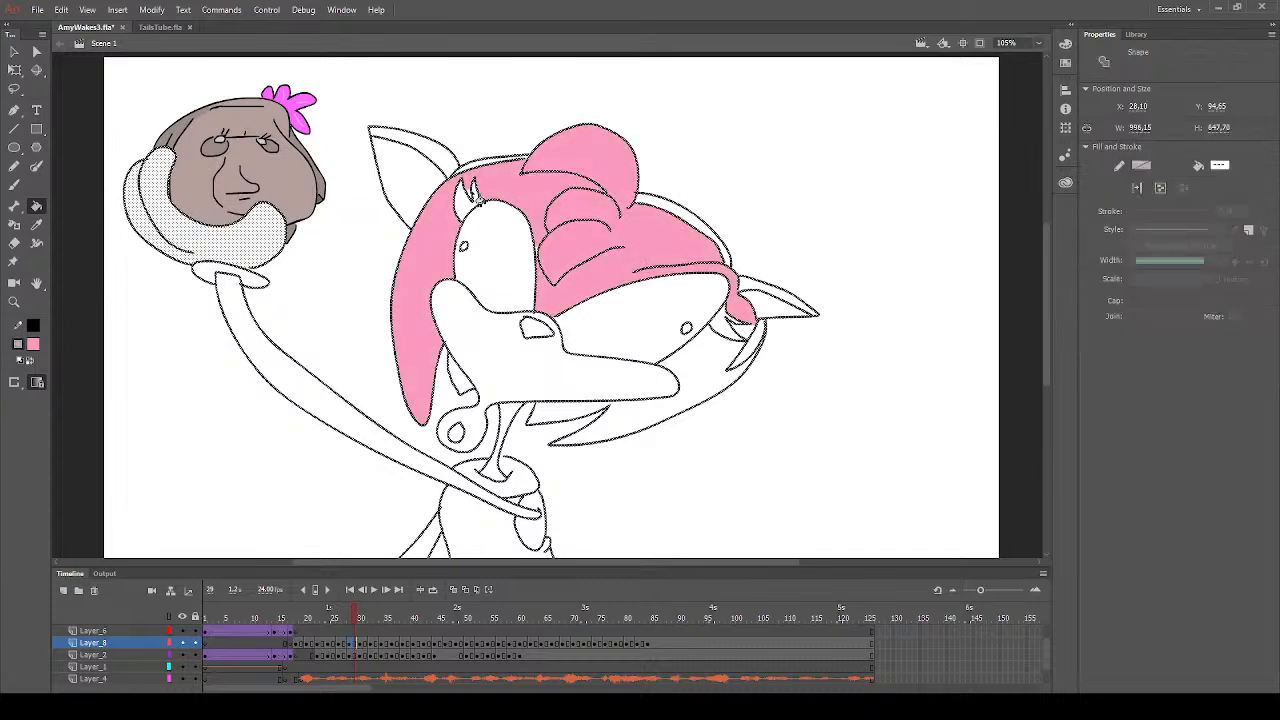
{"action": "left_click", "coordinate": [541, 257]}
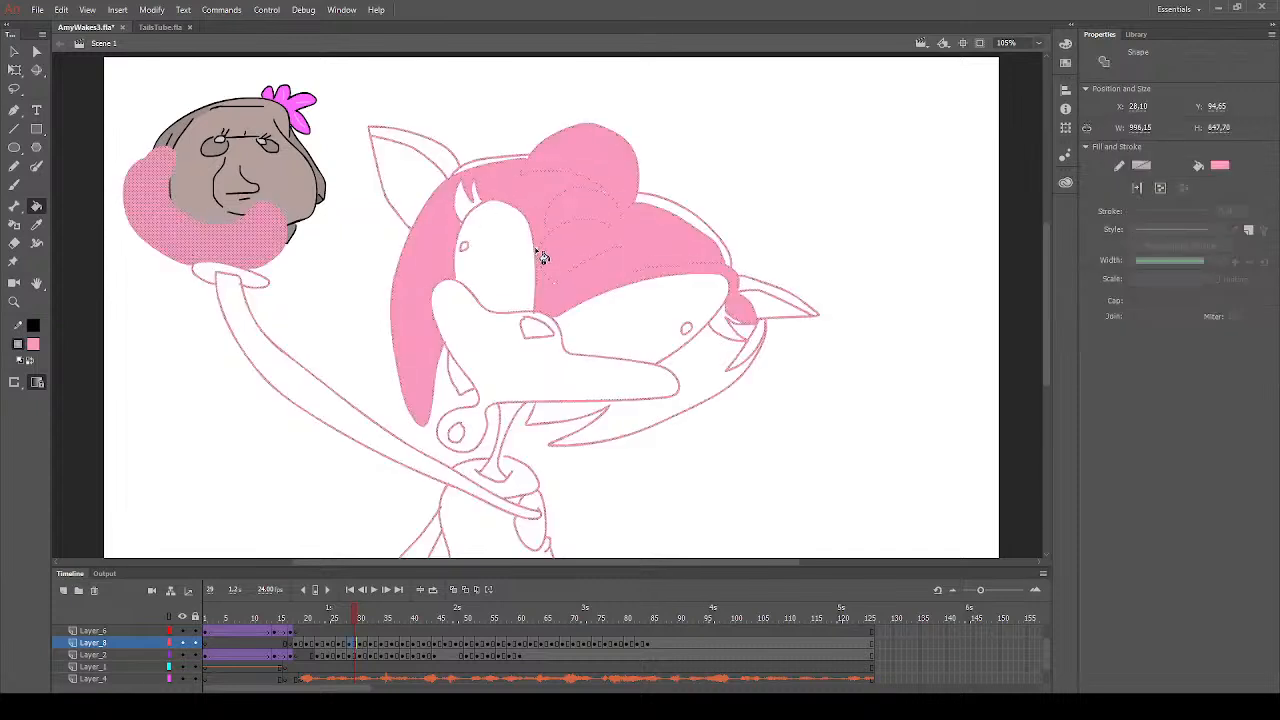
{"action": "key", "text": "ctrl+z"}
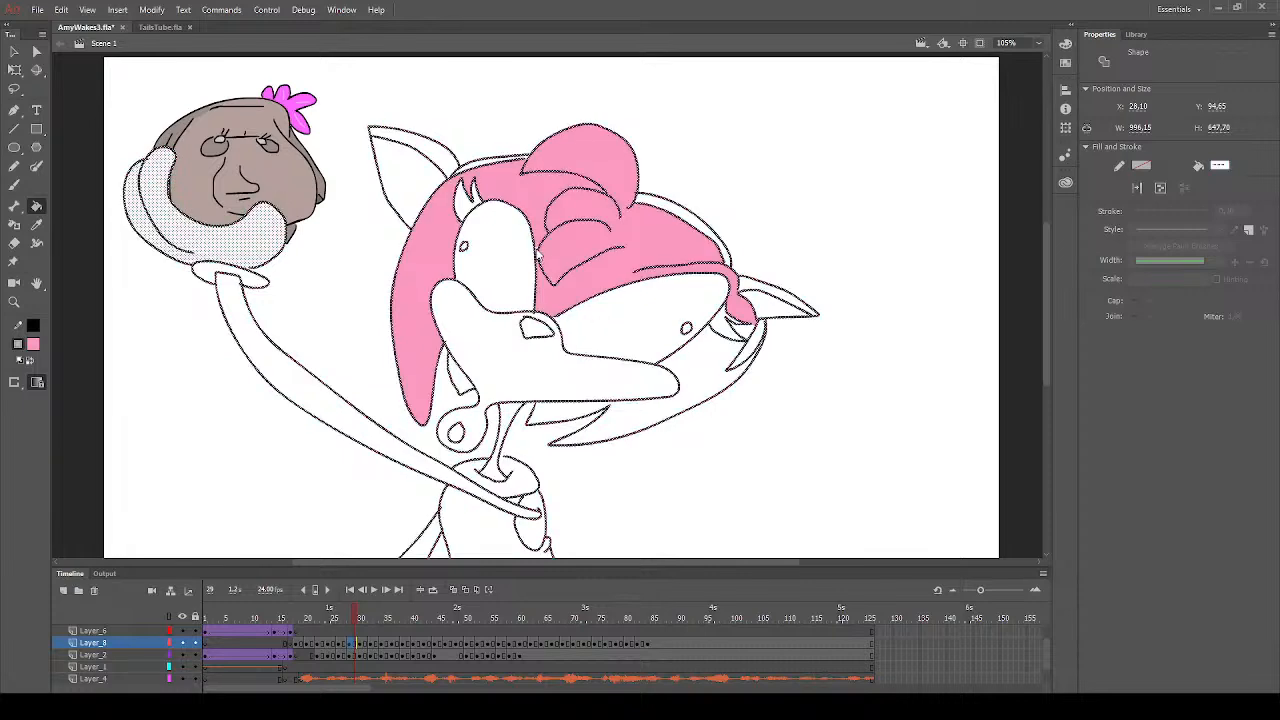
- Fill the ear rims, right quill, neck and small section under the cheek with pink on frame 29, and deselect the artwork
{"action": "left_click", "coordinate": [432, 152]}
{"action": "left_click", "coordinate": [760, 305]}
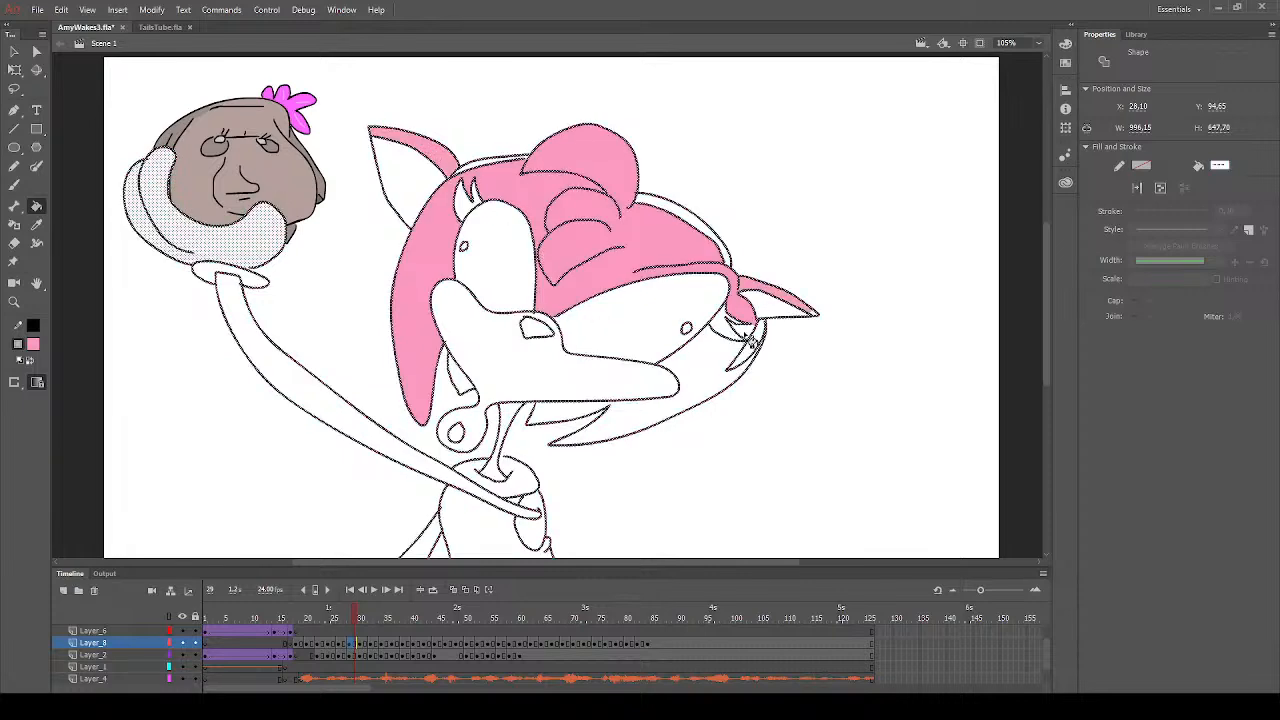
{"action": "left_click", "coordinate": [700, 392]}
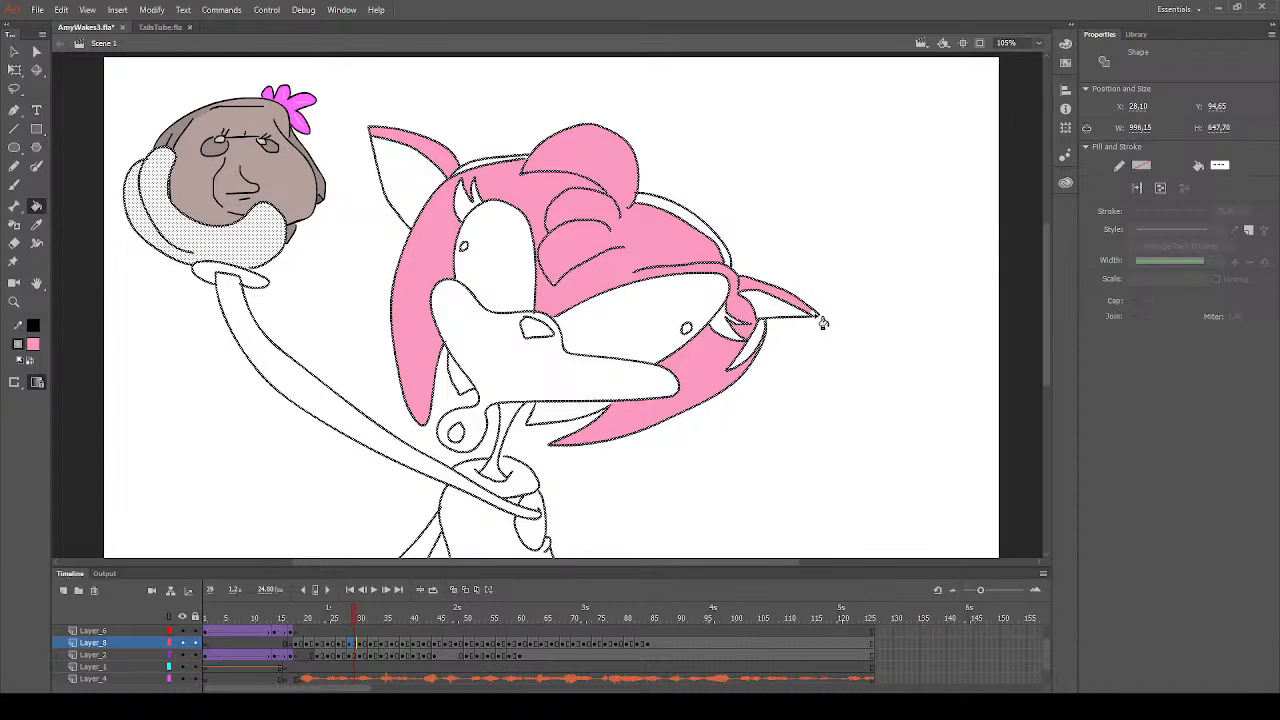
{"action": "left_click", "coordinate": [577, 420]}
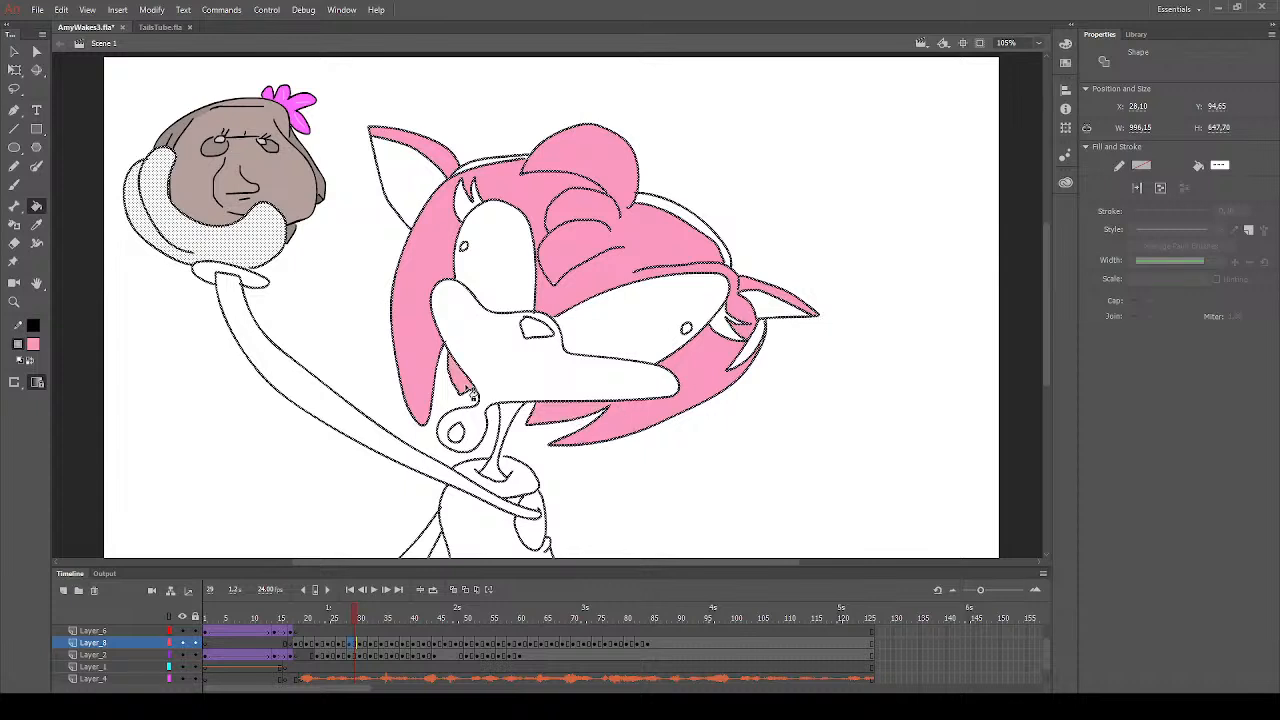
{"action": "left_click", "coordinate": [510, 420]}
{"action": "left_click", "coordinate": [494, 478]}
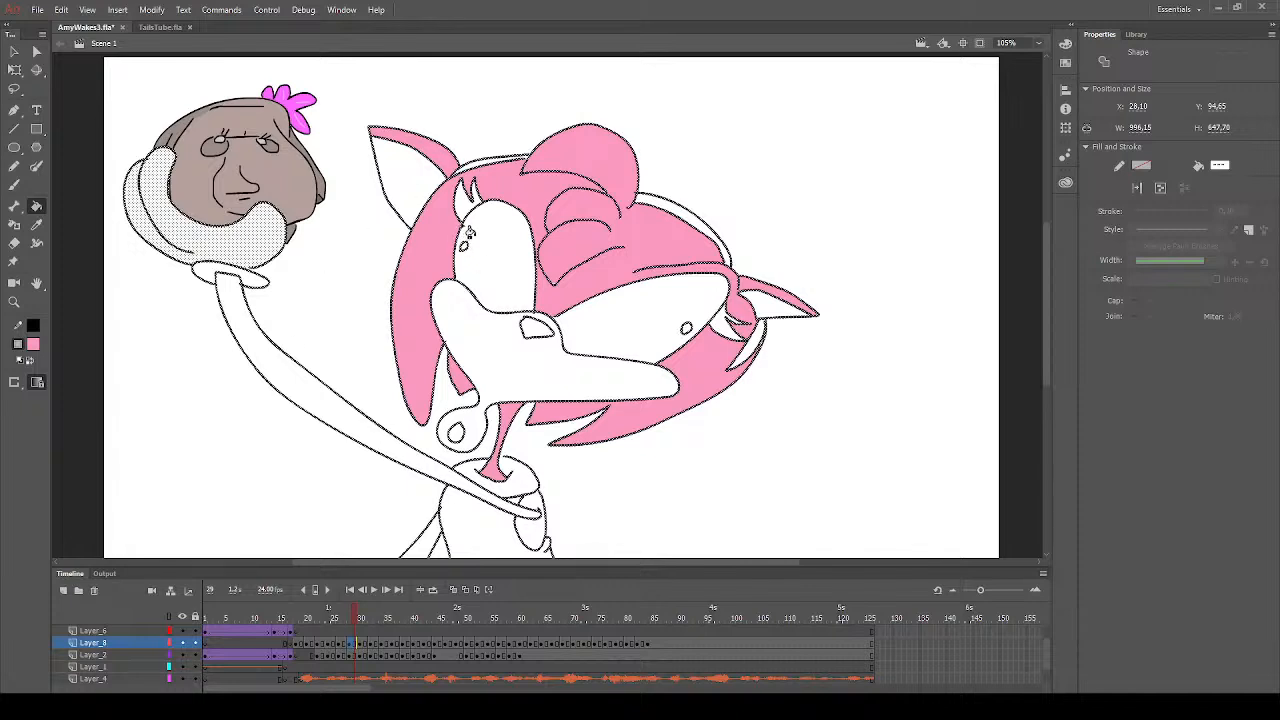
{"action": "left_click", "coordinate": [14, 51]}
{"action": "left_click", "coordinate": [296, 284]}
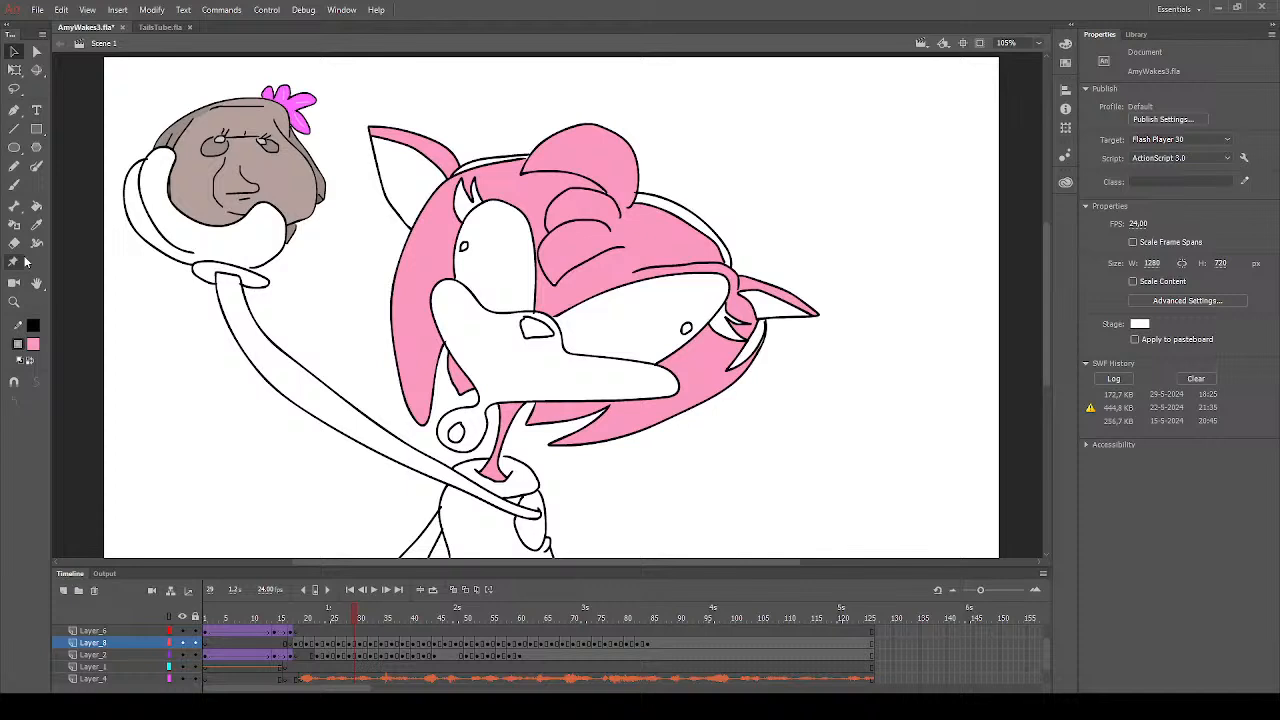
- Fill all visible sections of the headband with red on frame 29
{"action": "left_click", "coordinate": [36, 205]}
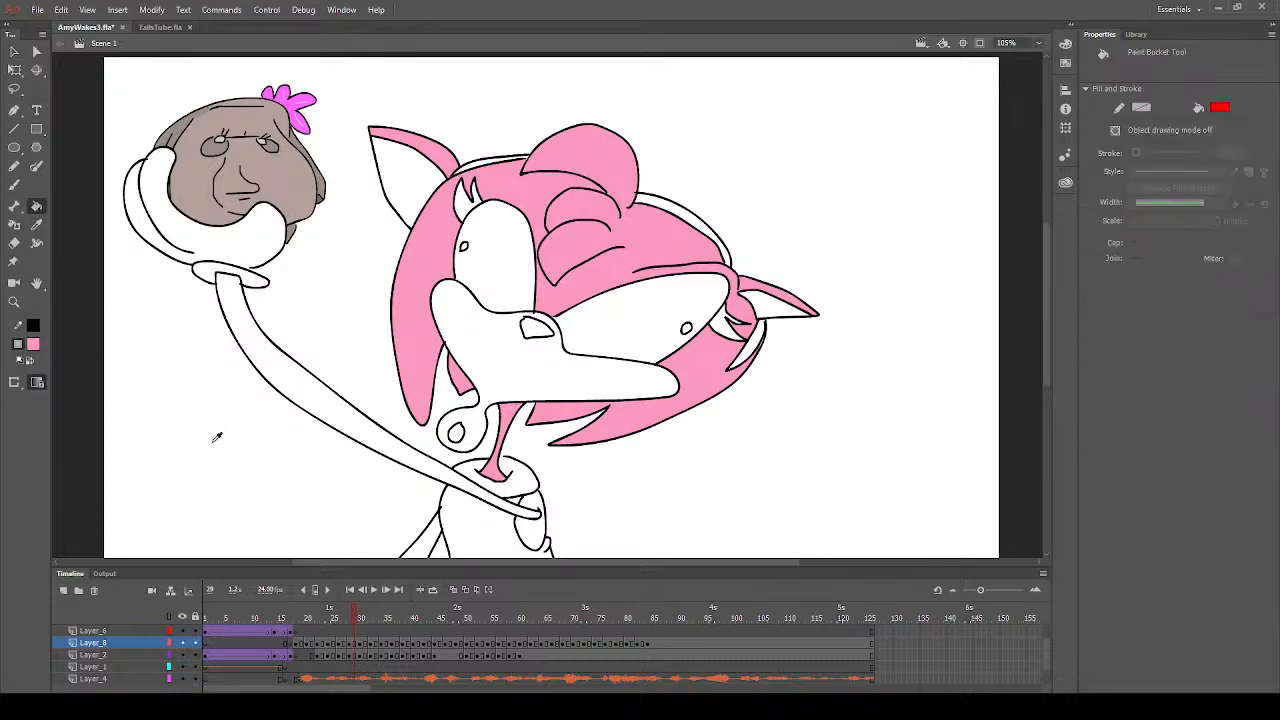
{"action": "left_click", "coordinate": [510, 163]}
{"action": "left_click", "coordinate": [527, 158]}
{"action": "left_click", "coordinate": [477, 165]}
{"action": "left_click", "coordinate": [494, 162]}
{"action": "left_click", "coordinate": [643, 206]}
{"action": "left_click", "coordinate": [658, 207]}
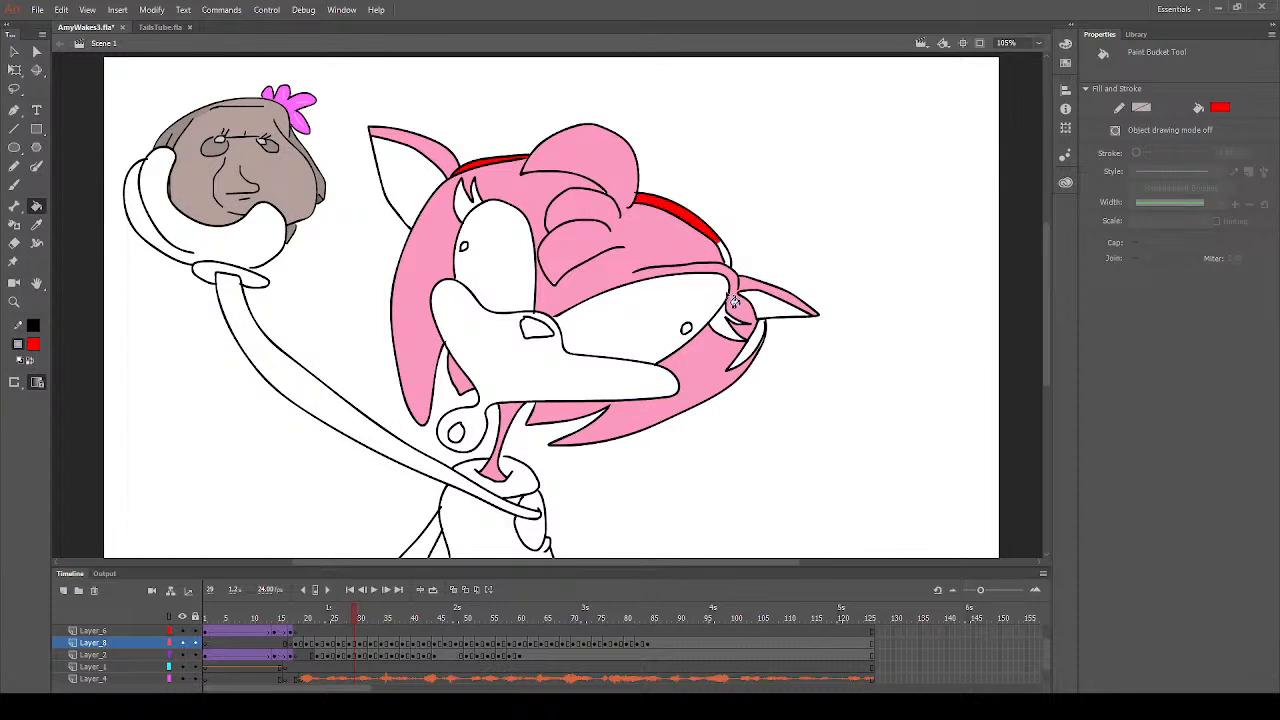
{"action": "left_click", "coordinate": [763, 349]}
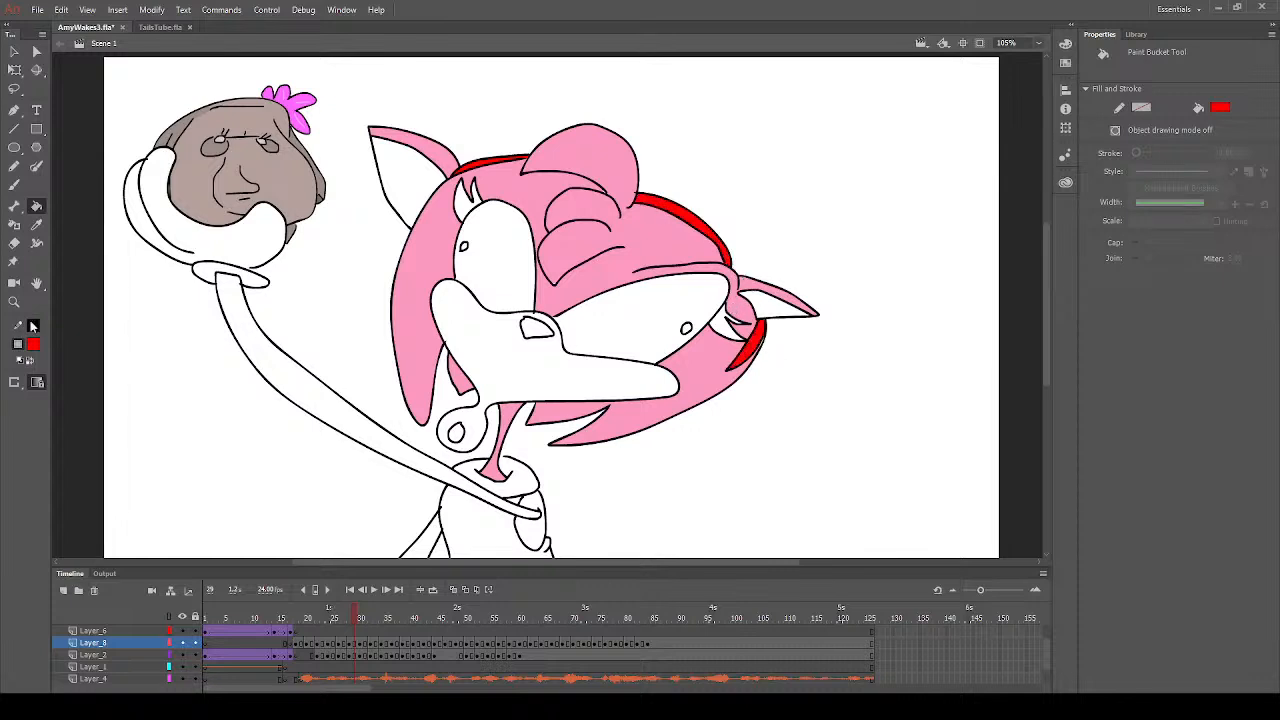
- Sample the pink and fill the thin gap between the right headband section and the outer head outline on frame 29
{"action": "left_click", "coordinate": [14, 301]}
{"action": "left_click_drag", "start_coordinate": [720, 297], "coordinate": [815, 376]}
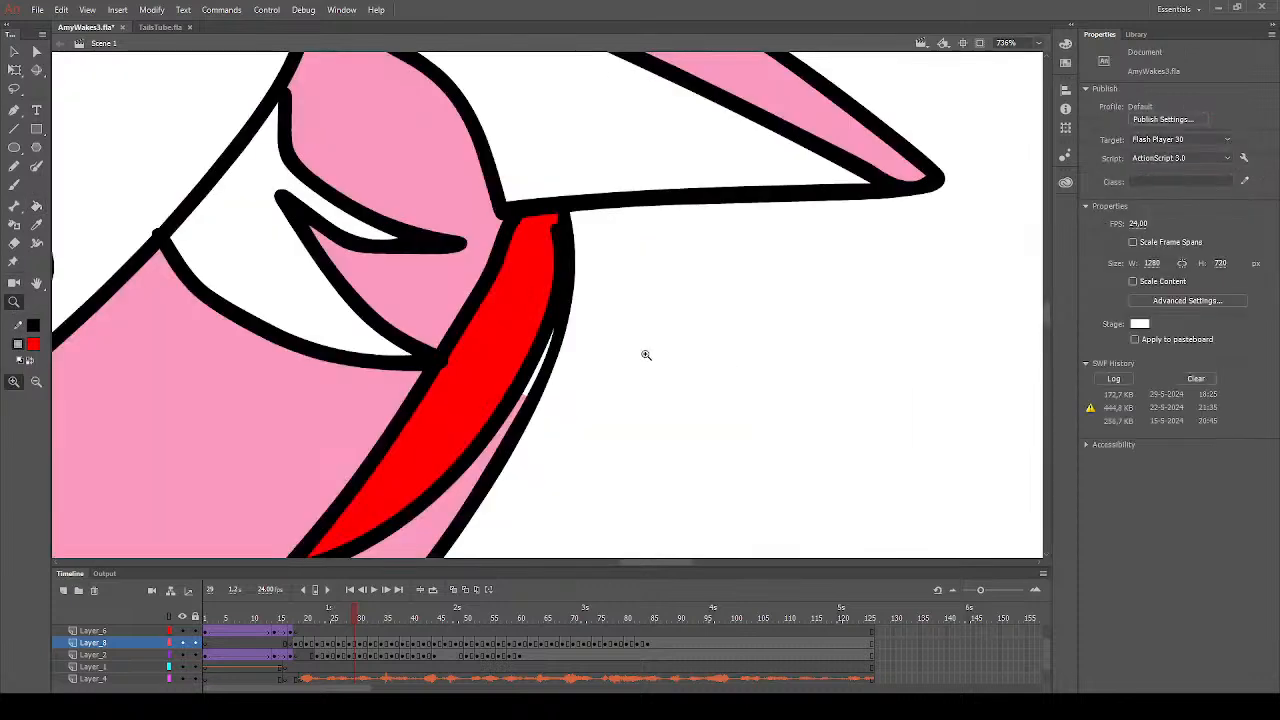
{"action": "left_click", "coordinate": [36, 225]}
{"action": "left_click", "coordinate": [207, 398]}
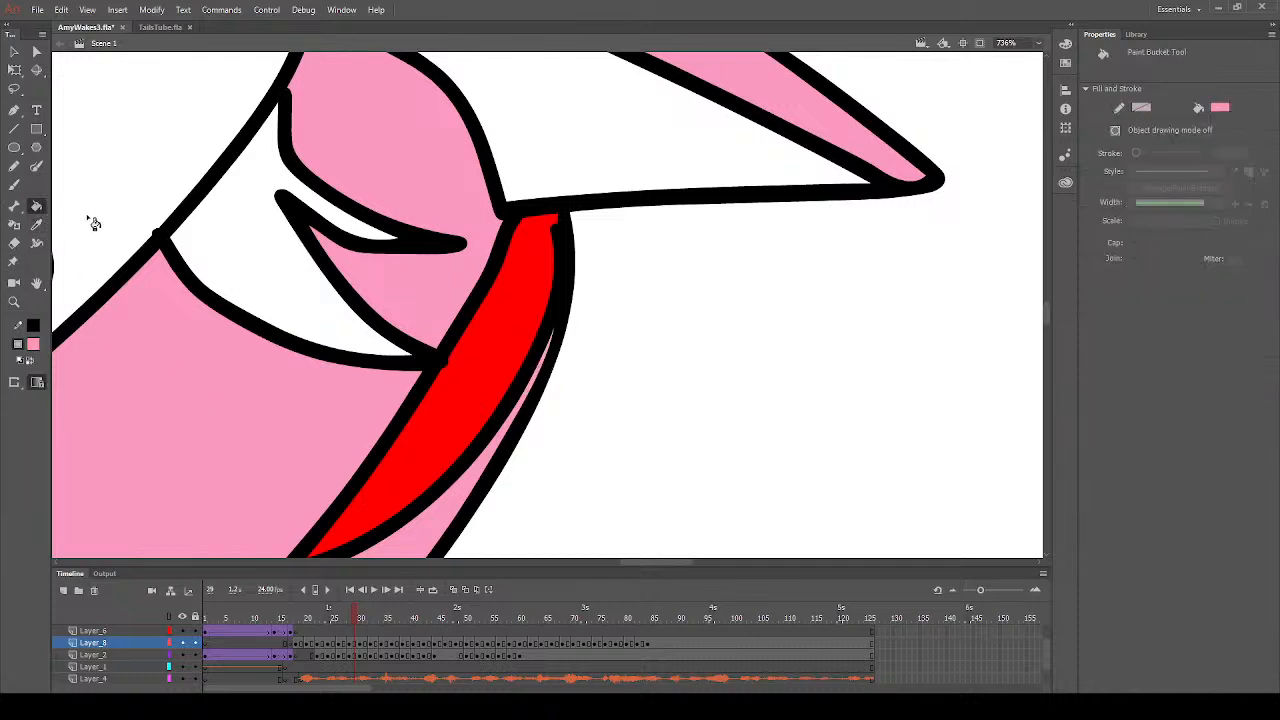
- Fill the right eye's lashes with black on frame 29 and clean up their edge against the eye with the eraser
{"action": "left_click", "coordinate": [34, 347]}
{"action": "left_click", "coordinate": [87, 393]}
{"action": "left_click", "coordinate": [265, 272]}
{"action": "left_click", "coordinate": [348, 230]}
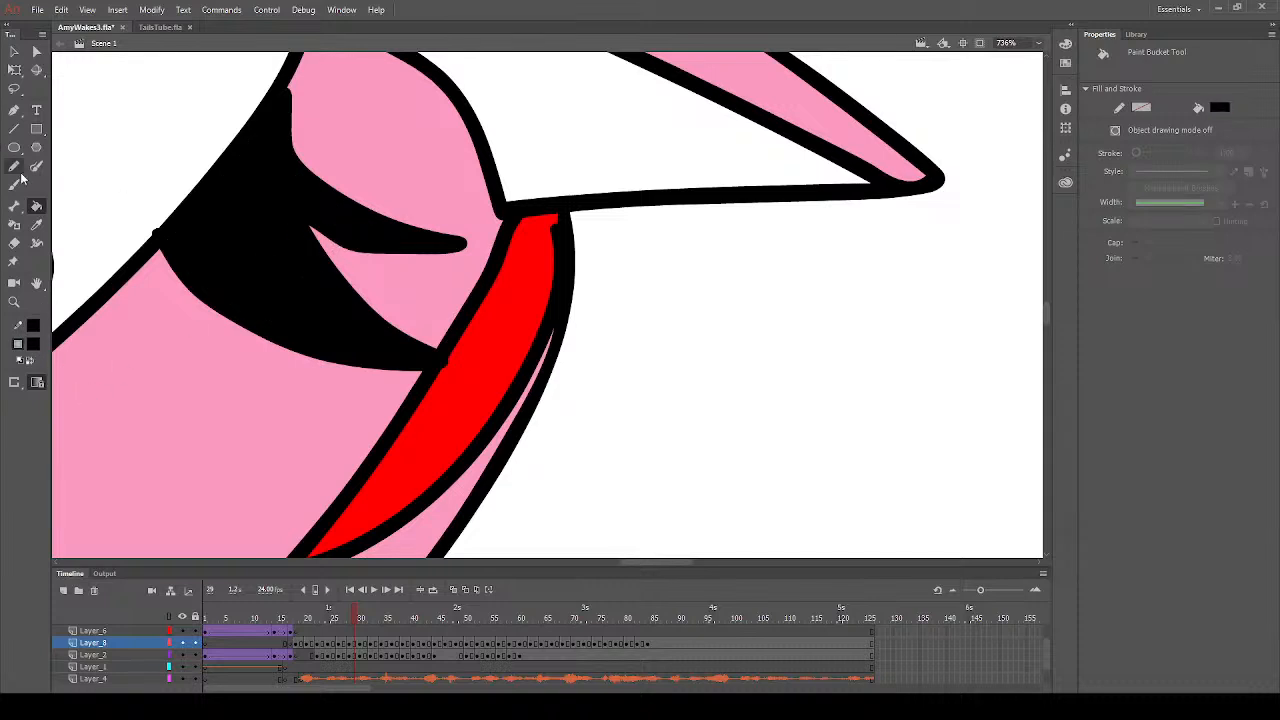
{"action": "left_click", "coordinate": [14, 243]}
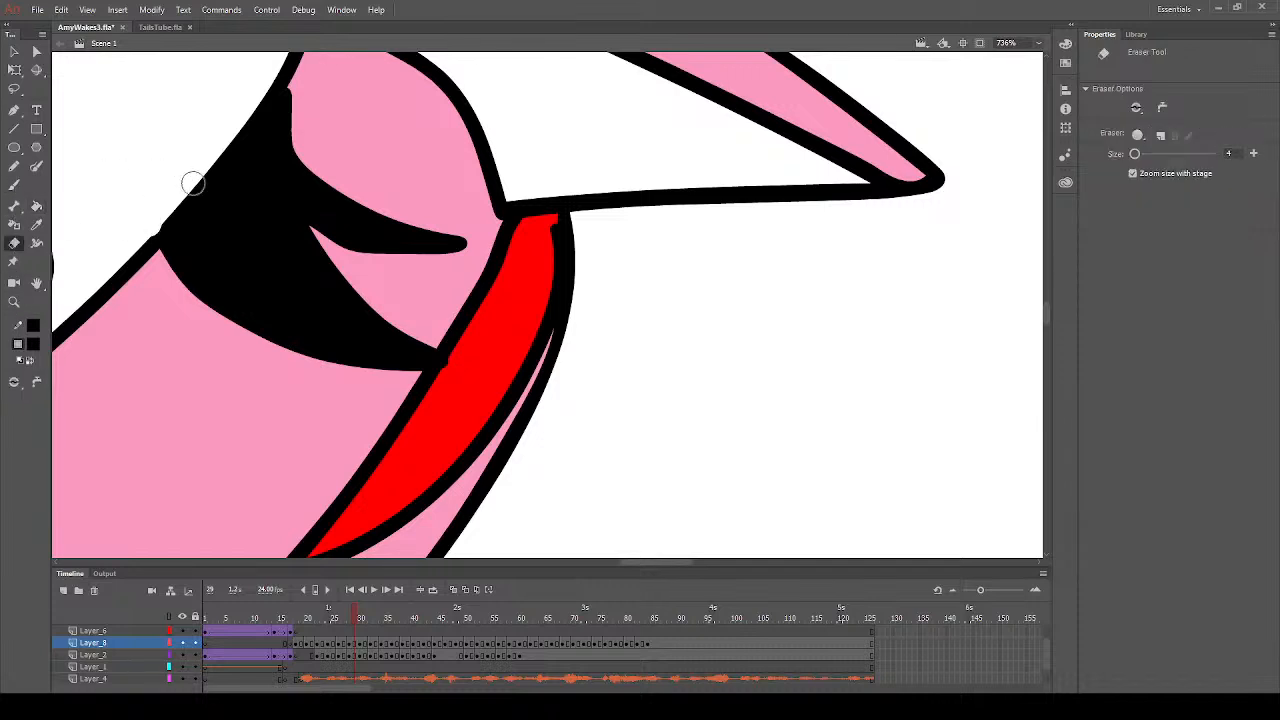
{"action": "left_click", "coordinate": [14, 302]}
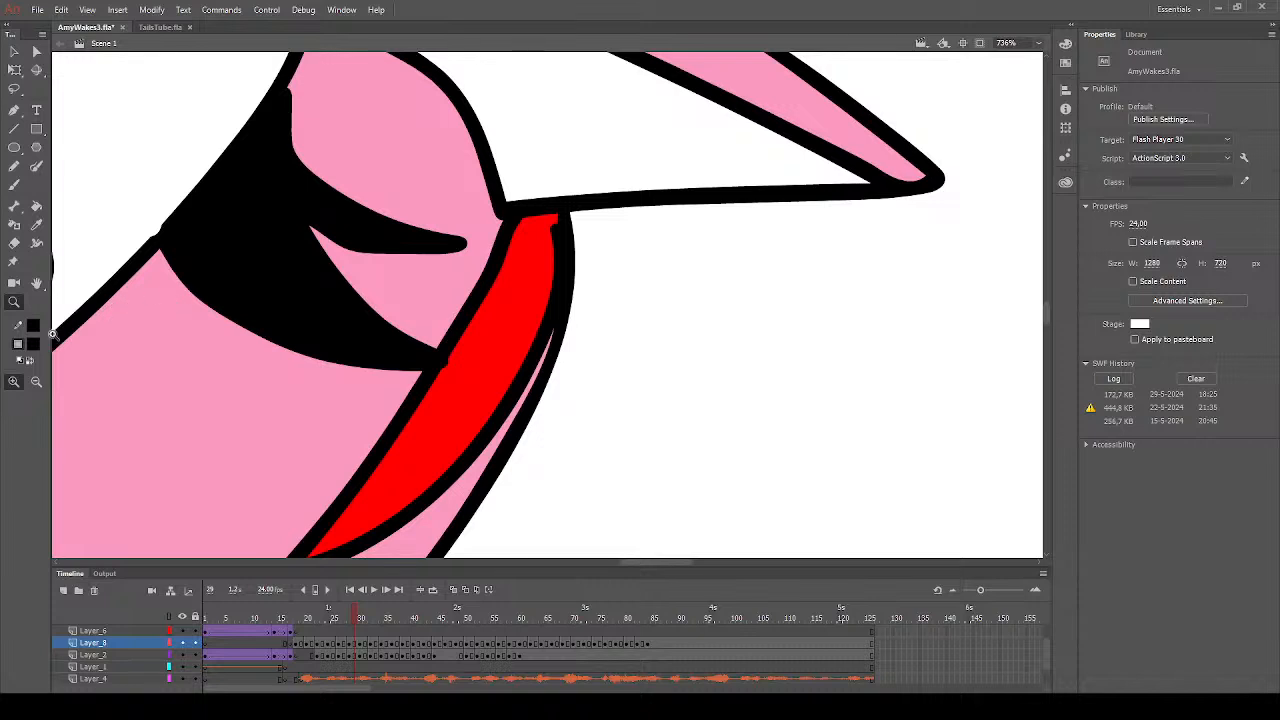
{"action": "left_click", "coordinate": [36, 381]}
{"action": "left_click", "coordinate": [299, 179]}
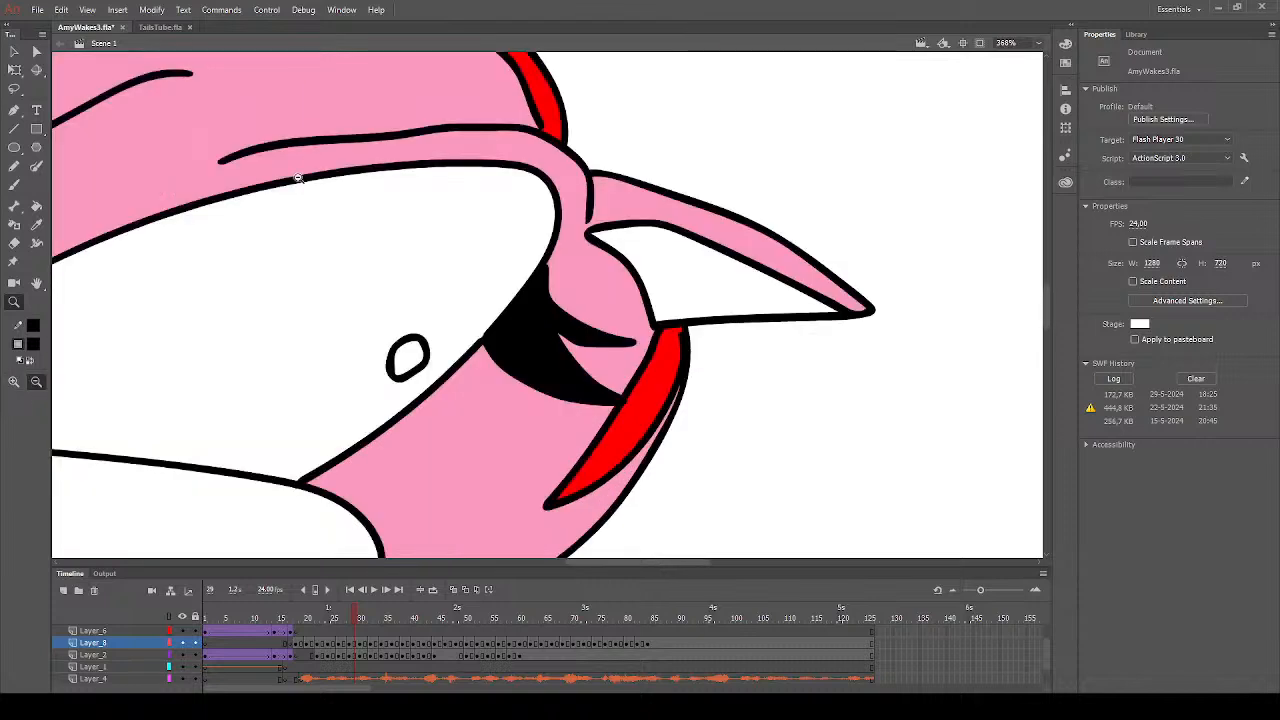
- Fill the small gap at the front hair tuft with pink and brush away the headband lines overshooting into the hair on frame 29
{"action": "left_click", "coordinate": [36, 205]}
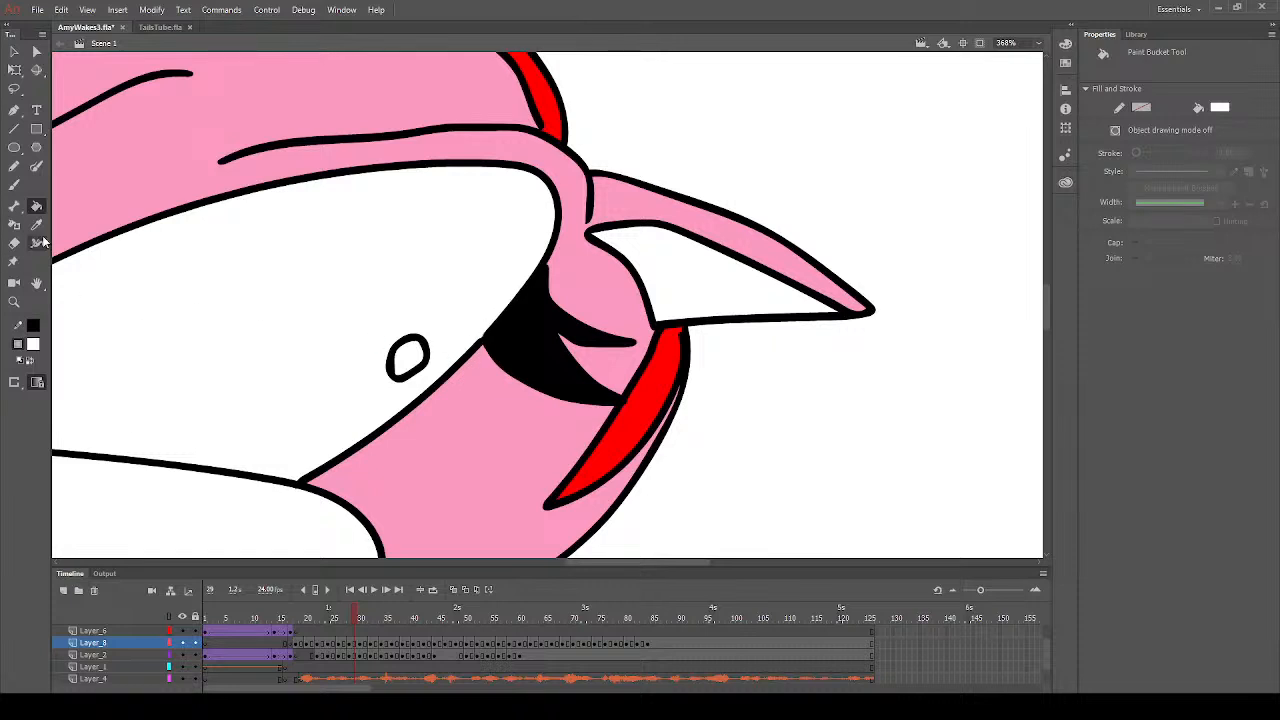
{"action": "left_click", "coordinate": [14, 301]}
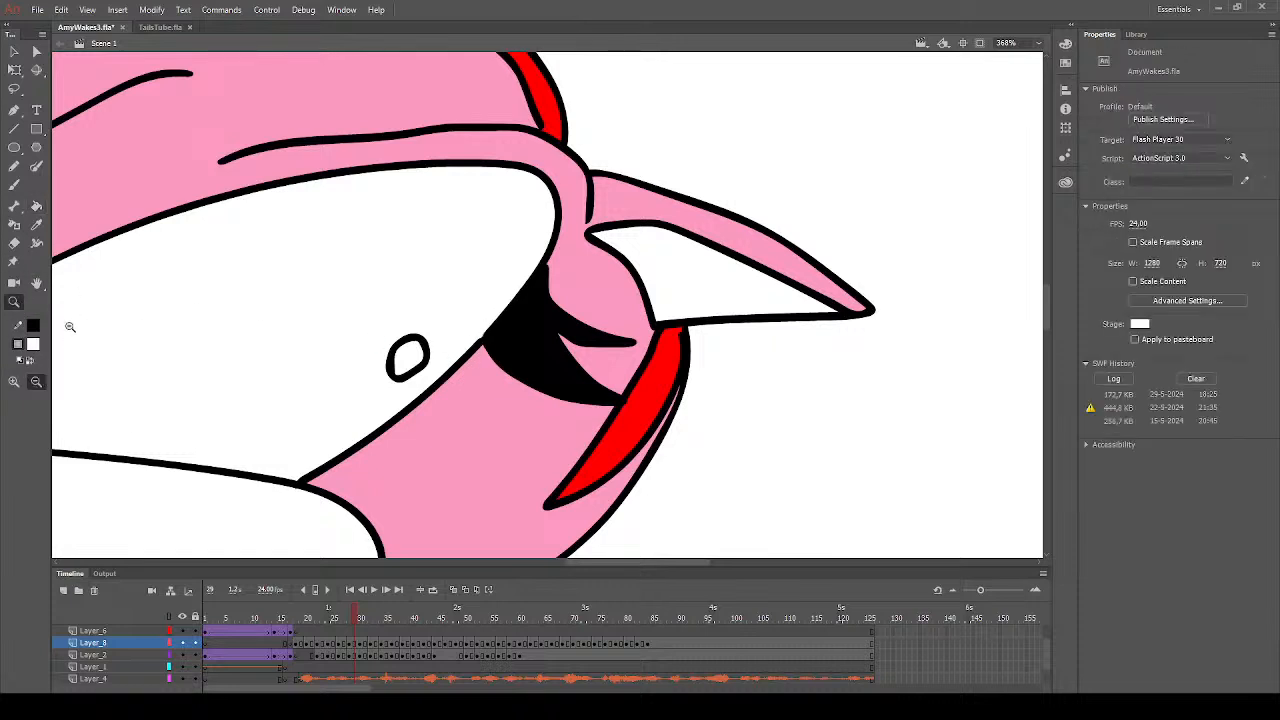
{"action": "left_click", "coordinate": [409, 398]}
{"action": "left_click", "coordinate": [420, 340]}
{"action": "left_click", "coordinate": [430, 280]}
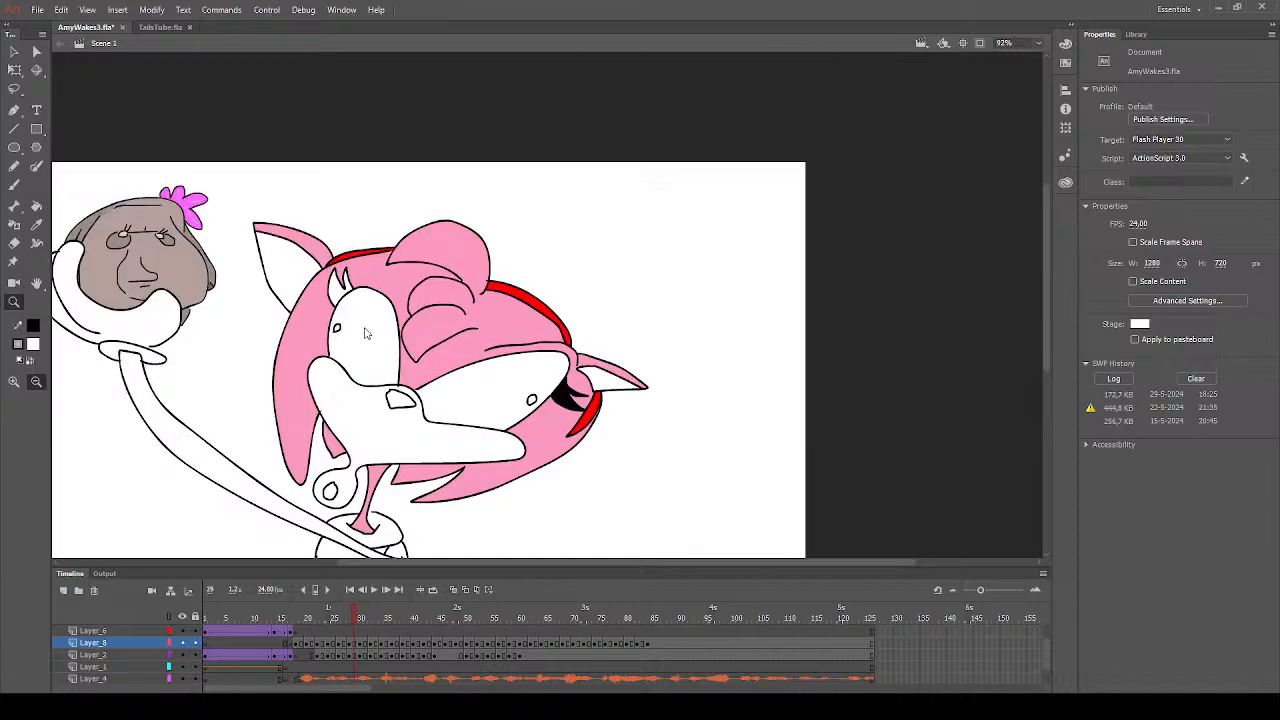
{"action": "left_click", "coordinate": [438, 229]}
{"action": "left_click_drag", "start_coordinate": [422, 116], "coordinate": [508, 174]}
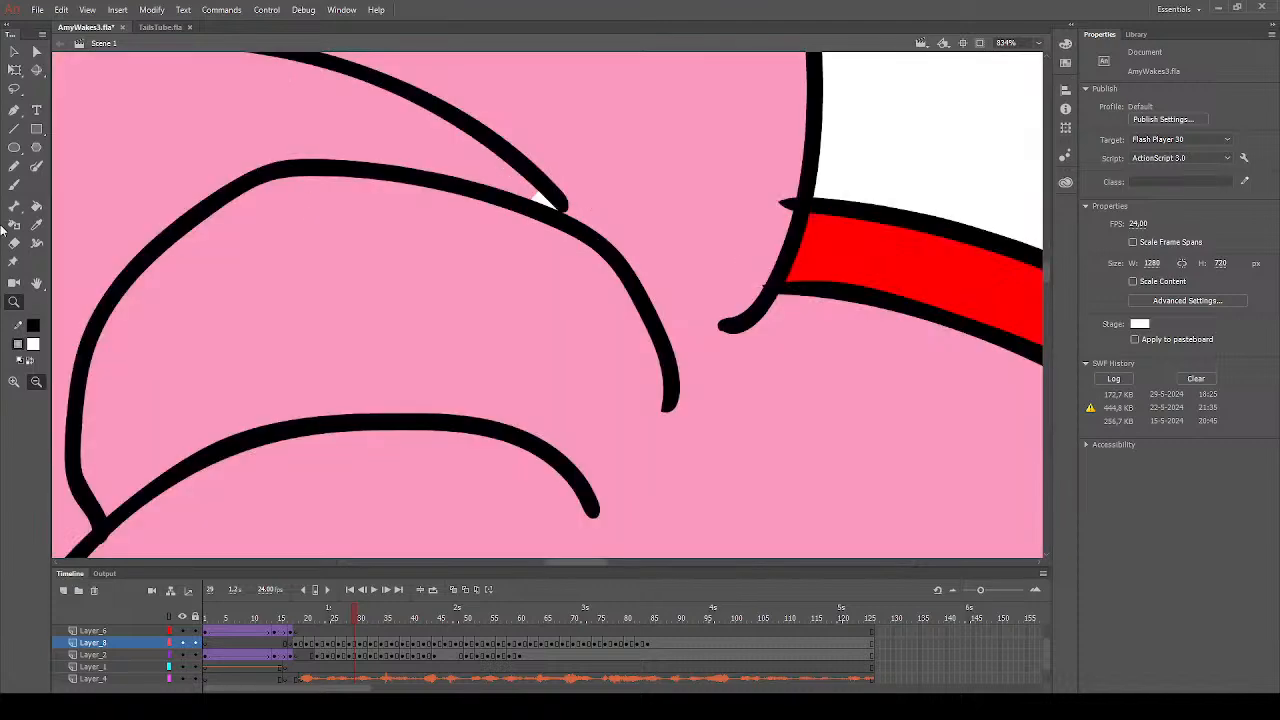
{"action": "left_click", "coordinate": [36, 206]}
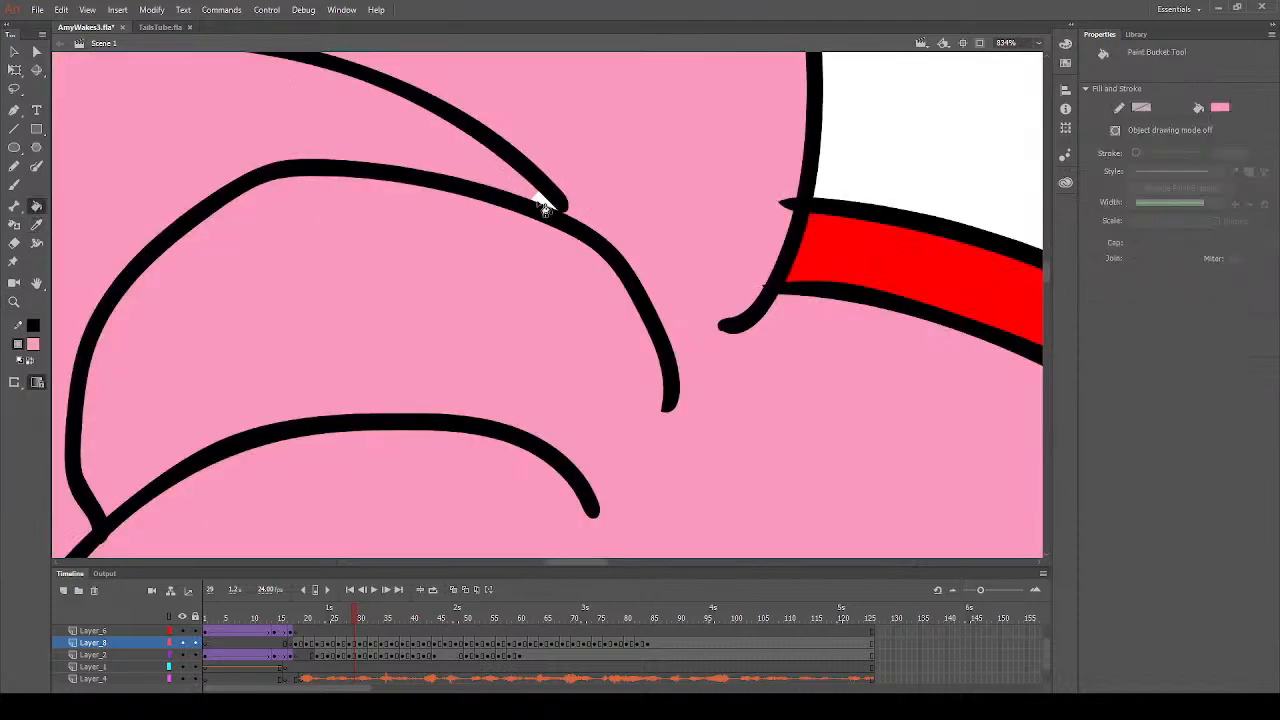
{"action": "key", "text": "b"}
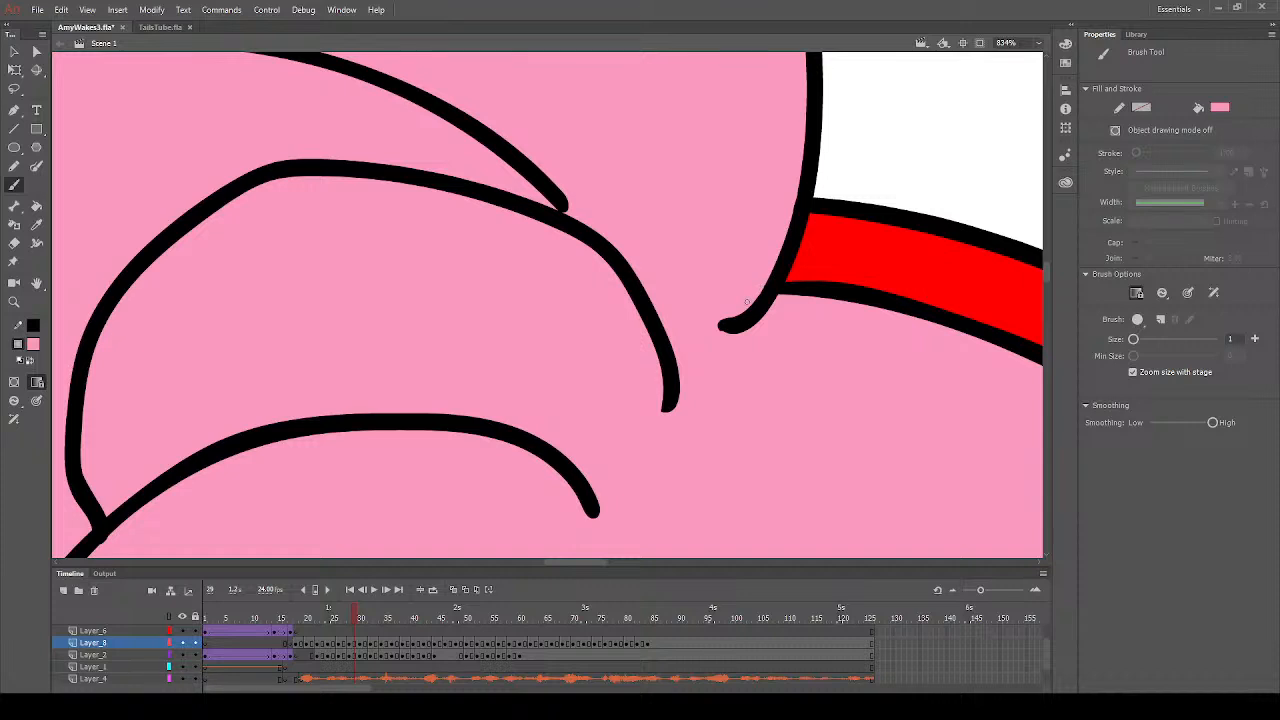
- Fill the remaining white gap in the pointed tip of the lower hair tuft with pink on frame 29
{"action": "left_click", "coordinate": [14, 302]}
{"action": "left_click", "coordinate": [38, 384]}
{"action": "left_click", "coordinate": [408, 377]}
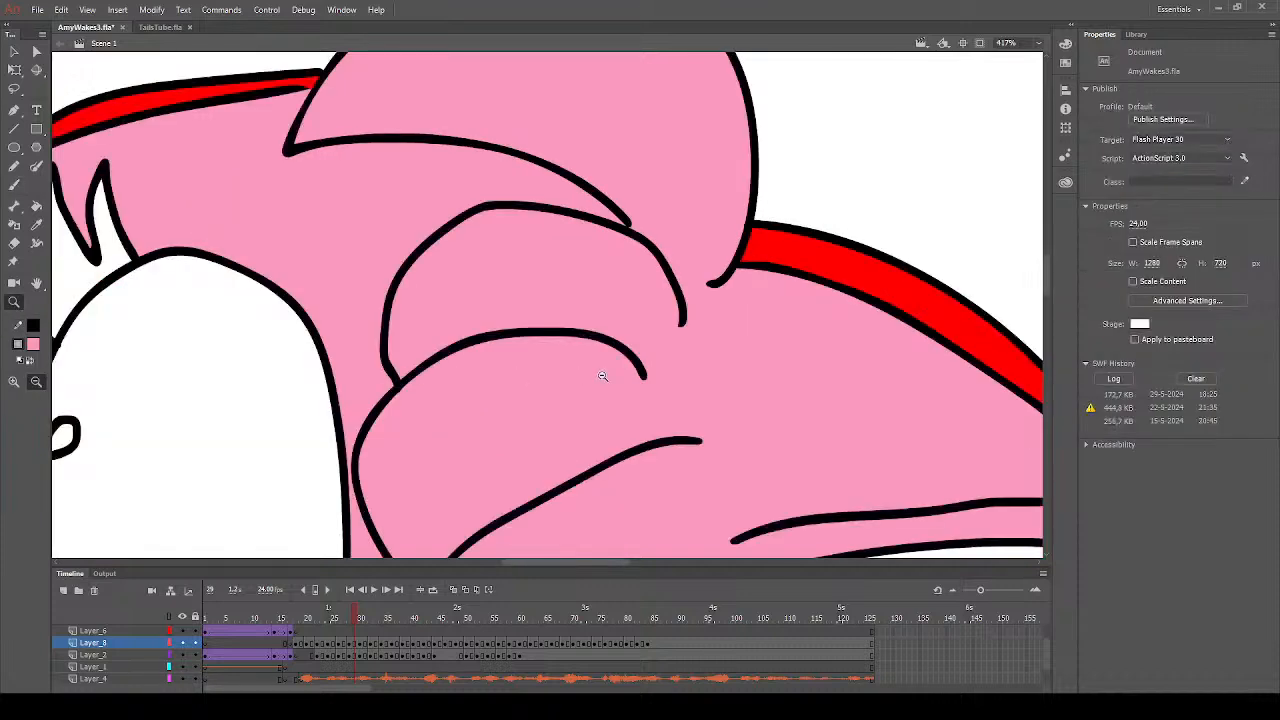
{"action": "left_click", "coordinate": [603, 372]}
{"action": "left_click_drag", "start_coordinate": [441, 388], "coordinate": [486, 426]}
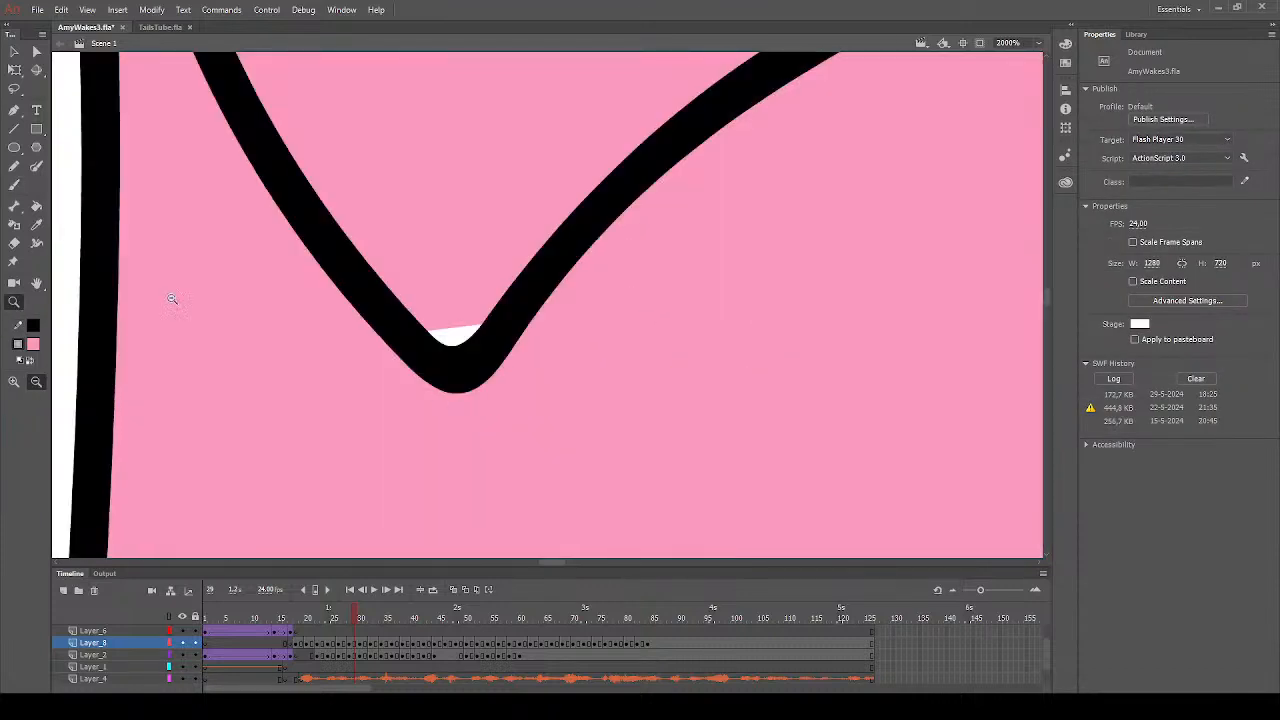
{"action": "left_click", "coordinate": [36, 206]}
{"action": "left_click", "coordinate": [462, 340]}
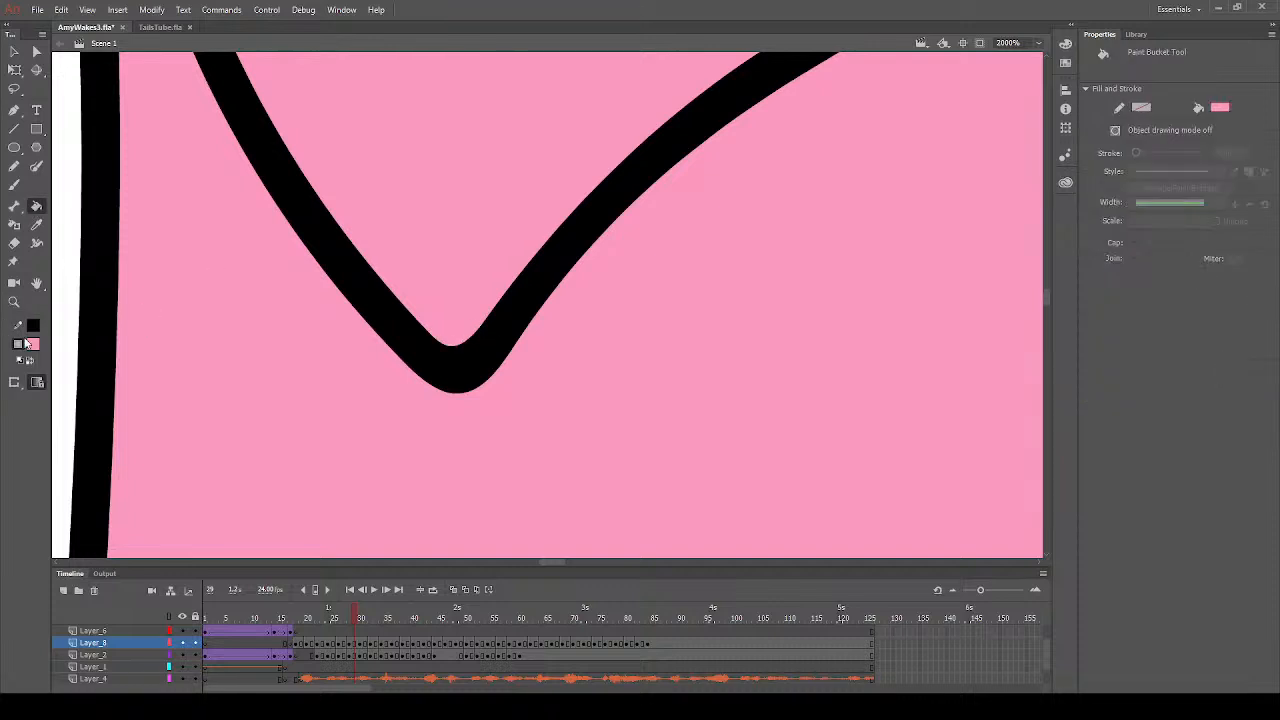
- Erase the end of the eye outline that overshoots into the muzzle above the nose on frame 29
{"action": "left_click", "coordinate": [14, 302]}
{"action": "left_click", "coordinate": [640, 358]}
{"action": "left_click", "coordinate": [590, 415]}
{"action": "left_click", "coordinate": [624, 430]}
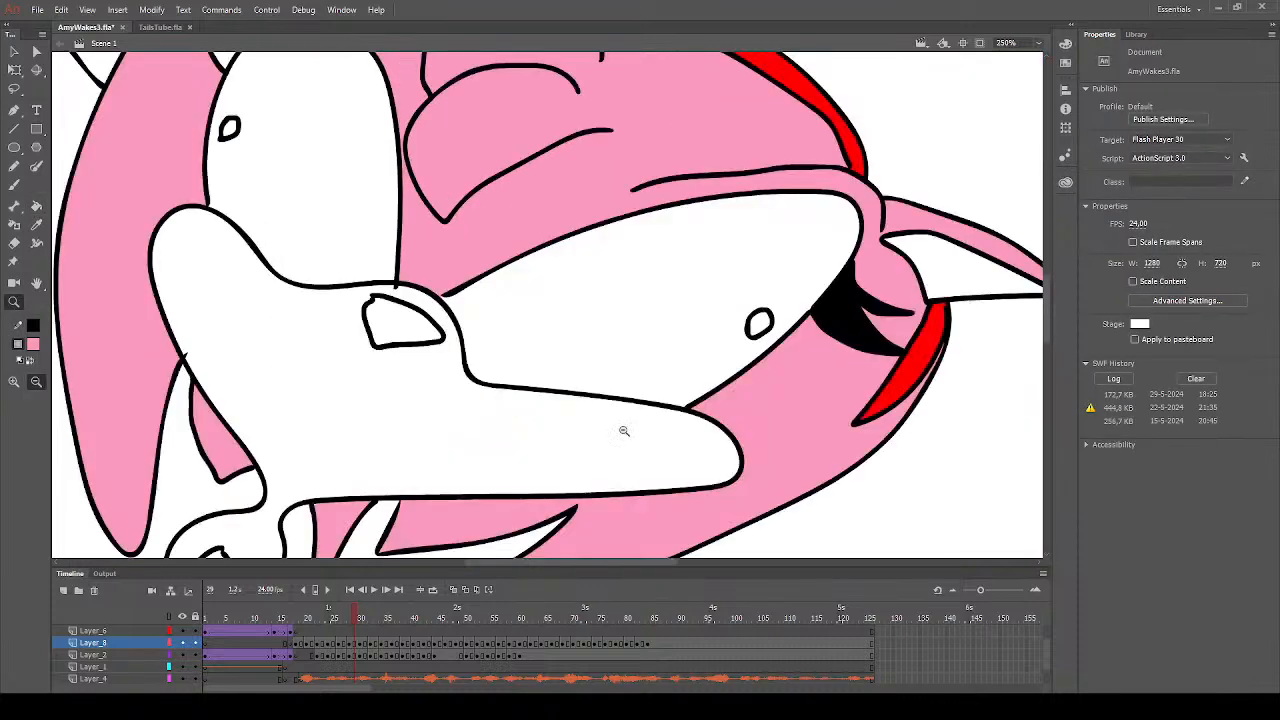
{"action": "left_click_drag", "start_coordinate": [353, 268], "coordinate": [484, 368]}
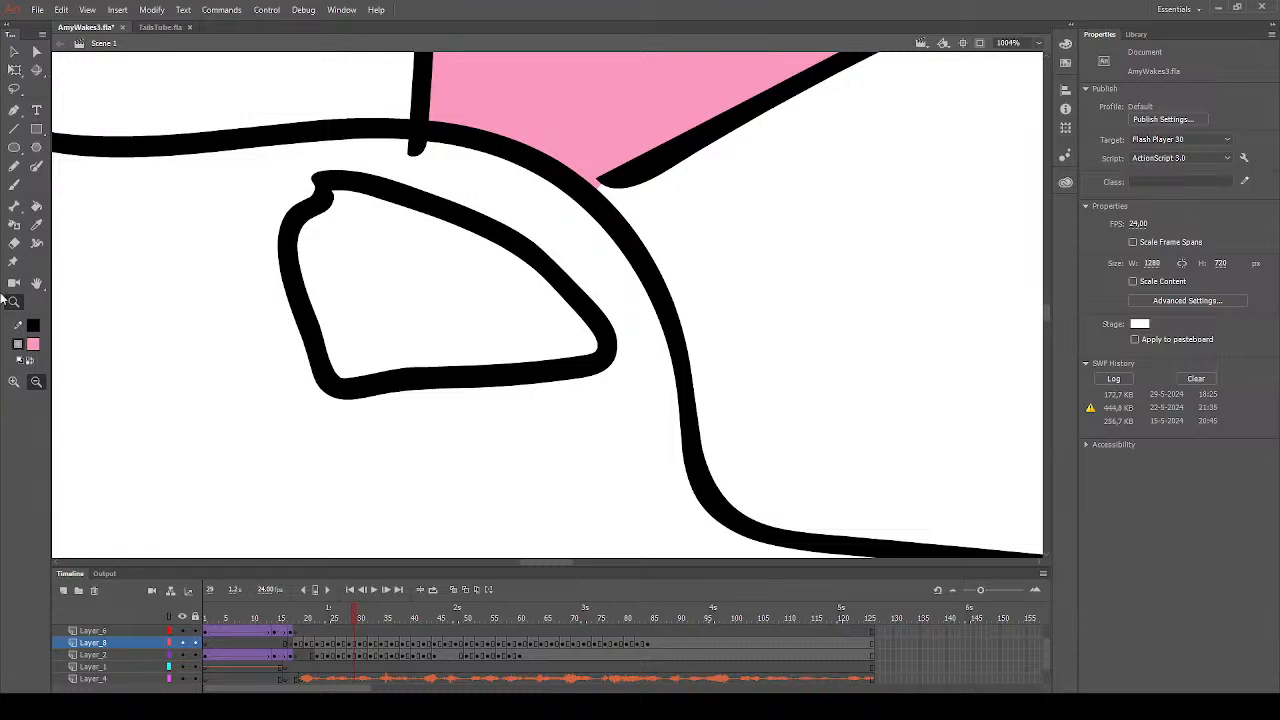
{"action": "left_click", "coordinate": [14, 243]}
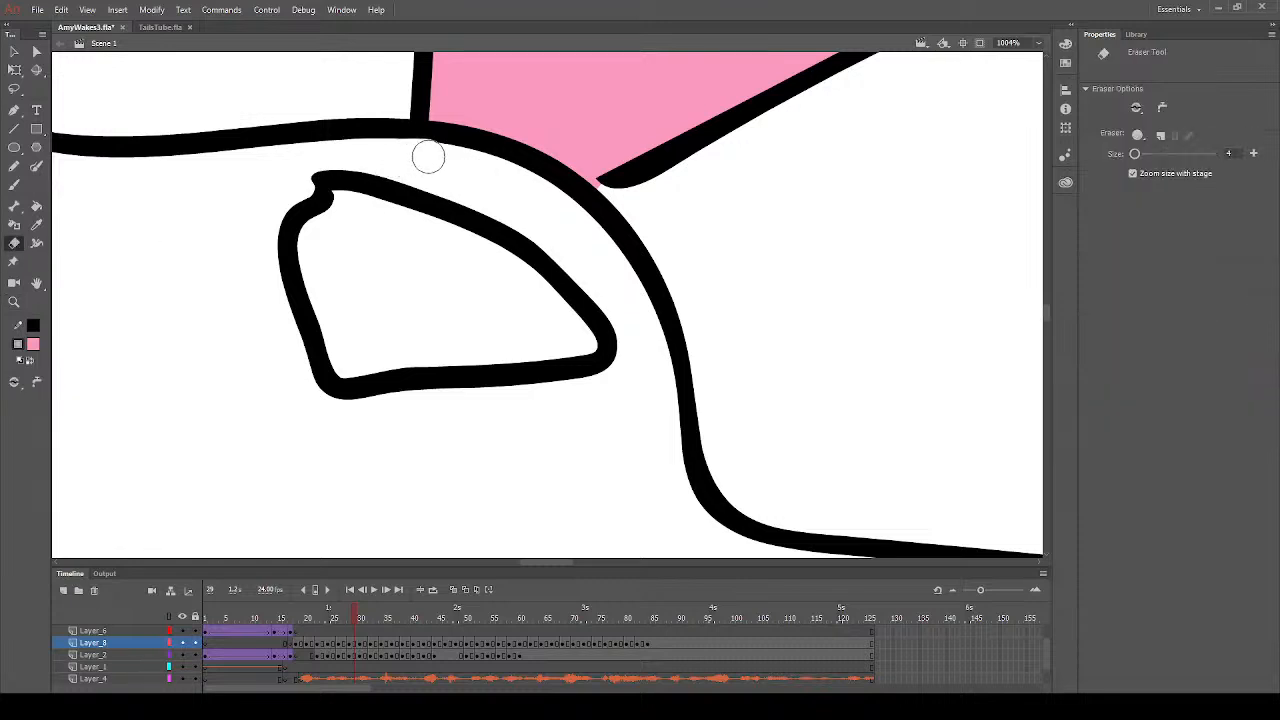
- Erase the tip of the left quill outline that sticks out across the cheek line on frame 29
{"action": "left_click", "coordinate": [14, 301]}
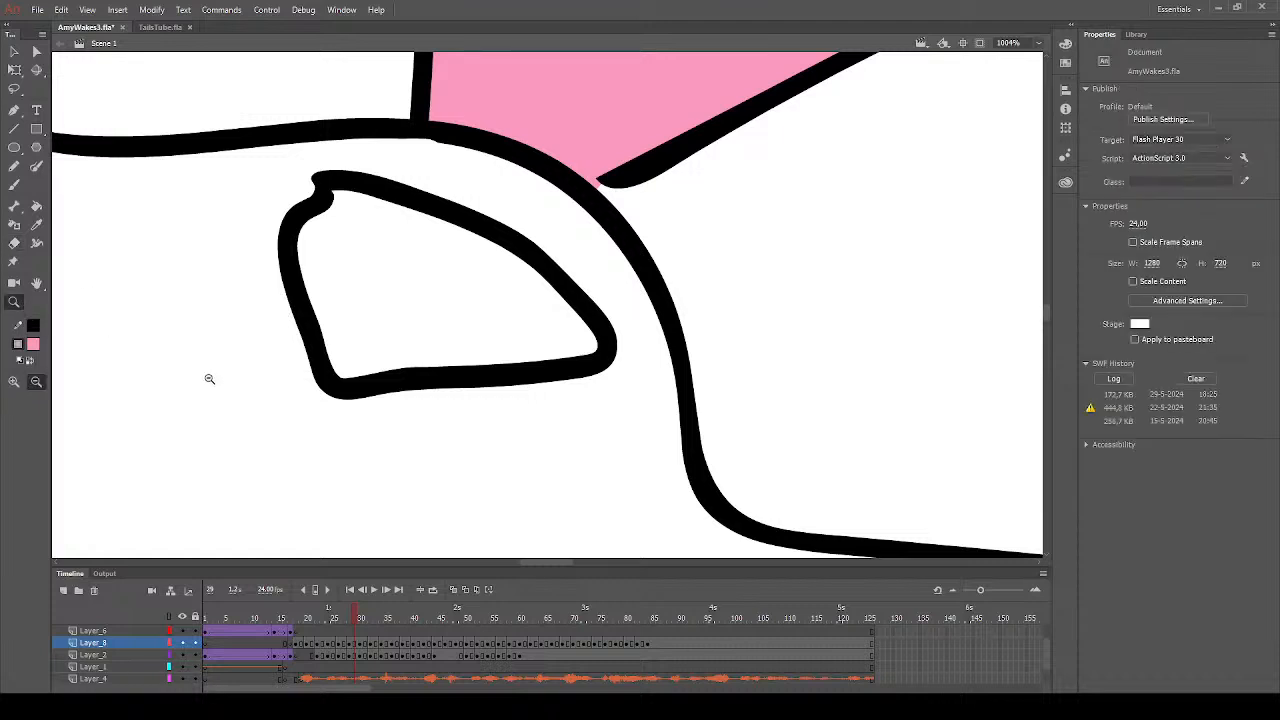
{"action": "left_click", "coordinate": [258, 391]}
{"action": "left_click", "coordinate": [342, 411]}
{"action": "left_click_drag", "start_coordinate": [449, 216], "coordinate": [565, 335]}
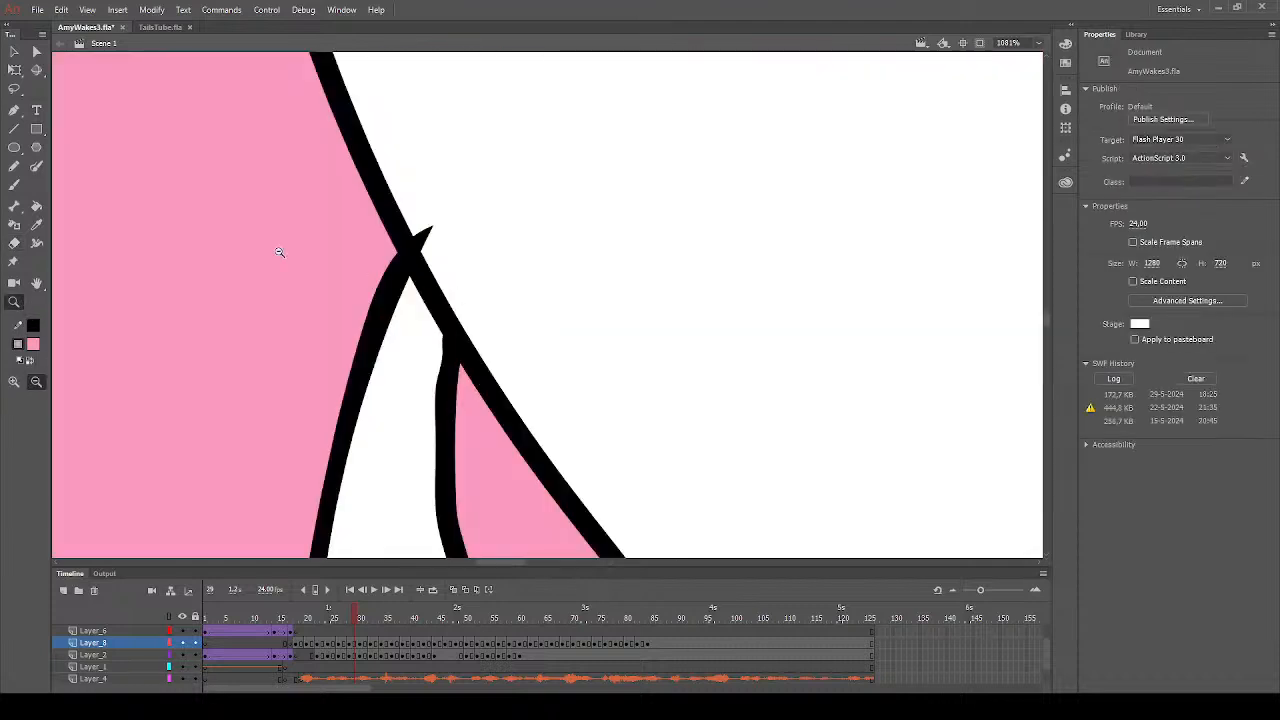
{"action": "left_click", "coordinate": [14, 243]}
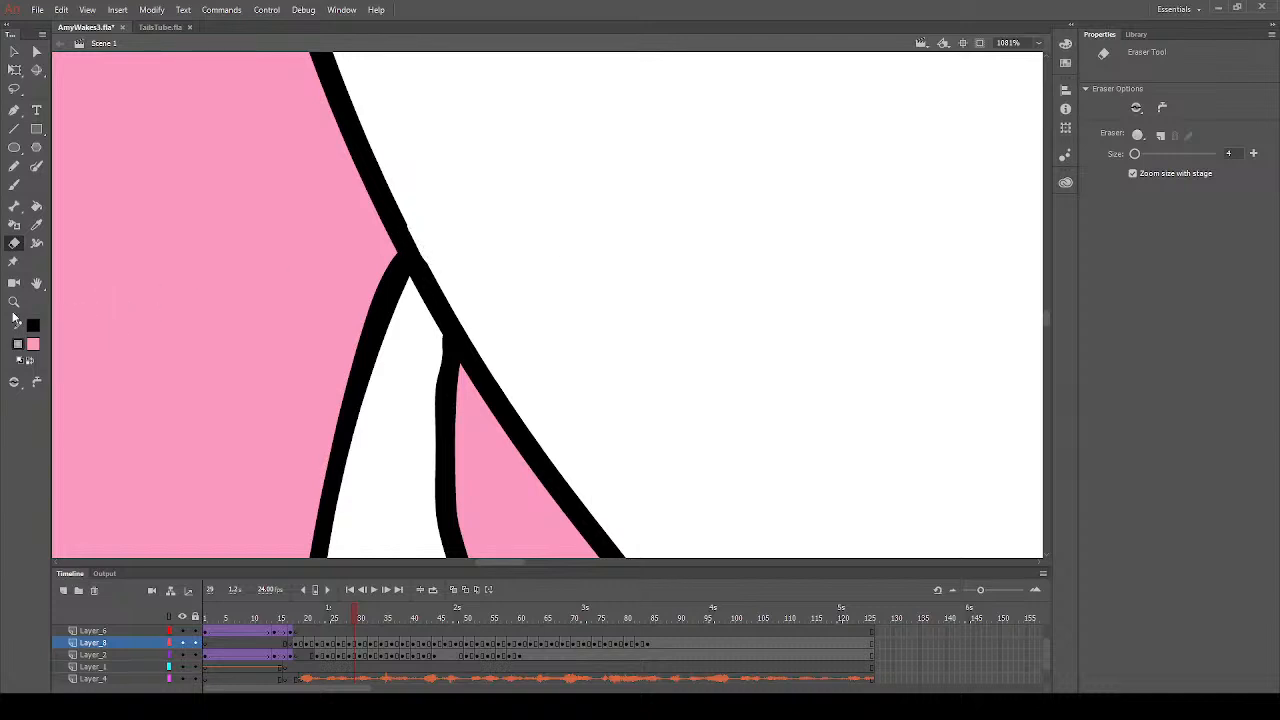
- Fill the left eye's lashes with black and the nose with dark grey on frame 29
{"action": "left_click", "coordinate": [14, 301]}
{"action": "left_click", "coordinate": [522, 355]}
{"action": "left_click", "coordinate": [656, 369]}
{"action": "left_click", "coordinate": [721, 371]}
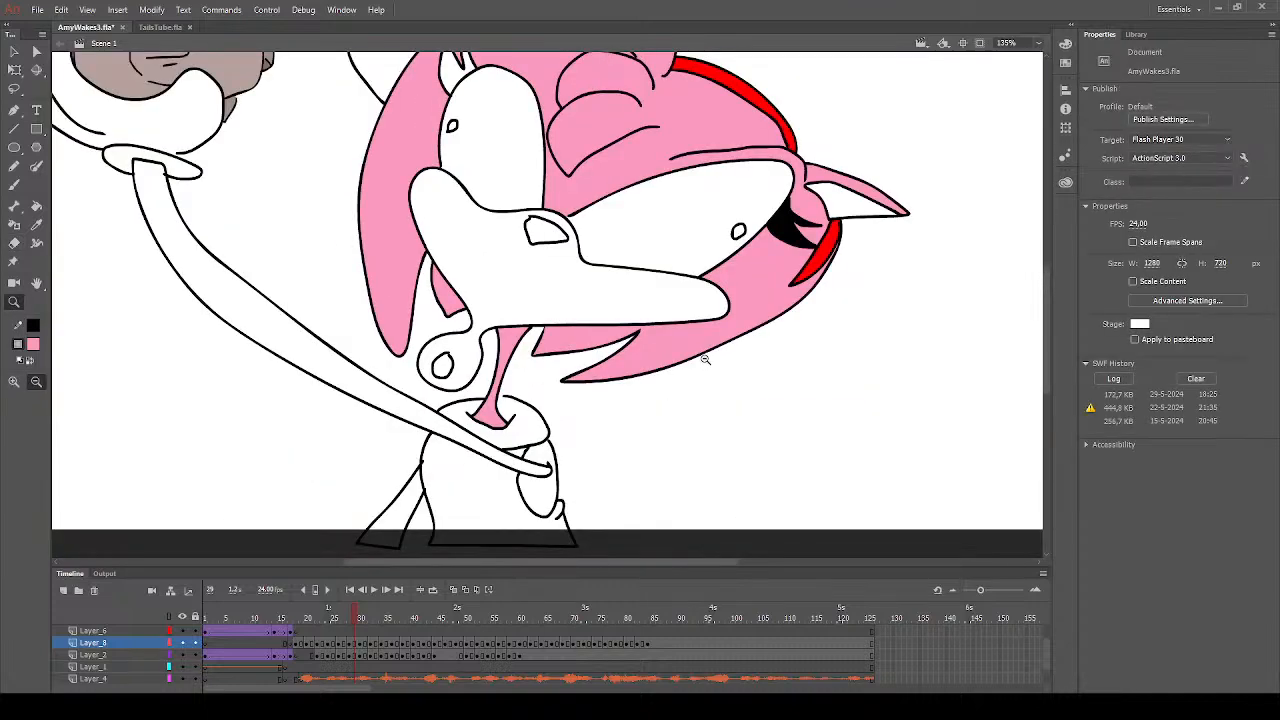
{"action": "scroll", "coordinate": [340, 349], "scroll_direction": "up", "scroll_amount": 3}
{"action": "left_click", "coordinate": [37, 207]}
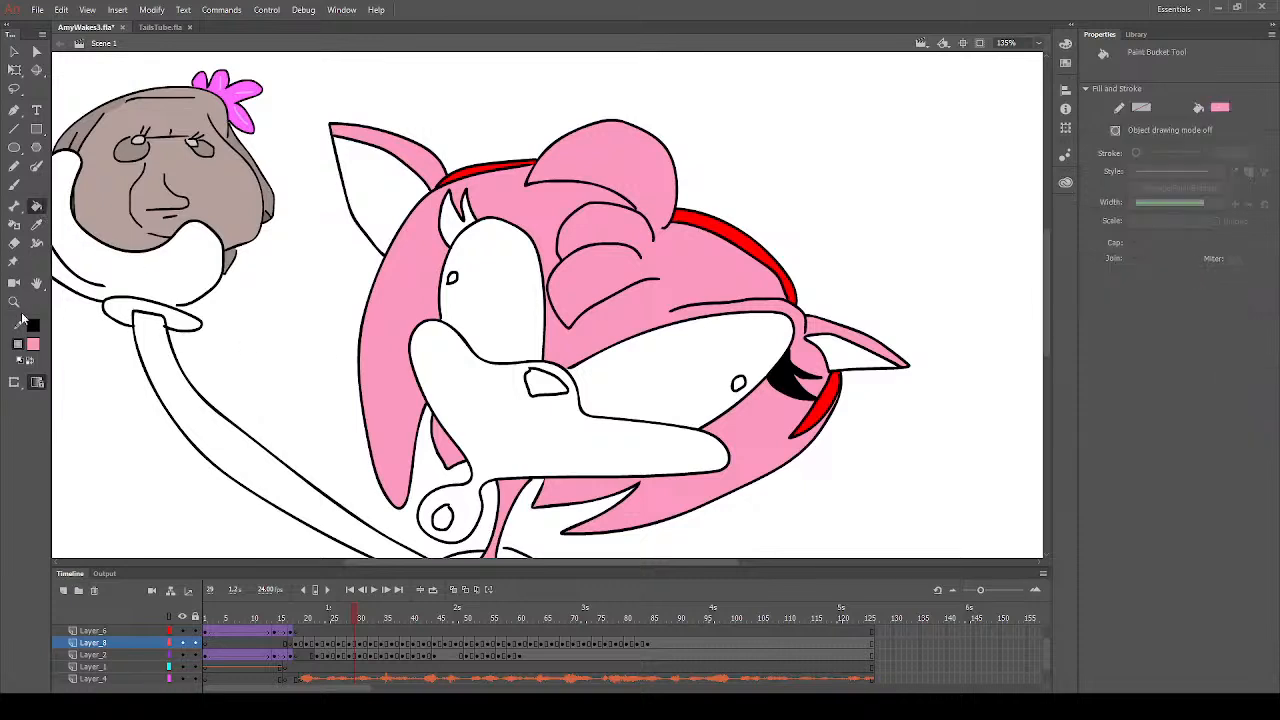
{"action": "left_click", "coordinate": [36, 356]}
{"action": "left_click", "coordinate": [466, 228]}
{"action": "left_click", "coordinate": [468, 220]}
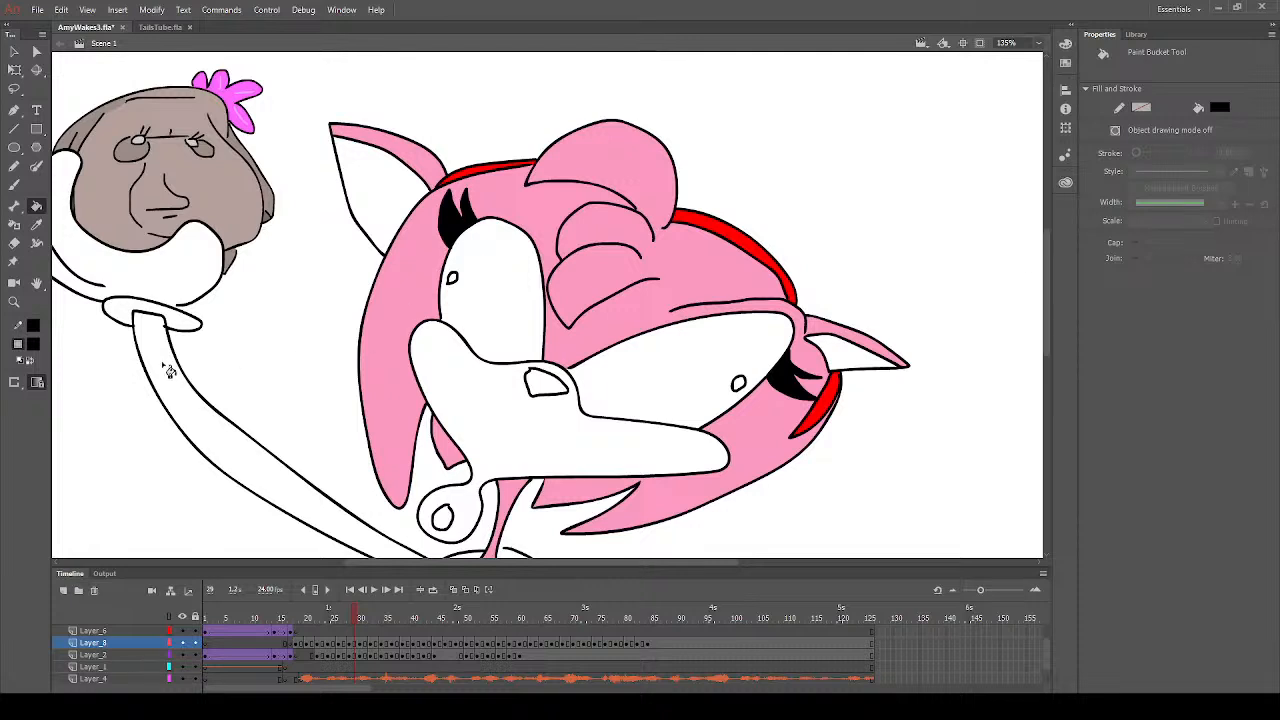
{"action": "left_click", "coordinate": [86, 388]}
{"action": "left_click", "coordinate": [550, 392]}
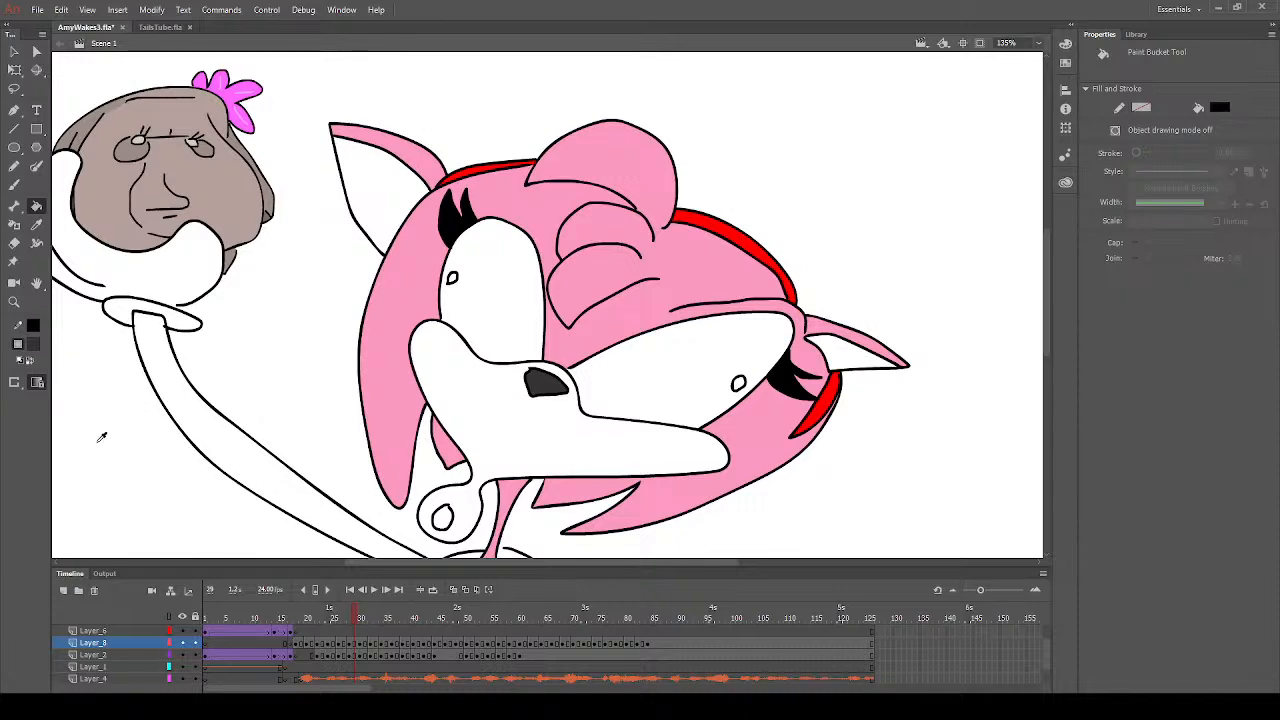
- Fill the inside of the mouth with dark red on frames 29, 27, 24, 22 and 21
{"action": "left_click", "coordinate": [443, 516]}
{"action": "left_click", "coordinate": [344, 645]}
{"action": "left_click", "coordinate": [470, 512]}
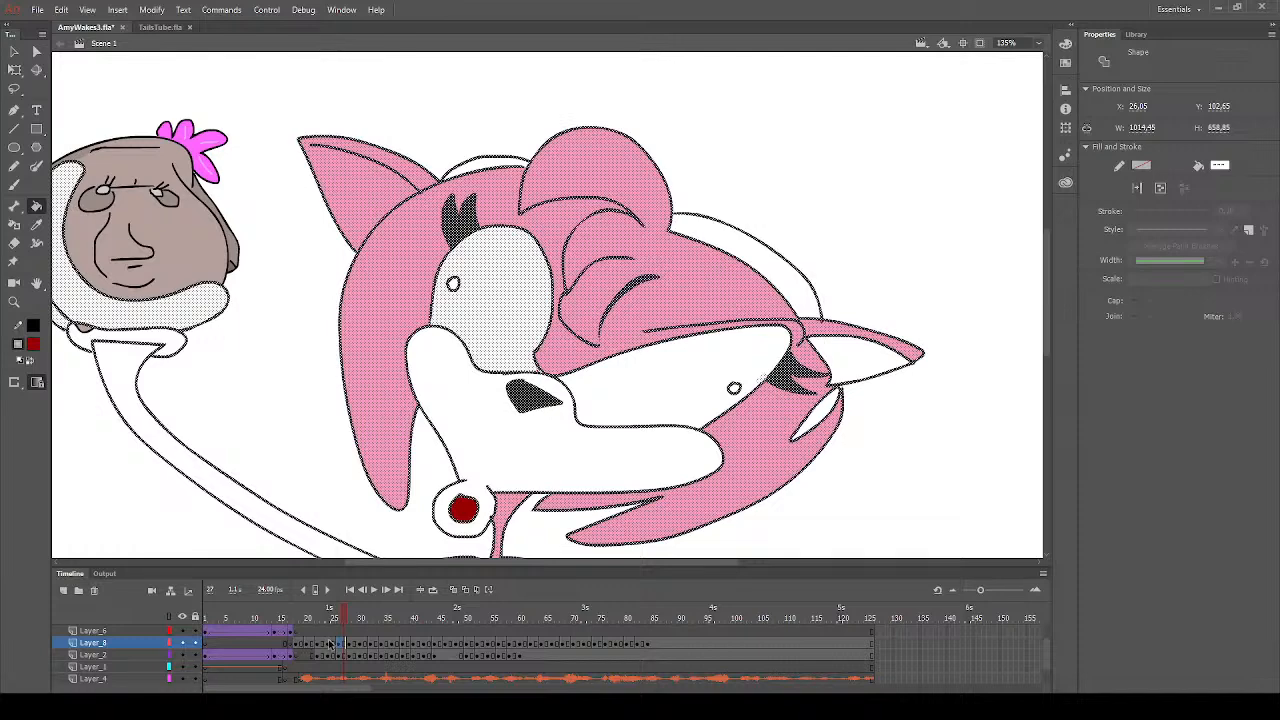
{"action": "left_click", "coordinate": [331, 645]}
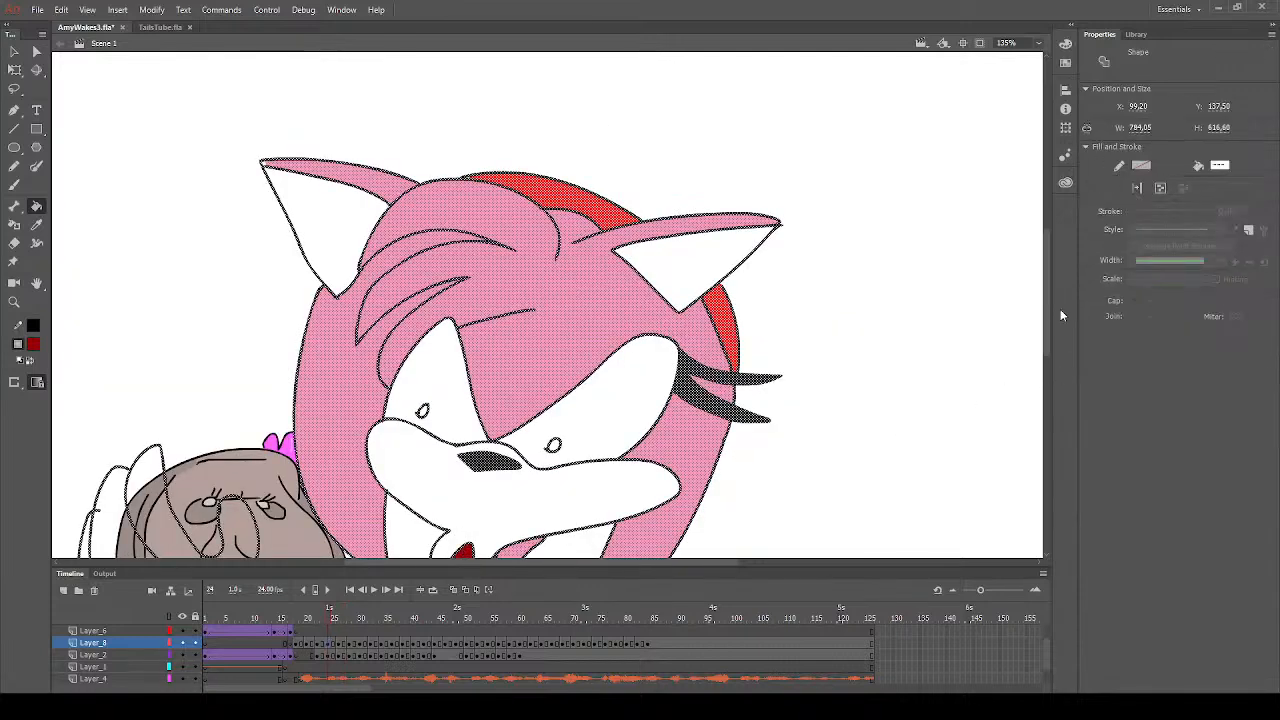
{"action": "scroll", "coordinate": [1048, 307], "scroll_direction": "down", "scroll_amount": 2}
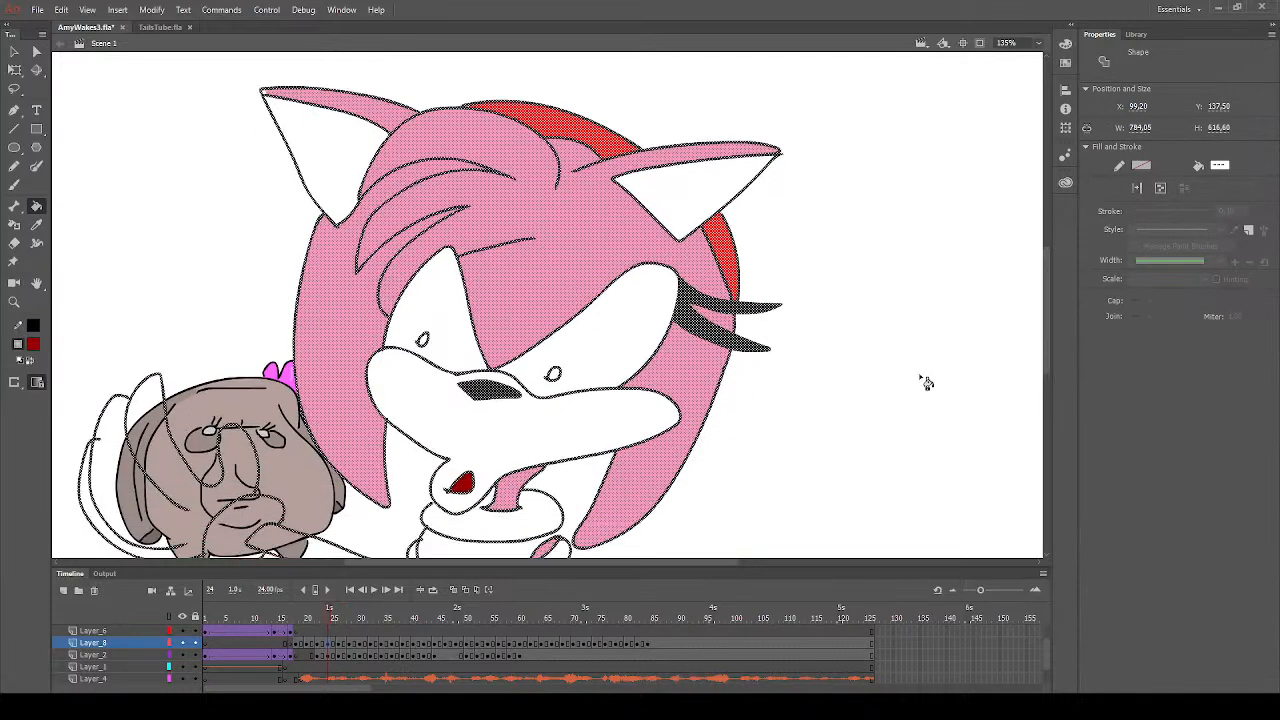
{"action": "left_click", "coordinate": [318, 646]}
{"action": "left_click", "coordinate": [458, 512]}
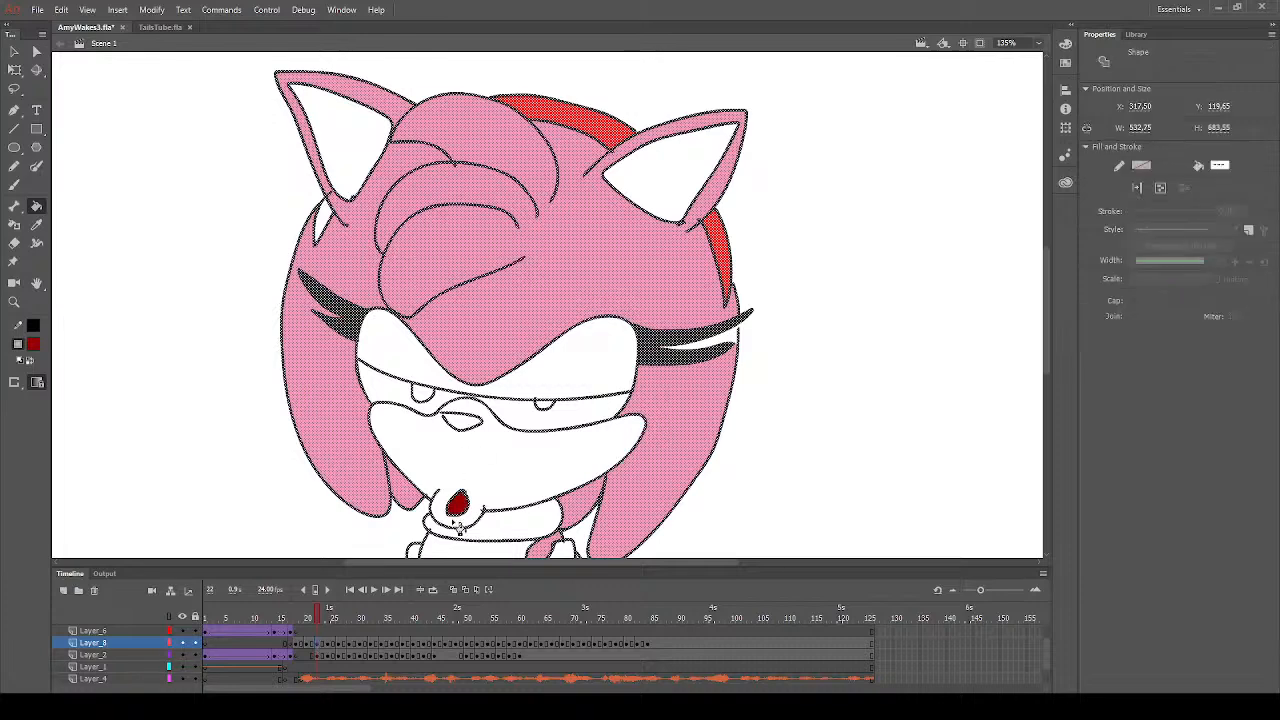
{"action": "left_click", "coordinate": [310, 645]}
{"action": "left_click", "coordinate": [478, 515]}
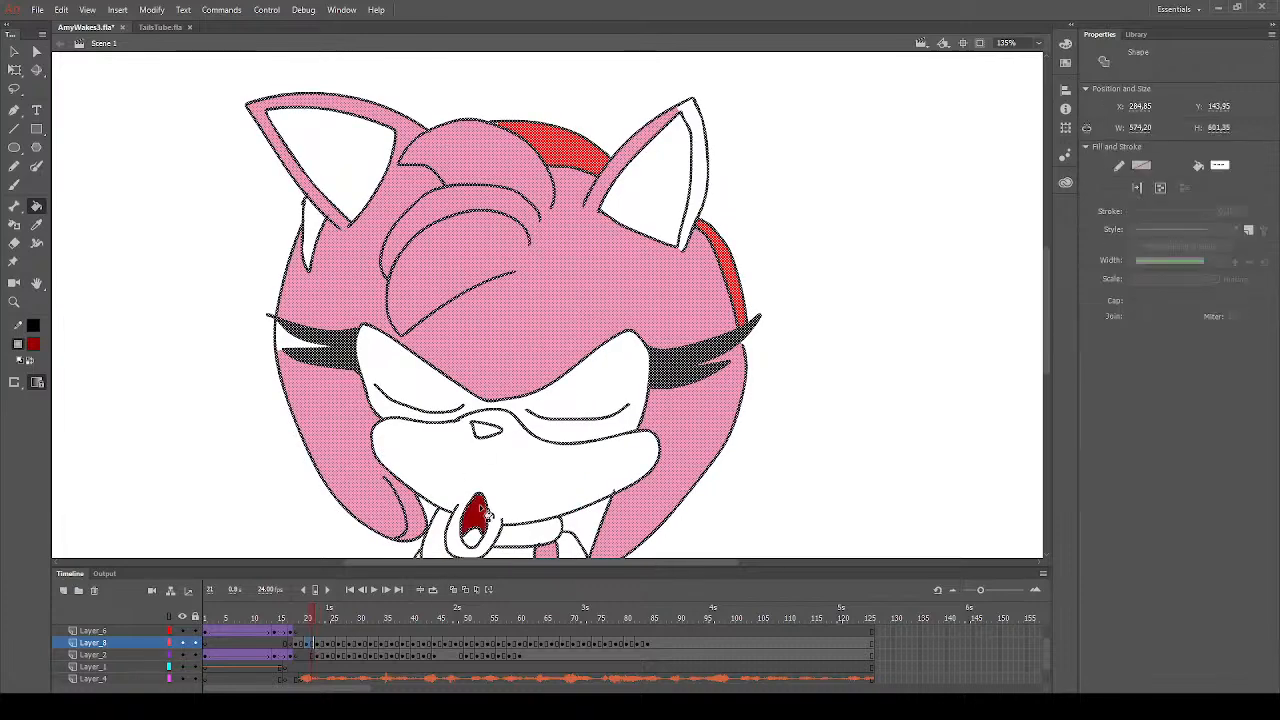
- Deselect the artwork on frame 21, and fill the nose with dark grey and the left headband section with red
{"action": "left_click", "coordinate": [14, 51]}
{"action": "left_click", "coordinate": [72, 283]}
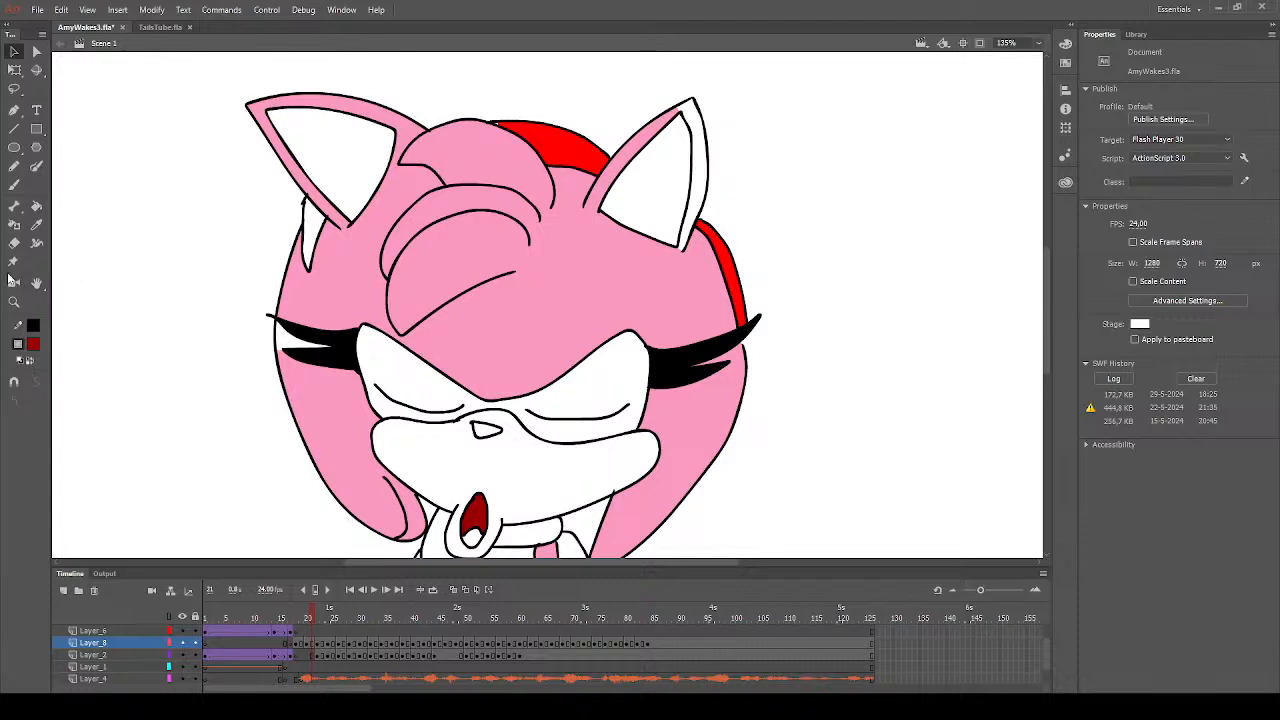
{"action": "left_click", "coordinate": [36, 224]}
{"action": "left_click", "coordinate": [335, 282]}
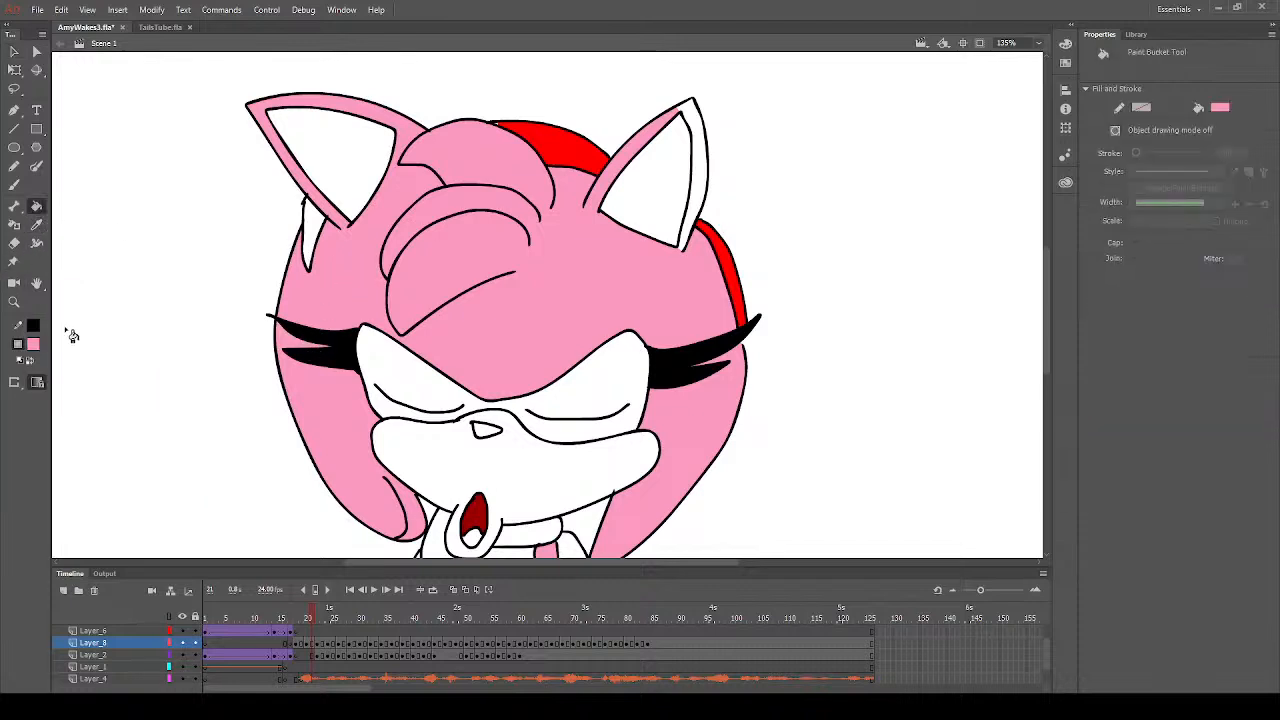
{"action": "left_click", "coordinate": [32, 348]}
{"action": "left_click", "coordinate": [86, 394]}
{"action": "left_click", "coordinate": [490, 436]}
{"action": "left_click", "coordinate": [152, 394]}
{"action": "left_click", "coordinate": [314, 242]}
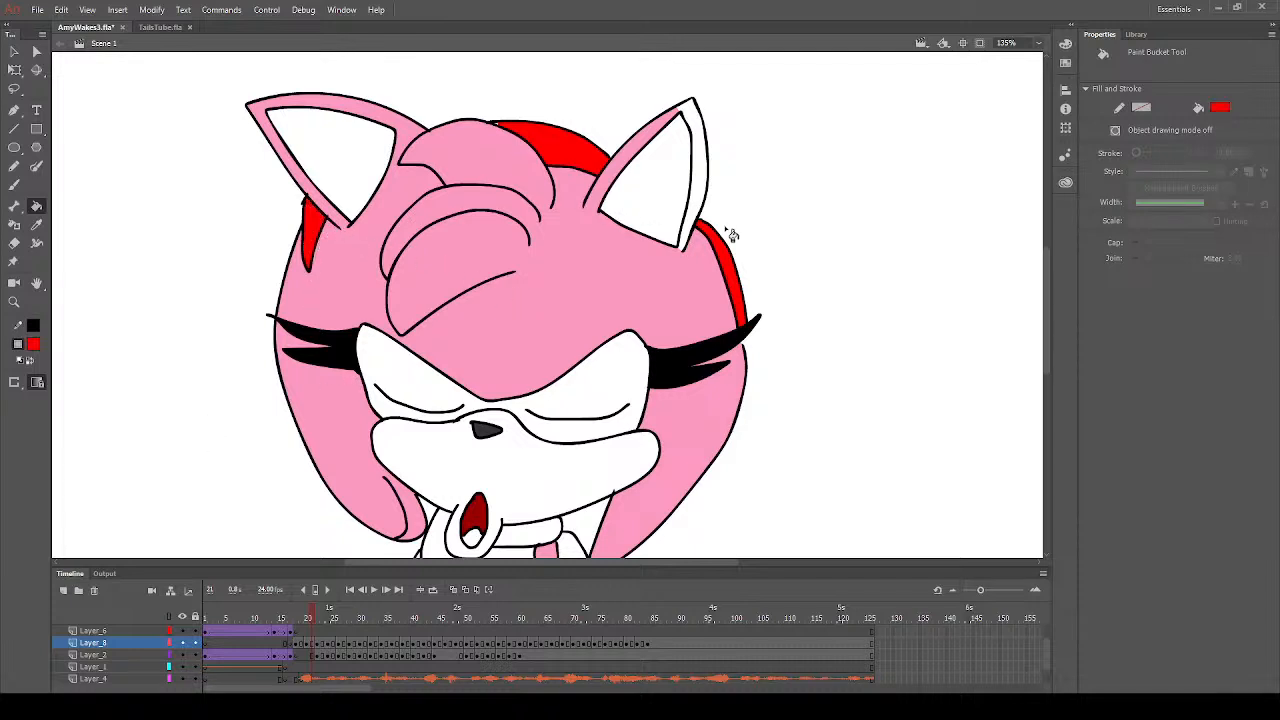
- Fill the outer rim of the right ear with pink on frame 21 and switch to frame 17
{"action": "left_click", "coordinate": [15, 263]}
{"action": "left_click", "coordinate": [345, 265]}
{"action": "left_click", "coordinate": [704, 197]}
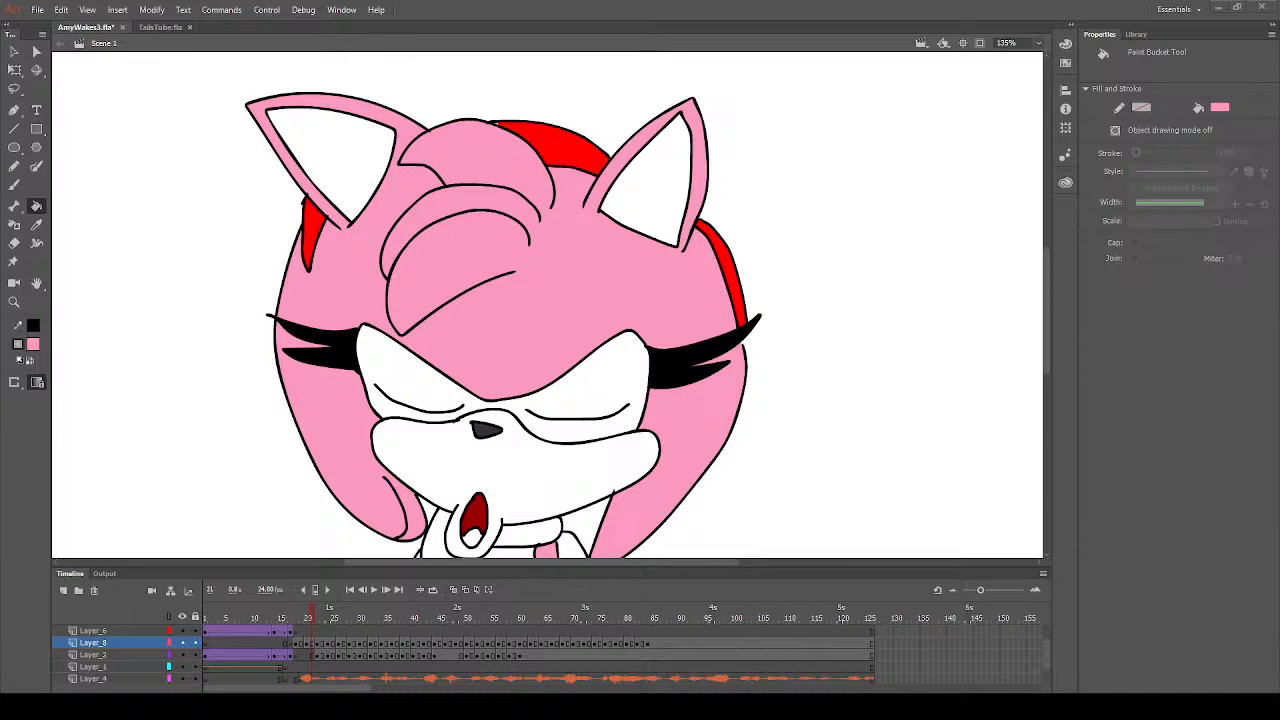
{"action": "left_click", "coordinate": [293, 643]}
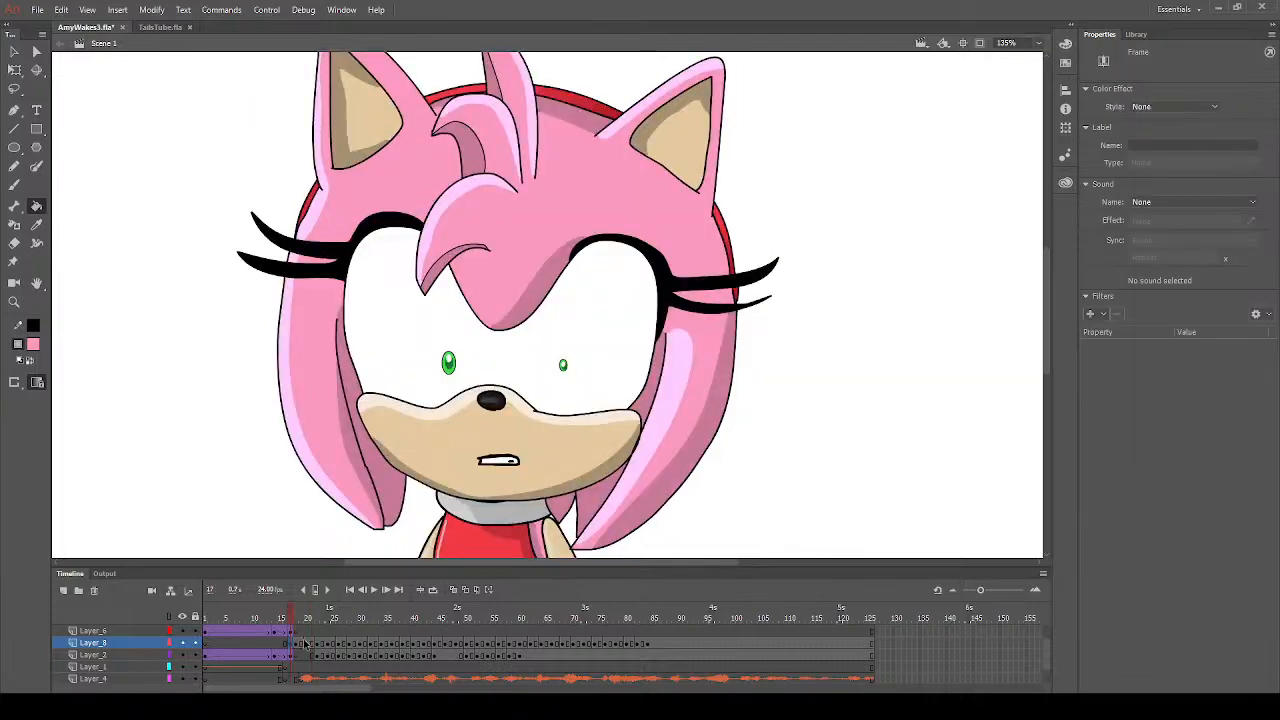
- Play the animation back from frame 20 and return to frame 24
{"action": "left_click", "coordinate": [308, 644]}
{"action": "key", "text": "Return"}
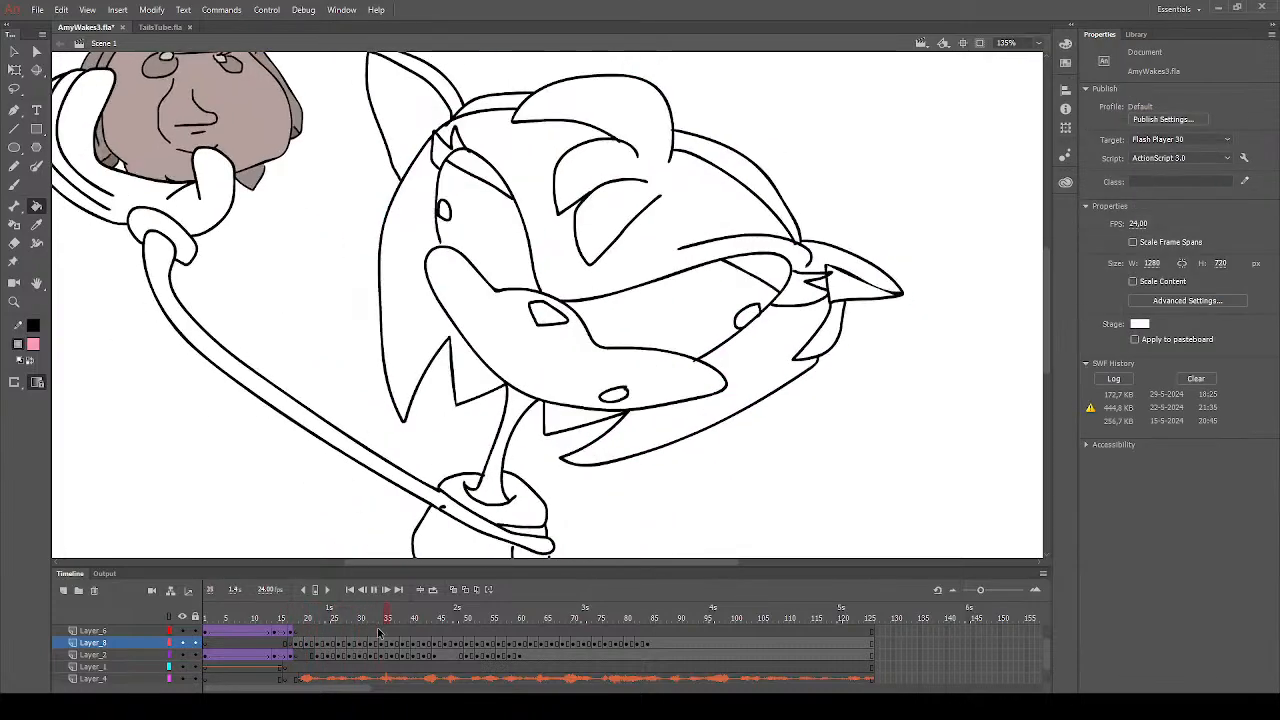
{"action": "left_click", "coordinate": [327, 618]}
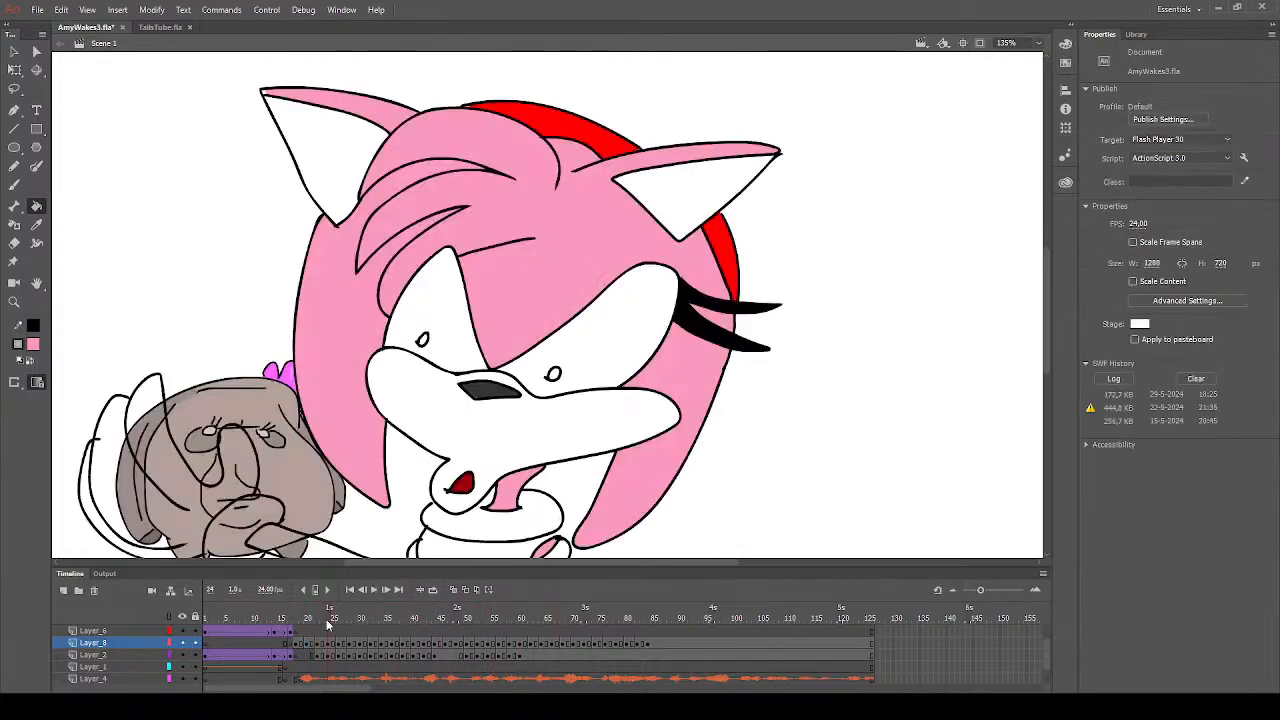
- Sample the hair pink from frame 24 and fill the hair, neck and outer rim of the right ear with it on frame 31
{"action": "left_click", "coordinate": [36, 225]}
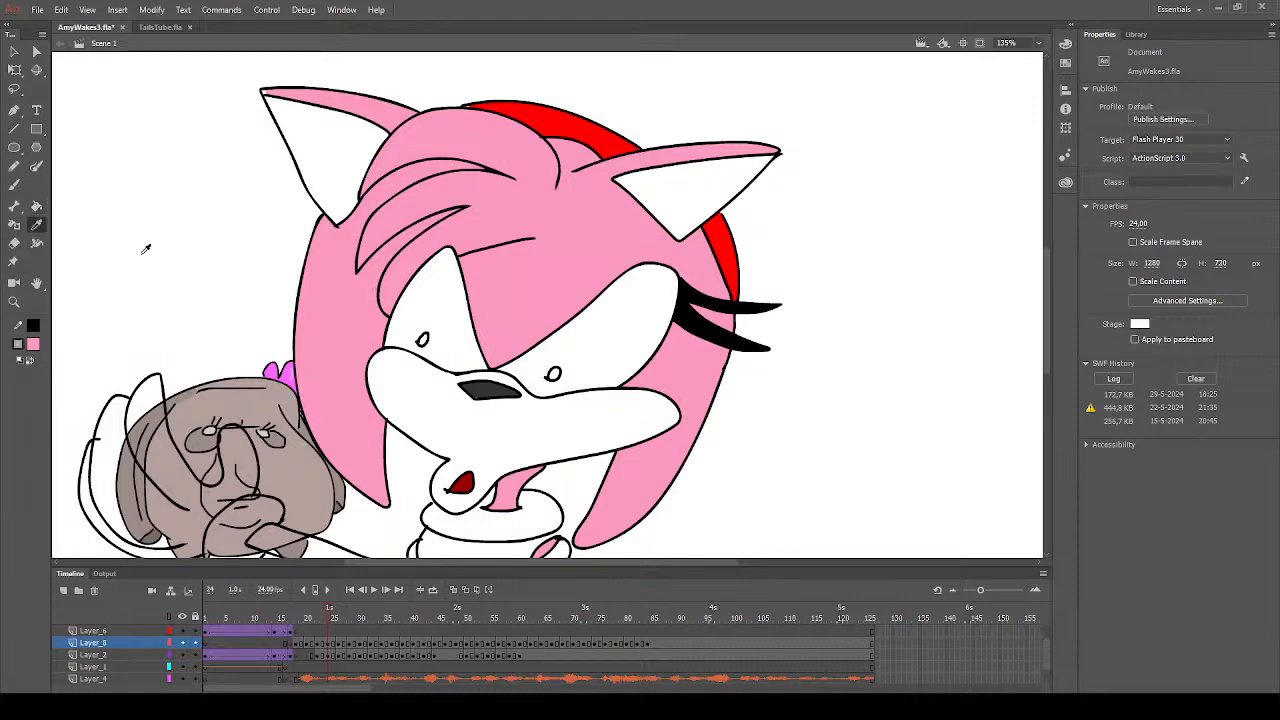
{"action": "left_click", "coordinate": [512, 264]}
{"action": "left_click_drag", "start_coordinate": [338, 651], "coordinate": [372, 652]}
{"action": "left_click", "coordinate": [573, 426]}
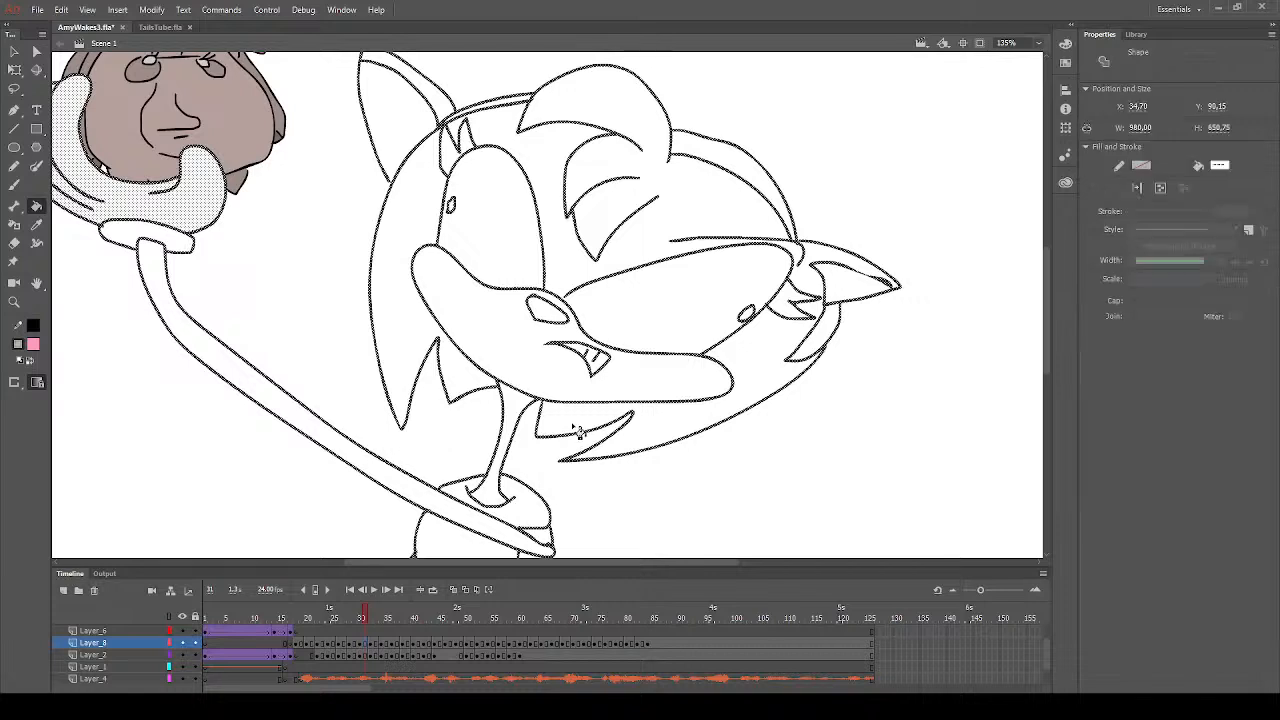
{"action": "left_click", "coordinate": [509, 424]}
{"action": "left_click", "coordinate": [418, 342]}
{"action": "left_click", "coordinate": [580, 272]}
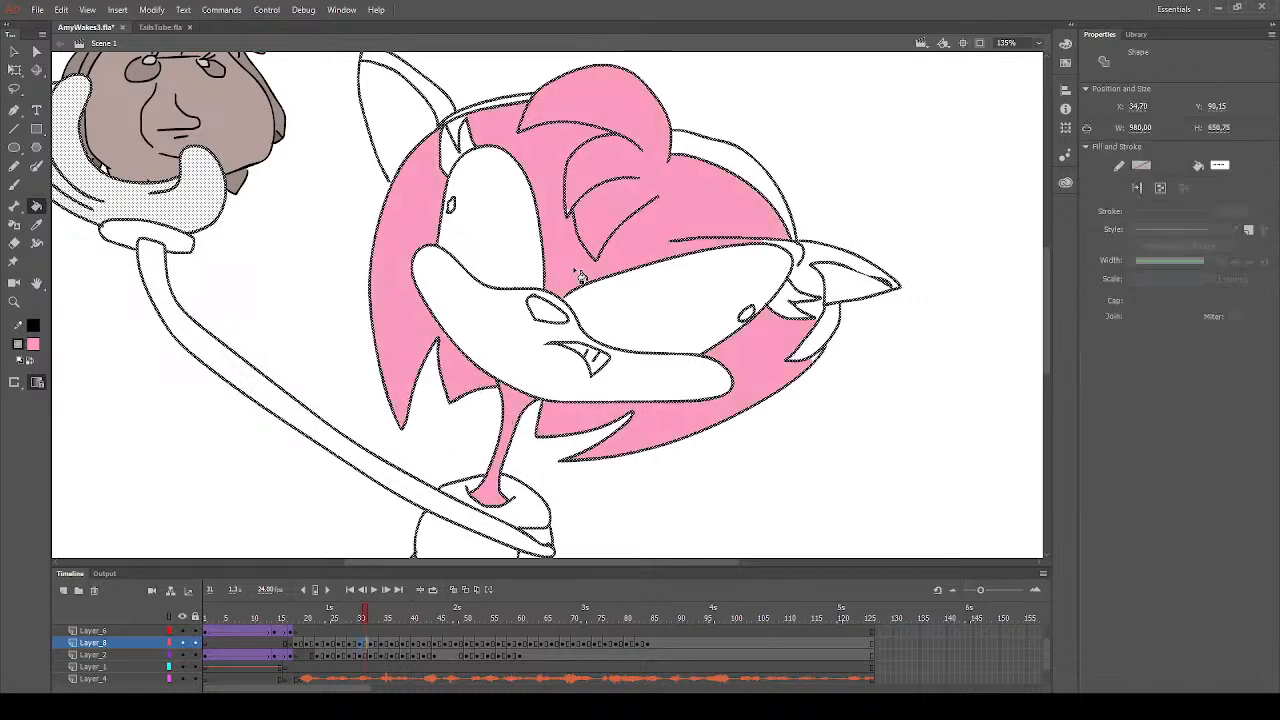
{"action": "left_click", "coordinate": [463, 131]}
{"action": "left_click", "coordinate": [831, 262]}
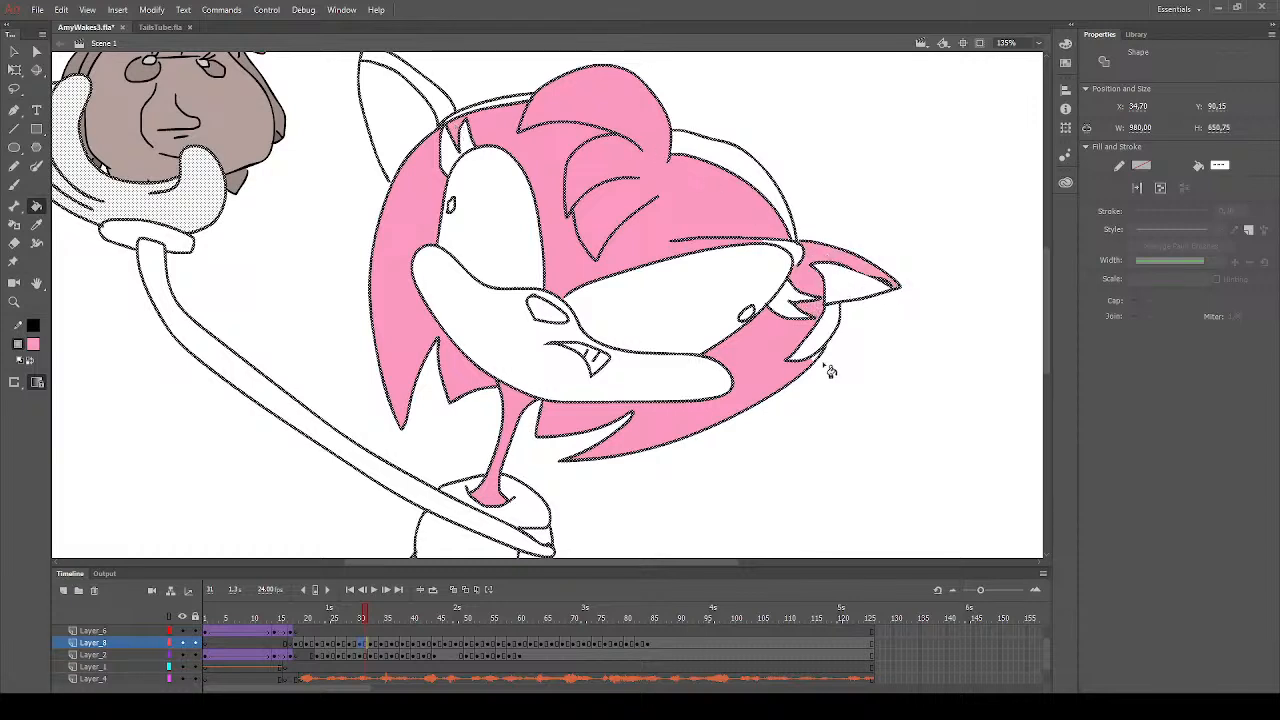
{"action": "left_click", "coordinate": [796, 249]}
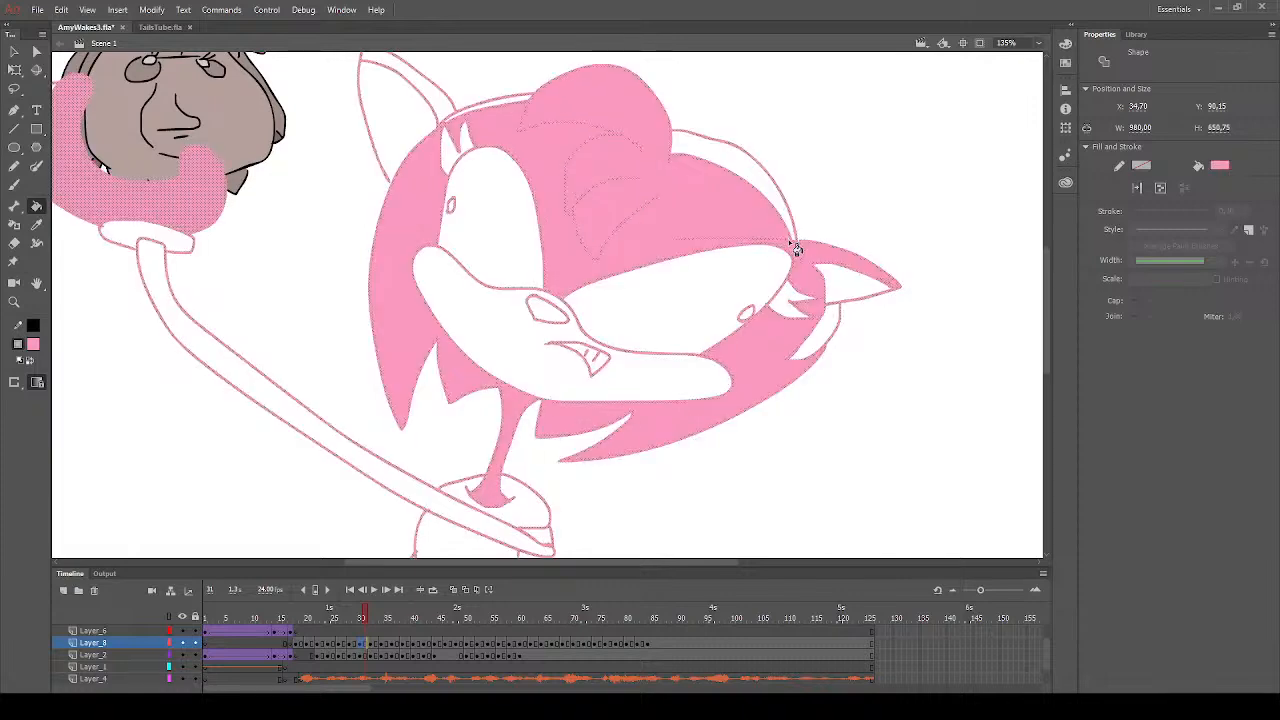
{"action": "key", "text": "ctrl+z"}
{"action": "left_click", "coordinate": [796, 249]}
{"action": "key", "text": "ctrl+z"}
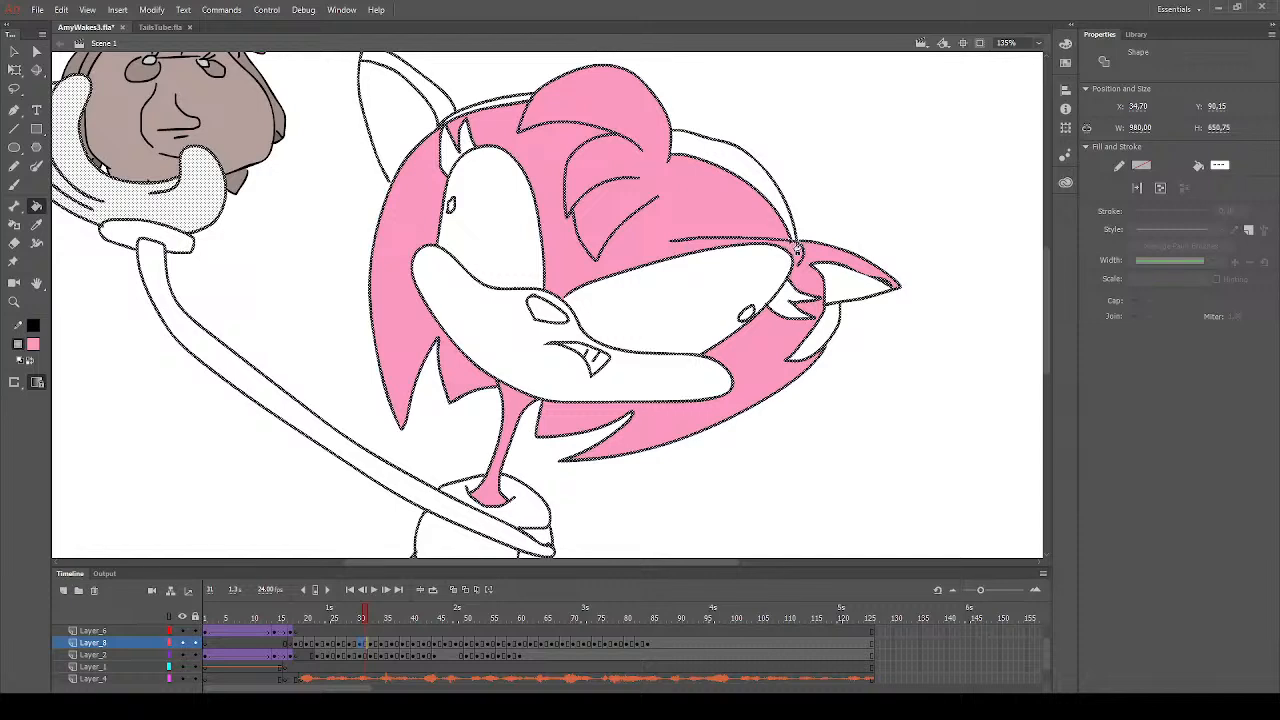
- Fill the outer rim of the left ear with pink on frame 31 and deselect the artwork
{"action": "left_click", "coordinate": [444, 111]}
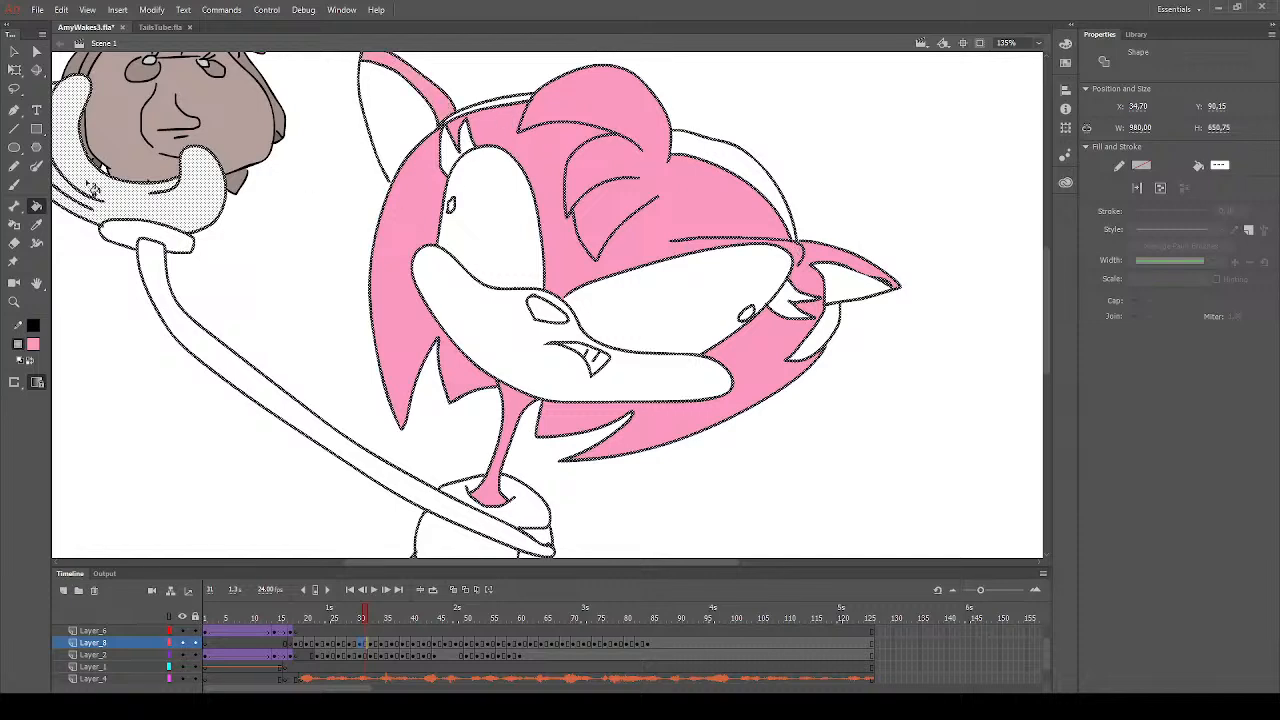
{"action": "left_click", "coordinate": [14, 51]}
{"action": "left_click", "coordinate": [89, 293]}
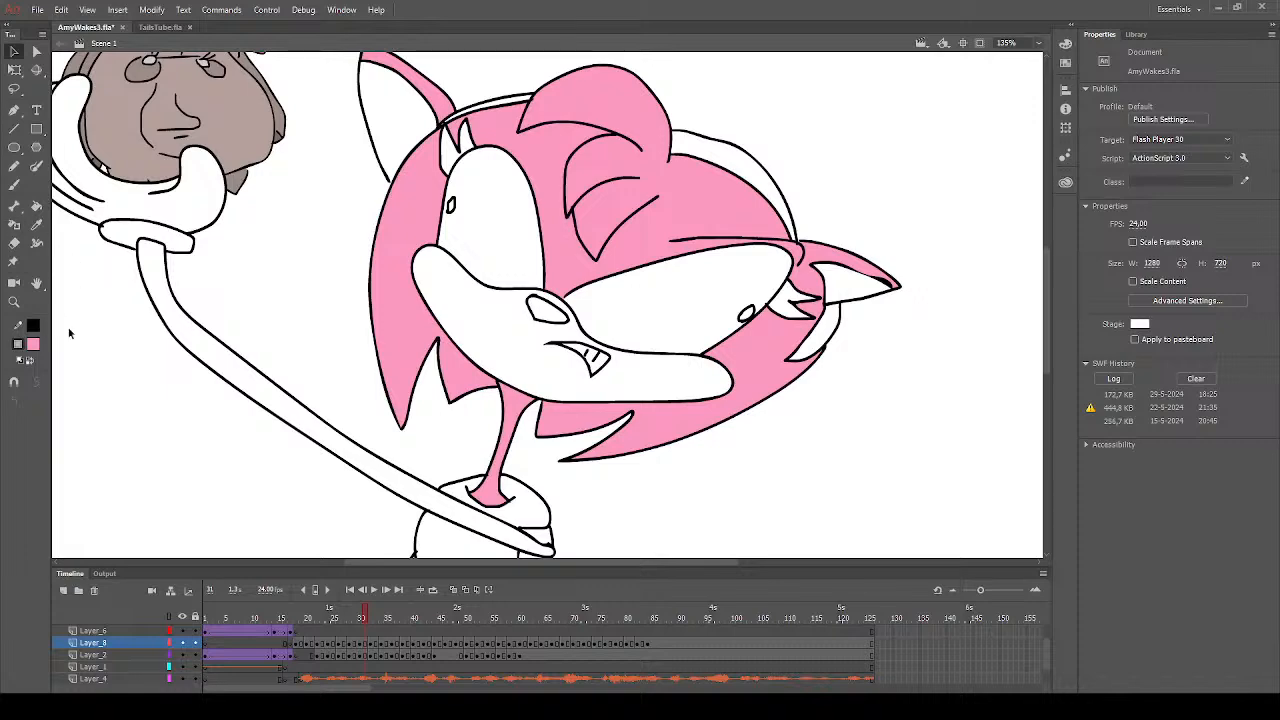
- Fill the upper hair, the hair below the right eye and the right ear's outer rim with pink on frame 33
{"action": "left_click", "coordinate": [37, 206]}
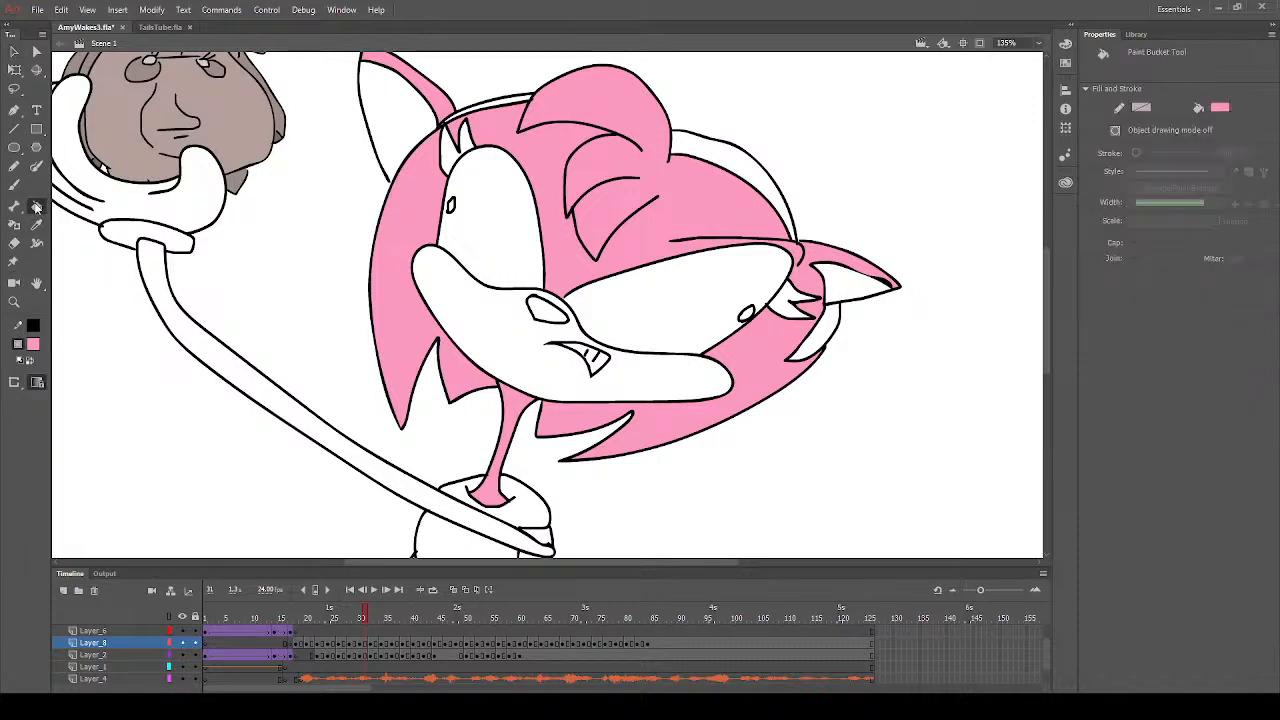
{"action": "key", "text": "period"}
{"action": "key", "text": "period"}
{"action": "key", "text": "period"}
{"action": "left_click", "coordinate": [603, 280]}
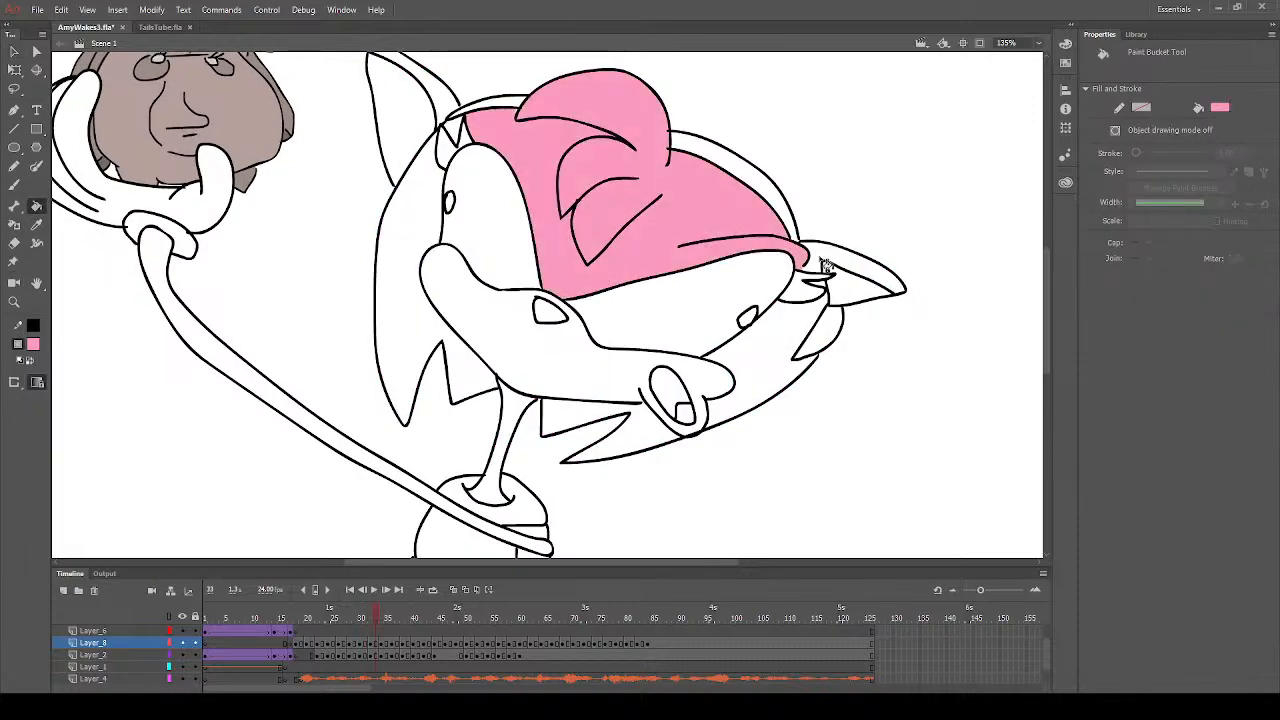
{"action": "left_click", "coordinate": [775, 346]}
{"action": "left_click", "coordinate": [822, 282]}
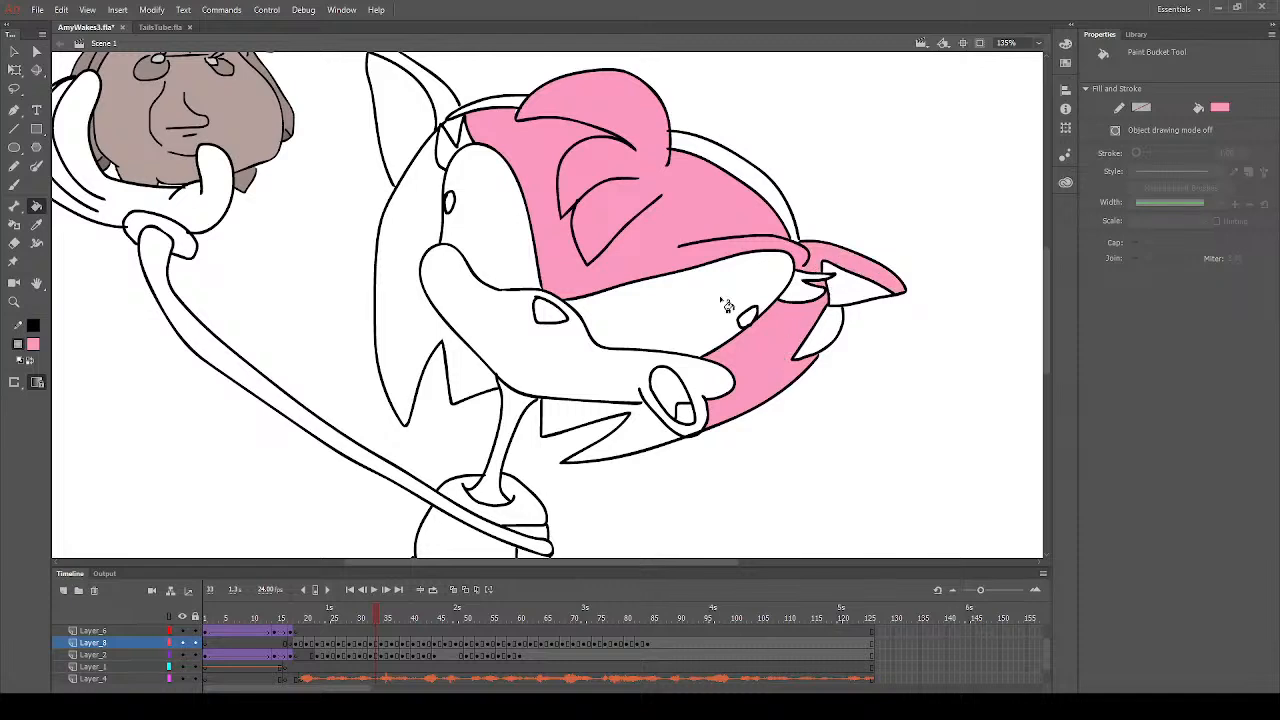
- Fill the left-side hair, lower hair strands, neck, left ear rim and gap between the left lashes with pink on frame 33
{"action": "left_click", "coordinate": [428, 346]}
{"action": "left_click", "coordinate": [582, 428]}
{"action": "left_click", "coordinate": [512, 443]}
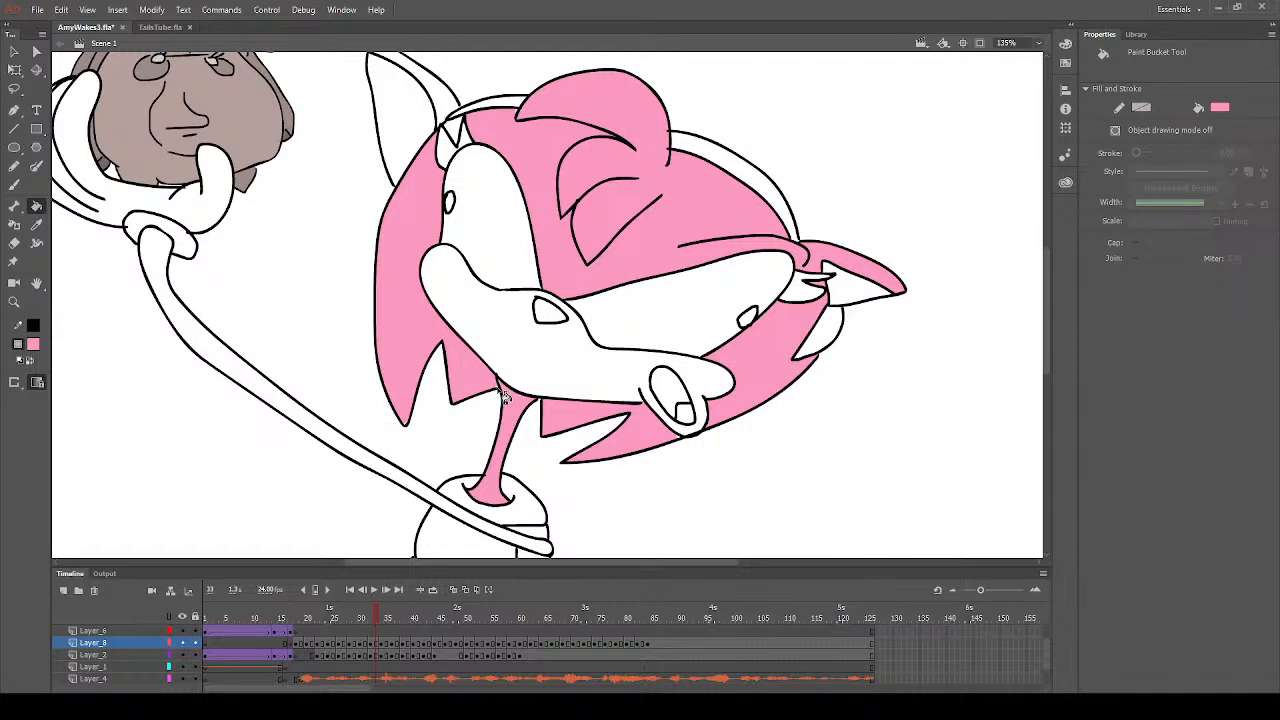
{"action": "left_click", "coordinate": [441, 92]}
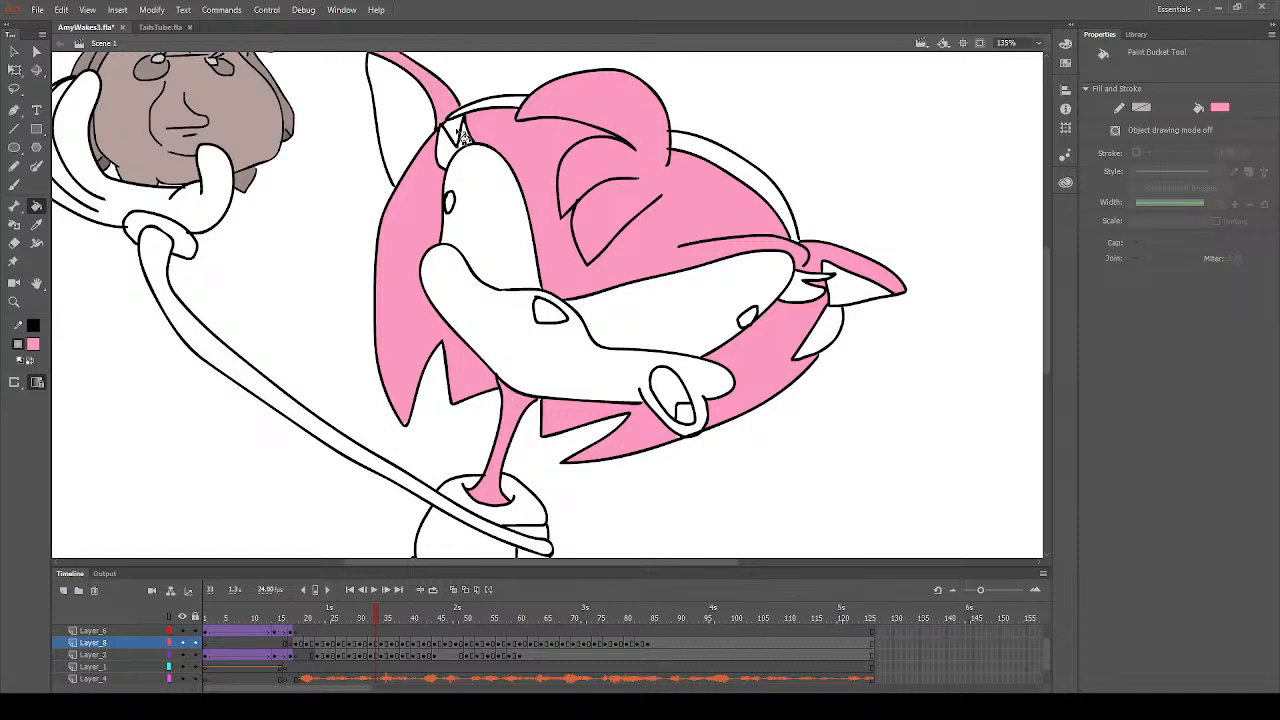
{"action": "left_click", "coordinate": [456, 128]}
- Fill the eyelashes of both eyes with black on frame 33
{"action": "left_click", "coordinate": [77, 390]}
{"action": "left_click", "coordinate": [449, 153]}
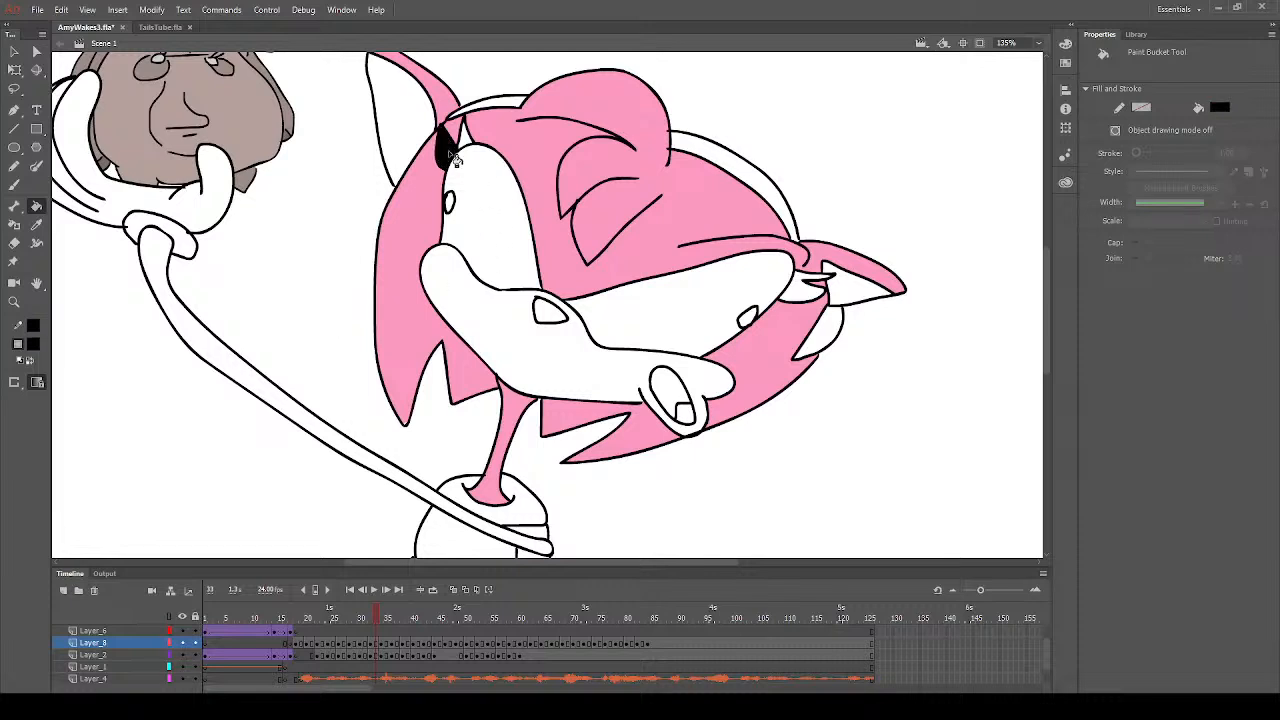
{"action": "left_click", "coordinate": [465, 141]}
{"action": "left_click", "coordinate": [805, 287]}
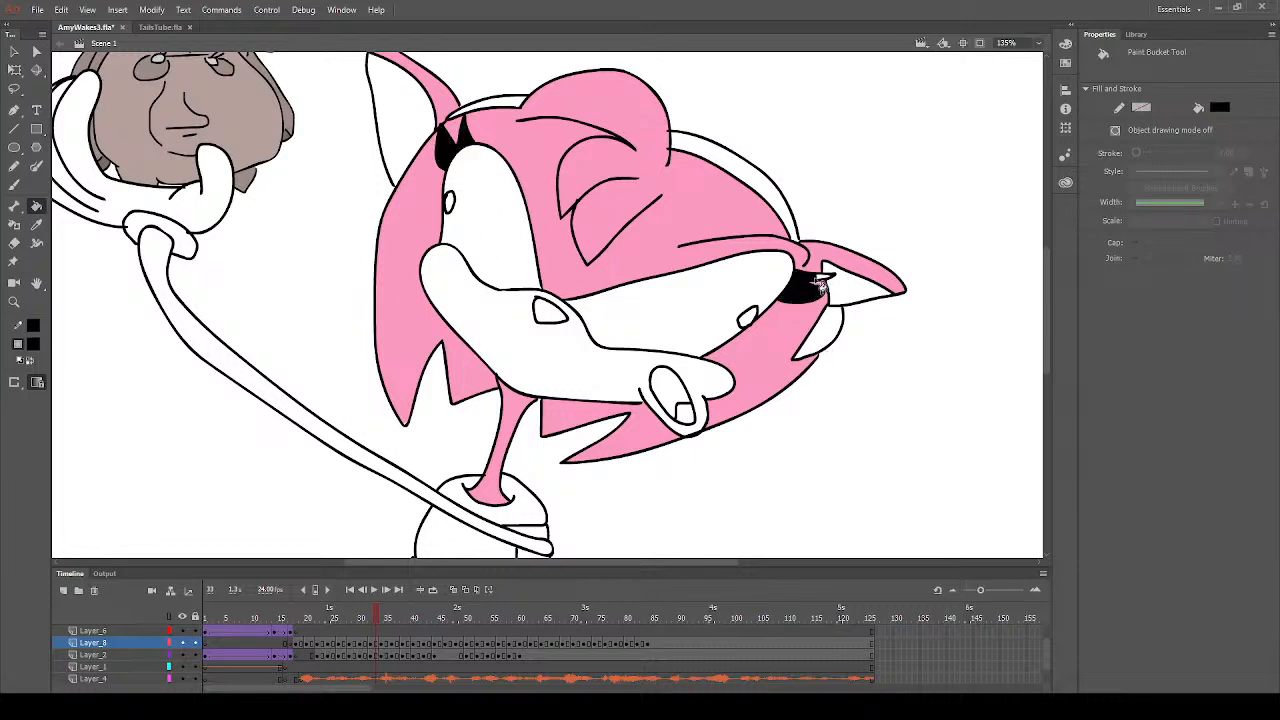
{"action": "left_click", "coordinate": [822, 284]}
- Fill all three visible sections of the headband with red on frame 33
{"action": "left_click", "coordinate": [510, 107]}
{"action": "left_click", "coordinate": [677, 152]}
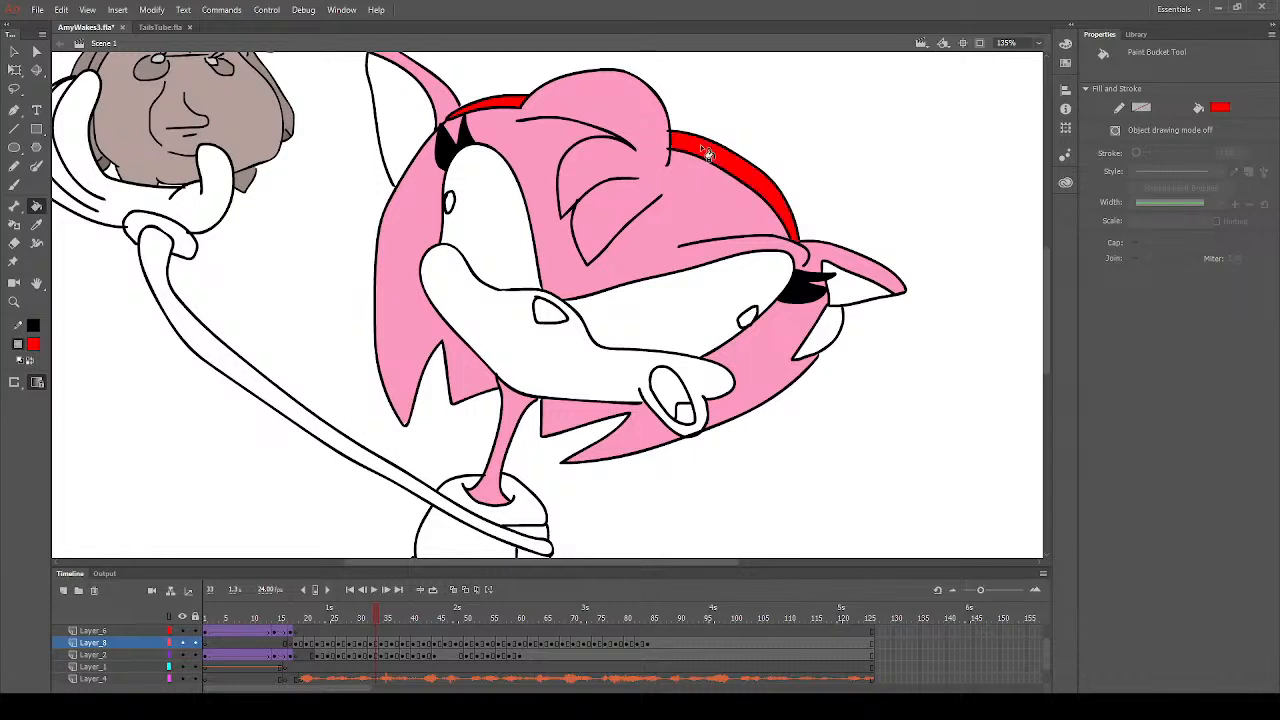
{"action": "left_click", "coordinate": [836, 337]}
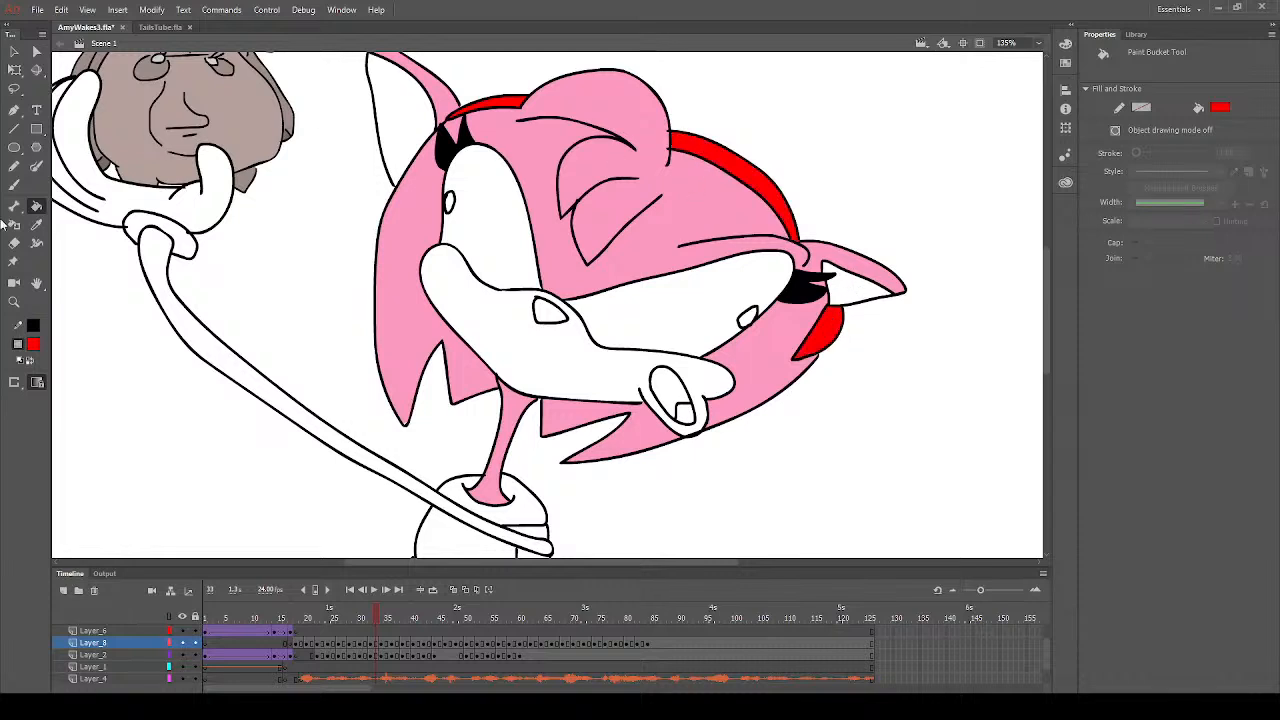
- Set the Brush tool's fill to black and adjust its size, and fill the nose with dark grey on frame 33
{"action": "left_click", "coordinate": [36, 226]}
{"action": "left_click", "coordinate": [609, 118]}
{"action": "left_click", "coordinate": [14, 184]}
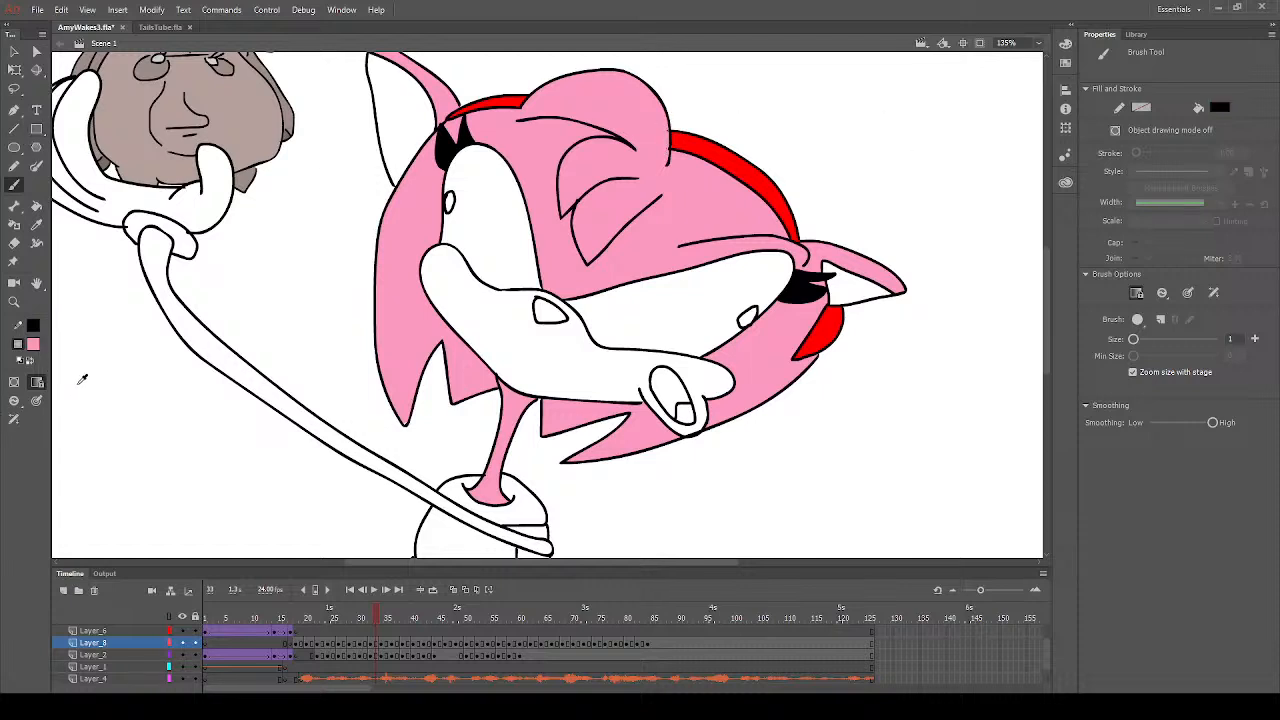
{"action": "left_click", "coordinate": [77, 386]}
{"action": "left_click", "coordinate": [1237, 339]}
{"action": "key", "text": "Return"}
{"action": "left_click", "coordinate": [37, 206]}
{"action": "left_click", "coordinate": [553, 315]}
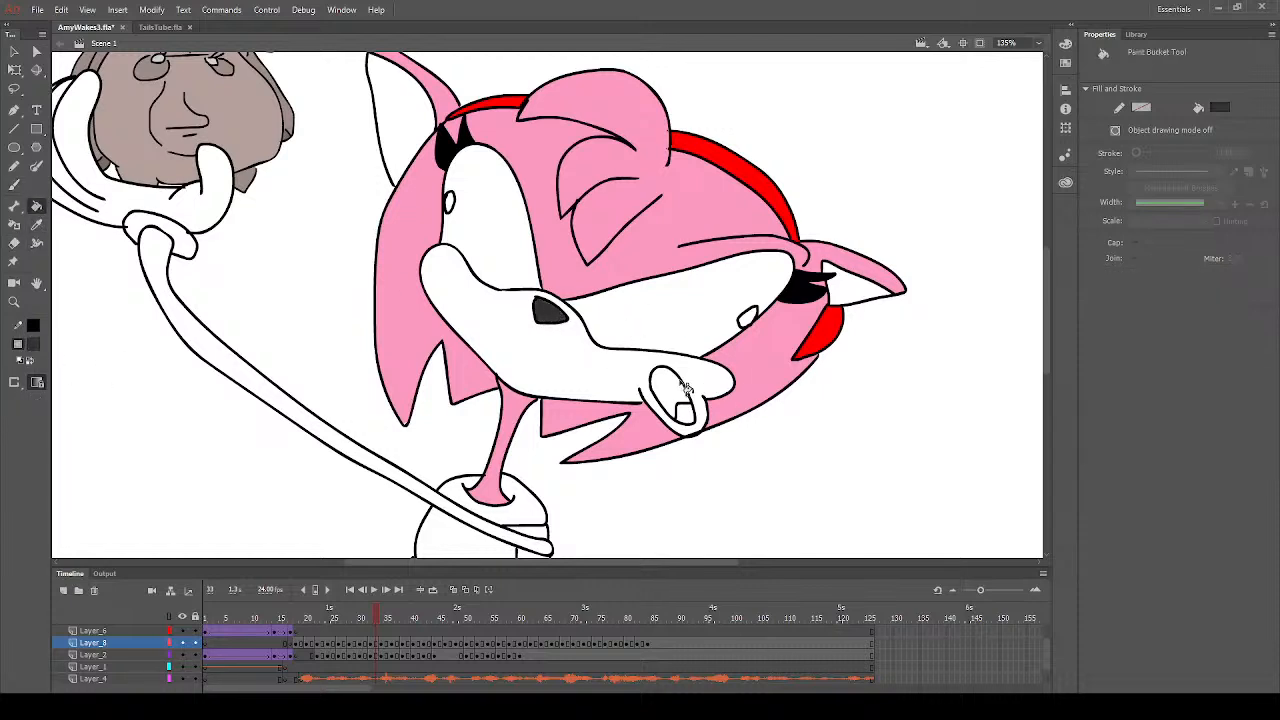
- Sample the hair pink and fill the bare body patch at the dress's right side, above and below the arm, on frame 33
{"action": "left_click", "coordinate": [37, 224]}
{"action": "left_click", "coordinate": [676, 242]}
{"action": "scroll", "coordinate": [553, 447], "scroll_direction": "down", "scroll_amount": 3}
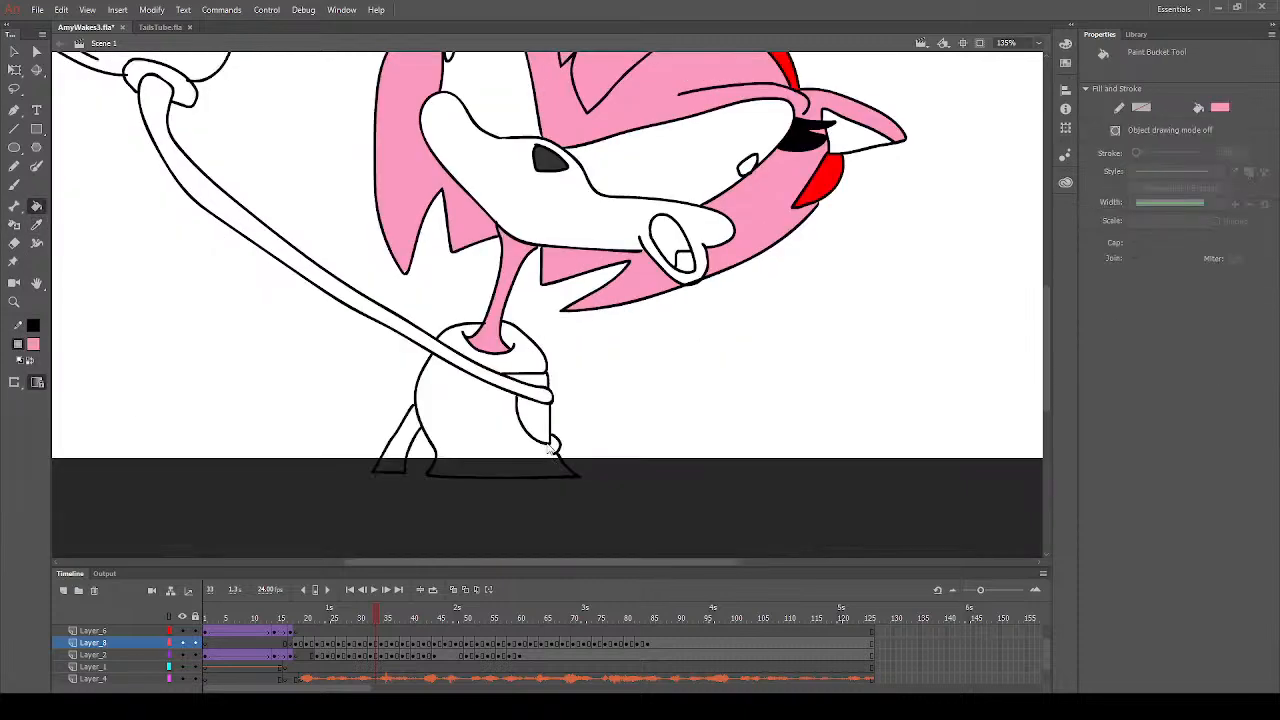
{"action": "left_click", "coordinate": [545, 430]}
{"action": "left_click", "coordinate": [533, 381]}
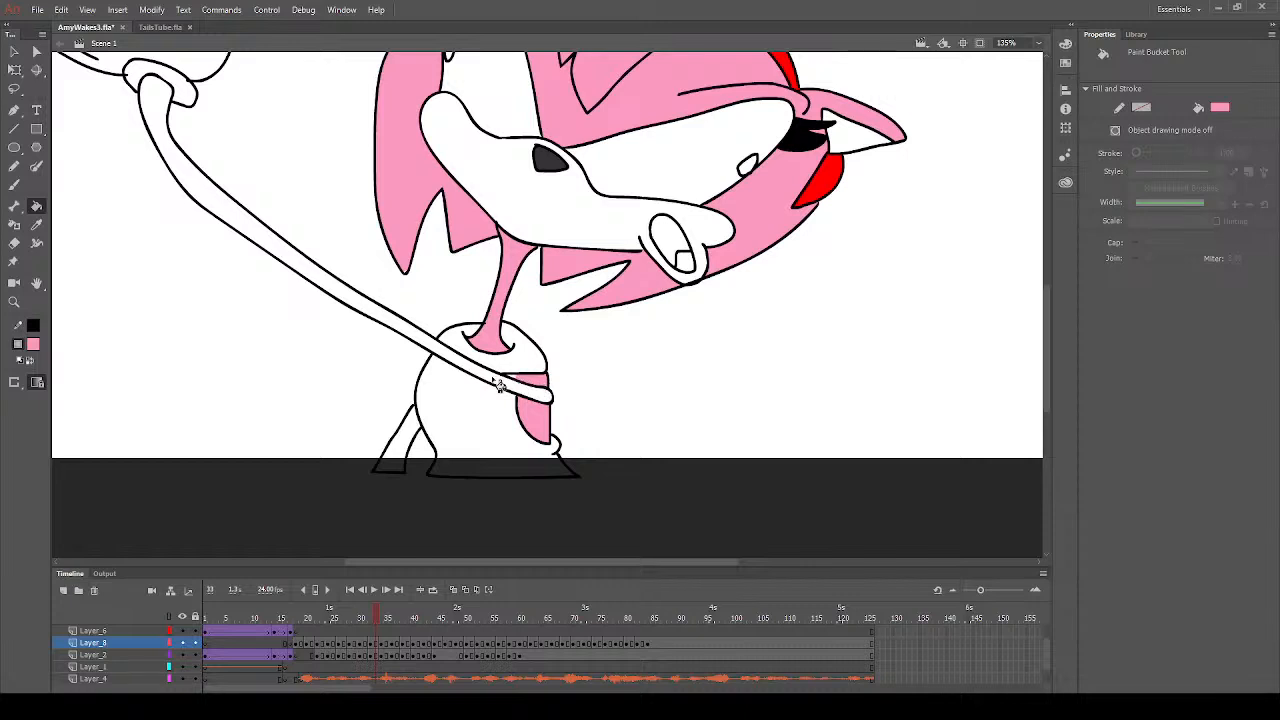
- Fill the dress with red on frames 33 and 35
{"action": "left_click", "coordinate": [220, 441]}
{"action": "left_click", "coordinate": [523, 375]}
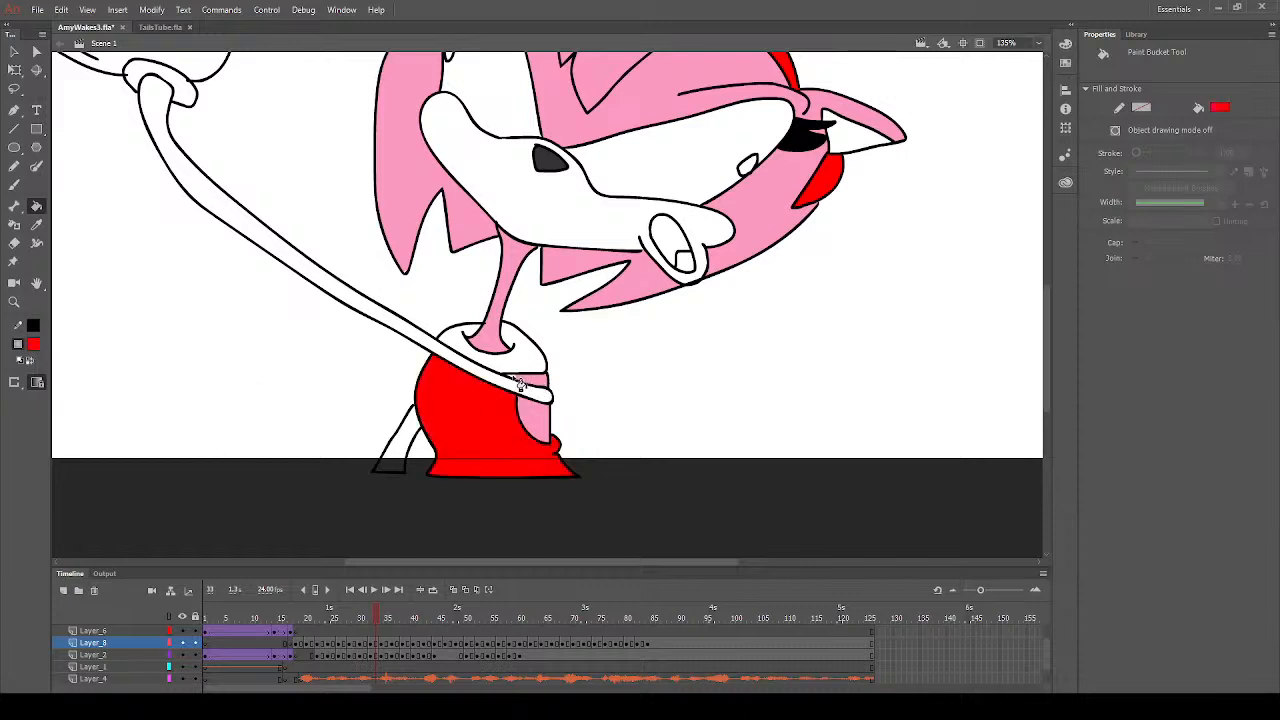
{"action": "left_click", "coordinate": [523, 376]}
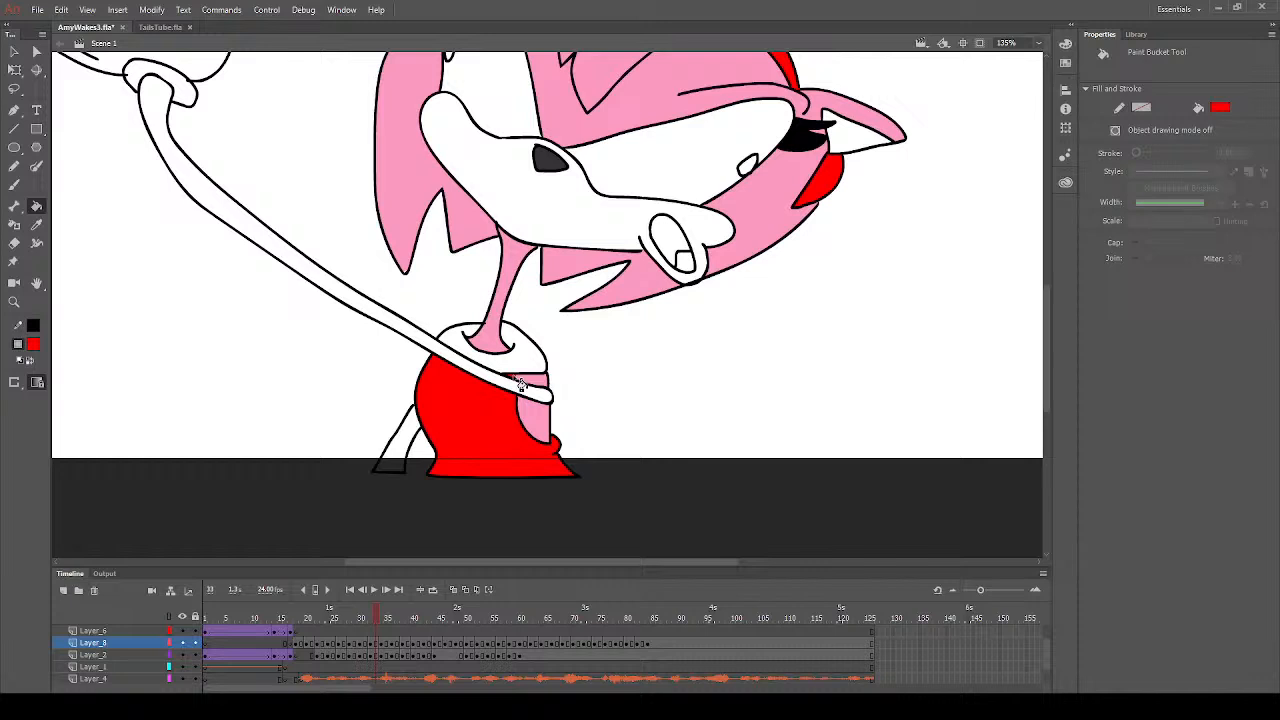
{"action": "left_click", "coordinate": [388, 621]}
{"action": "left_click", "coordinate": [508, 425]}
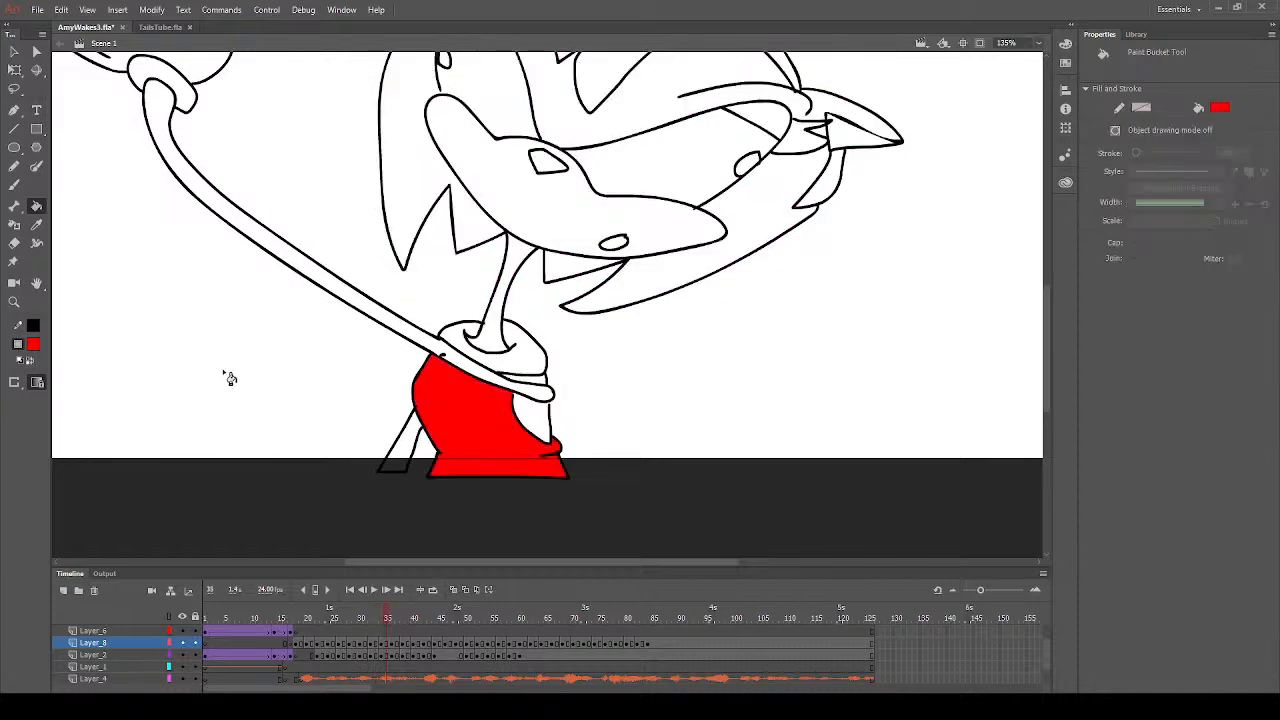
- Sample the hair pink from frame 28 and fill the bare body patch beside the dress with it on frame 34
{"action": "left_click", "coordinate": [243, 484]}
{"action": "left_click", "coordinate": [349, 619]}
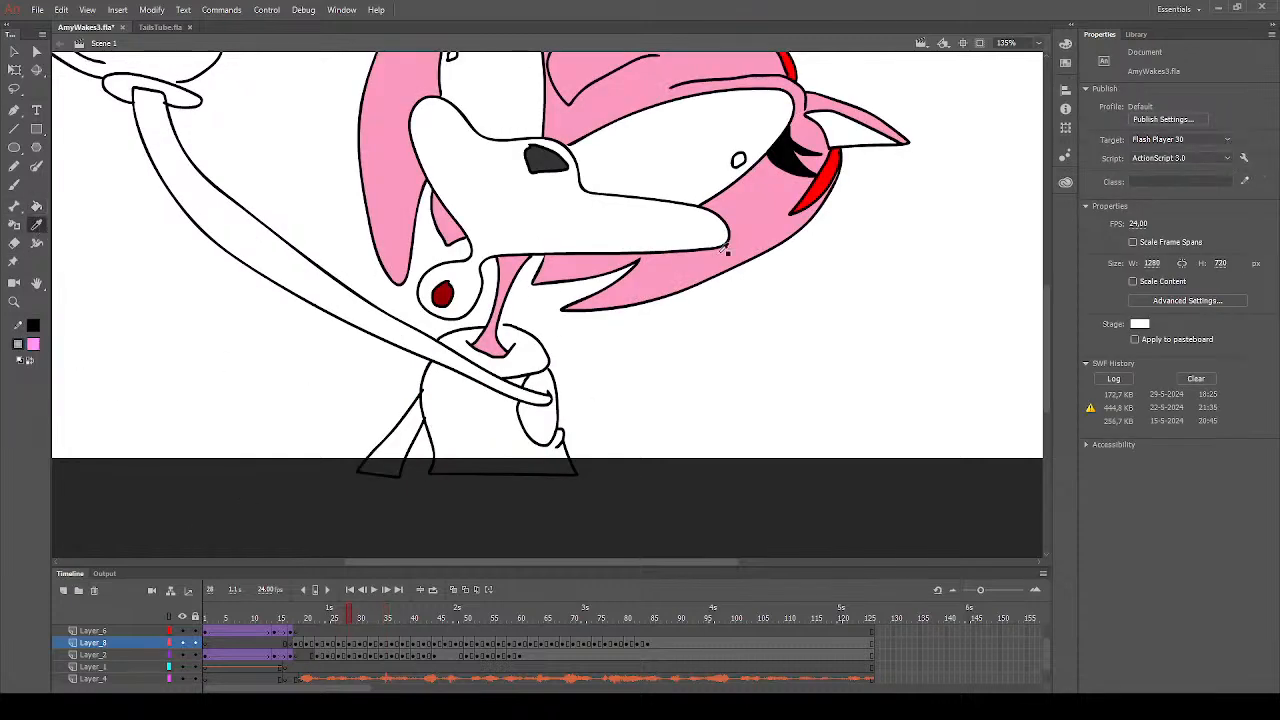
{"action": "left_click", "coordinate": [657, 272]}
{"action": "left_click", "coordinate": [350, 647]}
{"action": "left_click", "coordinate": [356, 647]}
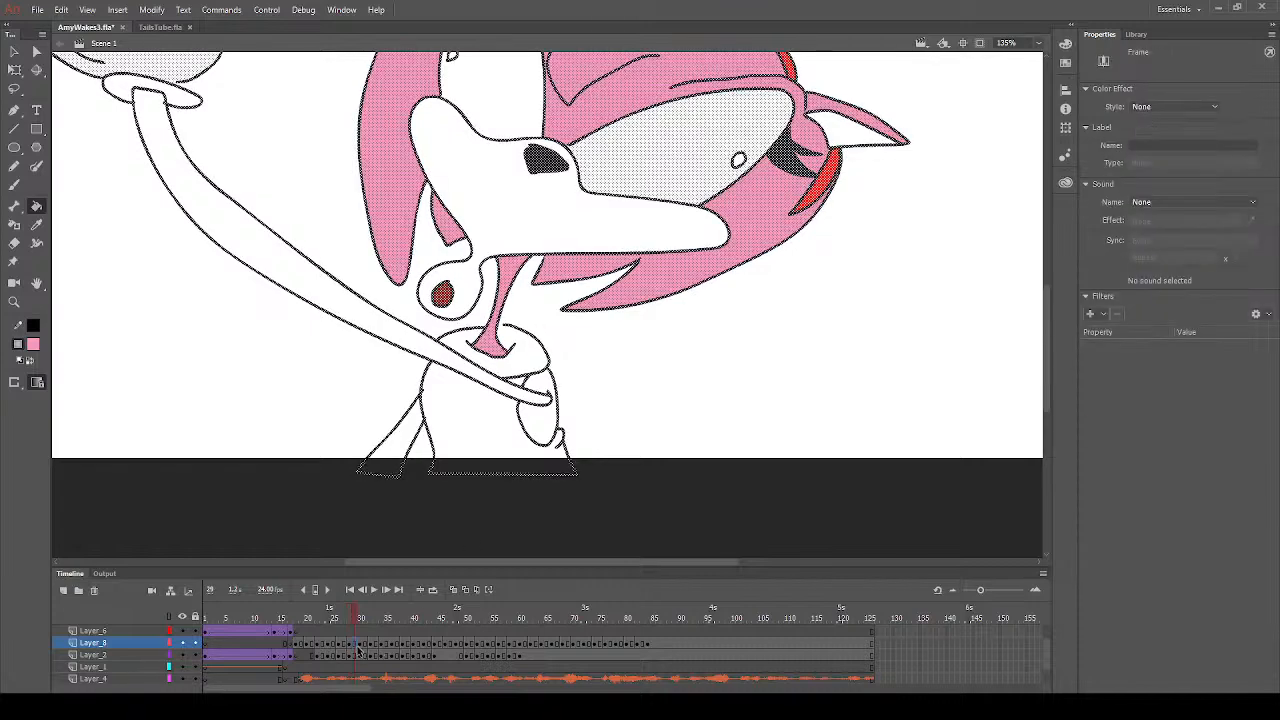
{"action": "left_click", "coordinate": [365, 646]}
{"action": "left_click", "coordinate": [378, 646]}
{"action": "left_click", "coordinate": [385, 646]}
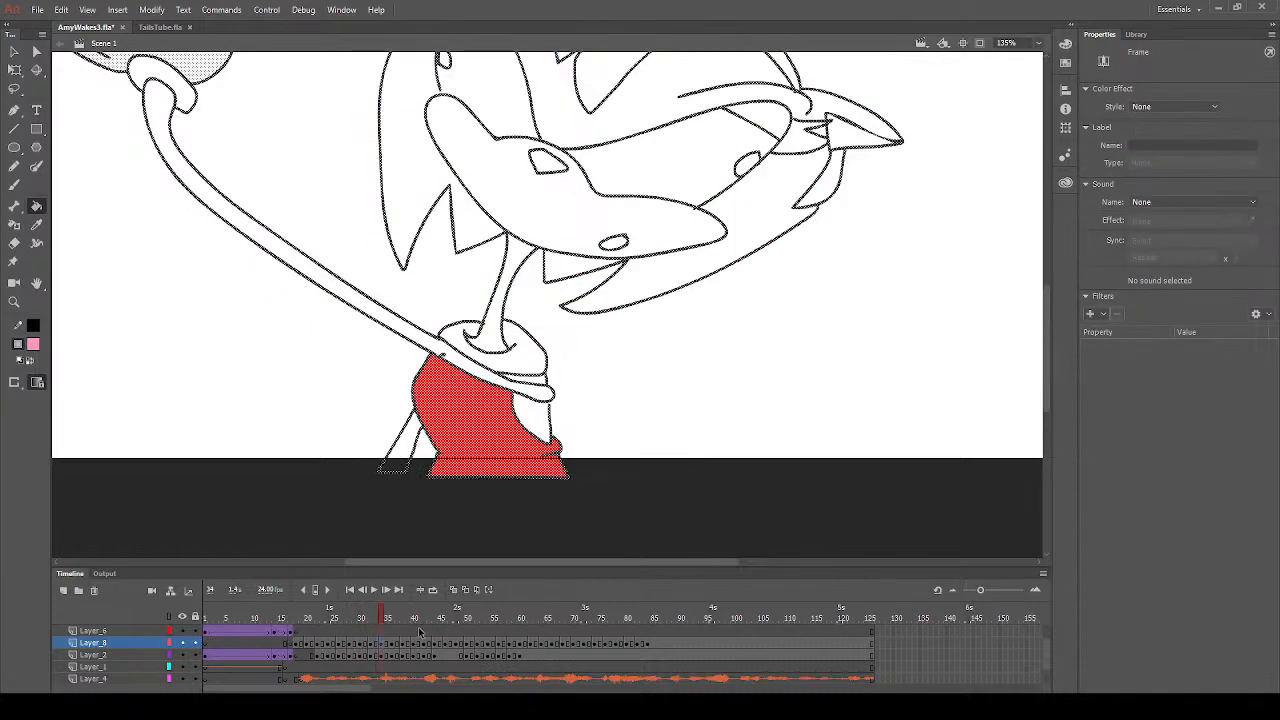
{"action": "left_click", "coordinate": [546, 425]}
{"action": "left_click", "coordinate": [543, 382]}
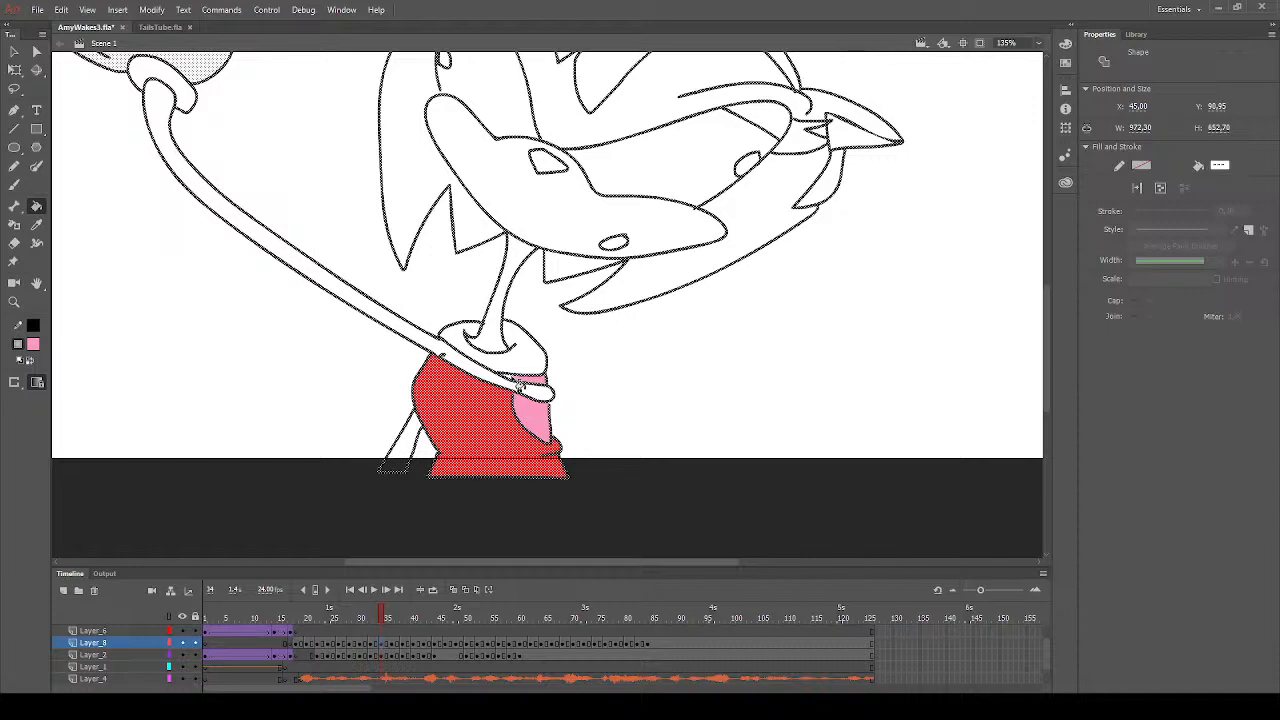
- Fill all the hair sections, the outer rims of both ears and the neck with pink on frame 34
{"action": "left_click", "coordinate": [660, 294]}
{"action": "left_click", "coordinate": [590, 278]}
{"action": "scroll", "coordinate": [590, 290], "scroll_direction": "up", "scroll_amount": 3}
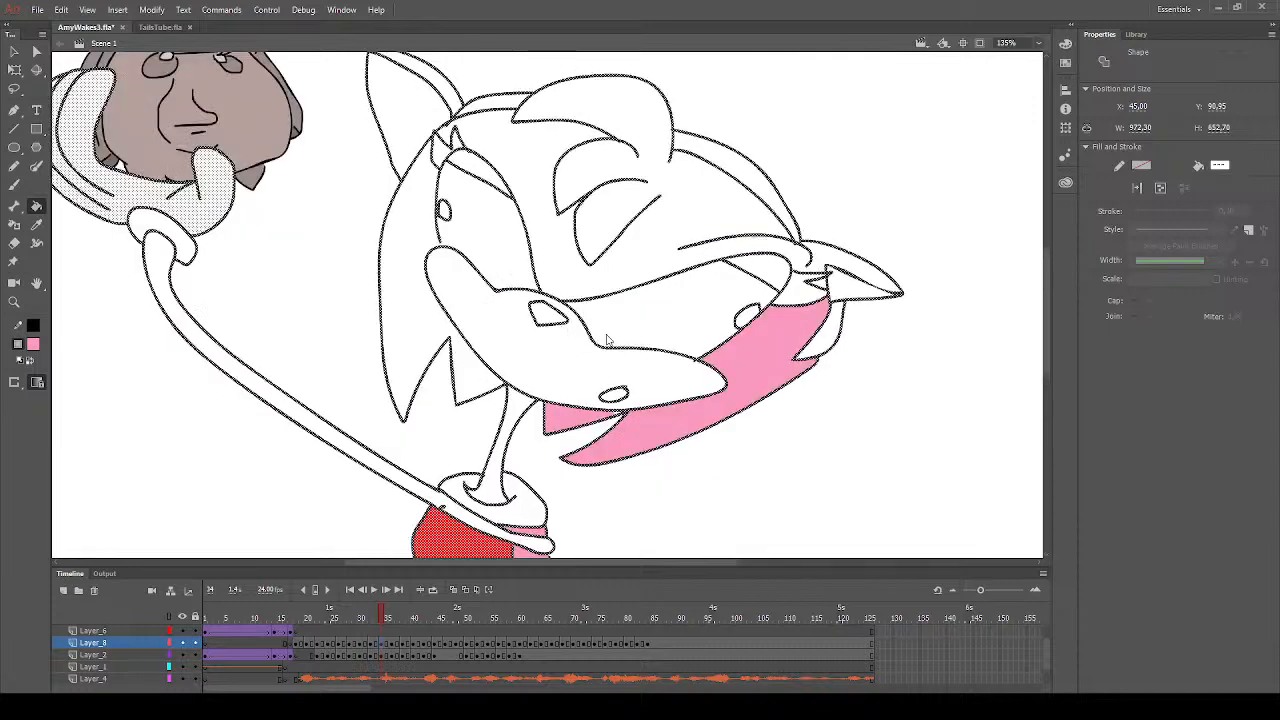
{"action": "left_click", "coordinate": [706, 236]}
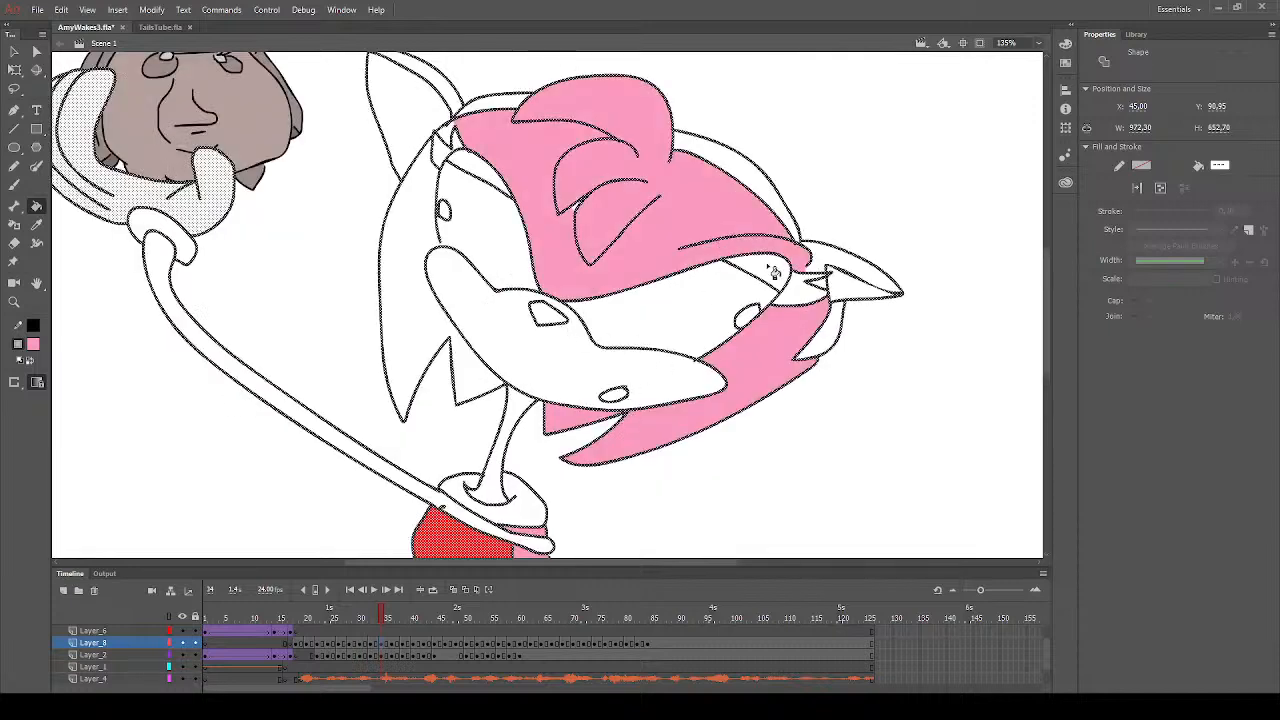
{"action": "left_click", "coordinate": [832, 282]}
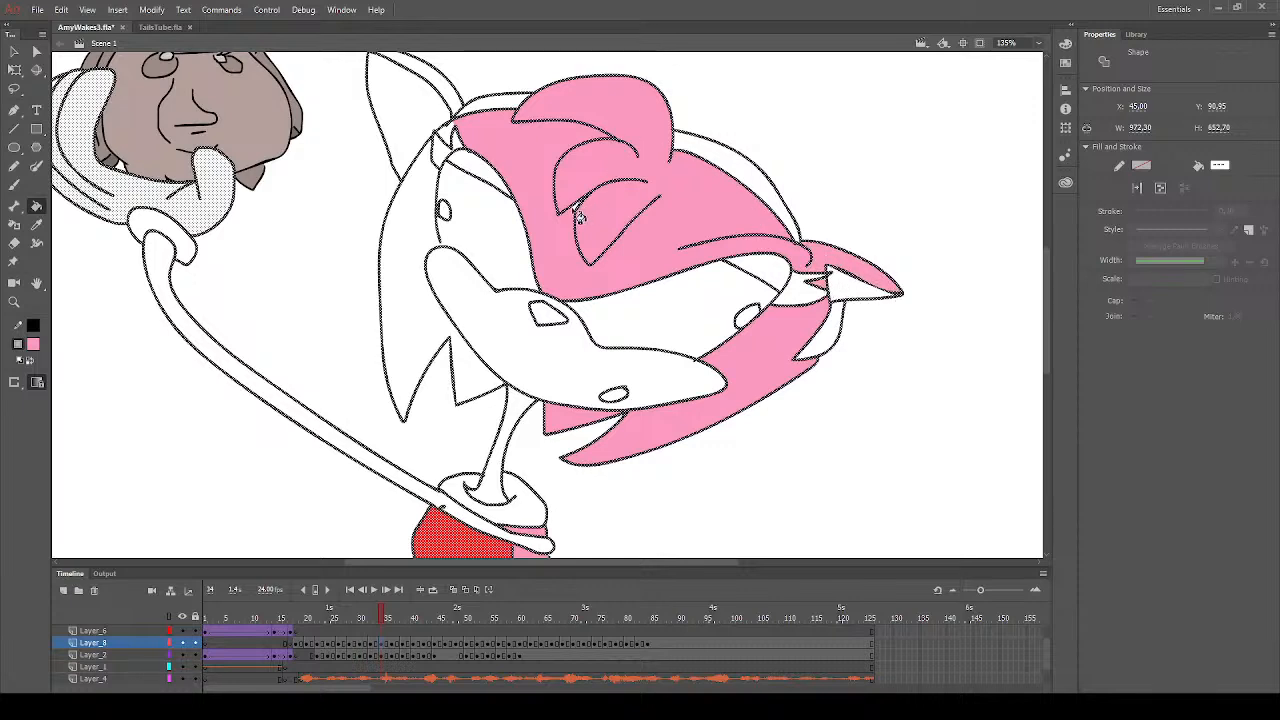
{"action": "left_click", "coordinate": [428, 243]}
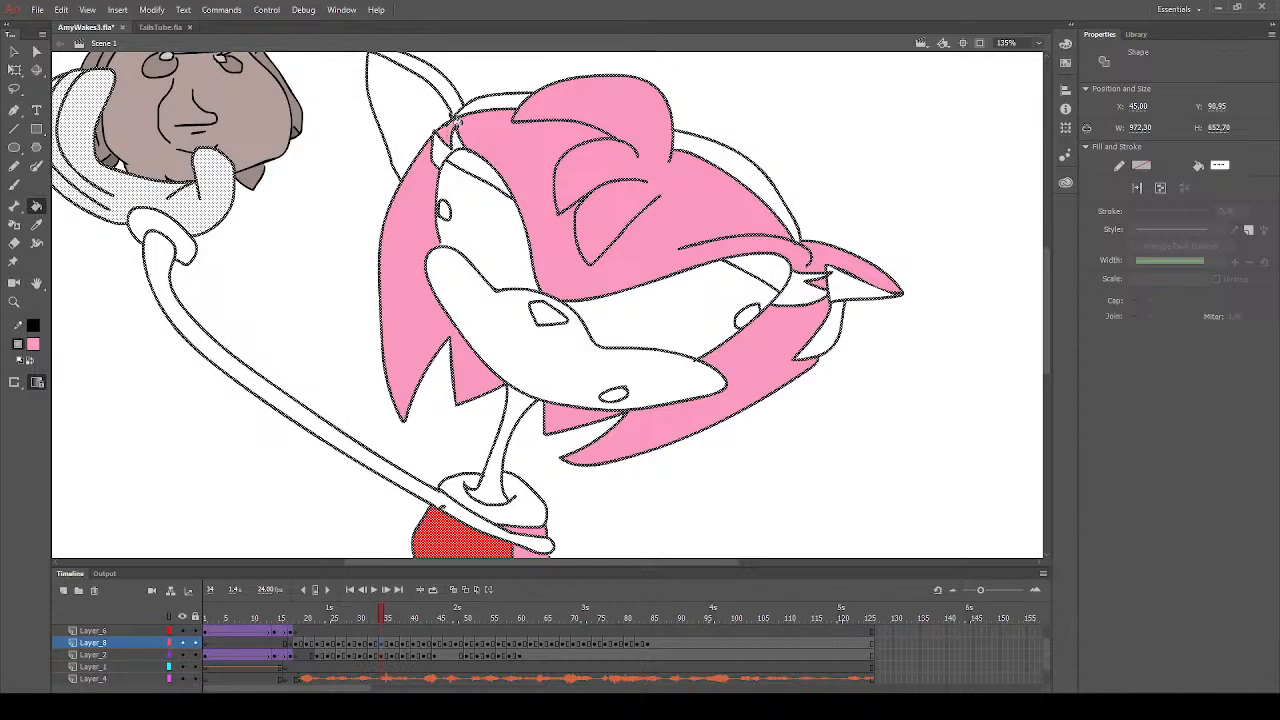
{"action": "left_click", "coordinate": [453, 103]}
{"action": "left_click", "coordinate": [510, 440]}
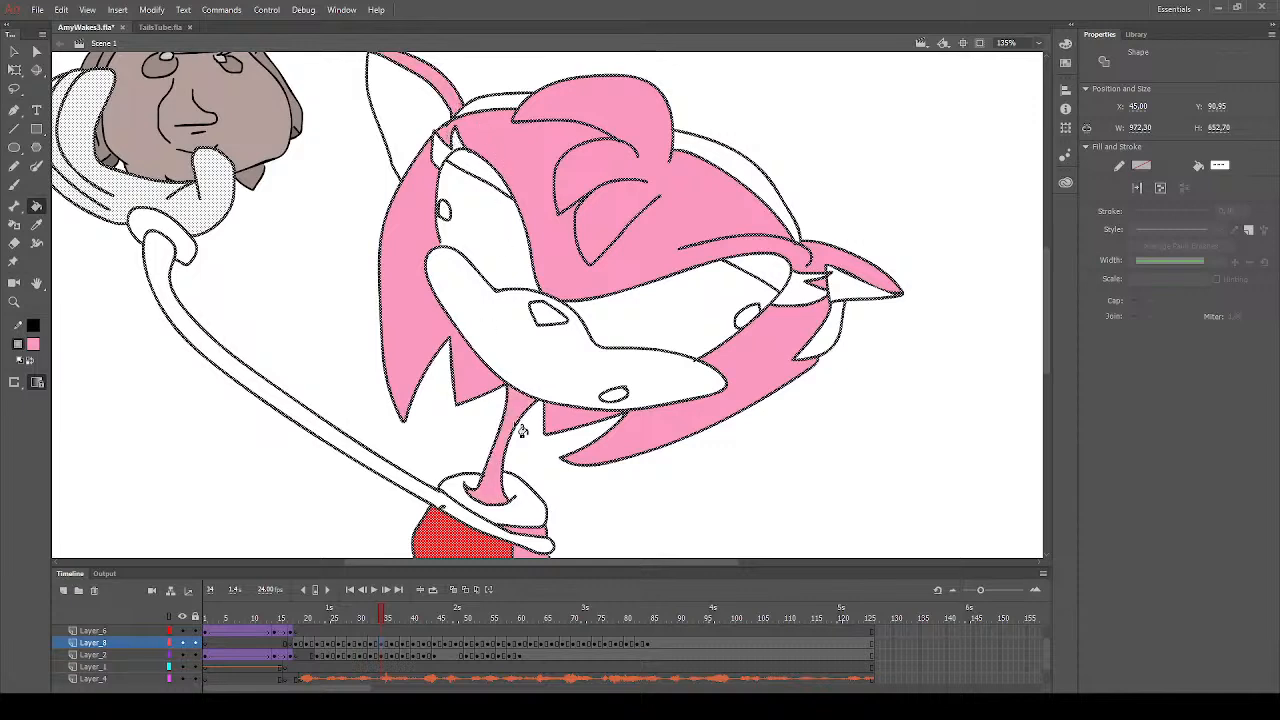
- Fill the neck, all hair sections and the outer ear rims with pink on frame 37
{"action": "scroll", "coordinate": [516, 453], "scroll_direction": "down", "scroll_amount": 3}
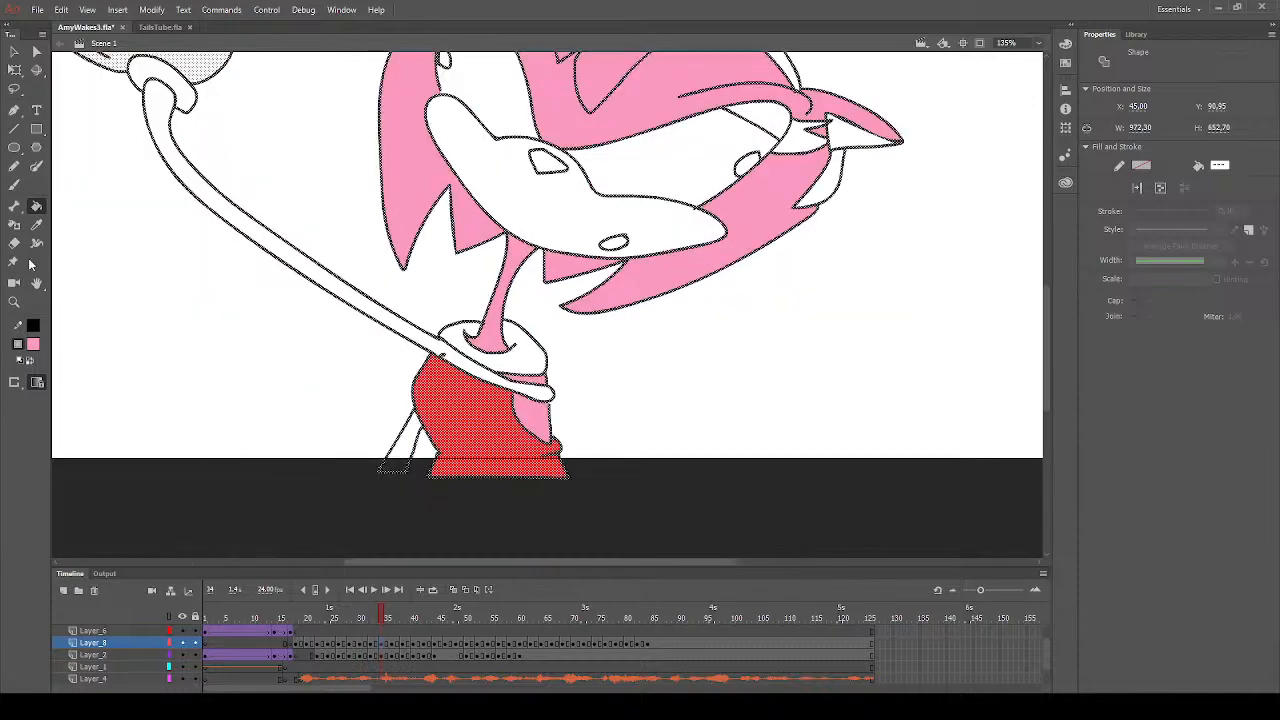
{"action": "left_click", "coordinate": [397, 645]}
{"action": "left_click", "coordinate": [495, 335]}
{"action": "left_click", "coordinate": [690, 345]}
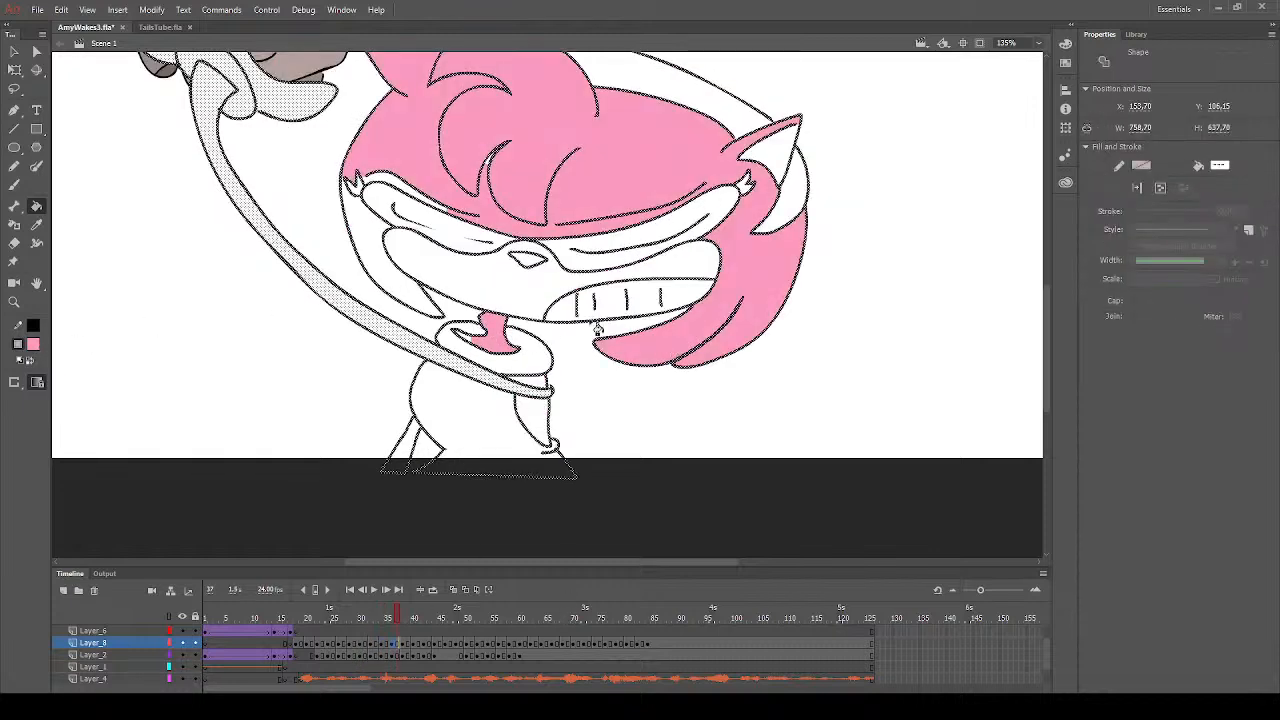
{"action": "left_click", "coordinate": [398, 278]}
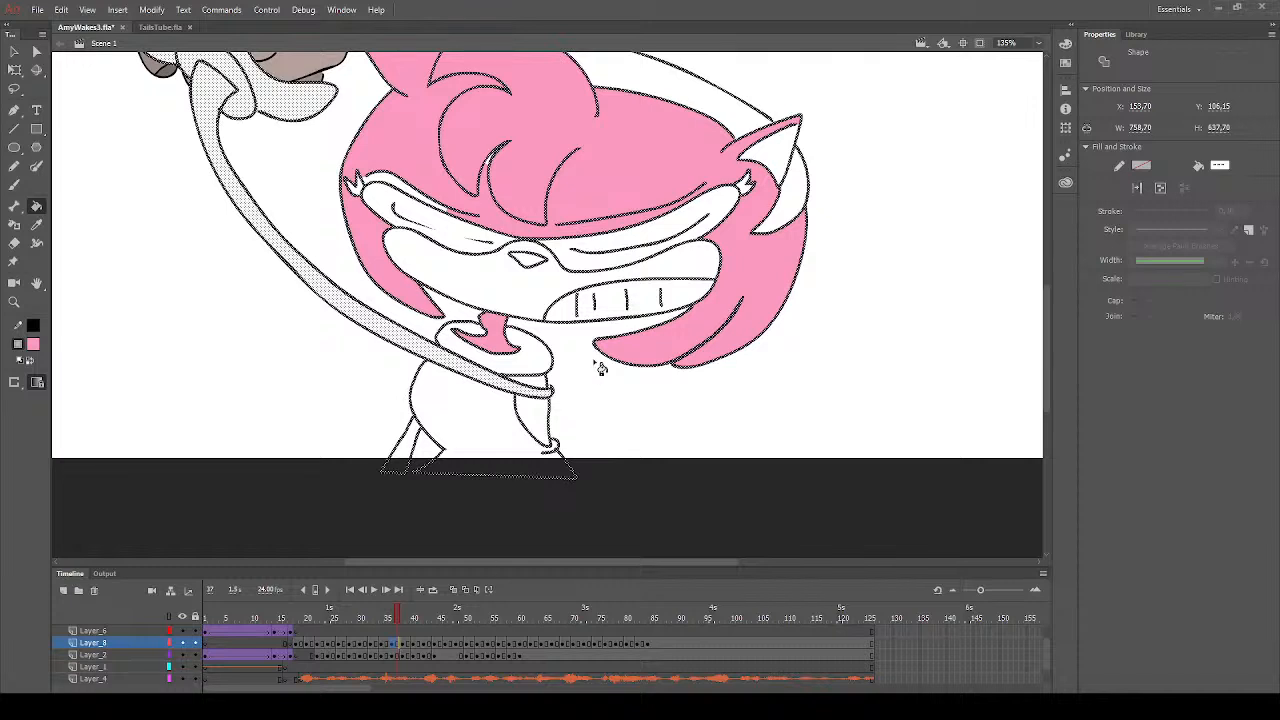
{"action": "scroll", "coordinate": [654, 234], "scroll_direction": "up", "scroll_amount": 3}
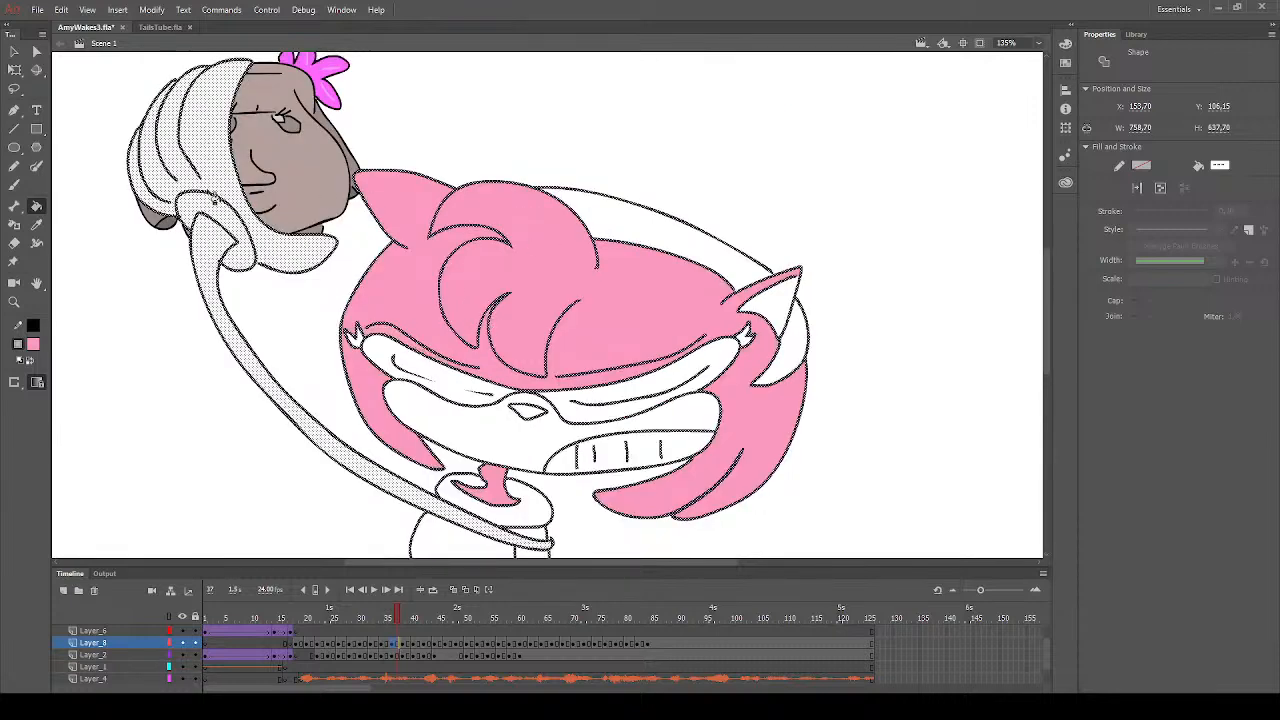
{"action": "left_click", "coordinate": [15, 55]}
{"action": "left_click_drag", "start_coordinate": [126, 394], "coordinate": [157, 442]}
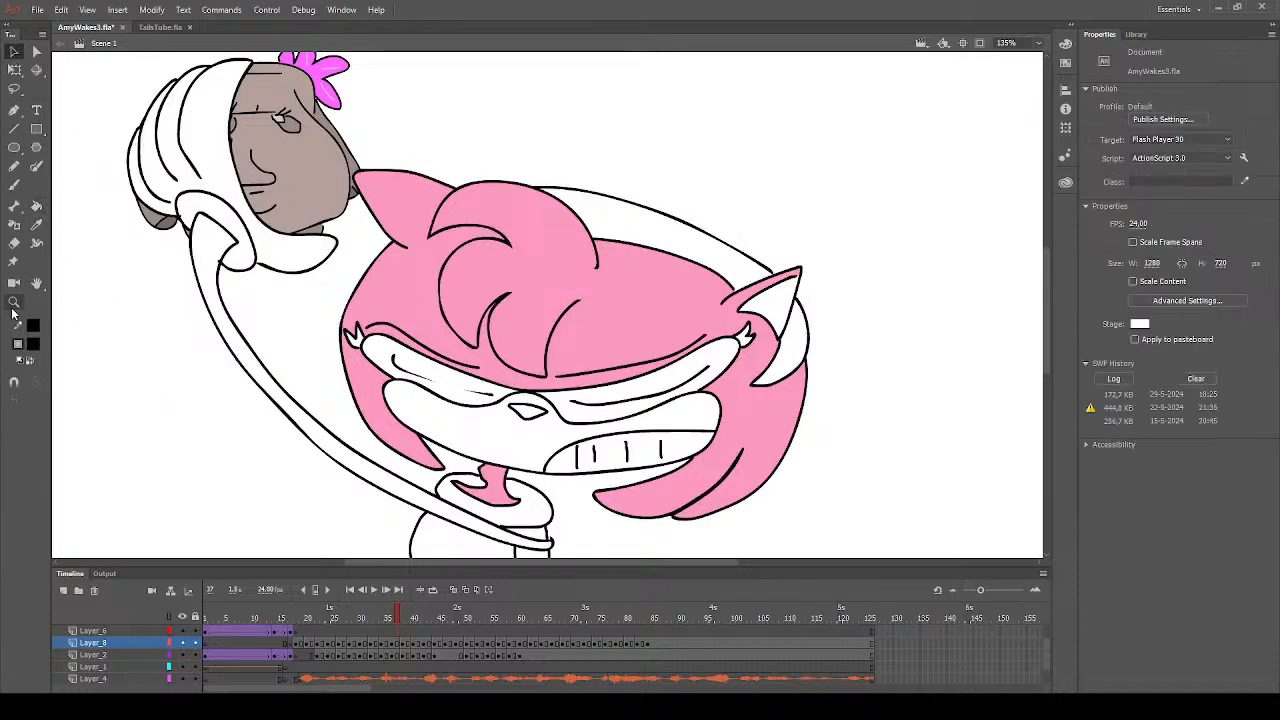
{"action": "left_click", "coordinate": [36, 206]}
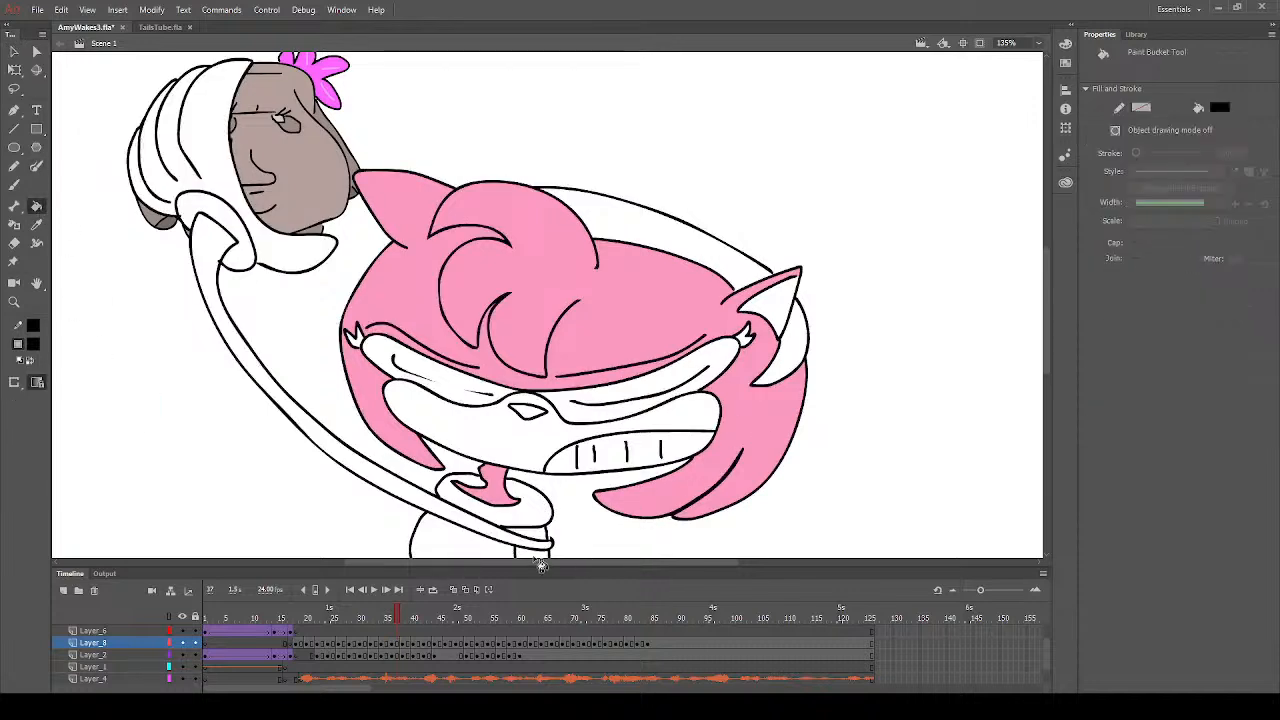
{"action": "left_click", "coordinate": [538, 556]}
{"action": "scroll", "coordinate": [540, 545], "scroll_direction": "down", "scroll_amount": 3}
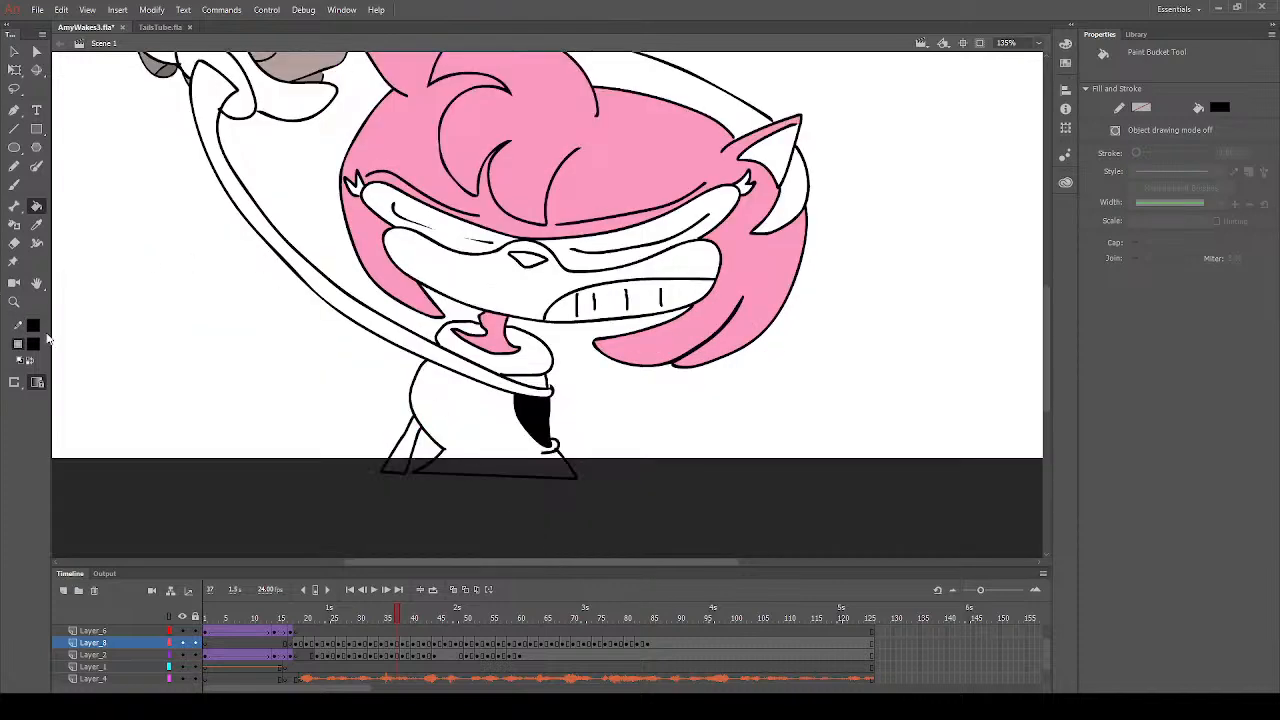
{"action": "key", "text": "ctrl+z"}
- Sample the hair pink and fill the bare body patch beside the dress, above and below the arm, on frame 37
{"action": "left_click", "coordinate": [36, 225]}
{"action": "left_click", "coordinate": [649, 198]}
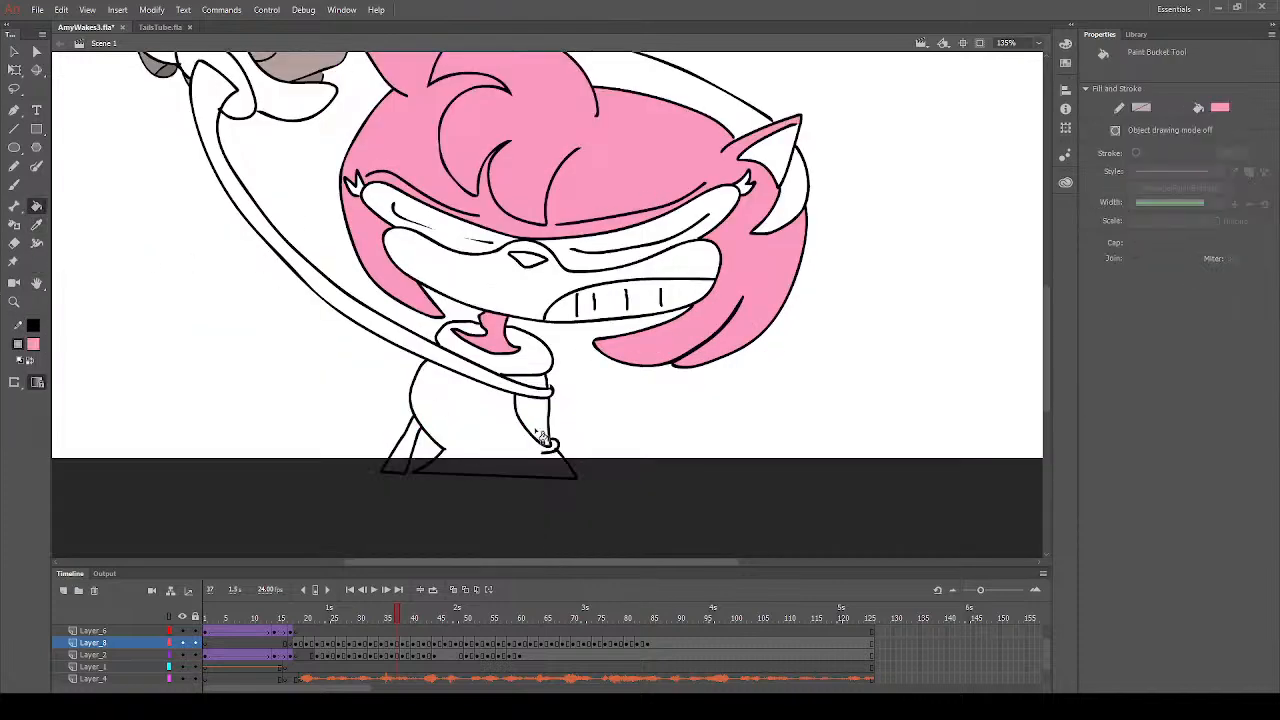
{"action": "left_click", "coordinate": [537, 420]}
{"action": "left_click", "coordinate": [538, 385]}
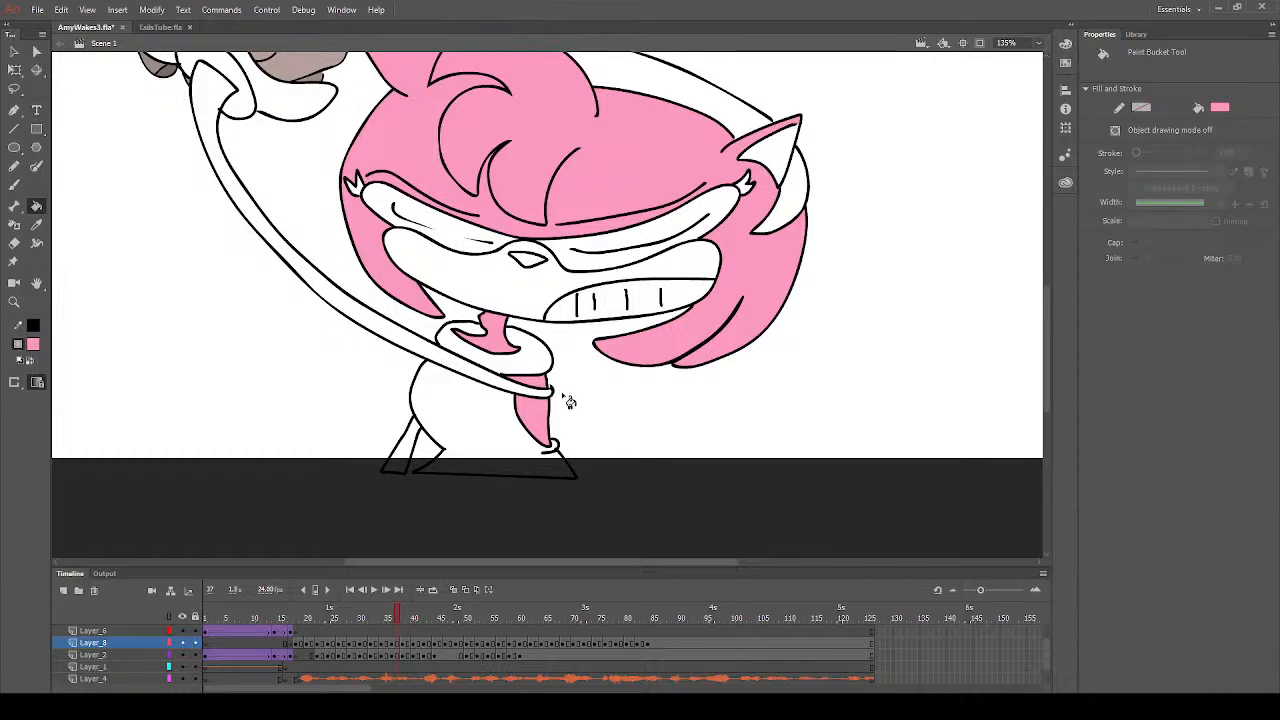
- Fill both eyelashes with black and the nose with dark grey on frame 37
{"action": "left_click", "coordinate": [32, 346]}
{"action": "left_click", "coordinate": [77, 385]}
{"action": "left_click", "coordinate": [354, 185]}
{"action": "left_click", "coordinate": [748, 190]}
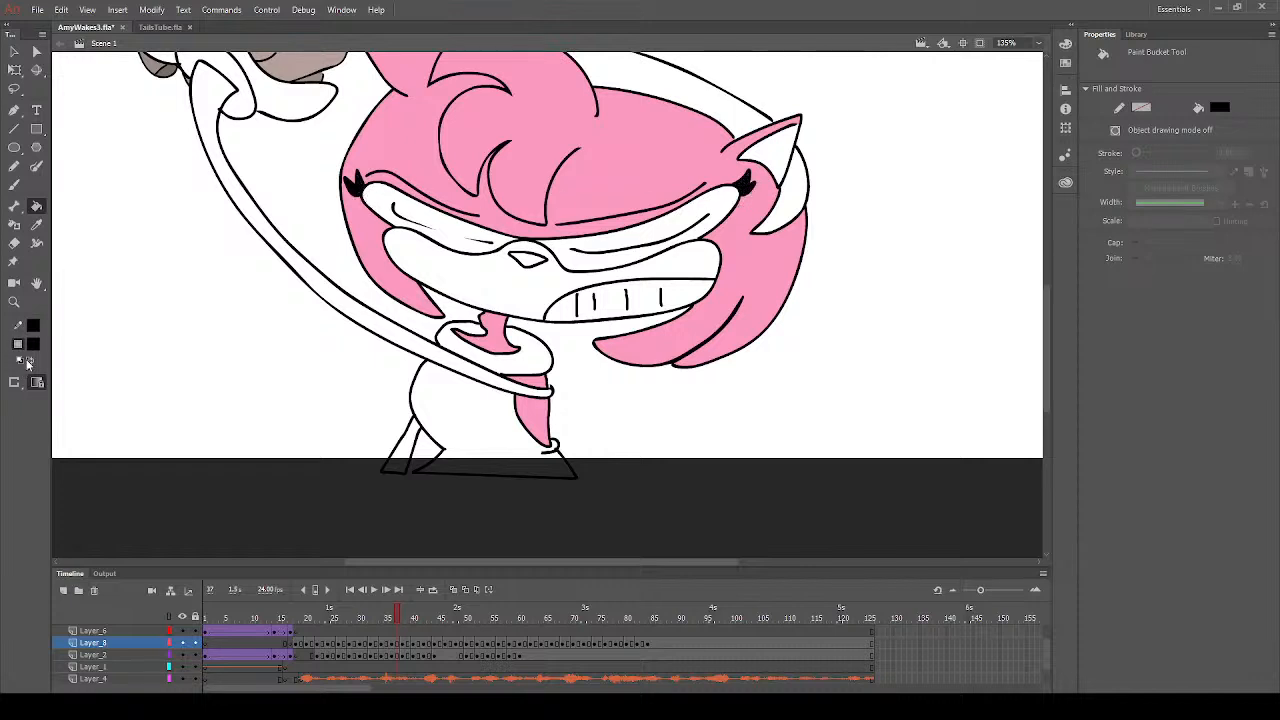
{"action": "left_click", "coordinate": [100, 408]}
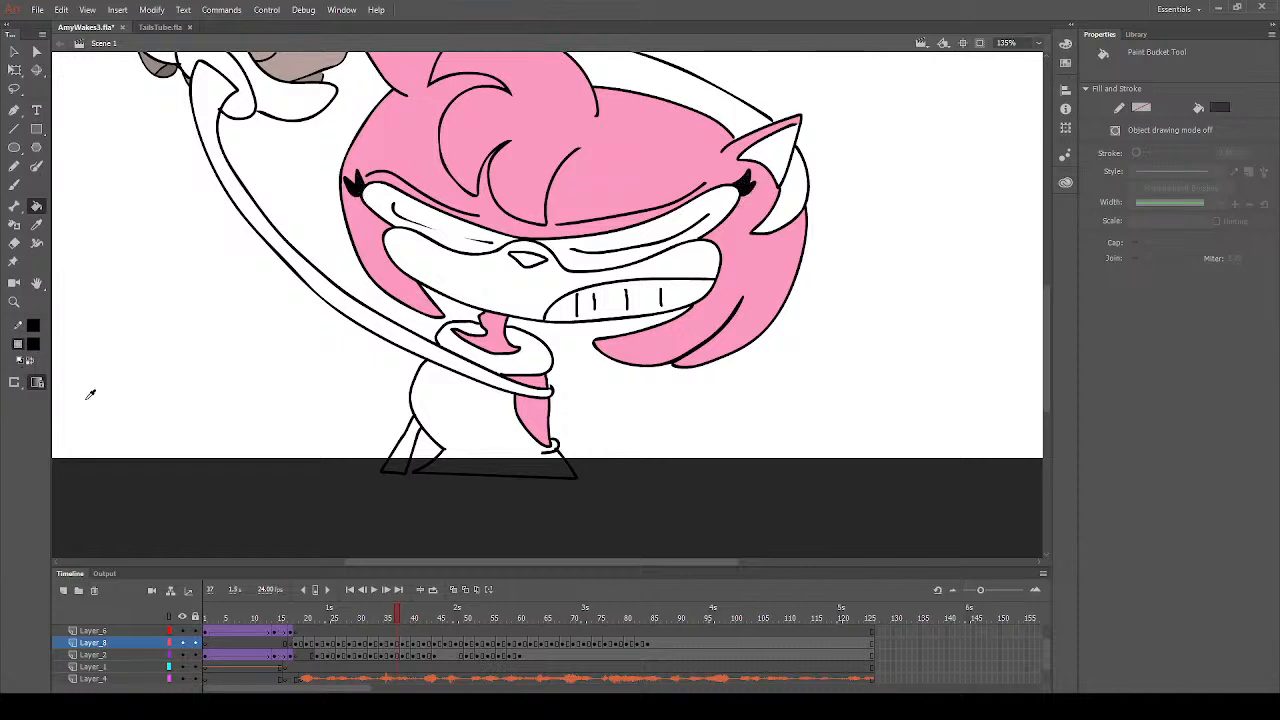
{"action": "left_click", "coordinate": [535, 262]}
- Fill the dress and both visible headband sections with red on frame 37
{"action": "left_click", "coordinate": [490, 425]}
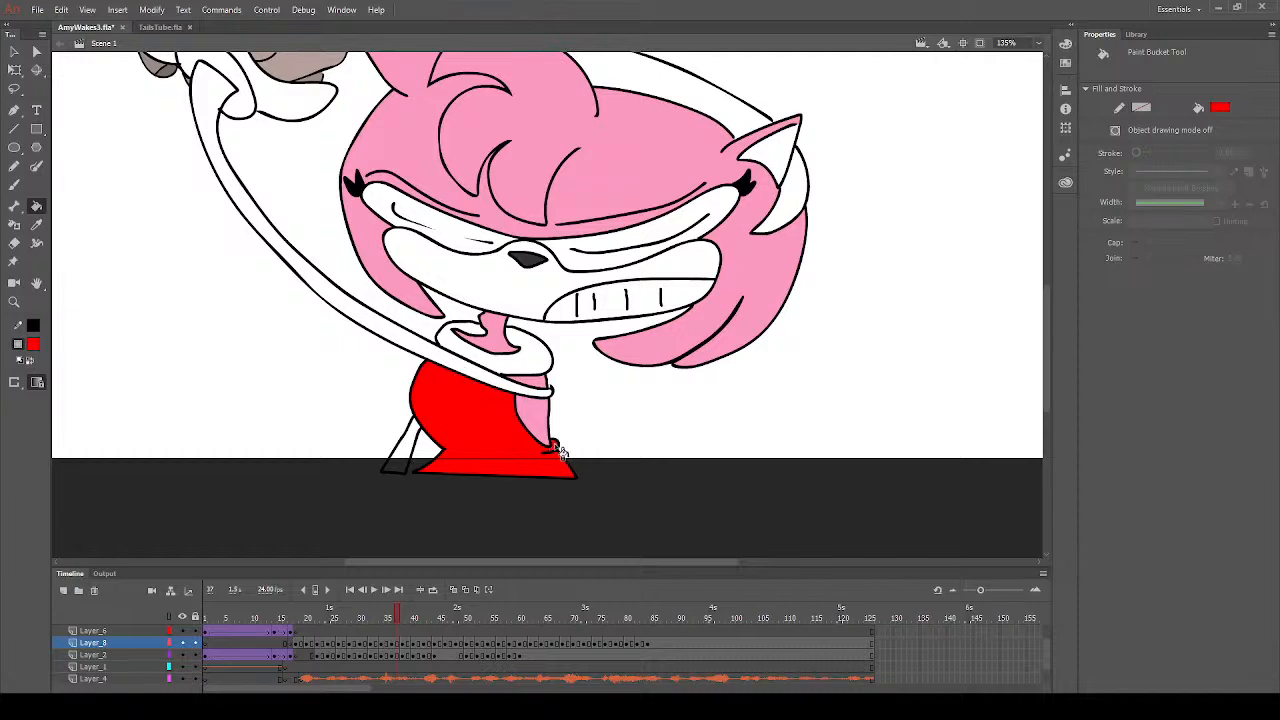
{"action": "left_click", "coordinate": [792, 175]}
{"action": "scroll", "coordinate": [736, 240], "scroll_direction": "up", "scroll_amount": 3}
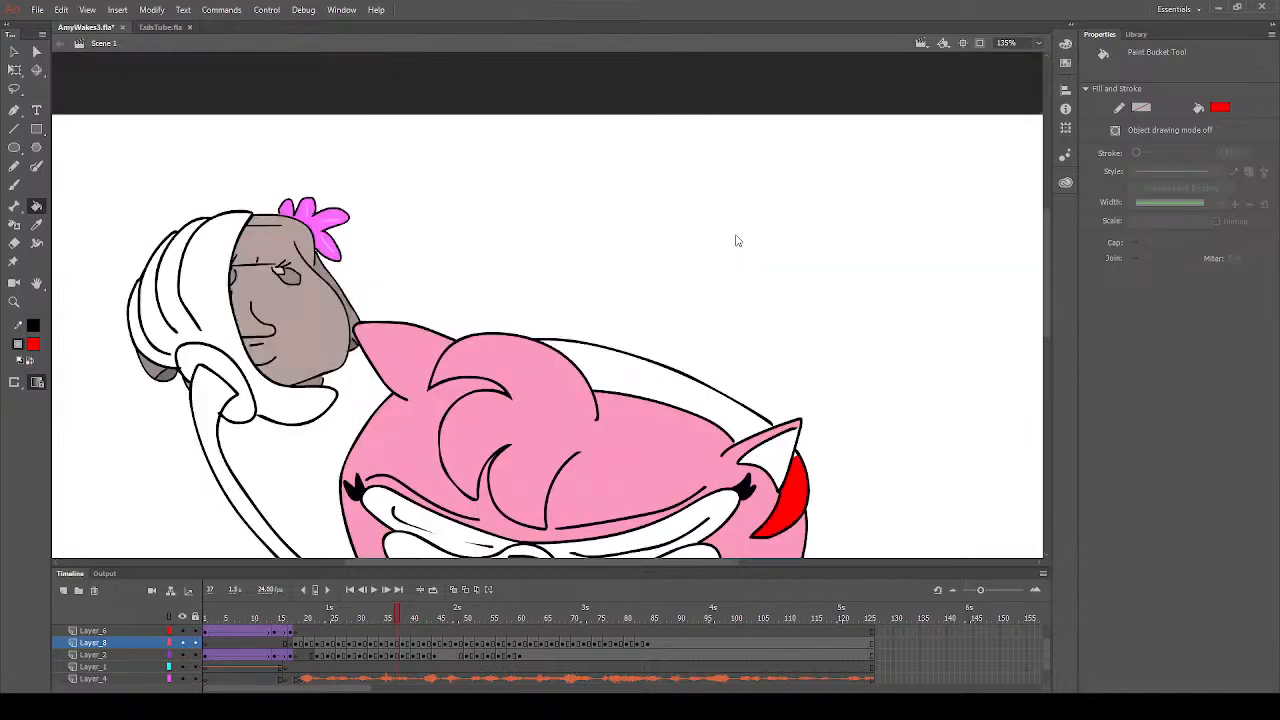
{"action": "left_click", "coordinate": [628, 384]}
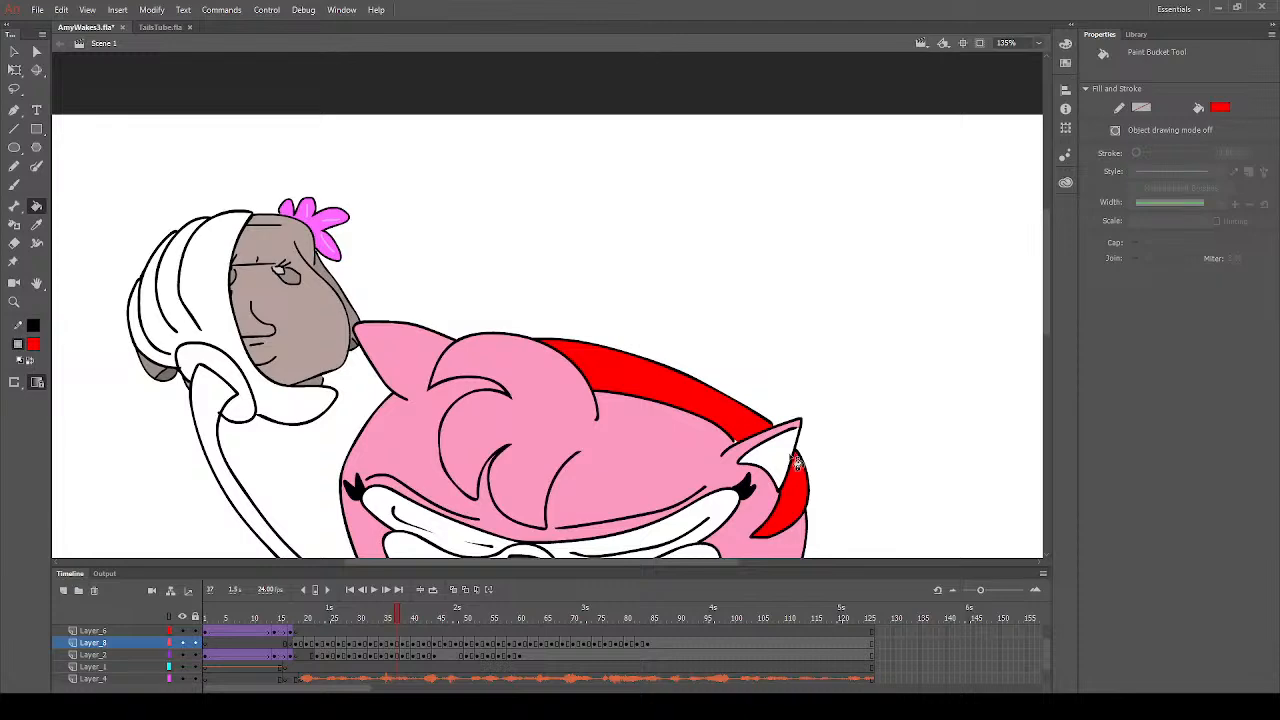
{"action": "scroll", "coordinate": [343, 381], "scroll_direction": "down", "scroll_amount": 3}
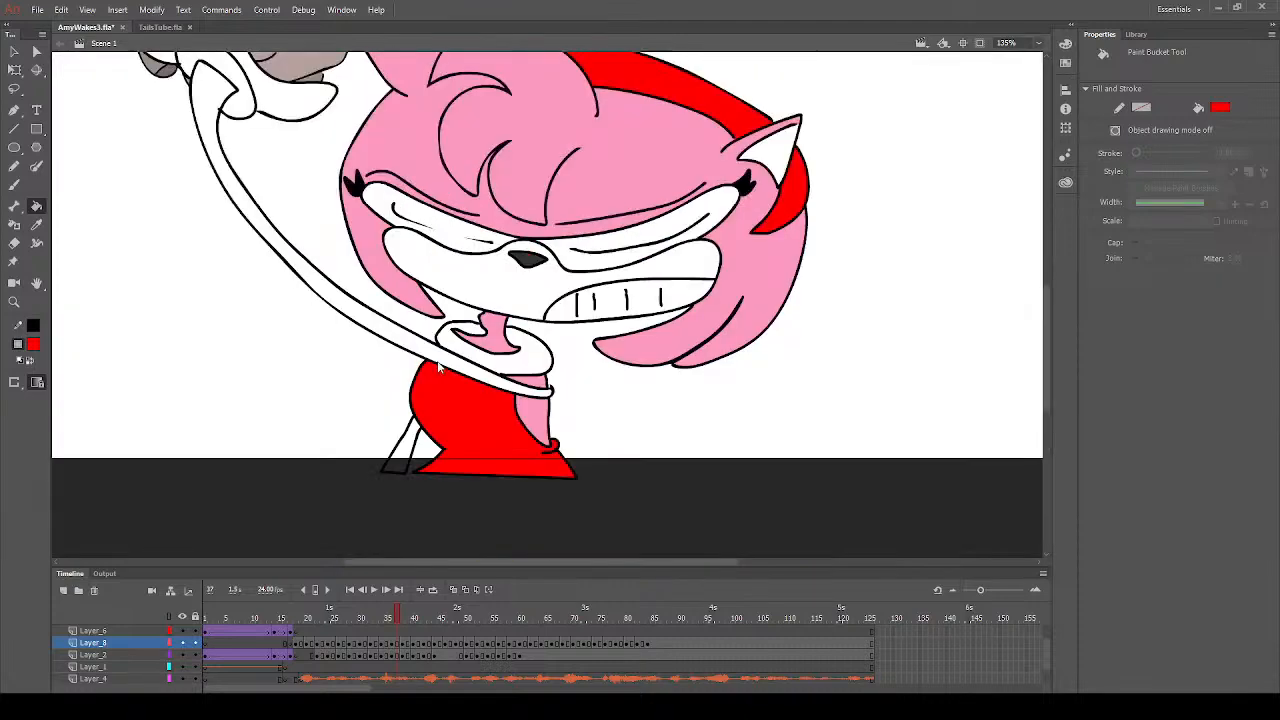
- Choose the peach skin colour and fill the muzzle and the inside of the right ear with it on frame 37
{"action": "scroll", "coordinate": [420, 390], "scroll_direction": "up", "scroll_amount": 1}
{"action": "scroll", "coordinate": [420, 390], "scroll_direction": "down", "scroll_amount": 1}
{"action": "left_click", "coordinate": [275, 469]}
{"action": "left_click", "coordinate": [560, 290]}
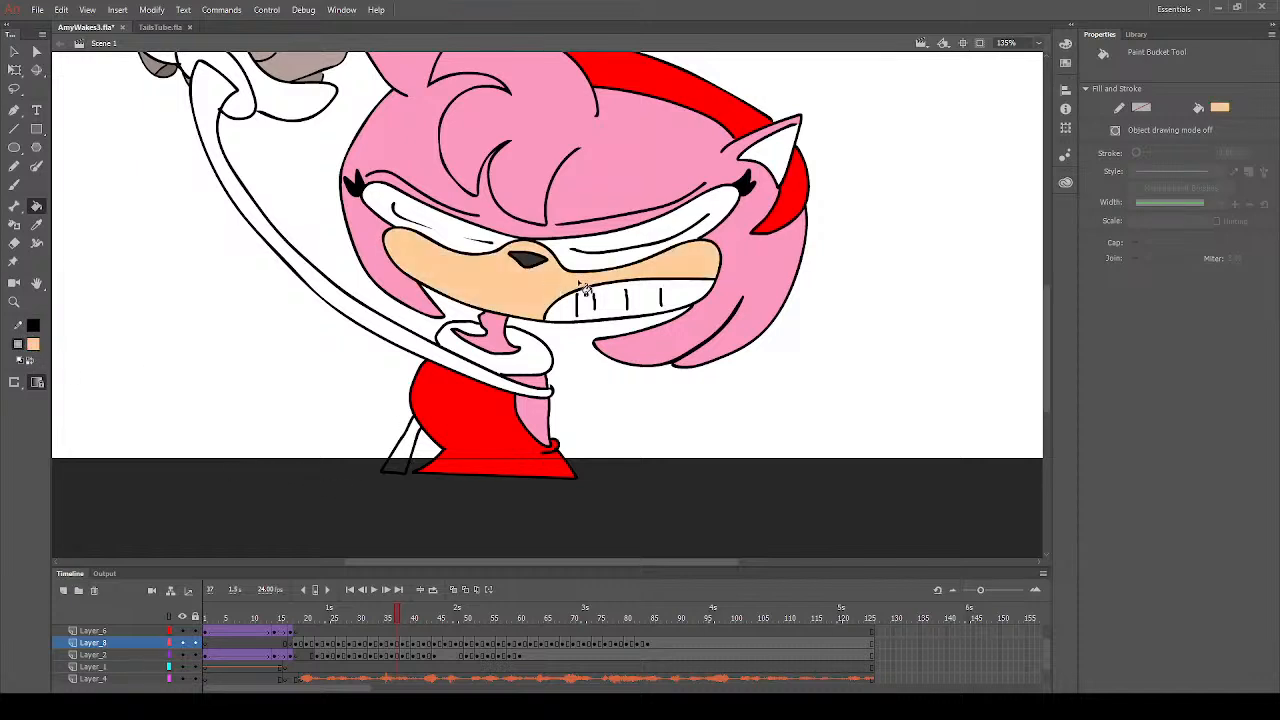
{"action": "left_click", "coordinate": [783, 158]}
- Fill the muzzle, the insides of both ears and the long arm with peach on frame 35
{"action": "left_click", "coordinate": [389, 646]}
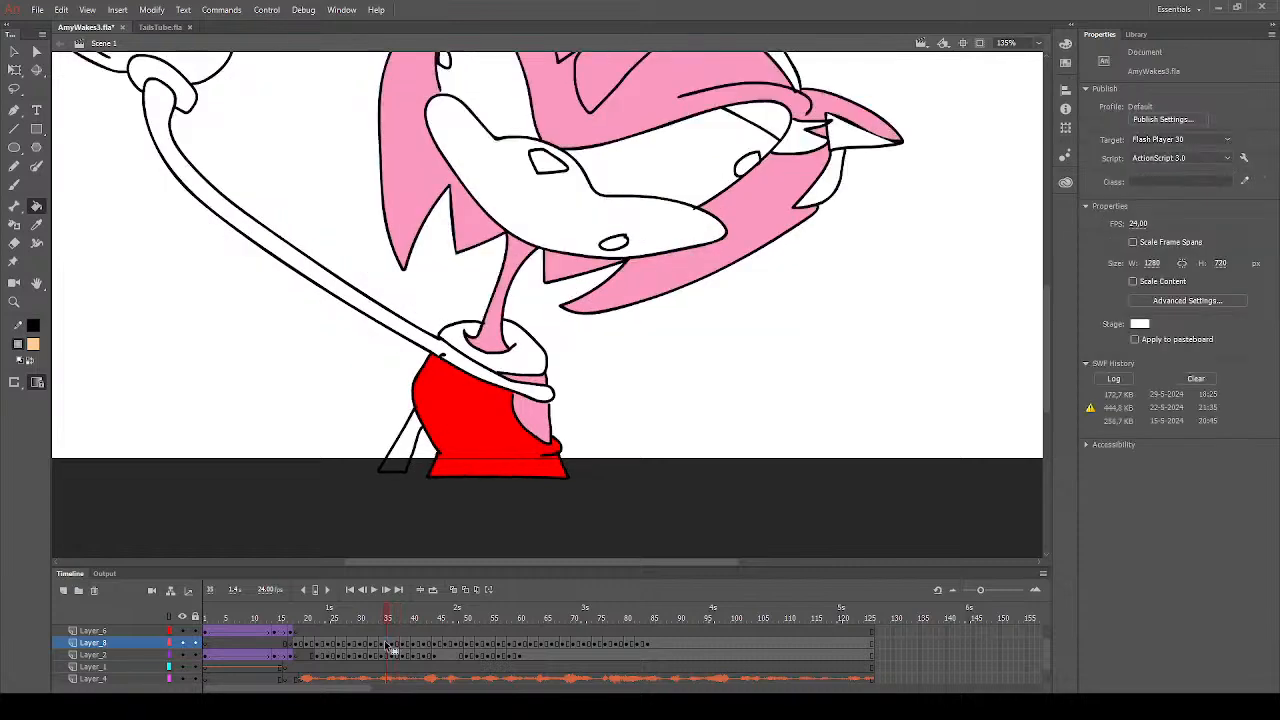
{"action": "left_click", "coordinate": [544, 236]}
{"action": "scroll", "coordinate": [697, 297], "scroll_direction": "up", "scroll_amount": 3}
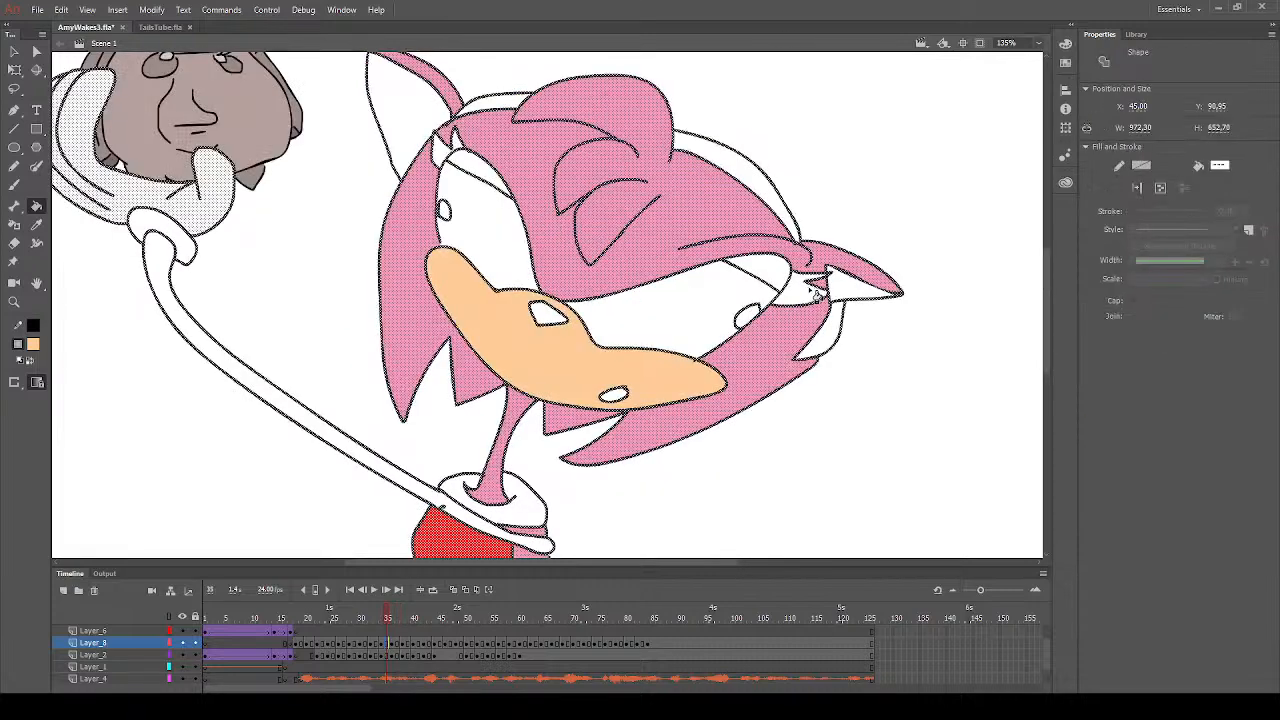
{"action": "left_click", "coordinate": [864, 293]}
{"action": "left_click", "coordinate": [414, 134]}
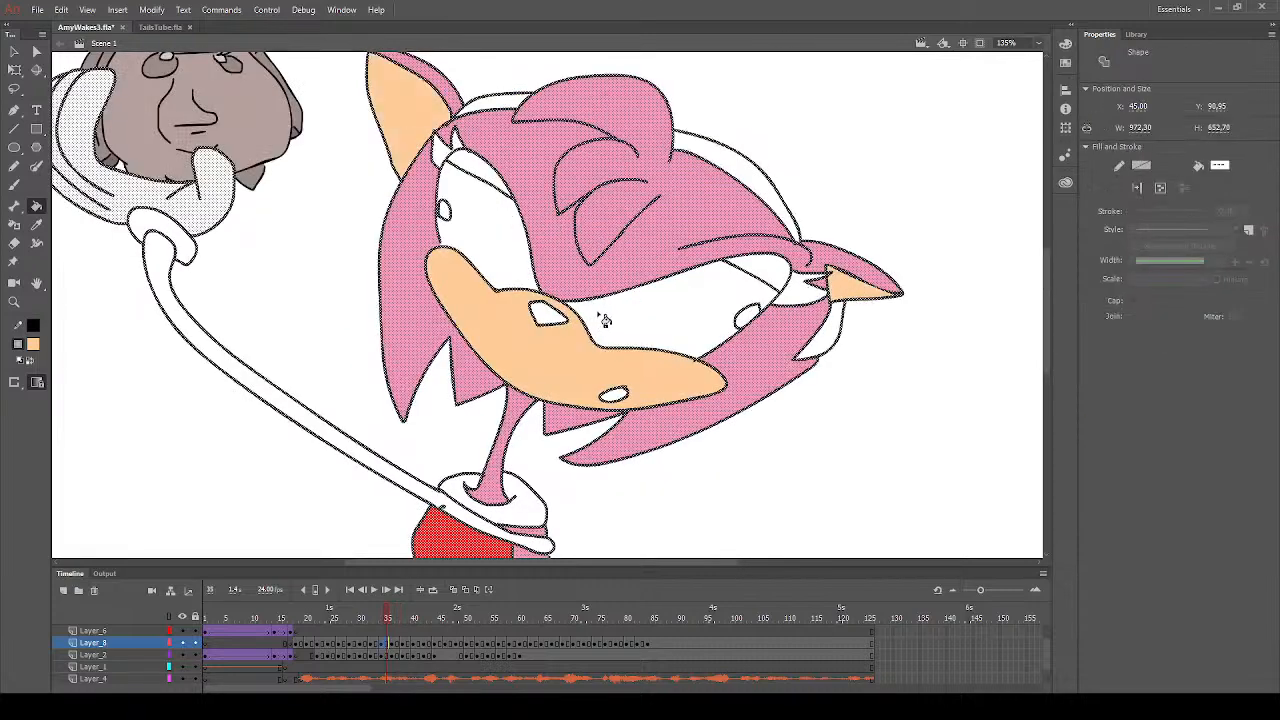
{"action": "left_click", "coordinate": [460, 513]}
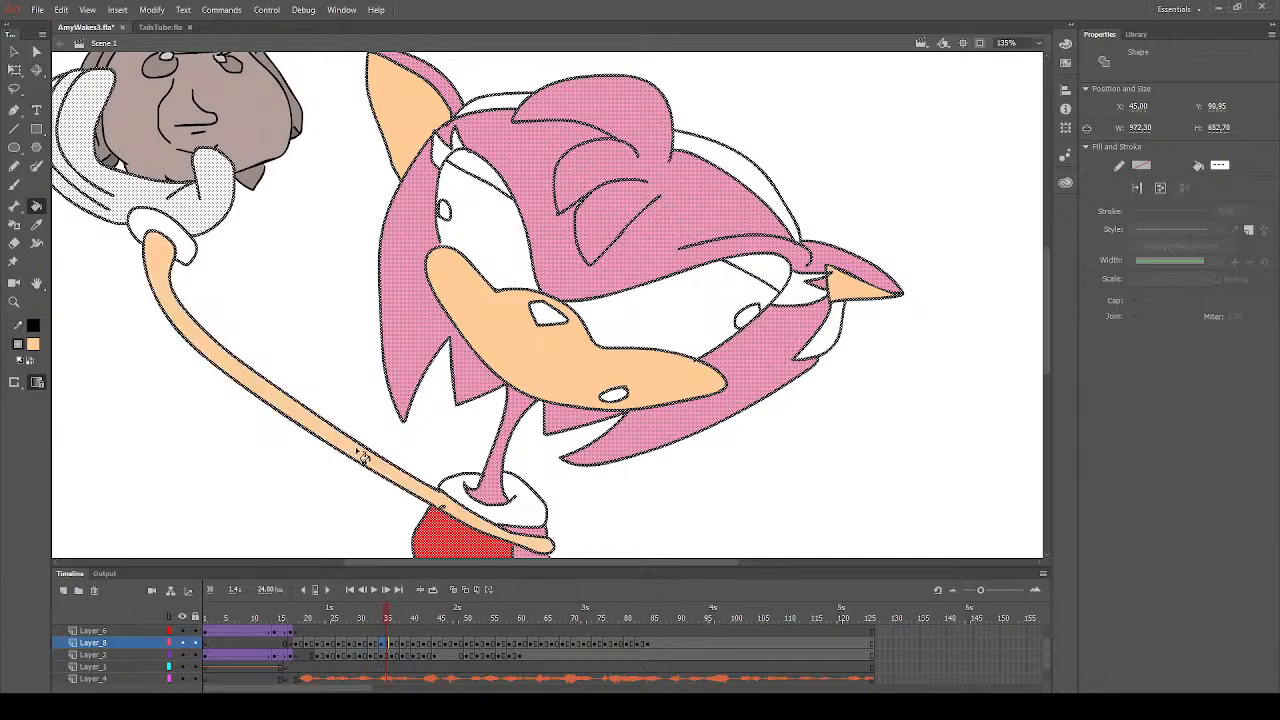
- Fill the long arm, the muzzle and the insides of both ears with peach on frame 32
{"action": "left_click", "coordinate": [373, 643]}
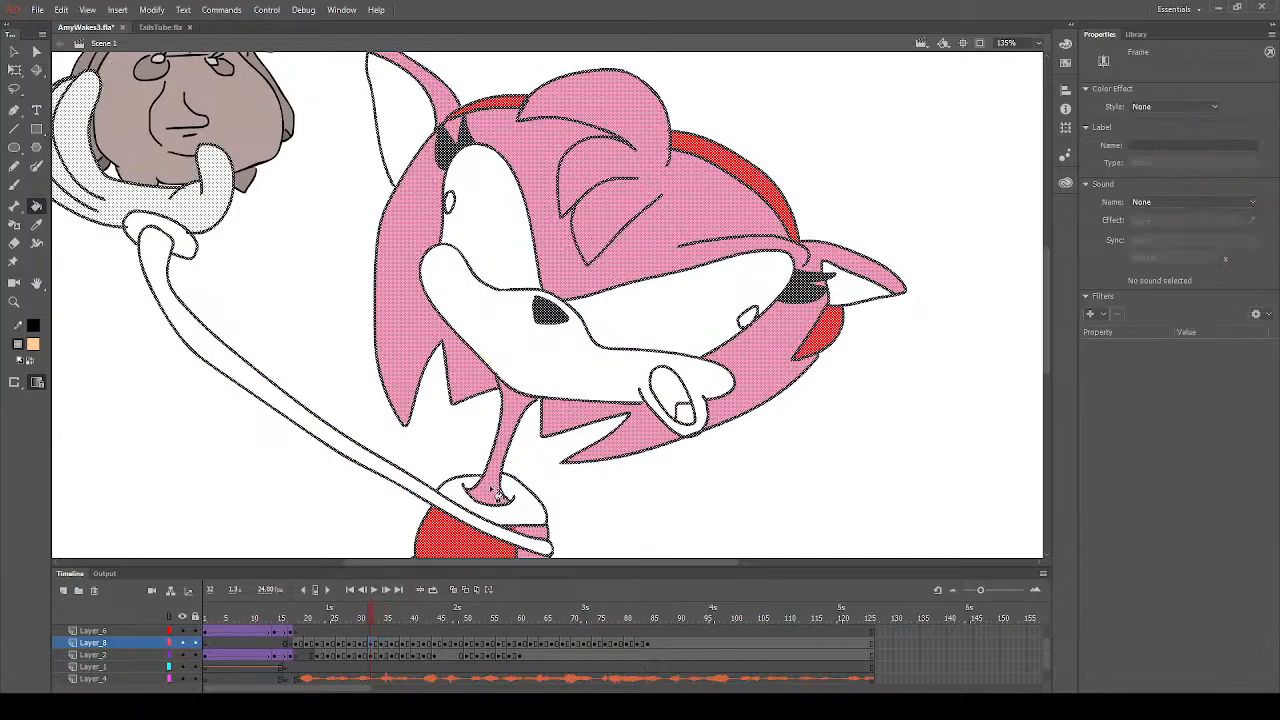
{"action": "left_click", "coordinate": [426, 492]}
{"action": "left_click", "coordinate": [607, 380]}
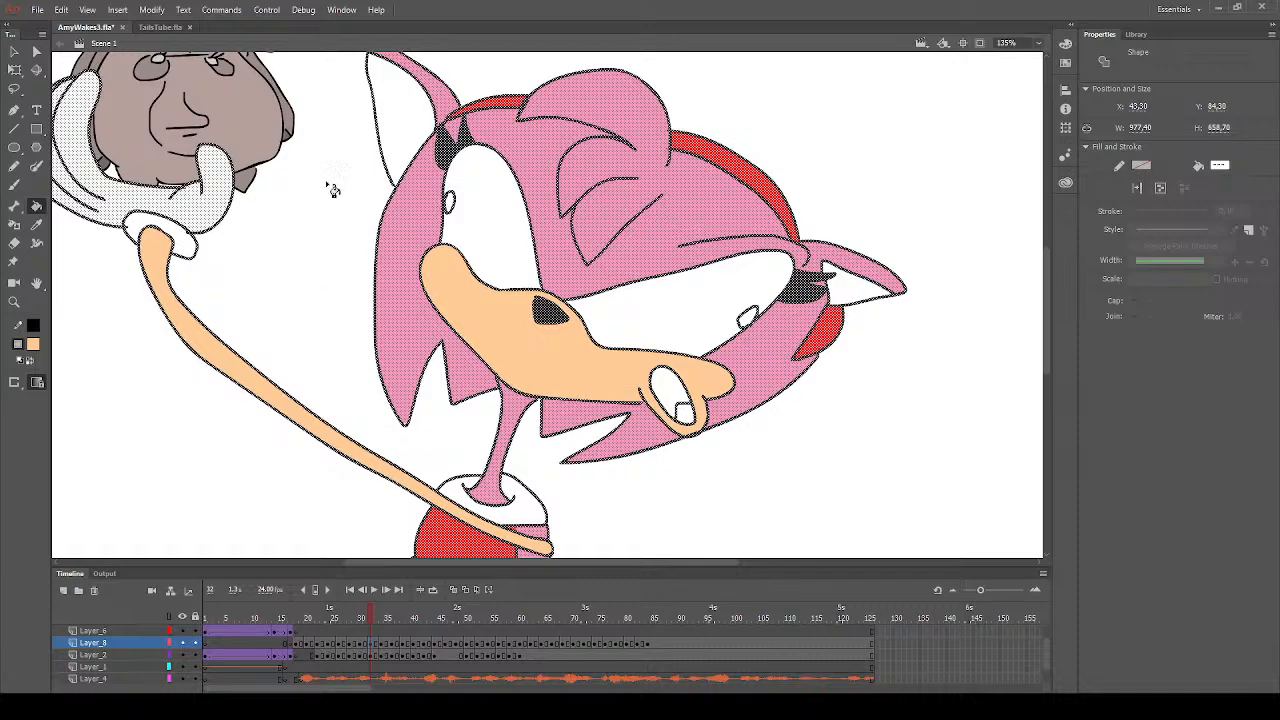
{"action": "left_click", "coordinate": [414, 124]}
{"action": "left_click", "coordinate": [852, 290]}
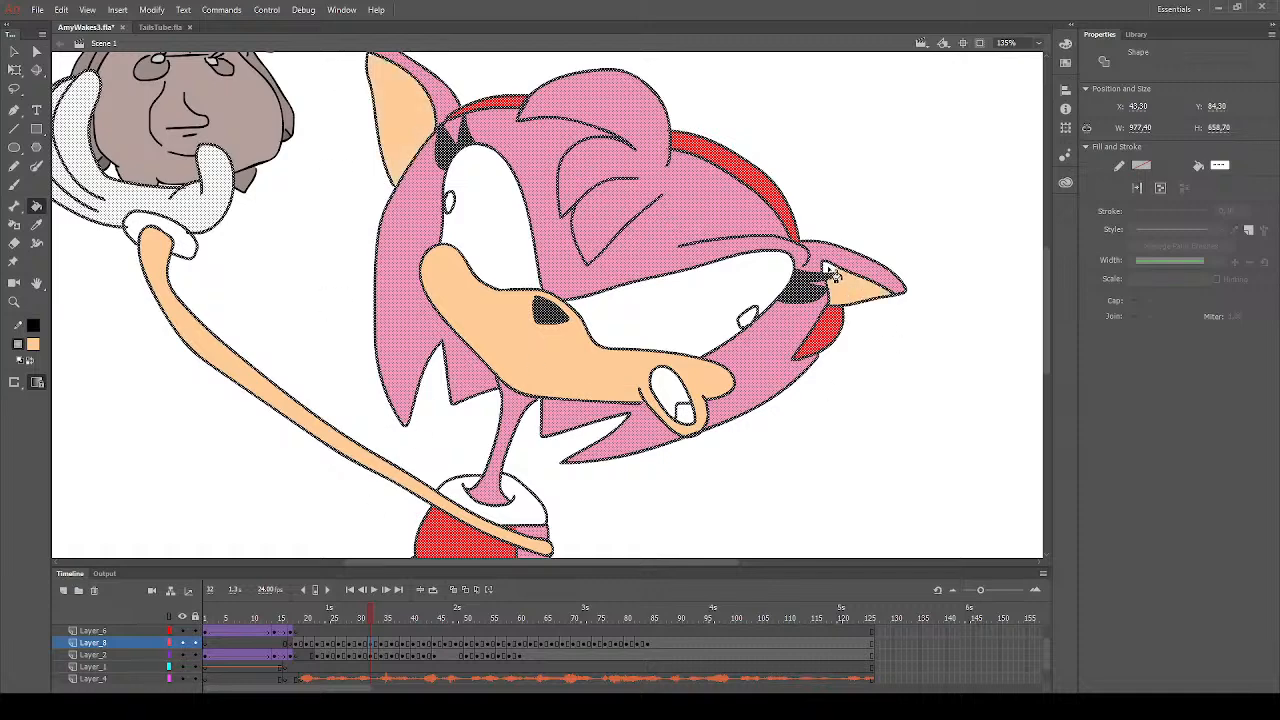
- Fill the long arm, the muzzle and the insides of both ears with peach on frame 30
{"action": "left_click", "coordinate": [361, 645]}
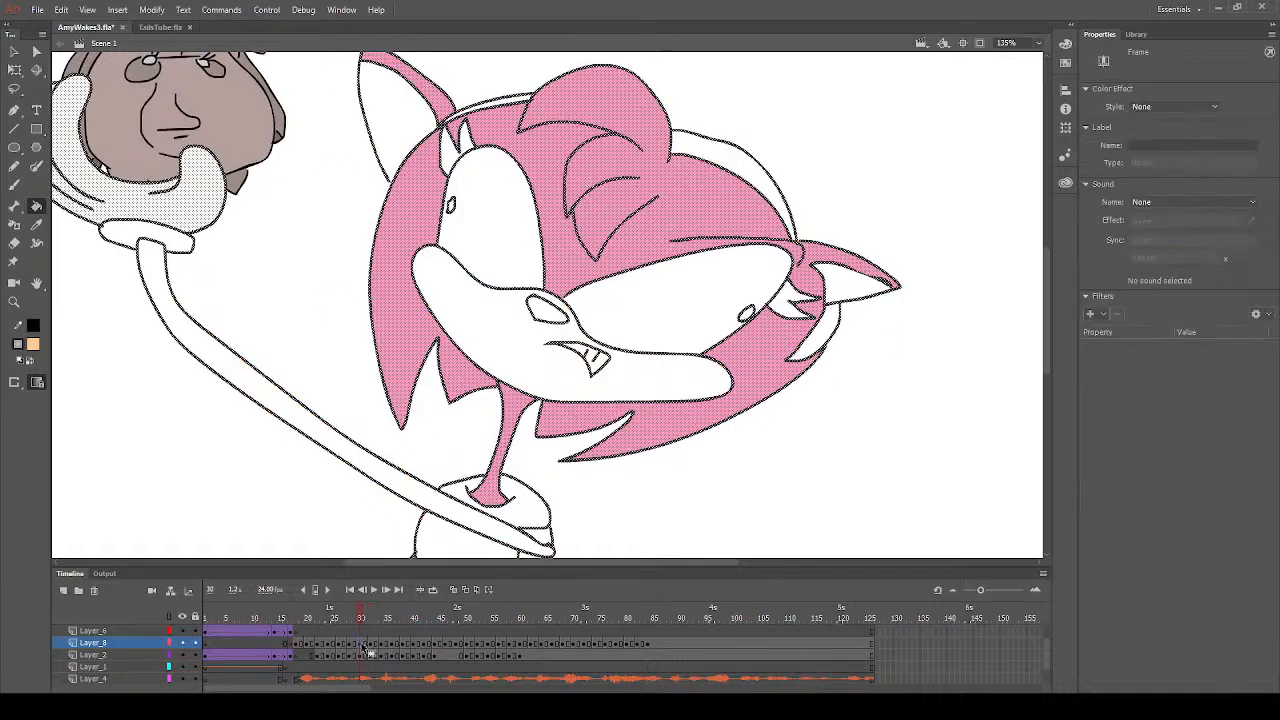
{"action": "left_click", "coordinate": [394, 480]}
{"action": "left_click", "coordinate": [528, 370]}
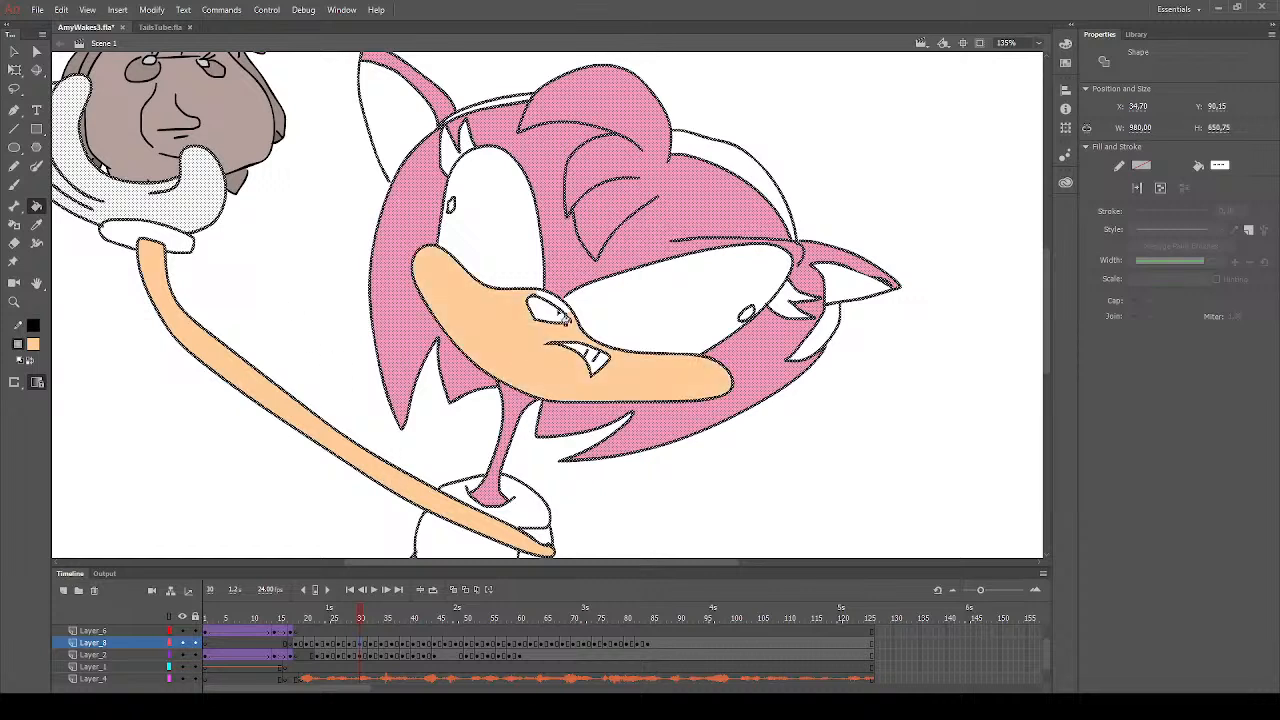
{"action": "left_click", "coordinate": [840, 297]}
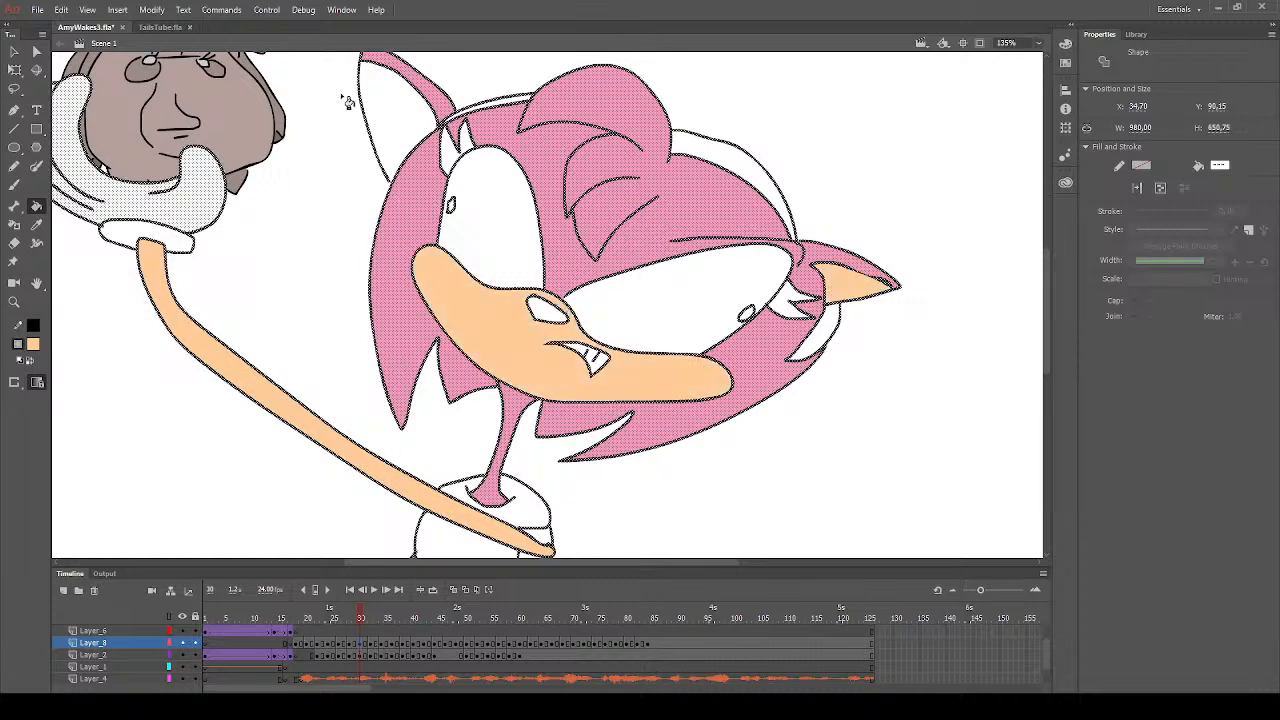
{"action": "left_click", "coordinate": [412, 125]}
- Fill the muzzle, the long arm and the insides of both ears with peach on frame 28
{"action": "left_click", "coordinate": [350, 620]}
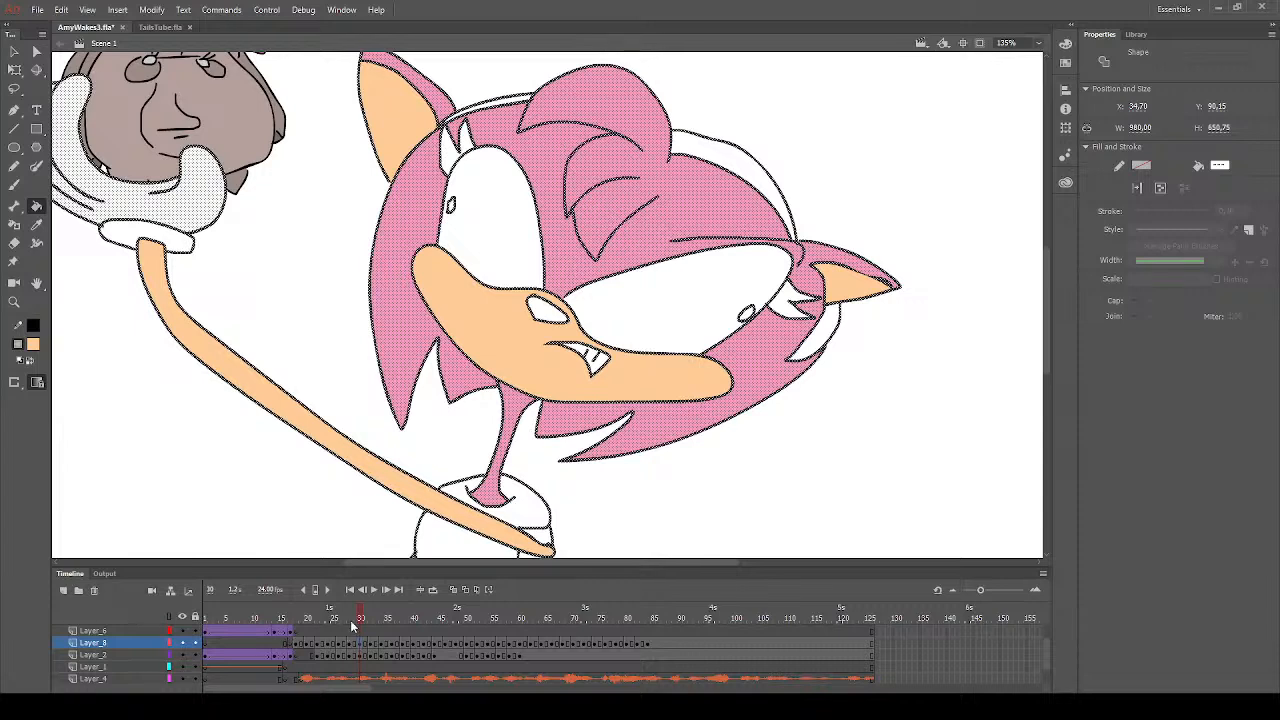
{"action": "left_click", "coordinate": [553, 390]}
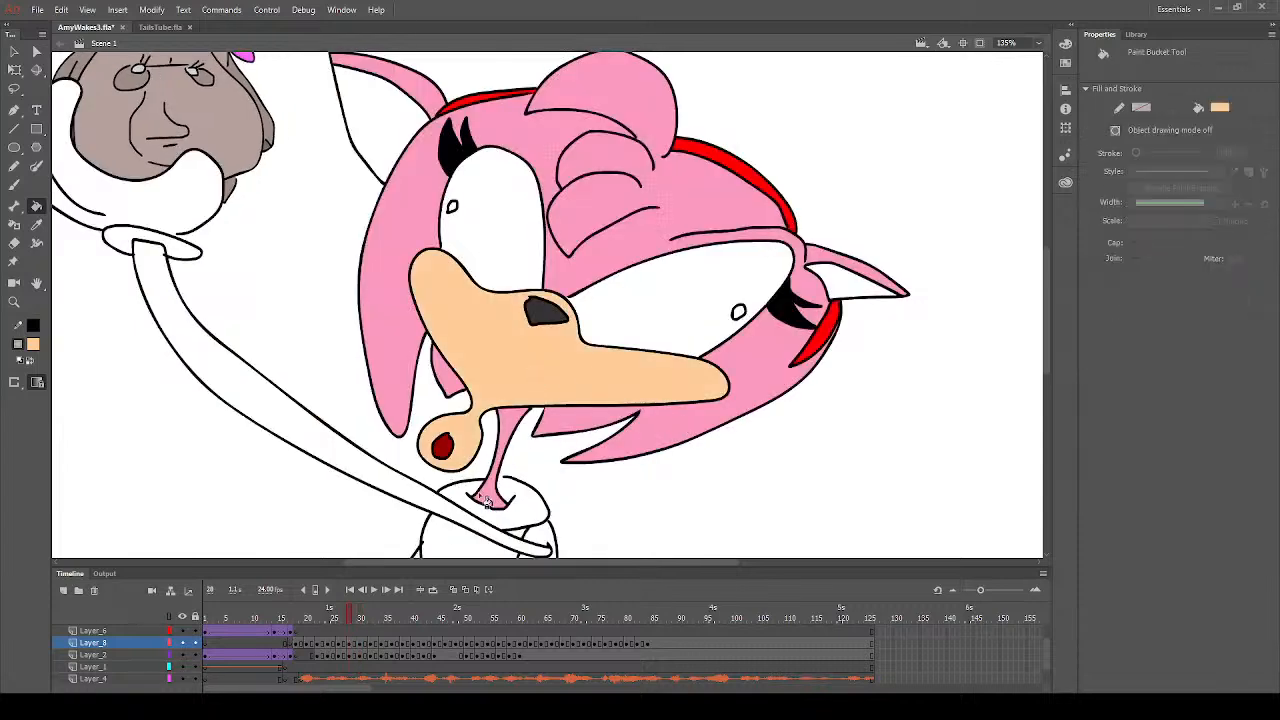
{"action": "left_click", "coordinate": [451, 516]}
{"action": "left_click", "coordinate": [848, 288]}
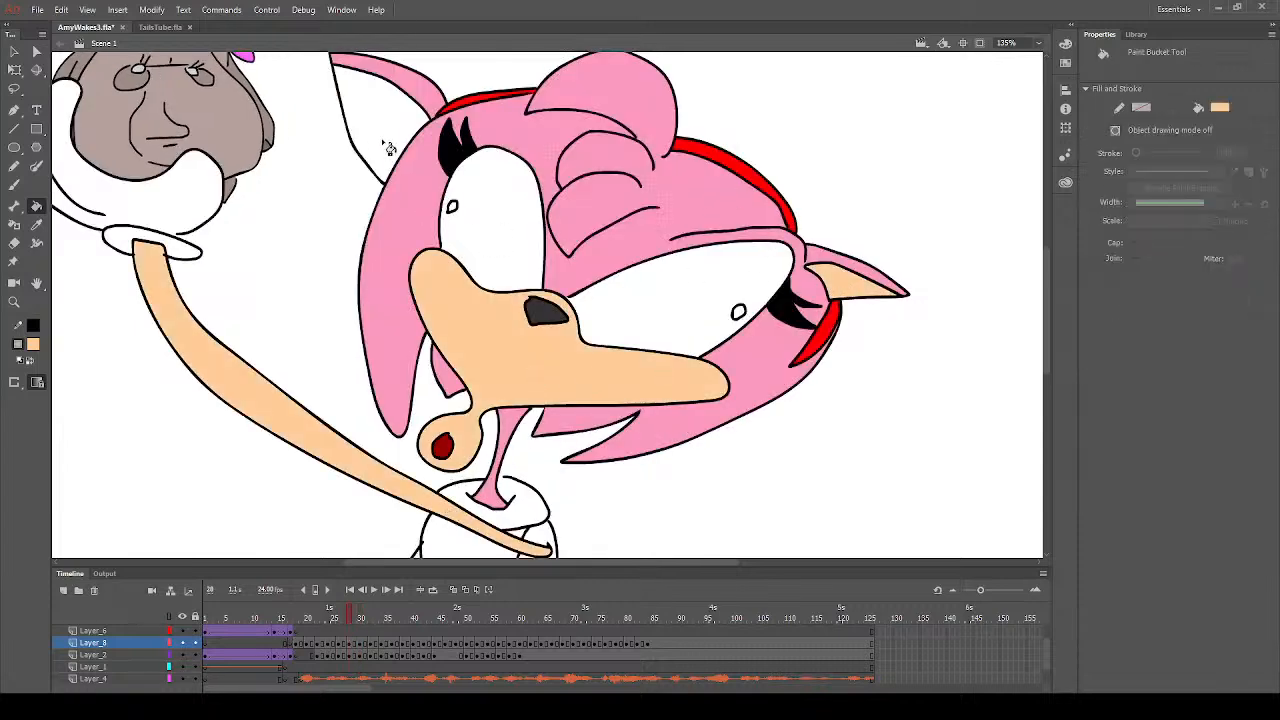
{"action": "left_click", "coordinate": [389, 148]}
- Fill the long arm, the muzzle with its lips and the inside of the right ear with peach on frame 26
{"action": "left_click", "coordinate": [343, 650]}
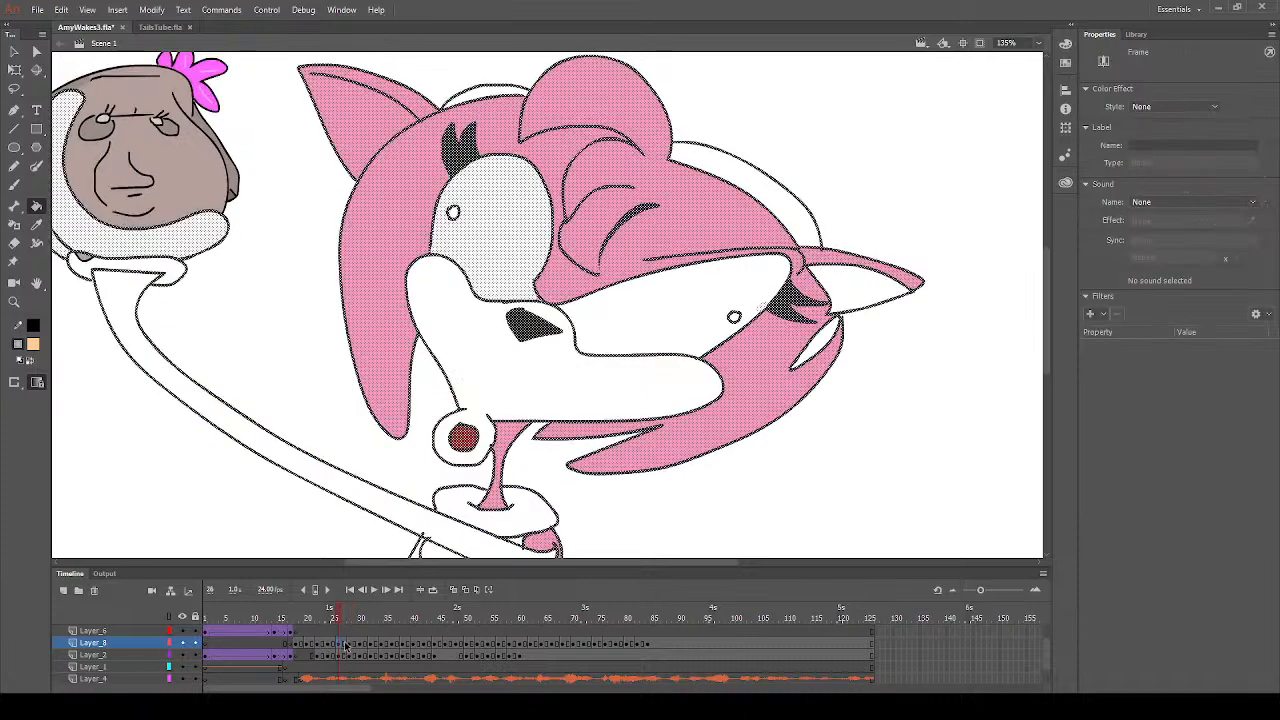
{"action": "left_click", "coordinate": [386, 508]}
{"action": "left_click", "coordinate": [524, 385]}
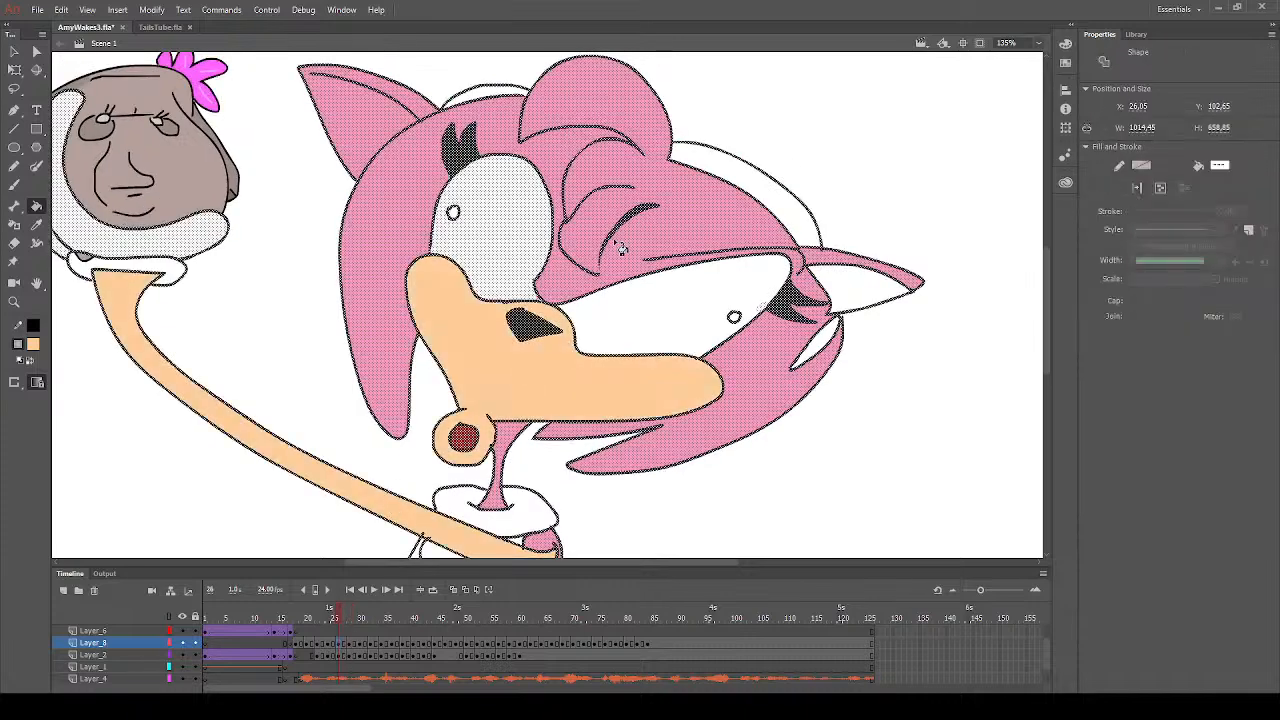
{"action": "left_click", "coordinate": [852, 293]}
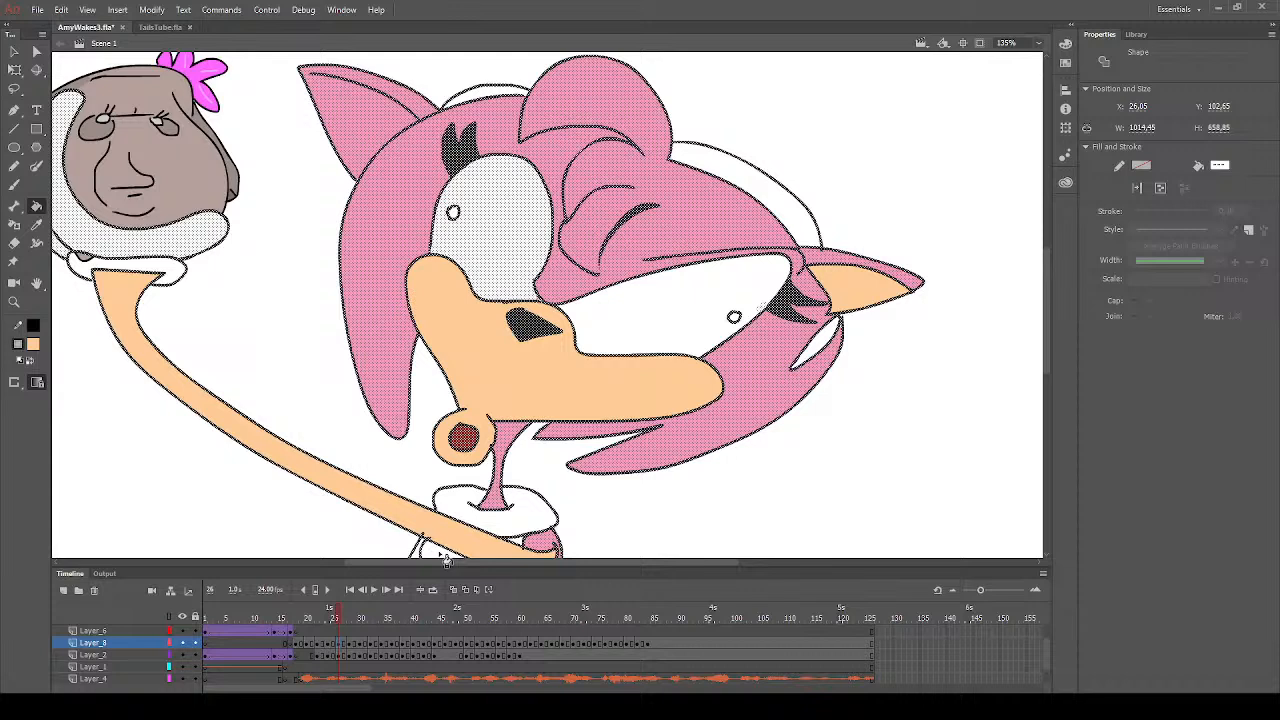
- Undo the peach fill across the whole left ear on frame 26 and fill only the ear's inner part with peach
{"action": "left_click", "coordinate": [340, 619]}
{"action": "left_click", "coordinate": [345, 103]}
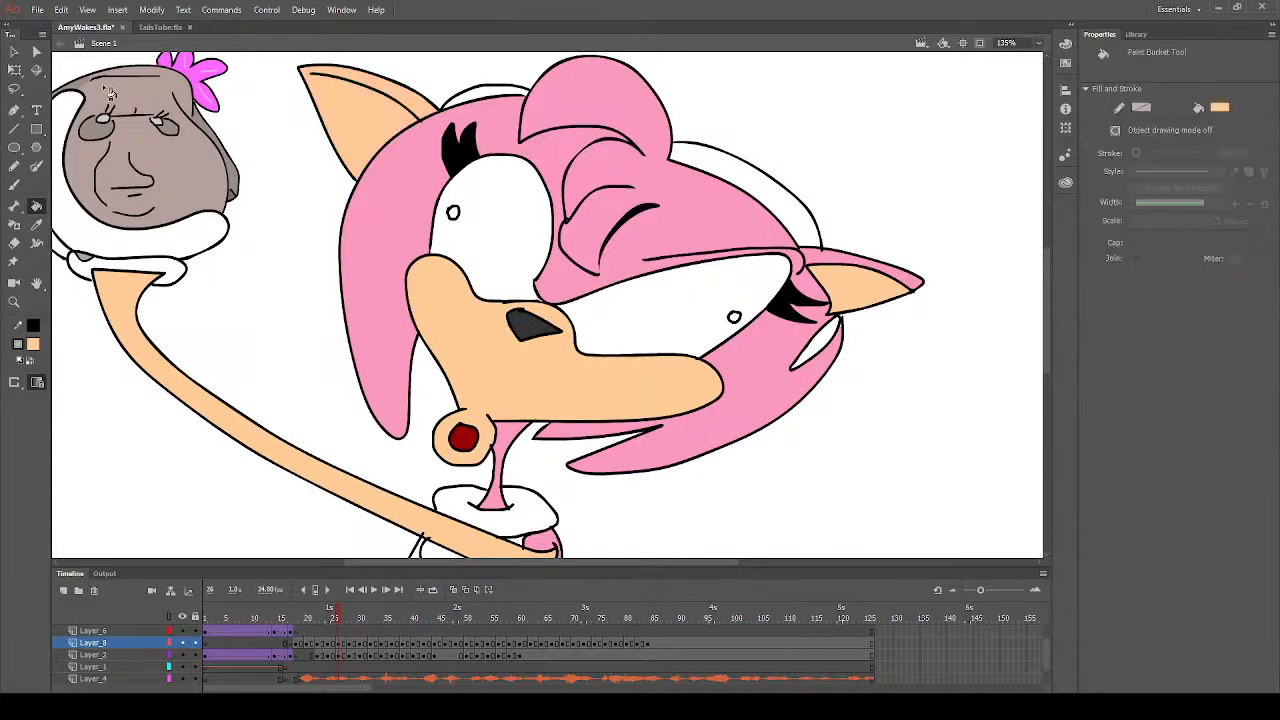
{"action": "left_click", "coordinate": [15, 185]}
{"action": "key", "text": "ctrl+z"}
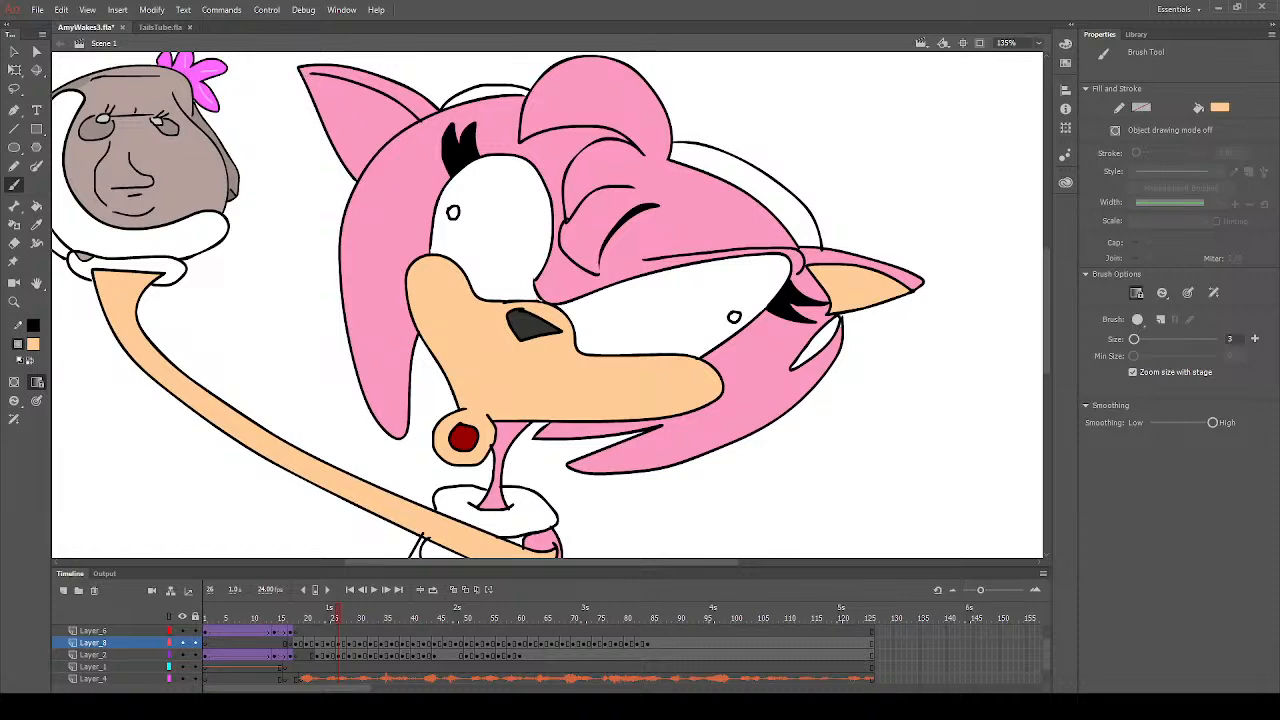
{"action": "left_click", "coordinate": [36, 205]}
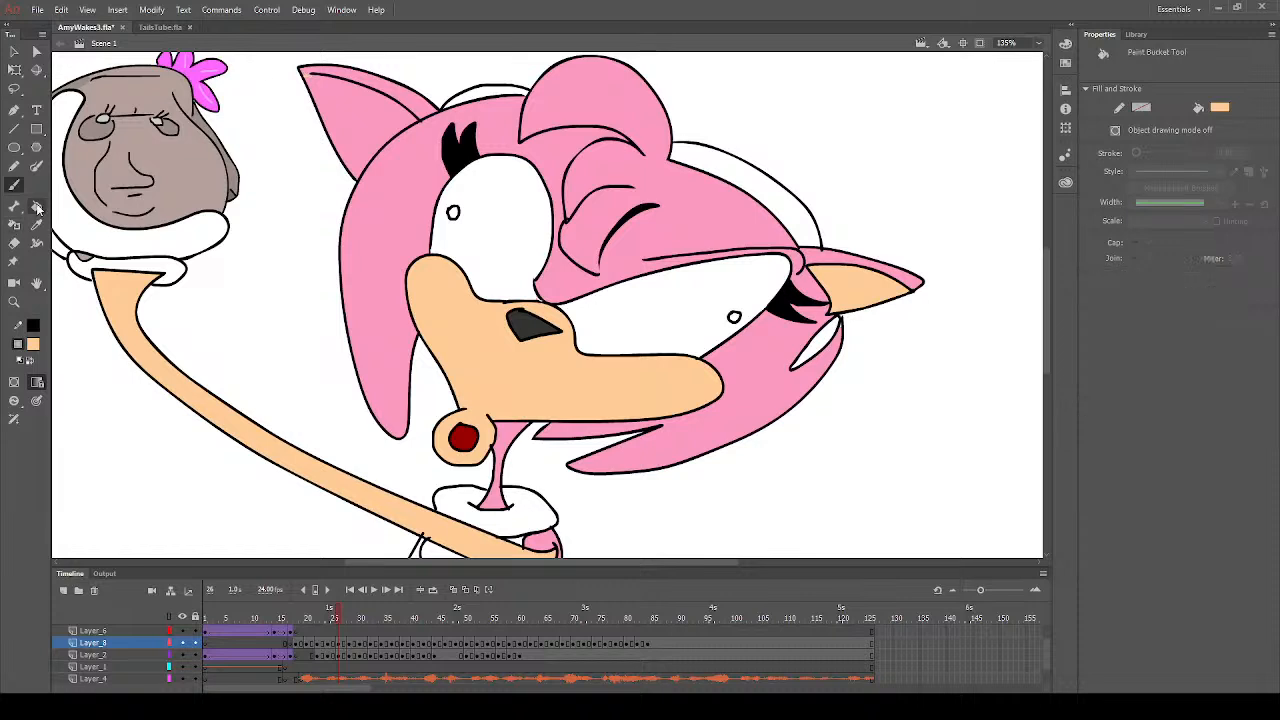
{"action": "left_click", "coordinate": [366, 140]}
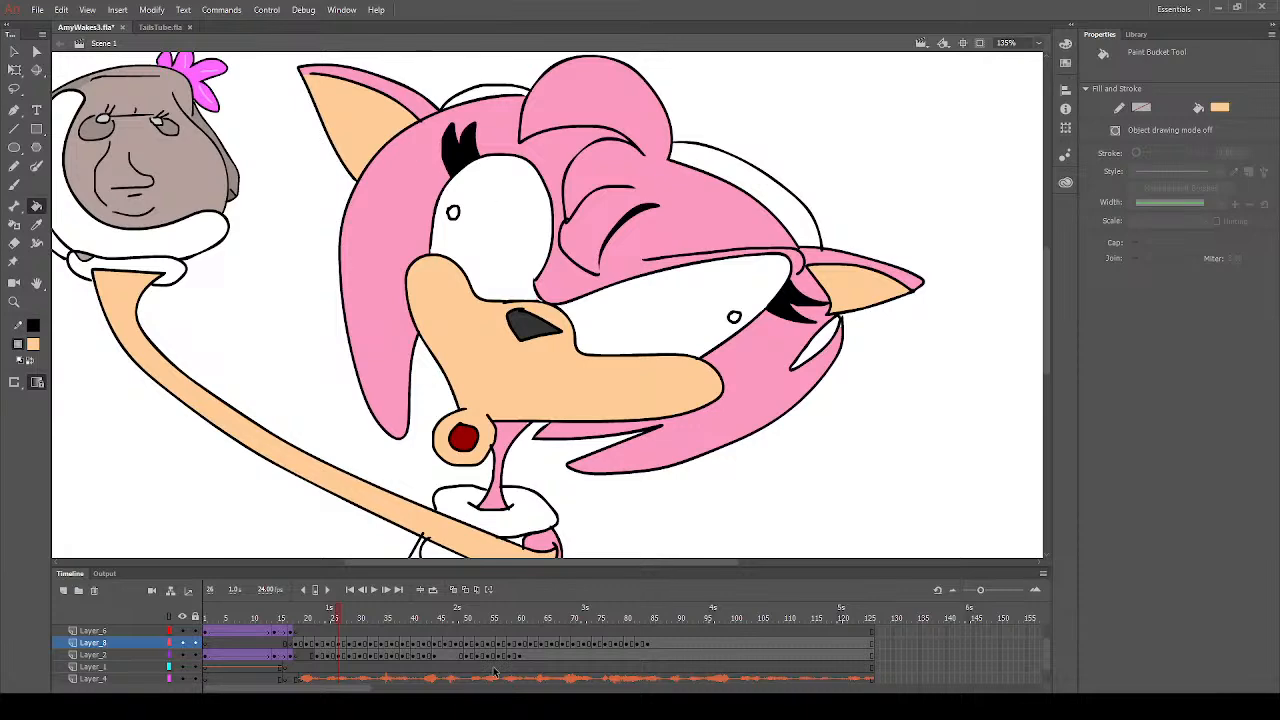
- Fill the muzzle with its lips and the insides of both ears with peach on frame 24
{"action": "left_click", "coordinate": [330, 642]}
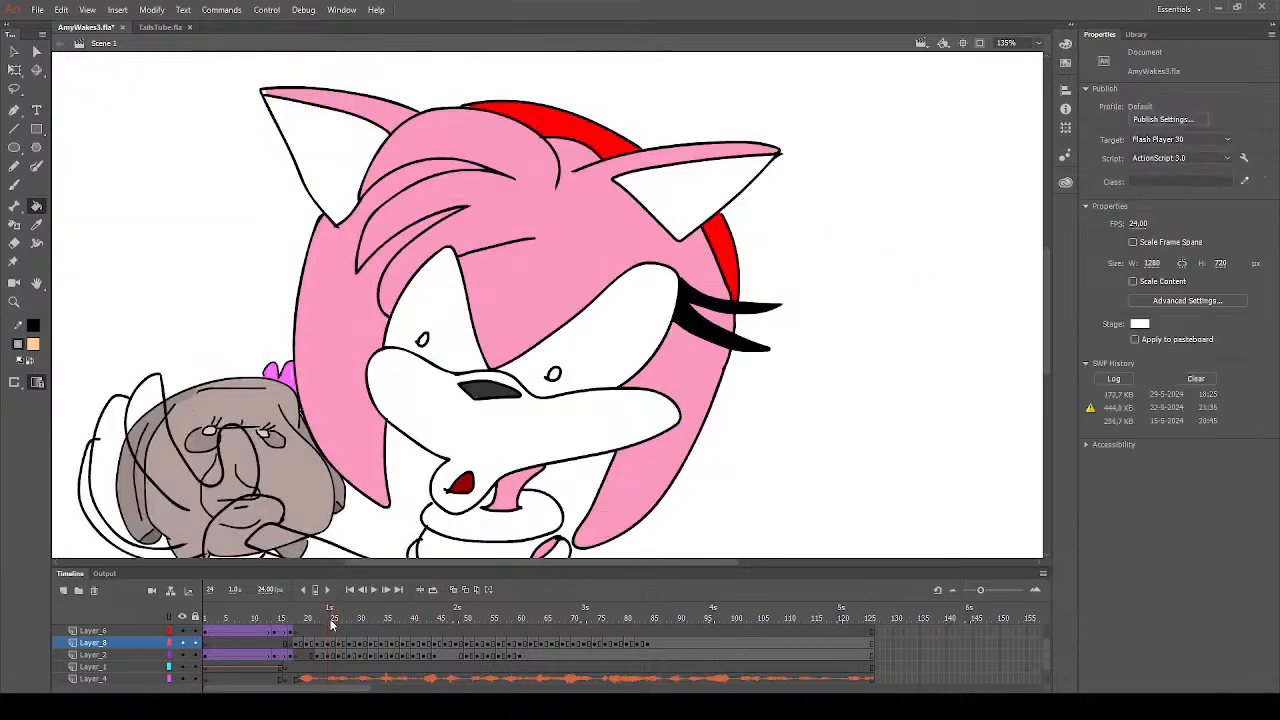
{"action": "left_click", "coordinate": [514, 456]}
{"action": "left_click", "coordinate": [370, 166]}
{"action": "left_click", "coordinate": [705, 189]}
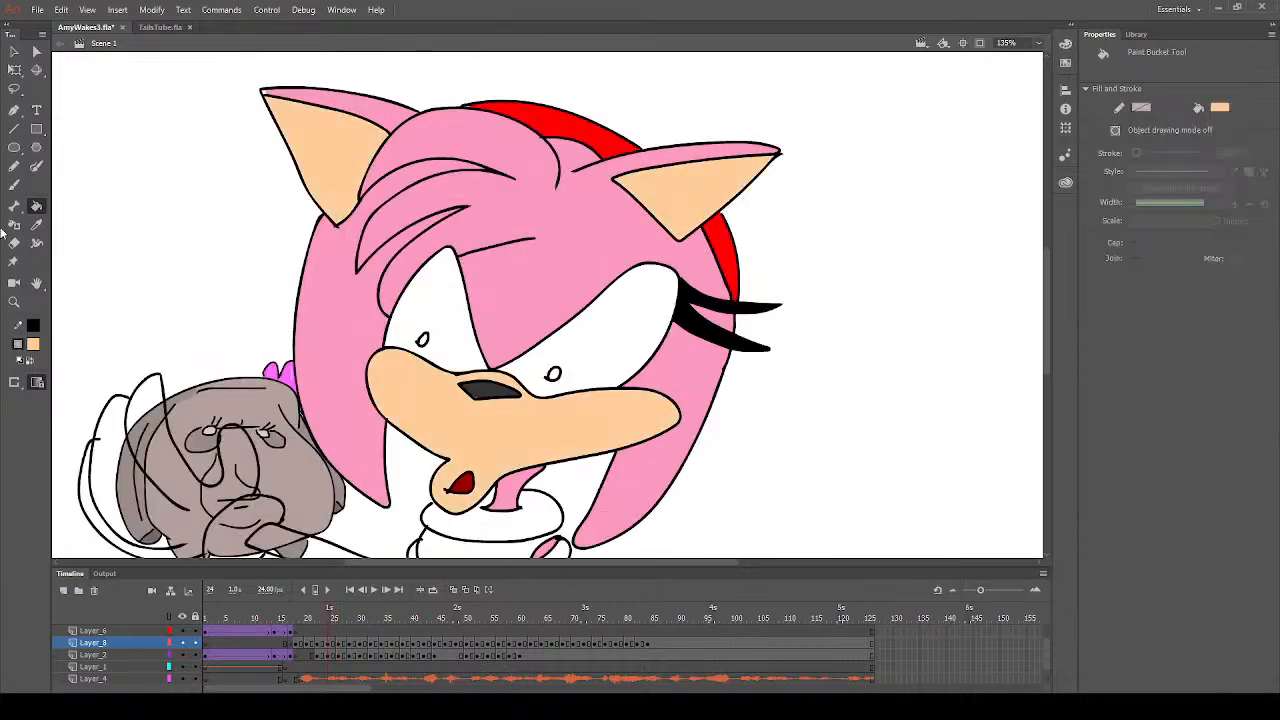
- Fill the long arm reaching toward the grey head with the muzzle's peach colour on frame 24
{"action": "left_click", "coordinate": [36, 225]}
{"action": "left_click", "coordinate": [476, 141]}
{"action": "scroll", "coordinate": [630, 283], "scroll_direction": "down", "scroll_amount": 3}
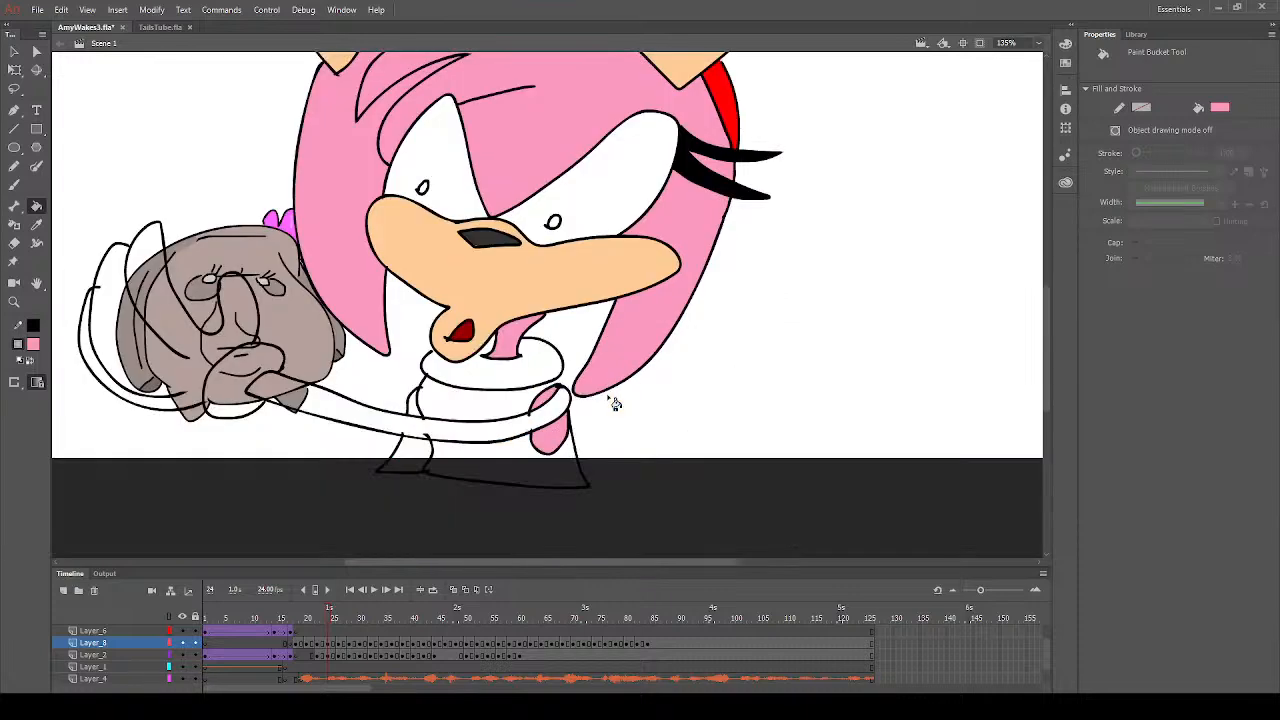
{"action": "left_click", "coordinate": [35, 245]}
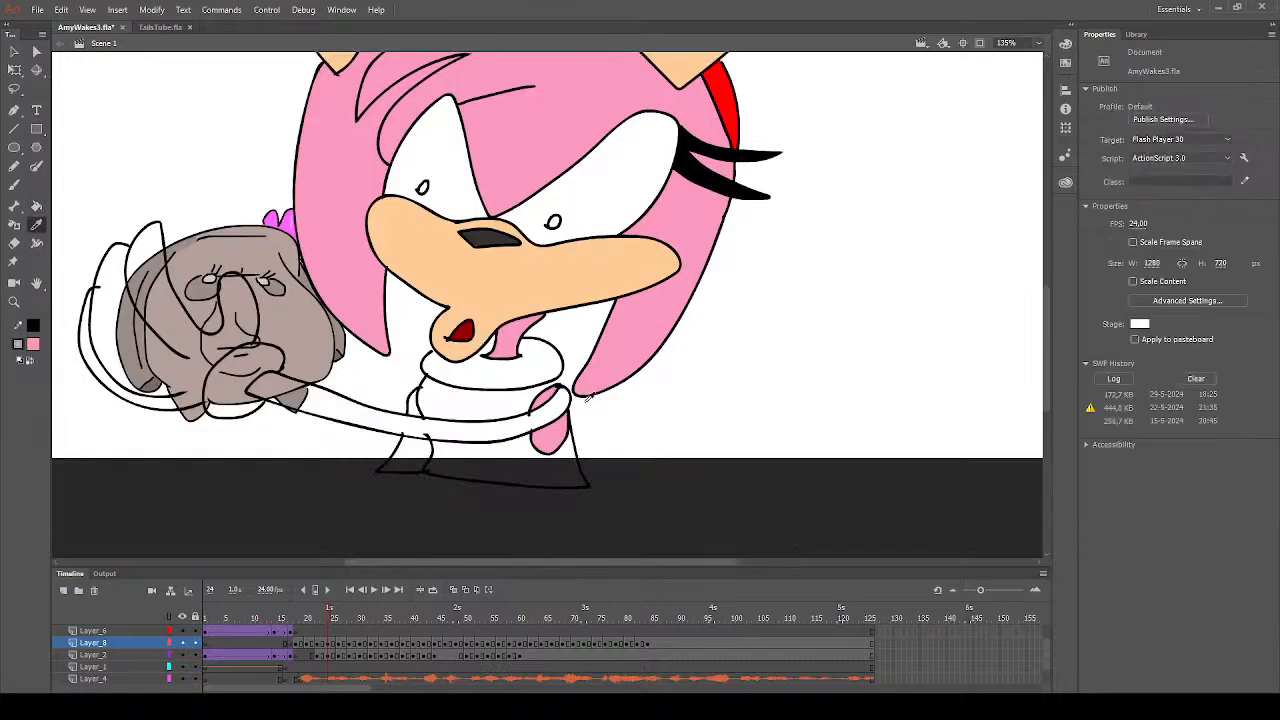
{"action": "left_click", "coordinate": [586, 290]}
{"action": "left_click", "coordinate": [540, 430]}
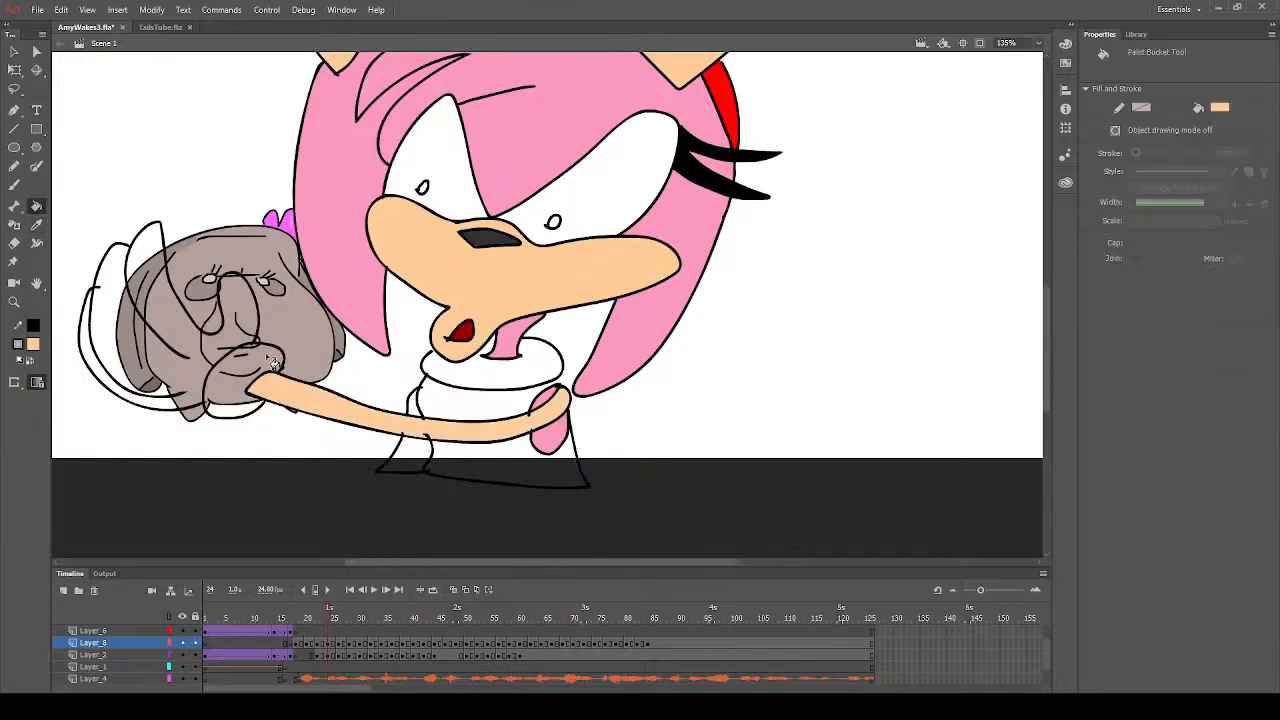
- Fill the lower part of the other arm, just beneath the long arm, with peach on frame 24
{"action": "left_click", "coordinate": [14, 185]}
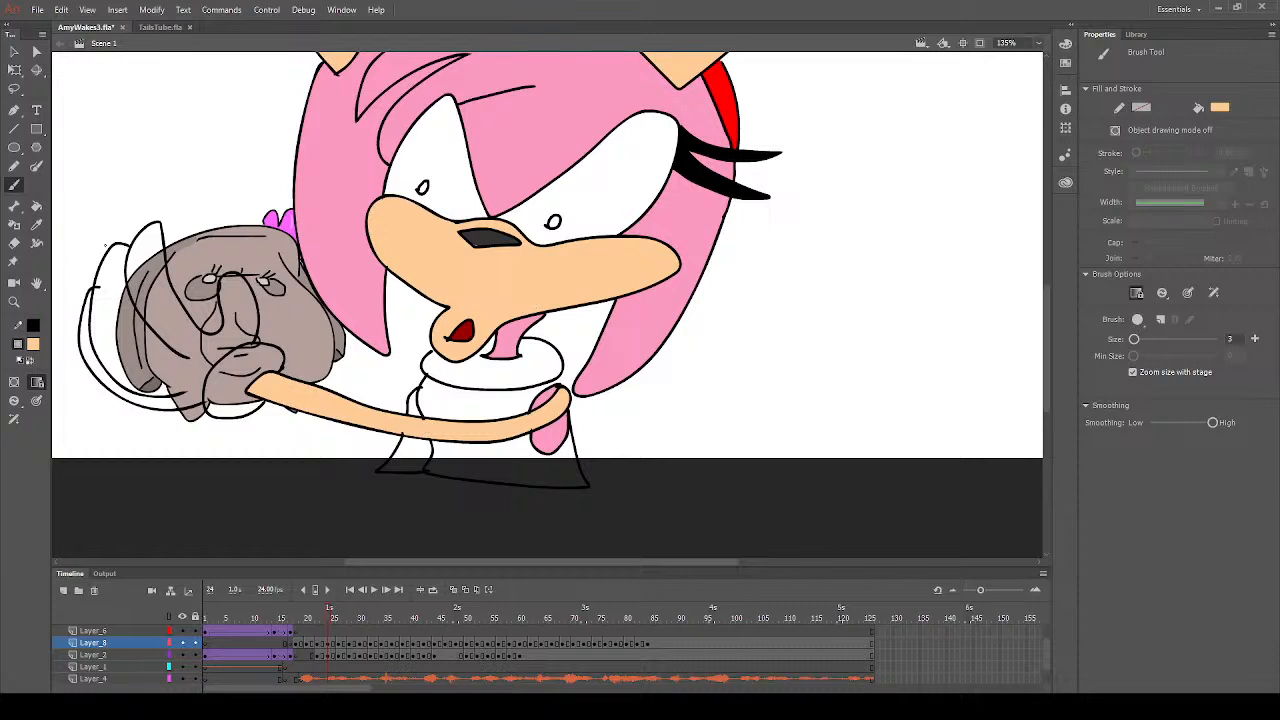
{"action": "left_click", "coordinate": [36, 205]}
{"action": "left_click", "coordinate": [421, 461]}
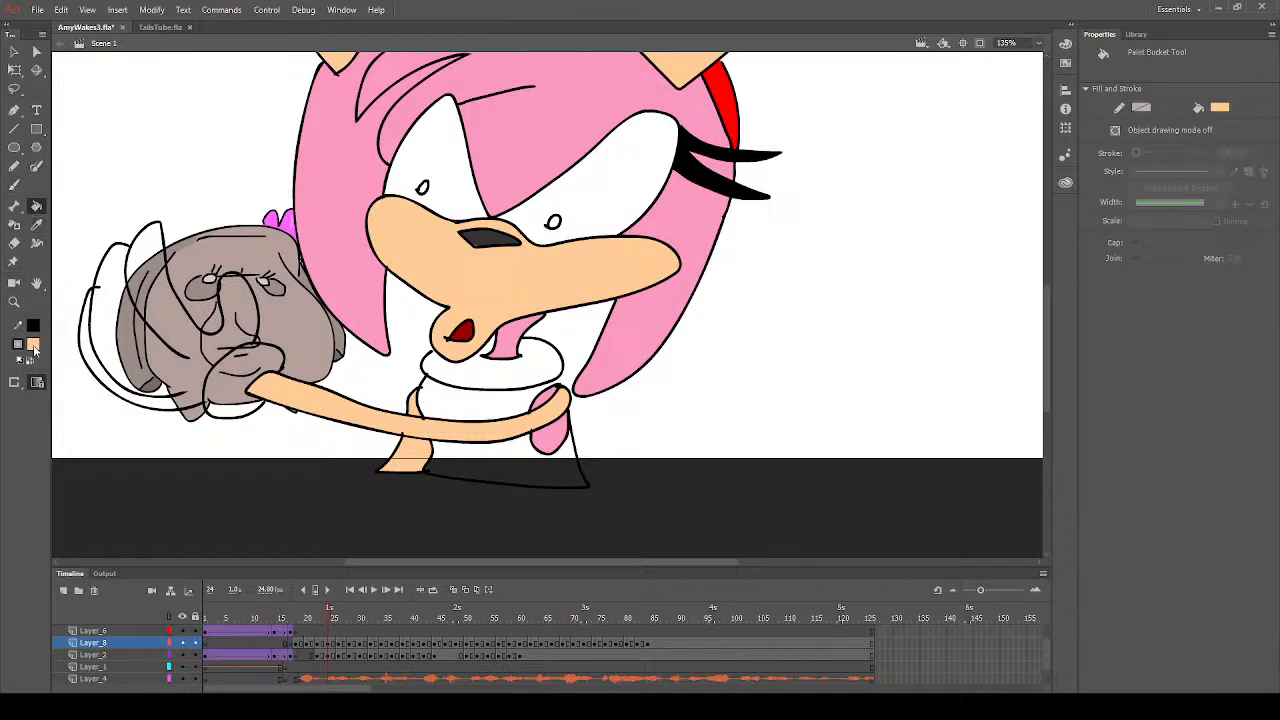
- Fill the upper and lower parts of the dress with red on frame 24
{"action": "left_click", "coordinate": [35, 345]}
{"action": "left_click", "coordinate": [218, 440]}
{"action": "left_click", "coordinate": [480, 410]}
{"action": "left_click", "coordinate": [557, 486]}
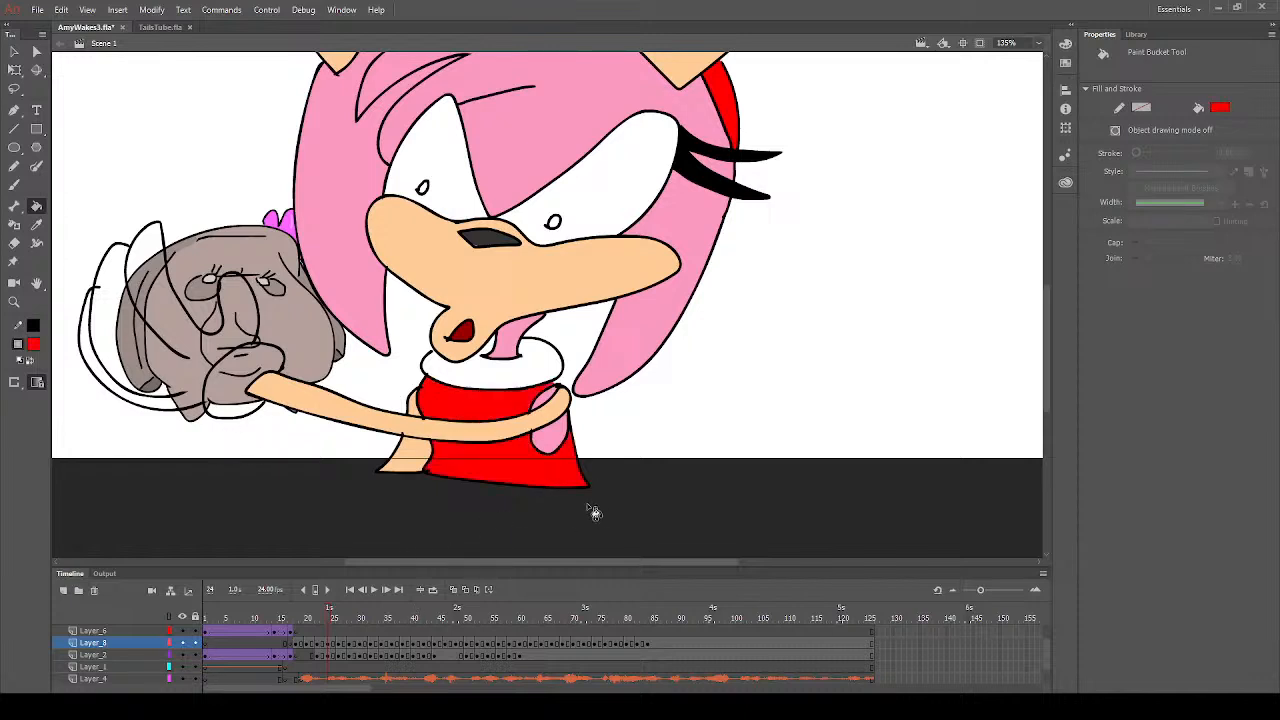
- Fill the dress with red on both sides of the front arm on frame 22, and clear the selection
{"action": "left_click", "coordinate": [321, 643]}
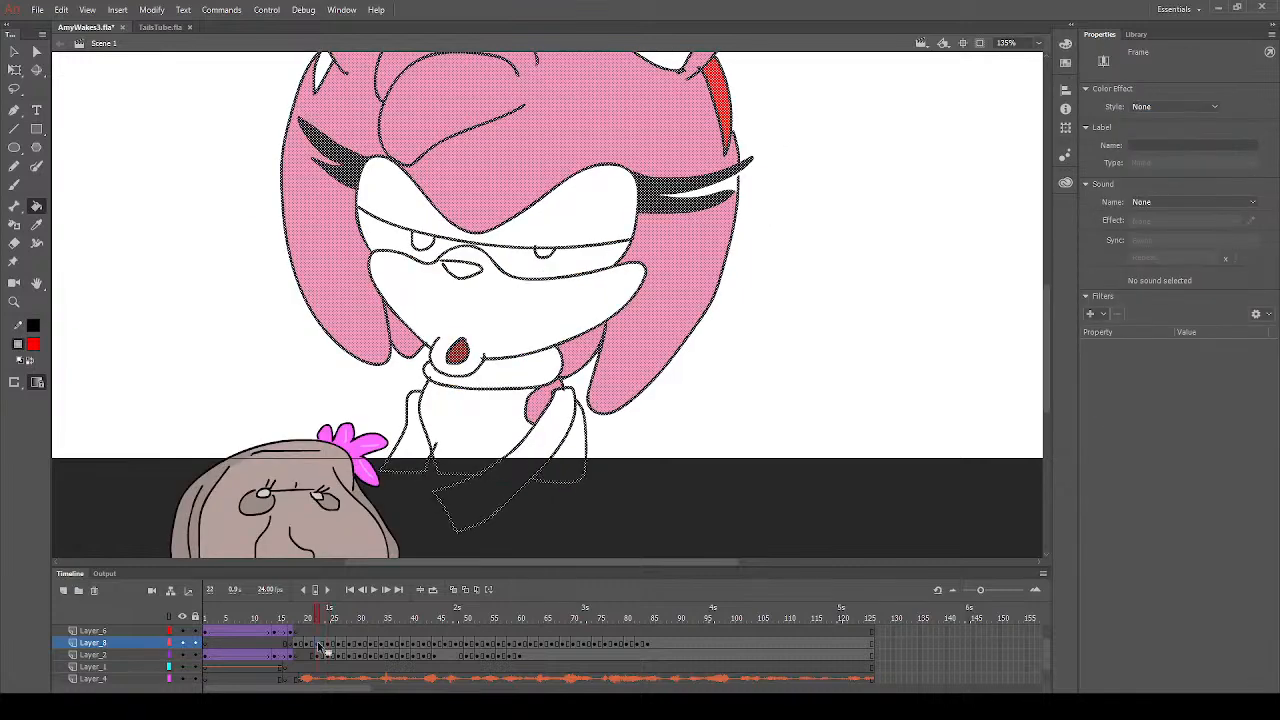
{"action": "left_click", "coordinate": [466, 457]}
{"action": "left_click", "coordinate": [571, 471]}
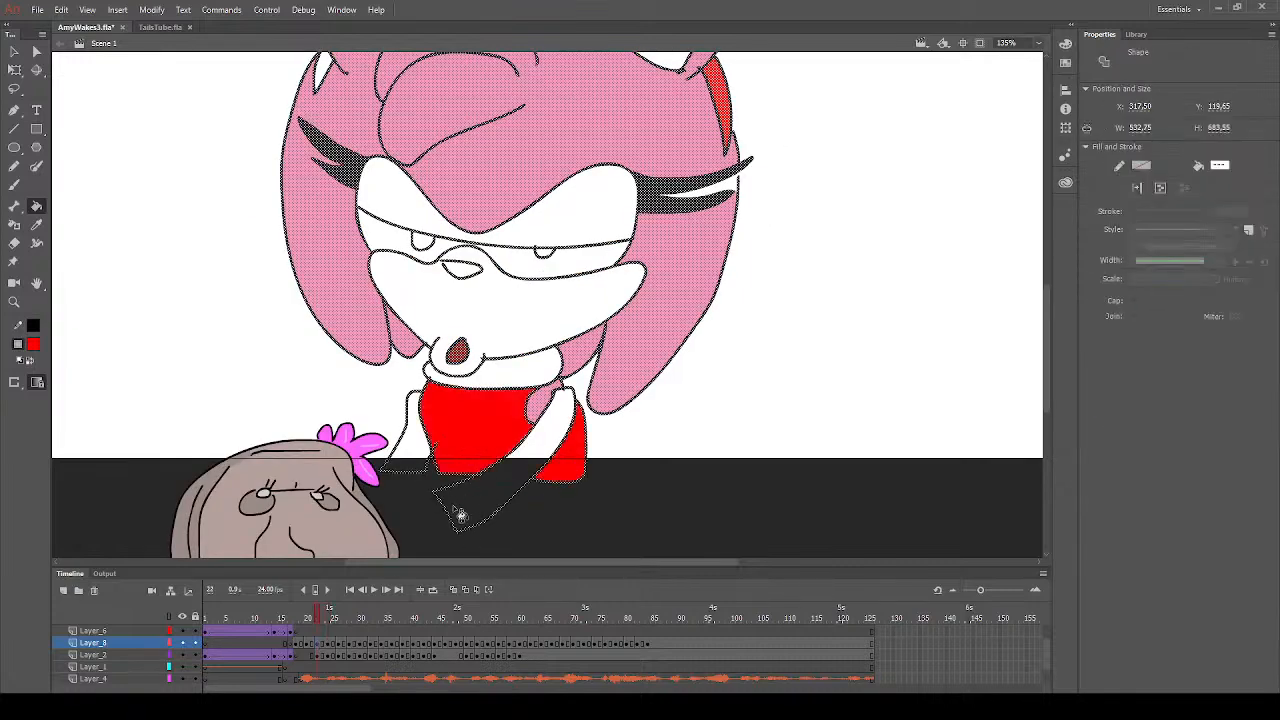
{"action": "left_click", "coordinate": [14, 185]}
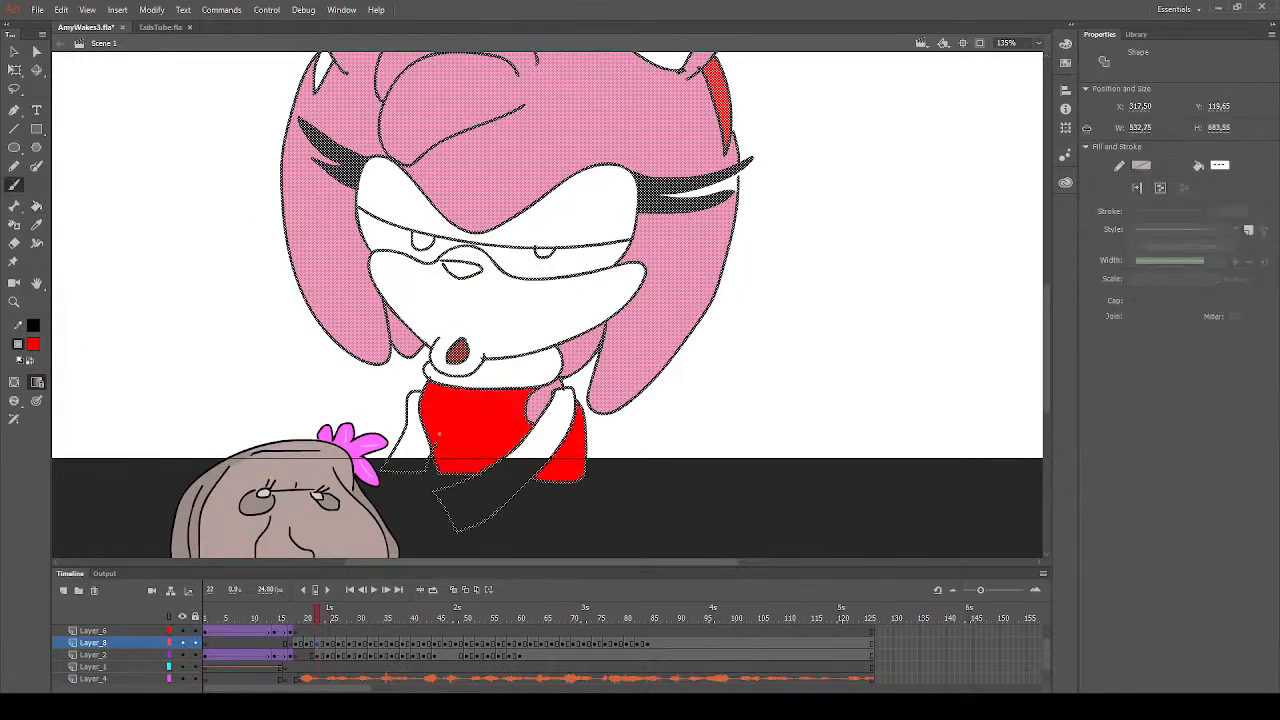
{"action": "key", "text": "ctrl+shift+a"}
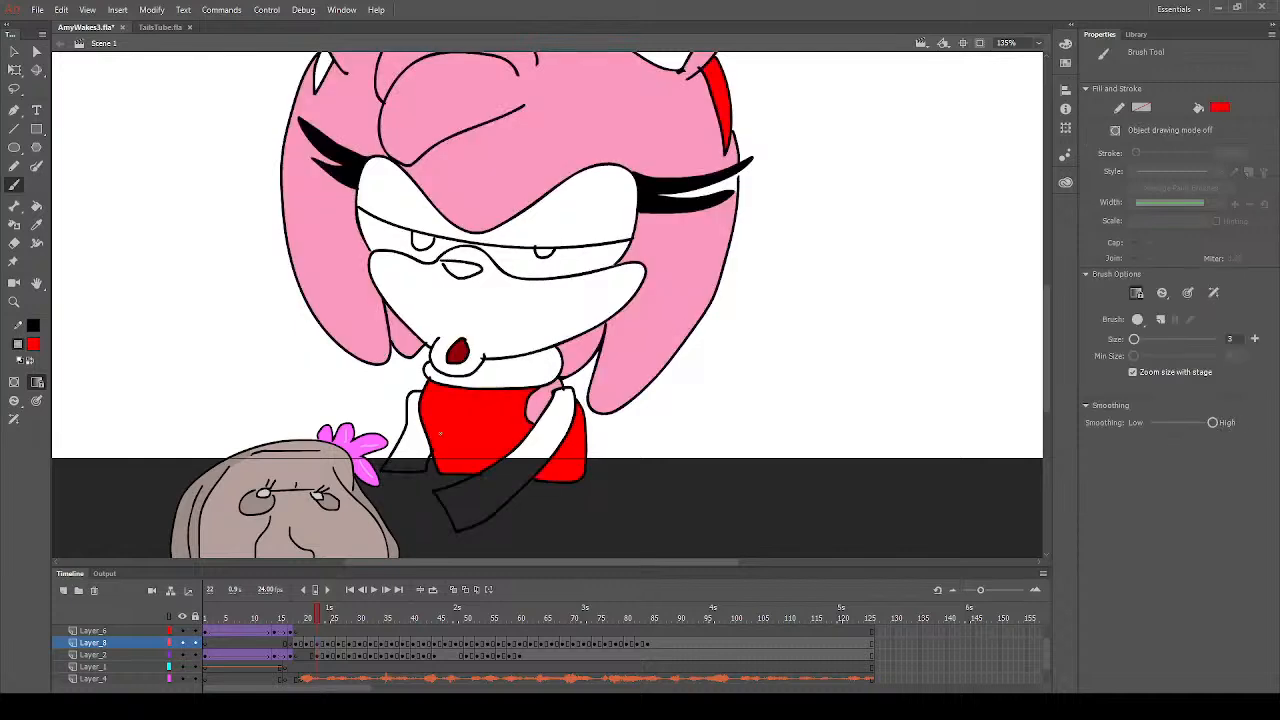
- Fill both arms and the muzzle with its lips with peach on frame 22
{"action": "left_click", "coordinate": [33, 345]}
{"action": "left_click", "coordinate": [256, 470]}
{"action": "left_click", "coordinate": [36, 206]}
{"action": "left_click", "coordinate": [422, 450]}
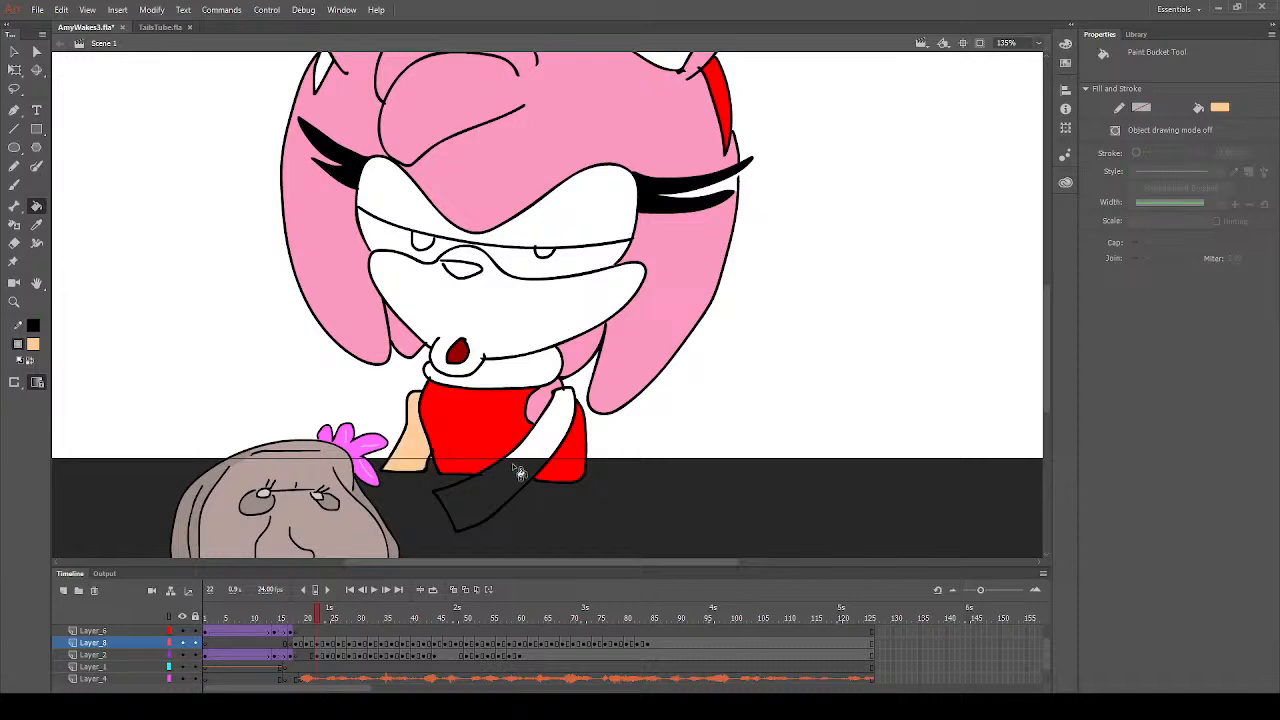
{"action": "left_click", "coordinate": [520, 472]}
{"action": "left_click", "coordinate": [508, 307]}
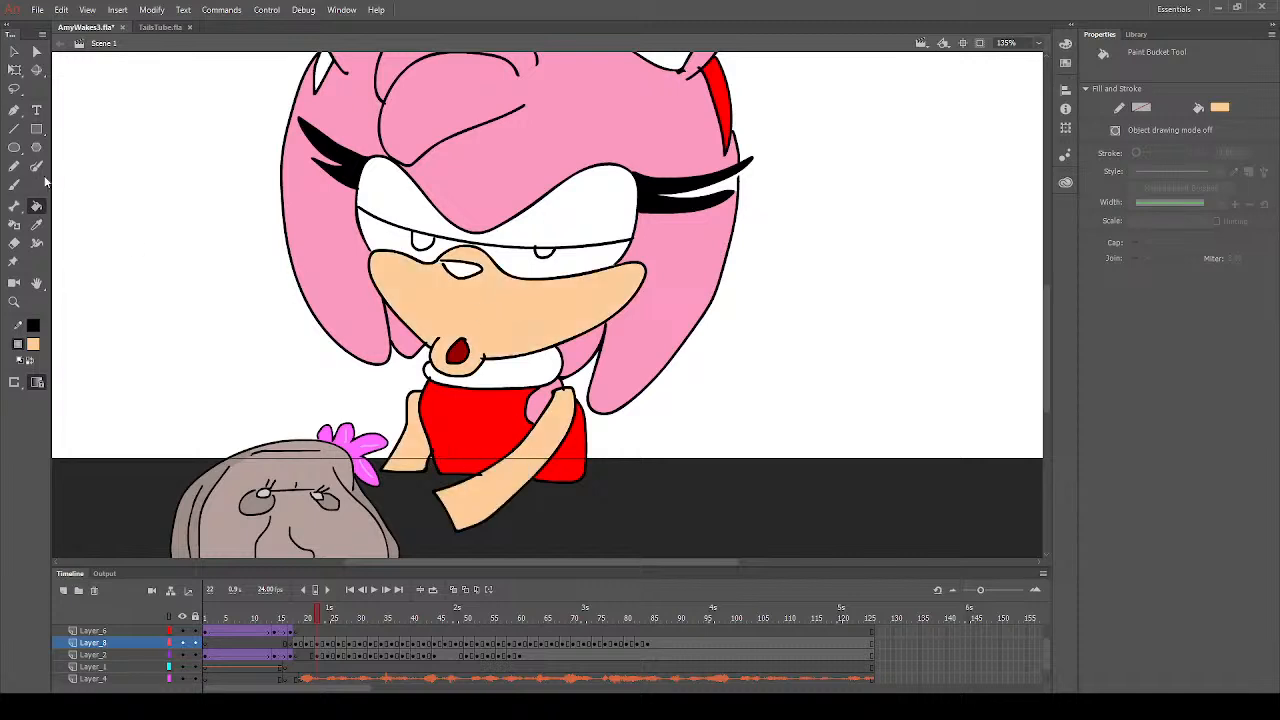
- Fill the insides of both ears with peach on frame 22
{"action": "left_click", "coordinate": [14, 185]}
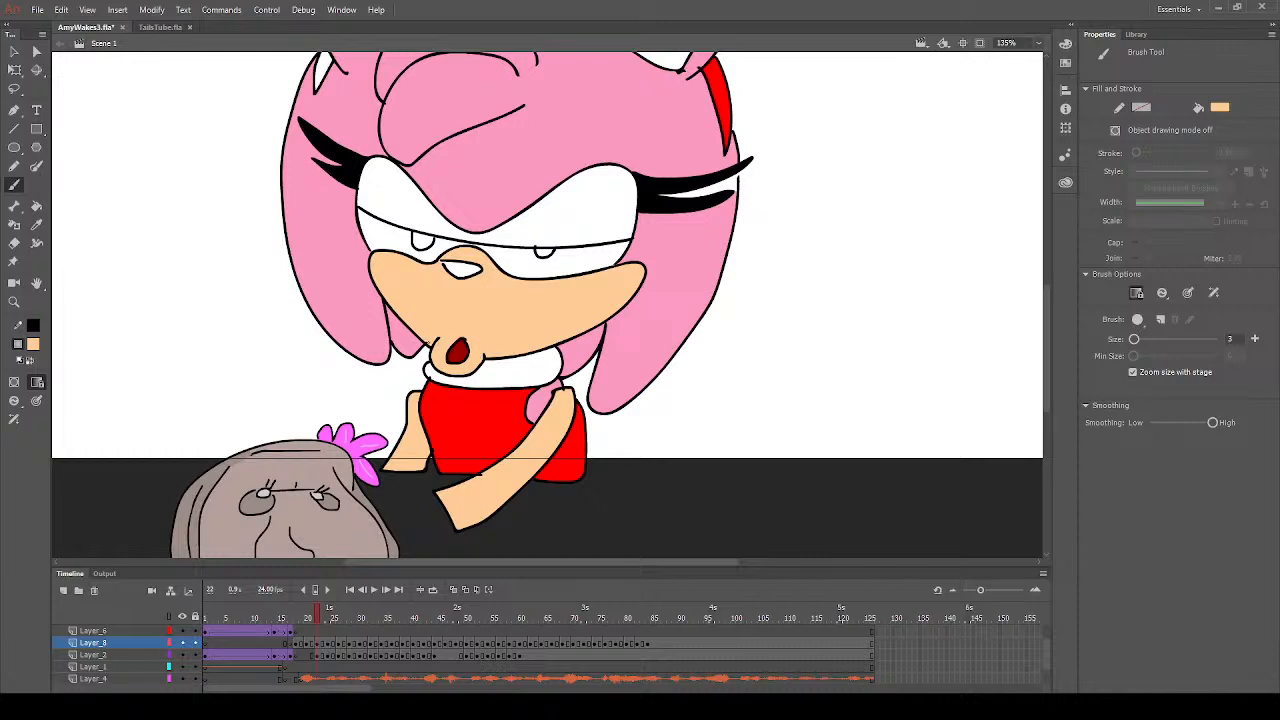
{"action": "scroll", "coordinate": [430, 340], "scroll_direction": "up", "scroll_amount": 3}
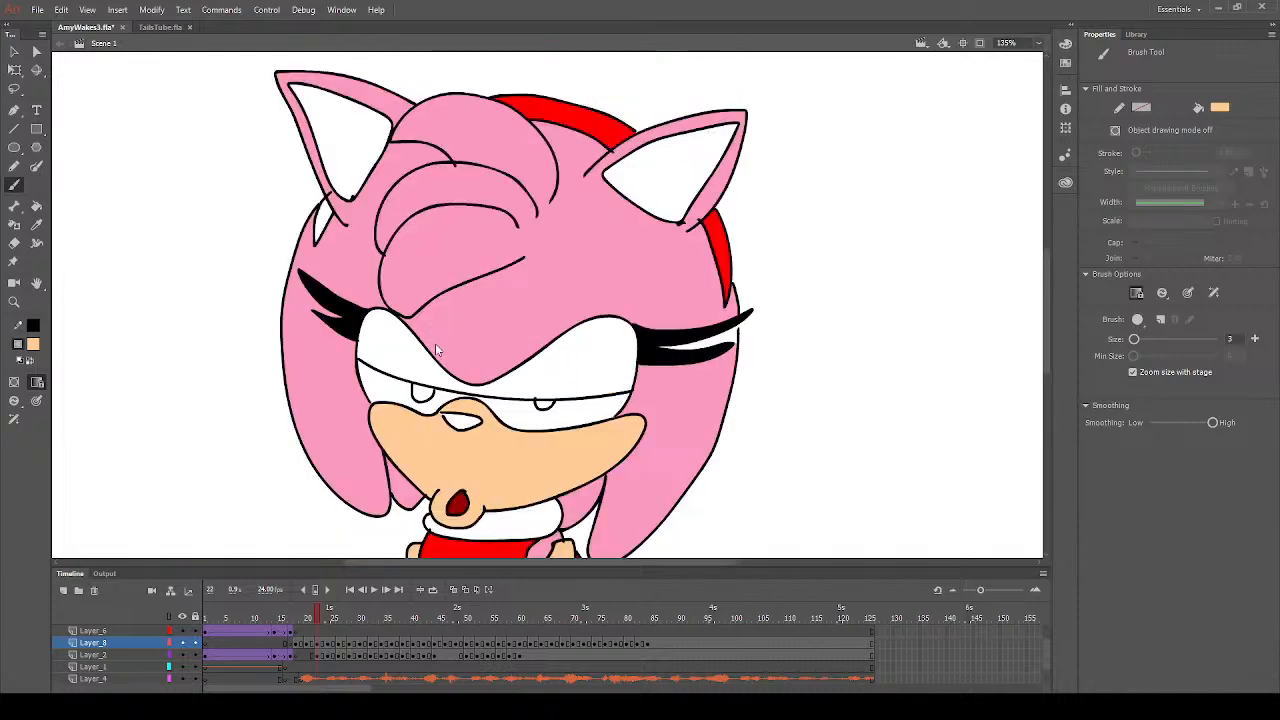
{"action": "left_click", "coordinate": [36, 206]}
{"action": "left_click", "coordinate": [372, 142]}
{"action": "left_click", "coordinate": [668, 188]}
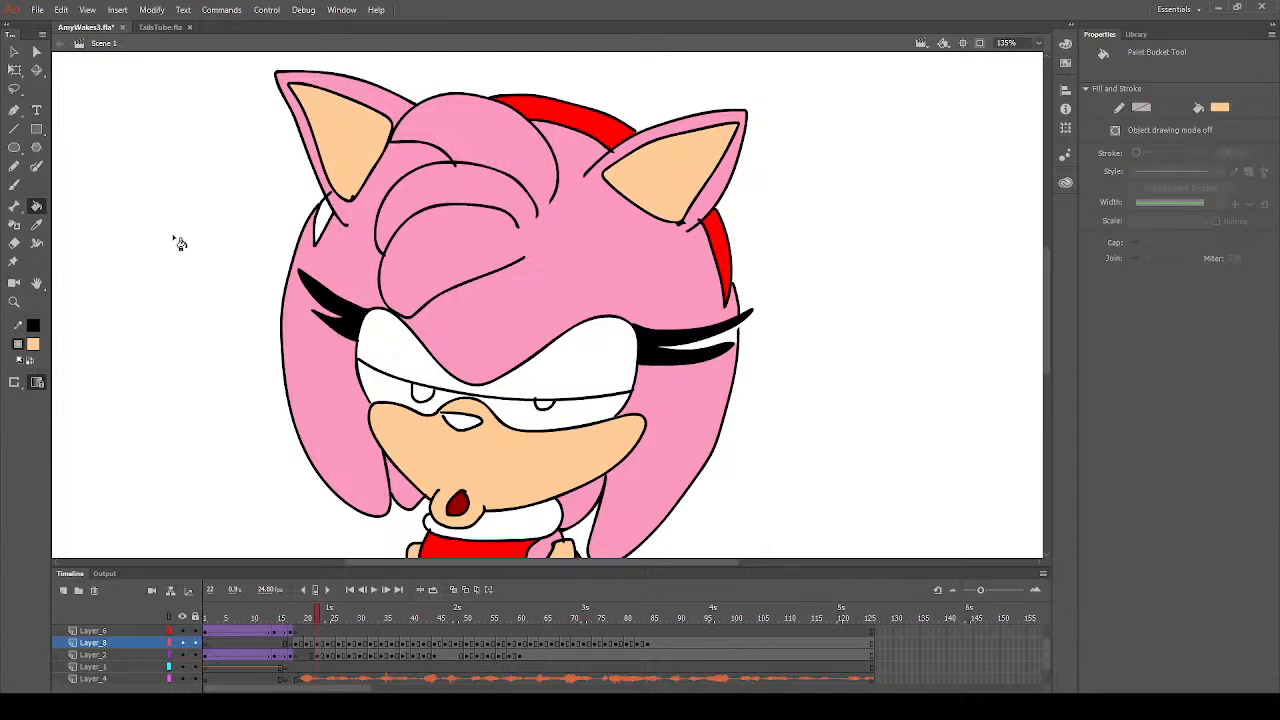
- Fill the white headband sliver below the left ear with the headband's red on frame 22
{"action": "left_click", "coordinate": [36, 224]}
{"action": "left_click", "coordinate": [568, 120]}
{"action": "left_click", "coordinate": [322, 226]}
- Fill the white gap between the right eye's lashes with the hair's pink on frame 22
{"action": "left_click", "coordinate": [36, 224]}
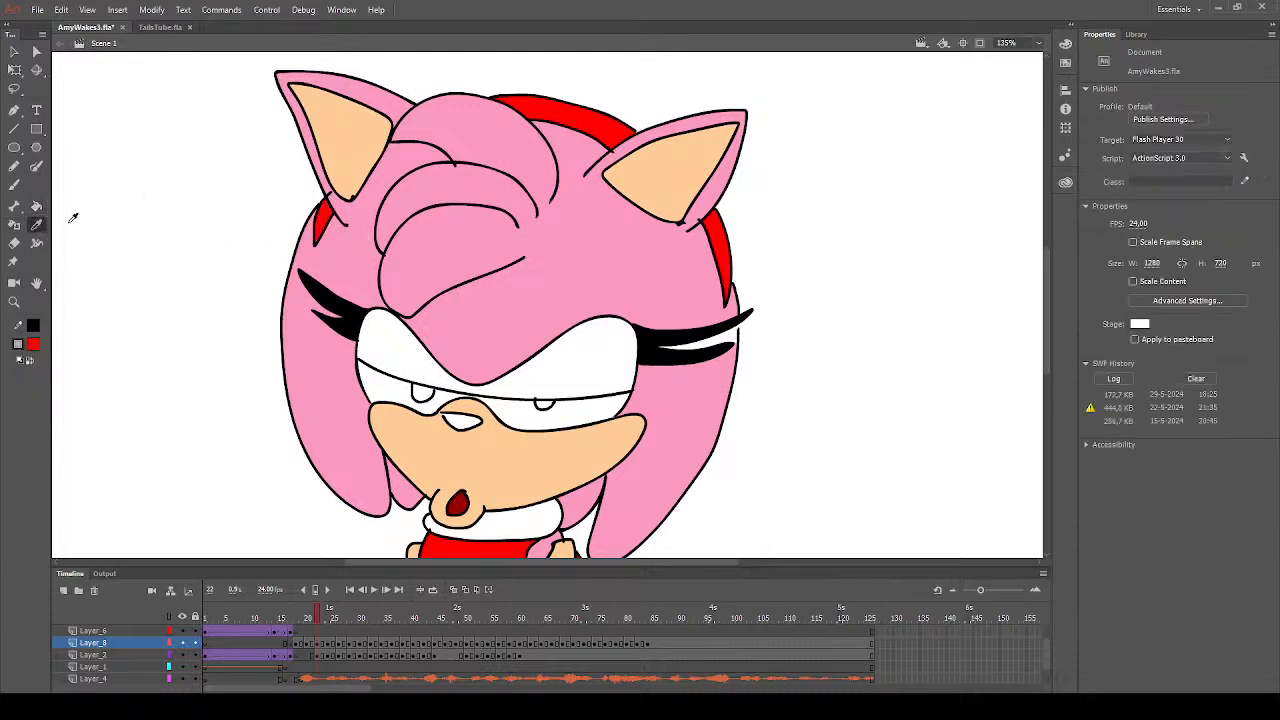
{"action": "left_click", "coordinate": [400, 168]}
{"action": "left_click", "coordinate": [15, 187]}
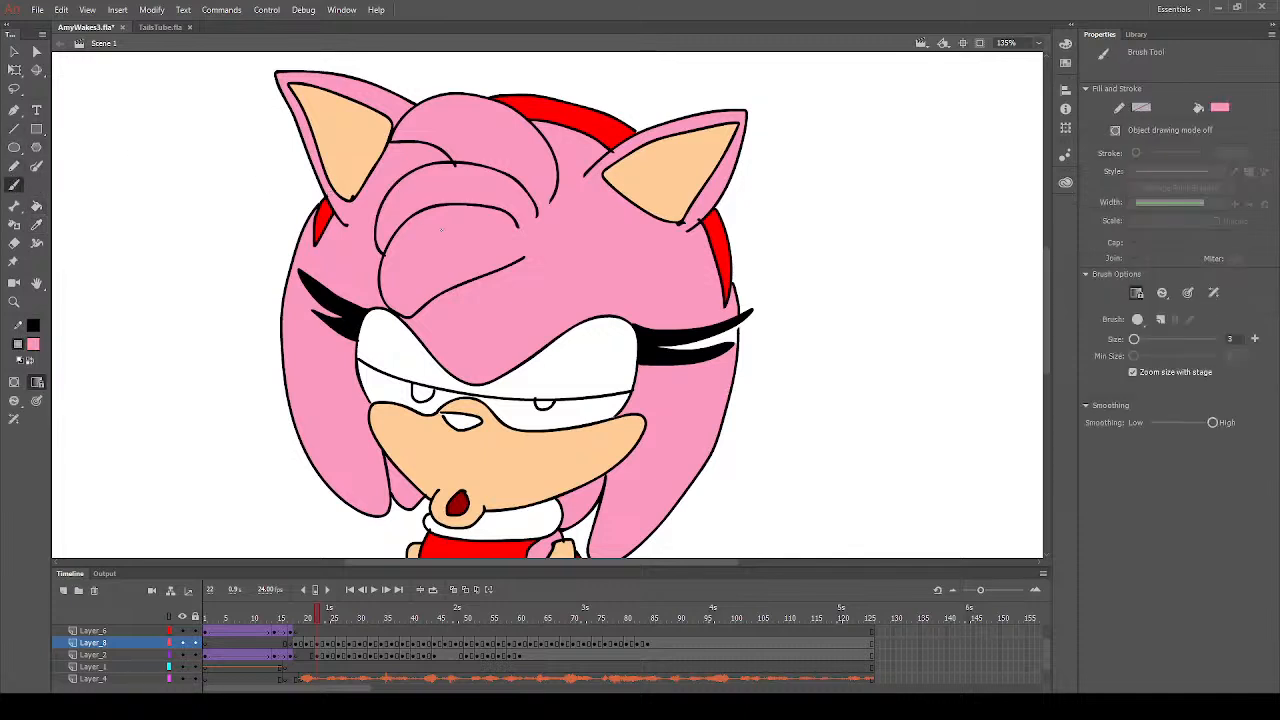
{"action": "left_click", "coordinate": [36, 205]}
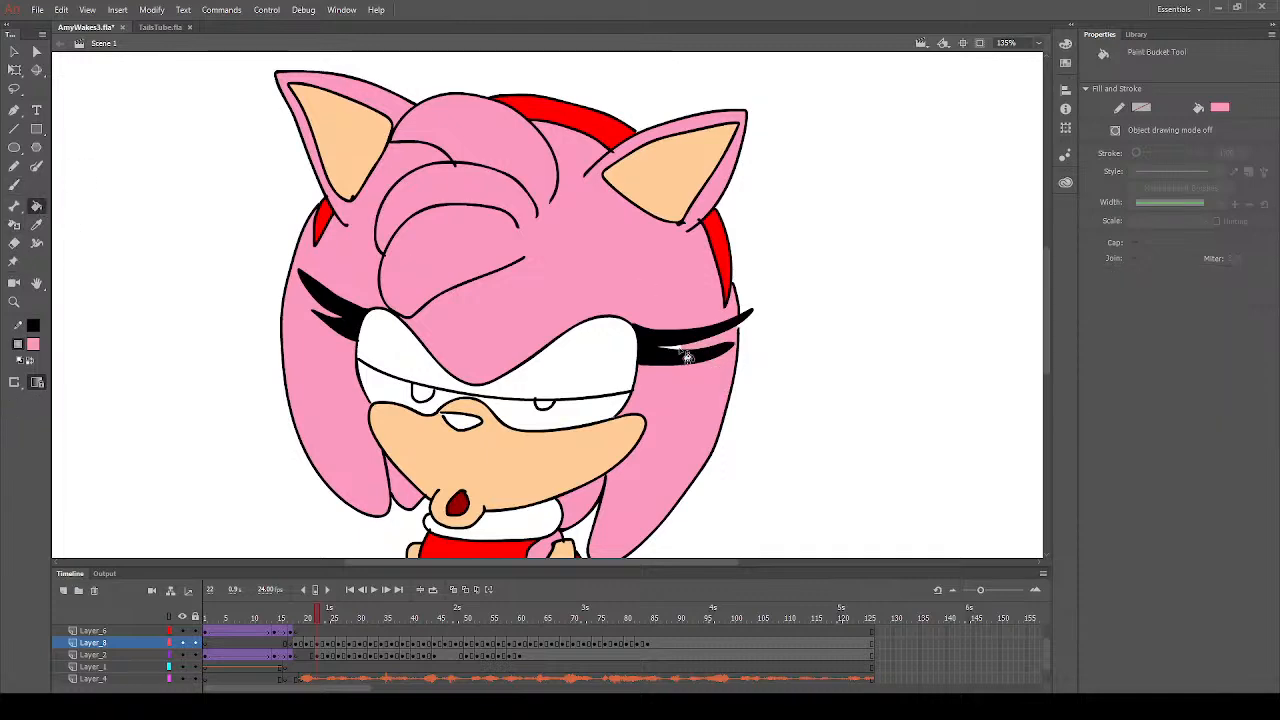
{"action": "scroll", "coordinate": [610, 450], "scroll_direction": "down", "scroll_amount": 3}
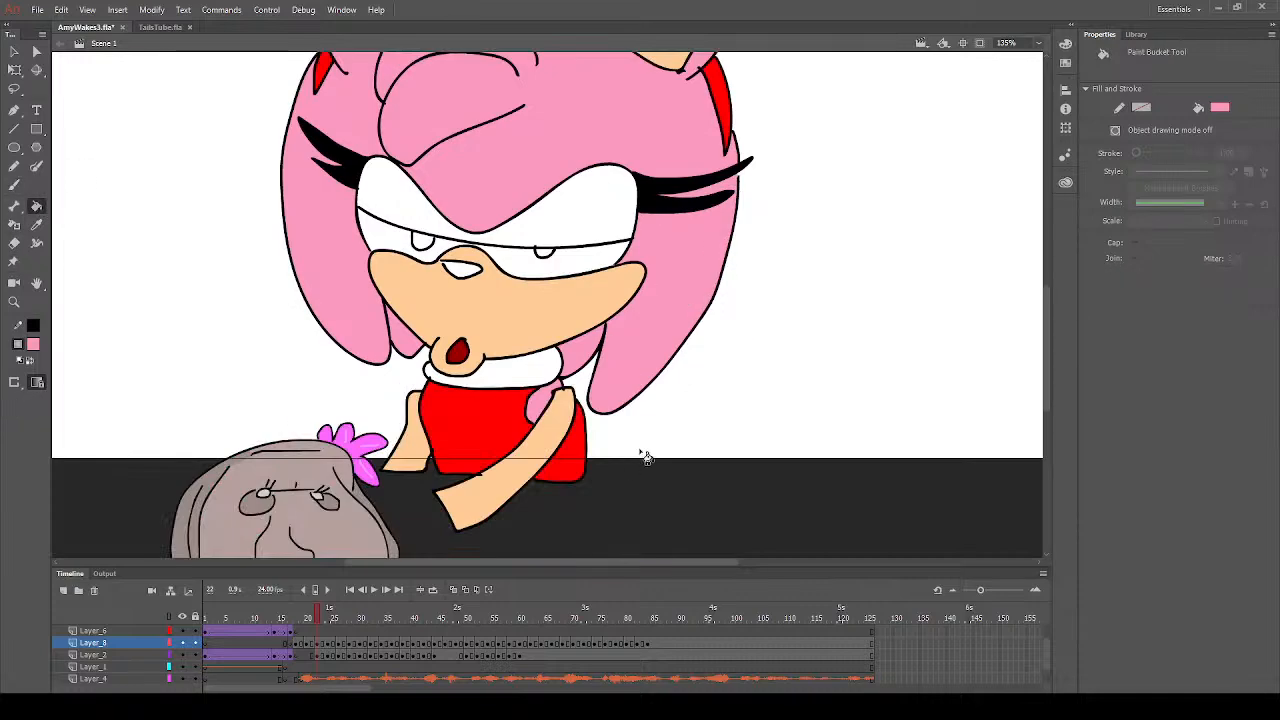
{"action": "scroll", "coordinate": [655, 420], "scroll_direction": "up", "scroll_amount": 5}
{"action": "scroll", "coordinate": [658, 392], "scroll_direction": "down", "scroll_amount": 2}
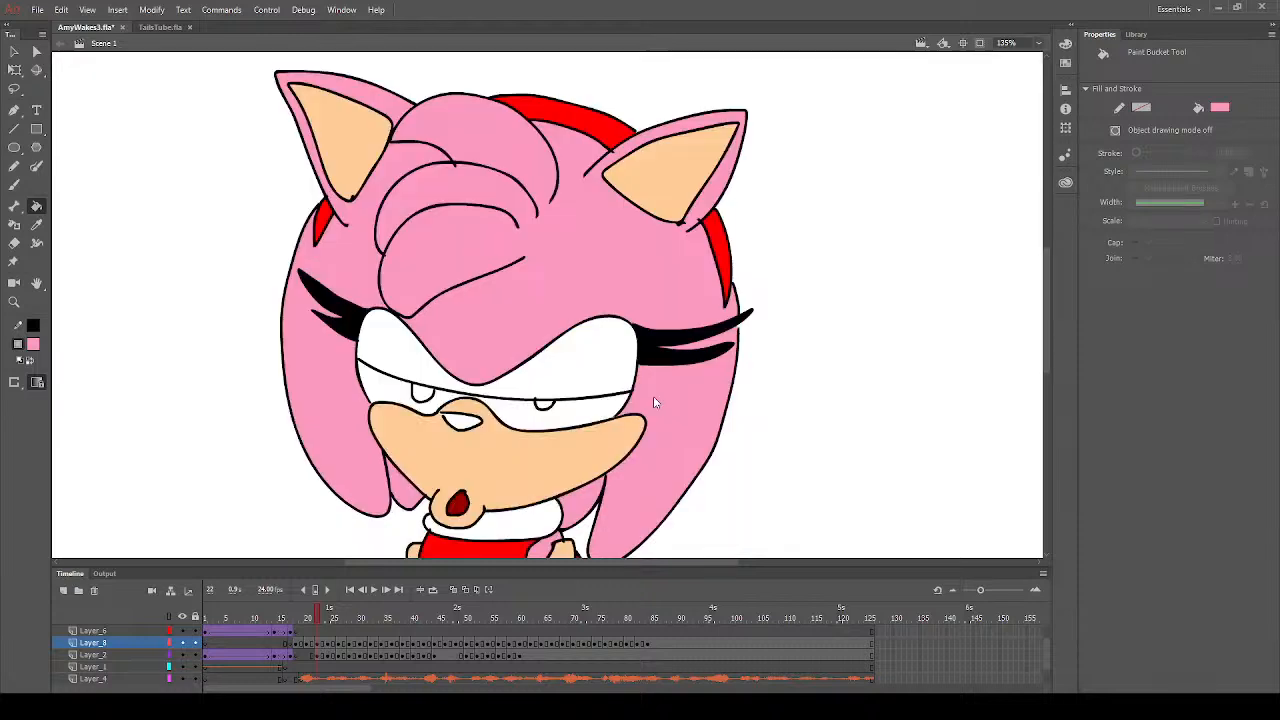
{"action": "left_click", "coordinate": [14, 185]}
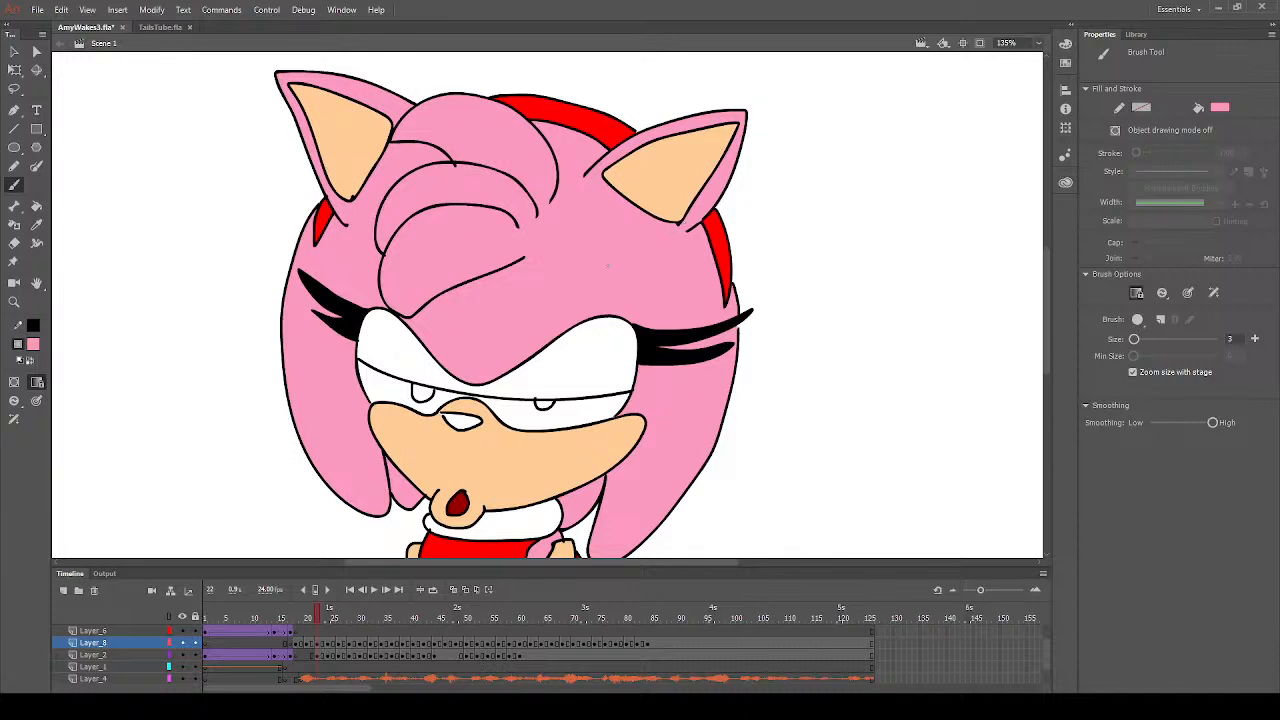
{"action": "scroll", "coordinate": [608, 265], "scroll_direction": "down", "scroll_amount": 3}
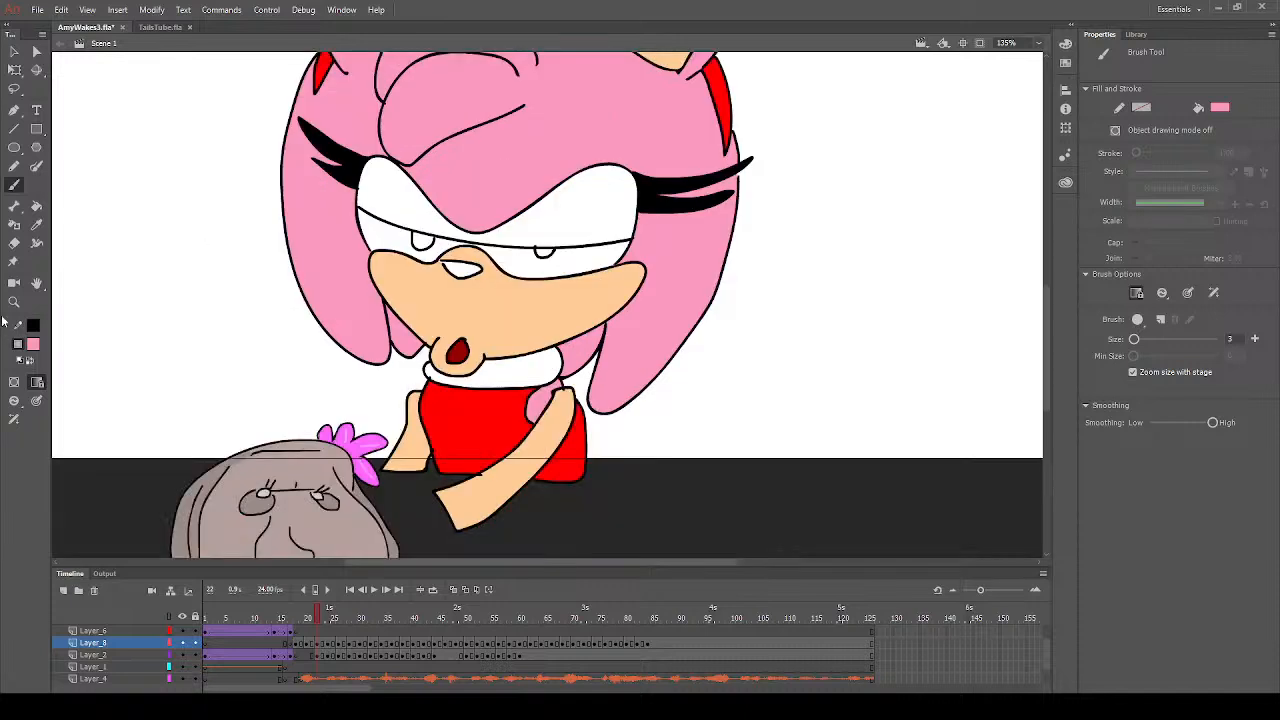
{"action": "left_click", "coordinate": [84, 435]}
{"action": "left_click", "coordinate": [37, 206]}
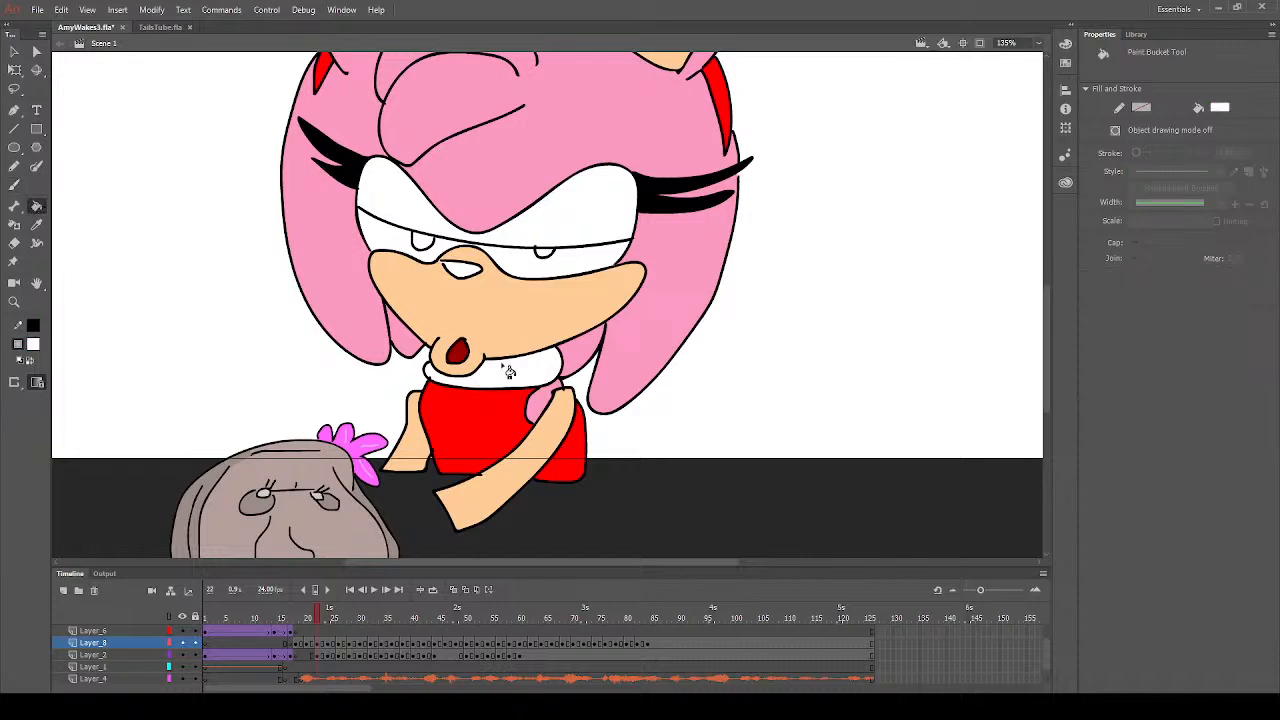
- Fill the nose with dark grey on frame 22
{"action": "left_click", "coordinate": [37, 225]}
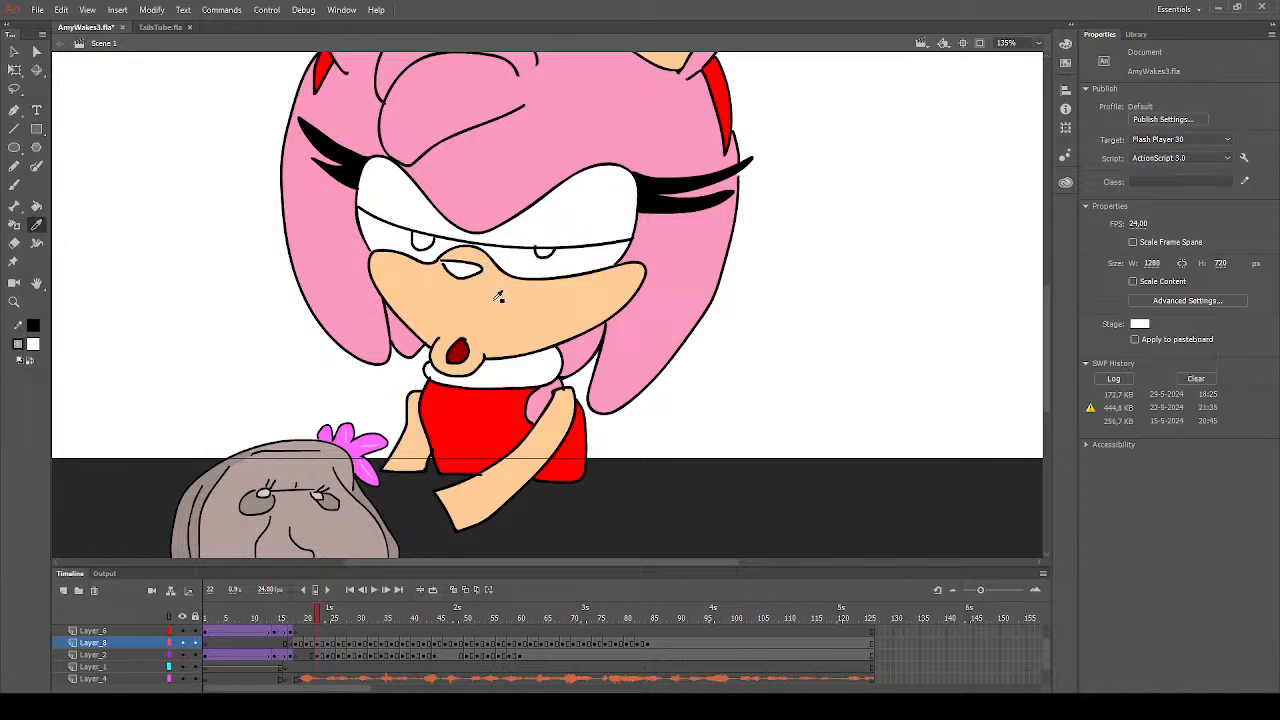
{"action": "left_click", "coordinate": [445, 312]}
{"action": "left_click", "coordinate": [447, 270]}
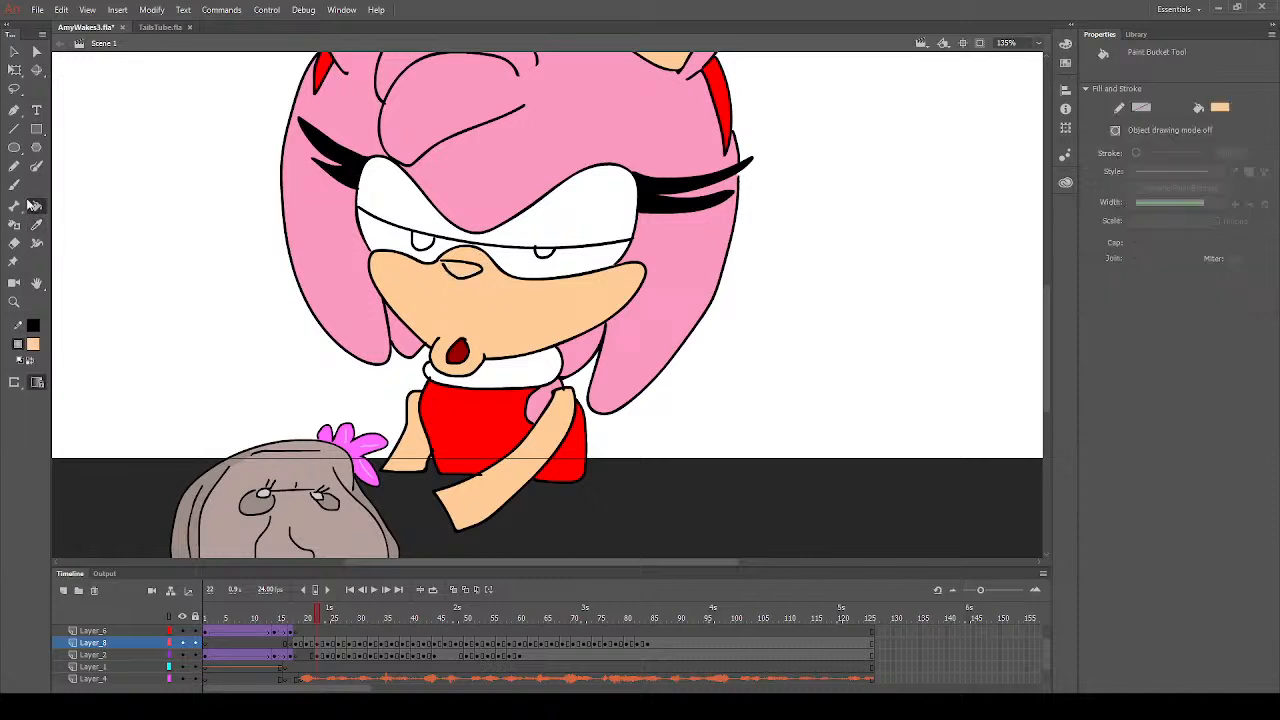
{"action": "left_click", "coordinate": [463, 276]}
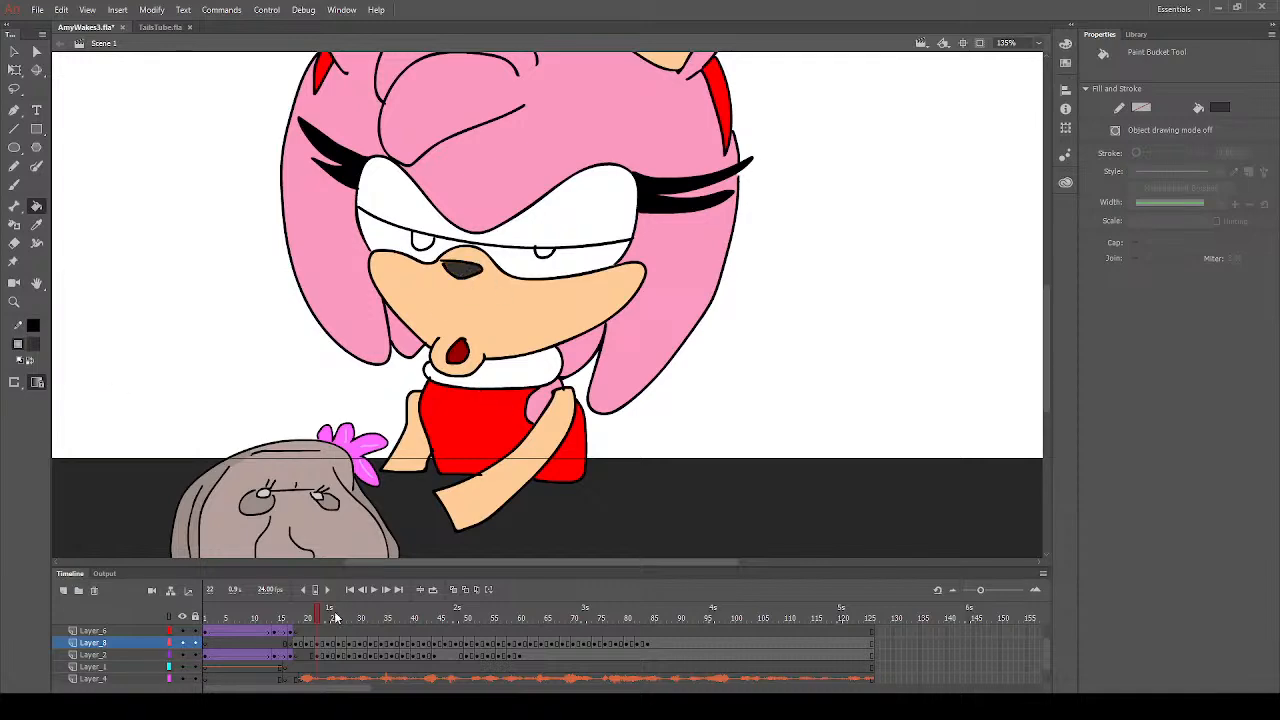
- Fill the muzzle with its lips and the insides of both ears with peach on frame 20
{"action": "left_click", "coordinate": [306, 647]}
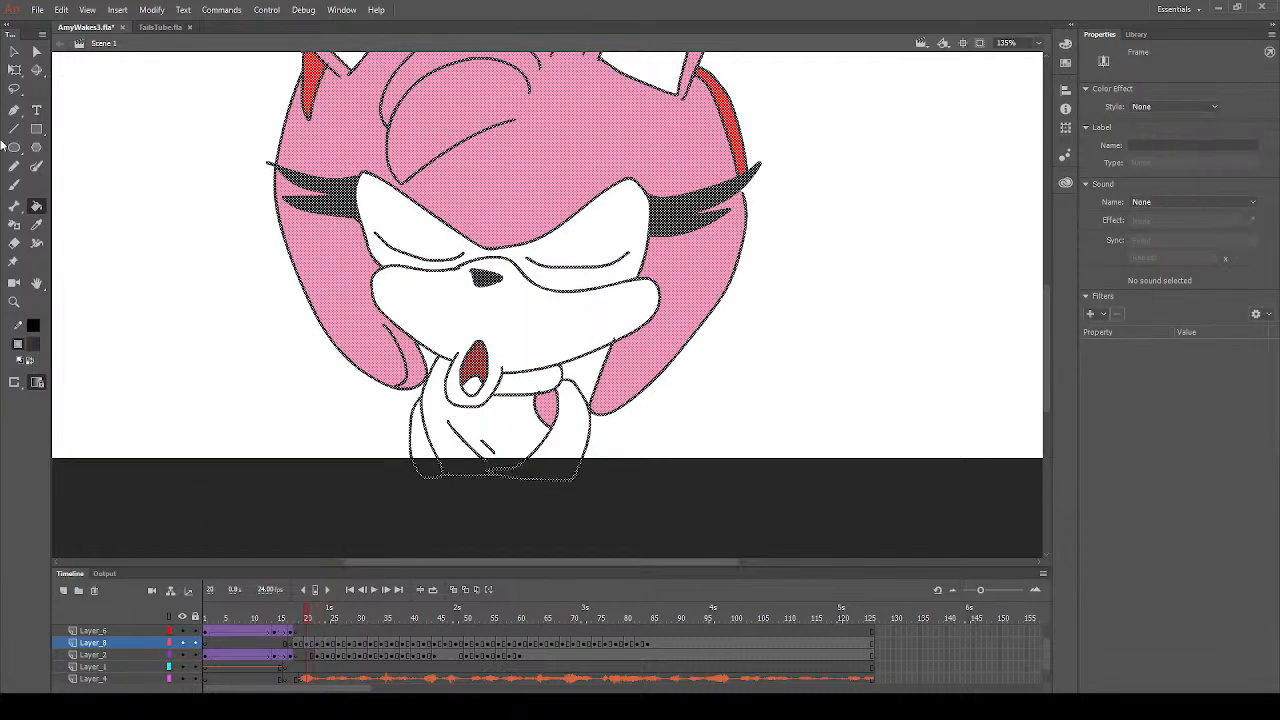
{"action": "left_click", "coordinate": [15, 51]}
{"action": "left_click", "coordinate": [157, 283]}
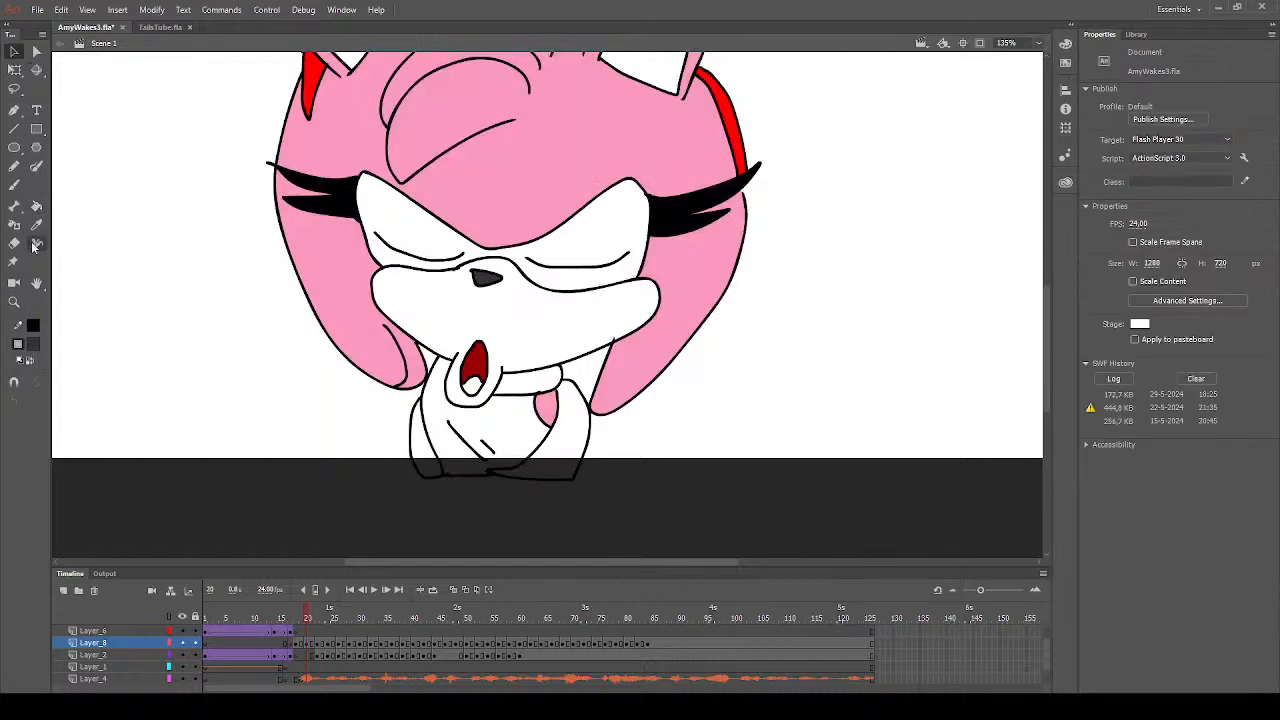
{"action": "left_click", "coordinate": [35, 207]}
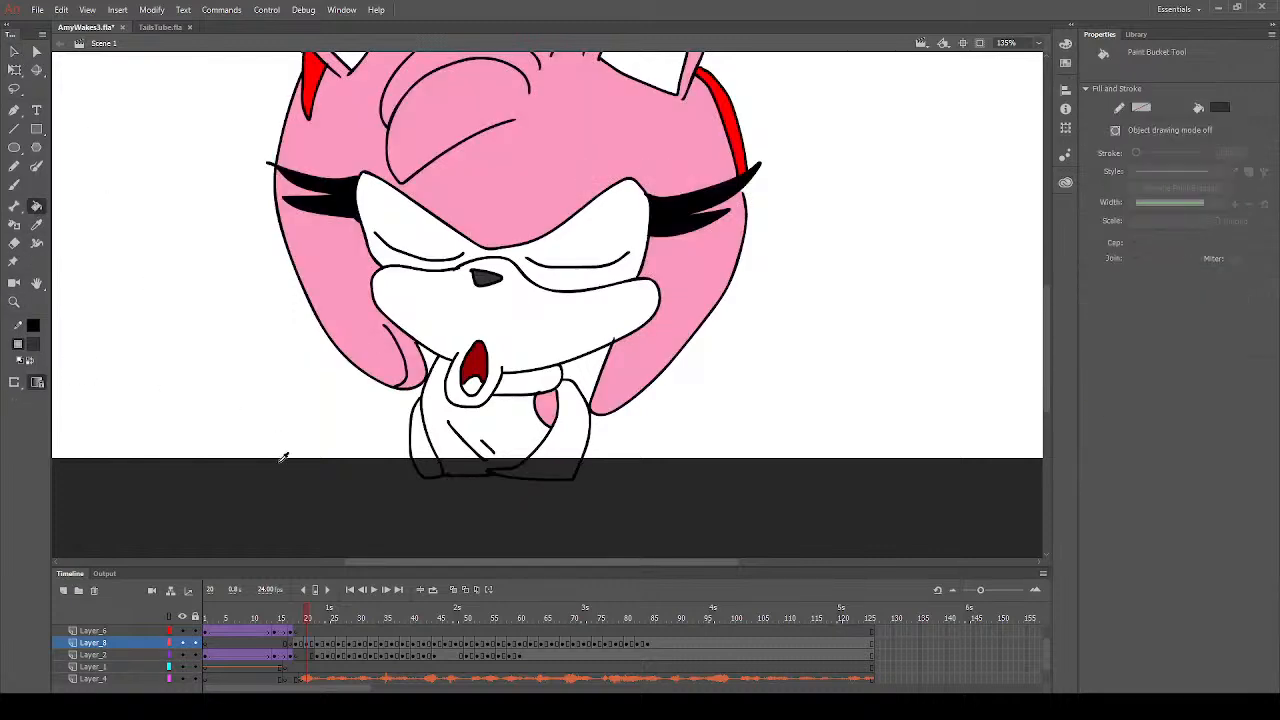
{"action": "left_click", "coordinate": [562, 326]}
{"action": "scroll", "coordinate": [562, 326], "scroll_direction": "up", "scroll_amount": 5}
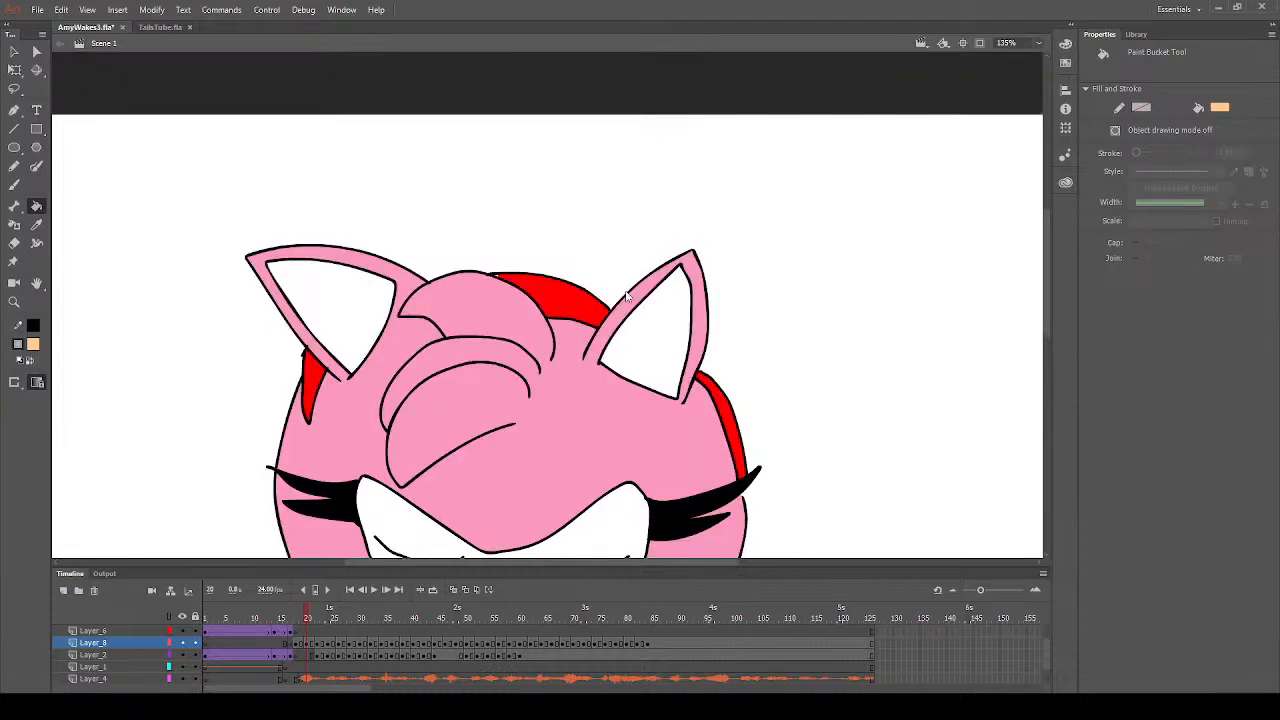
{"action": "left_click", "coordinate": [645, 335]}
{"action": "left_click", "coordinate": [323, 343]}
- Fill the dress with the headband's red on frame 20
{"action": "left_click", "coordinate": [36, 225]}
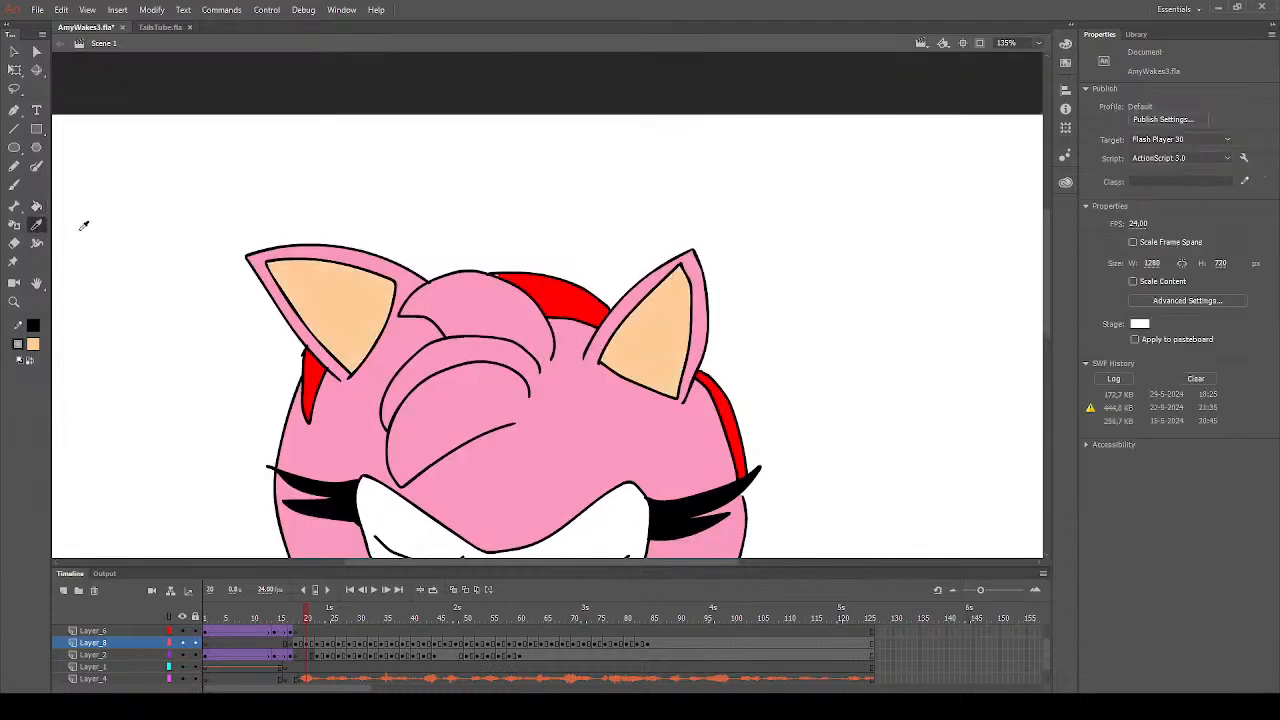
{"action": "left_click", "coordinate": [562, 289]}
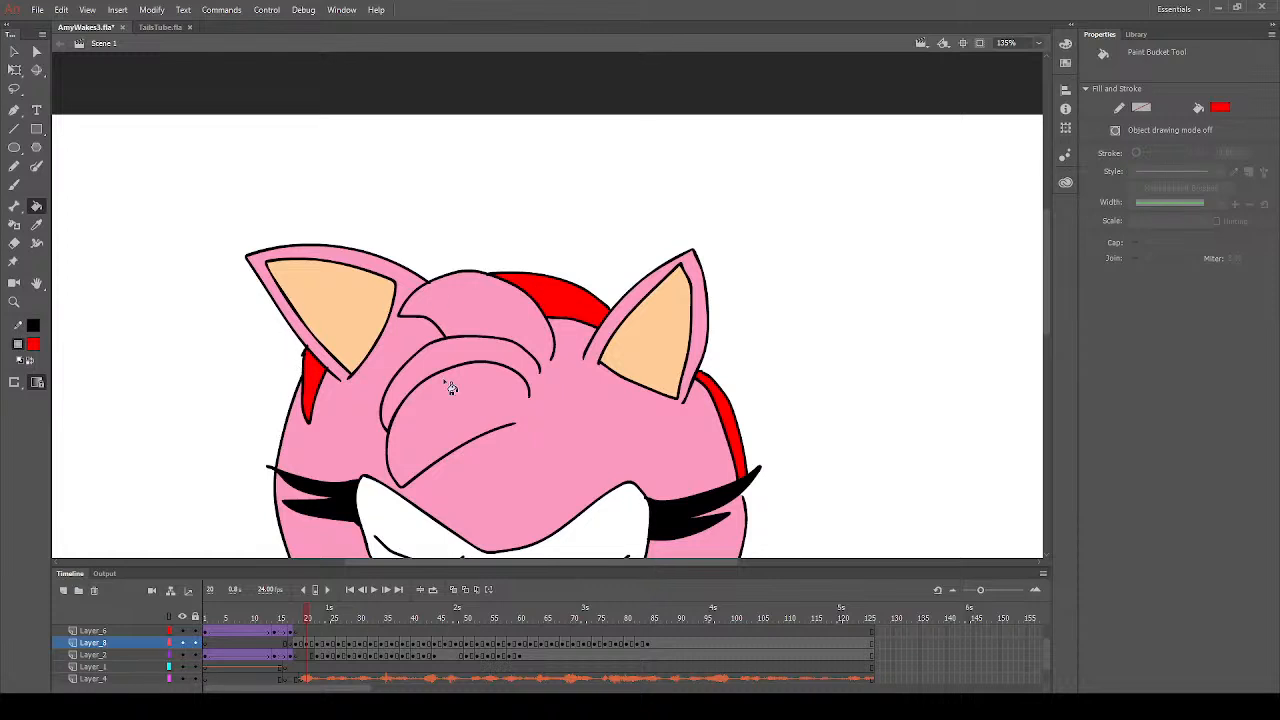
{"action": "scroll", "coordinate": [485, 355], "scroll_direction": "down", "scroll_amount": 5}
{"action": "scroll", "coordinate": [492, 345], "scroll_direction": "up", "scroll_amount": 3}
{"action": "left_click", "coordinate": [521, 430]}
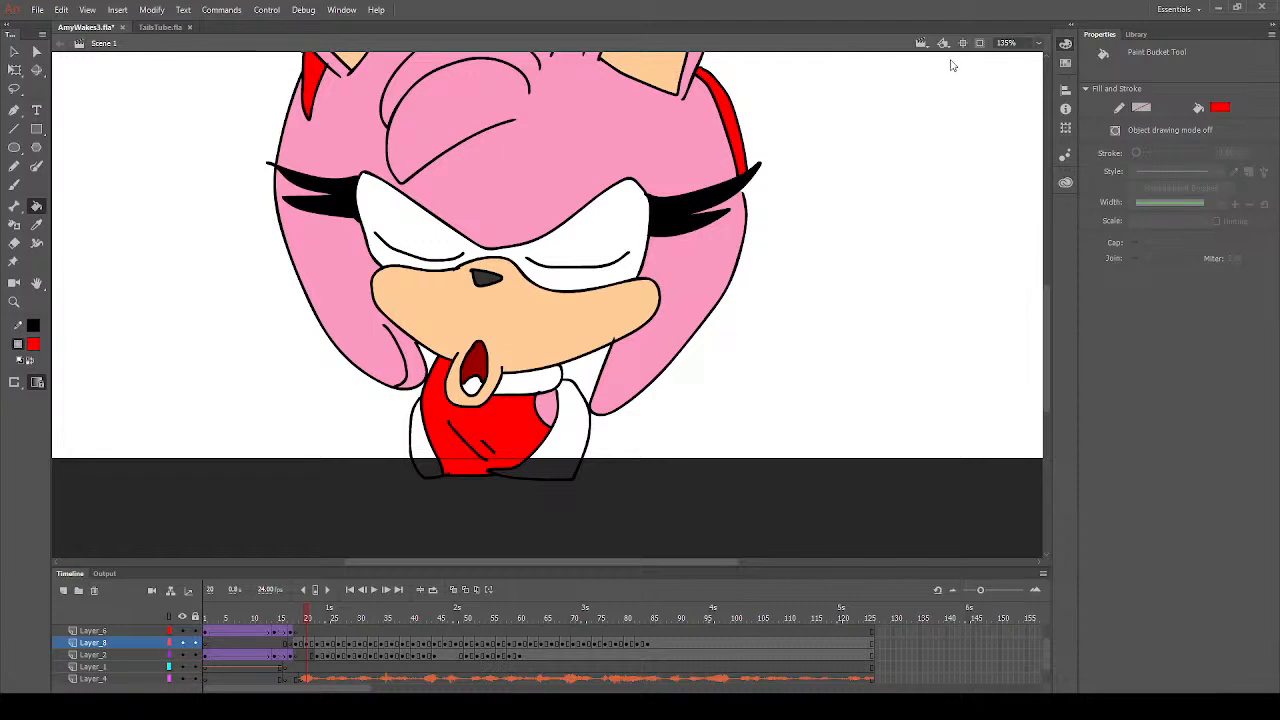
- Recolour the inside of the open mouth with a very dark red on frame 20
{"action": "key", "text": "v"}
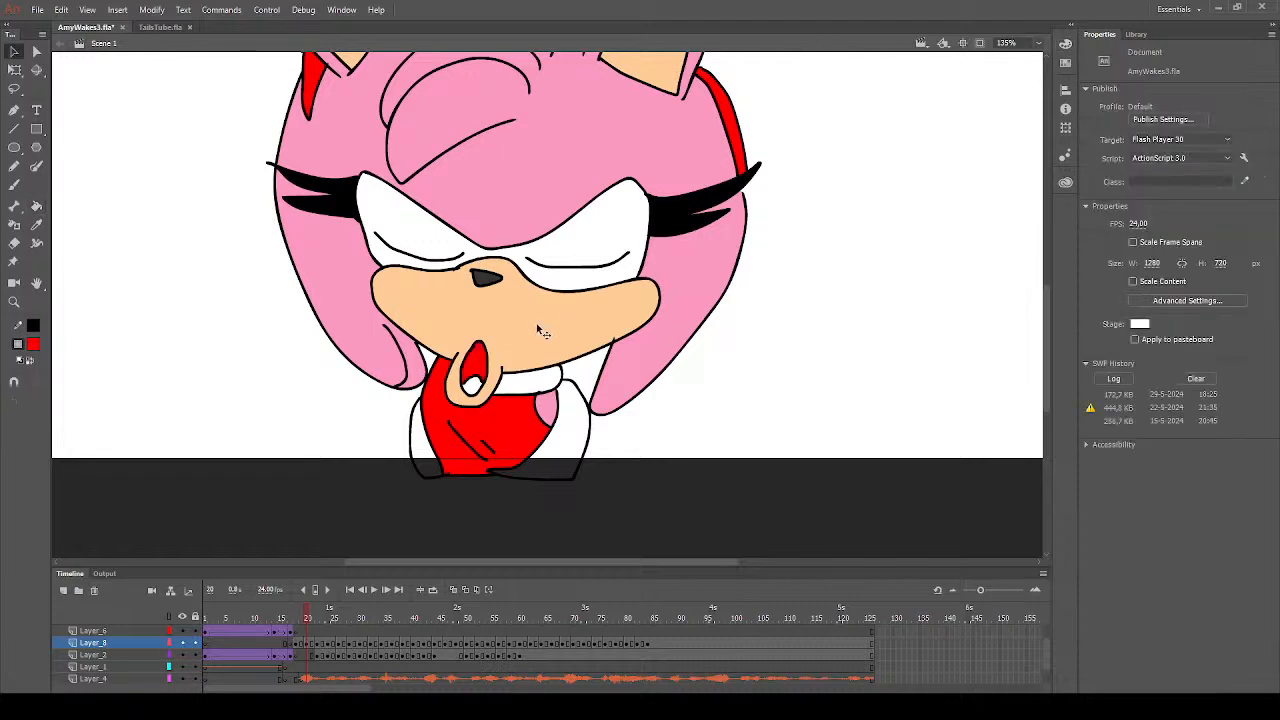
{"action": "left_click", "coordinate": [478, 361]}
{"action": "left_click", "coordinate": [150, 263]}
{"action": "left_click", "coordinate": [37, 203]}
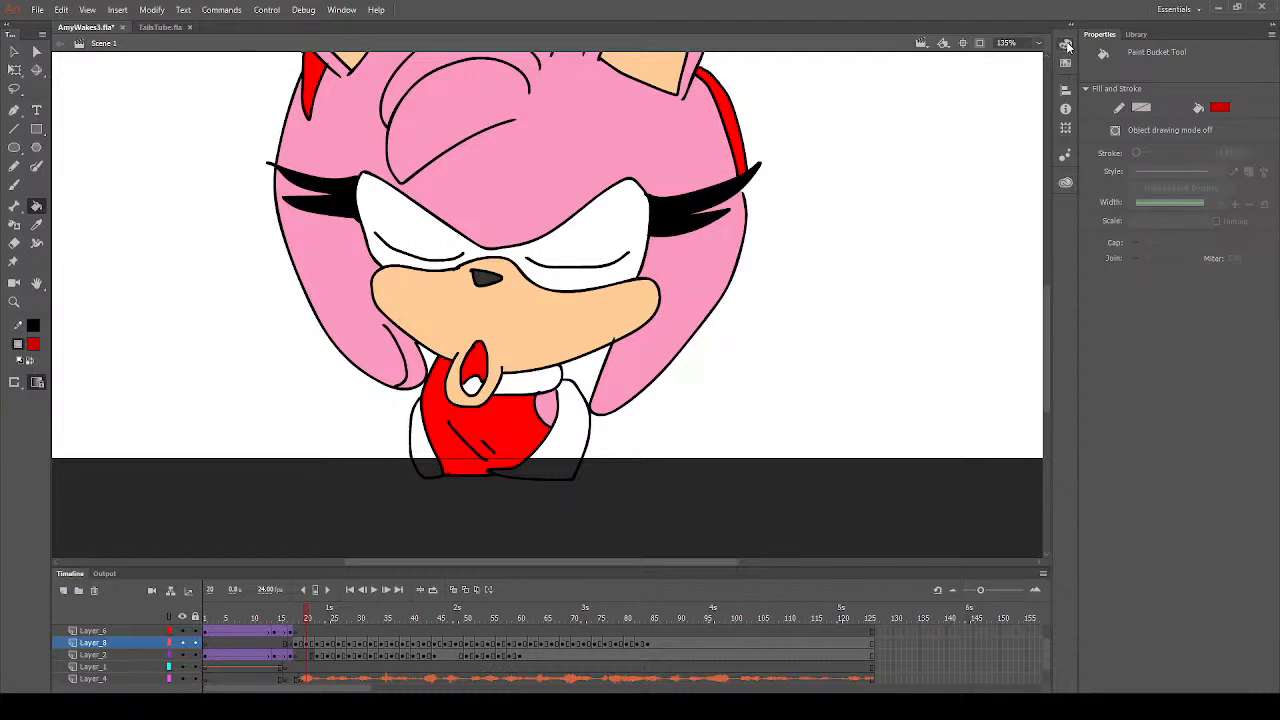
{"action": "left_click", "coordinate": [911, 145]}
{"action": "left_click", "coordinate": [480, 370]}
- Fill both arms beside the dress with the muzzle's peach colour on frame 20
{"action": "left_click", "coordinate": [36, 224]}
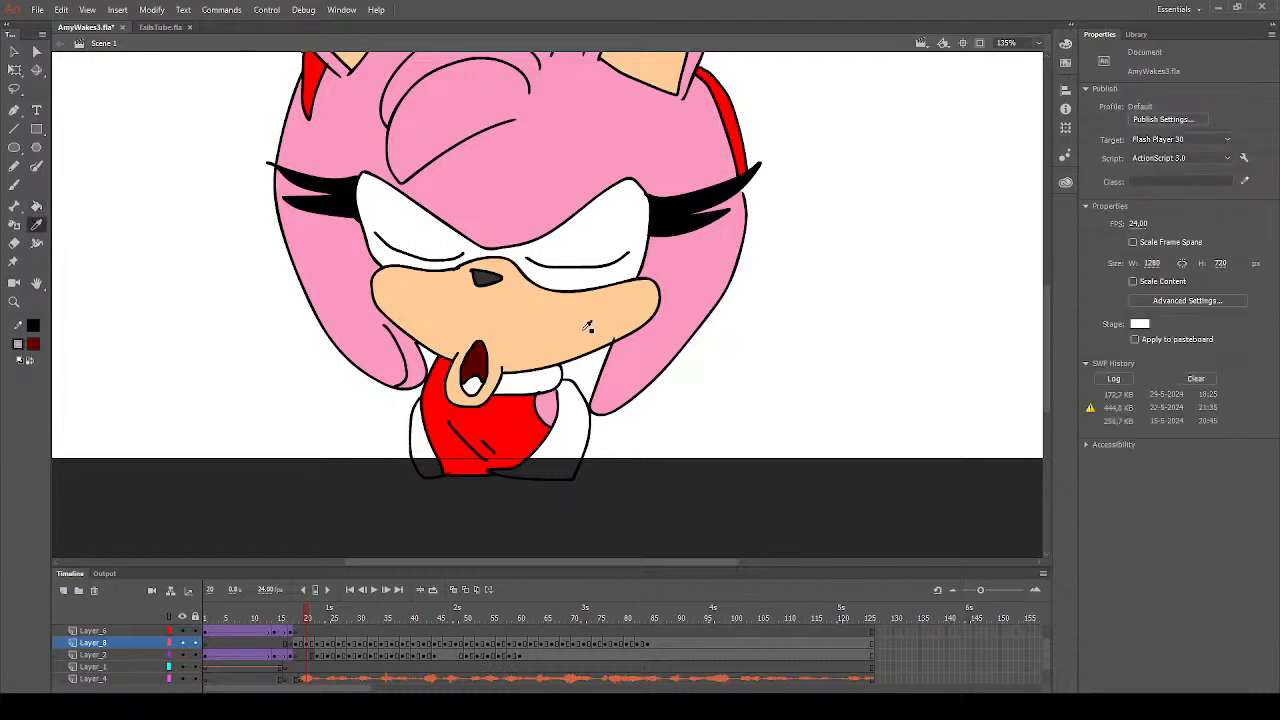
{"action": "left_click", "coordinate": [584, 336]}
{"action": "left_click", "coordinate": [508, 473]}
{"action": "left_click", "coordinate": [436, 471]}
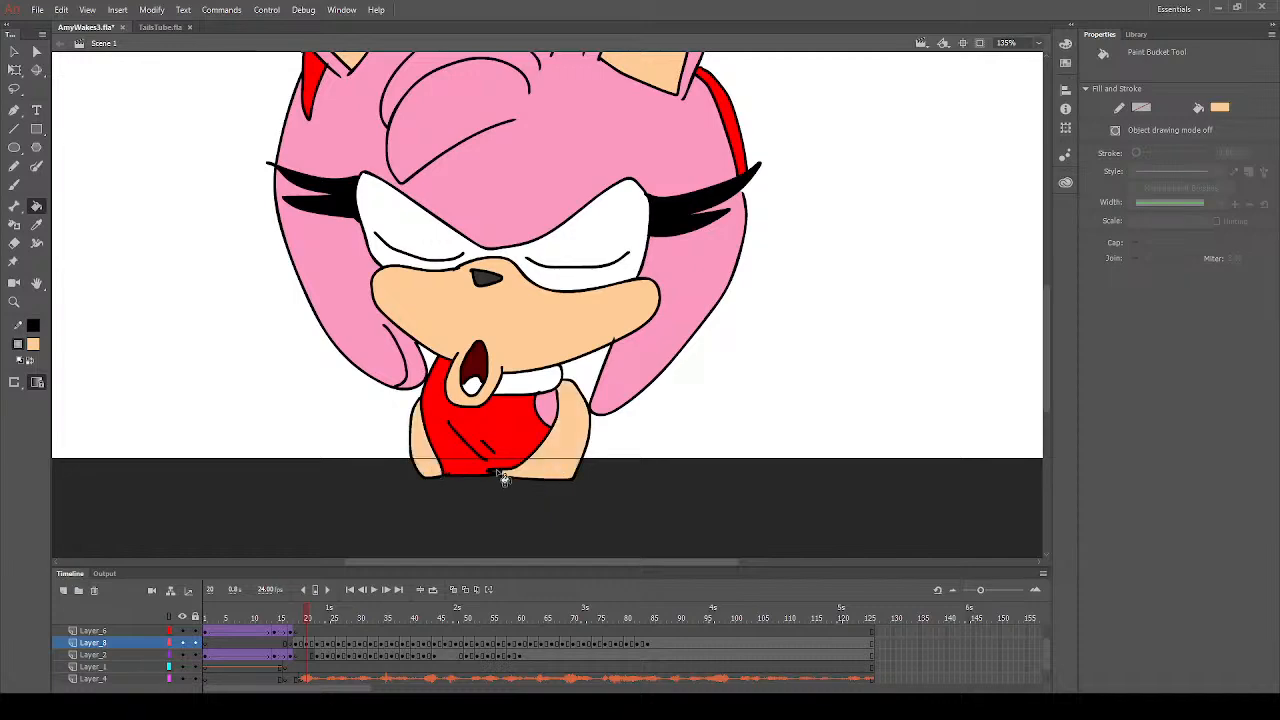
{"action": "scroll", "coordinate": [559, 324], "scroll_direction": "up", "scroll_amount": 5}
{"action": "scroll", "coordinate": [558, 356], "scroll_direction": "down", "scroll_amount": 5}
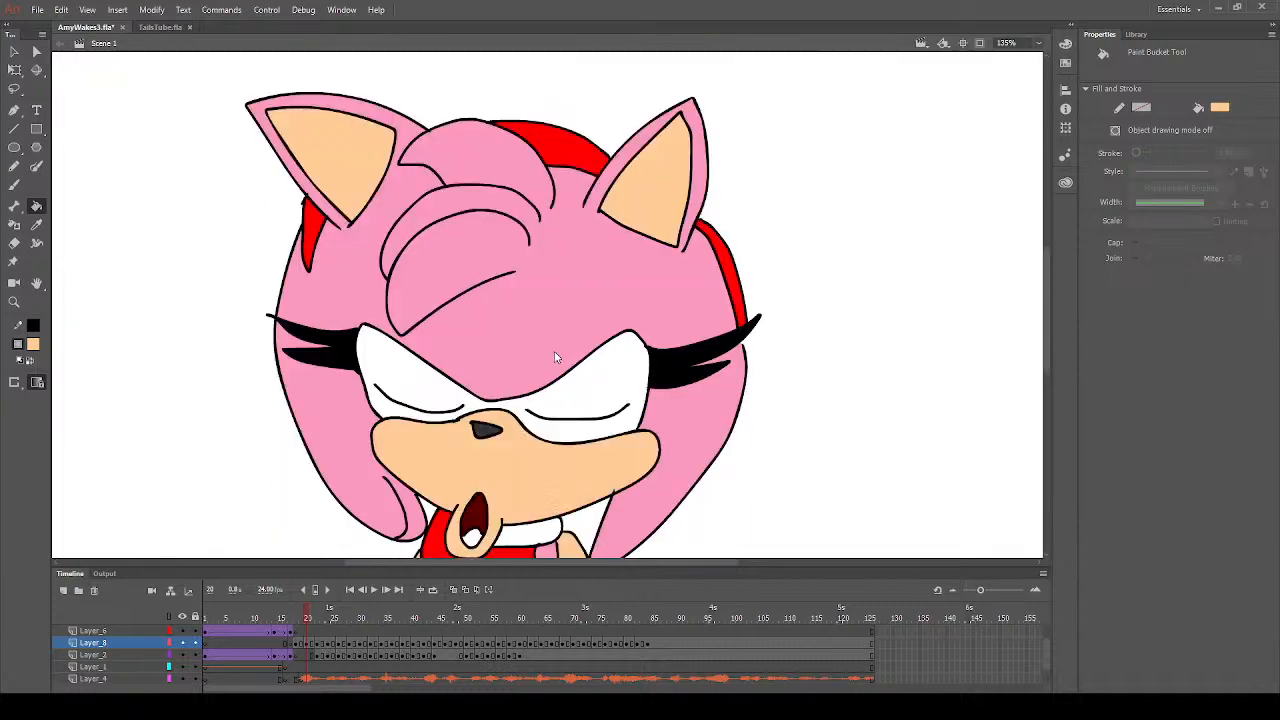
- Play the animation from frame 18 and save the AmyWakes3 document
{"action": "left_click", "coordinate": [296, 633]}
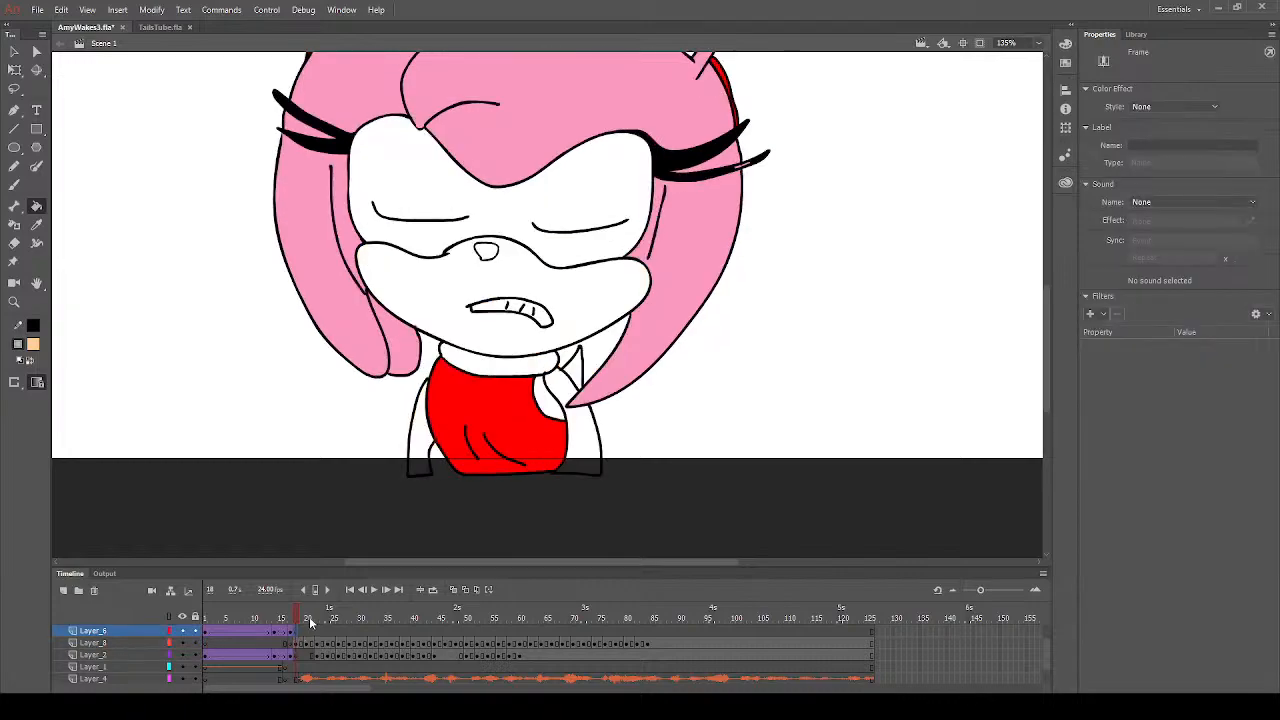
{"action": "key", "text": "Return"}
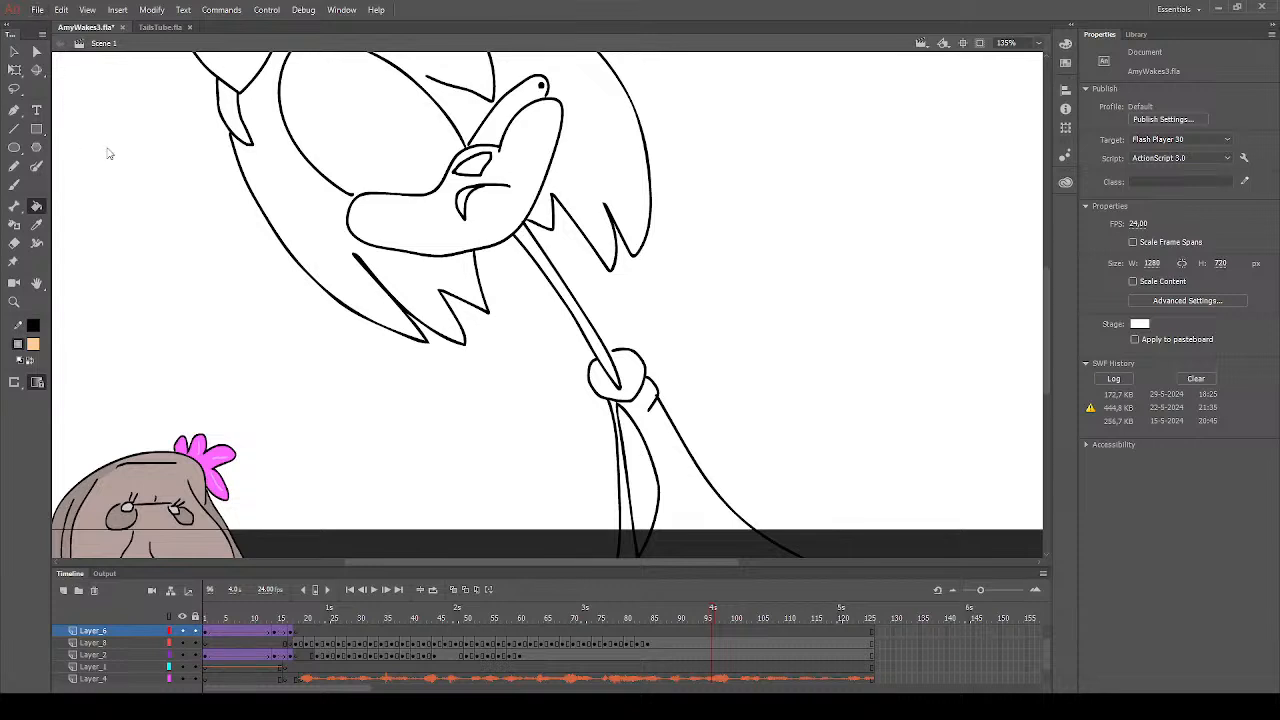
{"action": "key", "text": "ctrl+s"}
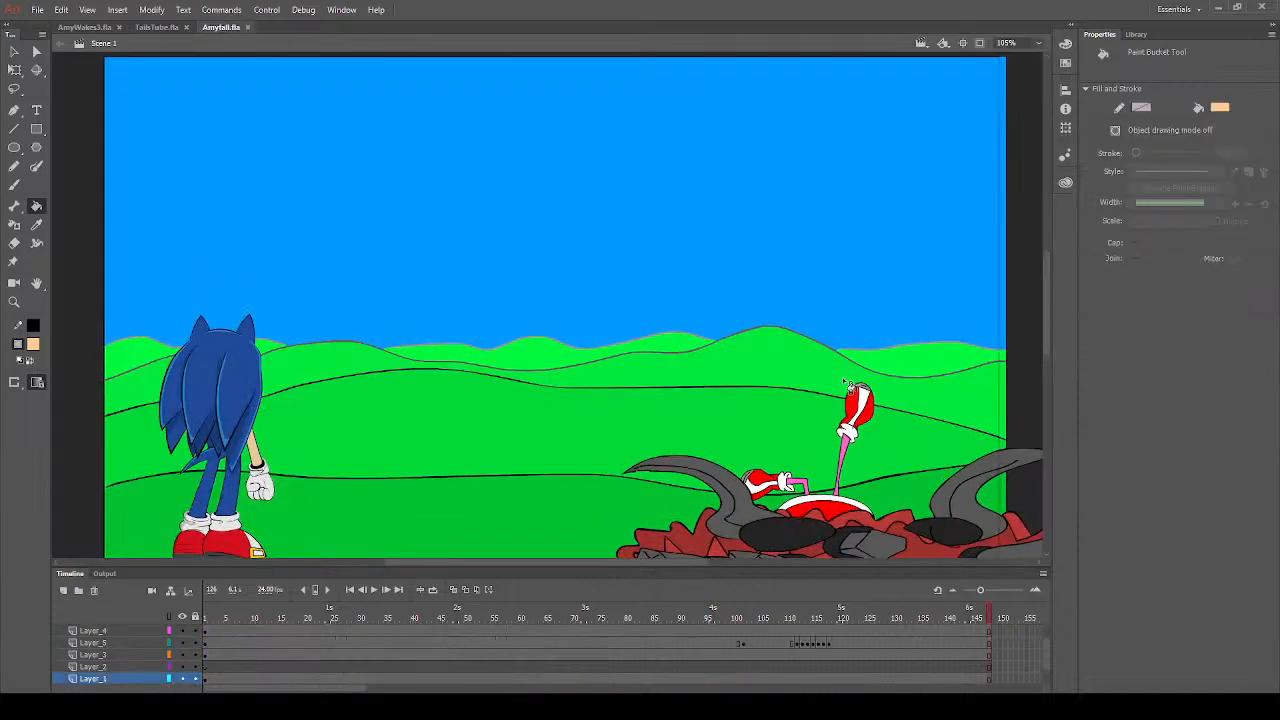
- Play the Amyfall animation and return to the AmyWakes3 document
{"action": "key", "text": "Return"}
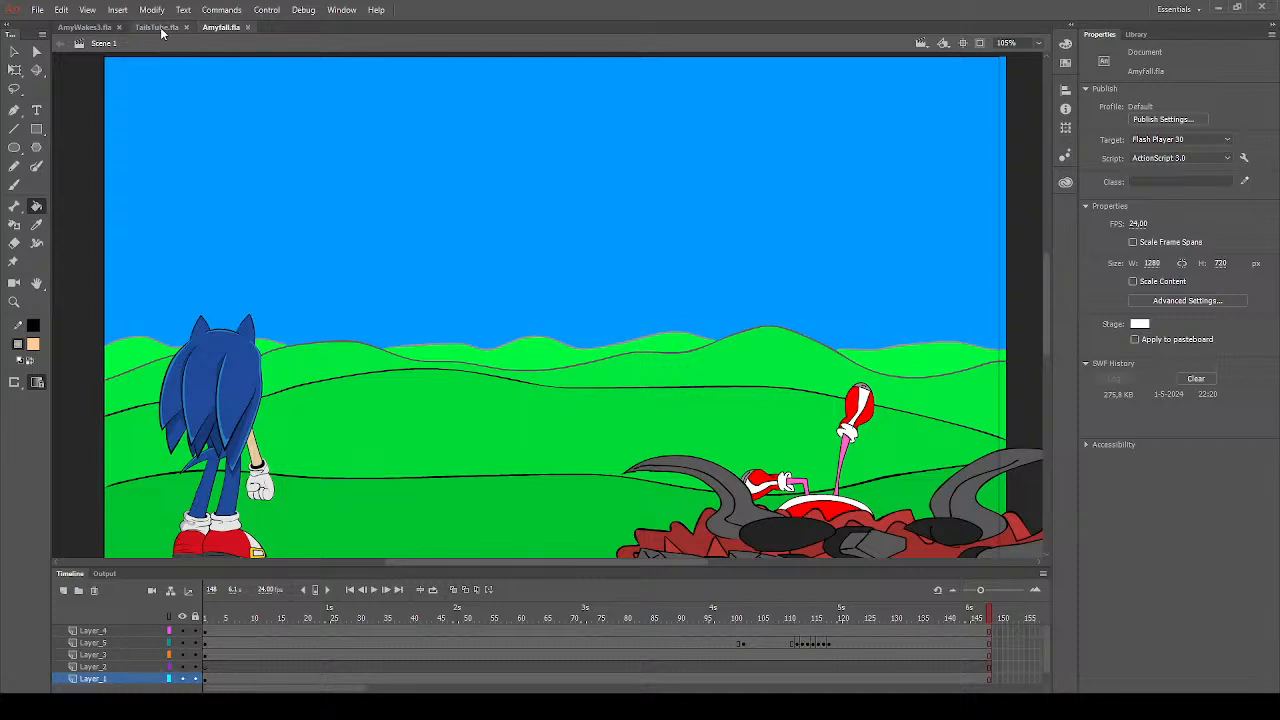
{"action": "left_click", "coordinate": [82, 27]}
- Fill the raised glove in front of the stone head with white on frame 24
{"action": "left_click", "coordinate": [316, 631]}
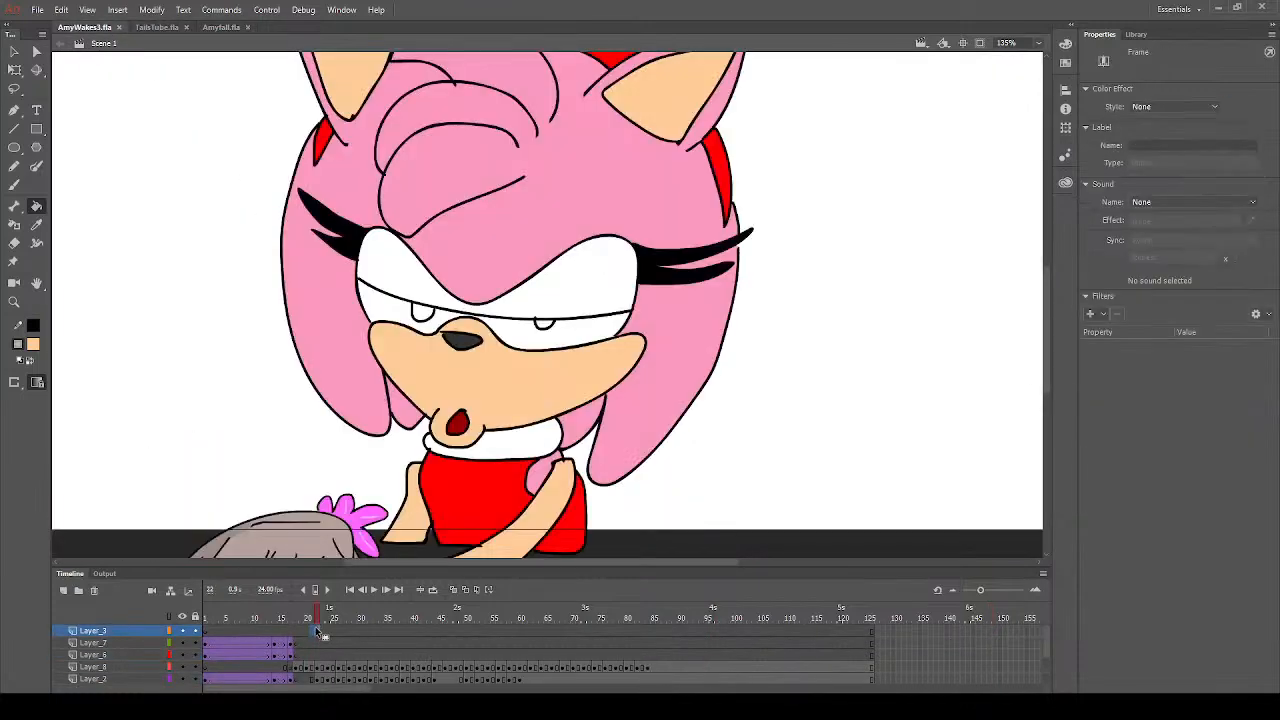
{"action": "left_click", "coordinate": [330, 618]}
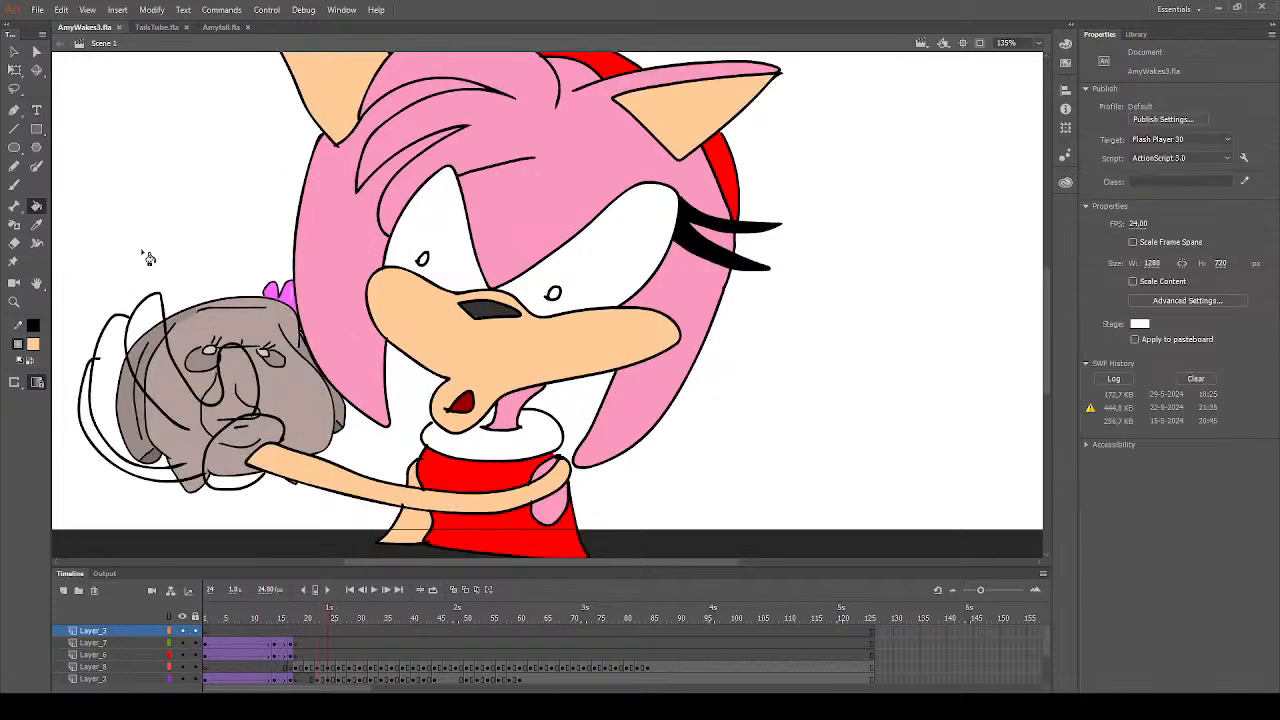
{"action": "left_click", "coordinate": [36, 345]}
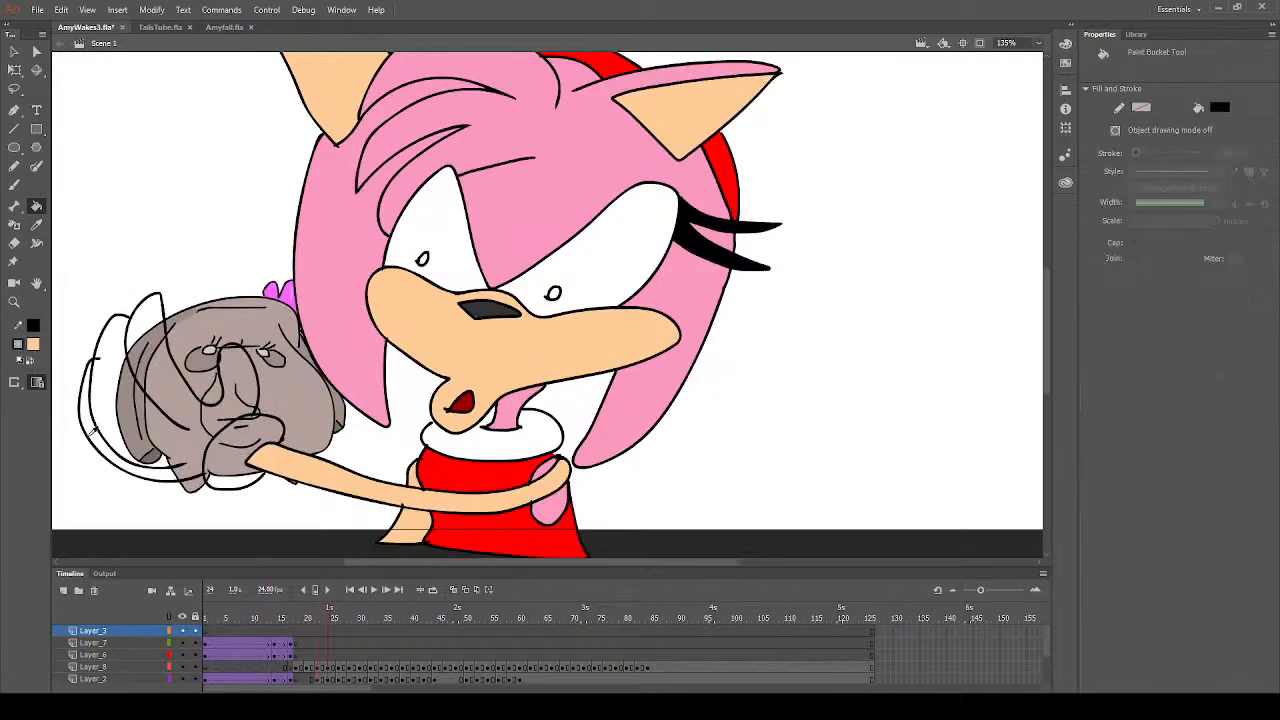
{"action": "left_click", "coordinate": [89, 432]}
{"action": "left_click", "coordinate": [167, 351]}
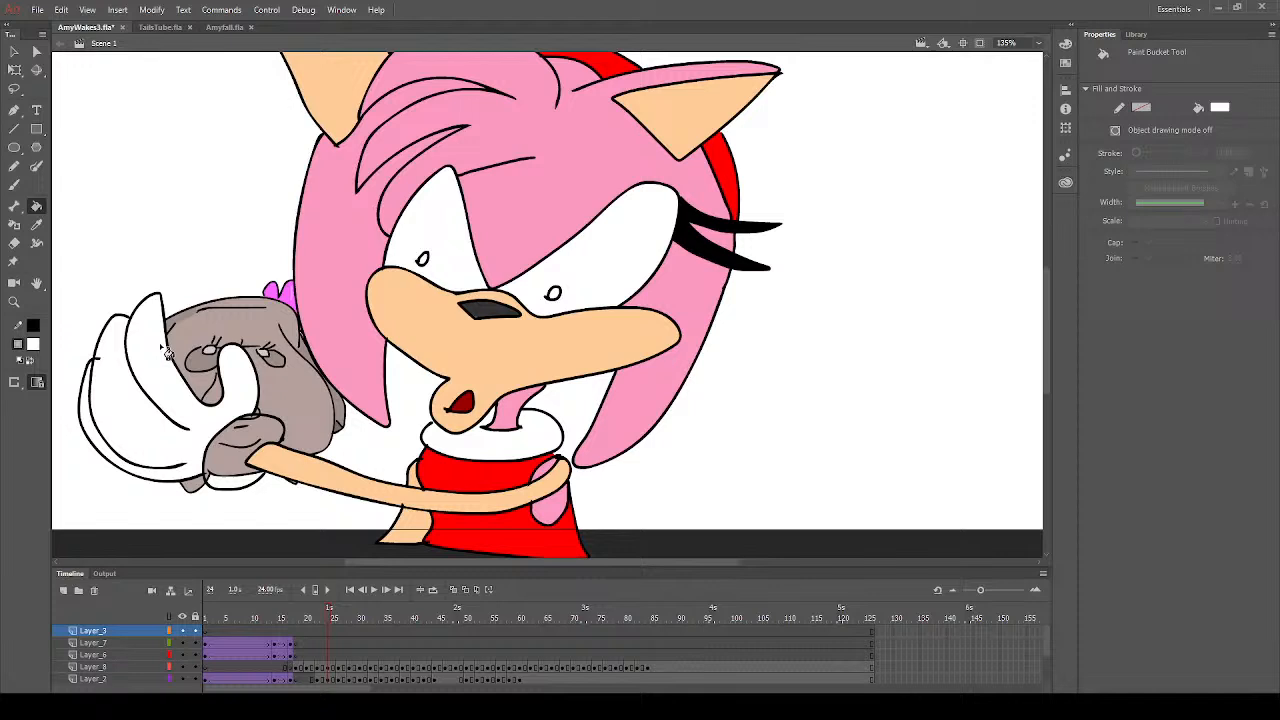
- Brush white over the stray line on the glove's outer finger and copy the Layer_8 artwork of frame 24
{"action": "left_click", "coordinate": [14, 185]}
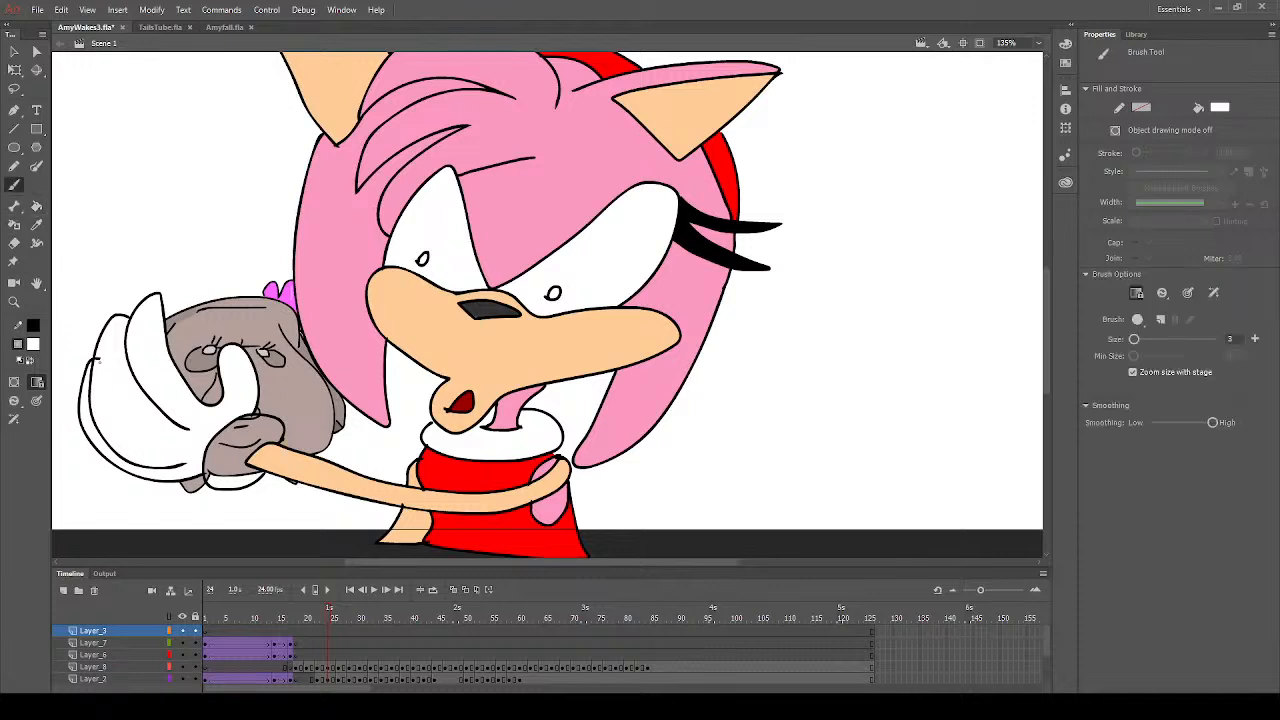
{"action": "left_click_drag", "start_coordinate": [94, 364], "coordinate": [116, 352]}
{"action": "left_click", "coordinate": [330, 667]}
{"action": "key", "text": "ctrl+c"}
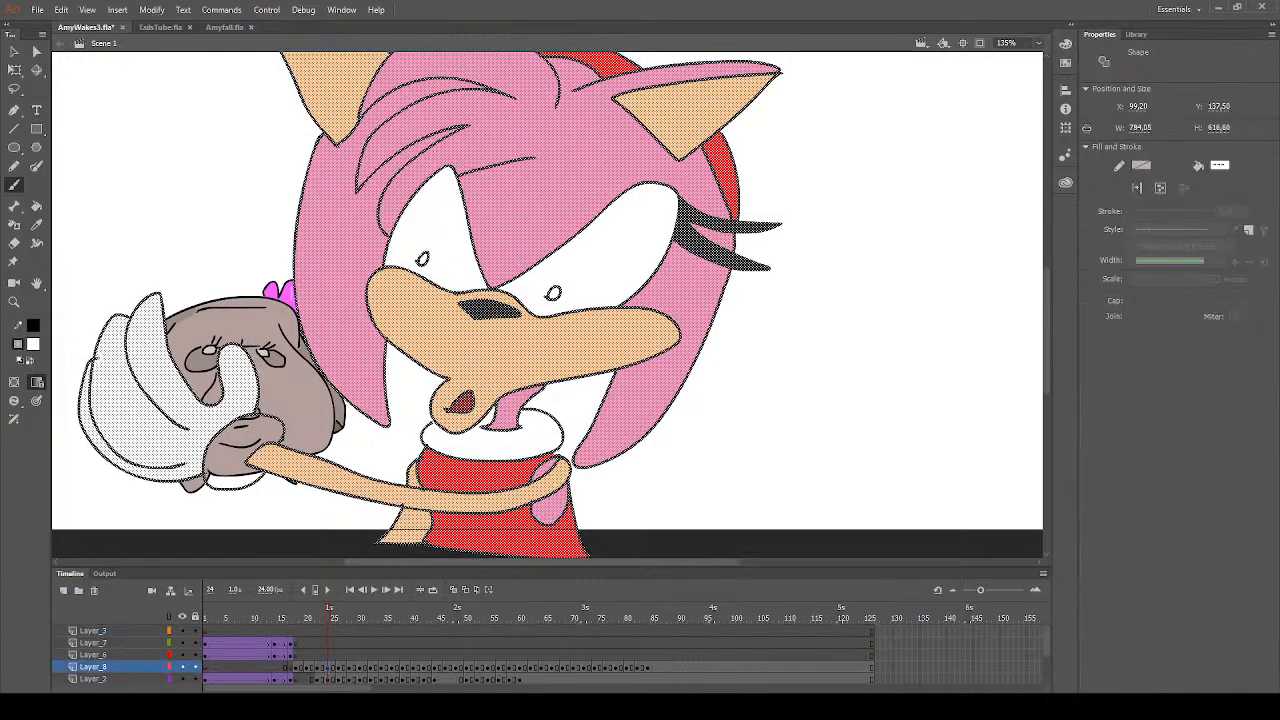
{"action": "left_click", "coordinate": [190, 325]}
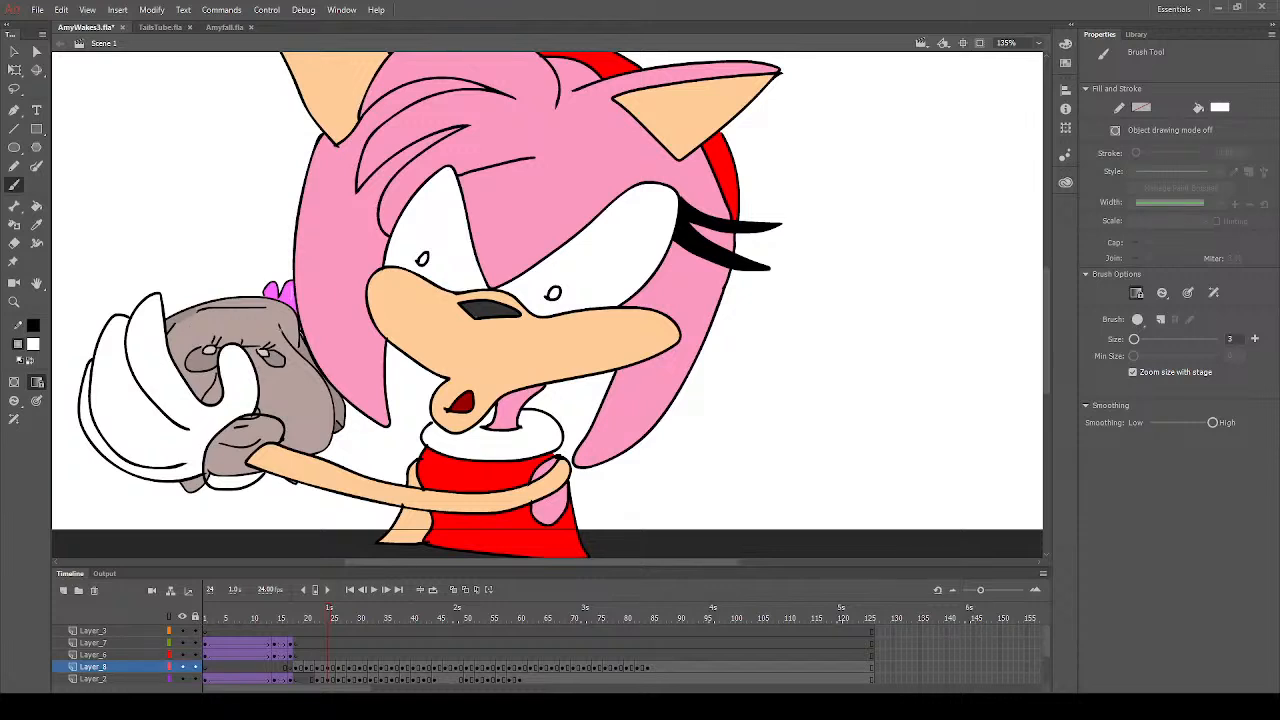
- Pick up the muzzle's peach and the nose's dark grey in turn as the brush colour on frame 24
{"action": "left_click", "coordinate": [37, 225]}
{"action": "left_click", "coordinate": [392, 324]}
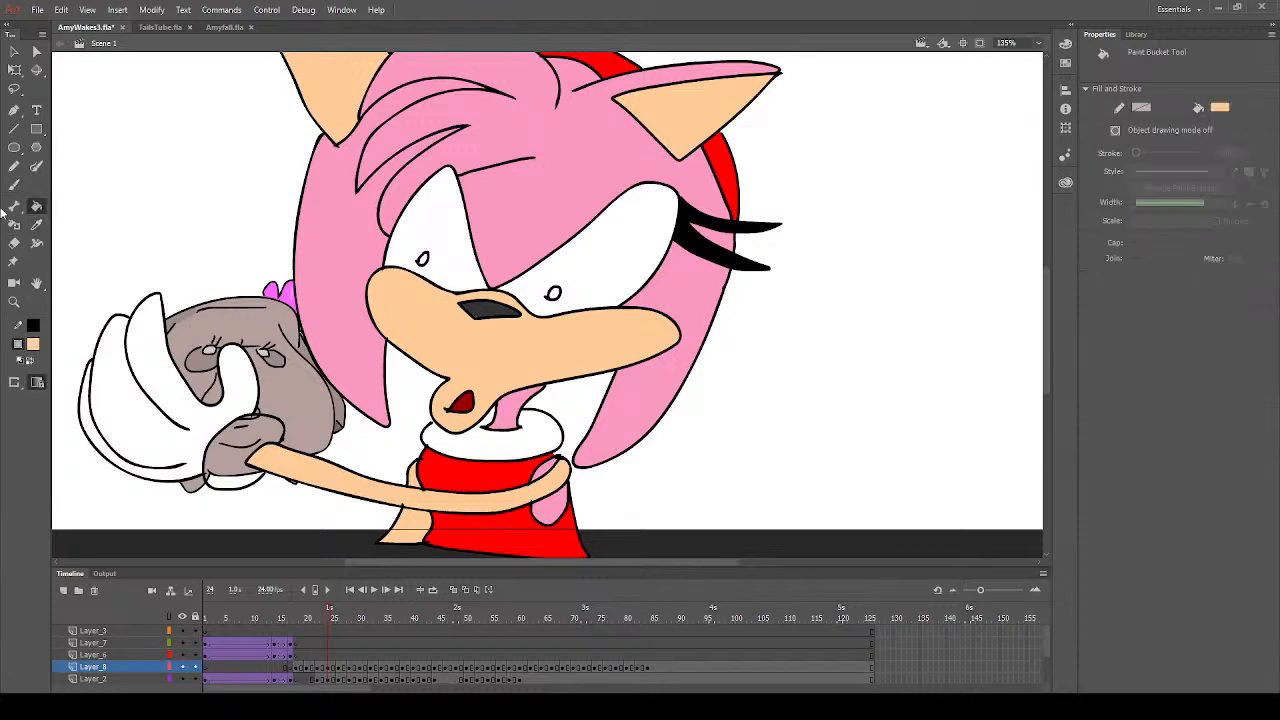
{"action": "left_click", "coordinate": [14, 185]}
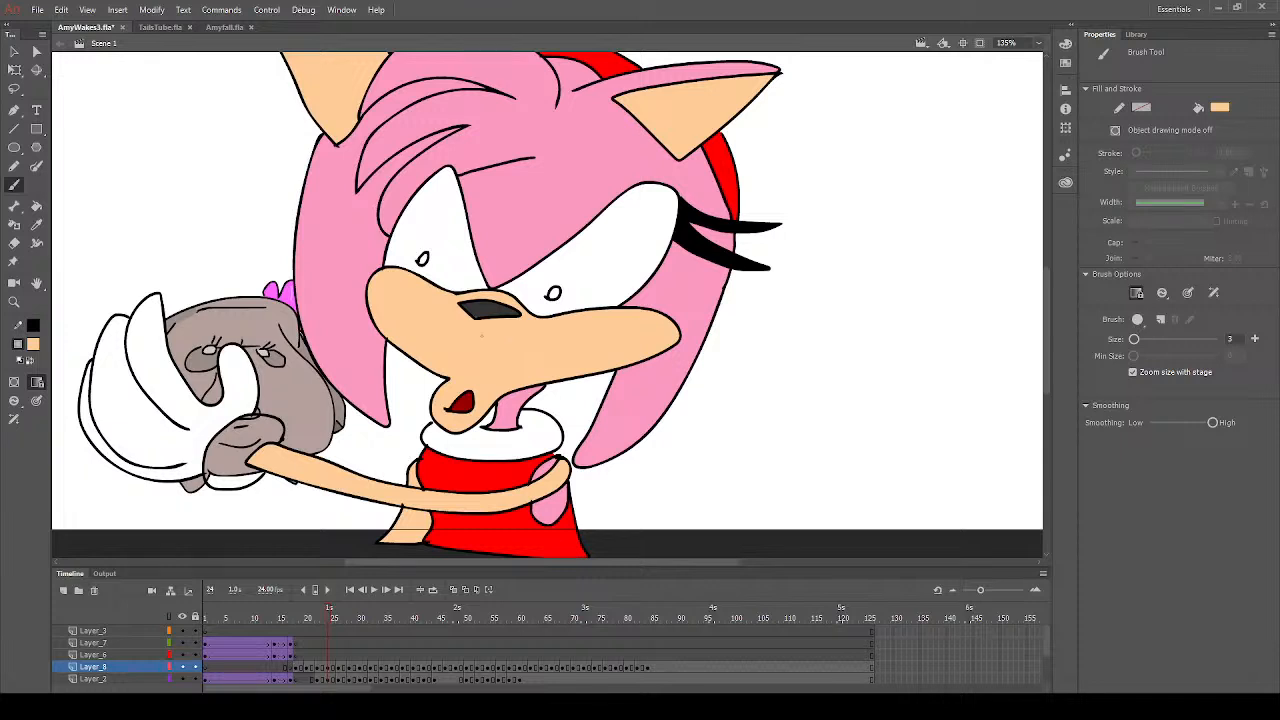
{"action": "left_click", "coordinate": [37, 225]}
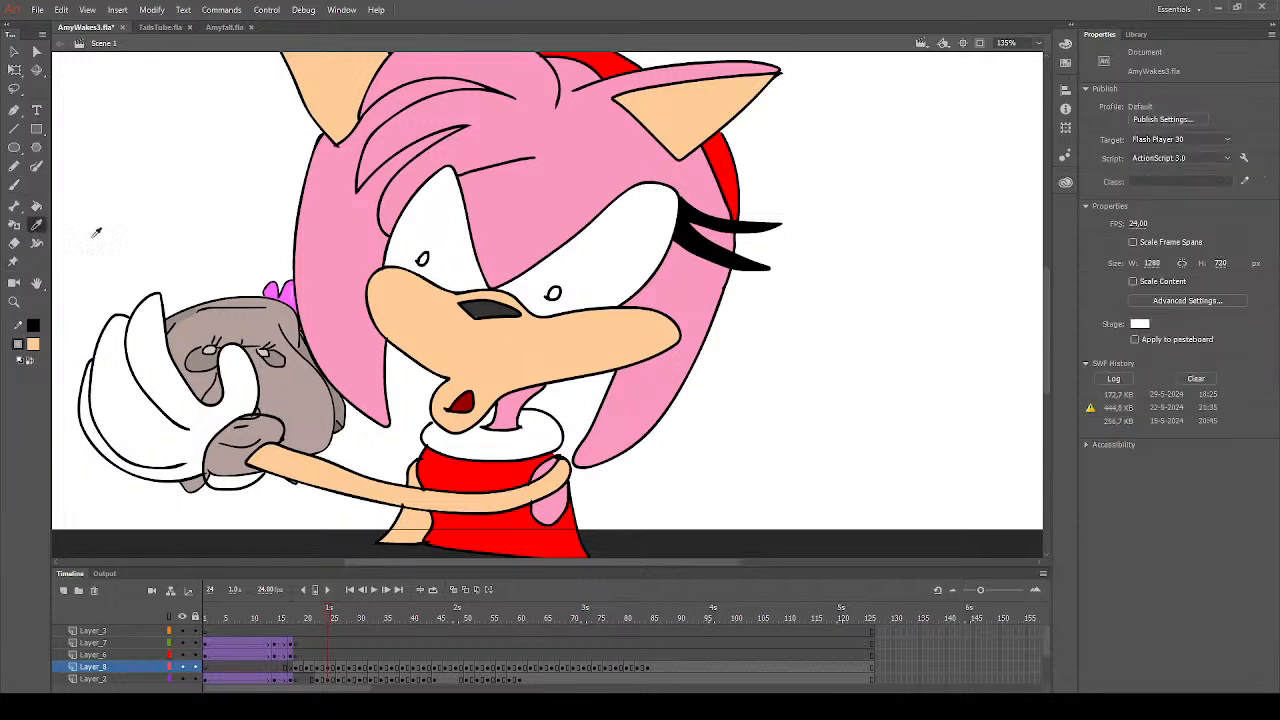
{"action": "left_click", "coordinate": [508, 304]}
{"action": "key", "text": "b"}
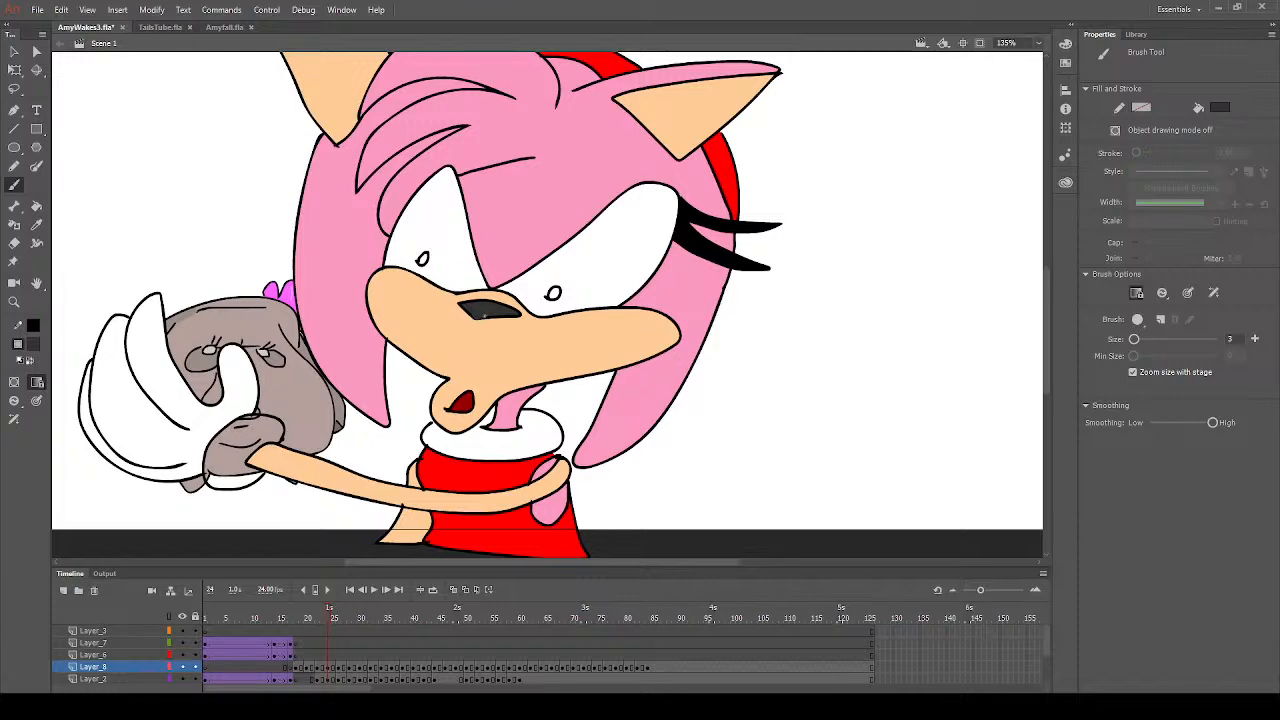
- Pick up the dress's red as the brush colour on frame 24 and save the AmyWakes3 document
{"action": "scroll", "coordinate": [518, 335], "scroll_direction": "up", "scroll_amount": 3}
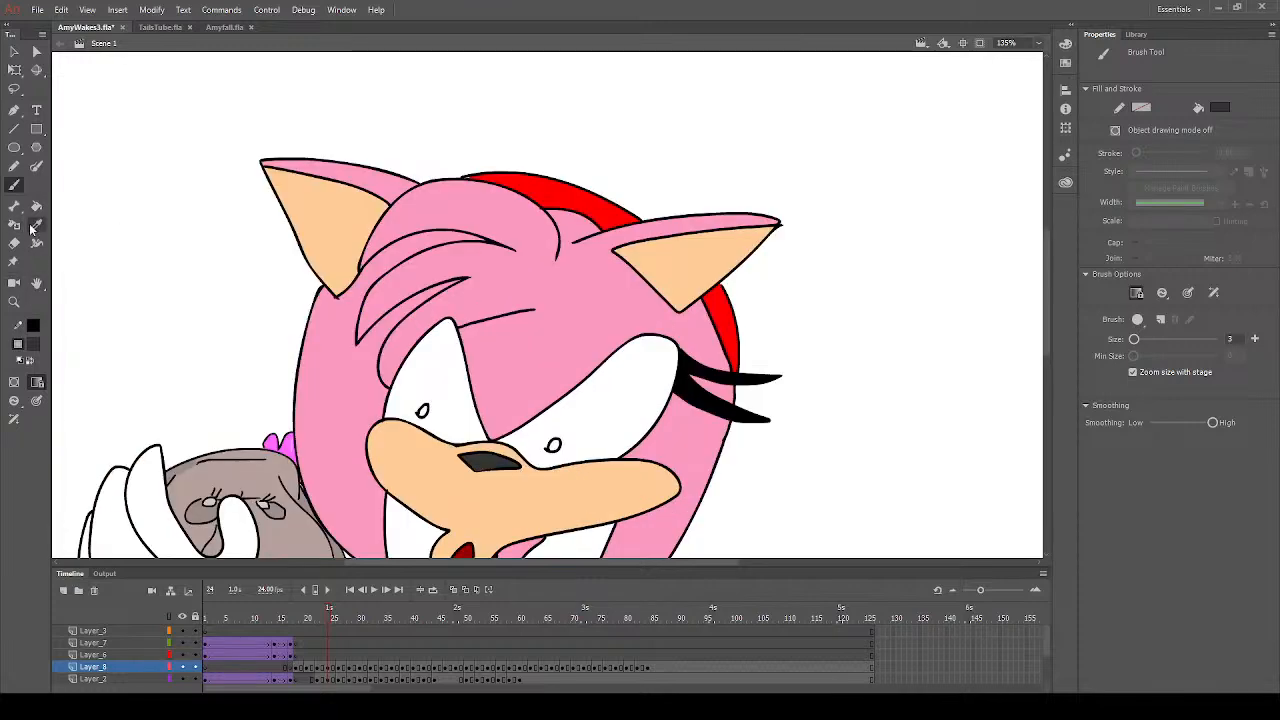
{"action": "scroll", "coordinate": [507, 386], "scroll_direction": "down", "scroll_amount": 3}
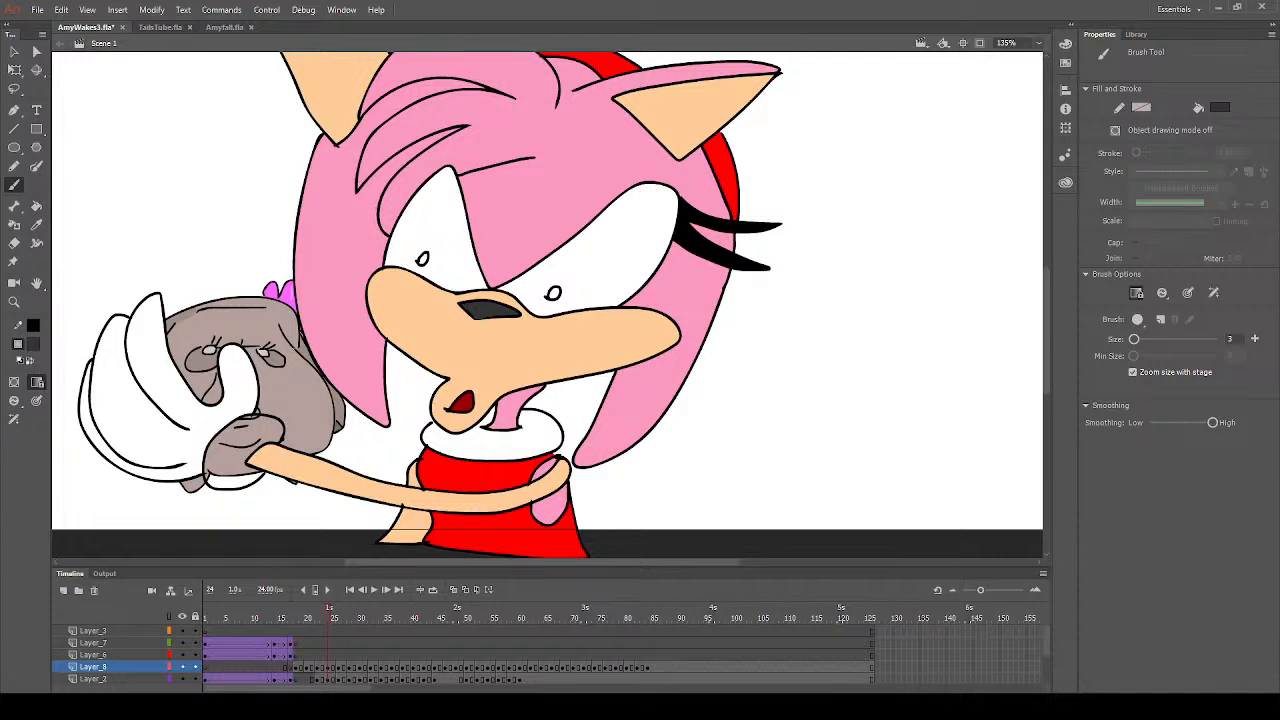
{"action": "left_click", "coordinate": [37, 226]}
{"action": "left_click", "coordinate": [453, 476]}
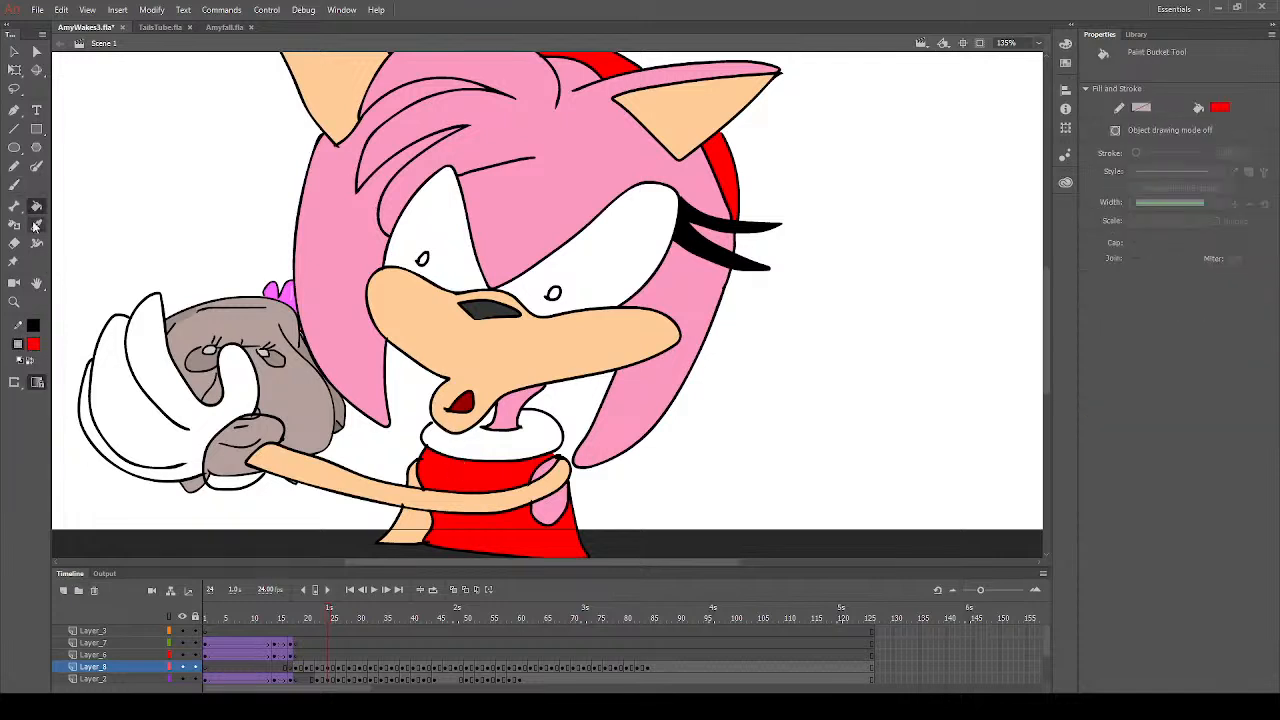
{"action": "left_click", "coordinate": [14, 185]}
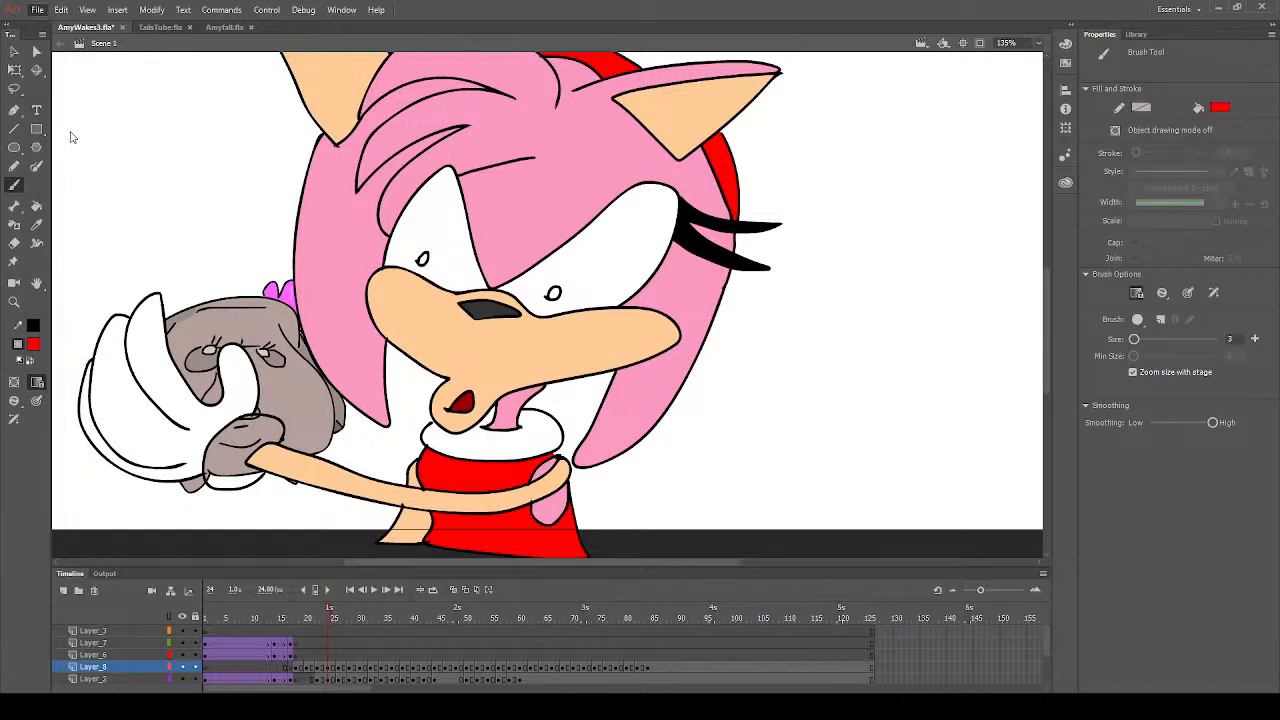
{"action": "key", "text": "ctrl+s"}
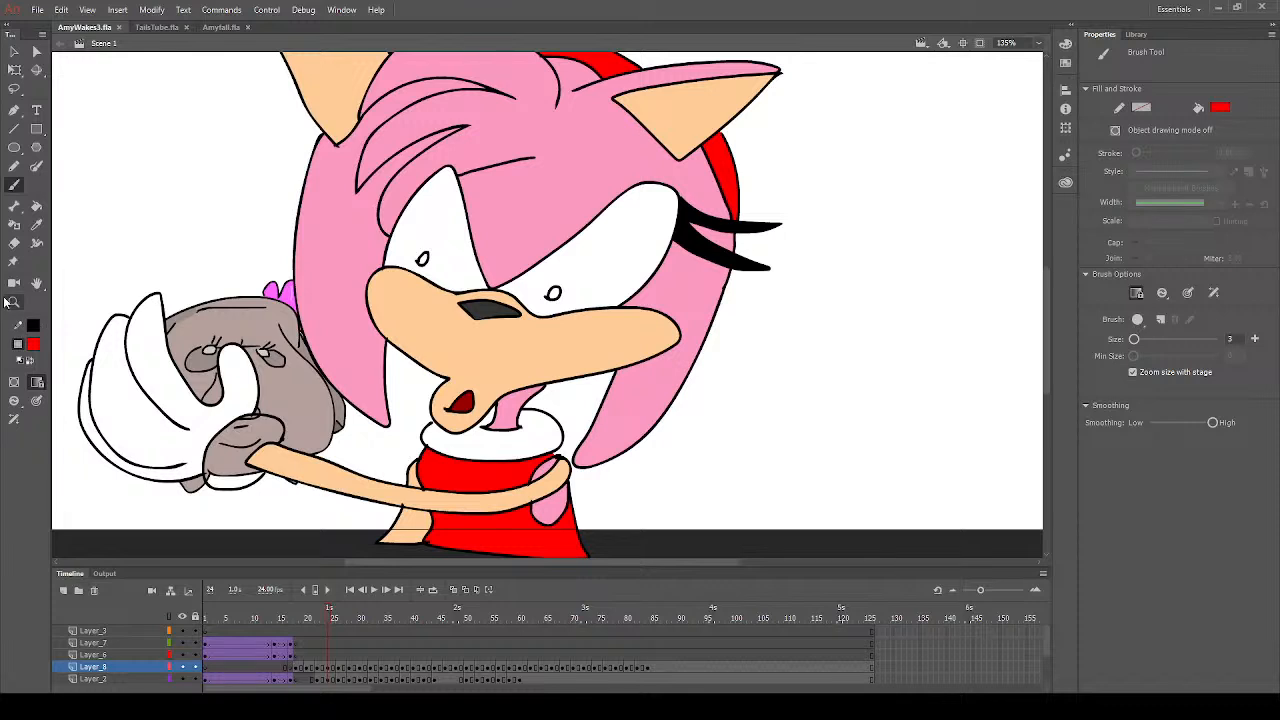
- Set the Paint Bucket's fill colour to white on frame 24
{"action": "left_click", "coordinate": [37, 207]}
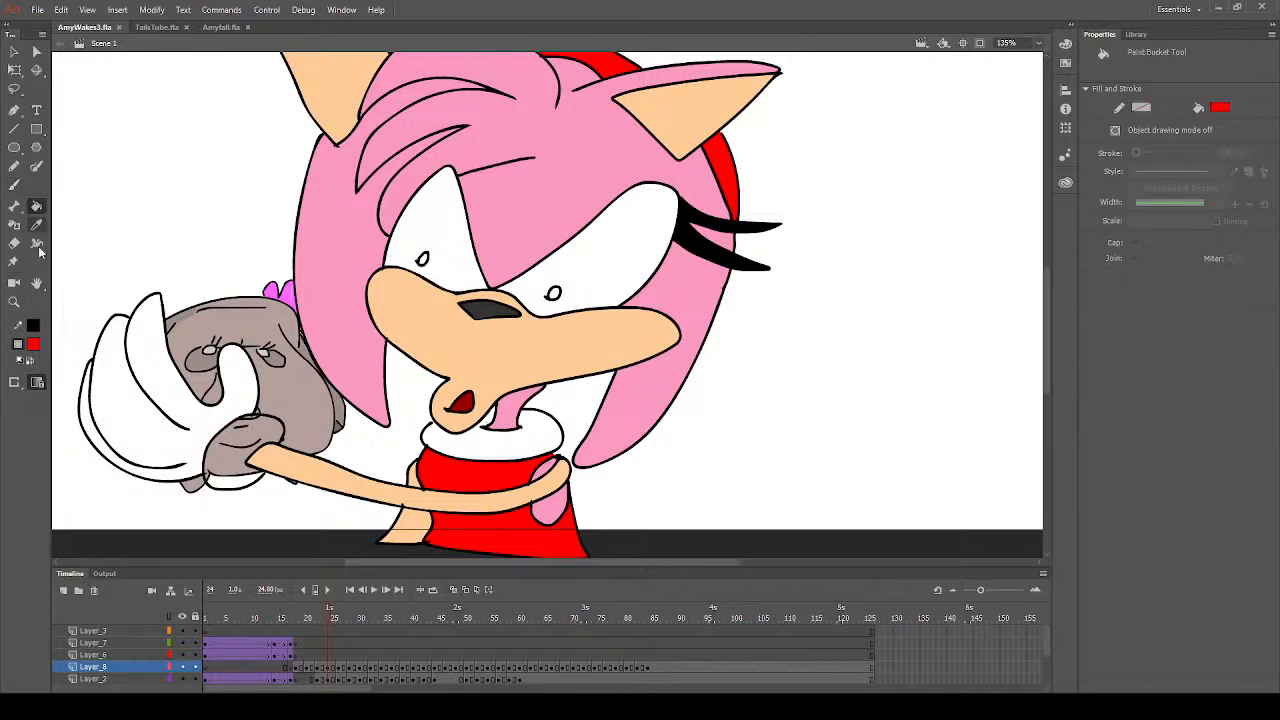
{"action": "left_click", "coordinate": [35, 346]}
{"action": "left_click", "coordinate": [106, 436]}
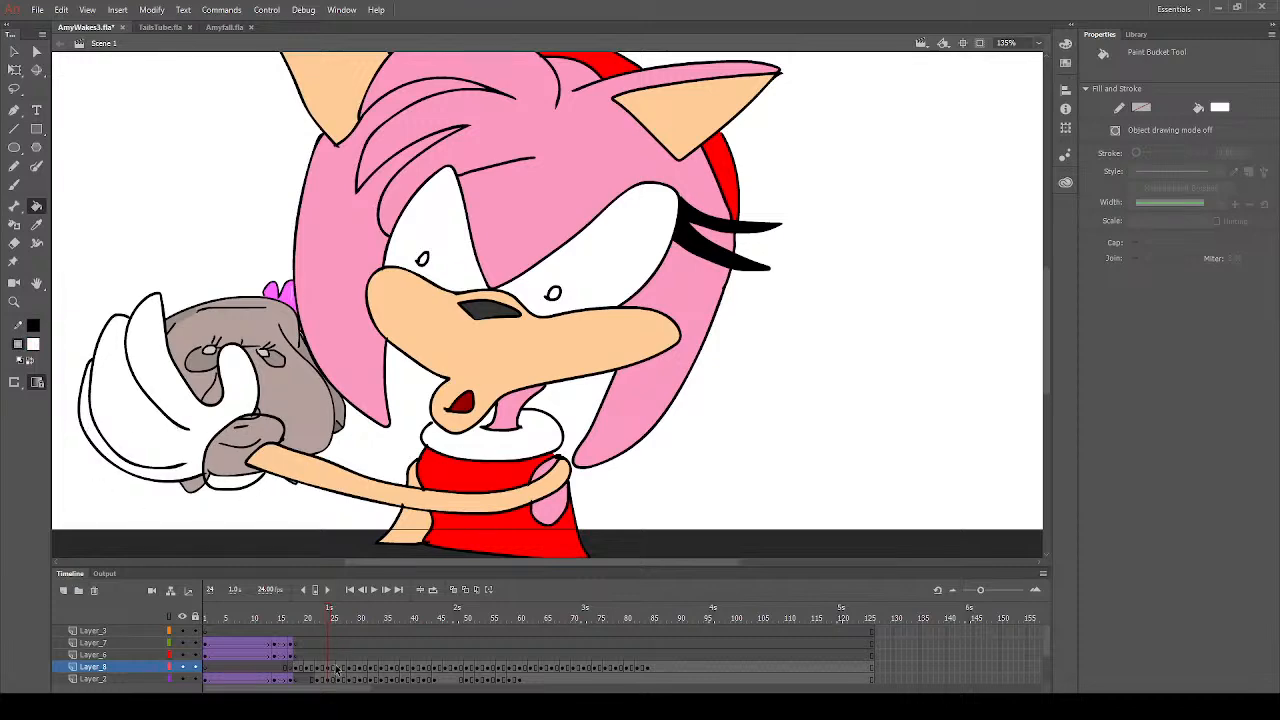
- Fill the lowered arm beside the dress with the muzzle's peach on frame 26 of Layer_8
{"action": "left_click", "coordinate": [342, 668]}
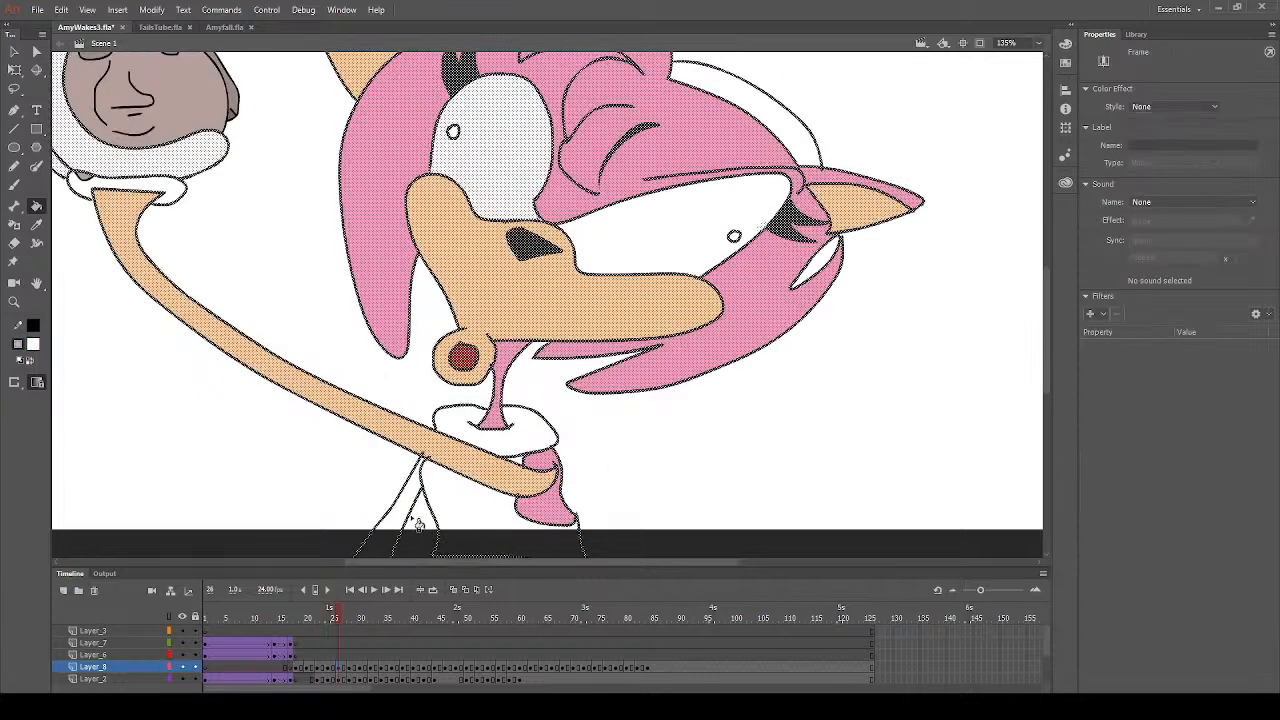
{"action": "left_click", "coordinate": [14, 51]}
{"action": "left_click", "coordinate": [253, 248]}
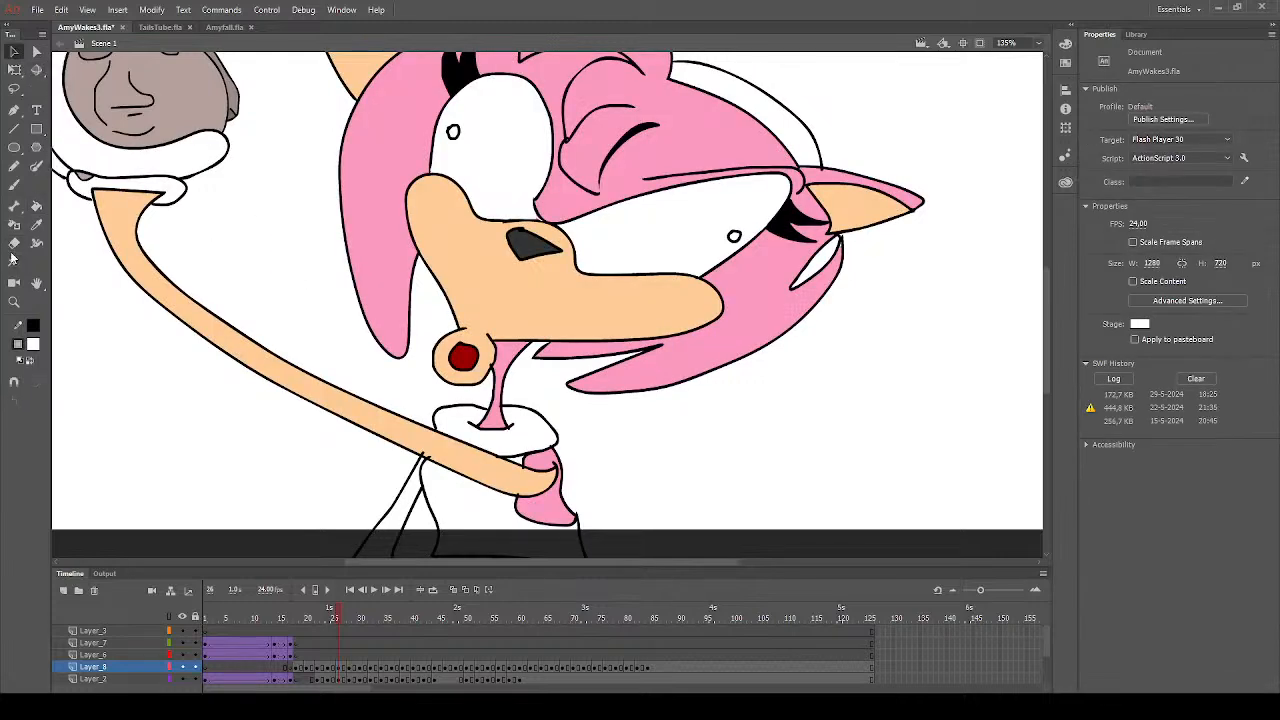
{"action": "left_click", "coordinate": [37, 226]}
{"action": "left_click", "coordinate": [528, 305]}
{"action": "left_click", "coordinate": [399, 535]}
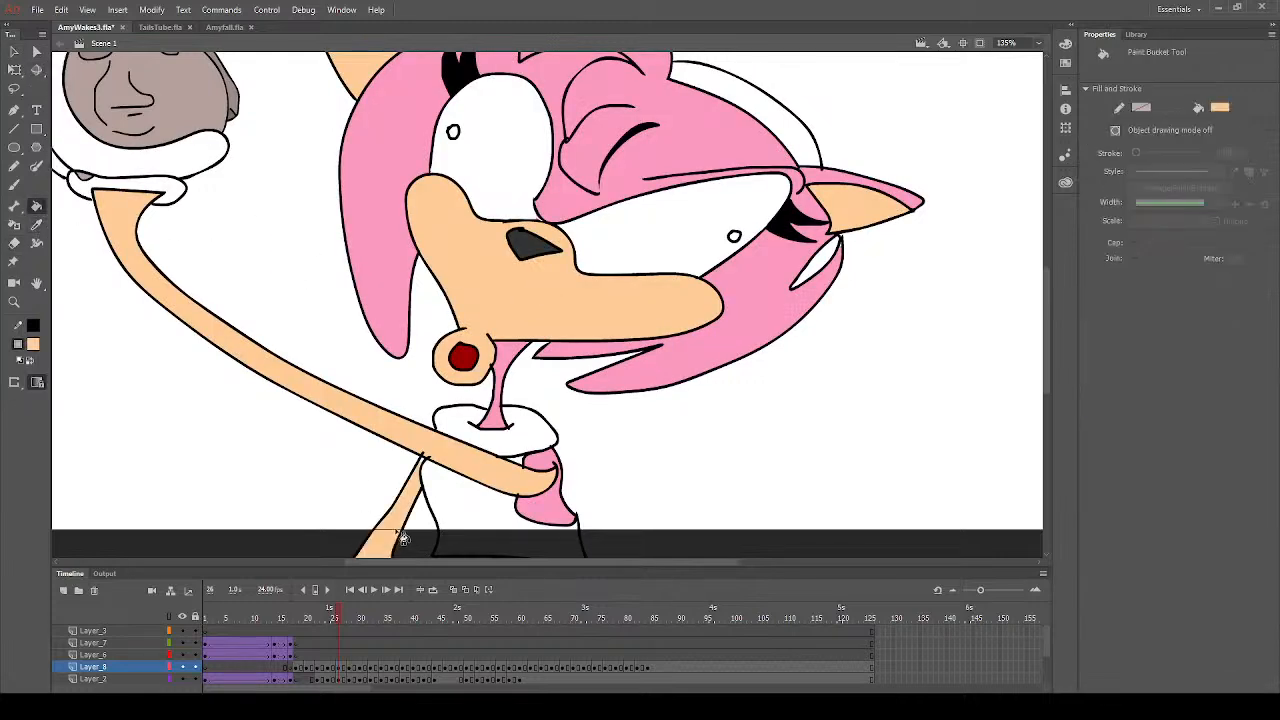
{"action": "left_click", "coordinate": [14, 185]}
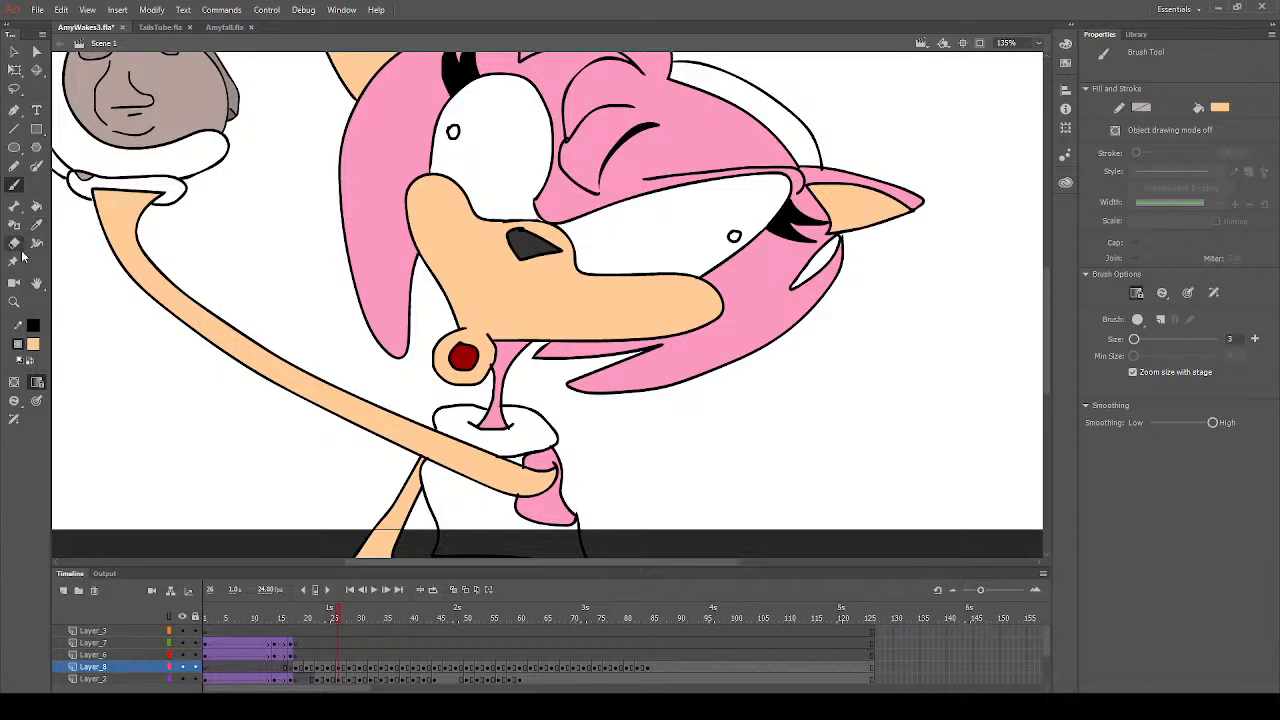
- Fill the dress with bright red on frame 26
{"action": "left_click", "coordinate": [37, 348]}
{"action": "left_click", "coordinate": [212, 442]}
{"action": "left_click", "coordinate": [39, 209]}
{"action": "left_click", "coordinate": [482, 537]}
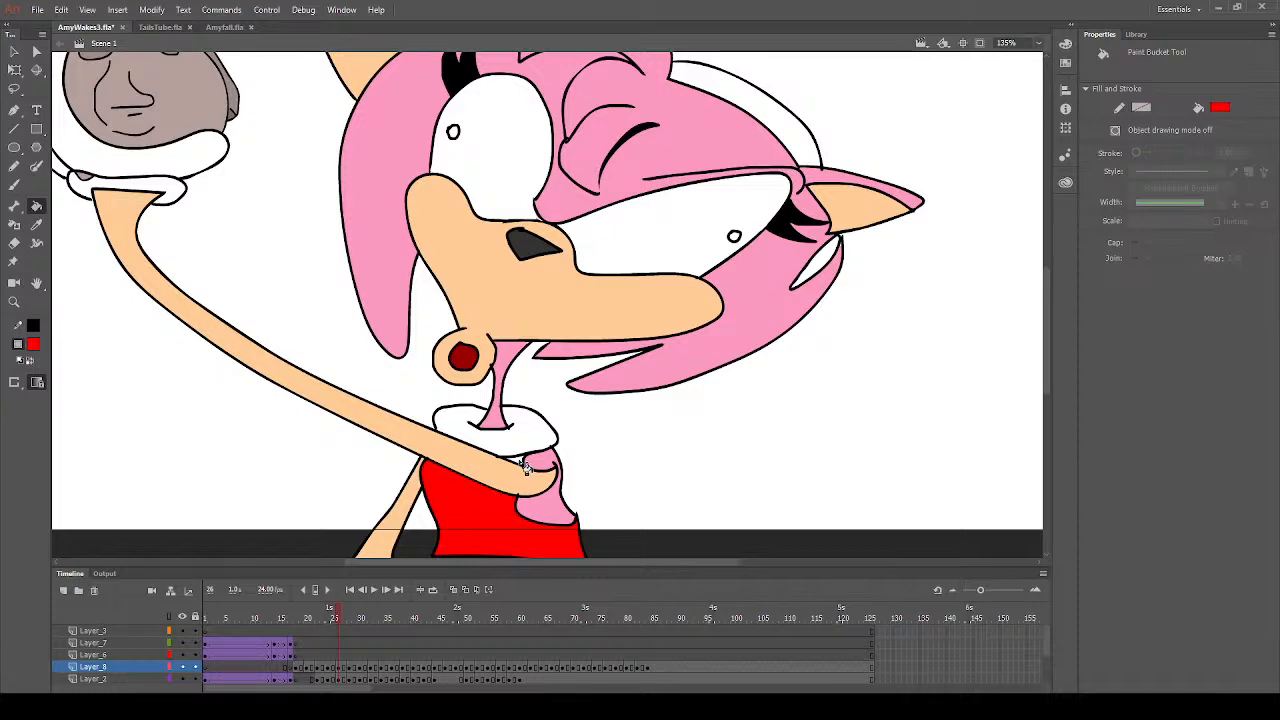
- Fill the three visible headband sections with the dress's red on frame 26
{"action": "scroll", "coordinate": [750, 350], "scroll_direction": "up", "scroll_amount": 3}
{"action": "left_click", "coordinate": [790, 284]}
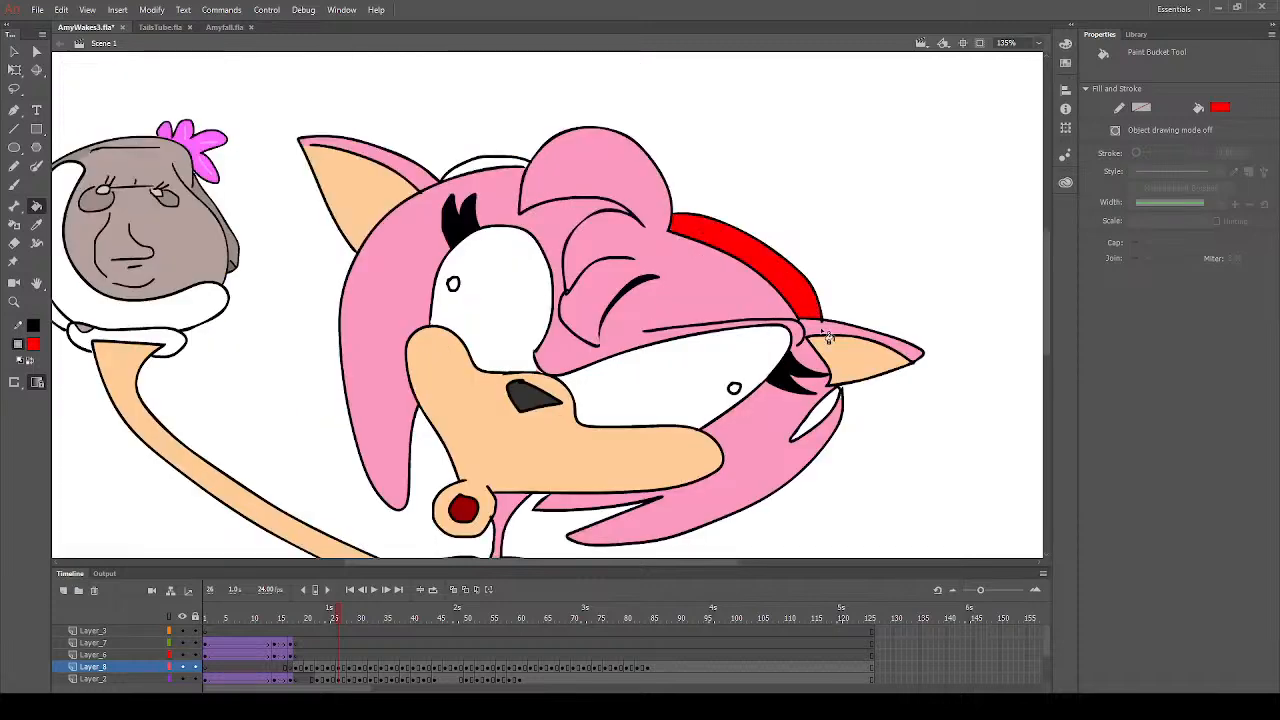
{"action": "left_click", "coordinate": [822, 424]}
{"action": "left_click", "coordinate": [494, 168]}
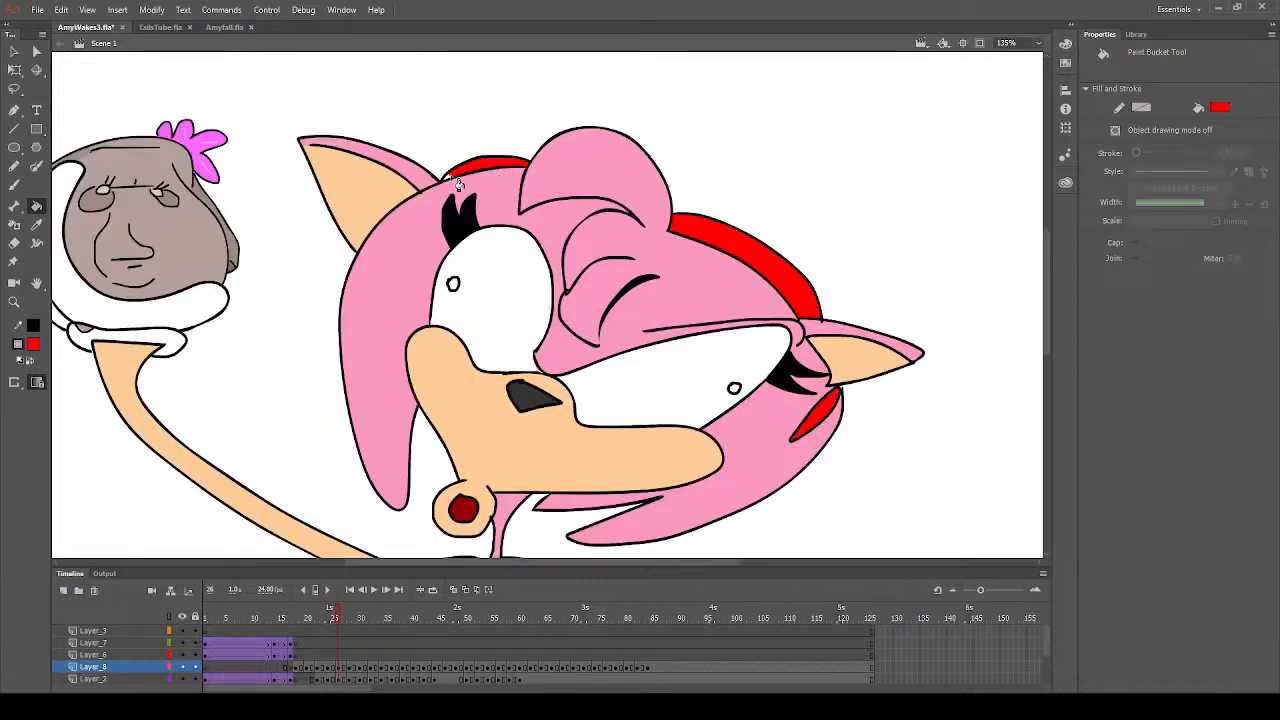
- Fill both parts of the oval shoulder shape beside the dress with the hair's pink on frame 29
{"action": "scroll", "coordinate": [485, 457], "scroll_direction": "down", "scroll_amount": 3}
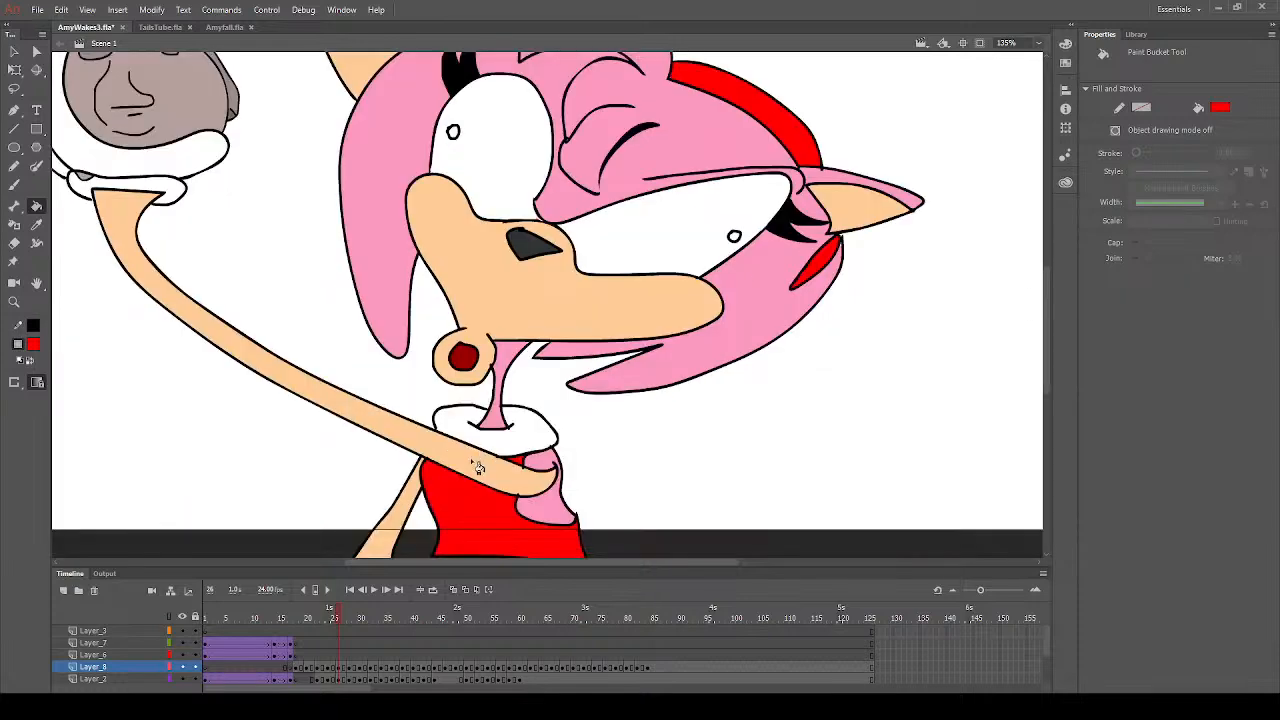
{"action": "left_click", "coordinate": [37, 224]}
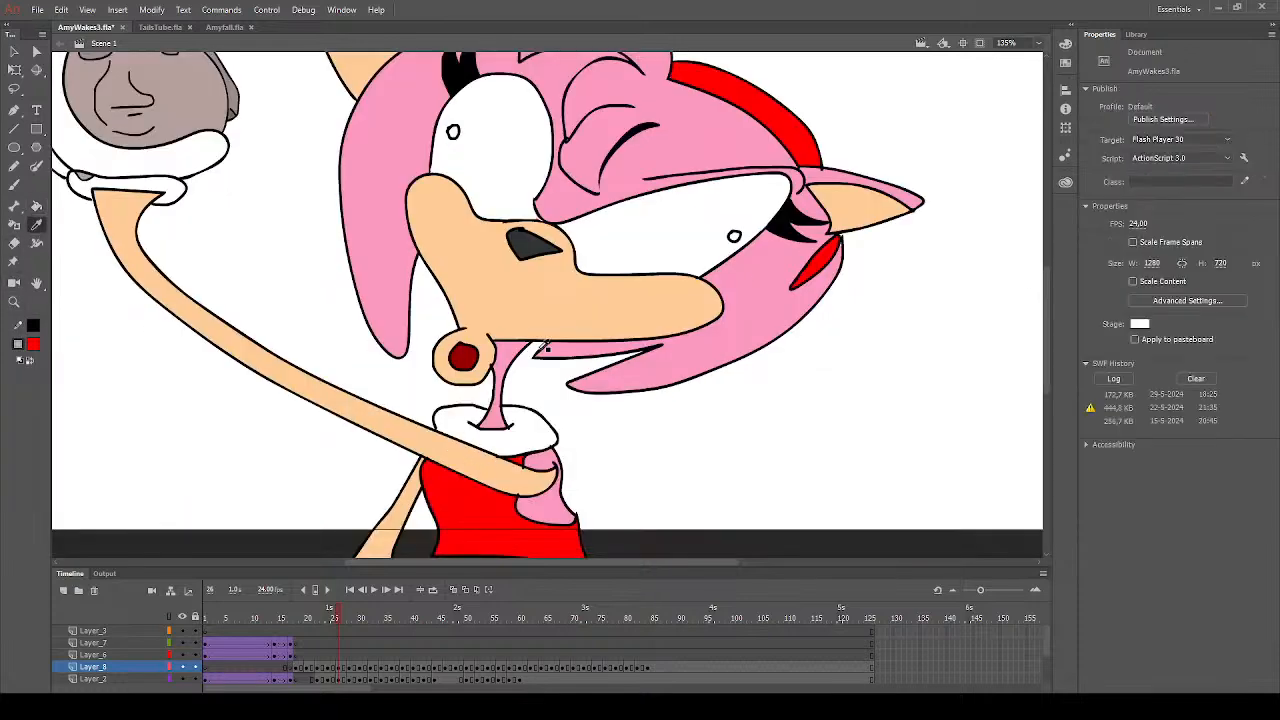
{"action": "left_click", "coordinate": [522, 352]}
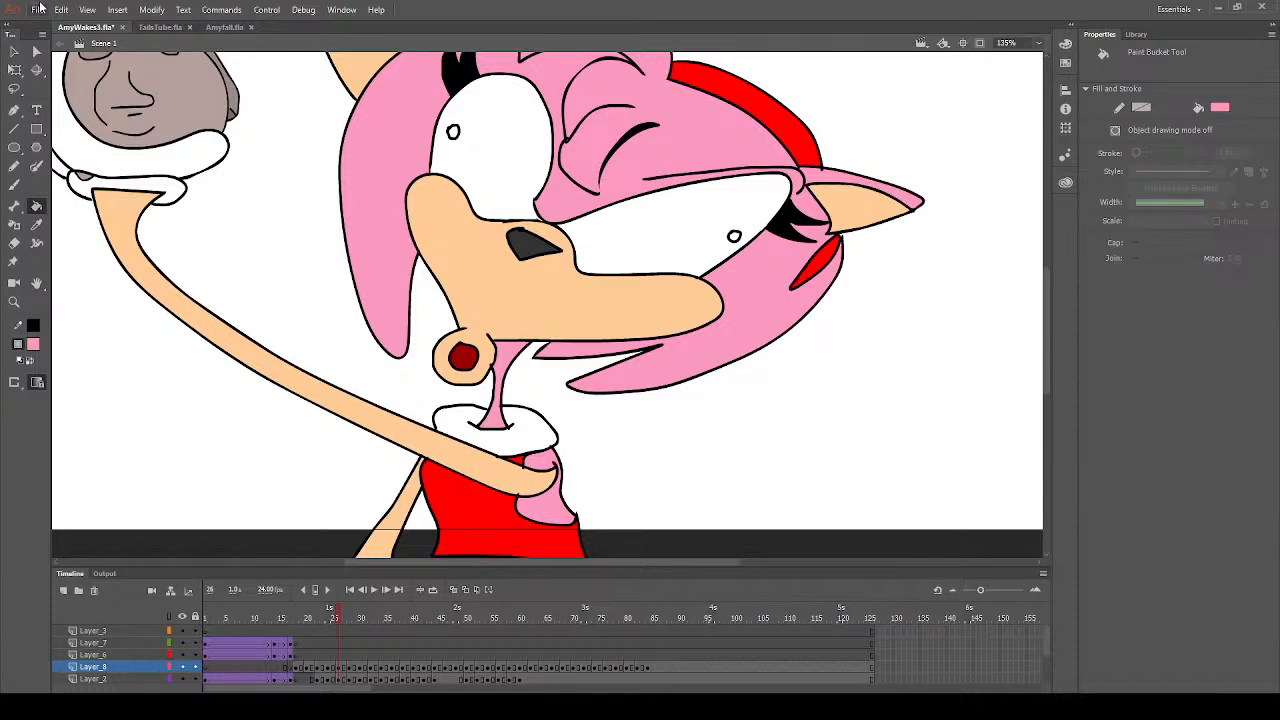
{"action": "left_click", "coordinate": [37, 224]}
{"action": "left_click", "coordinate": [762, 298]}
{"action": "left_click", "coordinate": [353, 617]}
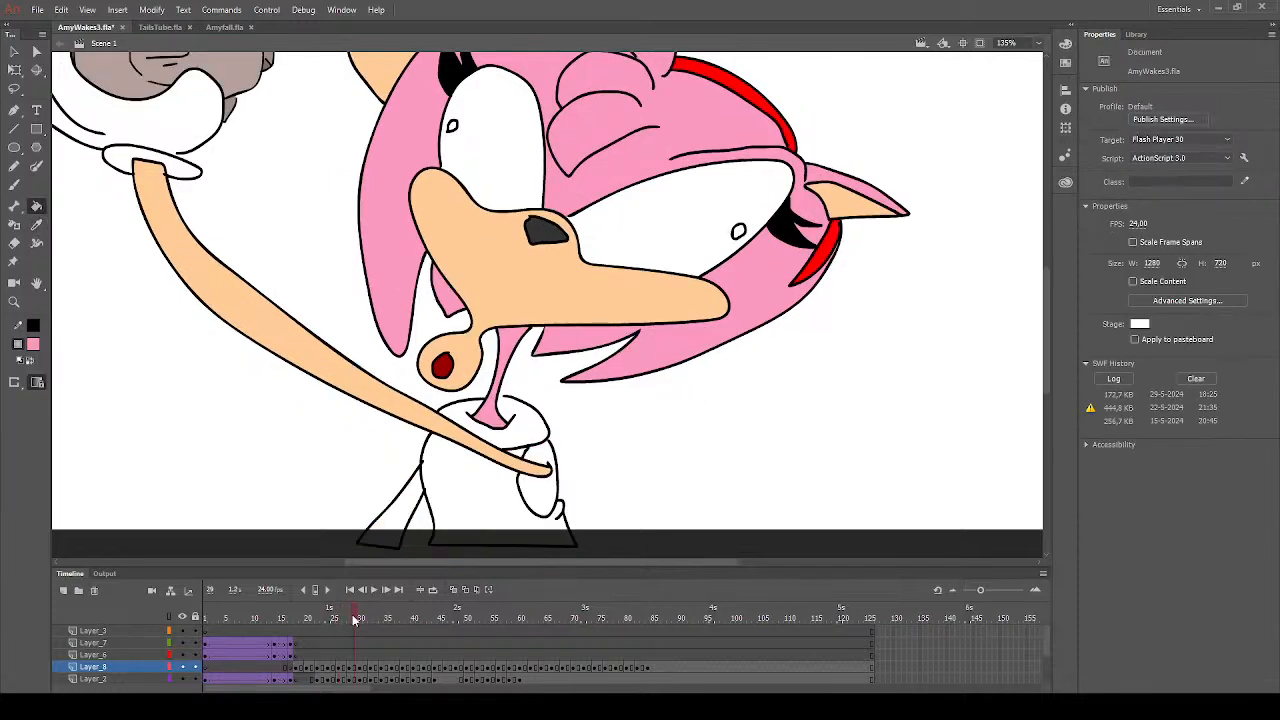
{"action": "left_click", "coordinate": [552, 498]}
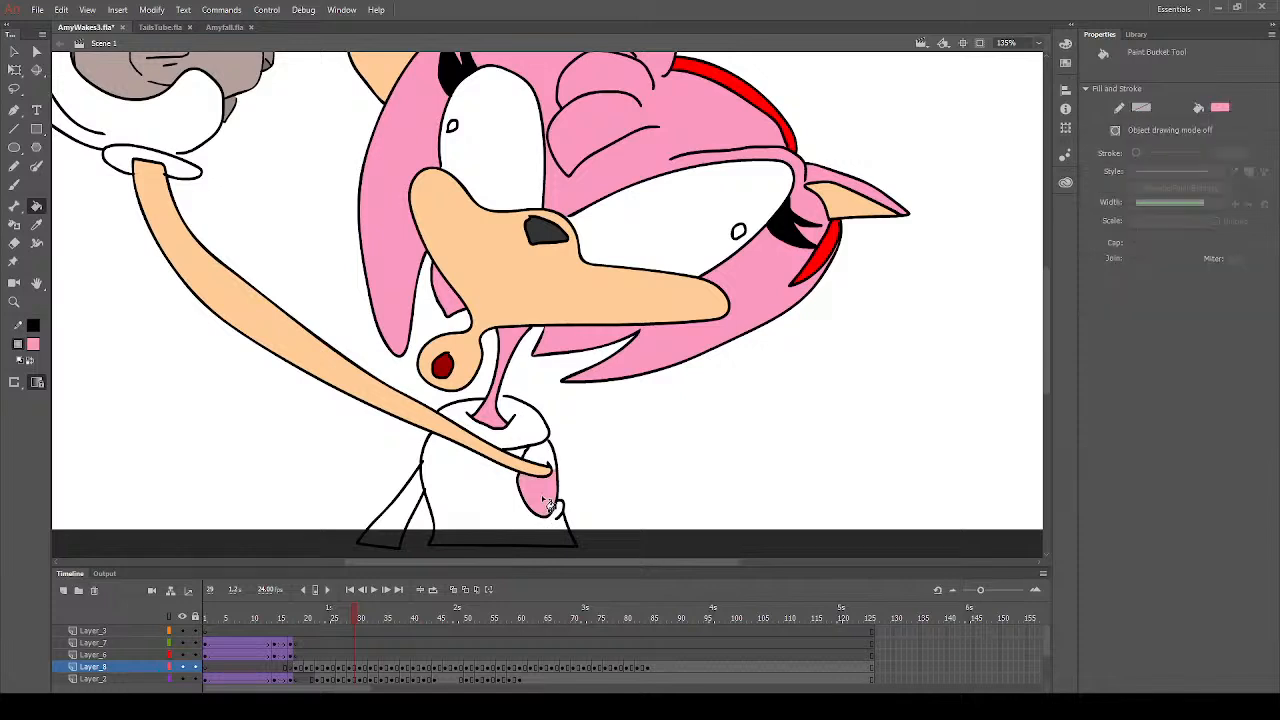
{"action": "left_click", "coordinate": [545, 455]}
- Fill the lowered arm beside the dress with the raised arm's peach on frame 29
{"action": "left_click", "coordinate": [36, 225]}
{"action": "left_click", "coordinate": [252, 292]}
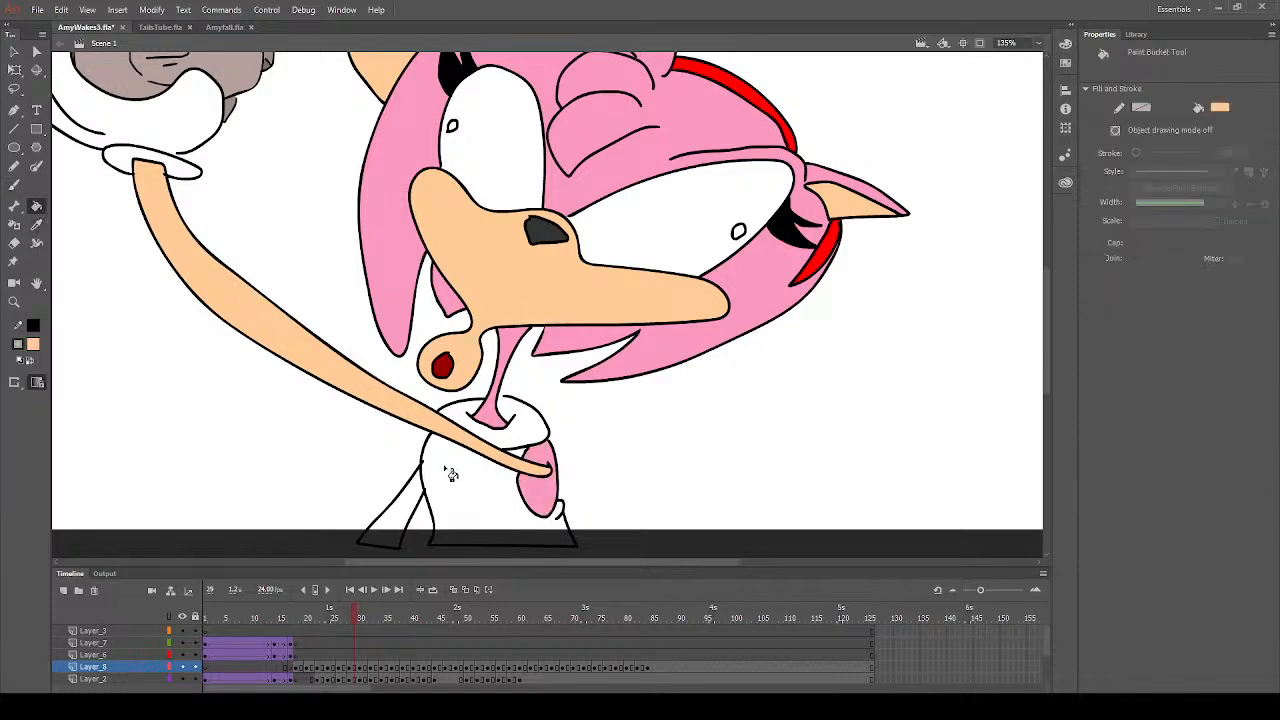
{"action": "left_click", "coordinate": [412, 506]}
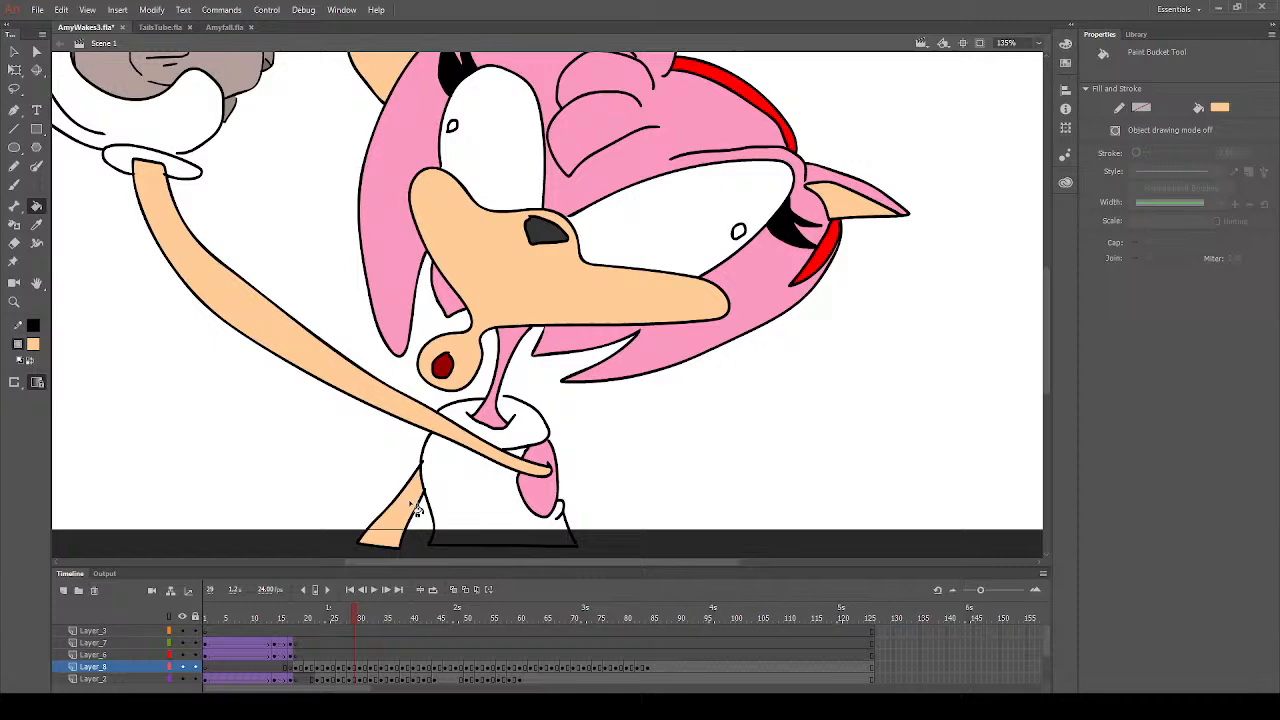
- Fill the dress with the headband's red on frame 29
{"action": "left_click", "coordinate": [36, 225]}
{"action": "scroll", "coordinate": [758, 232], "scroll_direction": "up", "scroll_amount": 3}
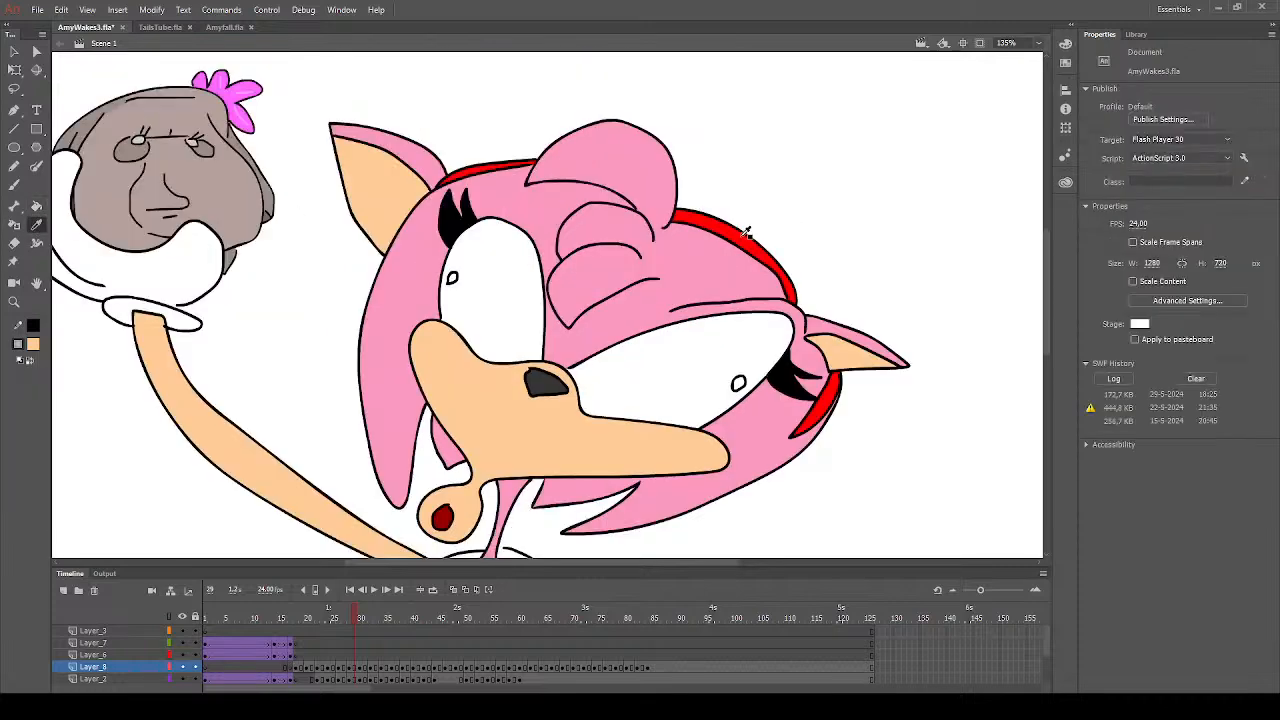
{"action": "left_click", "coordinate": [745, 232]}
{"action": "scroll", "coordinate": [466, 420], "scroll_direction": "down", "scroll_amount": 6}
{"action": "left_click", "coordinate": [494, 371]}
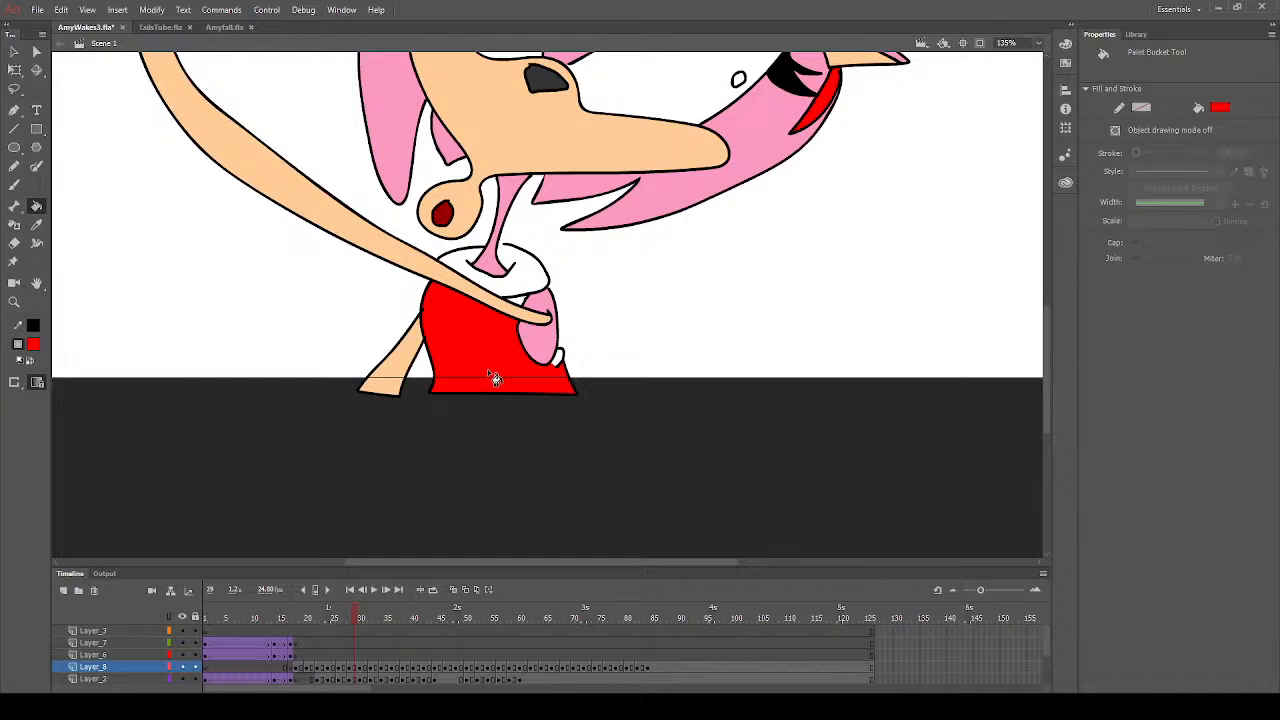
- Fill the small curl at the dress's edge with red on frame 29
{"action": "left_click", "coordinate": [560, 363]}
- Play back the animation in TailsTube.fla, inspect its end, and return to AmyWakes3.fla
{"action": "left_click", "coordinate": [157, 28]}
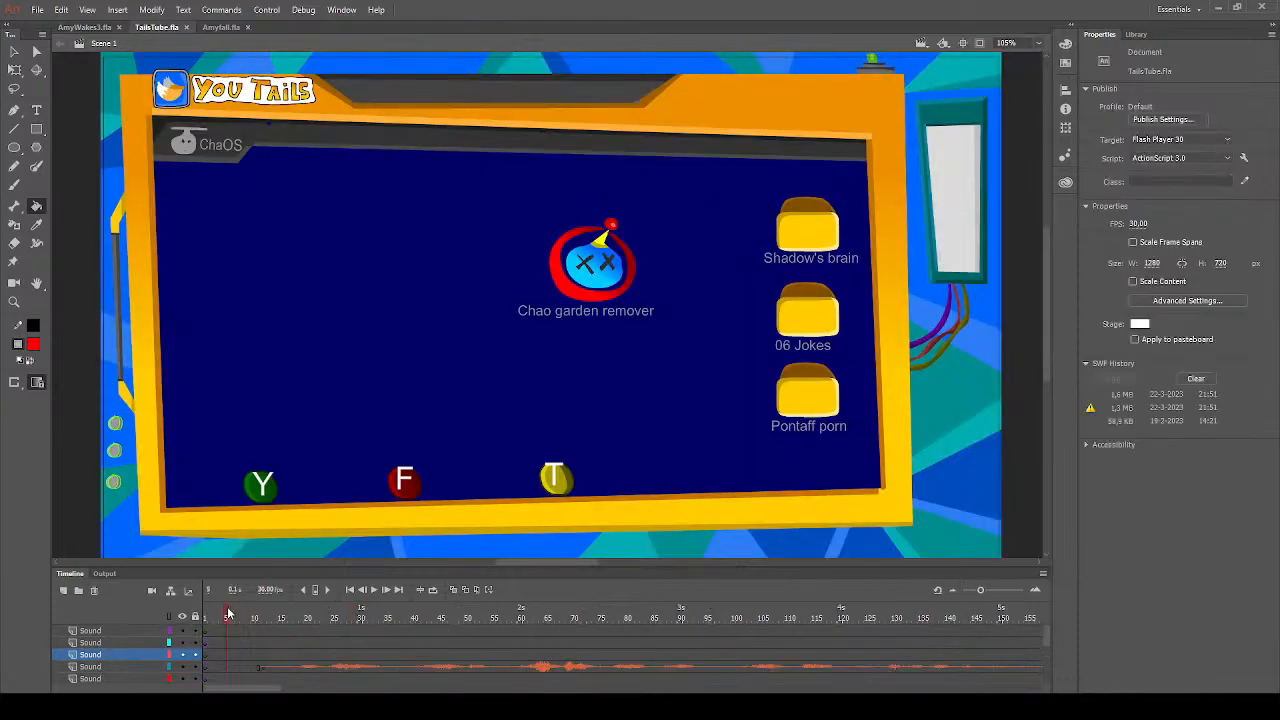
{"action": "key", "text": "Return"}
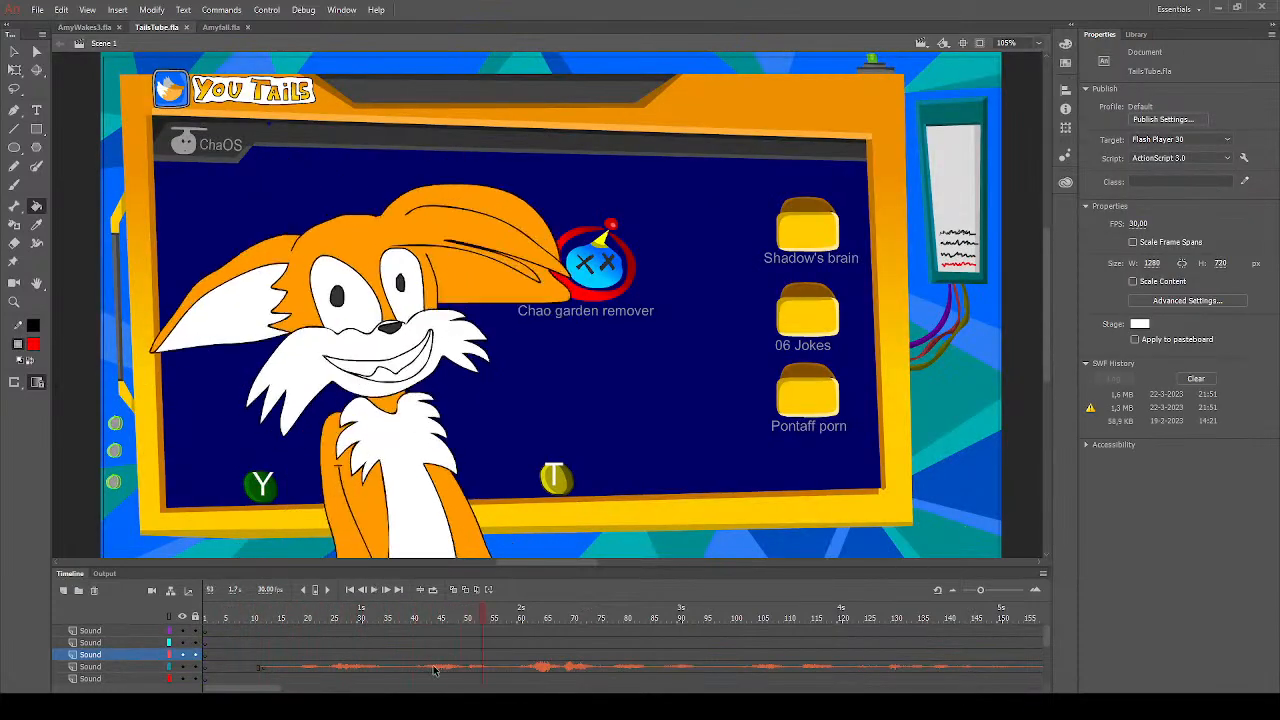
{"action": "left_click", "coordinate": [434, 668]}
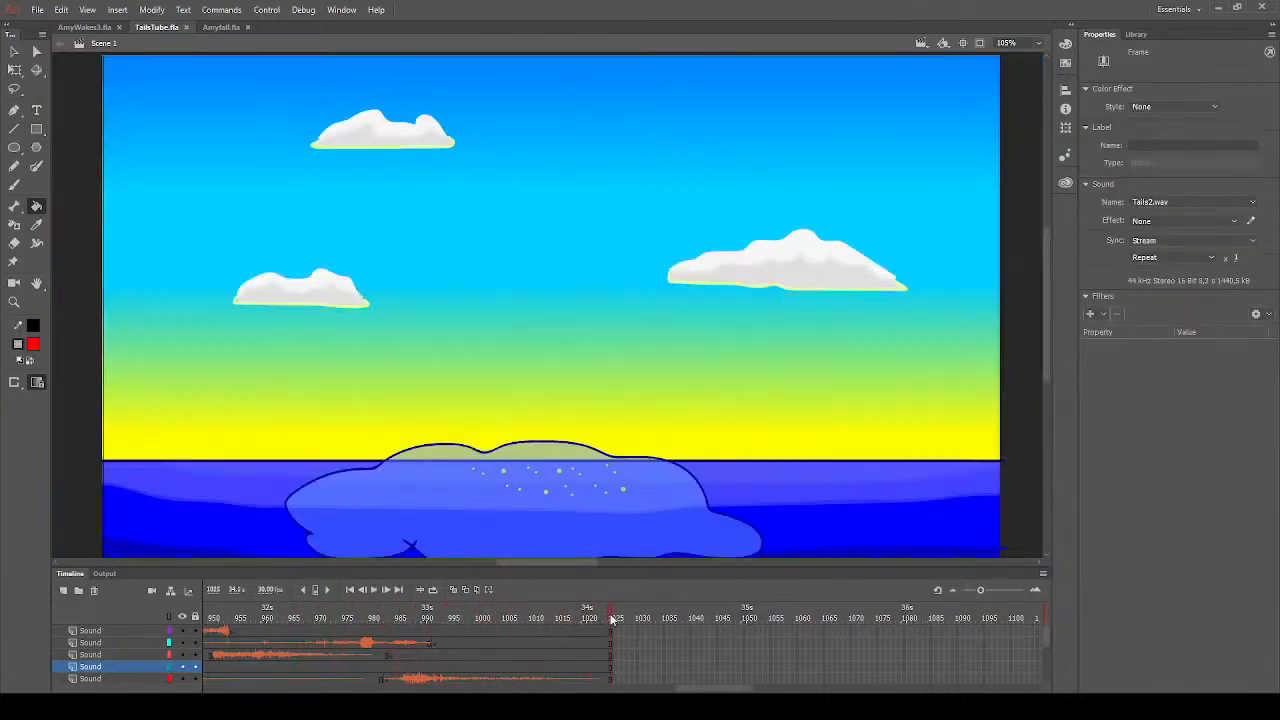
{"action": "left_click_drag", "start_coordinate": [690, 690], "coordinate": [195, 665]}
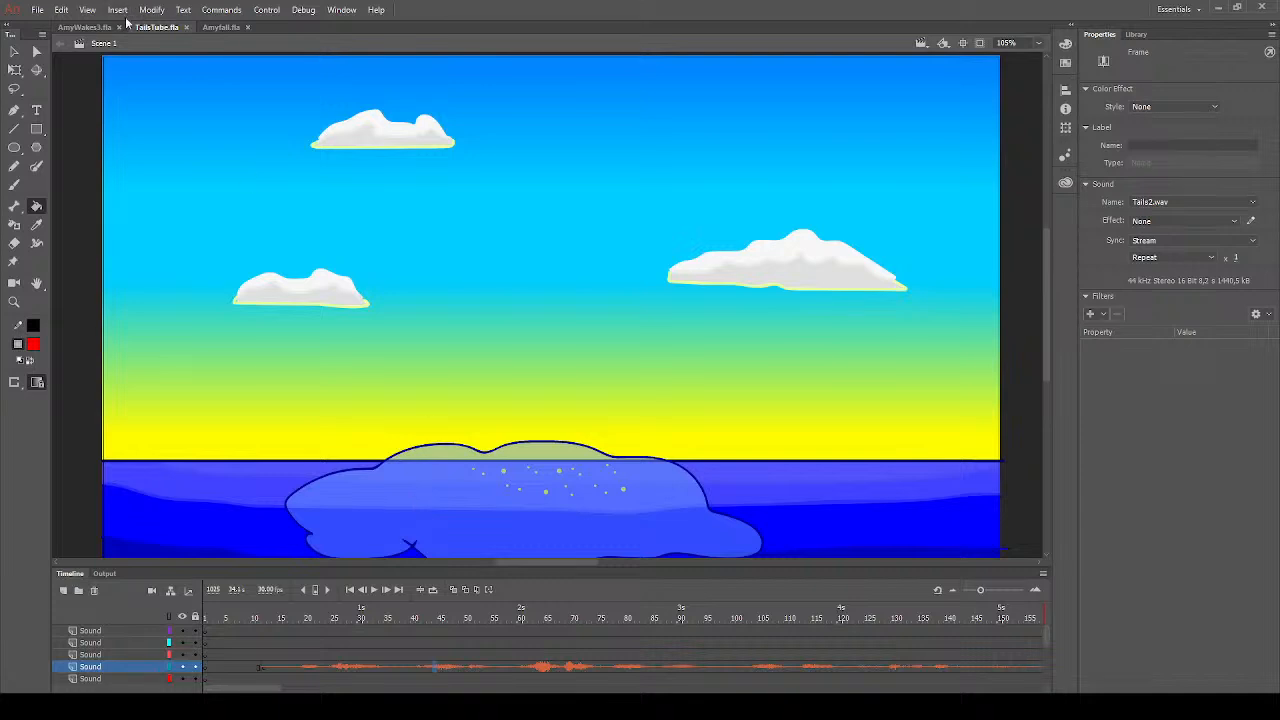
{"action": "left_click", "coordinate": [88, 28]}
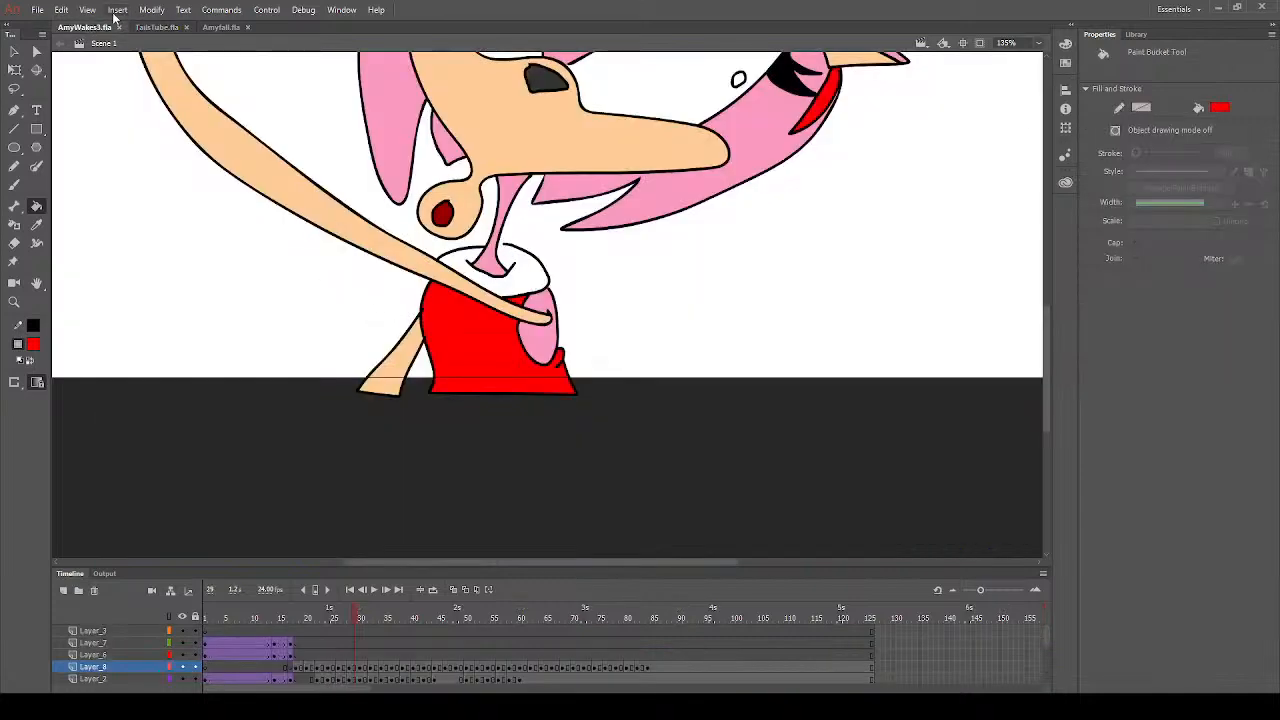
- Fill the dress with red on frame 30
{"action": "left_click", "coordinate": [14, 302]}
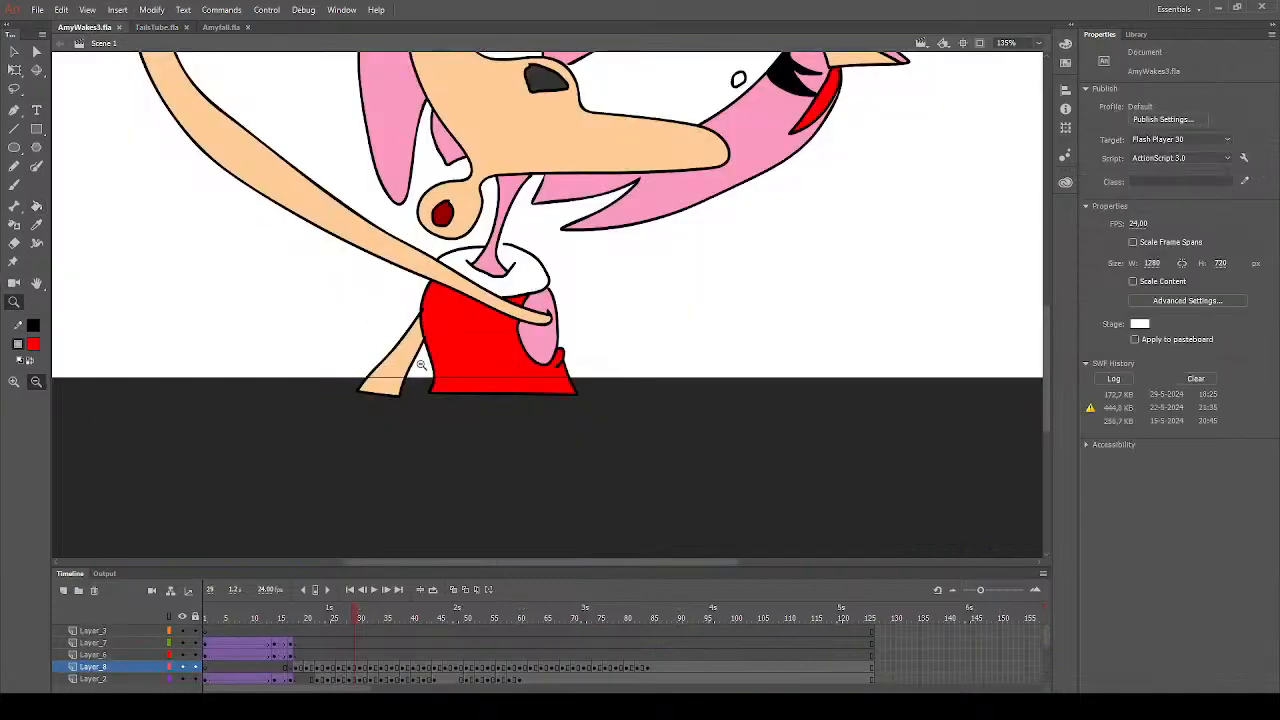
{"action": "left_click", "coordinate": [401, 303]}
{"action": "mouse_move", "coordinate": [390, 154]}
{"action": "left_mouse_down"}
{"action": "mouse_move", "coordinate": [549, 291]}
{"action": "mouse_move", "coordinate": [922, 530]}
{"action": "left_mouse_up"}
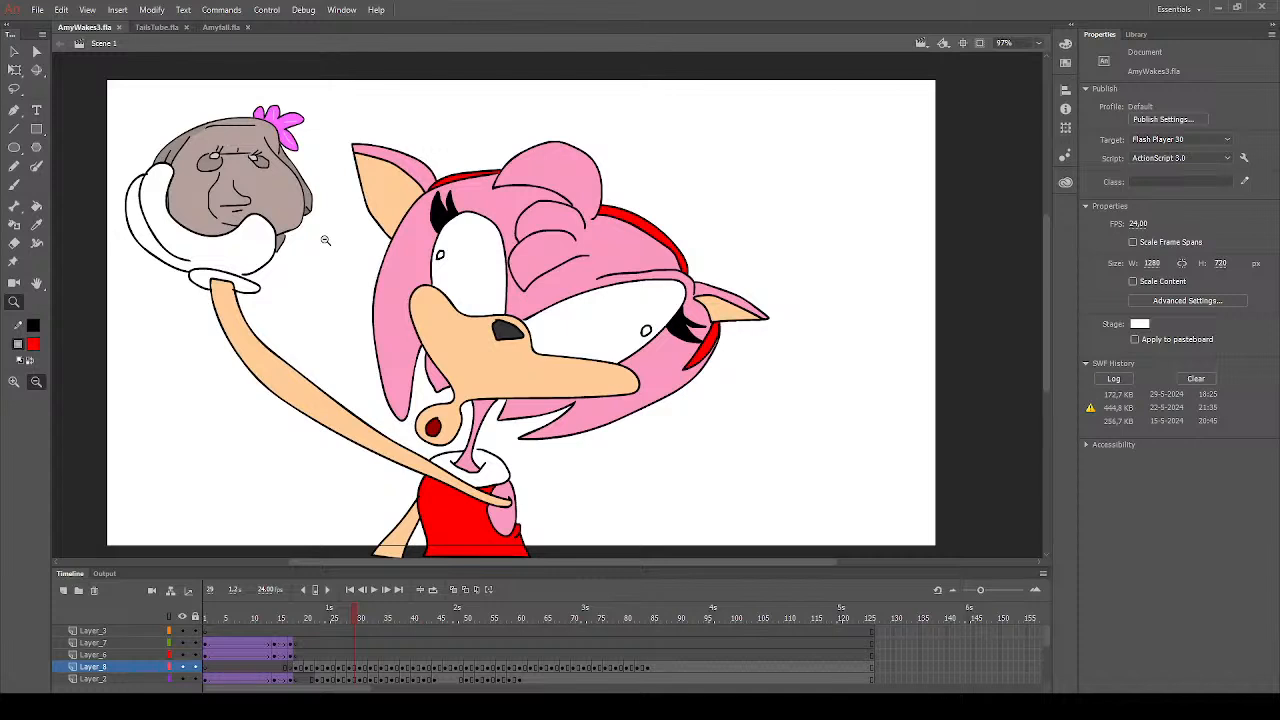
{"action": "left_click", "coordinate": [361, 617]}
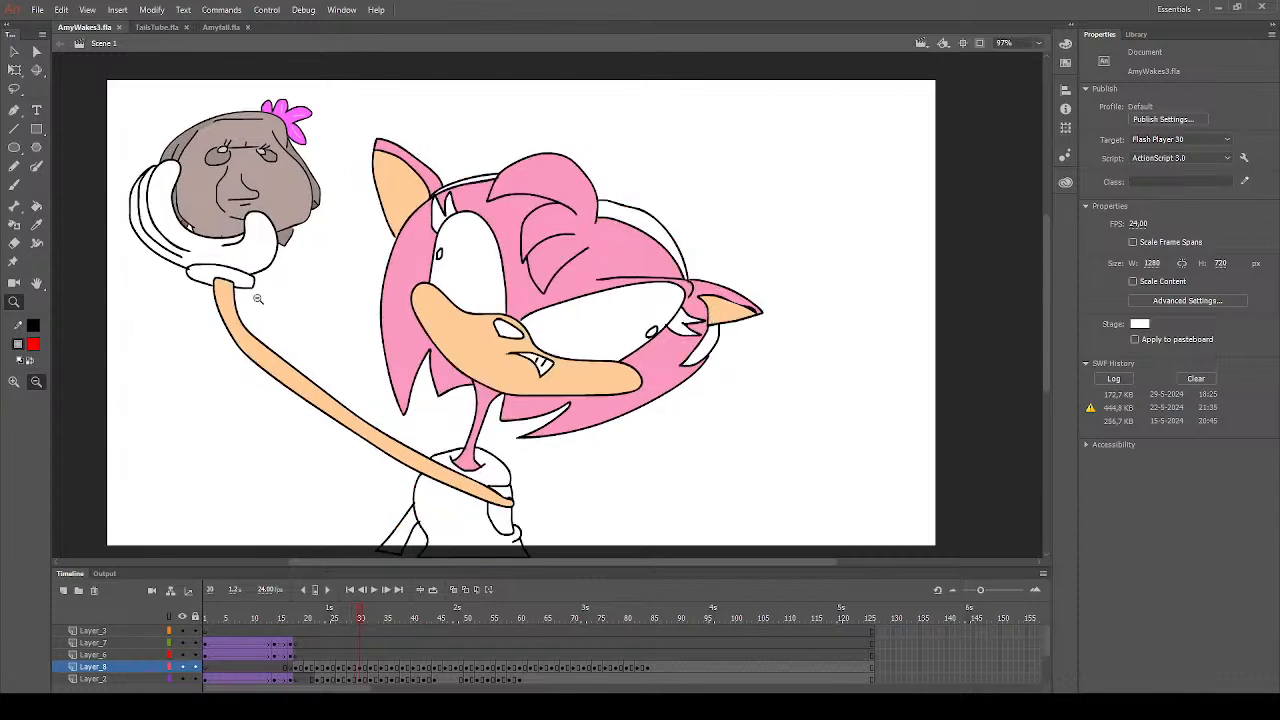
{"action": "left_click", "coordinate": [36, 345]}
{"action": "left_click", "coordinate": [469, 533]}
{"action": "mouse_move", "coordinate": [503, 155]}
{"action": "left_mouse_down"}
{"action": "mouse_move", "coordinate": [720, 277]}
{"action": "mouse_move", "coordinate": [716, 340]}
{"action": "left_mouse_up"}
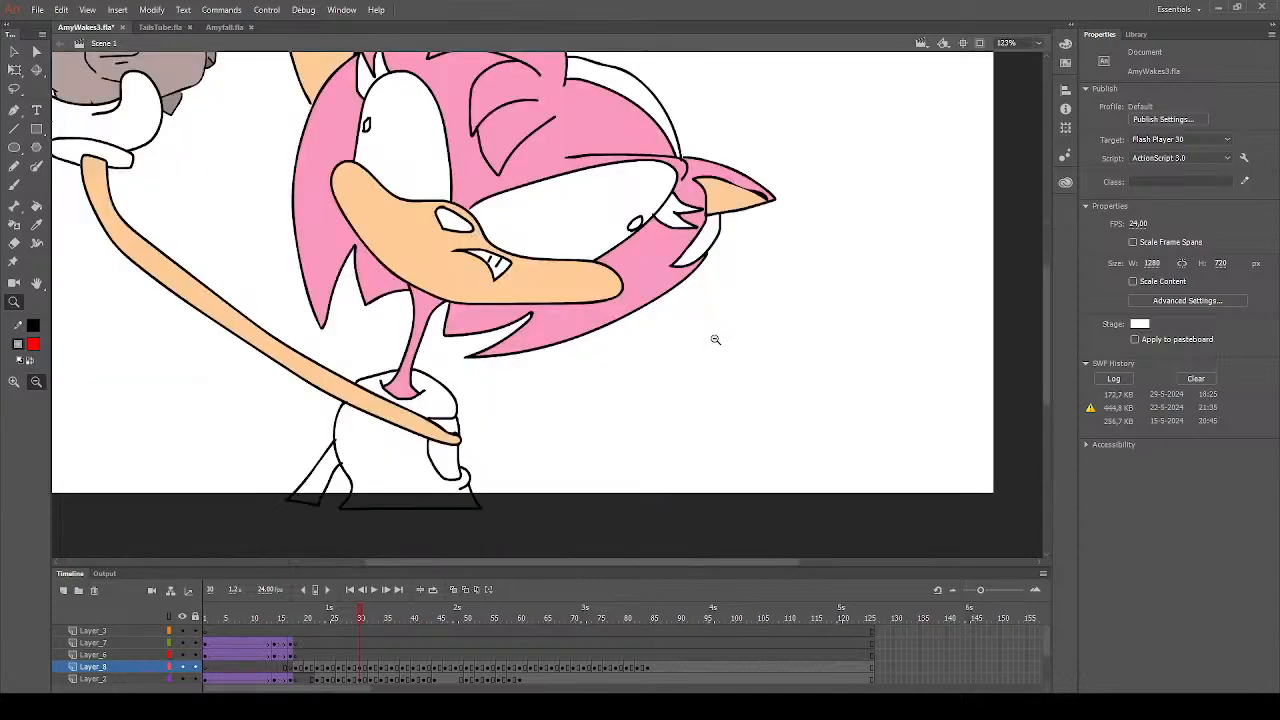
{"action": "left_click", "coordinate": [37, 206]}
{"action": "left_click", "coordinate": [376, 452]}
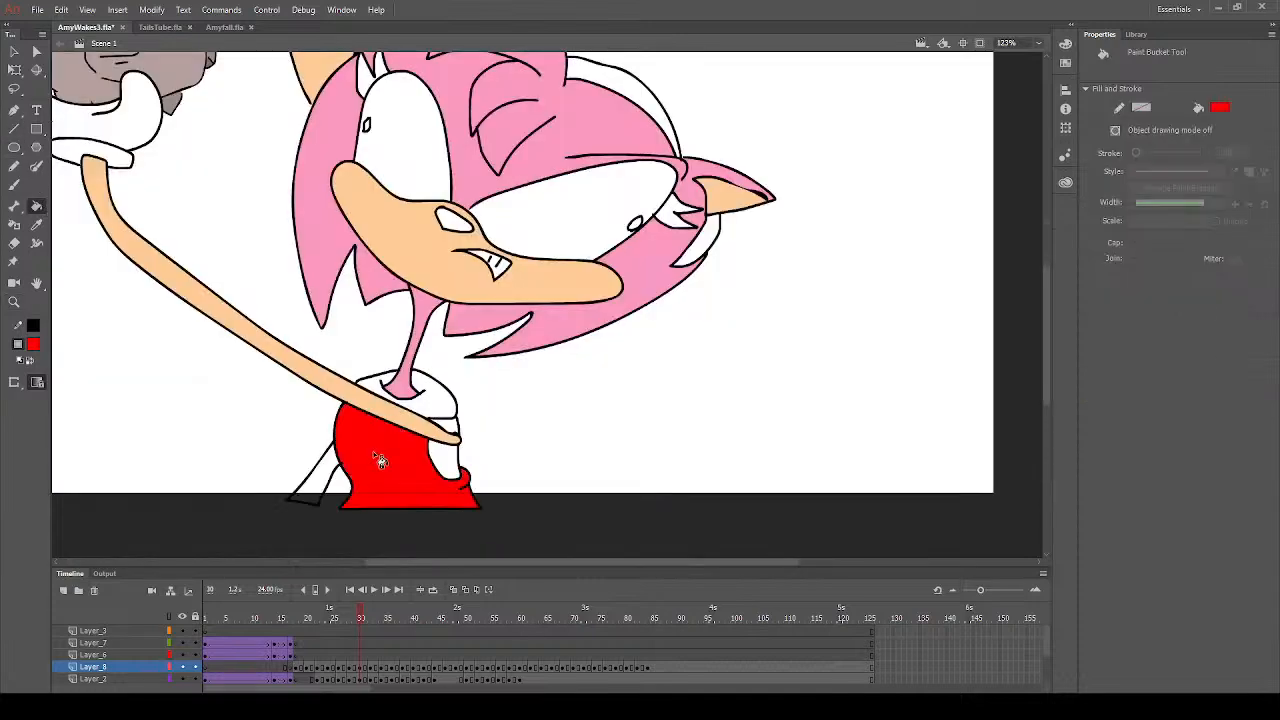
- Fill the three visible headband sections with the dress's red on frame 30
{"action": "scroll", "coordinate": [591, 340], "scroll_direction": "up", "scroll_amount": 3}
{"action": "left_click", "coordinate": [638, 250]}
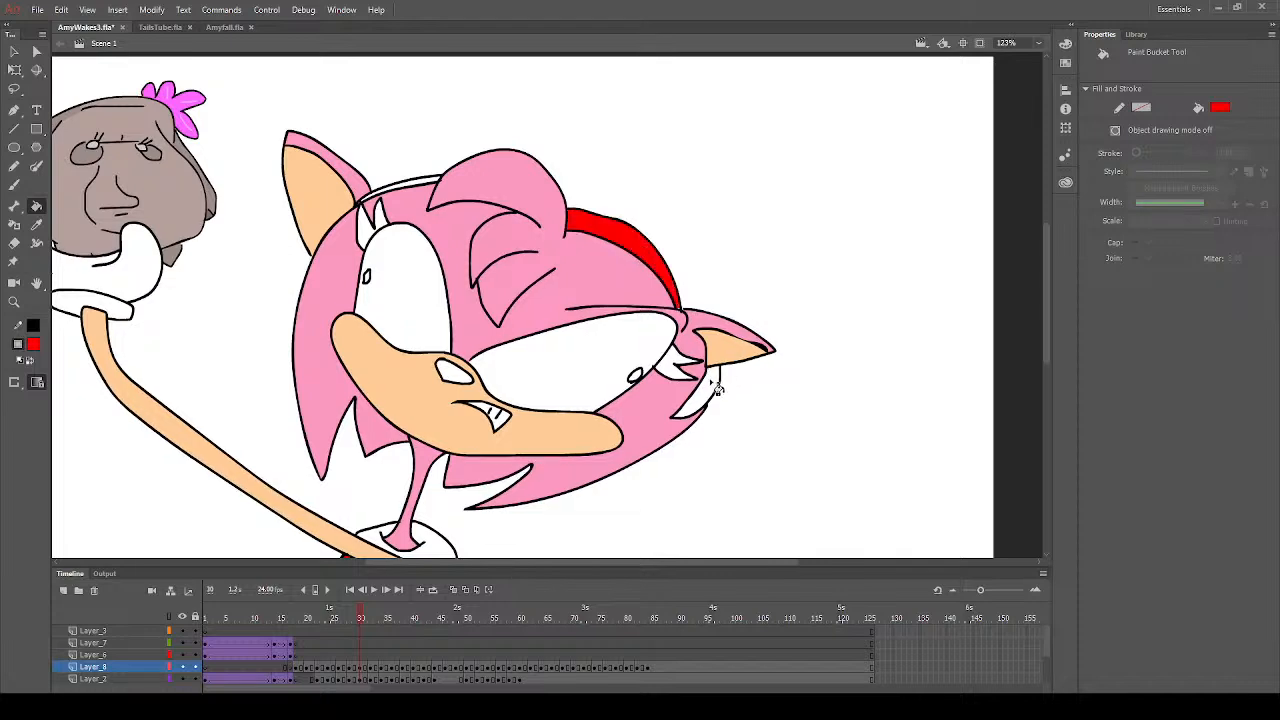
{"action": "left_click", "coordinate": [692, 376]}
{"action": "left_click", "coordinate": [425, 190]}
- Fill the eyelashes of both eyes with black on frame 30
{"action": "left_click", "coordinate": [35, 345]}
{"action": "left_click", "coordinate": [76, 381]}
{"action": "left_click", "coordinate": [371, 235]}
{"action": "left_click", "coordinate": [384, 222]}
{"action": "left_click", "coordinate": [672, 371]}
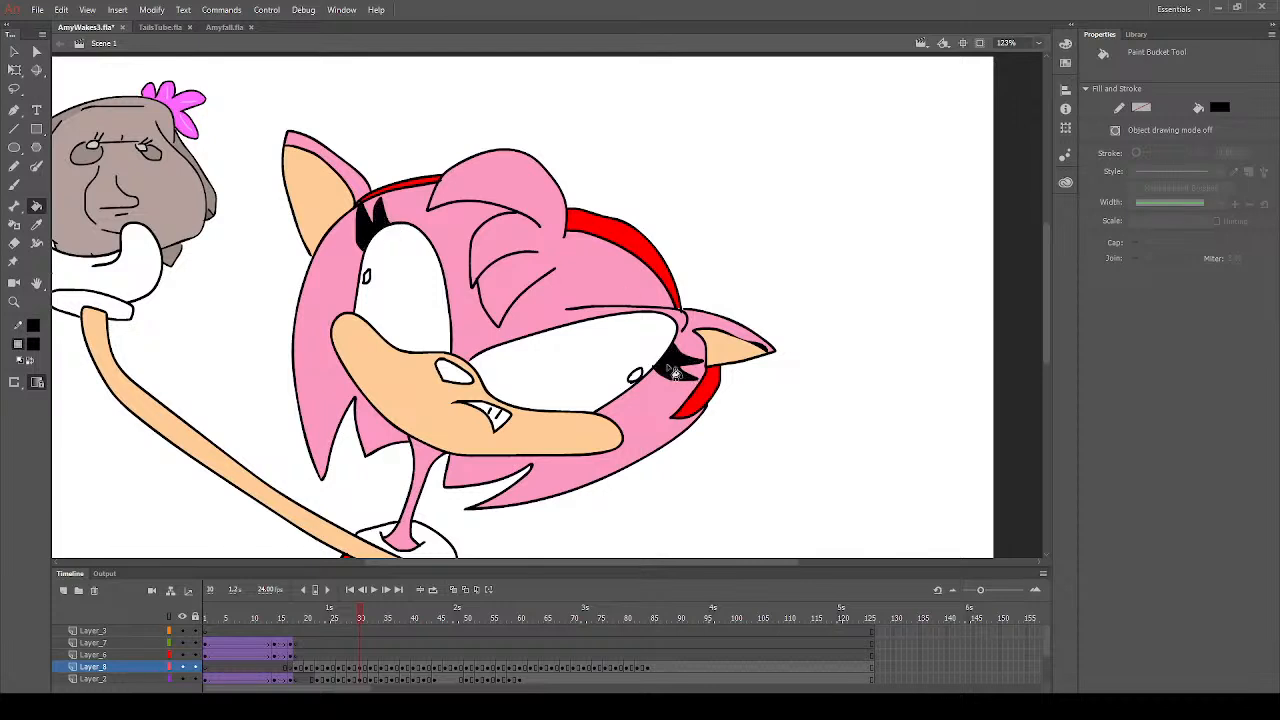
- Fill the nose with dark grey on frame 30
{"action": "left_click", "coordinate": [32, 347]}
{"action": "left_click", "coordinate": [87, 395]}
{"action": "left_click", "coordinate": [453, 372]}
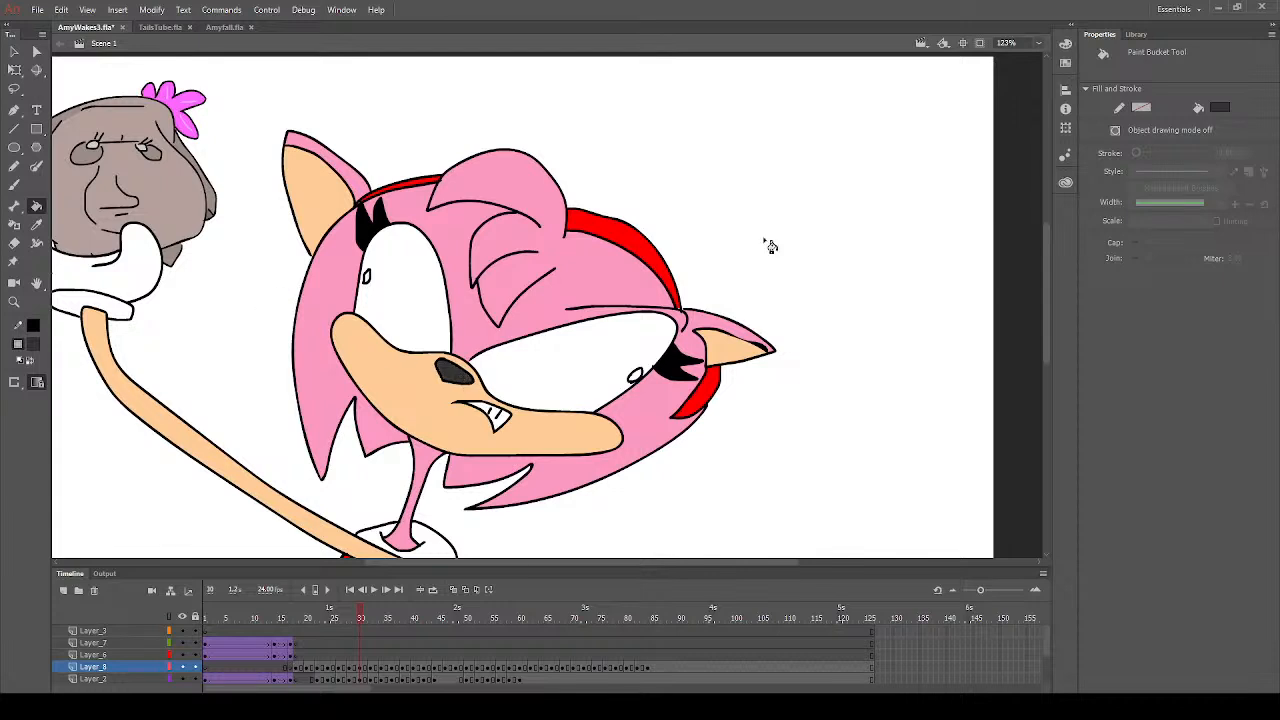
- Fill both small pupils with bright green on frame 30
{"action": "left_click", "coordinate": [34, 347]}
{"action": "left_click", "coordinate": [266, 384]}
{"action": "left_click", "coordinate": [640, 380]}
{"action": "left_click", "coordinate": [367, 277]}
- Fill the shoulder shape beside the dress with the hair's pink and the lowered arm with the raised arm's peach on frame 30
{"action": "scroll", "coordinate": [137, 306], "scroll_direction": "down", "scroll_amount": 3}
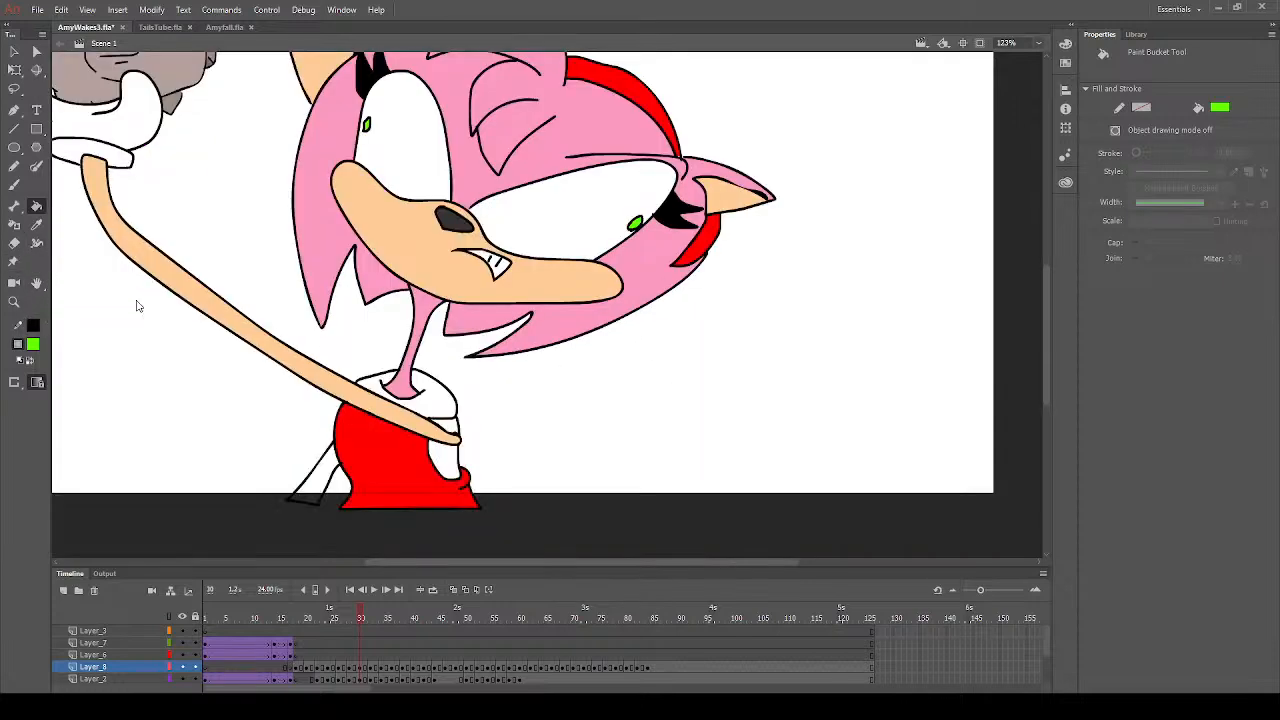
{"action": "left_click", "coordinate": [36, 224]}
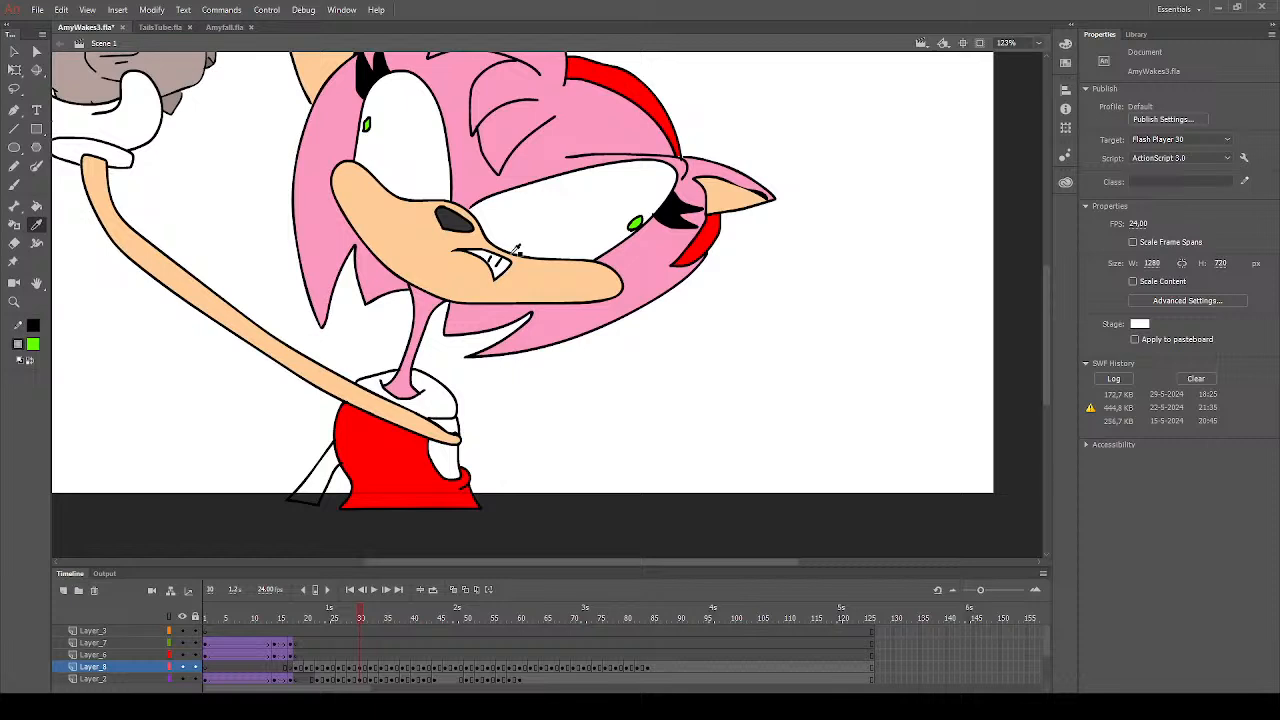
{"action": "left_click", "coordinate": [567, 320]}
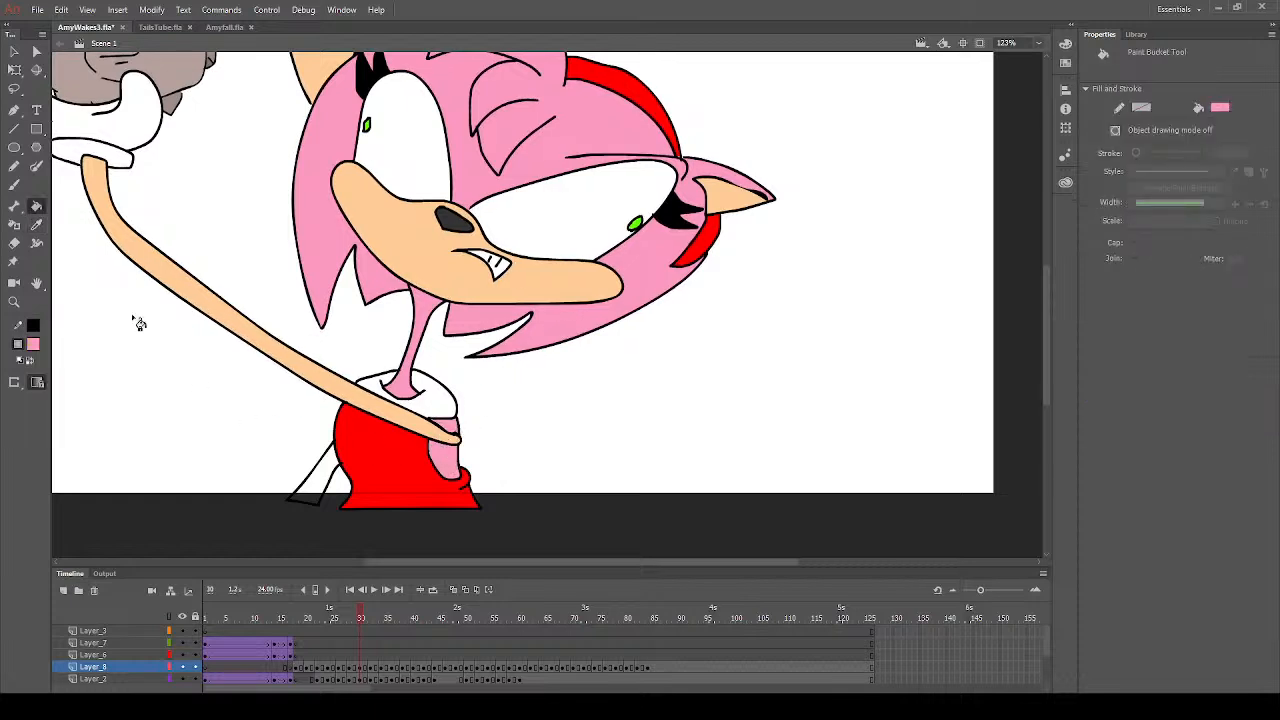
{"action": "left_click", "coordinate": [36, 224]}
{"action": "left_click", "coordinate": [246, 305]}
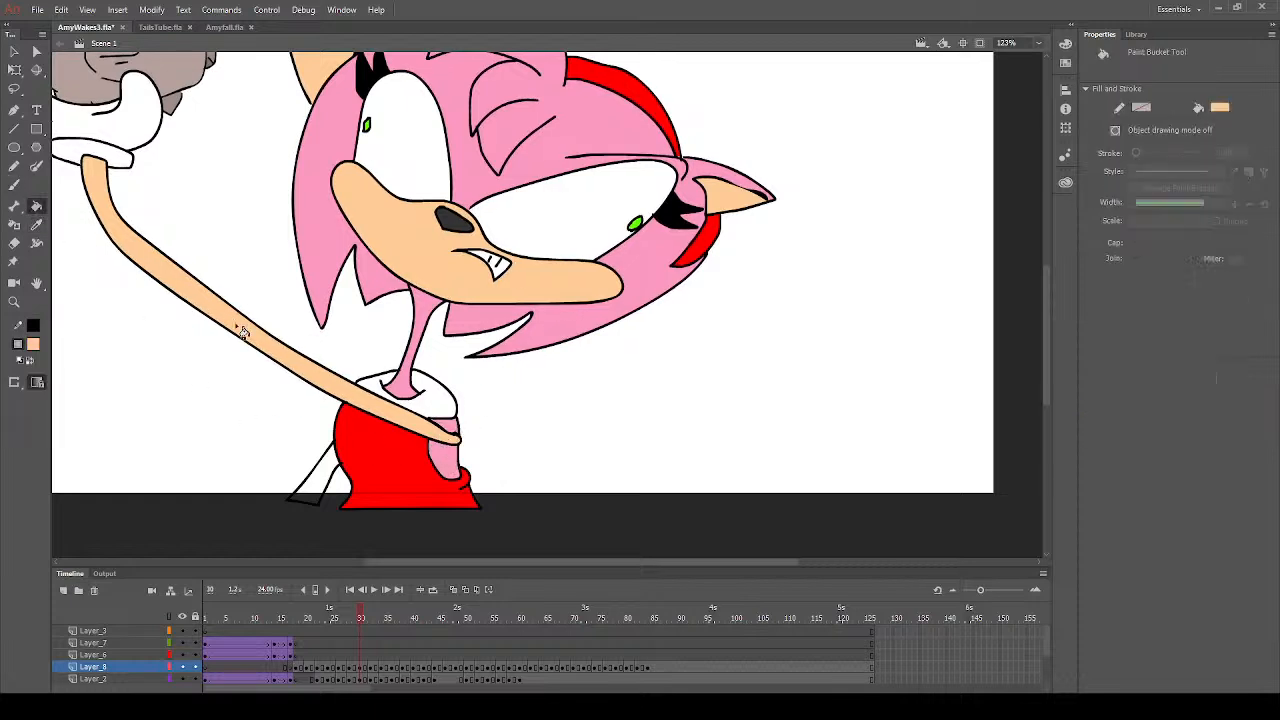
{"action": "left_click", "coordinate": [330, 480]}
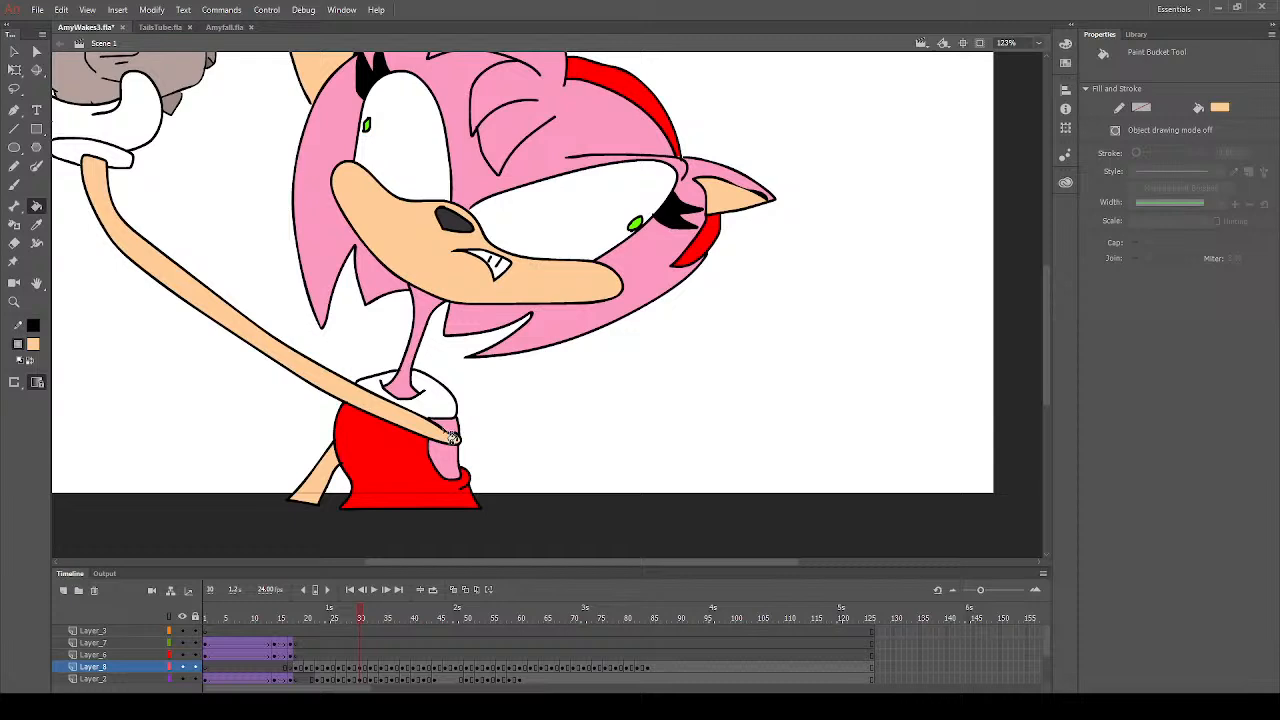
- Touch up small gaps in the red areas on frame 30 with a size 3 brush in the dress's red
{"action": "left_click", "coordinate": [36, 224]}
{"action": "left_click", "coordinate": [398, 434]}
{"action": "left_click", "coordinate": [14, 185]}
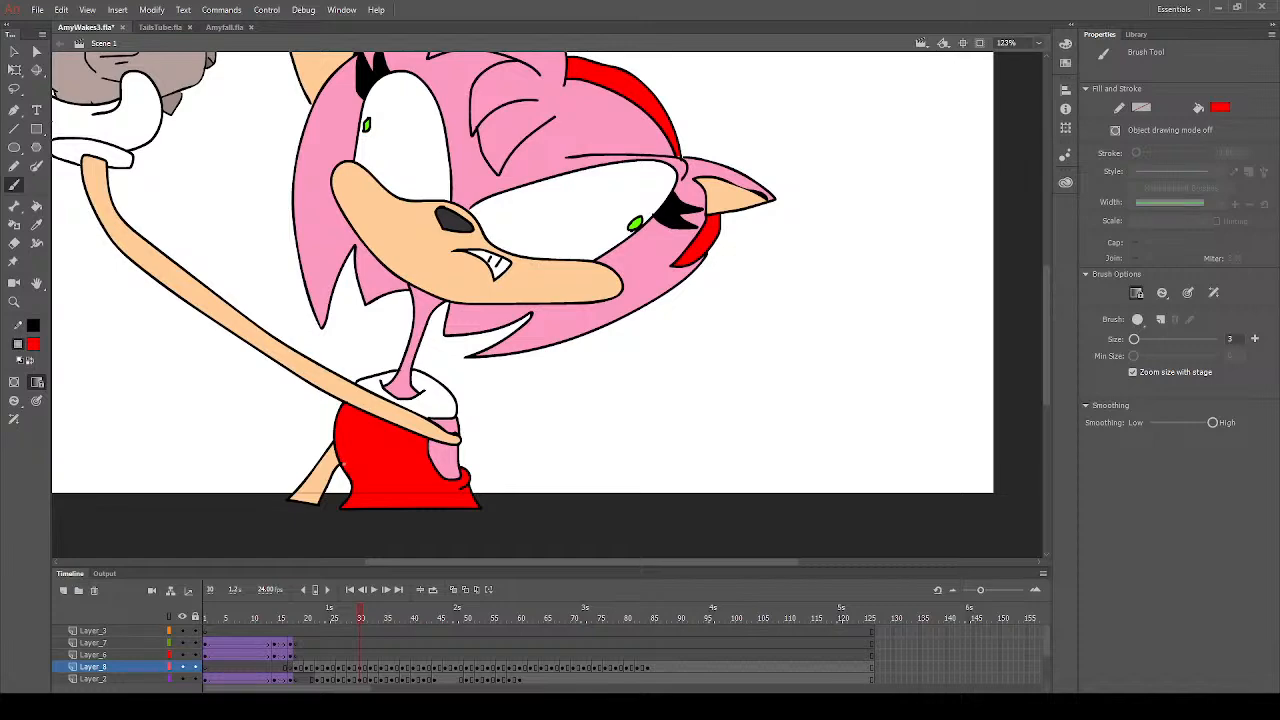
{"action": "scroll", "coordinate": [424, 463], "scroll_direction": "up", "scroll_amount": 2}
{"action": "scroll", "coordinate": [428, 460], "scroll_direction": "down", "scroll_amount": 2}
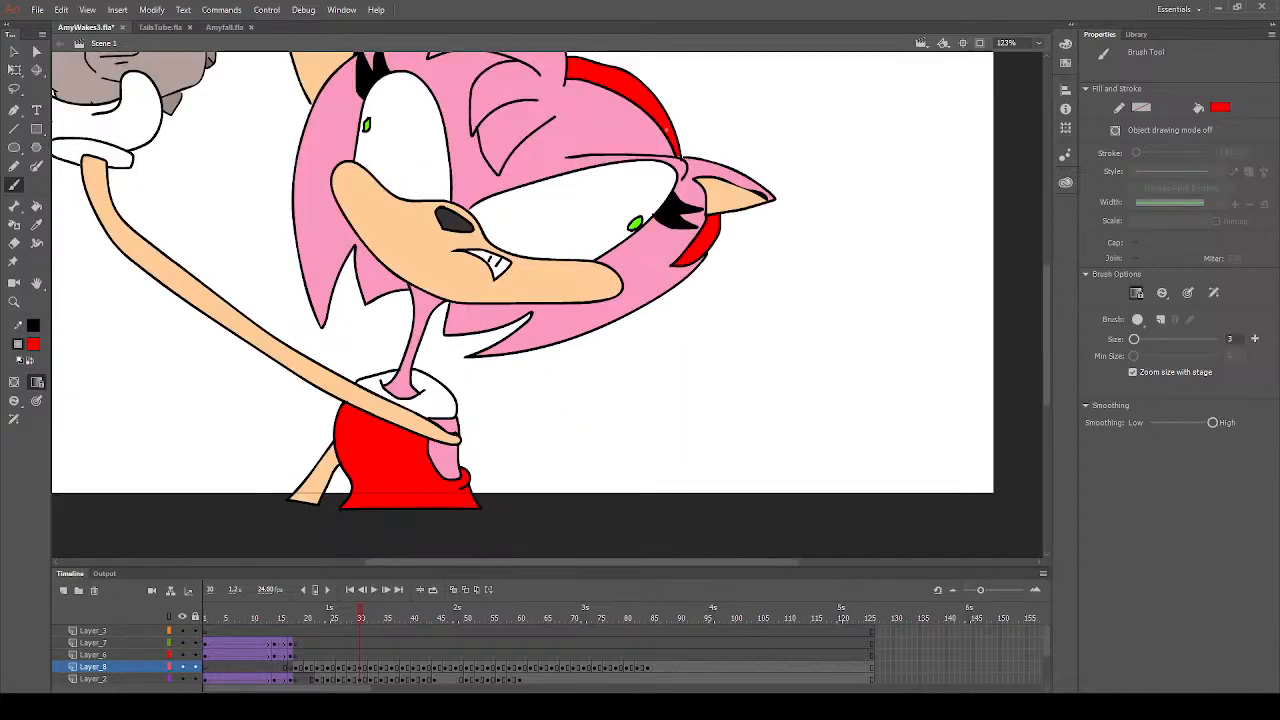
{"action": "scroll", "coordinate": [655, 258], "scroll_direction": "up", "scroll_amount": 1}
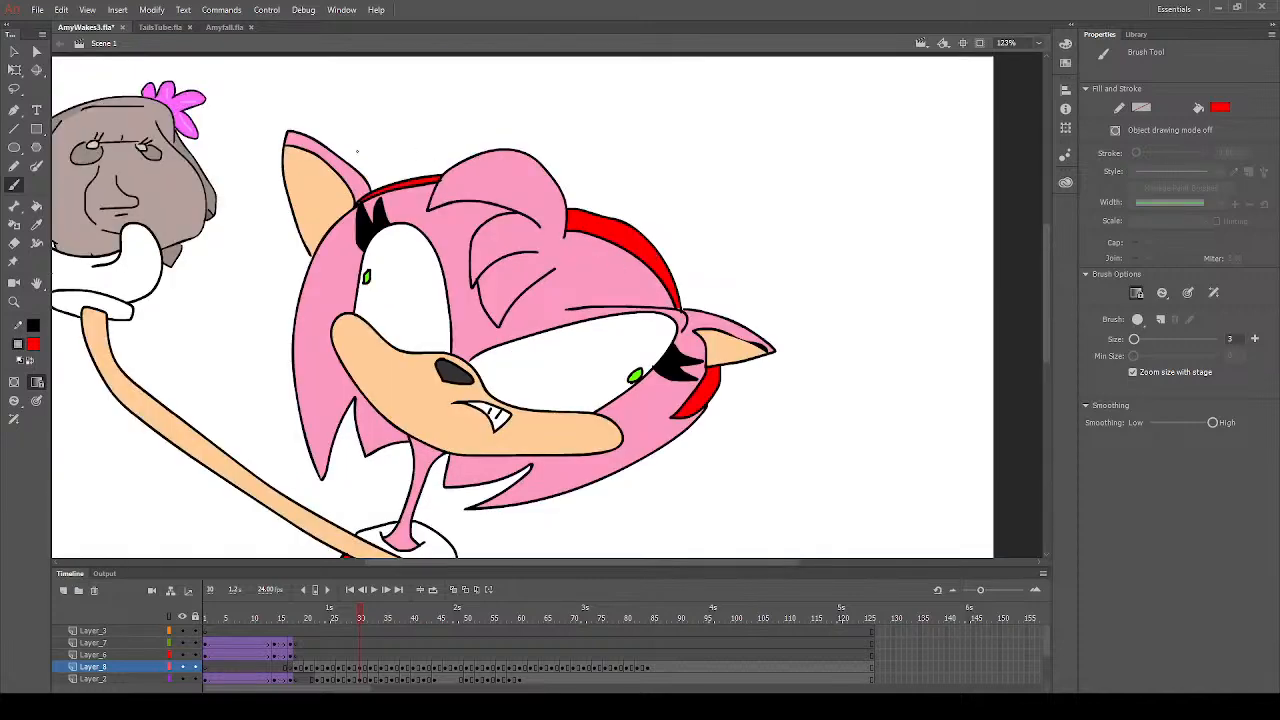
{"action": "scroll", "coordinate": [424, 356], "scroll_direction": "down", "scroll_amount": 1}
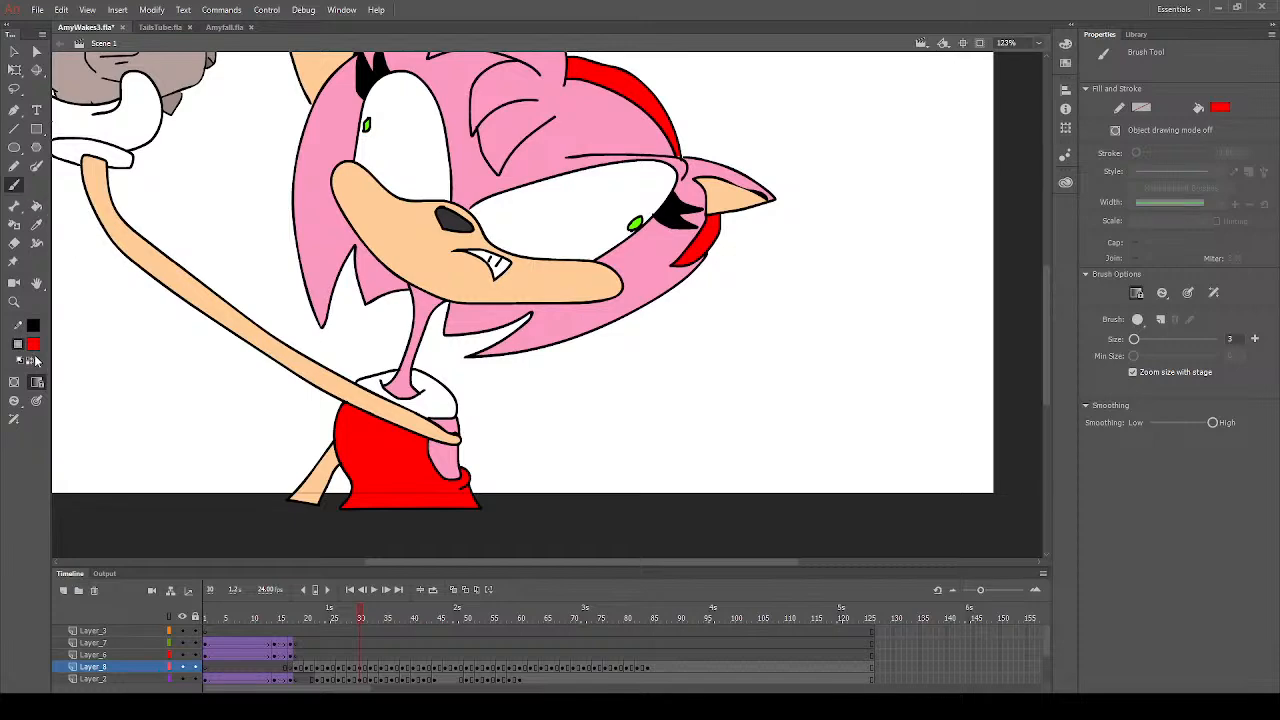
- Fill the raised glove's cuff with yellow on frame 30
{"action": "scroll", "coordinate": [35, 355], "scroll_direction": "up", "scroll_amount": 5}
{"action": "scroll", "coordinate": [35, 355], "scroll_direction": "down", "scroll_amount": 2}
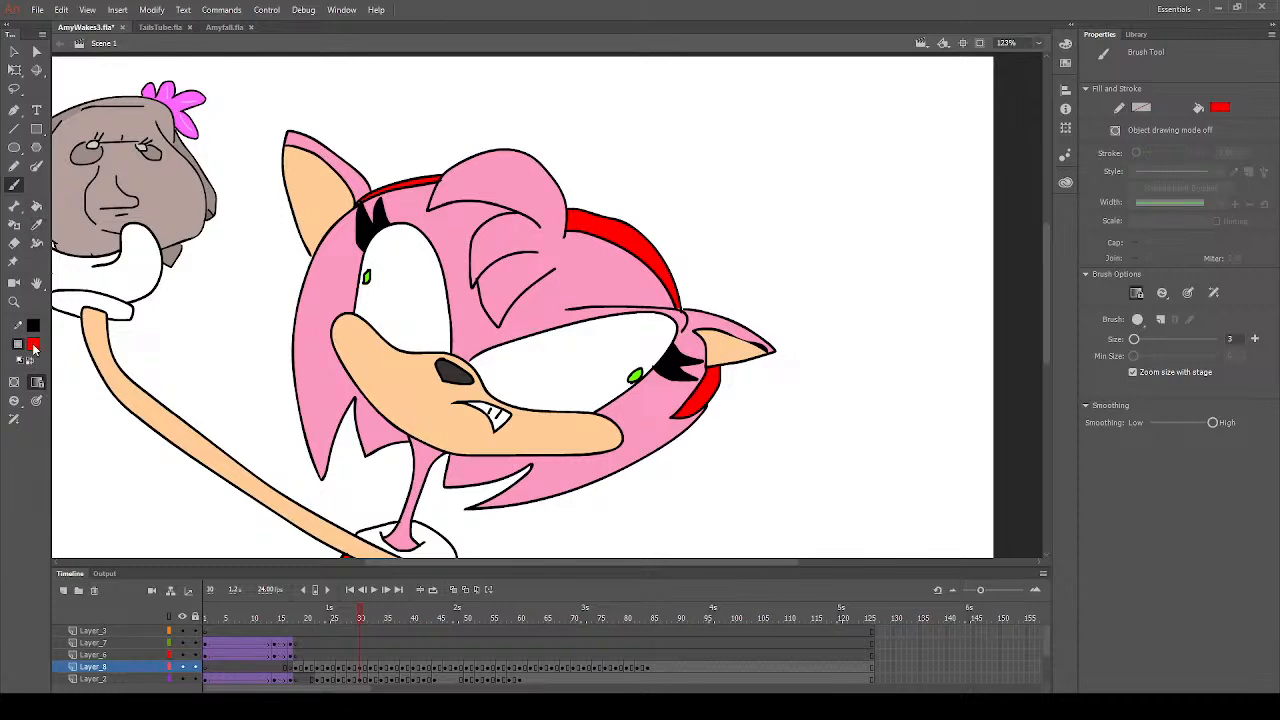
{"action": "left_click", "coordinate": [262, 443]}
{"action": "left_click", "coordinate": [36, 205]}
{"action": "left_click", "coordinate": [120, 318]}
{"action": "scroll", "coordinate": [475, 488], "scroll_direction": "down", "scroll_amount": 6}
{"action": "scroll", "coordinate": [475, 488], "scroll_direction": "up", "scroll_amount": 3}
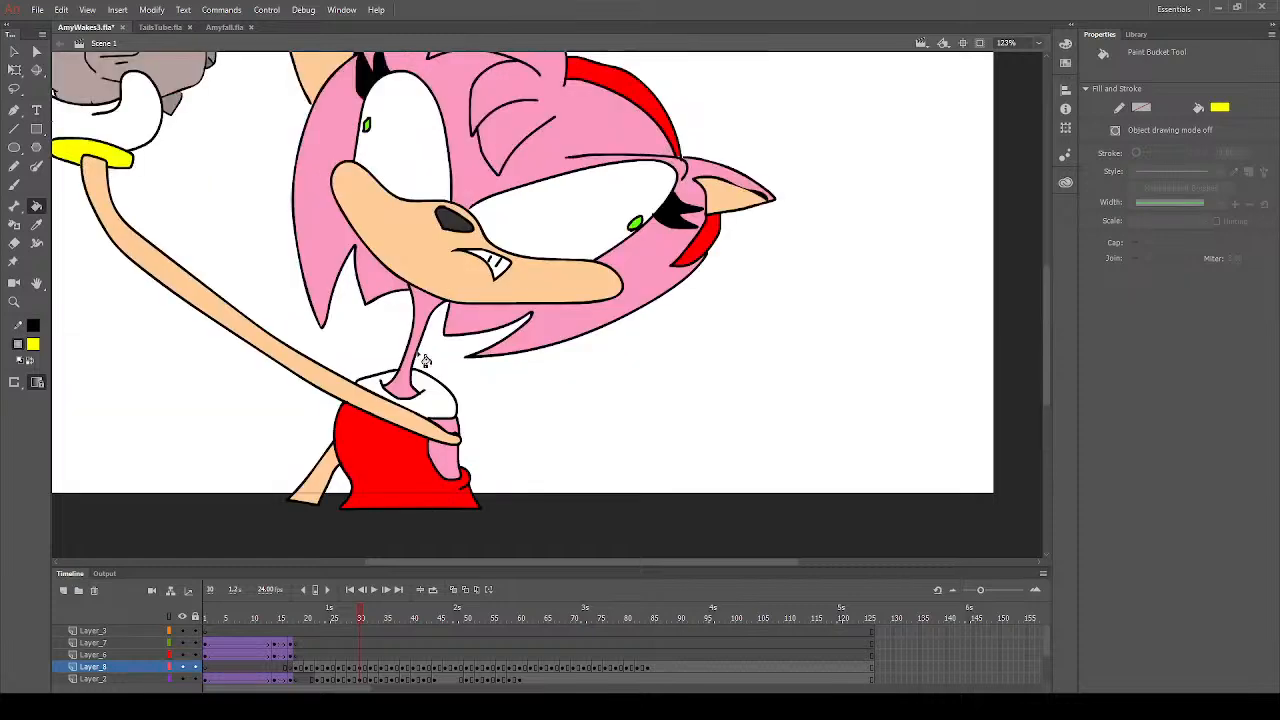
- Fill the raised glove's cuff with yellow on frame 29 and set up the Brush in the arm's peach
{"action": "left_click", "coordinate": [356, 630]}
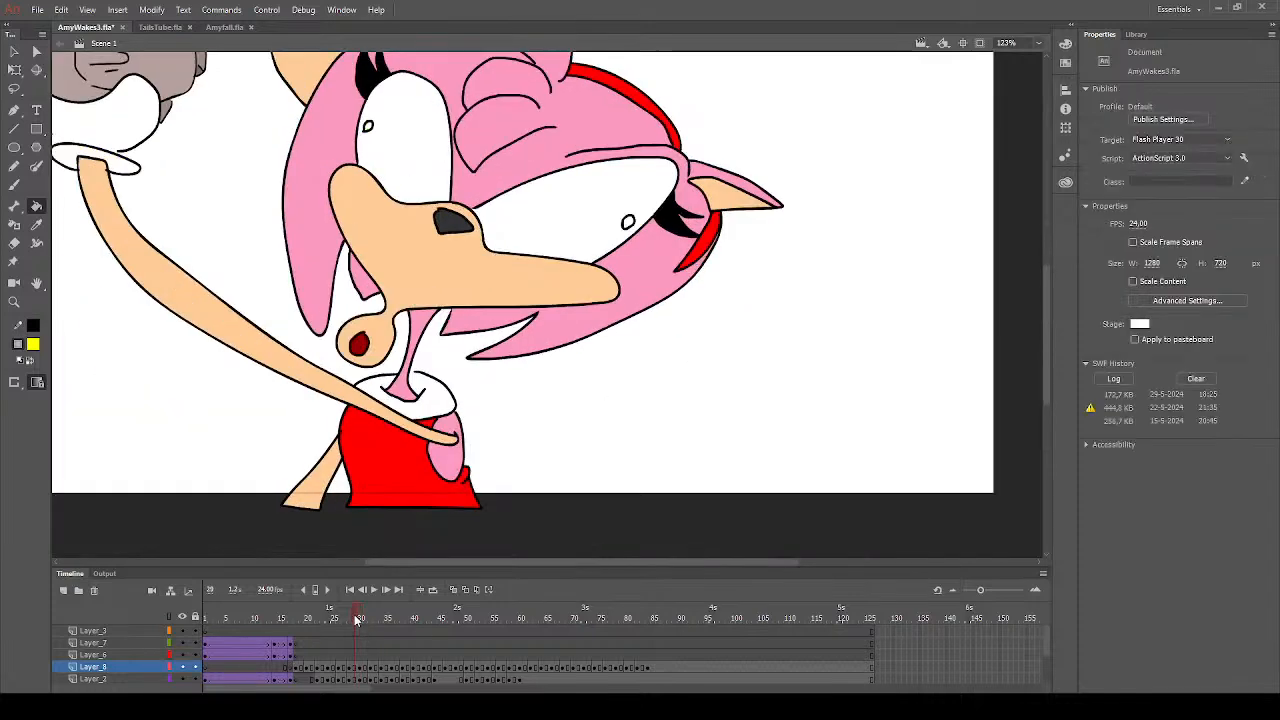
{"action": "left_click", "coordinate": [125, 178]}
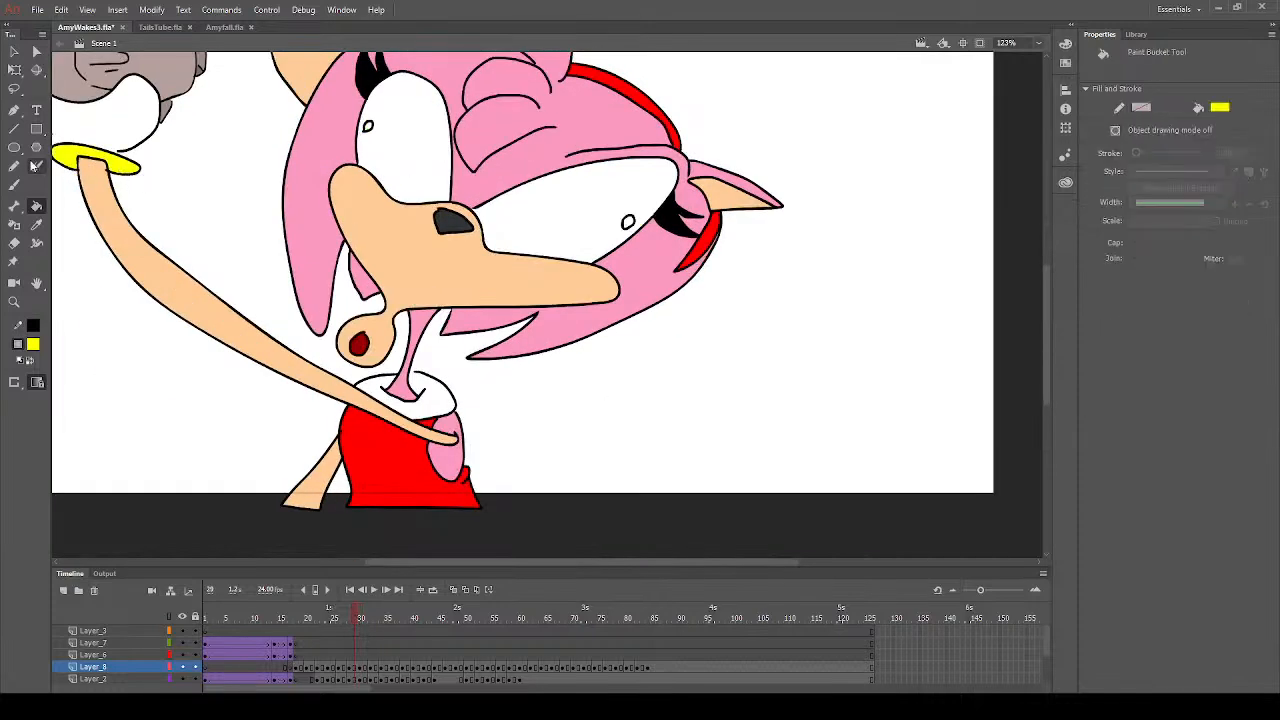
{"action": "left_click", "coordinate": [36, 224]}
{"action": "left_click", "coordinate": [115, 248]}
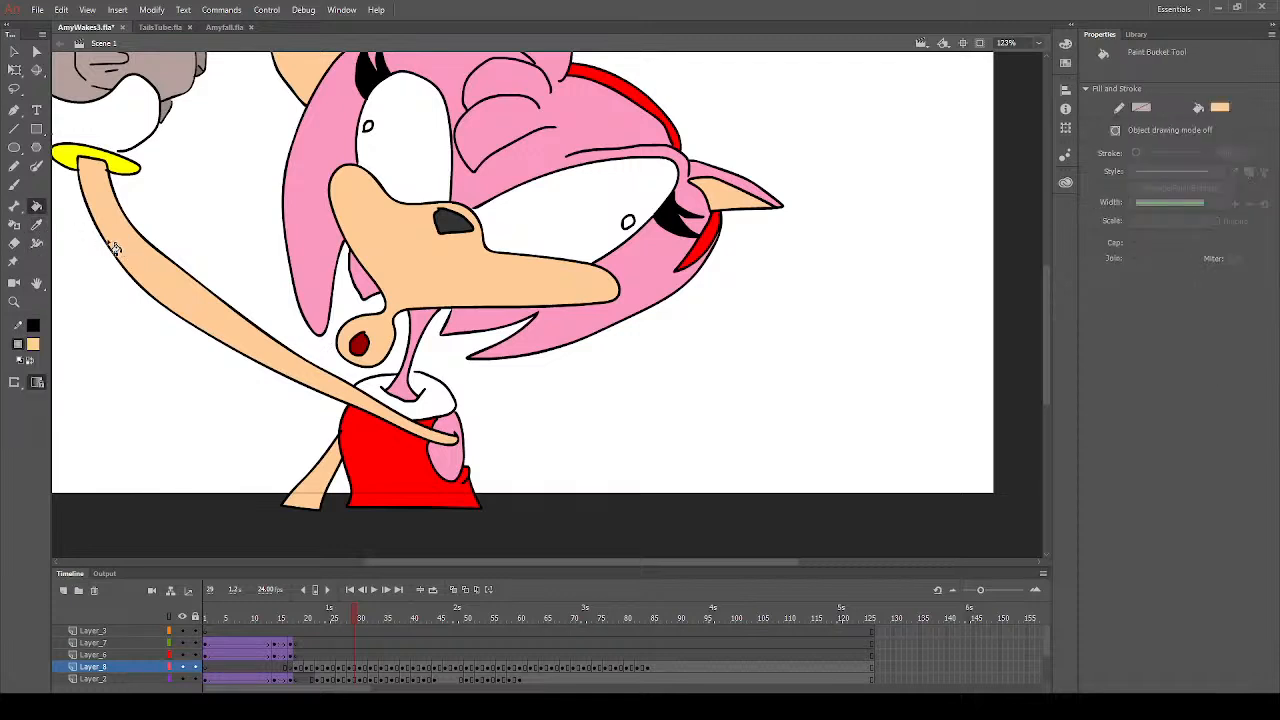
{"action": "left_click", "coordinate": [14, 185]}
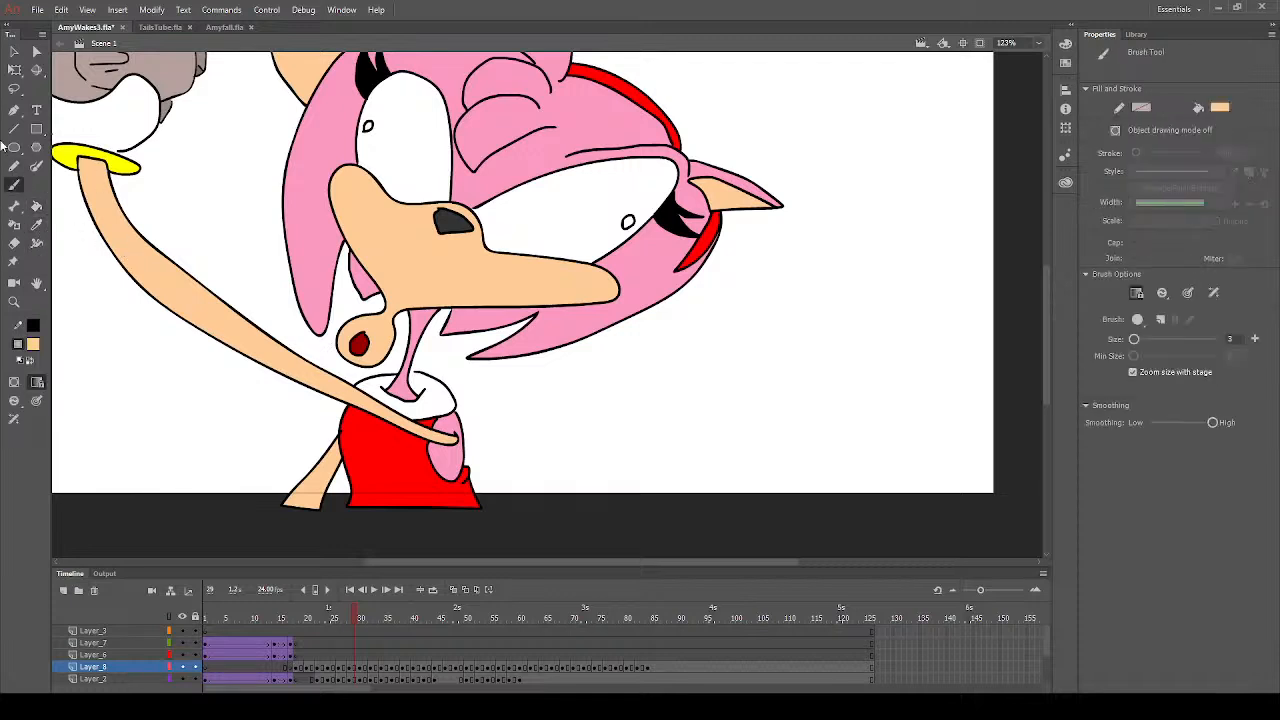
- Sample the cuff's yellow on frame 29 and fill the raised glove's cuff with it on frame 27
{"action": "left_click", "coordinate": [36, 224]}
{"action": "left_click", "coordinate": [125, 165]}
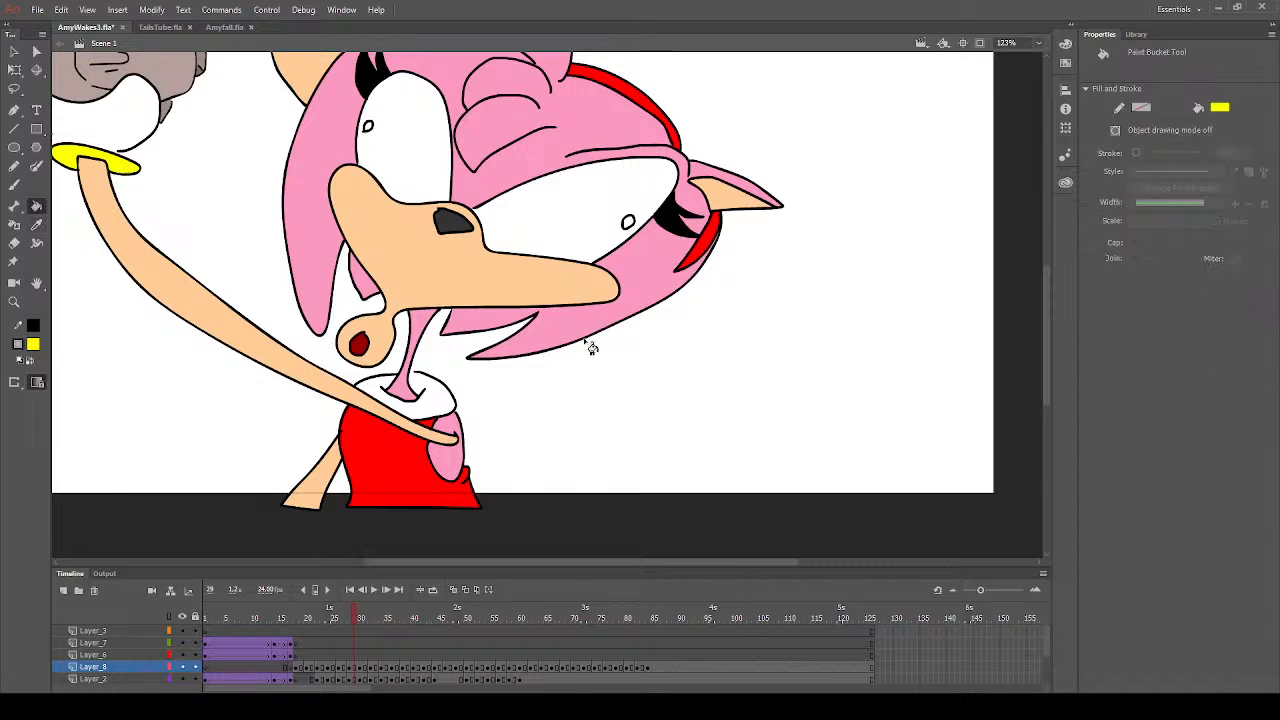
{"action": "left_click", "coordinate": [346, 614]}
{"action": "left_click", "coordinate": [113, 188]}
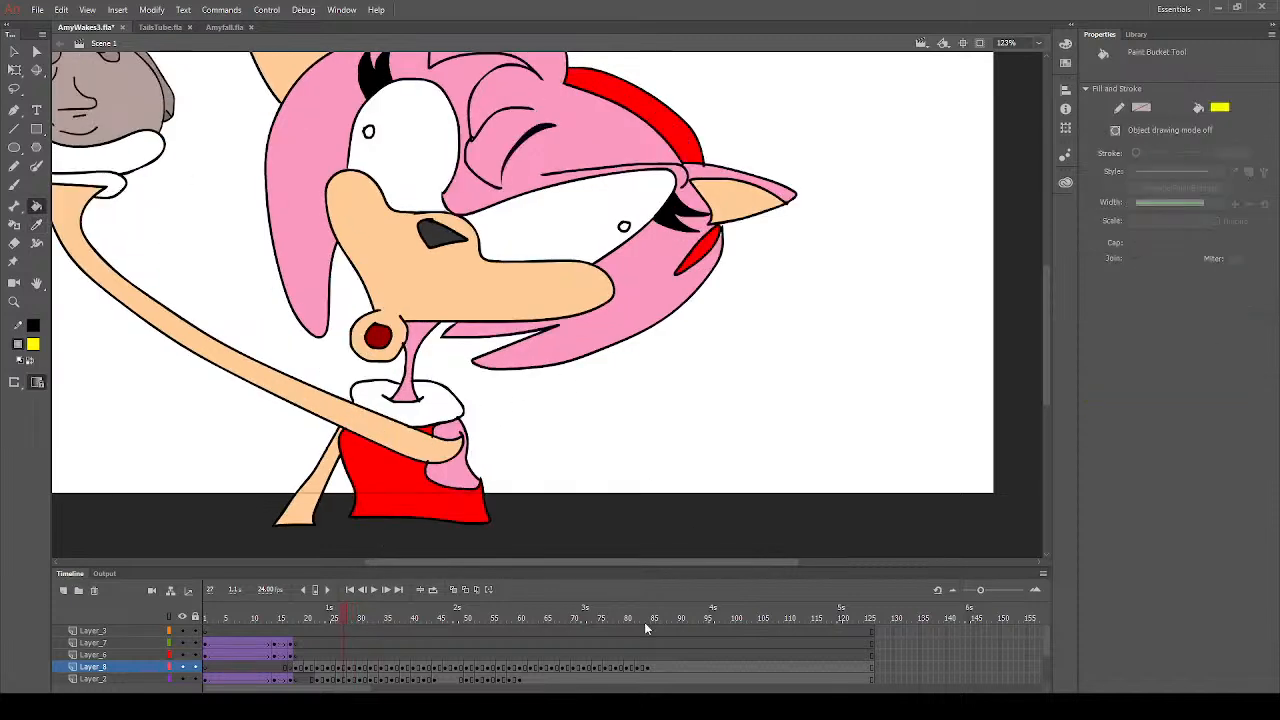
{"action": "left_click_drag", "start_coordinate": [577, 563], "coordinate": [533, 564]}
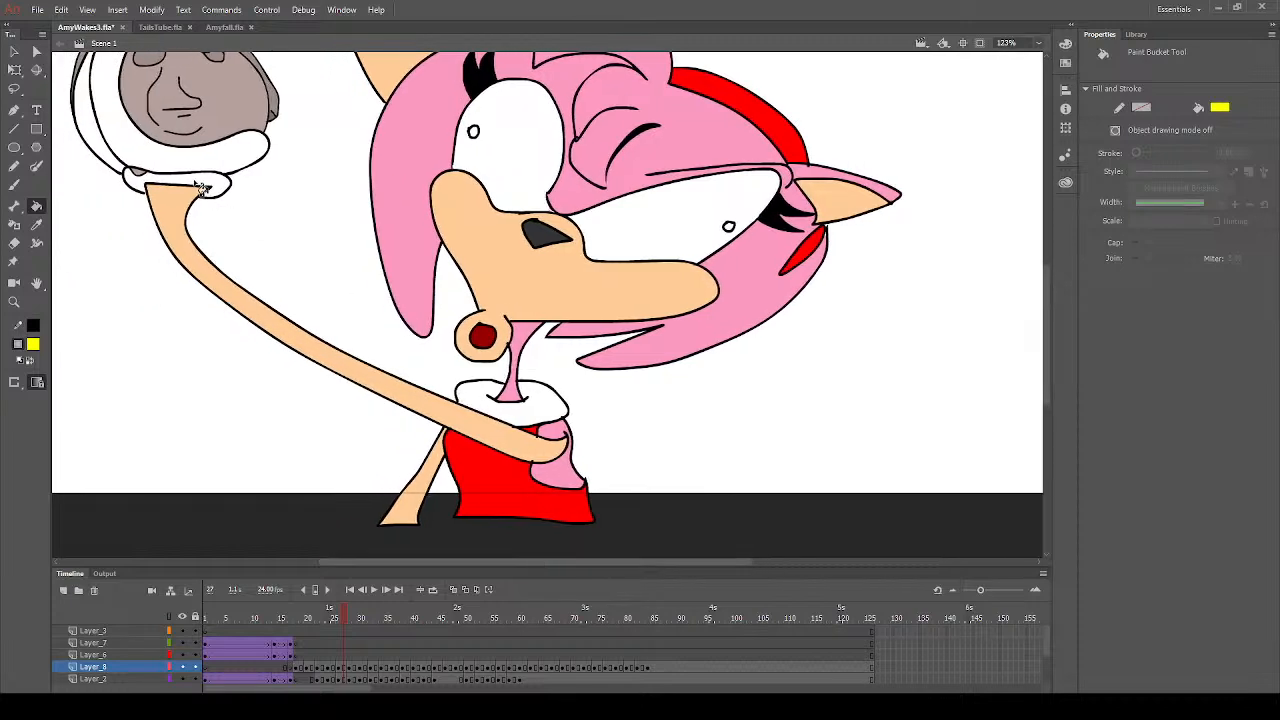
{"action": "left_click", "coordinate": [206, 189]}
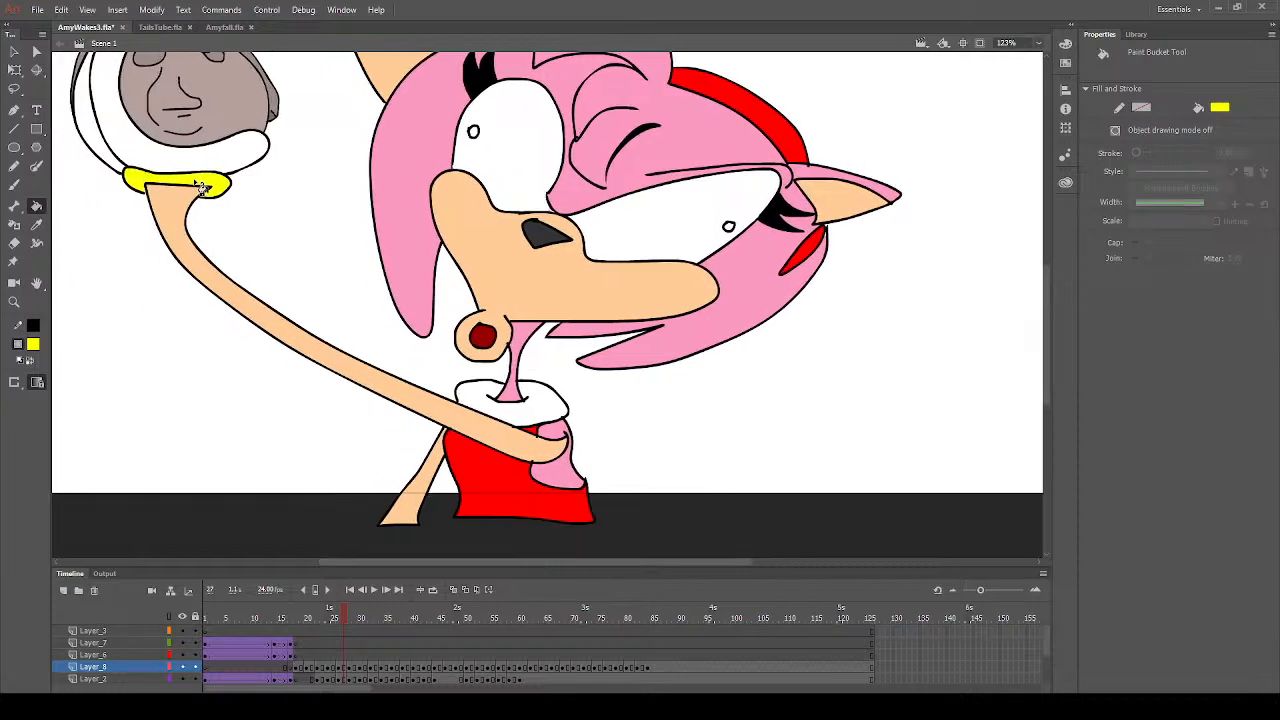
- Set the Paint Bucket fill to white and check the coloured drawings on frames 24 to 29
{"action": "left_click", "coordinate": [38, 226]}
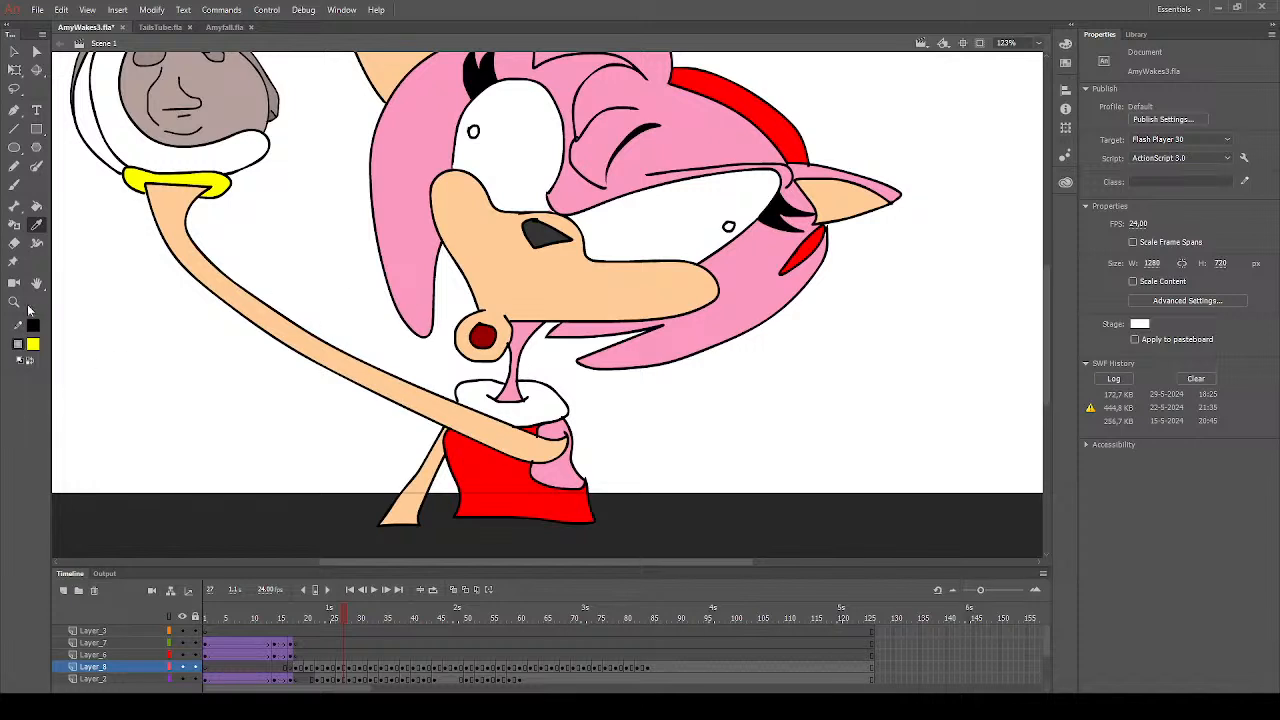
{"action": "left_click", "coordinate": [88, 428]}
{"action": "left_click", "coordinate": [36, 206]}
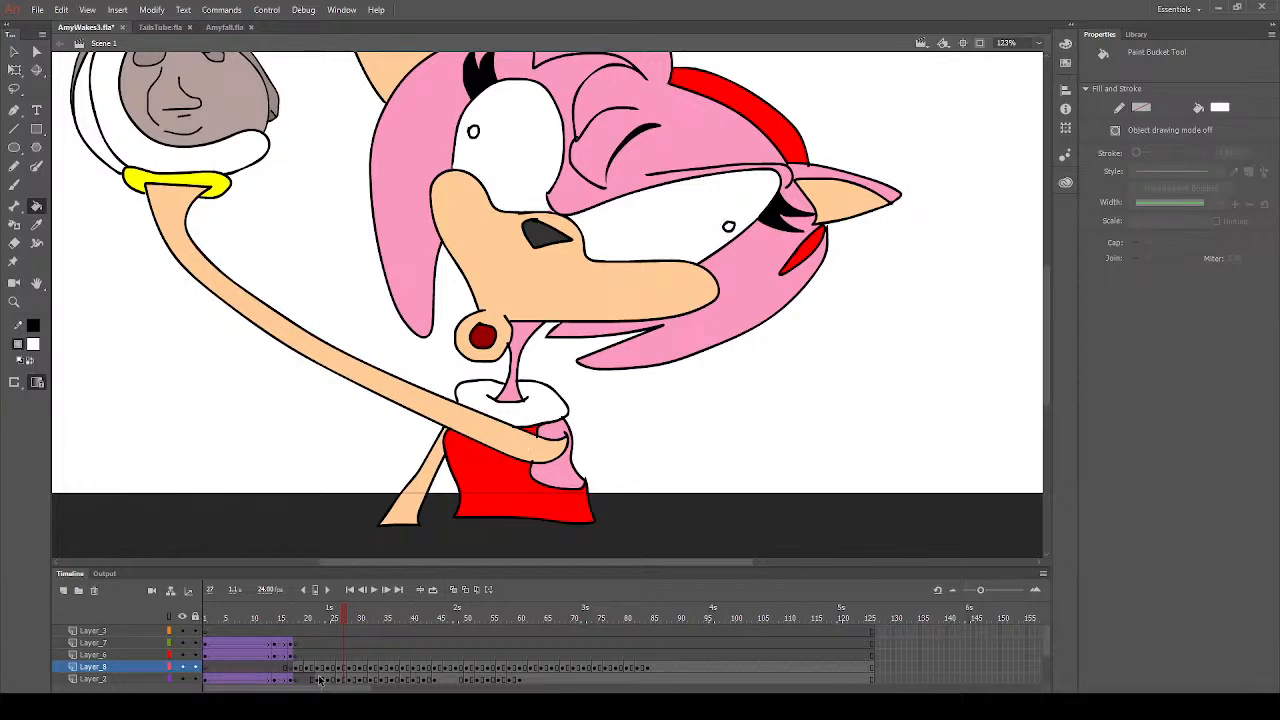
{"action": "left_click", "coordinate": [331, 667]}
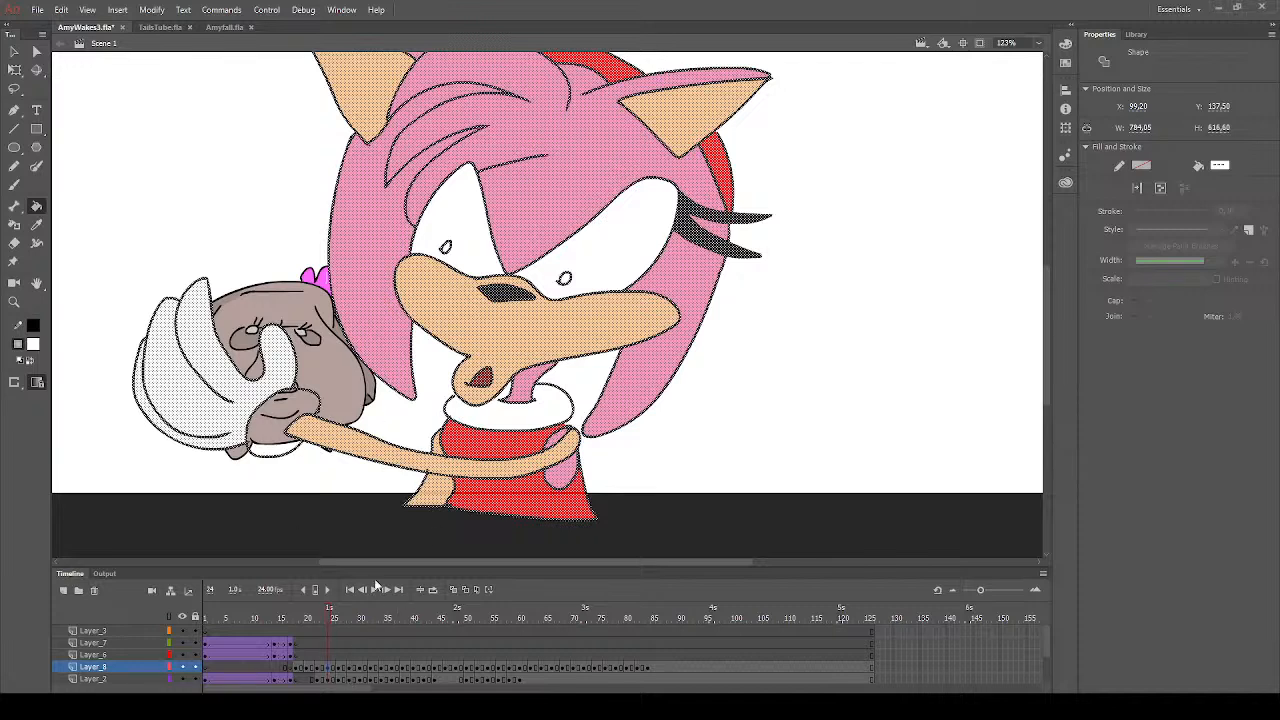
{"action": "left_click_drag", "start_coordinate": [345, 612], "coordinate": [365, 624]}
{"action": "left_click", "coordinate": [546, 420]}
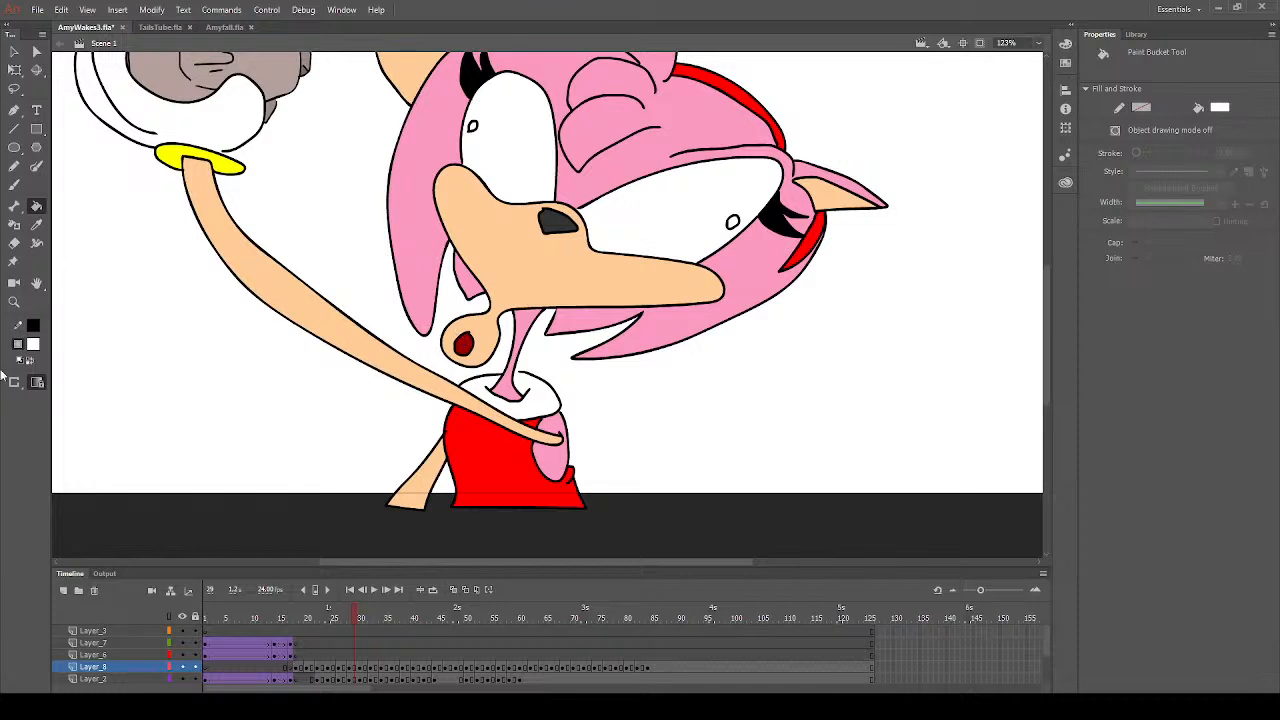
- Fill both small pupils with bright green on frame 29
{"action": "left_click", "coordinate": [34, 347]}
{"action": "left_click", "coordinate": [263, 387]}
{"action": "left_click", "coordinate": [472, 126]}
{"action": "left_click", "coordinate": [733, 222]}
- Fill the small pupils with bright green on frames 27 and 24
{"action": "left_click", "coordinate": [343, 667]}
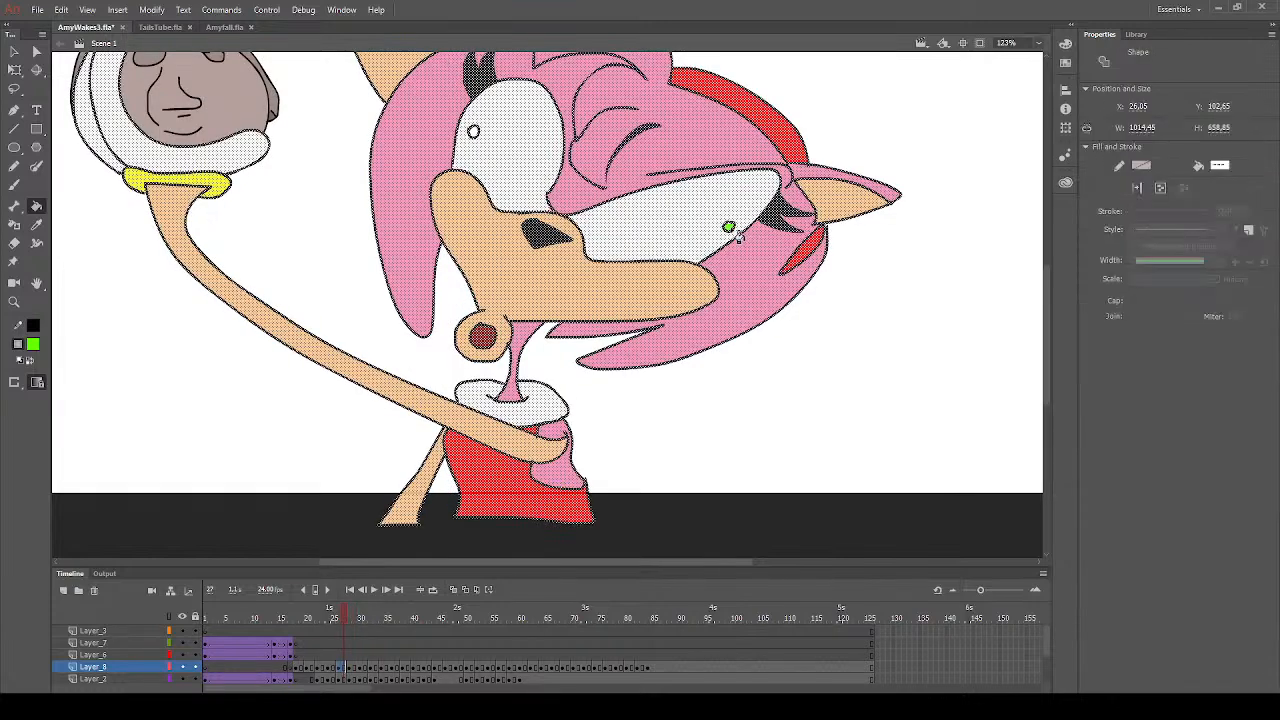
{"action": "left_click", "coordinate": [473, 131]}
{"action": "left_click", "coordinate": [330, 667]}
{"action": "left_click", "coordinate": [566, 279]}
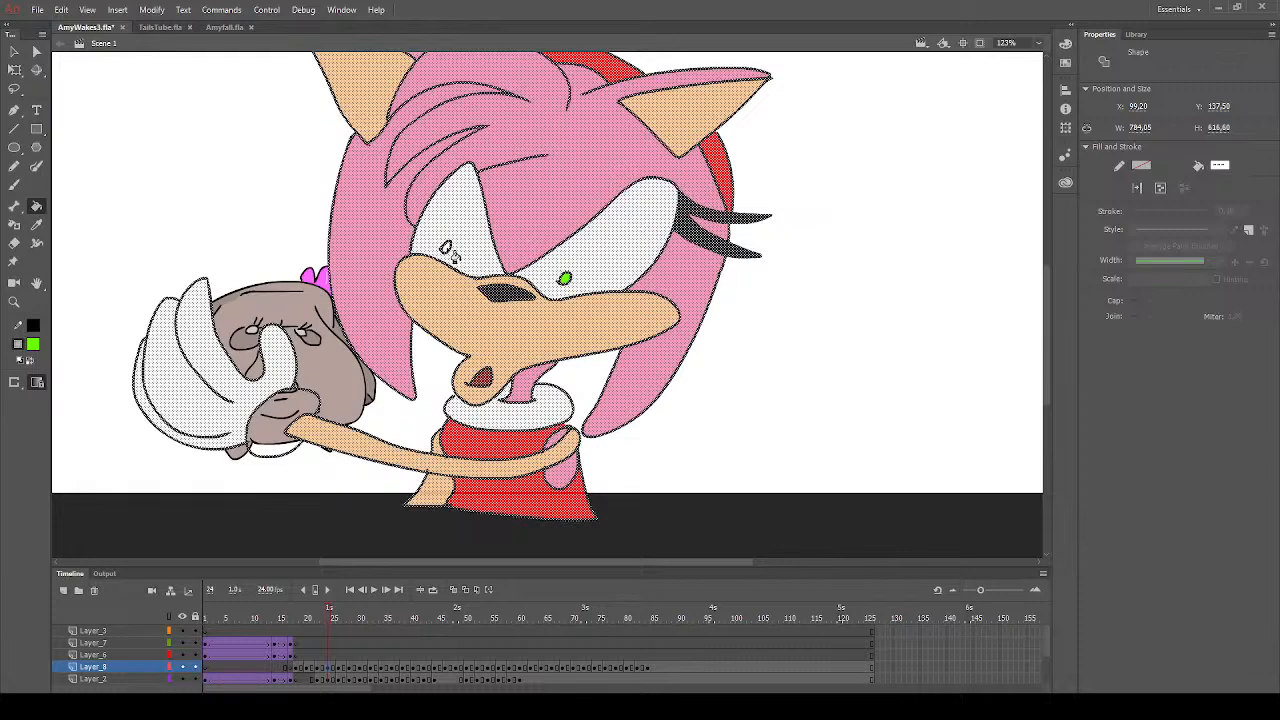
- Fill both half-lidded pupils with bright green on frame 22 and undo the stray green fill over the whole figure
{"action": "left_click", "coordinate": [319, 667]}
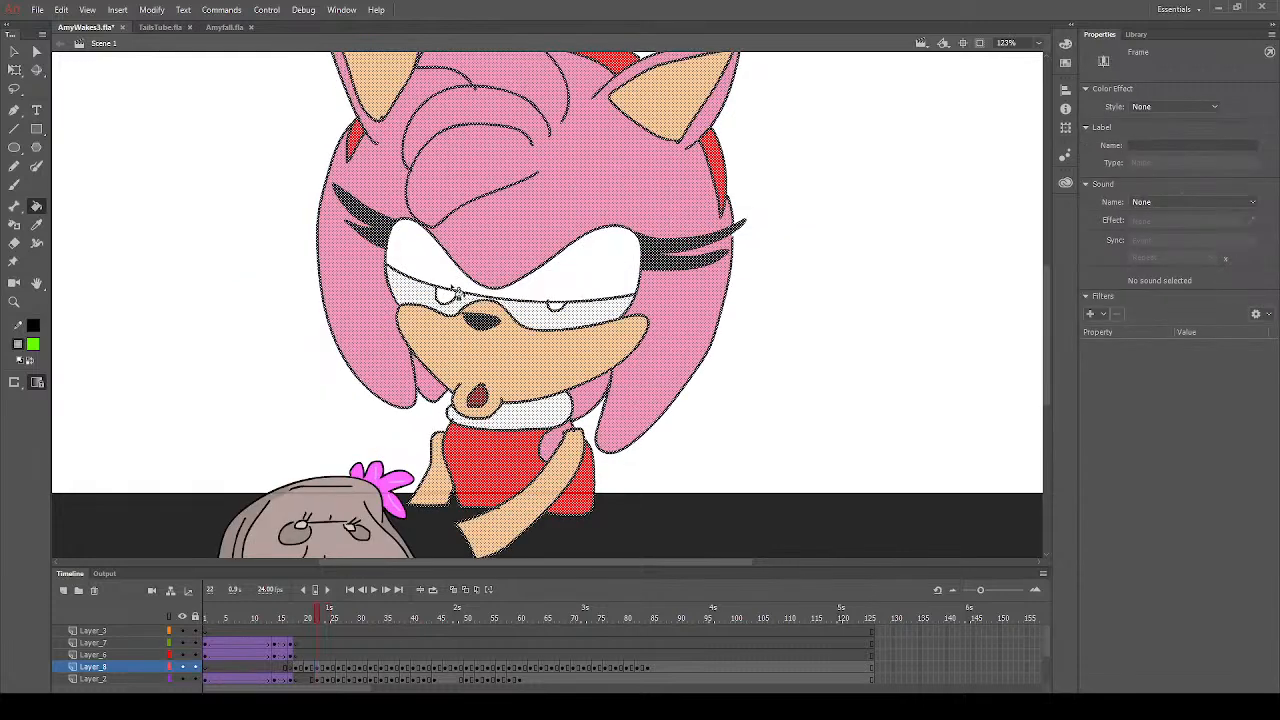
{"action": "left_click", "coordinate": [453, 295]}
{"action": "left_click", "coordinate": [556, 310]}
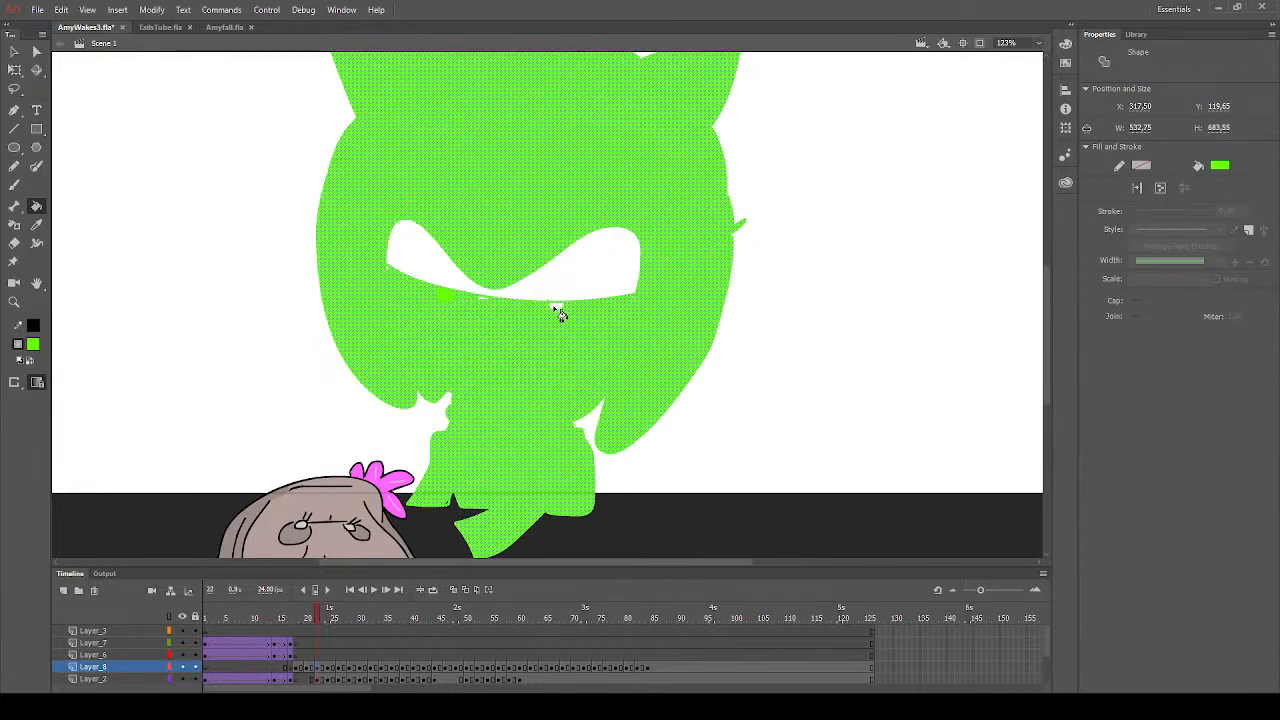
{"action": "key", "text": "ctrl+z"}
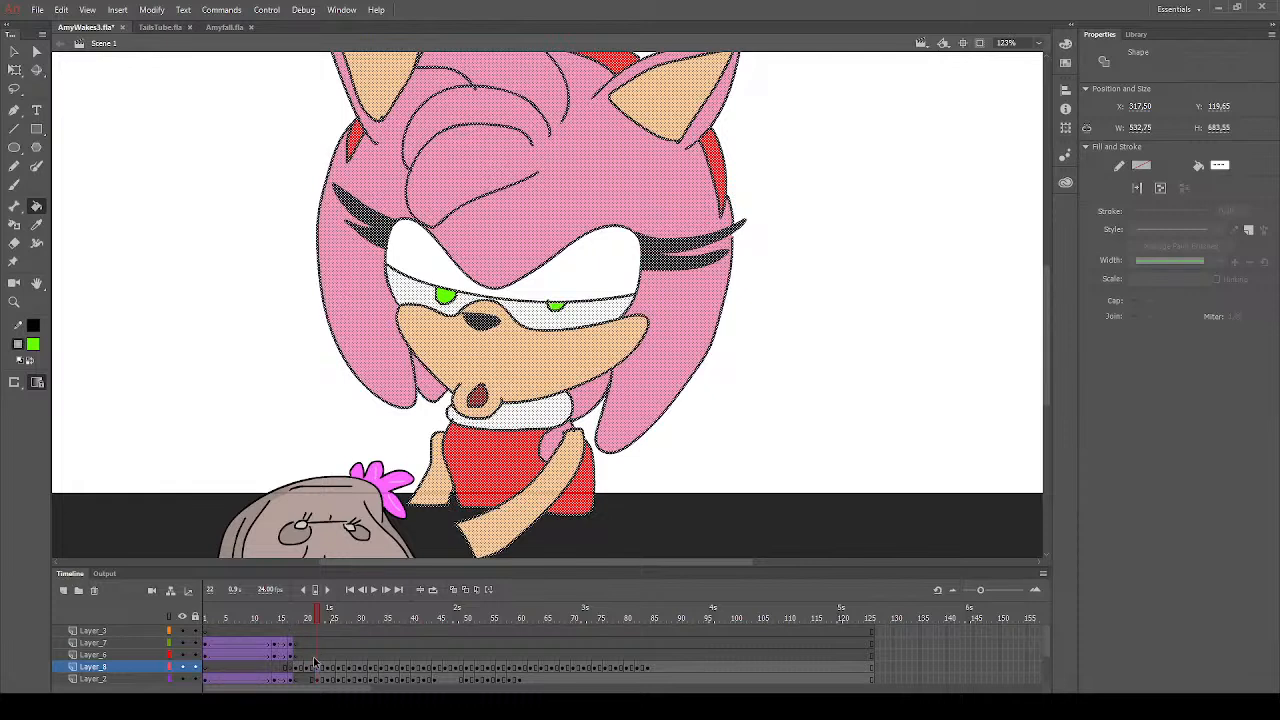
- Set the Paint Bucket fill to peach and fill the muzzle and both inner ears on frame 19
{"action": "left_click", "coordinate": [313, 667]}
{"action": "left_click", "coordinate": [302, 667]}
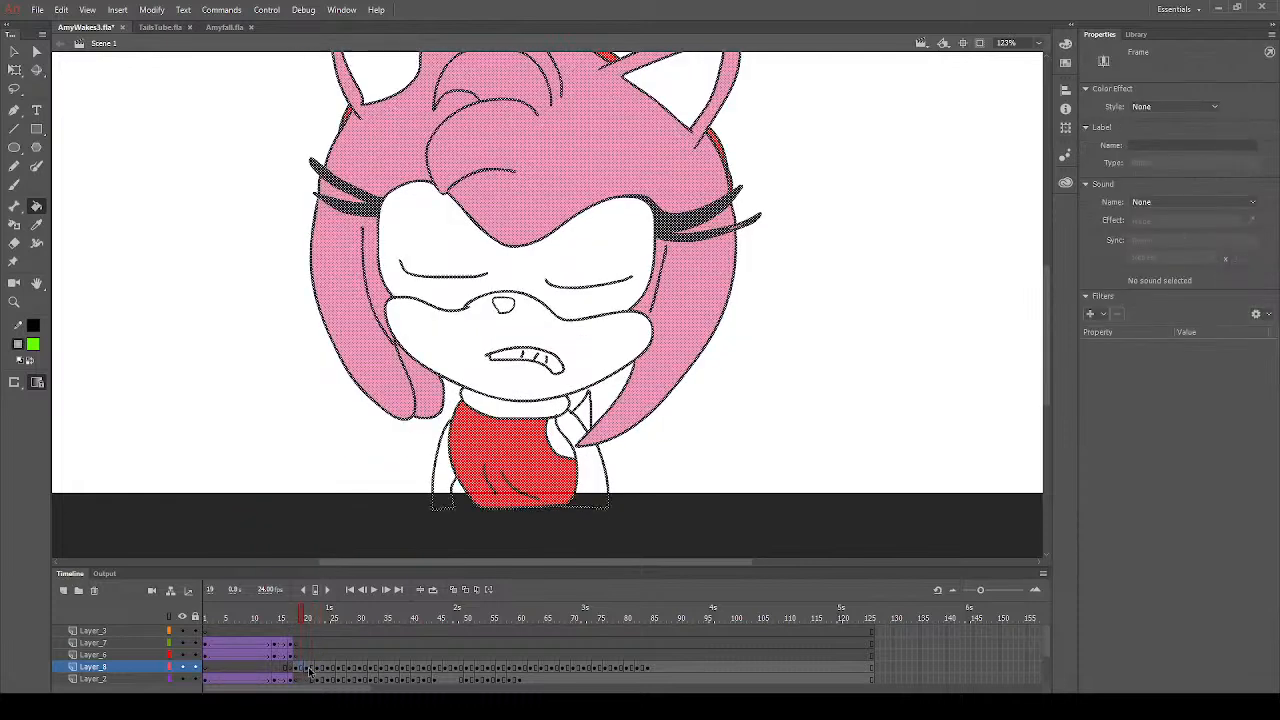
{"action": "left_click", "coordinate": [13, 52]}
{"action": "left_click", "coordinate": [214, 263]}
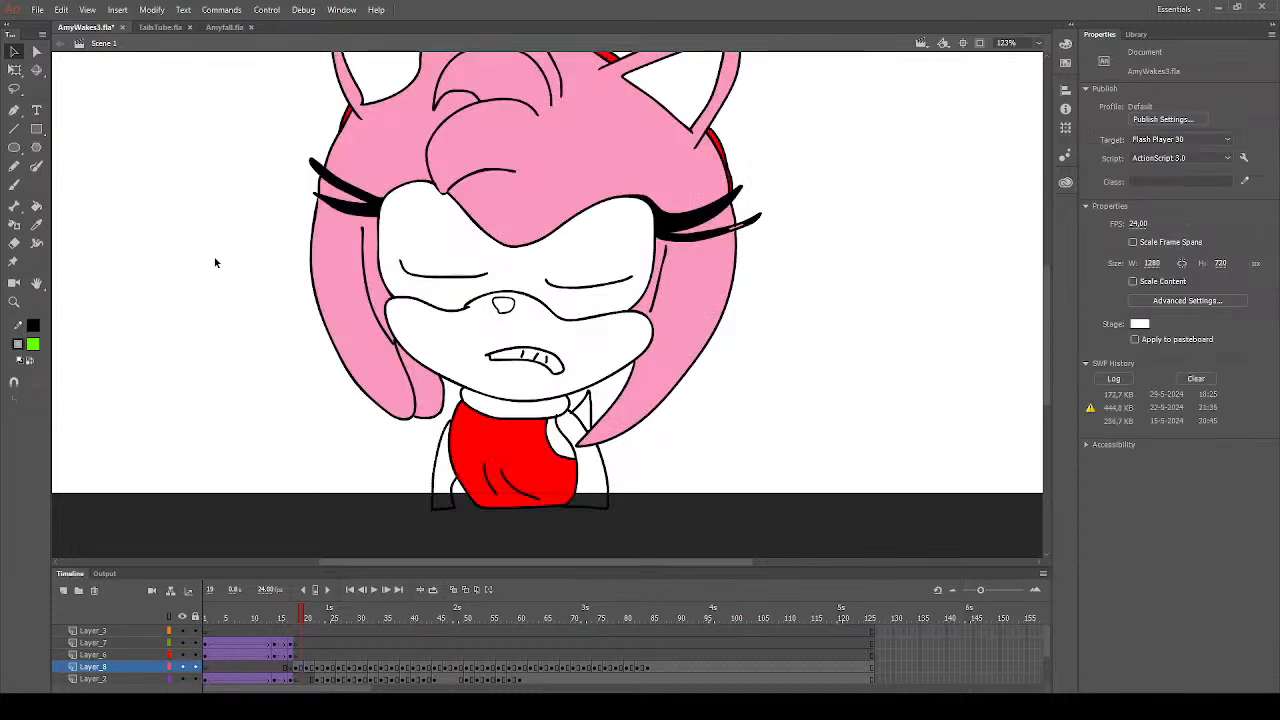
{"action": "left_click", "coordinate": [33, 346]}
{"action": "left_click", "coordinate": [253, 473]}
{"action": "left_click", "coordinate": [304, 667]}
{"action": "key", "text": "Escape"}
{"action": "left_click", "coordinate": [36, 205]}
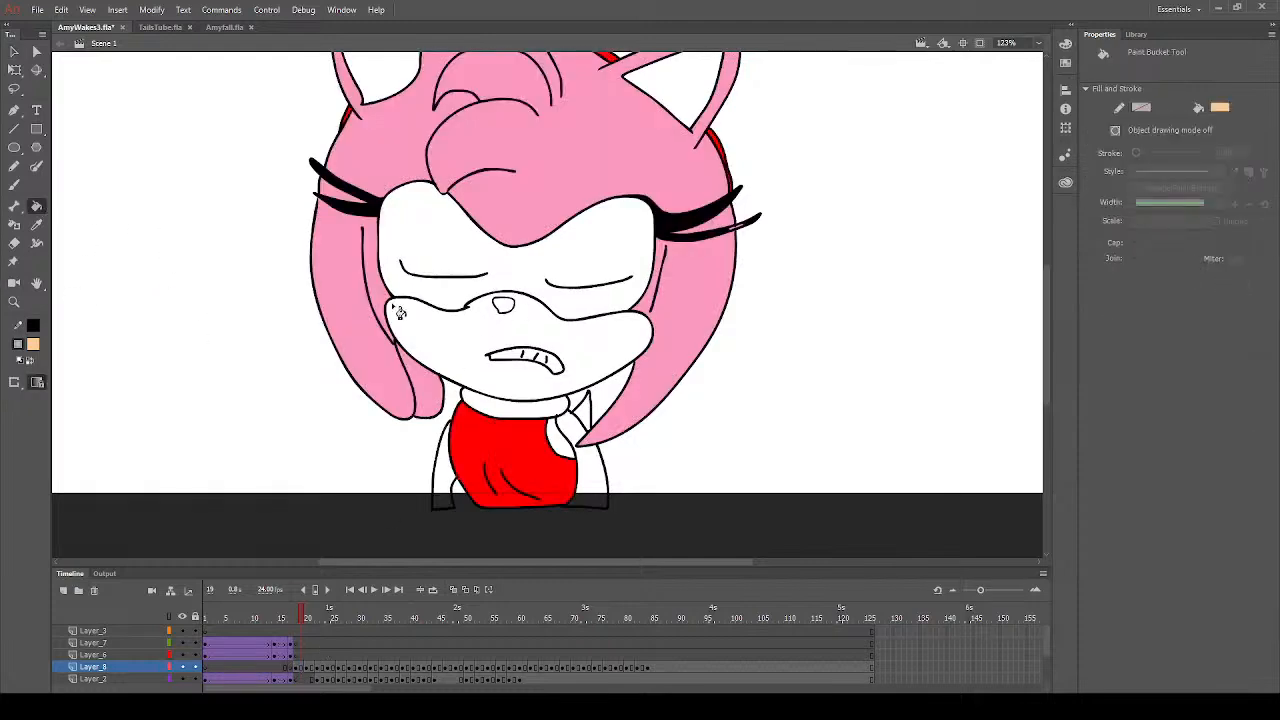
{"action": "left_click", "coordinate": [410, 336]}
{"action": "scroll", "coordinate": [443, 284], "scroll_direction": "up", "scroll_amount": 3}
{"action": "left_click", "coordinate": [390, 222]}
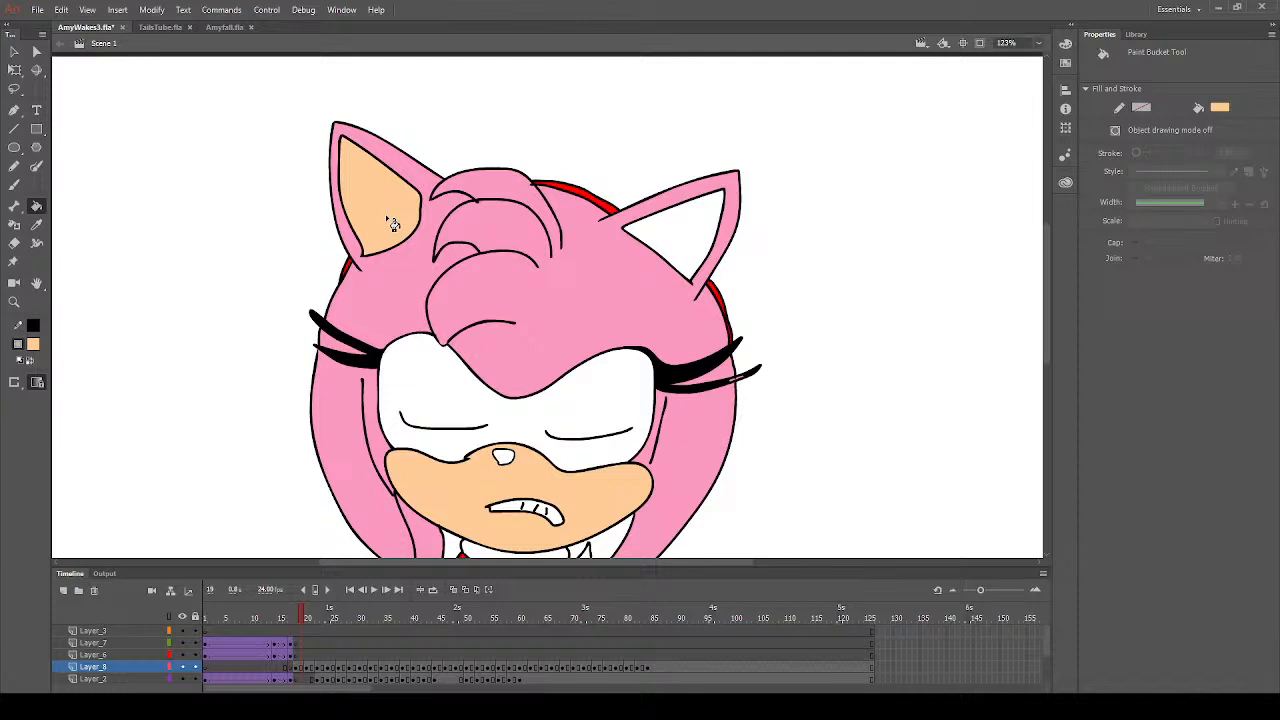
{"action": "left_click", "coordinate": [690, 238]}
- Fill both arms and the shoulder with peach on frame 19
{"action": "scroll", "coordinate": [606, 371], "scroll_direction": "down", "scroll_amount": 5}
{"action": "left_click", "coordinate": [603, 346]}
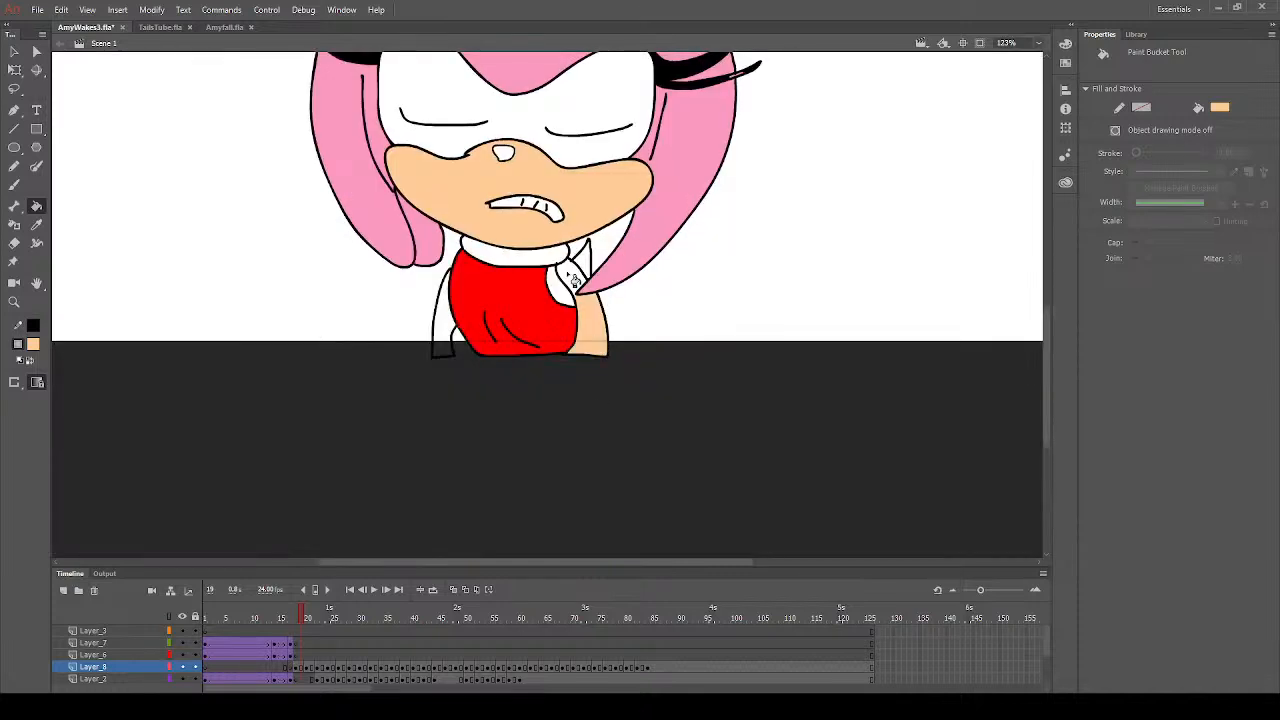
{"action": "left_click", "coordinate": [438, 326]}
- Sample the hair's pink and fill the gap behind the hair strand and the dress's armhole with it on frame 19
{"action": "left_click", "coordinate": [36, 225]}
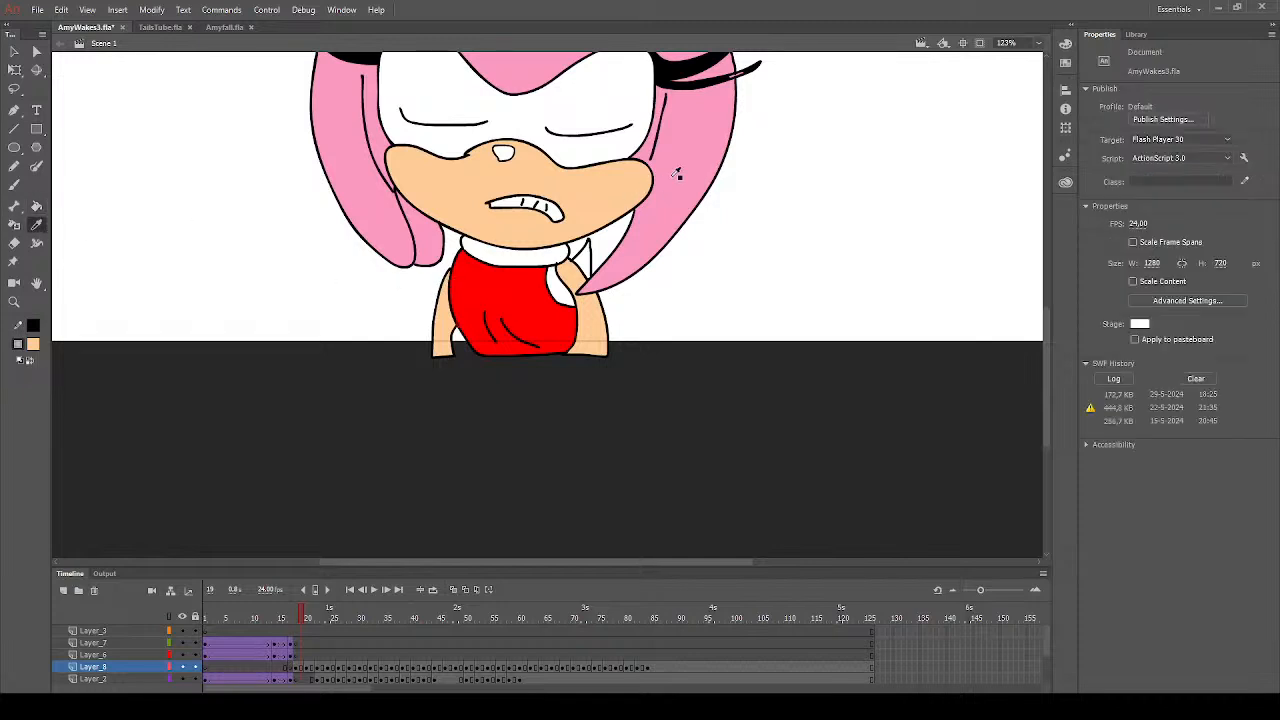
{"action": "left_click", "coordinate": [676, 170]}
{"action": "left_click", "coordinate": [601, 257]}
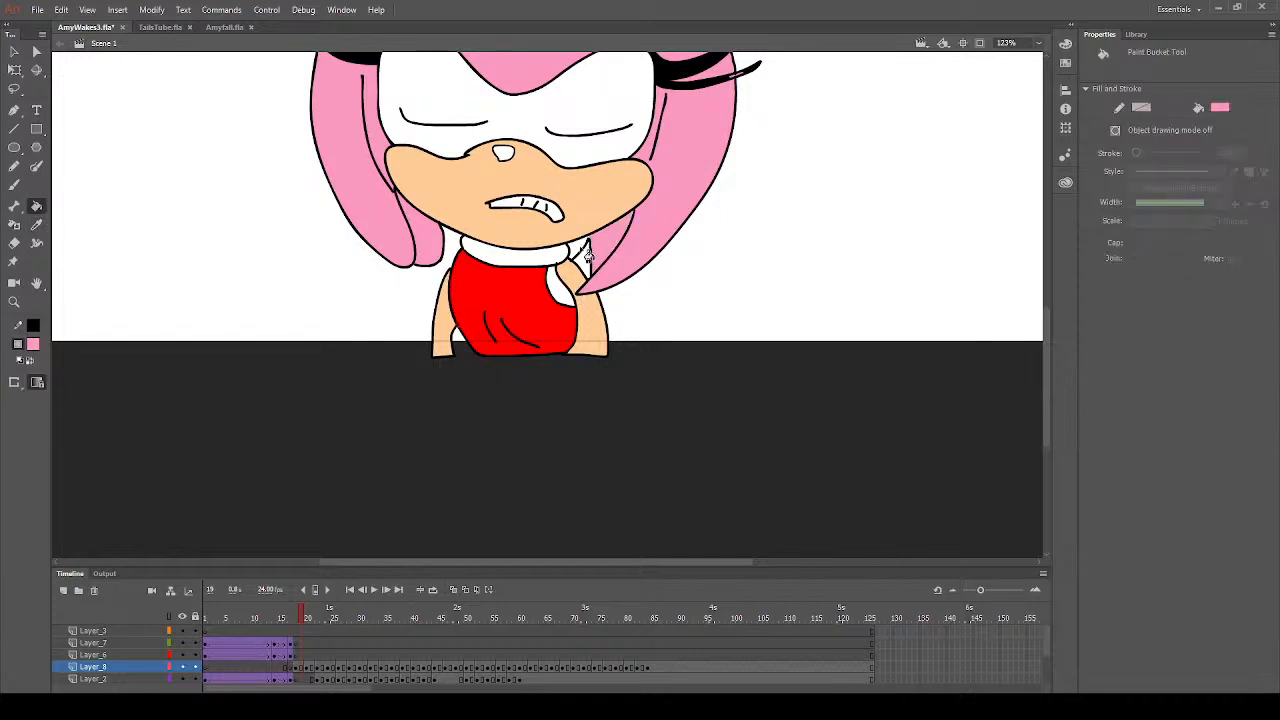
{"action": "left_click", "coordinate": [560, 289]}
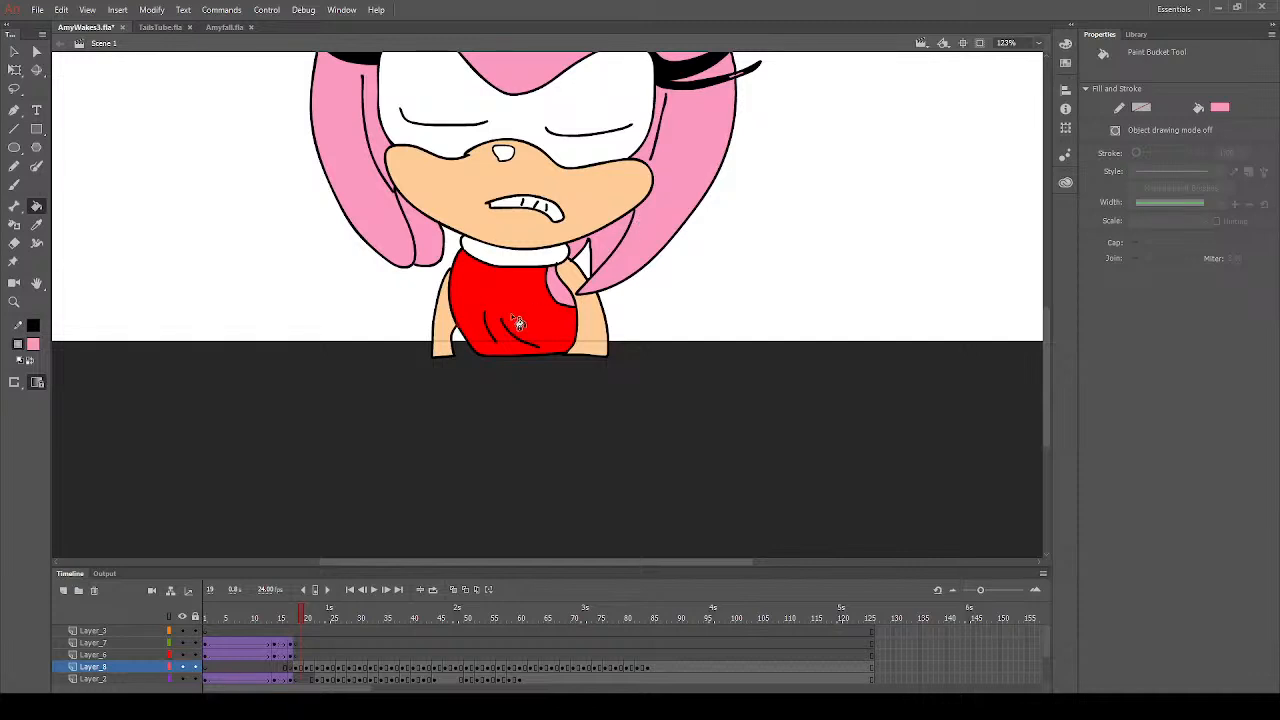
- Fill the nose with dark grey and sample the eyelashes' black on frame 19
{"action": "scroll", "coordinate": [513, 318], "scroll_direction": "up", "scroll_amount": 4}
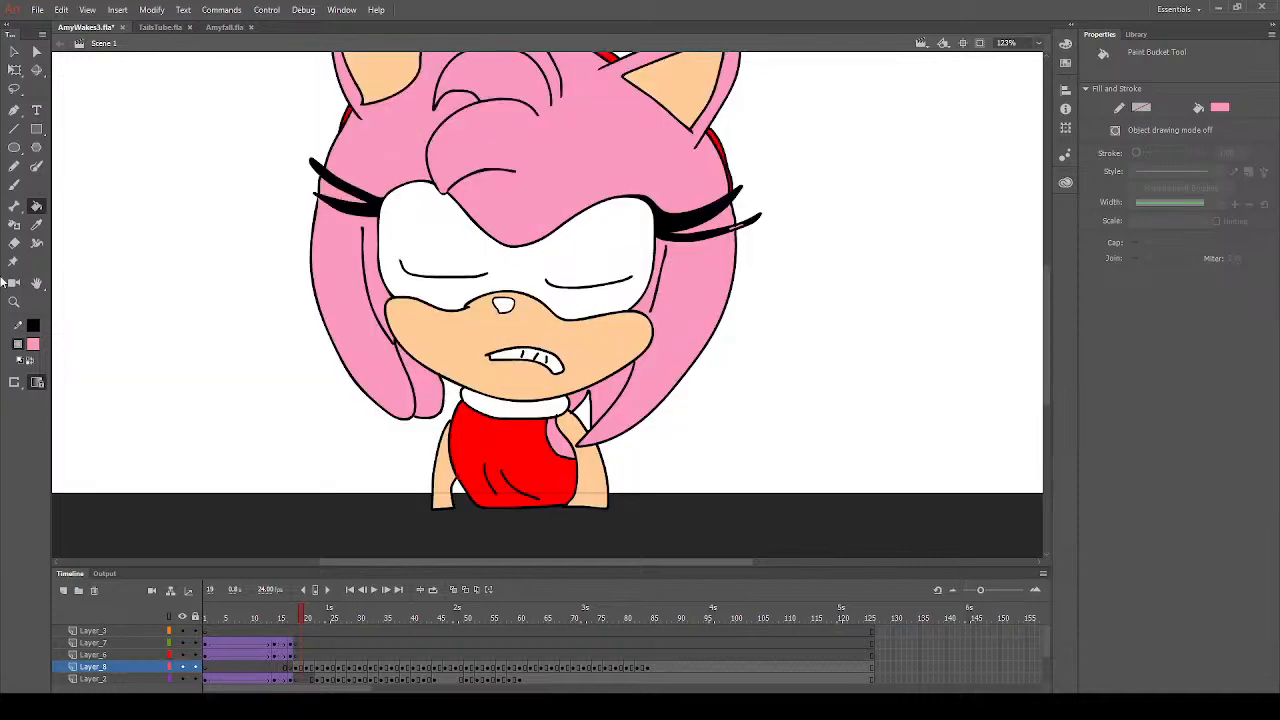
{"action": "left_click", "coordinate": [33, 346]}
{"action": "left_click", "coordinate": [94, 404]}
{"action": "left_click", "coordinate": [508, 310]}
{"action": "left_click", "coordinate": [36, 224]}
{"action": "left_click", "coordinate": [375, 204]}
{"action": "scroll", "coordinate": [1050, 275], "scroll_direction": "up", "scroll_amount": 2}
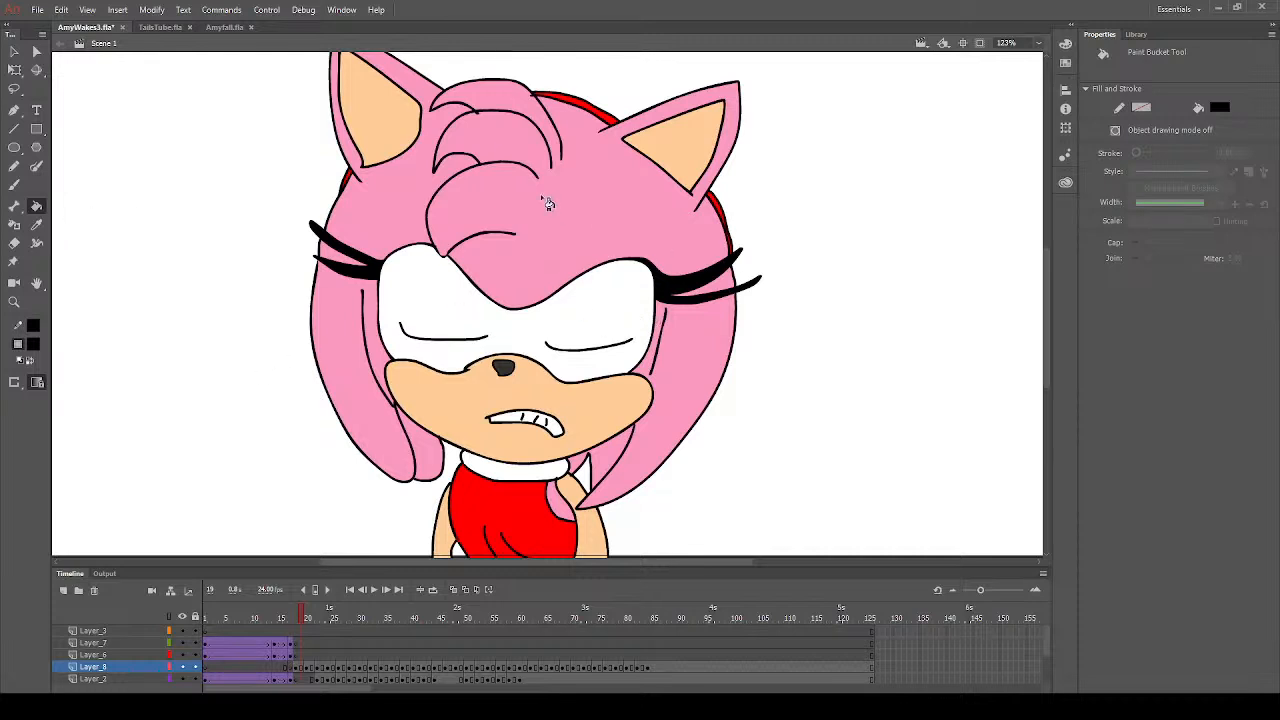
- Set up the Brush in the hair's pink on frame 19 and in the muzzle's peach on frame 20
{"action": "left_click", "coordinate": [36, 224]}
{"action": "left_click", "coordinate": [14, 184]}
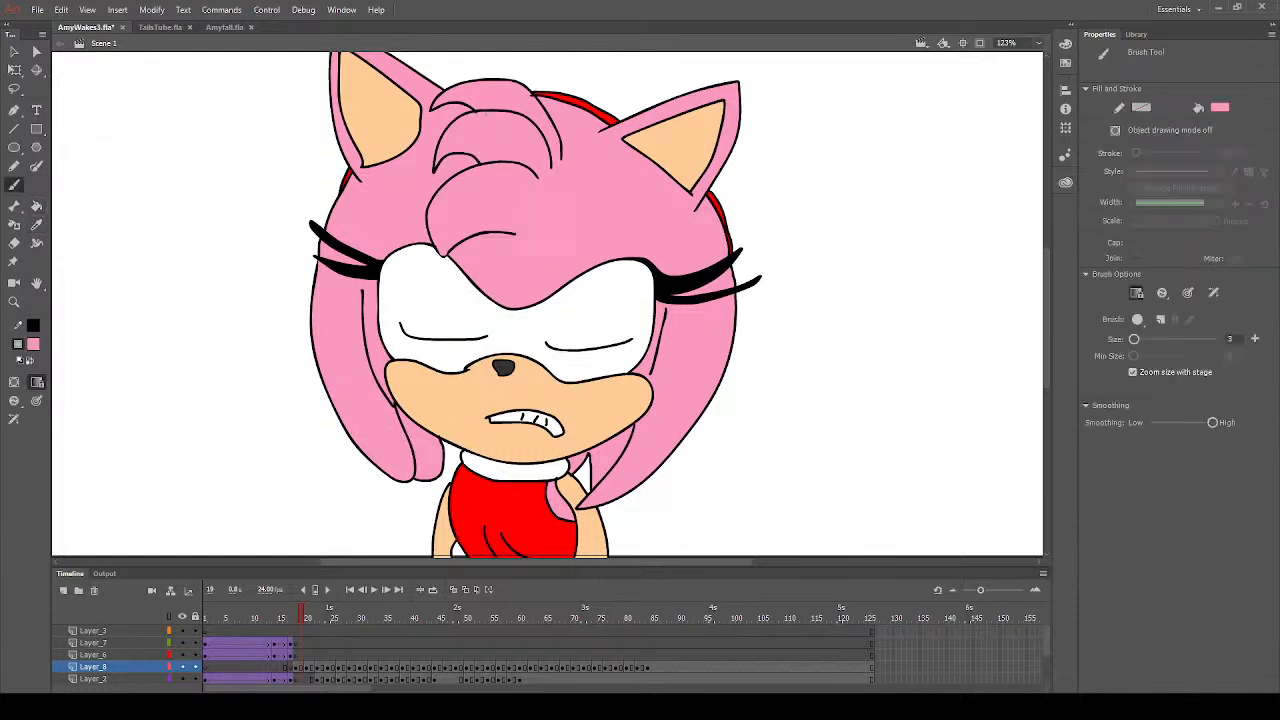
{"action": "left_click", "coordinate": [307, 668]}
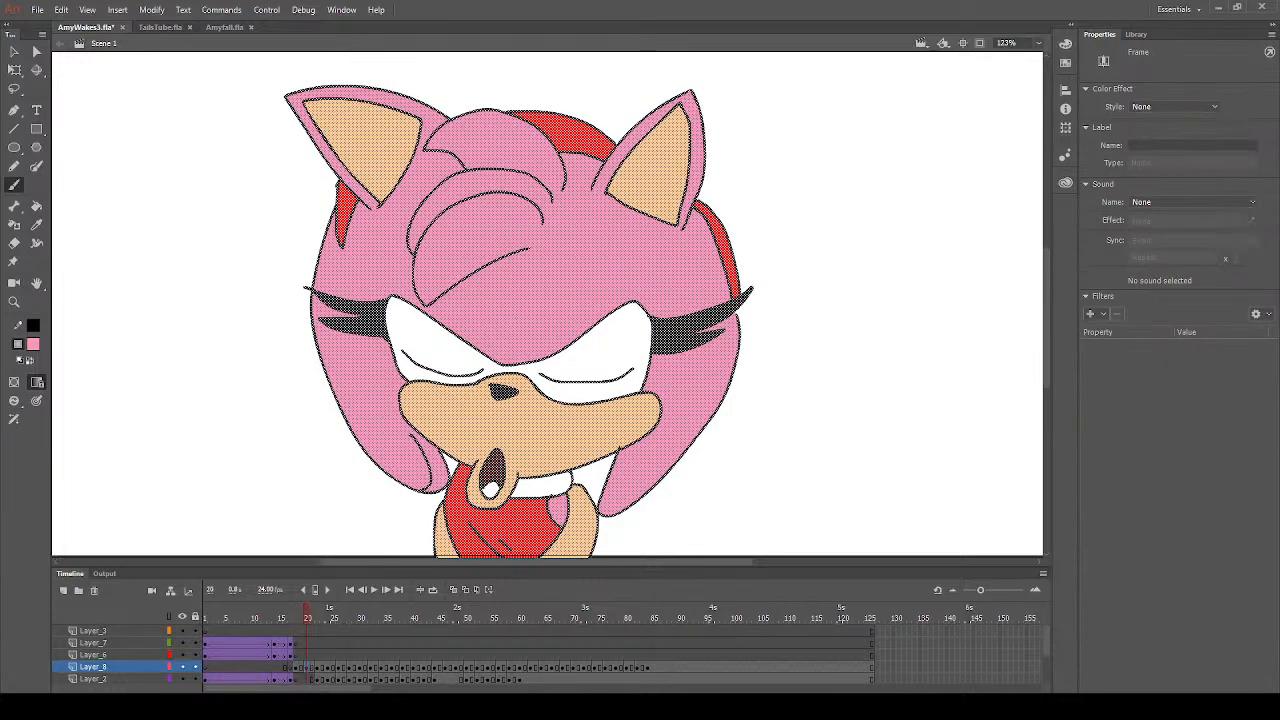
{"action": "left_click", "coordinate": [518, 318]}
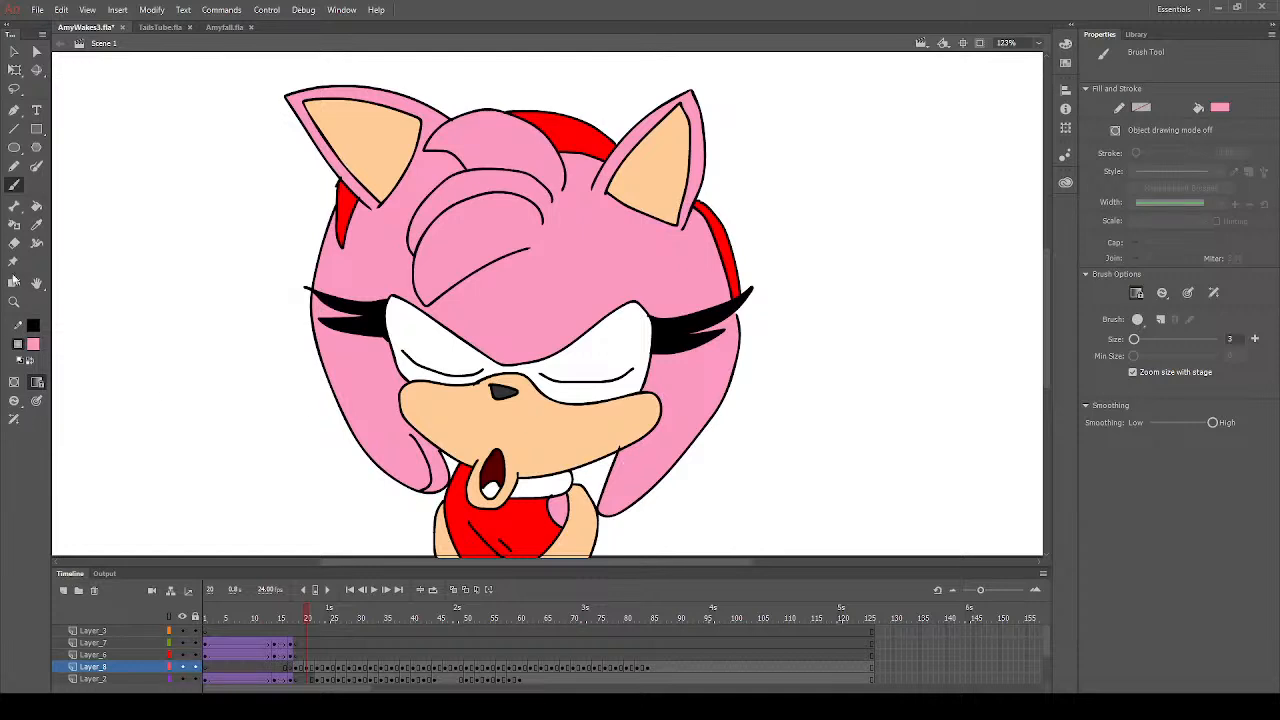
{"action": "left_click", "coordinate": [37, 224]}
{"action": "left_click", "coordinate": [578, 440]}
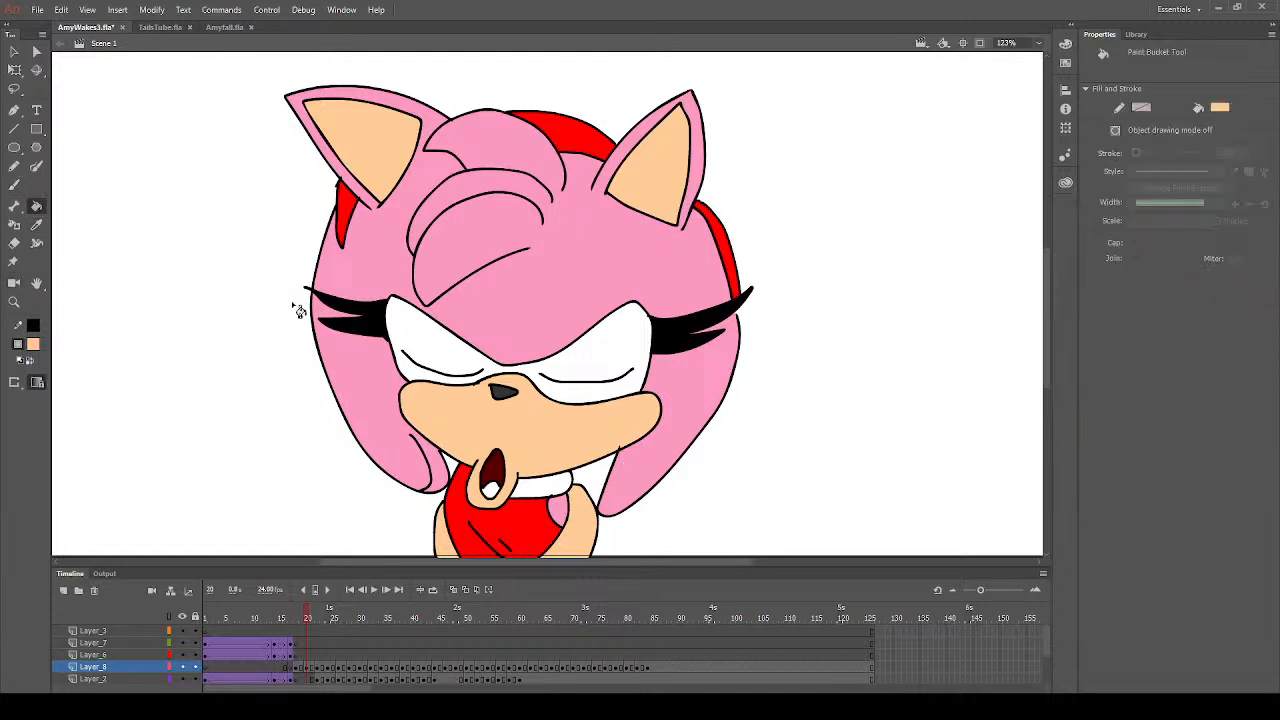
{"action": "left_click", "coordinate": [14, 185]}
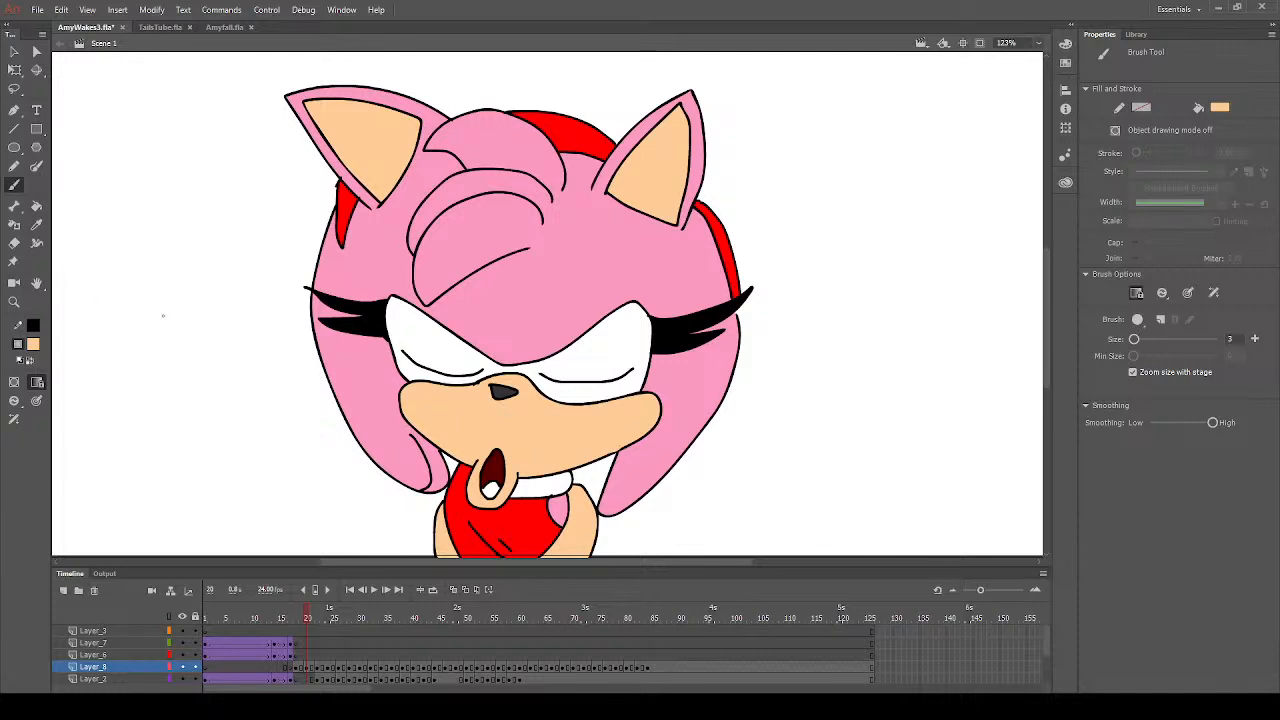
- Fill the cuff of the glove holding the grey head with yellow on frame 25
{"action": "left_click", "coordinate": [34, 209]}
{"action": "left_click", "coordinate": [329, 669]}
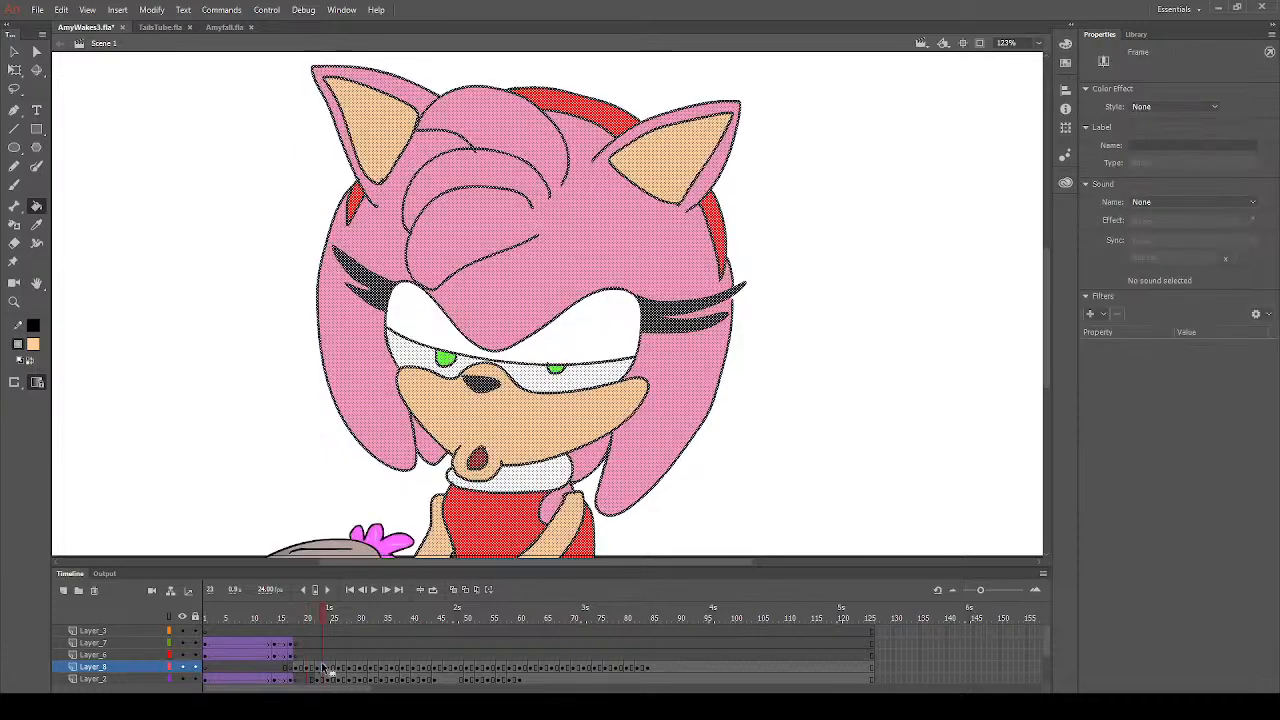
{"action": "left_click", "coordinate": [313, 670]}
{"action": "left_click", "coordinate": [335, 670]}
{"action": "left_click", "coordinate": [349, 677]}
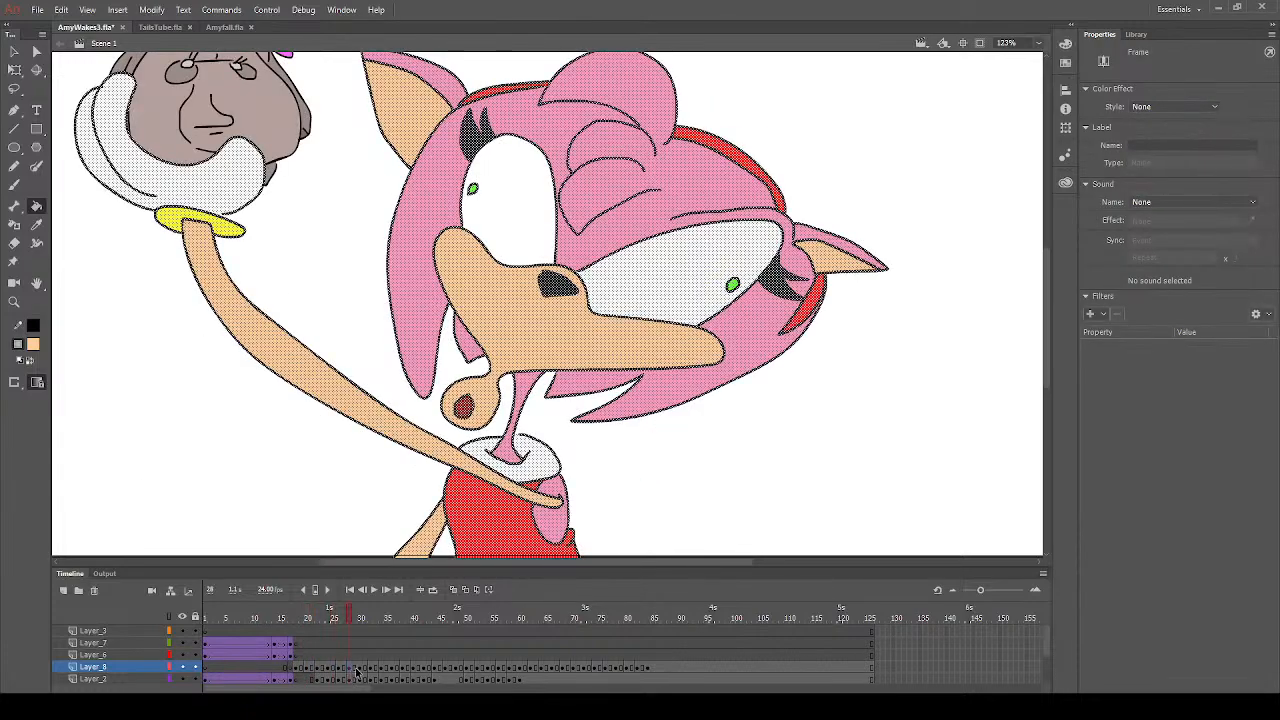
{"action": "left_click", "coordinate": [365, 676]}
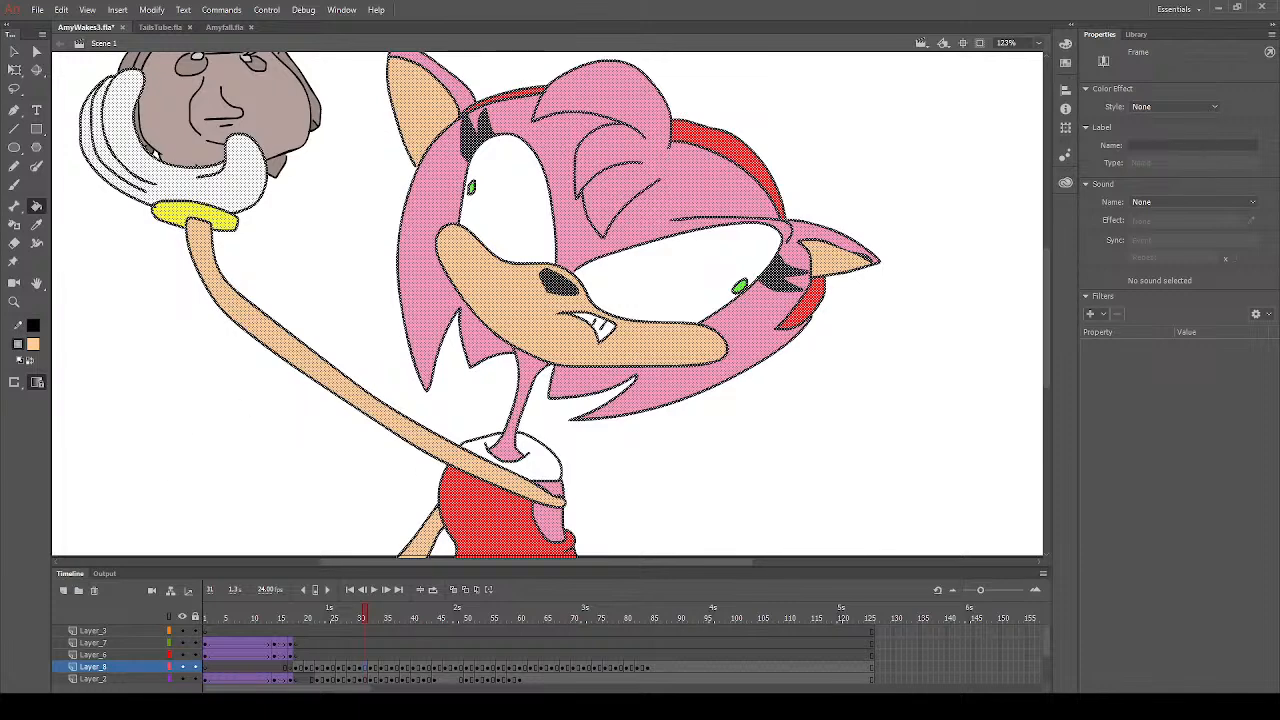
{"action": "left_click", "coordinate": [336, 669]}
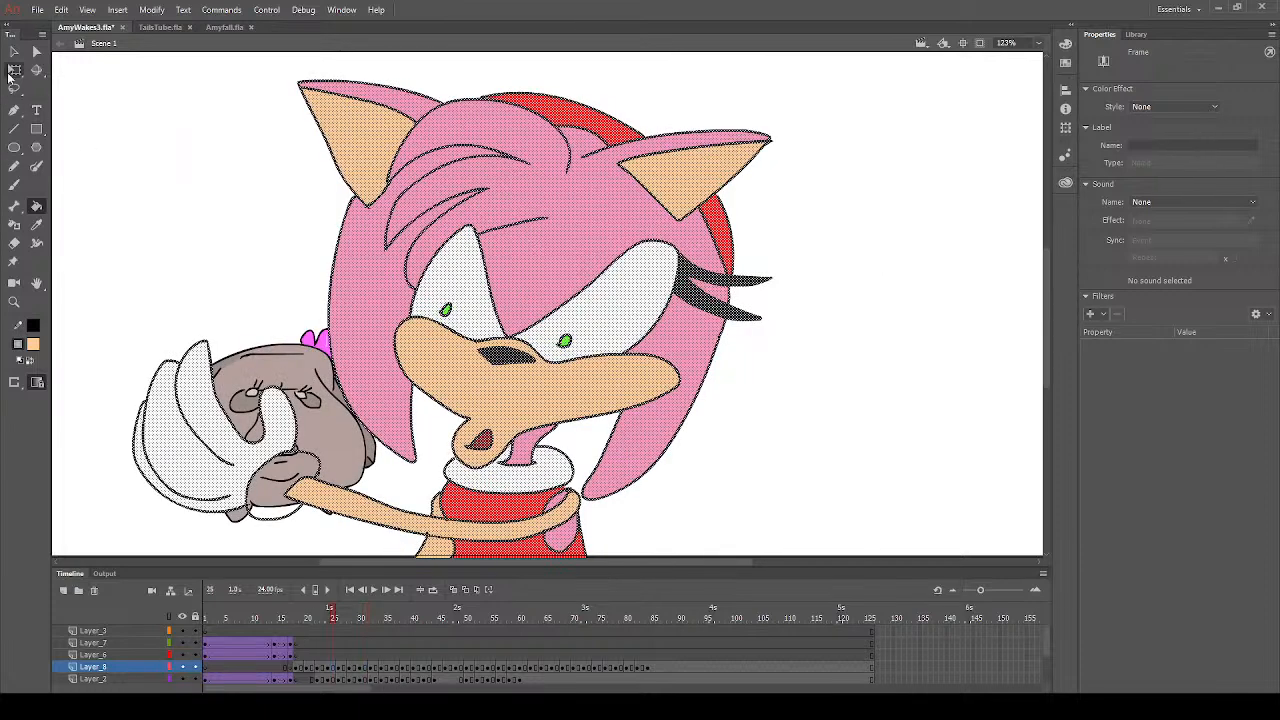
{"action": "key", "text": "v"}
{"action": "left_click", "coordinate": [120, 180]}
{"action": "left_click", "coordinate": [36, 206]}
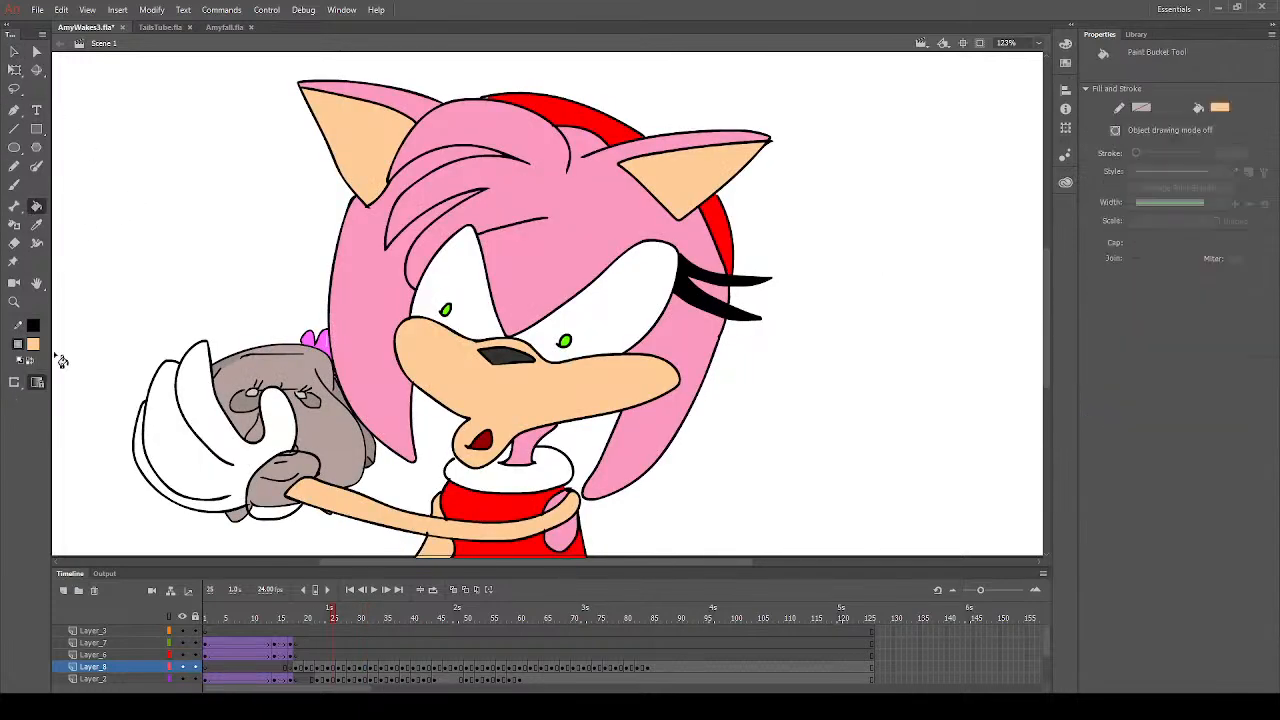
{"action": "left_click", "coordinate": [291, 489]}
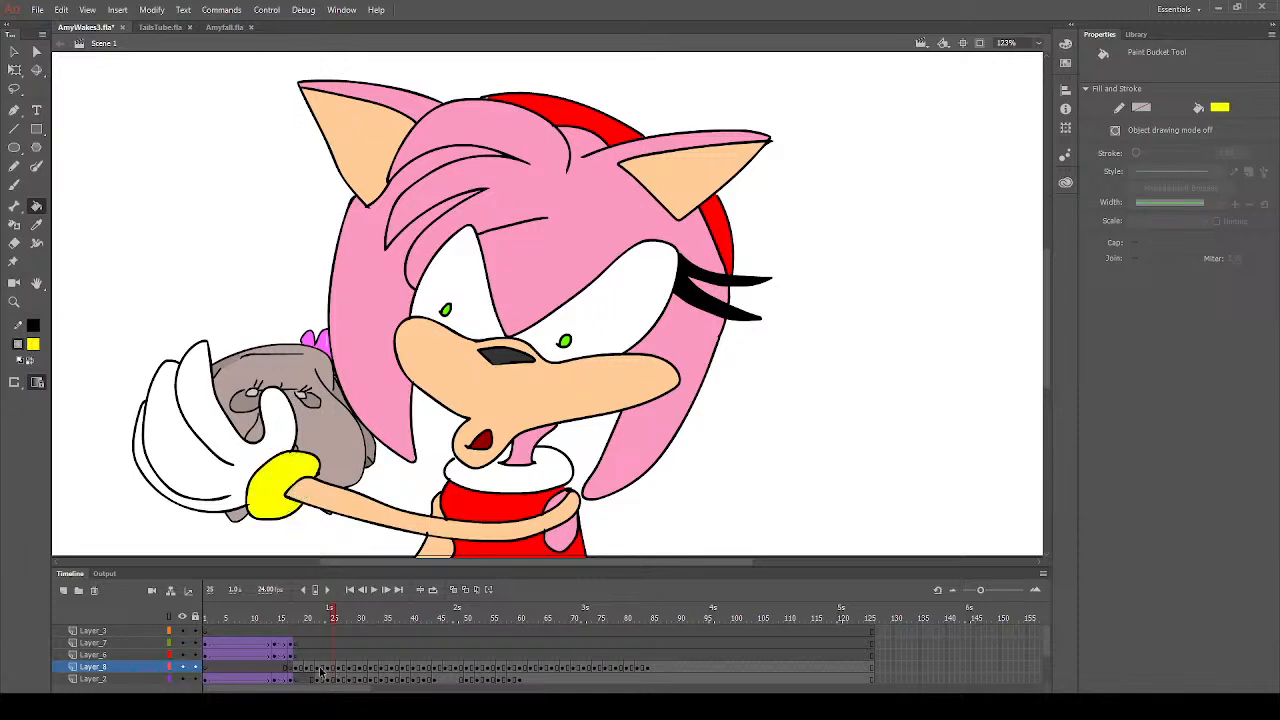
- Fill the raised glove's cuff with yellow on frame 34 and clear the selection
{"action": "left_click", "coordinate": [321, 669]}
{"action": "left_click", "coordinate": [332, 669]}
{"action": "left_click", "coordinate": [344, 668]}
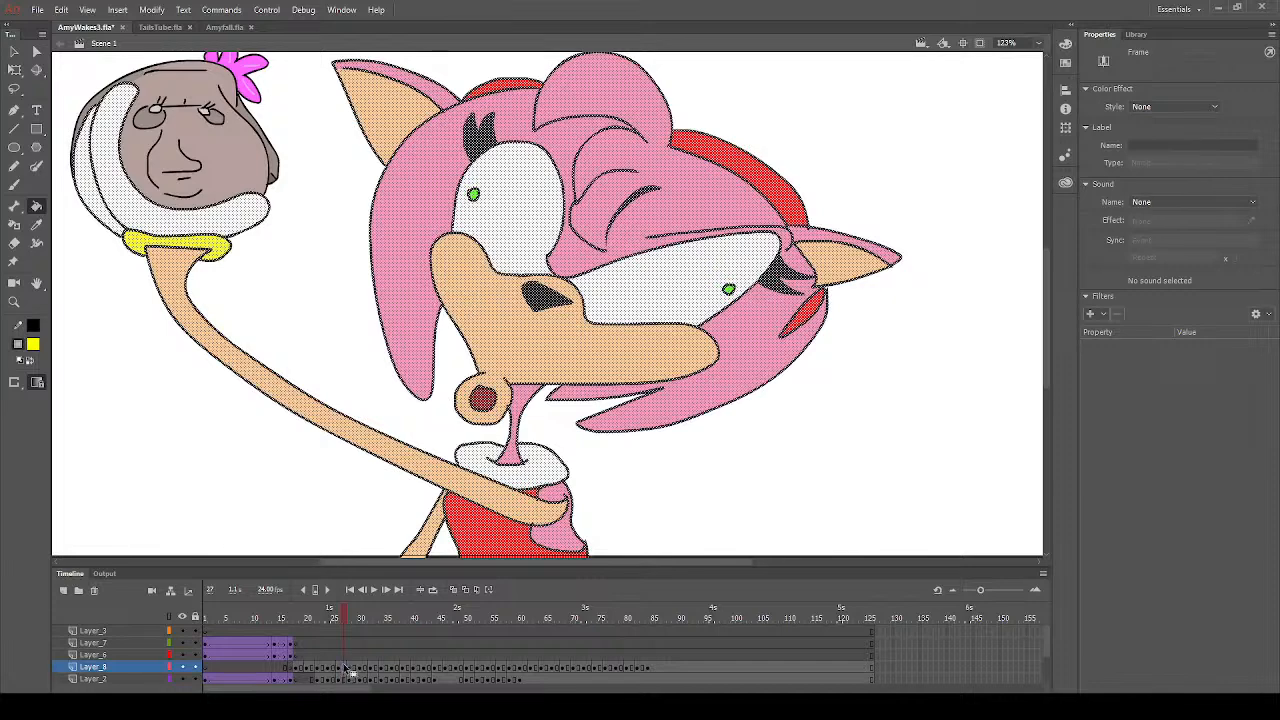
{"action": "left_click", "coordinate": [355, 668]}
{"action": "left_click", "coordinate": [366, 669]}
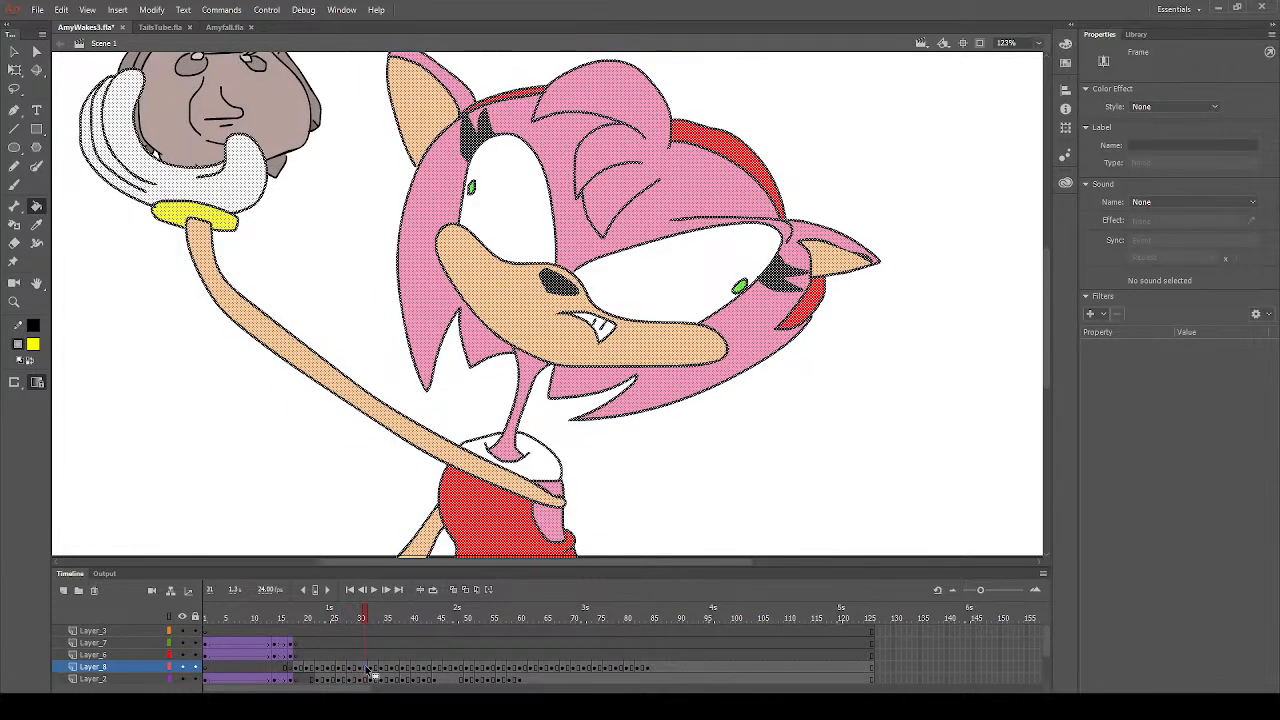
{"action": "left_click", "coordinate": [384, 669]}
{"action": "left_click", "coordinate": [222, 217]}
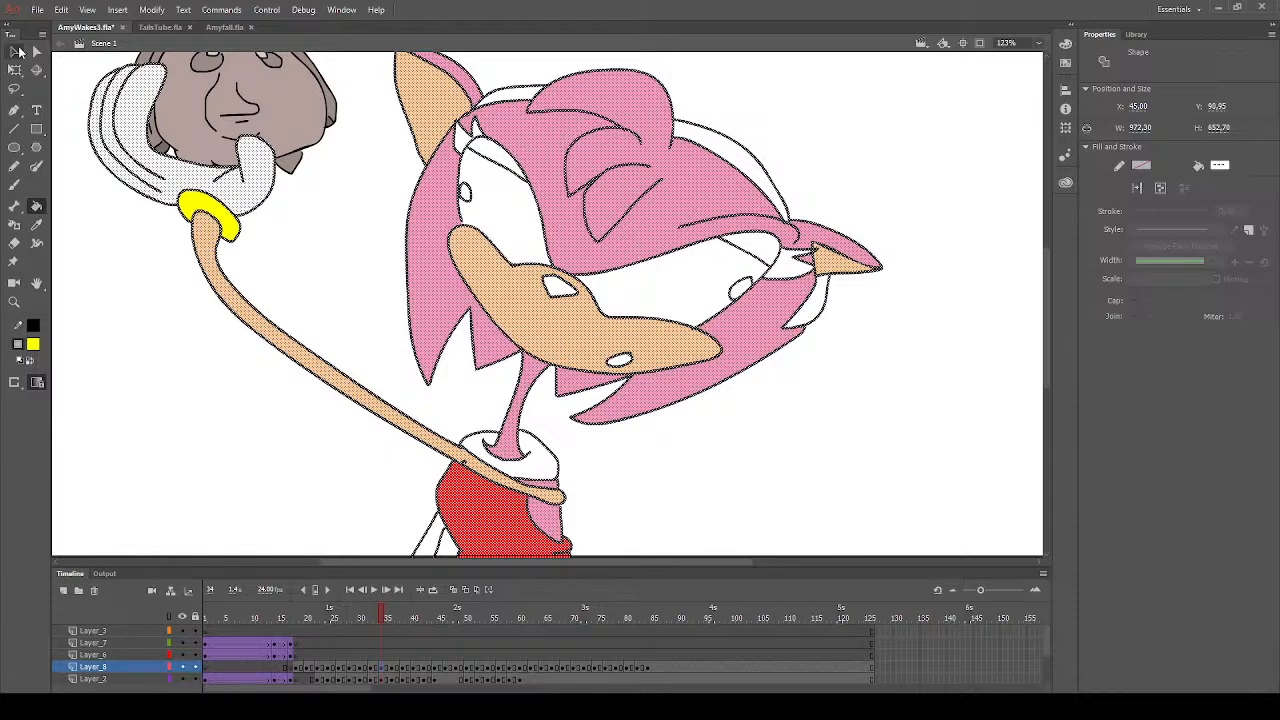
{"action": "left_click", "coordinate": [14, 51]}
{"action": "left_click", "coordinate": [218, 319]}
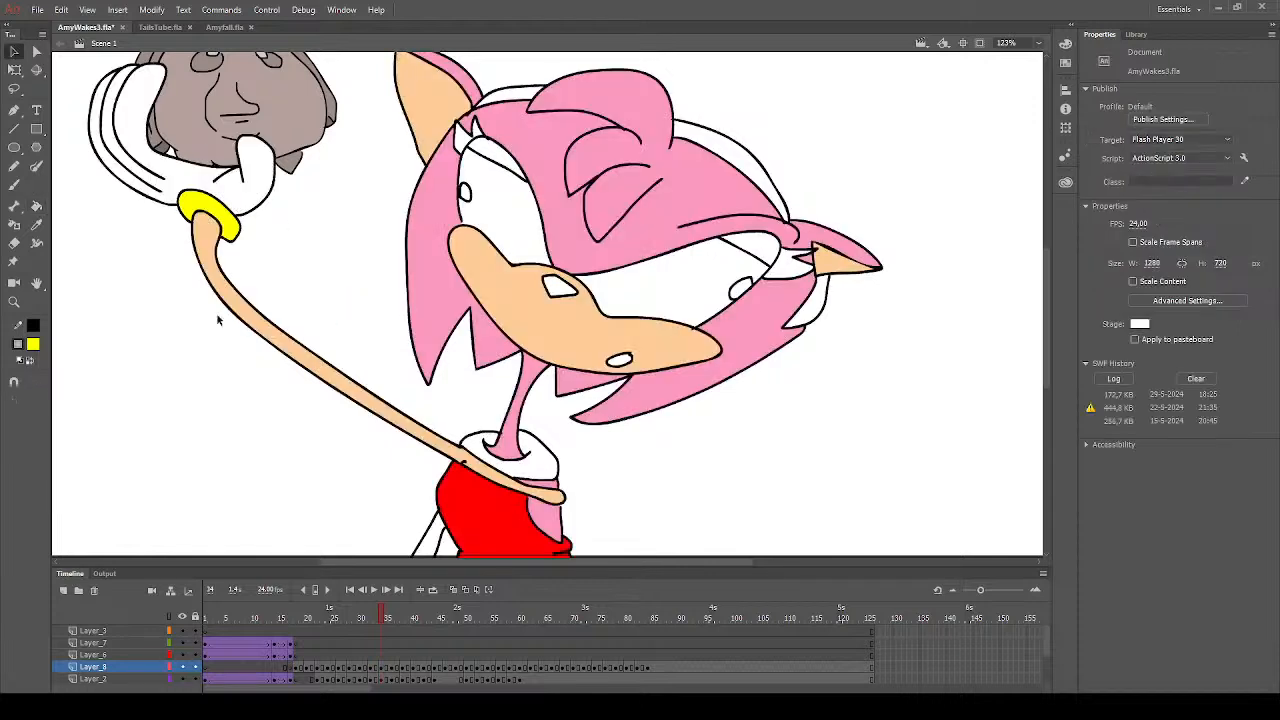
- Fill the eyelashes of both eyes with black and the nose with dark grey on frame 34
{"action": "left_click", "coordinate": [36, 207]}
{"action": "left_click", "coordinate": [83, 385]}
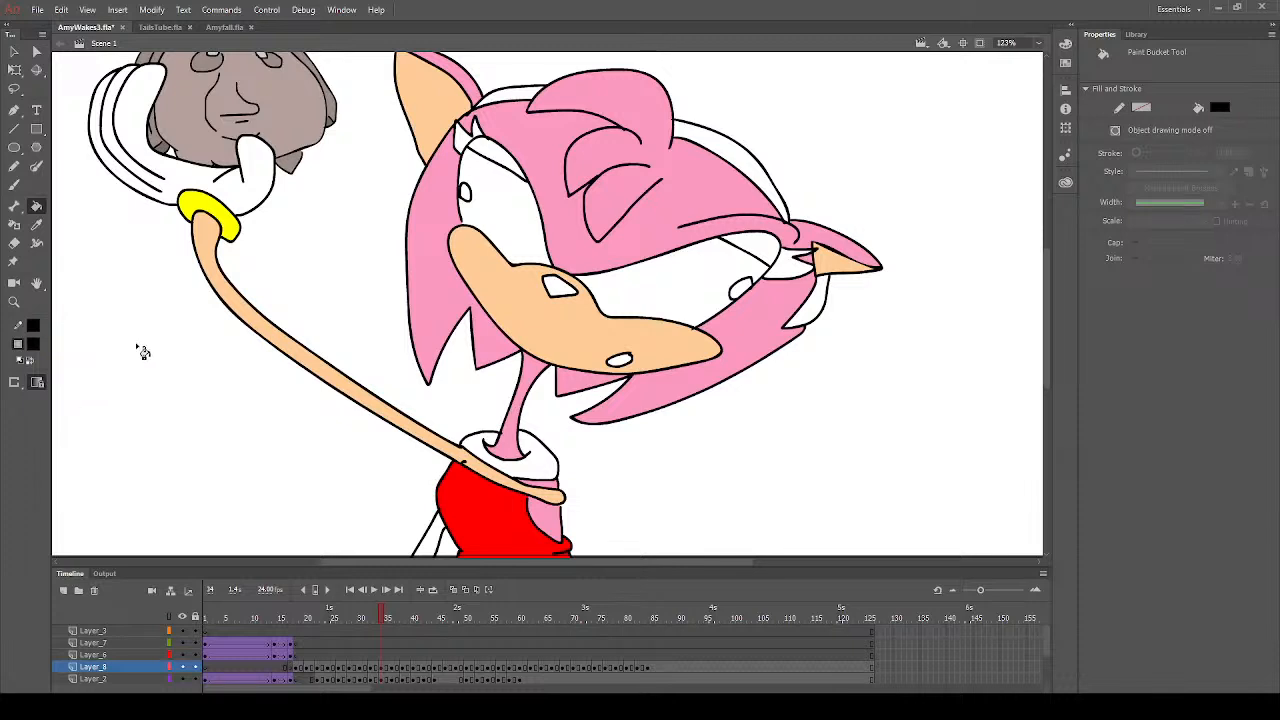
{"action": "left_click", "coordinate": [463, 142]}
{"action": "left_click", "coordinate": [477, 130]}
{"action": "left_click", "coordinate": [790, 268]}
{"action": "left_click", "coordinate": [800, 262]}
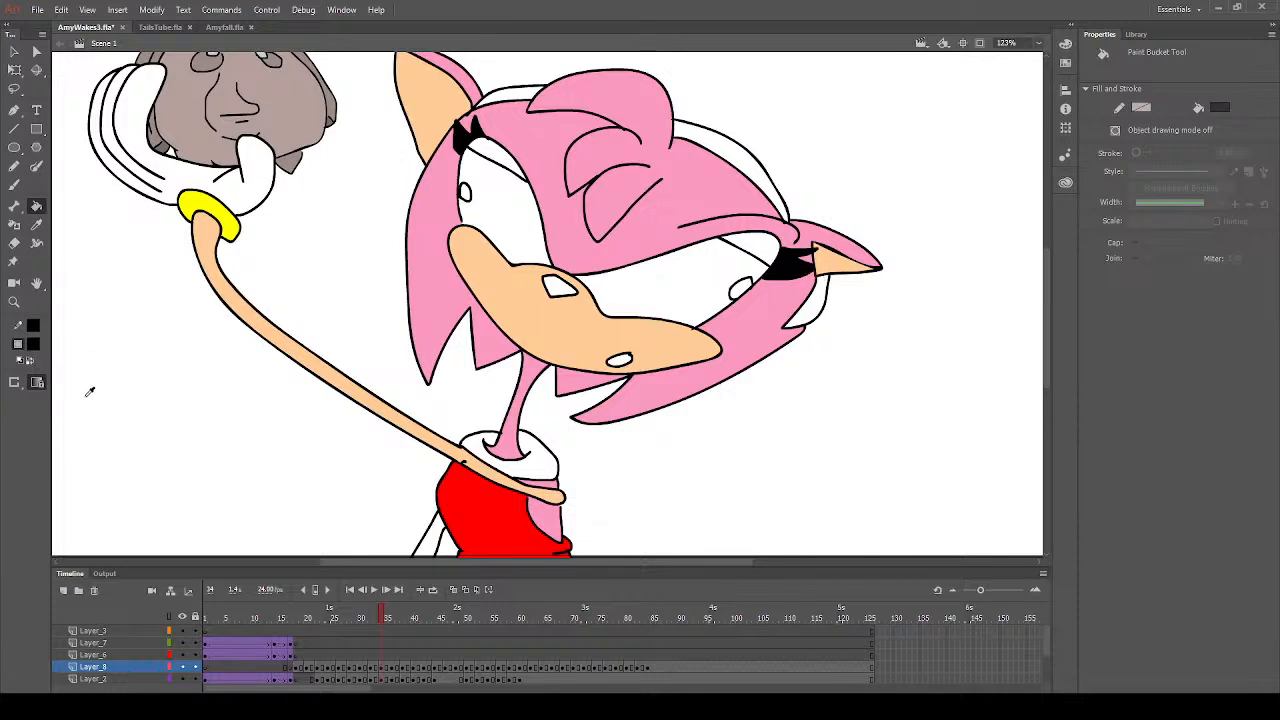
{"action": "left_click", "coordinate": [563, 287]}
- Sample the raised arm's peach and fill the arm behind the dress with it on frame 34
{"action": "left_click", "coordinate": [36, 224]}
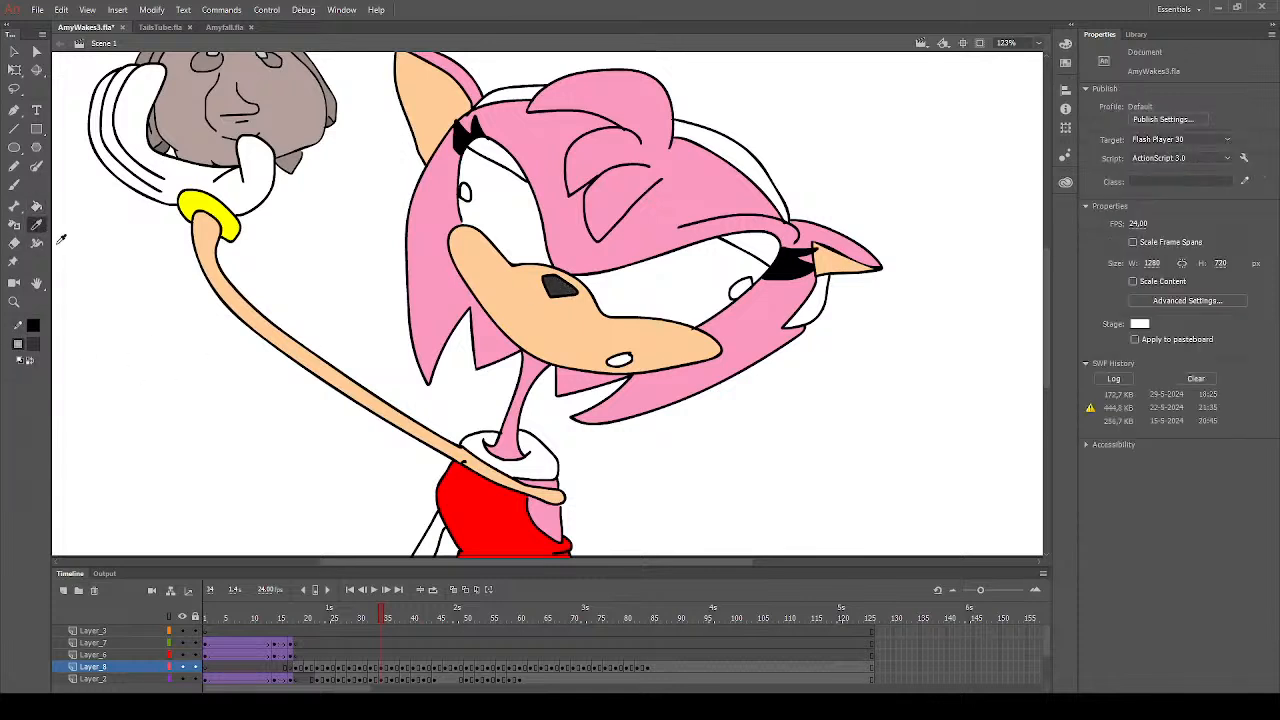
{"action": "left_click", "coordinate": [251, 322]}
{"action": "left_click", "coordinate": [432, 542]}
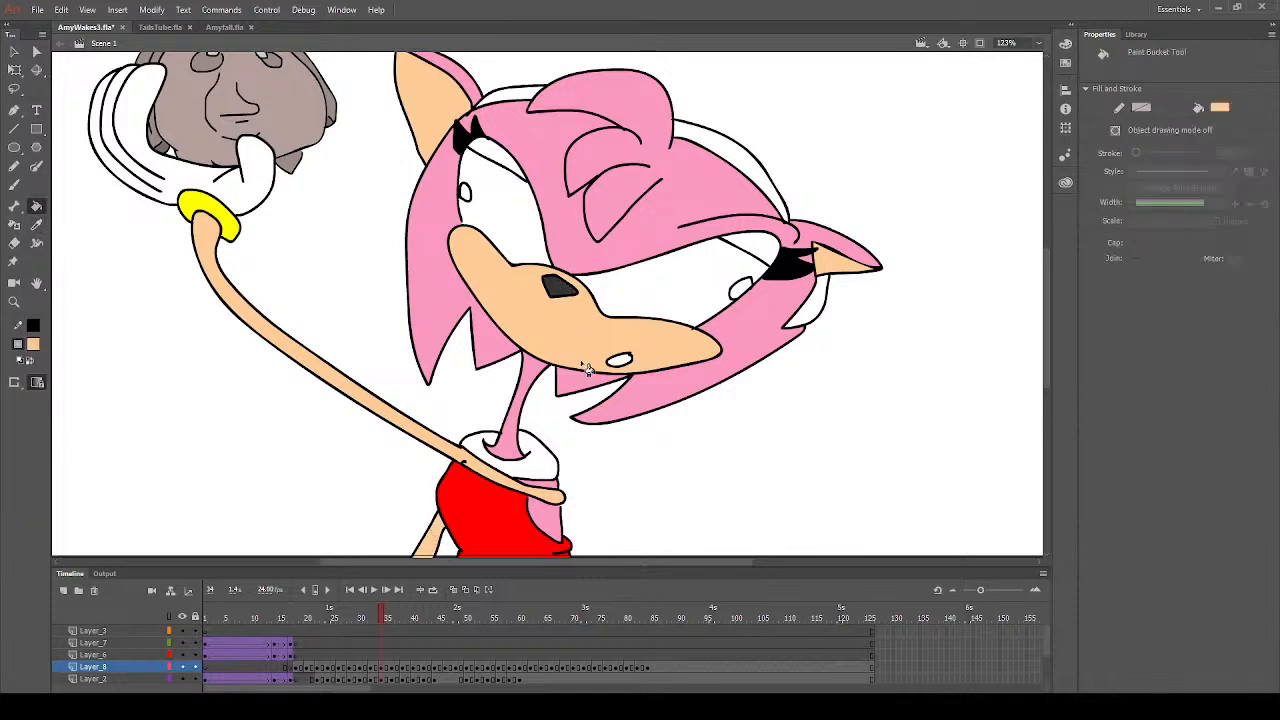
- Sample the dress's red and fill all visible sections of the headband with it on frame 34
{"action": "left_click", "coordinate": [36, 224]}
{"action": "left_click", "coordinate": [489, 506]}
{"action": "left_click", "coordinate": [529, 98]}
{"action": "left_click", "coordinate": [720, 160]}
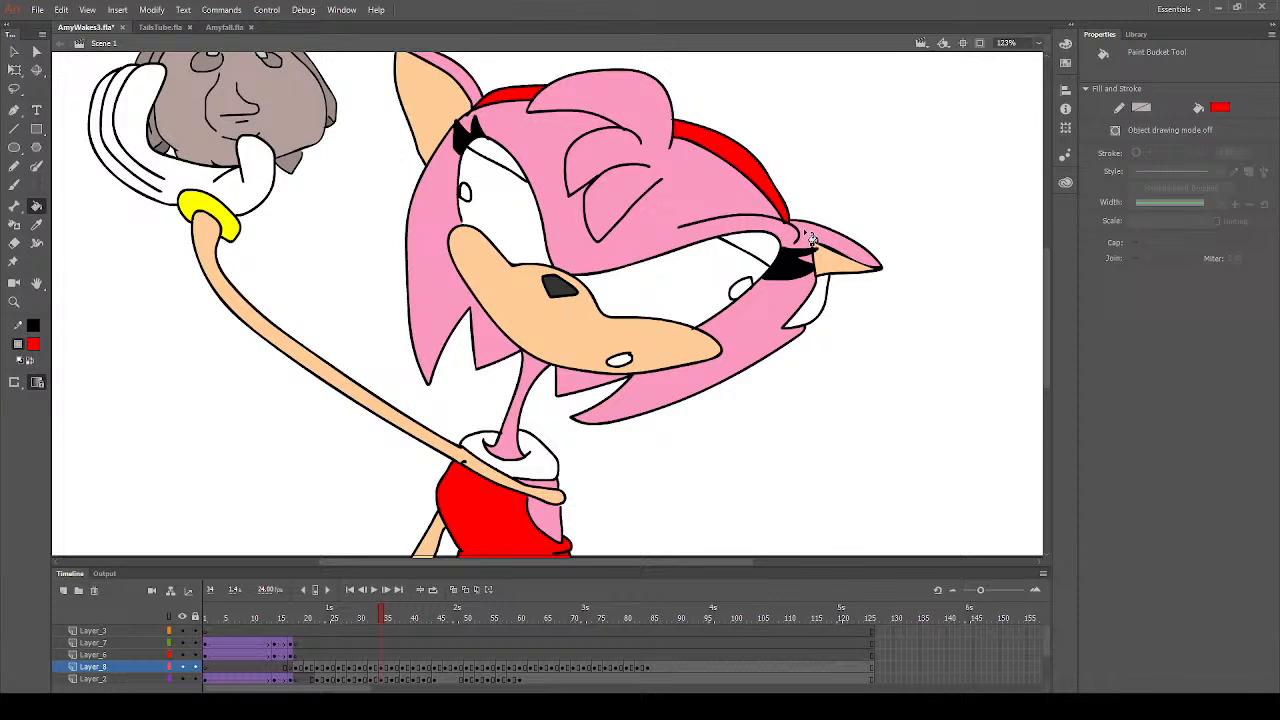
{"action": "left_click", "coordinate": [815, 300]}
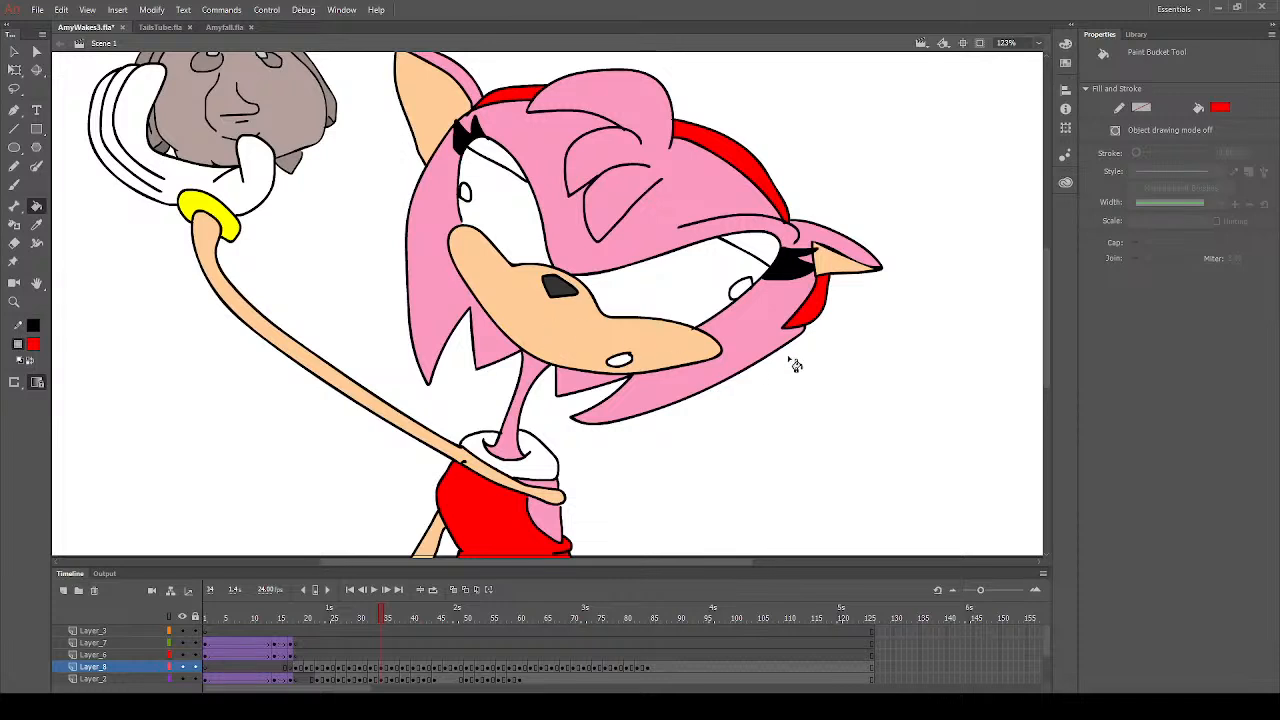
{"action": "left_click", "coordinate": [36, 224]}
{"action": "left_click", "coordinate": [570, 358]}
{"action": "left_click", "coordinate": [37, 346]}
{"action": "left_click", "coordinate": [85, 430]}
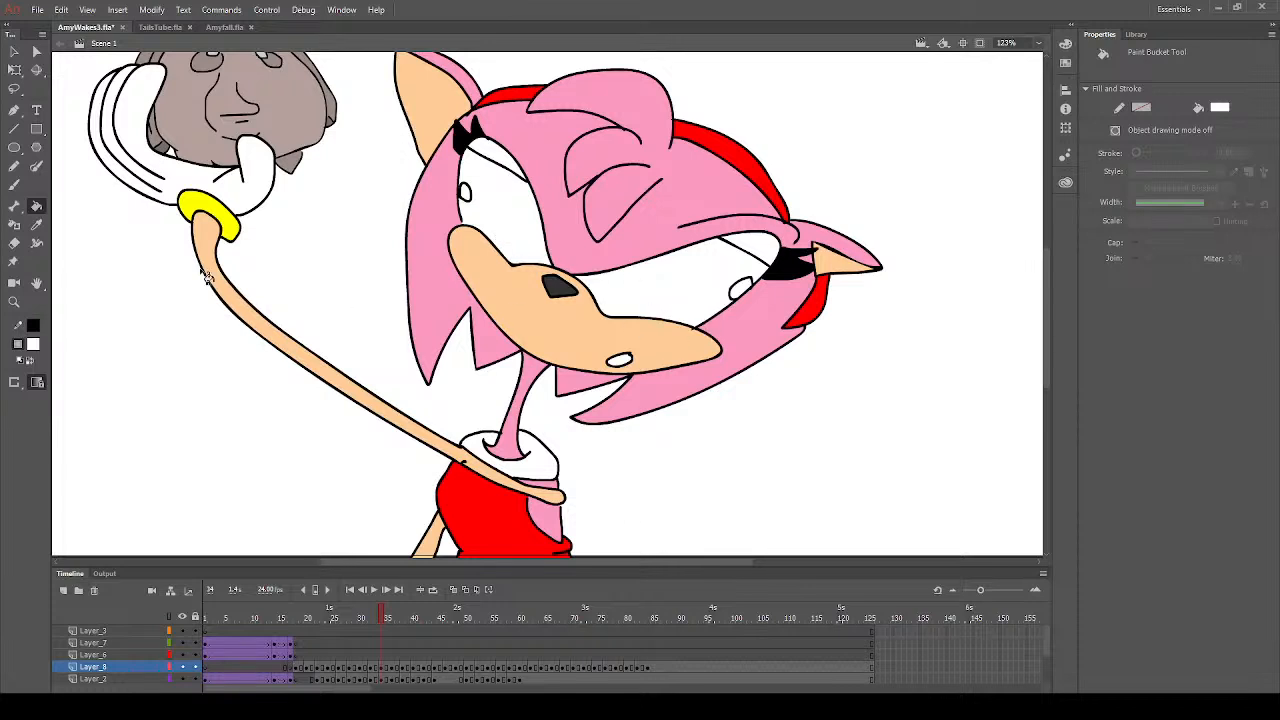
{"action": "key", "text": "i"}
{"action": "left_click", "coordinate": [577, 343]}
{"action": "left_click", "coordinate": [16, 186]}
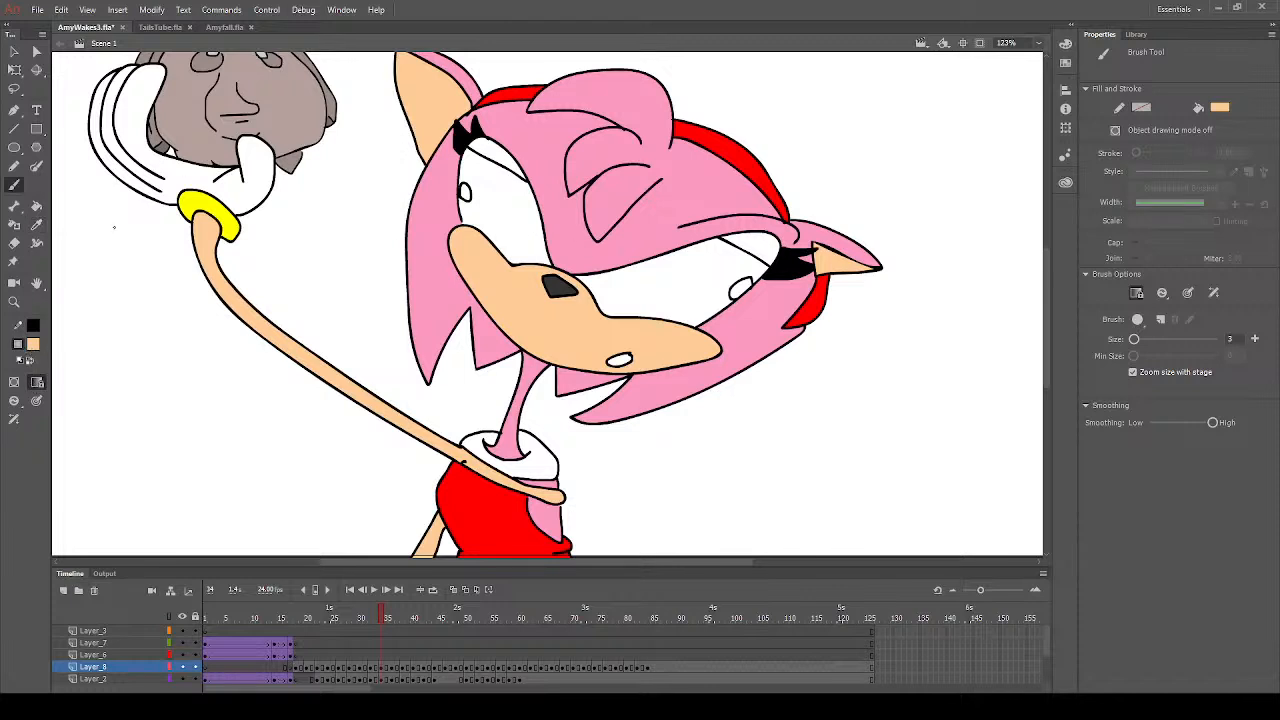
{"action": "left_click", "coordinate": [37, 210]}
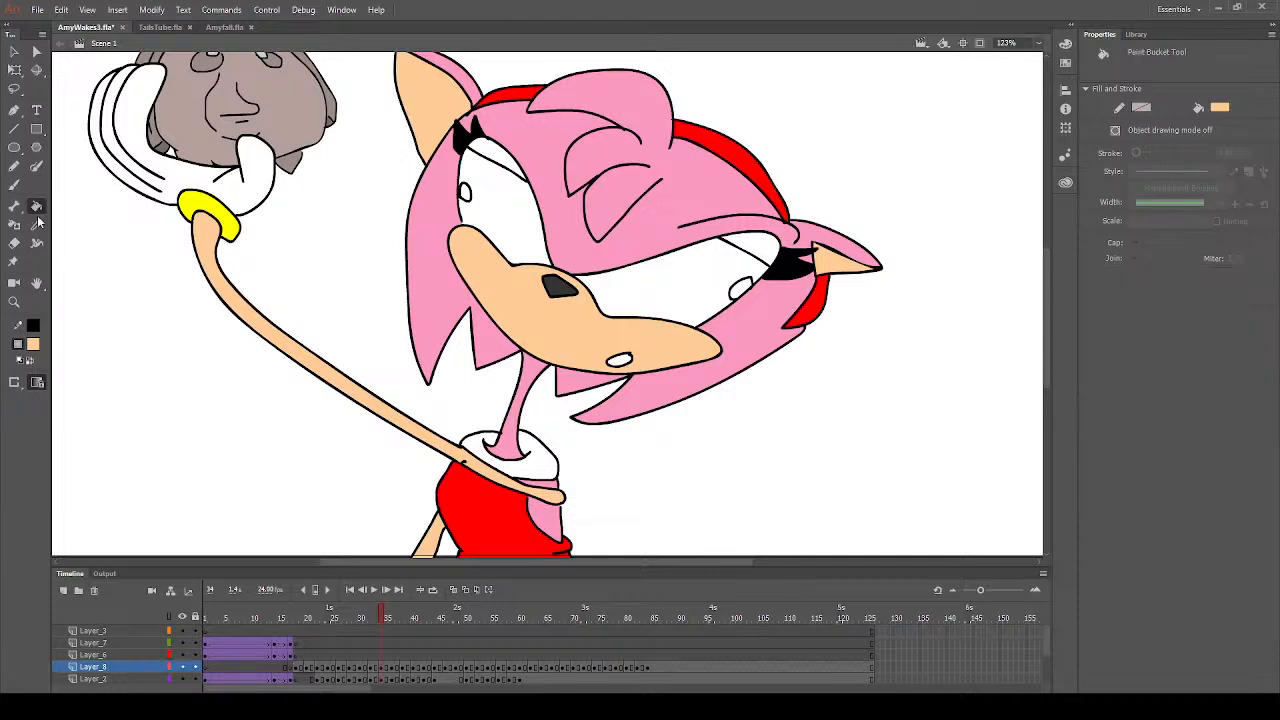
{"action": "left_click", "coordinate": [214, 442]}
- Go to frame 36 and fill the raised arm and the arm behind the dress with peach sampled from the muzzle
{"action": "left_click", "coordinate": [395, 621]}
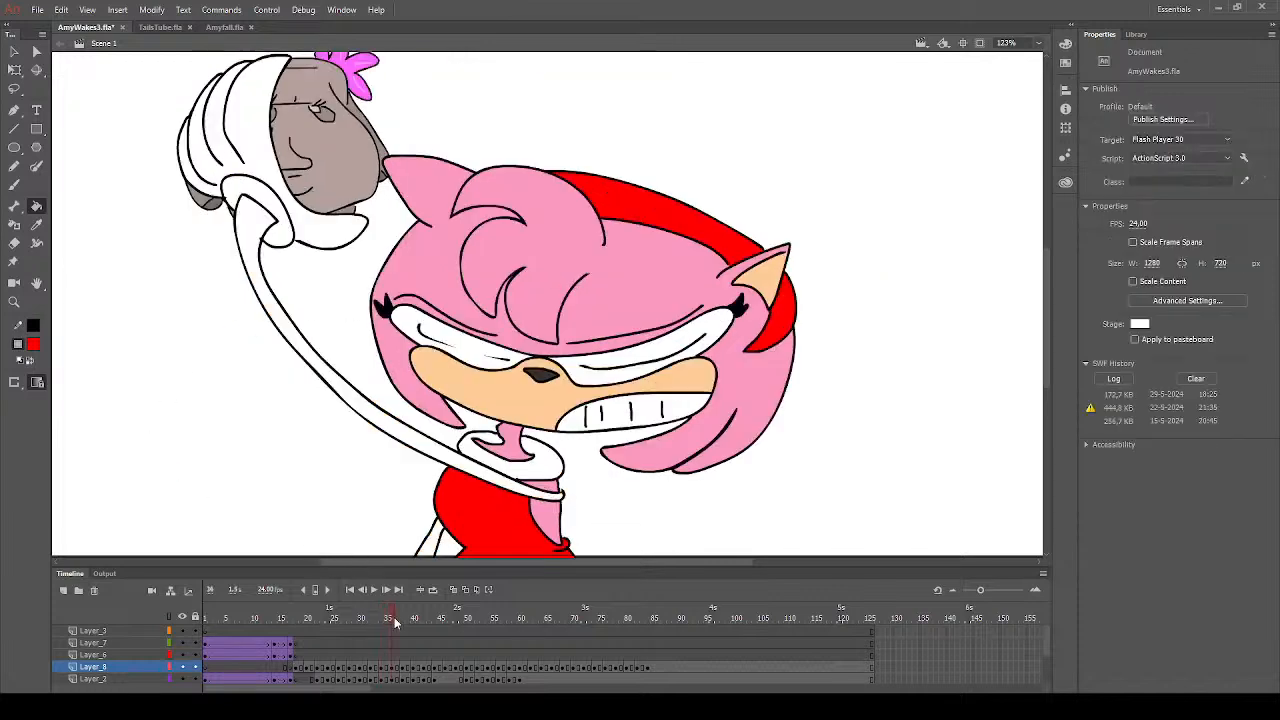
{"action": "left_click", "coordinate": [36, 224]}
{"action": "left_click", "coordinate": [520, 406]}
{"action": "left_click", "coordinate": [482, 468]}
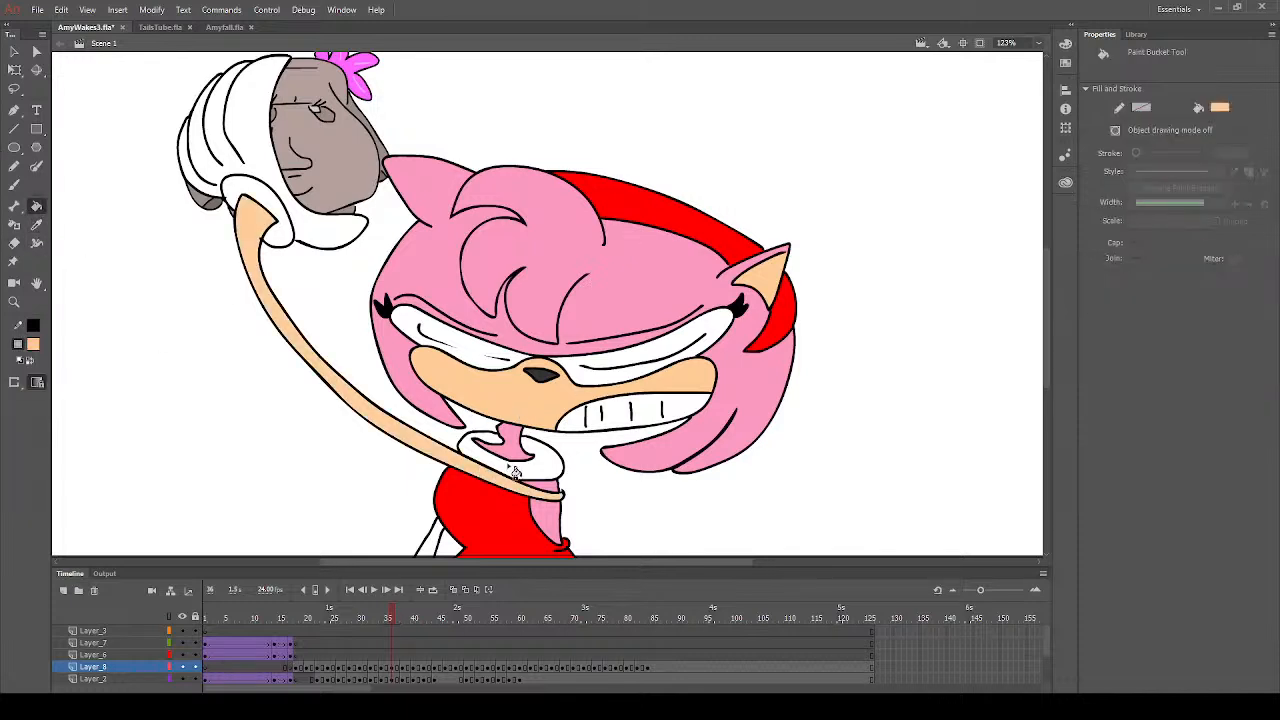
{"action": "scroll", "coordinate": [450, 486], "scroll_direction": "down", "scroll_amount": 3}
{"action": "left_click", "coordinate": [440, 395]}
- Fill the cuff of the raised glove with yellow on frame 36
{"action": "scroll", "coordinate": [528, 402], "scroll_direction": "up", "scroll_amount": 3}
{"action": "mouse_move", "coordinate": [1048, 256]}
{"action": "left_mouse_down"}
{"action": "mouse_move", "coordinate": [1049, 278]}
{"action": "mouse_move", "coordinate": [1054, 260]}
{"action": "left_mouse_up"}
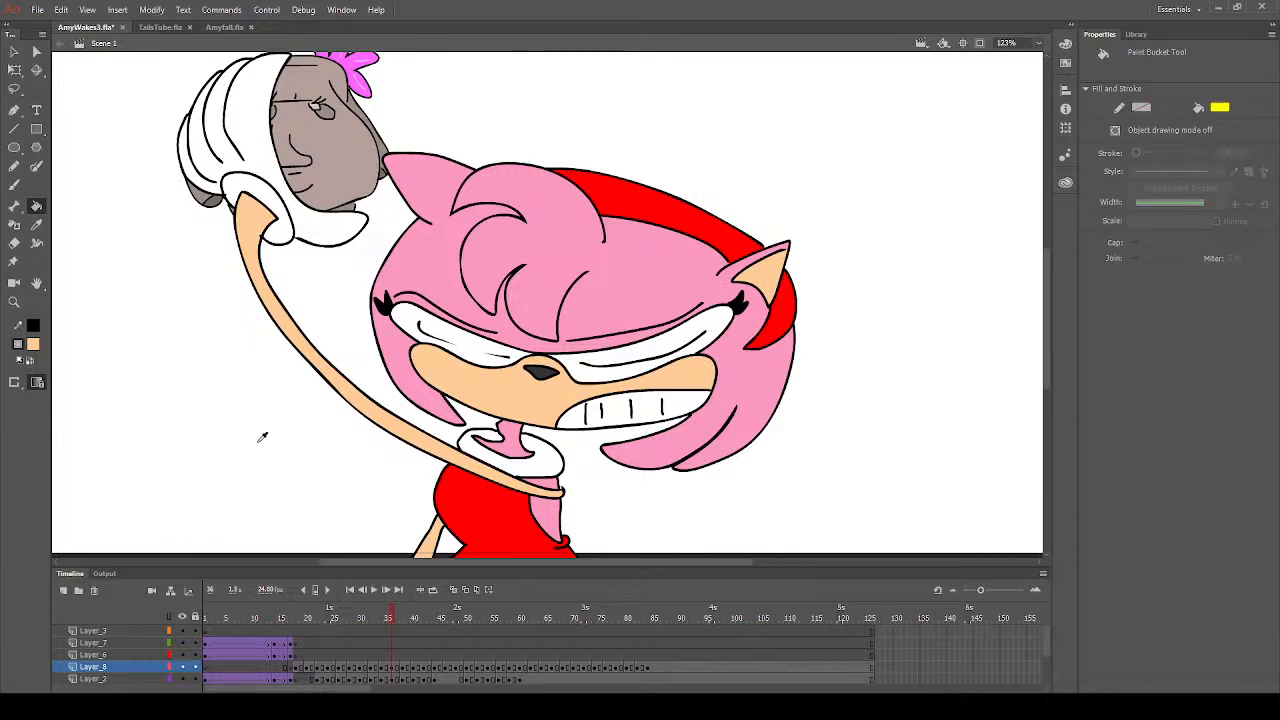
{"action": "left_click", "coordinate": [288, 233]}
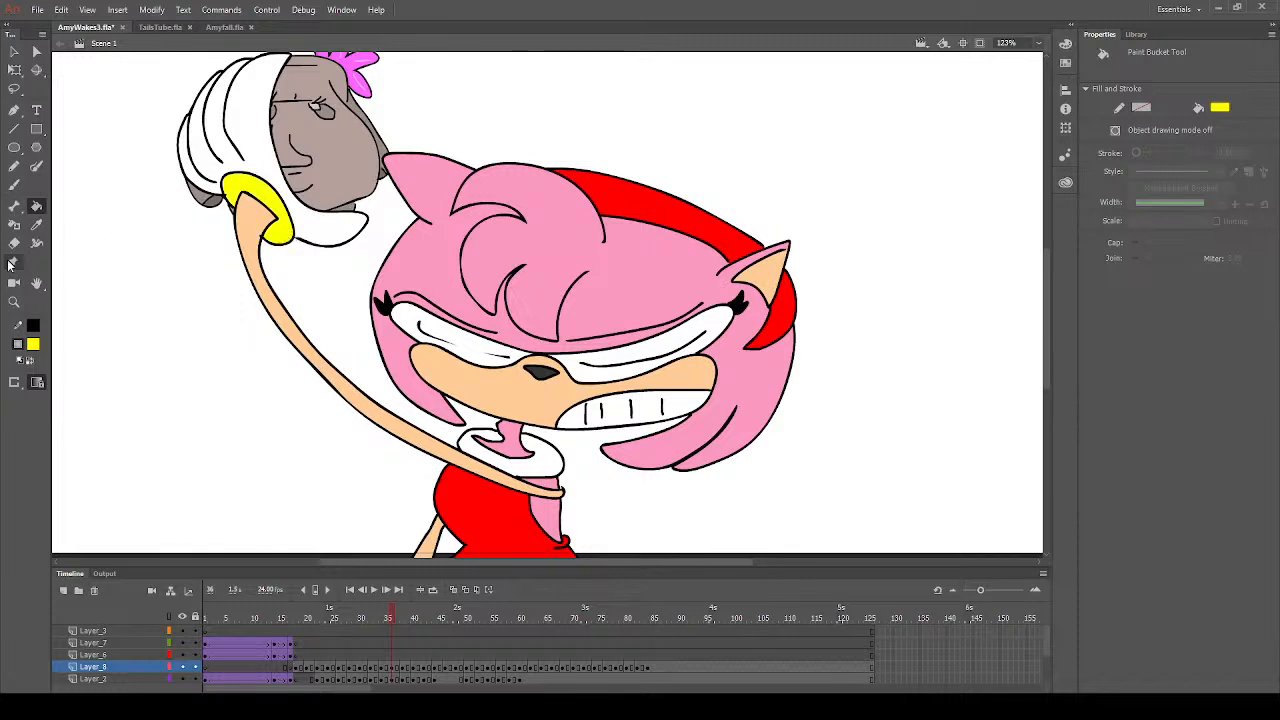
{"action": "left_click", "coordinate": [37, 227]}
{"action": "left_click", "coordinate": [249, 221]}
{"action": "left_click", "coordinate": [14, 184]}
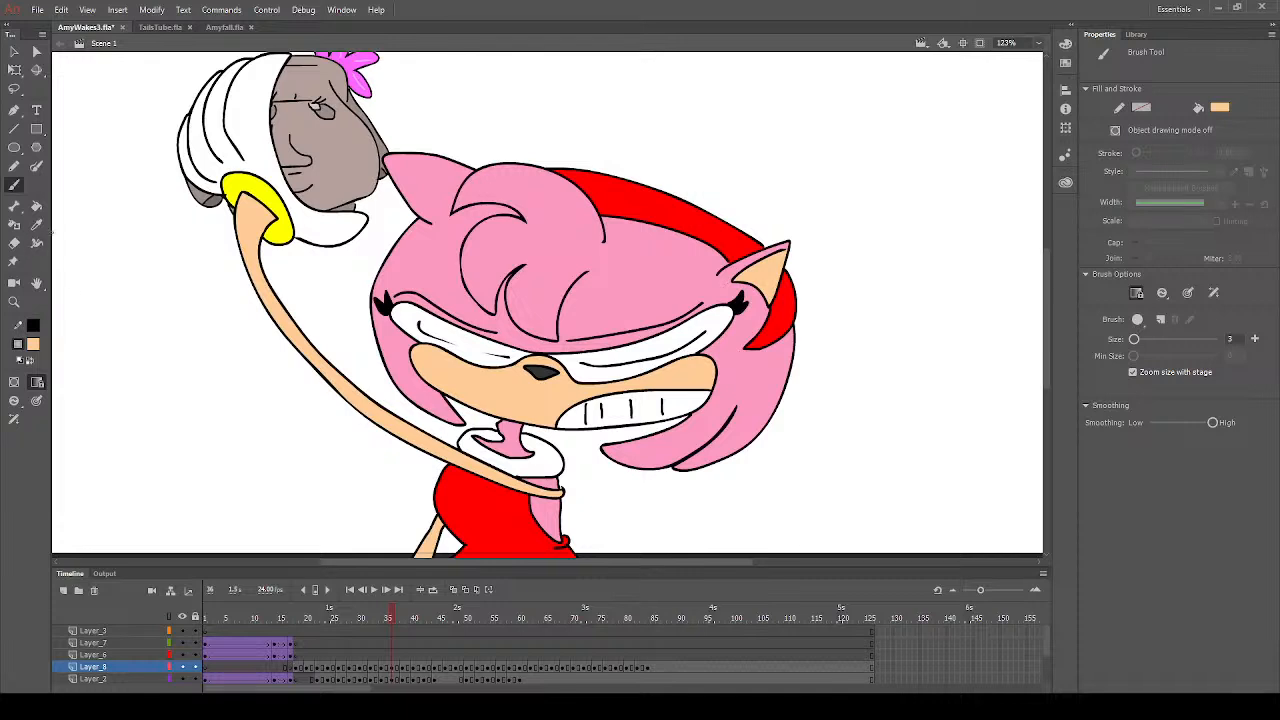
{"action": "left_click", "coordinate": [36, 205]}
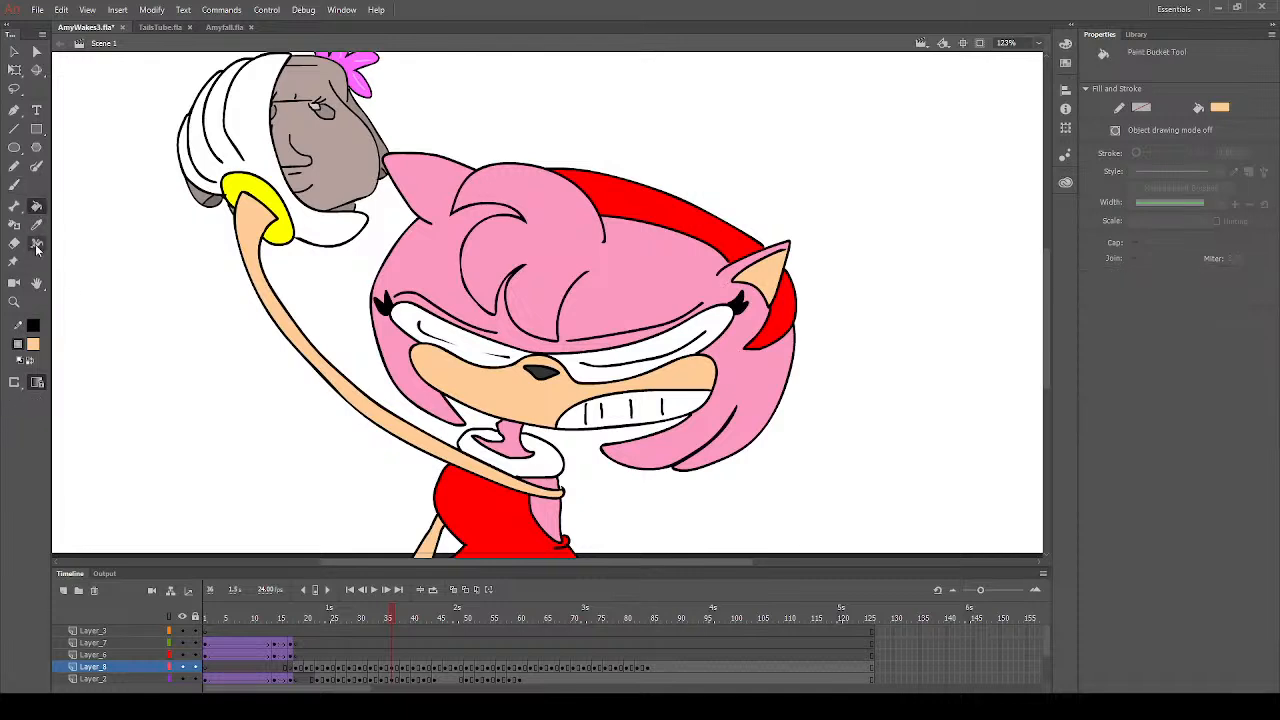
{"action": "left_click", "coordinate": [91, 430], "text": "alt"}
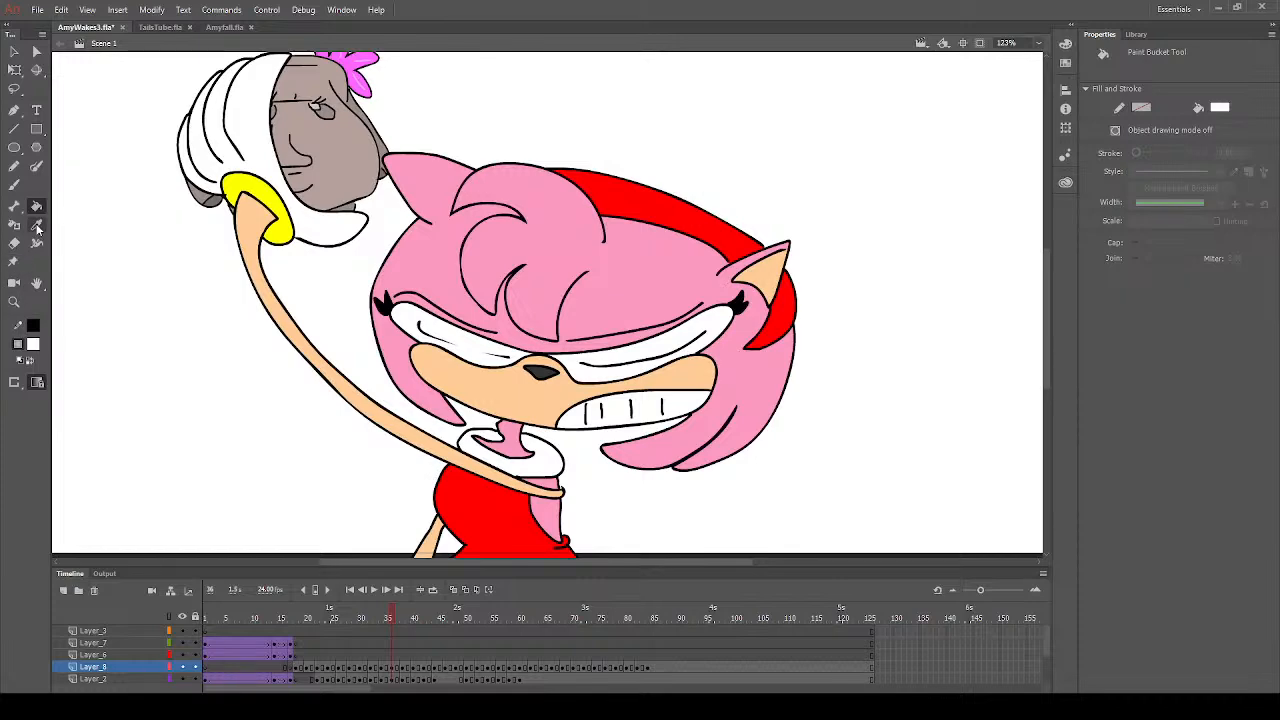
- Fill the back hair on frame 39 with pink sampled from frame 36, and undo the fill tried on the tuft below the muzzle
{"action": "left_click", "coordinate": [37, 228]}
{"action": "left_click", "coordinate": [557, 282]}
{"action": "left_click", "coordinate": [409, 667]}
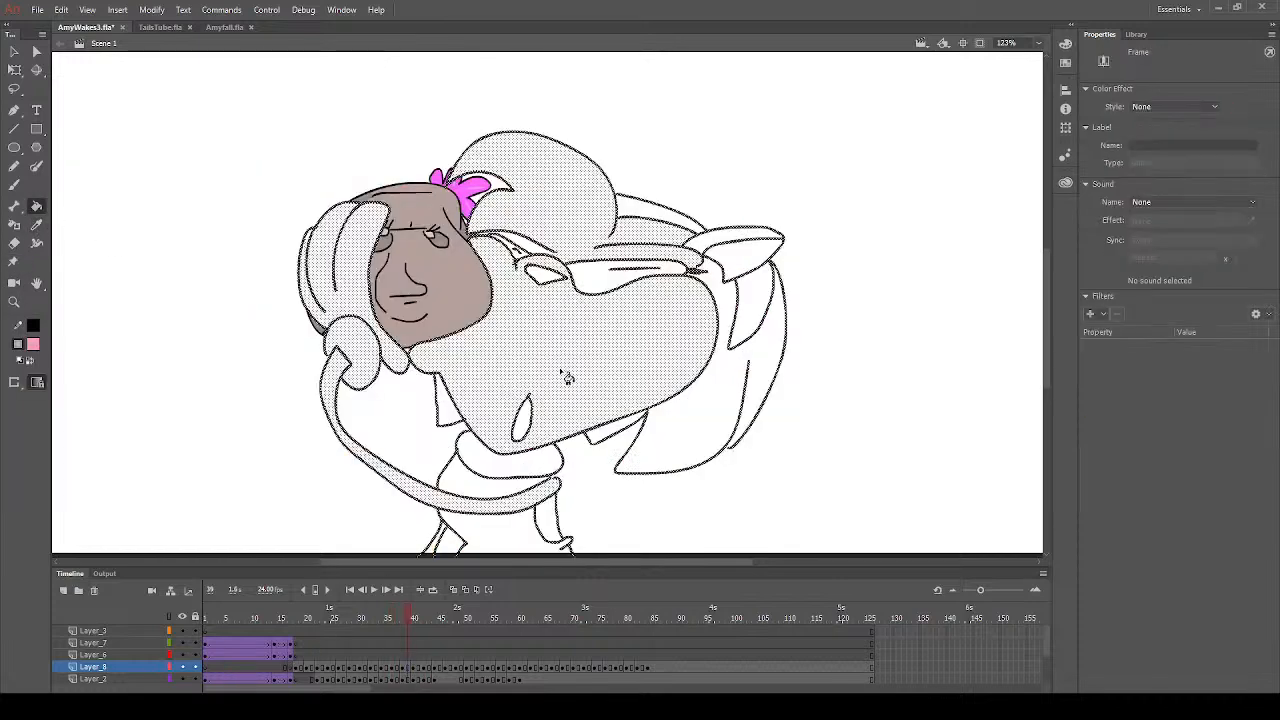
{"action": "left_click", "coordinate": [776, 357]}
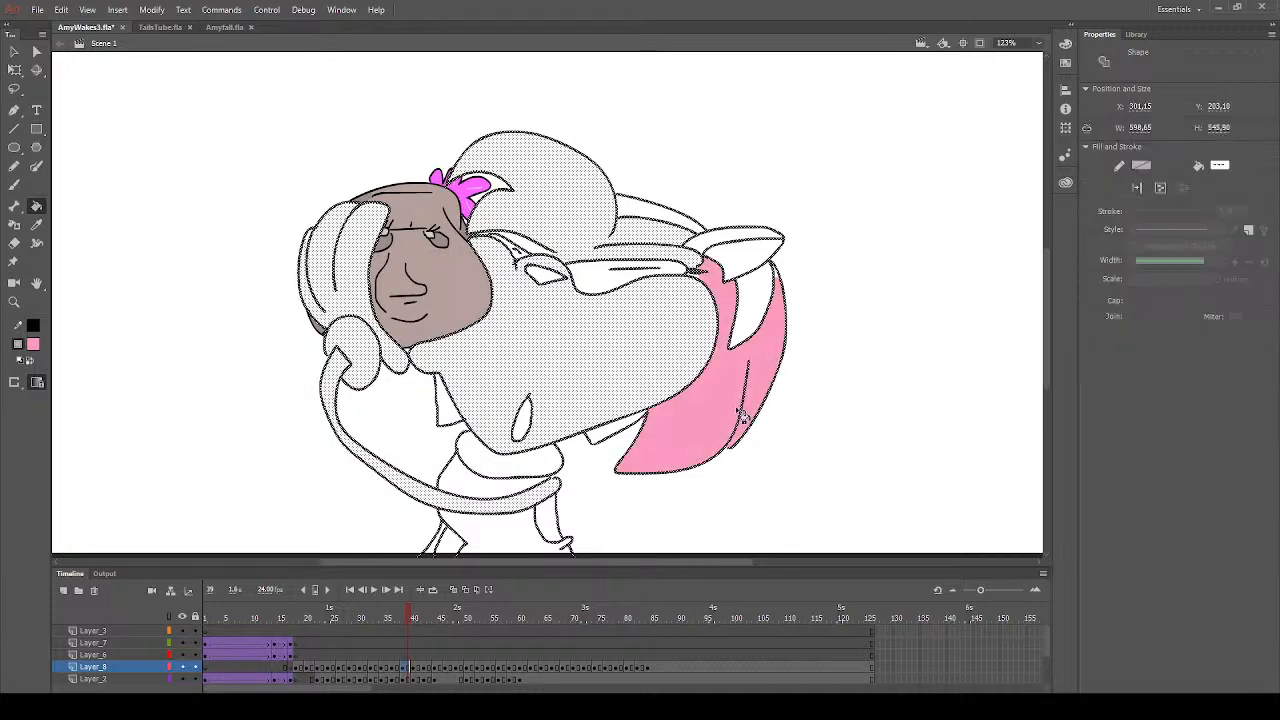
{"action": "left_click", "coordinate": [452, 420]}
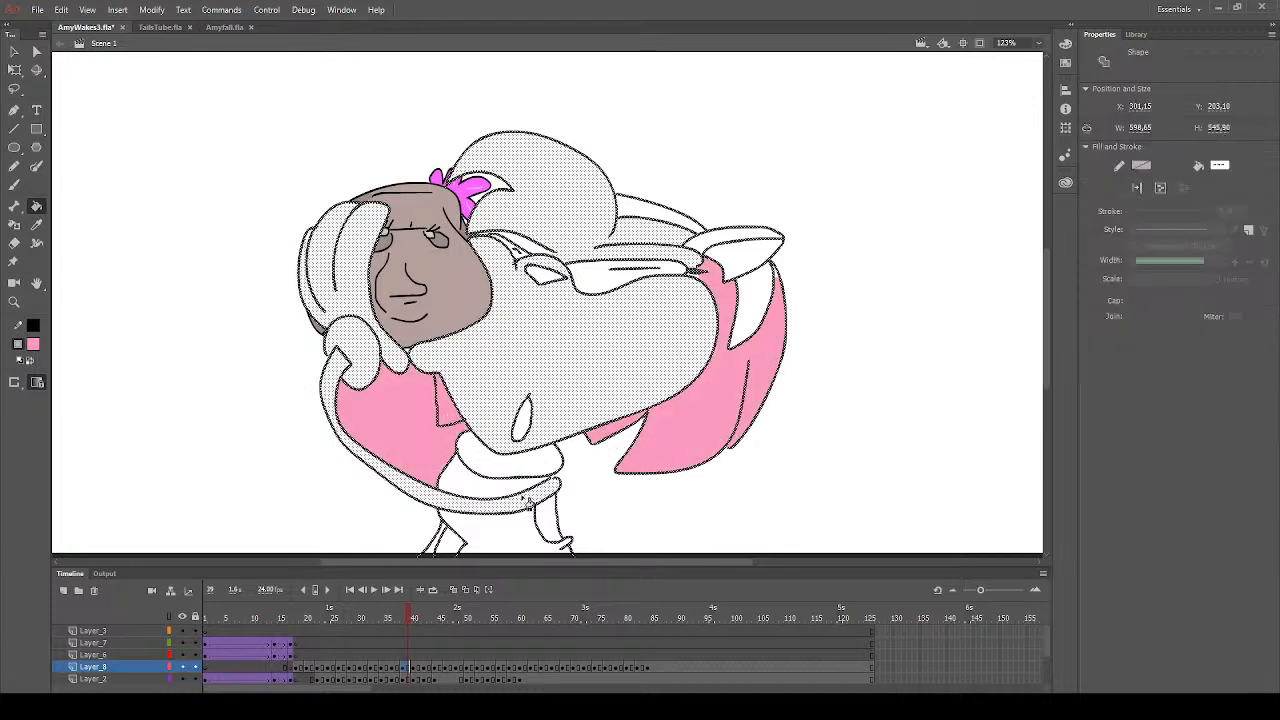
{"action": "key", "text": "ctrl+z"}
- Dab pink inside the narrow shape at the side of the dress on frame 39 and fill it with the same pink
{"action": "left_click", "coordinate": [15, 186]}
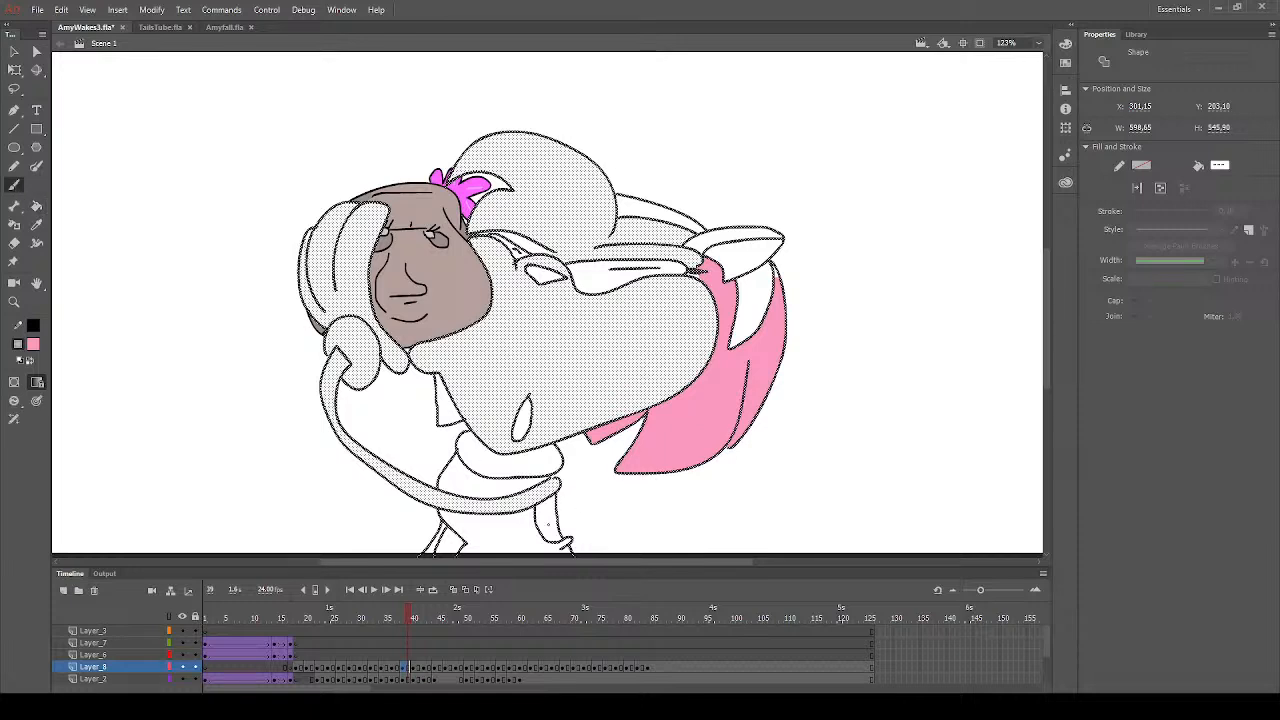
{"action": "left_click_drag", "start_coordinate": [548, 524], "coordinate": [549, 528]}
{"action": "scroll", "coordinate": [135, 216], "scroll_direction": "down", "scroll_amount": 3}
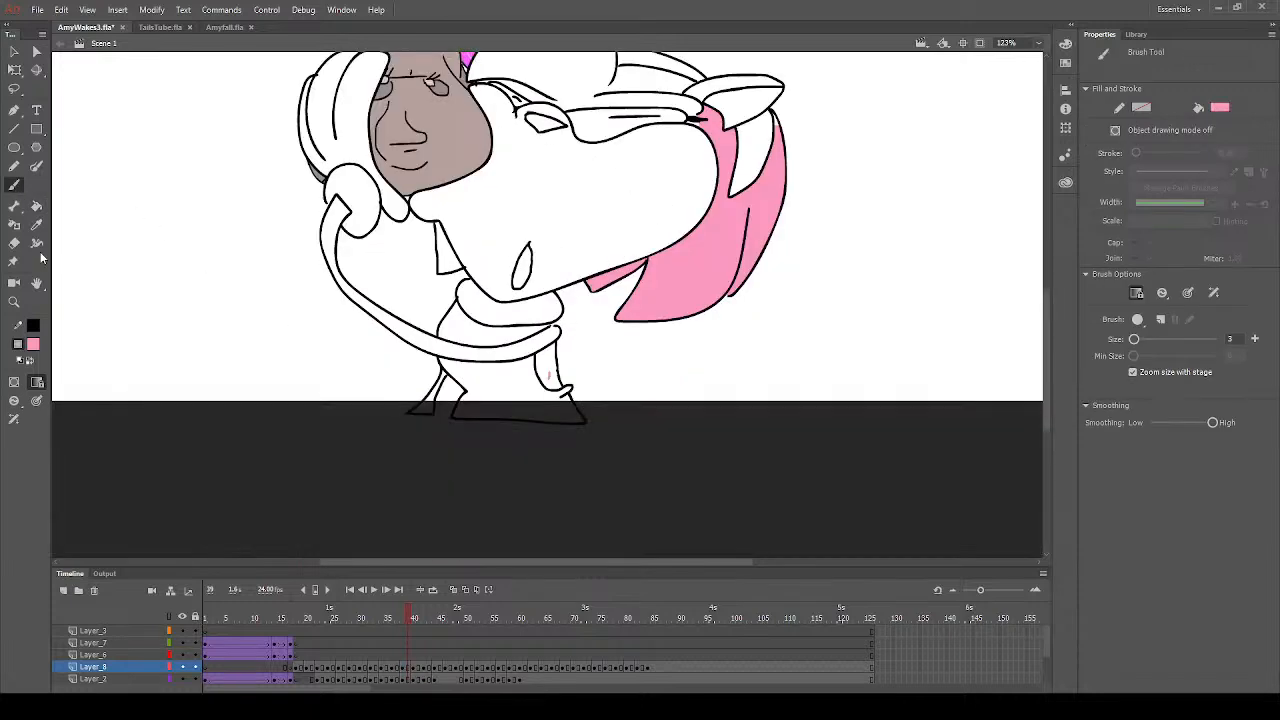
{"action": "left_click", "coordinate": [36, 205]}
{"action": "left_click", "coordinate": [552, 368]}
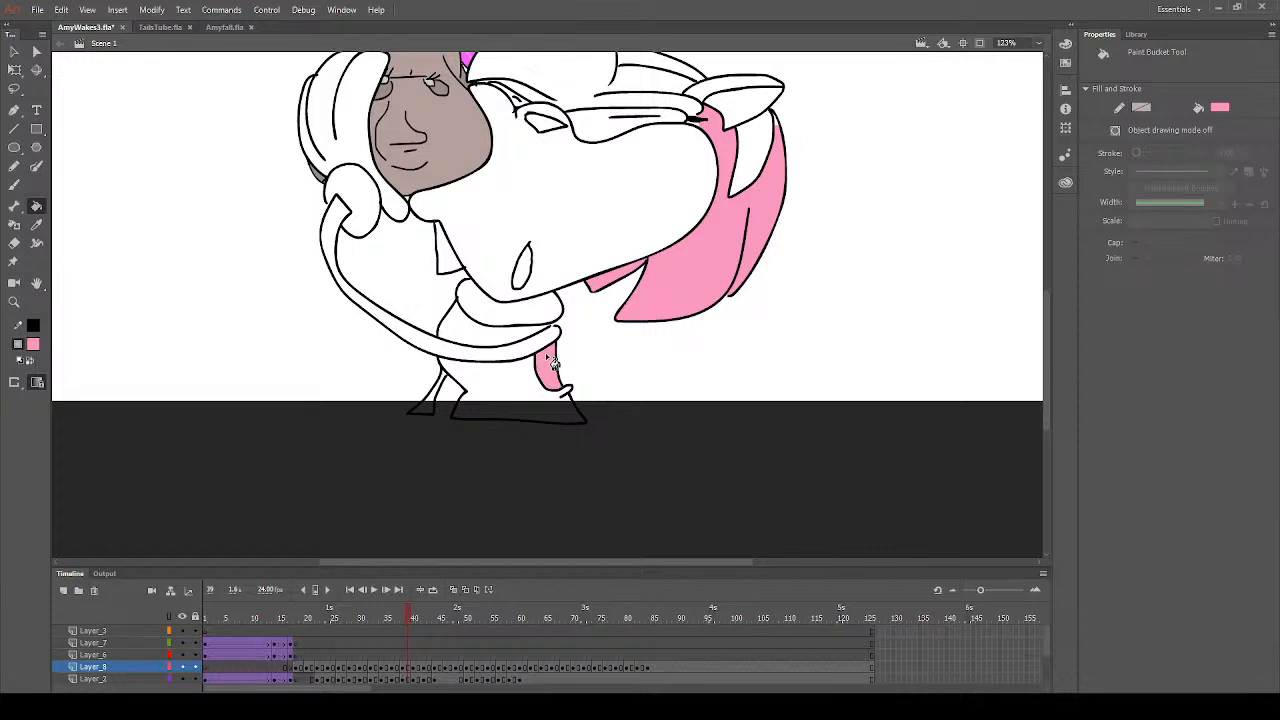
- Fill the fringe, the top of the head and the outer ear with pink on frame 39
{"action": "scroll", "coordinate": [532, 358], "scroll_direction": "up", "scroll_amount": 3}
{"action": "left_click", "coordinate": [605, 242]}
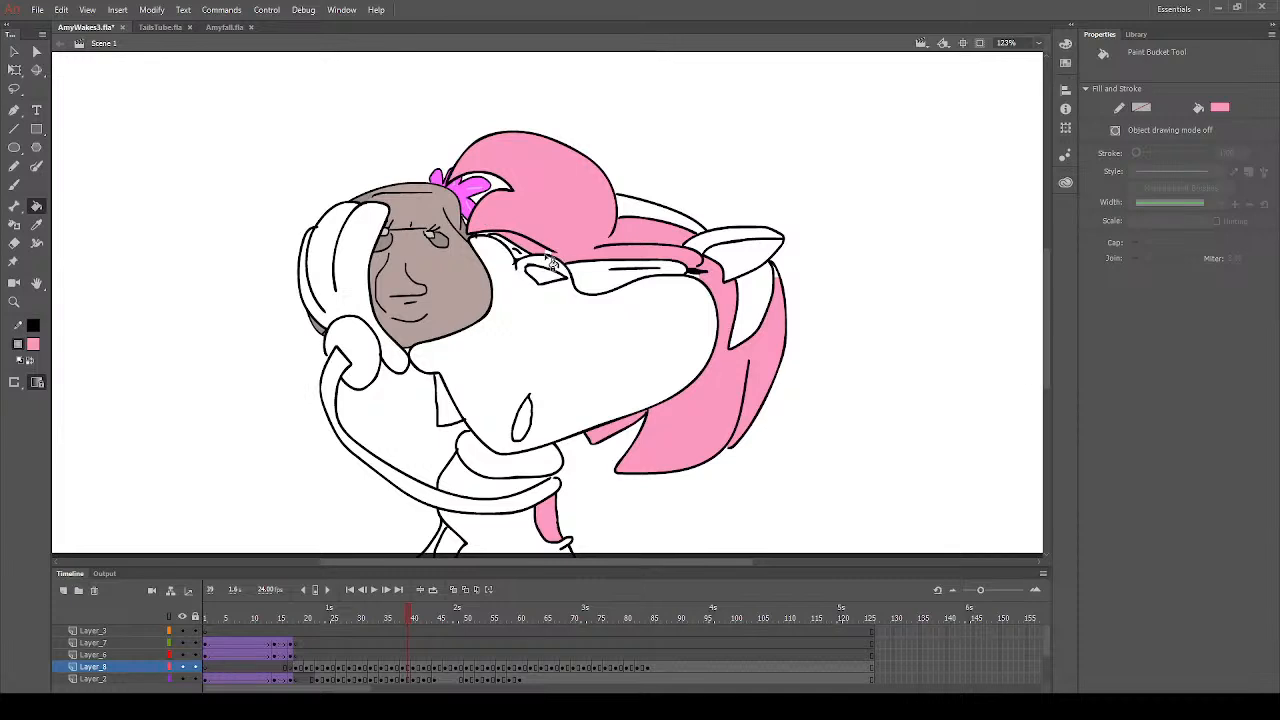
{"action": "left_click", "coordinate": [690, 255]}
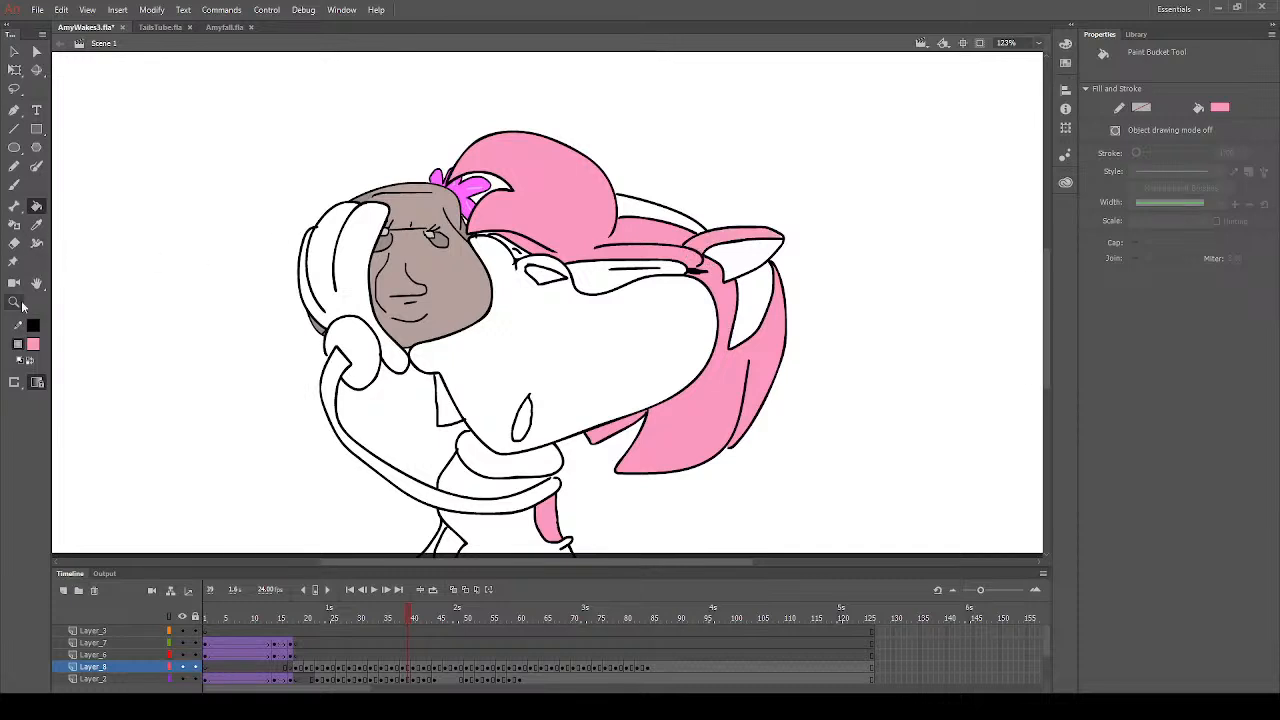
- Fill both headband sections with red on frame 39 and resample the ear's pink
{"action": "left_click", "coordinate": [33, 344]}
{"action": "left_click", "coordinate": [234, 447]}
{"action": "left_click", "coordinate": [676, 228]}
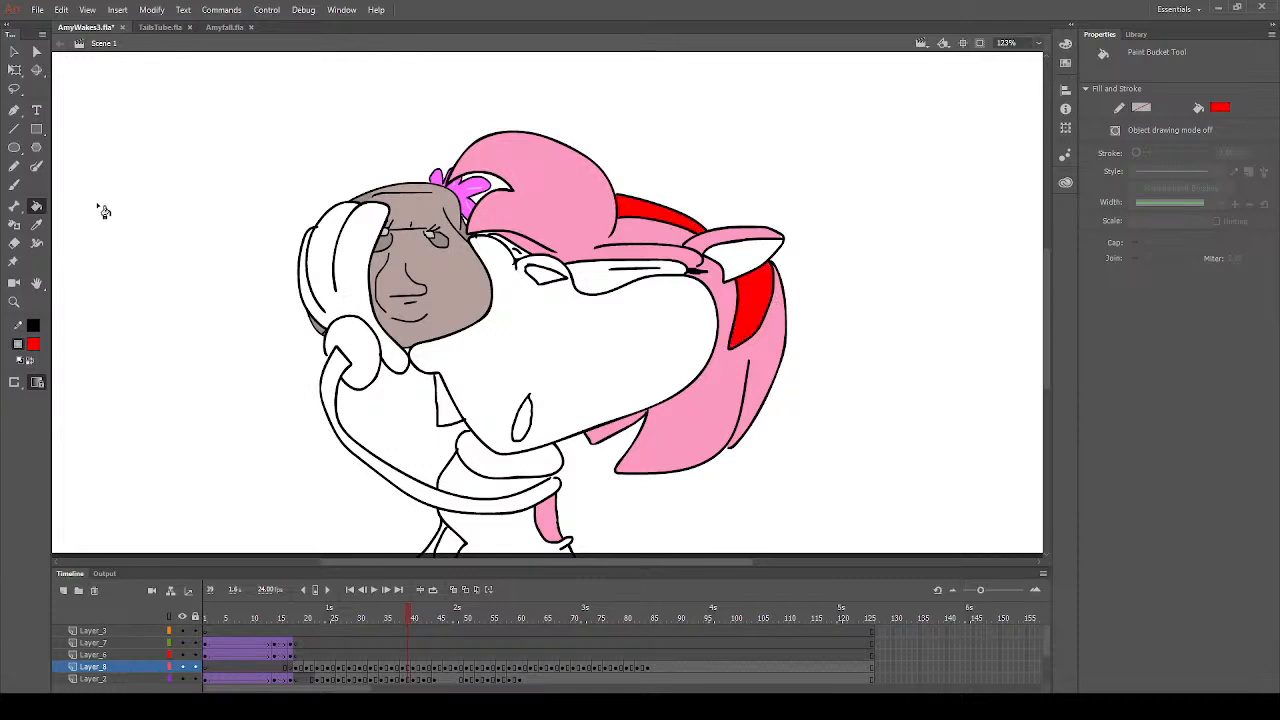
{"action": "left_click", "coordinate": [36, 224]}
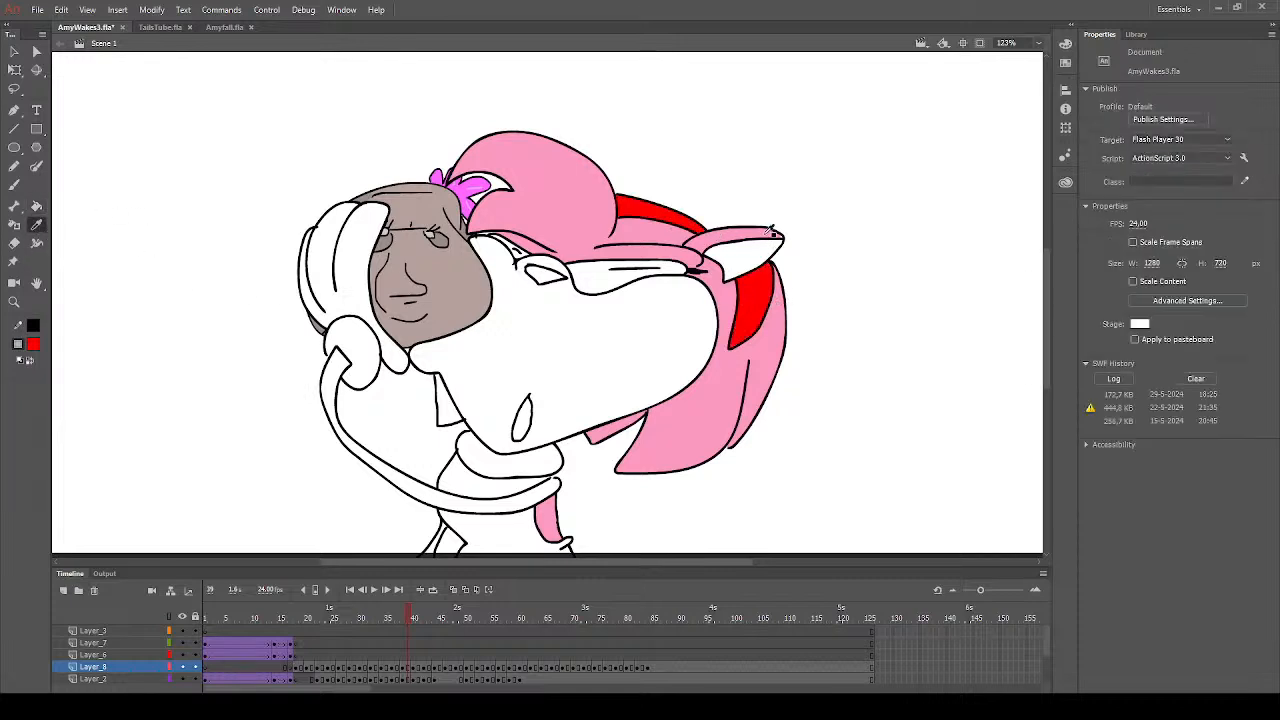
{"action": "left_click", "coordinate": [772, 233]}
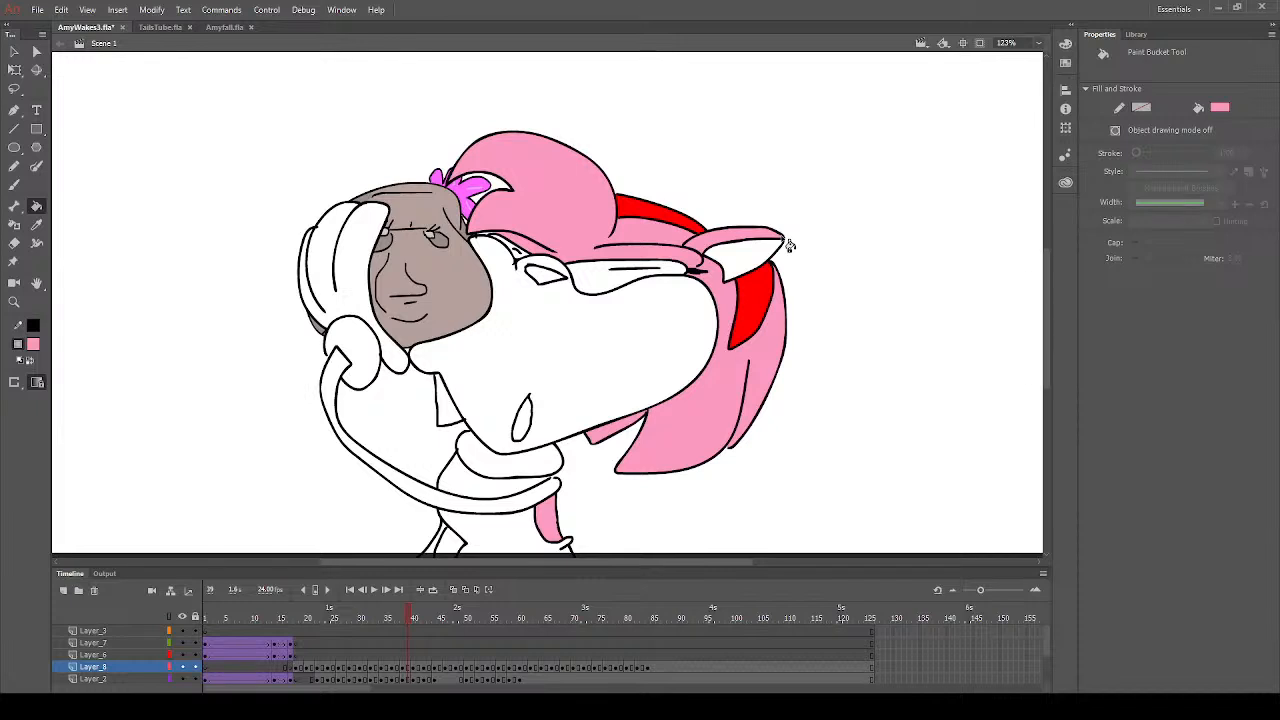
- Fill the nose with dark grey and the muzzle and raised arm with peach on frame 39
{"action": "left_click", "coordinate": [34, 345]}
{"action": "left_click", "coordinate": [86, 396]}
{"action": "left_click", "coordinate": [538, 280]}
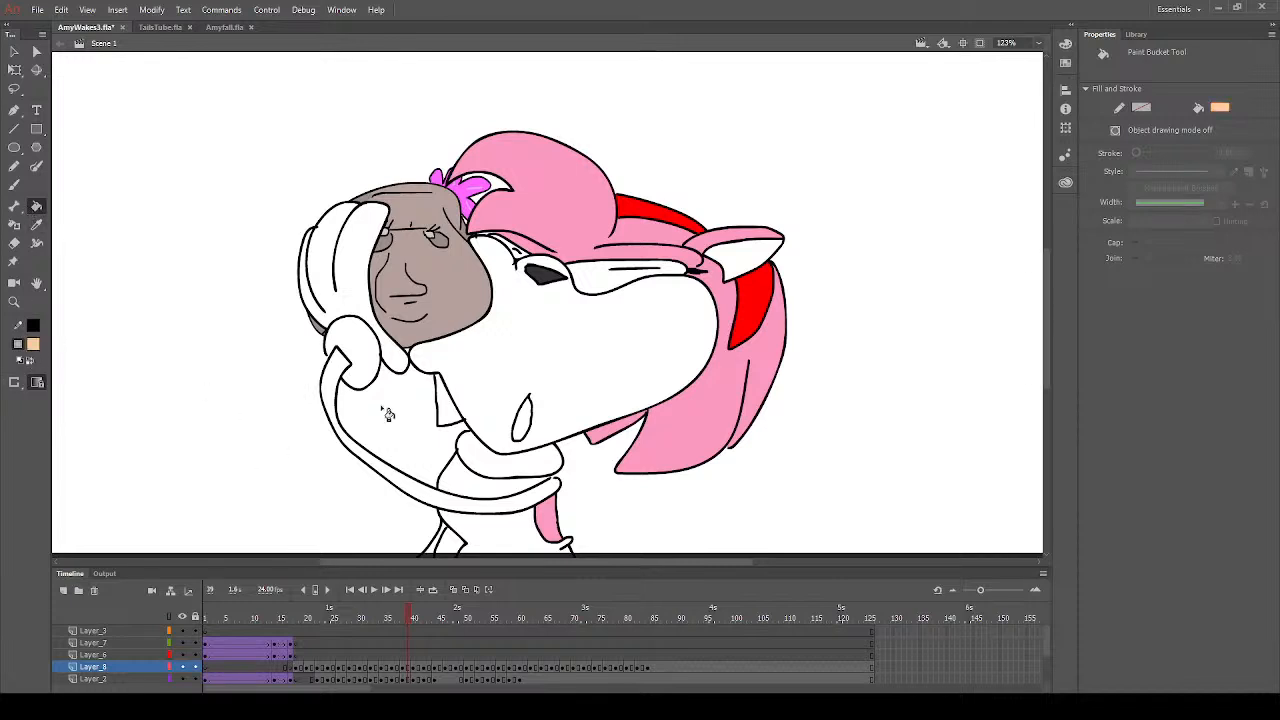
{"action": "left_click", "coordinate": [557, 334]}
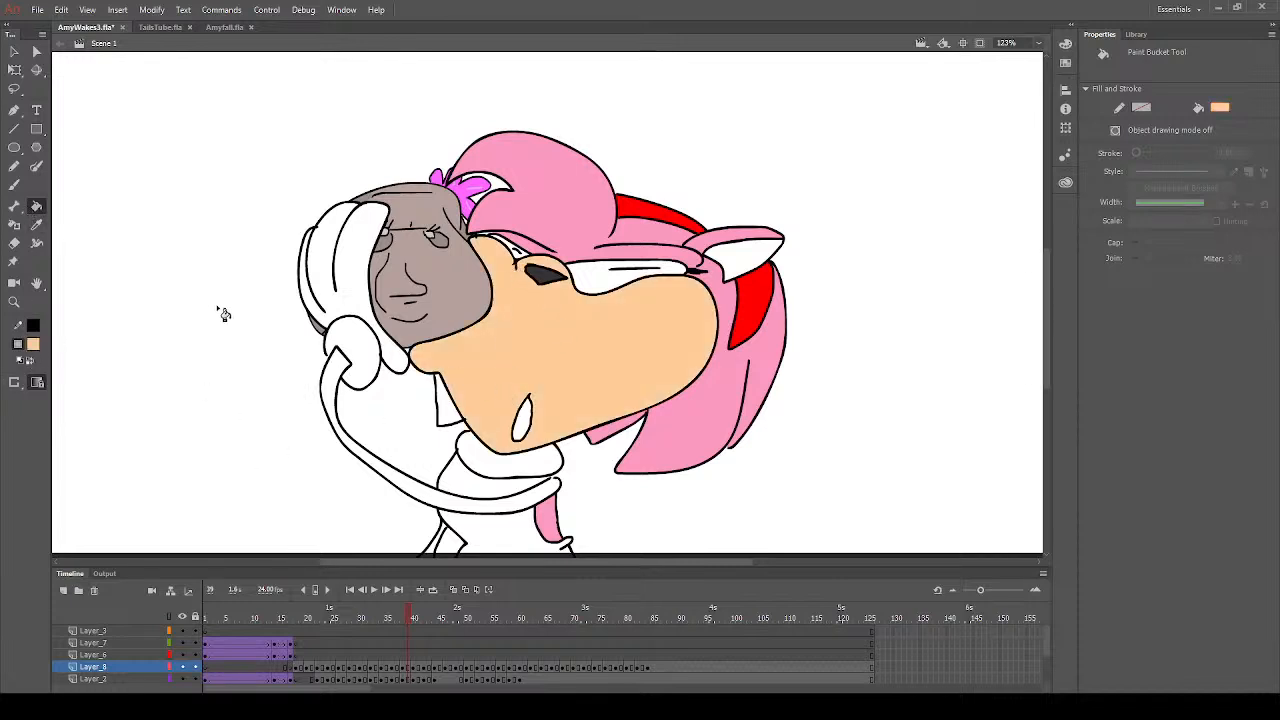
{"action": "left_click", "coordinate": [343, 375]}
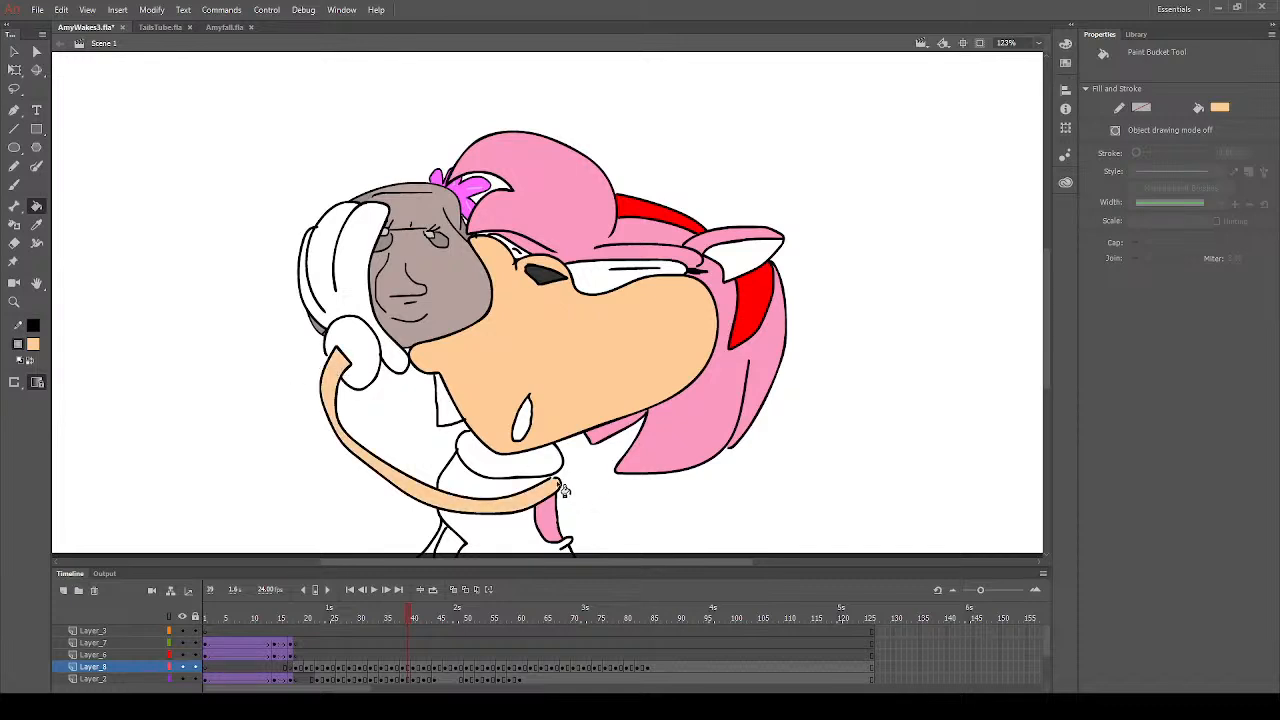
- Sample the headband's red and fill the dress above and below the arm with it on frame 39
{"action": "left_click", "coordinate": [36, 224]}
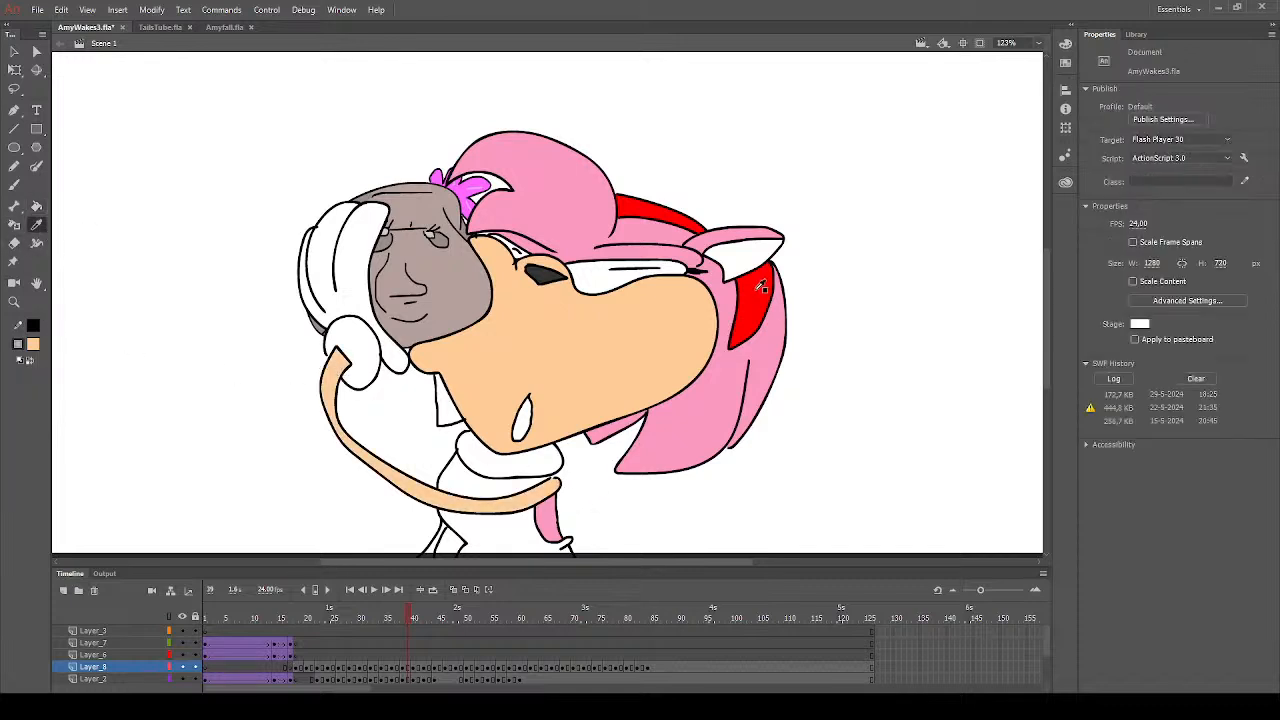
{"action": "left_click", "coordinate": [758, 278]}
{"action": "scroll", "coordinate": [551, 492], "scroll_direction": "down", "scroll_amount": 5}
{"action": "scroll", "coordinate": [551, 492], "scroll_direction": "down", "scroll_amount": 5}
{"action": "left_click", "coordinate": [505, 236]}
{"action": "left_click", "coordinate": [479, 196]}
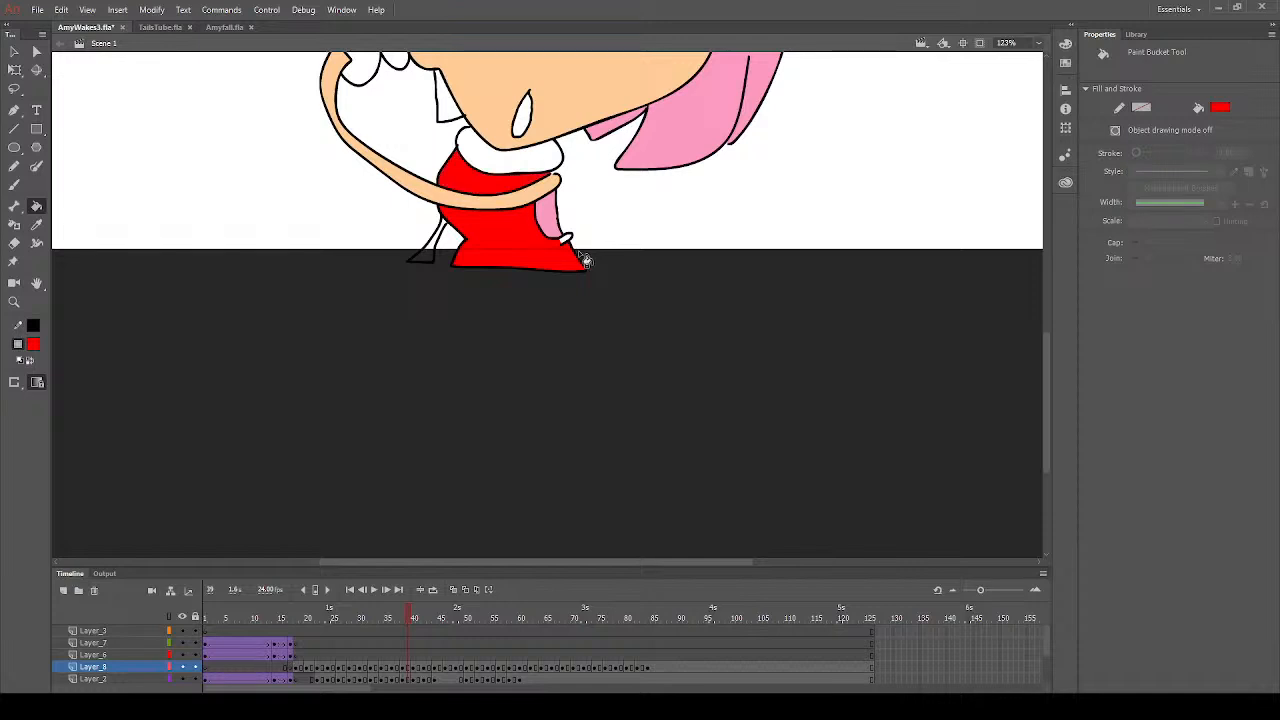
{"action": "scroll", "coordinate": [573, 280], "scroll_direction": "up", "scroll_amount": 5}
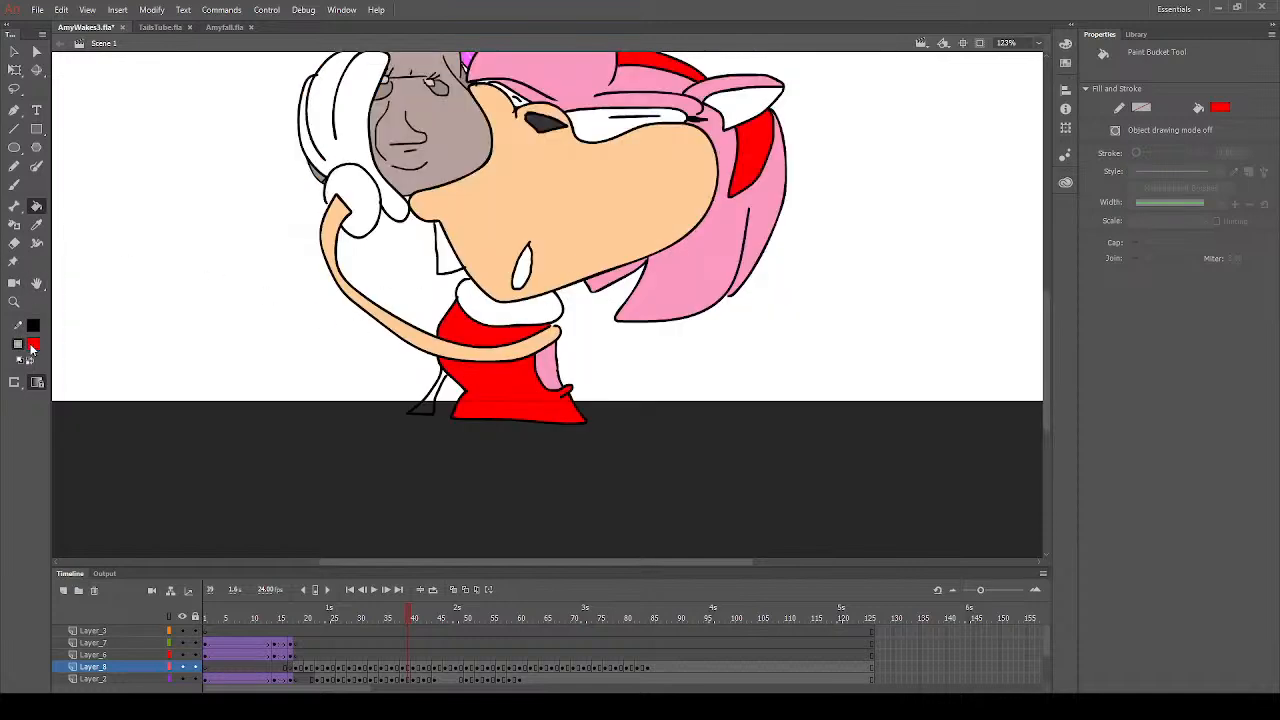
{"action": "left_click", "coordinate": [88, 430]}
{"action": "left_click", "coordinate": [15, 186]}
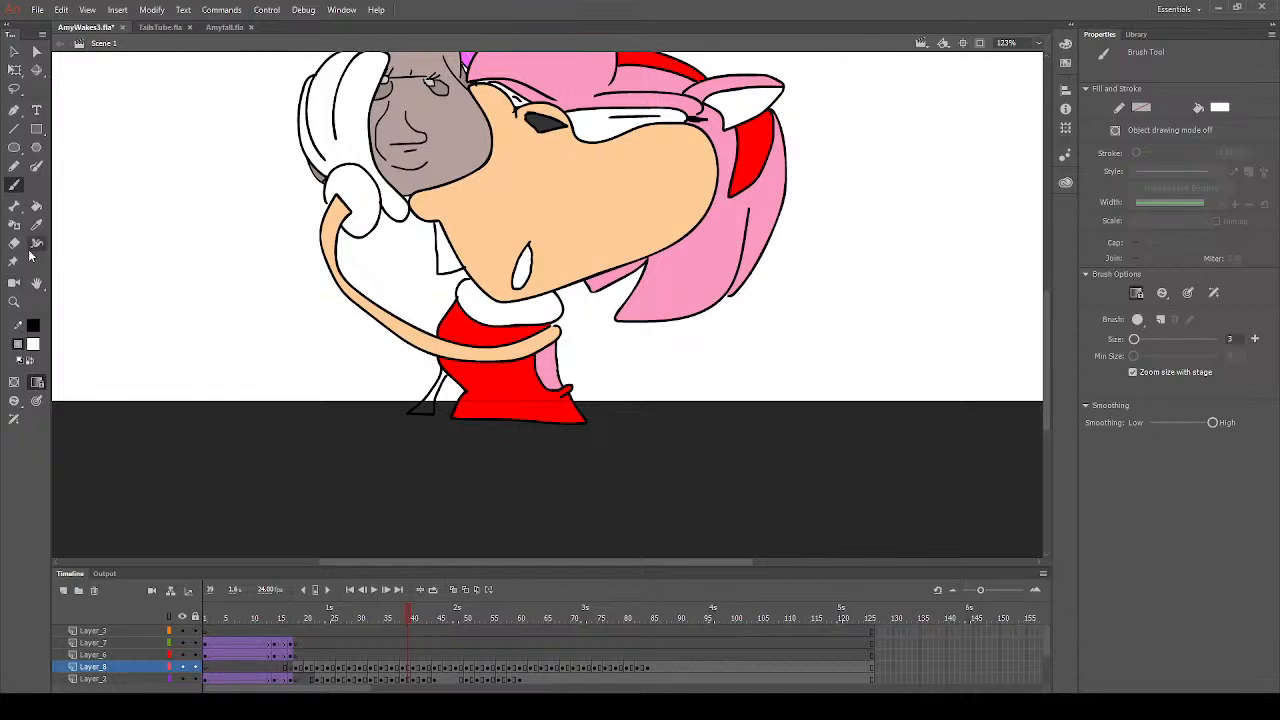
{"action": "left_click", "coordinate": [36, 206]}
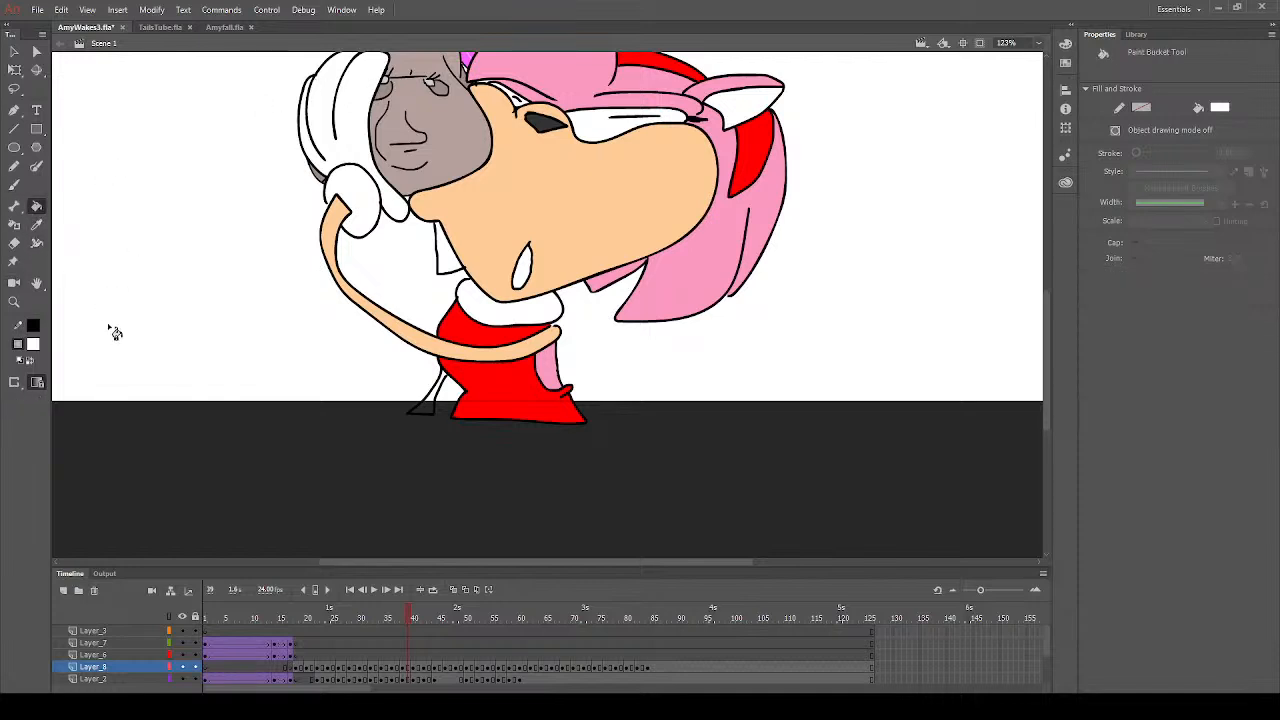
- Sample the muzzle's peach and fill the limb behind the dress with it on frame 39
{"action": "left_click", "coordinate": [36, 224]}
{"action": "left_click", "coordinate": [546, 196]}
{"action": "left_click", "coordinate": [430, 400]}
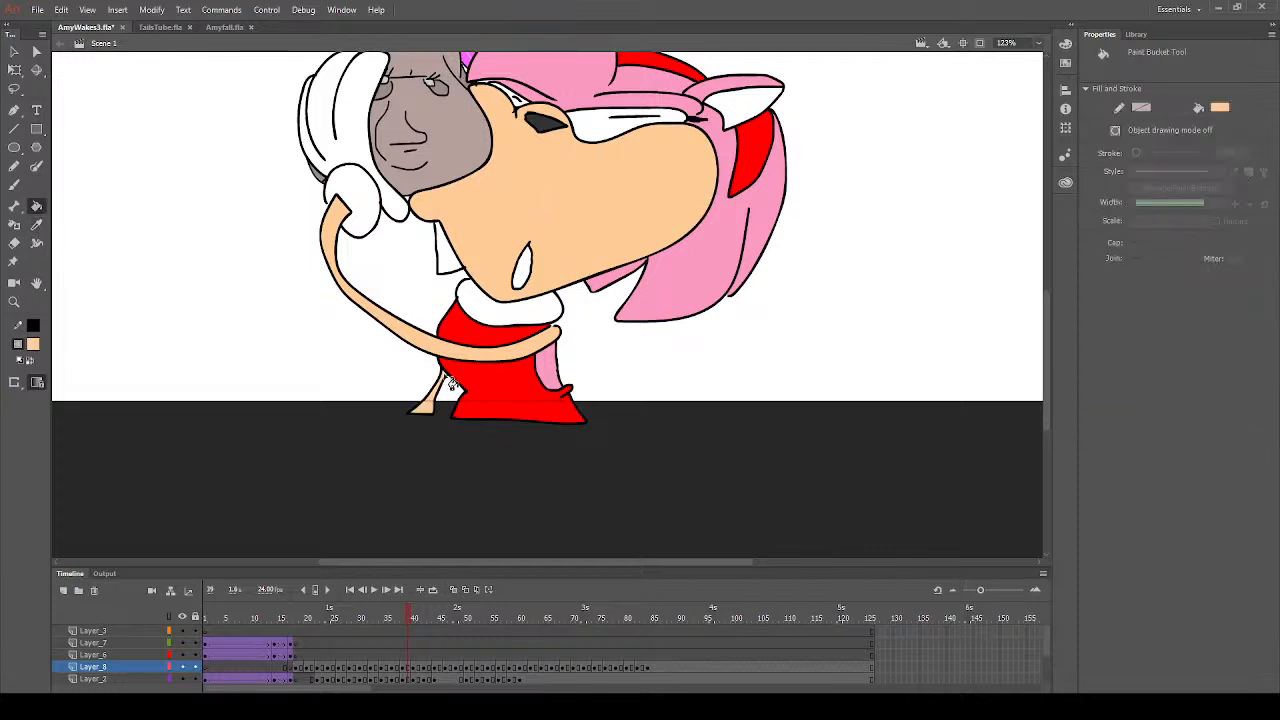
- Try to fill the hair tuft between the muzzle and raised arm with sampled pink, undo it and switch to the Brush tool
{"action": "left_click", "coordinate": [36, 224]}
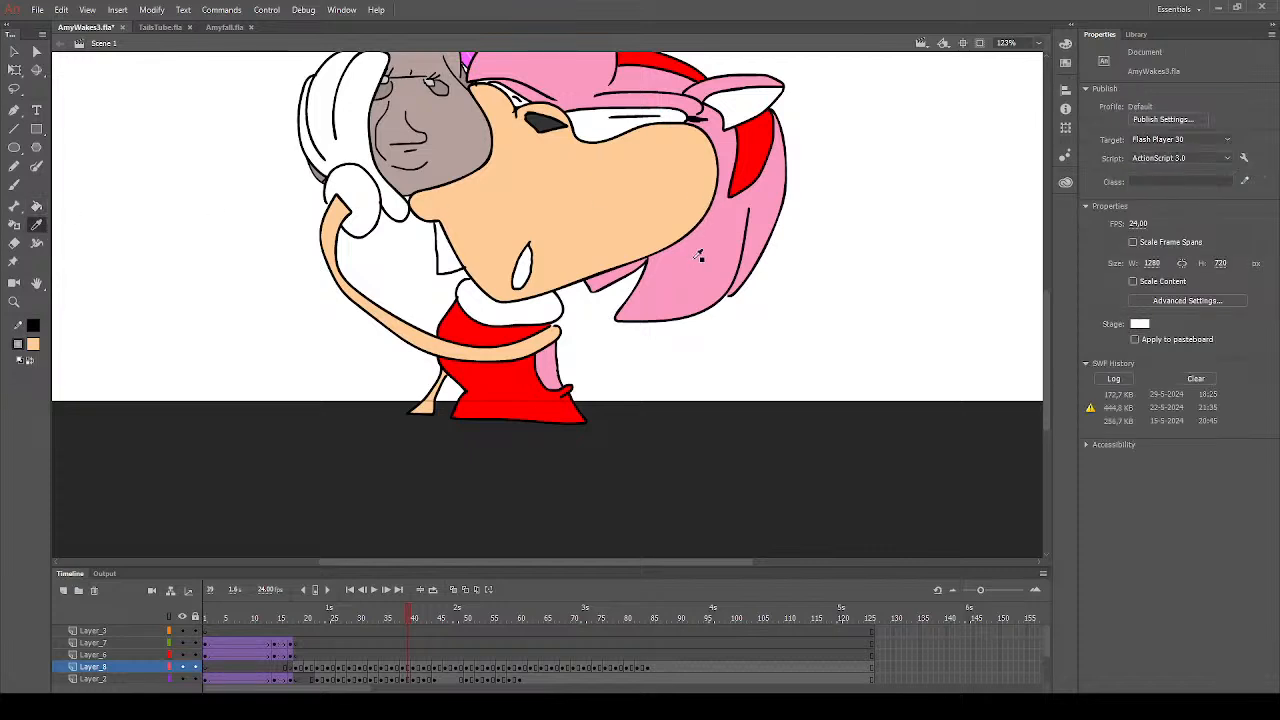
{"action": "left_click", "coordinate": [699, 257]}
{"action": "left_click", "coordinate": [462, 265]}
{"action": "scroll", "coordinate": [346, 263], "scroll_direction": "up", "scroll_amount": 3}
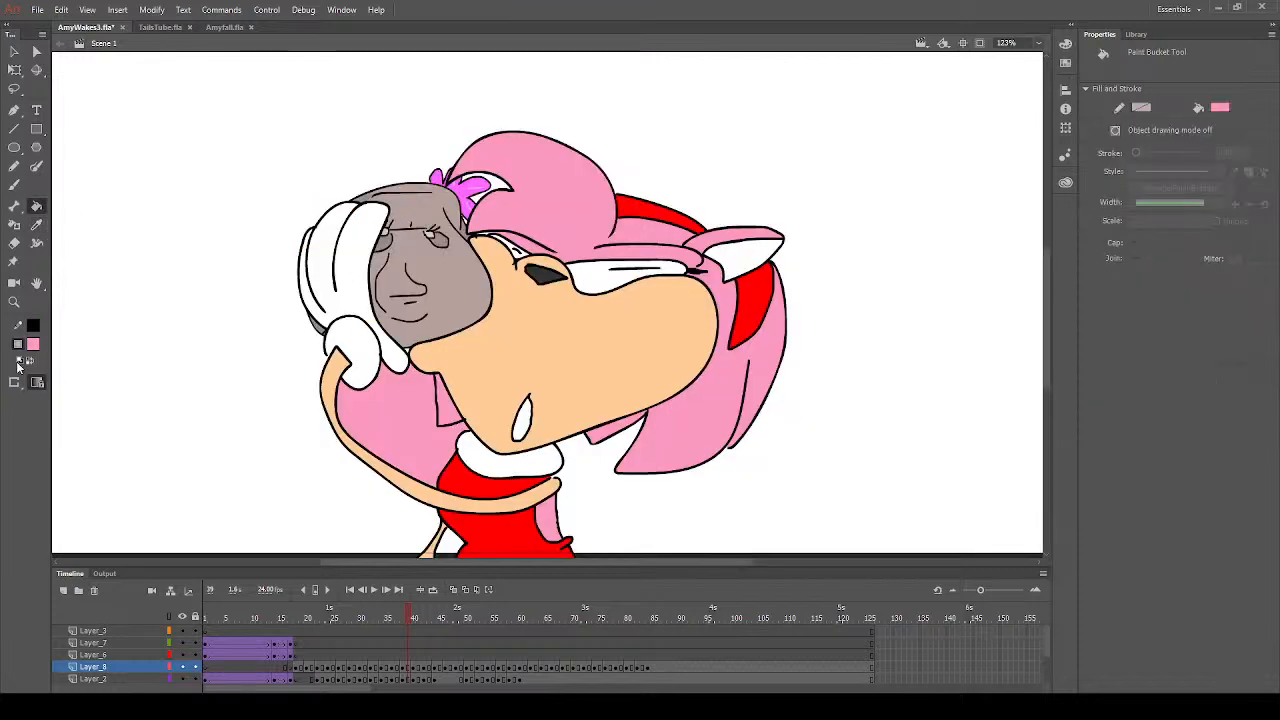
{"action": "key", "text": "ctrl+z"}
{"action": "left_click", "coordinate": [16, 183]}
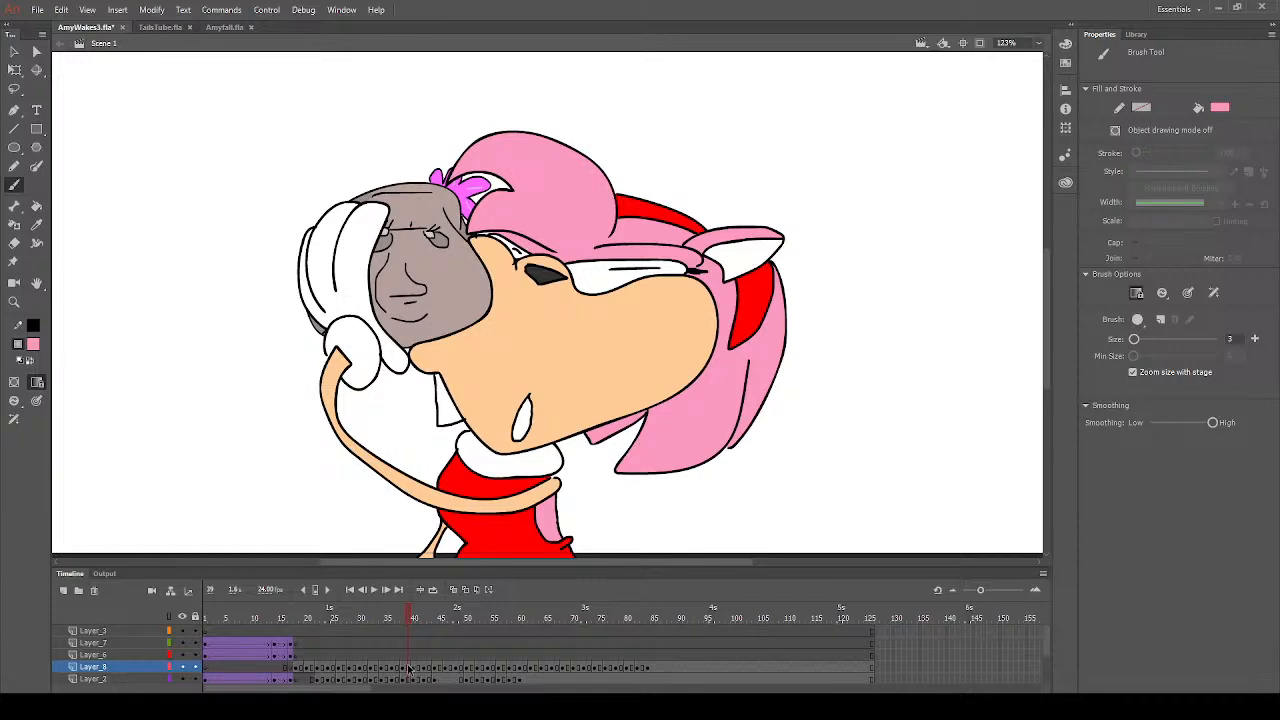
- Fill the hair tuft between the muzzle and the raised arm with pink on frame 39
{"action": "left_click", "coordinate": [408, 668]}
{"action": "left_click", "coordinate": [436, 375]}
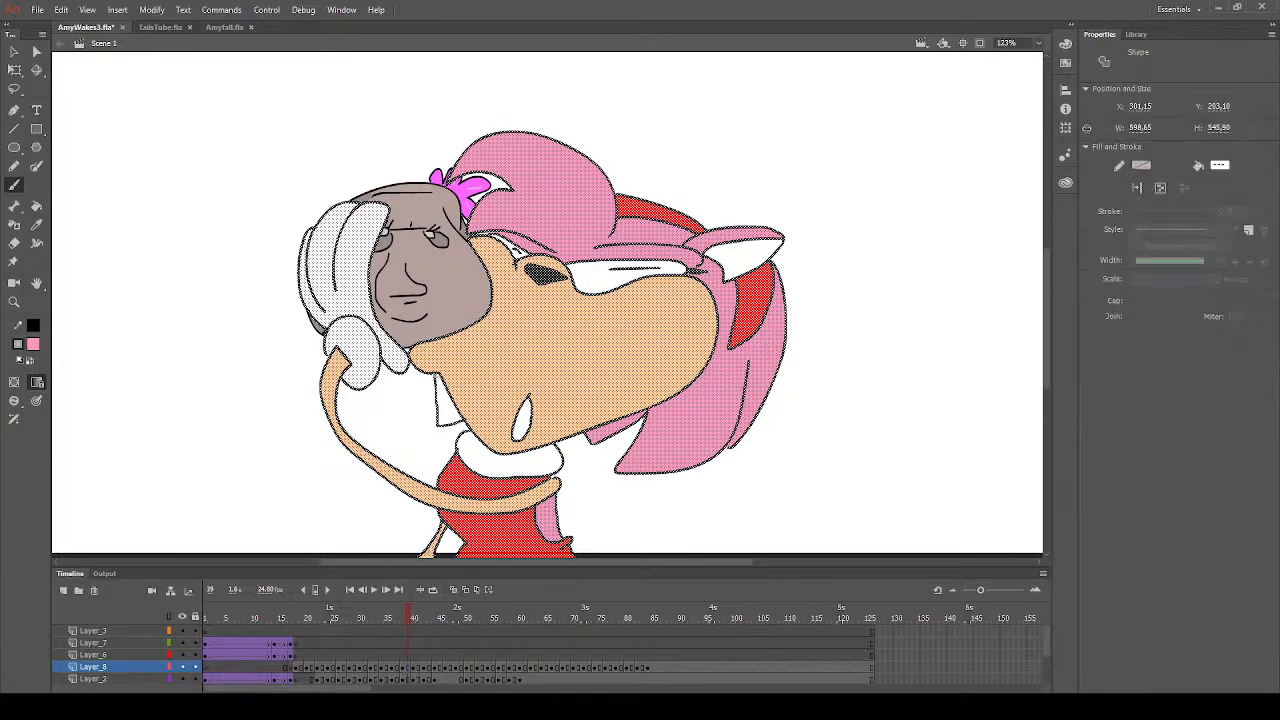
{"action": "key", "text": "Escape"}
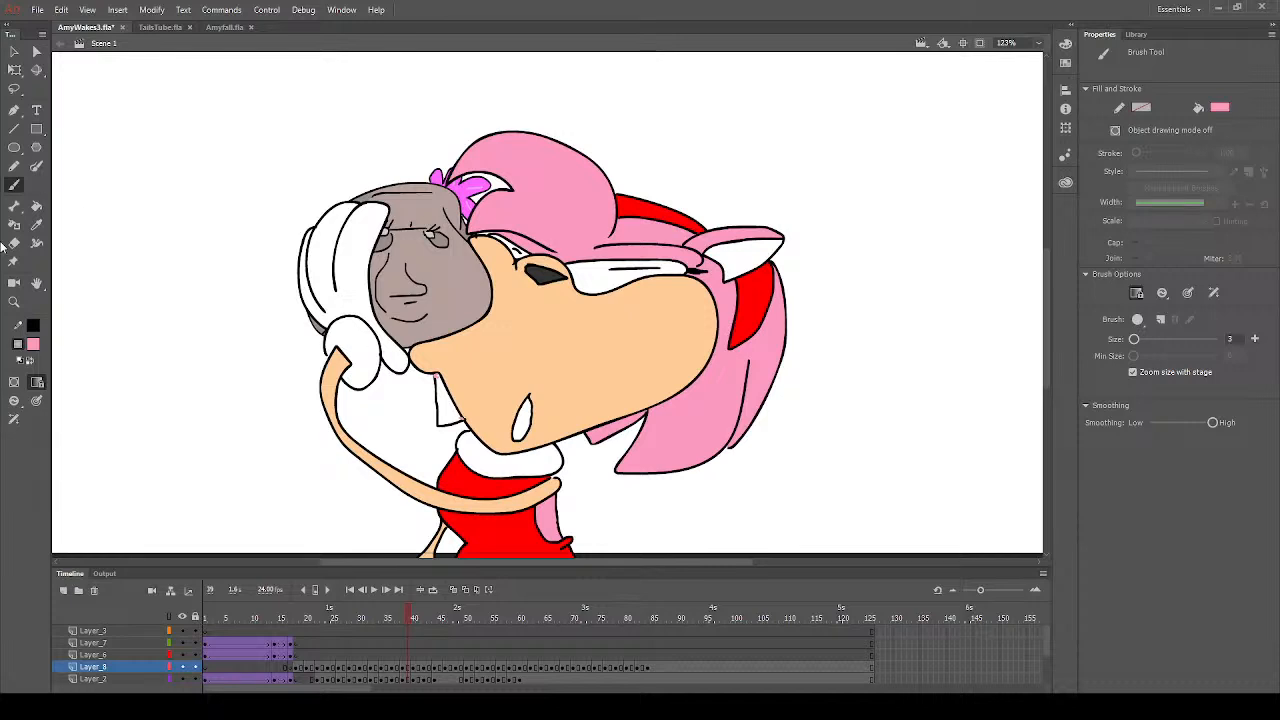
{"action": "left_click", "coordinate": [36, 205]}
{"action": "left_click", "coordinate": [446, 402]}
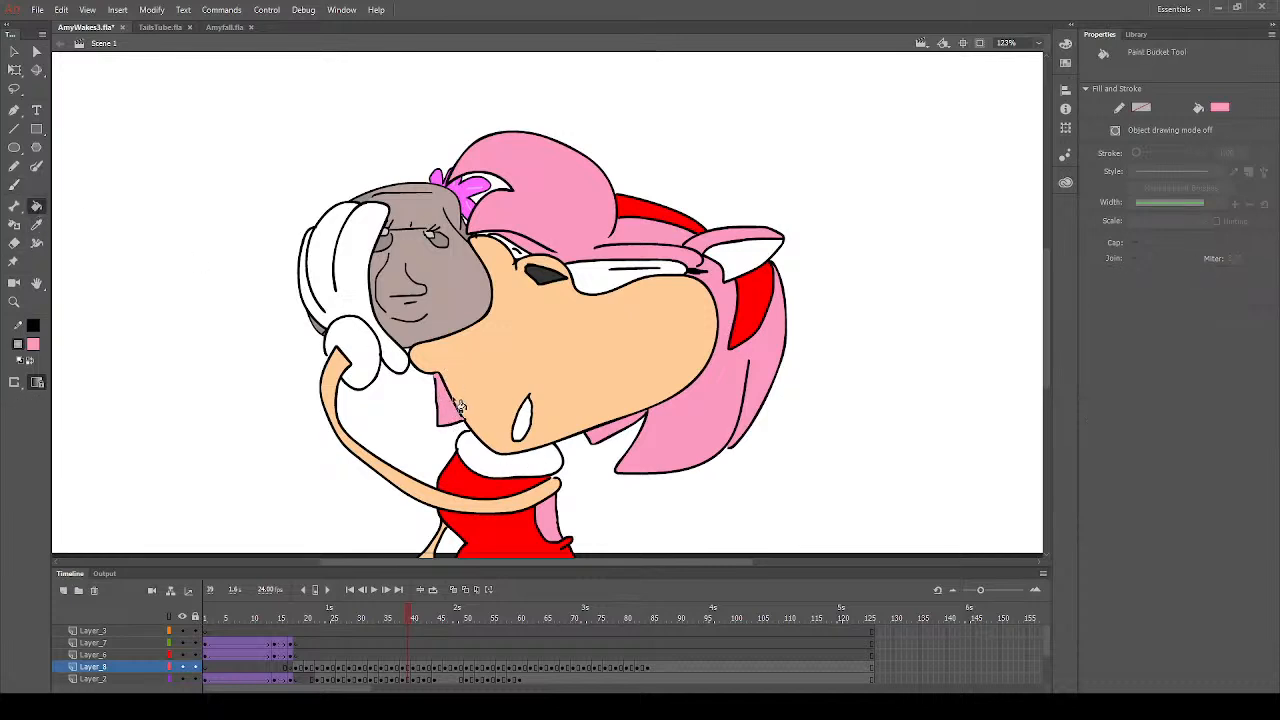
- Fill the inner ear with peach sampled from the muzzle and the glove cuff with yellow on frame 39
{"action": "left_click", "coordinate": [35, 226]}
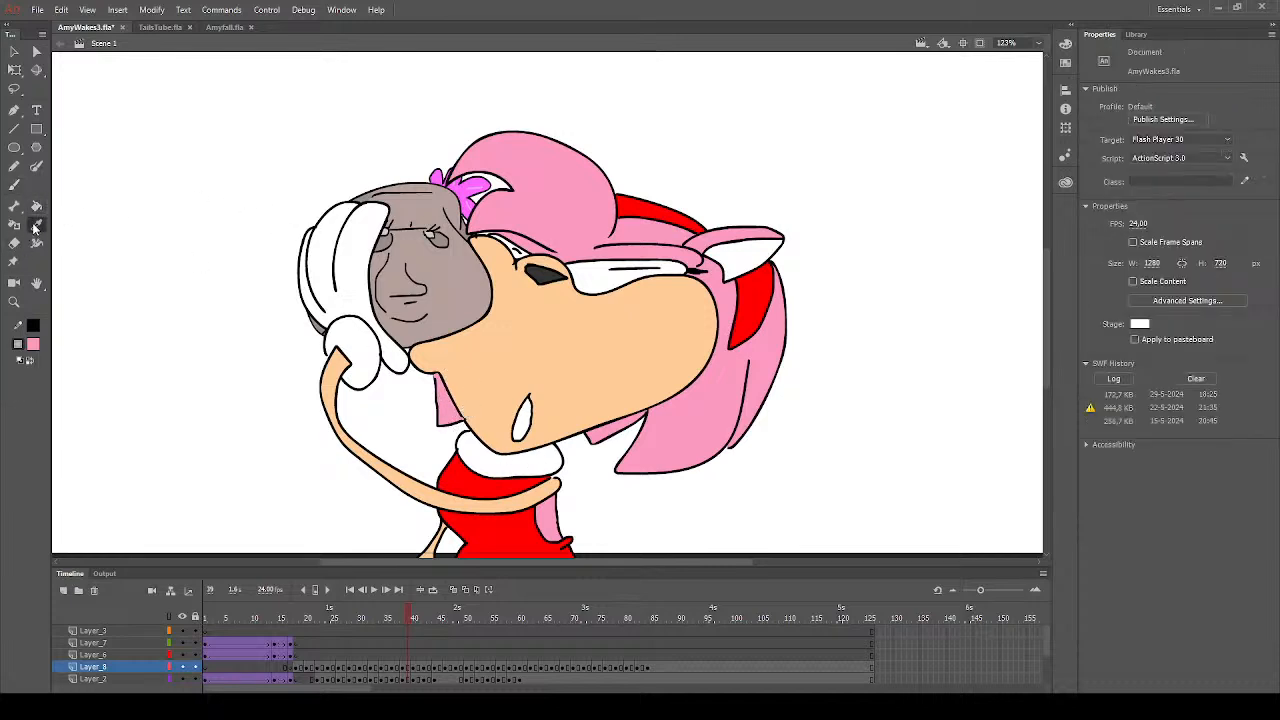
{"action": "left_click", "coordinate": [595, 346]}
{"action": "left_click", "coordinate": [735, 265]}
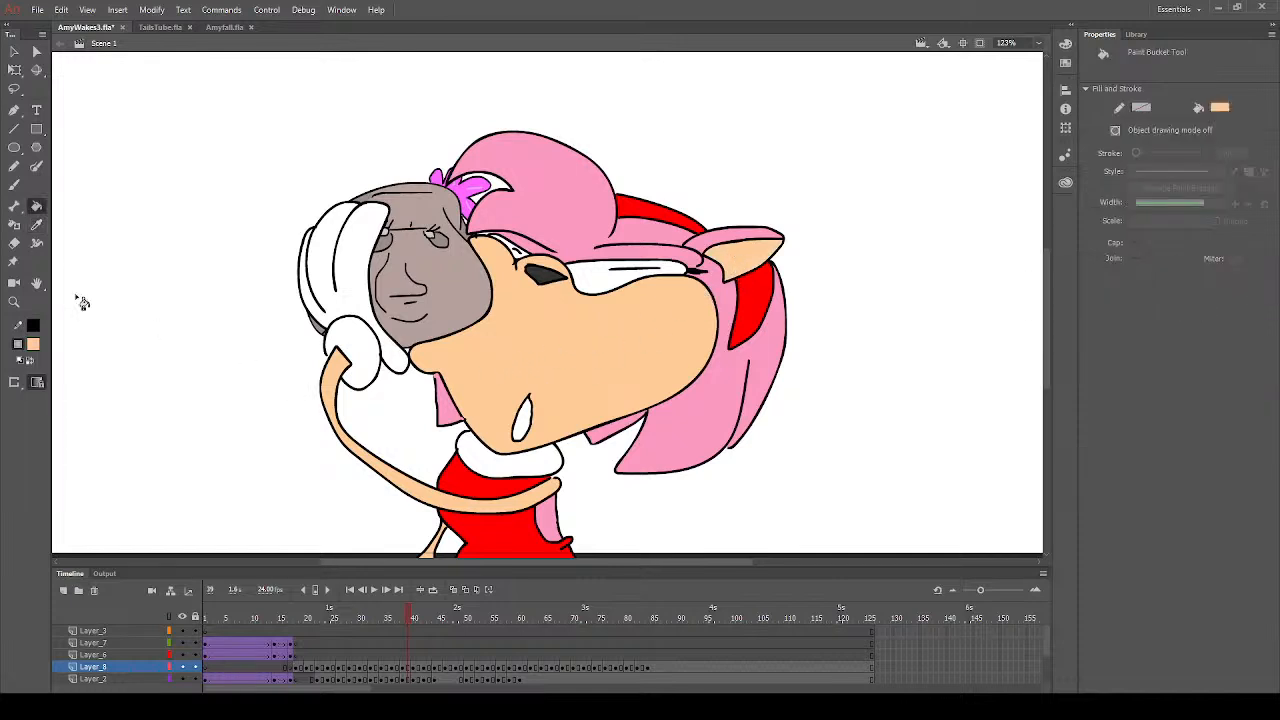
{"action": "left_click", "coordinate": [268, 434]}
{"action": "left_click", "coordinate": [377, 366]}
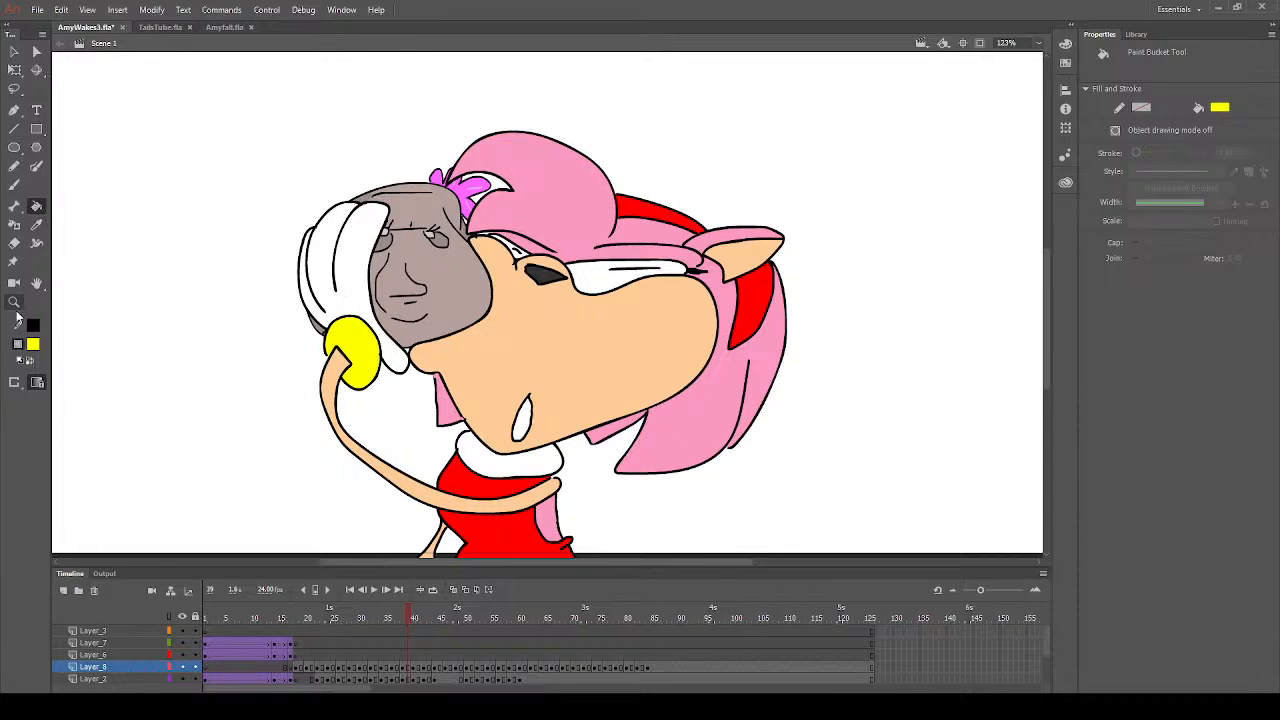
{"action": "scroll", "coordinate": [459, 458], "scroll_direction": "down", "scroll_amount": 3}
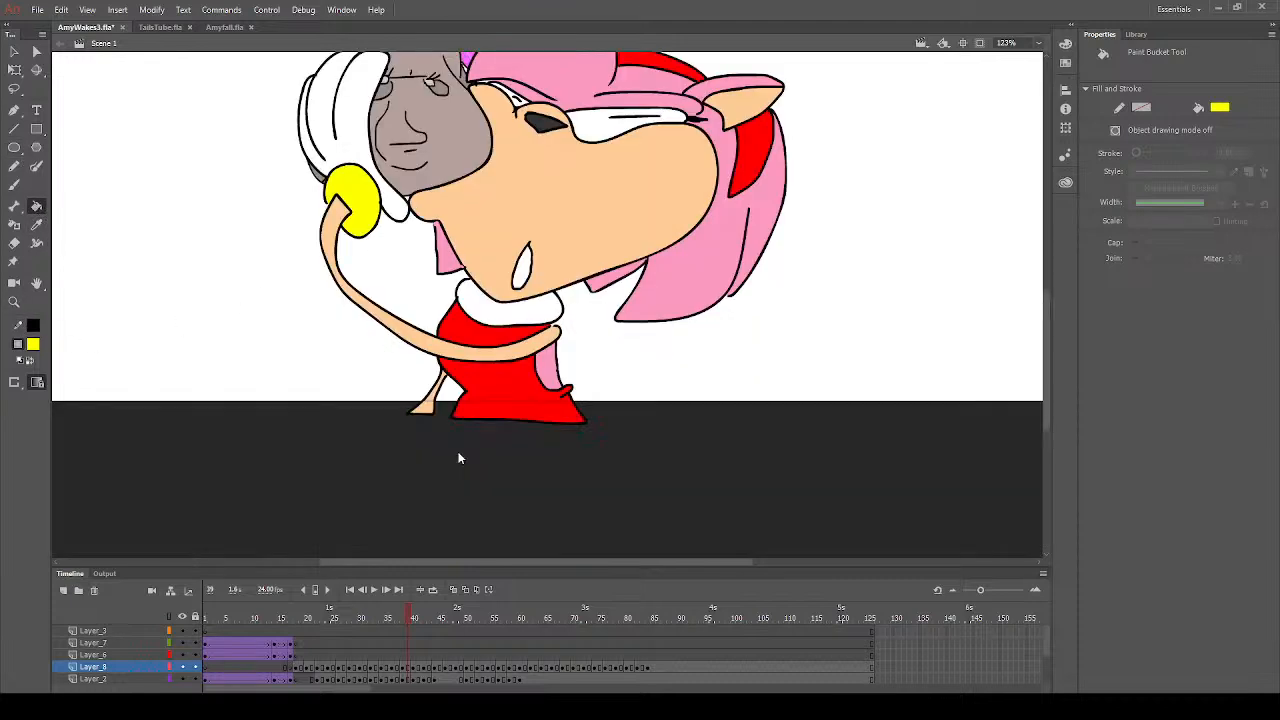
- Fill the muzzle, inner ear and raised arm with peach on frame 41
{"action": "left_click", "coordinate": [420, 667]}
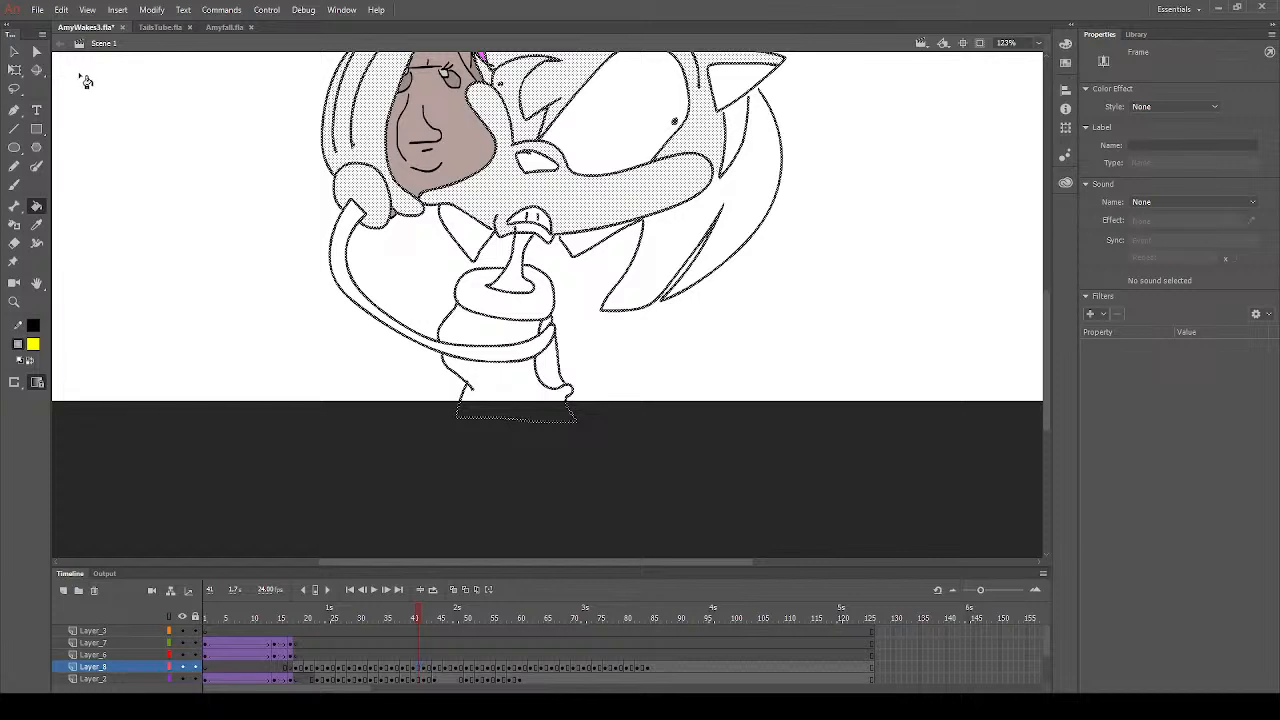
{"action": "left_click", "coordinate": [14, 51]}
{"action": "left_click_drag", "start_coordinate": [181, 202], "coordinate": [221, 267]}
{"action": "left_click", "coordinate": [36, 205]}
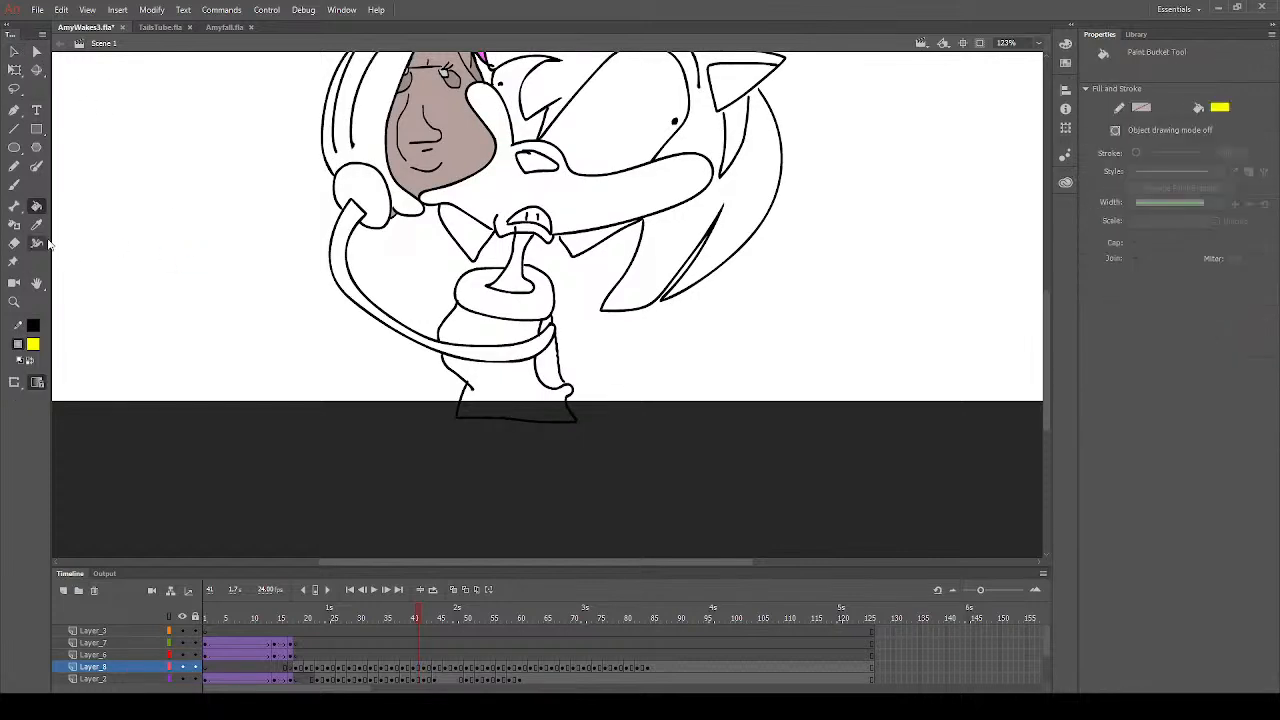
{"action": "scroll", "coordinate": [553, 335], "scroll_direction": "up", "scroll_amount": 3}
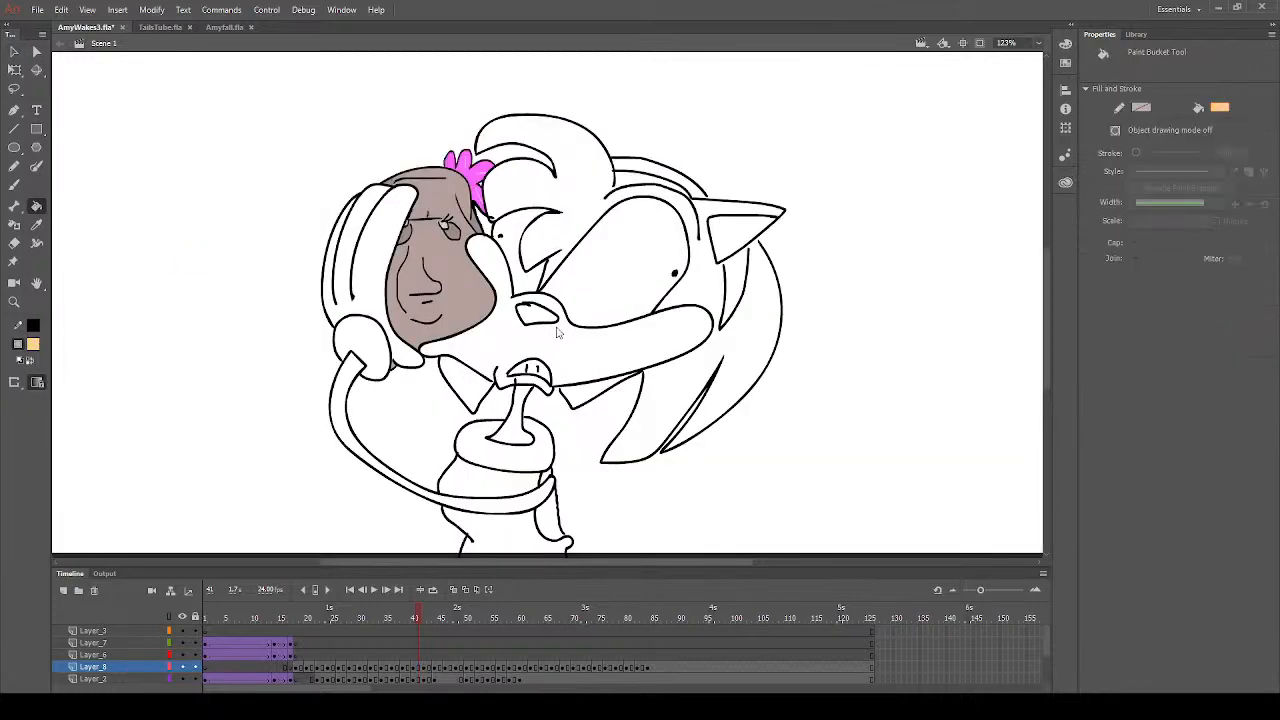
{"action": "left_click", "coordinate": [602, 365]}
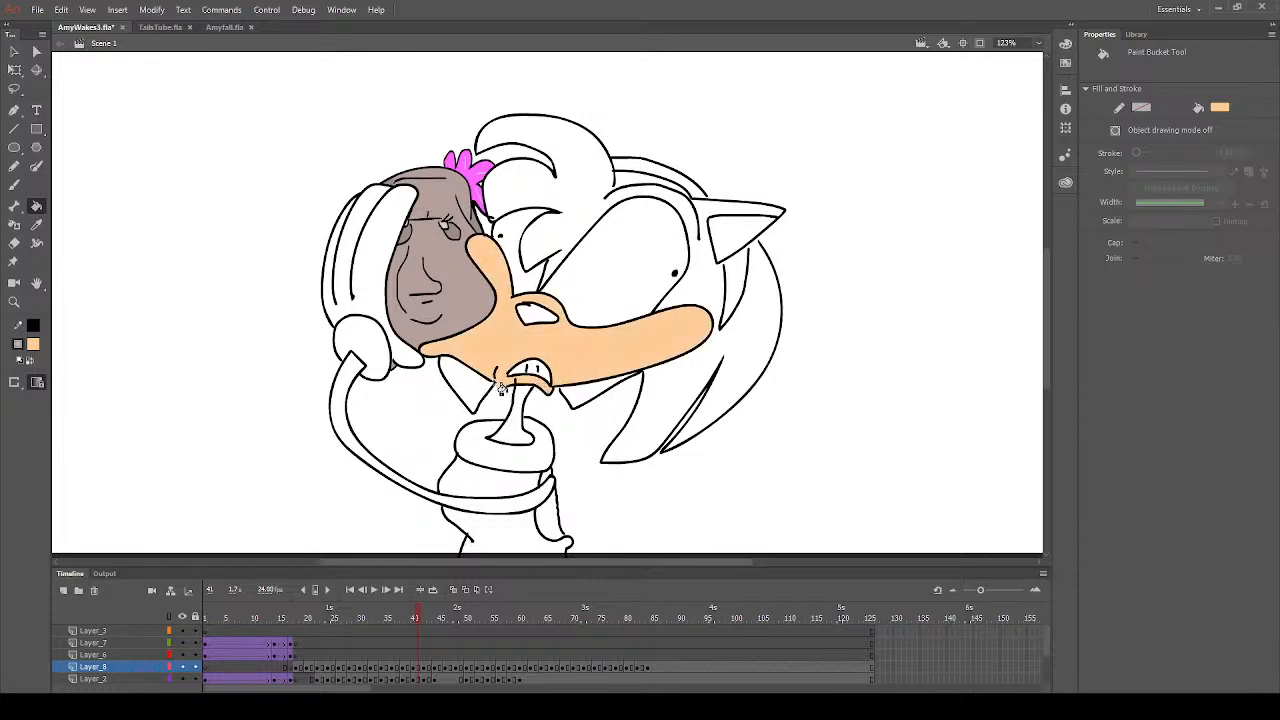
{"action": "left_click", "coordinate": [733, 243]}
{"action": "left_click", "coordinate": [498, 512]}
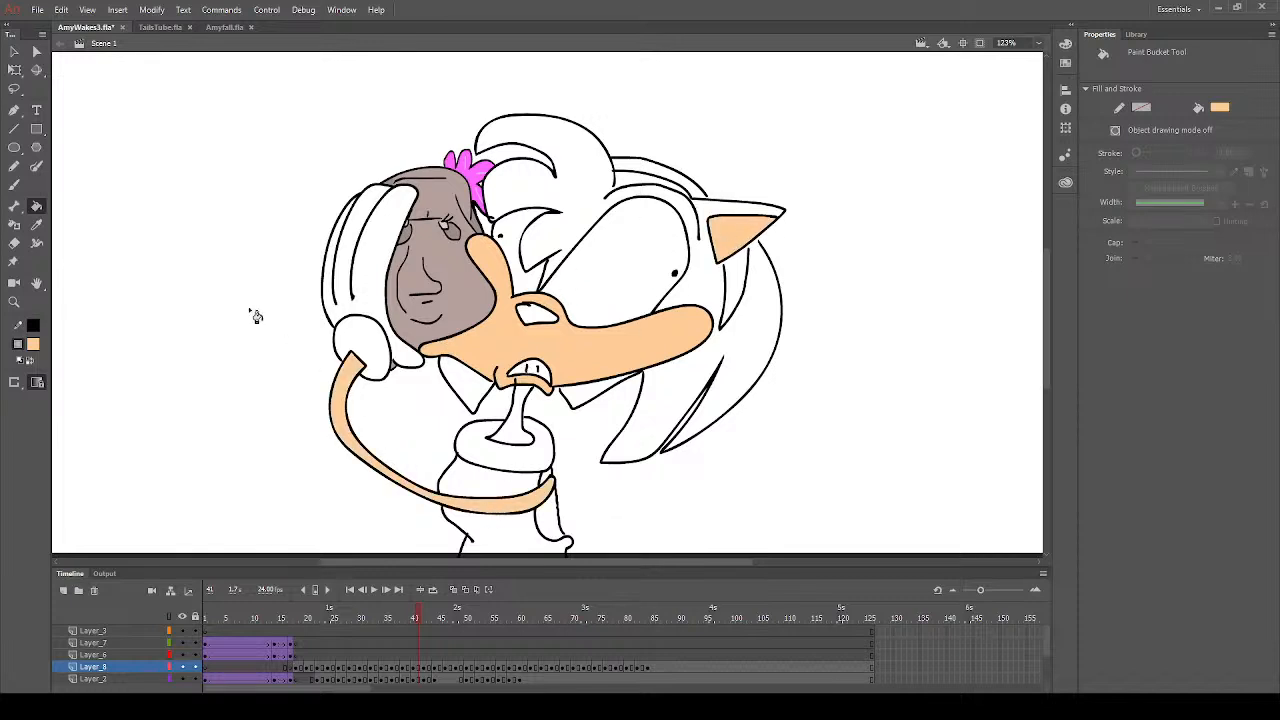
- Fill the nose with dark grey on frame 41
{"action": "left_click", "coordinate": [14, 184]}
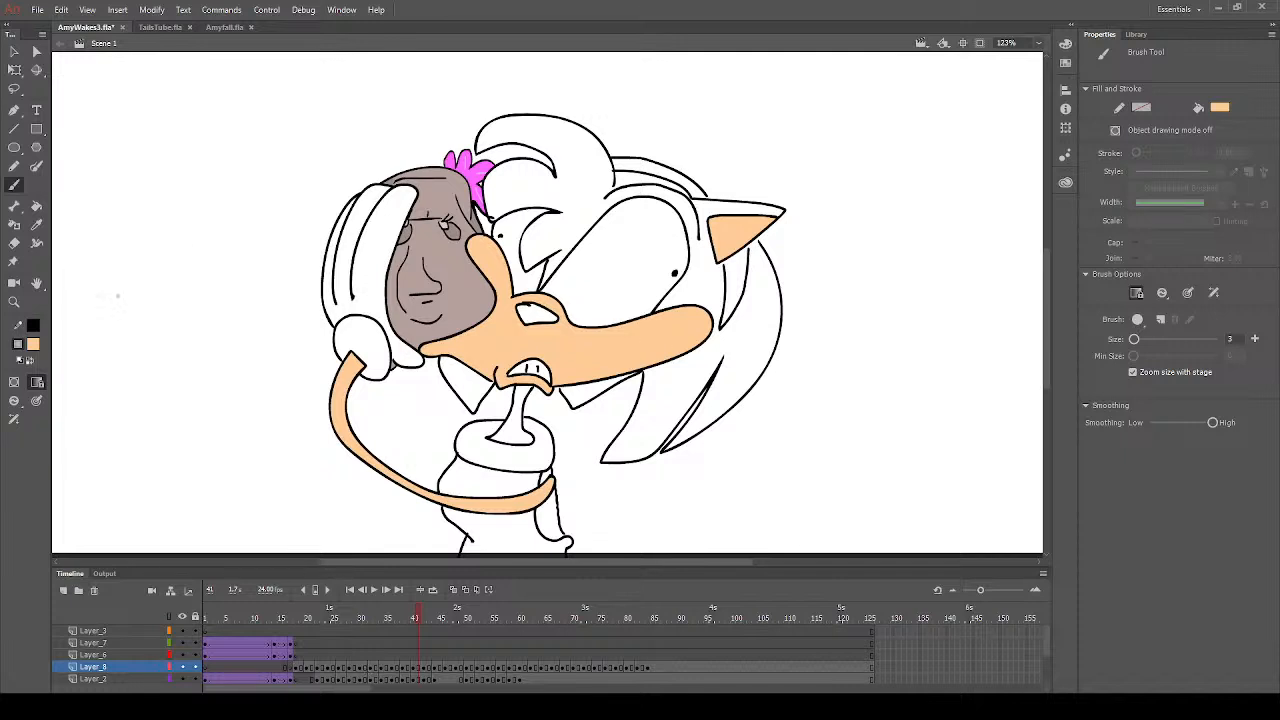
{"action": "left_click", "coordinate": [36, 206]}
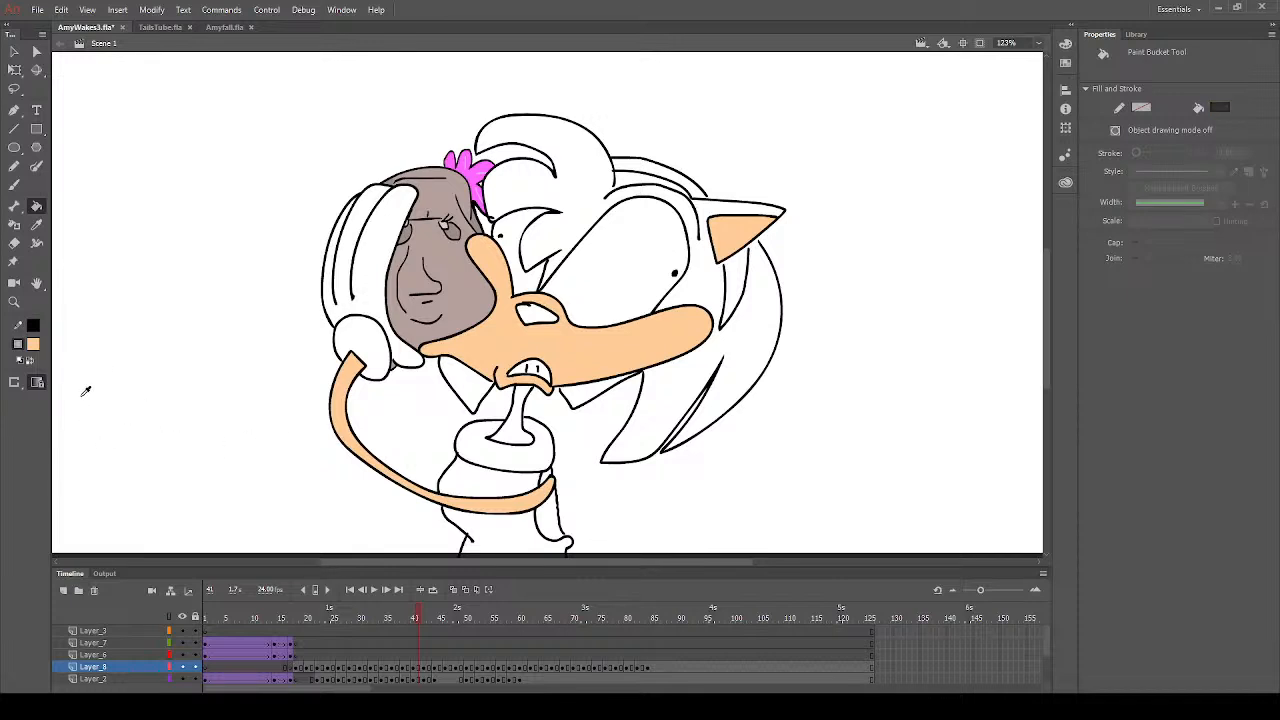
{"action": "left_click", "coordinate": [82, 396]}
{"action": "left_click", "coordinate": [540, 315]}
- Sample the hair's pink on frame 39 and fill the back hair, lower hair tufts and neck with it on frame 40
{"action": "left_click", "coordinate": [14, 52]}
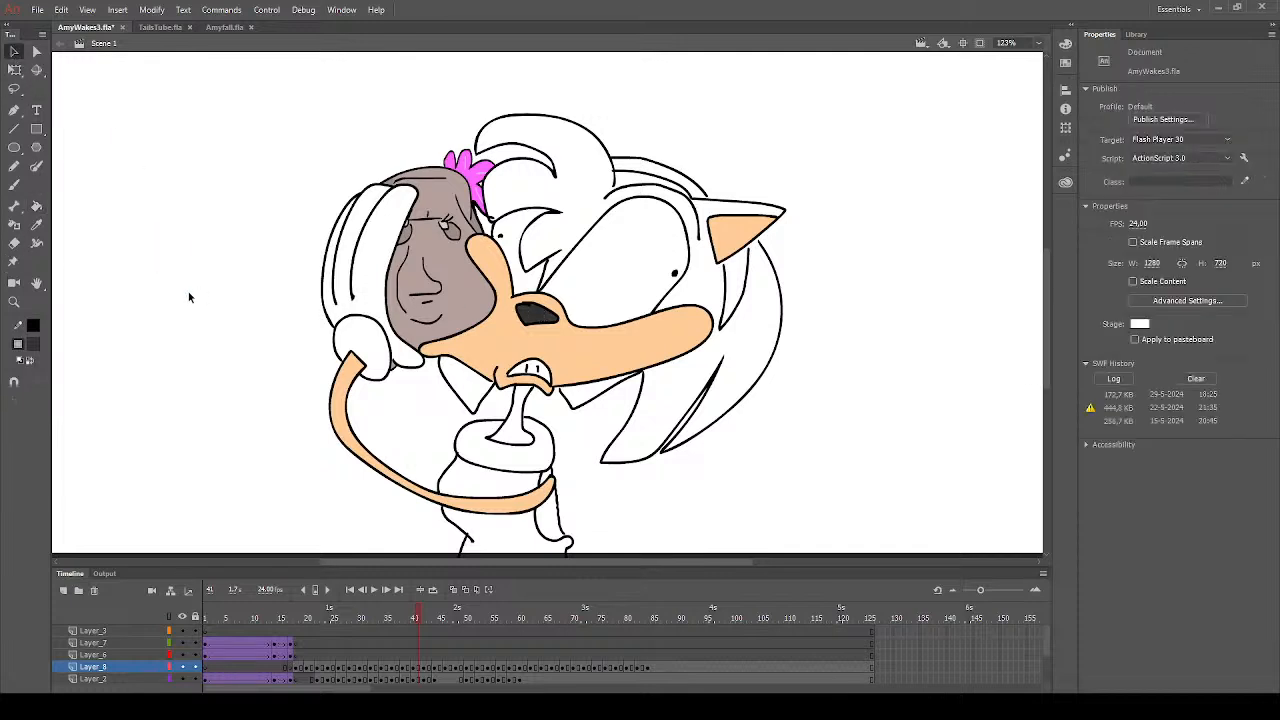
{"action": "left_click", "coordinate": [410, 619]}
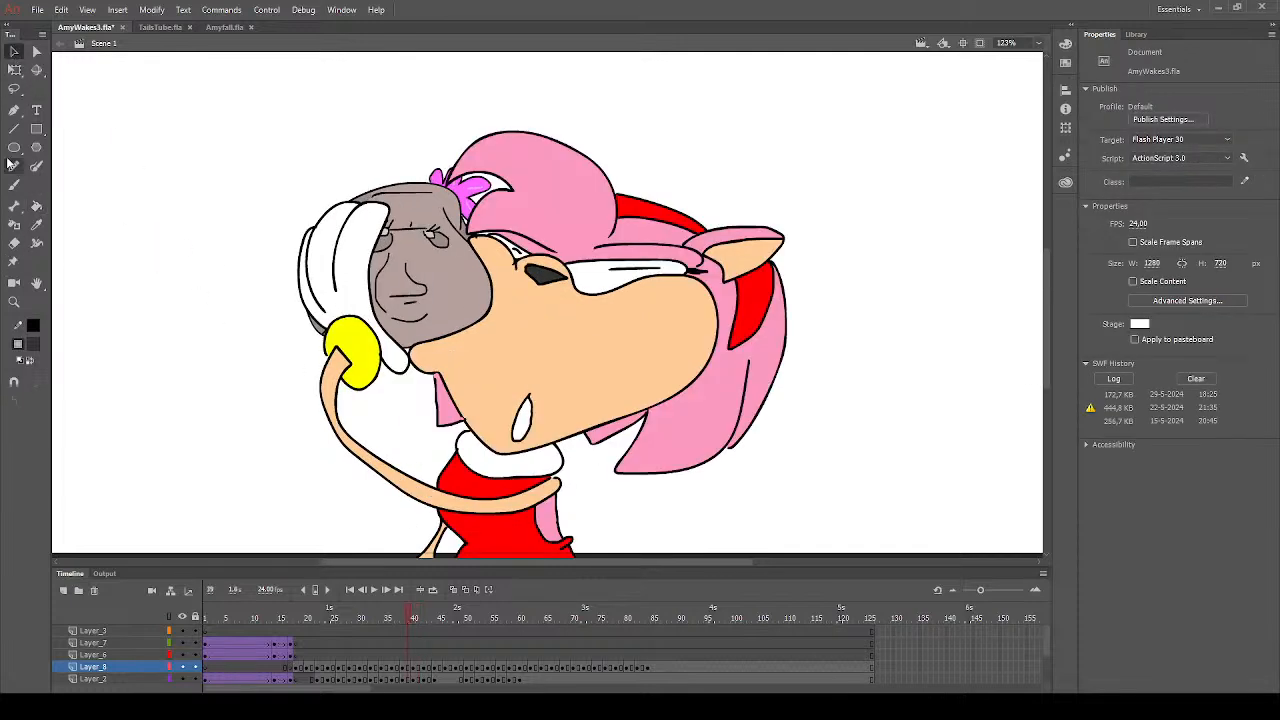
{"action": "left_click", "coordinate": [36, 206]}
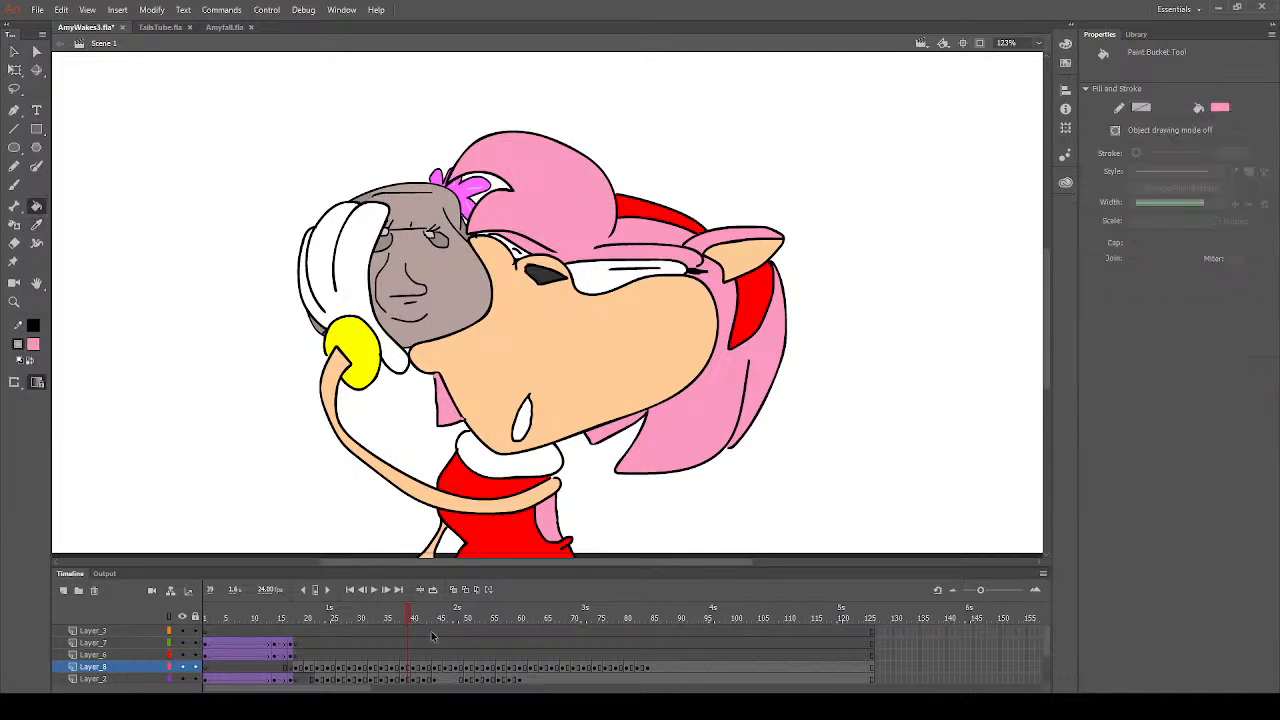
{"action": "left_click", "coordinate": [416, 670]}
{"action": "left_click", "coordinate": [705, 385]}
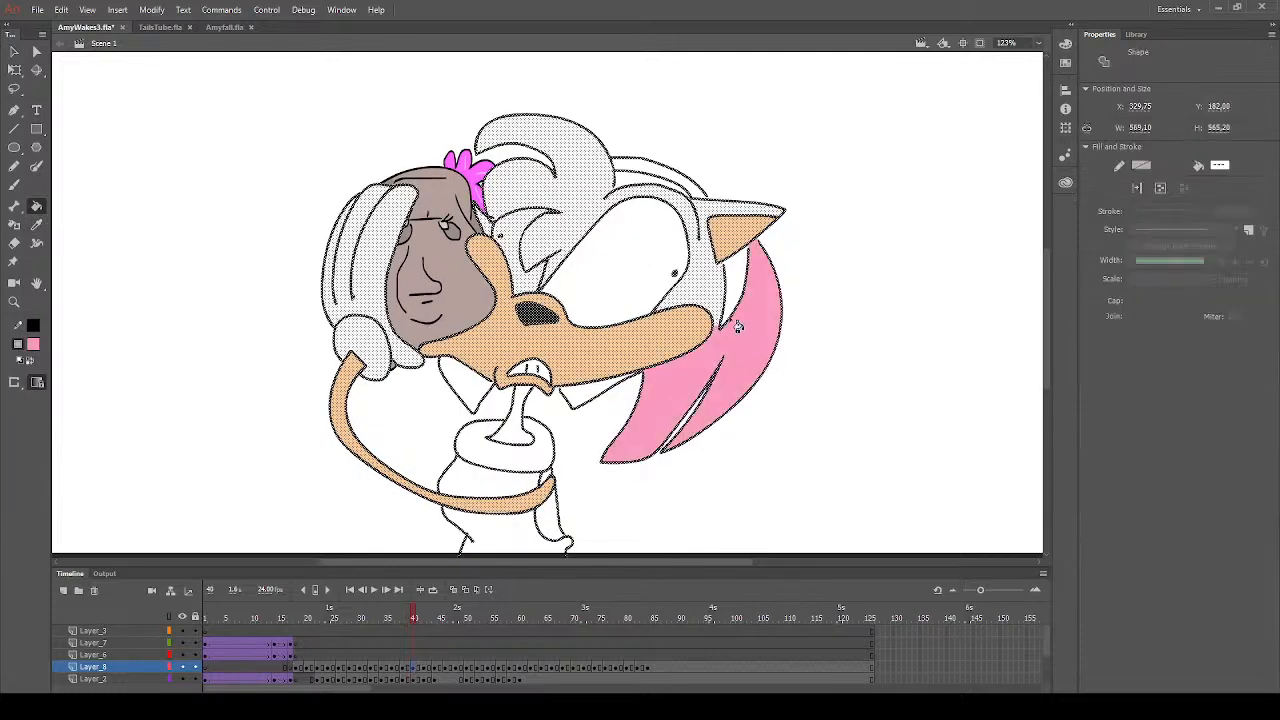
{"action": "left_click", "coordinate": [617, 394]}
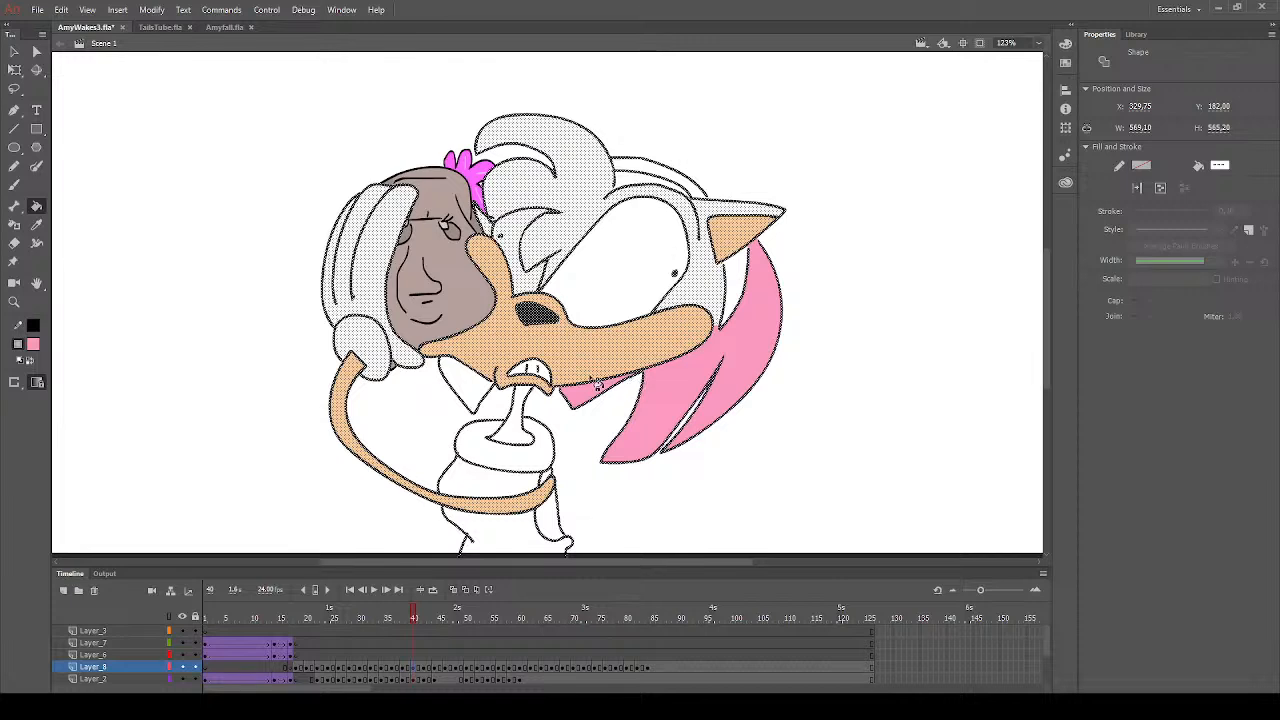
{"action": "left_click", "coordinate": [478, 396]}
{"action": "left_click", "coordinate": [518, 438]}
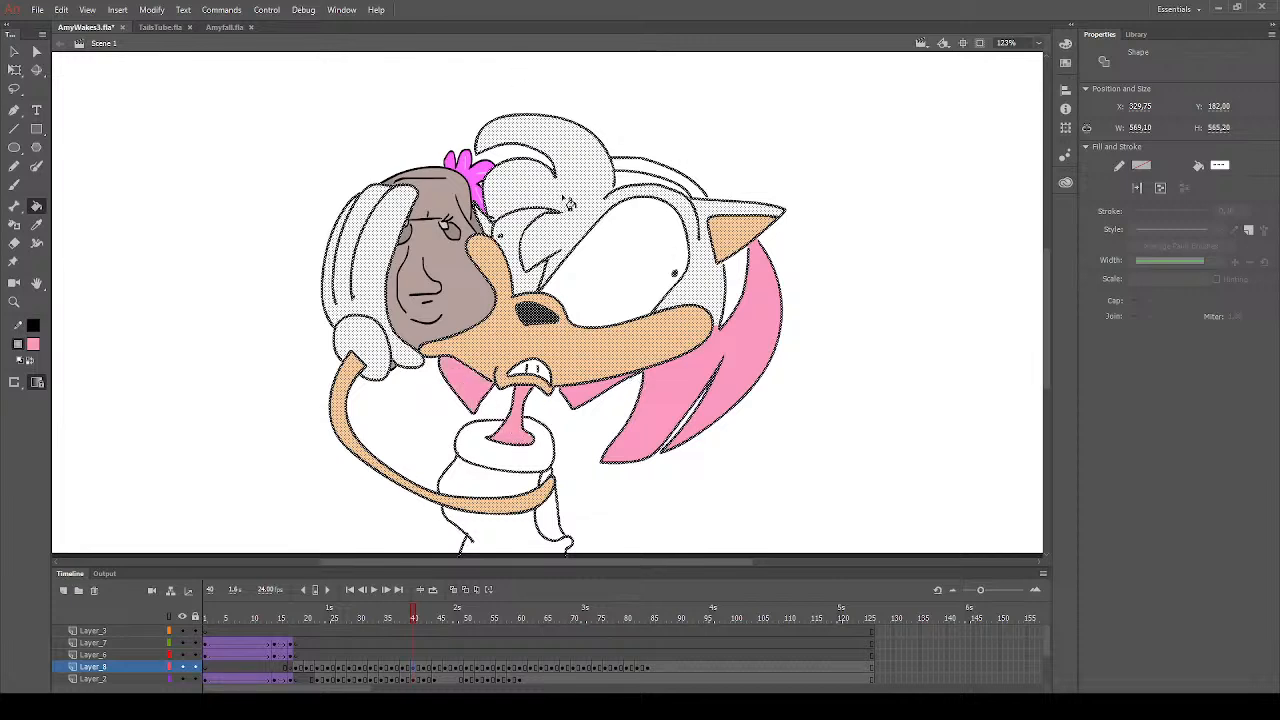
- Deselect the artwork and fill the front hair, outer ear and hair below the headband with pink on frame 40
{"action": "left_click", "coordinate": [14, 51]}
{"action": "left_click", "coordinate": [84, 178]}
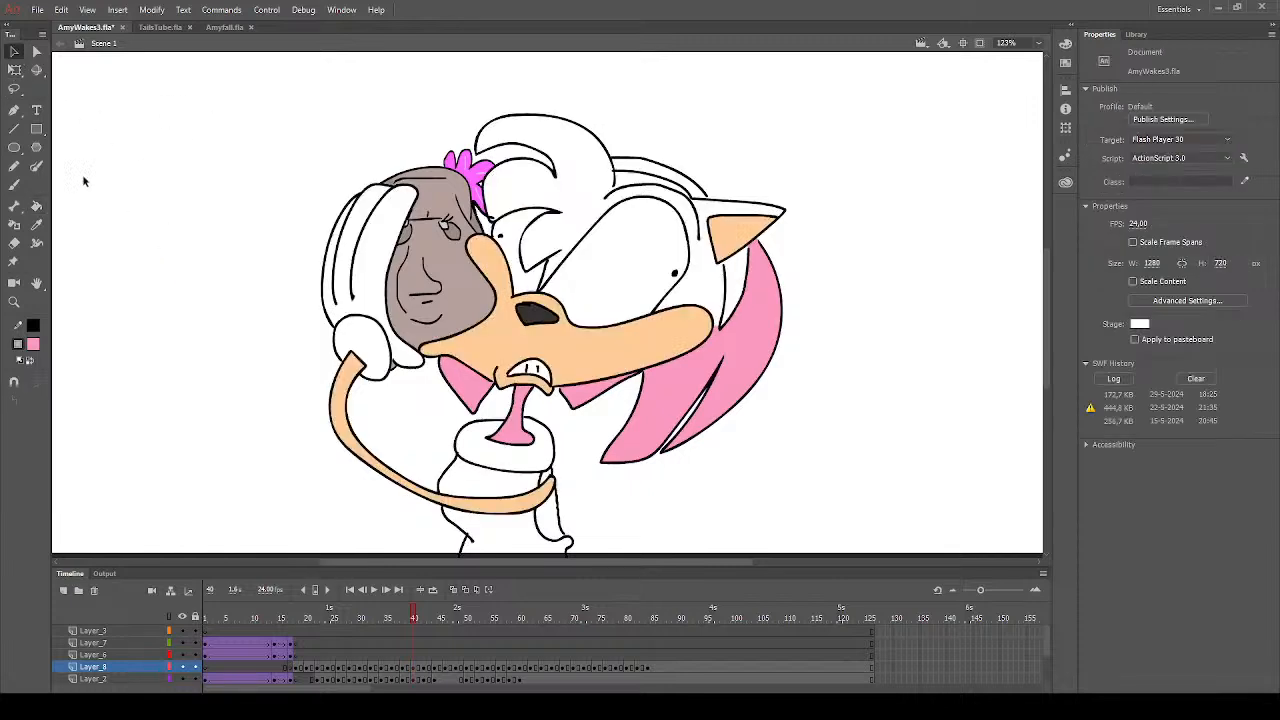
{"action": "left_click", "coordinate": [36, 206]}
{"action": "left_click", "coordinate": [581, 200]}
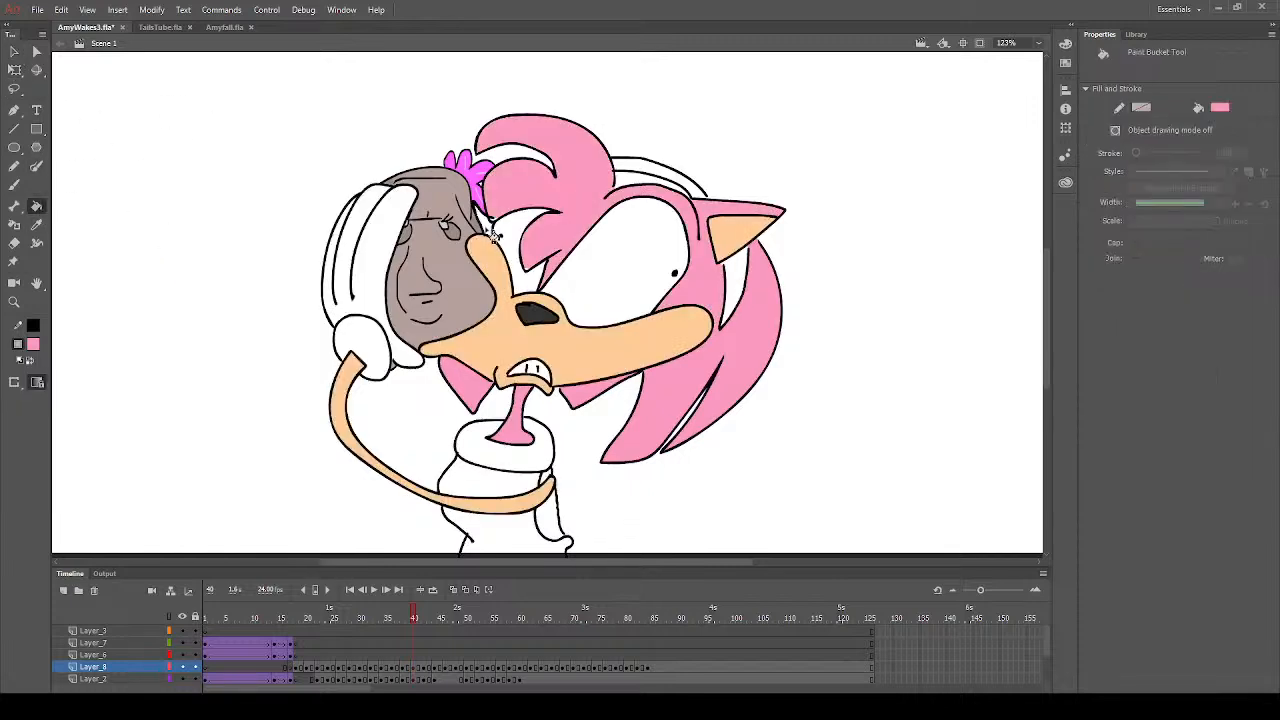
{"action": "left_click", "coordinate": [496, 226]}
{"action": "left_click", "coordinate": [634, 190]}
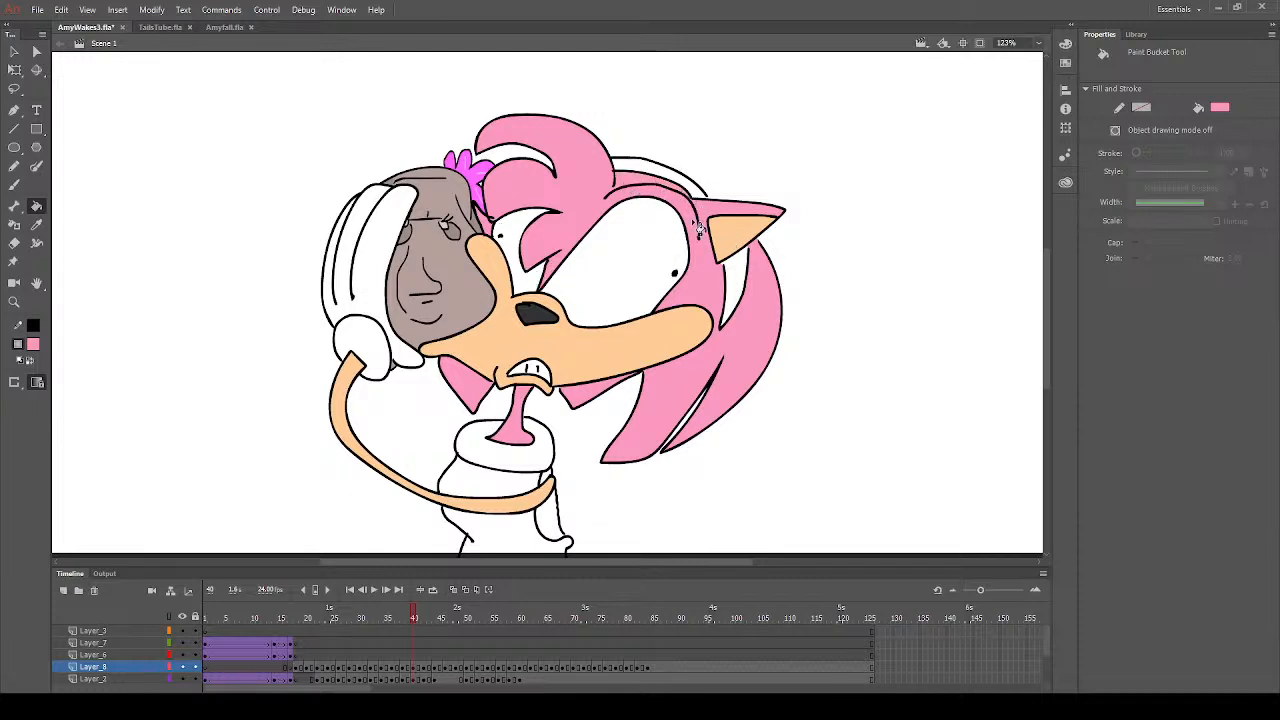
{"action": "left_click", "coordinate": [14, 301]}
{"action": "left_click_drag", "start_coordinate": [664, 171], "coordinate": [792, 284]}
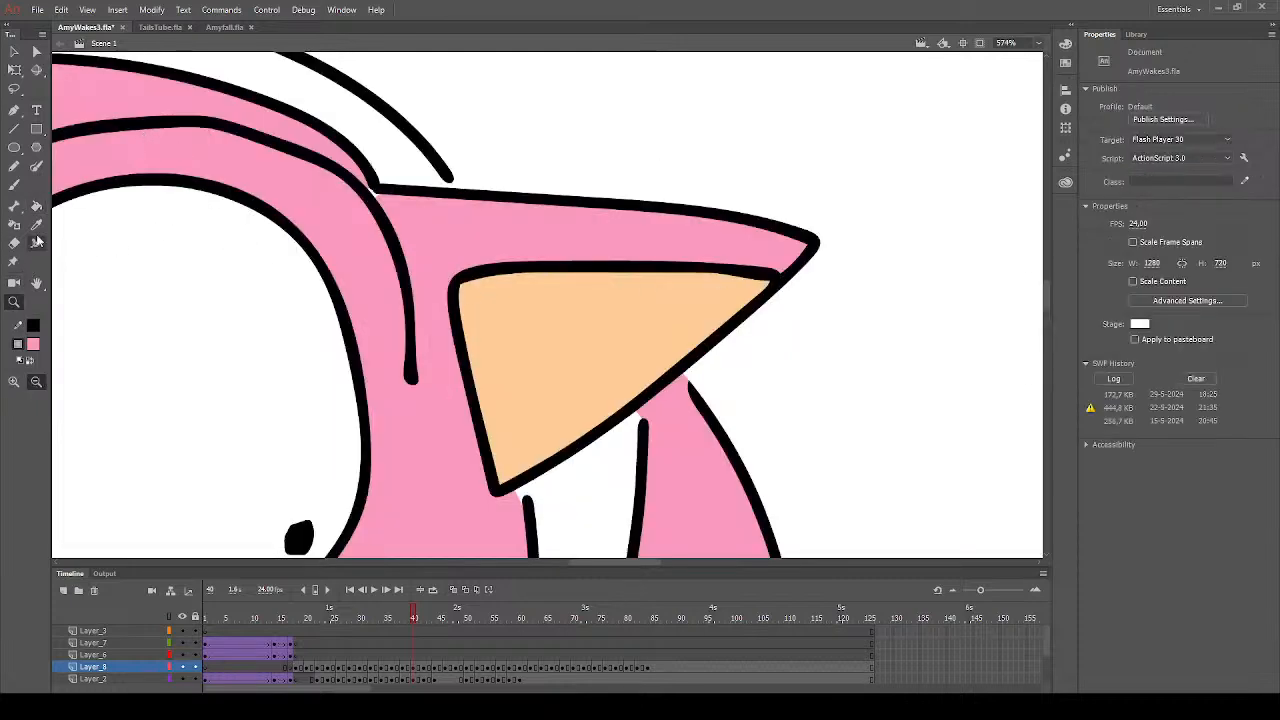
{"action": "left_click", "coordinate": [36, 205]}
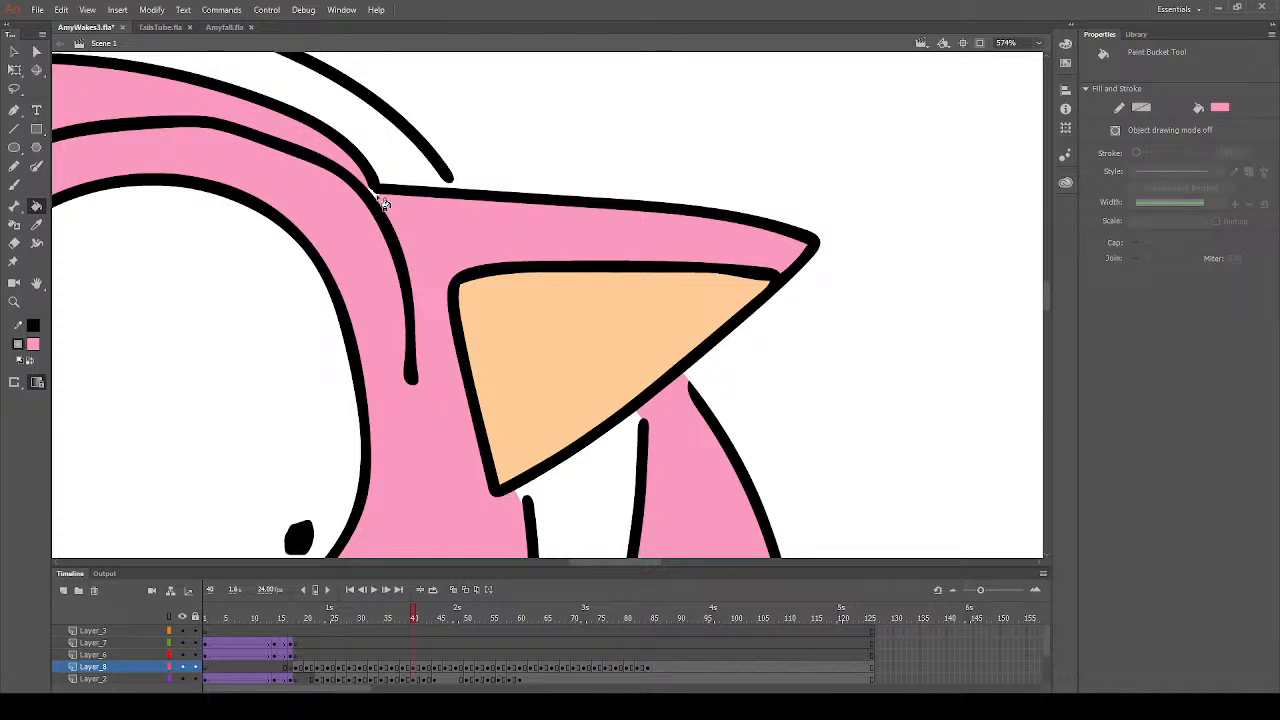
{"action": "left_click", "coordinate": [14, 301]}
{"action": "left_click", "coordinate": [637, 348], "text": "alt"}
{"action": "left_click", "coordinate": [598, 458], "text": "alt"}
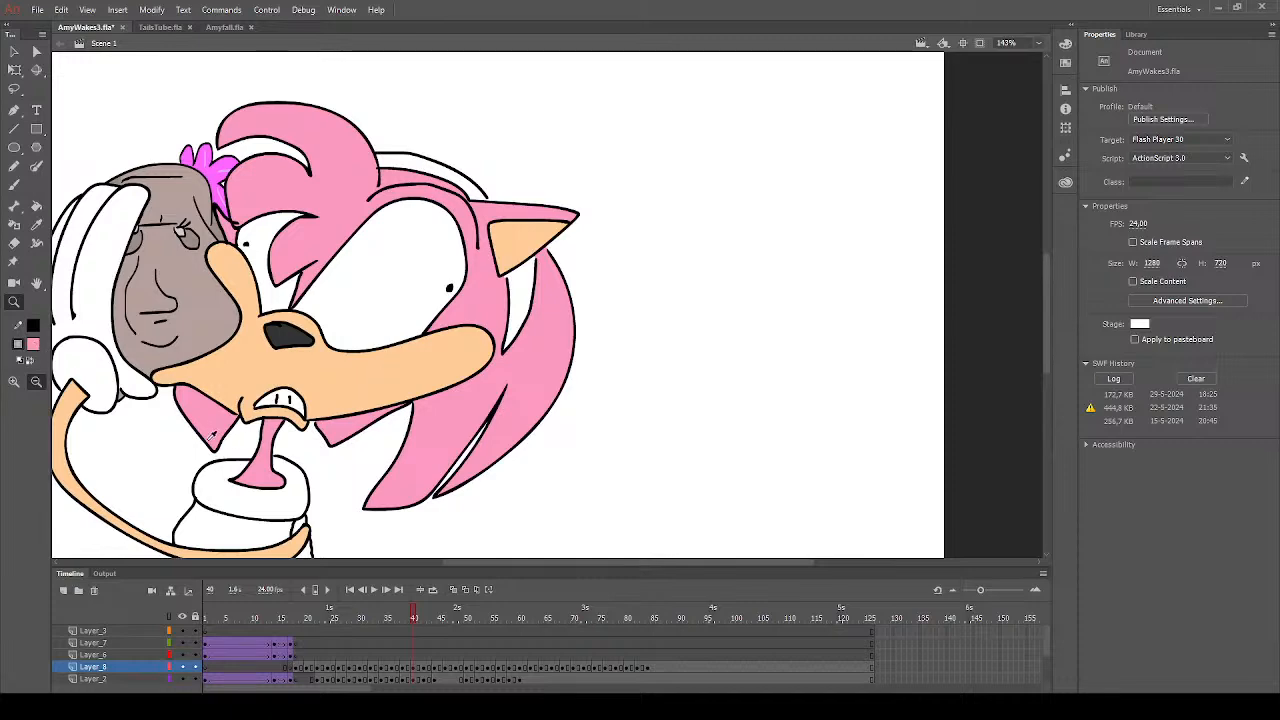
- Set the fill colour to red and fill the dress above and below the arm on frame 40
{"action": "left_click", "coordinate": [375, 455], "text": "alt"}
{"action": "left_click", "coordinate": [272, 472], "text": "alt"}
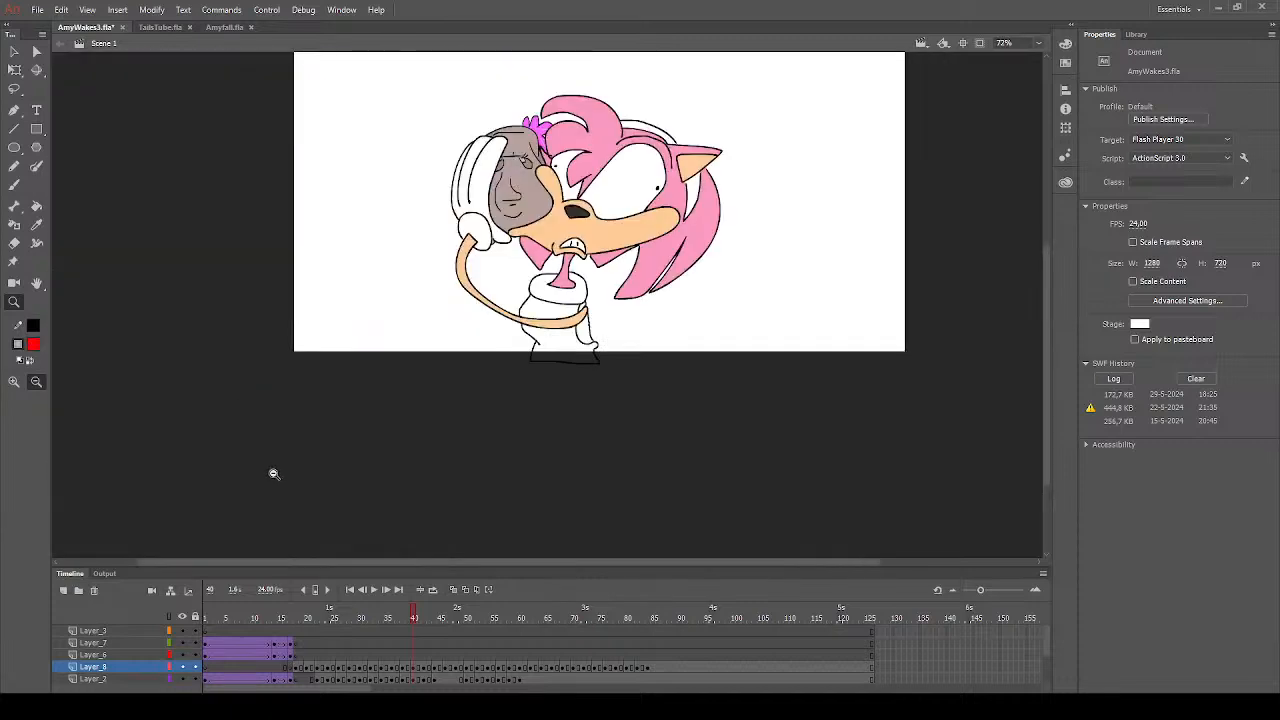
{"action": "left_click_drag", "start_coordinate": [486, 126], "coordinate": [800, 360]}
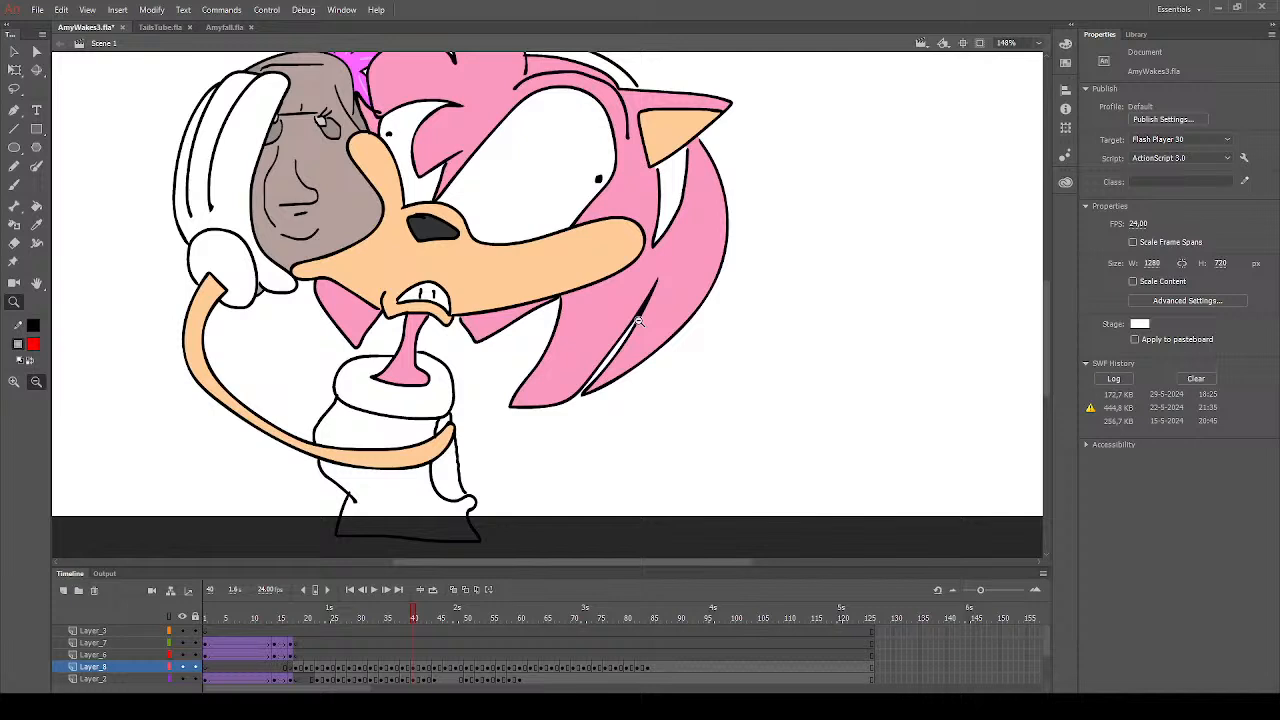
{"action": "left_click", "coordinate": [36, 205]}
{"action": "scroll", "coordinate": [395, 459], "scroll_direction": "down", "scroll_amount": 3}
{"action": "left_click", "coordinate": [392, 357]}
{"action": "left_click", "coordinate": [347, 280]}
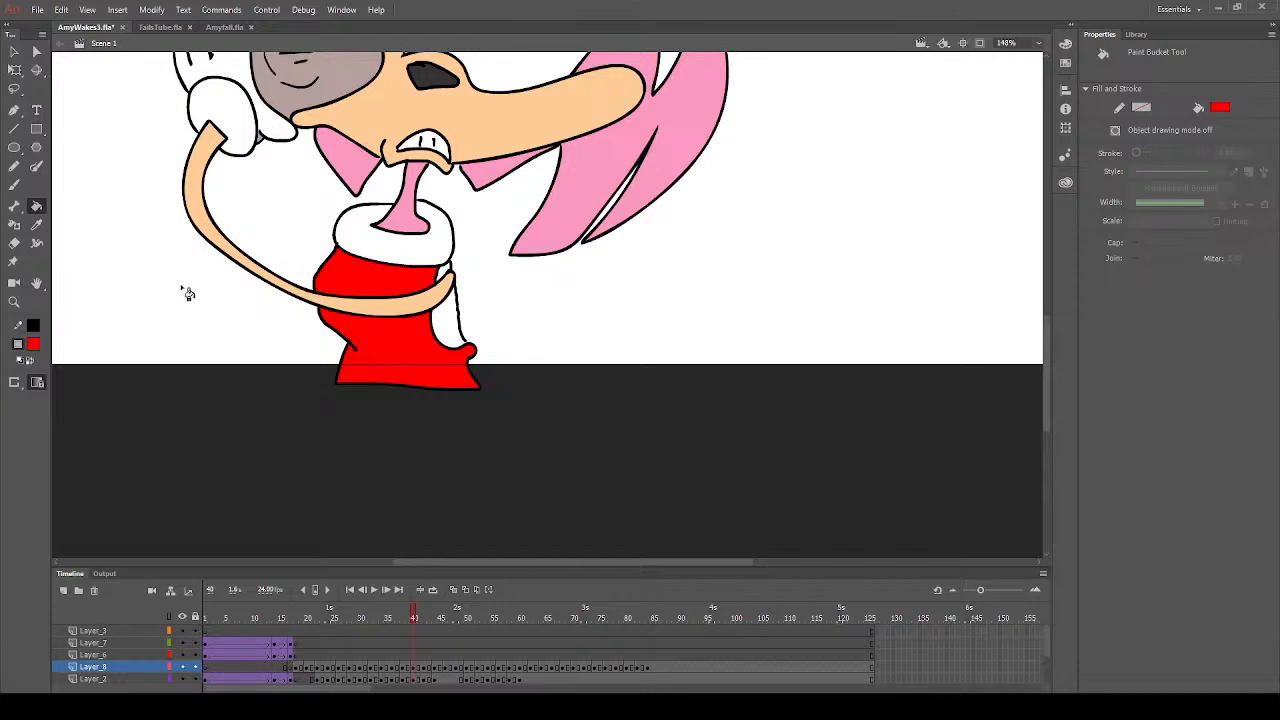
- Fill the strip behind the dress with the neck's pink and both headband sections with red on frame 40
{"action": "left_click", "coordinate": [36, 224]}
{"action": "left_click", "coordinate": [420, 215]}
{"action": "left_click", "coordinate": [447, 300]}
{"action": "scroll", "coordinate": [603, 334], "scroll_direction": "up", "scroll_amount": 5}
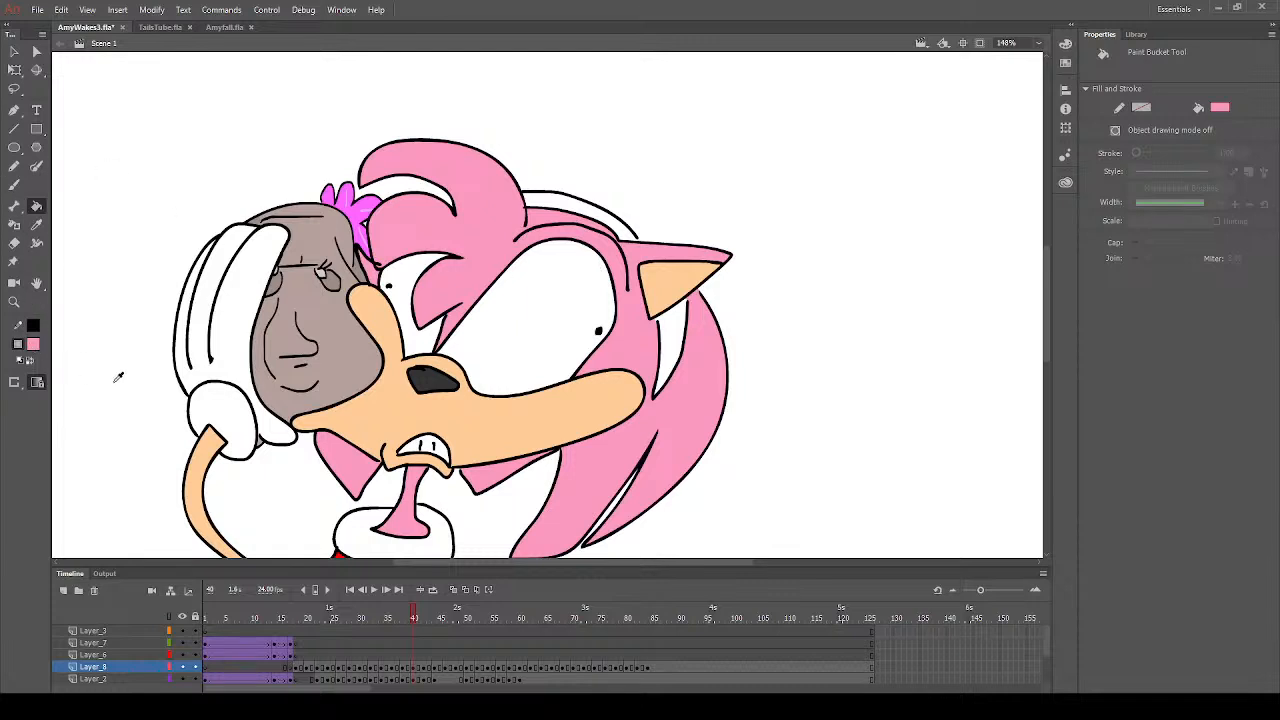
{"action": "left_click", "coordinate": [570, 216]}
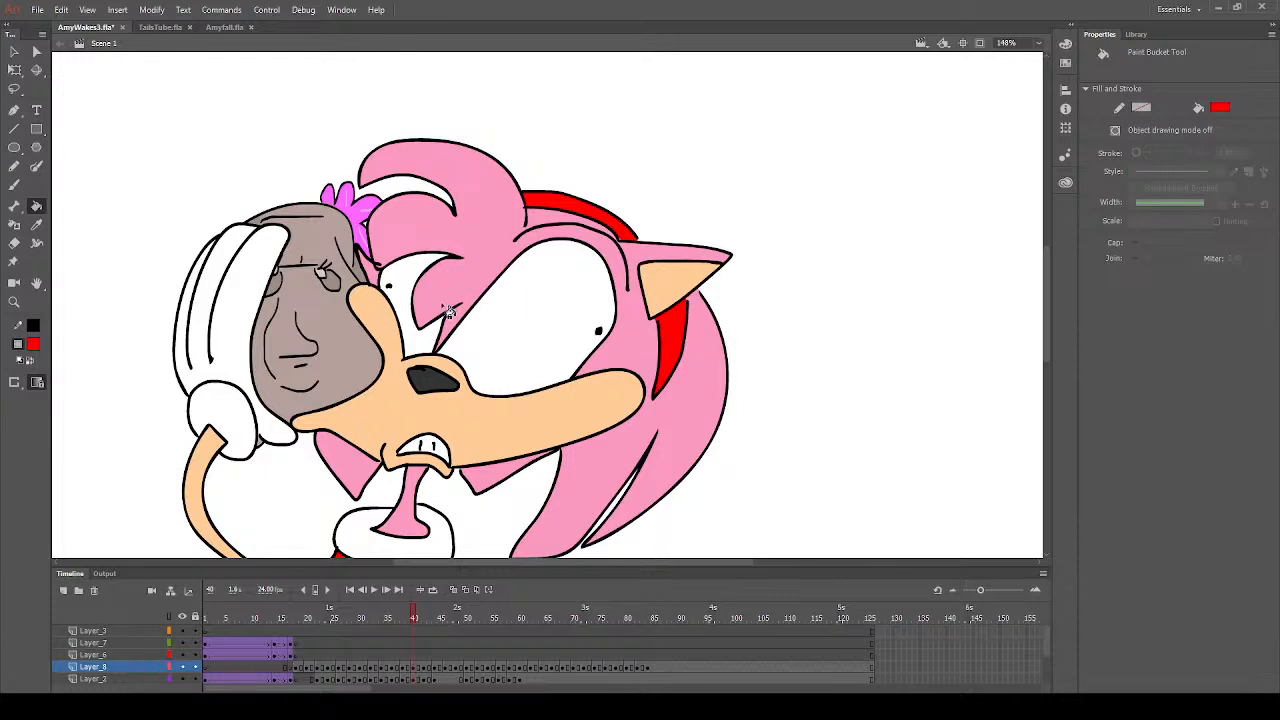
{"action": "left_click", "coordinate": [36, 224]}
{"action": "left_click", "coordinate": [395, 218]}
{"action": "left_click", "coordinate": [14, 185]}
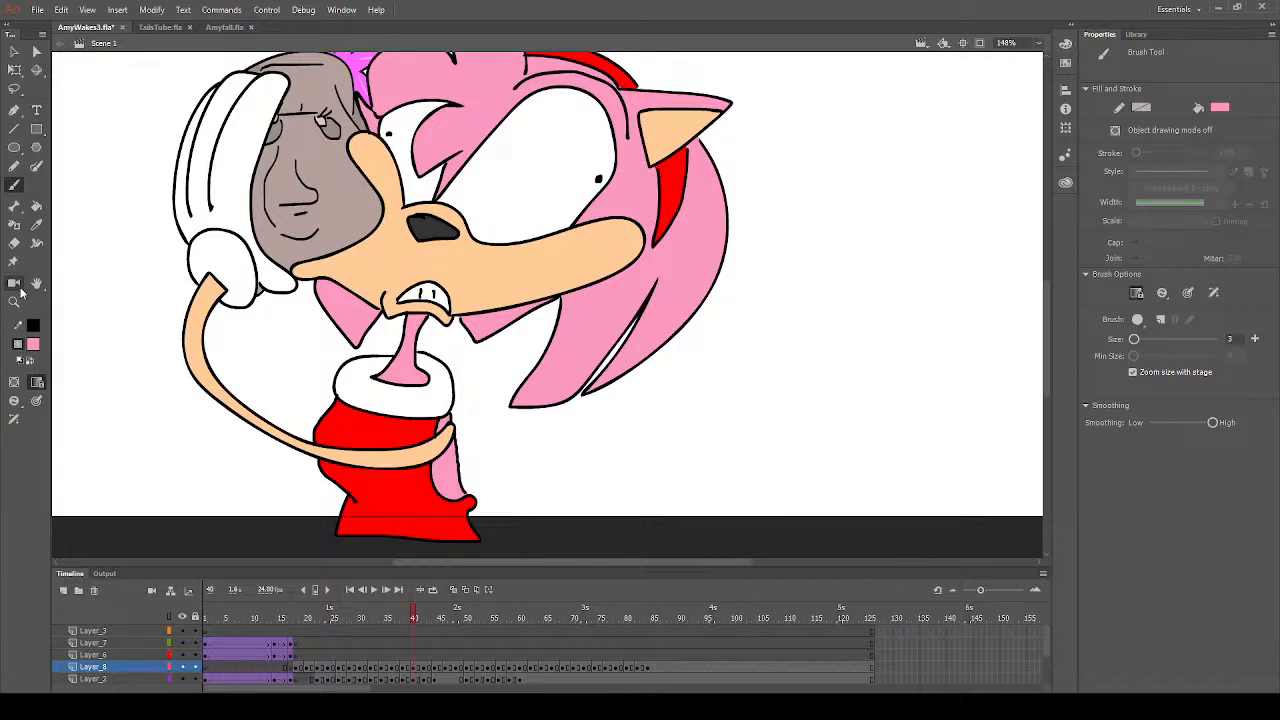
- Fill the glove cuff with yellow on frame 40
{"action": "left_click", "coordinate": [35, 346]}
{"action": "left_click", "coordinate": [260, 438]}
{"action": "left_click", "coordinate": [36, 205]}
{"action": "left_click", "coordinate": [229, 266]}
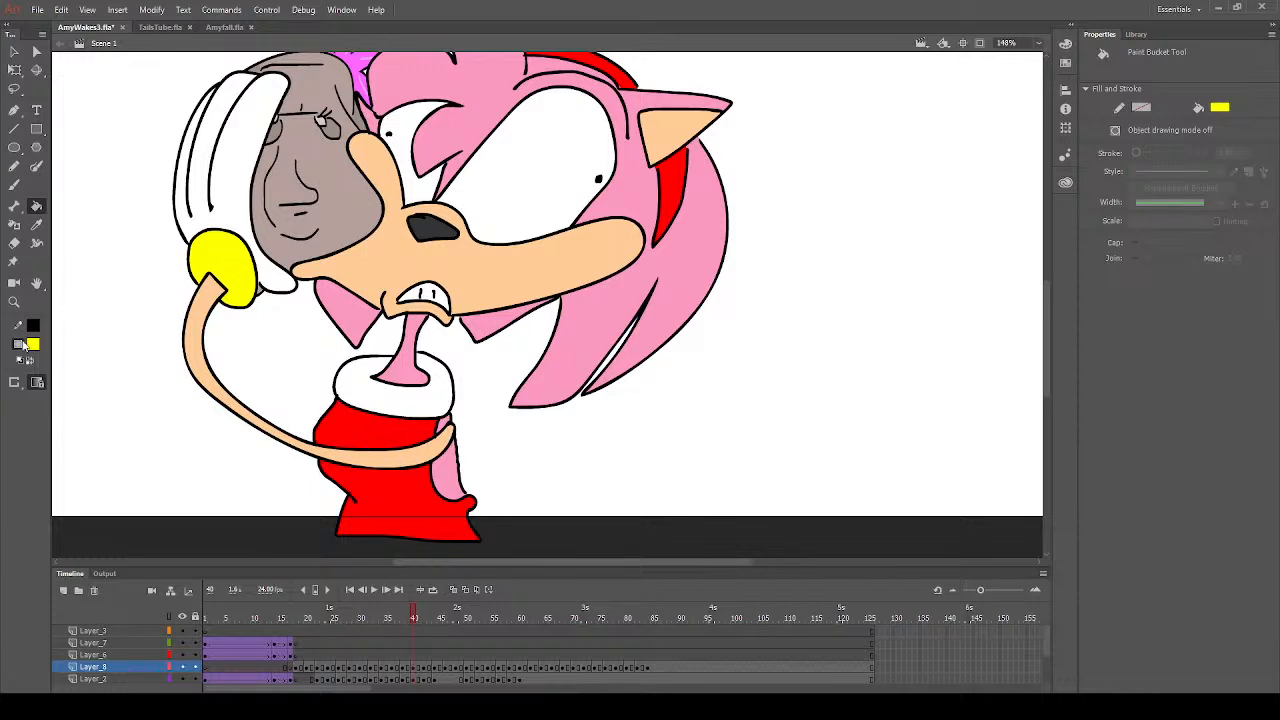
- Set the Paint Bucket's fill colour to white
{"action": "left_click", "coordinate": [37, 343]}
{"action": "left_click", "coordinate": [86, 451]}
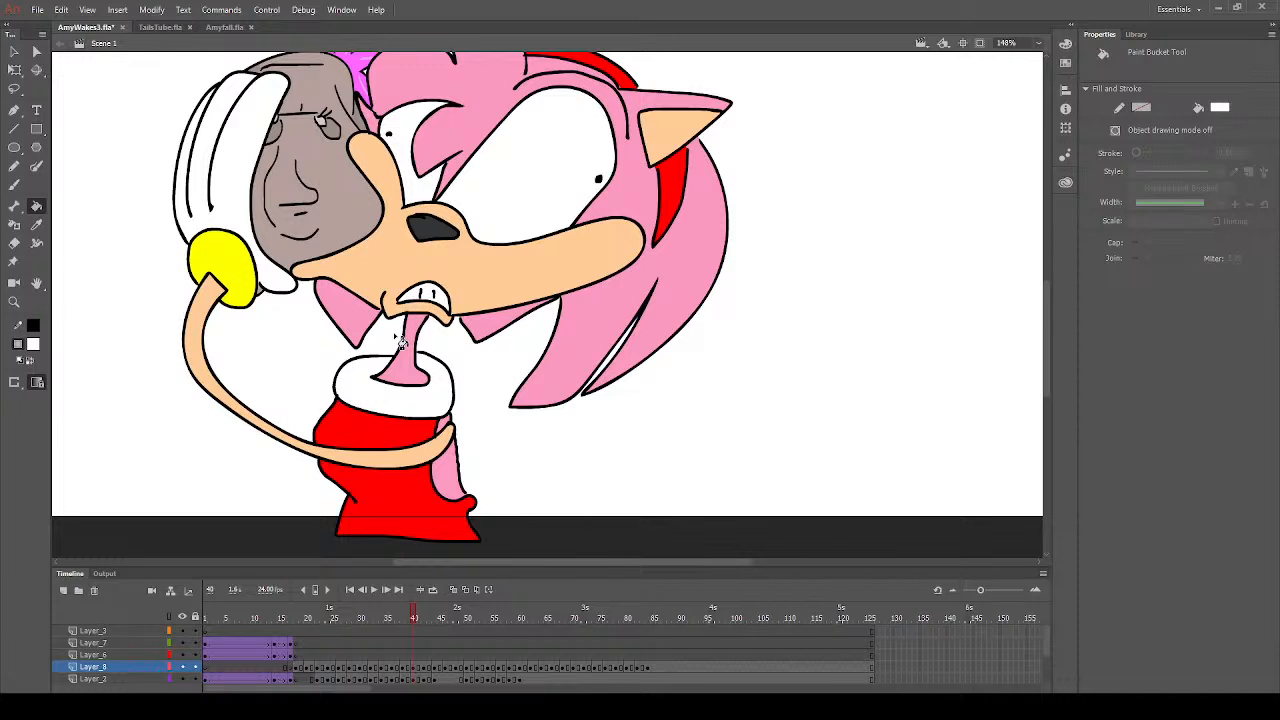
- Go to frame 42 and fill the tongue and both headband sections with red
{"action": "left_click", "coordinate": [420, 668]}
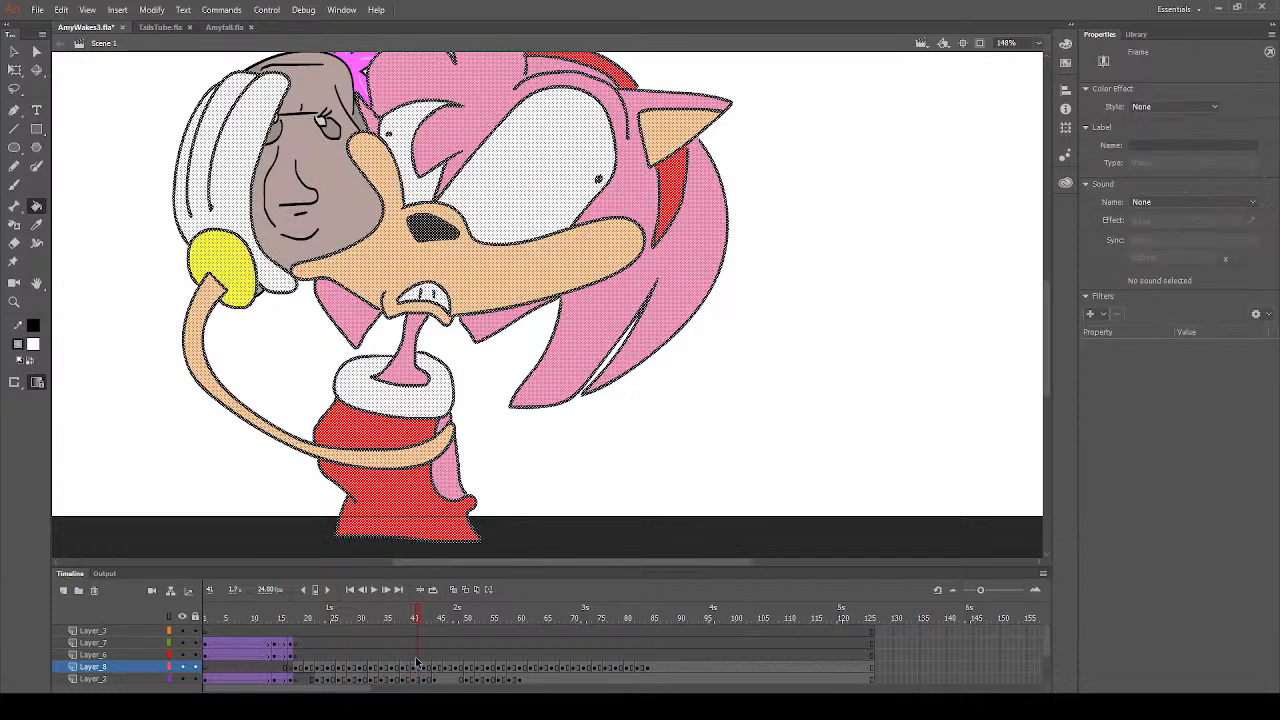
{"action": "left_click", "coordinate": [427, 667]}
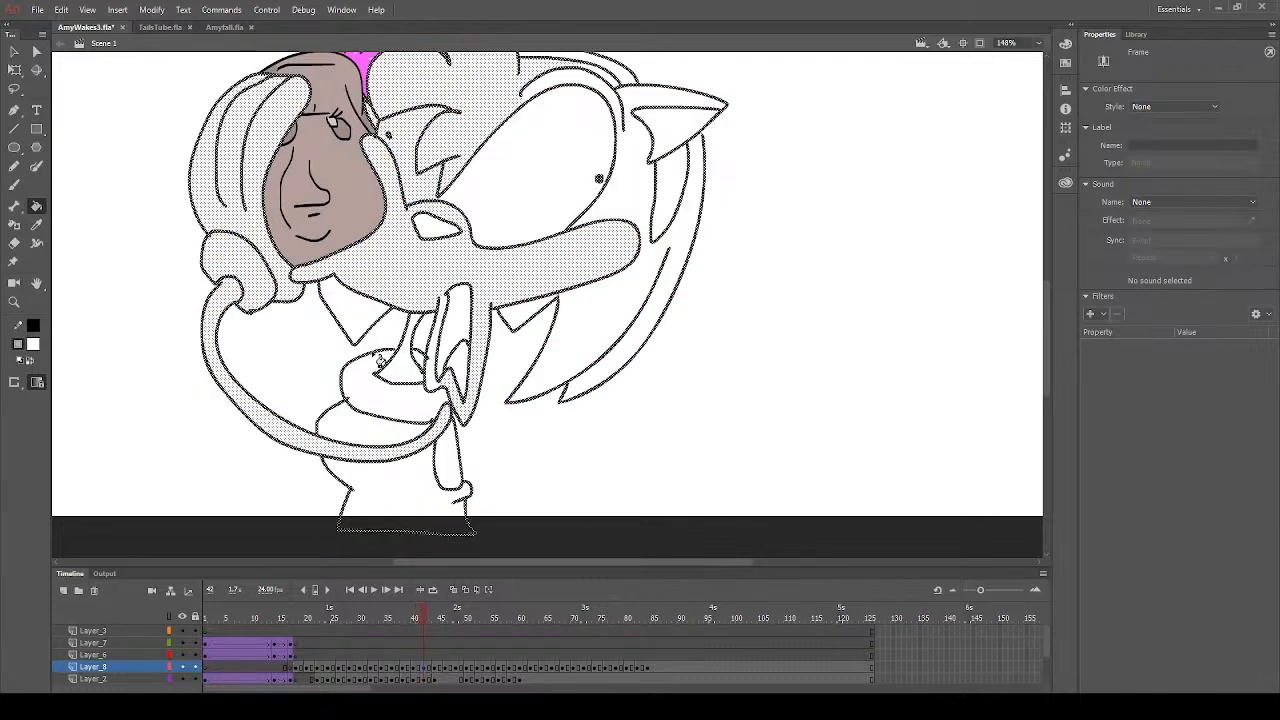
{"action": "left_click", "coordinate": [230, 288]}
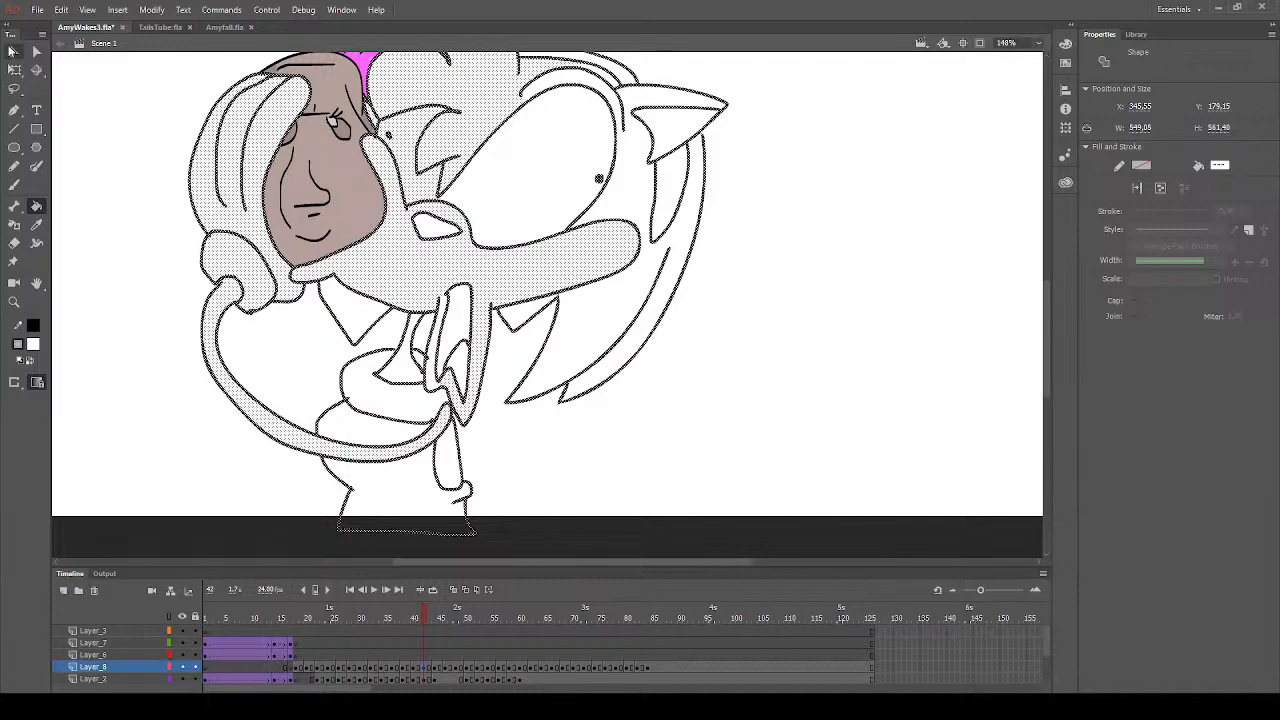
{"action": "left_click", "coordinate": [14, 51]}
{"action": "left_click", "coordinate": [134, 258]}
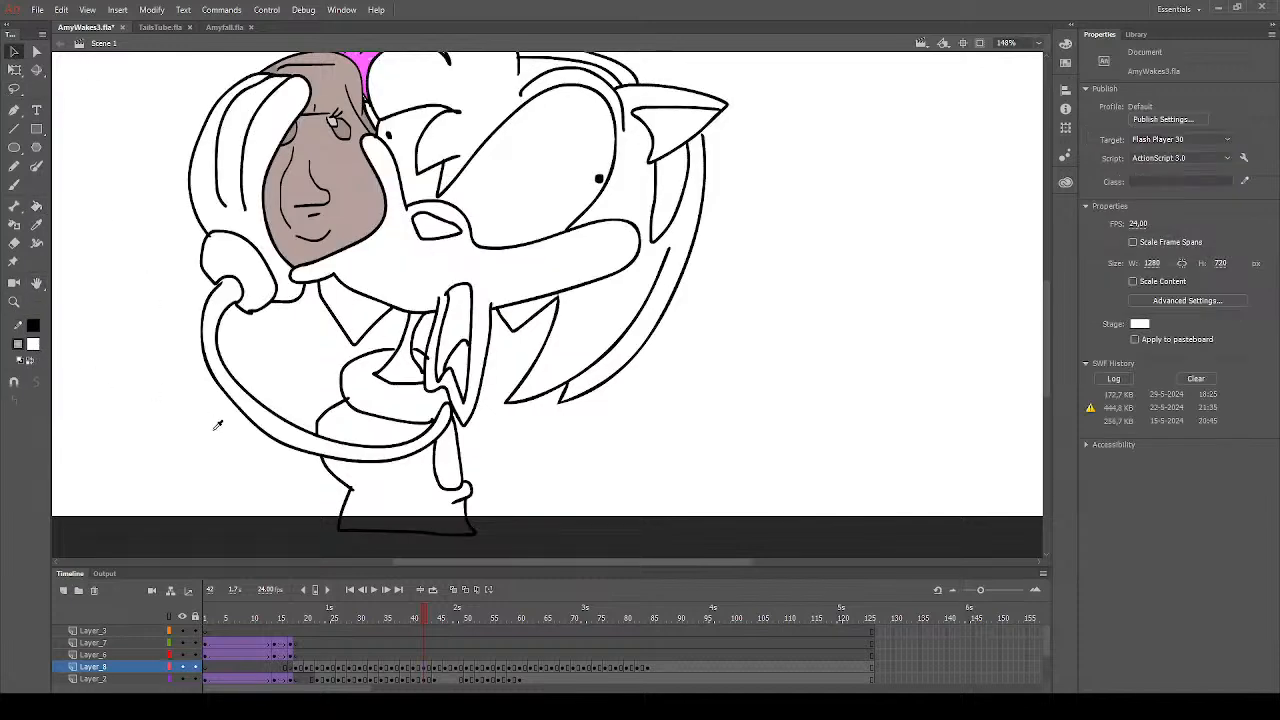
{"action": "left_click", "coordinate": [36, 206]}
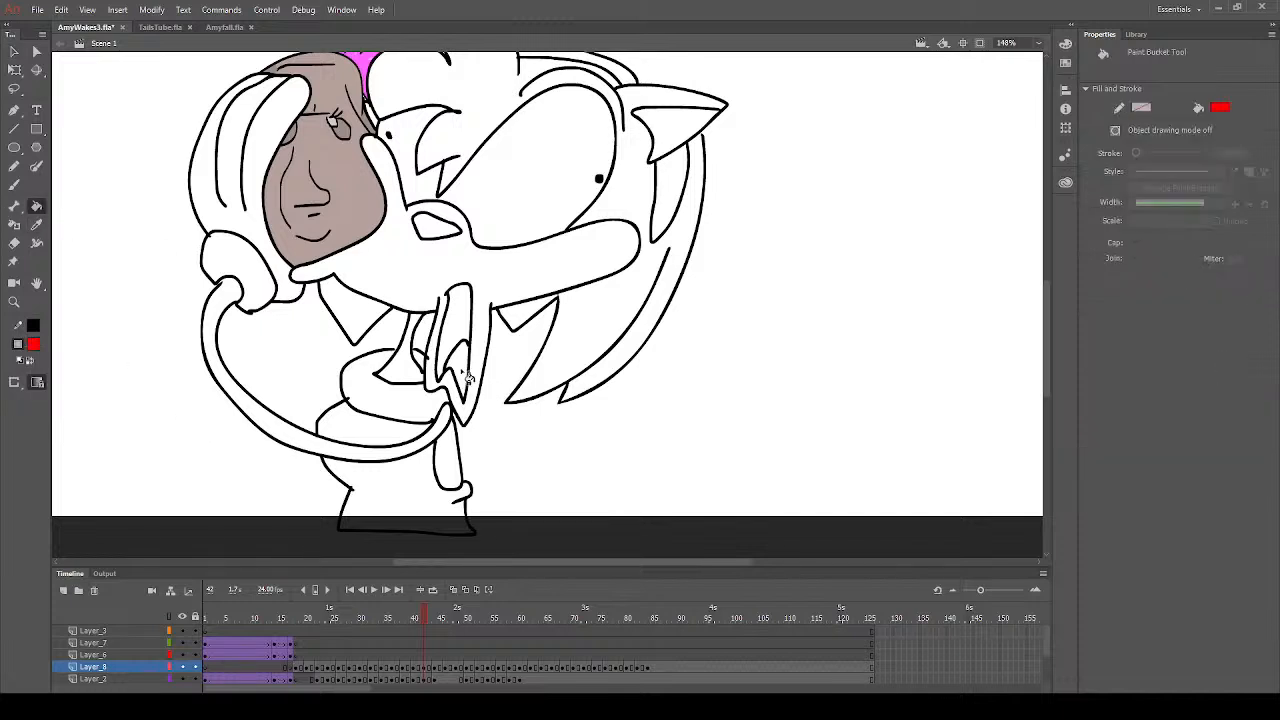
{"action": "left_click", "coordinate": [674, 160]}
{"action": "scroll", "coordinate": [660, 200], "scroll_direction": "up", "scroll_amount": 3}
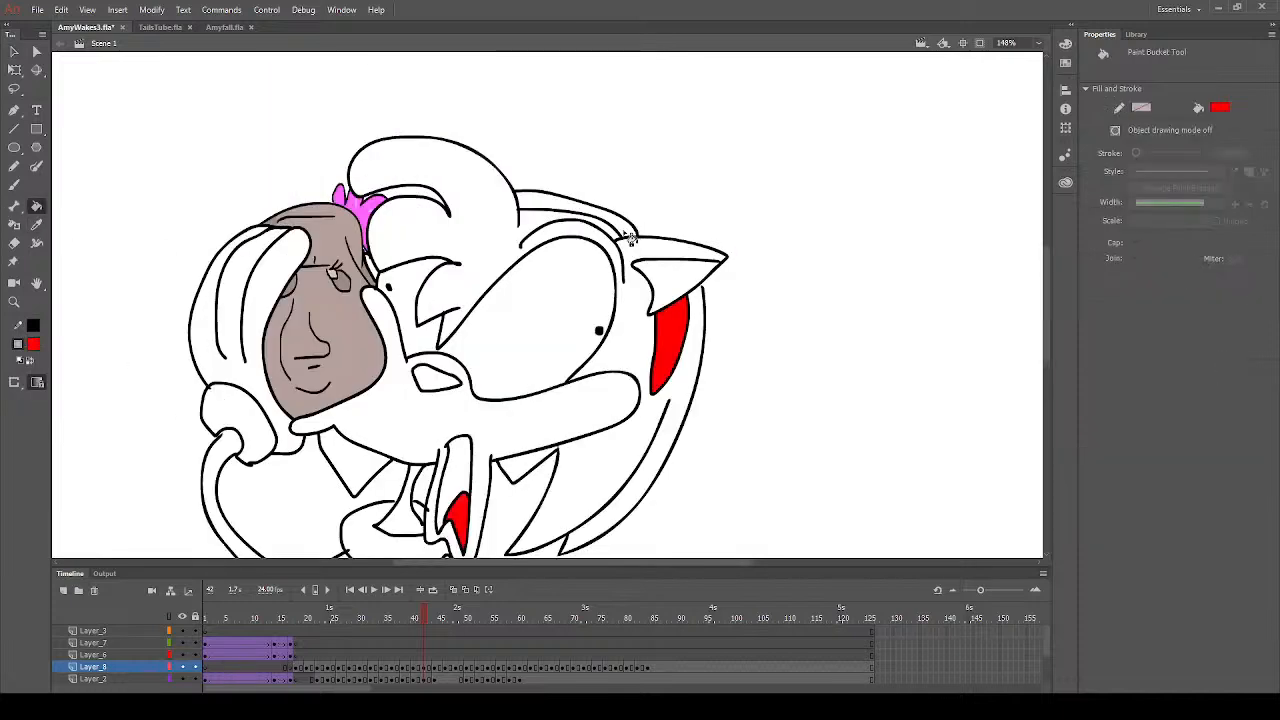
{"action": "left_click", "coordinate": [620, 236]}
{"action": "scroll", "coordinate": [430, 276], "scroll_direction": "down", "scroll_amount": 3}
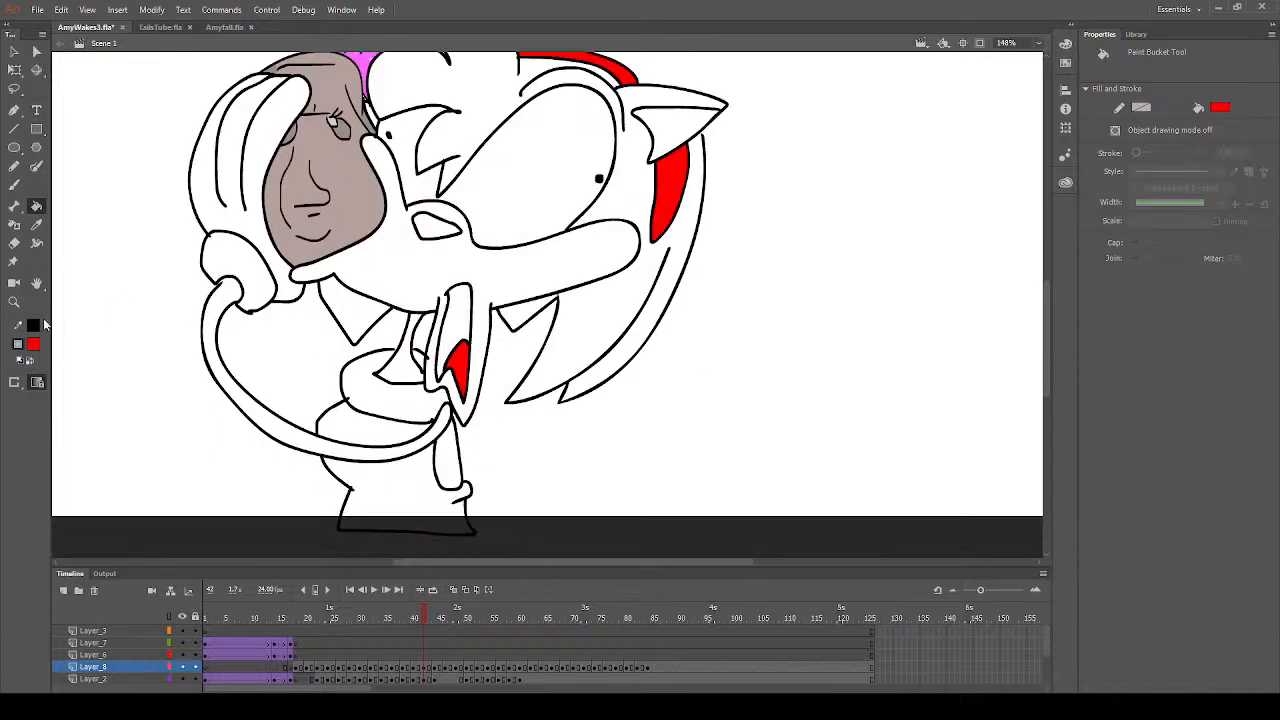
- Fill the nose with dark grey on frame 42
{"action": "left_click", "coordinate": [34, 346]}
{"action": "left_click", "coordinate": [86, 403]}
{"action": "left_click", "coordinate": [439, 231]}
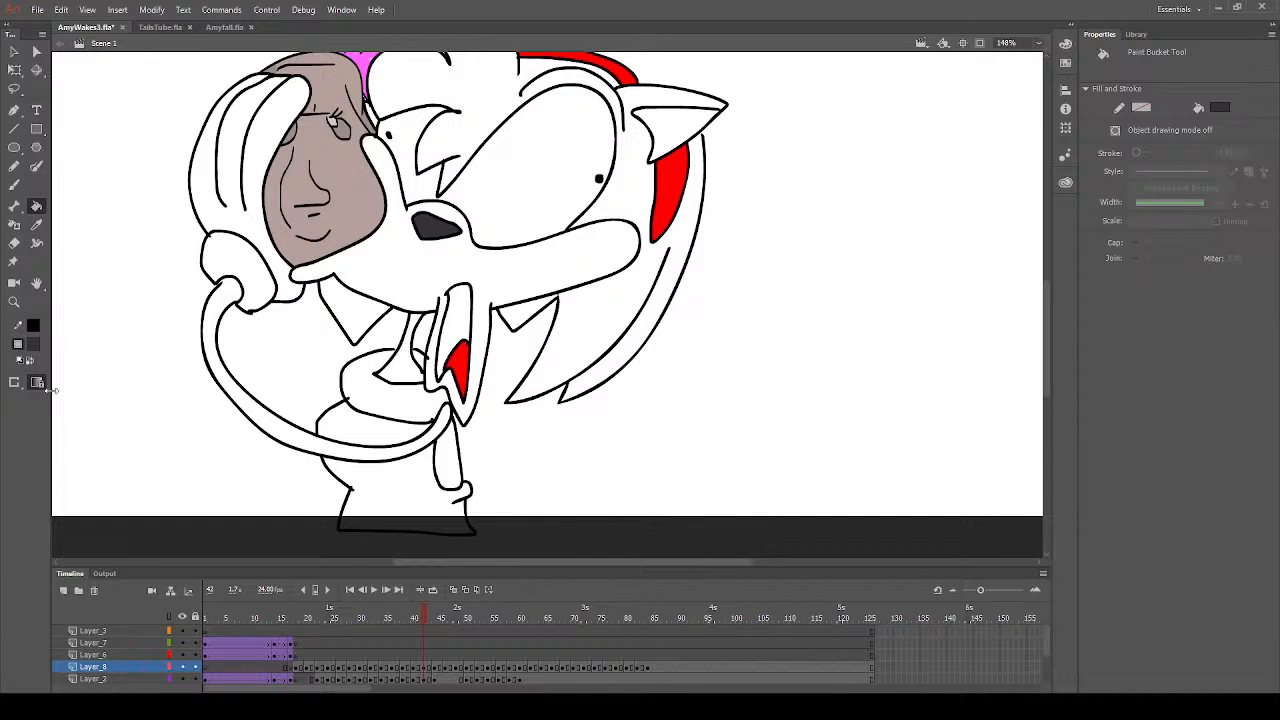
- Fill the arm, muzzle, lower jaw edge and inner ear with peach on frame 42
{"action": "left_click", "coordinate": [34, 347]}
{"action": "left_click", "coordinate": [255, 469]}
{"action": "left_click", "coordinate": [349, 457]}
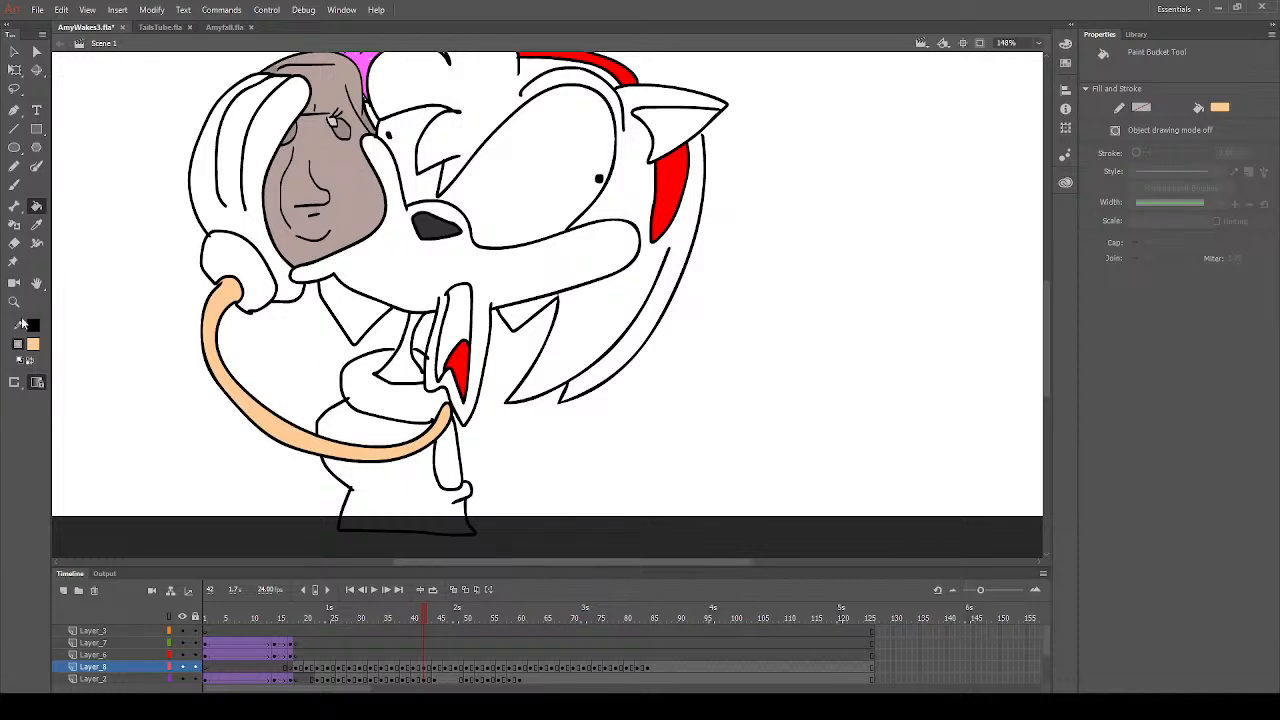
{"action": "left_click", "coordinate": [499, 278]}
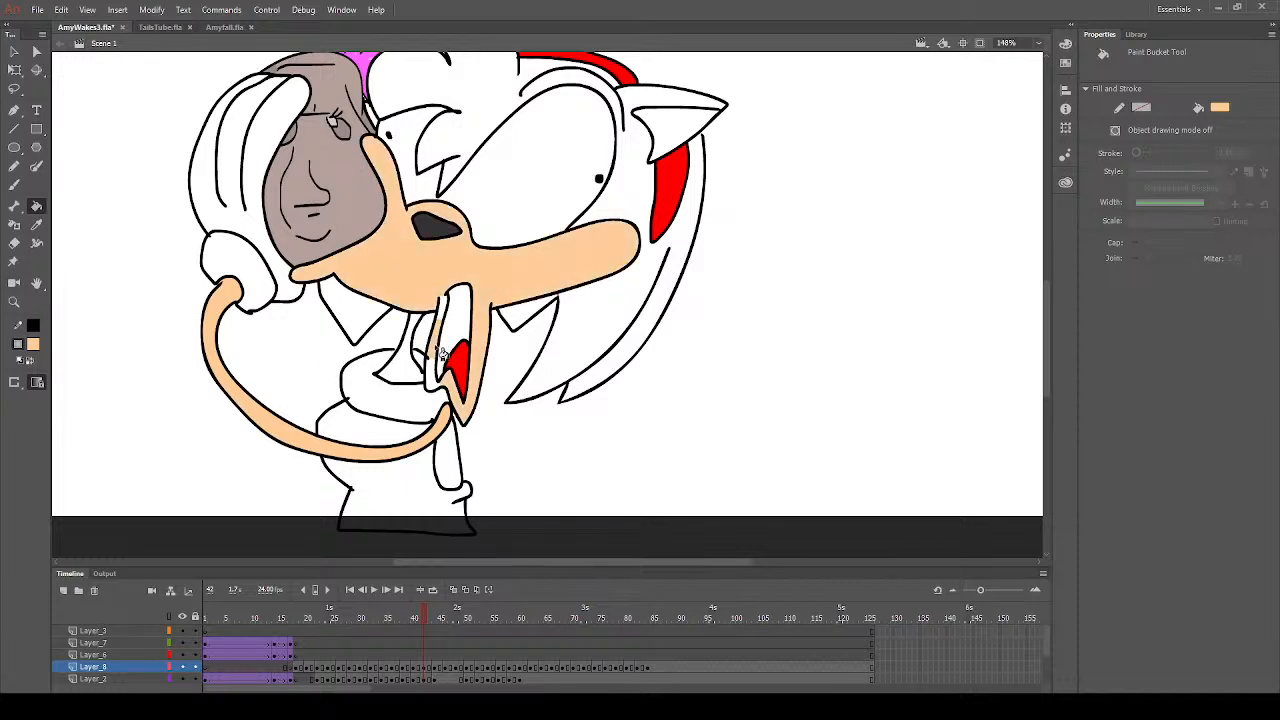
{"action": "left_click", "coordinate": [447, 318]}
{"action": "left_click", "coordinate": [14, 185]}
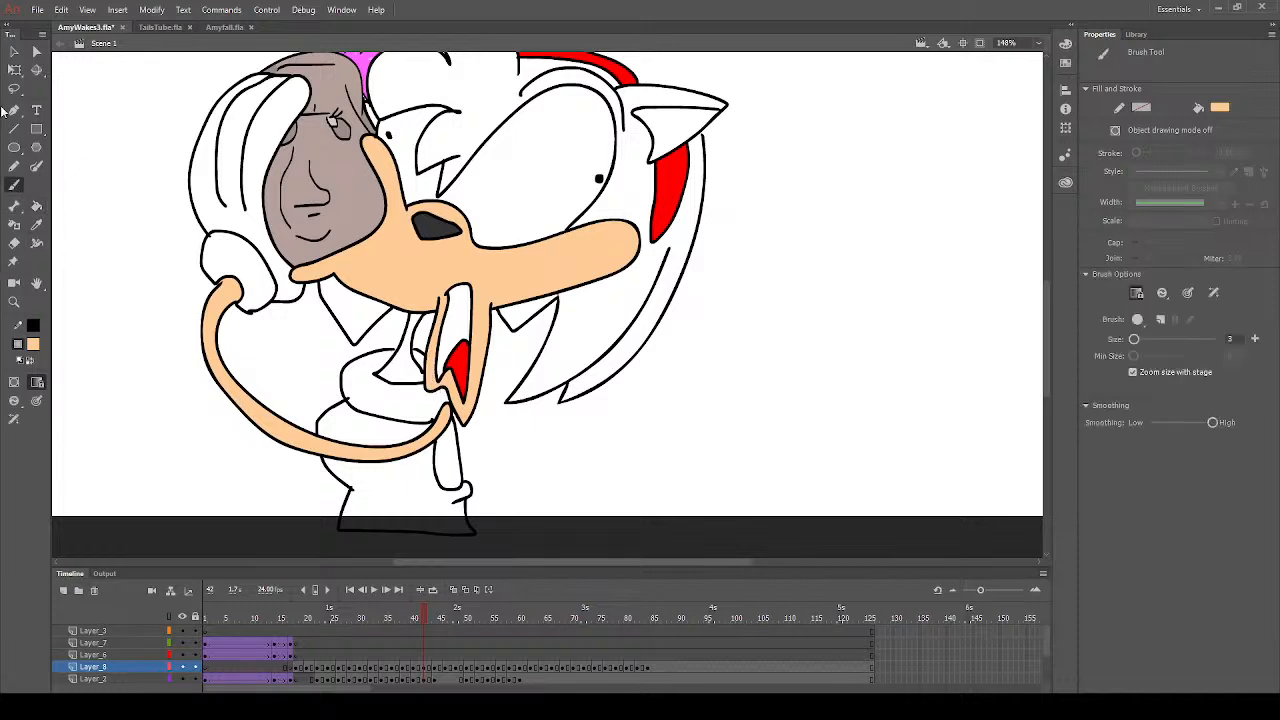
{"action": "left_click", "coordinate": [36, 204]}
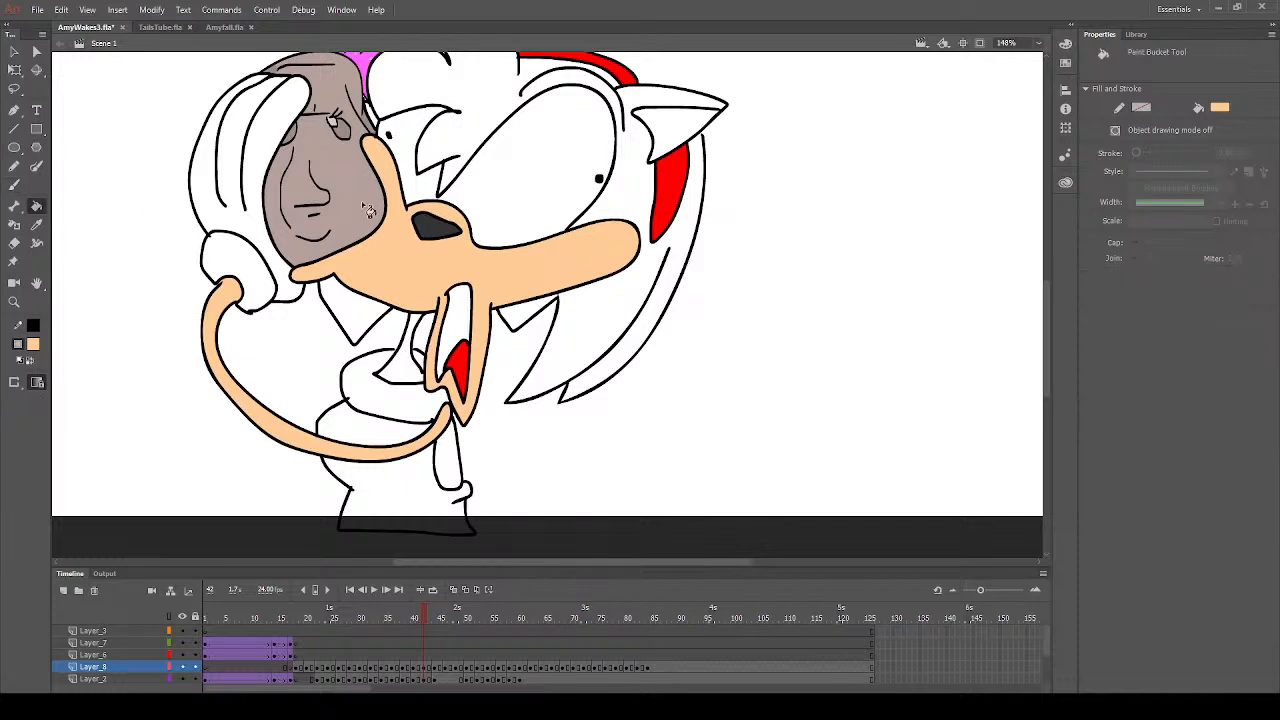
{"action": "left_click", "coordinate": [674, 132]}
- Sample the hair's pink from frame 41 and fill the fringe, brow, outer ear and back quills with it on frame 42
{"action": "scroll", "coordinate": [675, 186], "scroll_direction": "up", "scroll_amount": 3}
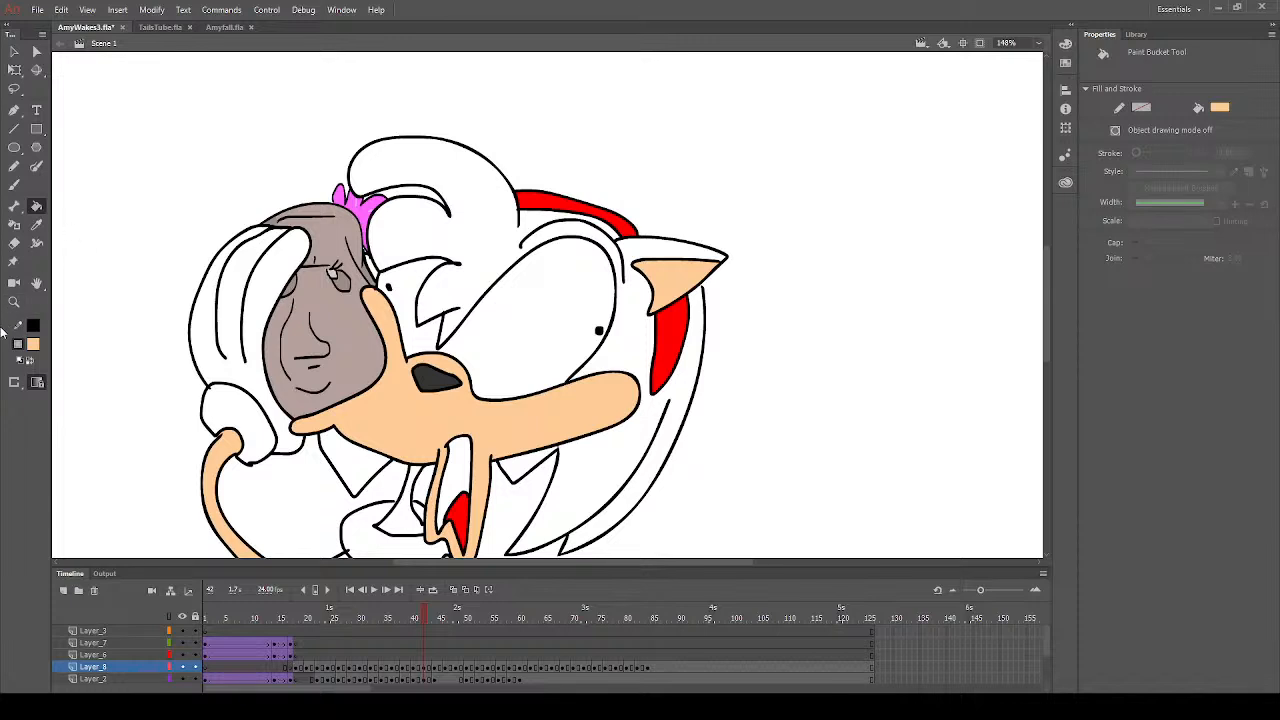
{"action": "left_click", "coordinate": [34, 350]}
{"action": "left_click", "coordinate": [246, 464]}
{"action": "left_click", "coordinate": [416, 619]}
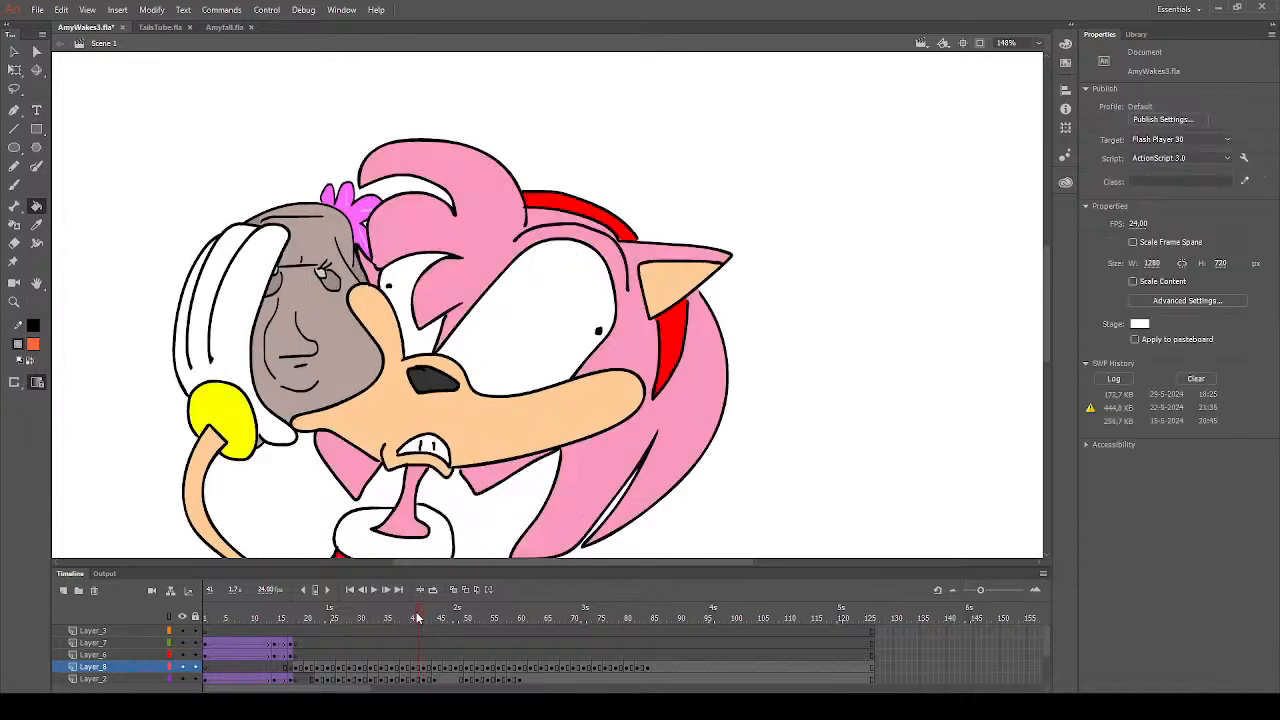
{"action": "left_click", "coordinate": [37, 226]}
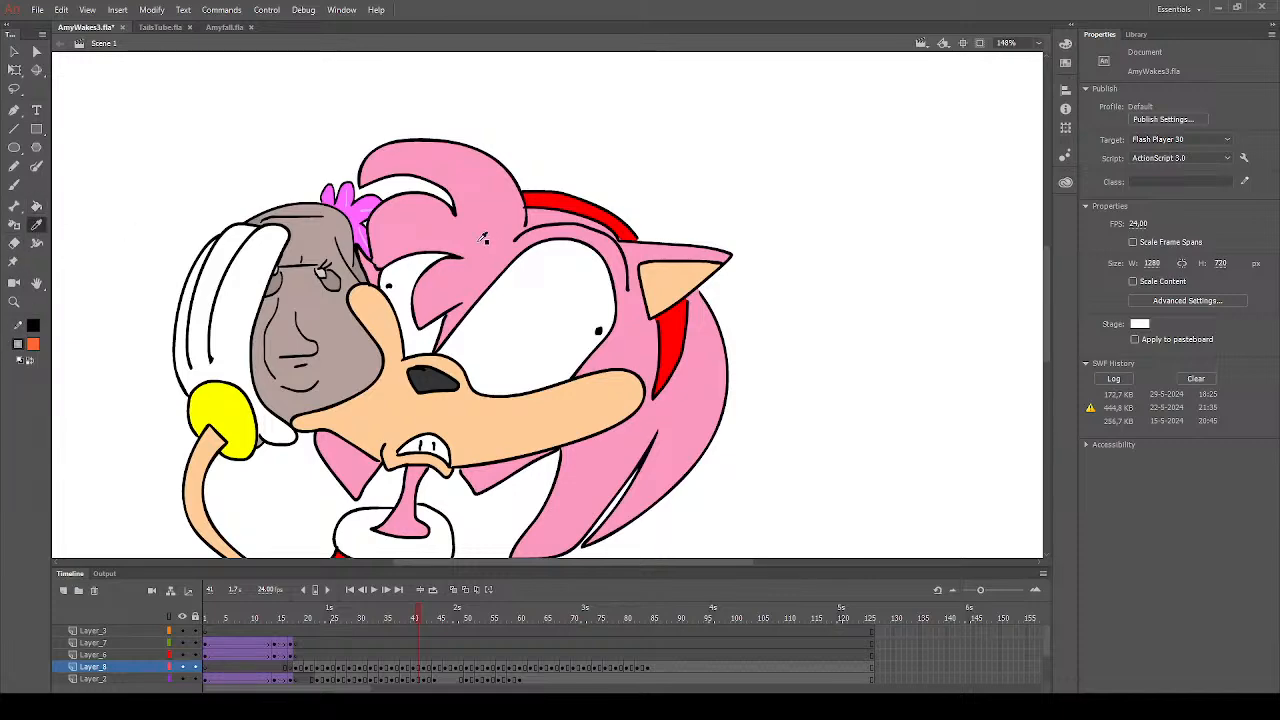
{"action": "left_click", "coordinate": [482, 242]}
{"action": "left_click", "coordinate": [424, 668]}
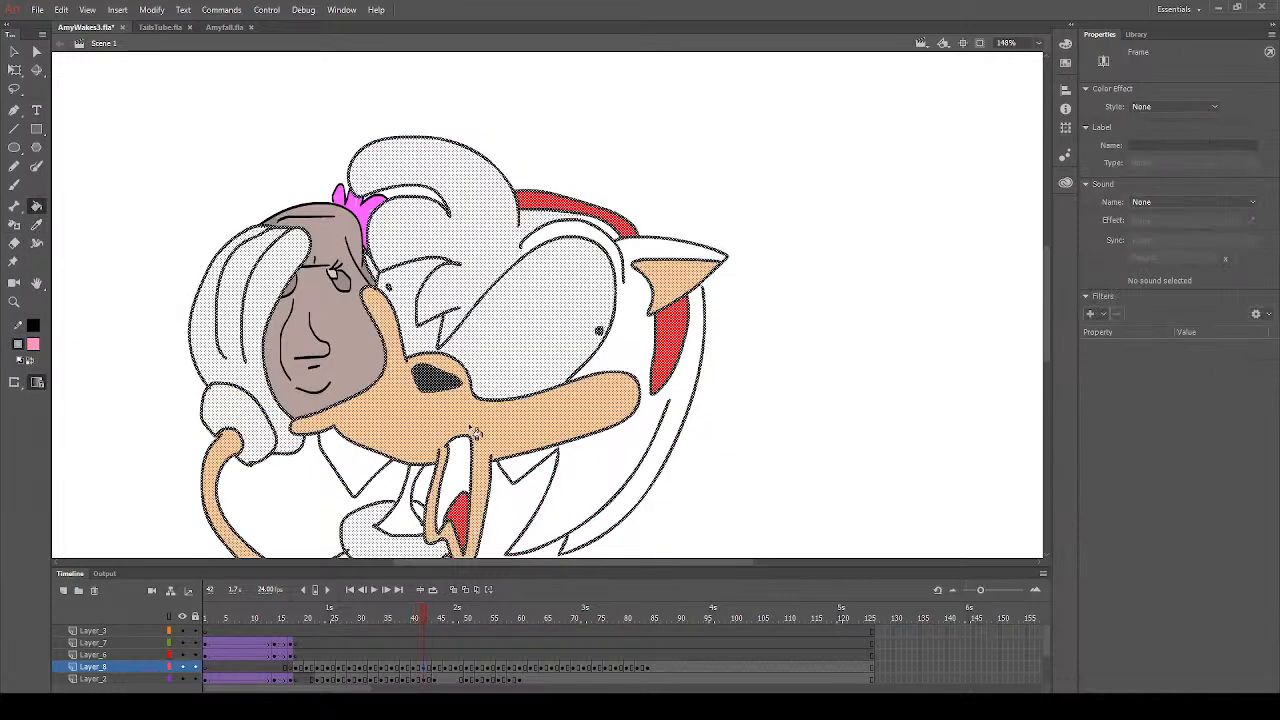
{"action": "left_click", "coordinate": [423, 614]}
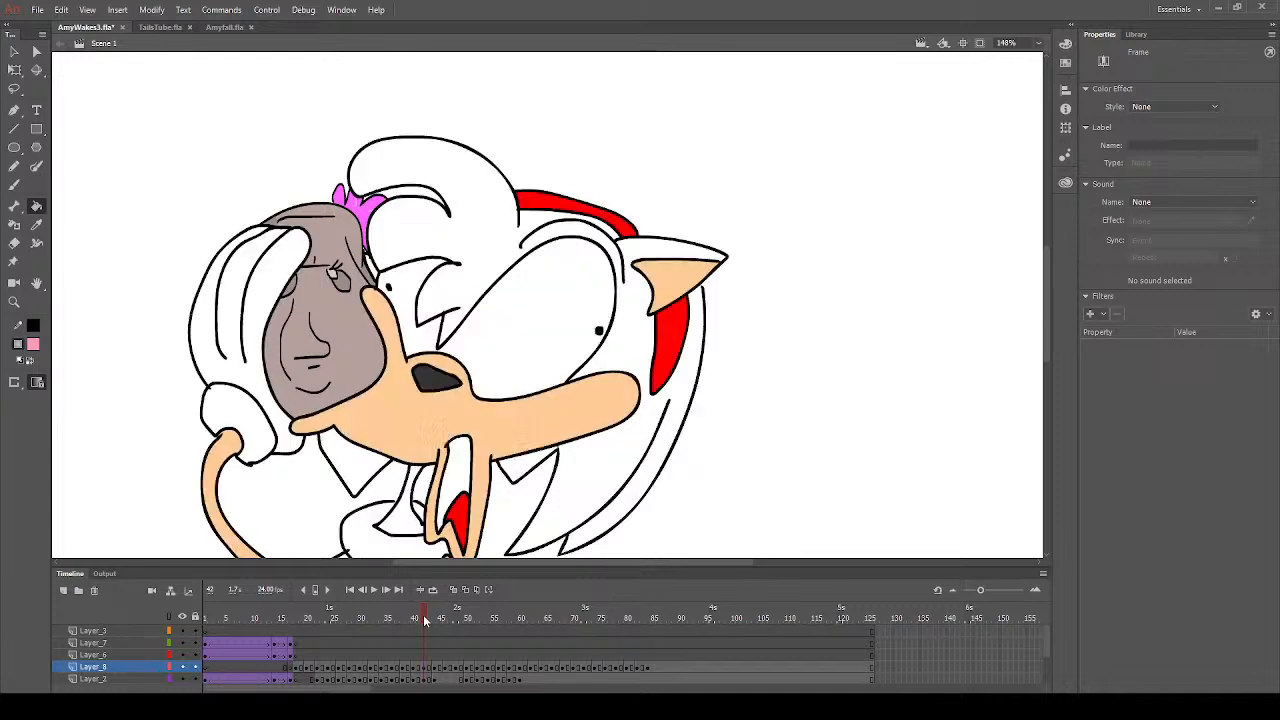
{"action": "left_click", "coordinate": [500, 271]}
{"action": "left_click", "coordinate": [560, 240]}
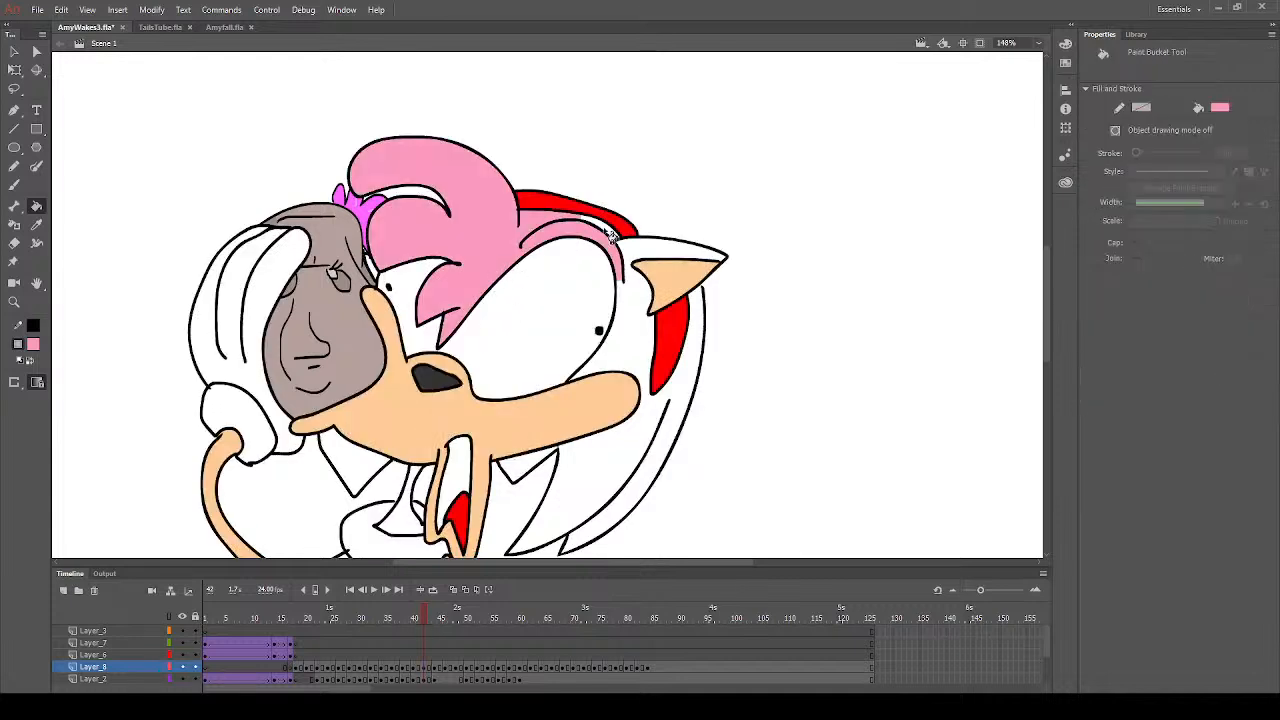
{"action": "left_click", "coordinate": [630, 260]}
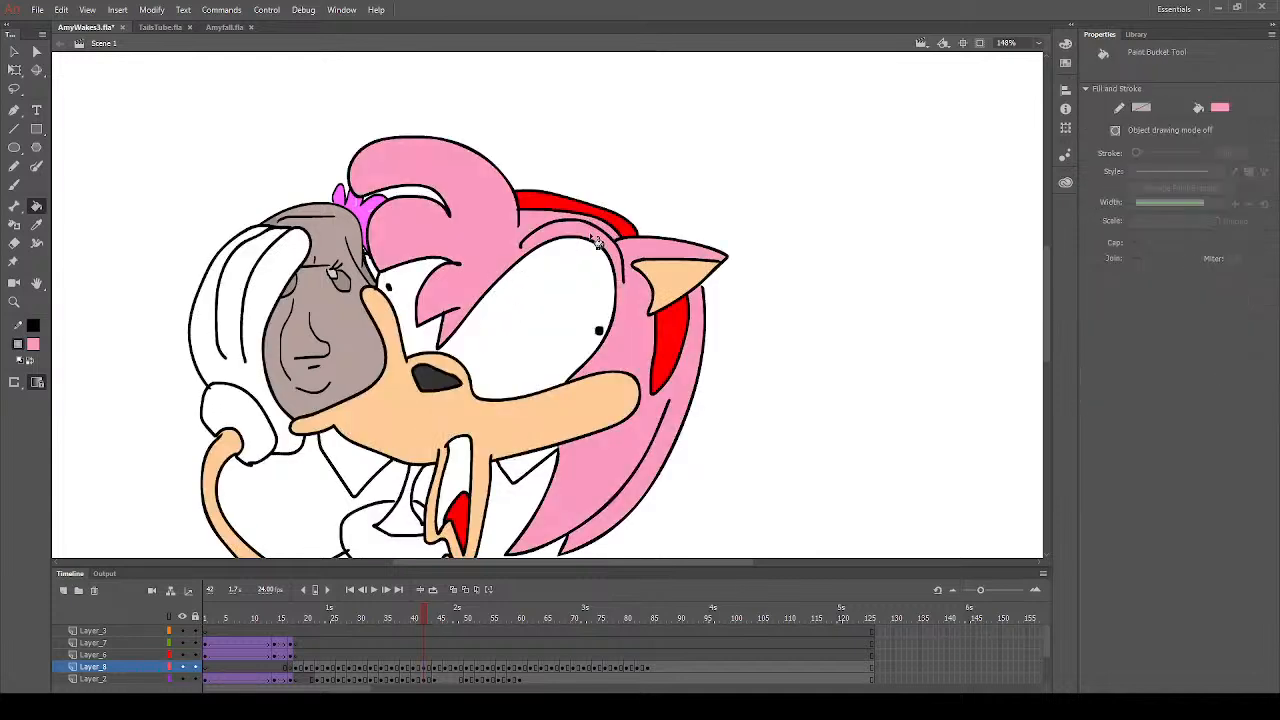
- Fill the neck, the hair tips below the muzzle and the strip behind the dress with the same pink on frame 42
{"action": "left_click", "coordinate": [408, 526]}
{"action": "left_click", "coordinate": [532, 477]}
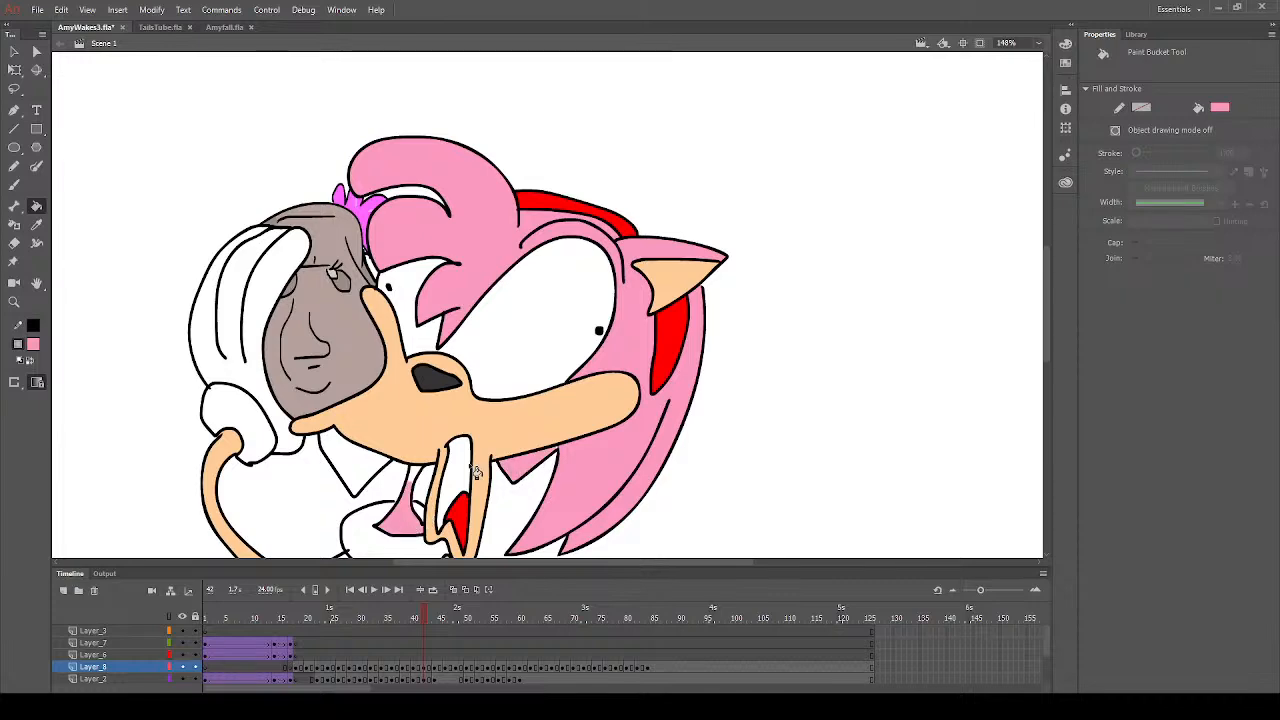
{"action": "left_click", "coordinate": [358, 479]}
{"action": "scroll", "coordinate": [366, 498], "scroll_direction": "down", "scroll_amount": 2}
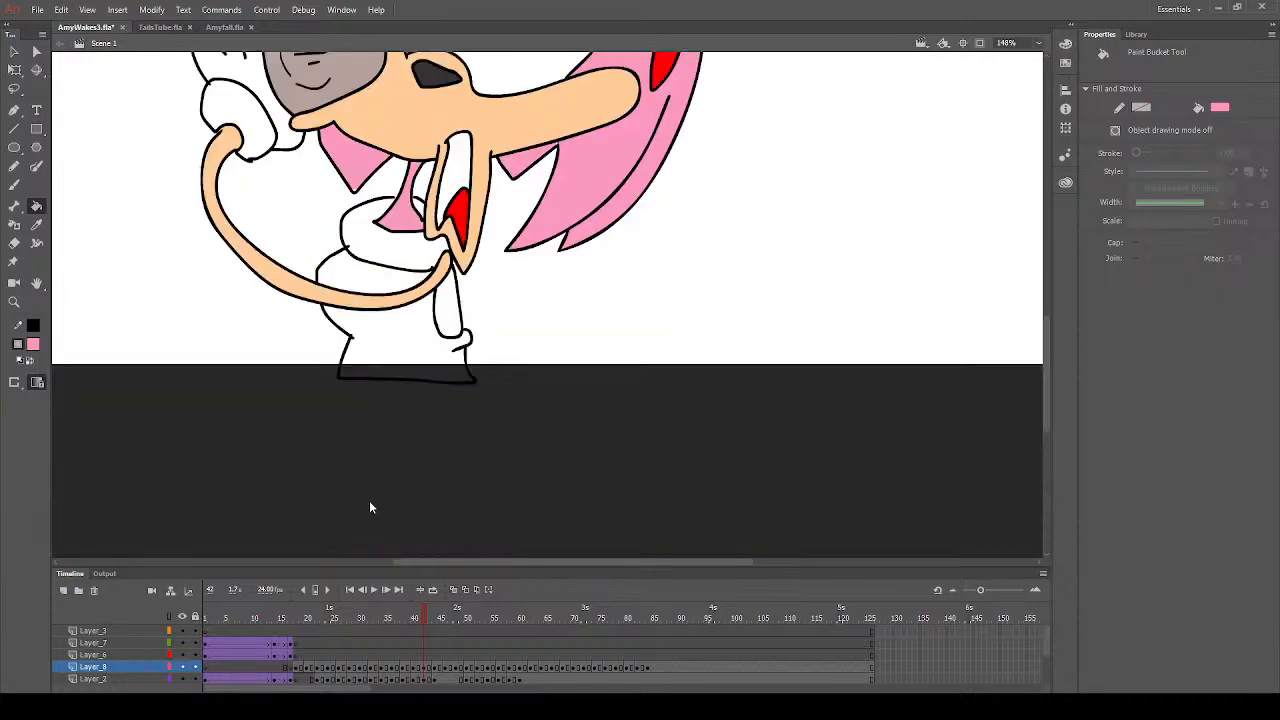
{"action": "scroll", "coordinate": [375, 495], "scroll_direction": "up", "scroll_amount": 1}
{"action": "left_click", "coordinate": [445, 457]}
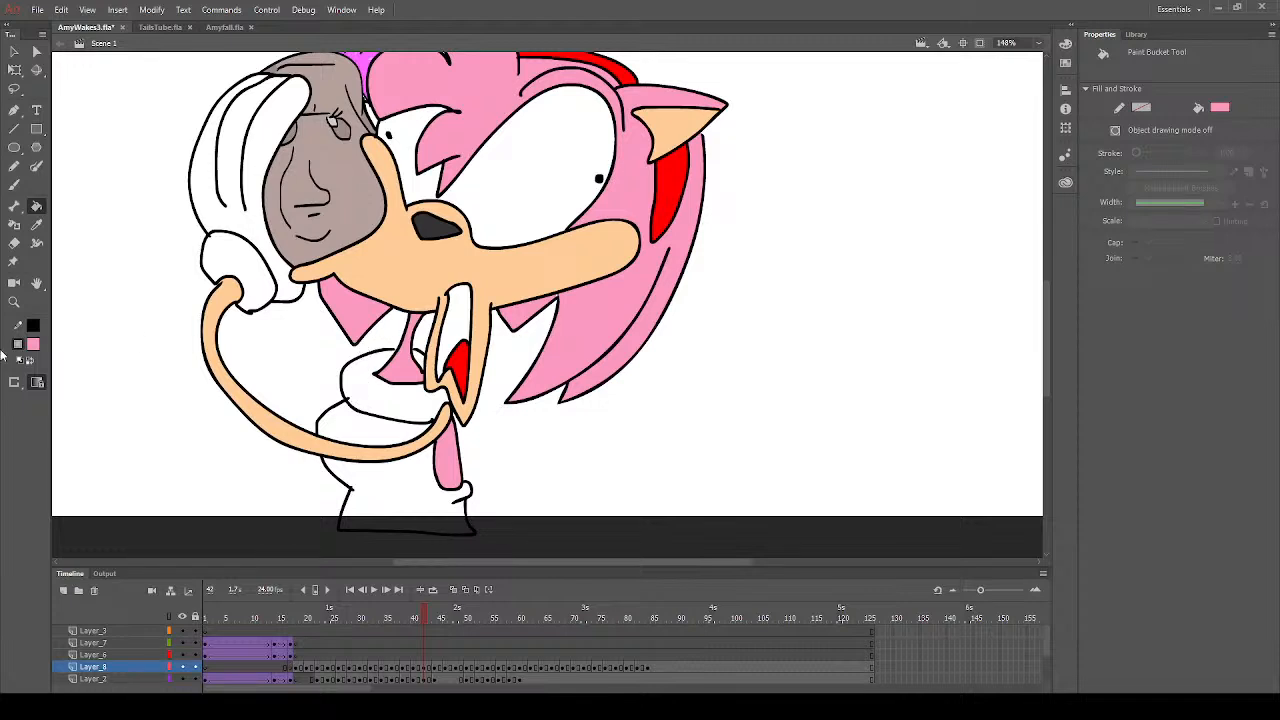
- Fill the inside of the open mouth with dark red on frame 42
{"action": "left_click", "coordinate": [34, 344]}
{"action": "left_click", "coordinate": [104, 440]}
{"action": "left_click", "coordinate": [465, 340]}
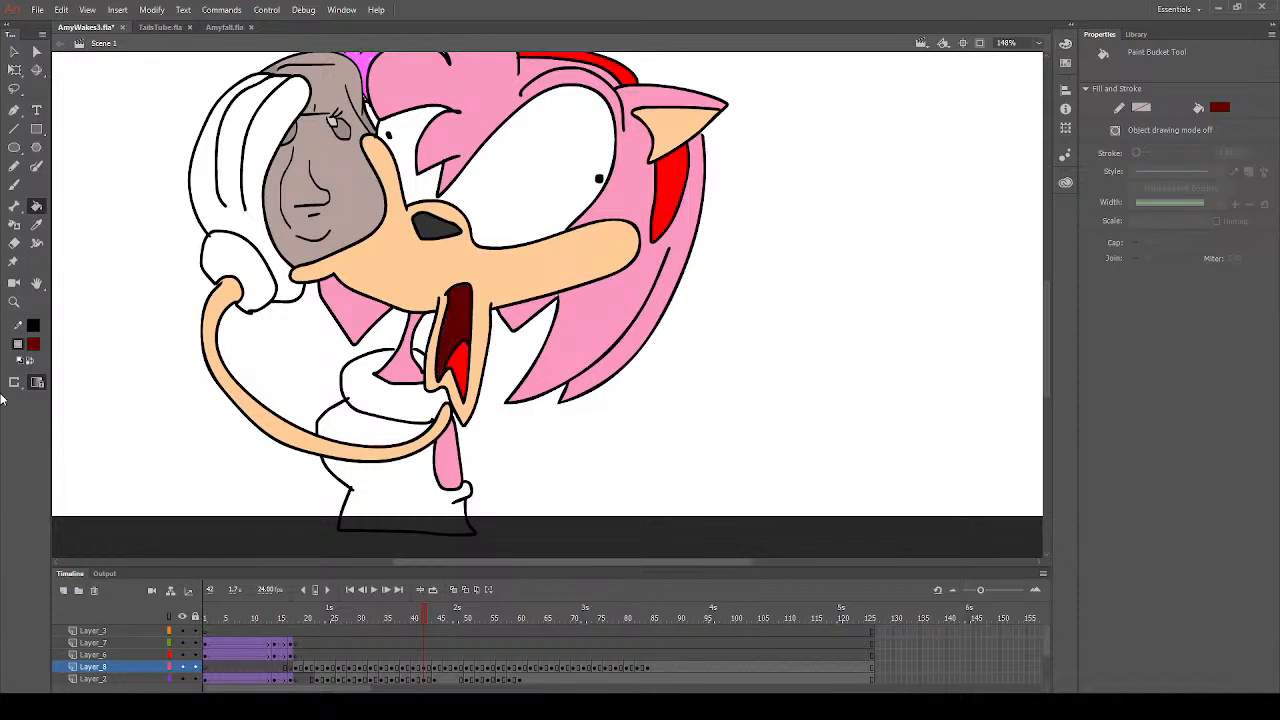
{"action": "left_click", "coordinate": [31, 347]}
{"action": "left_click", "coordinate": [86, 434]}
{"action": "left_click", "coordinate": [36, 224]}
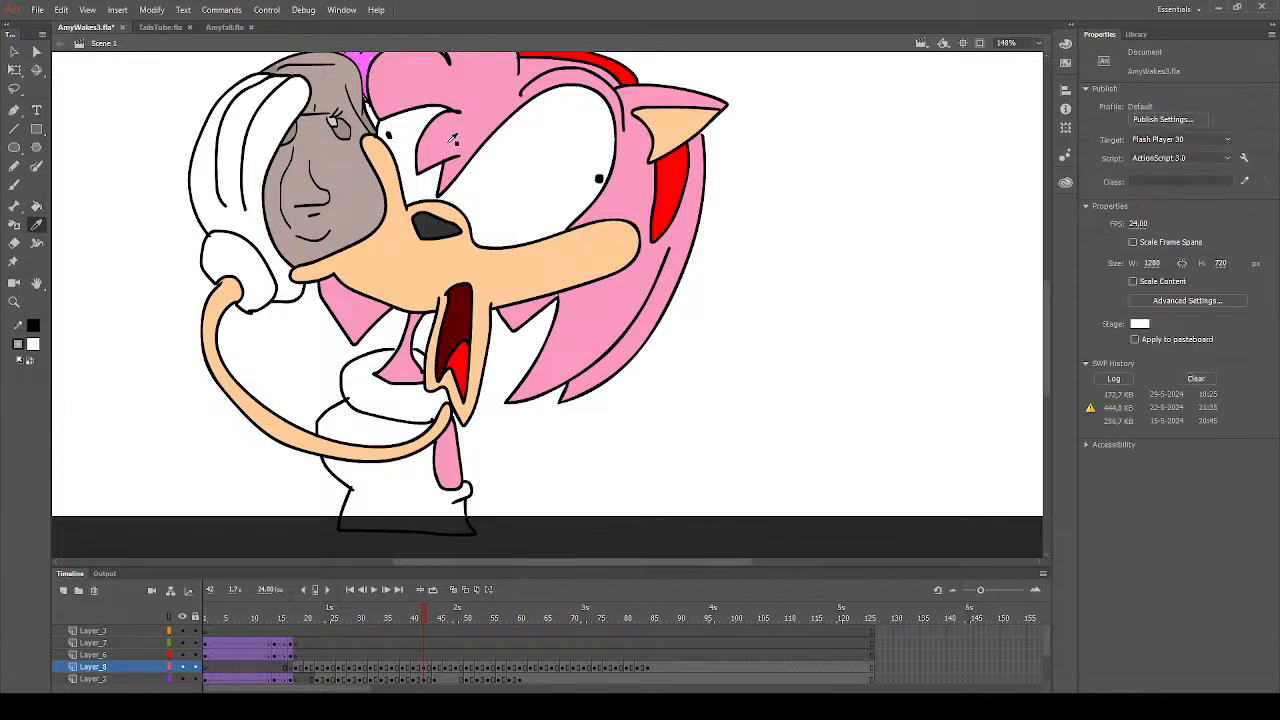
{"action": "left_click", "coordinate": [455, 108]}
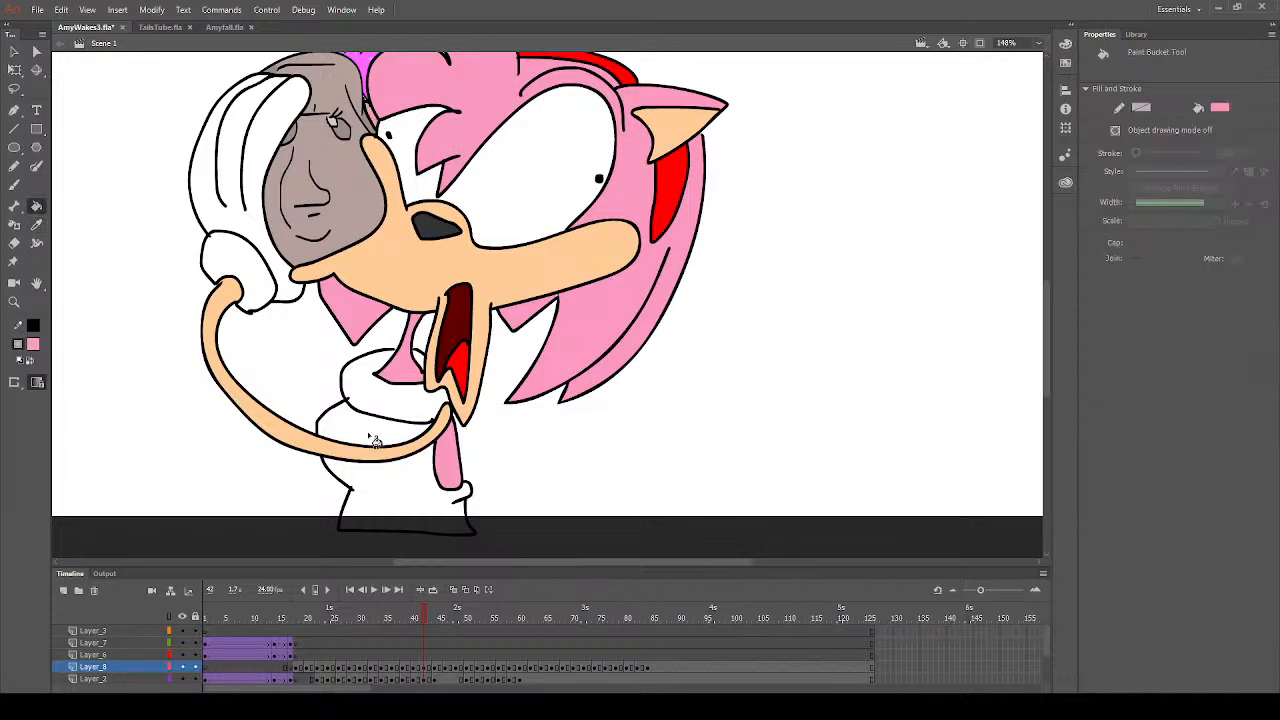
- Fill the dress above and below the arm with red on frame 42
{"action": "left_click", "coordinate": [34, 345]}
{"action": "left_click", "coordinate": [220, 438]}
{"action": "left_click", "coordinate": [390, 438]}
{"action": "left_click", "coordinate": [413, 522]}
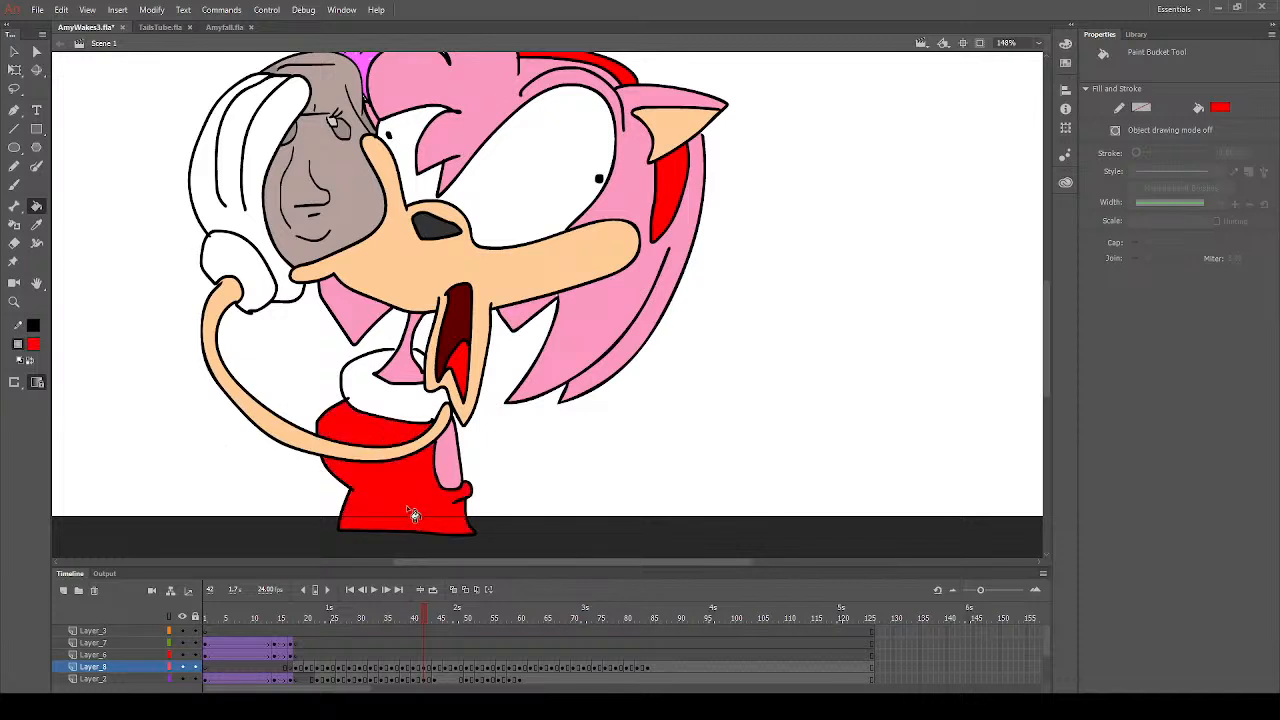
- Switch to the Brush tool with a white fill and save the document
{"action": "left_click", "coordinate": [36, 350]}
{"action": "left_click", "coordinate": [96, 436]}
{"action": "left_click", "coordinate": [14, 185]}
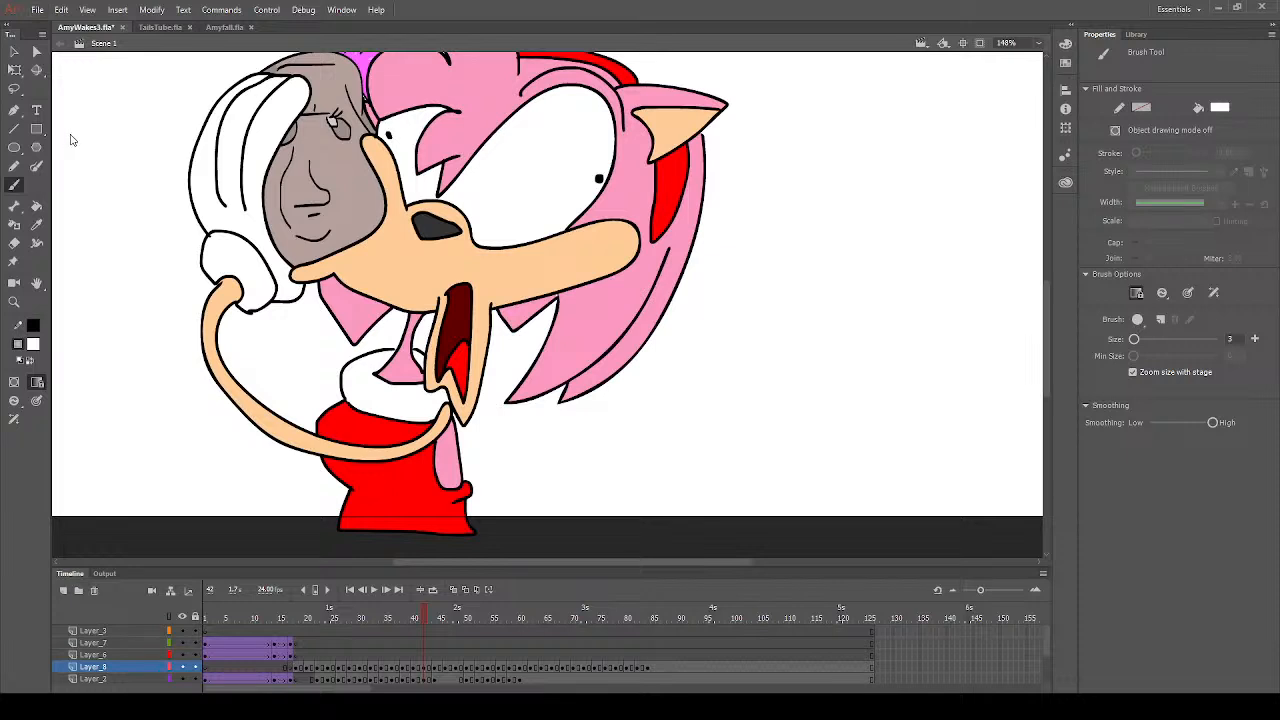
{"action": "key", "text": "ctrl+s"}
{"action": "scroll", "coordinate": [540, 414], "scroll_direction": "up", "scroll_amount": 5}
{"action": "scroll", "coordinate": [110, 310], "scroll_direction": "down", "scroll_amount": 3}
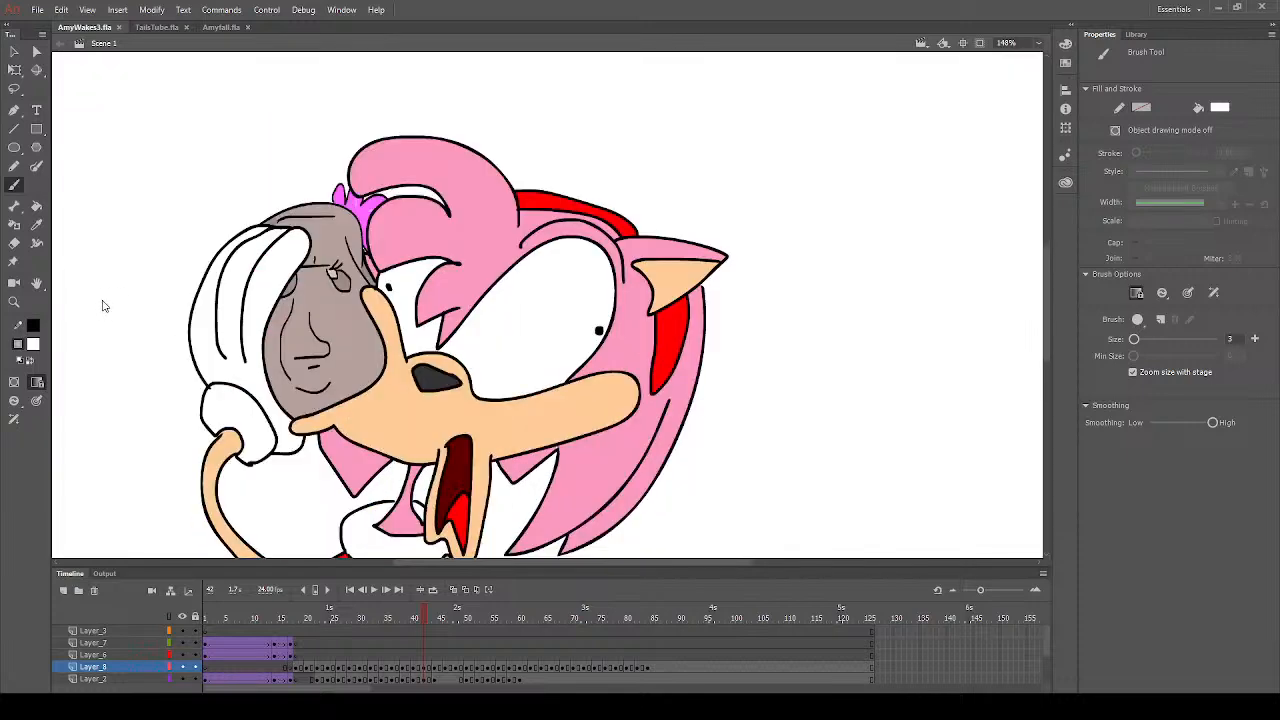
- Fill the glove cuff with yellow on frame 42 using the Paint Bucket
{"action": "left_click", "coordinate": [36, 205]}
{"action": "scroll", "coordinate": [89, 365], "scroll_direction": "down", "scroll_amount": 3}
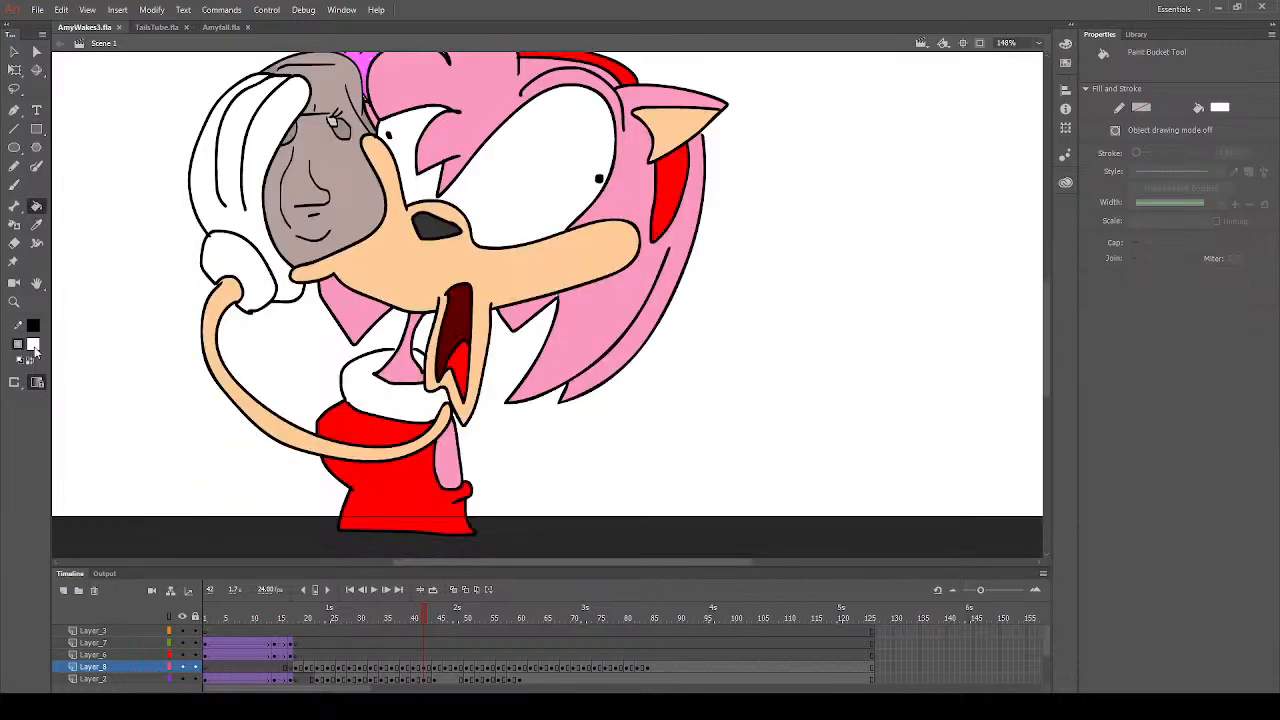
{"action": "left_click", "coordinate": [35, 350]}
{"action": "left_click", "coordinate": [262, 440]}
{"action": "left_click", "coordinate": [255, 303]}
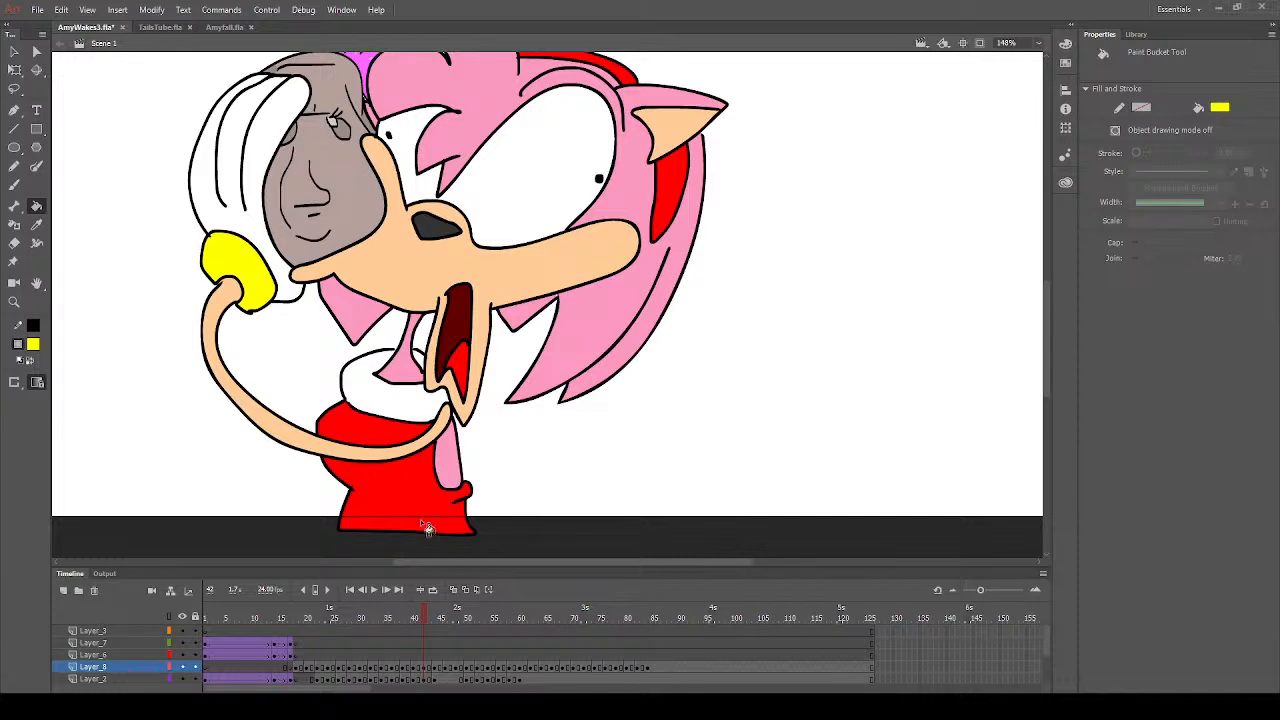
- Go to frame 44 and fill the arm, muzzle and inner ear with peach
{"action": "left_click", "coordinate": [440, 617]}
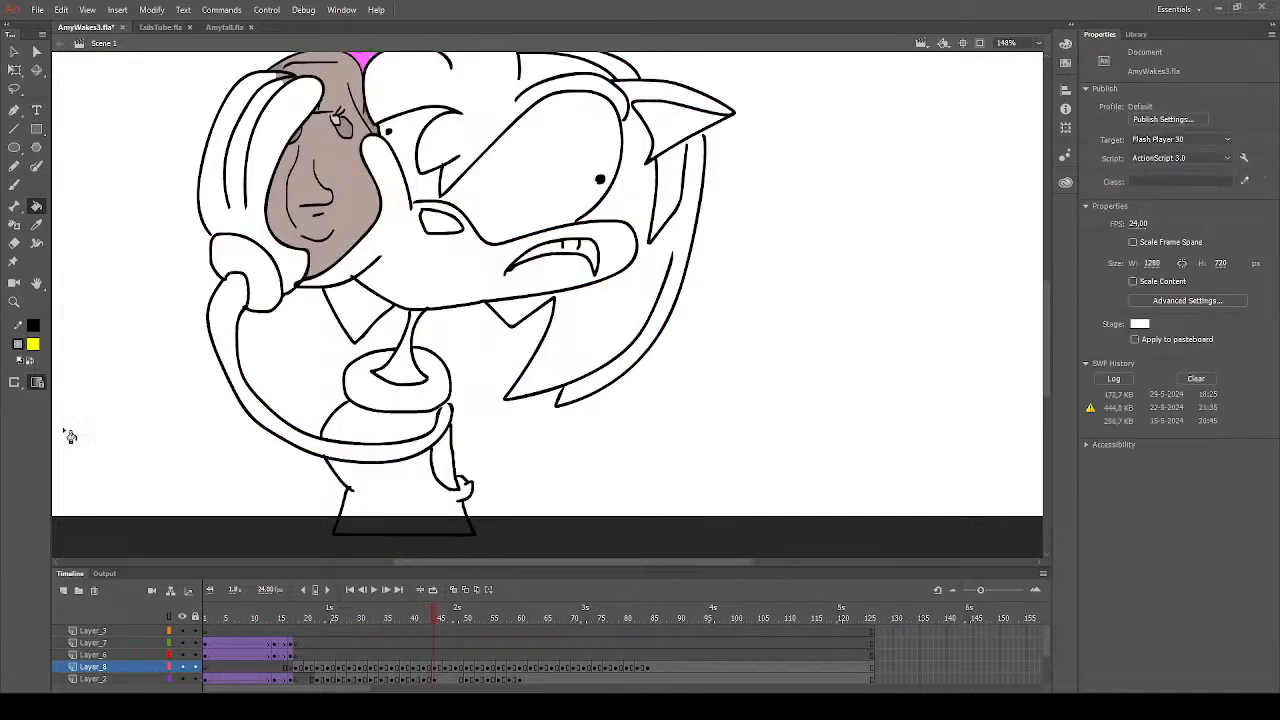
{"action": "left_click", "coordinate": [33, 346]}
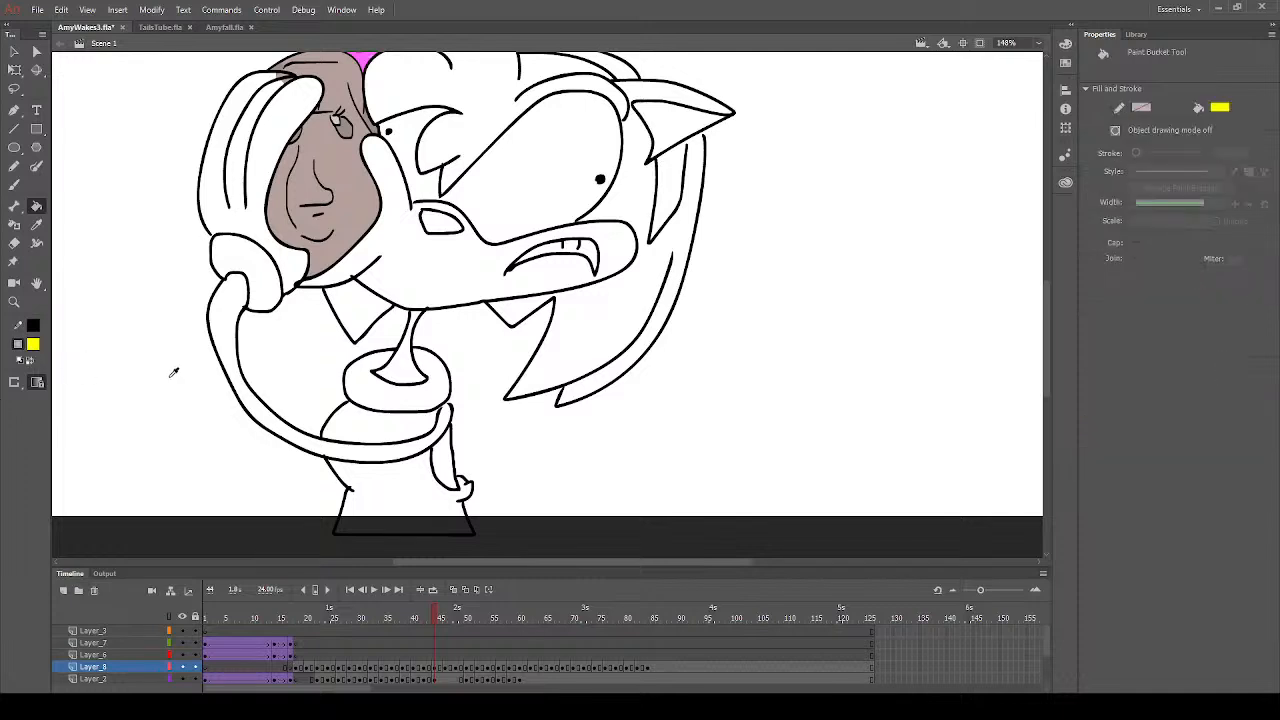
{"action": "left_click", "coordinate": [400, 452]}
{"action": "left_click", "coordinate": [622, 248]}
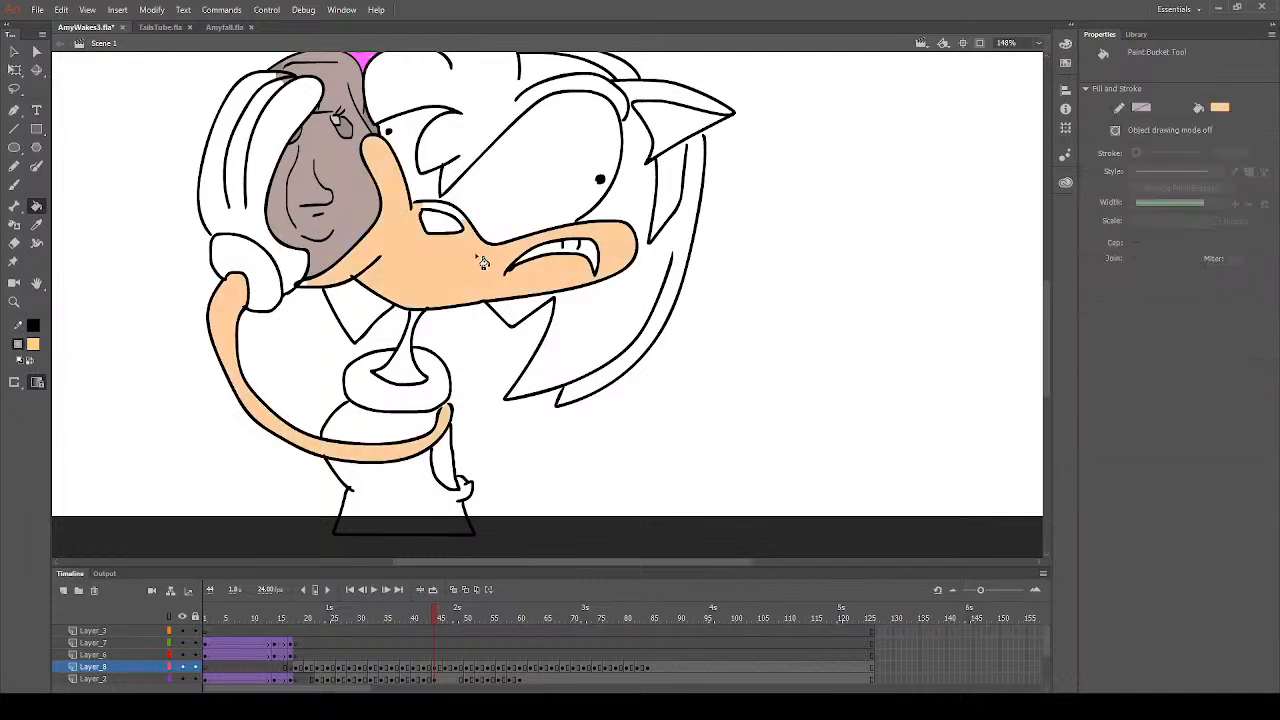
{"action": "scroll", "coordinate": [678, 280], "scroll_direction": "up", "scroll_amount": 3}
{"action": "left_click", "coordinate": [678, 280]}
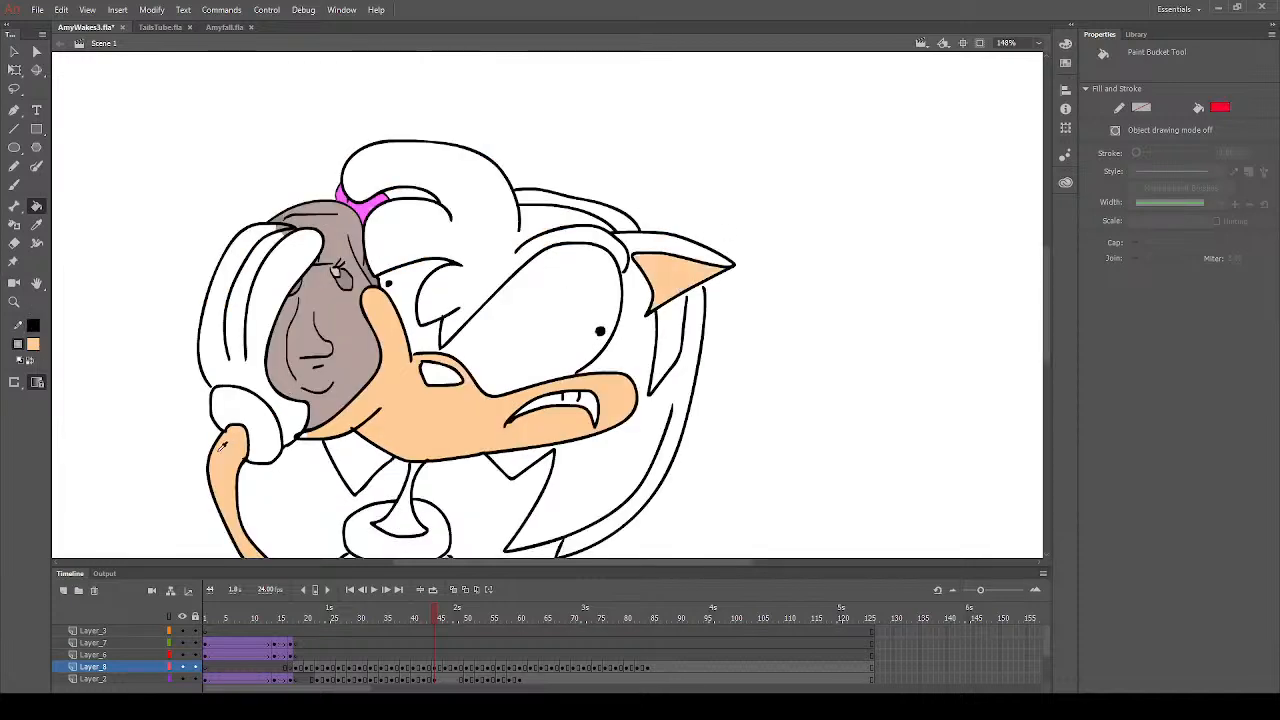
- Fill both visible parts of the headband with red on frame 44
{"action": "left_click", "coordinate": [638, 226]}
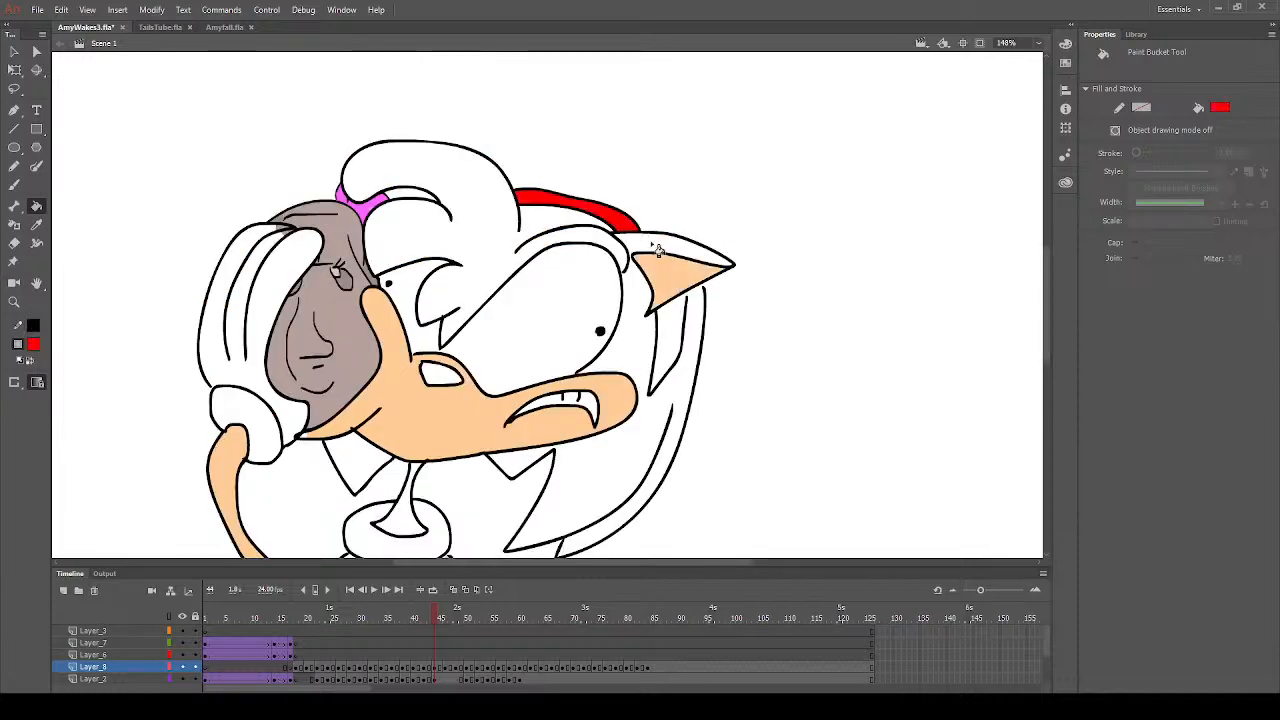
{"action": "left_click", "coordinate": [678, 338]}
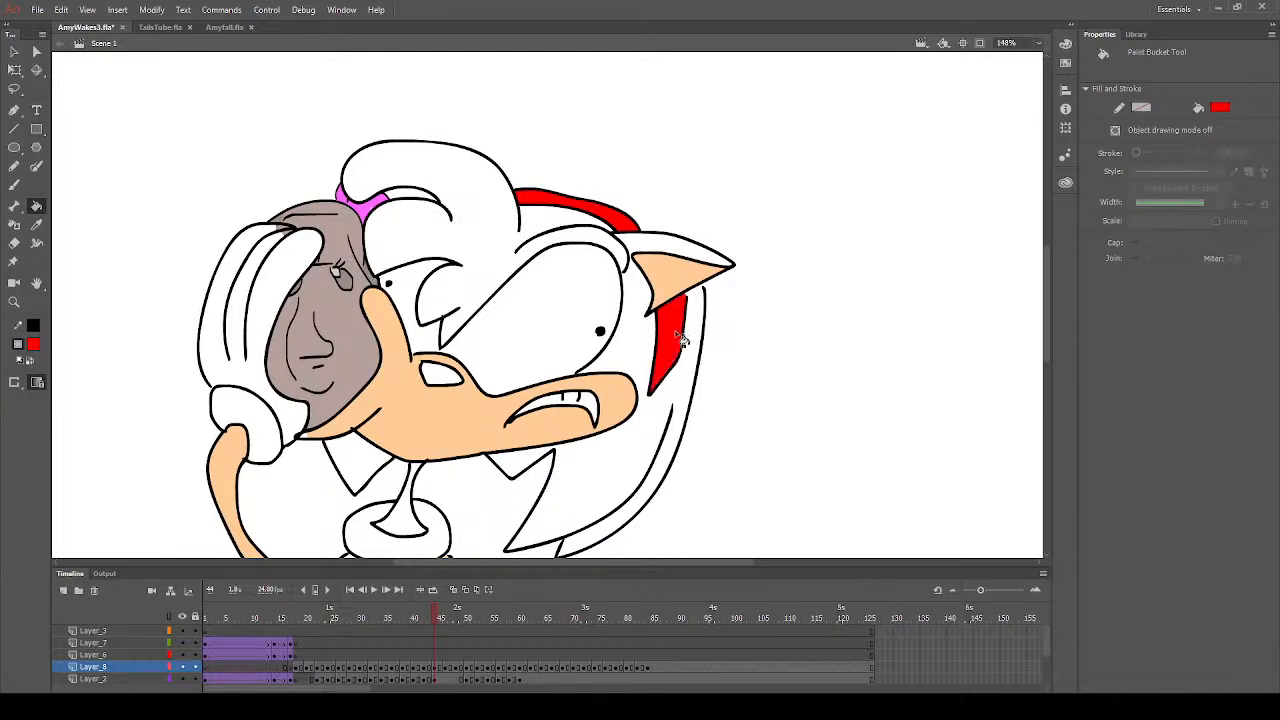
- Sample the hair pink from frame 42 and fill the hair, outer ear and rear quills with it on frame 44
{"action": "left_click", "coordinate": [34, 346]}
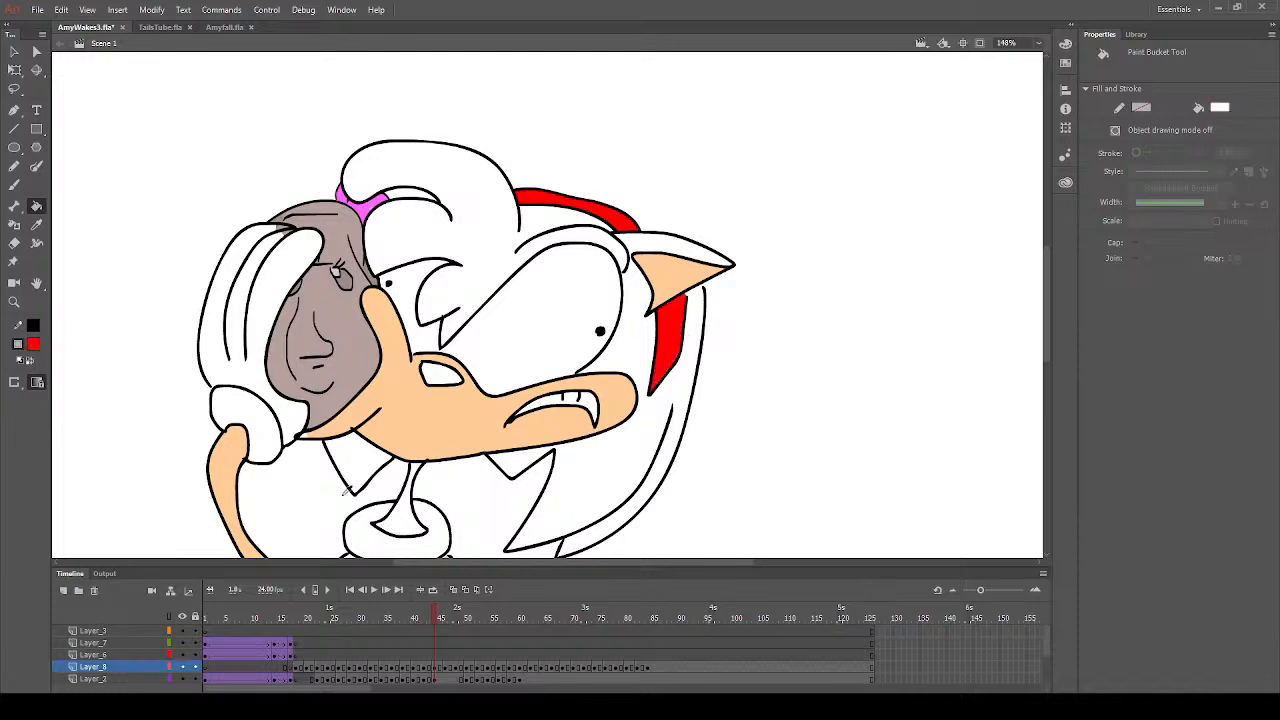
{"action": "left_click", "coordinate": [252, 496]}
{"action": "left_click", "coordinate": [423, 616]}
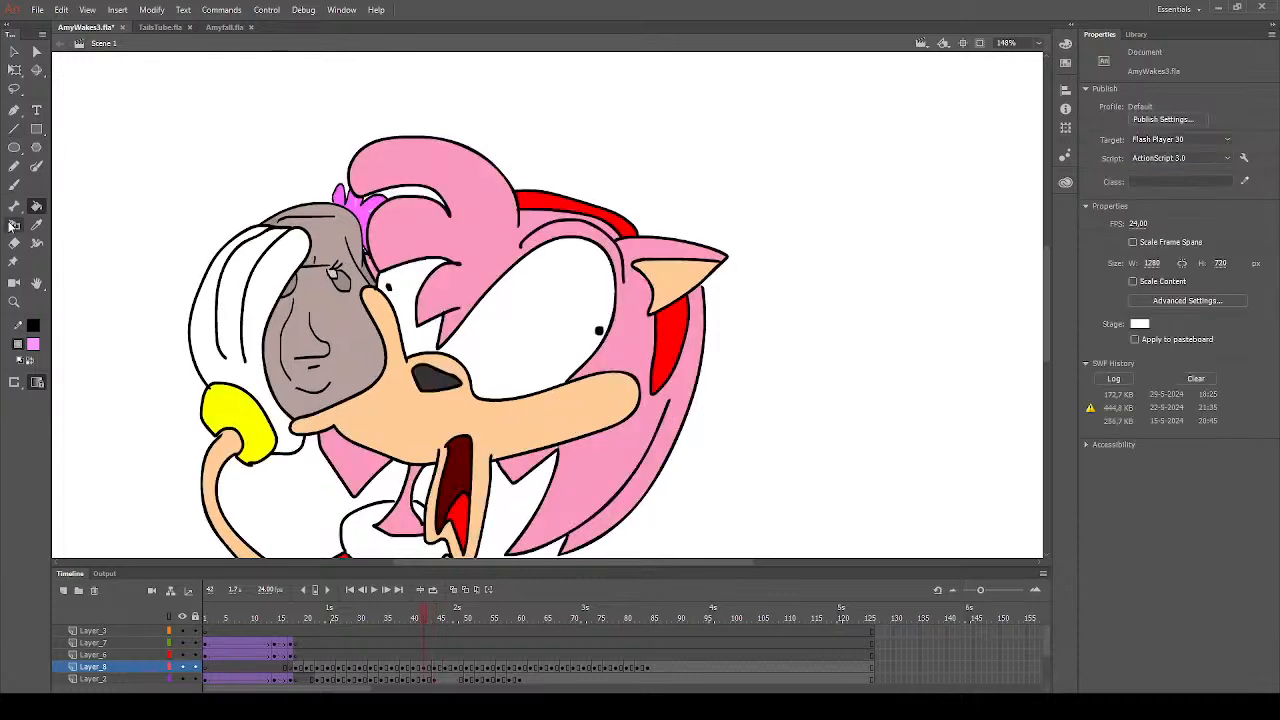
{"action": "left_click", "coordinate": [36, 224]}
{"action": "left_click", "coordinate": [477, 238]}
{"action": "left_click", "coordinate": [433, 618]}
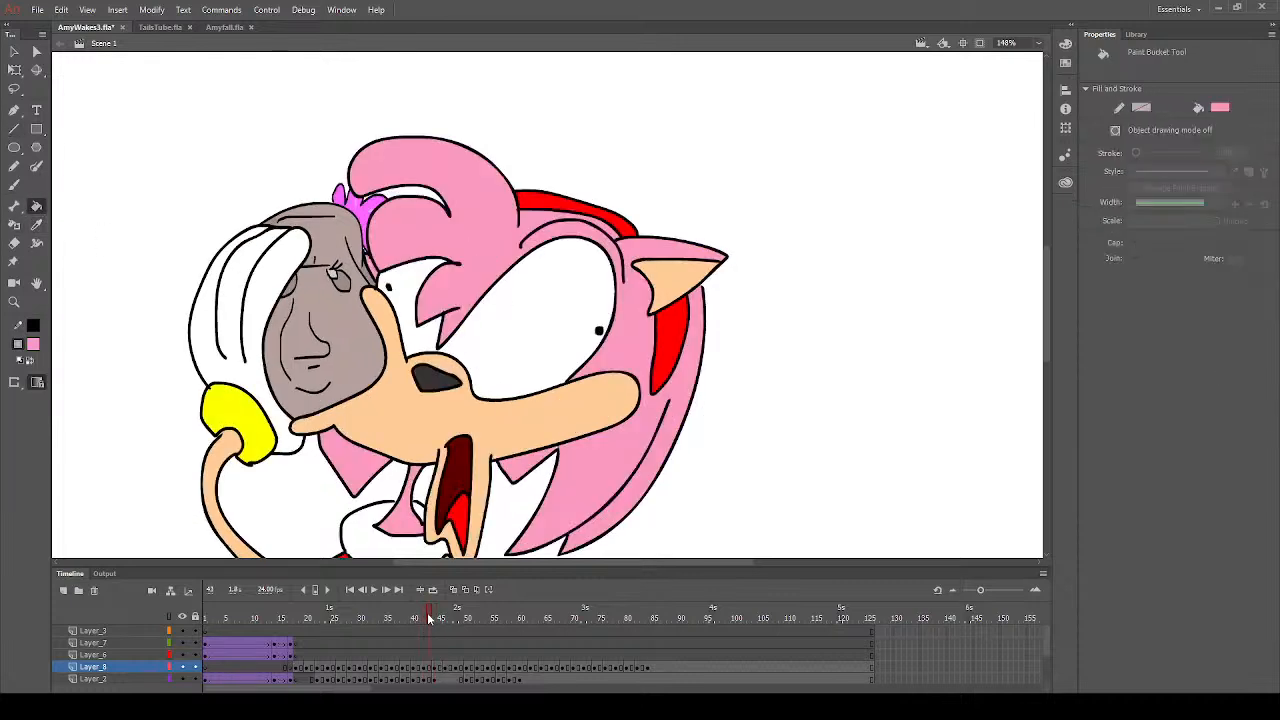
{"action": "left_click", "coordinate": [632, 250]}
{"action": "left_click", "coordinate": [628, 252]}
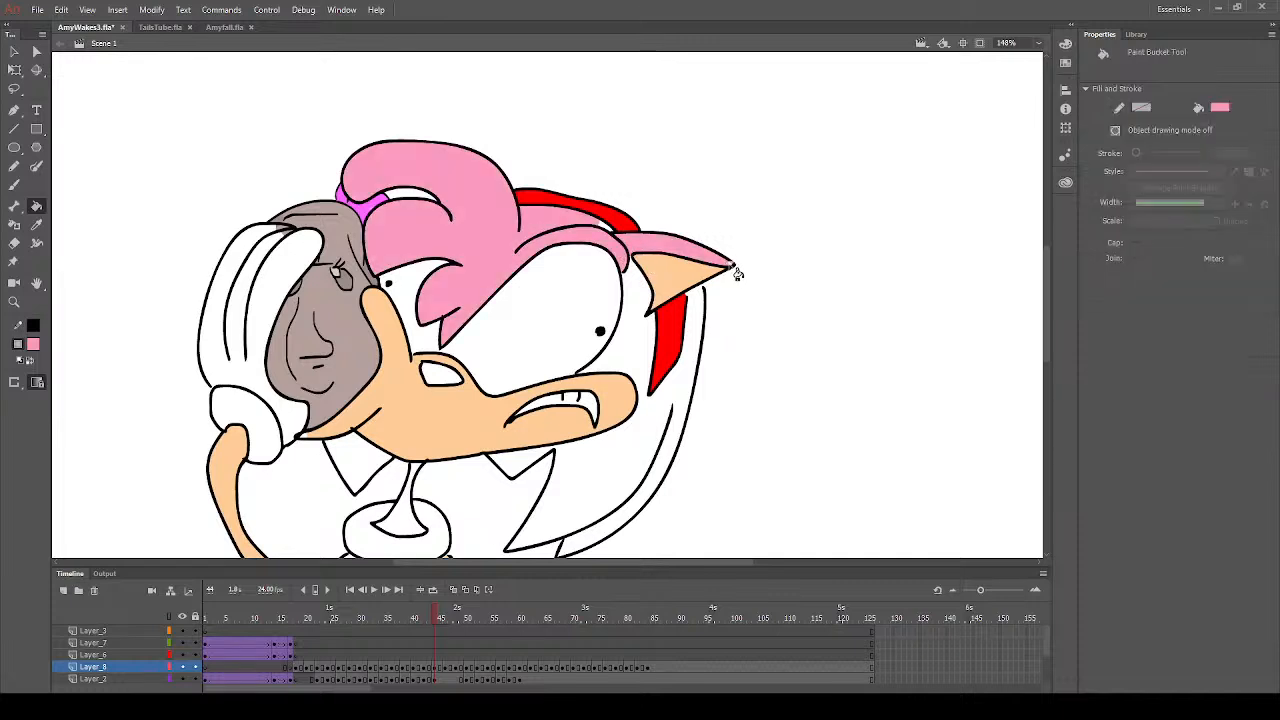
{"action": "left_click", "coordinate": [643, 344]}
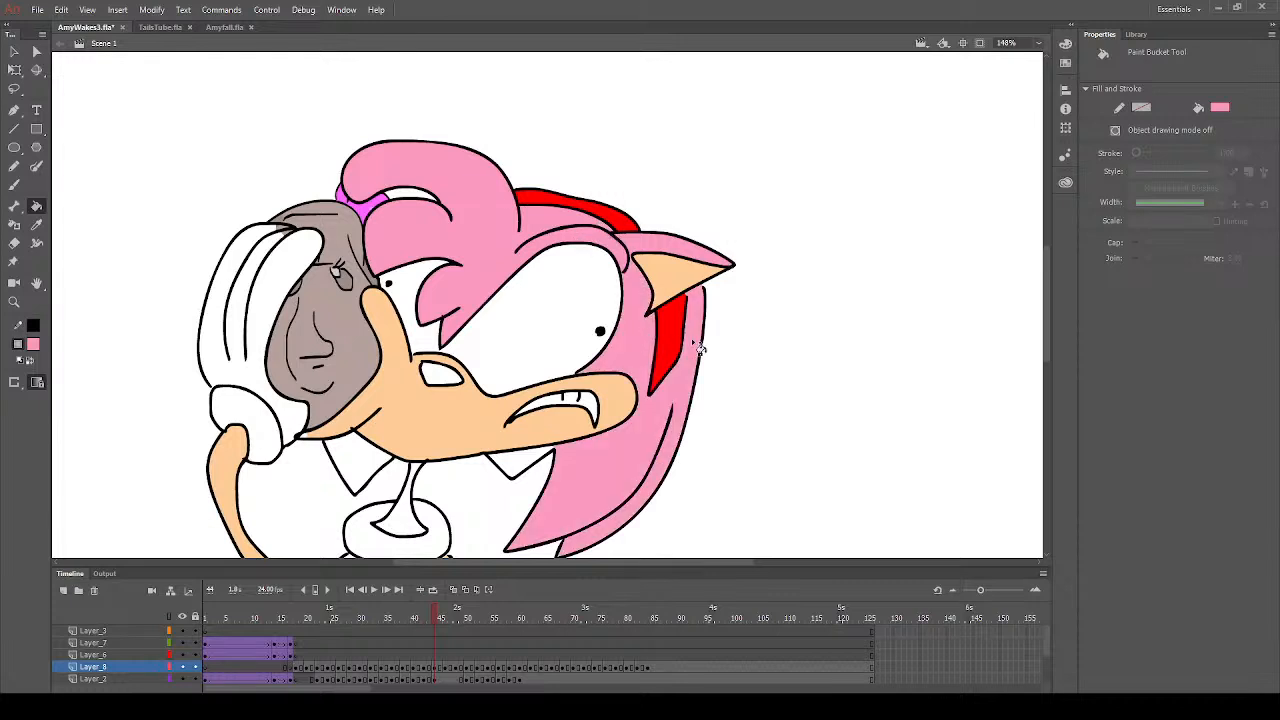
- Fill the quill below the chin, the neck and the narrow shape beside the dress with pink on frame 44
{"action": "left_click", "coordinate": [361, 468]}
{"action": "scroll", "coordinate": [388, 505], "scroll_direction": "down", "scroll_amount": 3}
{"action": "left_click", "coordinate": [410, 231]}
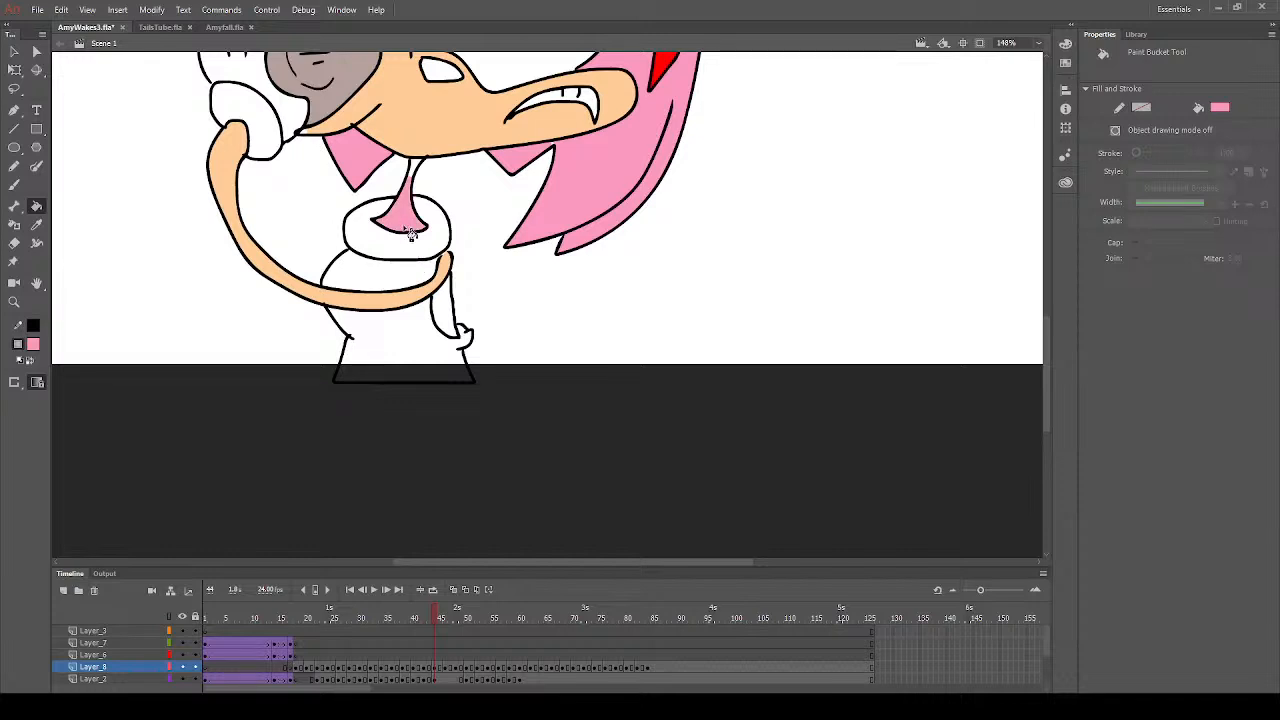
{"action": "left_click", "coordinate": [452, 303]}
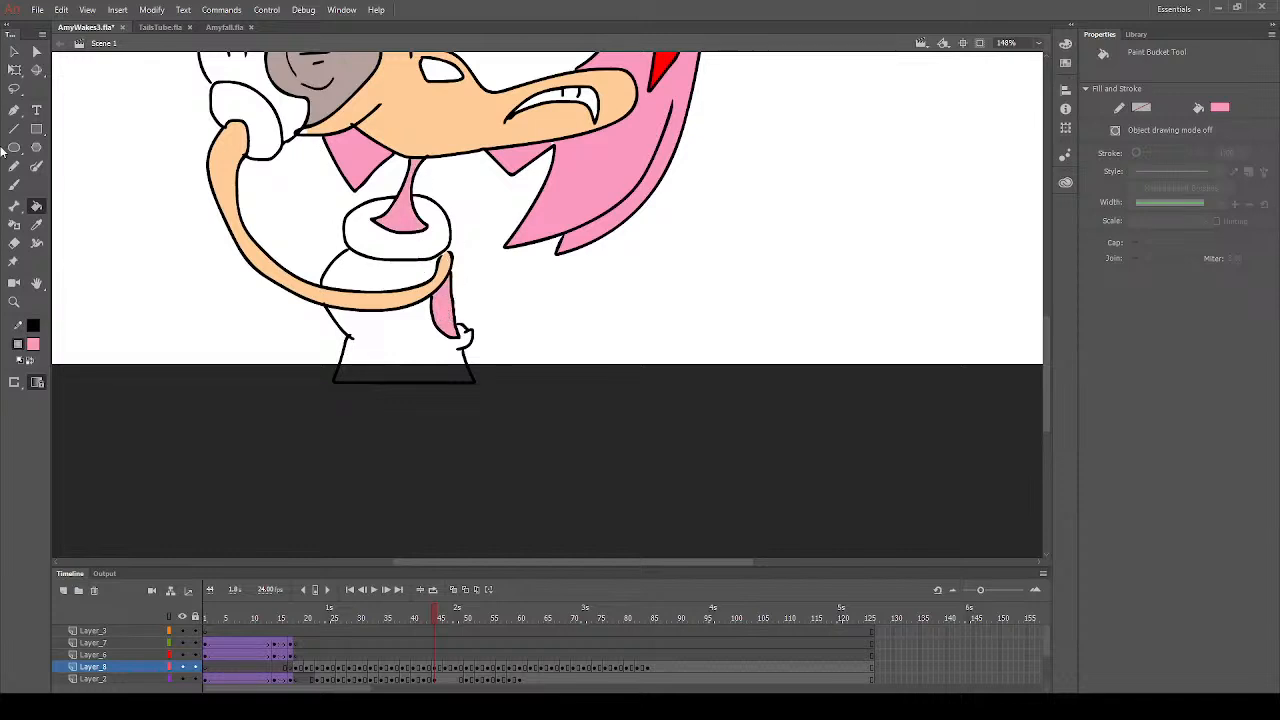
- Fill the dress above and below the arm with red on frame 44
{"action": "left_click", "coordinate": [34, 348]}
{"action": "left_click", "coordinate": [157, 460]}
{"action": "left_click", "coordinate": [34, 347]}
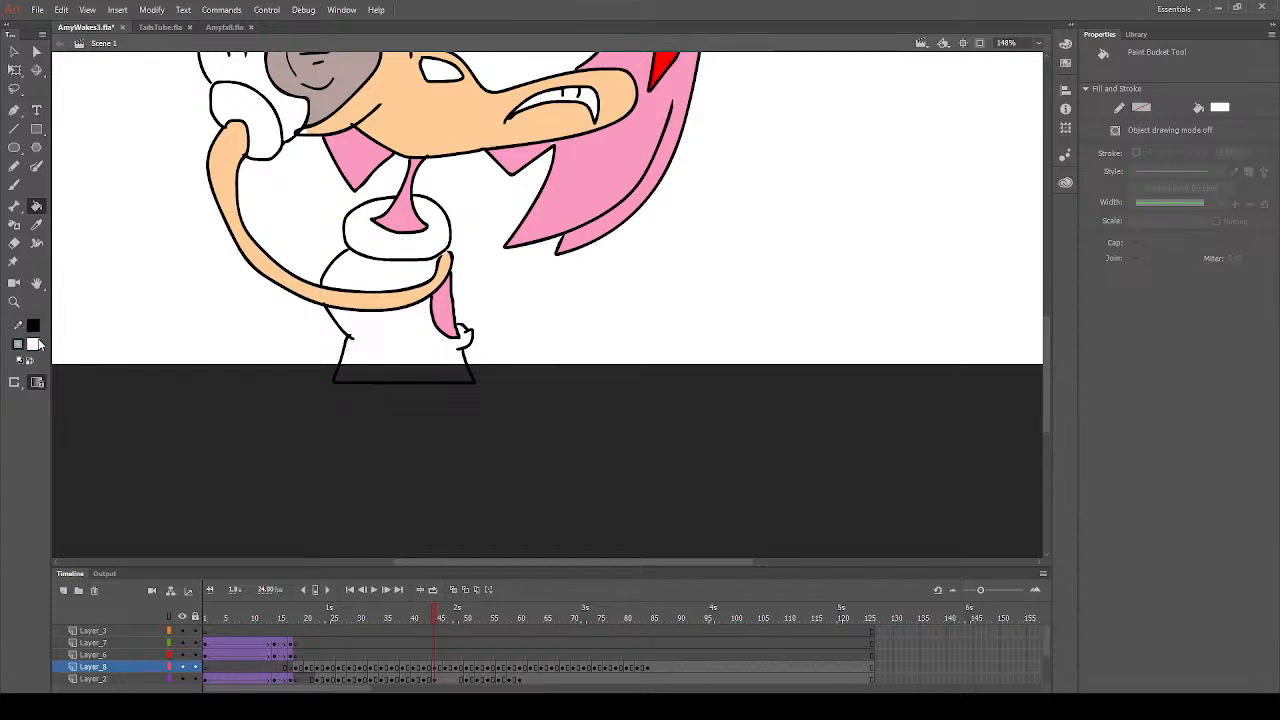
{"action": "left_click", "coordinate": [218, 438]}
{"action": "left_click", "coordinate": [425, 352]}
{"action": "left_click", "coordinate": [379, 286]}
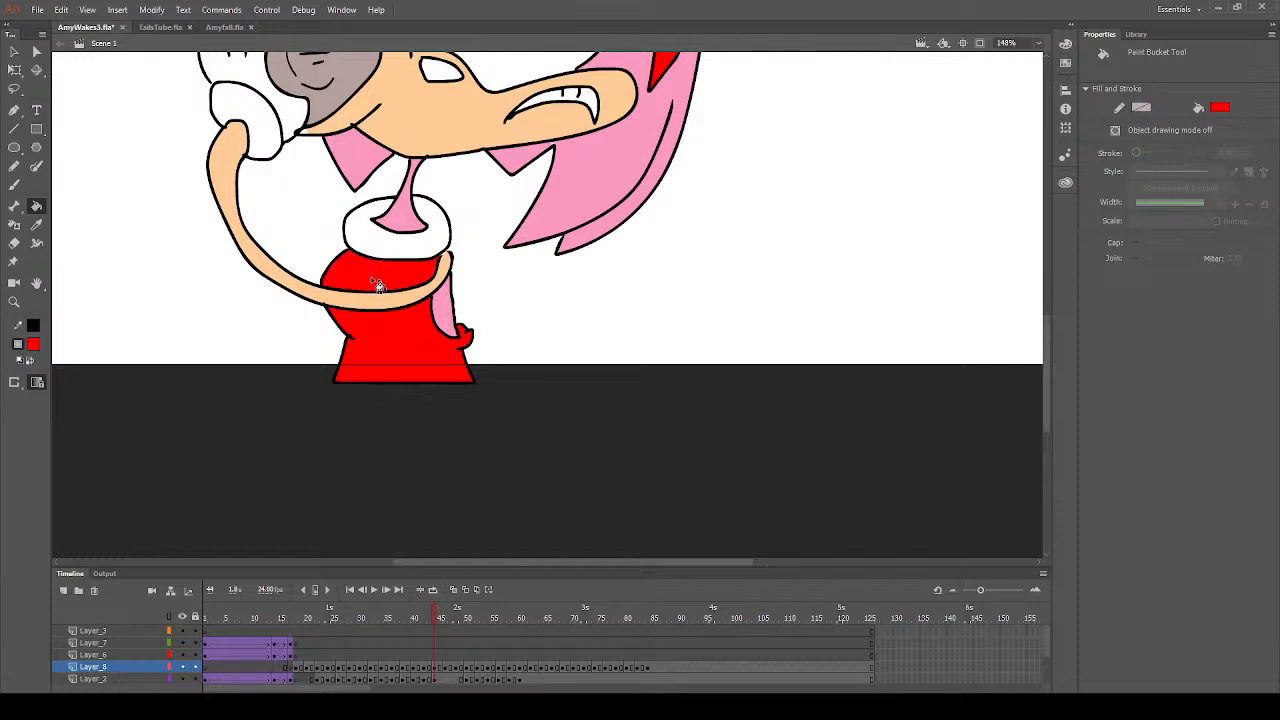
- Fill the nose with dark grey on frame 44 using the Paint Bucket
{"action": "scroll", "coordinate": [466, 322], "scroll_direction": "up", "scroll_amount": 3}
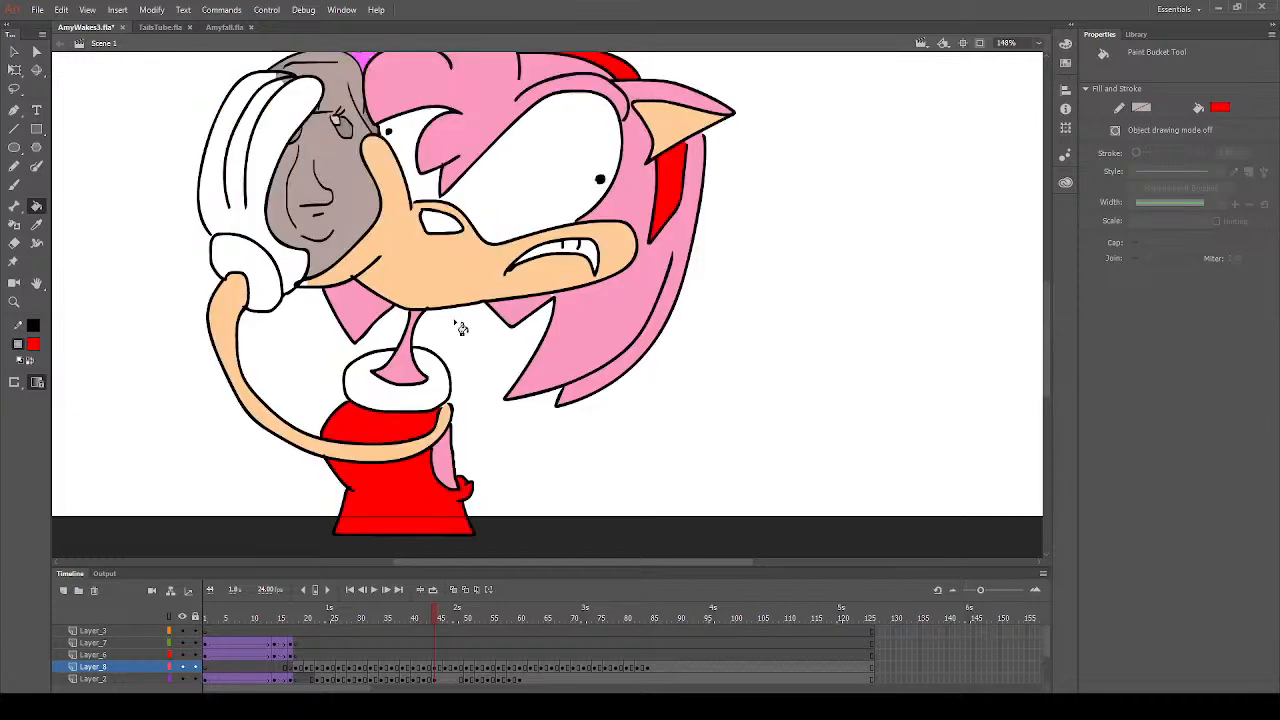
{"action": "left_click", "coordinate": [37, 226]}
{"action": "left_click", "coordinate": [411, 264]}
{"action": "left_click", "coordinate": [37, 226]}
{"action": "left_click", "coordinate": [15, 186]}
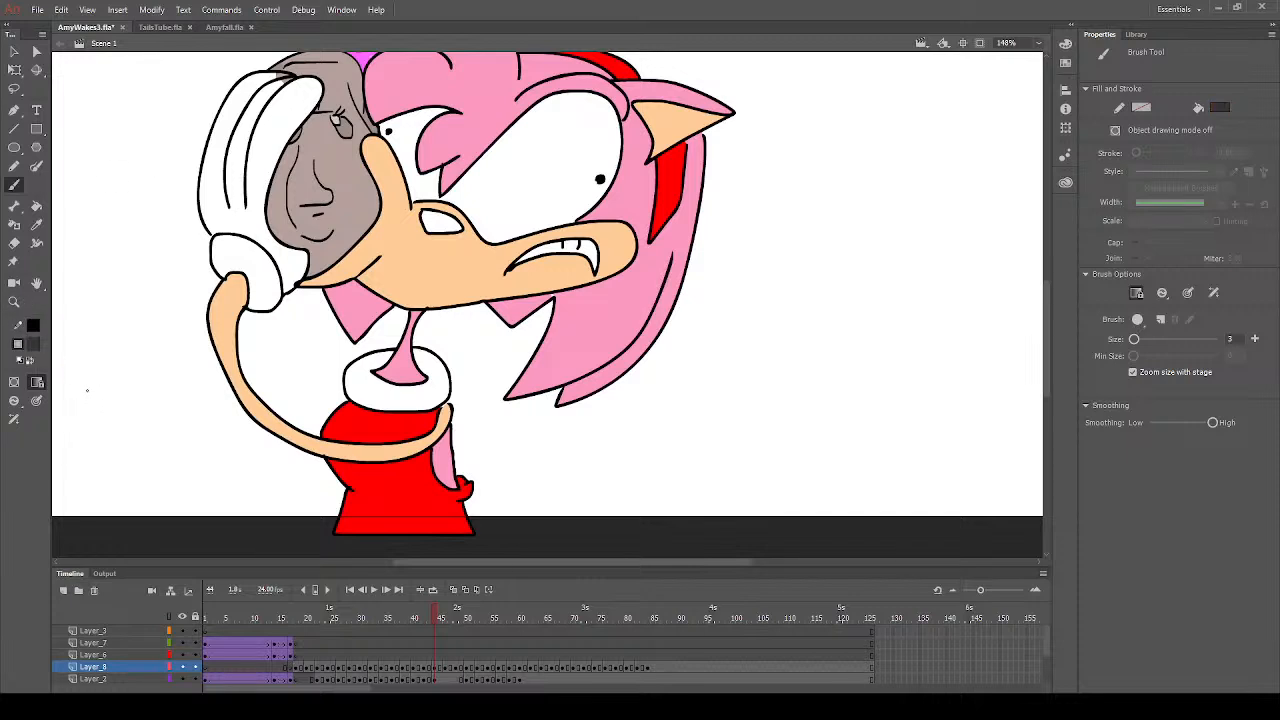
{"action": "left_click", "coordinate": [37, 206]}
{"action": "left_click", "coordinate": [448, 226]}
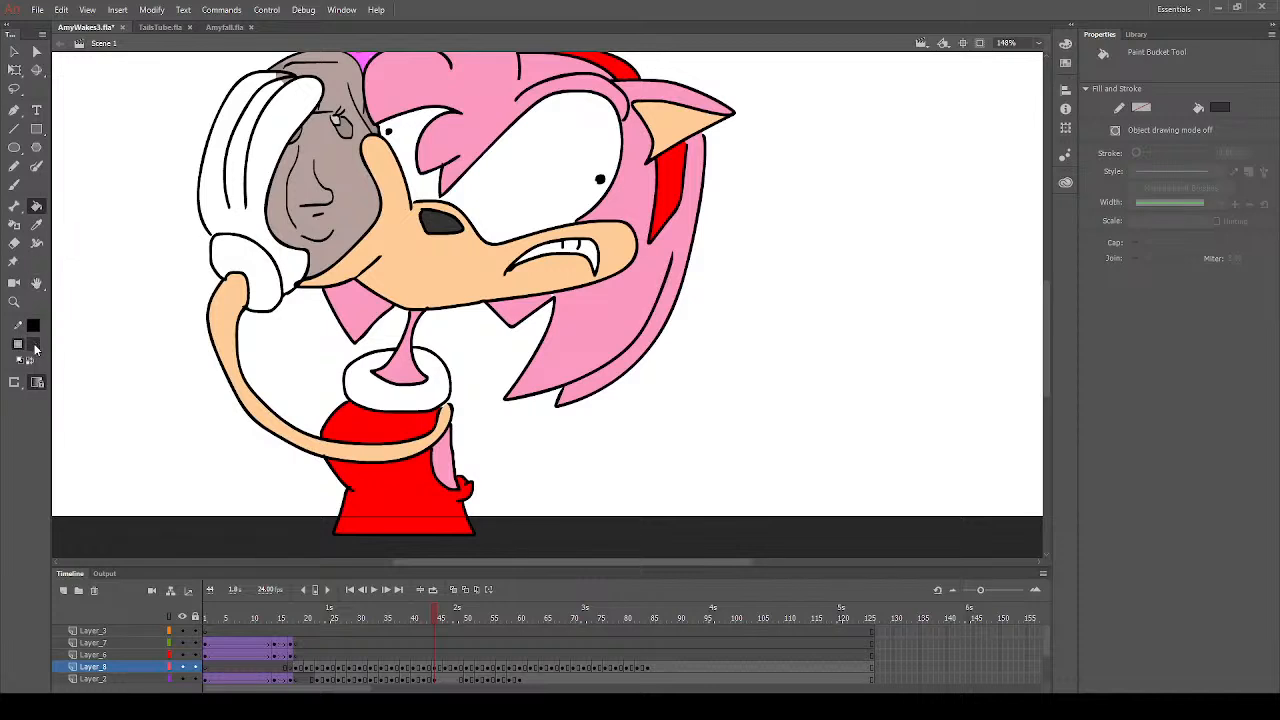
- Fill the glove cuff with yellow on frame 44
{"action": "left_click", "coordinate": [71, 409], "text": "alt"}
{"action": "left_click", "coordinate": [36, 225]}
{"action": "left_click", "coordinate": [585, 297]}
{"action": "left_click", "coordinate": [264, 440]}
{"action": "left_click", "coordinate": [266, 298]}
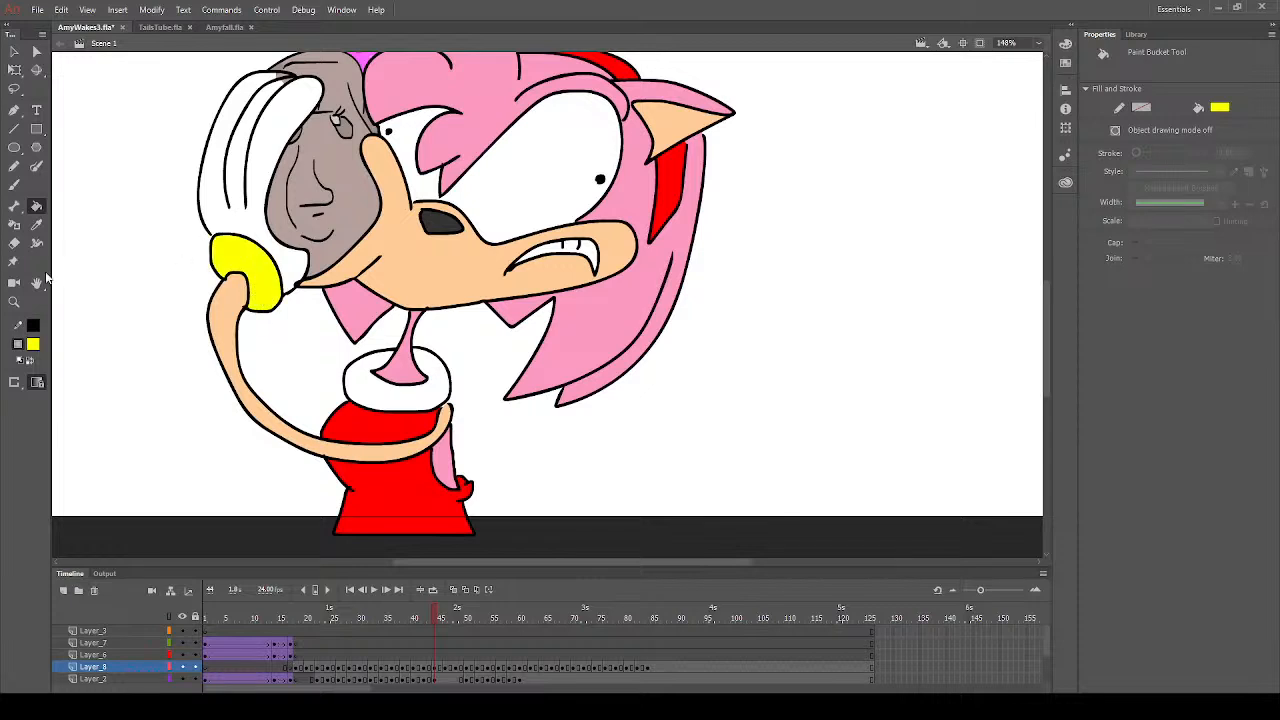
- Set the fill to white and inspect the artwork on frame 44 for areas still lacking a fill
{"action": "left_click", "coordinate": [35, 348]}
{"action": "left_click", "coordinate": [83, 432]}
{"action": "left_click", "coordinate": [14, 184]}
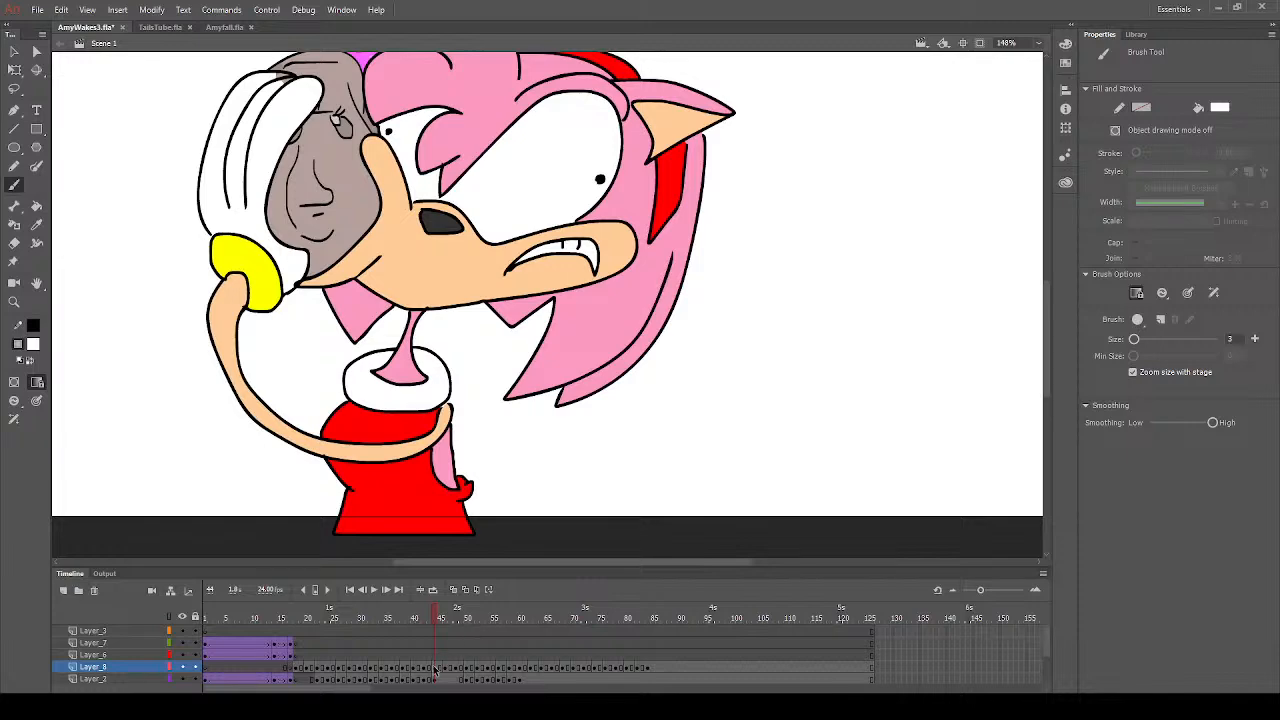
{"action": "left_click", "coordinate": [435, 670]}
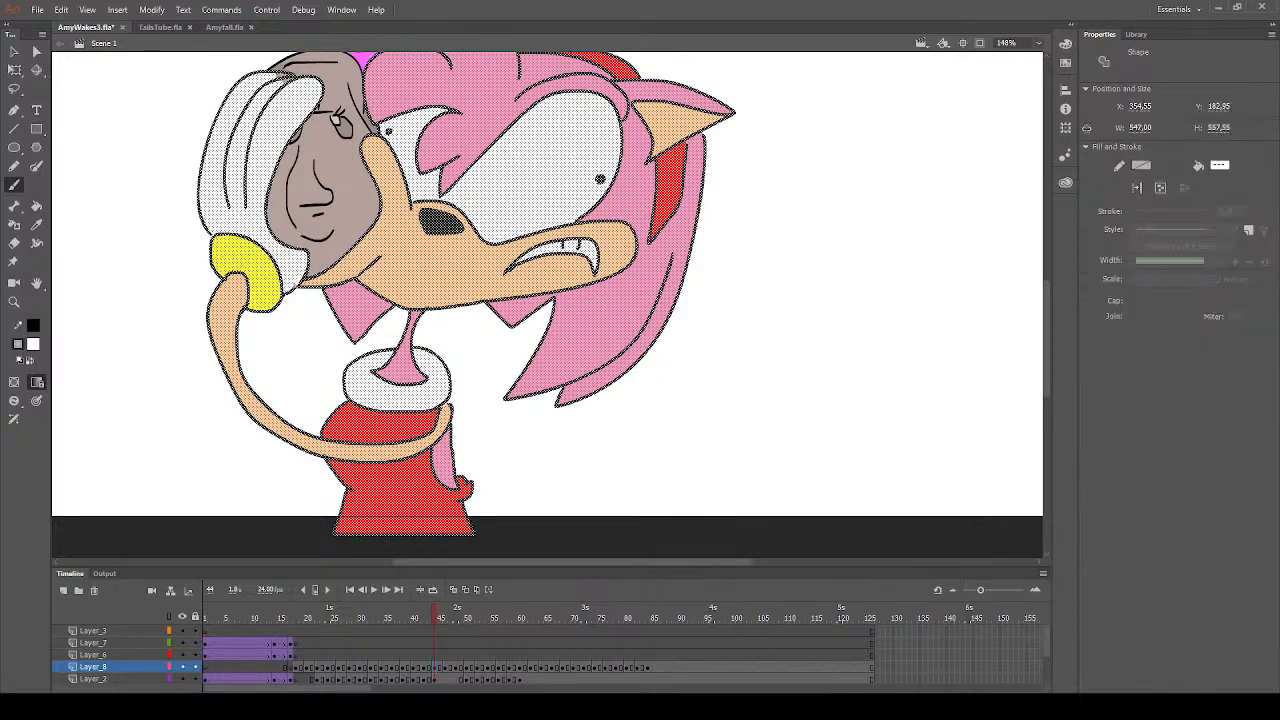
{"action": "key", "text": "Escape"}
{"action": "scroll", "coordinate": [326, 326], "scroll_direction": "up", "scroll_amount": 3}
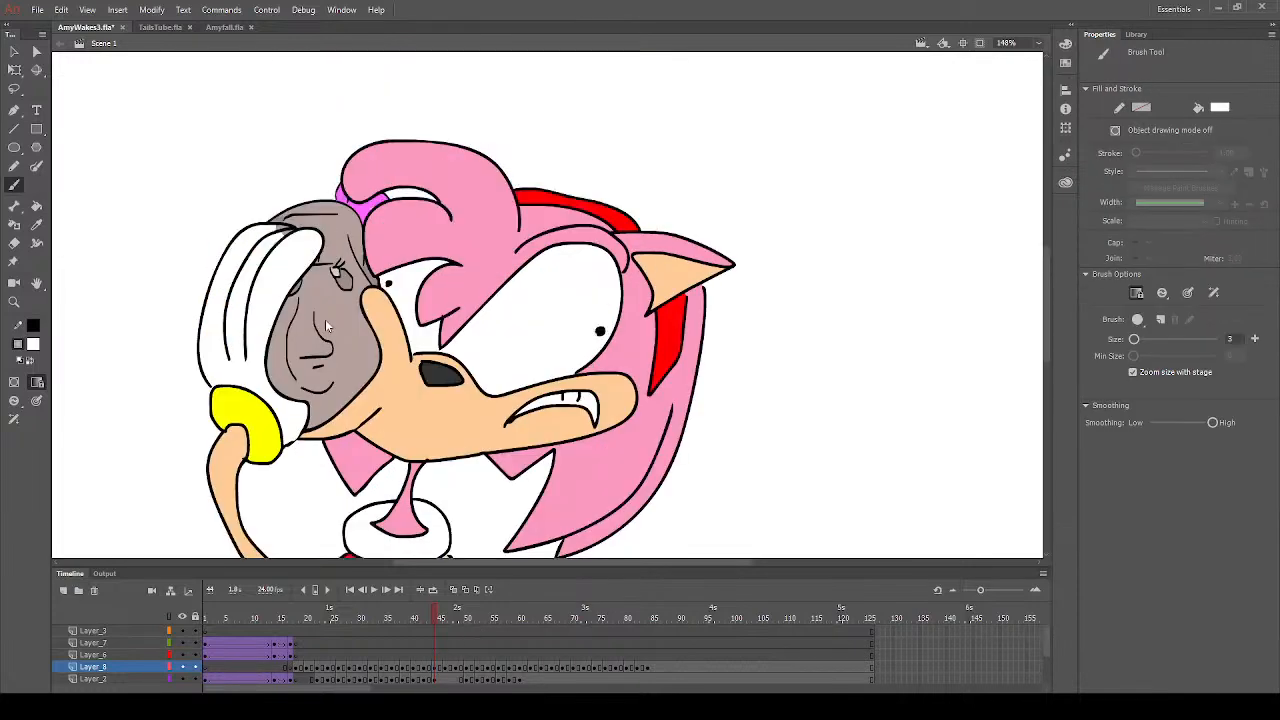
{"action": "left_click", "coordinate": [36, 205]}
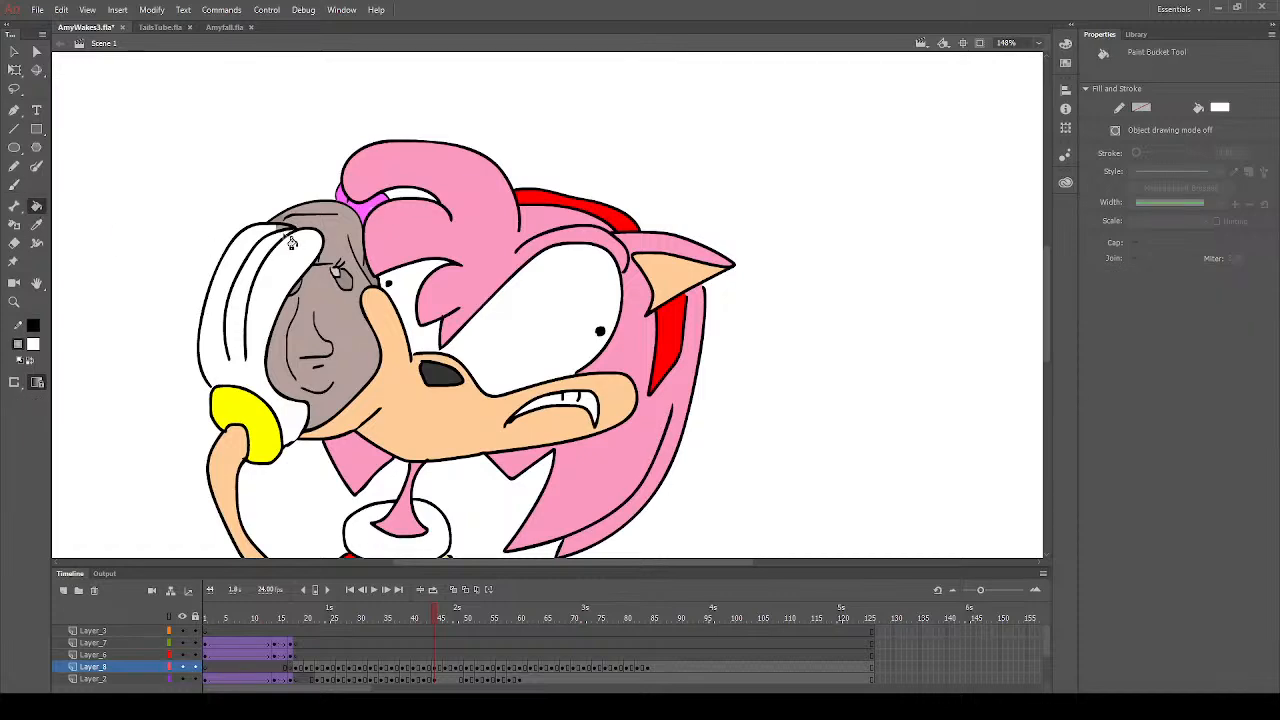
{"action": "scroll", "coordinate": [561, 341], "scroll_direction": "down", "scroll_amount": 3}
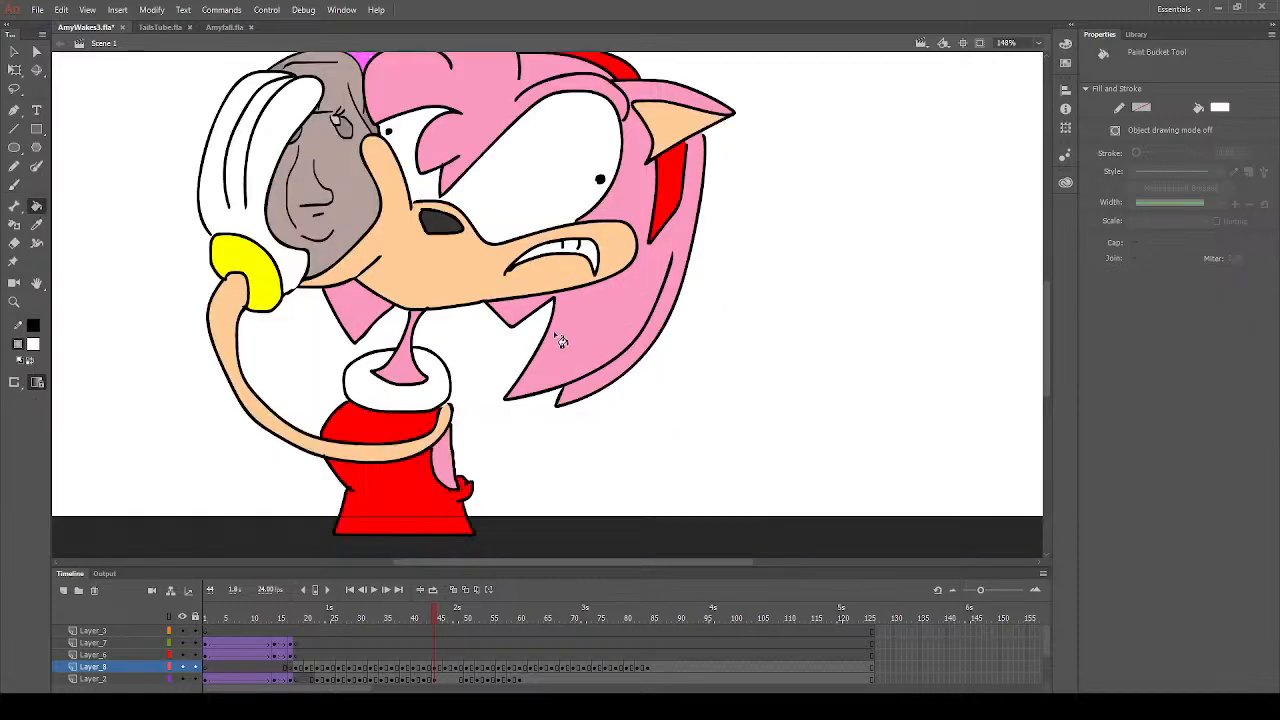
{"action": "scroll", "coordinate": [480, 353], "scroll_direction": "up", "scroll_amount": 3}
- Sample the peach from the muzzle and take it up with the Brush and Paint Bucket tools
{"action": "left_click", "coordinate": [36, 224]}
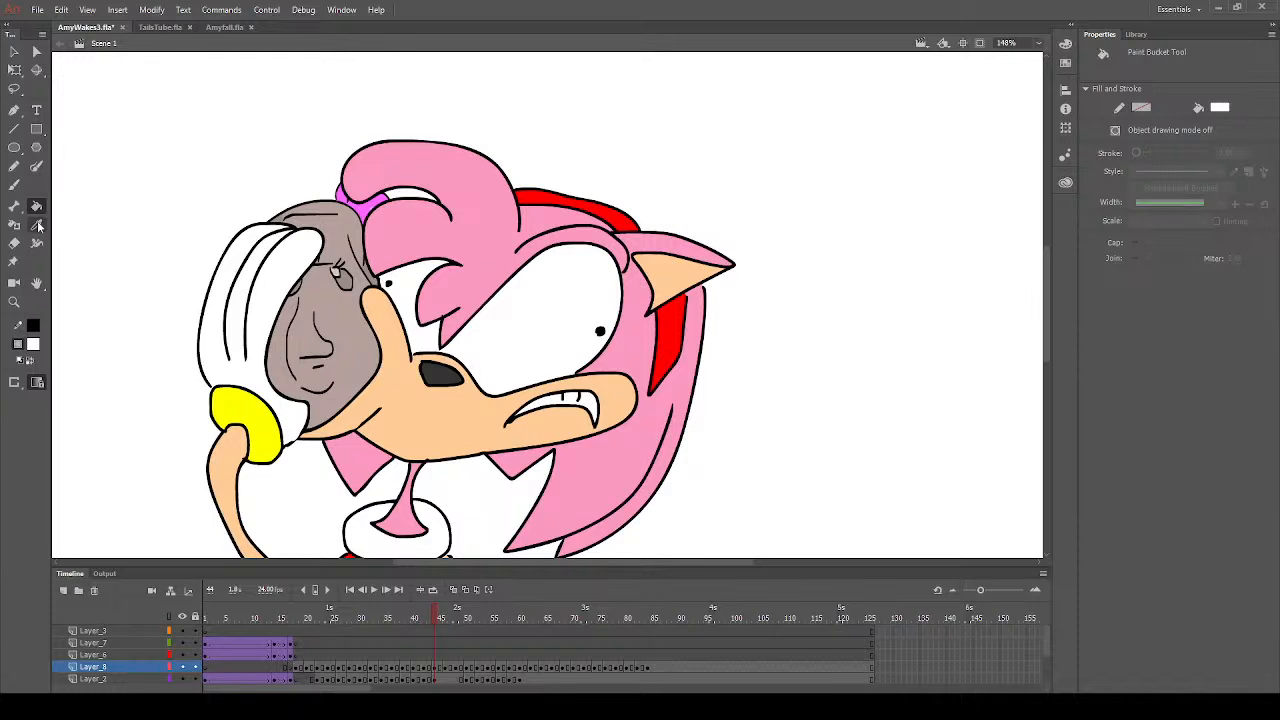
{"action": "left_click", "coordinate": [456, 403]}
{"action": "key", "text": "b"}
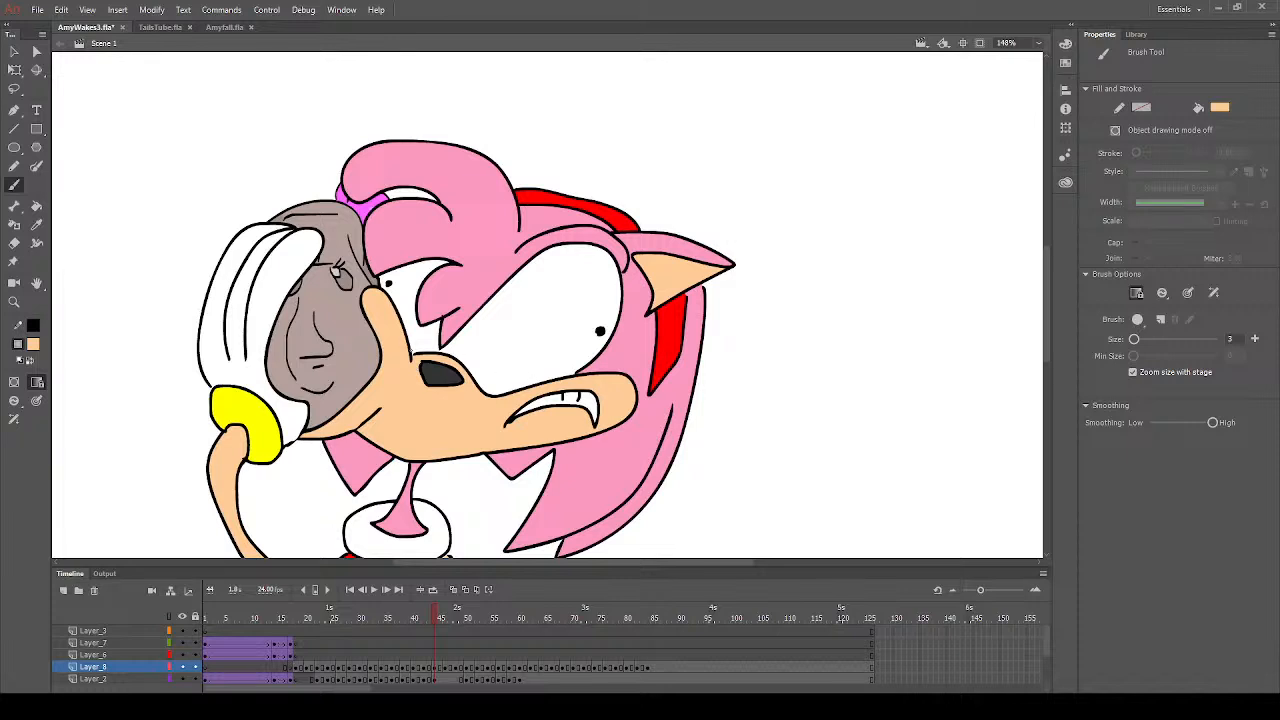
{"action": "scroll", "coordinate": [452, 355], "scroll_direction": "down", "scroll_amount": 3}
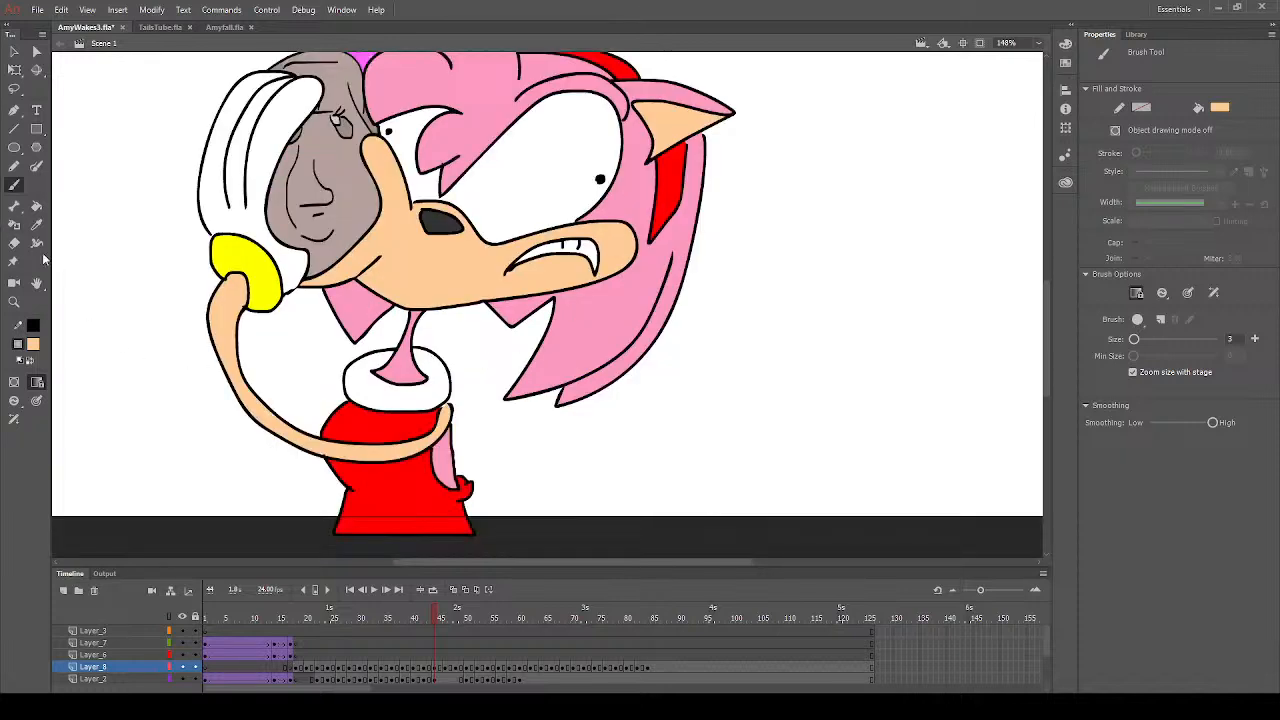
{"action": "left_click", "coordinate": [36, 205]}
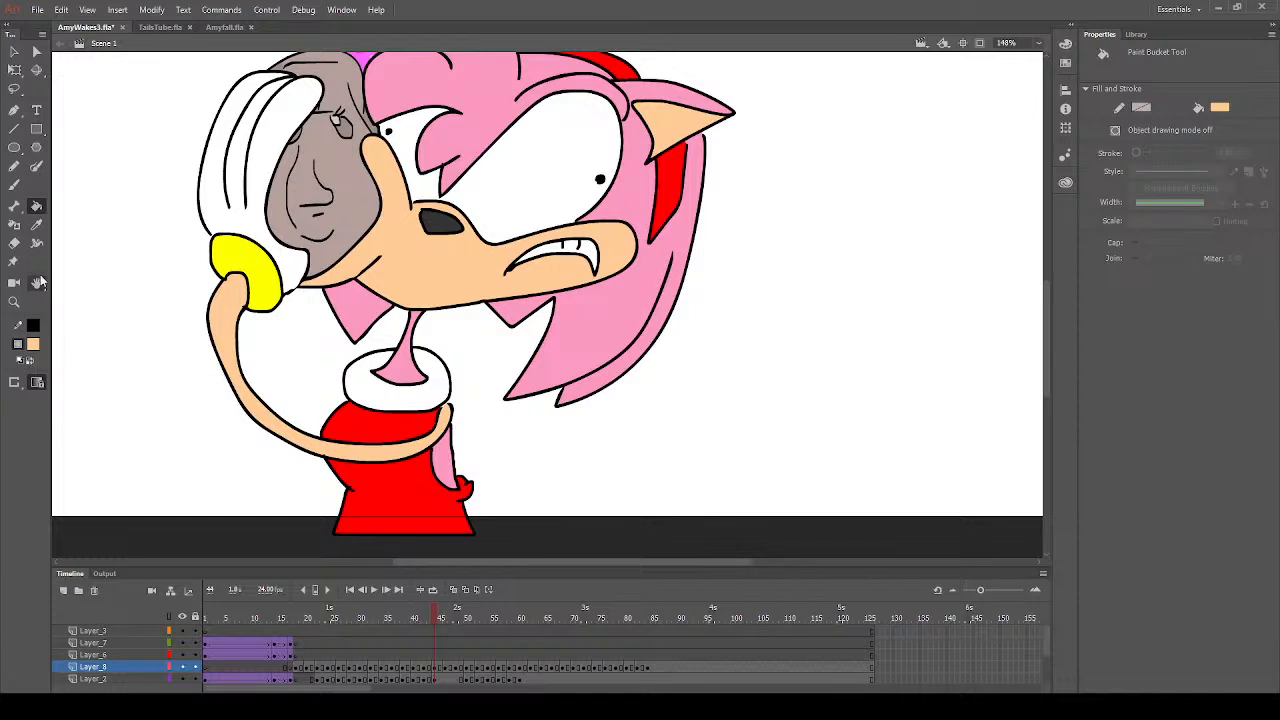
- Sample the hair pink on frame 44 and fill the hair, outer ear and rear quills with it on frame 47
{"action": "left_click", "coordinate": [36, 225]}
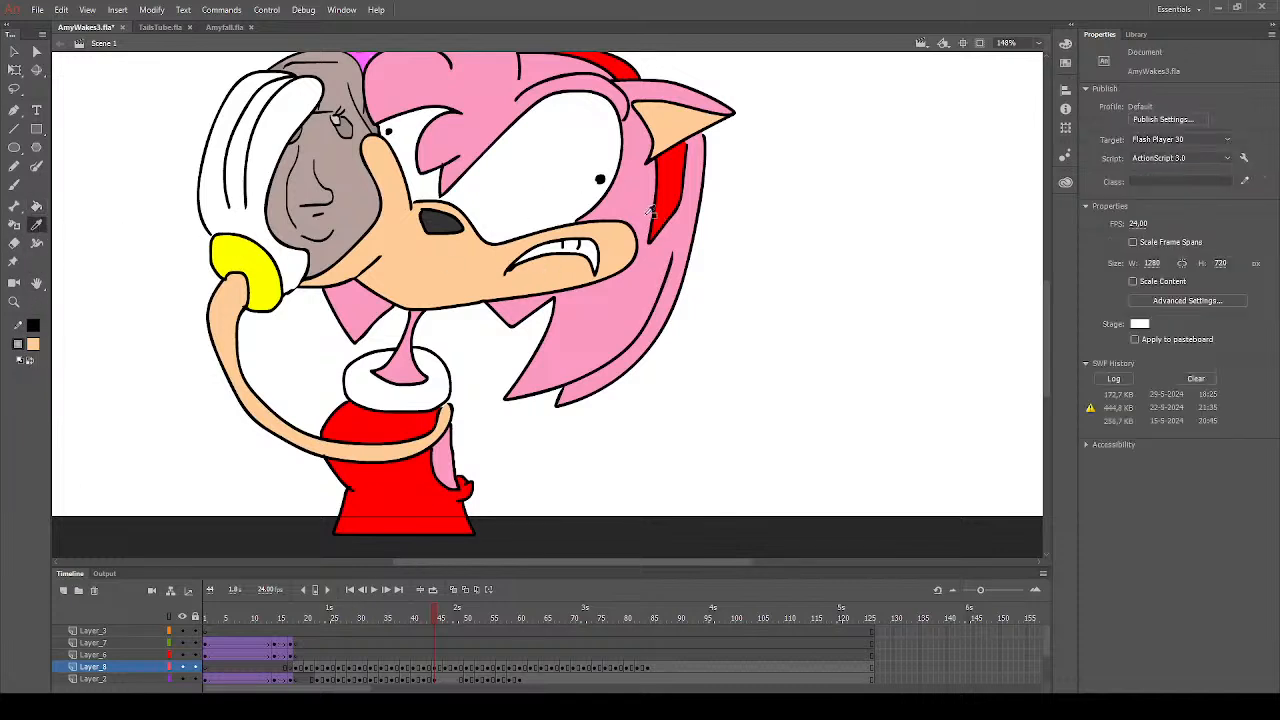
{"action": "left_click", "coordinate": [649, 213]}
{"action": "left_click", "coordinate": [449, 668]}
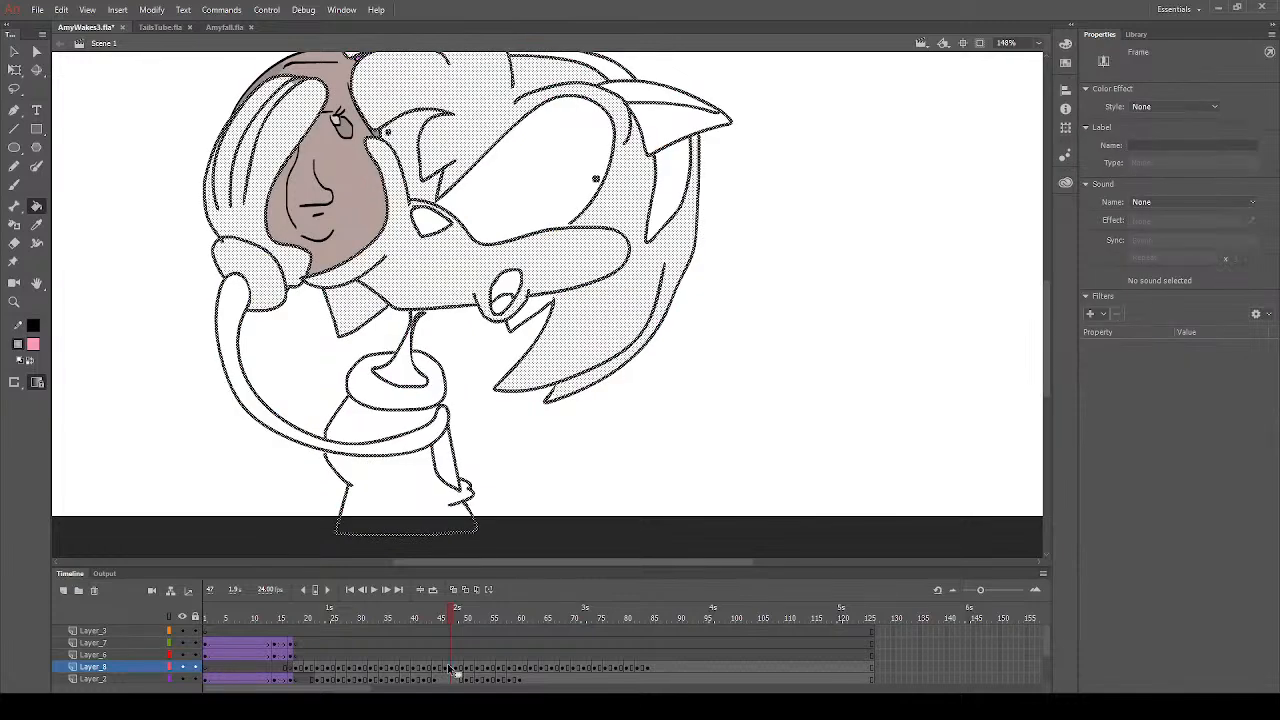
{"action": "left_click", "coordinate": [541, 309]}
{"action": "left_click", "coordinate": [452, 654]}
{"action": "left_click", "coordinate": [599, 310]}
- Fill the quill below the chin and the narrow shape beside the dress with pink on frame 47
{"action": "scroll", "coordinate": [610, 300], "scroll_direction": "up", "scroll_amount": 3}
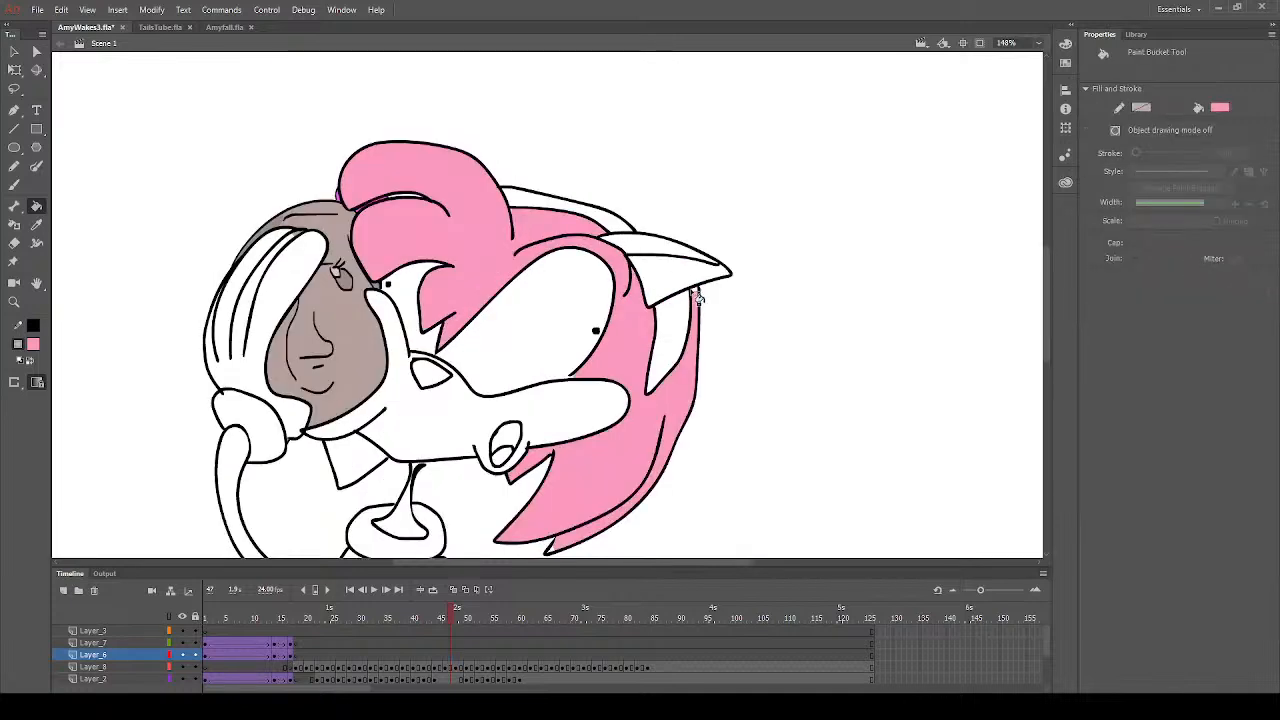
{"action": "left_click", "coordinate": [362, 472]}
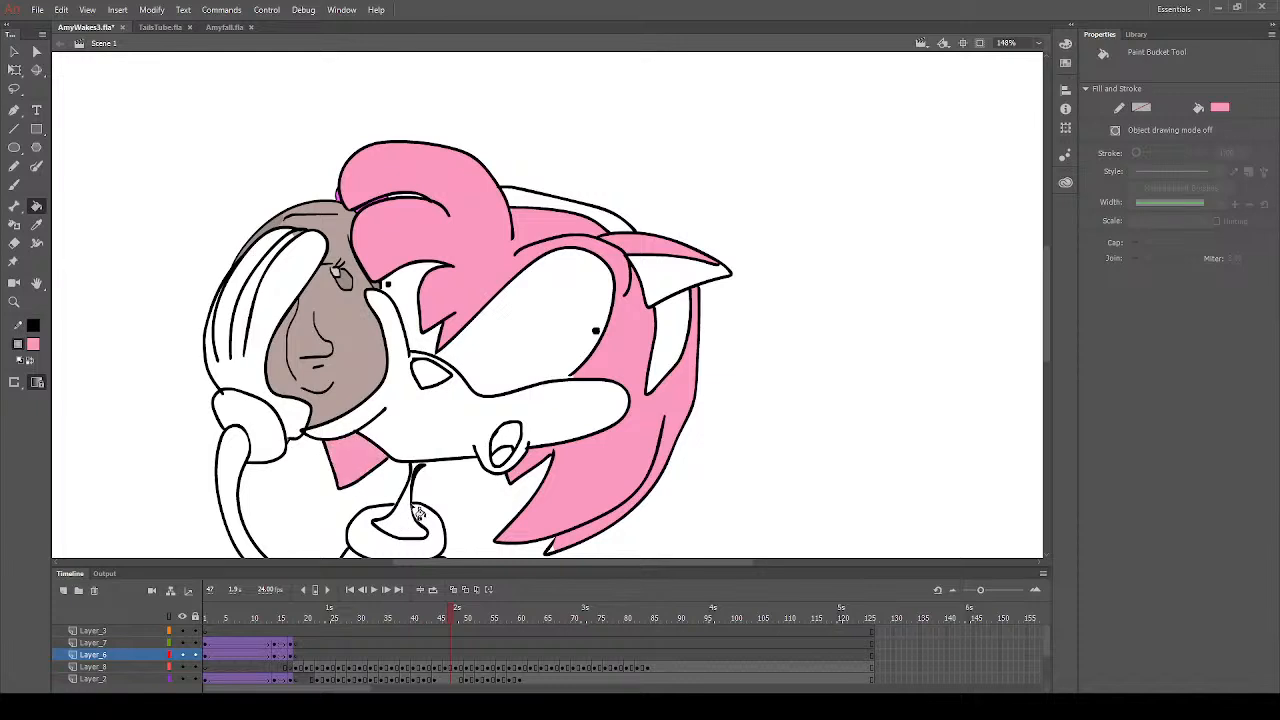
{"action": "scroll", "coordinate": [285, 495], "scroll_direction": "down", "scroll_amount": 3}
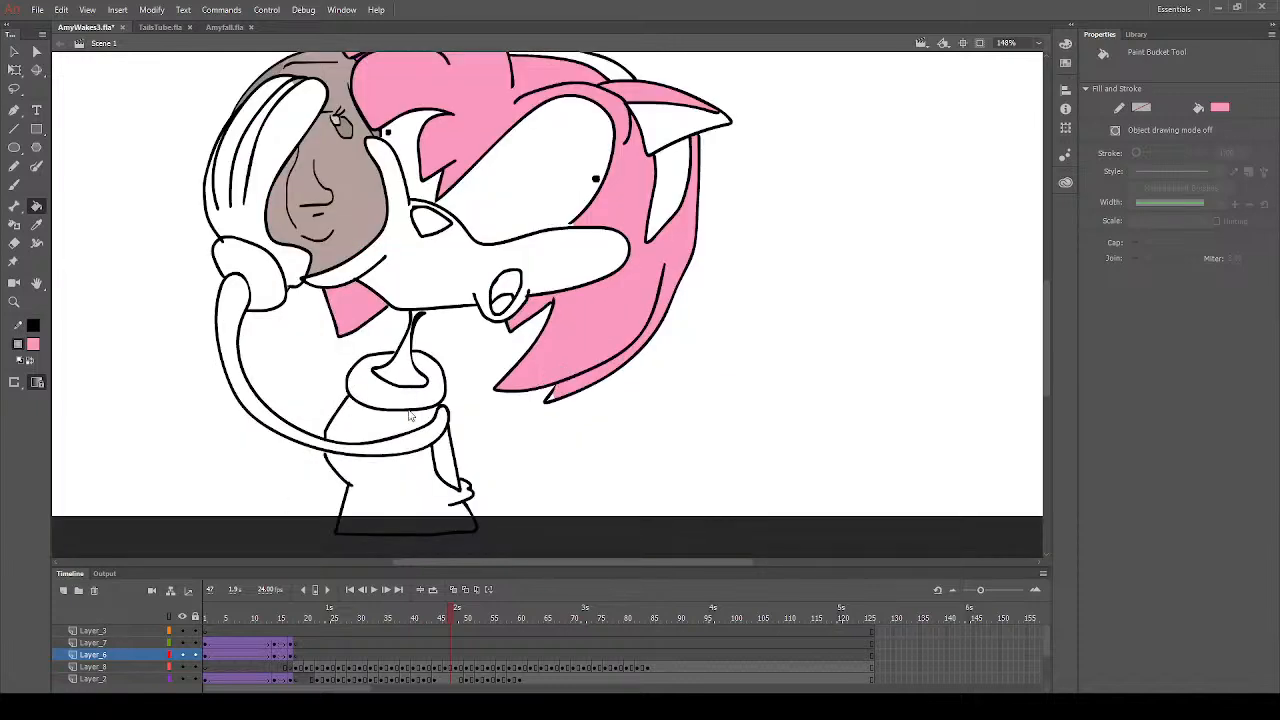
{"action": "left_click", "coordinate": [451, 465]}
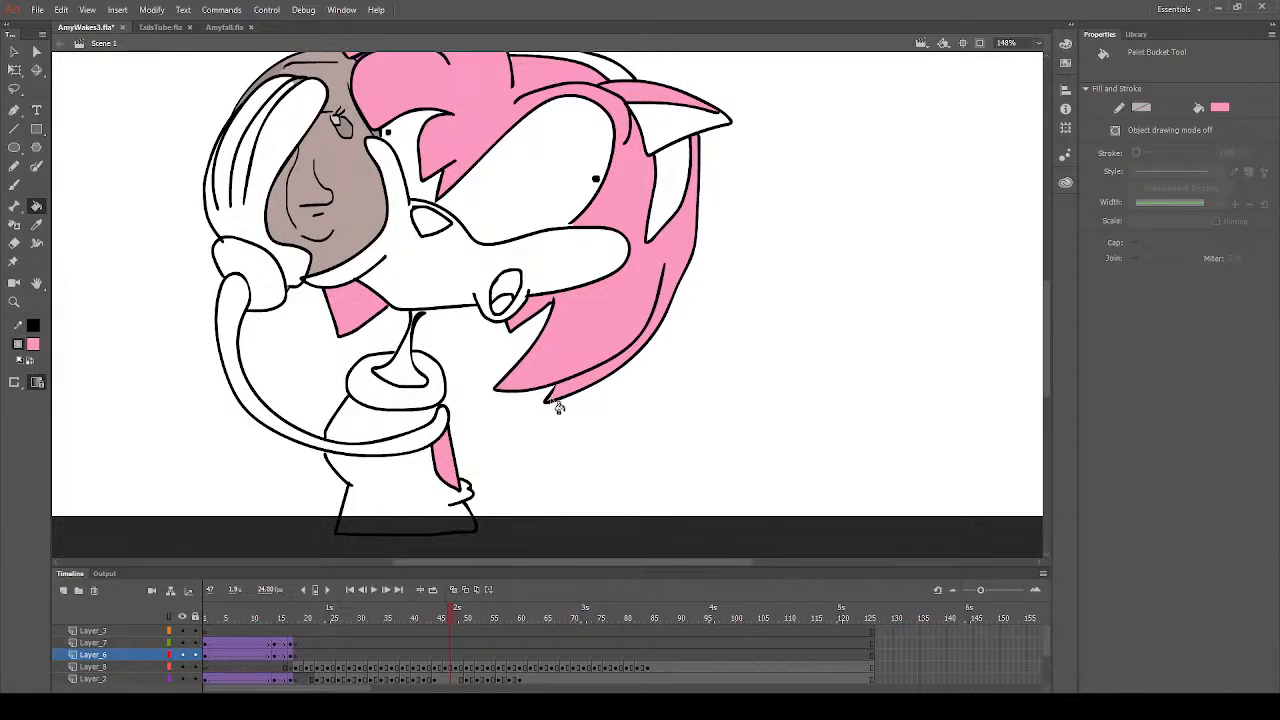
- Brush pink over the gap at the top of the neck on Layer_8, frame 47, and fill the rest of the neck with pink
{"action": "left_click", "coordinate": [14, 185]}
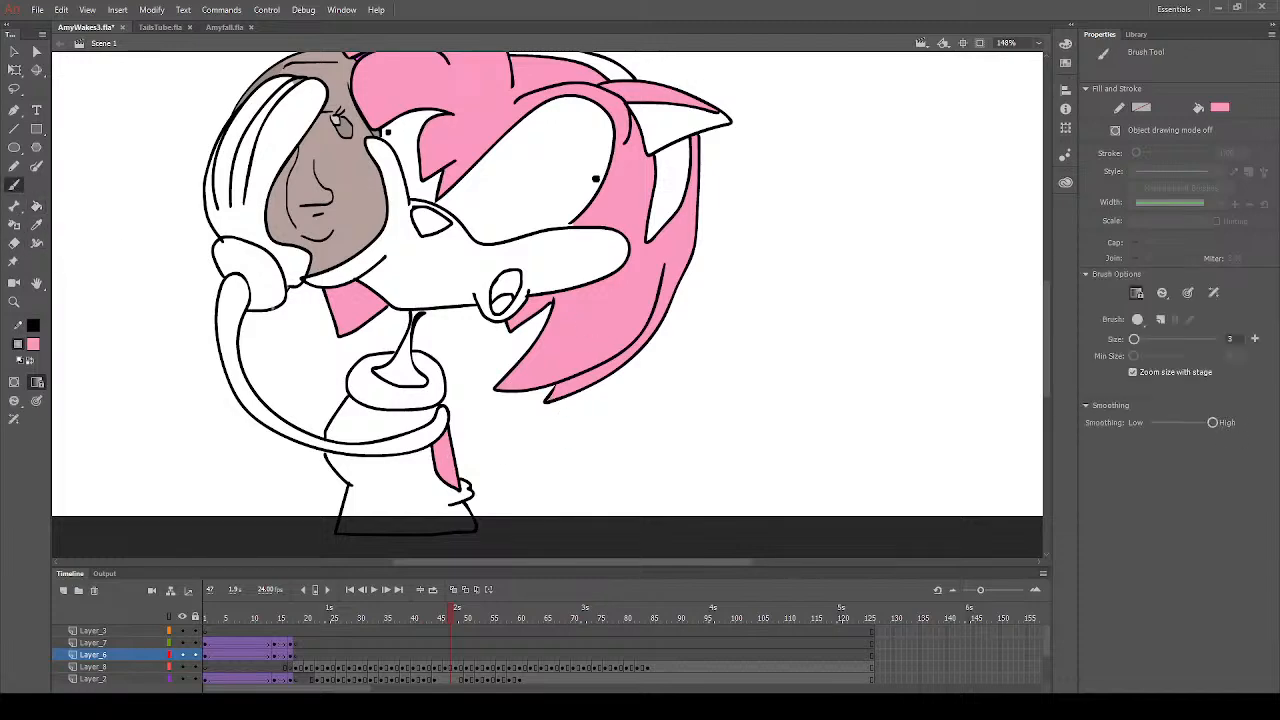
{"action": "left_click", "coordinate": [456, 667]}
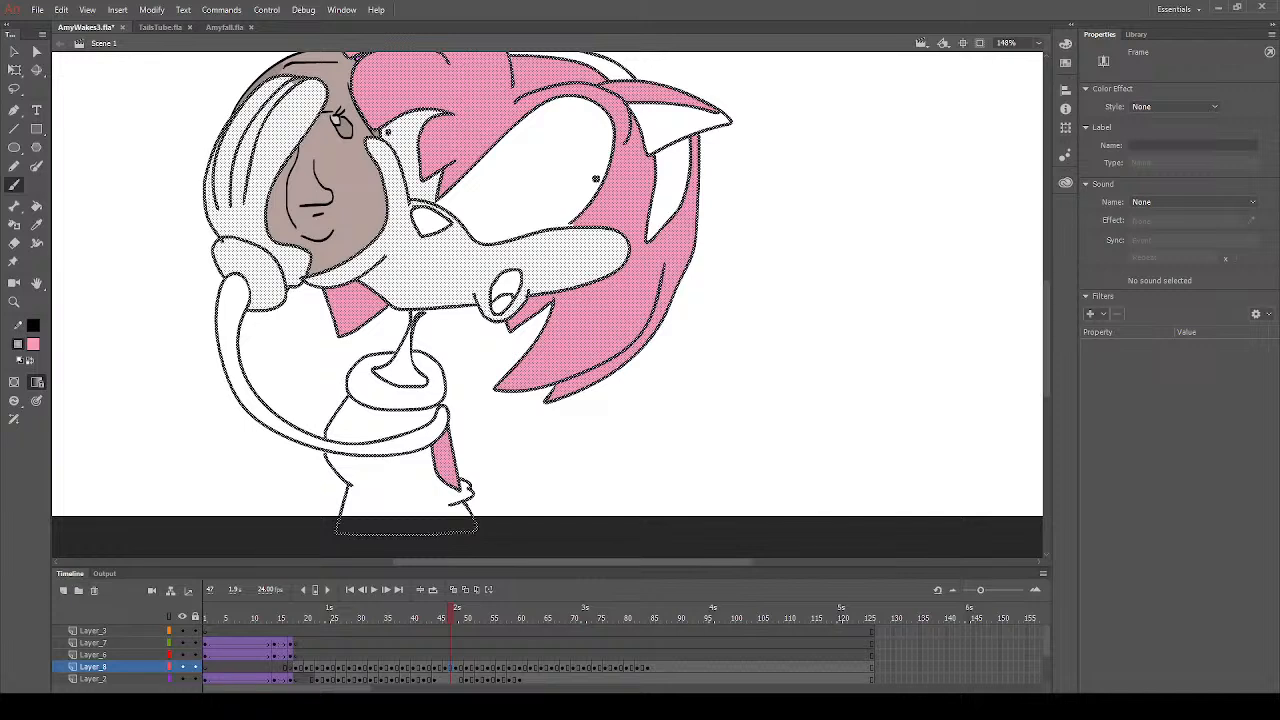
{"action": "left_click", "coordinate": [552, 390]}
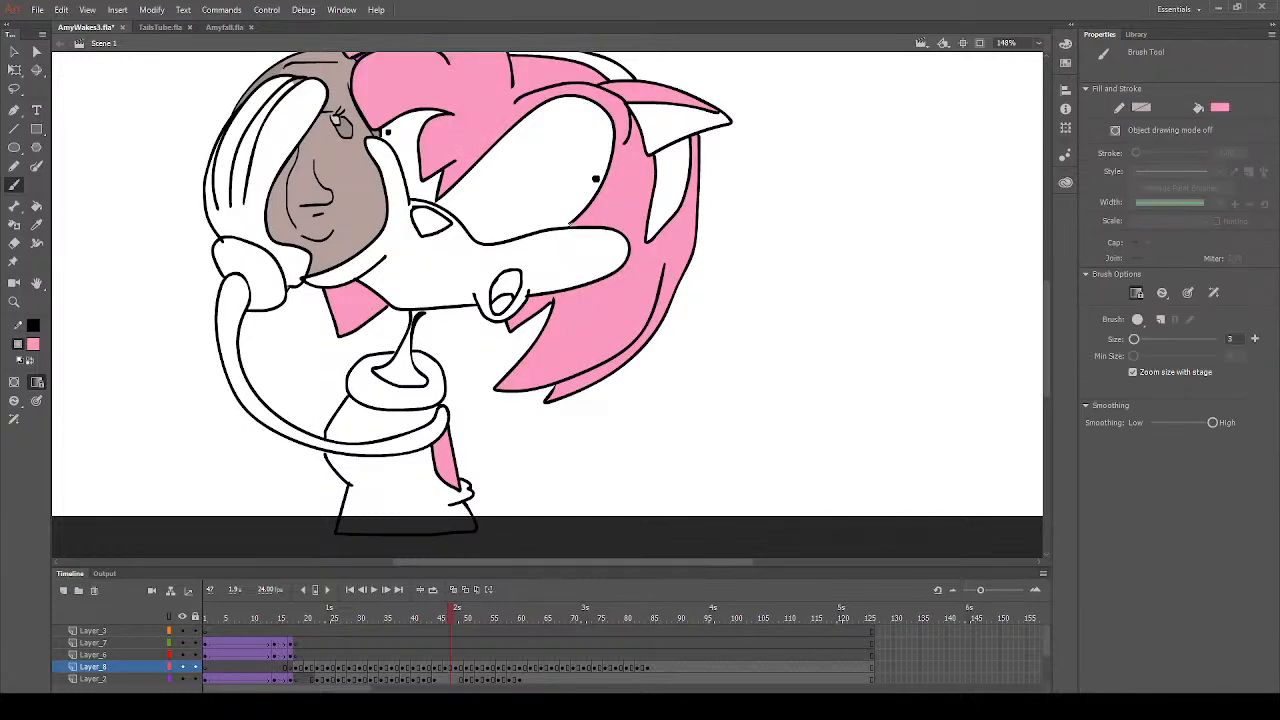
{"action": "scroll", "coordinate": [447, 345], "scroll_direction": "up", "scroll_amount": 3}
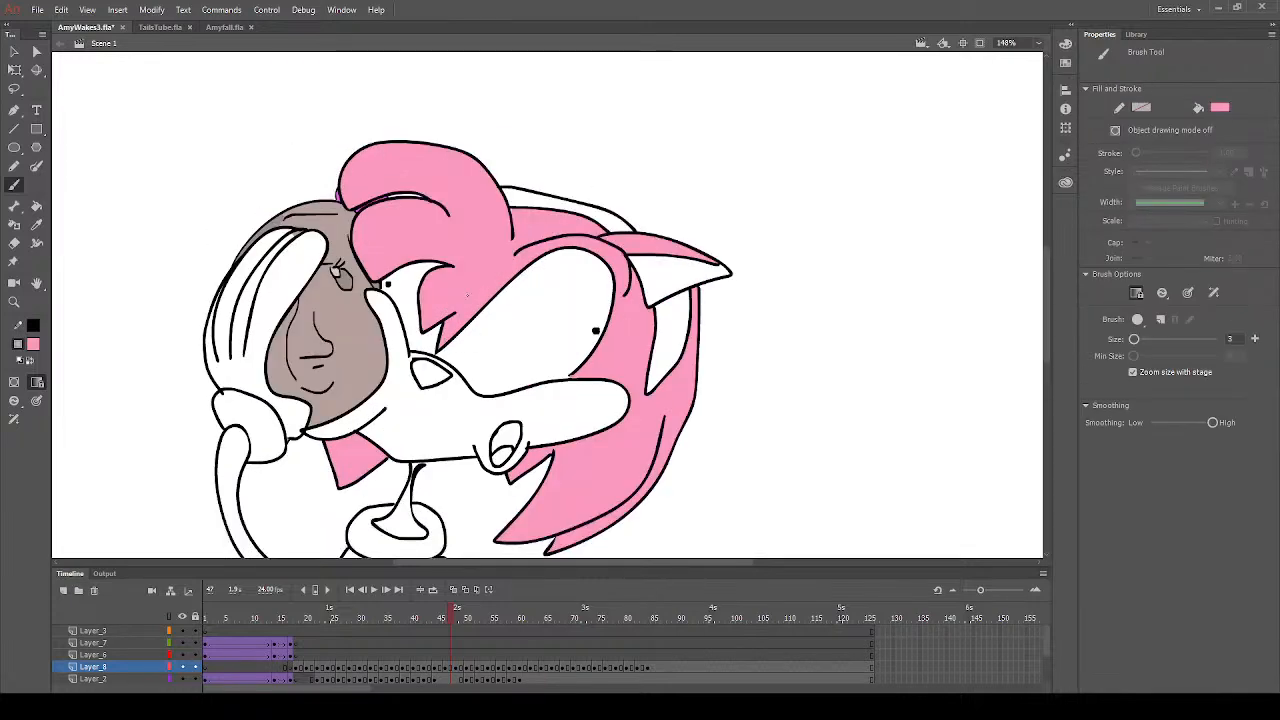
{"action": "scroll", "coordinate": [428, 411], "scroll_direction": "down", "scroll_amount": 3}
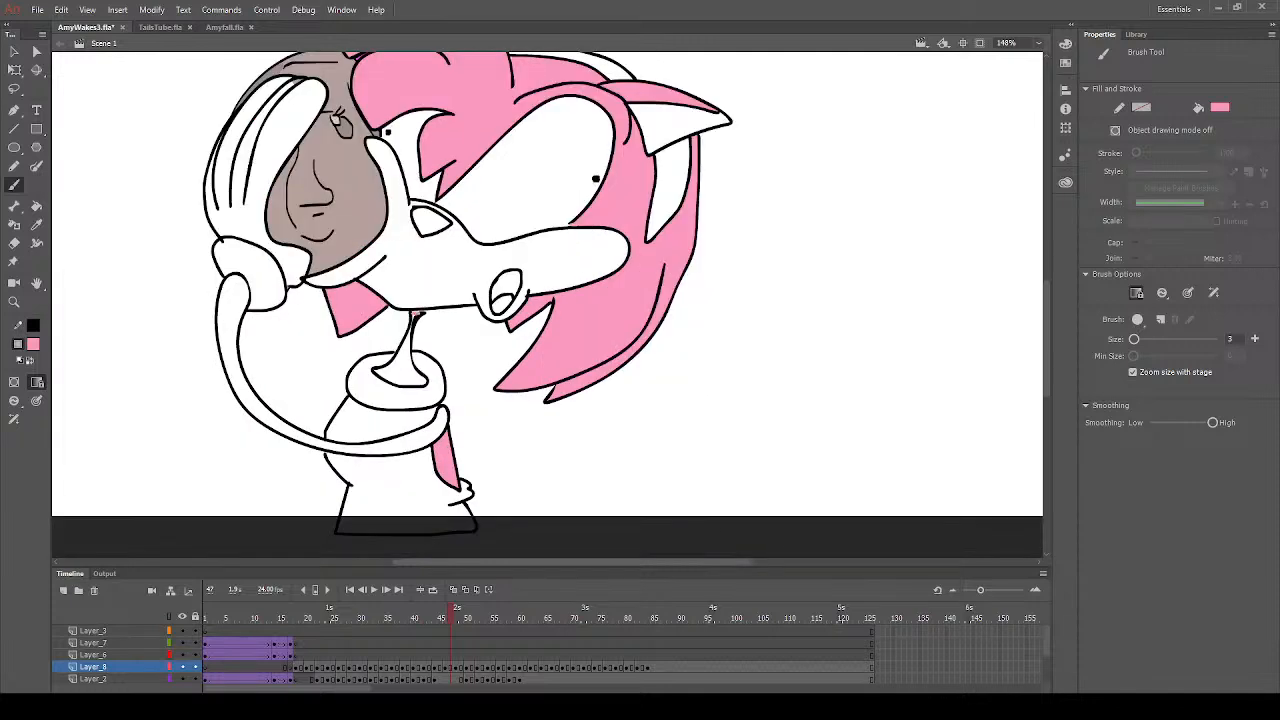
{"action": "left_click", "coordinate": [36, 206]}
{"action": "left_click", "coordinate": [410, 382]}
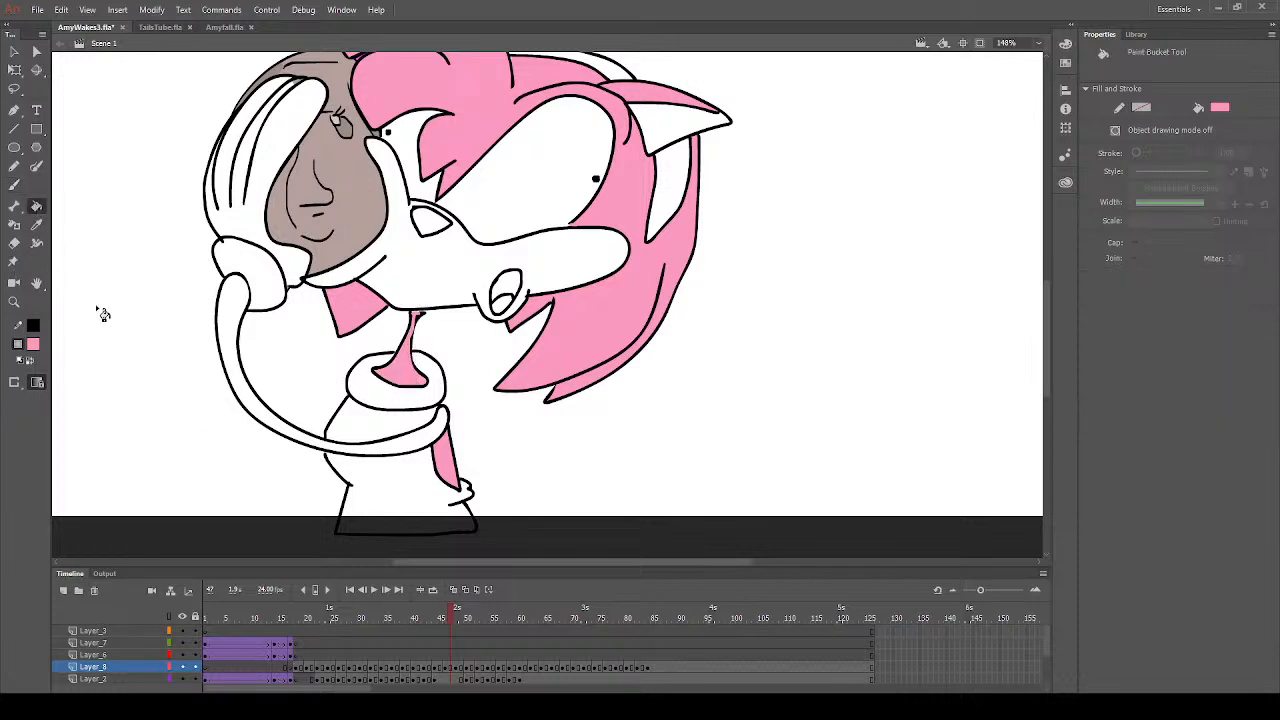
- Fill the arm, muzzle and inner ear with peach on frame 47
{"action": "left_click", "coordinate": [350, 446]}
{"action": "left_click", "coordinate": [552, 274]}
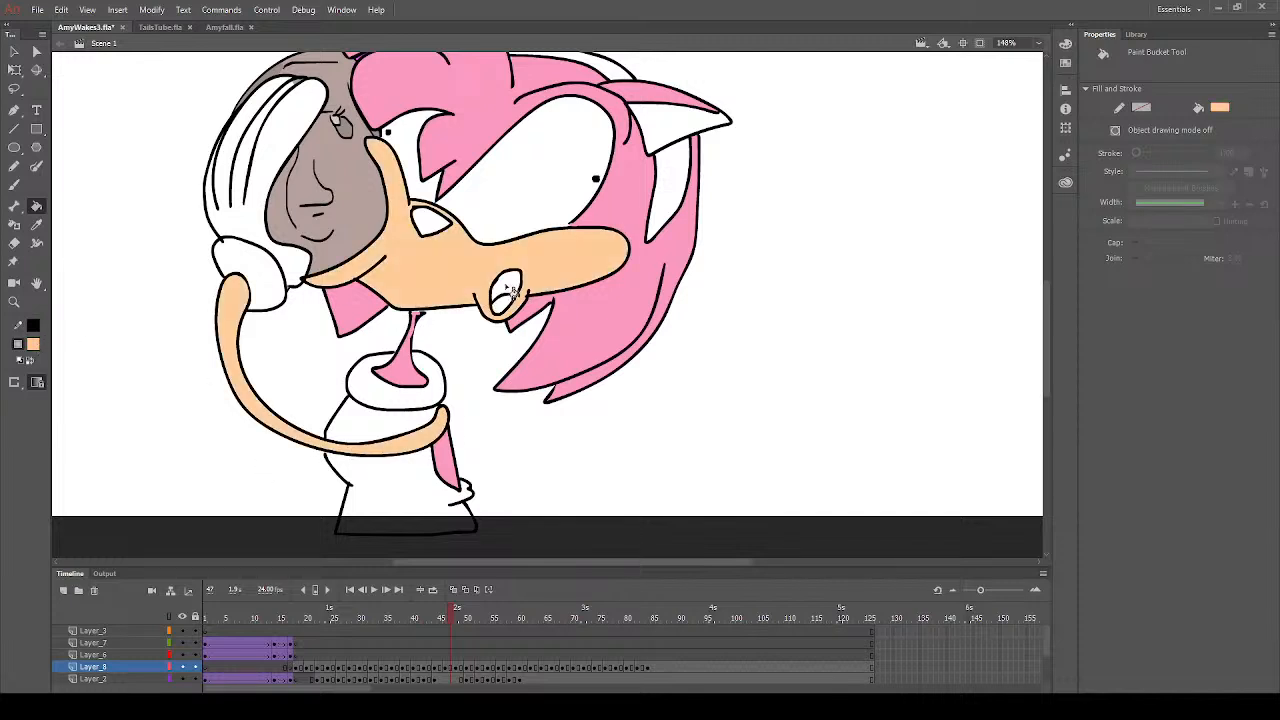
{"action": "left_click", "coordinate": [656, 146]}
{"action": "scroll", "coordinate": [500, 230], "scroll_direction": "up", "scroll_amount": 3}
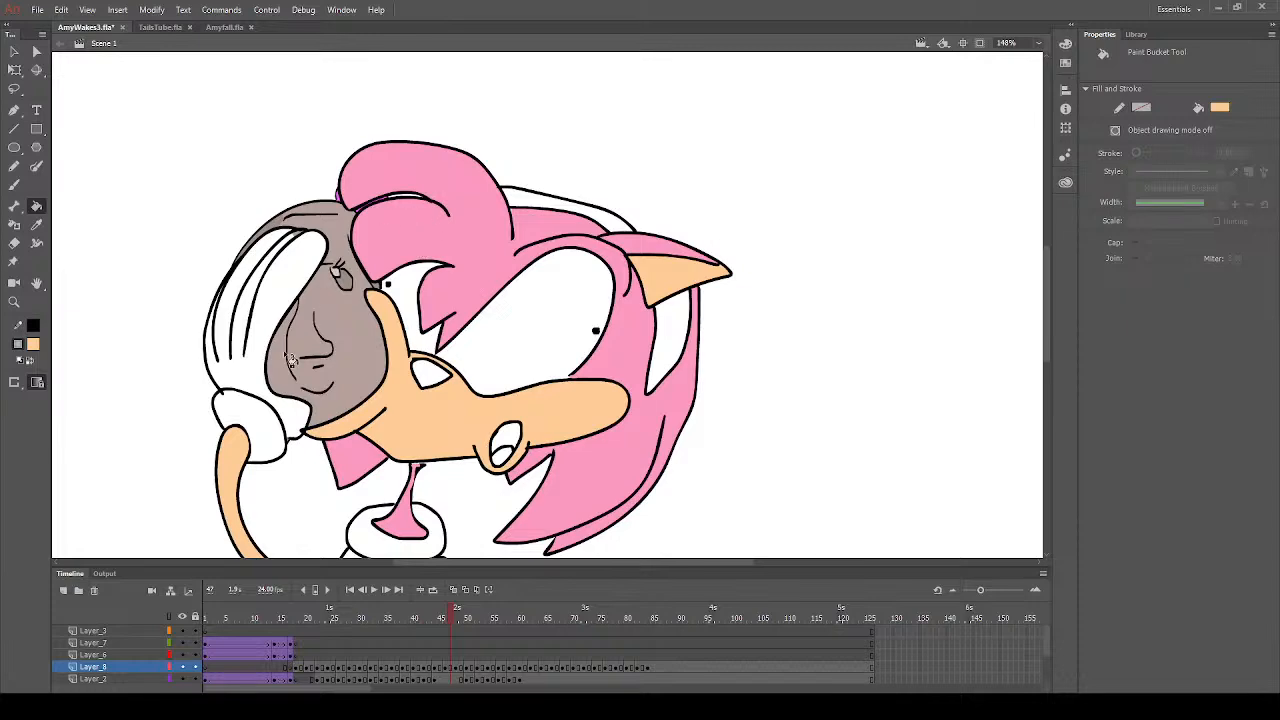
{"action": "scroll", "coordinate": [320, 420], "scroll_direction": "down", "scroll_amount": 6}
{"action": "scroll", "coordinate": [322, 425], "scroll_direction": "up", "scroll_amount": 6}
{"action": "scroll", "coordinate": [321, 425], "scroll_direction": "down", "scroll_amount": 3}
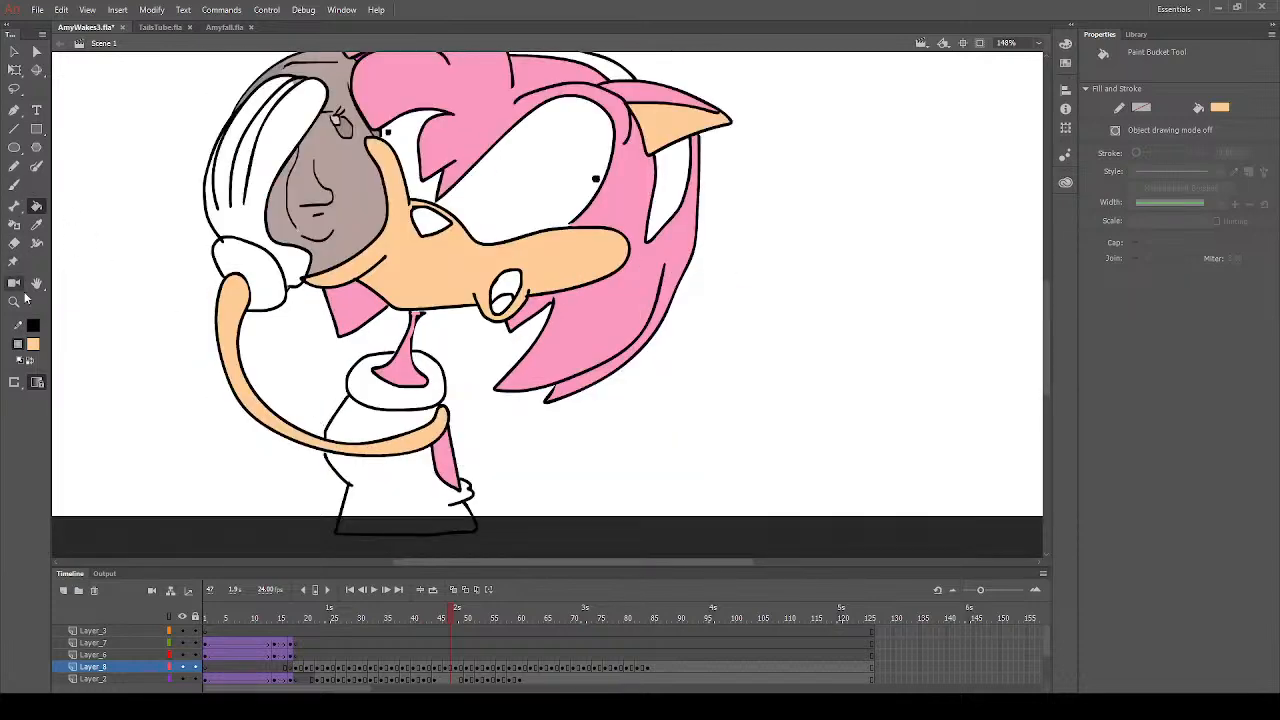
- Fill the nose with dark grey and the dress collar with white on frame 47
{"action": "left_click", "coordinate": [87, 393]}
{"action": "left_click", "coordinate": [431, 230]}
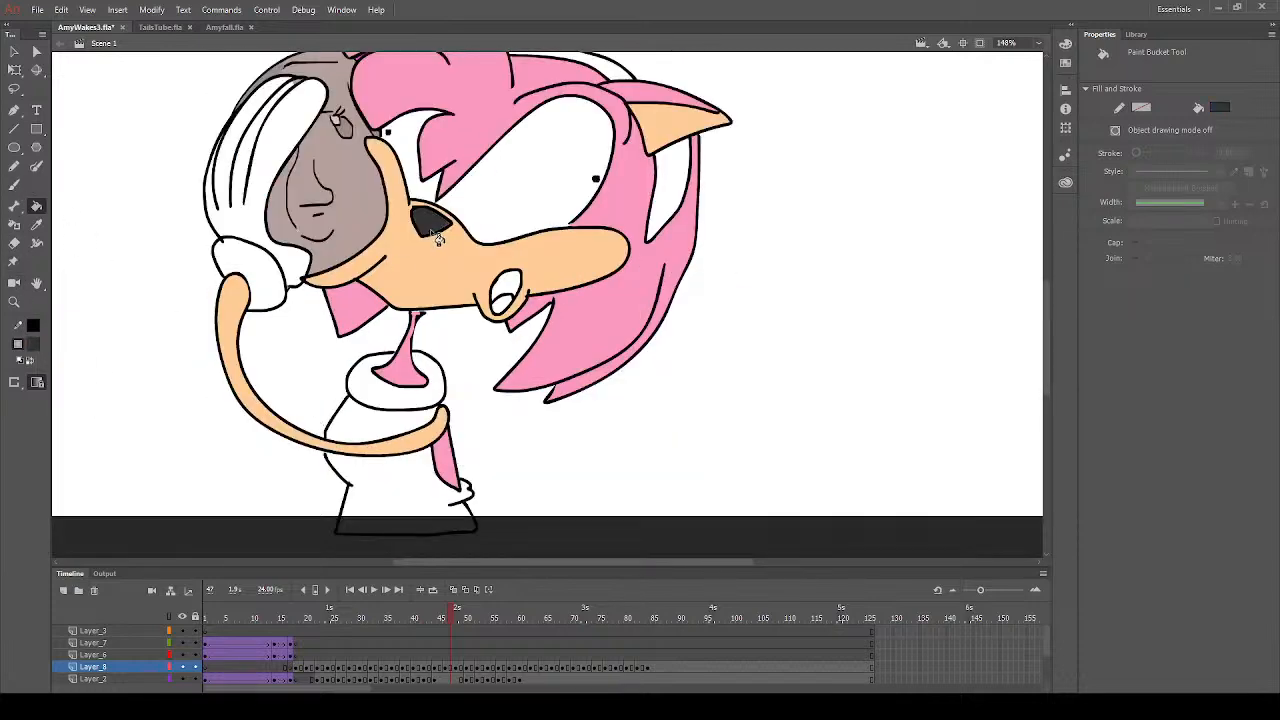
{"action": "left_click", "coordinate": [37, 348]}
{"action": "left_click", "coordinate": [92, 437]}
{"action": "left_click", "coordinate": [402, 404]}
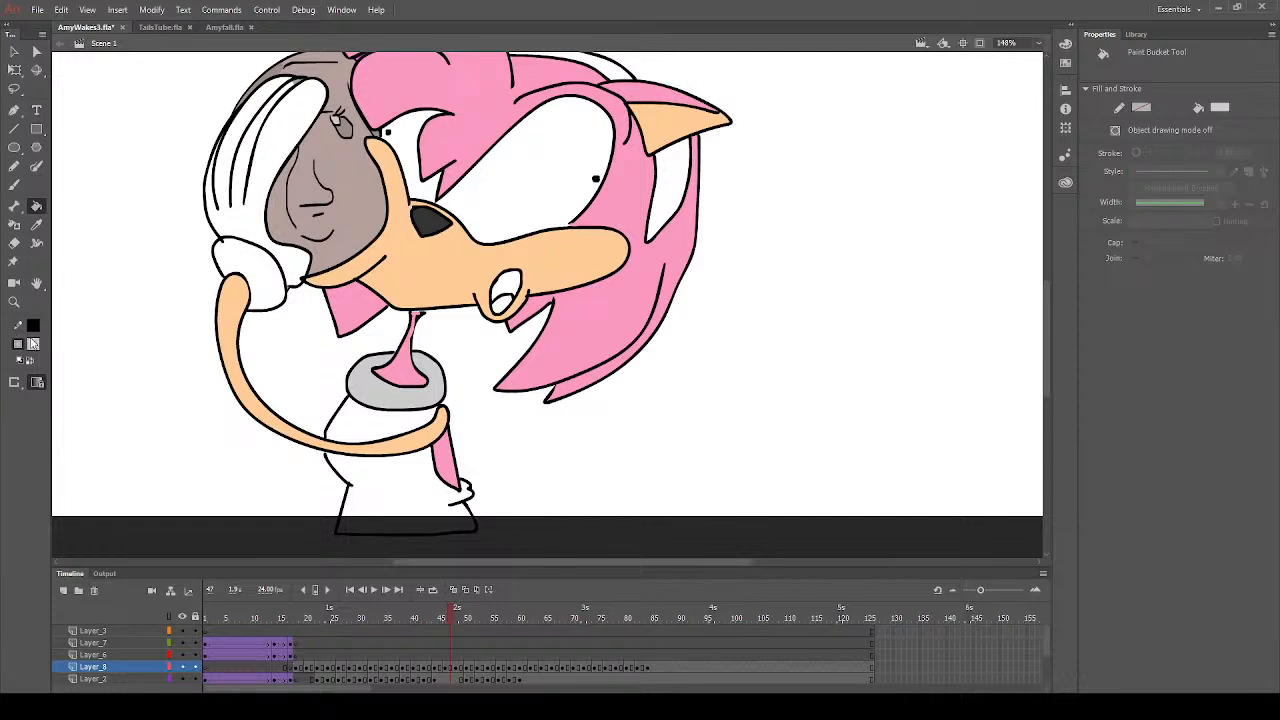
{"action": "left_click", "coordinate": [36, 346]}
{"action": "left_click", "coordinate": [90, 428]}
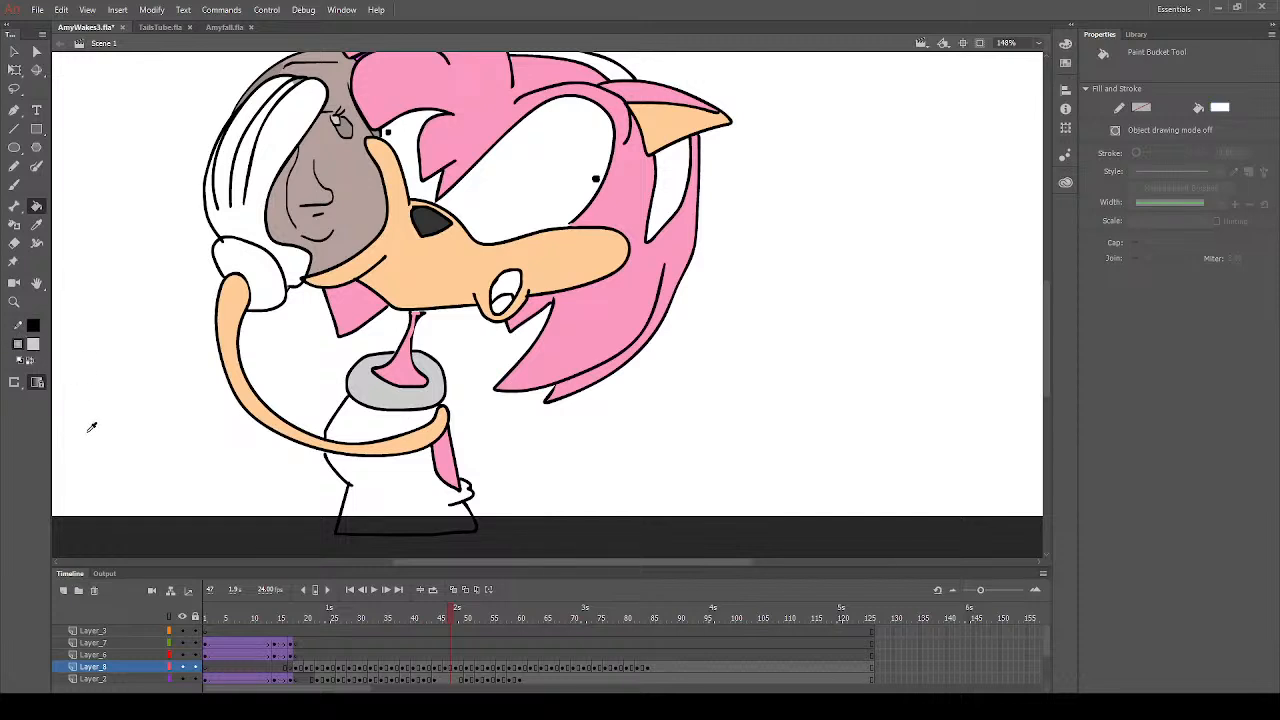
{"action": "left_click", "coordinate": [407, 410]}
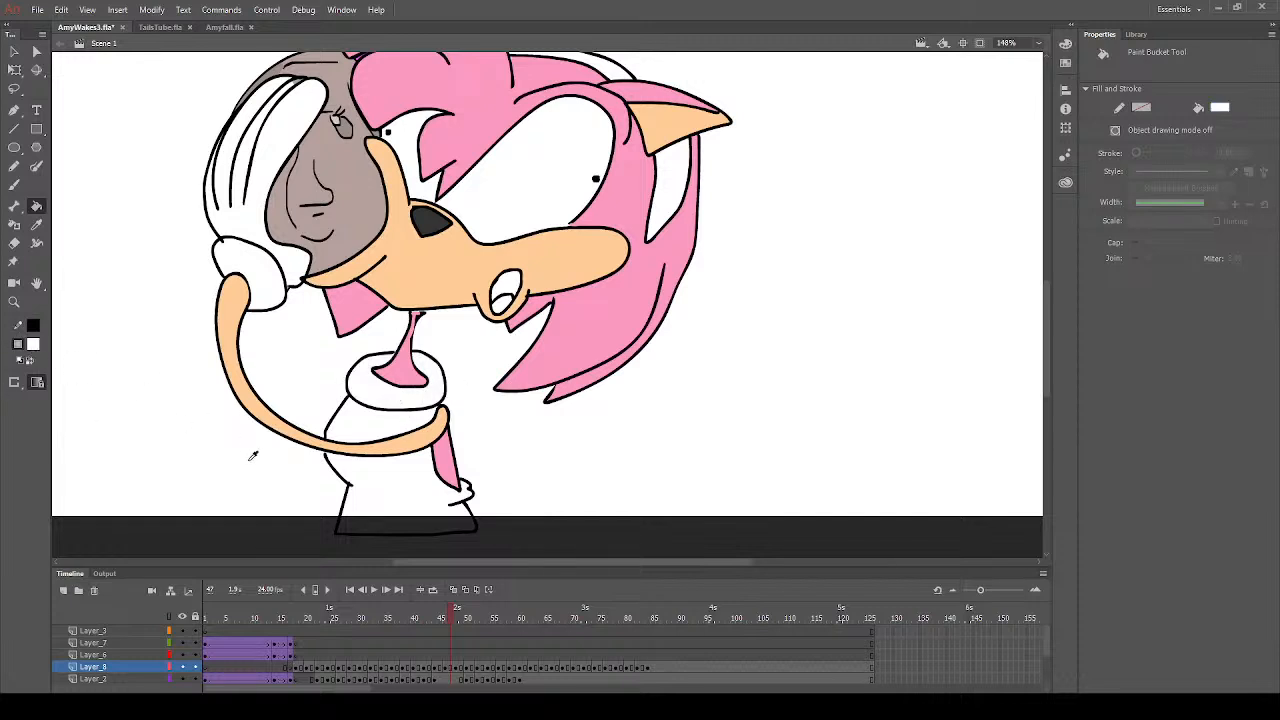
- Fill the dress and both visible parts of the headband with red on frame 47
{"action": "left_click", "coordinate": [253, 456]}
{"action": "left_click", "coordinate": [380, 443]}
{"action": "left_click", "coordinate": [402, 521]}
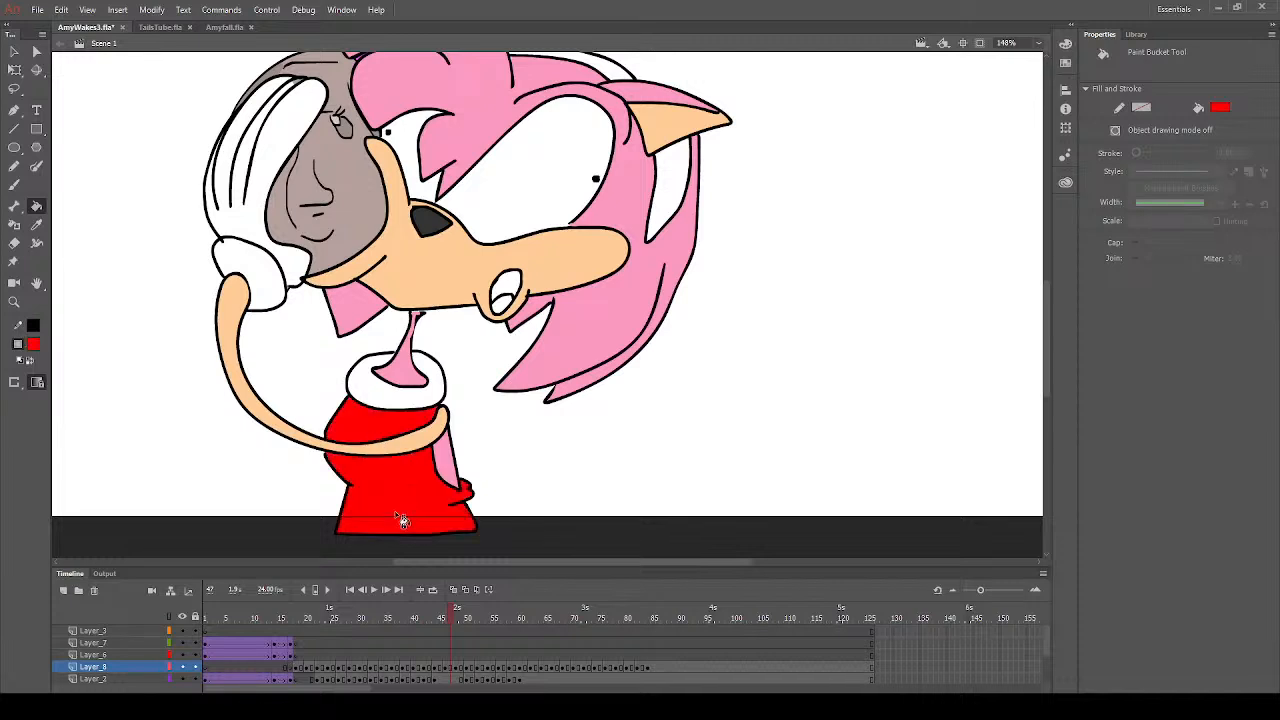
{"action": "scroll", "coordinate": [358, 260], "scroll_direction": "up", "scroll_amount": 3}
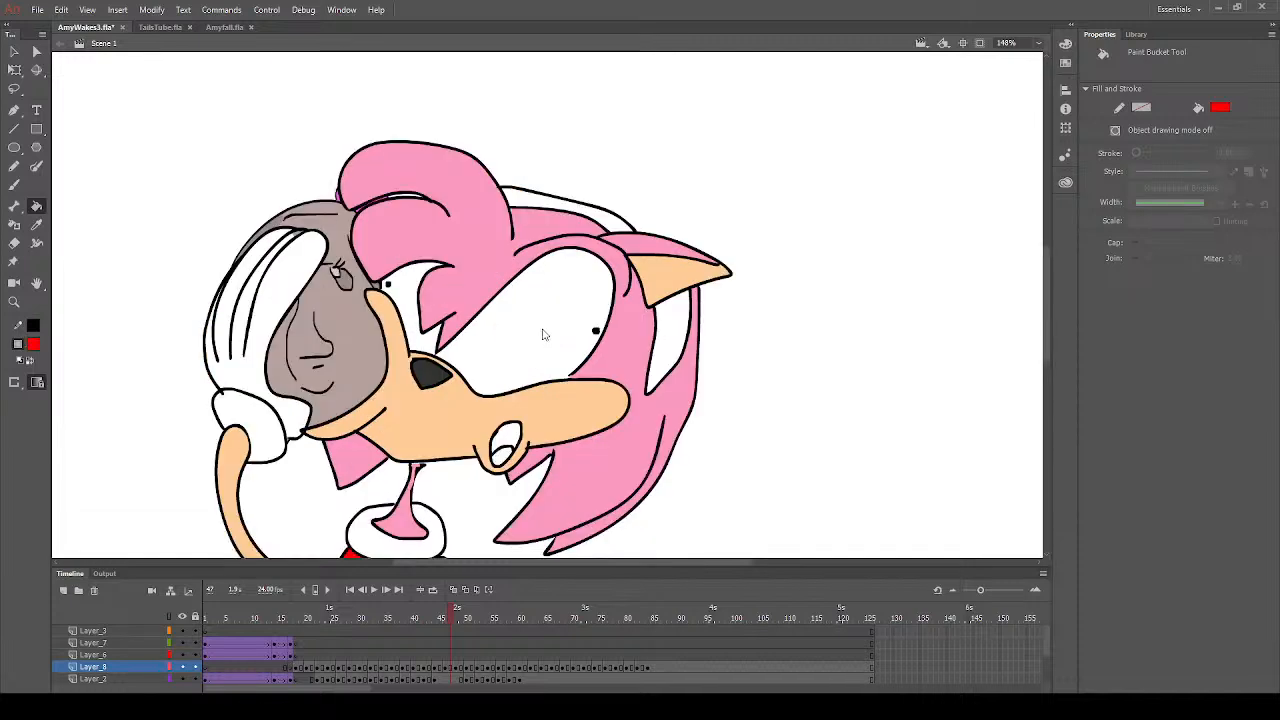
{"action": "left_click", "coordinate": [622, 216]}
{"action": "left_click", "coordinate": [676, 328]}
{"action": "scroll", "coordinate": [432, 291], "scroll_direction": "down", "scroll_amount": 3}
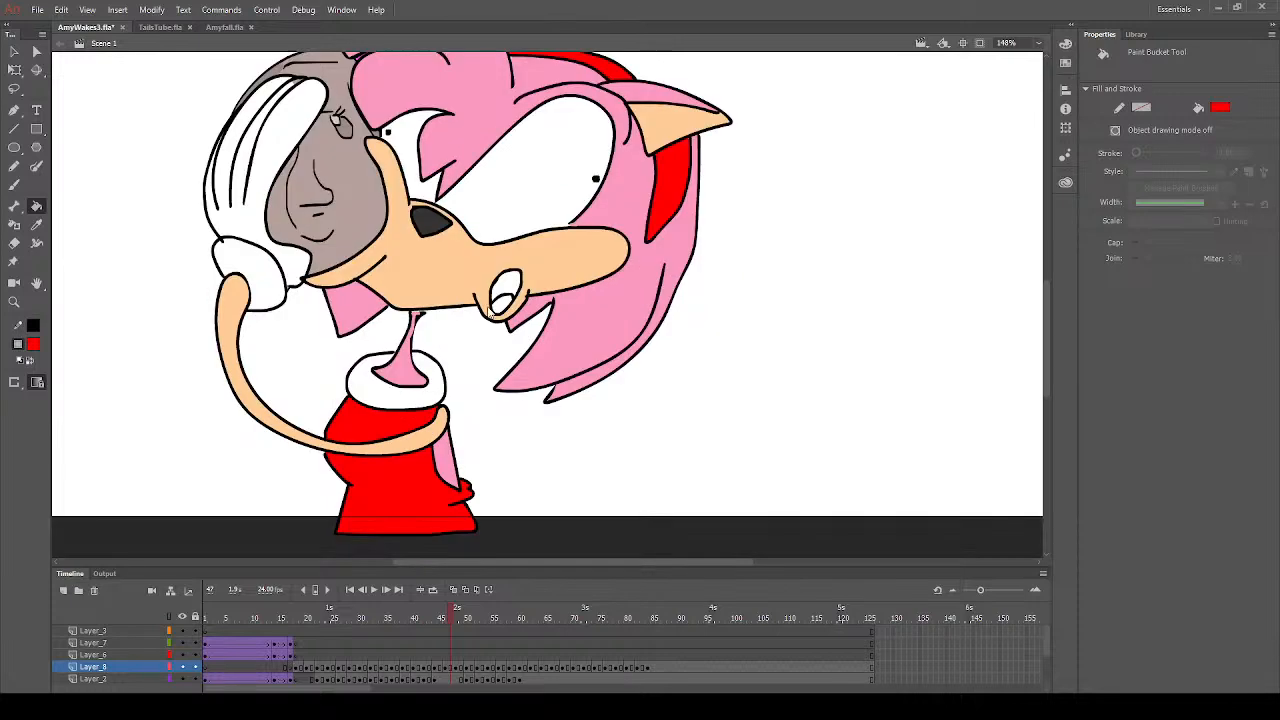
- Fill the tongue with red and the inside of the mouth with dark red on frame 47
{"action": "left_click", "coordinate": [506, 302]}
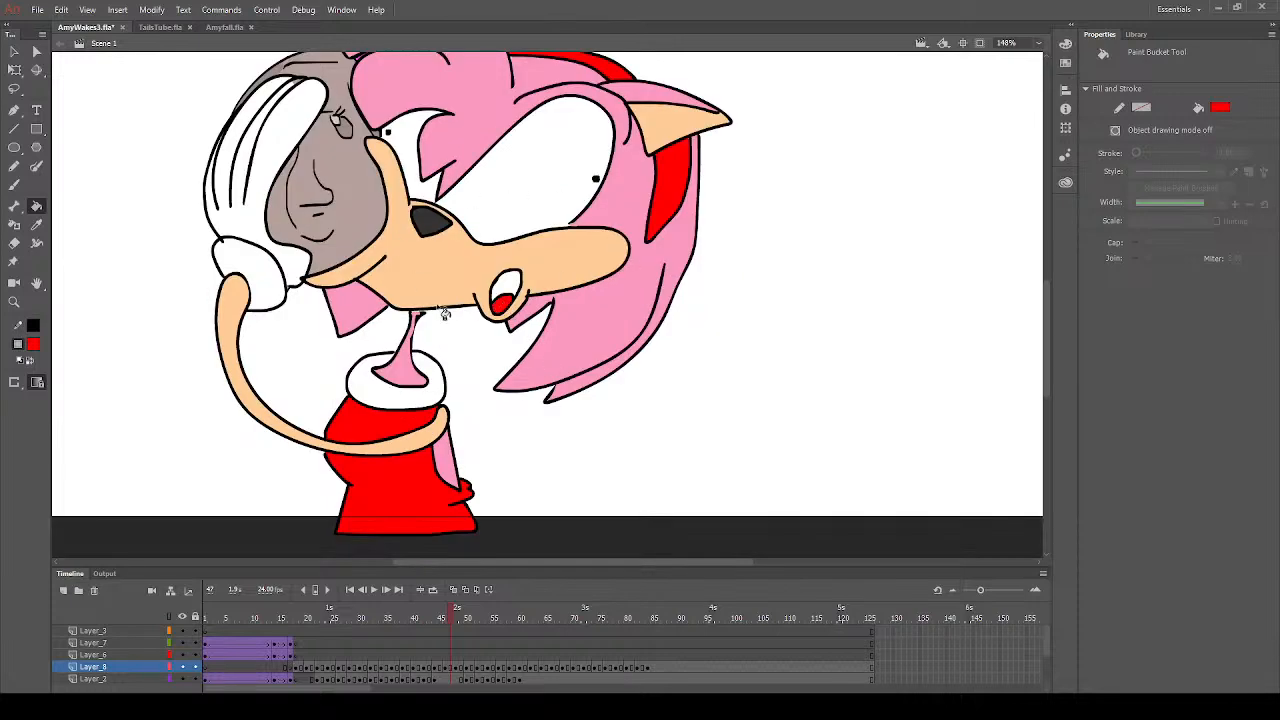
{"action": "left_click", "coordinate": [38, 346]}
{"action": "left_click", "coordinate": [159, 443]}
{"action": "left_click", "coordinate": [912, 155]}
{"action": "left_click", "coordinate": [512, 286]}
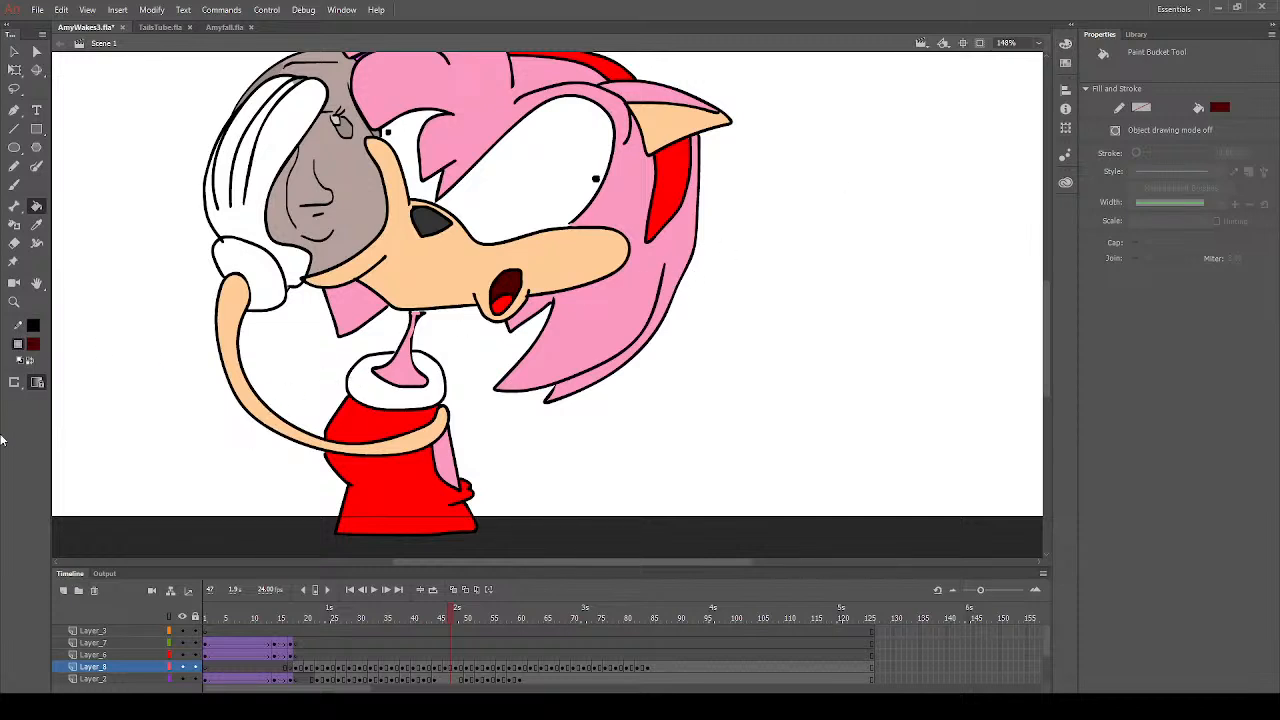
- Fill the glove cuff with yellow on frame 47
{"action": "left_click", "coordinate": [34, 348]}
{"action": "left_click", "coordinate": [86, 434]}
{"action": "left_click", "coordinate": [254, 260]}
{"action": "key", "text": "b"}
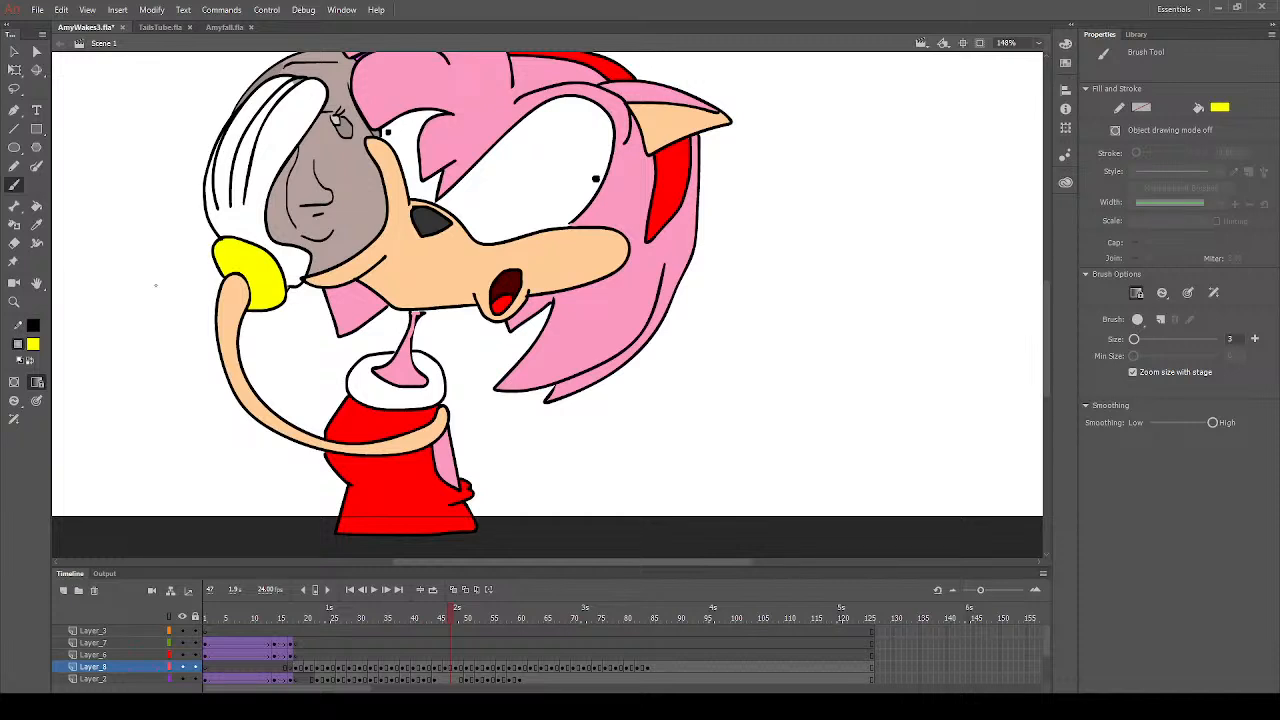
{"action": "left_click", "coordinate": [33, 344]}
{"action": "left_click", "coordinate": [88, 430]}
{"action": "scroll", "coordinate": [572, 292], "scroll_direction": "up", "scroll_amount": 3}
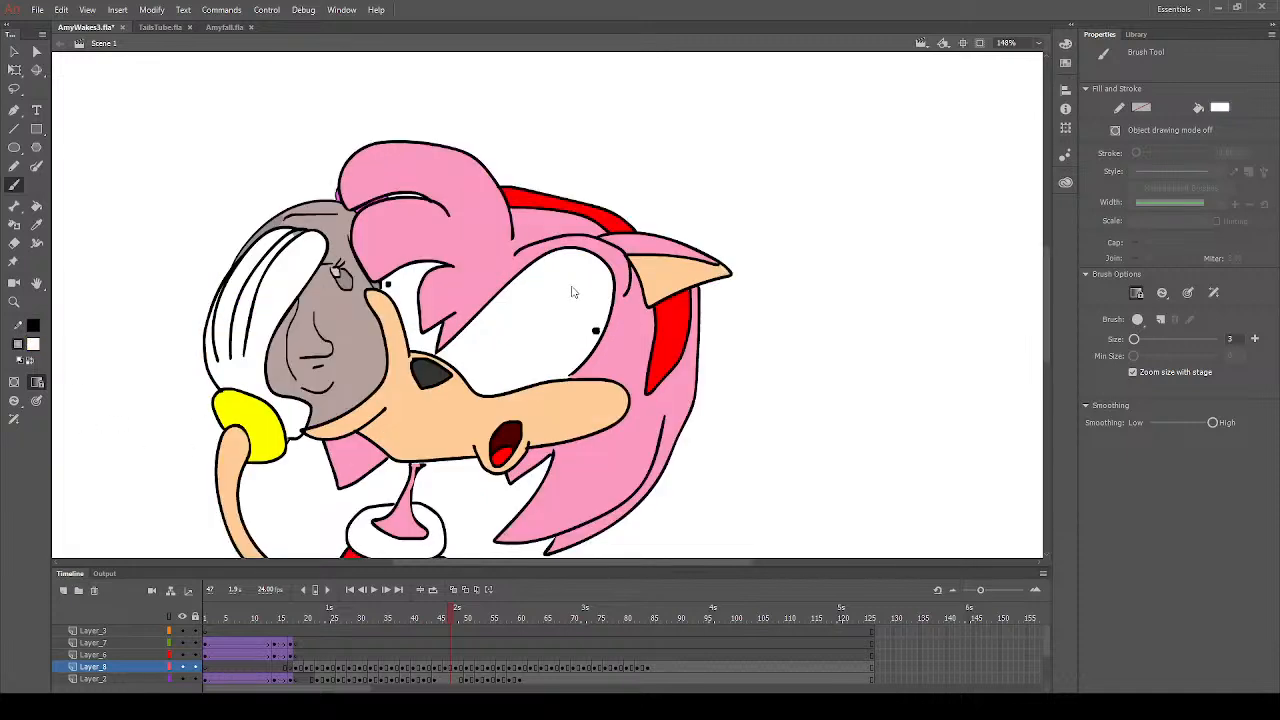
{"action": "left_click", "coordinate": [37, 225]}
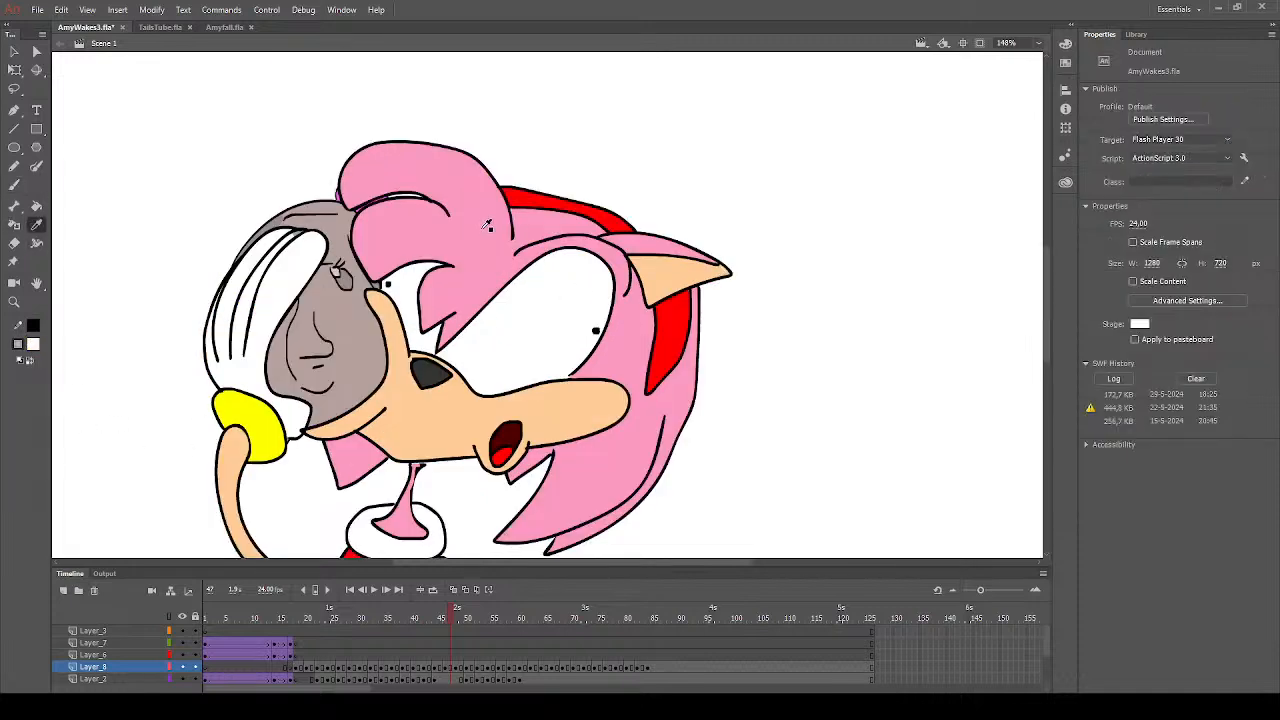
{"action": "left_click", "coordinate": [482, 224]}
{"action": "left_click", "coordinate": [13, 186]}
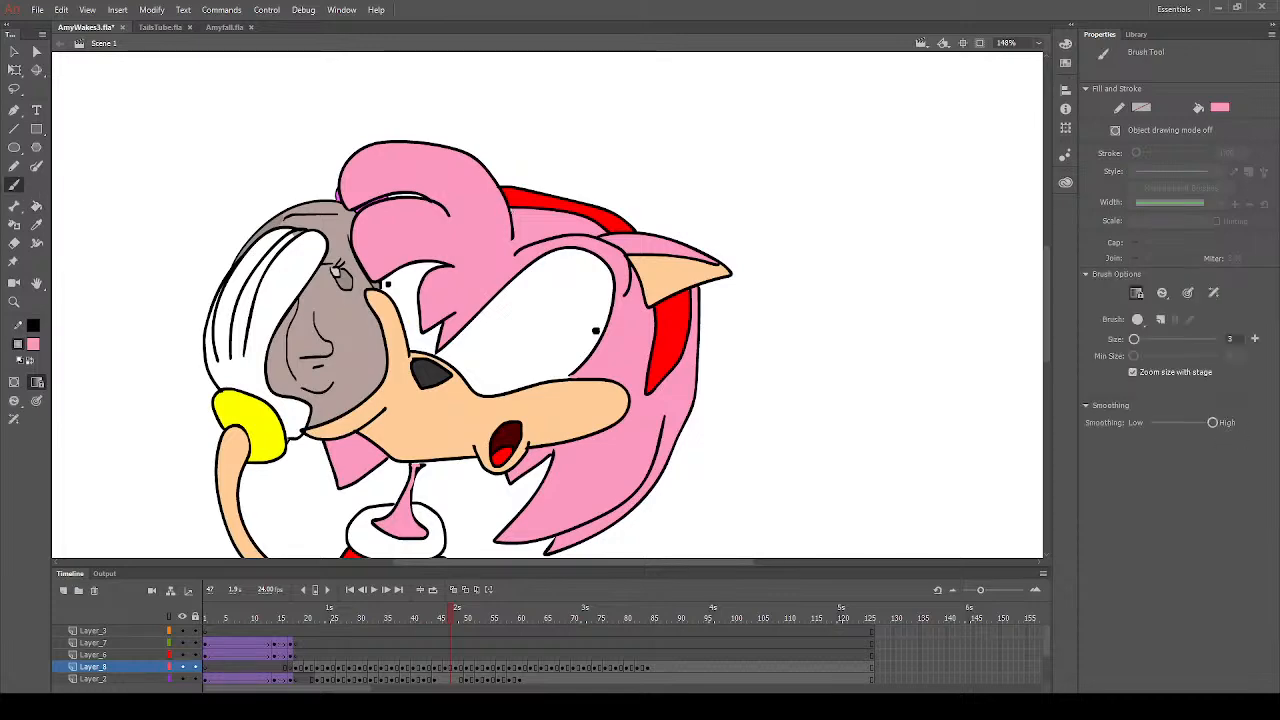
{"action": "scroll", "coordinate": [570, 340], "scroll_direction": "down", "scroll_amount": 6}
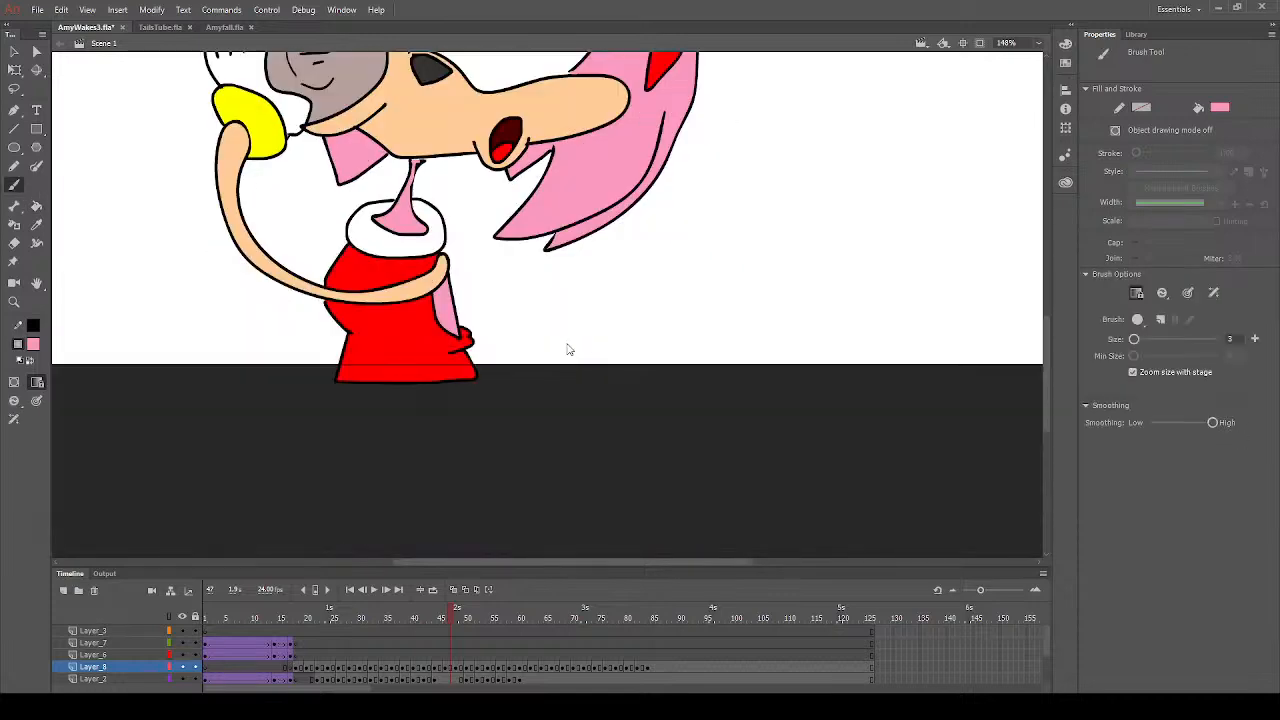
{"action": "scroll", "coordinate": [484, 314], "scroll_direction": "up", "scroll_amount": 3}
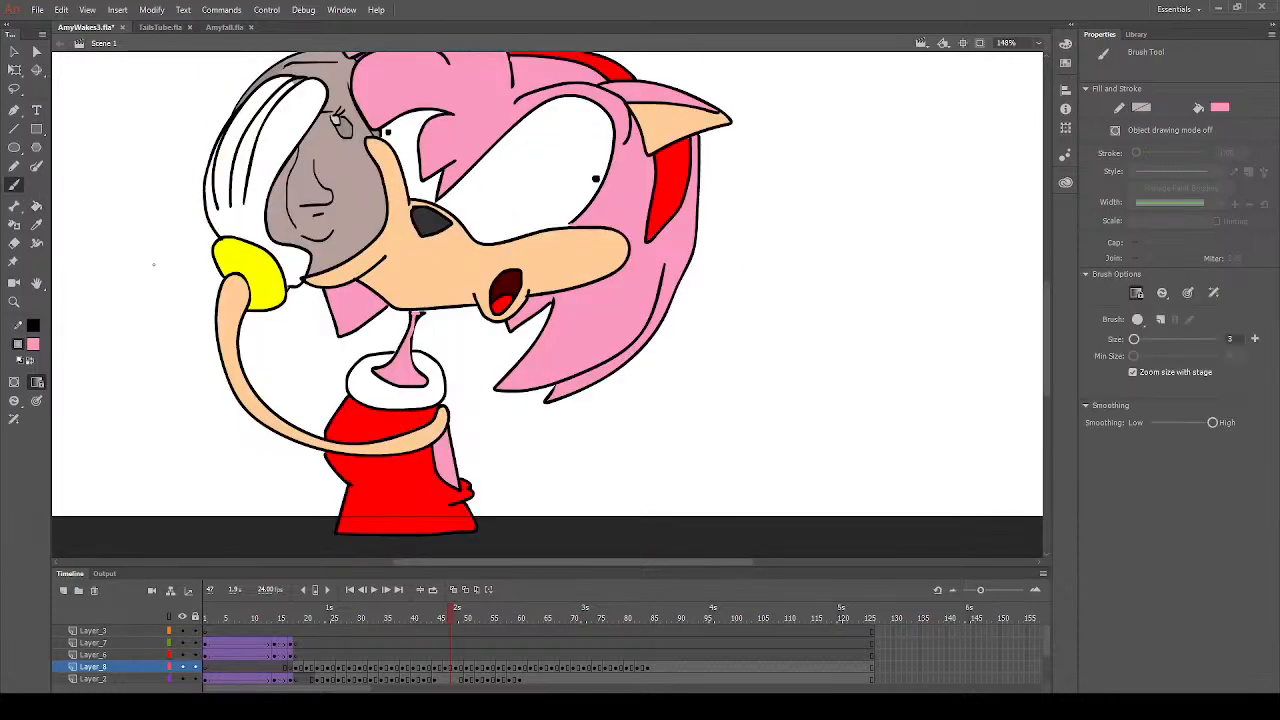
- Sample white from the glove, select the Layer_8 artwork on frame 47 to check its filled areas, and clear the selection
{"action": "left_click", "coordinate": [36, 224]}
{"action": "left_click", "coordinate": [244, 221]}
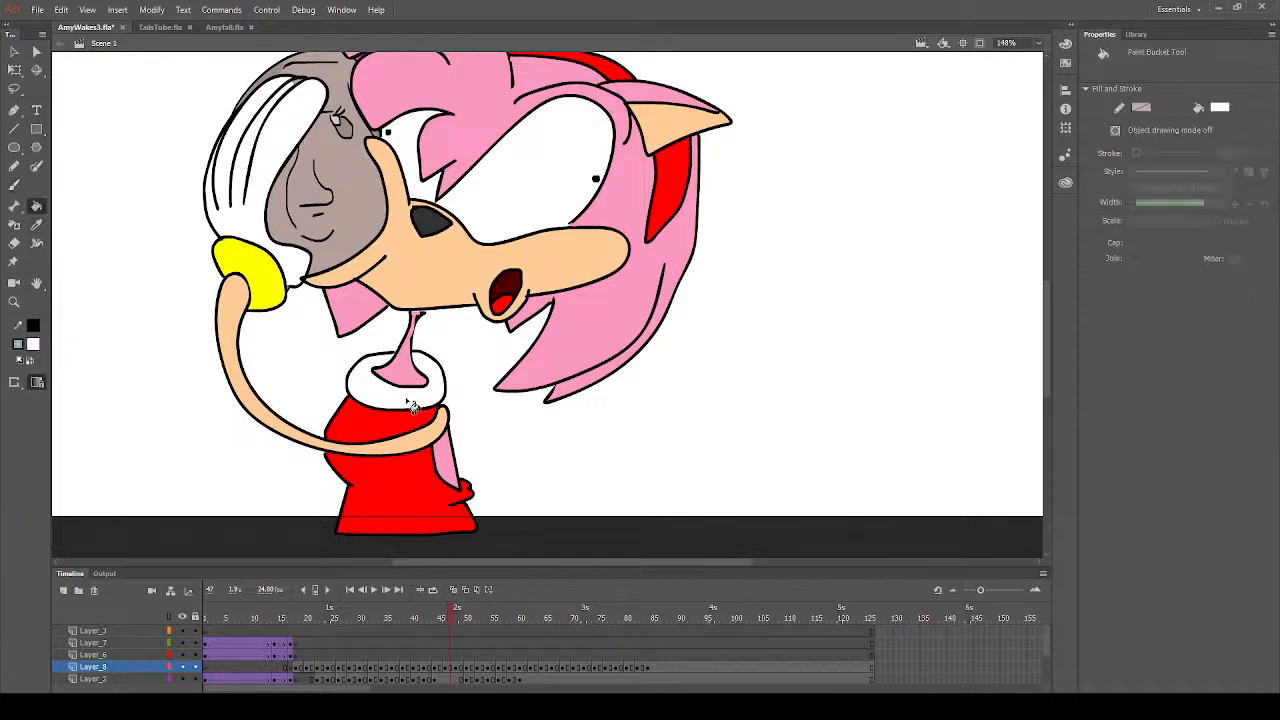
{"action": "left_click", "coordinate": [449, 671]}
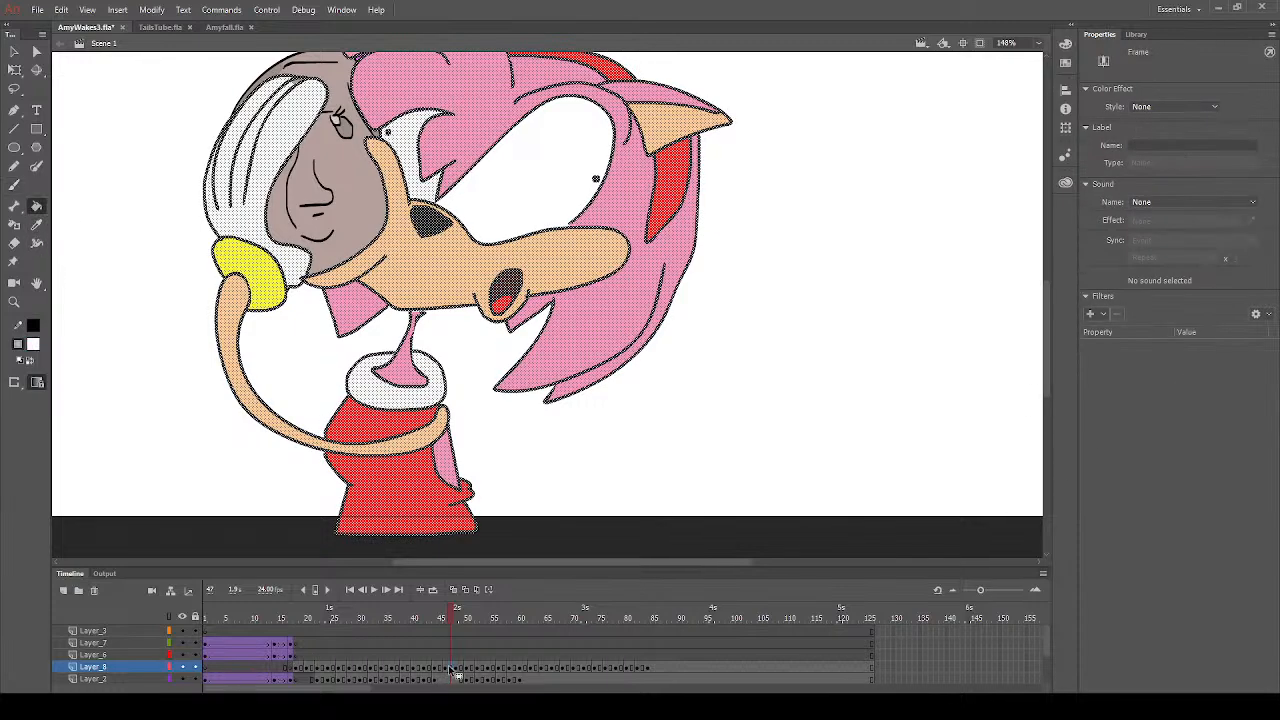
{"action": "left_click", "coordinate": [519, 226]}
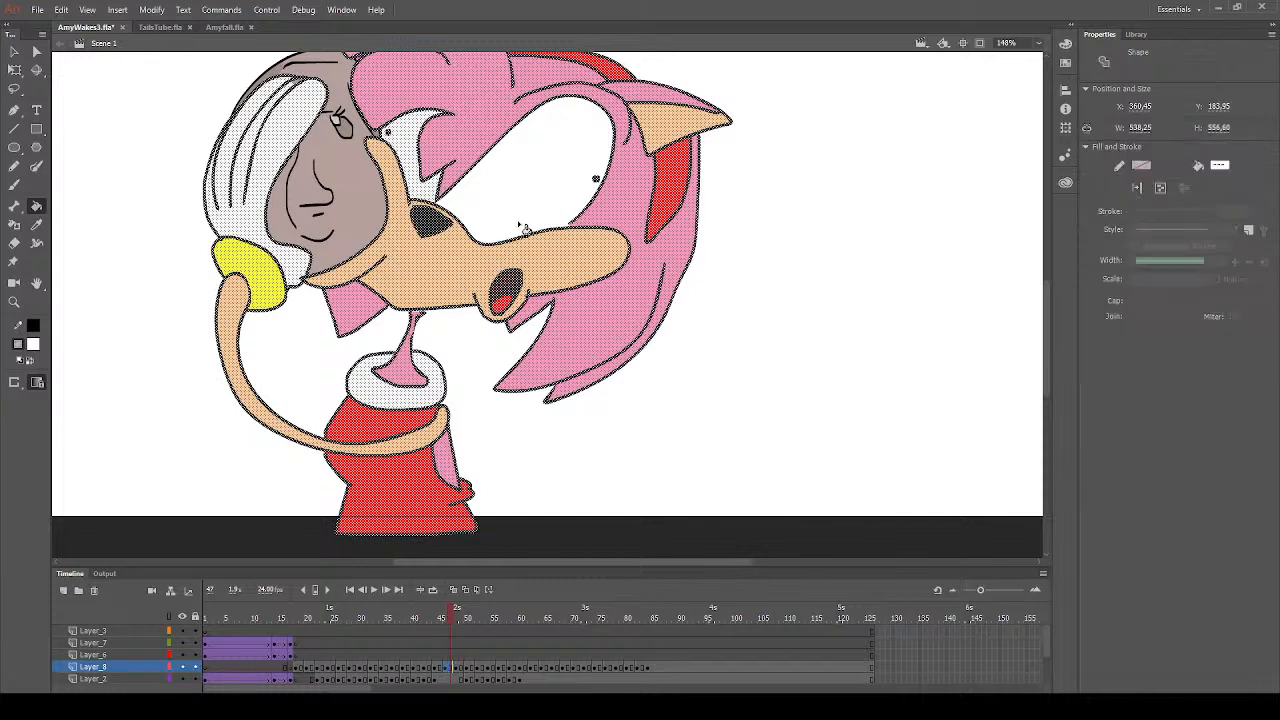
{"action": "left_click", "coordinate": [14, 51]}
{"action": "left_click", "coordinate": [127, 265]}
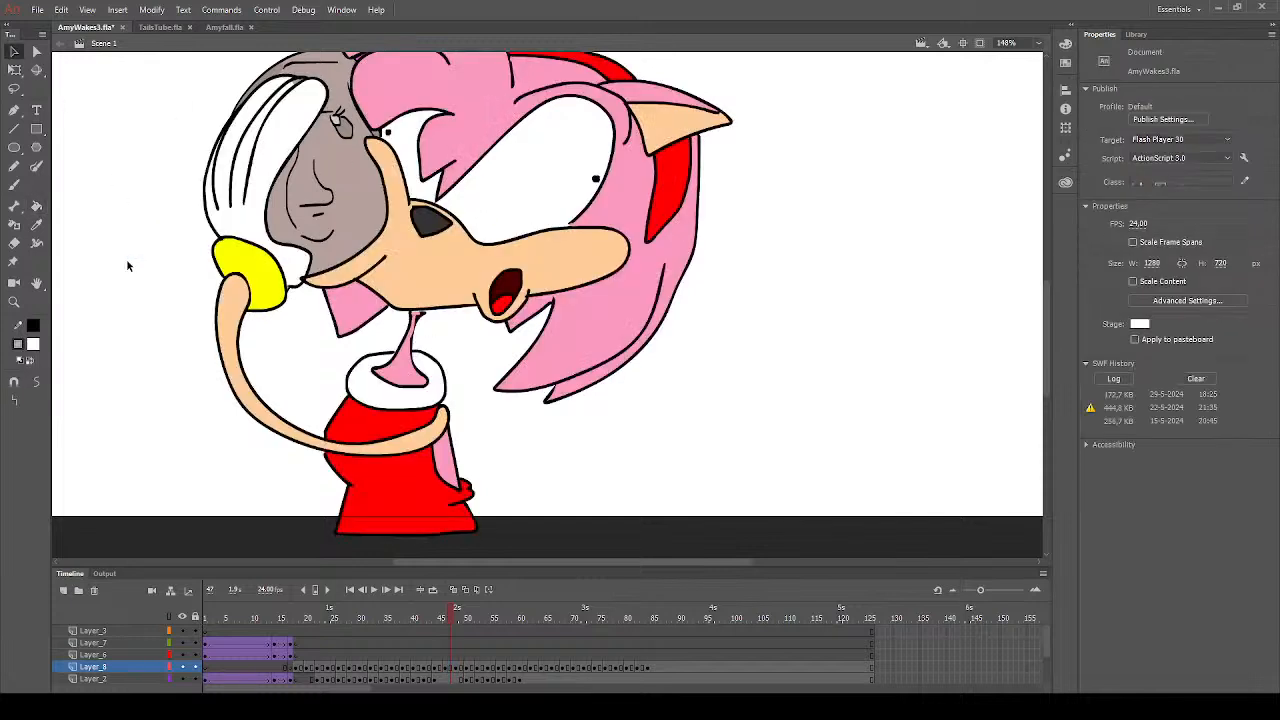
- Play the animation from frame 19 to review the colouring, and inspect the coloured drawing on frame 43
{"action": "left_click", "coordinate": [14, 301]}
{"action": "left_click", "coordinate": [515, 330]}
{"action": "left_click_drag", "start_coordinate": [376, 132], "coordinate": [767, 403]}
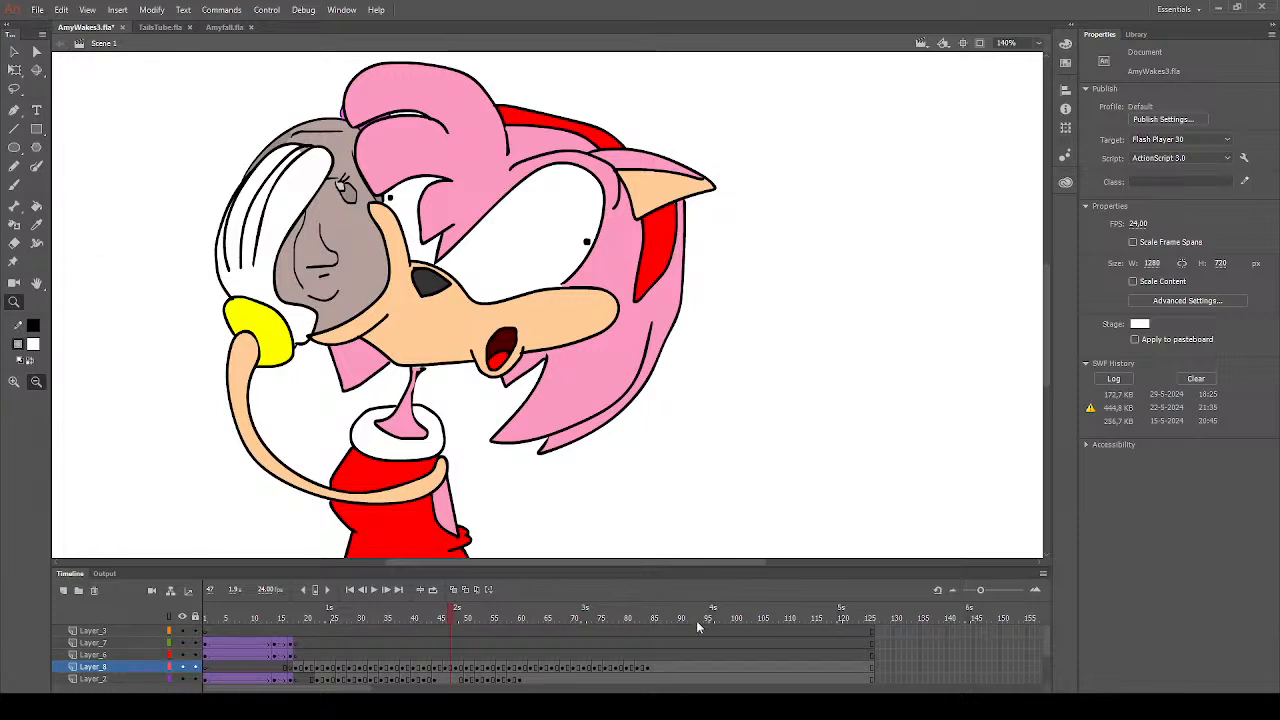
{"action": "left_click", "coordinate": [302, 618]}
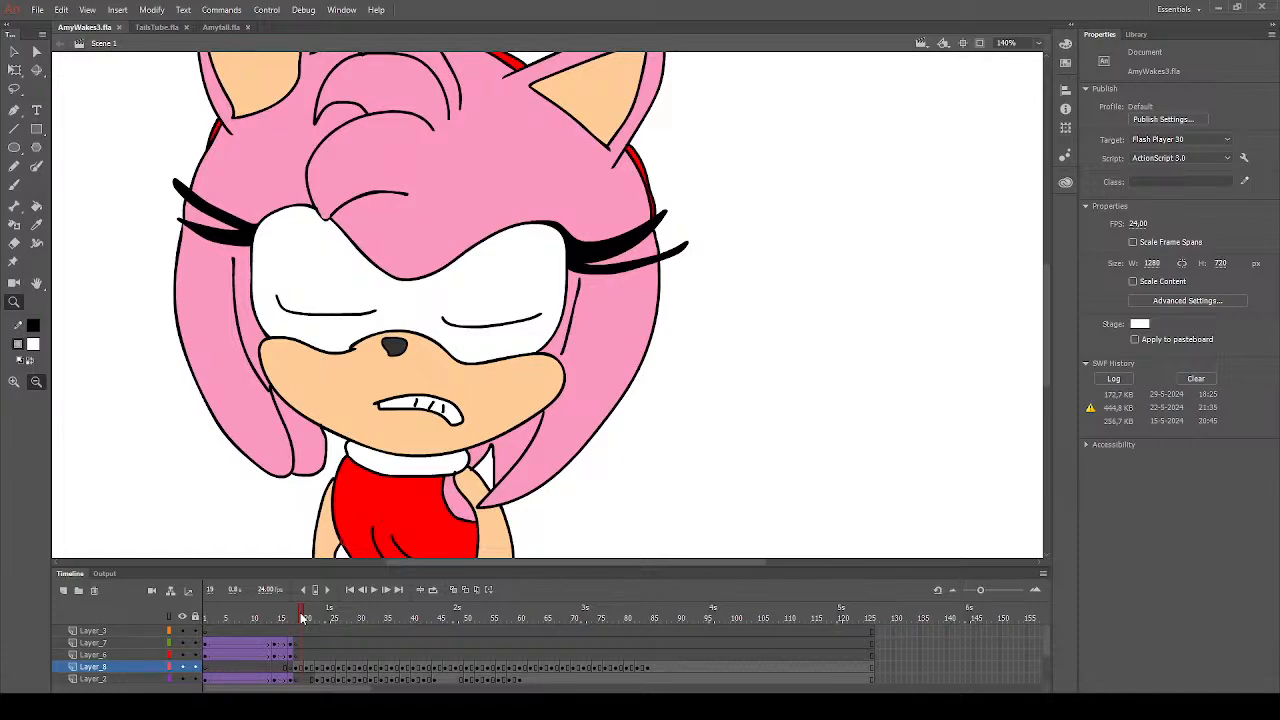
{"action": "key", "text": "Return"}
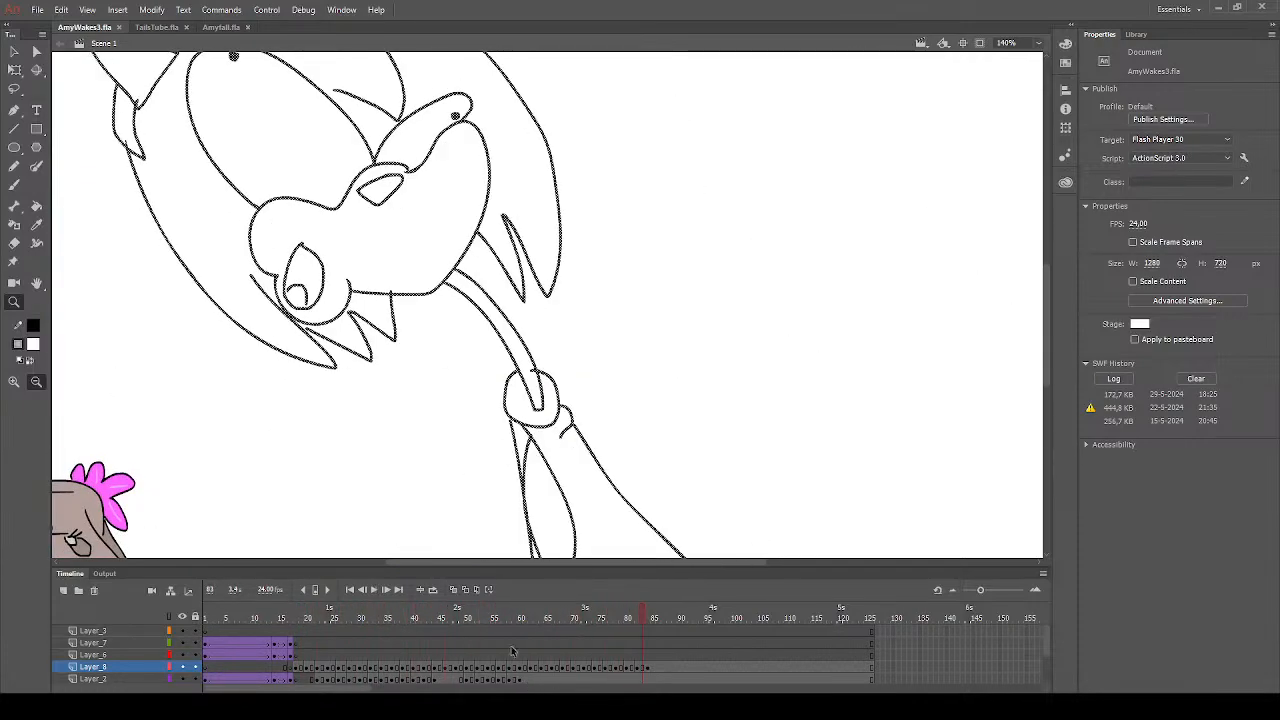
{"action": "left_click", "coordinate": [472, 645]}
{"action": "left_click", "coordinate": [461, 645]}
{"action": "left_click", "coordinate": [430, 647]}
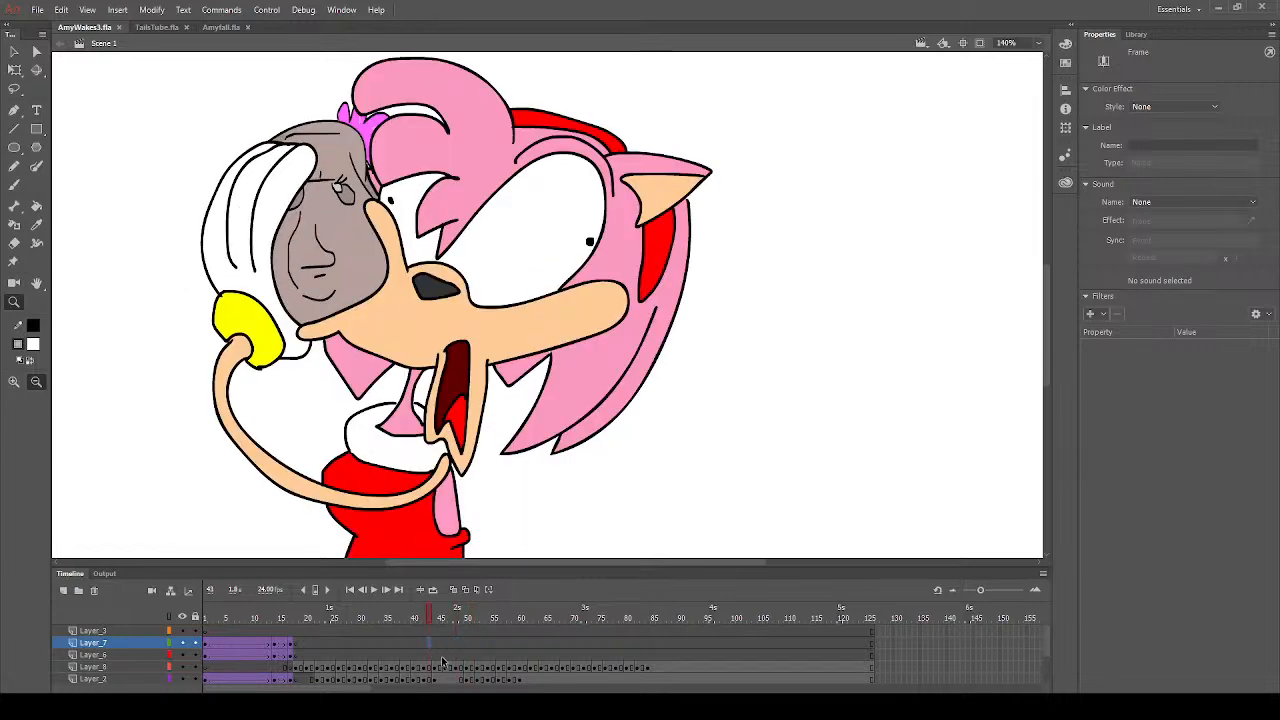
- Fill the muzzle, lower jaw, inner ear and arm with peach on Layer_8, frame 48
{"action": "left_click", "coordinate": [443, 666]}
{"action": "left_click", "coordinate": [450, 670]}
{"action": "left_click", "coordinate": [458, 672]}
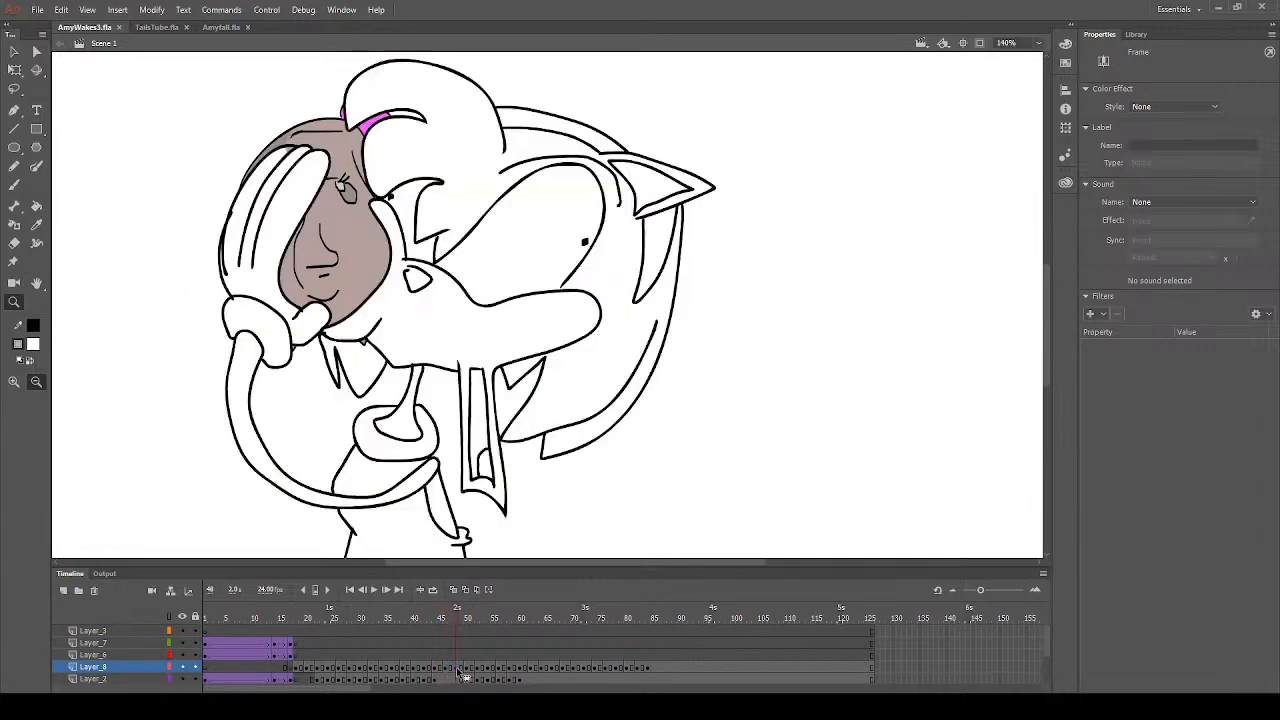
{"action": "left_click", "coordinate": [462, 674]}
{"action": "key", "text": "v"}
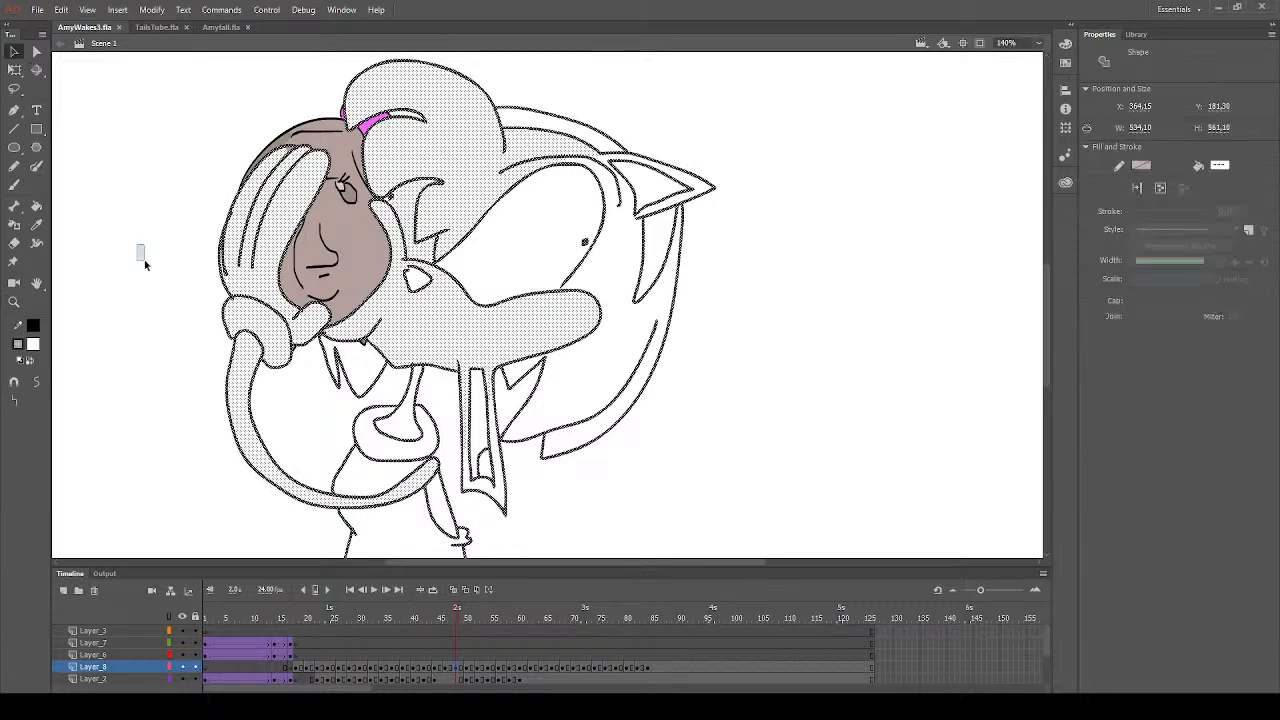
{"action": "left_click_drag", "start_coordinate": [145, 264], "coordinate": [143, 302]}
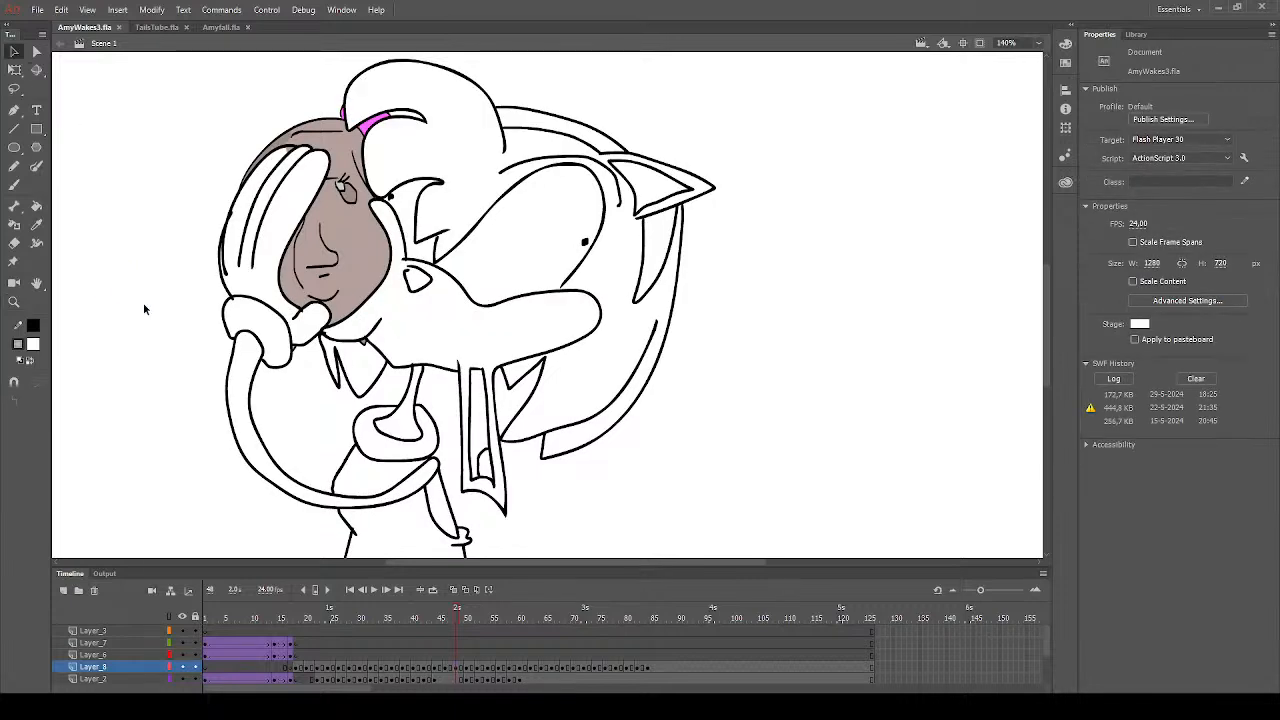
{"action": "left_click", "coordinate": [34, 207]}
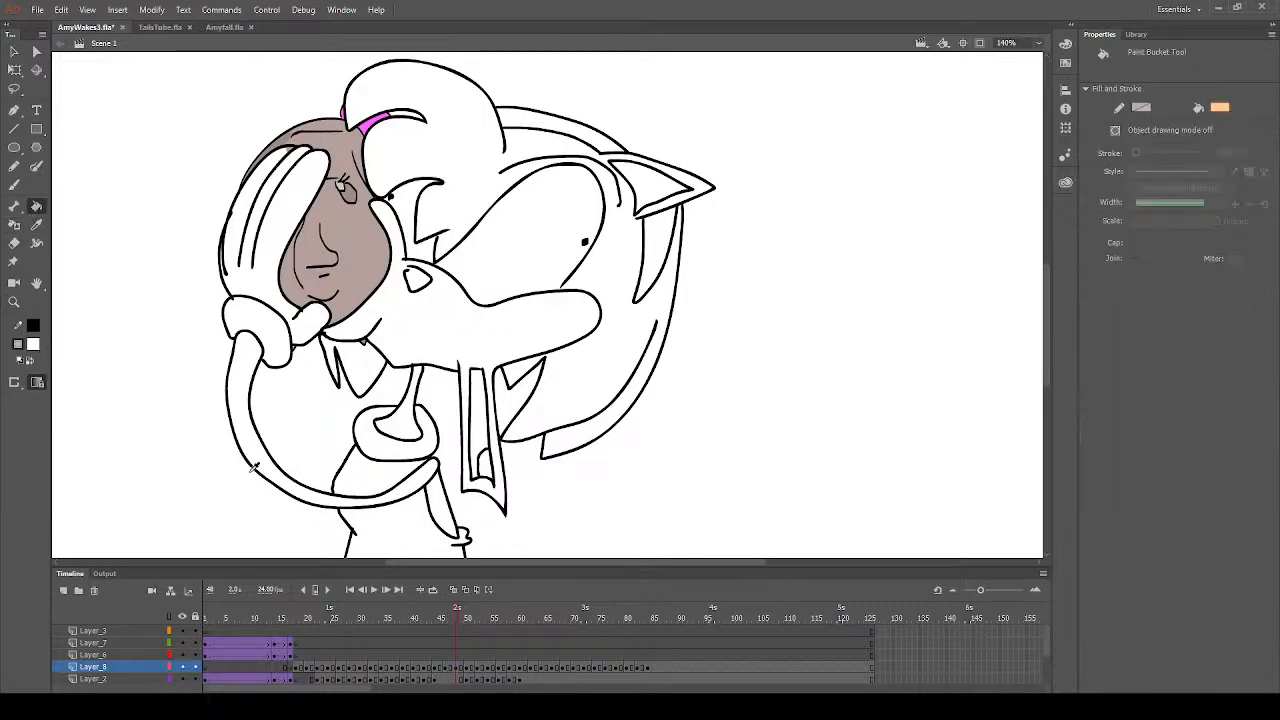
{"action": "left_click", "coordinate": [476, 349]}
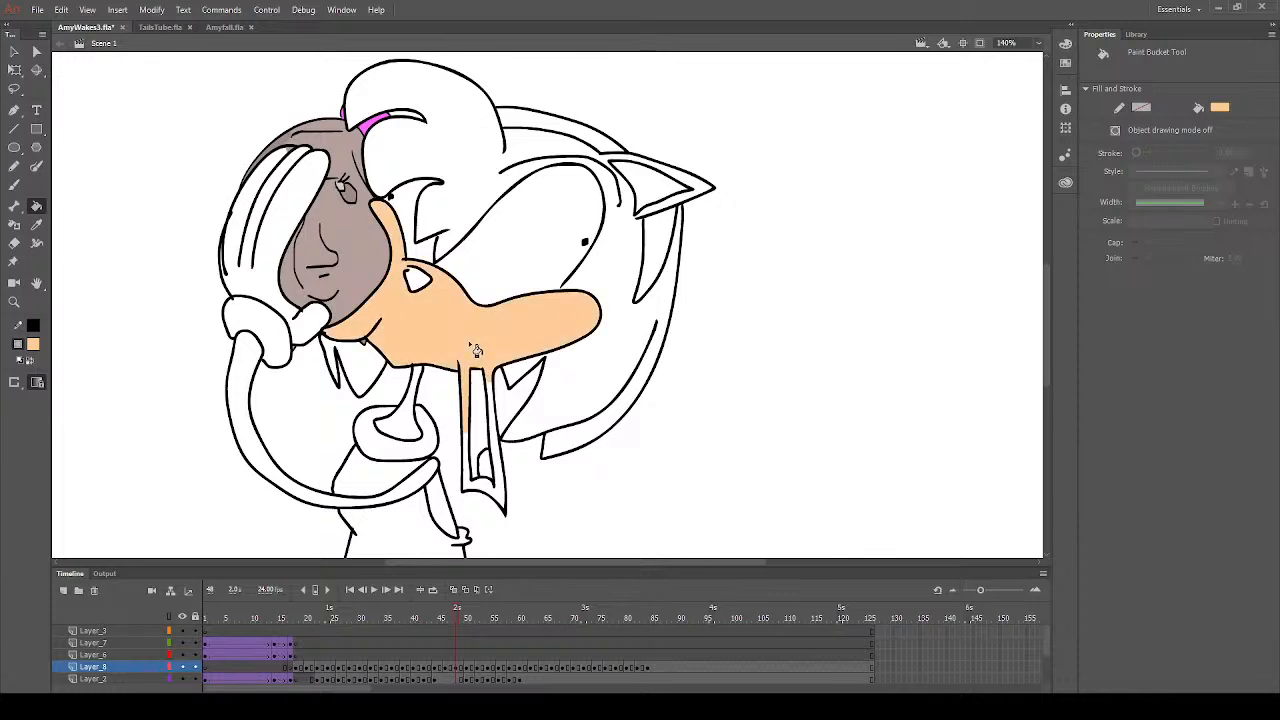
{"action": "left_click", "coordinate": [480, 455]}
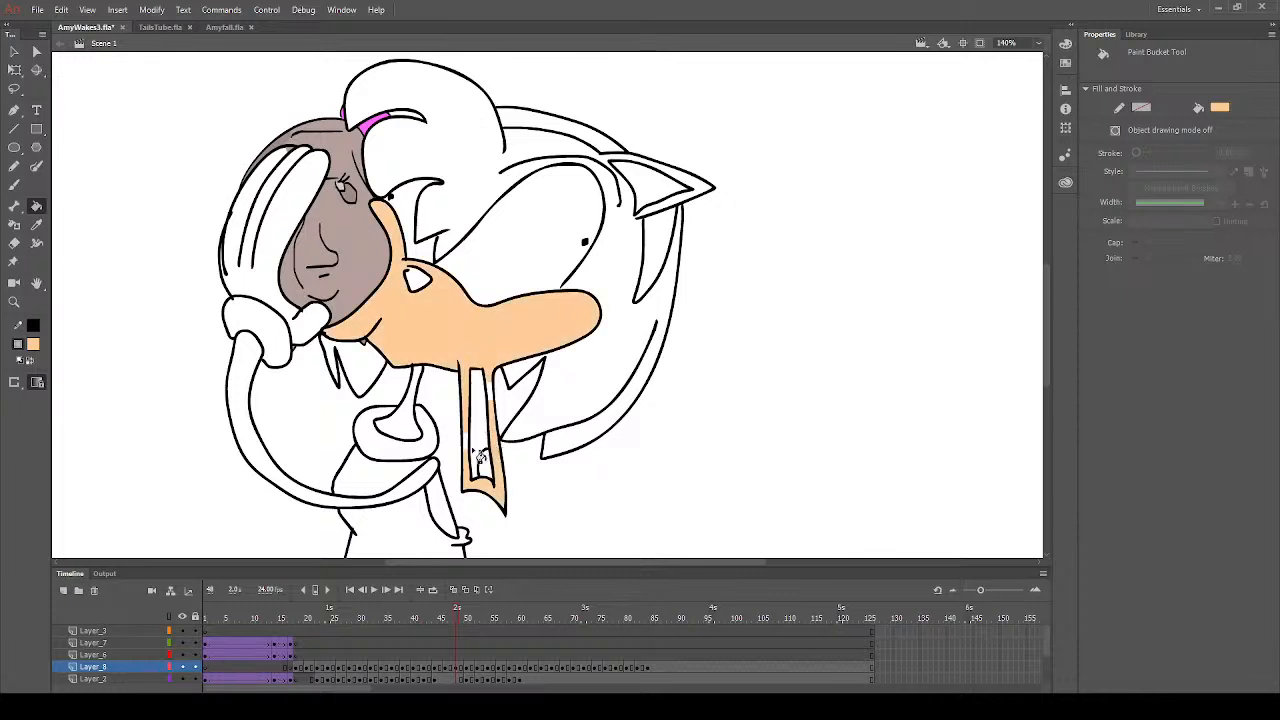
{"action": "left_click", "coordinate": [642, 196]}
{"action": "left_click", "coordinate": [254, 388]}
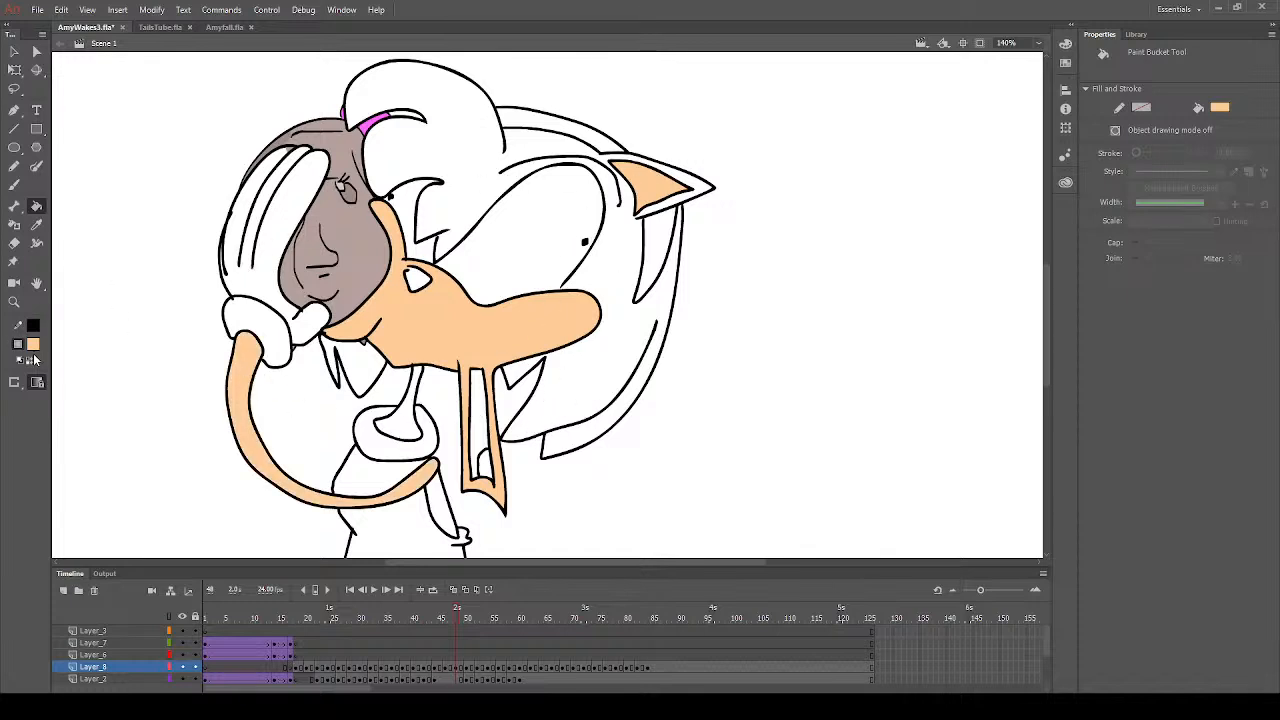
- Fill the nose with dark grey on frame 48
{"action": "left_click", "coordinate": [244, 488]}
{"action": "left_click", "coordinate": [33, 347]}
{"action": "left_click", "coordinate": [83, 396]}
{"action": "left_click", "coordinate": [419, 282]}
- Fill the tongue with red and the glove cuff with yellow on frame 48
{"action": "left_click", "coordinate": [30, 359]}
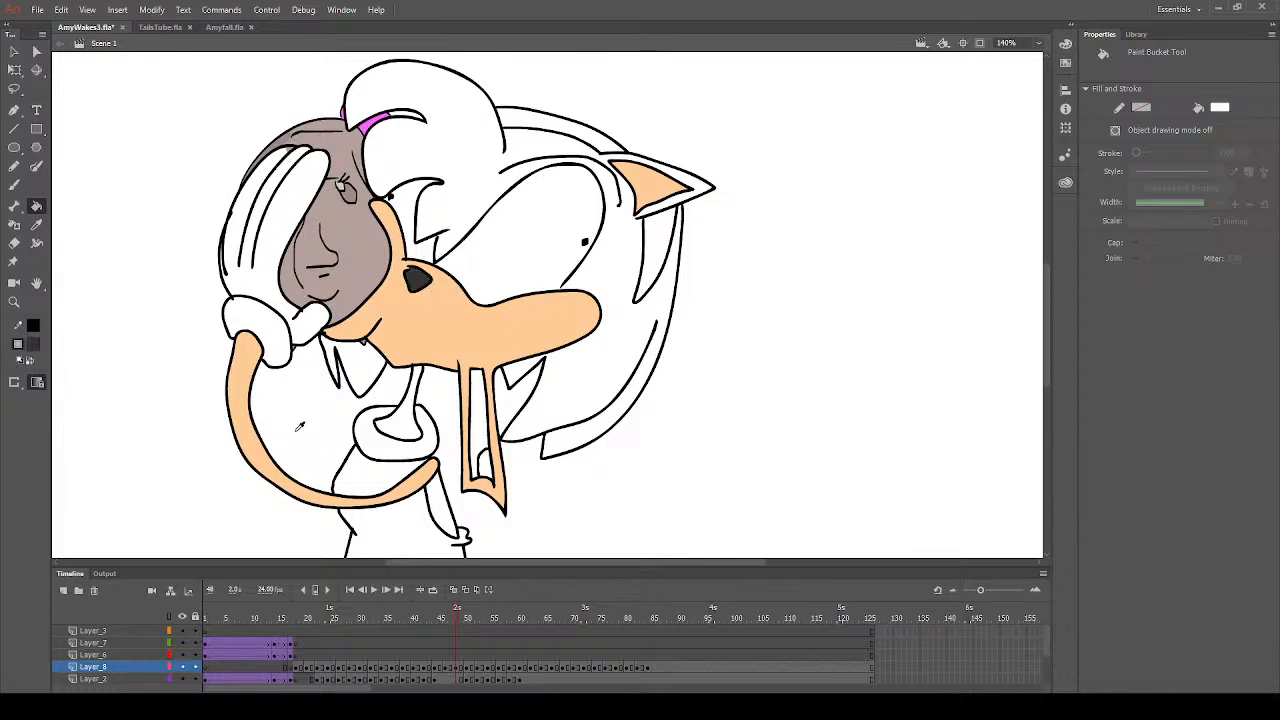
{"action": "left_click", "coordinate": [216, 446]}
{"action": "left_click", "coordinate": [1216, 111]}
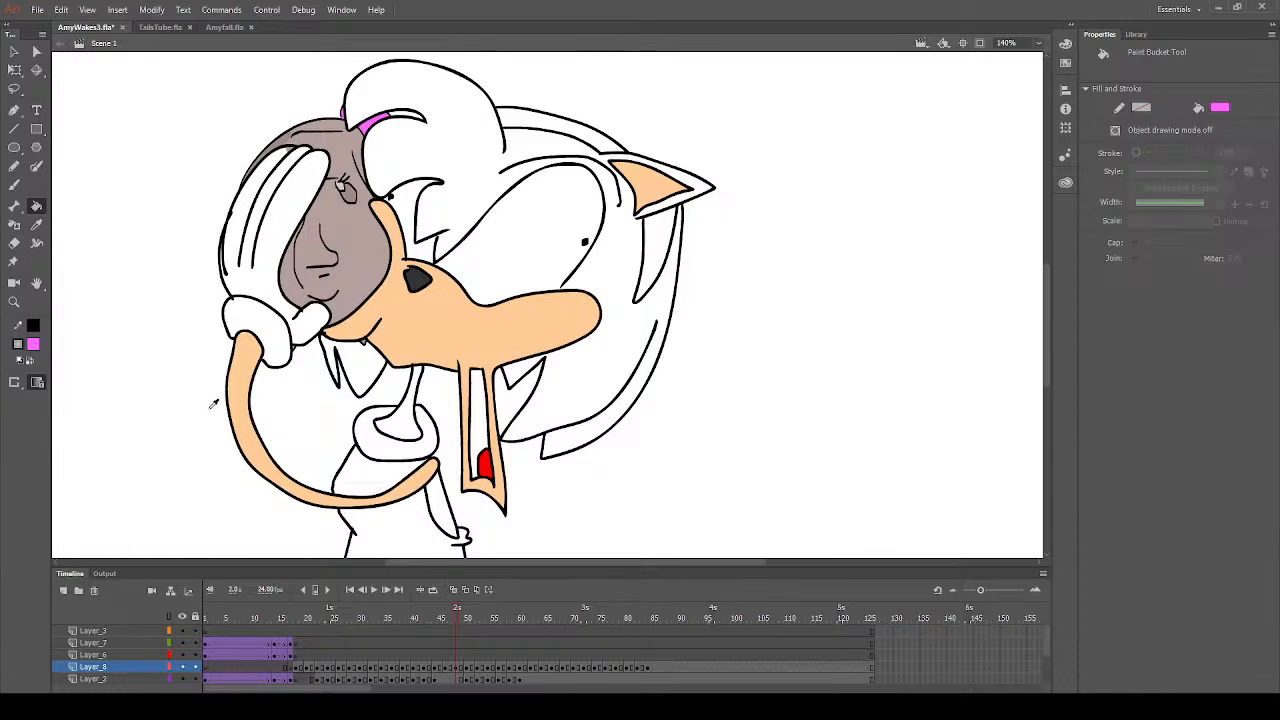
{"action": "left_click", "coordinate": [279, 335]}
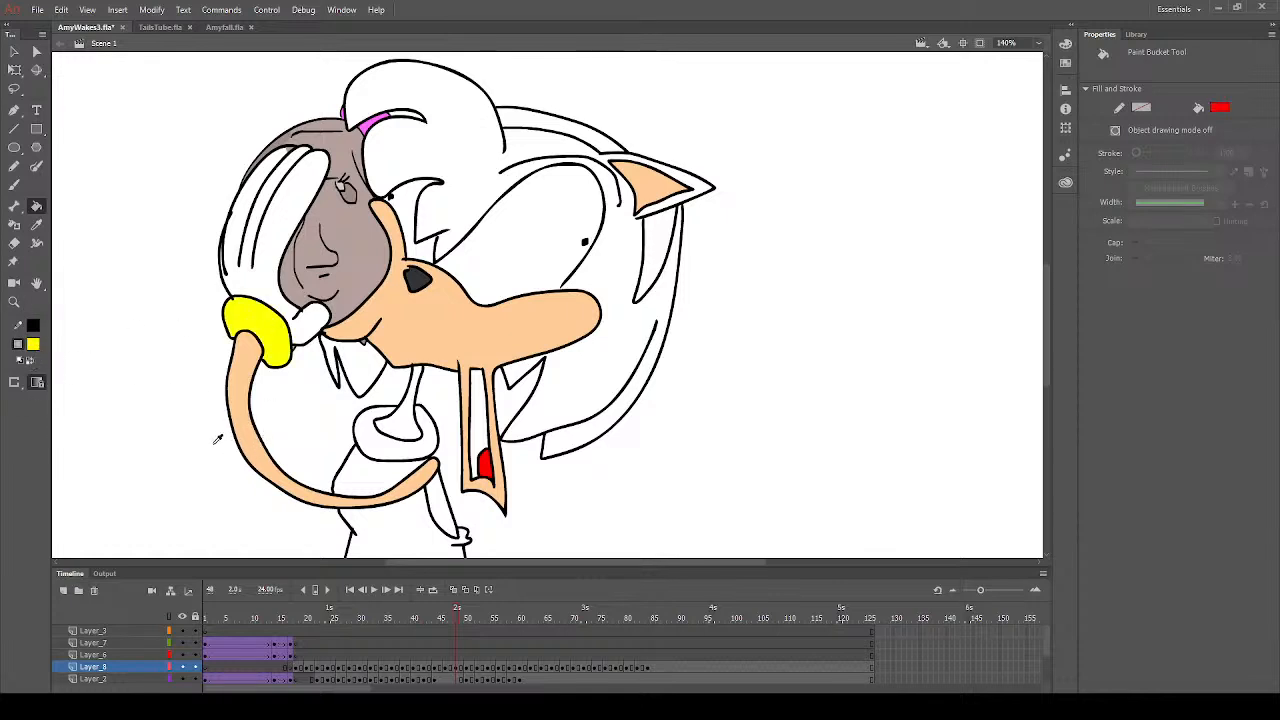
- Fill the dress and the small knot at its back with red on frame 48
{"action": "left_click", "coordinate": [415, 530]}
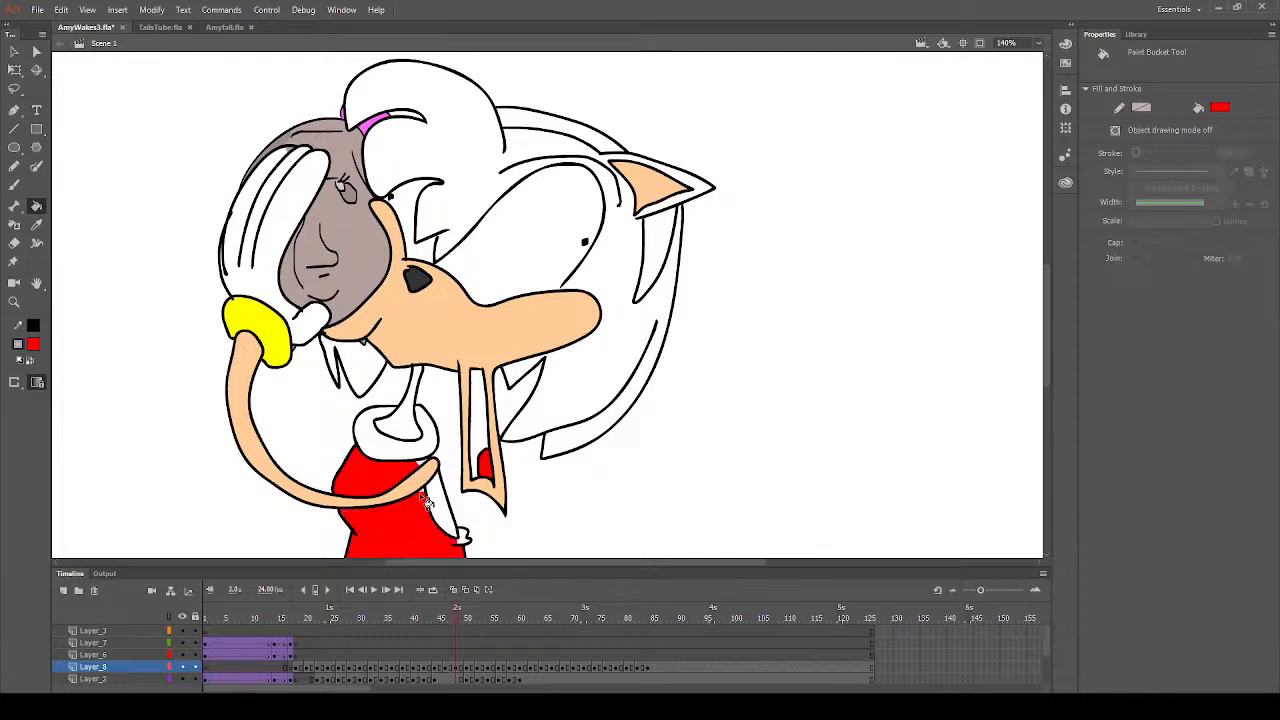
{"action": "left_click", "coordinate": [466, 536]}
{"action": "scroll", "coordinate": [440, 428], "scroll_direction": "down", "scroll_amount": 2}
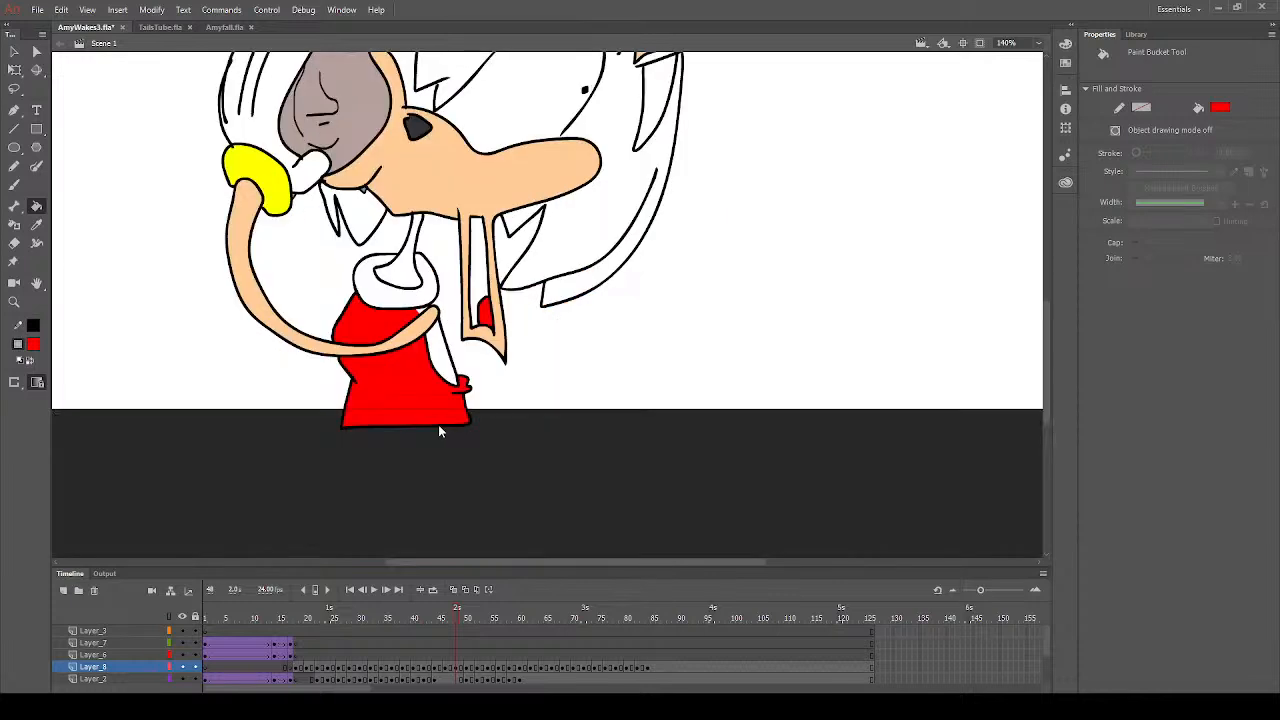
{"action": "scroll", "coordinate": [438, 424], "scroll_direction": "up", "scroll_amount": 2}
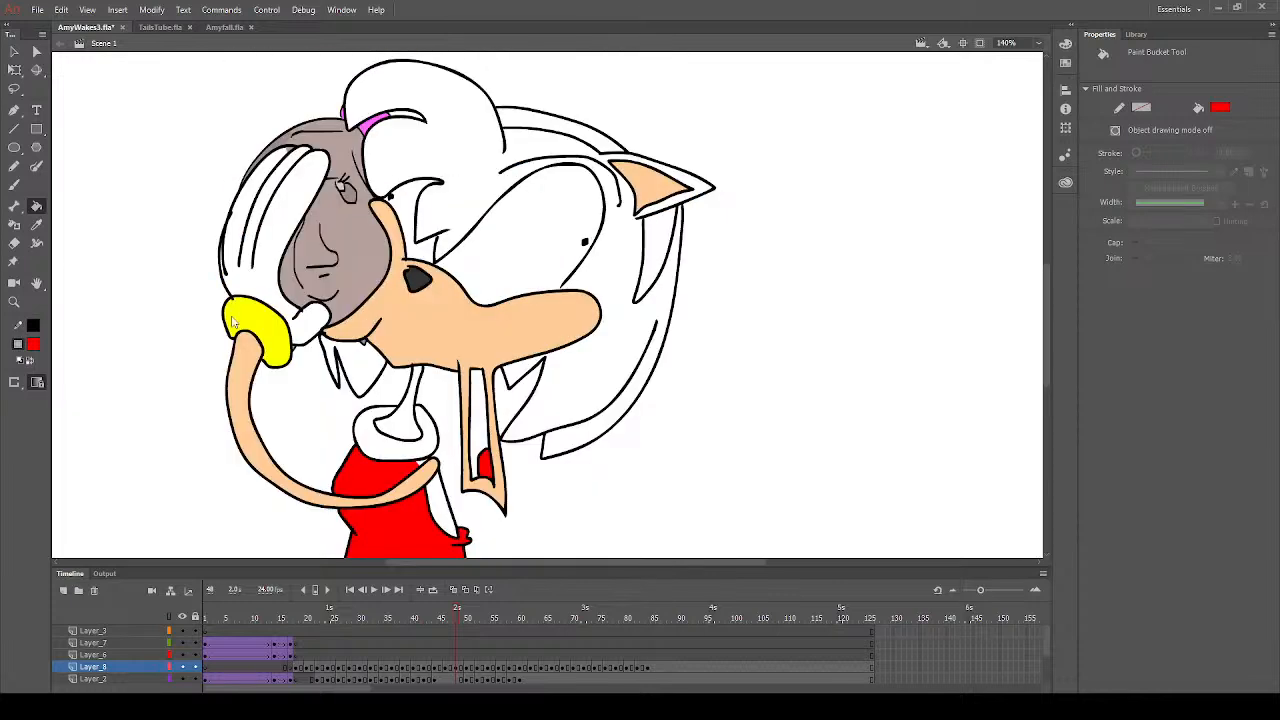
- Fill the rear quills and the outer ear with pink on Layer_8, frame 49, matching the hair colour on frame 46
{"action": "left_click", "coordinate": [34, 345]}
{"action": "left_click", "coordinate": [232, 495]}
{"action": "left_click", "coordinate": [36, 224]}
{"action": "left_click", "coordinate": [444, 613]}
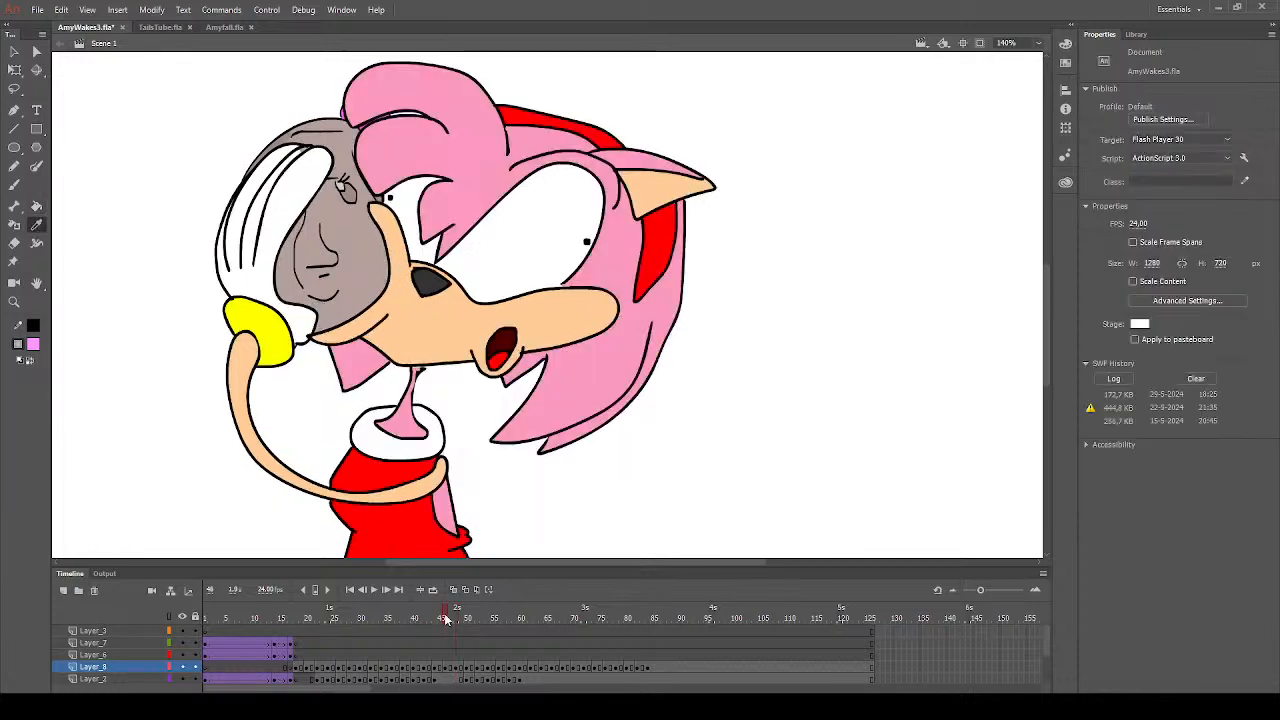
{"action": "left_click", "coordinate": [574, 399]}
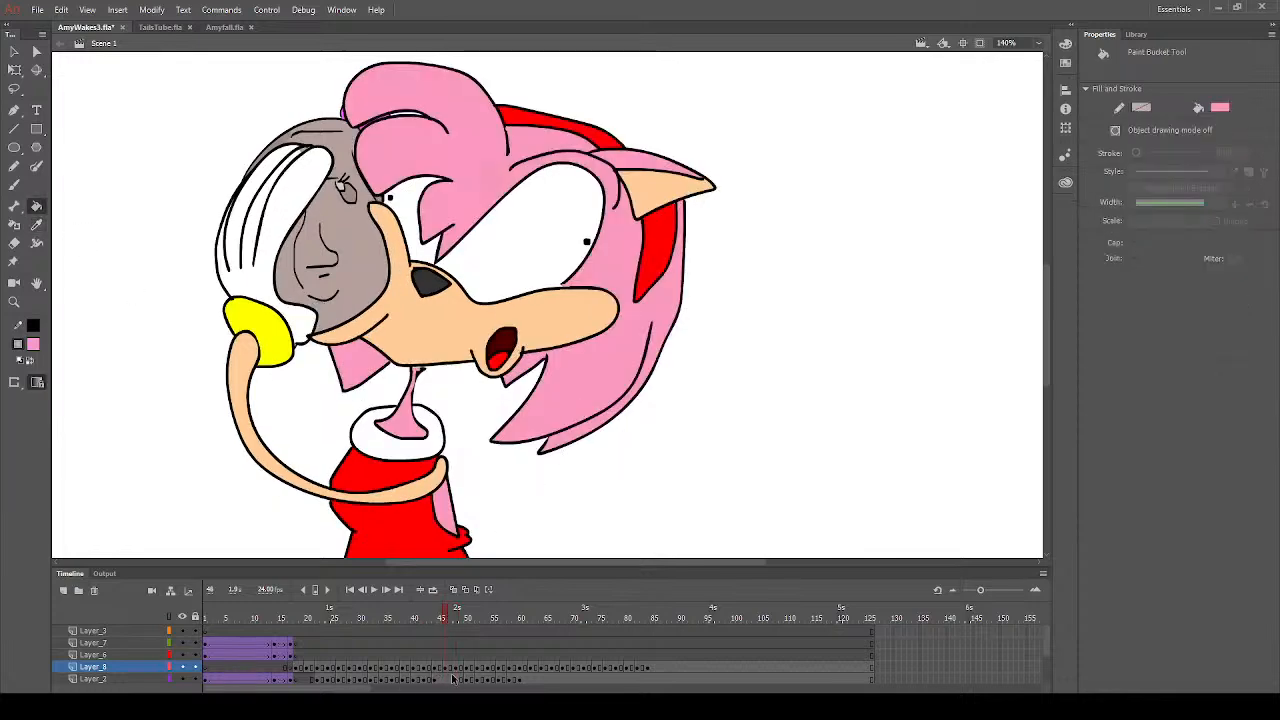
{"action": "left_click", "coordinate": [462, 667]}
{"action": "left_click", "coordinate": [536, 384]}
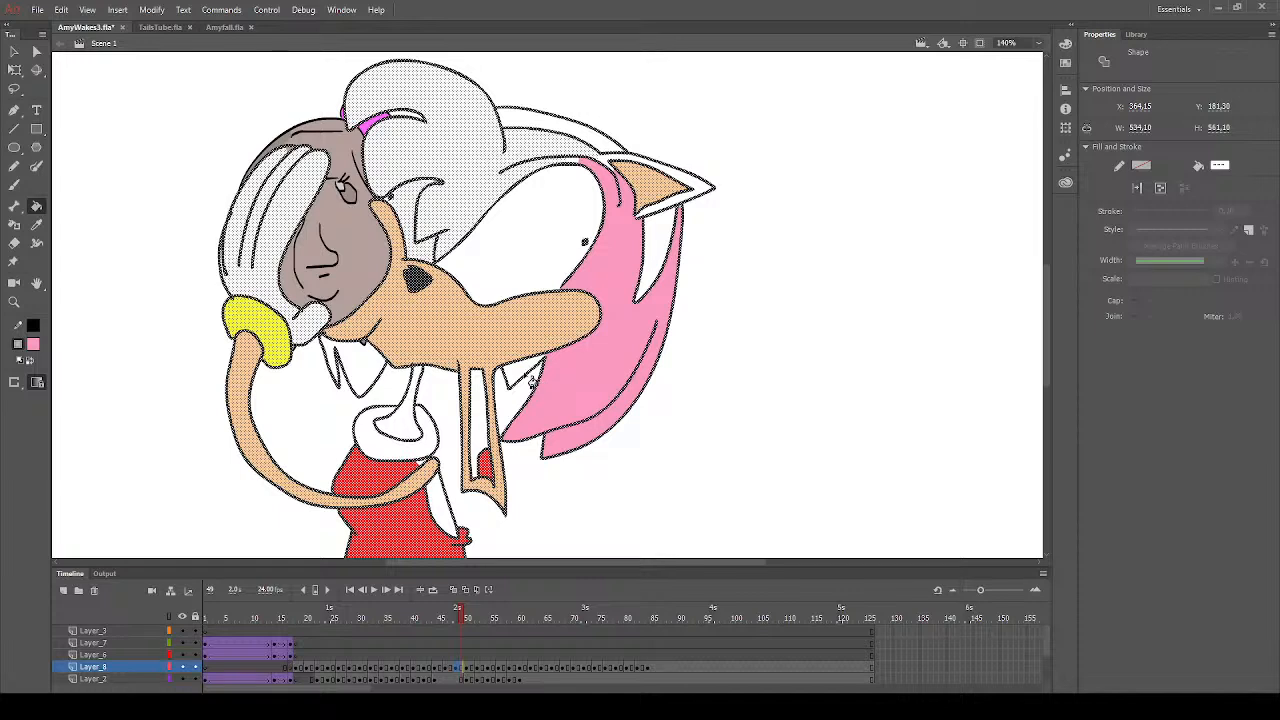
{"action": "left_click", "coordinate": [532, 379]}
{"action": "left_click", "coordinate": [699, 198]}
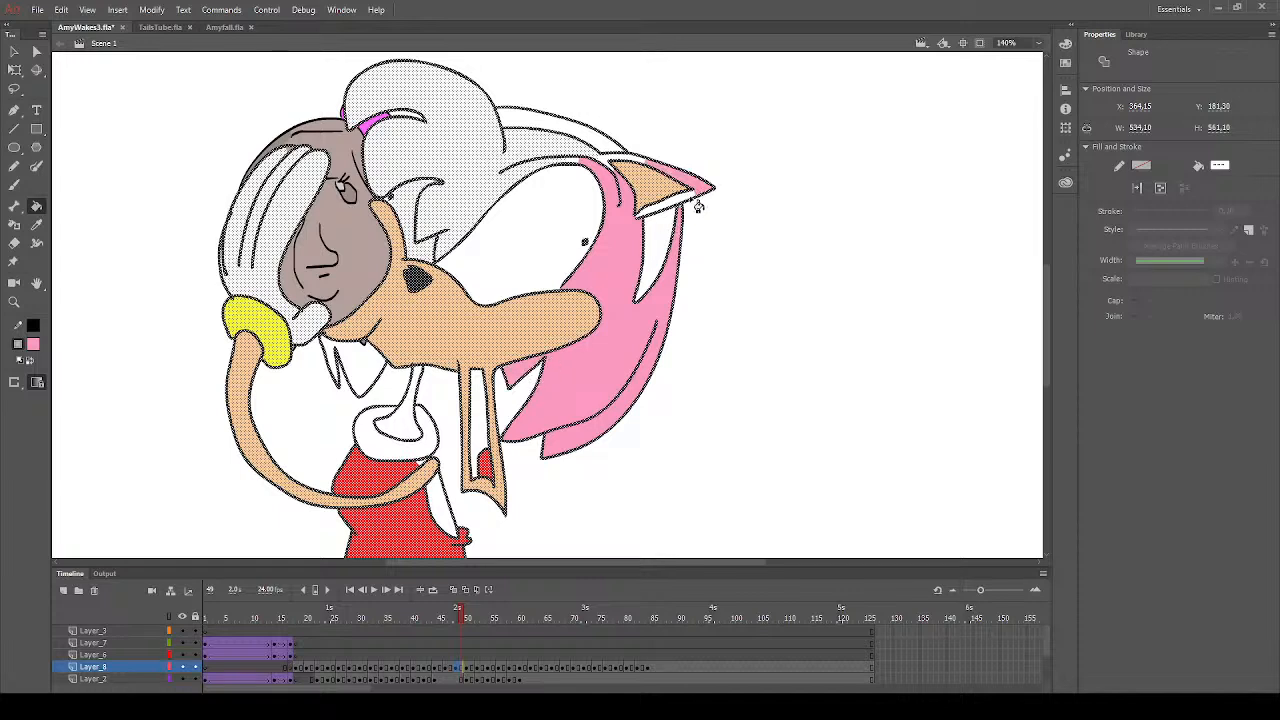
{"action": "left_click", "coordinate": [694, 205]}
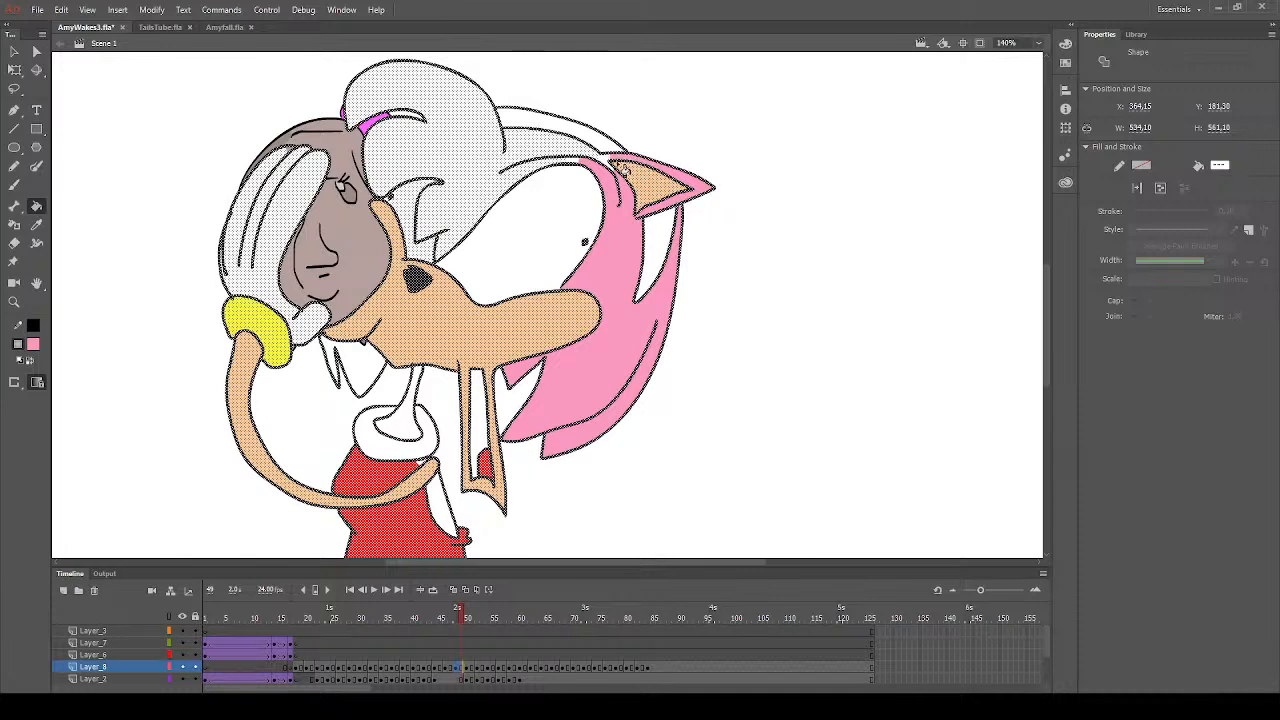
{"action": "left_click", "coordinate": [615, 170]}
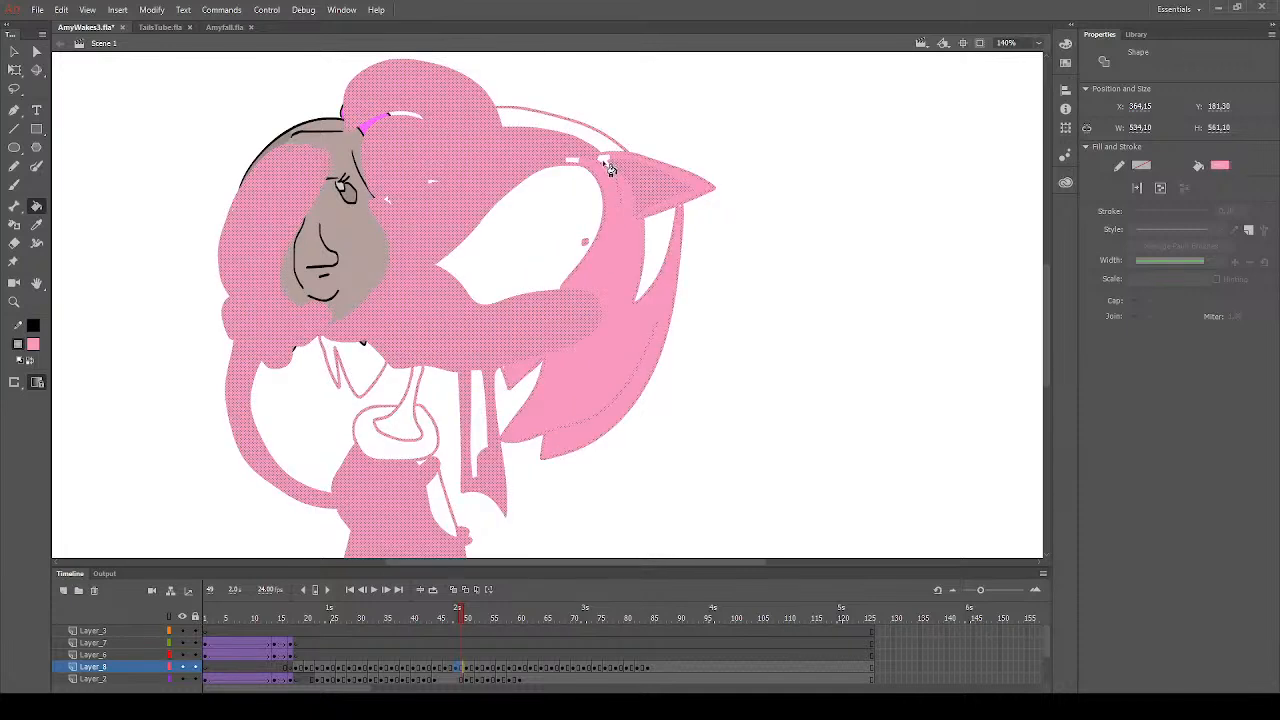
{"action": "key", "text": "ctrl+z"}
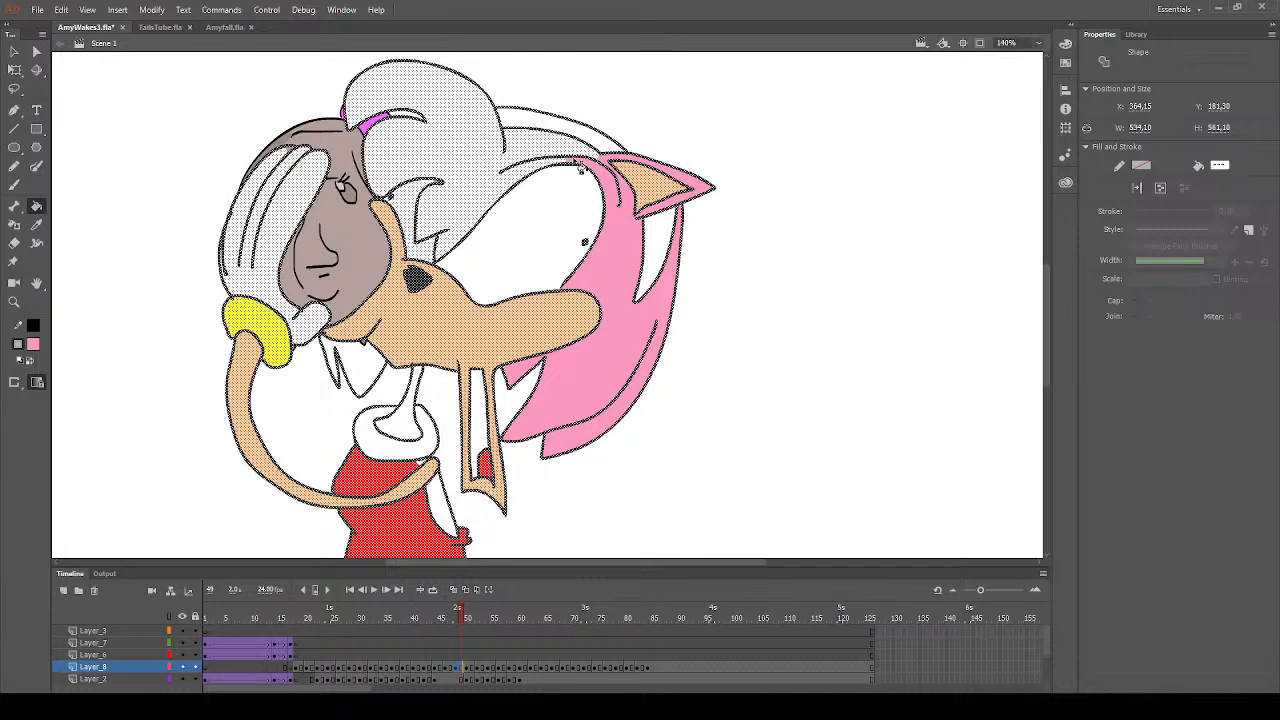
- Deselect the drawing and fill the neck, the bare back, the front hair and the hair tips below the chin with pink
{"action": "left_click", "coordinate": [14, 51]}
{"action": "left_click", "coordinate": [140, 240]}
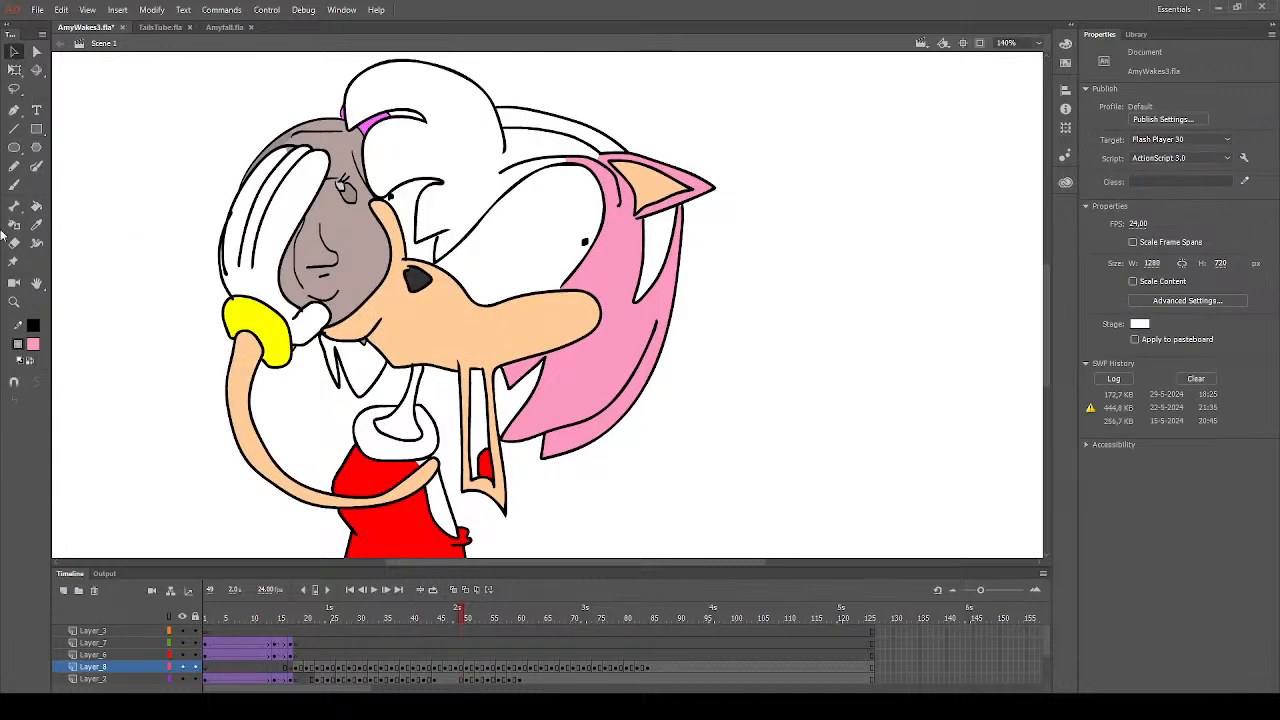
{"action": "left_click", "coordinate": [36, 205]}
{"action": "left_click", "coordinate": [415, 438]}
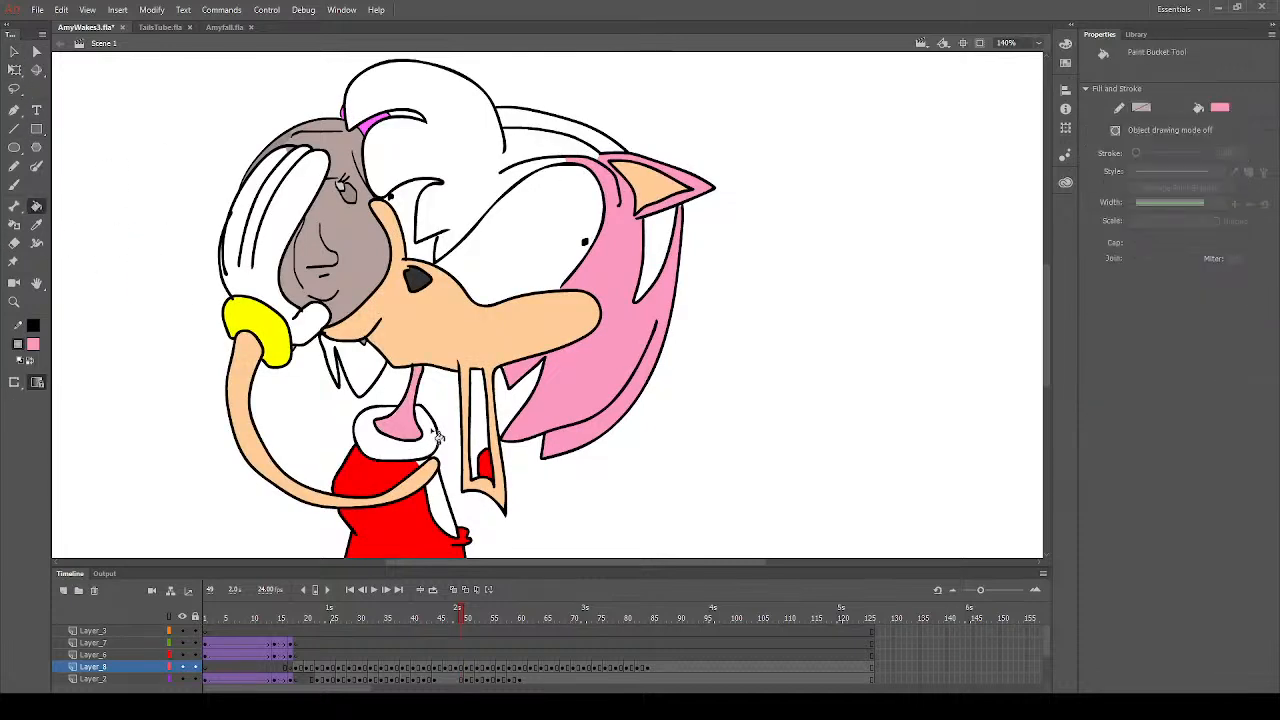
{"action": "left_click", "coordinate": [447, 503]}
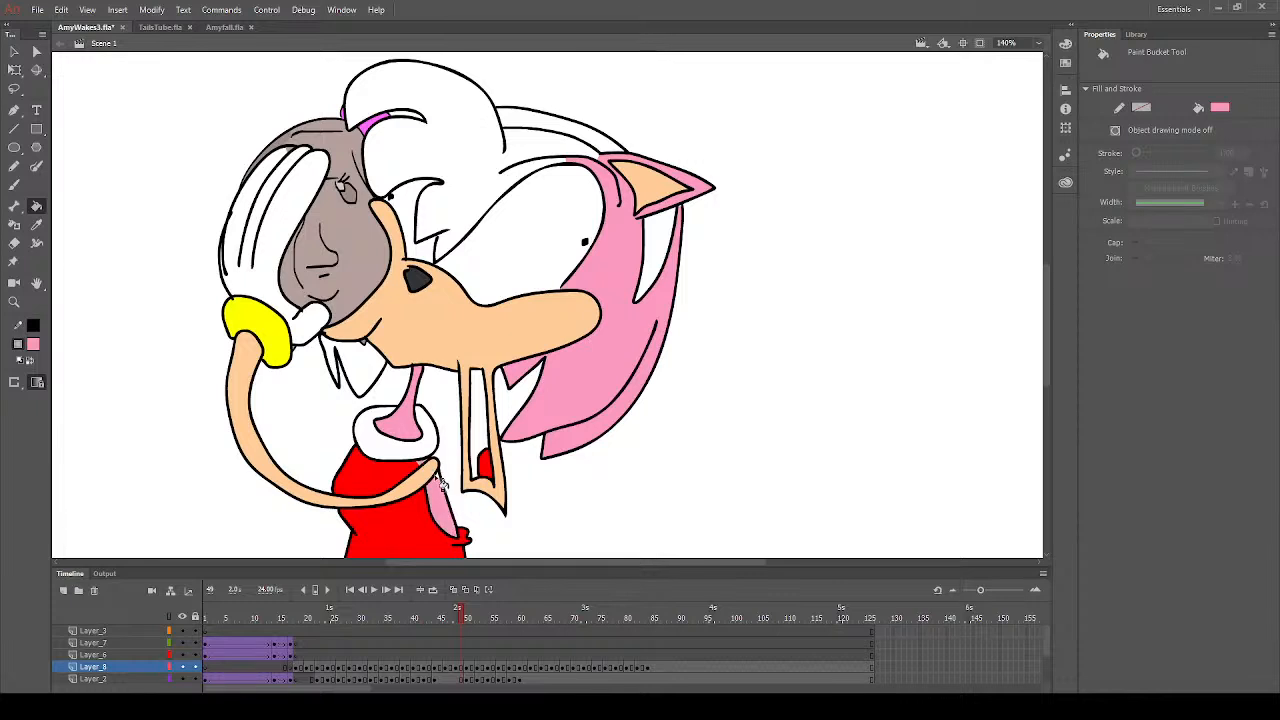
{"action": "left_click", "coordinate": [480, 190]}
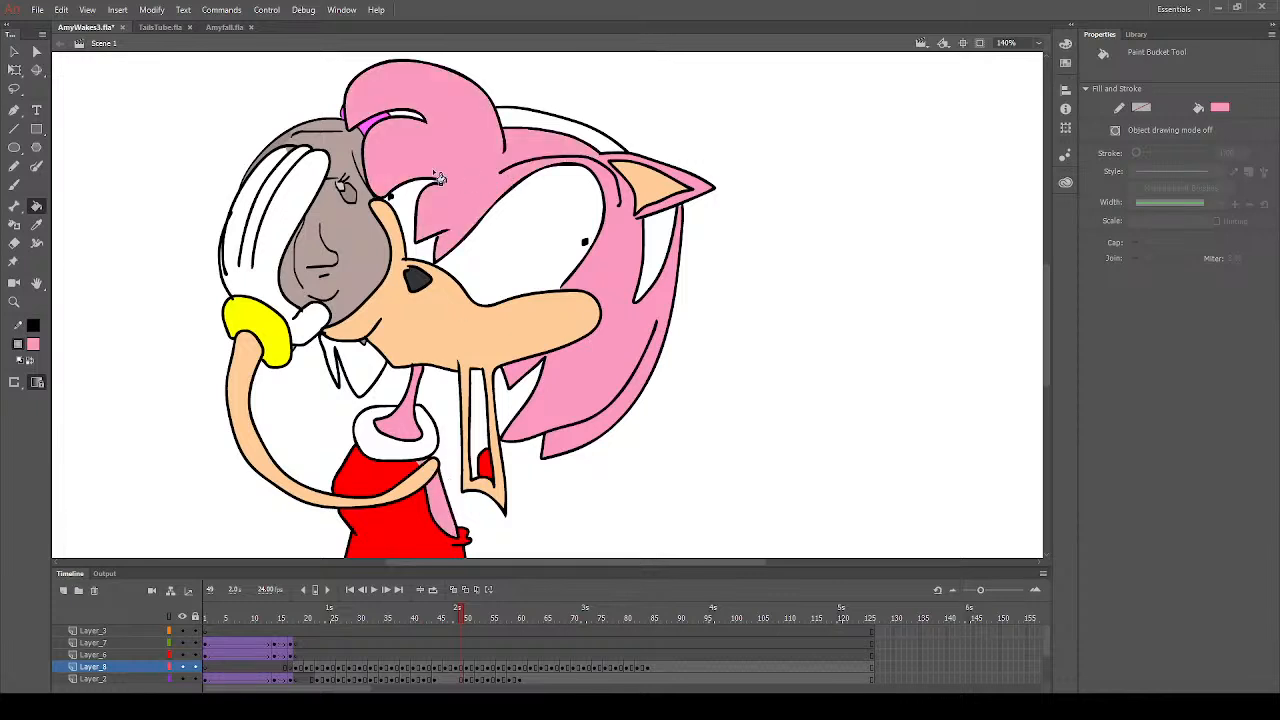
{"action": "left_click", "coordinate": [331, 372]}
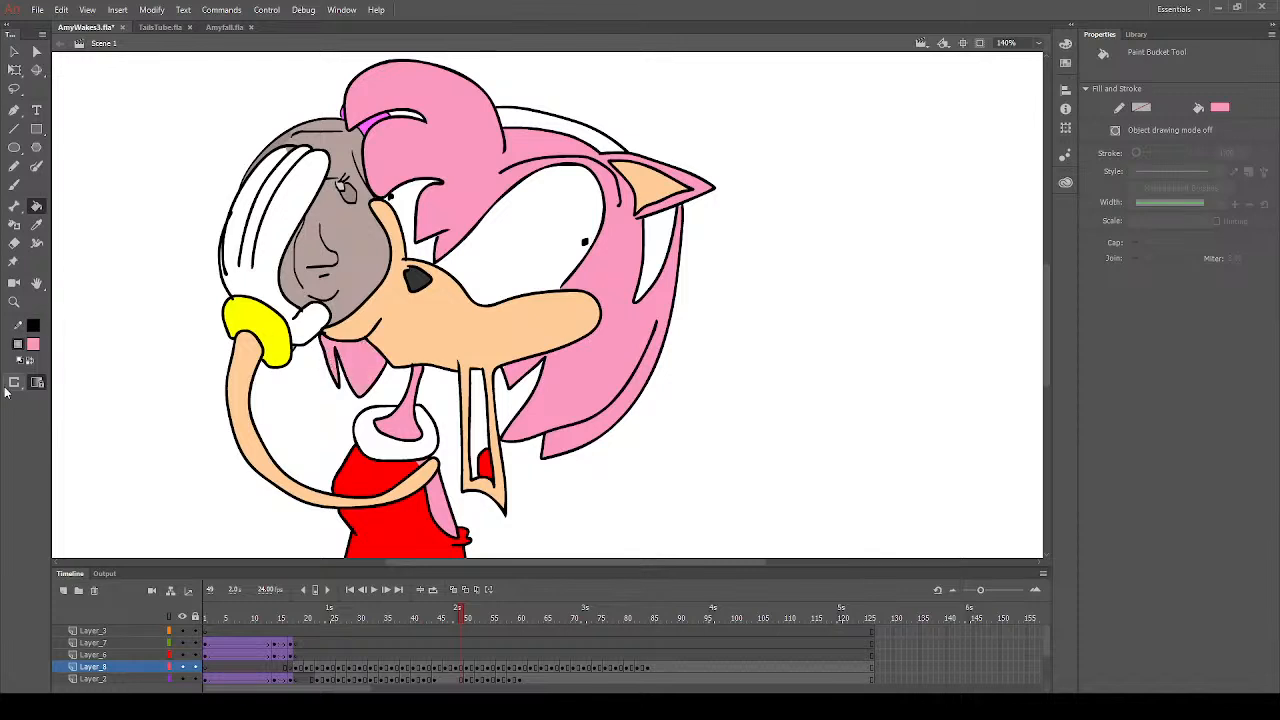
- Fill the inside of the open mouth with dark red on frame 49
{"action": "left_click", "coordinate": [84, 430]}
{"action": "left_click", "coordinate": [161, 439]}
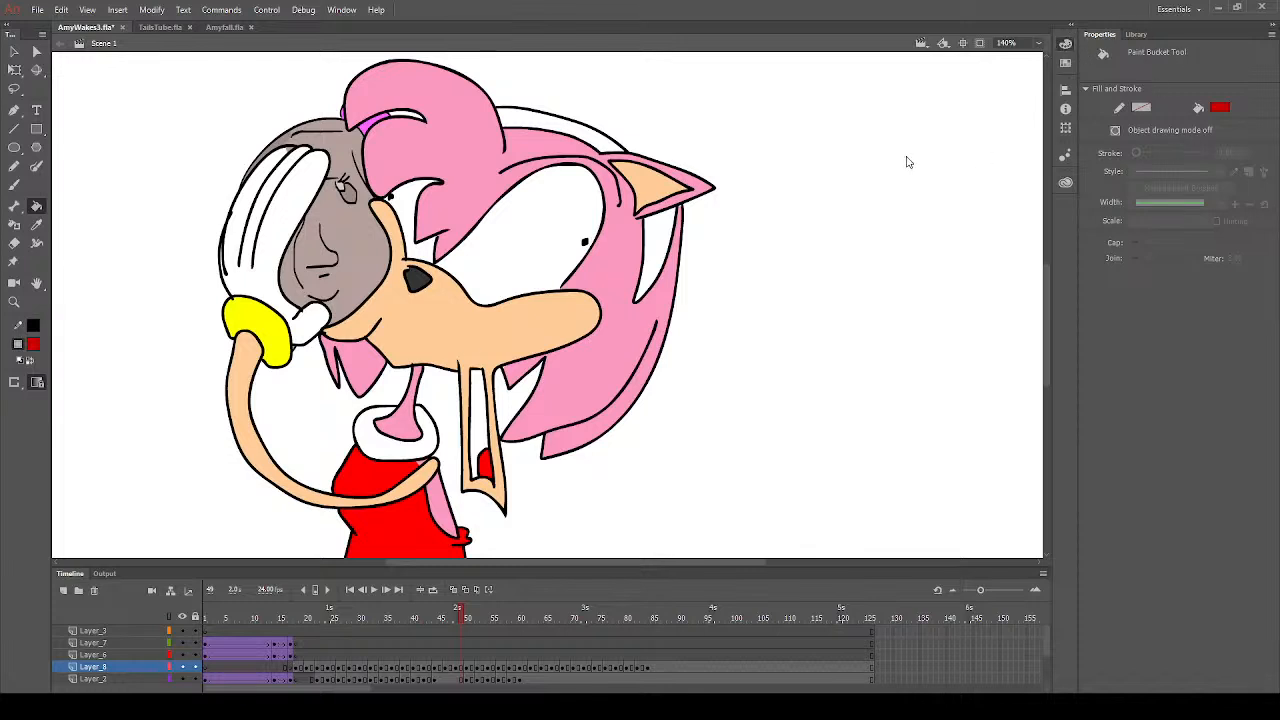
{"action": "left_click", "coordinate": [489, 435]}
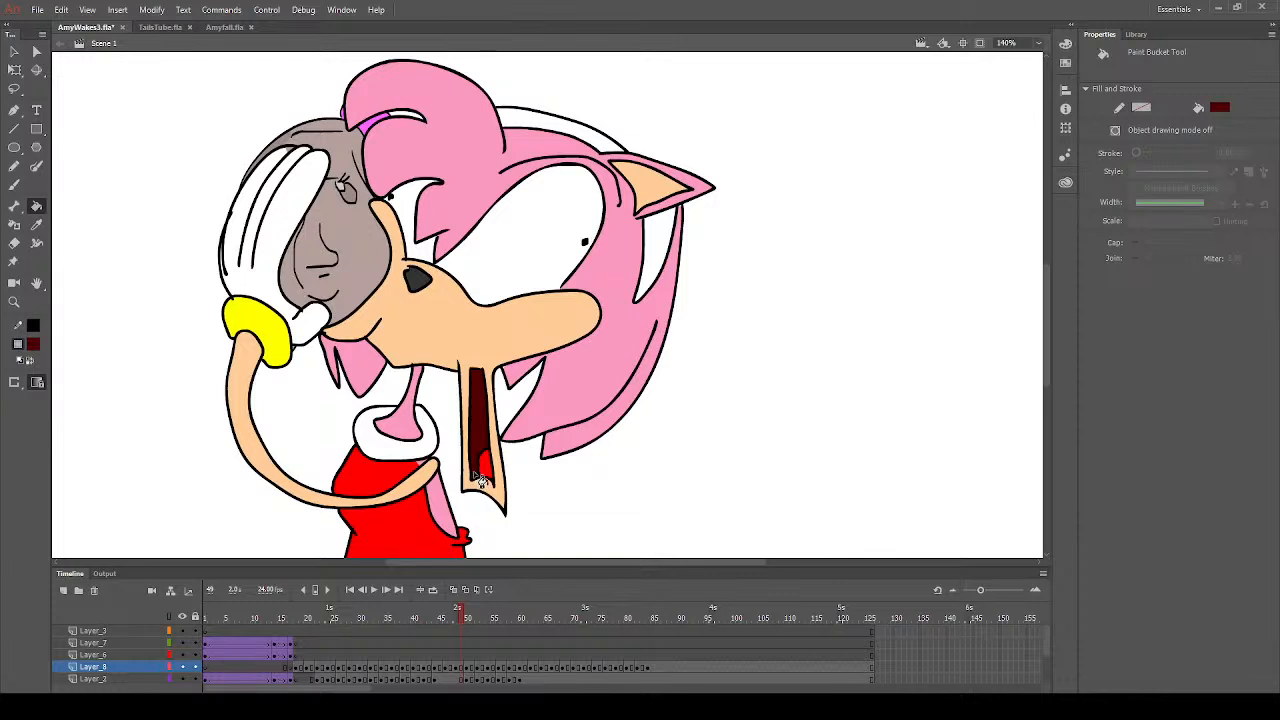
- Fill both visible parts of the headband with red on frame 49
{"action": "left_click", "coordinate": [35, 346]}
{"action": "left_click", "coordinate": [216, 443]}
{"action": "left_click", "coordinate": [657, 254]}
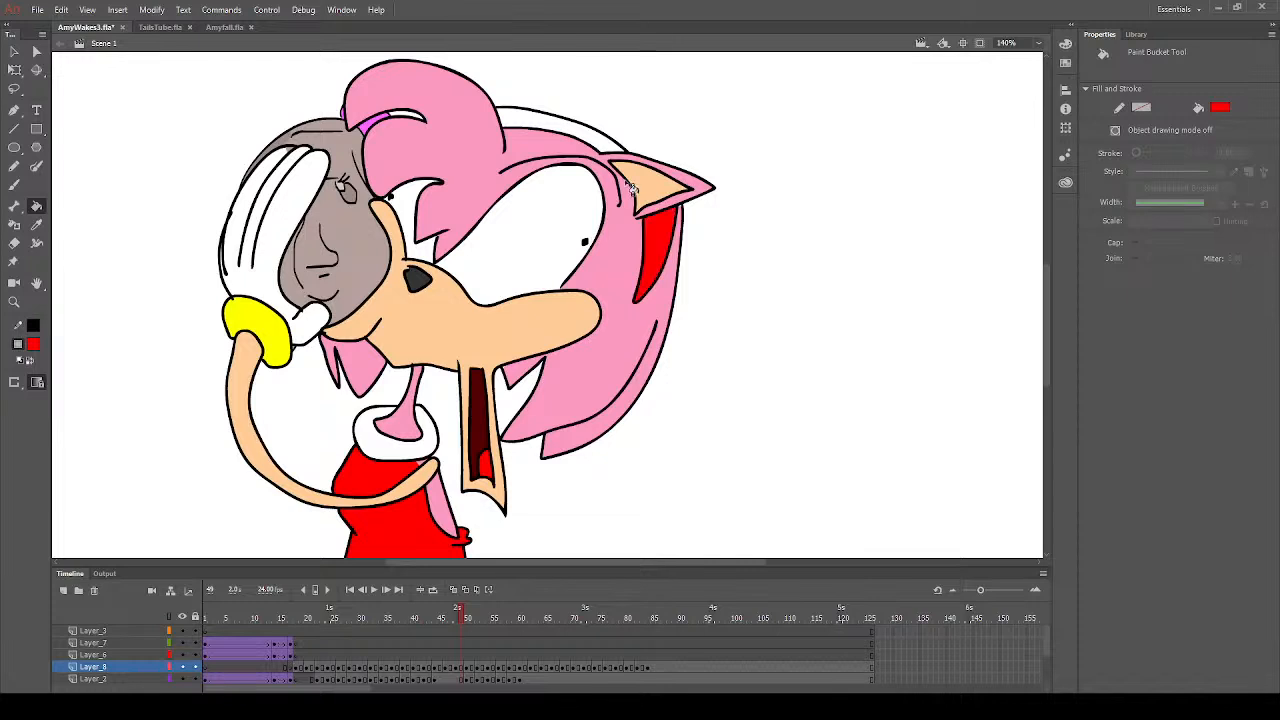
{"action": "left_click", "coordinate": [607, 149]}
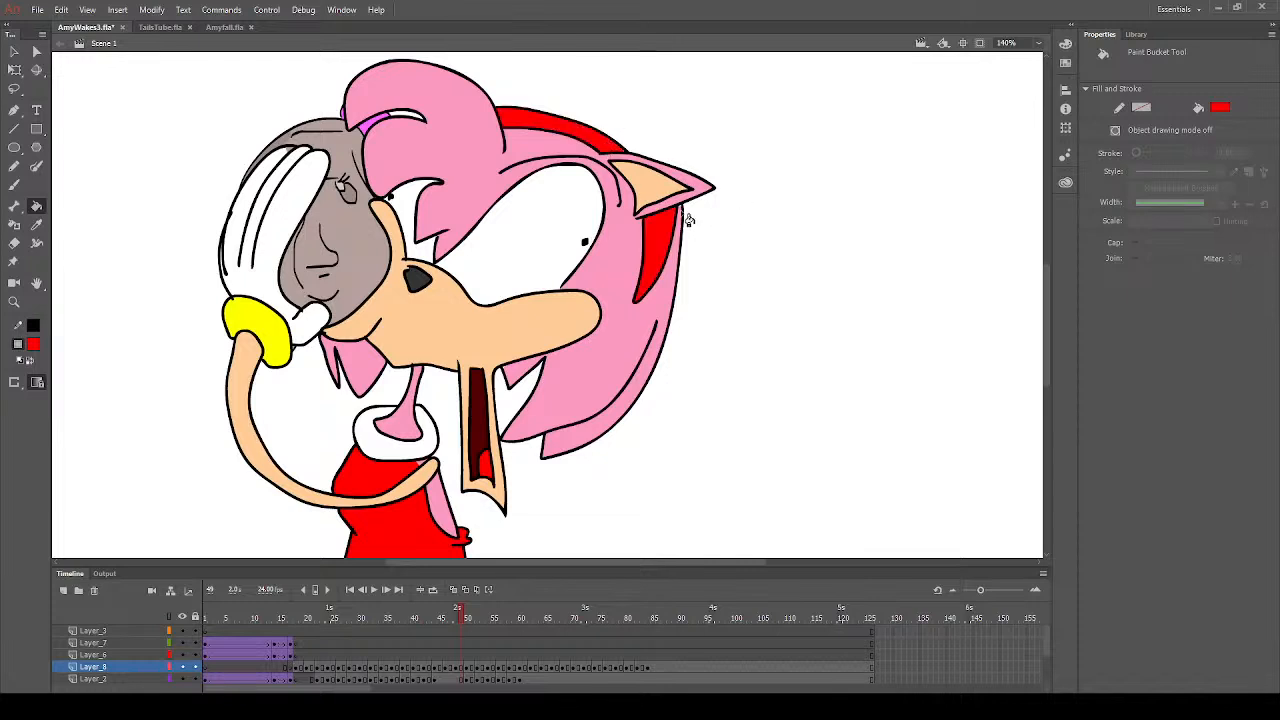
{"action": "left_click", "coordinate": [13, 302]}
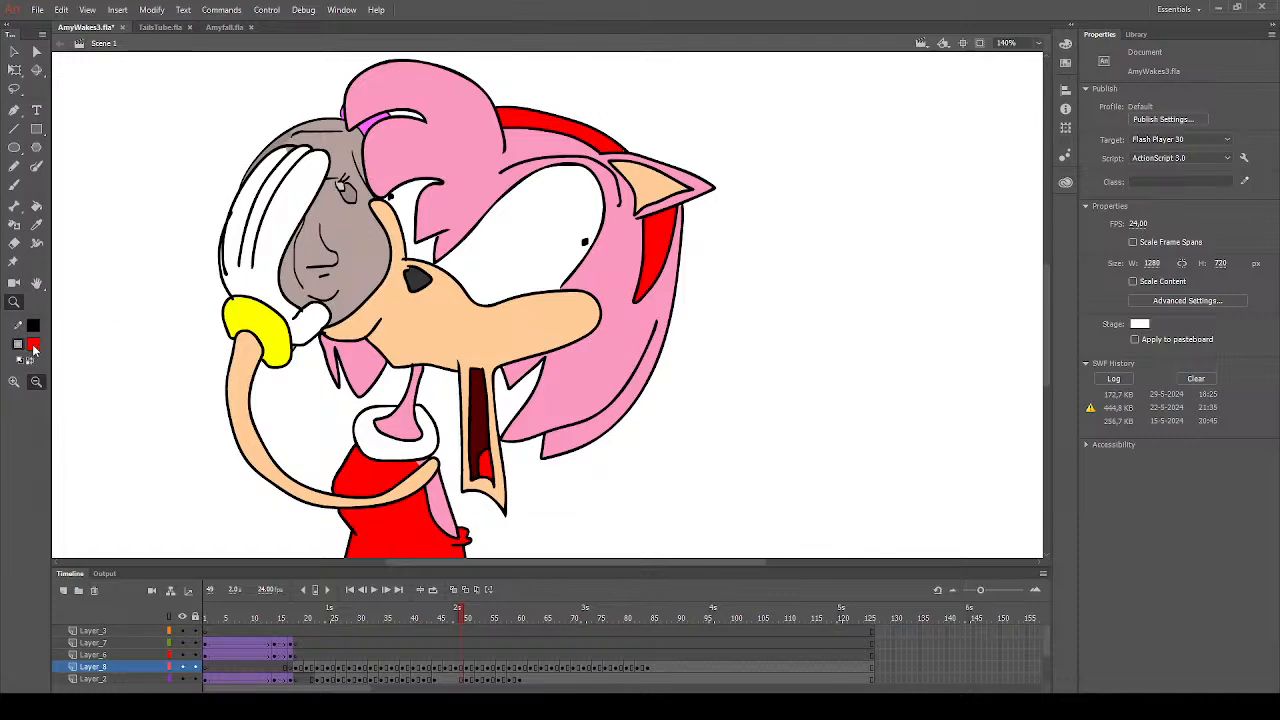
{"action": "left_click", "coordinate": [85, 430]}
{"action": "left_click", "coordinate": [273, 278]}
{"action": "left_click_drag", "start_coordinate": [536, 184], "coordinate": [870, 488]}
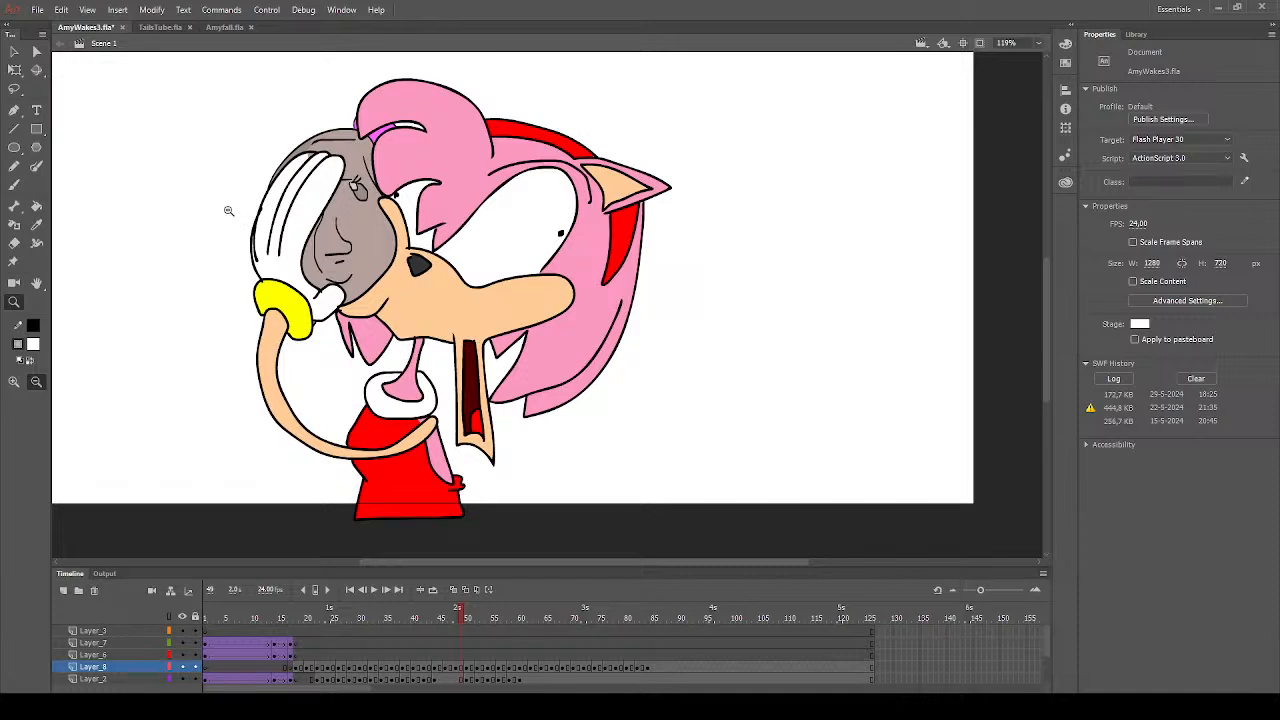
{"action": "left_click", "coordinate": [36, 205]}
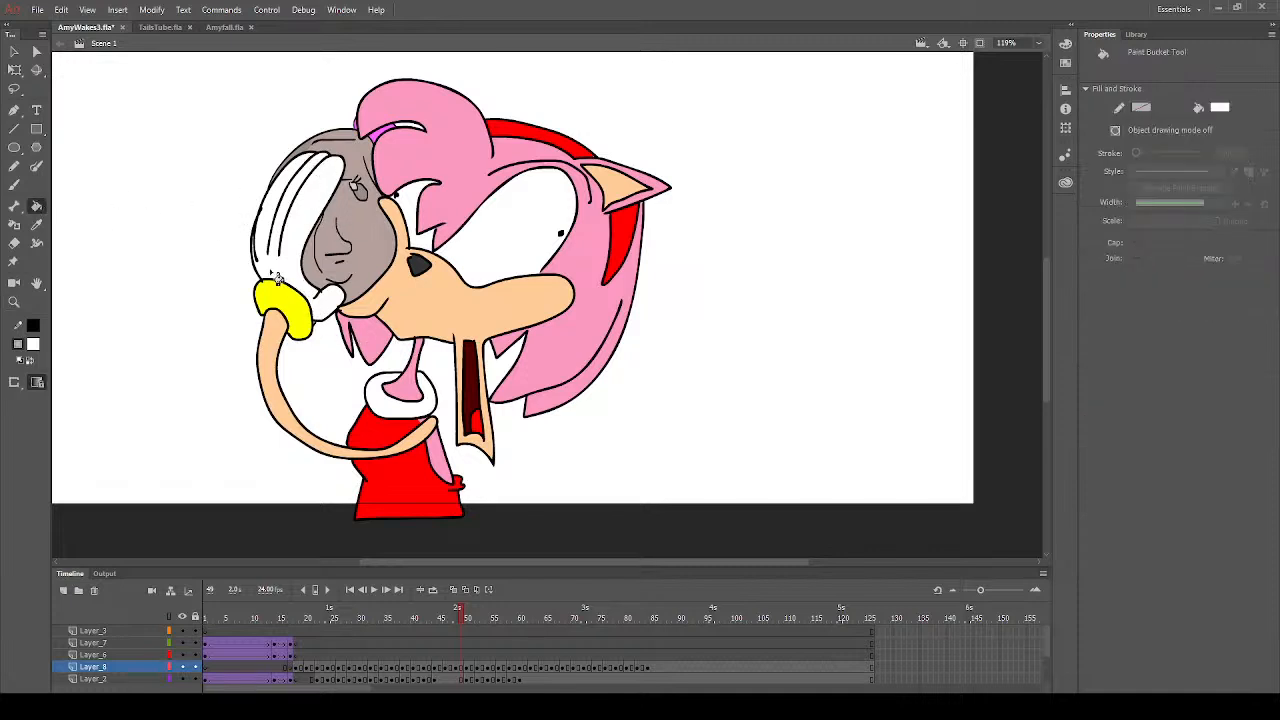
{"action": "left_click", "coordinate": [36, 224]}
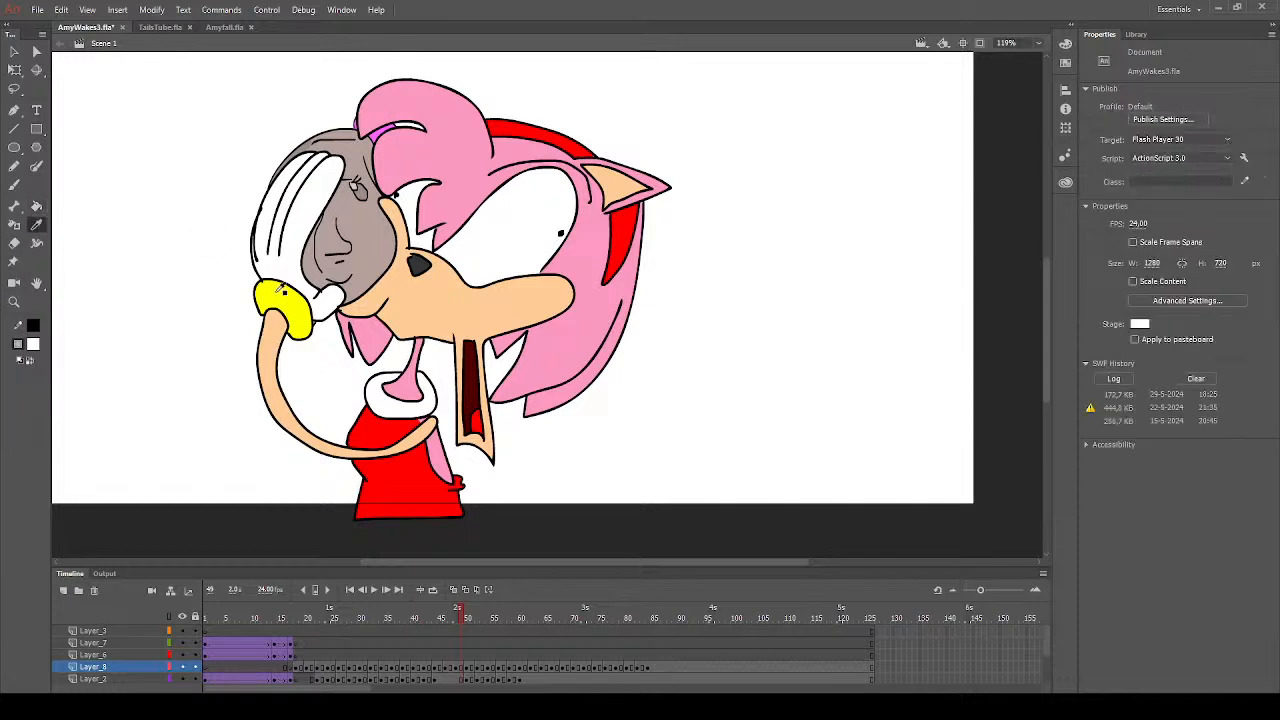
{"action": "left_click", "coordinate": [281, 287]}
{"action": "left_click", "coordinate": [14, 185]}
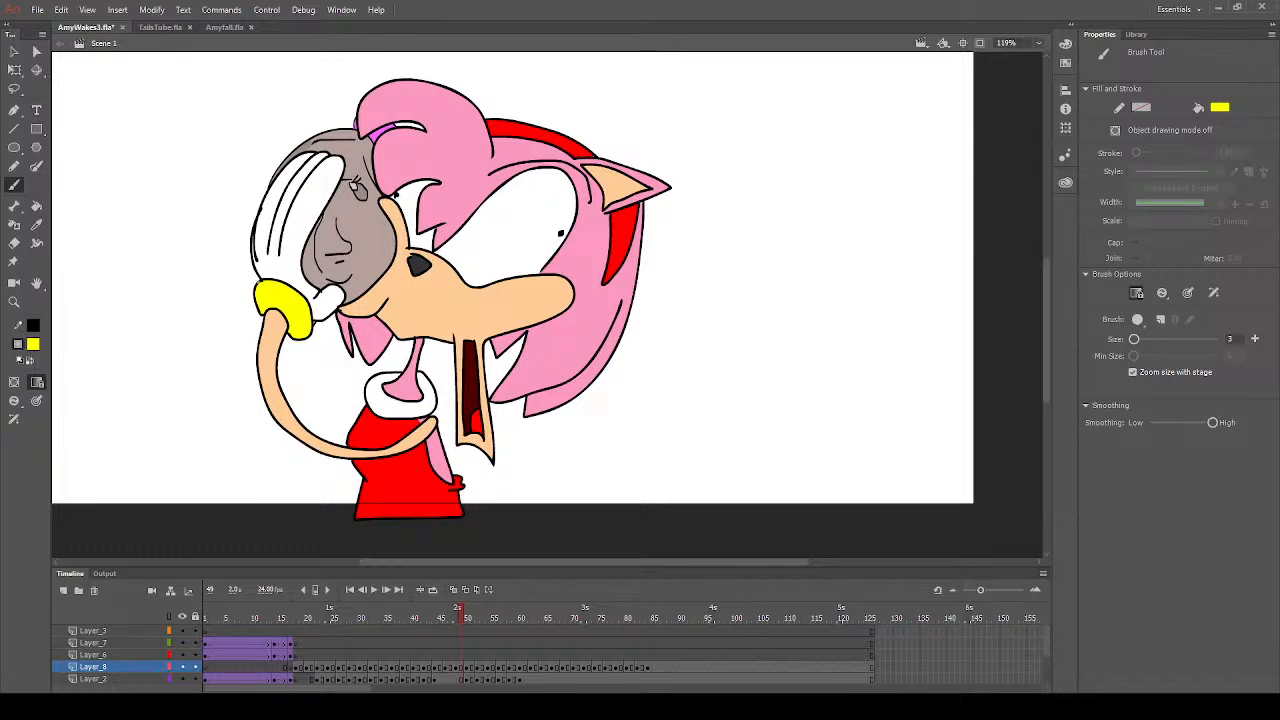
{"action": "left_click", "coordinate": [37, 224]}
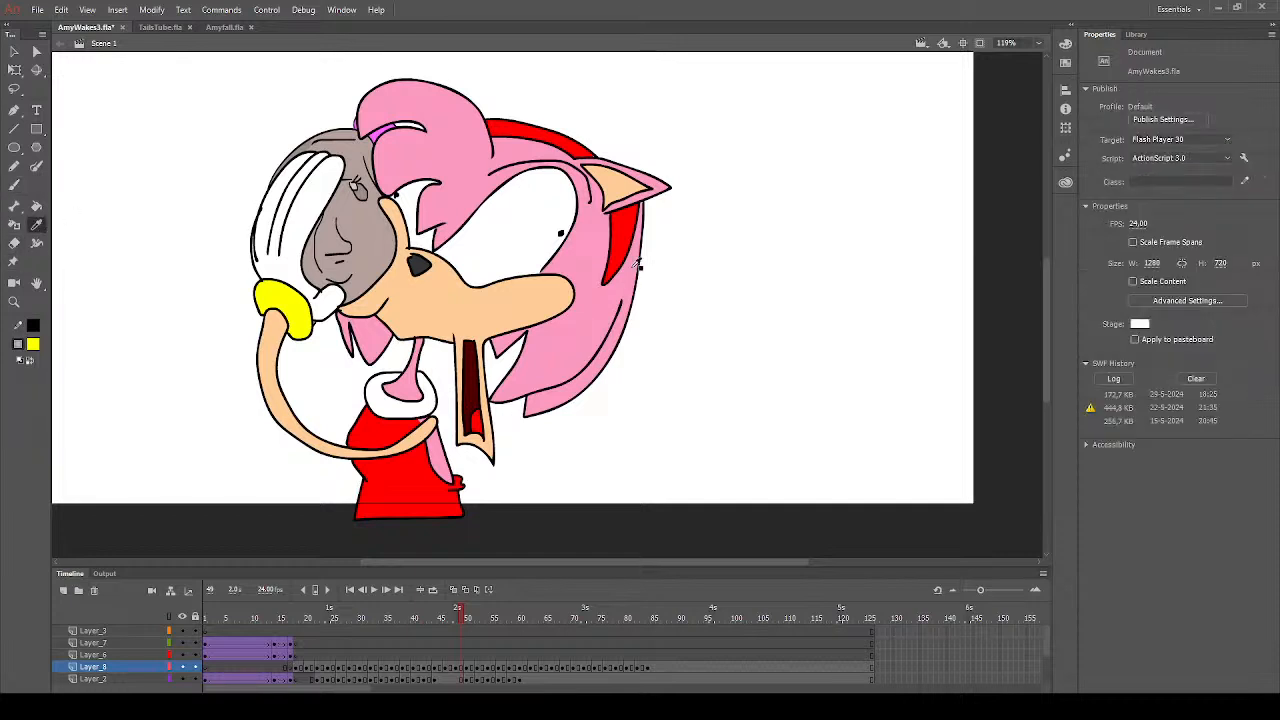
{"action": "left_click", "coordinate": [595, 308]}
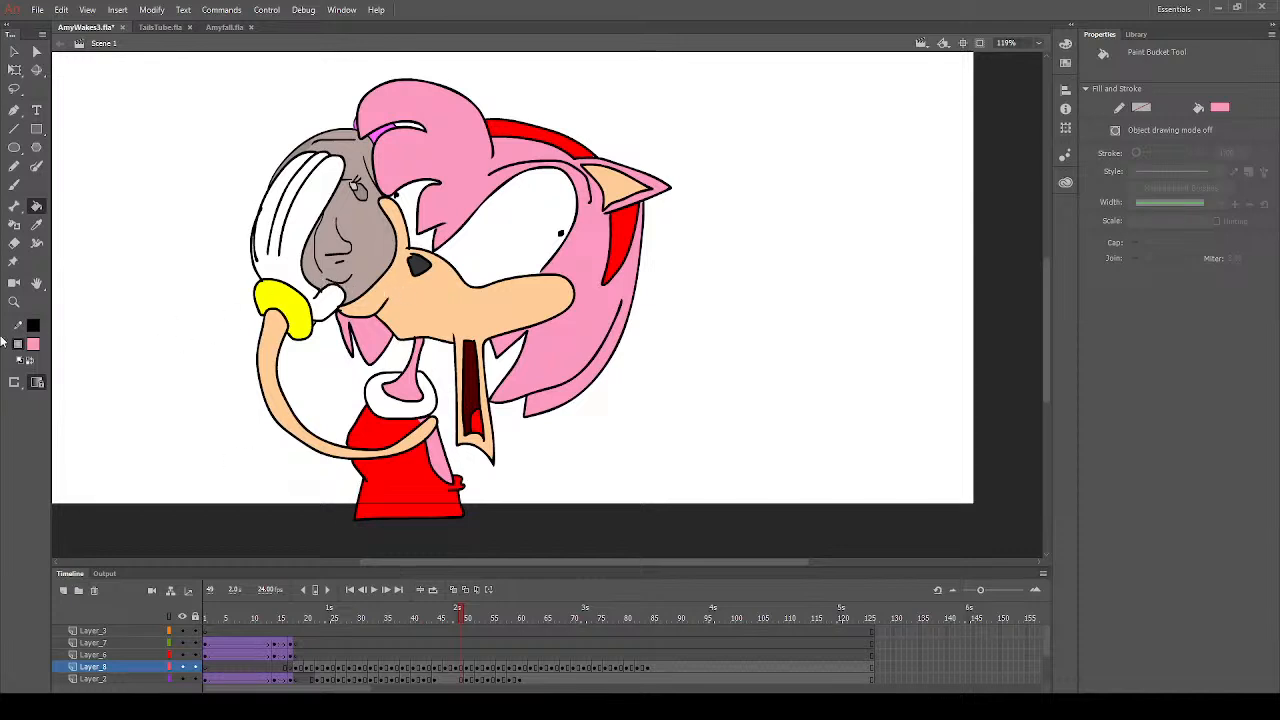
{"action": "left_click", "coordinate": [32, 347]}
{"action": "left_click", "coordinate": [86, 428]}
{"action": "left_click", "coordinate": [35, 227]}
{"action": "left_click", "coordinate": [441, 322]}
{"action": "left_click", "coordinate": [14, 186]}
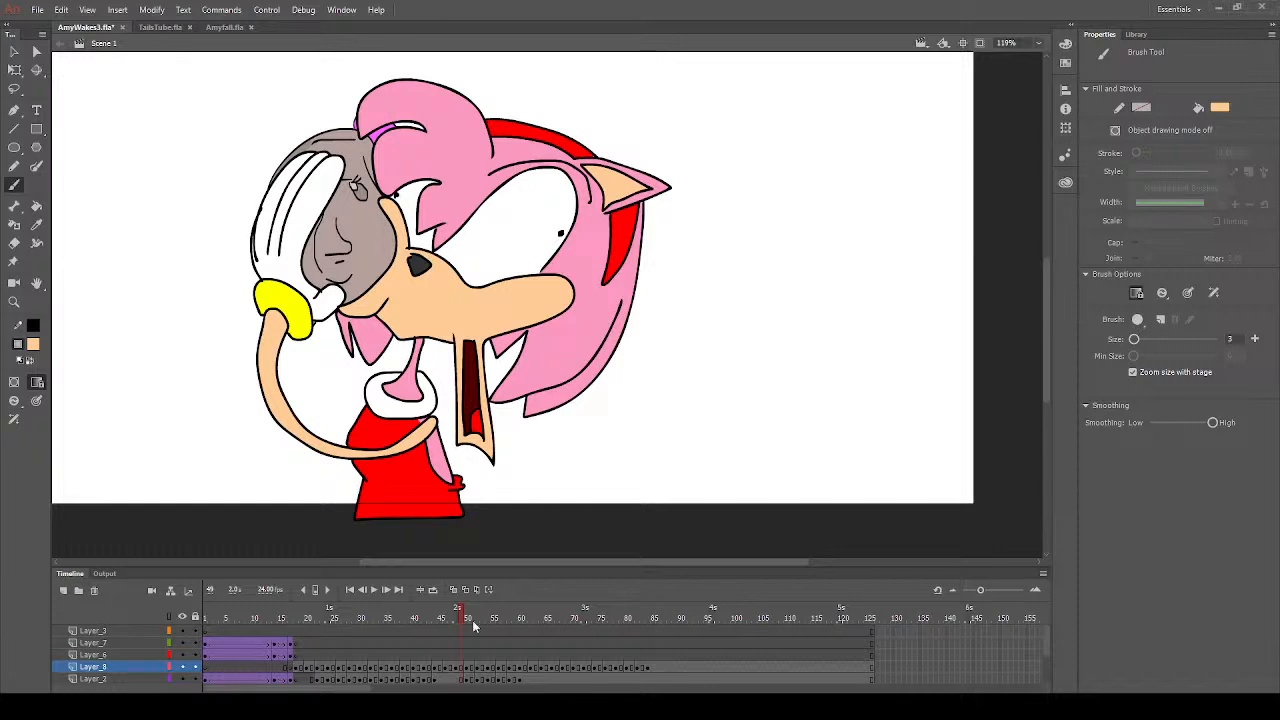
{"action": "left_click", "coordinate": [36, 345]}
{"action": "left_click", "coordinate": [89, 429]}
{"action": "left_click", "coordinate": [37, 207]}
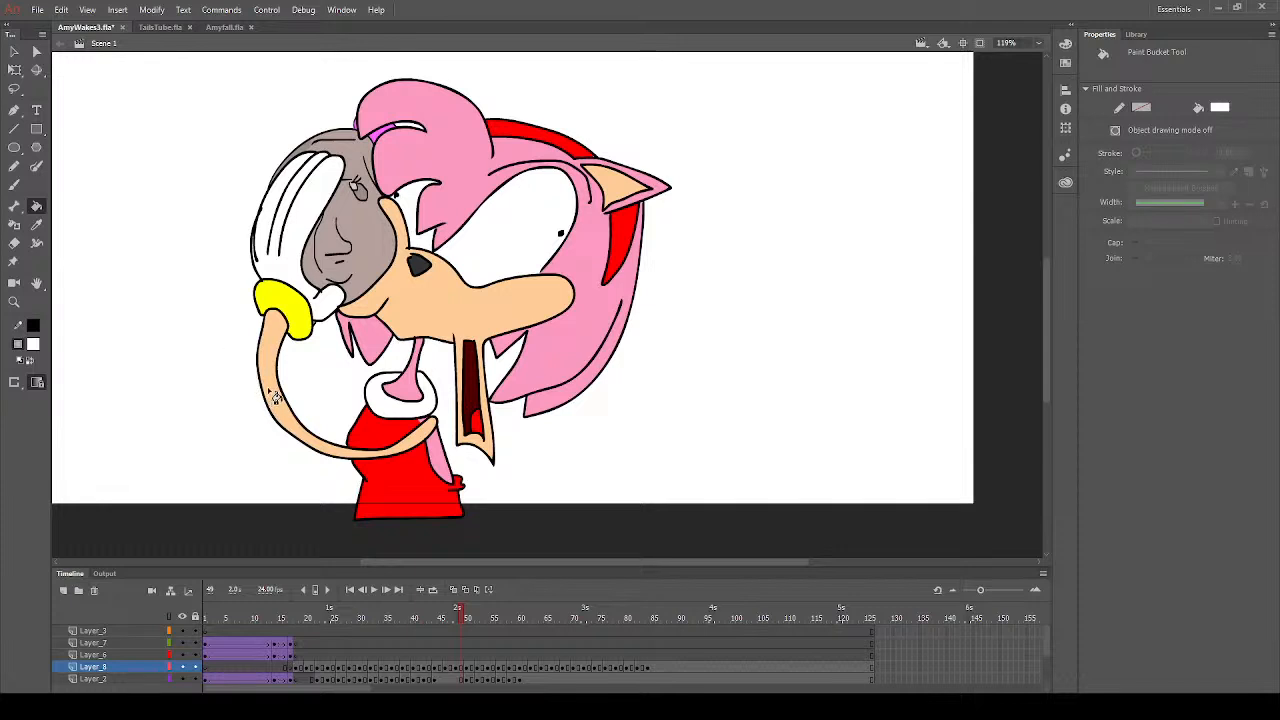
{"action": "left_click", "coordinate": [35, 347]}
{"action": "left_click", "coordinate": [383, 472]}
- Sample the glove's white and fill the area at the edge of the smaller eye with it on frame 49
{"action": "left_click", "coordinate": [36, 225]}
{"action": "left_click", "coordinate": [272, 266]}
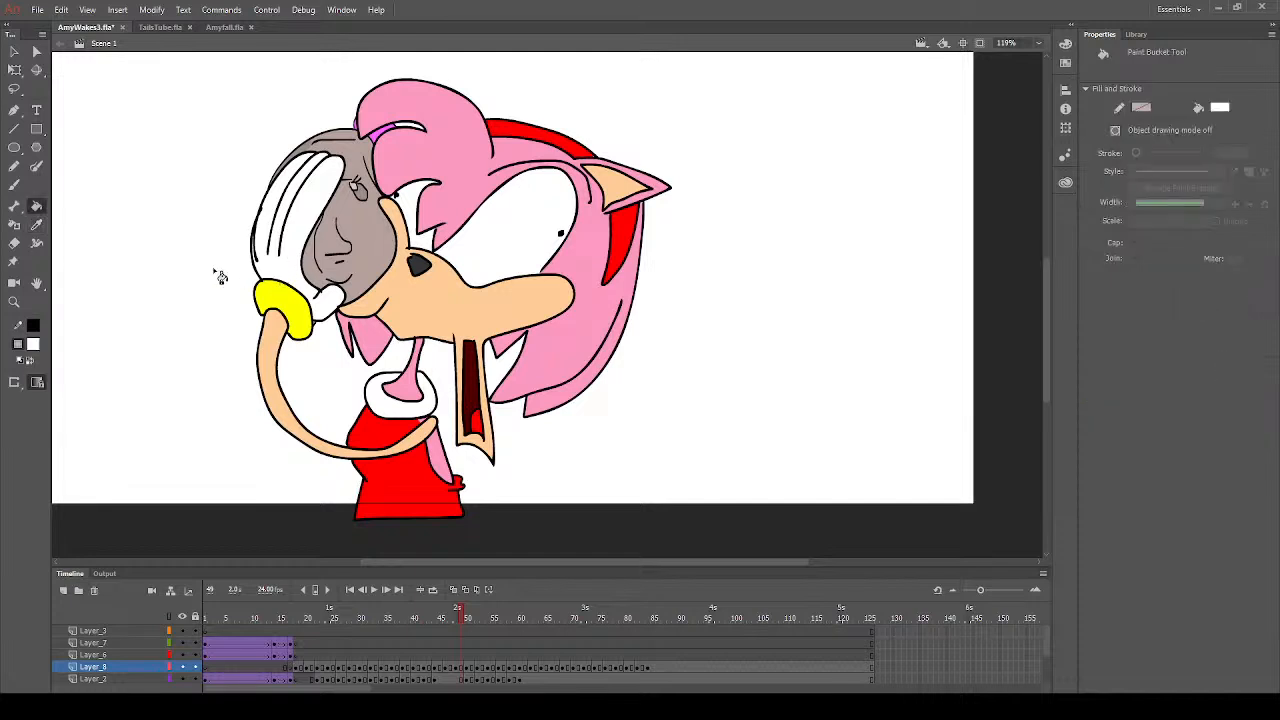
{"action": "left_click", "coordinate": [14, 184]}
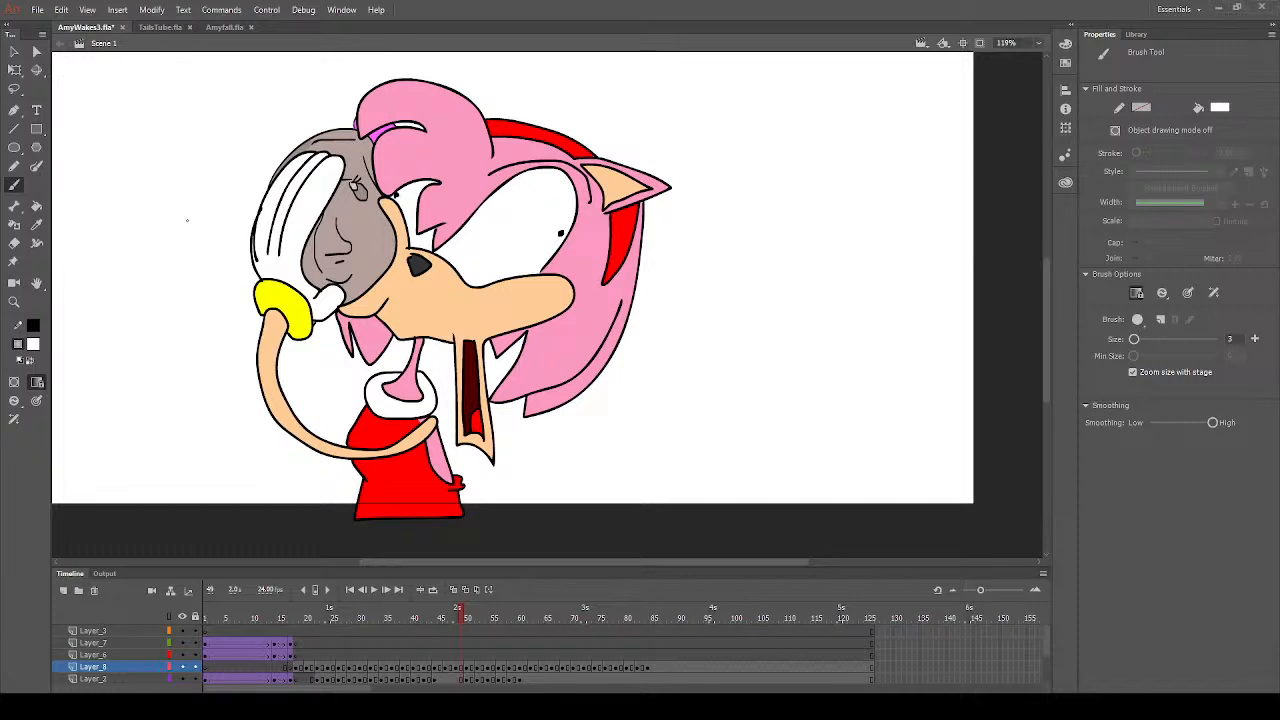
{"action": "left_click", "coordinate": [36, 205]}
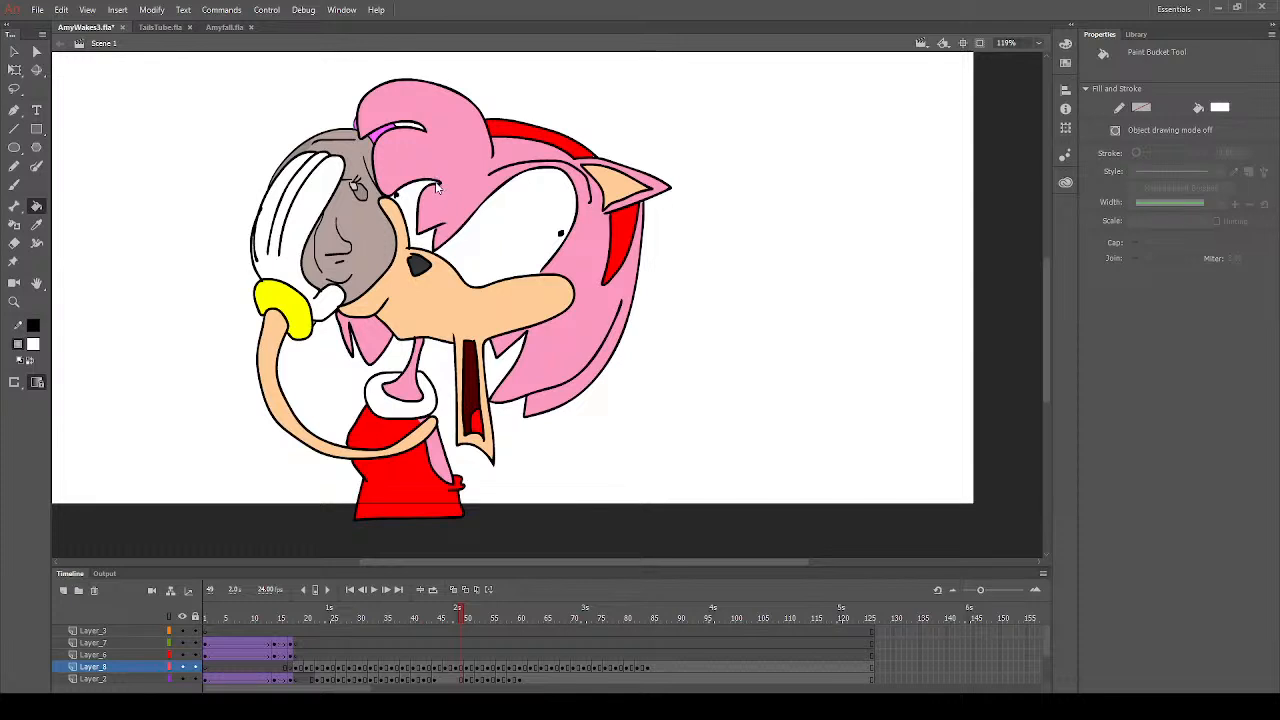
{"action": "left_click", "coordinate": [440, 198]}
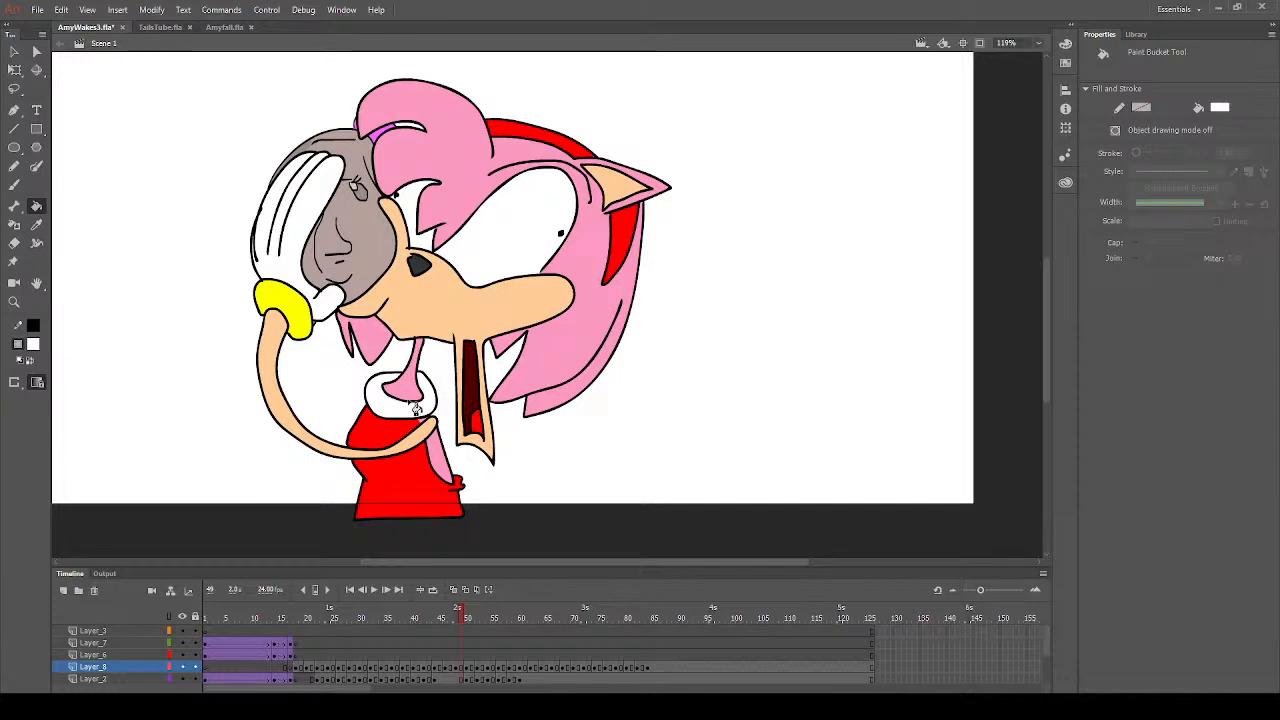
{"action": "left_click", "coordinate": [468, 668]}
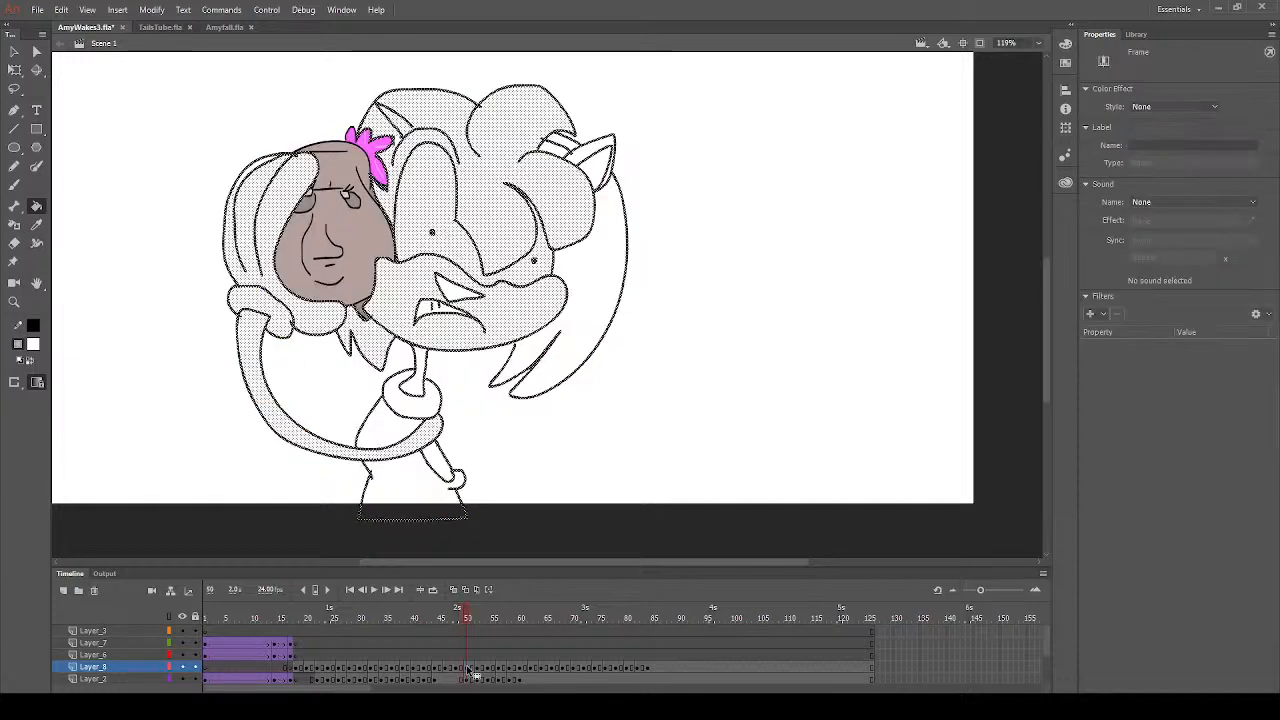
{"action": "left_click", "coordinate": [410, 410]}
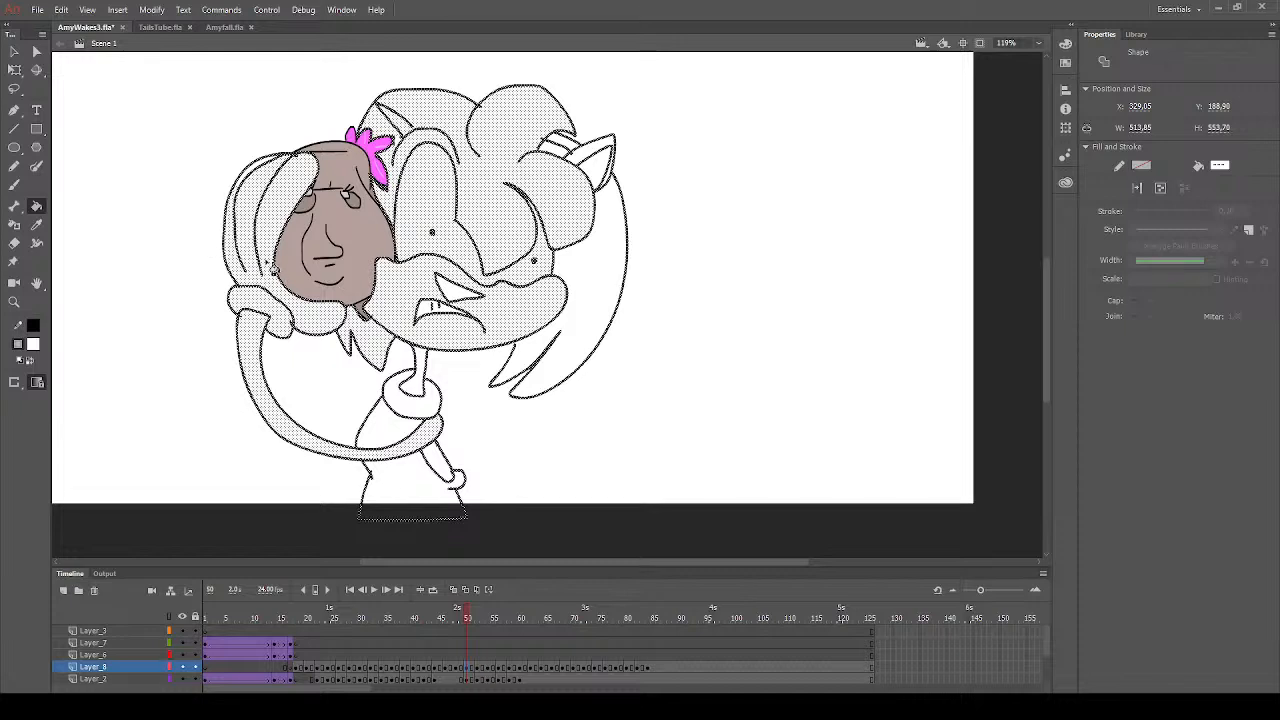
{"action": "left_click", "coordinate": [14, 52]}
{"action": "left_click", "coordinate": [133, 240]}
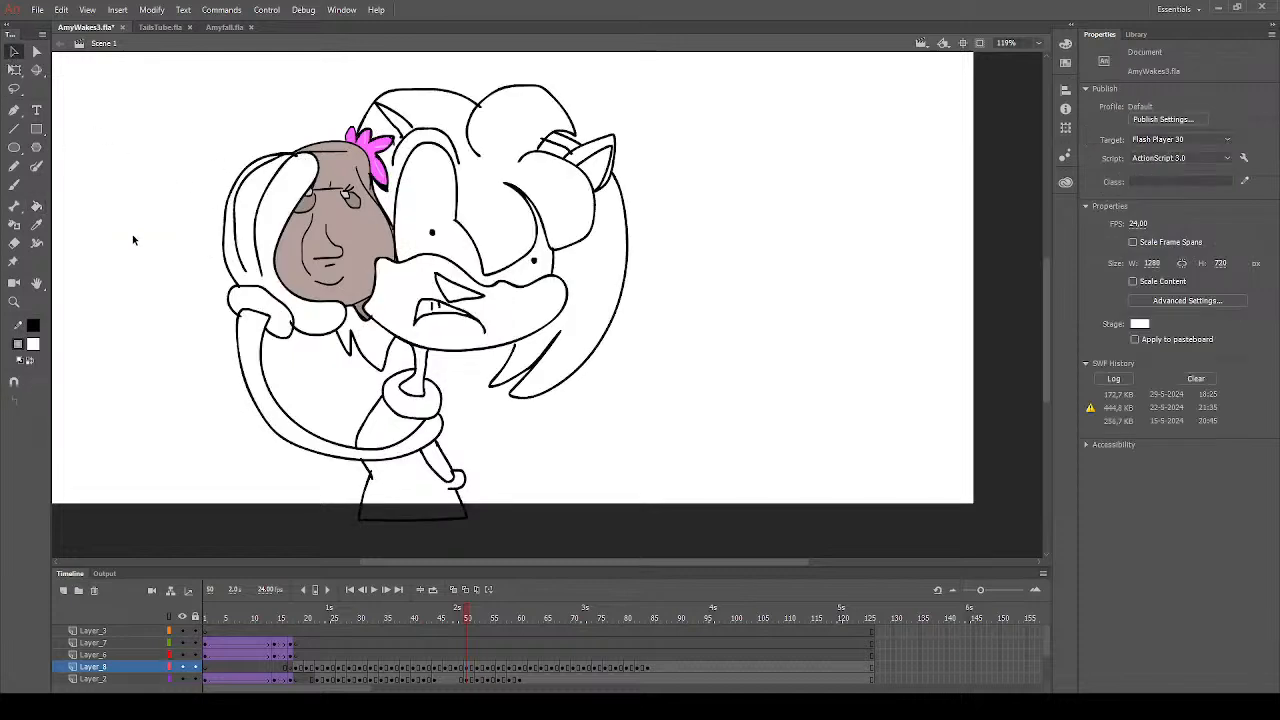
{"action": "left_click", "coordinate": [36, 205]}
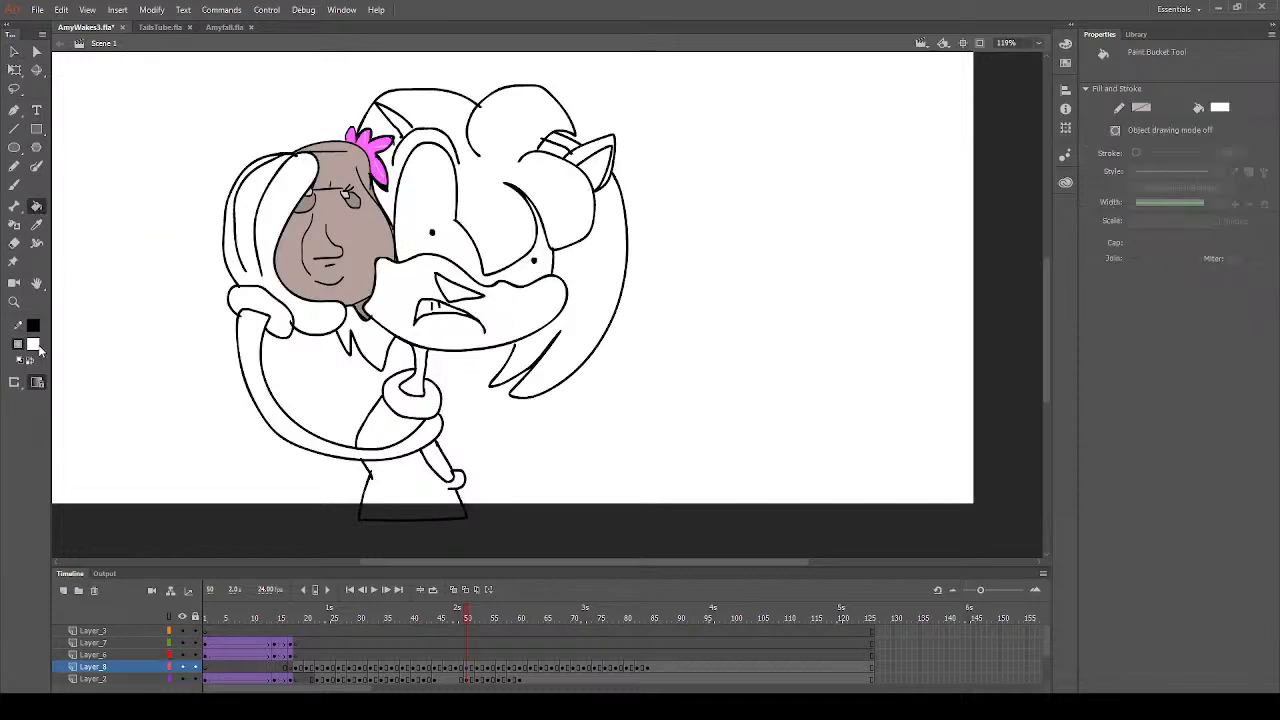
{"action": "left_click", "coordinate": [38, 347]}
{"action": "left_click", "coordinate": [243, 493]}
- Sample the hair pink from frame 49 and fill the back hair and the outer ear beside it on frame 50
{"action": "left_click", "coordinate": [460, 617]}
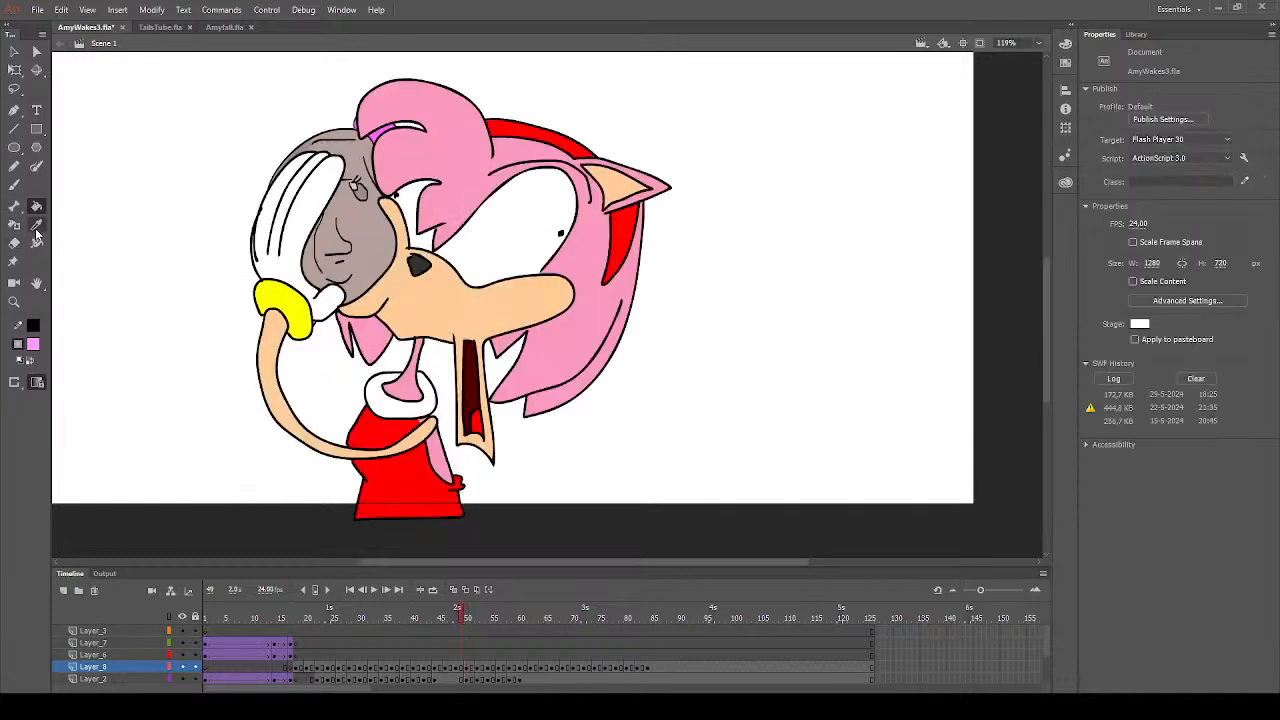
{"action": "left_click", "coordinate": [36, 205]}
{"action": "left_click", "coordinate": [469, 670]}
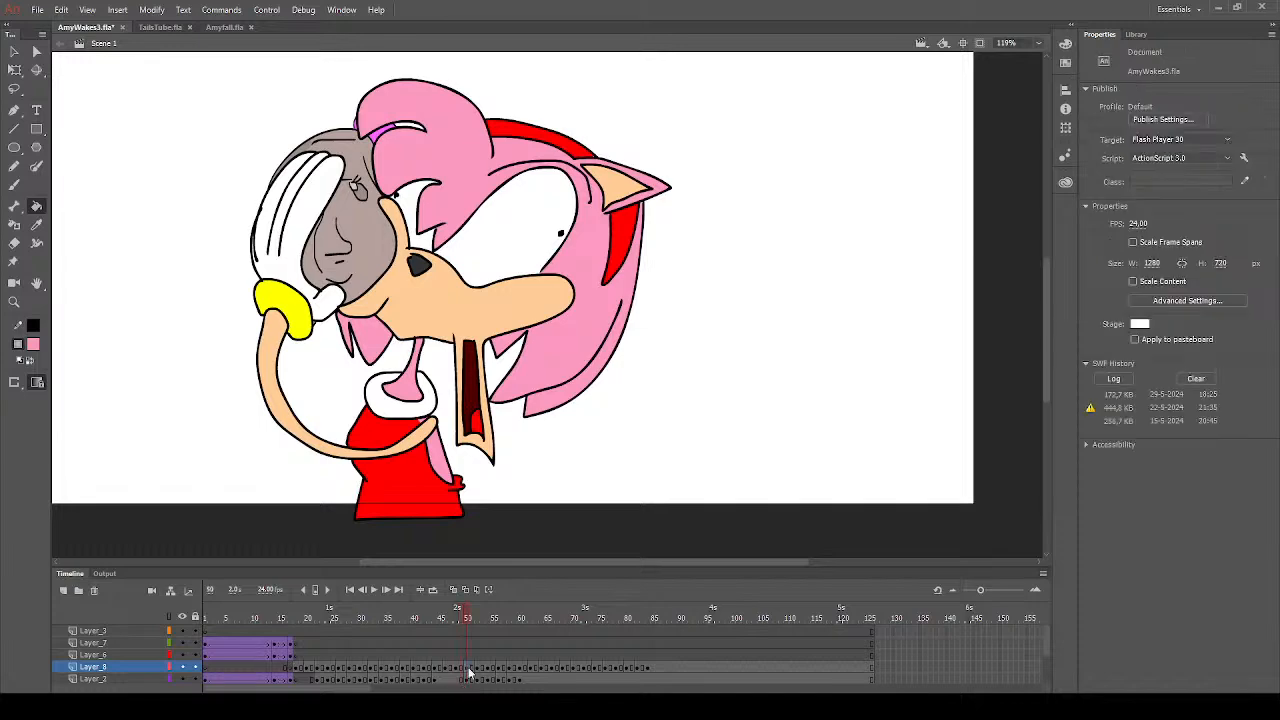
{"action": "left_click", "coordinate": [469, 675]}
{"action": "left_click", "coordinate": [590, 320]}
{"action": "left_click", "coordinate": [585, 162]}
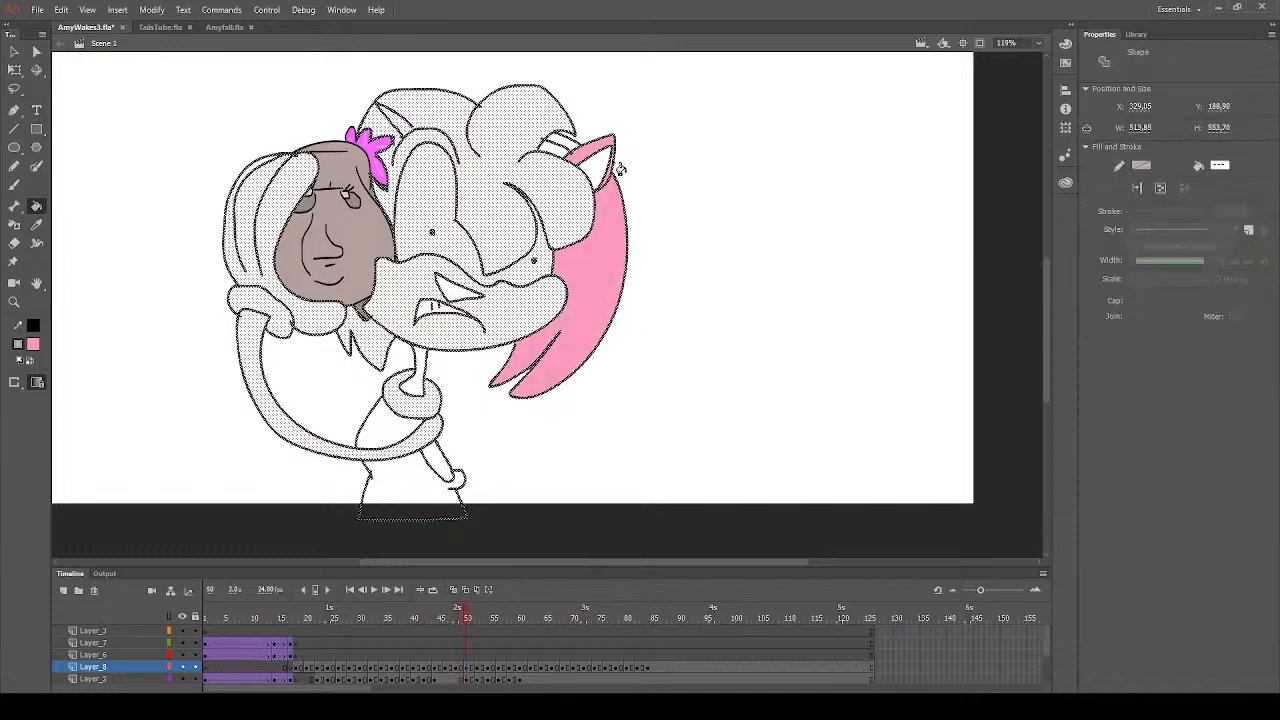
- Deselect the drawing and fill the front hair, brow, gap above the headband, hair tips below the chin and bare back with pink on frame 50
{"action": "left_click", "coordinate": [465, 619]}
{"action": "left_click", "coordinate": [486, 243]}
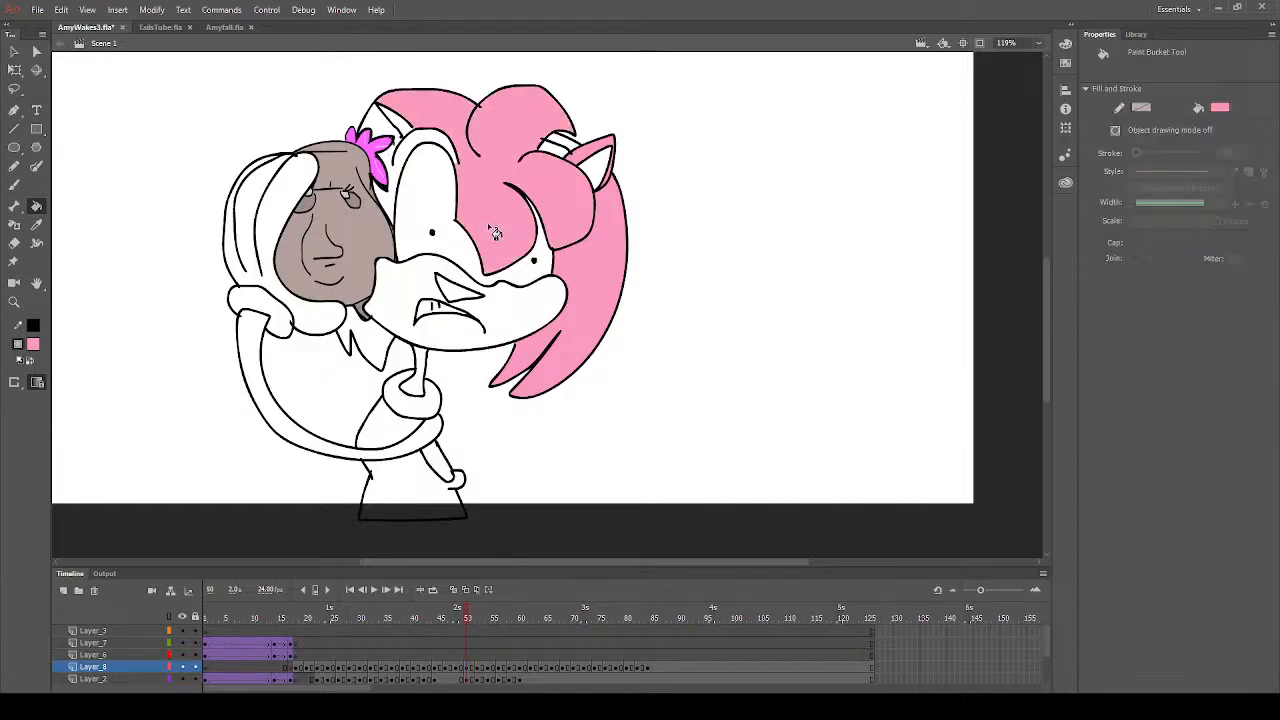
{"action": "left_click", "coordinate": [411, 156]}
{"action": "left_click", "coordinate": [398, 140]}
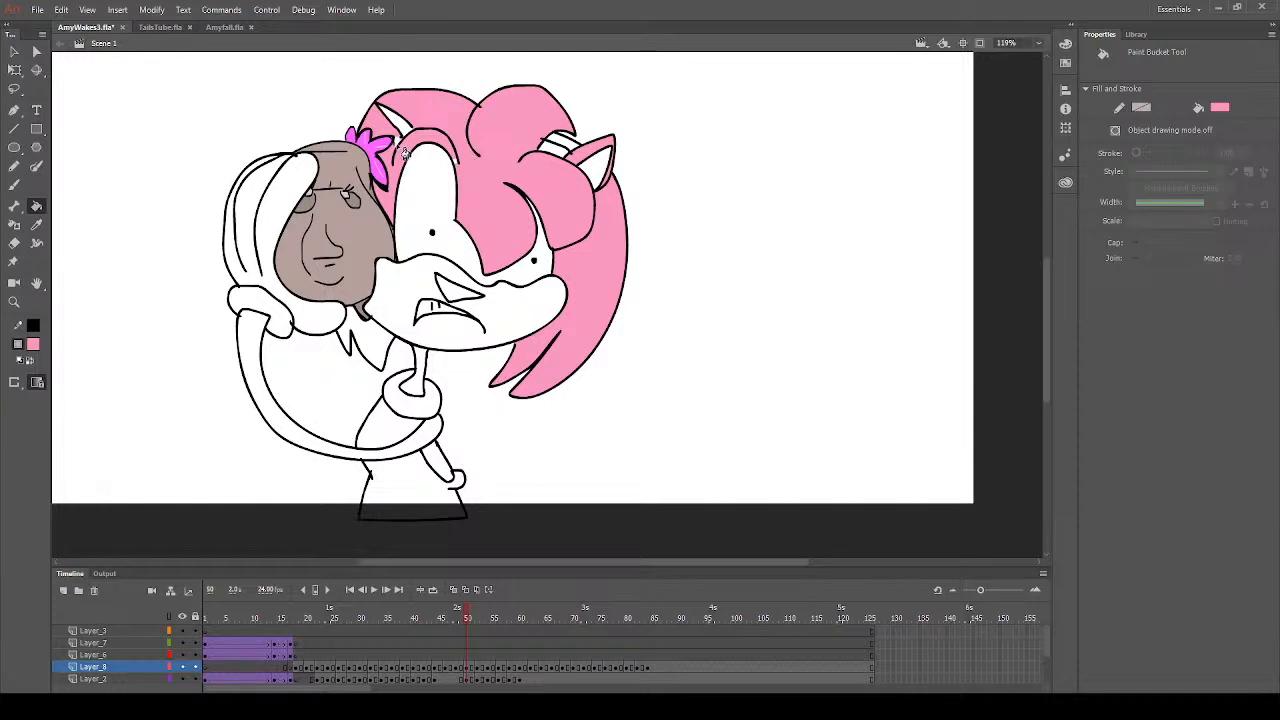
{"action": "left_click", "coordinate": [577, 157]}
{"action": "left_click", "coordinate": [383, 354]}
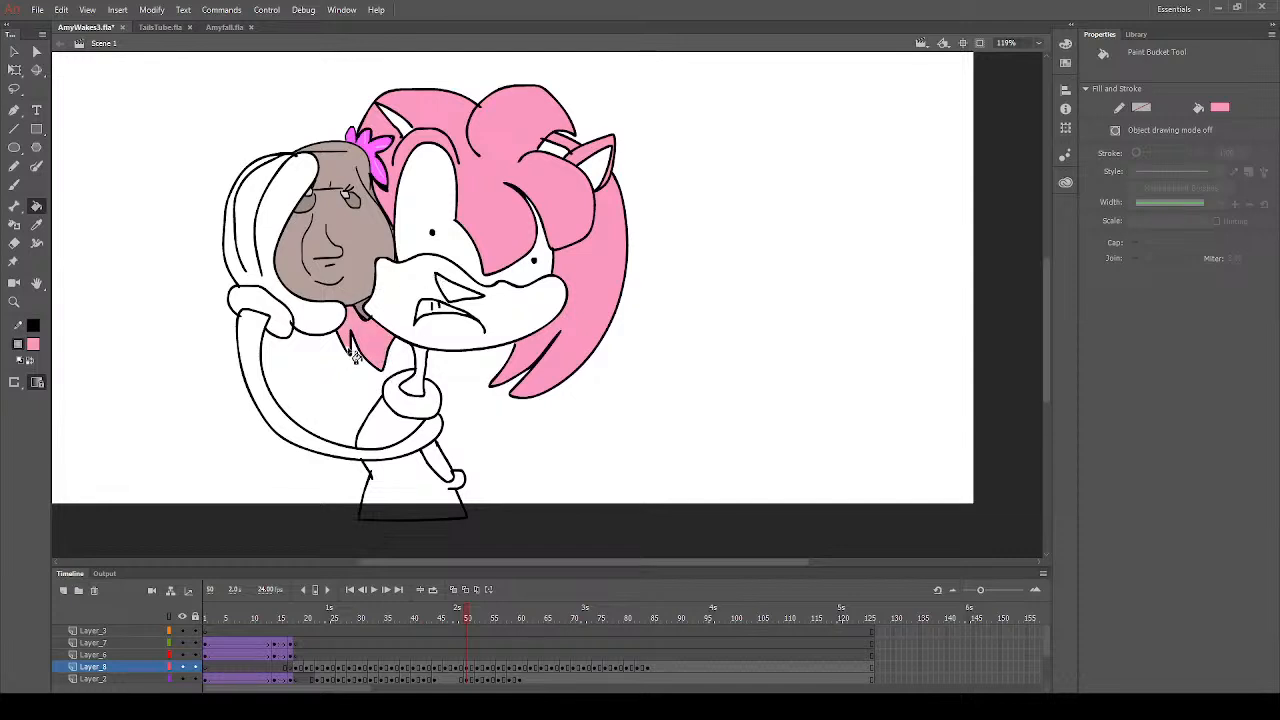
{"action": "left_click", "coordinate": [439, 468]}
- Fill the nose with dark grey on frame 50
{"action": "left_click", "coordinate": [14, 184]}
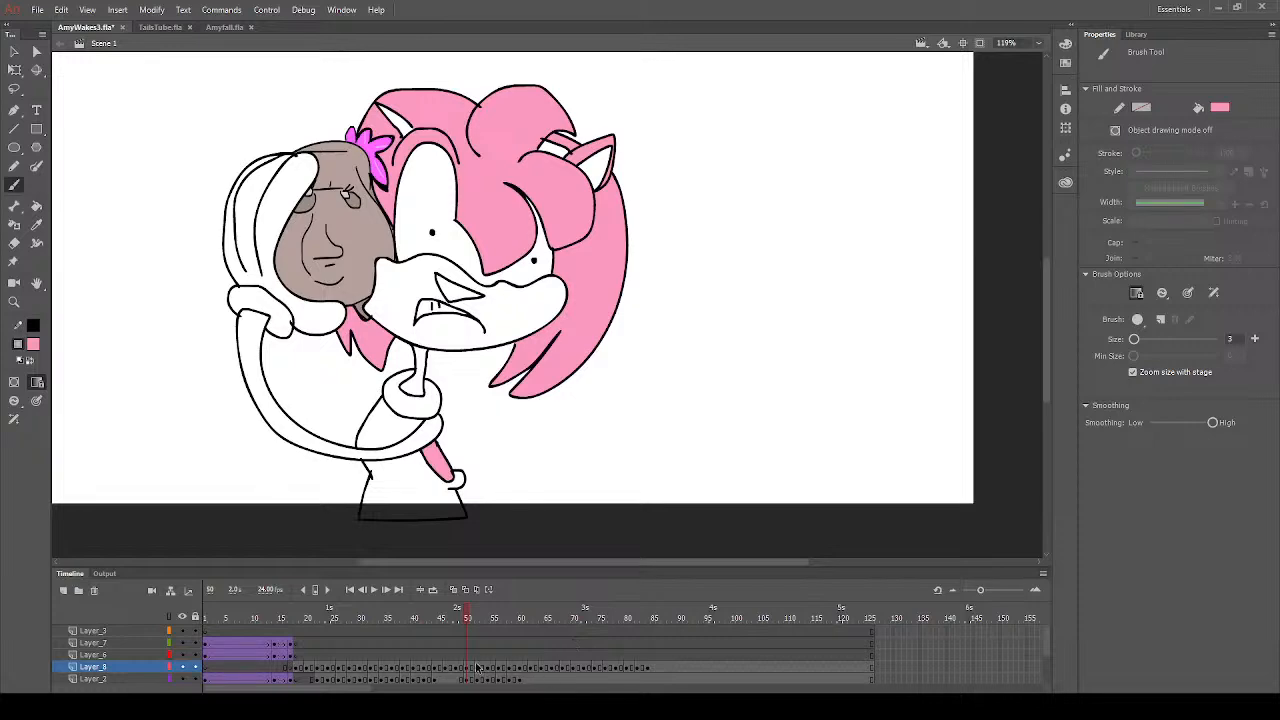
{"action": "left_click", "coordinate": [477, 667]}
{"action": "key", "text": "Escape"}
{"action": "left_click", "coordinate": [36, 206]}
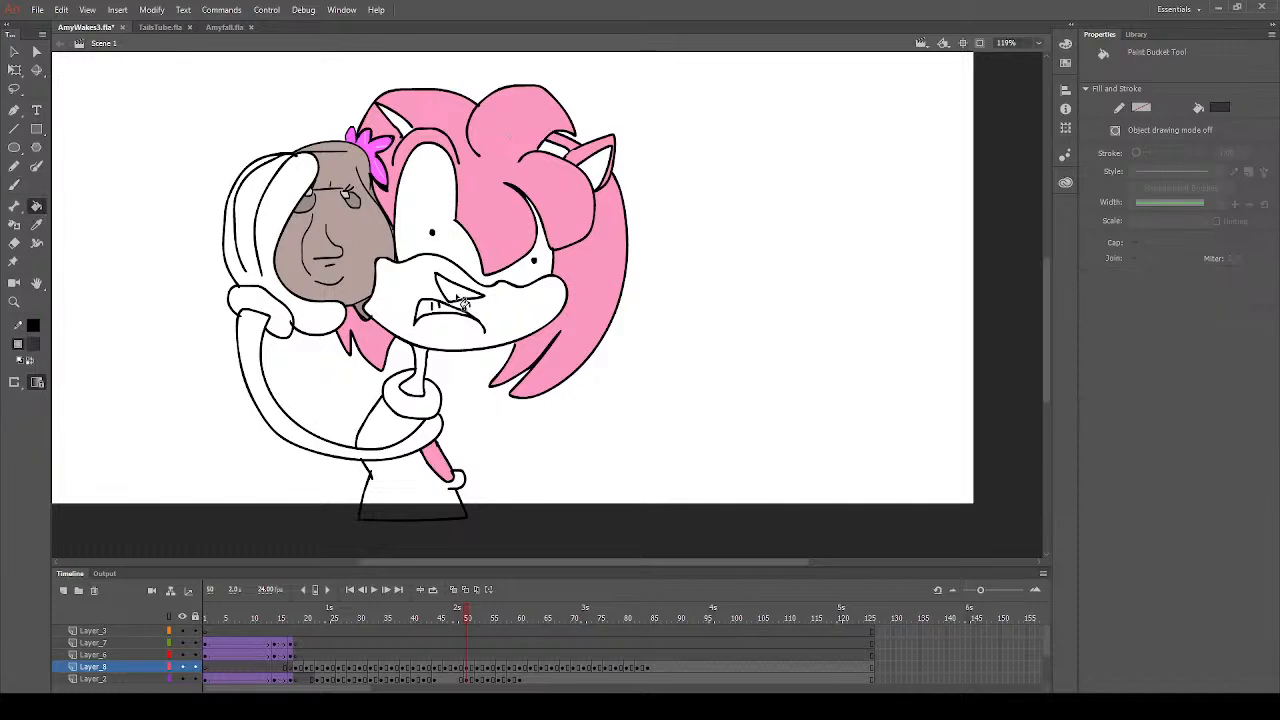
{"action": "left_click", "coordinate": [460, 296]}
- Sample the hair's pink and fill the neck with it on frame 50
{"action": "left_click", "coordinate": [36, 225]}
{"action": "left_click", "coordinate": [493, 178]}
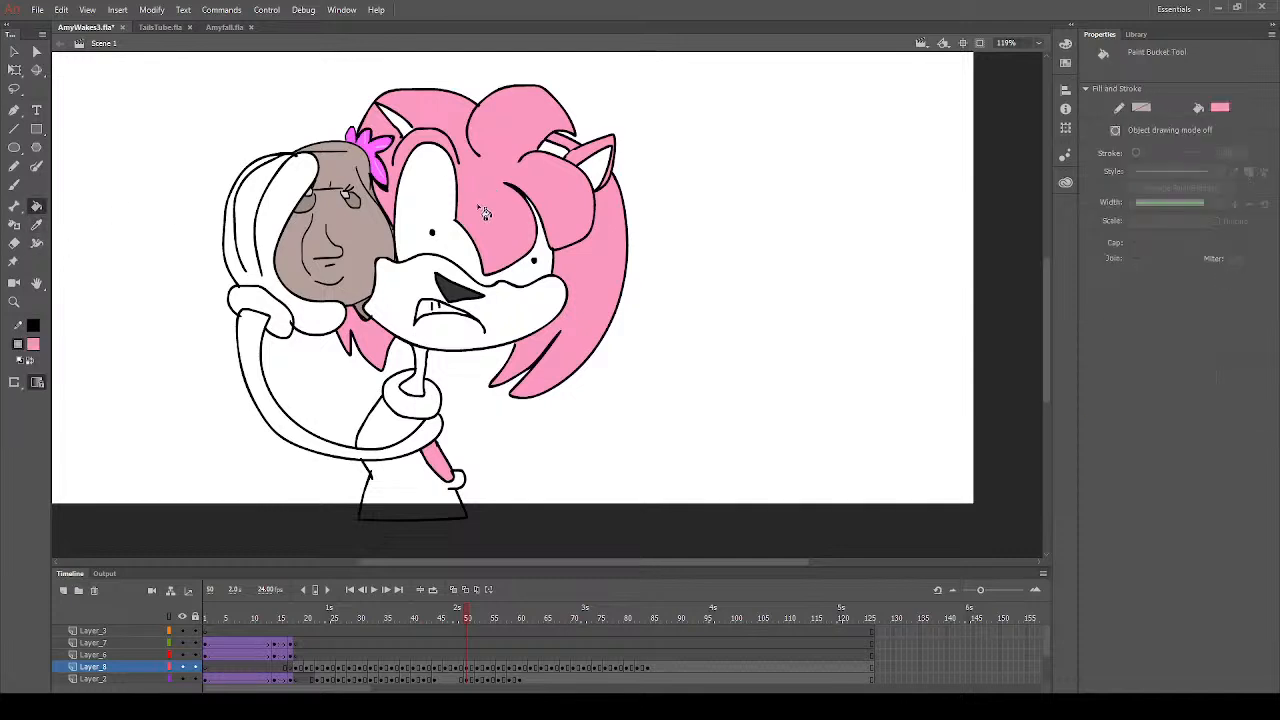
{"action": "left_click", "coordinate": [420, 382]}
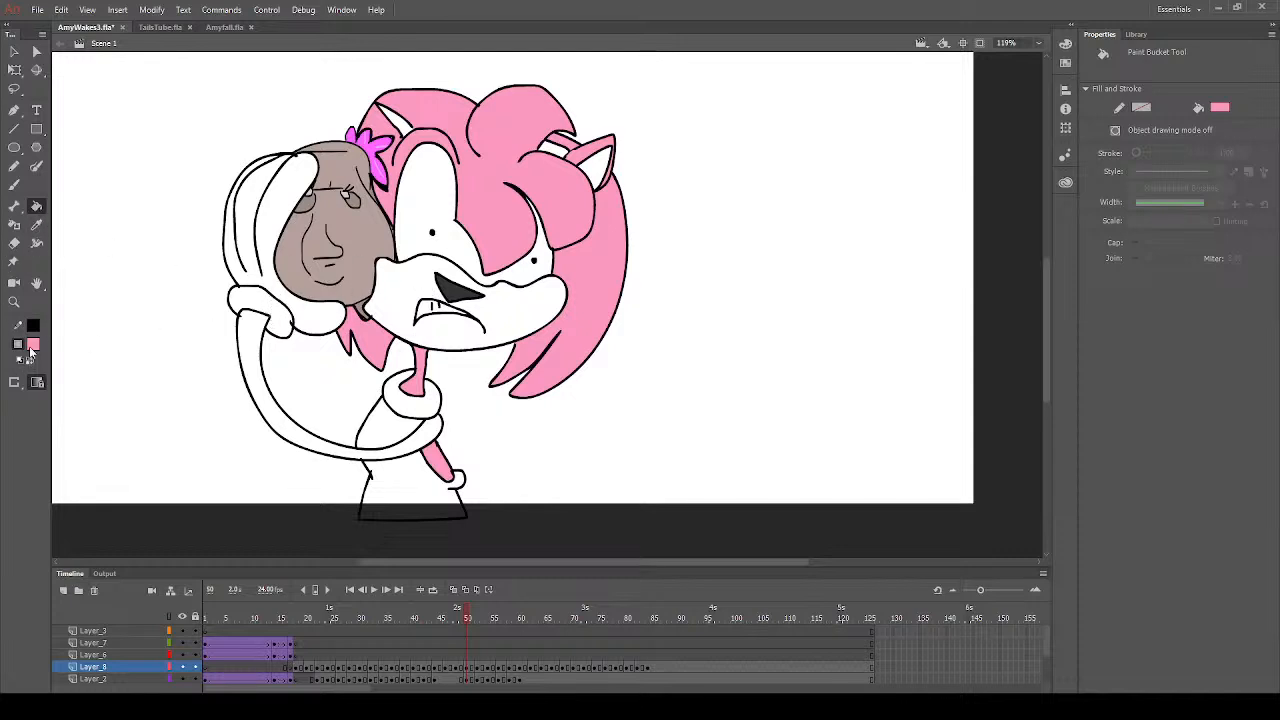
- Fill the long arm, the muzzle and both inner ears with peach on frame 50
{"action": "left_click", "coordinate": [316, 452]}
{"action": "left_click", "coordinate": [452, 338]}
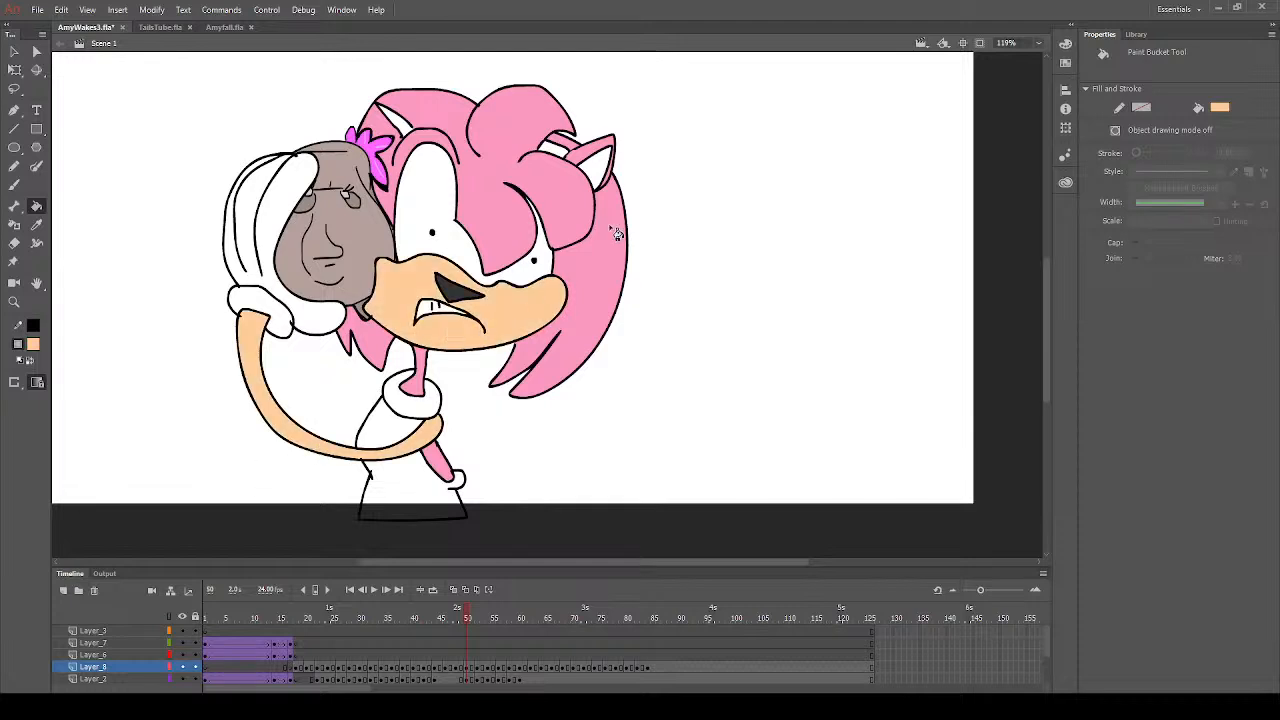
{"action": "left_click", "coordinate": [597, 172]}
{"action": "left_click", "coordinate": [392, 118]}
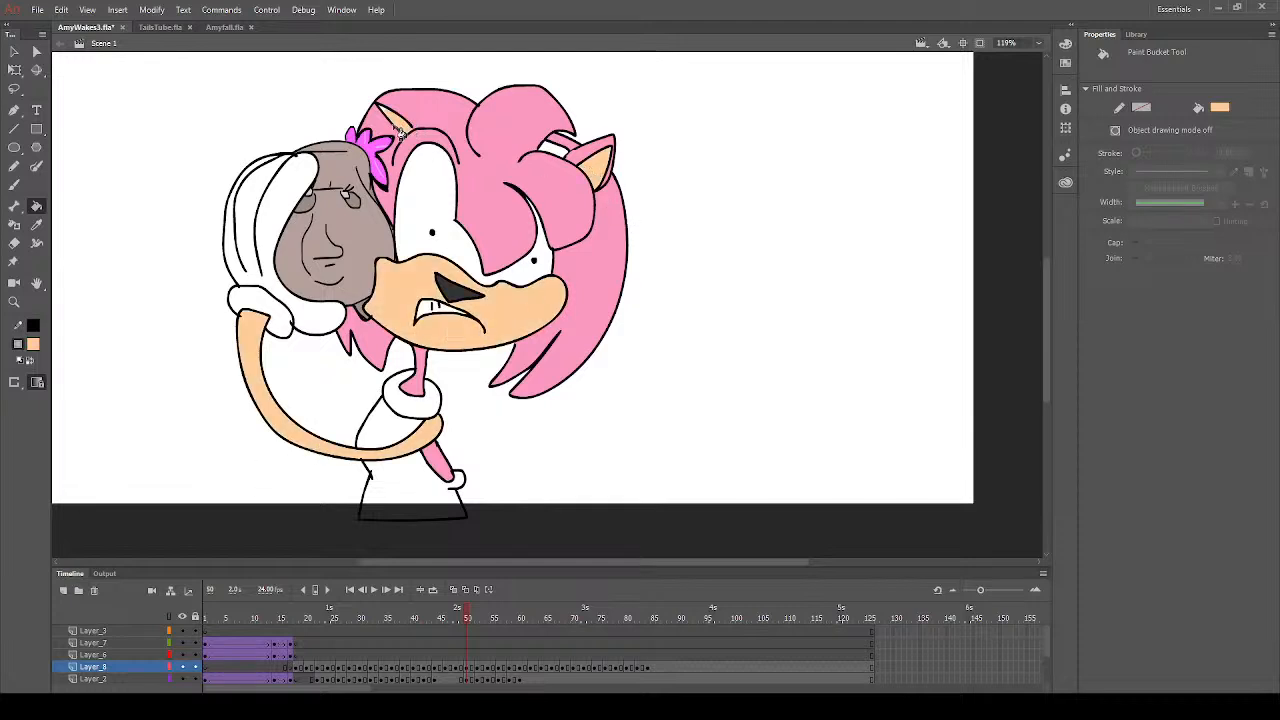
- Sample black and brush the missing headband line across the hair between the ear and the front curl on frame 50
{"action": "left_click", "coordinate": [37, 226]}
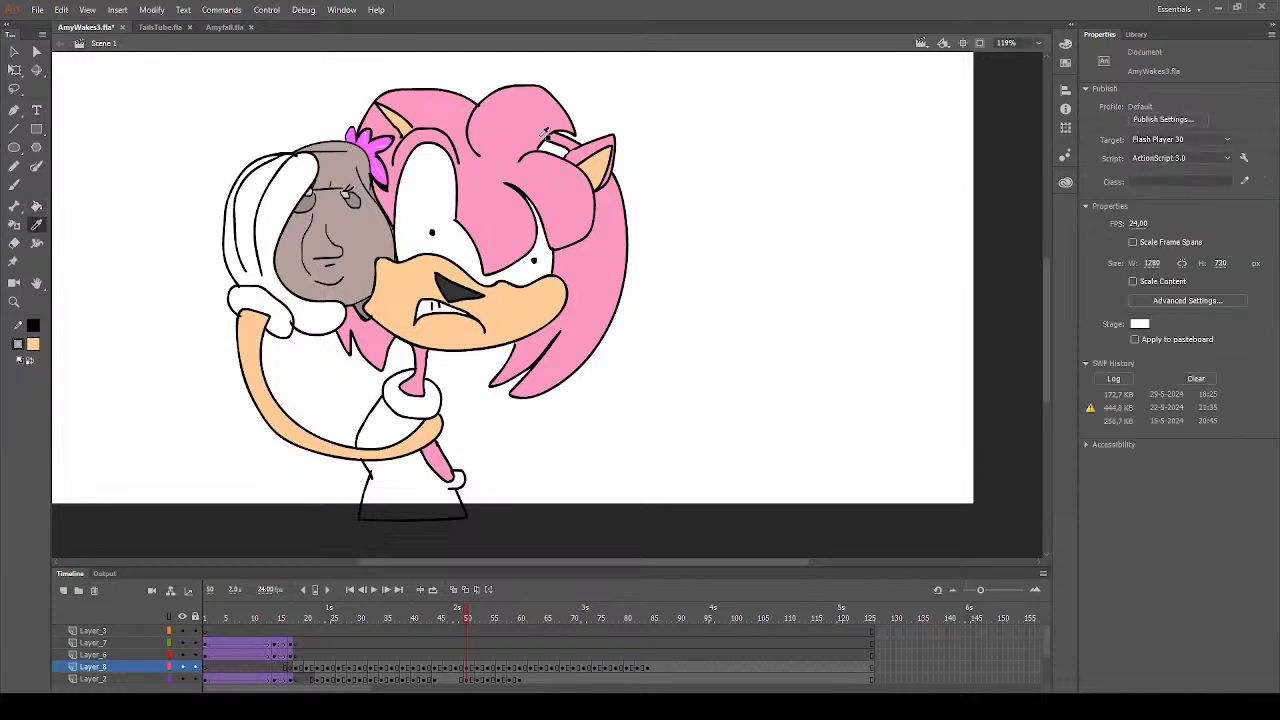
{"action": "left_click", "coordinate": [15, 185]}
{"action": "left_click", "coordinate": [80, 388]}
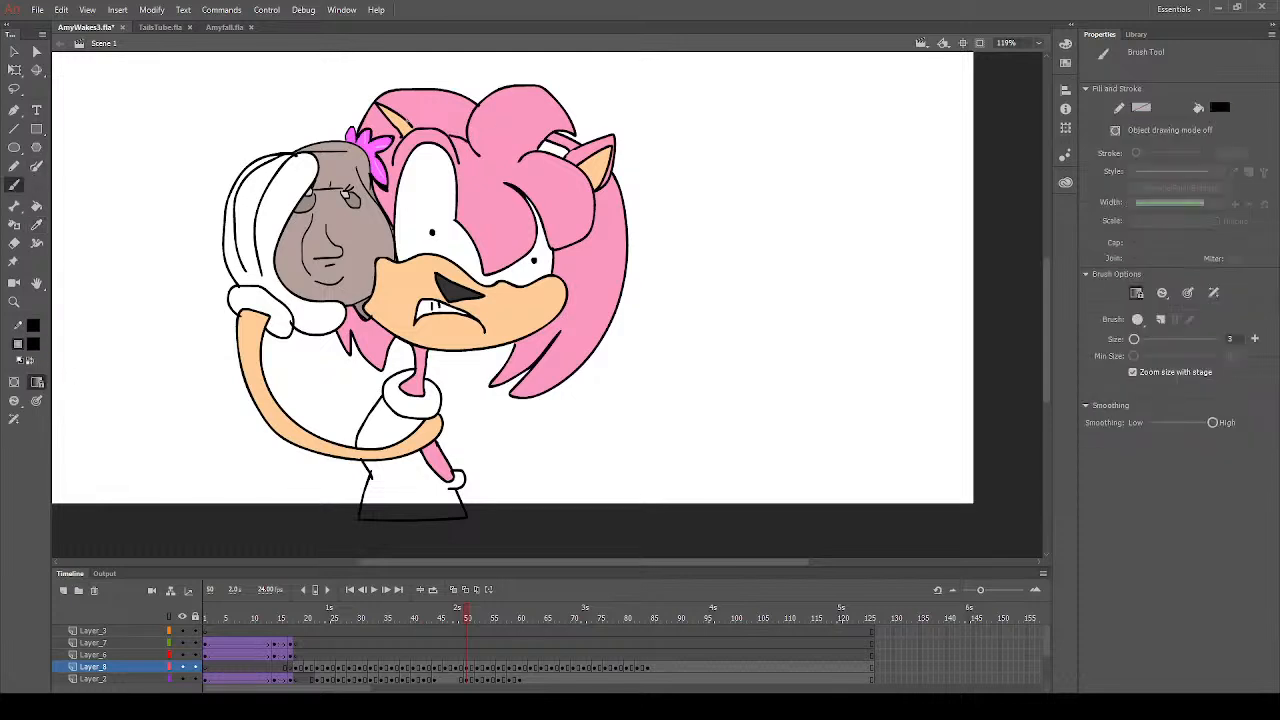
{"action": "left_click_drag", "start_coordinate": [406, 121], "coordinate": [470, 117]}
- Fill both visible parts of the headband with red on frame 50
{"action": "left_click", "coordinate": [36, 206]}
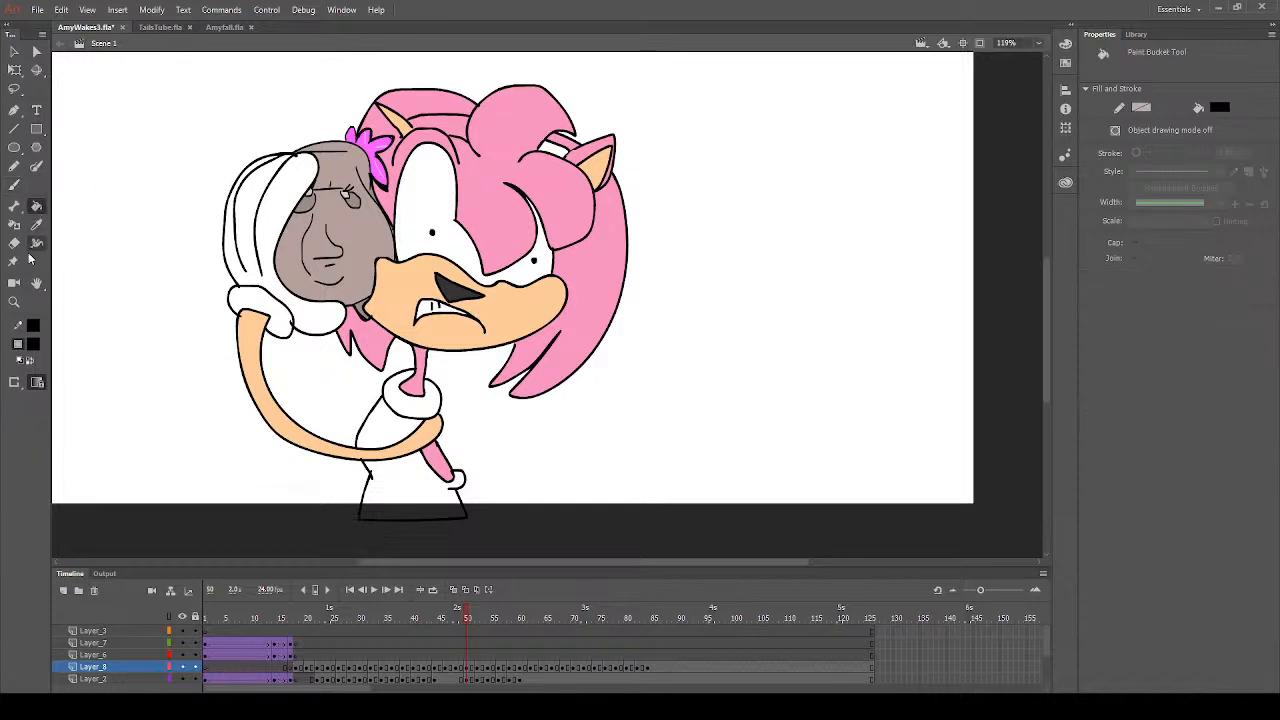
{"action": "left_click", "coordinate": [36, 347]}
{"action": "left_click", "coordinate": [222, 450]}
{"action": "left_click", "coordinate": [553, 152]}
{"action": "left_click", "coordinate": [445, 132]}
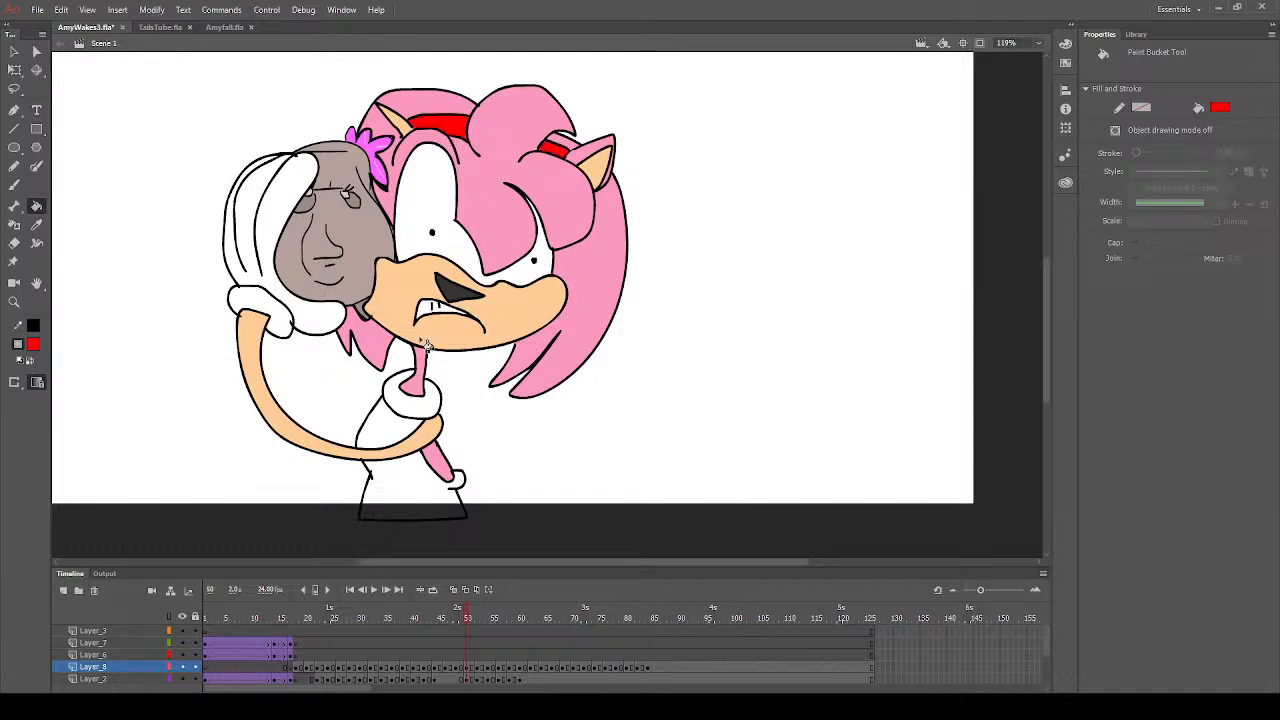
- Fill the upper dress, the skirt and the small piece behind the back with red on frame 50
{"action": "left_click", "coordinate": [396, 436]}
{"action": "left_click", "coordinate": [406, 486]}
{"action": "left_click", "coordinate": [456, 482]}
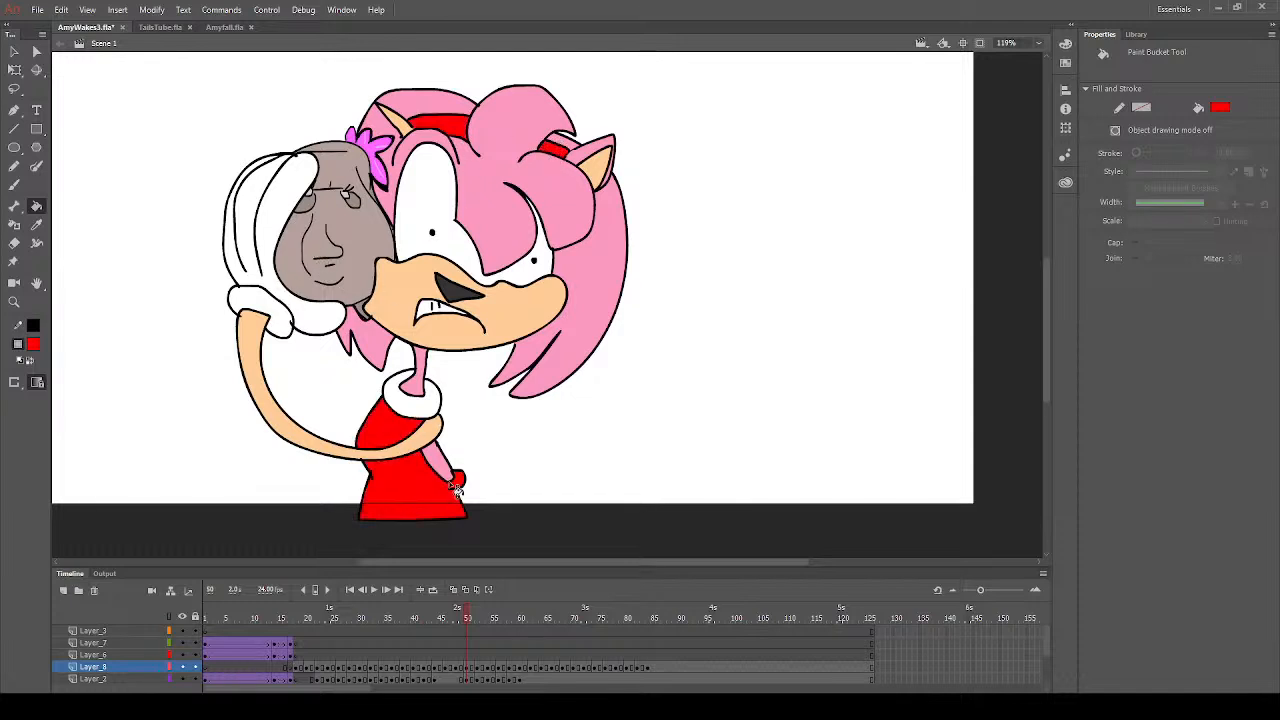
- Fill the glove cuff with yellow on frame 50
{"action": "left_click", "coordinate": [14, 185]}
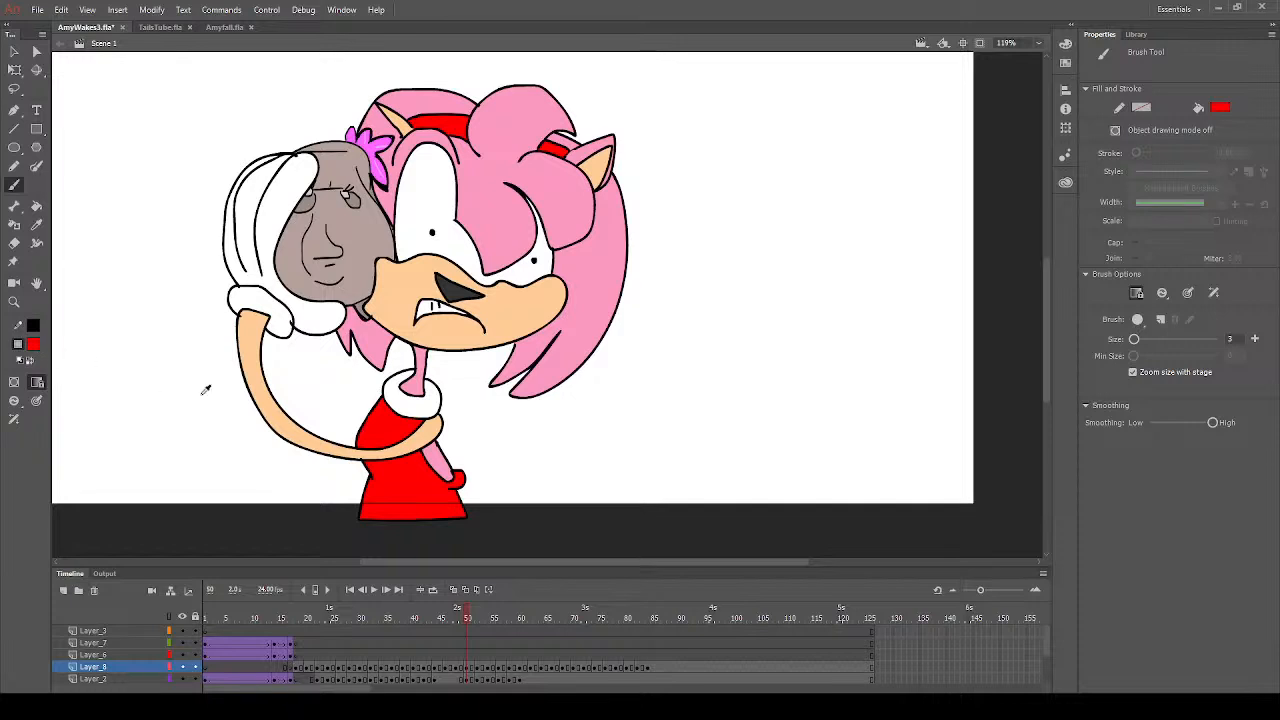
{"action": "left_click", "coordinate": [263, 440]}
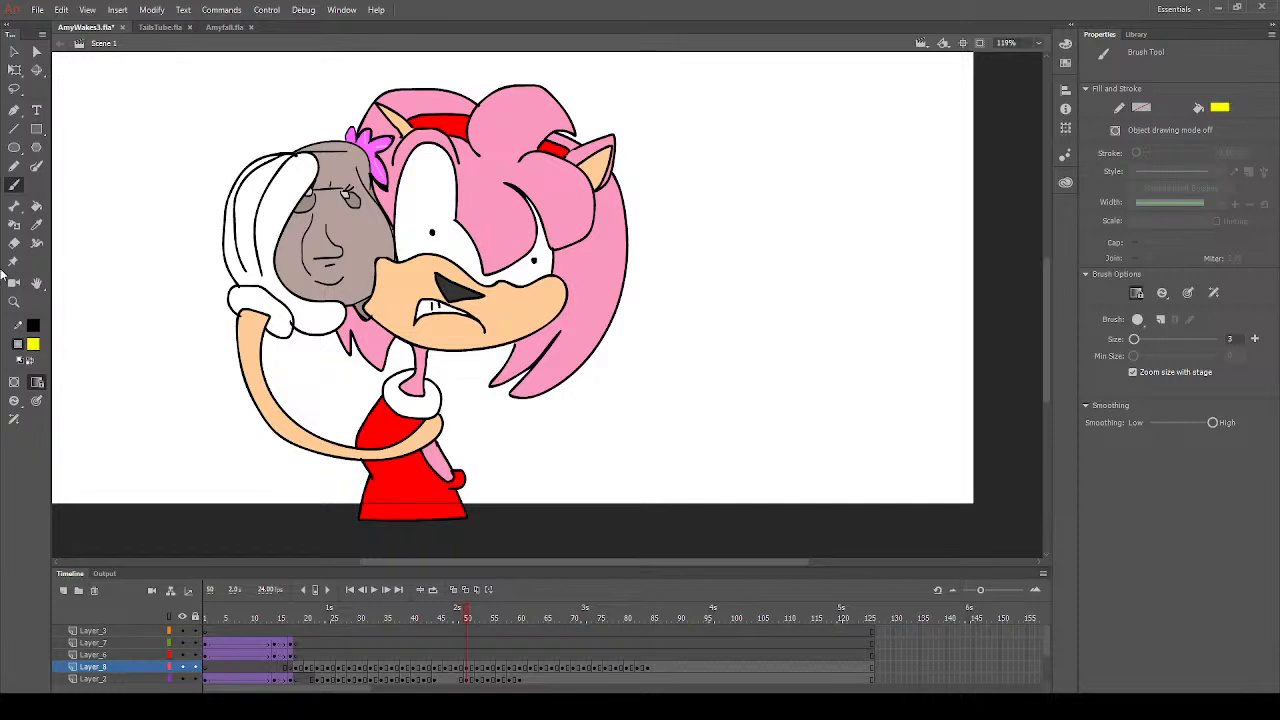
{"action": "left_click", "coordinate": [37, 206]}
{"action": "left_click", "coordinate": [286, 324]}
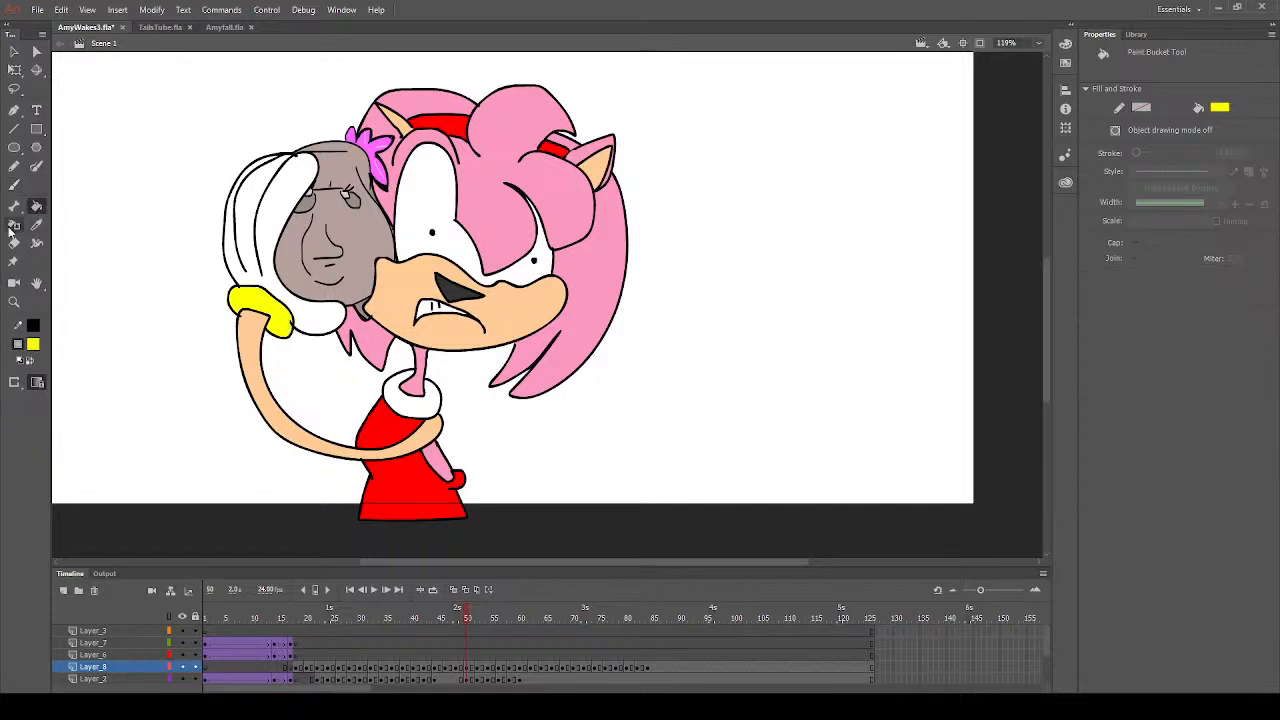
- Sample the peach from the arm and from the muzzle as the painting colour on frame 50
{"action": "left_click", "coordinate": [14, 185]}
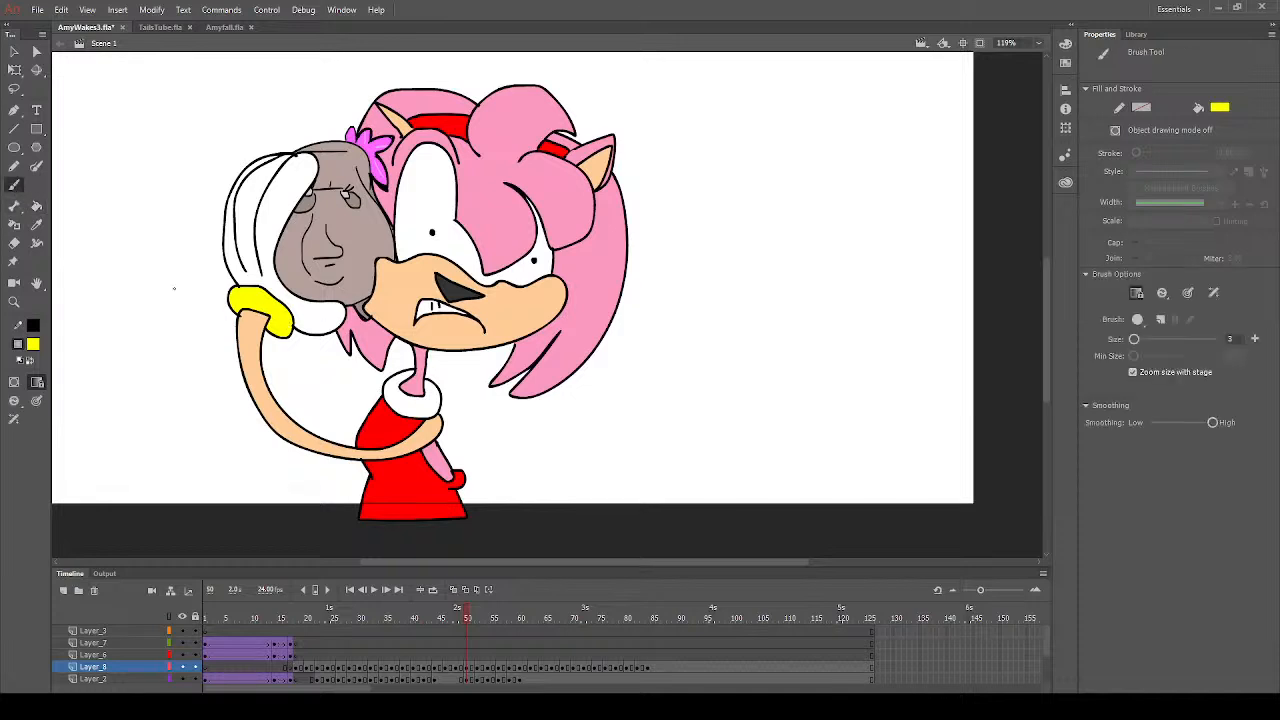
{"action": "left_click", "coordinate": [37, 226]}
{"action": "left_click", "coordinate": [254, 331]}
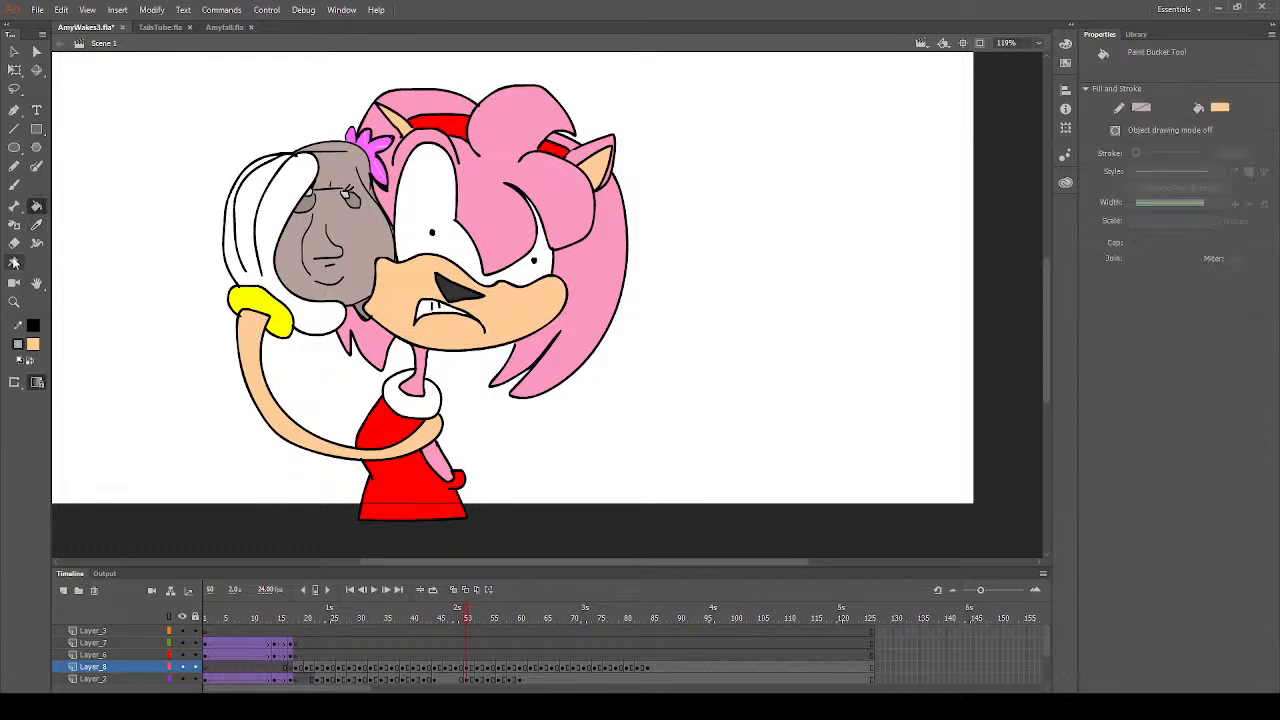
{"action": "left_click", "coordinate": [14, 185]}
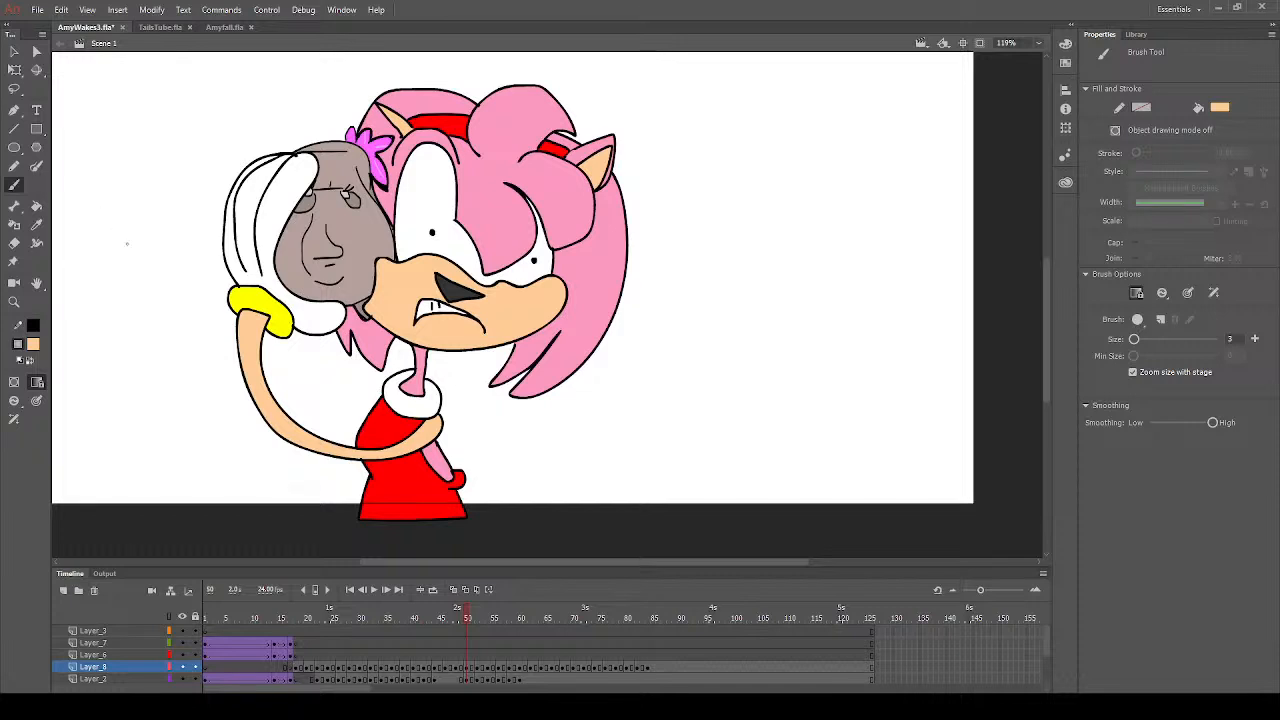
{"action": "left_click", "coordinate": [37, 225]}
{"action": "left_click", "coordinate": [395, 301]}
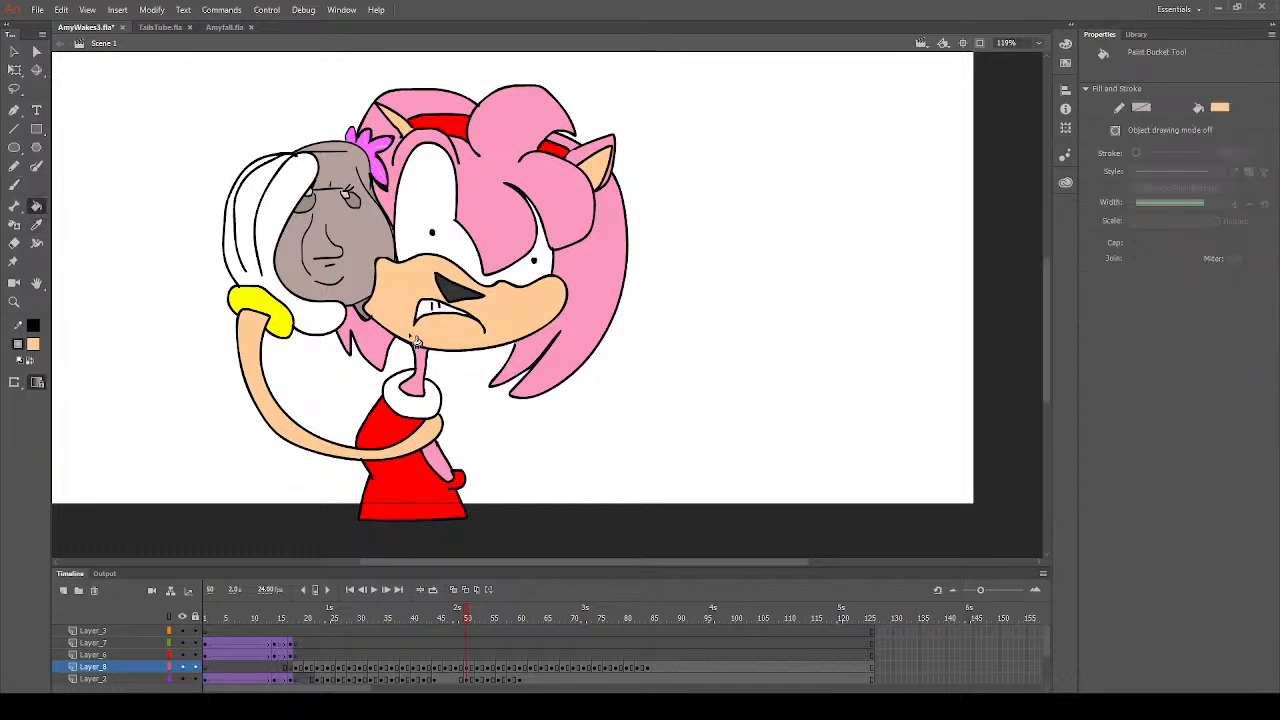
- Sample the glove's white as the brush colour and save the document
{"action": "left_click", "coordinate": [14, 185]}
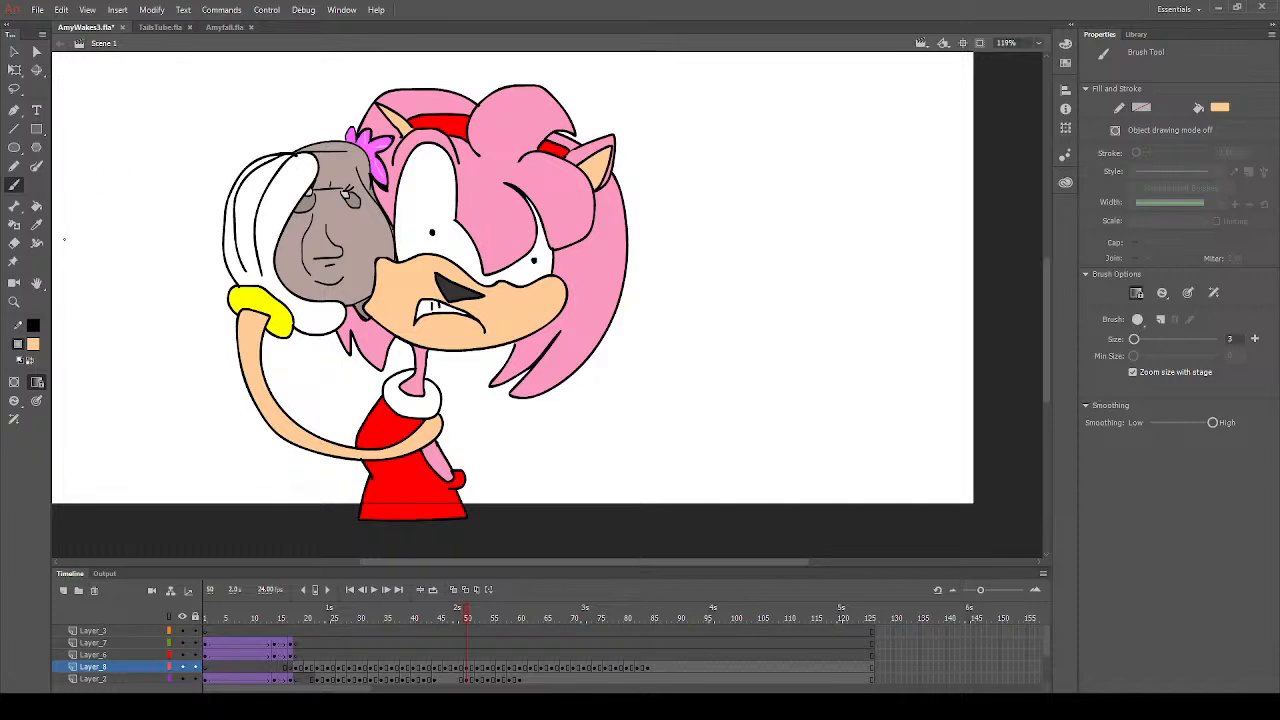
{"action": "left_click", "coordinate": [37, 225]}
{"action": "left_click", "coordinate": [277, 198]}
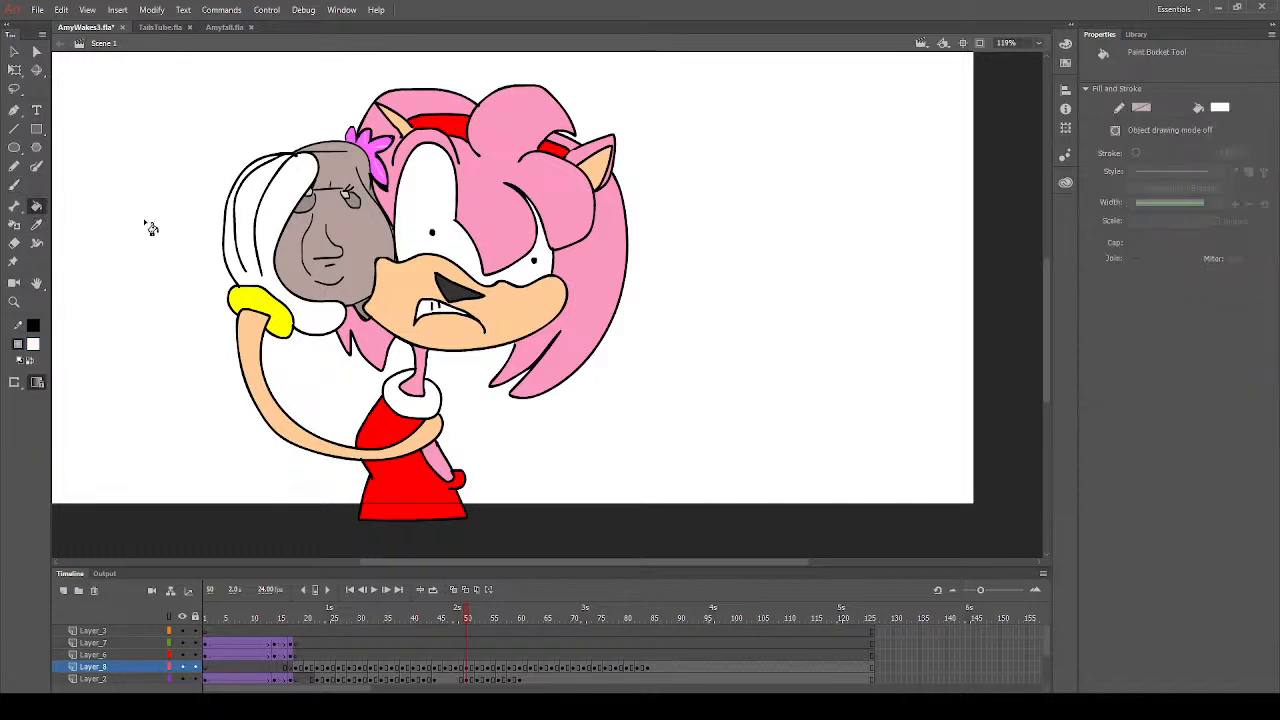
{"action": "left_click", "coordinate": [15, 185]}
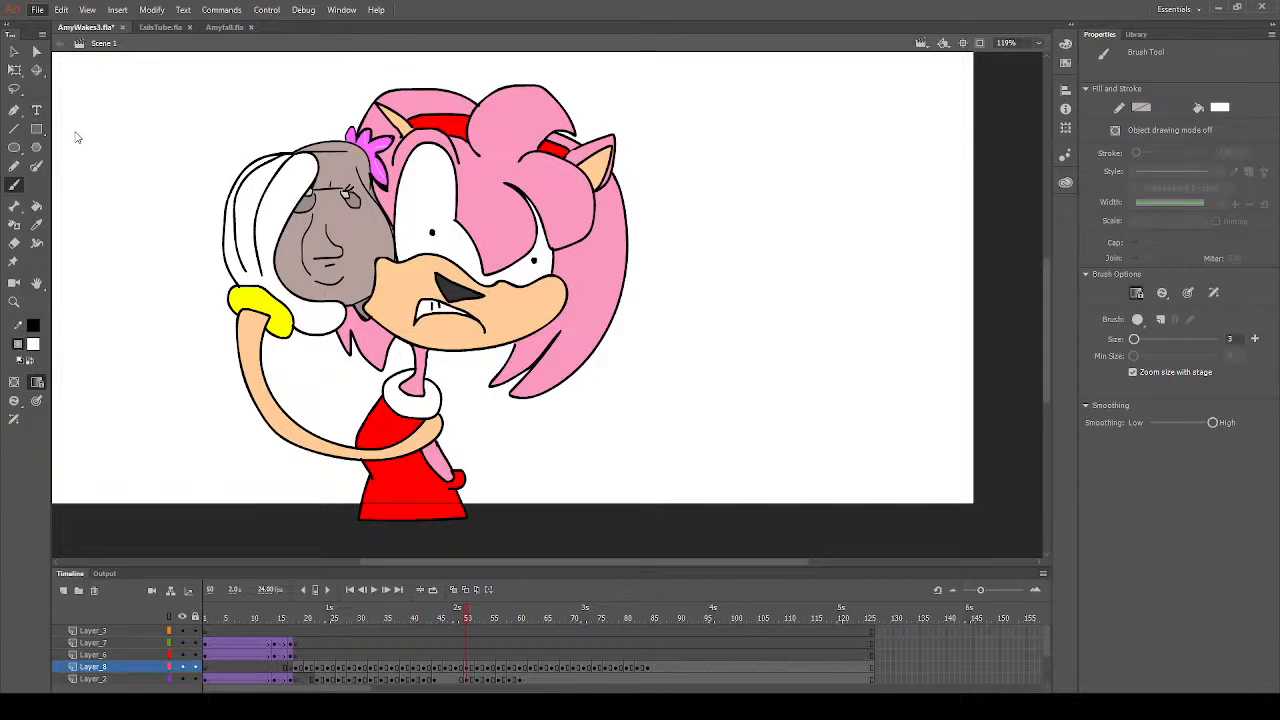
{"action": "key", "text": "ctrl+s"}
- Go to frame 52, deselect the drawing and fill the nose with dark grey
{"action": "left_click", "coordinate": [476, 668]}
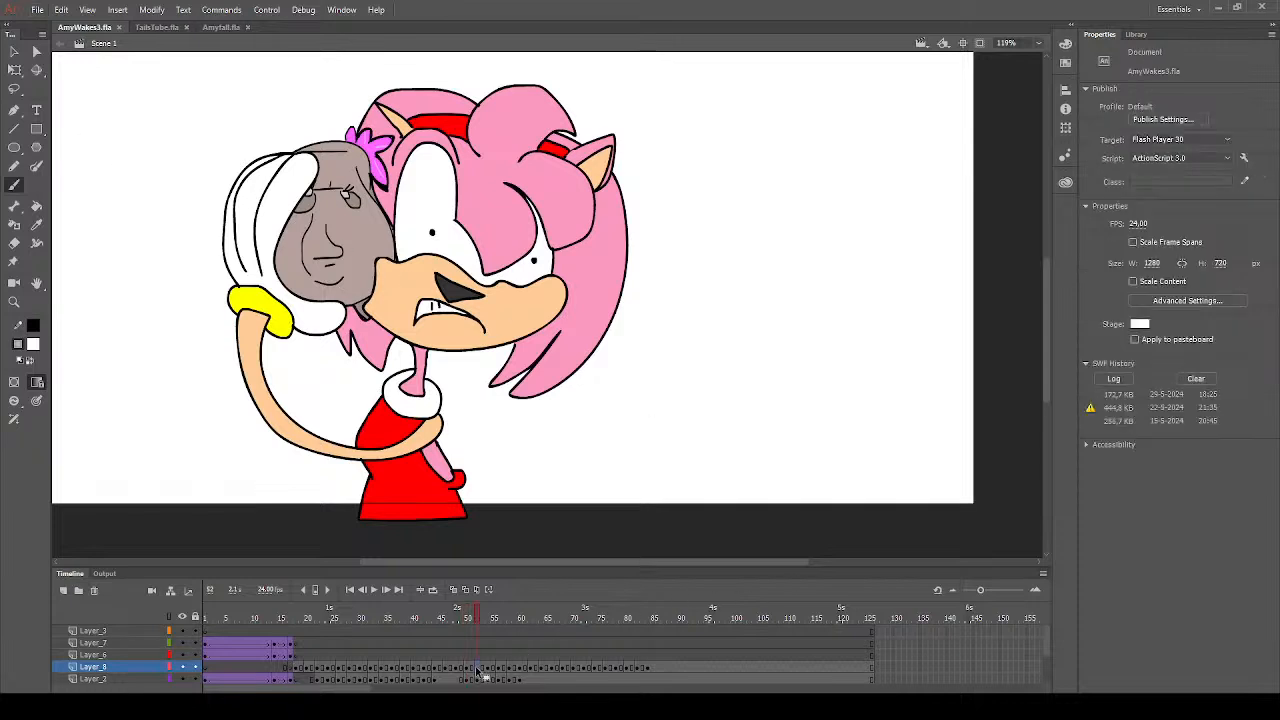
{"action": "left_click", "coordinate": [114, 166]}
{"action": "left_click", "coordinate": [36, 206]}
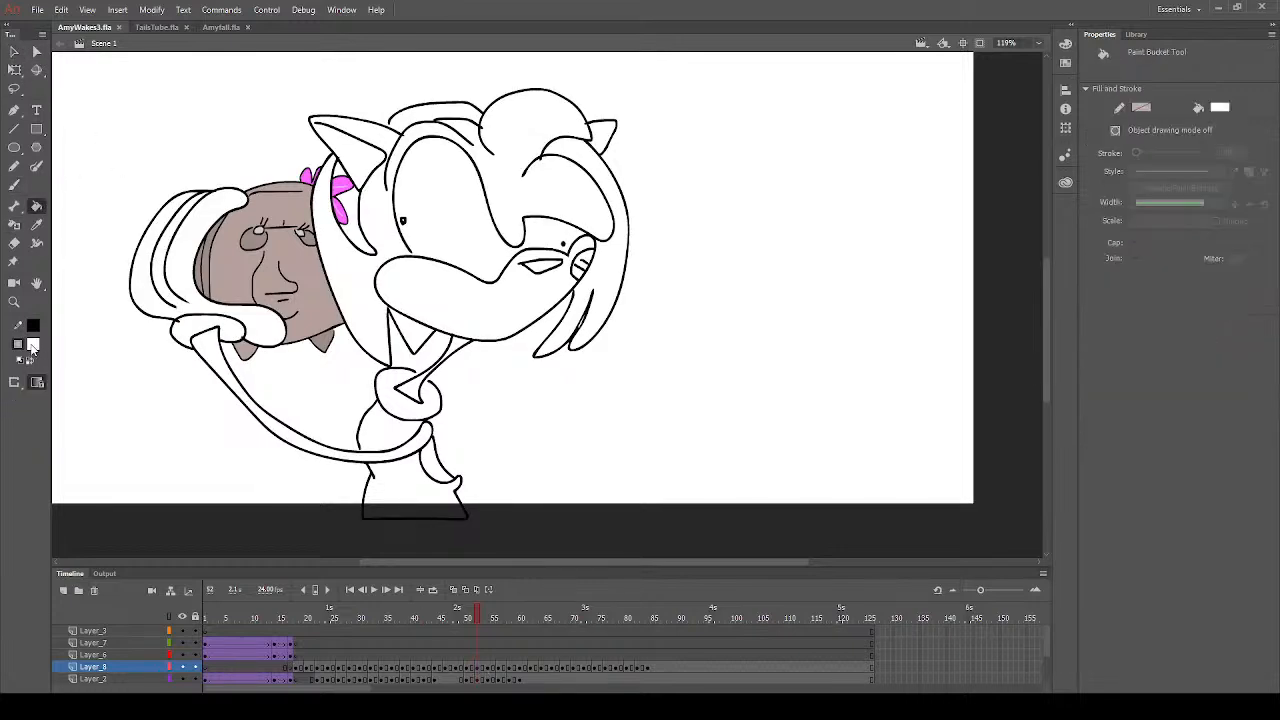
{"action": "left_click", "coordinate": [33, 346]}
{"action": "left_click", "coordinate": [85, 433]}
{"action": "left_click", "coordinate": [34, 345]}
{"action": "left_click", "coordinate": [88, 395]}
{"action": "left_click", "coordinate": [545, 268]}
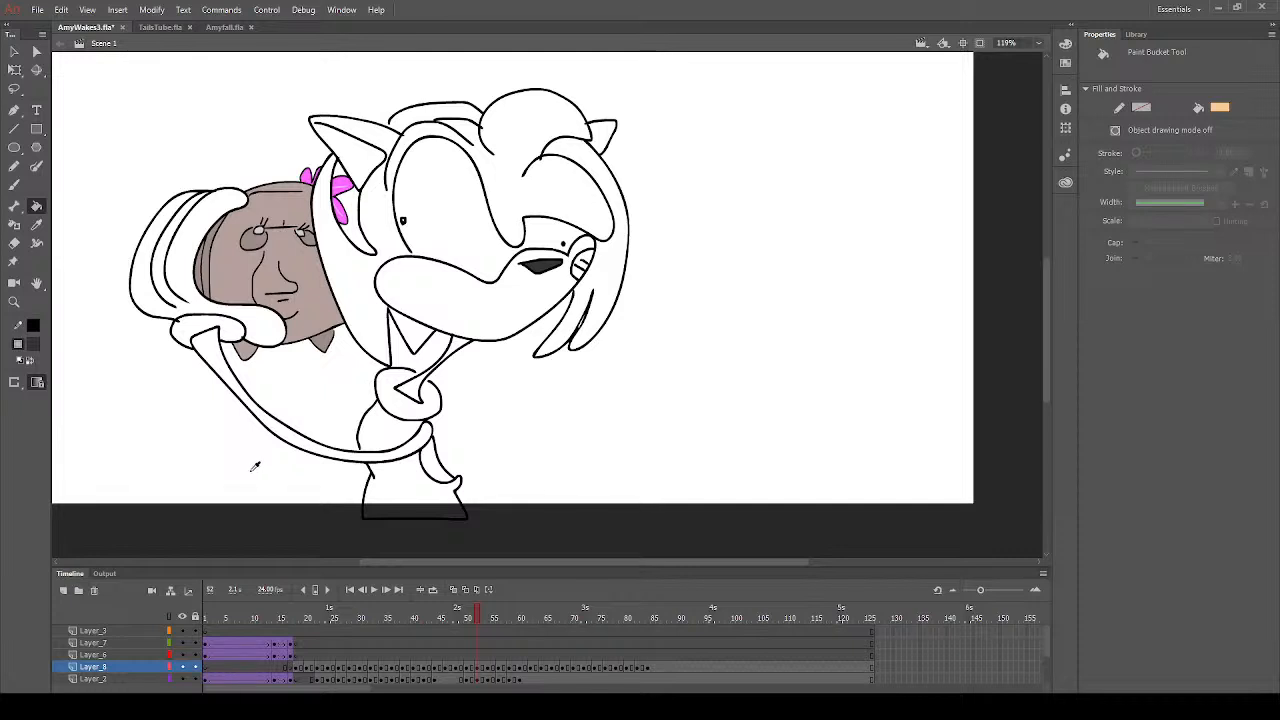
- Fill the muzzle and the larger inner ear with peach on frame 52
{"action": "left_click", "coordinate": [255, 466]}
{"action": "left_click", "coordinate": [514, 318]}
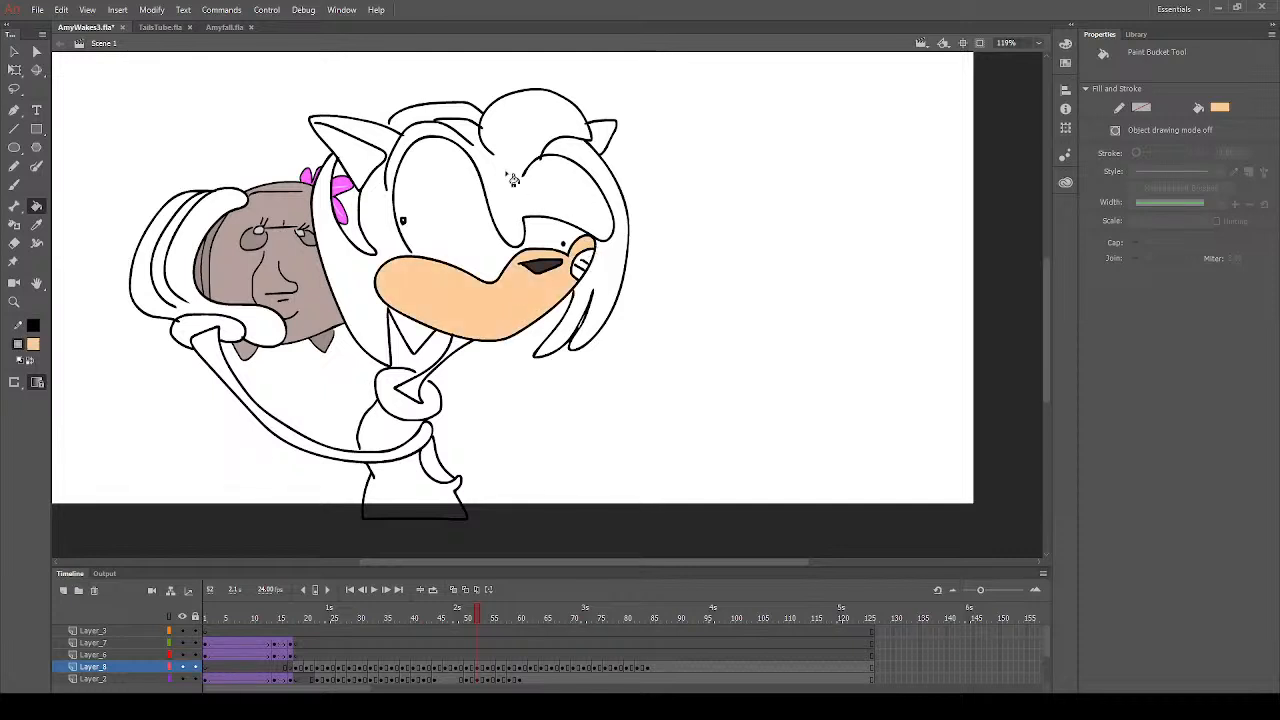
{"action": "left_click", "coordinate": [374, 160]}
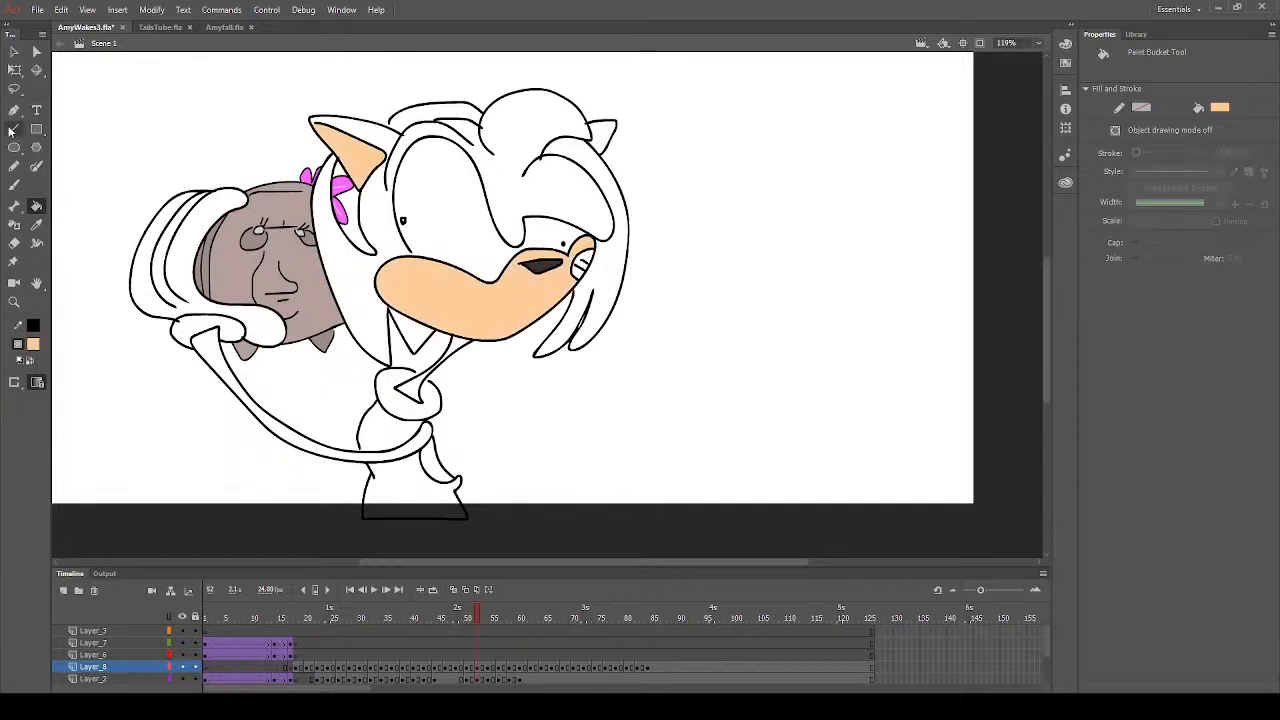
- Fill the arm with peach and both visible parts of the headband with red on frame 52
{"action": "left_click", "coordinate": [222, 372]}
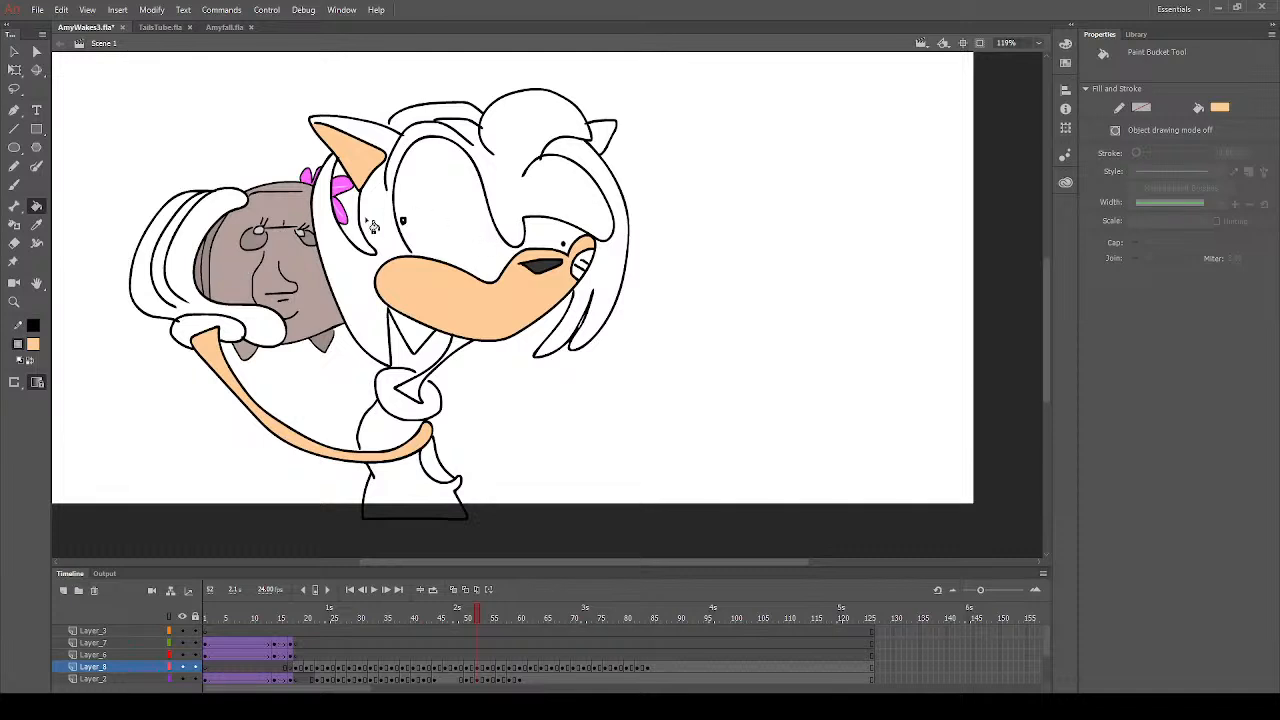
{"action": "left_click", "coordinate": [14, 51]}
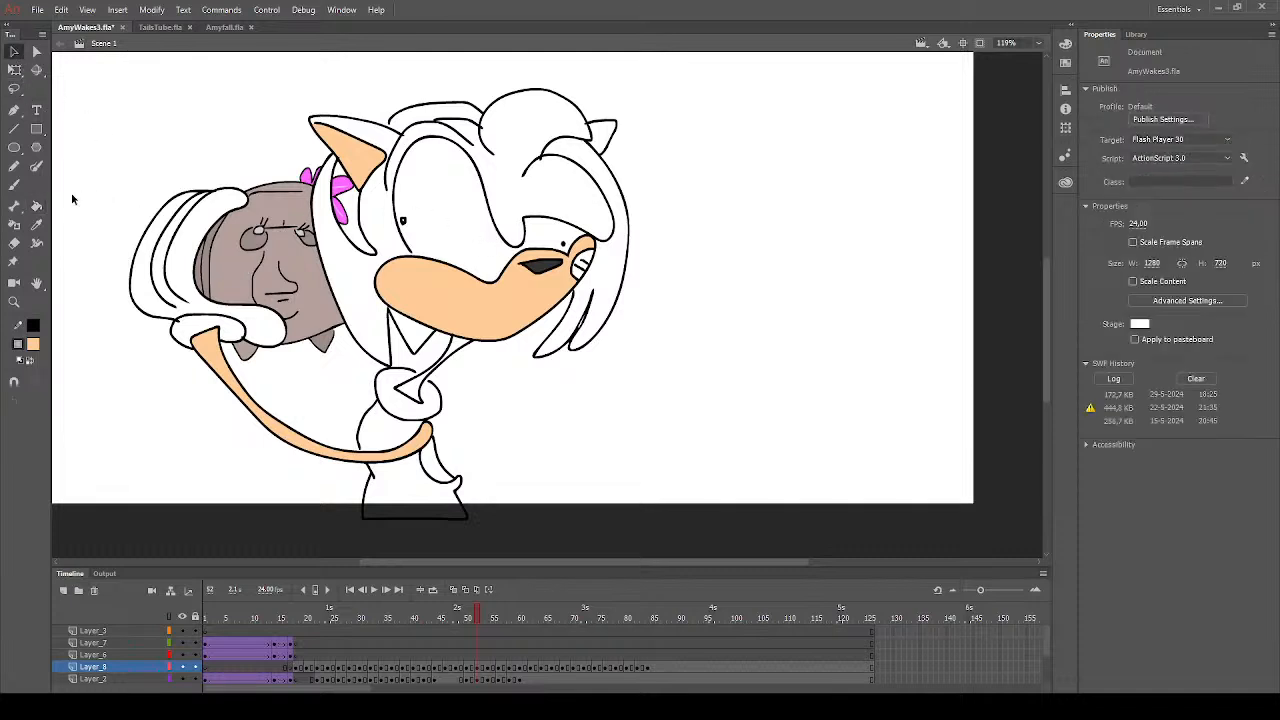
{"action": "left_click", "coordinate": [36, 205]}
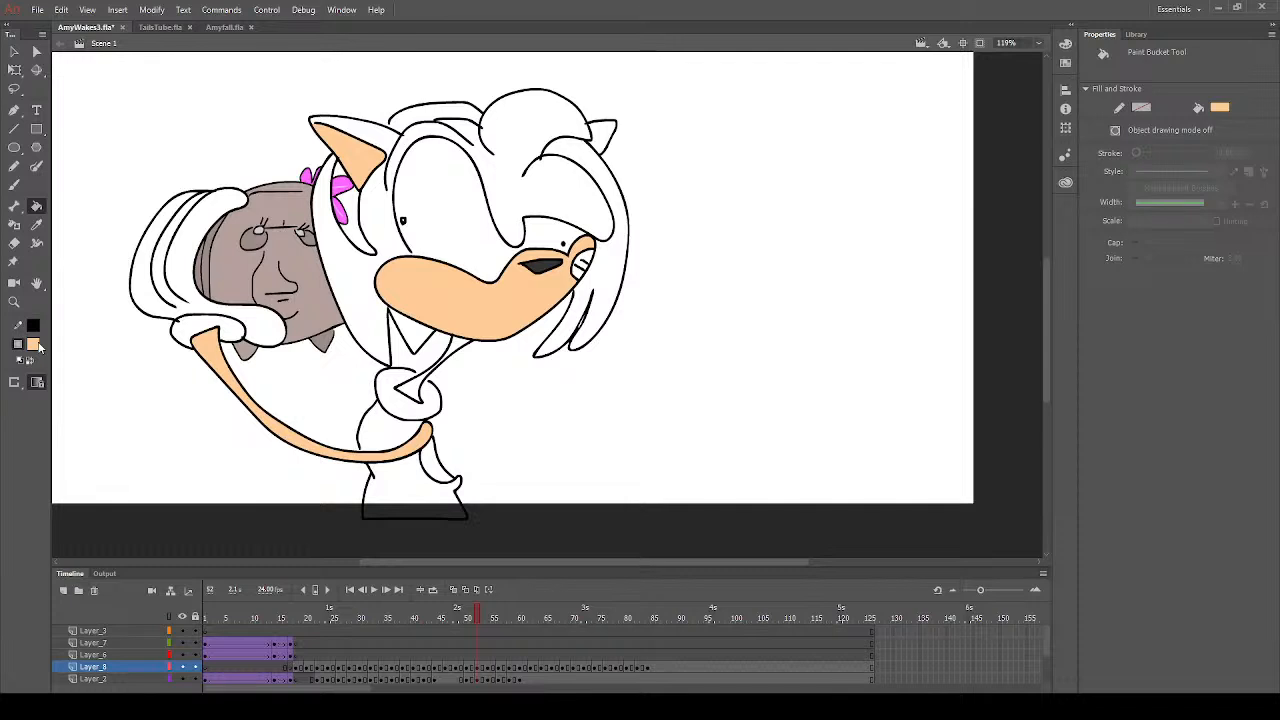
{"action": "left_click", "coordinate": [37, 343]}
{"action": "left_click", "coordinate": [213, 446]}
{"action": "left_click", "coordinate": [354, 206]}
{"action": "left_click", "coordinate": [443, 120]}
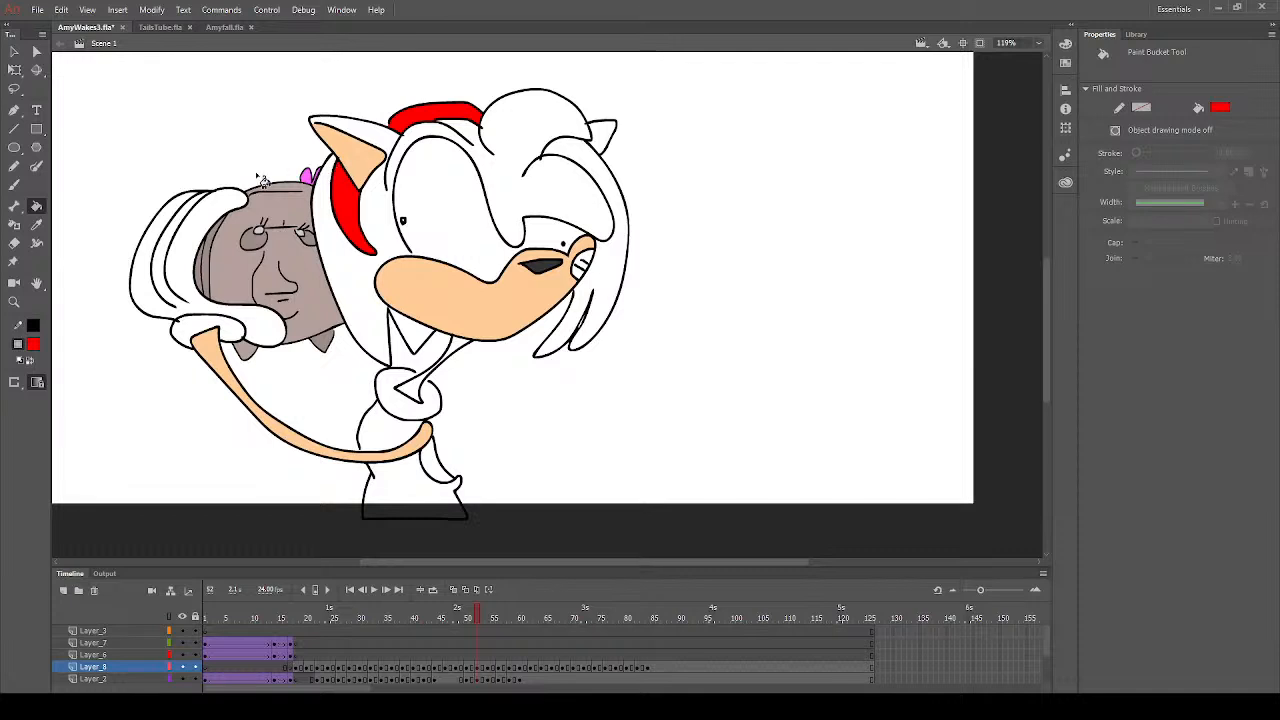
- Fill the glove cuff at the wrist with yellow on frame 52
{"action": "left_click", "coordinate": [35, 347]}
{"action": "left_click", "coordinate": [264, 438]}
{"action": "left_click", "coordinate": [231, 336]}
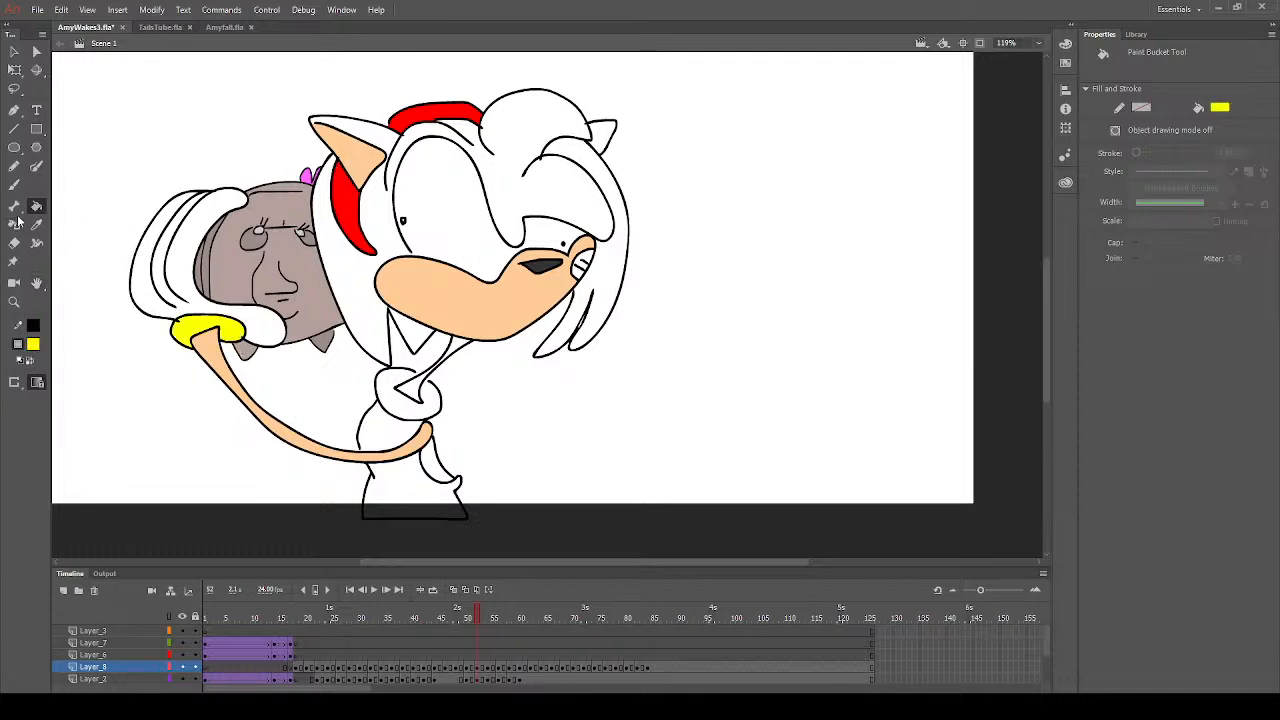
- Set the Paint Bucket's fill colour to white for the remaining areas of frame 52
{"action": "left_click", "coordinate": [14, 185]}
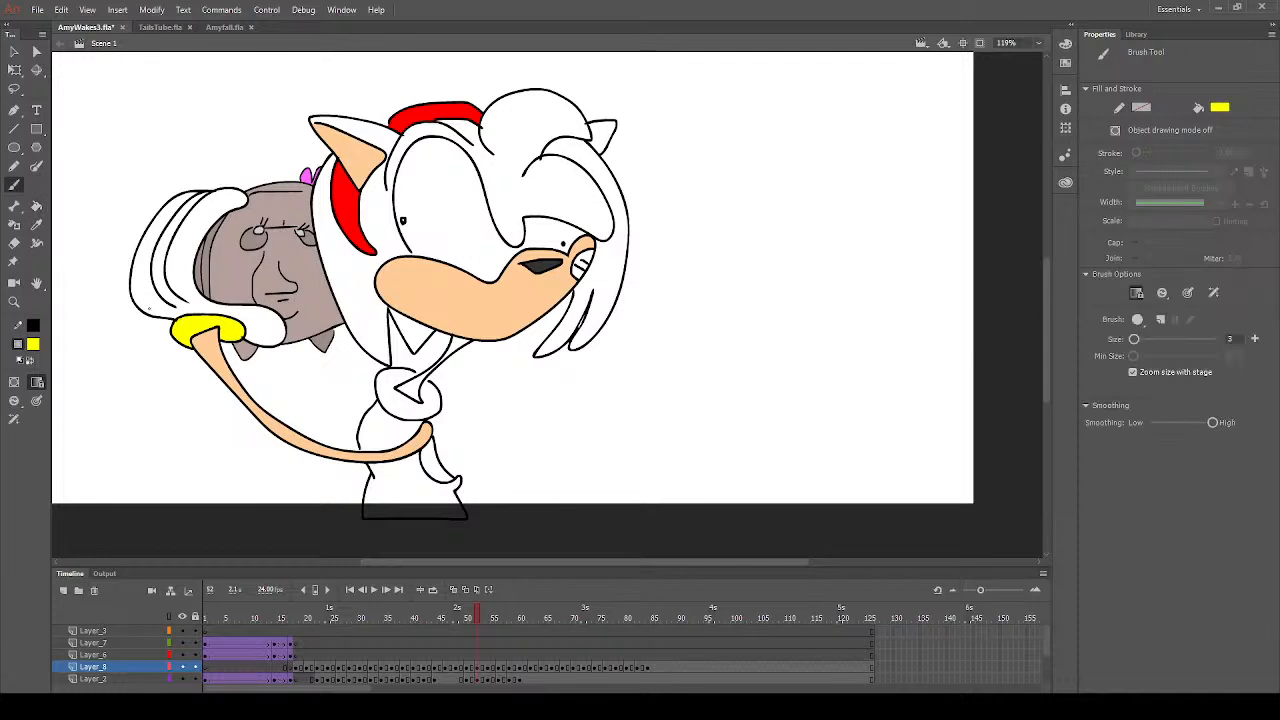
{"action": "left_click", "coordinate": [36, 206]}
{"action": "left_click", "coordinate": [36, 345]}
{"action": "left_click", "coordinate": [87, 434]}
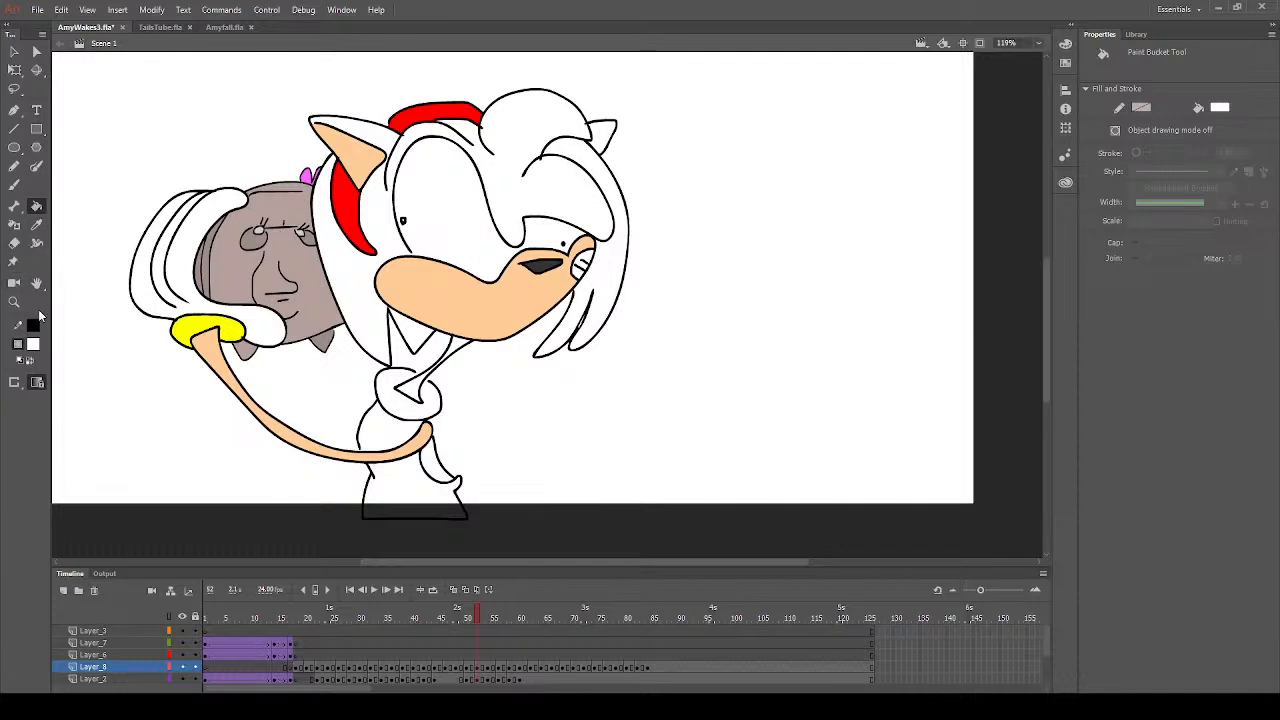
- Fill the whole dress with red on frame 52
{"action": "left_click", "coordinate": [216, 438]}
{"action": "left_click", "coordinate": [413, 498]}
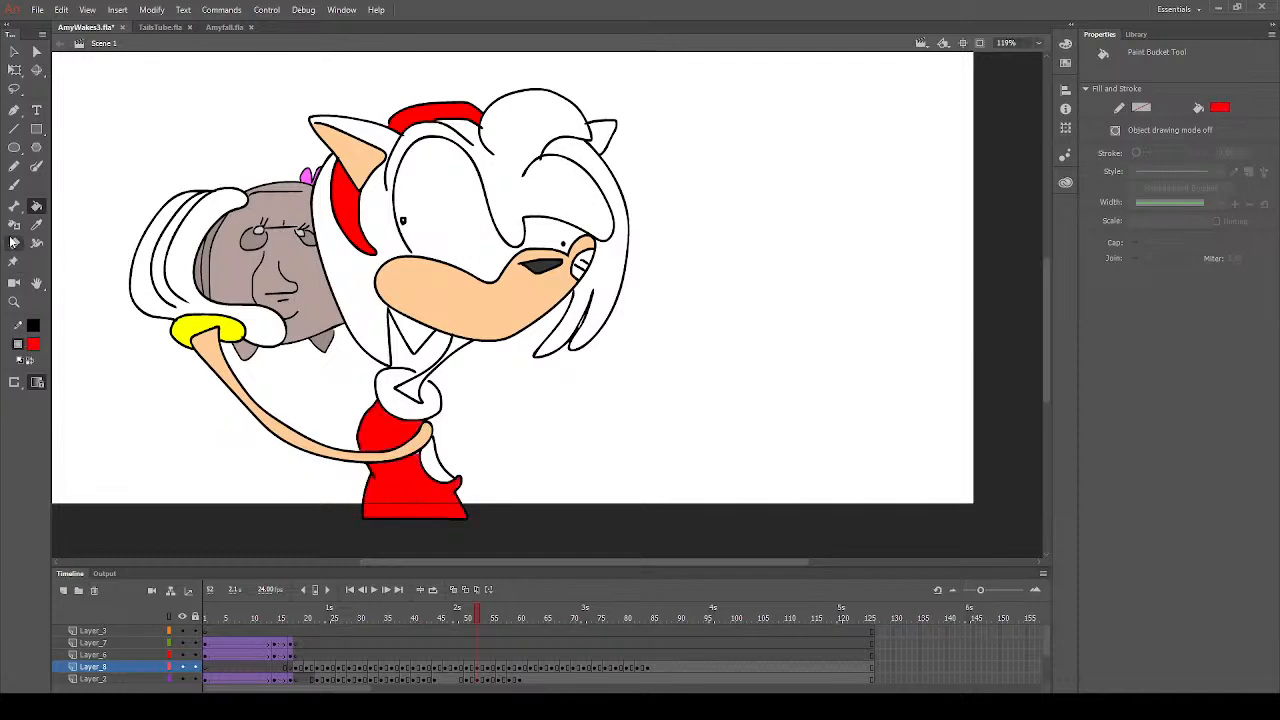
{"action": "left_click", "coordinate": [14, 185]}
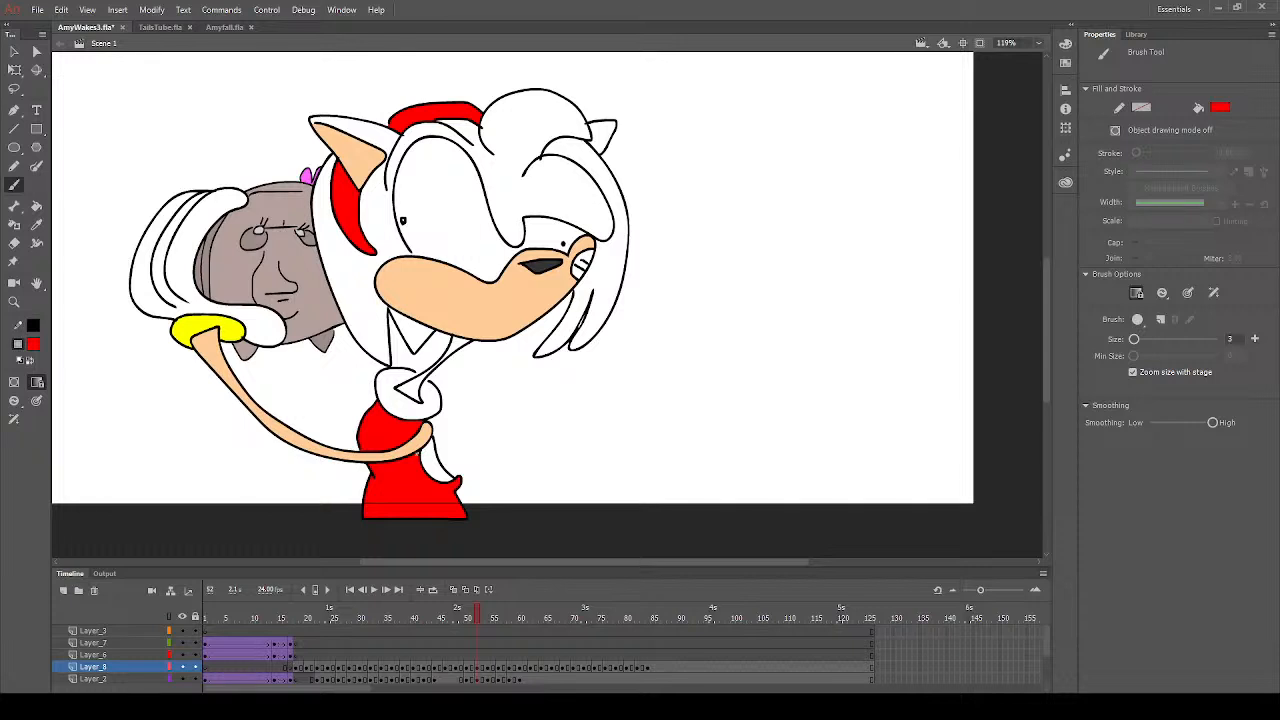
{"action": "left_click", "coordinate": [36, 206]}
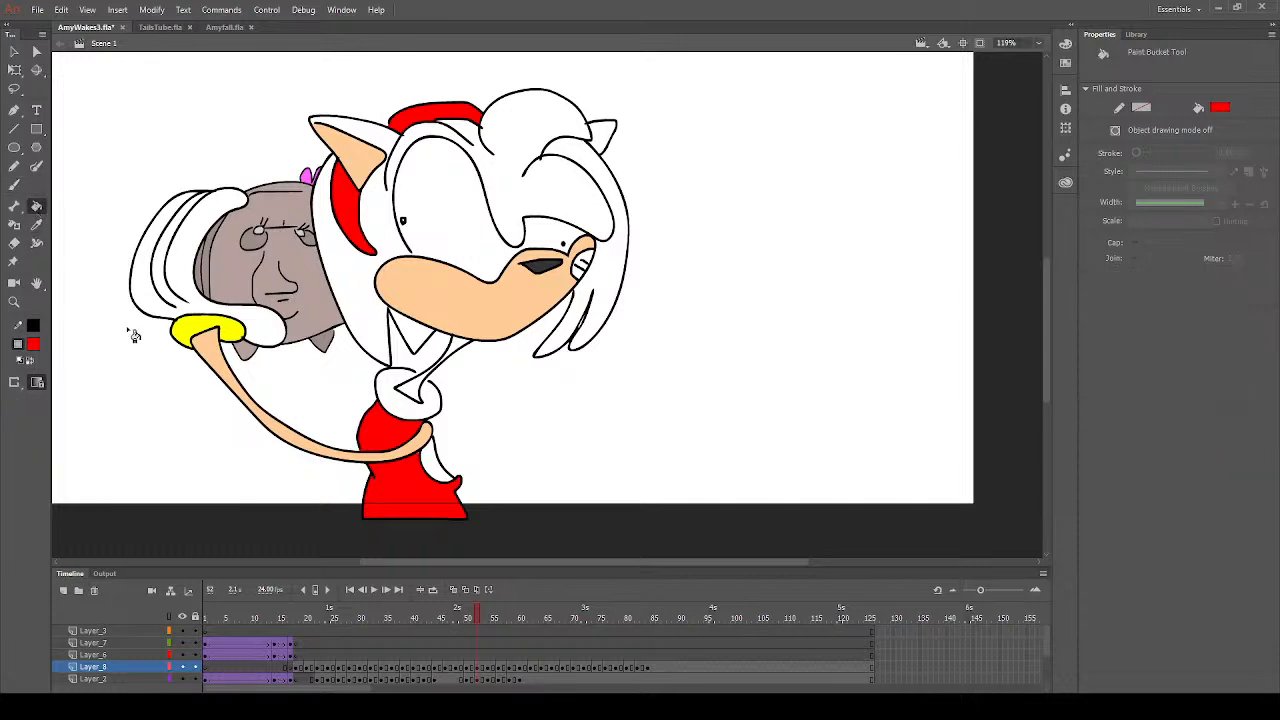
- Sample the hair pink from frame 51 and fill the far-side hair lock and both outer ears with it on frame 53
{"action": "left_click", "coordinate": [472, 618]}
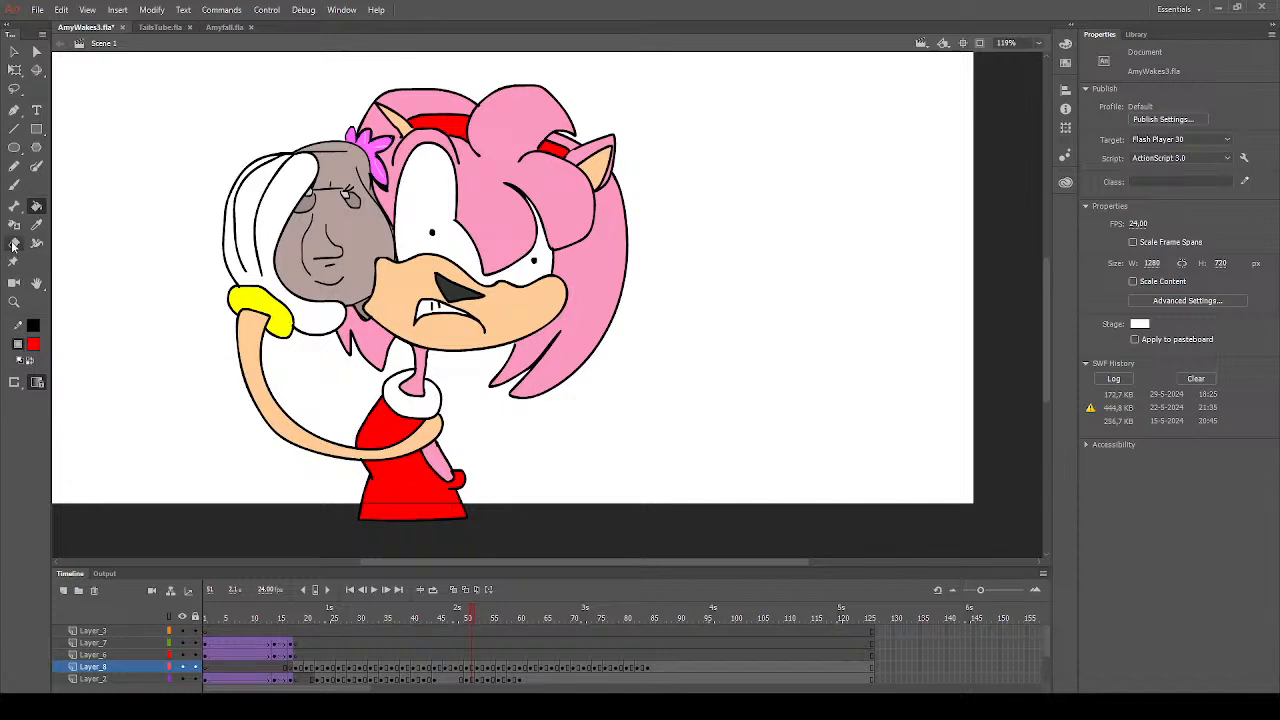
{"action": "left_click", "coordinate": [36, 224]}
{"action": "left_click", "coordinate": [557, 185]}
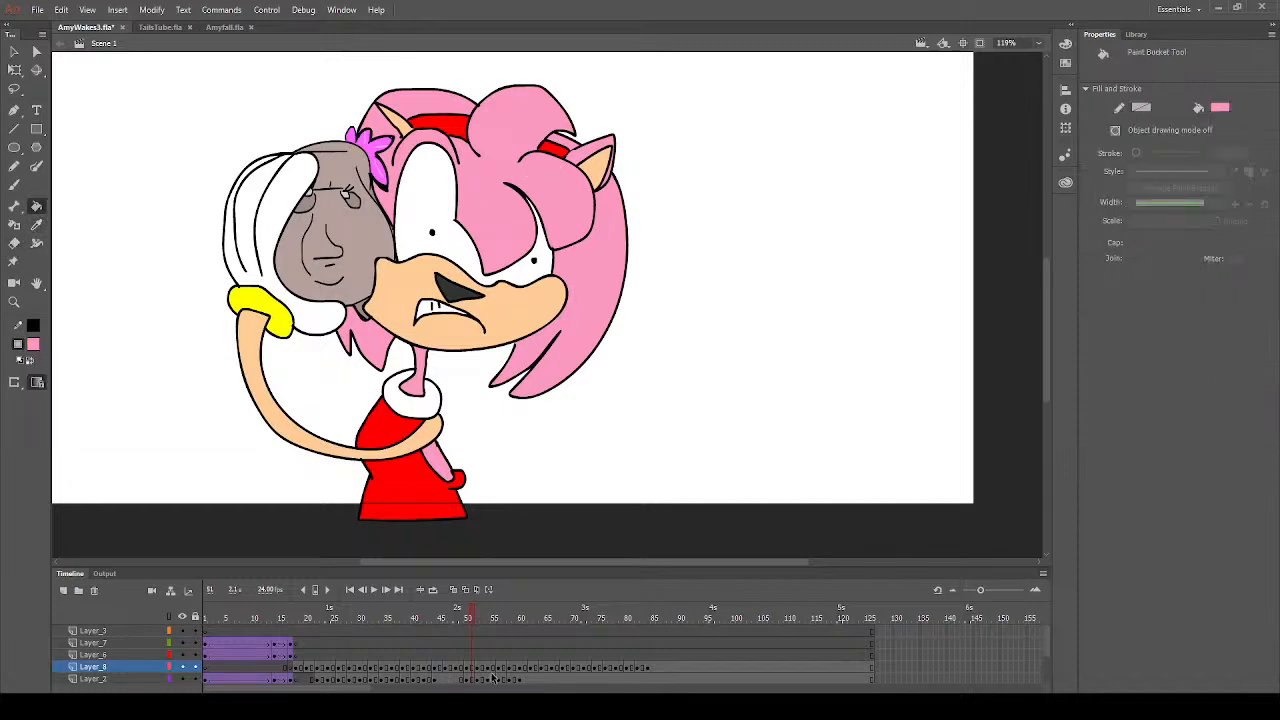
{"action": "left_click", "coordinate": [482, 668]}
{"action": "left_click", "coordinate": [610, 290]}
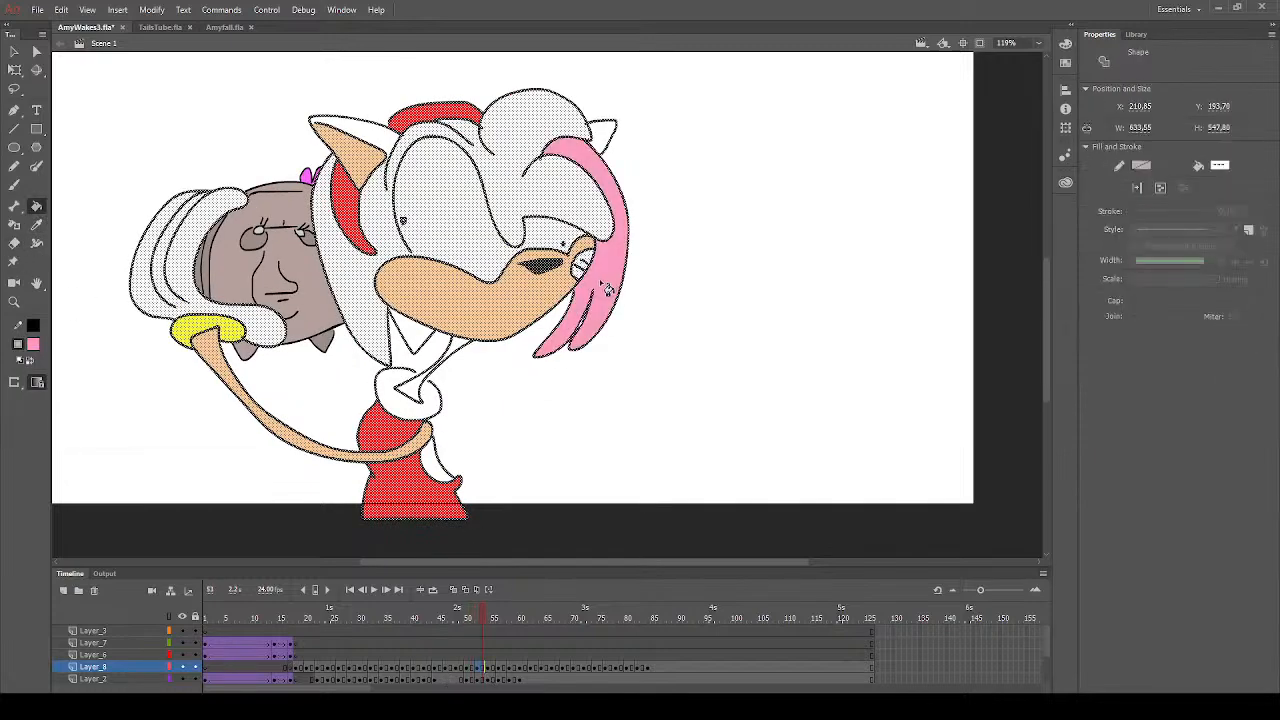
{"action": "left_click", "coordinate": [612, 144]}
{"action": "left_click", "coordinate": [380, 138]}
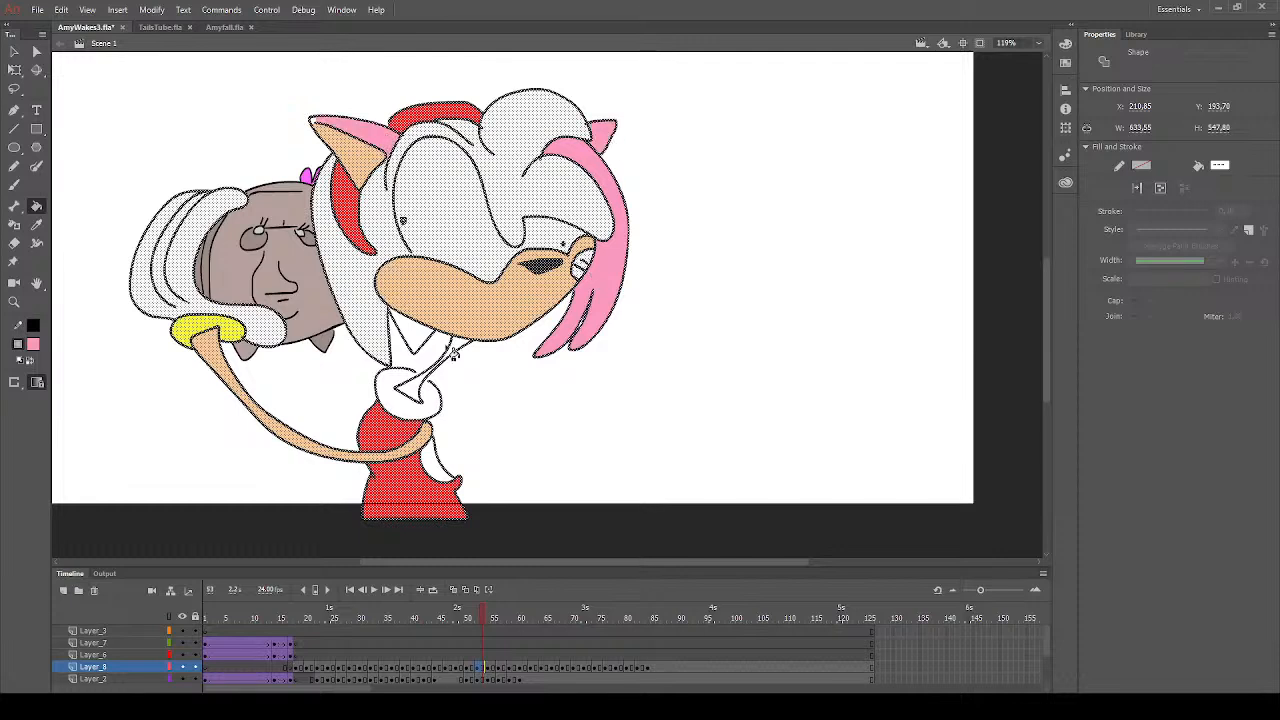
- Fill the neck and the small hair section beneath the chin with pink on frame 53
{"action": "left_click", "coordinate": [455, 349]}
{"action": "left_click", "coordinate": [414, 391]}
{"action": "left_click", "coordinate": [435, 369]}
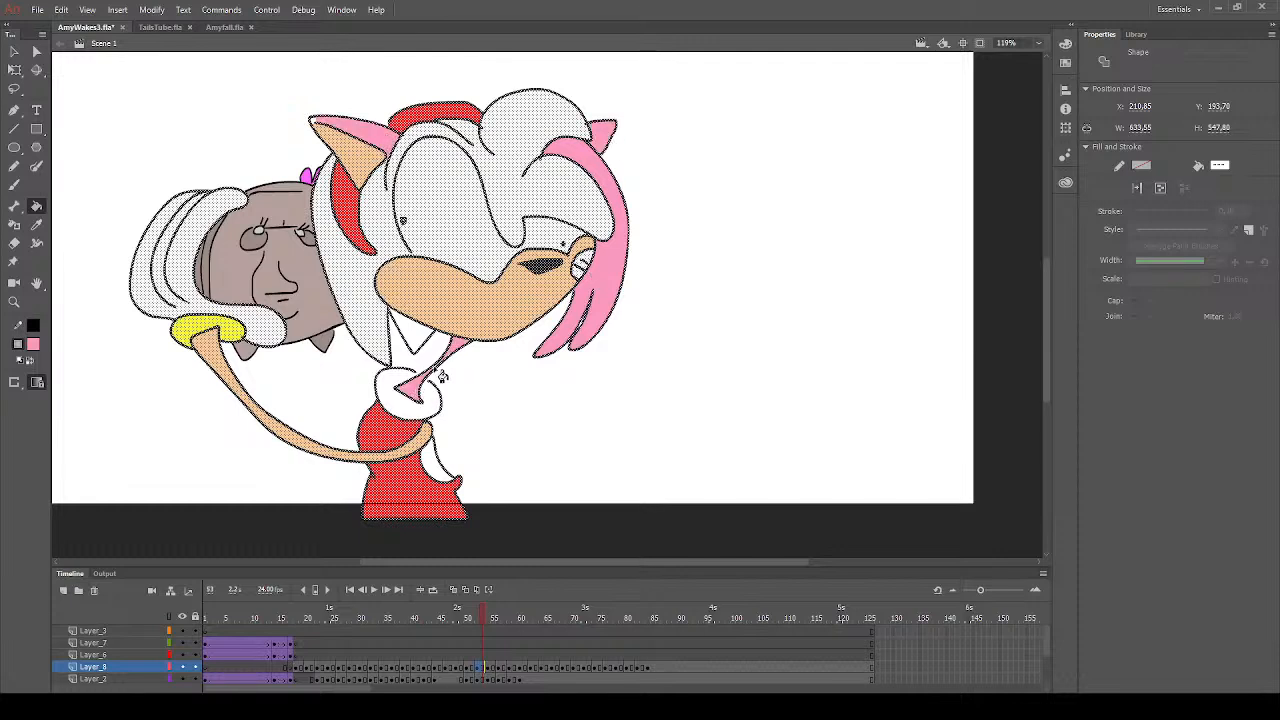
{"action": "left_click", "coordinate": [421, 338]}
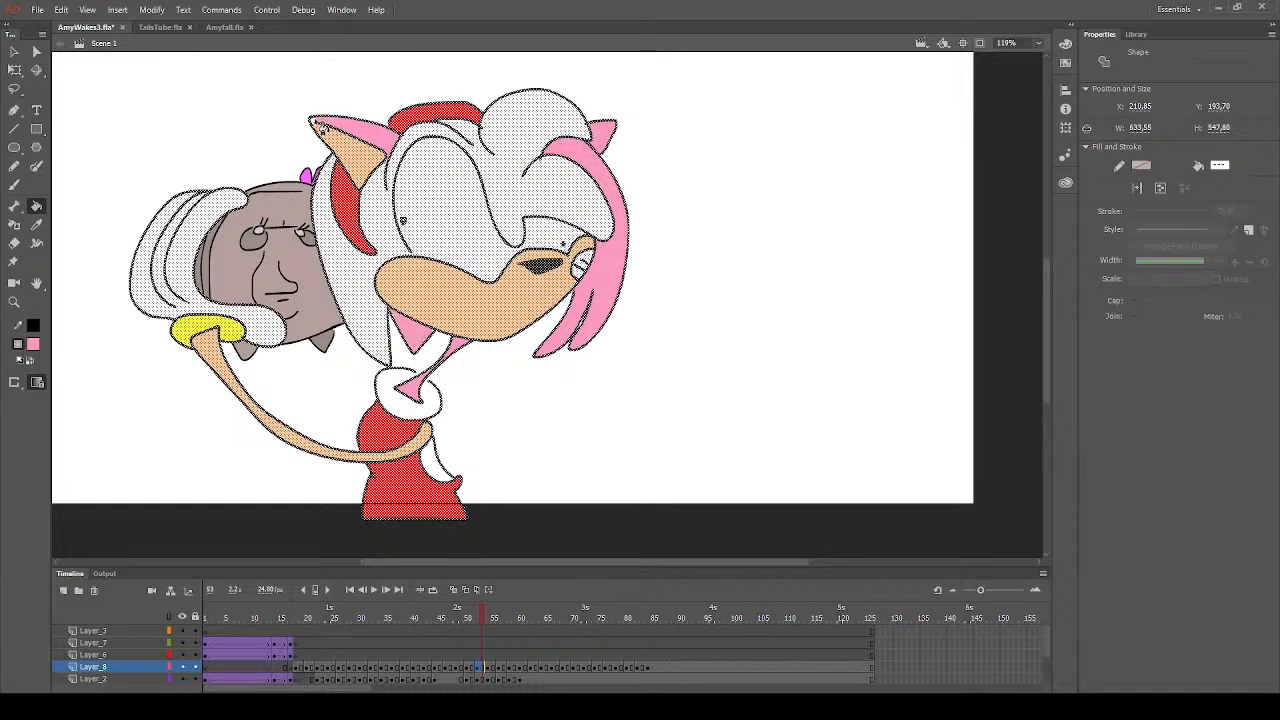
- Deselect the frame's artwork and fill the main hair area with pink on frame 53
{"action": "left_click", "coordinate": [14, 51]}
{"action": "left_click", "coordinate": [185, 131]}
{"action": "key", "text": "k"}
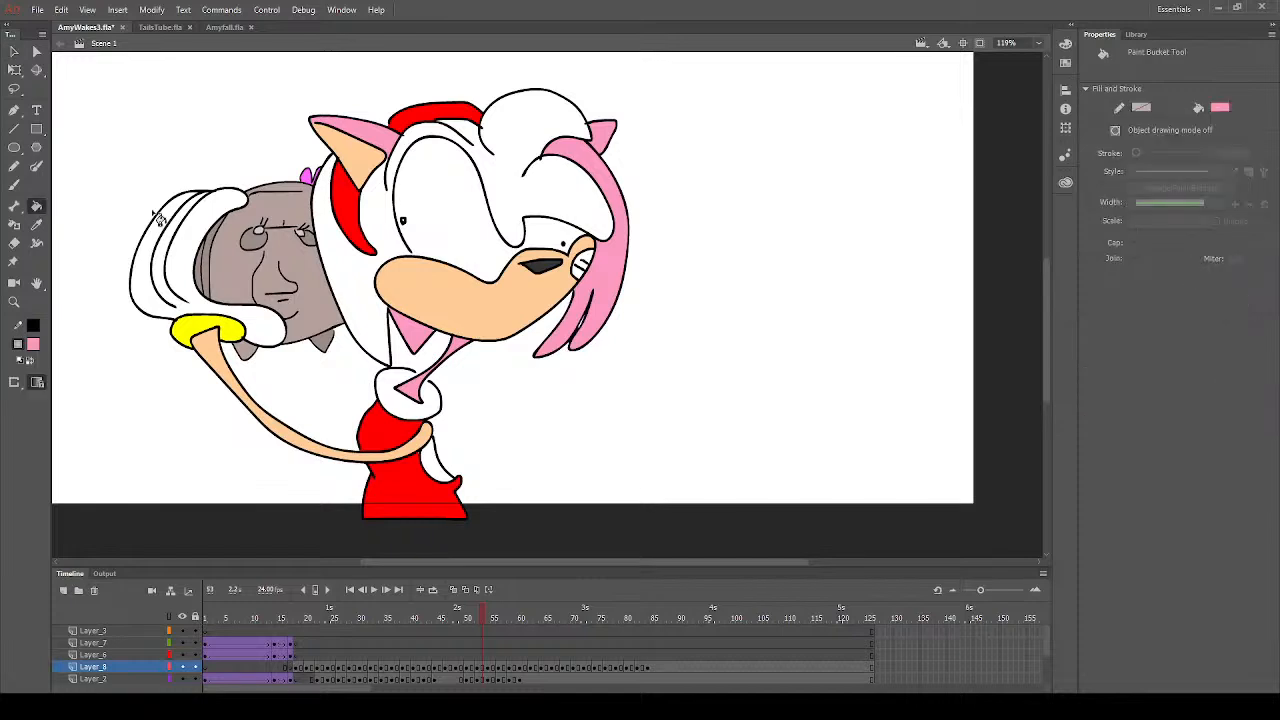
{"action": "left_click", "coordinate": [388, 246]}
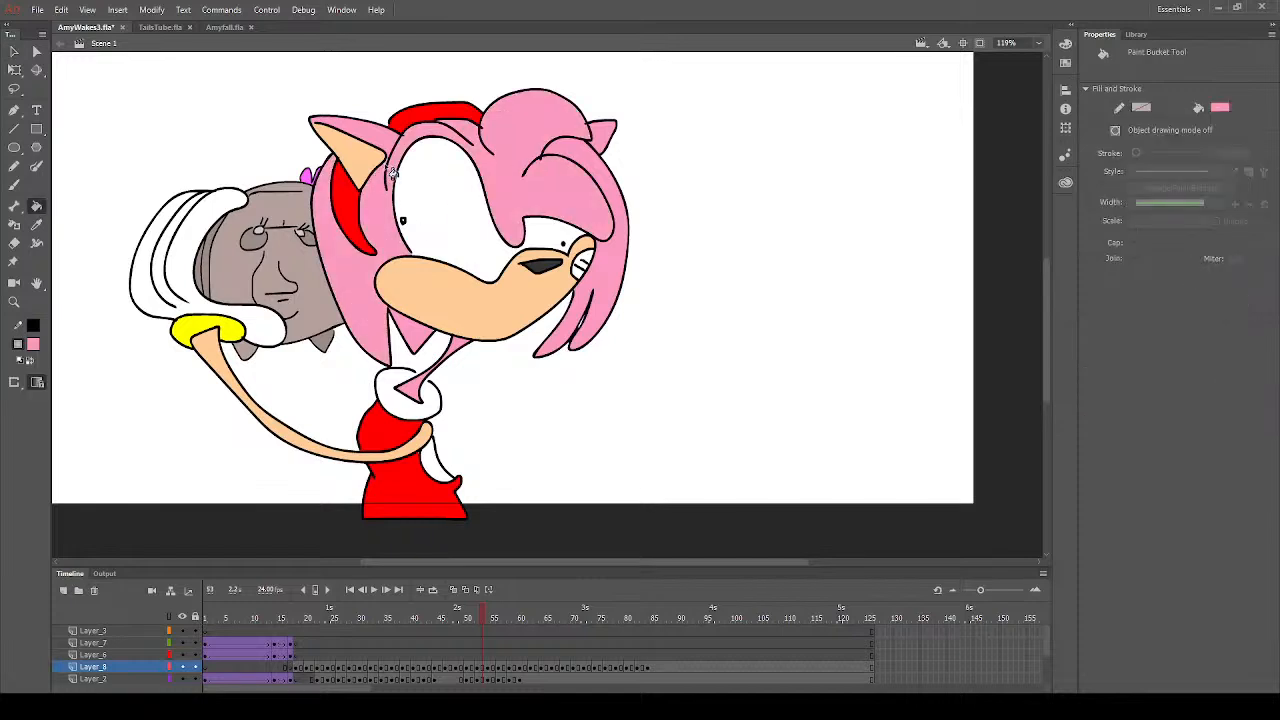
- Fill the narrow area beside the dress, below the shoulder, with pink on frame 53
{"action": "left_click", "coordinate": [14, 184]}
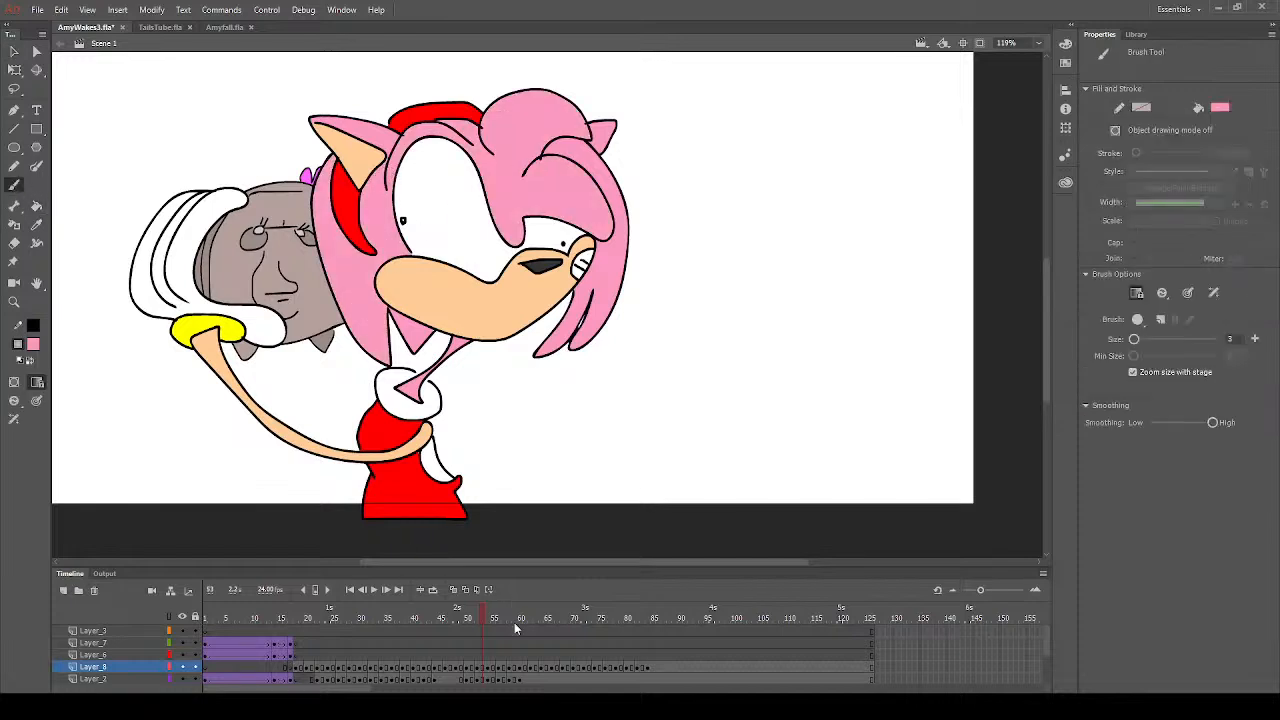
{"action": "left_click", "coordinate": [484, 668]}
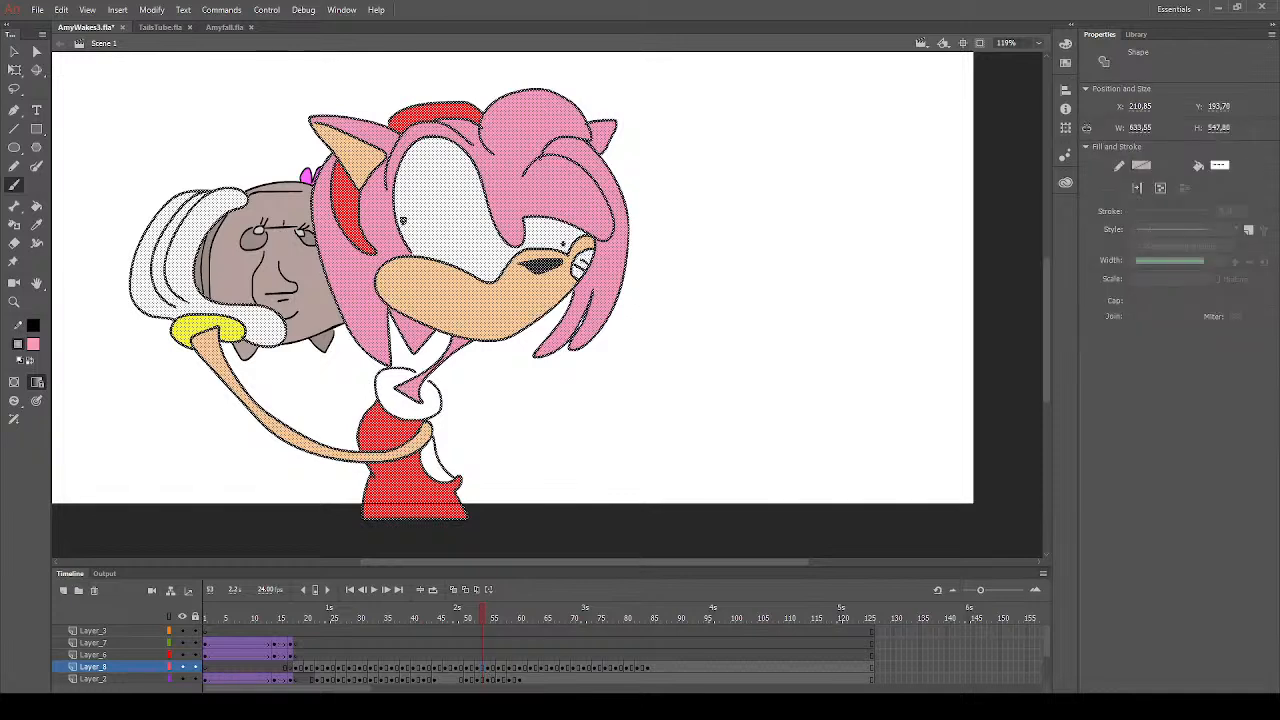
{"action": "key", "text": "Escape"}
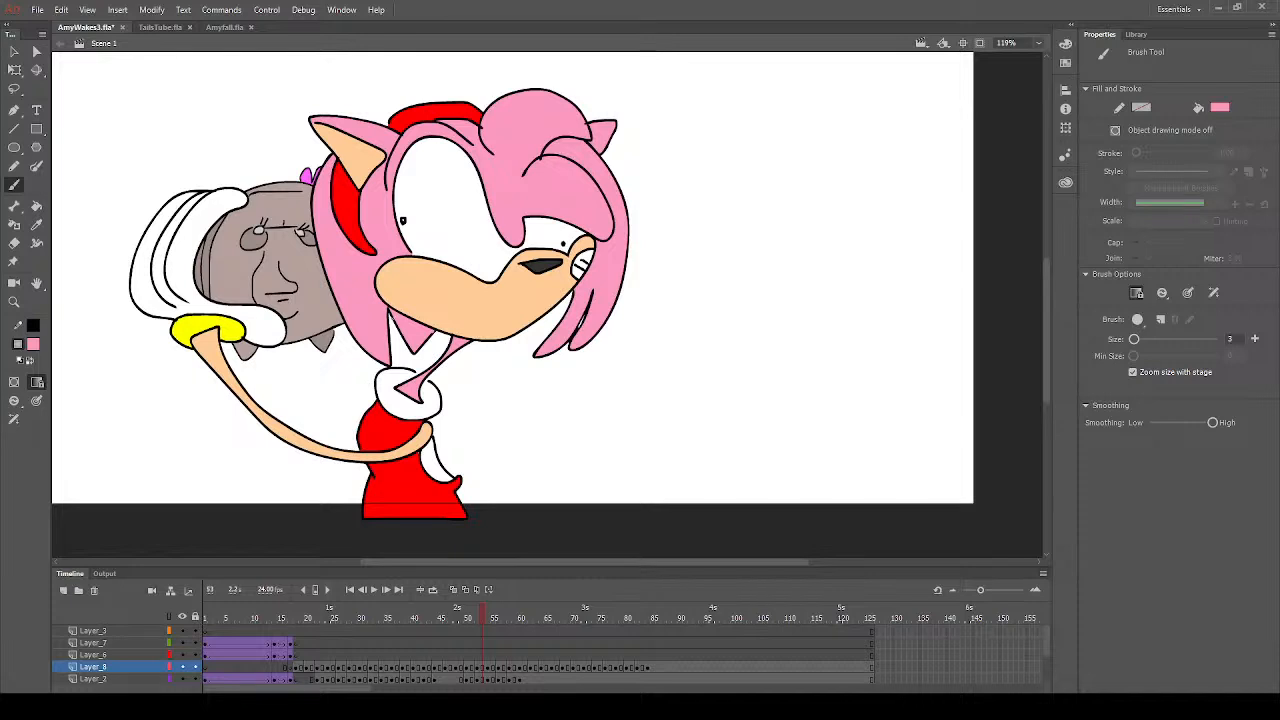
{"action": "left_click", "coordinate": [36, 204]}
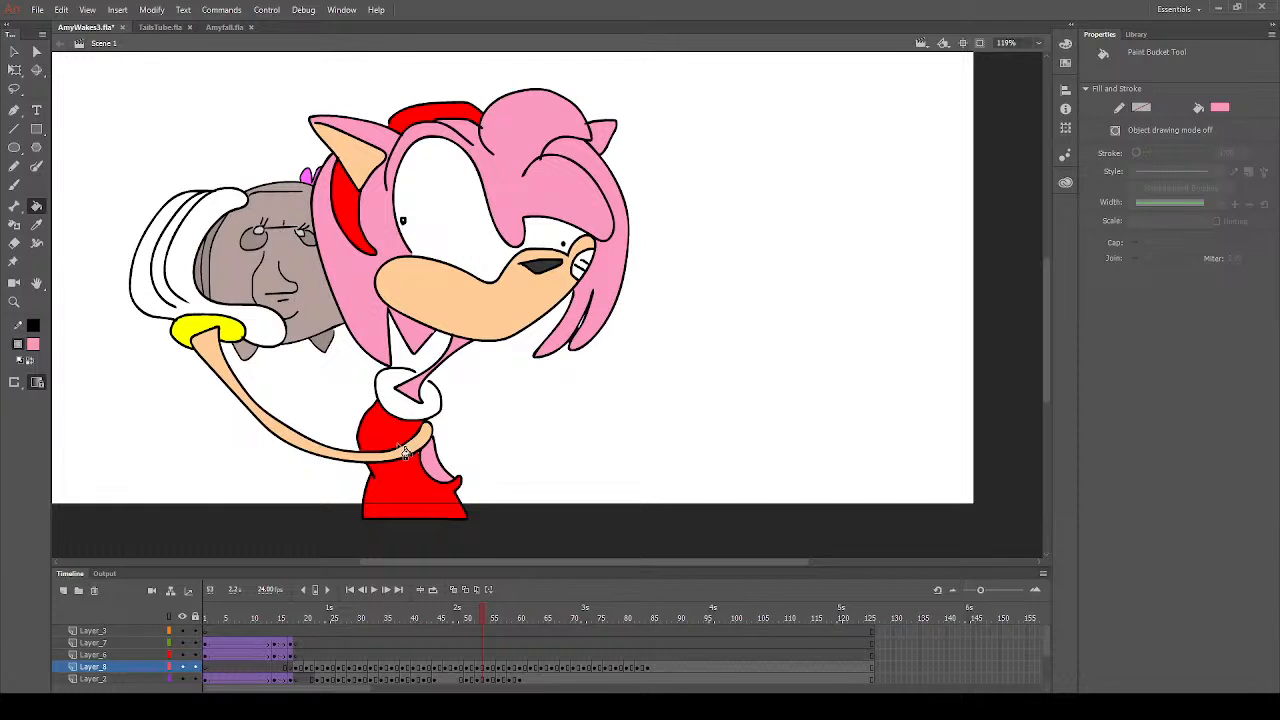
- Set the fill colour to white and fill the dress collar with it on frame 53
{"action": "left_click", "coordinate": [15, 53]}
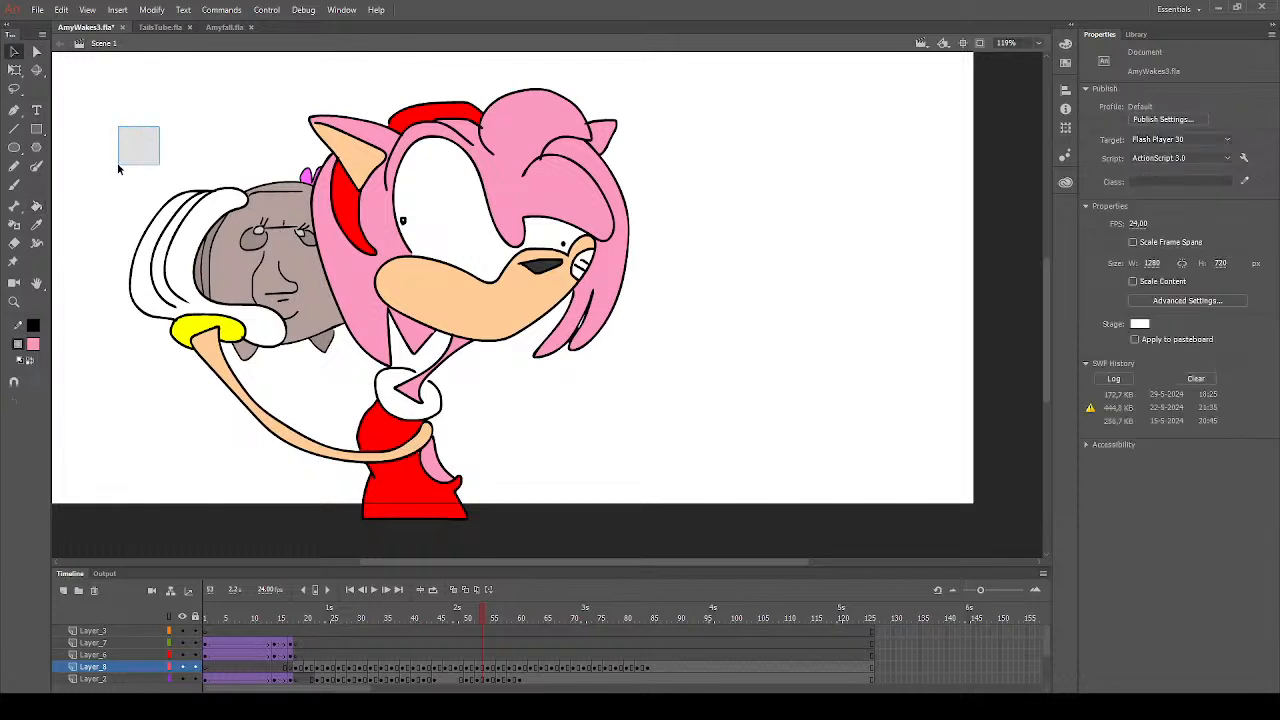
{"action": "left_click", "coordinate": [36, 205]}
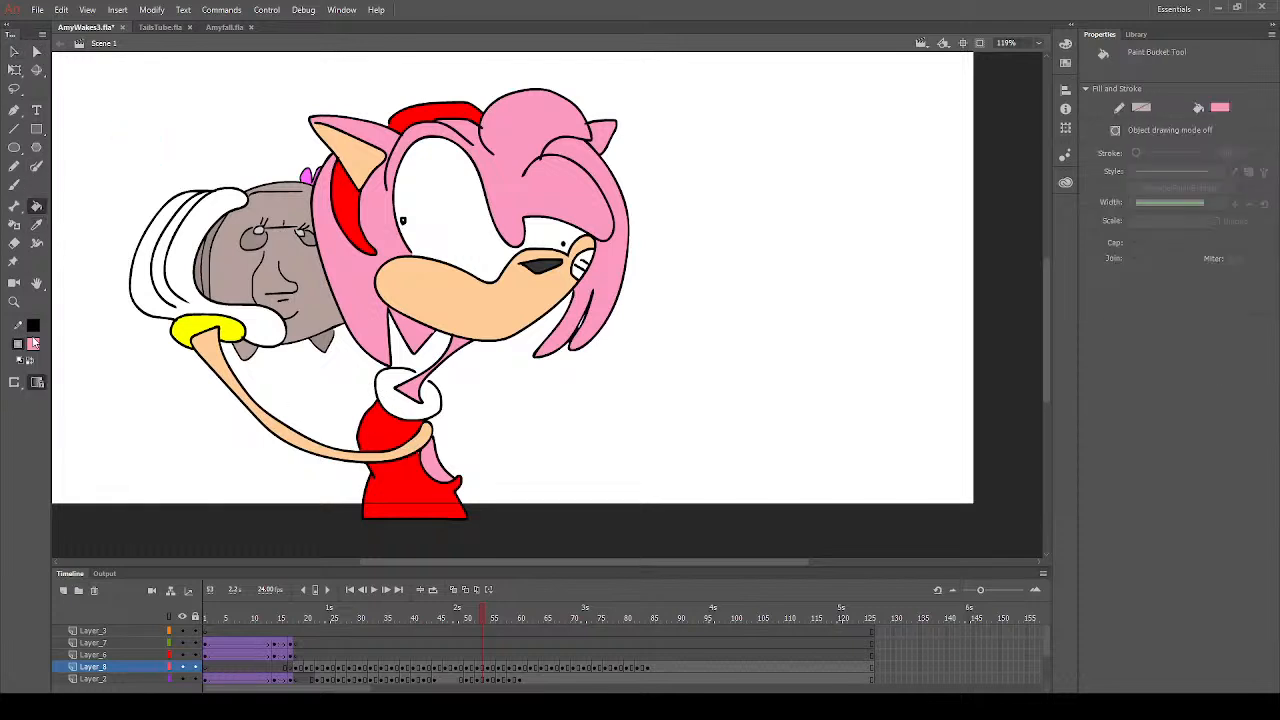
{"action": "left_click", "coordinate": [83, 431]}
- Sample the hair pink for the Brush tool on frame 53 and save the file
{"action": "left_click", "coordinate": [36, 224]}
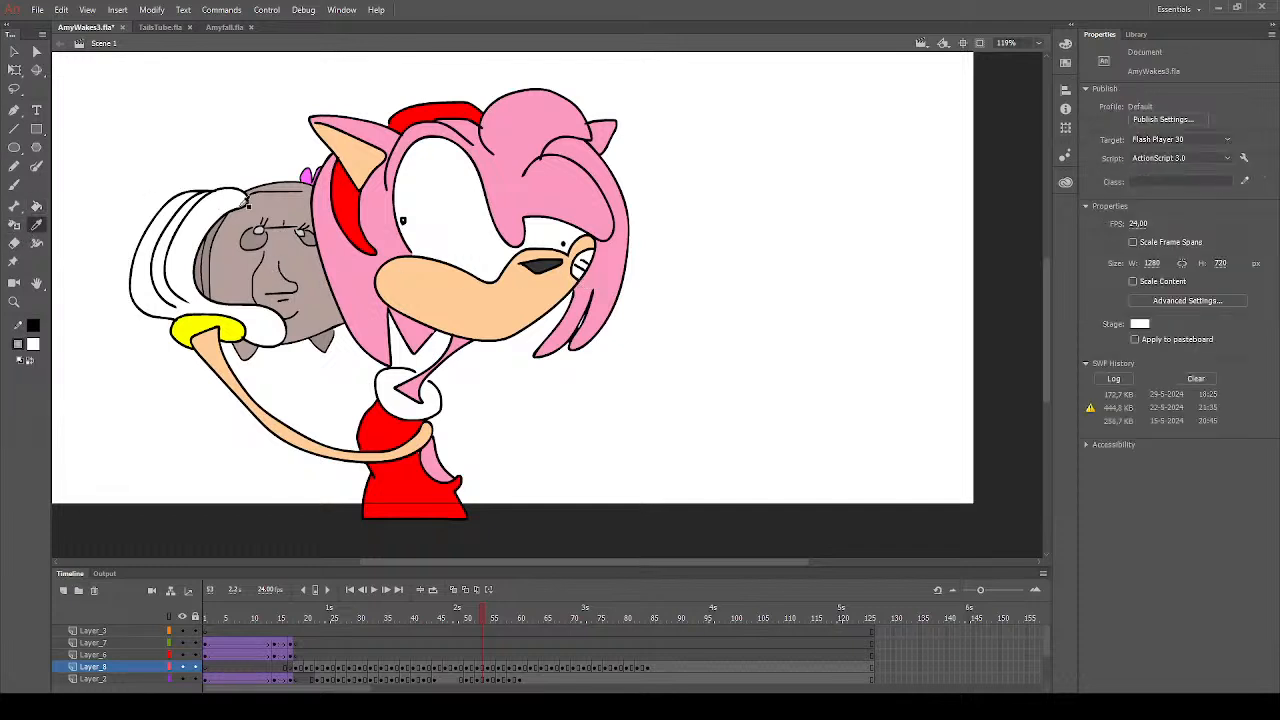
{"action": "left_click", "coordinate": [503, 139]}
{"action": "left_click", "coordinate": [14, 185]}
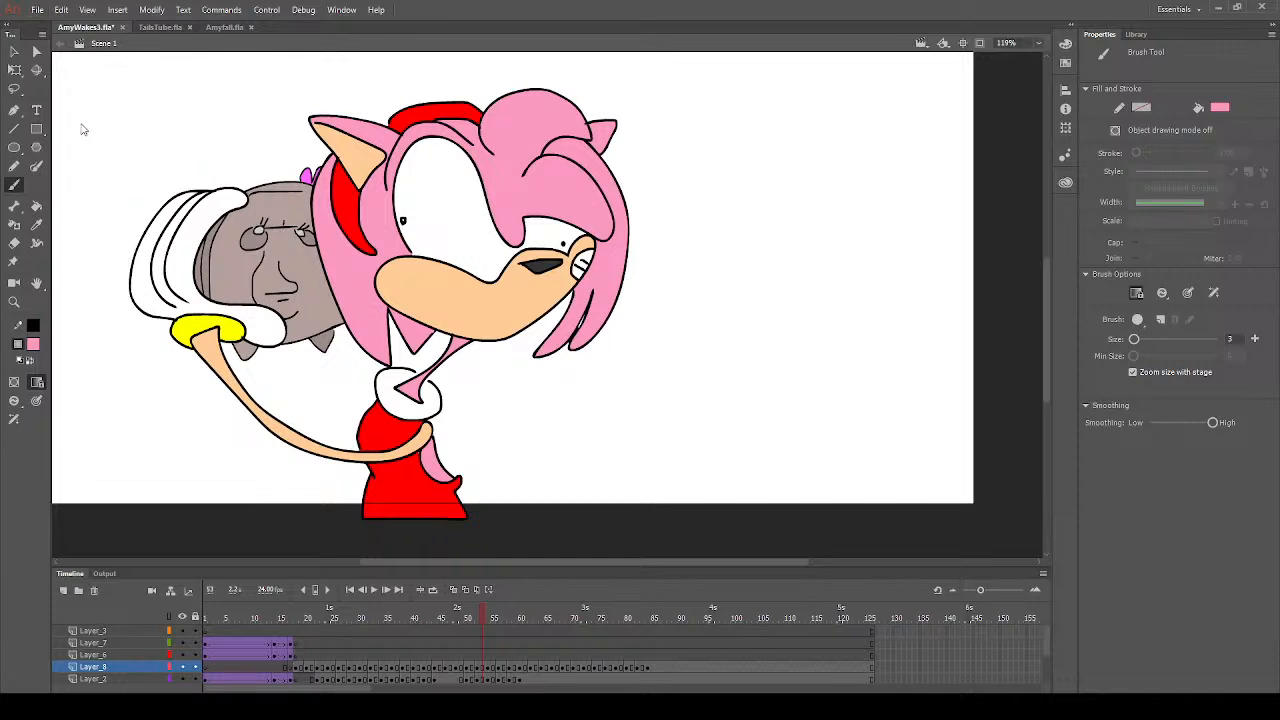
{"action": "key", "text": "ctrl+s"}
- Sample the collar's white as the Brush tool colour for touch-ups on frame 53
{"action": "left_click", "coordinate": [36, 229]}
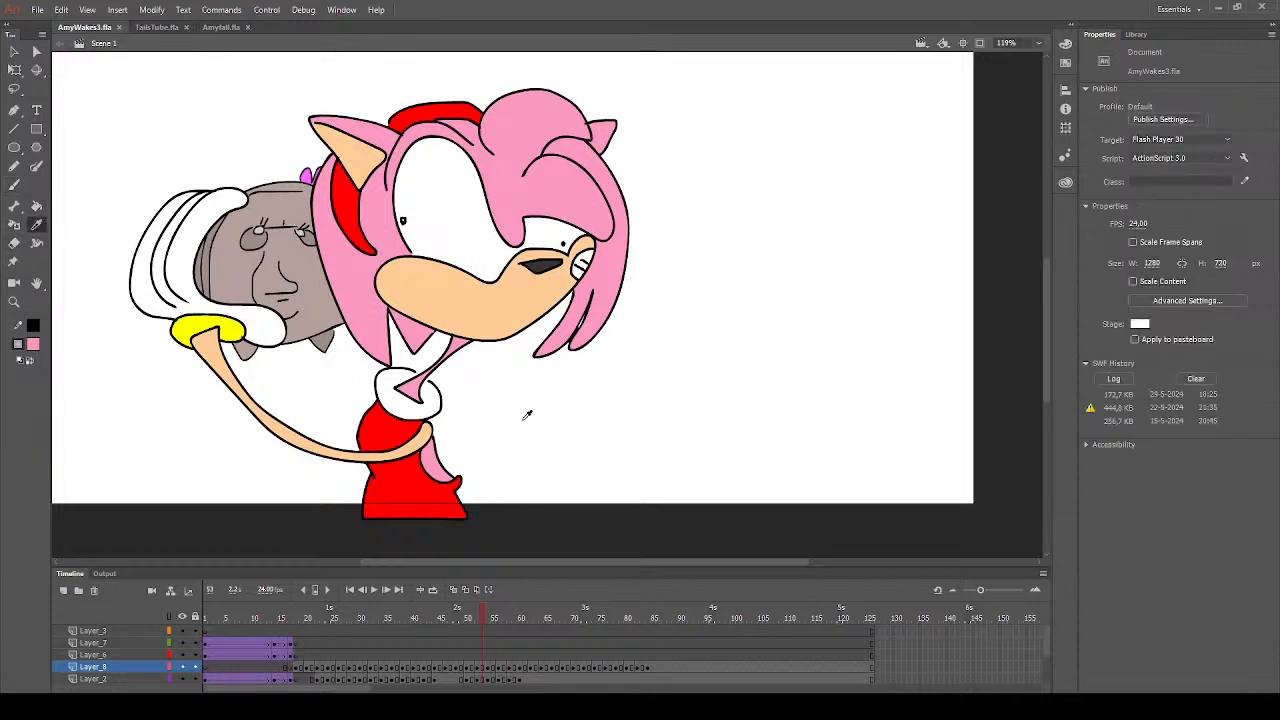
{"action": "left_click", "coordinate": [399, 412]}
{"action": "left_click", "coordinate": [17, 187]}
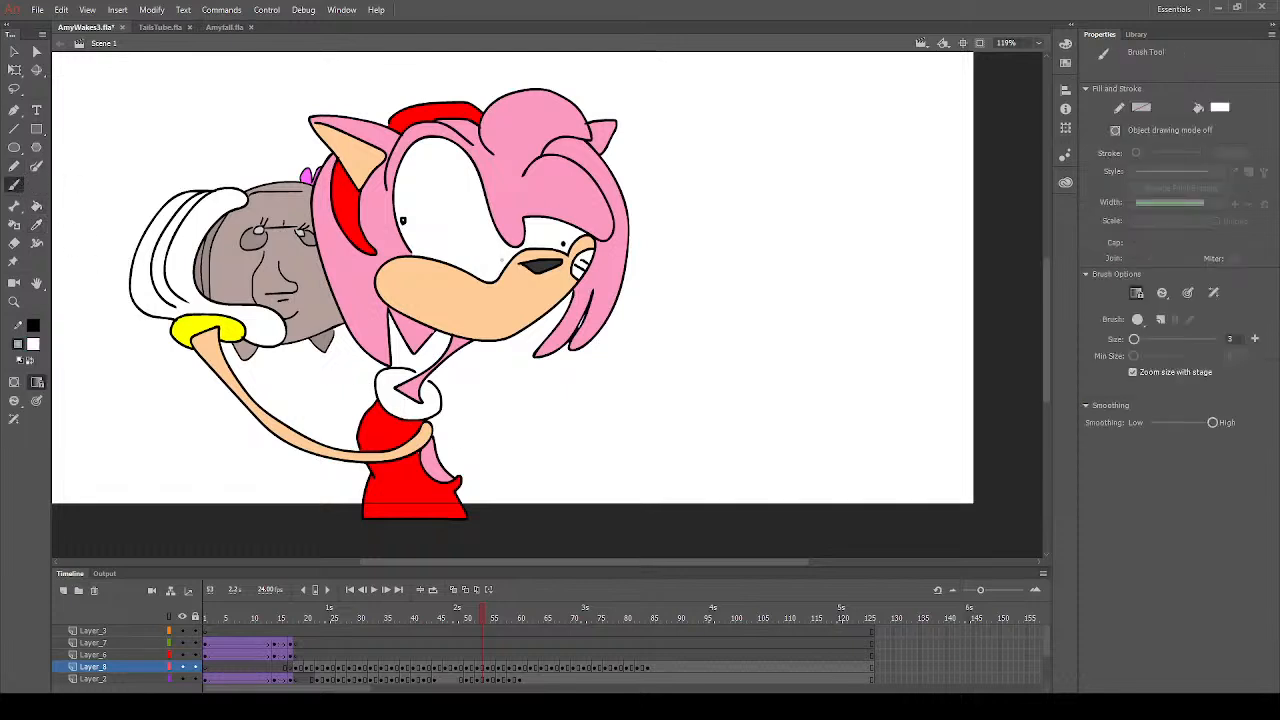
- Fill the eyes and collar with white and the muzzle with peach on frame 55
{"action": "left_click", "coordinate": [493, 627]}
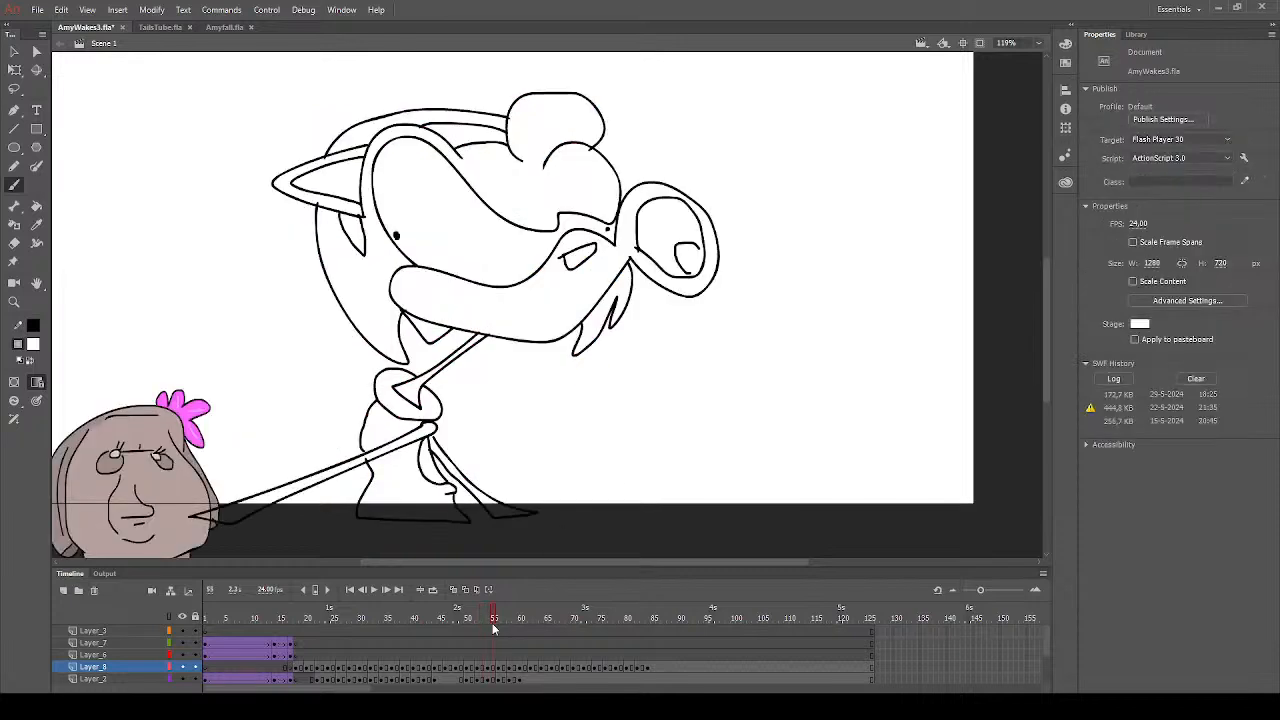
{"action": "left_click", "coordinate": [36, 206]}
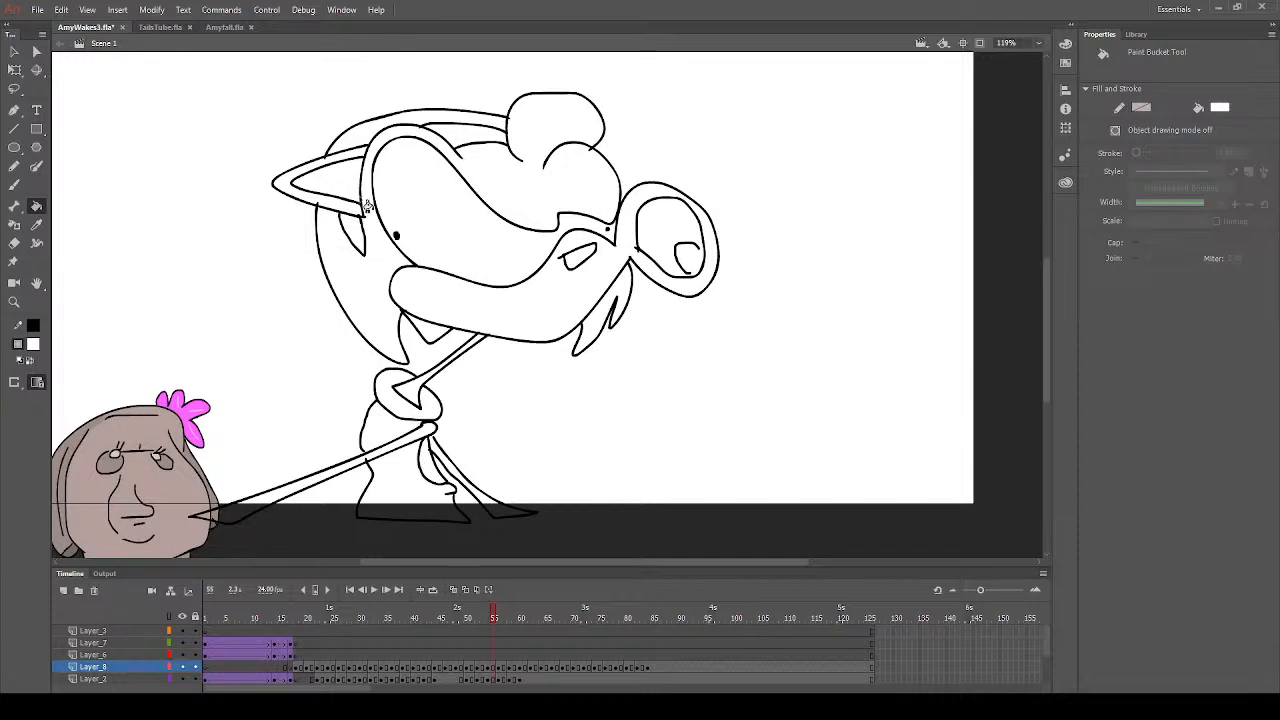
{"action": "left_click", "coordinate": [32, 348]}
{"action": "left_click", "coordinate": [488, 326]}
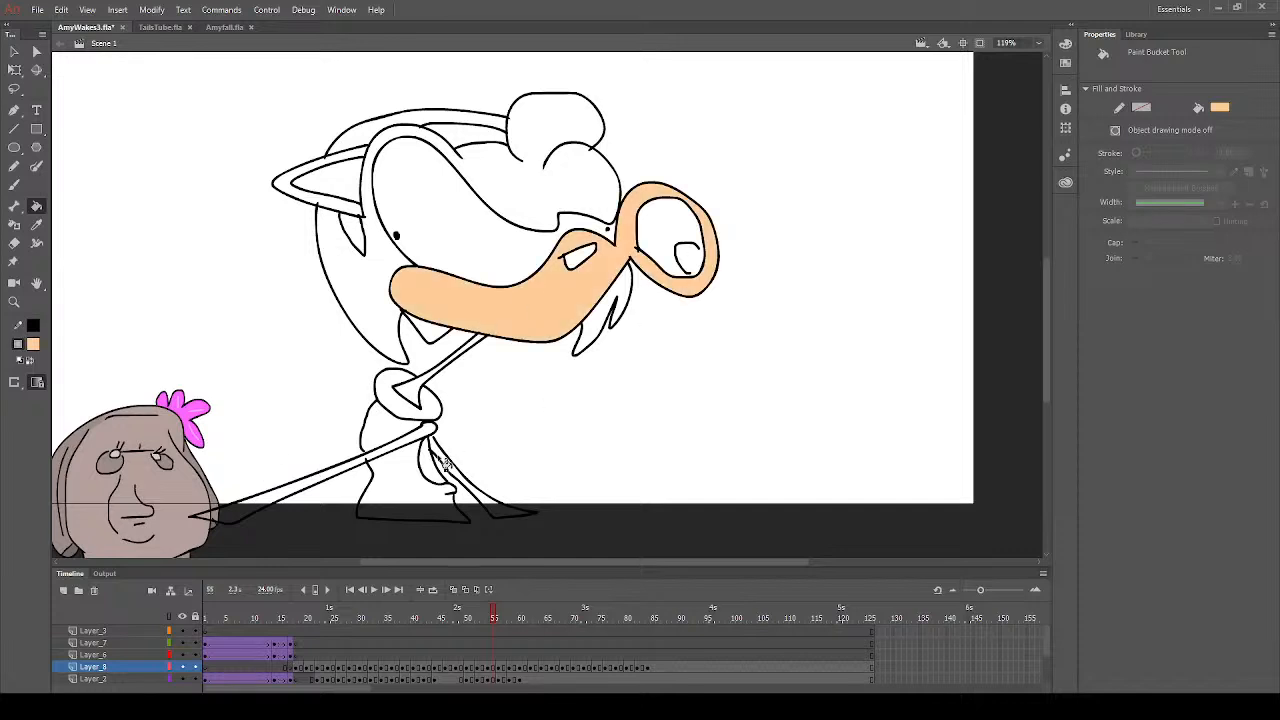
- Fill the near arm's upper part, the other arm and the inner ear with peach on frame 55
{"action": "left_click", "coordinate": [418, 446]}
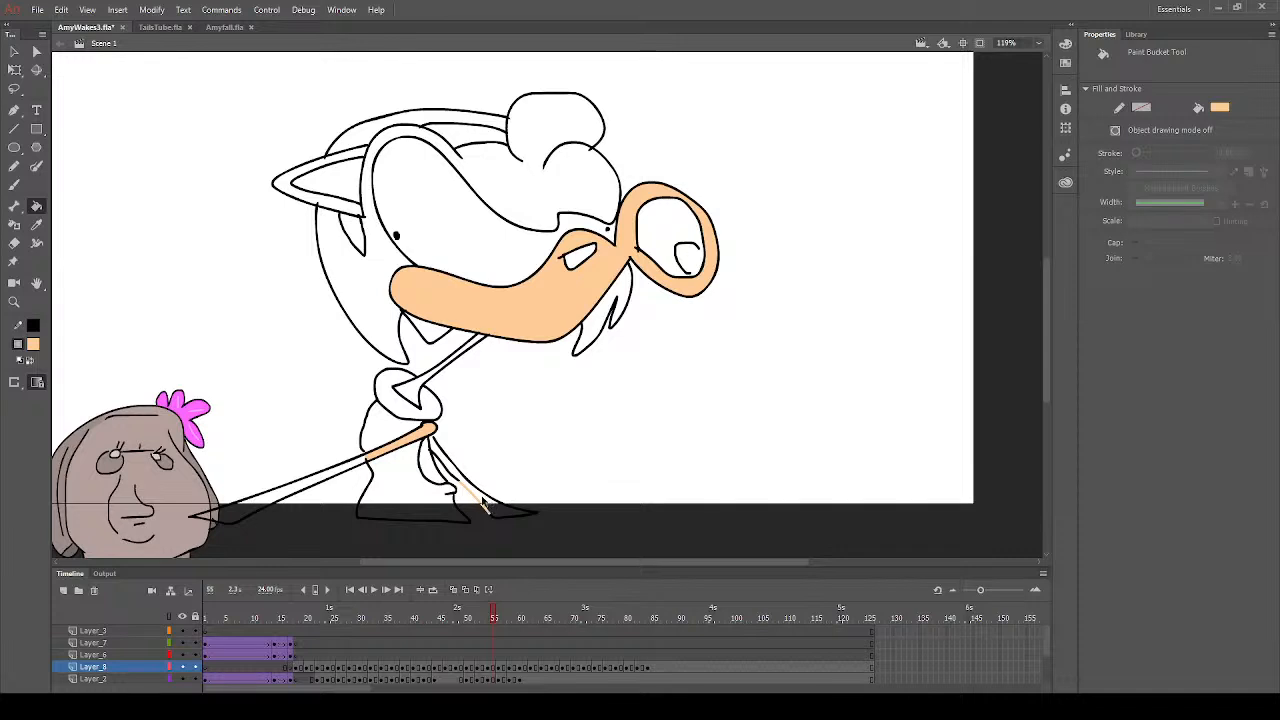
{"action": "left_click", "coordinate": [482, 503]}
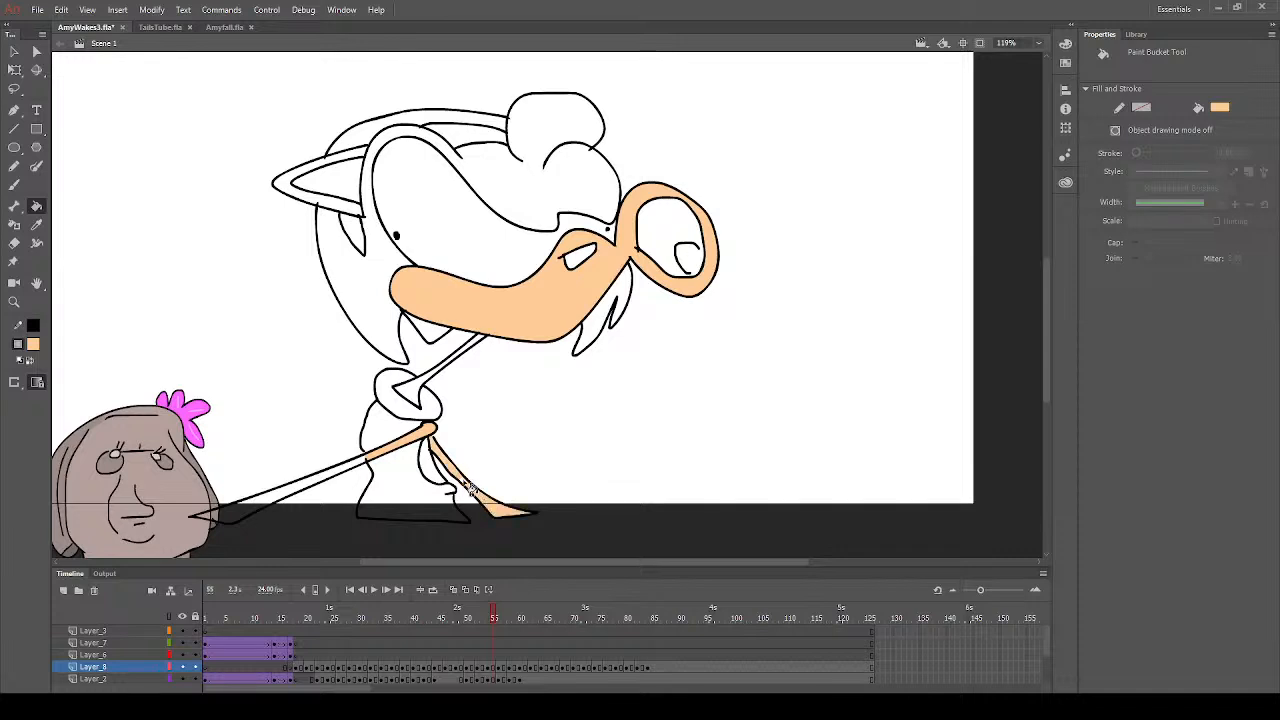
{"action": "left_click", "coordinate": [357, 190]}
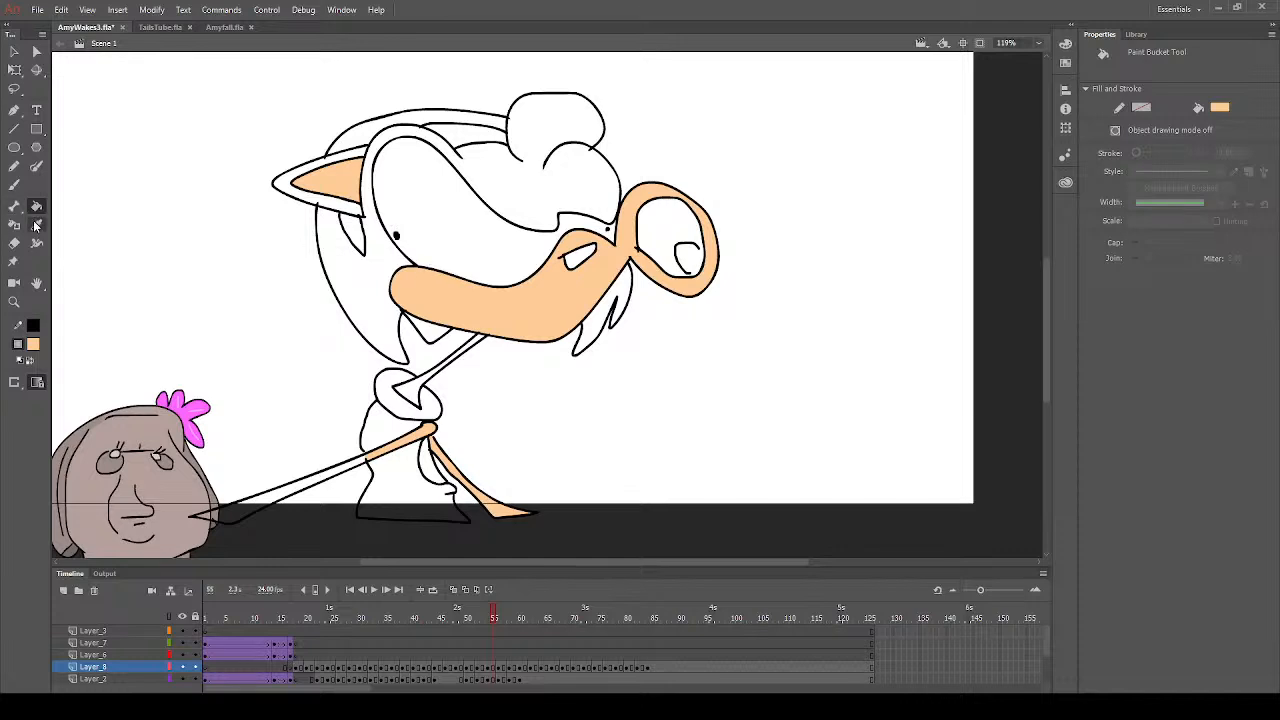
- Sample the hair pink from frame 53 and fill the main hair and the hair behind the headband on frame 55
{"action": "left_click", "coordinate": [489, 618]}
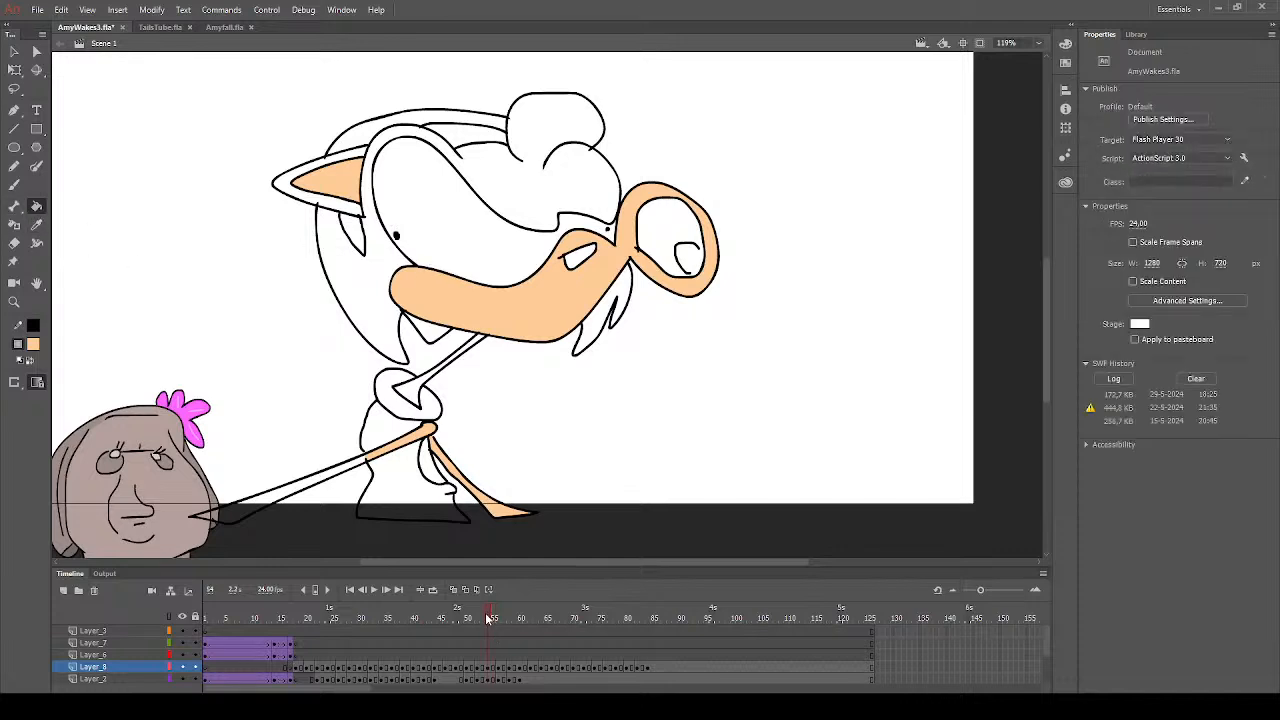
{"action": "left_click", "coordinate": [482, 614]}
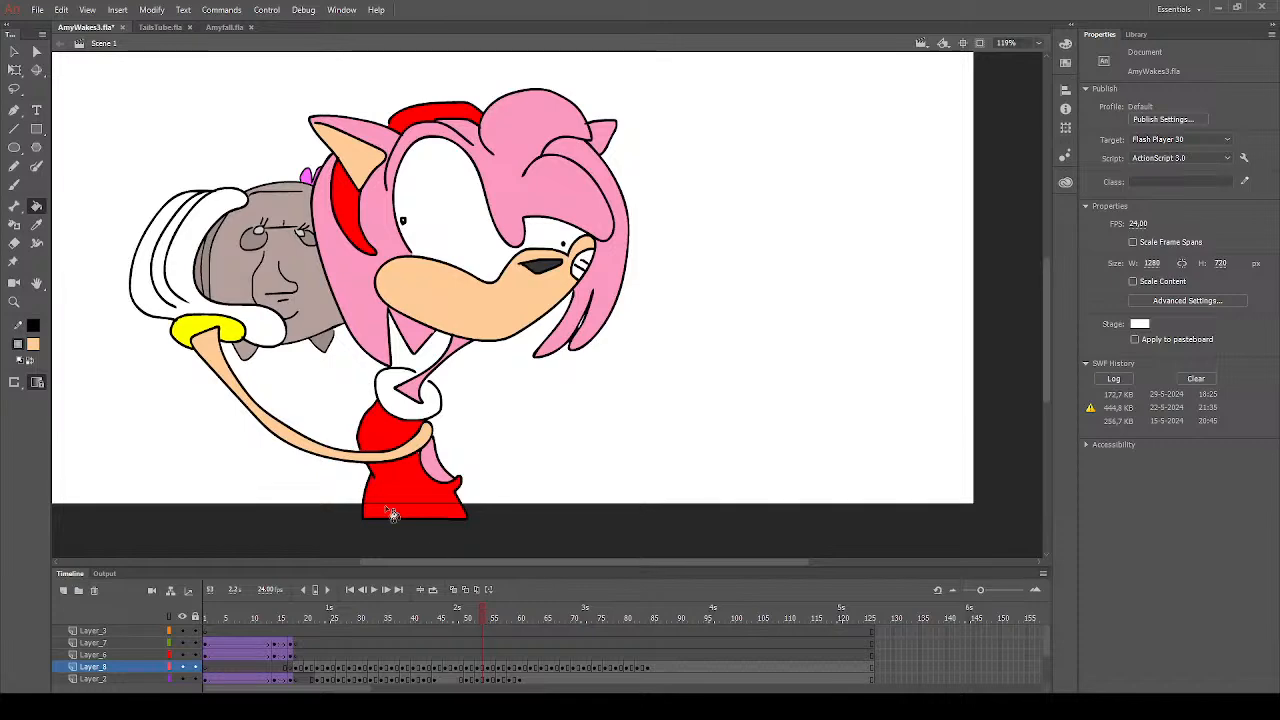
{"action": "left_click", "coordinate": [38, 228]}
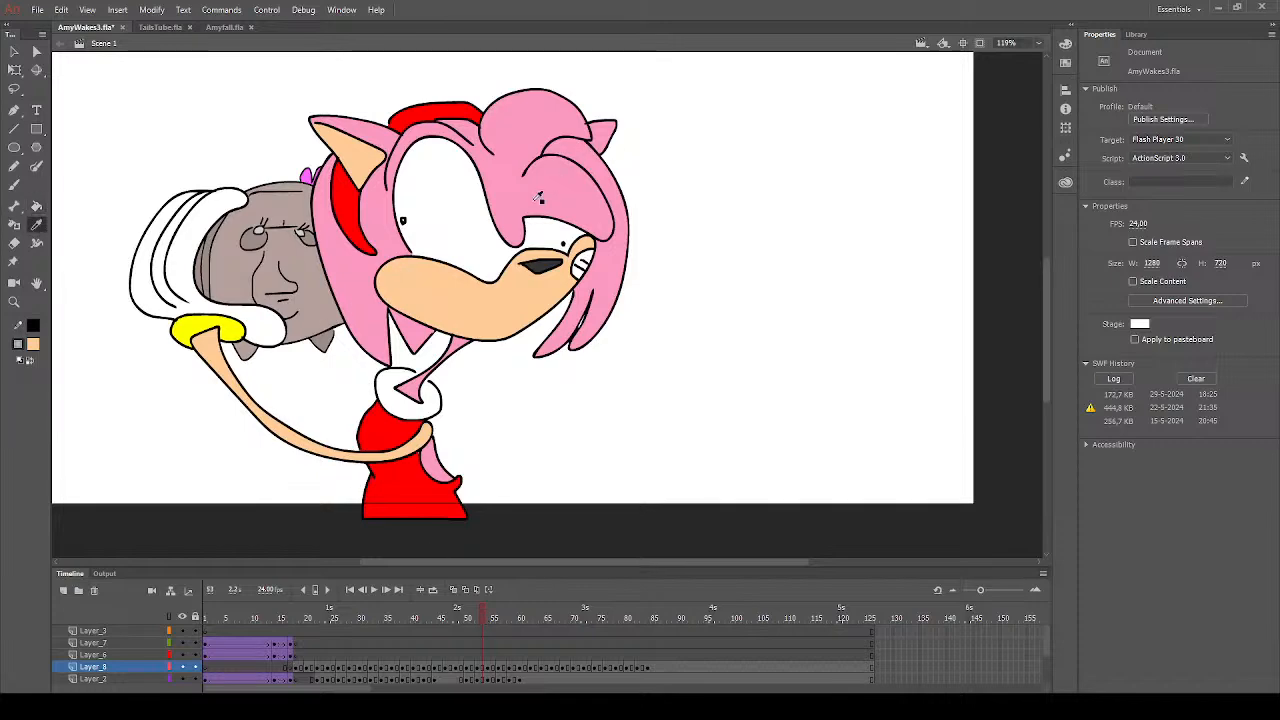
{"action": "left_click", "coordinate": [535, 203]}
{"action": "left_click", "coordinate": [493, 667]}
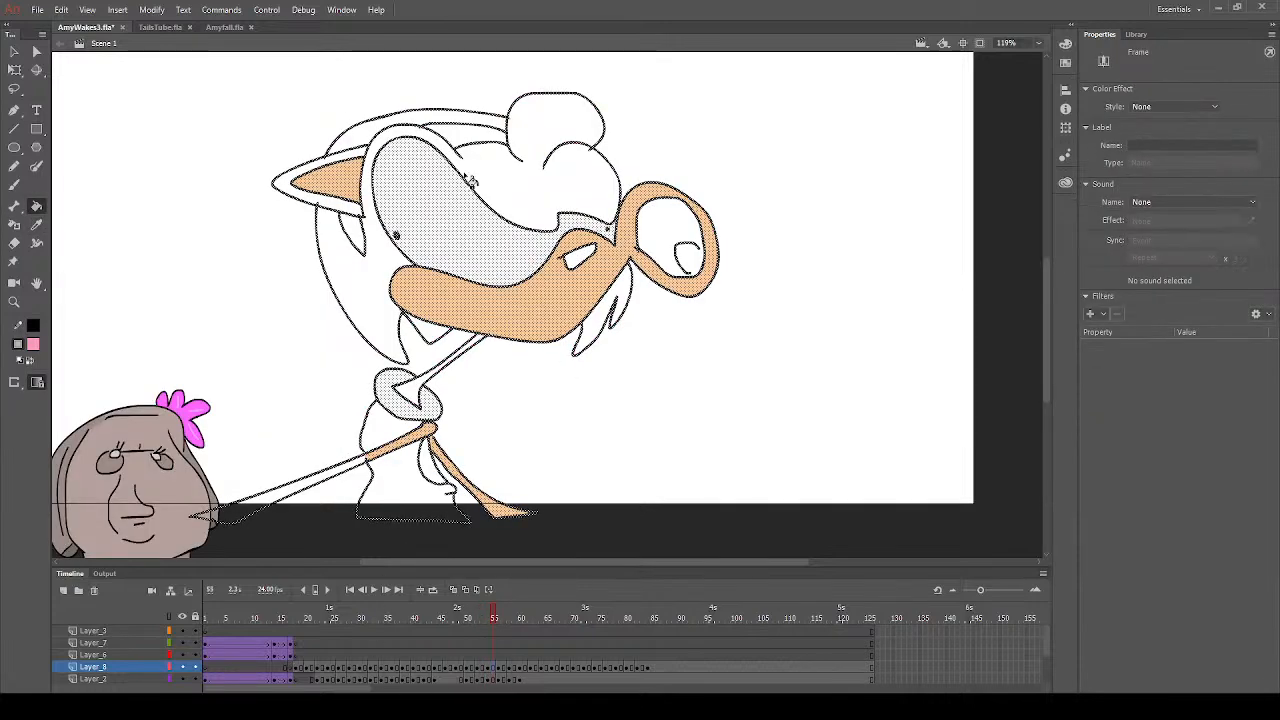
{"action": "left_click", "coordinate": [527, 183]}
{"action": "left_click", "coordinate": [466, 138]}
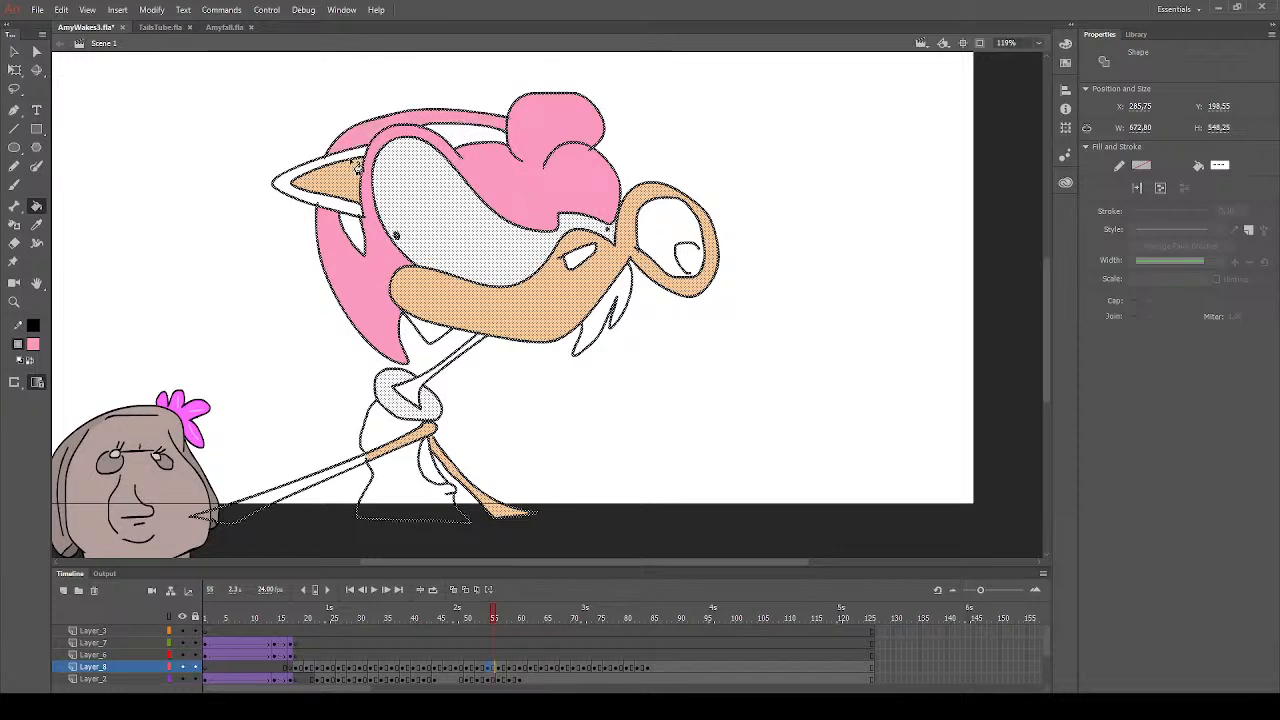
- Fill the outer ear, the hair strands behind the muzzle, the section beneath the chin and the neck with pink on frame 55
{"action": "left_click", "coordinate": [361, 221]}
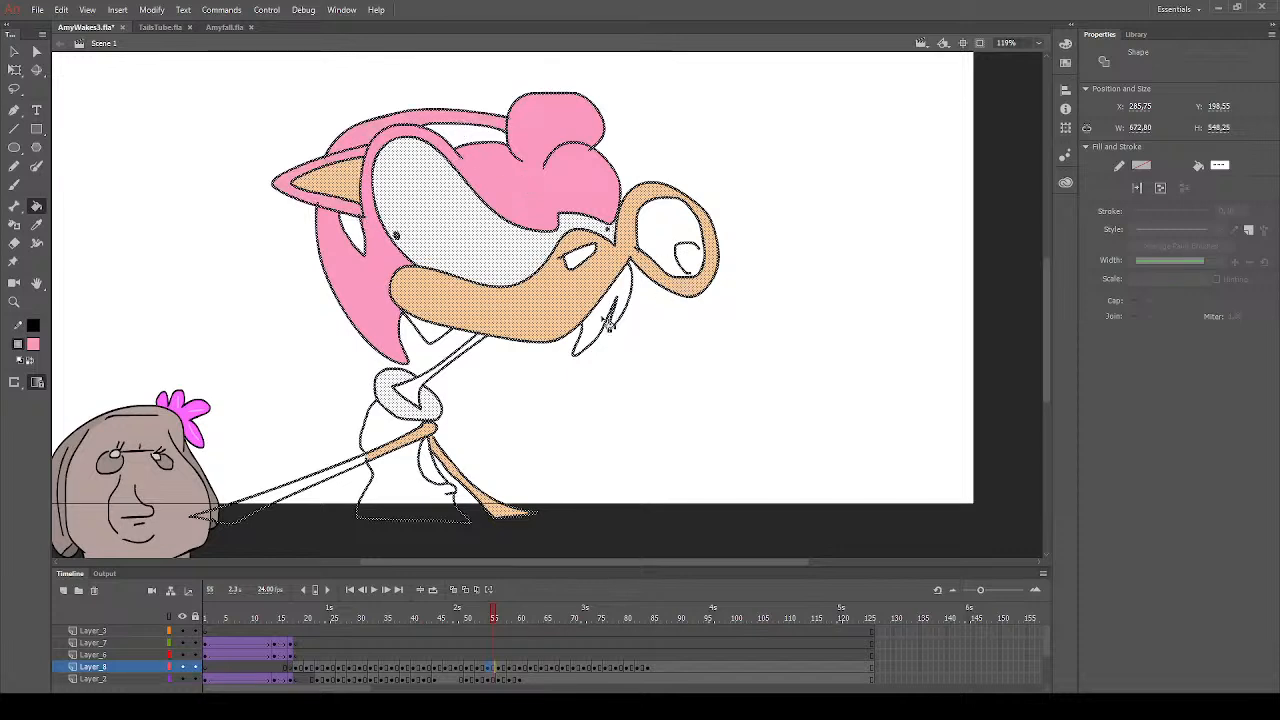
{"action": "left_click", "coordinate": [618, 318]}
{"action": "left_click", "coordinate": [452, 344]}
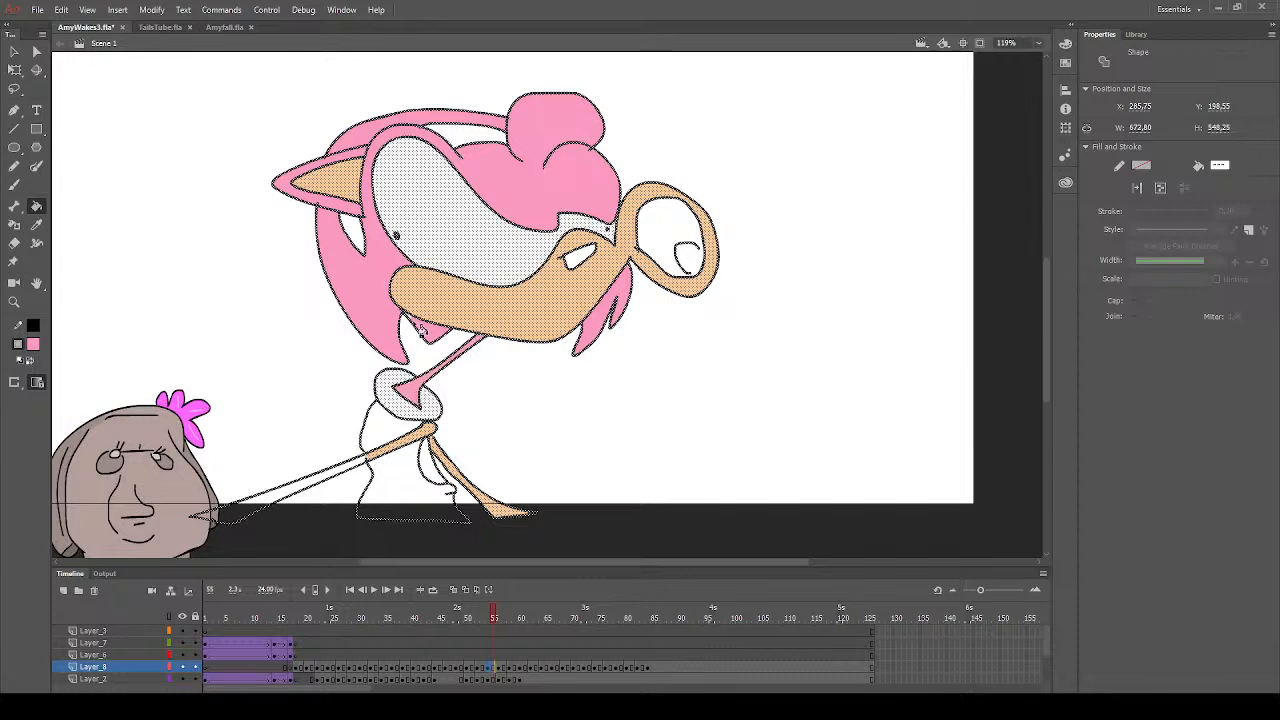
- Fill the small section between the dress and the far arm with pink on frame 55 and deselect the artwork
{"action": "left_click", "coordinate": [434, 466]}
{"action": "left_click", "coordinate": [14, 51]}
{"action": "left_click", "coordinate": [150, 225]}
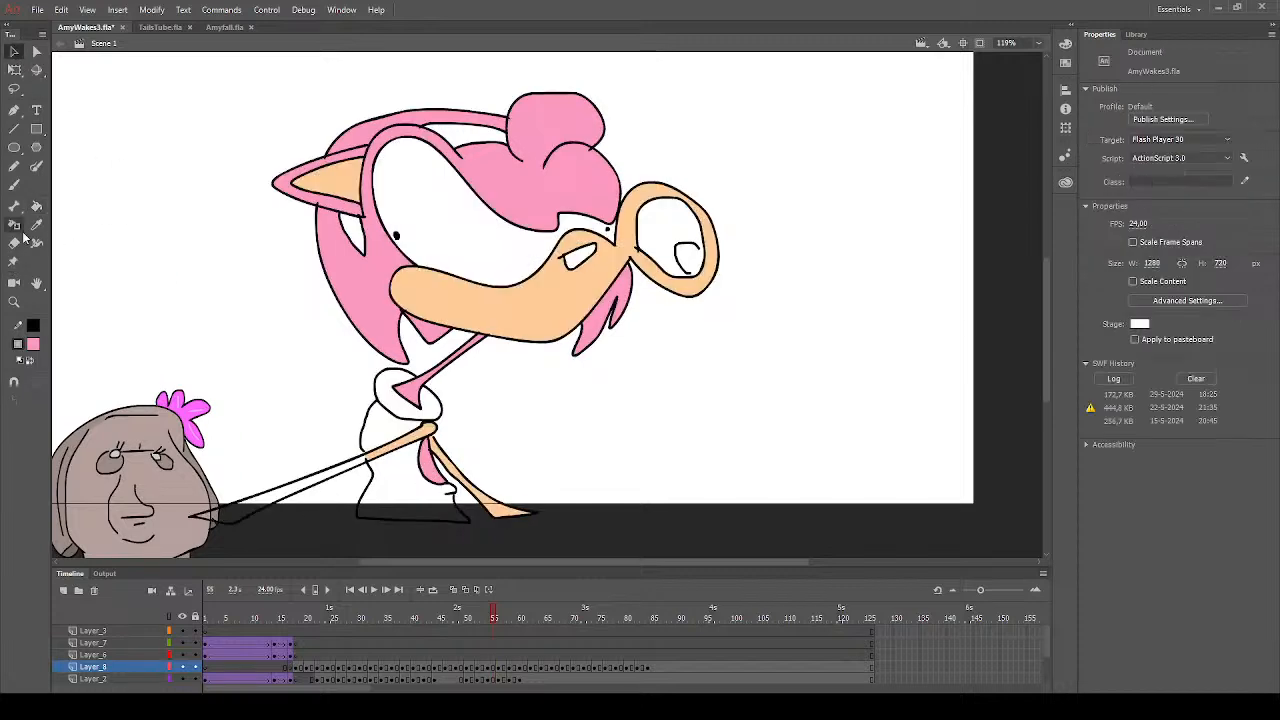
- Sample the skin peach, fill the near arm's lower part with it and ready the Brush for peach touch-ups on frame 55
{"action": "left_click", "coordinate": [36, 225]}
{"action": "left_click", "coordinate": [424, 436]}
{"action": "left_click", "coordinate": [348, 473]}
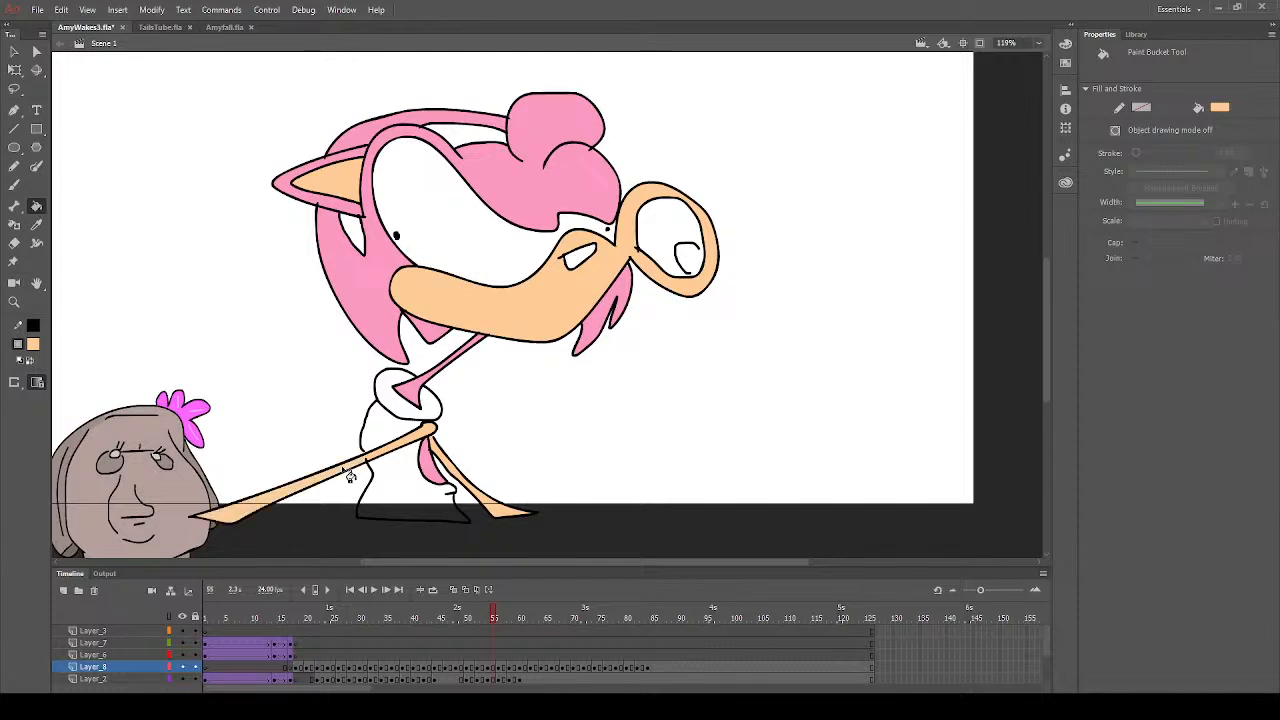
{"action": "left_click", "coordinate": [14, 184]}
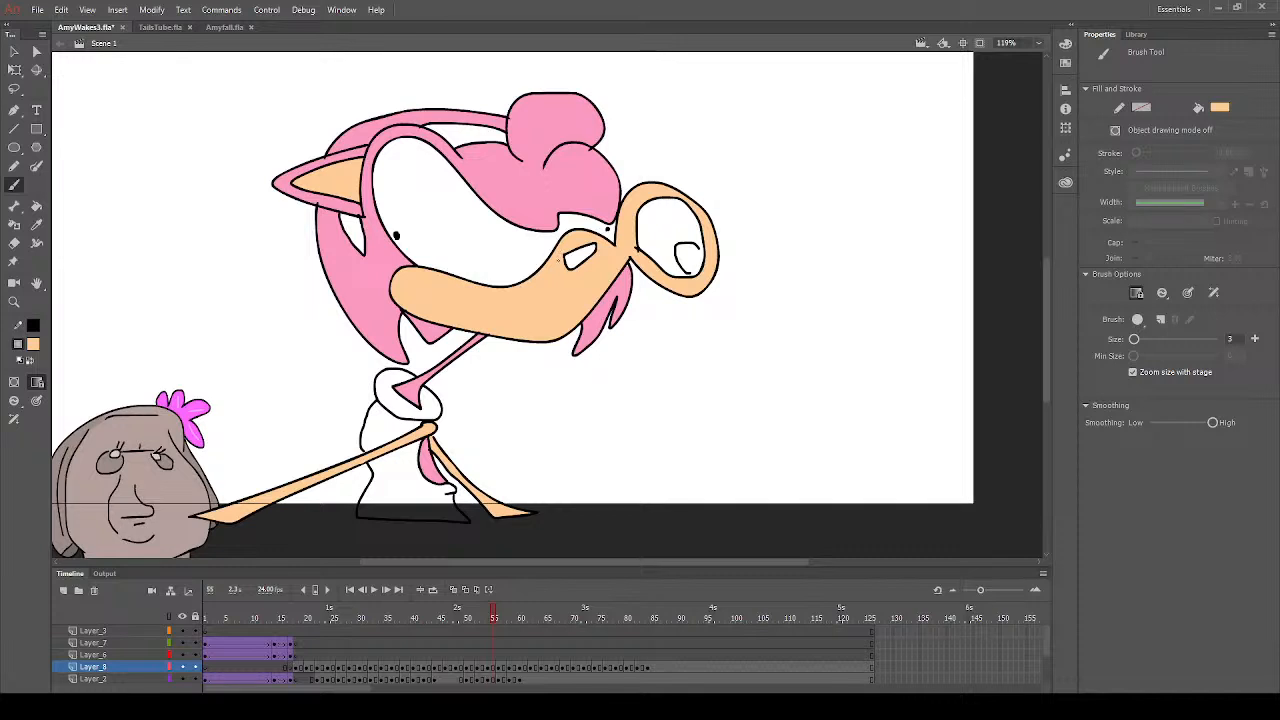
- Sample the hair pink and set up the Brush with it for touch-ups on frame 55
{"action": "left_click", "coordinate": [38, 227]}
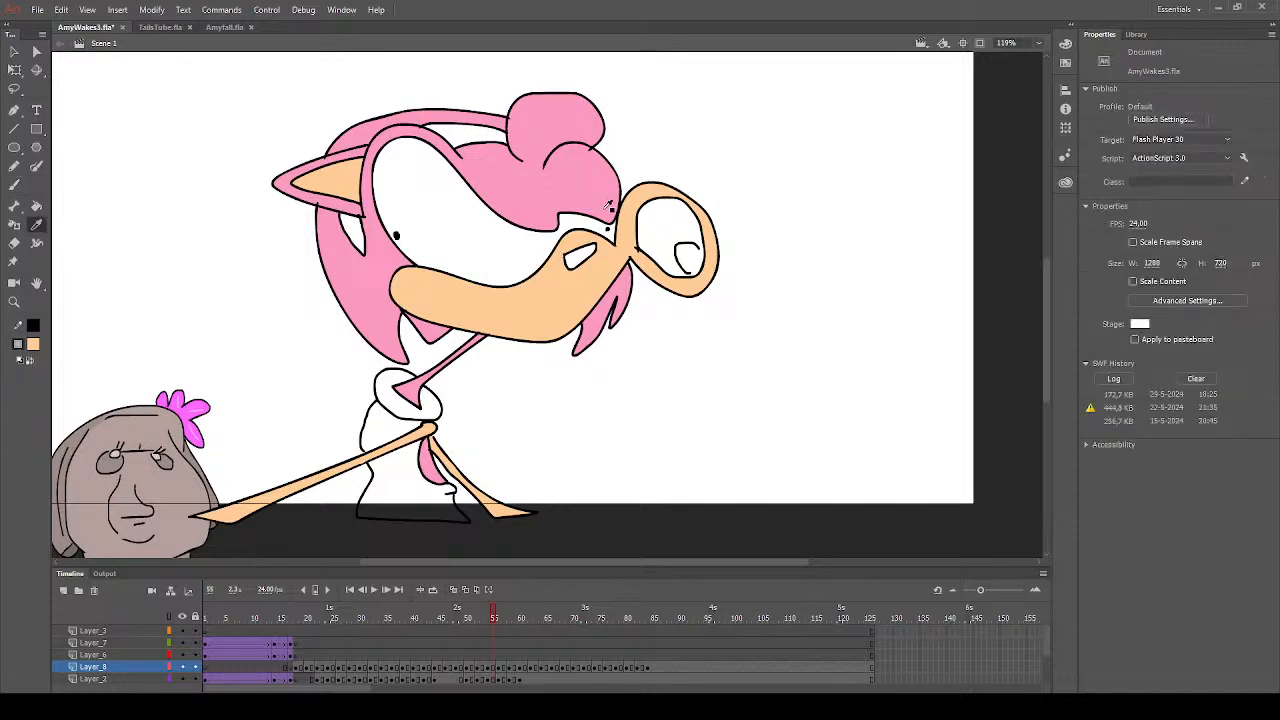
{"action": "left_click", "coordinate": [585, 194]}
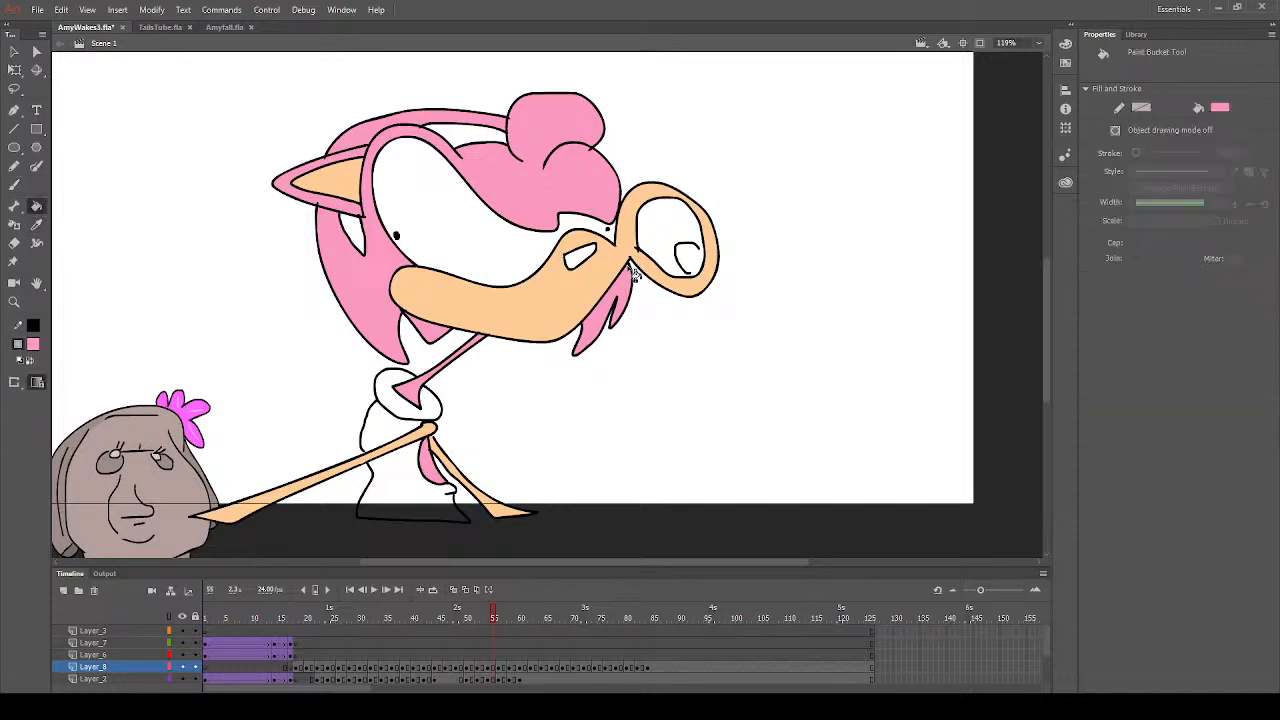
{"action": "left_click", "coordinate": [14, 187]}
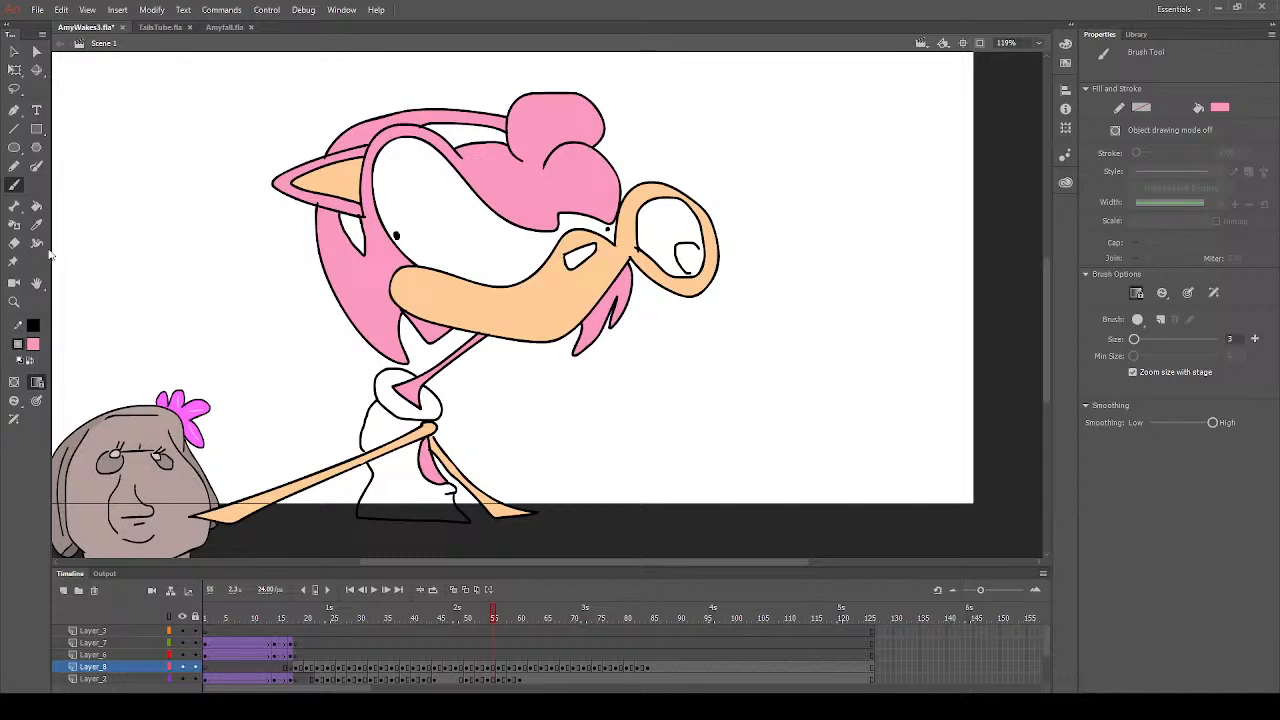
- Fill the dress, the tongue and both visible parts of the headband with red on frame 55
{"action": "left_click", "coordinate": [36, 205]}
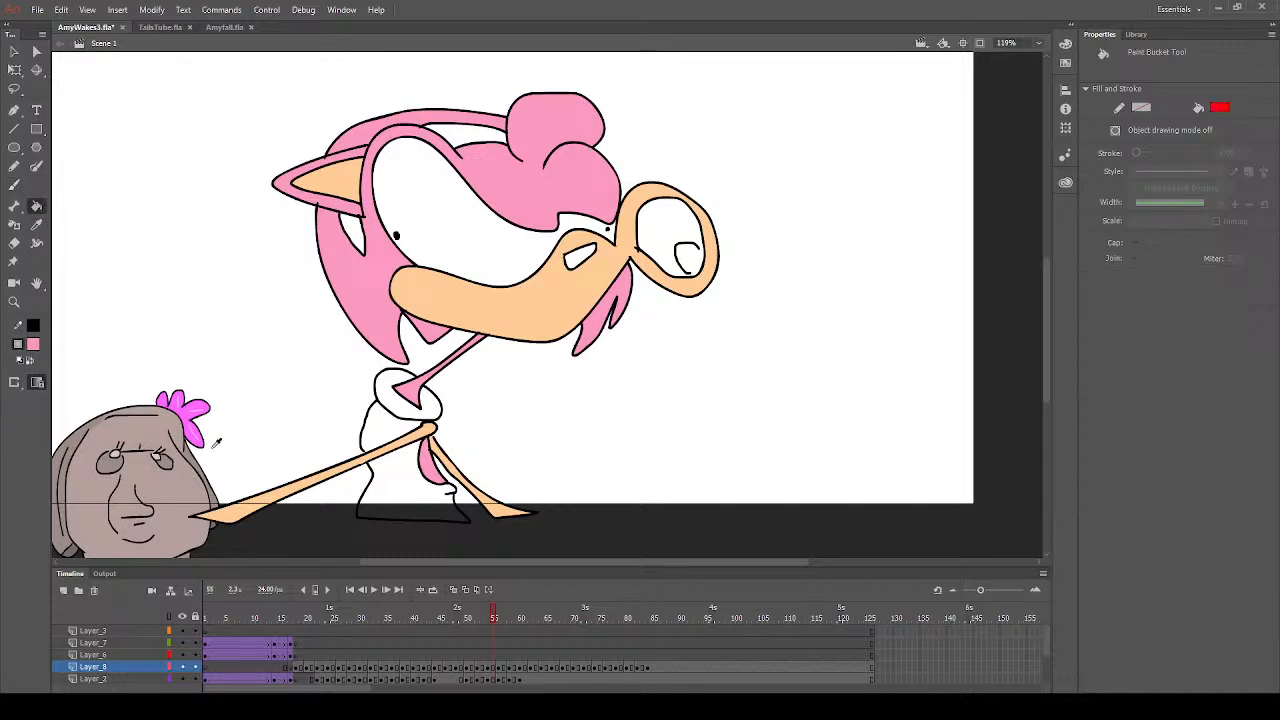
{"action": "left_click", "coordinate": [414, 482]}
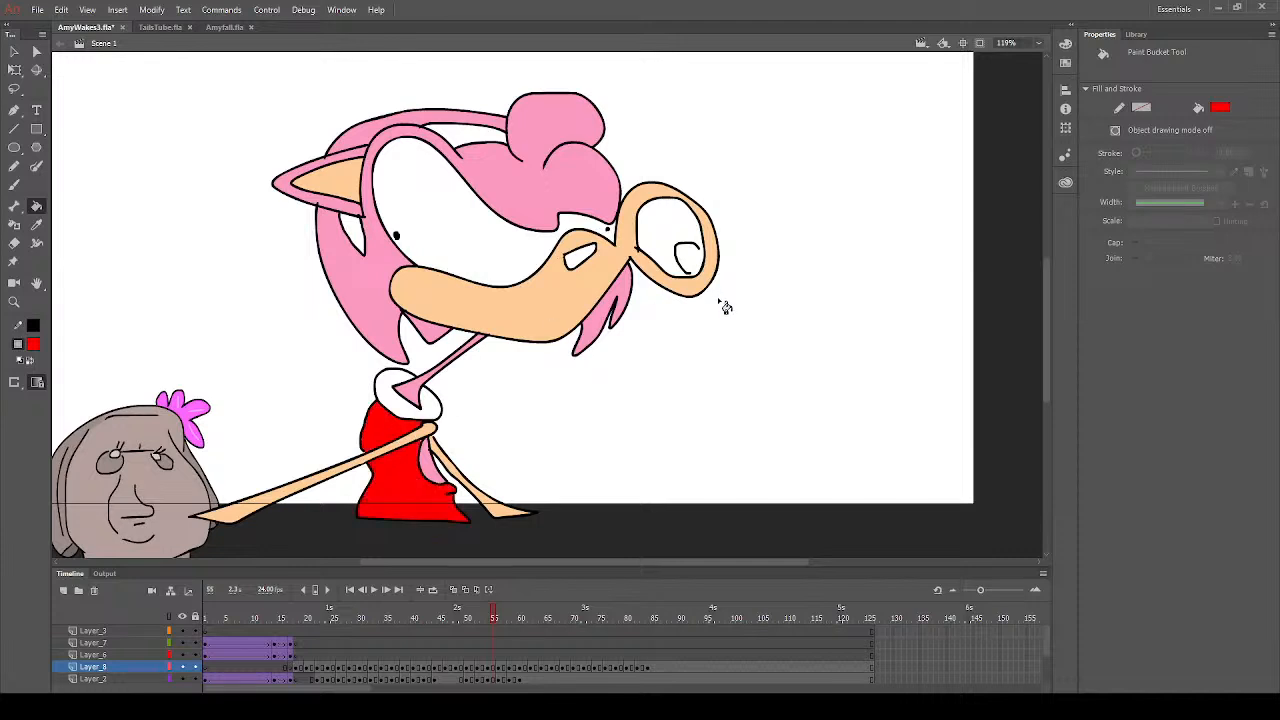
{"action": "left_click", "coordinate": [693, 262]}
{"action": "left_click", "coordinate": [358, 238]}
{"action": "left_click", "coordinate": [477, 137]}
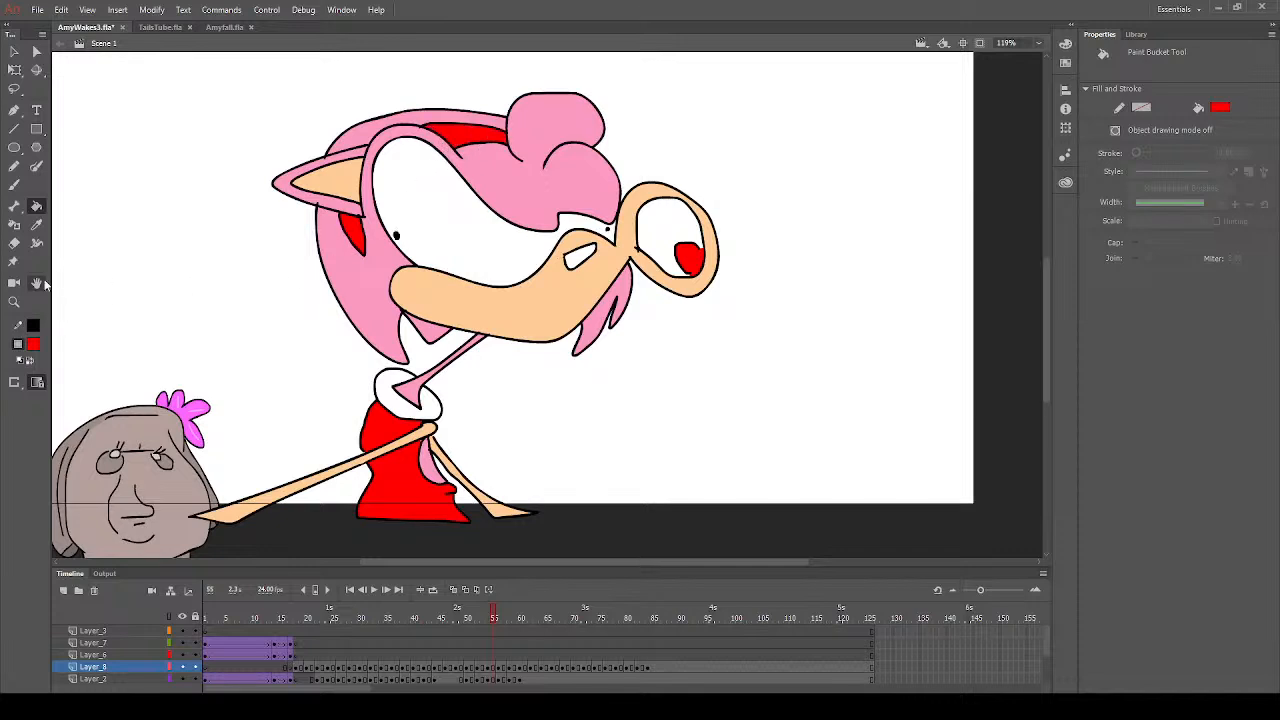
- Fill the nose with dark grey and the inside of the mouth with dark red on frame 55
{"action": "left_click", "coordinate": [35, 346]}
{"action": "left_click", "coordinate": [85, 391]}
{"action": "left_click", "coordinate": [573, 259]}
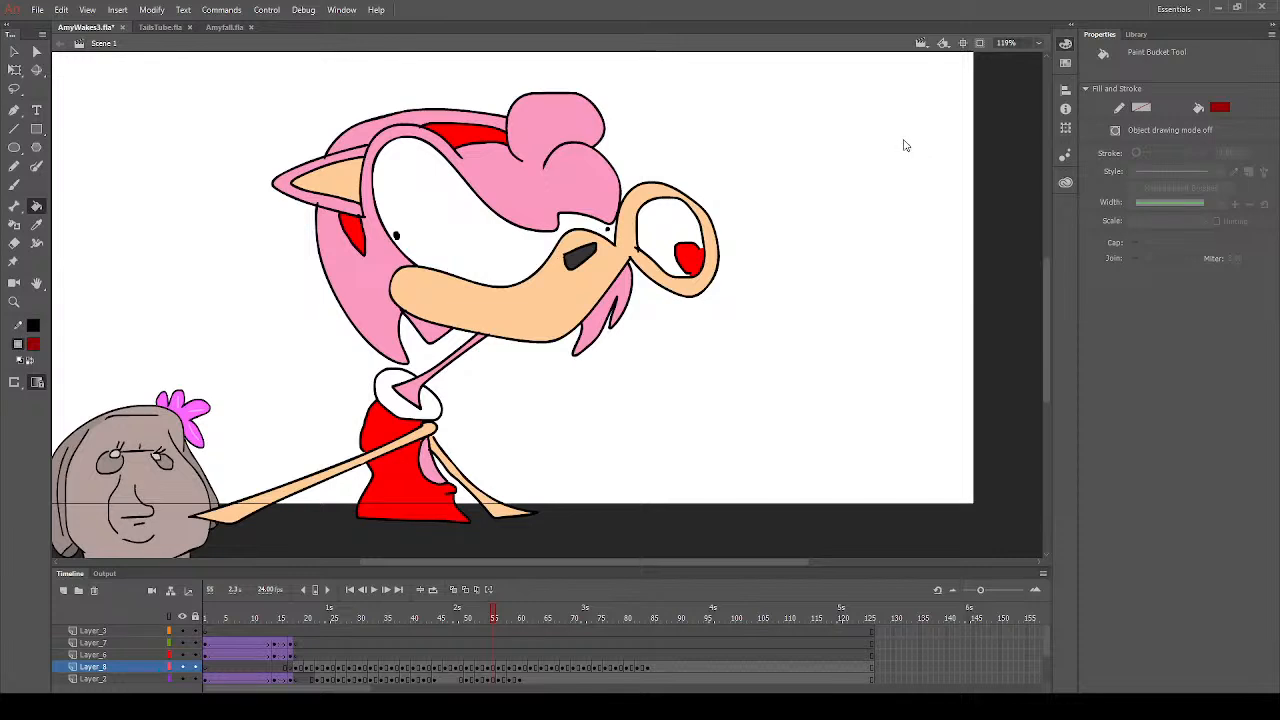
{"action": "left_click", "coordinate": [684, 238]}
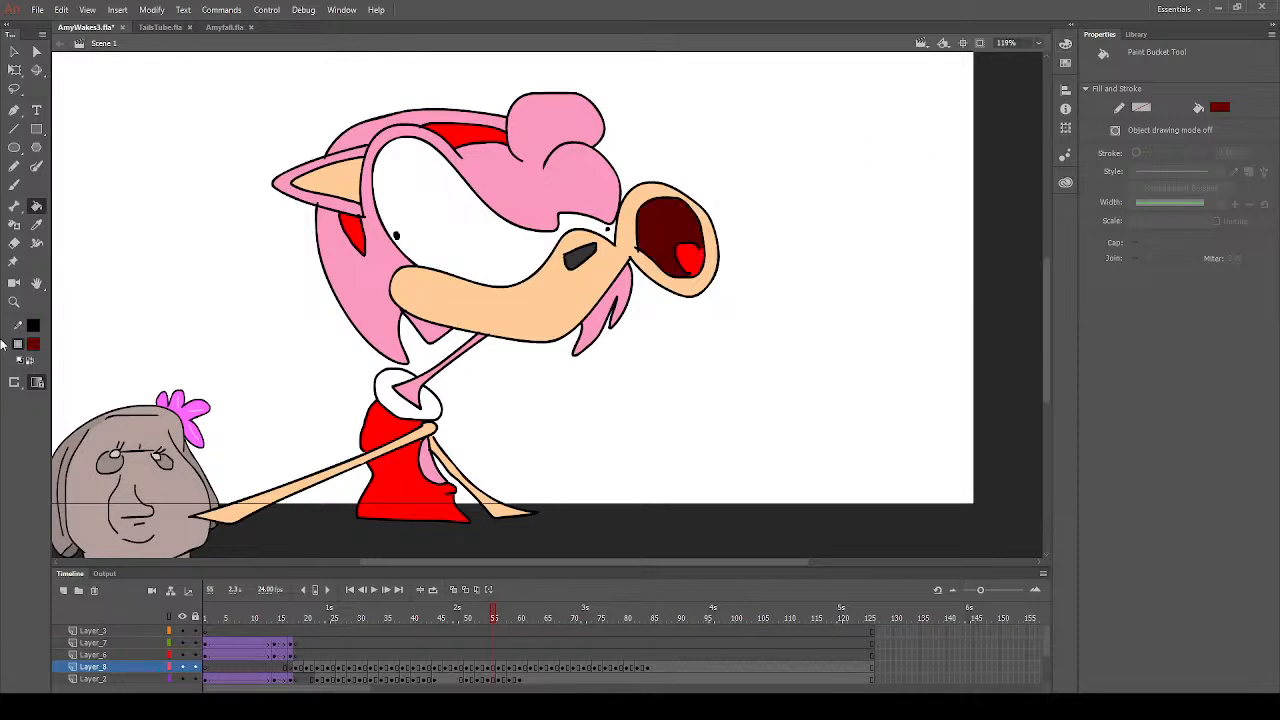
- Sample the muzzle's peach and set up the Brush with it for touch-ups on frame 55
{"action": "left_click", "coordinate": [36, 224]}
{"action": "left_click", "coordinate": [530, 303]}
{"action": "left_click", "coordinate": [14, 185]}
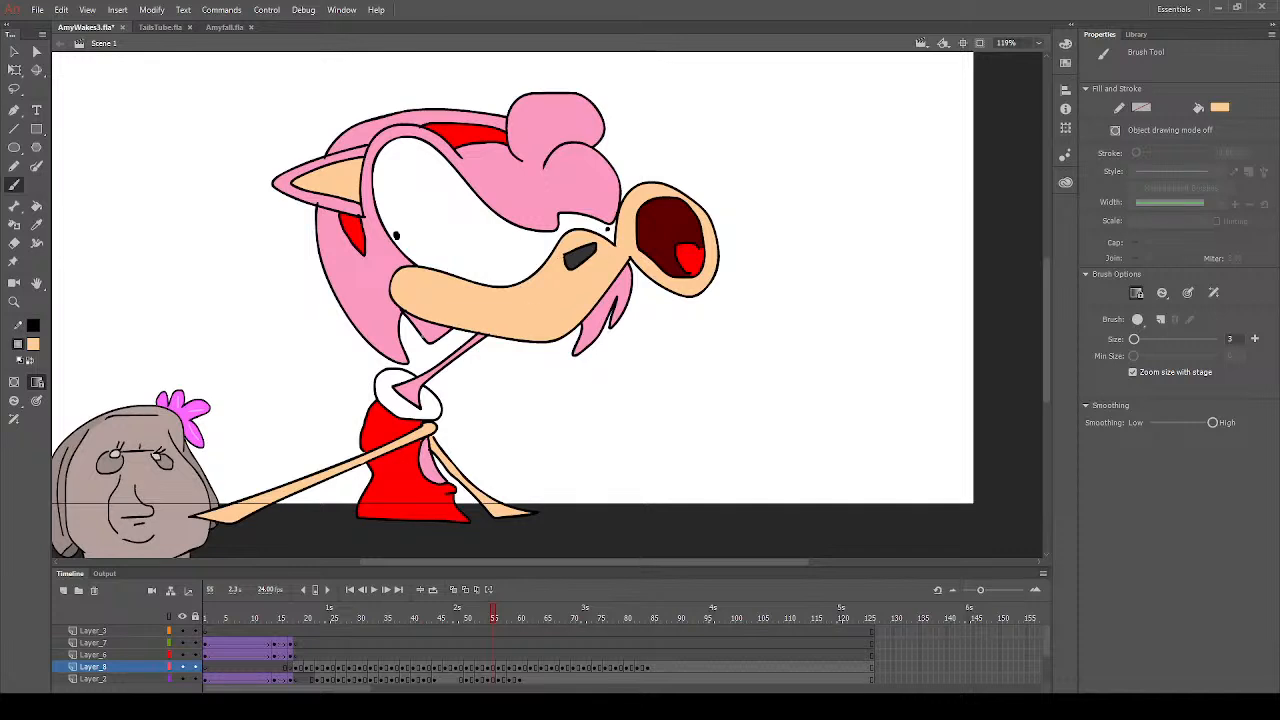
- Fill the collar with white on frame 55 and save the file
{"action": "left_click", "coordinate": [36, 205]}
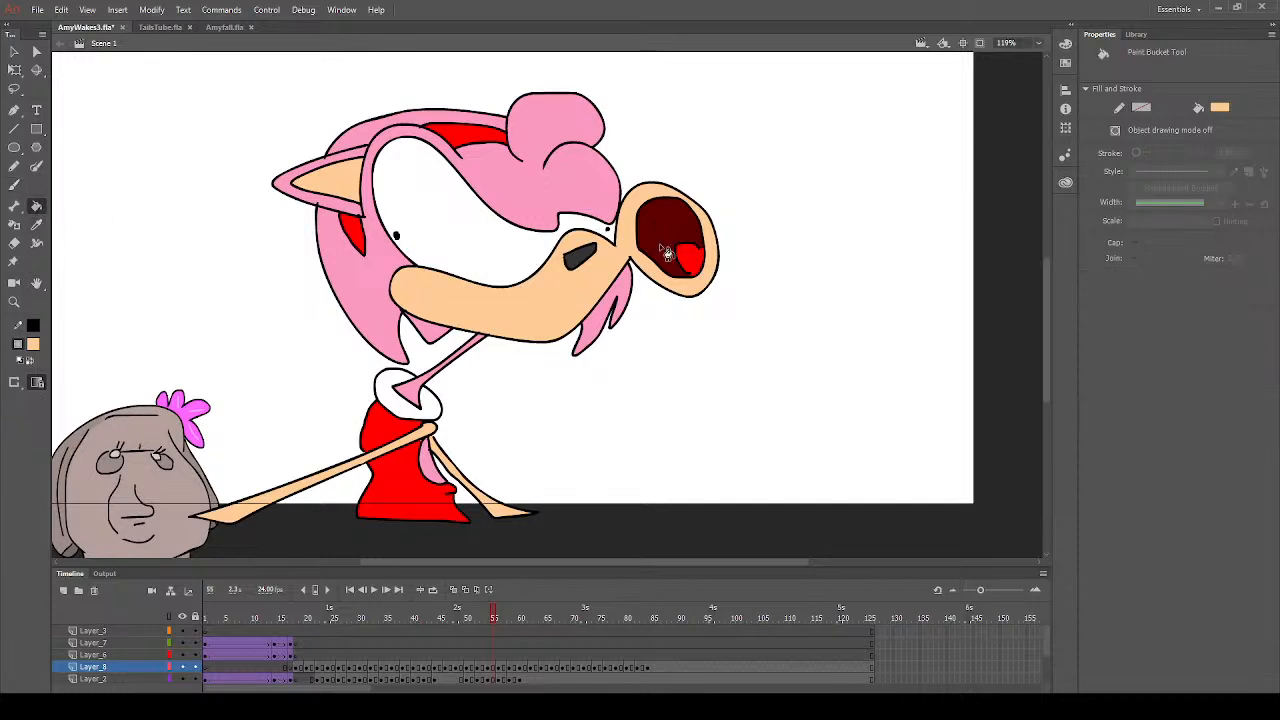
{"action": "left_click", "coordinate": [36, 347]}
{"action": "left_click", "coordinate": [384, 376]}
{"action": "key", "text": "ctrl+s"}
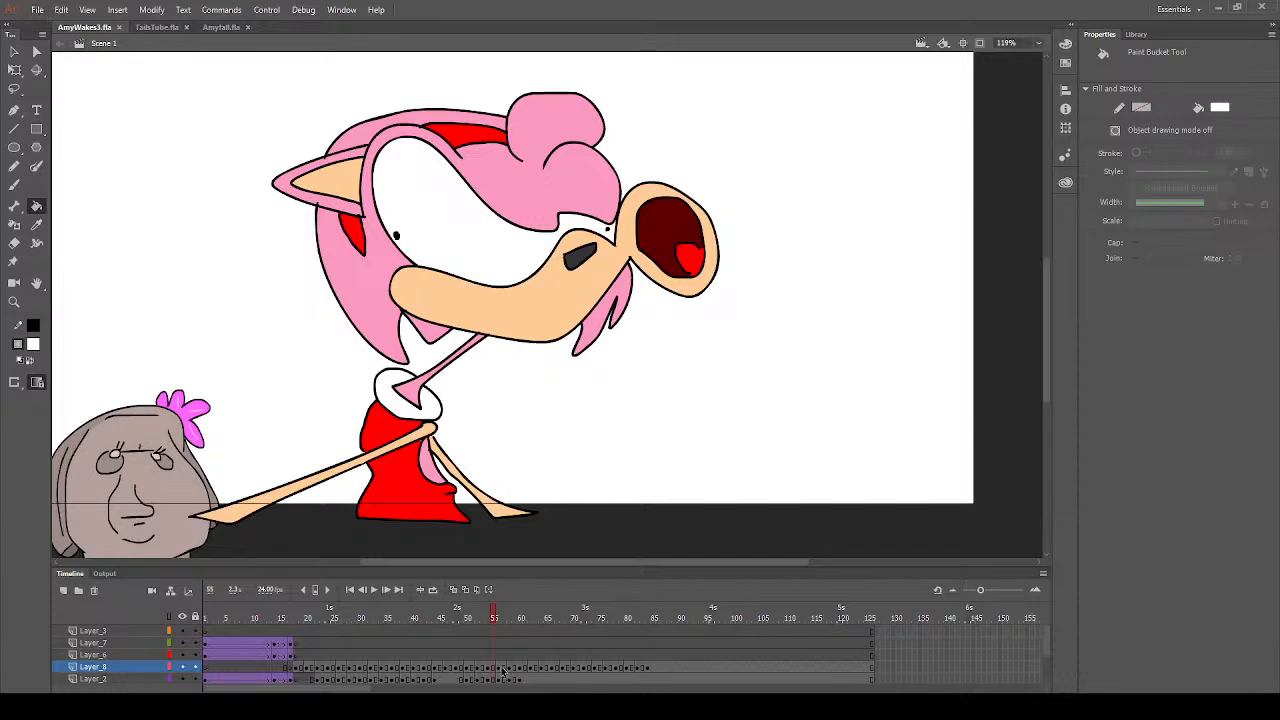
- Go to frame 57, deselect the artwork and fill both eyes with white
{"action": "left_click", "coordinate": [506, 674]}
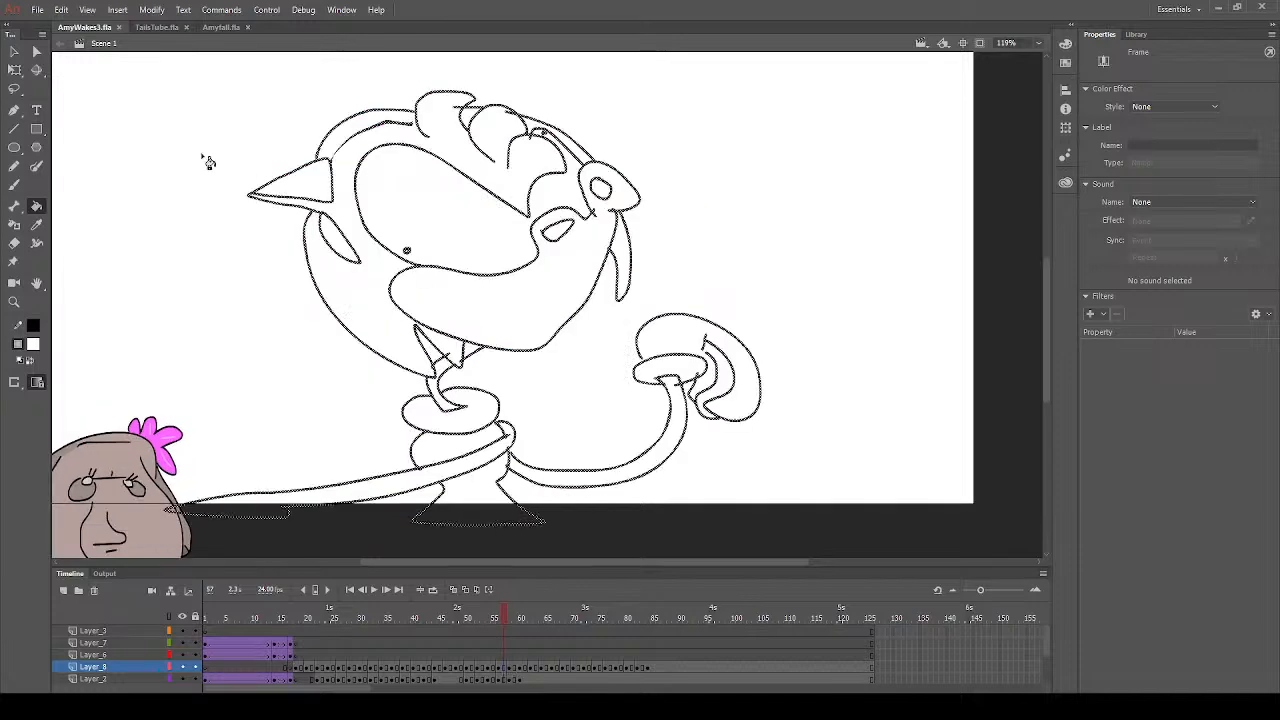
{"action": "left_click", "coordinate": [15, 56]}
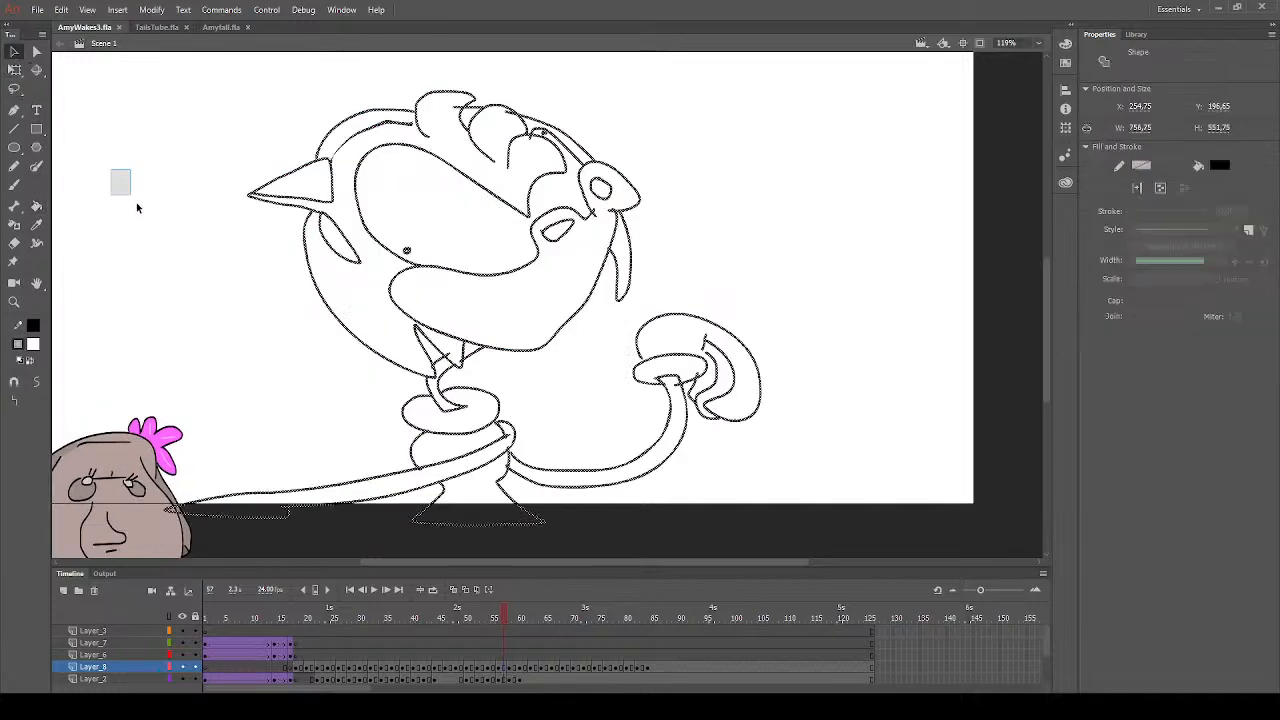
{"action": "left_click", "coordinate": [120, 186]}
{"action": "left_click", "coordinate": [37, 206]}
- Fill the muzzle, both arms and the inner ear with peach on frame 57
{"action": "left_click", "coordinate": [32, 344]}
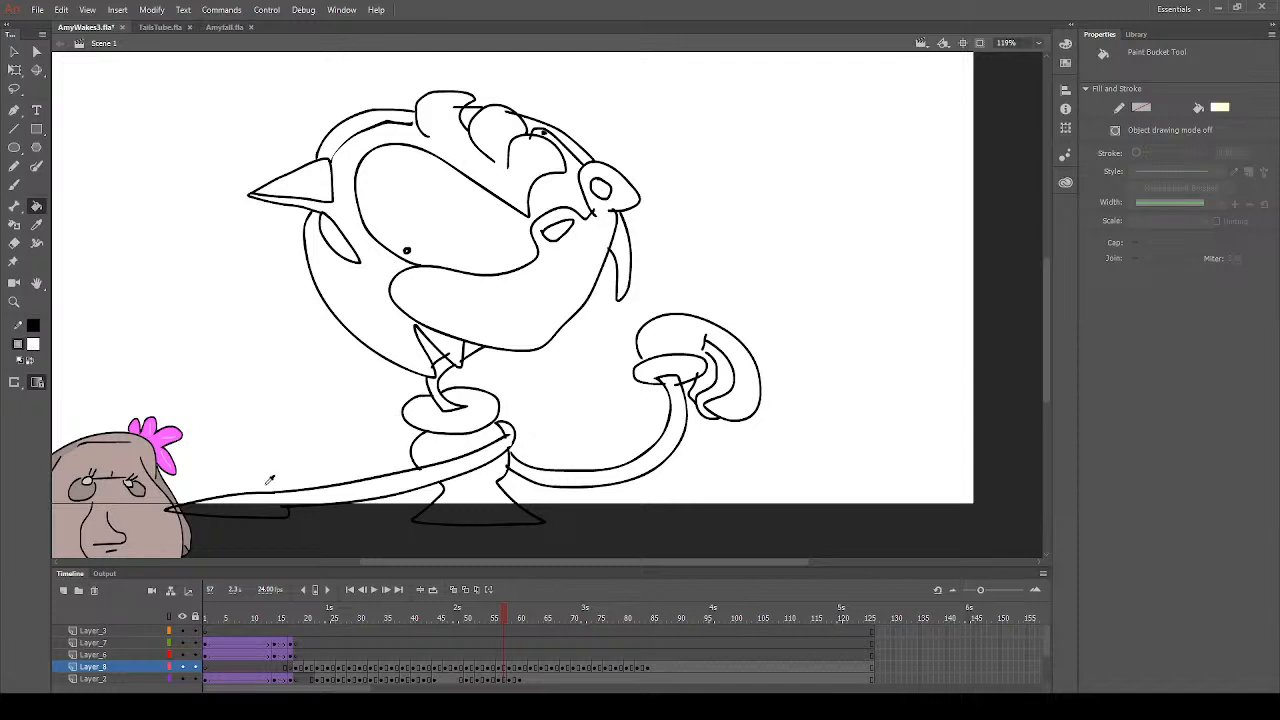
{"action": "left_click", "coordinate": [254, 467]}
{"action": "left_click", "coordinate": [564, 318]}
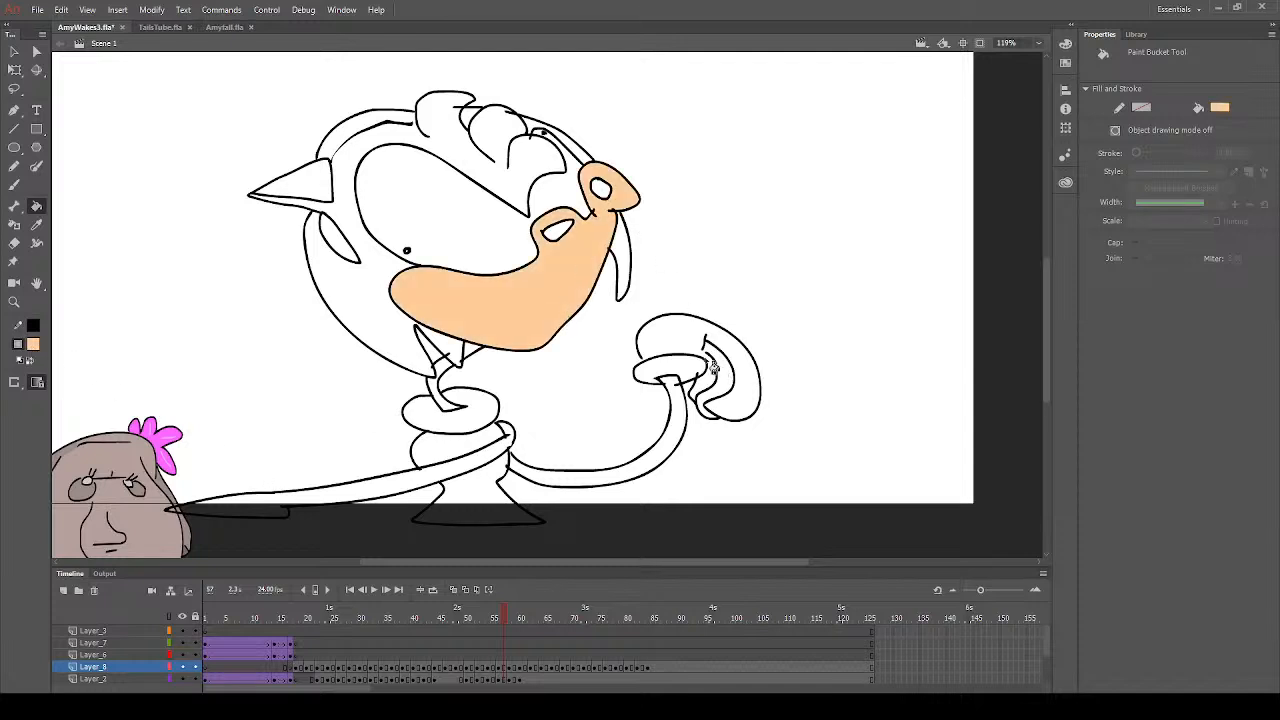
{"action": "left_click", "coordinate": [681, 415]}
{"action": "left_click", "coordinate": [471, 477]}
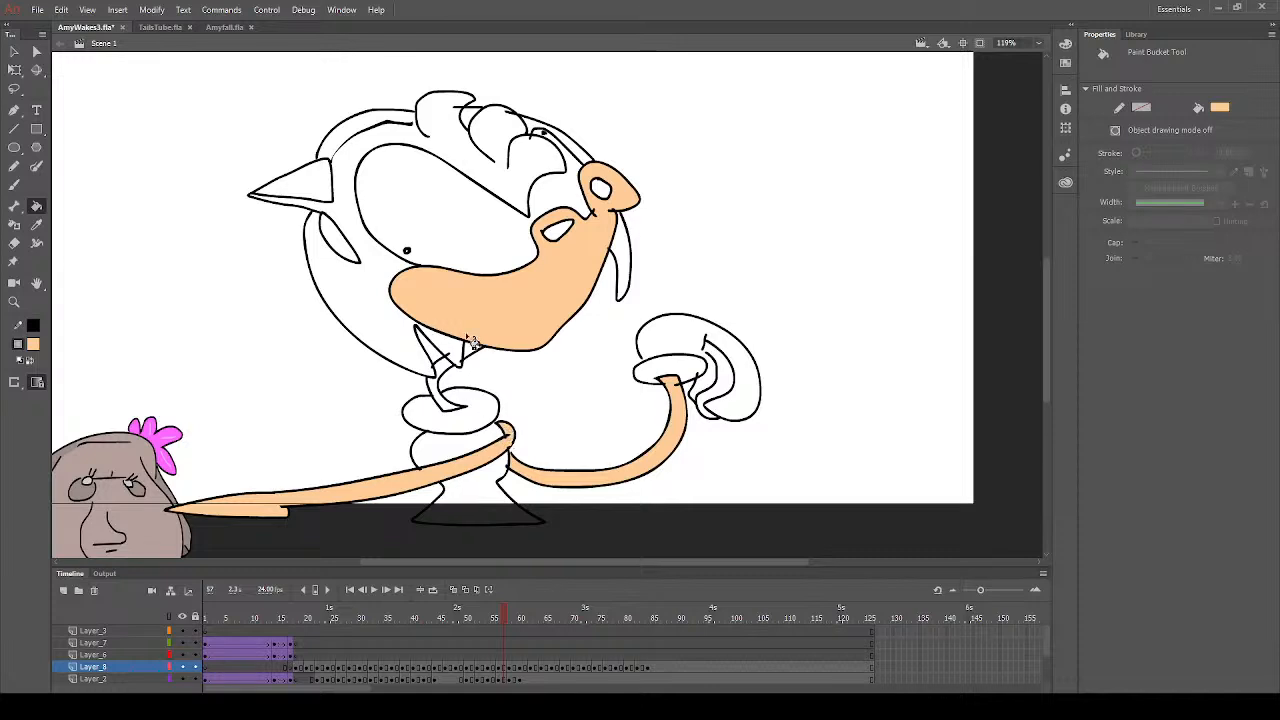
{"action": "left_click", "coordinate": [319, 195]}
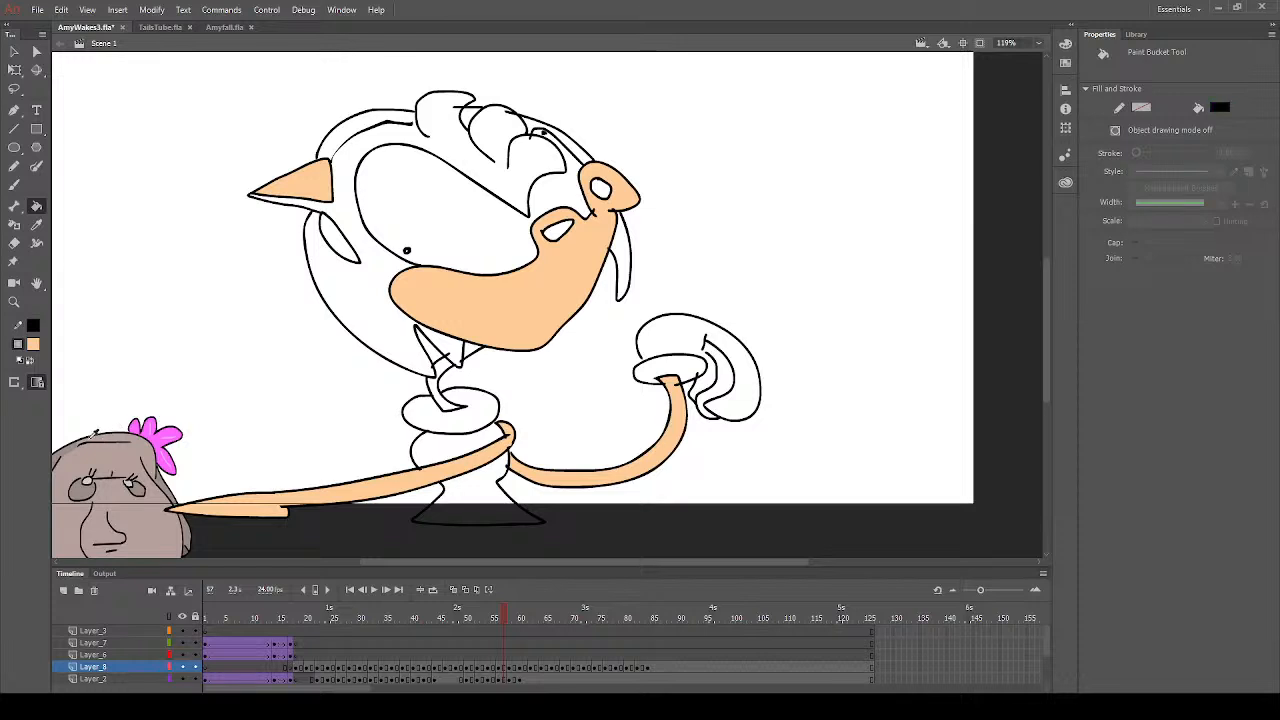
- Sample the hair pink from frame 55 and fill the main hair with it on frame 57
{"action": "left_click", "coordinate": [93, 428]}
{"action": "left_click", "coordinate": [494, 620]}
{"action": "left_click", "coordinate": [36, 224]}
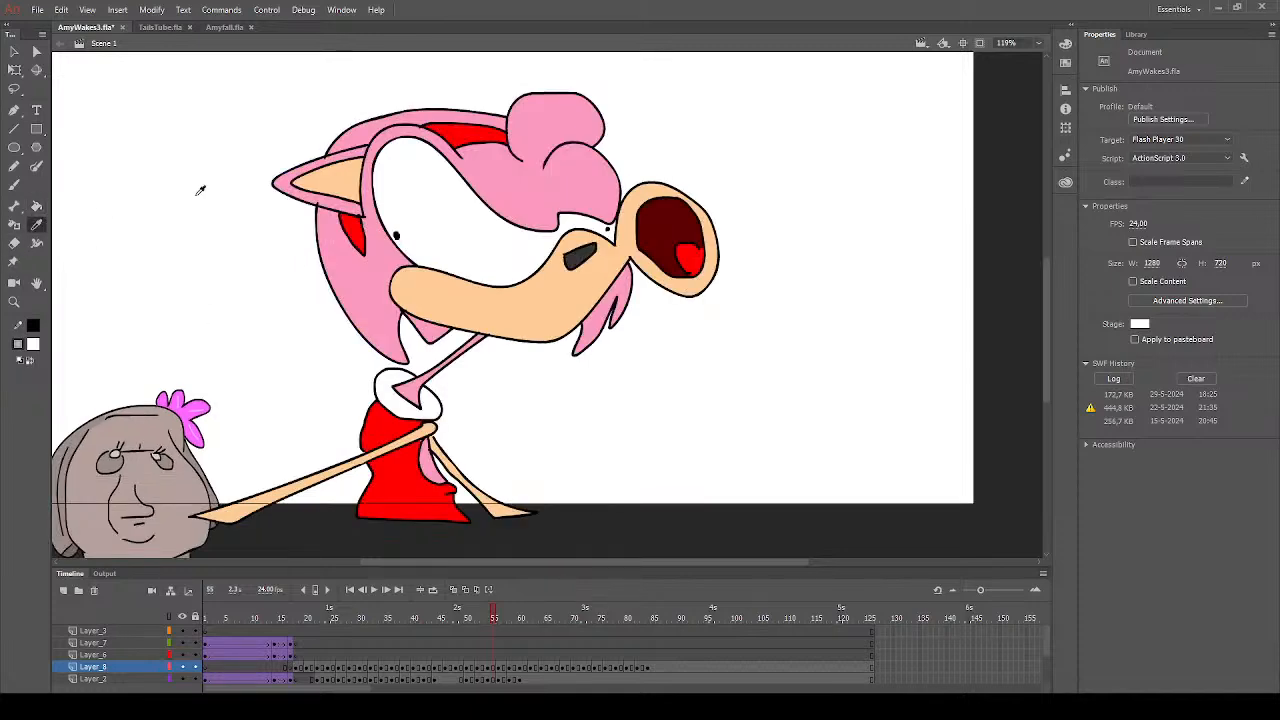
{"action": "left_click", "coordinate": [525, 177]}
{"action": "left_click", "coordinate": [504, 667]}
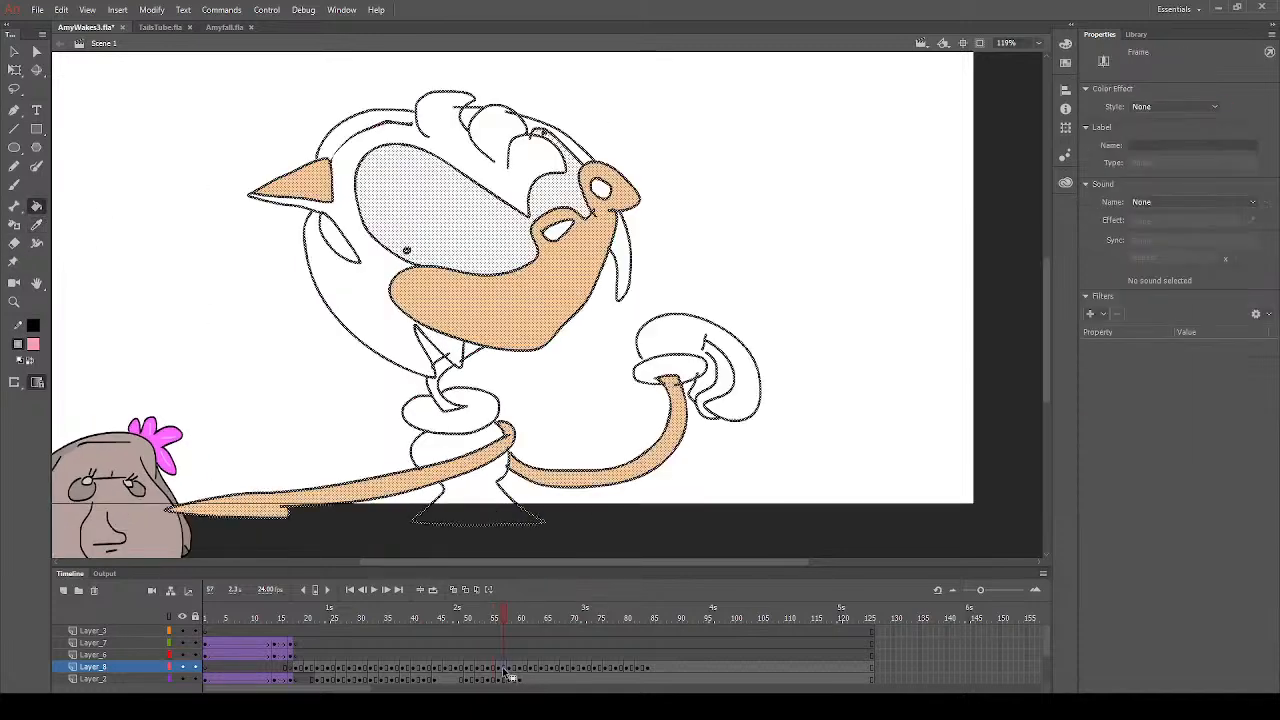
{"action": "left_click", "coordinate": [528, 185]}
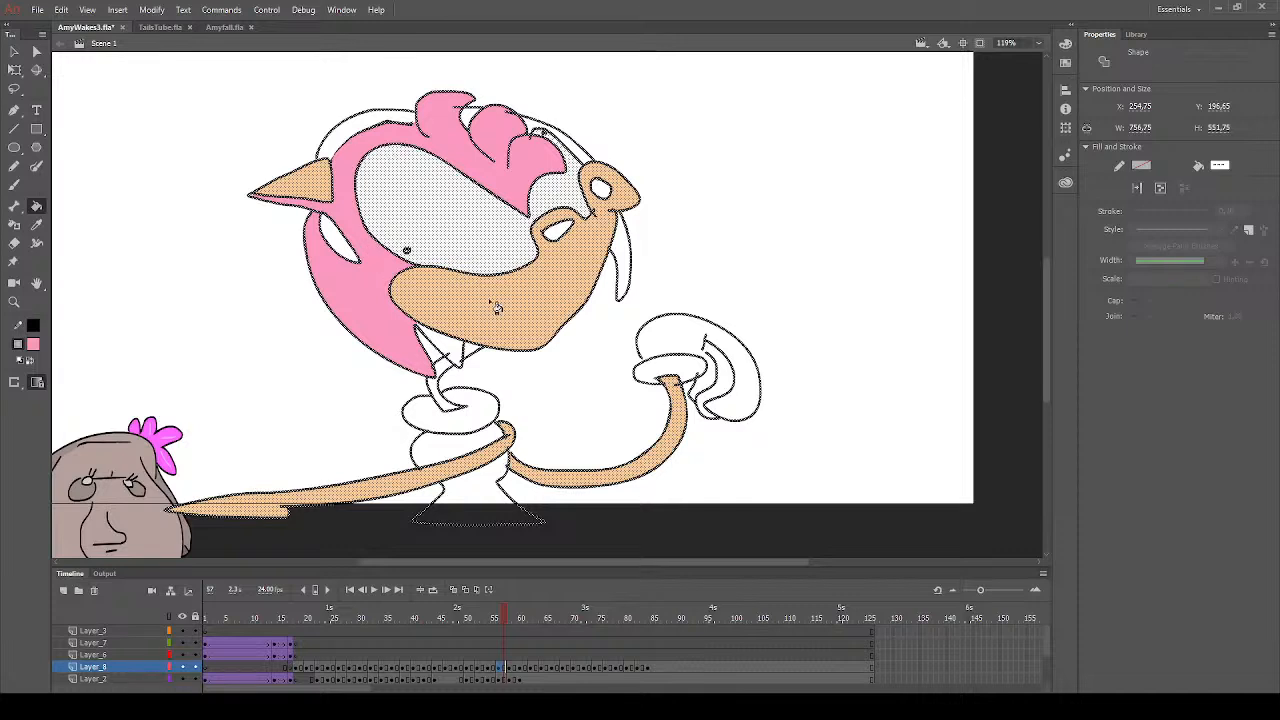
- Fill the section beneath the chin, the neck, the strand behind the muzzle and the hair behind the headband with pink on frame 57
{"action": "left_click", "coordinate": [455, 362]}
{"action": "left_click", "coordinate": [448, 405]}
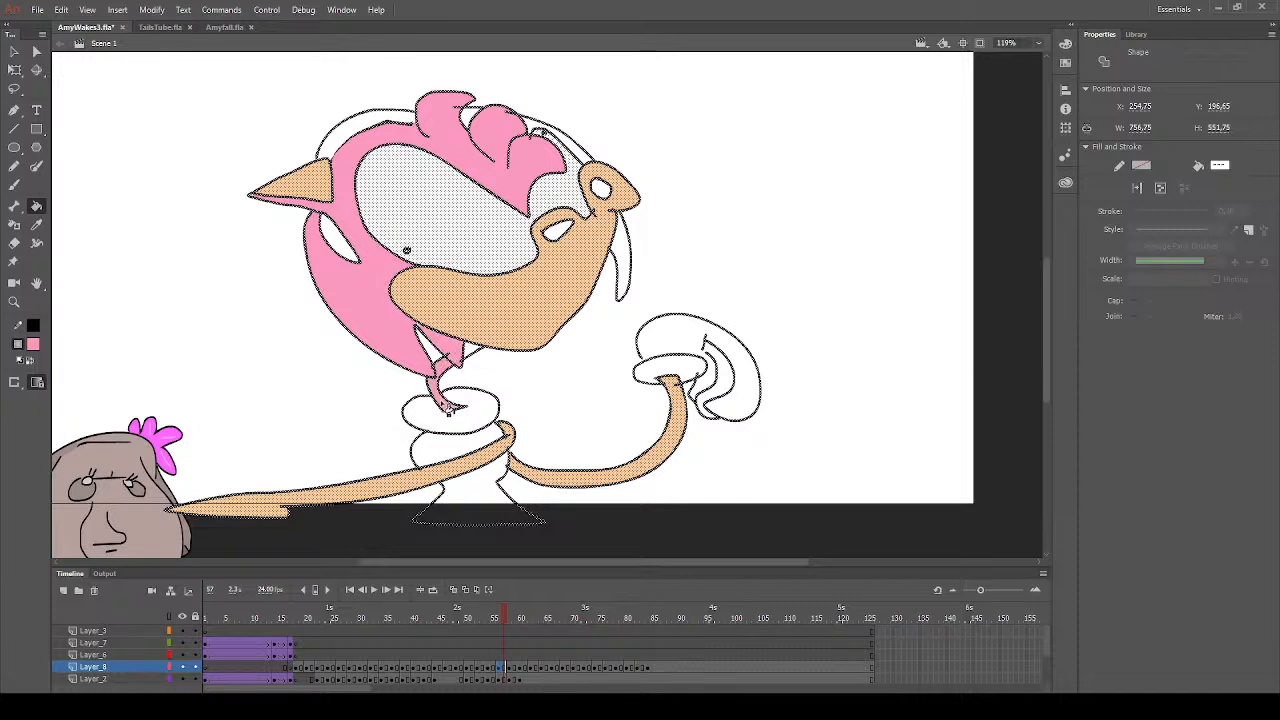
{"action": "left_click", "coordinate": [622, 266]}
{"action": "left_click", "coordinate": [583, 152]}
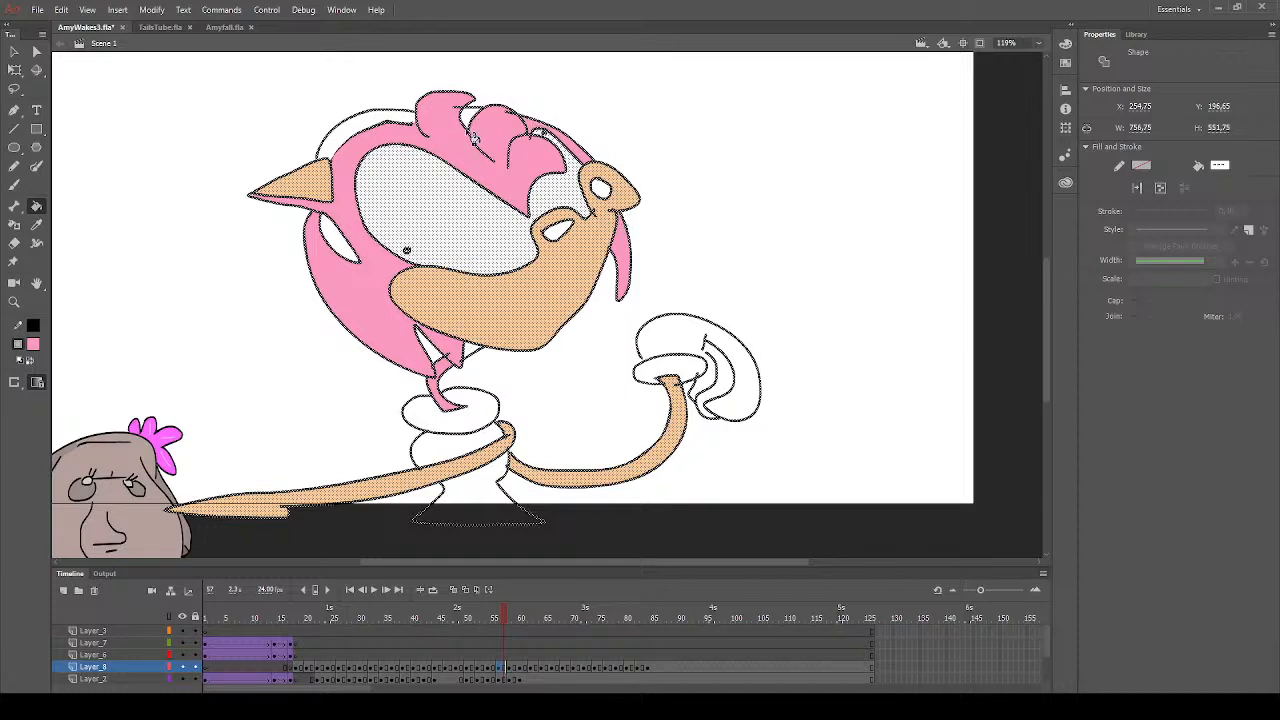
{"action": "left_click", "coordinate": [14, 51]}
{"action": "left_click_drag", "start_coordinate": [147, 198], "coordinate": [190, 251]}
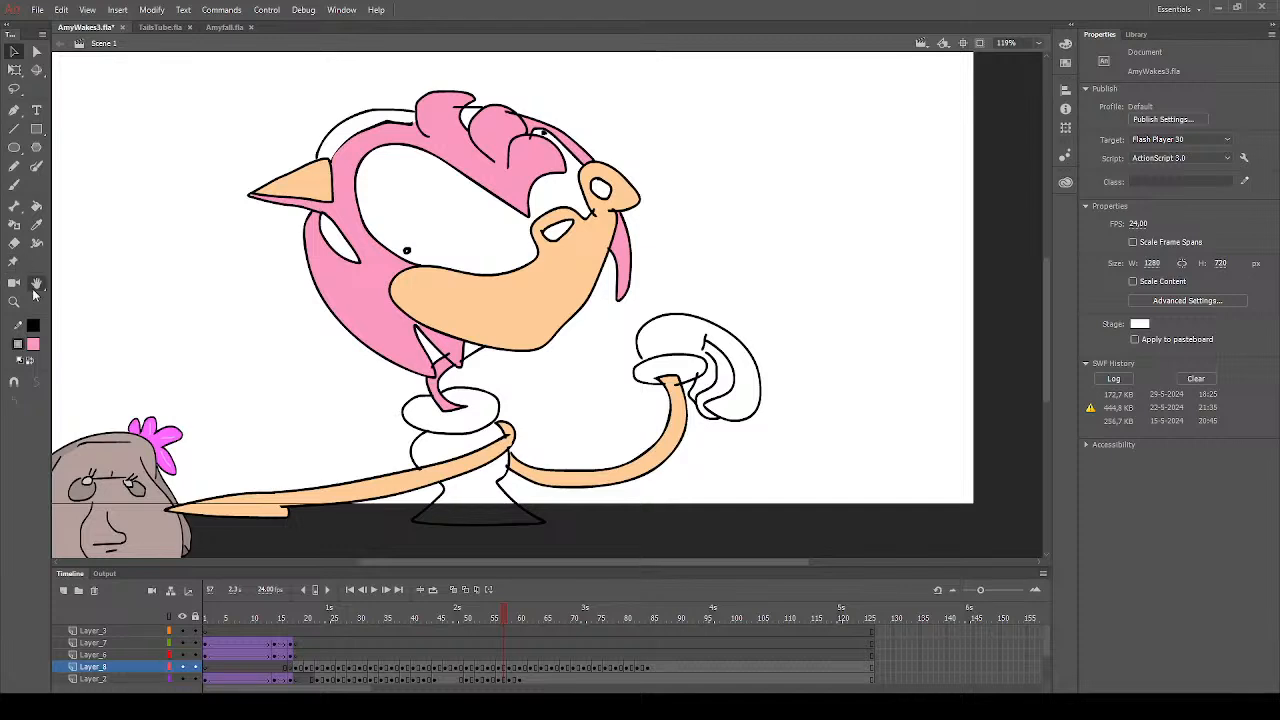
- Fill the upper and lower parts of the dress with red on frame 57 and ready the Brush
{"action": "left_click", "coordinate": [36, 205]}
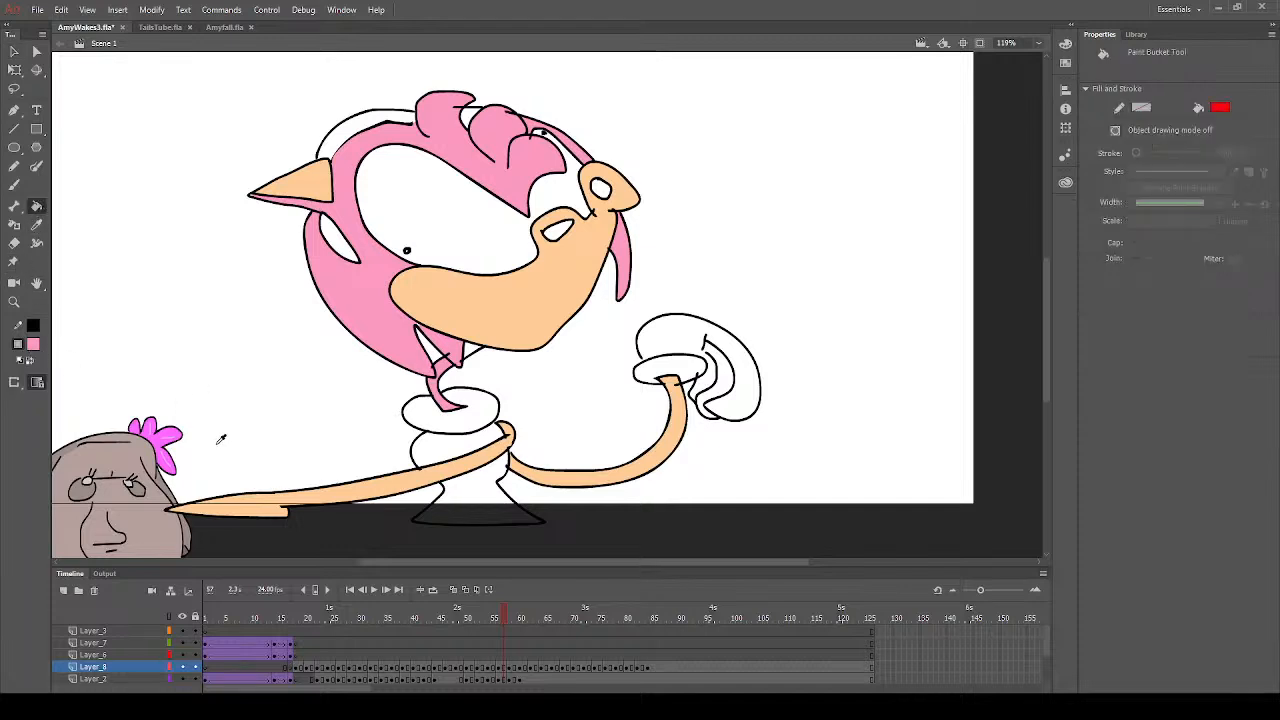
{"action": "left_click", "coordinate": [470, 457]}
{"action": "left_click", "coordinate": [490, 488]}
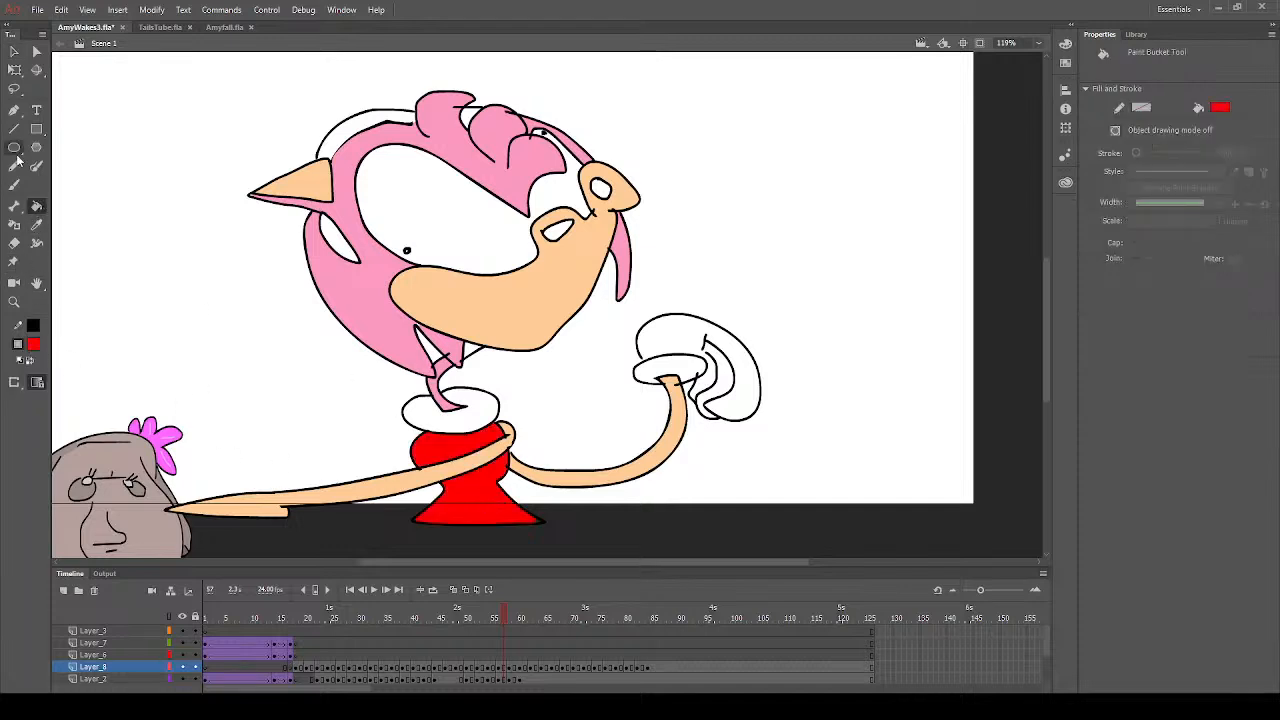
{"action": "left_click", "coordinate": [14, 184]}
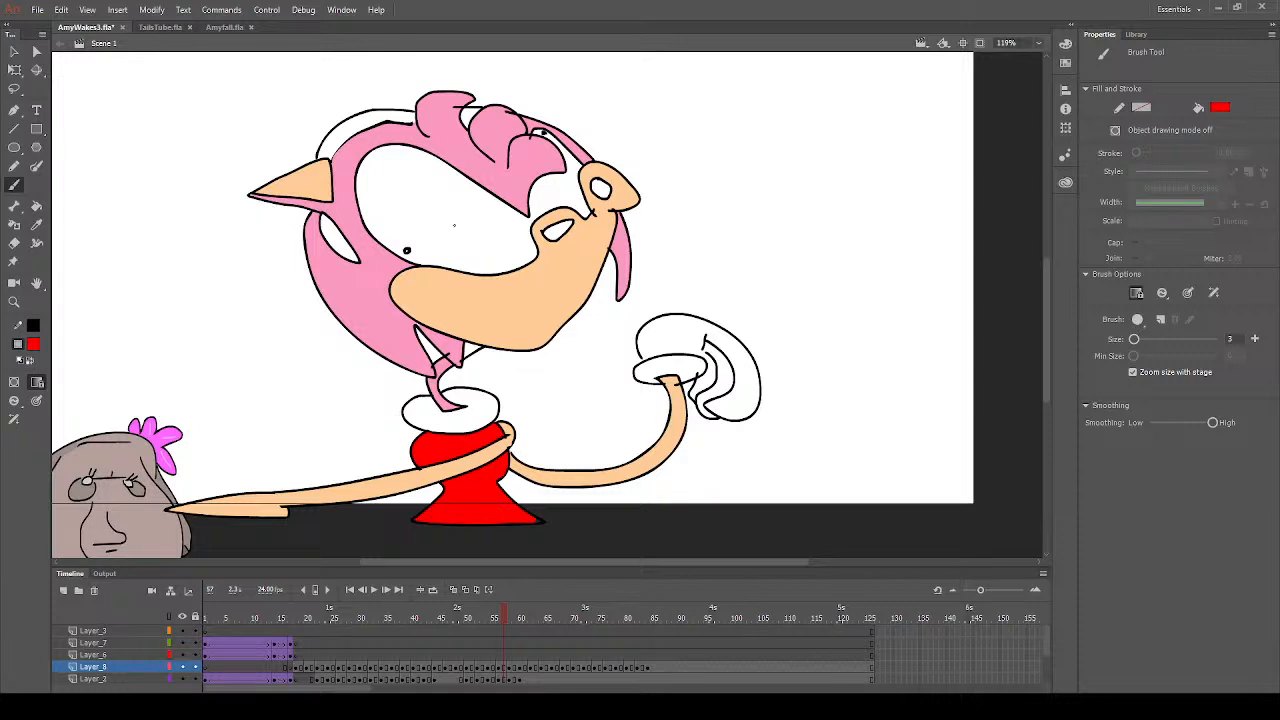
- Sample the muzzle's peach and set up the Brush with it for touch-ups on frame 57
{"action": "left_click", "coordinate": [37, 225]}
{"action": "left_click", "coordinate": [498, 333]}
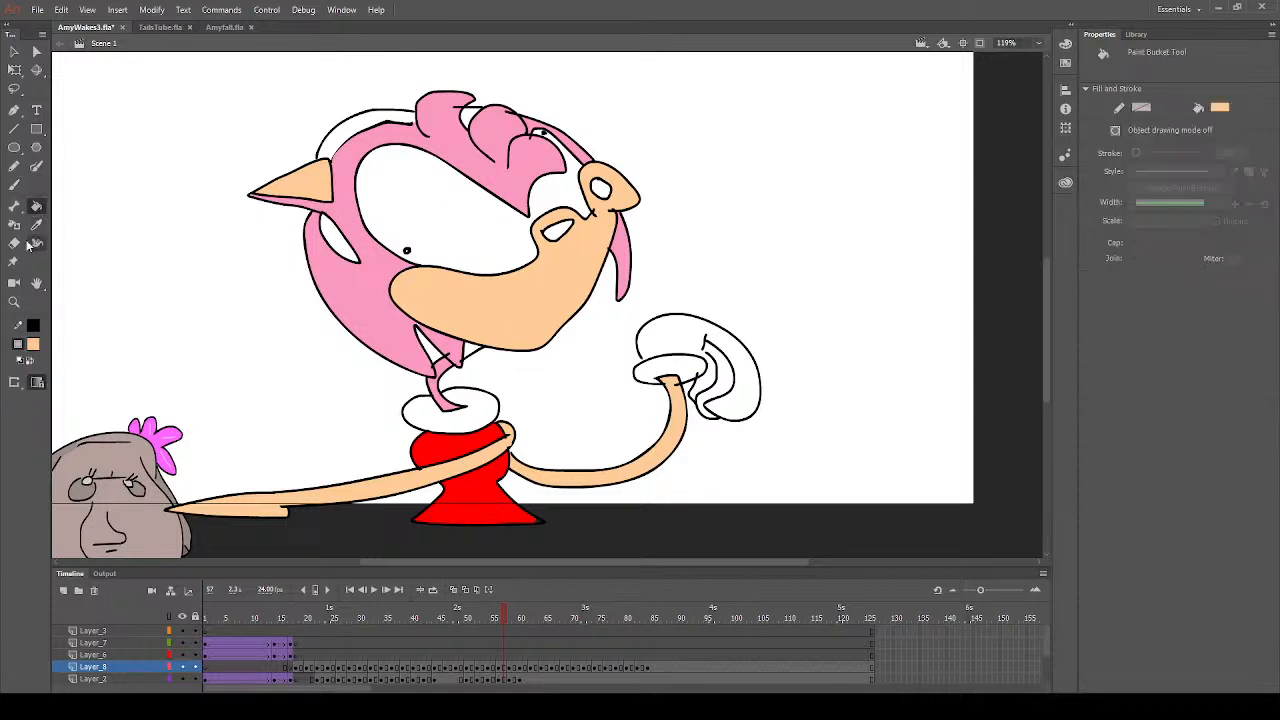
{"action": "key", "text": "b"}
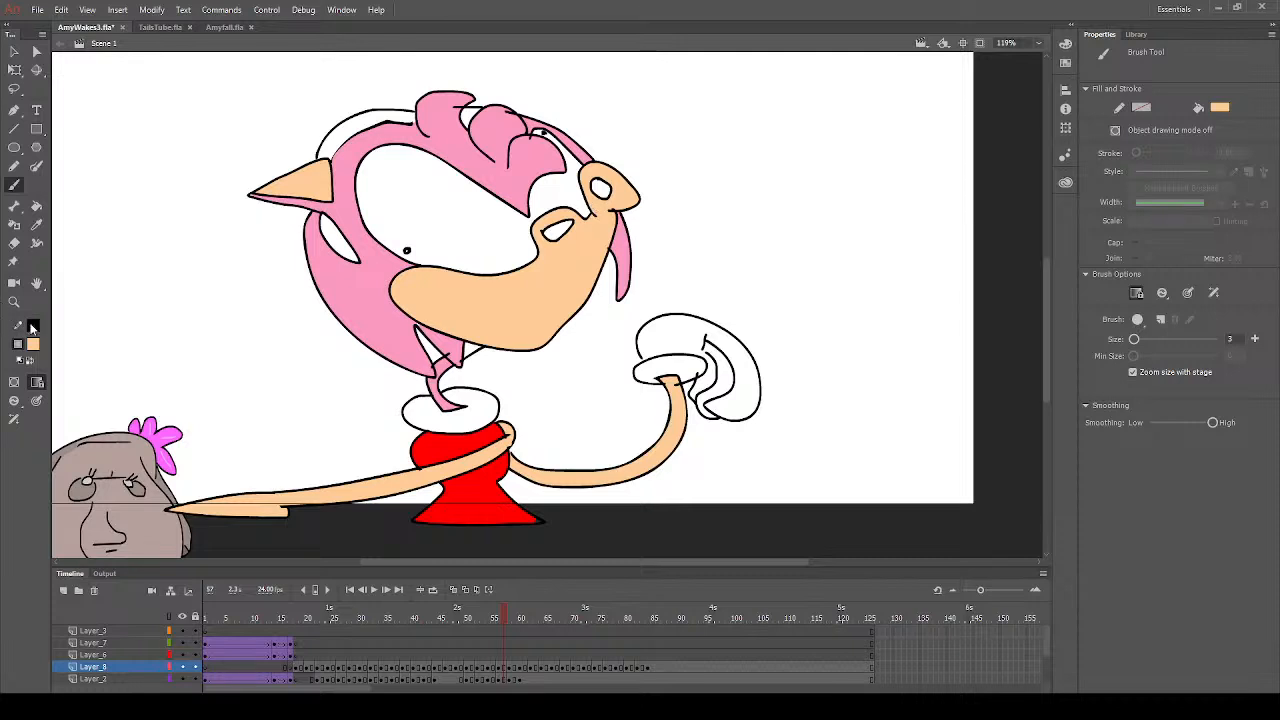
- Fill the inside of the mouth with dark red and the glove cuff with yellow on frame 57
{"action": "left_click", "coordinate": [33, 350]}
{"action": "left_click", "coordinate": [102, 441]}
{"action": "left_click", "coordinate": [36, 206]}
{"action": "left_click", "coordinate": [606, 194]}
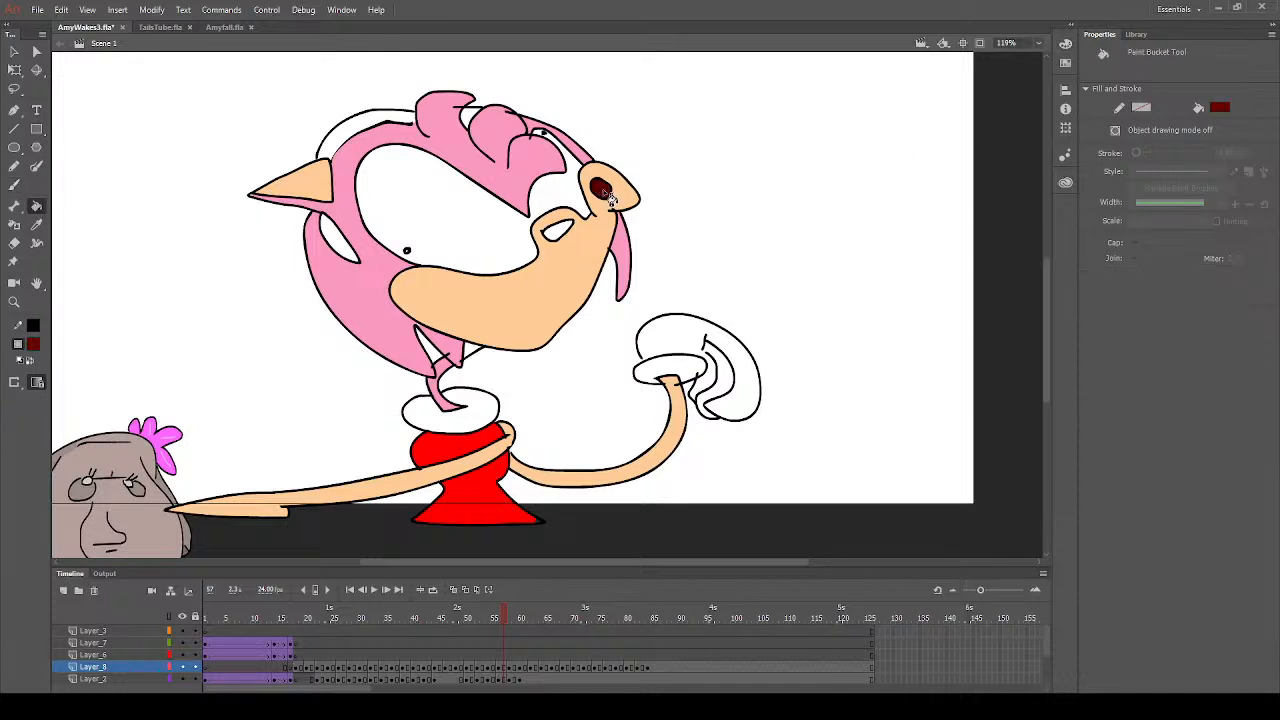
{"action": "left_click", "coordinate": [33, 350]}
{"action": "left_click", "coordinate": [270, 436]}
{"action": "left_click", "coordinate": [667, 380]}
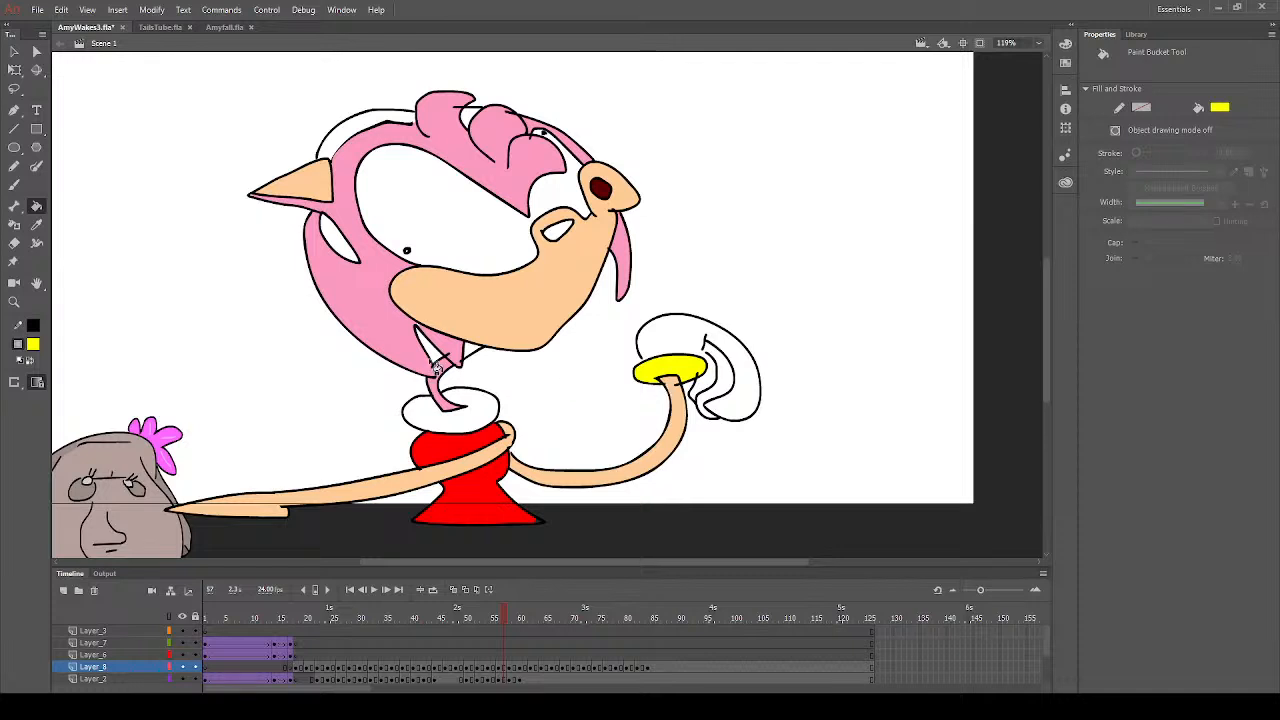
- Sample the raised arm's peach and ready the Brush with it for touch-ups on frame 57
{"action": "left_click", "coordinate": [36, 224]}
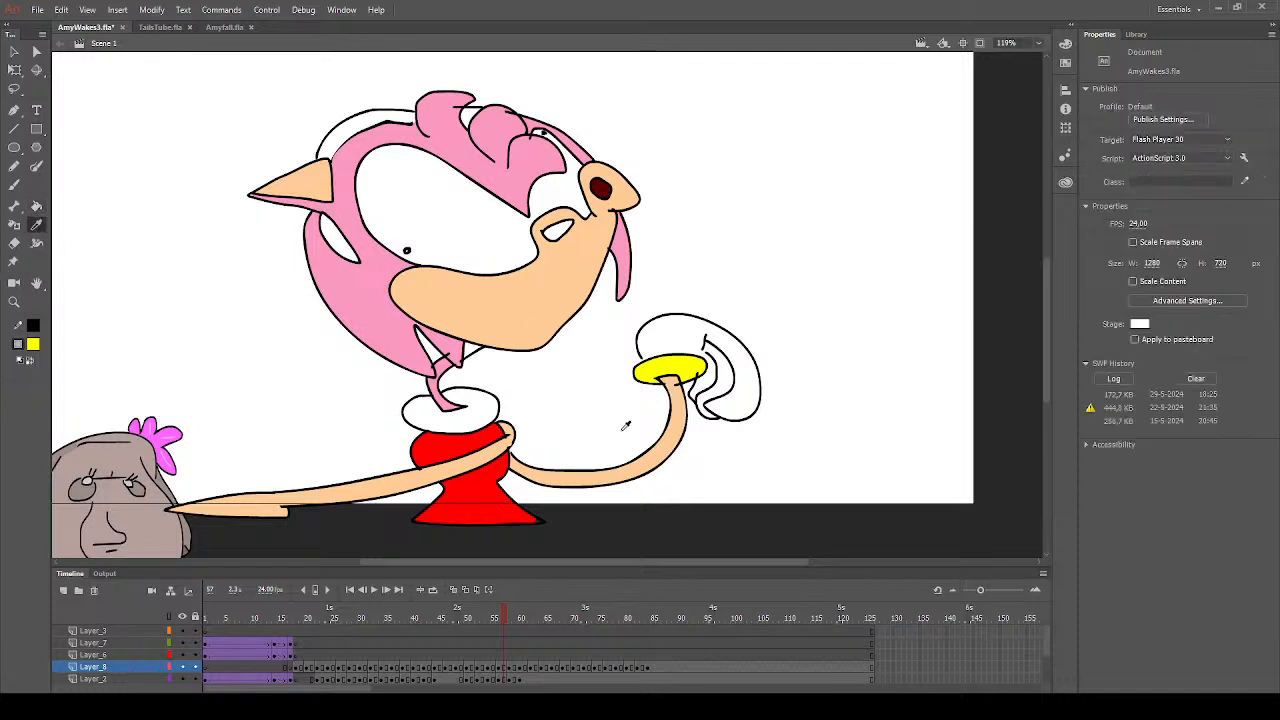
{"action": "left_click", "coordinate": [676, 444]}
{"action": "key", "text": "b"}
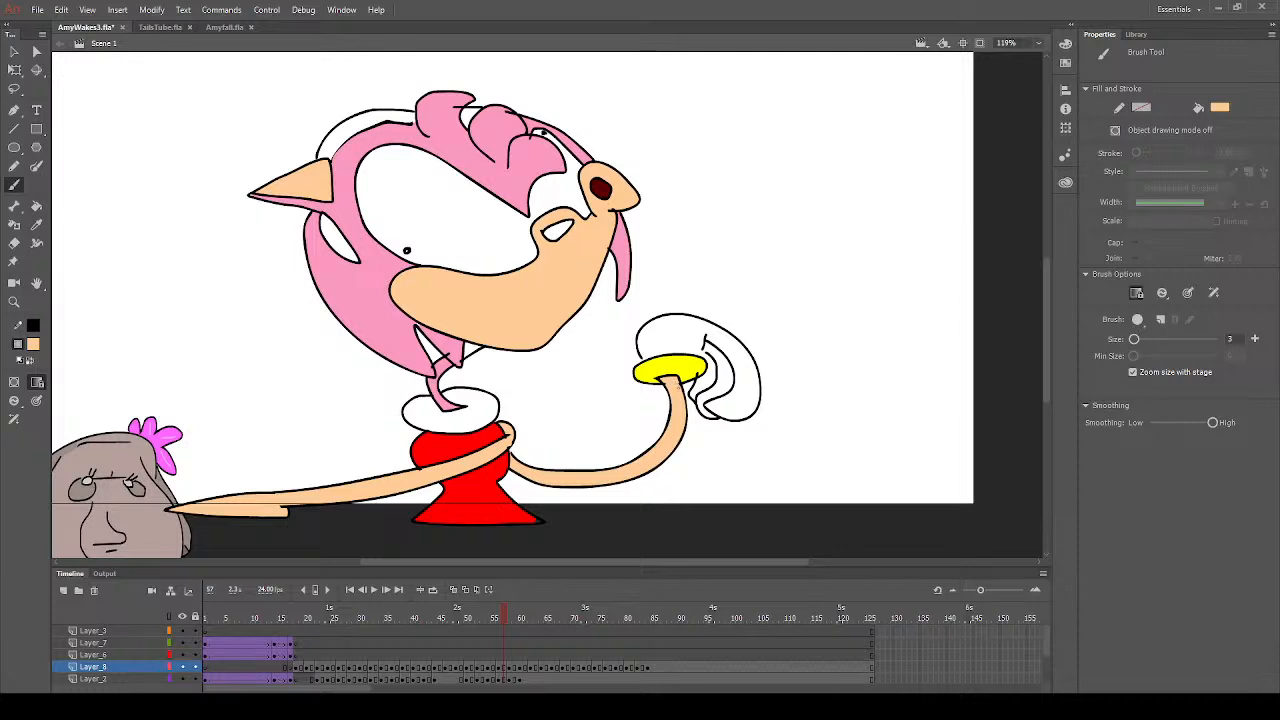
- Sample the hair's pink and fill the small gap beneath the muzzle with it on frame 57
{"action": "left_click", "coordinate": [36, 224]}
{"action": "left_click", "coordinate": [360, 304]}
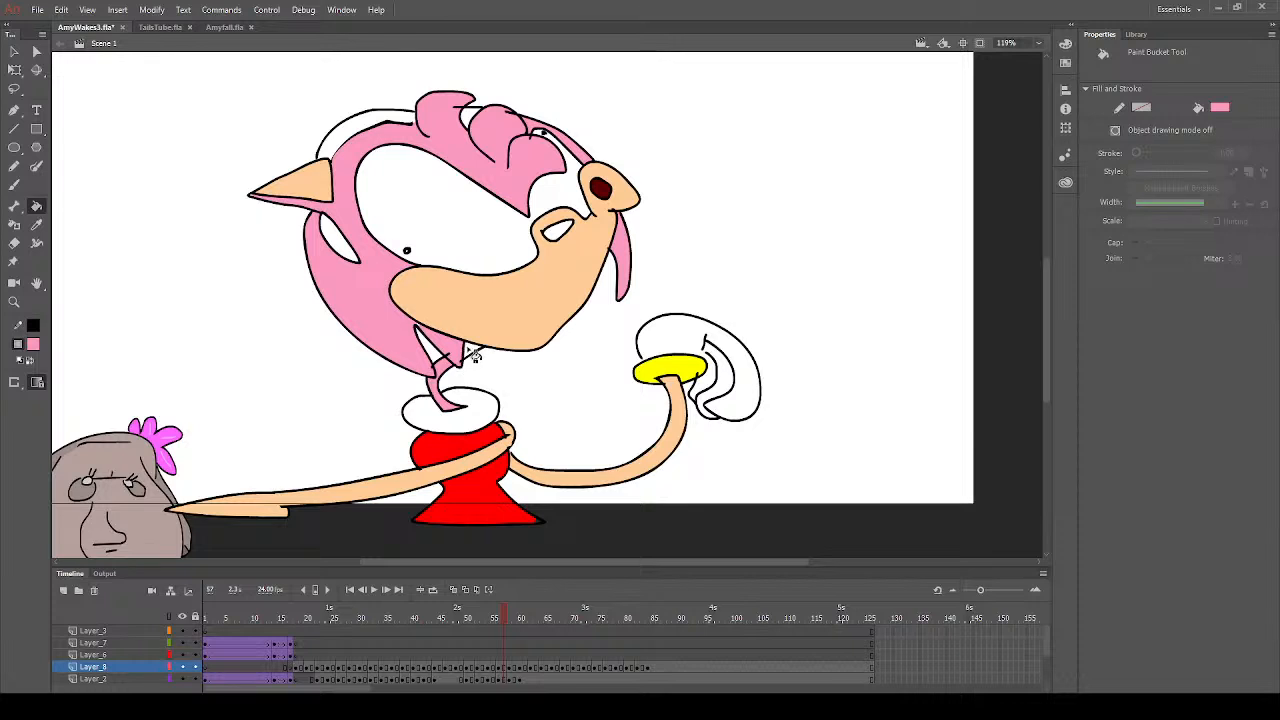
{"action": "left_click", "coordinate": [13, 187]}
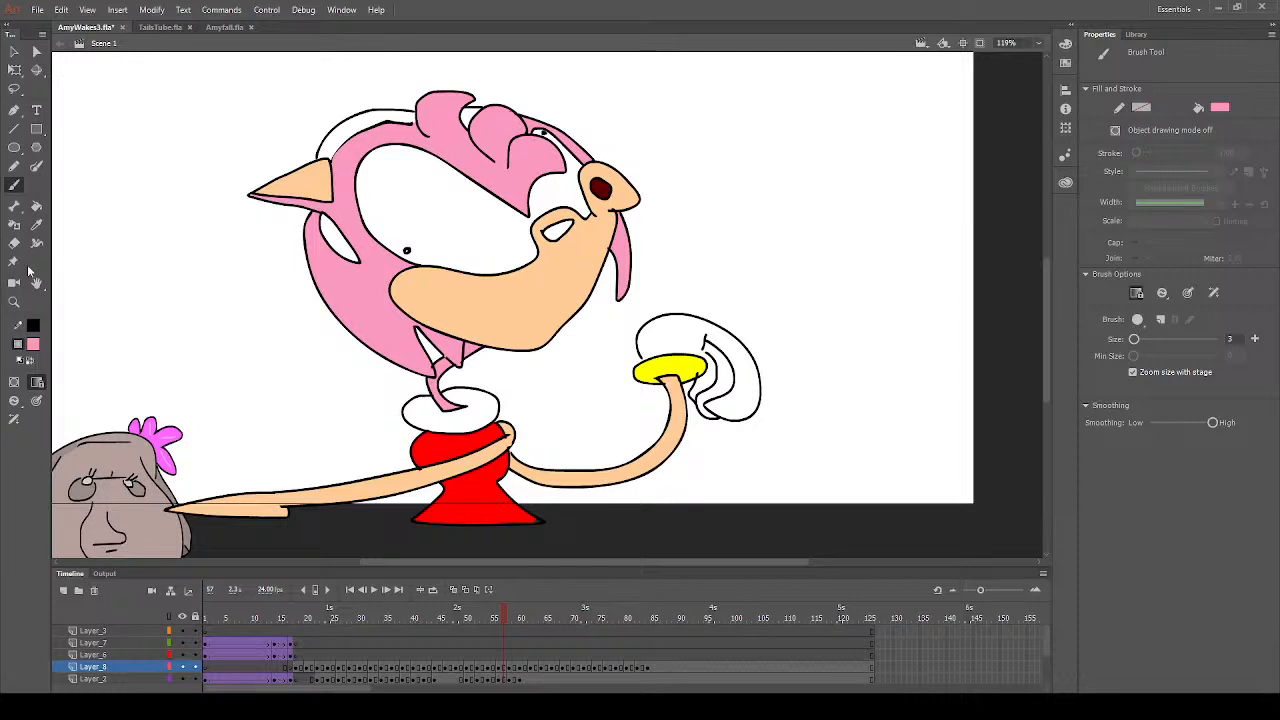
- Fill the headband with red on frame 57: the piece below the ear, the upper band and the piece between the hair tufts
{"action": "left_click", "coordinate": [36, 205]}
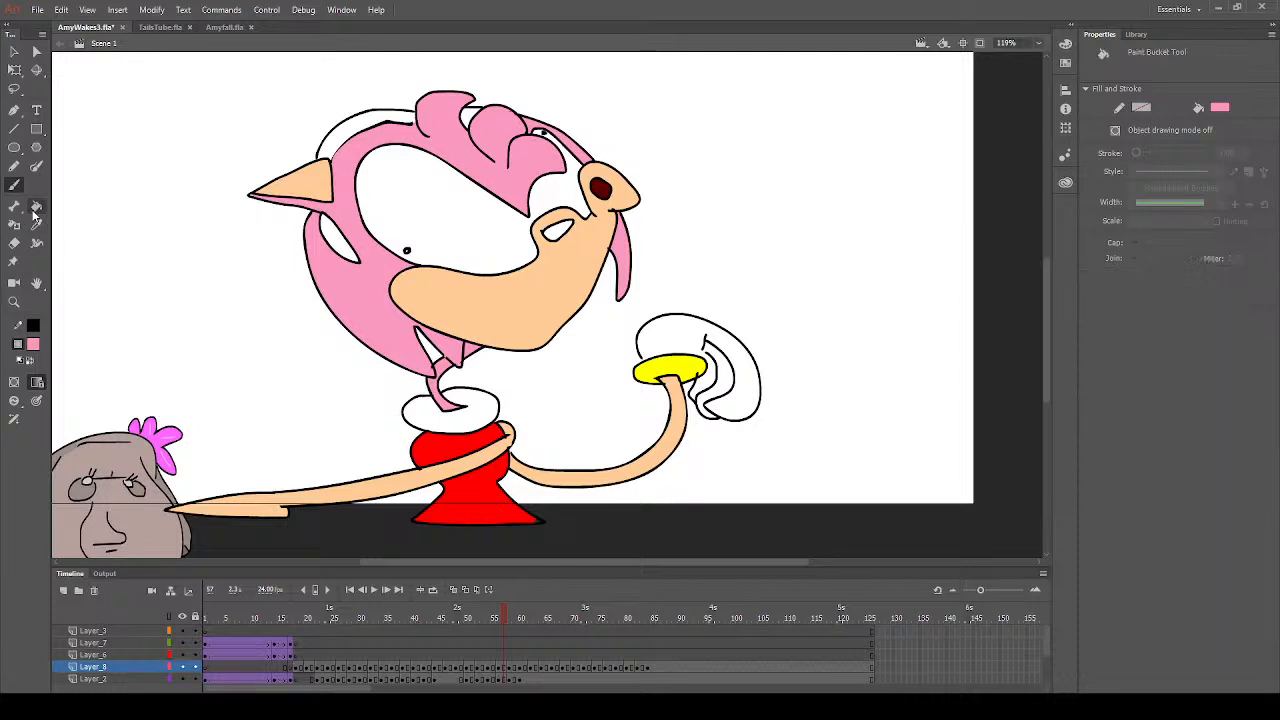
{"action": "left_click", "coordinate": [214, 440]}
{"action": "left_click", "coordinate": [334, 235]}
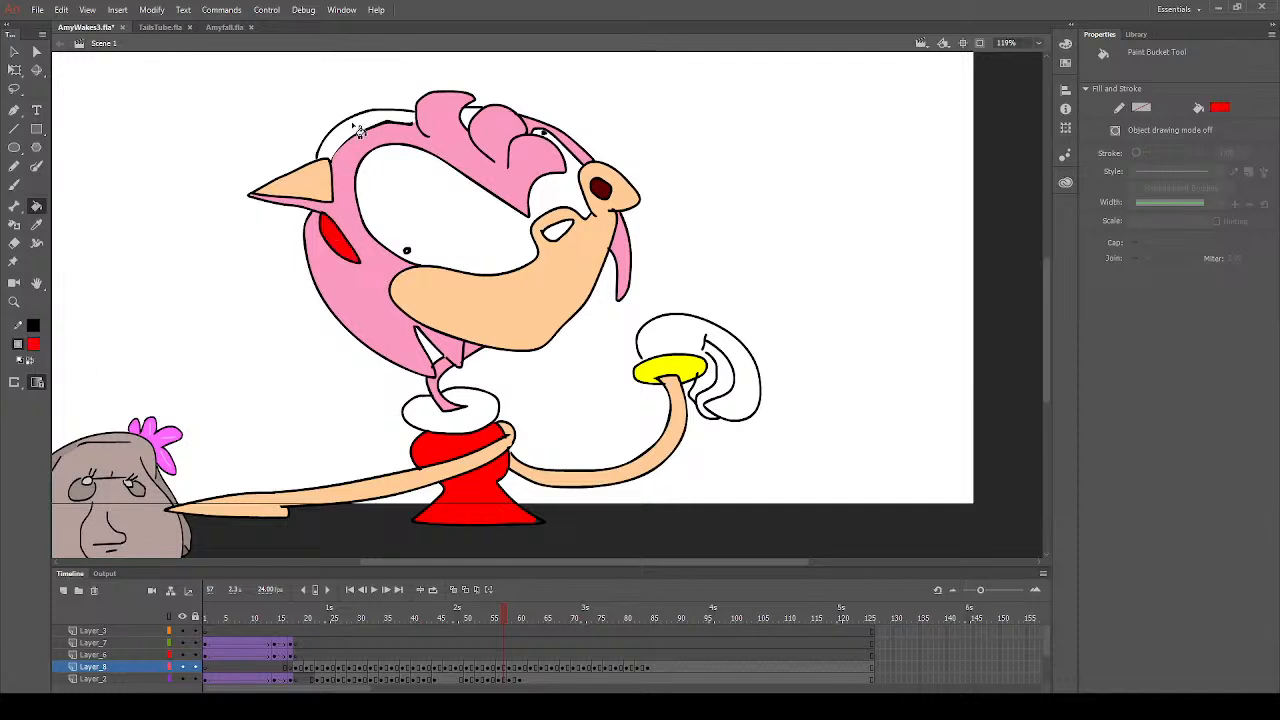
{"action": "left_click", "coordinate": [358, 131]}
{"action": "left_click", "coordinate": [476, 120]}
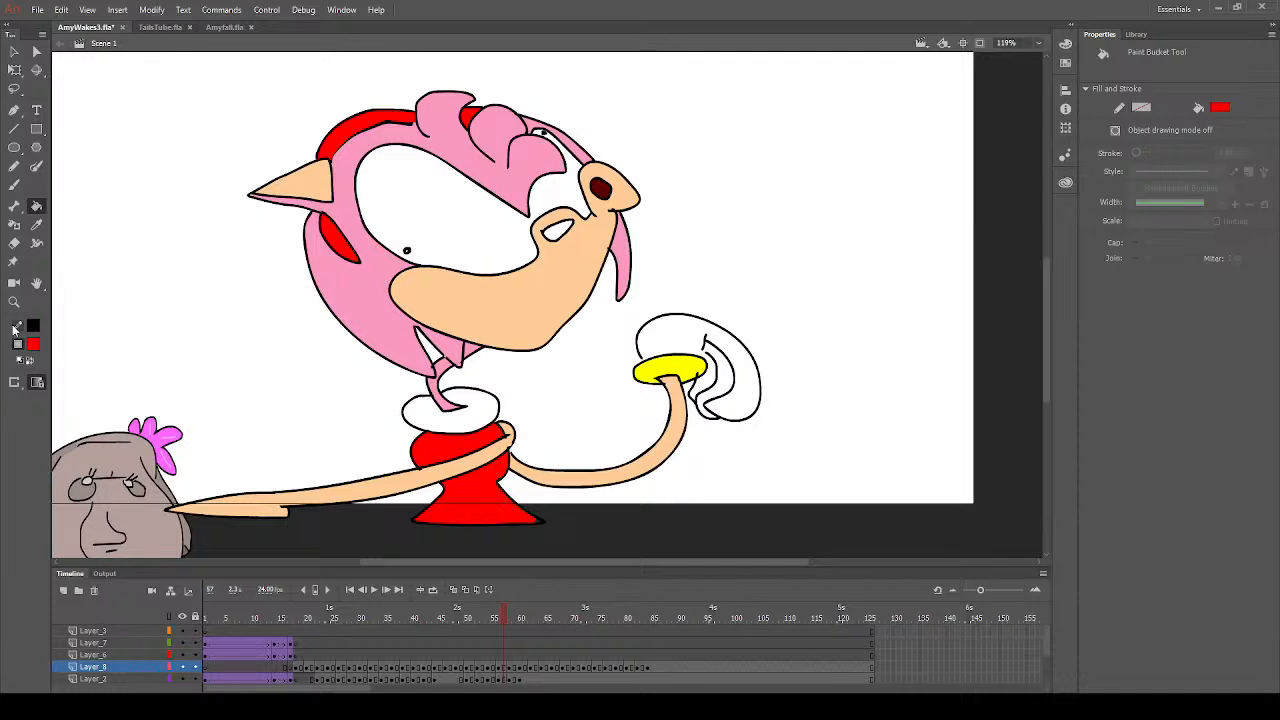
- Fill the nose with dark grey on frame 57, and set the fill colour to white
{"action": "left_click", "coordinate": [85, 394]}
{"action": "left_click", "coordinate": [563, 229]}
{"action": "left_click", "coordinate": [37, 346]}
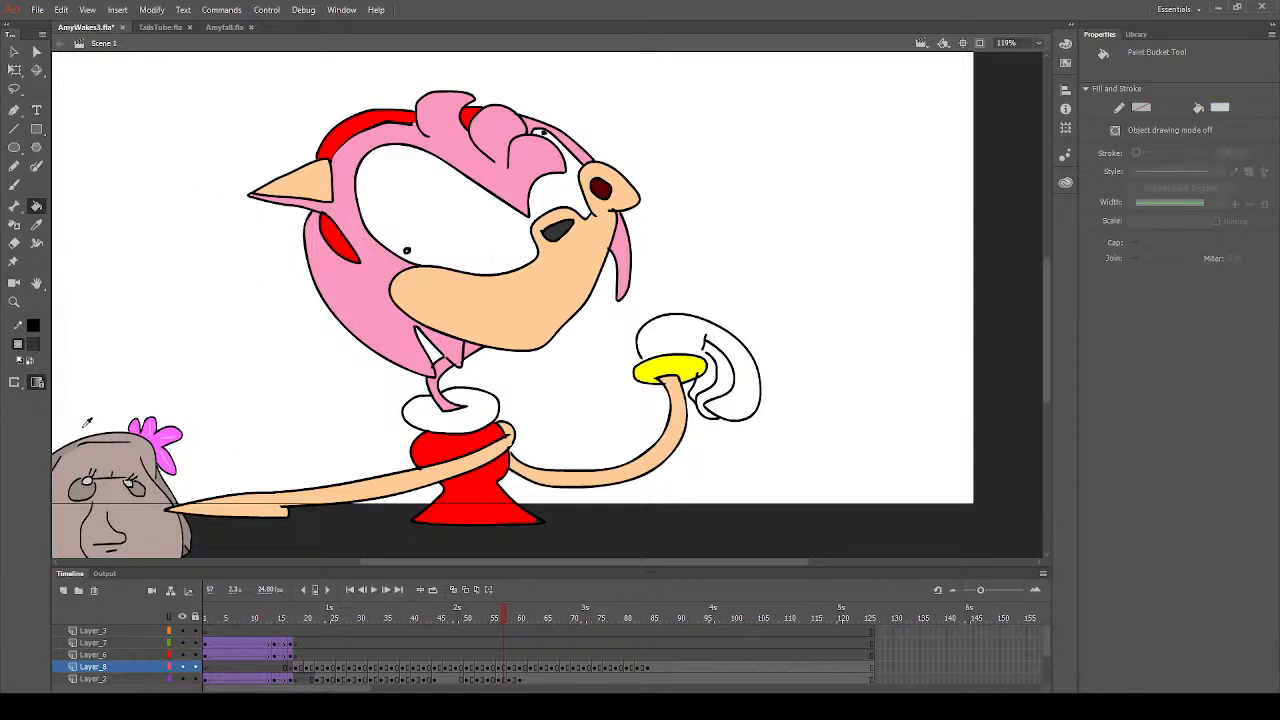
{"action": "left_click", "coordinate": [82, 433]}
- Sample the glove cuff's yellow and touch up the cuff with the Brush on frame 57
{"action": "left_click", "coordinate": [37, 226]}
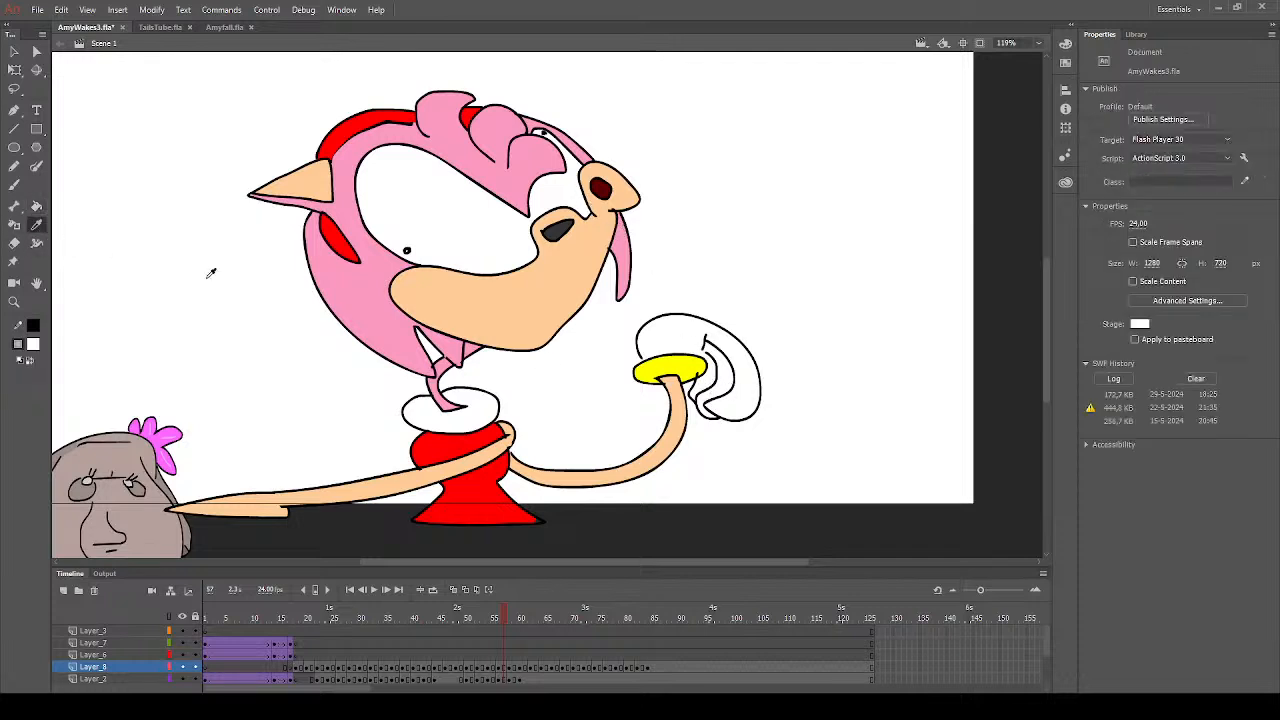
{"action": "left_click", "coordinate": [669, 361]}
{"action": "left_click", "coordinate": [14, 187]}
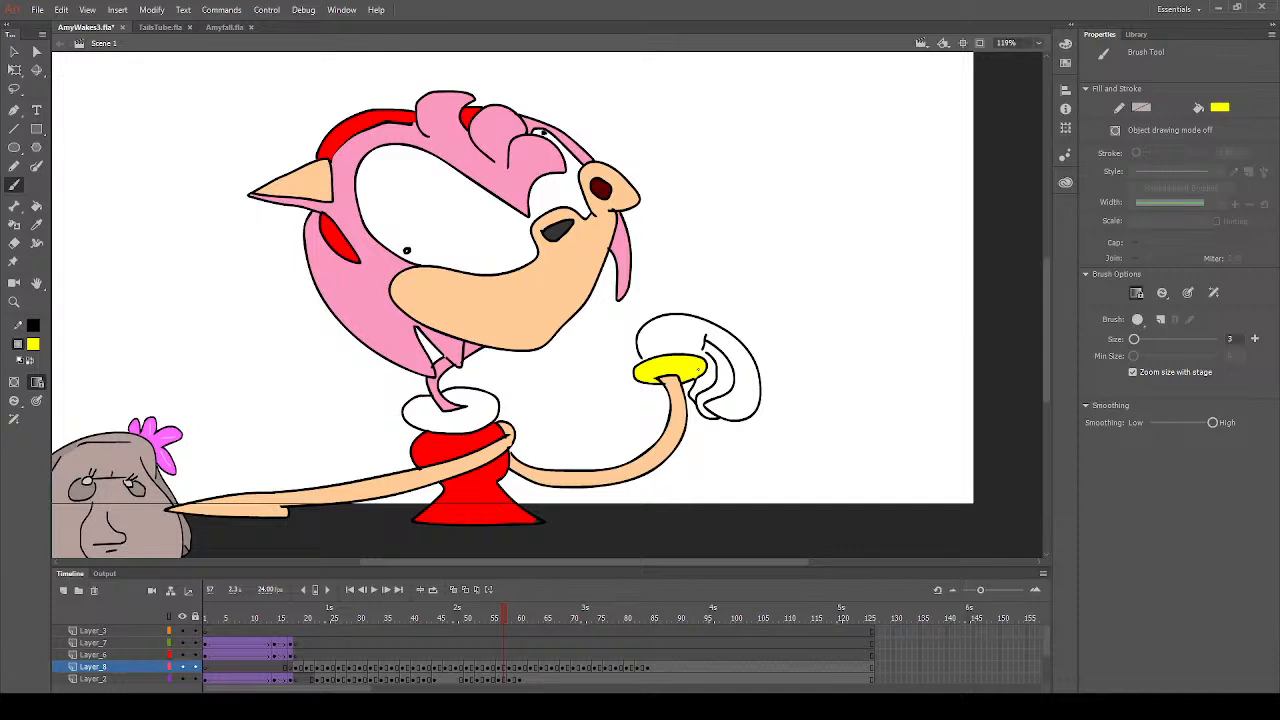
{"action": "left_click", "coordinate": [37, 206]}
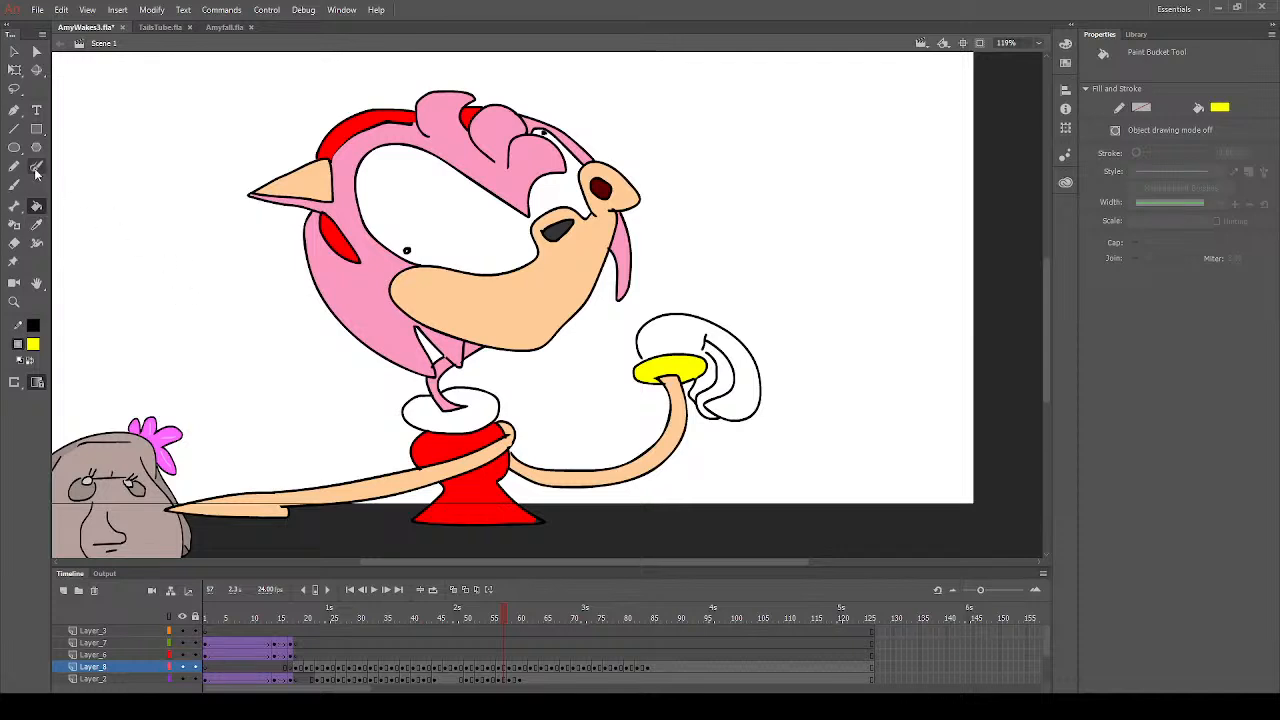
- Sample the hair's pink and brush over the white gap at the ear's tip and the stray outline above the lower headband piece
{"action": "left_click", "coordinate": [36, 224]}
{"action": "left_click", "coordinate": [486, 165]}
{"action": "left_click", "coordinate": [14, 302]}
{"action": "left_click_drag", "start_coordinate": [246, 170], "coordinate": [366, 238]}
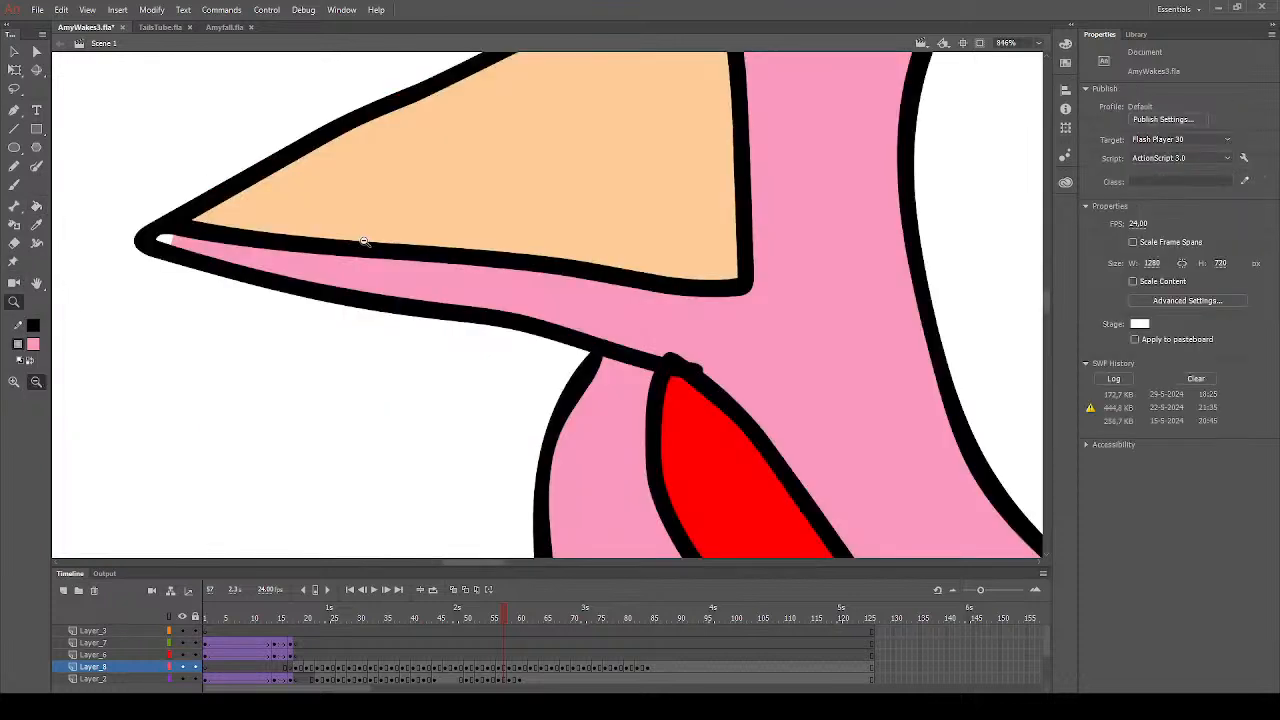
{"action": "key", "text": "b"}
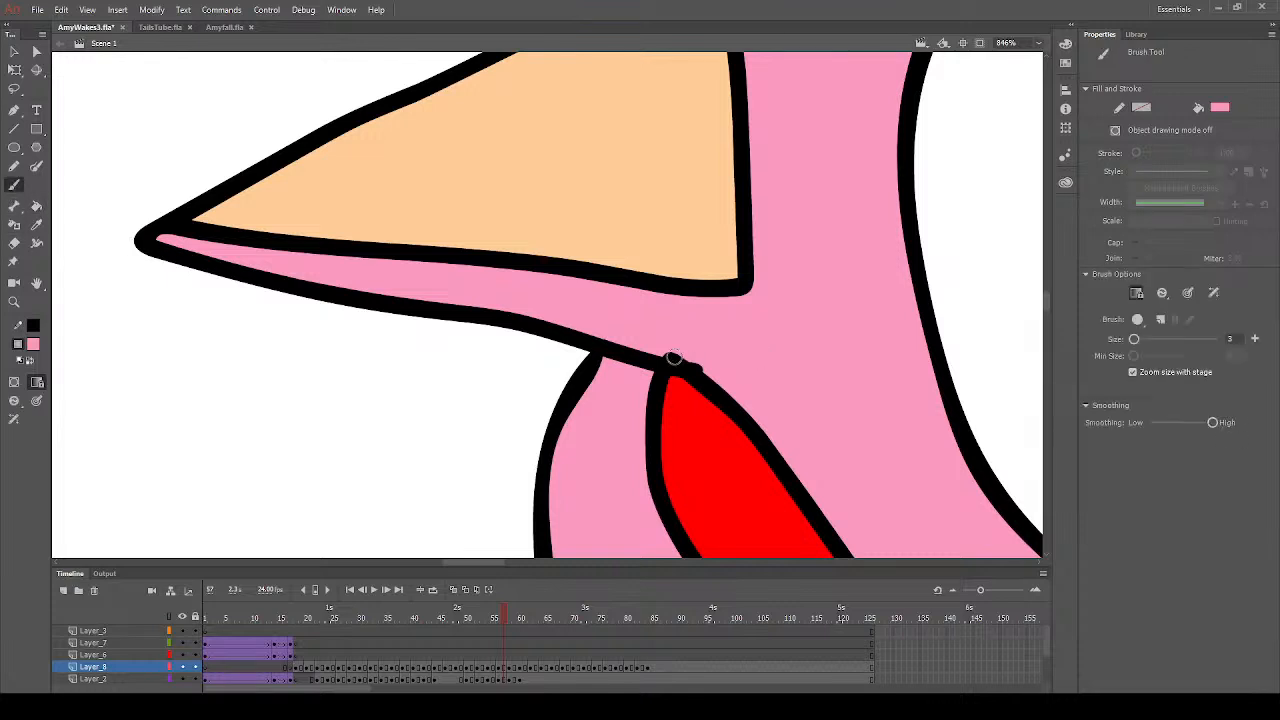
{"action": "left_click_drag", "start_coordinate": [664, 350], "coordinate": [716, 369]}
- Brush pink over the stray outline marks along the upper edge of the middle hair tuft on frame 57
{"action": "scroll", "coordinate": [737, 370], "scroll_direction": "up", "scroll_amount": 4}
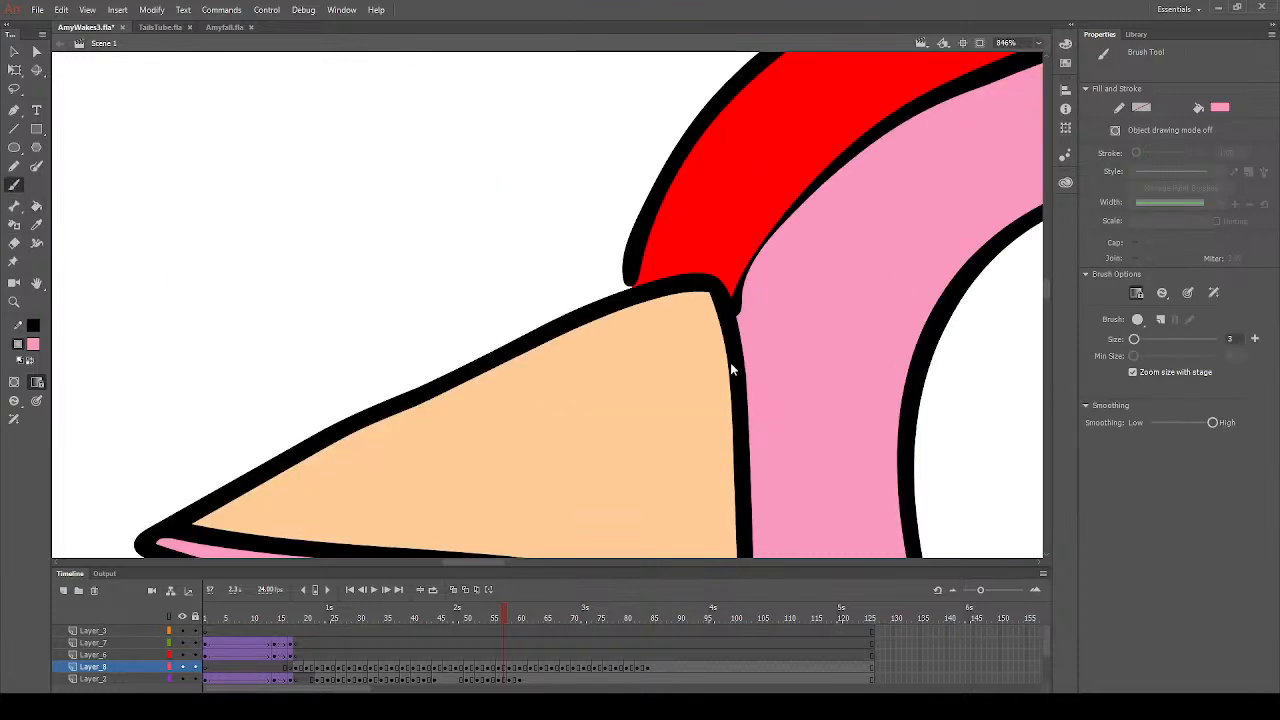
{"action": "left_click", "coordinate": [14, 301]}
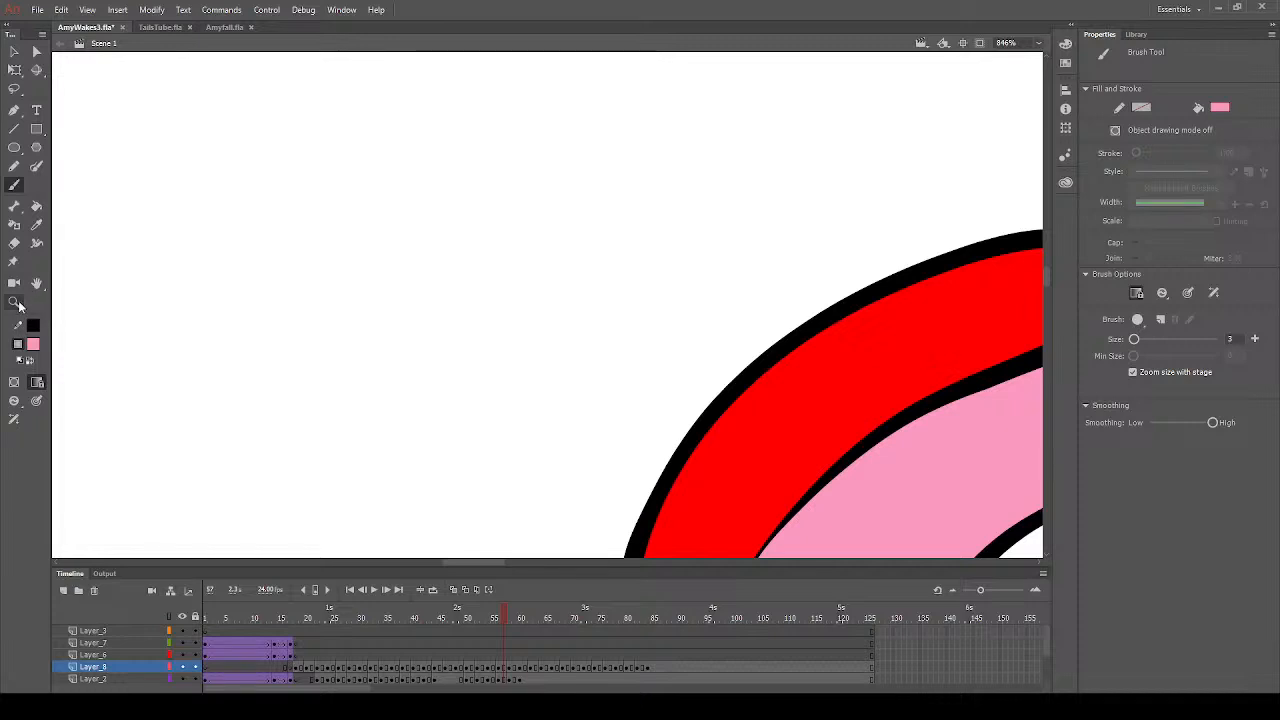
{"action": "left_click", "coordinate": [538, 422], "text": "alt"}
{"action": "left_click", "coordinate": [718, 453], "text": "alt"}
{"action": "left_click", "coordinate": [733, 380], "text": "alt"}
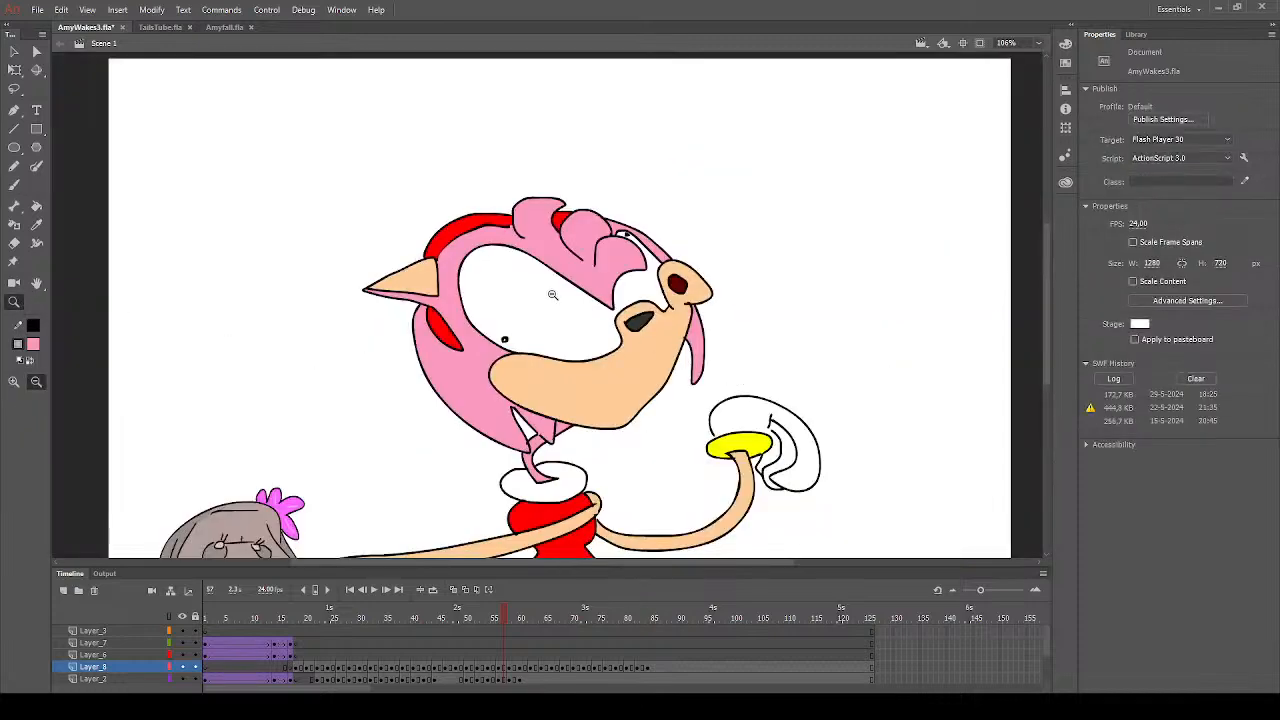
{"action": "left_click_drag", "start_coordinate": [538, 196], "coordinate": [684, 270]}
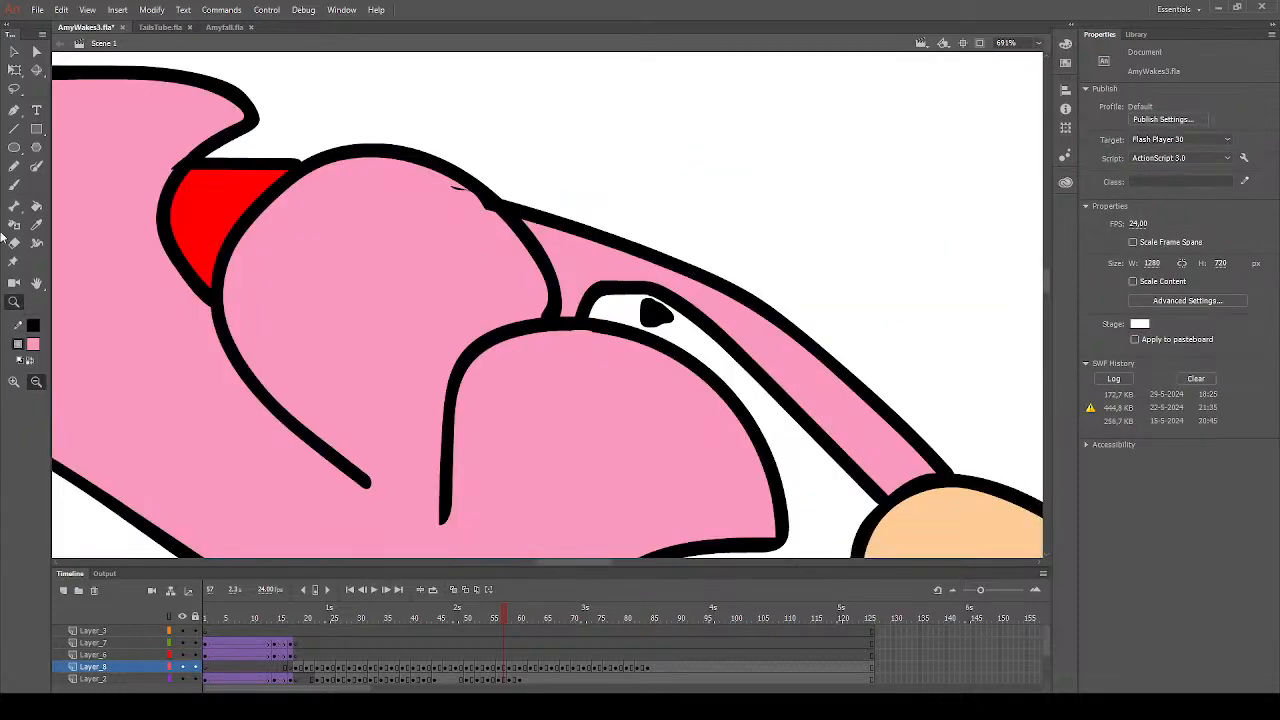
{"action": "left_click", "coordinate": [14, 184]}
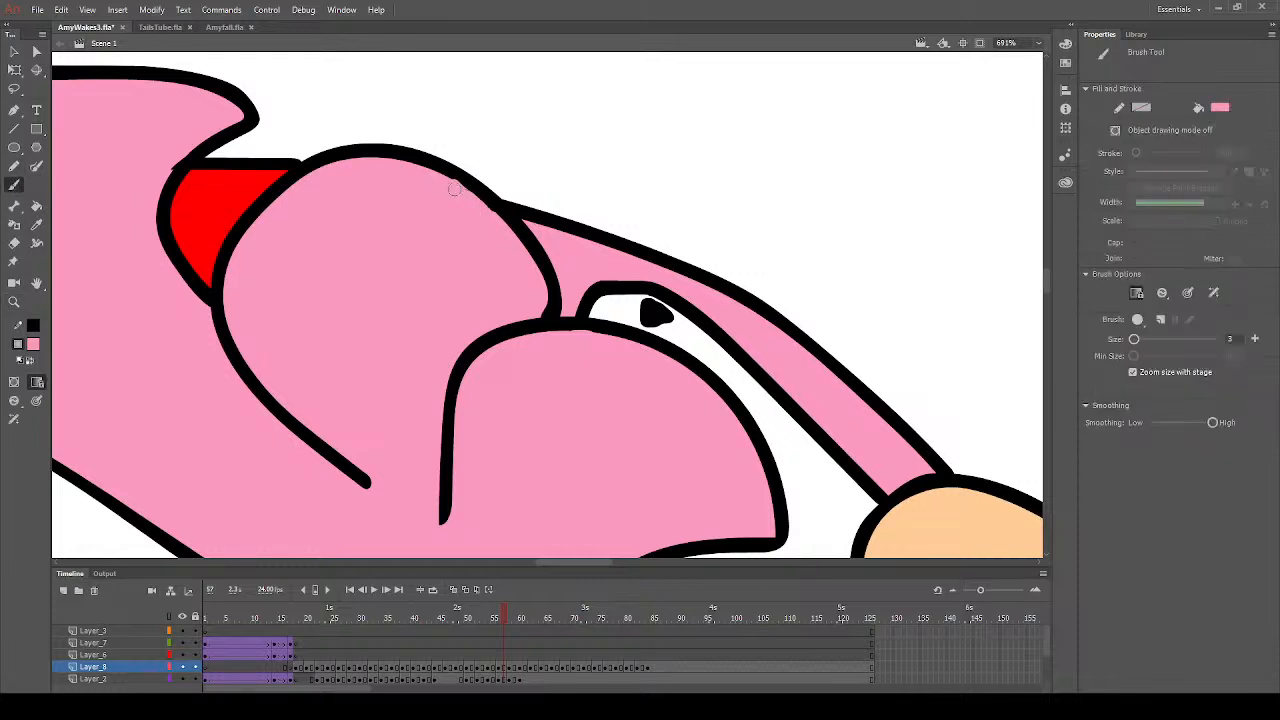
- Sample the muzzle's peach and brush over the outline nub sticking out at the nose's corner on frame 57
{"action": "scroll", "coordinate": [652, 397], "scroll_direction": "down", "scroll_amount": 5}
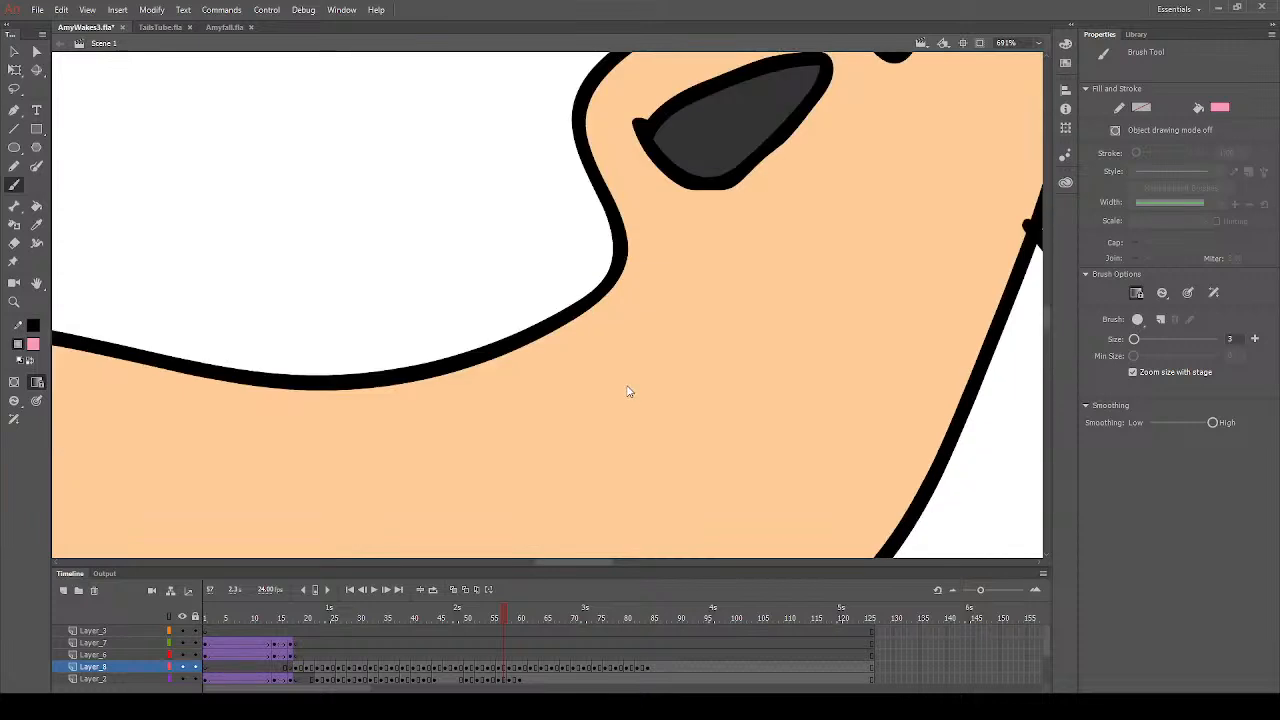
{"action": "scroll", "coordinate": [629, 391], "scroll_direction": "up", "scroll_amount": 2}
{"action": "scroll", "coordinate": [580, 383], "scroll_direction": "down", "scroll_amount": 1}
{"action": "left_click", "coordinate": [36, 224]}
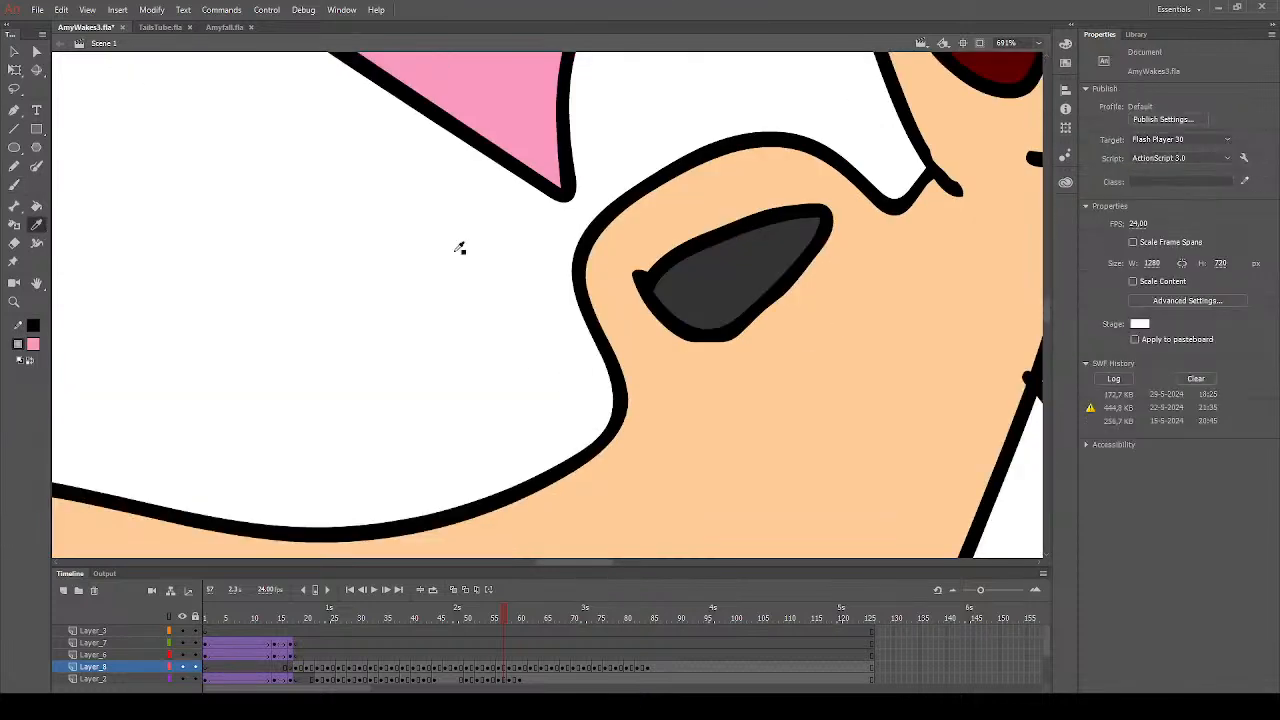
{"action": "left_click", "coordinate": [614, 276]}
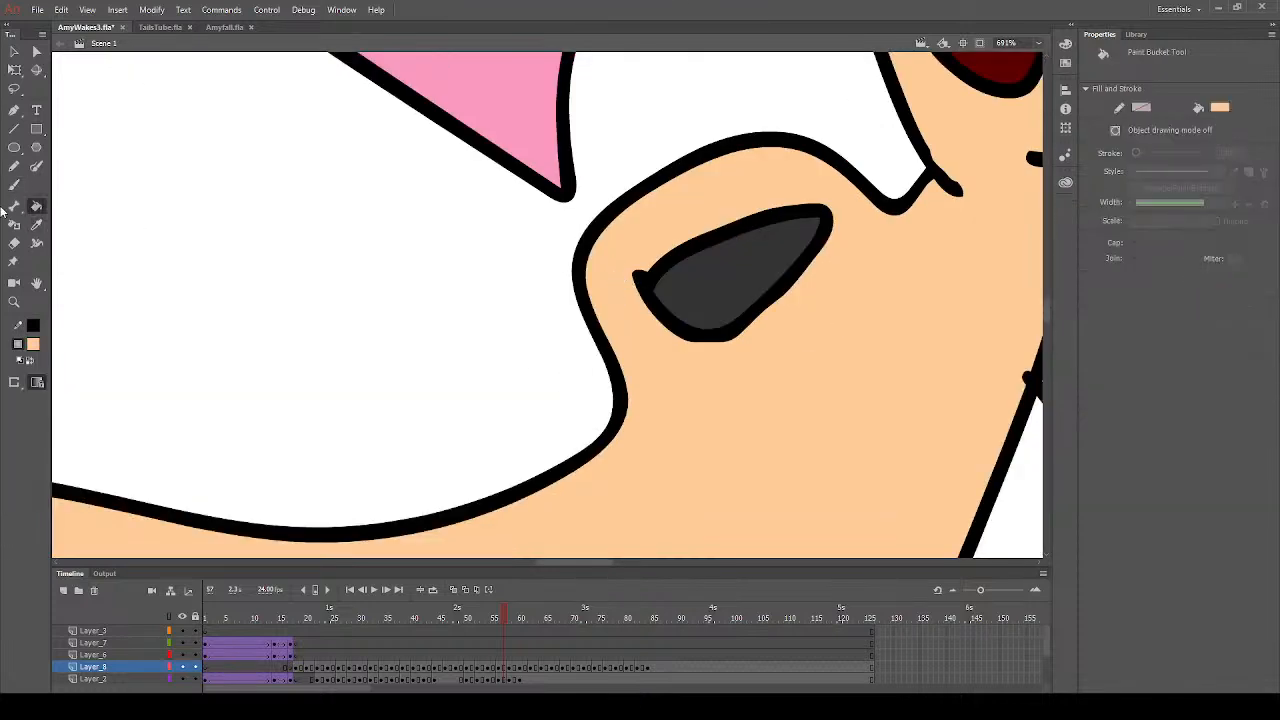
{"action": "key", "text": "b"}
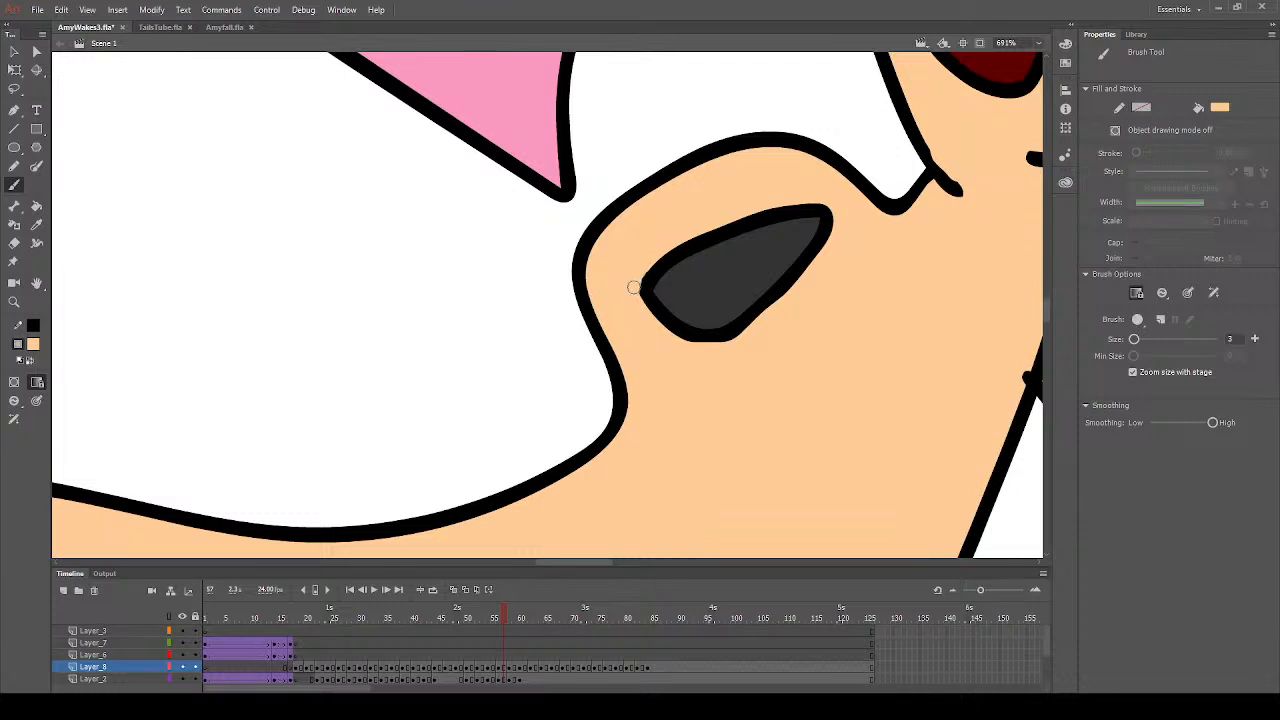
- Brush peach over the stray outline end below the mouth, where the hair strand meets the face
{"action": "scroll", "coordinate": [953, 272], "scroll_direction": "up", "scroll_amount": 2}
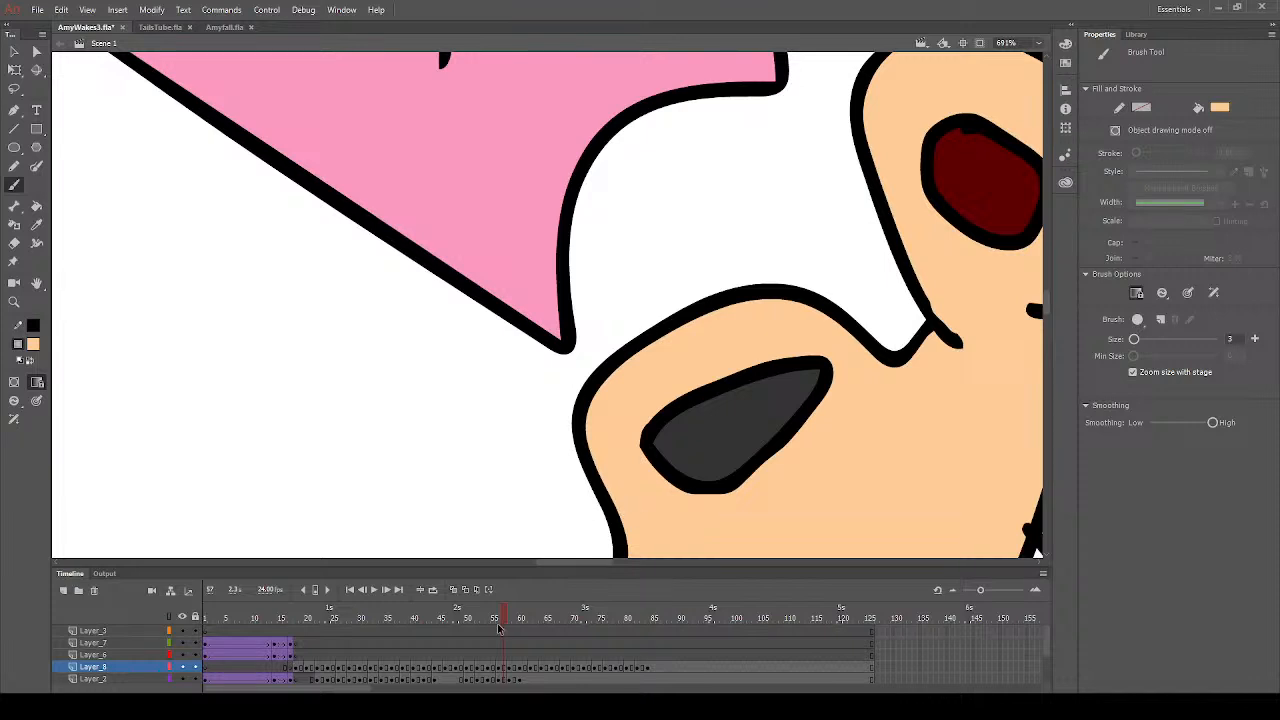
{"action": "left_click_drag", "start_coordinate": [548, 562], "coordinate": [579, 560]}
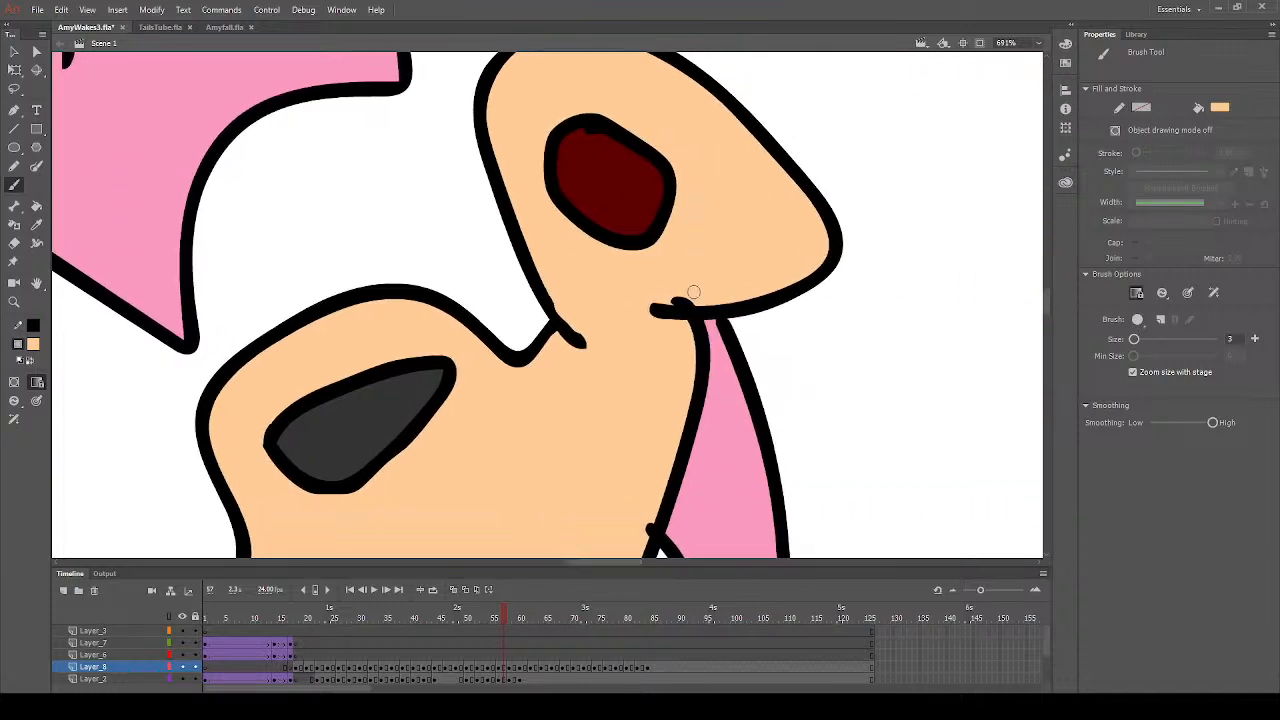
{"action": "mouse_move", "coordinate": [655, 300]}
{"action": "left_mouse_down"}
{"action": "mouse_move", "coordinate": [735, 296]}
{"action": "mouse_move", "coordinate": [815, 255]}
{"action": "left_mouse_up"}
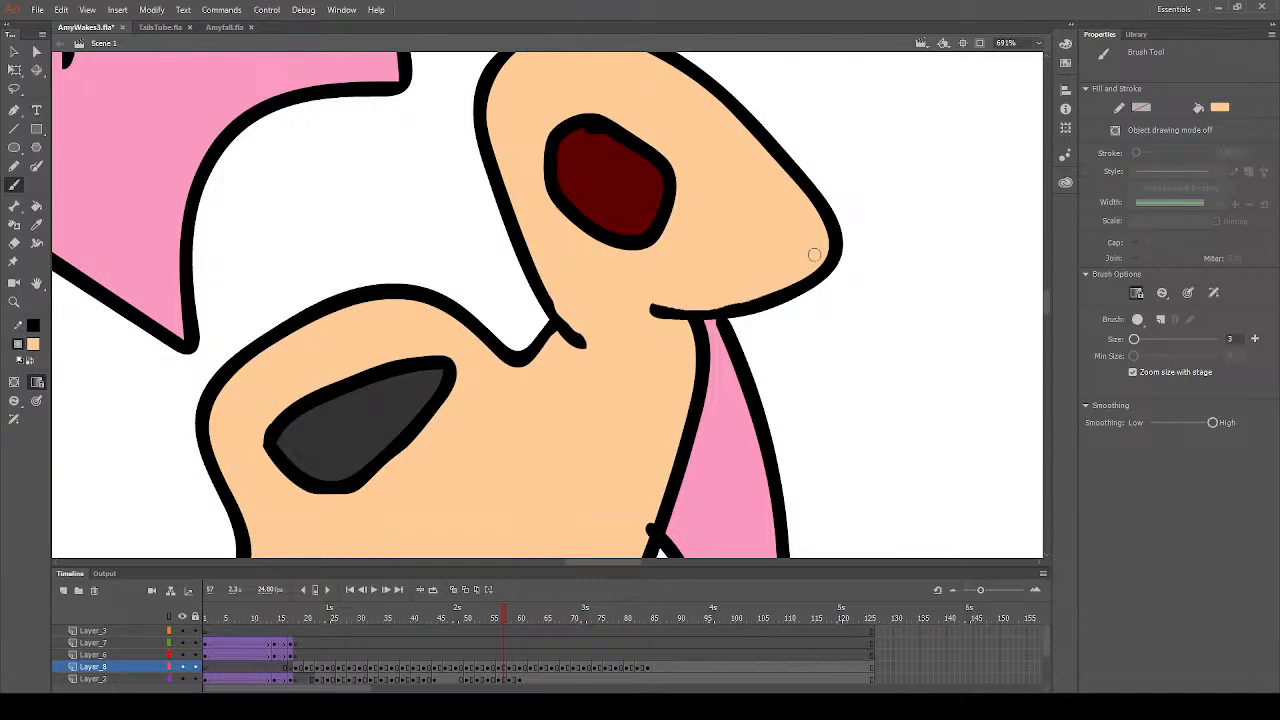
- Brush peach over the stray outline end on the muzzle's edge, where the inner curve of the hanging hair strand begins
{"action": "scroll", "coordinate": [720, 286], "scroll_direction": "up", "scroll_amount": 3}
{"action": "scroll", "coordinate": [580, 272], "scroll_direction": "down", "scroll_amount": 6}
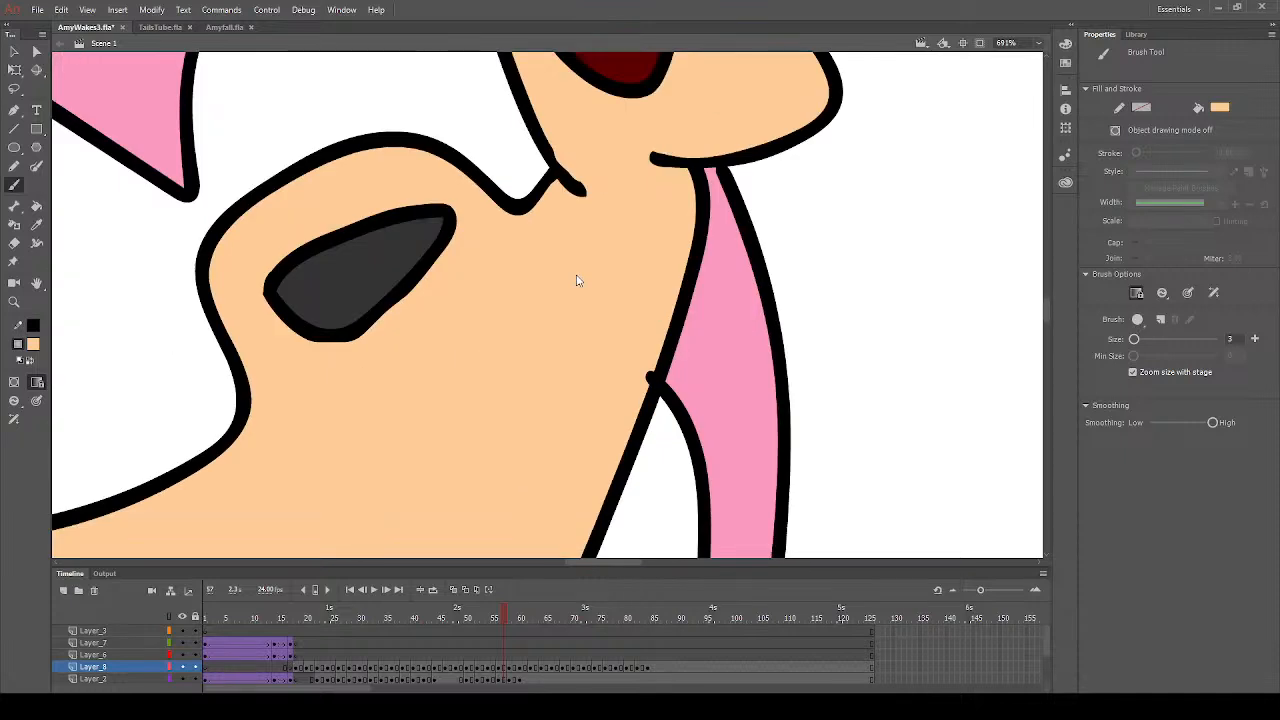
{"action": "scroll", "coordinate": [576, 281], "scroll_direction": "down", "scroll_amount": 3}
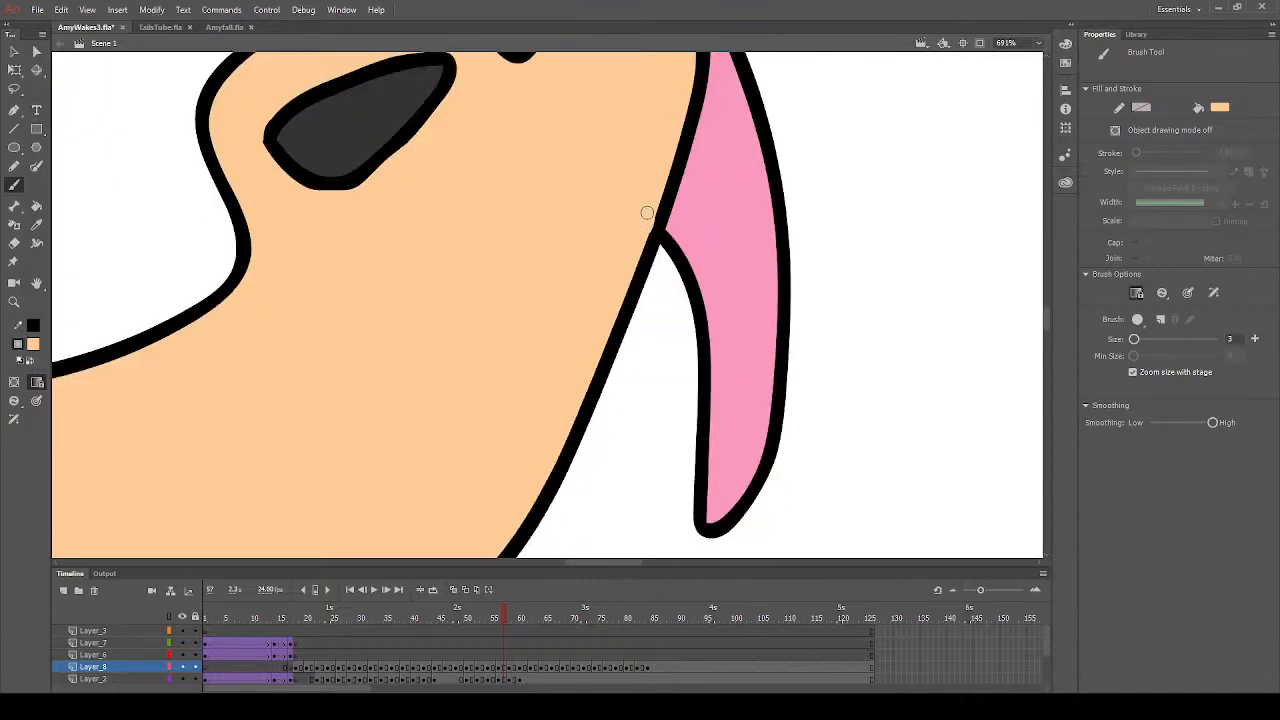
{"action": "scroll", "coordinate": [560, 290], "scroll_direction": "down", "scroll_amount": 3}
{"action": "scroll", "coordinate": [490, 310], "scroll_direction": "down", "scroll_amount": 8}
{"action": "scroll", "coordinate": [477, 314], "scroll_direction": "up", "scroll_amount": 5}
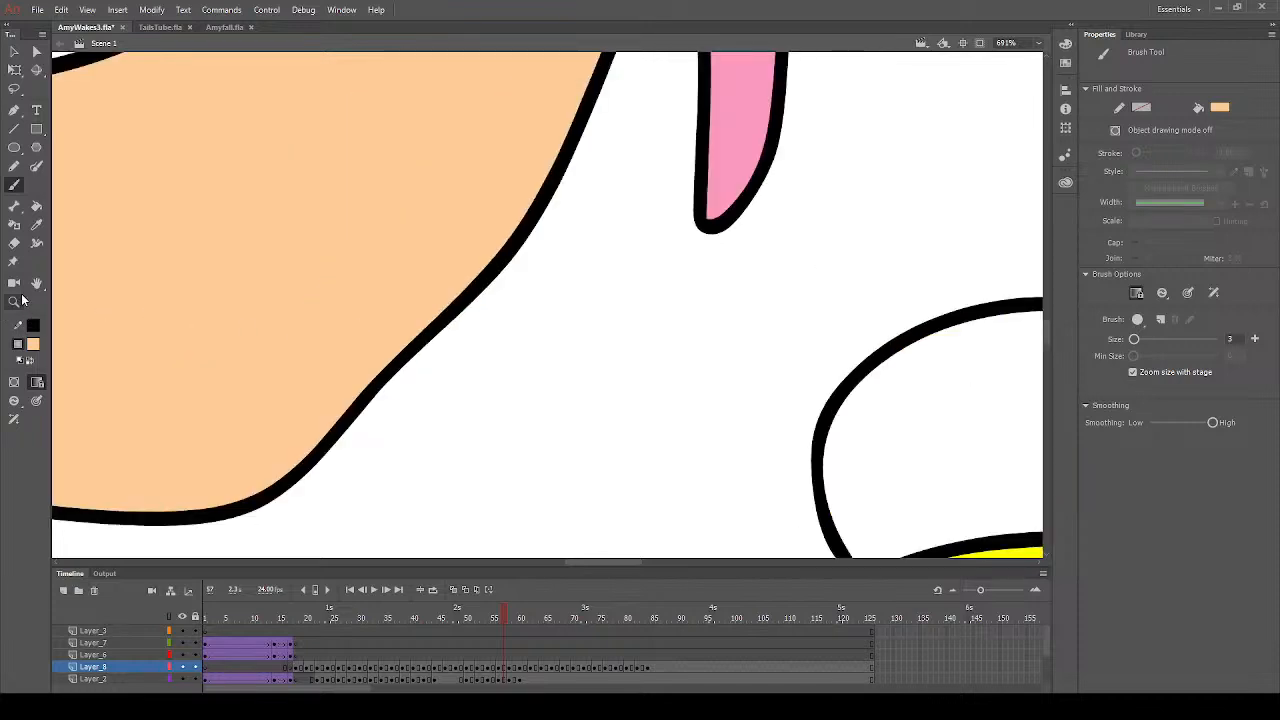
- Set the Paint Bucket's fill colour to white, go to frame 59 and fill the large eye with it
{"action": "left_click", "coordinate": [14, 301]}
{"action": "left_click", "coordinate": [440, 400]}
{"action": "left_click", "coordinate": [472, 395]}
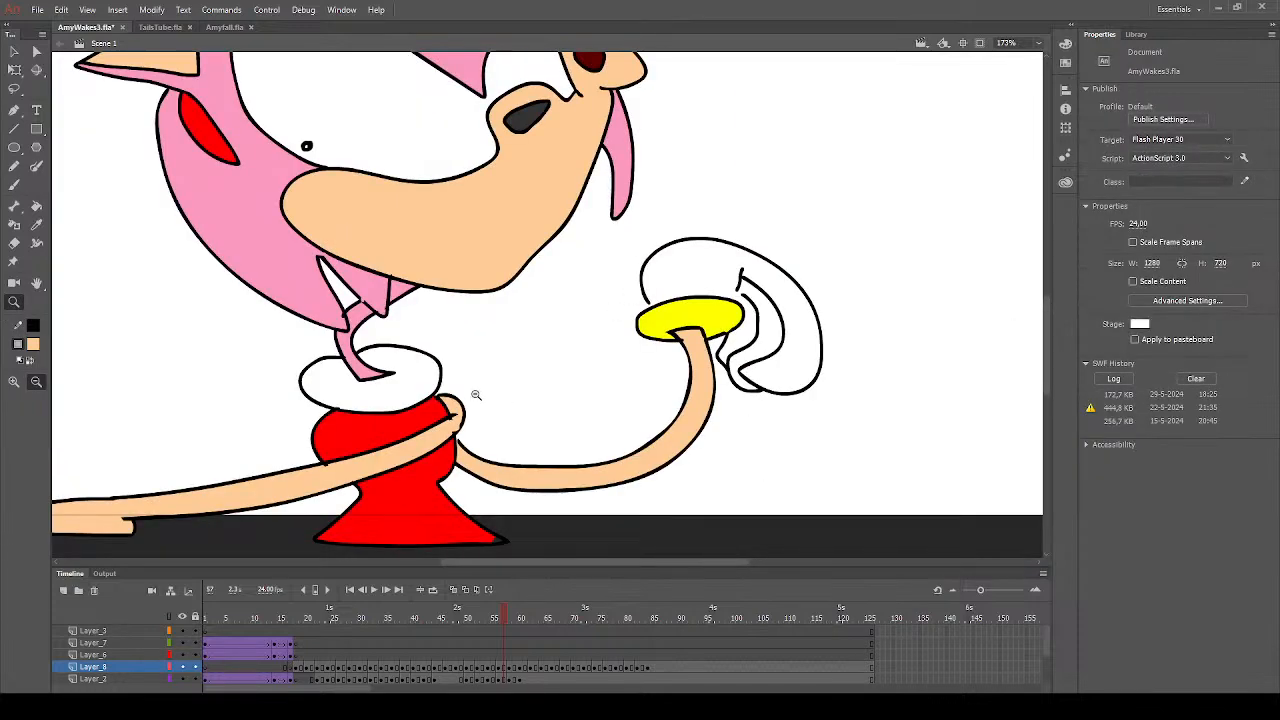
{"action": "left_click", "coordinate": [411, 420]}
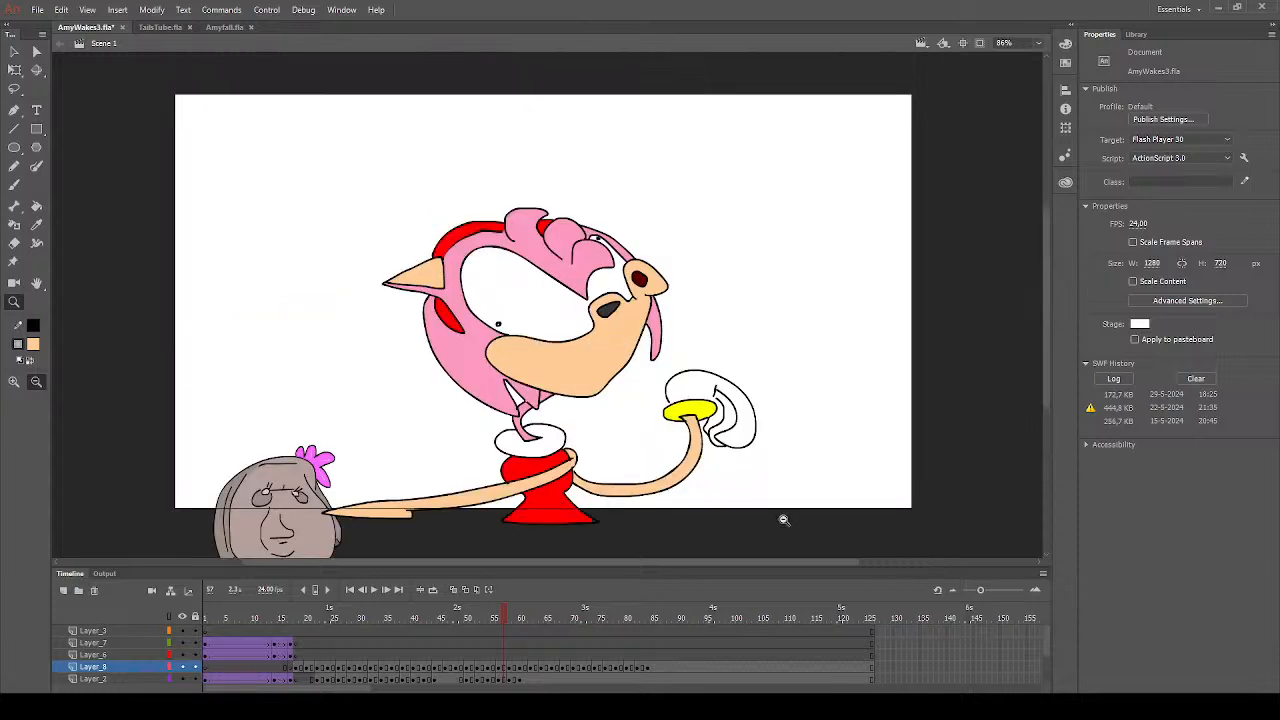
{"action": "left_click_drag", "start_coordinate": [781, 542], "coordinate": [434, 197]}
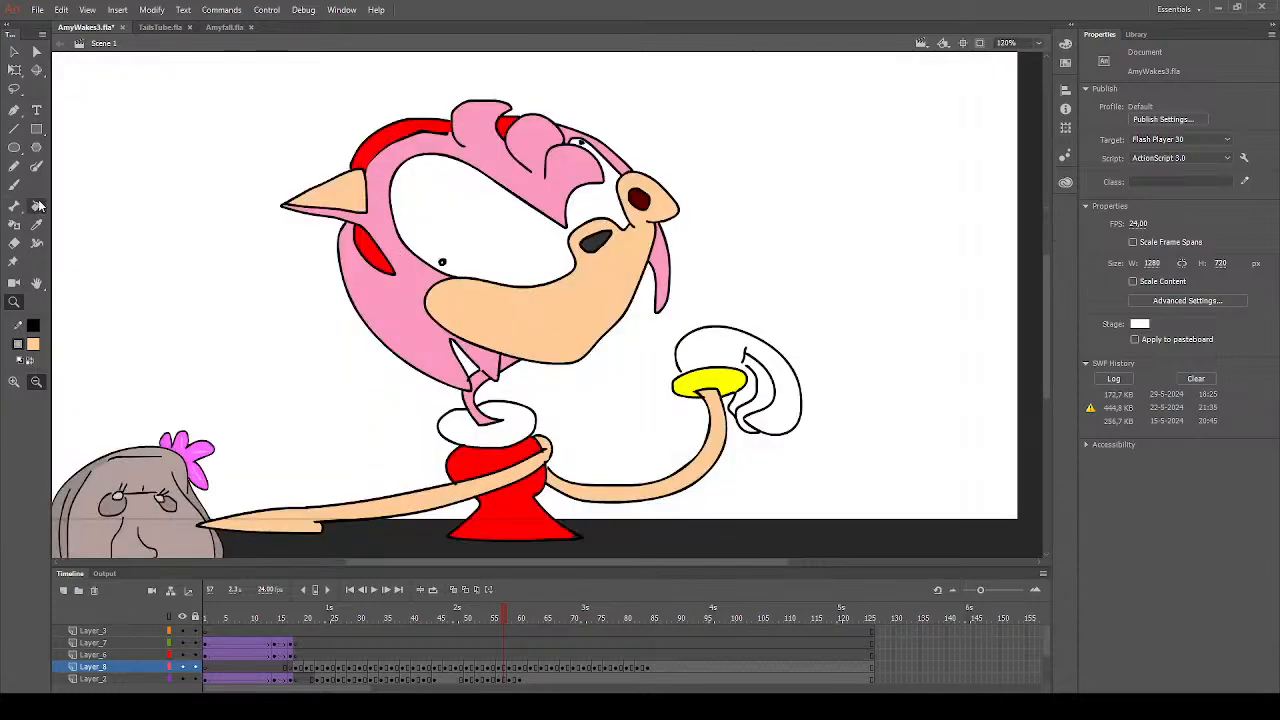
{"action": "left_click", "coordinate": [37, 205]}
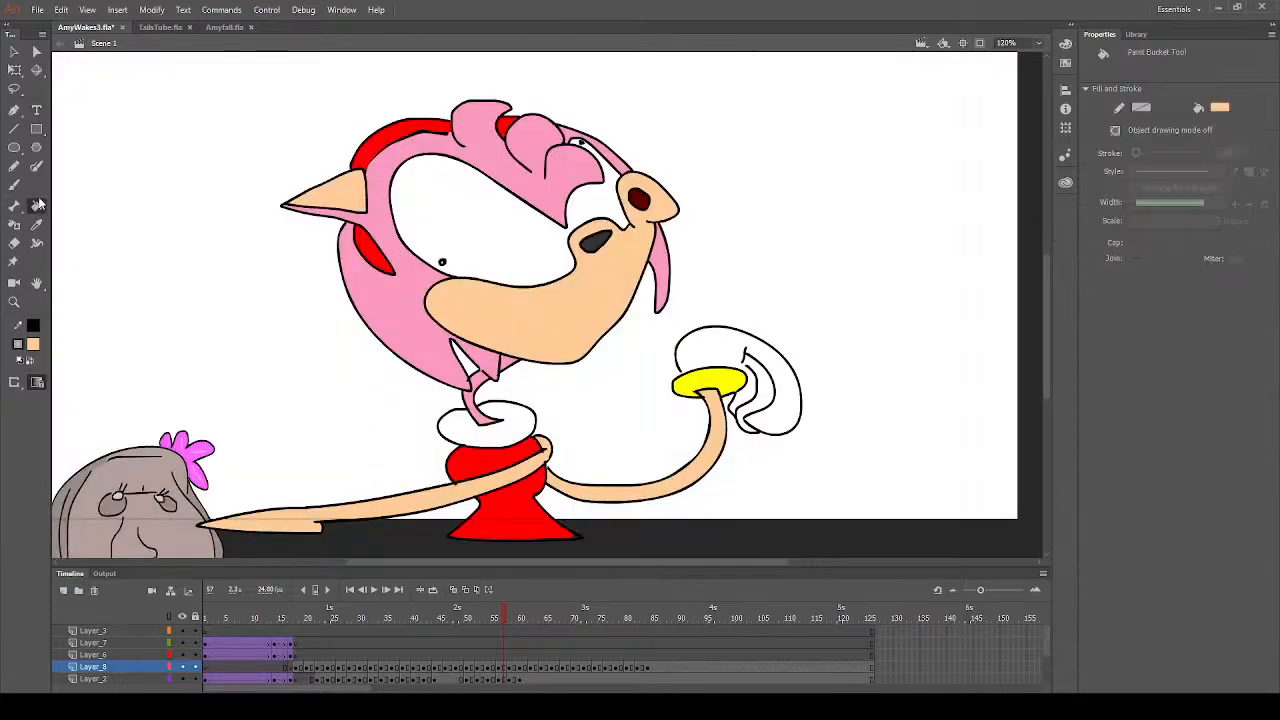
{"action": "left_click", "coordinate": [87, 427]}
{"action": "left_click", "coordinate": [515, 618]}
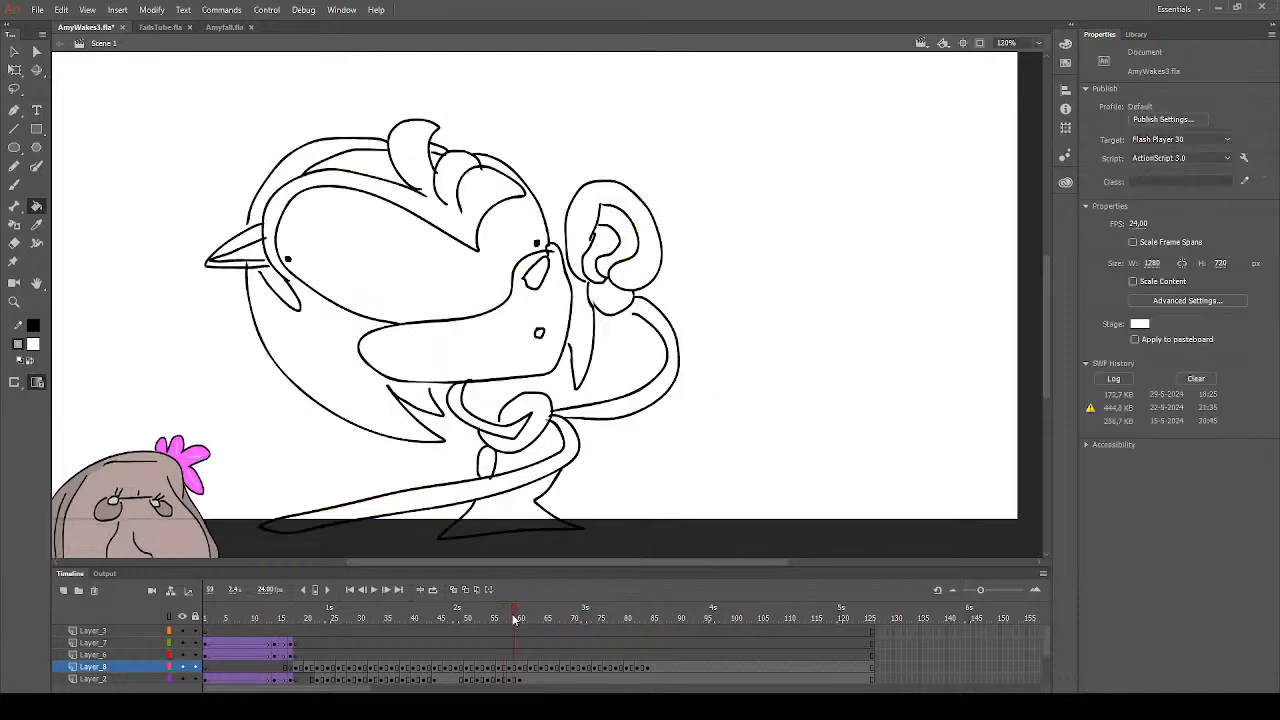
{"action": "left_click", "coordinate": [468, 285]}
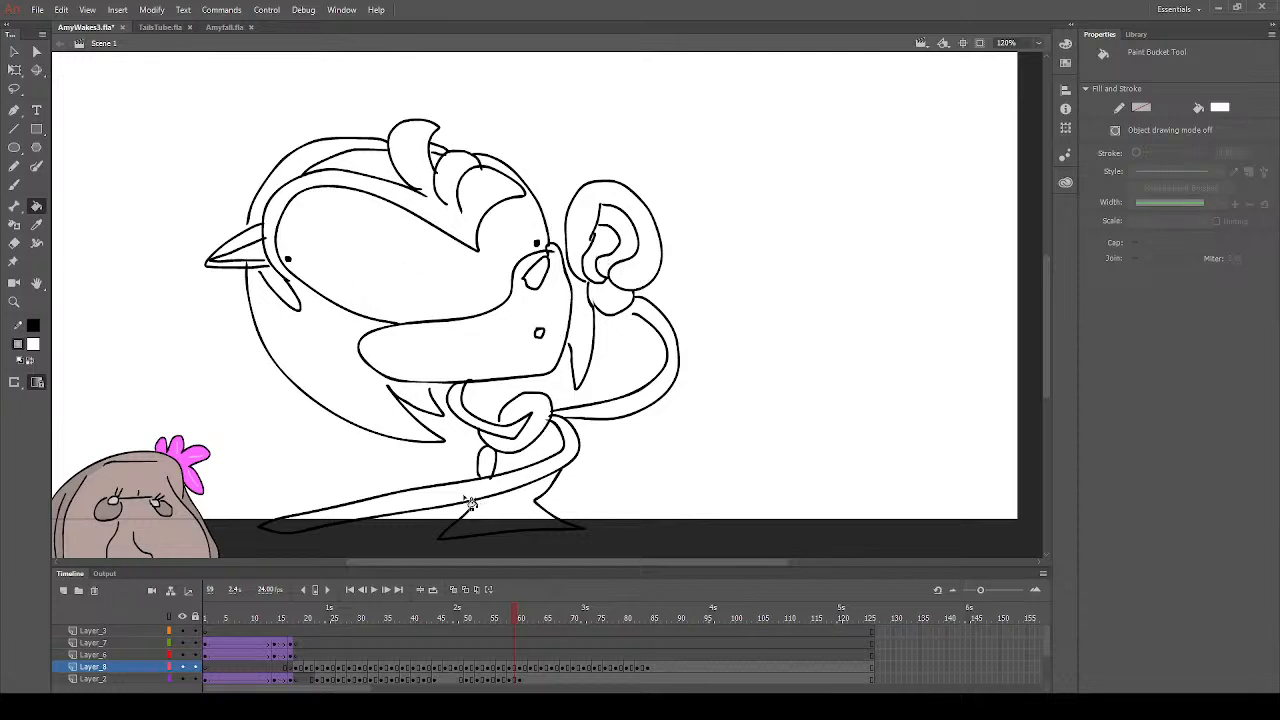
- Fill the upper and lower parts of the dress with red on frame 59
{"action": "left_click", "coordinate": [33, 345]}
{"action": "left_click", "coordinate": [218, 440]}
{"action": "left_click", "coordinate": [535, 483]}
{"action": "left_click", "coordinate": [533, 466]}
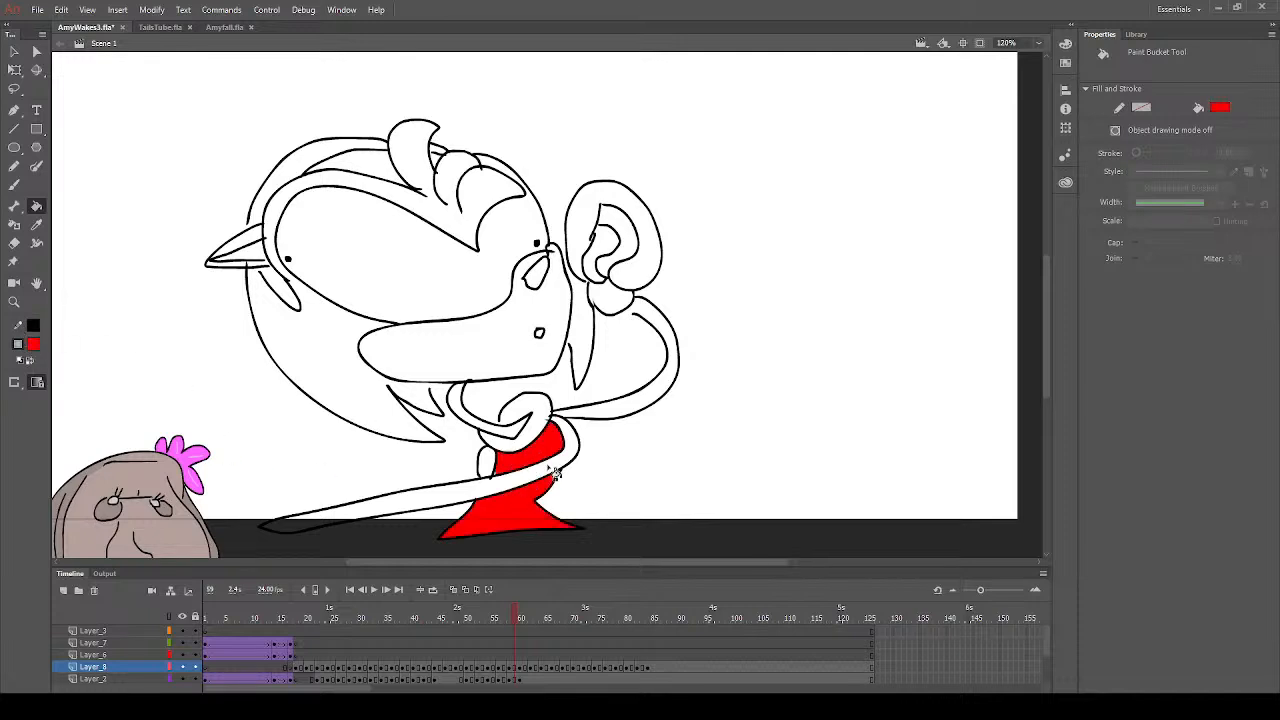
- Fill the headband's upper band, its lower end and the small piece between the hair tufts with red
{"action": "left_click", "coordinate": [292, 172]}
{"action": "left_click", "coordinate": [286, 293]}
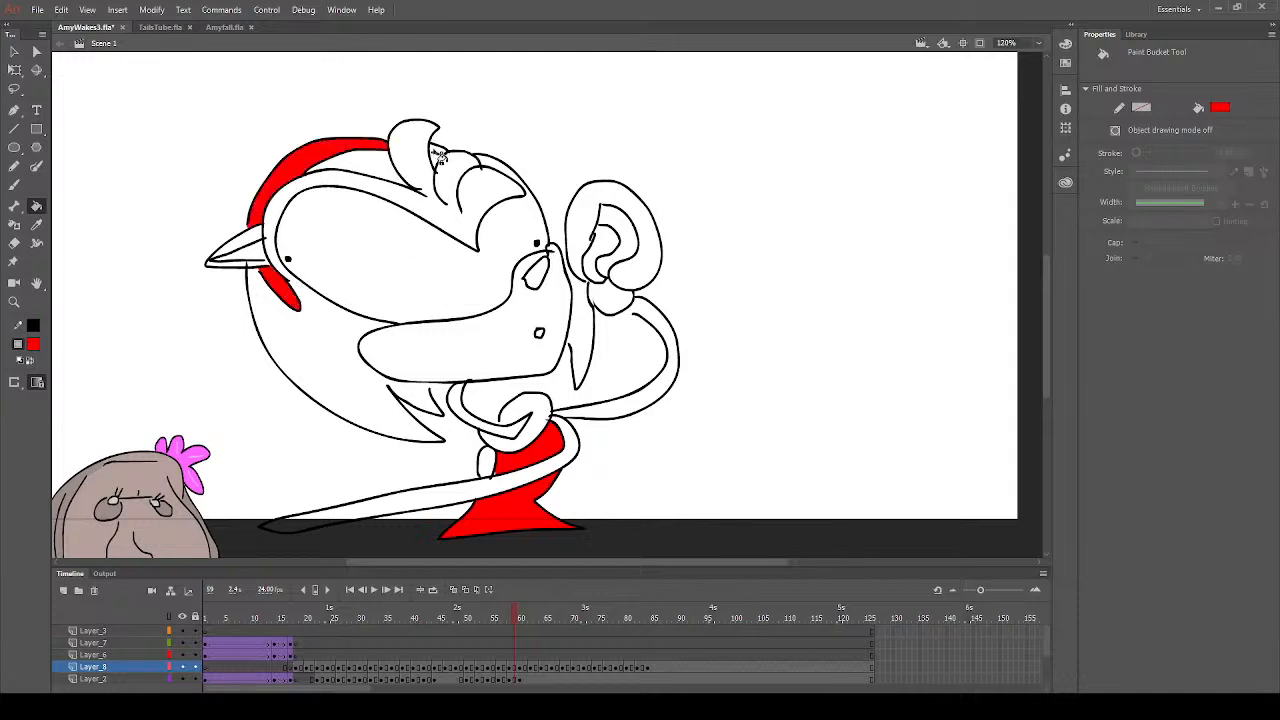
{"action": "left_click", "coordinate": [439, 154]}
- Fill the muzzle, the raised arm, the long lower arm and the inner ear with peach, closing the outline gap at the raised wrist
{"action": "left_click", "coordinate": [531, 347]}
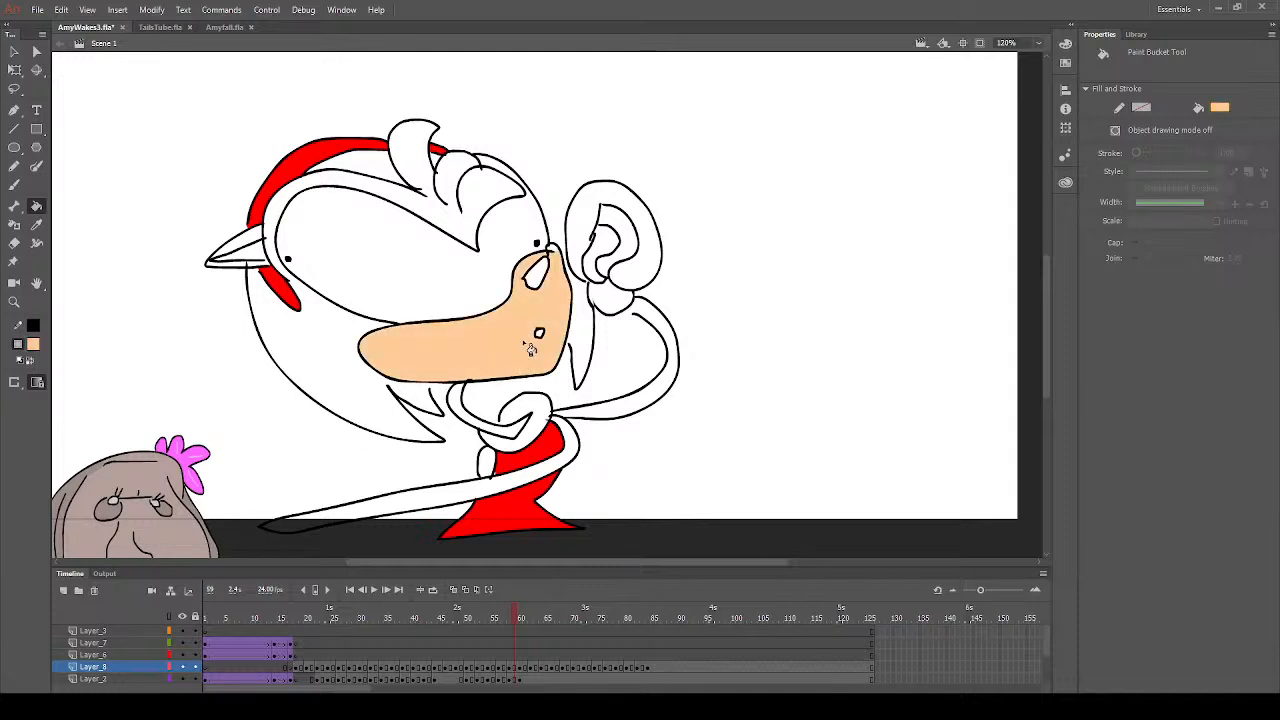
{"action": "left_click", "coordinate": [658, 316]}
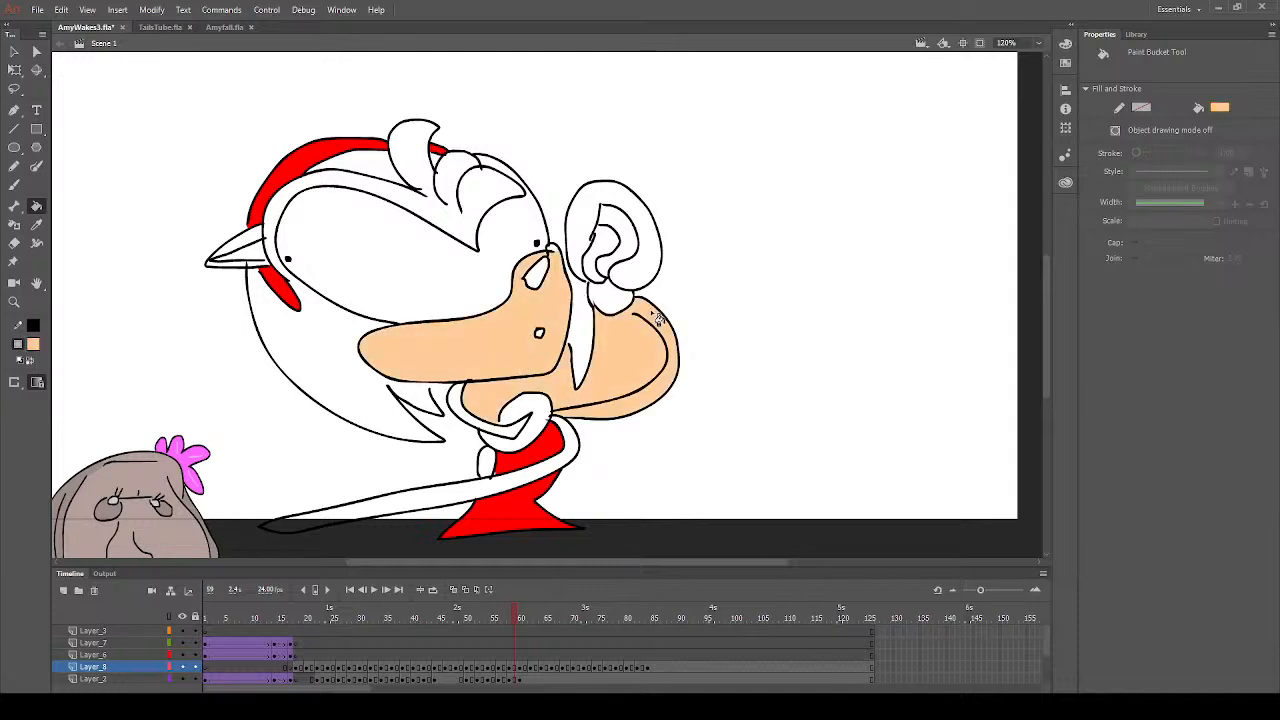
{"action": "left_click", "coordinate": [14, 185]}
{"action": "key", "text": "ctrl+z"}
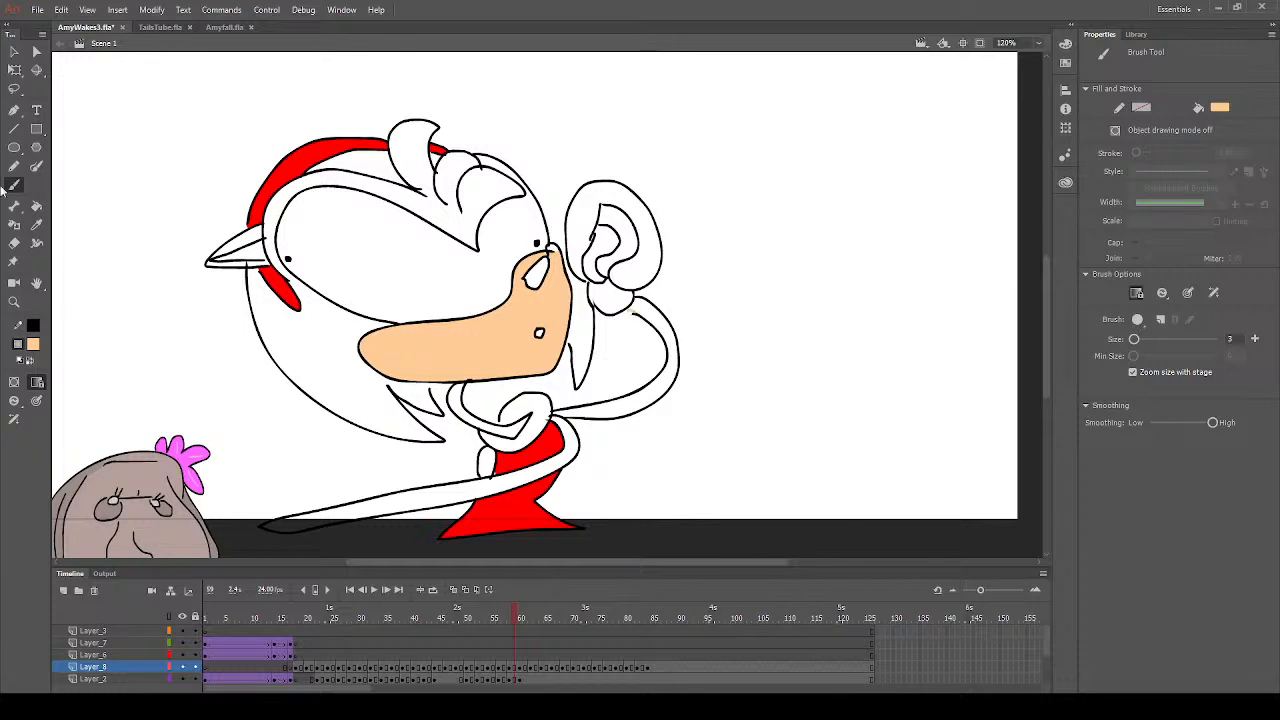
{"action": "left_click", "coordinate": [36, 205]}
{"action": "left_click", "coordinate": [668, 340]}
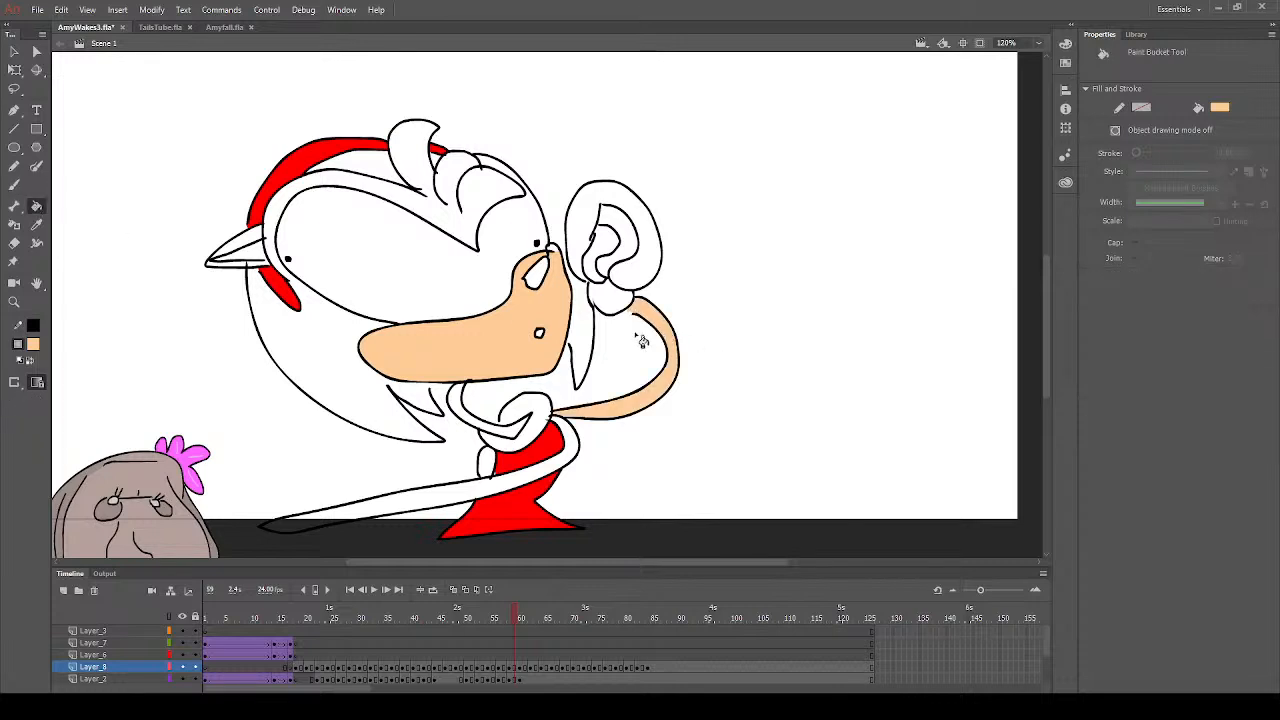
{"action": "left_click", "coordinate": [530, 480]}
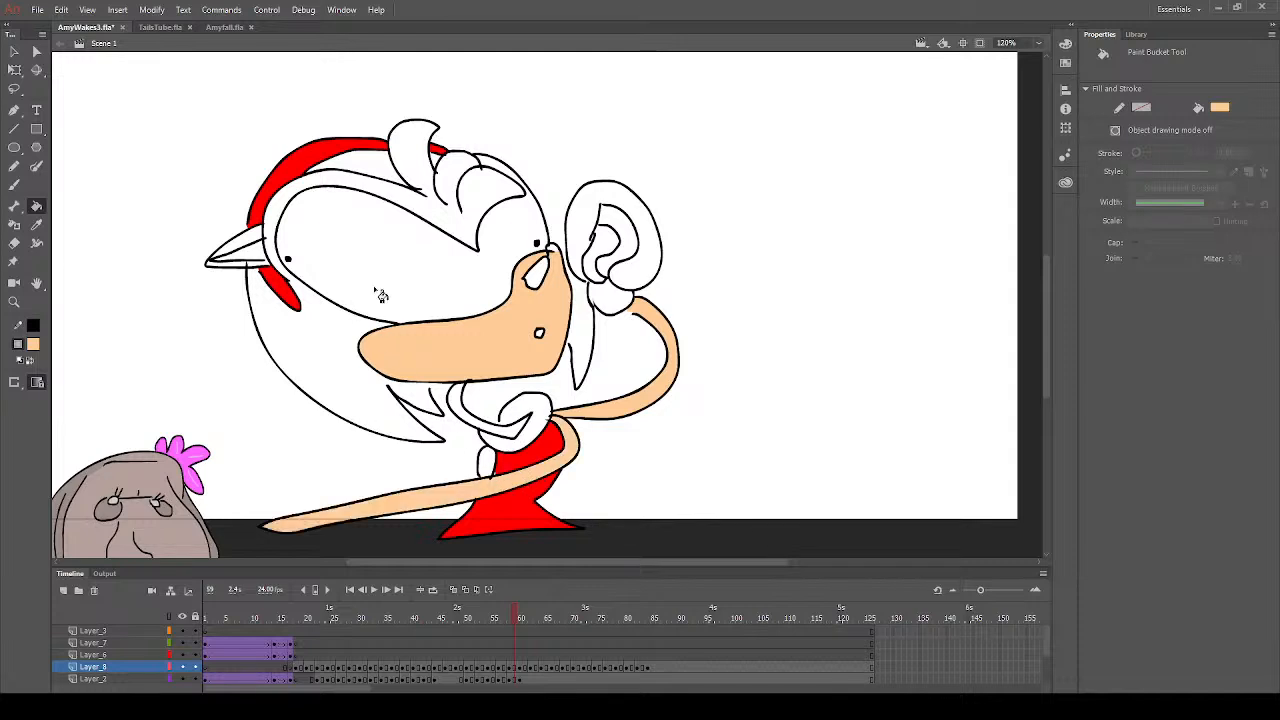
{"action": "left_click", "coordinate": [238, 260]}
- Brush peach over the stray outline ends on the lower arm where the dress and the small oval meet it
{"action": "left_click", "coordinate": [16, 185]}
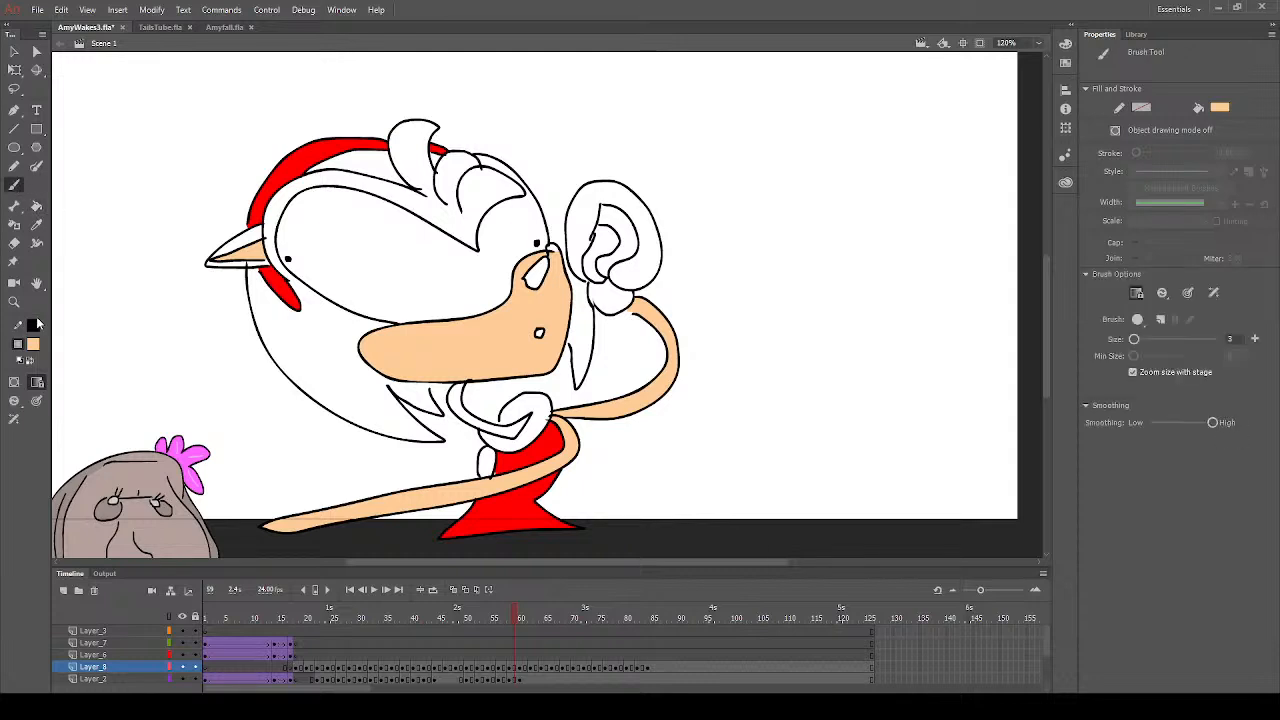
{"action": "left_click", "coordinate": [14, 301]}
{"action": "left_click_drag", "start_coordinate": [474, 442], "coordinate": [592, 516]}
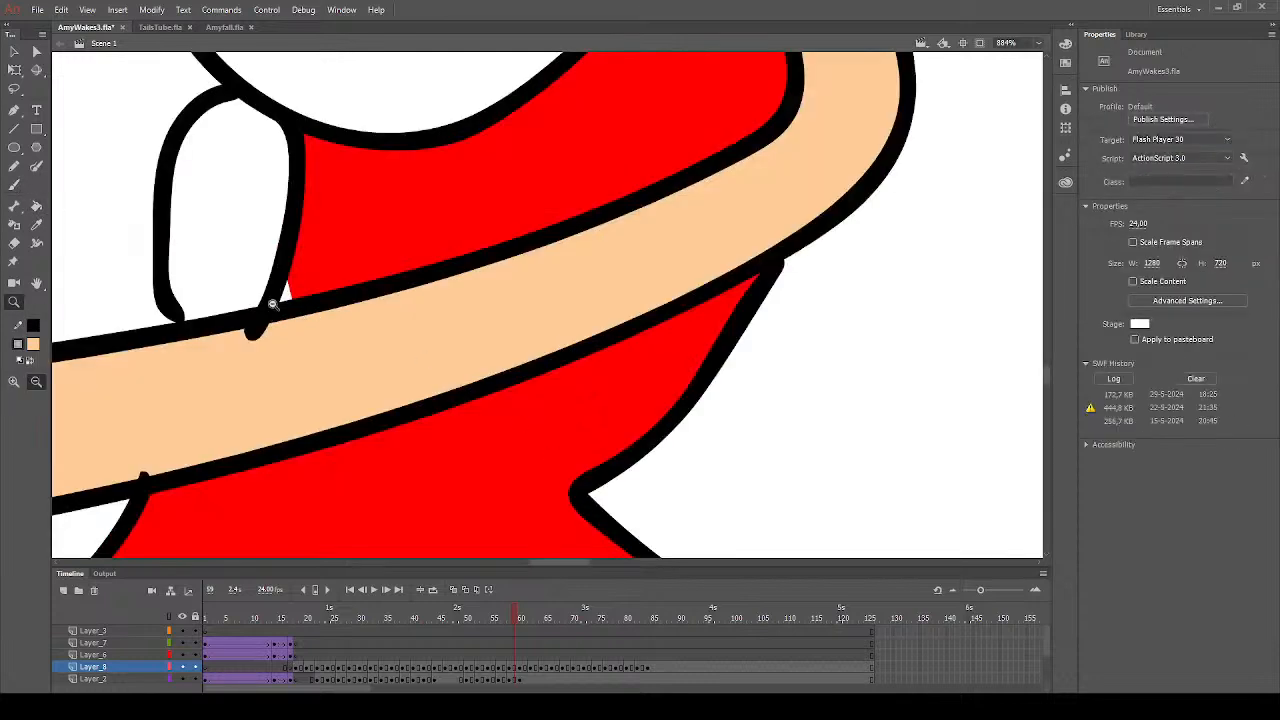
{"action": "left_click", "coordinate": [14, 185]}
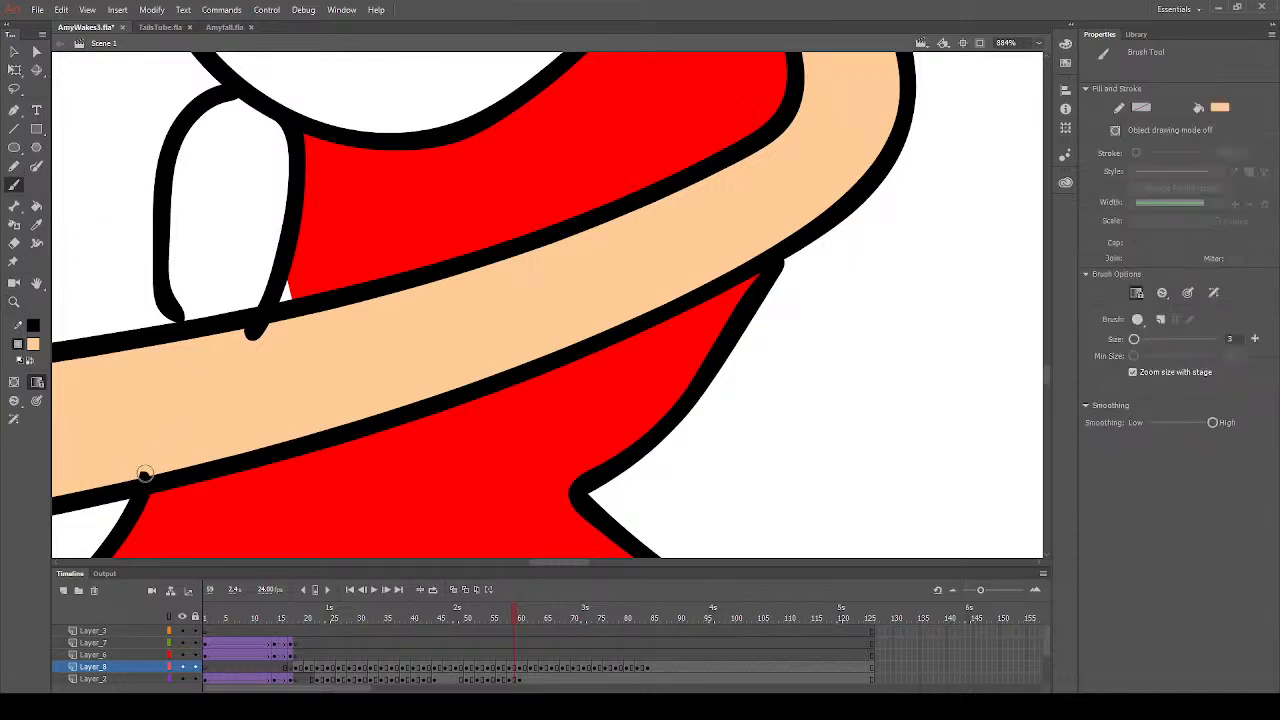
{"action": "left_click_drag", "start_coordinate": [145, 473], "coordinate": [123, 474]}
{"action": "mouse_move", "coordinate": [274, 338]}
{"action": "left_mouse_down"}
{"action": "mouse_move", "coordinate": [225, 354]}
{"action": "mouse_move", "coordinate": [274, 329]}
{"action": "mouse_move", "coordinate": [208, 344]}
{"action": "left_mouse_up"}
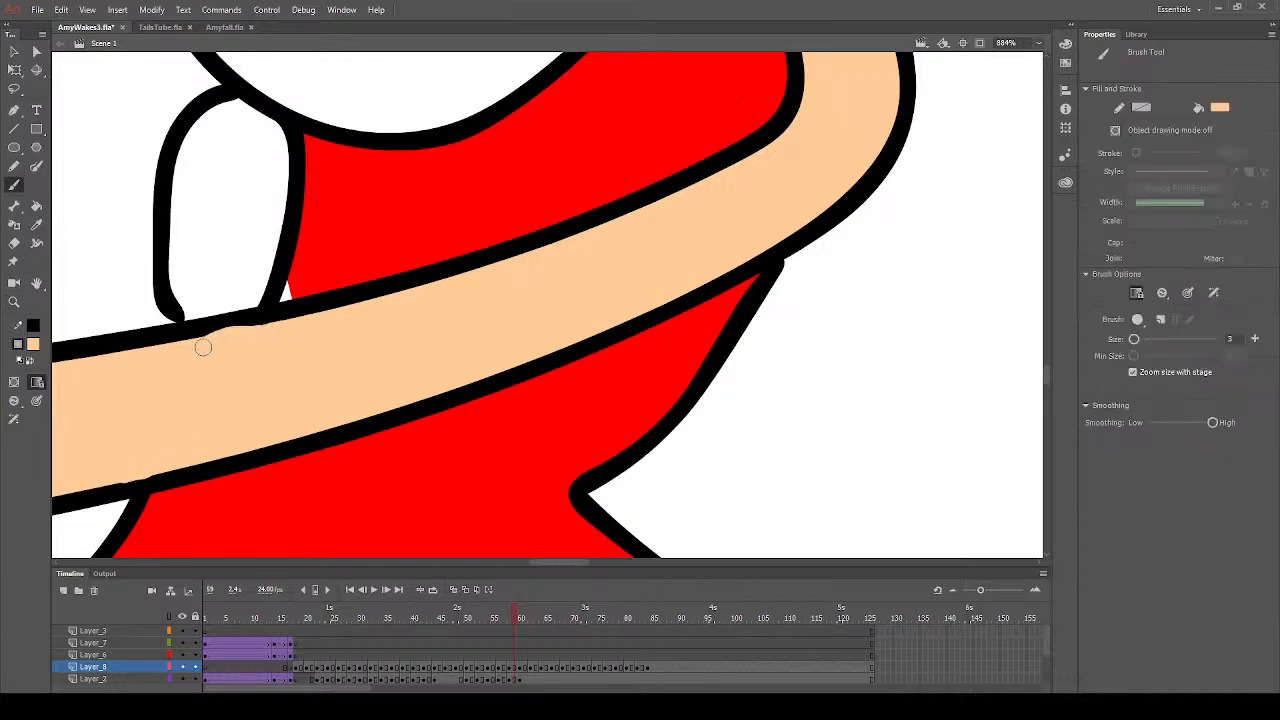
- Sample the dress's red and fill the small white gap in the dress's corner just above the lower arm
{"action": "left_click", "coordinate": [36, 226]}
{"action": "left_click", "coordinate": [356, 271]}
{"action": "left_click", "coordinate": [287, 296]}
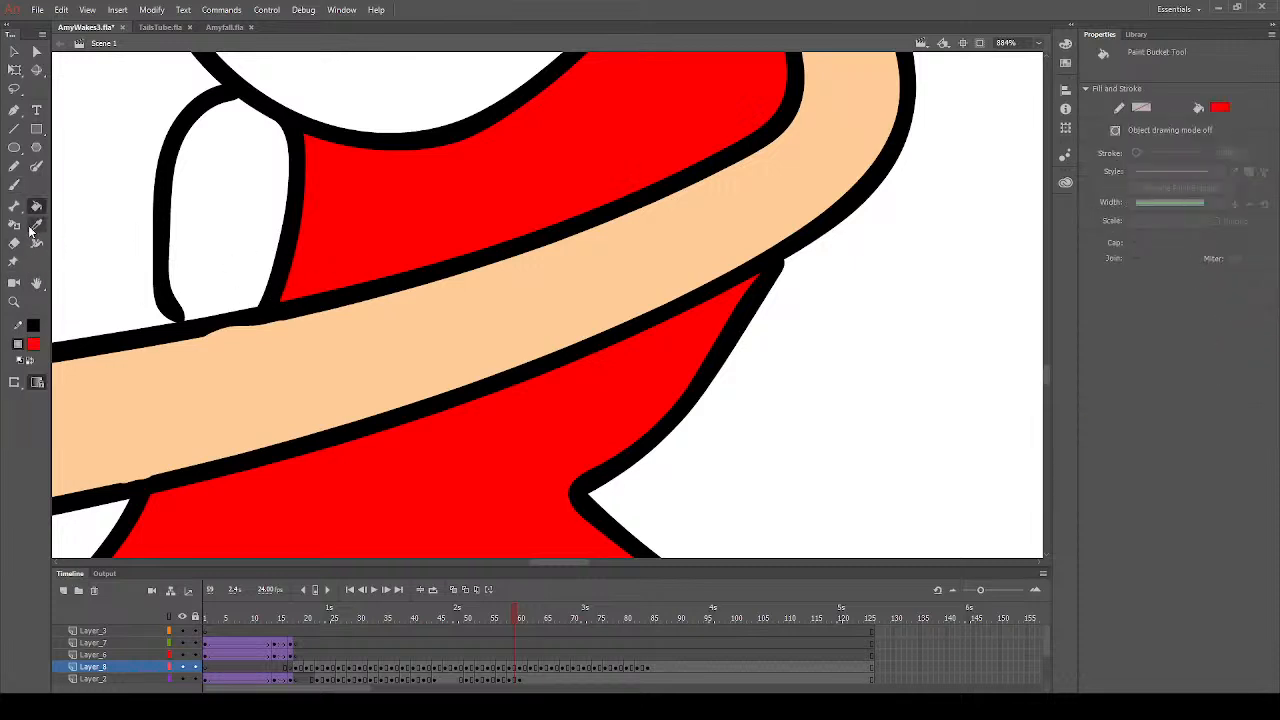
- Sample peach from the lower arm and brush it over the stray outline ends around the muzzle
{"action": "left_click", "coordinate": [14, 301]}
{"action": "left_click", "coordinate": [600, 296]}
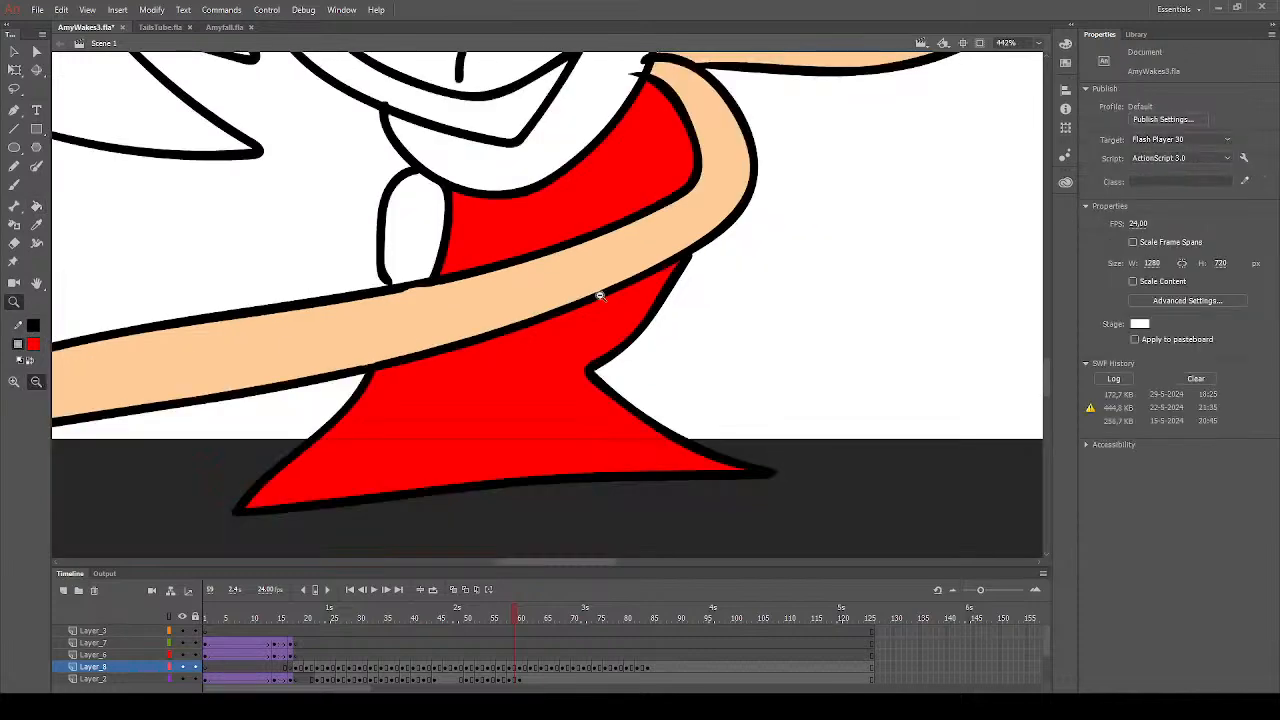
{"action": "scroll", "coordinate": [580, 314], "scroll_direction": "up", "scroll_amount": 3}
{"action": "left_click", "coordinate": [509, 264]}
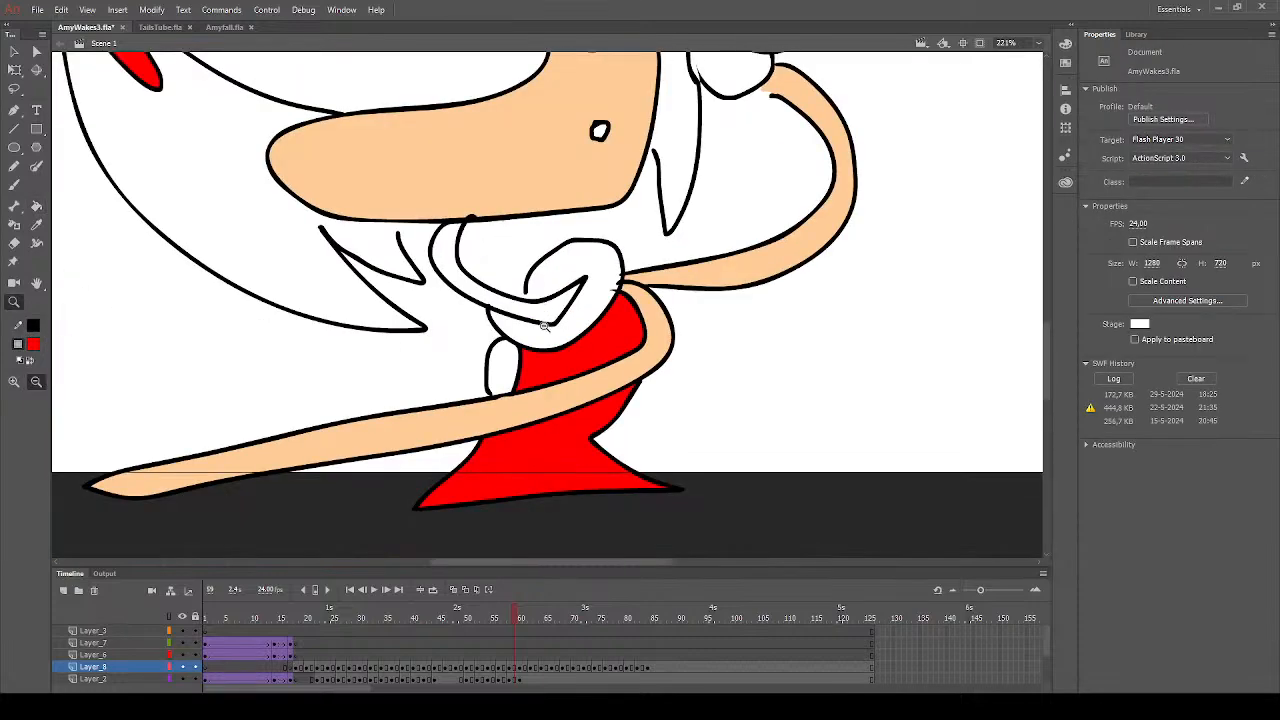
{"action": "scroll", "coordinate": [544, 326], "scroll_direction": "up", "scroll_amount": 3}
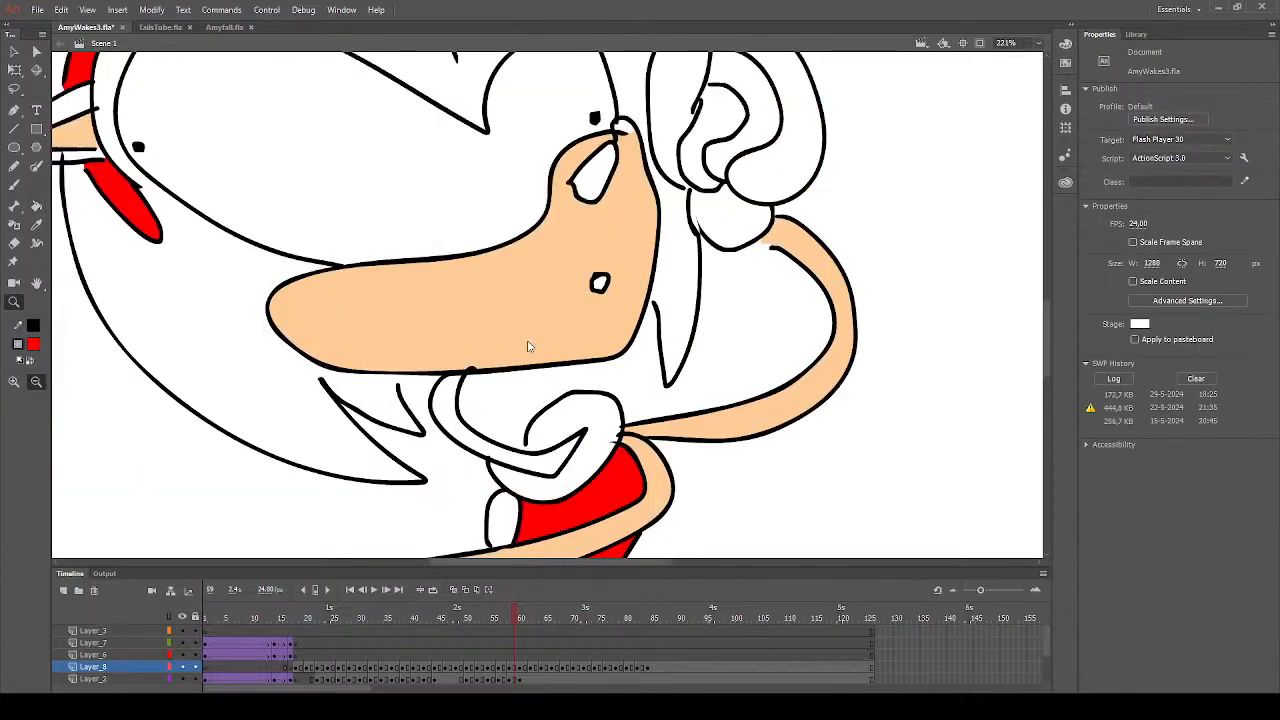
{"action": "left_click", "coordinate": [36, 225]}
{"action": "scroll", "coordinate": [514, 323], "scroll_direction": "down", "scroll_amount": 6}
{"action": "scroll", "coordinate": [512, 325], "scroll_direction": "up", "scroll_amount": 3}
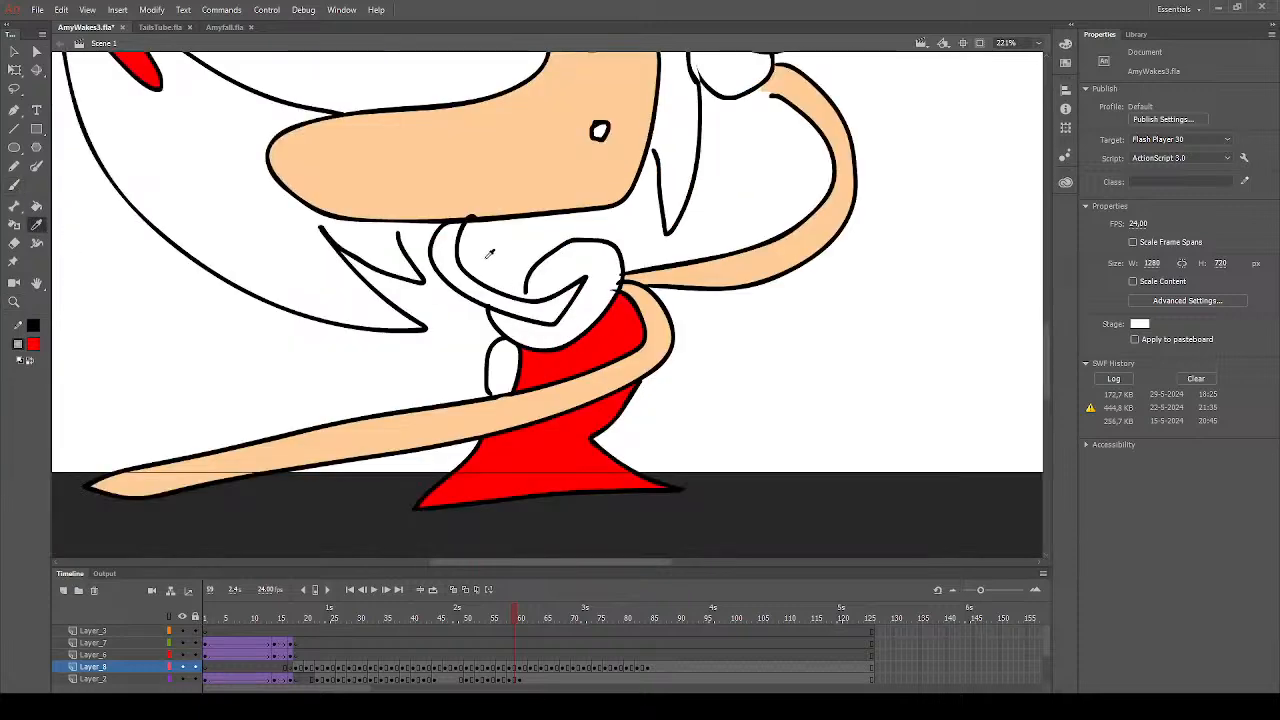
{"action": "left_click", "coordinate": [255, 468]}
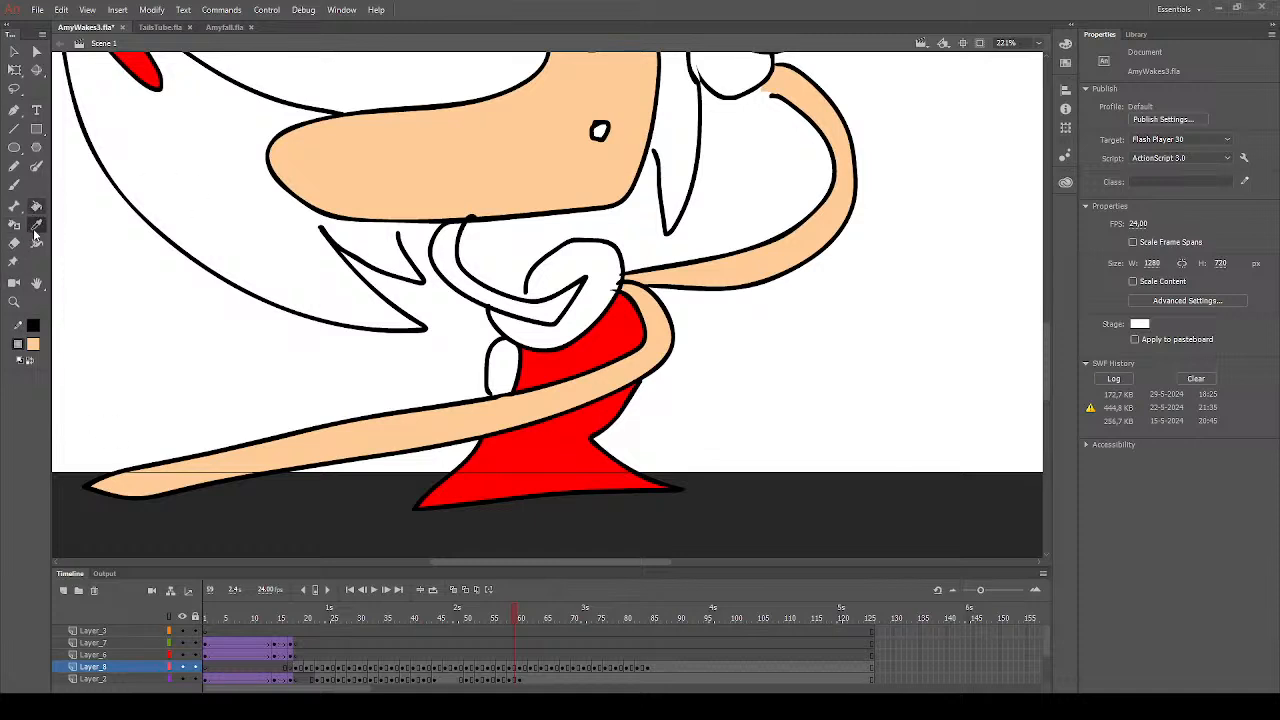
{"action": "key", "text": "b"}
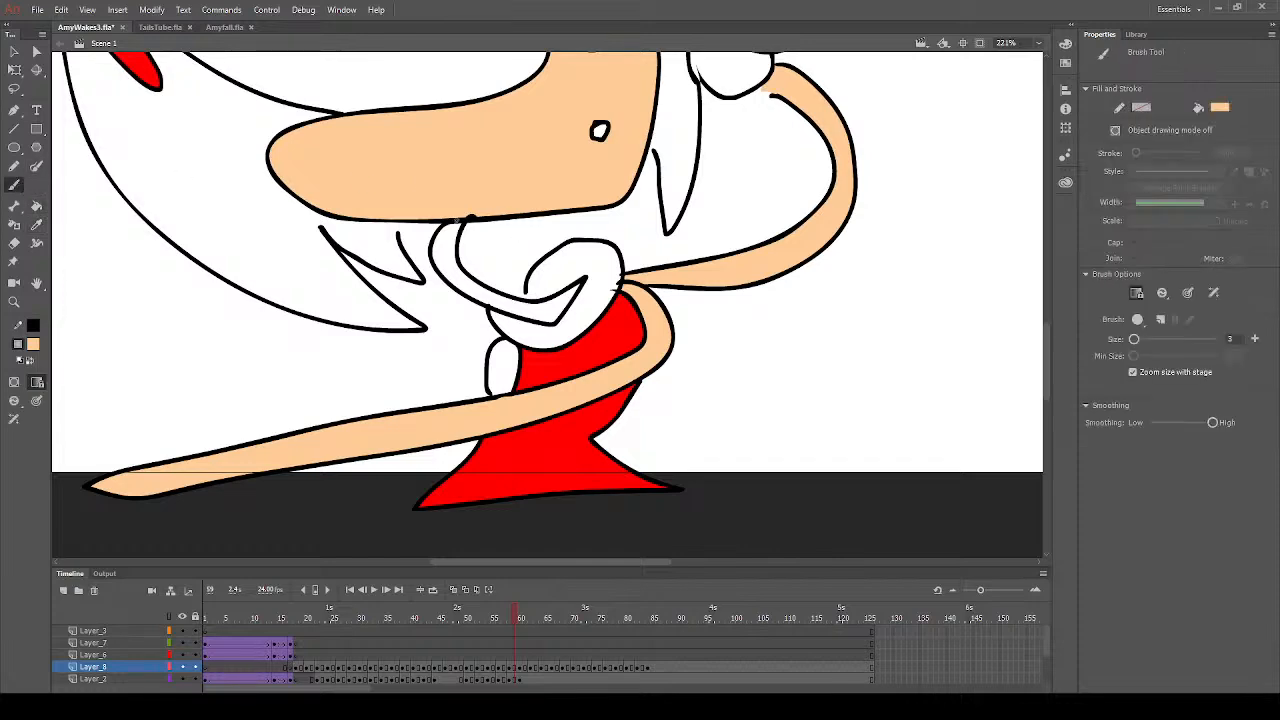
{"action": "scroll", "coordinate": [460, 229], "scroll_direction": "up", "scroll_amount": 6}
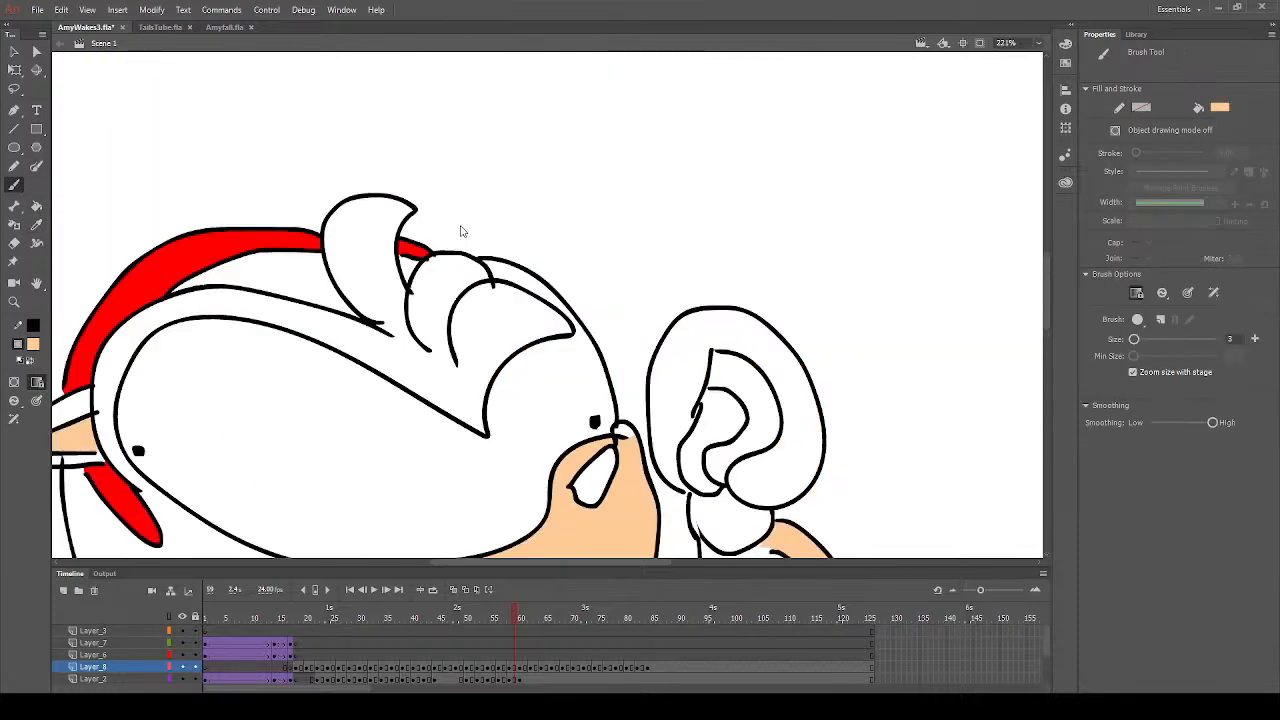
{"action": "scroll", "coordinate": [577, 240], "scroll_direction": "down", "scroll_amount": 2}
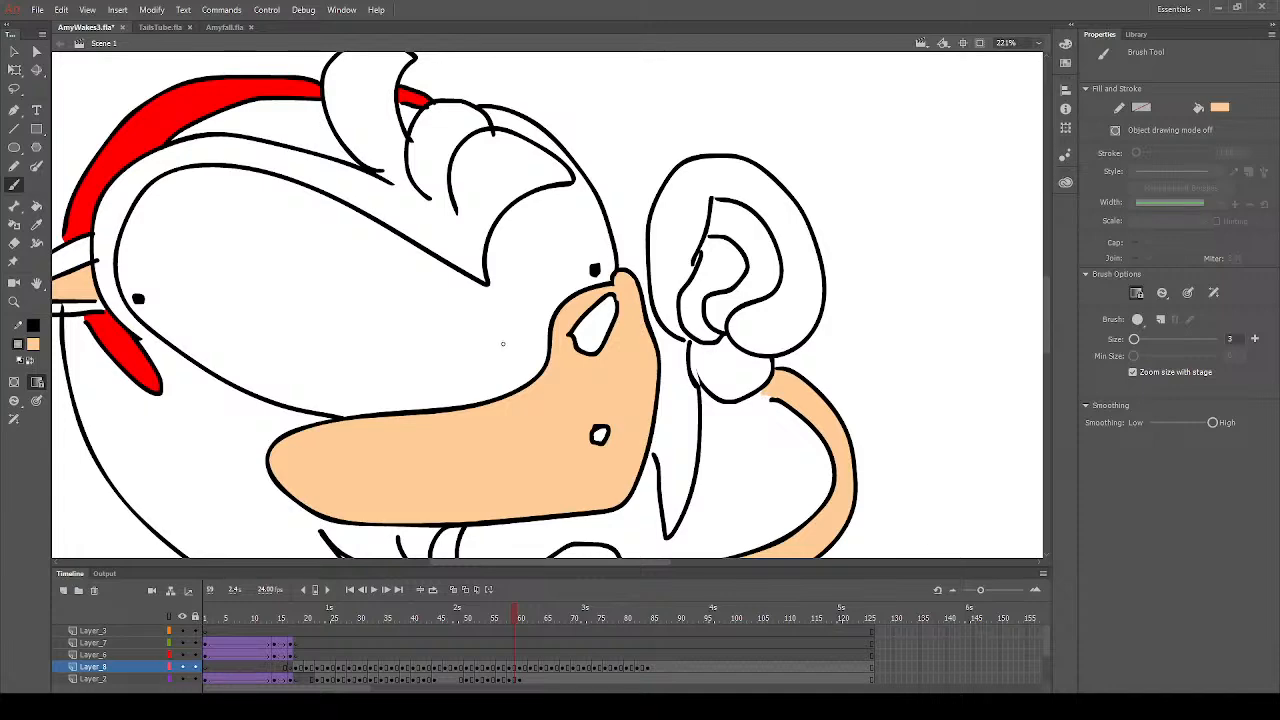
{"action": "scroll", "coordinate": [471, 357], "scroll_direction": "up", "scroll_amount": 2}
{"action": "scroll", "coordinate": [471, 357], "scroll_direction": "down", "scroll_amount": 2}
- Go to frame 57 and sample the hair's pink as the Paint Bucket's fill colour
{"action": "left_click", "coordinate": [16, 302]}
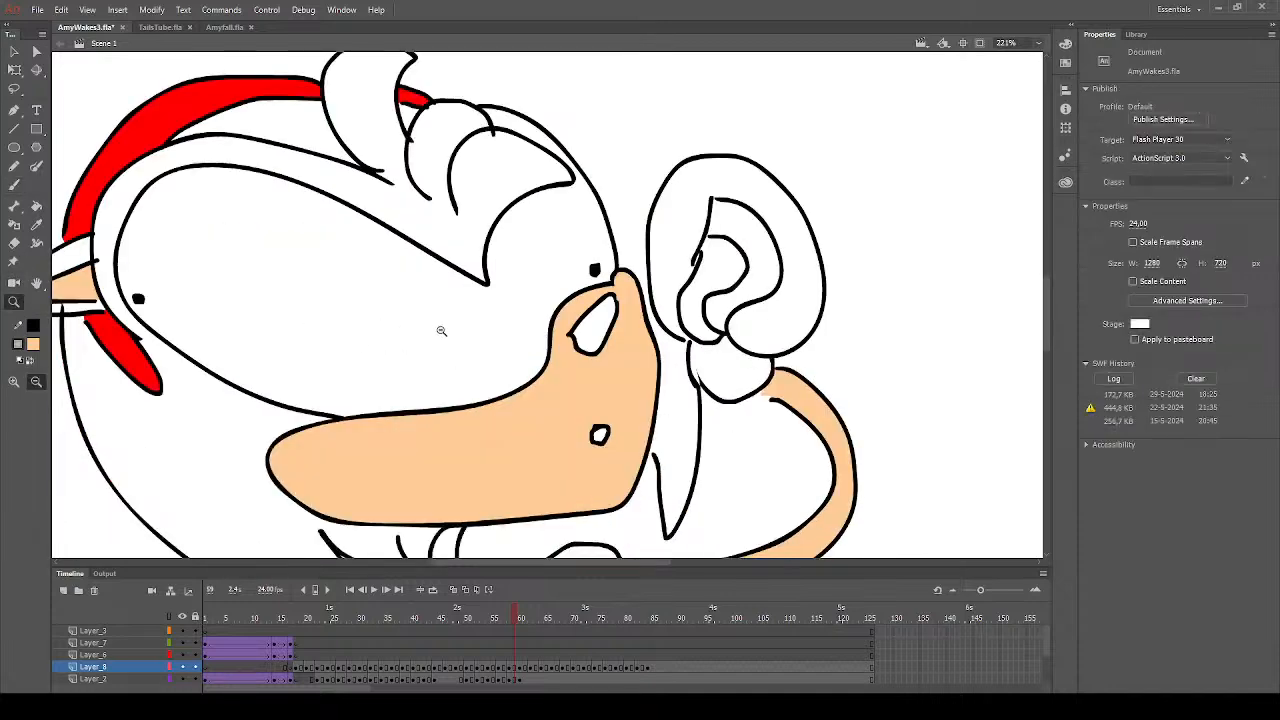
{"action": "left_click", "coordinate": [442, 332], "text": "alt"}
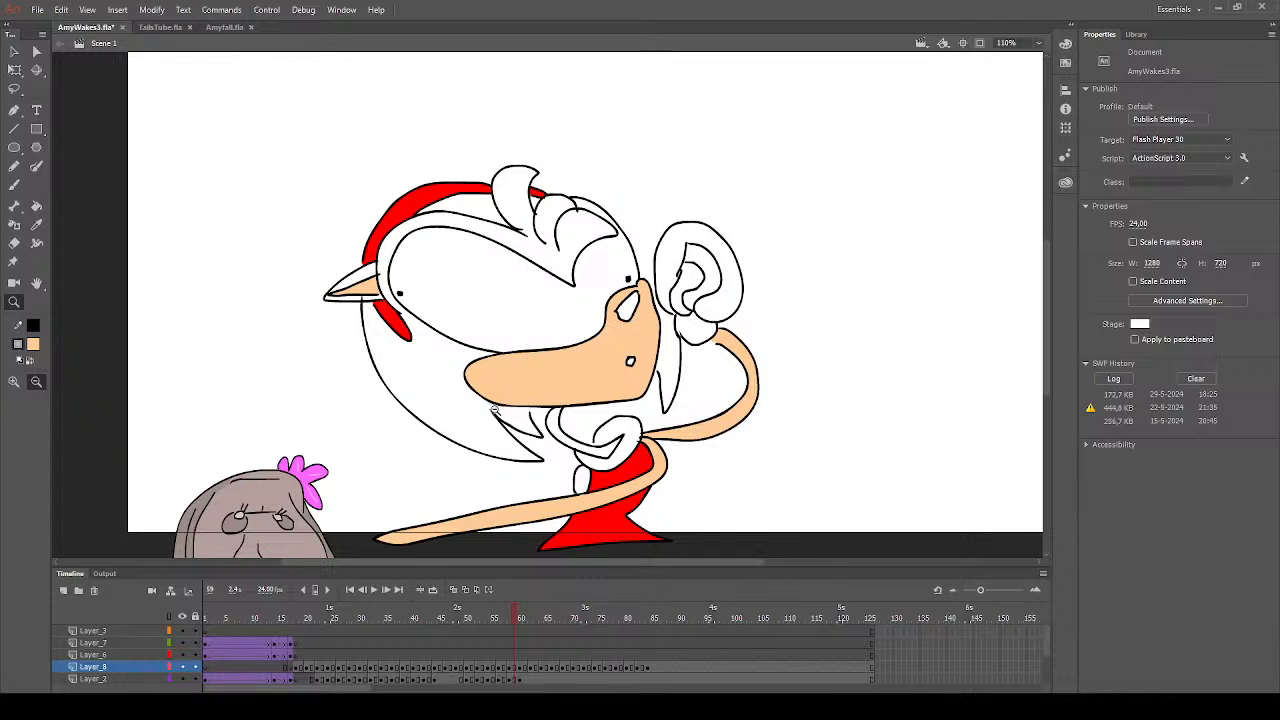
{"action": "left_click", "coordinate": [36, 206]}
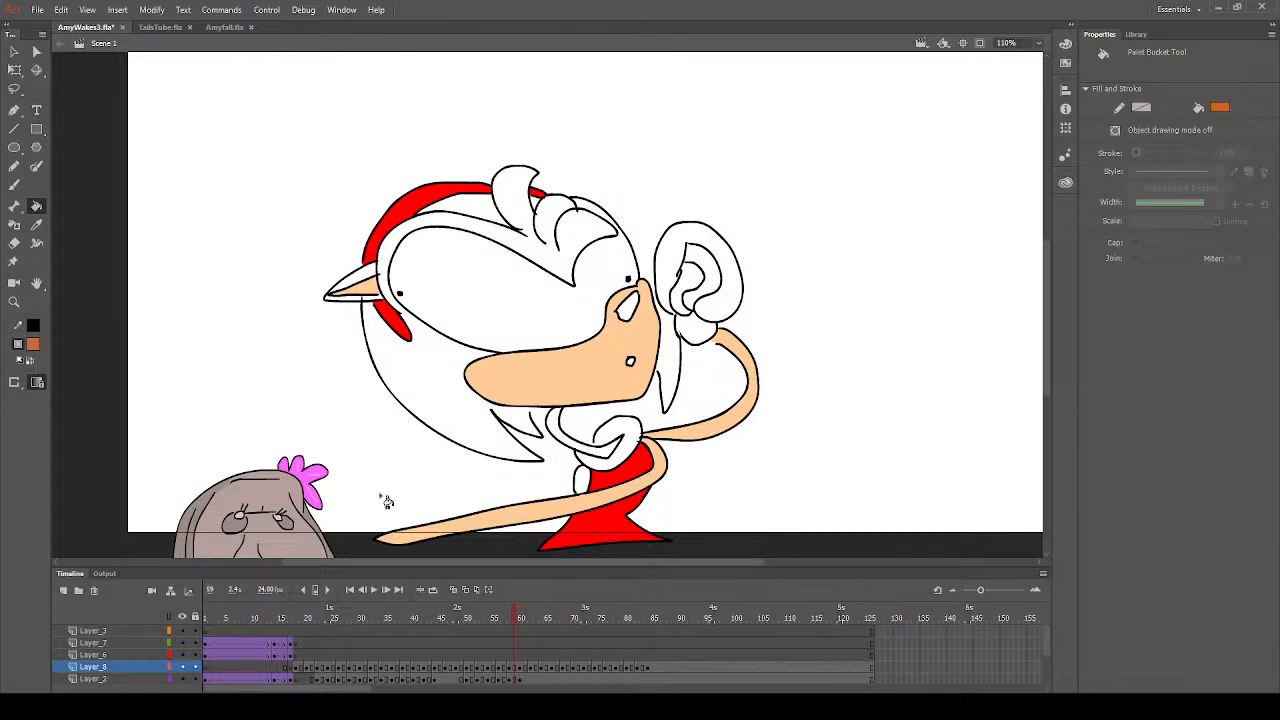
{"action": "left_click", "coordinate": [509, 618]}
{"action": "left_click", "coordinate": [502, 617]}
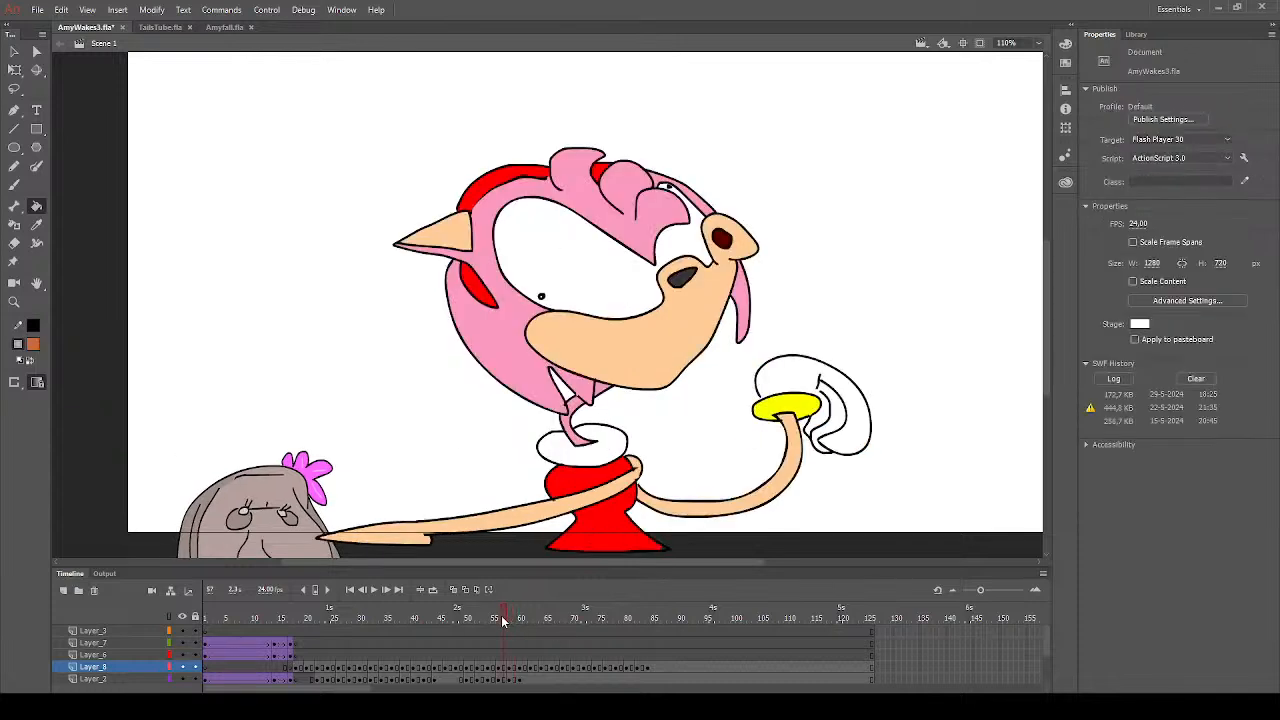
{"action": "left_click", "coordinate": [36, 224]}
{"action": "left_click", "coordinate": [489, 340]}
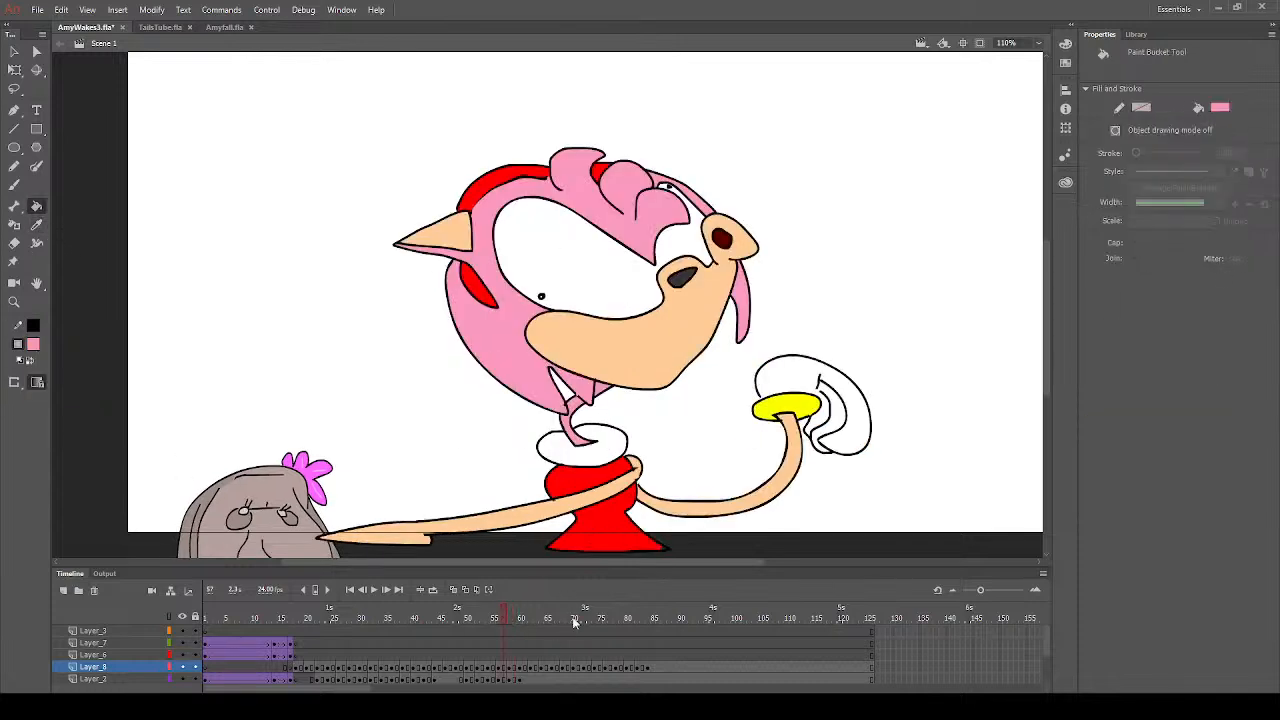
- Go to frame 58 and fill the back hair, fringe, ear rim and head area under the headband with pink
{"action": "left_click", "coordinate": [510, 618]}
{"action": "left_click", "coordinate": [541, 420]}
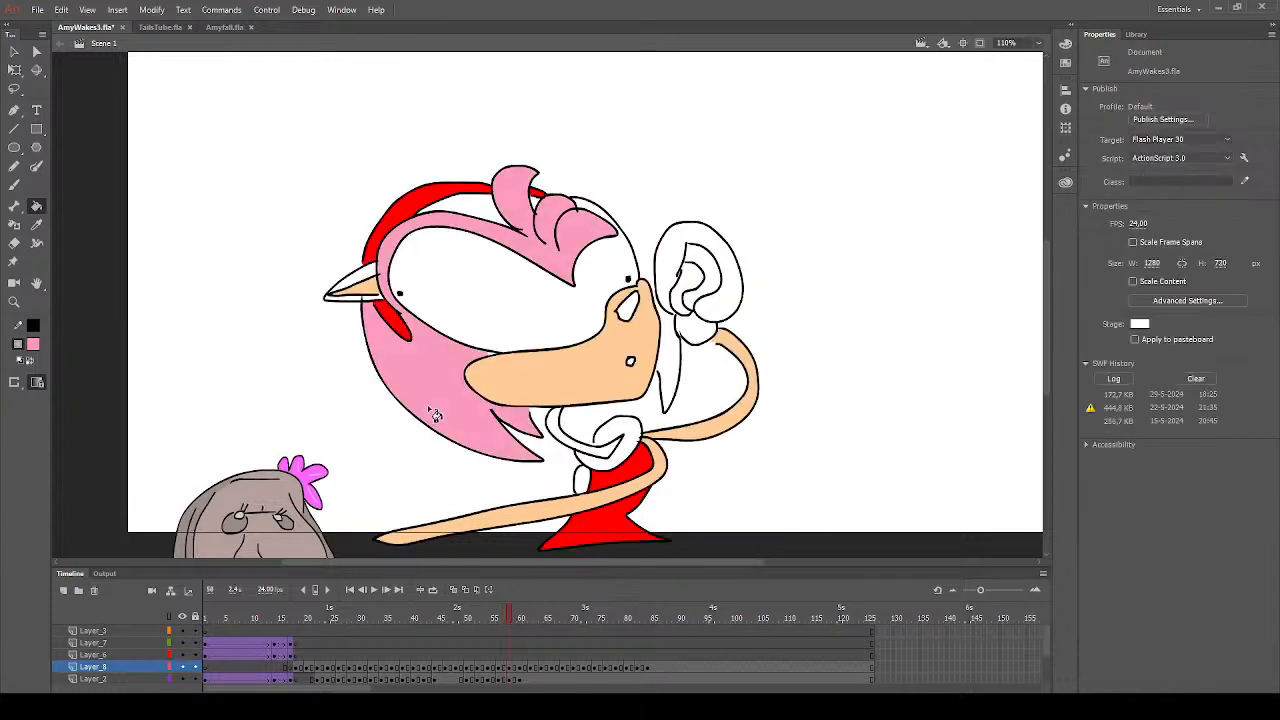
{"action": "left_click", "coordinate": [370, 284]}
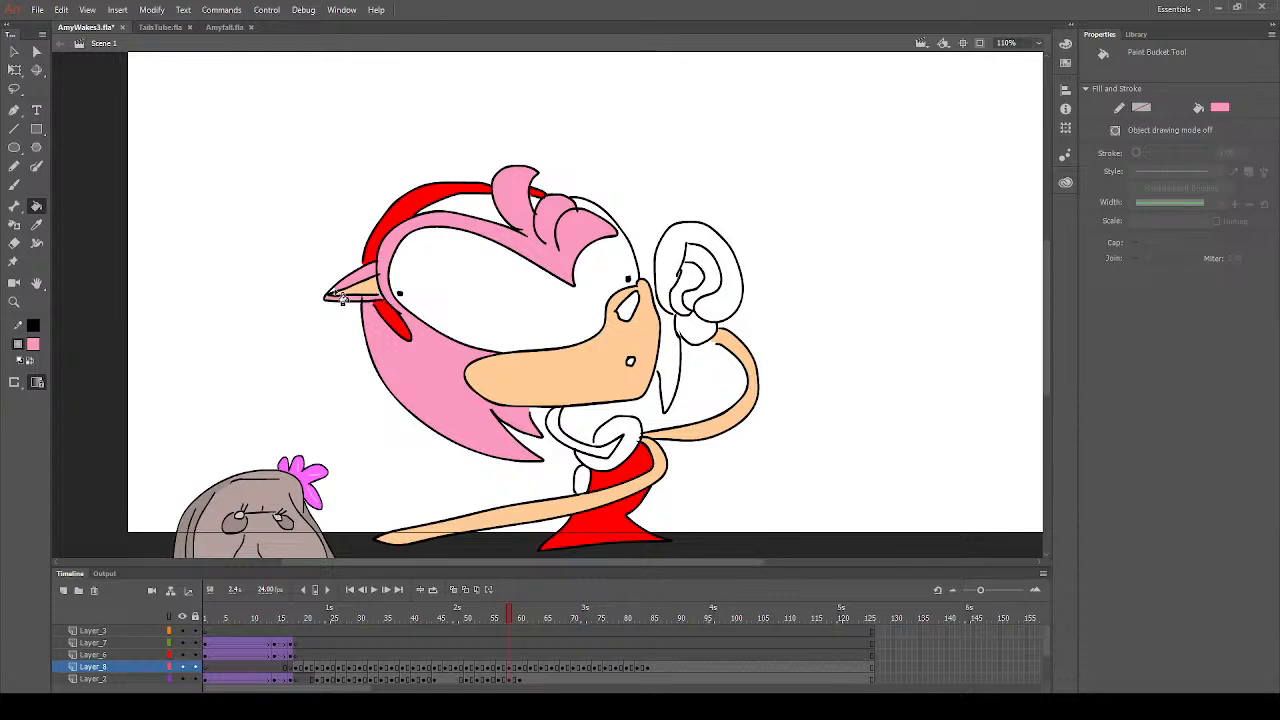
{"action": "left_click", "coordinate": [485, 212]}
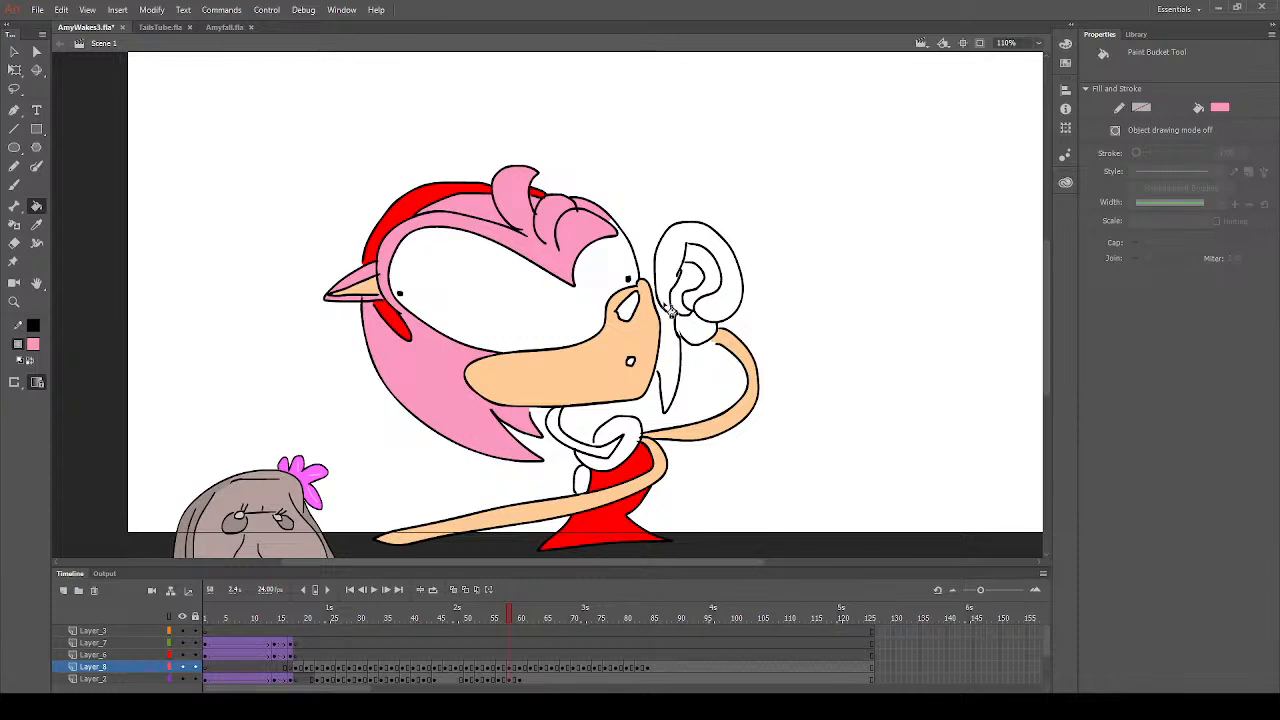
- Fill the strand hanging beside the muzzle, the curved strand over the collar and the small oval beside the dress with pink
{"action": "left_click", "coordinate": [673, 395]}
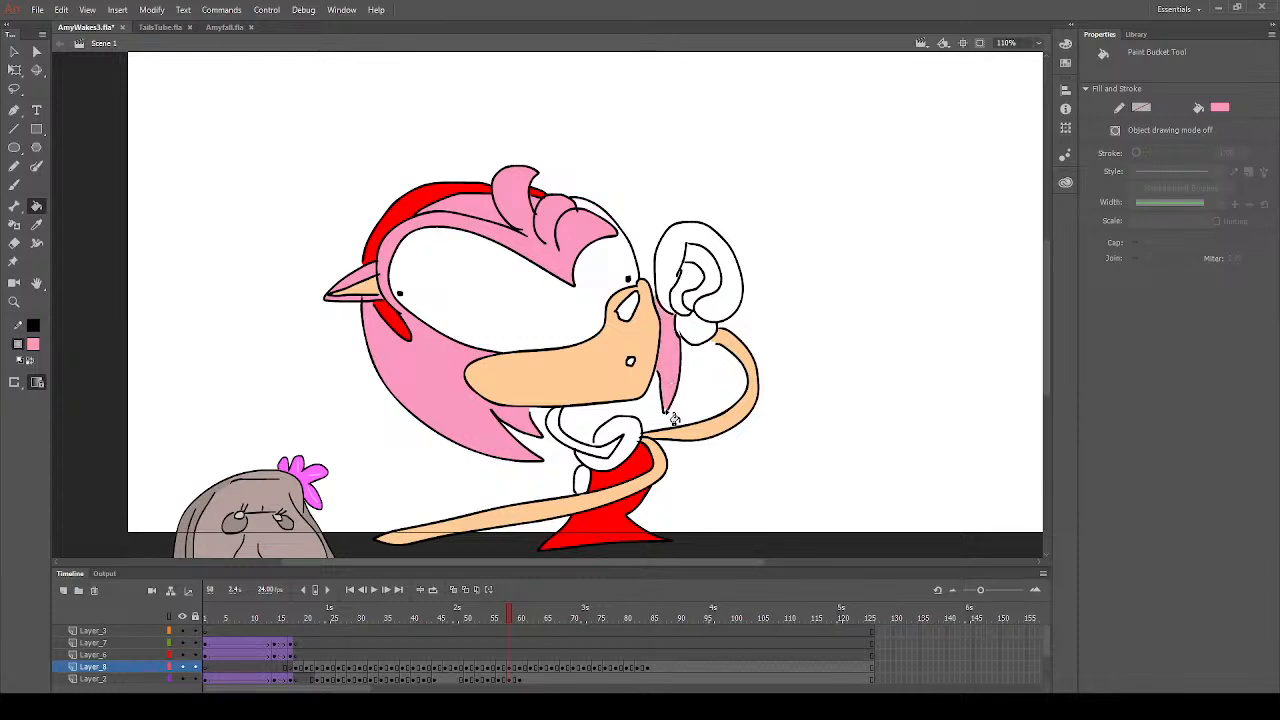
{"action": "left_click", "coordinate": [612, 454]}
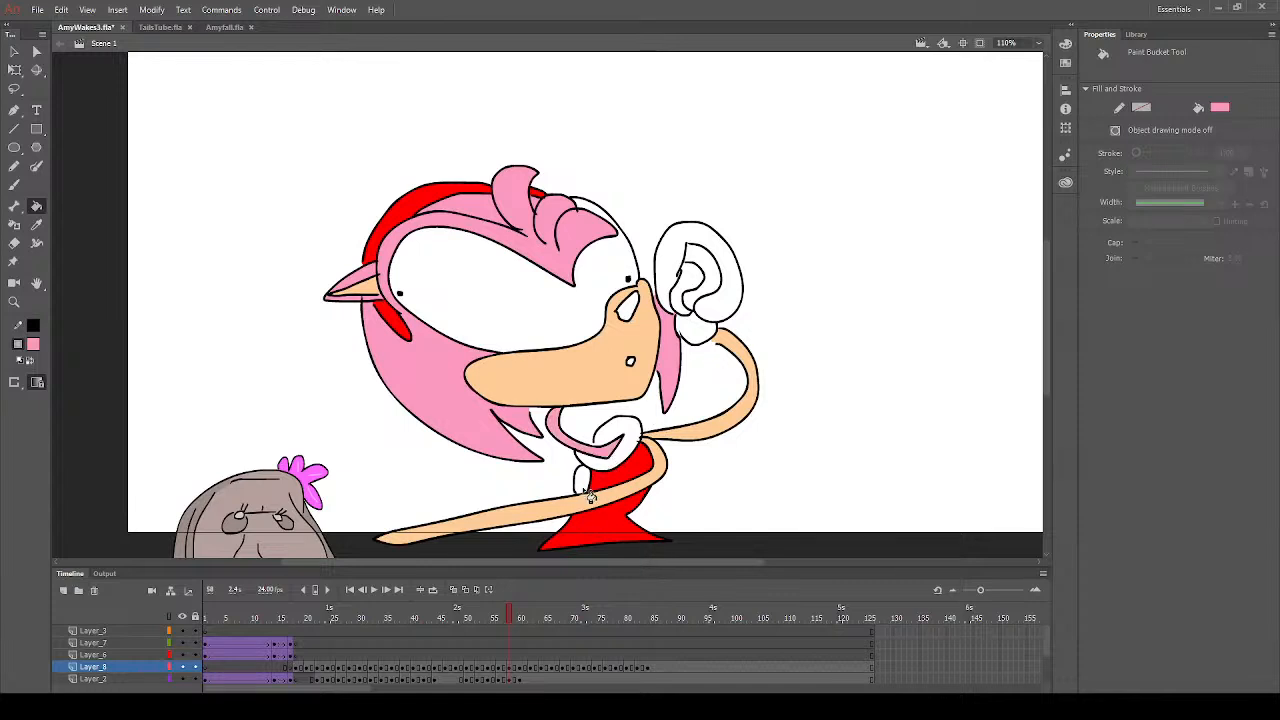
{"action": "left_click", "coordinate": [588, 484]}
- Set the fill colour to dark grey and fill the nose with it
{"action": "scroll", "coordinate": [697, 430], "scroll_direction": "down", "scroll_amount": 3}
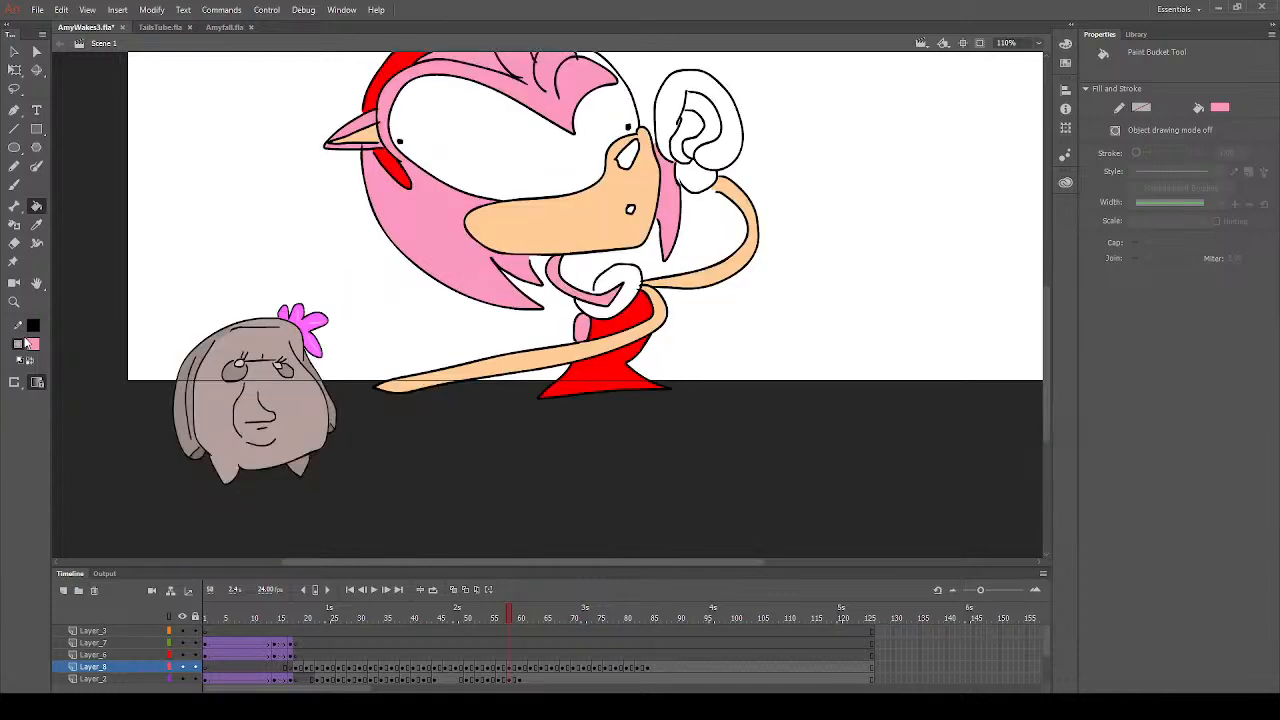
{"action": "left_click", "coordinate": [82, 389]}
{"action": "left_click", "coordinate": [630, 154]}
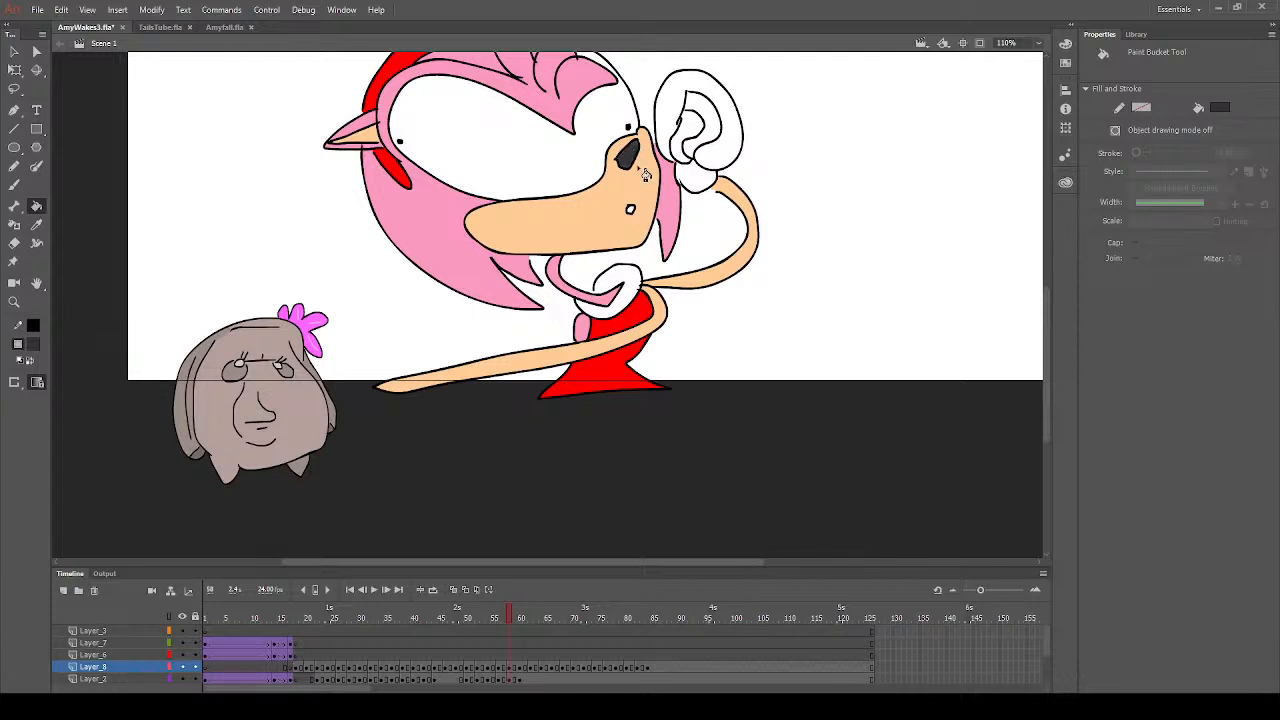
- Set the fill colour to white and select the Brush tool
{"action": "left_click", "coordinate": [37, 347]}
{"action": "left_click", "coordinate": [87, 434]}
{"action": "left_click", "coordinate": [14, 184]}
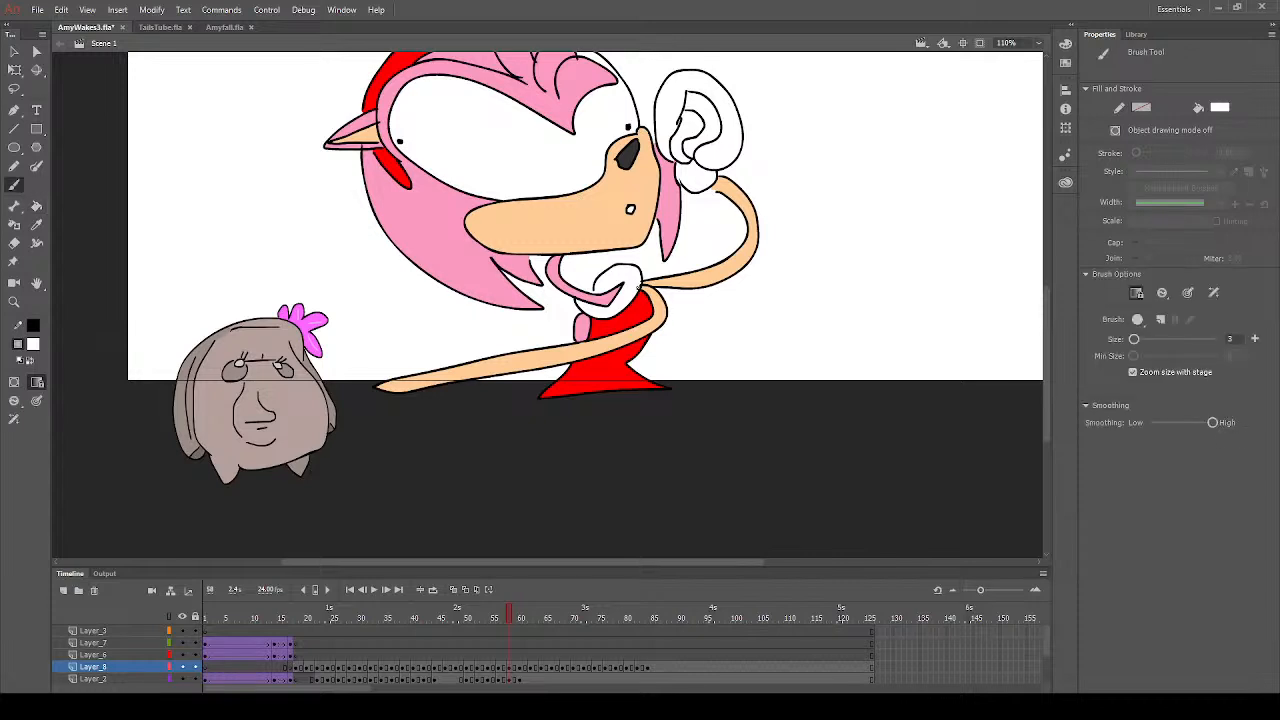
{"action": "scroll", "coordinate": [390, 337], "scroll_direction": "up", "scroll_amount": 3}
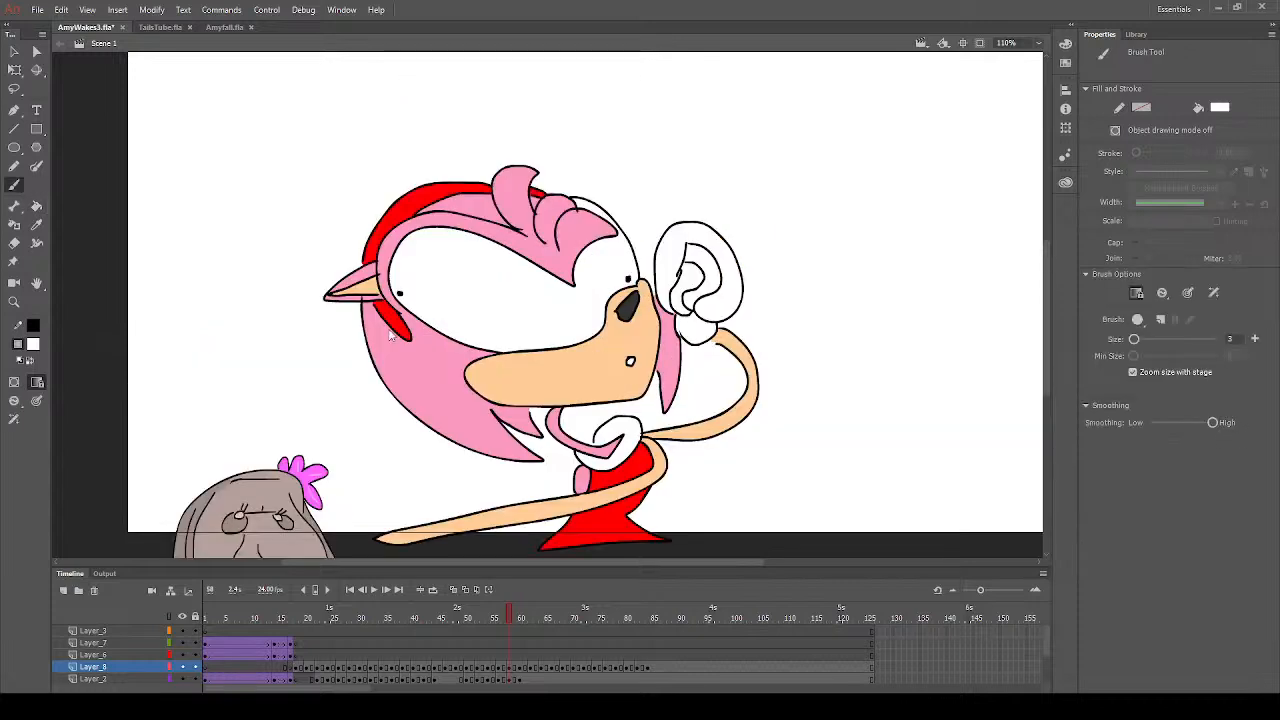
- Set the Paint Bucket's fill colour to yellow and fill the cuff below the raised glove with it
{"action": "left_click", "coordinate": [37, 206]}
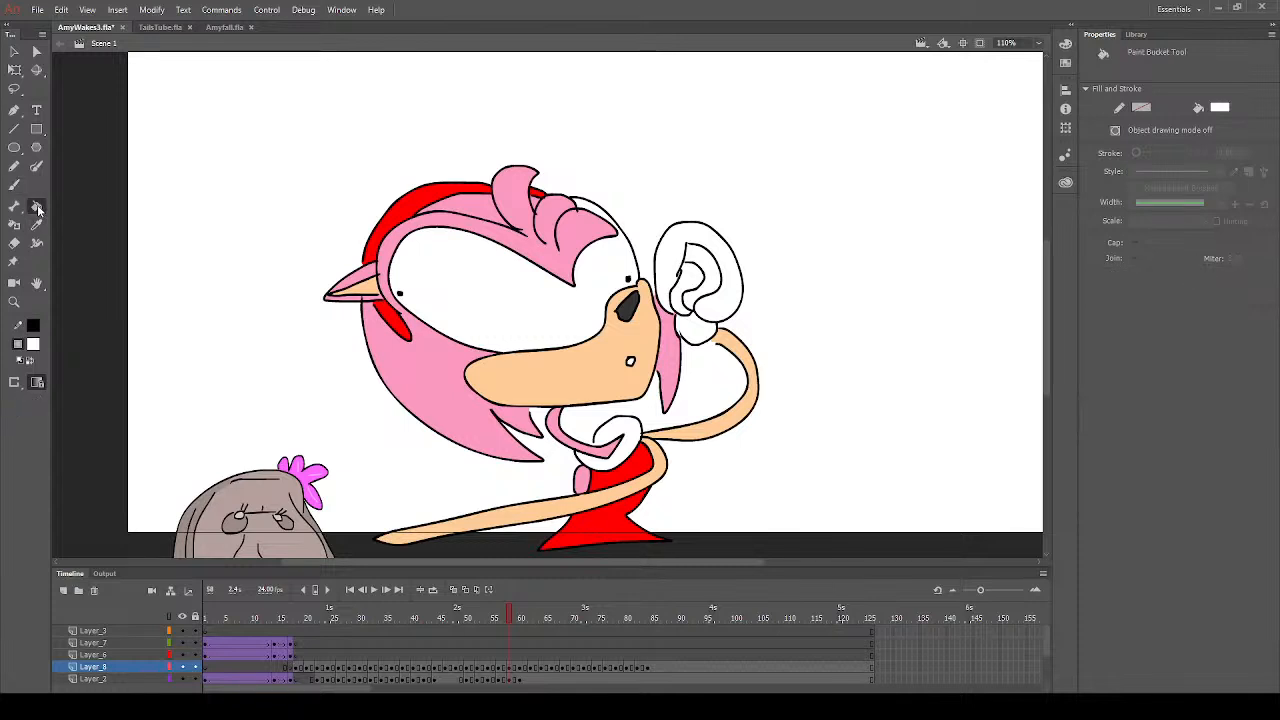
{"action": "left_click", "coordinate": [266, 428]}
{"action": "left_click", "coordinate": [706, 334]}
{"action": "scroll", "coordinate": [683, 383], "scroll_direction": "down", "scroll_amount": 3}
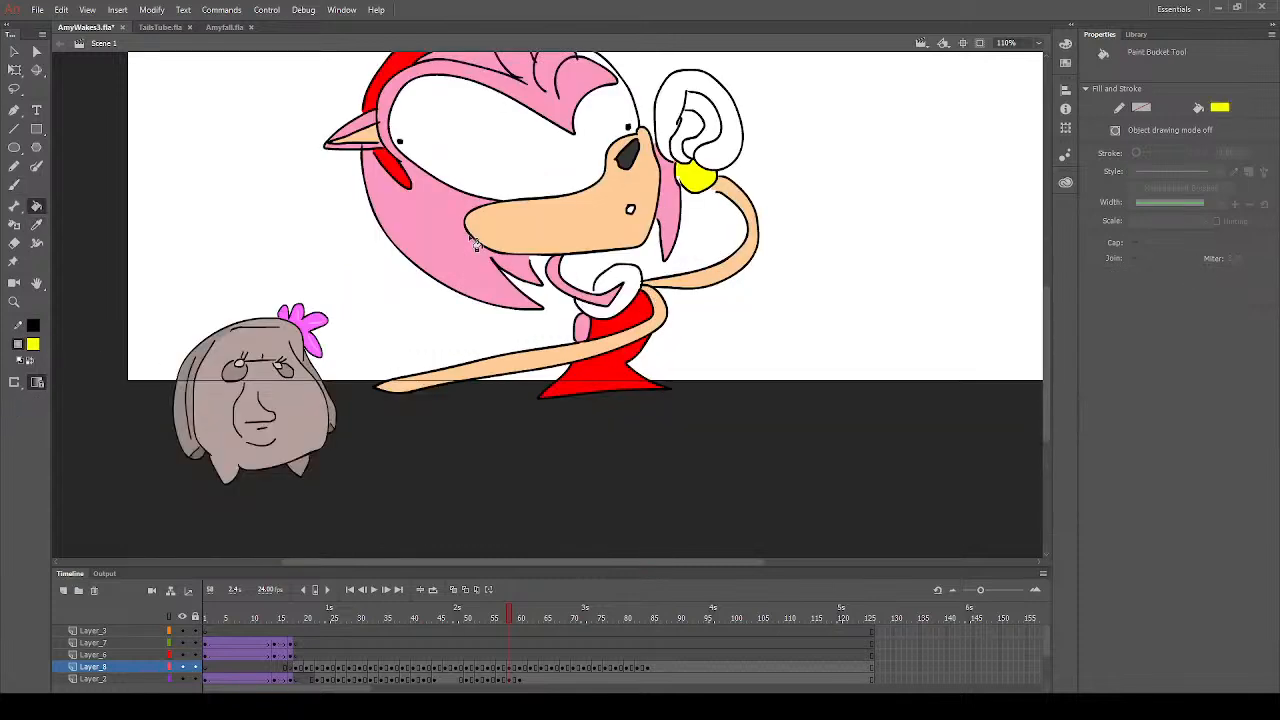
- Sample the hair's pink and brush over the stray outline ends inside the front hair tufts
{"action": "left_click", "coordinate": [13, 302]}
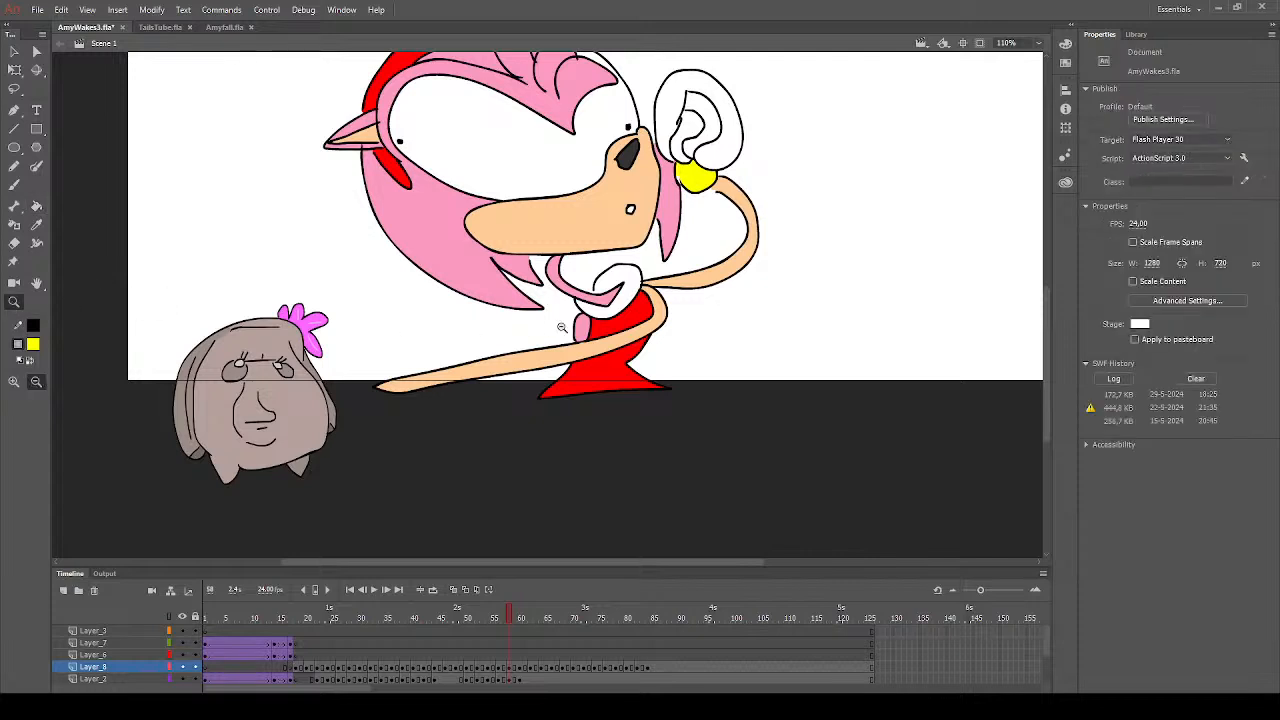
{"action": "scroll", "coordinate": [560, 336], "scroll_direction": "up", "scroll_amount": 3}
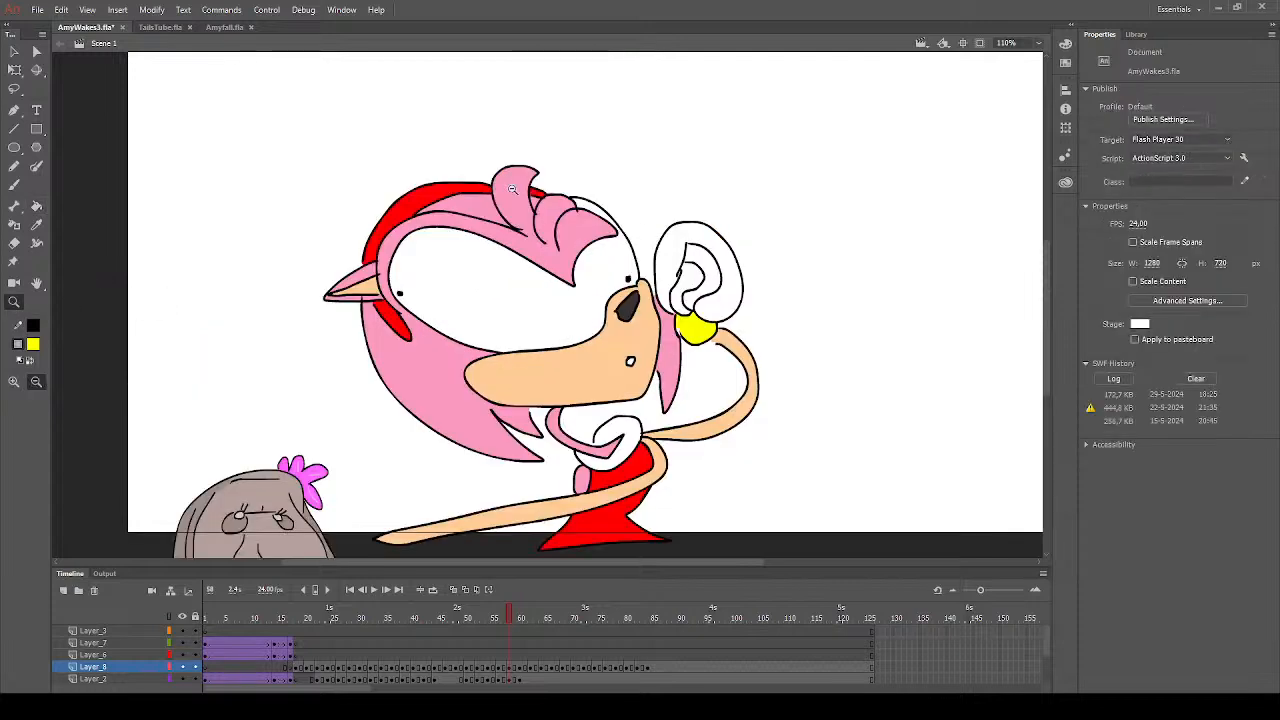
{"action": "left_click_drag", "start_coordinate": [513, 190], "coordinate": [745, 328]}
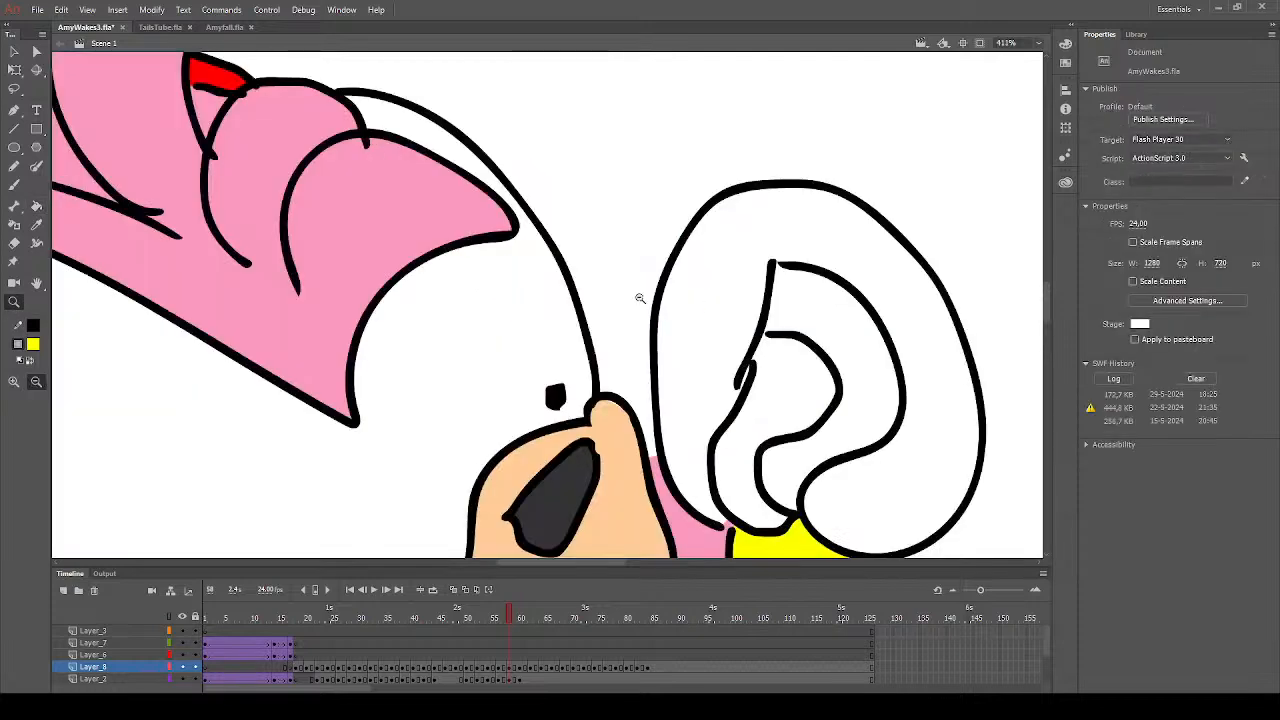
{"action": "left_click", "coordinate": [36, 225]}
{"action": "left_click", "coordinate": [240, 178]}
{"action": "left_click", "coordinate": [14, 185]}
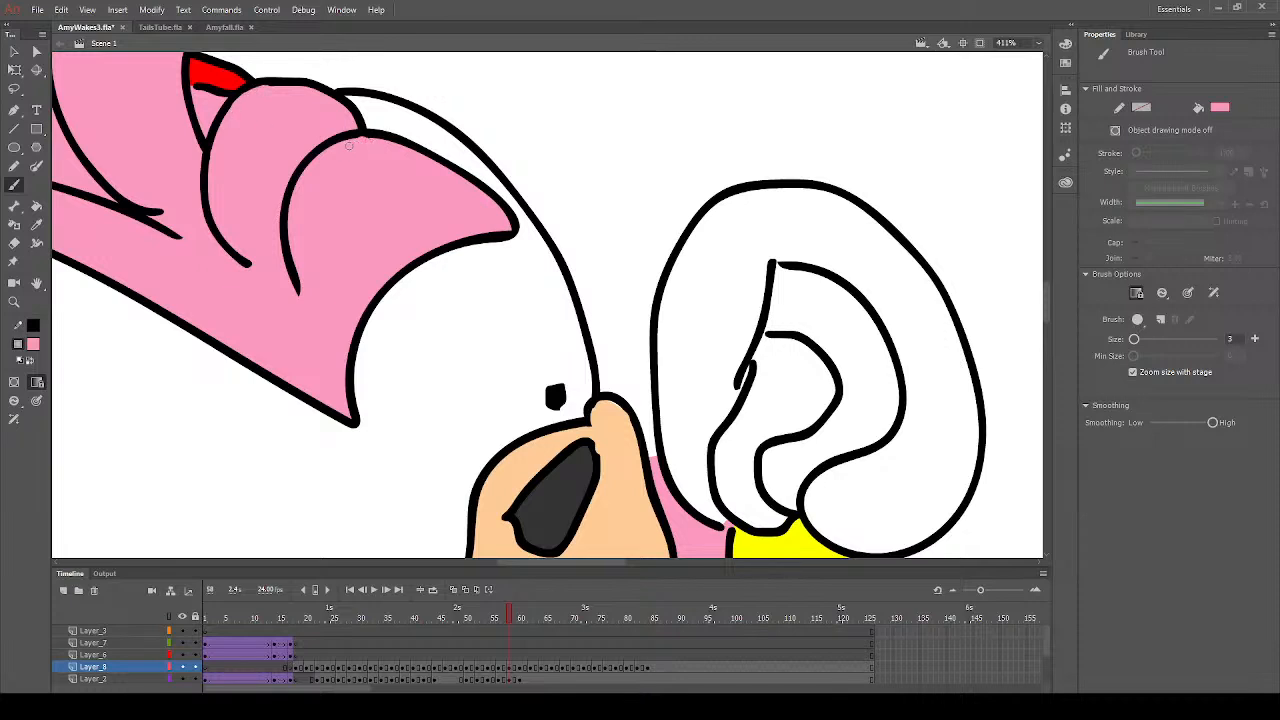
{"action": "left_click_drag", "start_coordinate": [349, 146], "coordinate": [443, 171]}
- Sample the cuff's yellow and brush over the white gap and stray line at the edge of the cuff
{"action": "scroll", "coordinate": [660, 484], "scroll_direction": "down", "scroll_amount": 5}
{"action": "scroll", "coordinate": [657, 486], "scroll_direction": "up", "scroll_amount": 2}
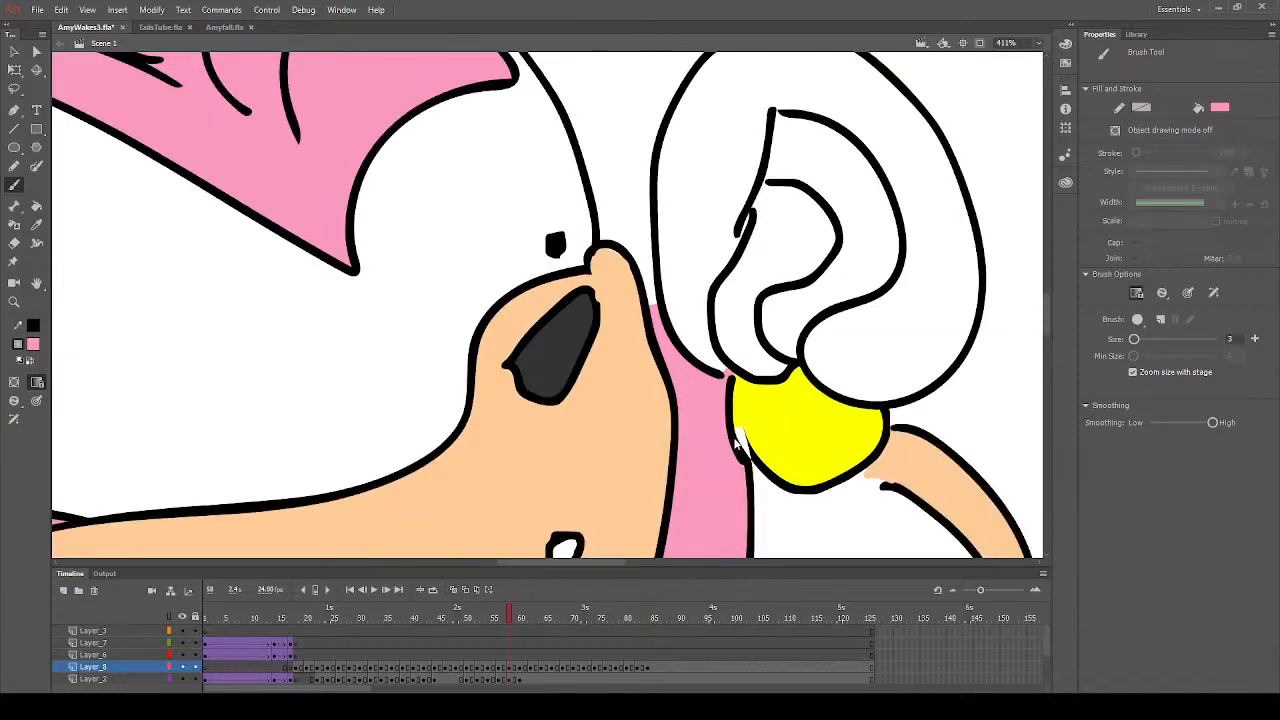
{"action": "left_click", "coordinate": [37, 225]}
{"action": "left_click", "coordinate": [775, 411]}
{"action": "left_click", "coordinate": [14, 185]}
{"action": "left_click_drag", "start_coordinate": [740, 428], "coordinate": [790, 471]}
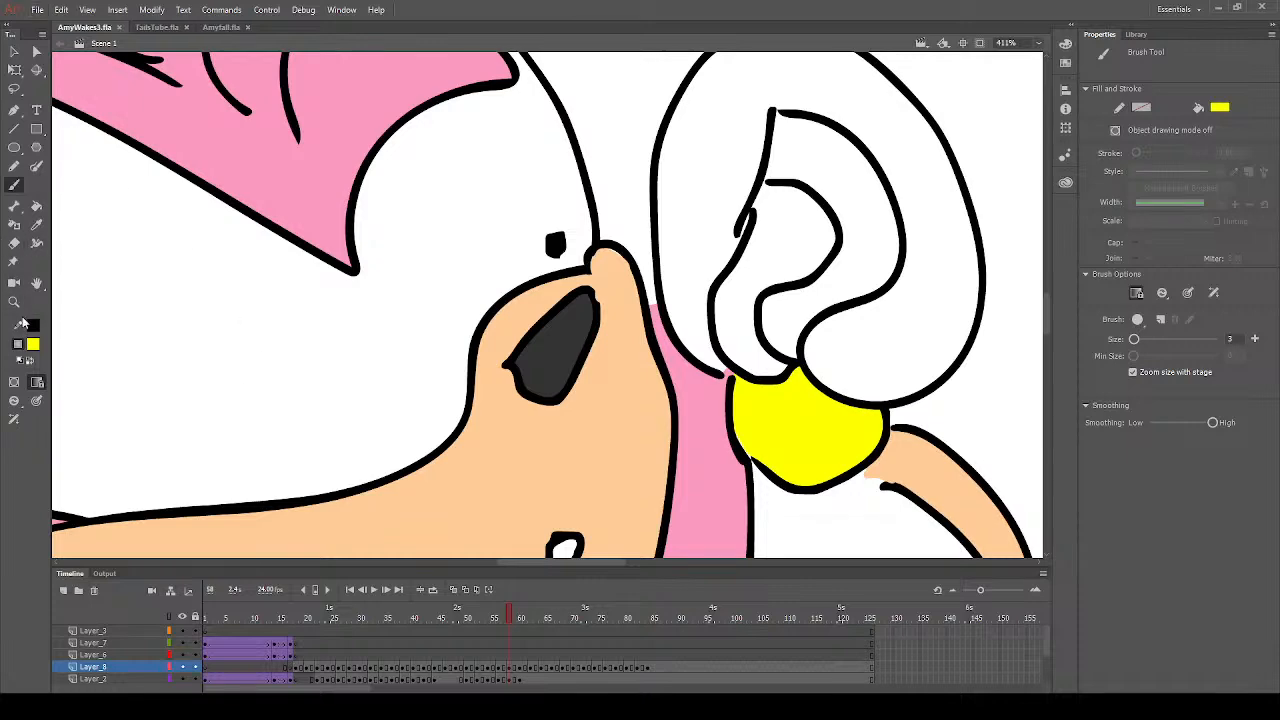
- Go to frame 60 on Layer_8 and deselect its artwork
{"action": "left_click", "coordinate": [14, 300]}
{"action": "left_click", "coordinate": [507, 389], "text": "alt"}
{"action": "left_click", "coordinate": [507, 389], "text": "alt"}
{"action": "left_click_drag", "start_coordinate": [326, 114], "coordinate": [774, 492]}
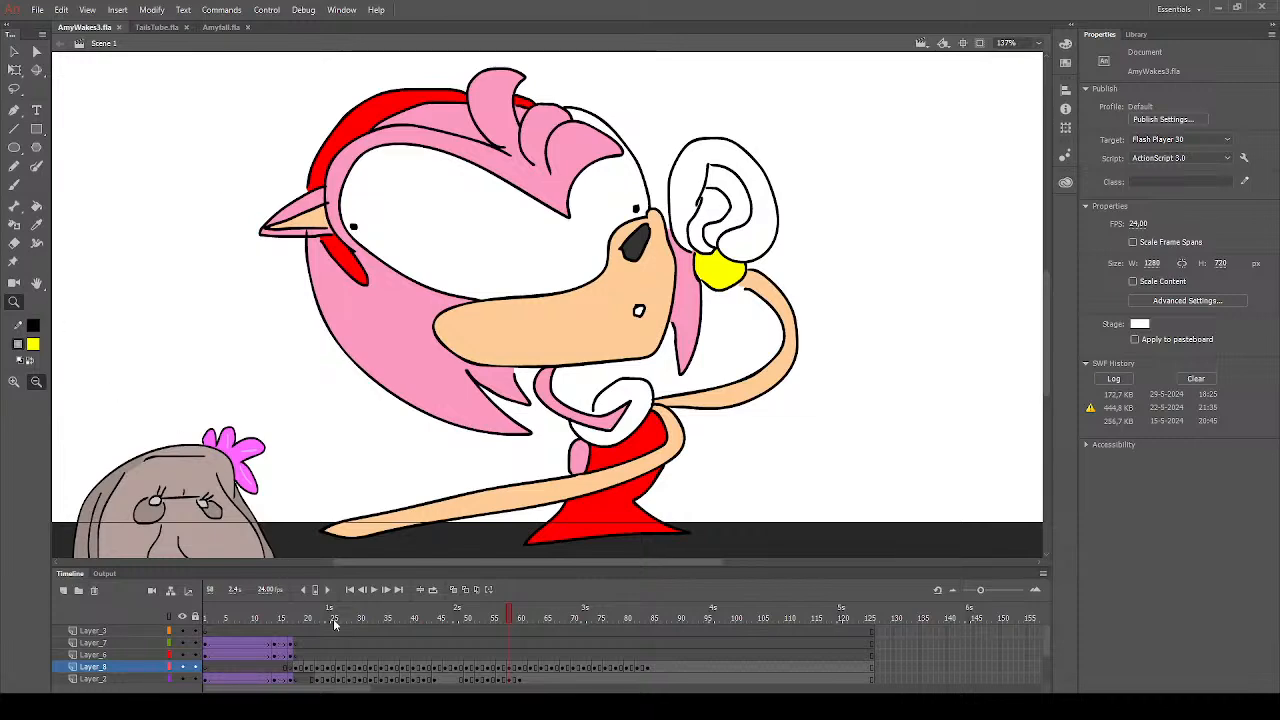
{"action": "left_click", "coordinate": [521, 668]}
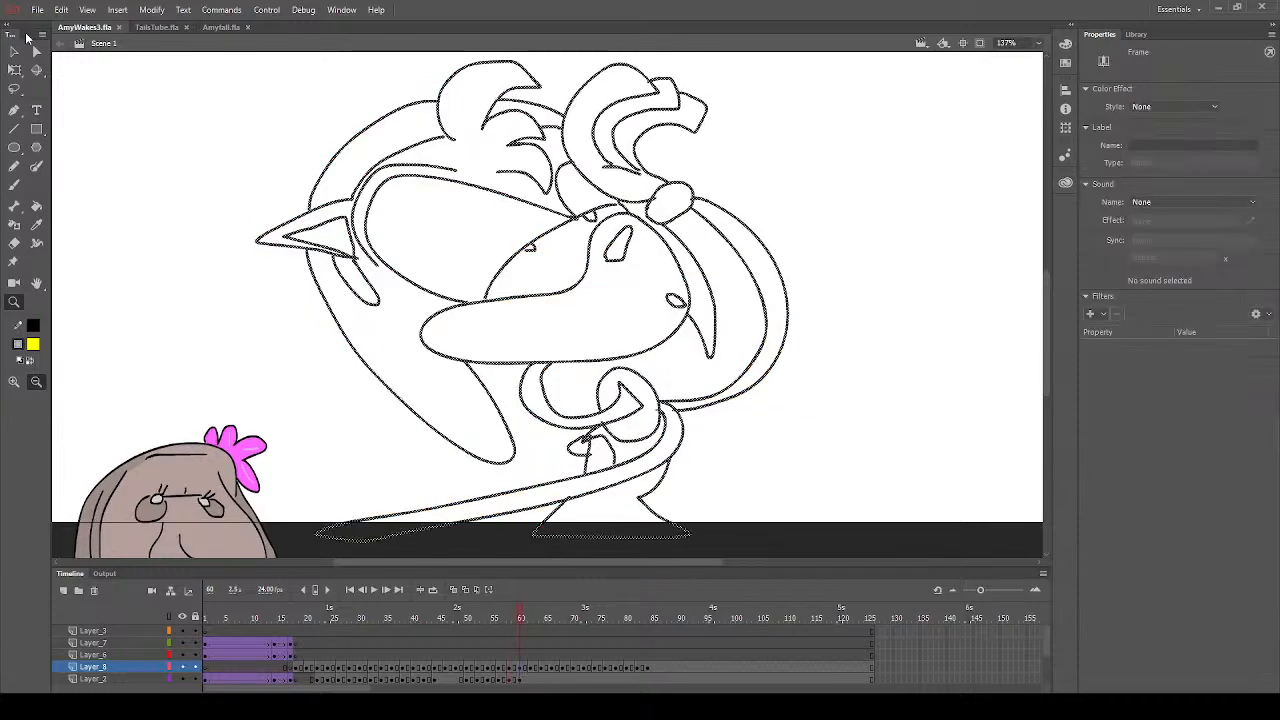
{"action": "left_click", "coordinate": [14, 51]}
{"action": "left_click", "coordinate": [219, 311]}
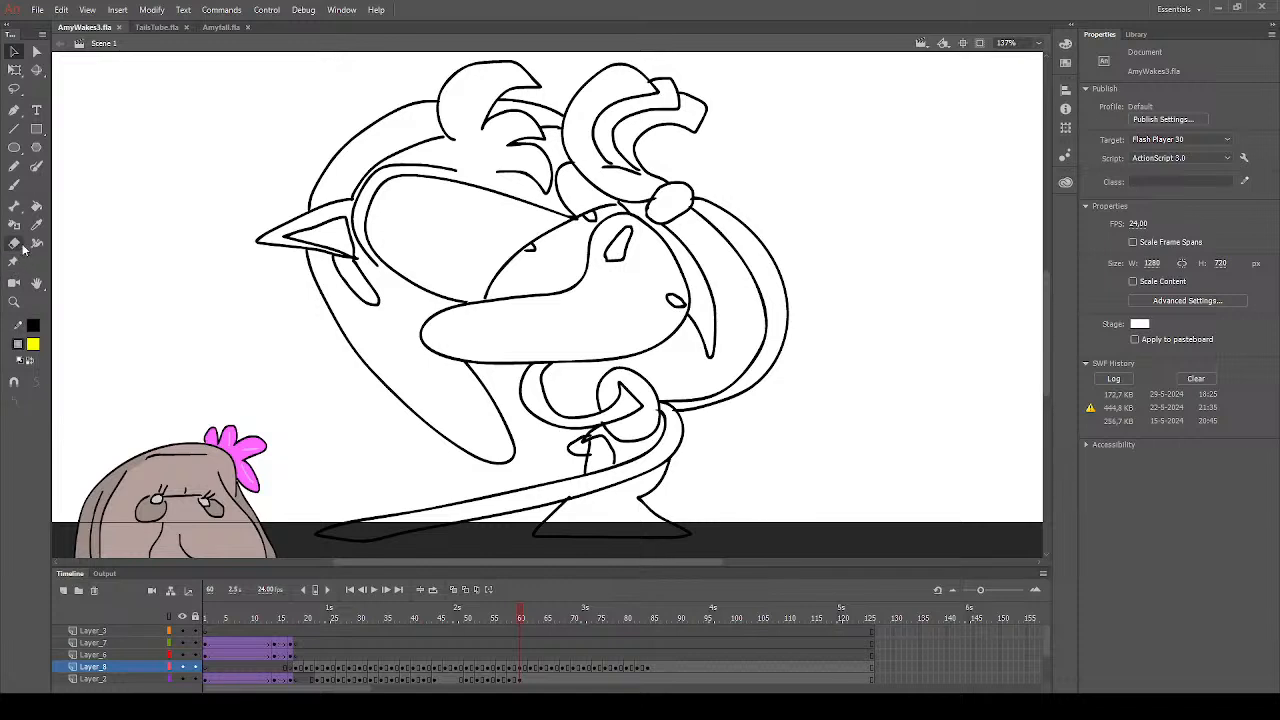
- Set the Paint Bucket's fill colour to red and fill the headband sections and the dress with it
{"action": "left_click", "coordinate": [36, 206]}
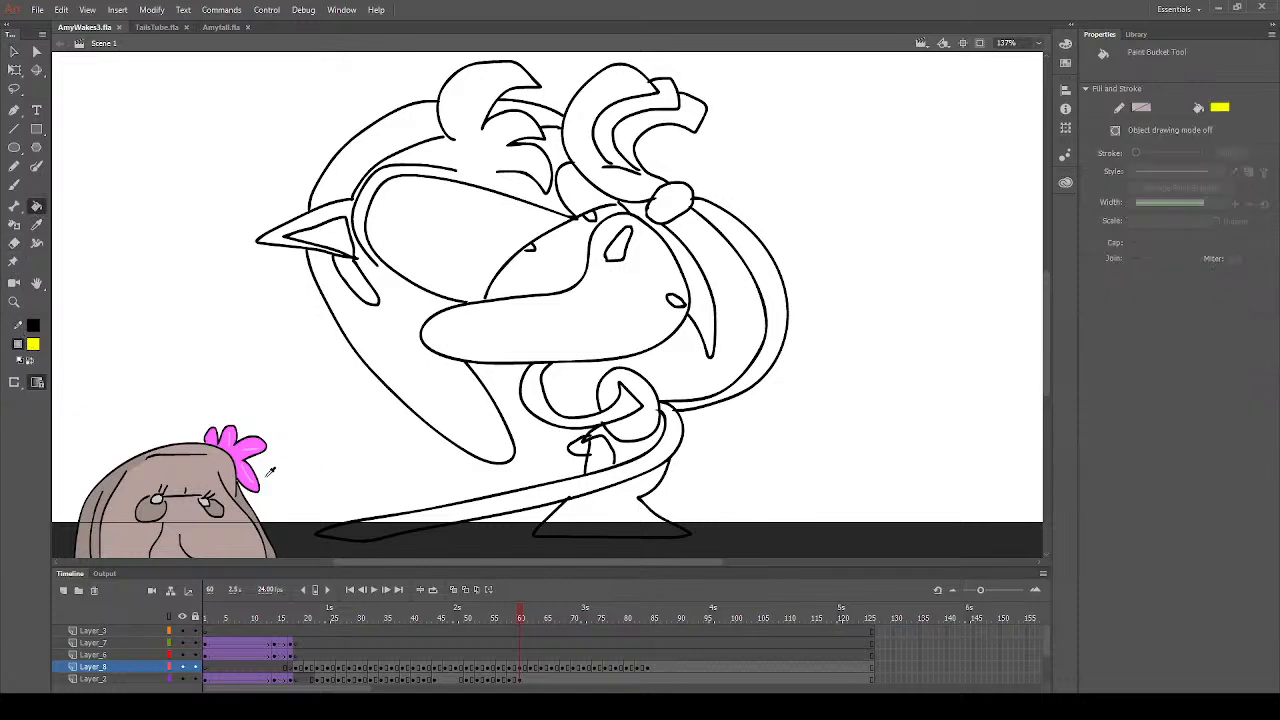
{"action": "left_click", "coordinate": [360, 274]}
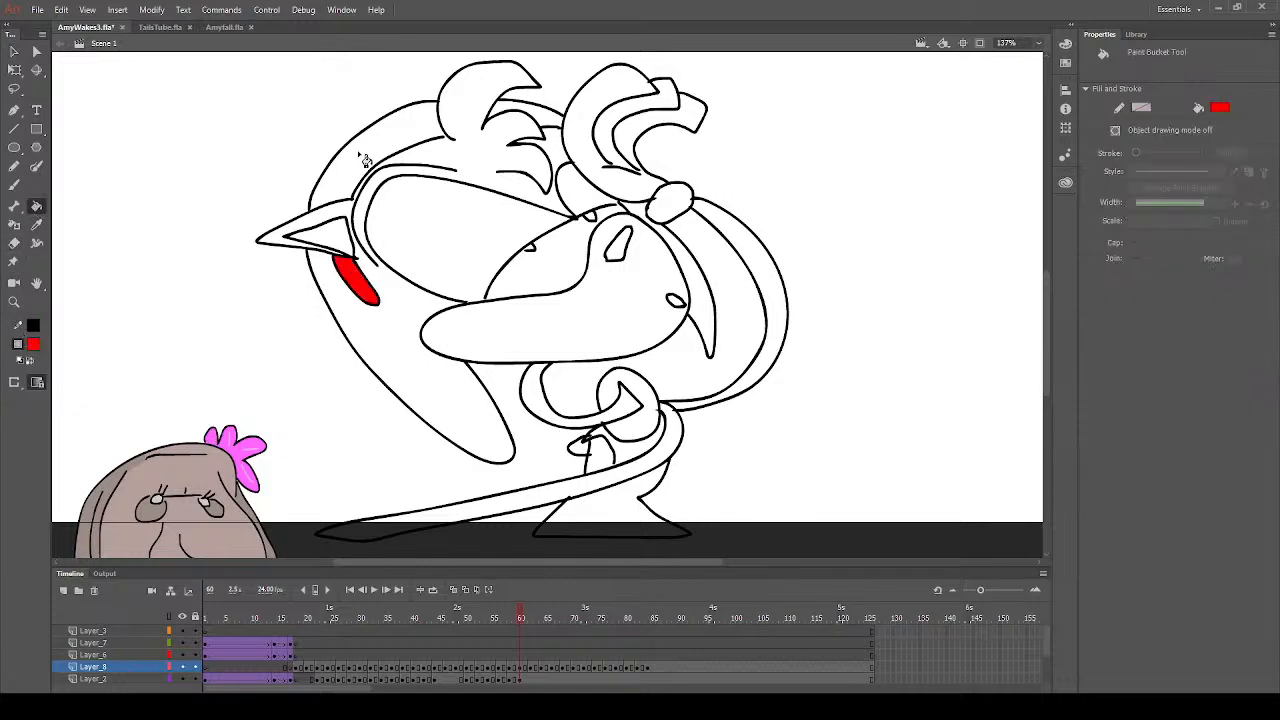
{"action": "left_click", "coordinate": [365, 160]}
{"action": "left_click", "coordinate": [551, 121]}
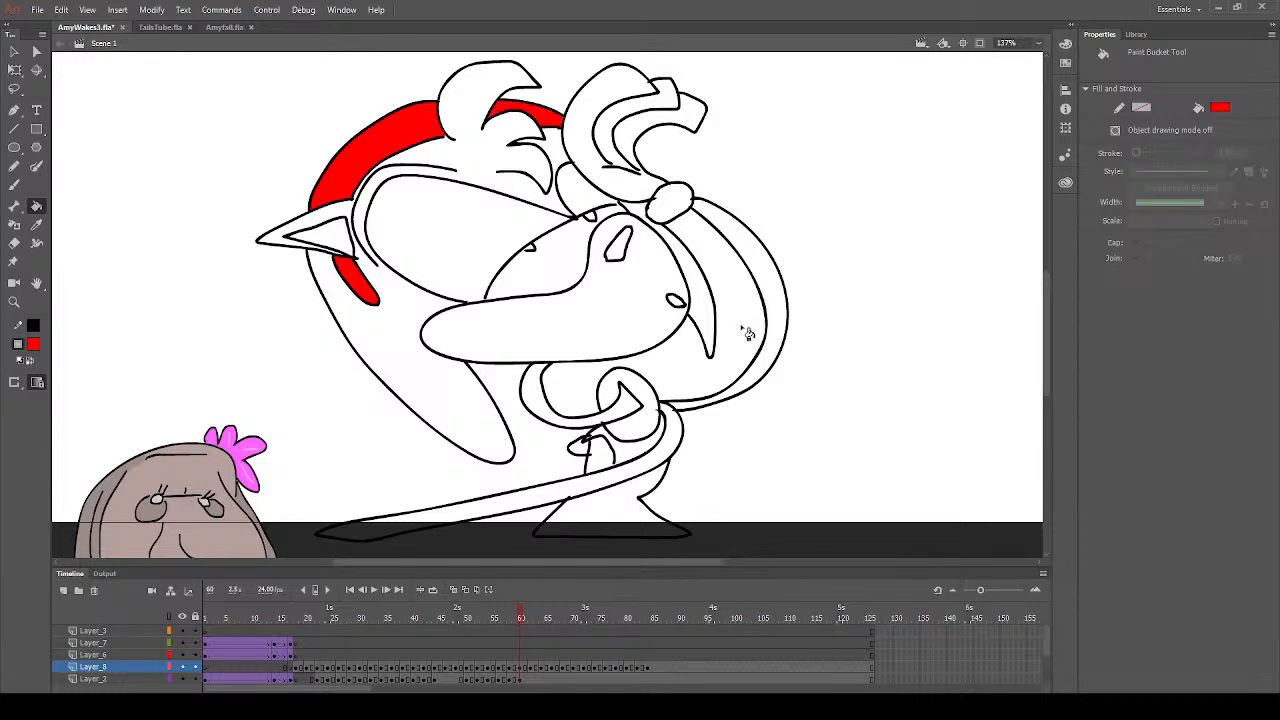
{"action": "left_click", "coordinate": [640, 455]}
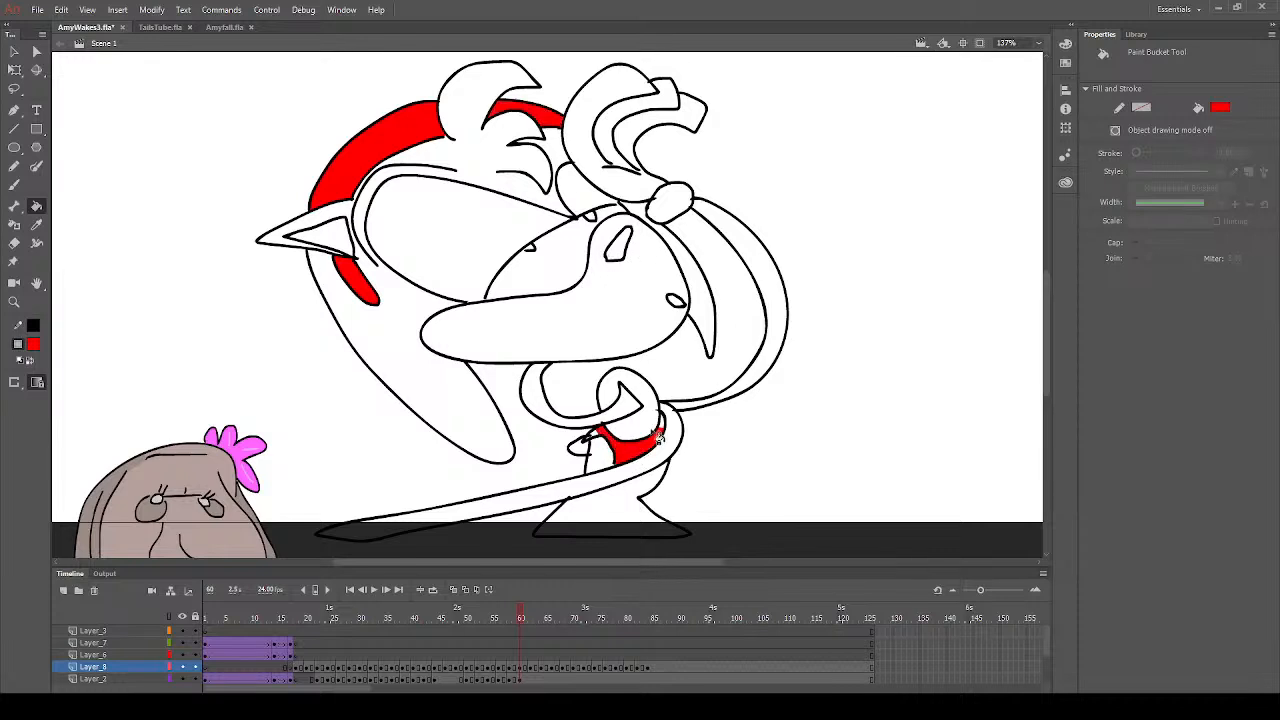
{"action": "left_click", "coordinate": [664, 440]}
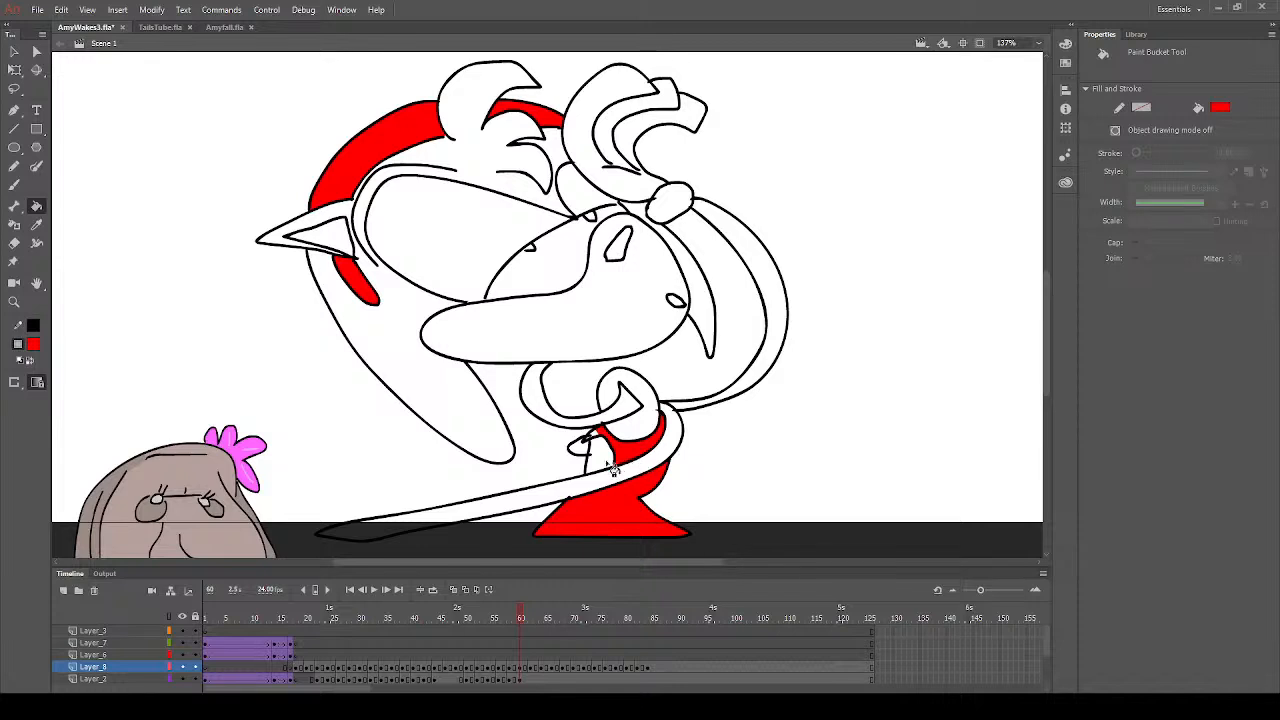
- Brush red over the stray line end inside the pointed corner of the dress beside the small tail
{"action": "left_click", "coordinate": [14, 301]}
{"action": "left_click_drag", "start_coordinate": [550, 418], "coordinate": [660, 461]}
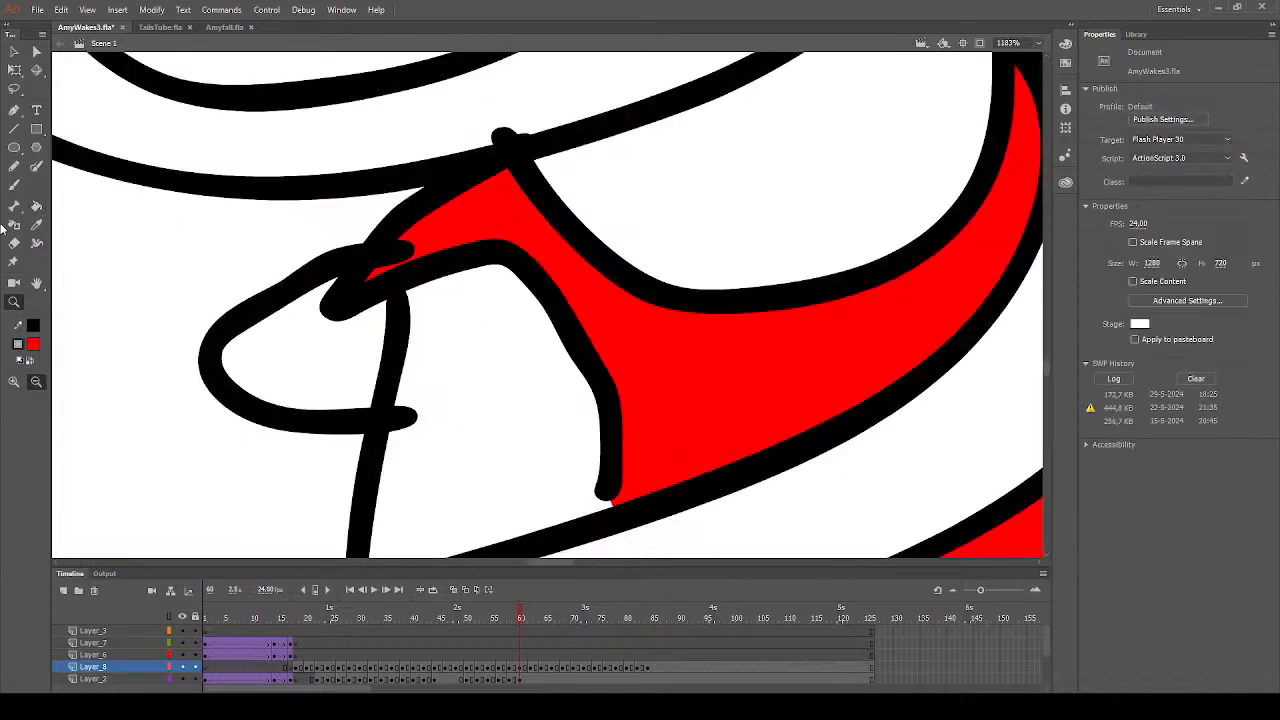
{"action": "left_click", "coordinate": [14, 185]}
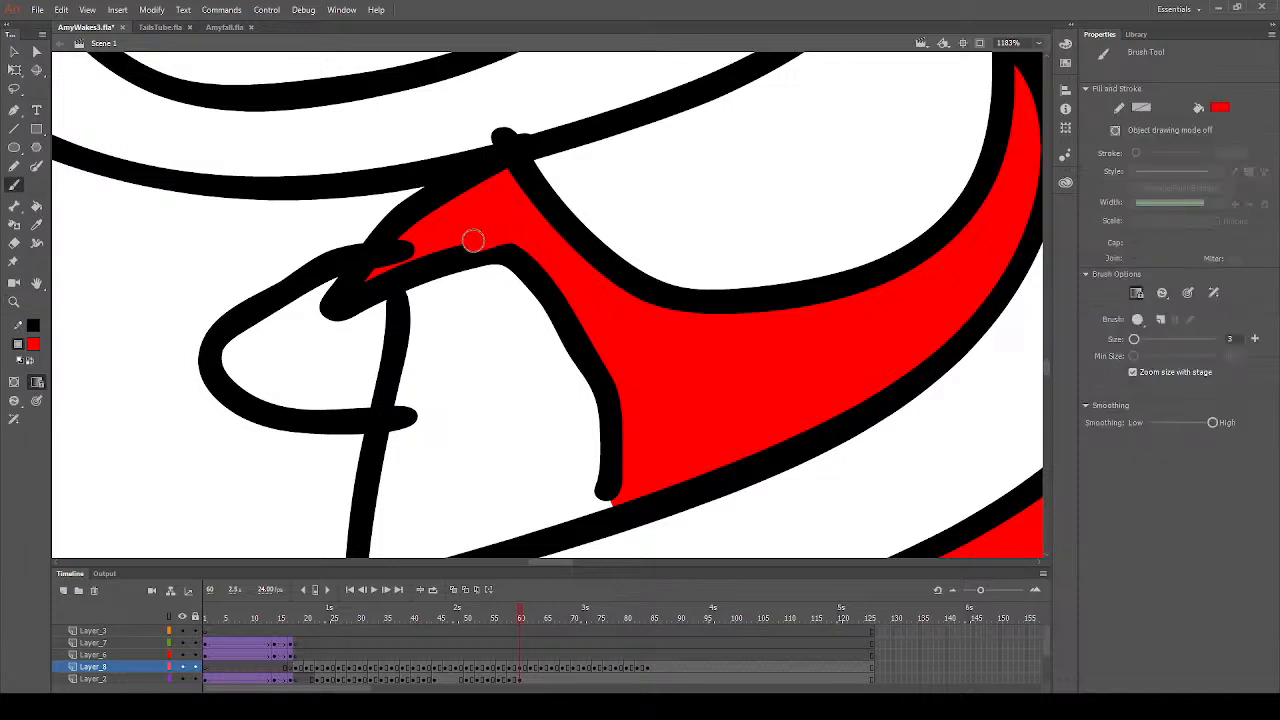
{"action": "mouse_move", "coordinate": [384, 273]}
{"action": "left_mouse_down"}
{"action": "mouse_move", "coordinate": [374, 263]}
{"action": "mouse_move", "coordinate": [420, 236]}
{"action": "left_mouse_up"}
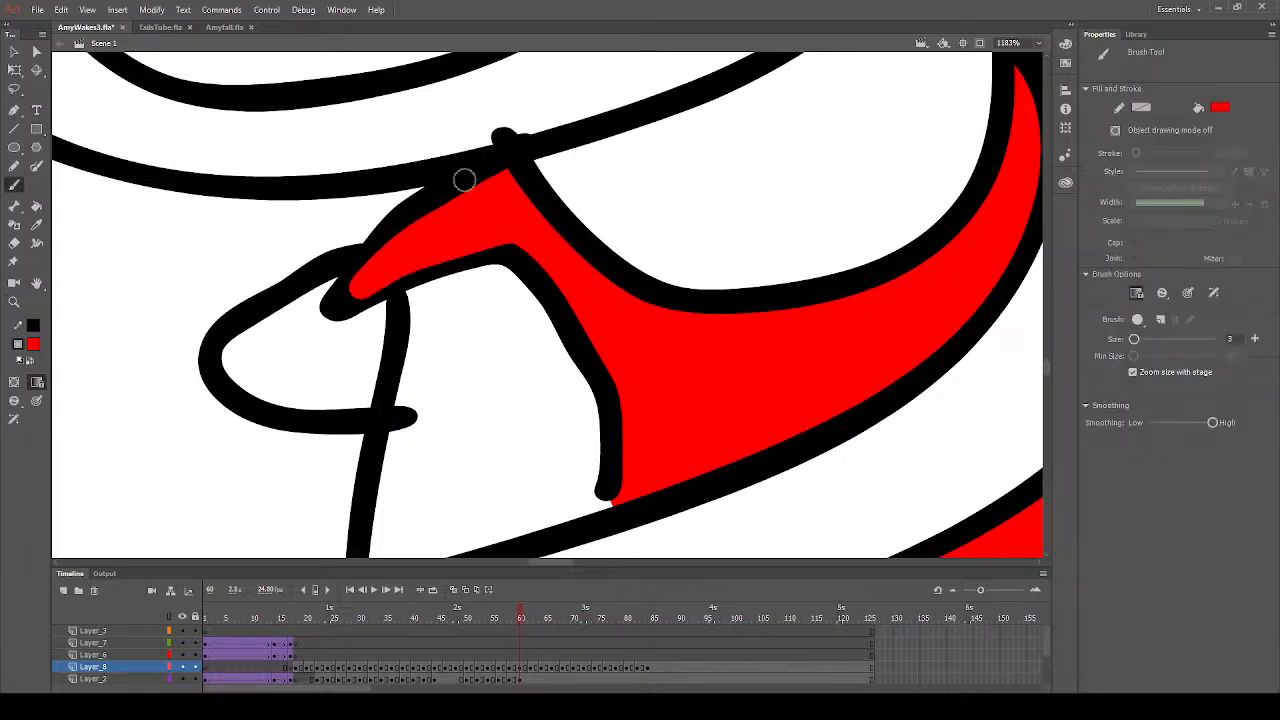
- Erase the line ends protruding around the small tail and collar, at the eye corner and into the raised hand's cuff
{"action": "scroll", "coordinate": [421, 276], "scroll_direction": "up", "scroll_amount": 3}
{"action": "left_click", "coordinate": [14, 243]}
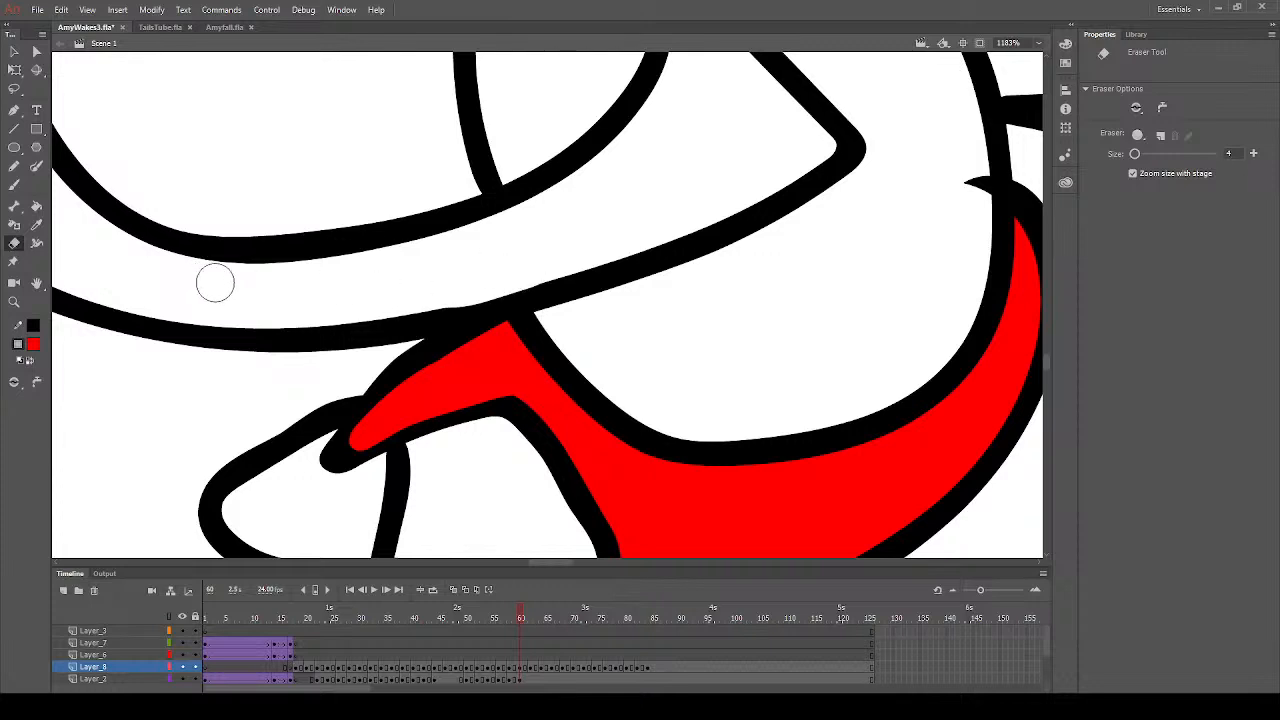
{"action": "scroll", "coordinate": [760, 357], "scroll_direction": "up", "scroll_amount": 3}
{"action": "scroll", "coordinate": [620, 357], "scroll_direction": "up", "scroll_amount": 10}
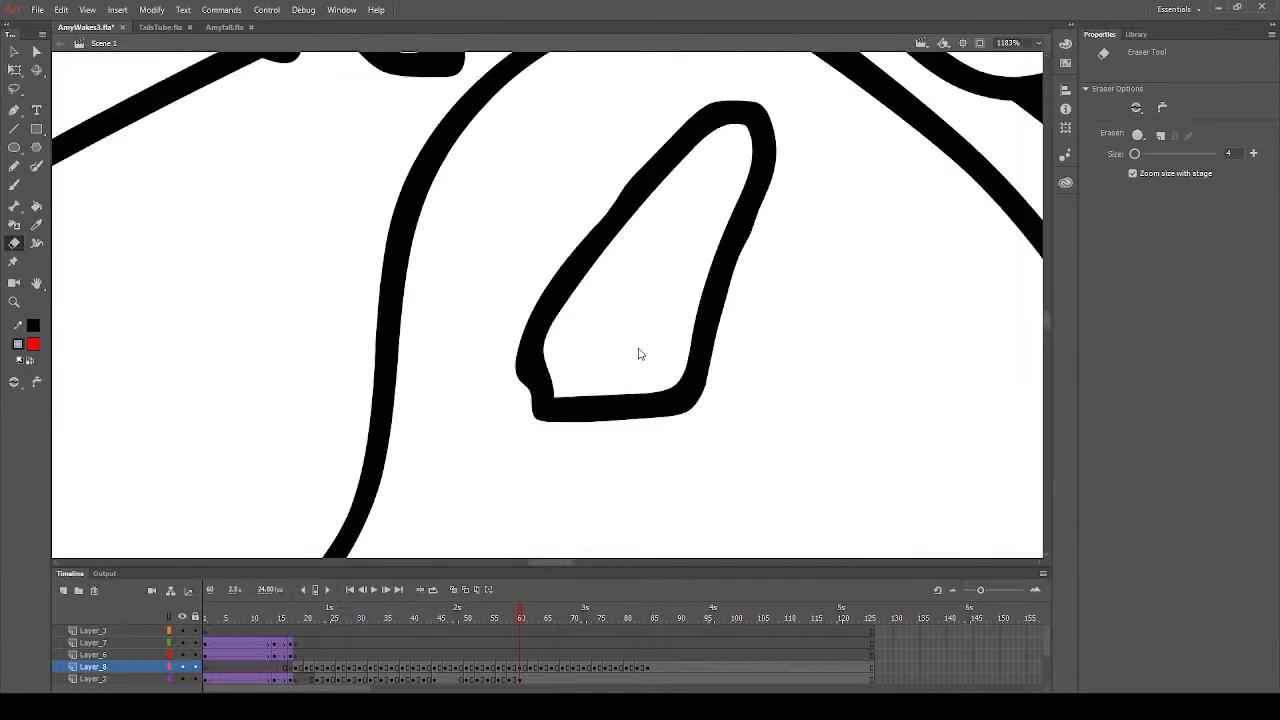
{"action": "scroll", "coordinate": [600, 320], "scroll_direction": "up", "scroll_amount": 5}
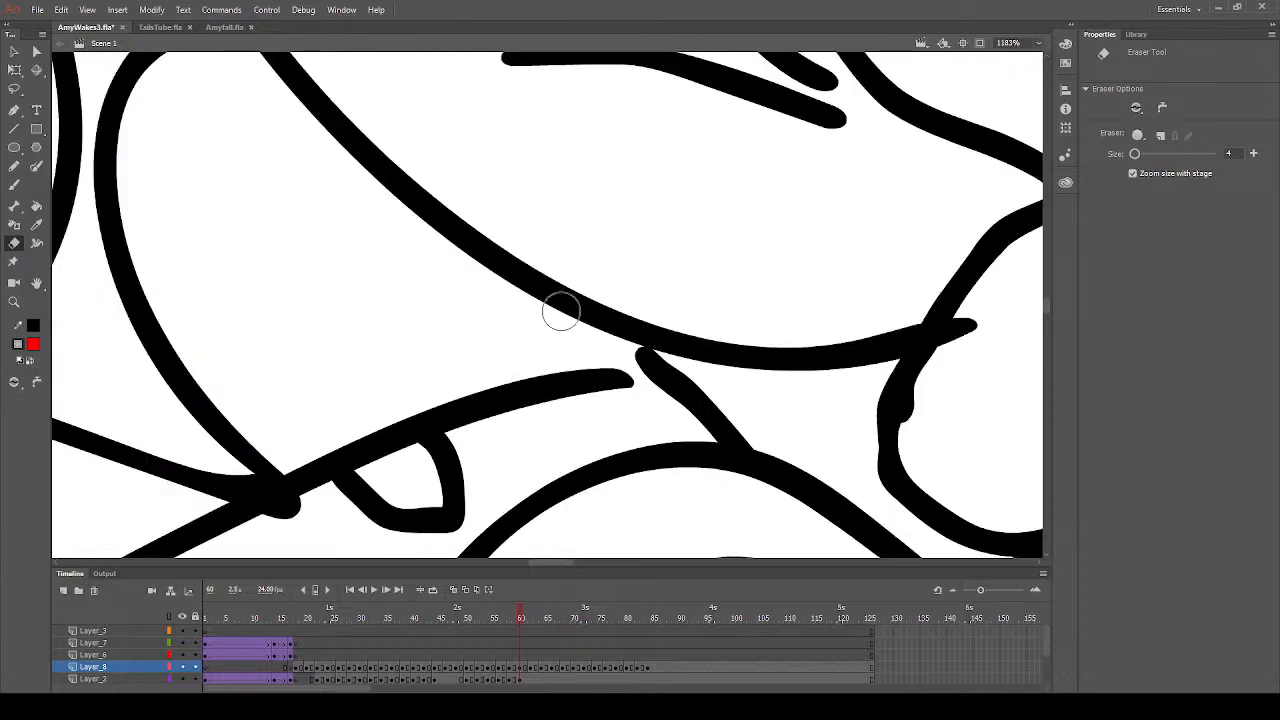
{"action": "left_click_drag", "start_coordinate": [968, 330], "coordinate": [914, 423]}
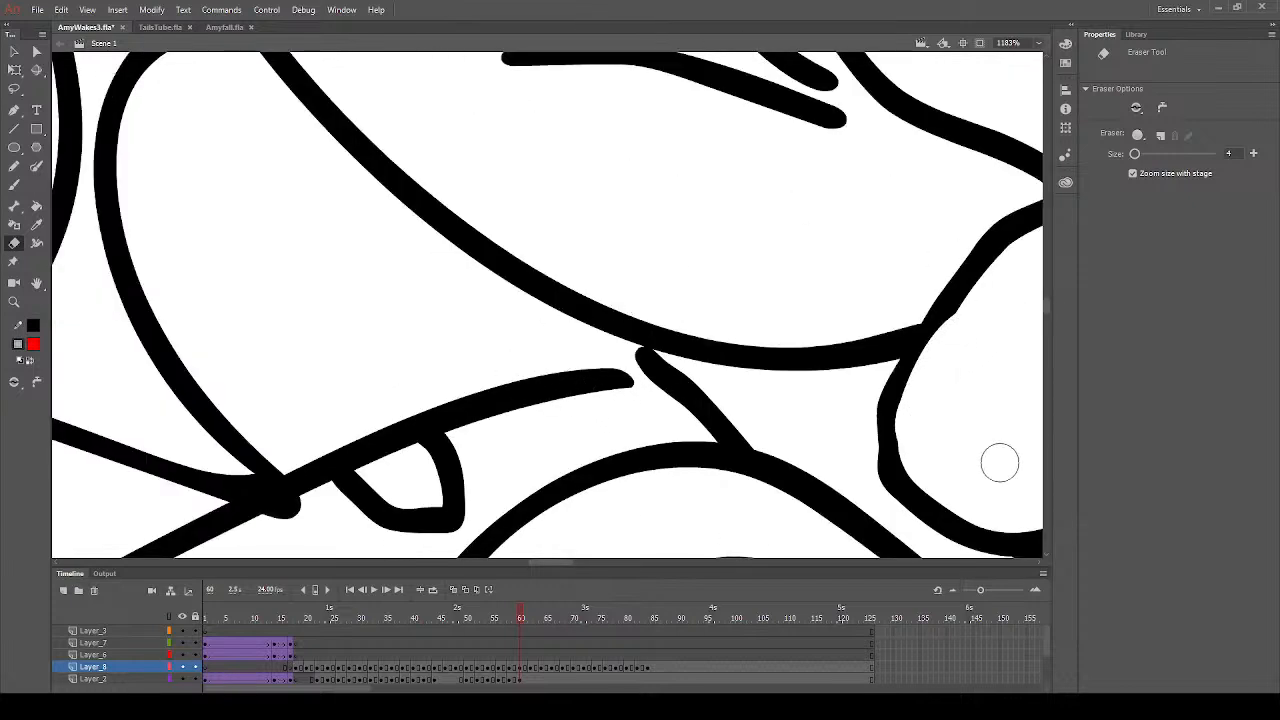
{"action": "scroll", "coordinate": [476, 357], "scroll_direction": "down", "scroll_amount": 3}
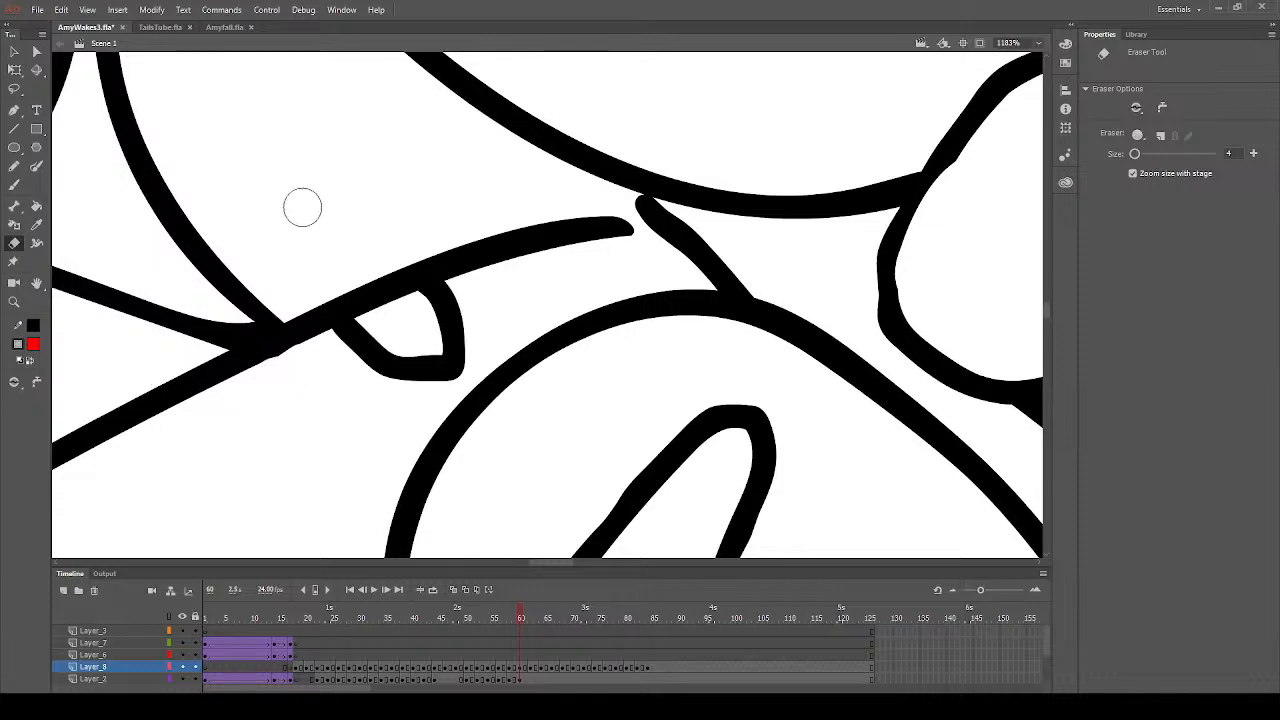
- Set the Brush's fill colour to black and close the gap in the eye outline above the nose
{"action": "left_click", "coordinate": [14, 185]}
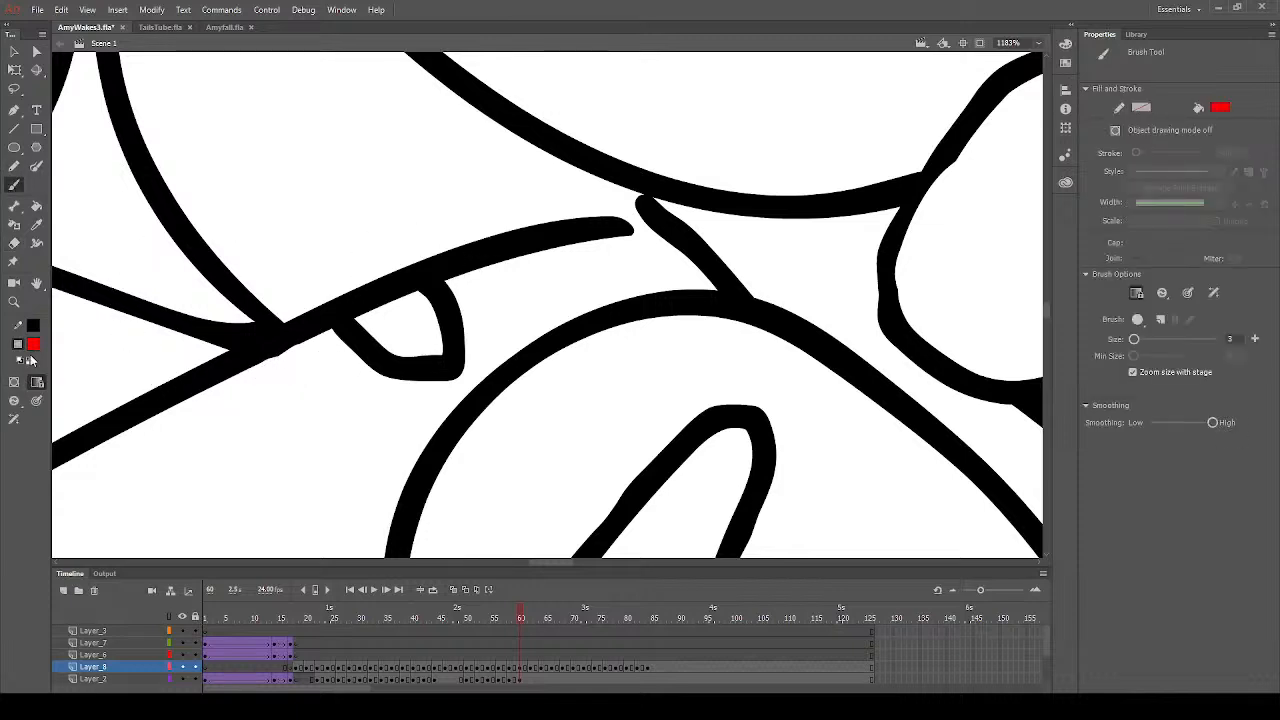
{"action": "left_click", "coordinate": [75, 388]}
{"action": "left_click_drag", "start_coordinate": [650, 218], "coordinate": [578, 228]}
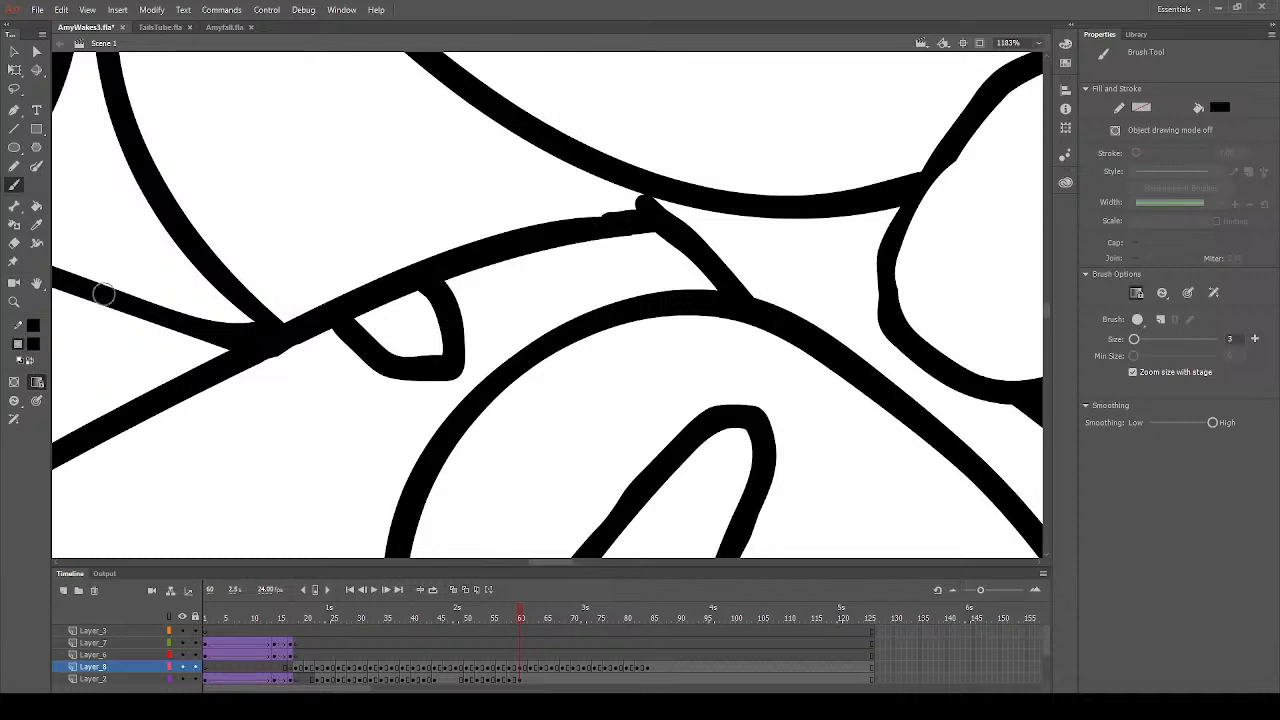
- Set the Paint Bucket's fill colour to dark grey and fill the nose with it
{"action": "left_click", "coordinate": [14, 301]}
{"action": "left_click", "coordinate": [328, 386]}
{"action": "left_click", "coordinate": [544, 443]}
{"action": "left_click", "coordinate": [648, 392]}
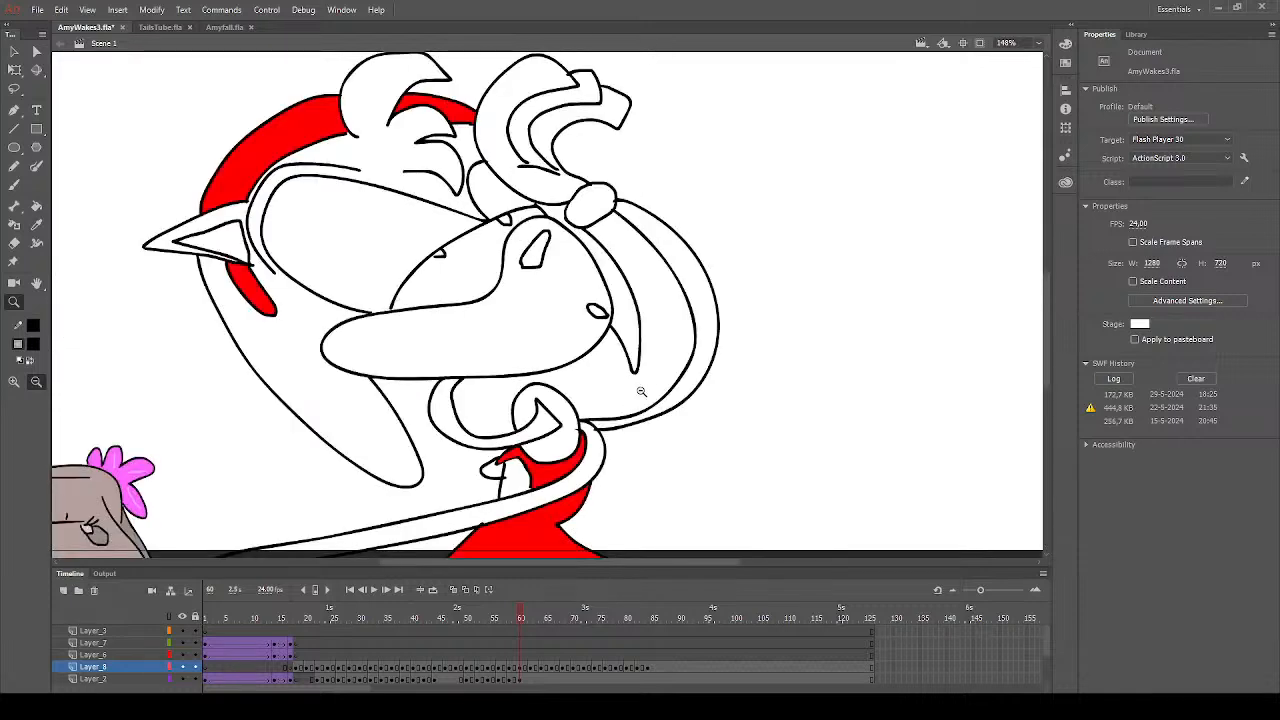
{"action": "left_click", "coordinate": [36, 207]}
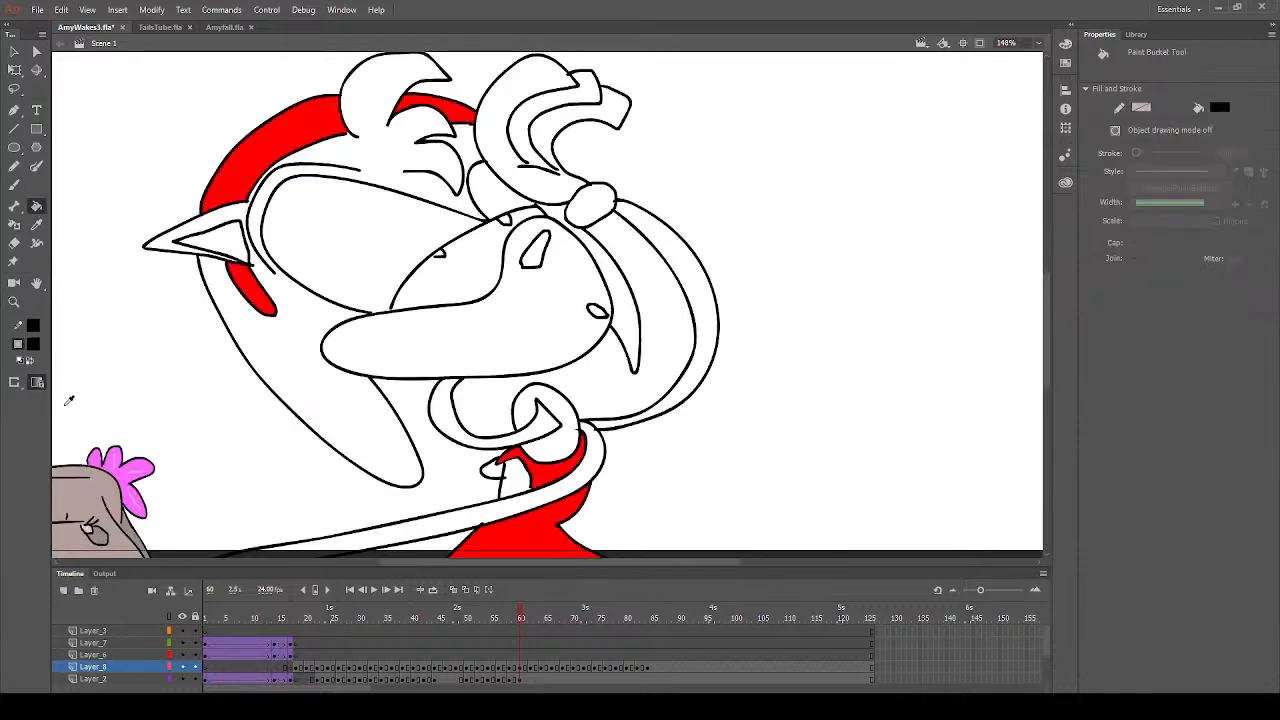
{"action": "left_click", "coordinate": [541, 248]}
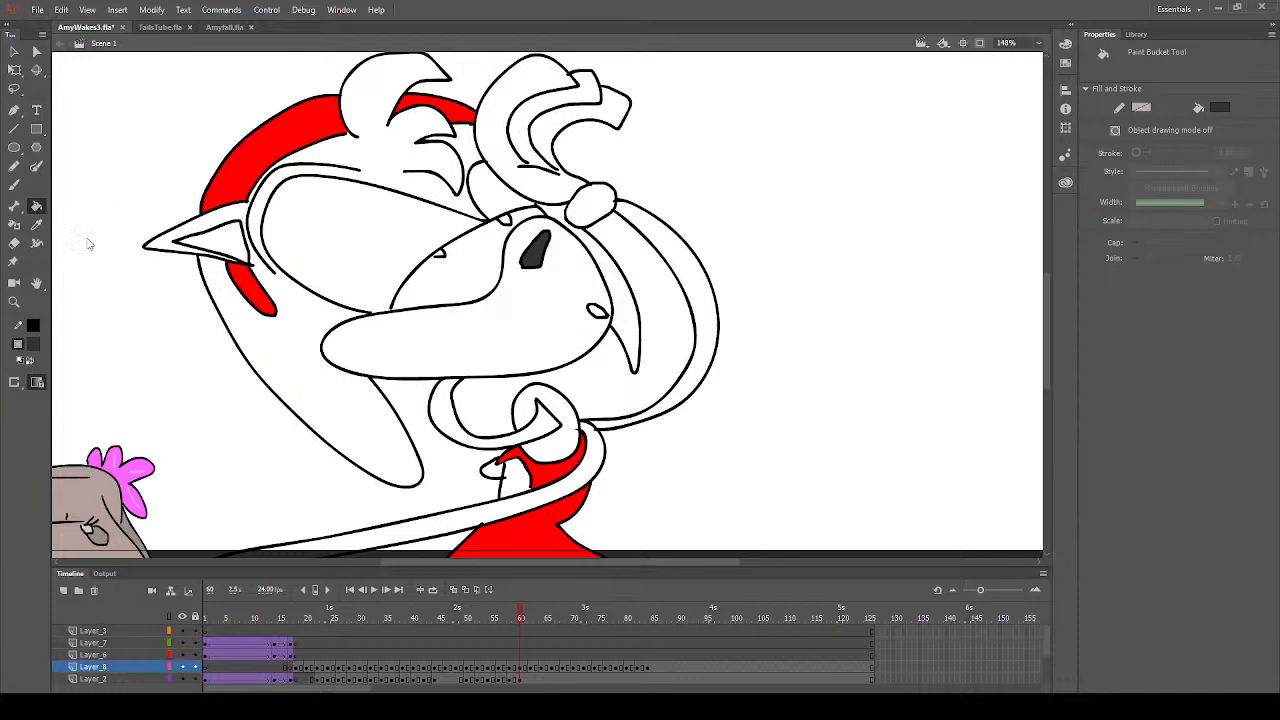
- Set the fill colour to peach and fill the muzzle, both arms and the inner ear with it
{"action": "left_click", "coordinate": [37, 346]}
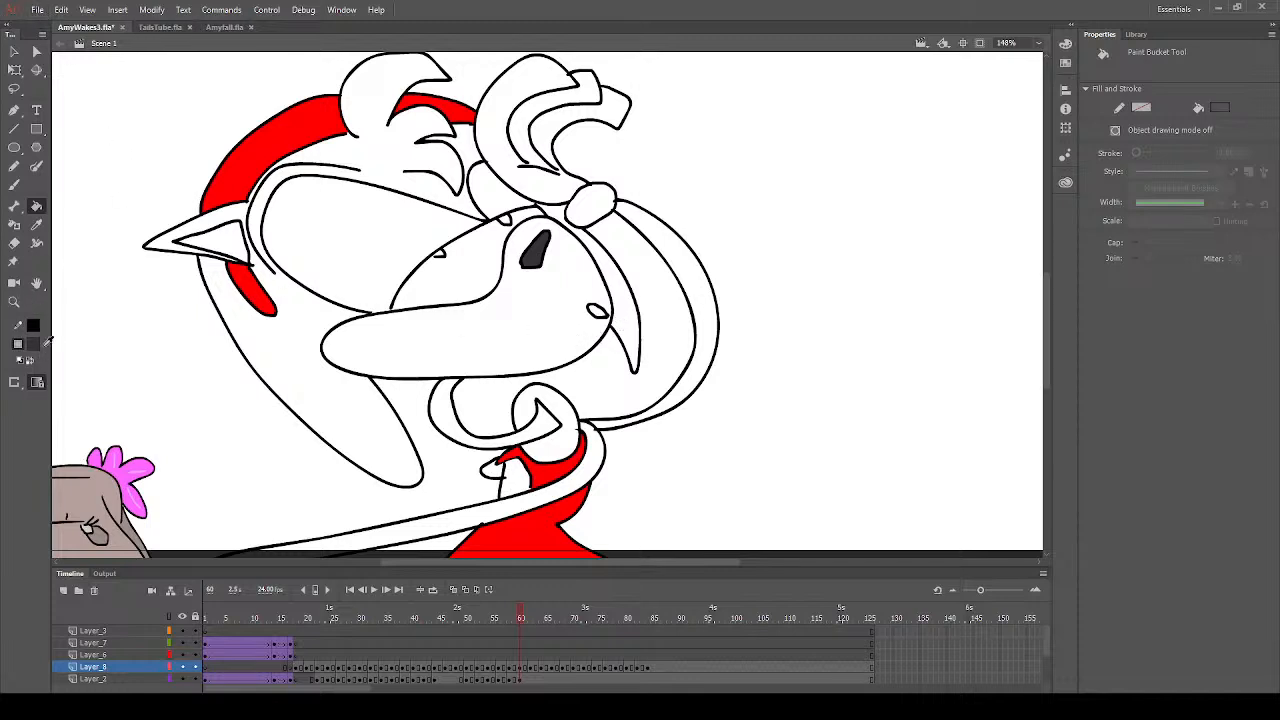
{"action": "left_click", "coordinate": [250, 473]}
{"action": "left_click", "coordinate": [531, 327]}
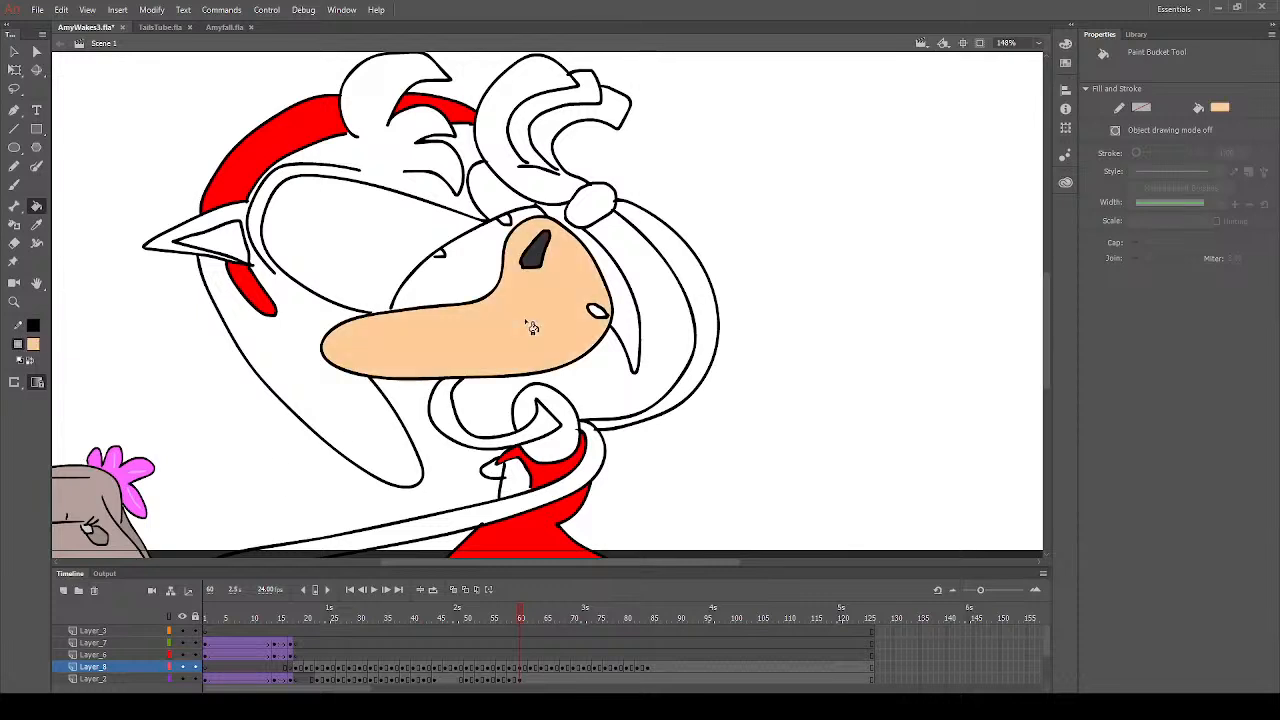
{"action": "left_click", "coordinate": [684, 270]}
{"action": "left_click", "coordinate": [609, 424]}
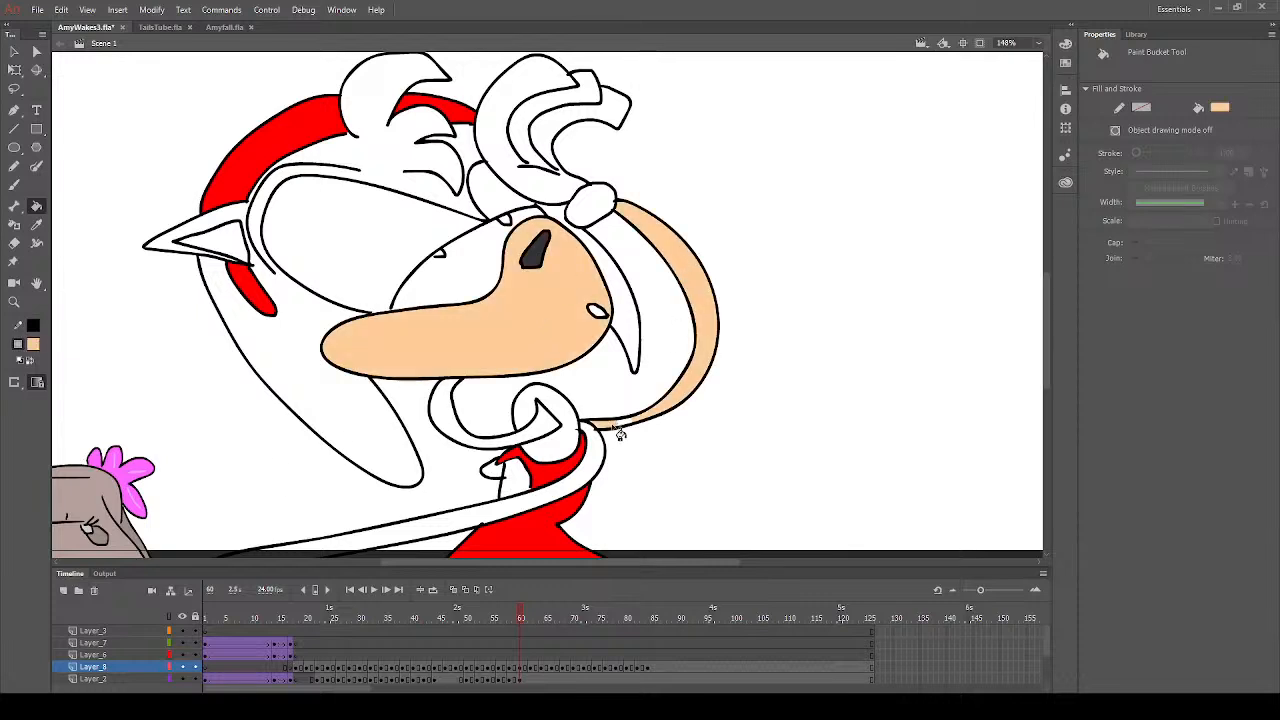
{"action": "left_click", "coordinate": [582, 494]}
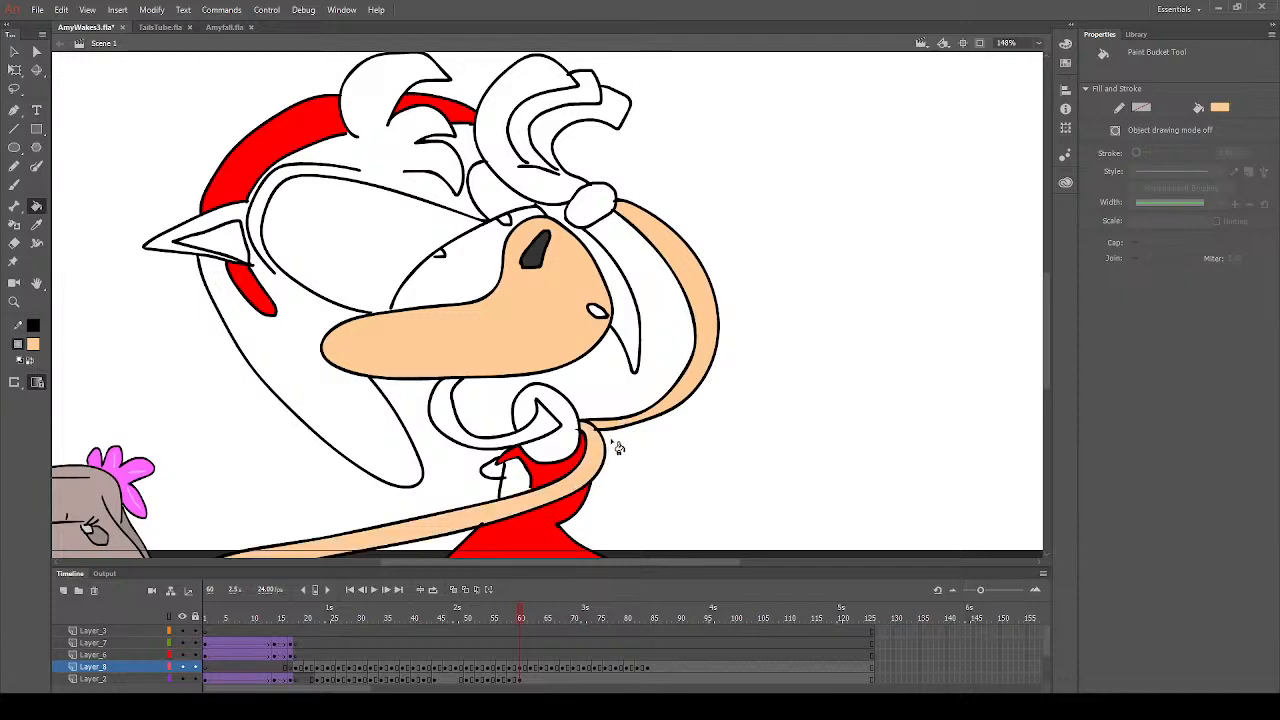
{"action": "scroll", "coordinate": [612, 443], "scroll_direction": "down", "scroll_amount": 3}
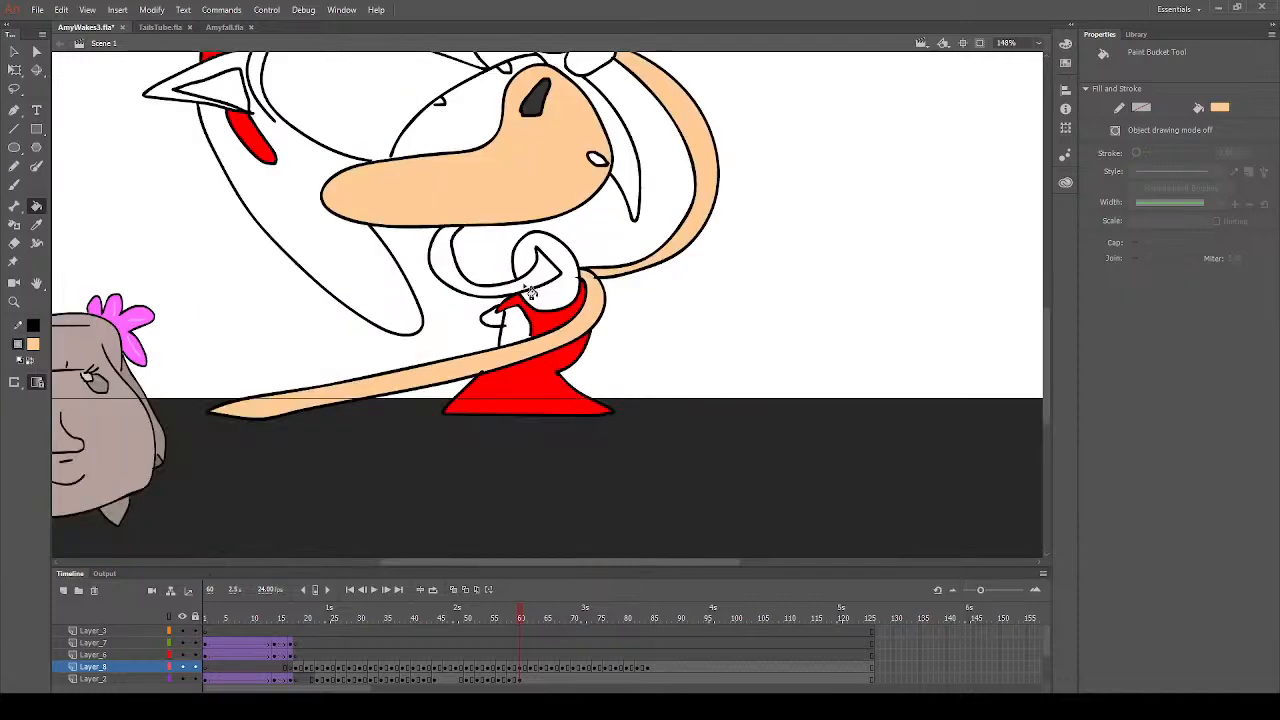
{"action": "scroll", "coordinate": [560, 347], "scroll_direction": "up", "scroll_amount": 3}
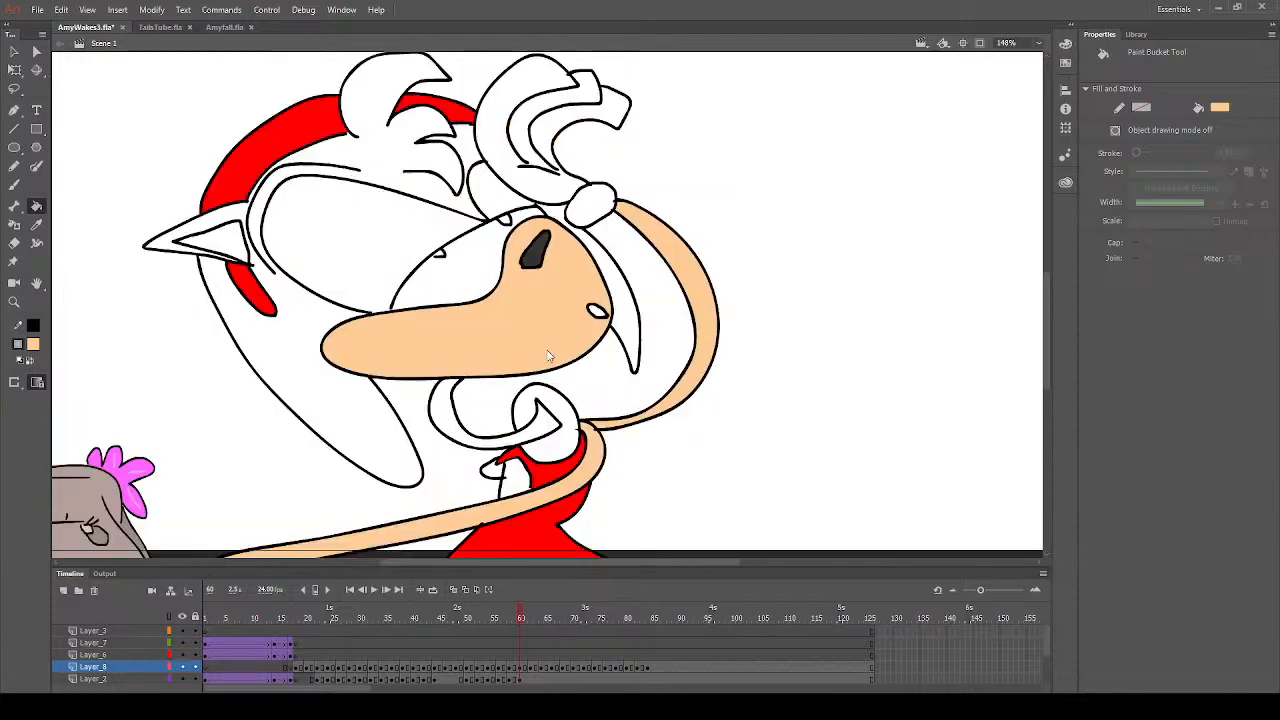
{"action": "left_click", "coordinate": [236, 242]}
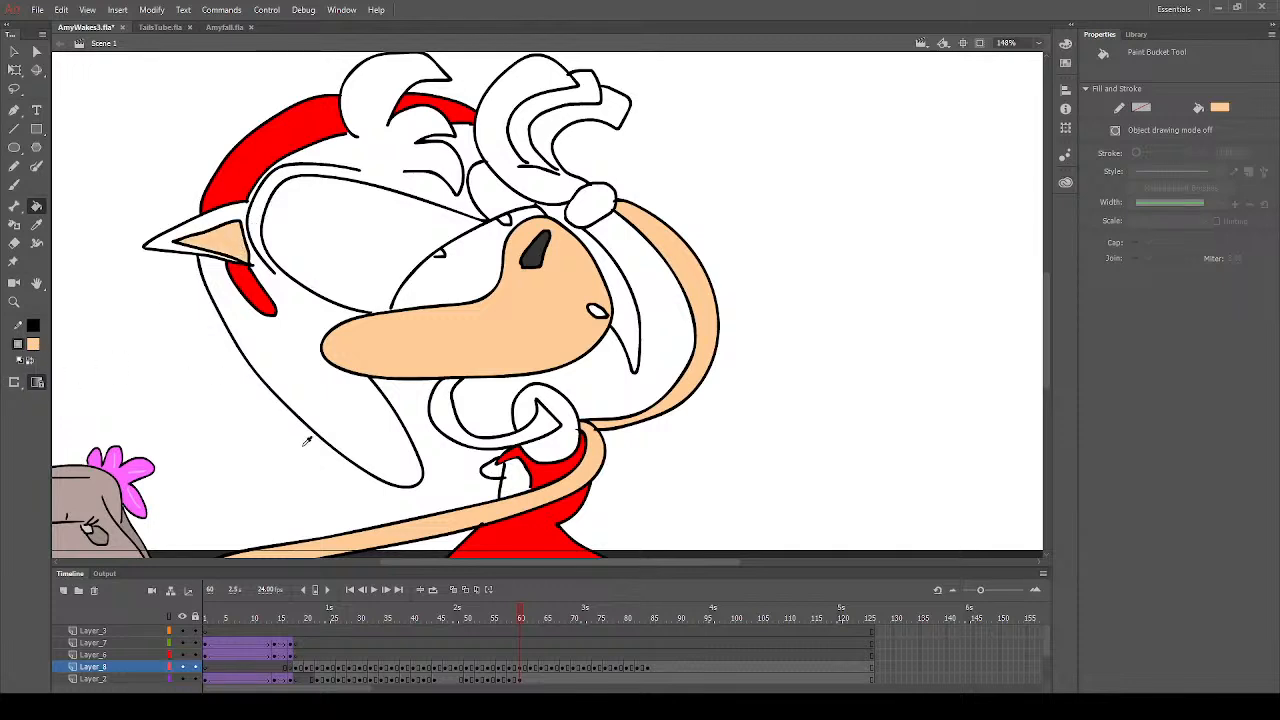
- Sample the pink of the previous frame's hair and fill the large back quill with it
{"action": "left_click", "coordinate": [246, 491]}
{"action": "left_click", "coordinate": [374, 429]}
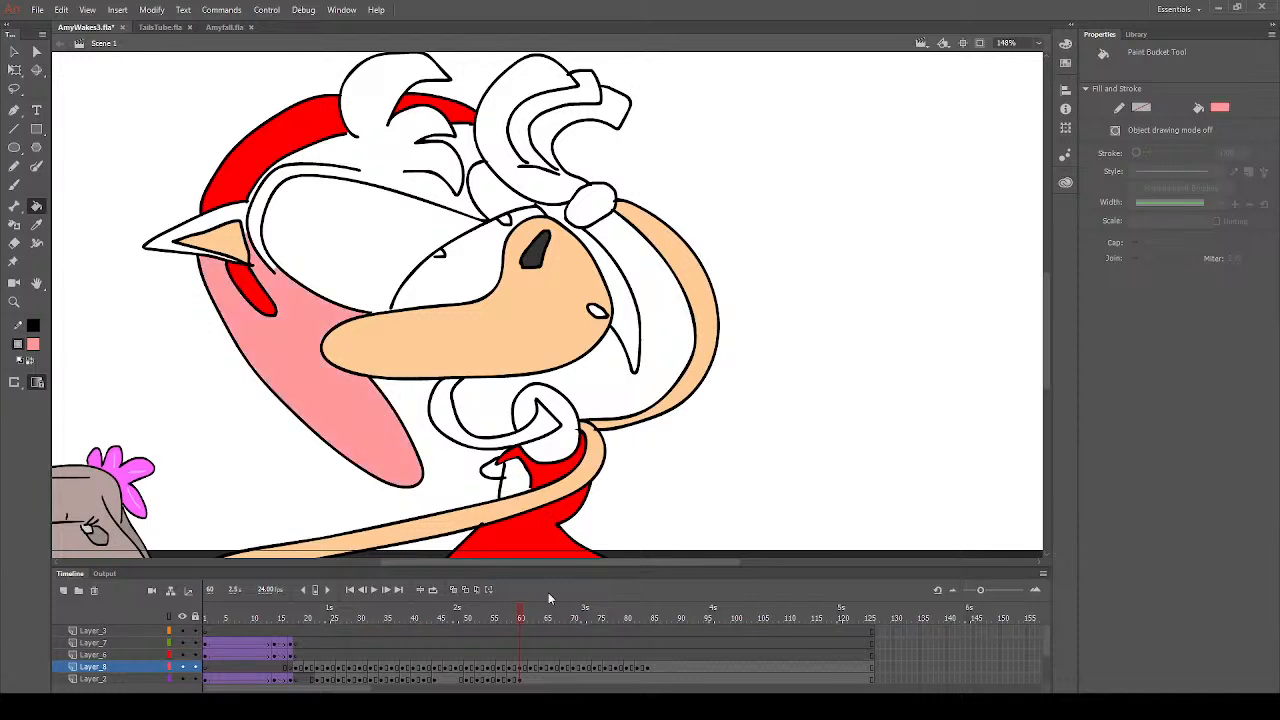
{"action": "left_click_drag", "start_coordinate": [518, 621], "coordinate": [515, 621]}
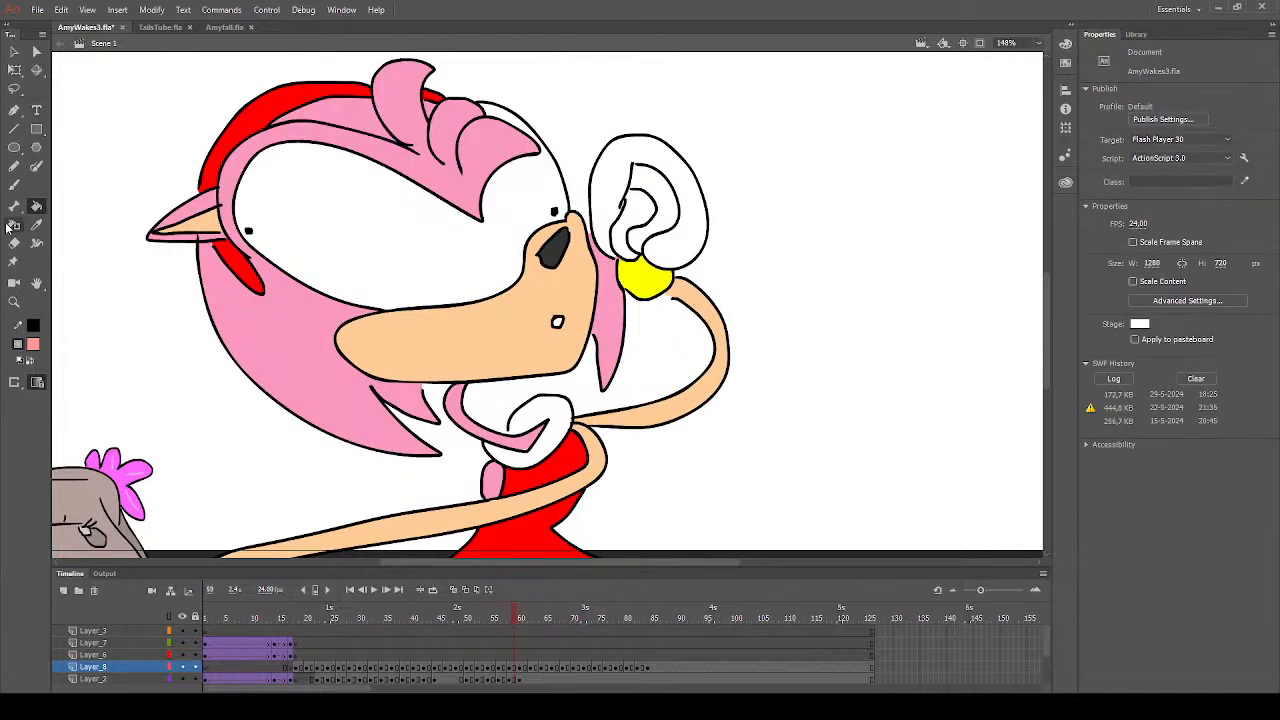
{"action": "left_click", "coordinate": [36, 206]}
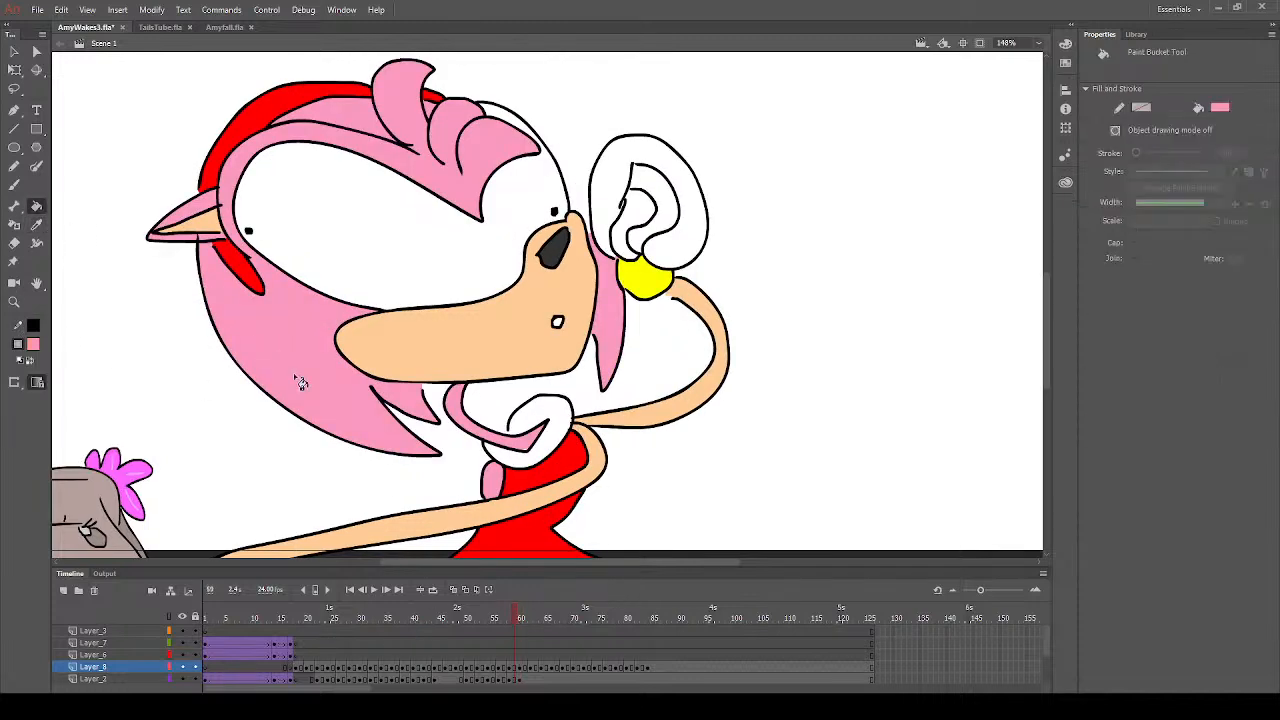
{"action": "left_click", "coordinate": [522, 620]}
{"action": "left_click", "coordinate": [387, 427]}
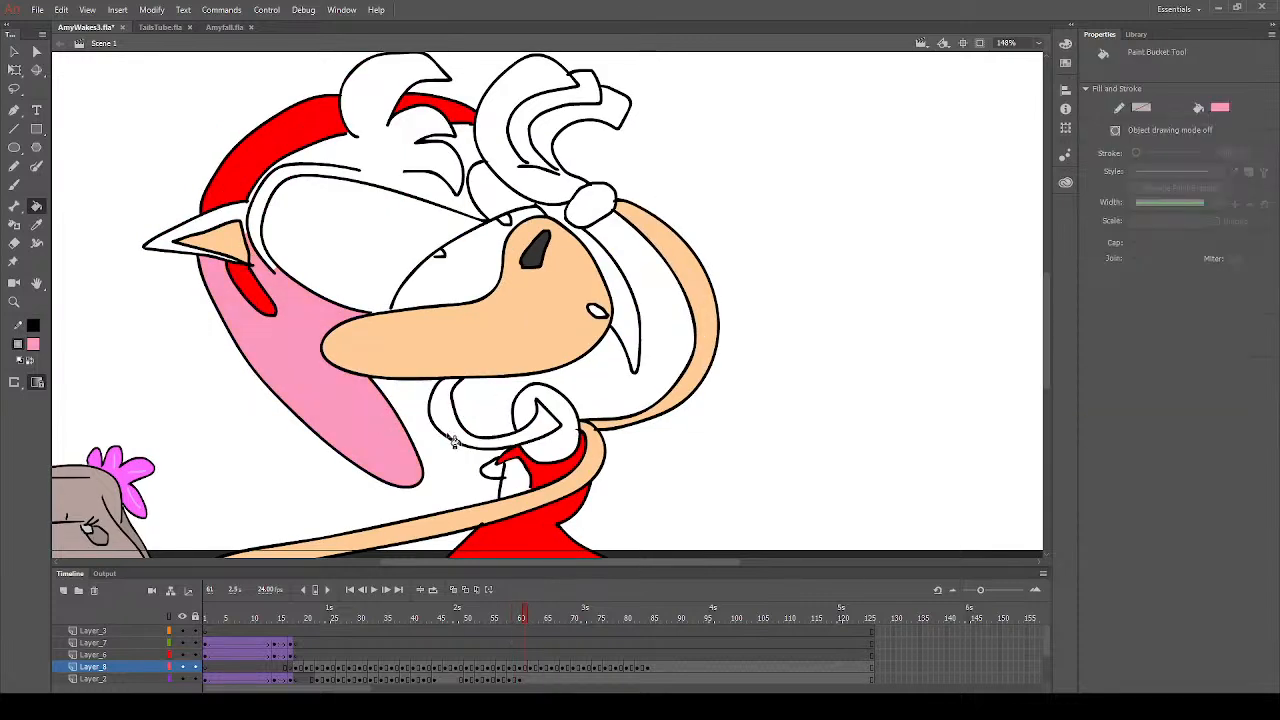
- Fill the collar strand, the patch on the dress, the strand beside the muzzle, the fringe and the outer ear with the same pink
{"action": "left_click", "coordinate": [453, 441]}
{"action": "left_click", "coordinate": [497, 485]}
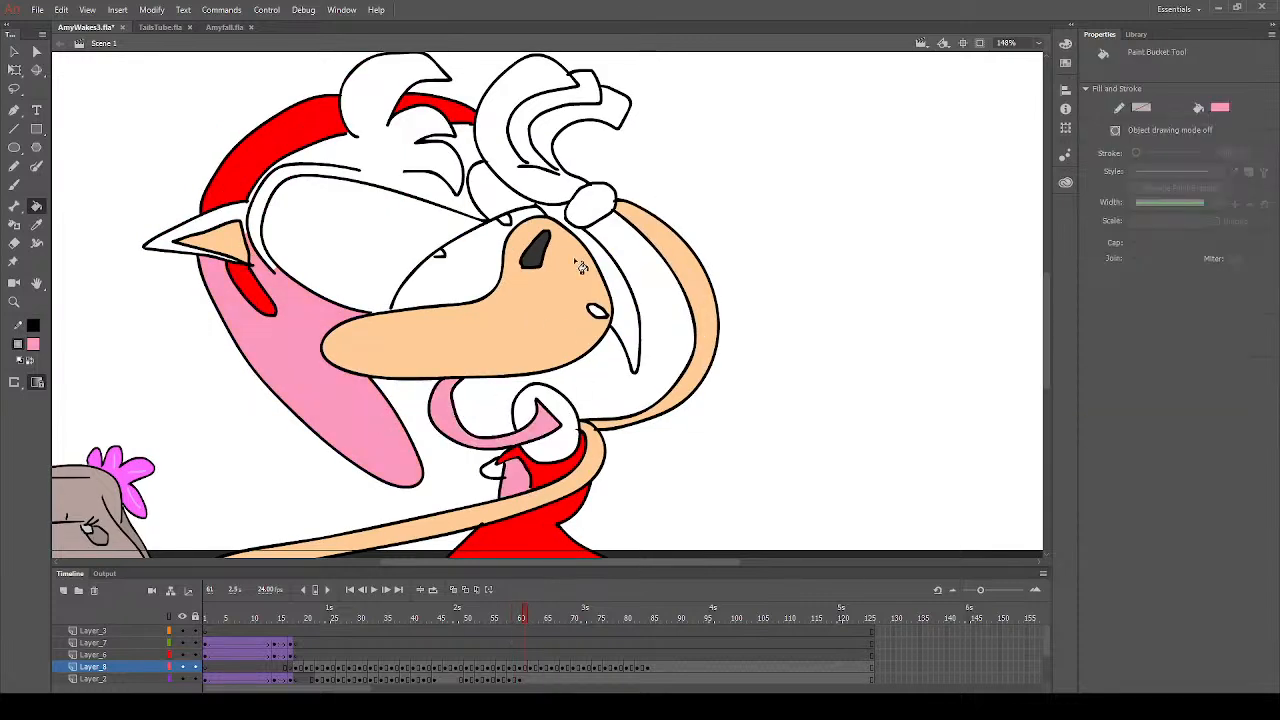
{"action": "left_click", "coordinate": [617, 279]}
{"action": "left_click", "coordinate": [565, 220]}
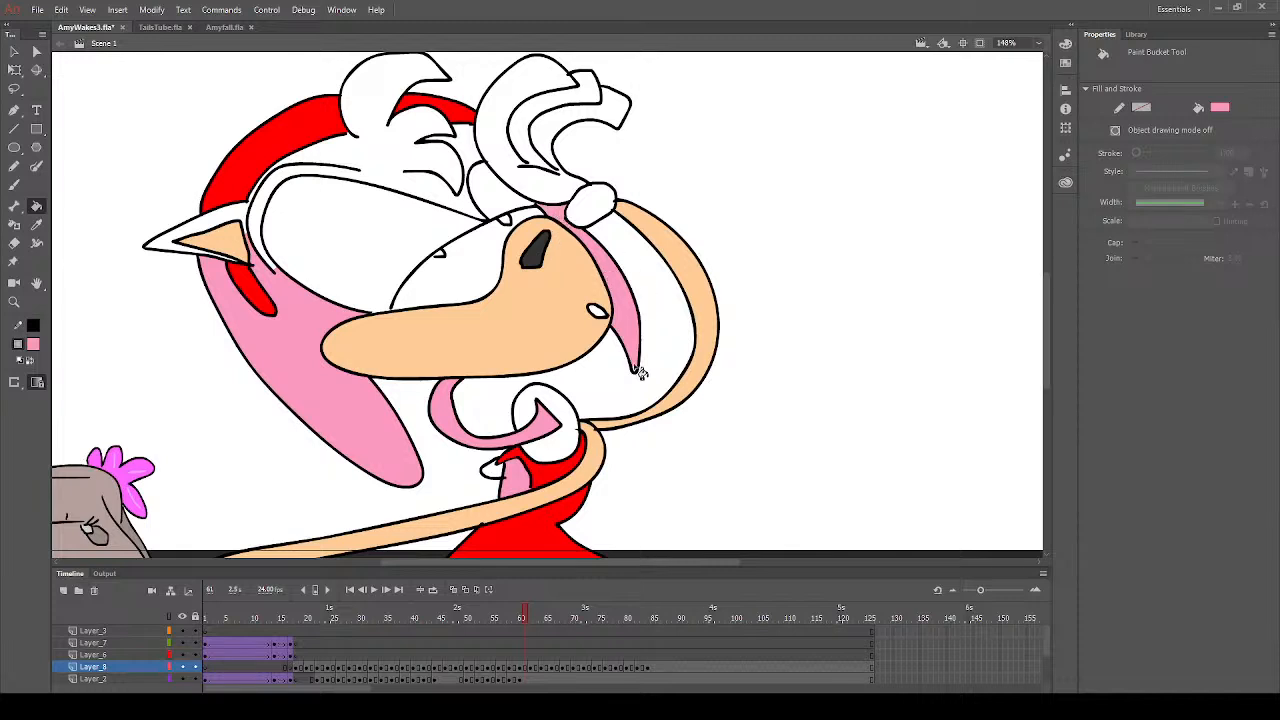
{"action": "left_click", "coordinate": [467, 201]}
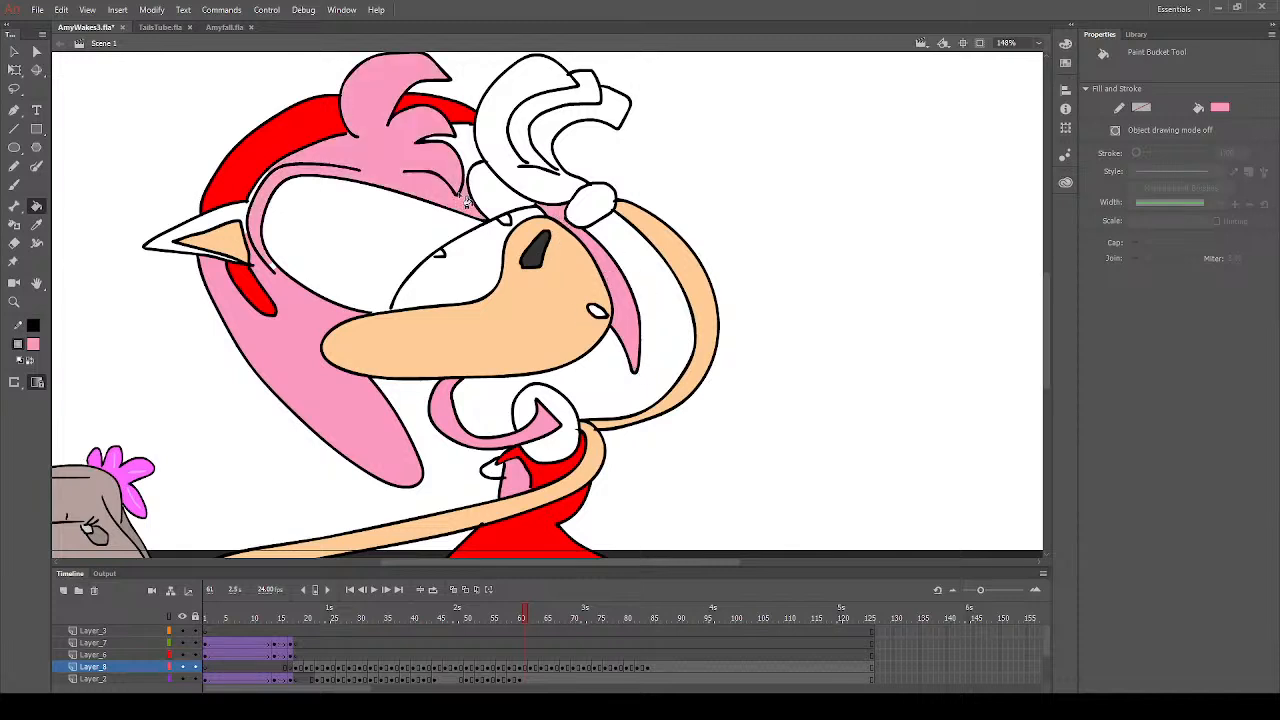
{"action": "left_click", "coordinate": [474, 148]}
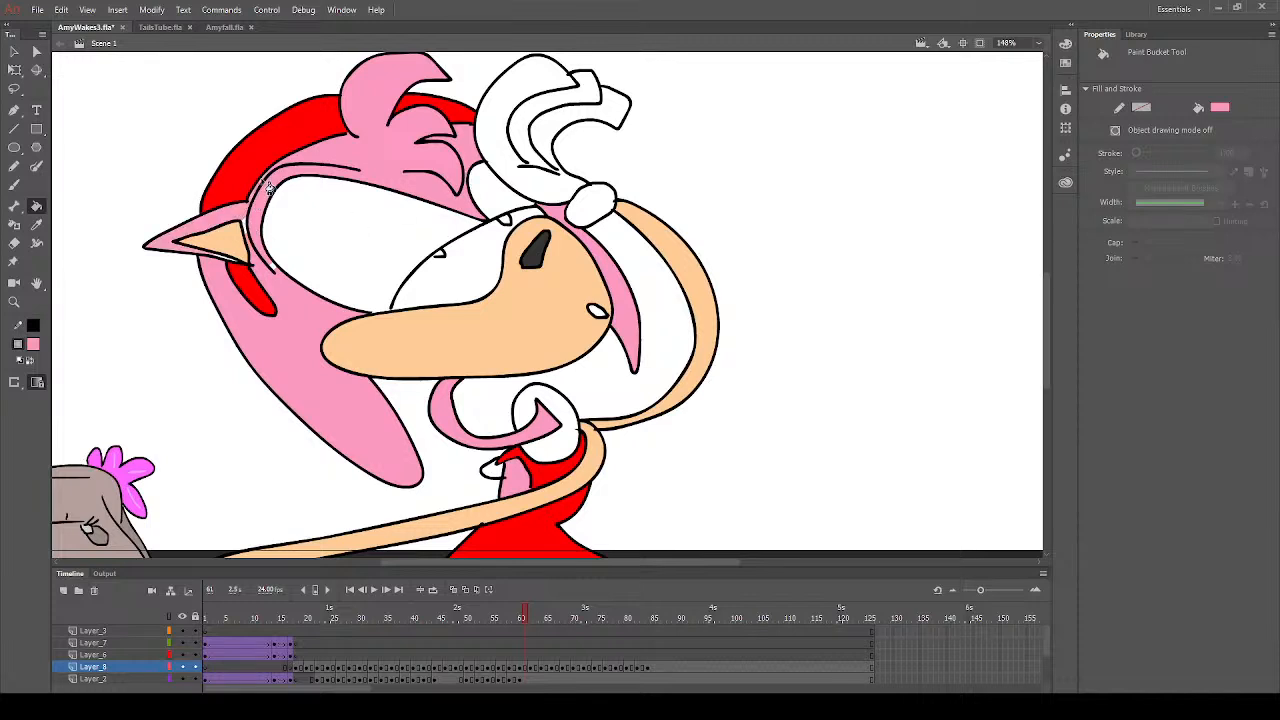
- Sample the peach of the raised arm and fill the small uncoloured piece protruding beside the dress with it
{"action": "left_click", "coordinate": [232, 262]}
{"action": "key", "text": "ctrl+z"}
{"action": "left_click", "coordinate": [36, 224]}
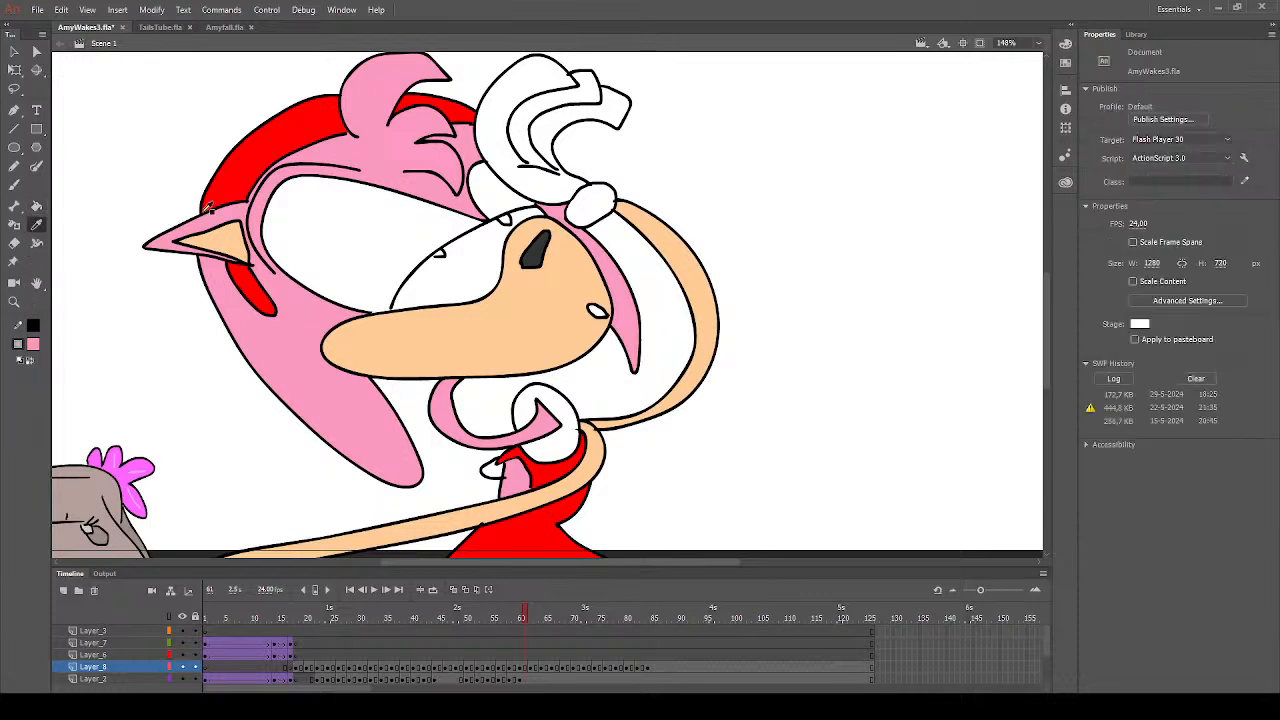
{"action": "left_click", "coordinate": [676, 248]}
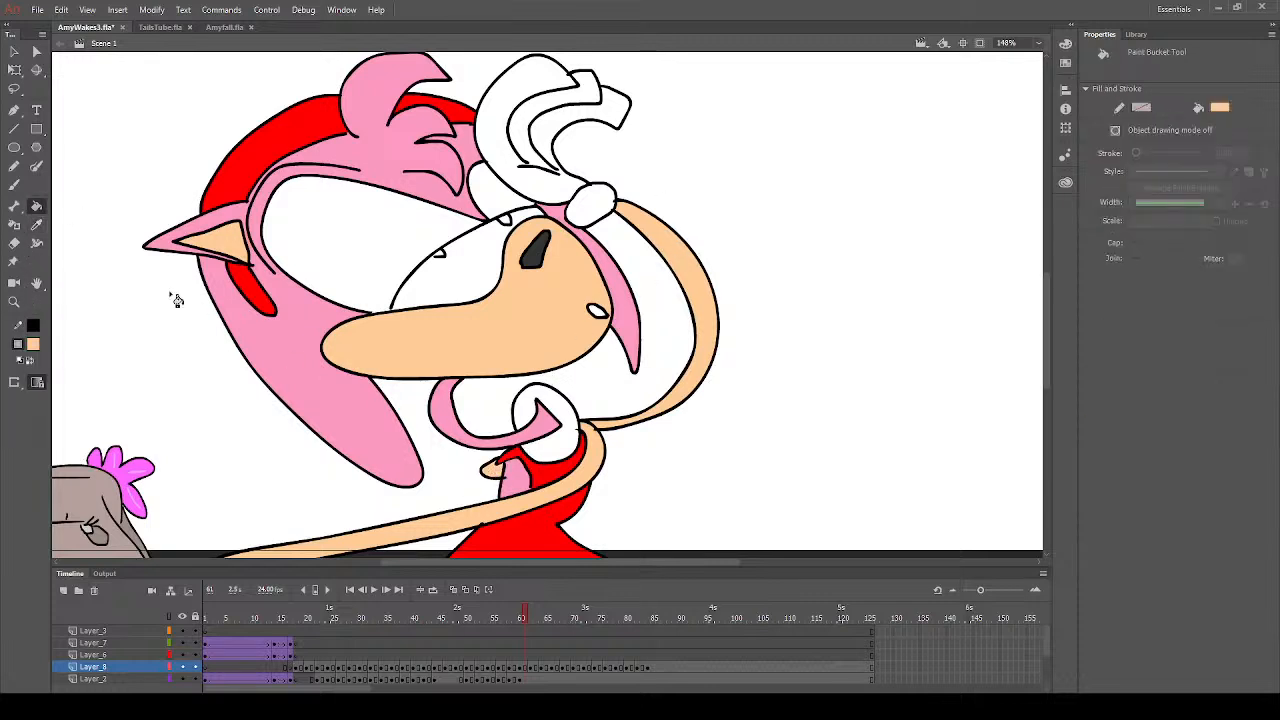
- Set the Paint Bucket's fill colour to white
{"action": "left_click", "coordinate": [31, 347]}
{"action": "left_click", "coordinate": [84, 449]}
{"action": "left_click", "coordinate": [15, 186]}
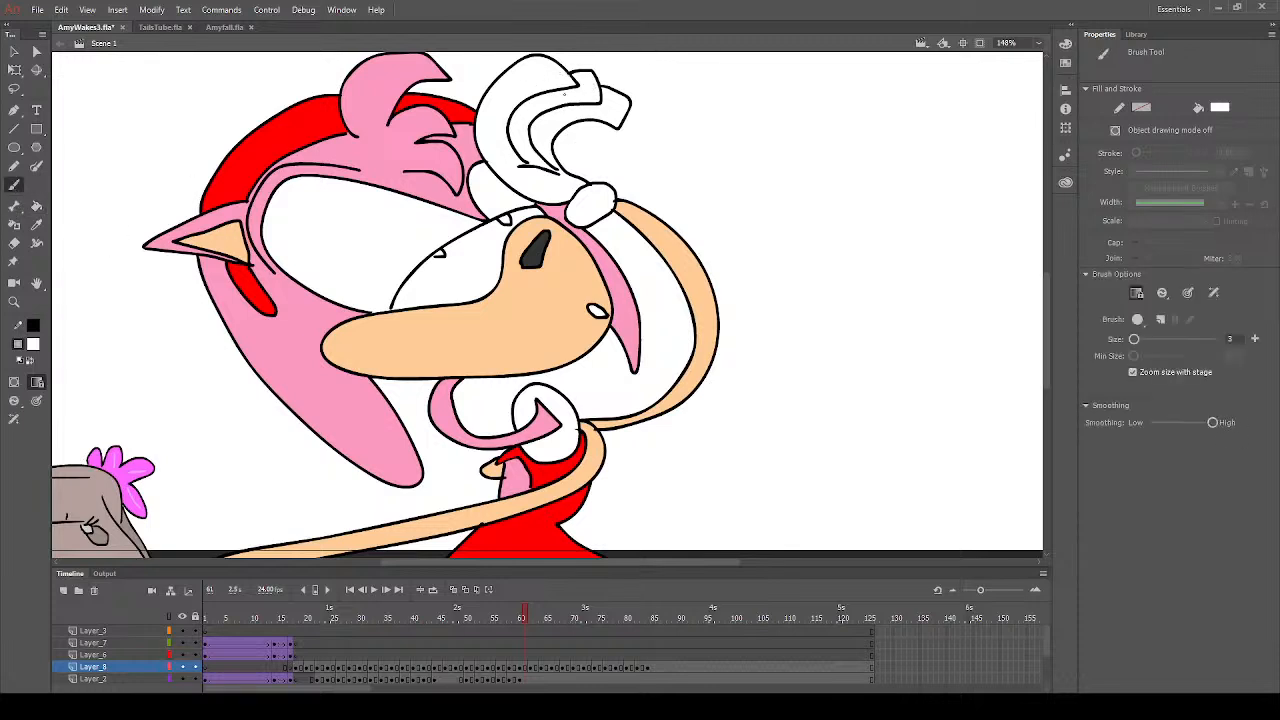
{"action": "left_click", "coordinate": [37, 205]}
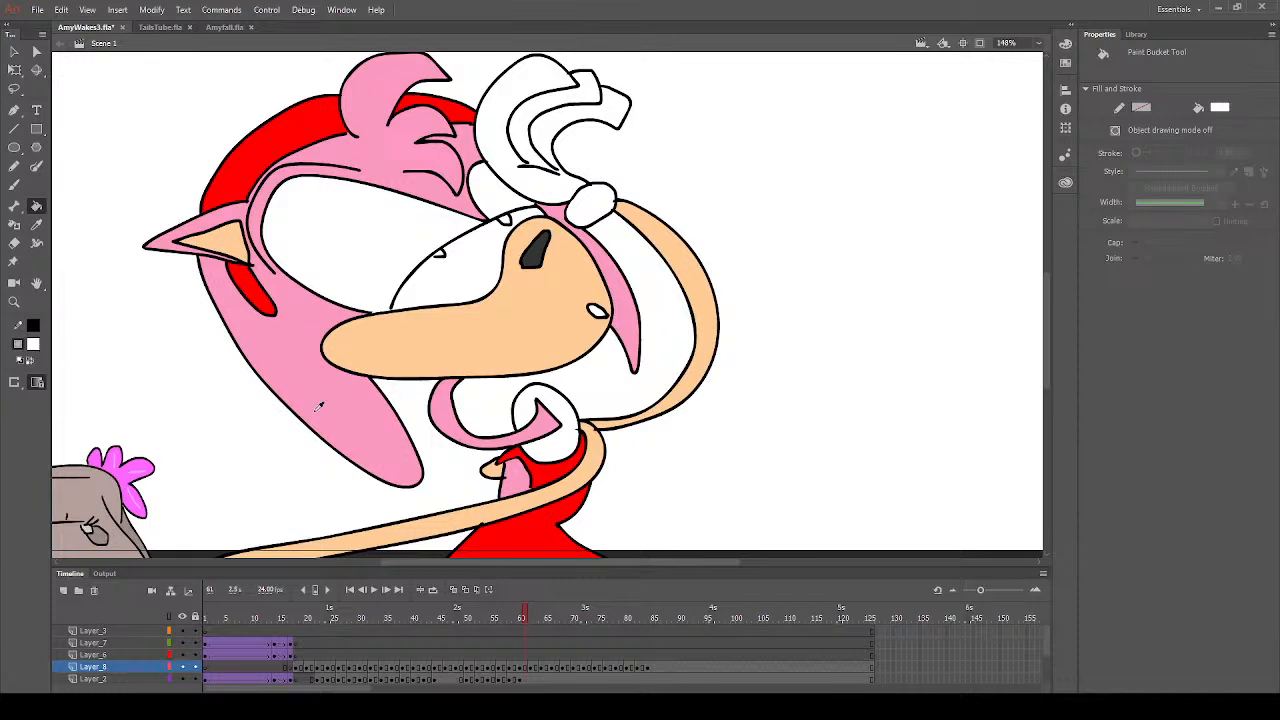
- Set the fill colour to bright green and fill both small irises with it
{"action": "left_click", "coordinate": [263, 385]}
{"action": "left_click", "coordinate": [447, 260]}
{"action": "key", "text": "ctrl+z"}
{"action": "left_click", "coordinate": [14, 185]}
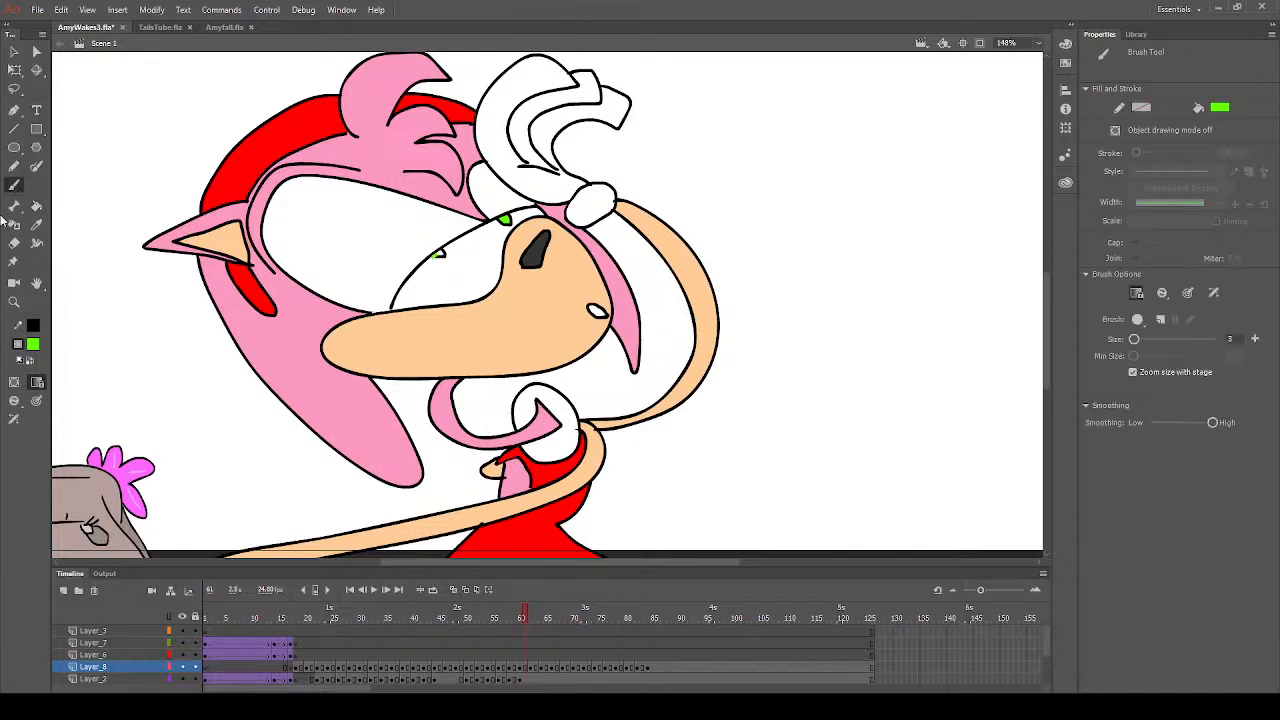
{"action": "left_click", "coordinate": [36, 206]}
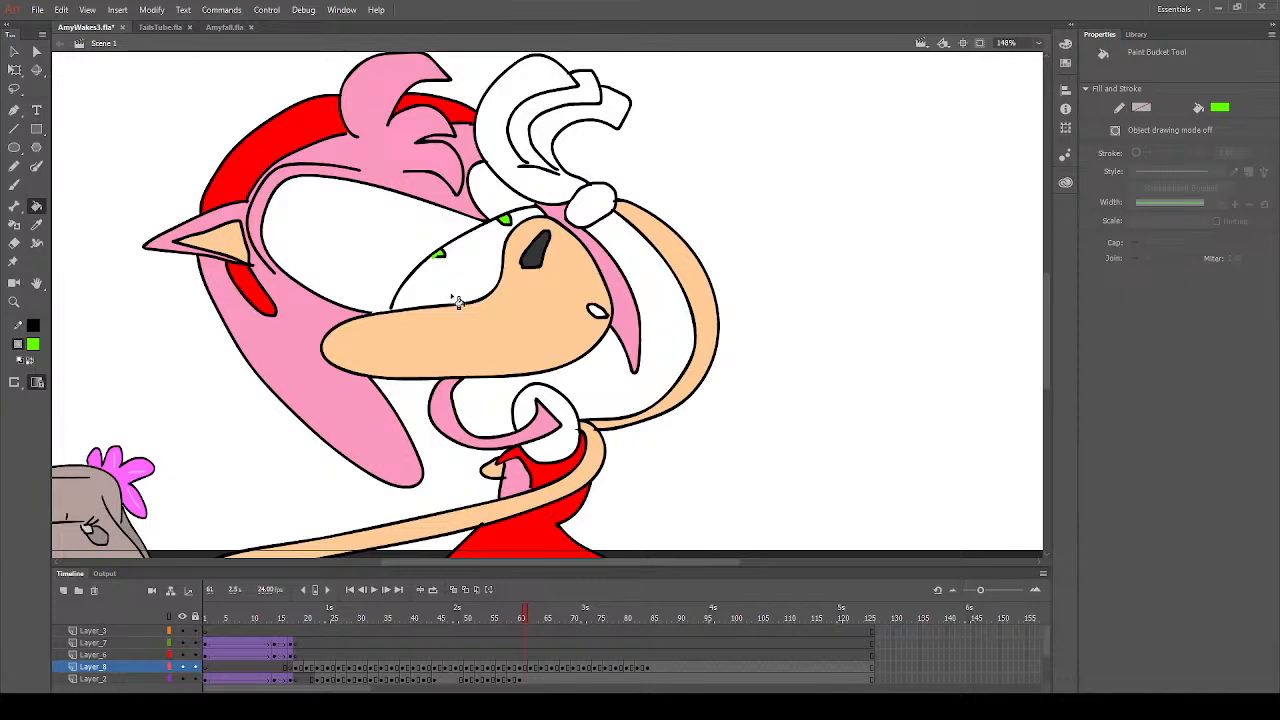
- Step through and play back the frames from frame 19 onward to check the eye colouring
{"action": "left_click", "coordinate": [300, 667]}
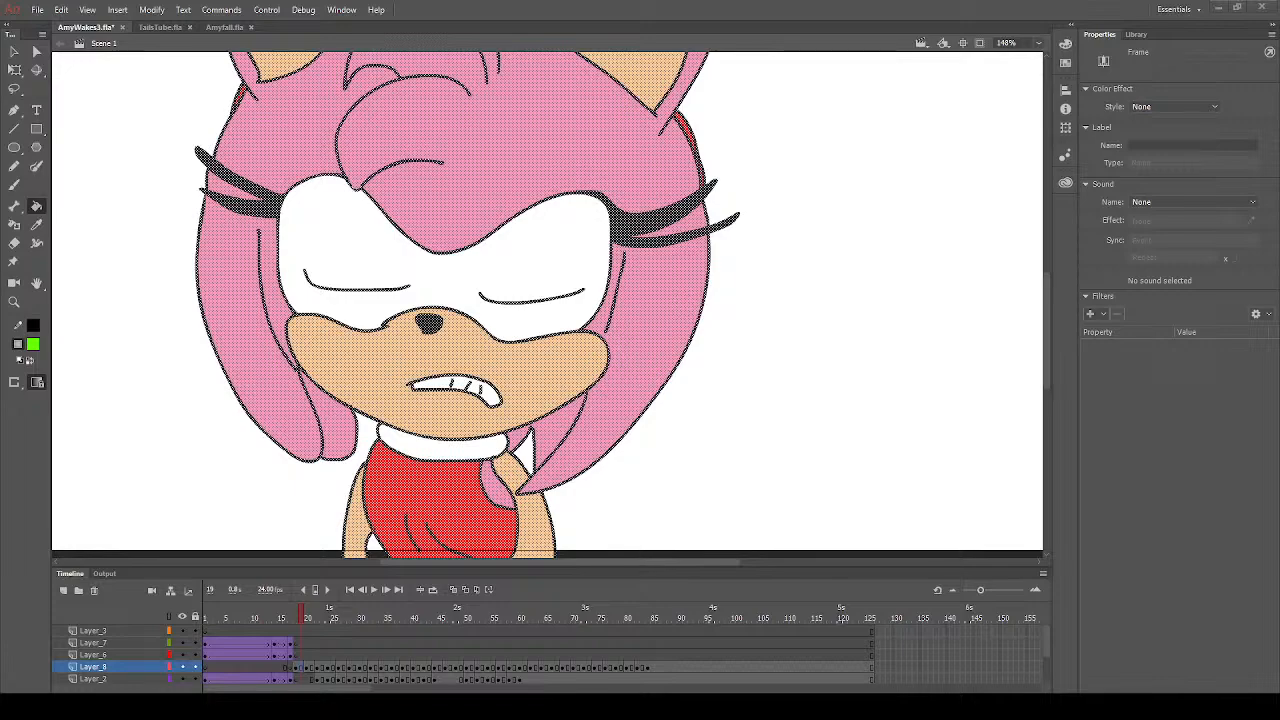
{"action": "left_click", "coordinate": [313, 673]}
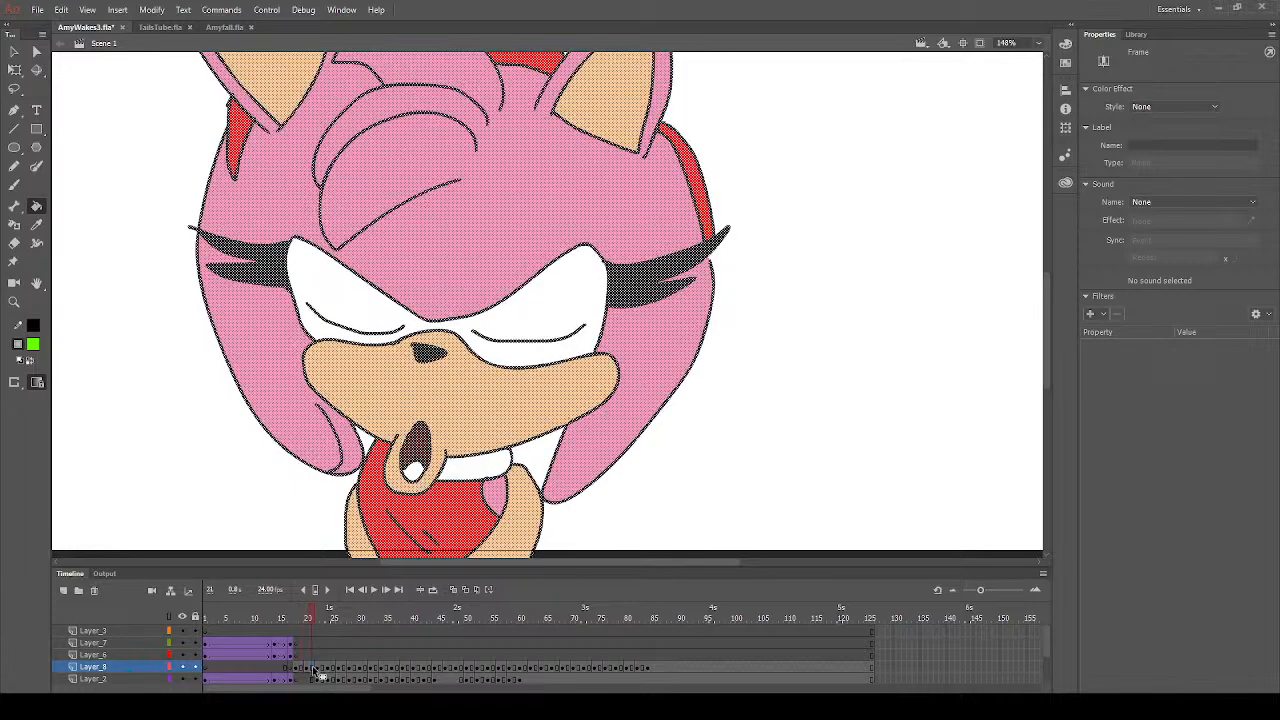
{"action": "left_click", "coordinate": [330, 669]}
{"action": "left_click", "coordinate": [323, 671]}
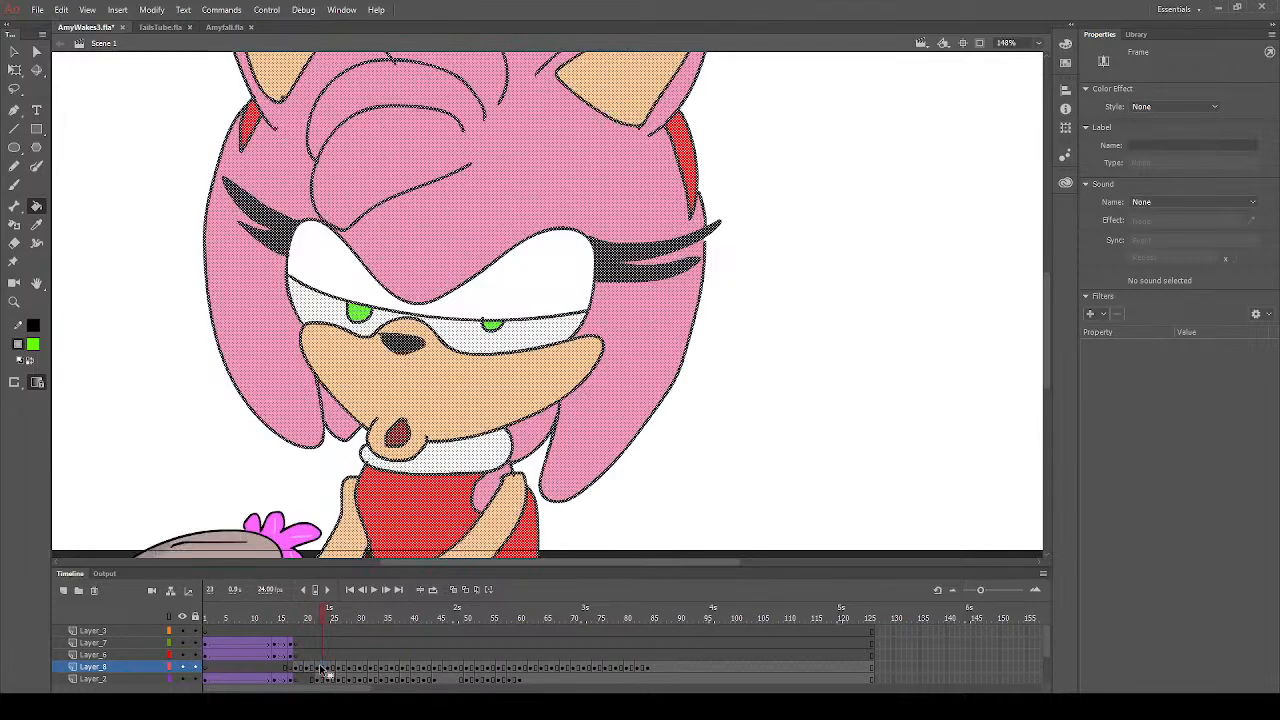
{"action": "left_click", "coordinate": [332, 672]}
{"action": "key", "text": "Return"}
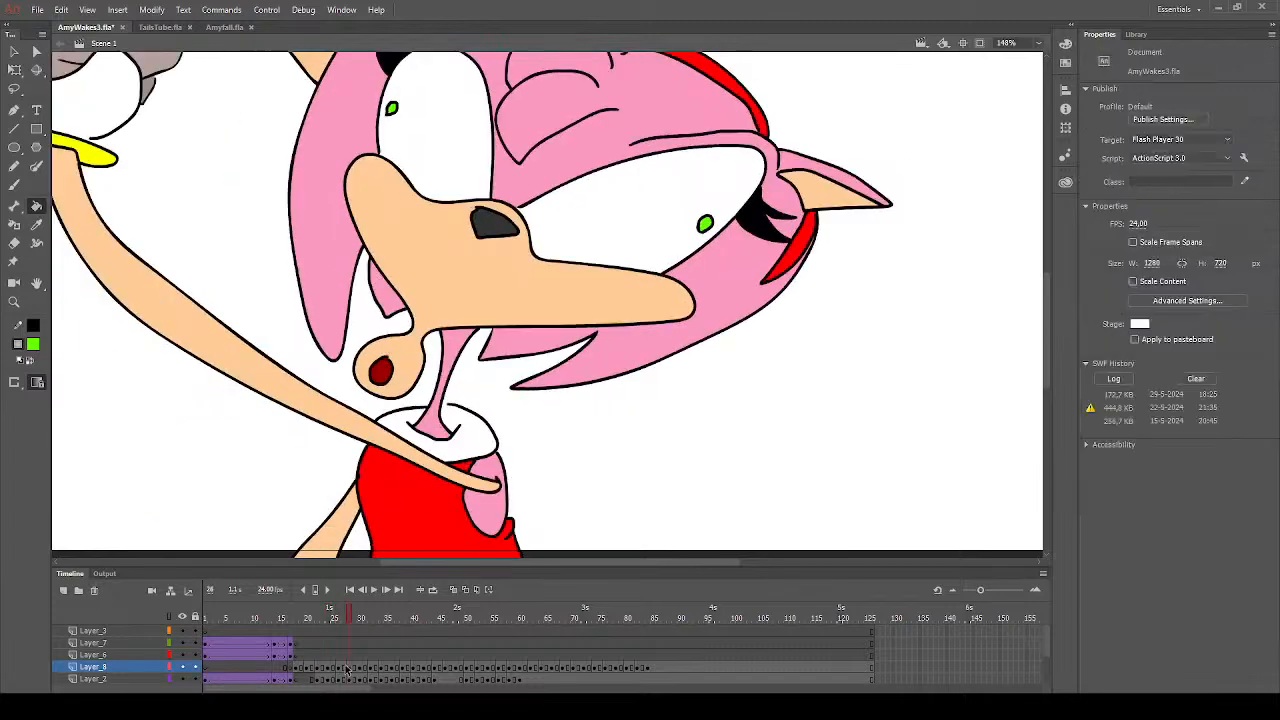
{"action": "key", "text": "Return"}
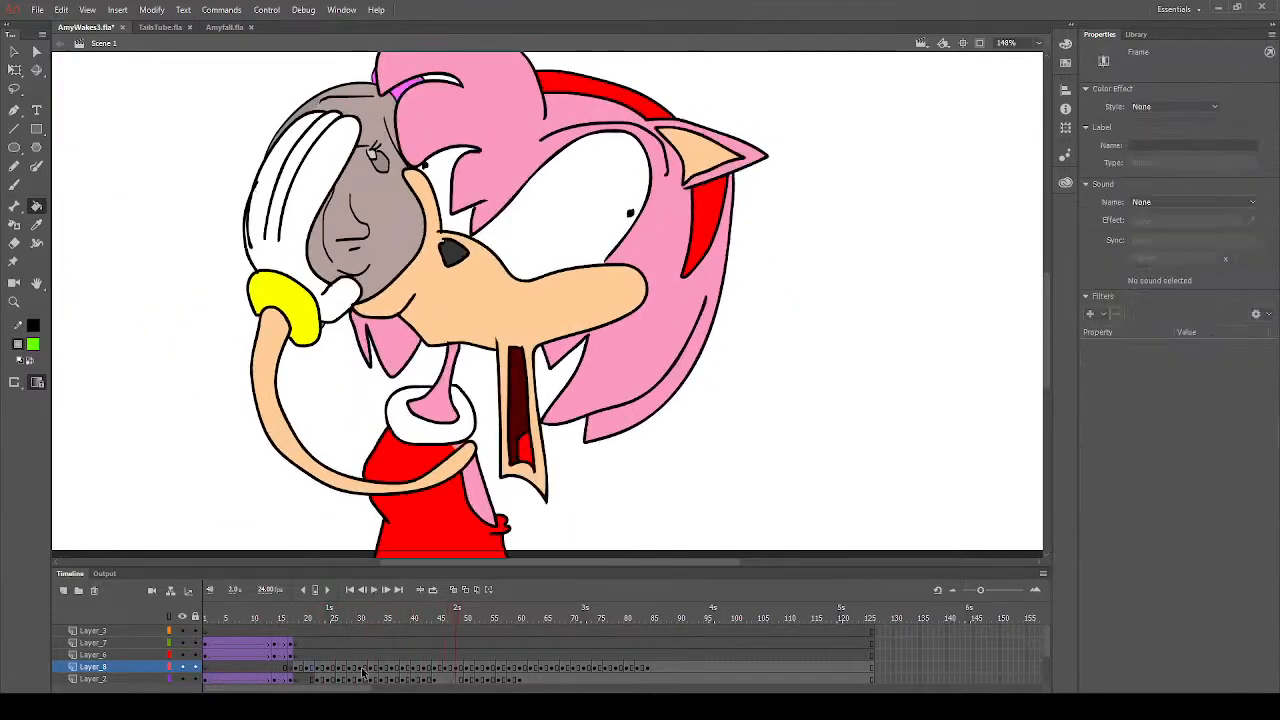
{"action": "mouse_move", "coordinate": [361, 655]}
{"action": "left_mouse_down"}
{"action": "mouse_move", "coordinate": [346, 657]}
{"action": "mouse_move", "coordinate": [363, 658]}
{"action": "left_mouse_up"}
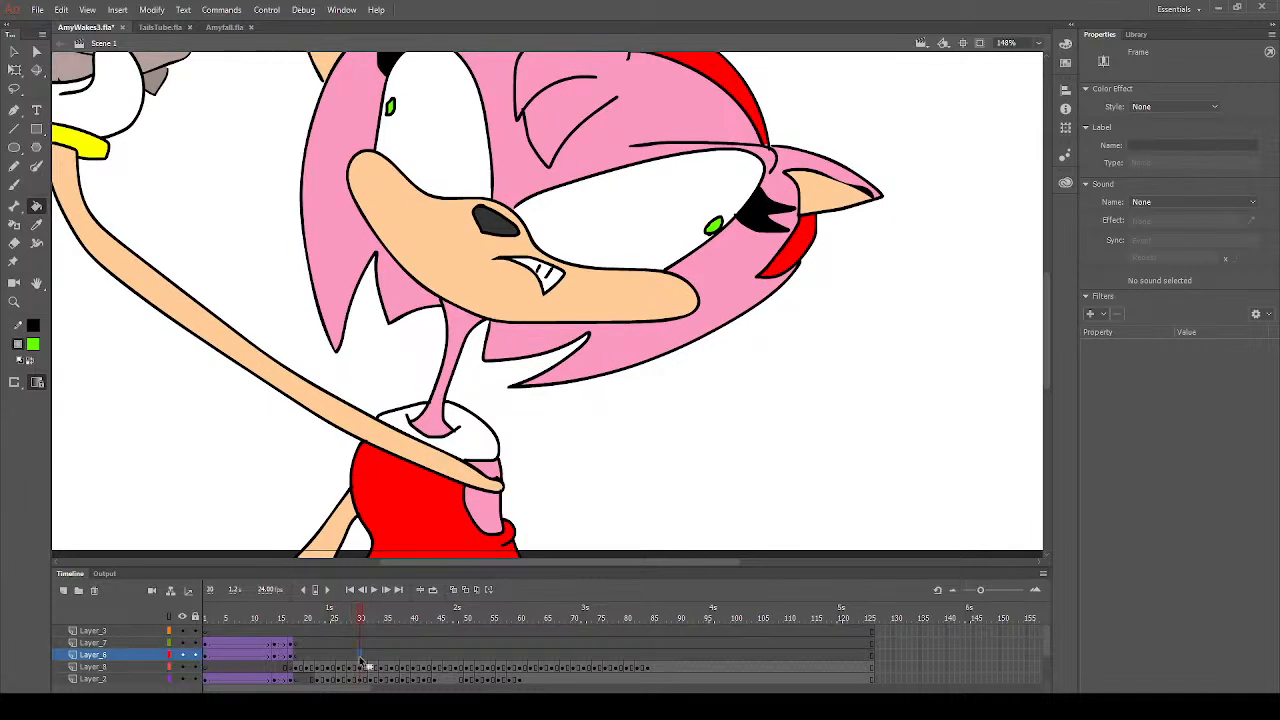
- Fill both irises with bright green at frame 33
{"action": "left_click", "coordinate": [376, 618]}
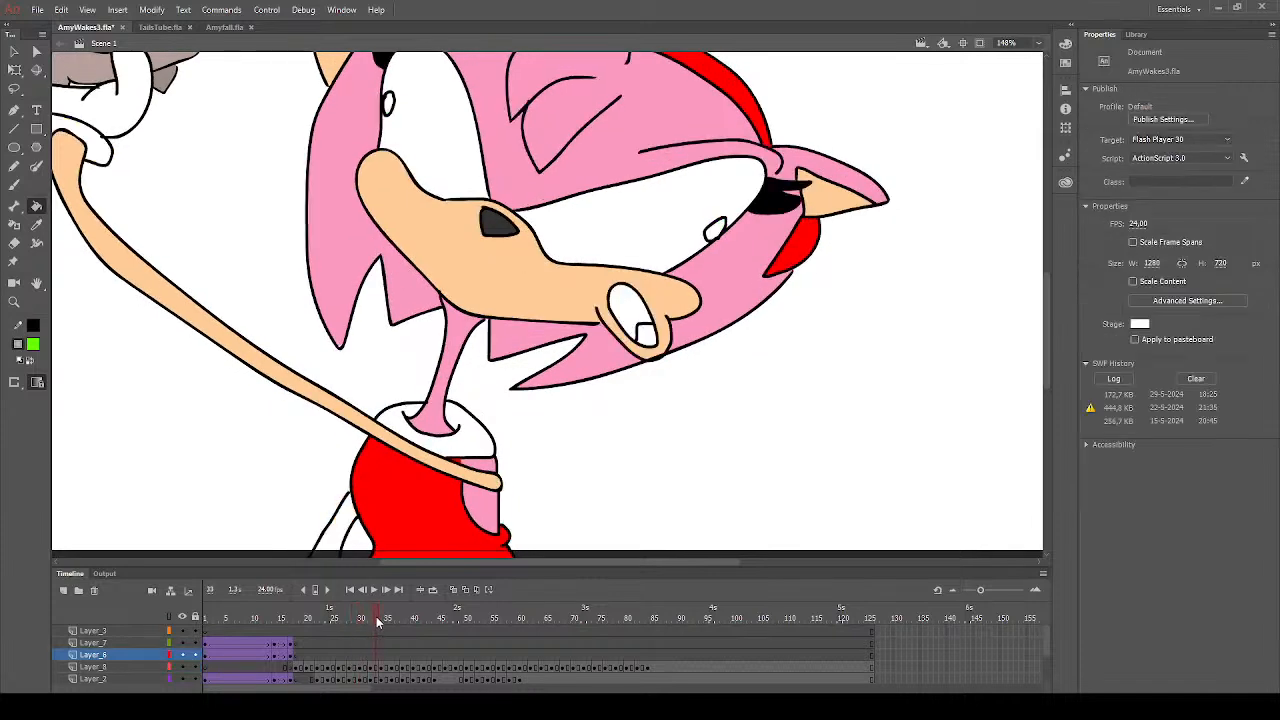
{"action": "left_click", "coordinate": [724, 233]}
{"action": "left_click", "coordinate": [718, 232]}
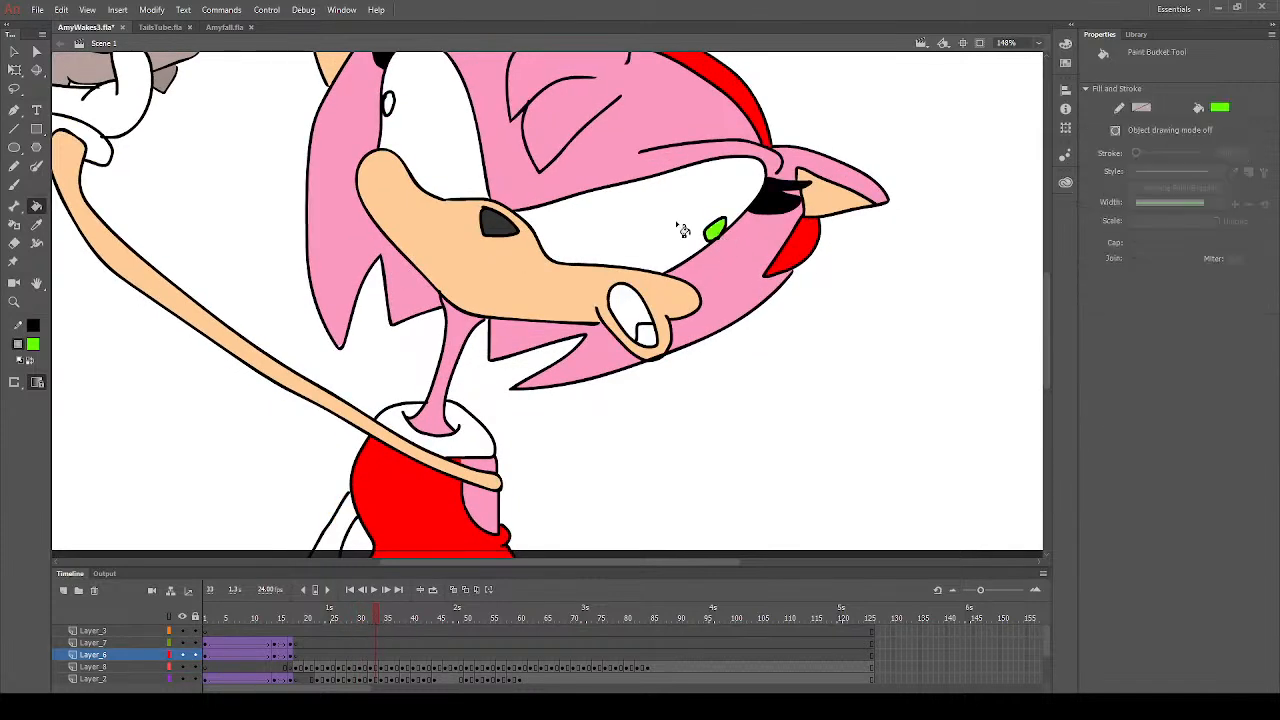
{"action": "left_click", "coordinate": [389, 104]}
- Fill both irises with bright green at frame 34 and save the file
{"action": "left_click_drag", "start_coordinate": [369, 617], "coordinate": [383, 618]}
{"action": "left_click", "coordinate": [384, 114]}
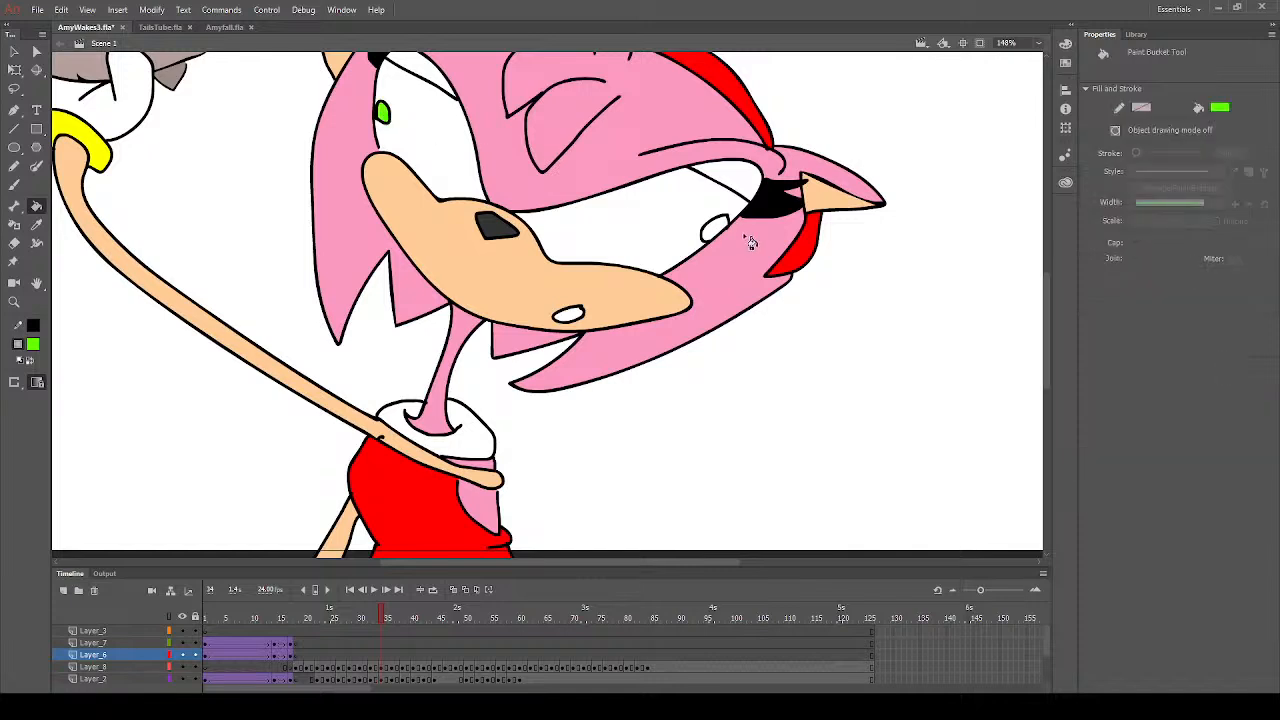
{"action": "left_click", "coordinate": [716, 231]}
{"action": "key", "text": "ctrl+s"}
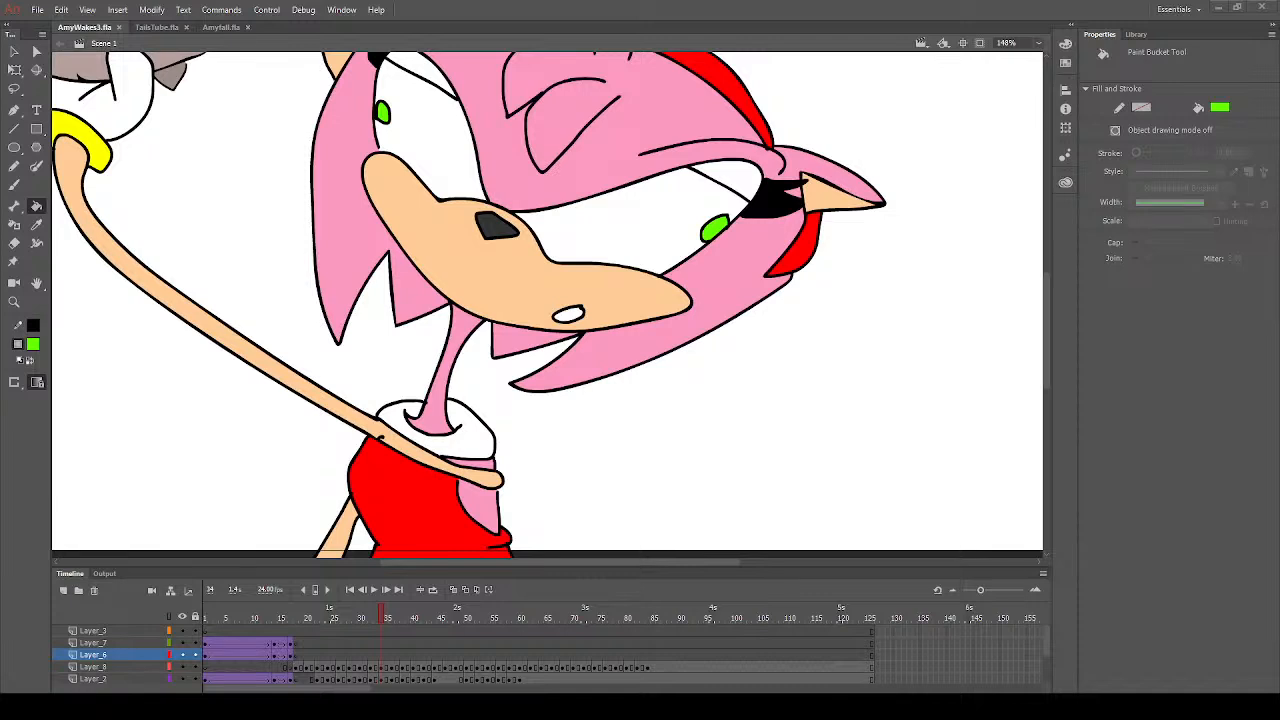
- Insert a blank keyframe at frame 34 of Layer_3 and paste the copied four-panel Shadow and Kars image there
{"action": "left_click", "coordinate": [380, 632]}
{"action": "key", "text": "F7"}
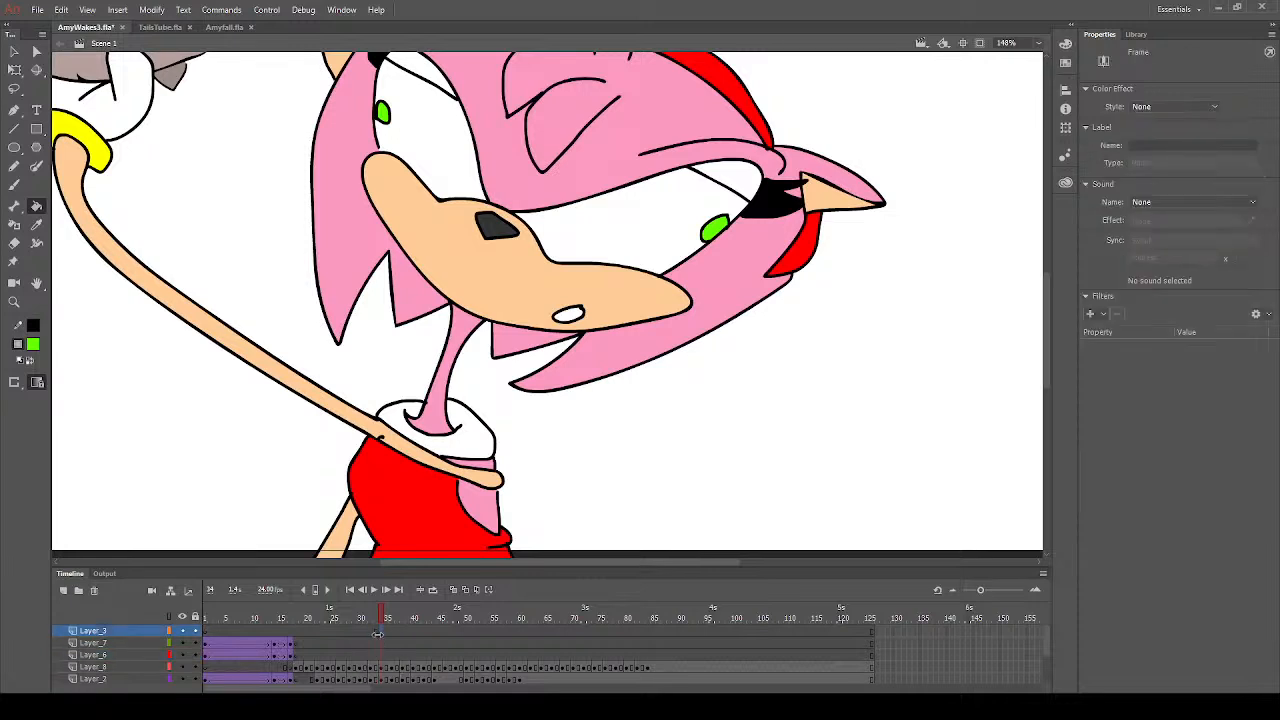
{"action": "key", "text": "ctrl+v"}
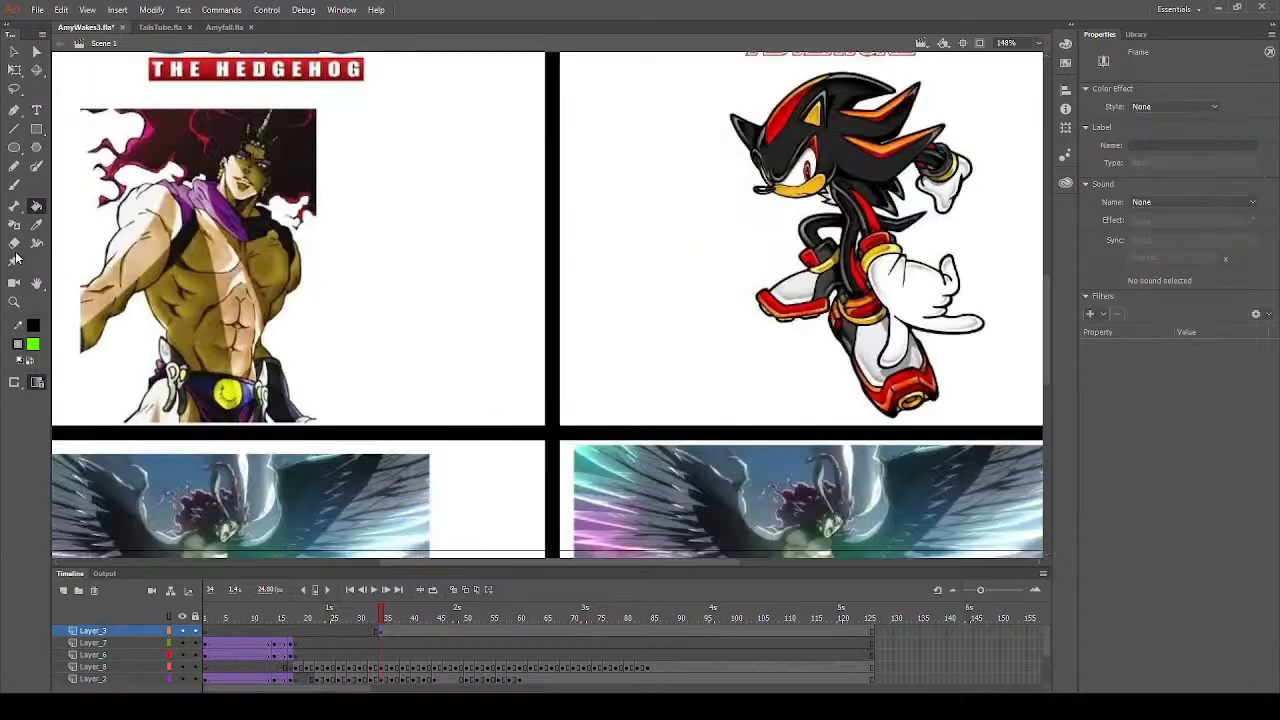
{"action": "left_click", "coordinate": [14, 301]}
{"action": "left_click", "coordinate": [562, 402], "text": "alt"}
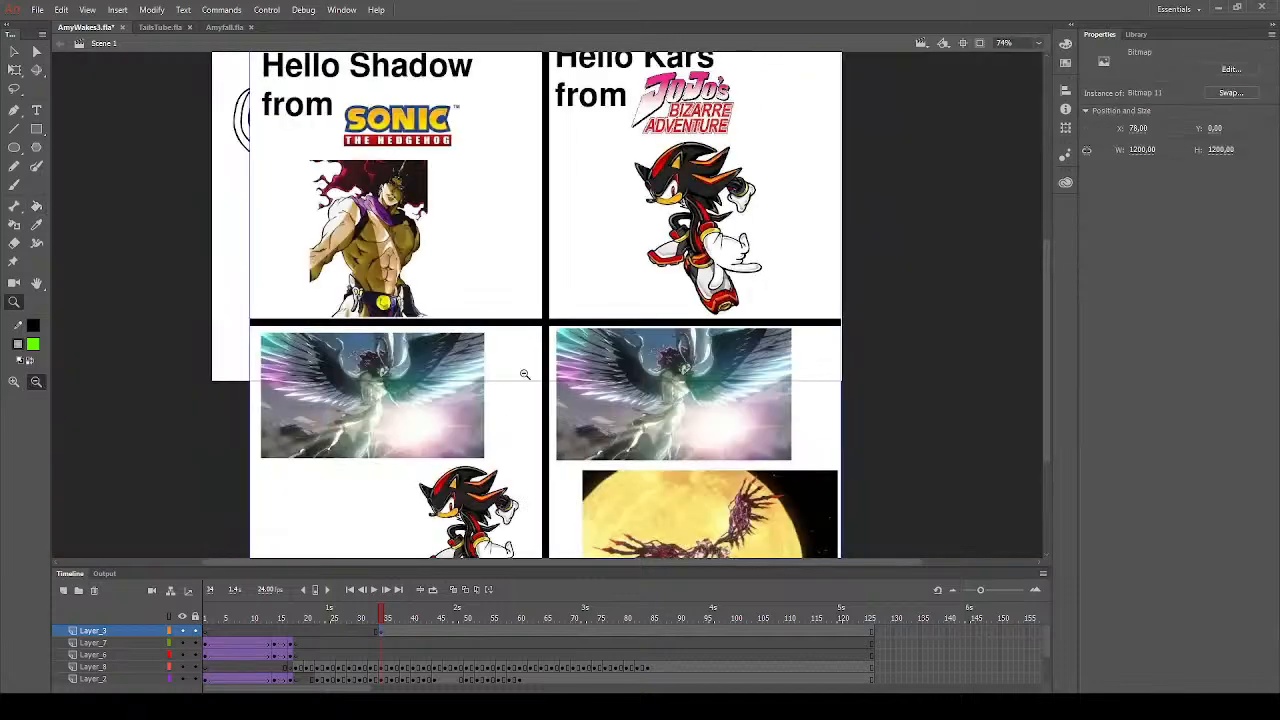
{"action": "scroll", "coordinate": [526, 376], "scroll_direction": "up", "scroll_amount": 3}
{"action": "scroll", "coordinate": [530, 385], "scroll_direction": "down", "scroll_amount": 6}
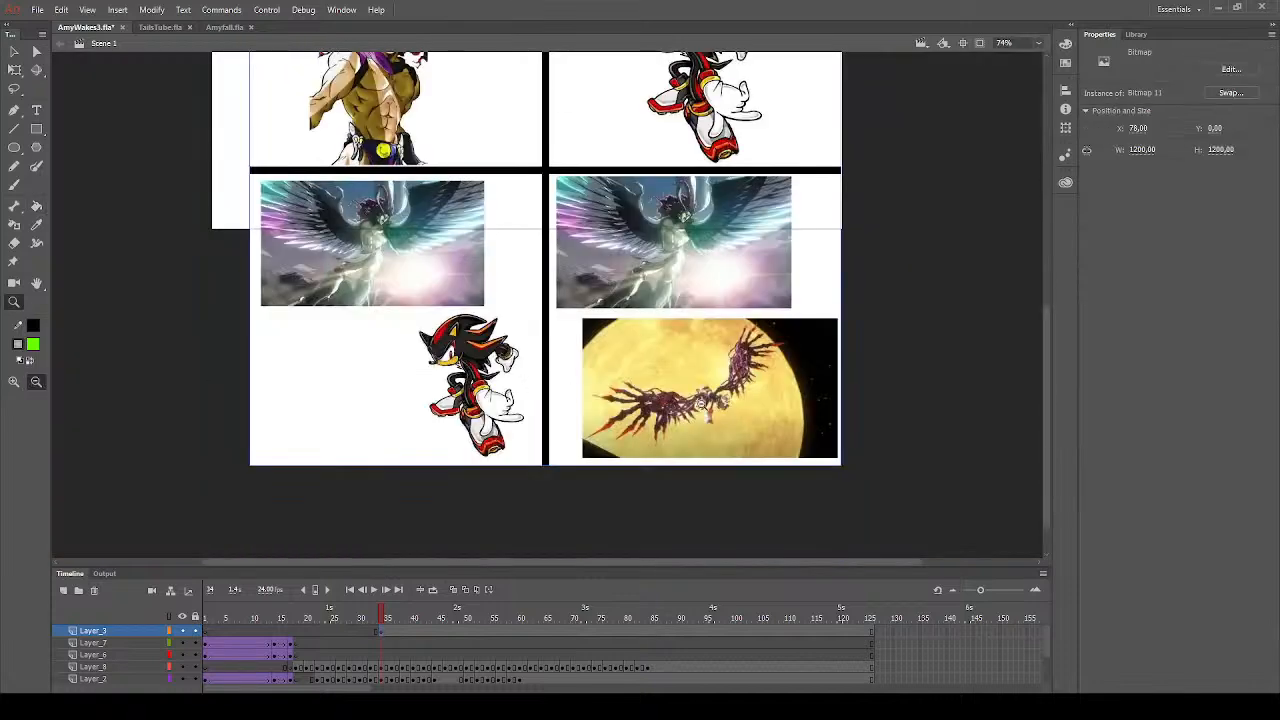
{"action": "scroll", "coordinate": [545, 255], "scroll_direction": "up", "scroll_amount": 3}
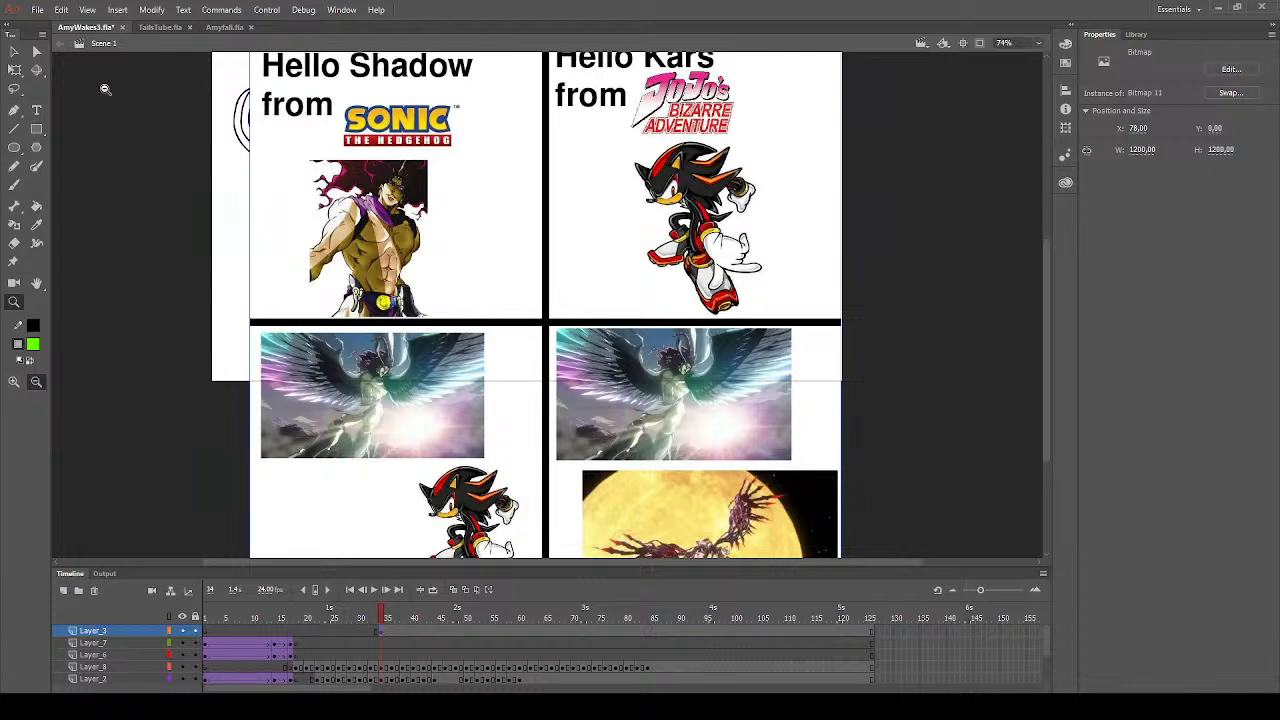
- Delete the pasted four-panel image from the stage
{"action": "key", "text": "v"}
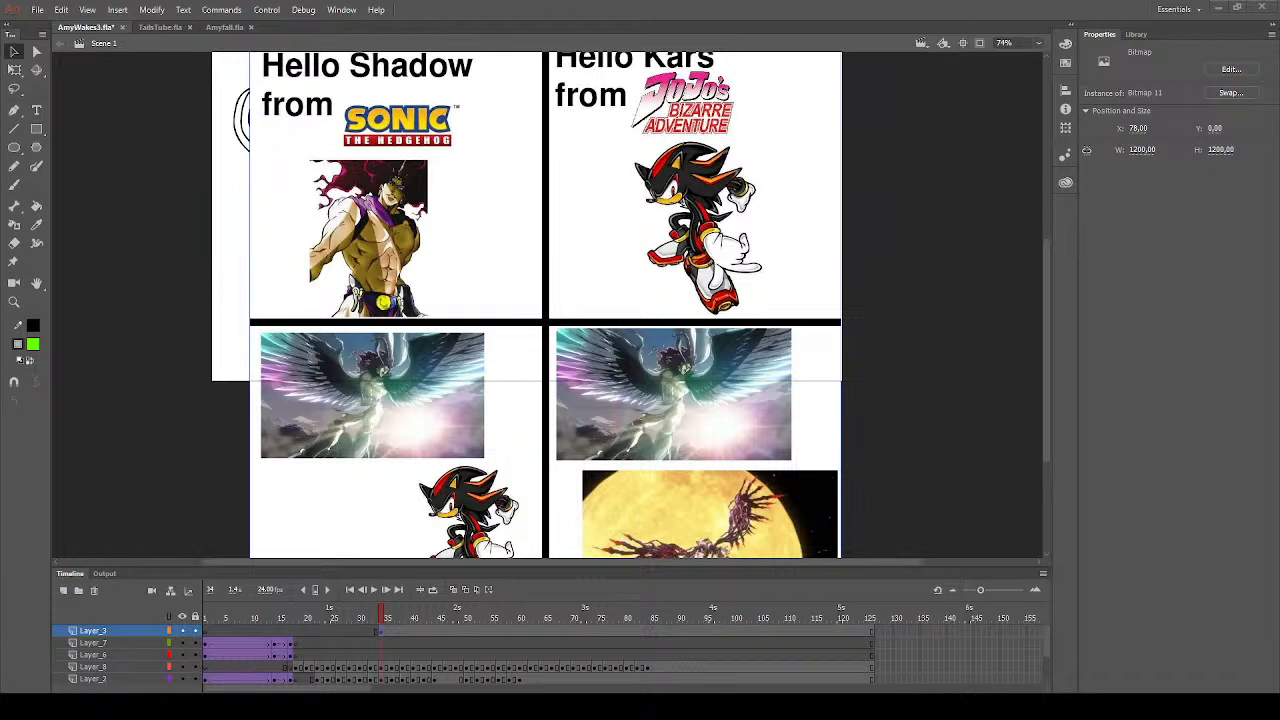
{"action": "left_click", "coordinate": [160, 114]}
{"action": "left_click", "coordinate": [375, 417]}
{"action": "key", "text": "Delete"}
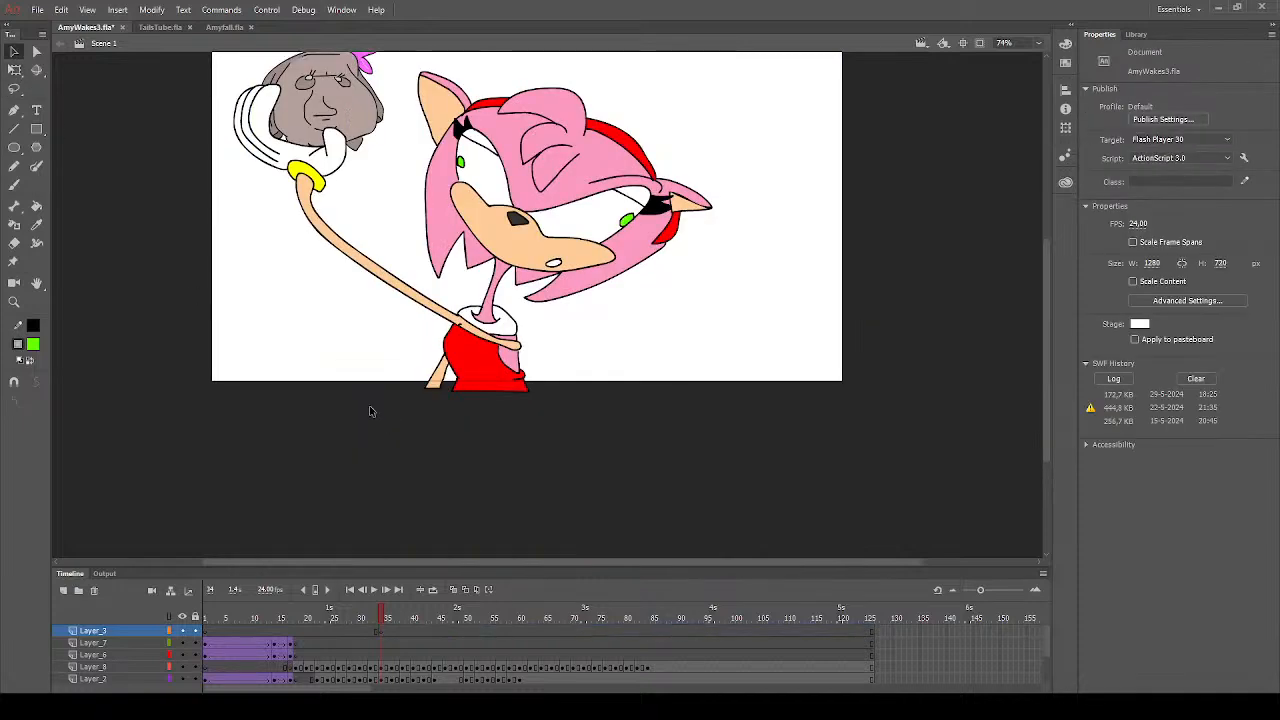
- Paste the copied image of Sonic running through a hallway at frame 34 of Layer_3 and move it slightly upward
{"action": "key", "text": "ctrl+z"}
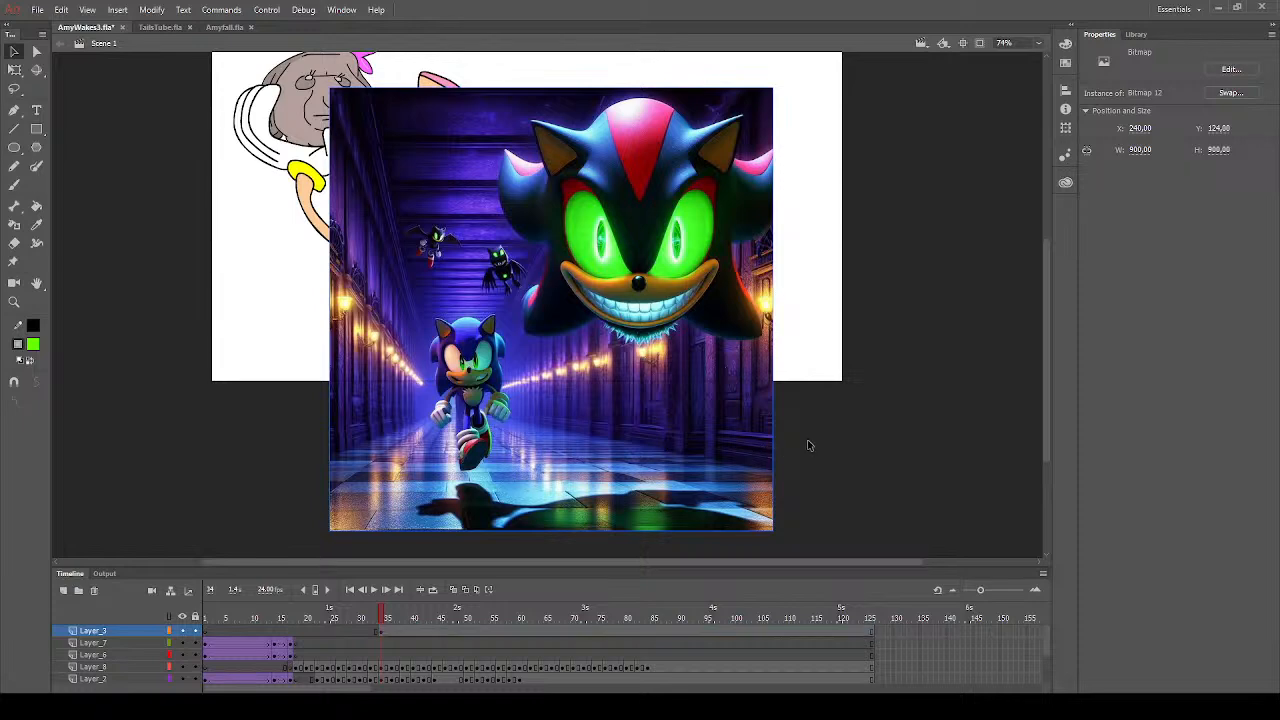
{"action": "left_click", "coordinate": [808, 445]}
{"action": "left_click_drag", "start_coordinate": [644, 452], "coordinate": [639, 430]}
{"action": "left_click", "coordinate": [842, 480]}
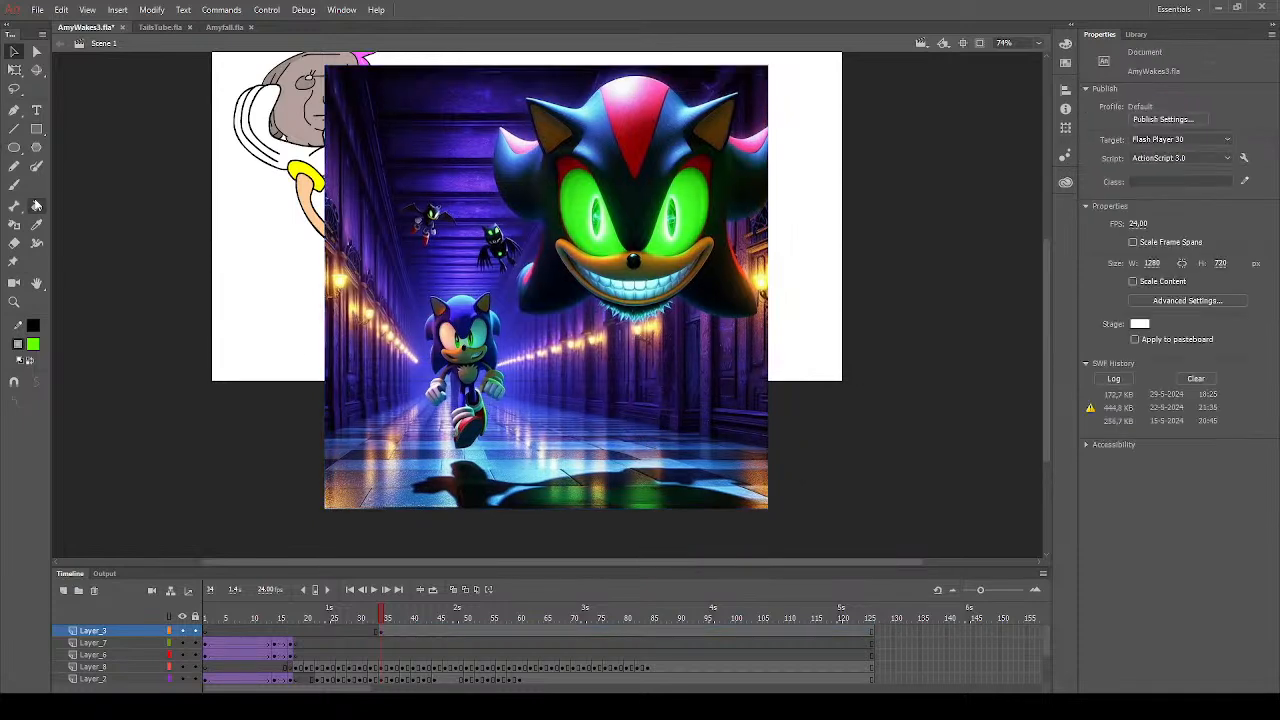
{"action": "left_click", "coordinate": [14, 301]}
{"action": "left_click_drag", "start_coordinate": [327, 67], "coordinate": [772, 512]}
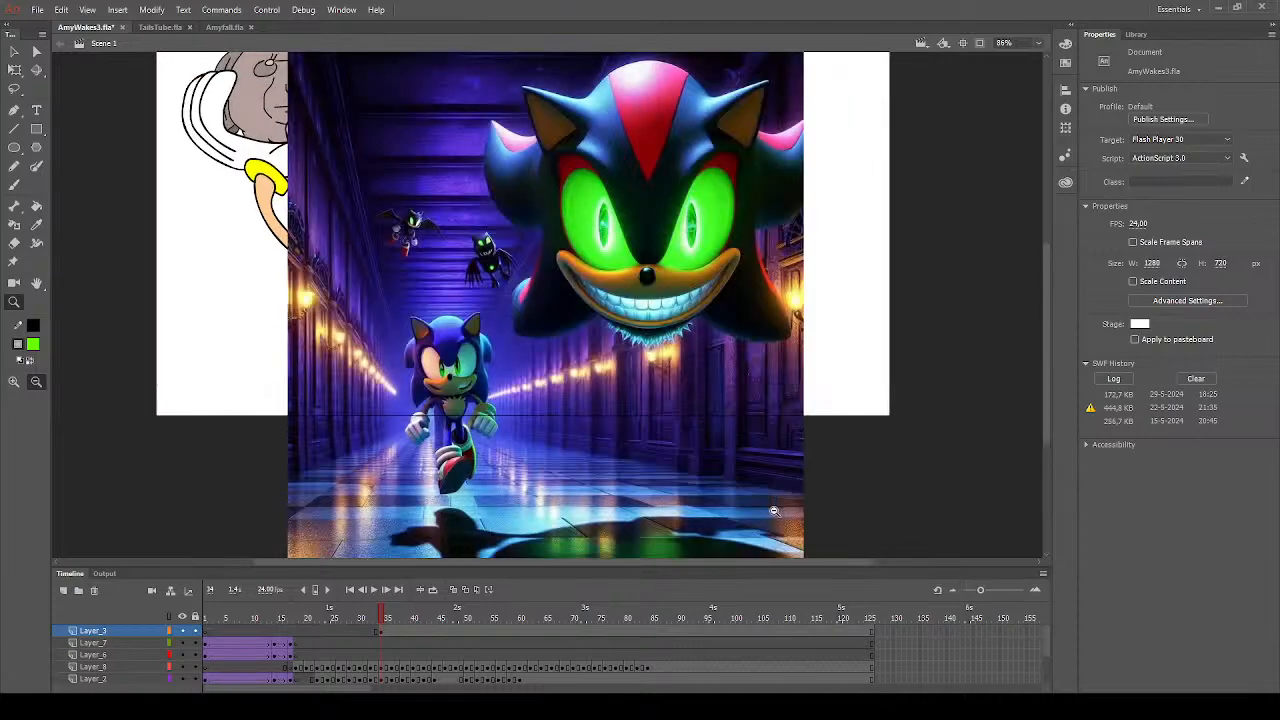
{"action": "left_click", "coordinate": [16, 52]}
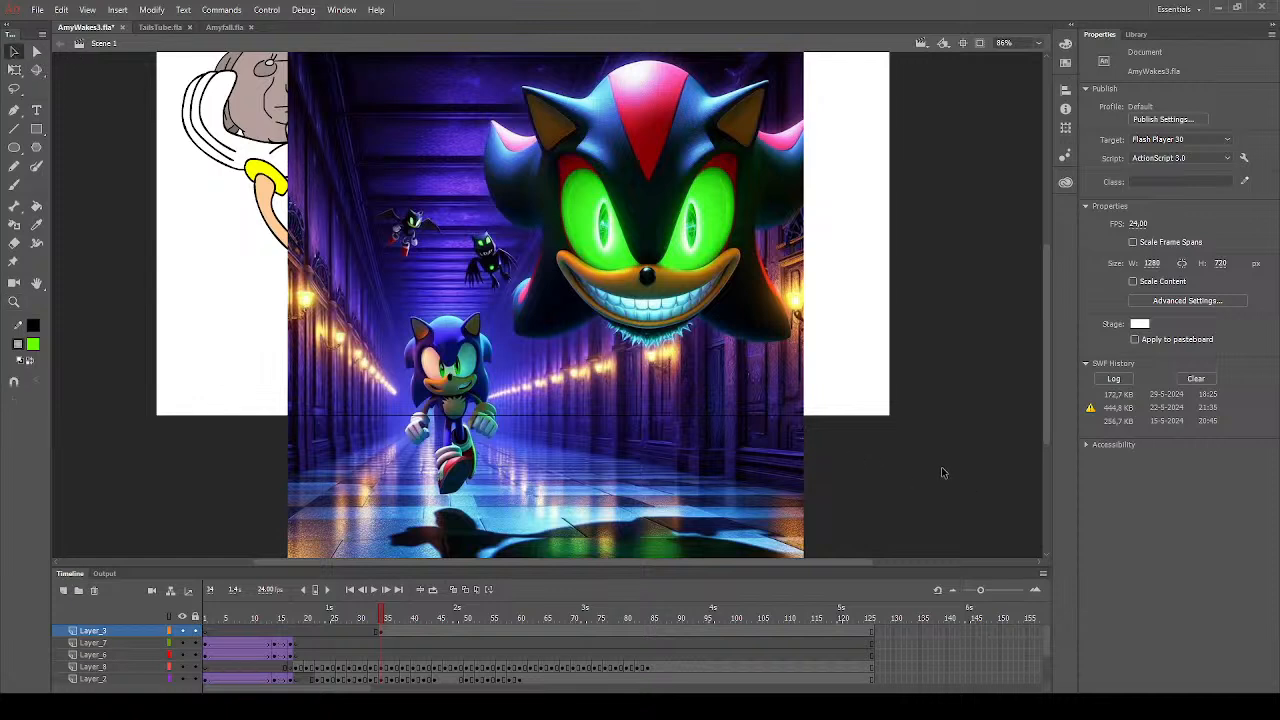
- Delete the pasted hallway image of Sonic and sample the iris's bright green as the fill colour at frame 34
{"action": "left_click", "coordinate": [489, 347]}
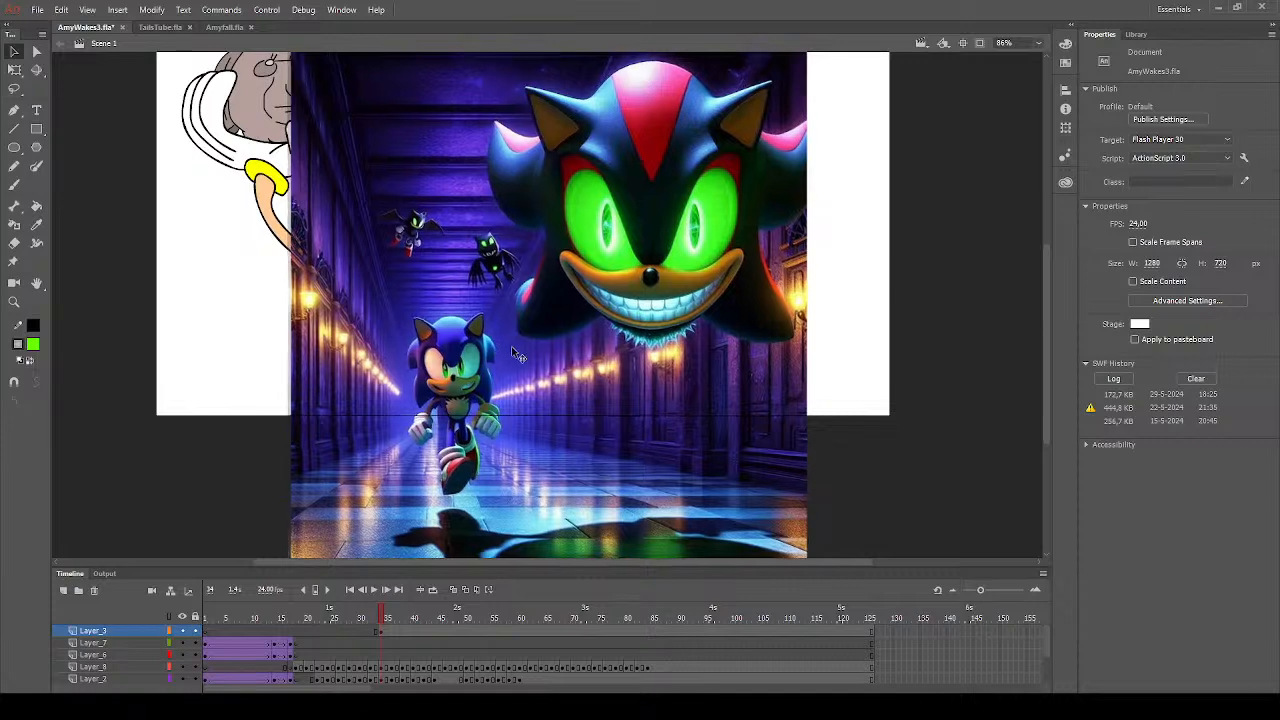
{"action": "key", "text": "Delete"}
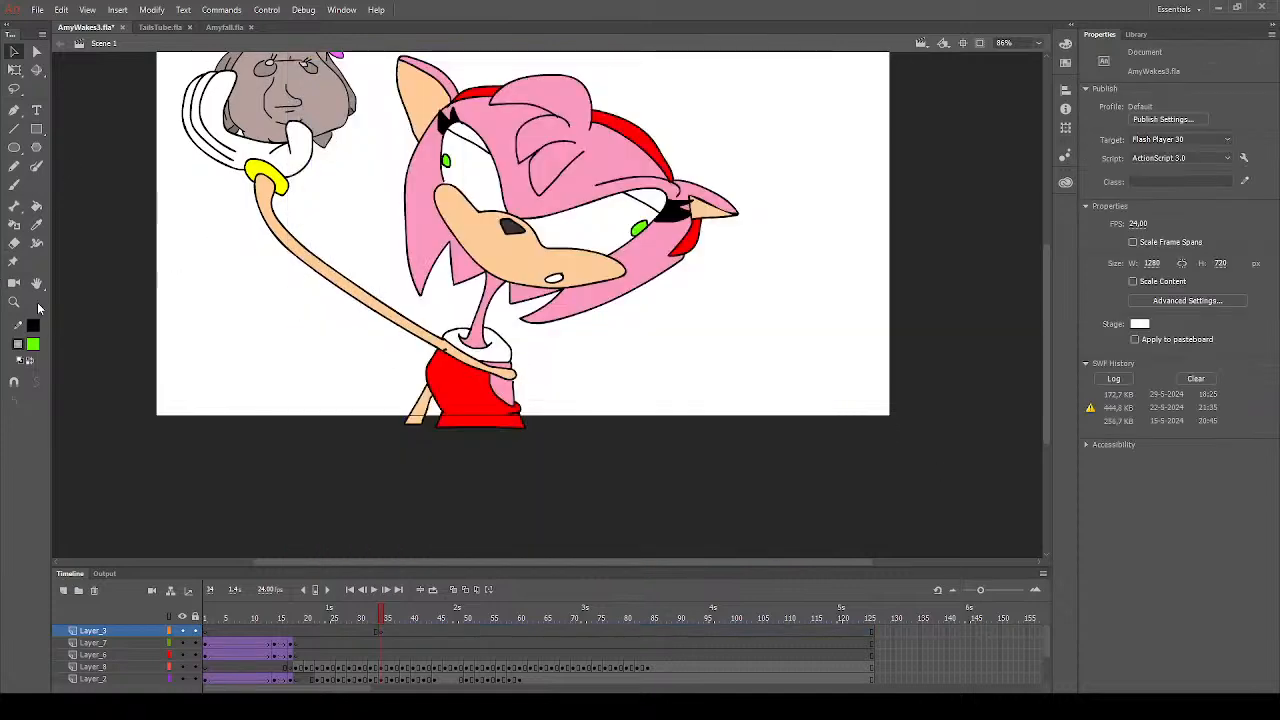
{"action": "left_click", "coordinate": [36, 225]}
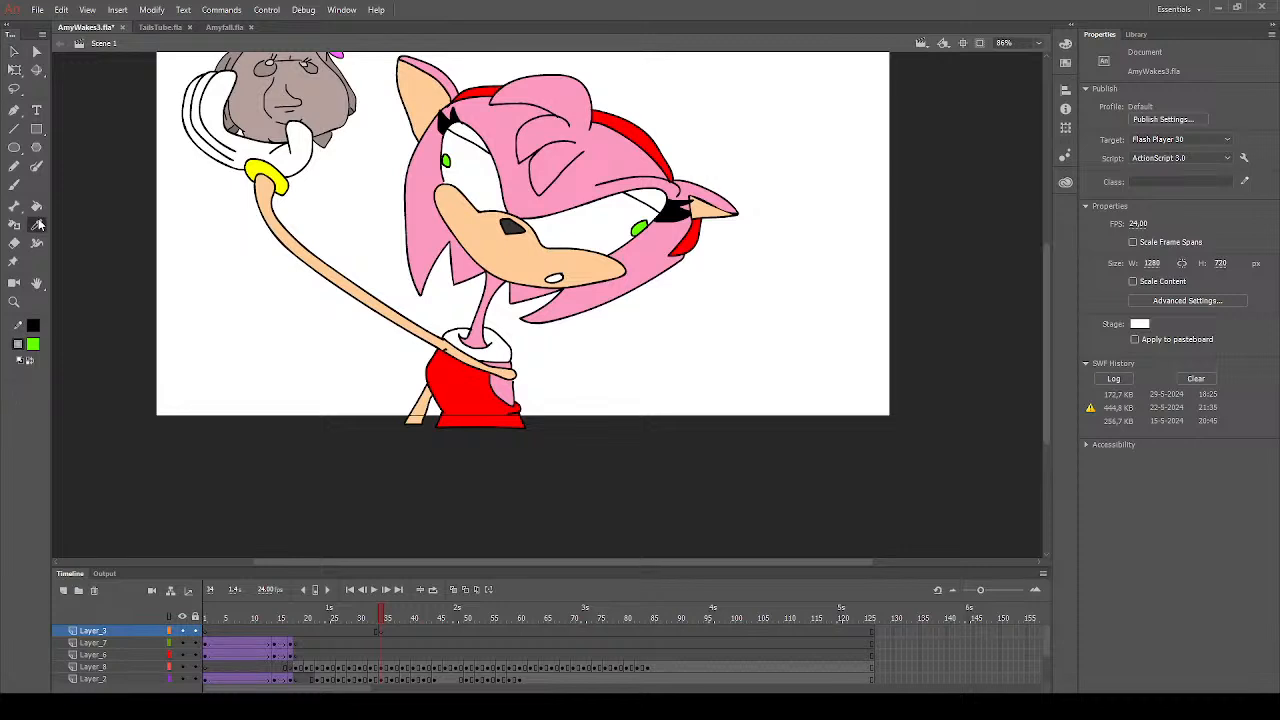
{"action": "left_click", "coordinate": [639, 228]}
- Advance through the frames from 34 to 56, examining the hedgehog's eyes for irises that still need colouring
{"action": "key", "text": "."}
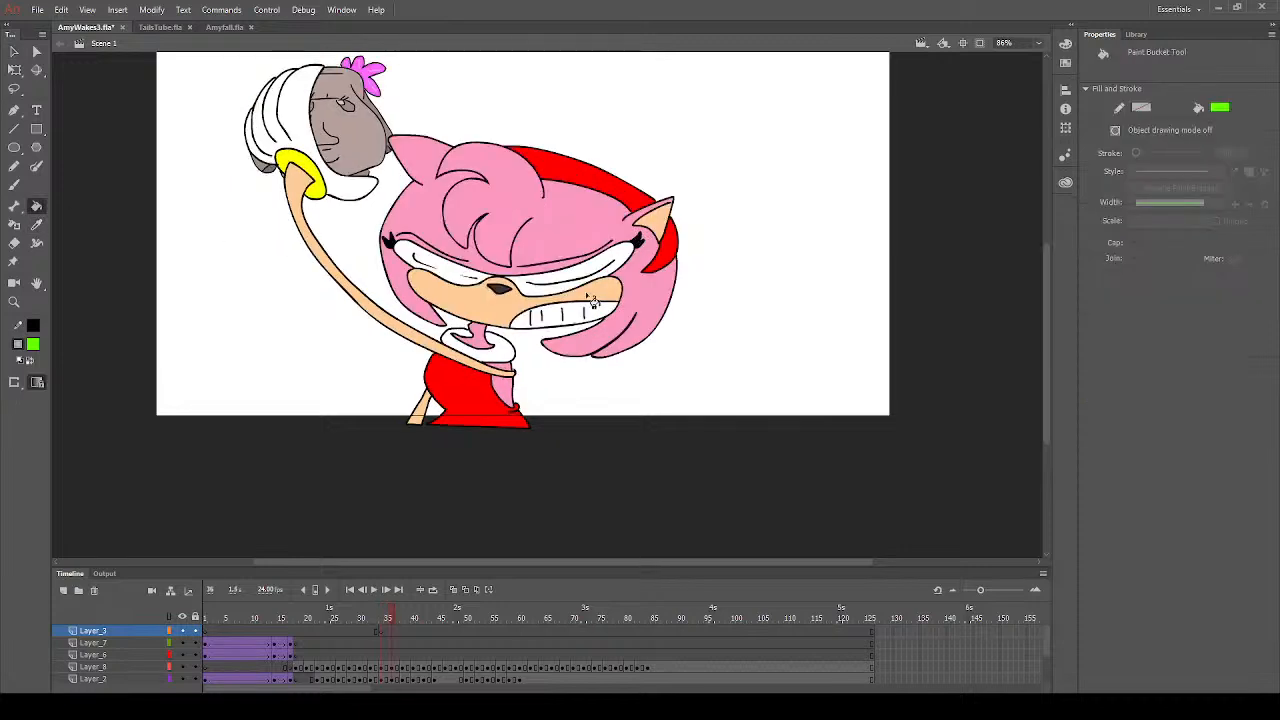
{"action": "key", "text": "."}
{"action": "key", "text": "."}
{"action": "key", "text": "."}
{"action": "key", "text": "."}
{"action": "key", "text": "."}
{"action": "key", "text": "."}
{"action": "key", "text": "."}
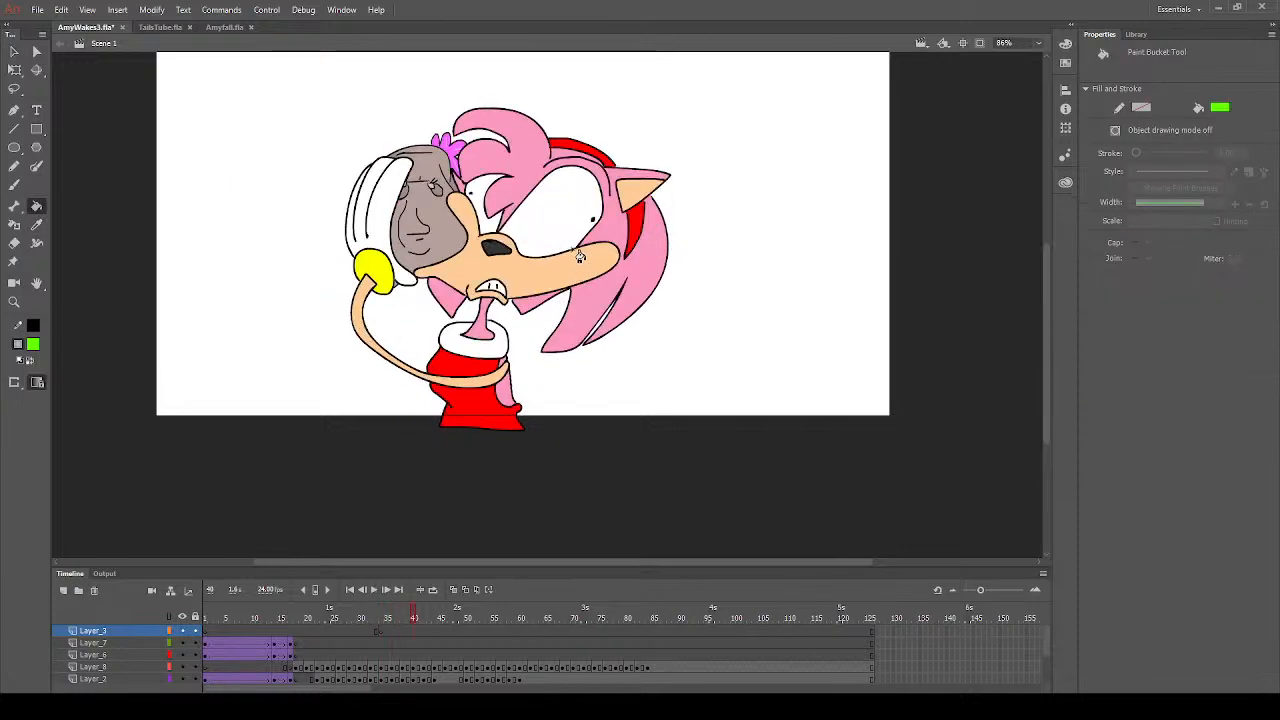
{"action": "key", "text": "."}
{"action": "key", "text": "."}
{"action": "key", "text": "."}
{"action": "key", "text": "."}
{"action": "key", "text": "."}
{"action": "key", "text": "."}
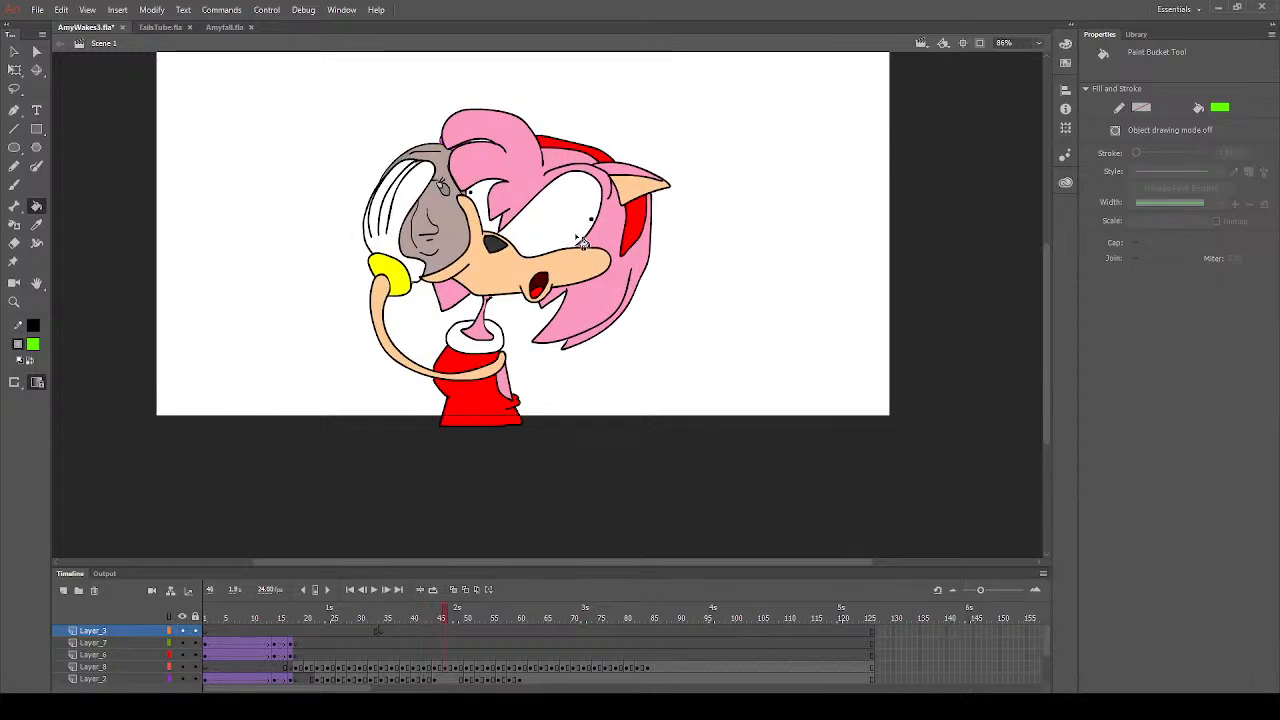
{"action": "key", "text": "."}
{"action": "key", "text": "."}
{"action": "key", "text": "."}
{"action": "key", "text": "."}
{"action": "key", "text": "."}
{"action": "key", "text": "."}
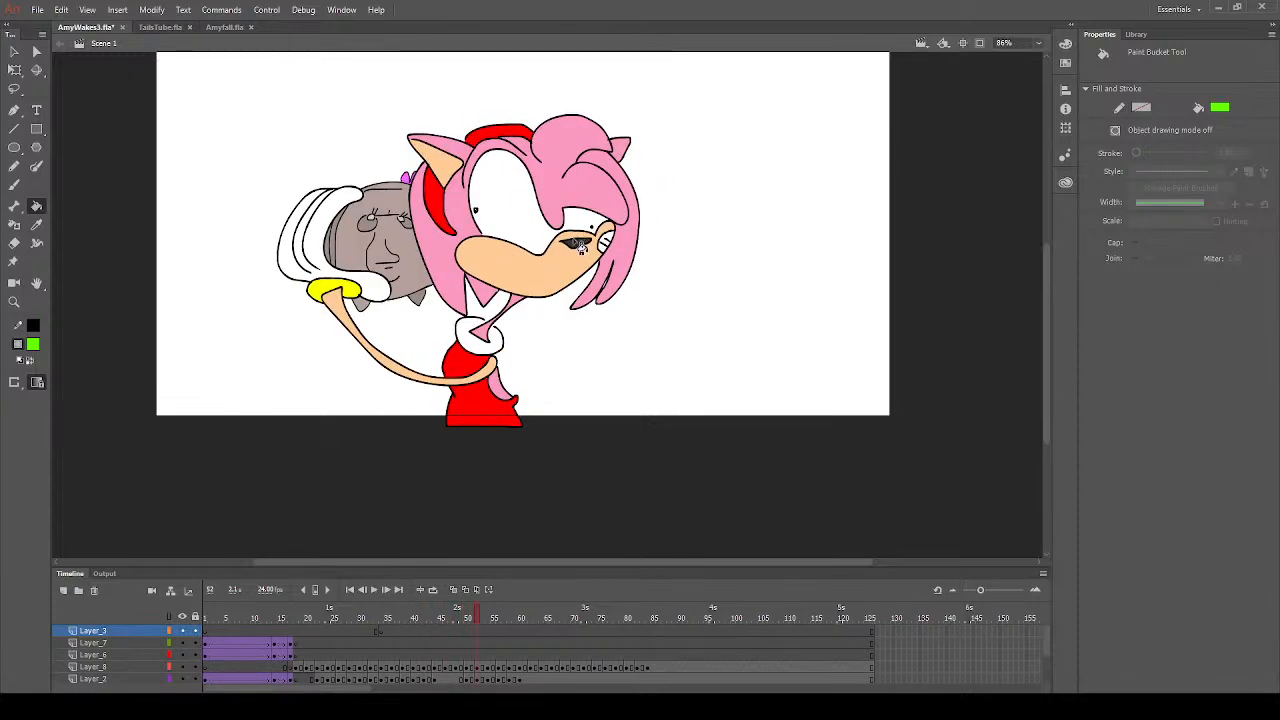
{"action": "key", "text": "."}
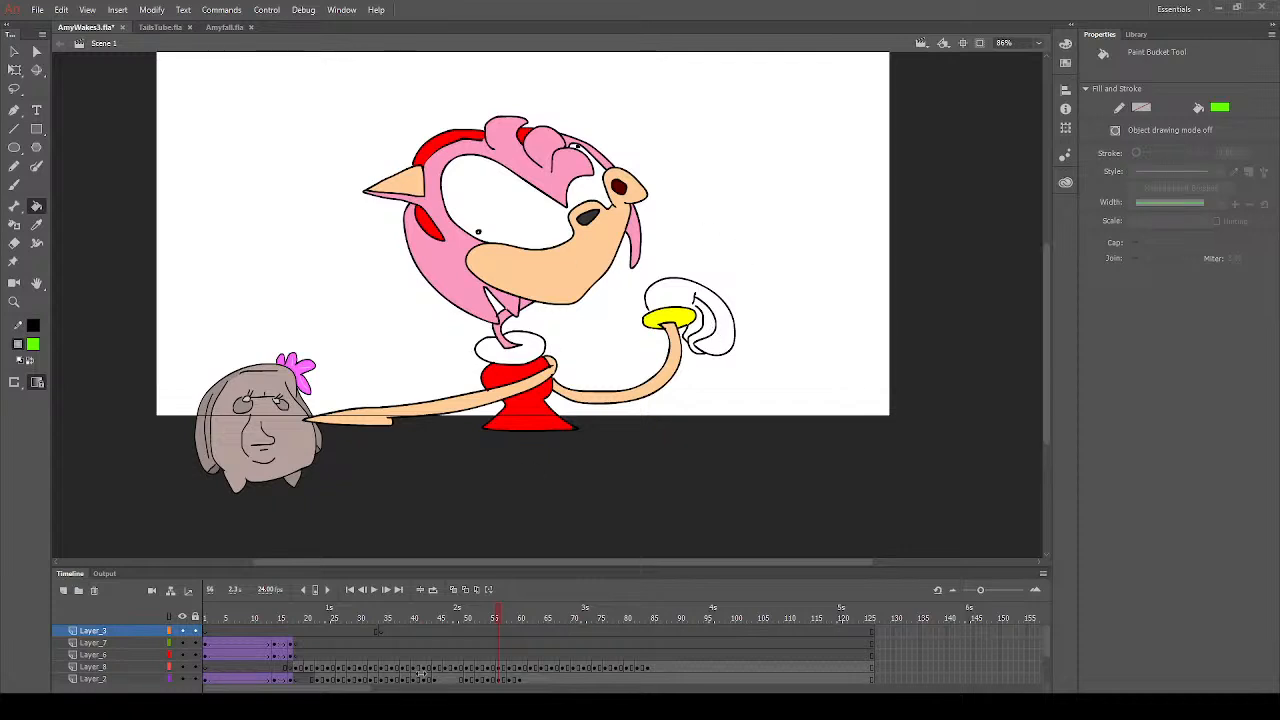
- Paste the copied image of Shadow with the fiery blast at frame 55 of Layer_3 and move it to X -38, Y -119
{"action": "left_click", "coordinate": [494, 635]}
{"action": "key", "text": "ctrl+z"}
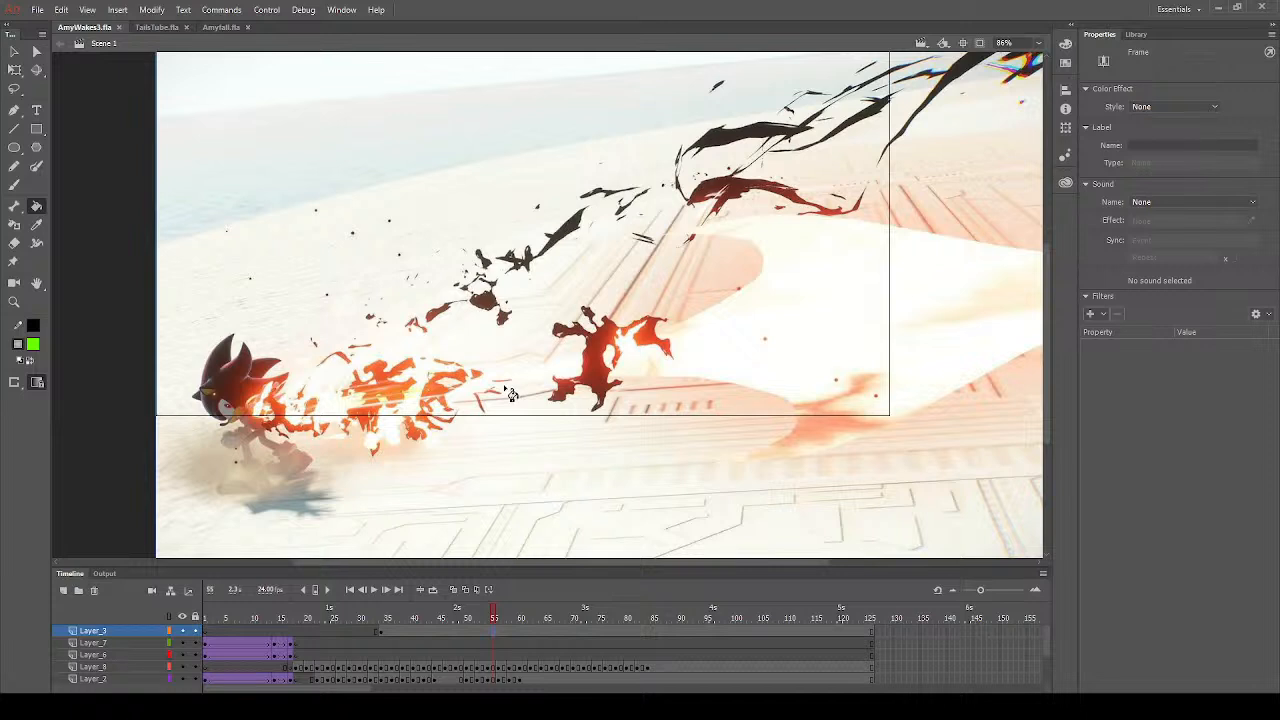
{"action": "left_click", "coordinate": [14, 52]}
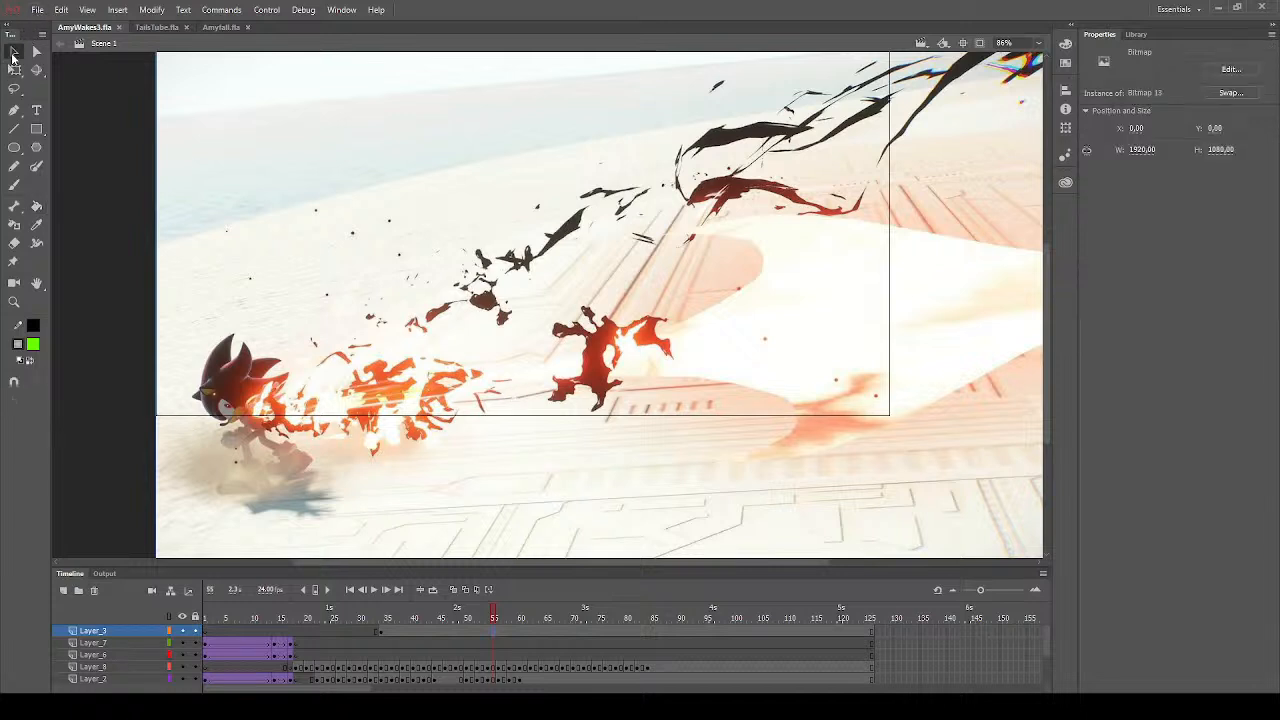
{"action": "left_click_drag", "start_coordinate": [331, 305], "coordinate": [309, 237]}
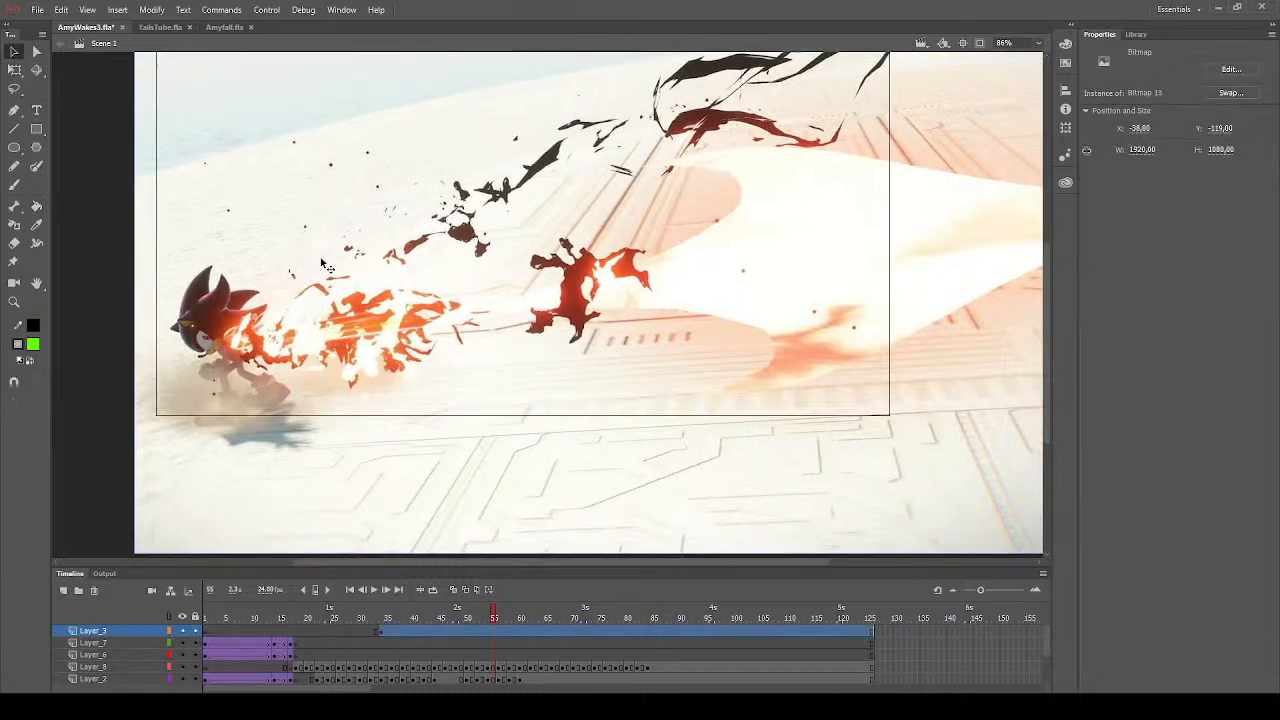
{"action": "left_click", "coordinate": [118, 343]}
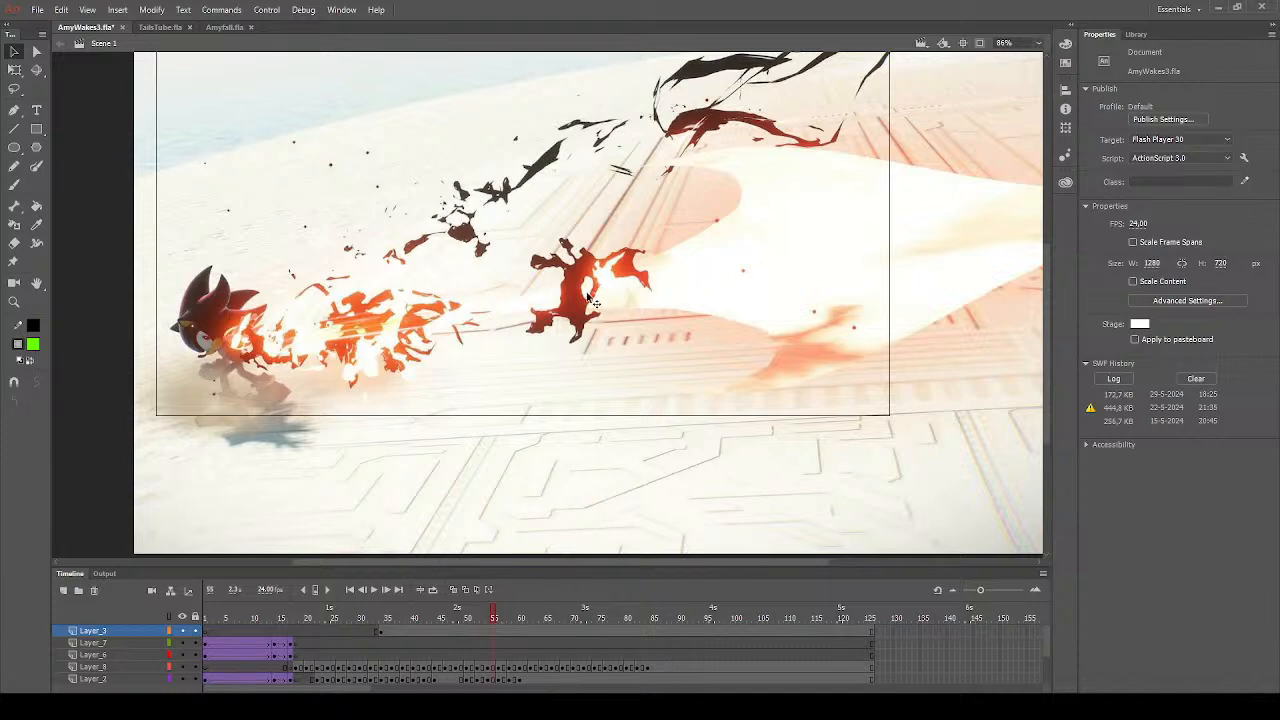
- Remove the fiery explosion background bitmap from Layer_3 to expose the cartoon drawings underneath
{"action": "left_click", "coordinate": [14, 301]}
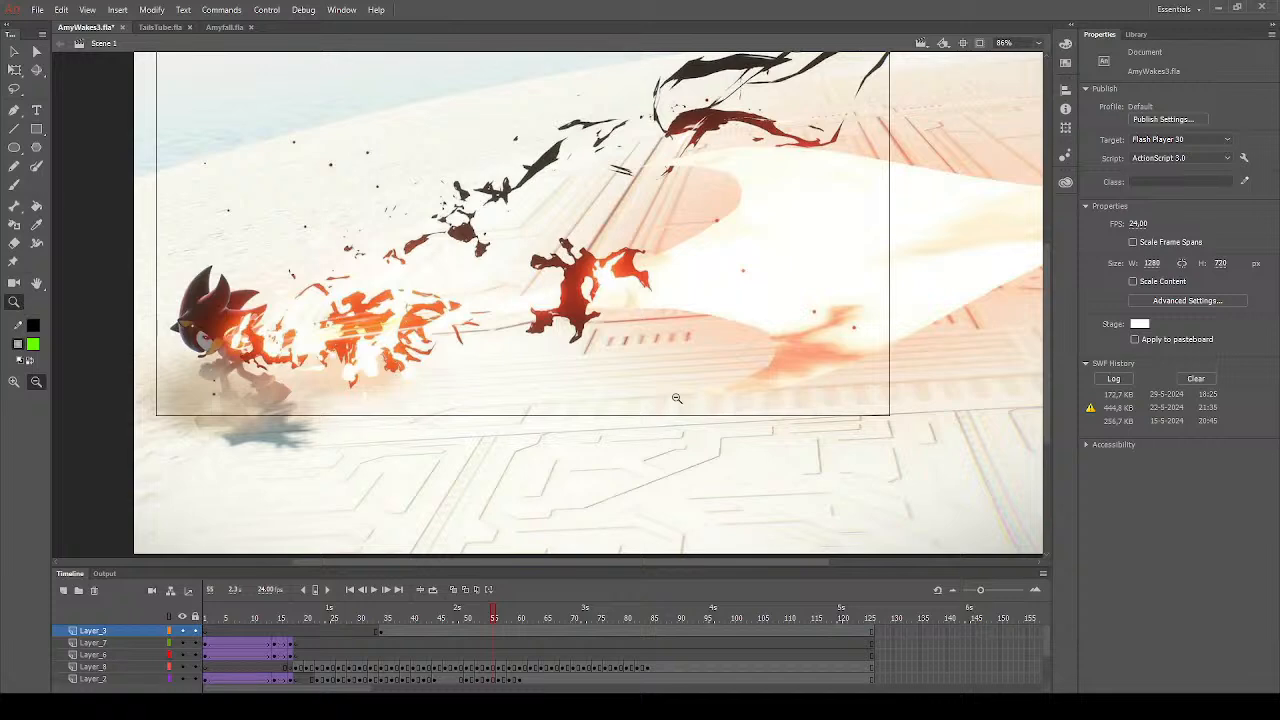
{"action": "left_click", "coordinate": [677, 399]}
{"action": "scroll", "coordinate": [690, 325], "scroll_direction": "up", "scroll_amount": 5}
{"action": "scroll", "coordinate": [677, 341], "scroll_direction": "down", "scroll_amount": 6}
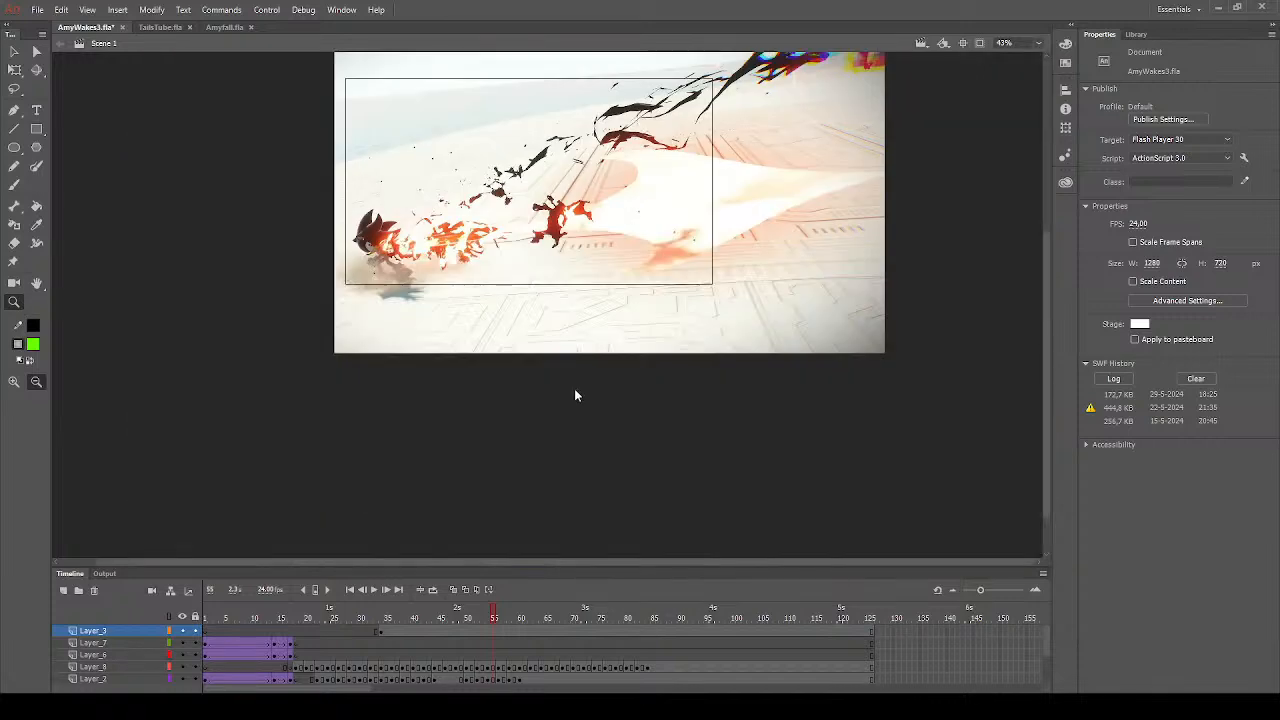
{"action": "left_click", "coordinate": [12, 53]}
{"action": "left_click_drag", "start_coordinate": [808, 342], "coordinate": [786, 309]}
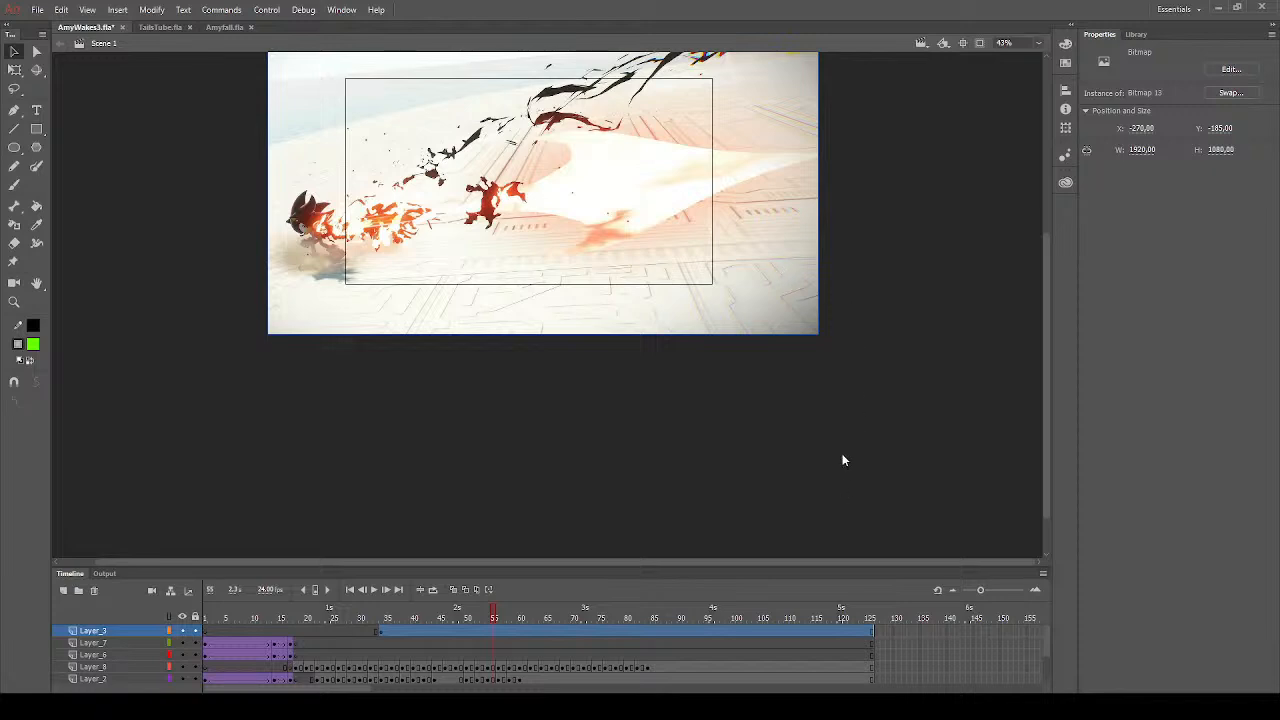
{"action": "left_click", "coordinate": [643, 343]}
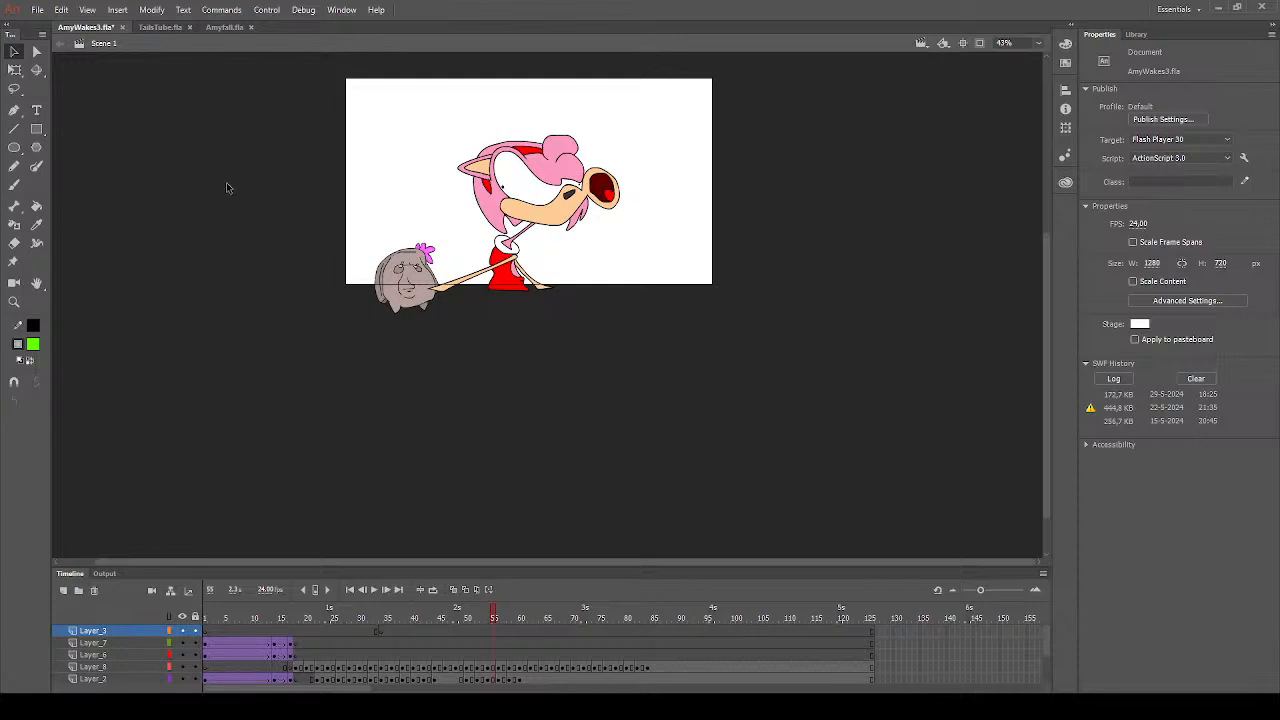
- Sample the peach colour of the character's muzzle on frame 55 as the fill colour
{"action": "left_click", "coordinate": [14, 301]}
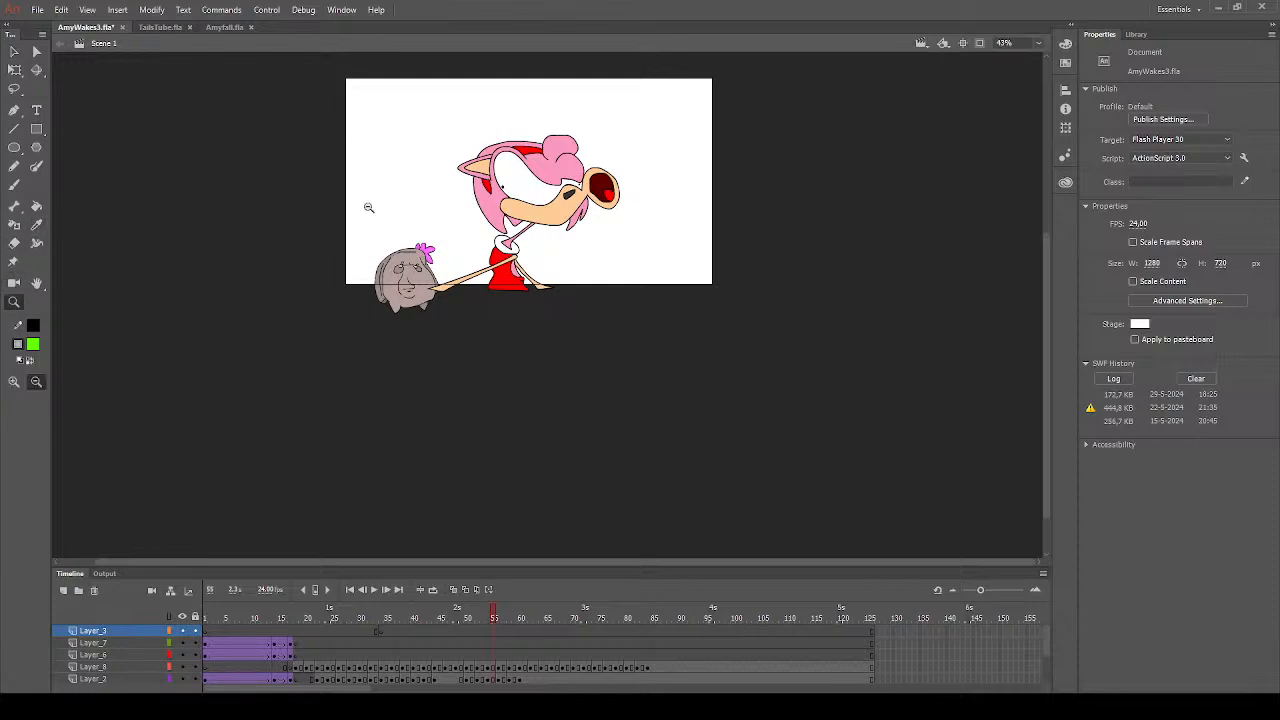
{"action": "left_click_drag", "start_coordinate": [412, 134], "coordinate": [738, 297]}
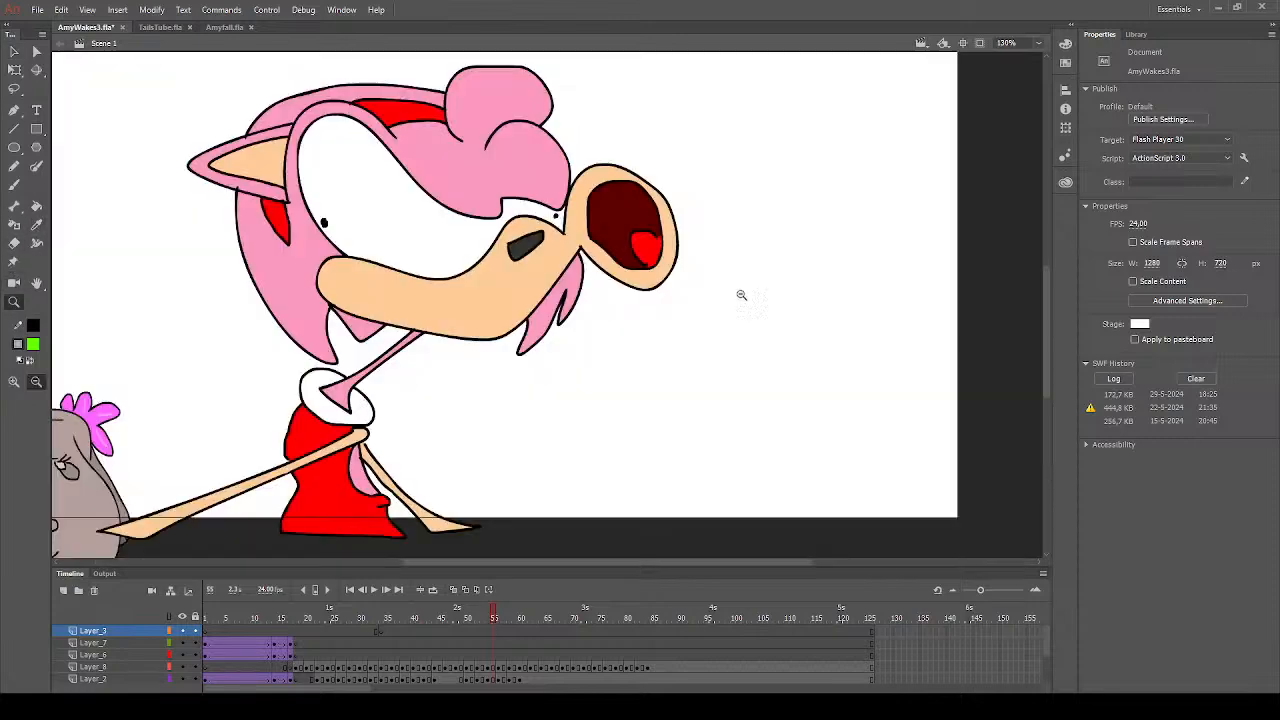
{"action": "left_click", "coordinate": [36, 224]}
{"action": "left_click", "coordinate": [384, 281]}
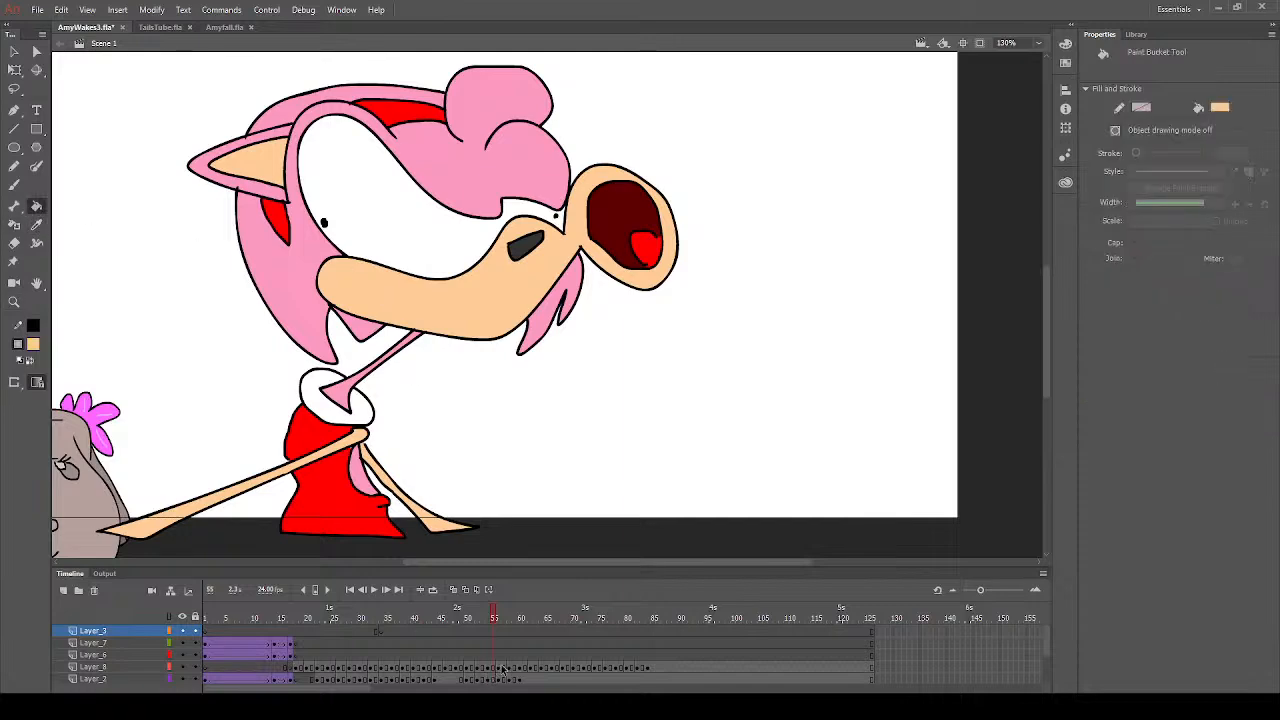
- On frame 59 of Layer_8, fill the uncoloured part of the far eye with the white sampled from the near eye
{"action": "left_click", "coordinate": [502, 667]}
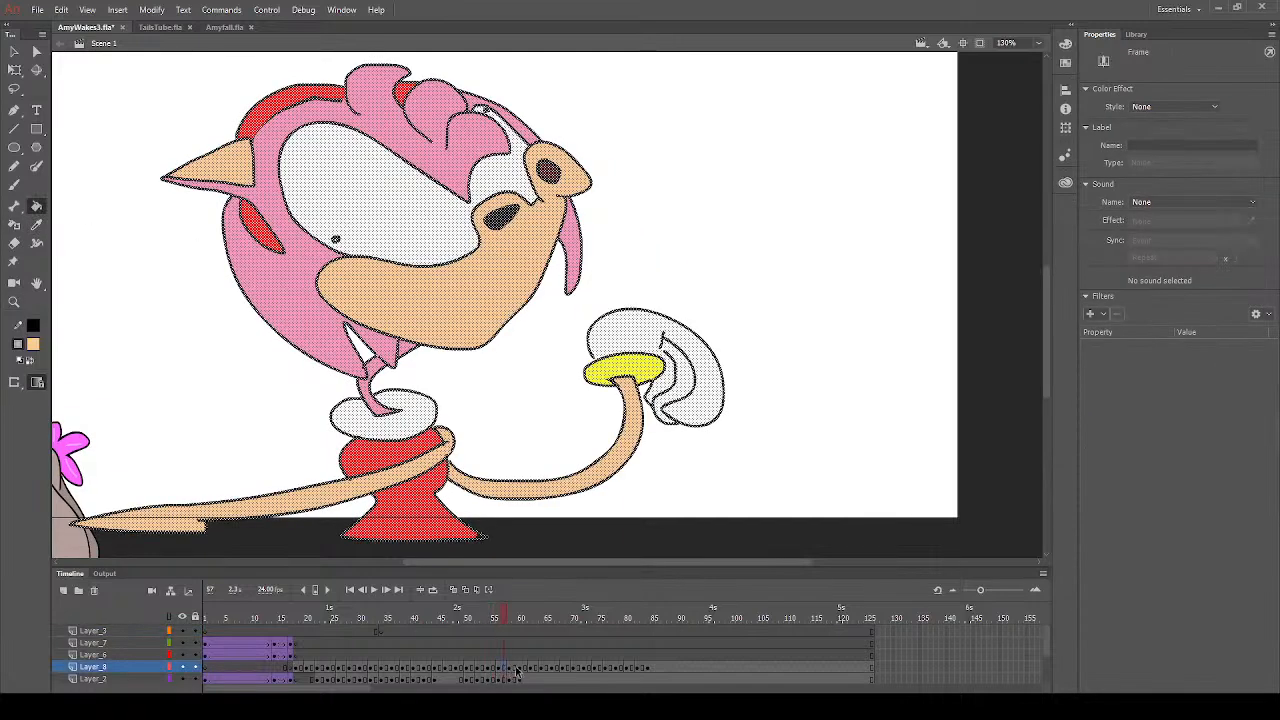
{"action": "left_click", "coordinate": [518, 670]}
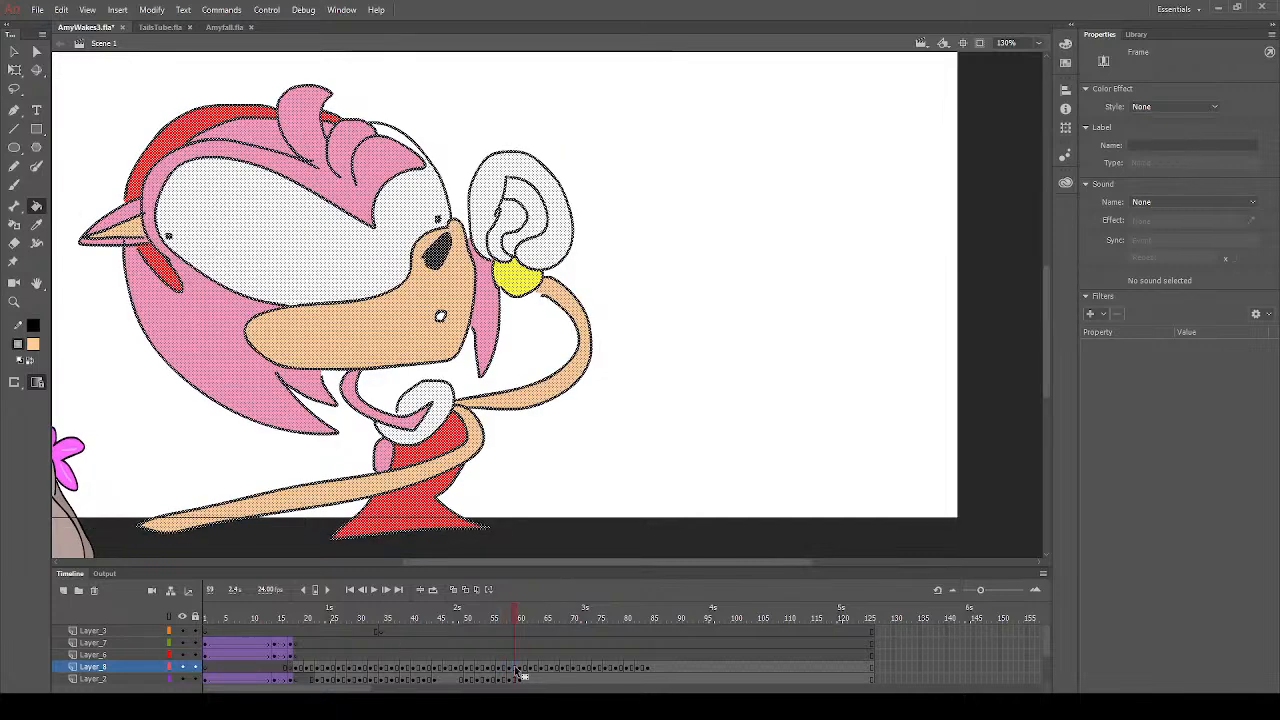
{"action": "left_click", "coordinate": [14, 51]}
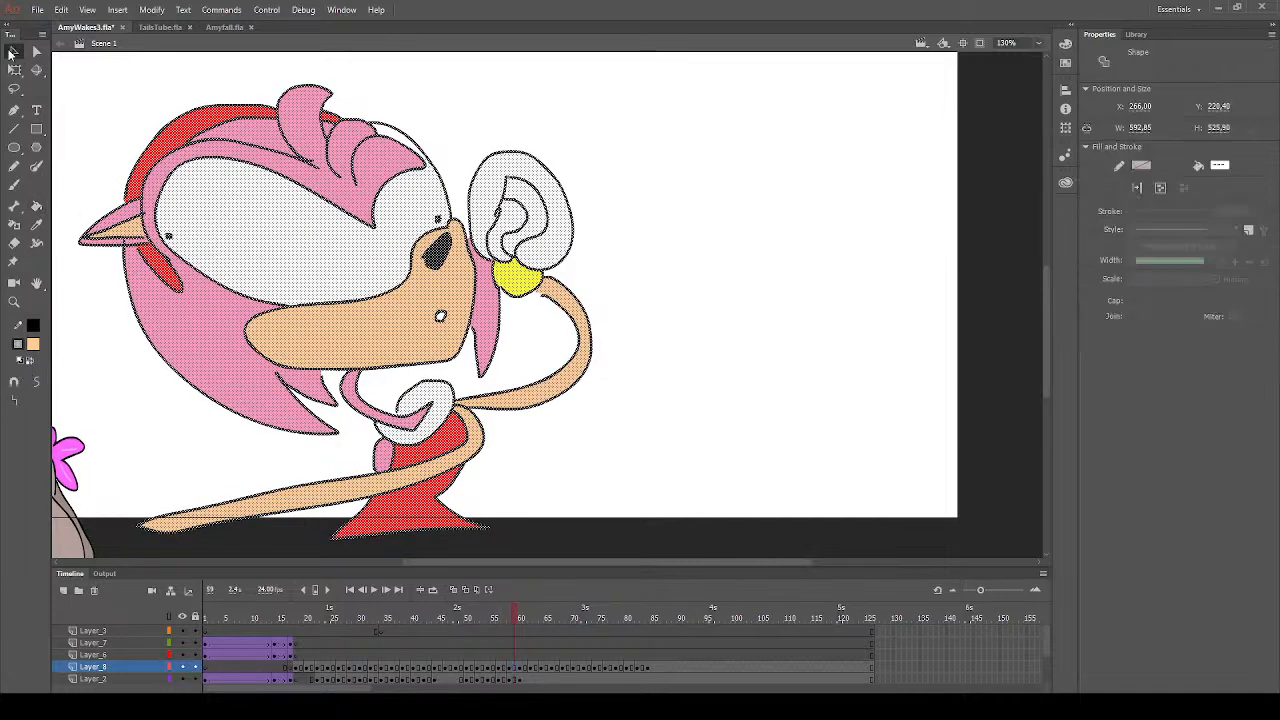
{"action": "left_click", "coordinate": [112, 118]}
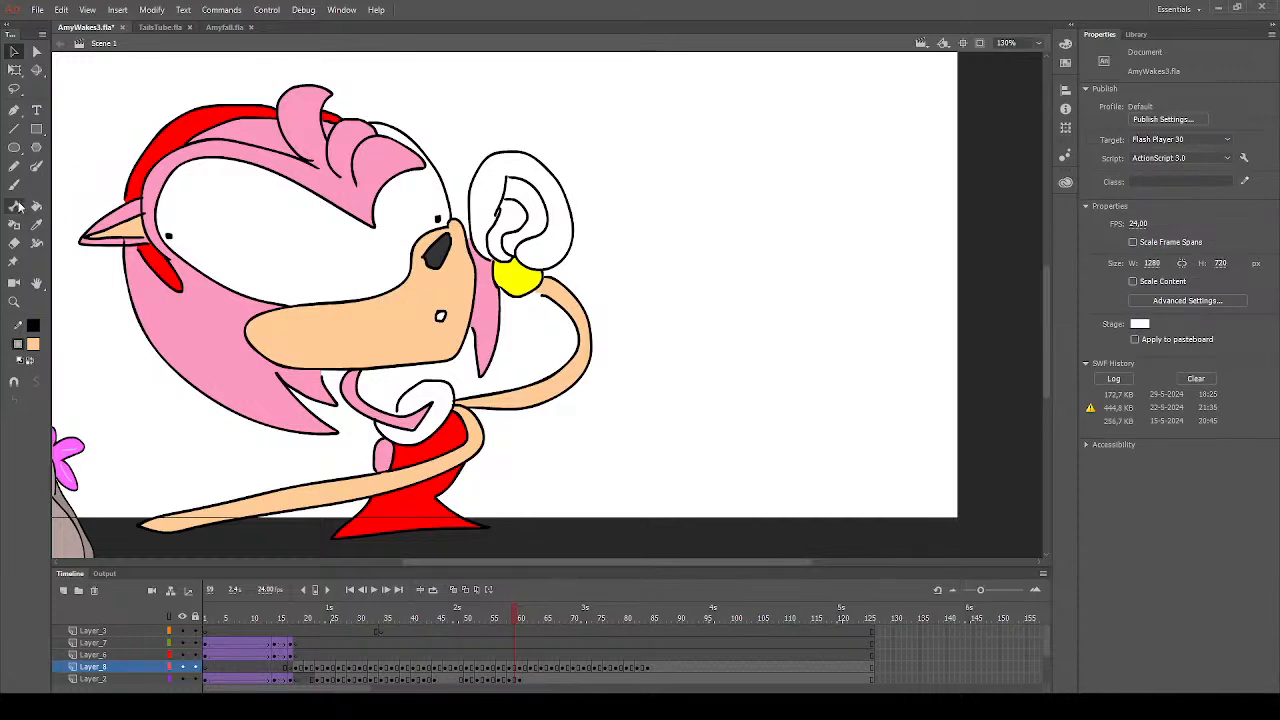
{"action": "left_click", "coordinate": [36, 224]}
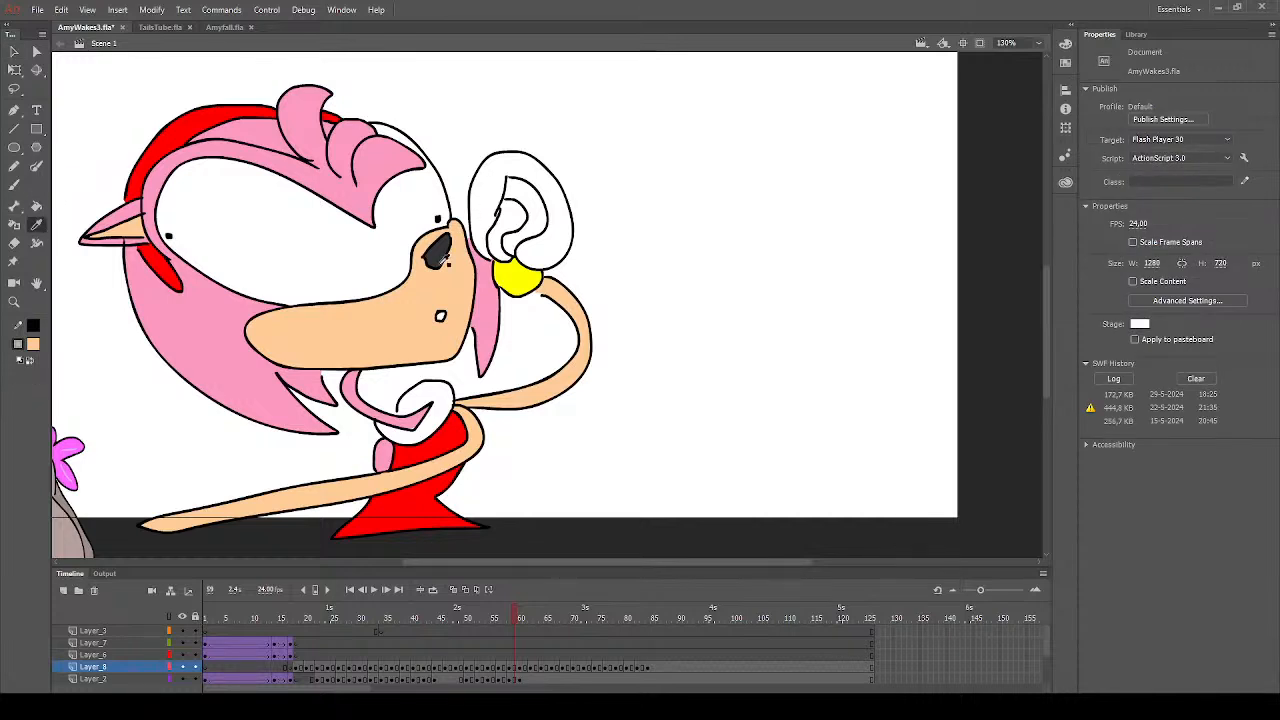
{"action": "left_click", "coordinate": [355, 265]}
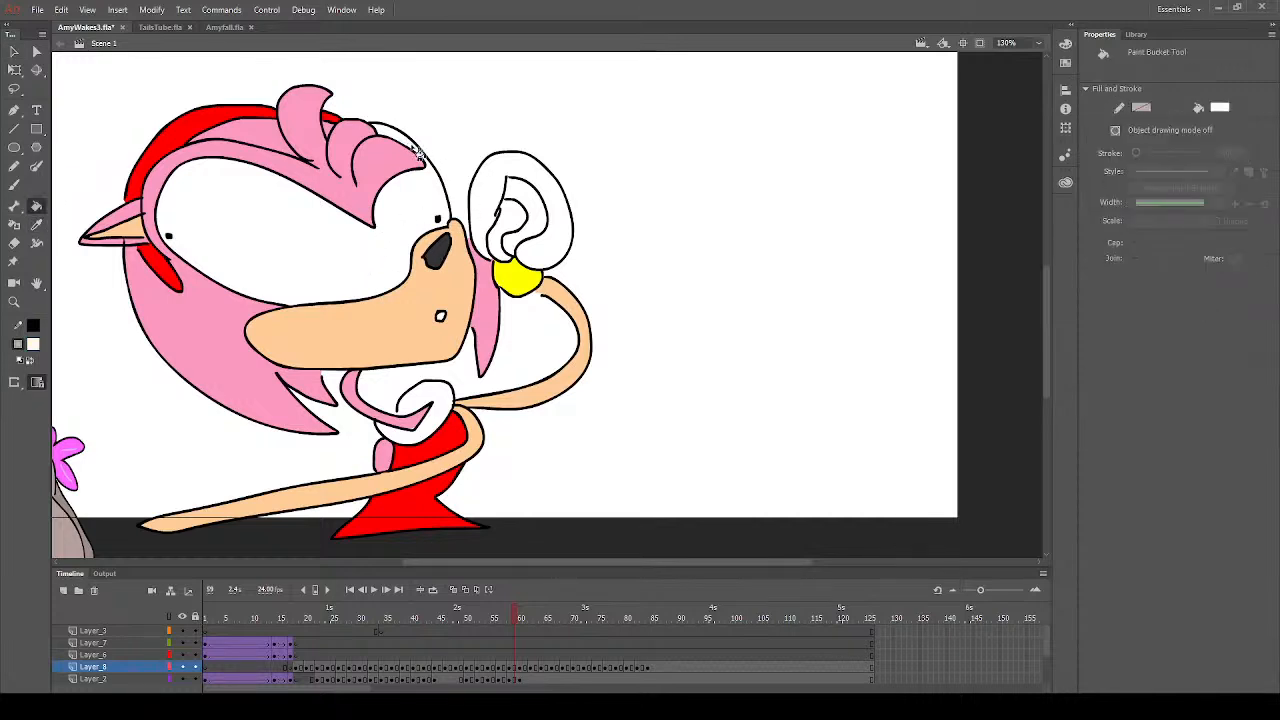
{"action": "left_click", "coordinate": [519, 669]}
{"action": "left_click", "coordinate": [516, 669]}
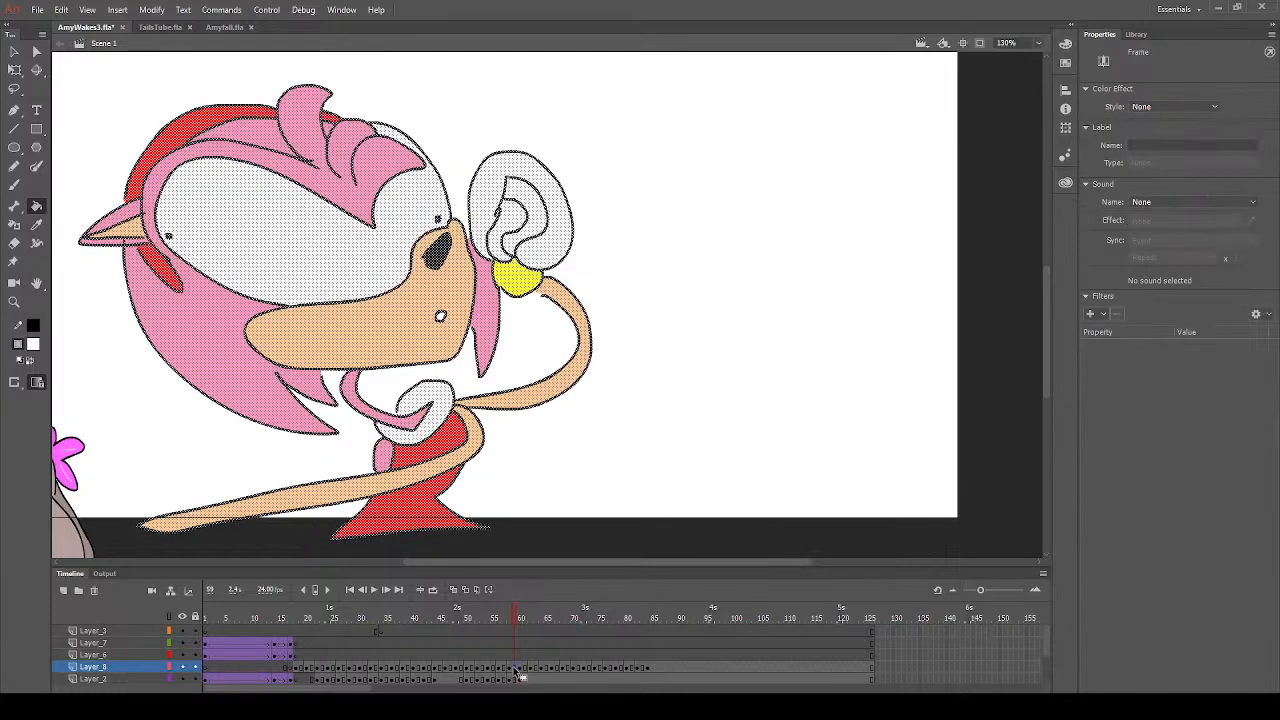
{"action": "left_click", "coordinate": [428, 160]}
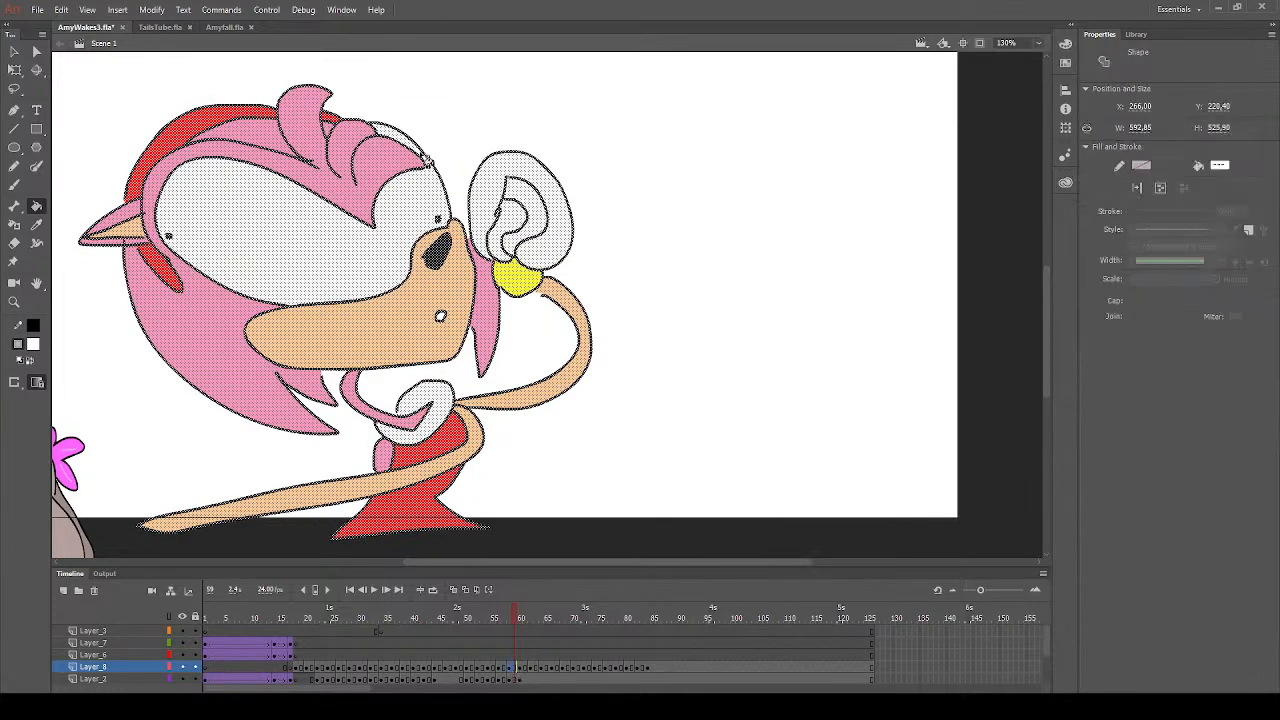
- Fill the uncoloured areas of the raised glove white on frames 60 and 62 of Layer_8
{"action": "left_click", "coordinate": [522, 669]}
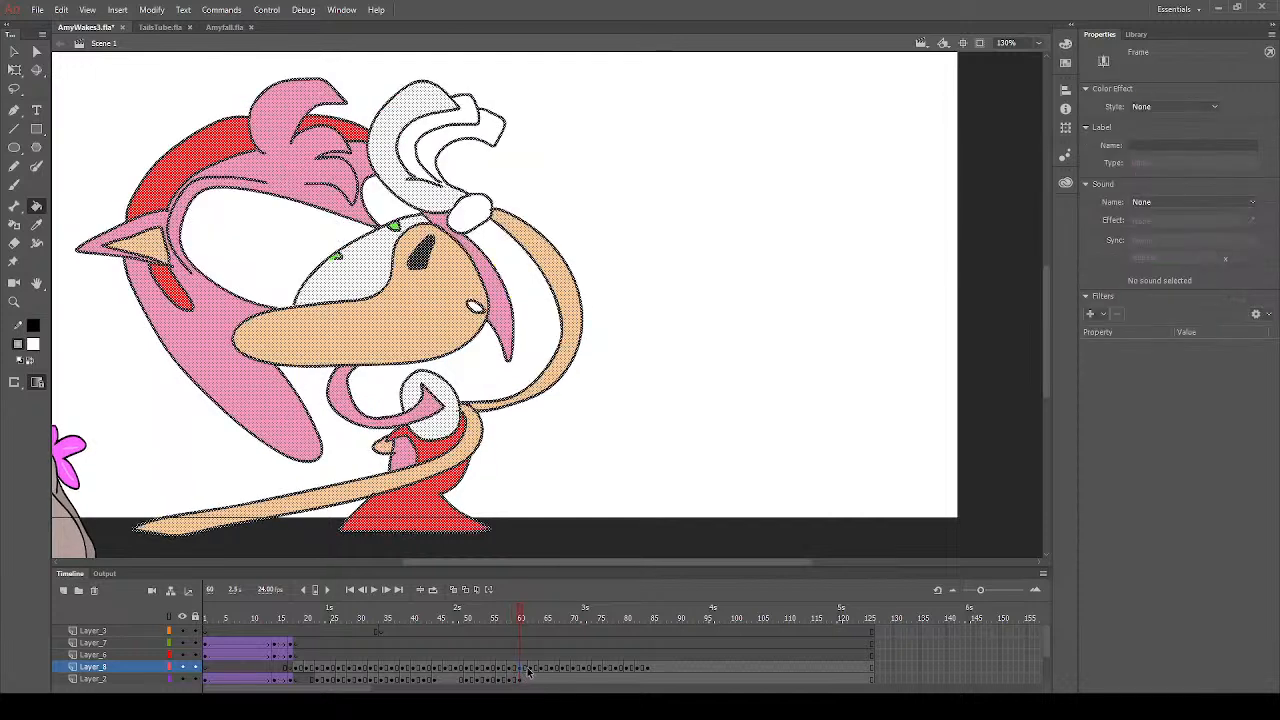
{"action": "left_click", "coordinate": [438, 156]}
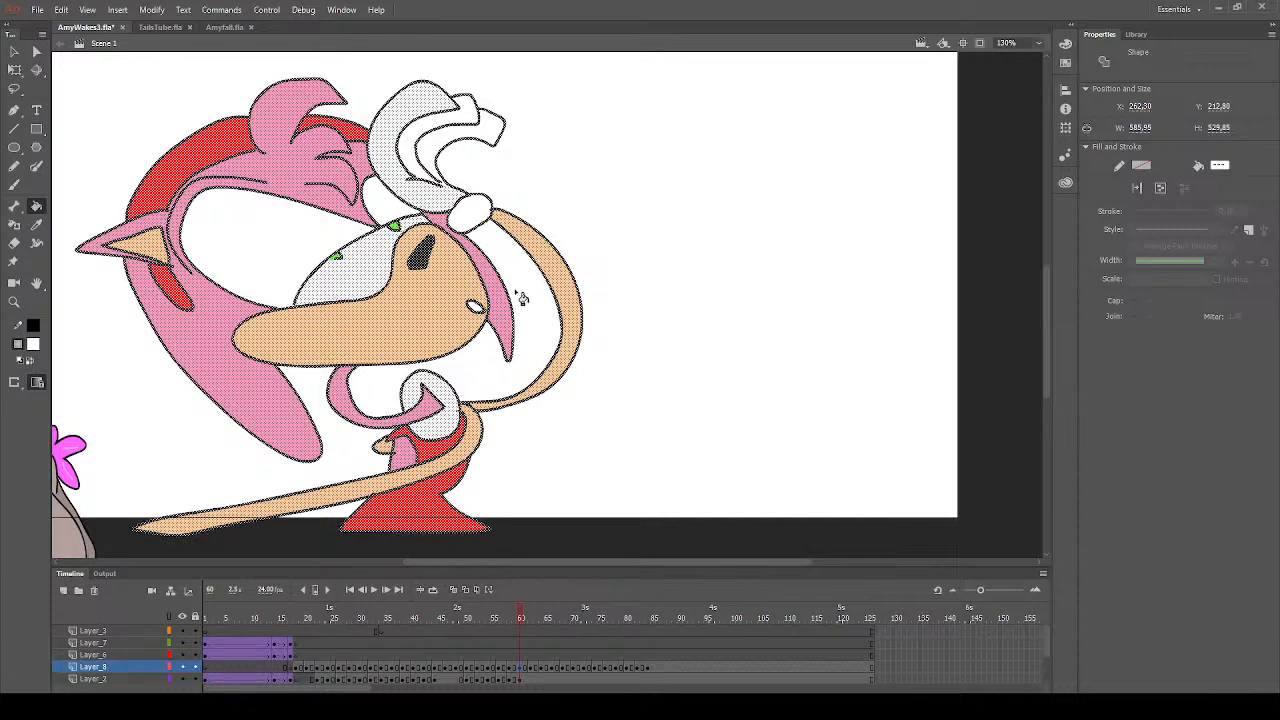
{"action": "left_click", "coordinate": [533, 667]}
{"action": "left_click", "coordinate": [384, 162]}
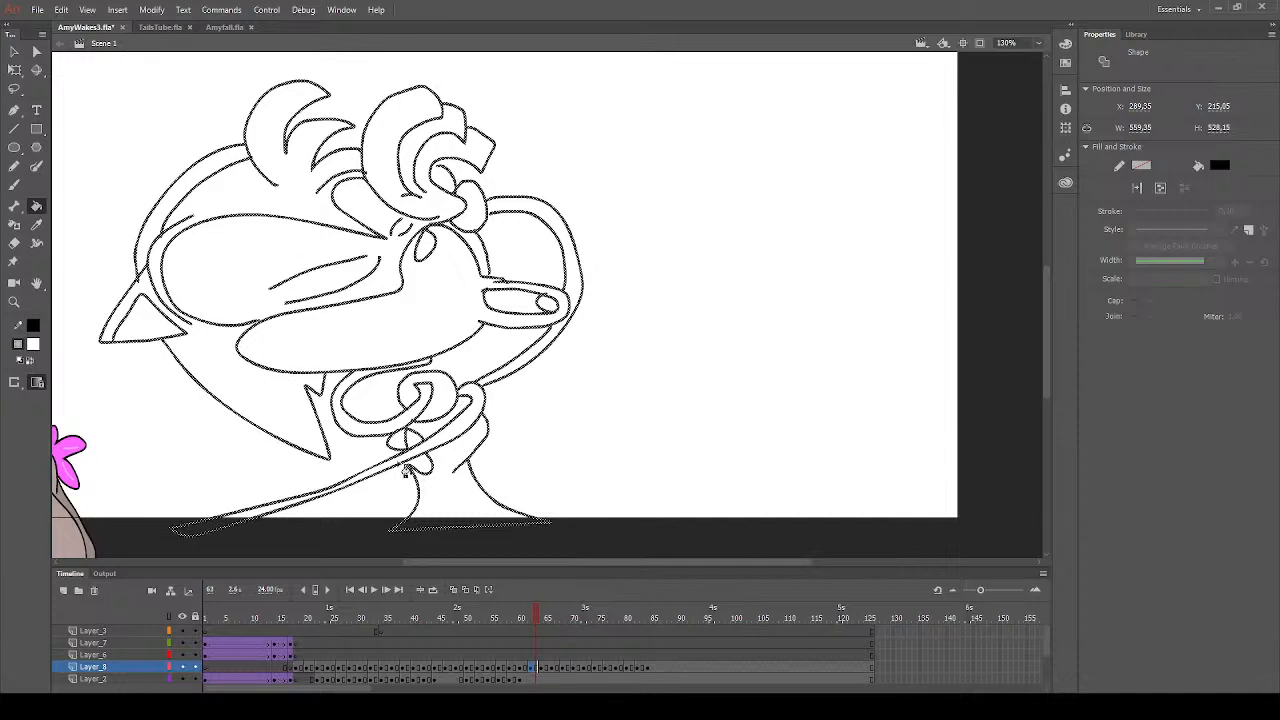
- Fill the muzzle, both arms and the inner ear of the frame 63 line drawing with the peach skin colour
{"action": "left_click", "coordinate": [16, 56]}
{"action": "left_click", "coordinate": [106, 178]}
{"action": "left_click", "coordinate": [36, 205]}
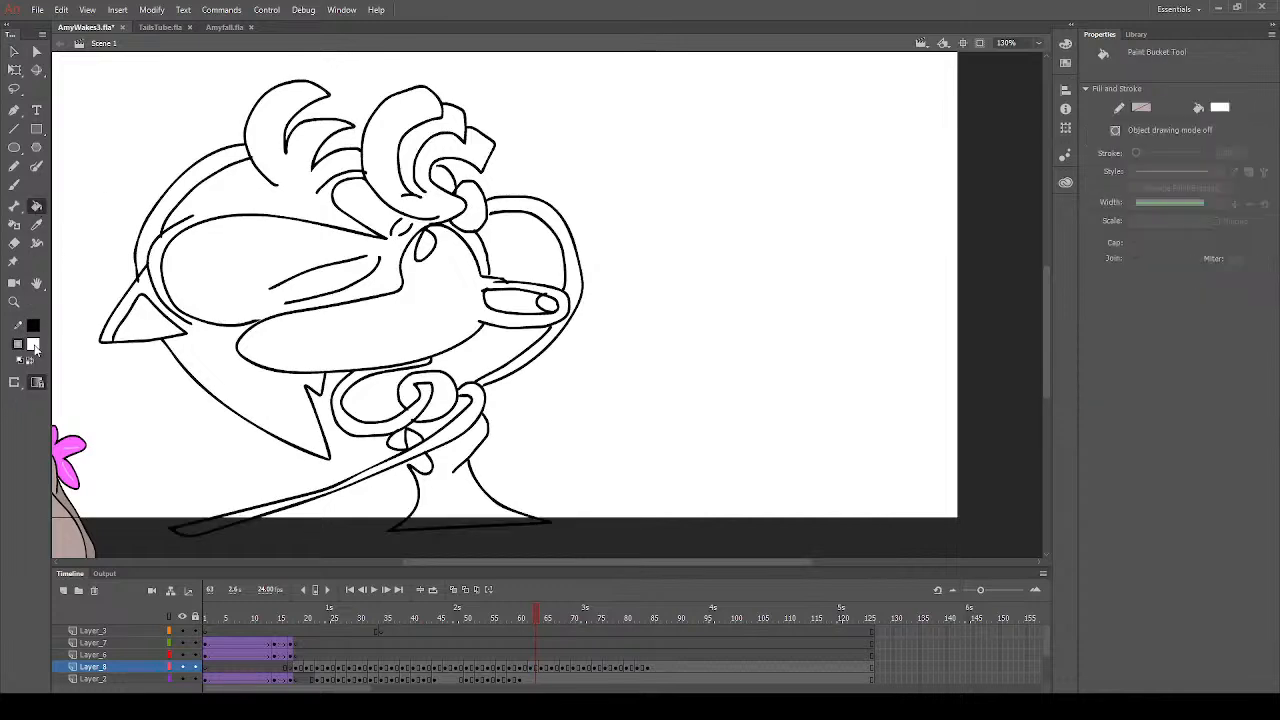
{"action": "left_click", "coordinate": [351, 346]}
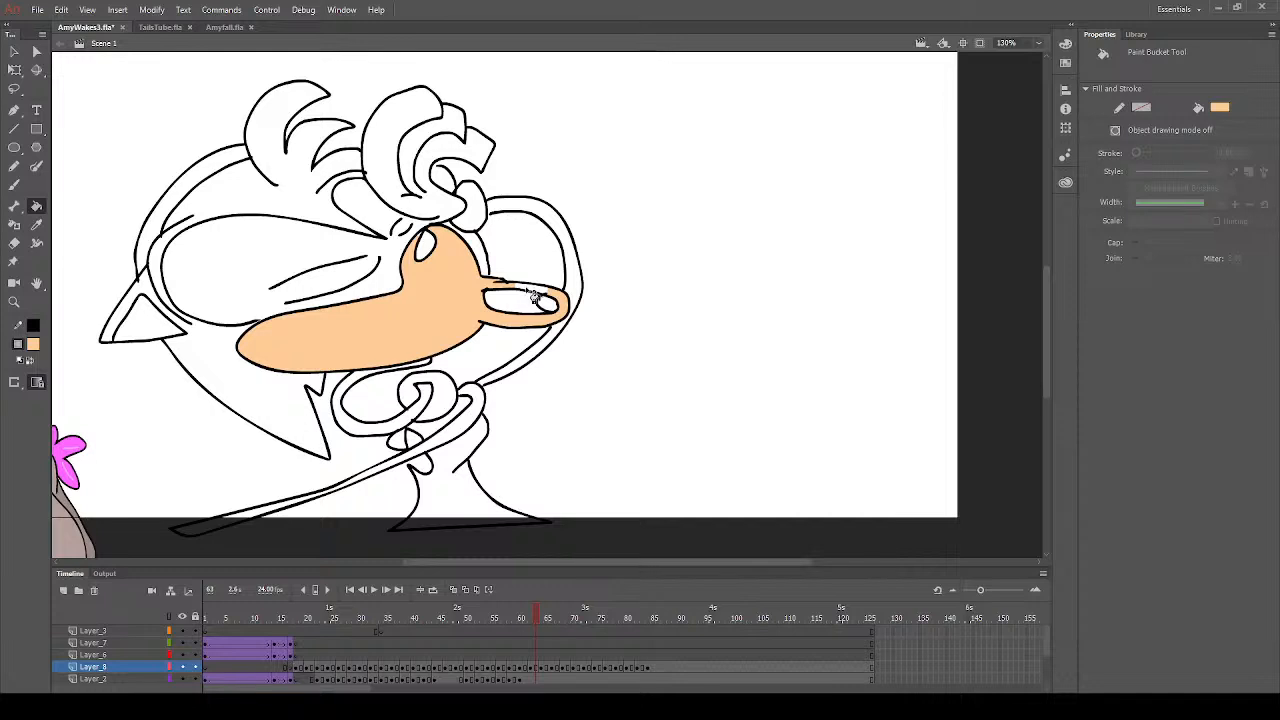
{"action": "left_click", "coordinate": [522, 208]}
{"action": "left_click", "coordinate": [549, 349]}
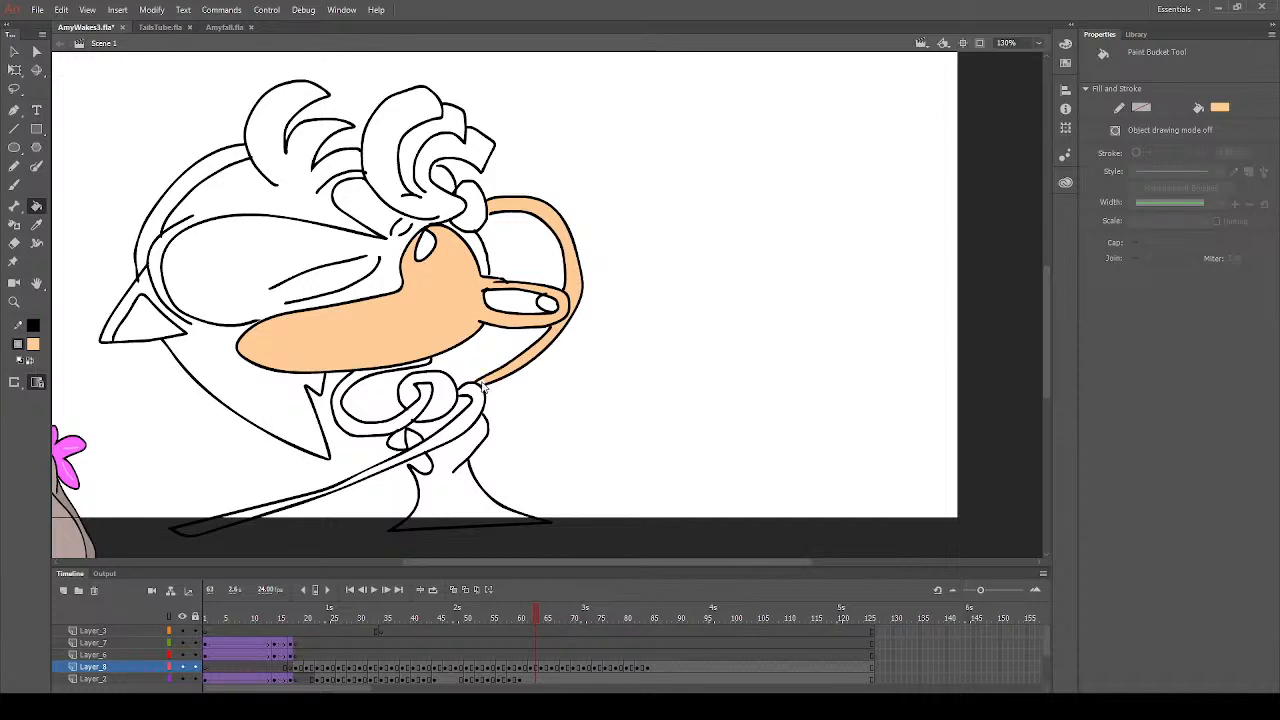
{"action": "left_click", "coordinate": [478, 404]}
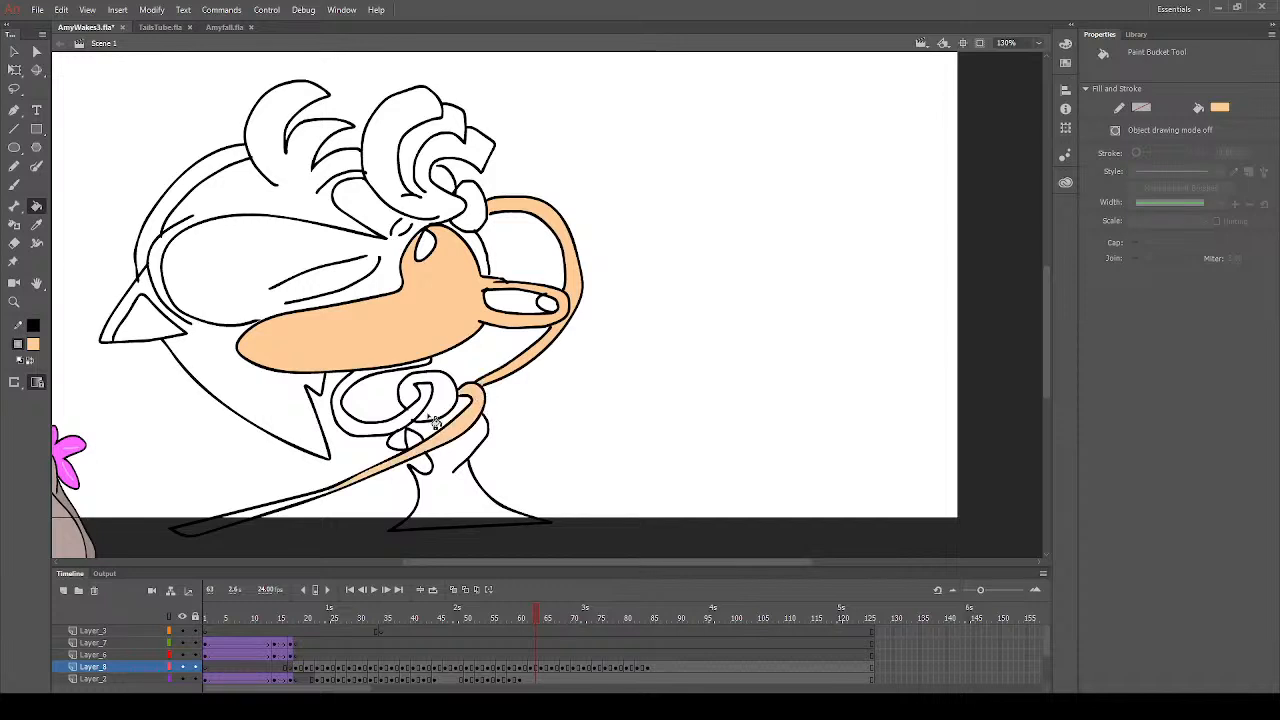
{"action": "left_click", "coordinate": [264, 513]}
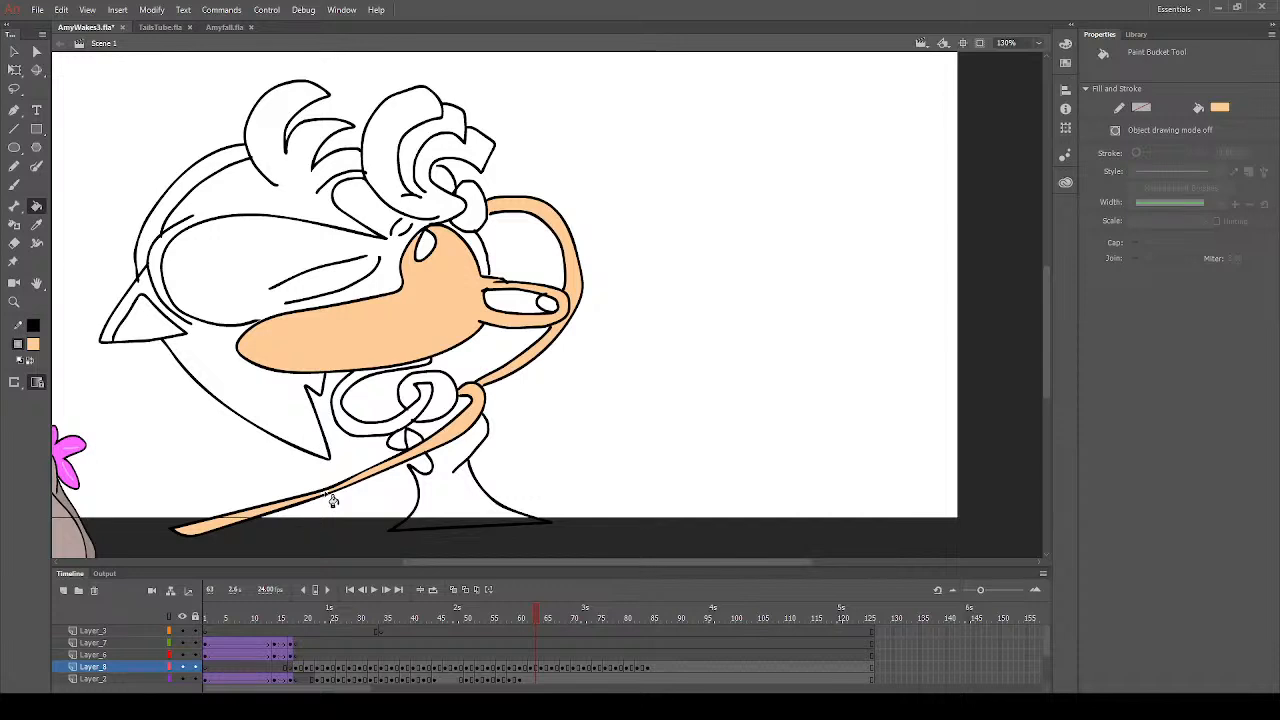
{"action": "left_click", "coordinate": [156, 332]}
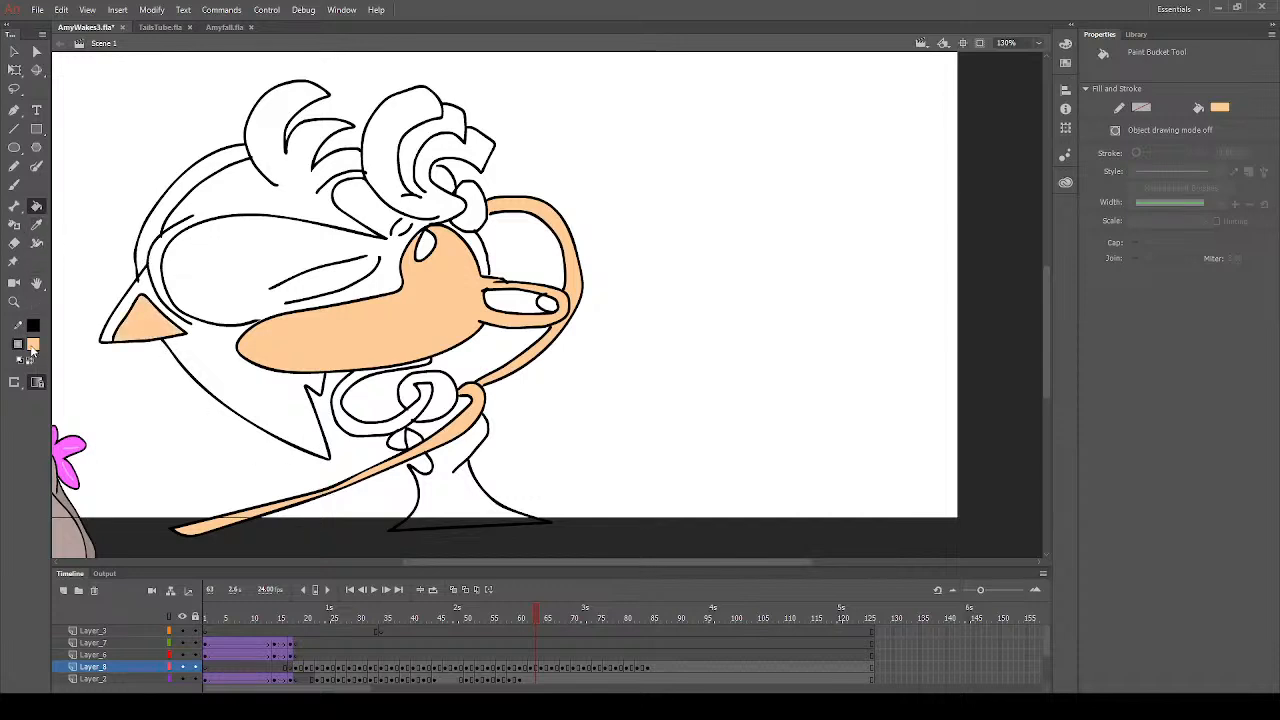
- Fill the raised glove's cuff yellow and the nose dark grey on frame 63
{"action": "left_click", "coordinate": [33, 344]}
{"action": "left_click", "coordinate": [268, 440]}
{"action": "left_click", "coordinate": [477, 222]}
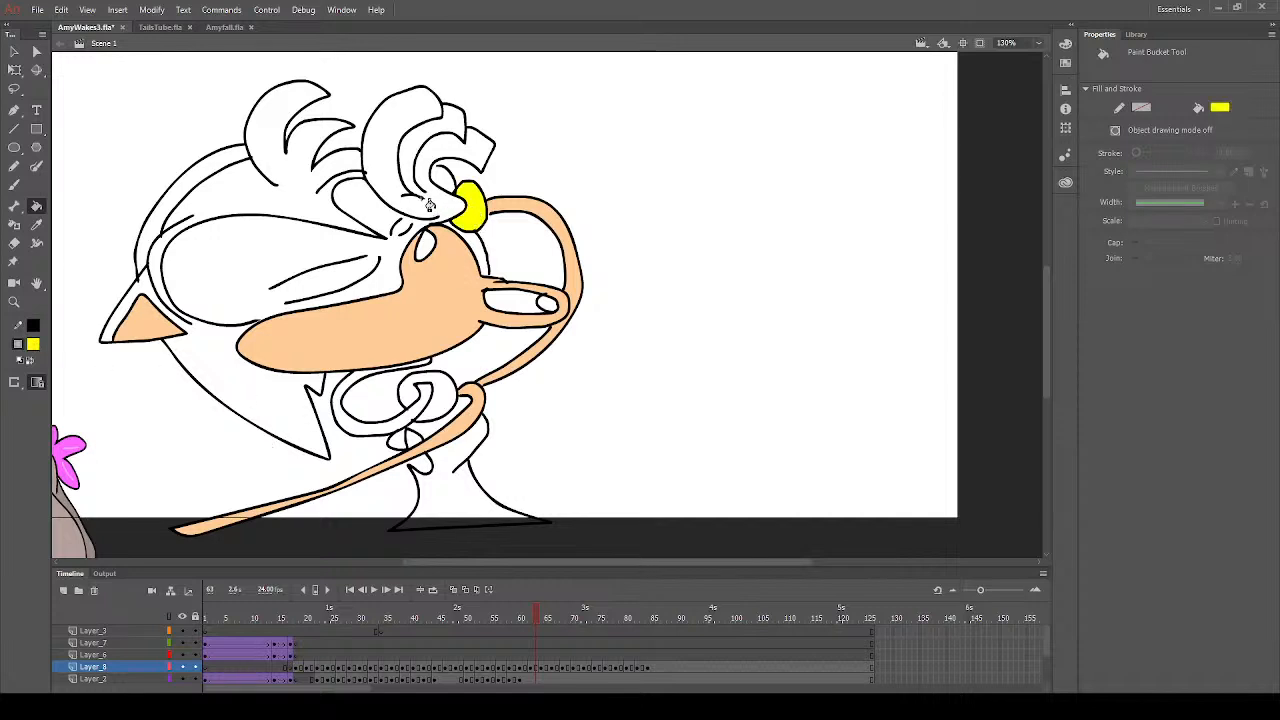
{"action": "left_click", "coordinate": [33, 344]}
{"action": "left_click", "coordinate": [45, 362]}
{"action": "left_click", "coordinate": [428, 252]}
- Fill the headband red on frame 63
{"action": "left_click", "coordinate": [36, 224]}
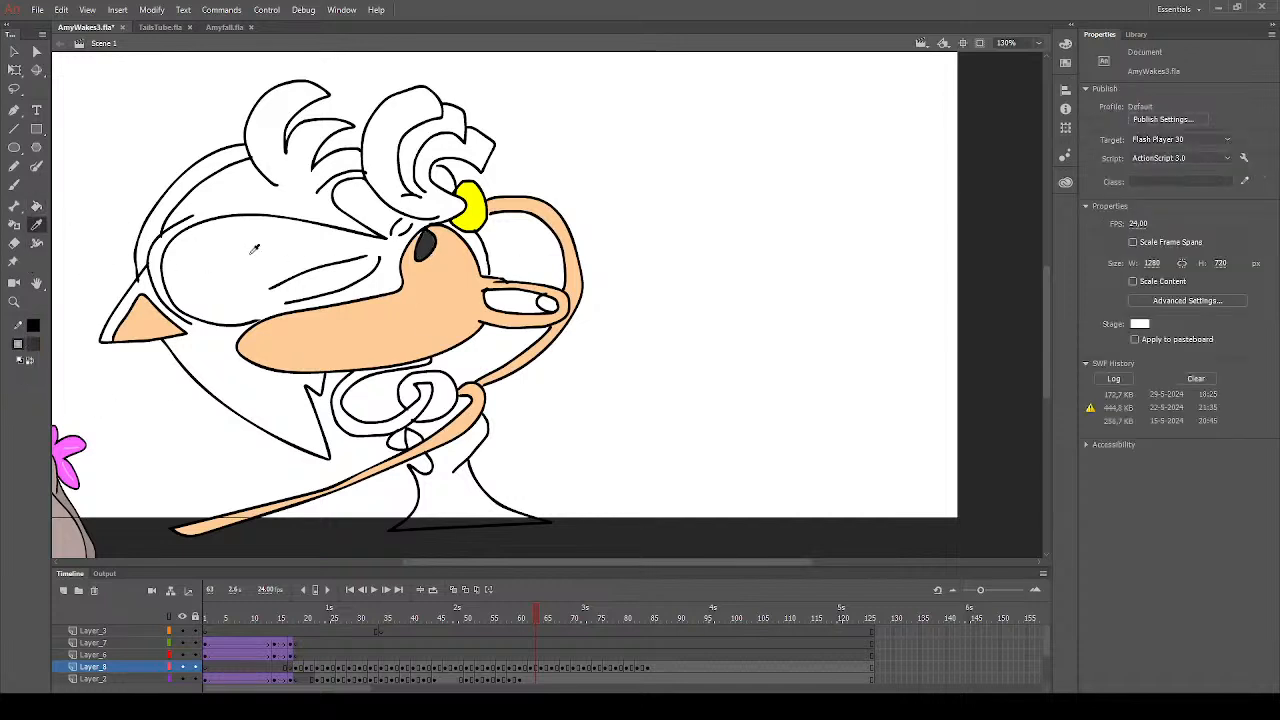
{"action": "left_click", "coordinate": [458, 308]}
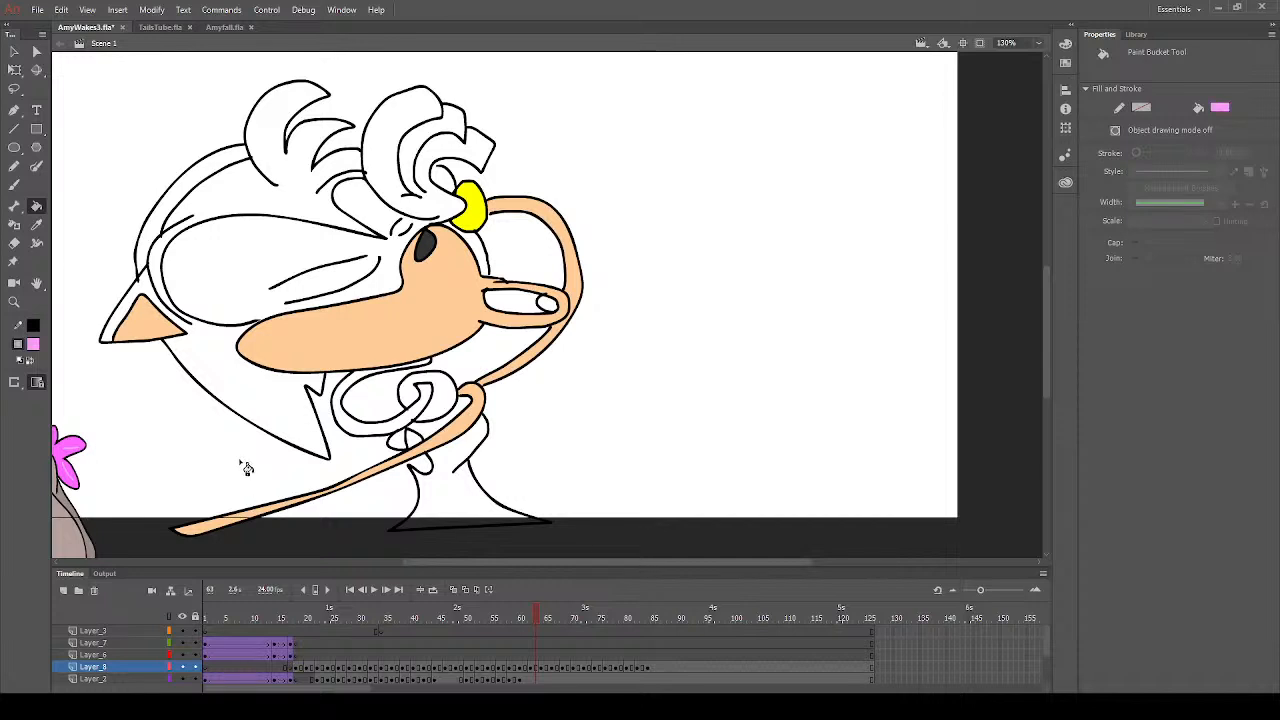
{"action": "left_click", "coordinate": [34, 344]}
{"action": "left_click", "coordinate": [210, 186]}
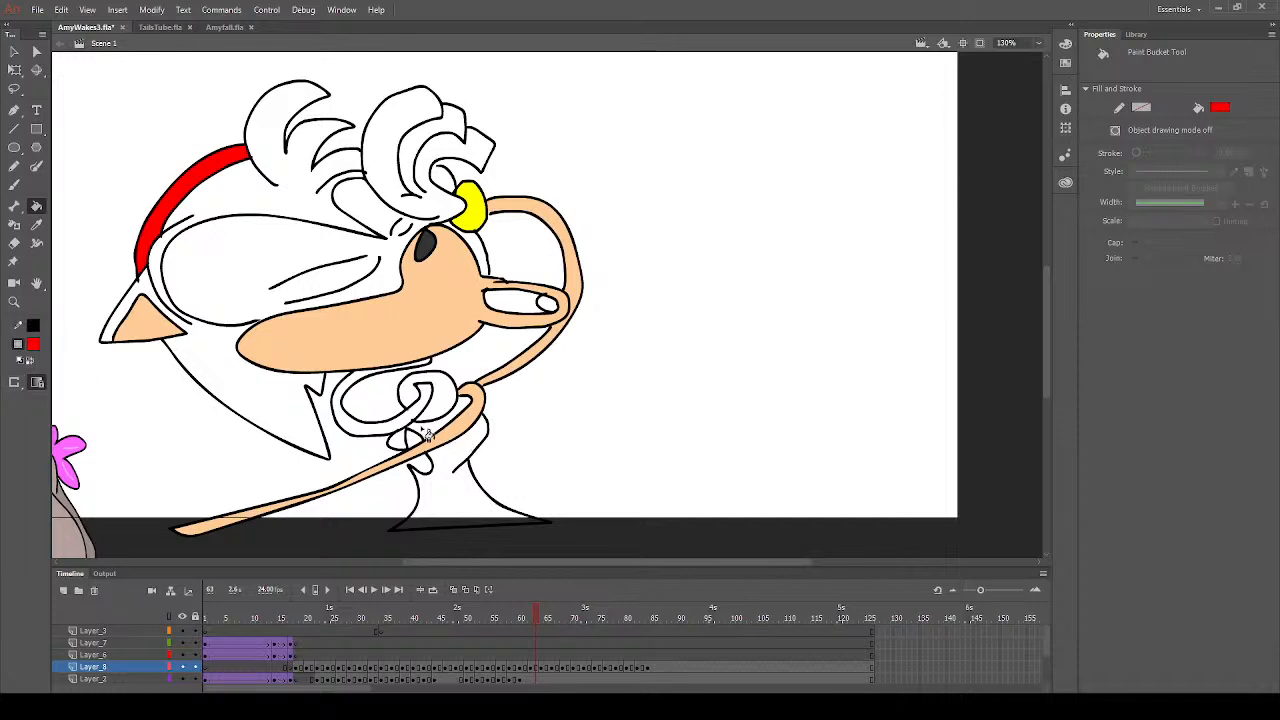
- Sample the hair pink from frame 61 and fill the hair, head and outer ear with it on frame 62
{"action": "left_click", "coordinate": [531, 618]}
{"action": "left_click", "coordinate": [522, 618]}
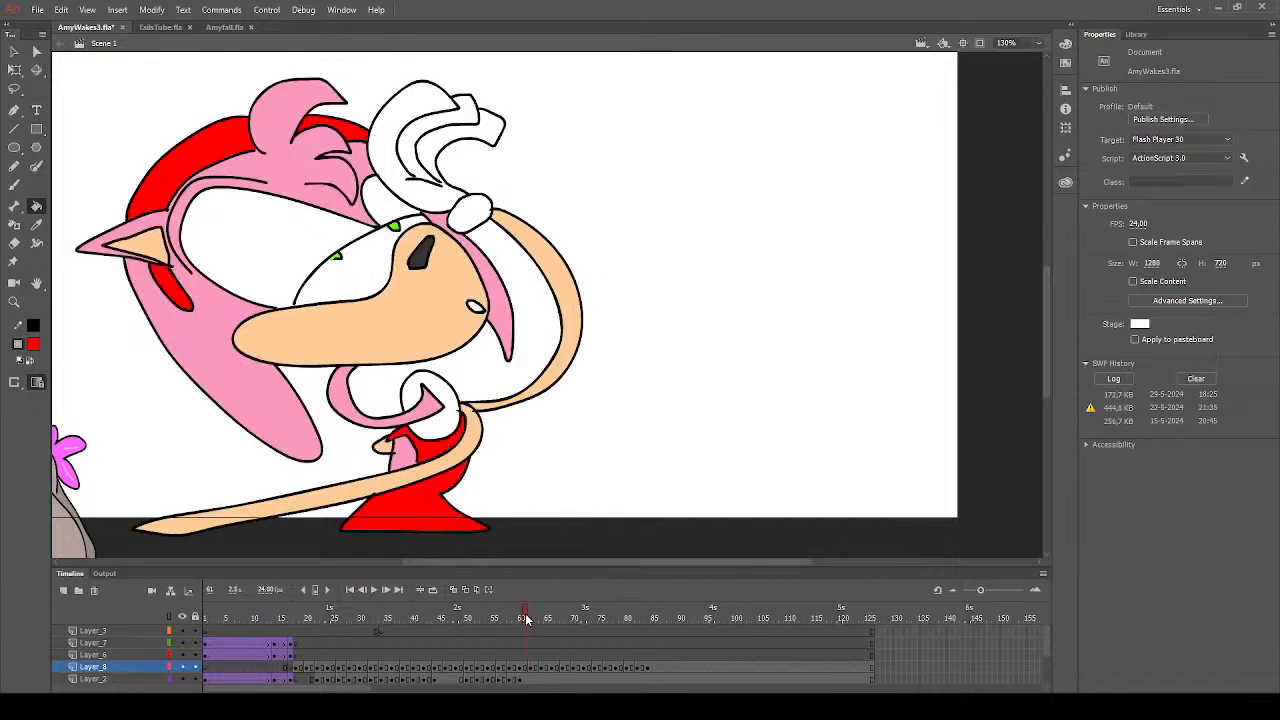
{"action": "left_click", "coordinate": [36, 224]}
{"action": "left_click", "coordinate": [209, 349]}
{"action": "left_click", "coordinate": [531, 667]}
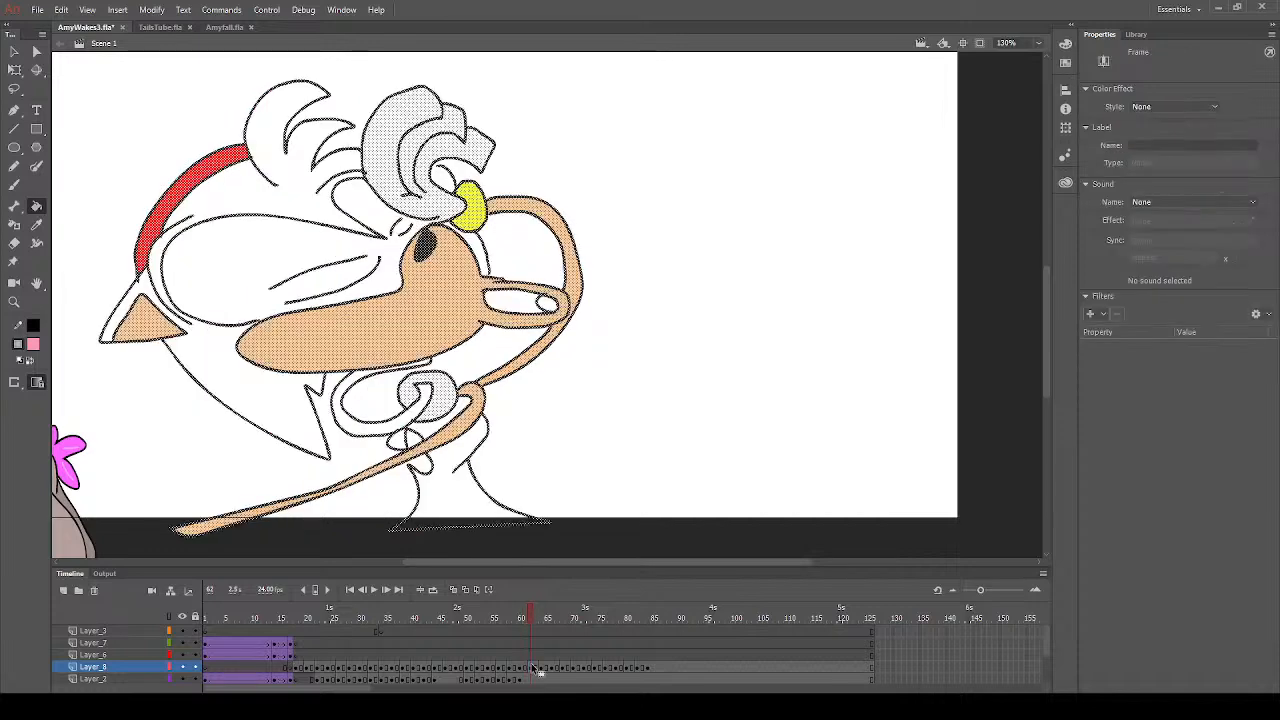
{"action": "left_click", "coordinate": [253, 389]}
{"action": "left_click", "coordinate": [266, 212]}
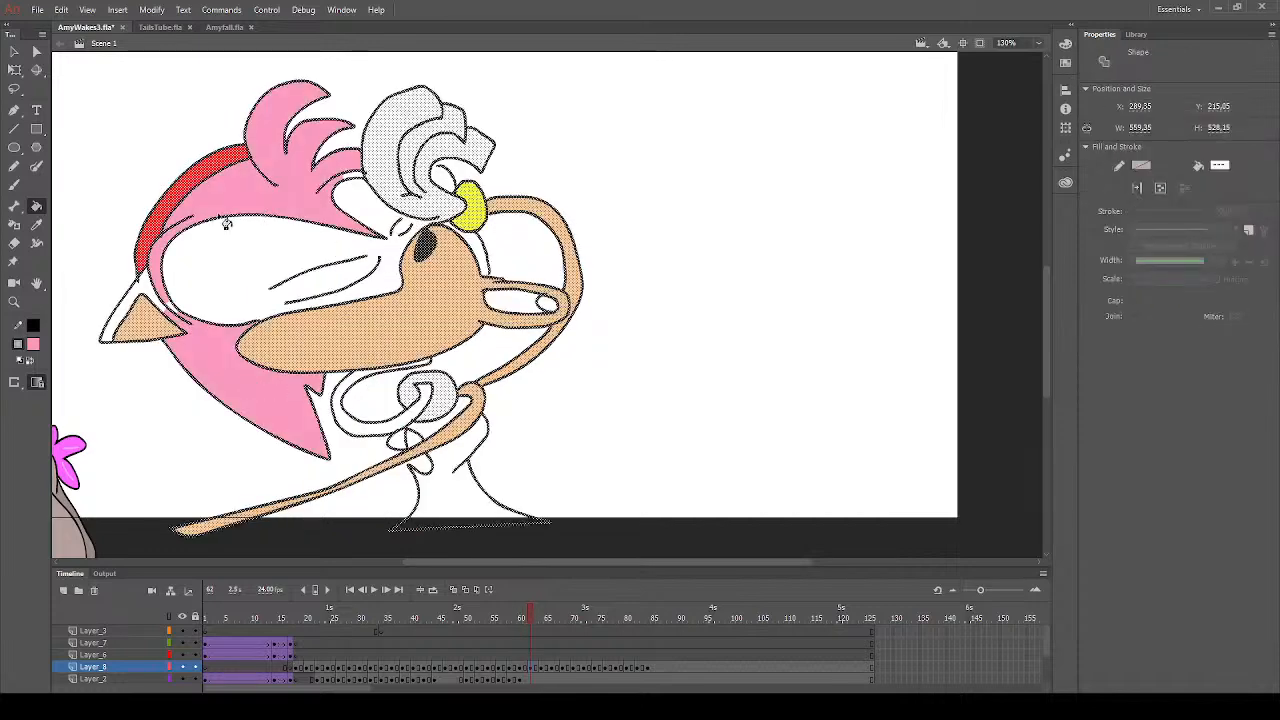
{"action": "left_click", "coordinate": [155, 297]}
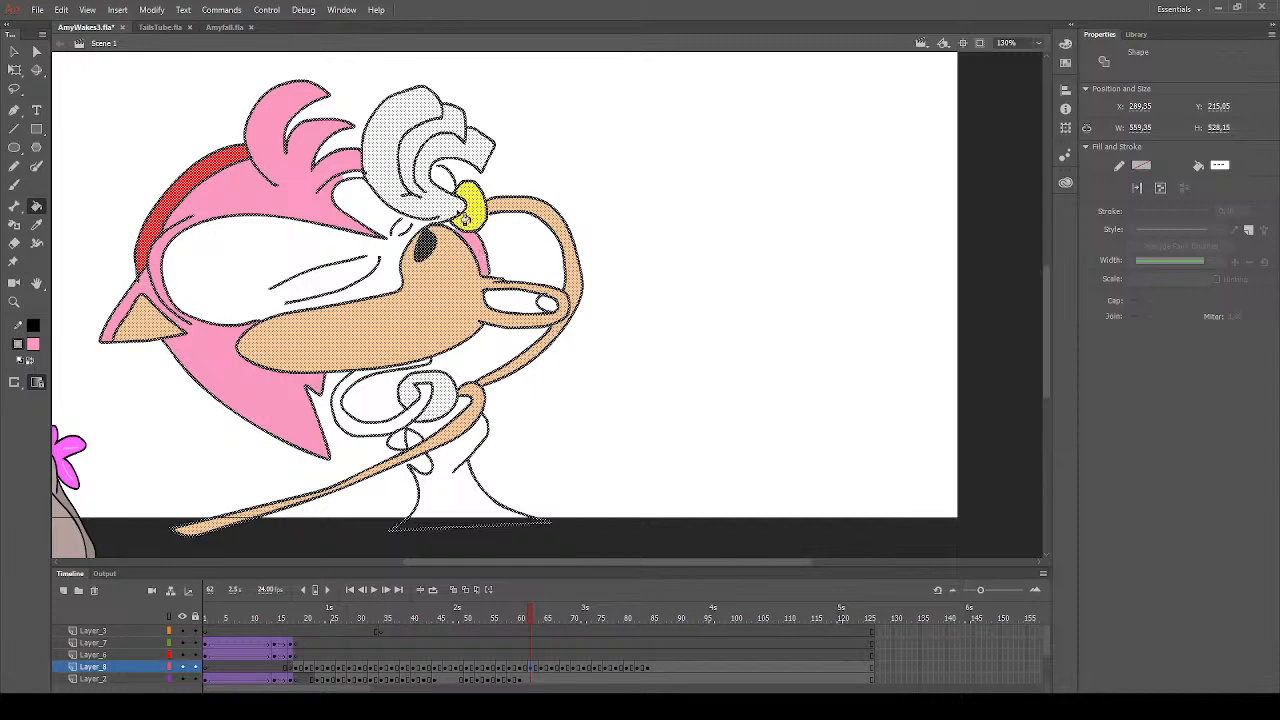
{"action": "left_click", "coordinate": [356, 182]}
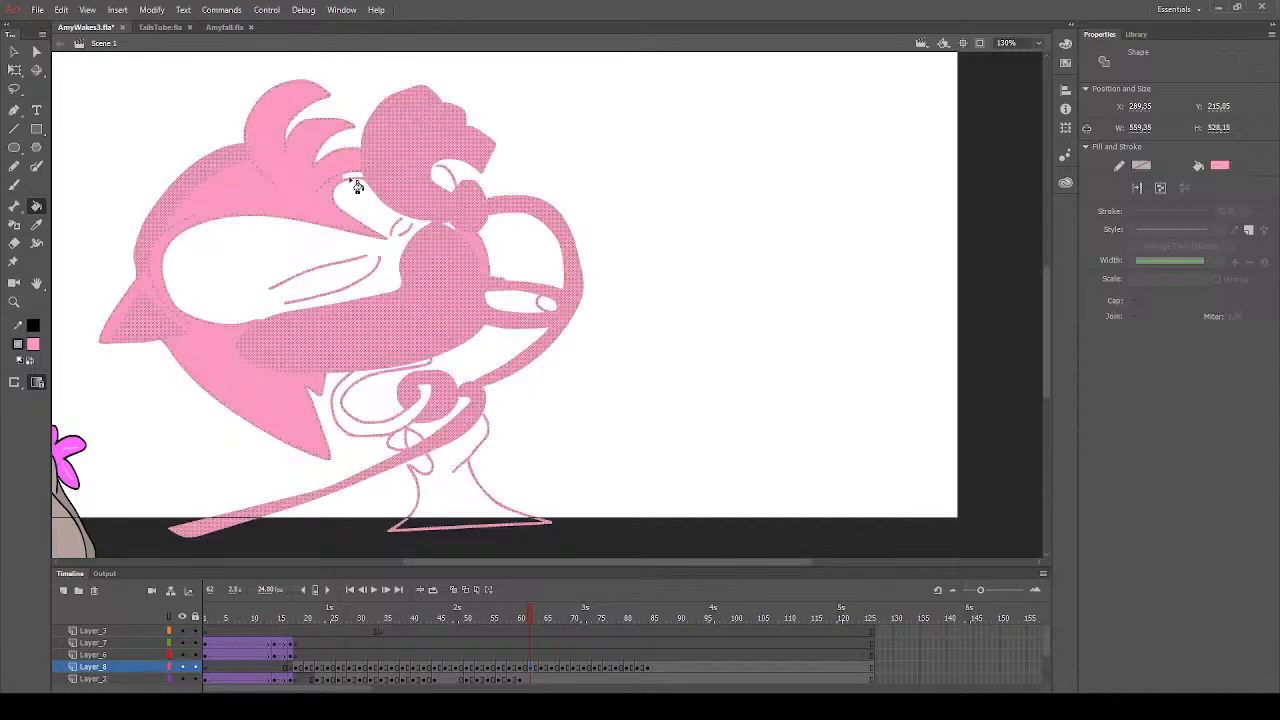
{"action": "key", "text": "ctrl+z"}
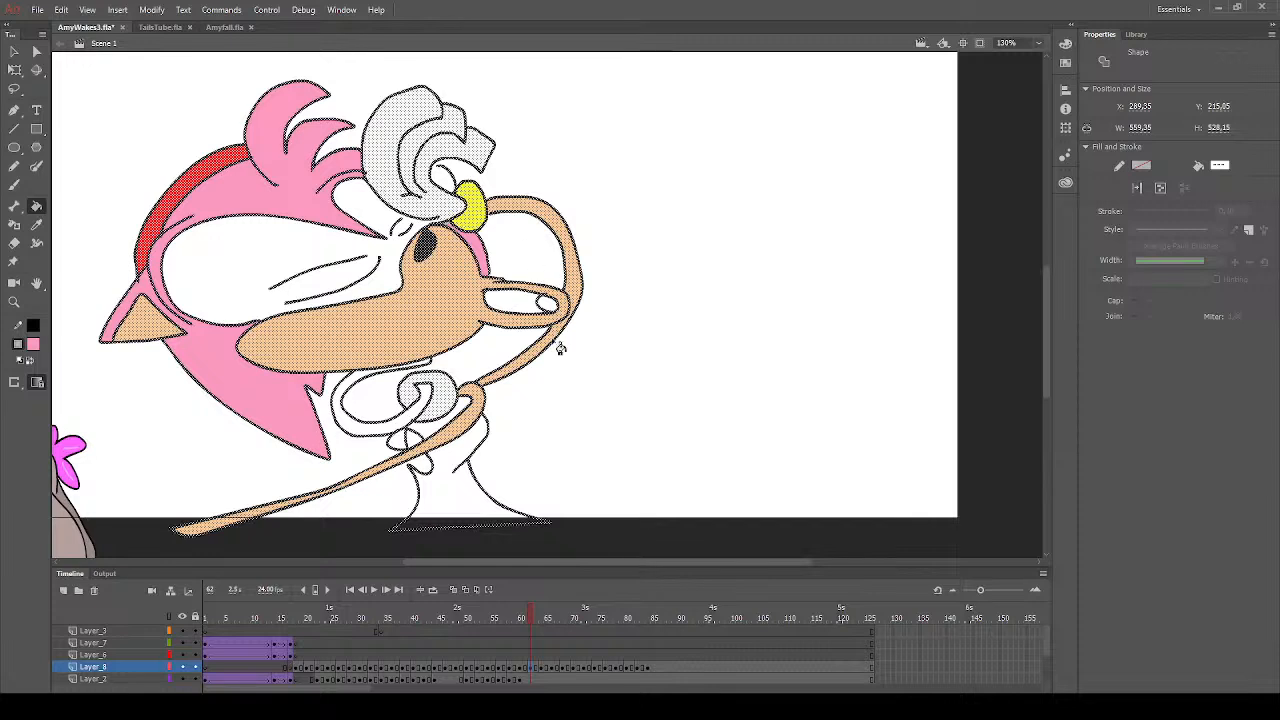
- Fill the curled strand under the muzzle with the hair pink on frame 62, undoing the stray fill of the outlines
{"action": "left_click", "coordinate": [418, 421]}
{"action": "left_click", "coordinate": [430, 368]}
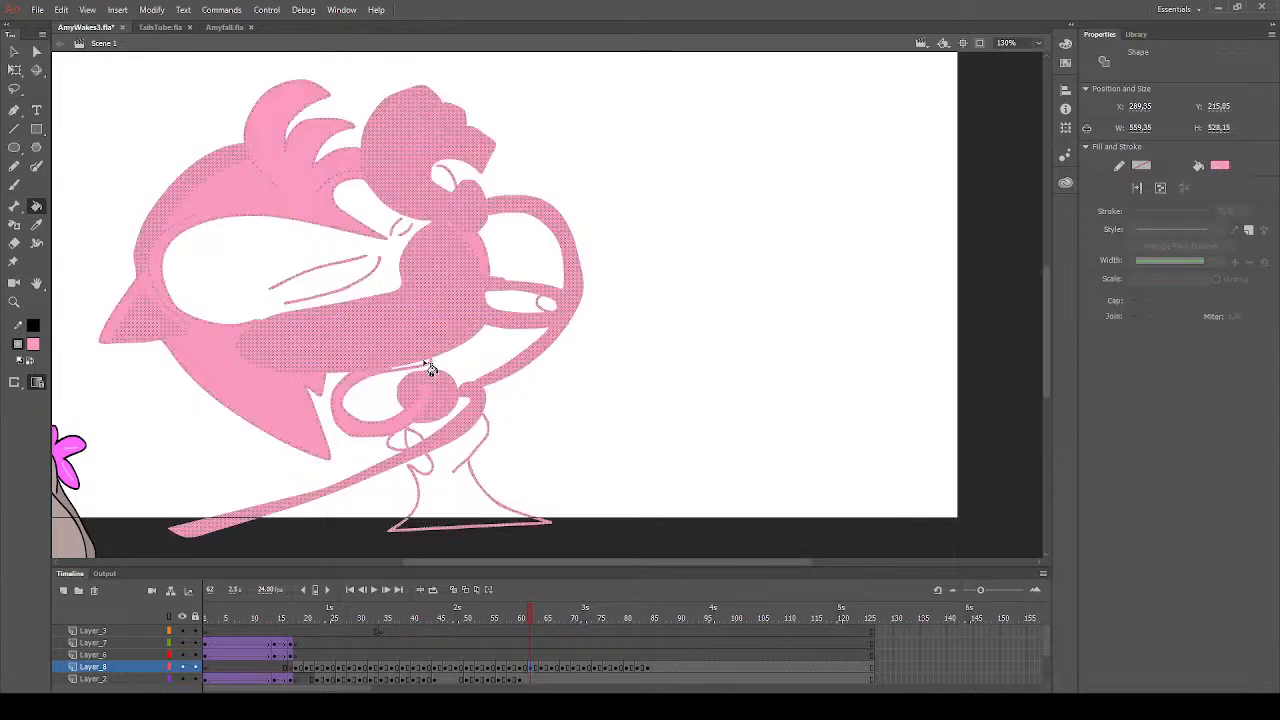
{"action": "key", "text": "ctrl+z"}
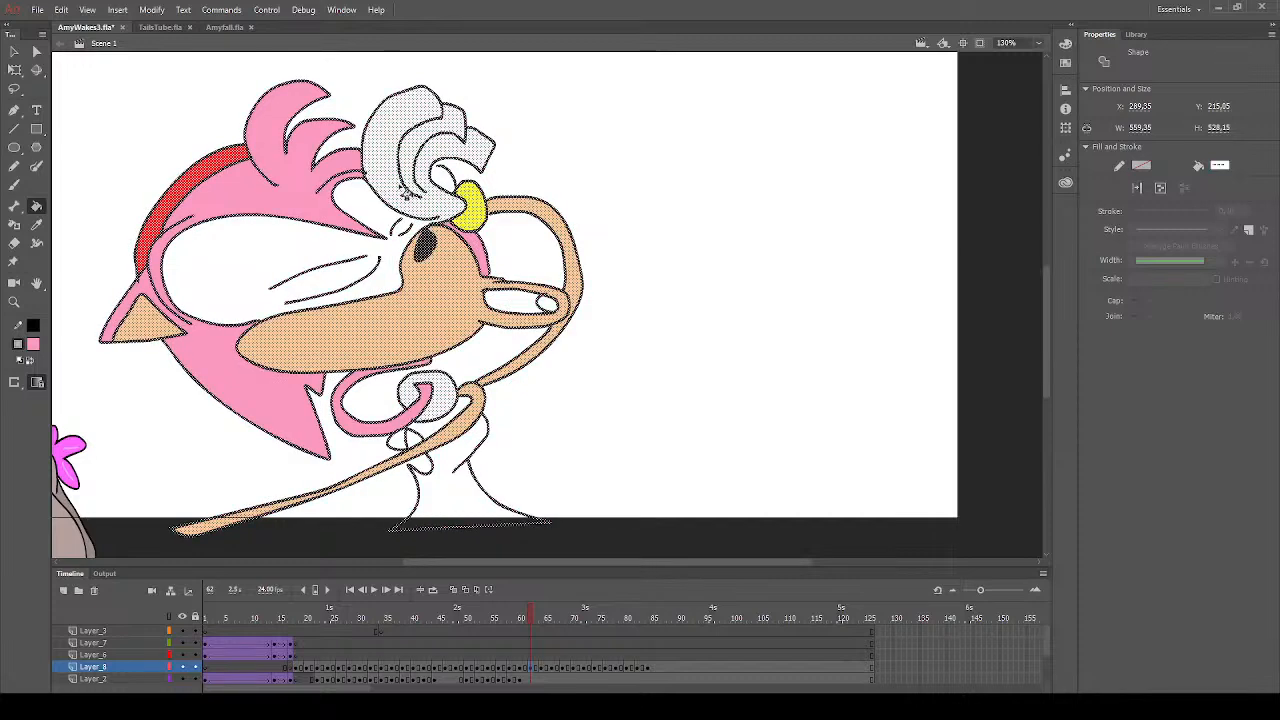
{"action": "left_click", "coordinate": [14, 51]}
{"action": "left_click_drag", "start_coordinate": [648, 224], "coordinate": [709, 301]}
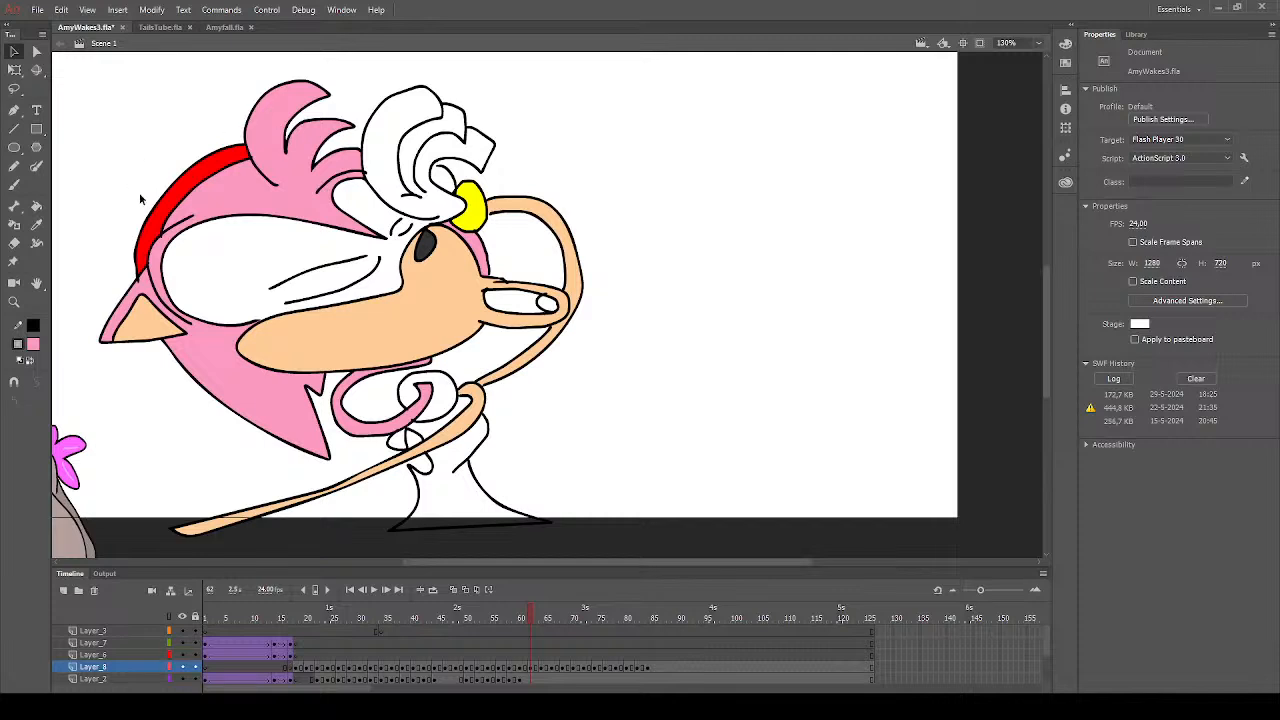
{"action": "left_click", "coordinate": [37, 224]}
{"action": "left_click", "coordinate": [401, 157]}
{"action": "left_click", "coordinate": [14, 184]}
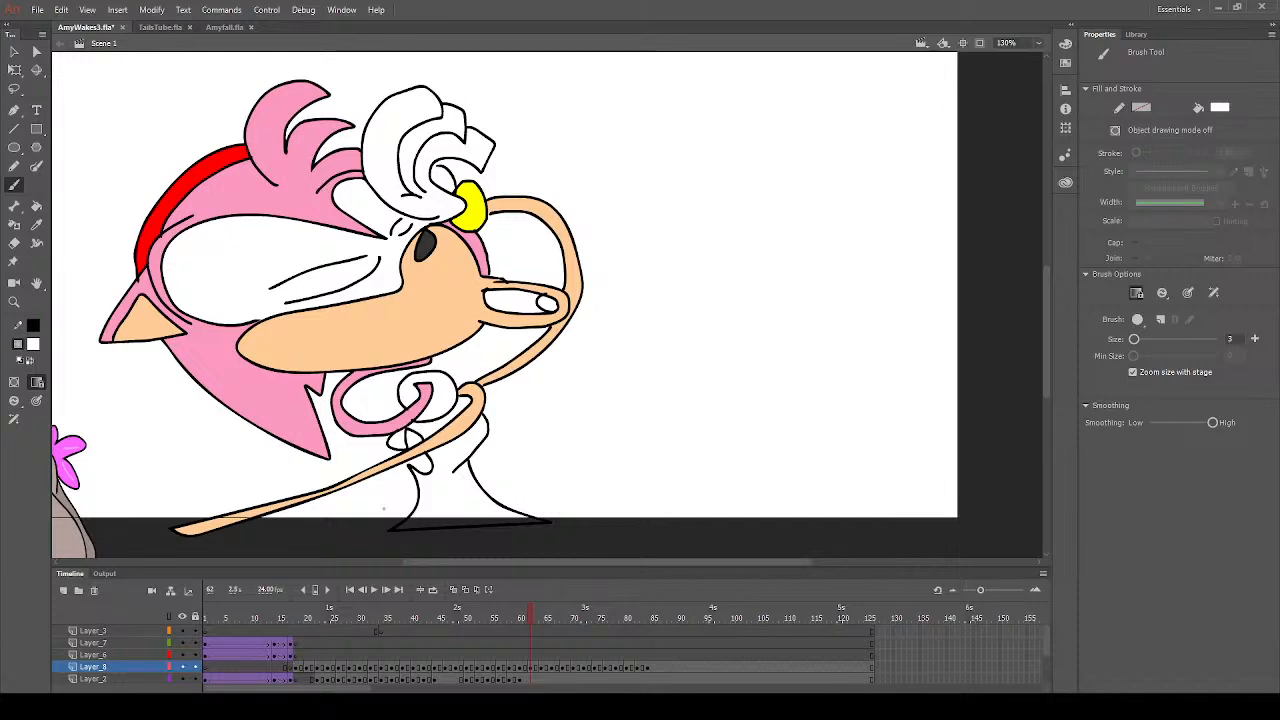
{"action": "left_click", "coordinate": [535, 668]}
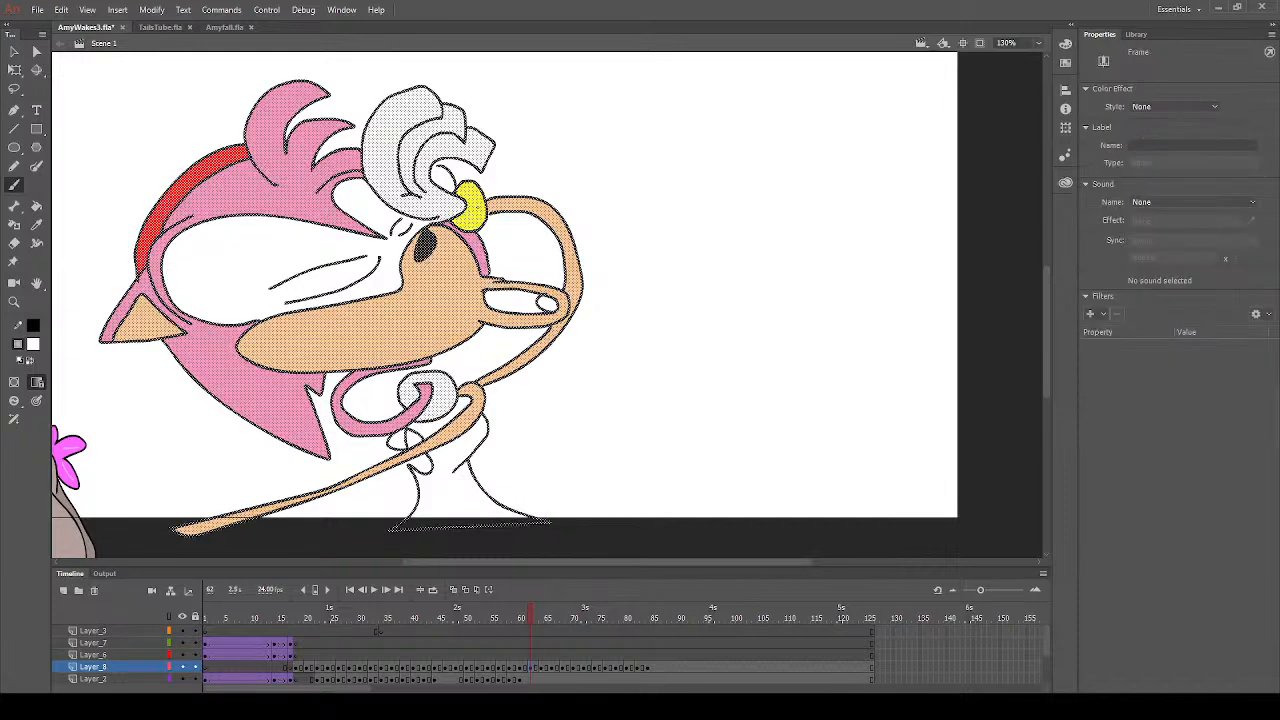
{"action": "key", "text": "ctrl+c"}
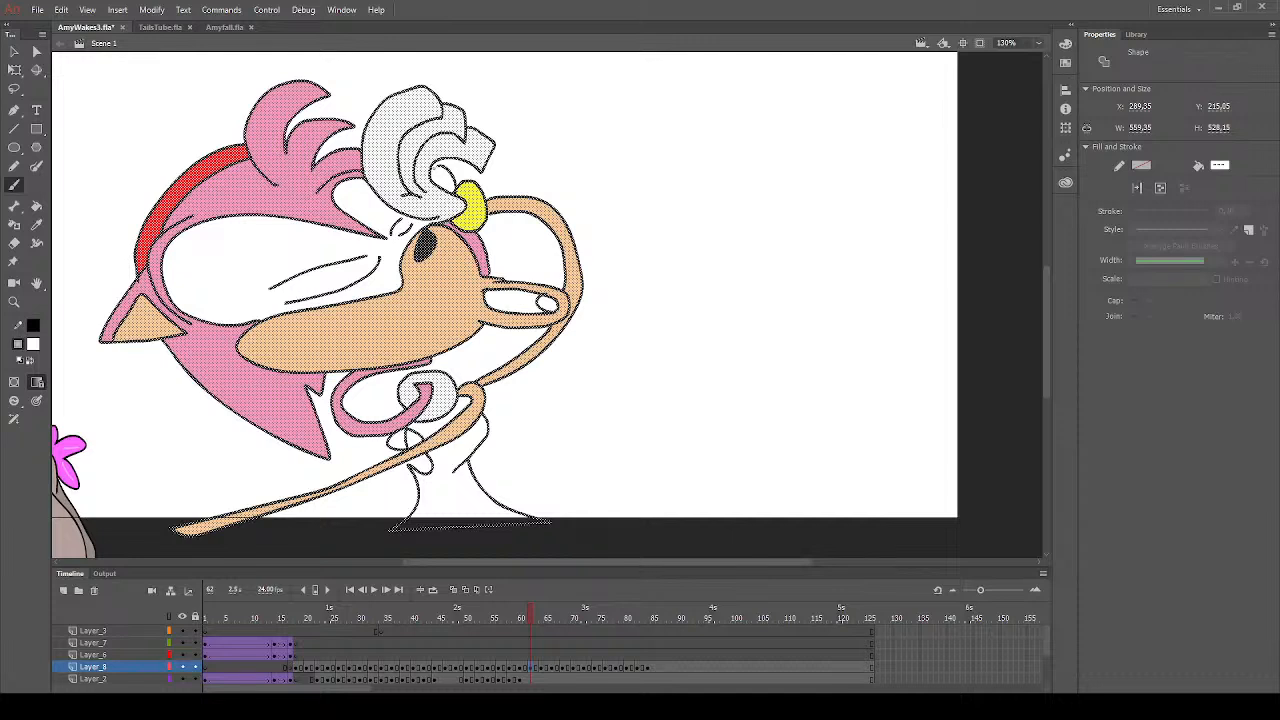
{"action": "key", "text": "ctrl+shift+a"}
- Fill the tongue inside the open mouth with red
{"action": "left_click", "coordinate": [36, 205]}
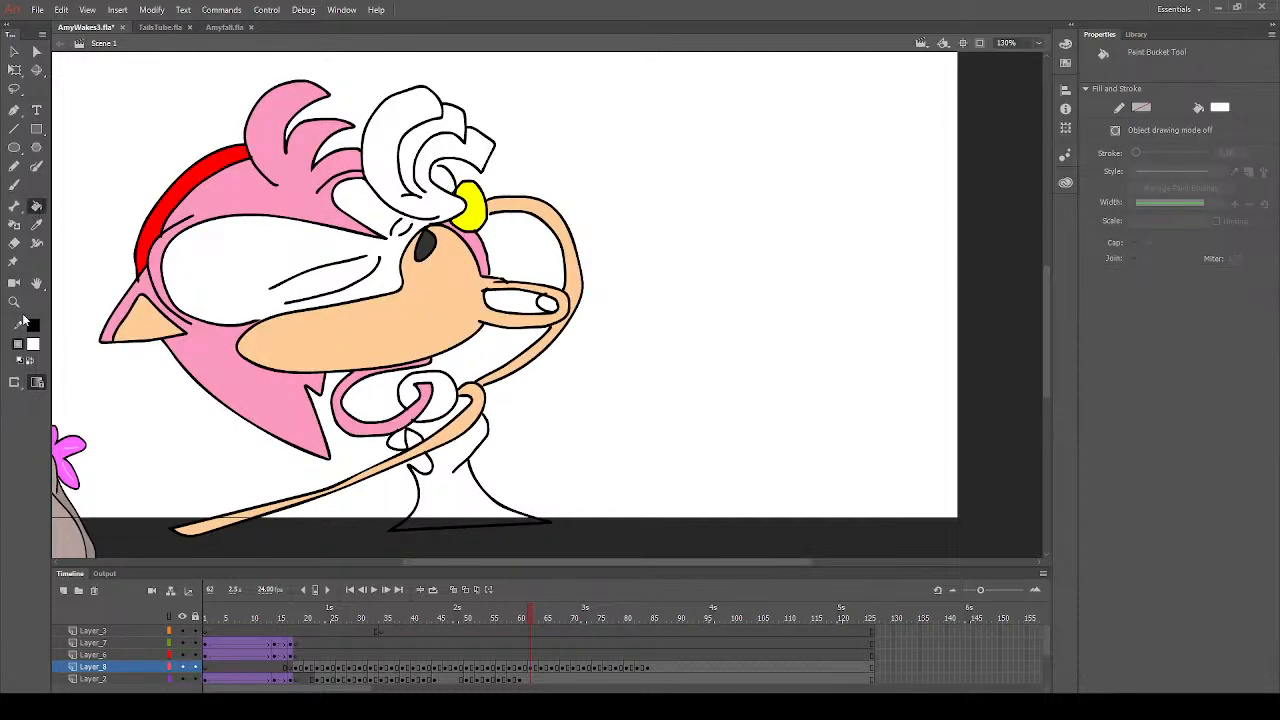
{"action": "left_click", "coordinate": [220, 440]}
{"action": "left_click", "coordinate": [548, 305]}
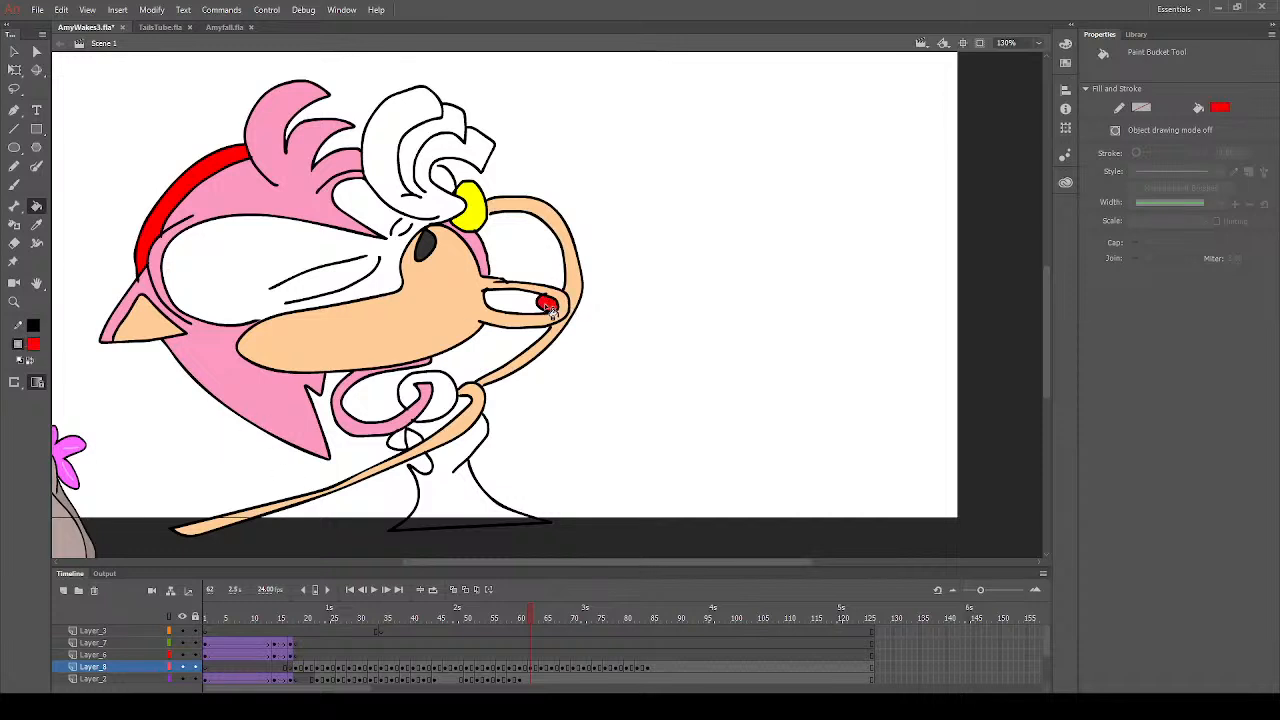
- Fill the small shapes beside the top of the dress, using sampled muzzle peach for the outer one and hair pink for the inner ones
{"action": "left_click", "coordinate": [37, 225]}
{"action": "left_click", "coordinate": [437, 326]}
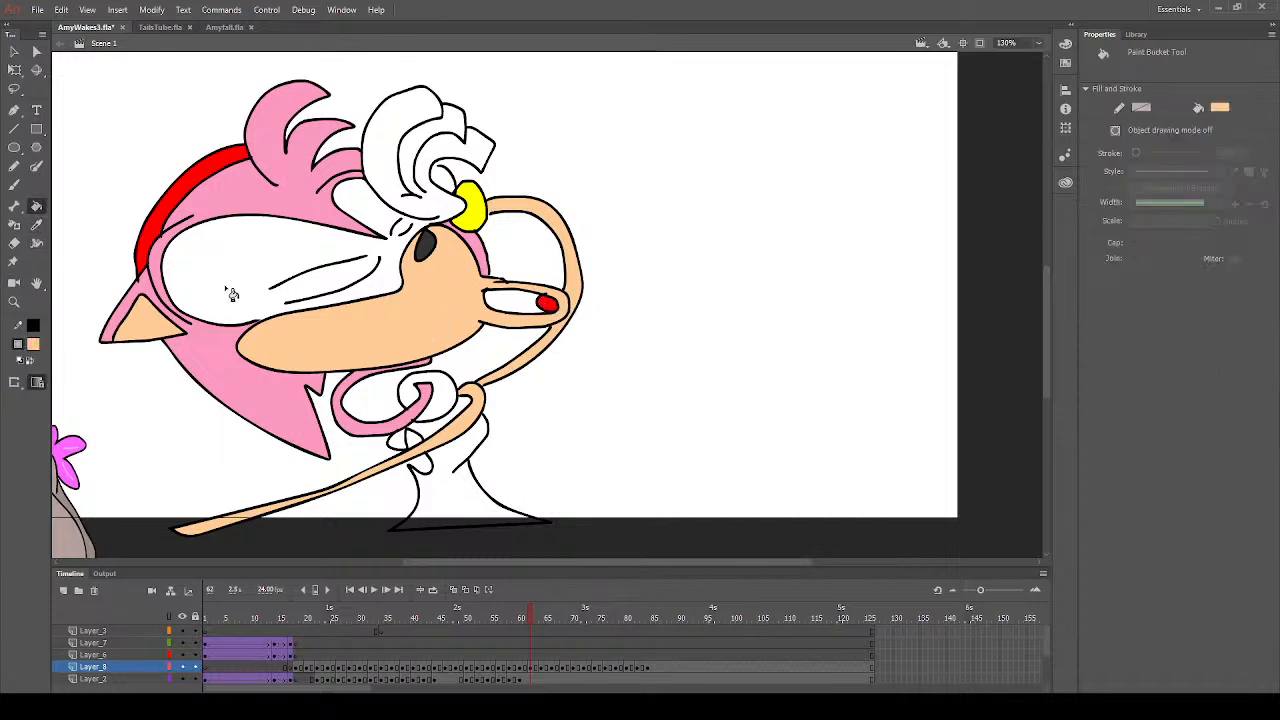
{"action": "left_click", "coordinate": [12, 186]}
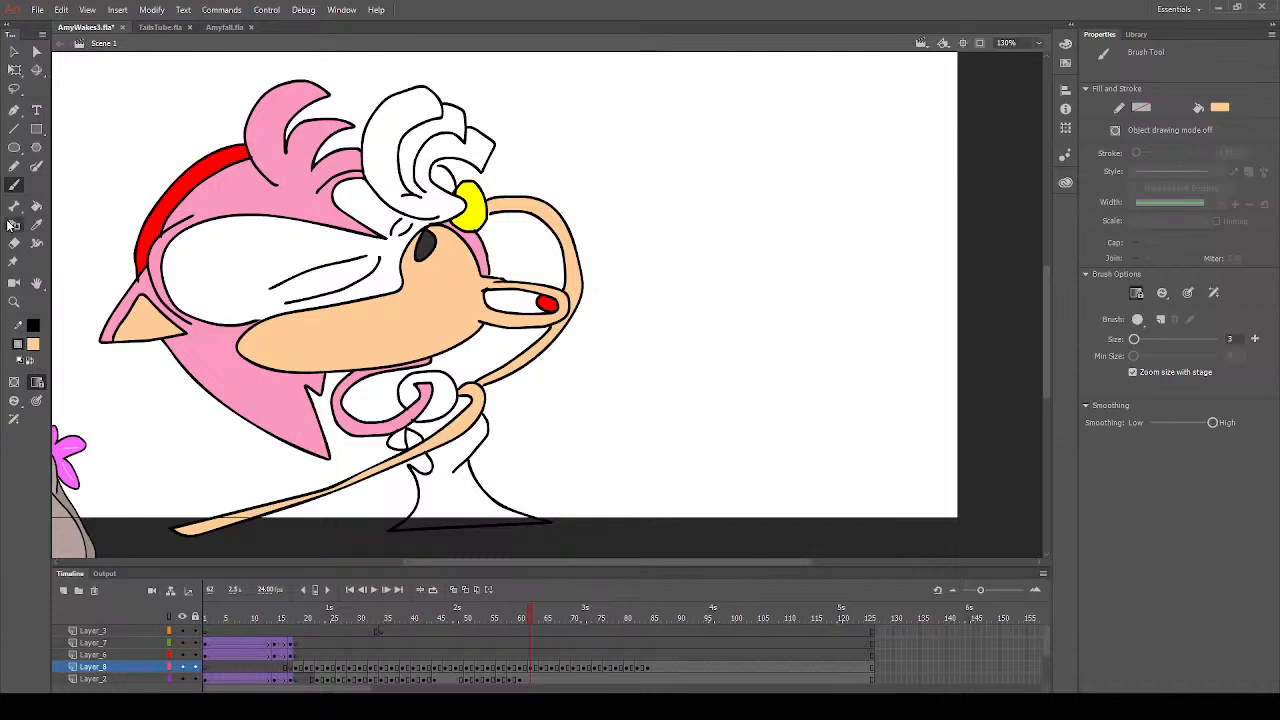
{"action": "left_click", "coordinate": [36, 205]}
{"action": "left_click", "coordinate": [408, 442]}
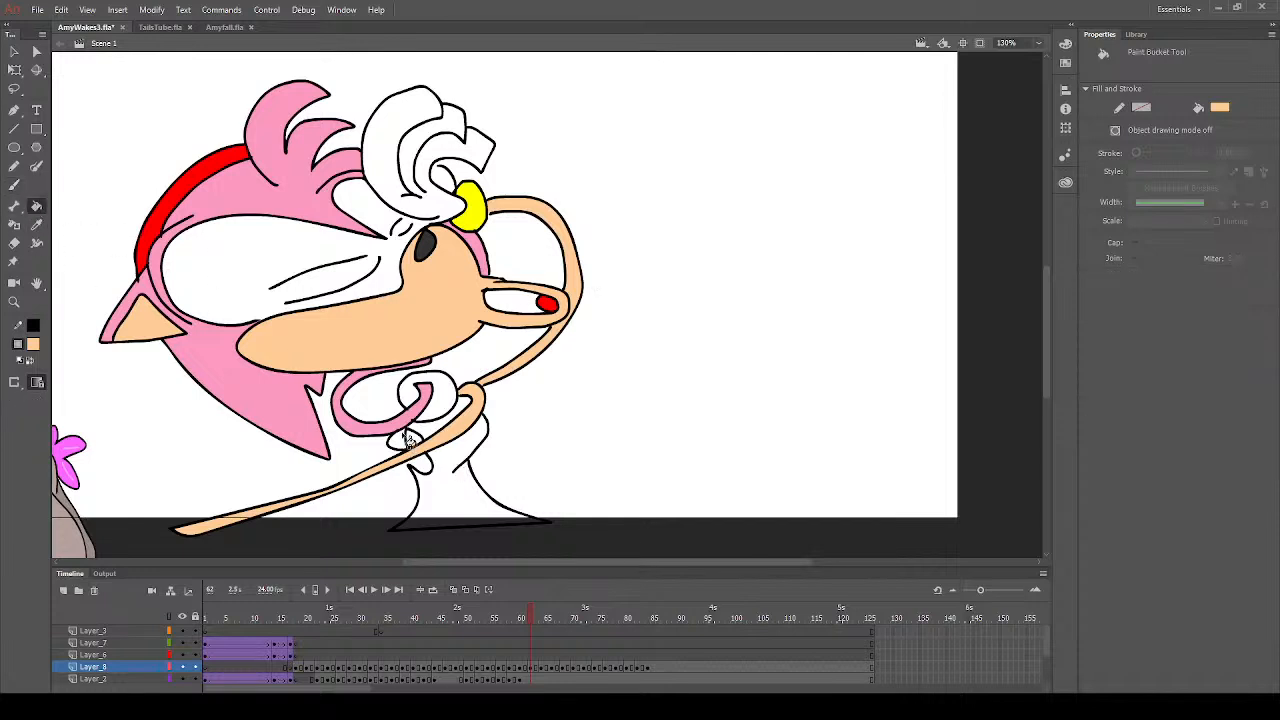
{"action": "left_click", "coordinate": [36, 224]}
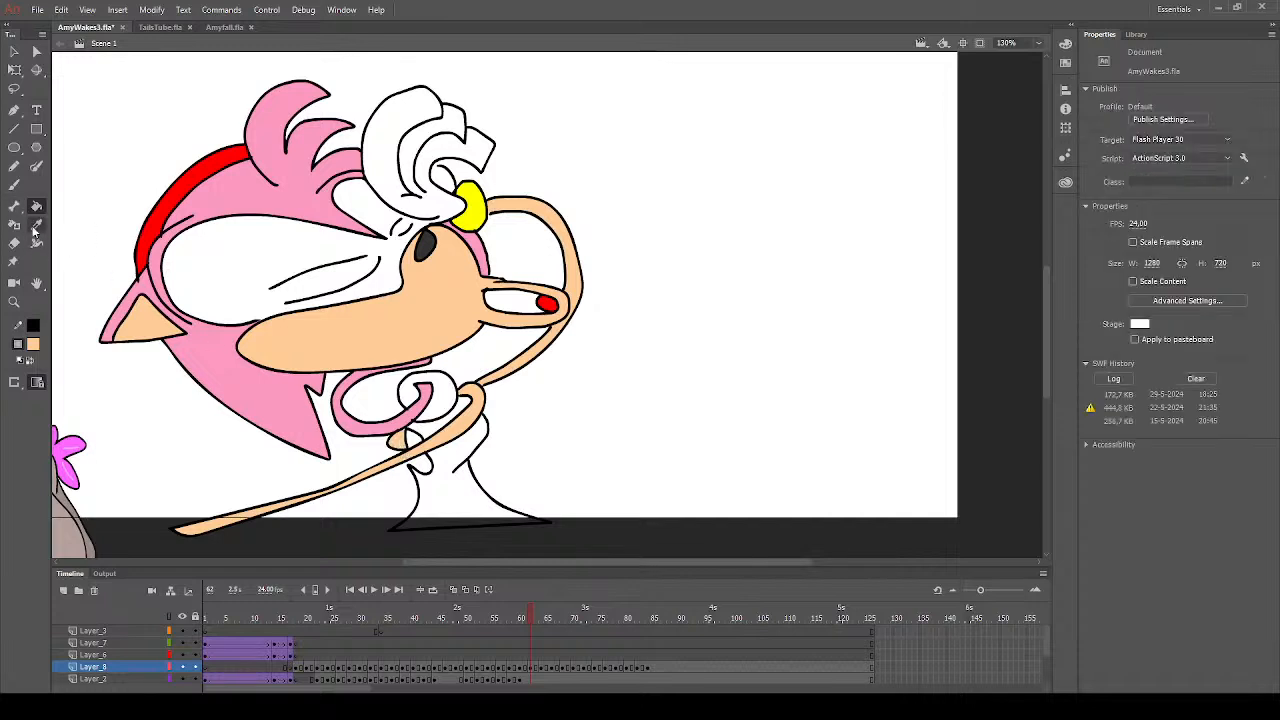
{"action": "left_click", "coordinate": [280, 408]}
{"action": "left_click", "coordinate": [422, 470]}
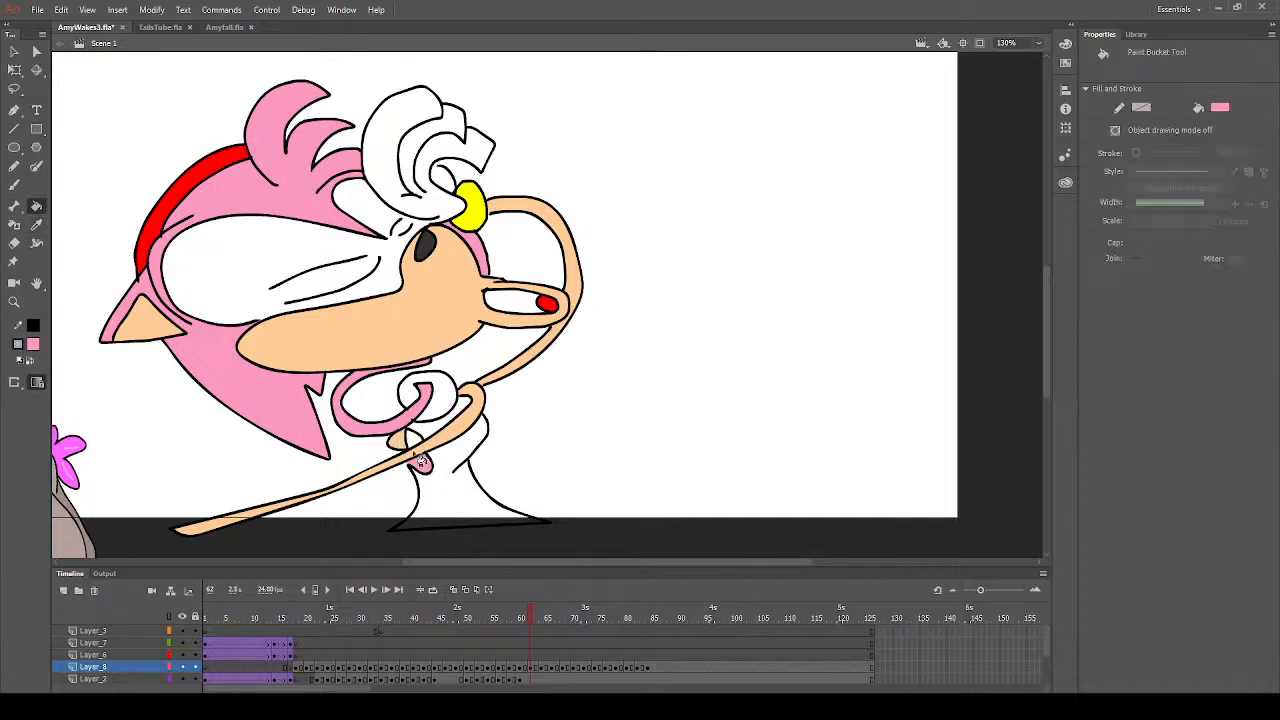
- Fill the dress red, including the separate areas above the lower arm
{"action": "left_click", "coordinate": [33, 346]}
{"action": "left_click", "coordinate": [214, 442]}
{"action": "left_click", "coordinate": [465, 497]}
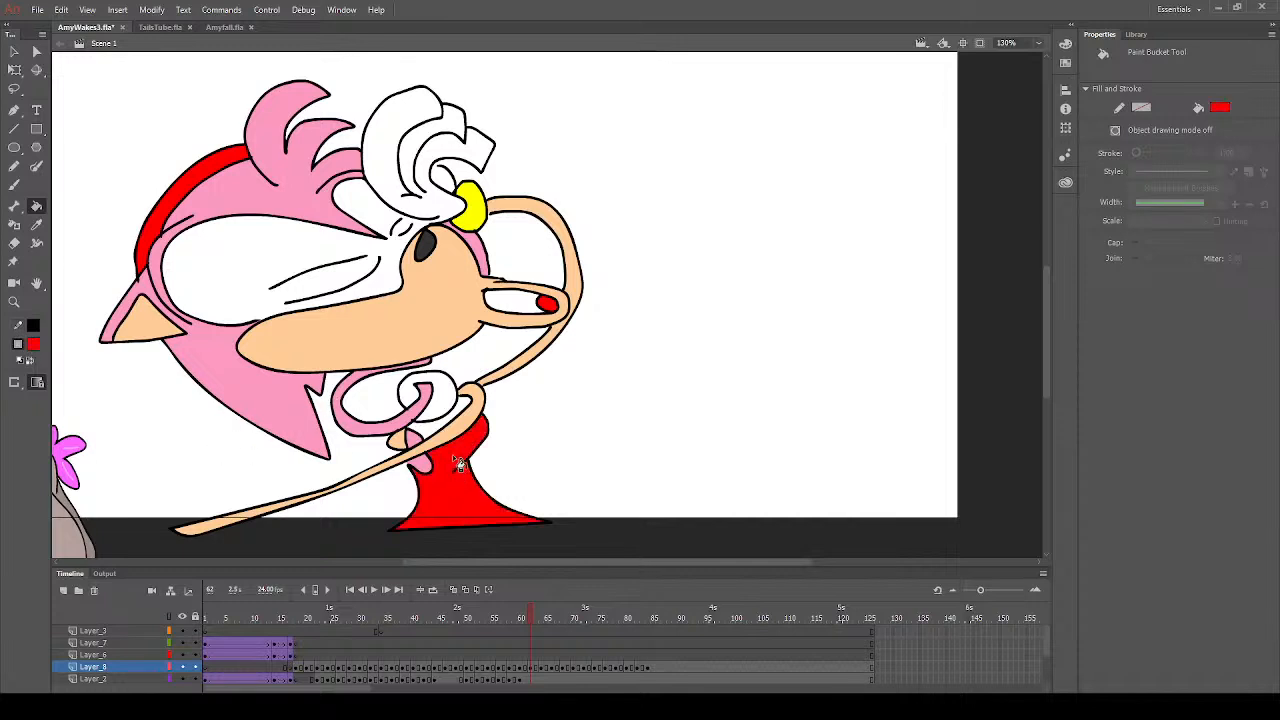
{"action": "left_click", "coordinate": [440, 436]}
{"action": "left_click", "coordinate": [433, 422]}
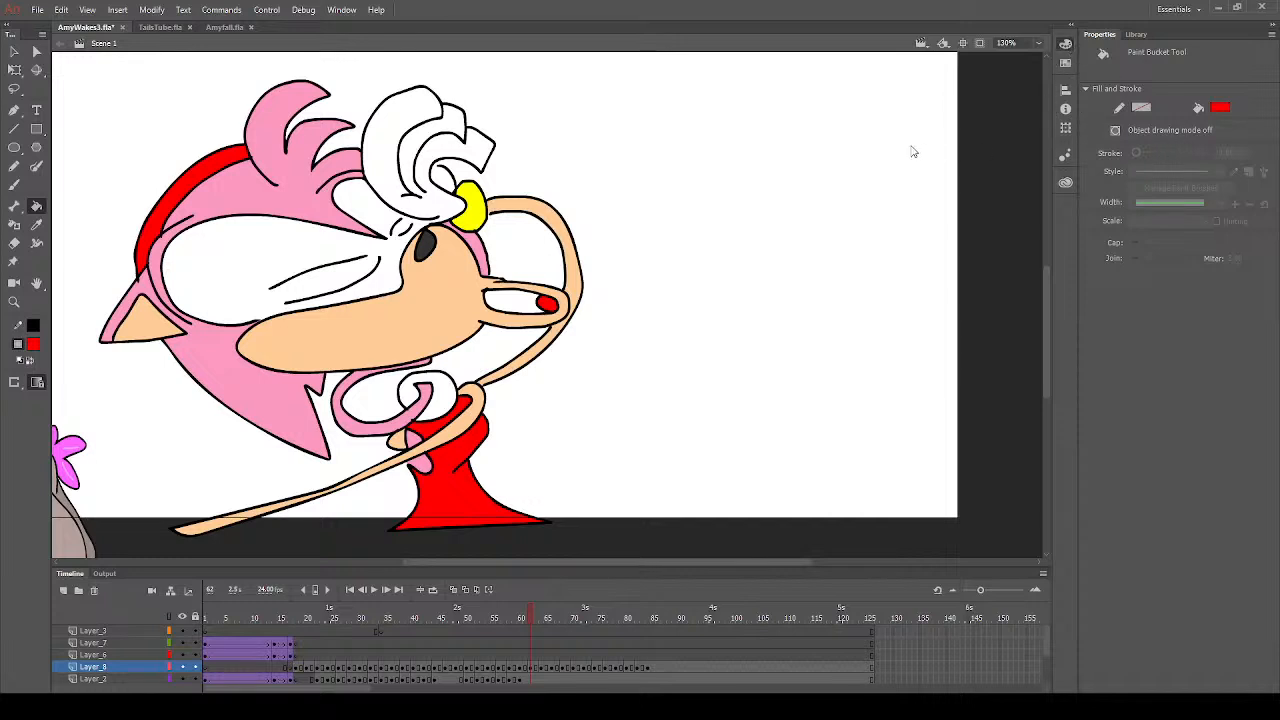
- Fill the inside of the open mouth around the tongue with dark maroon
{"action": "left_click", "coordinate": [855, 159]}
{"action": "left_click", "coordinate": [519, 308]}
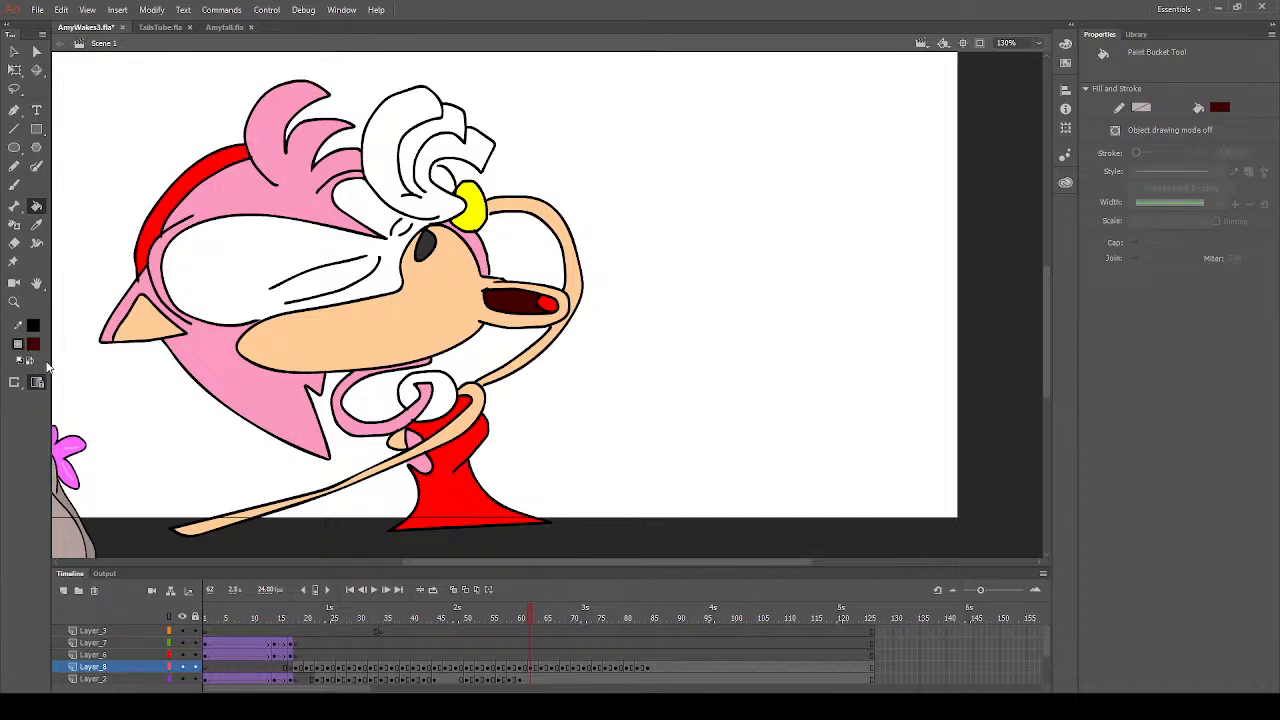
{"action": "left_click", "coordinate": [34, 344]}
{"action": "left_click", "coordinate": [83, 432]}
{"action": "left_click", "coordinate": [14, 185]}
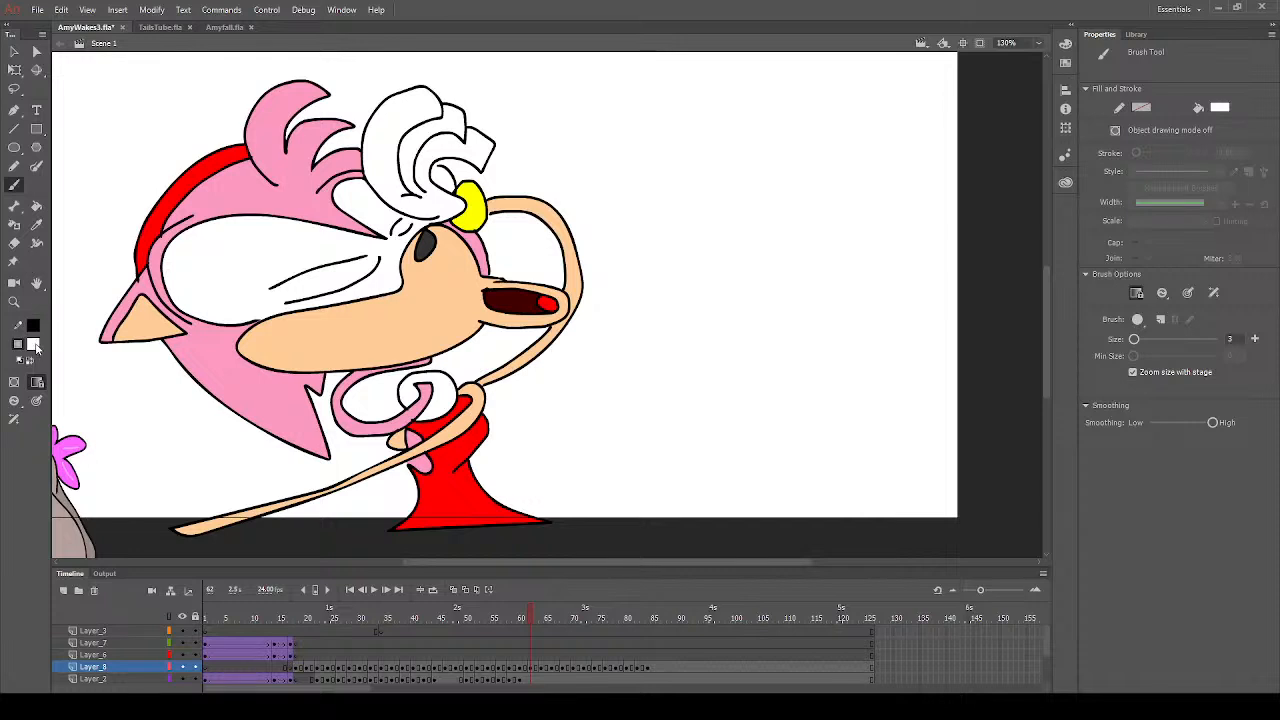
{"action": "left_click", "coordinate": [37, 347]}
{"action": "left_click", "coordinate": [77, 383]}
{"action": "left_click", "coordinate": [35, 207]}
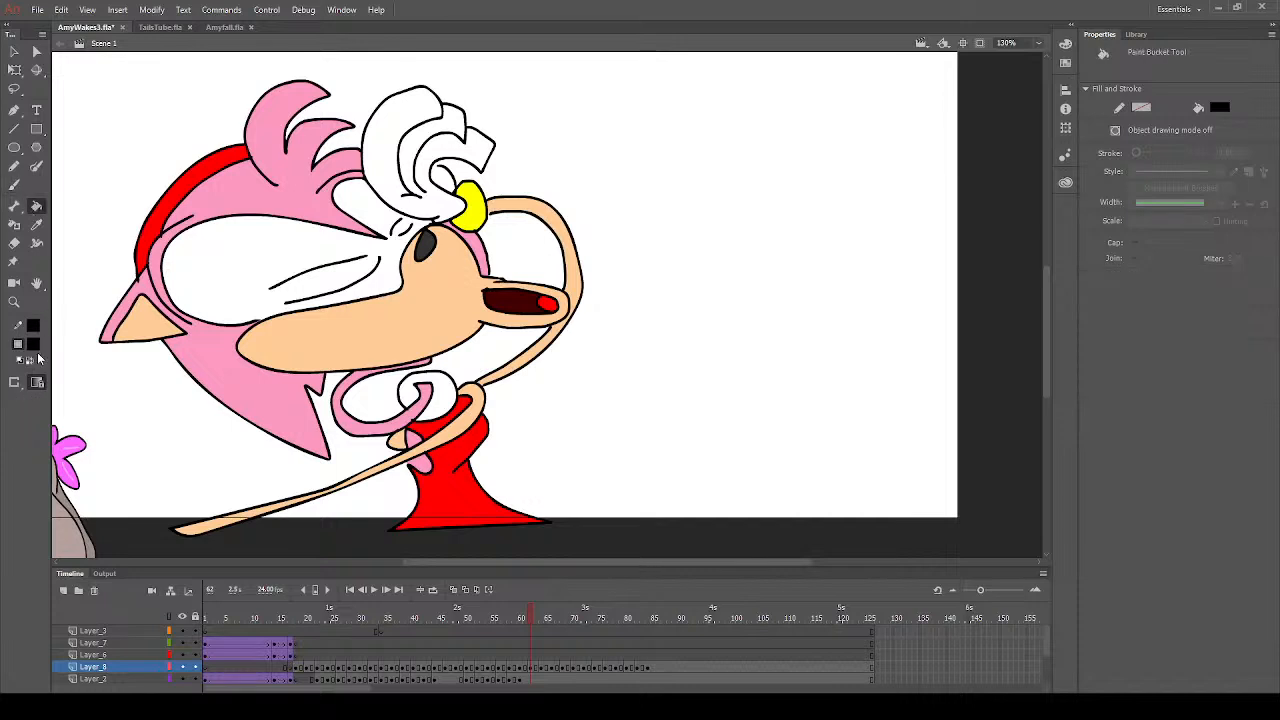
{"action": "left_click", "coordinate": [80, 434]}
{"action": "left_click", "coordinate": [533, 667]}
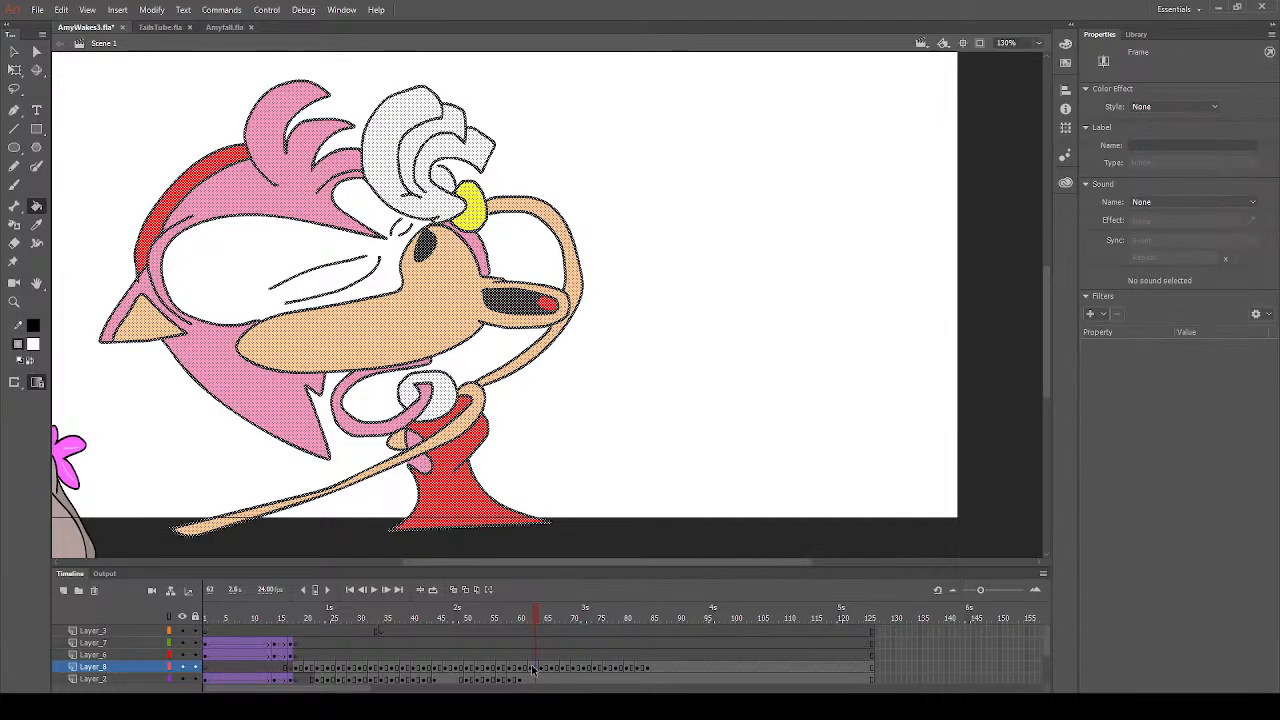
{"action": "left_click", "coordinate": [23, 44]}
{"action": "left_click", "coordinate": [112, 159]}
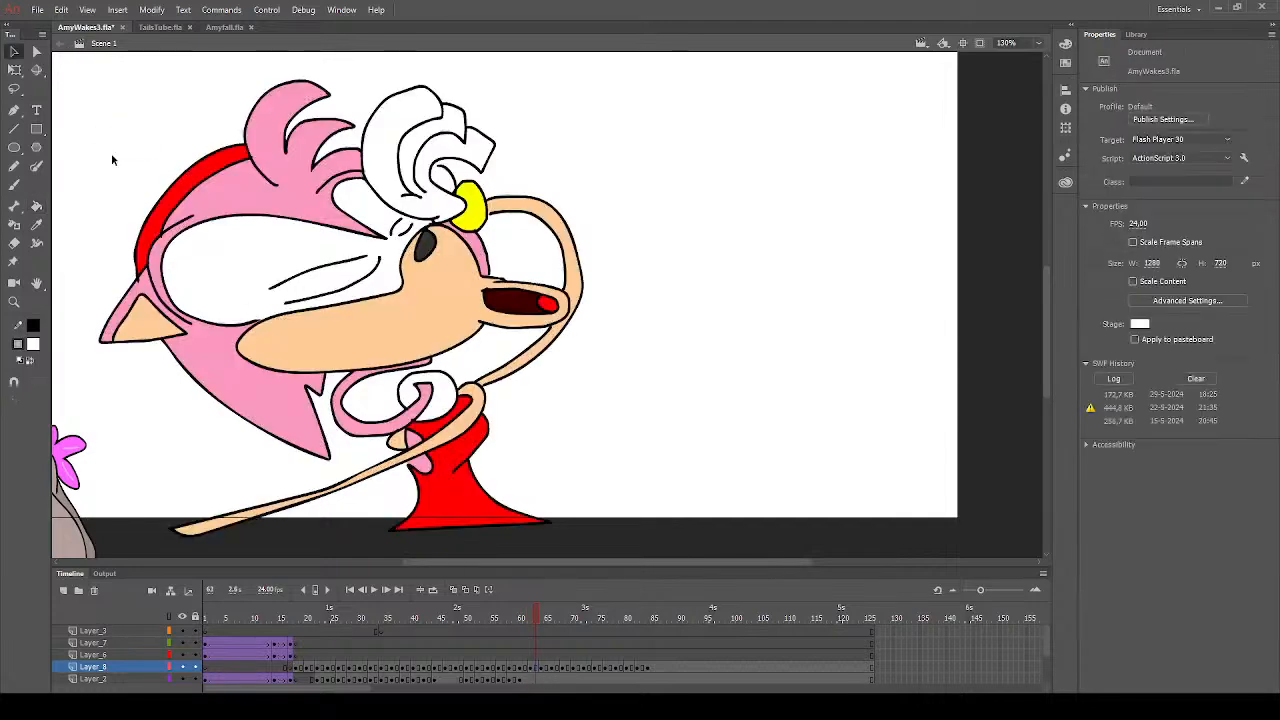
{"action": "left_click", "coordinate": [36, 206]}
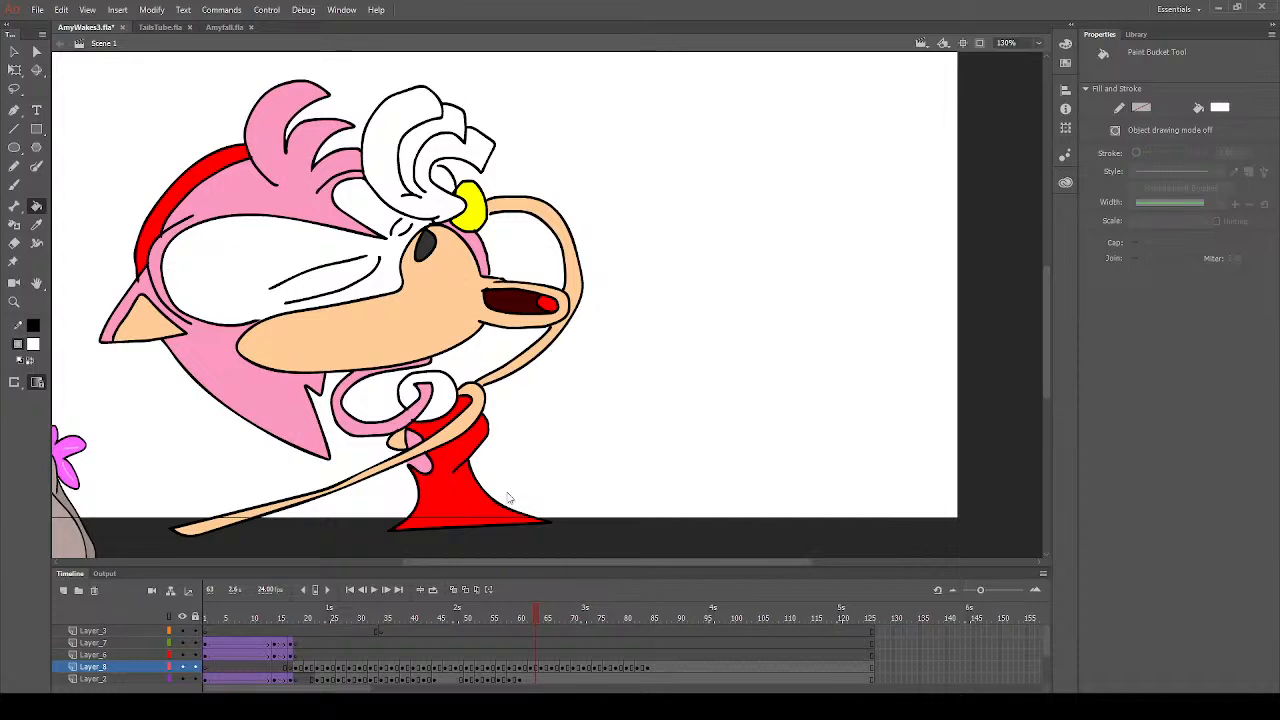
- Go to frame 60 and fill the raised glove's cuff yellow
{"action": "left_click_drag", "start_coordinate": [544, 620], "coordinate": [530, 616]}
{"action": "left_click", "coordinate": [528, 668]}
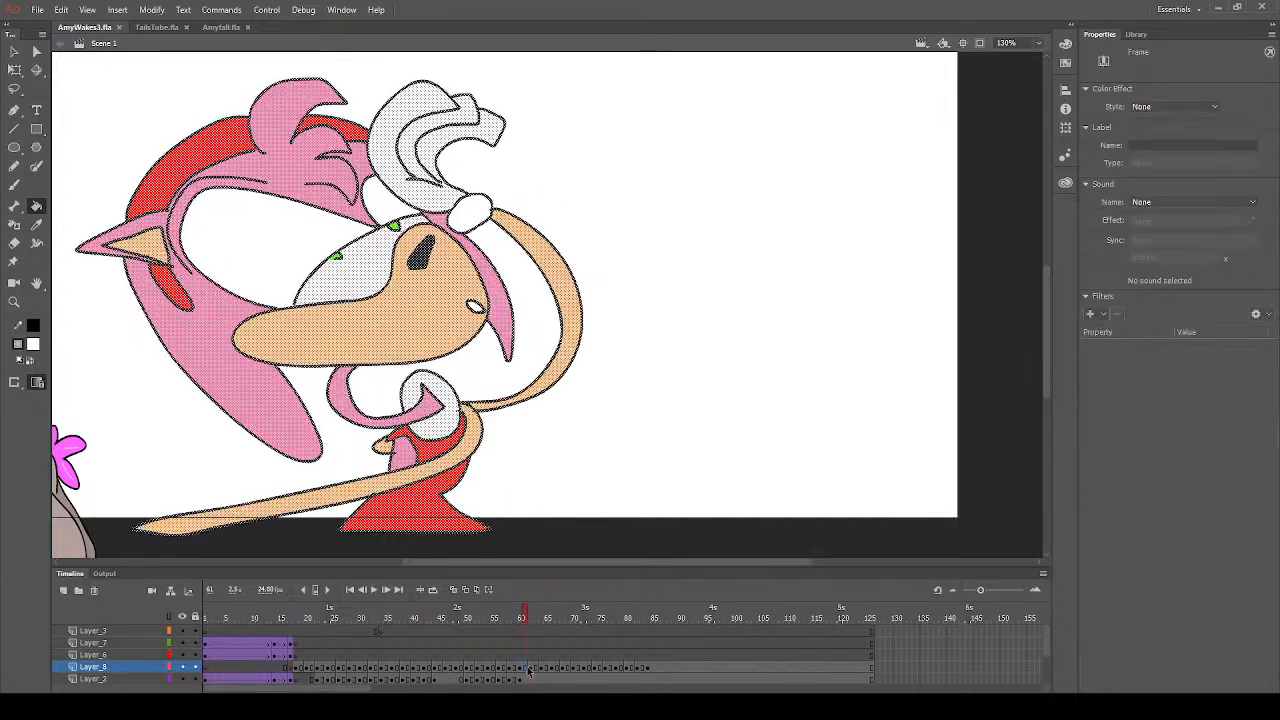
{"action": "left_click", "coordinate": [535, 670]}
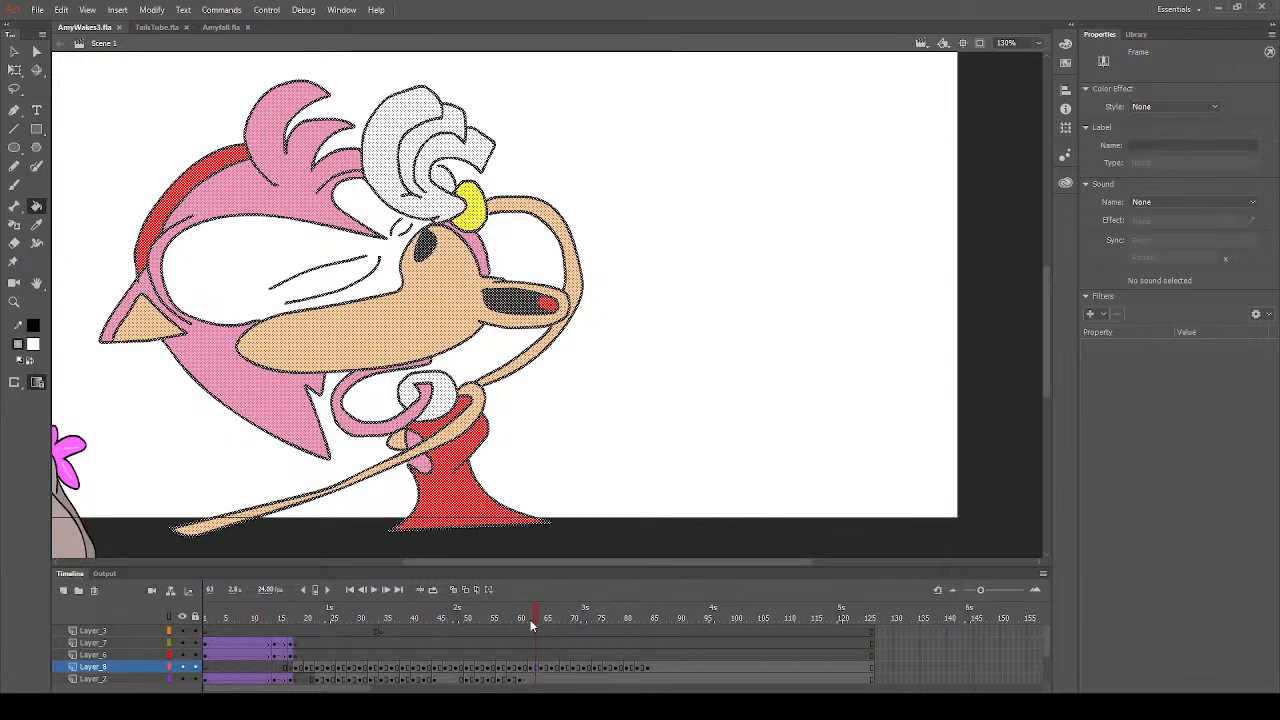
{"action": "left_click", "coordinate": [531, 617]}
{"action": "left_click", "coordinate": [521, 617]}
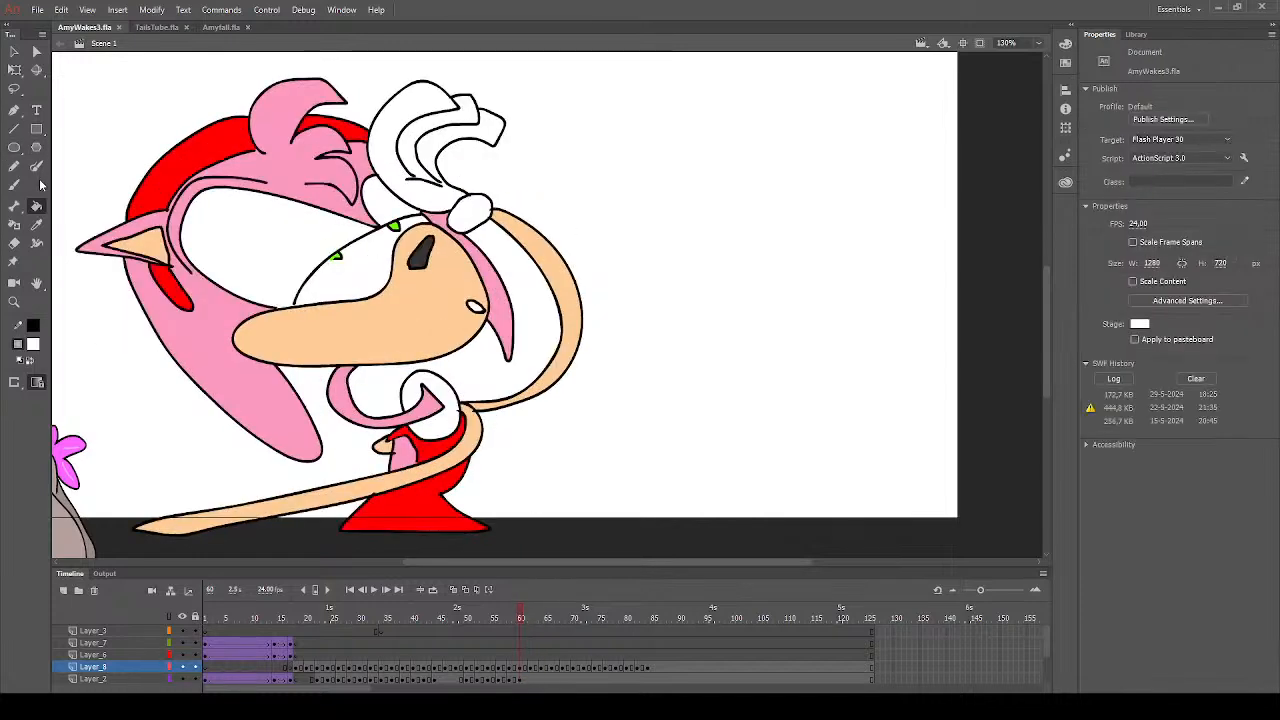
{"action": "key", "text": "k"}
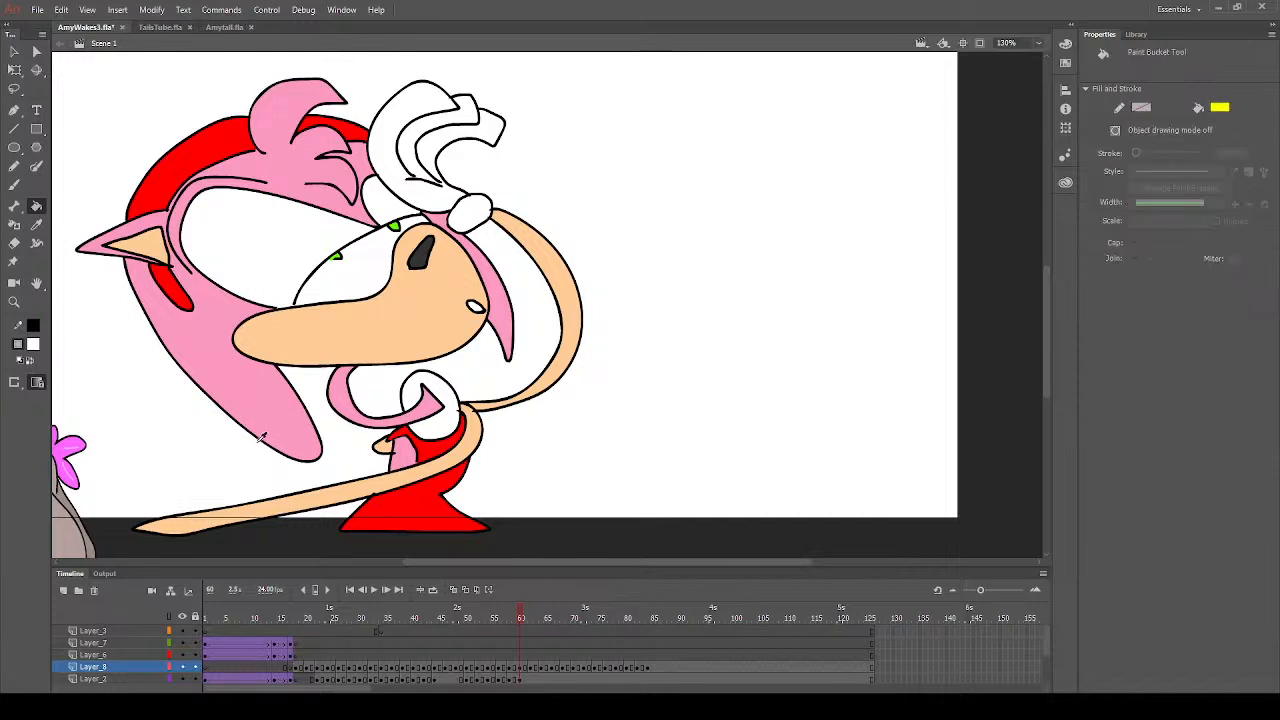
{"action": "left_click", "coordinate": [470, 218]}
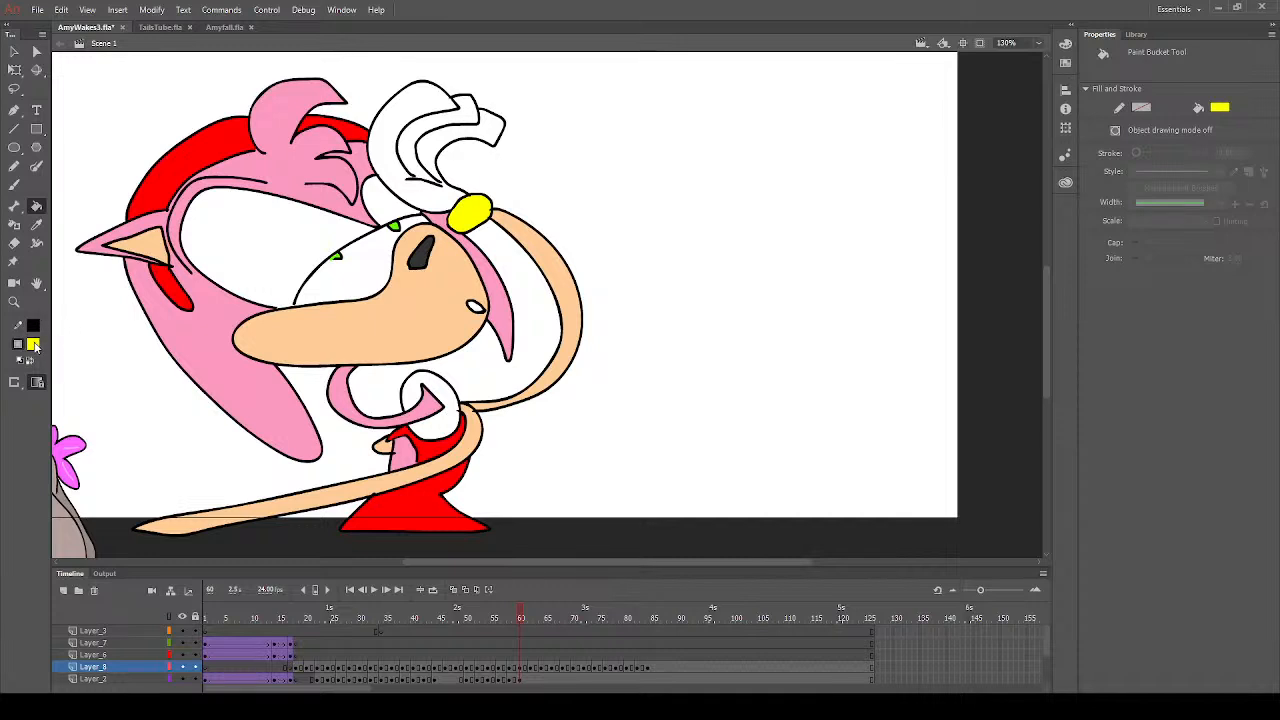
- Fill both eyelids with magenta on frame 60
{"action": "left_click", "coordinate": [216, 480]}
{"action": "left_click", "coordinate": [282, 268]}
{"action": "left_click", "coordinate": [390, 207]}
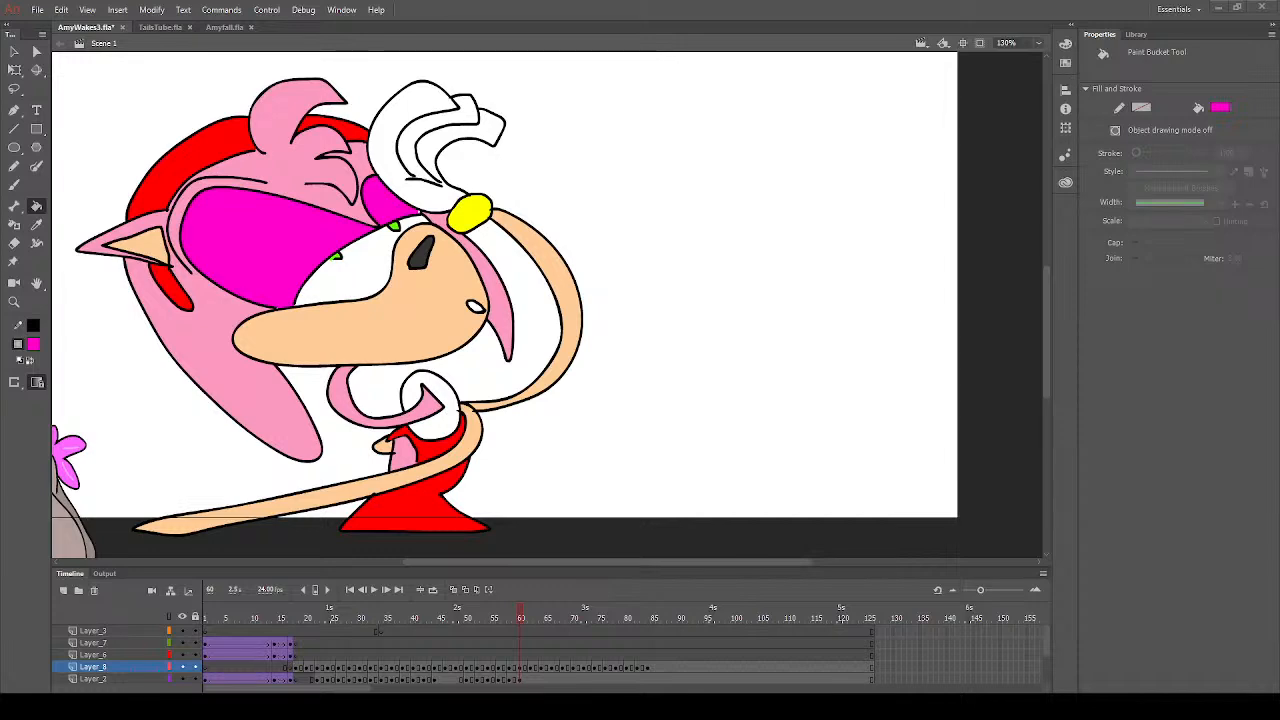
- Paste the copied space-station image onto frame 60 of Layer_8 and move it to X 177, Y 45
{"action": "key", "text": "ctrl+v"}
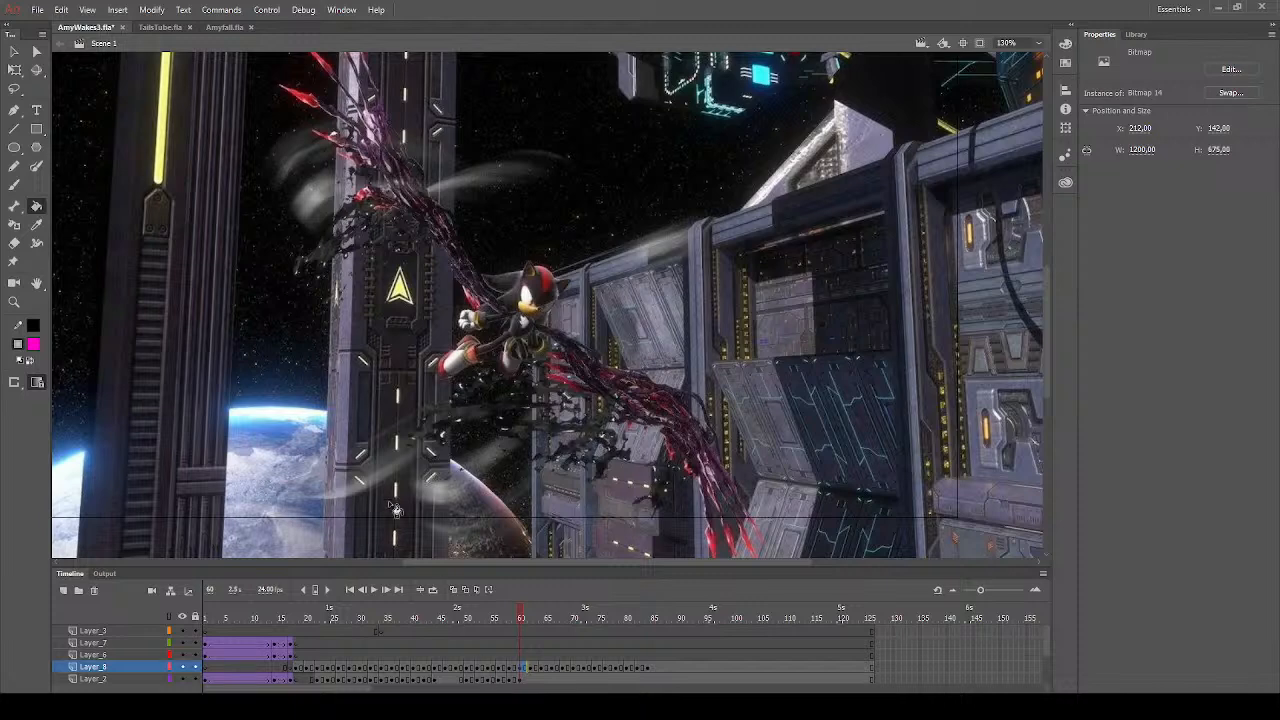
{"action": "left_click", "coordinate": [16, 305]}
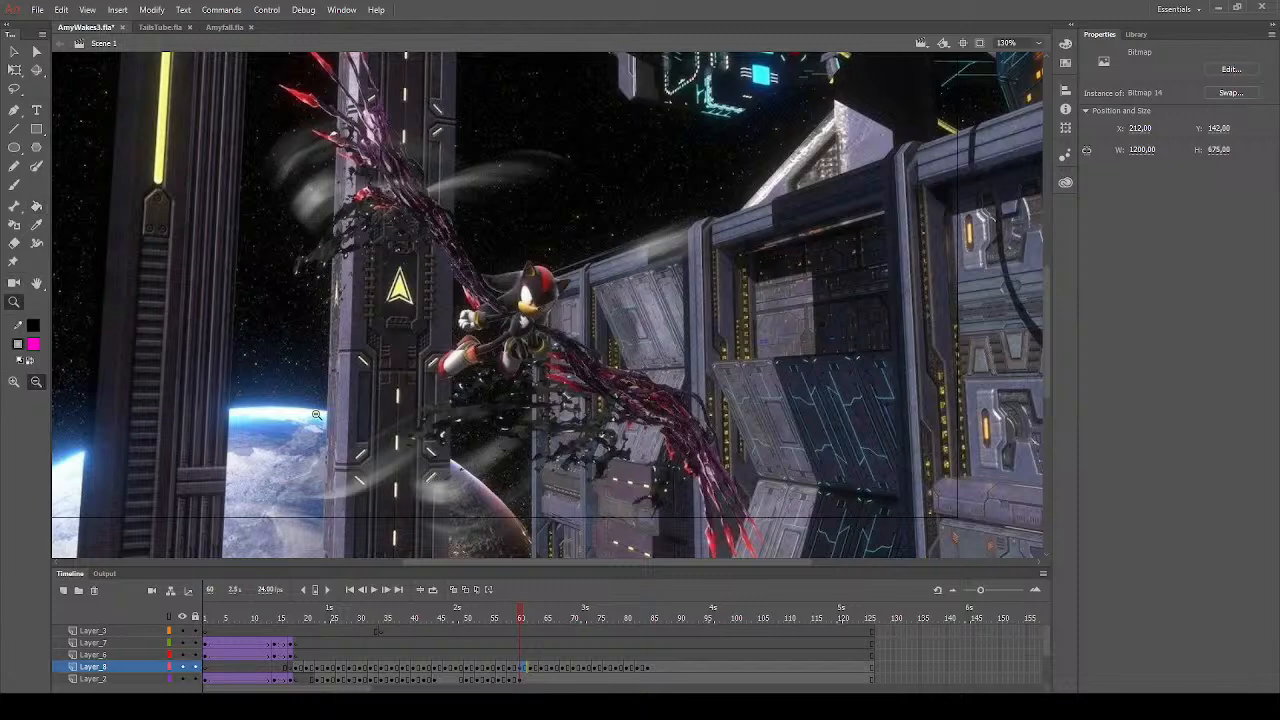
{"action": "left_click", "coordinate": [588, 415], "text": "alt"}
{"action": "left_click_drag", "start_coordinate": [266, 114], "coordinate": [800, 405]}
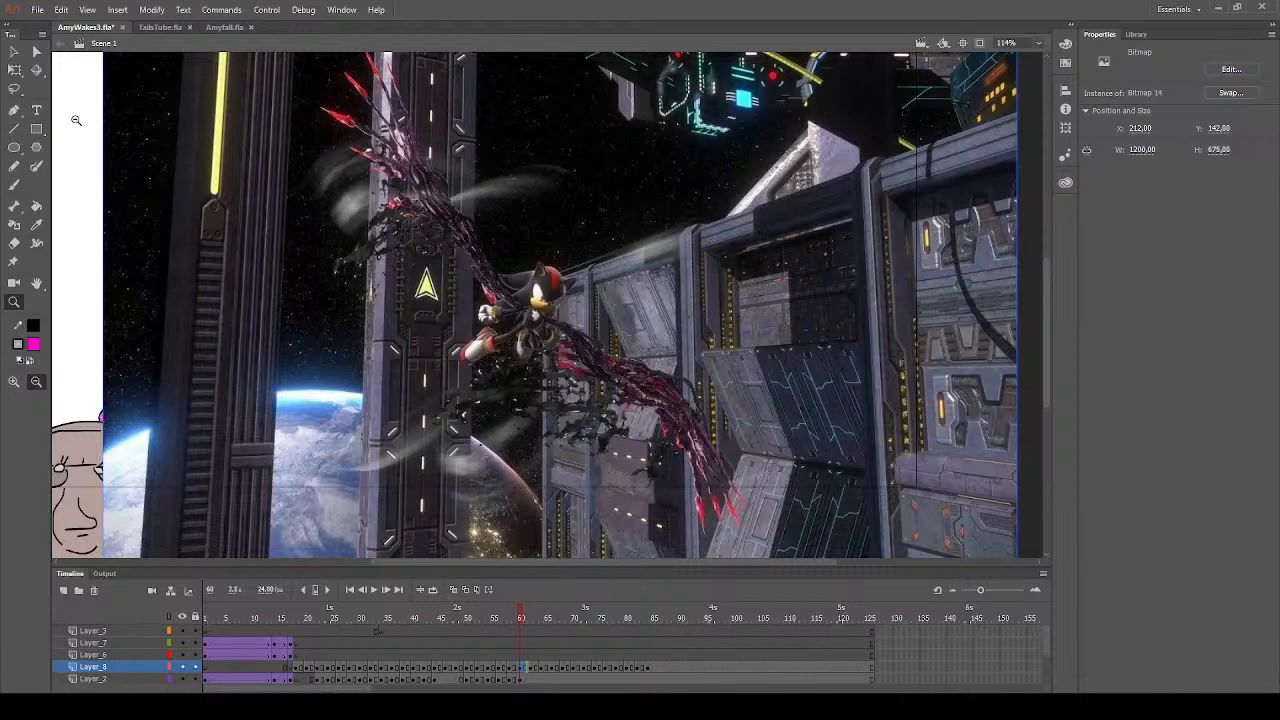
{"action": "left_click", "coordinate": [14, 51]}
{"action": "left_click", "coordinate": [89, 289]}
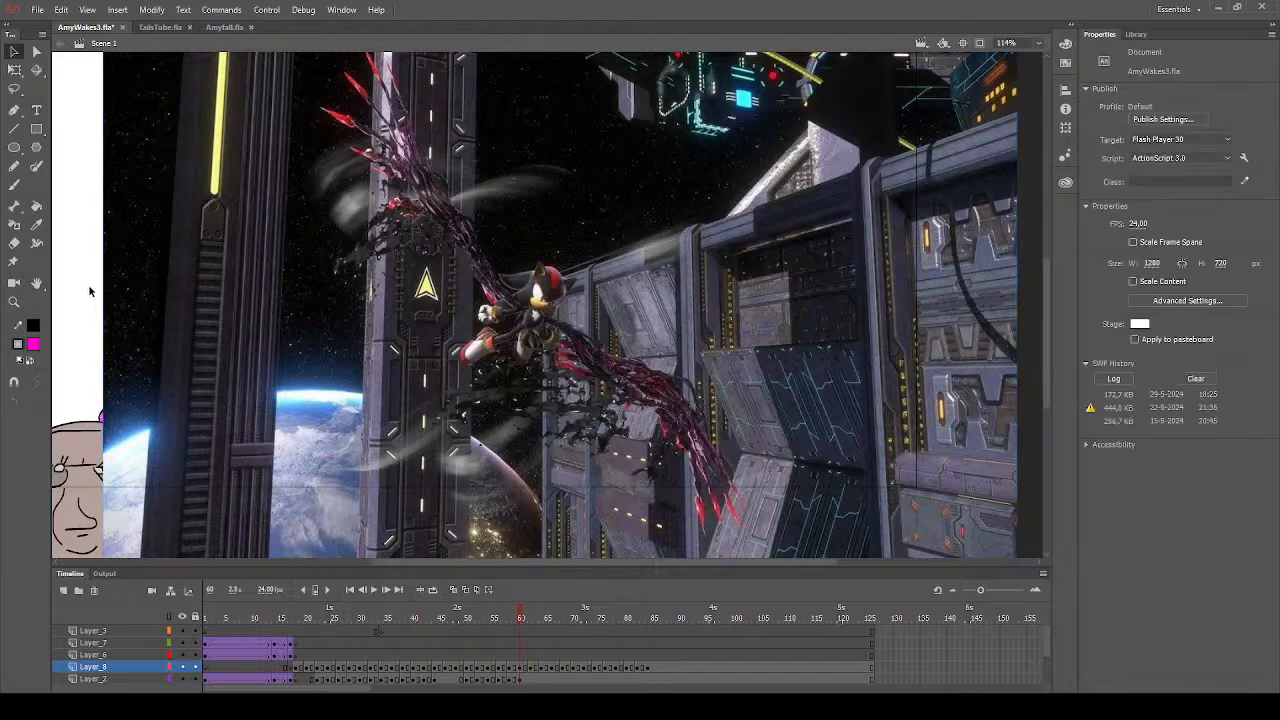
{"action": "left_click_drag", "start_coordinate": [666, 405], "coordinate": [642, 333]}
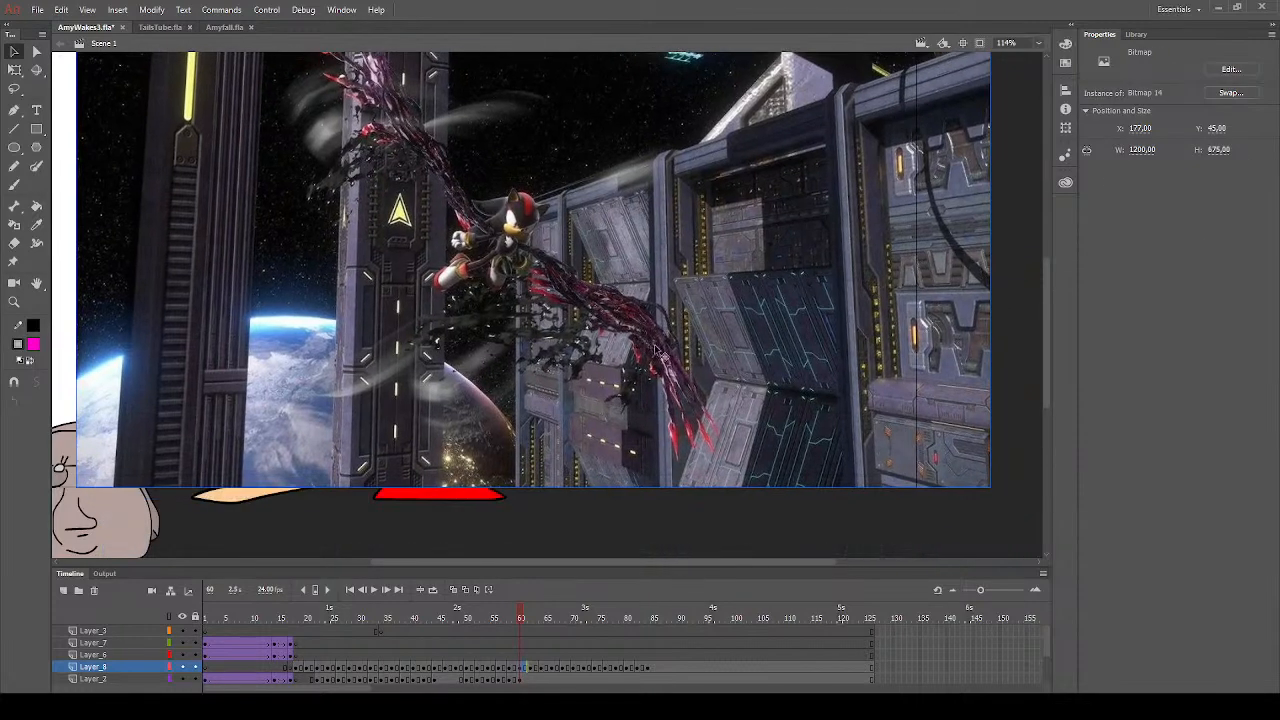
{"action": "left_click", "coordinate": [880, 509]}
{"action": "scroll", "coordinate": [1031, 413], "scroll_direction": "up", "scroll_amount": 3}
{"action": "scroll", "coordinate": [1046, 356], "scroll_direction": "down", "scroll_amount": 3}
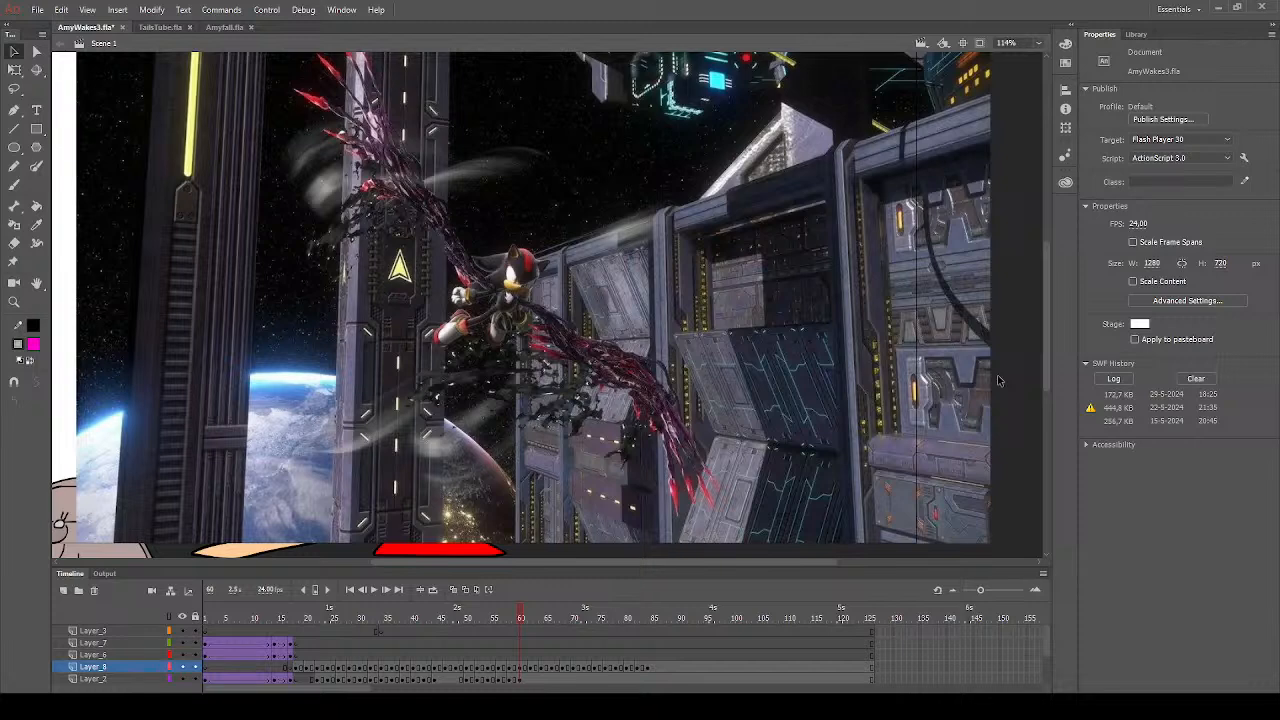
{"action": "scroll", "coordinate": [1049, 332], "scroll_direction": "up", "scroll_amount": 2}
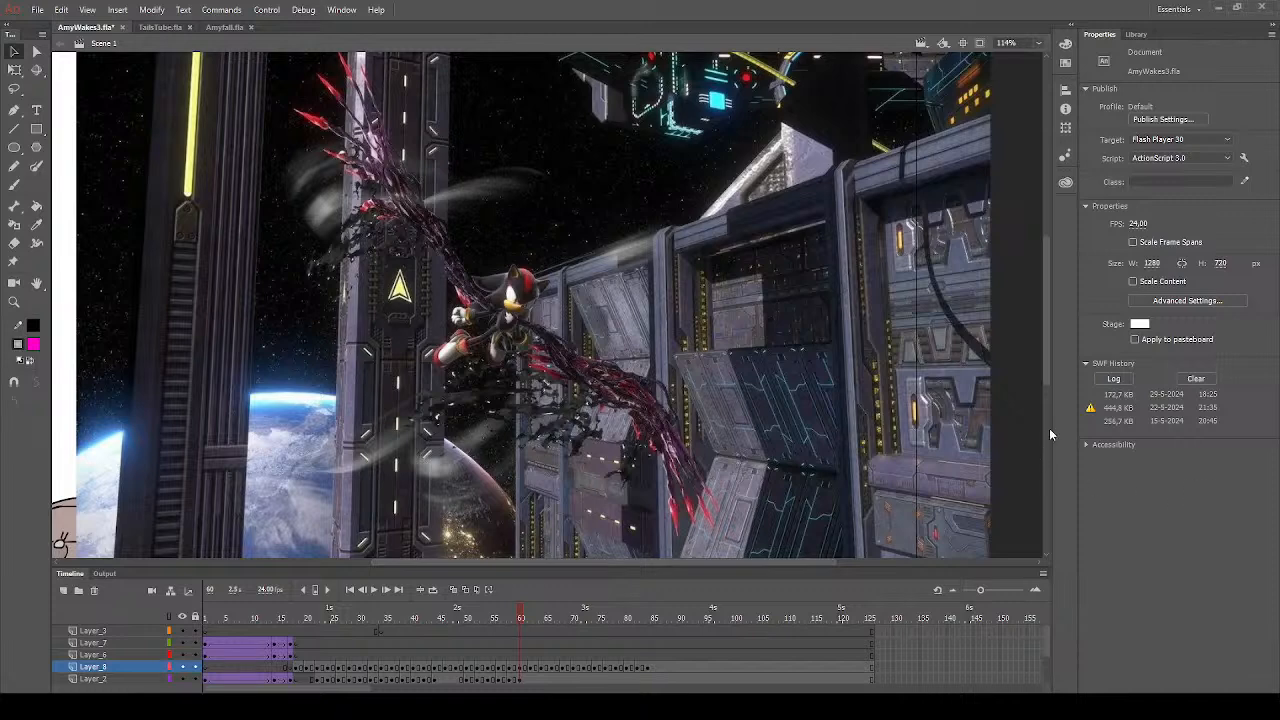
{"action": "mouse_move", "coordinate": [1044, 358]}
{"action": "left_mouse_down"}
{"action": "mouse_move", "coordinate": [1047, 372]}
{"action": "mouse_move", "coordinate": [1052, 358]}
{"action": "left_mouse_up"}
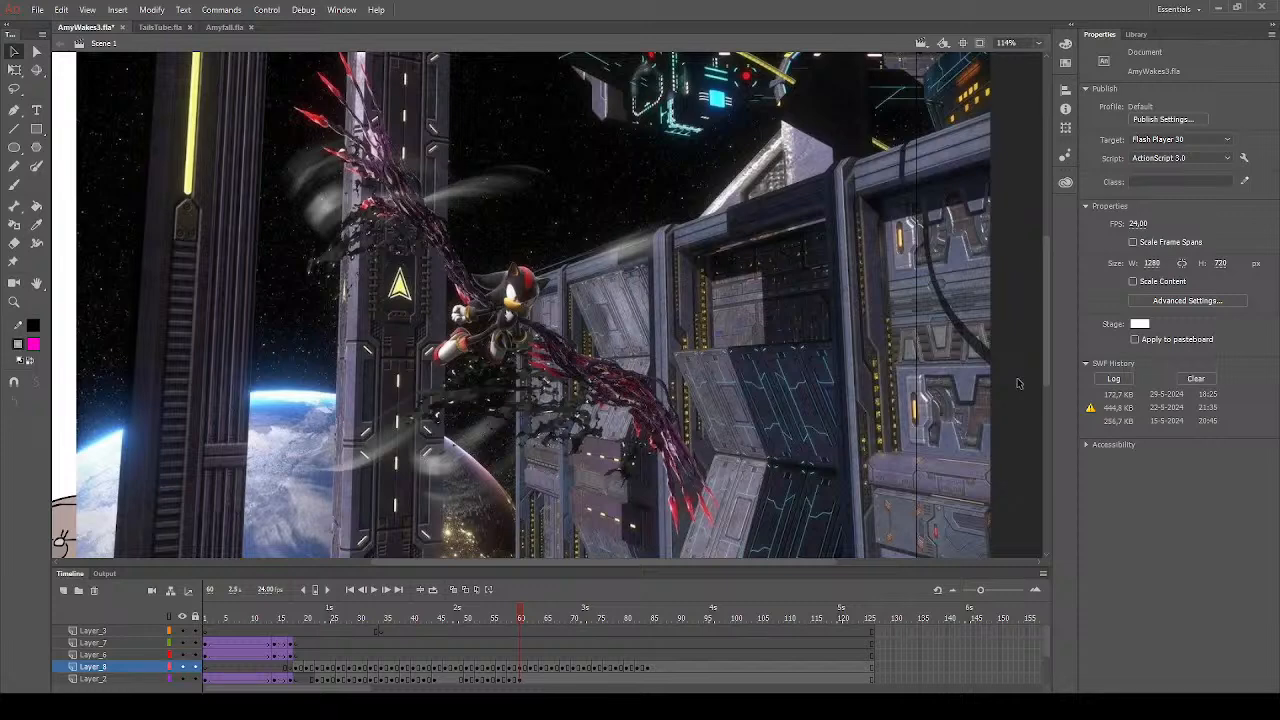
- Delete the pasted space-station image from frame 60 of Layer_8
{"action": "left_click", "coordinate": [838, 425]}
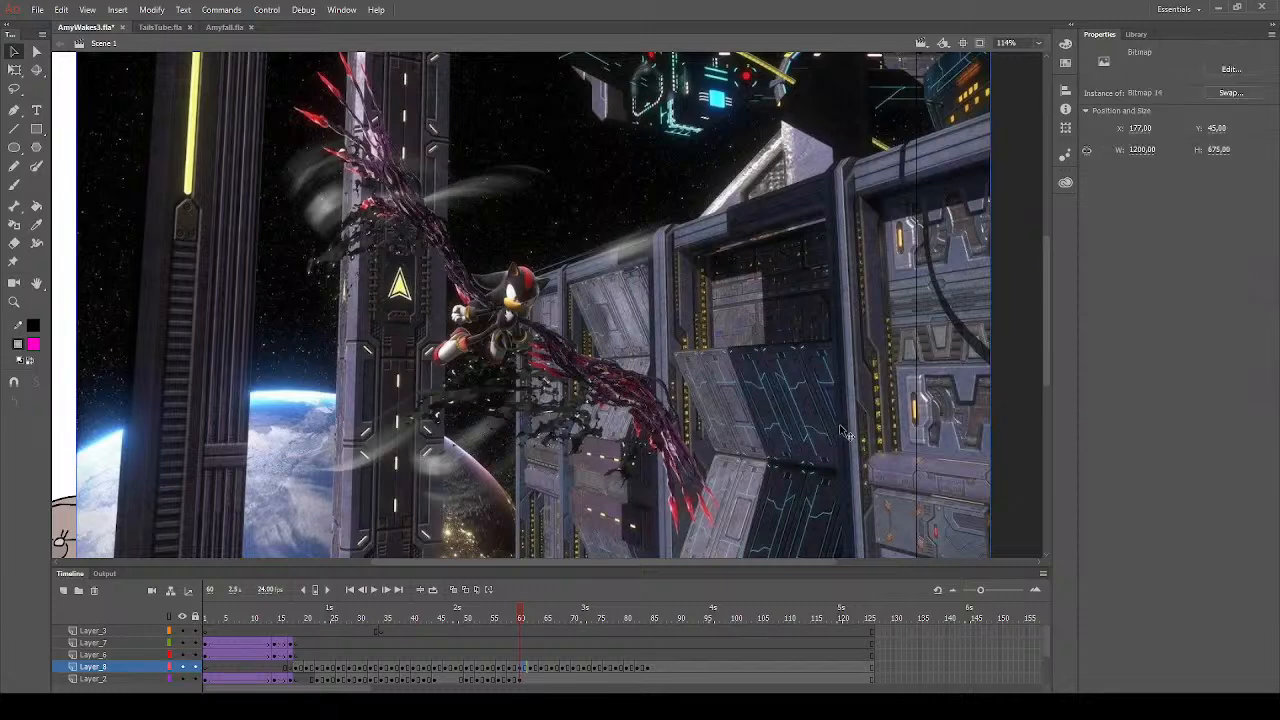
{"action": "key", "text": "Delete"}
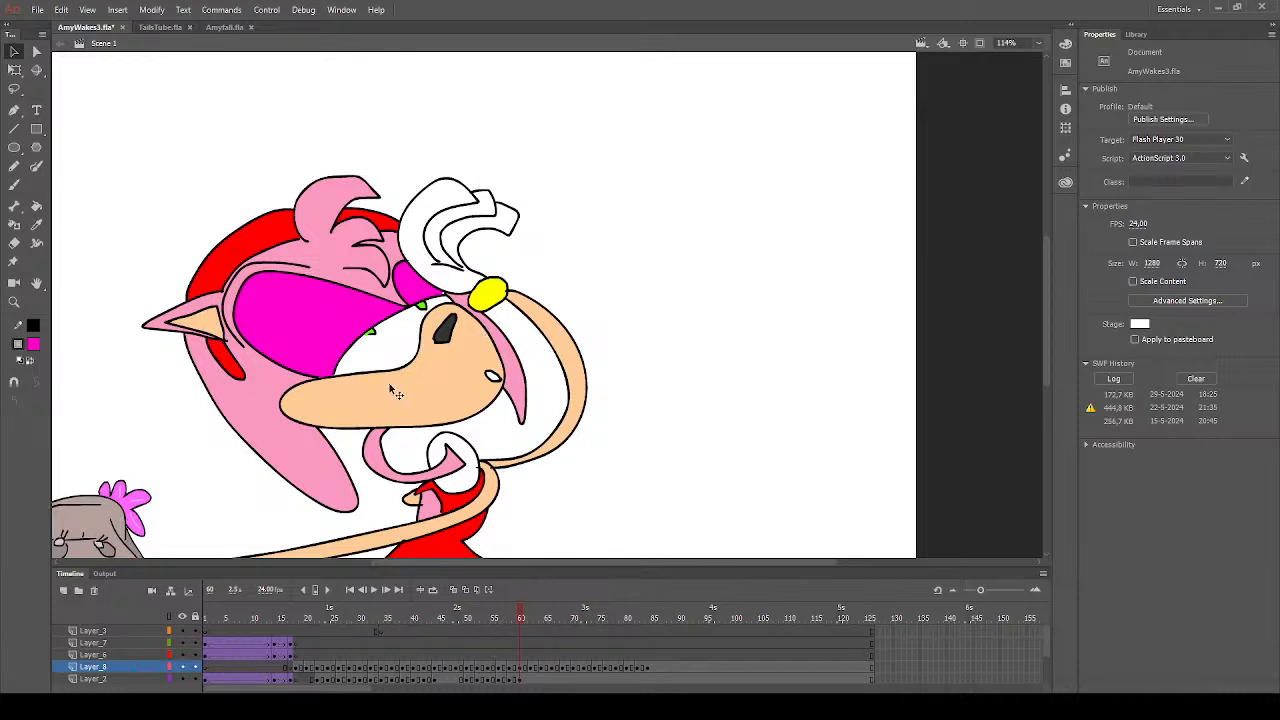
{"action": "left_click", "coordinate": [36, 206]}
{"action": "left_click", "coordinate": [34, 345]}
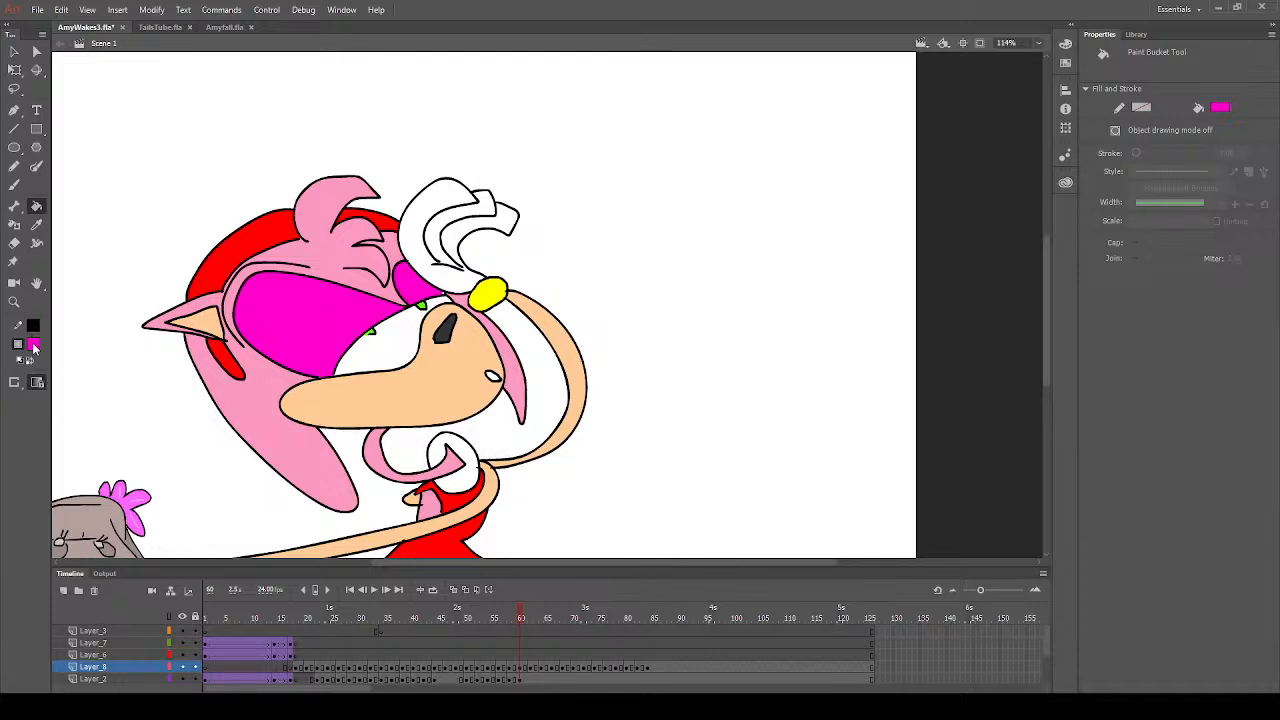
{"action": "left_click", "coordinate": [86, 434]}
{"action": "left_click", "coordinate": [36, 227]}
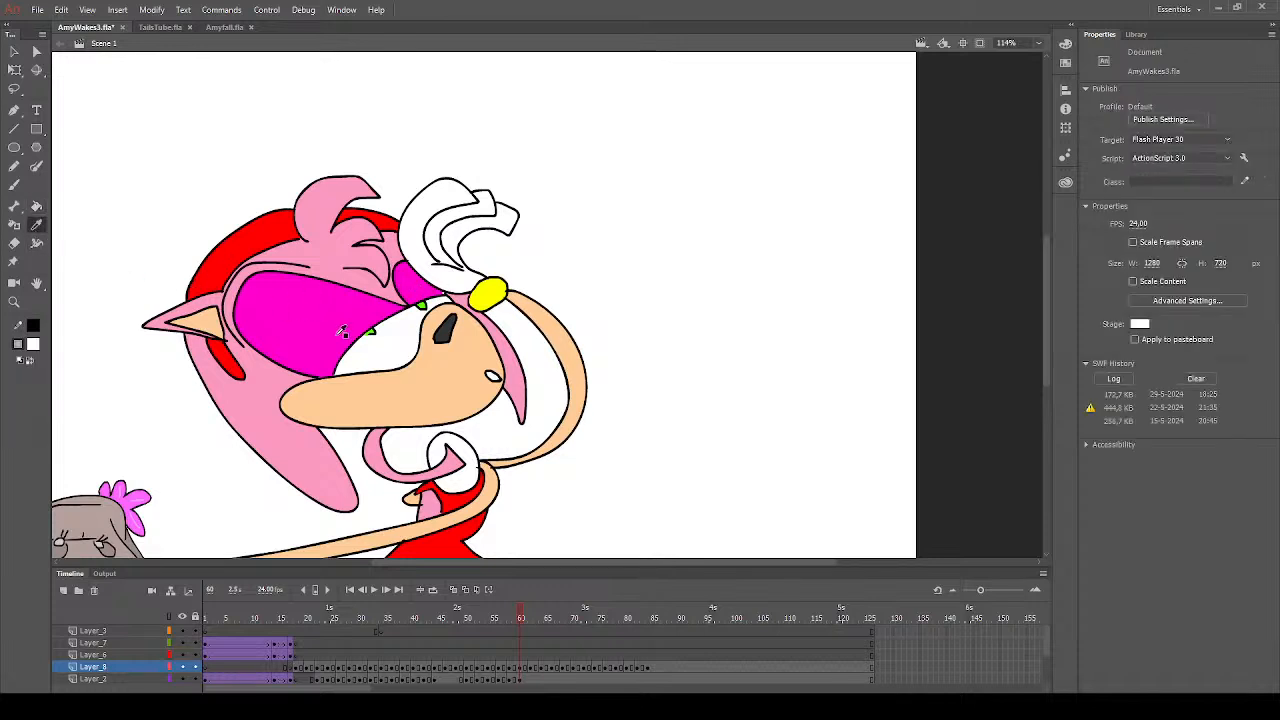
{"action": "left_click", "coordinate": [342, 332]}
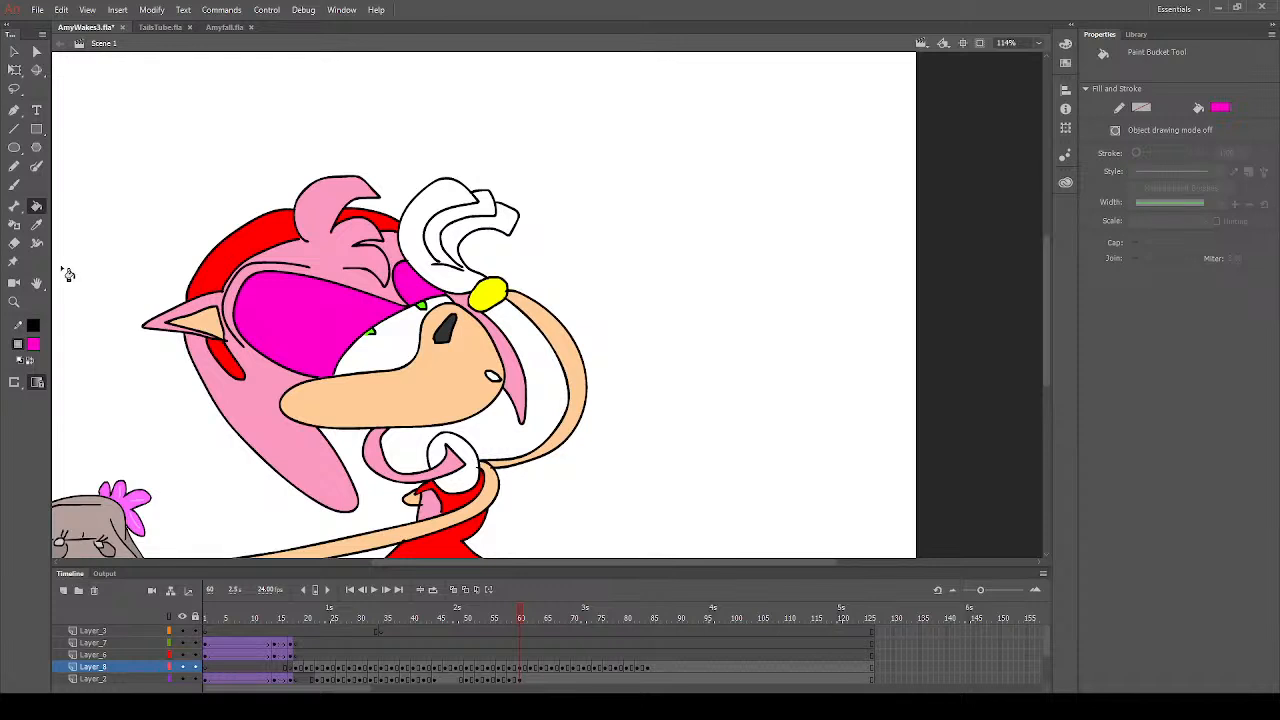
- Sample the hair's pink, go to frame 64, and fill the head, hair, outer ear and small shapes beside the lower arm
{"action": "left_click", "coordinate": [35, 225]}
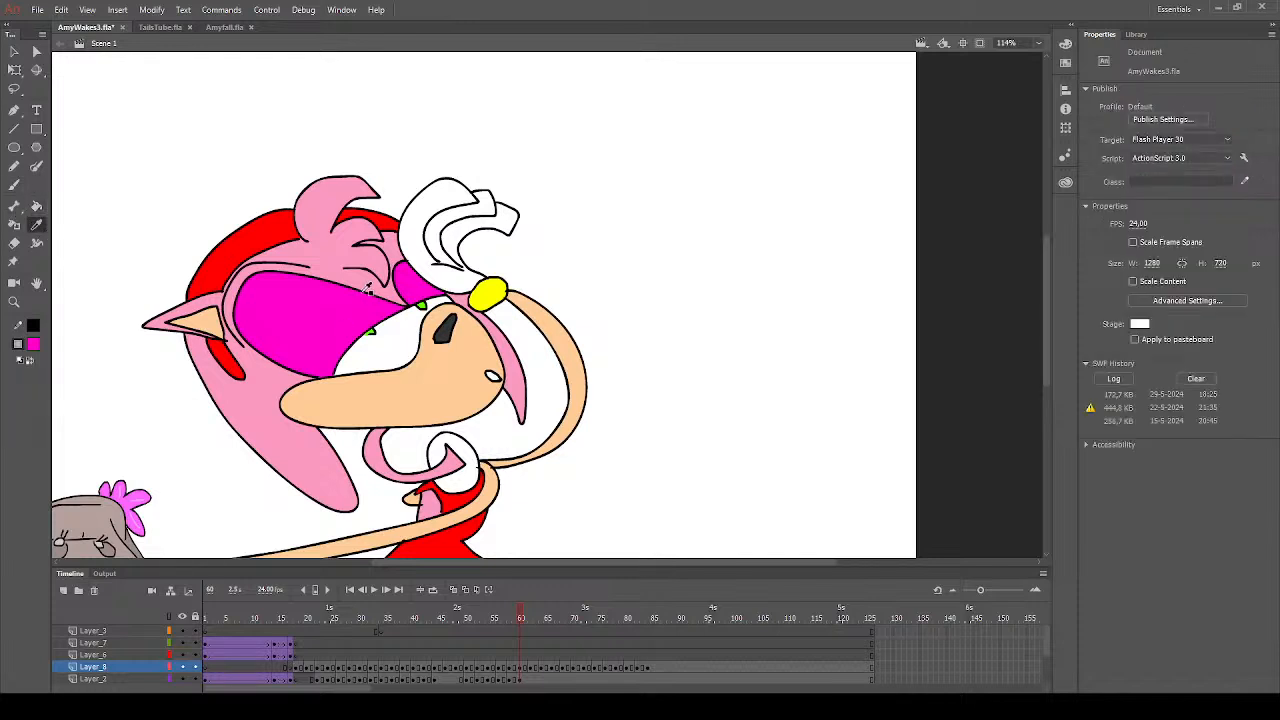
{"action": "left_click", "coordinate": [366, 262]}
{"action": "left_click", "coordinate": [535, 668]}
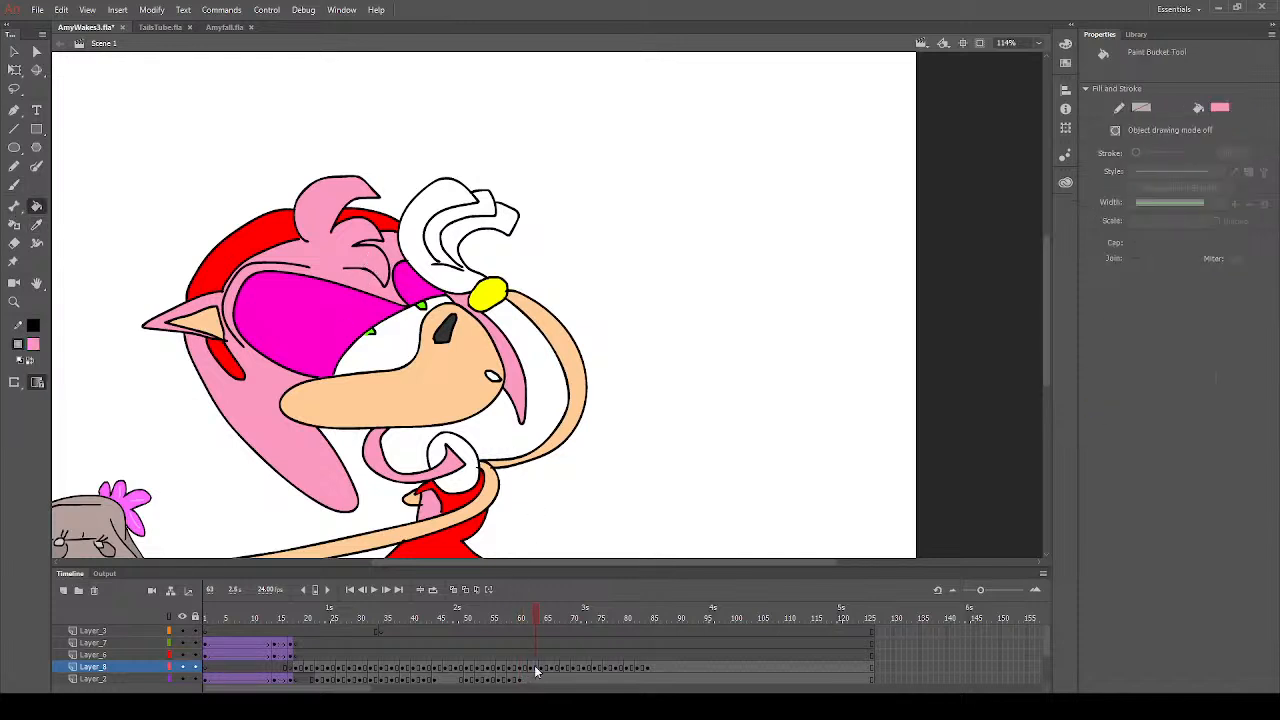
{"action": "left_click", "coordinate": [545, 621]}
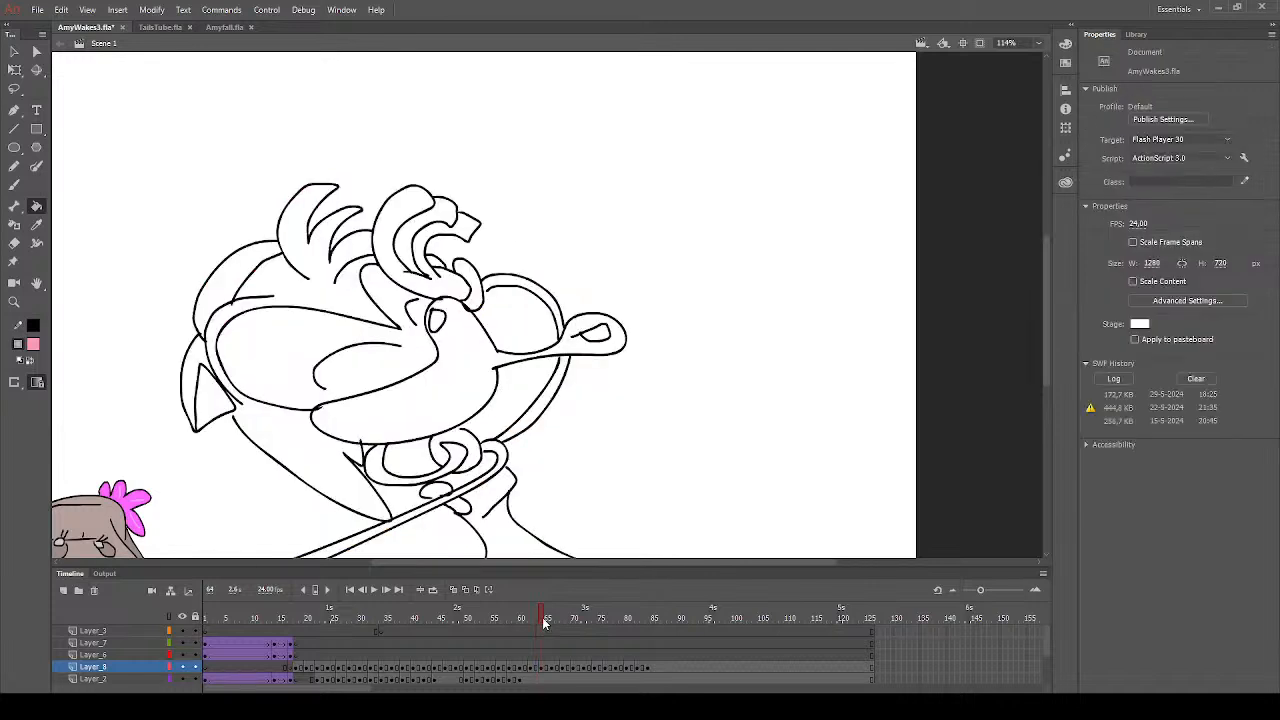
{"action": "left_click", "coordinate": [302, 444]}
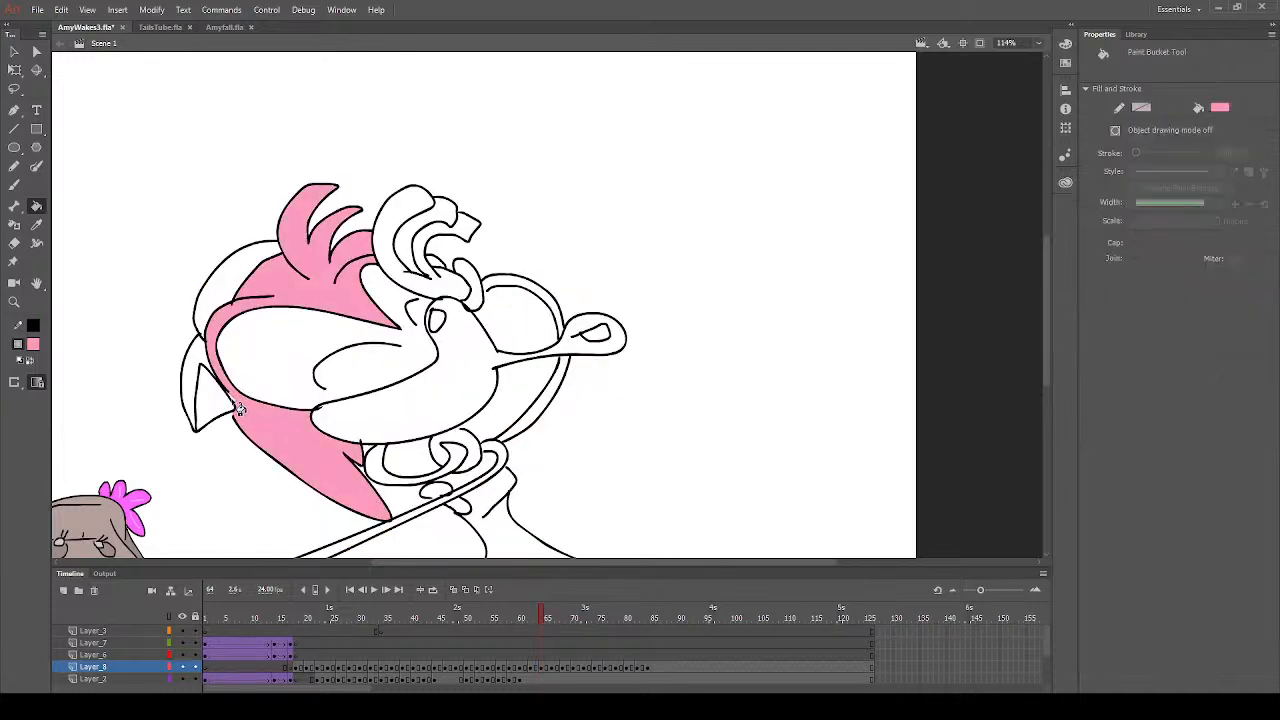
{"action": "left_click", "coordinate": [198, 368]}
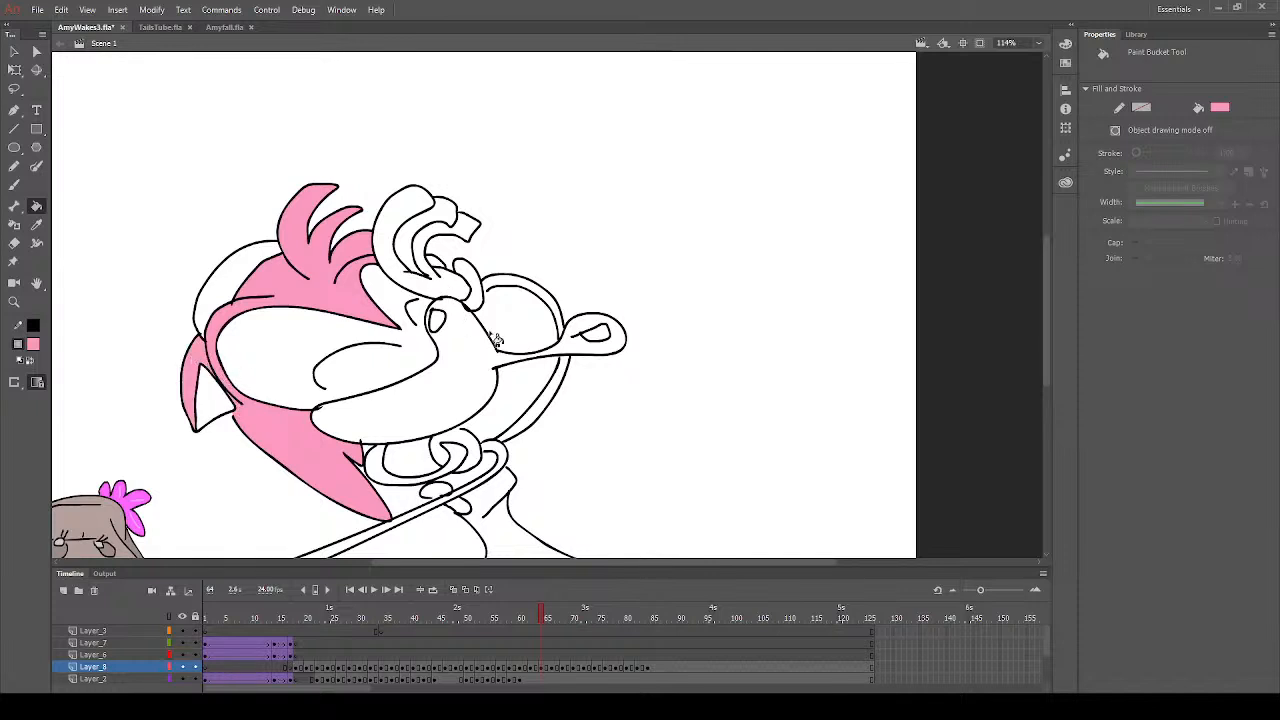
{"action": "left_click", "coordinate": [440, 494]}
- Fill the muzzle, protruding lips, raised arm and inner ear with peach on frame 64
{"action": "left_click", "coordinate": [35, 348]}
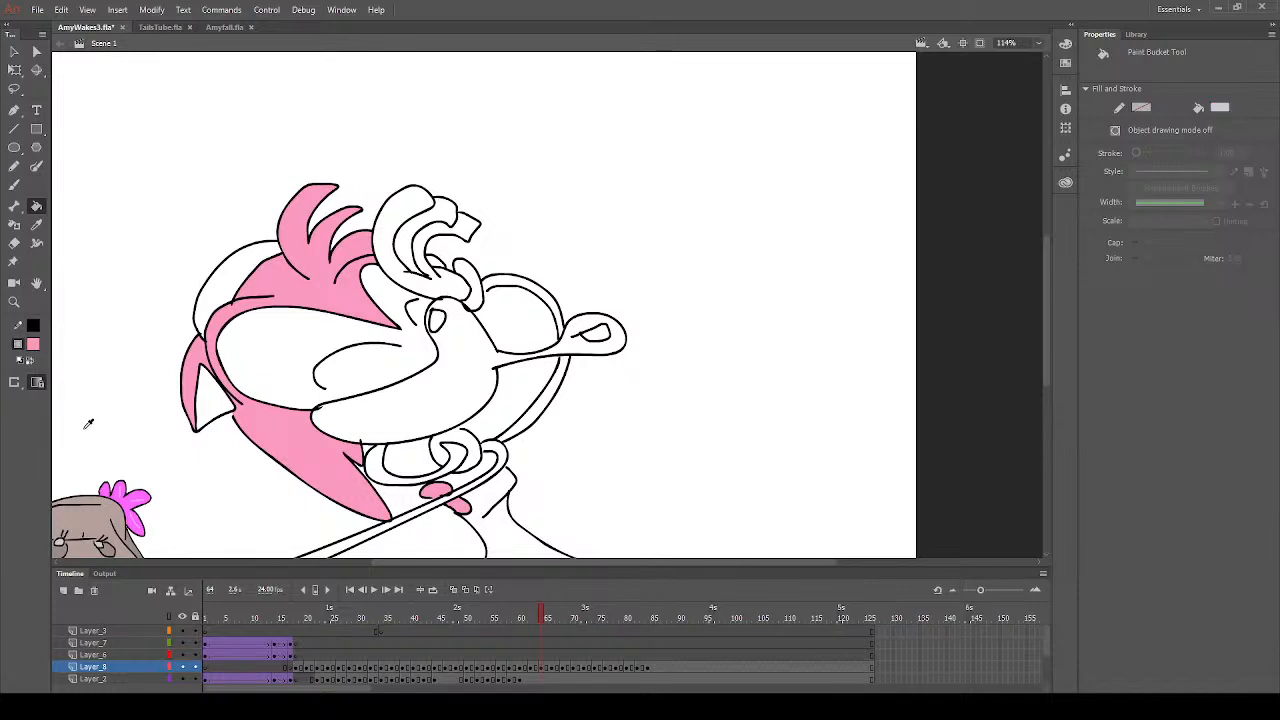
{"action": "left_click", "coordinate": [84, 433]}
{"action": "left_click", "coordinate": [403, 407]}
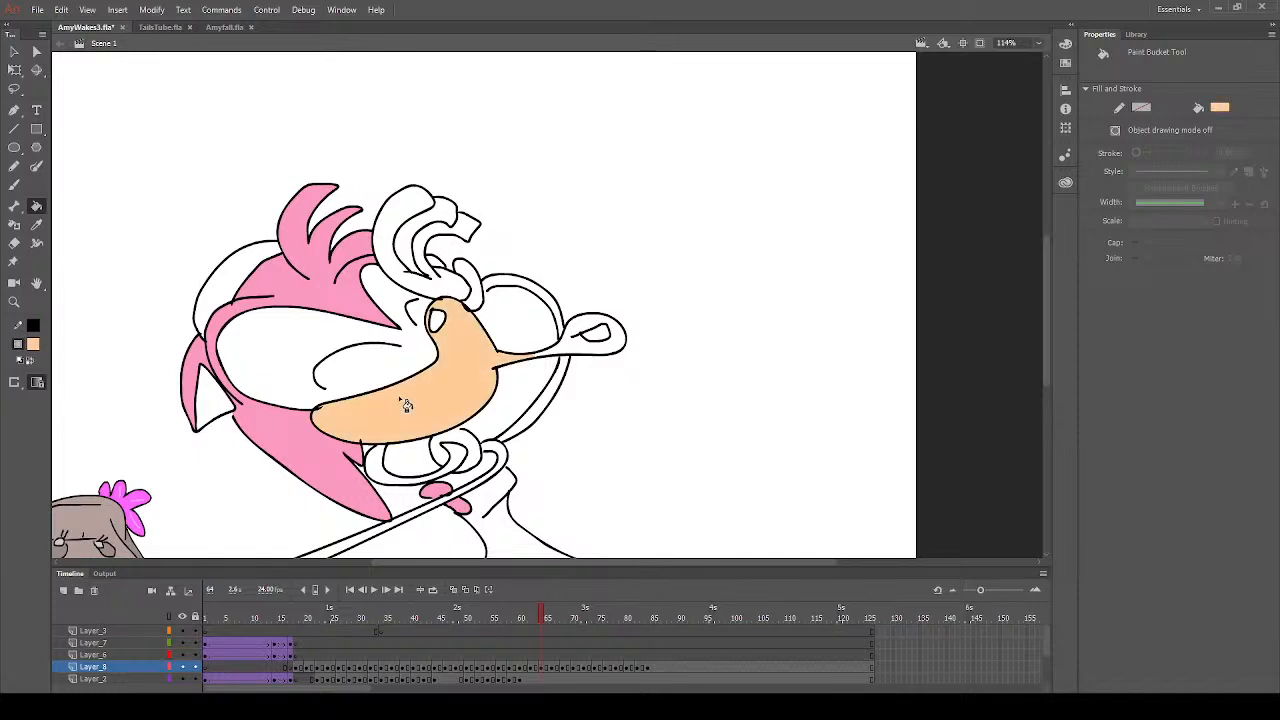
{"action": "left_click", "coordinate": [576, 350]}
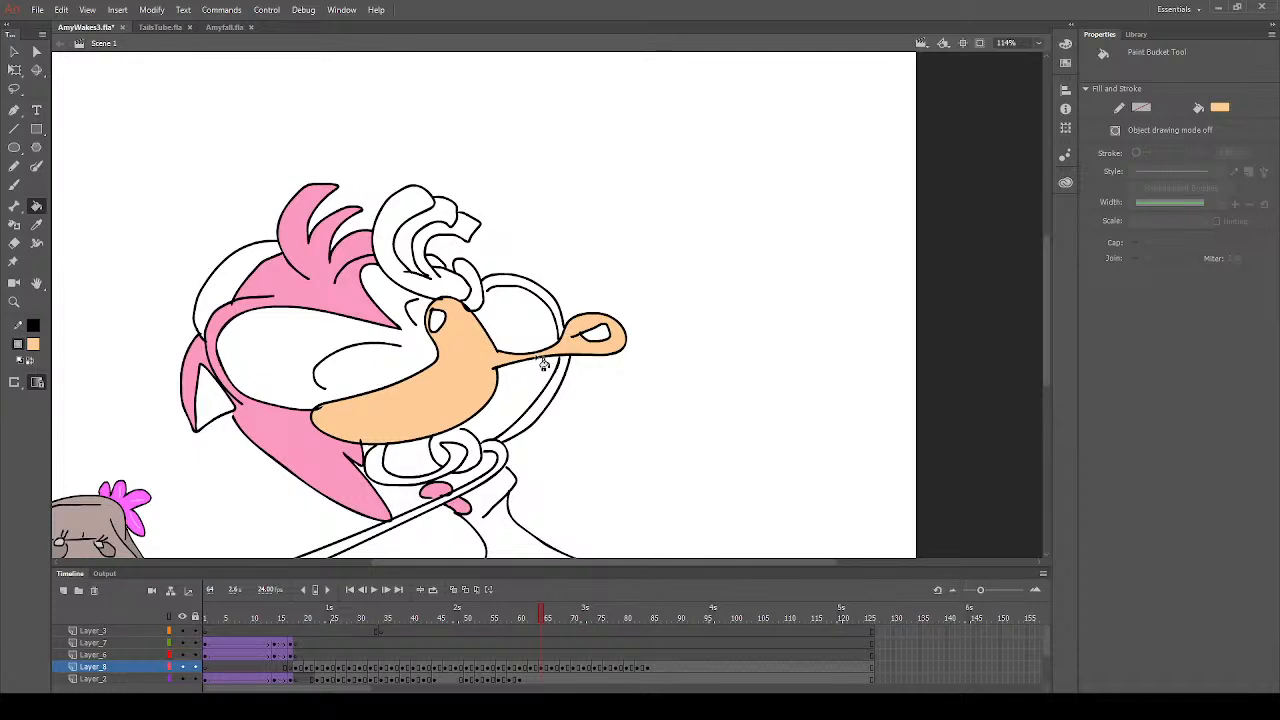
{"action": "left_click", "coordinate": [530, 433]}
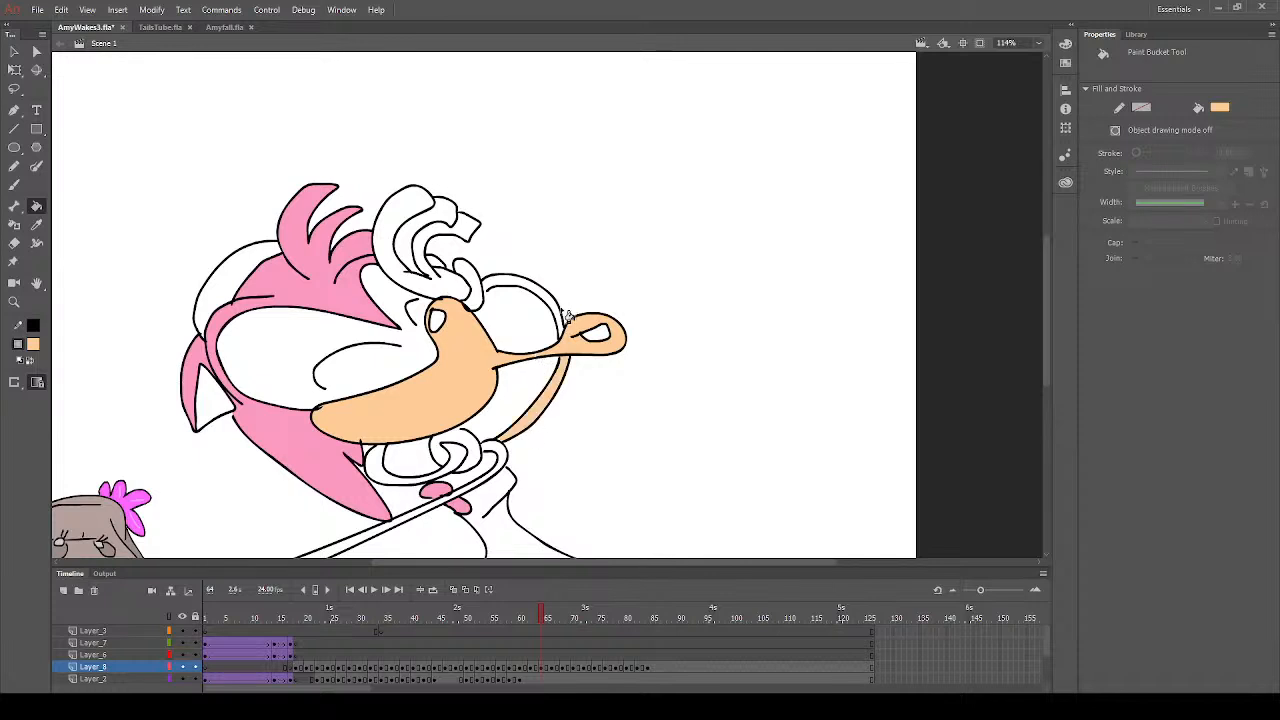
{"action": "left_click", "coordinate": [558, 318]}
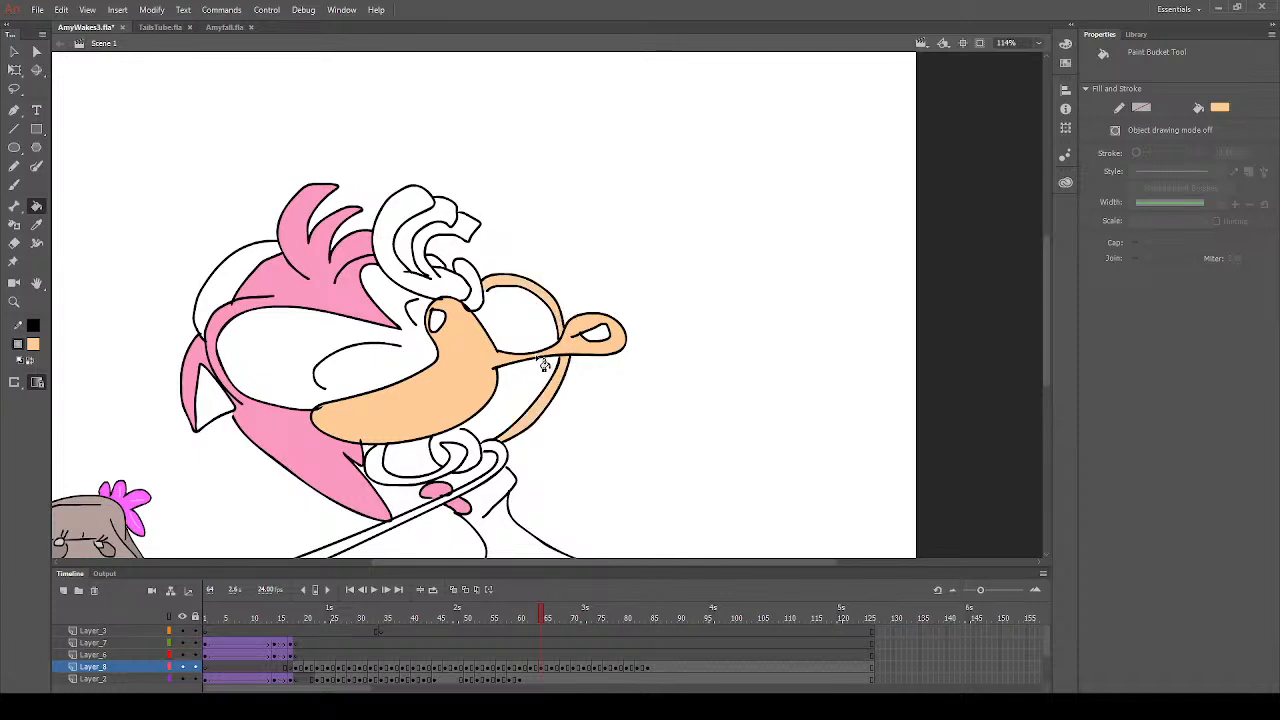
{"action": "left_click", "coordinate": [543, 364]}
{"action": "left_click", "coordinate": [214, 402]}
- Fill the headband and the dress with red on frame 64
{"action": "left_click", "coordinate": [234, 288]}
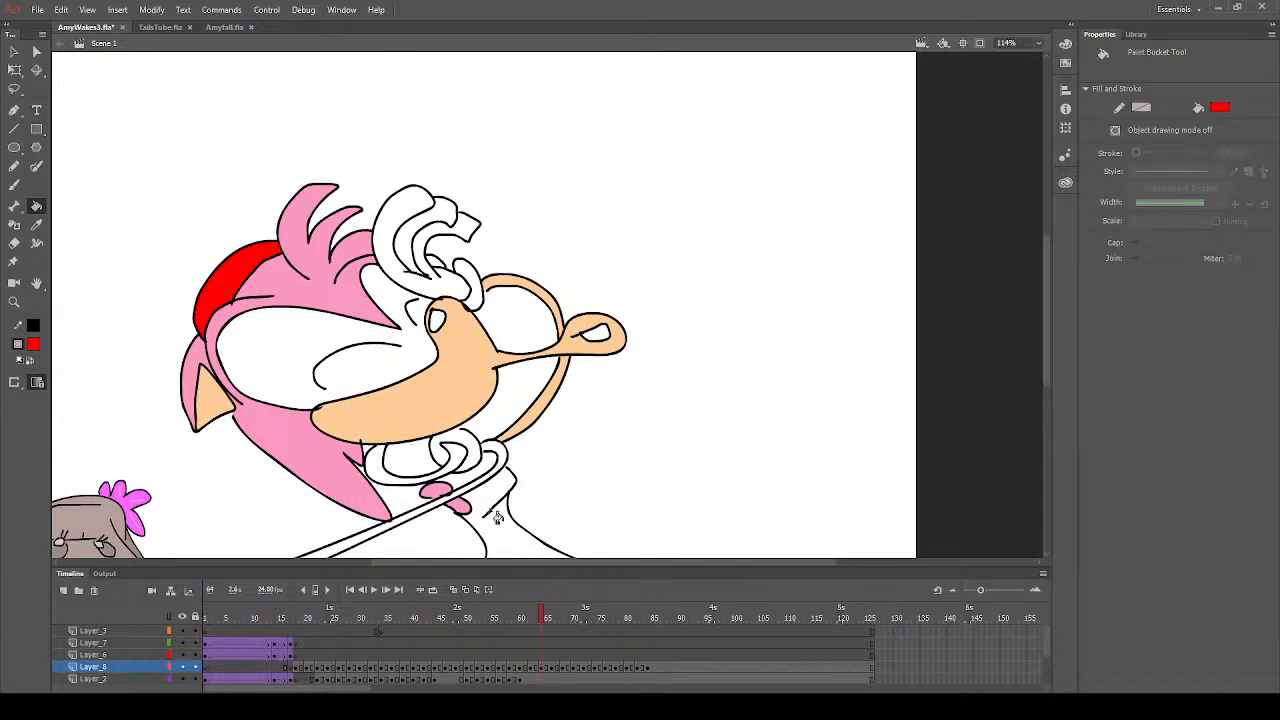
{"action": "scroll", "coordinate": [486, 500], "scroll_direction": "down", "scroll_amount": 5}
{"action": "left_click", "coordinate": [515, 259]}
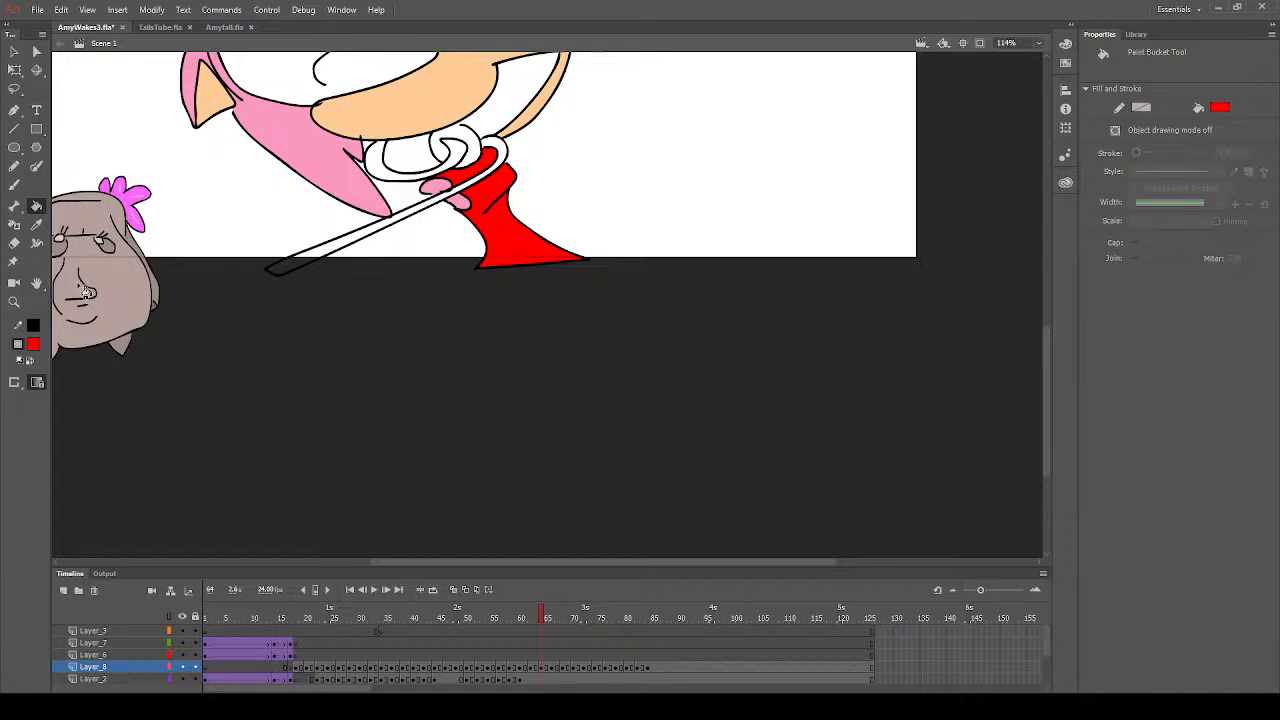
- Sample the muzzle's peach and fill the long arm crossing the dress with it
{"action": "left_click", "coordinate": [36, 224]}
{"action": "left_click", "coordinate": [421, 104]}
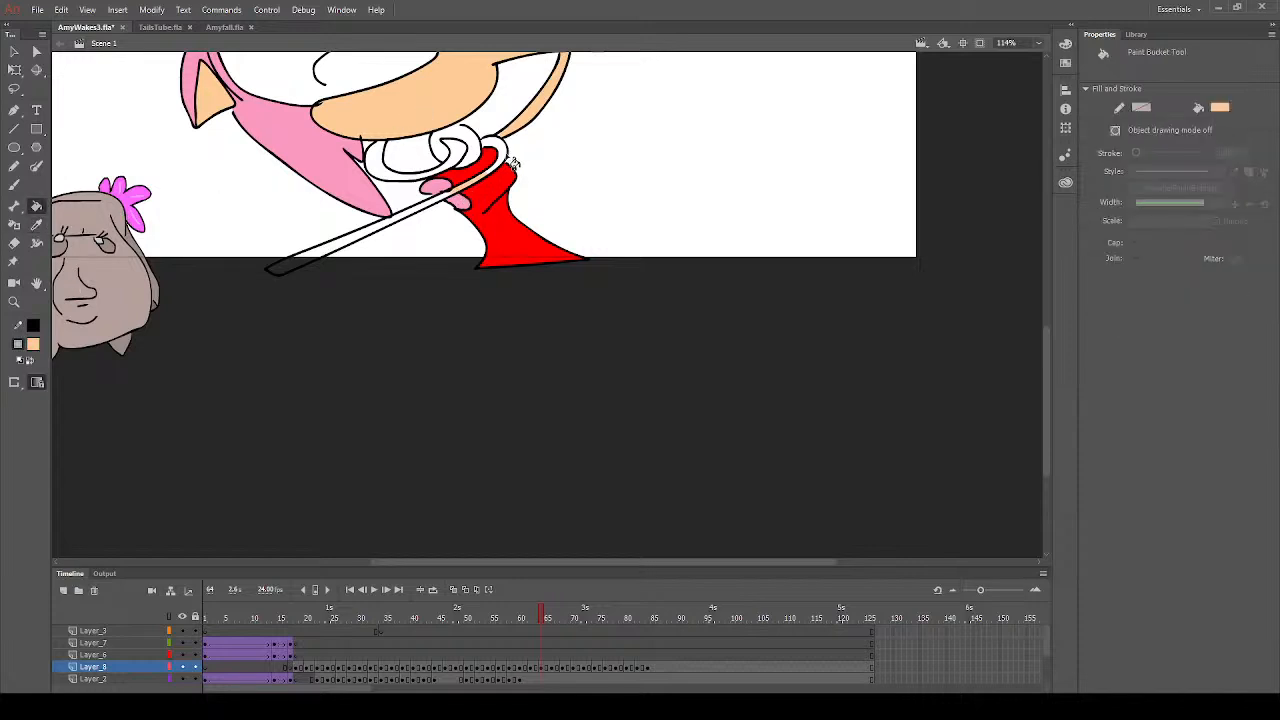
{"action": "left_click", "coordinate": [506, 158]}
{"action": "left_click", "coordinate": [403, 224]}
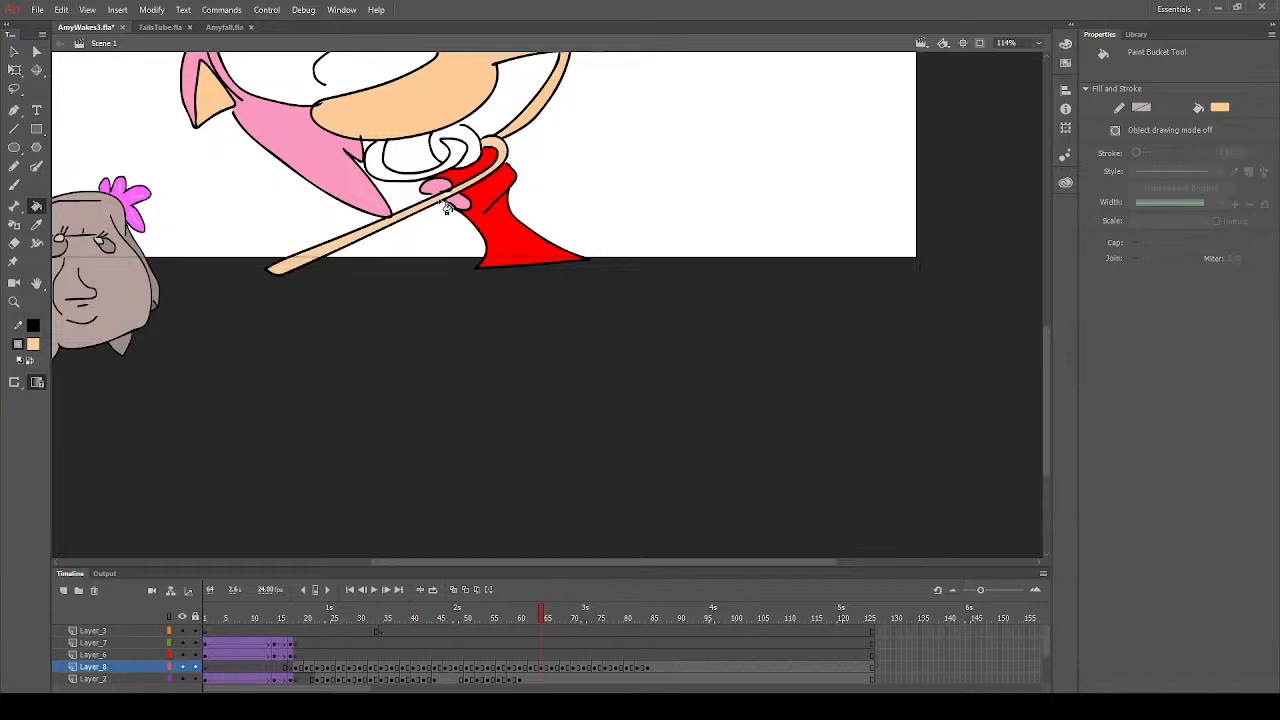
{"action": "left_click", "coordinate": [14, 185]}
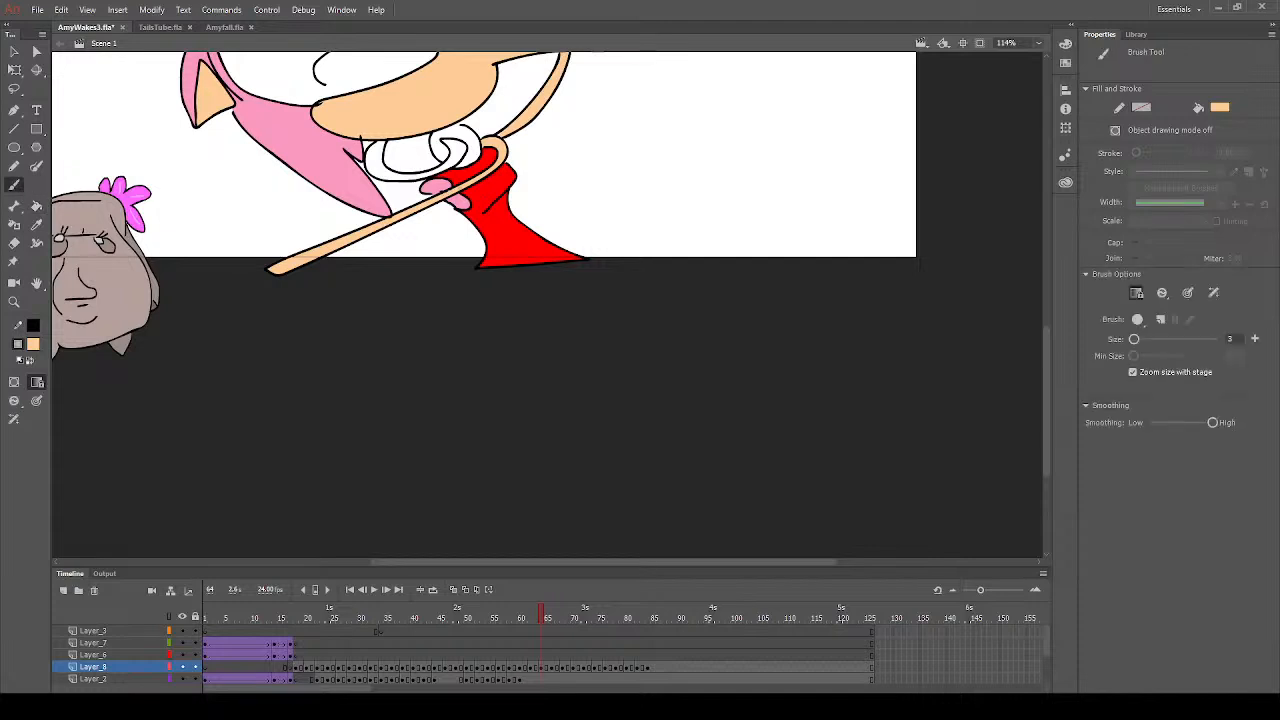
- Sample the hair's pink and fill the curled shape beneath the muzzle with it
{"action": "scroll", "coordinate": [428, 250], "scroll_direction": "up", "scroll_amount": 4}
{"action": "scroll", "coordinate": [395, 292], "scroll_direction": "down", "scroll_amount": 2}
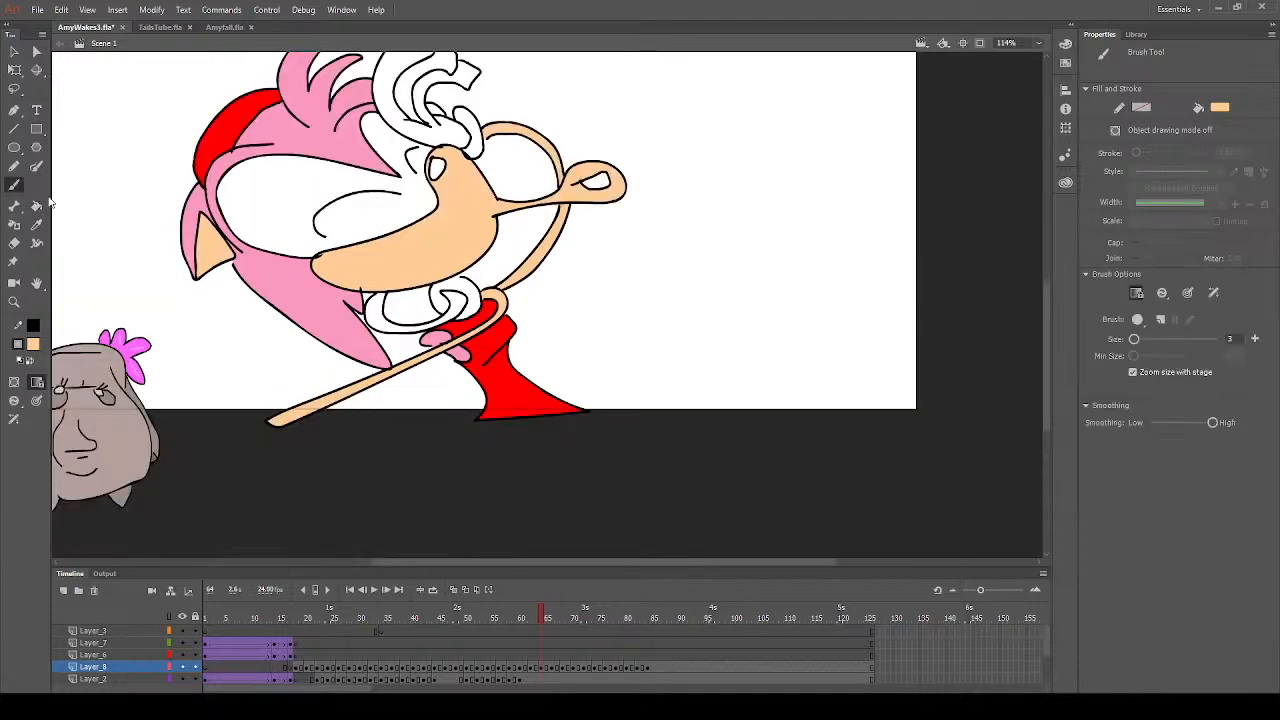
{"action": "left_click", "coordinate": [36, 224]}
{"action": "left_click", "coordinate": [297, 295]}
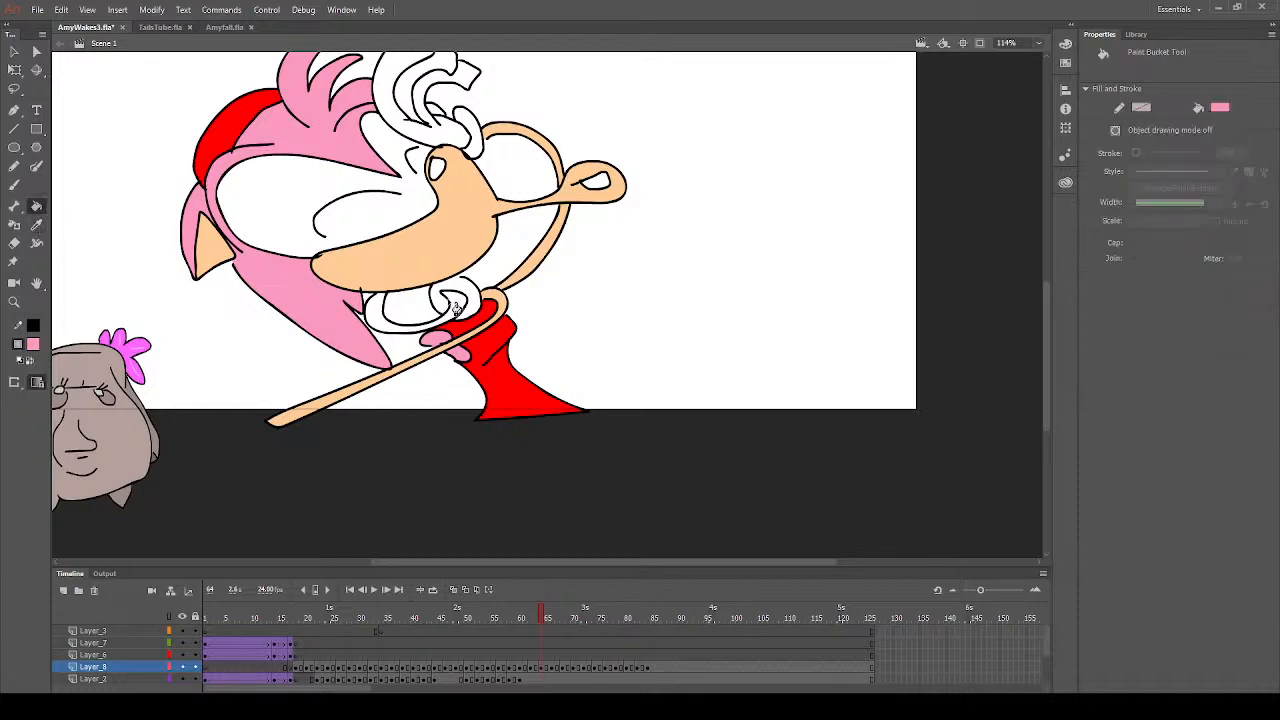
{"action": "left_click", "coordinate": [455, 308]}
{"action": "left_click", "coordinate": [392, 328]}
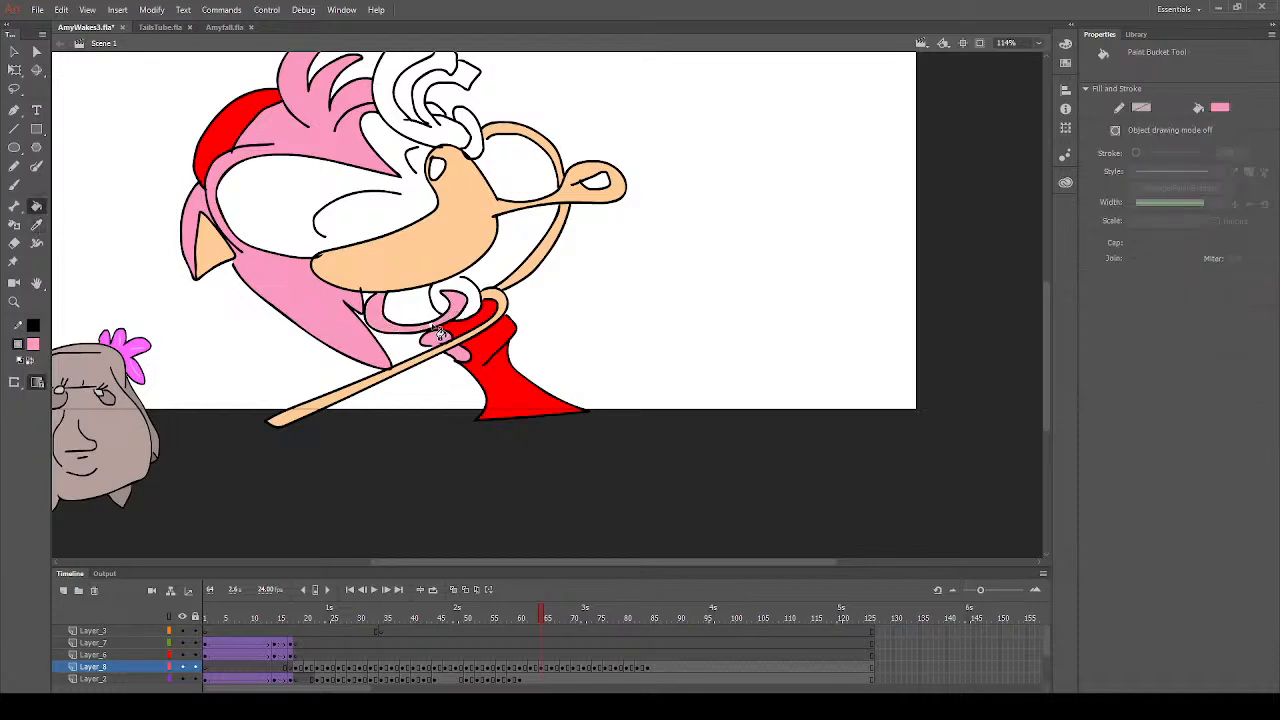
- Fill the raised glove with white and its cuff with yellow on frame 64
{"action": "left_click", "coordinate": [37, 344]}
{"action": "left_click", "coordinate": [82, 434]}
{"action": "scroll", "coordinate": [460, 258], "scroll_direction": "up", "scroll_amount": 3}
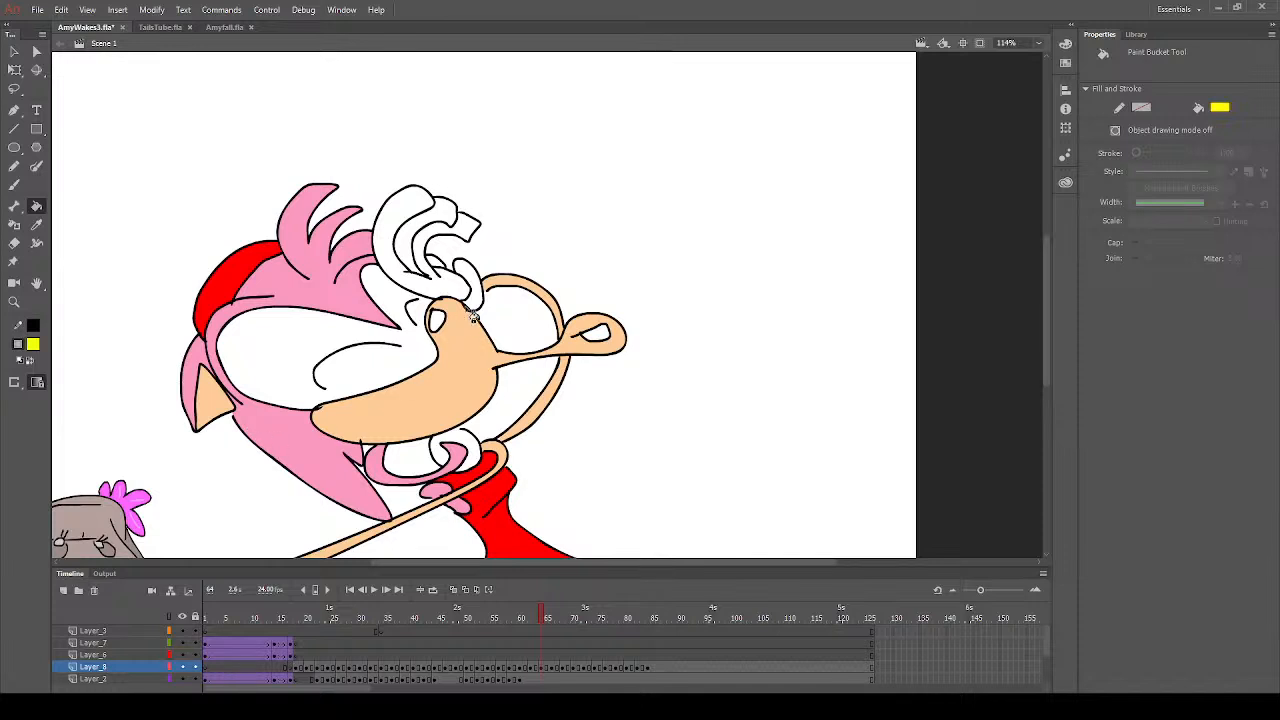
{"action": "left_click", "coordinate": [476, 303]}
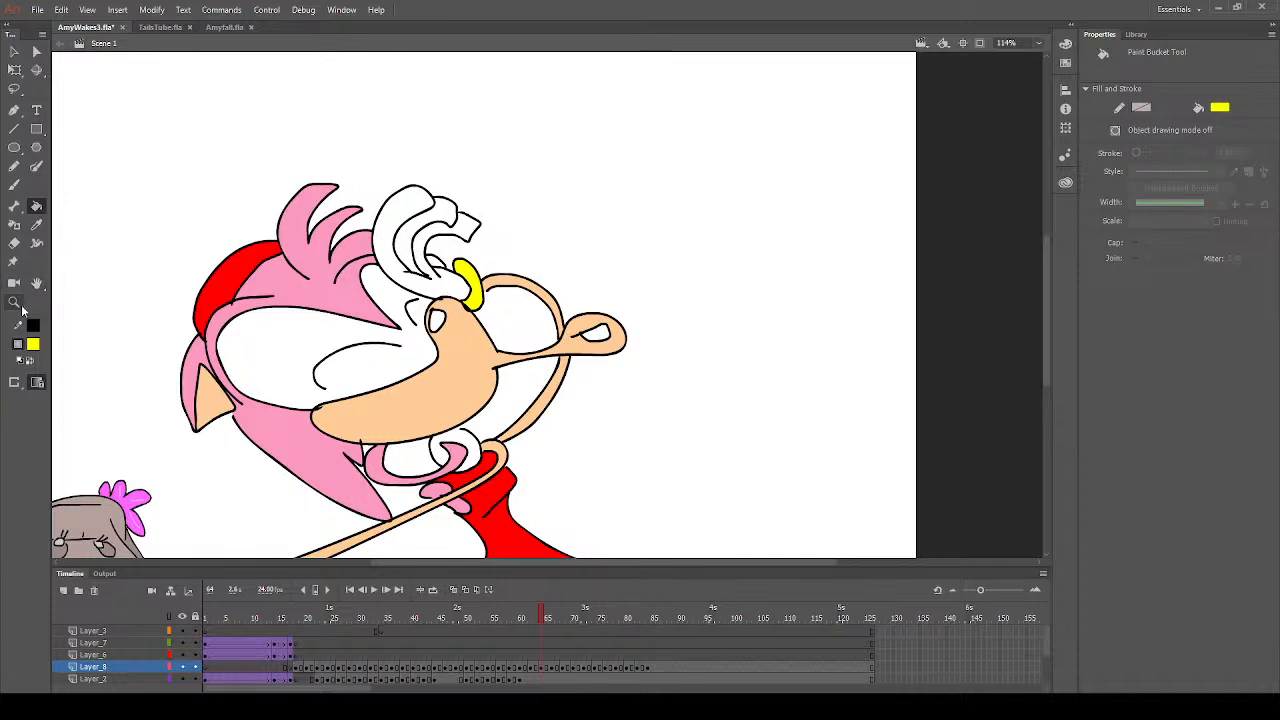
- Fill the nose with dark grey and the small mouth opening in the lips with dark maroon
{"action": "left_click", "coordinate": [82, 398]}
{"action": "left_click", "coordinate": [437, 320]}
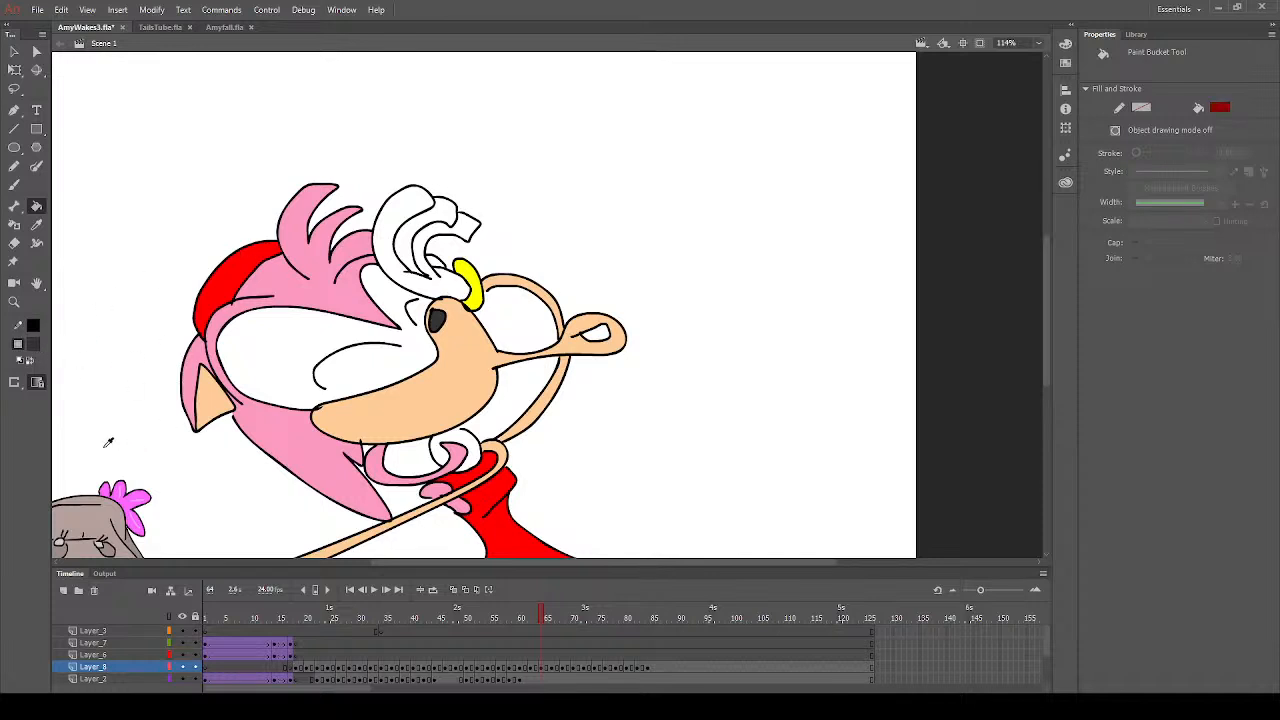
{"action": "left_click", "coordinate": [596, 336]}
- Sample the skin's peach as the fill colour for the Brush and Paint Bucket
{"action": "left_click", "coordinate": [36, 225]}
{"action": "left_click", "coordinate": [427, 388]}
{"action": "left_click", "coordinate": [14, 184]}
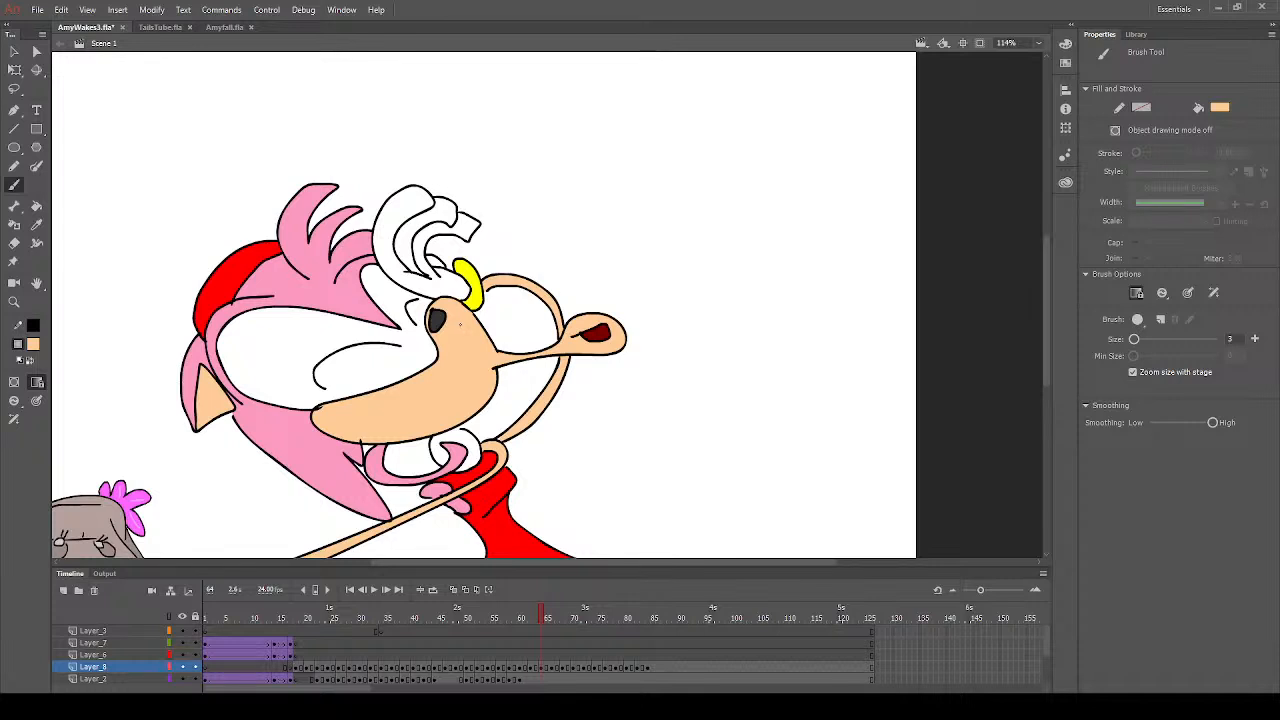
{"action": "left_click", "coordinate": [36, 205]}
{"action": "scroll", "coordinate": [479, 455], "scroll_direction": "down", "scroll_amount": 3}
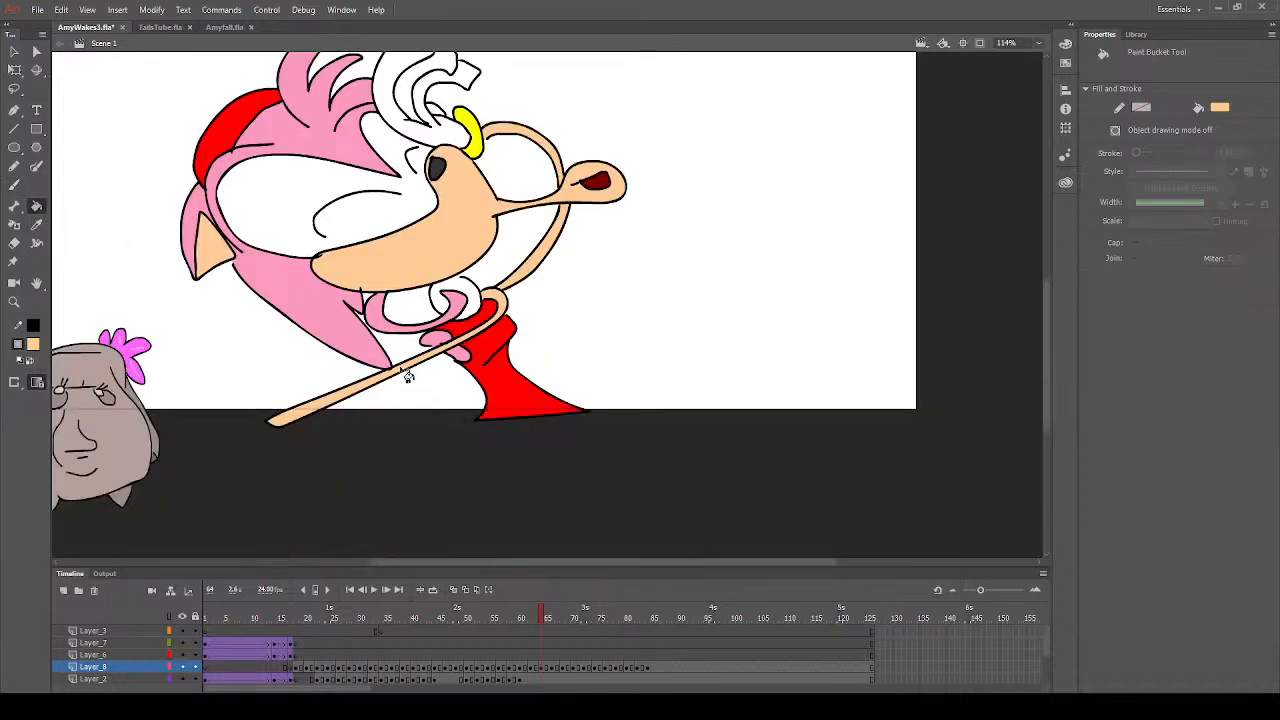
{"action": "left_click", "coordinate": [14, 185]}
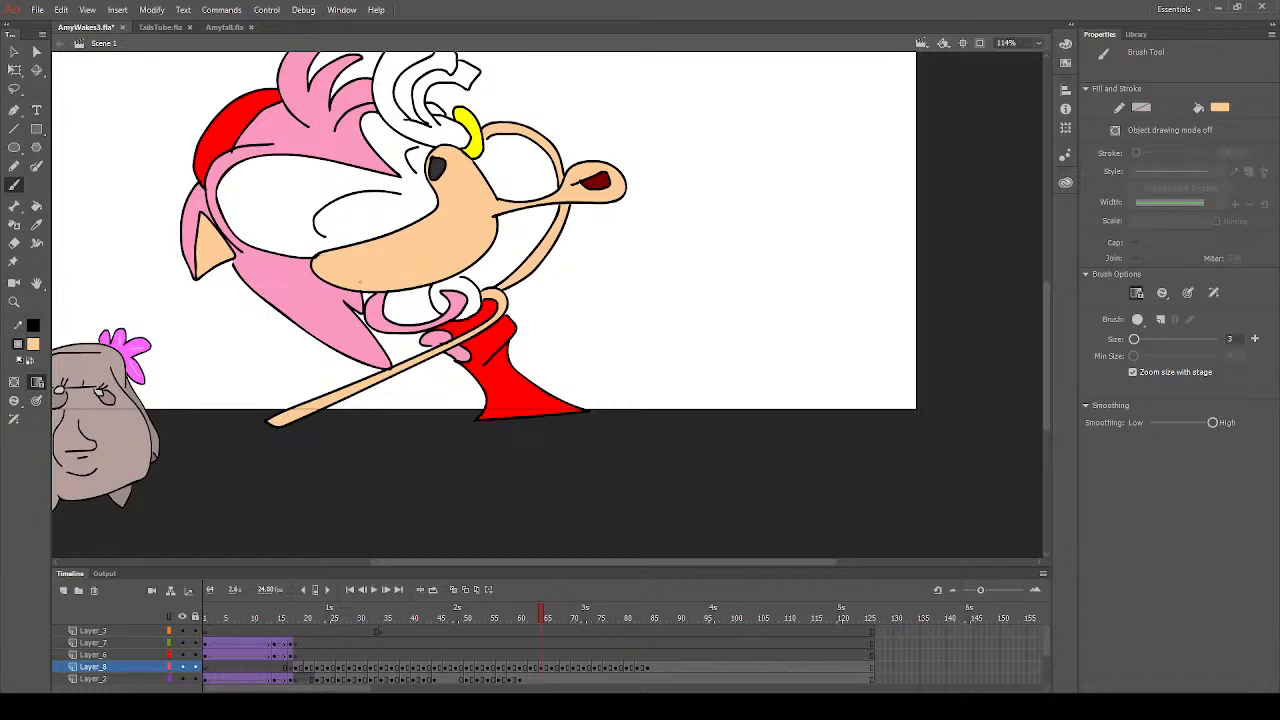
{"action": "left_click", "coordinate": [36, 205]}
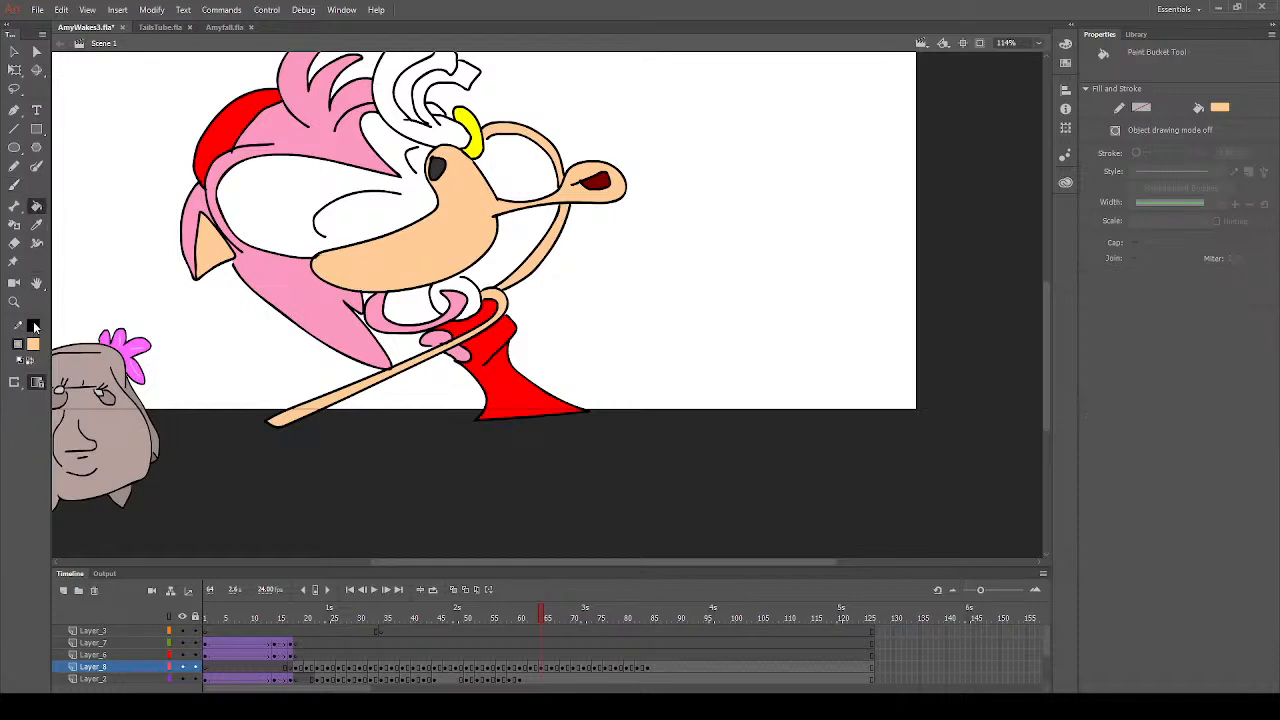
{"action": "left_click", "coordinate": [35, 347]}
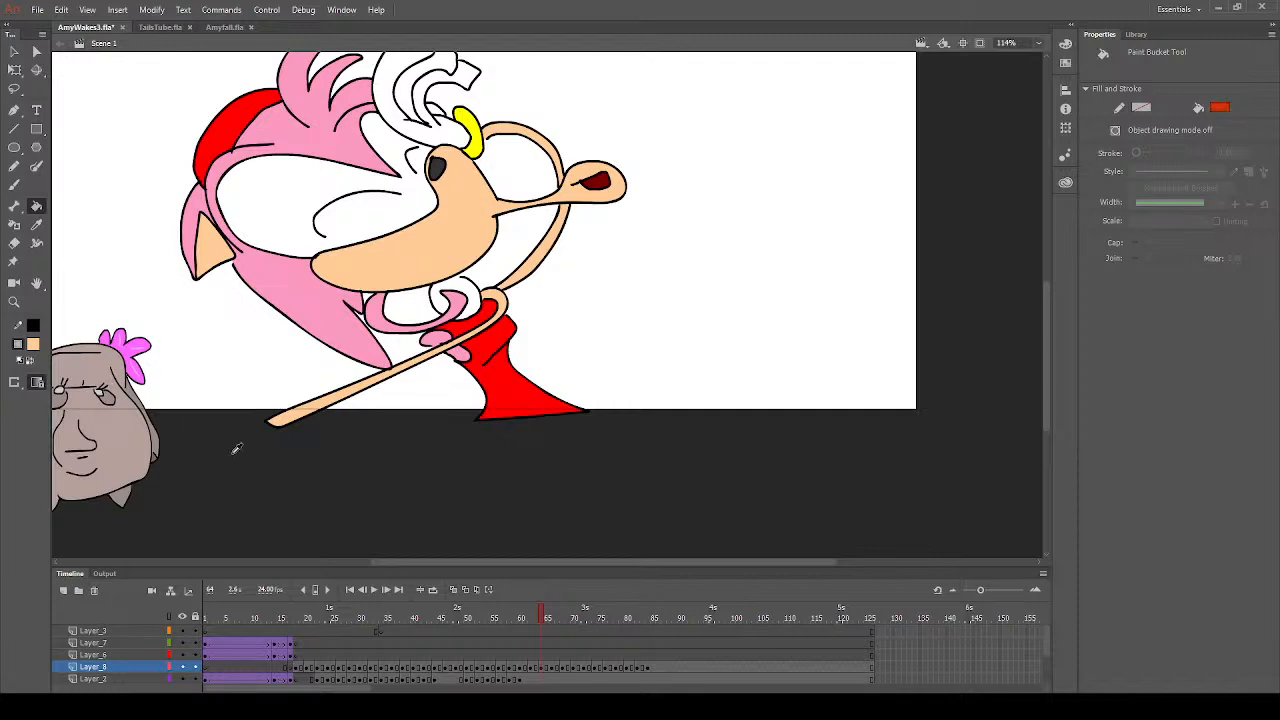
{"action": "left_click", "coordinate": [86, 431]}
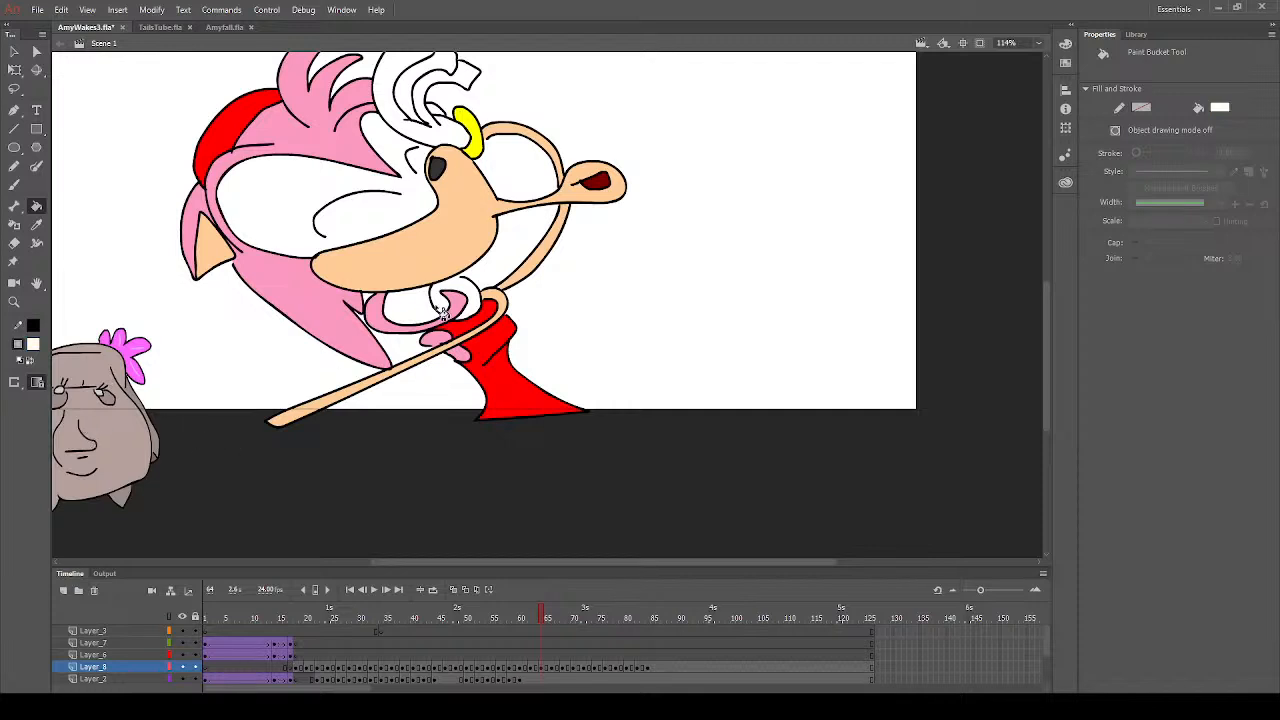
{"action": "left_click", "coordinate": [35, 228]}
{"action": "left_click", "coordinate": [509, 279]}
- Select the frame 64 drawing on Layer_8 to check which areas are filled, and deselect it
{"action": "scroll", "coordinate": [562, 312], "scroll_direction": "up", "scroll_amount": 3}
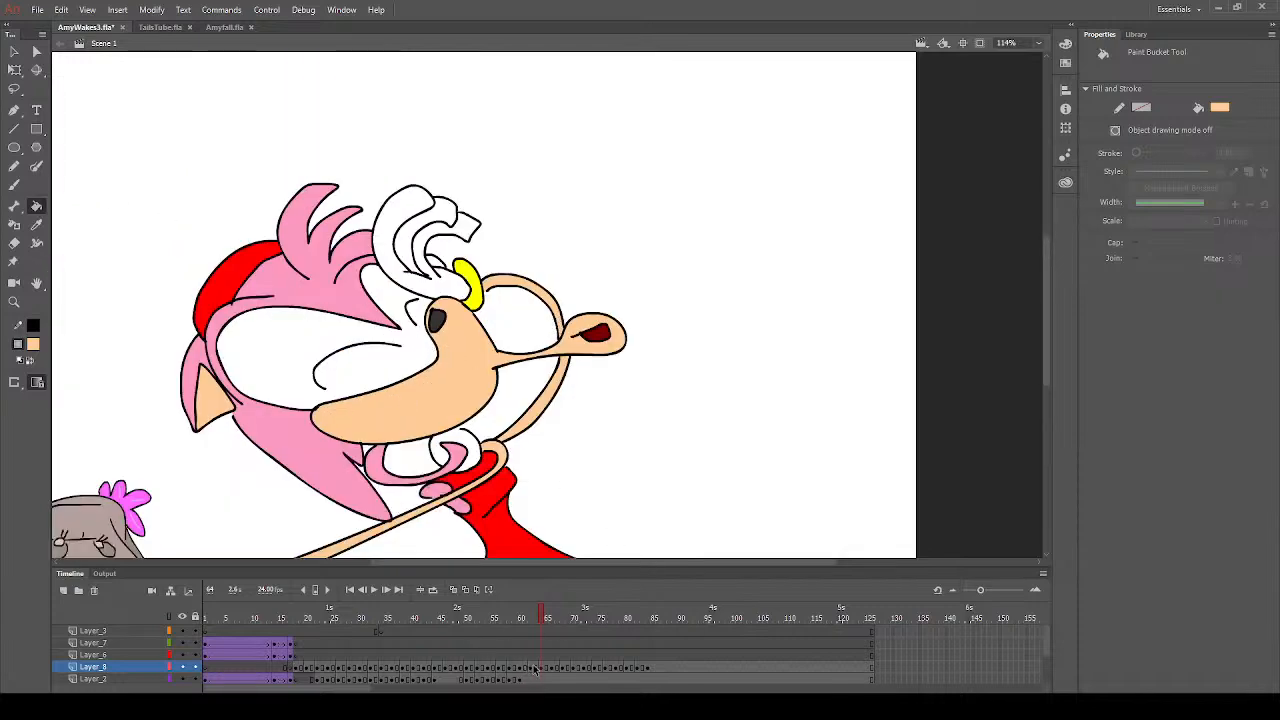
{"action": "left_click", "coordinate": [545, 671]}
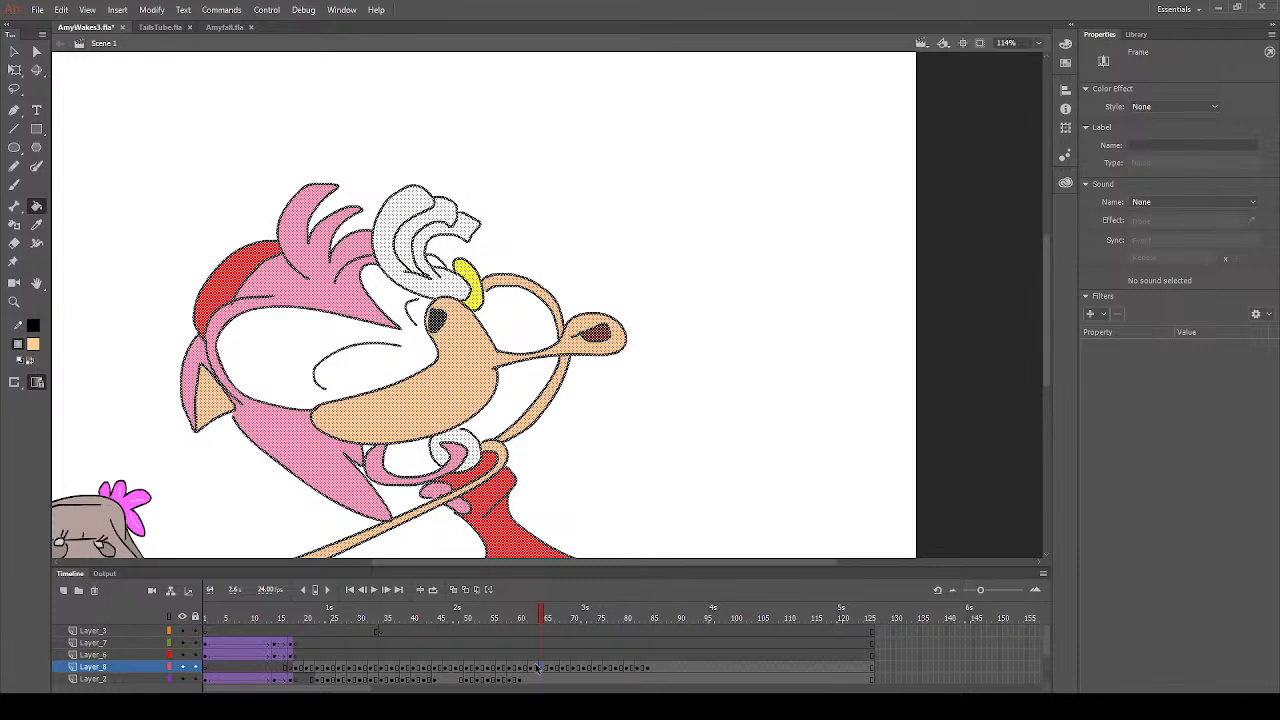
{"action": "key", "text": "v"}
{"action": "left_click", "coordinate": [171, 217]}
- Sample the hair's pink and fill the small hair area between the raised glove and its cuff
{"action": "left_click", "coordinate": [37, 207]}
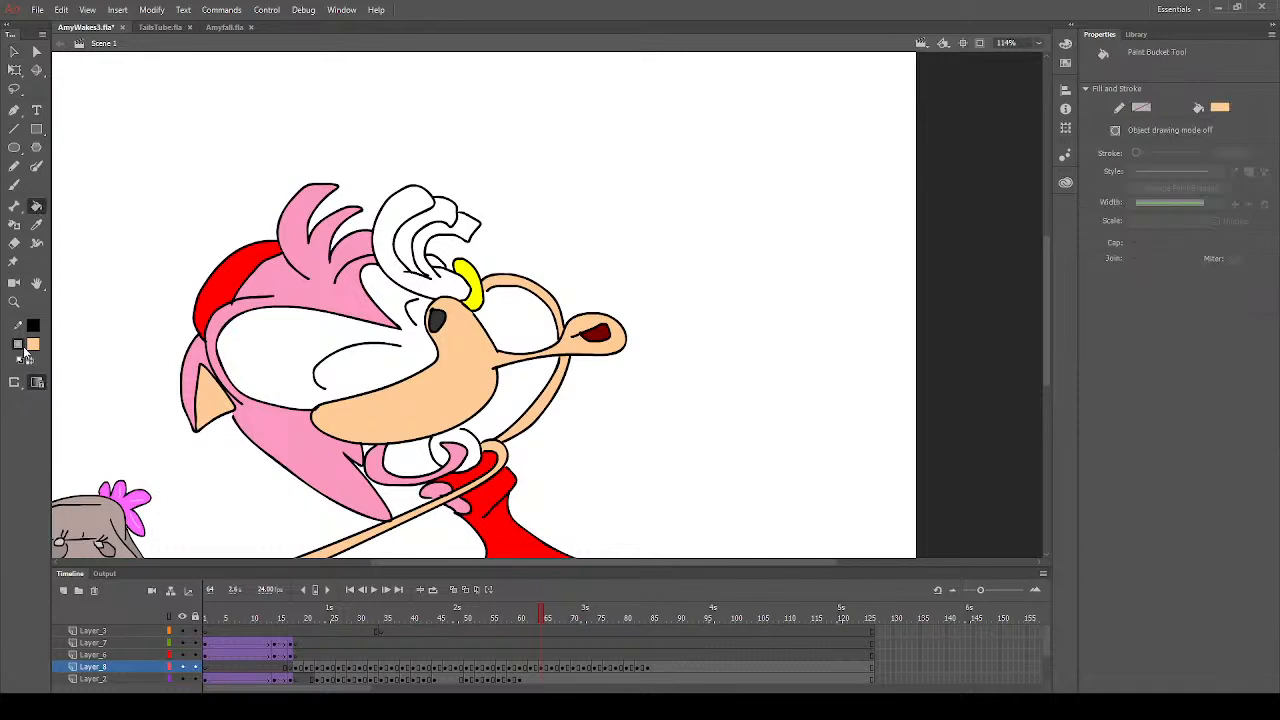
{"action": "key", "text": "d"}
{"action": "left_click", "coordinate": [37, 225]}
{"action": "left_click", "coordinate": [318, 298]}
{"action": "left_click", "coordinate": [14, 185]}
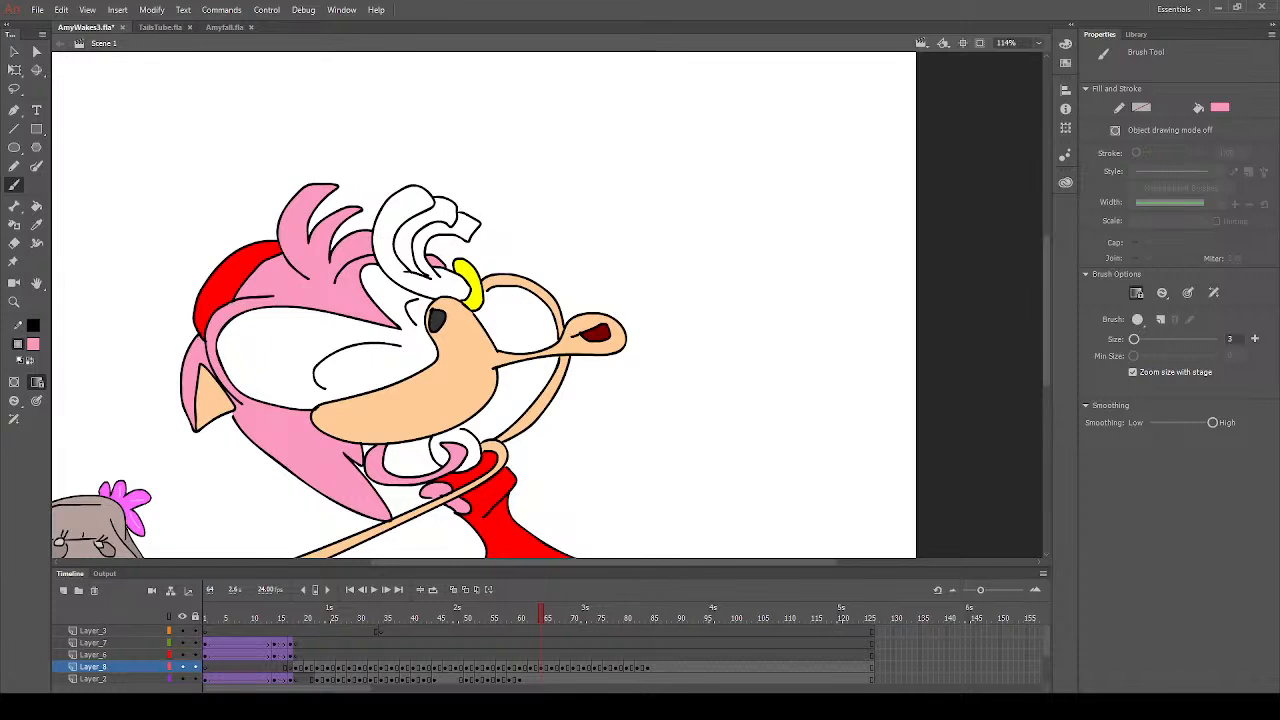
{"action": "left_click", "coordinate": [37, 225]}
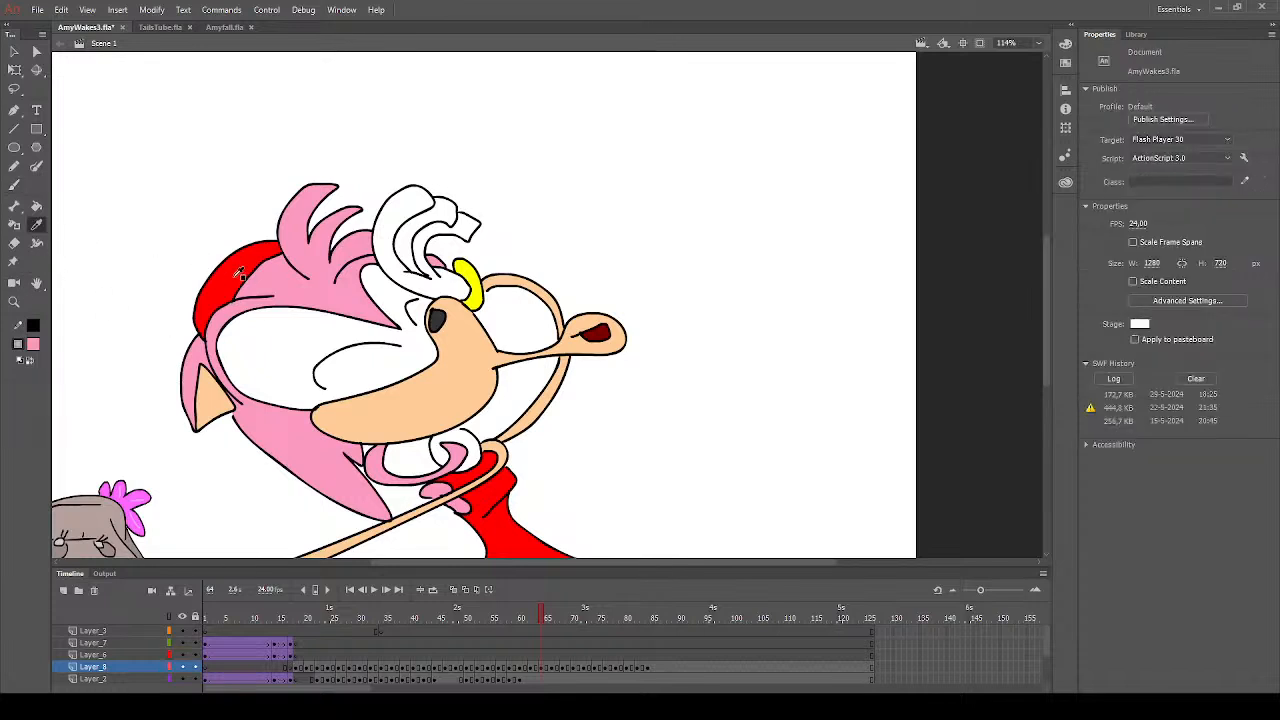
- Sample the headband's red on frame 64 and fill the dress and the headband of the frame 66 drawing on Layer_8
{"action": "left_click", "coordinate": [244, 270]}
{"action": "left_click", "coordinate": [14, 185]}
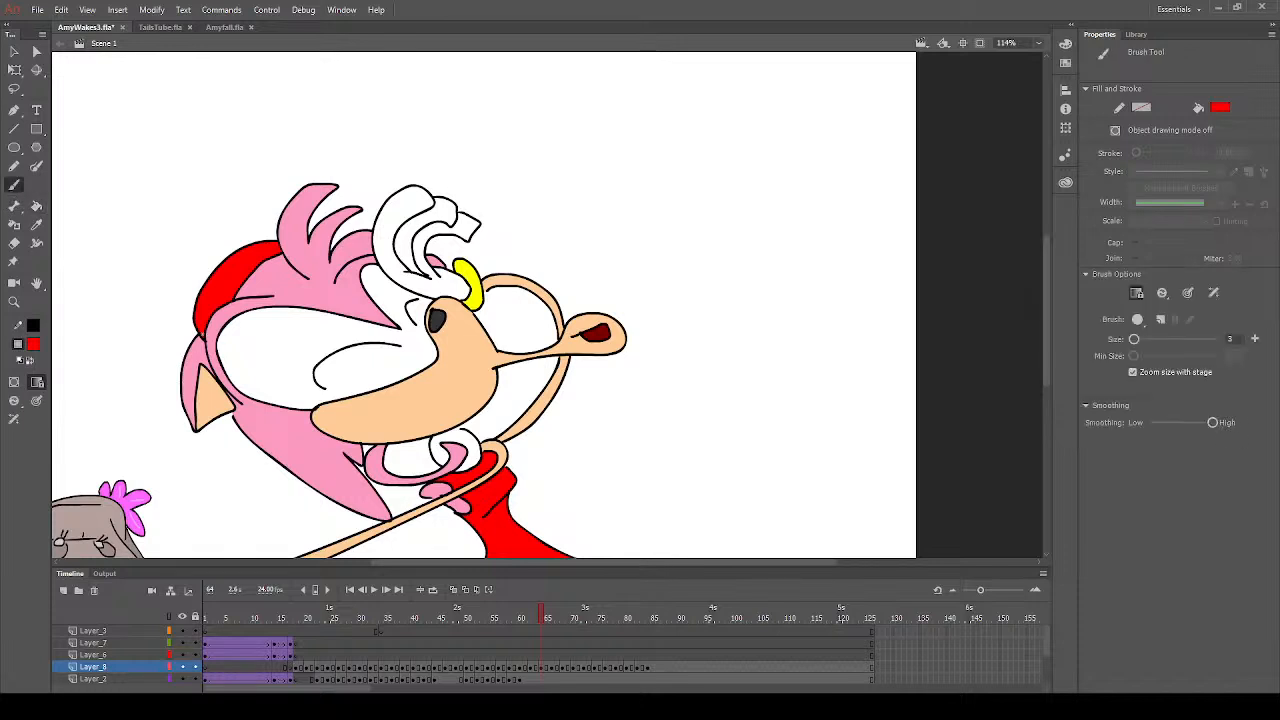
{"action": "scroll", "coordinate": [450, 424], "scroll_direction": "down", "scroll_amount": 3}
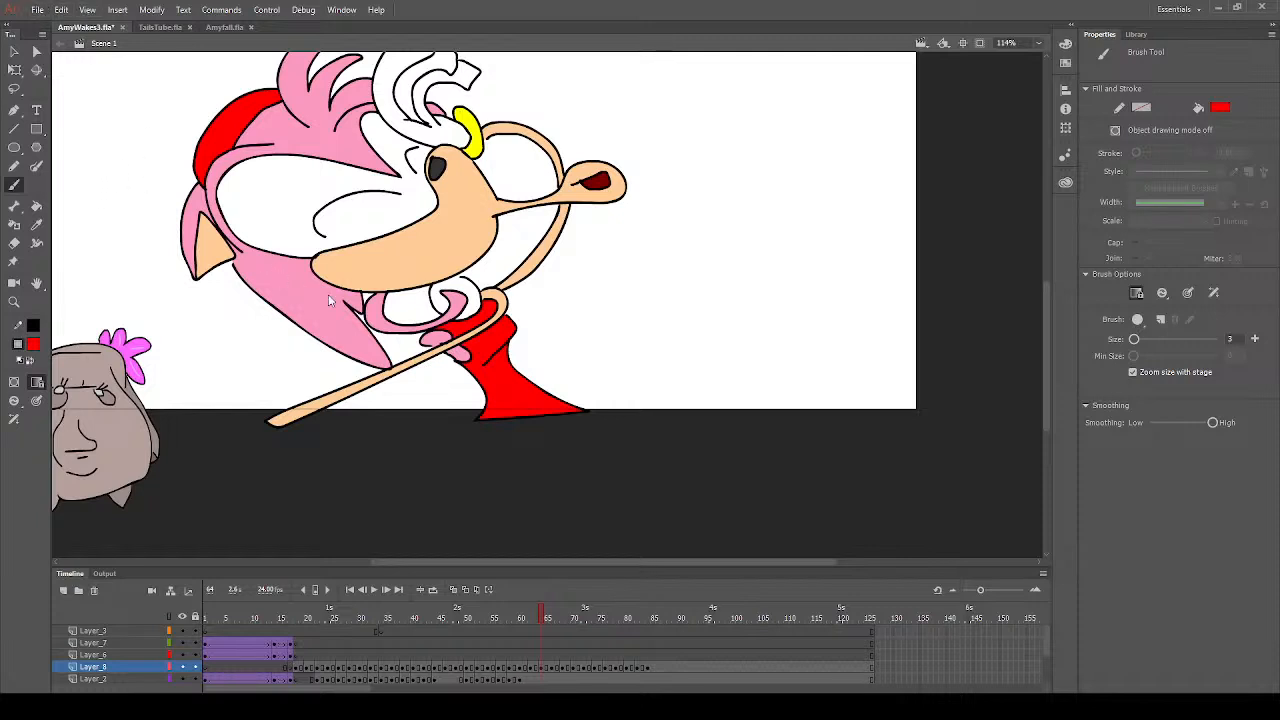
{"action": "left_click", "coordinate": [553, 667]}
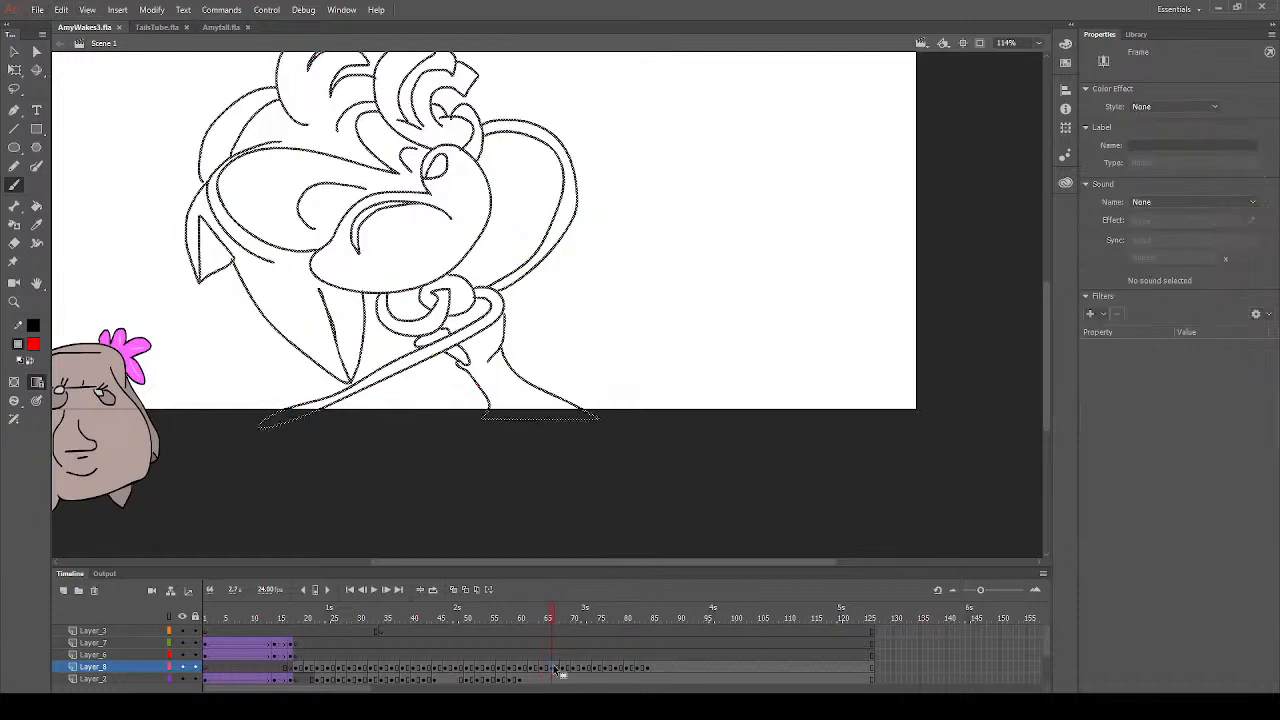
{"action": "key", "text": "v"}
{"action": "left_click", "coordinate": [87, 170]}
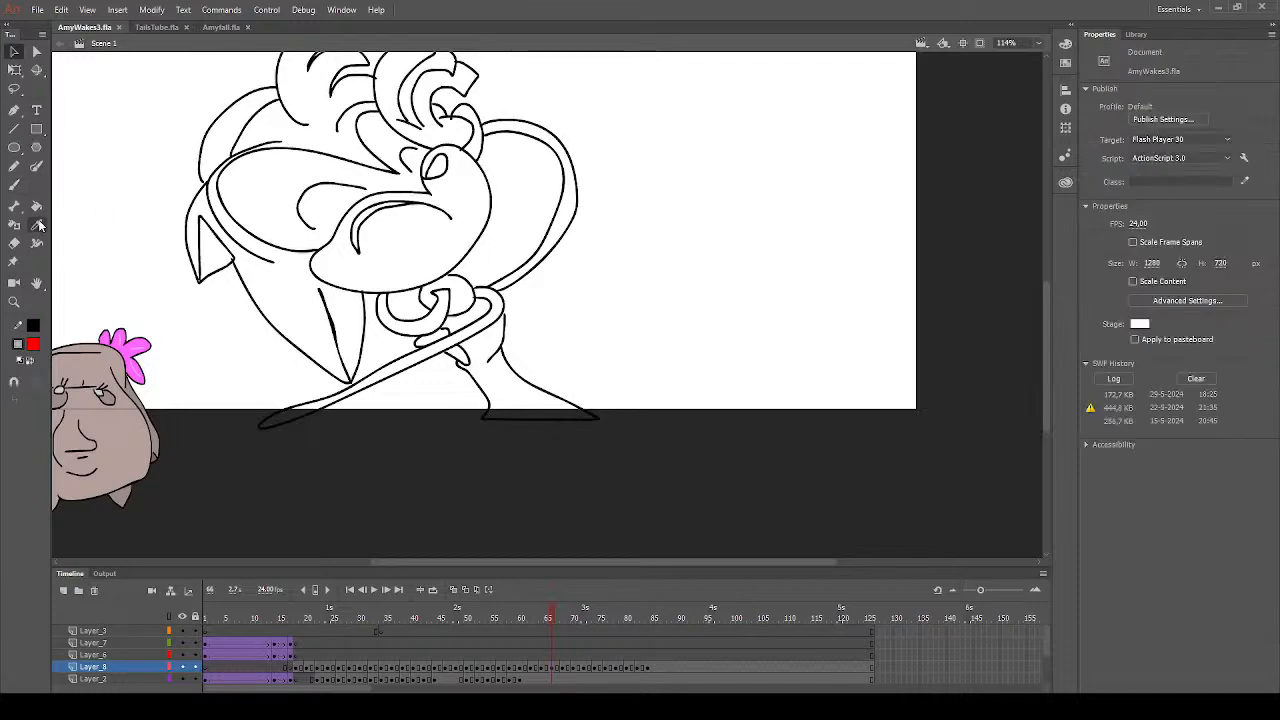
{"action": "left_click", "coordinate": [36, 205]}
{"action": "left_click", "coordinate": [488, 363]}
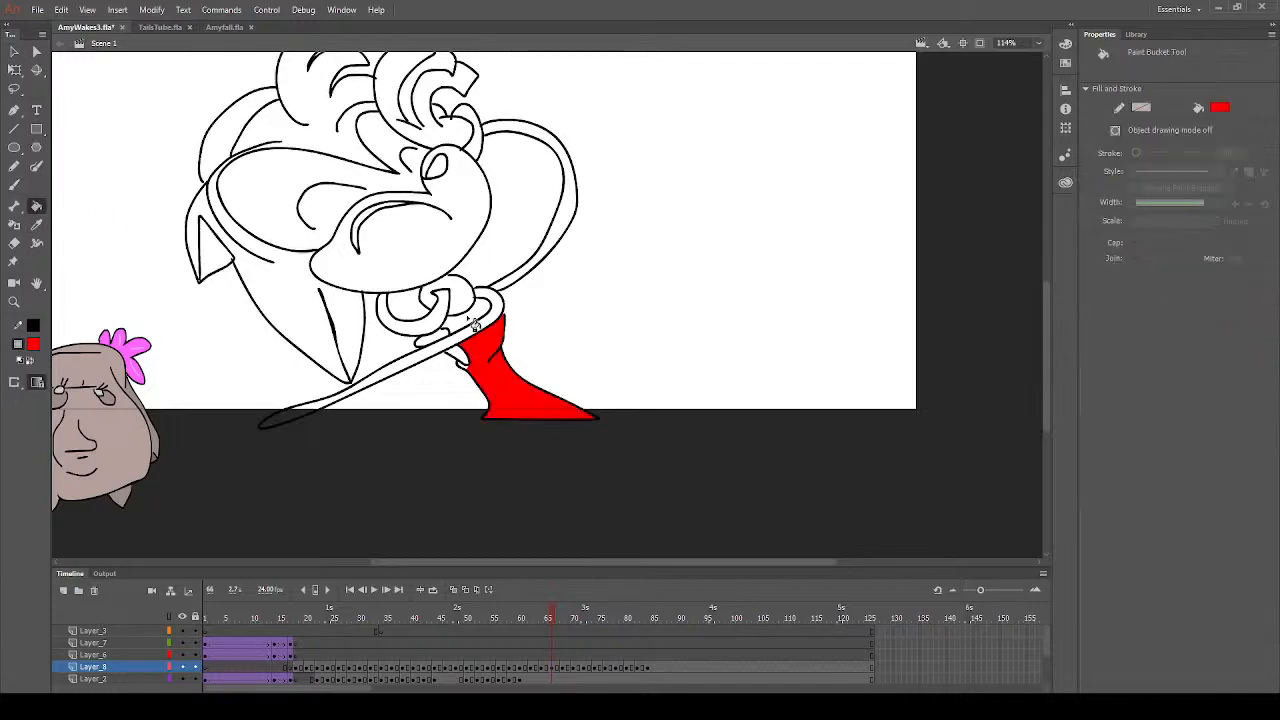
{"action": "left_click", "coordinate": [471, 326]}
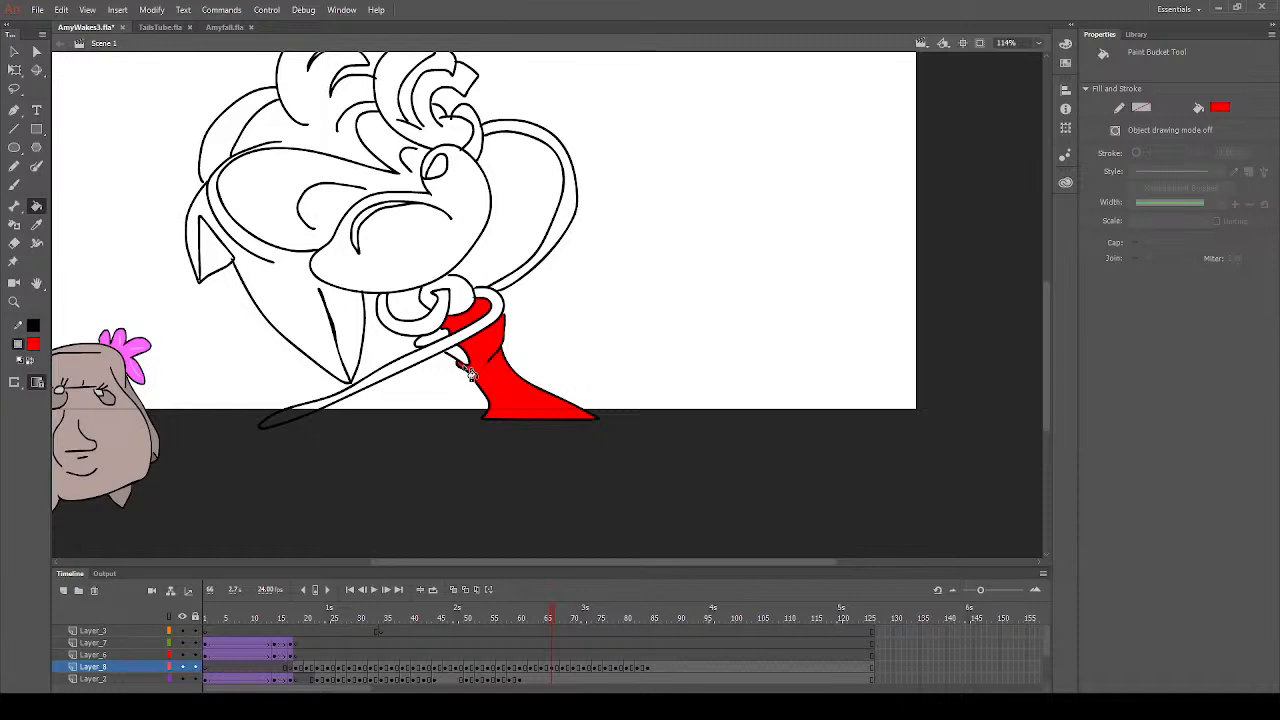
{"action": "scroll", "coordinate": [503, 390], "scroll_direction": "up", "scroll_amount": 3}
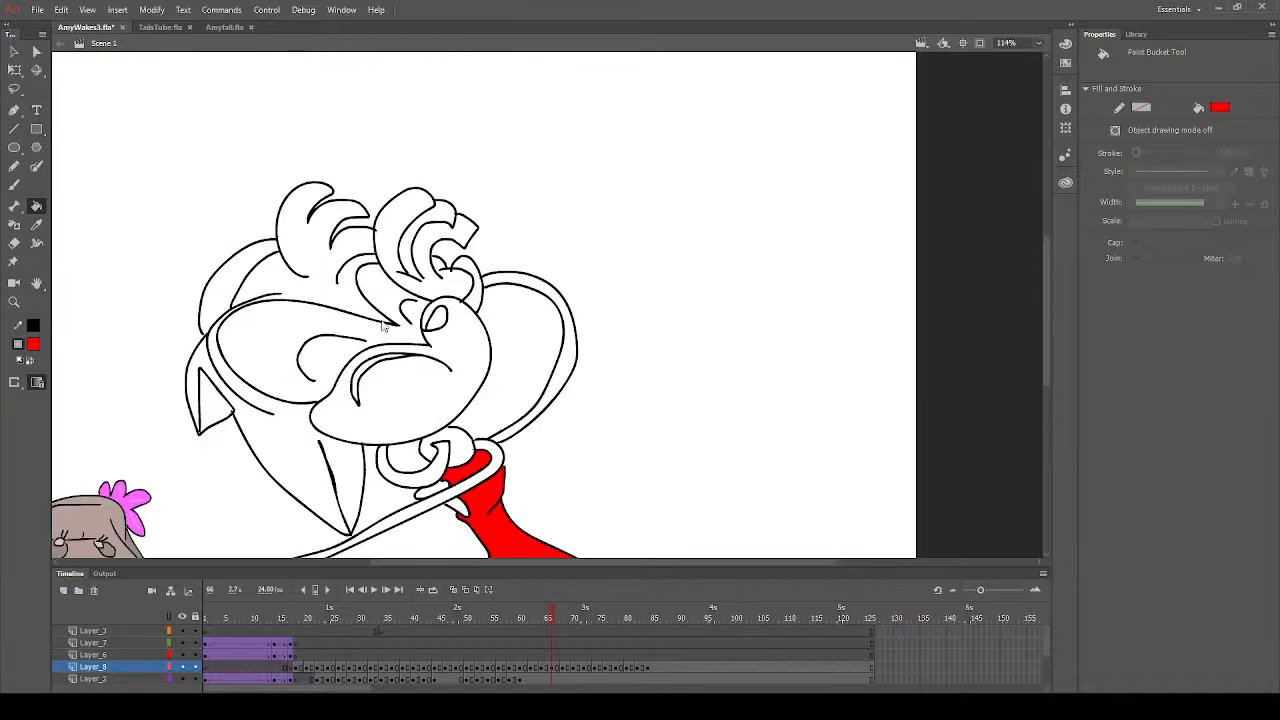
{"action": "left_click", "coordinate": [248, 282]}
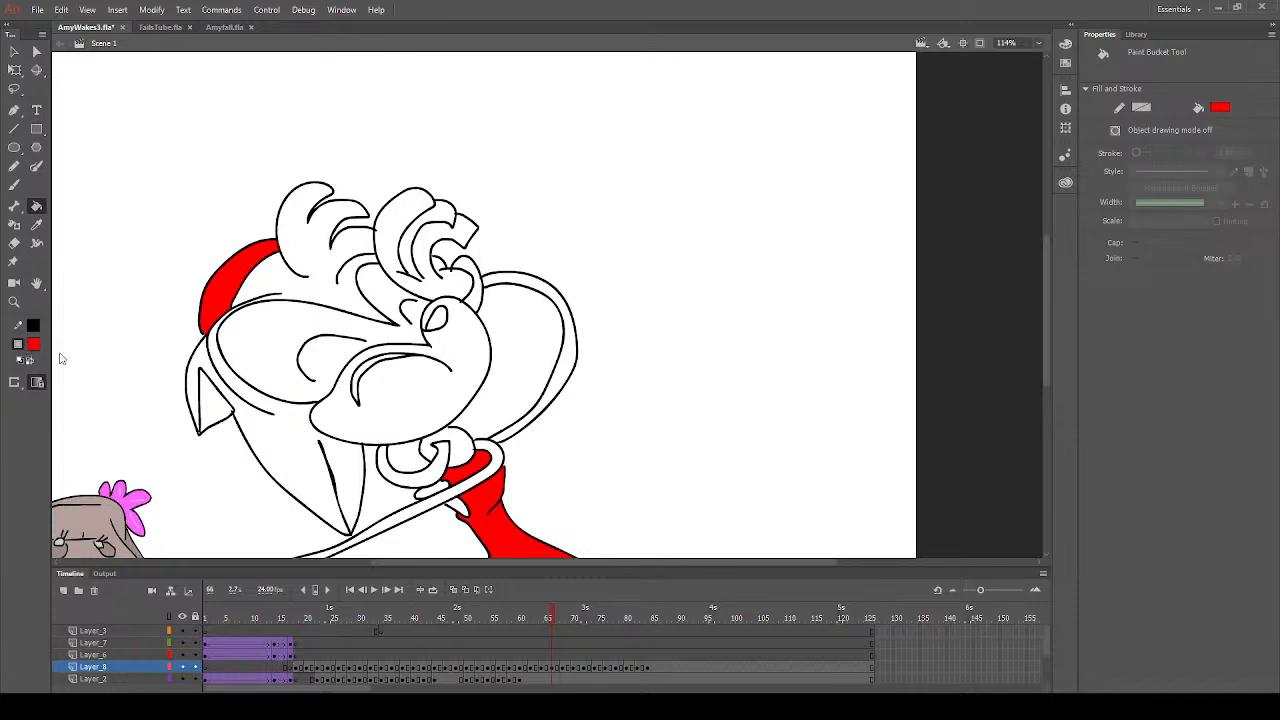
- Fill the nose with dark grey and set the fill colour to white
{"action": "left_click", "coordinate": [82, 396]}
{"action": "left_click", "coordinate": [435, 330]}
{"action": "left_click", "coordinate": [37, 347]}
{"action": "left_click", "coordinate": [88, 420]}
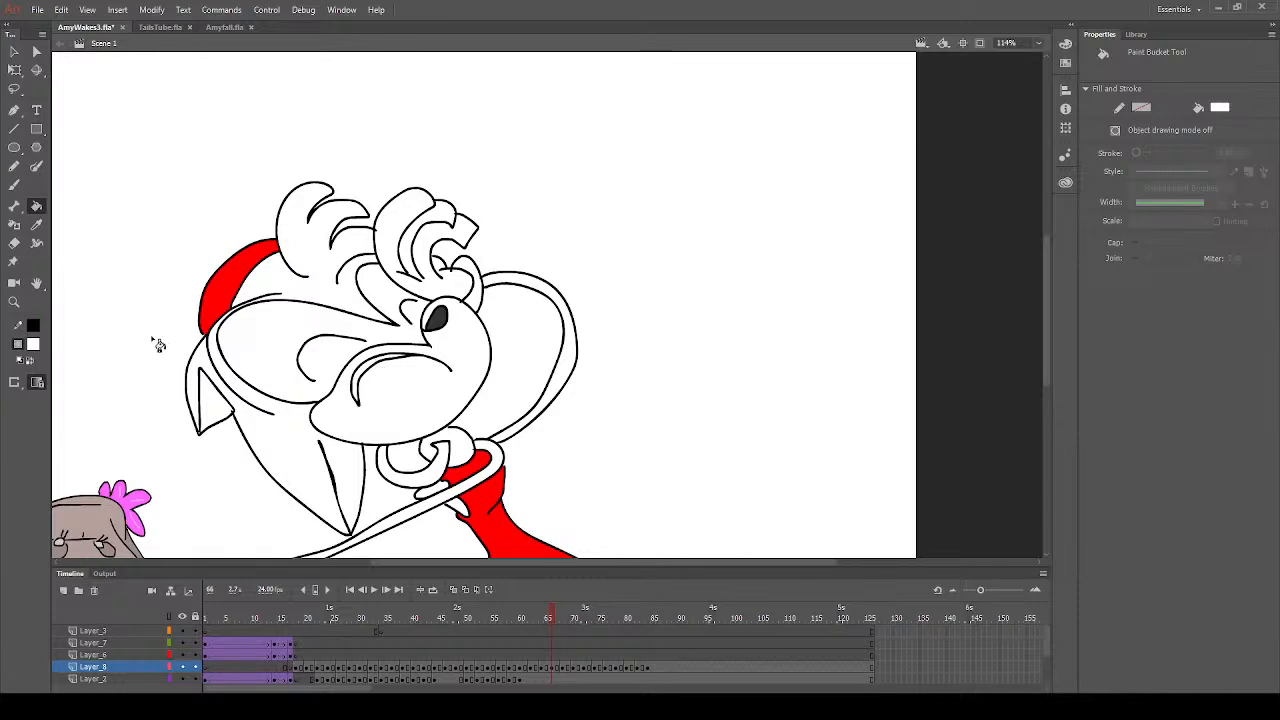
- Fill the face, the raised arm, the lower arm and the inner ear of the frame 66 drawing with peach
{"action": "left_click", "coordinate": [33, 344]}
{"action": "left_click", "coordinate": [278, 475]}
{"action": "left_click", "coordinate": [428, 402]}
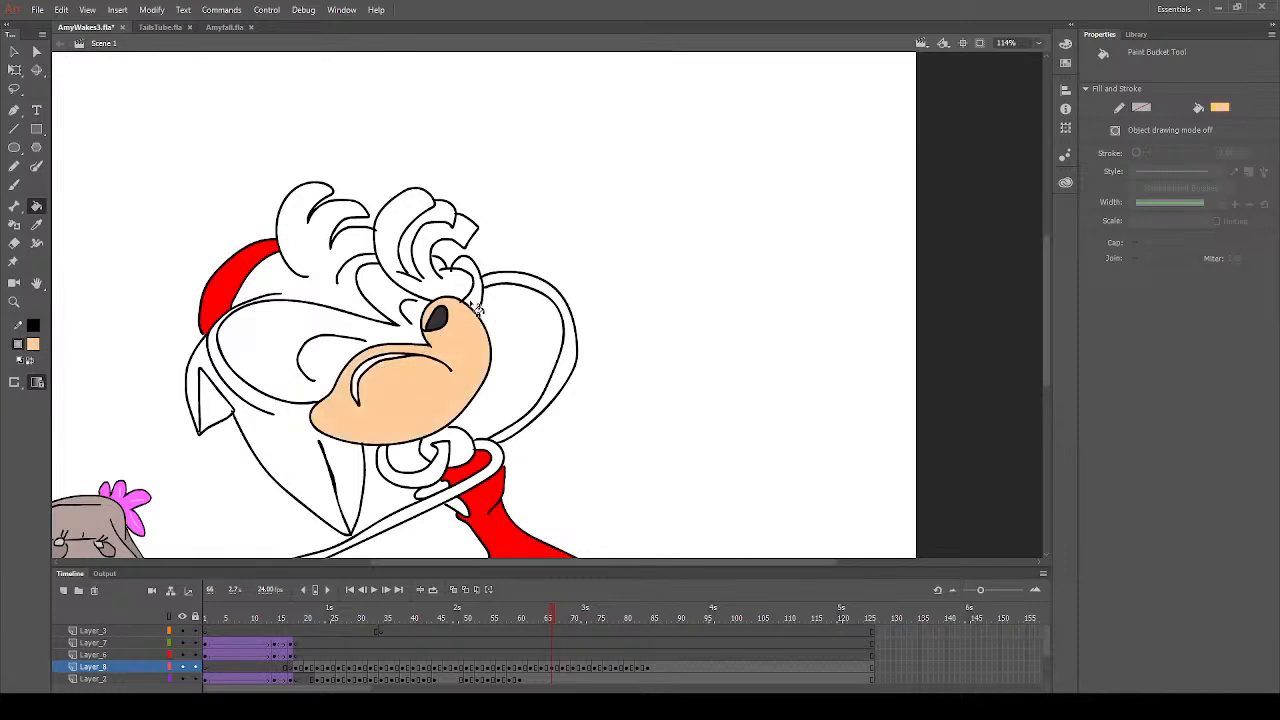
{"action": "left_click", "coordinate": [521, 287]}
{"action": "scroll", "coordinate": [491, 472], "scroll_direction": "down", "scroll_amount": 3}
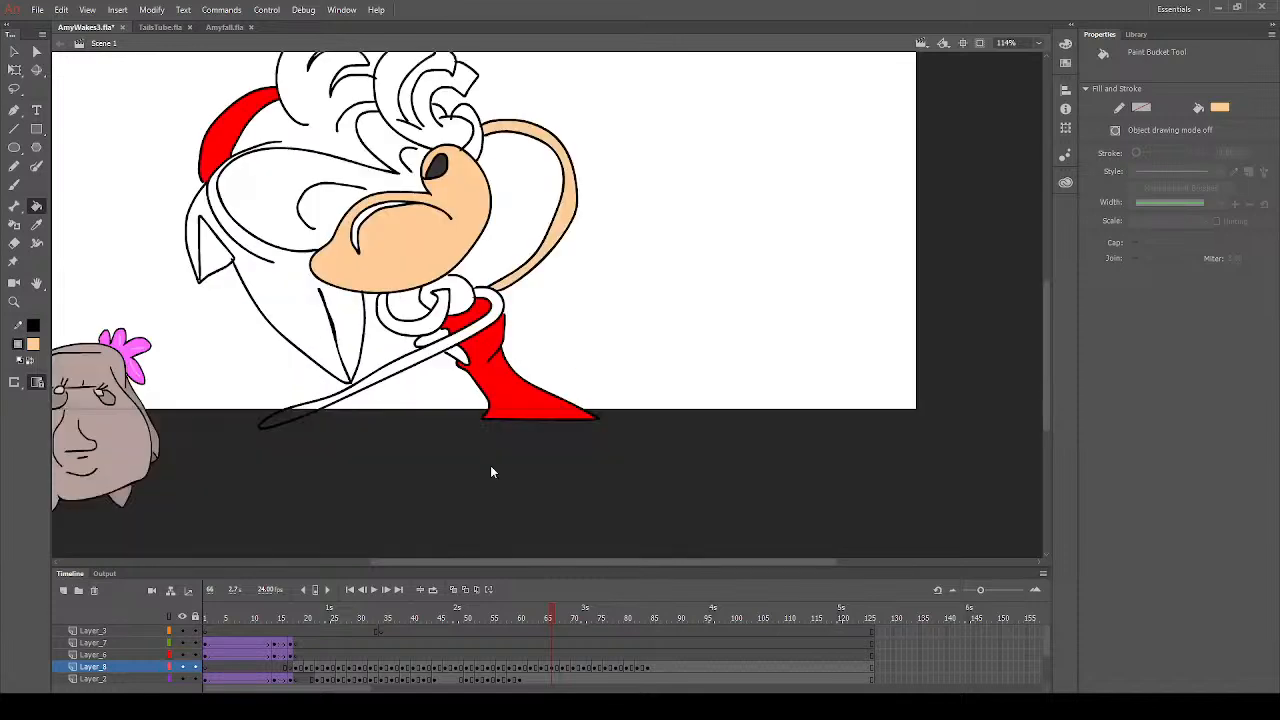
{"action": "left_click", "coordinate": [456, 348]}
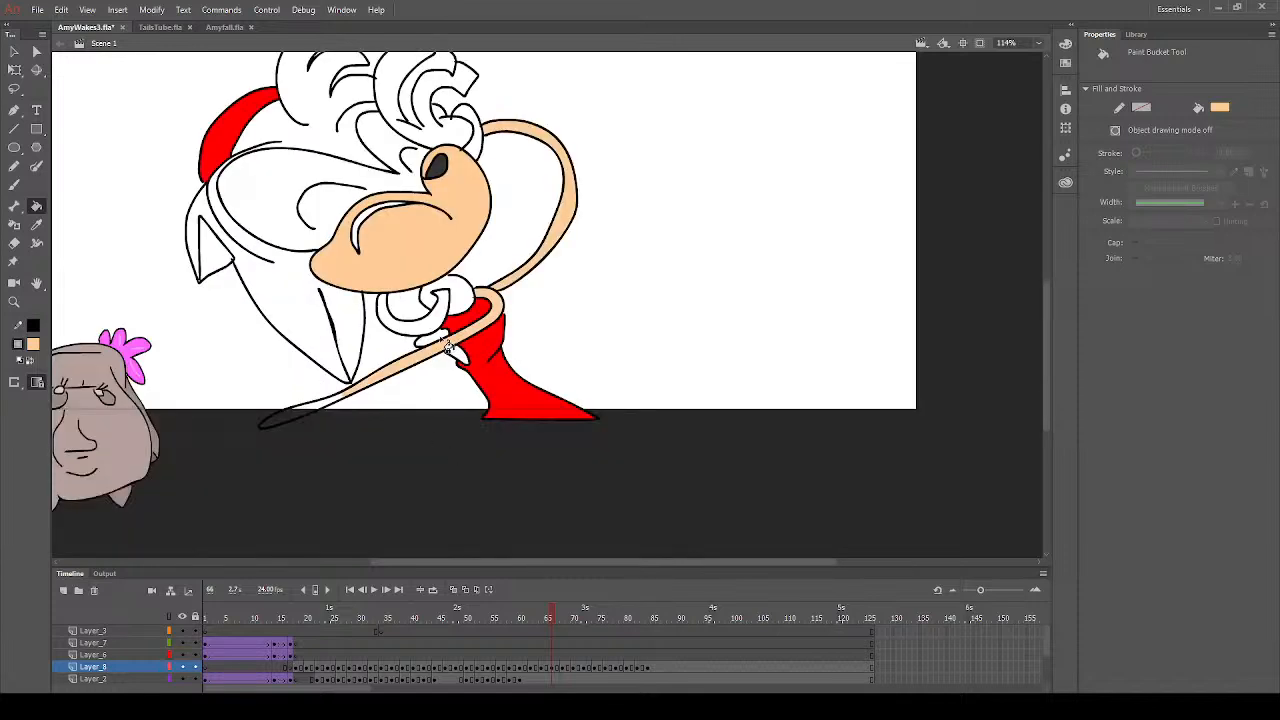
{"action": "left_click", "coordinate": [318, 412]}
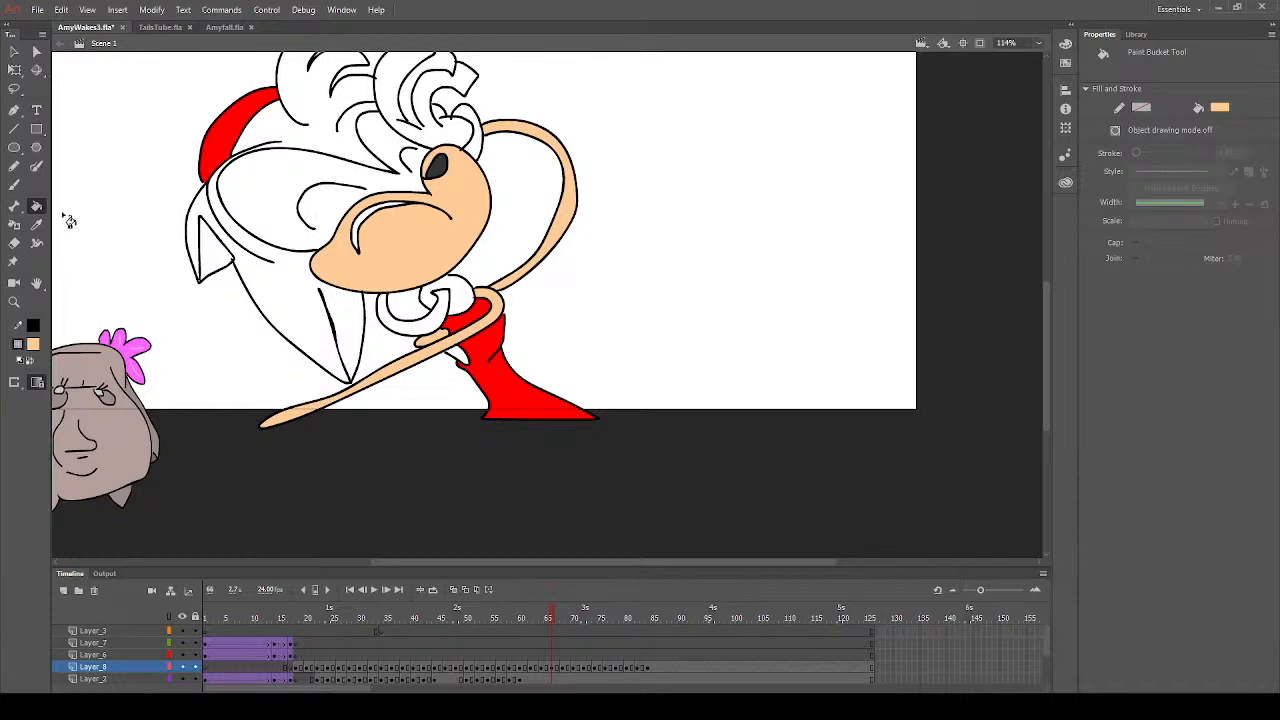
{"action": "left_click", "coordinate": [208, 262]}
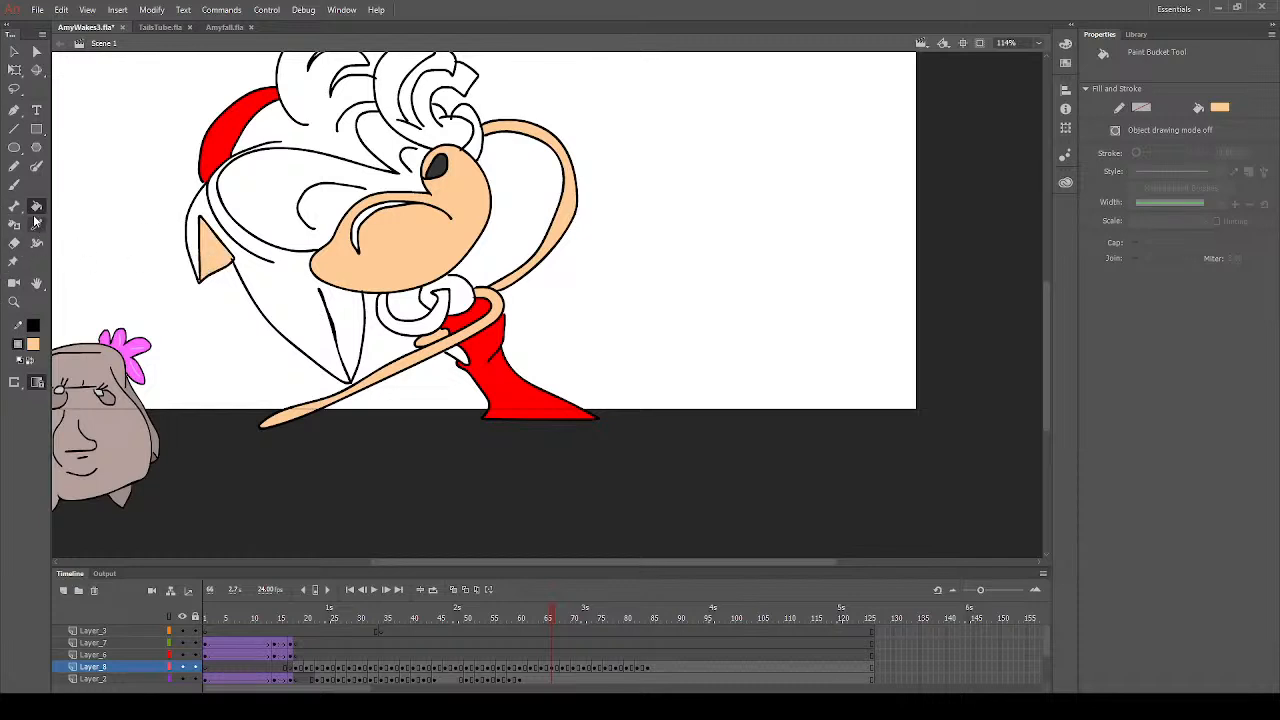
- Sample the hair's pink on frame 64 and fill the outer ear and lower hair on frame 66
{"action": "left_click", "coordinate": [542, 633]}
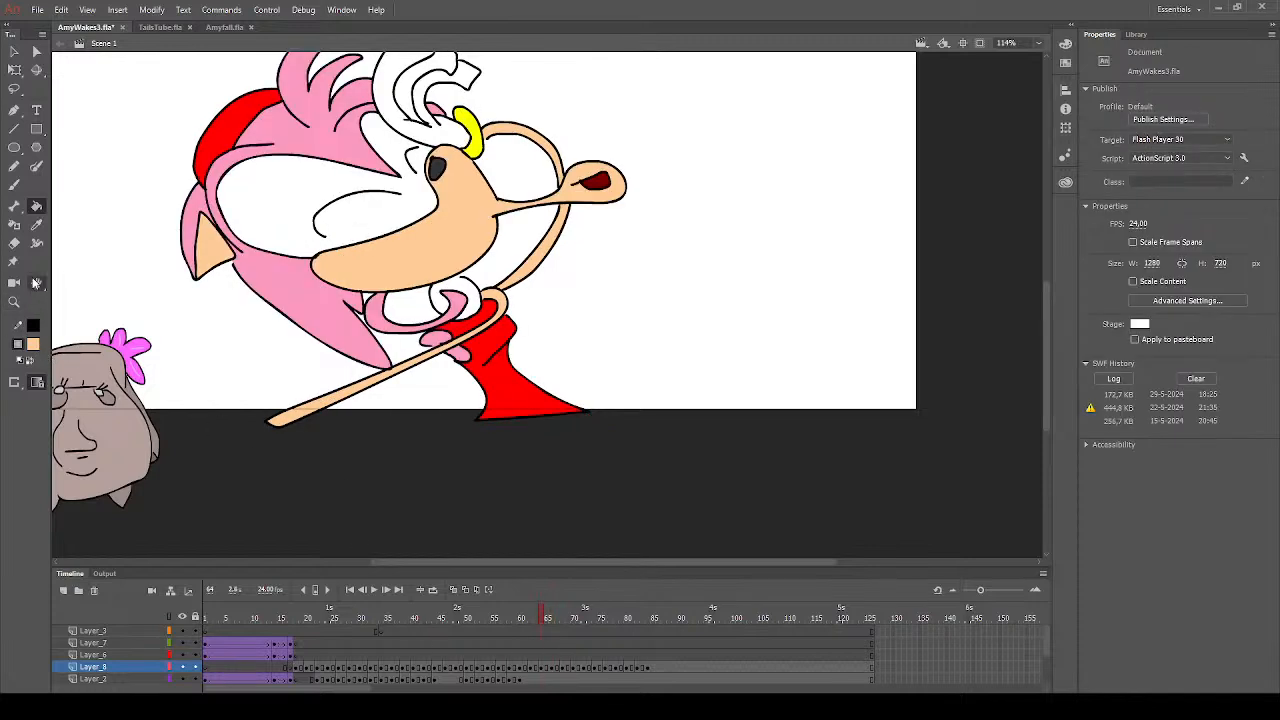
{"action": "left_click", "coordinate": [36, 224]}
{"action": "left_click", "coordinate": [337, 346]}
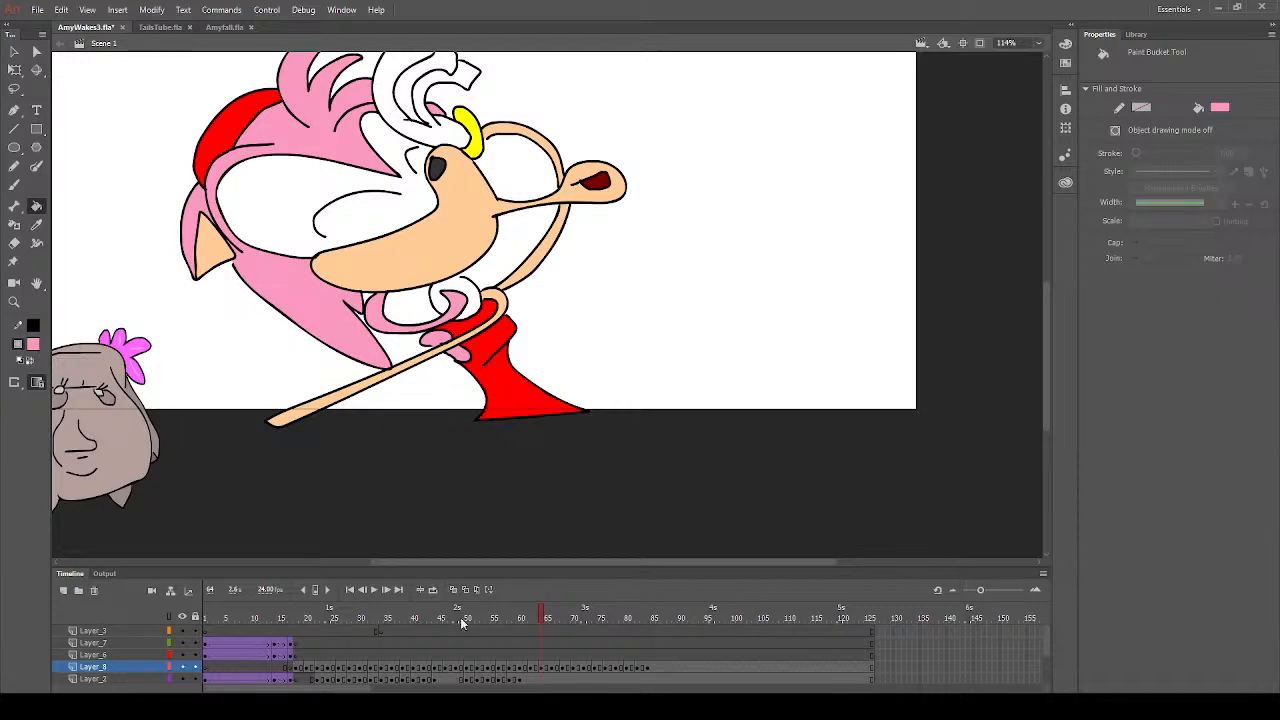
{"action": "left_click", "coordinate": [555, 668]}
{"action": "left_click", "coordinate": [332, 350]}
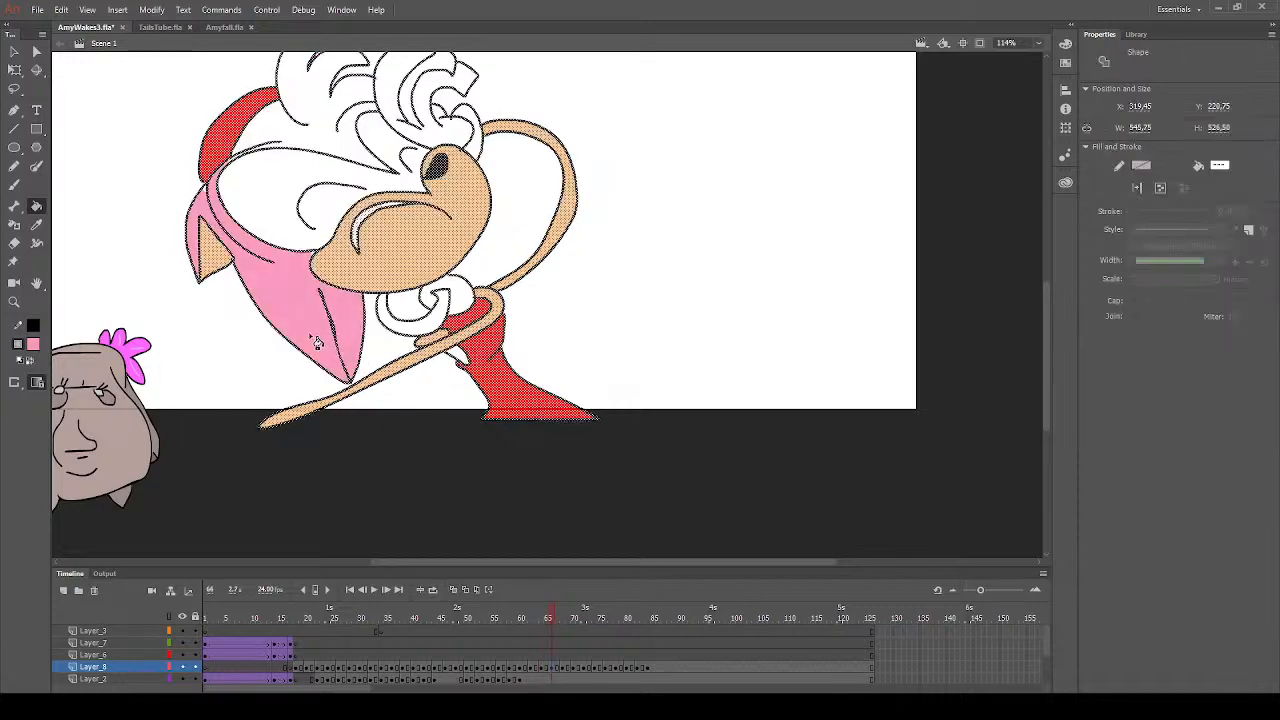
- Fill the upper hair and the curled lock beneath the face with pink, undoing fills that recolour the whole drawing, and deselect it
{"action": "scroll", "coordinate": [330, 336], "scroll_direction": "up", "scroll_amount": 3}
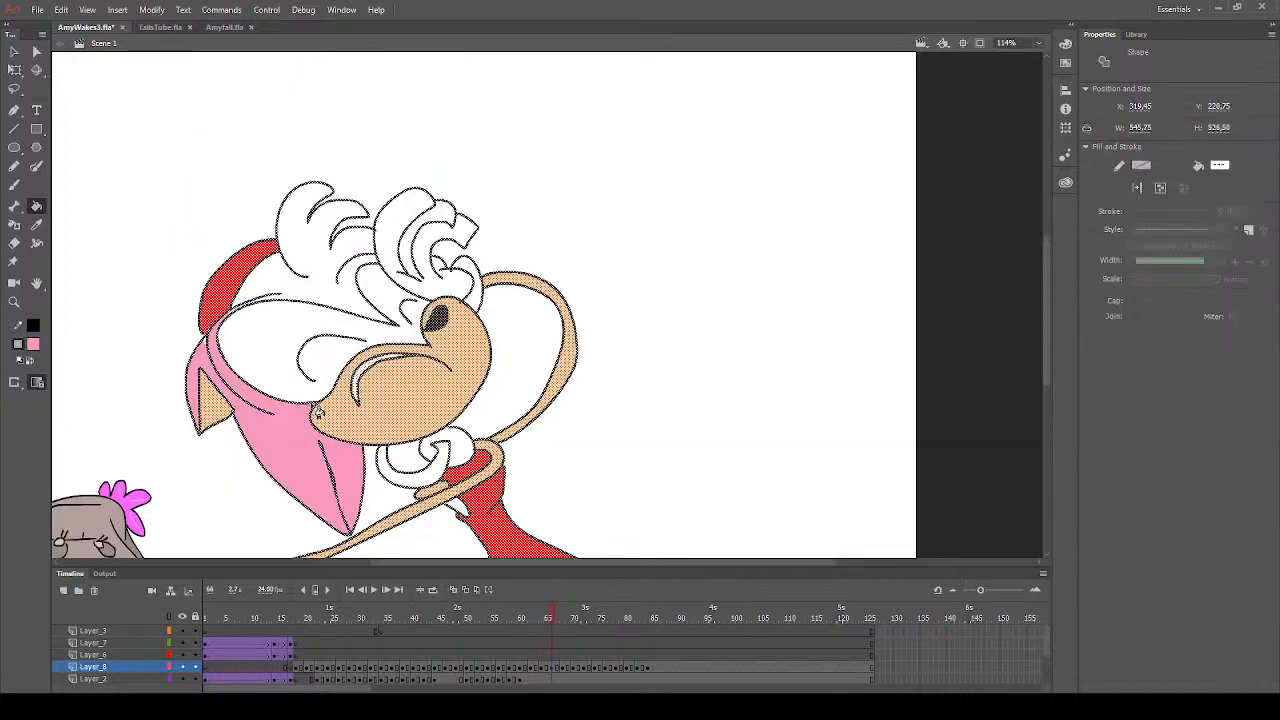
{"action": "left_click", "coordinate": [320, 412]}
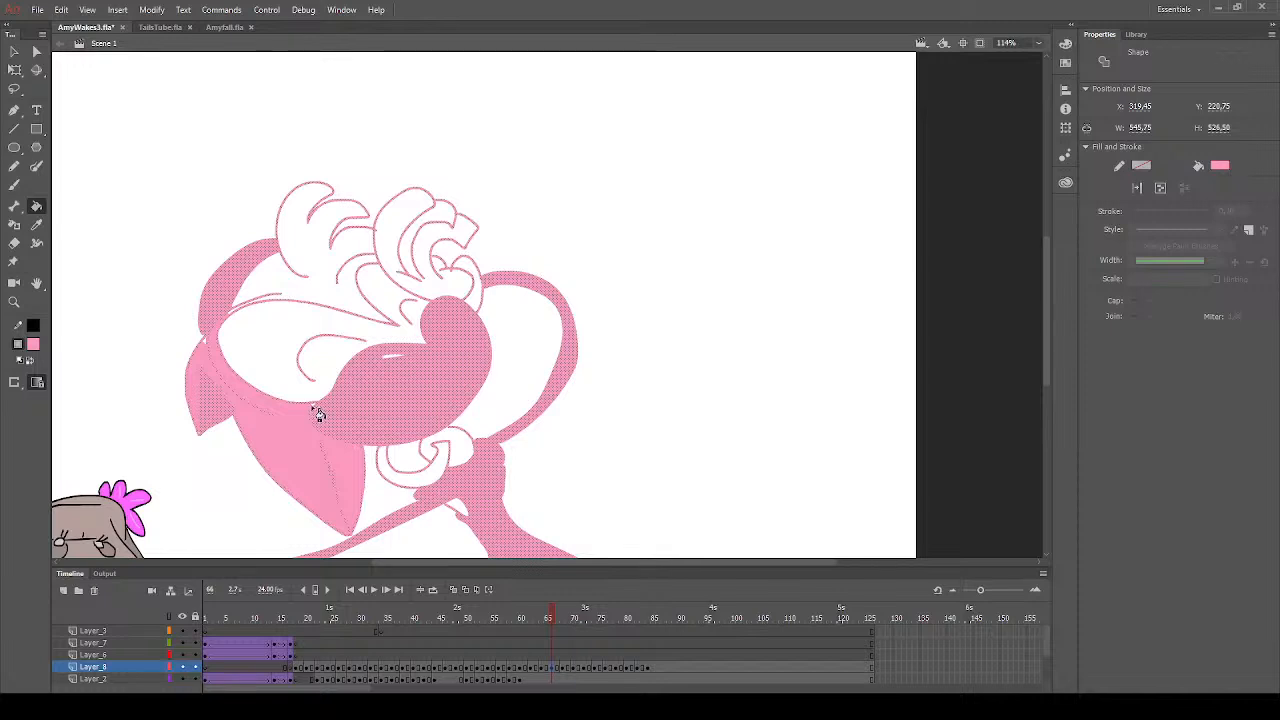
{"action": "key", "text": "ctrl+z"}
{"action": "left_click", "coordinate": [270, 290]}
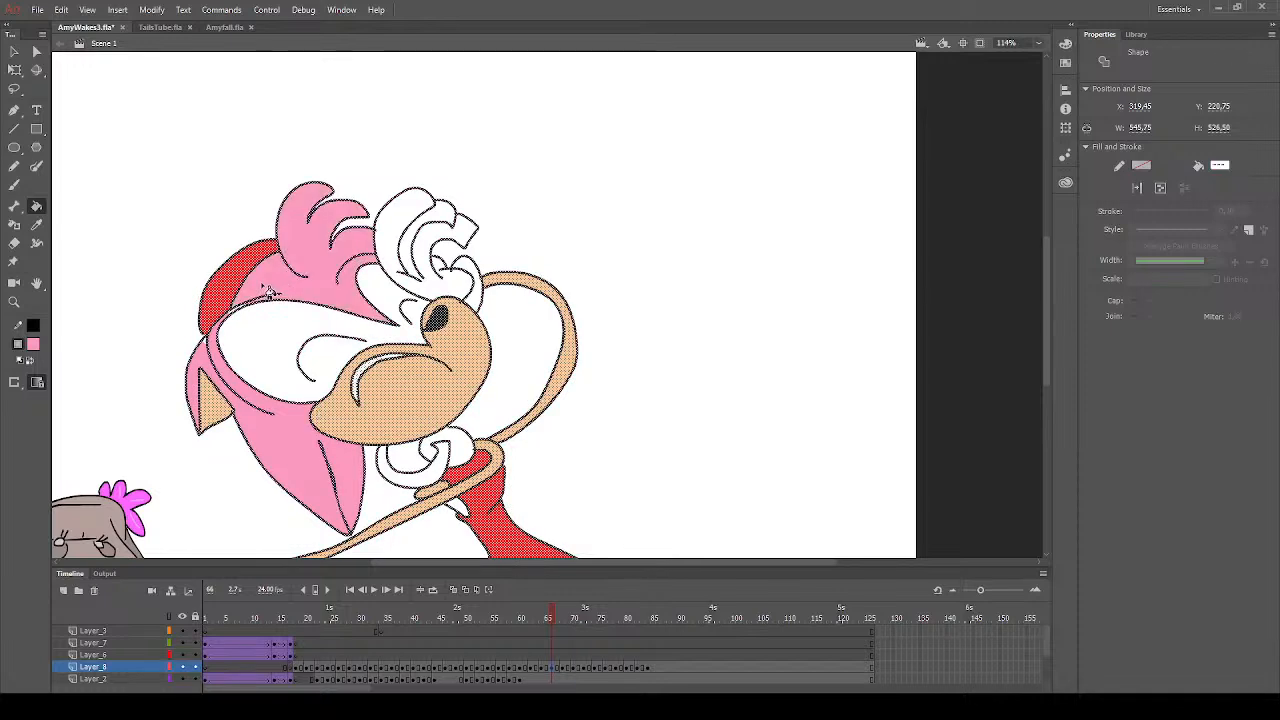
{"action": "left_click", "coordinate": [236, 317]}
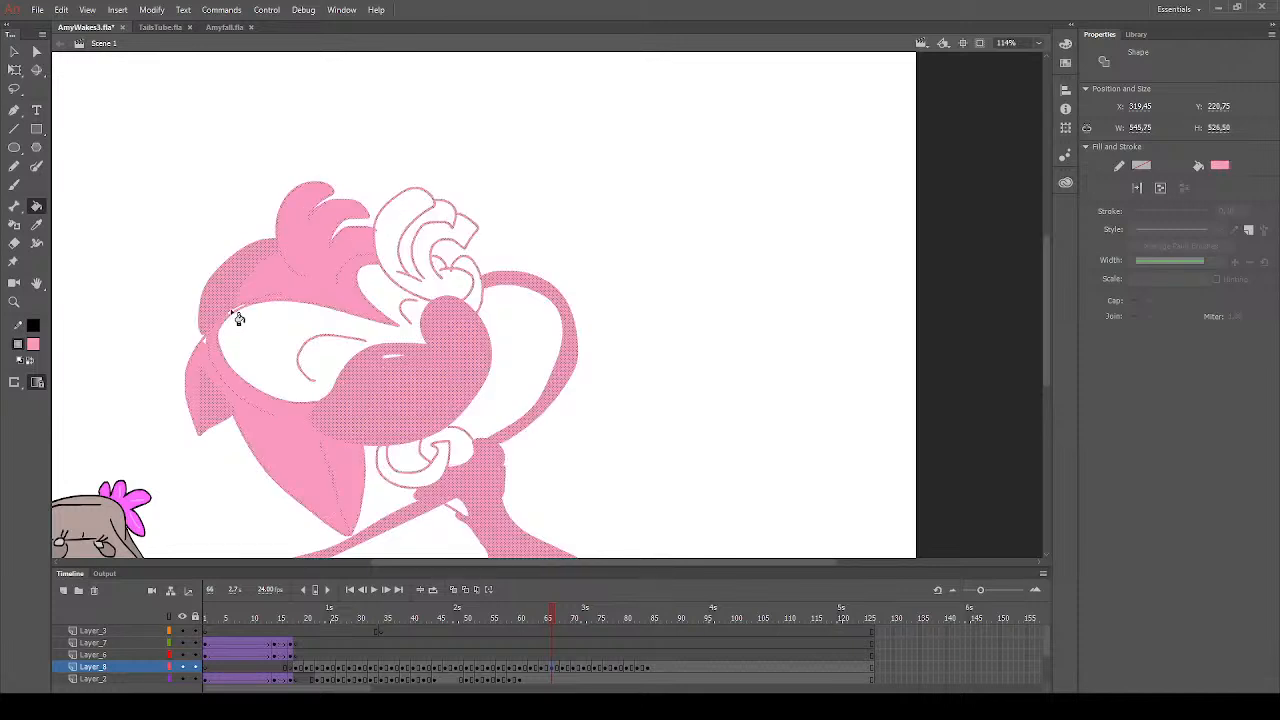
{"action": "key", "text": "ctrl+z"}
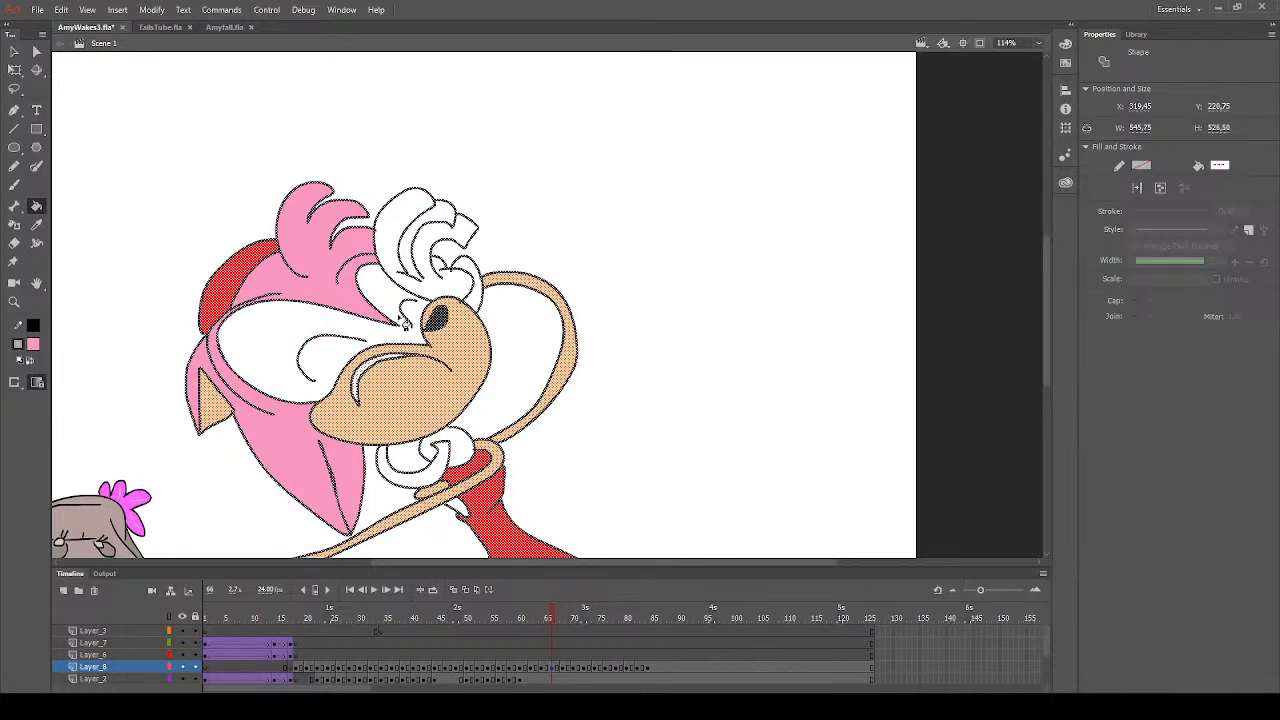
{"action": "left_click", "coordinate": [438, 493]}
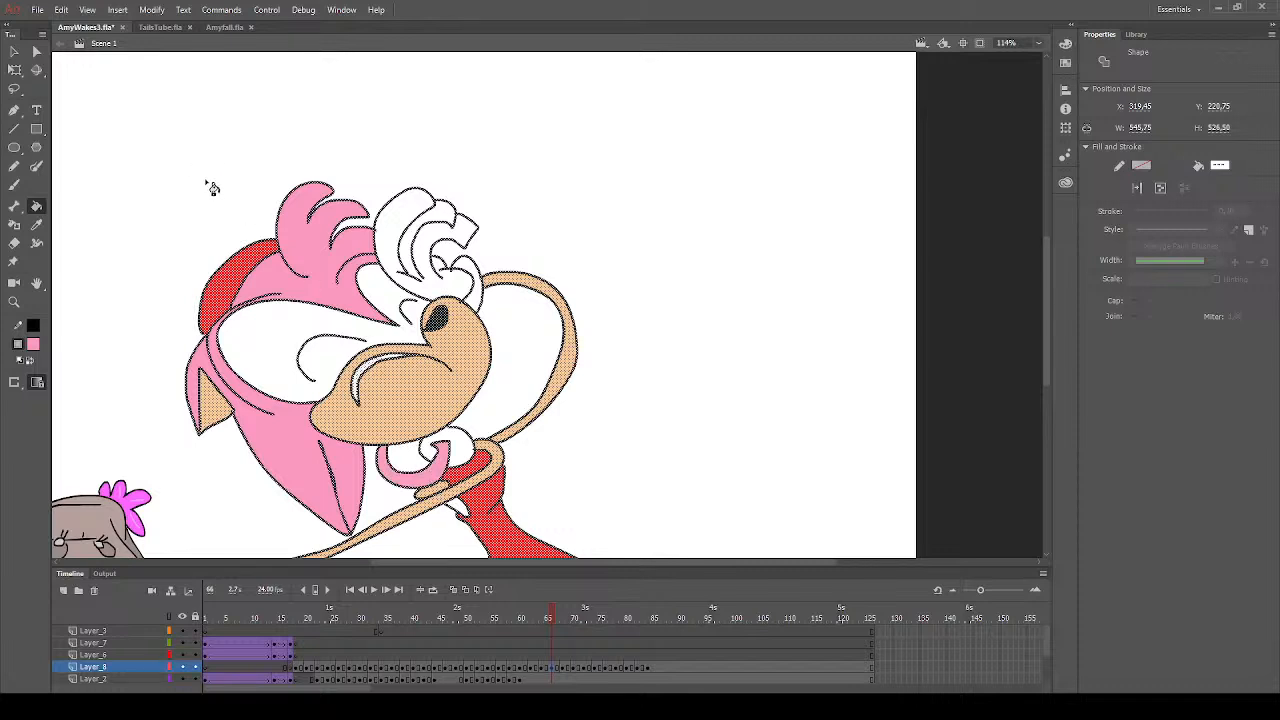
{"action": "left_click", "coordinate": [14, 51]}
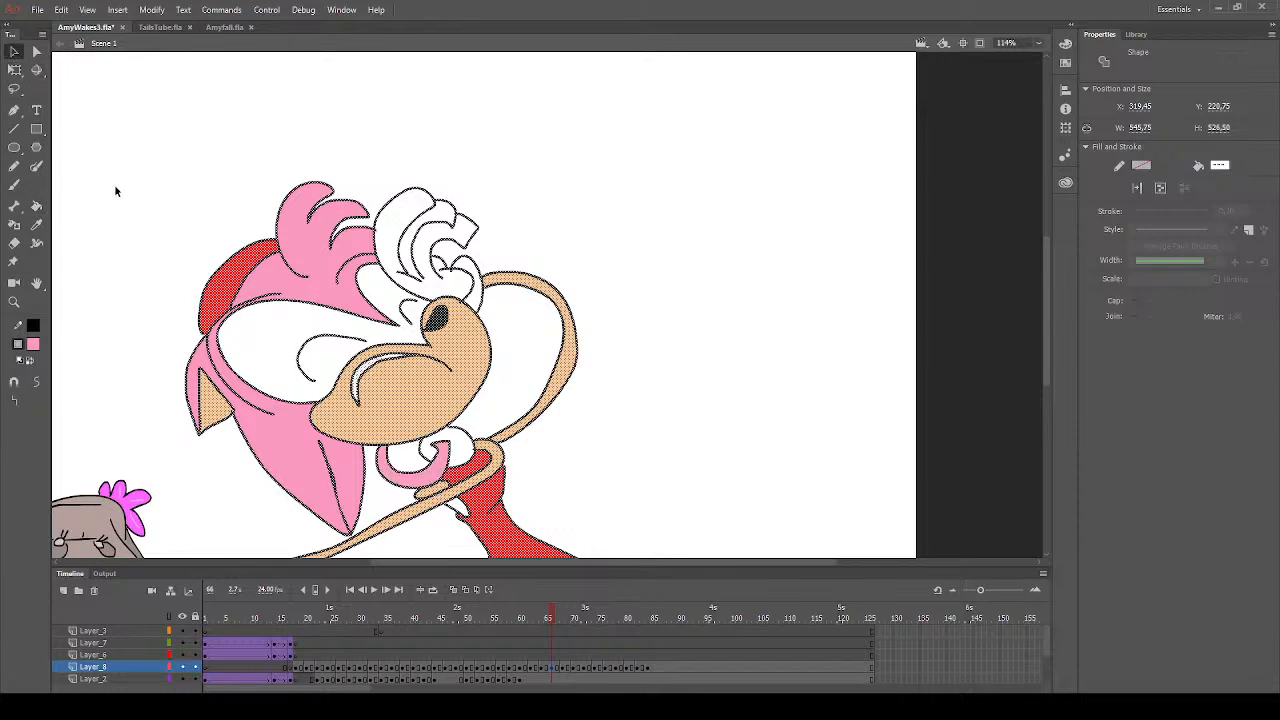
{"action": "left_click", "coordinate": [114, 184]}
- Fill the ring around the raised arm's wrist with yellow
{"action": "left_click", "coordinate": [36, 206]}
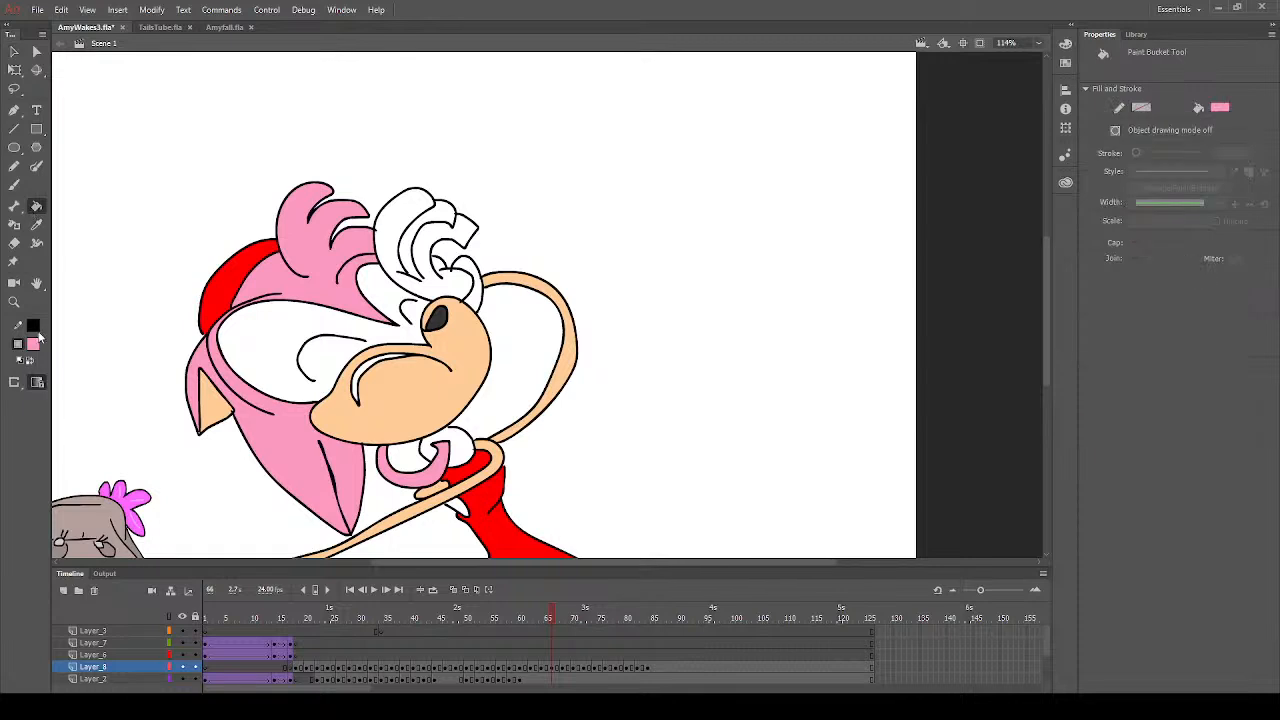
{"action": "left_click", "coordinate": [92, 428], "text": "alt"}
{"action": "left_click", "coordinate": [35, 345]}
{"action": "left_click", "coordinate": [274, 448]}
{"action": "left_click", "coordinate": [470, 278]}
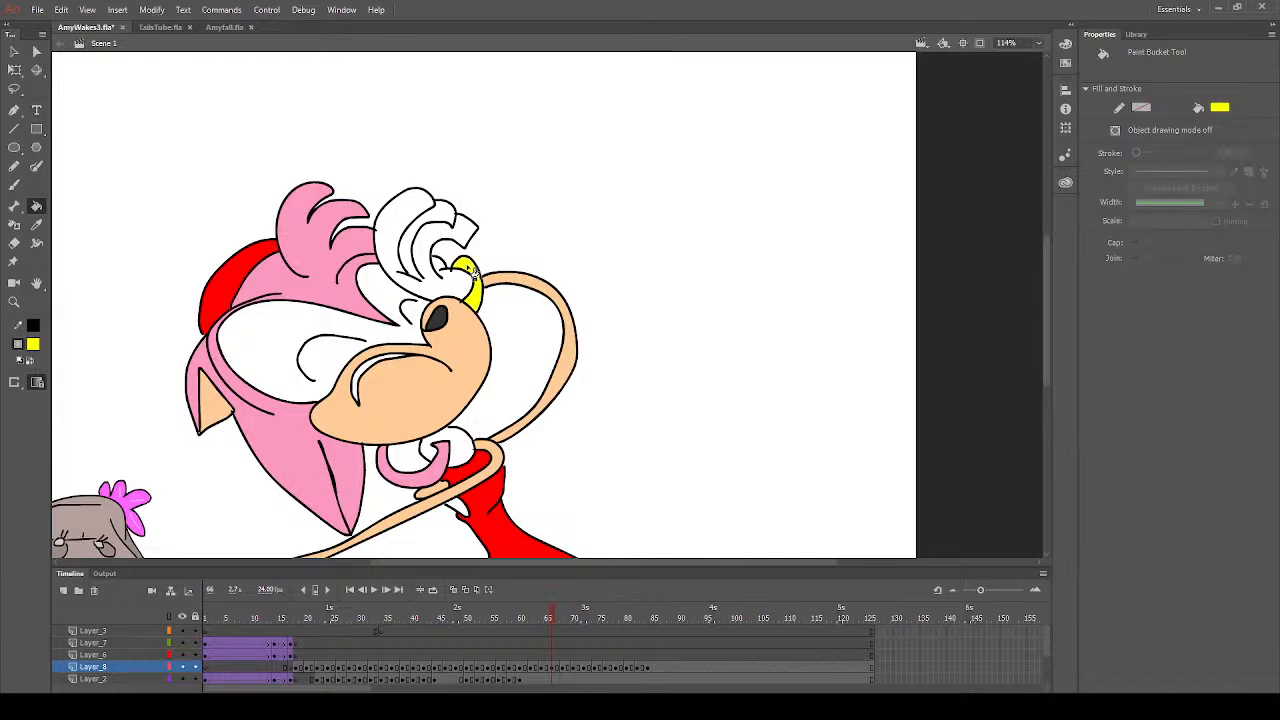
- Sample the hair's pink and fill the small area between the lower arm and the dress
{"action": "scroll", "coordinate": [468, 272], "scroll_direction": "down", "scroll_amount": 3}
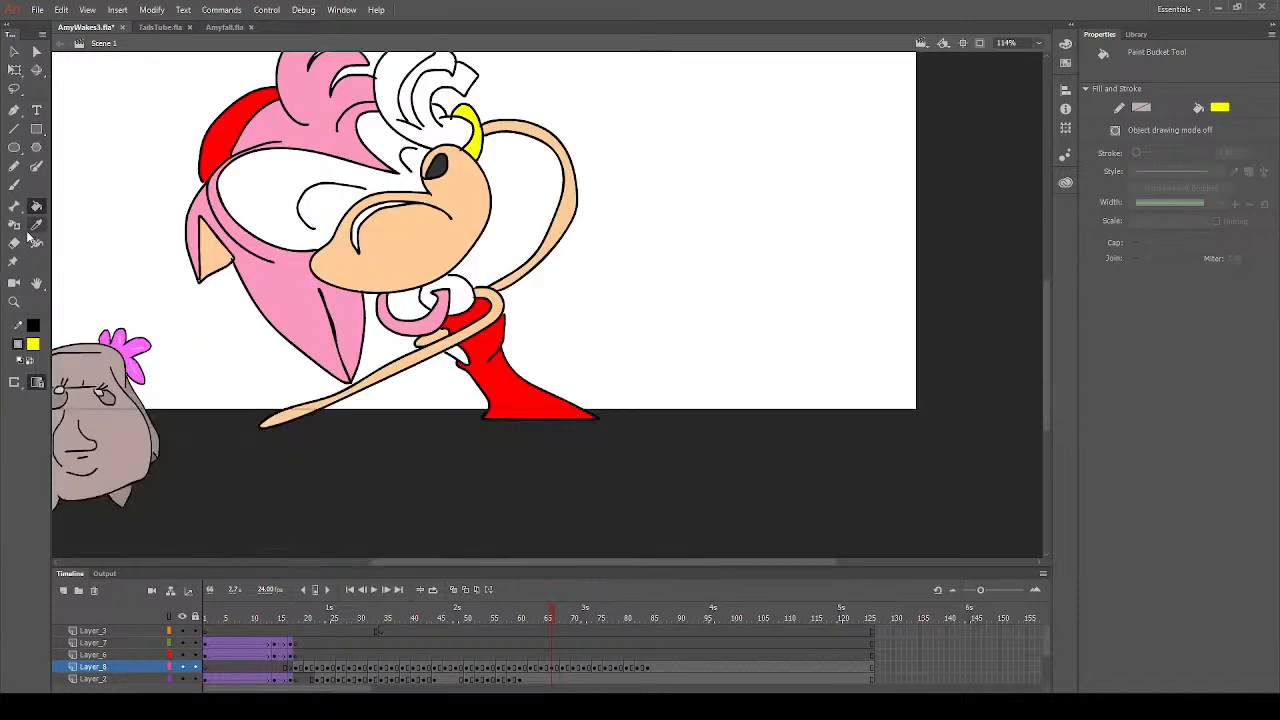
{"action": "left_click", "coordinate": [36, 224]}
{"action": "left_click", "coordinate": [288, 289]}
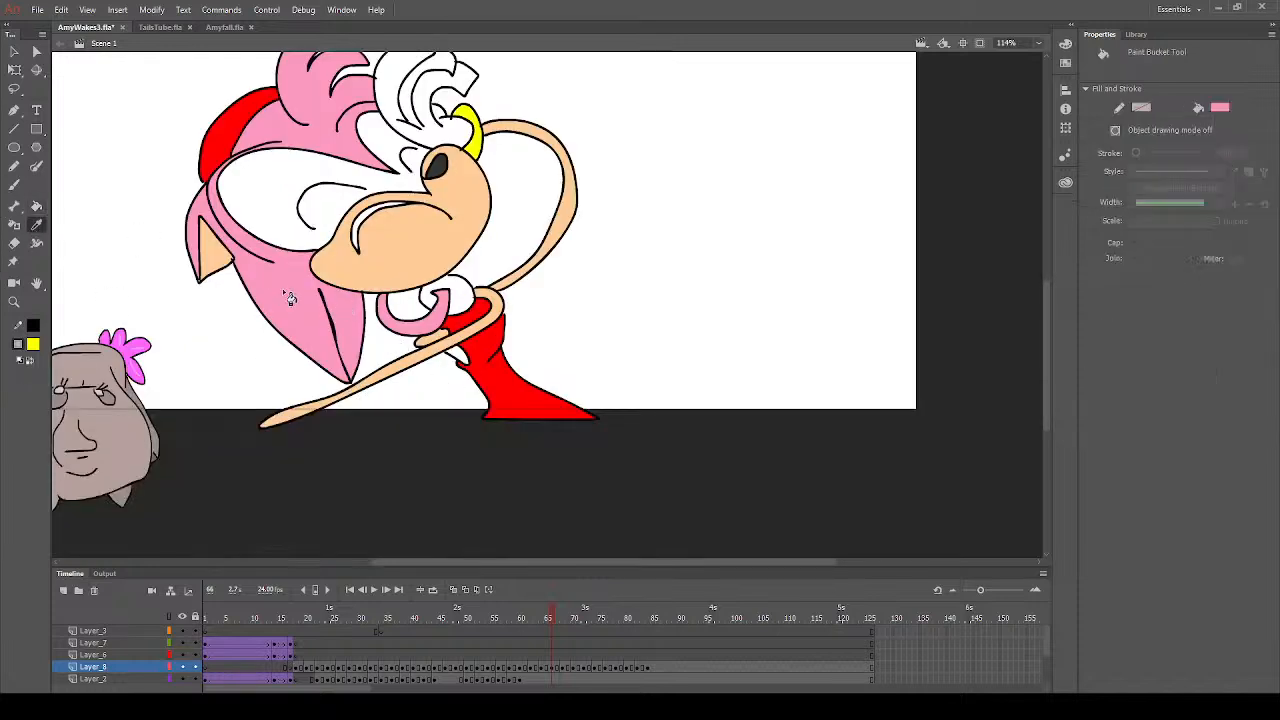
{"action": "left_click", "coordinate": [465, 362]}
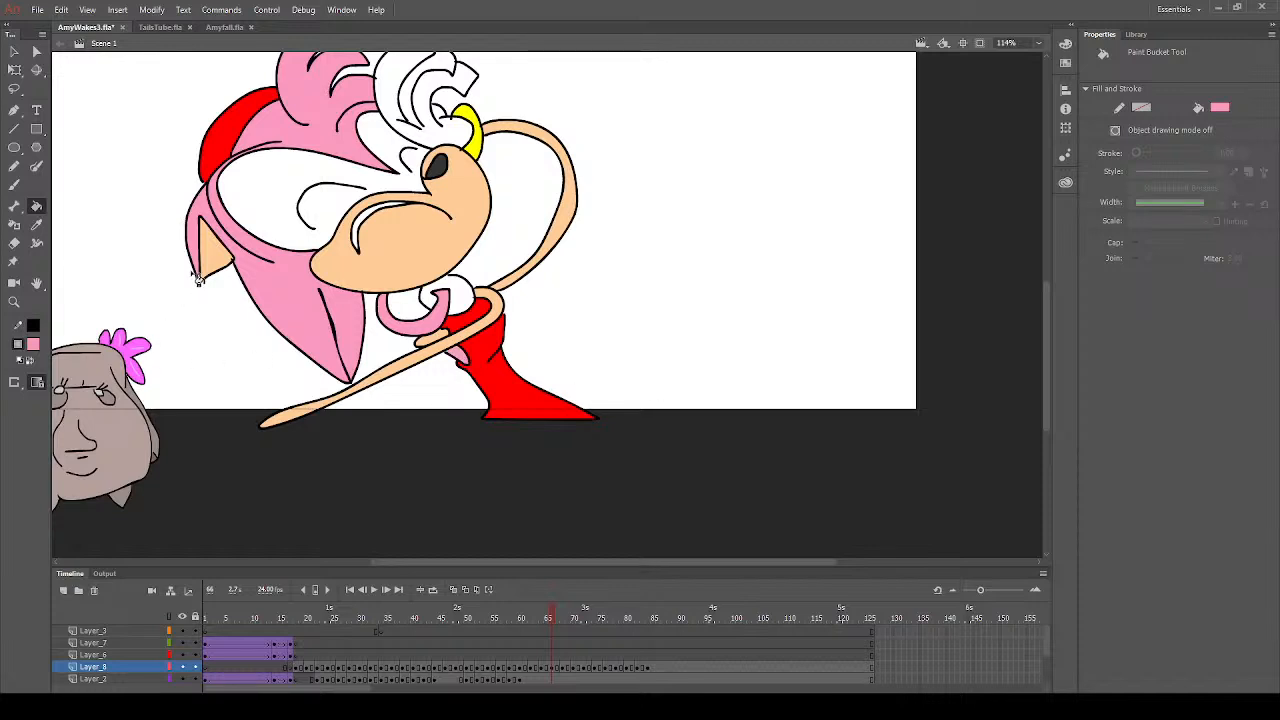
- Sample the inner ear's peach, brush over the stray outline end at its corner, and save the file
{"action": "left_click", "coordinate": [14, 301]}
{"action": "left_click_drag", "start_coordinate": [174, 252], "coordinate": [266, 304]}
{"action": "left_click", "coordinate": [37, 206]}
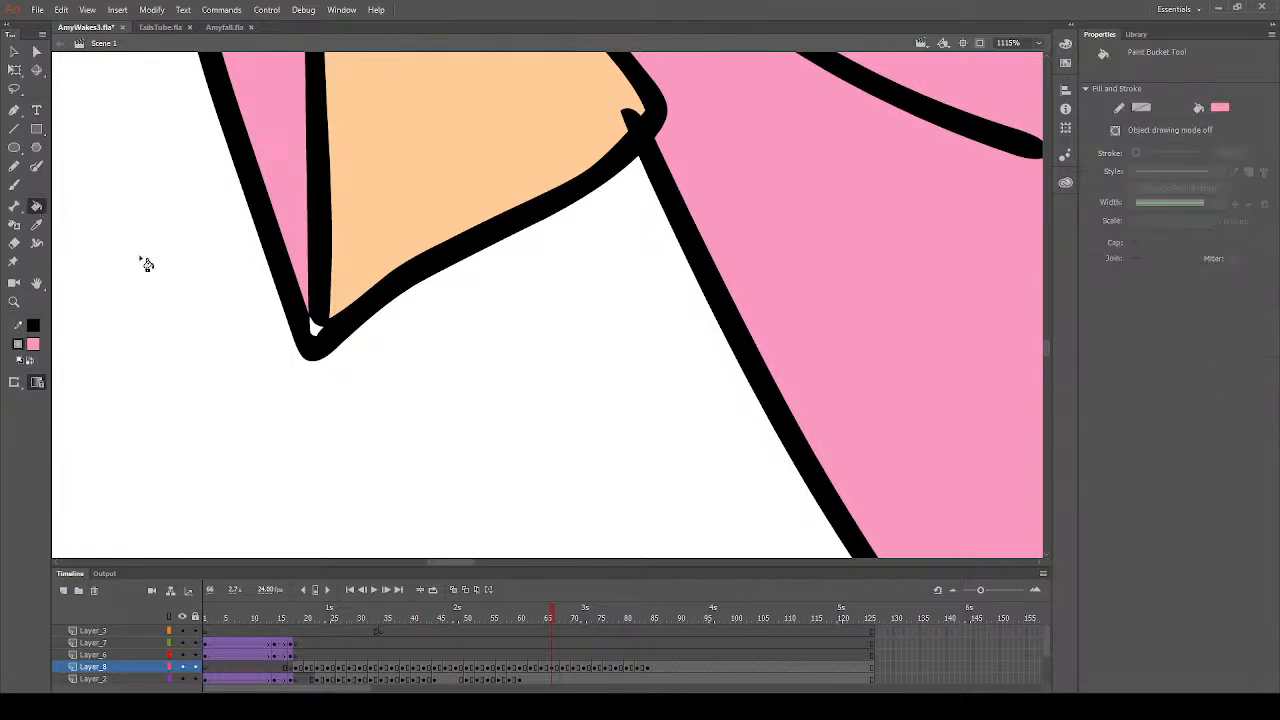
{"action": "scroll", "coordinate": [375, 337], "scroll_direction": "up", "scroll_amount": 5}
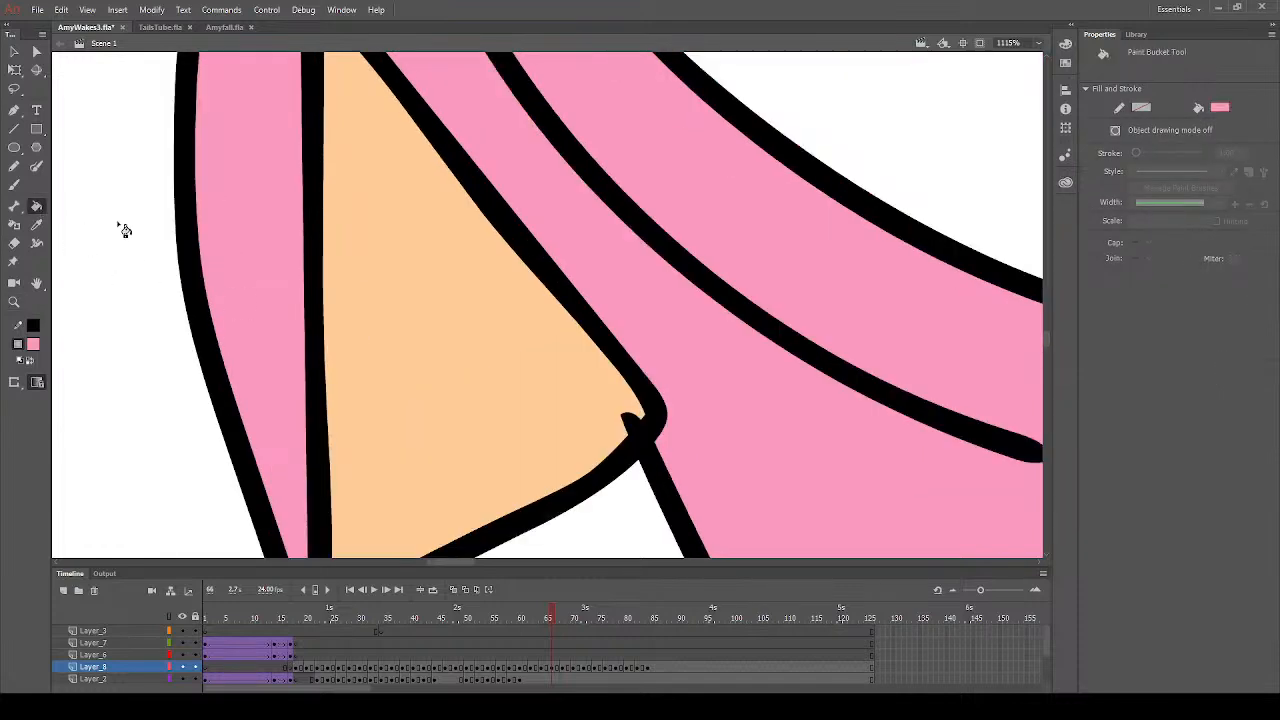
{"action": "left_click", "coordinate": [37, 224]}
{"action": "left_click", "coordinate": [389, 291]}
{"action": "left_click", "coordinate": [14, 185]}
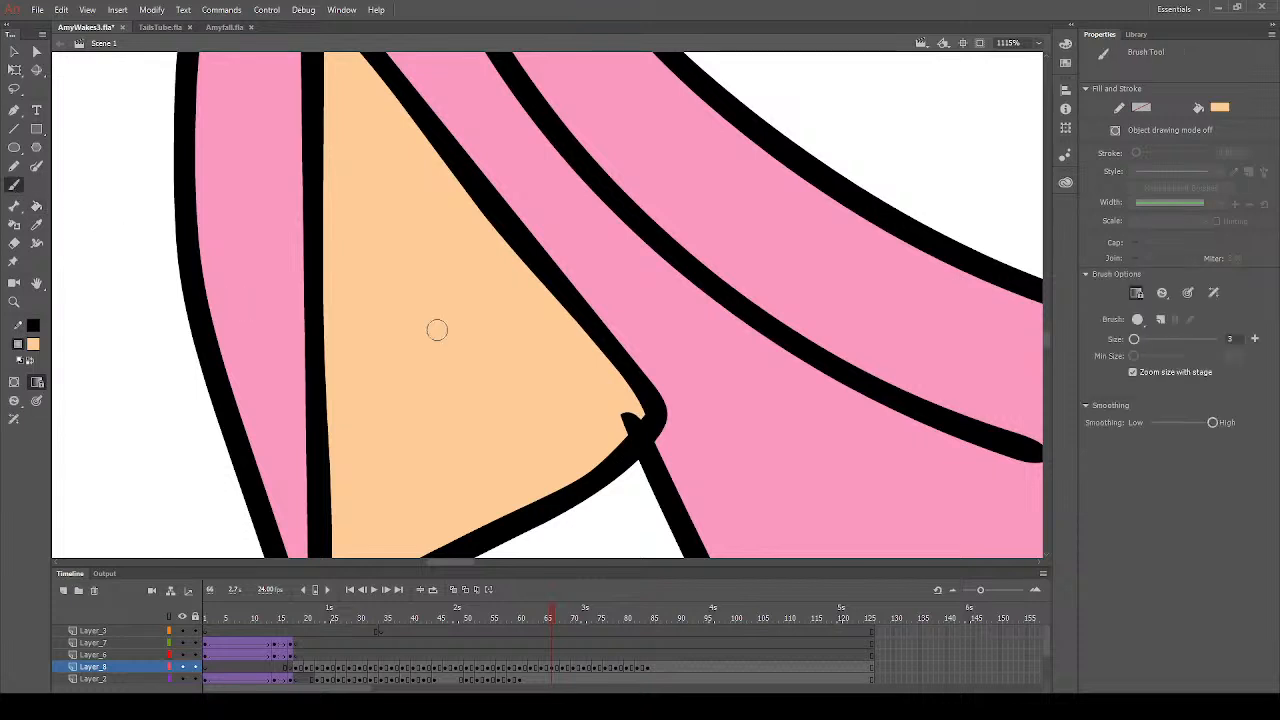
{"action": "left_click_drag", "start_coordinate": [617, 412], "coordinate": [632, 423]}
{"action": "key", "text": "ctrl+s"}
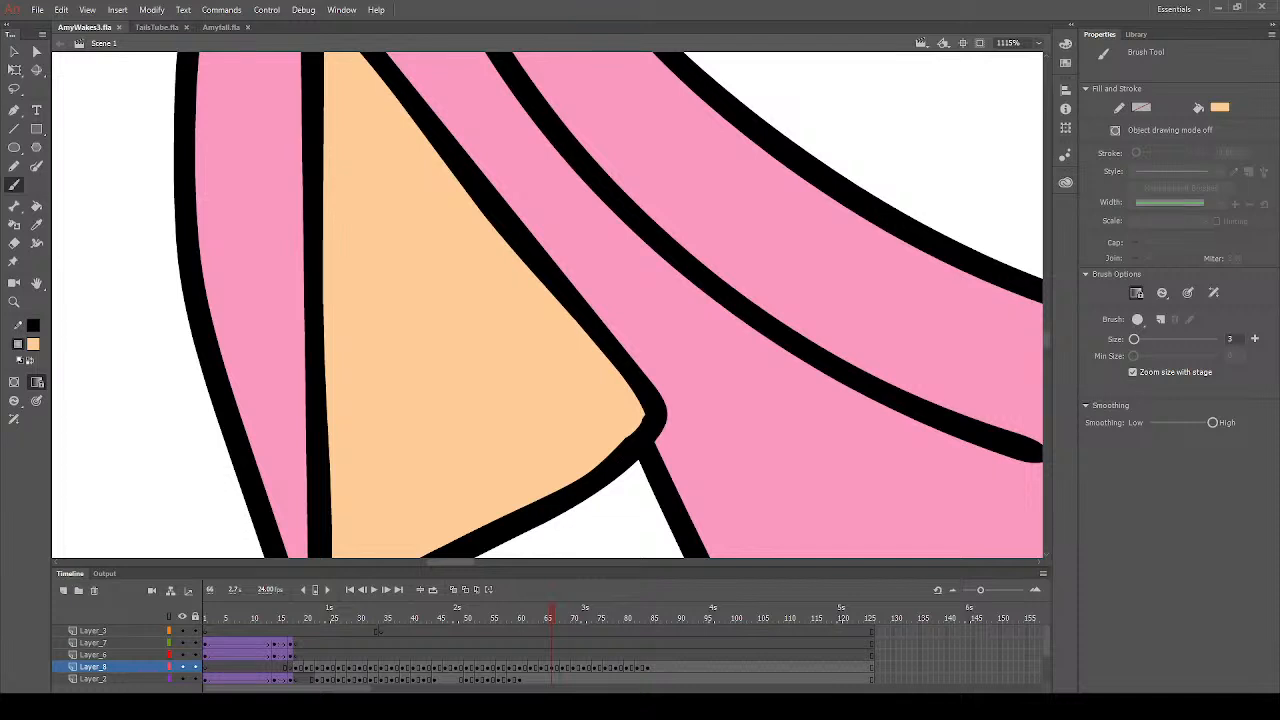
- Paste the bitmap of the sailor on the waterfront onto Layer_8 at frame 66
{"action": "left_click", "coordinate": [14, 304]}
{"action": "left_click", "coordinate": [468, 394]}
{"action": "left_click", "coordinate": [598, 372]}
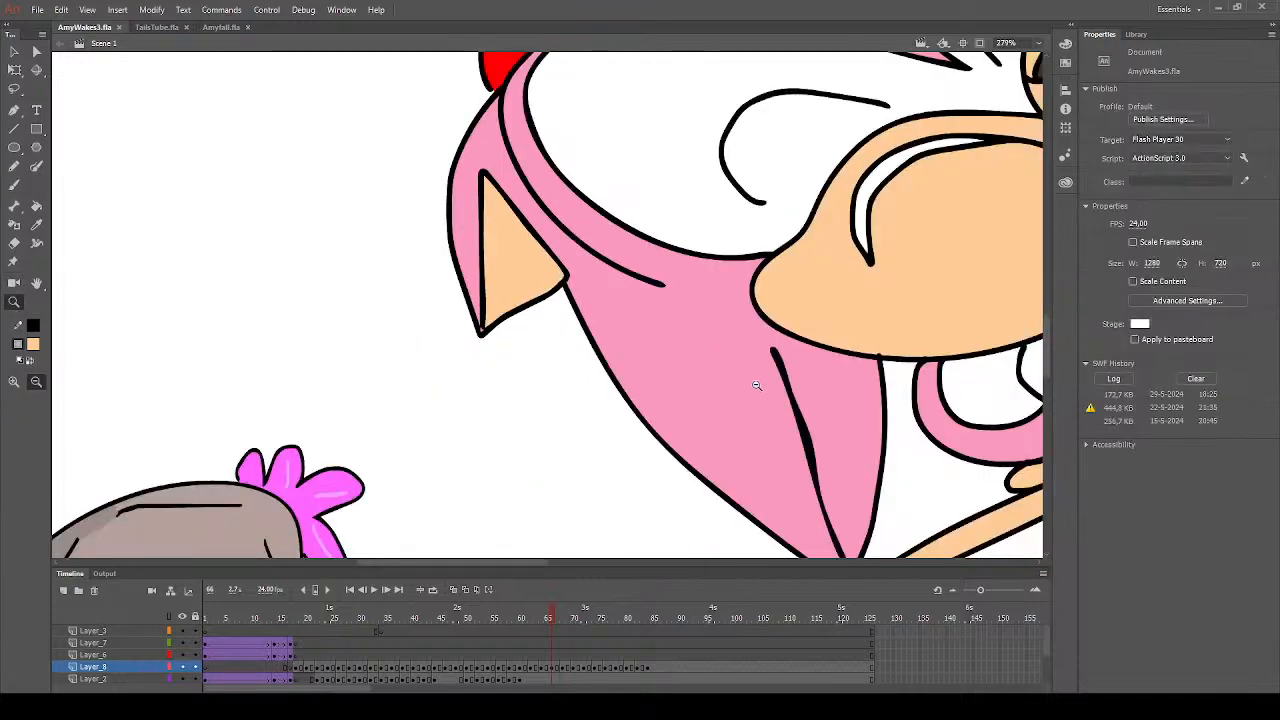
{"action": "left_click", "coordinate": [764, 384]}
{"action": "scroll", "coordinate": [594, 364], "scroll_direction": "up", "scroll_amount": 3}
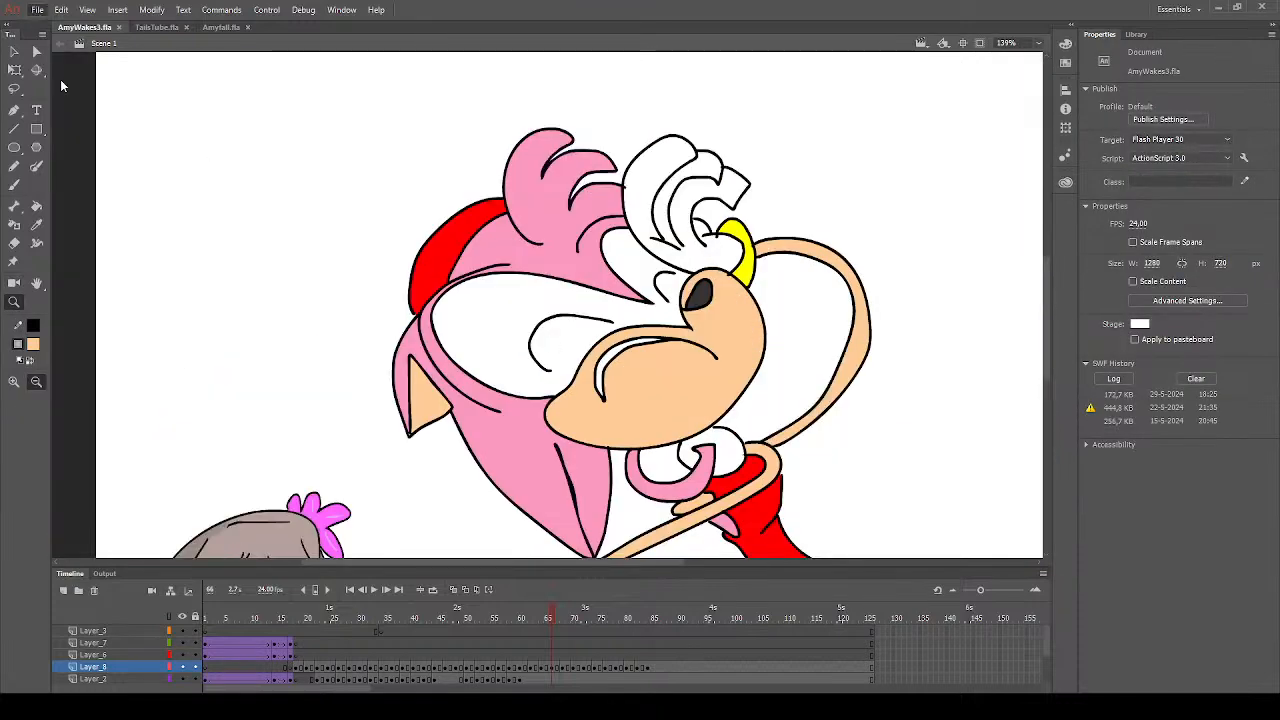
{"action": "key", "text": "ctrl+v"}
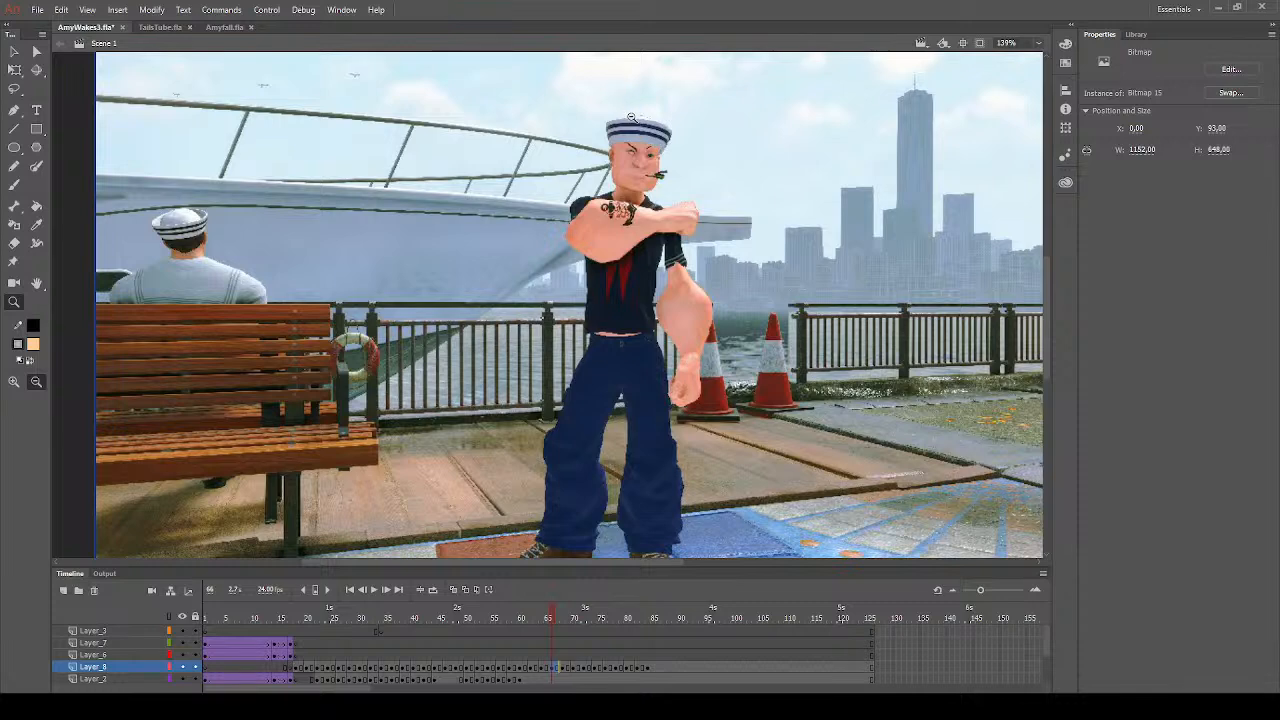
- Look over the pasted sailor bitmap and delete it from Layer_8 at frame 66
{"action": "left_click", "coordinate": [383, 301]}
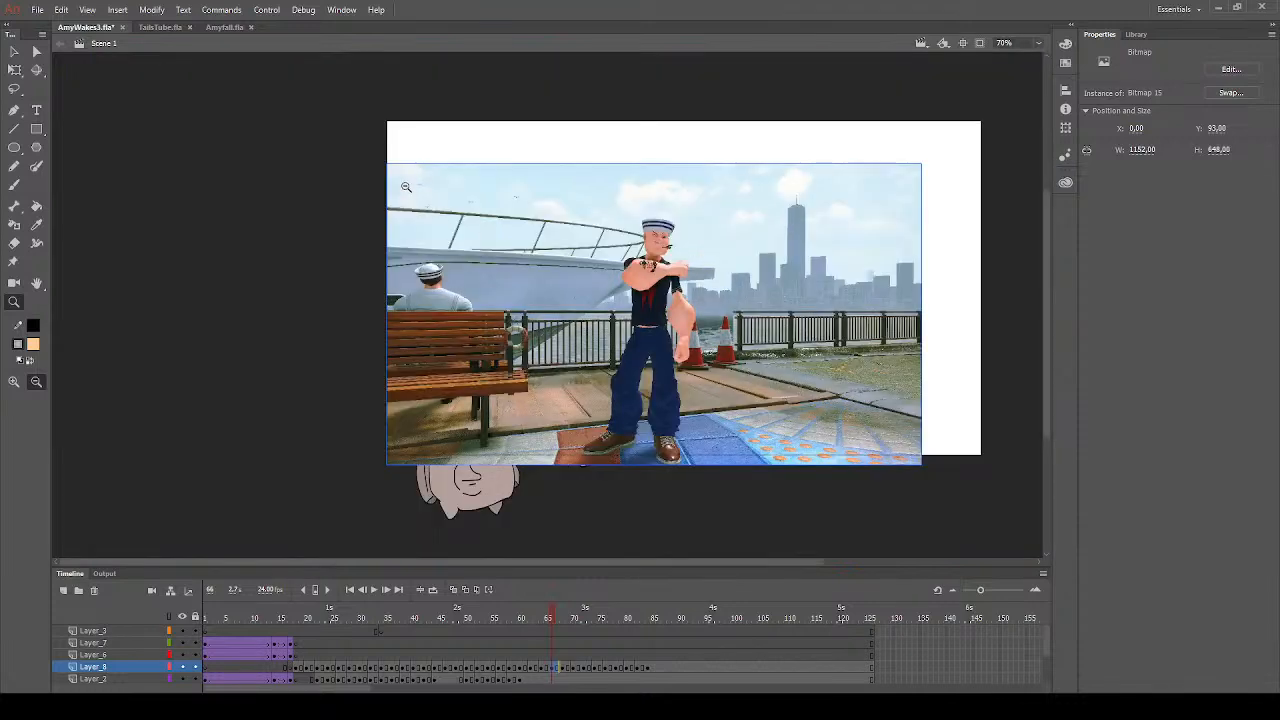
{"action": "left_click_drag", "start_coordinate": [387, 162], "coordinate": [921, 464]}
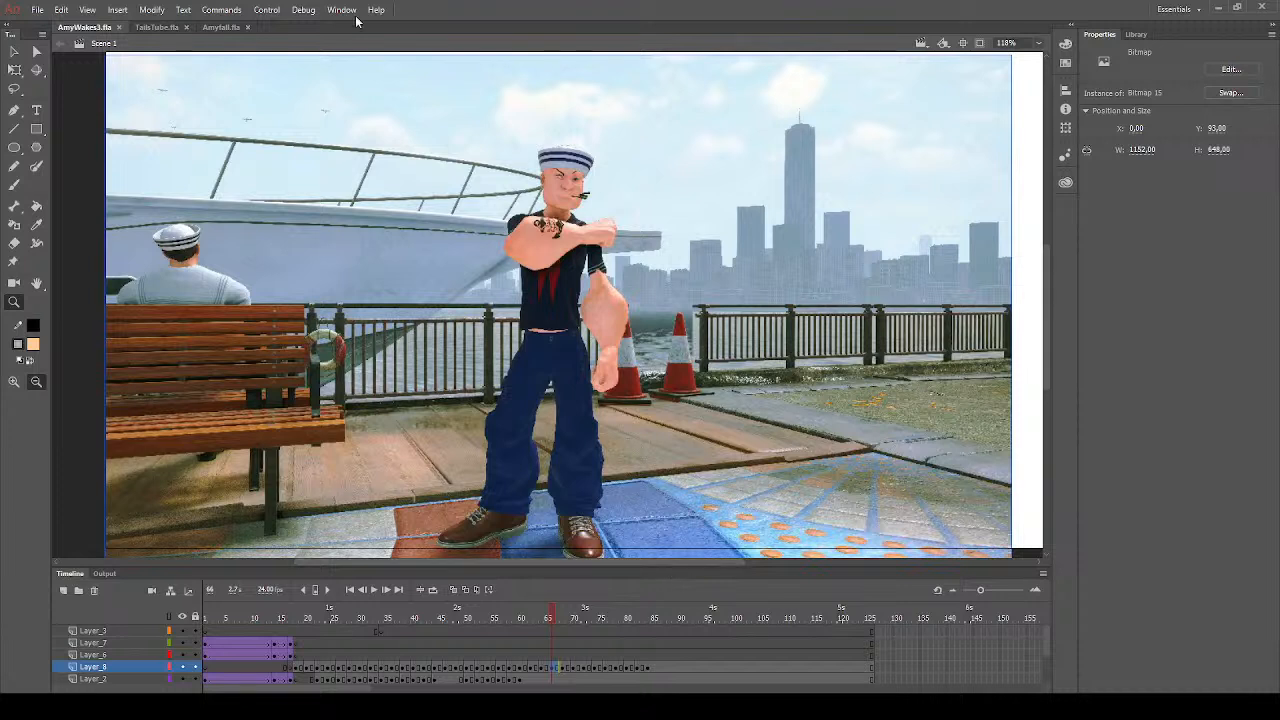
{"action": "left_click", "coordinate": [14, 51]}
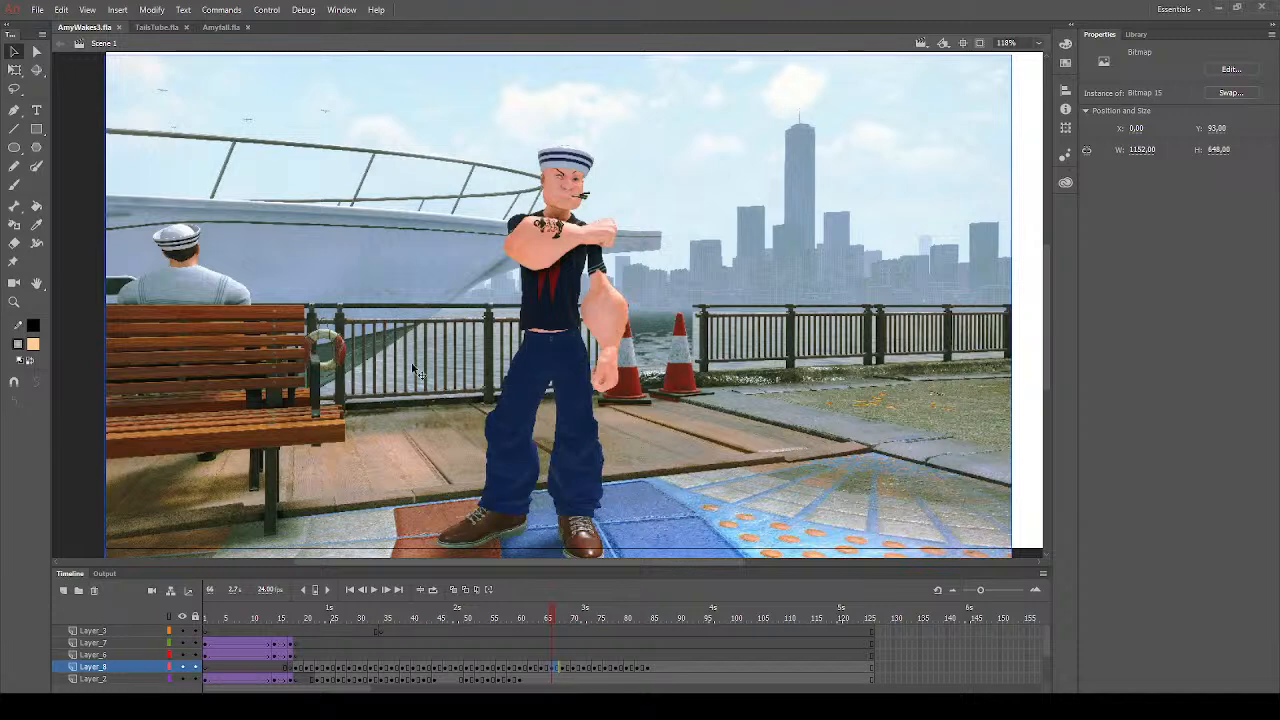
{"action": "left_click_drag", "start_coordinate": [352, 332], "coordinate": [389, 342]}
{"action": "key", "text": "Delete"}
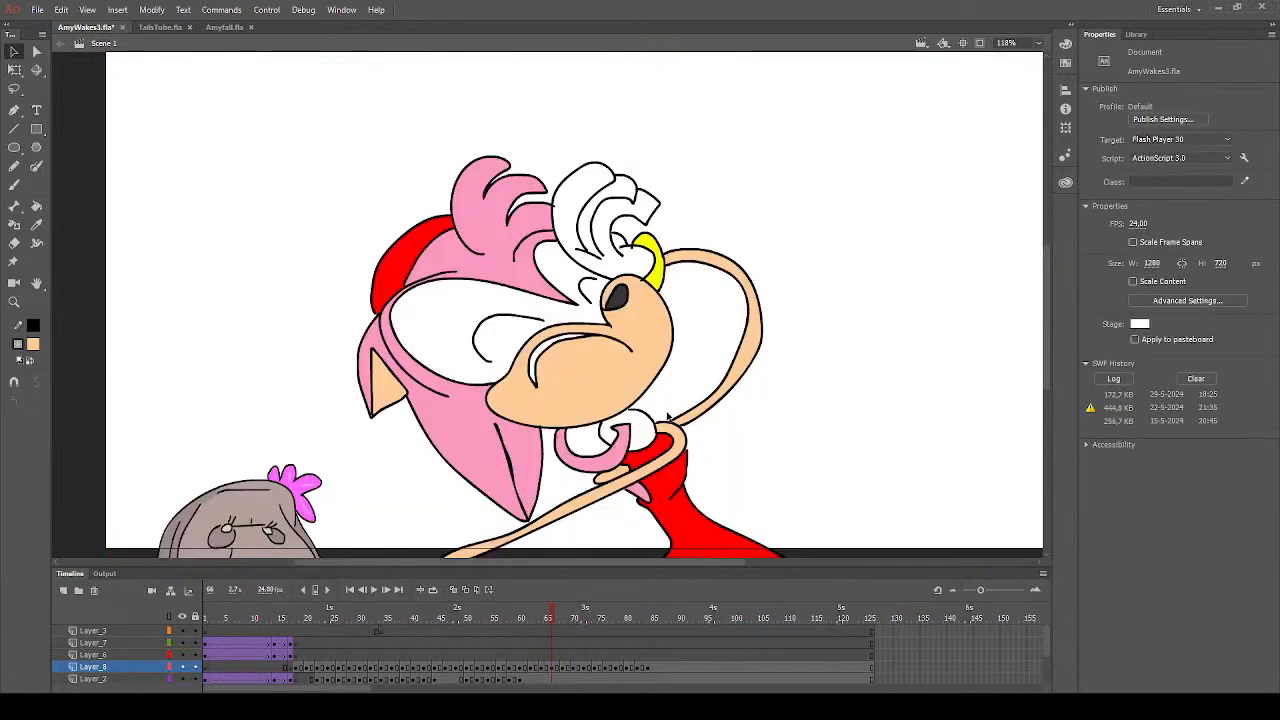
- Set the fill colour to white and select the drawing at frame 67 to check its filled areas
{"action": "left_click", "coordinate": [36, 205]}
{"action": "left_click", "coordinate": [35, 345]}
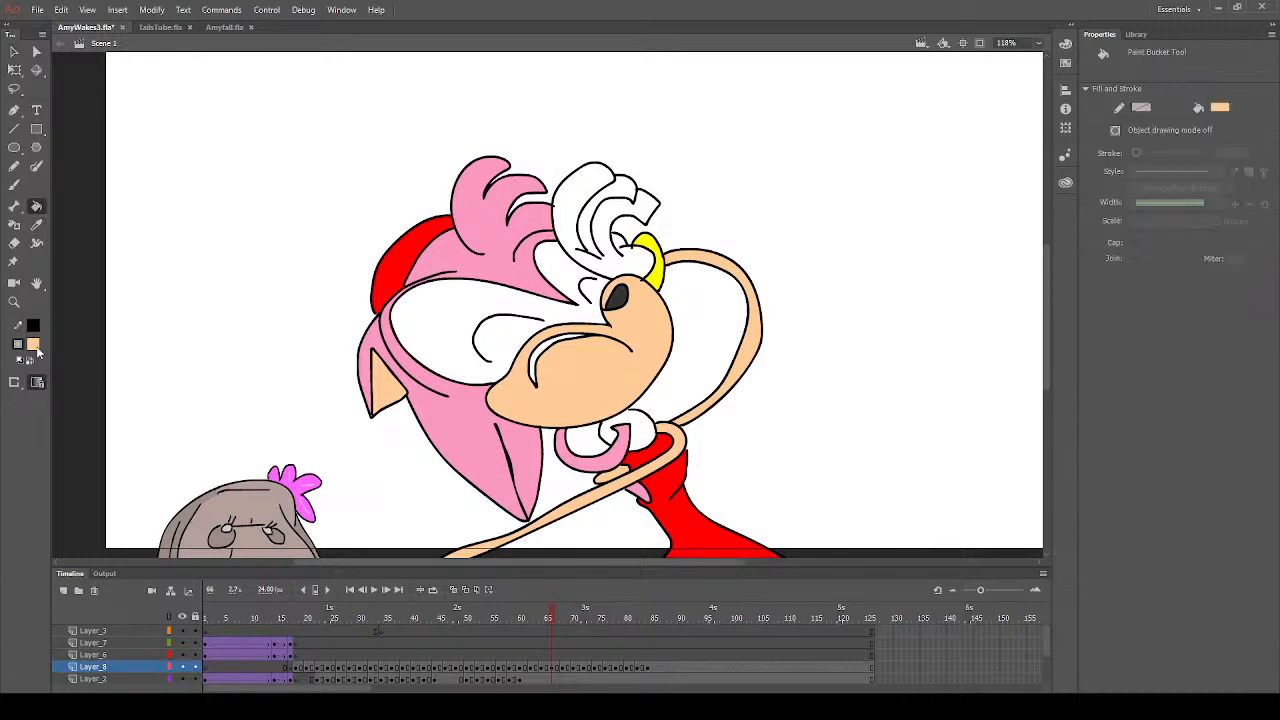
{"action": "left_click", "coordinate": [81, 437]}
{"action": "left_click", "coordinate": [14, 185]}
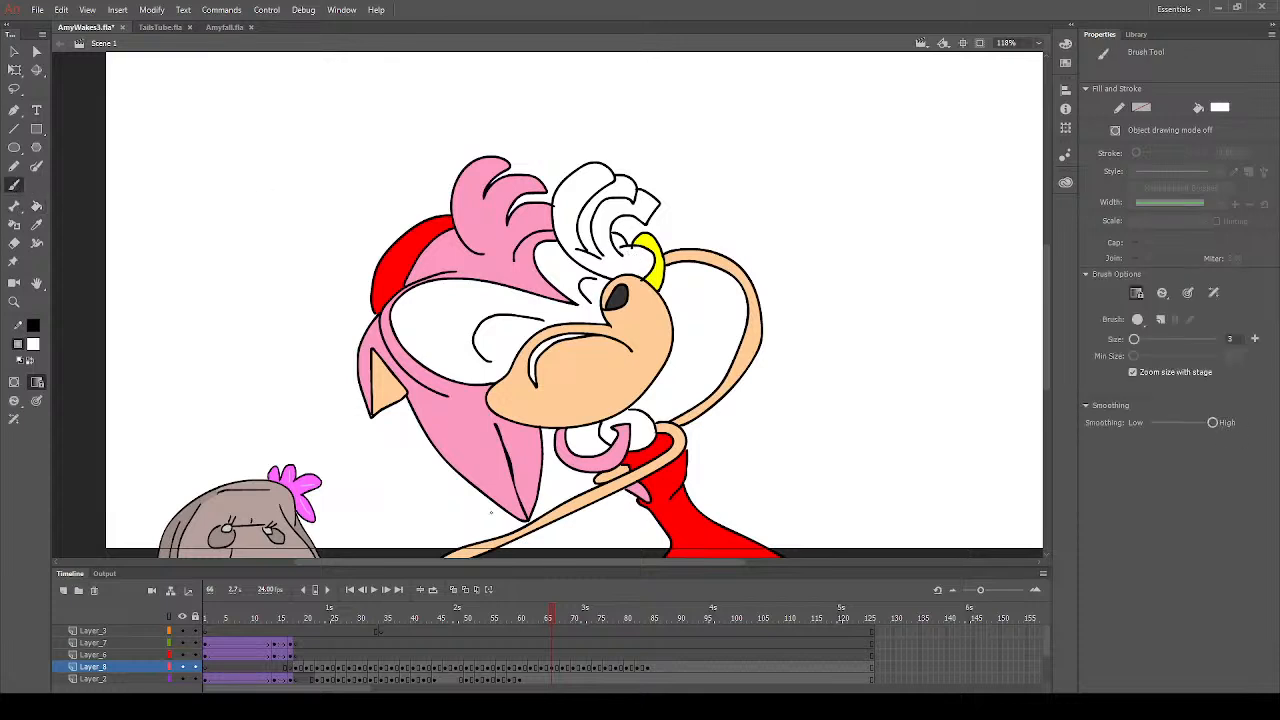
{"action": "left_click", "coordinate": [557, 667]}
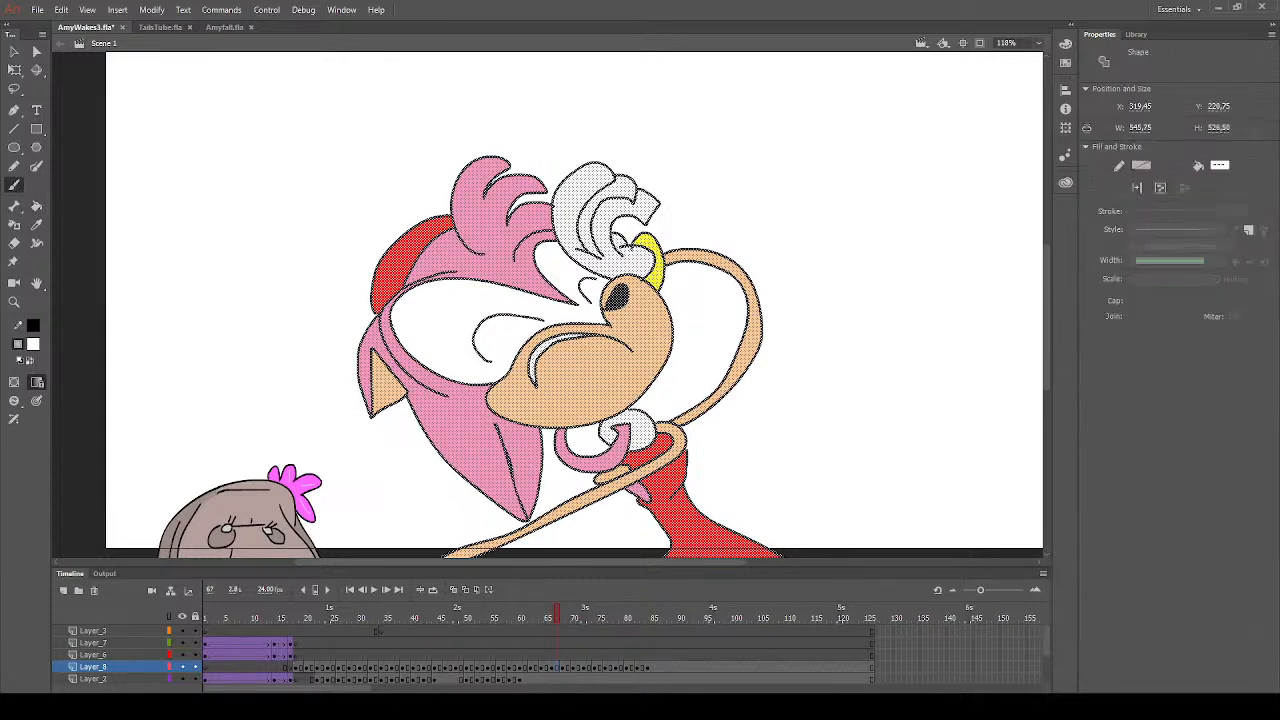
{"action": "key", "text": "Escape"}
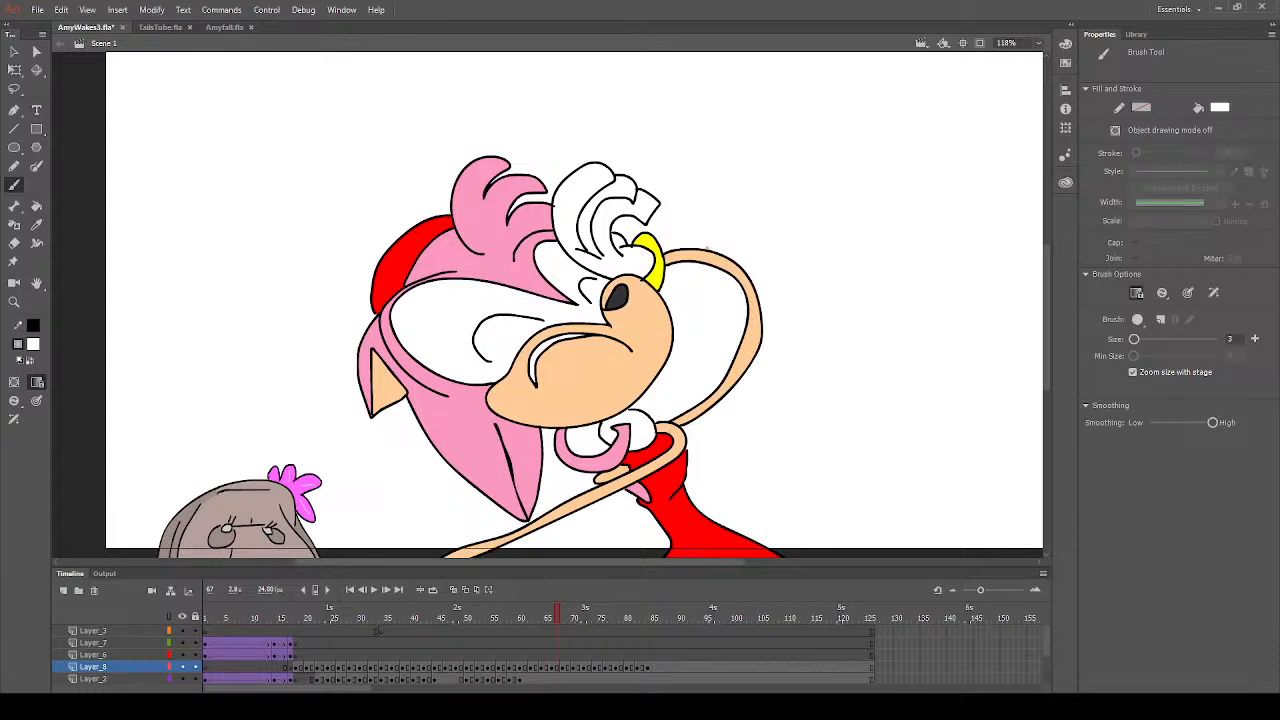
{"action": "left_click", "coordinate": [36, 206]}
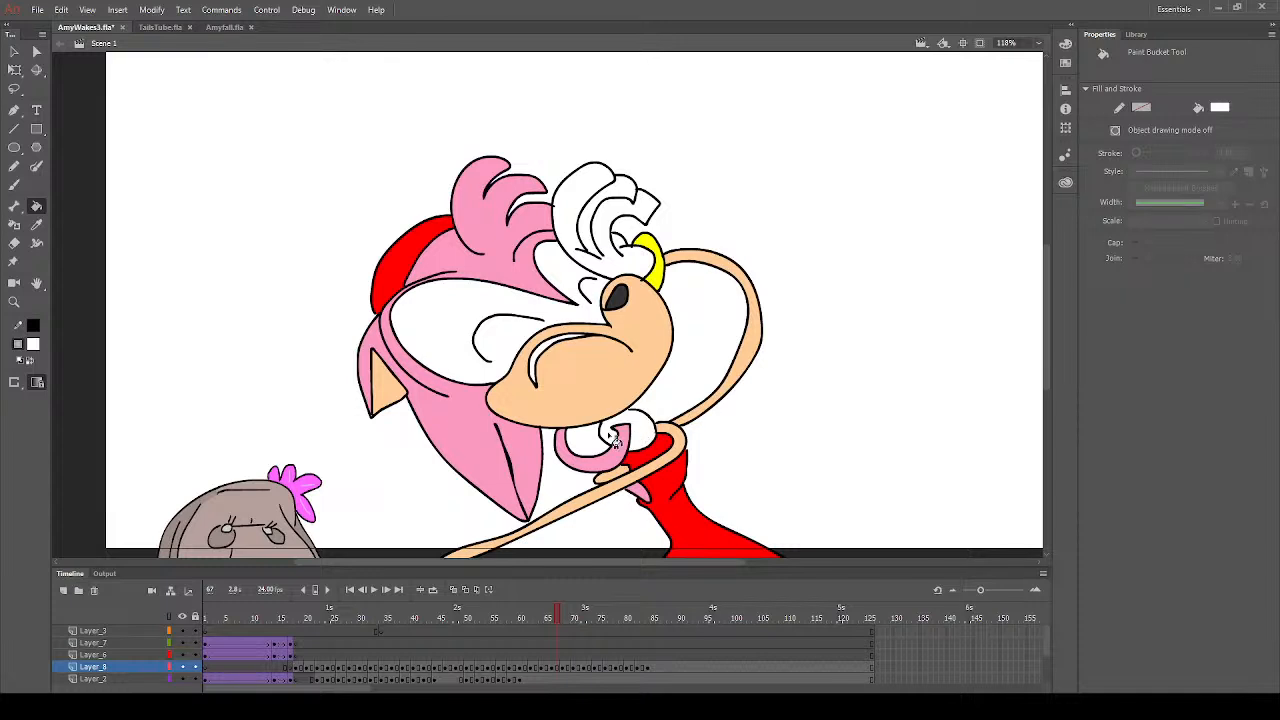
- Move to the uncoloured drawing at frame 68 on Layer_8 and deselect its outlines
{"action": "left_click", "coordinate": [564, 668]}
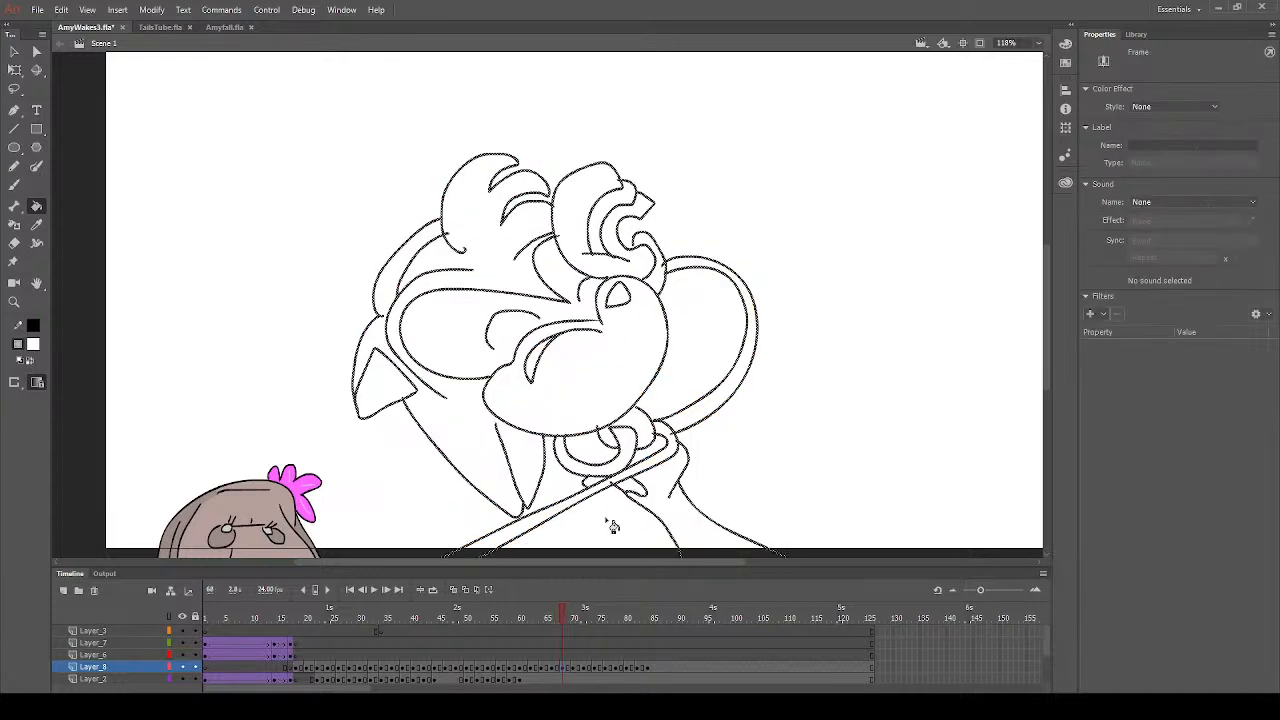
{"action": "left_click", "coordinate": [612, 277]}
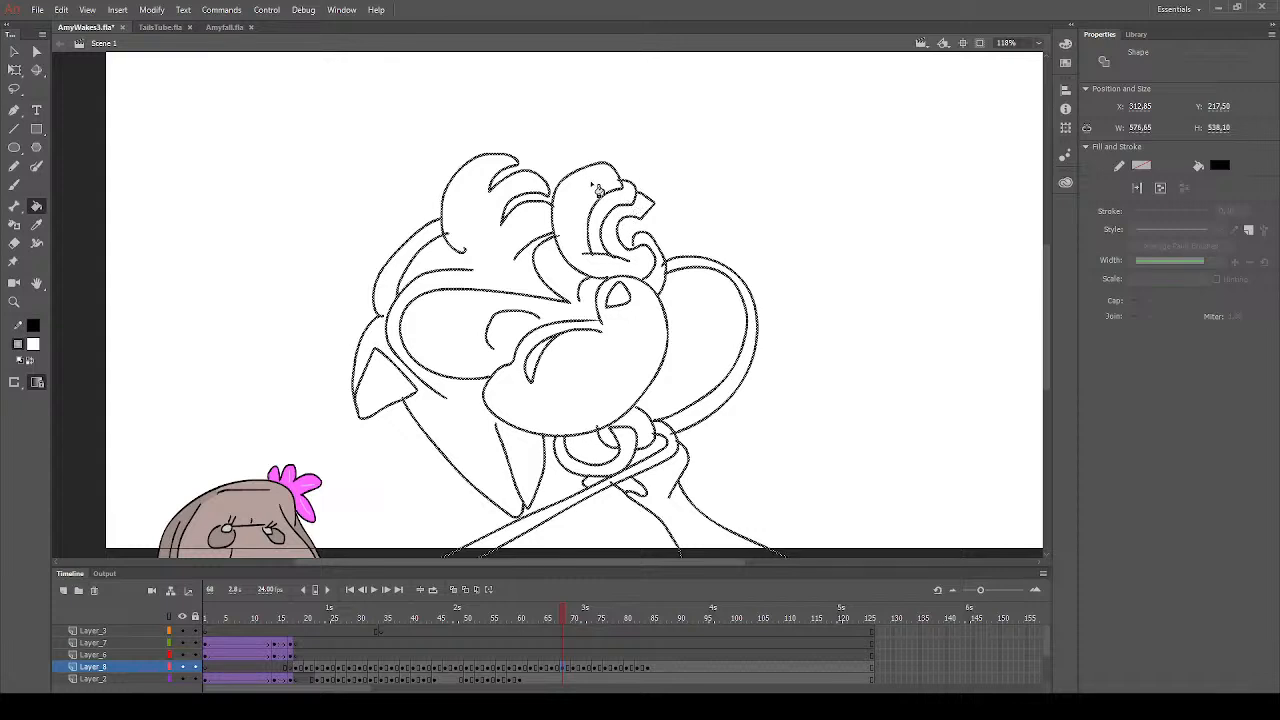
{"action": "scroll", "coordinate": [615, 465], "scroll_direction": "down", "scroll_amount": 3}
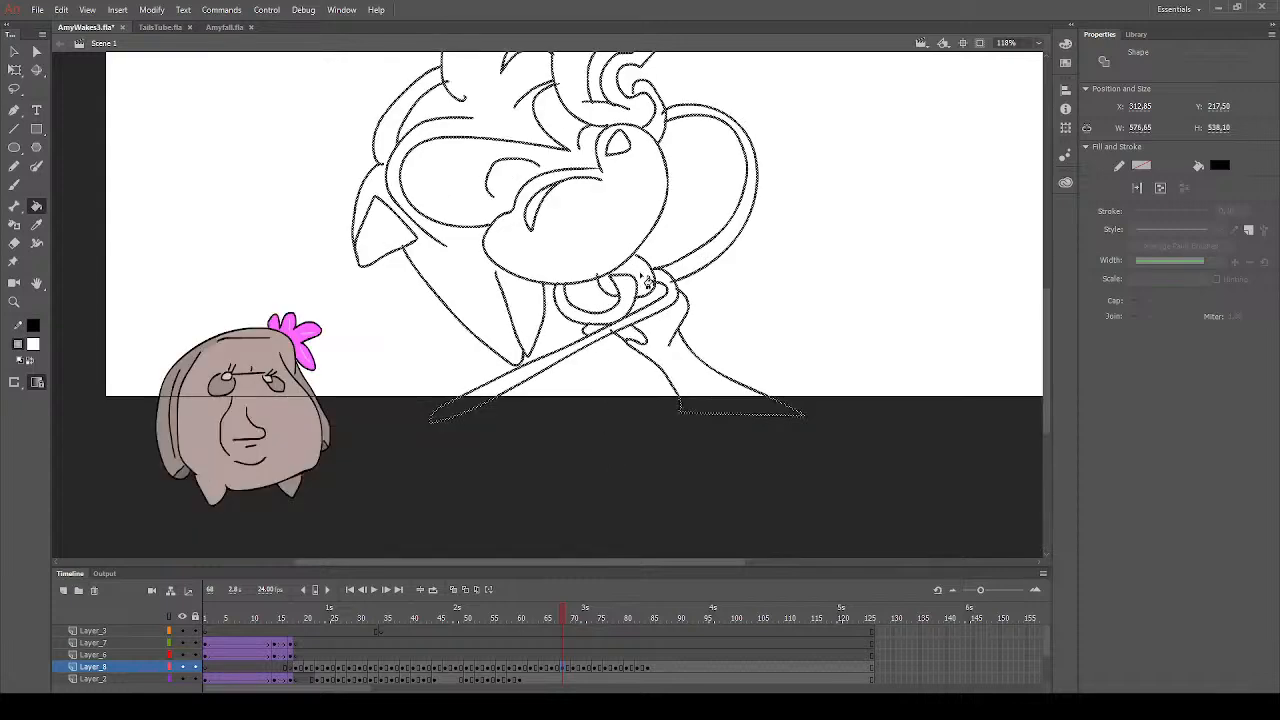
{"action": "left_click", "coordinate": [16, 54]}
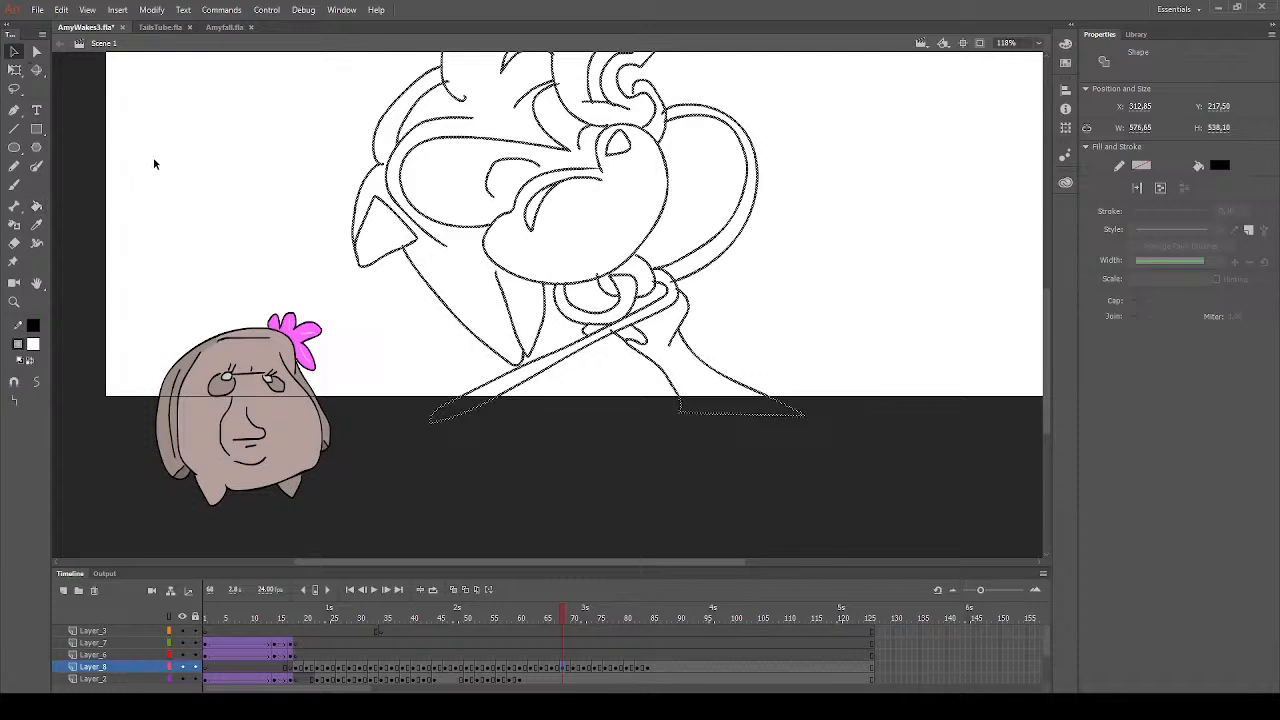
{"action": "left_click", "coordinate": [154, 163]}
{"action": "left_click", "coordinate": [15, 242]}
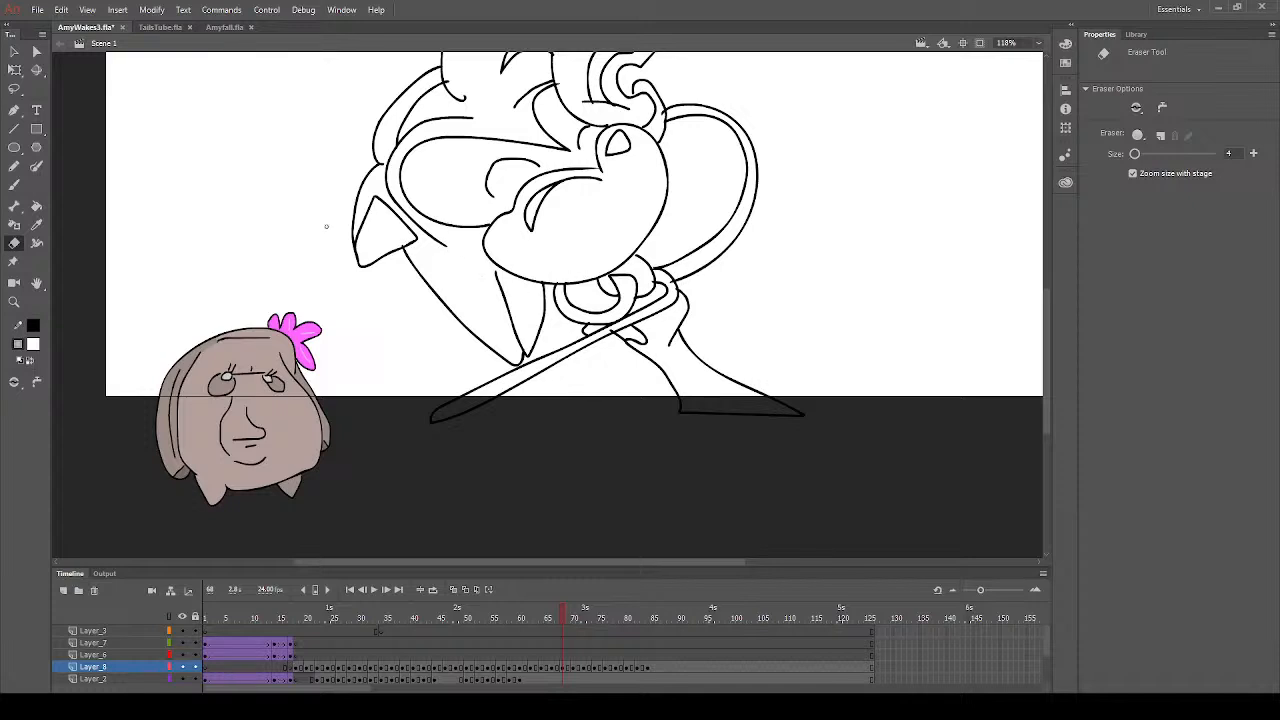
- Fill the character's nose with dark grey using the Paint Bucket
{"action": "left_click", "coordinate": [37, 206]}
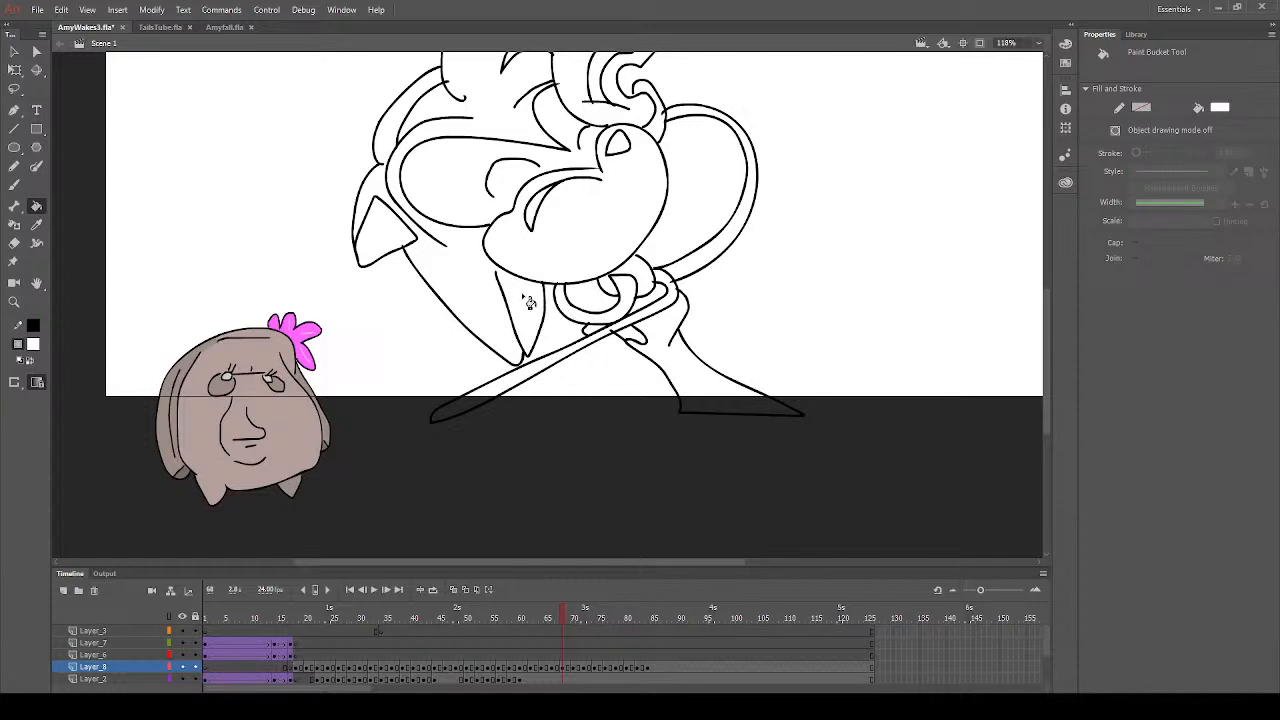
{"action": "scroll", "coordinate": [529, 303], "scroll_direction": "up", "scroll_amount": 3}
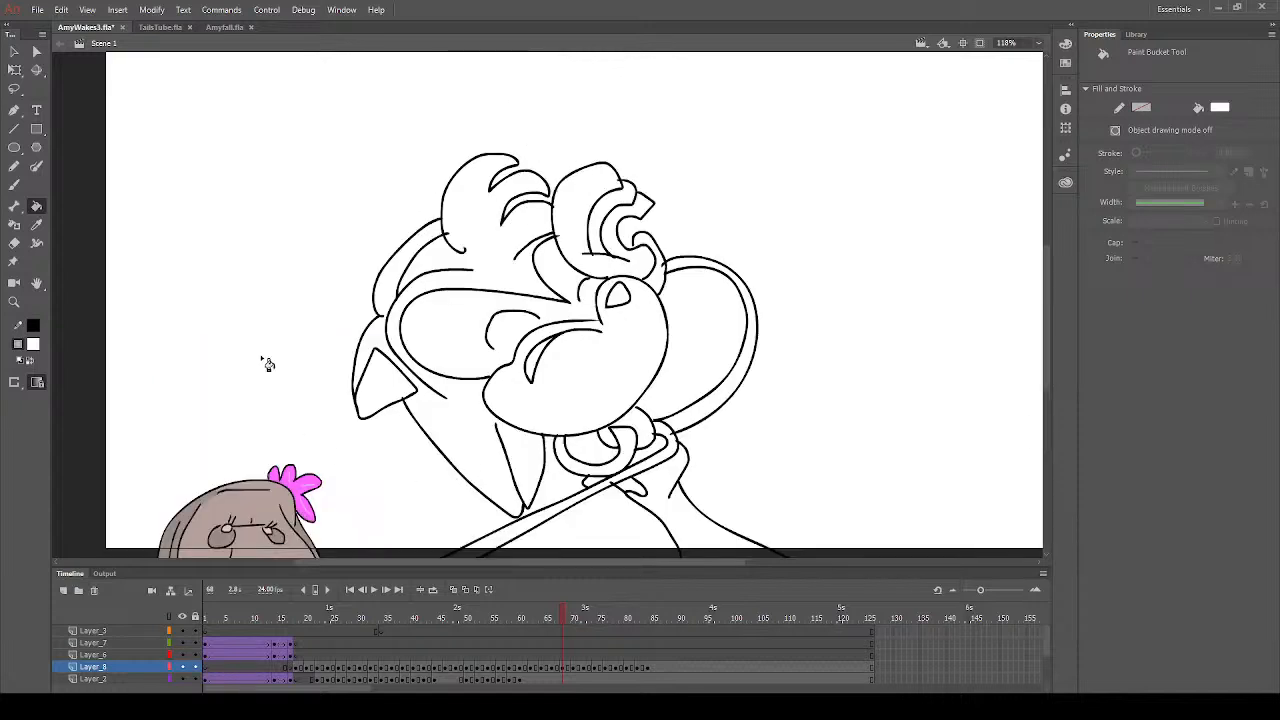
{"action": "left_click", "coordinate": [36, 345]}
{"action": "left_click", "coordinate": [88, 391]}
{"action": "left_click", "coordinate": [620, 296]}
- Fill the muzzle, both arms and the inner ear with peach on frame 68
{"action": "left_click", "coordinate": [36, 345]}
{"action": "left_click", "coordinate": [257, 471]}
{"action": "left_click", "coordinate": [614, 366]}
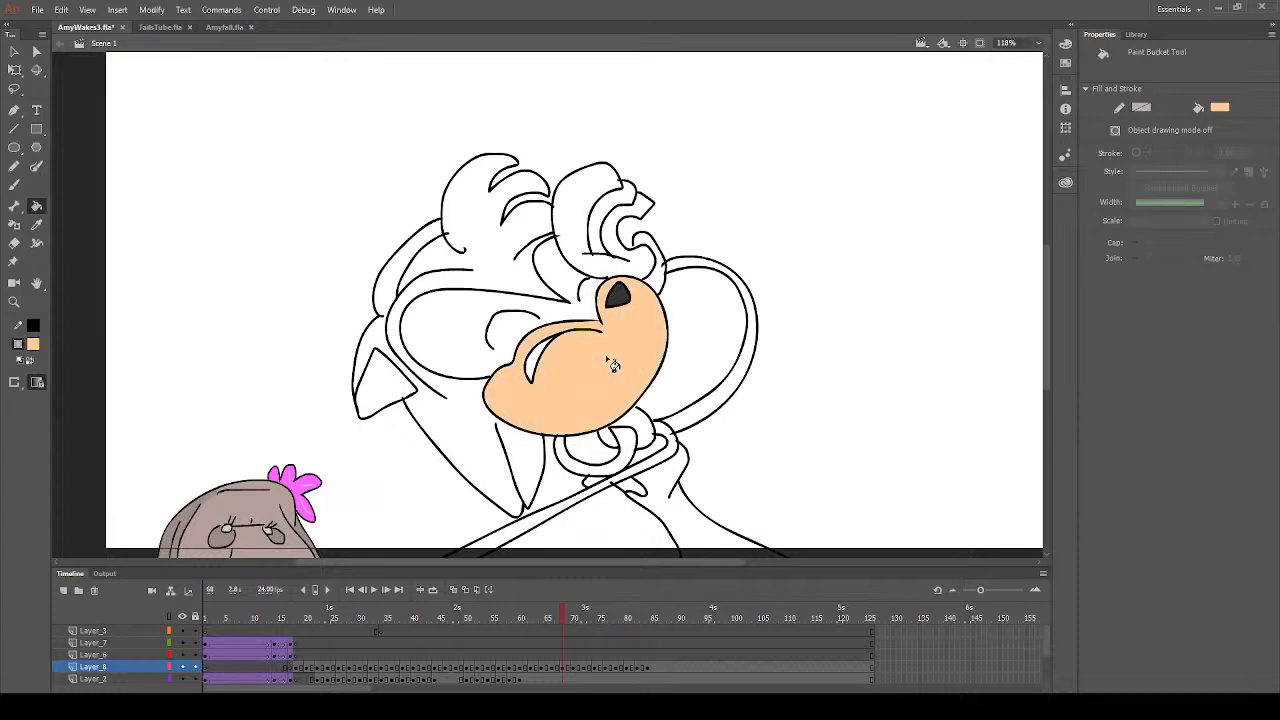
{"action": "left_click", "coordinate": [713, 283]}
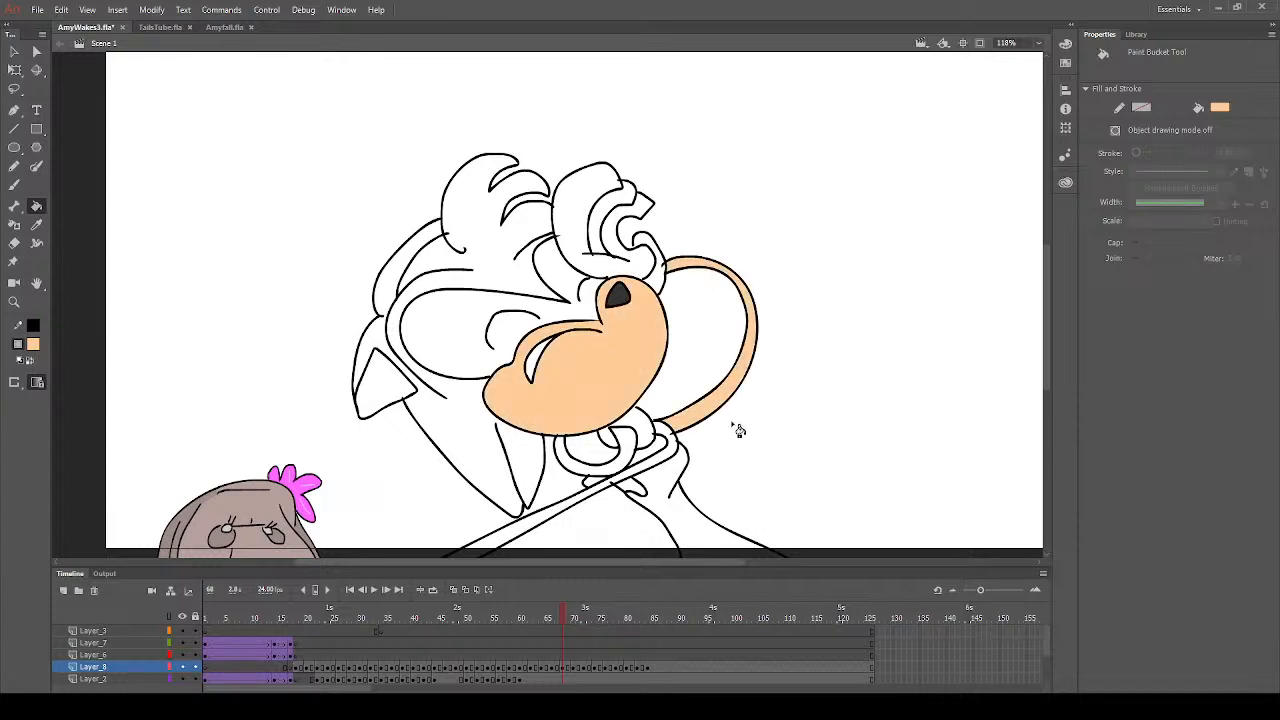
{"action": "left_click", "coordinate": [608, 492]}
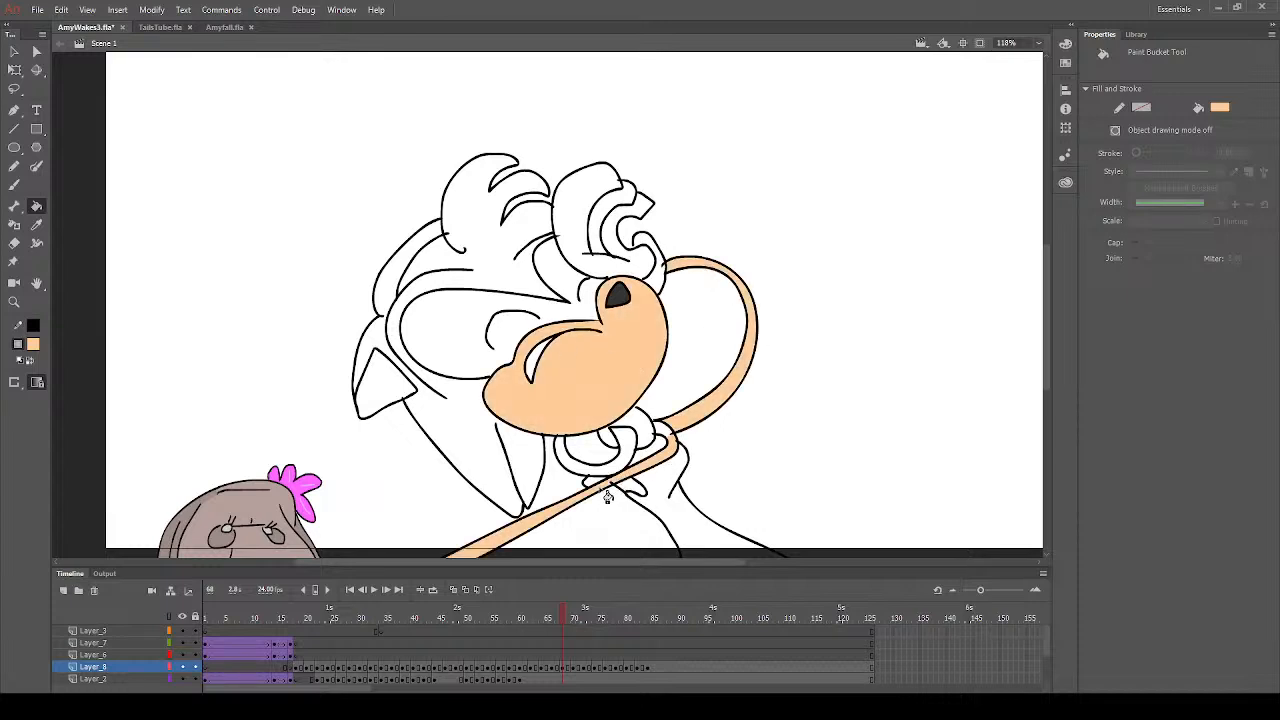
{"action": "left_click", "coordinate": [14, 184]}
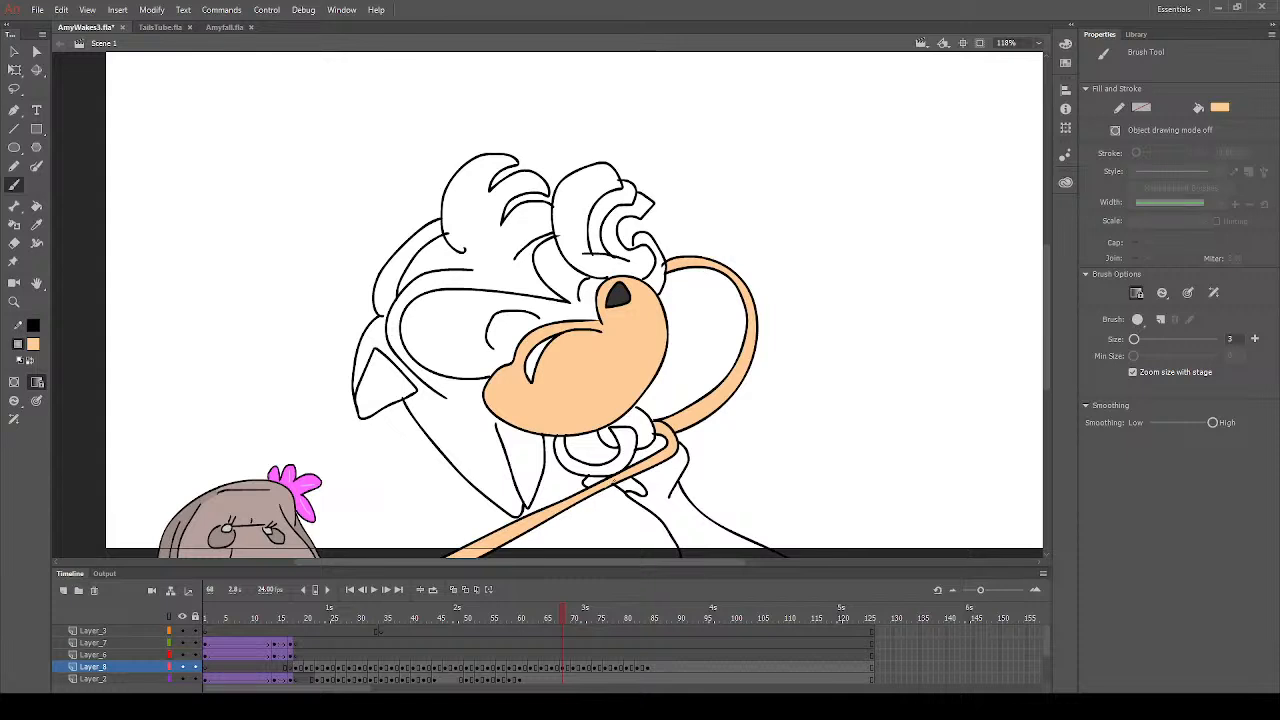
{"action": "scroll", "coordinate": [577, 377], "scroll_direction": "down", "scroll_amount": 3}
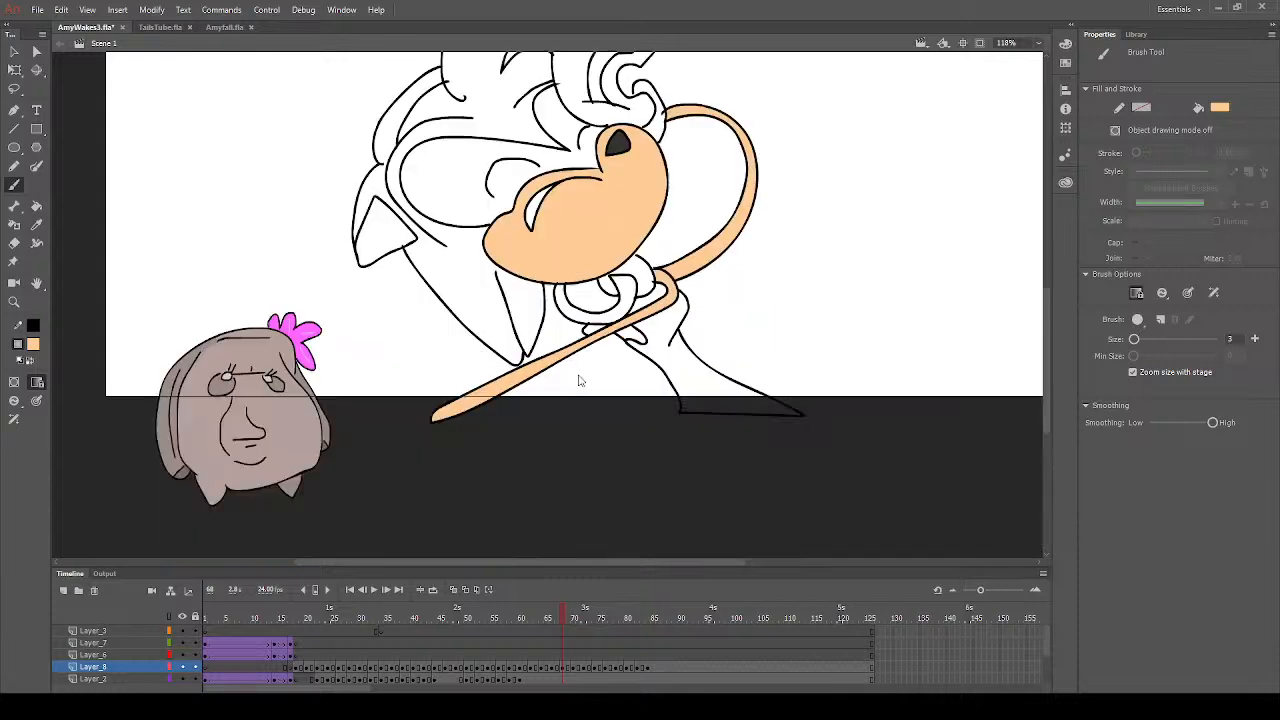
{"action": "left_click", "coordinate": [36, 205]}
{"action": "left_click", "coordinate": [384, 240]}
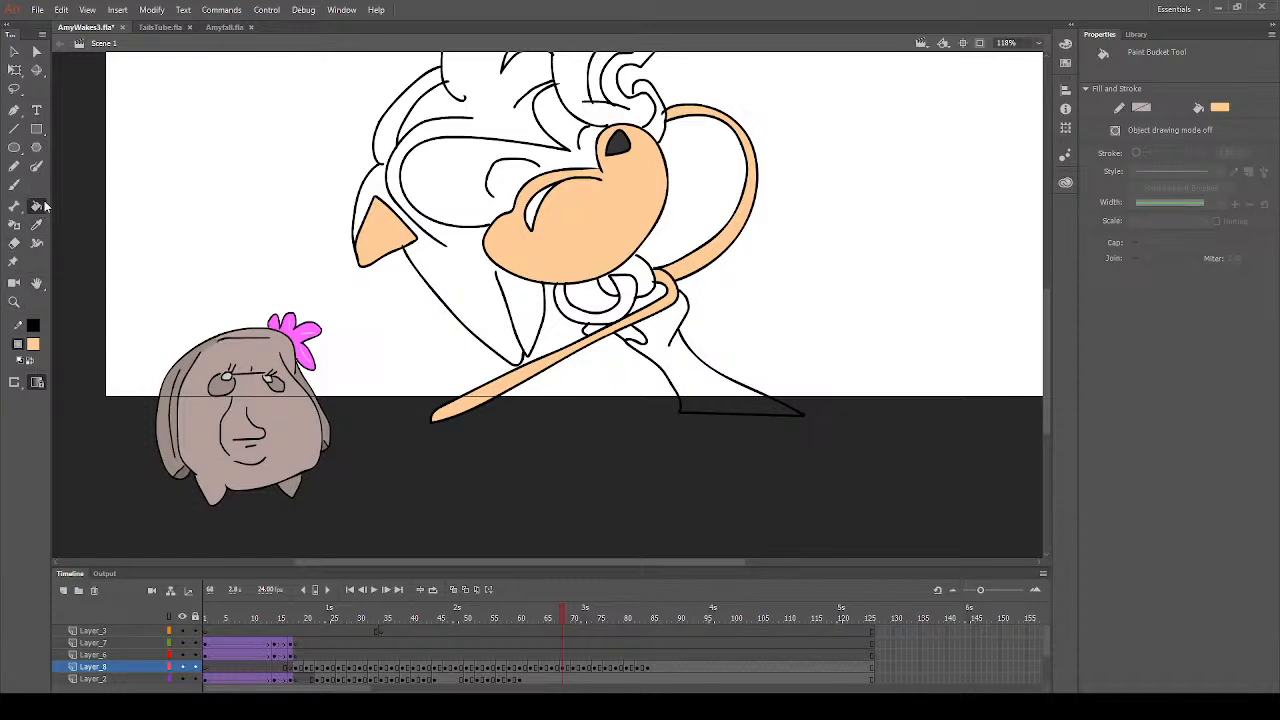
- Sample the hair's pink from frame 66 and fill the hair, ear and curled shape below the muzzle on frame 68
{"action": "left_click", "coordinate": [33, 344]}
{"action": "left_click", "coordinate": [241, 489]}
{"action": "left_click", "coordinate": [556, 618]}
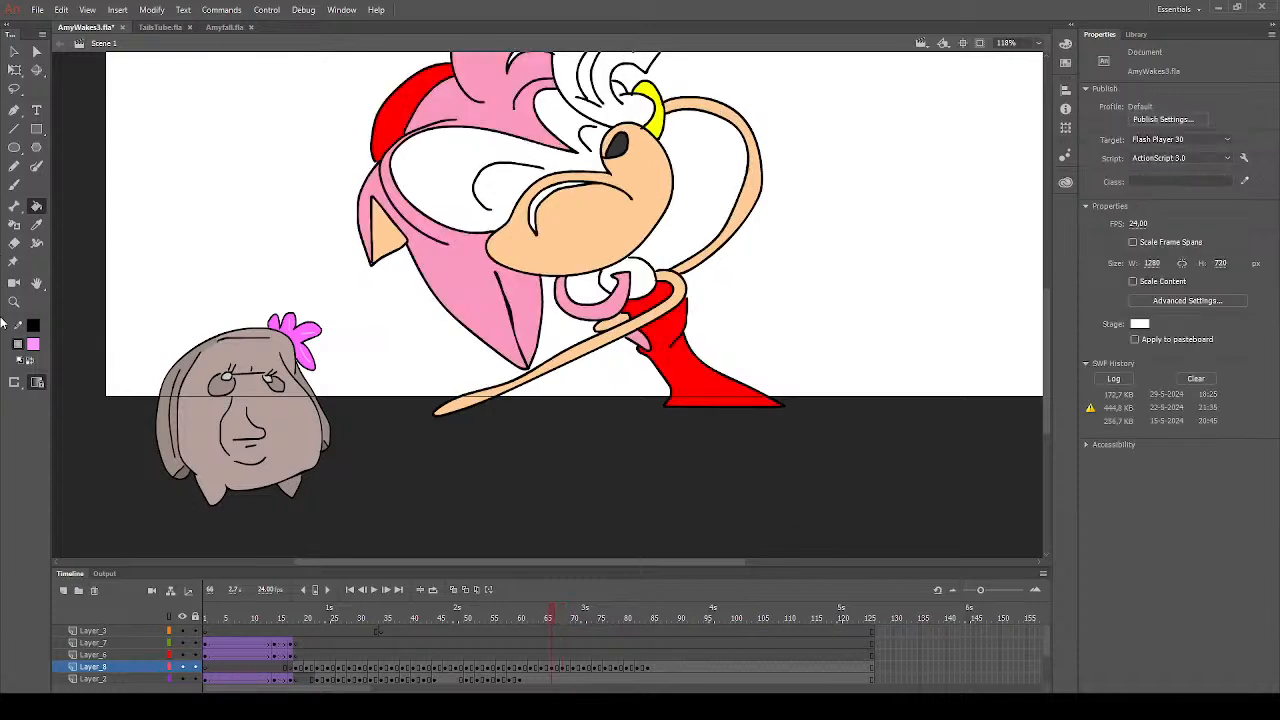
{"action": "left_click", "coordinate": [36, 225]}
{"action": "left_click", "coordinate": [450, 285]}
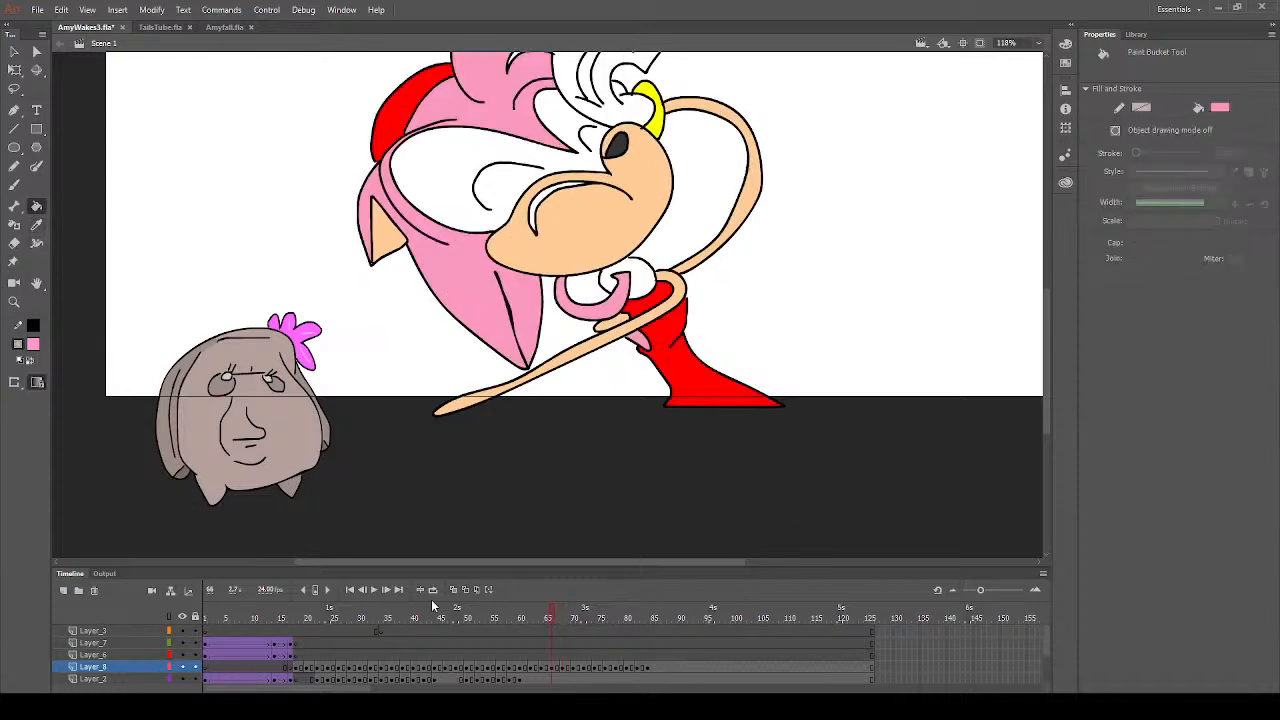
{"action": "left_click", "coordinate": [563, 618]}
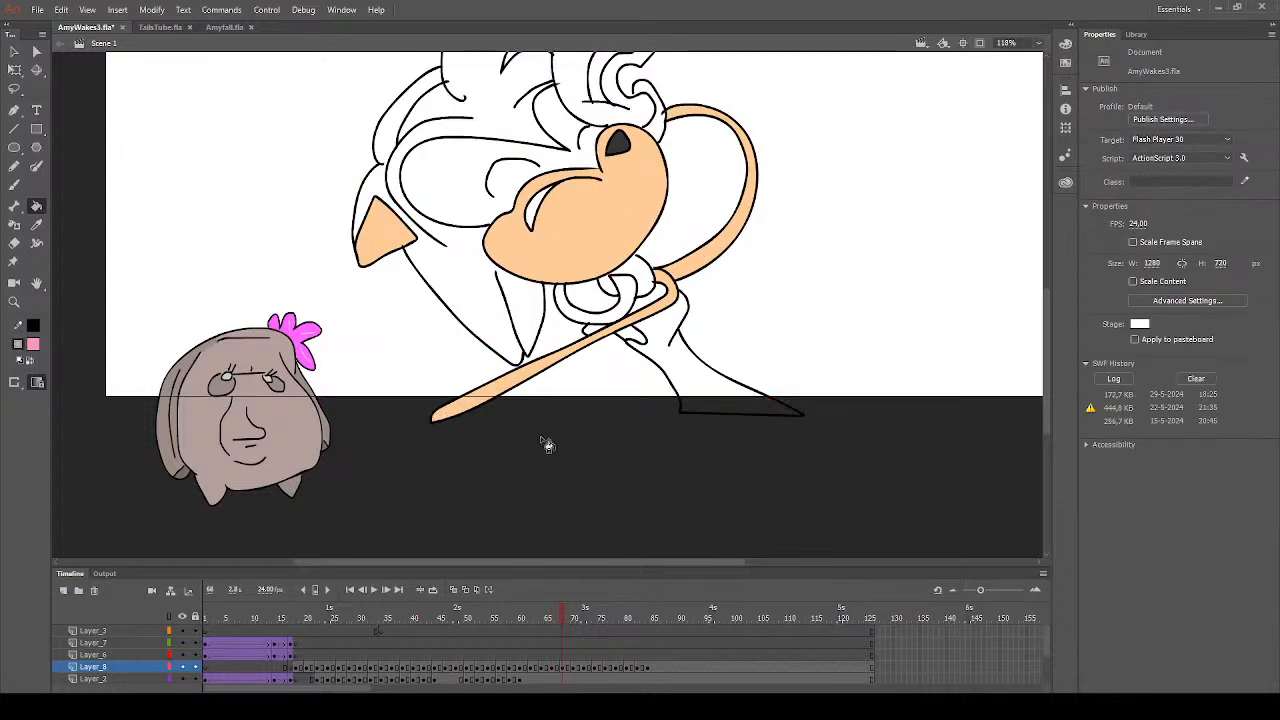
{"action": "left_click", "coordinate": [478, 305]}
{"action": "left_click", "coordinate": [532, 318]}
{"action": "left_click", "coordinate": [628, 305]}
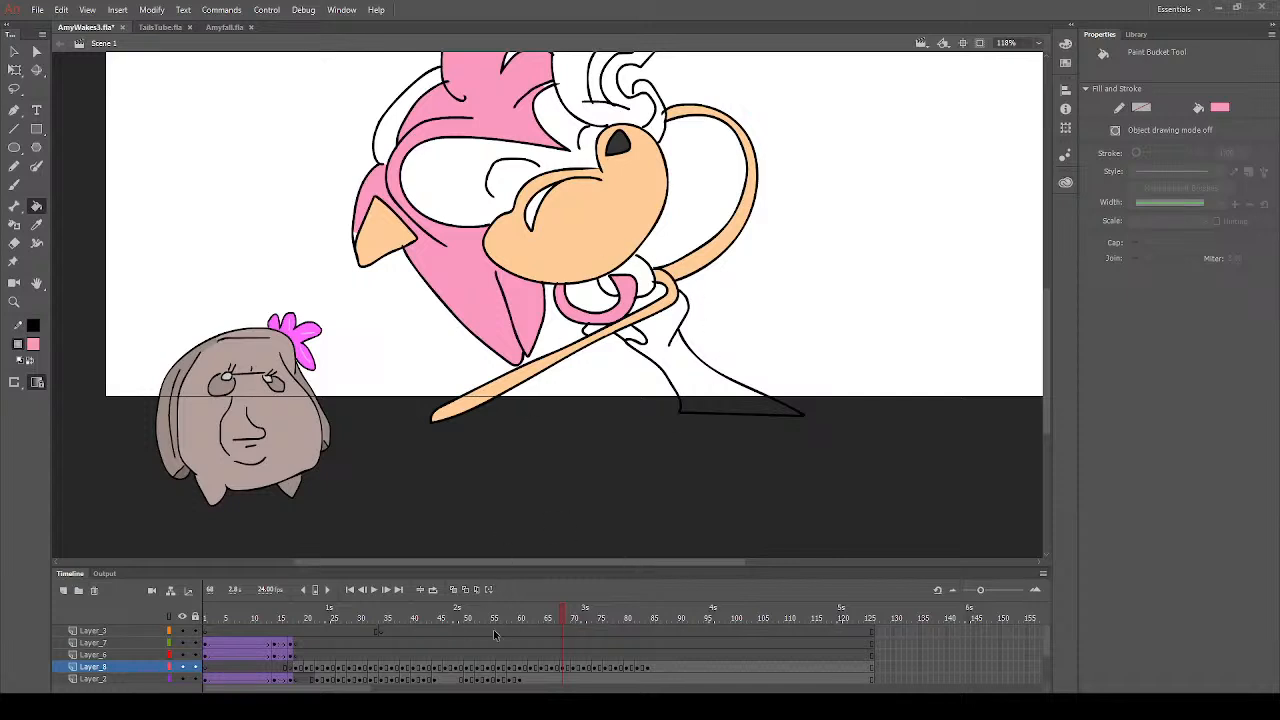
- Fill the dress and the headband with red on frame 68
{"action": "left_click", "coordinate": [568, 618]}
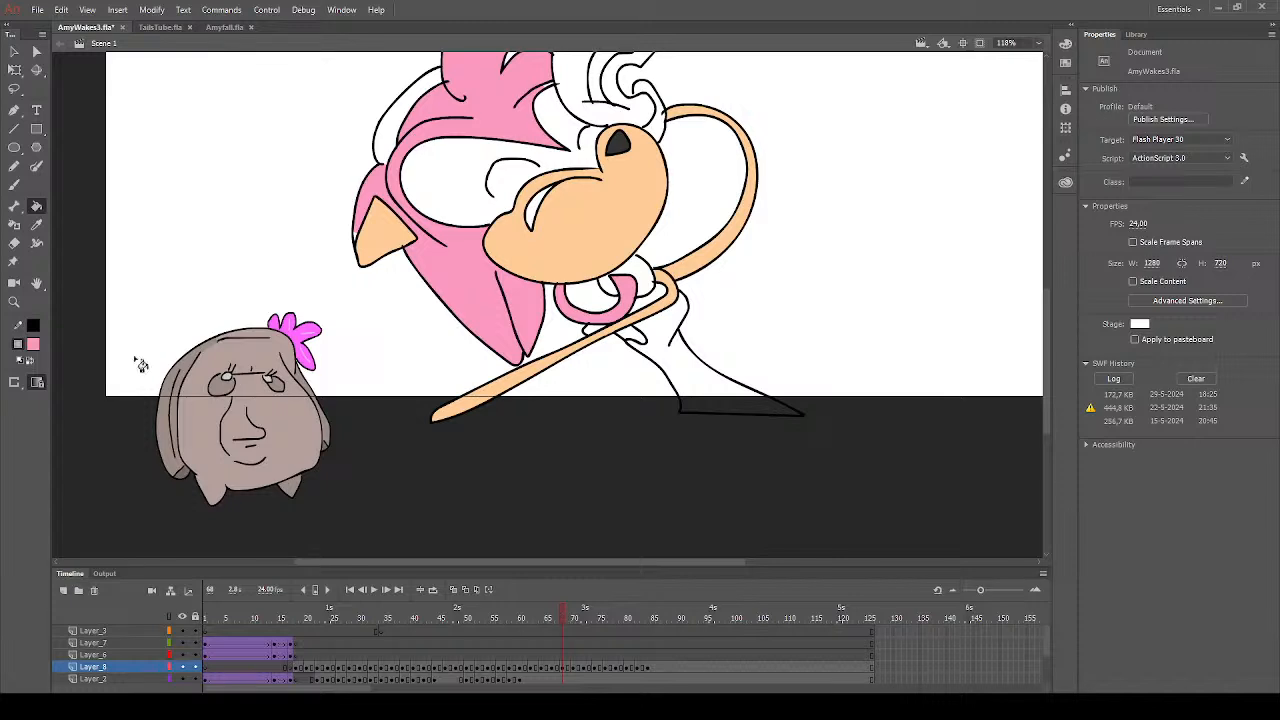
{"action": "left_click", "coordinate": [35, 347]}
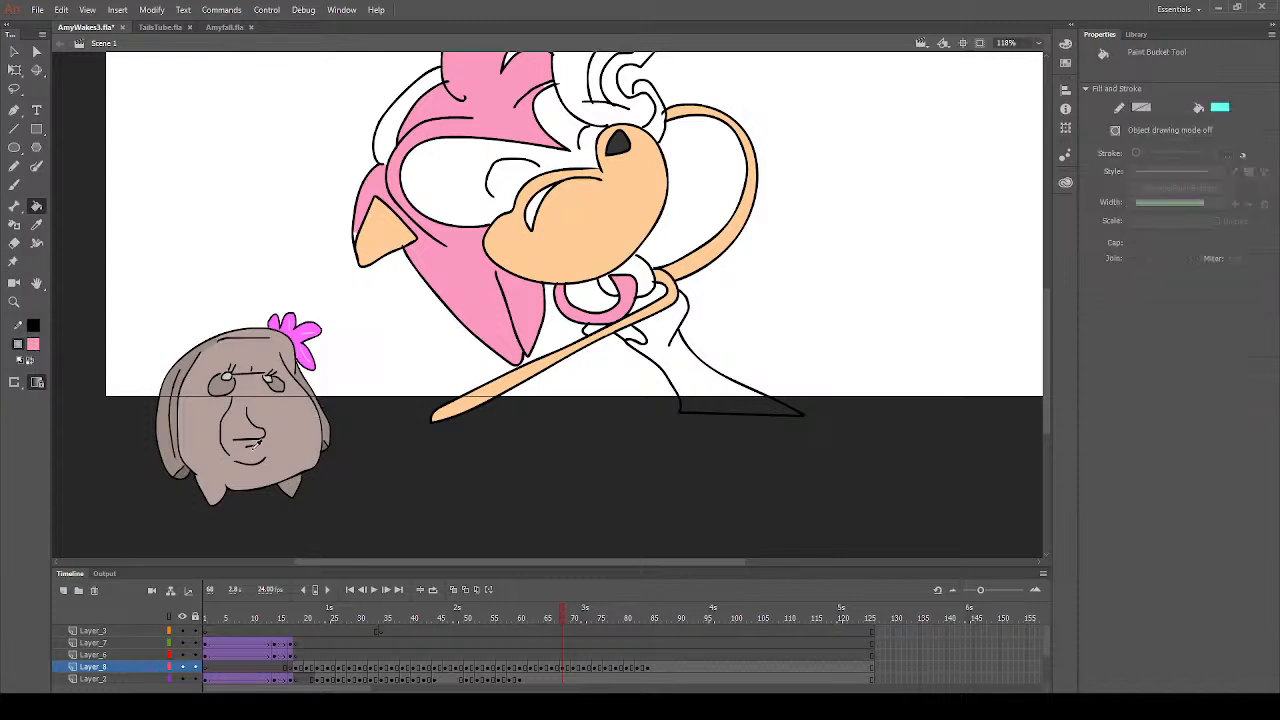
{"action": "left_click", "coordinate": [687, 375]}
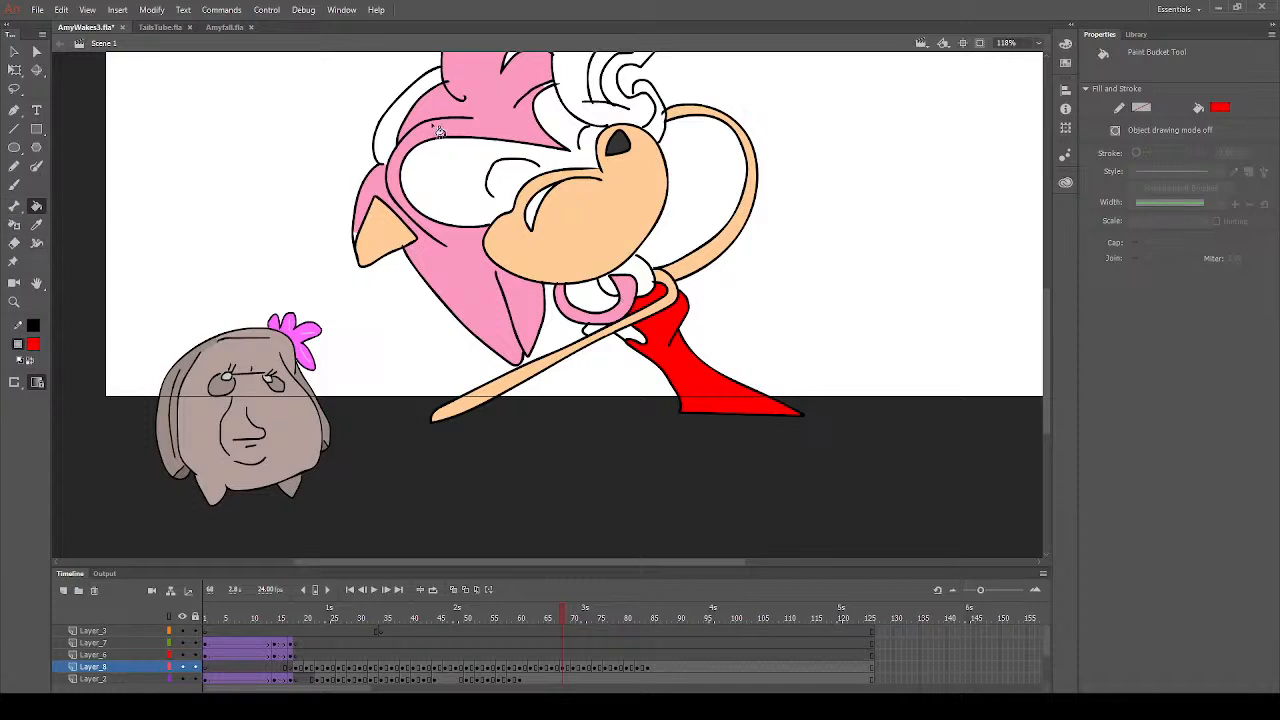
{"action": "left_click", "coordinate": [421, 100]}
{"action": "scroll", "coordinate": [421, 100], "scroll_direction": "up", "scroll_amount": 3}
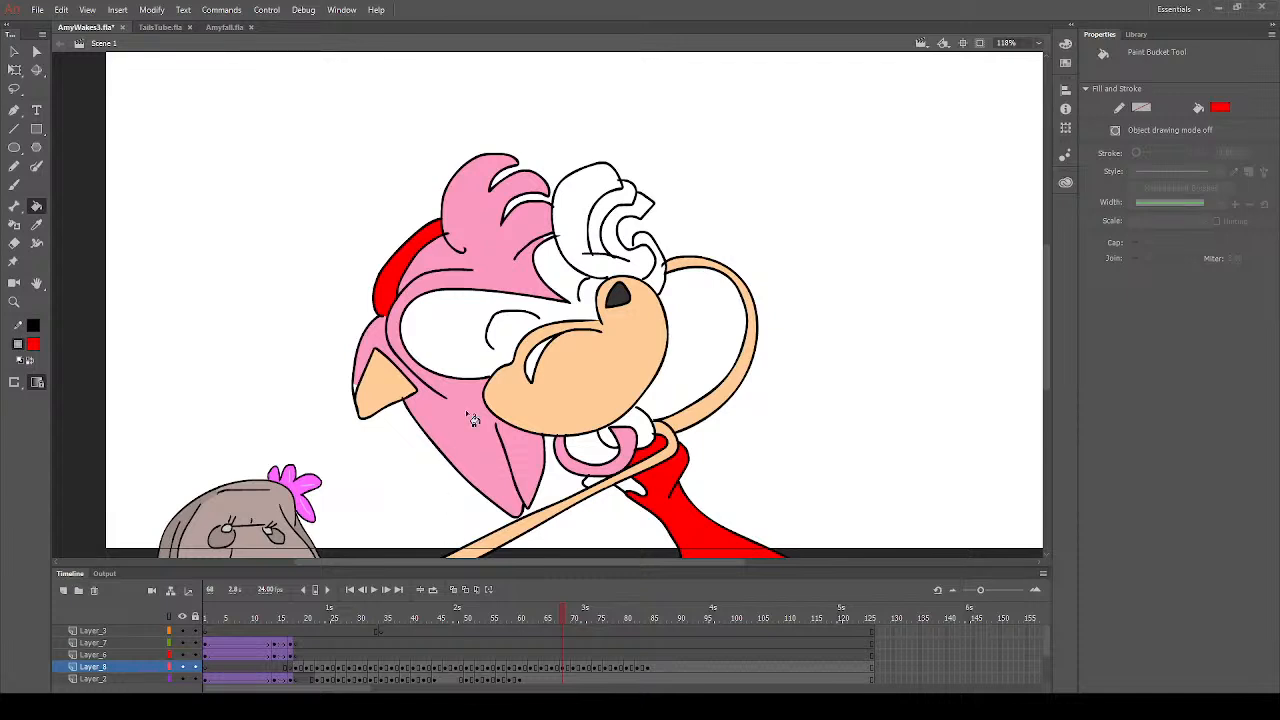
- Sample the inner ear's peach and fill the small area above the lower arm beside the dress
{"action": "left_click", "coordinate": [36, 224]}
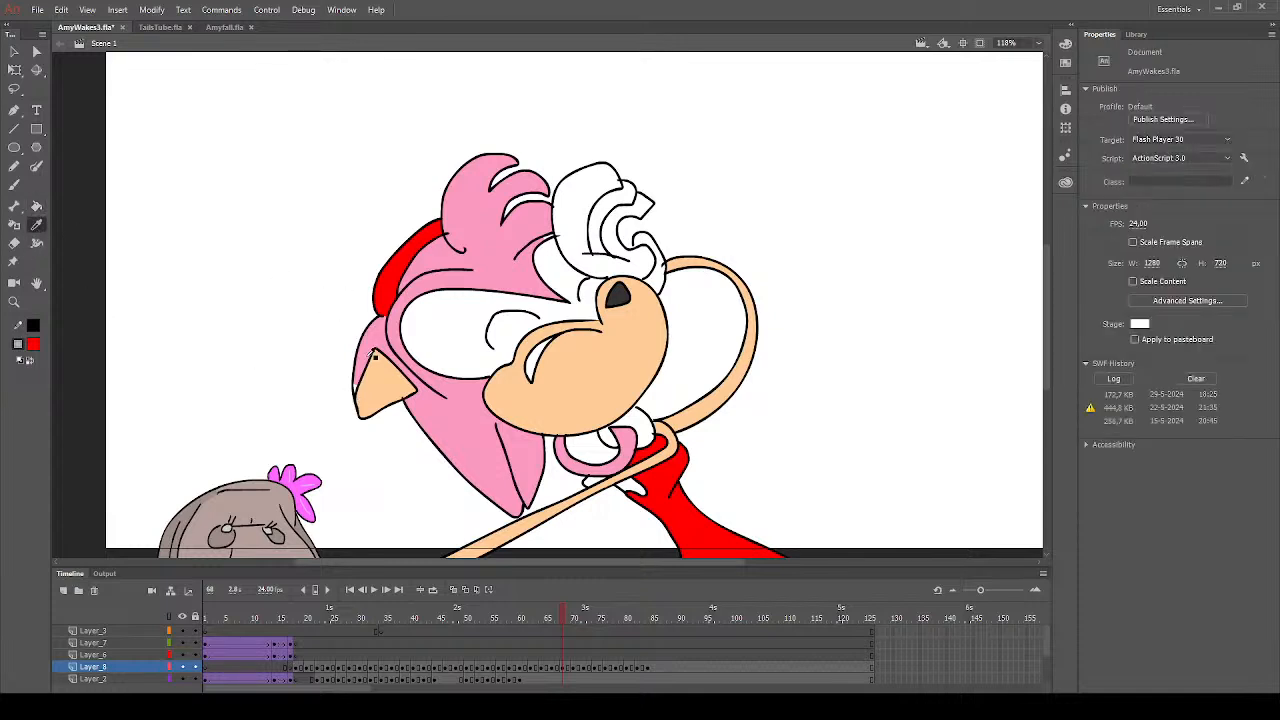
{"action": "left_click", "coordinate": [374, 353]}
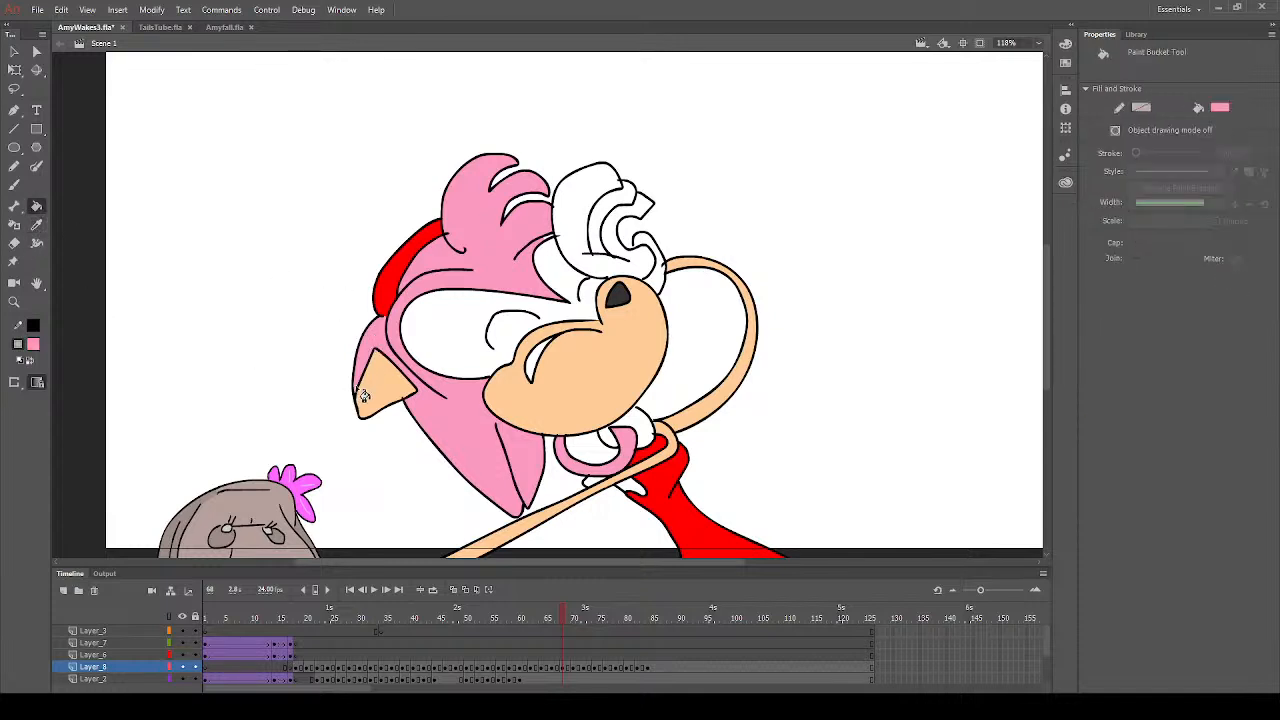
{"action": "left_click", "coordinate": [36, 224]}
{"action": "left_click", "coordinate": [380, 392]}
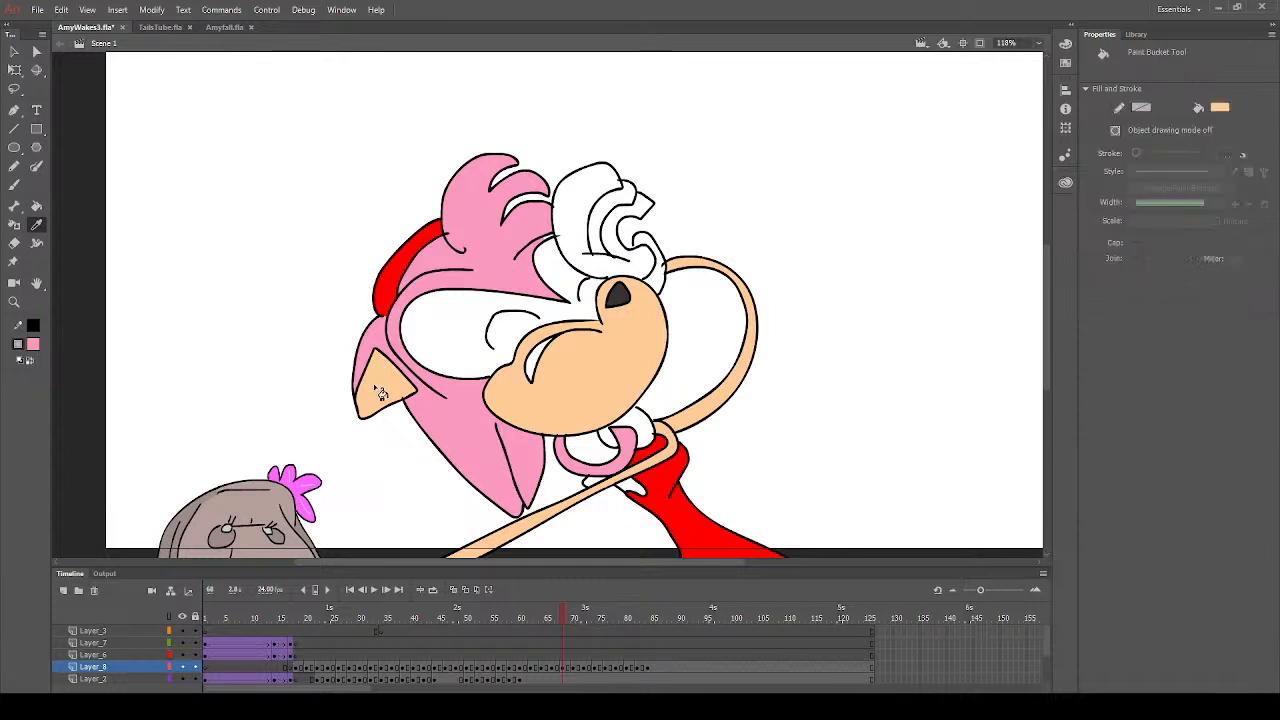
{"action": "left_click", "coordinate": [36, 226]}
{"action": "left_click", "coordinate": [14, 185]}
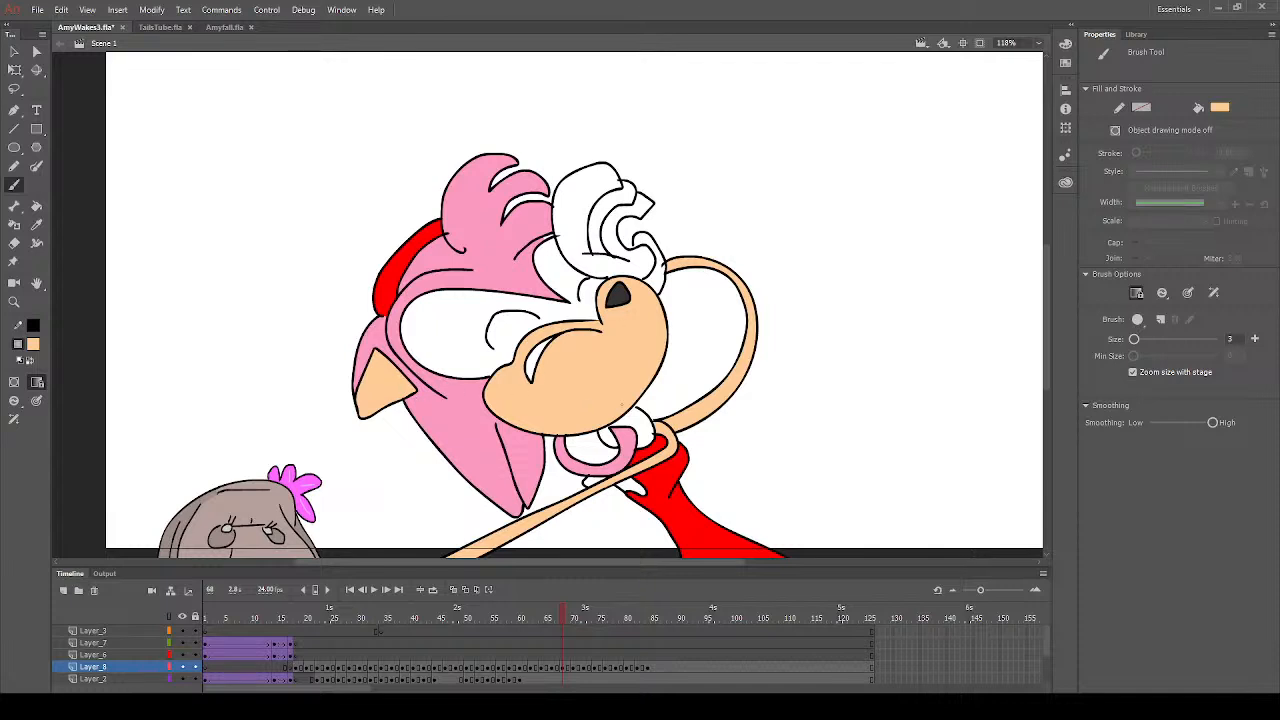
{"action": "left_click", "coordinate": [36, 206]}
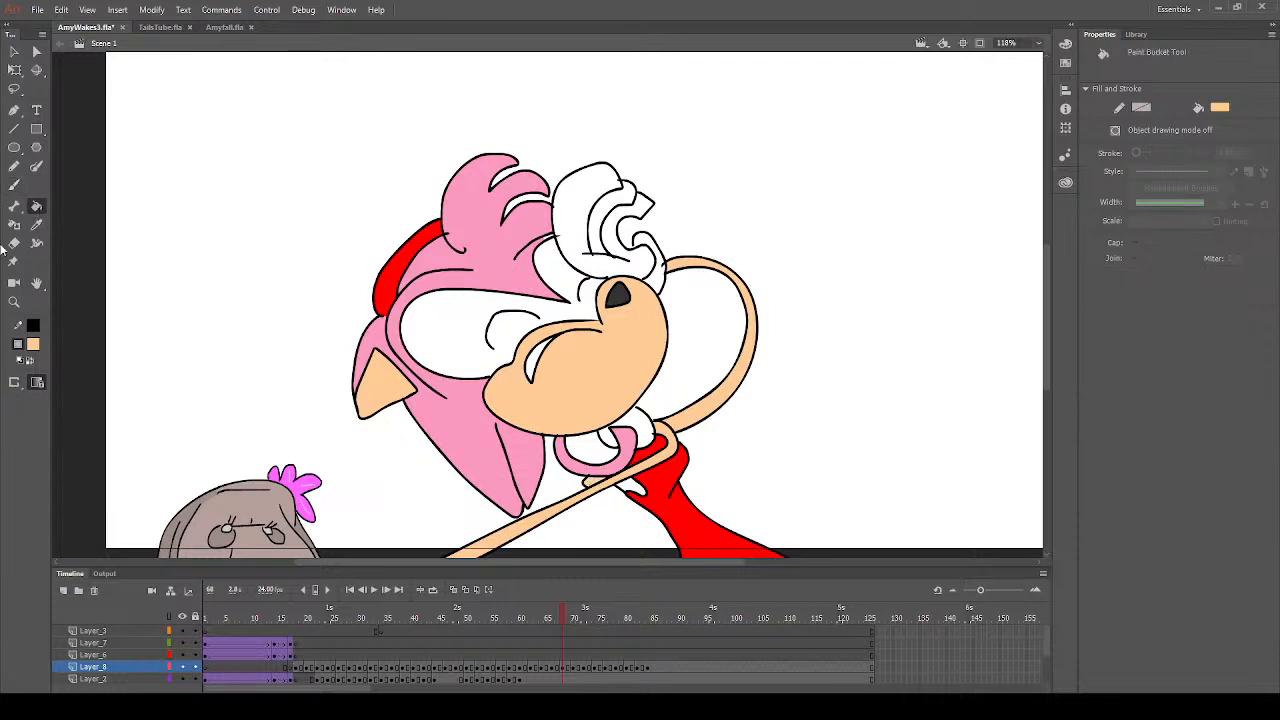
- Sample the hair's pink, fill the small area below the lower arm beside the dress, and set the fill colour to white
{"action": "left_click", "coordinate": [36, 224]}
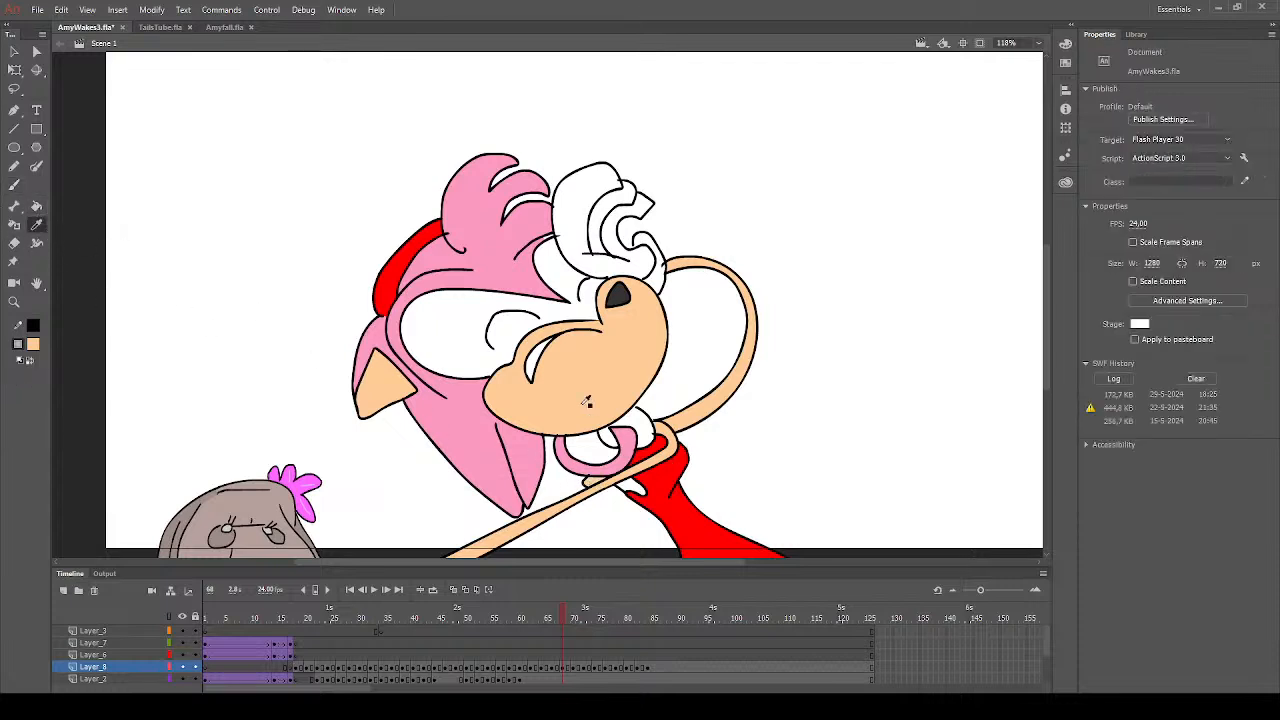
{"action": "left_click", "coordinate": [471, 422]}
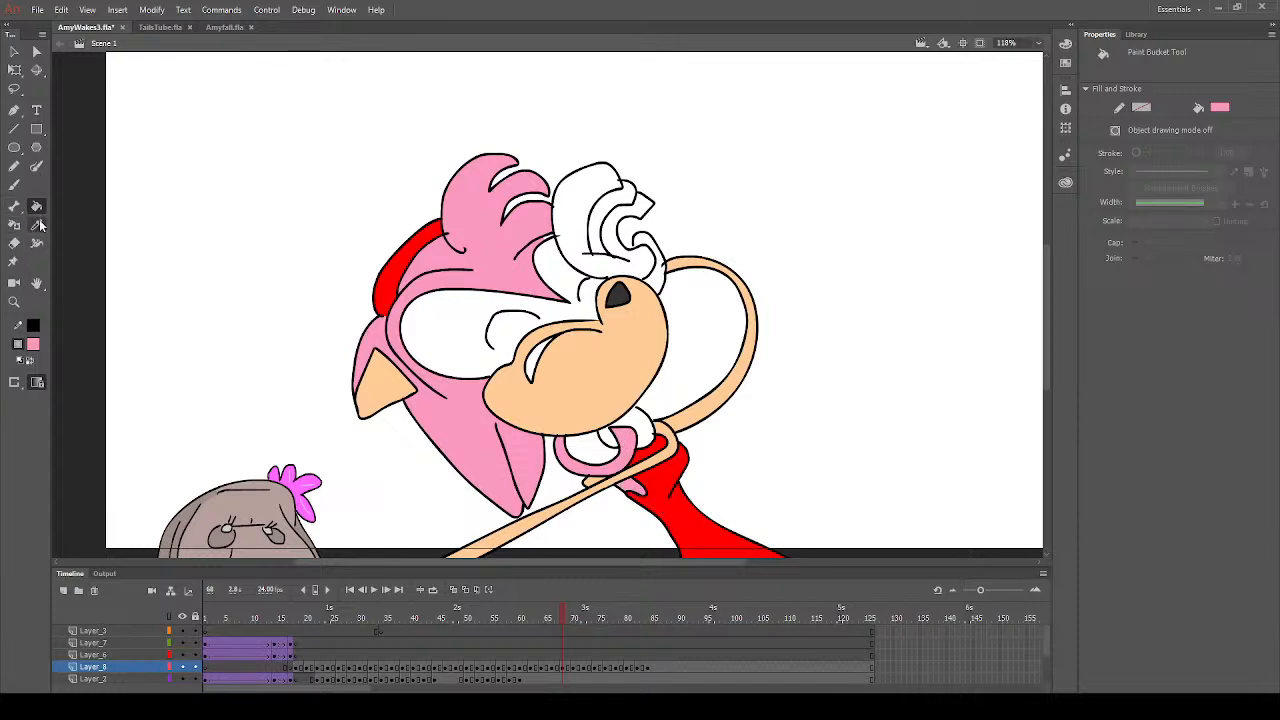
{"action": "left_click", "coordinate": [34, 344]}
{"action": "left_click", "coordinate": [302, 433]}
- Sample the hair's pink and the raised glove's white as fill colours for the Brush tool on frame 68
{"action": "left_click", "coordinate": [36, 224]}
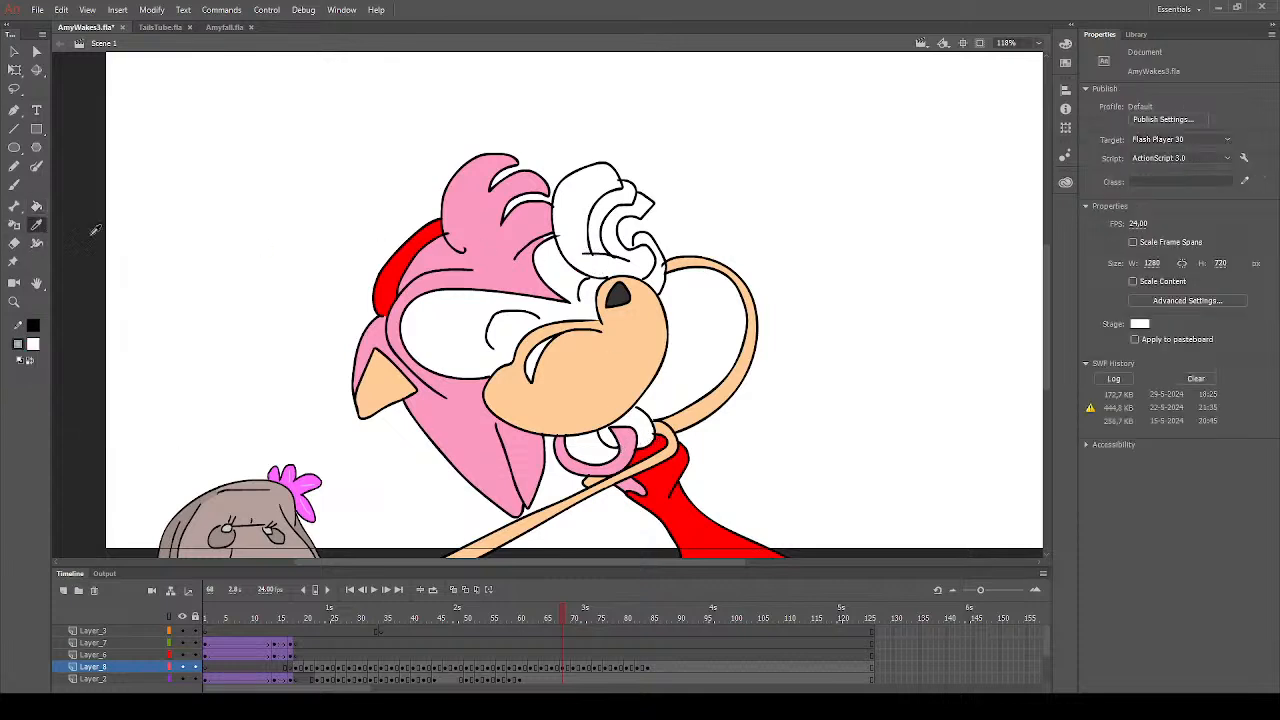
{"action": "left_click", "coordinate": [507, 276]}
{"action": "left_click", "coordinate": [14, 185]}
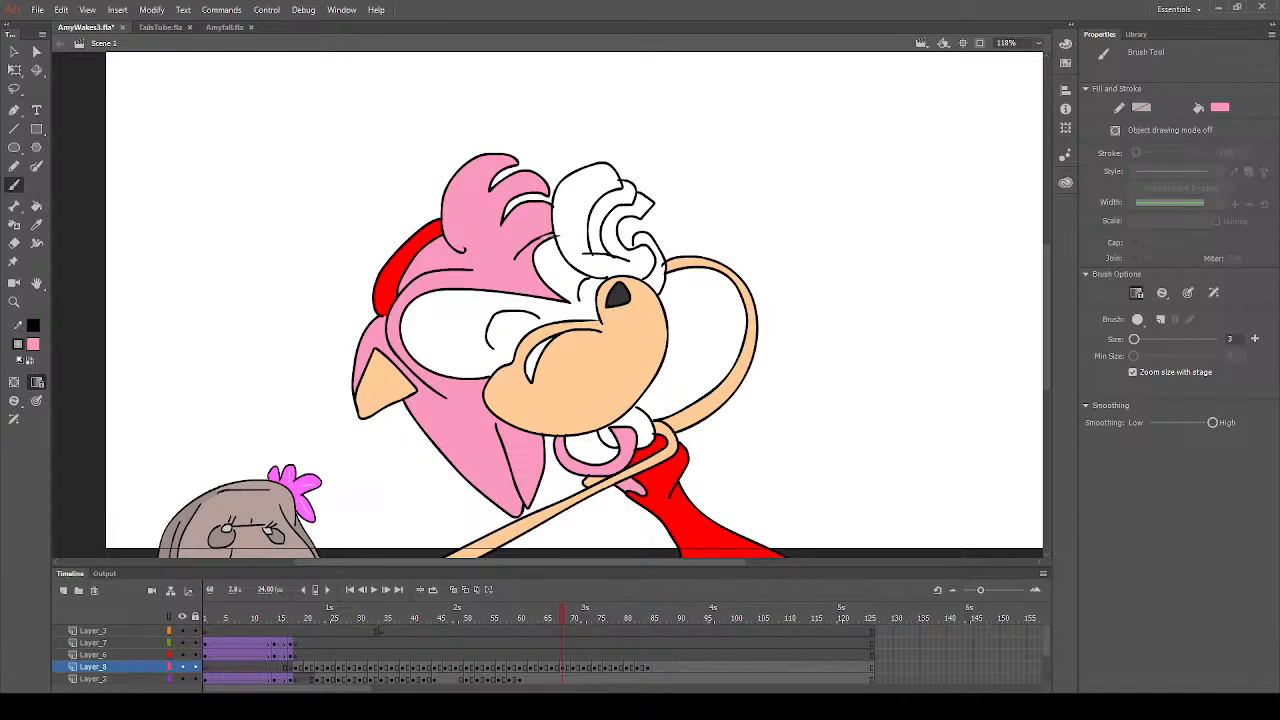
{"action": "left_click", "coordinate": [38, 226]}
{"action": "left_click", "coordinate": [590, 191]}
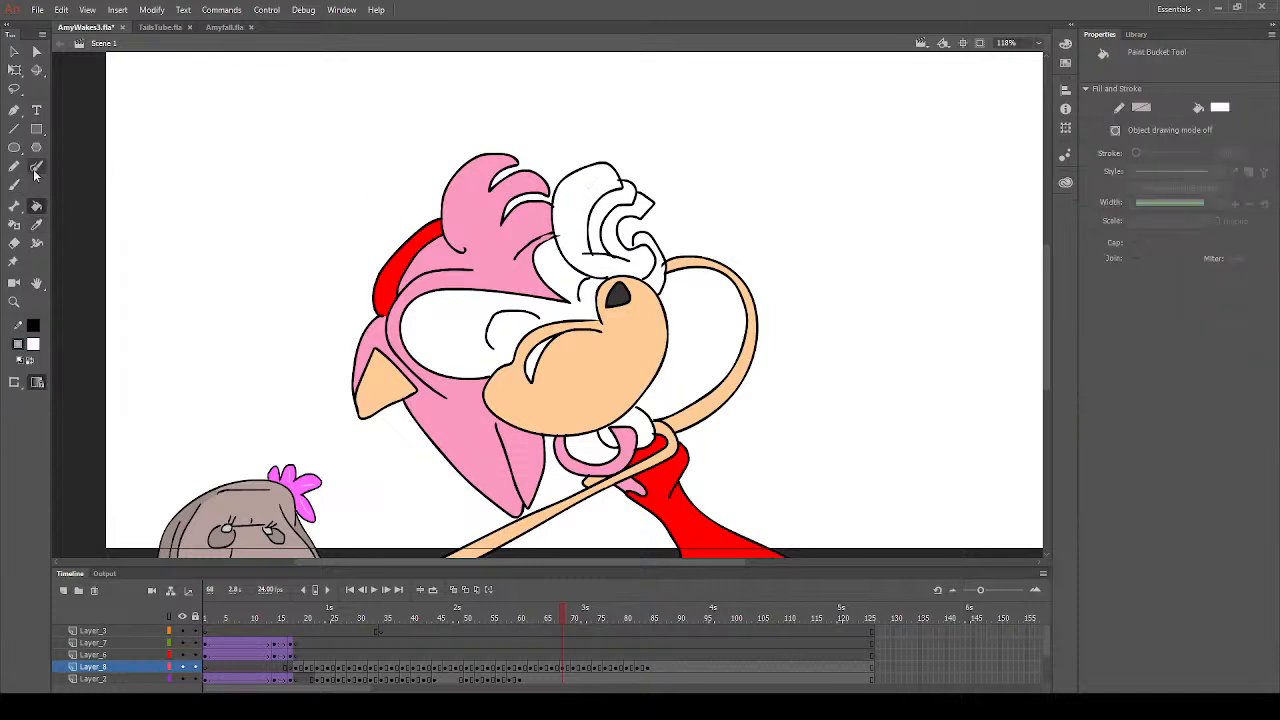
{"action": "key", "text": "b"}
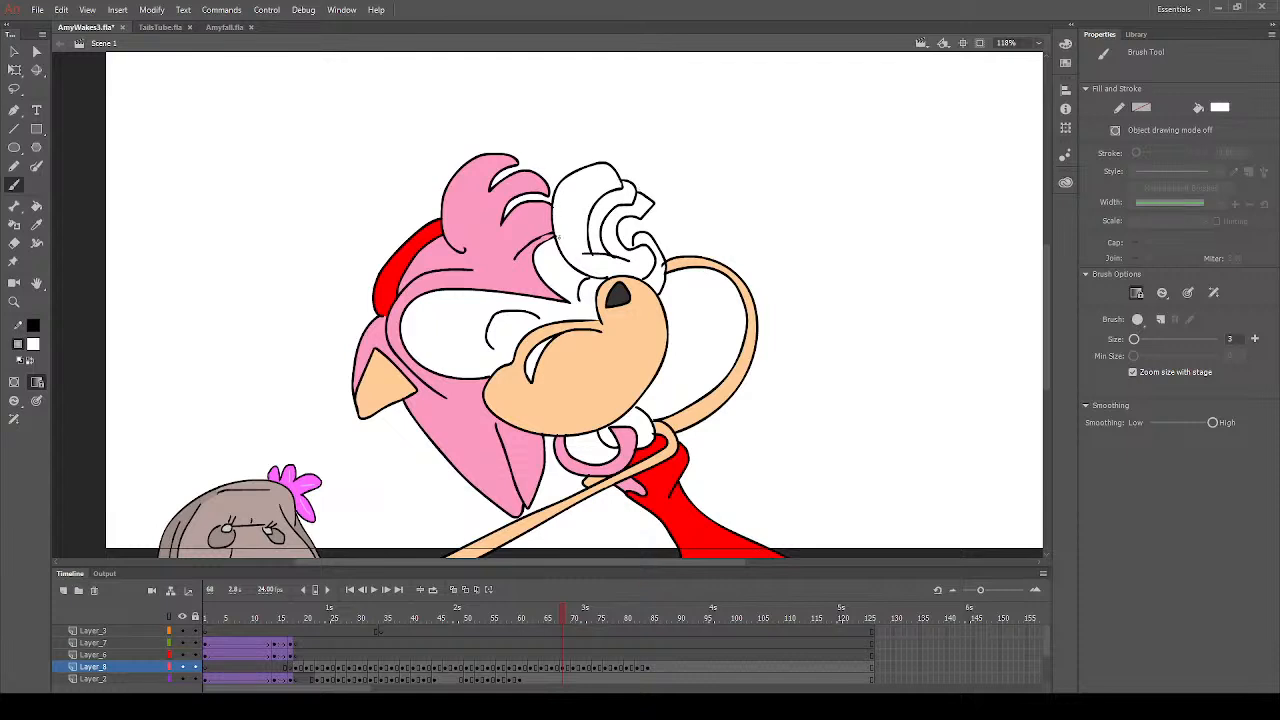
- Fill the cuff between the raised glove and the looped arm with yellow on frame 68
{"action": "left_click", "coordinate": [36, 205]}
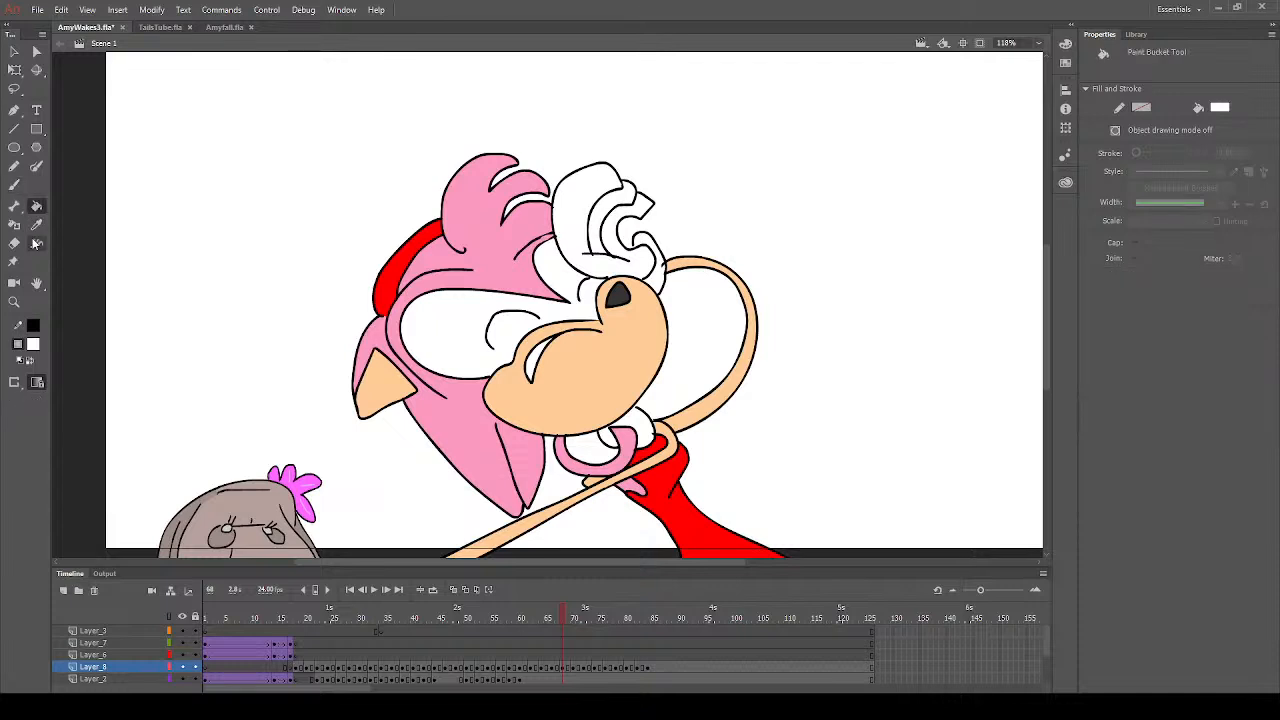
{"action": "left_click", "coordinate": [263, 443]}
{"action": "left_click", "coordinate": [658, 284]}
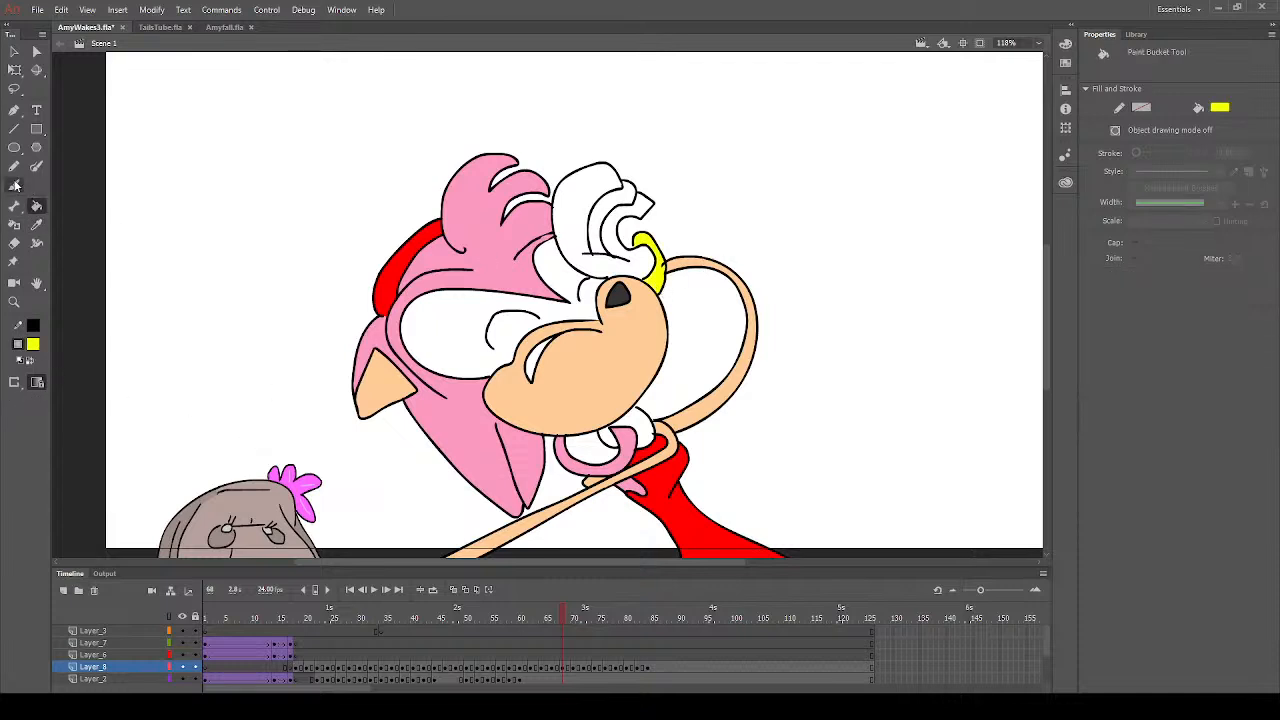
{"action": "left_click", "coordinate": [14, 185]}
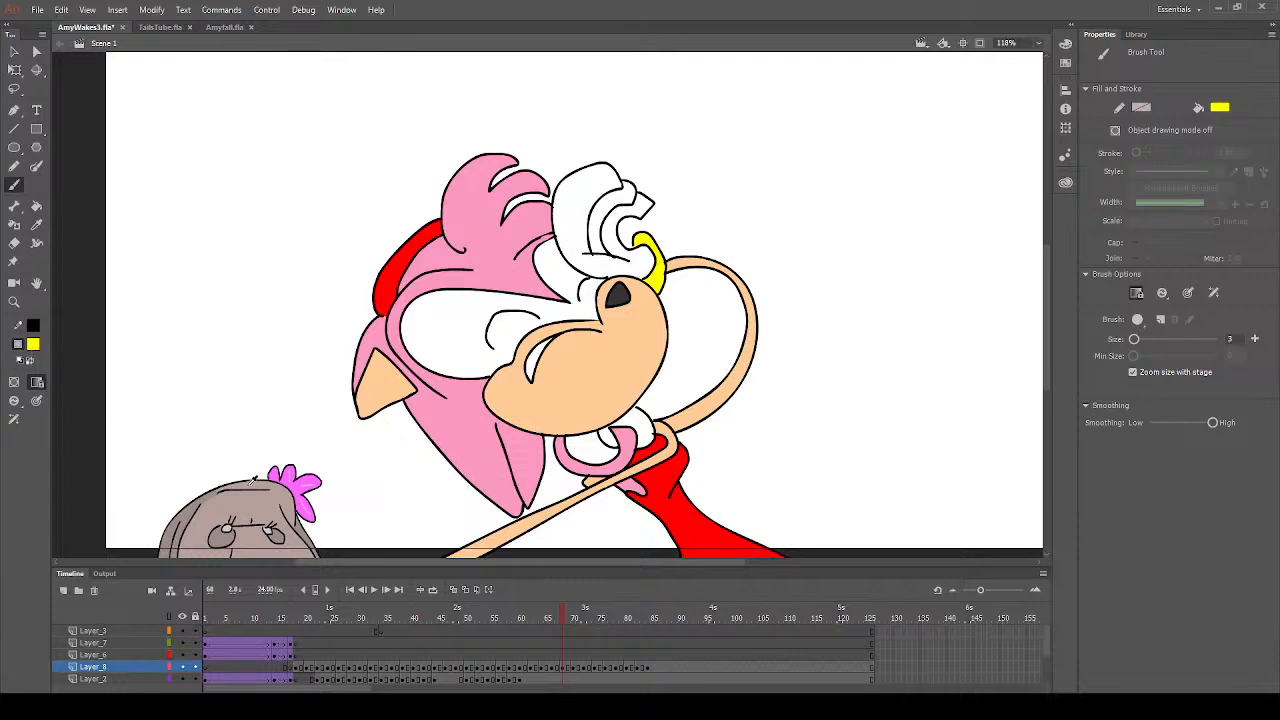
{"action": "left_click", "coordinate": [37, 207]}
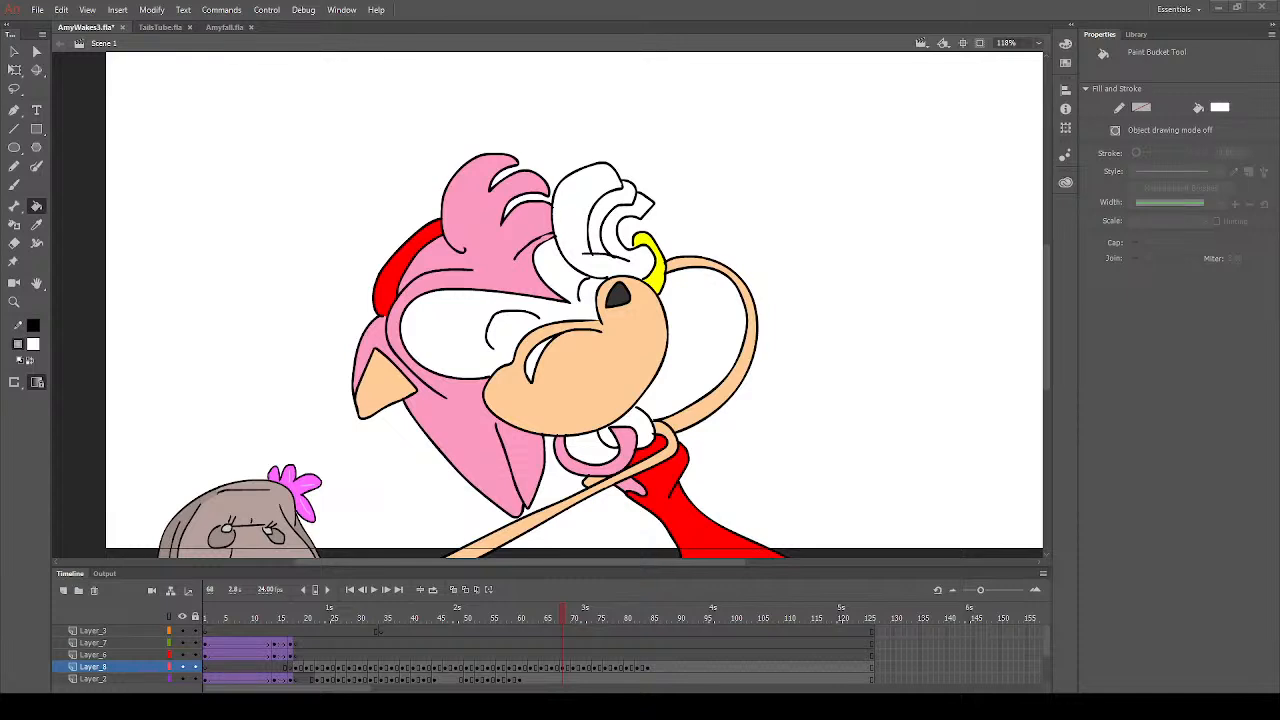
- Fill the large eyes and the white shape beyond the looped arm with white on frame 70, and clear the selection
{"action": "left_click", "coordinate": [14, 302]}
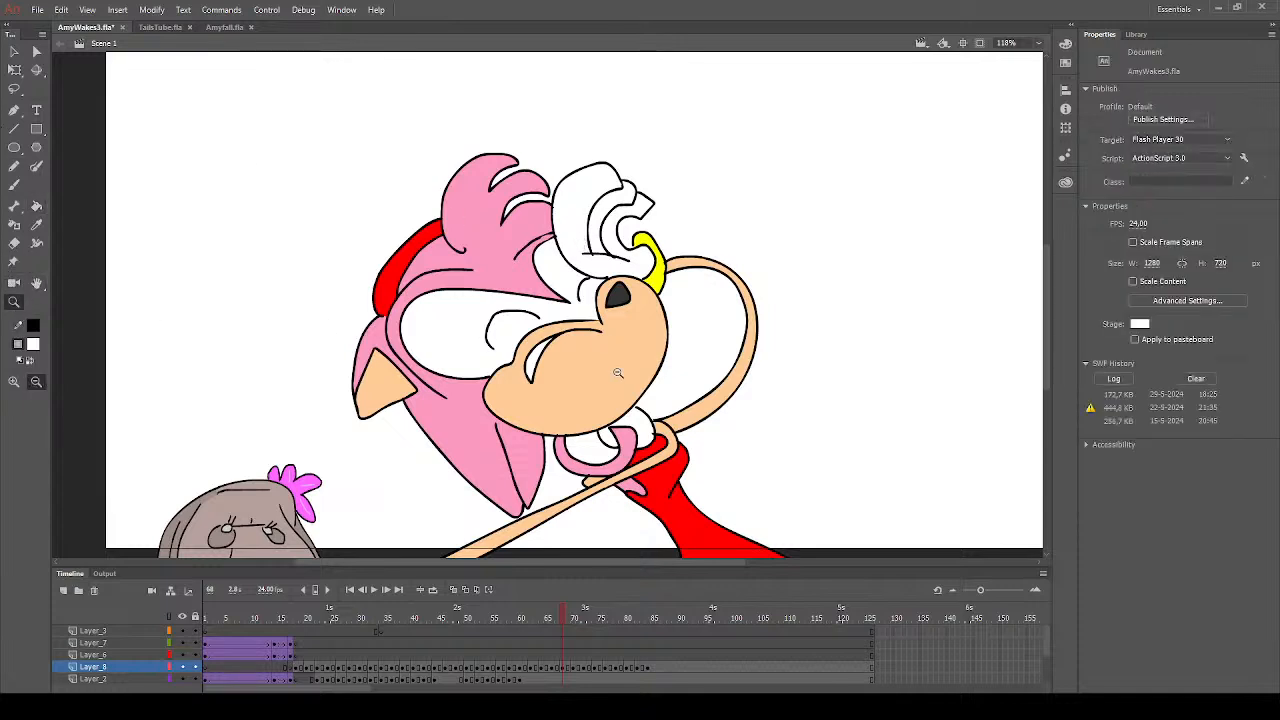
{"action": "left_click", "coordinate": [573, 669]}
{"action": "left_click", "coordinate": [36, 206]}
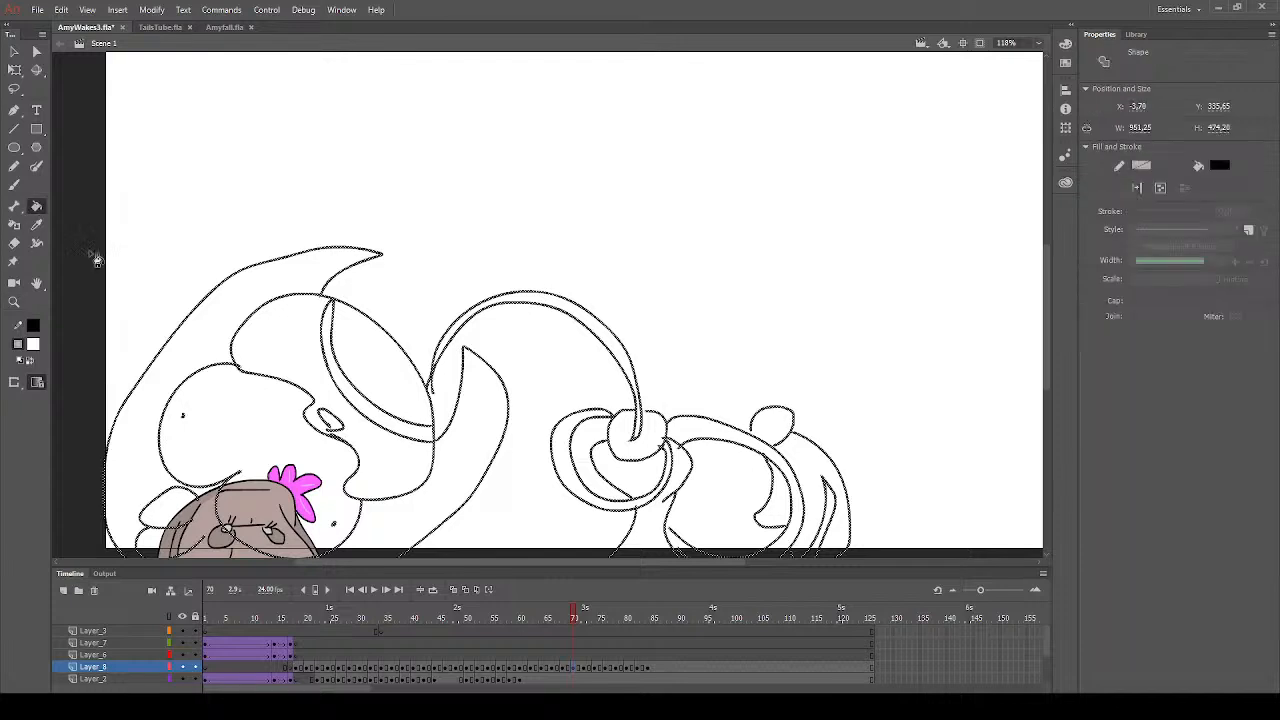
{"action": "left_click", "coordinate": [286, 442]}
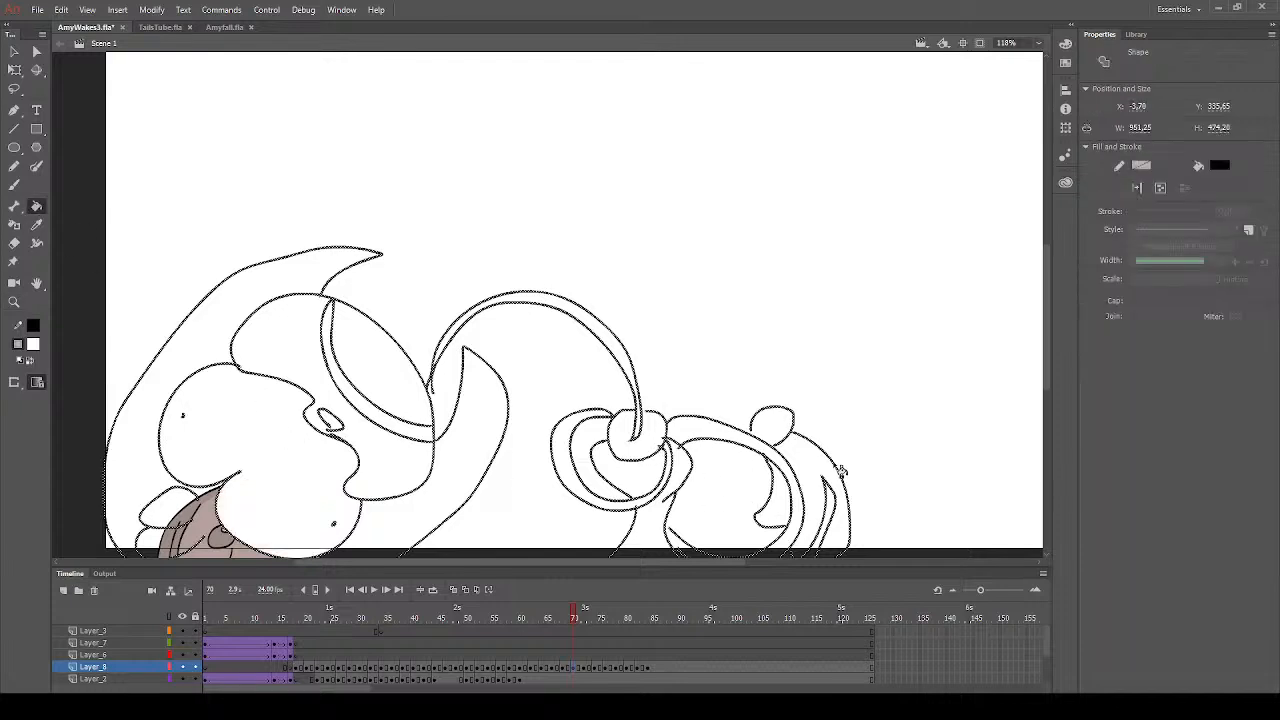
{"action": "left_click", "coordinate": [817, 478]}
{"action": "left_click", "coordinate": [14, 51]}
{"action": "left_click", "coordinate": [161, 173]}
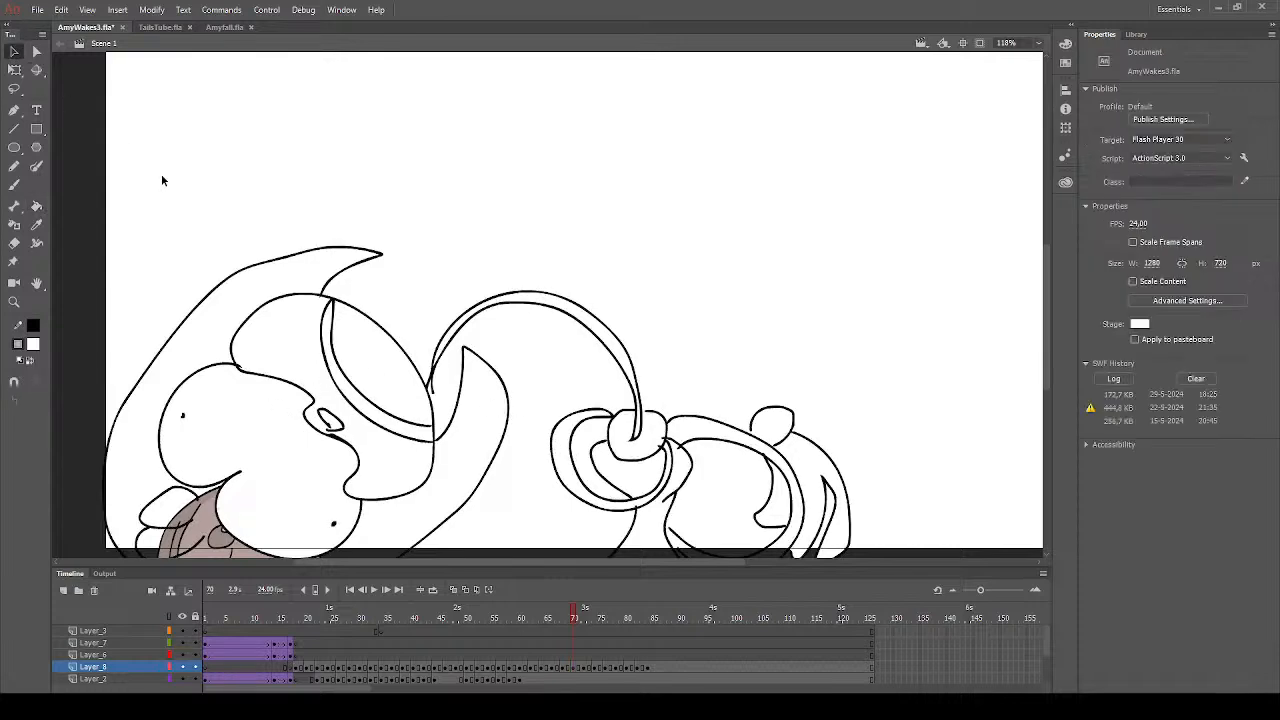
- Fill the nose with dark grey on frame 70
{"action": "left_click", "coordinate": [37, 207]}
{"action": "left_click", "coordinate": [37, 348]}
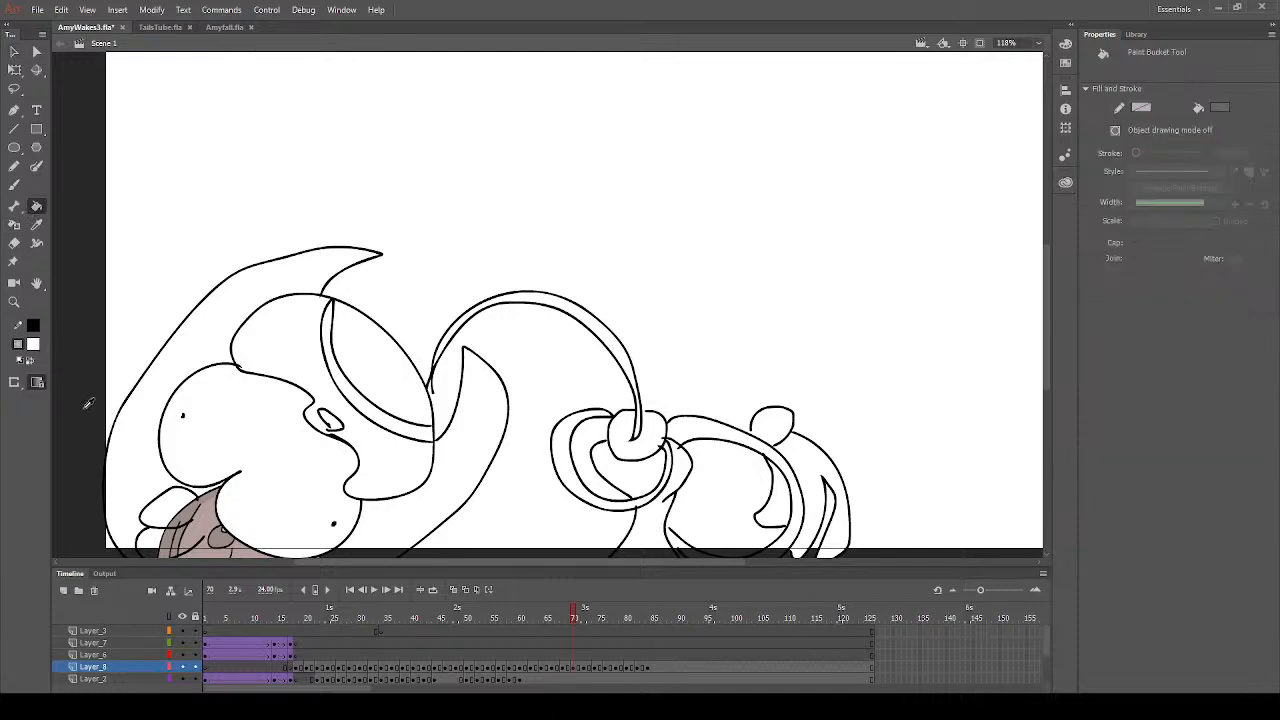
{"action": "left_click", "coordinate": [81, 394]}
{"action": "left_click", "coordinate": [329, 421]}
- Fill both parts of the muzzle and both looped arms with peach on frame 70
{"action": "left_click", "coordinate": [33, 346]}
{"action": "left_click", "coordinate": [252, 470]}
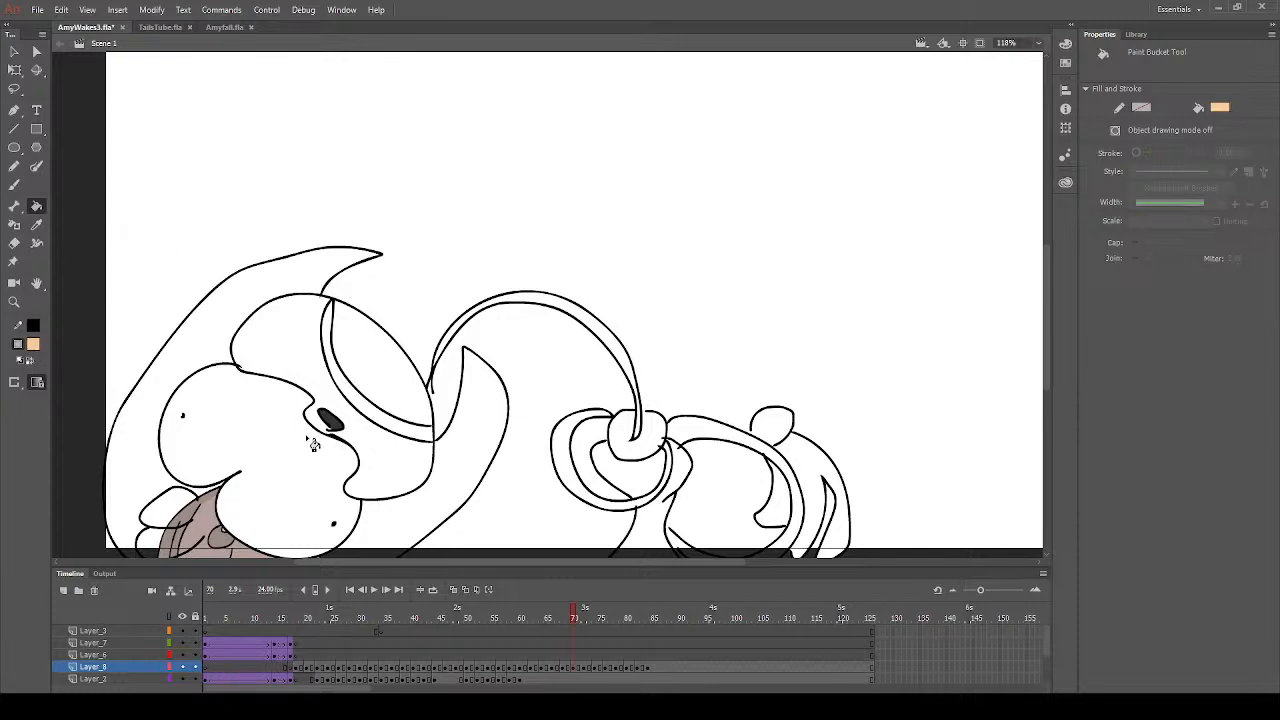
{"action": "left_click", "coordinate": [315, 374]}
{"action": "left_click", "coordinate": [382, 384]}
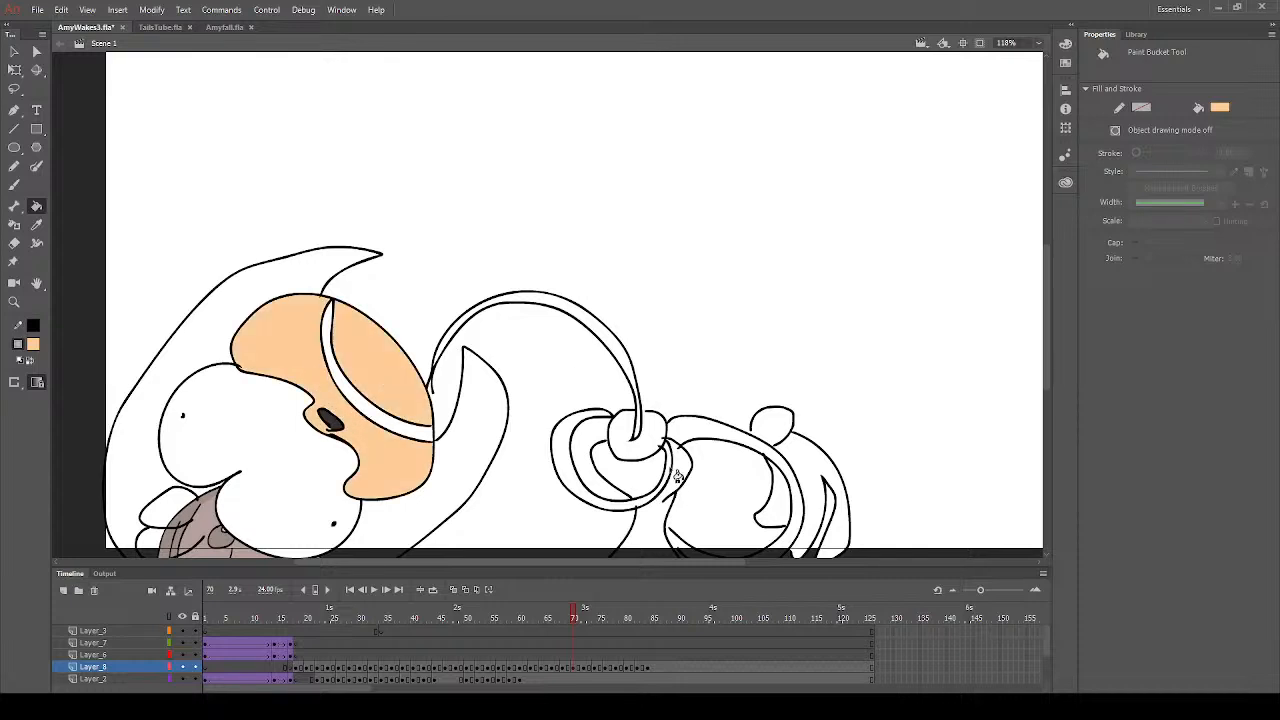
{"action": "left_click", "coordinate": [648, 506]}
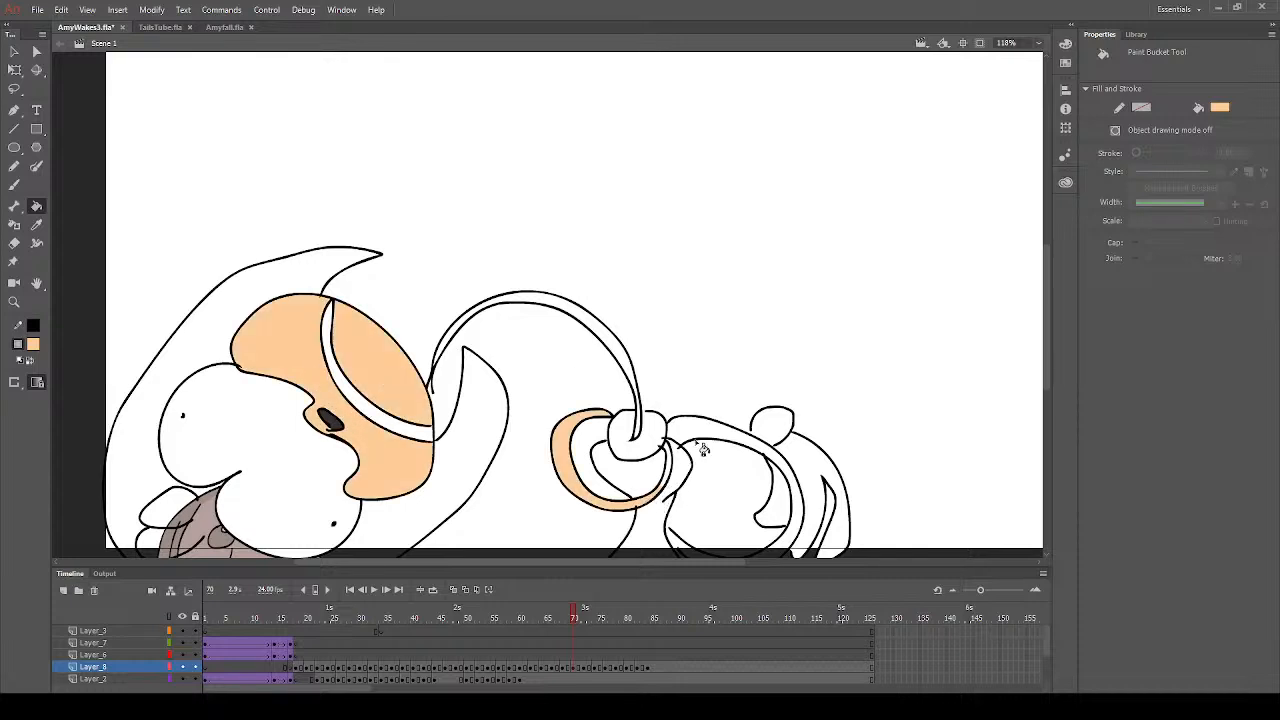
{"action": "left_click", "coordinate": [698, 440]}
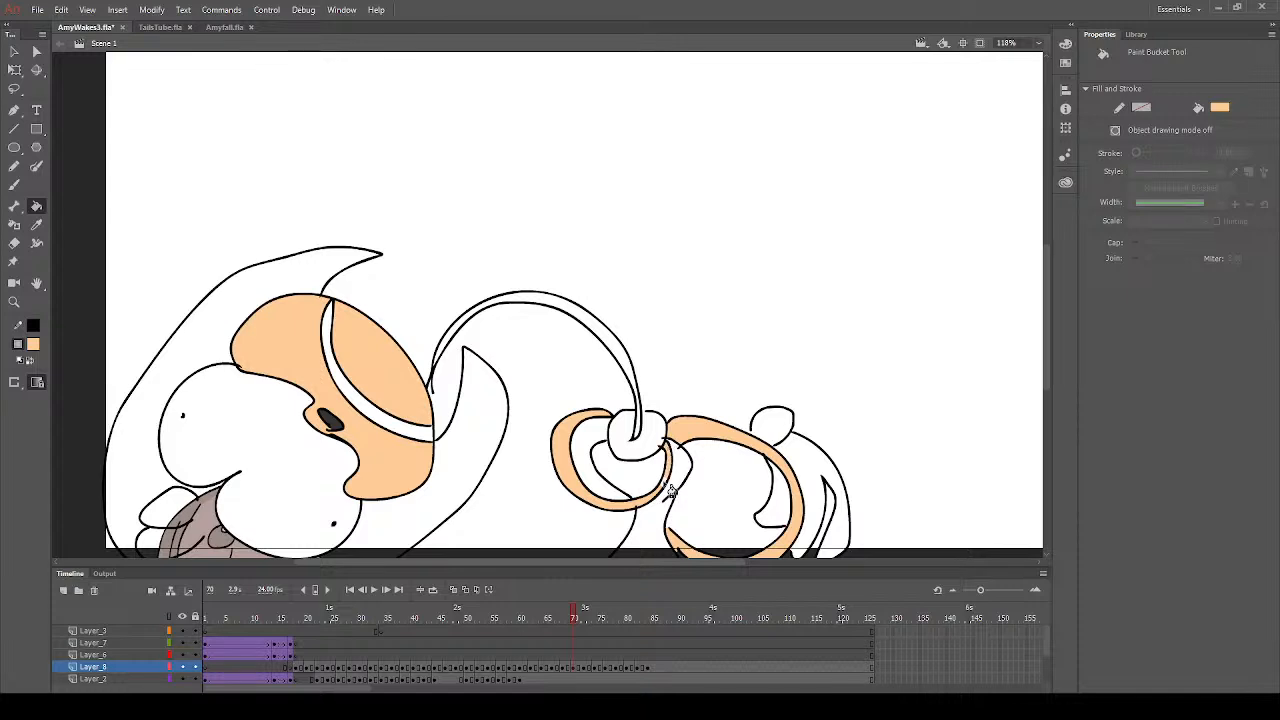
{"action": "left_click", "coordinate": [689, 434]}
- Sample the hair's pink from frame 69, fill the head and the long curved strand on frame 71, and clear the selection
{"action": "left_click", "coordinate": [33, 346]}
{"action": "left_click", "coordinate": [241, 491]}
{"action": "left_click", "coordinate": [568, 617]}
{"action": "left_click", "coordinate": [572, 617]}
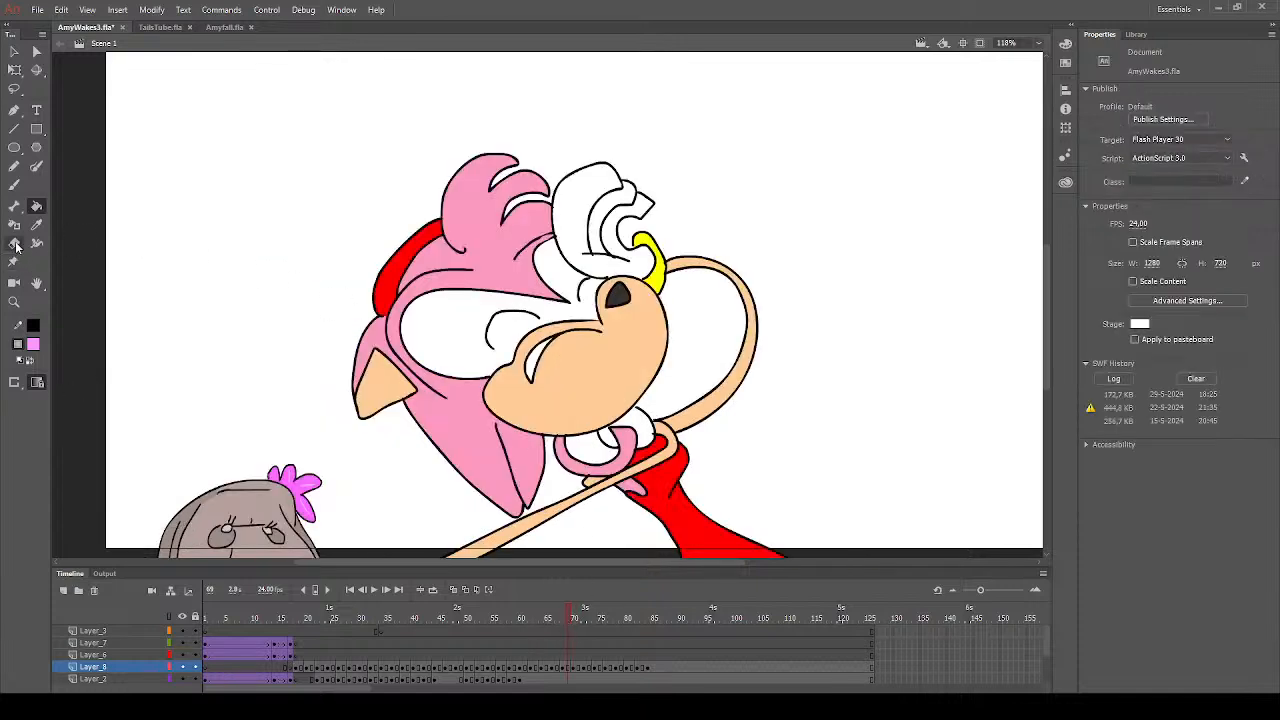
{"action": "left_click", "coordinate": [36, 224]}
{"action": "left_click", "coordinate": [520, 252]}
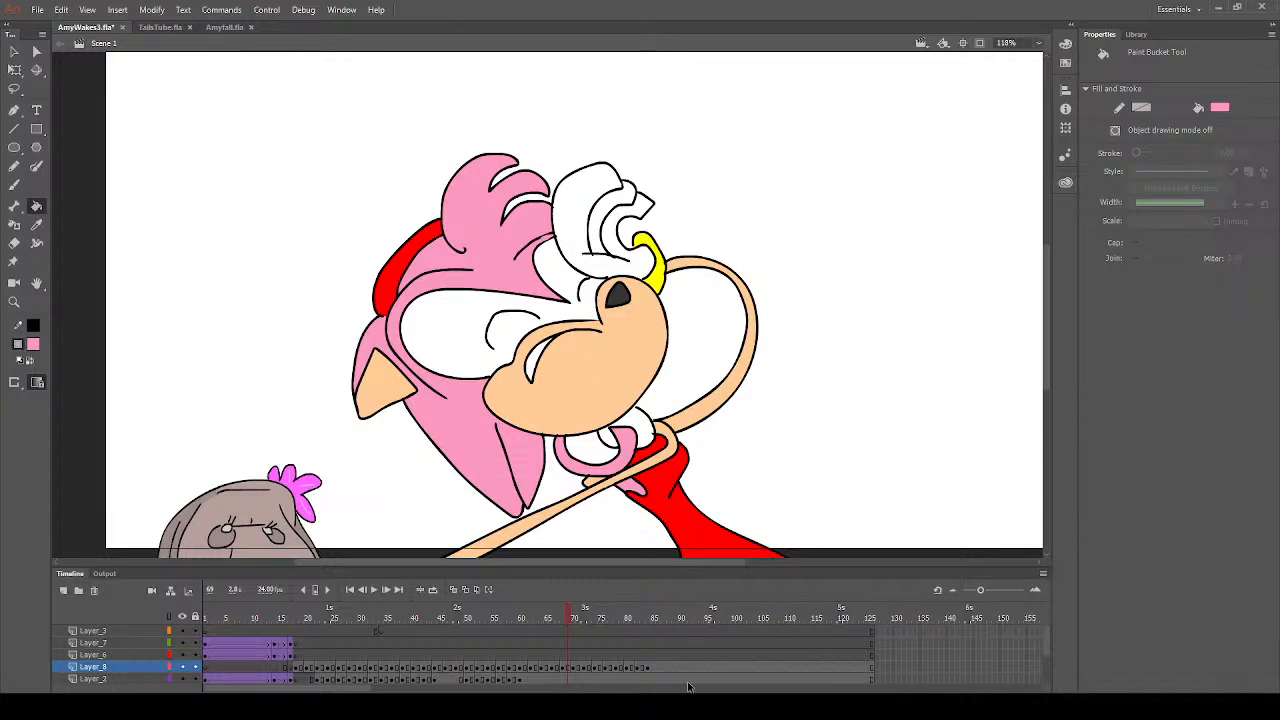
{"action": "left_click", "coordinate": [579, 667]}
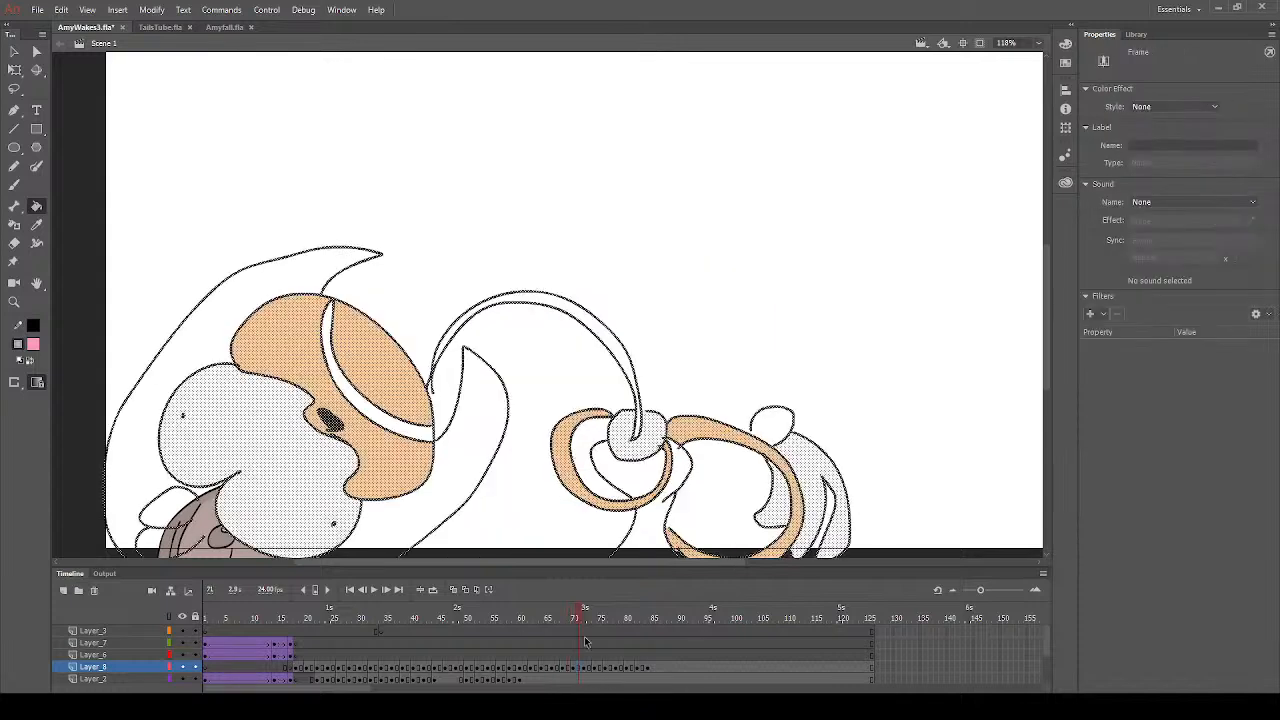
{"action": "left_click", "coordinate": [634, 372]}
{"action": "left_click", "coordinate": [638, 432]}
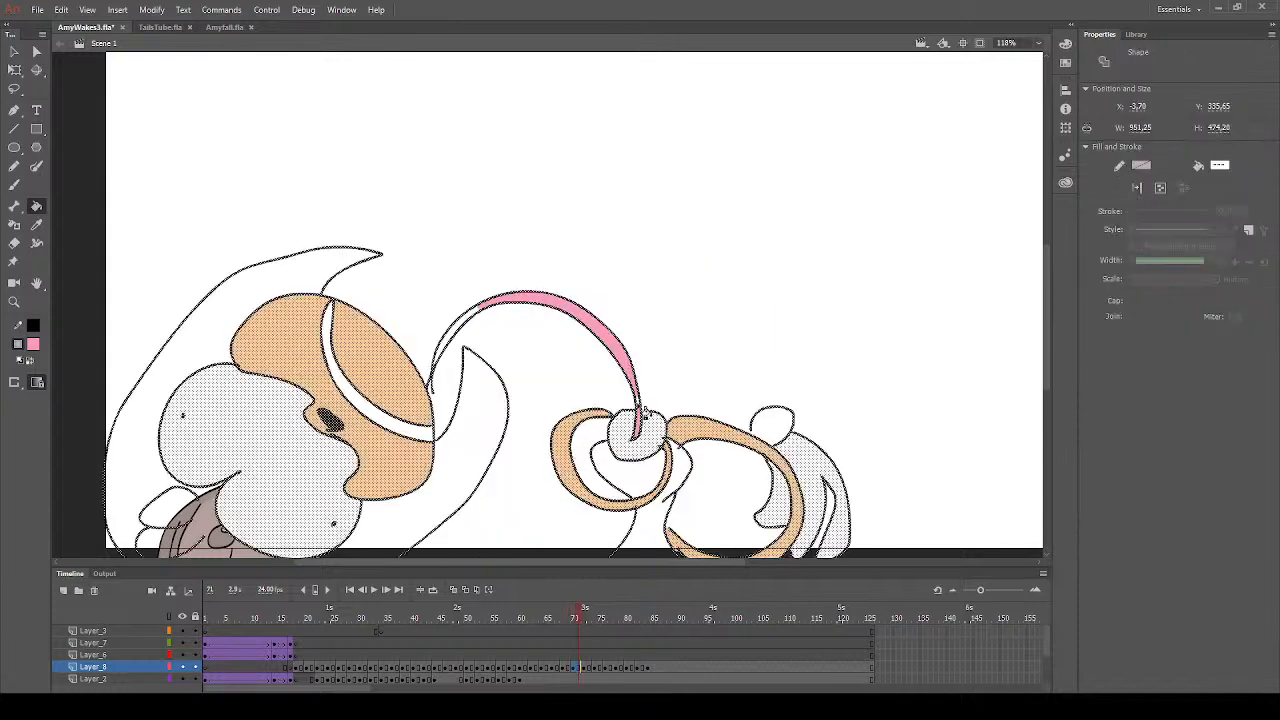
{"action": "left_click", "coordinate": [313, 285]}
{"action": "left_click", "coordinate": [455, 343]}
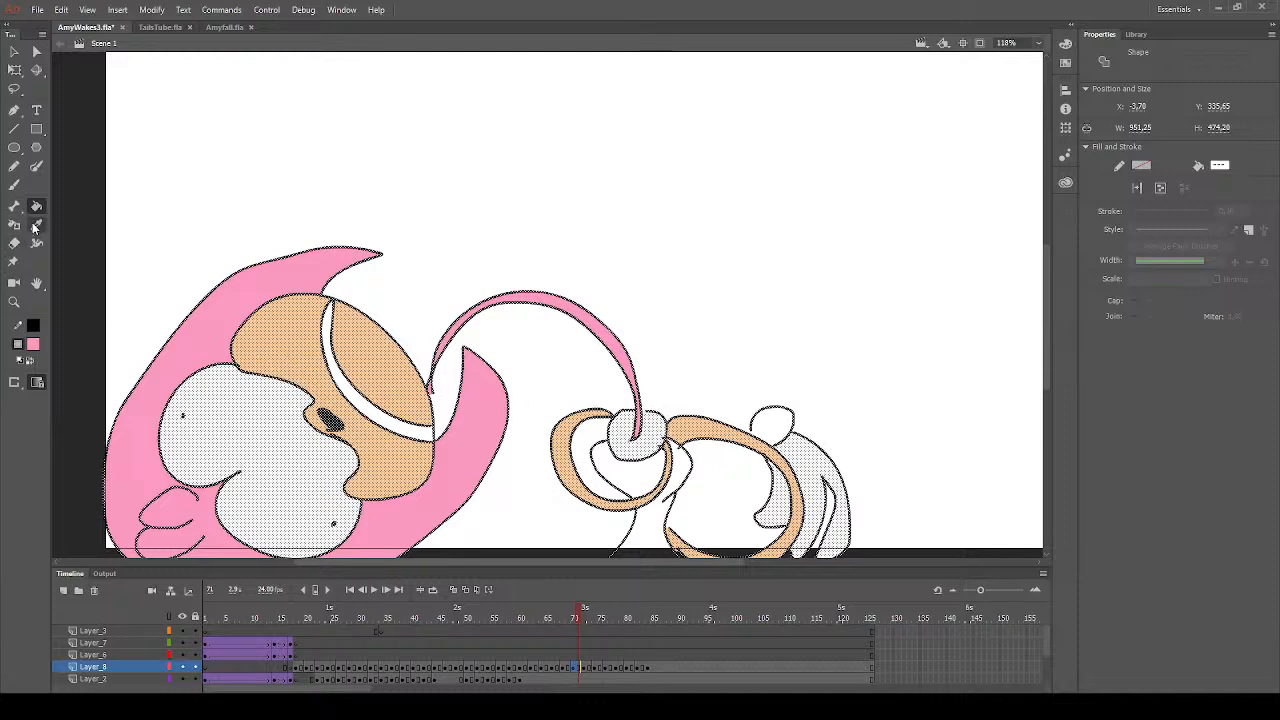
{"action": "left_click", "coordinate": [14, 51]}
{"action": "left_click", "coordinate": [206, 230]}
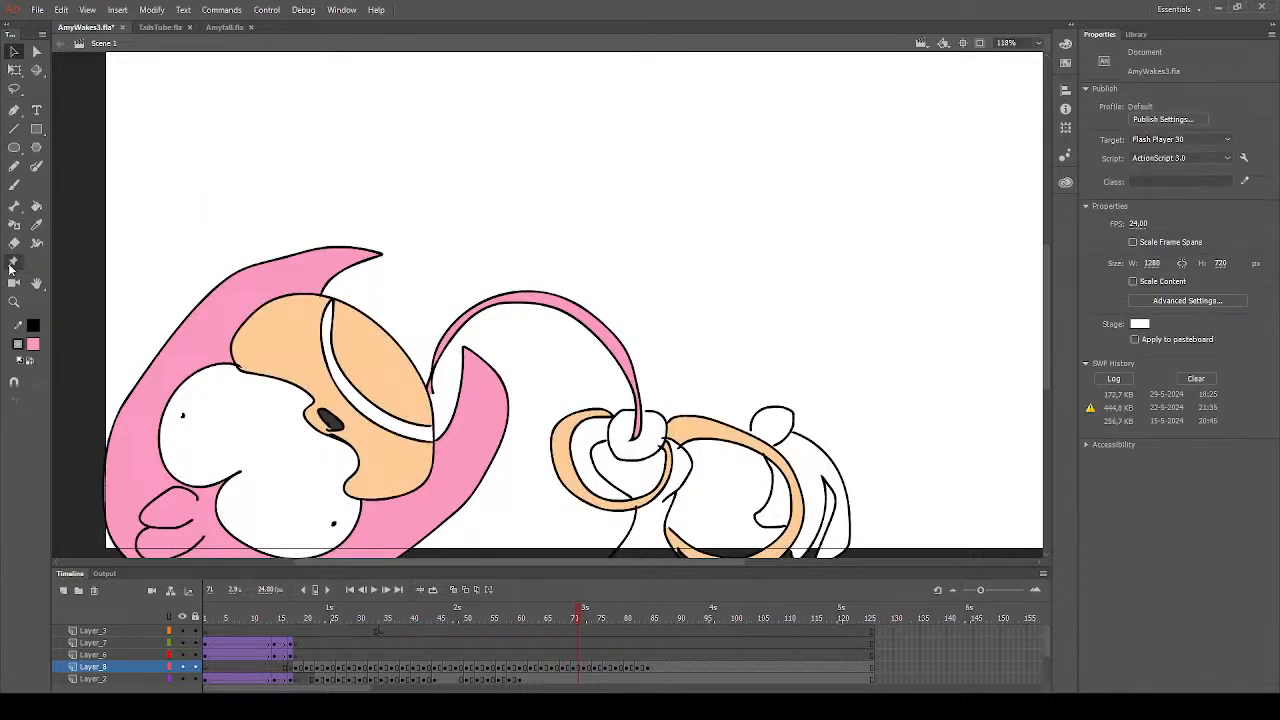
- Fill the upper and lower parts of the dress with red on frame 71
{"action": "left_click", "coordinate": [36, 206]}
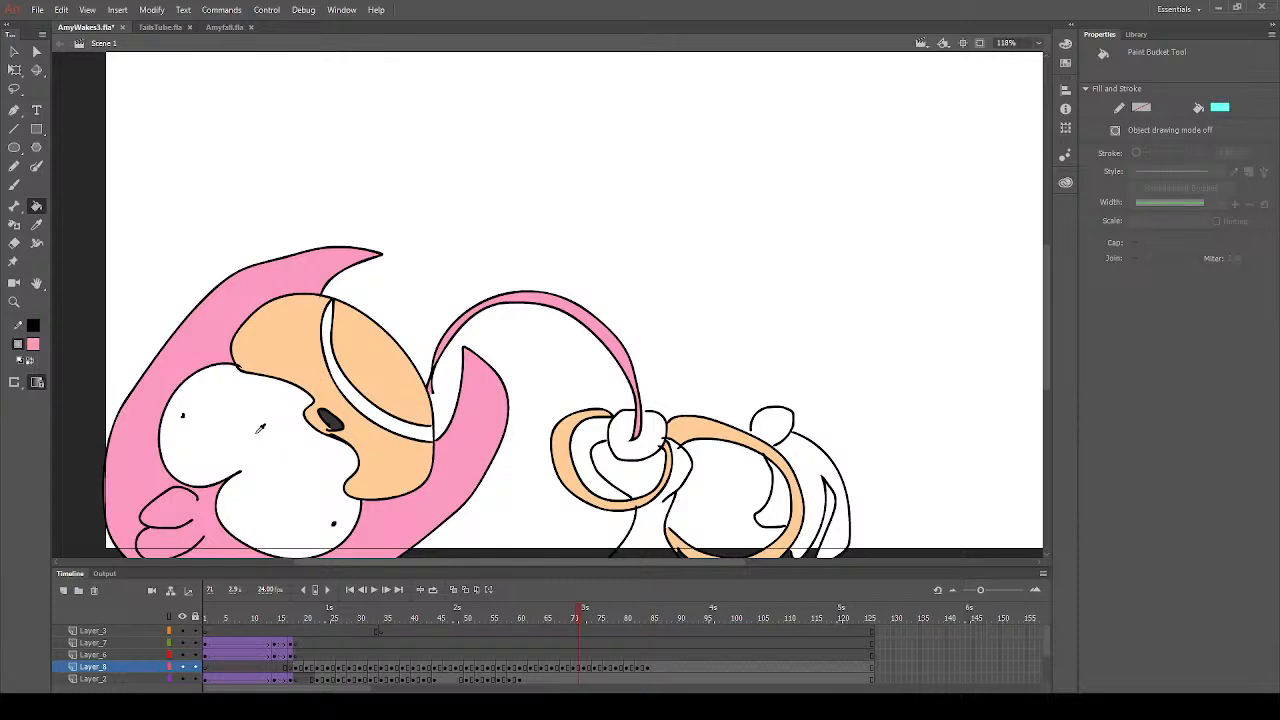
{"action": "left_click", "coordinate": [650, 472]}
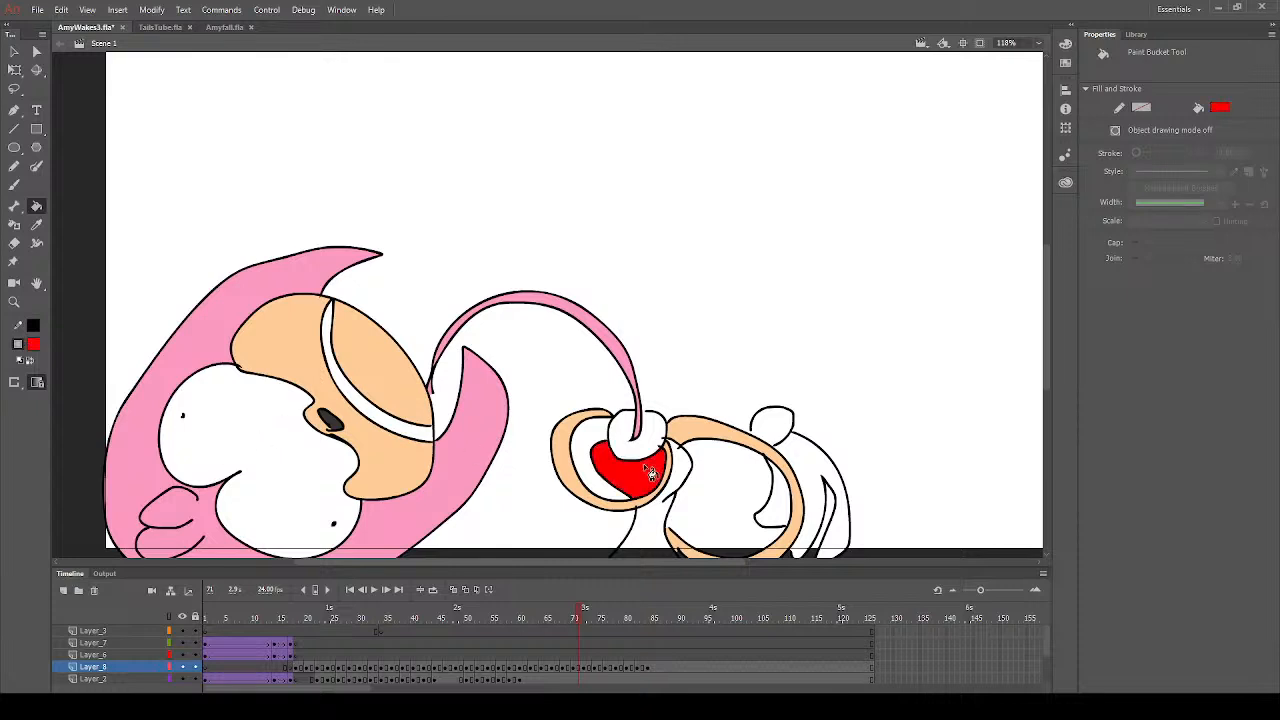
{"action": "left_click", "coordinate": [657, 514]}
{"action": "scroll", "coordinate": [657, 512], "scroll_direction": "down", "scroll_amount": 3}
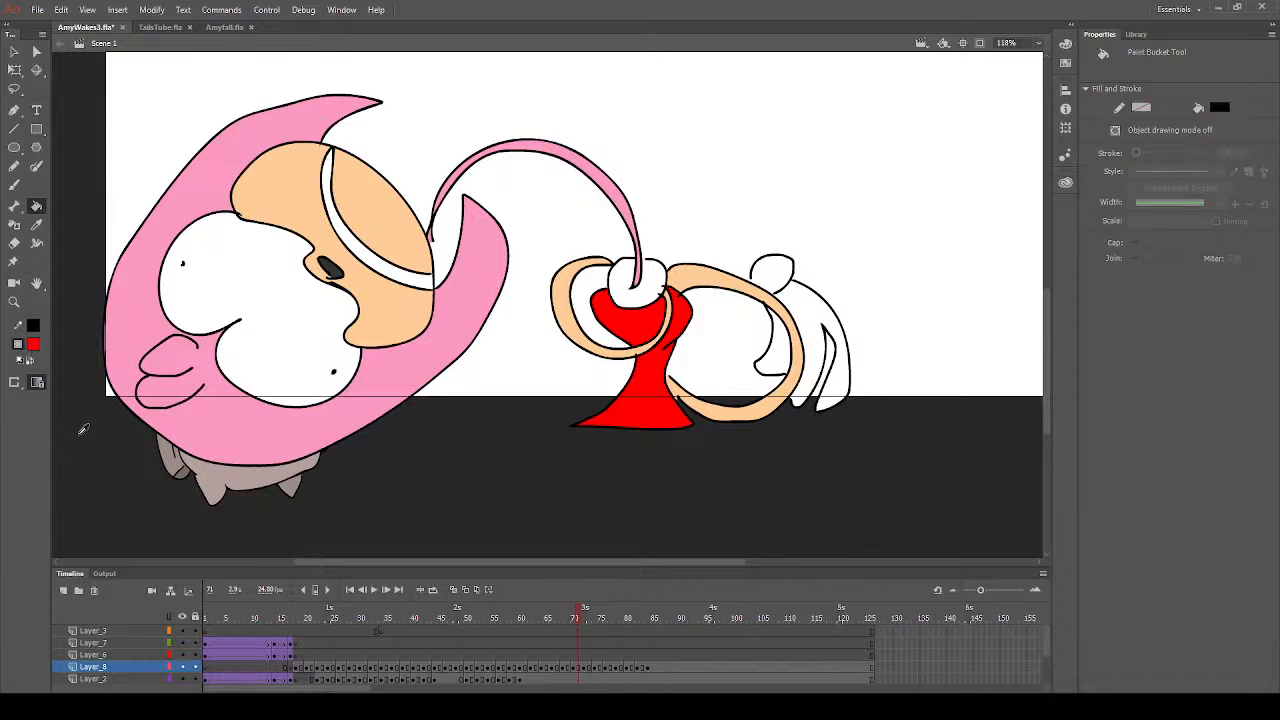
- Fill the round cuff above the drooping white hand with yellow on frame 71
{"action": "left_click", "coordinate": [83, 431]}
{"action": "left_click", "coordinate": [36, 224]}
{"action": "left_click", "coordinate": [270, 170]}
{"action": "left_click", "coordinate": [15, 185]}
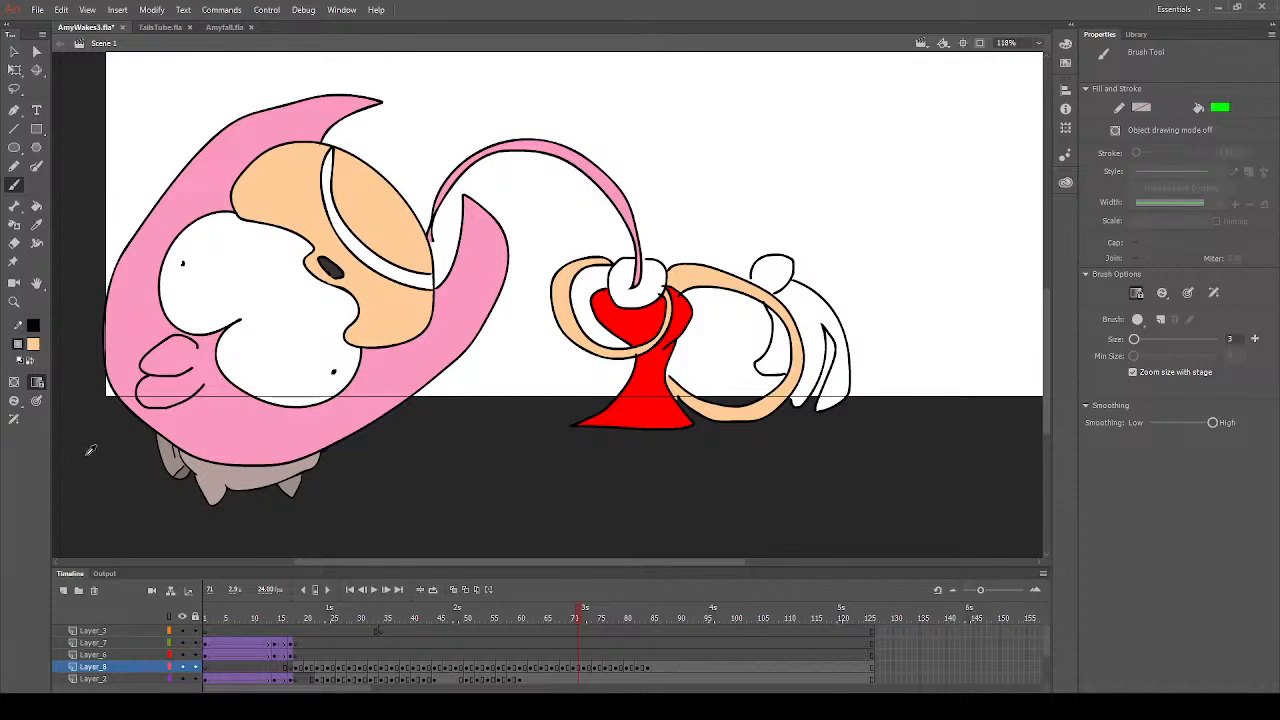
{"action": "left_click", "coordinate": [261, 439]}
{"action": "left_click", "coordinate": [36, 205]}
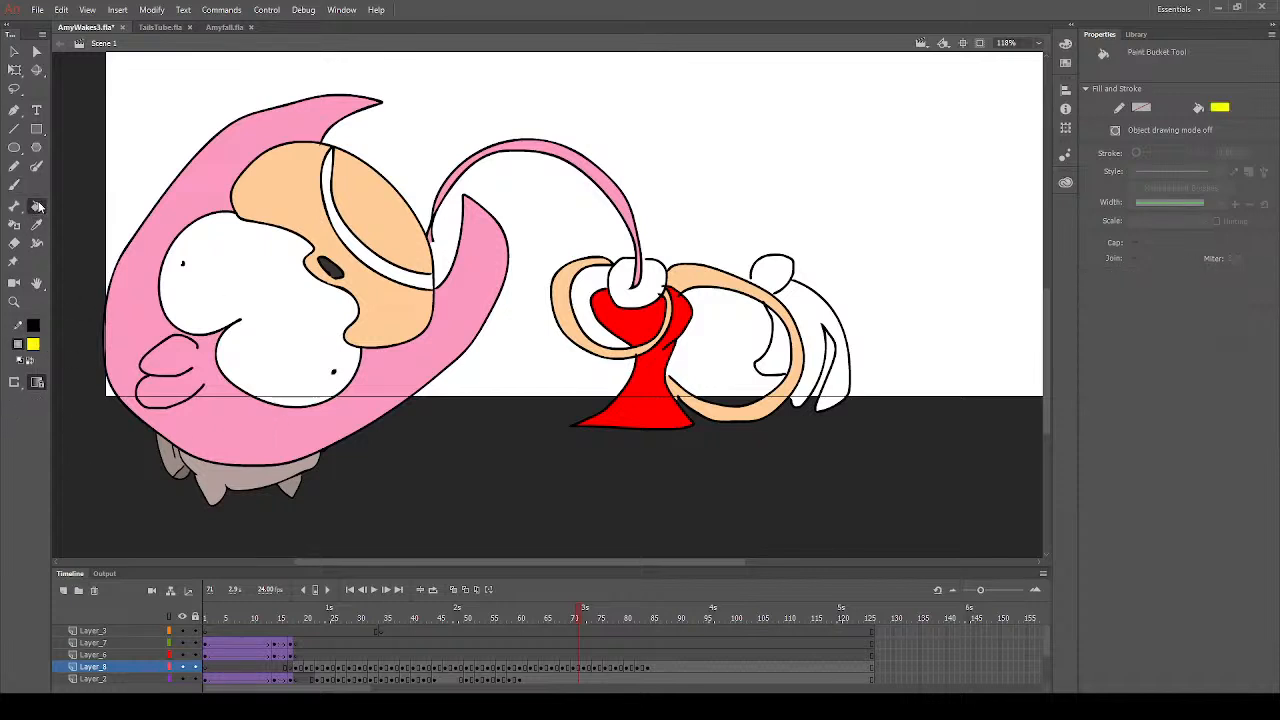
{"action": "left_click", "coordinate": [780, 275]}
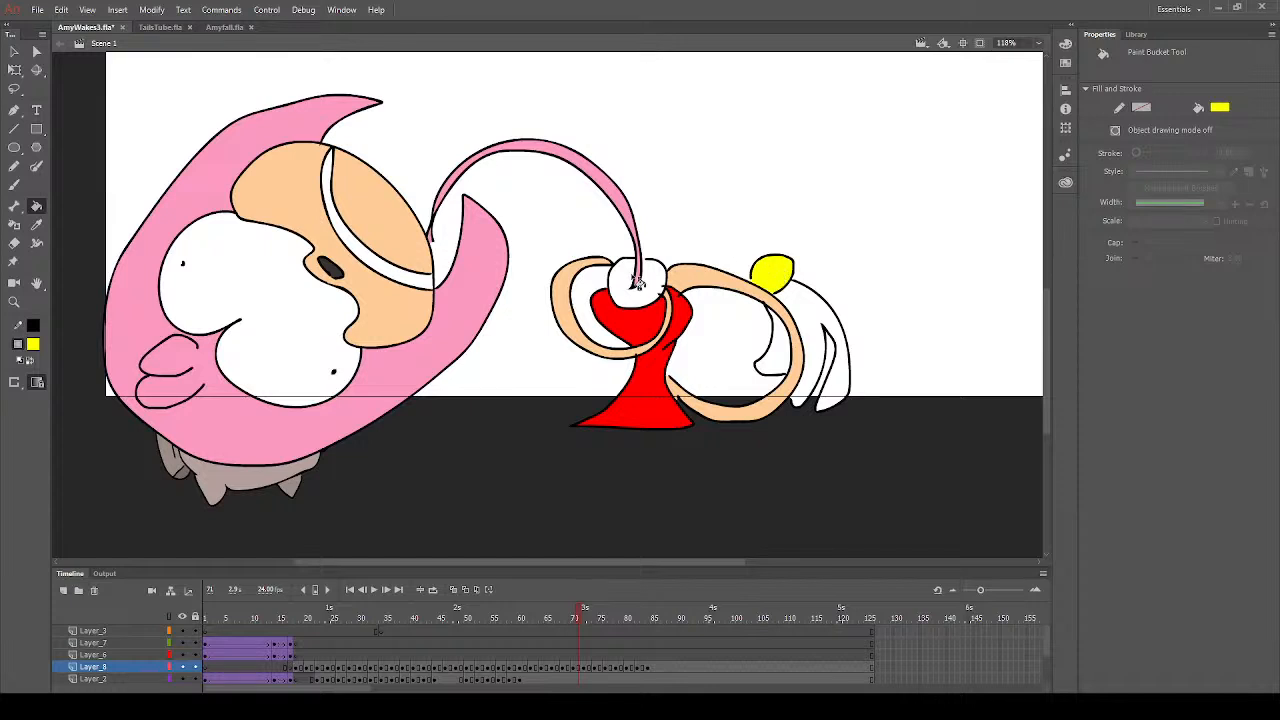
- Sample white and brush over the two outline ends that stick into the white collar on frame 71
{"action": "left_click", "coordinate": [14, 302]}
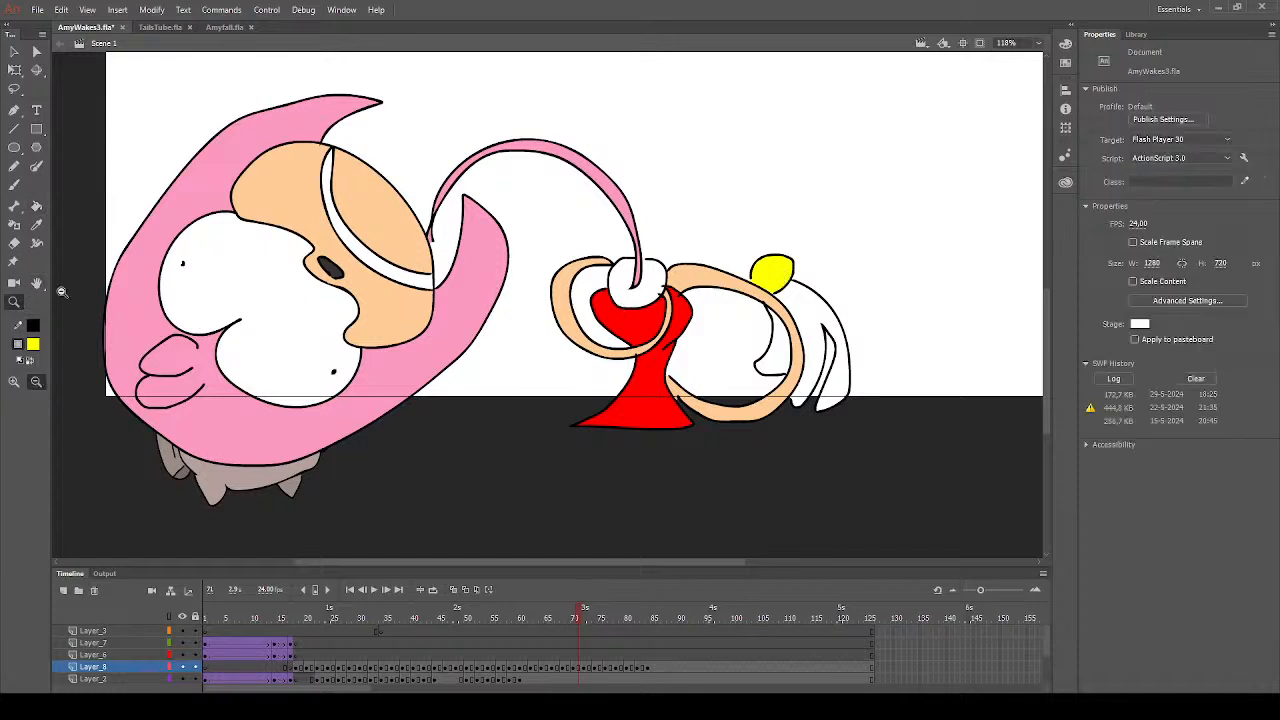
{"action": "left_click_drag", "start_coordinate": [630, 263], "coordinate": [724, 316]}
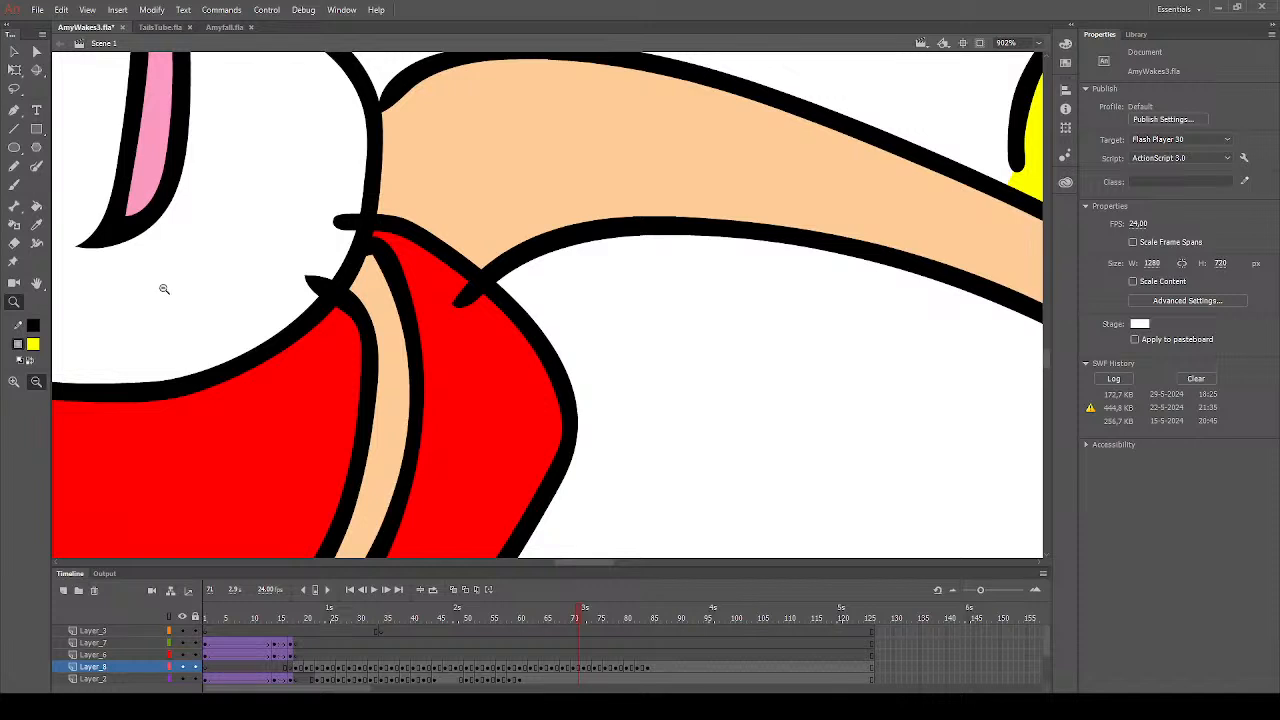
{"action": "left_click", "coordinate": [36, 205]}
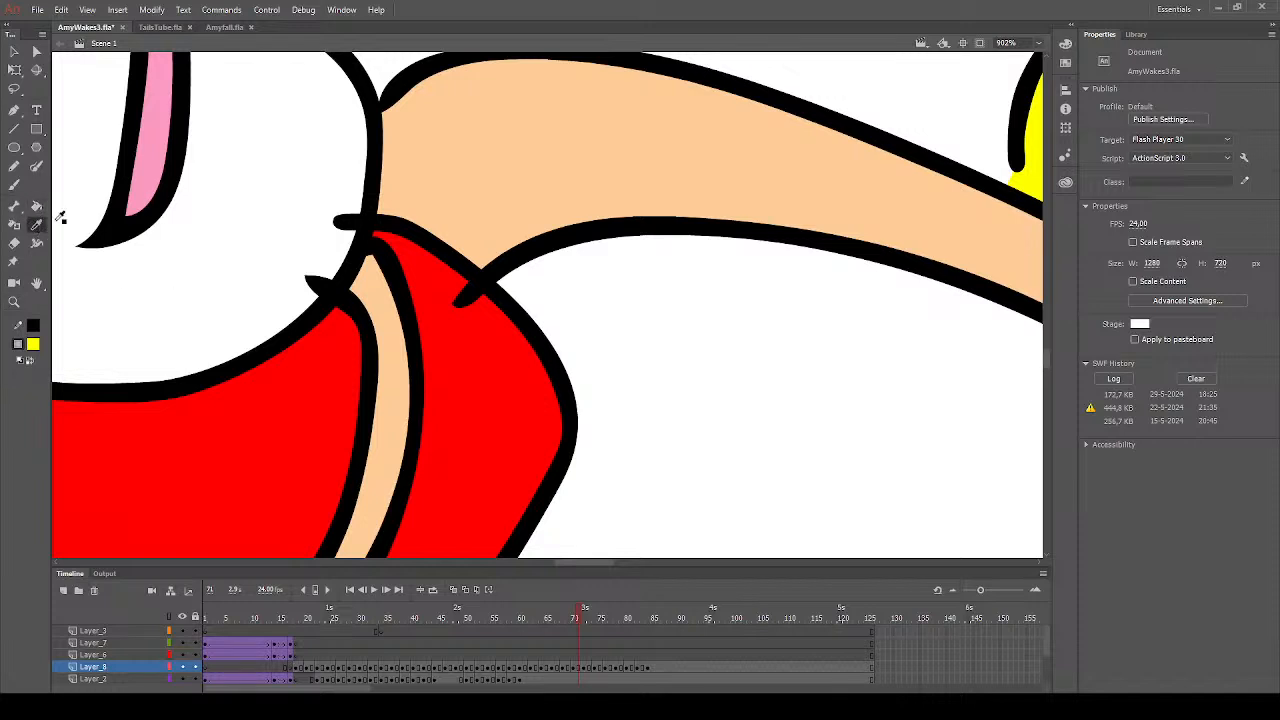
{"action": "left_click", "coordinate": [14, 185]}
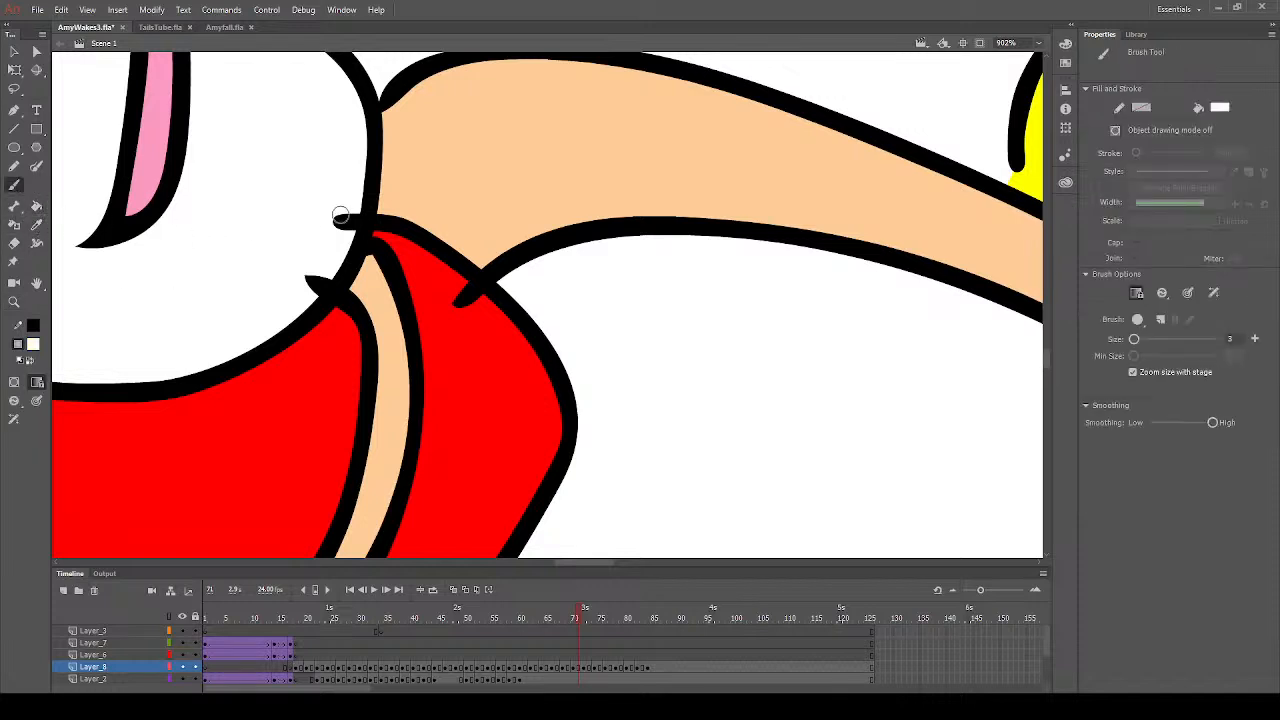
{"action": "mouse_move", "coordinate": [353, 214]}
{"action": "left_mouse_down"}
{"action": "mouse_move", "coordinate": [332, 266]}
{"action": "mouse_move", "coordinate": [280, 309]}
{"action": "mouse_move", "coordinate": [322, 270]}
{"action": "left_mouse_up"}
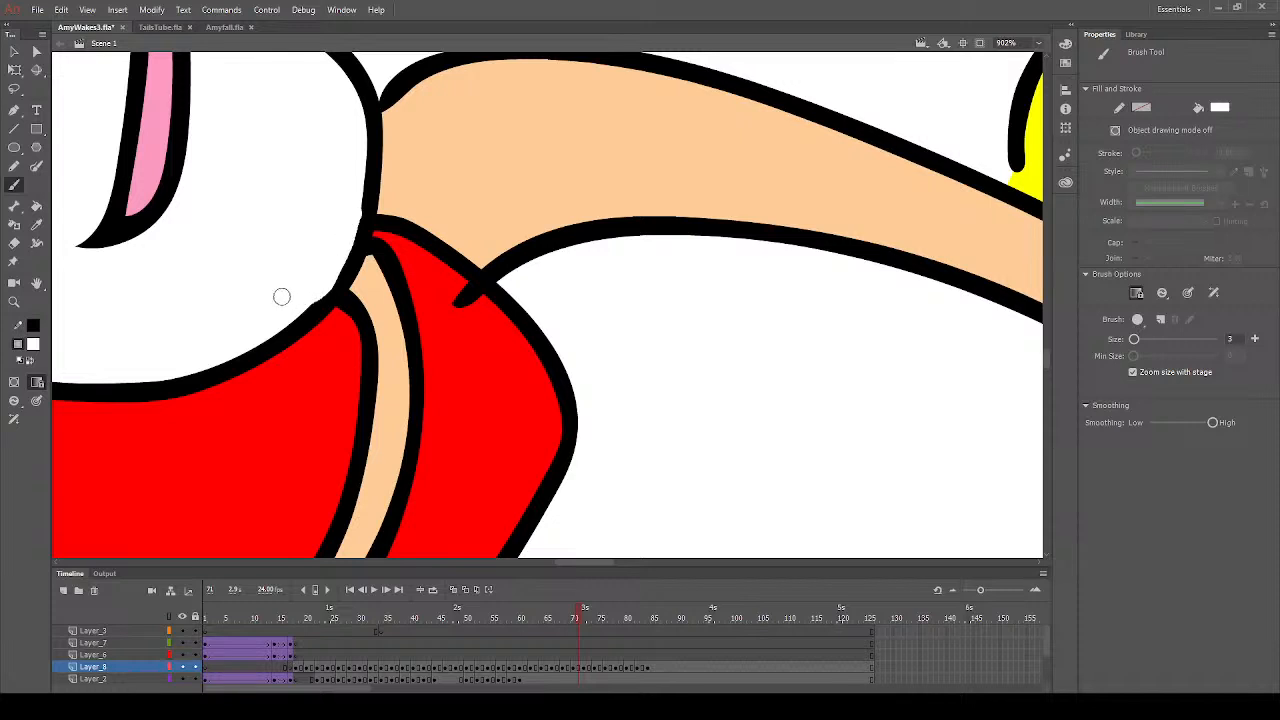
- Sample the dress's red and brush over the arm's outline end that overlaps the dress on frame 71
{"action": "left_click", "coordinate": [36, 225]}
{"action": "left_click", "coordinate": [470, 377]}
{"action": "left_click", "coordinate": [14, 185]}
{"action": "mouse_move", "coordinate": [443, 314]}
{"action": "left_mouse_down"}
{"action": "mouse_move", "coordinate": [466, 300]}
{"action": "mouse_move", "coordinate": [458, 287]}
{"action": "left_mouse_up"}
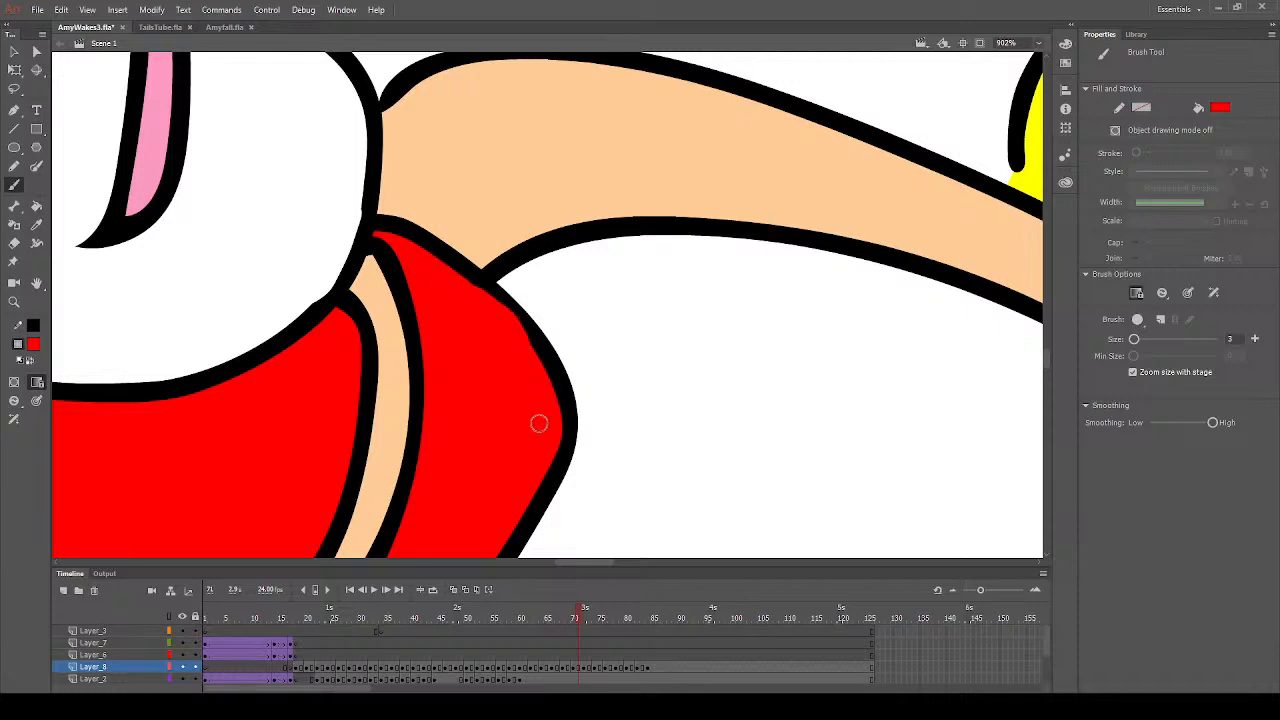
- Fill the small dress shape with red and the large oval muzzle with peach on frame 72
{"action": "left_click", "coordinate": [14, 302]}
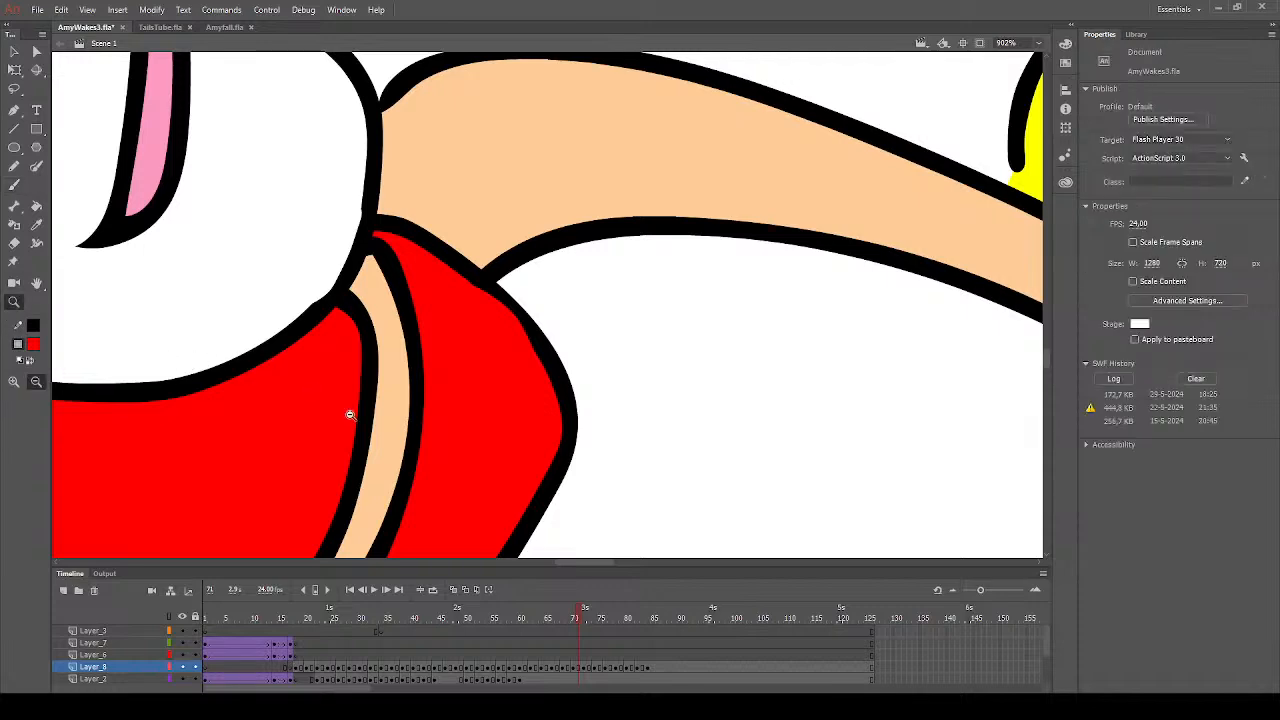
{"action": "left_click", "coordinate": [351, 415]}
{"action": "left_click", "coordinate": [466, 412]}
{"action": "left_click", "coordinate": [625, 401]}
{"action": "left_click", "coordinate": [625, 401]}
{"action": "left_click", "coordinate": [471, 397]}
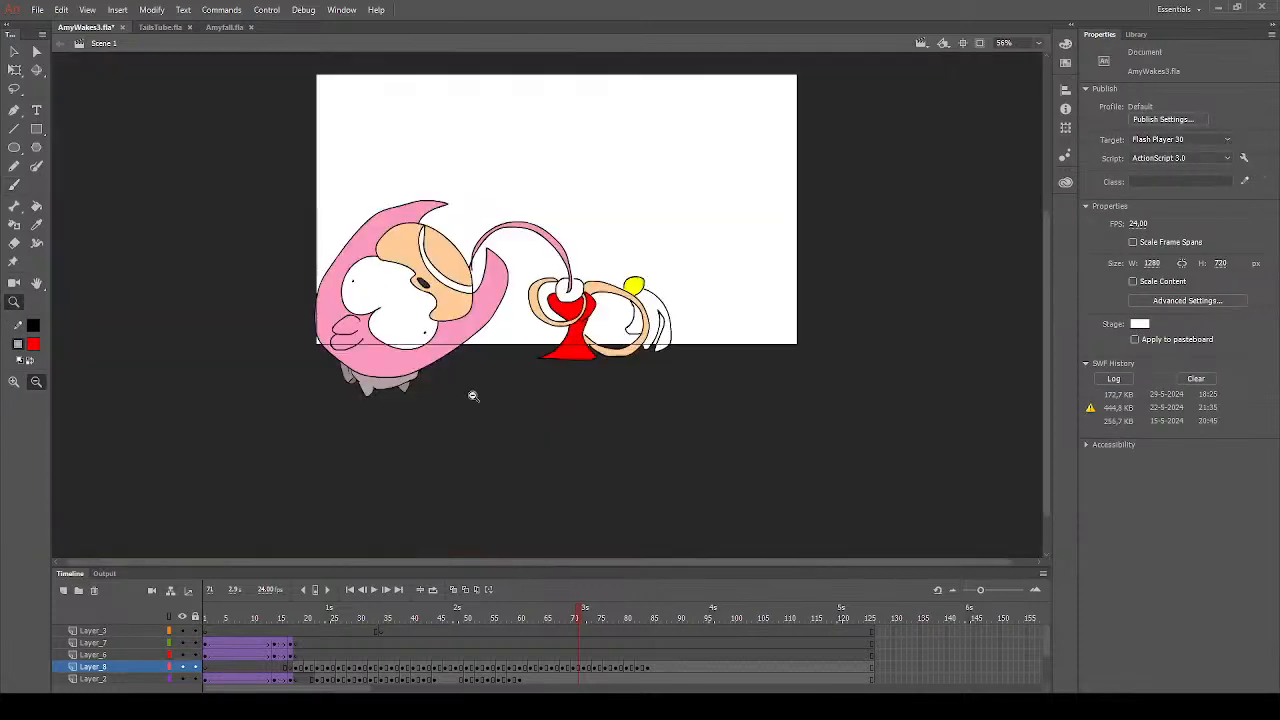
{"action": "left_click_drag", "start_coordinate": [341, 147], "coordinate": [757, 360]}
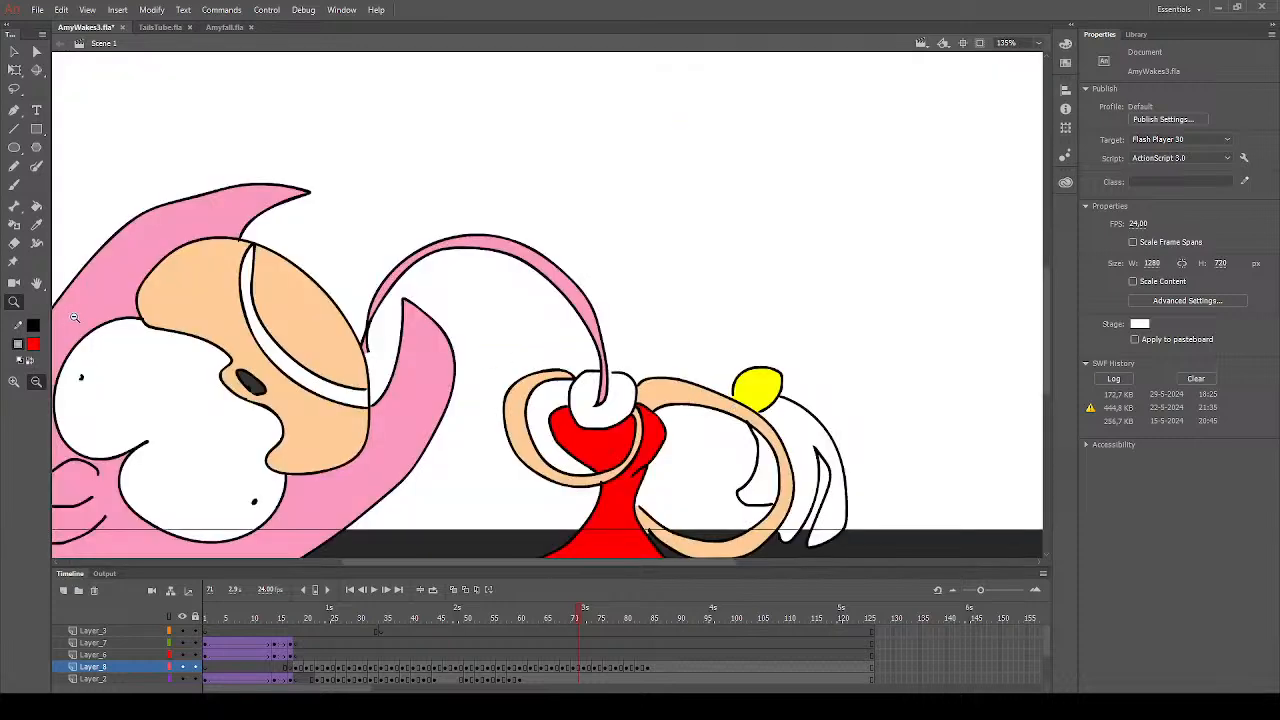
{"action": "left_click", "coordinate": [37, 205]}
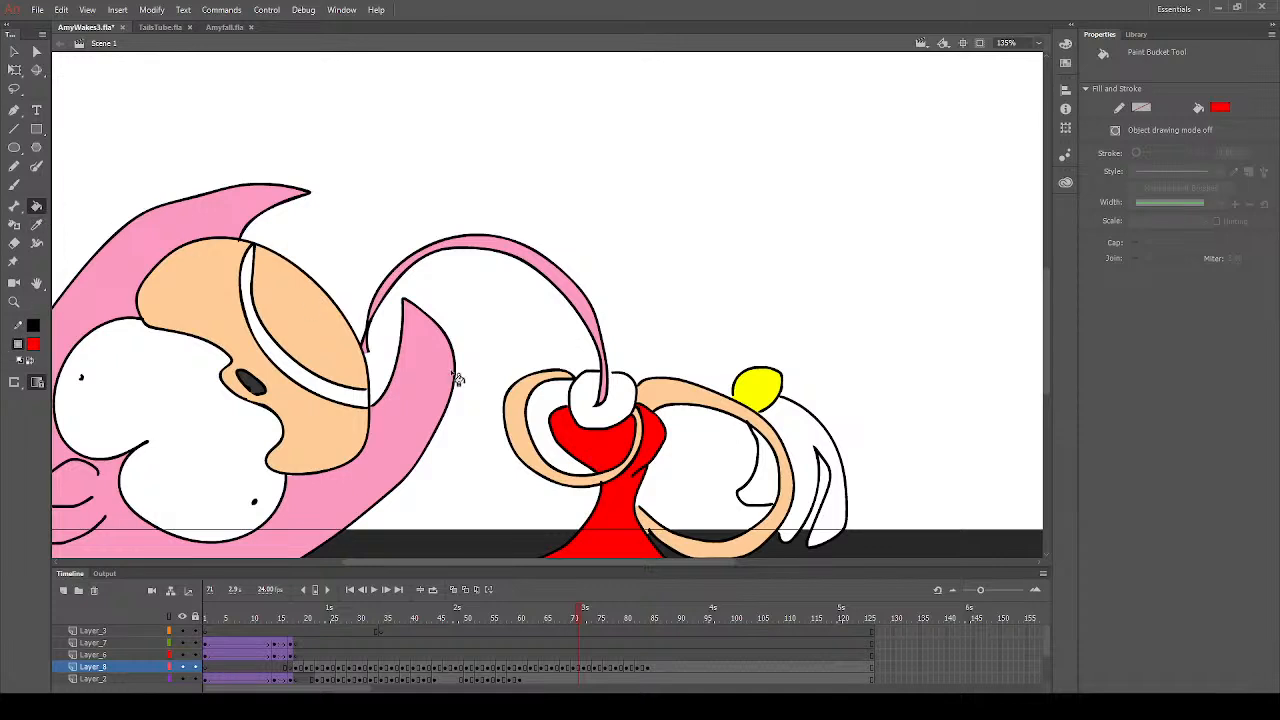
{"action": "left_click", "coordinate": [587, 617]}
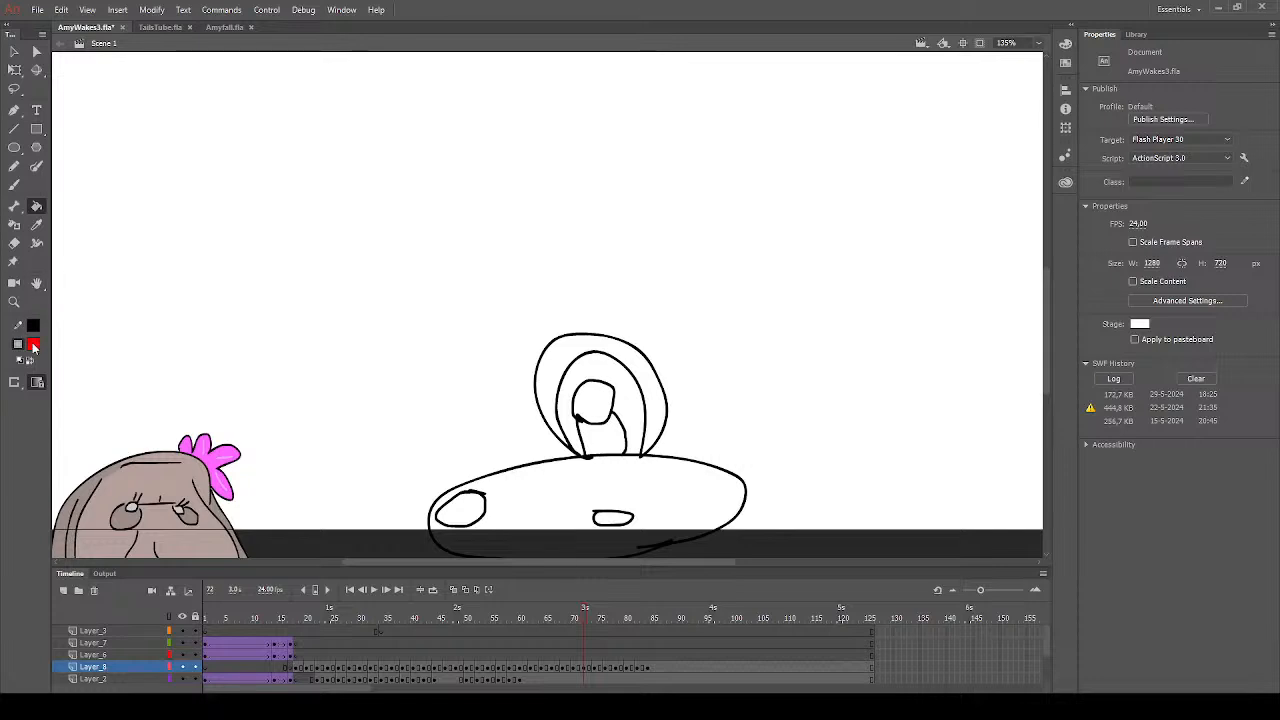
{"action": "left_click", "coordinate": [83, 431]}
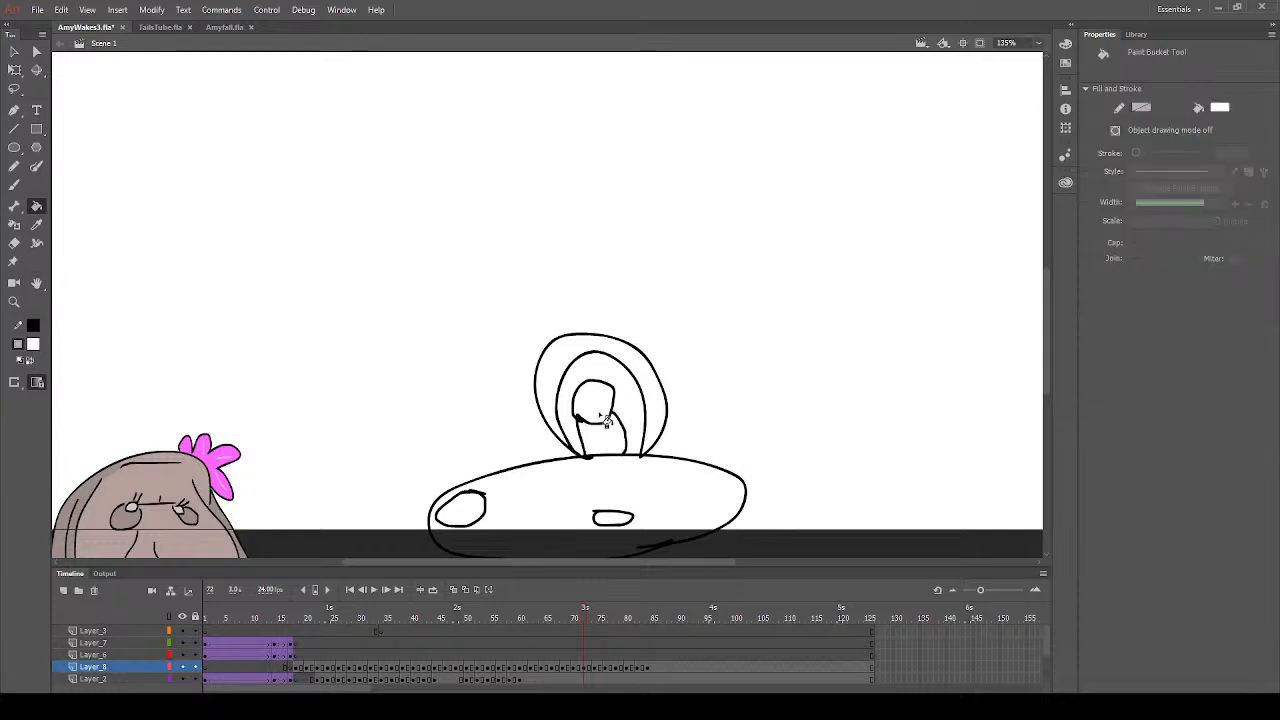
{"action": "left_click", "coordinate": [232, 436]}
{"action": "left_click", "coordinate": [617, 447]}
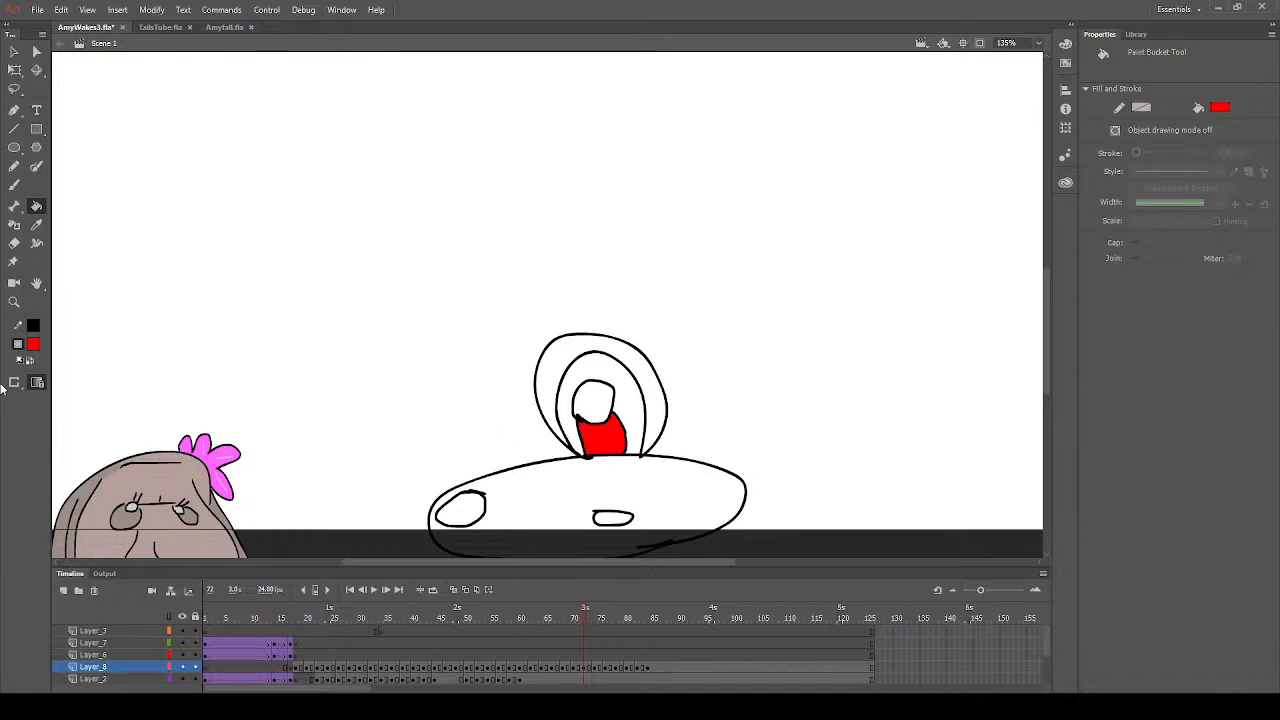
{"action": "left_click", "coordinate": [257, 466]}
{"action": "left_click", "coordinate": [488, 507]}
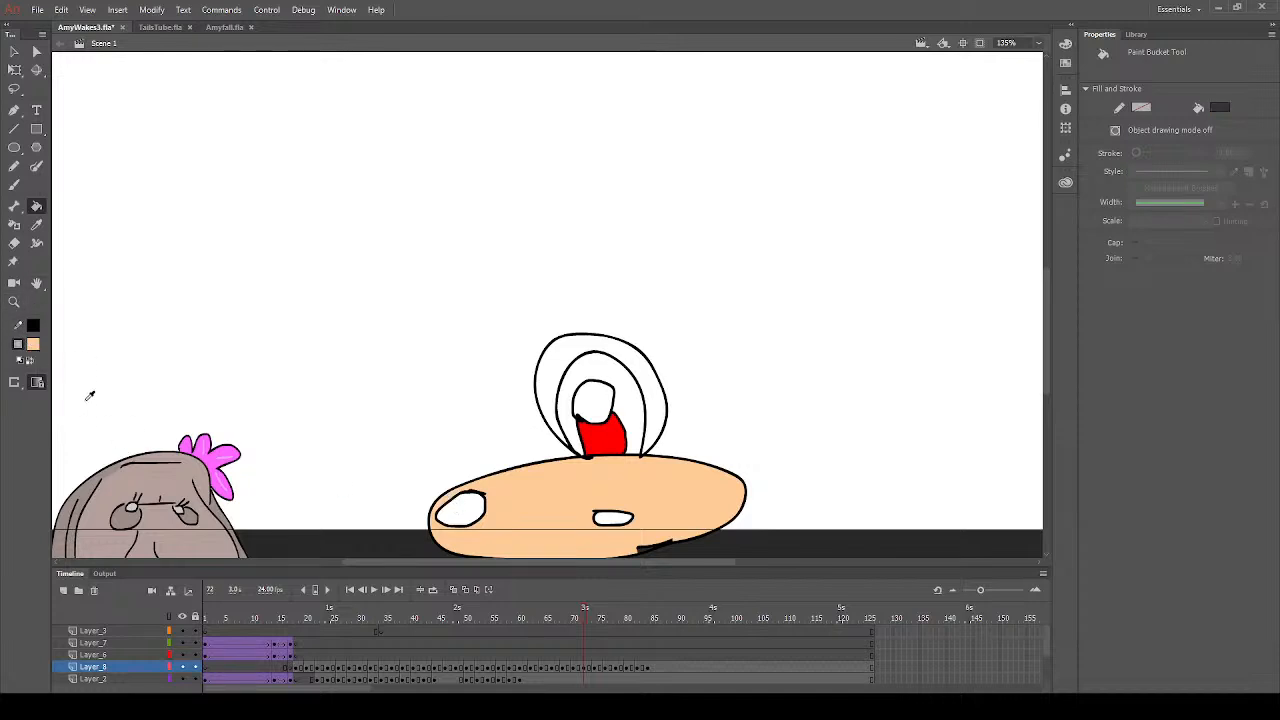
- Fill the small nose with dark grey and the open mouth with very dark red on frame 72
{"action": "left_click", "coordinate": [89, 394]}
{"action": "left_click", "coordinate": [614, 519]}
{"action": "left_click", "coordinate": [161, 439]}
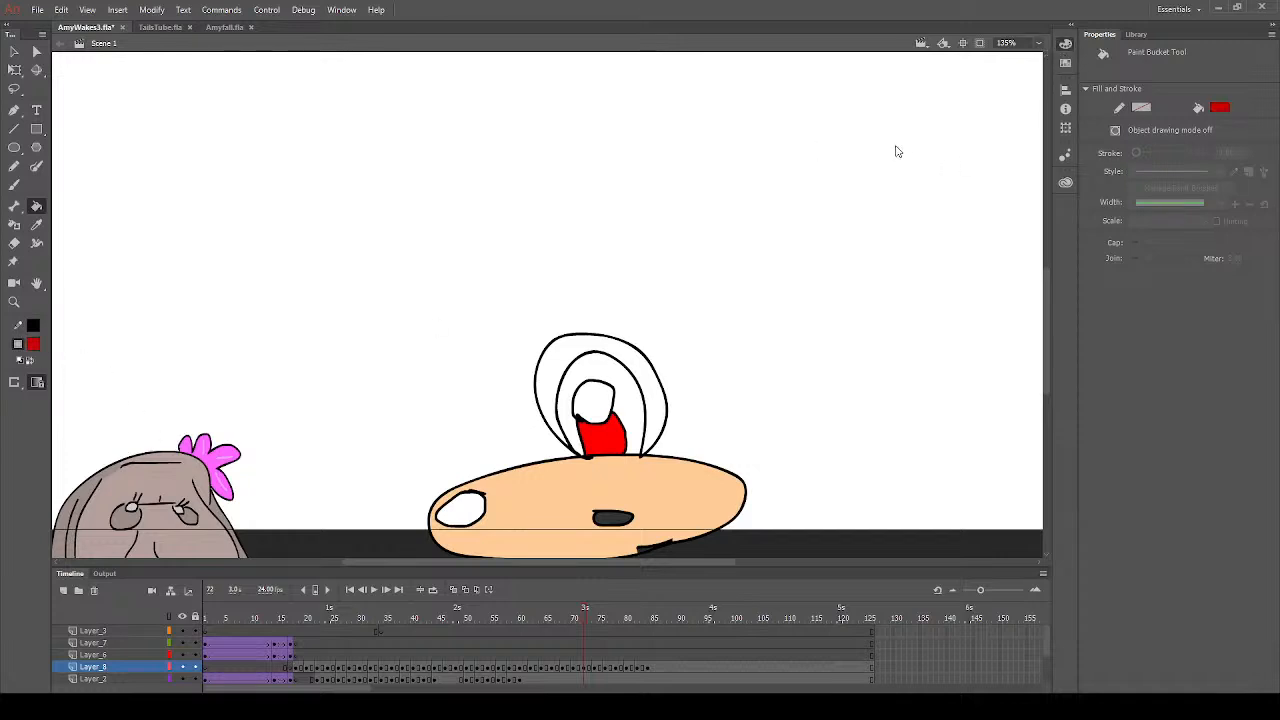
{"action": "left_click", "coordinate": [465, 510]}
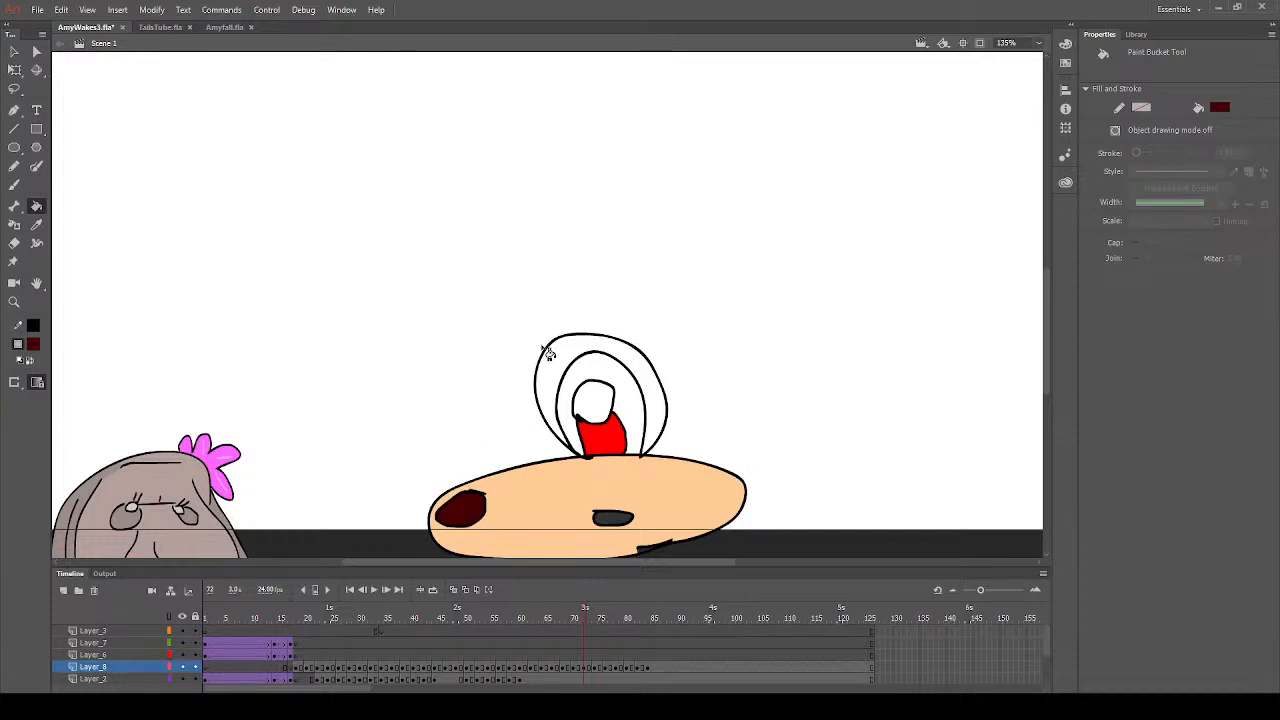
- Sample the hair's pink from frame 71 and fill the outer arch above the muzzle on frame 73
{"action": "left_click", "coordinate": [577, 618]}
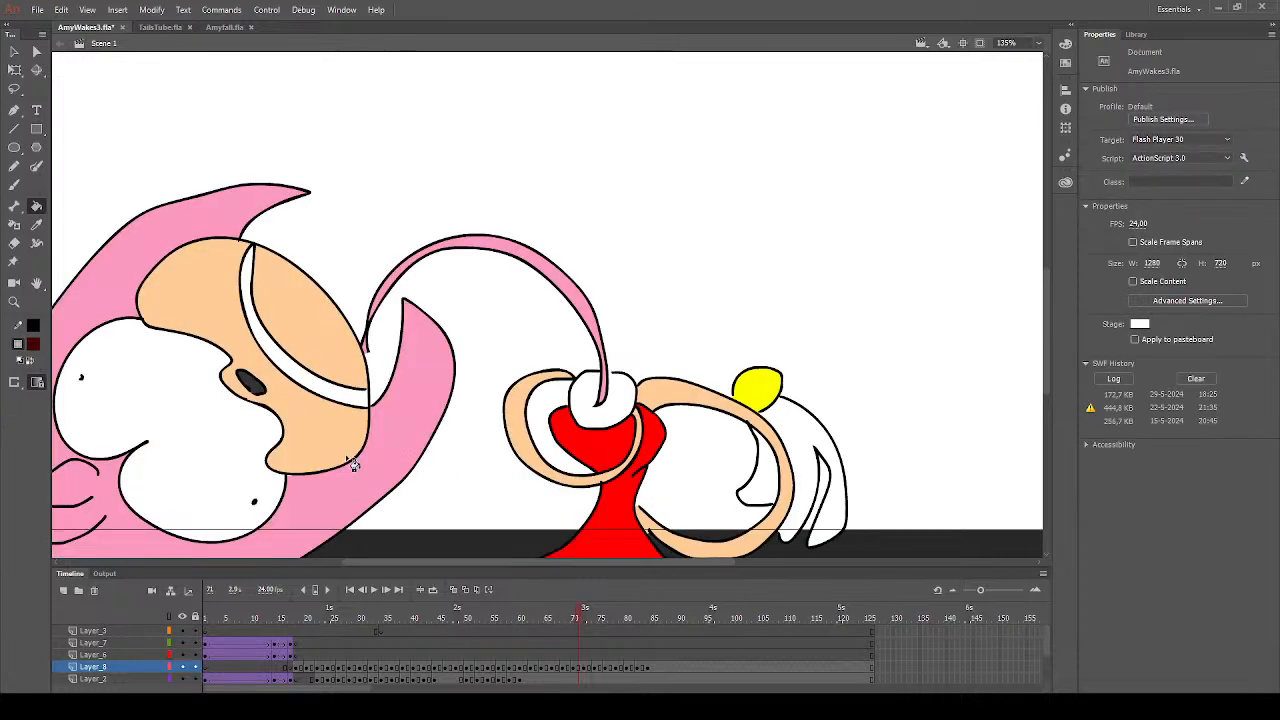
{"action": "left_click", "coordinate": [36, 226]}
{"action": "left_click", "coordinate": [218, 213]}
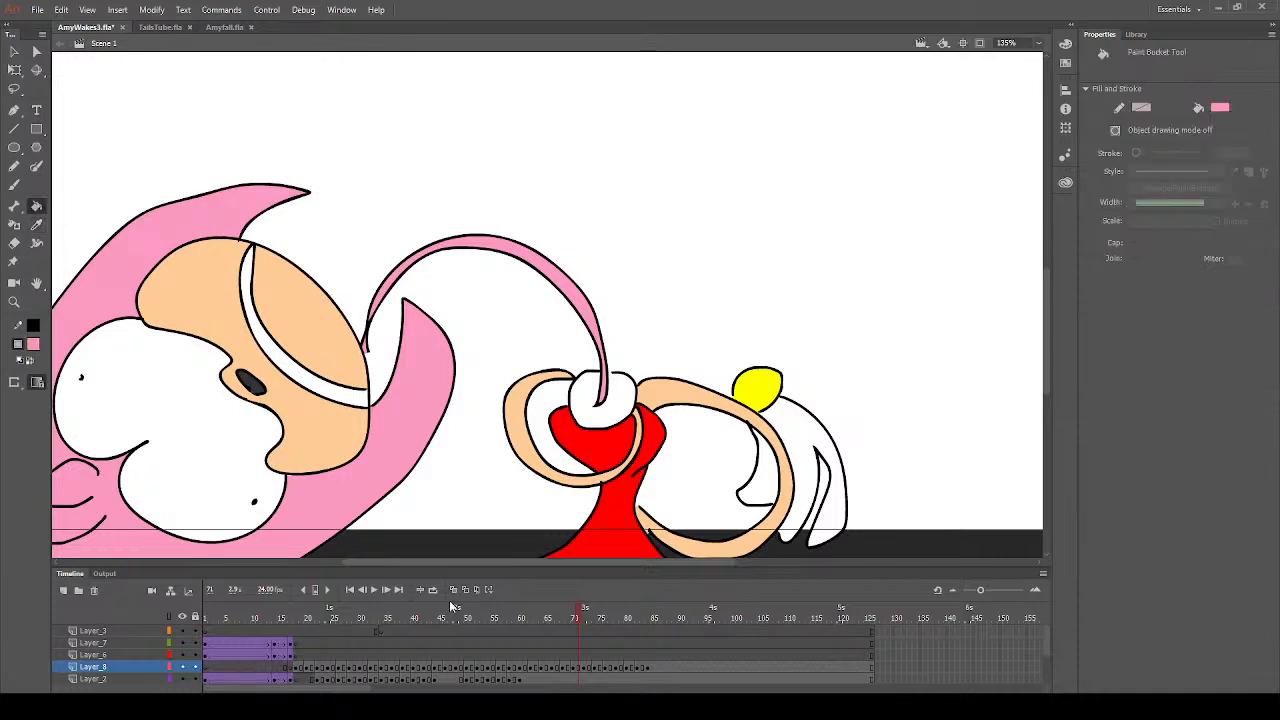
{"action": "left_click", "coordinate": [588, 617]}
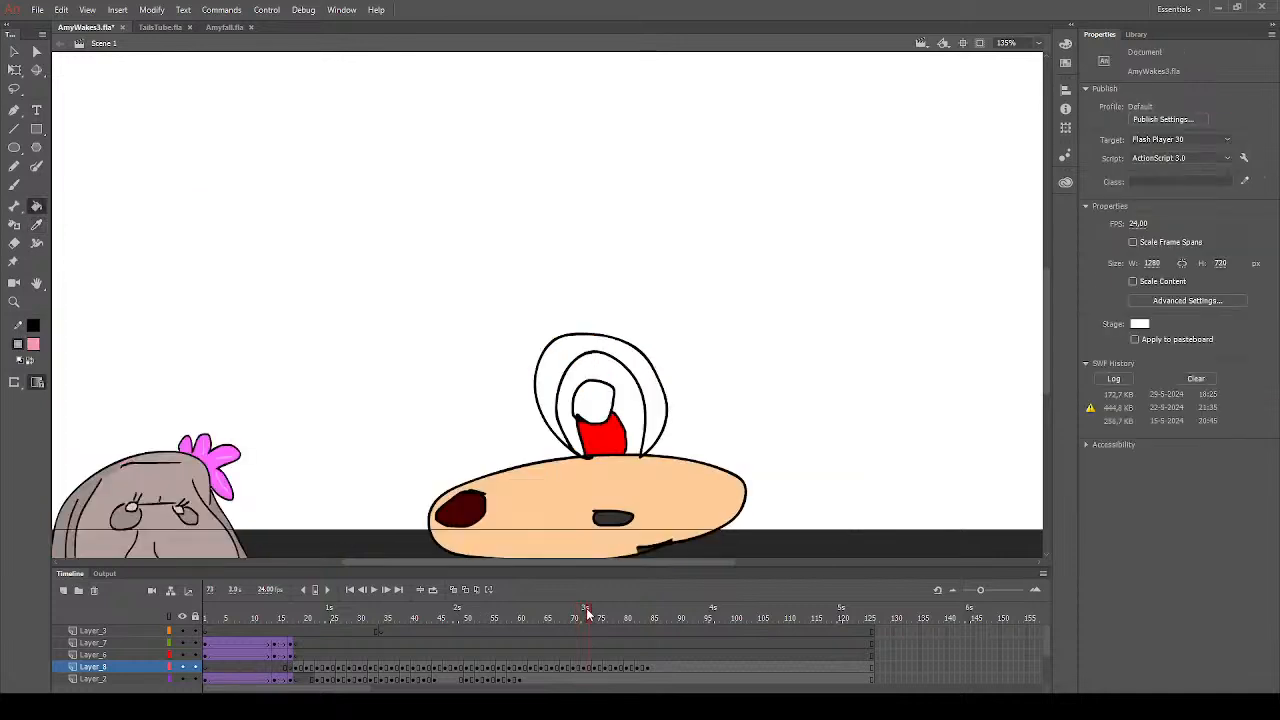
{"action": "left_click", "coordinate": [596, 348]}
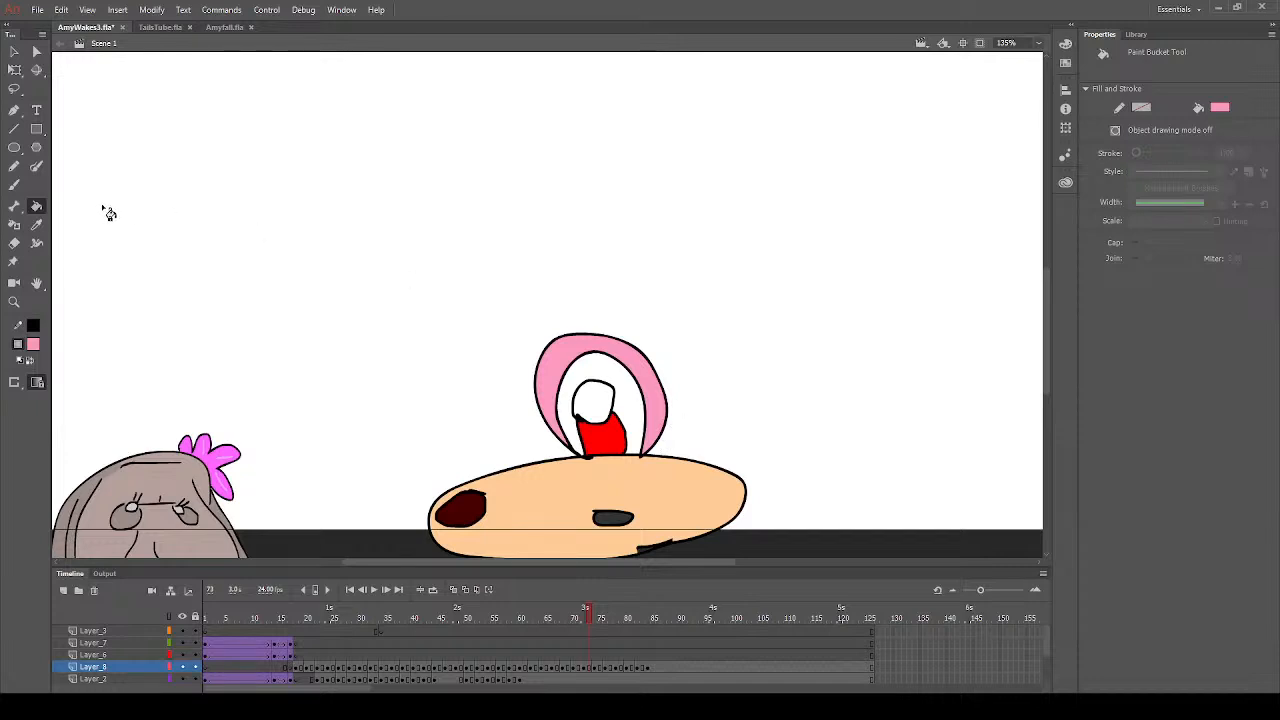
- Sample the muzzle's peach and brush over the stray outline bit at its upper edge on frame 73
{"action": "left_click", "coordinate": [37, 227]}
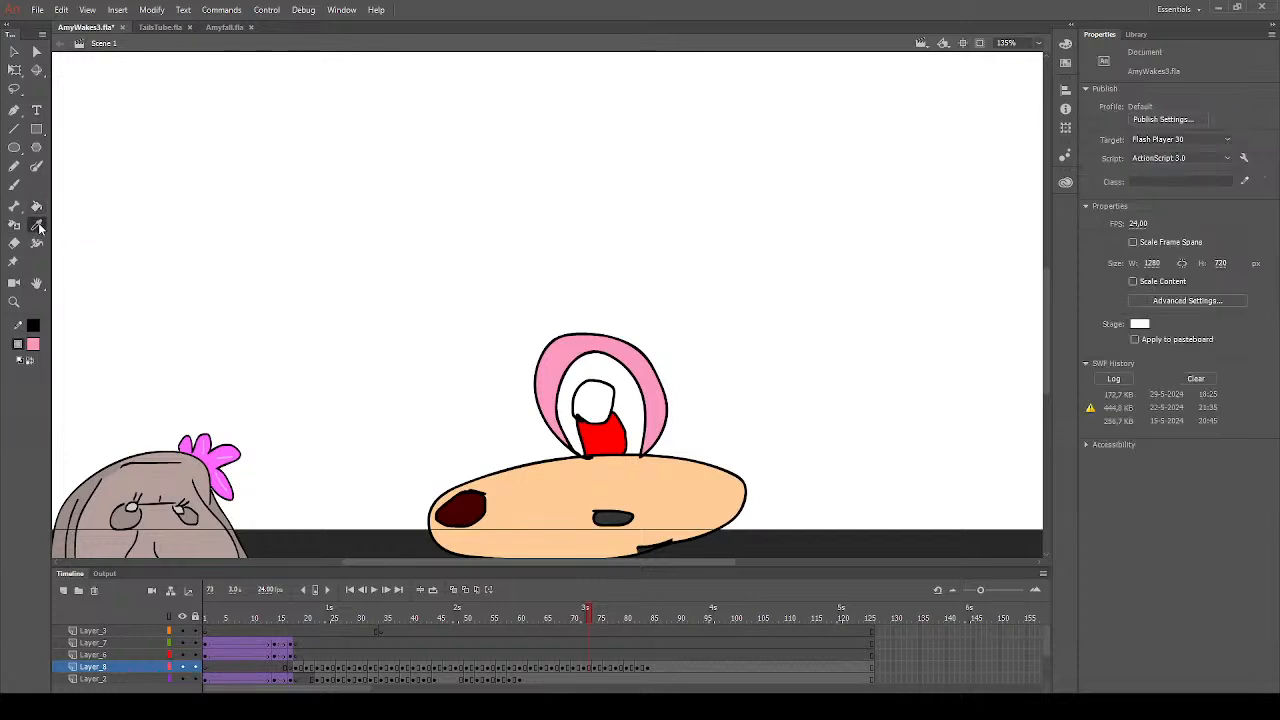
{"action": "left_click", "coordinate": [577, 486]}
{"action": "left_click", "coordinate": [15, 186]}
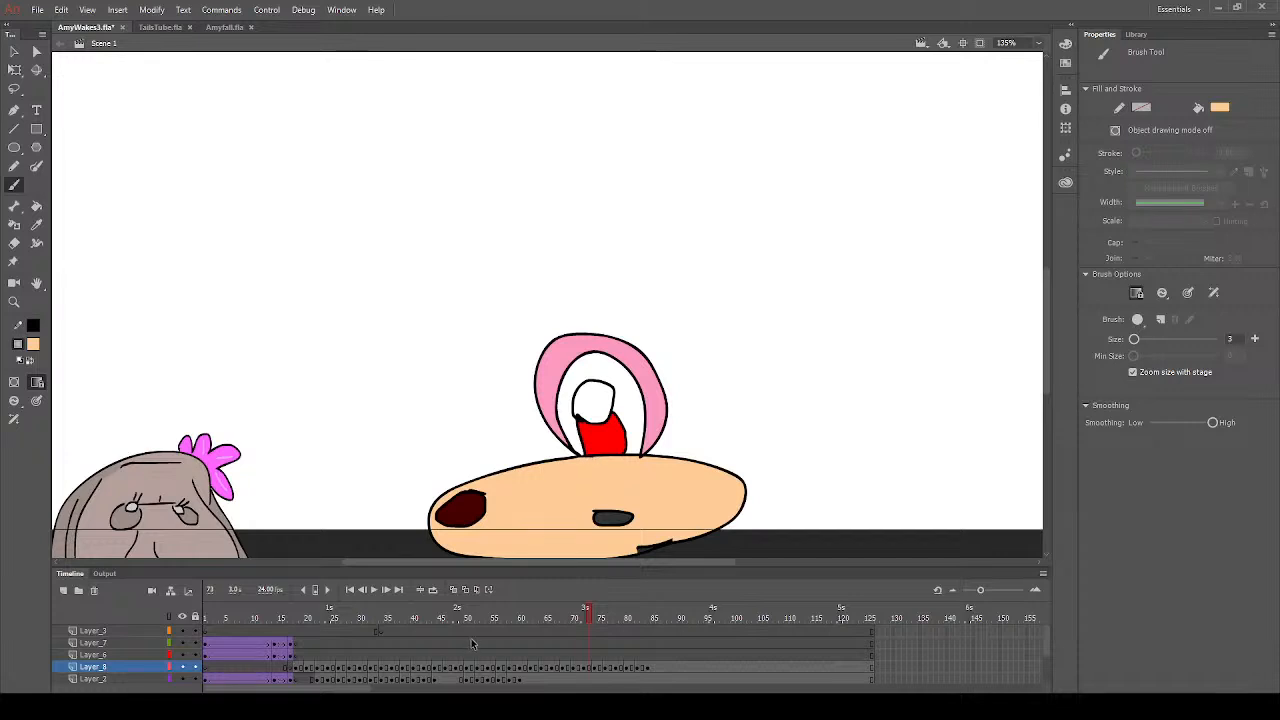
- Fill the muzzle, the inner ear and the two long curved limbs with peach on frame 75
{"action": "left_click", "coordinate": [600, 668]}
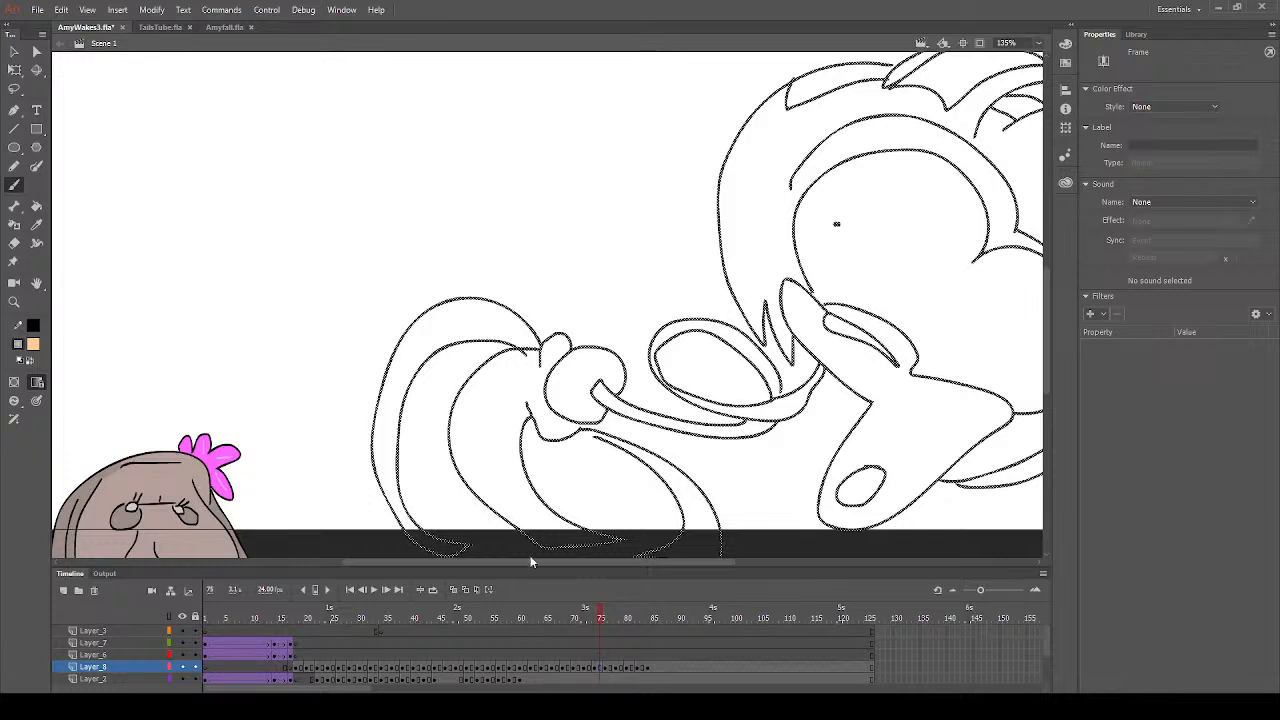
{"action": "left_click", "coordinate": [36, 205]}
{"action": "left_click", "coordinate": [808, 322]}
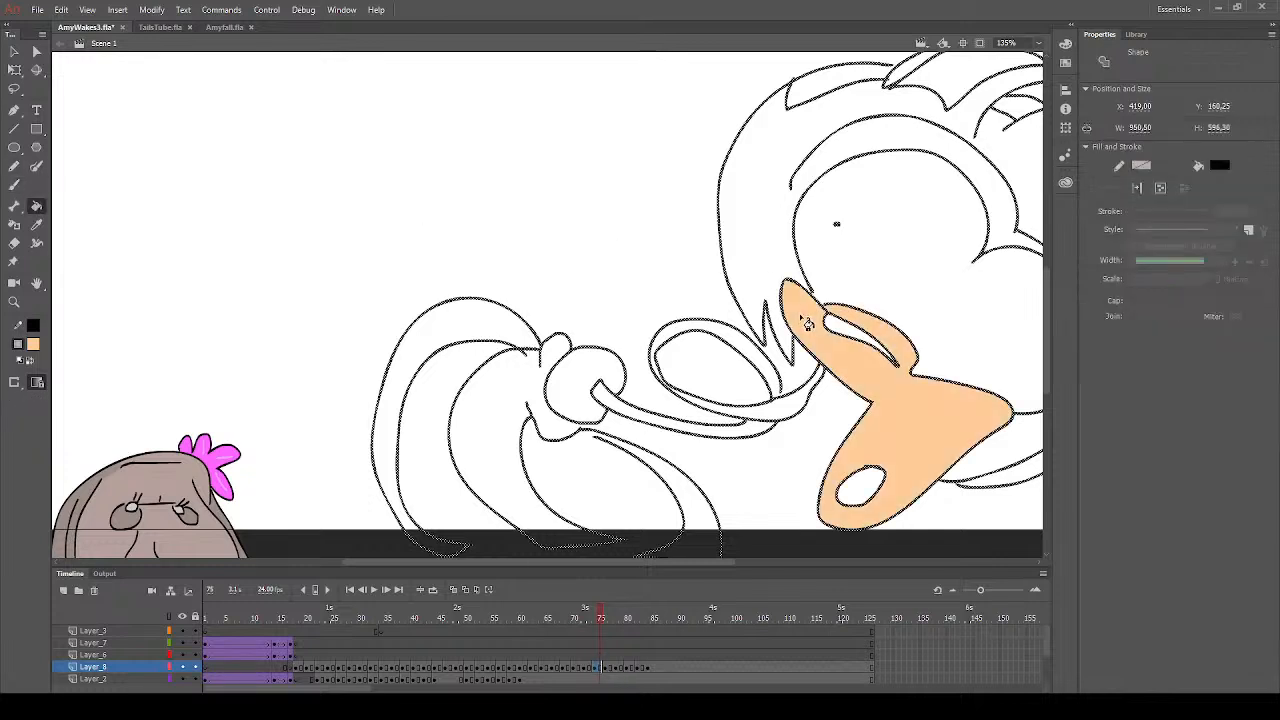
{"action": "left_click", "coordinate": [960, 98]}
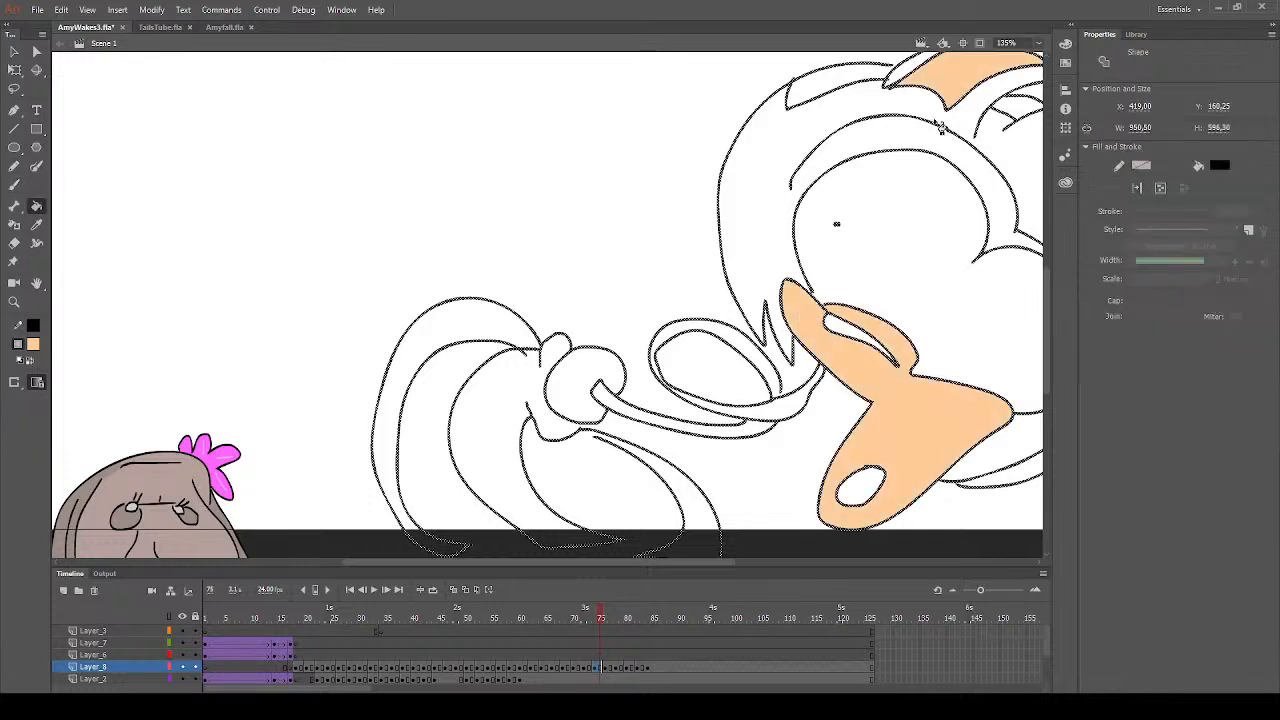
{"action": "left_click", "coordinate": [398, 466]}
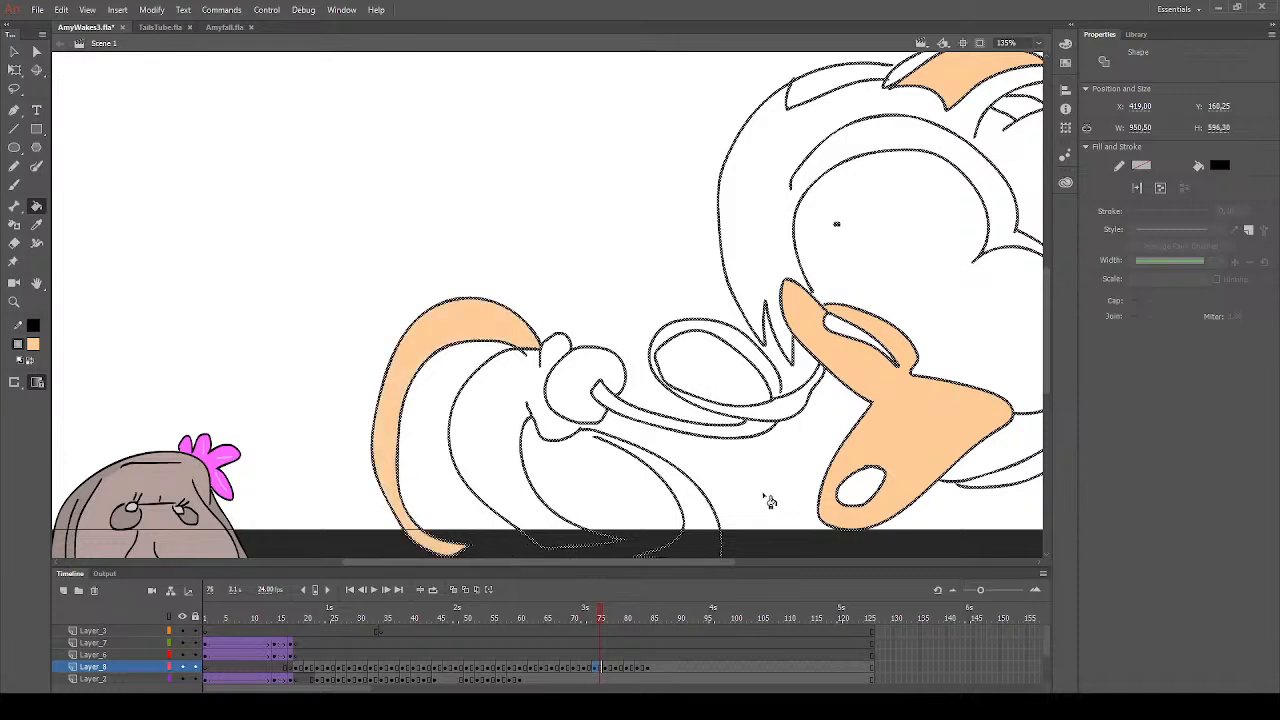
{"action": "left_click", "coordinate": [706, 520]}
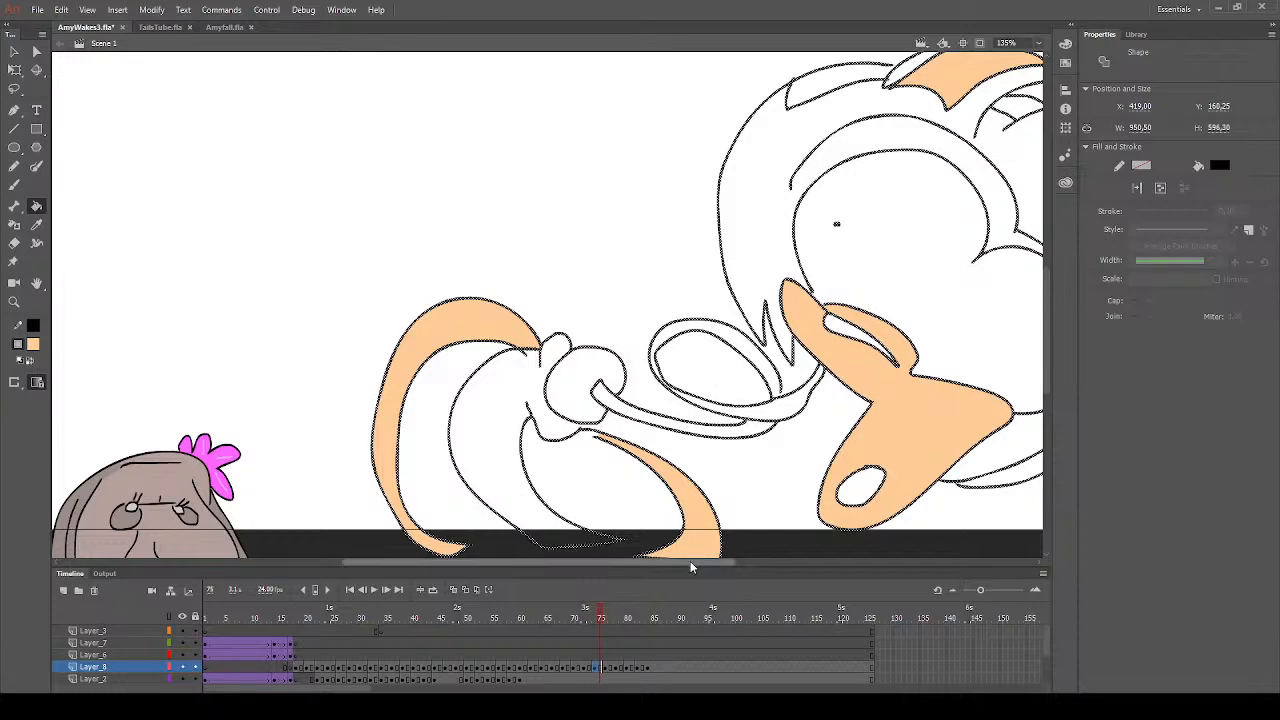
- Clear the selection and fill the headband section in front of the ear with red on frame 75
{"action": "left_click_drag", "start_coordinate": [691, 567], "coordinate": [833, 567]}
{"action": "scroll", "coordinate": [742, 430], "scroll_direction": "up", "scroll_amount": 2}
{"action": "scroll", "coordinate": [739, 430], "scroll_direction": "down", "scroll_amount": 2}
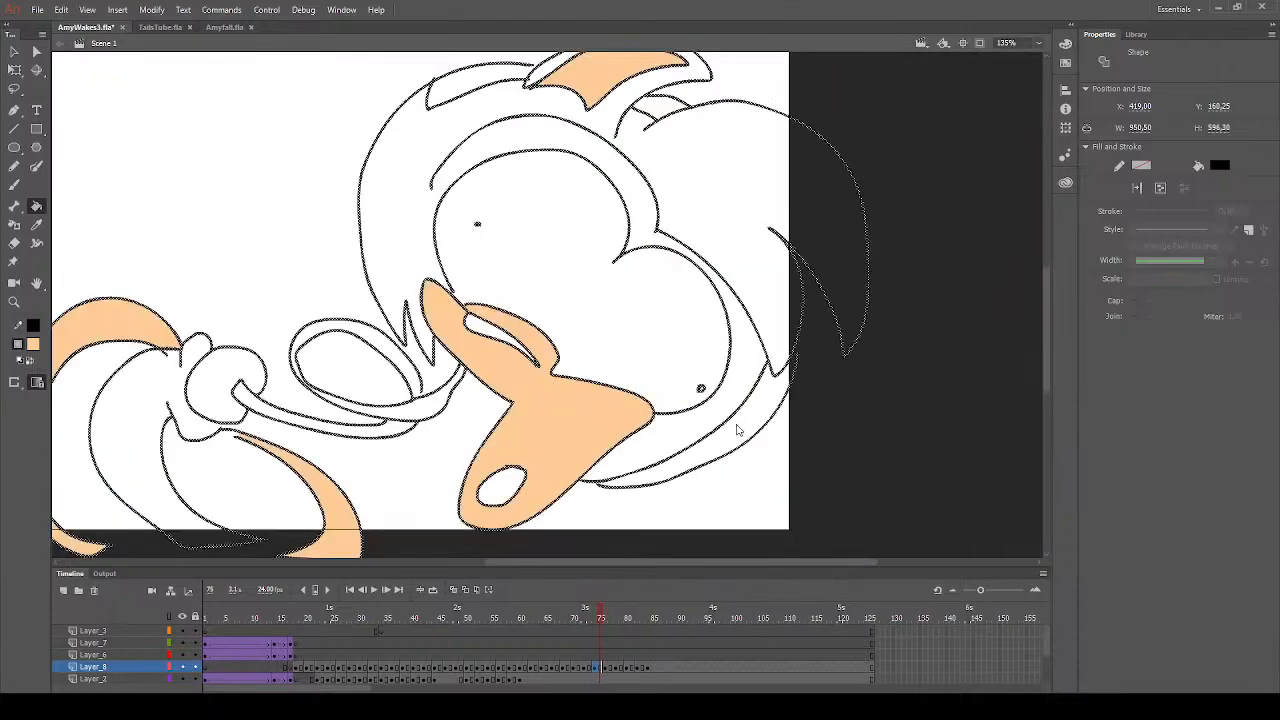
{"action": "left_click", "coordinate": [14, 51]}
{"action": "left_click", "coordinate": [169, 181]}
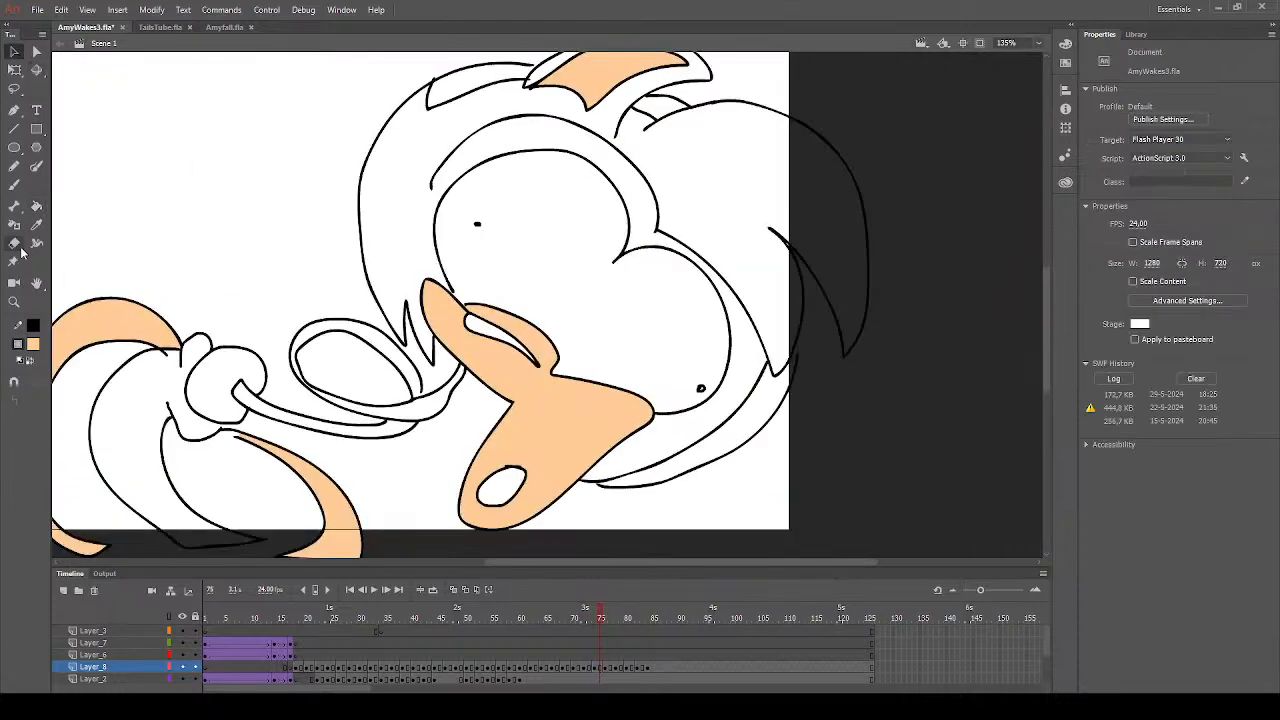
{"action": "left_click", "coordinate": [36, 206]}
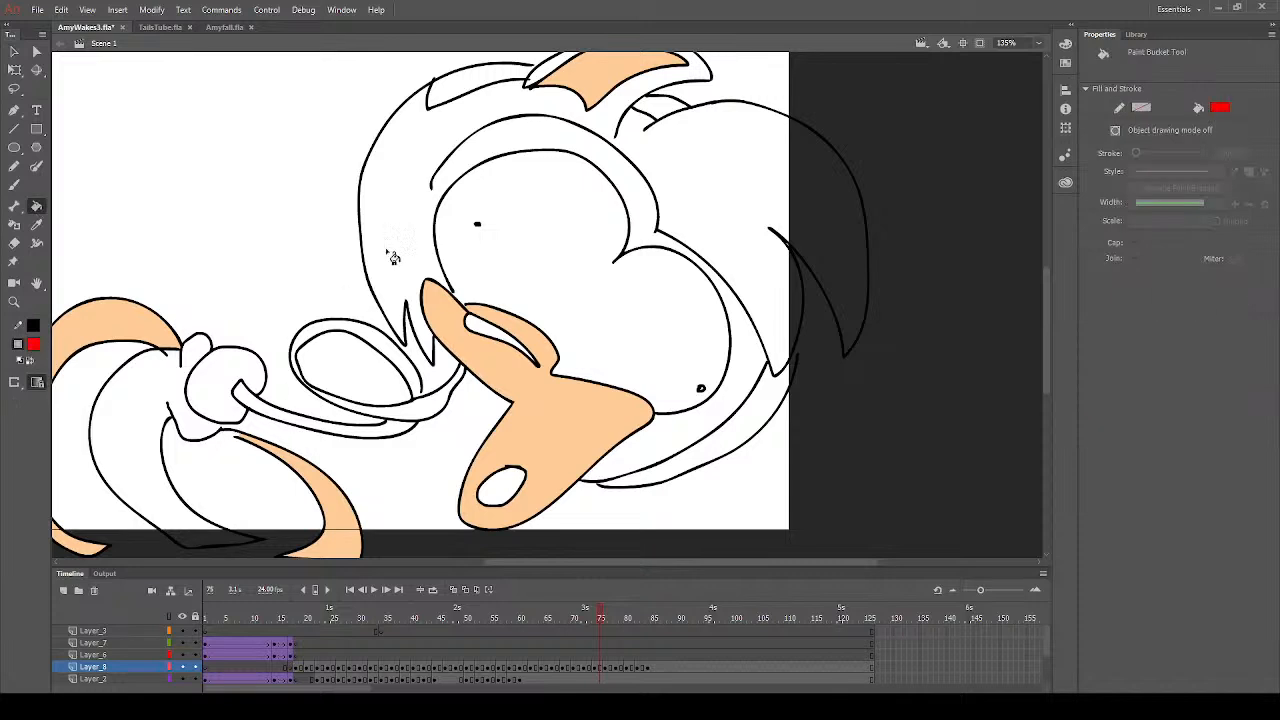
{"action": "scroll", "coordinate": [421, 223], "scroll_direction": "up", "scroll_amount": 3}
{"action": "left_click", "coordinate": [499, 238]}
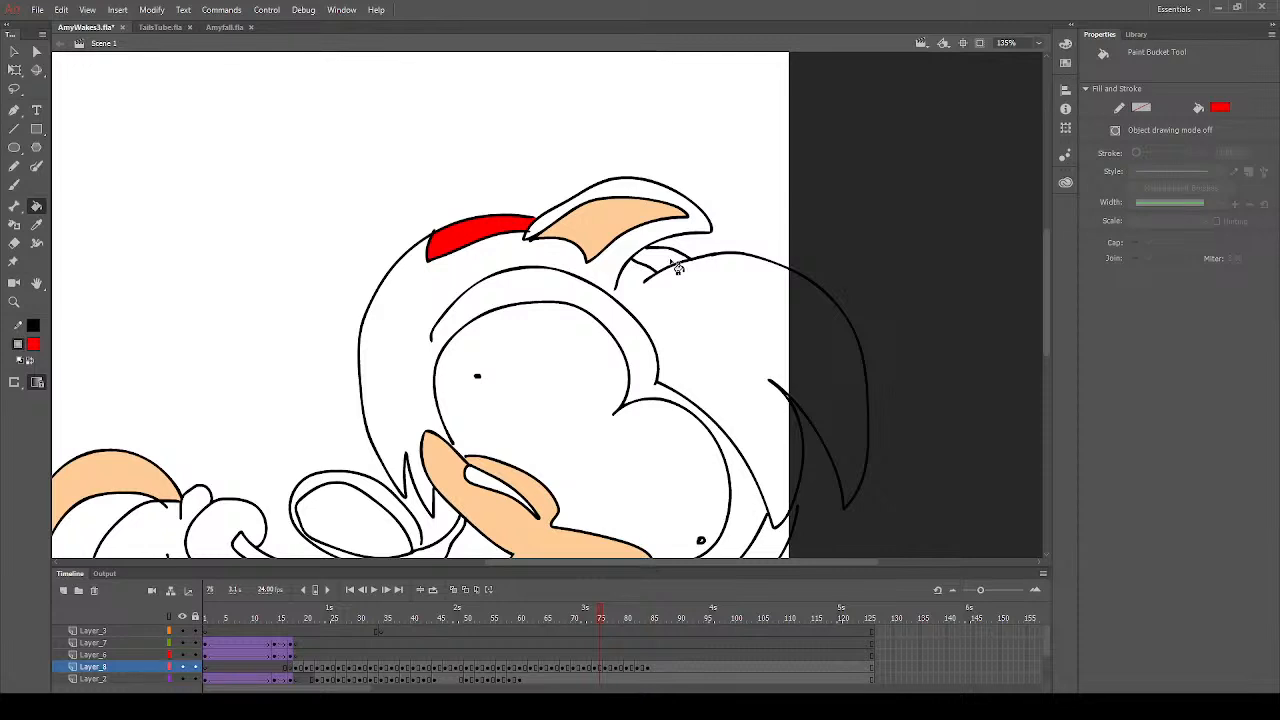
{"action": "scroll", "coordinate": [477, 353], "scroll_direction": "down", "scroll_amount": 6}
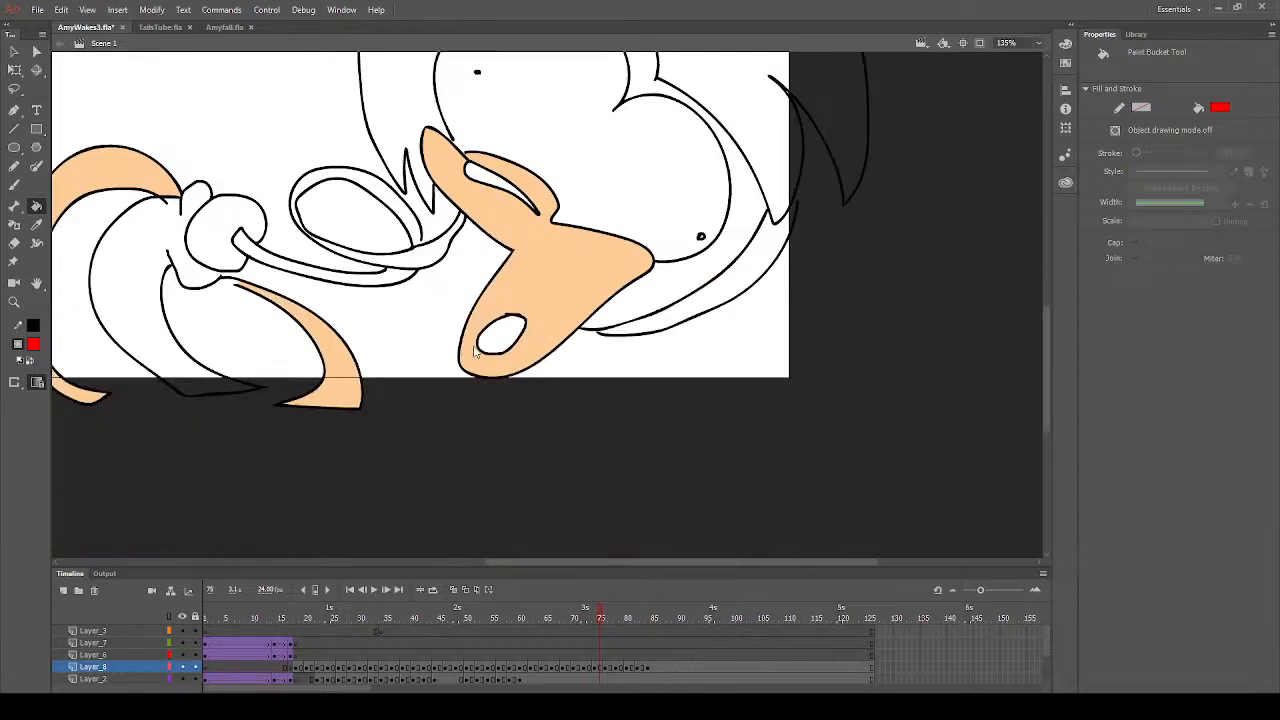
- Fill the dress with red, and the eyes and the round collar with white on frame 75
{"action": "left_click", "coordinate": [160, 258]}
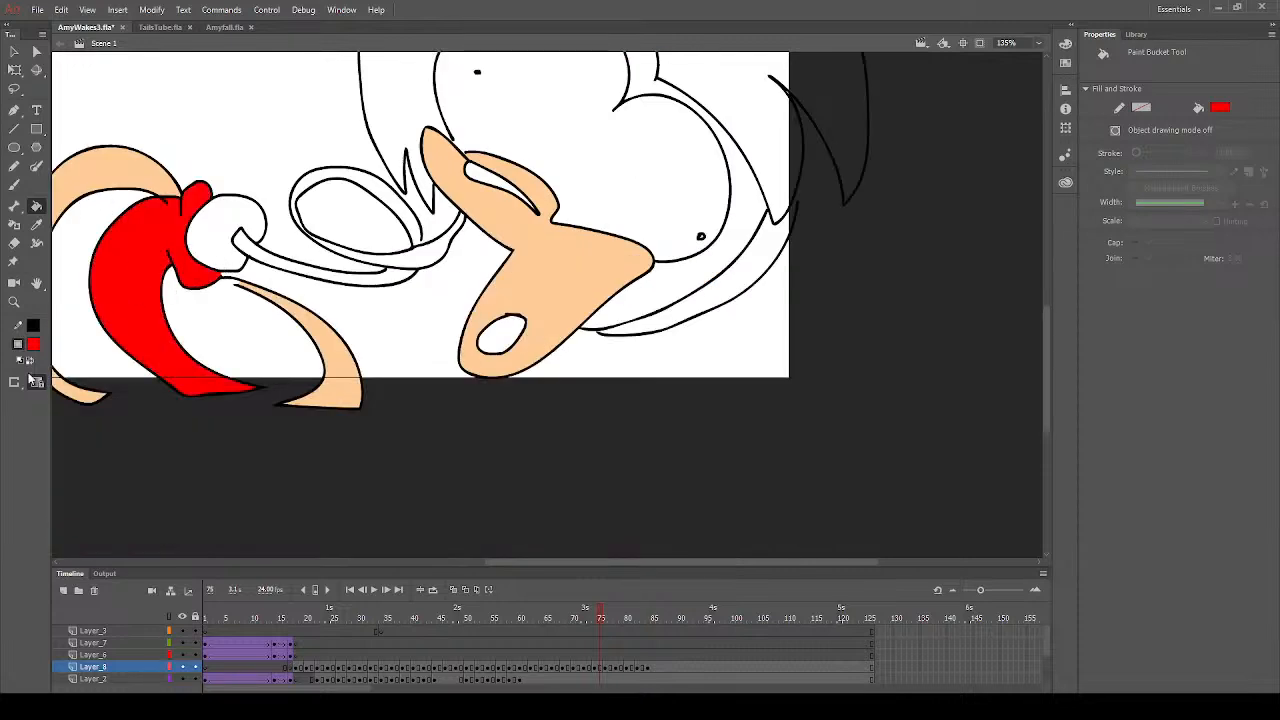
{"action": "left_click", "coordinate": [33, 343]}
{"action": "left_click", "coordinate": [112, 414]}
{"action": "scroll", "coordinate": [404, 283], "scroll_direction": "up", "scroll_amount": 3}
{"action": "left_click", "coordinate": [33, 344]}
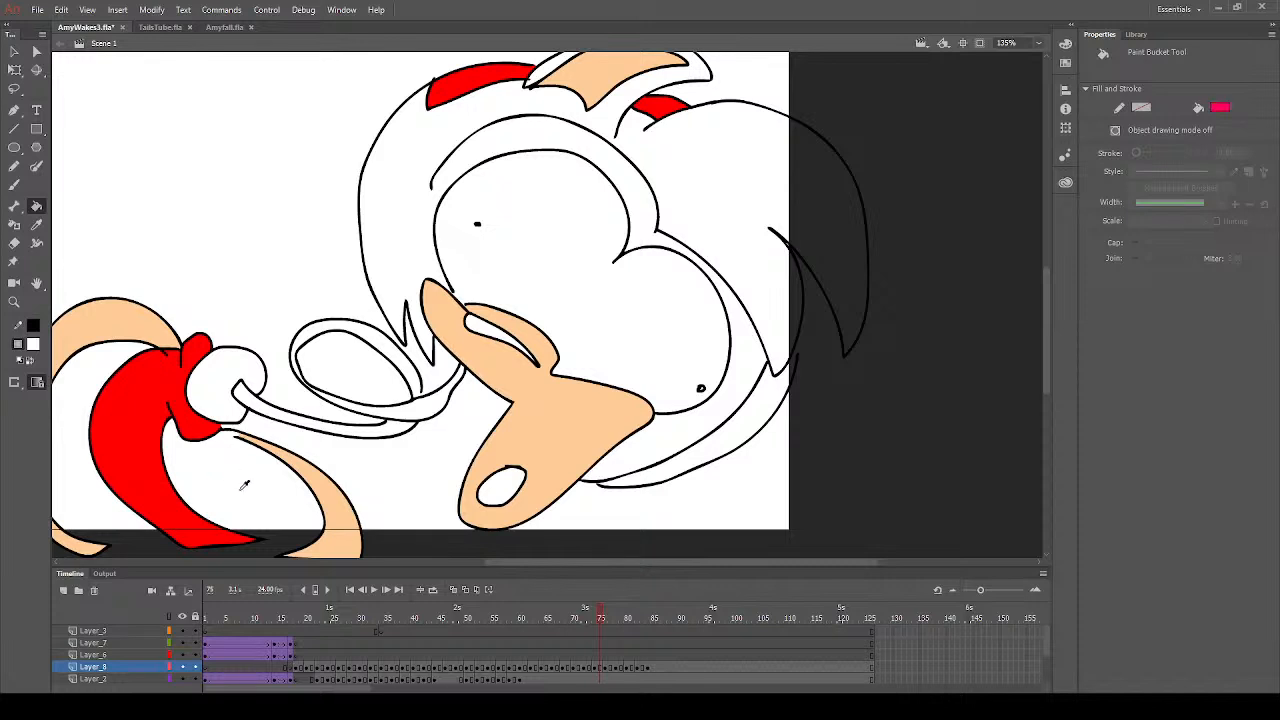
{"action": "left_click", "coordinate": [242, 492]}
- Sample the pink of the outer arch on frame 73 and return to Layer_8's frame 75
{"action": "left_click", "coordinate": [587, 617]}
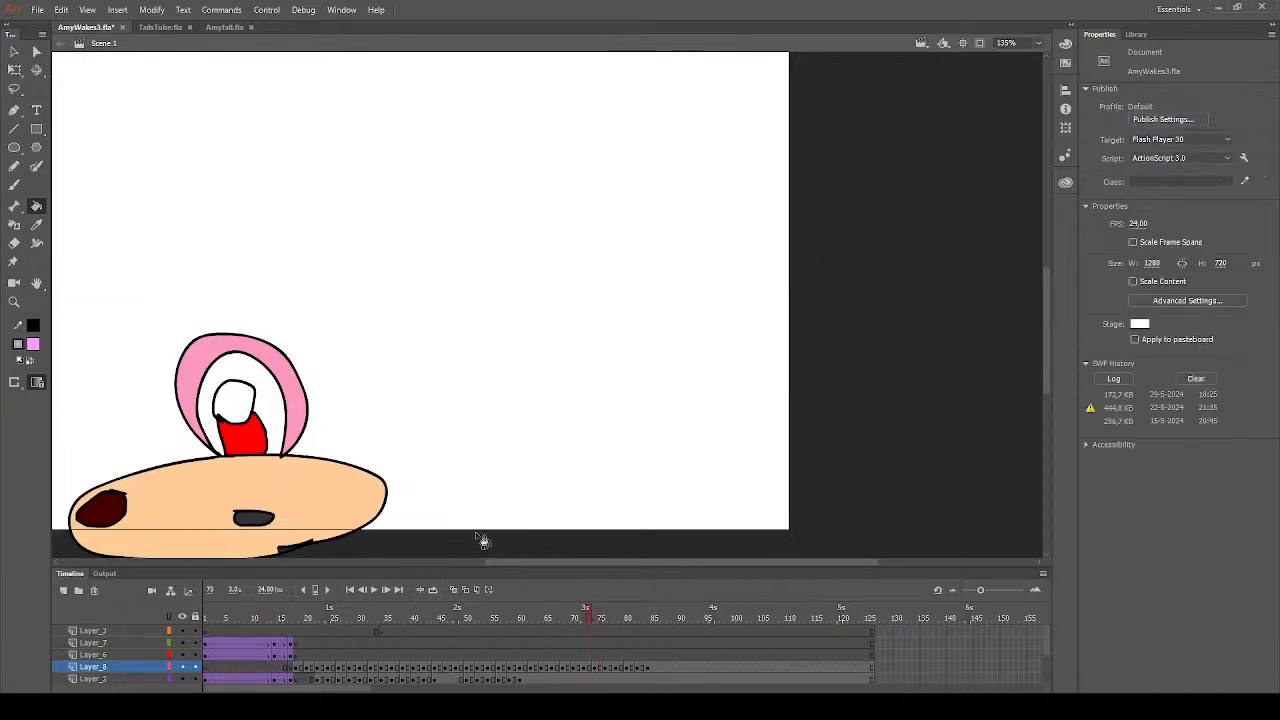
{"action": "left_click", "coordinate": [36, 224]}
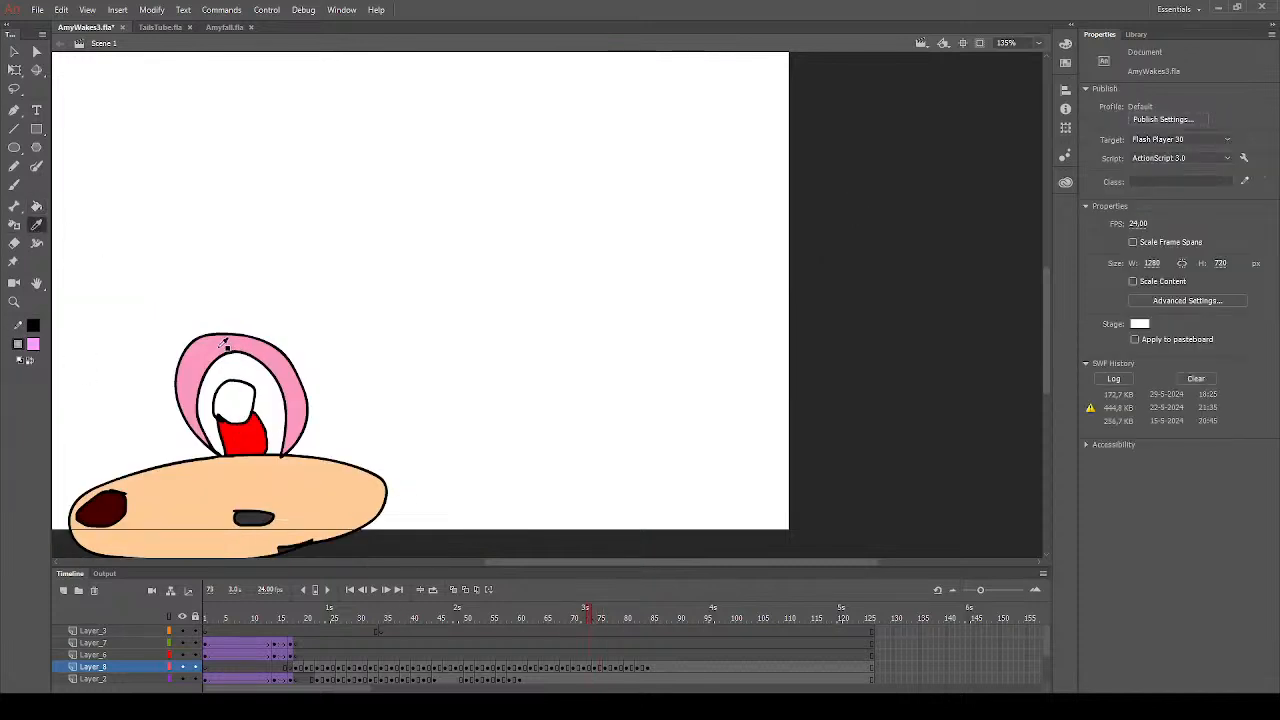
{"action": "left_click", "coordinate": [224, 344]}
{"action": "key", "text": "Return"}
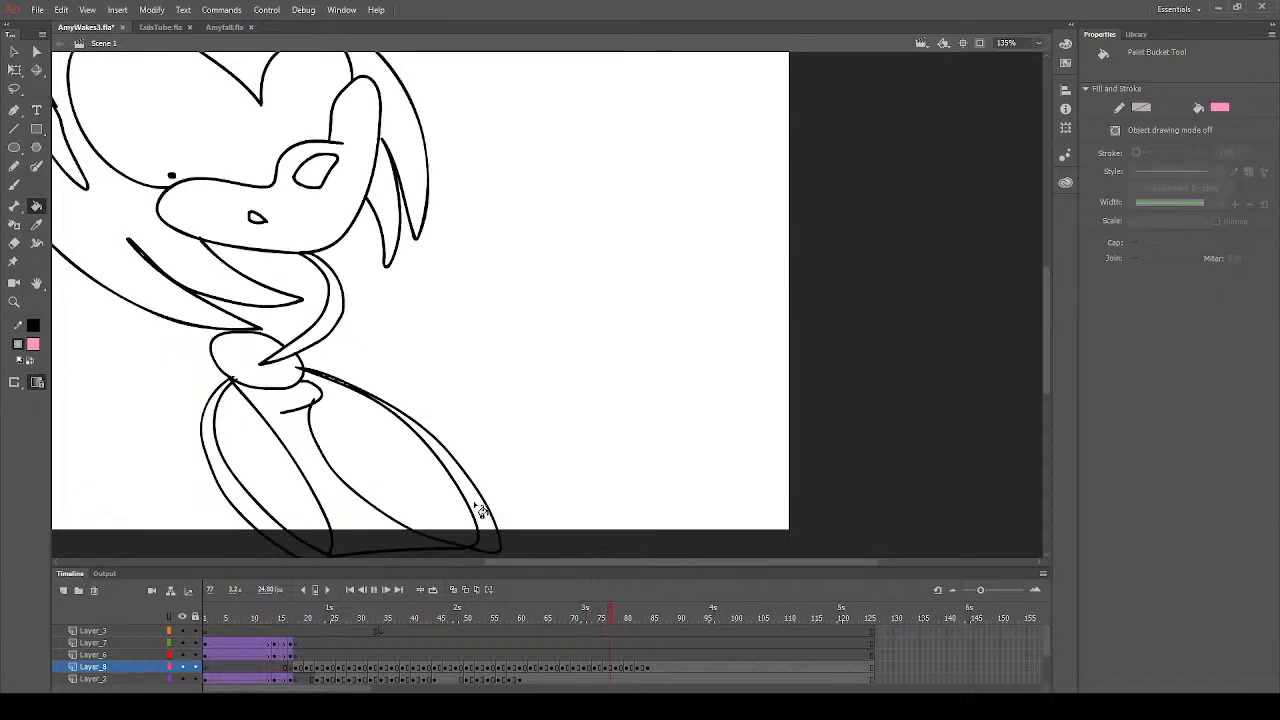
{"action": "left_click", "coordinate": [601, 667]}
- Fill the head, all the hair sections and the looping neck with the sampled pink on frame 75
{"action": "left_click", "coordinate": [408, 262]}
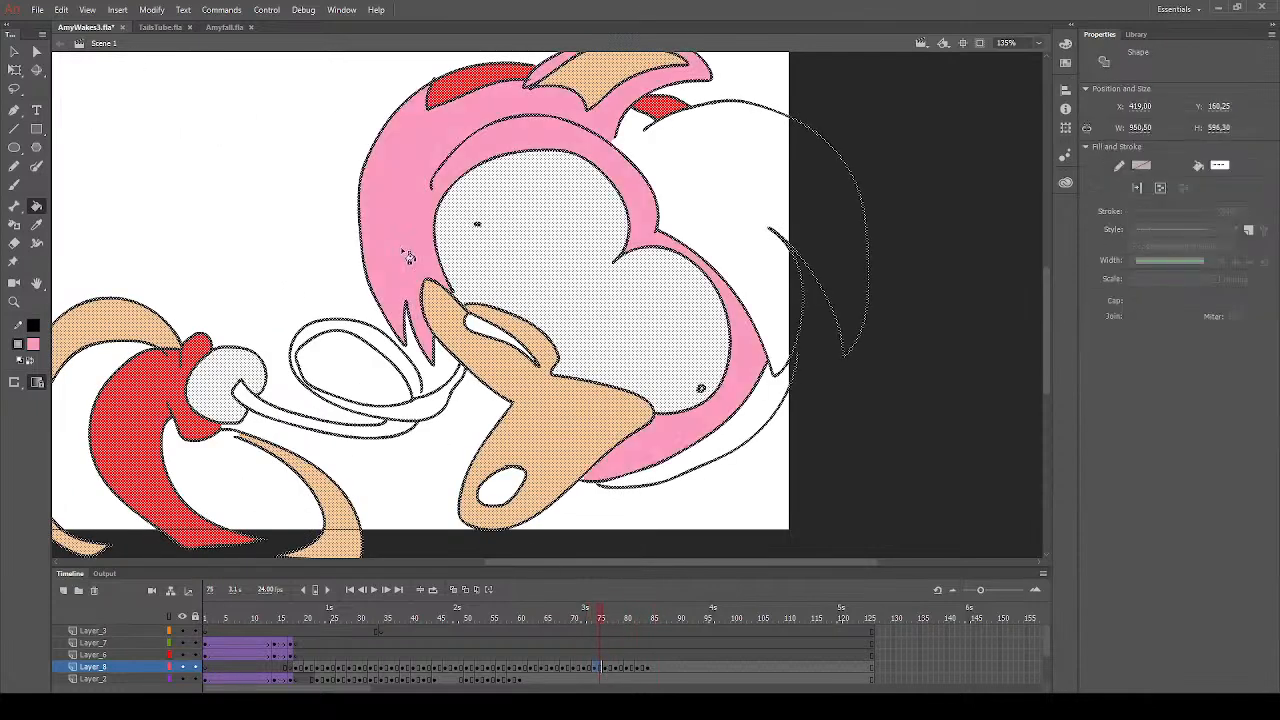
{"action": "left_click", "coordinate": [446, 407]}
{"action": "left_click", "coordinate": [732, 445]}
{"action": "left_click", "coordinate": [732, 228]}
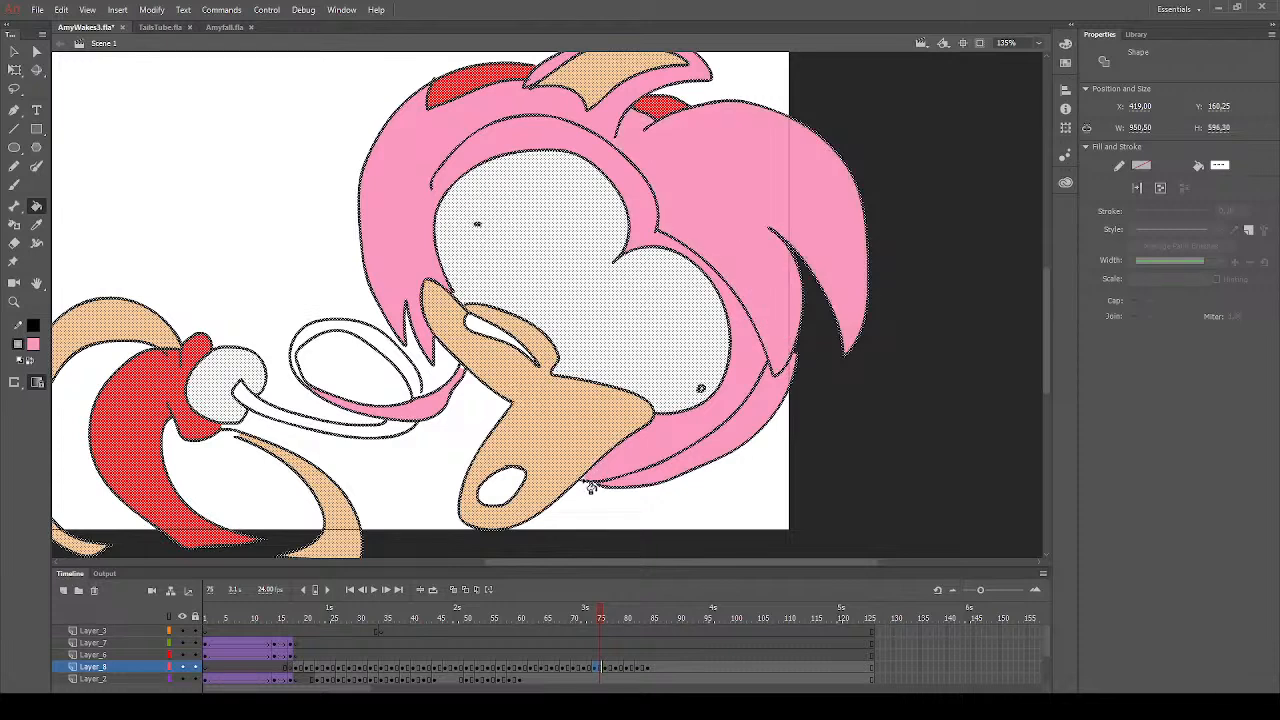
{"action": "left_click", "coordinate": [265, 416]}
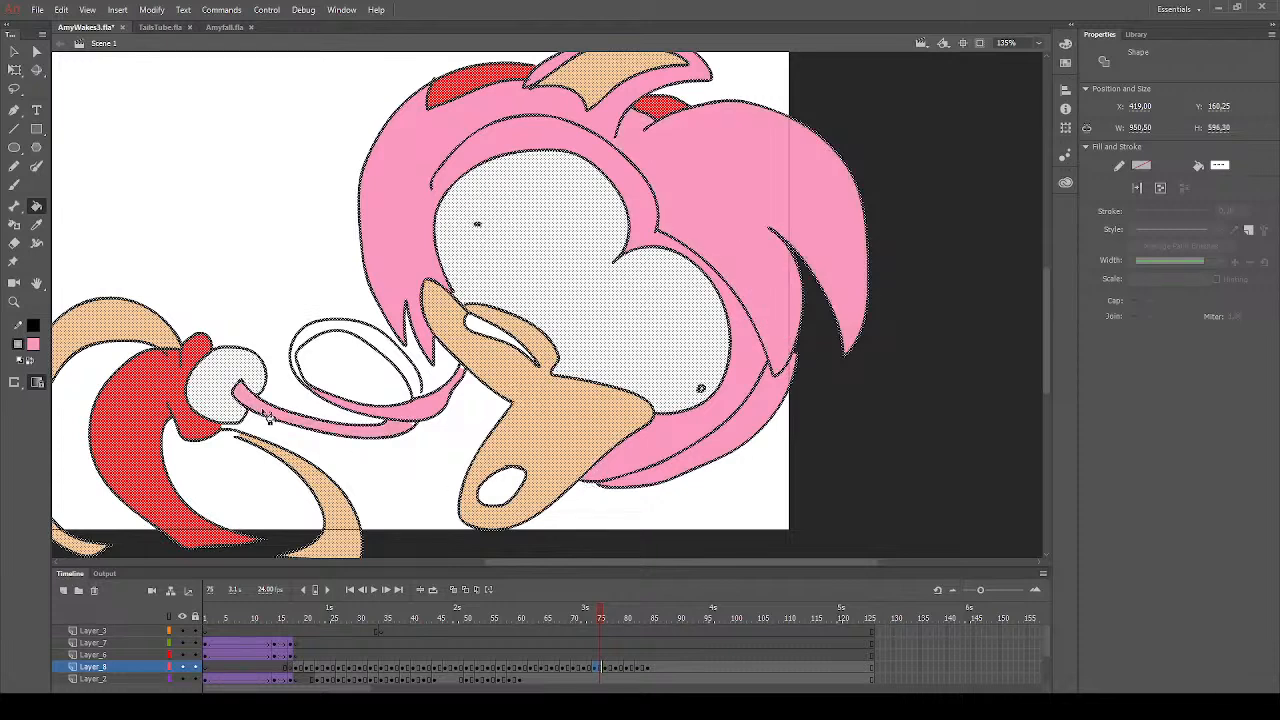
{"action": "left_click", "coordinate": [308, 342]}
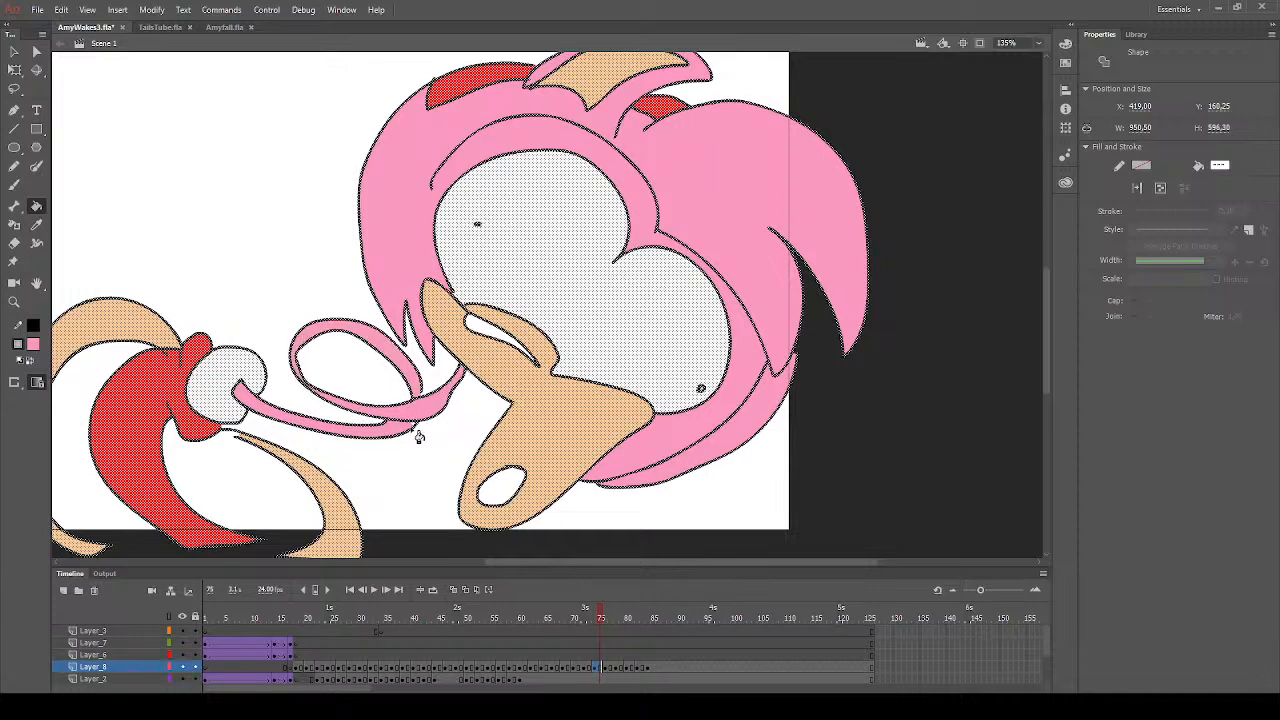
- Clear the selection, and fill the nose with dark grey and the mouth with dark red on frame 75
{"action": "left_click_drag", "start_coordinate": [566, 562], "coordinate": [474, 562]}
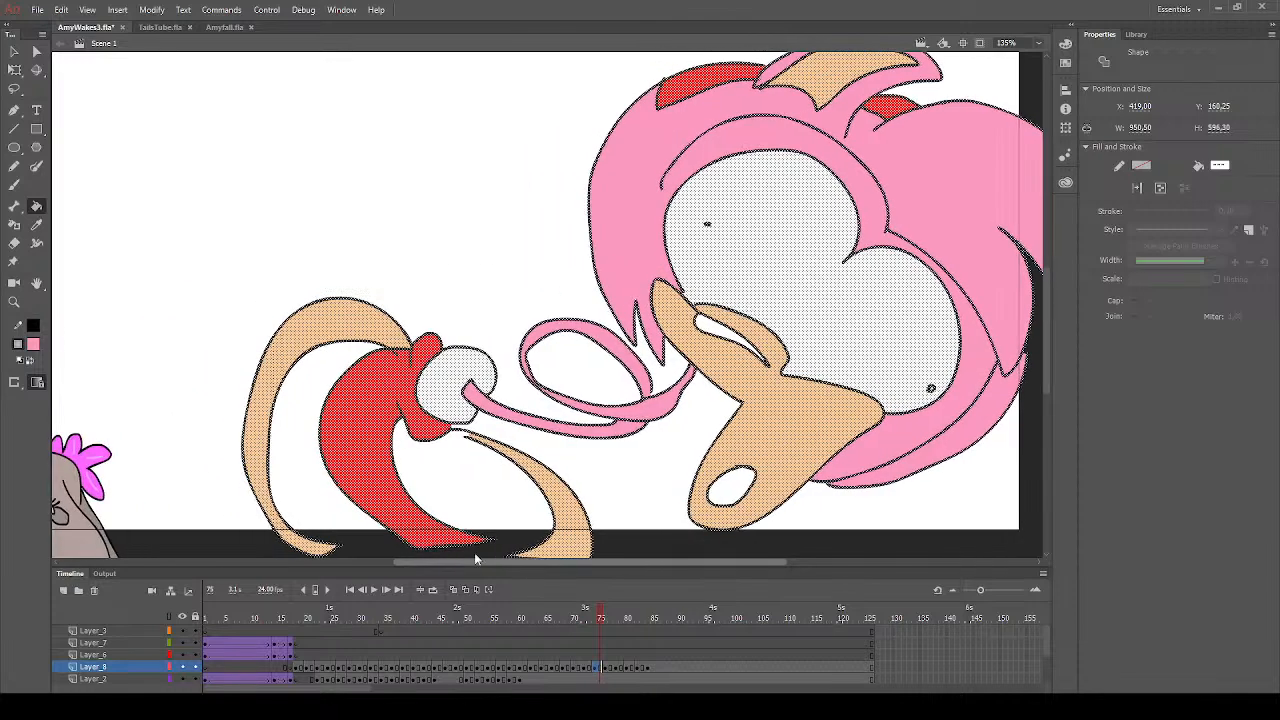
{"action": "left_click", "coordinate": [14, 51]}
{"action": "left_click", "coordinate": [222, 206]}
{"action": "left_click", "coordinate": [36, 206]}
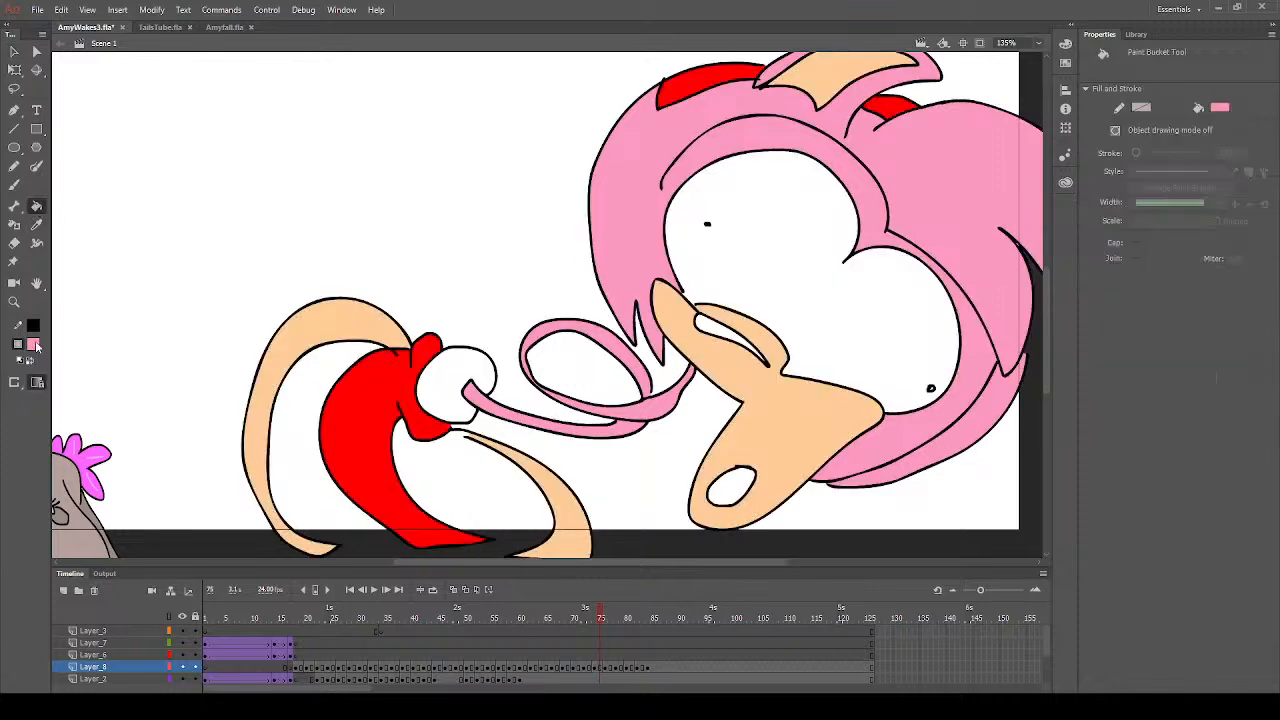
{"action": "left_click", "coordinate": [83, 397]}
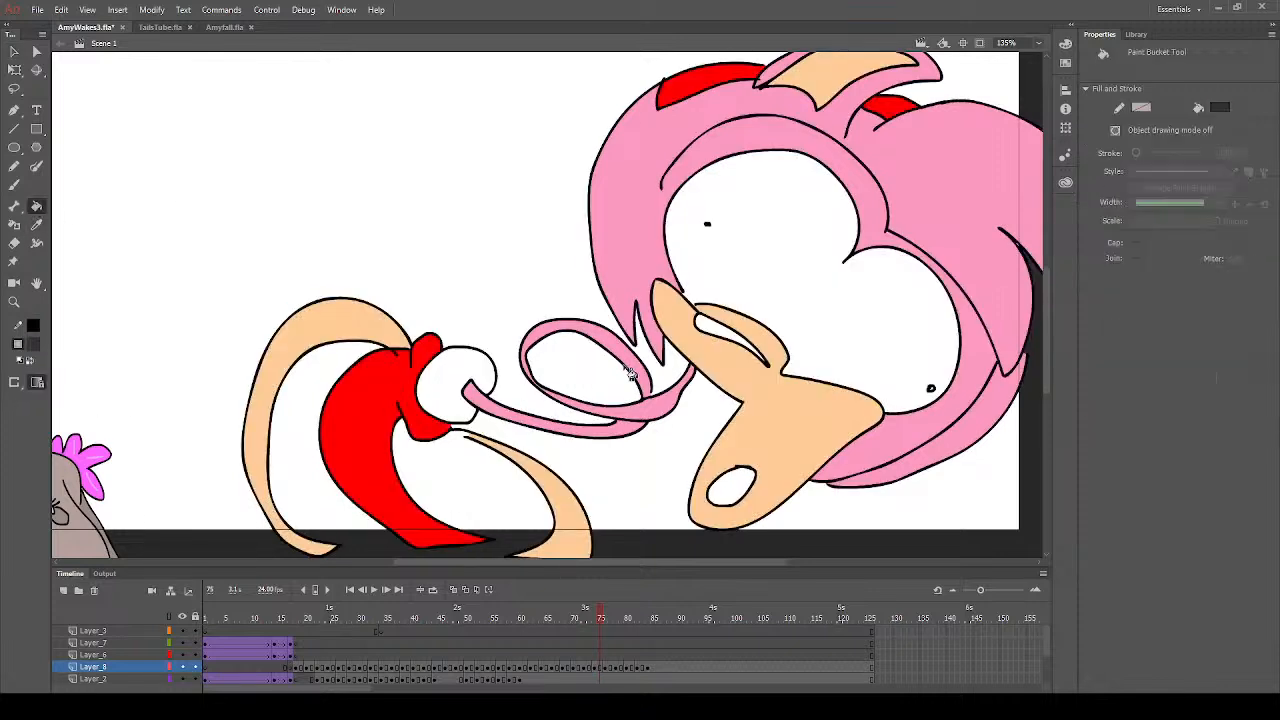
{"action": "left_click", "coordinate": [724, 334]}
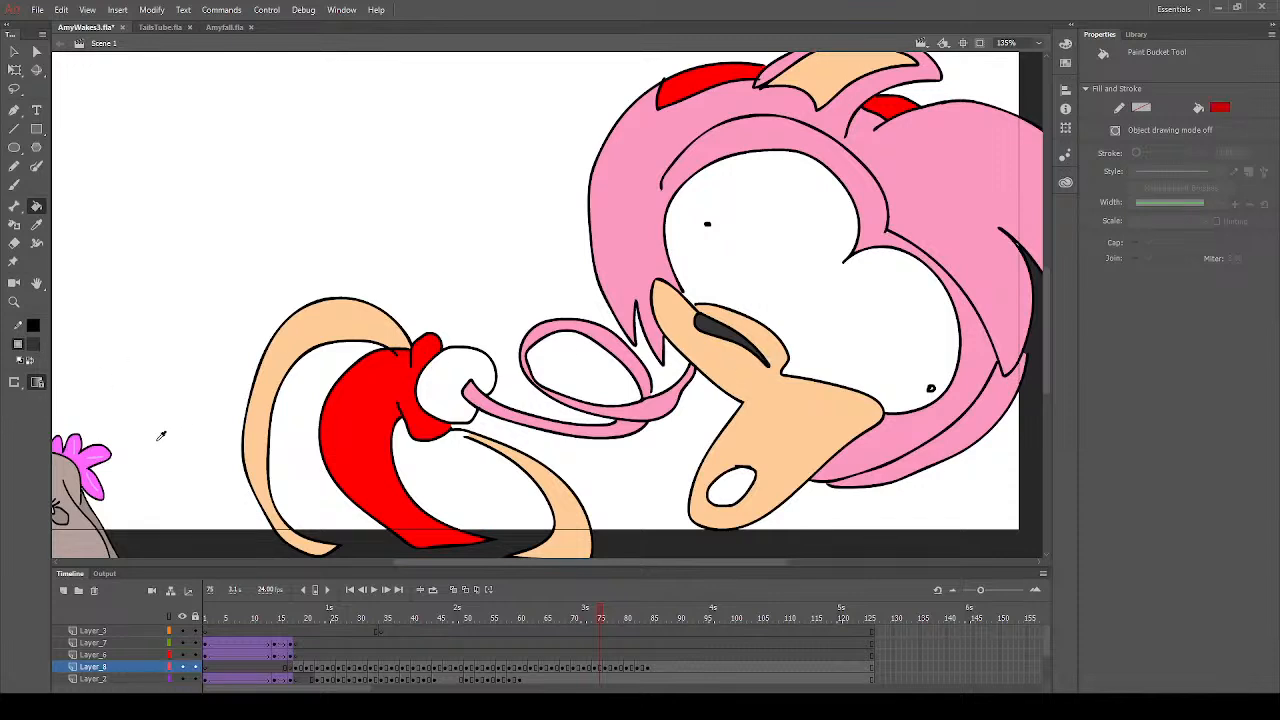
{"action": "left_click", "coordinate": [159, 444]}
{"action": "left_click", "coordinate": [730, 488]}
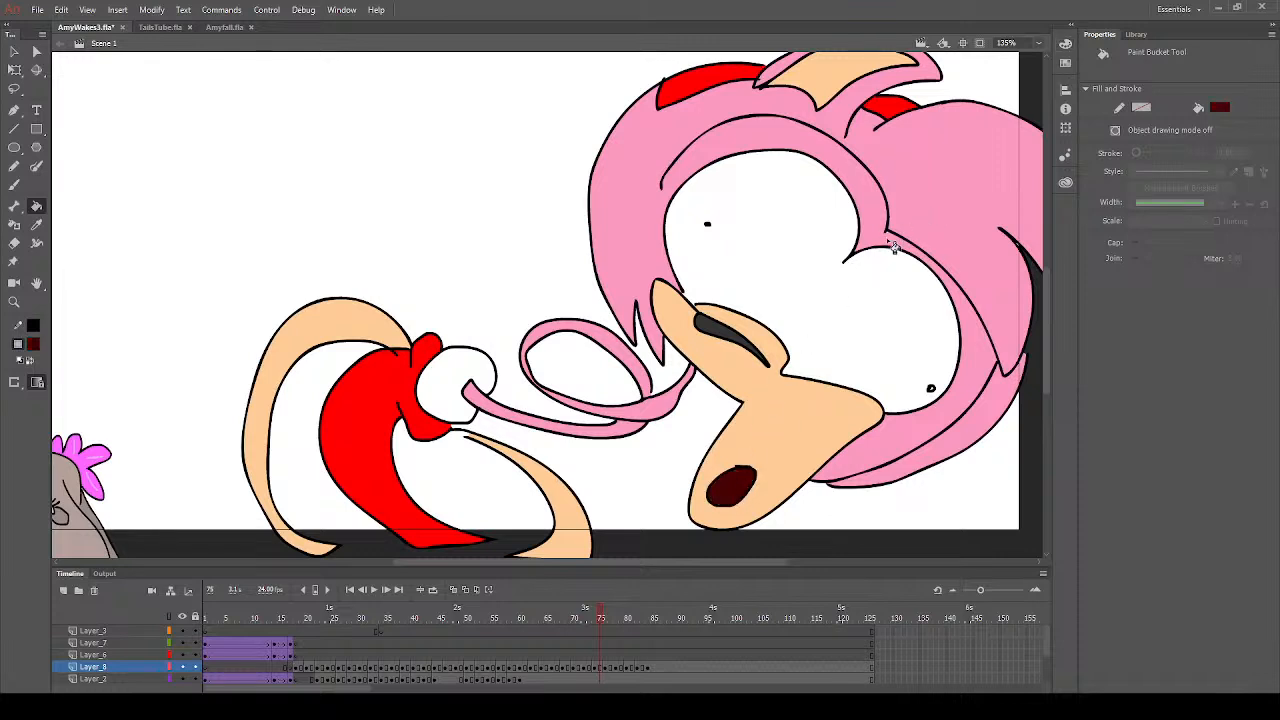
- Sample the muzzle's peach, brush it over the limb's thin upper end beside the collar on frame 75, and save the file
{"action": "left_click", "coordinate": [36, 224]}
{"action": "left_click", "coordinate": [795, 410]}
{"action": "left_click", "coordinate": [15, 185]}
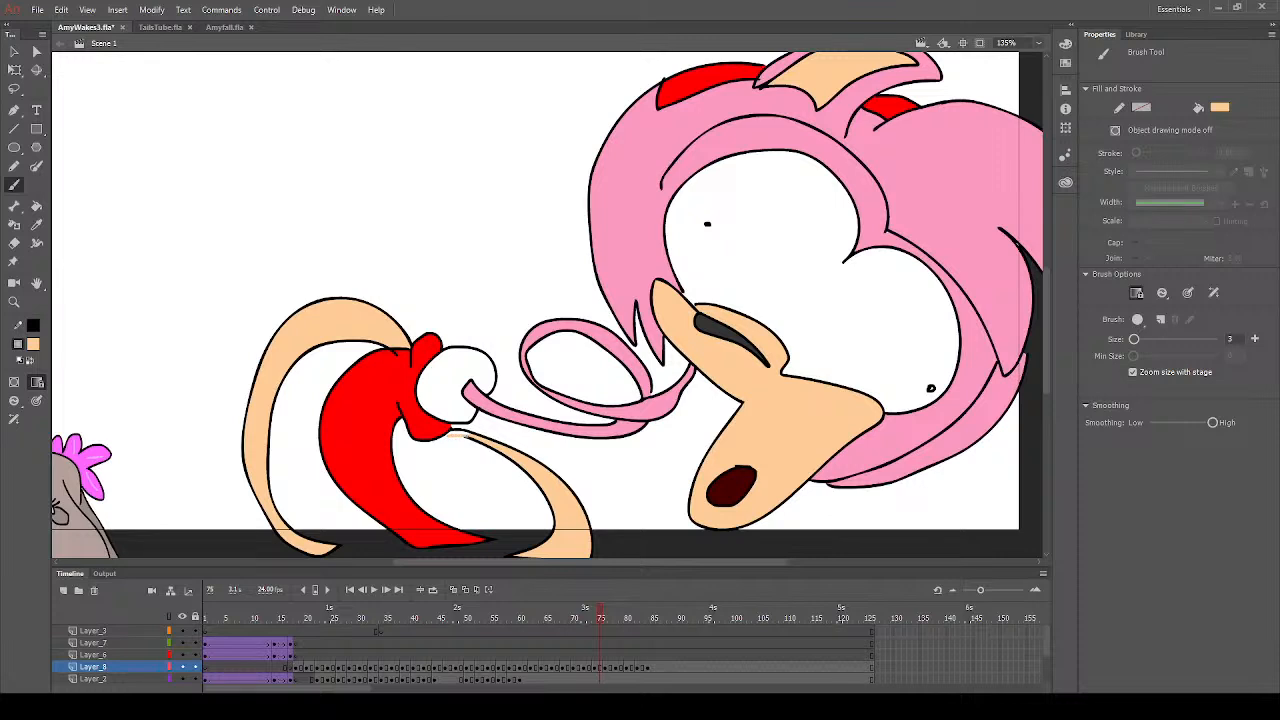
{"action": "left_click", "coordinate": [36, 206]}
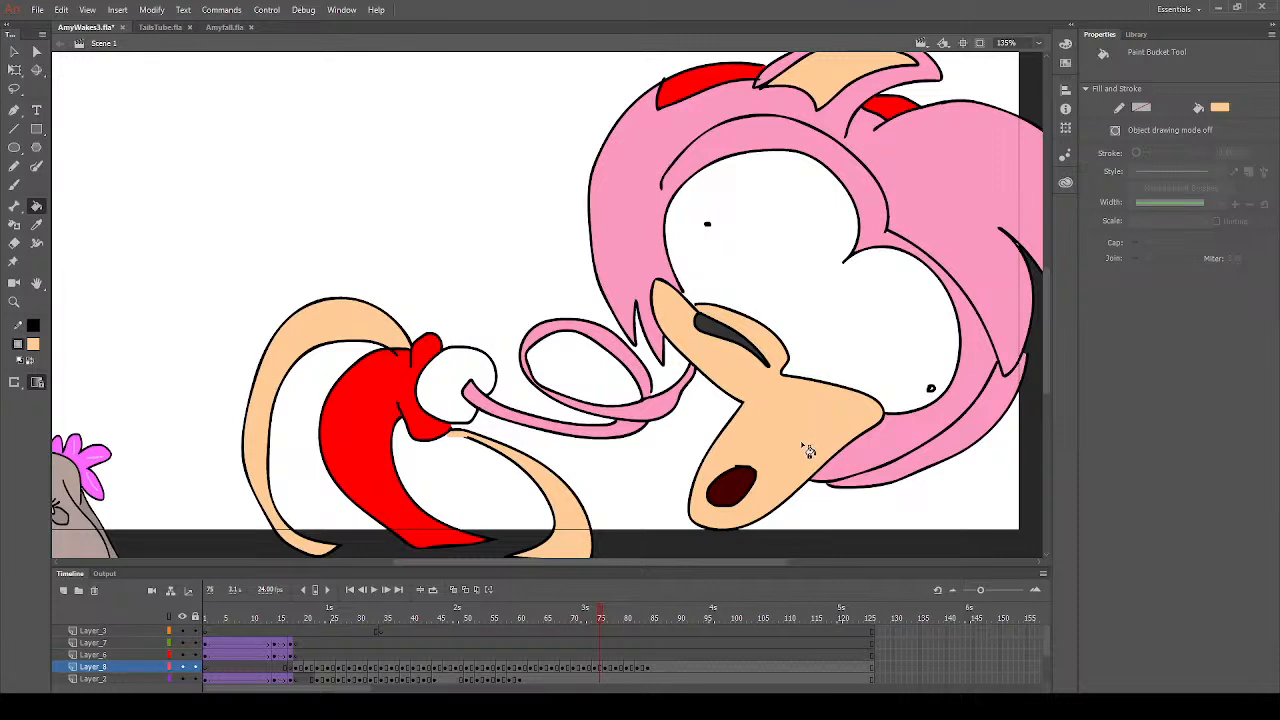
{"action": "left_click", "coordinate": [15, 185]}
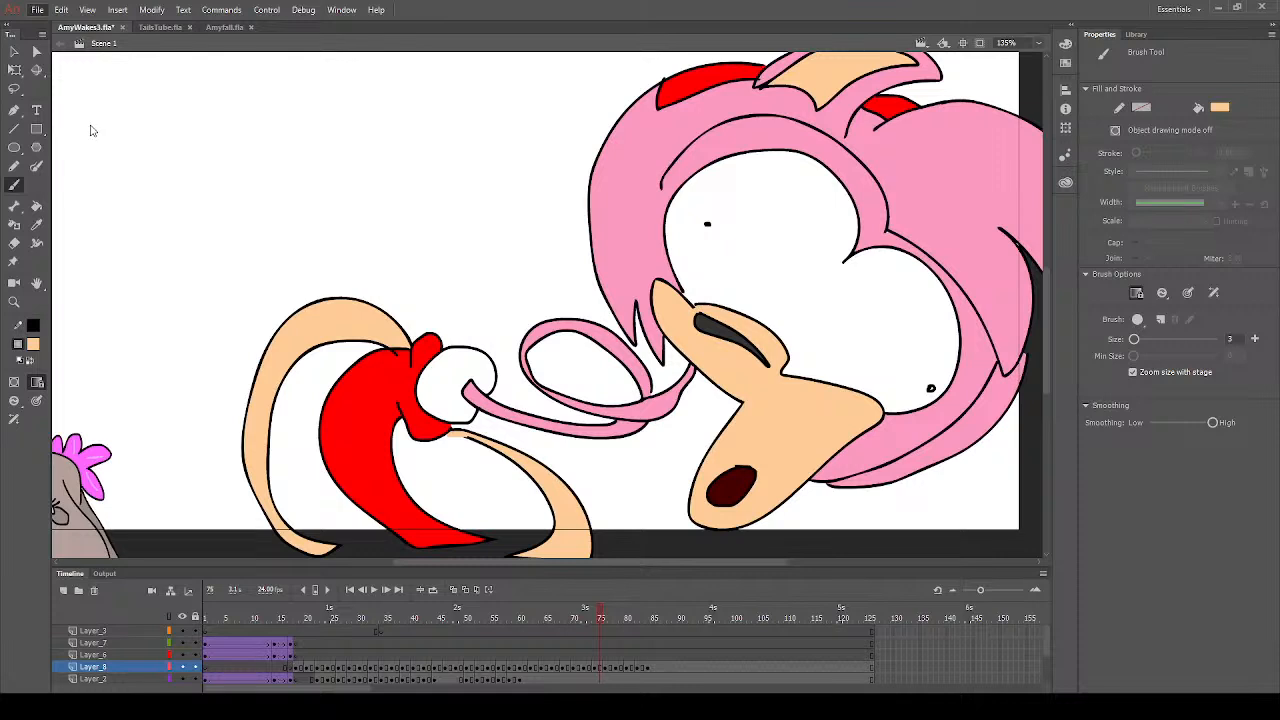
{"action": "key", "text": "ctrl+s"}
- Sample the hair's pink, fill the tiny white gap where the outlines meet above the eyes on frame 75, and save the file
{"action": "left_click", "coordinate": [36, 224]}
{"action": "left_click", "coordinate": [907, 194]}
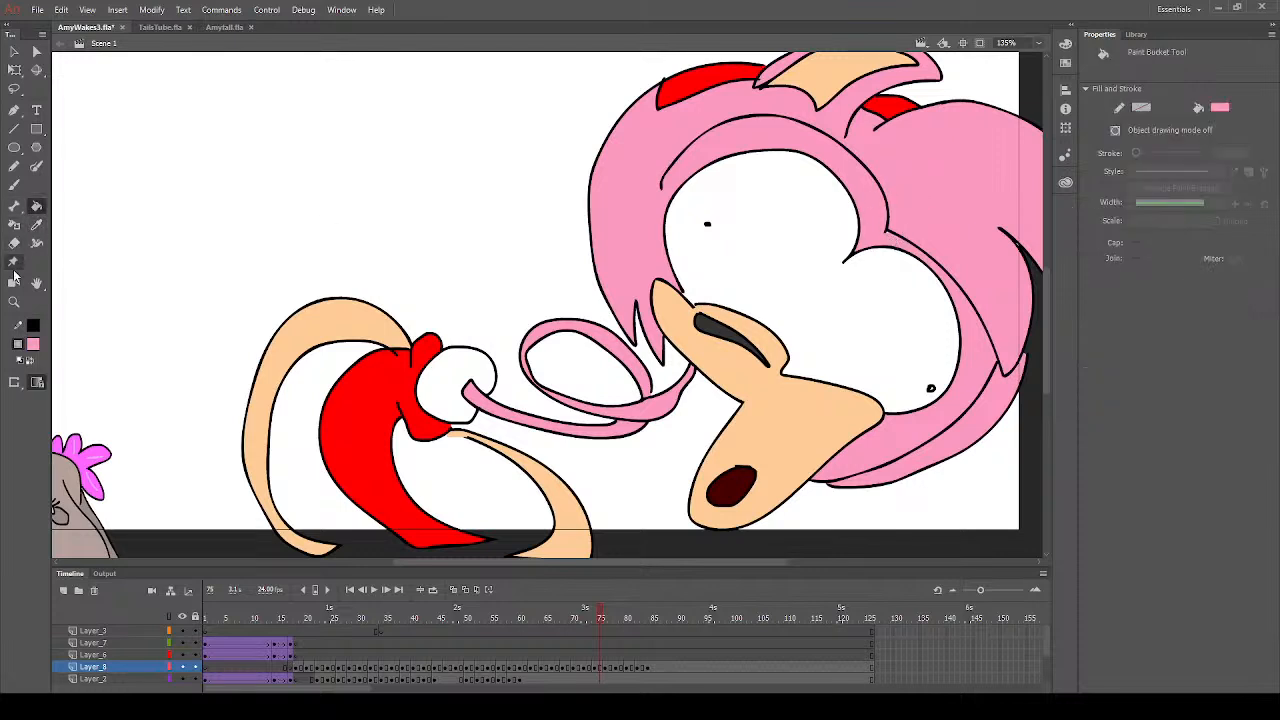
{"action": "left_click", "coordinate": [14, 301]}
{"action": "left_click_drag", "start_coordinate": [858, 202], "coordinate": [954, 254]}
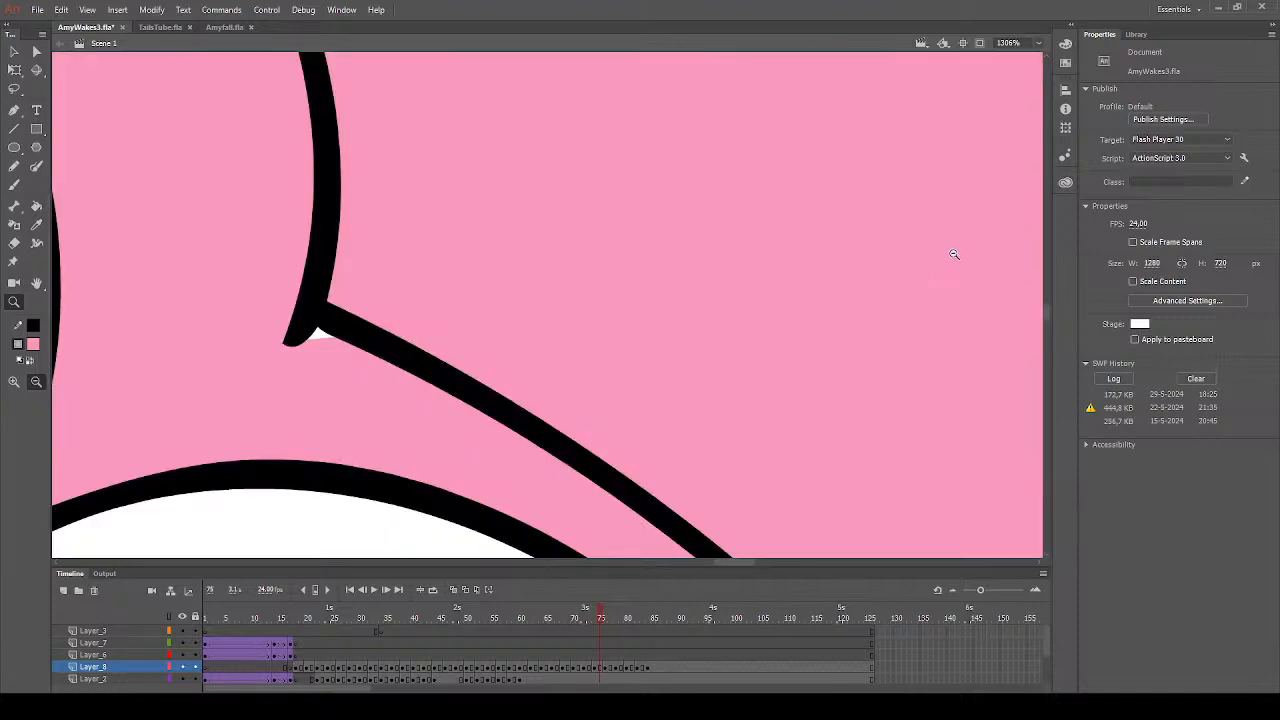
{"action": "left_click", "coordinate": [36, 205]}
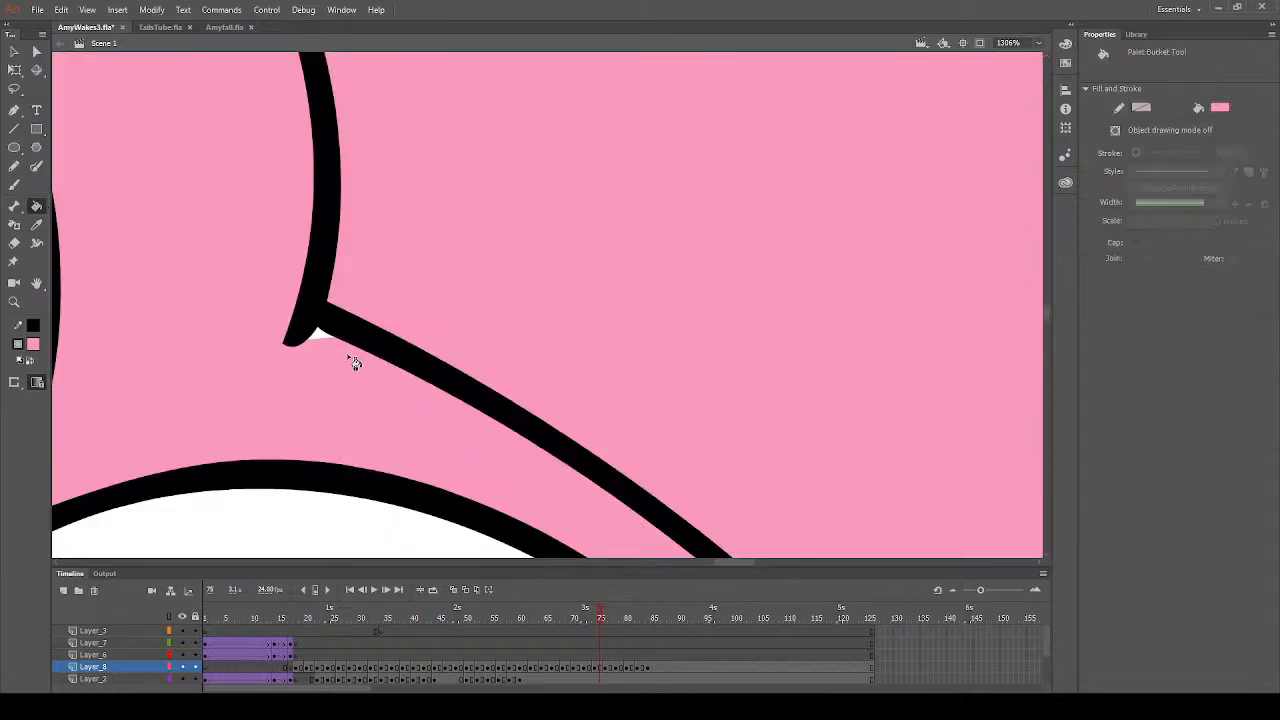
{"action": "left_click", "coordinate": [14, 301]}
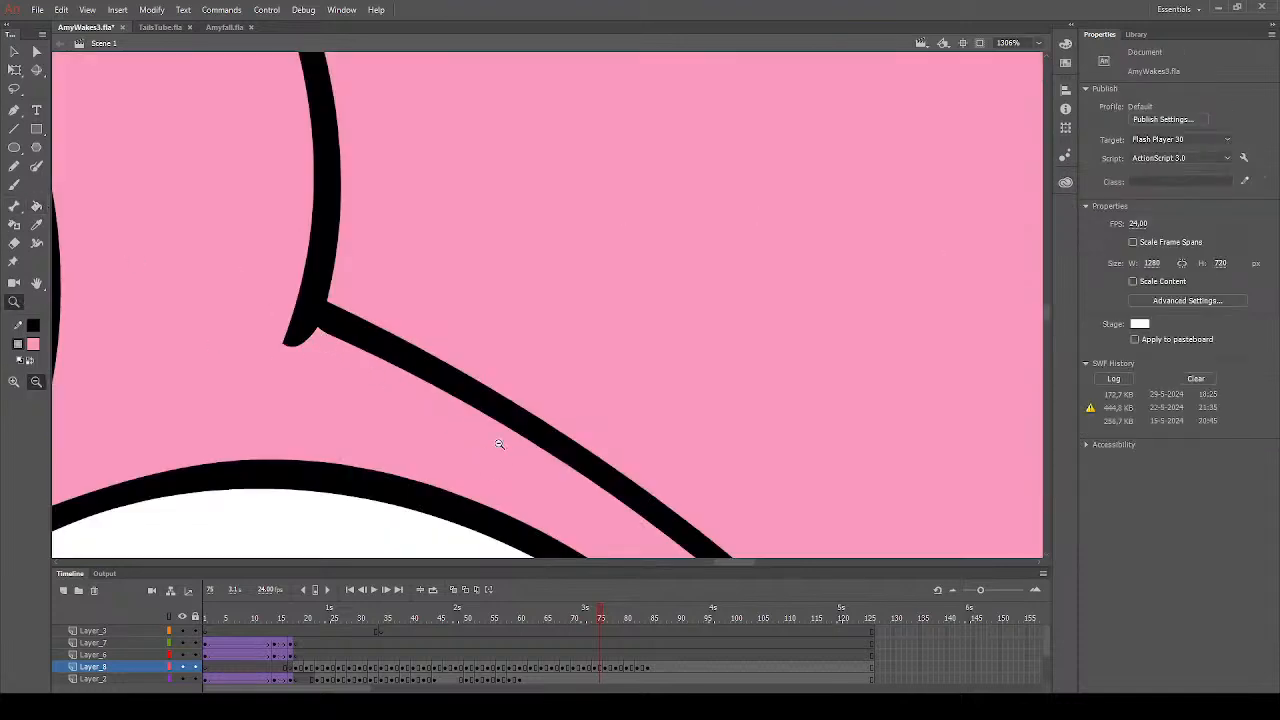
{"action": "left_click", "coordinate": [590, 387], "text": "alt"}
{"action": "left_click", "coordinate": [590, 387], "text": "alt"}
{"action": "left_click", "coordinate": [700, 372], "text": "alt"}
{"action": "left_click", "coordinate": [516, 363], "text": "alt"}
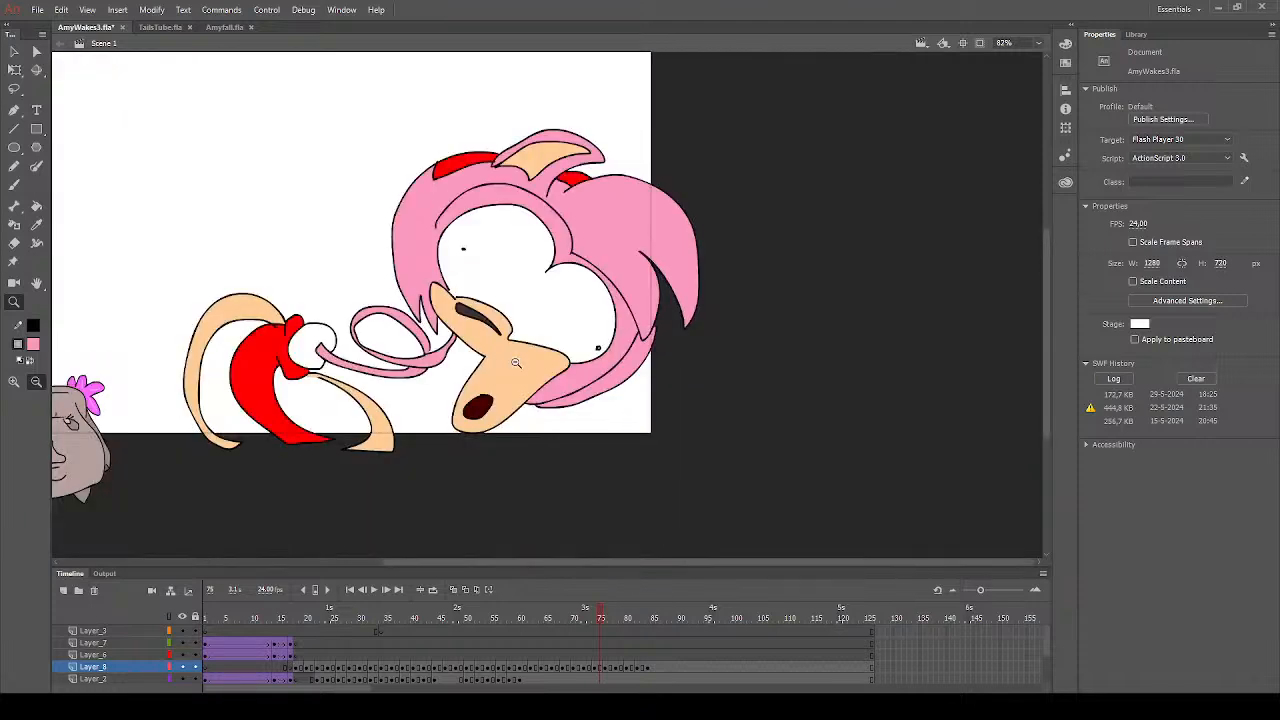
{"action": "left_click_drag", "start_coordinate": [213, 138], "coordinate": [704, 429]}
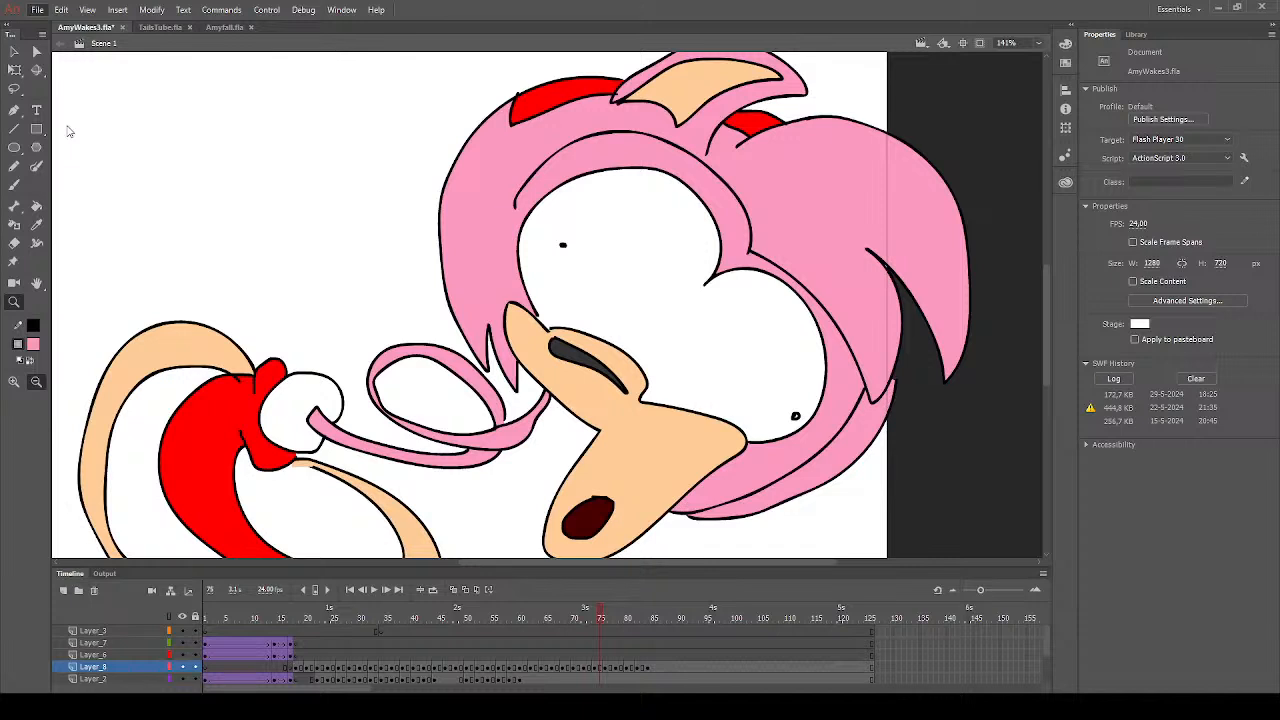
{"action": "key", "text": "ctrl+s"}
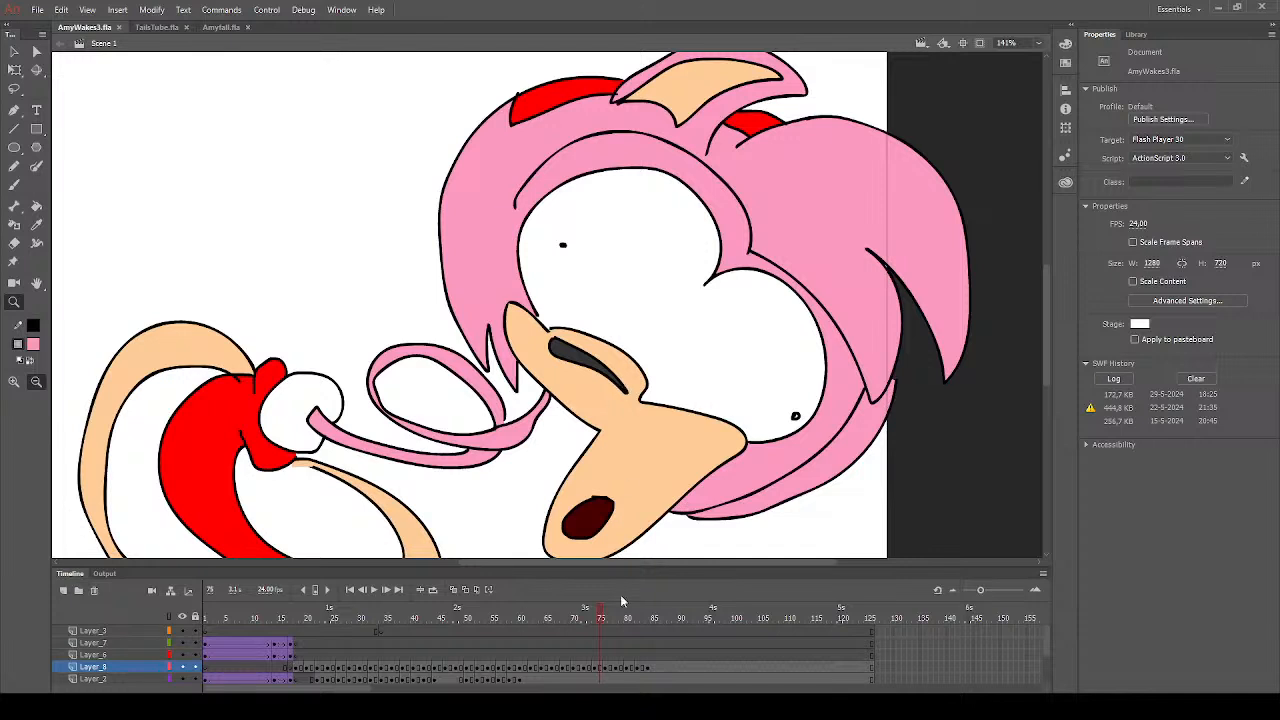
- Clear the selection on frame 77 and fill the muzzle, the inner ear and the two curved limbs with peach
{"action": "left_click", "coordinate": [610, 668]}
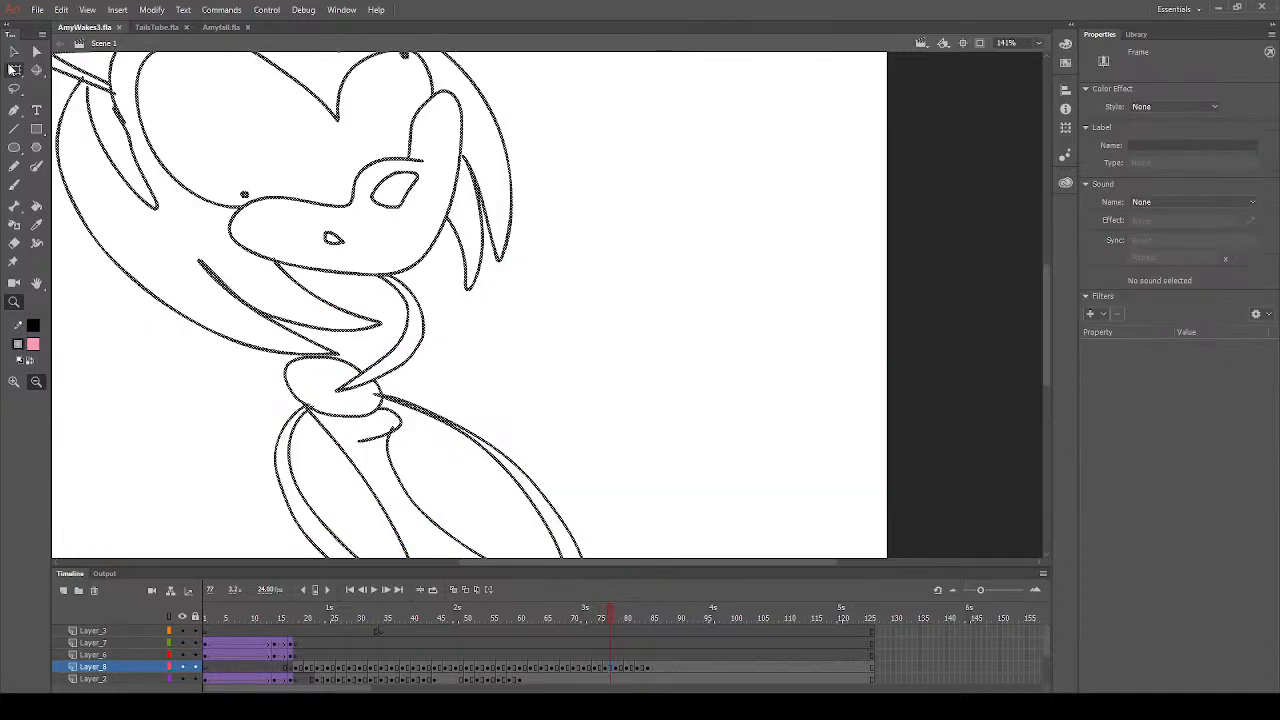
{"action": "left_click", "coordinate": [15, 303]}
{"action": "left_click", "coordinate": [314, 366]}
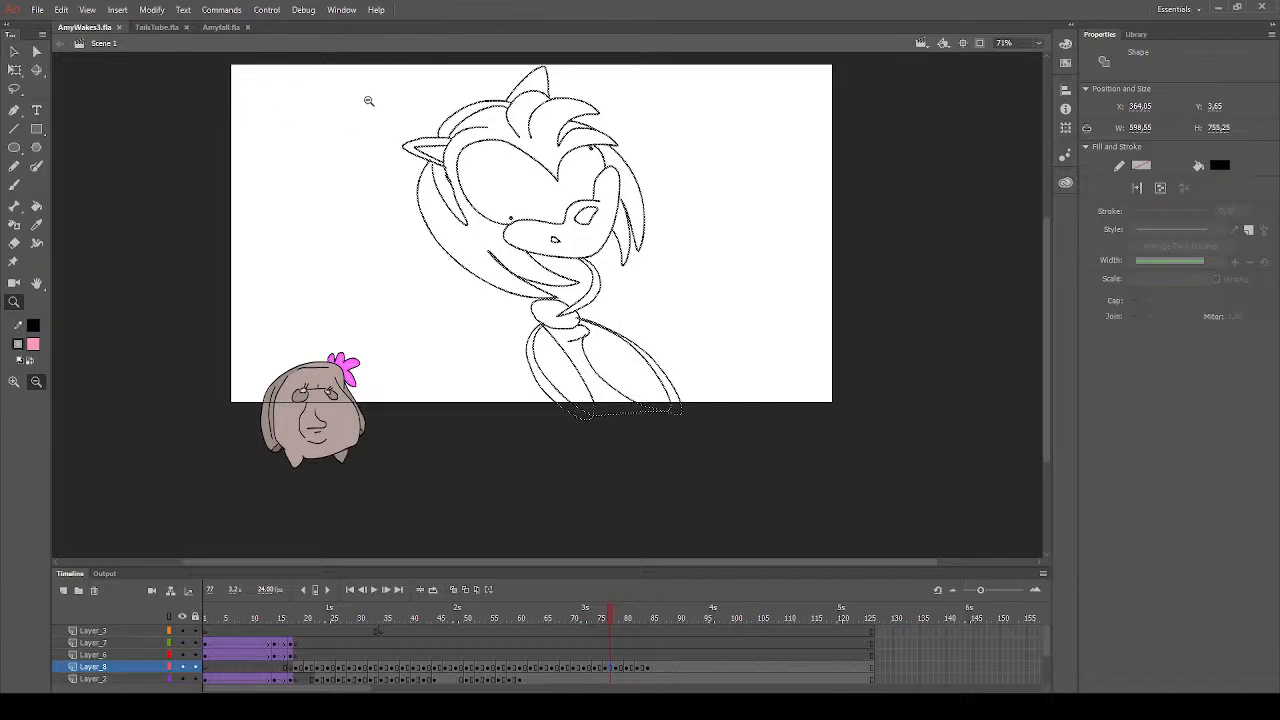
{"action": "mouse_move", "coordinate": [374, 73]}
{"action": "left_mouse_down"}
{"action": "mouse_move", "coordinate": [700, 329]}
{"action": "mouse_move", "coordinate": [755, 418]}
{"action": "left_mouse_up"}
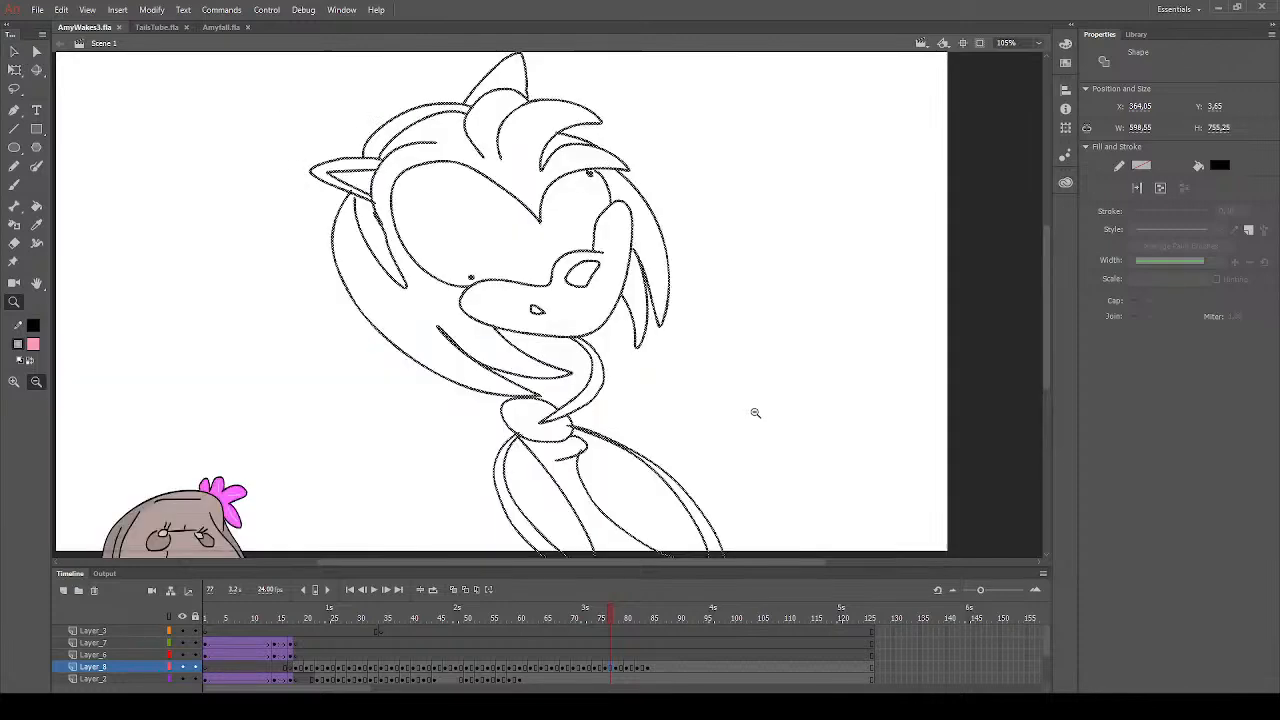
{"action": "left_click", "coordinate": [14, 51]}
{"action": "left_click", "coordinate": [185, 258]}
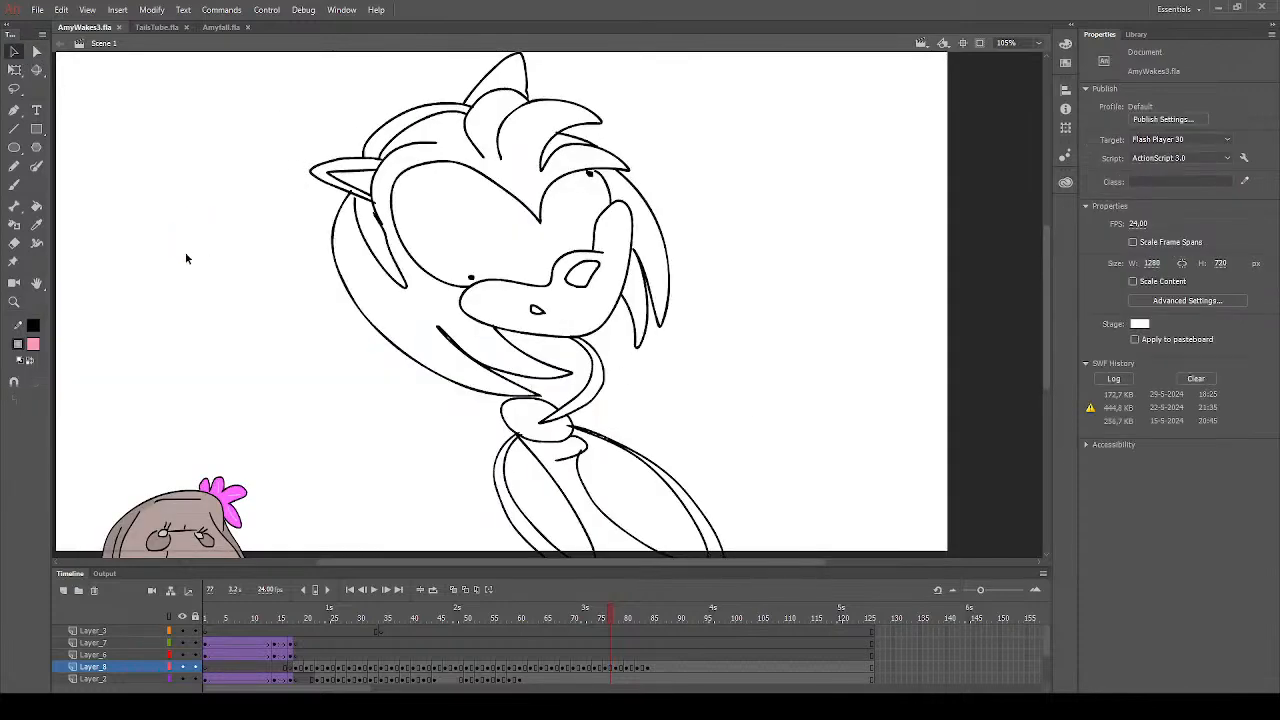
{"action": "left_click", "coordinate": [36, 205]}
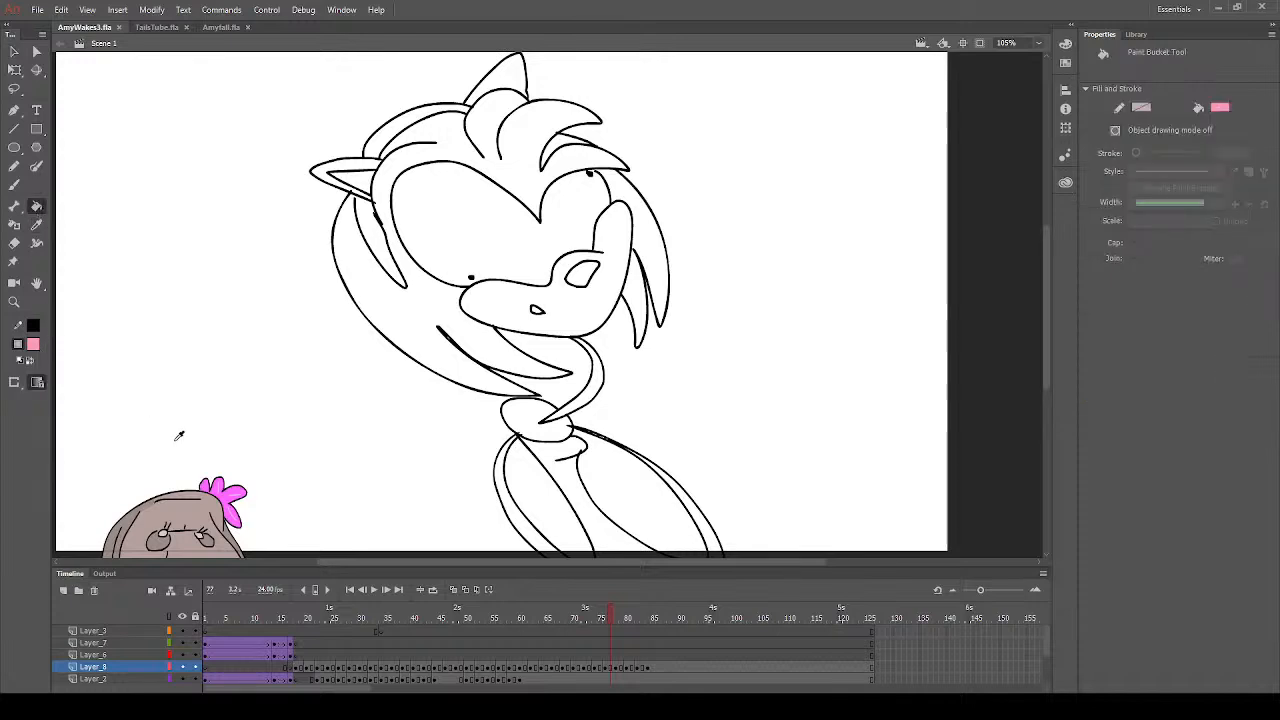
{"action": "left_click", "coordinate": [579, 317]}
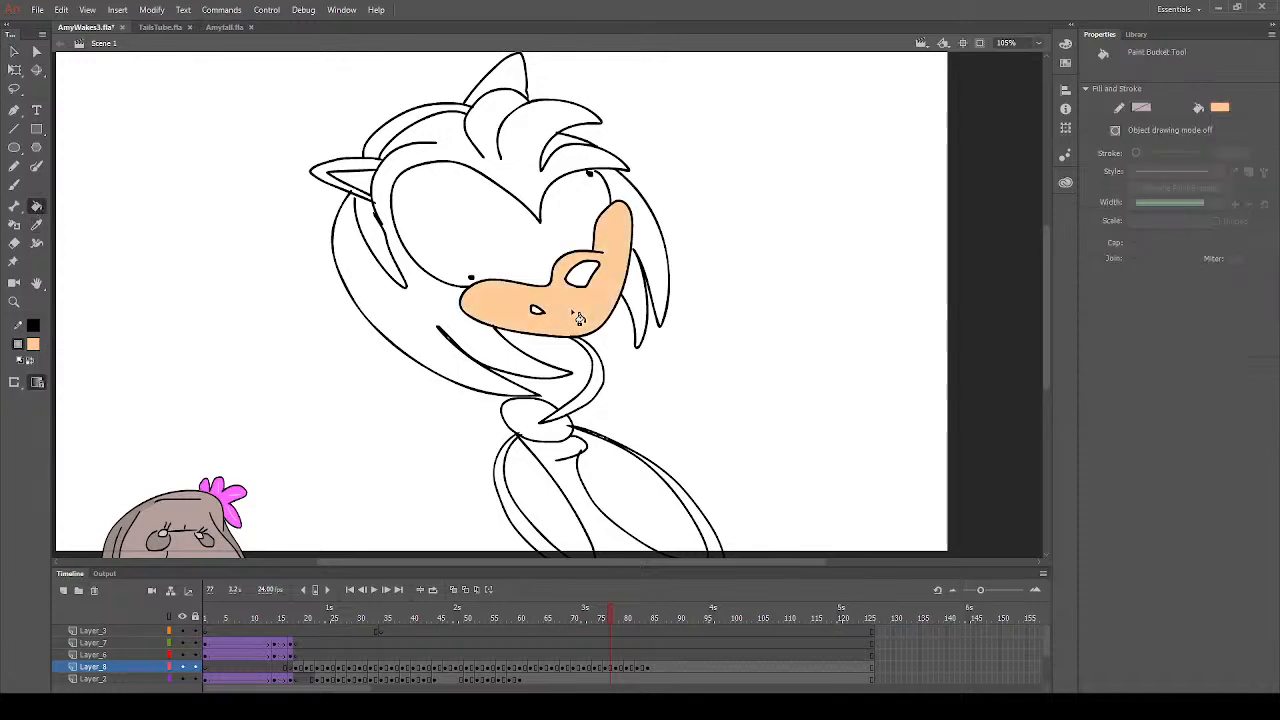
{"action": "left_click", "coordinate": [366, 182]}
{"action": "left_click", "coordinate": [508, 508]}
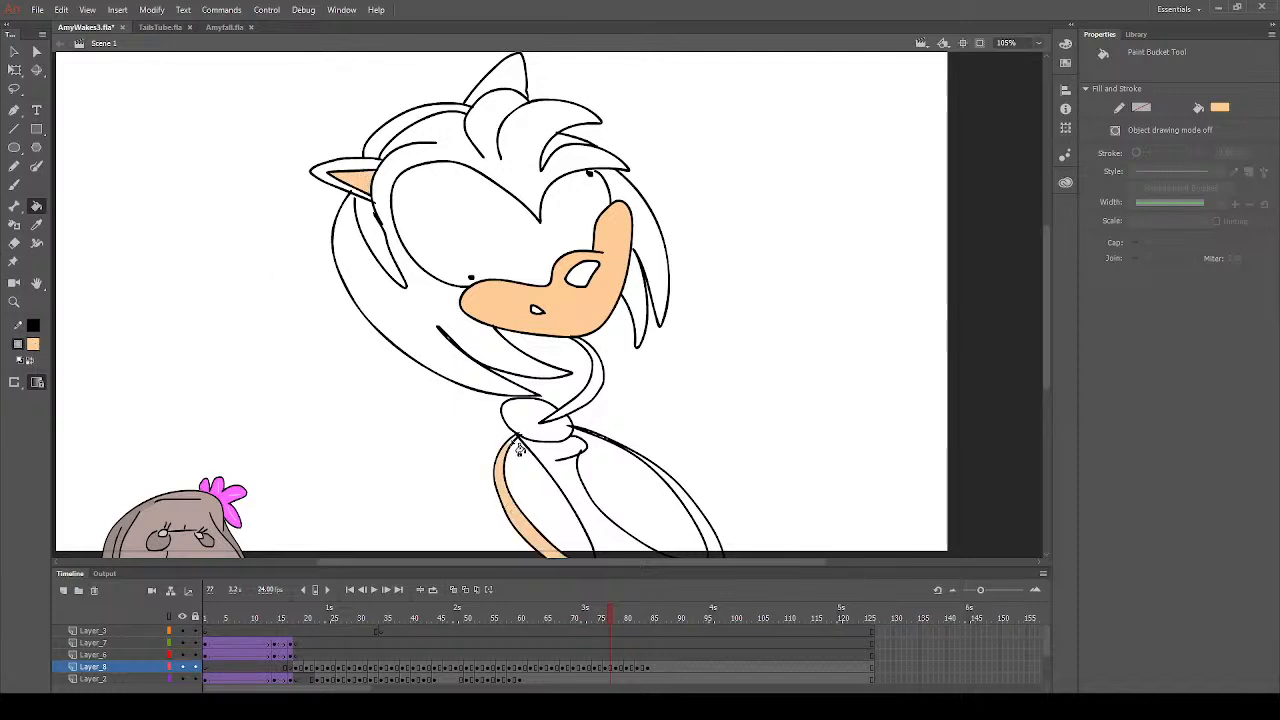
{"action": "scroll", "coordinate": [700, 508], "scroll_direction": "down", "scroll_amount": 3}
{"action": "left_click", "coordinate": [716, 365]}
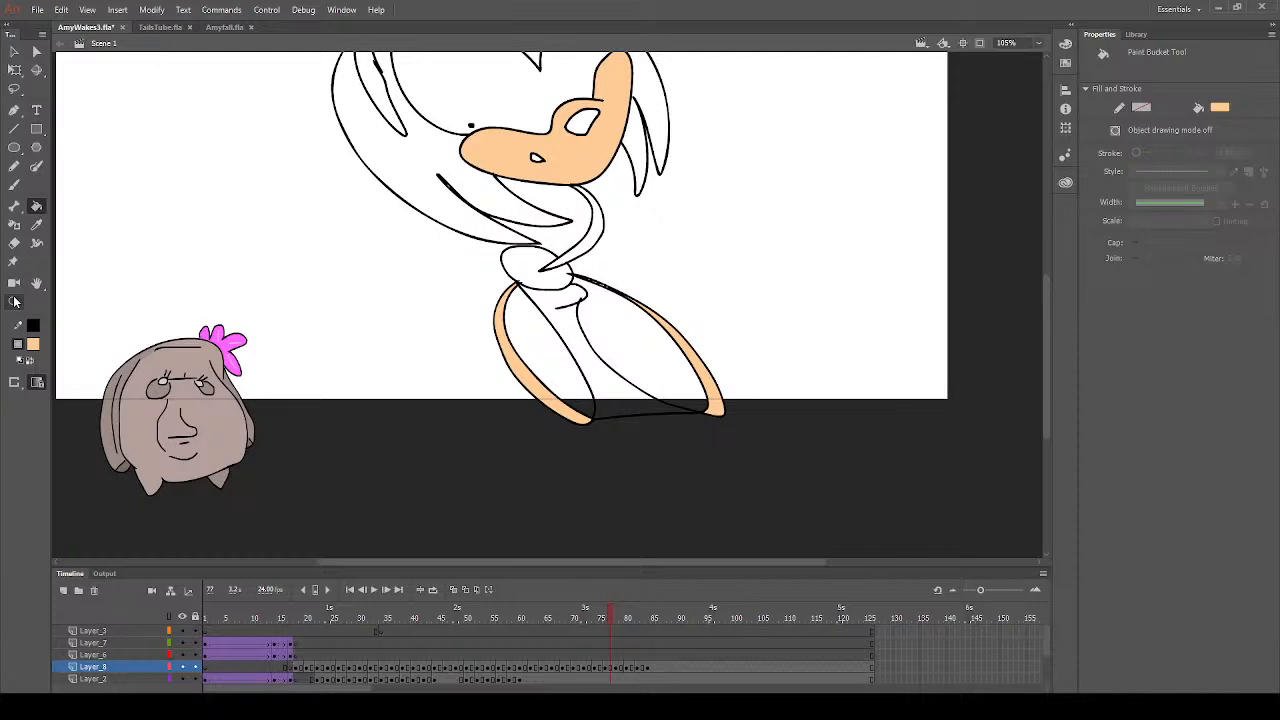
- Erase the limb outline's stray tip inside the collar and brush peach along the limb's thin upper end on frame 77
{"action": "left_click", "coordinate": [14, 301]}
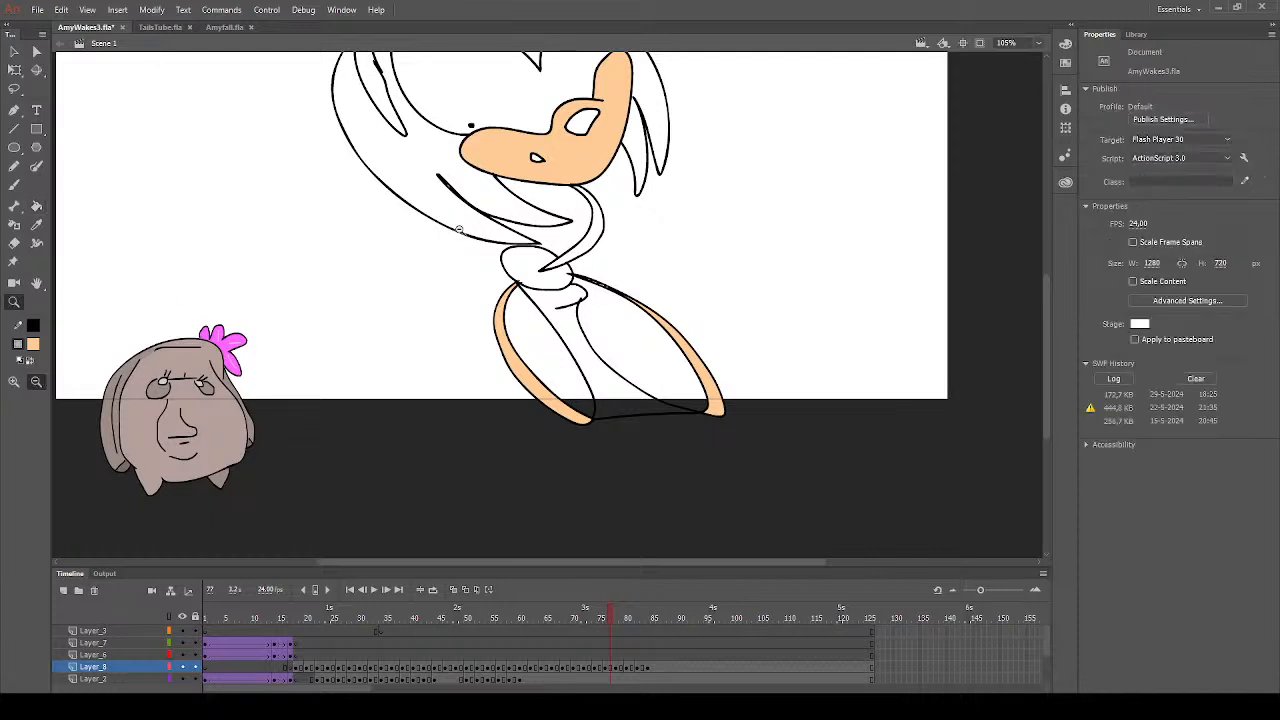
{"action": "left_click_drag", "start_coordinate": [500, 232], "coordinate": [694, 321]}
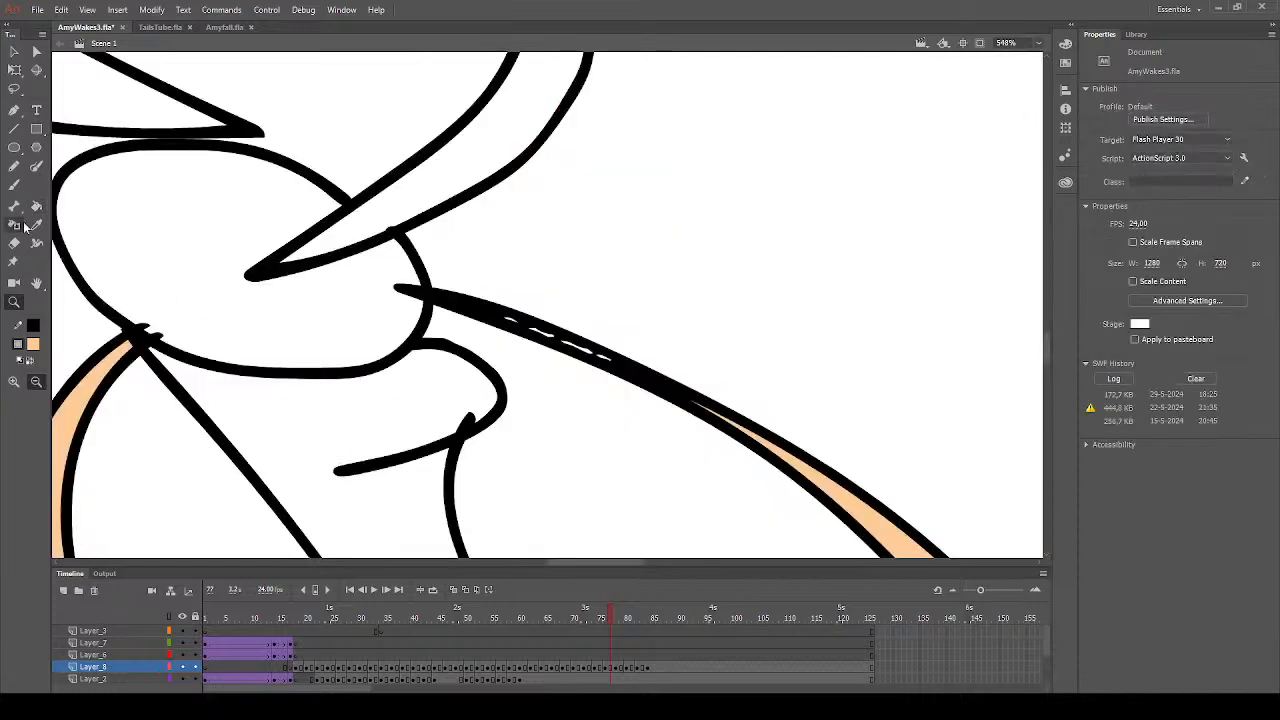
{"action": "left_click", "coordinate": [14, 243]}
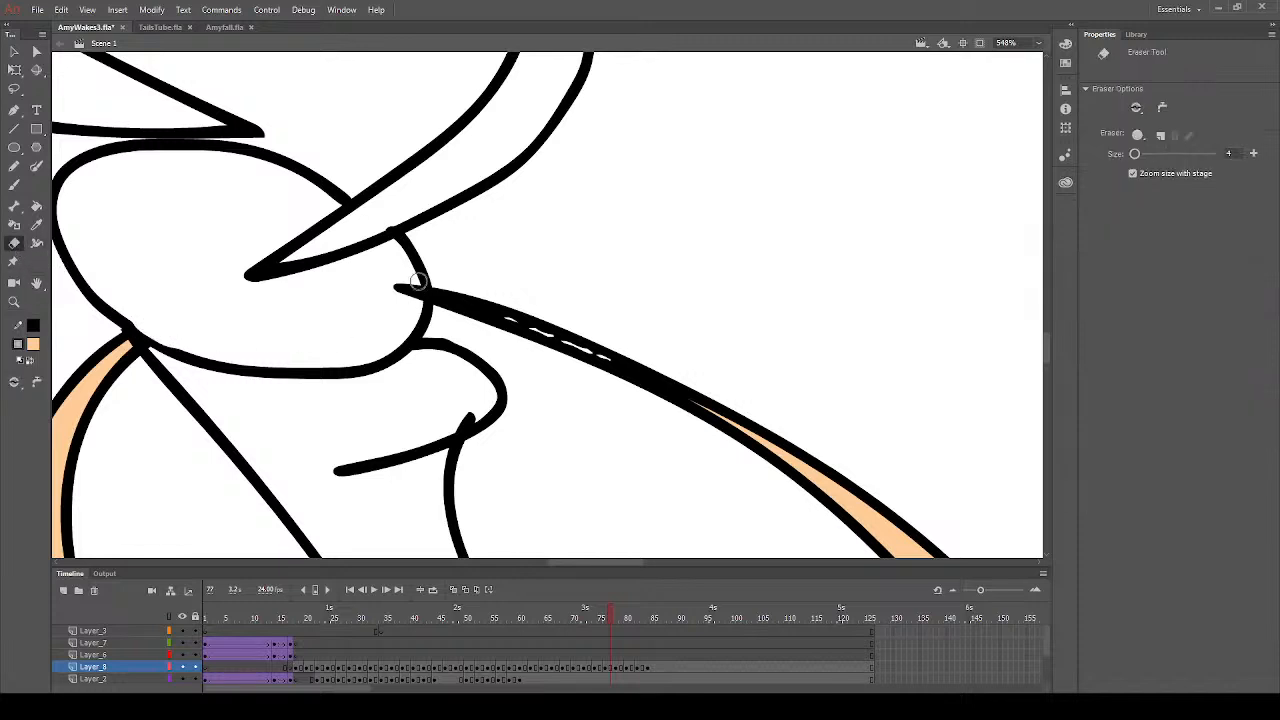
{"action": "left_click_drag", "start_coordinate": [419, 282], "coordinate": [397, 283]}
{"action": "left_click", "coordinate": [14, 185]}
{"action": "mouse_move", "coordinate": [480, 310]}
{"action": "left_mouse_down"}
{"action": "mouse_move", "coordinate": [772, 441]}
{"action": "mouse_move", "coordinate": [844, 495]}
{"action": "left_mouse_up"}
{"action": "scroll", "coordinate": [457, 397], "scroll_direction": "up", "scroll_amount": 3}
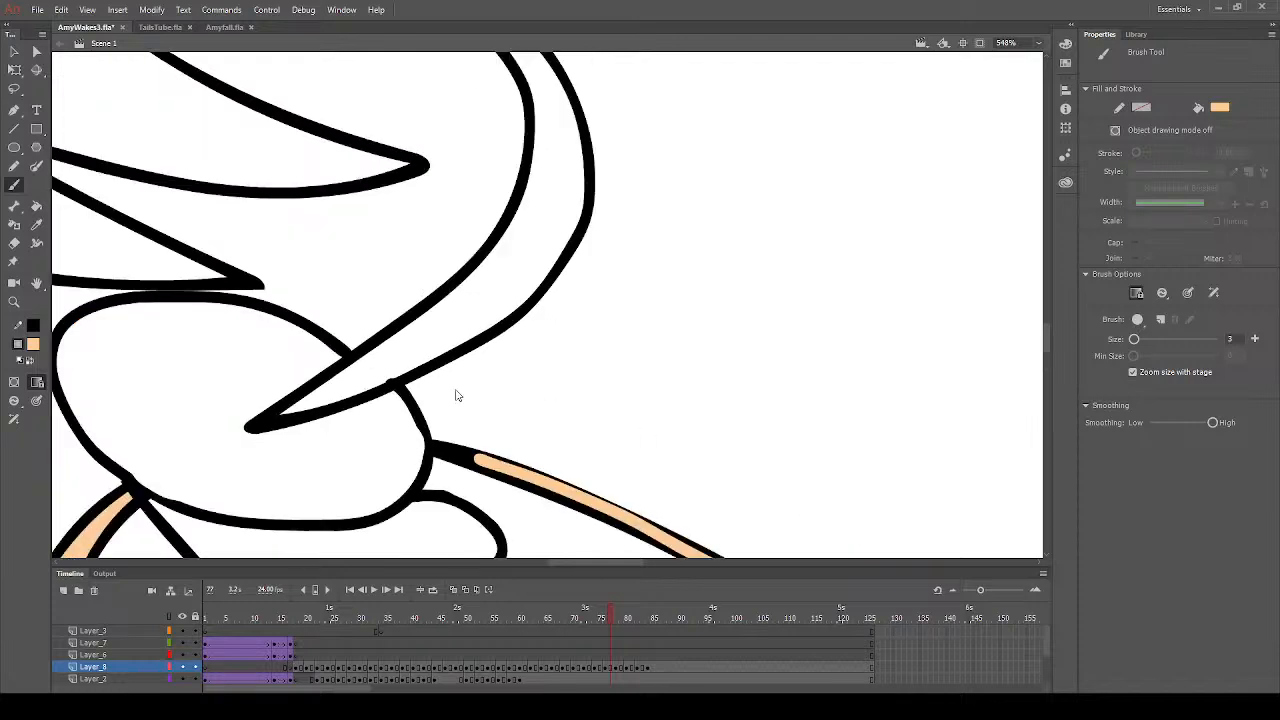
- Set the fill colour to bright red and fill the dress on frame 77
{"action": "left_click", "coordinate": [14, 243]}
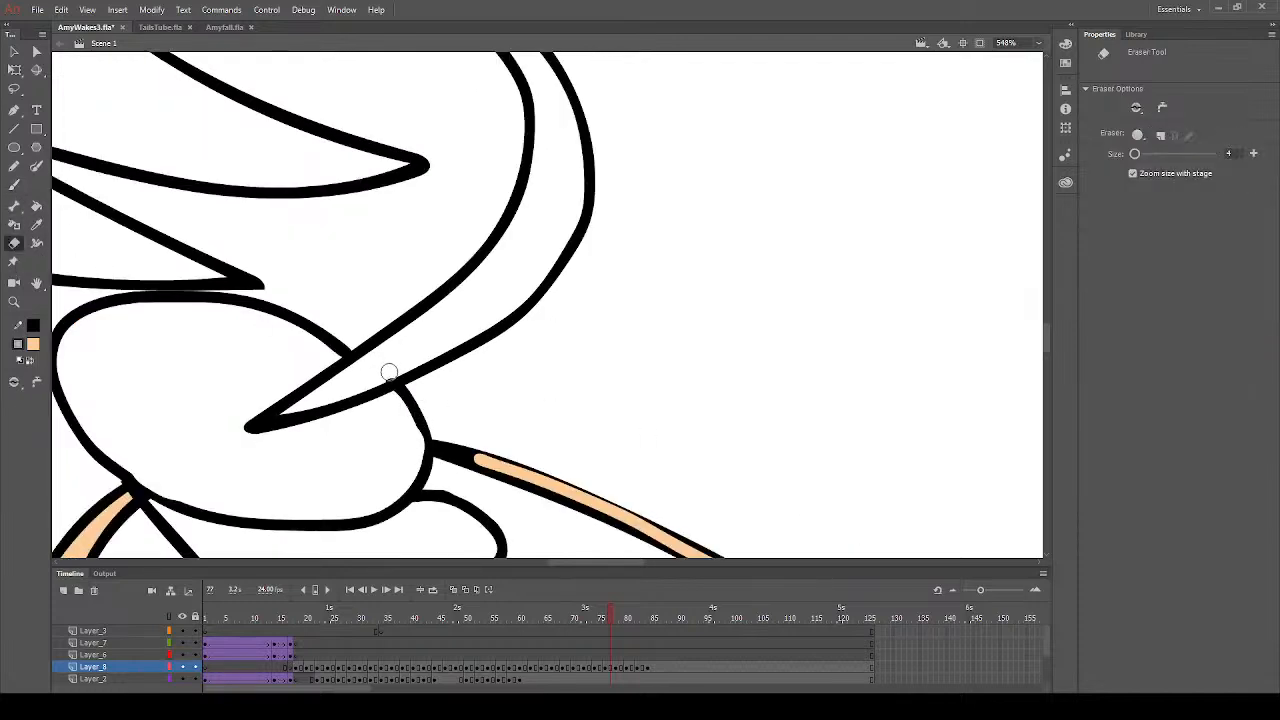
{"action": "left_click", "coordinate": [14, 301]}
{"action": "left_click", "coordinate": [124, 393], "text": "alt"}
{"action": "left_click", "coordinate": [471, 399]}
{"action": "left_click", "coordinate": [722, 363]}
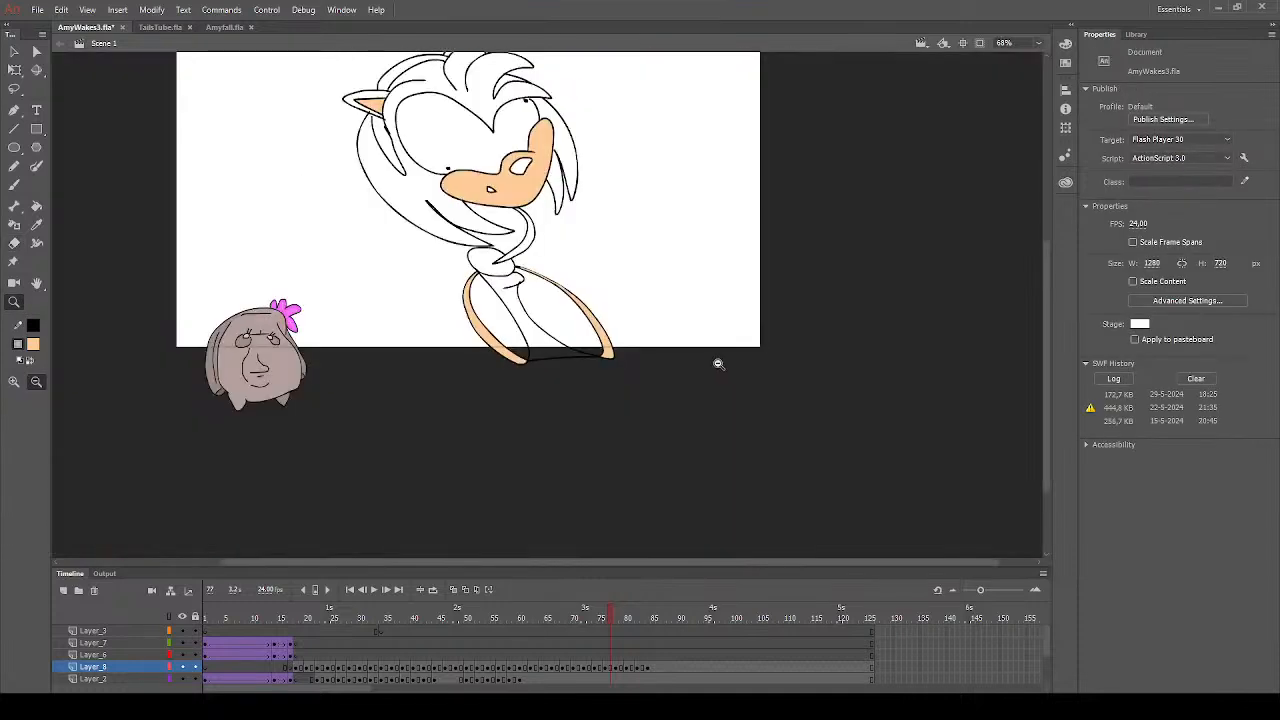
{"action": "scroll", "coordinate": [706, 367], "scroll_direction": "up", "scroll_amount": 3}
{"action": "left_click_drag", "start_coordinate": [352, 167], "coordinate": [716, 519]}
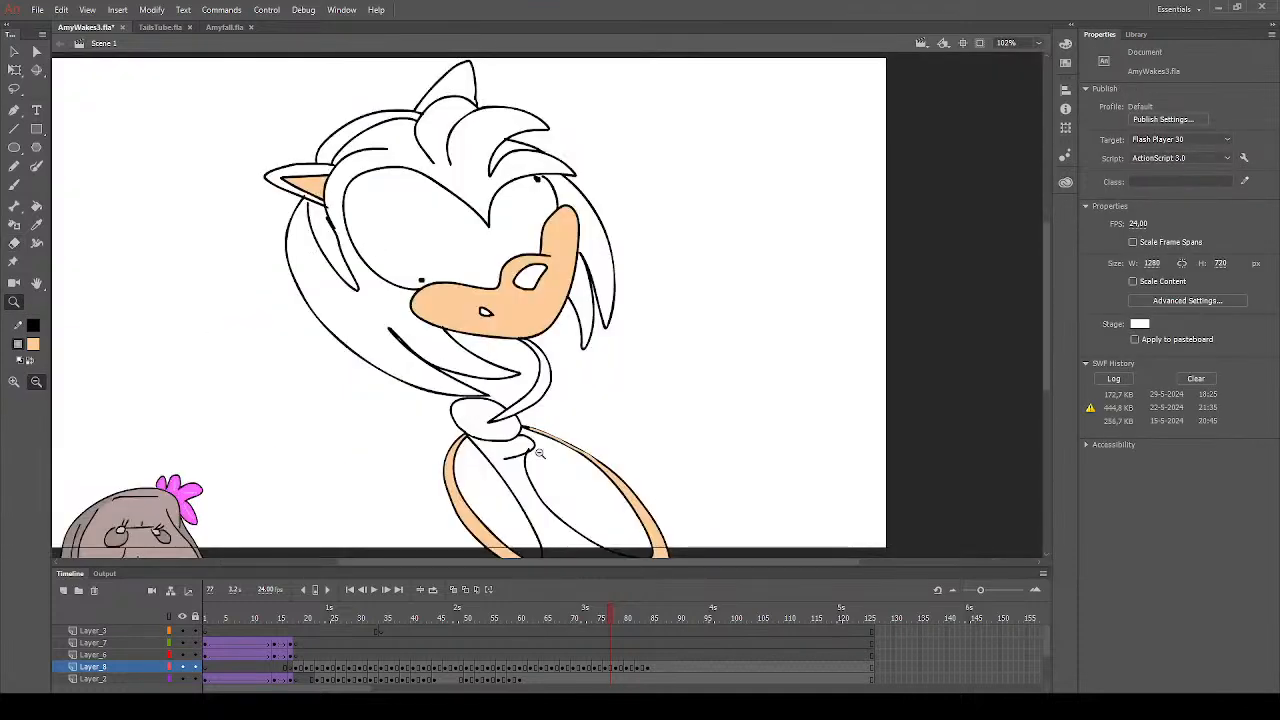
{"action": "left_click", "coordinate": [36, 205]}
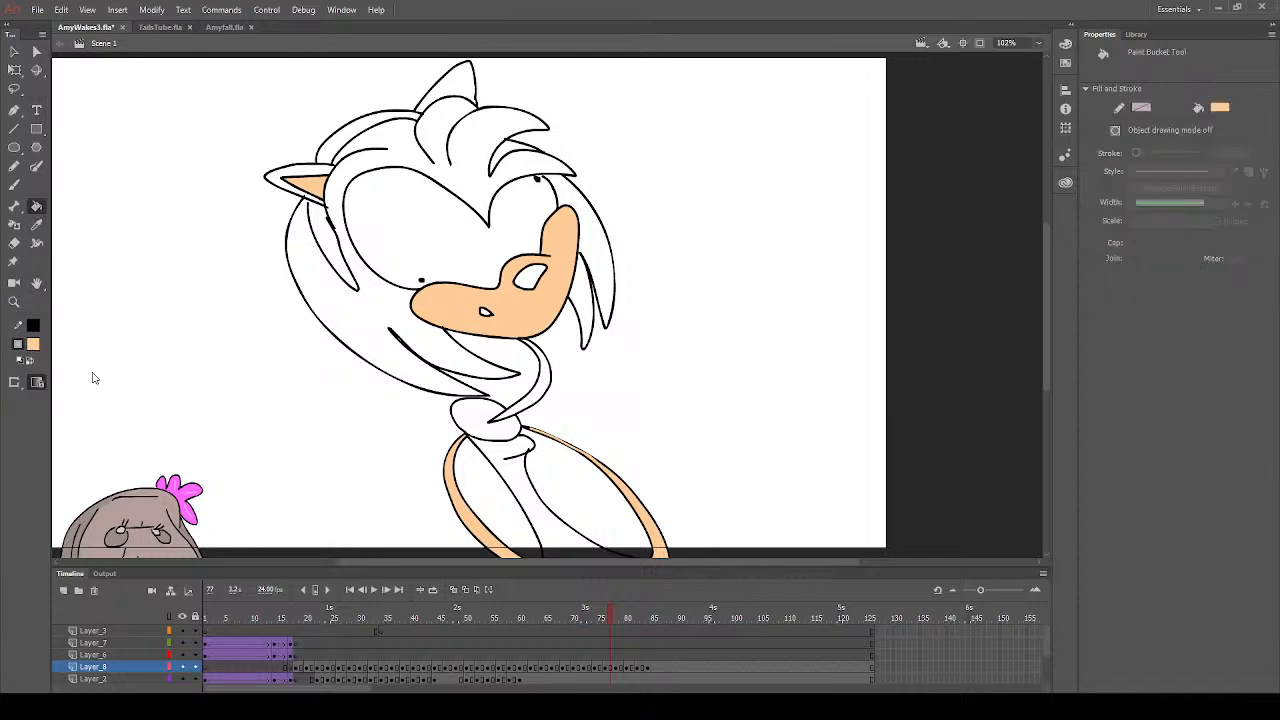
{"action": "left_click", "coordinate": [215, 444]}
{"action": "left_click", "coordinate": [512, 463]}
{"action": "left_click", "coordinate": [14, 185]}
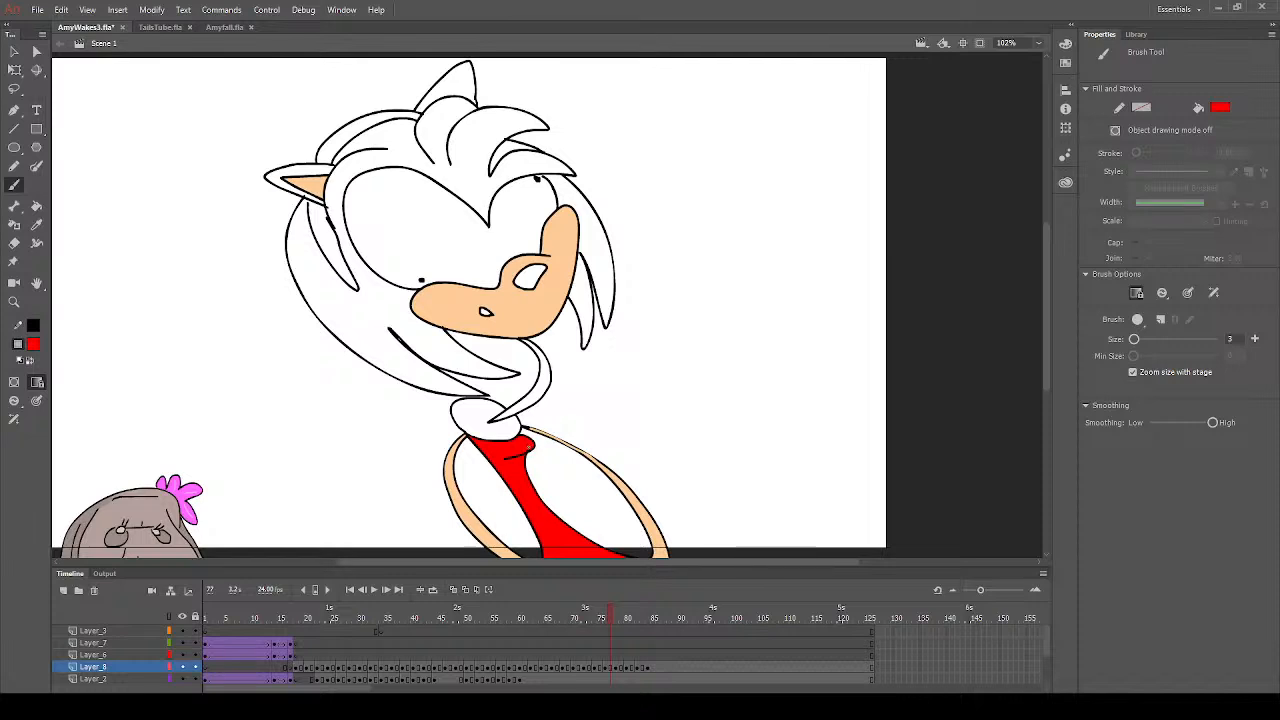
- Fill the two visible parts of the headband with the same red on frame 77
{"action": "left_click", "coordinate": [36, 206]}
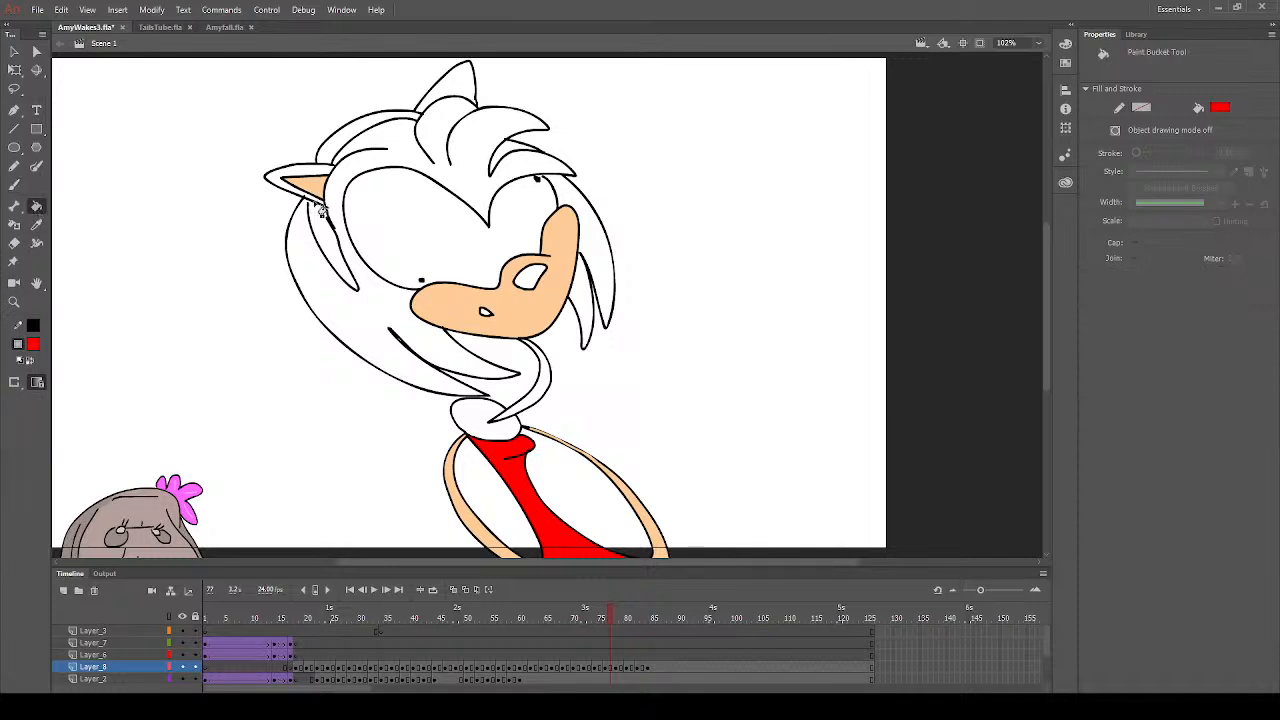
{"action": "left_click", "coordinate": [328, 234]}
{"action": "left_click", "coordinate": [332, 158]}
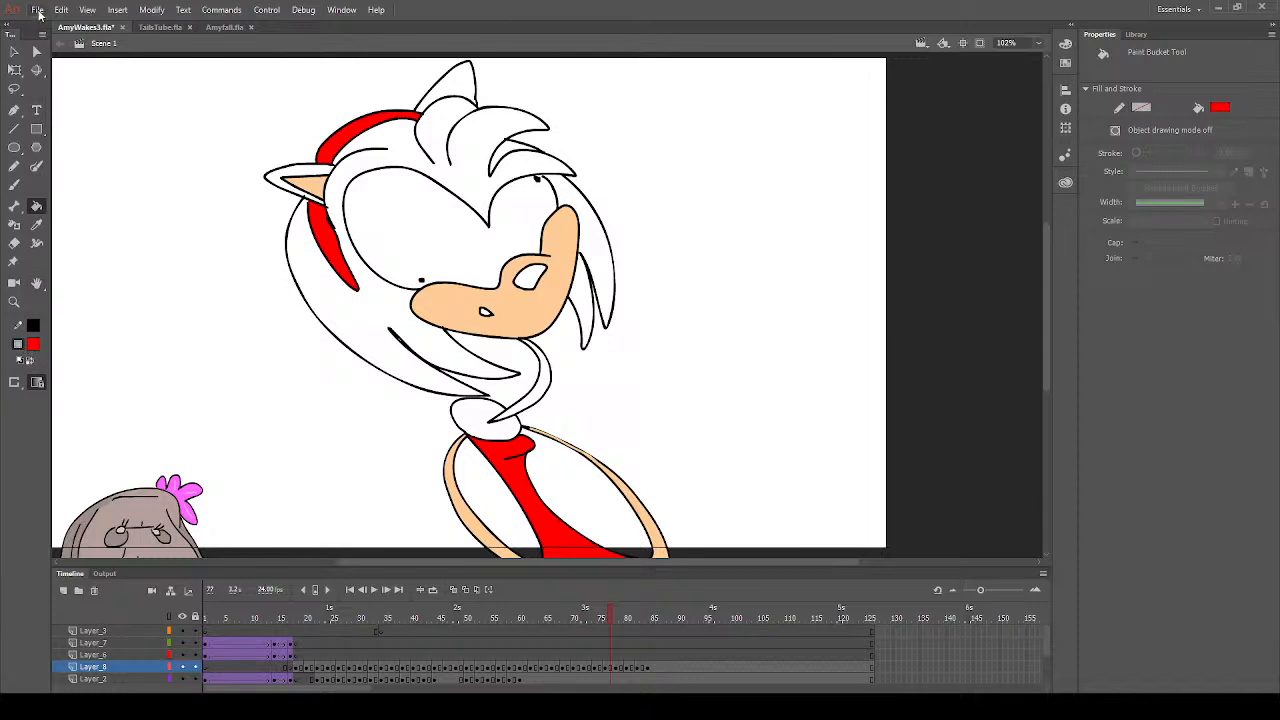
- Sample the hair's pink from frame 75 and fill the main hair and fringe on frame 77 with it
{"action": "left_click", "coordinate": [604, 617]}
{"action": "left_click", "coordinate": [600, 618]}
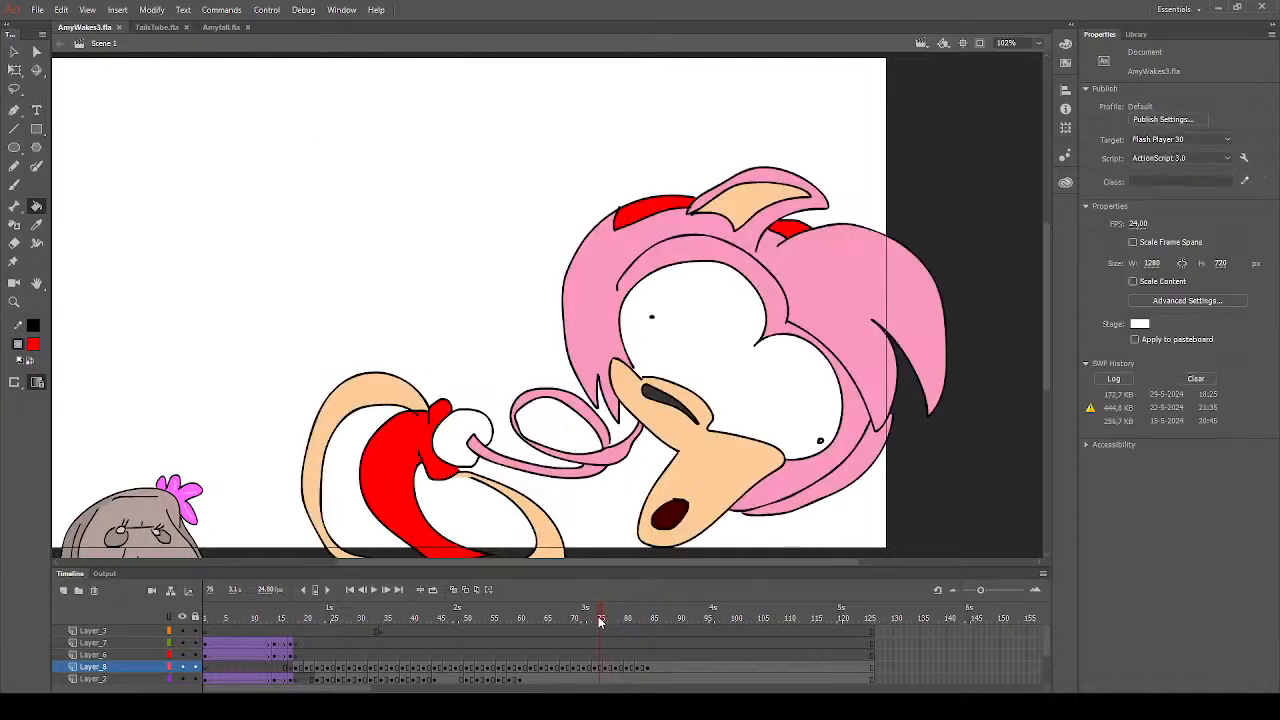
{"action": "left_click", "coordinate": [37, 225]}
{"action": "left_click", "coordinate": [804, 283]}
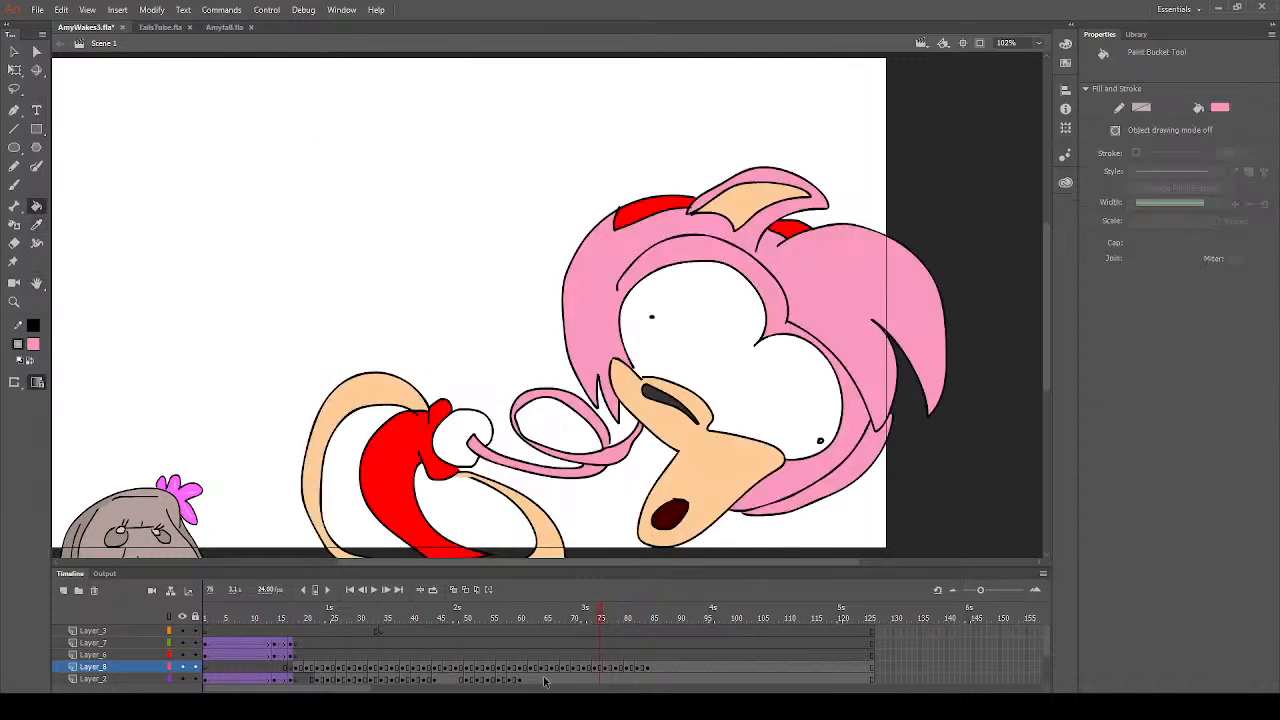
{"action": "left_click", "coordinate": [608, 667]}
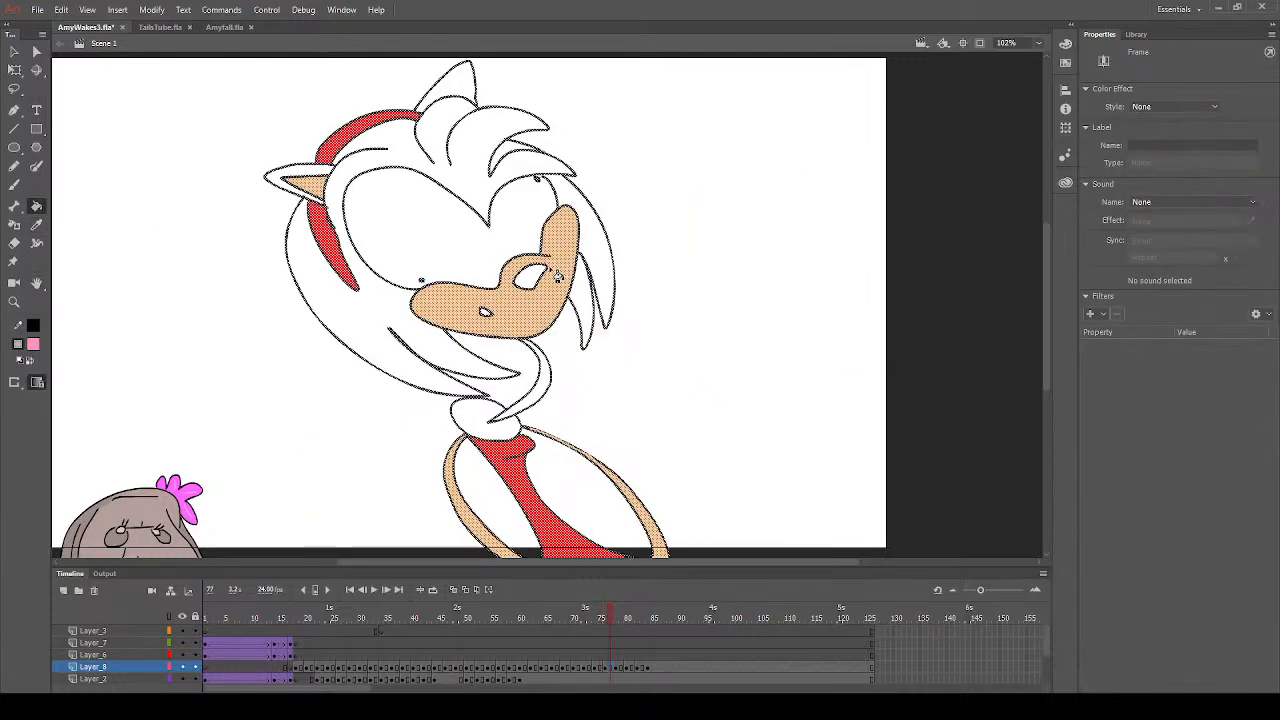
{"action": "left_click", "coordinate": [506, 160]}
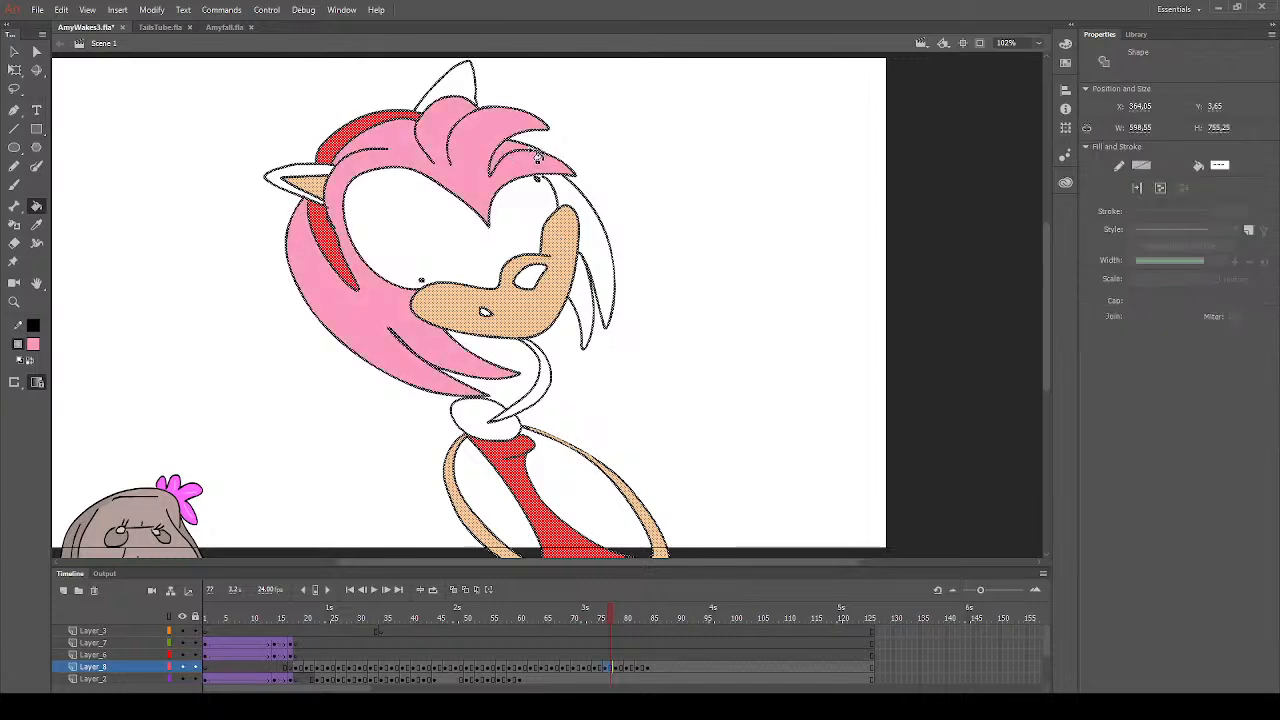
- Fill the far ear, the side hair strands, the curved neck and the near ear's rim with pink, and clear the selection
{"action": "left_click", "coordinate": [472, 90]}
{"action": "left_click", "coordinate": [590, 298]}
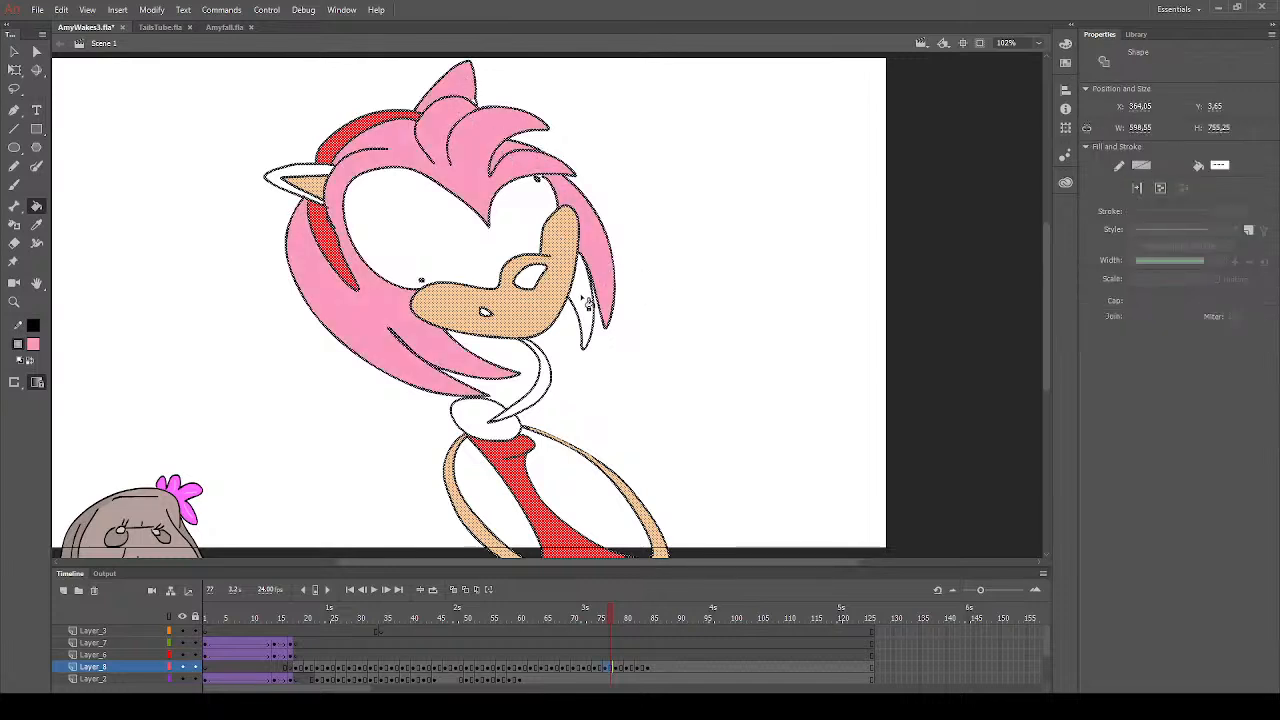
{"action": "left_click", "coordinate": [588, 302]}
{"action": "left_click", "coordinate": [545, 397]}
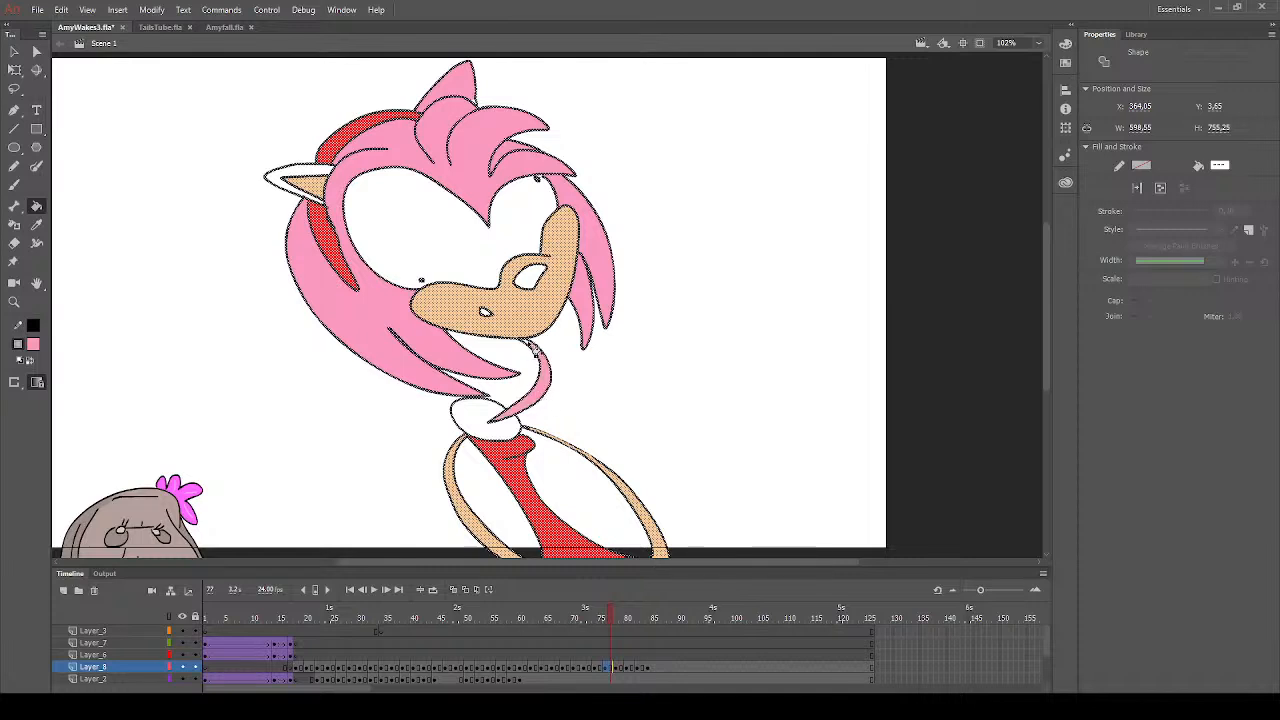
{"action": "left_click", "coordinate": [316, 186]}
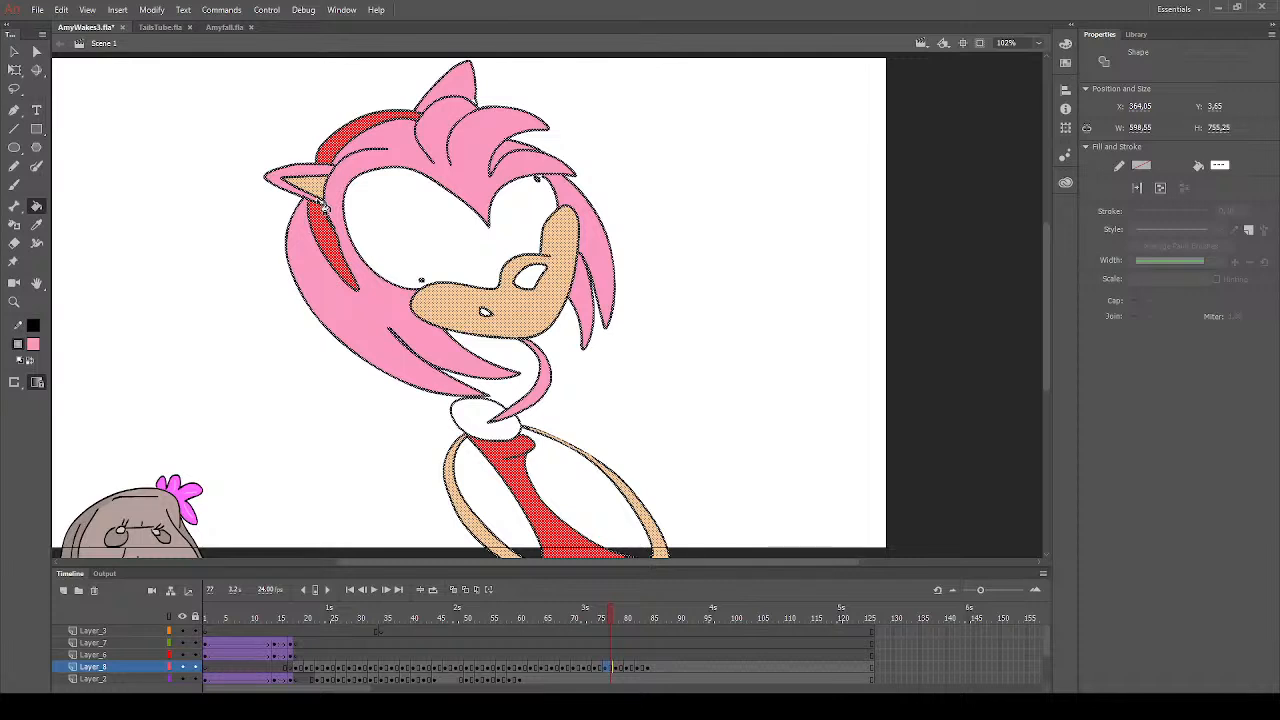
{"action": "left_click", "coordinate": [14, 185]}
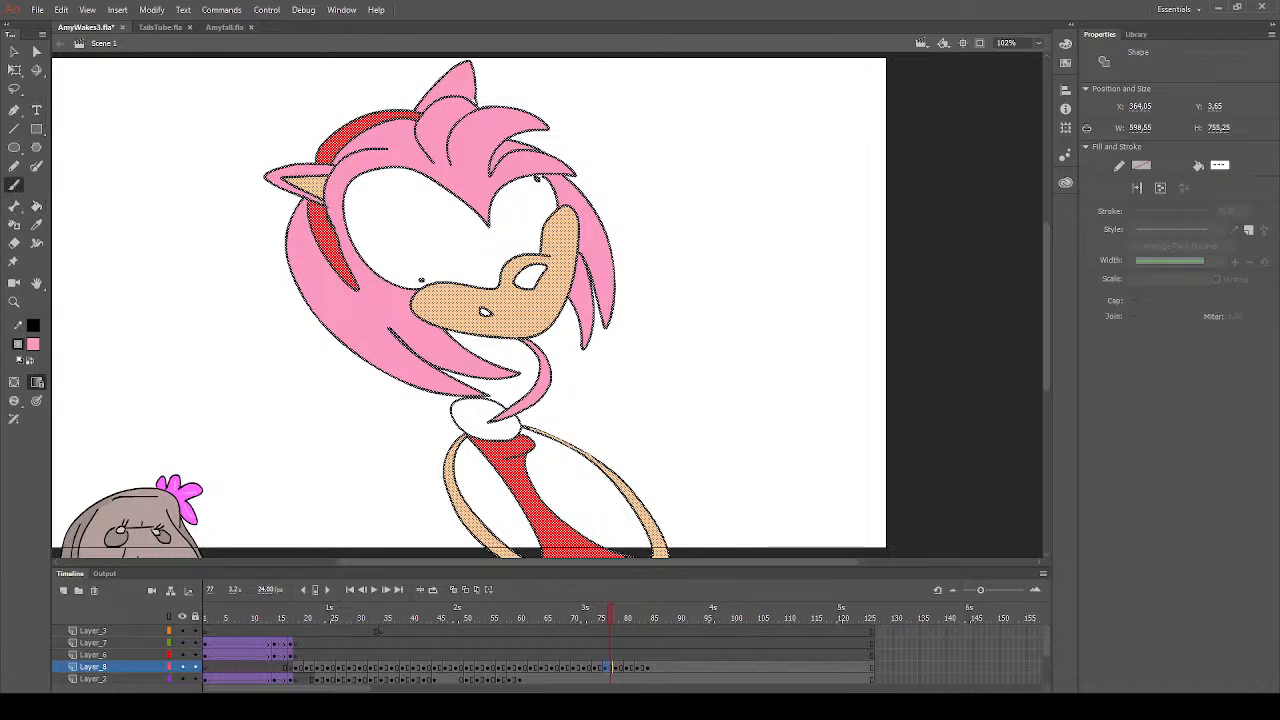
{"action": "left_click", "coordinate": [145, 171]}
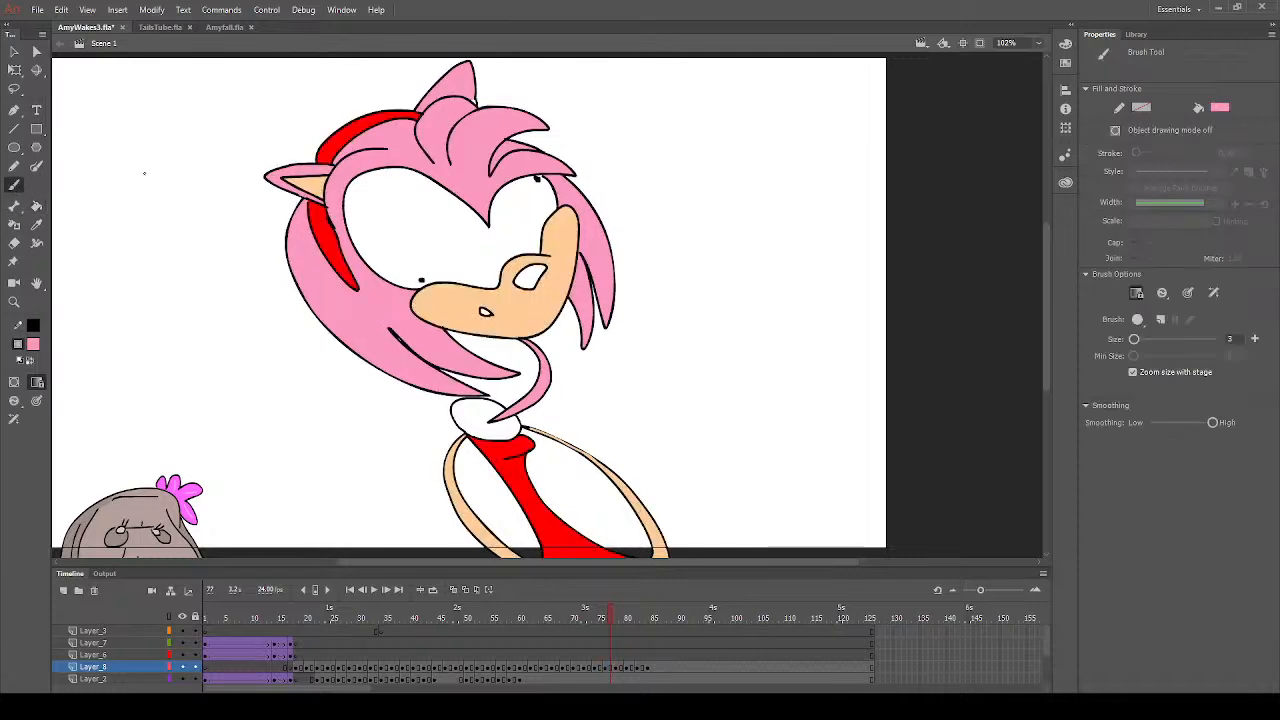
- Set the fill colour to dark grey and fill the nose on frame 77
{"action": "left_click", "coordinate": [37, 207]}
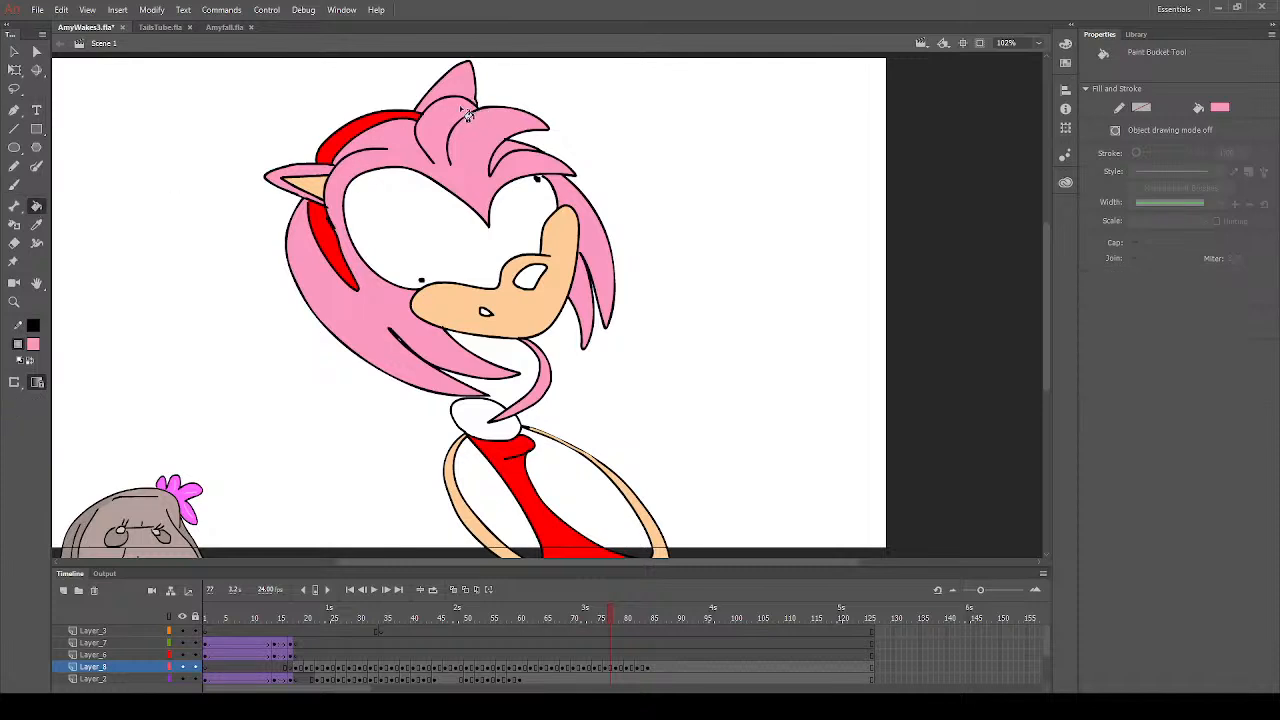
{"action": "left_click", "coordinate": [65, 429]}
{"action": "left_click", "coordinate": [83, 391]}
{"action": "left_click", "coordinate": [537, 276]}
- Play the animation from frame 40 to review the coloured drawings, and stop at the uncoloured drawing on frame 78
{"action": "left_click_drag", "start_coordinate": [515, 665], "coordinate": [418, 667]}
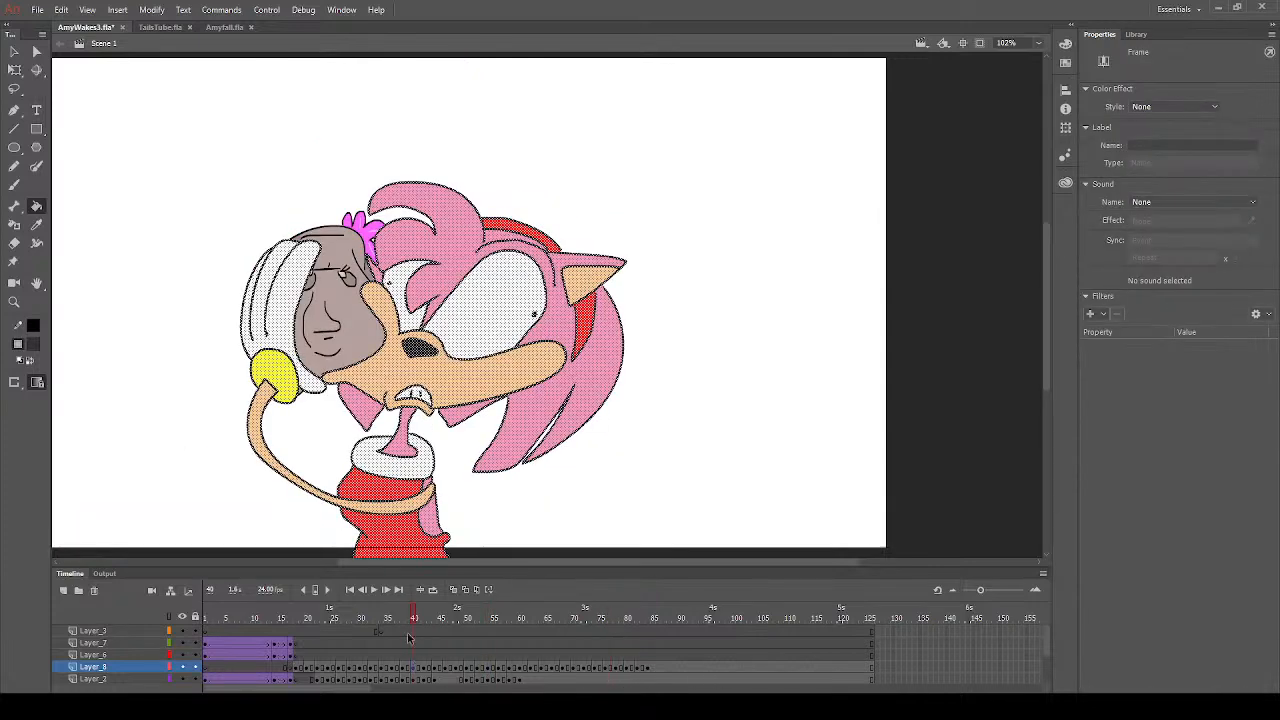
{"action": "key", "text": "Return"}
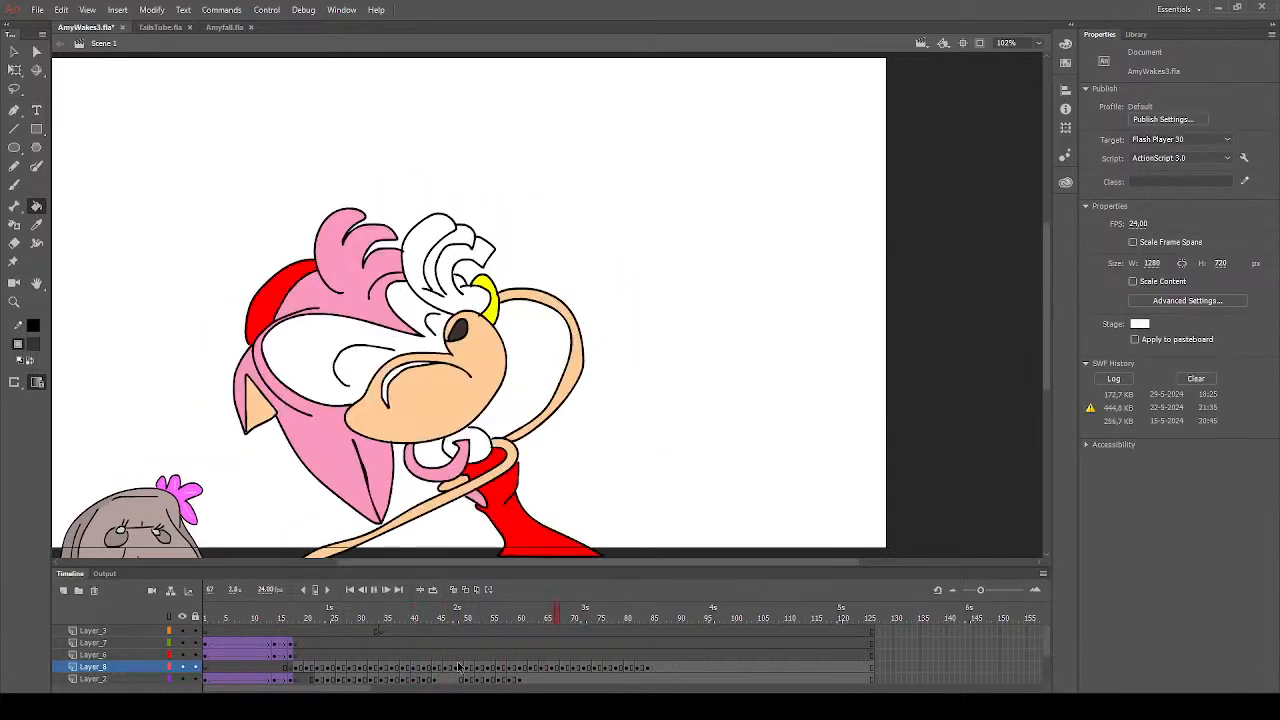
{"action": "key", "text": "Return"}
{"action": "left_click", "coordinate": [617, 621]}
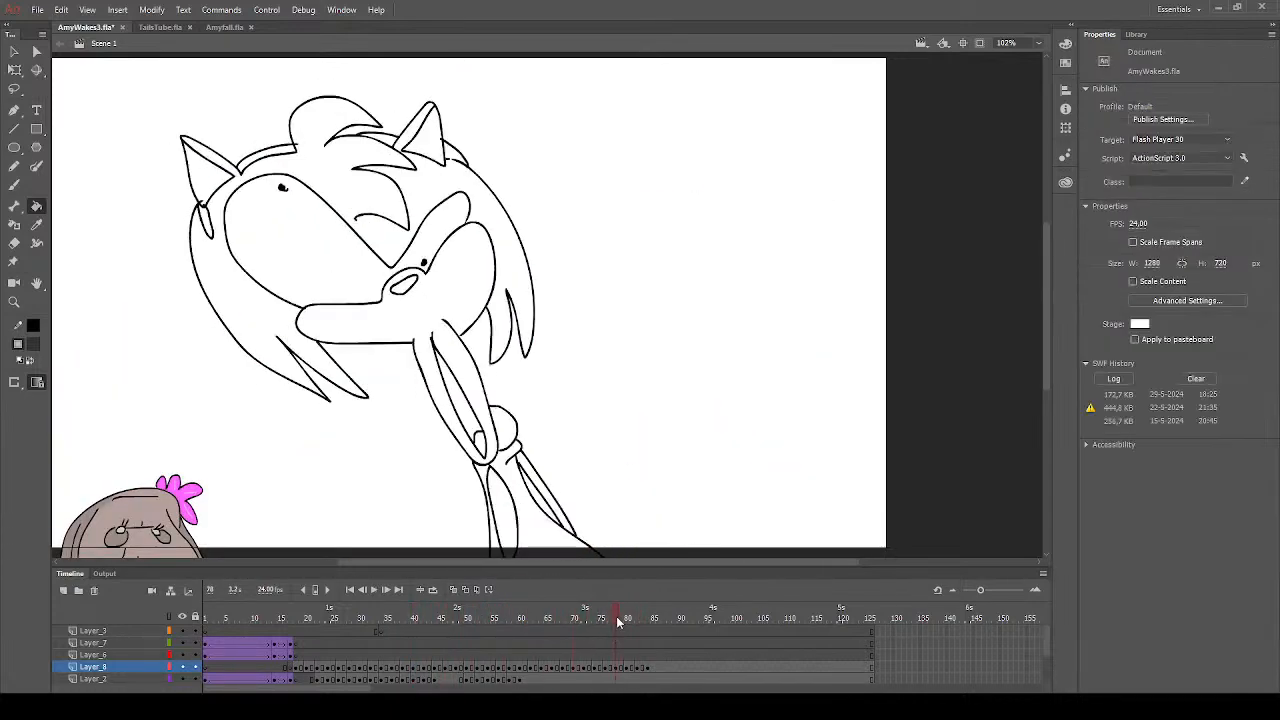
- Sample the hair's pink from the finished previous drawing and fill the hair and the ear rims on frame 78
{"action": "left_click", "coordinate": [607, 620]}
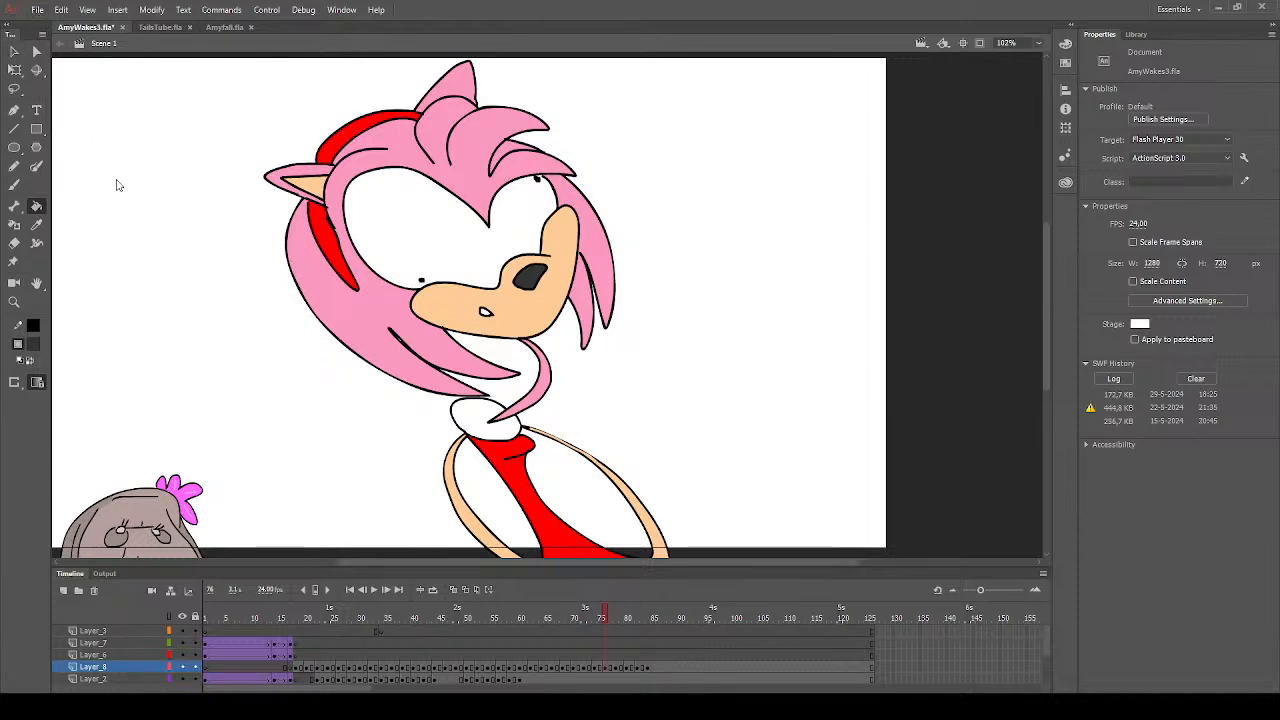
{"action": "left_click", "coordinate": [36, 224]}
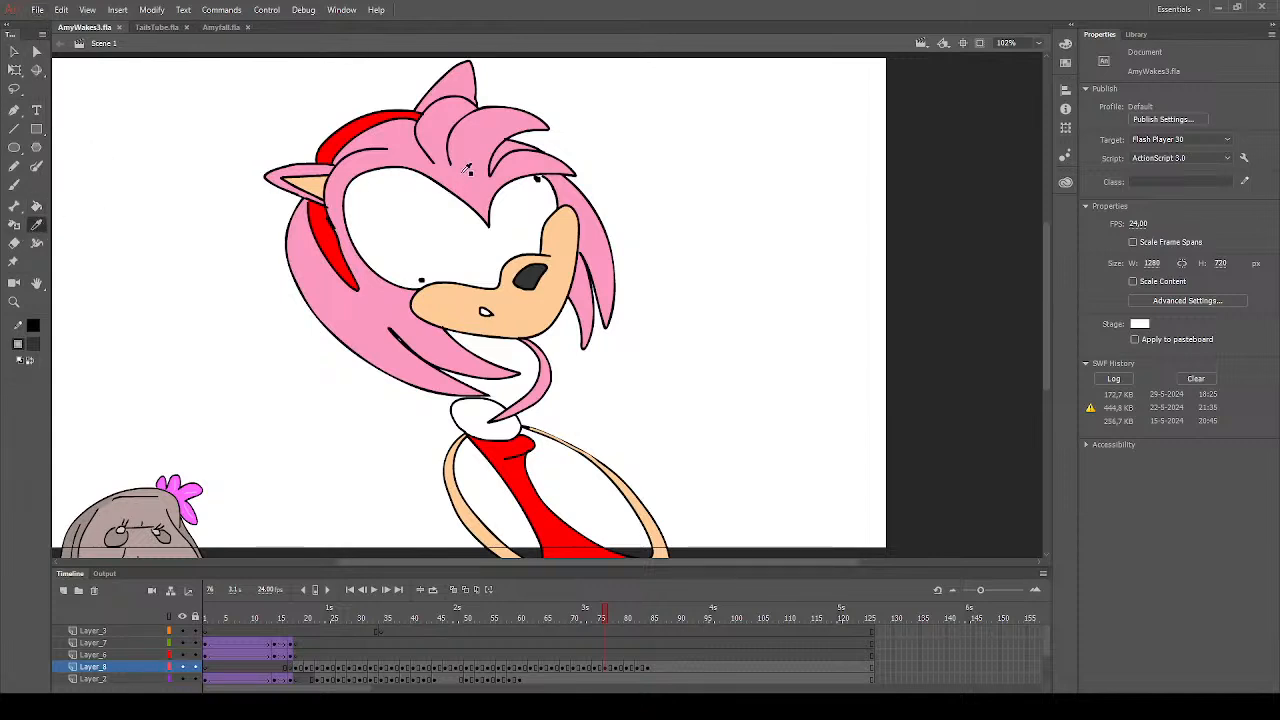
{"action": "left_click", "coordinate": [466, 171]}
{"action": "left_click", "coordinate": [618, 668]}
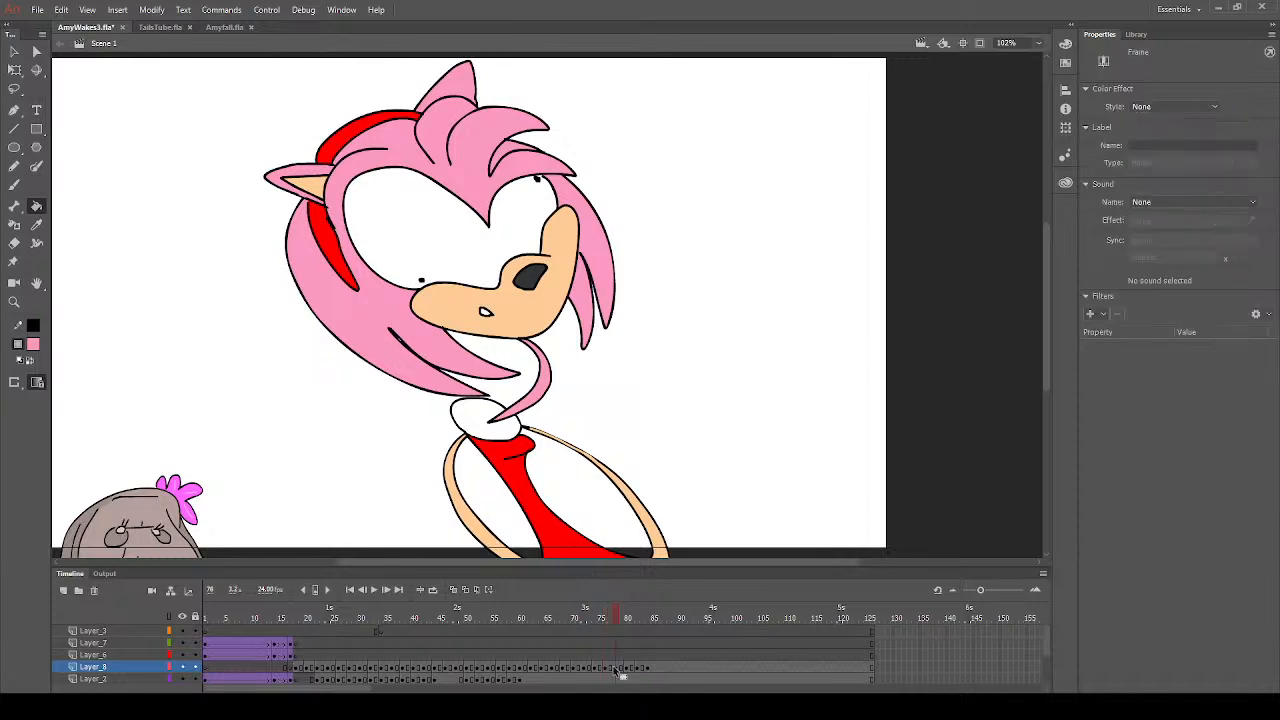
{"action": "left_click", "coordinate": [290, 333]}
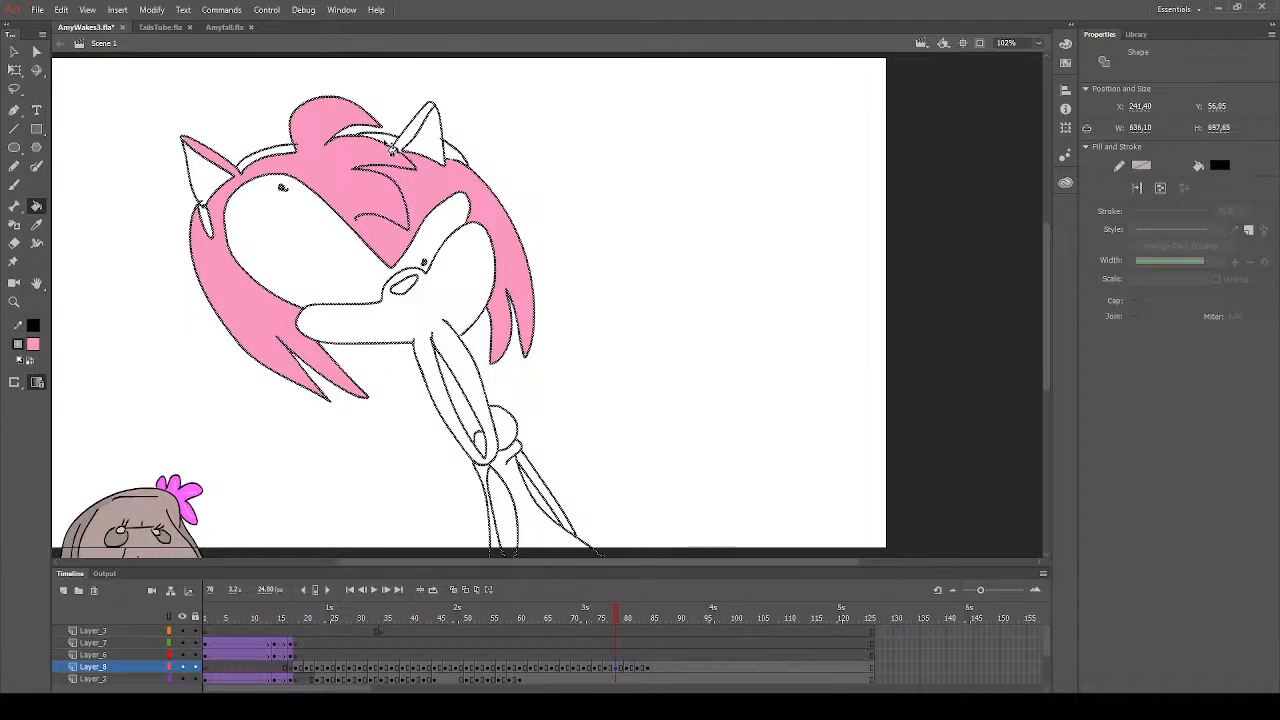
{"action": "left_click", "coordinate": [412, 145]}
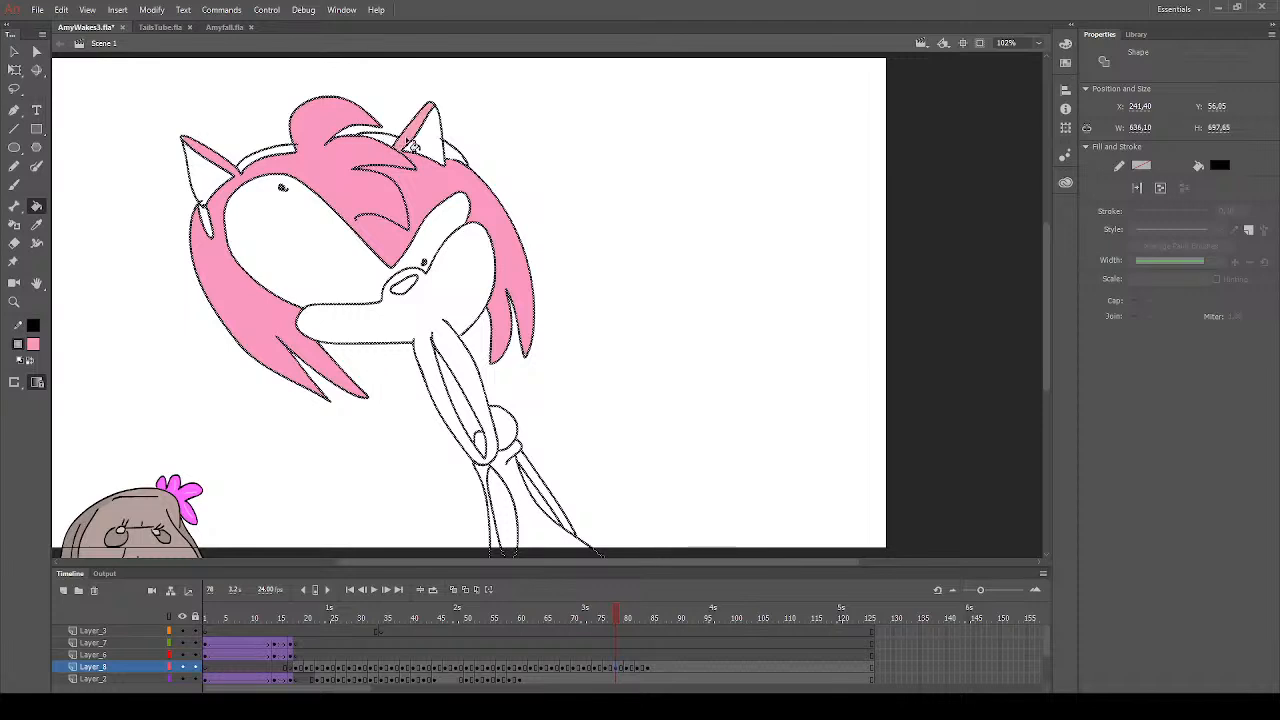
{"action": "left_click", "coordinate": [188, 144]}
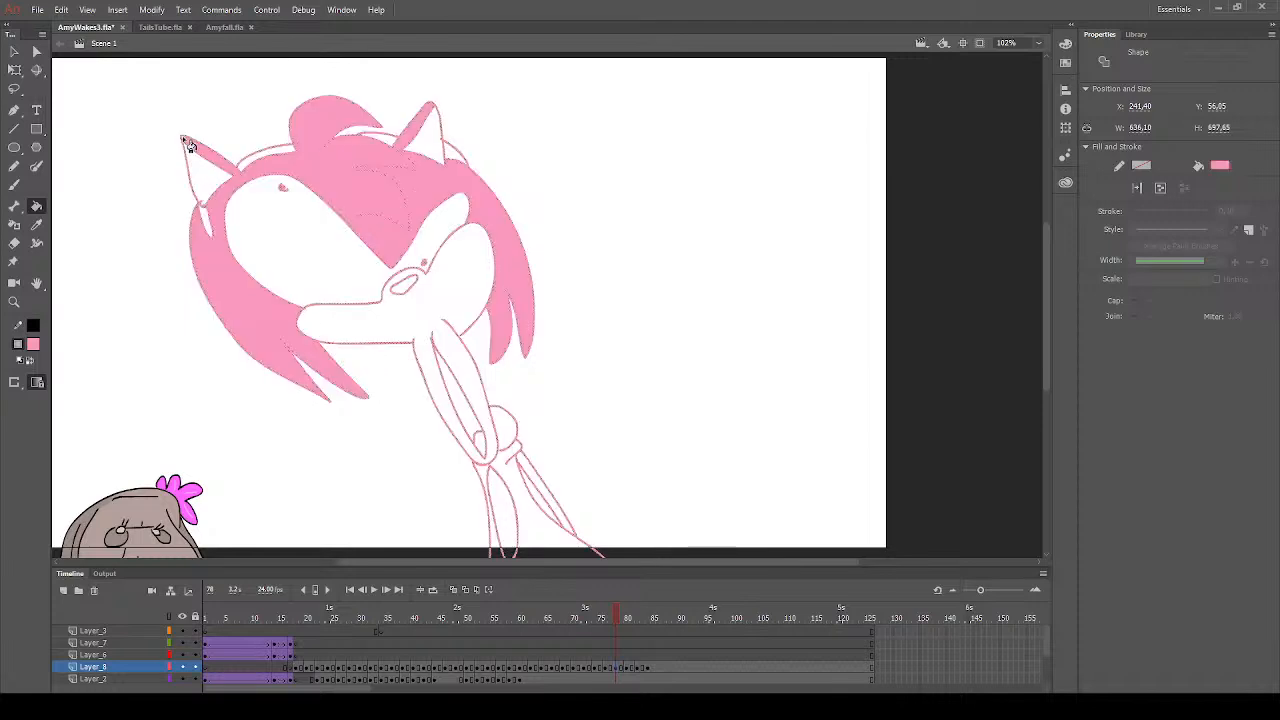
{"action": "key", "text": "ctrl+z"}
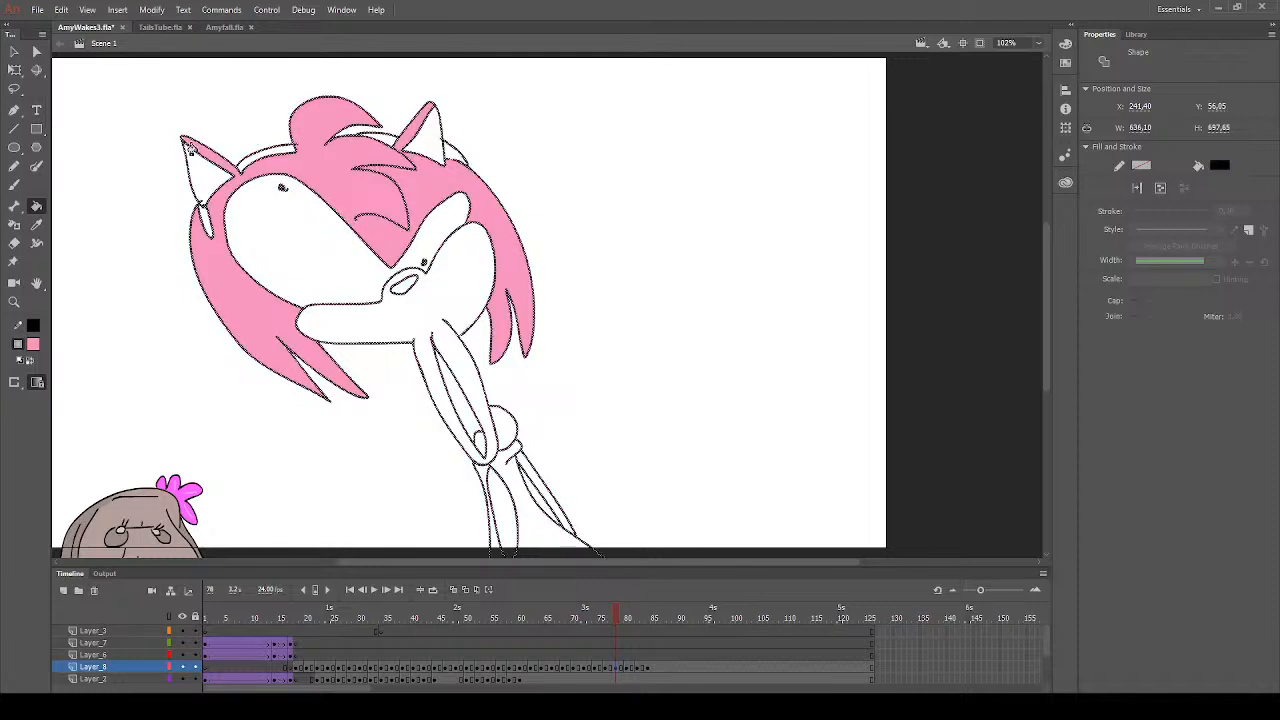
{"action": "left_click", "coordinate": [188, 145]}
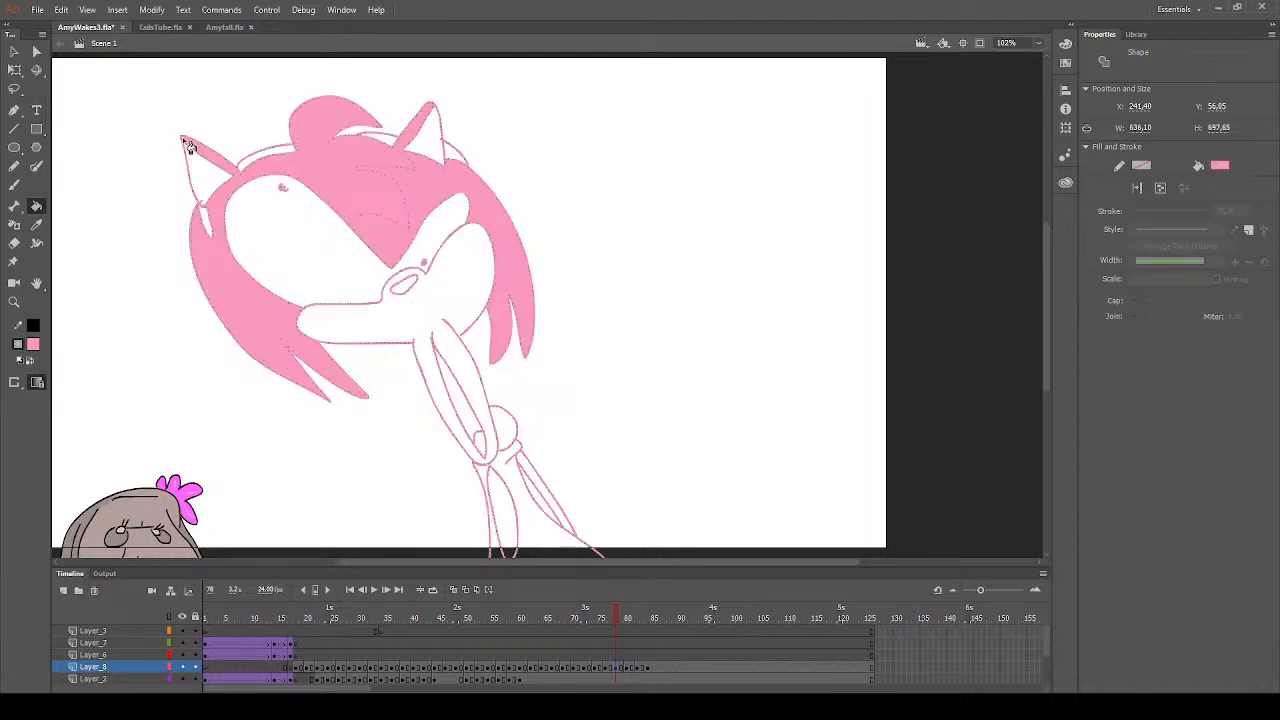
{"action": "key", "text": "ctrl+z"}
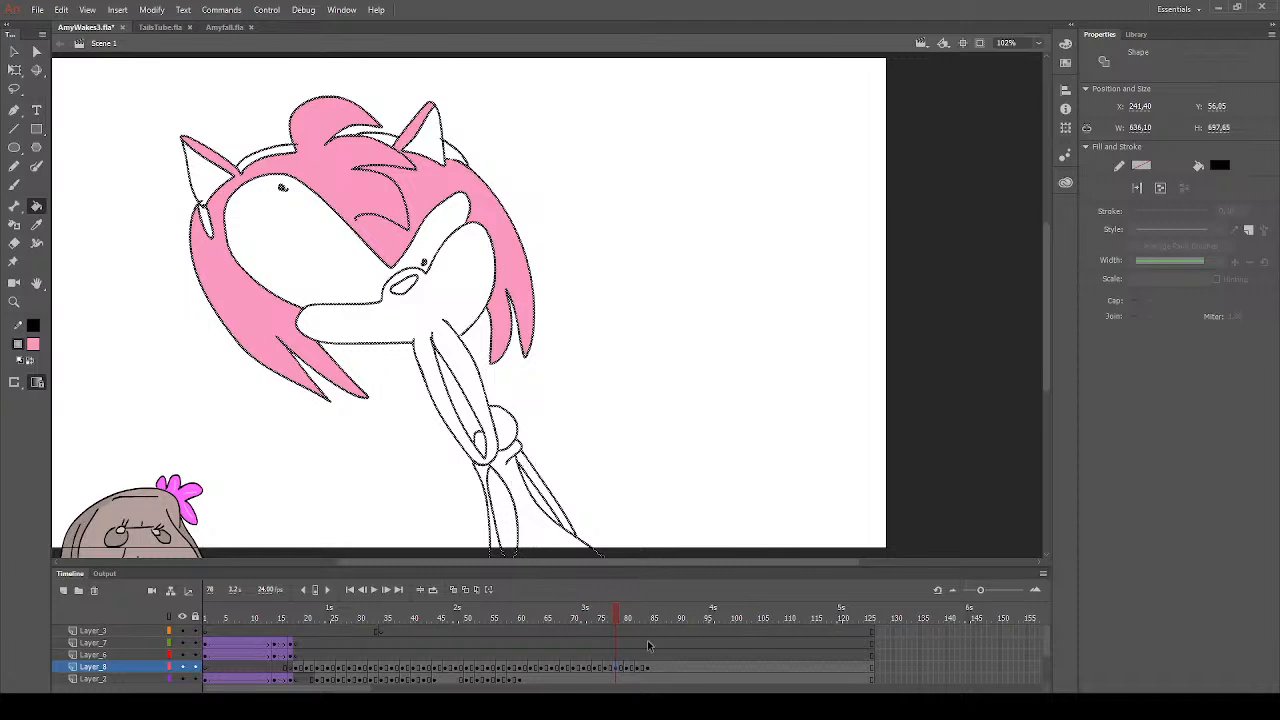
- Clear the selection and fill the nose on frame 78 with dark grey
{"action": "left_click", "coordinate": [617, 618]}
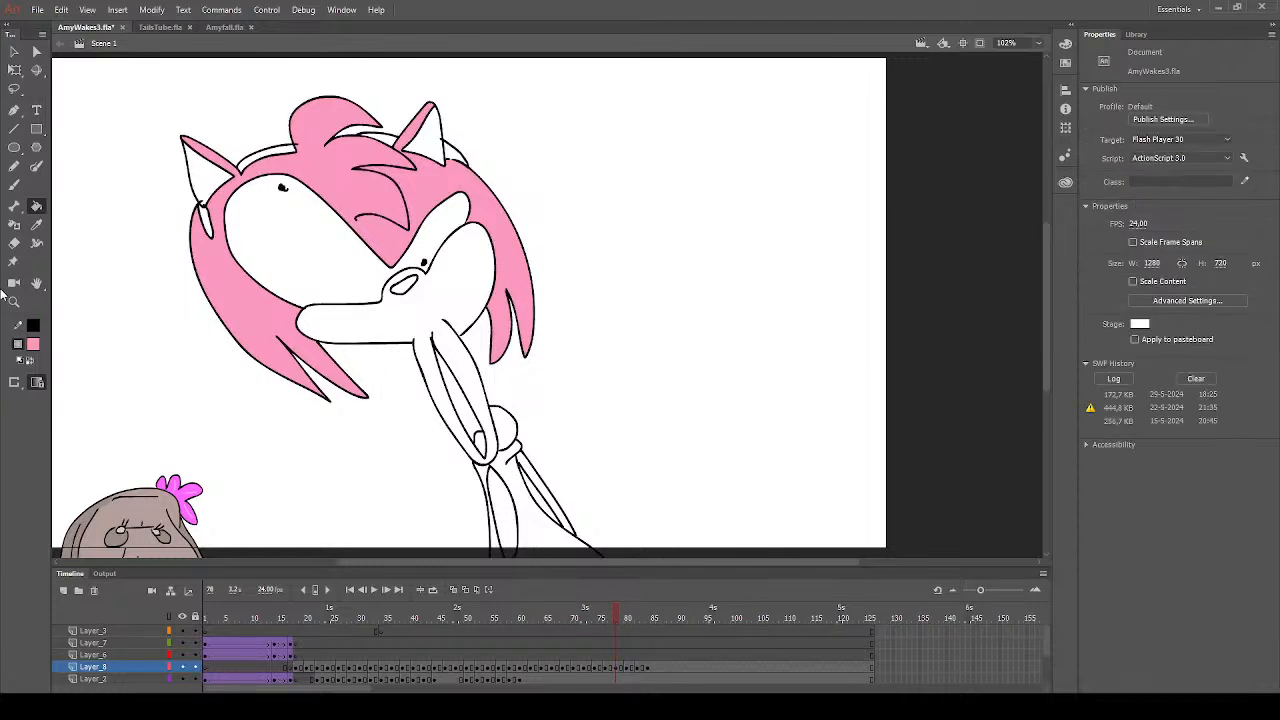
{"action": "left_click", "coordinate": [36, 346]}
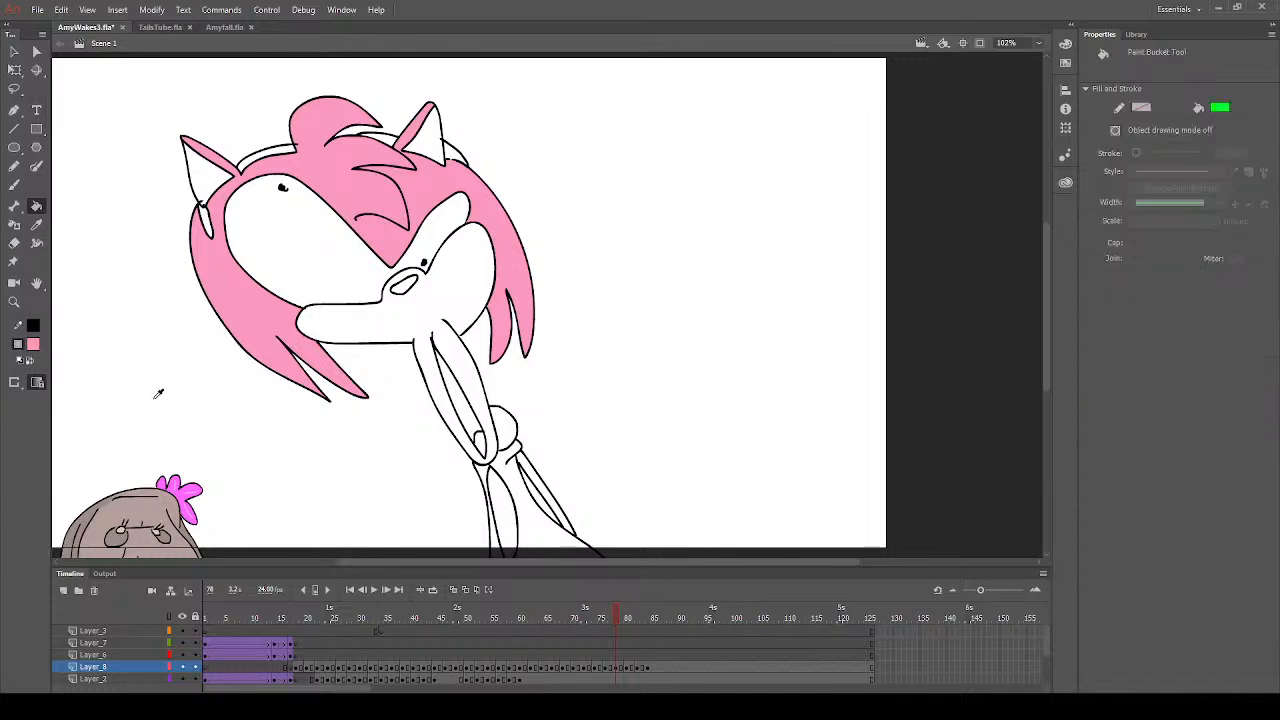
{"action": "left_click", "coordinate": [108, 386]}
{"action": "left_click", "coordinate": [412, 291]}
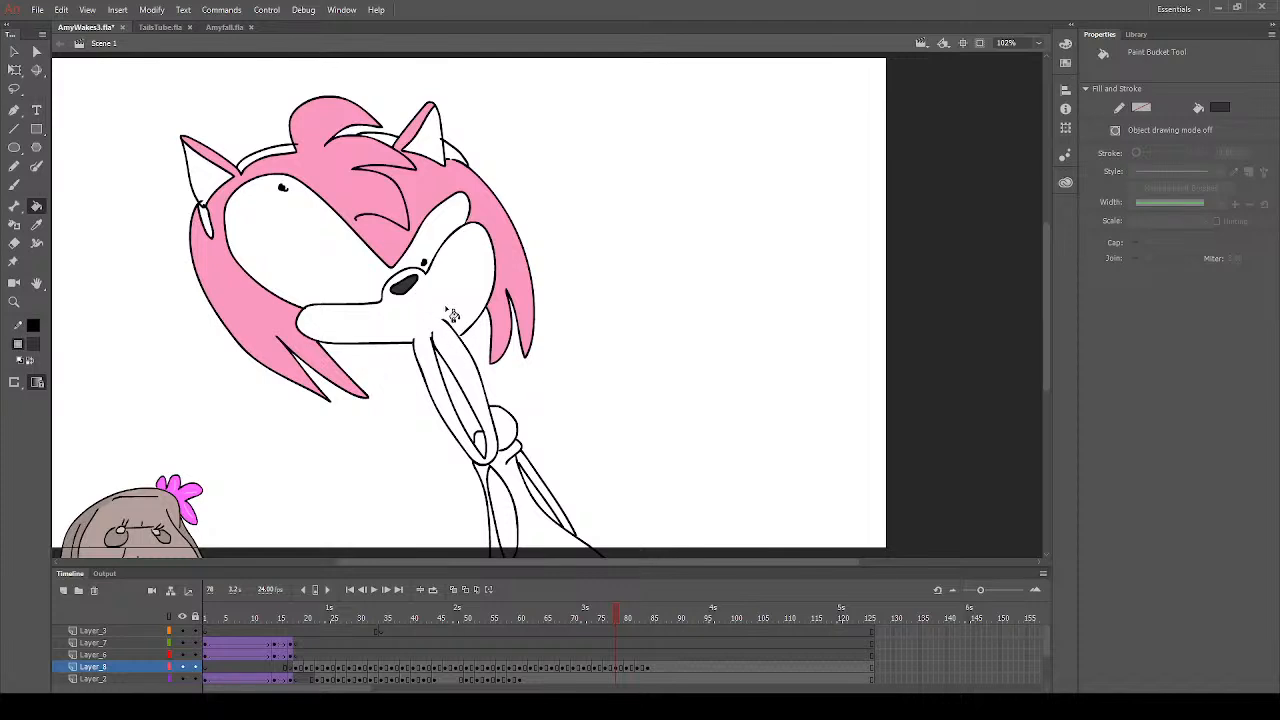
- Set the fill colour to peach and fill the muzzle, lower jaw and both inner ears on frame 78
{"action": "left_click", "coordinate": [257, 472]}
{"action": "left_click", "coordinate": [400, 332]}
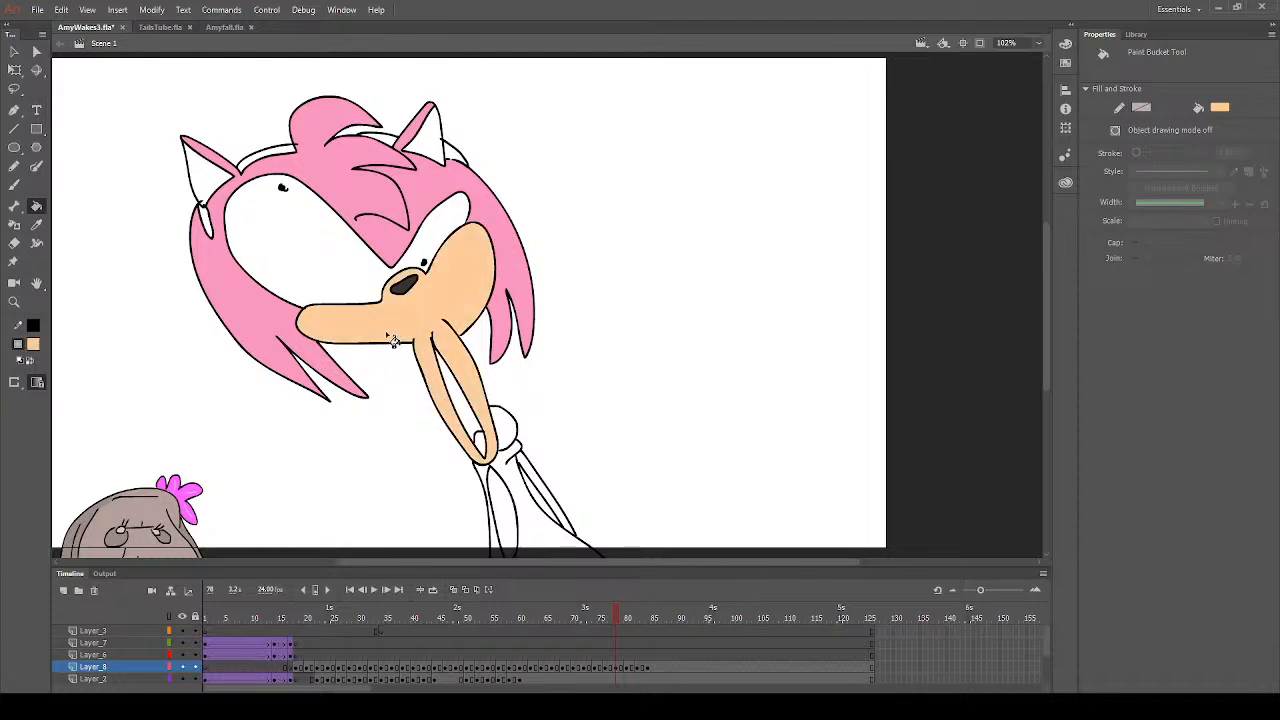
{"action": "left_click", "coordinate": [430, 148]}
{"action": "left_click", "coordinate": [208, 182]}
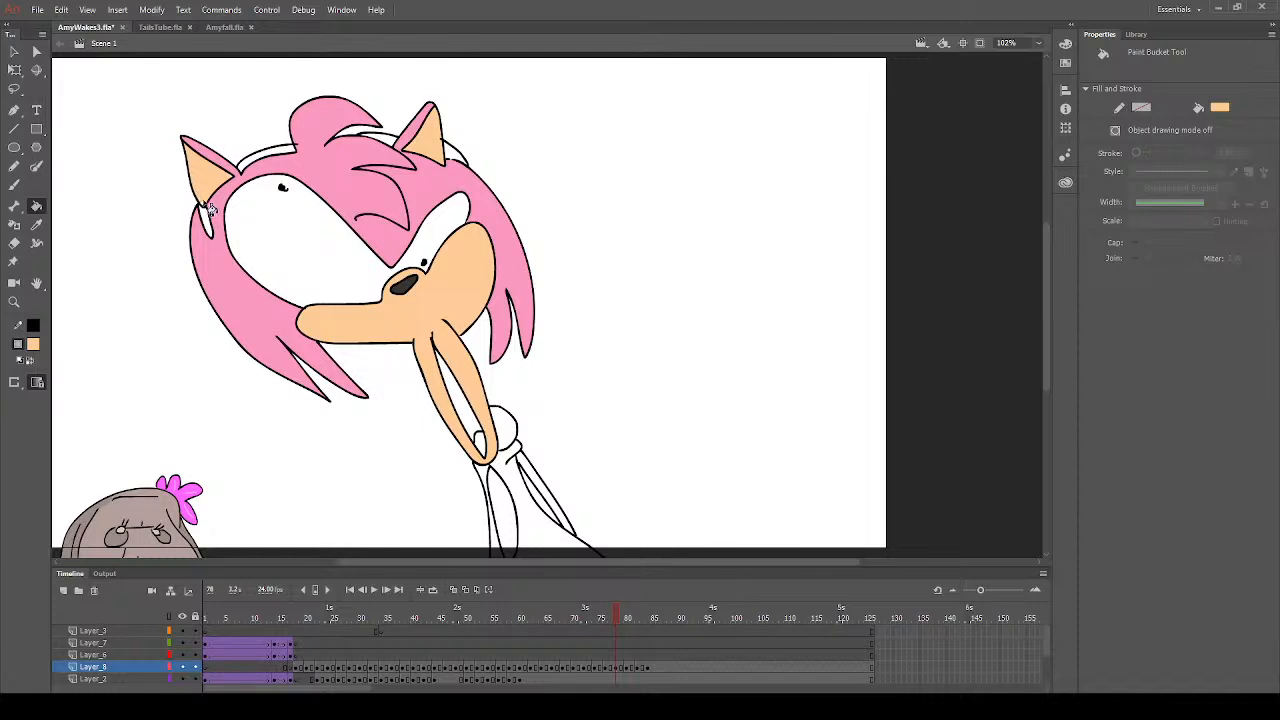
- Fill both arms on frame 78 with the same peach
{"action": "left_click", "coordinate": [15, 185]}
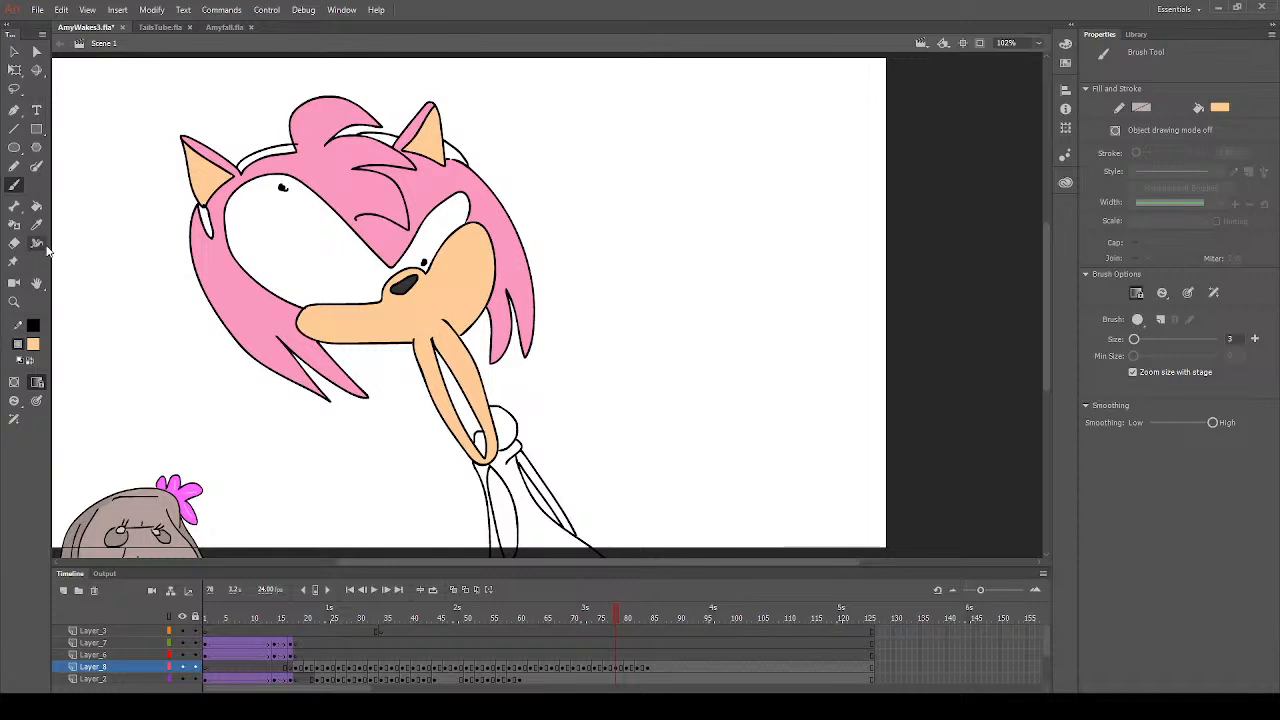
{"action": "left_click", "coordinate": [36, 205]}
{"action": "left_click", "coordinate": [493, 490]}
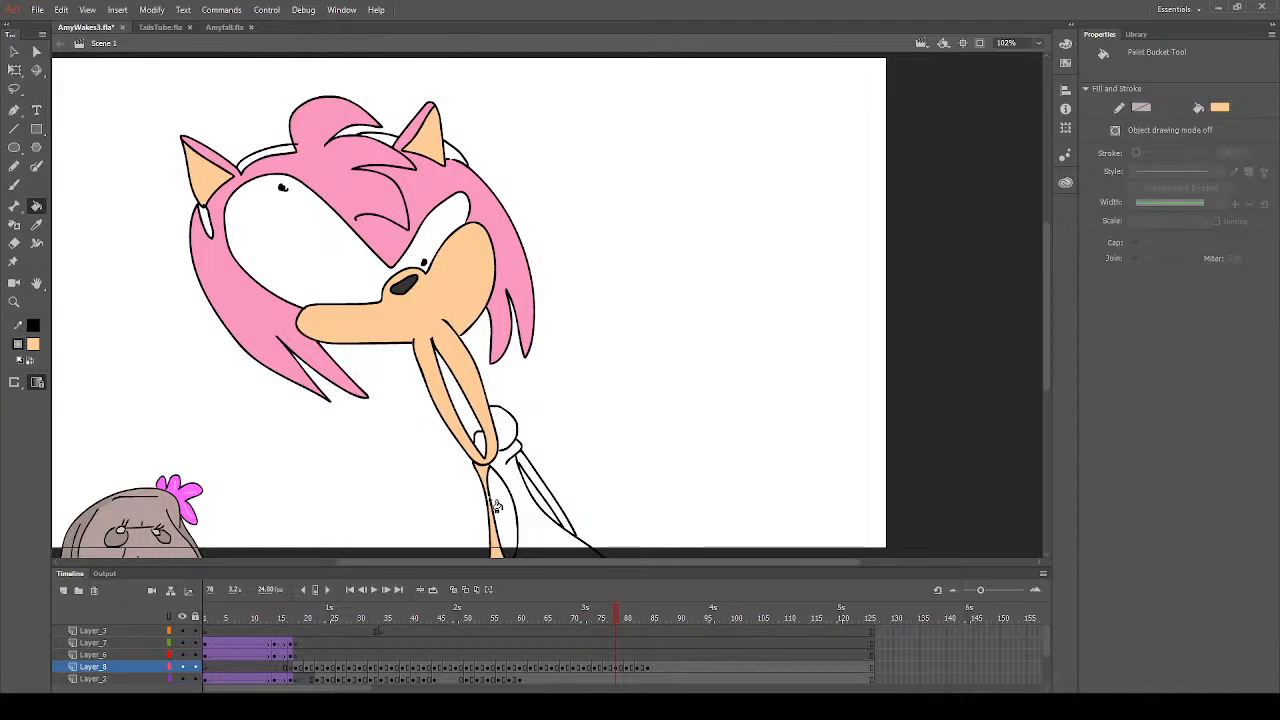
{"action": "key", "text": "ctrl+z"}
{"action": "left_click", "coordinate": [536, 481]}
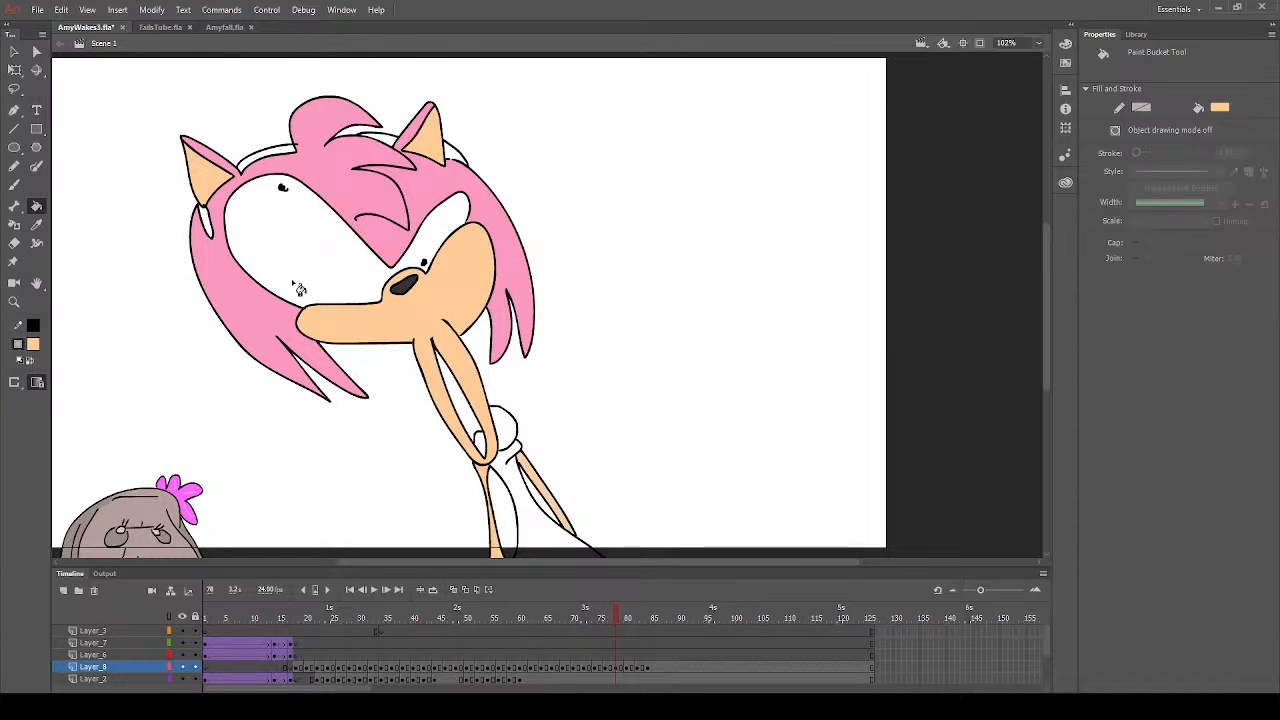
- Set the fill colour to red and fill every visible section of the headband on frame 78
{"action": "left_click", "coordinate": [33, 345]}
{"action": "left_click", "coordinate": [88, 440]}
{"action": "left_click", "coordinate": [220, 448]}
{"action": "left_click", "coordinate": [211, 228]}
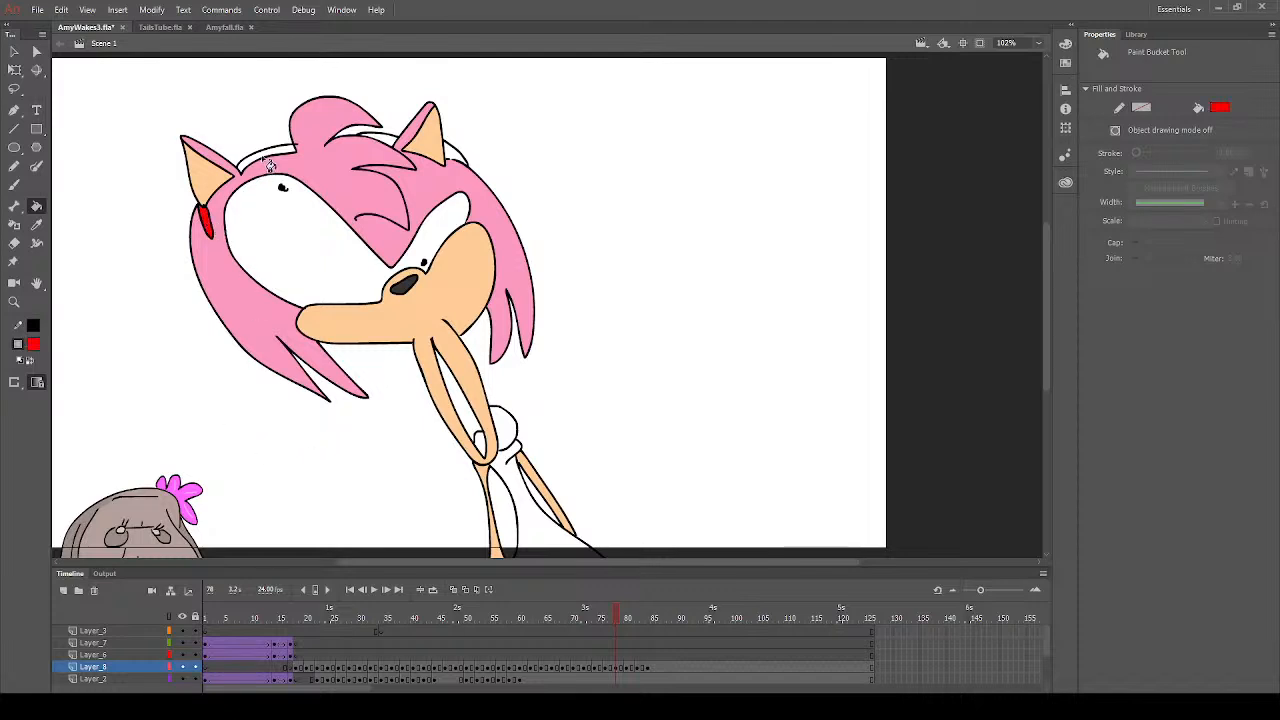
{"action": "left_click", "coordinate": [266, 160]}
{"action": "left_click", "coordinate": [392, 145]}
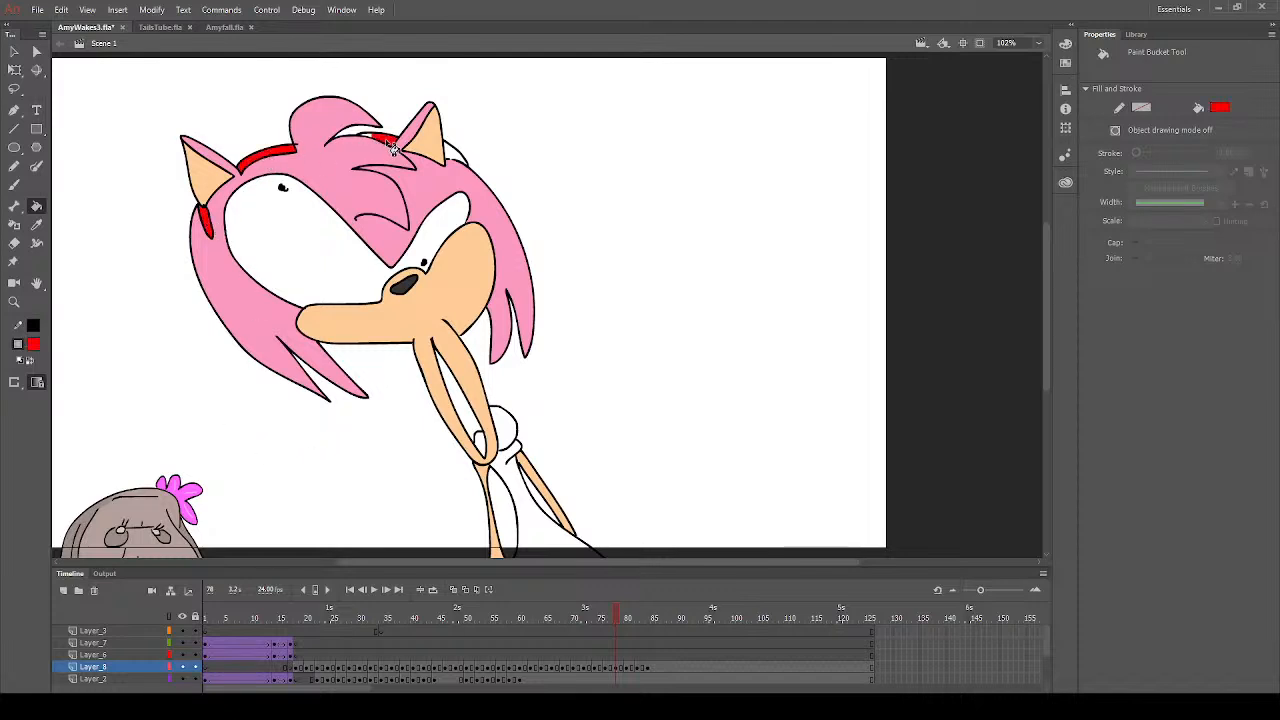
{"action": "left_click", "coordinate": [455, 156]}
- Fill the dress and tongue on frame 78 with red and the inside of the mouth with dark red
{"action": "left_click", "coordinate": [522, 506]}
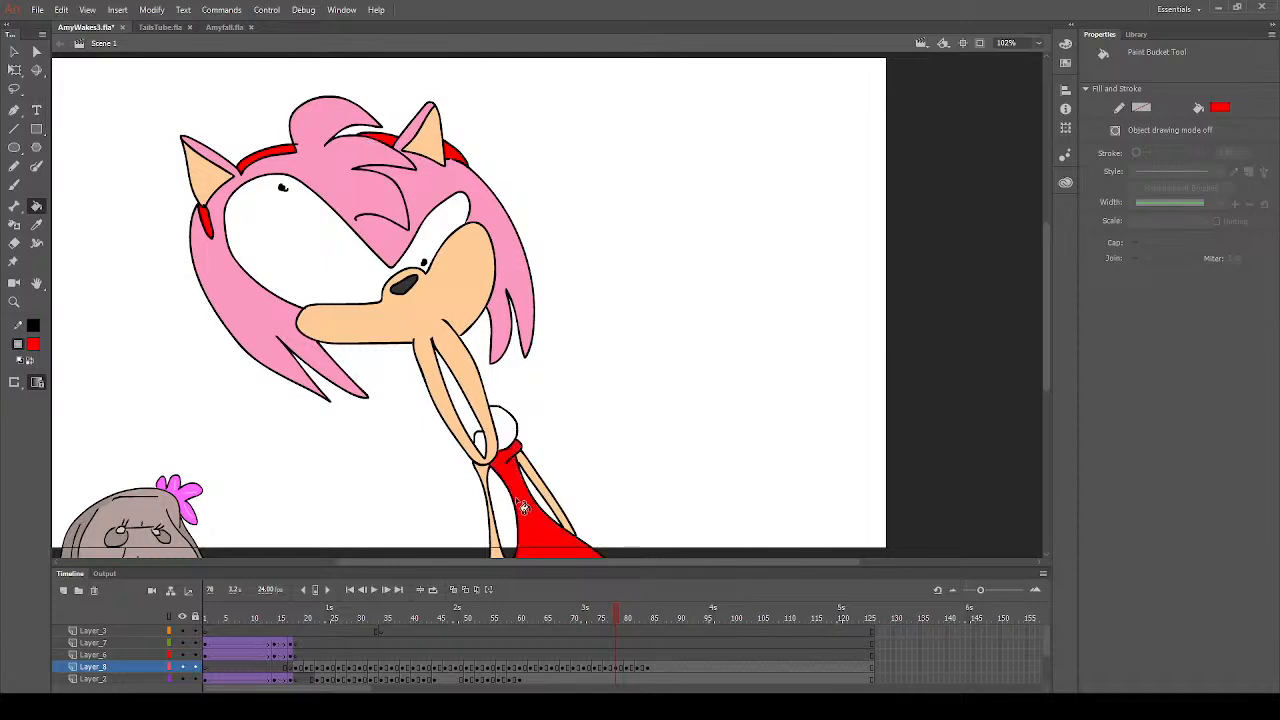
{"action": "left_click", "coordinate": [481, 444]}
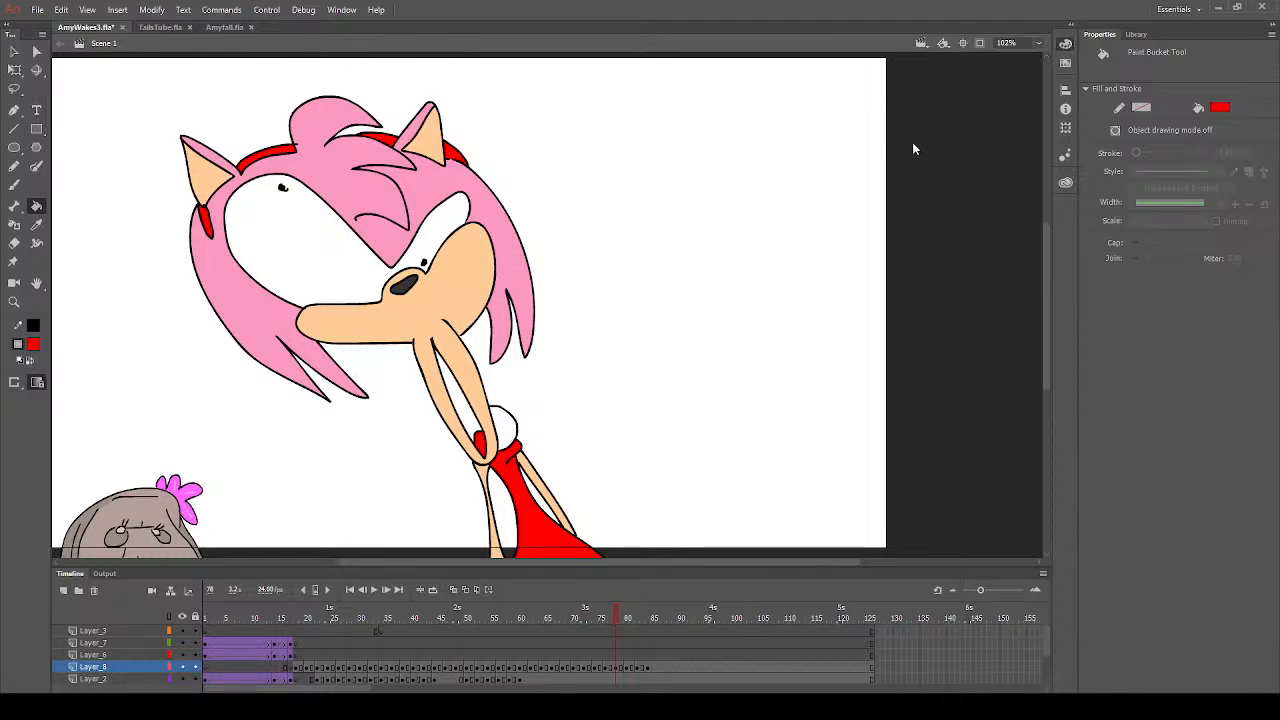
{"action": "left_click", "coordinate": [468, 420]}
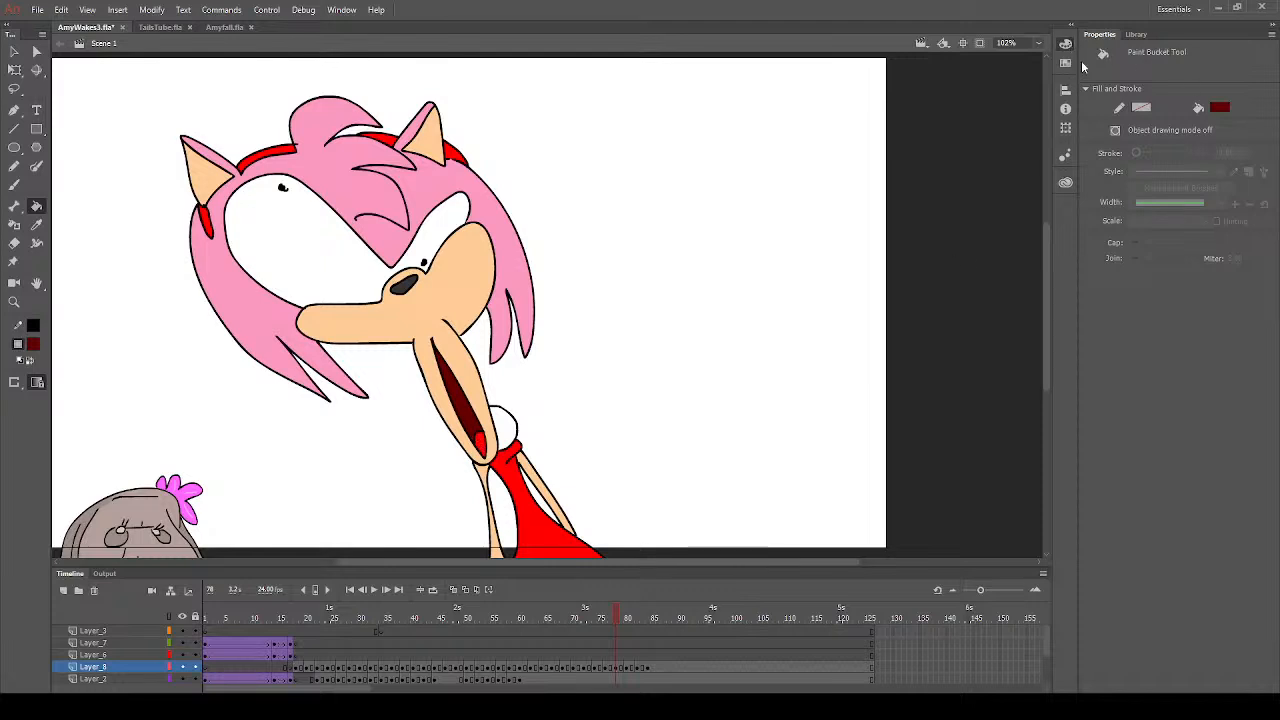
- Set the fill colour to white, apply it to the large eye on frame 78 and save the file
{"action": "left_click", "coordinate": [24, 358]}
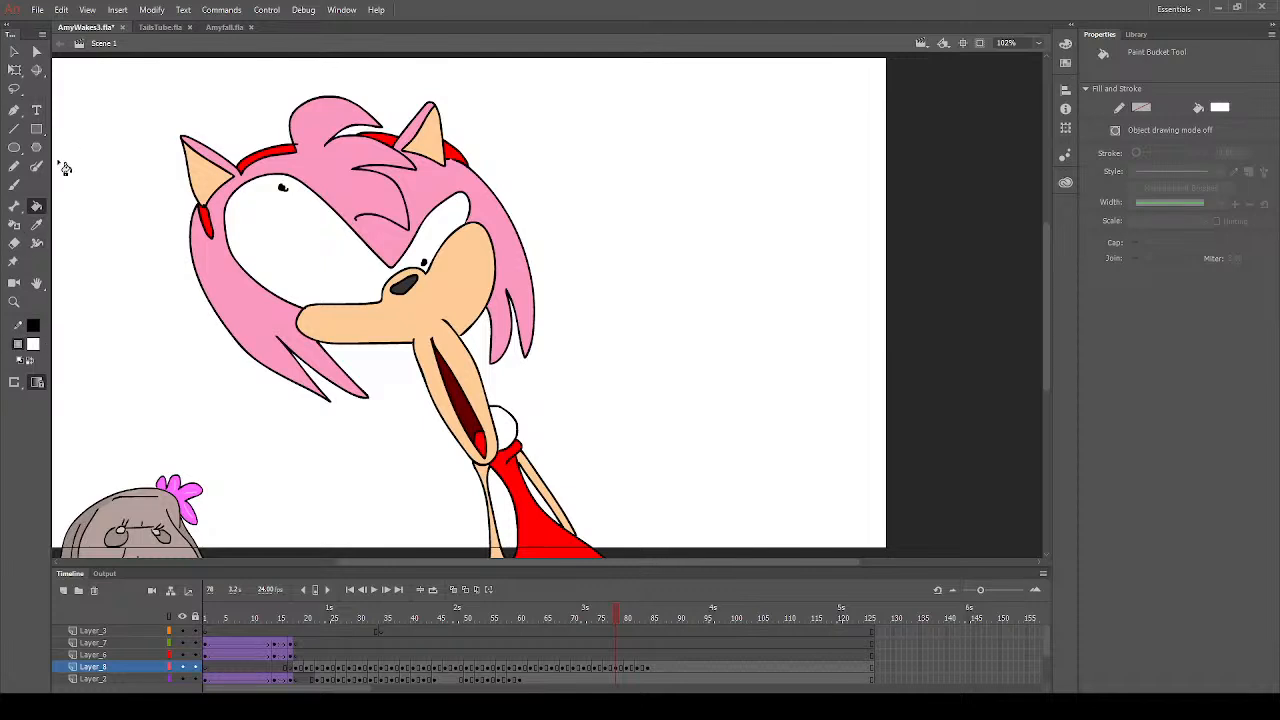
{"action": "left_click", "coordinate": [38, 228]}
{"action": "left_click", "coordinate": [298, 246]}
{"action": "key", "text": "ctrl+s"}
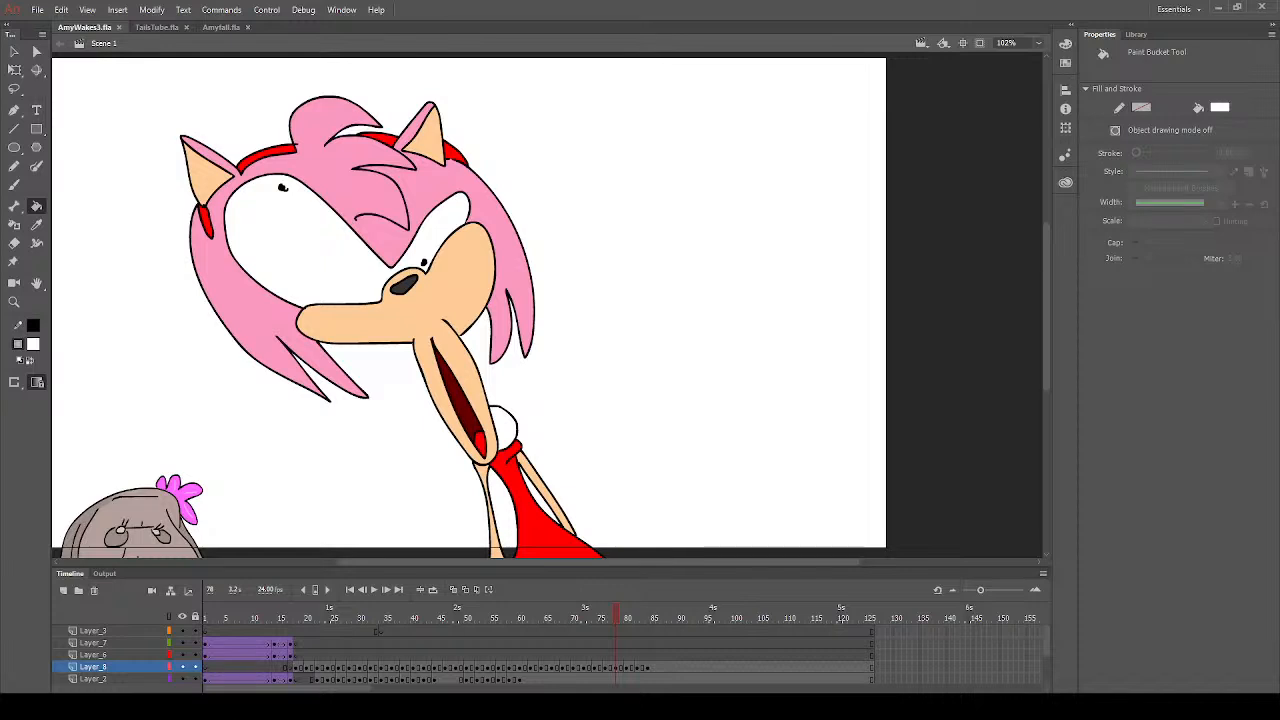
- Go to the uncoloured drawing on frame 81, clear the selection and fill the nose with dark grey
{"action": "left_click", "coordinate": [632, 669]}
{"action": "left_click", "coordinate": [14, 51]}
{"action": "left_click_drag", "start_coordinate": [101, 209], "coordinate": [118, 238]}
{"action": "left_click", "coordinate": [36, 205]}
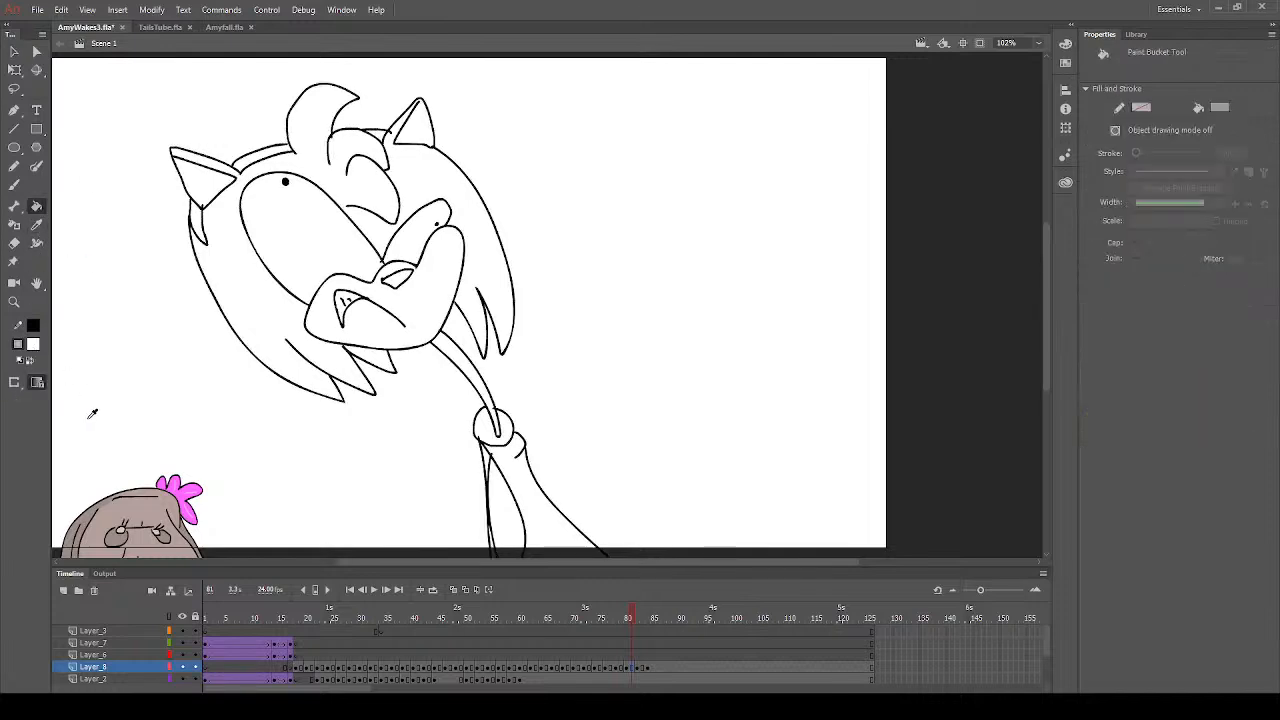
{"action": "left_click", "coordinate": [406, 284]}
- Set the fill colour to peach and fill the muzzle, both inner ears and the arm on frame 81
{"action": "left_click", "coordinate": [278, 472]}
{"action": "left_click", "coordinate": [402, 316]}
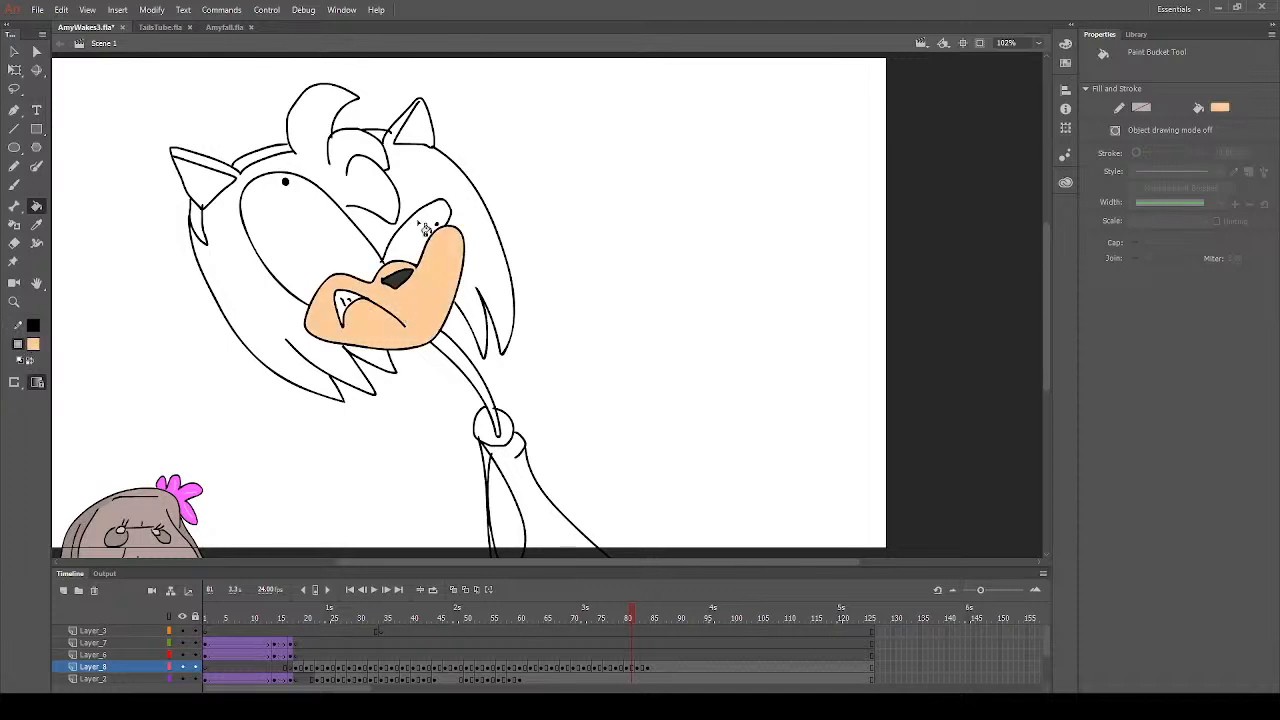
{"action": "left_click", "coordinate": [424, 152]}
{"action": "left_click", "coordinate": [221, 188]}
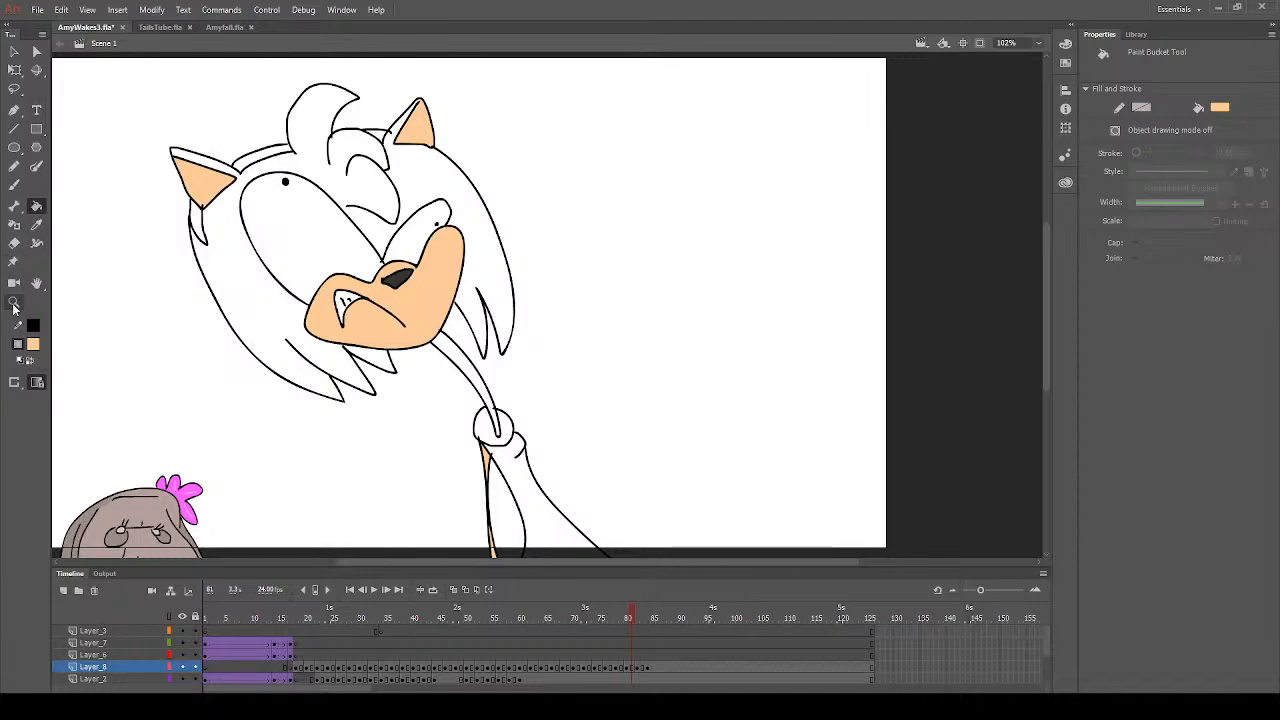
- Set the fill colour to red and fill the dress and the headband sections on frame 81
{"action": "left_click", "coordinate": [216, 447]}
{"action": "left_click", "coordinate": [526, 506]}
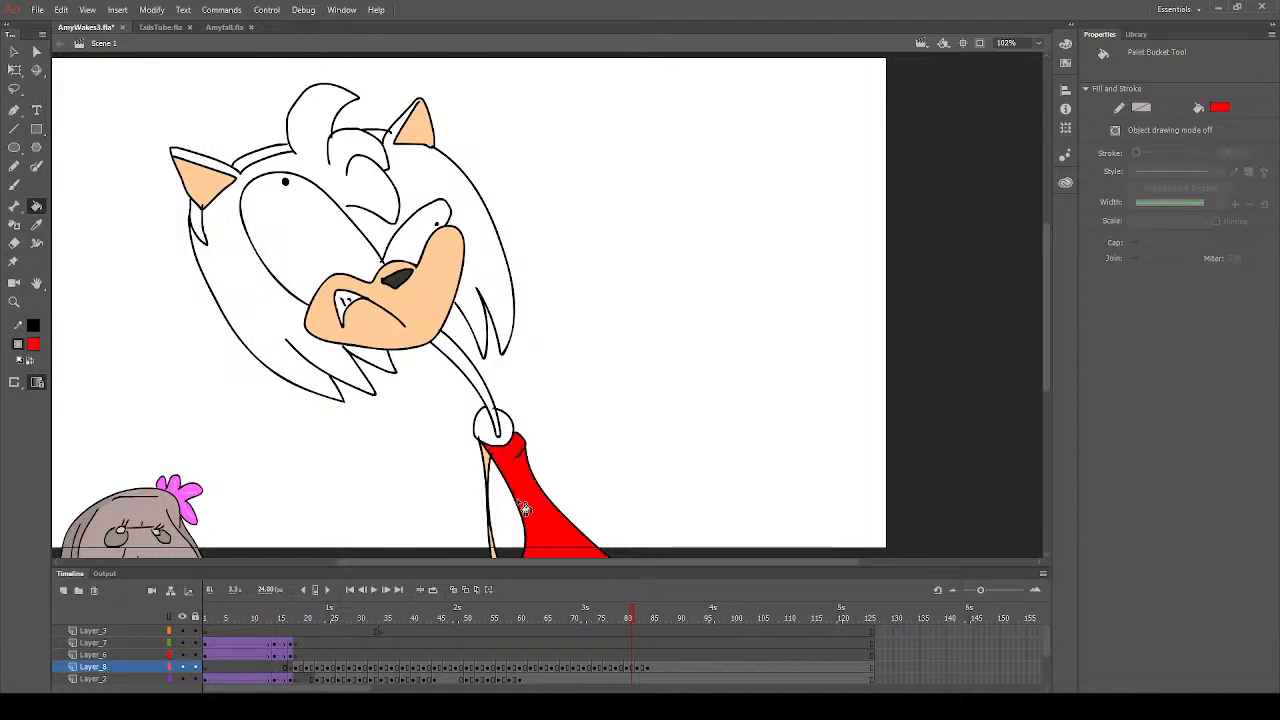
{"action": "left_click", "coordinate": [13, 186]}
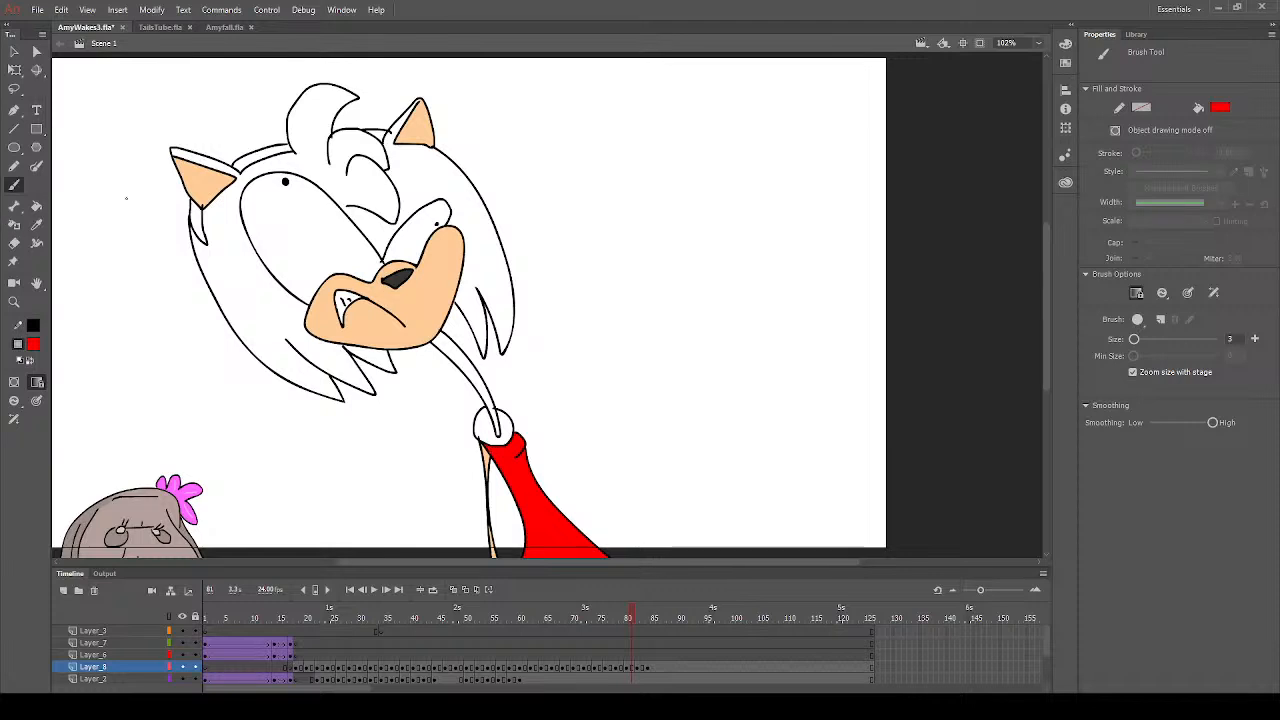
{"action": "left_click", "coordinate": [36, 206]}
{"action": "left_click", "coordinate": [199, 224]}
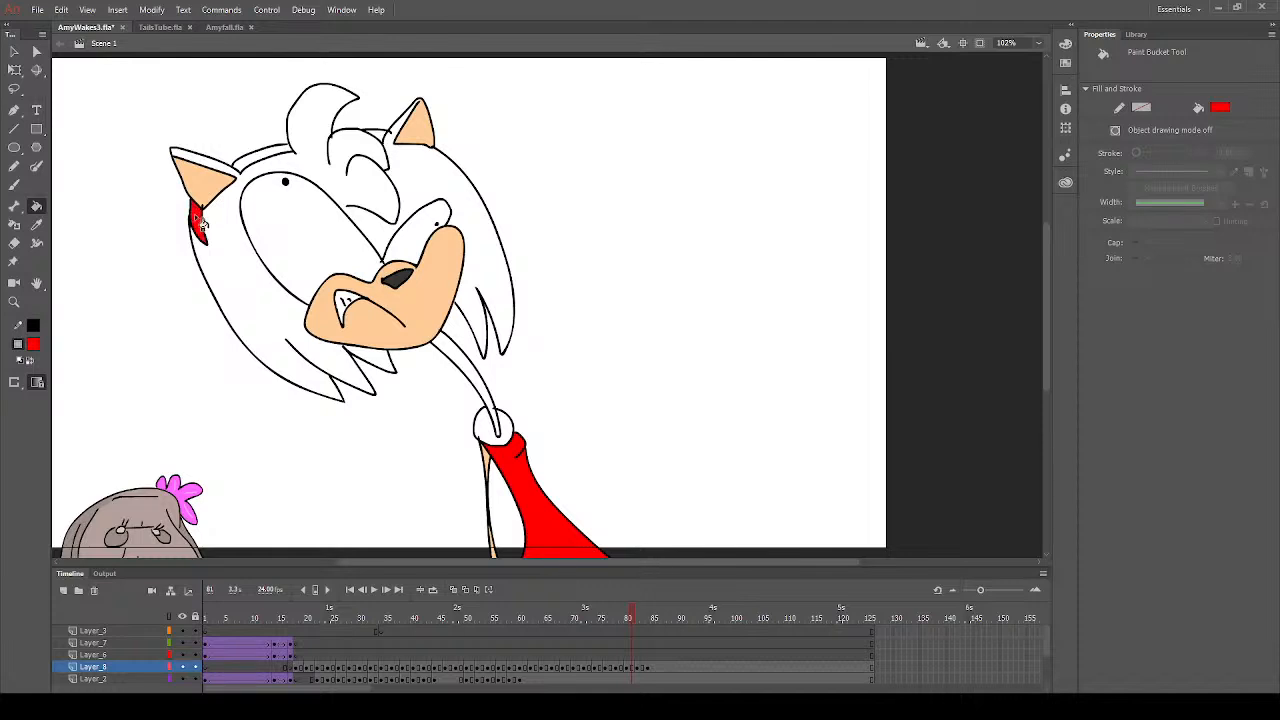
{"action": "left_click", "coordinate": [276, 164]}
{"action": "left_click", "coordinate": [388, 142]}
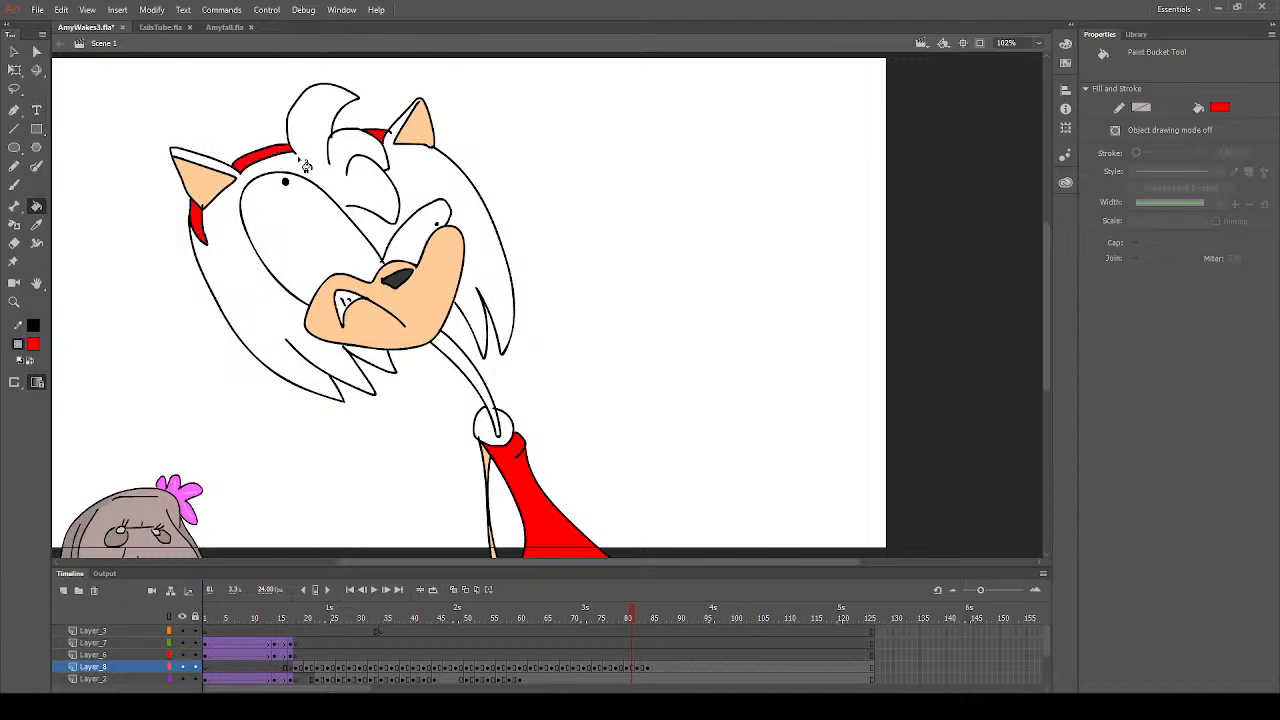
- Sample the hair's pink from the finished drawing on frame 79 and fill the hair and ear rims on frame 80
{"action": "left_click", "coordinate": [247, 483]}
{"action": "left_click", "coordinate": [622, 624]}
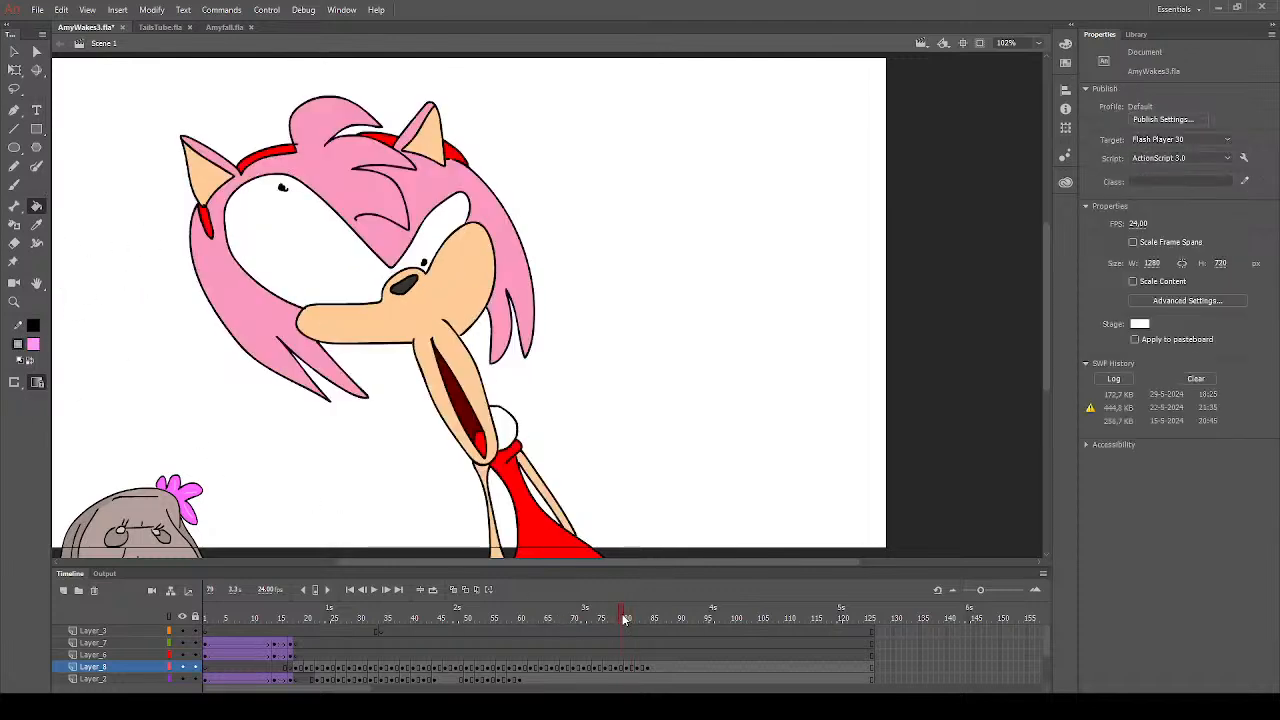
{"action": "left_click", "coordinate": [36, 224]}
{"action": "left_click", "coordinate": [273, 285]}
{"action": "key", "text": "Return"}
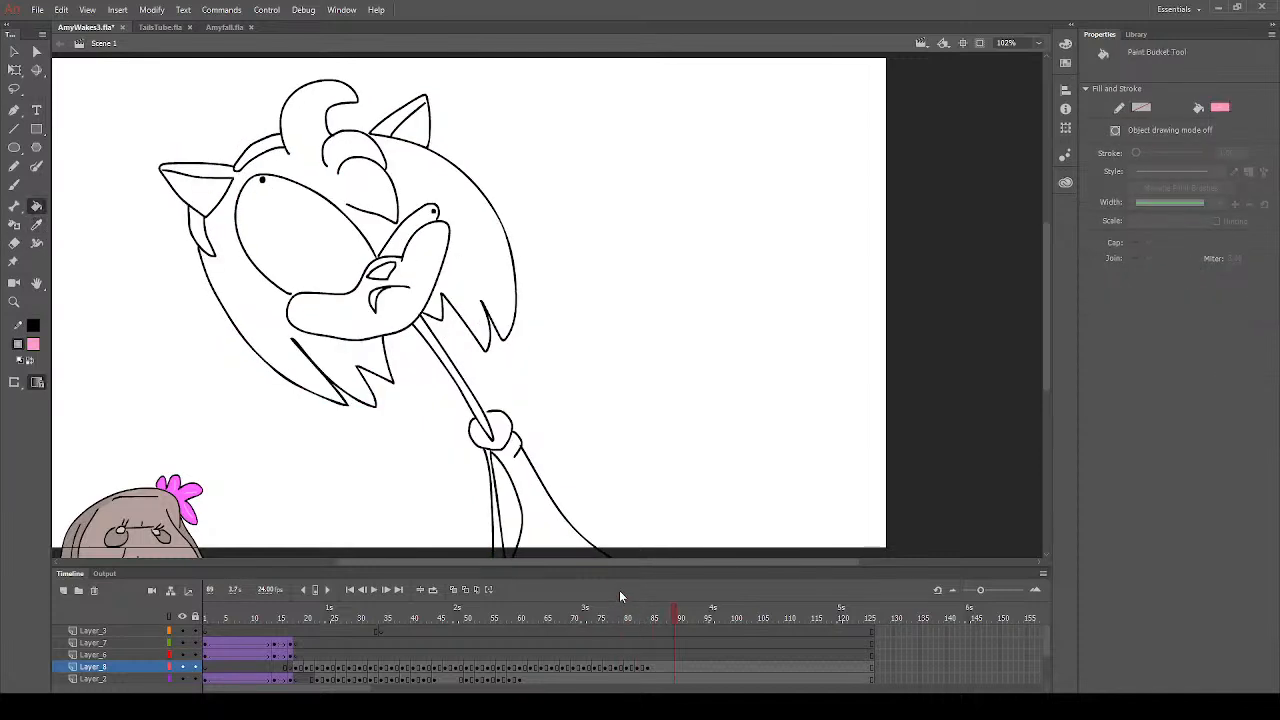
{"action": "left_click", "coordinate": [627, 619]}
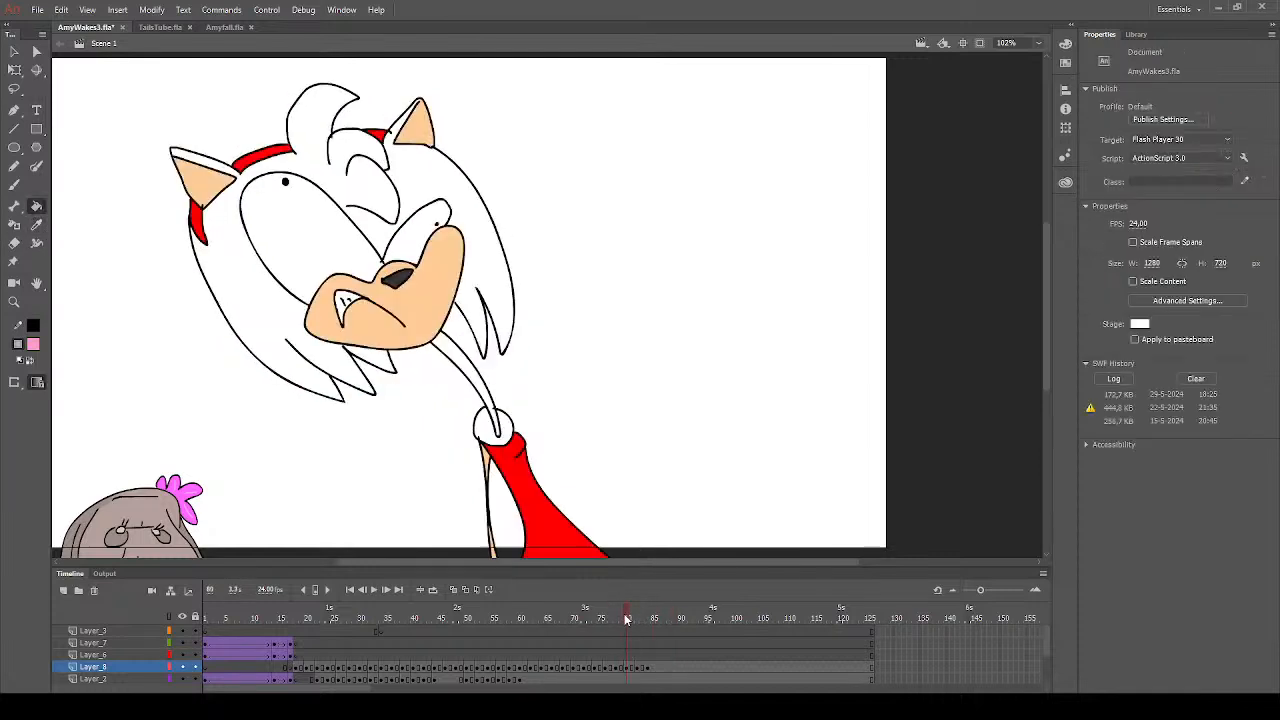
{"action": "left_click", "coordinate": [254, 269]}
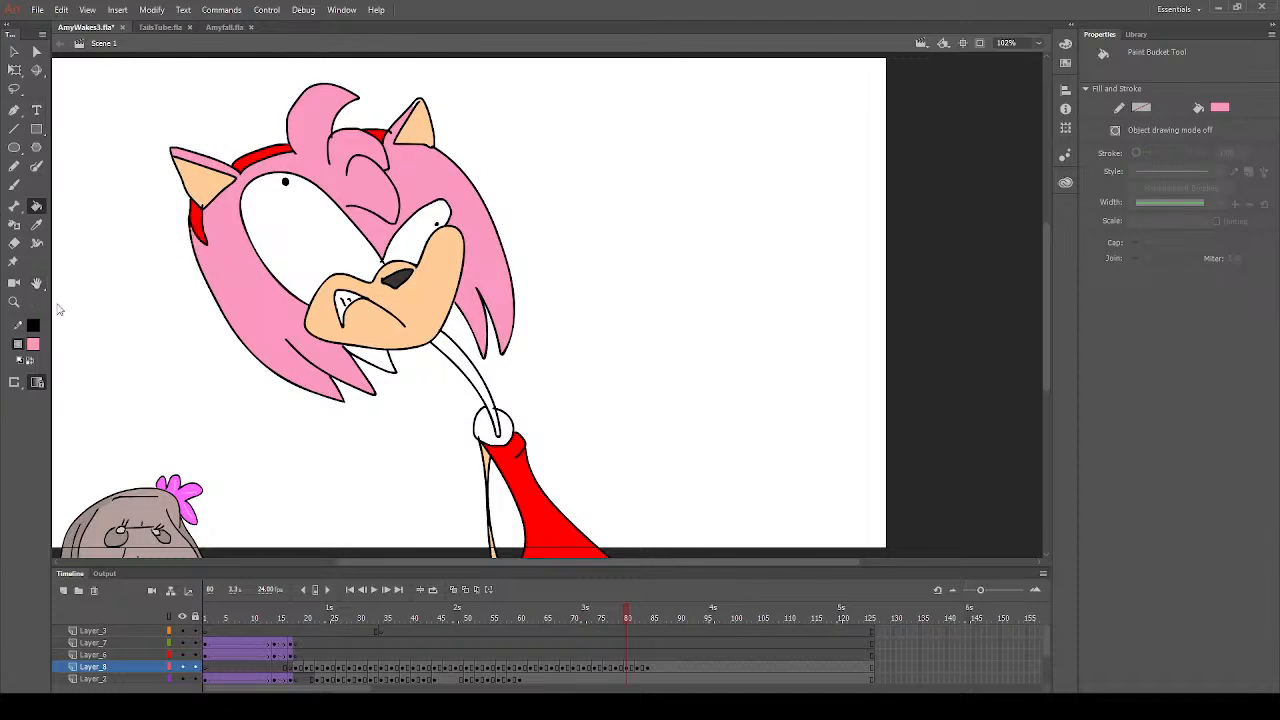
- Fill the small unfilled gap between the headband's lower end and the hair outline on frame 80 with pink
{"action": "left_click", "coordinate": [13, 302]}
{"action": "left_click_drag", "start_coordinate": [170, 174], "coordinate": [266, 254]}
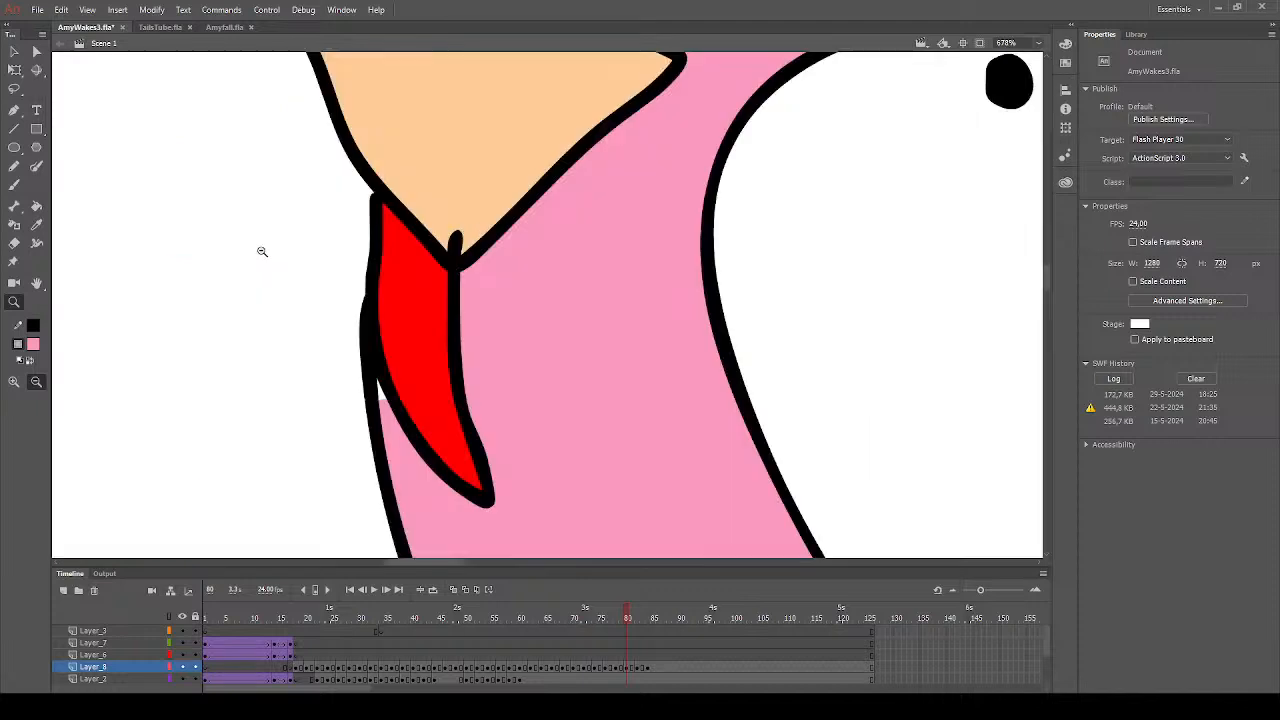
{"action": "left_click", "coordinate": [36, 206]}
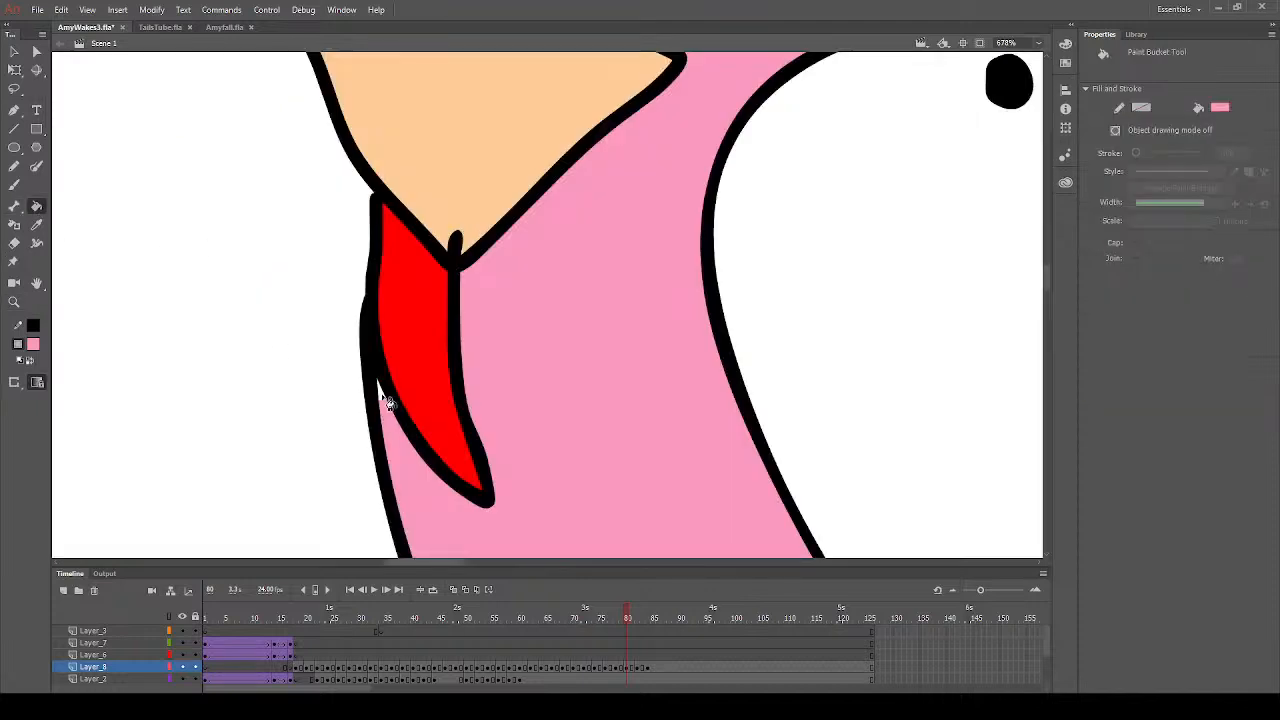
- Sample the ear's peach and paint over the stray outline tip poking into the inner ear with the Brush tool
{"action": "left_click", "coordinate": [36, 224]}
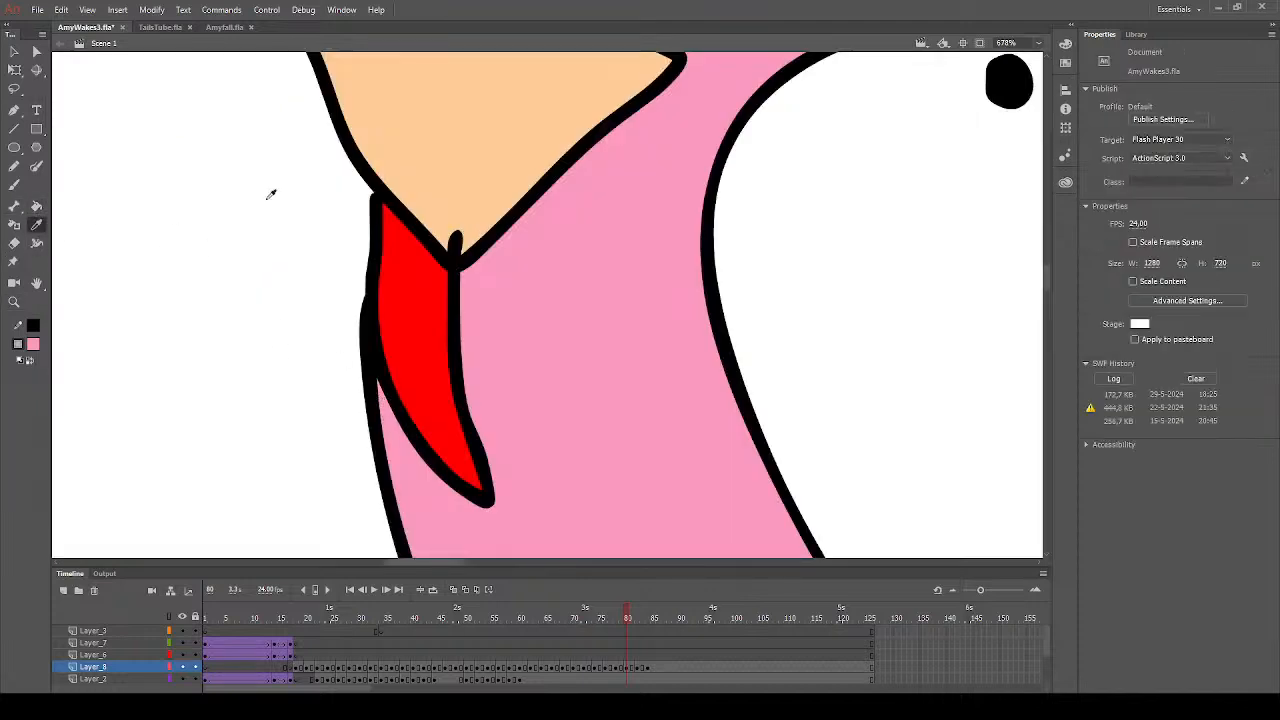
{"action": "left_click", "coordinate": [406, 152]}
{"action": "left_click", "coordinate": [14, 184]}
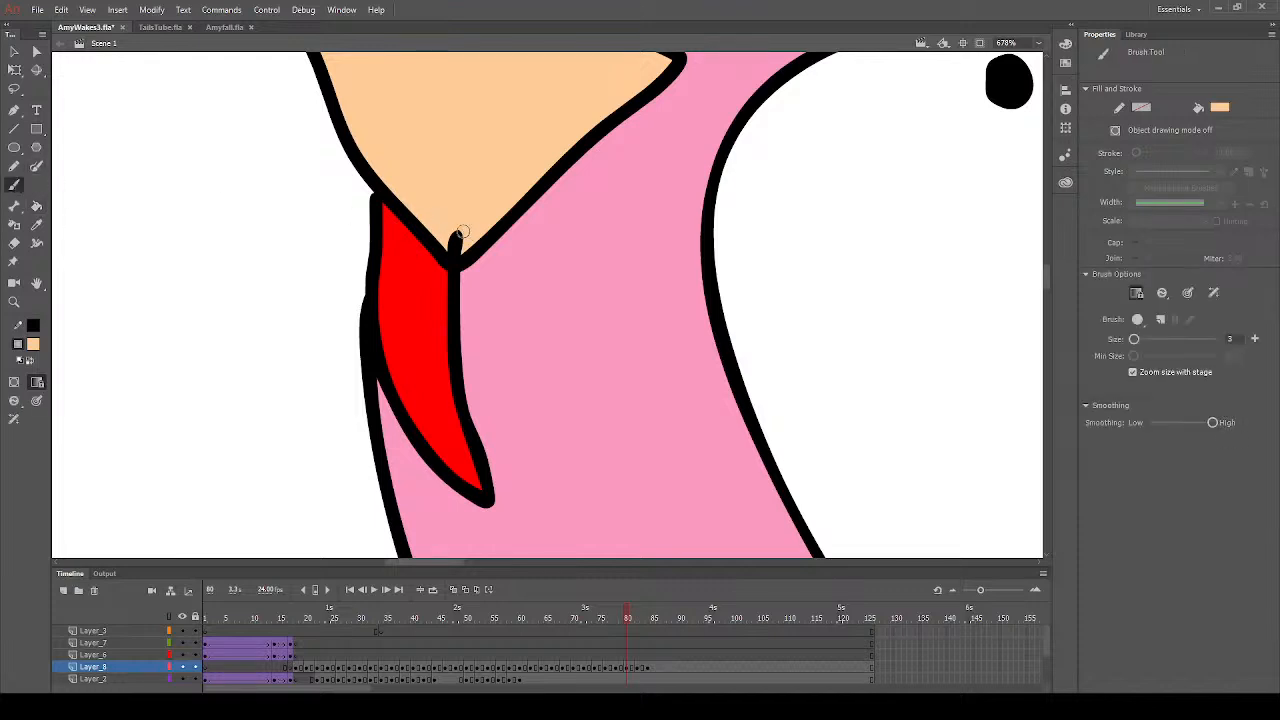
{"action": "left_click_drag", "start_coordinate": [457, 248], "coordinate": [449, 237]}
- Sample the eye's white and paint over the stray outline between the eyes above the nose with the Brush tool
{"action": "left_click", "coordinate": [14, 301]}
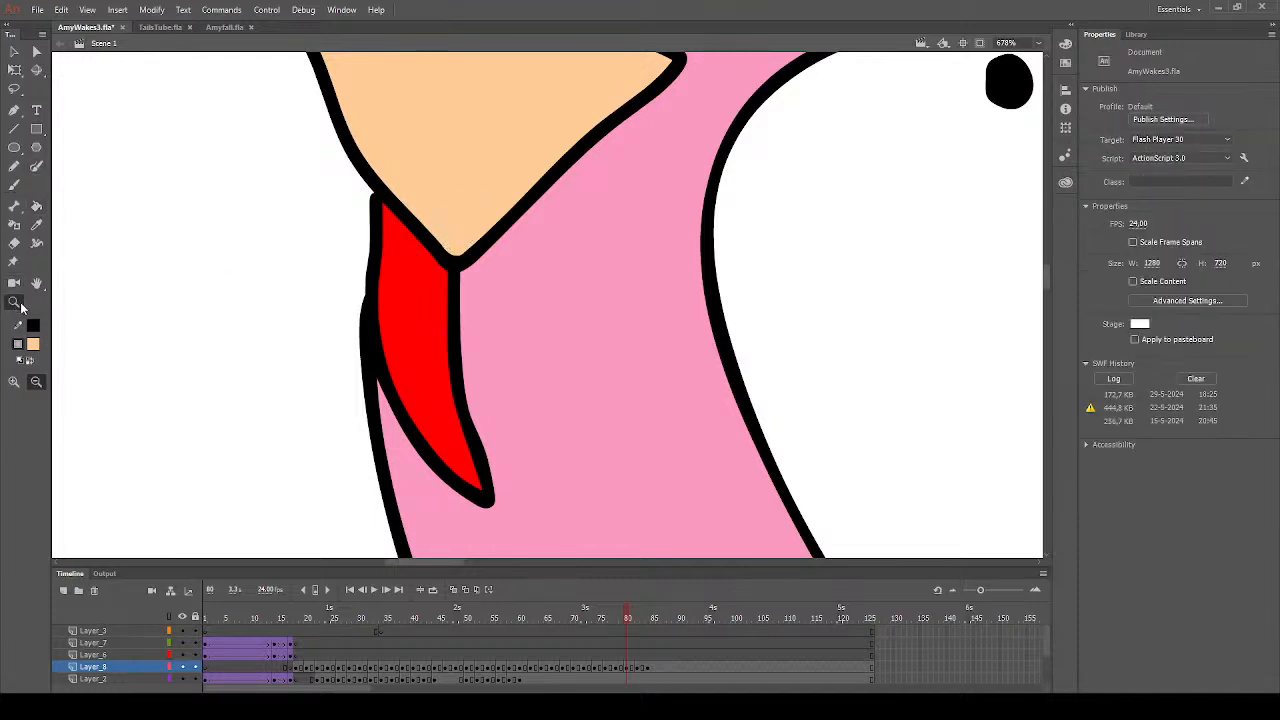
{"action": "left_click", "coordinate": [566, 397], "text": "alt"}
{"action": "left_click", "coordinate": [694, 397], "text": "alt"}
{"action": "left_click", "coordinate": [768, 397], "text": "alt"}
{"action": "left_click_drag", "start_coordinate": [500, 232], "coordinate": [698, 422]}
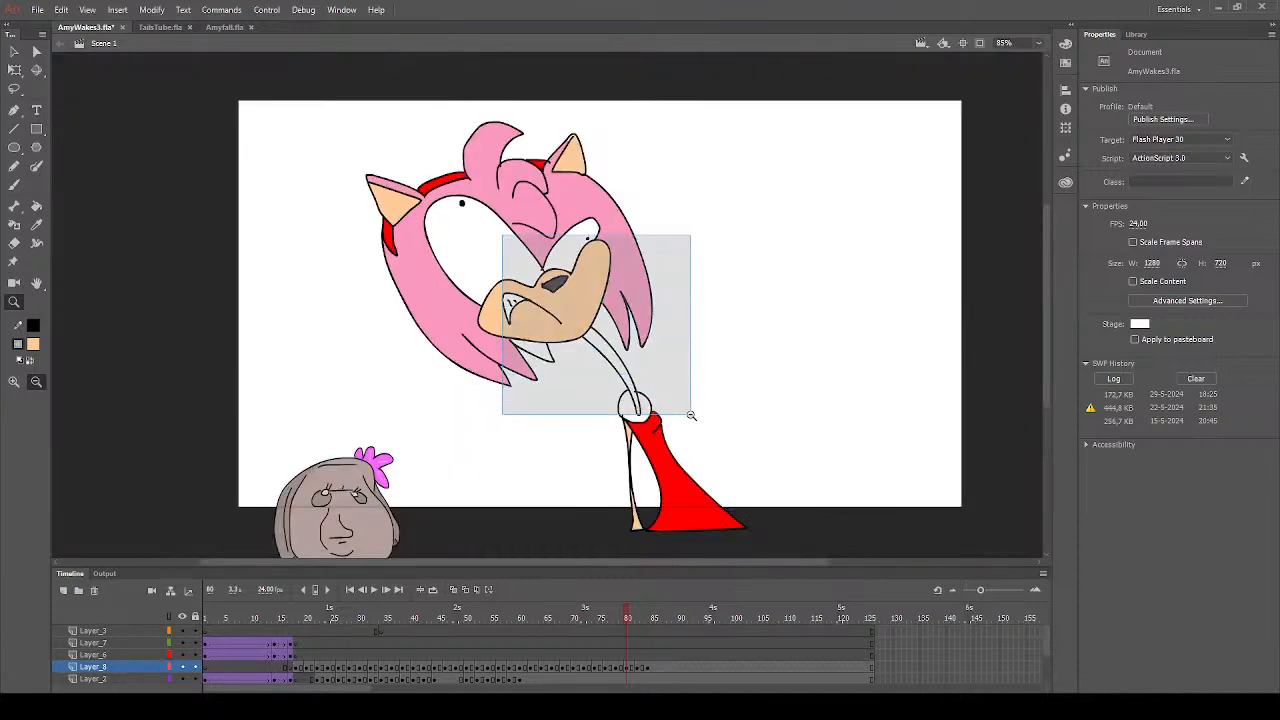
{"action": "left_click", "coordinate": [36, 224]}
{"action": "left_click", "coordinate": [207, 165]}
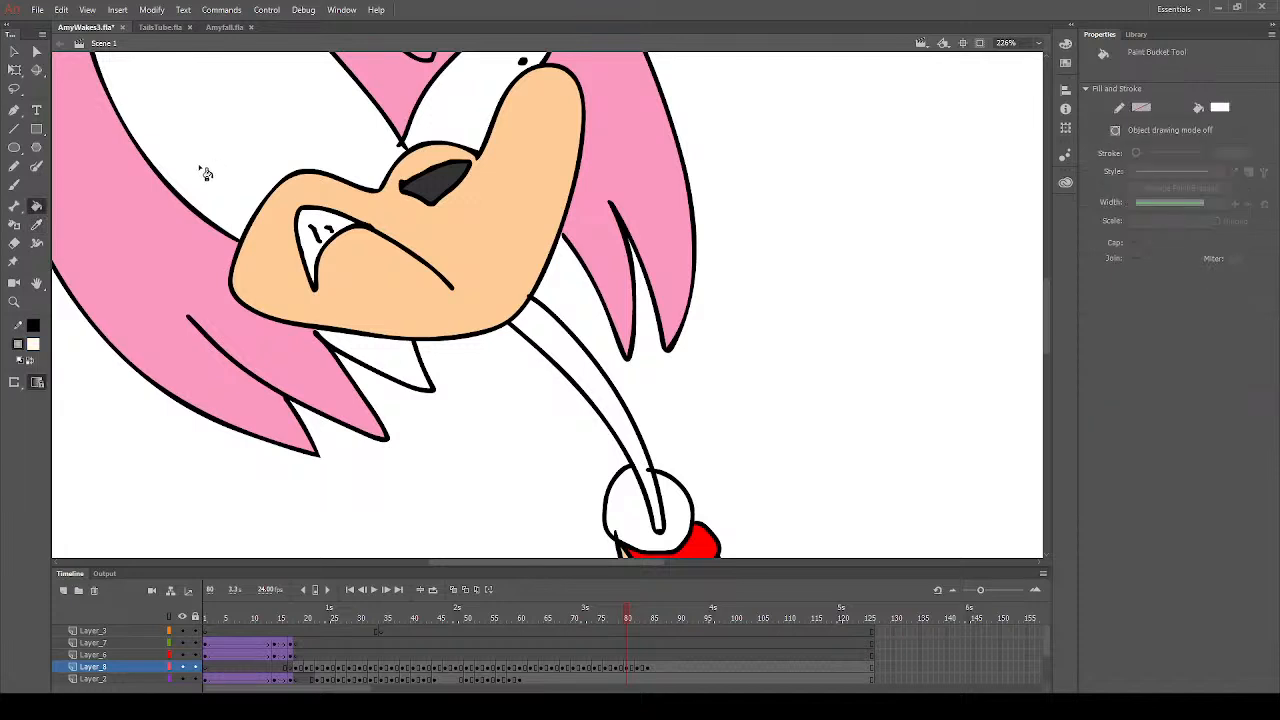
{"action": "left_click", "coordinate": [14, 185]}
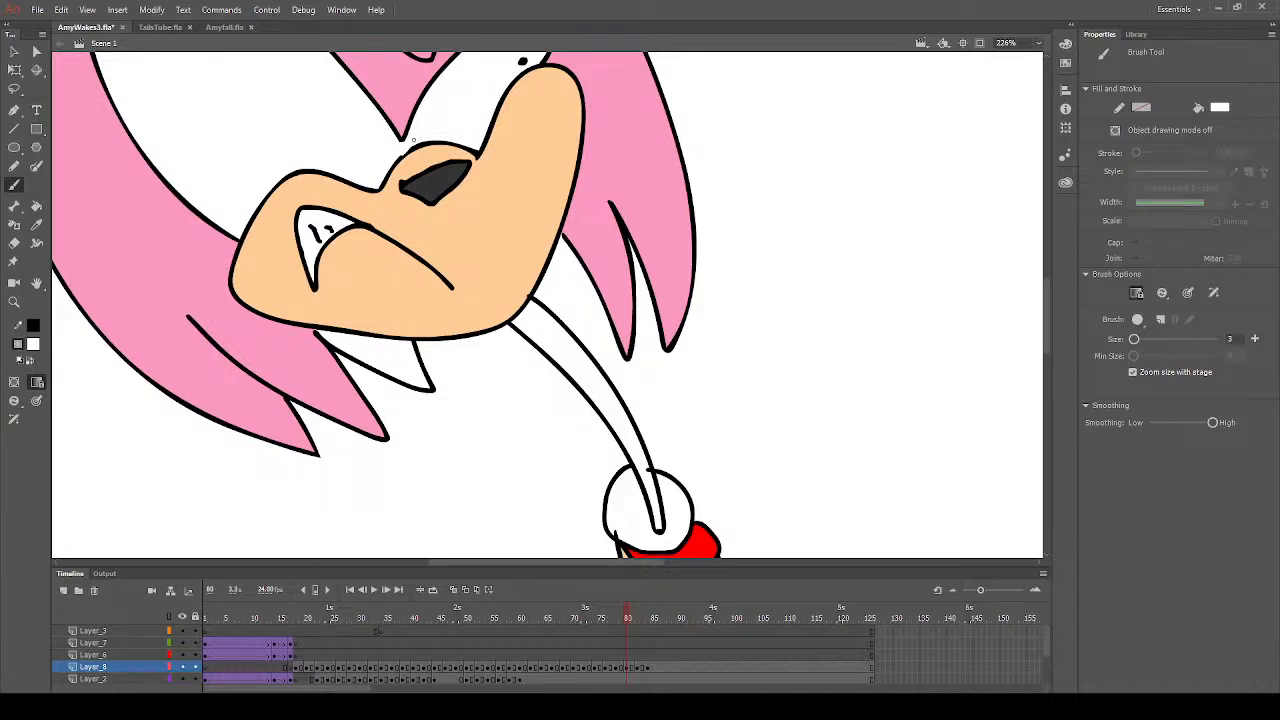
- Sample the hair's pink and fill the remaining hair spike below the muzzle and the whole neck on frame 80
{"action": "left_click", "coordinate": [36, 224]}
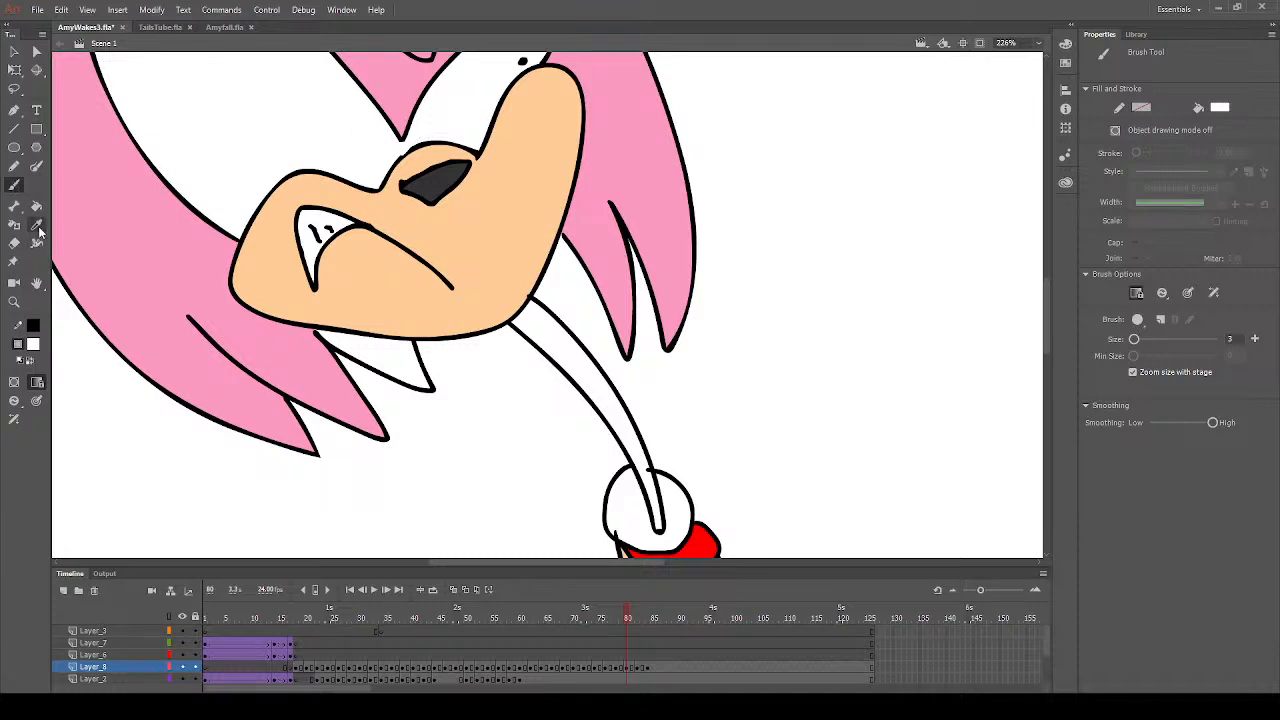
{"action": "left_click", "coordinate": [128, 262]}
{"action": "left_click", "coordinate": [584, 354]}
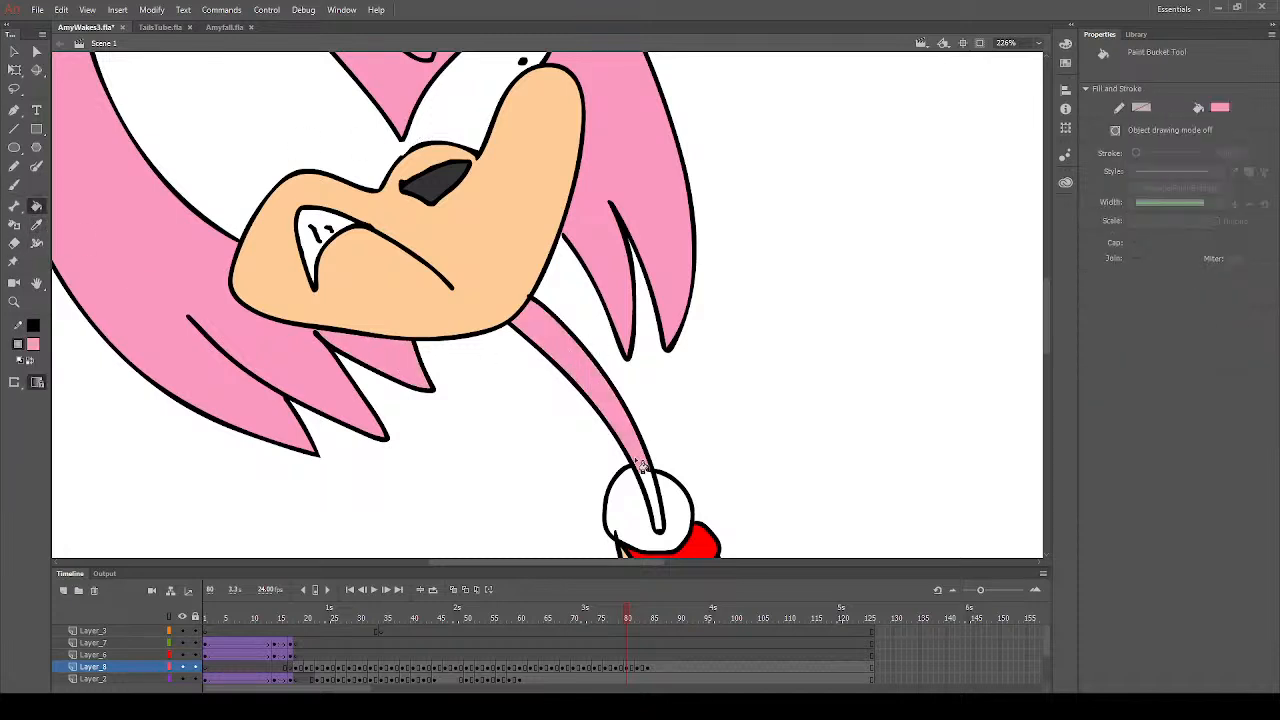
{"action": "left_click", "coordinate": [655, 499]}
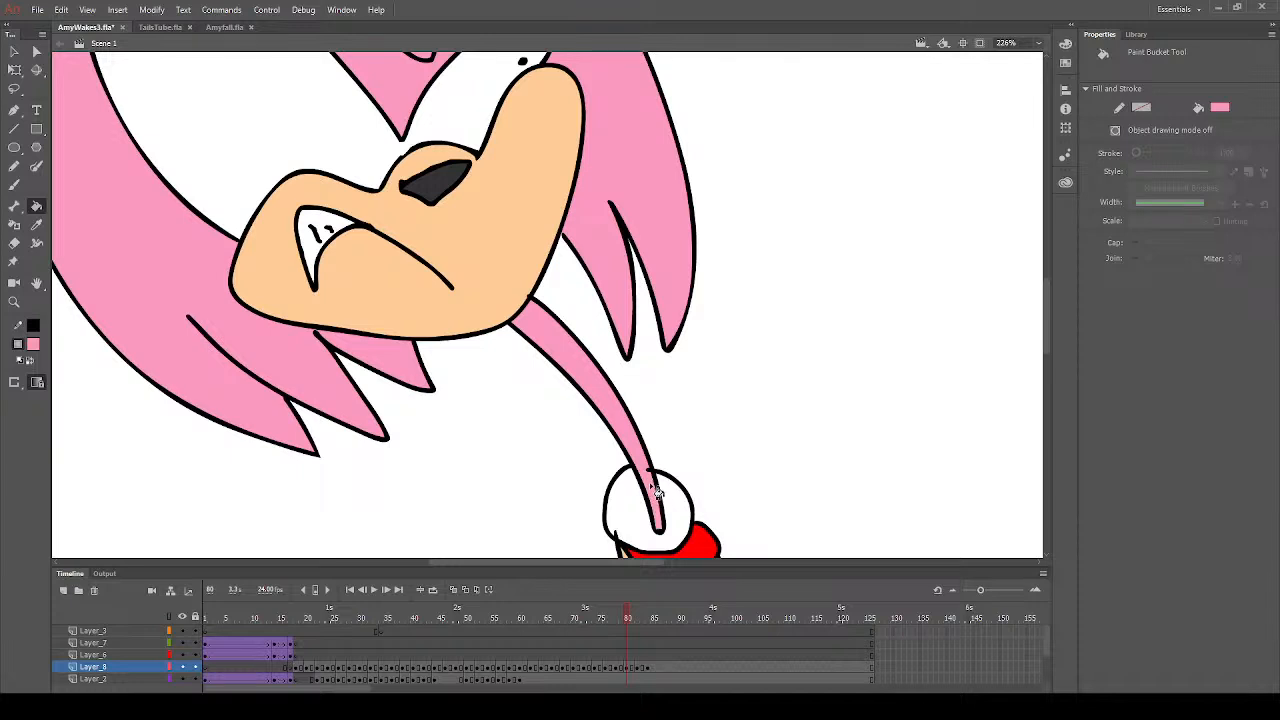
- Sample the hair's pink and touch up the stray outline tips on the neck and the ear with the Brush tool on frame 80
{"action": "left_click", "coordinate": [36, 224]}
{"action": "left_click", "coordinate": [171, 277]}
{"action": "left_click", "coordinate": [14, 186]}
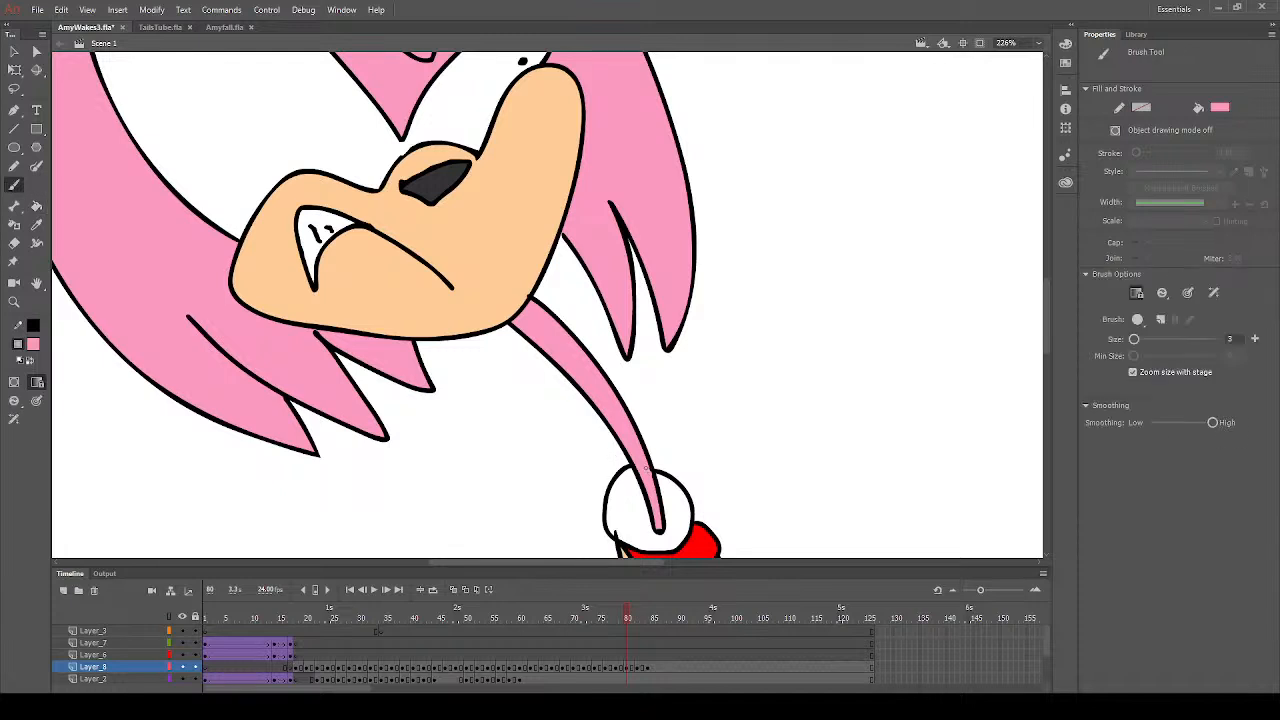
{"action": "scroll", "coordinate": [520, 359], "scroll_direction": "up", "scroll_amount": 6}
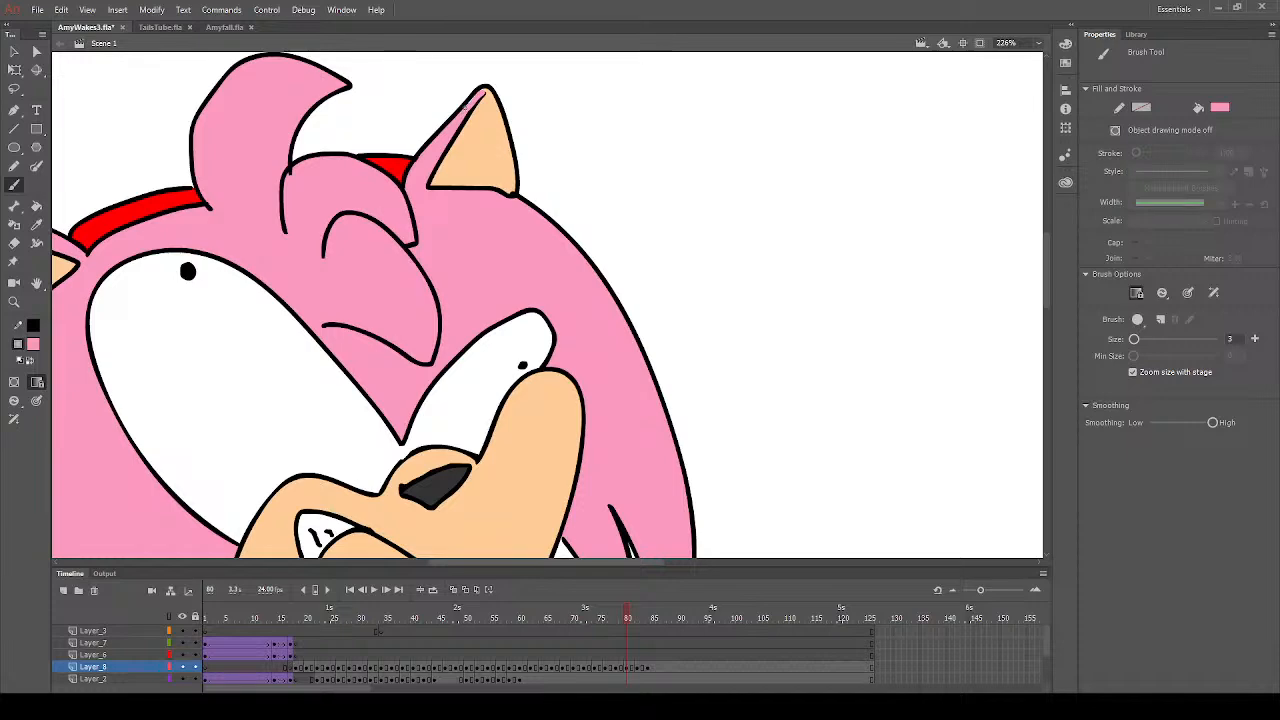
{"action": "scroll", "coordinate": [575, 208], "scroll_direction": "down", "scroll_amount": 9}
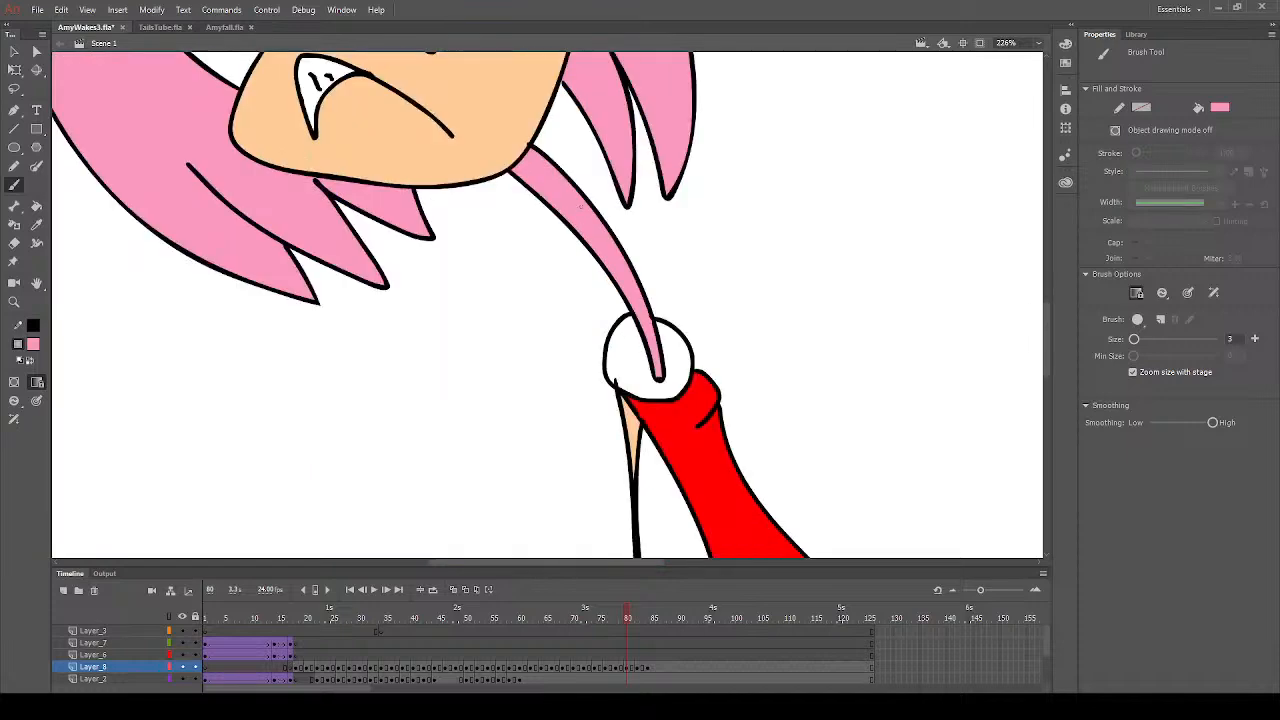
- Set the fill colour to white and paint over the stray outline tip inside the round white collar on frame 80
{"action": "scroll", "coordinate": [588, 223], "scroll_direction": "down", "scroll_amount": 6}
{"action": "scroll", "coordinate": [588, 223], "scroll_direction": "up", "scroll_amount": 3}
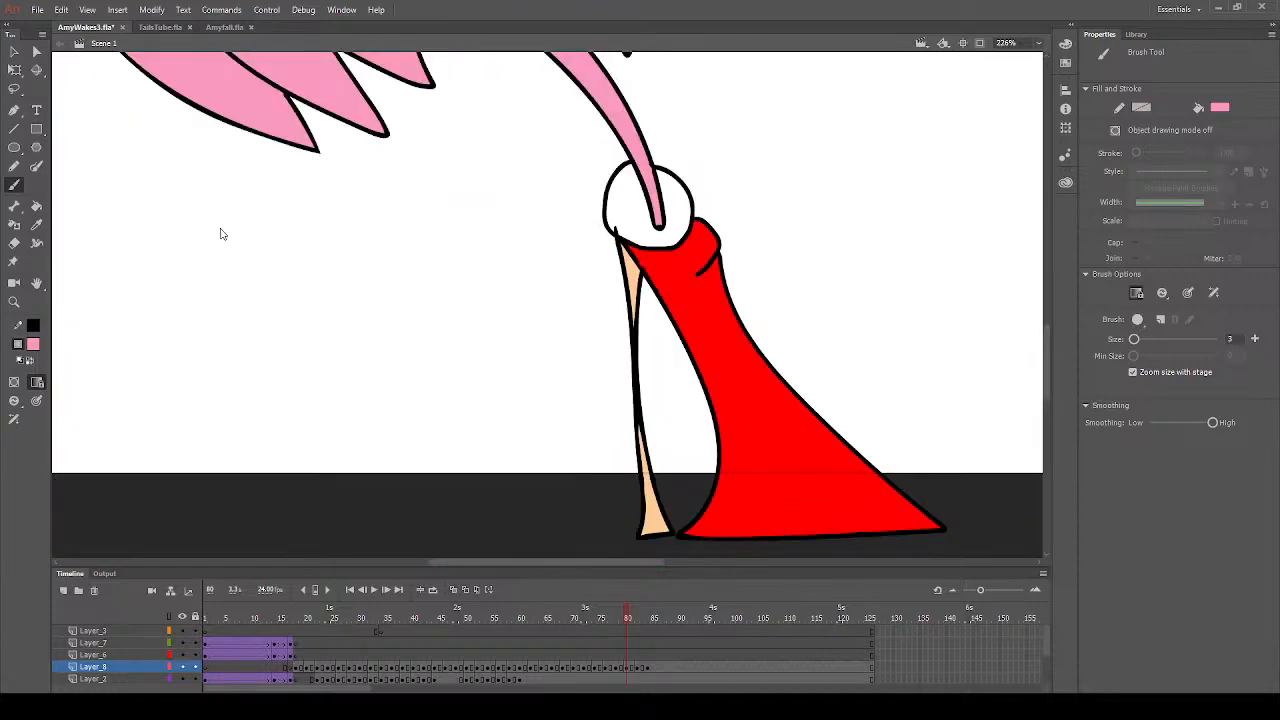
{"action": "left_click", "coordinate": [32, 344]}
{"action": "left_click", "coordinate": [83, 436]}
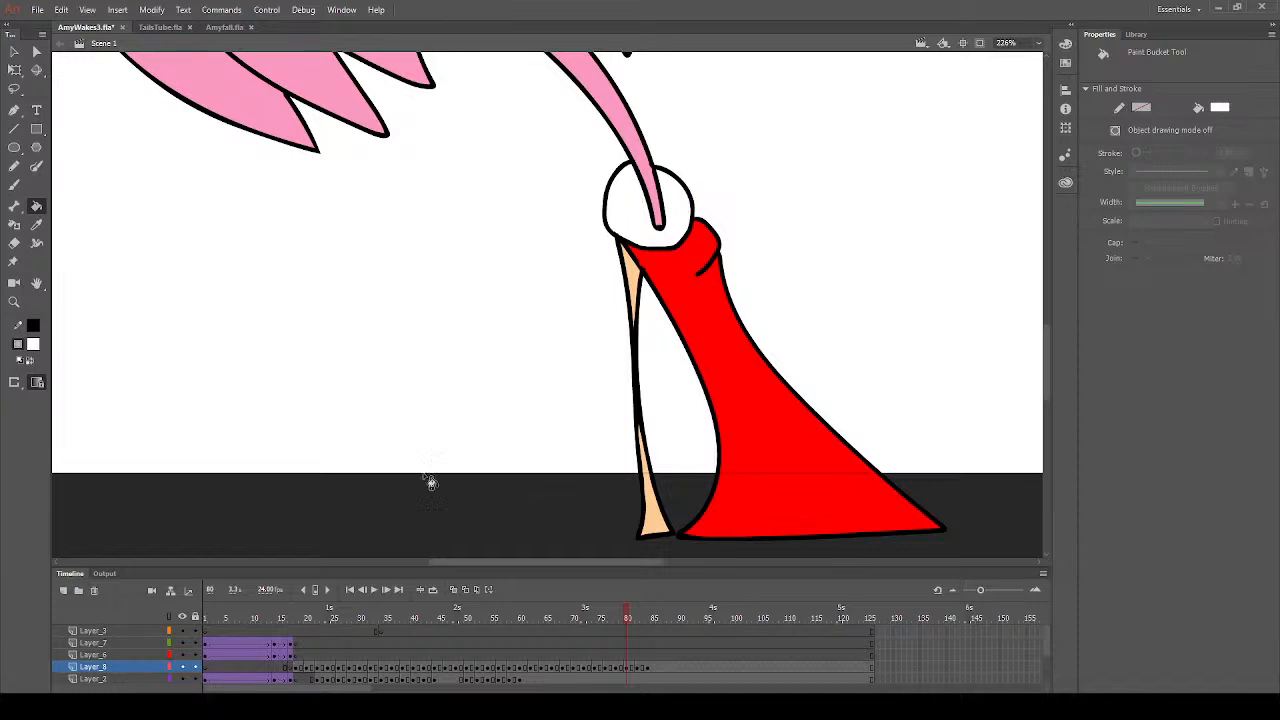
- Go to frame 82 on Layer_8, deselect the artwork, and fill both slivers of the thin limb beside the dress with the sampled peach
{"action": "left_click", "coordinate": [640, 667]}
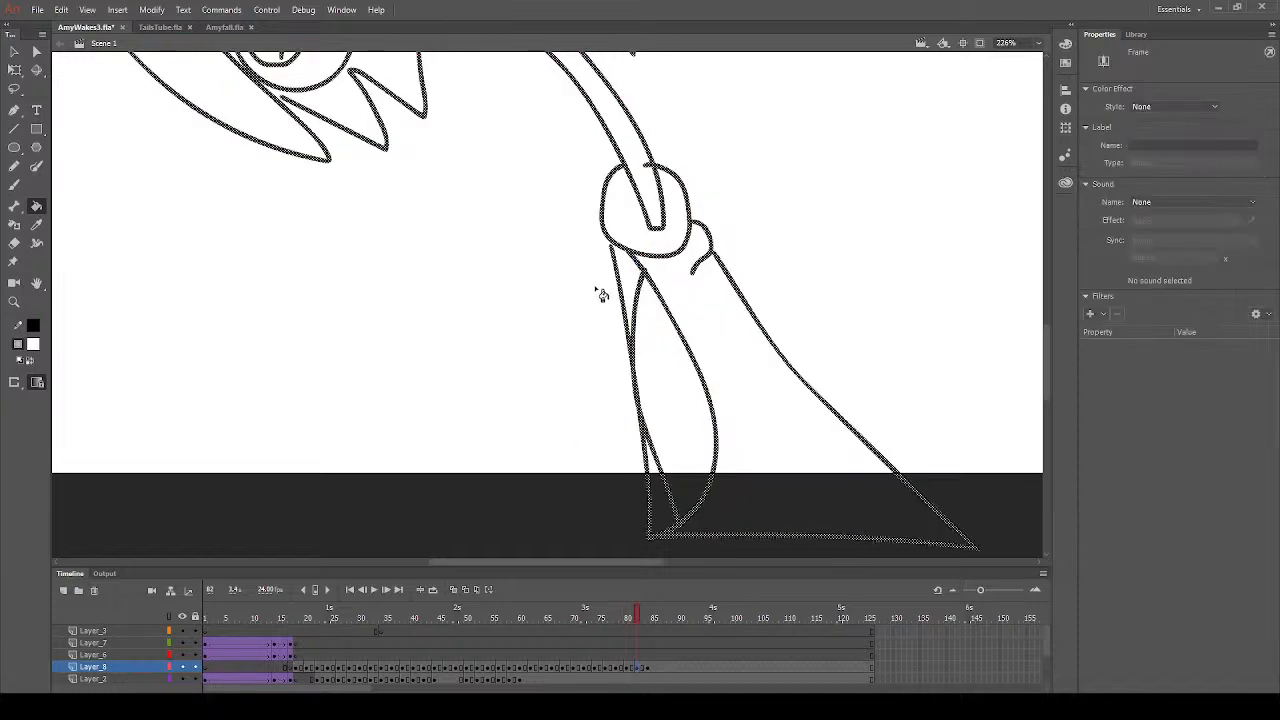
{"action": "left_click", "coordinate": [15, 50]}
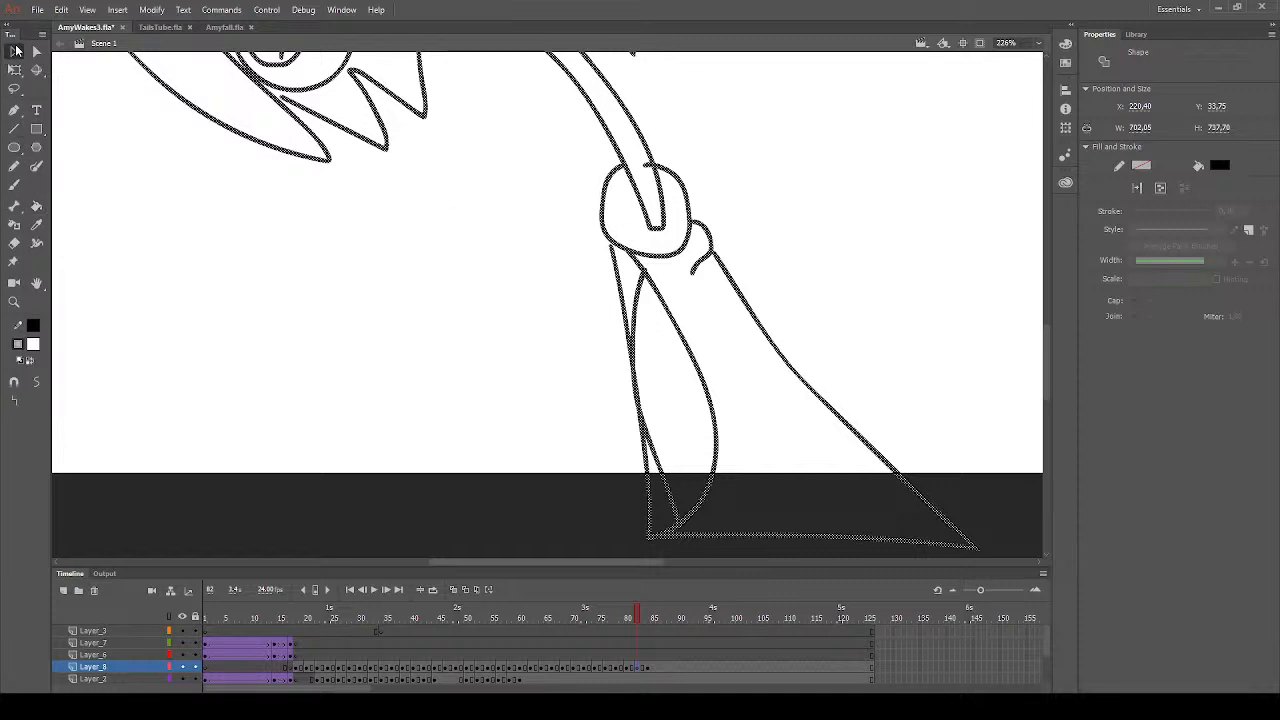
{"action": "left_click_drag", "start_coordinate": [192, 206], "coordinate": [240, 252]}
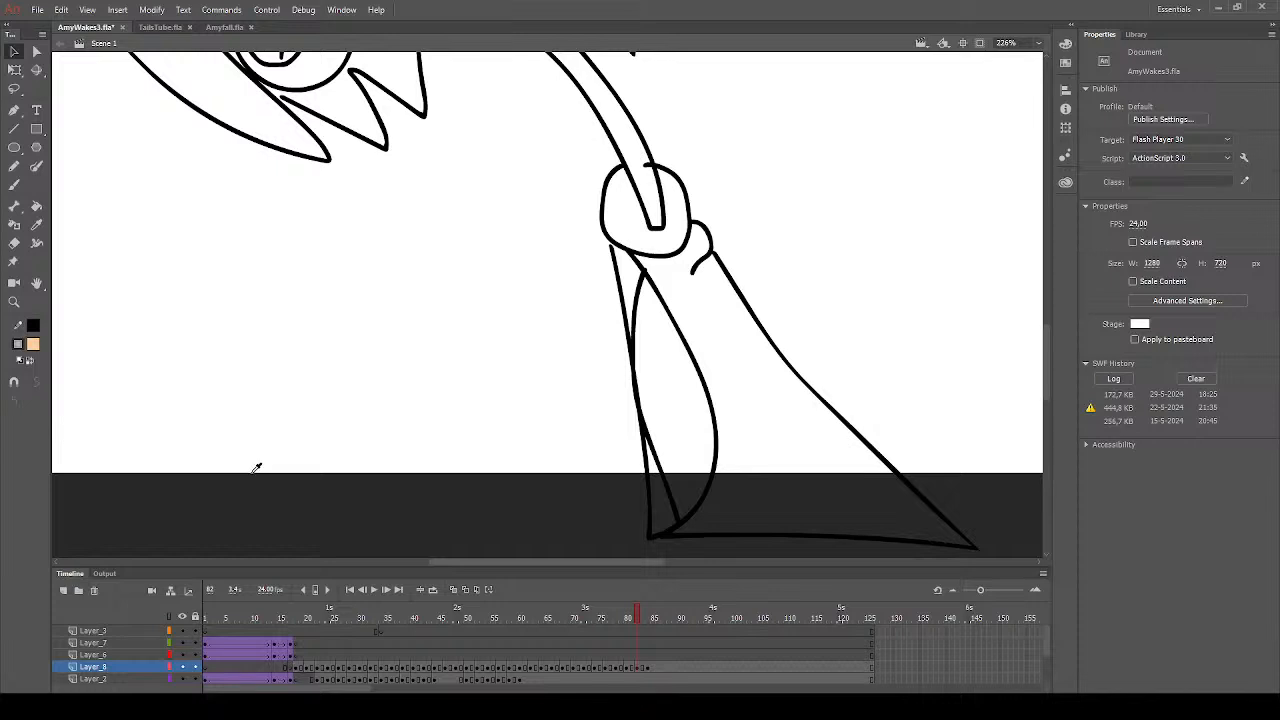
{"action": "left_click", "coordinate": [36, 205]}
{"action": "left_click", "coordinate": [634, 294]}
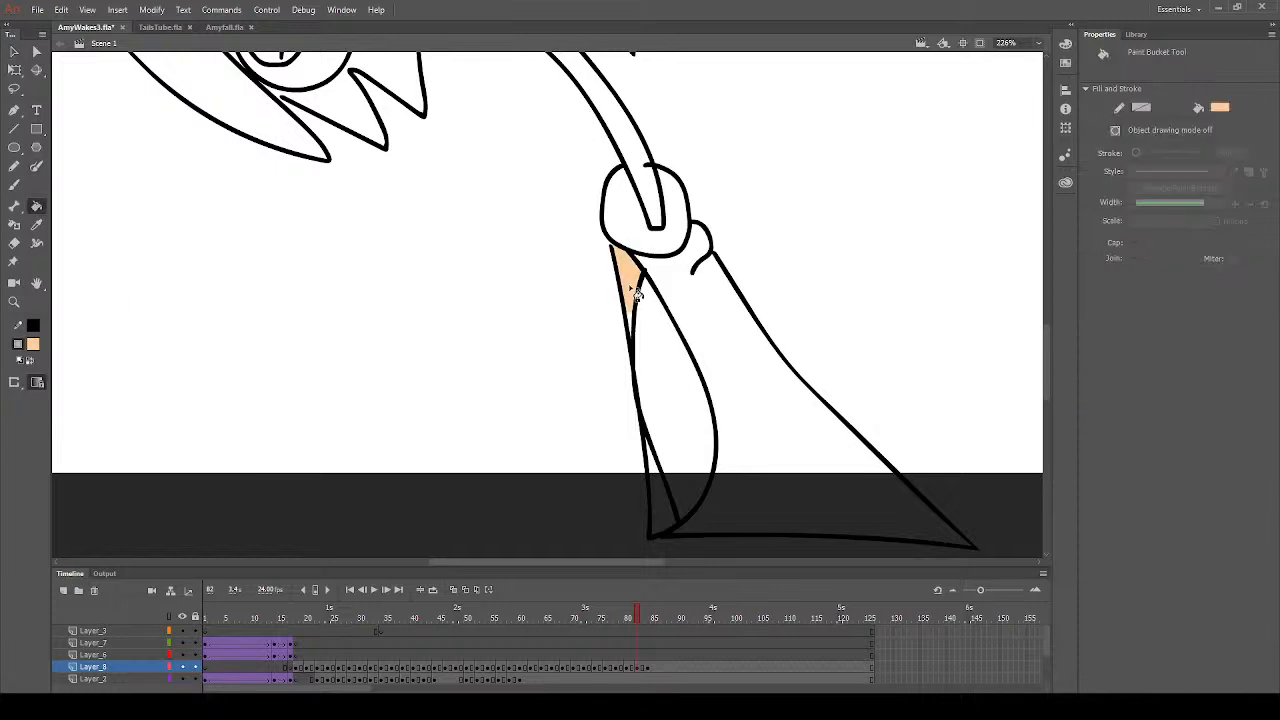
{"action": "left_click", "coordinate": [664, 508]}
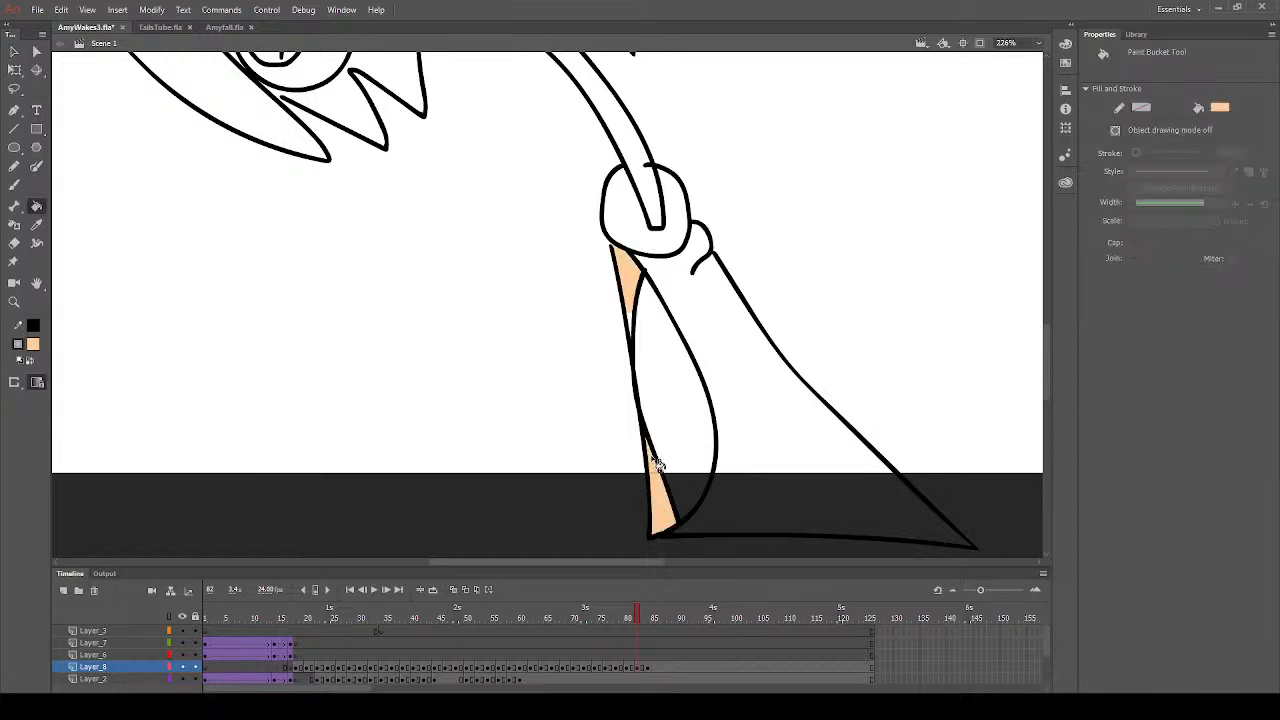
- Fill the muzzle and the narrow strip above the nose with peach on frame 82
{"action": "scroll", "coordinate": [360, 389], "scroll_direction": "up", "scroll_amount": 10}
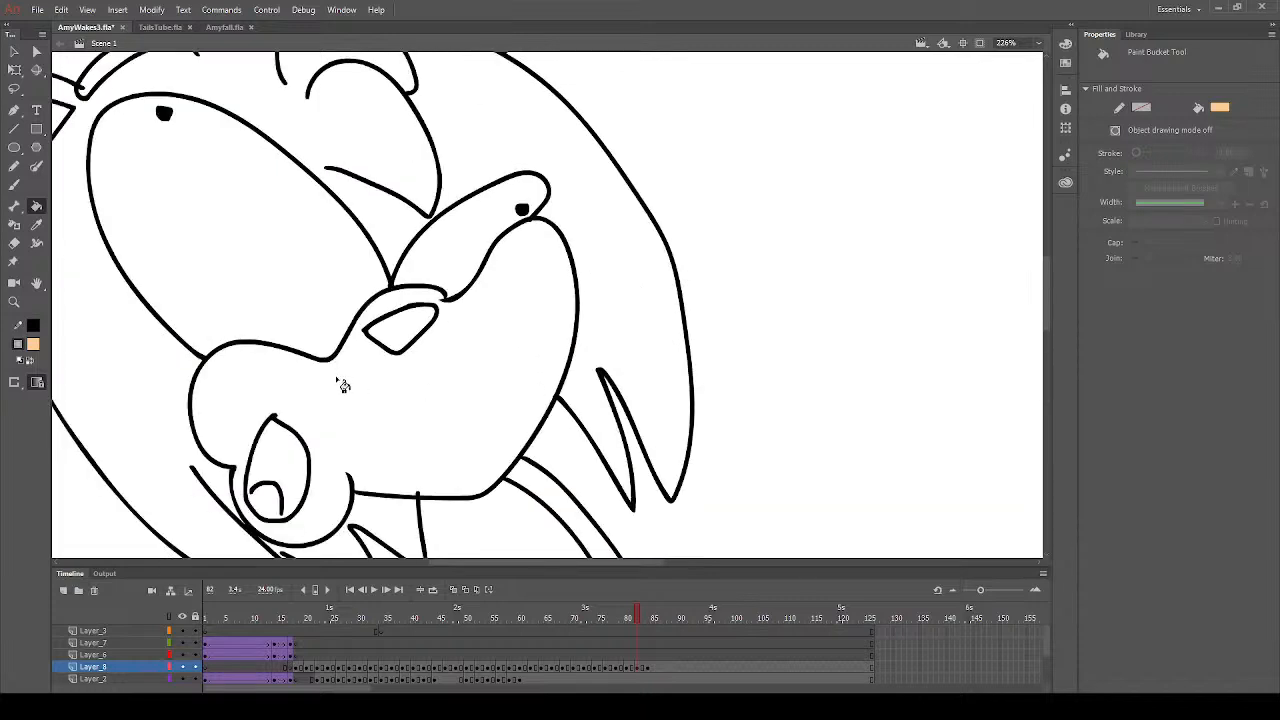
{"action": "left_click", "coordinate": [340, 383]}
{"action": "left_click", "coordinate": [15, 186]}
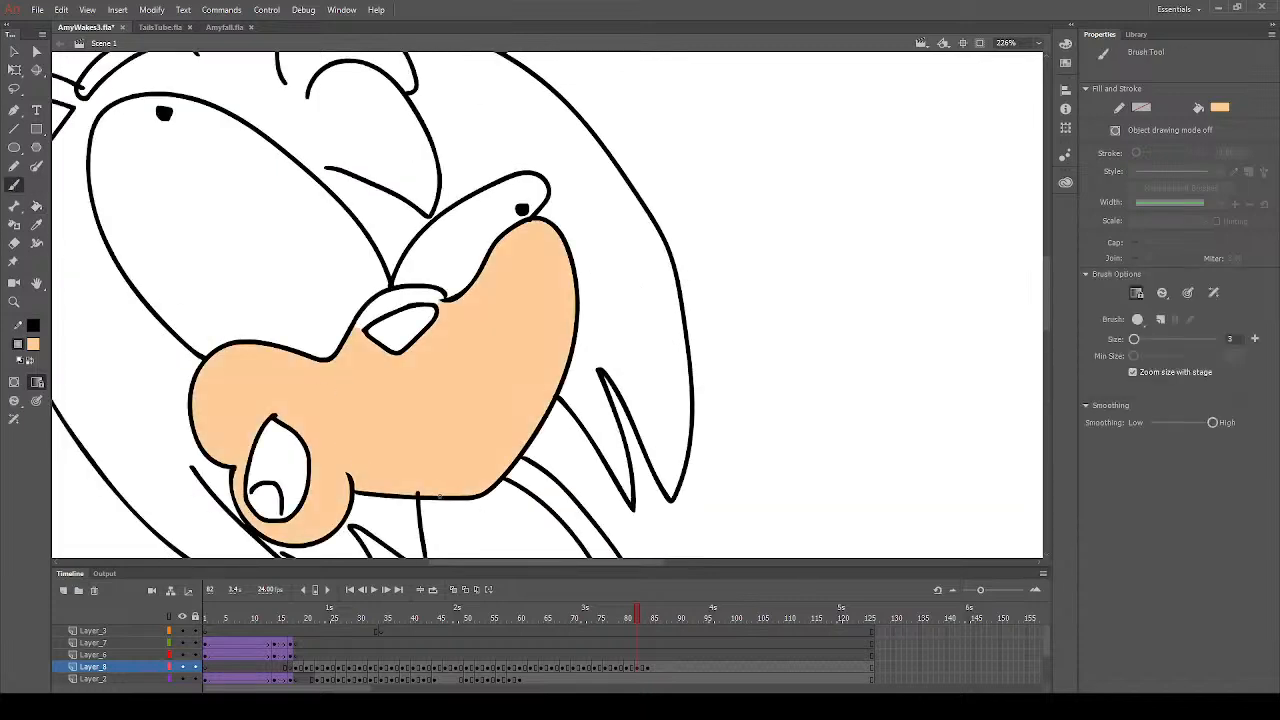
{"action": "scroll", "coordinate": [368, 427], "scroll_direction": "up", "scroll_amount": 6}
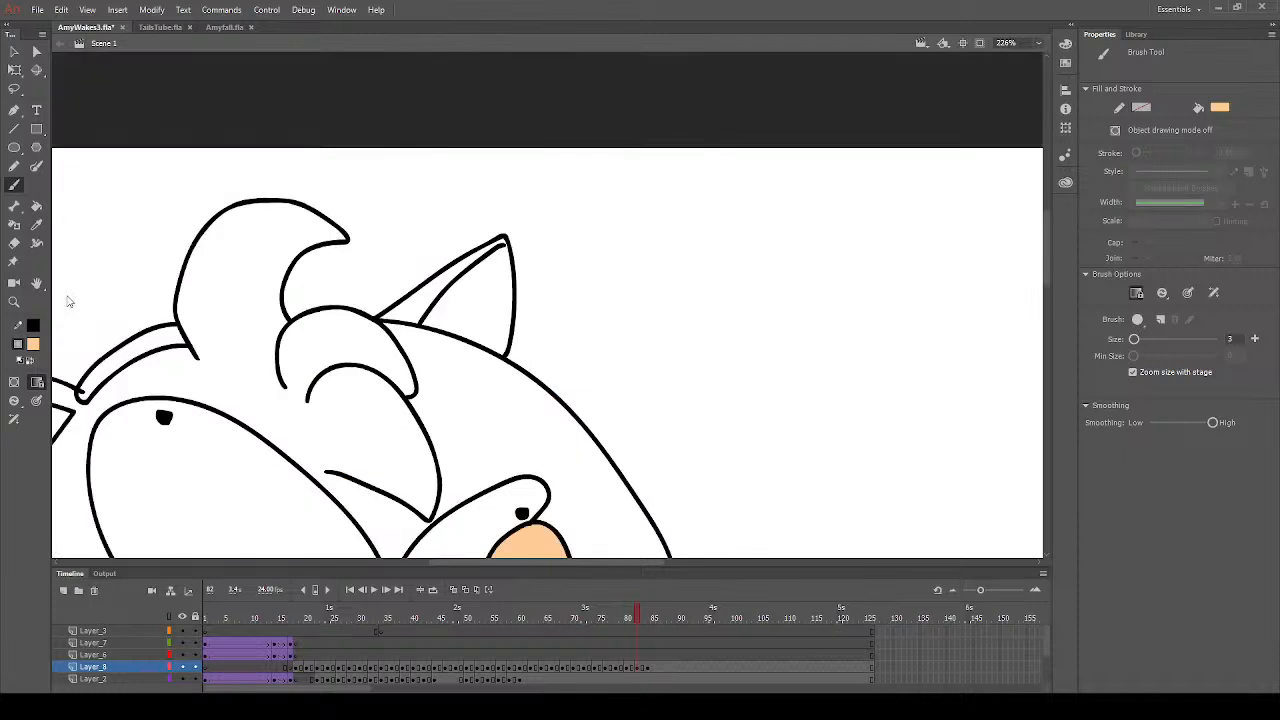
{"action": "scroll", "coordinate": [368, 427], "scroll_direction": "down", "scroll_amount": 3}
{"action": "left_click", "coordinate": [36, 205]}
{"action": "left_click", "coordinate": [395, 470]}
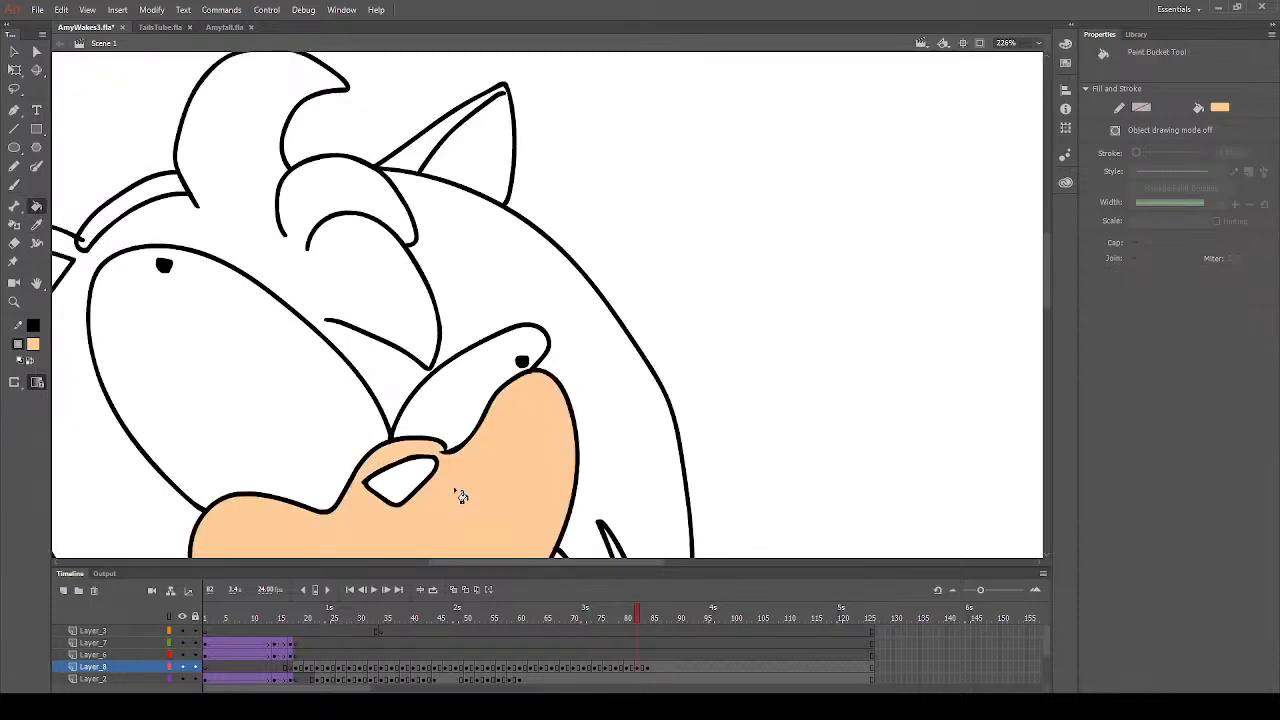
- Fill the inner areas of both ears with peach on frame 82
{"action": "left_click", "coordinate": [464, 176]}
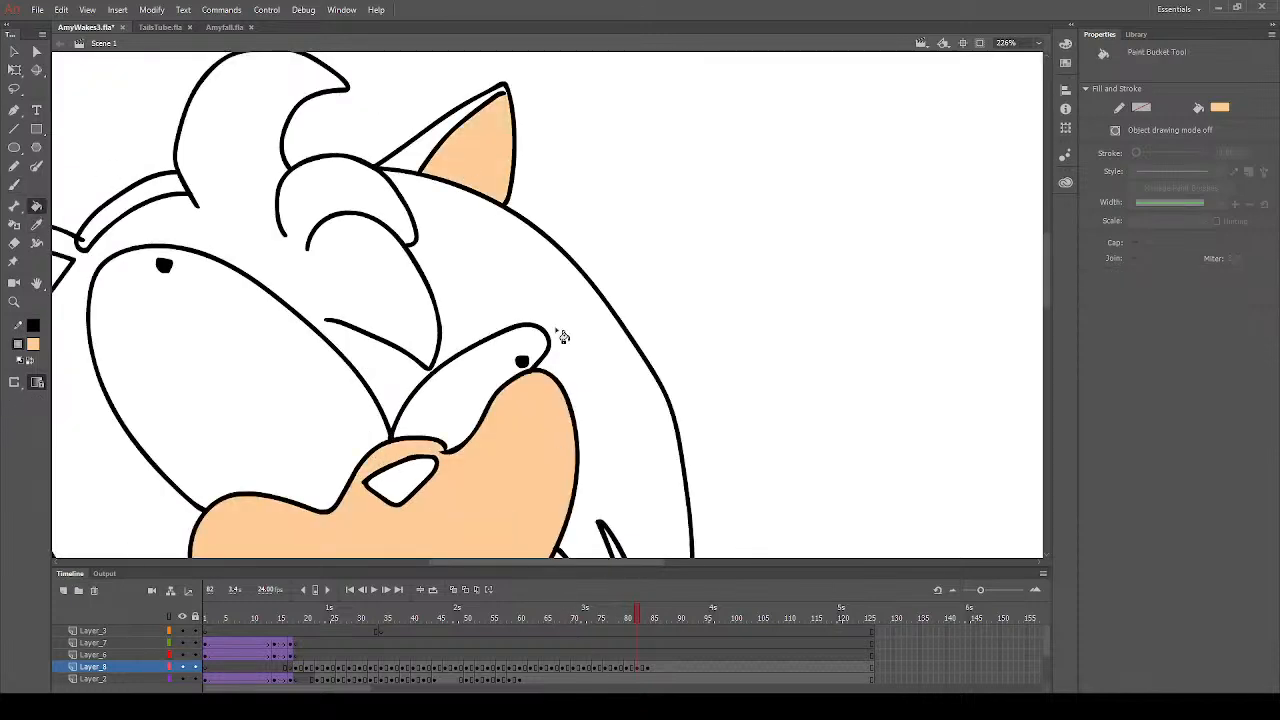
{"action": "left_click_drag", "start_coordinate": [494, 562], "coordinate": [439, 562]}
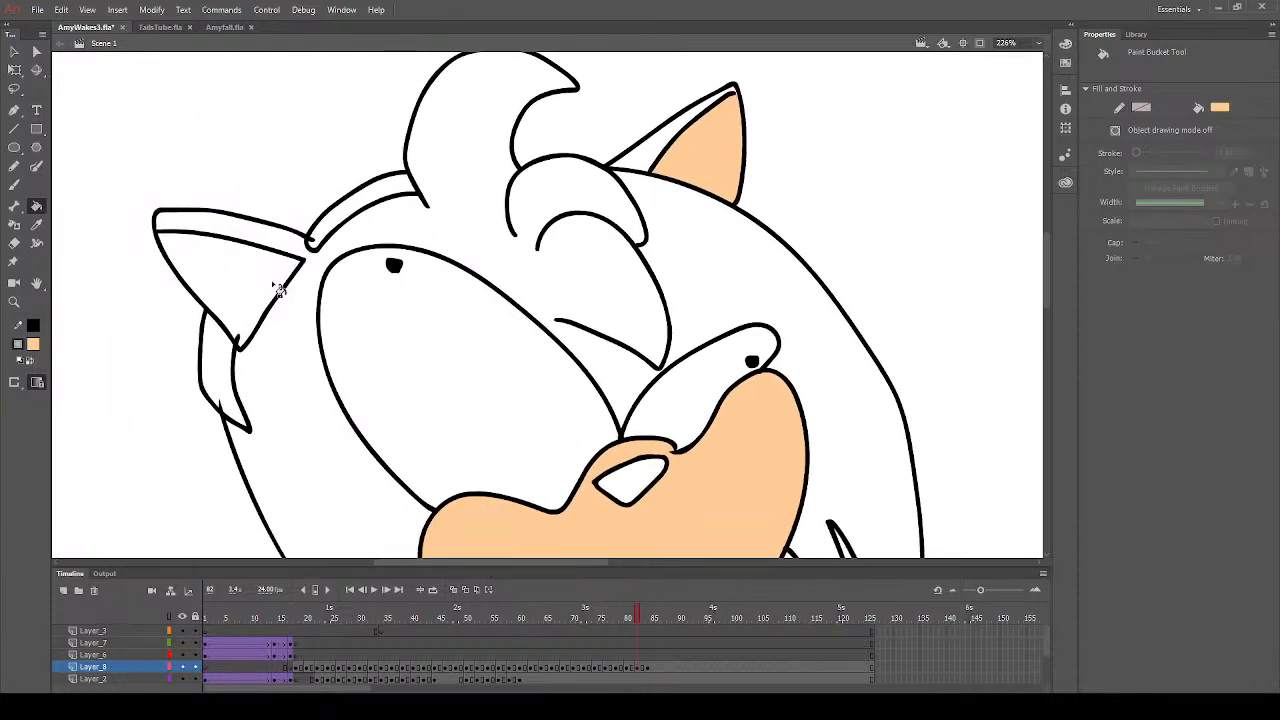
{"action": "left_click", "coordinate": [170, 300]}
{"action": "left_click", "coordinate": [14, 184]}
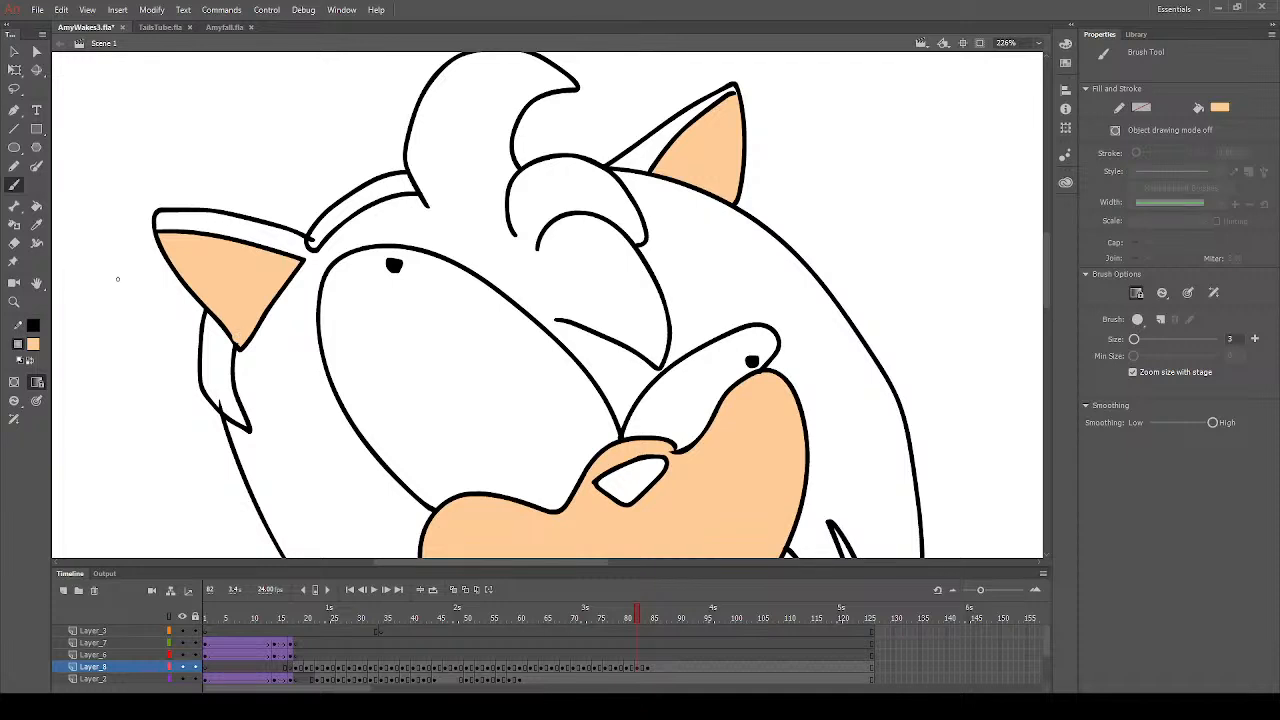
- Fill both headband pieces on frame 82 with red, covering the stray outline tips inside them with the Brush tool
{"action": "left_click", "coordinate": [36, 205]}
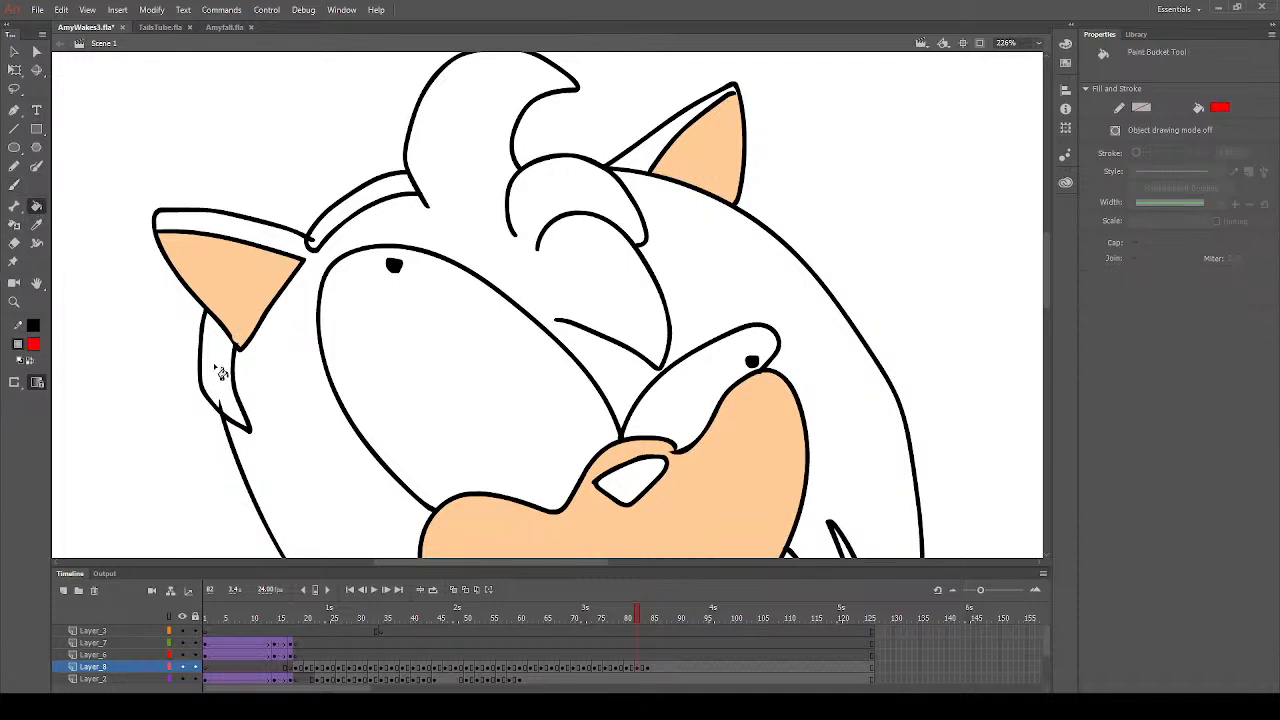
{"action": "left_click", "coordinate": [222, 370]}
{"action": "left_click", "coordinate": [14, 184]}
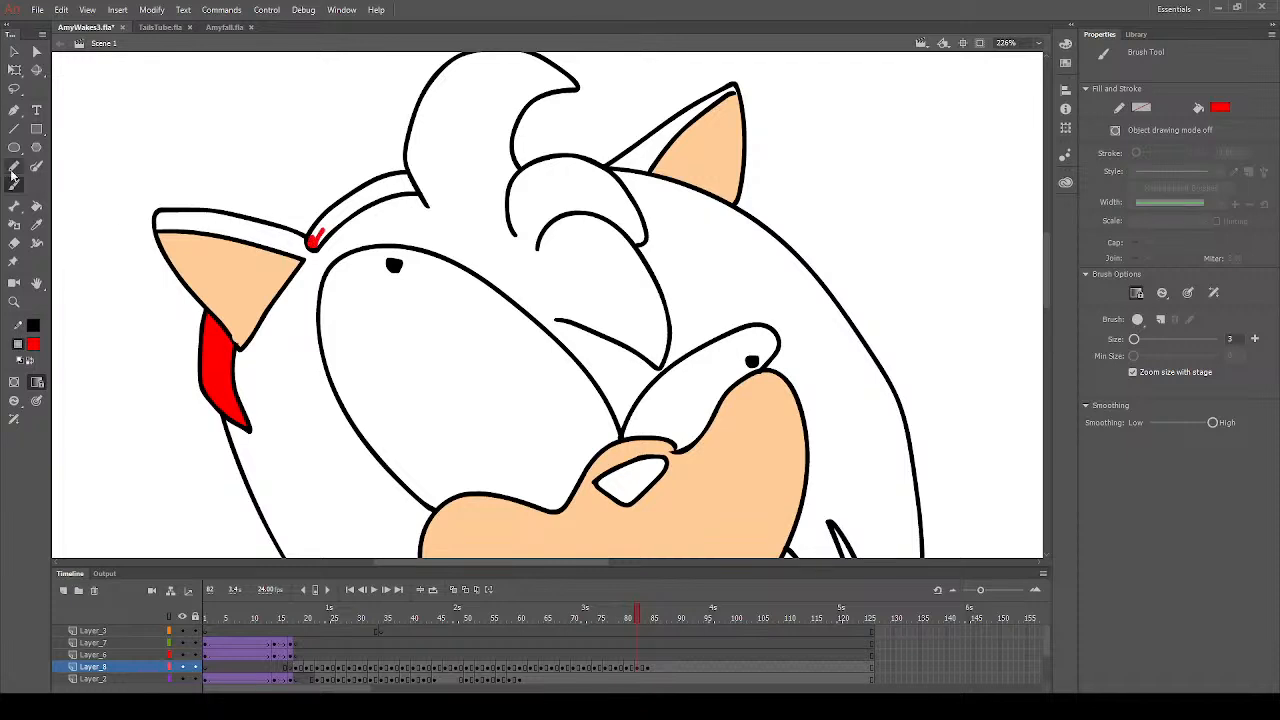
{"action": "left_click", "coordinate": [36, 206]}
{"action": "left_click", "coordinate": [354, 221]}
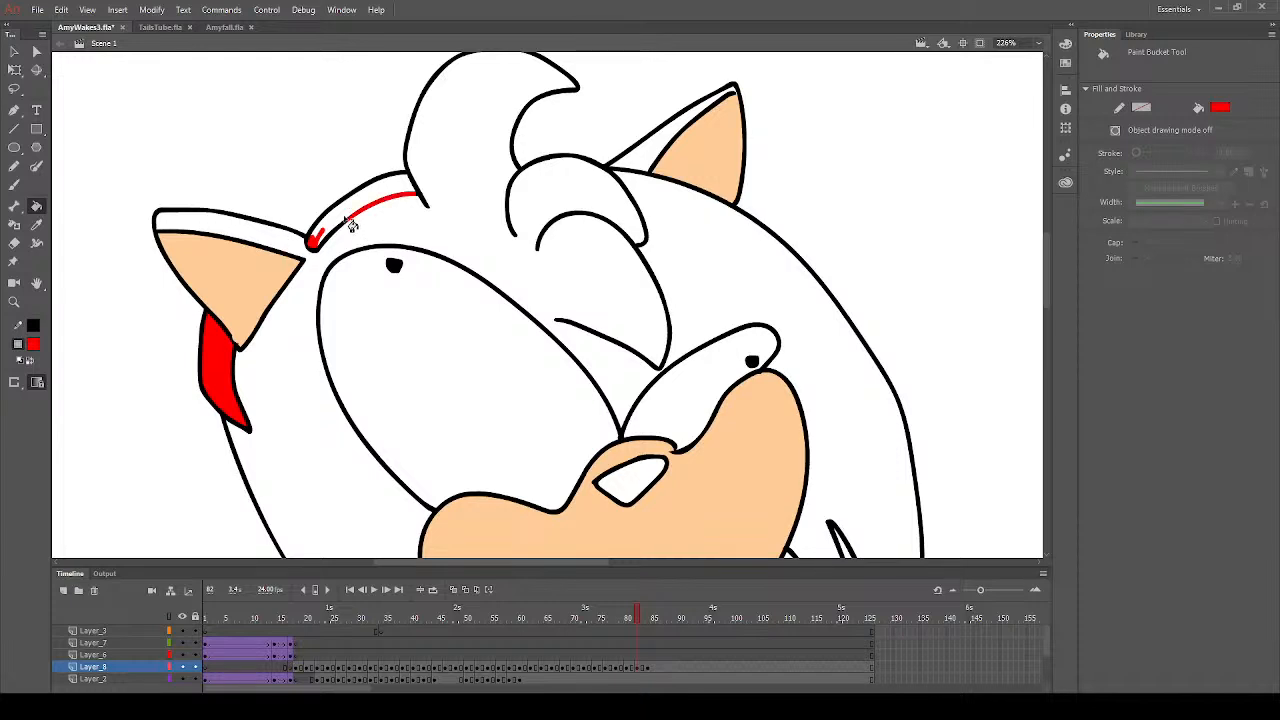
{"action": "left_click", "coordinate": [334, 236]}
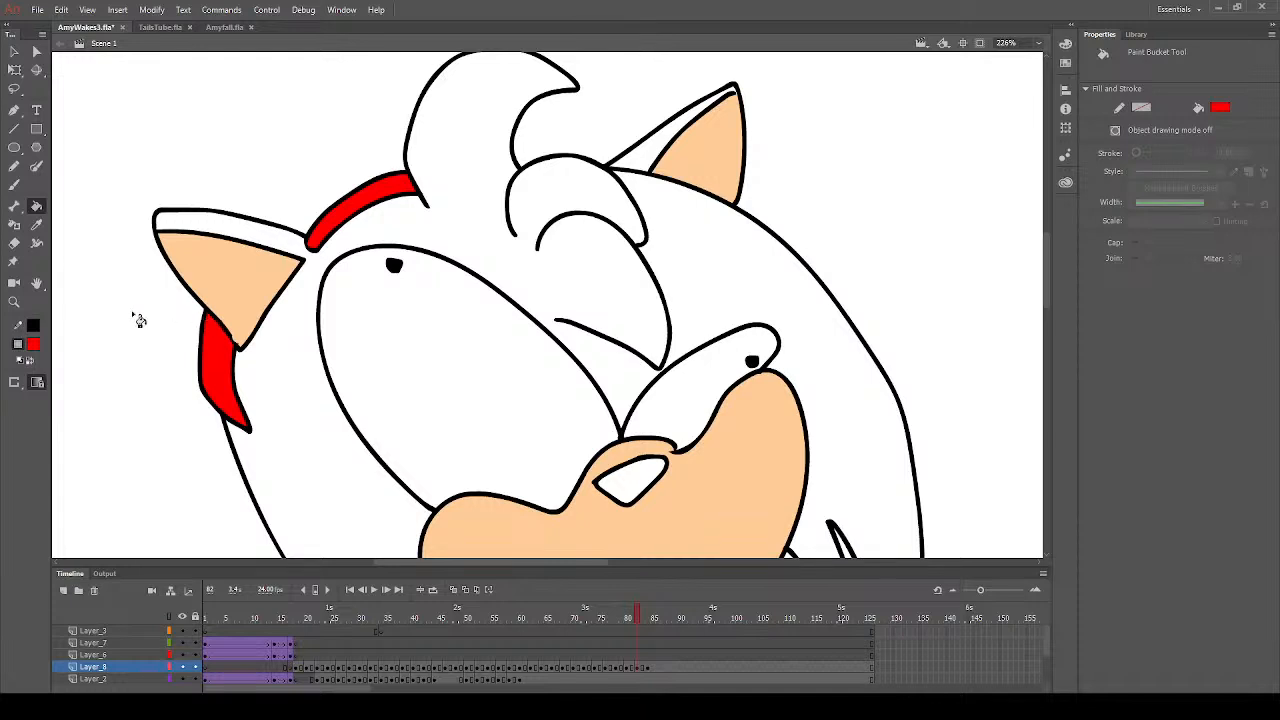
- Fill the tongue with red and the inside of the open mouth with dark red on frame 82
{"action": "left_click", "coordinate": [14, 301]}
{"action": "left_click", "coordinate": [634, 415], "text": "alt"}
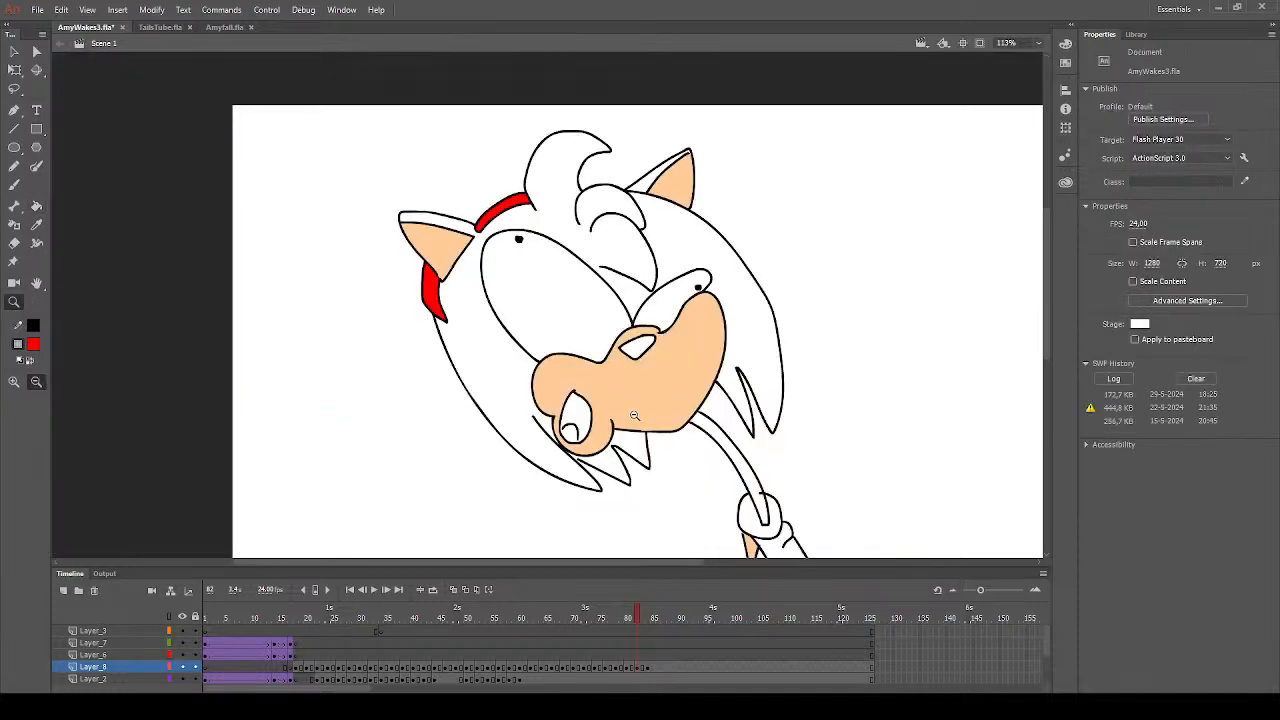
{"action": "left_click", "coordinate": [36, 205]}
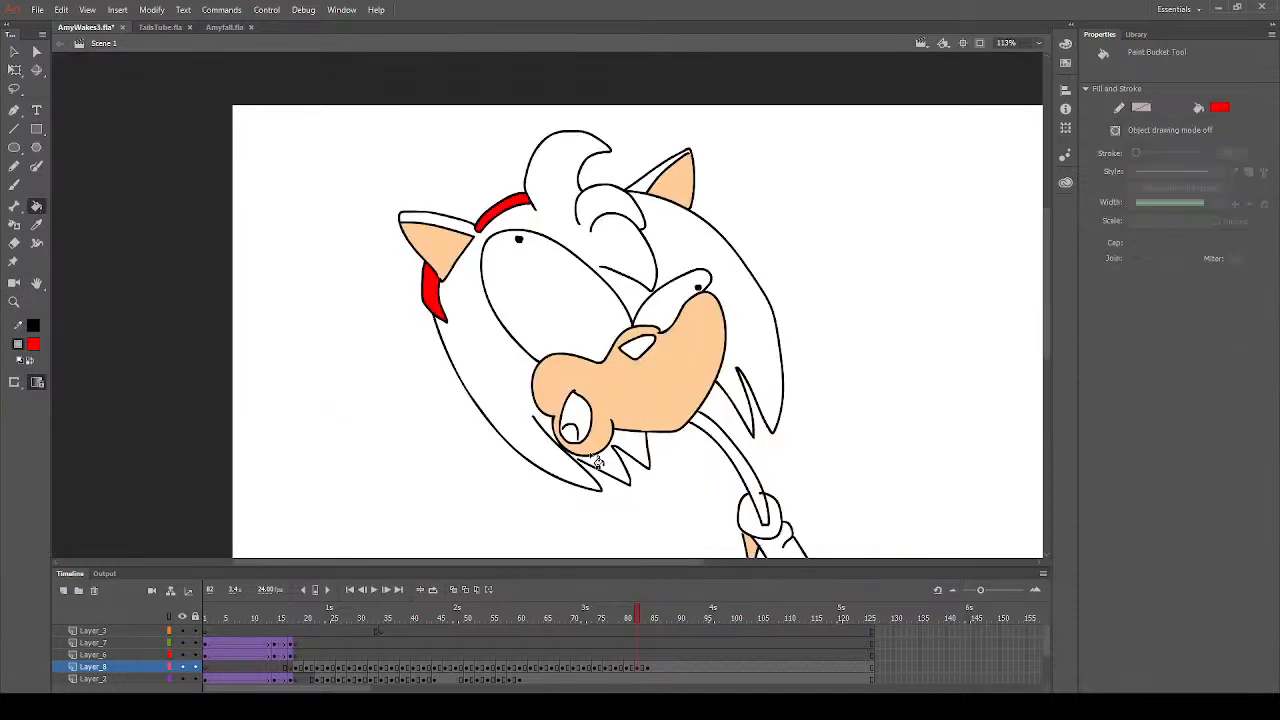
{"action": "left_click", "coordinate": [574, 435]}
{"action": "left_click", "coordinate": [588, 414]}
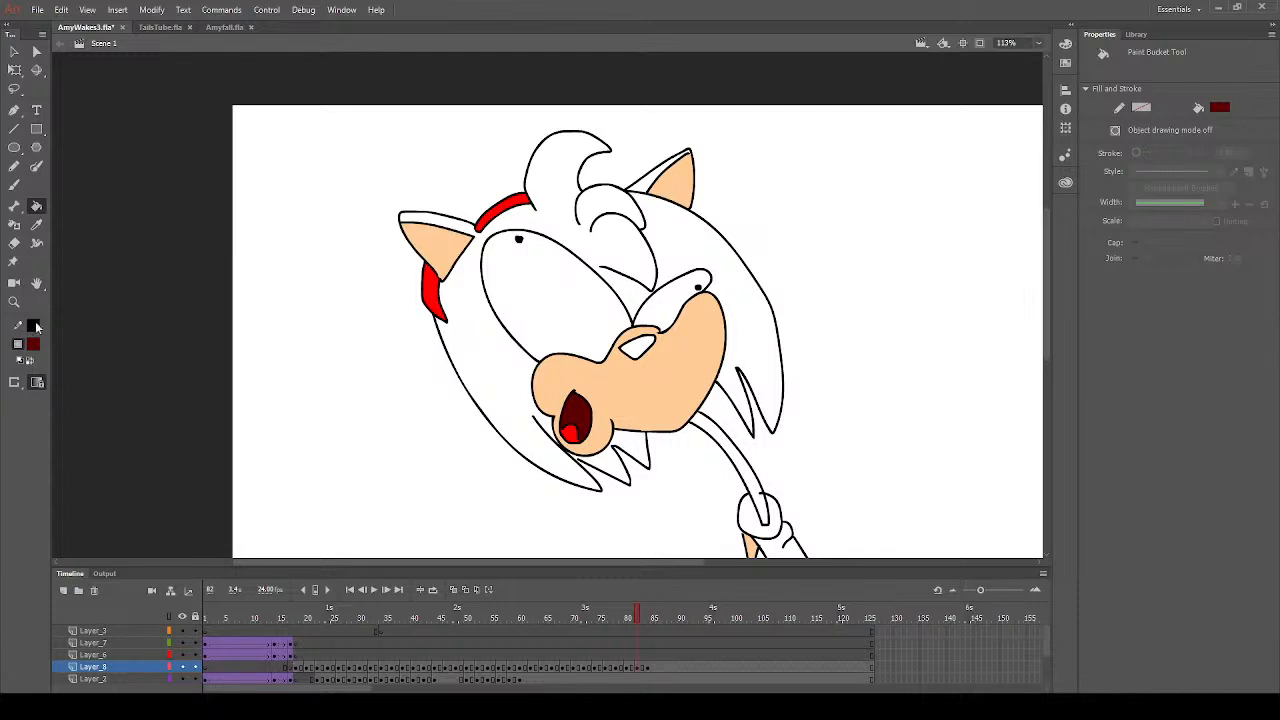
- Set the fill colour to dark grey and fill the nose on frame 82
{"action": "left_click", "coordinate": [37, 347]}
{"action": "left_click", "coordinate": [85, 393]}
{"action": "left_click", "coordinate": [636, 357]}
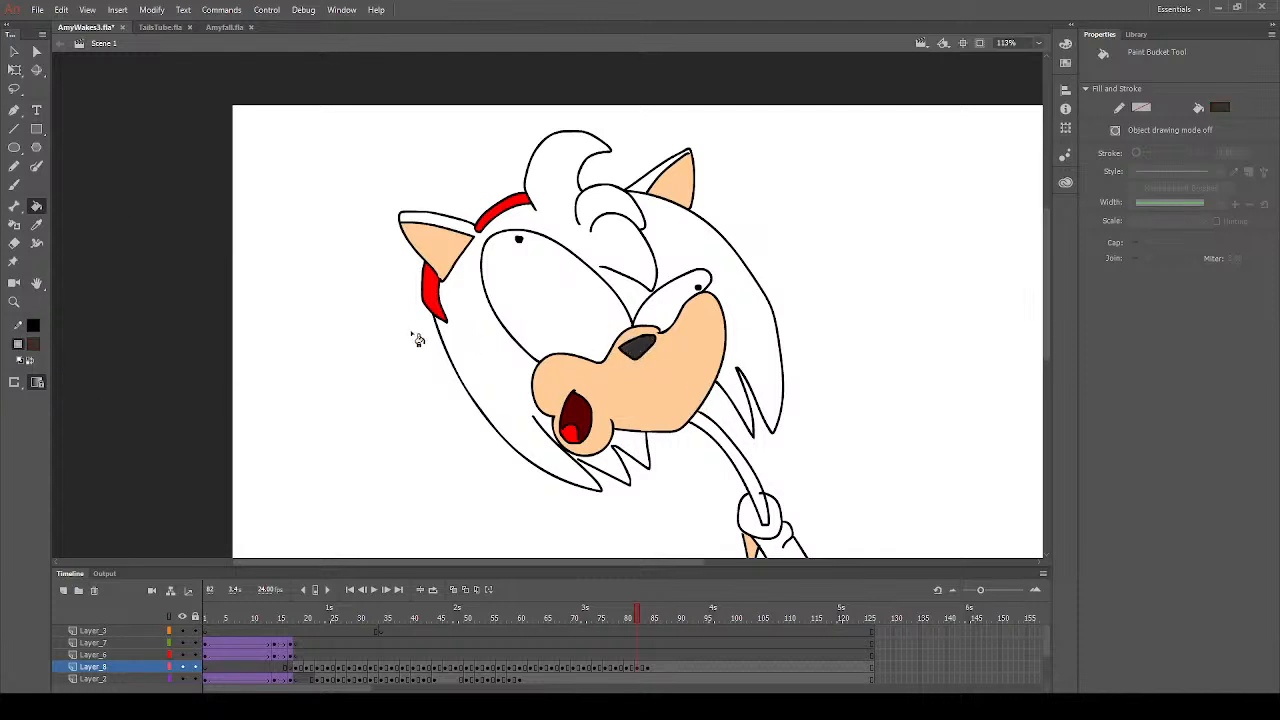
- Sample the hair's pink from frame 81 and fill the main hair area and the two small spikes below the muzzle on frame 82
{"action": "left_click", "coordinate": [629, 617]}
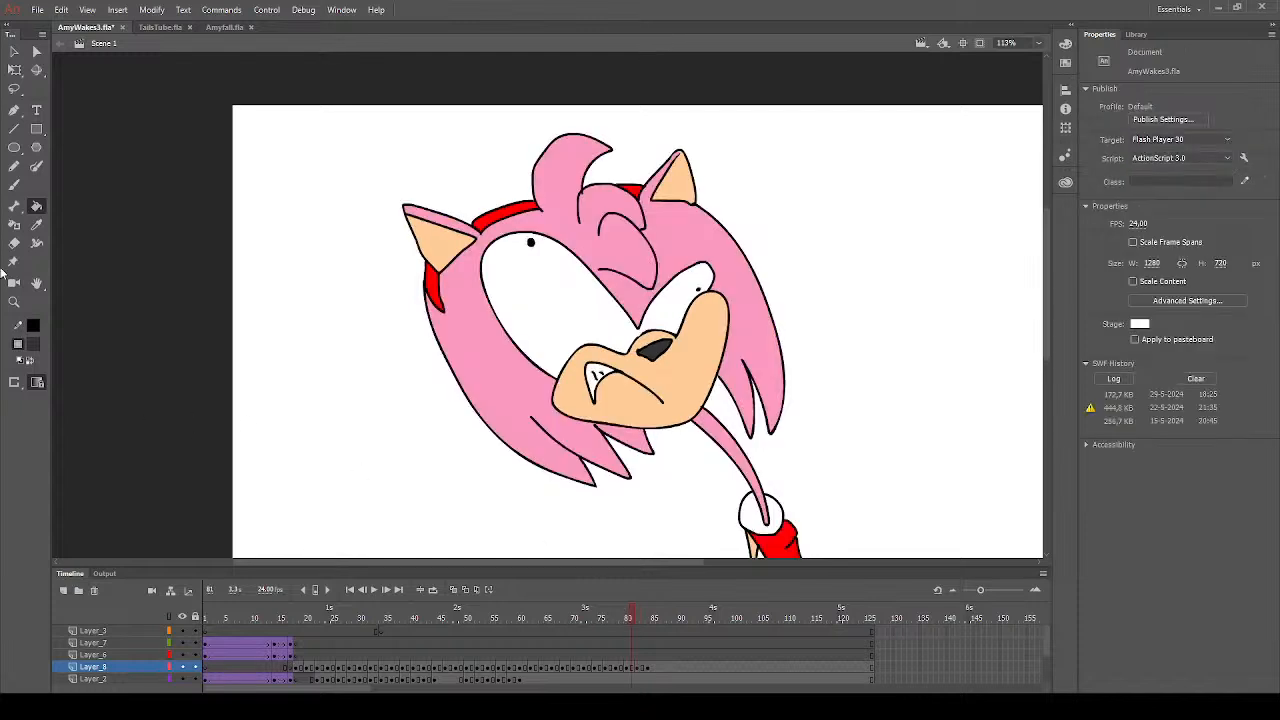
{"action": "left_click", "coordinate": [36, 224]}
{"action": "left_click", "coordinate": [472, 358]}
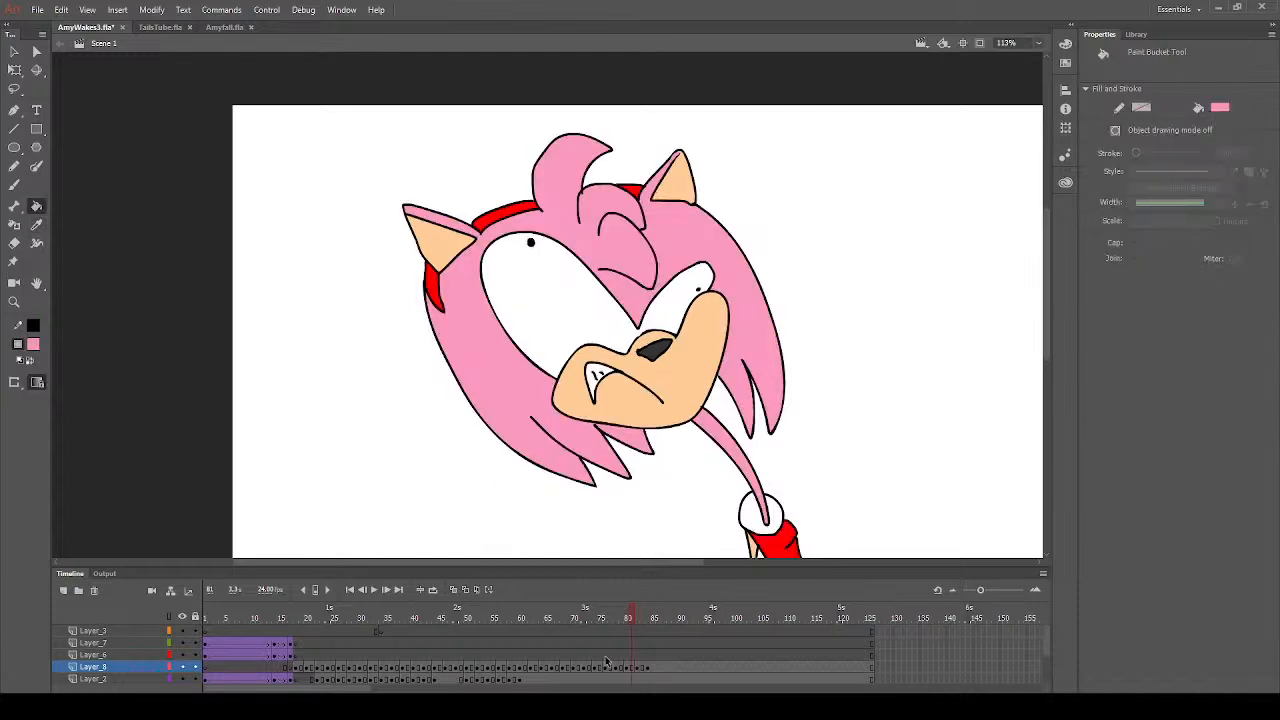
{"action": "left_click", "coordinate": [637, 618]}
{"action": "left_click", "coordinate": [528, 362]}
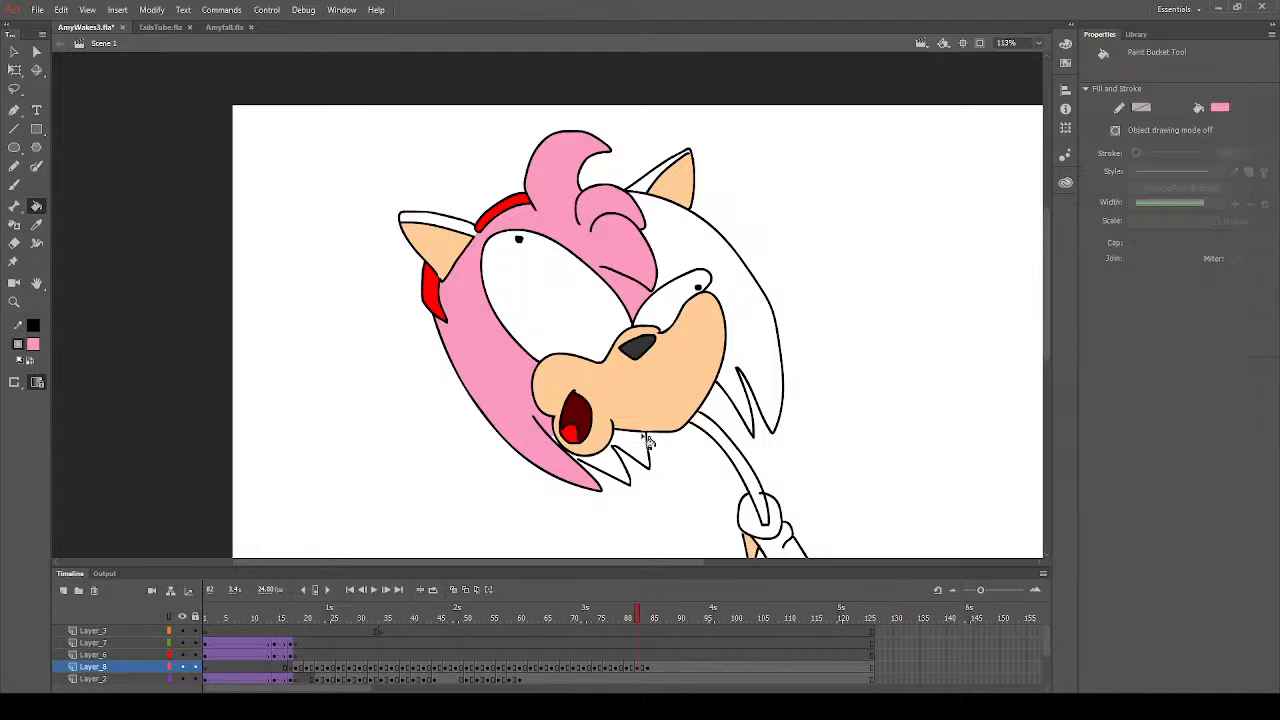
{"action": "left_click", "coordinate": [612, 474]}
{"action": "left_click", "coordinate": [634, 460]}
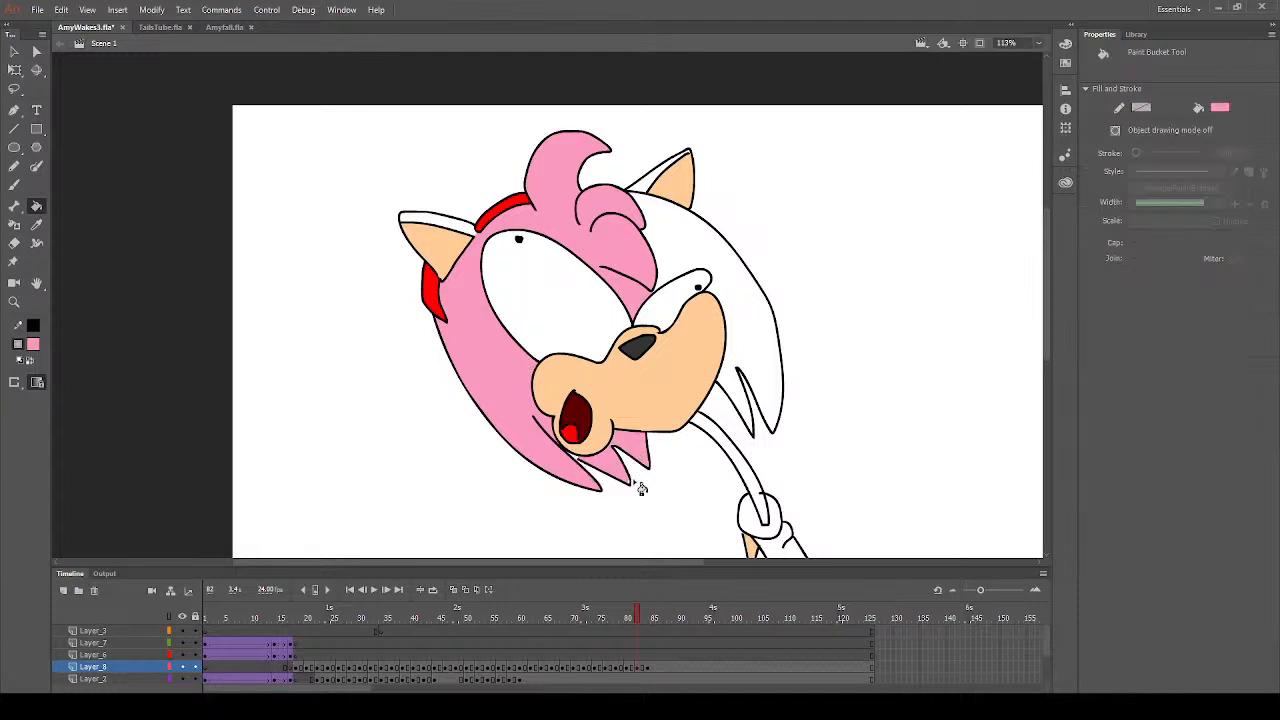
- Fill the neck, the remaining side of the hair and the outer strips of both ears with pink on frame 82
{"action": "left_click", "coordinate": [754, 473]}
{"action": "left_click", "coordinate": [754, 330]}
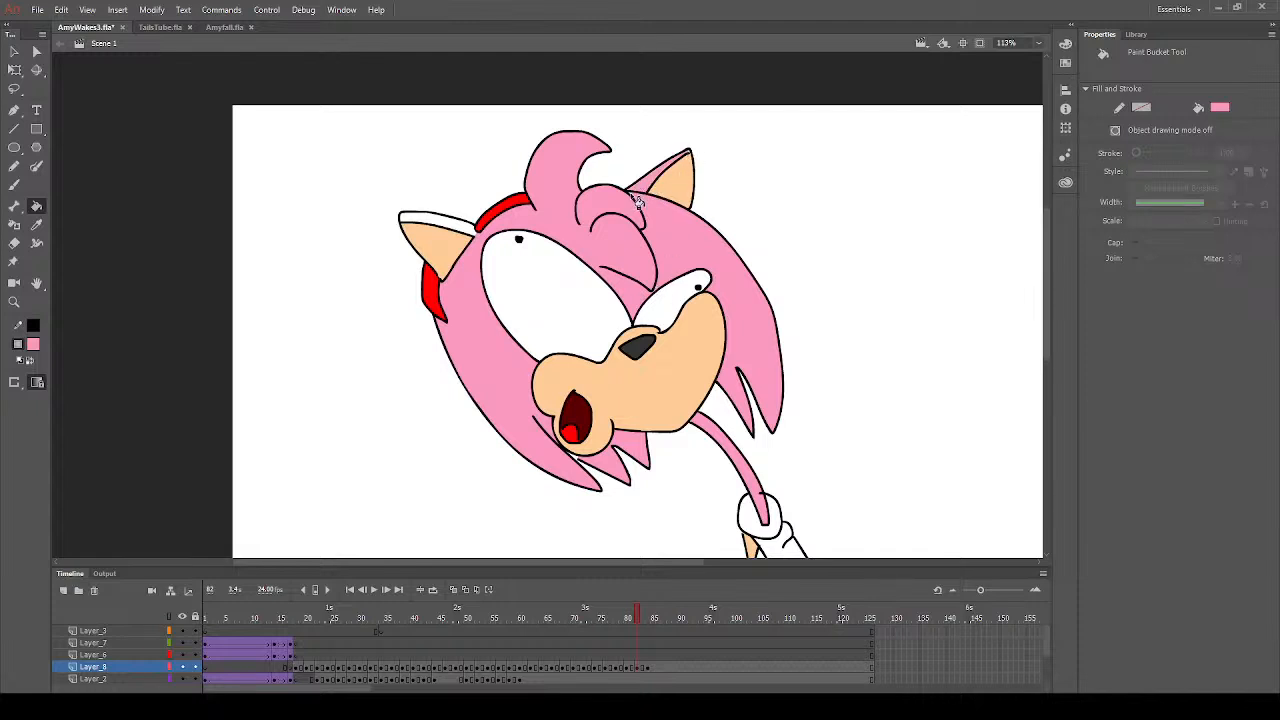
{"action": "left_click", "coordinate": [466, 229]}
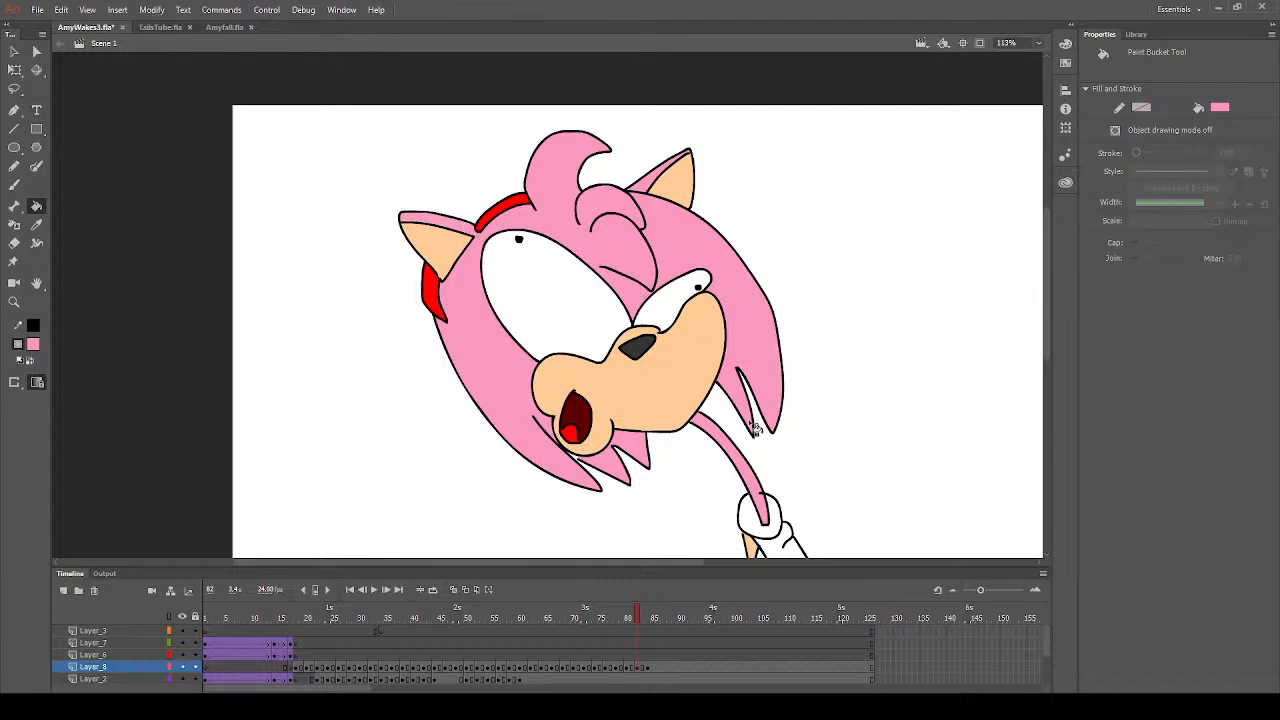
{"action": "left_click", "coordinate": [14, 185]}
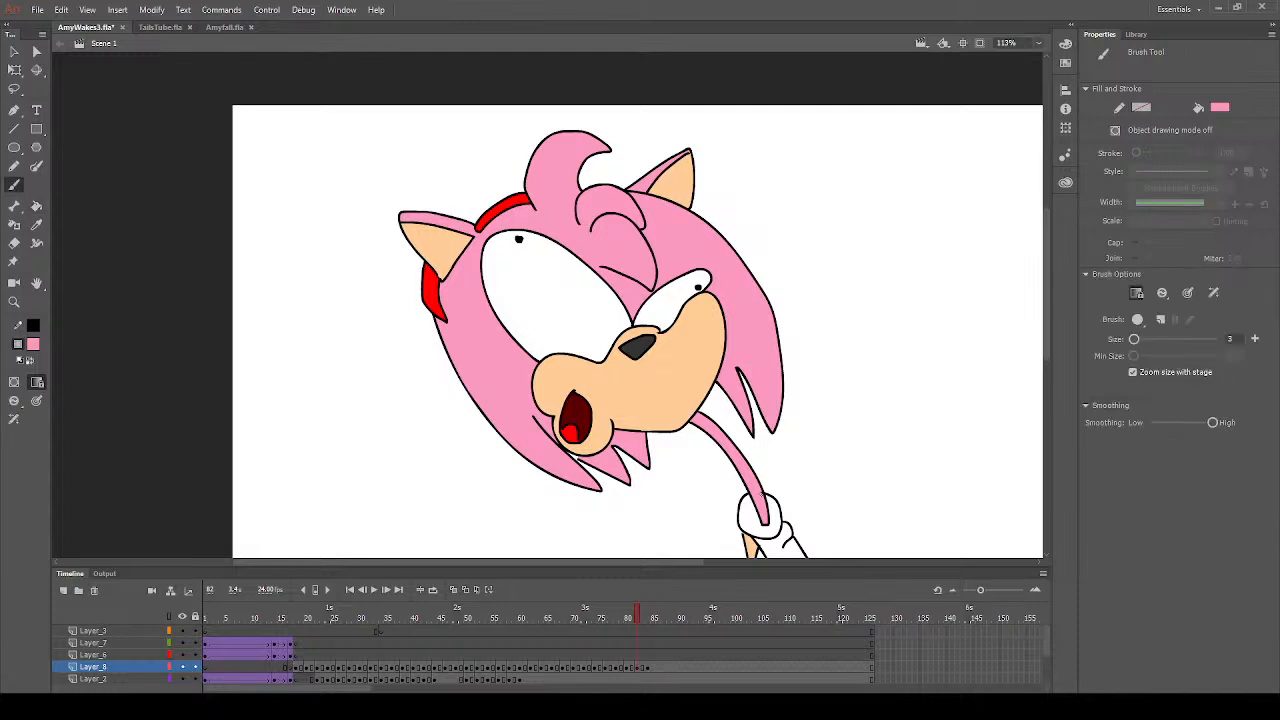
- Sample the headband's red and fill the dress, including its small shoulder bump, on frame 82
{"action": "left_click", "coordinate": [36, 227]}
{"action": "scroll", "coordinate": [686, 458], "scroll_direction": "down", "scroll_amount": 2}
{"action": "scroll", "coordinate": [507, 434], "scroll_direction": "up", "scroll_amount": 1}
{"action": "left_click", "coordinate": [37, 207]}
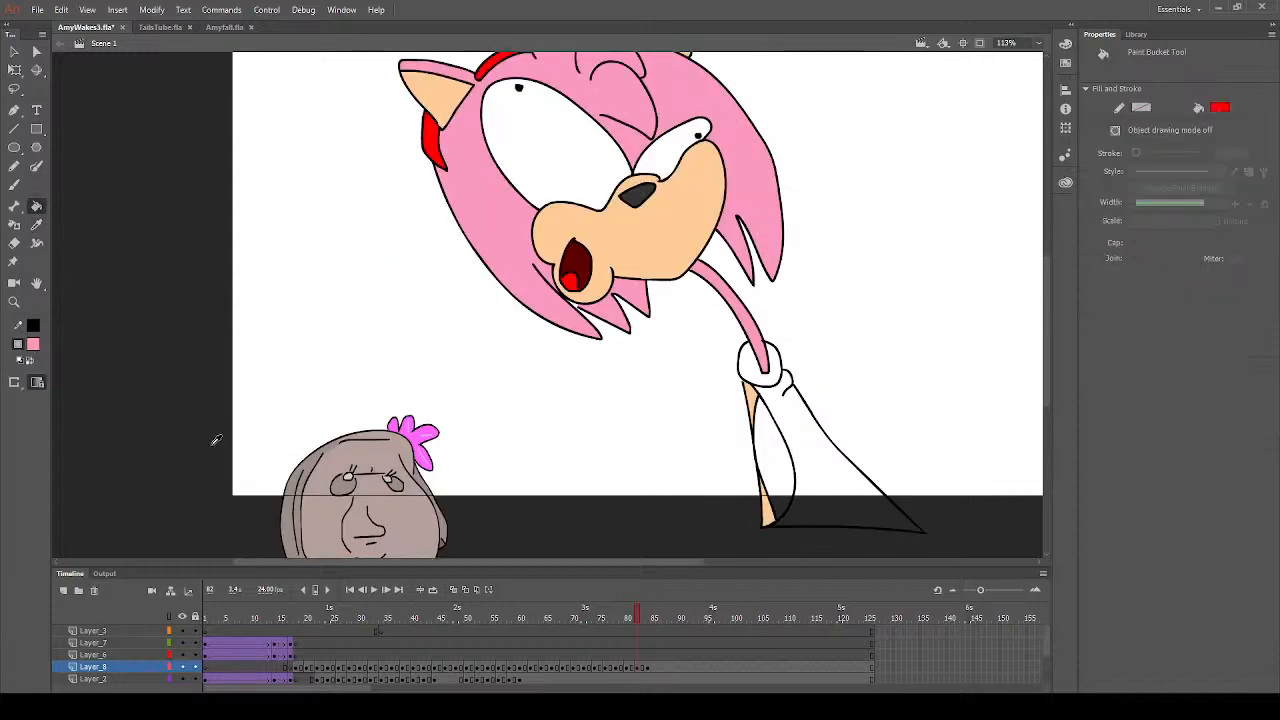
{"action": "left_click", "coordinate": [862, 481]}
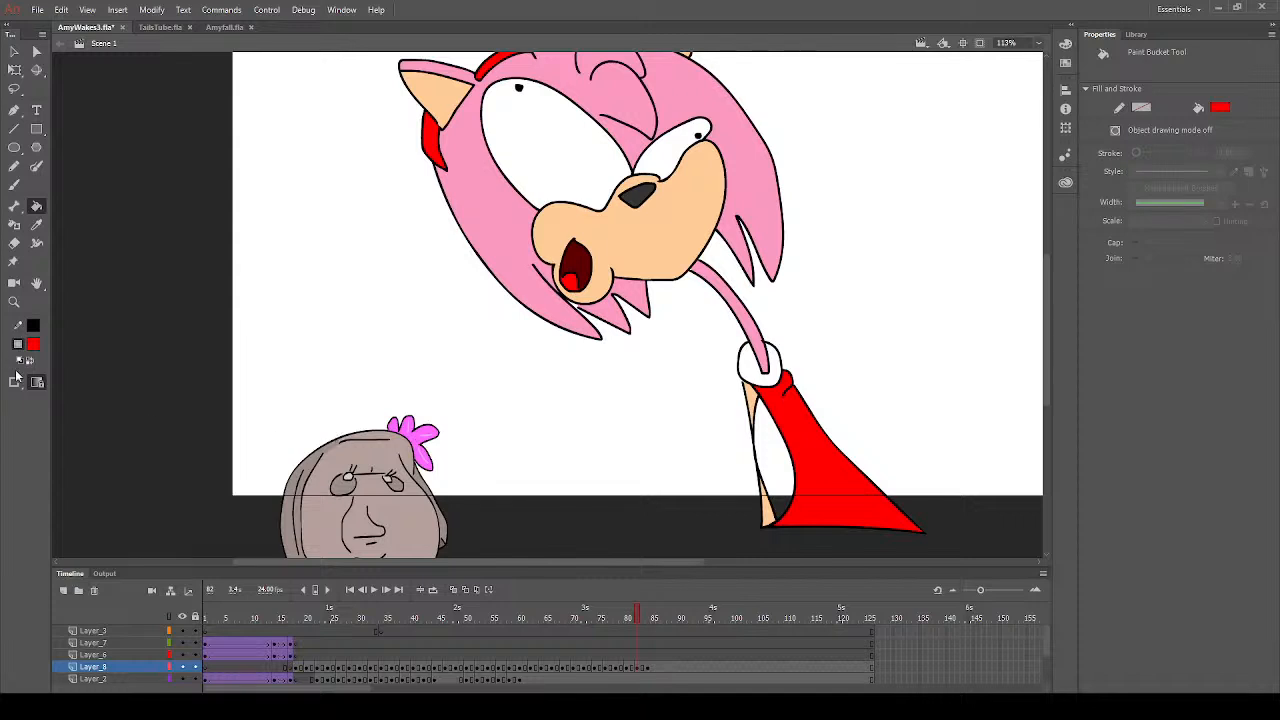
- Set the fill colour to white and examine the coloured head and cuff on frame 82 for unfilled areas
{"action": "left_click", "coordinate": [33, 345]}
{"action": "left_click", "coordinate": [98, 432]}
{"action": "left_click", "coordinate": [16, 301]}
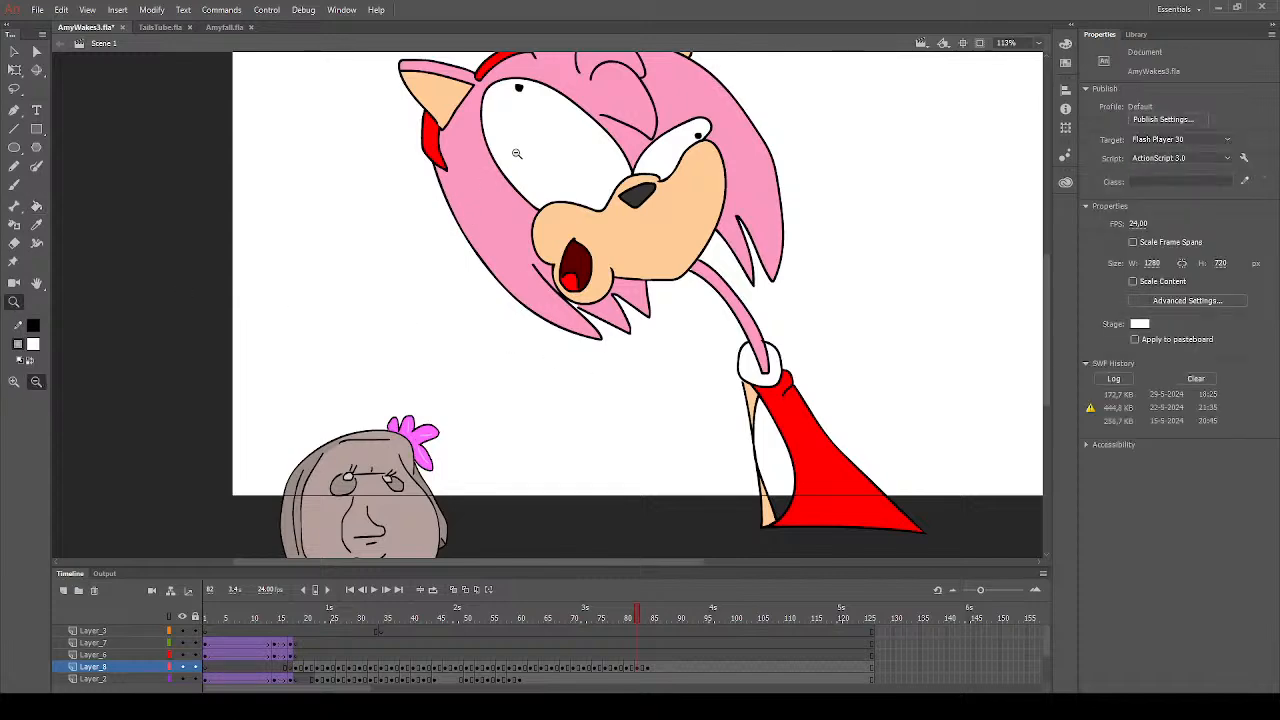
{"action": "left_click_drag", "start_coordinate": [516, 153], "coordinate": [928, 514]}
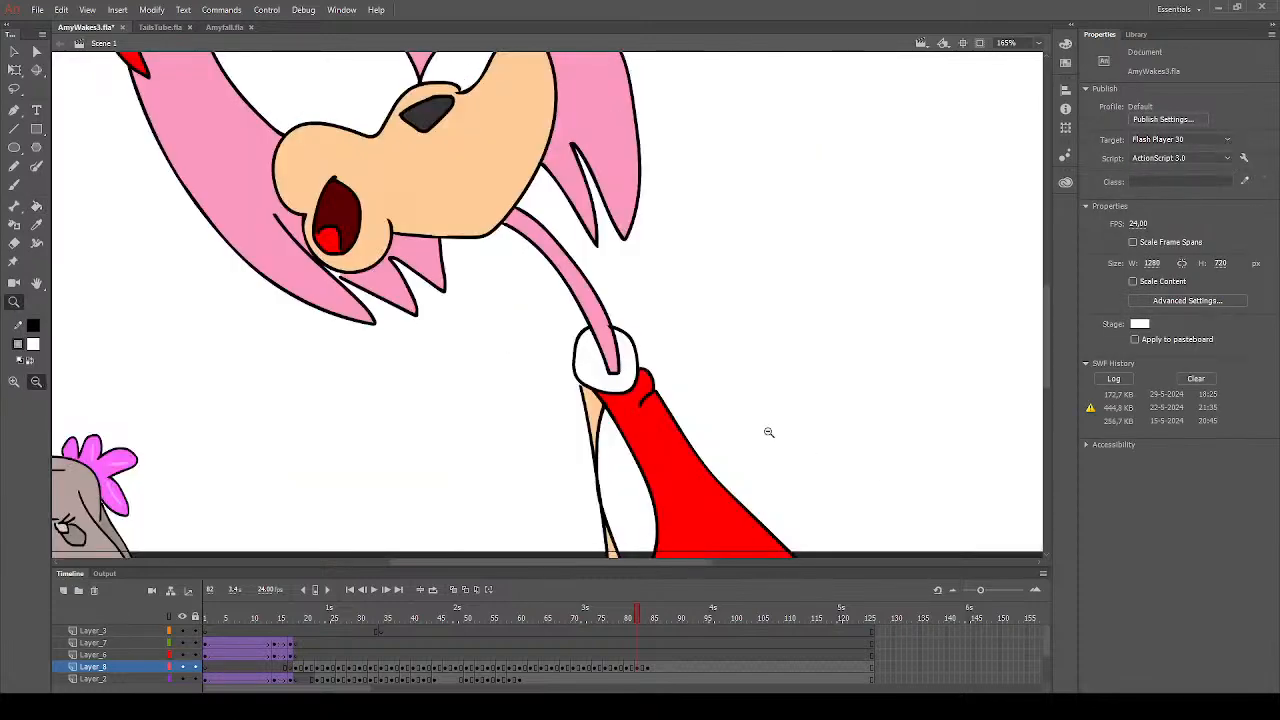
{"action": "scroll", "coordinate": [450, 415], "scroll_direction": "up", "scroll_amount": 3}
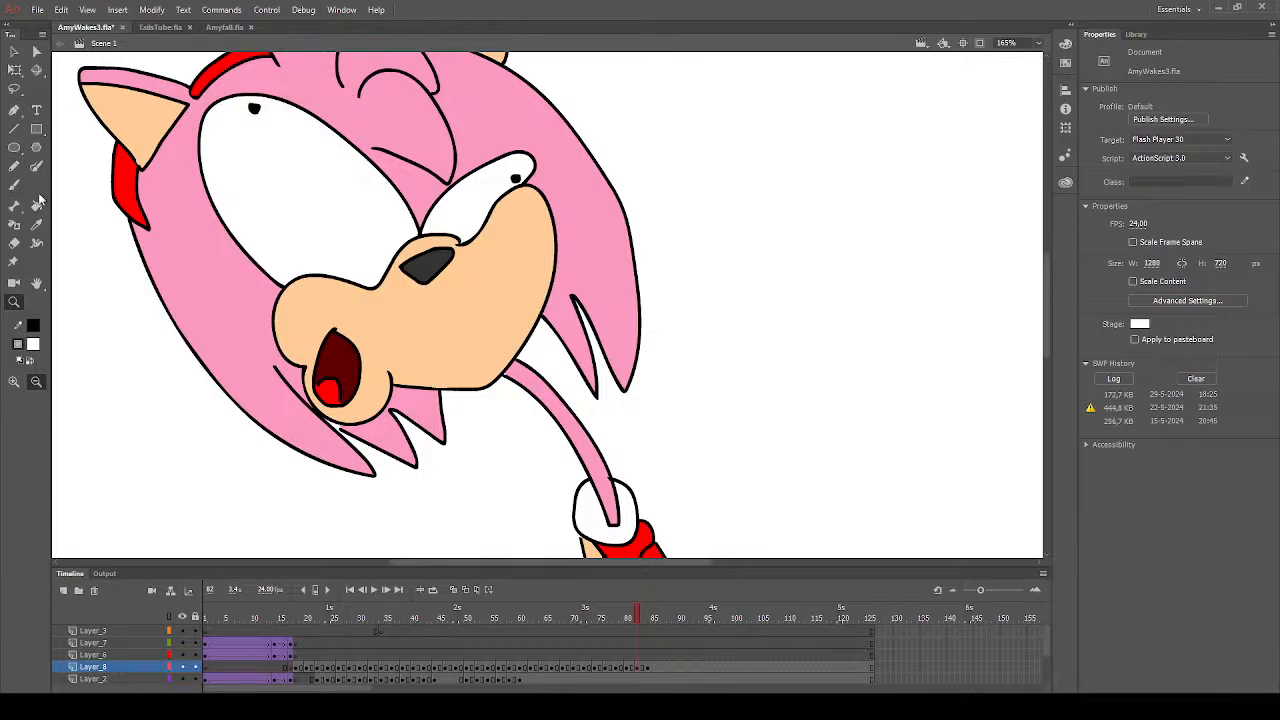
{"action": "left_click", "coordinate": [36, 206]}
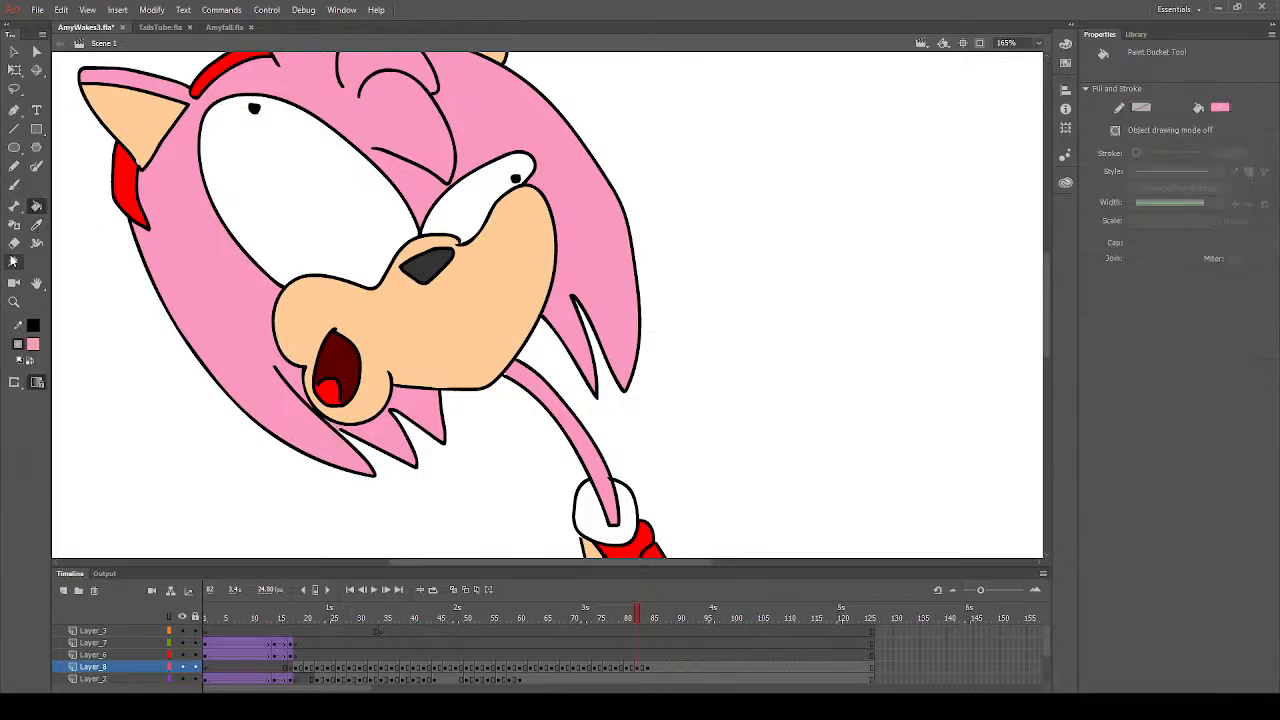
{"action": "left_click", "coordinate": [14, 301]}
{"action": "left_click", "coordinate": [473, 420]}
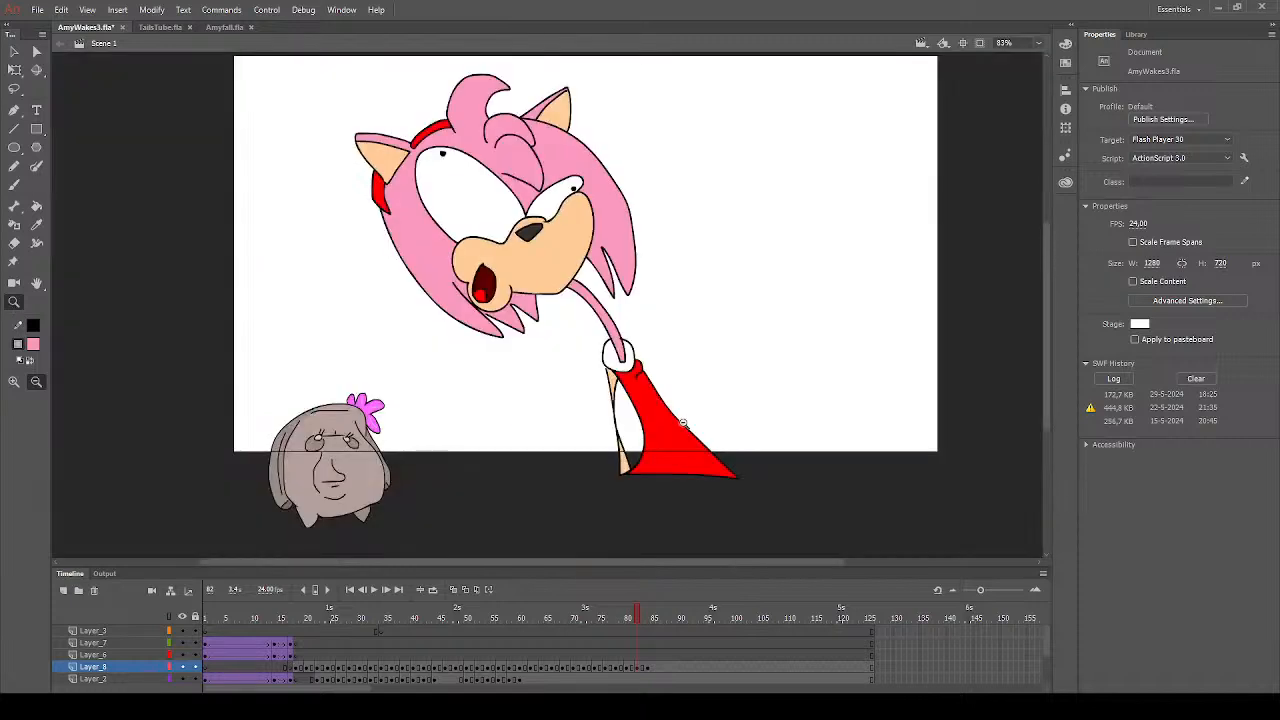
{"action": "left_click", "coordinate": [659, 360]}
{"action": "left_click_drag", "start_coordinate": [400, 153], "coordinate": [706, 367]}
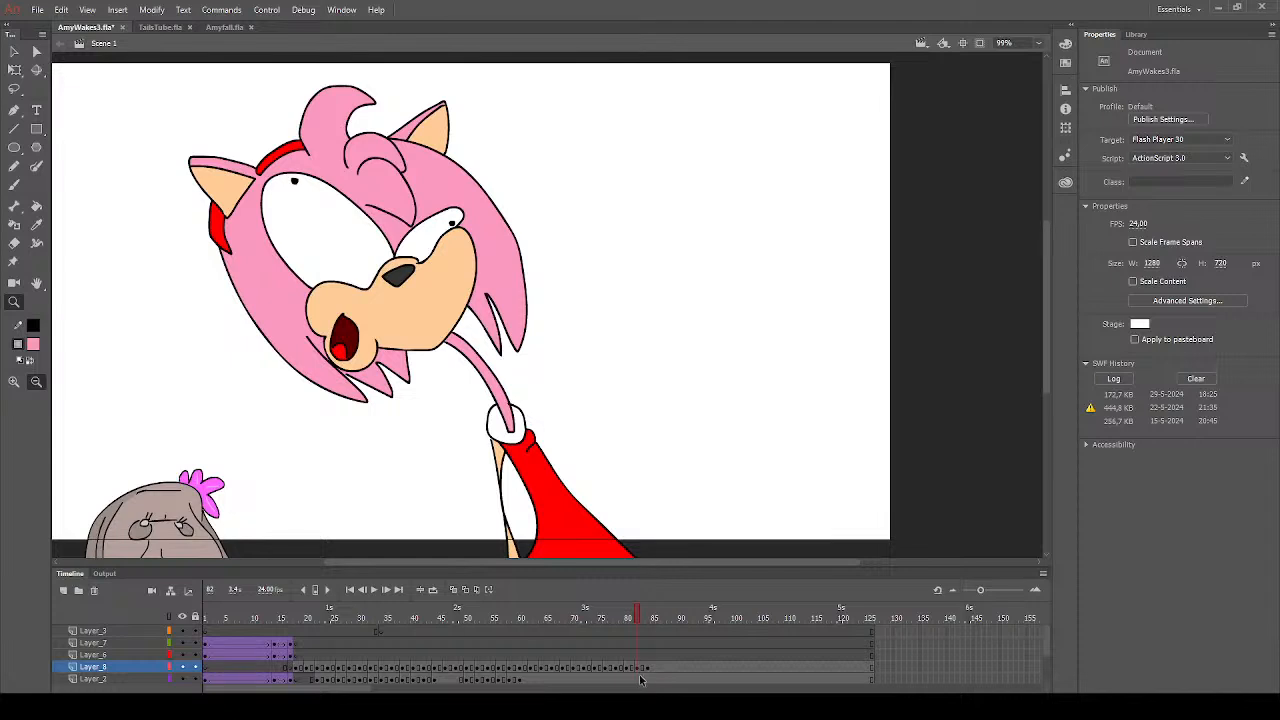
- Go to the uncoloured last drawing, which starts on frame 84, and fill its nose with dark grey
{"action": "left_click", "coordinate": [658, 617]}
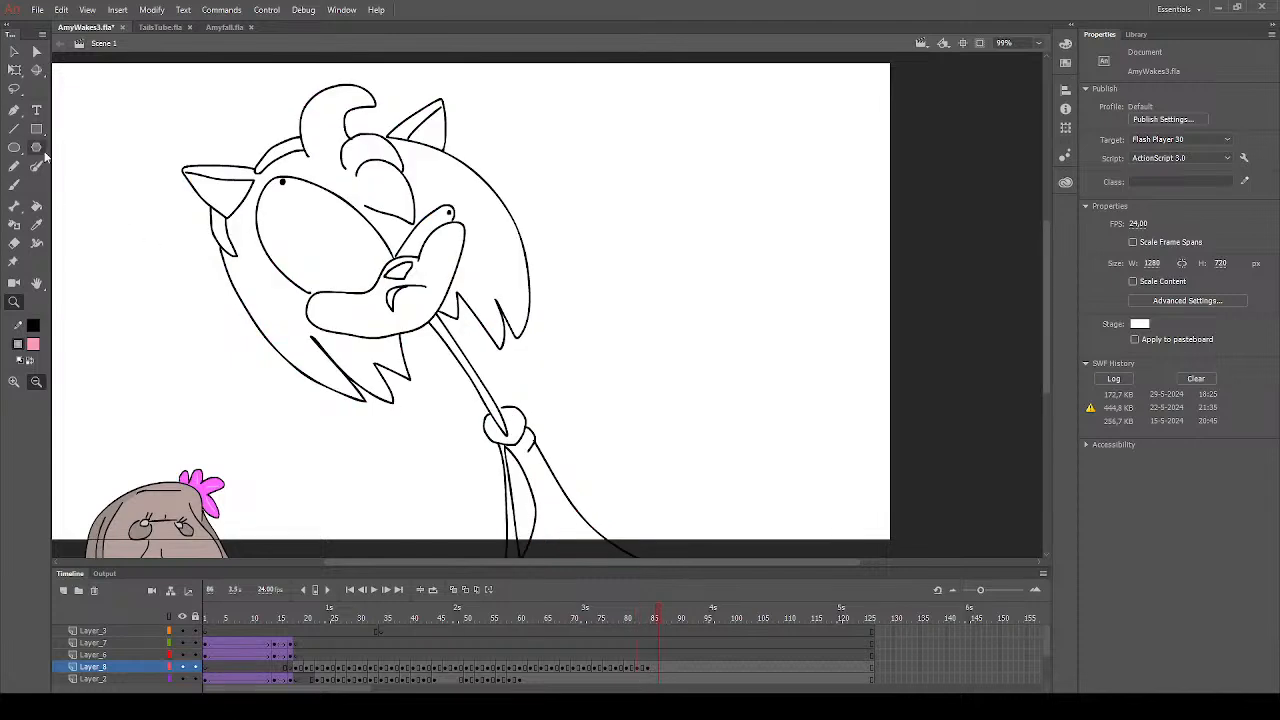
{"action": "left_click", "coordinate": [36, 205]}
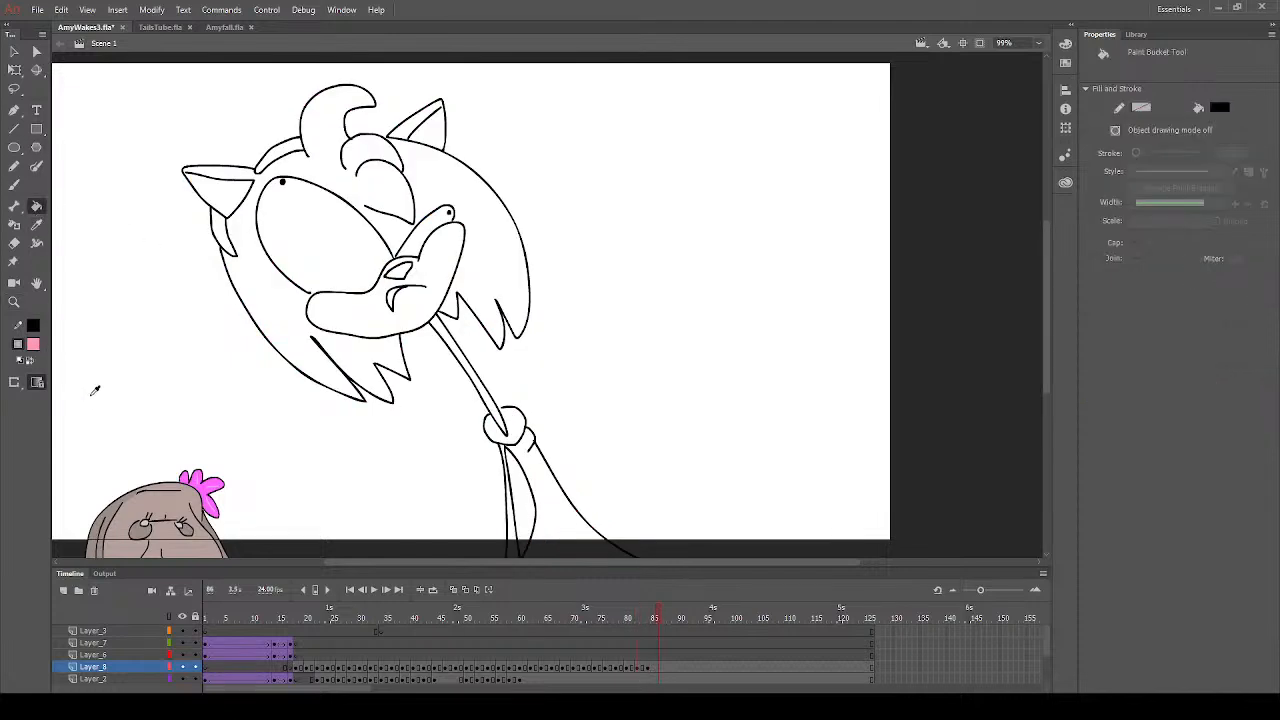
{"action": "left_click", "coordinate": [87, 393]}
{"action": "left_click", "coordinate": [405, 279]}
- Set the fill colour to peach and fill both inner ears and the muzzle of the last drawing
{"action": "left_click", "coordinate": [252, 470]}
{"action": "left_click", "coordinate": [238, 205]}
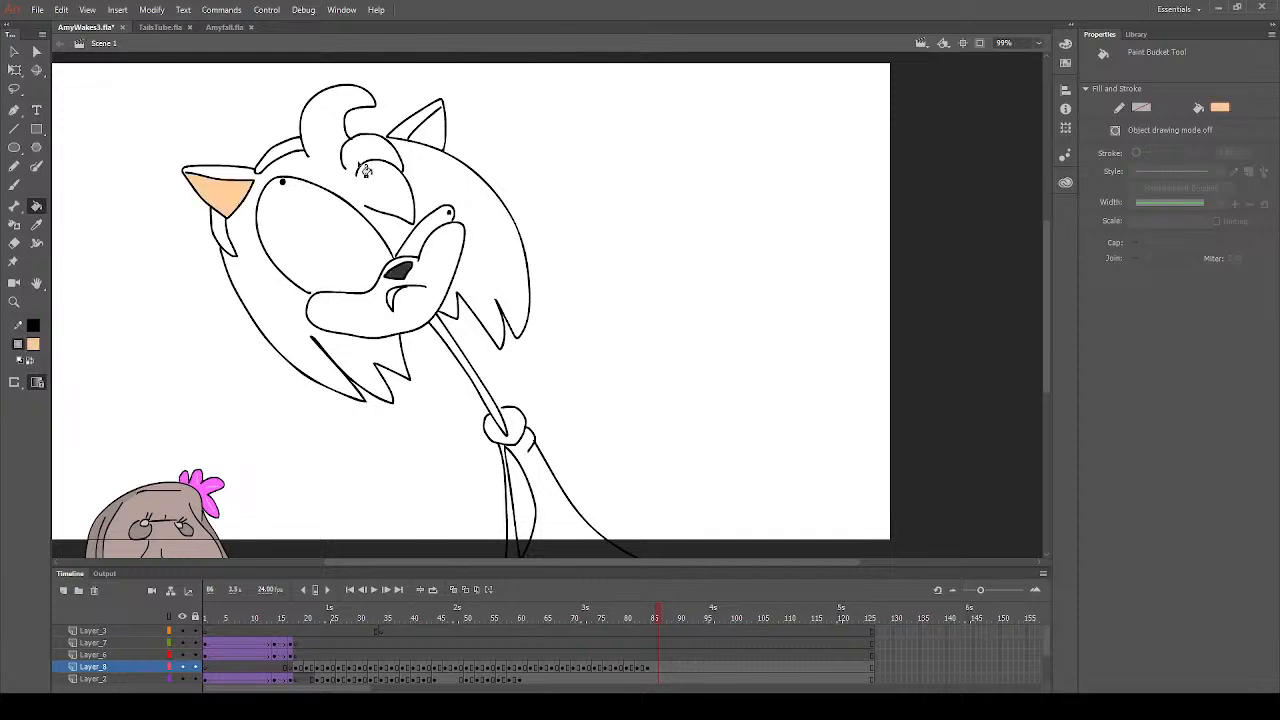
{"action": "left_click", "coordinate": [440, 143]}
{"action": "left_click", "coordinate": [387, 328]}
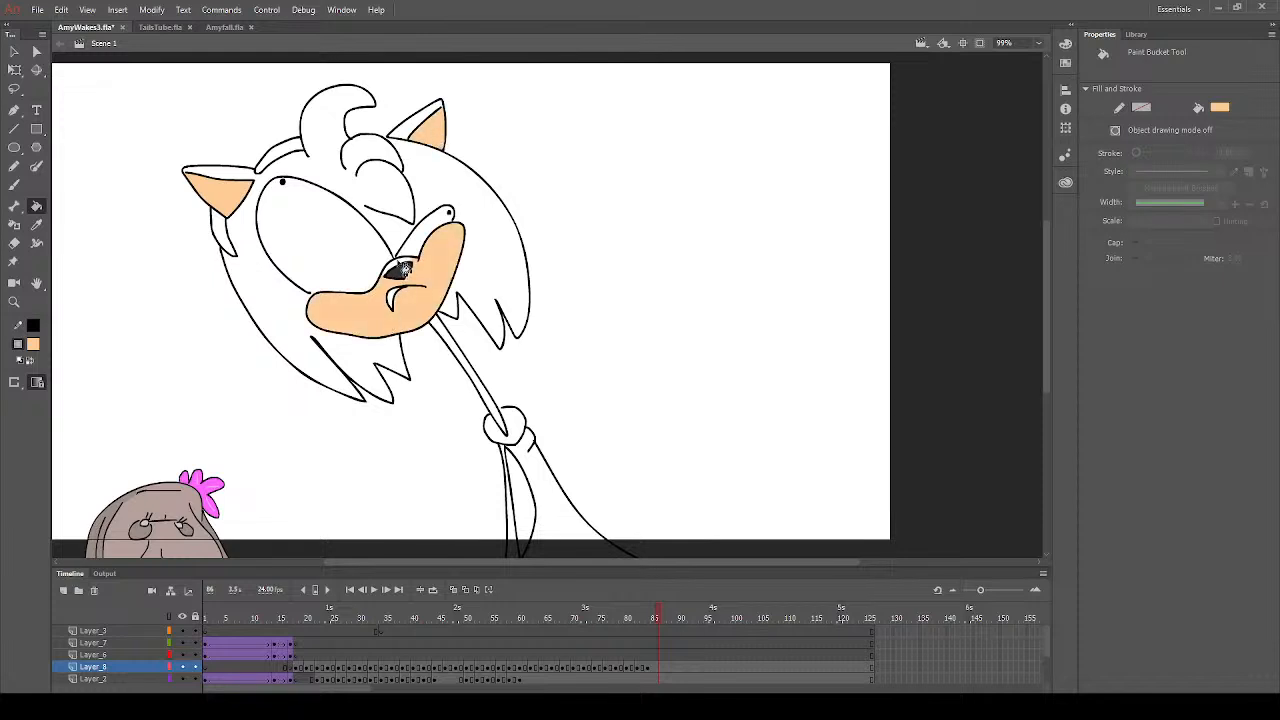
- Fill the headband pieces and the dress of the last drawing with red, and the arm with peach
{"action": "left_click", "coordinate": [35, 346]}
{"action": "left_click", "coordinate": [100, 432]}
{"action": "left_click", "coordinate": [37, 348]}
{"action": "left_click", "coordinate": [213, 442]}
{"action": "left_click", "coordinate": [226, 234]}
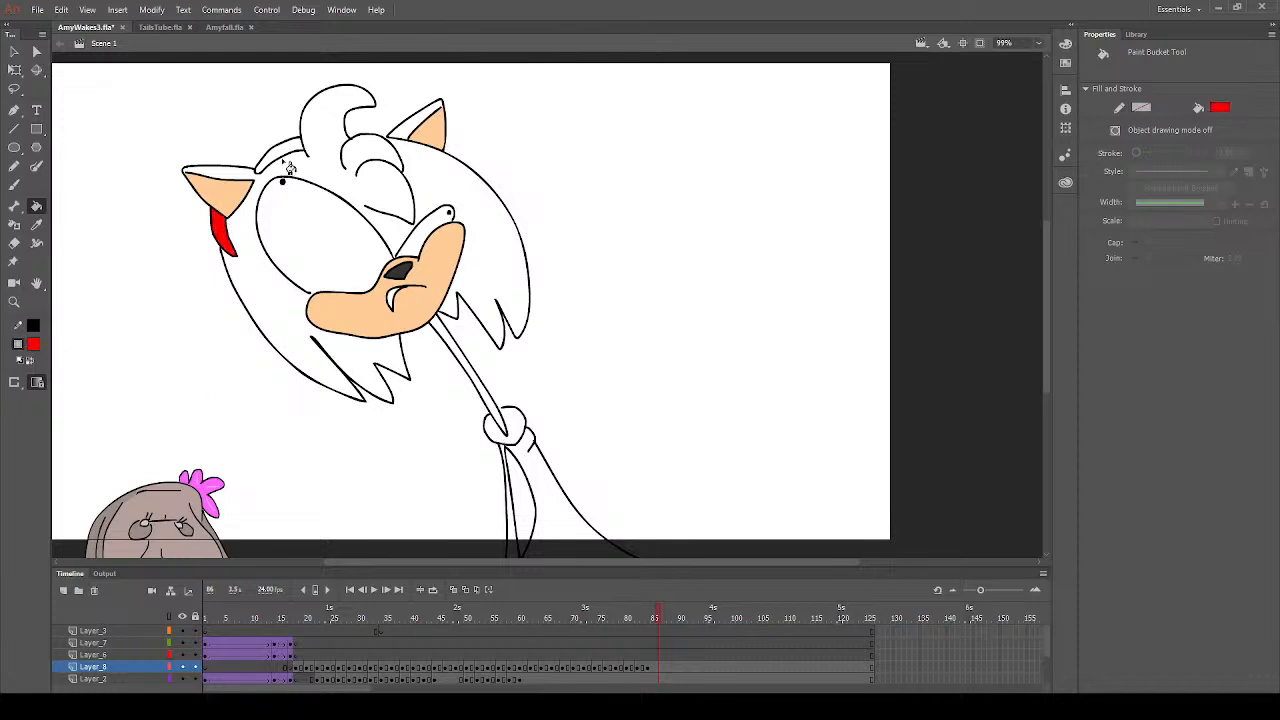
{"action": "left_click", "coordinate": [293, 153]}
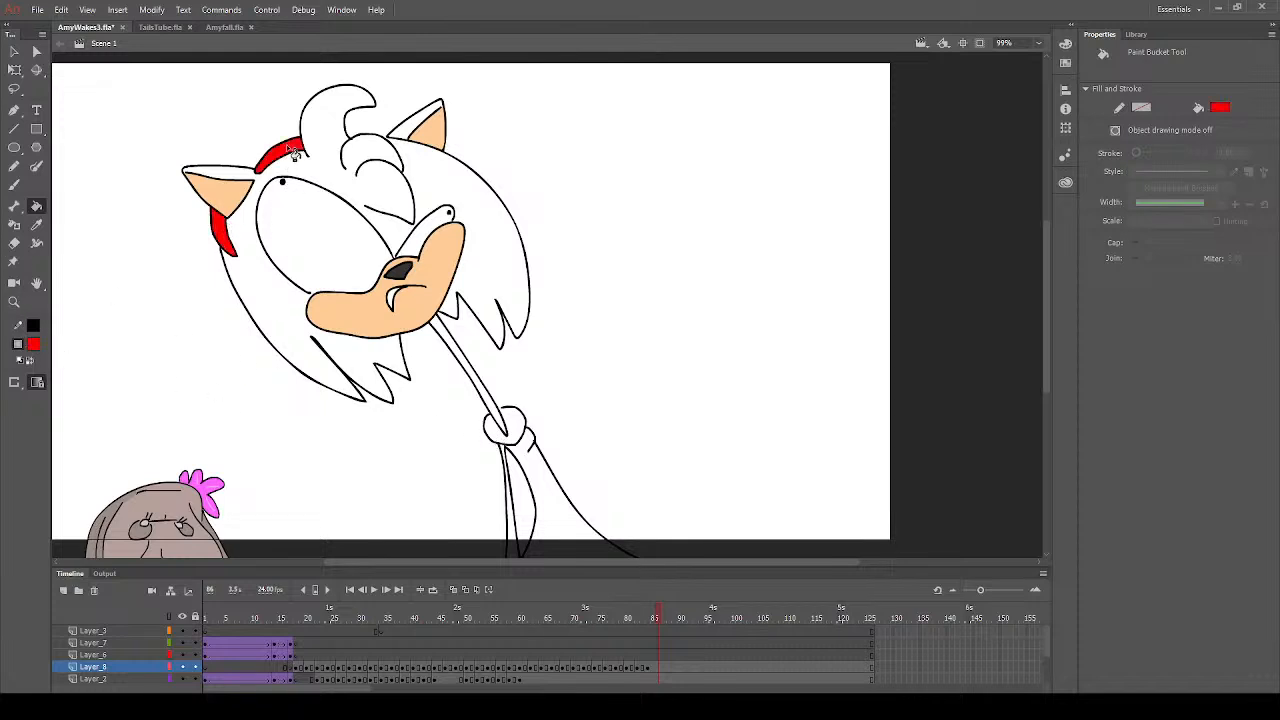
{"action": "left_click", "coordinate": [538, 486]}
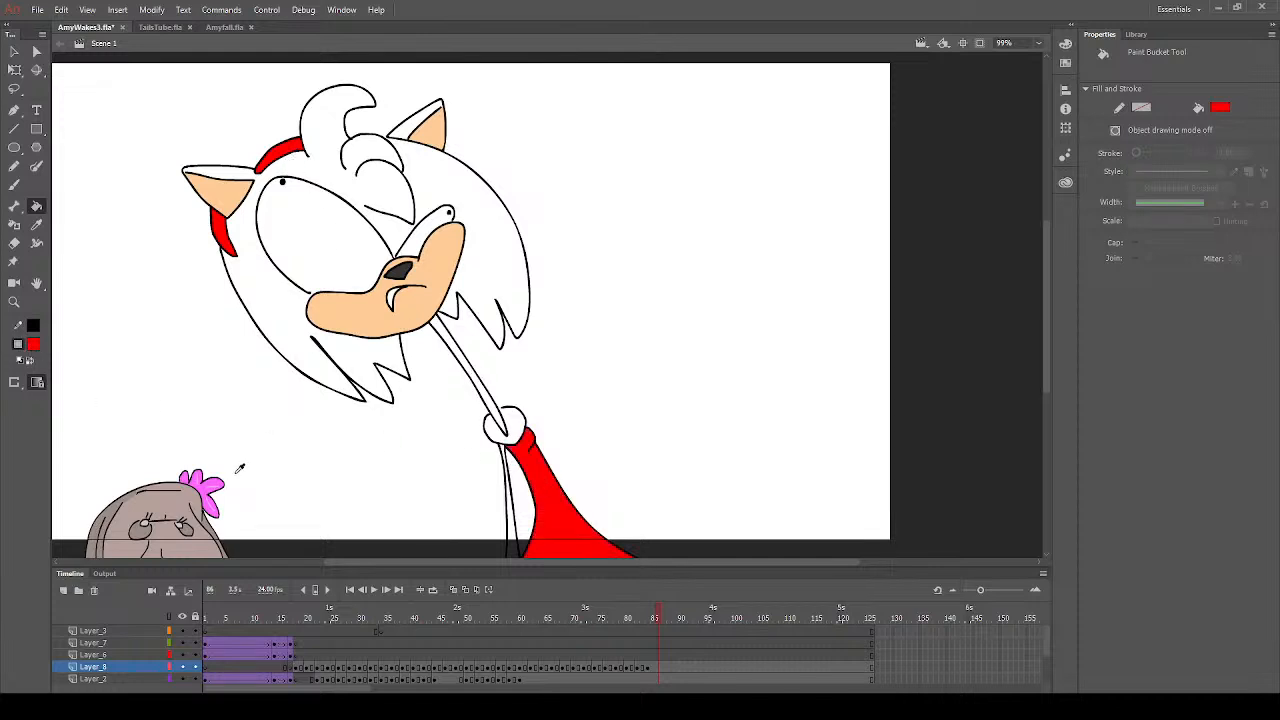
{"action": "left_click", "coordinate": [514, 526]}
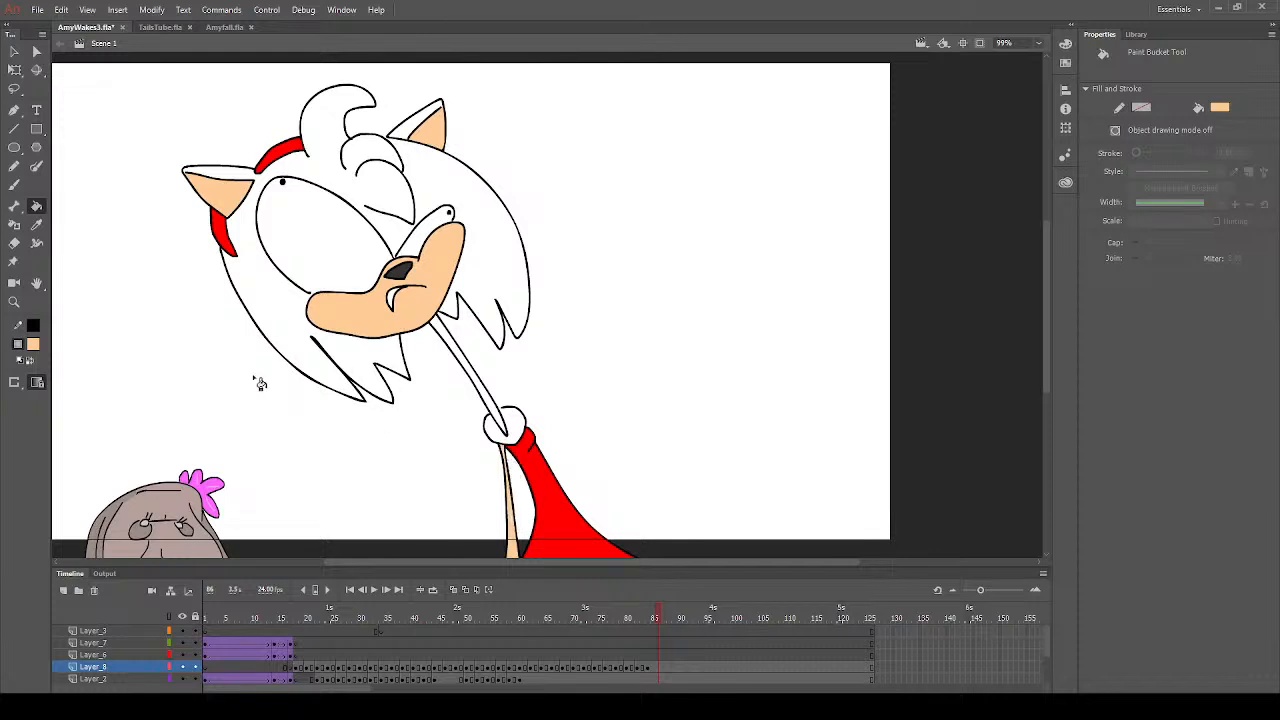
- Sample the hair's pink from frame 83 and fill the main hair area on frame 84
{"action": "left_click", "coordinate": [37, 381]}
{"action": "left_click", "coordinate": [641, 615]}
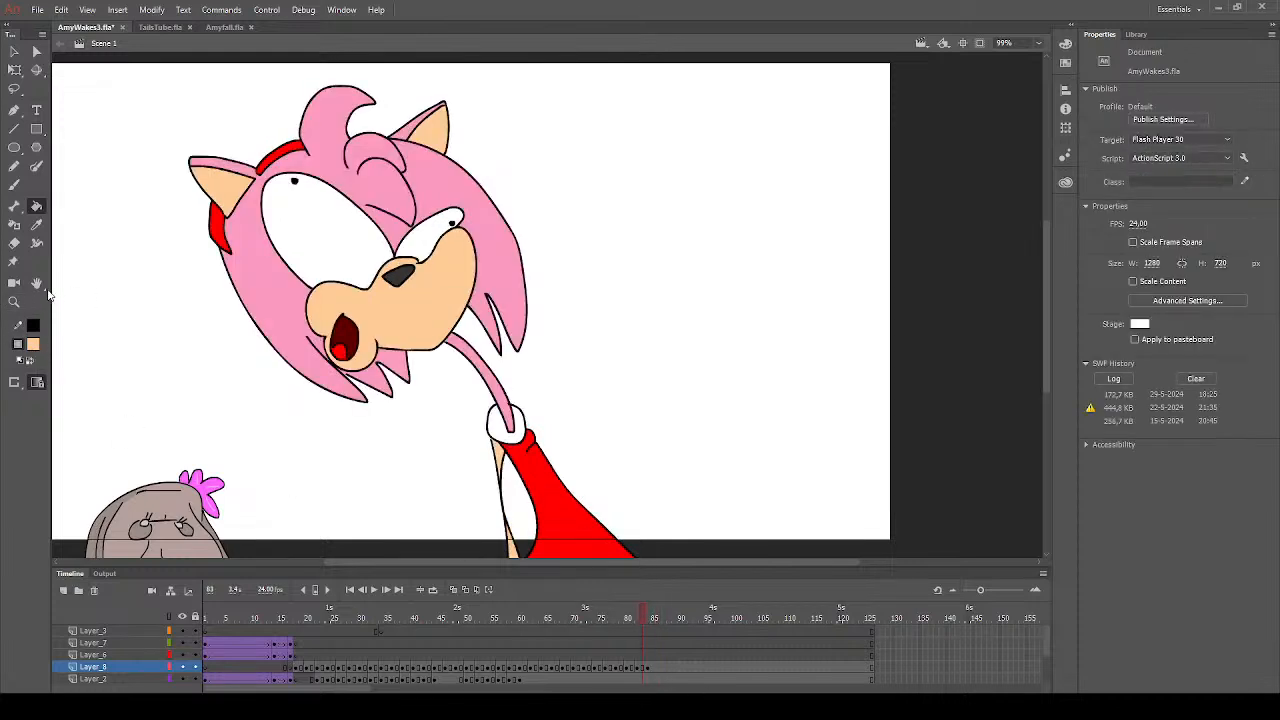
{"action": "left_click", "coordinate": [37, 225]}
{"action": "left_click", "coordinate": [246, 271]}
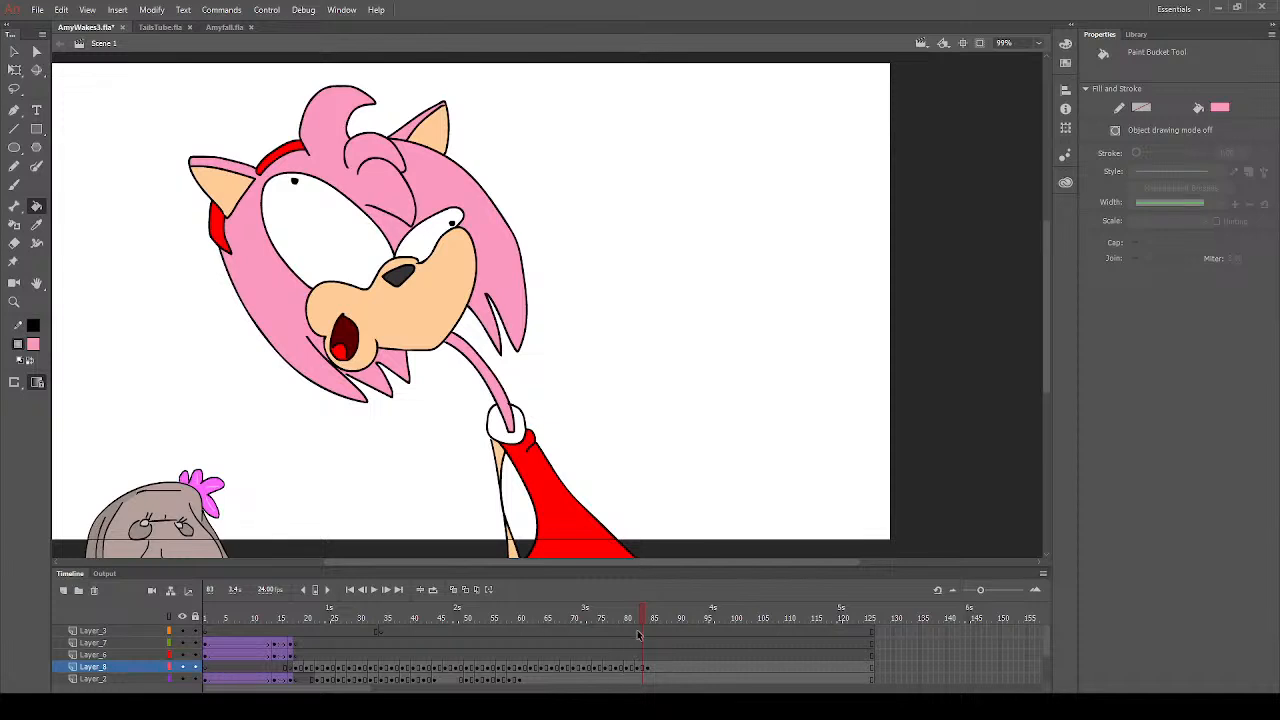
{"action": "left_click", "coordinate": [652, 618]}
{"action": "left_click", "coordinate": [338, 362]}
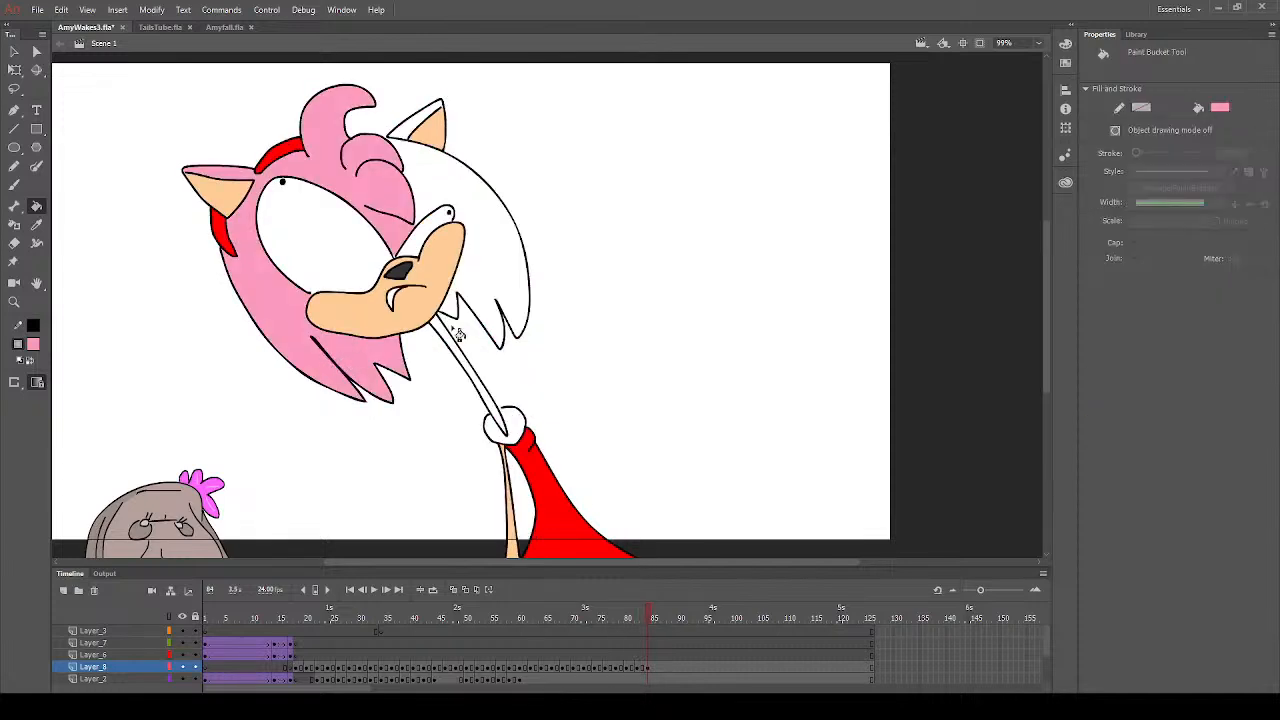
- Fill the remaining side of the hair, the neck and the unfilled outer ear strip with pink on frame 84
{"action": "left_click", "coordinate": [501, 267]}
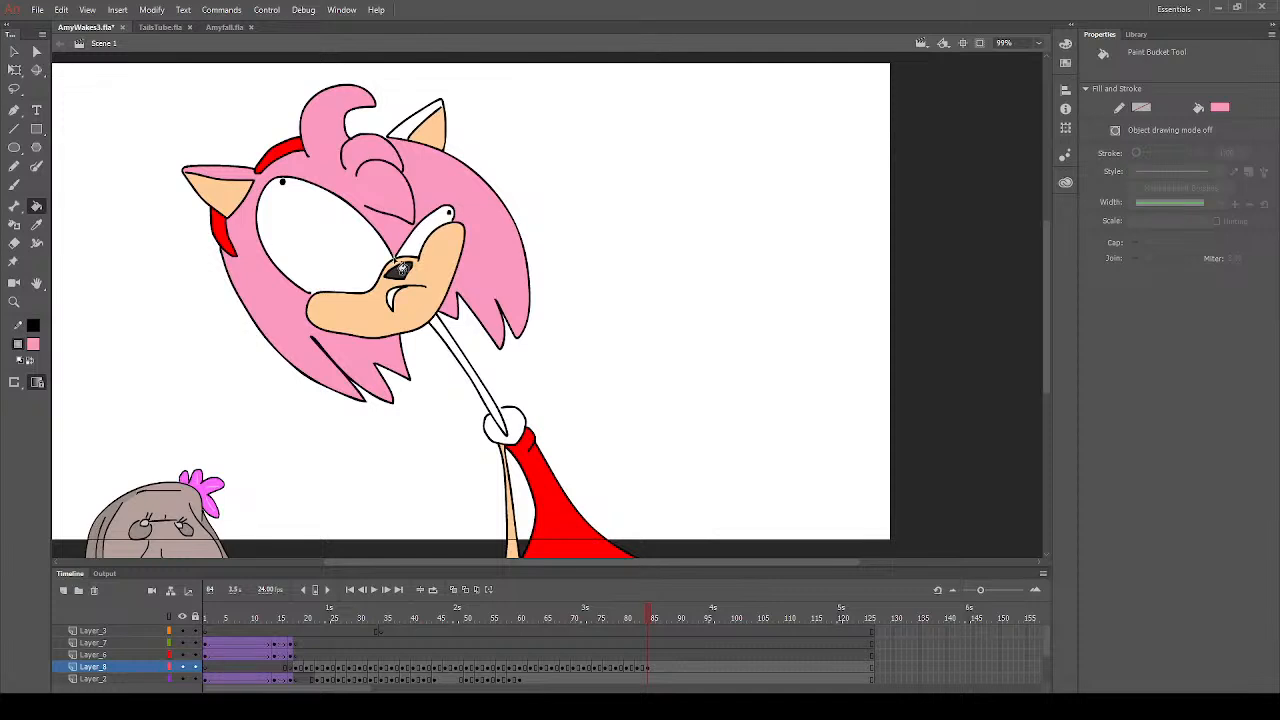
{"action": "left_click", "coordinate": [494, 408]}
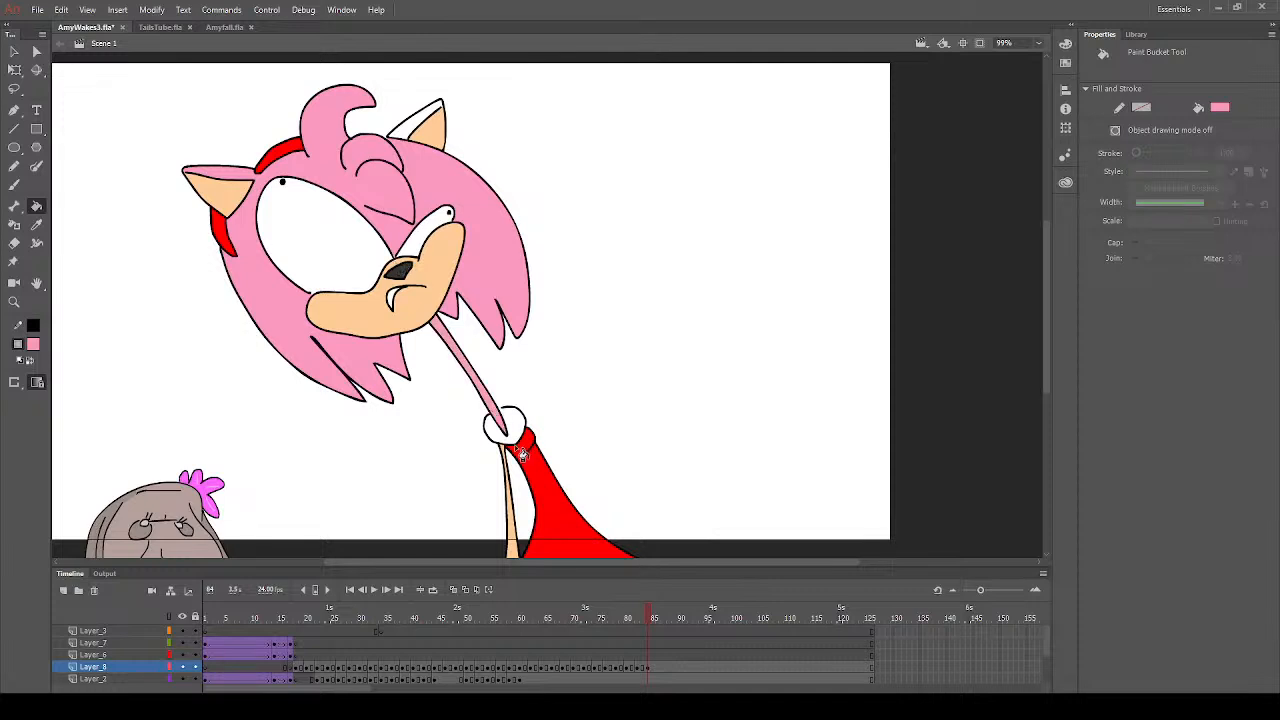
{"action": "left_click", "coordinate": [412, 133]}
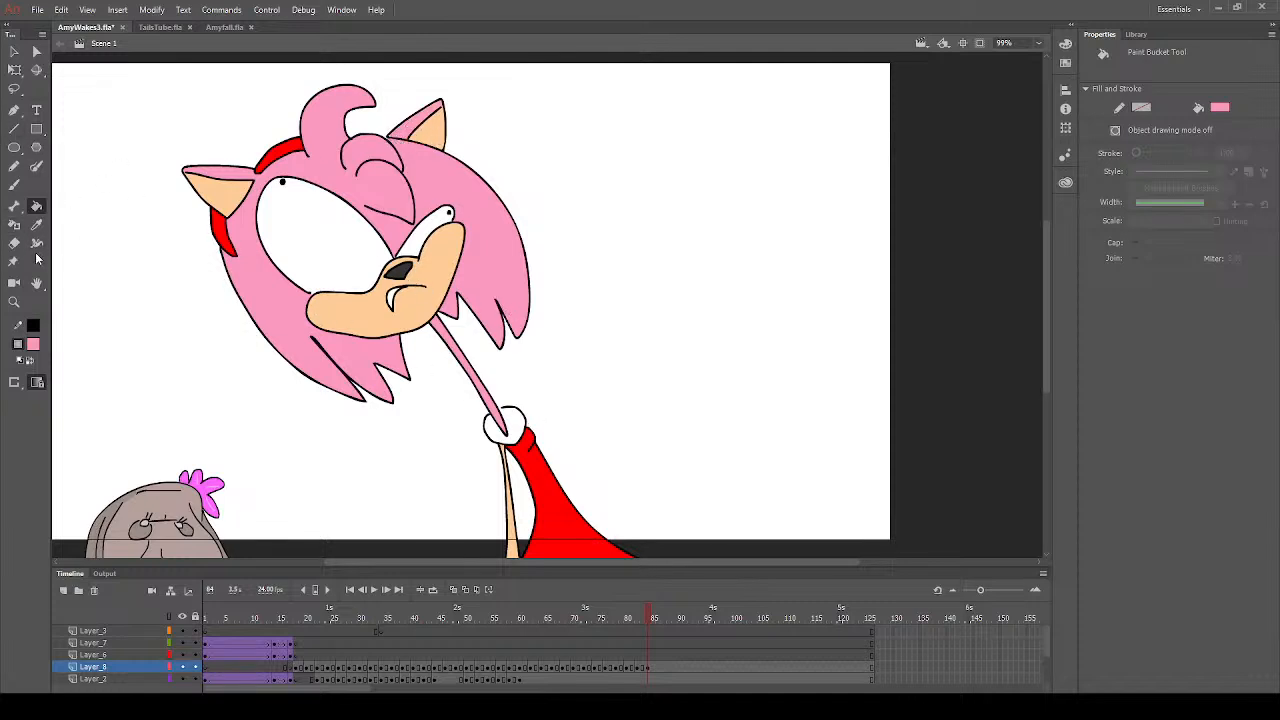
- Set the fill colour to white and save AmyWakes3.fla
{"action": "left_click", "coordinate": [85, 434]}
{"action": "left_click", "coordinate": [14, 302]}
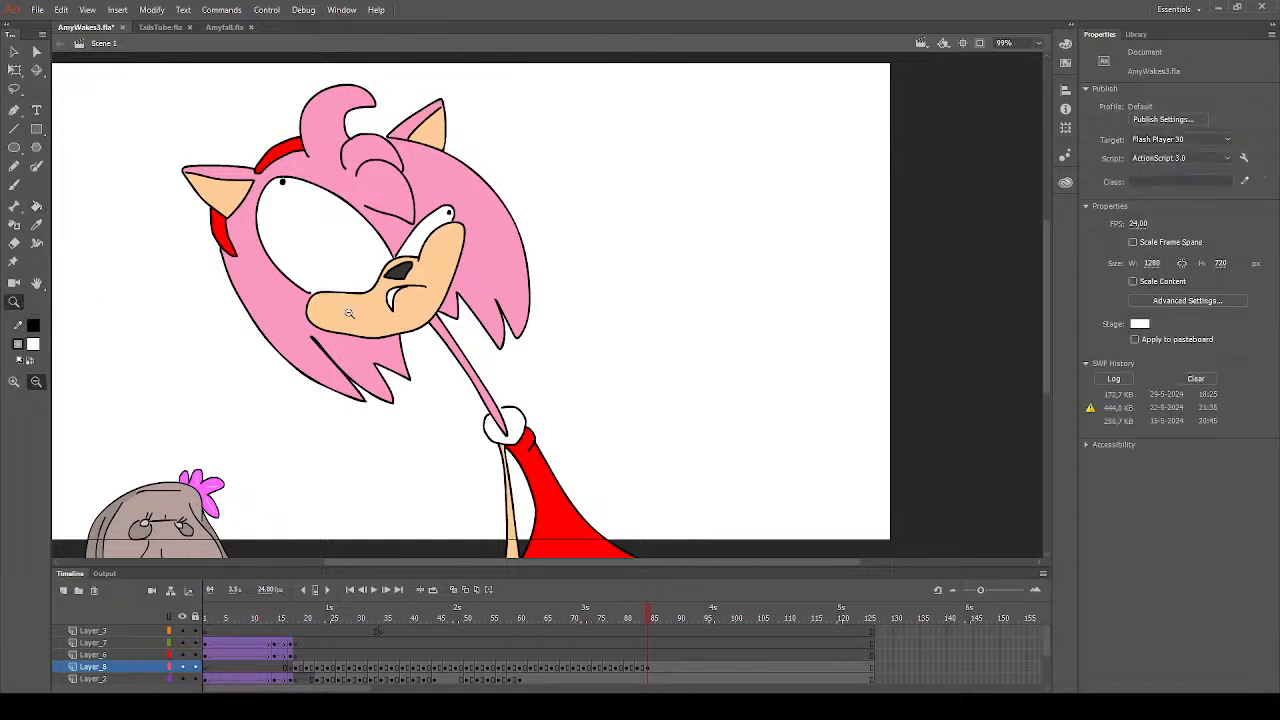
{"action": "left_click", "coordinate": [500, 351]}
{"action": "mouse_move", "coordinate": [347, 149]}
{"action": "left_mouse_down"}
{"action": "mouse_move", "coordinate": [746, 434]}
{"action": "mouse_move", "coordinate": [746, 452]}
{"action": "left_mouse_up"}
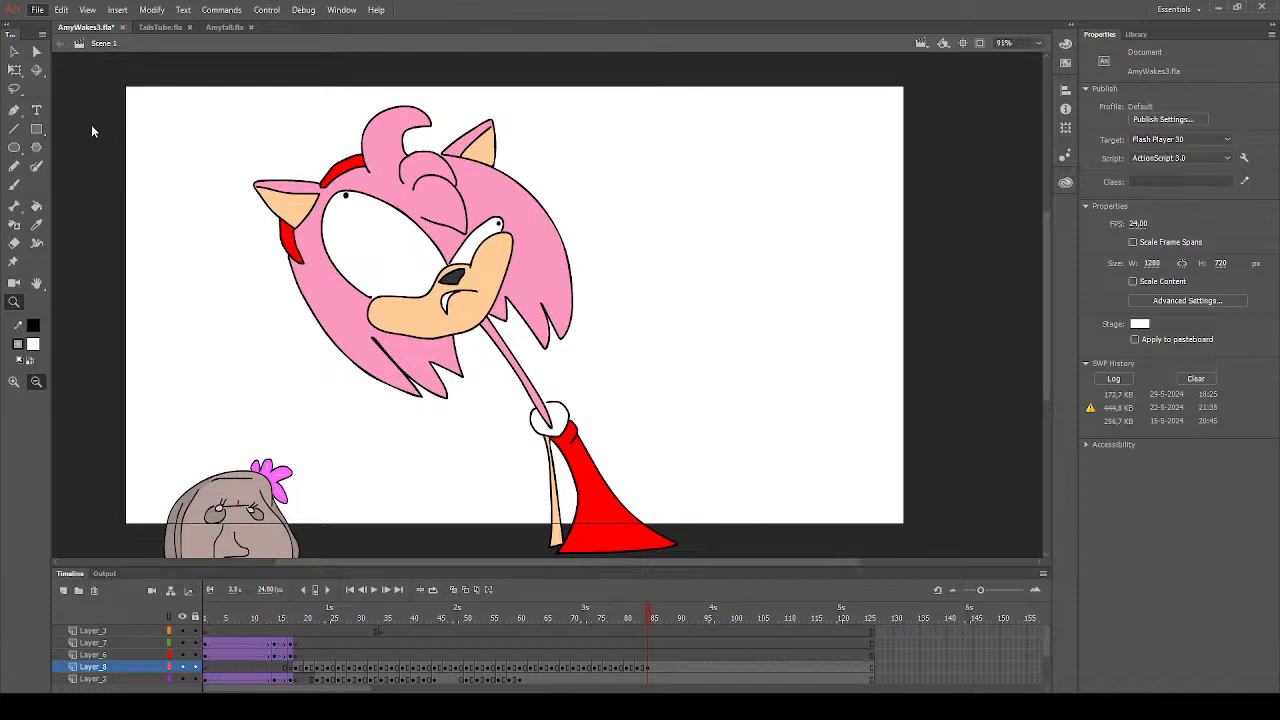
{"action": "key", "text": "ctrl+s"}
- Sample the hair's pink on frame 18, darken it to a dusky mauve and fill the closed eyelids
{"action": "left_click", "coordinate": [291, 655]}
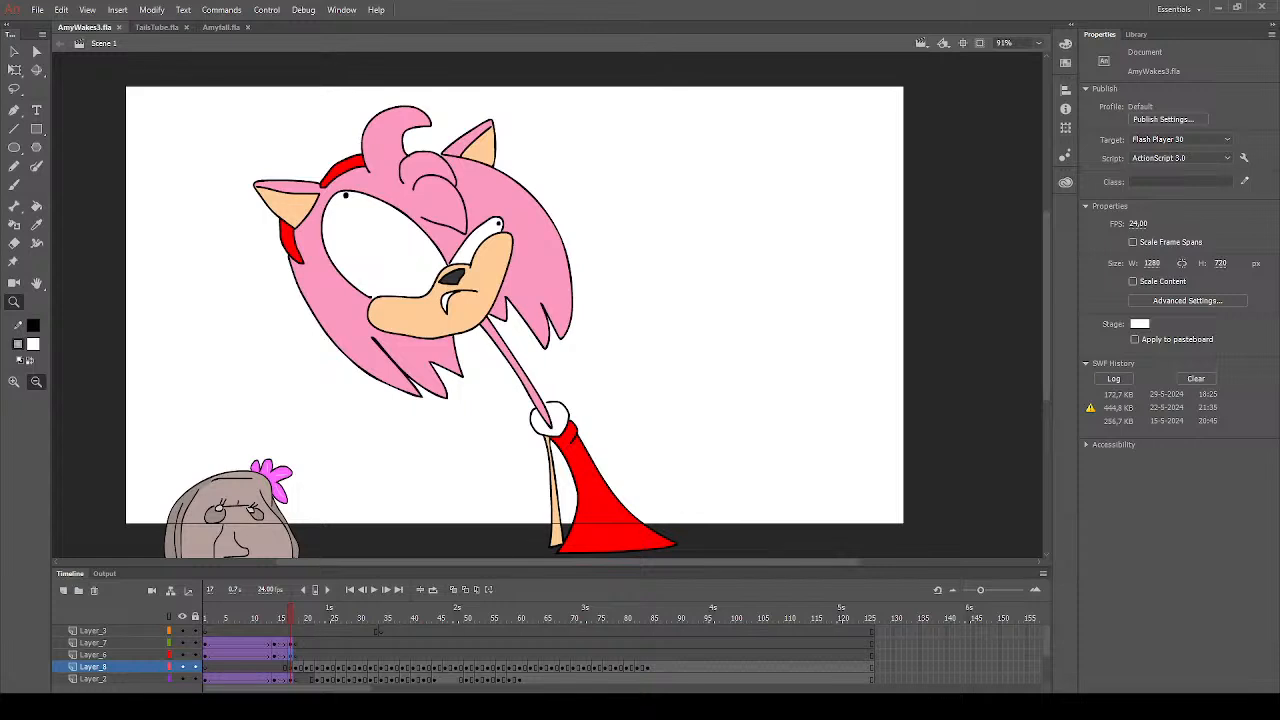
{"action": "left_click", "coordinate": [291, 655]}
{"action": "left_click", "coordinate": [301, 621]}
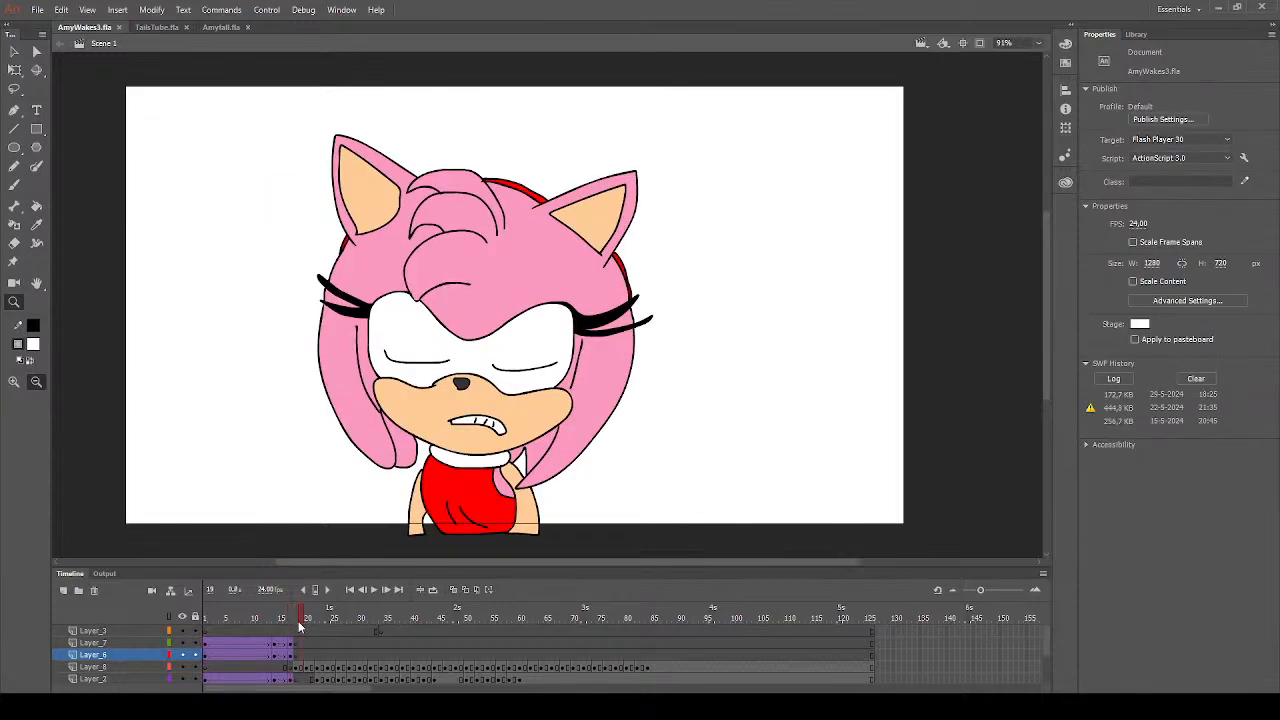
{"action": "left_click", "coordinate": [36, 224]}
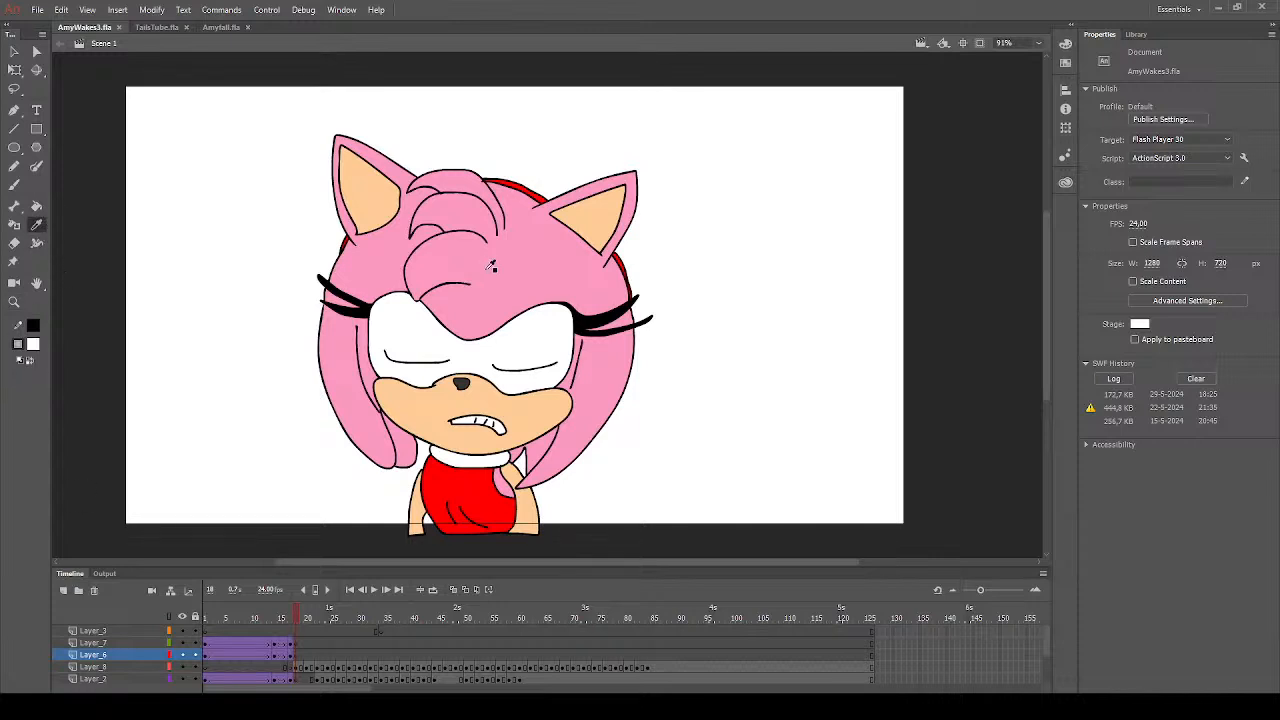
{"action": "left_click", "coordinate": [491, 265]}
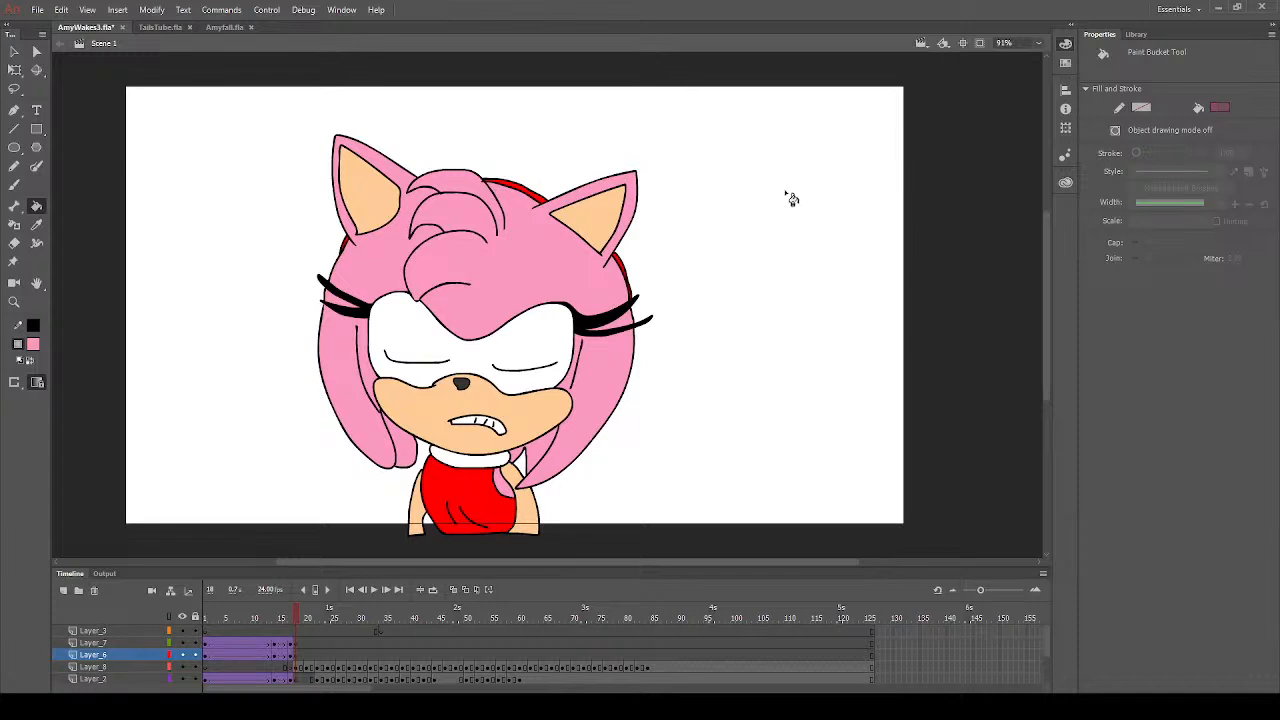
{"action": "left_click", "coordinate": [482, 362]}
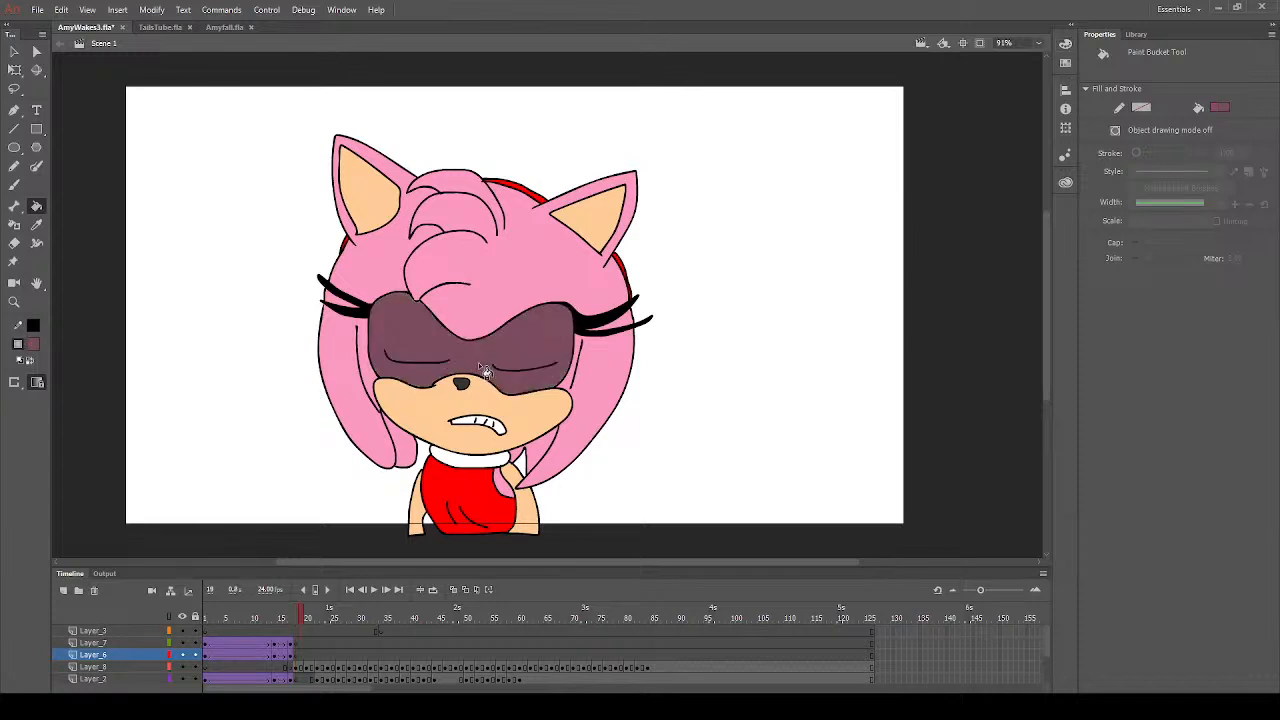
- Fill both closed eyelids with the dark mauve on frame 21 and fill the tooth in the open mouth
{"action": "key", "text": "period"}
{"action": "key", "text": "period"}
{"action": "key", "text": "period"}
{"action": "left_click", "coordinate": [516, 388]}
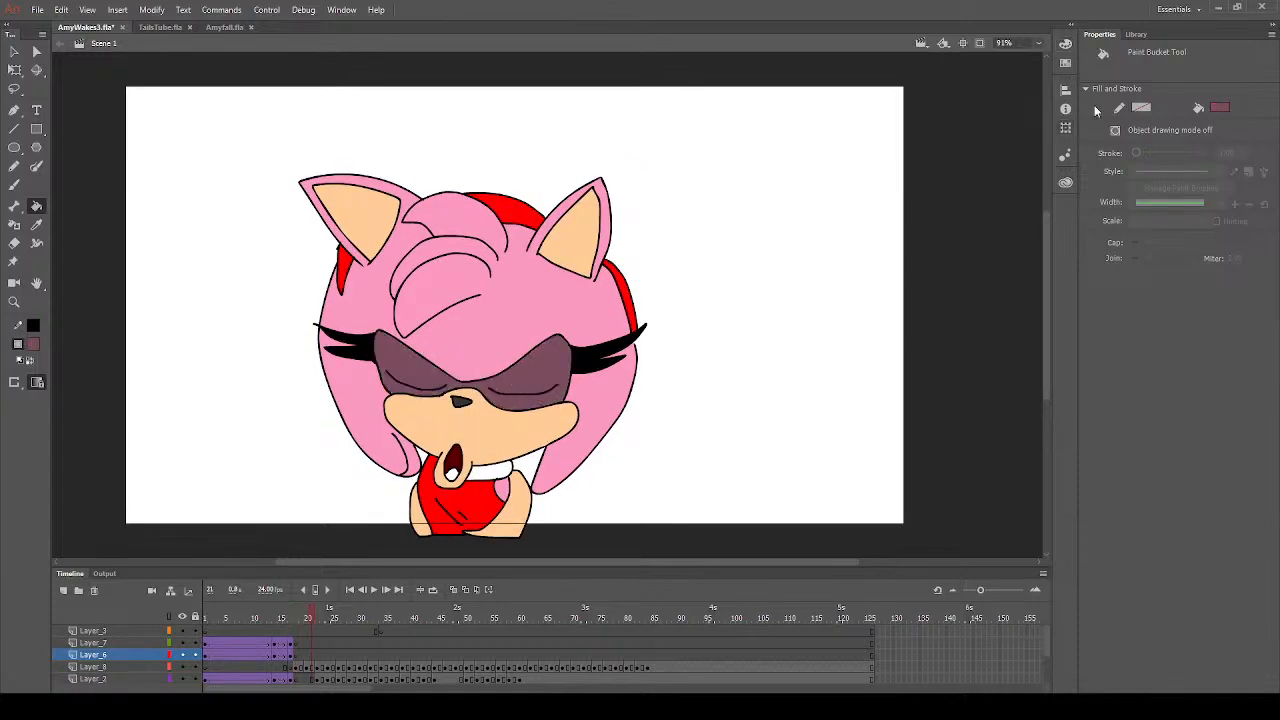
{"action": "left_click_drag", "start_coordinate": [890, 120], "coordinate": [898, 69]}
{"action": "left_click", "coordinate": [453, 478]}
- Sample the eyelids' dark mauve and fill the half-closed upper eyelids on frame 23
{"action": "left_click", "coordinate": [36, 224]}
{"action": "left_click", "coordinate": [541, 366]}
{"action": "key", "text": "period"}
{"action": "key", "text": "period"}
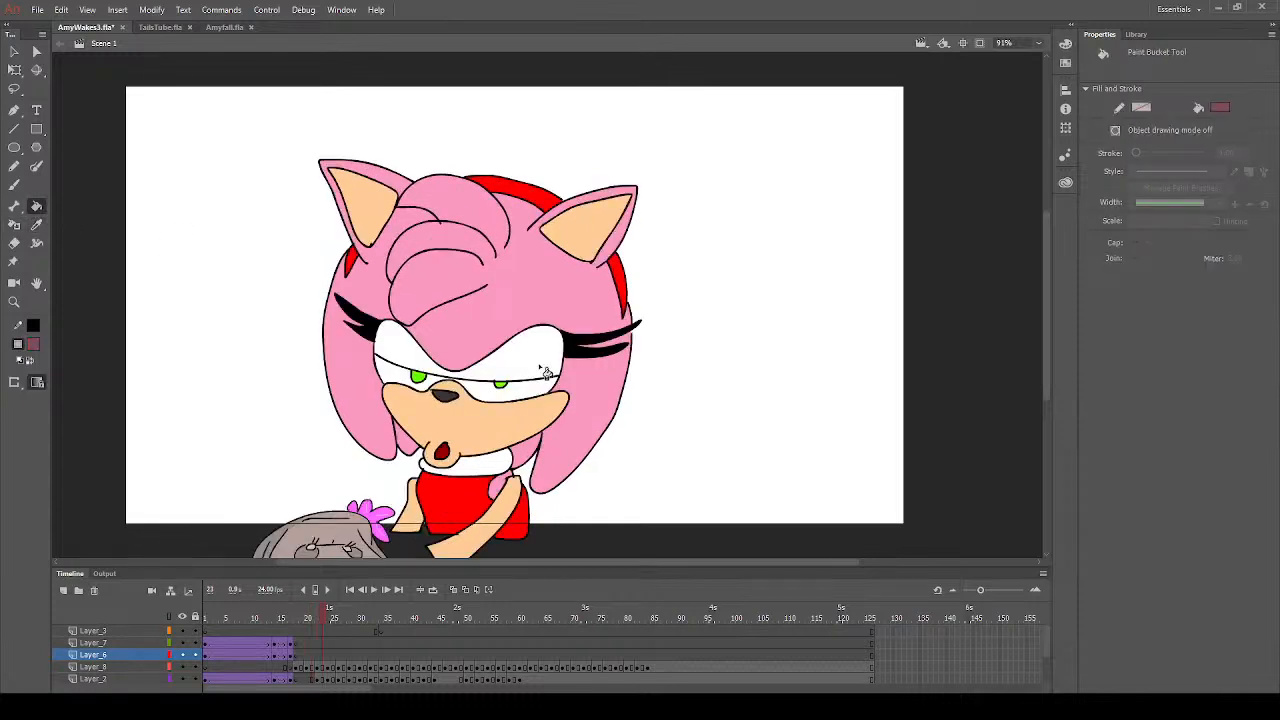
{"action": "left_click", "coordinate": [540, 370]}
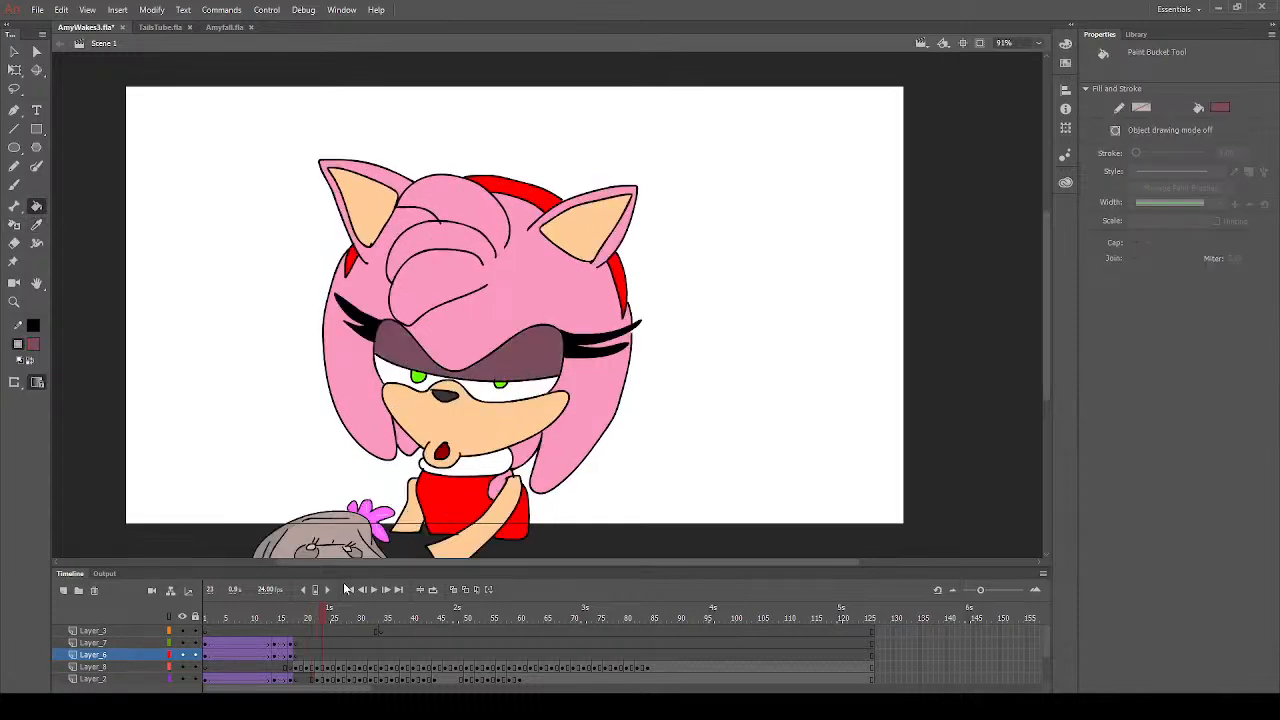
- Advance to frame 37 and fill both closed eyelids with the dark mauve
{"action": "key", "text": "period"}
{"action": "key", "text": "period"}
{"action": "key", "text": "period"}
{"action": "key", "text": "period"}
{"action": "key", "text": "period"}
{"action": "key", "text": "period"}
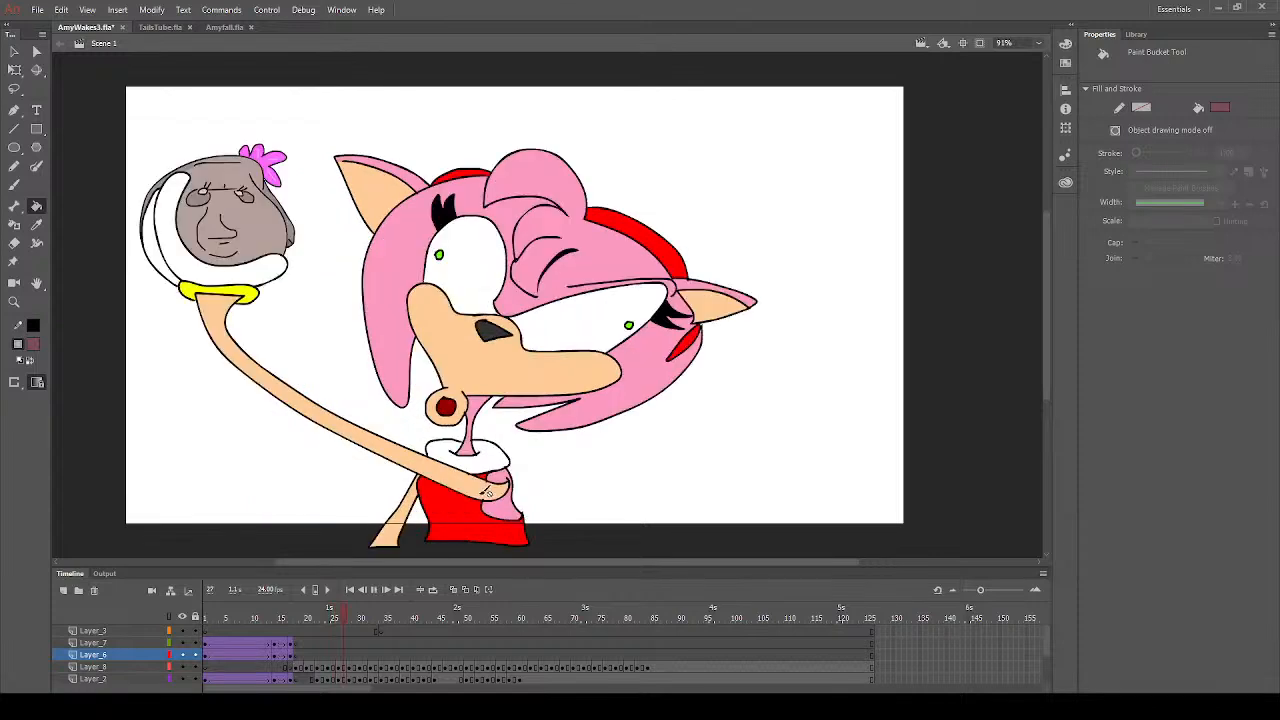
{"action": "key", "text": "period"}
{"action": "key", "text": "period"}
{"action": "key", "text": "period"}
{"action": "key", "text": "period"}
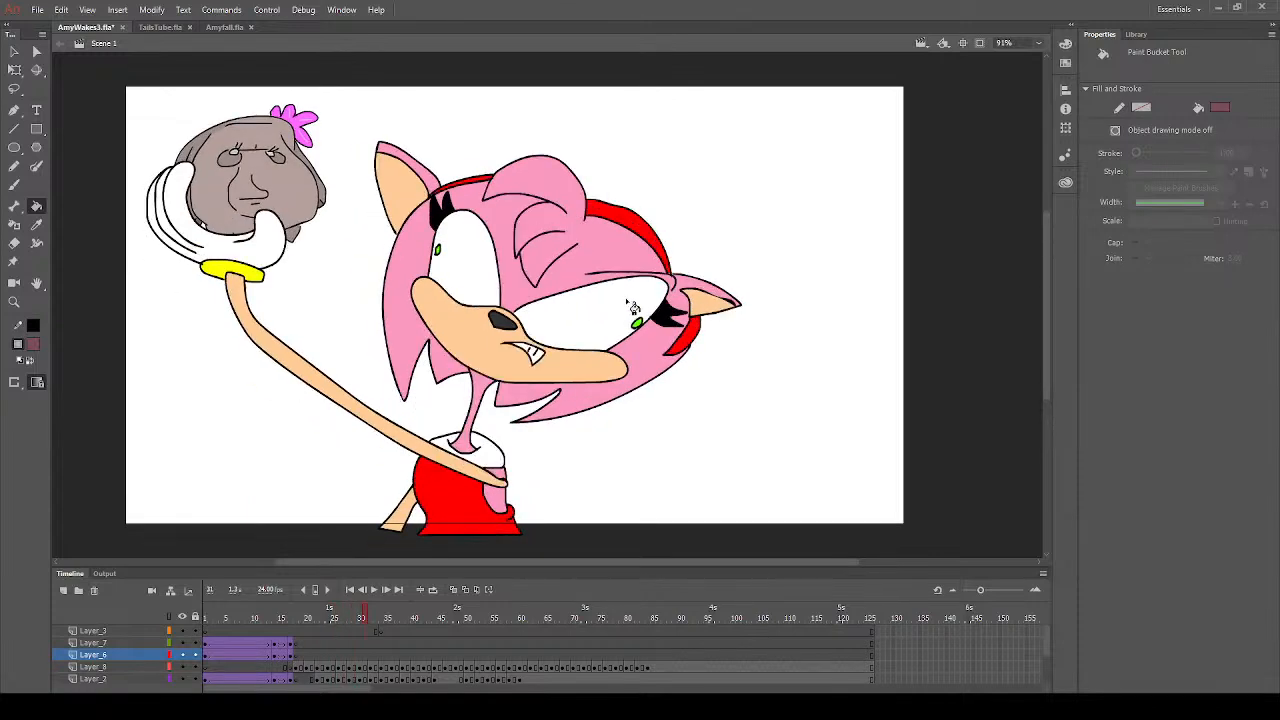
{"action": "key", "text": "period"}
{"action": "key", "text": "period"}
{"action": "key", "text": "period"}
{"action": "key", "text": "period"}
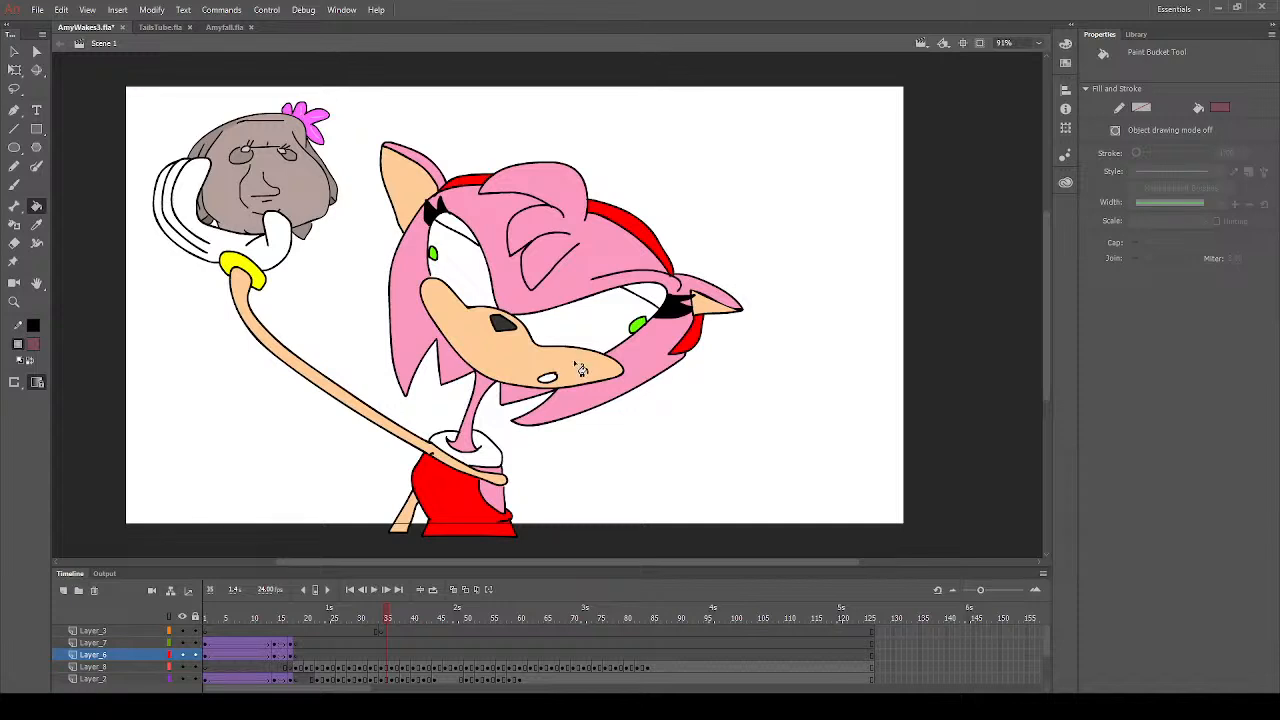
{"action": "left_click", "coordinate": [527, 383]}
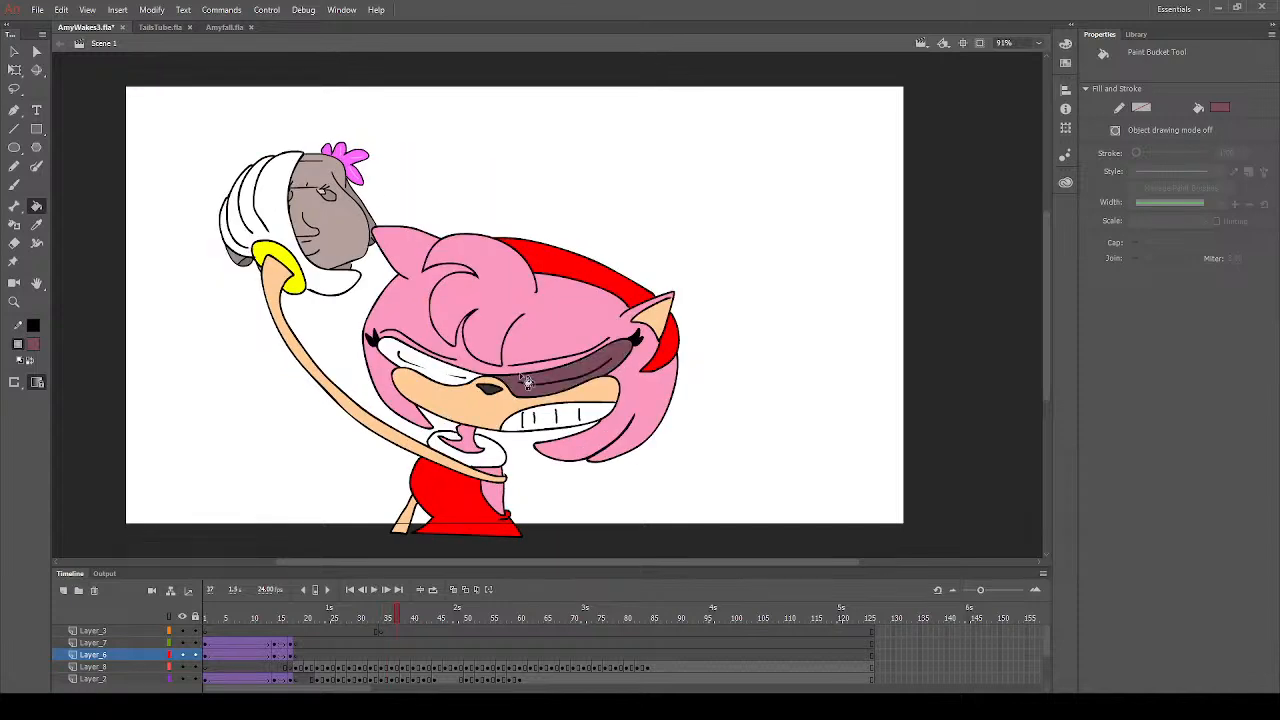
{"action": "left_click", "coordinate": [468, 382]}
- Return to frame 35 and fill the narrow upper eyelids of both eyes with the dark mauve
{"action": "left_click", "coordinate": [390, 618]}
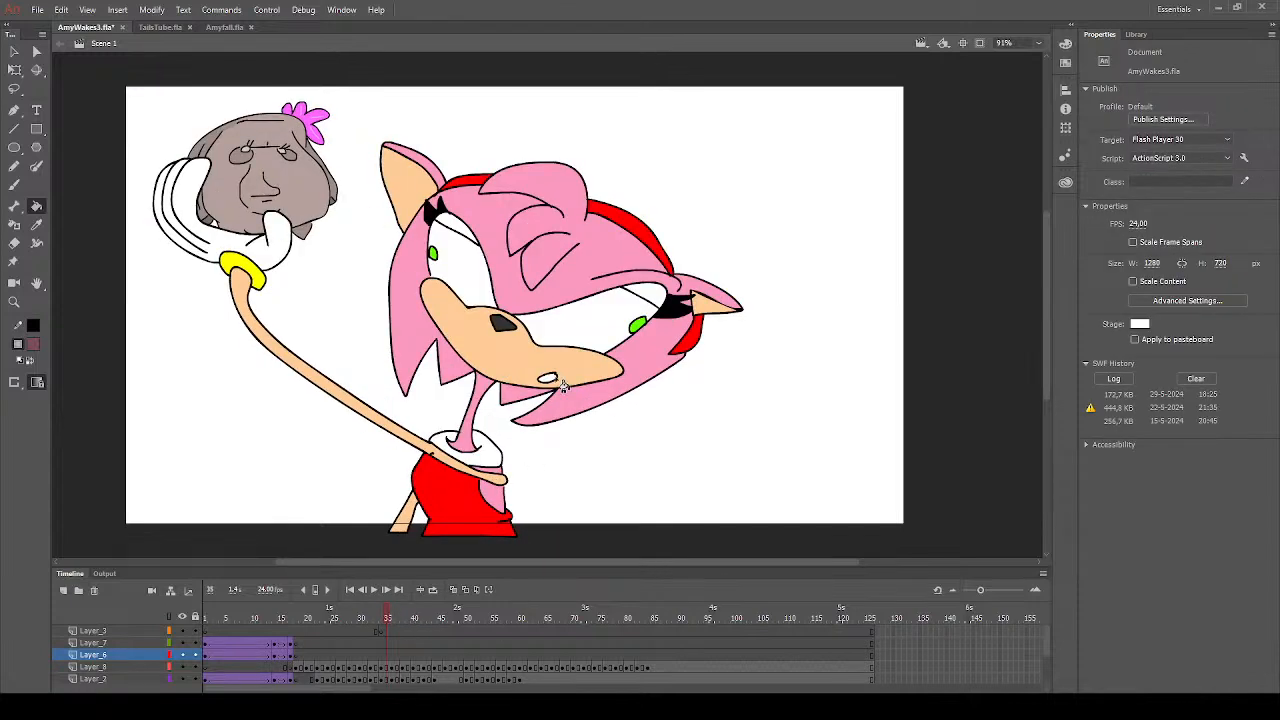
{"action": "left_click", "coordinate": [668, 304]}
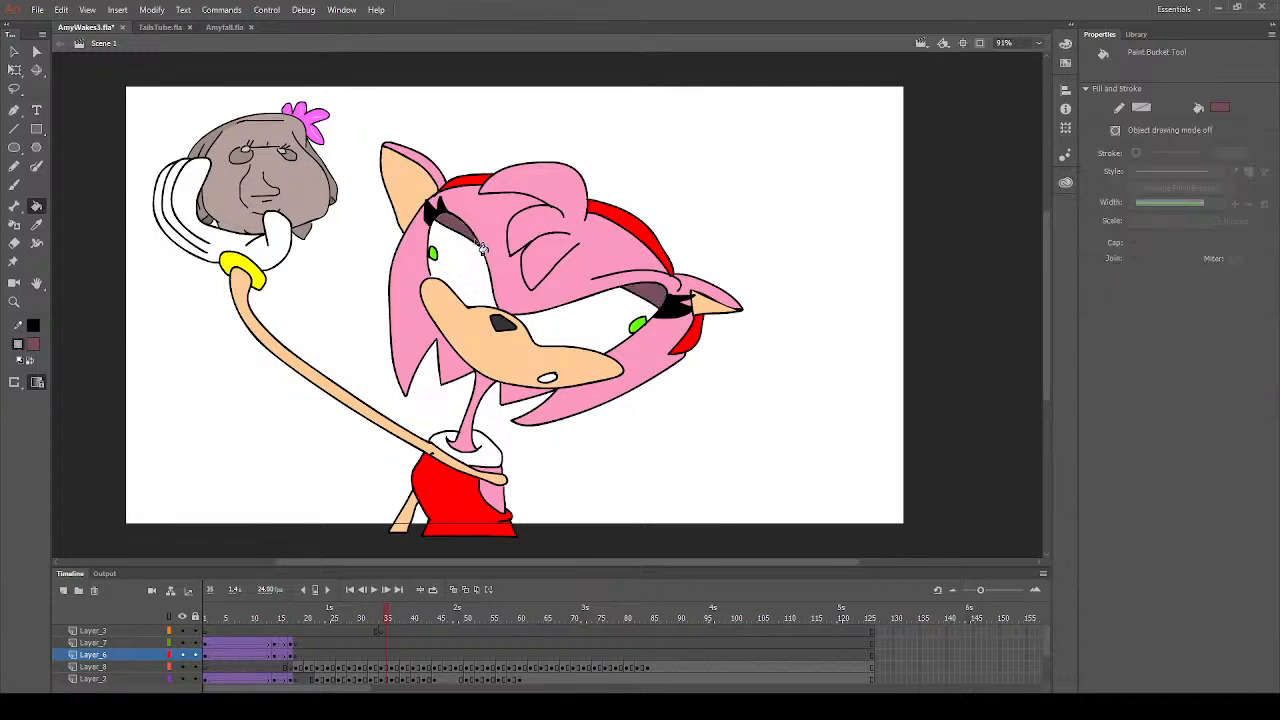
- Advance from frame 35 to frame 39 and fill the narrow closed eyelids of both eyes with the dark mauve
{"action": "key", "text": "period"}
{"action": "key", "text": "period"}
{"action": "key", "text": "period"}
{"action": "key", "text": "period"}
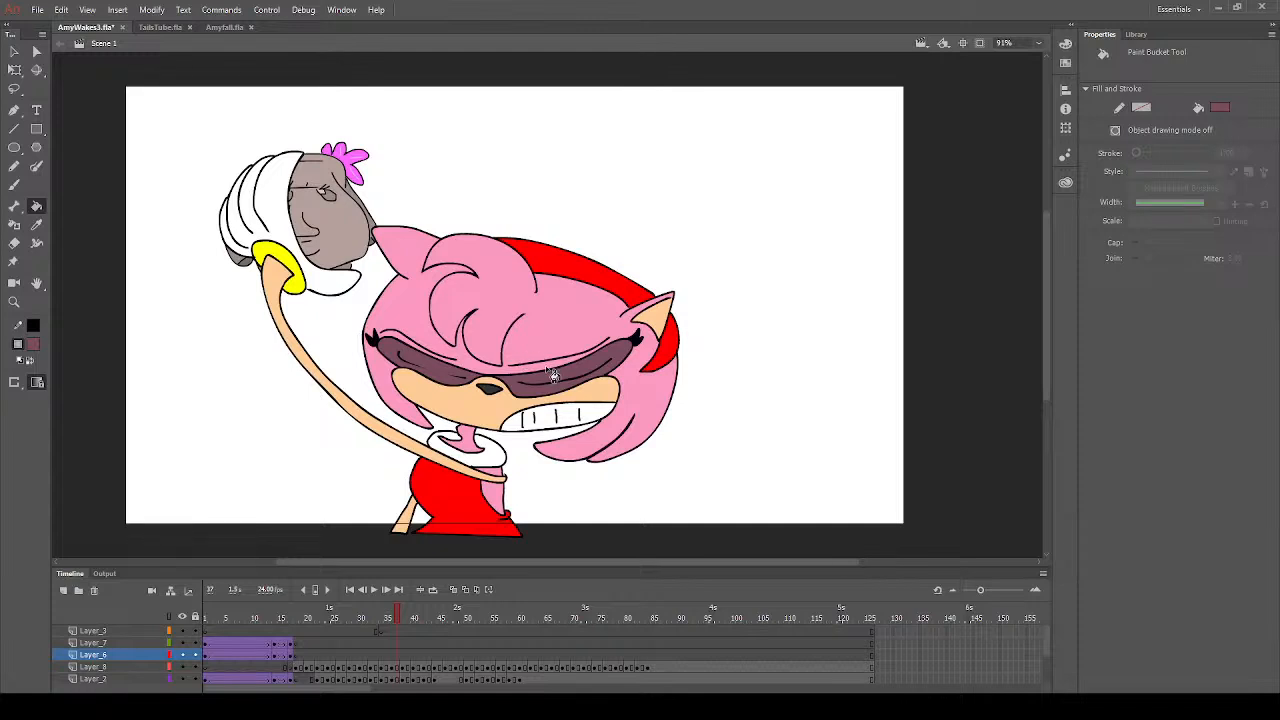
{"action": "key", "text": "period"}
{"action": "key", "text": "period"}
{"action": "key", "text": "period"}
{"action": "left_click", "coordinate": [544, 330]}
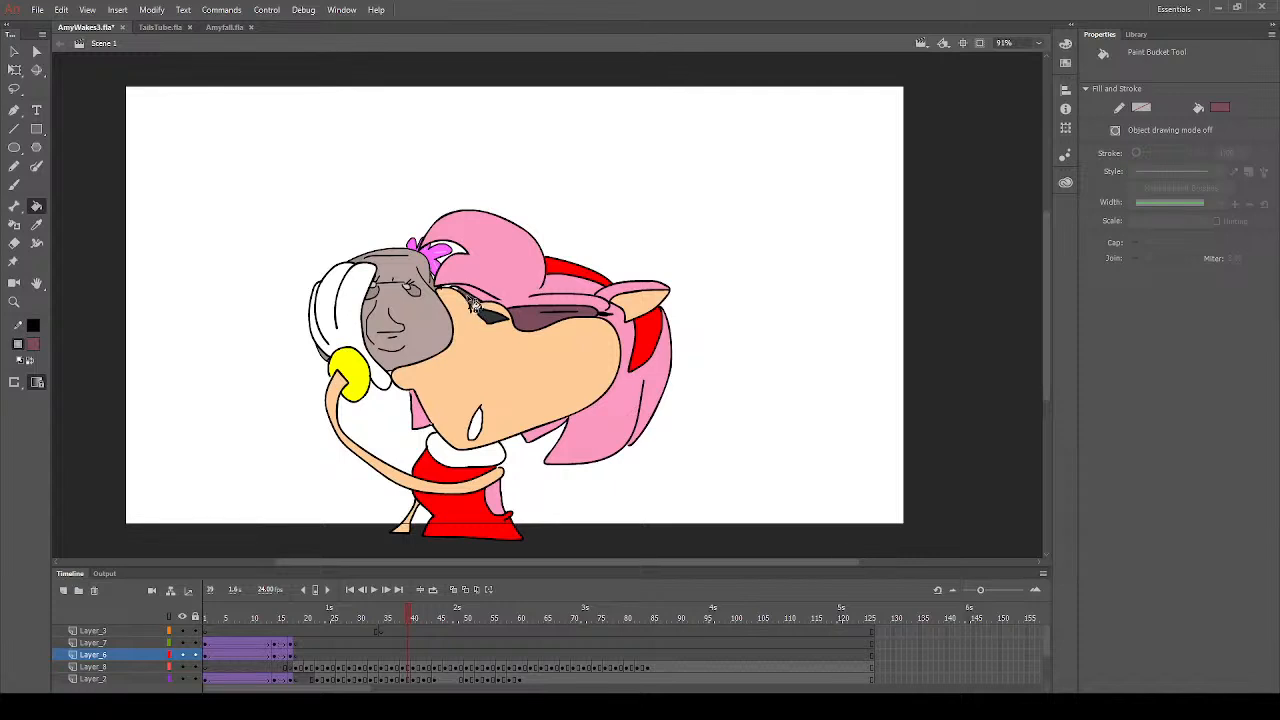
- Step through the drawings from frame 41 to frame 59 to check whether any eyelids still need colouring
{"action": "key", "text": "period"}
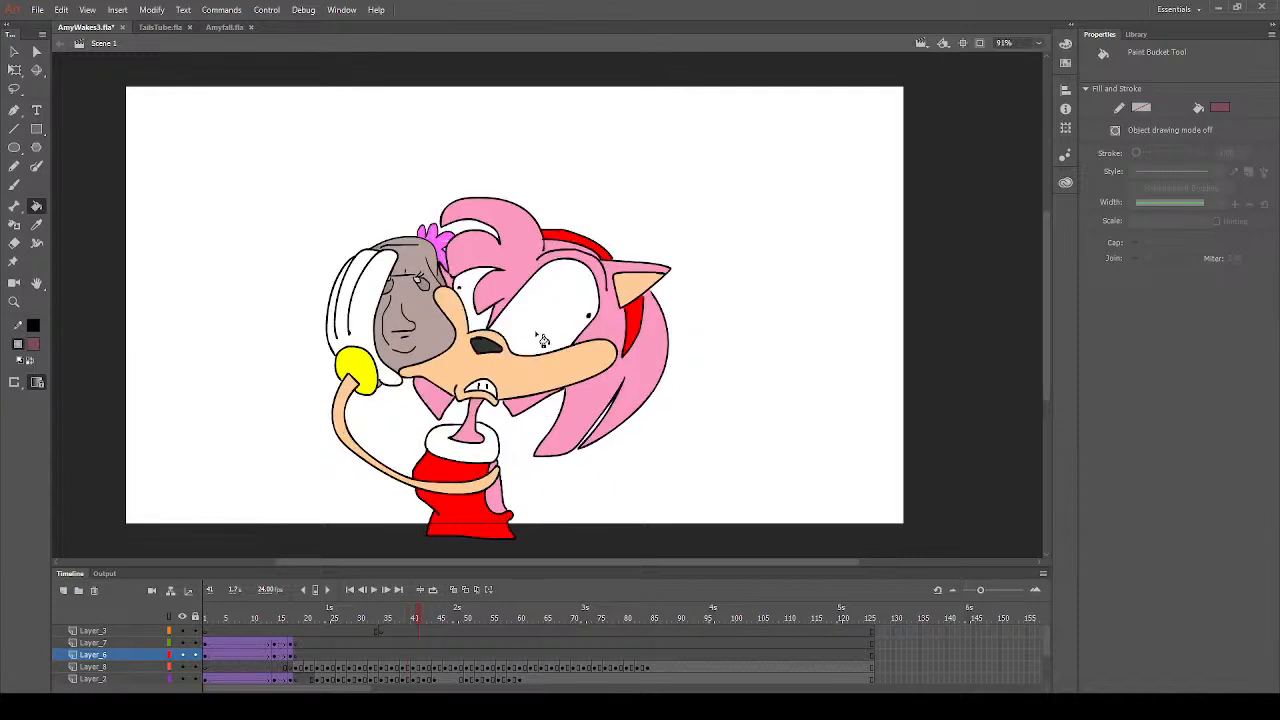
{"action": "left_click", "coordinate": [540, 345]}
{"action": "key", "text": "ctrl+z"}
{"action": "key", "text": "period"}
{"action": "key", "text": "period"}
{"action": "key", "text": "period"}
{"action": "key", "text": "period"}
{"action": "key", "text": "period"}
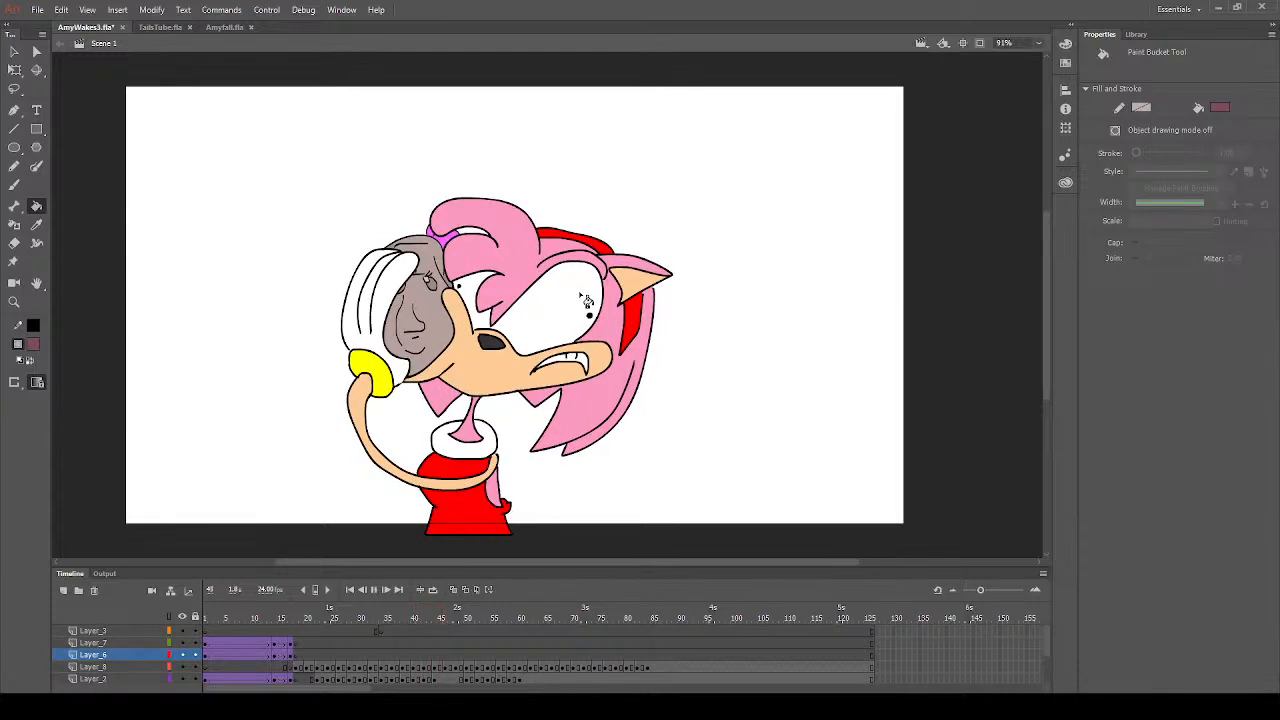
{"action": "key", "text": "period"}
{"action": "key", "text": "period"}
{"action": "key", "text": "period"}
{"action": "key", "text": "period"}
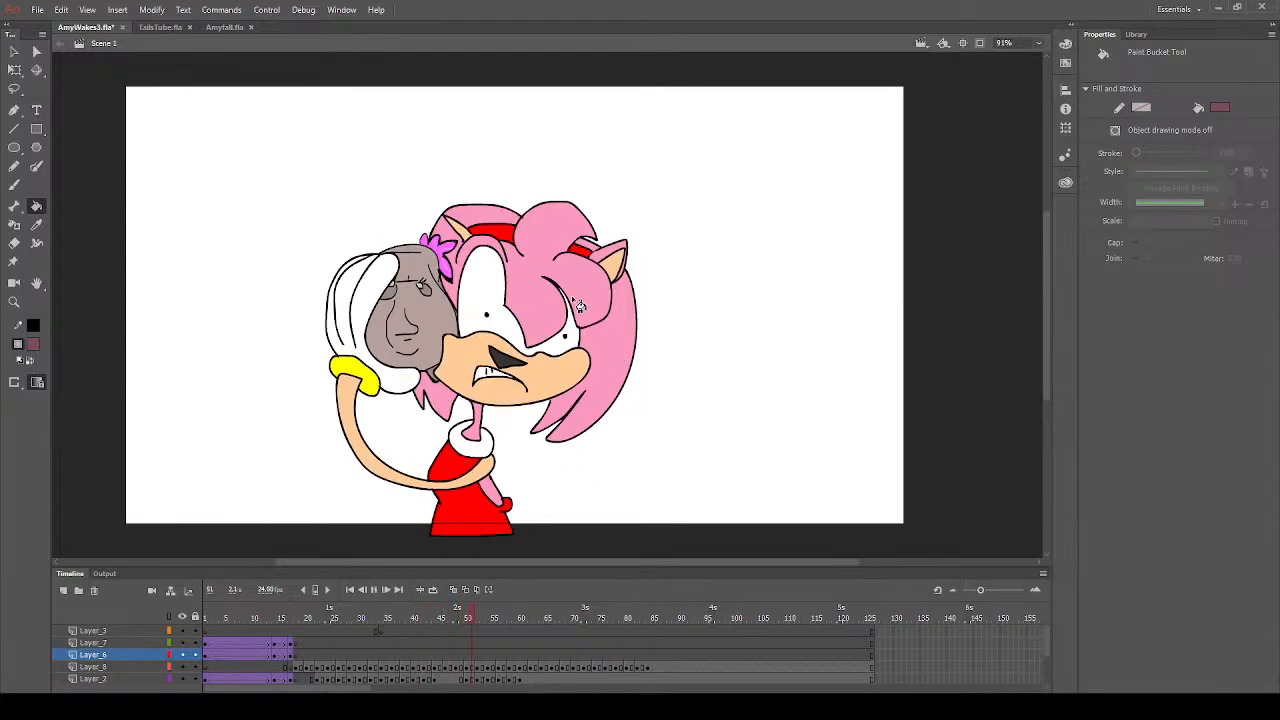
{"action": "key", "text": "period"}
{"action": "key", "text": "period"}
{"action": "key", "text": "period"}
{"action": "key", "text": "period"}
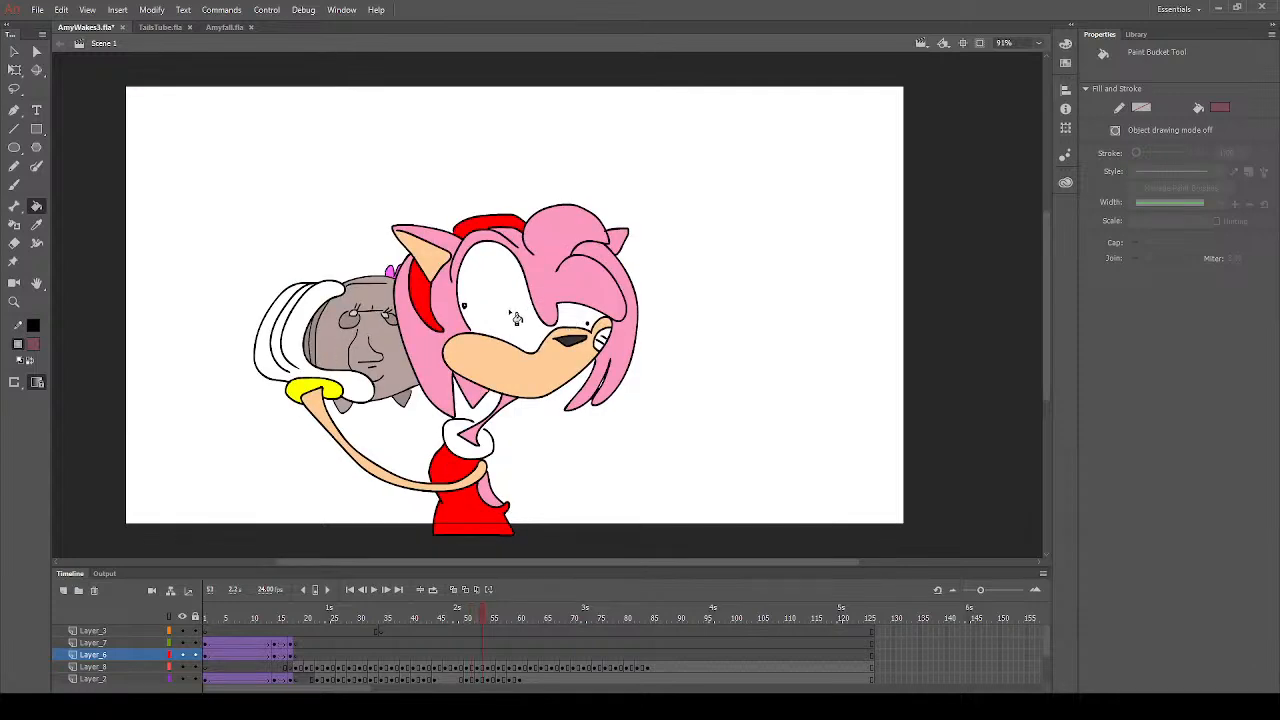
{"action": "key", "text": "period"}
{"action": "key", "text": "period"}
{"action": "key", "text": "period"}
{"action": "key", "text": "period"}
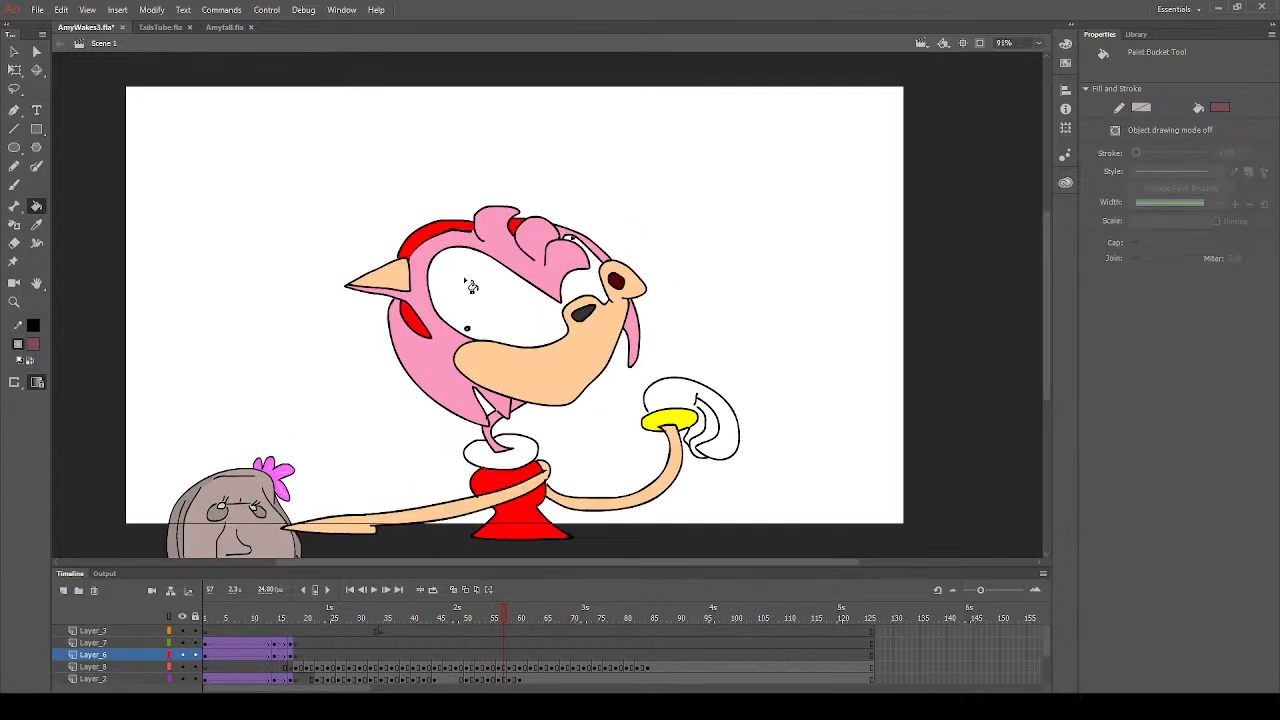
- Fill the character's eyelids with the dark mauve on frames 61 and 63
{"action": "key", "text": "period"}
{"action": "key", "text": "period"}
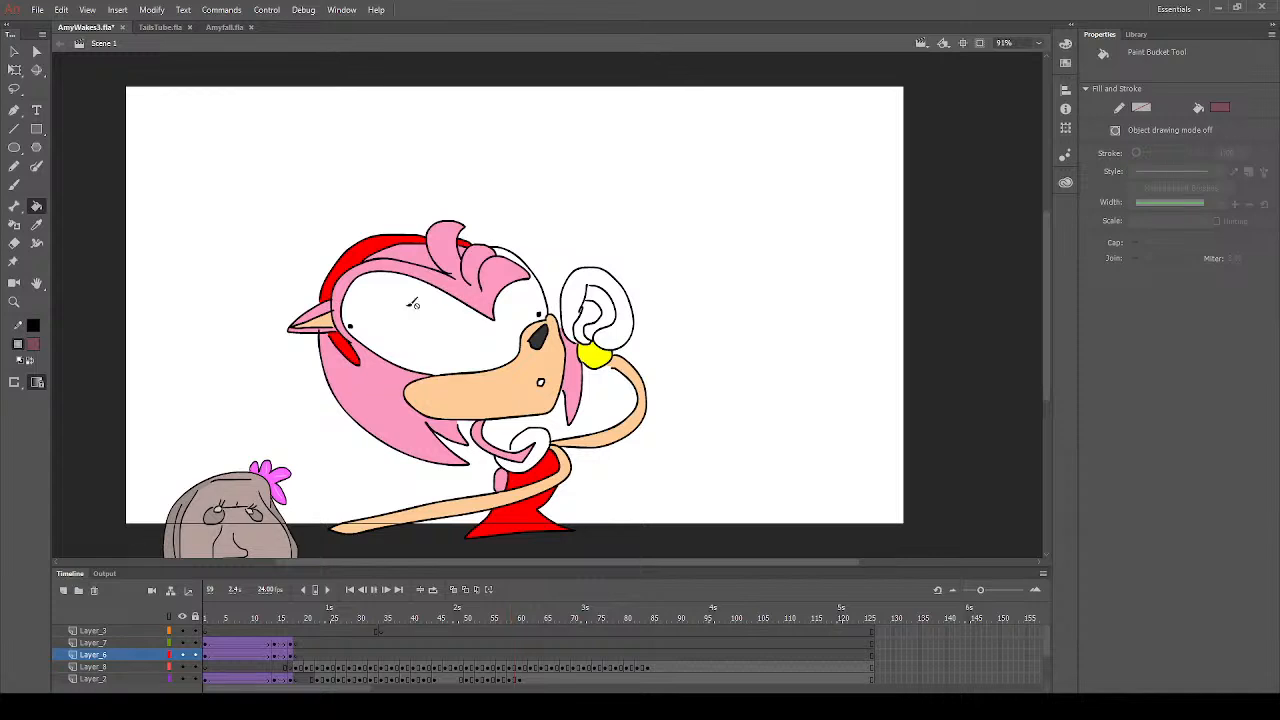
{"action": "left_click", "coordinate": [500, 305]}
{"action": "key", "text": "period"}
{"action": "key", "text": "period"}
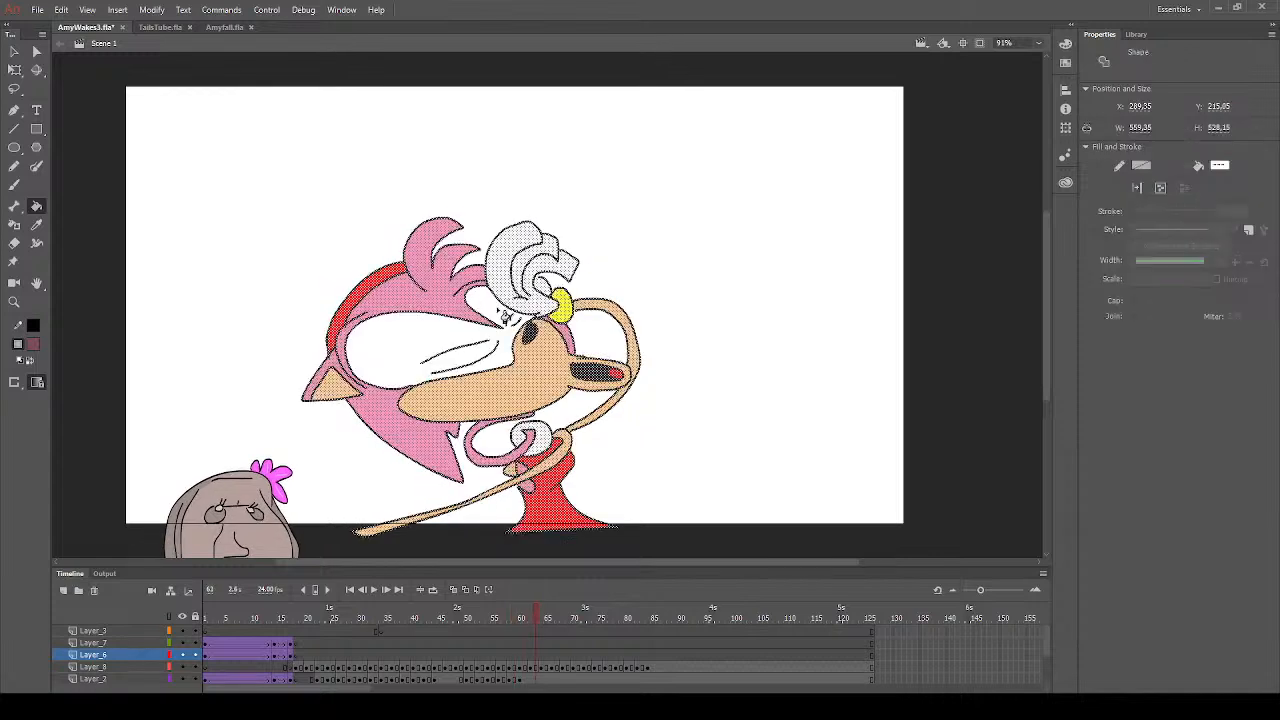
{"action": "left_click", "coordinate": [432, 349]}
- Fill the closed eyelids with the same dark mauve on frames 65, 67 and 69
{"action": "key", "text": "period"}
{"action": "key", "text": "period"}
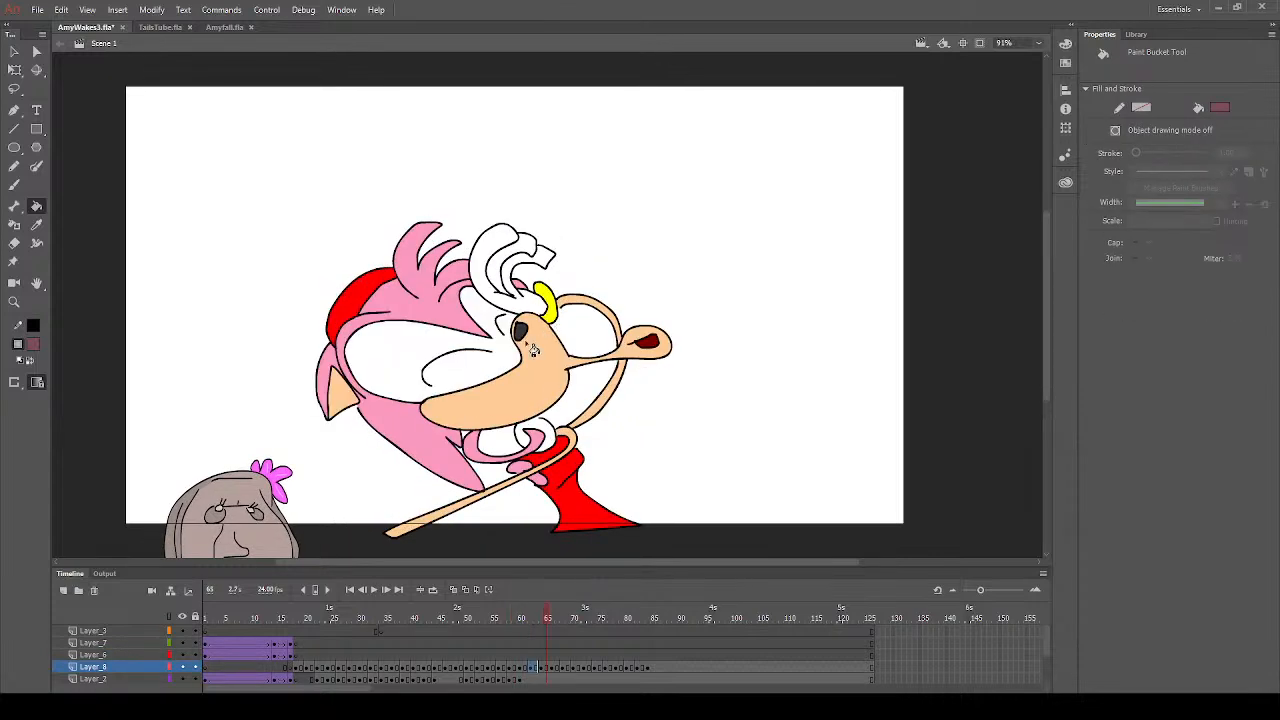
{"action": "left_click", "coordinate": [494, 366]}
{"action": "key", "text": "period"}
{"action": "key", "text": "period"}
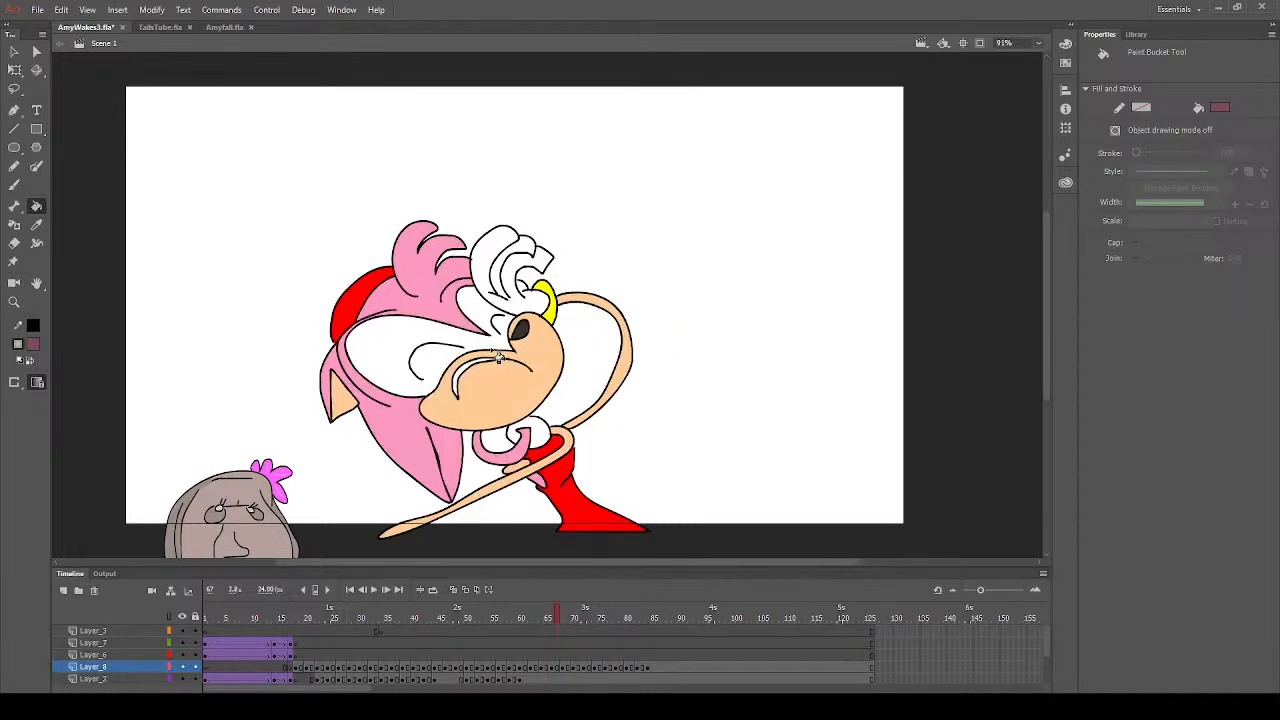
{"action": "left_click", "coordinate": [498, 355]}
{"action": "key", "text": "period"}
{"action": "key", "text": "period"}
{"action": "left_click", "coordinate": [500, 348]}
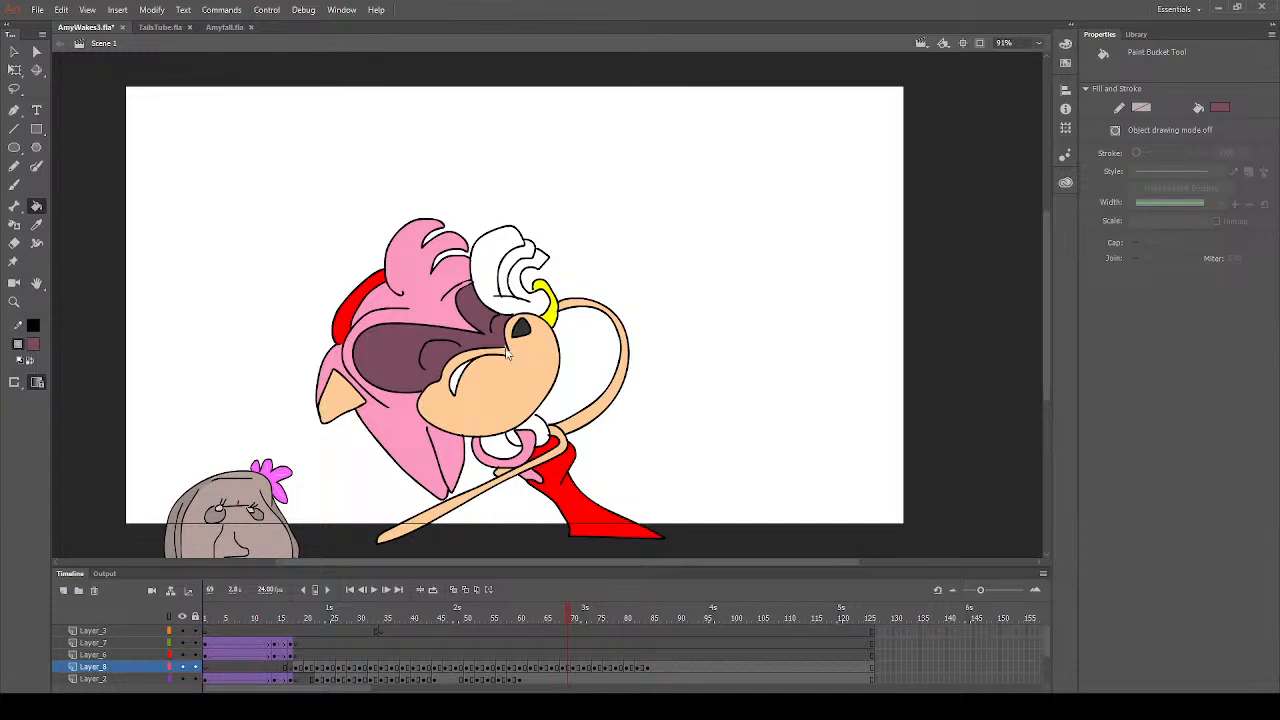
- Check the remaining drawings from frame 71 onward for uncoloured eyelids and save the document
{"action": "key", "text": "period"}
{"action": "key", "text": "period"}
{"action": "key", "text": "period"}
{"action": "key", "text": "period"}
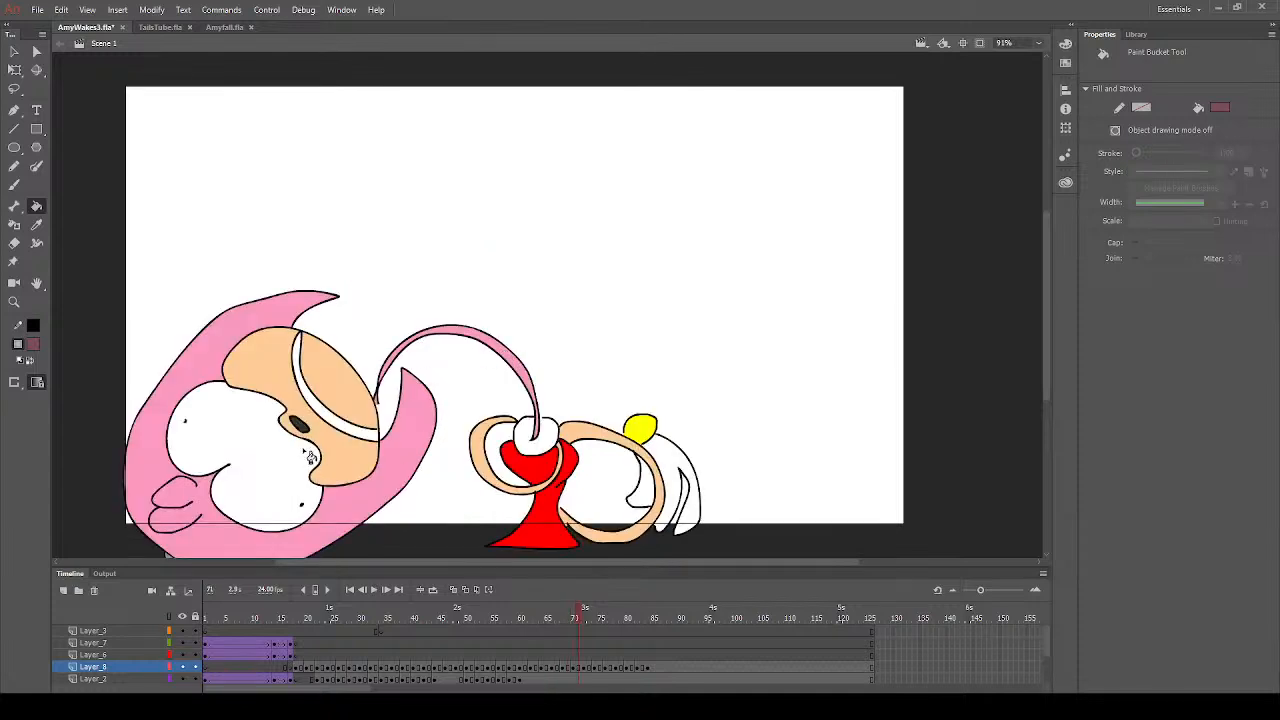
{"action": "key", "text": "period"}
{"action": "key", "text": "period"}
{"action": "key", "text": "period"}
{"action": "key", "text": "period"}
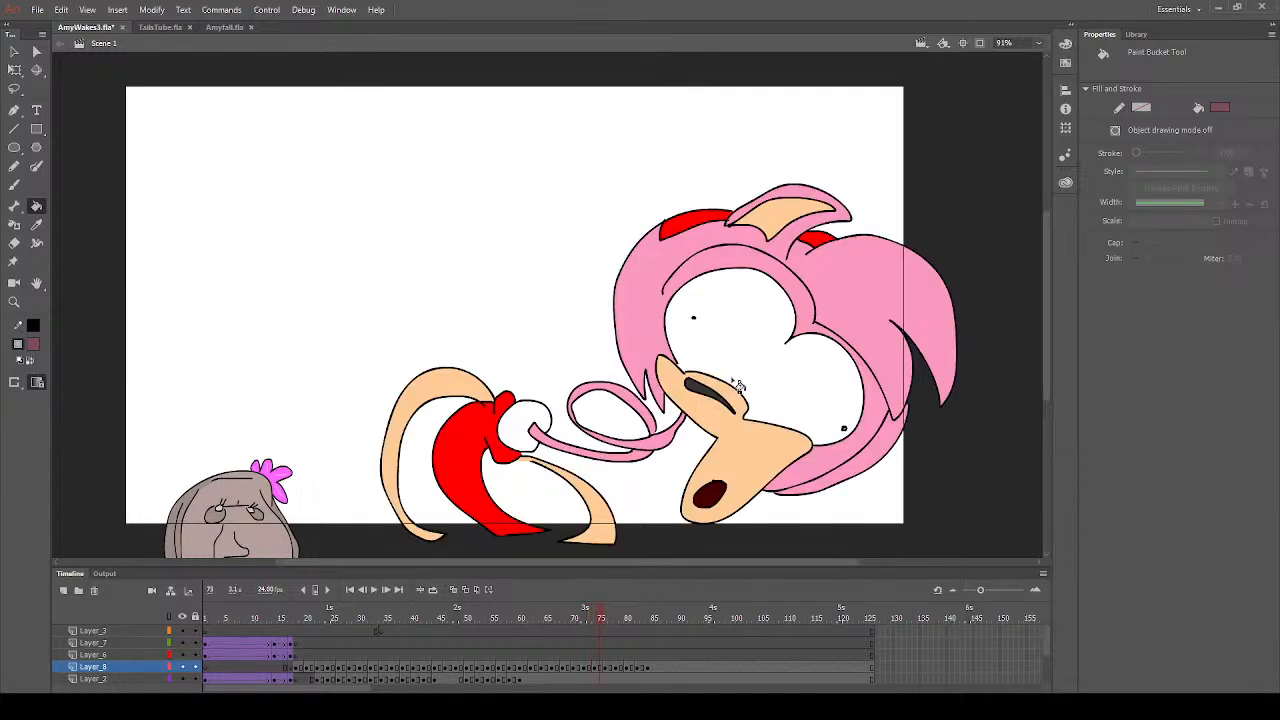
{"action": "key", "text": "period"}
{"action": "key", "text": "period"}
{"action": "key", "text": "period"}
{"action": "key", "text": "period"}
{"action": "key", "text": "period"}
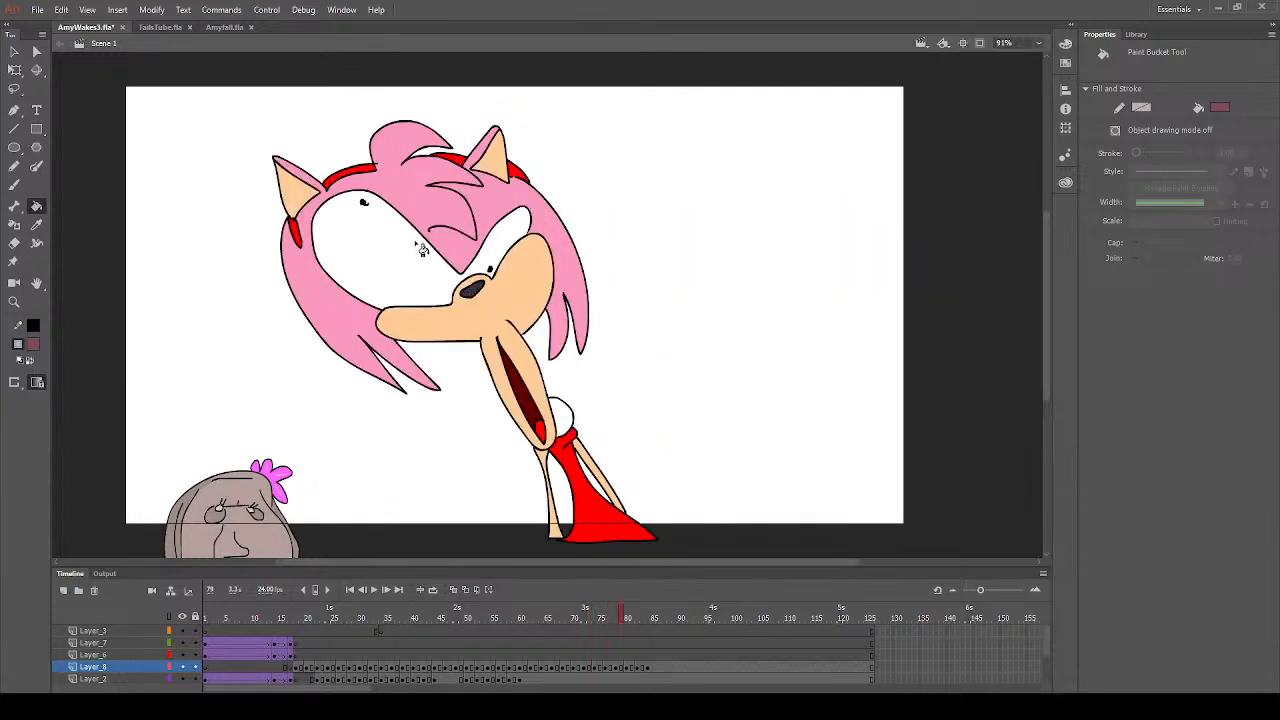
{"action": "key", "text": "period"}
{"action": "key", "text": "period"}
{"action": "key", "text": "period"}
{"action": "key", "text": "period"}
{"action": "key", "text": "period"}
{"action": "key", "text": "period"}
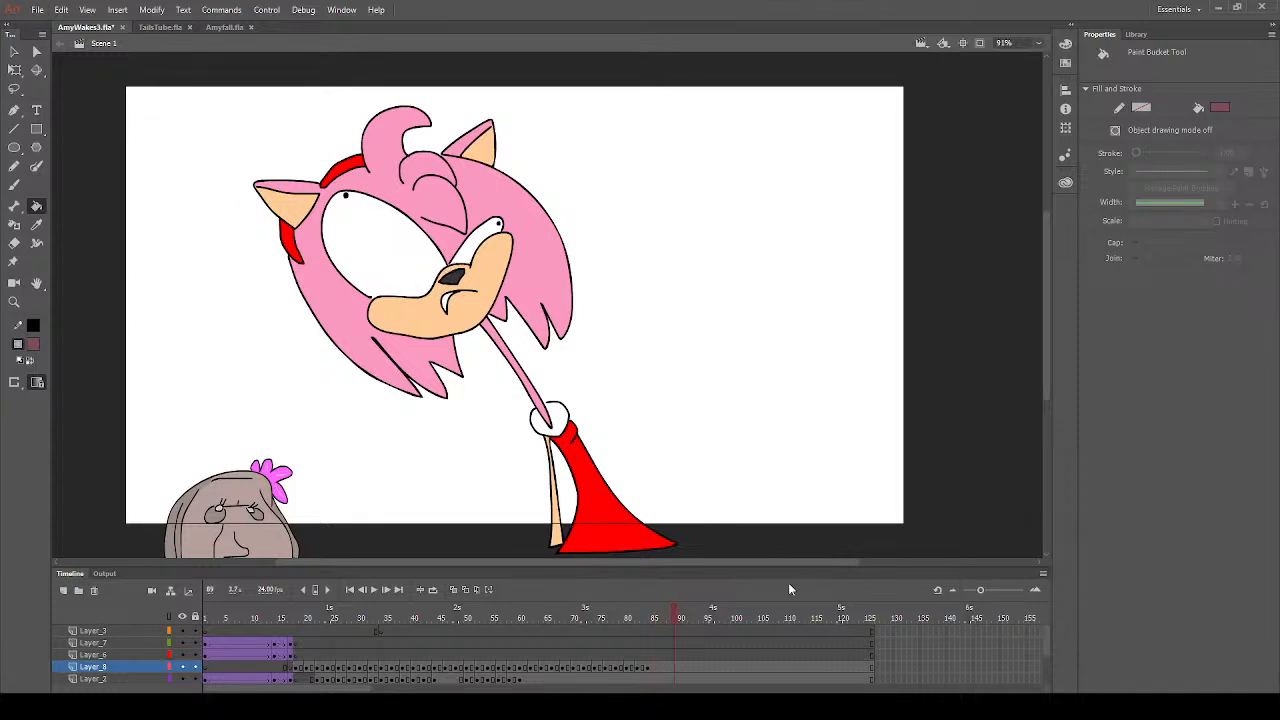
{"action": "key", "text": "ctrl+s"}
- Play back the animation from around frame 18 to review the coloured drawings for missed areas
{"action": "left_click", "coordinate": [296, 620]}
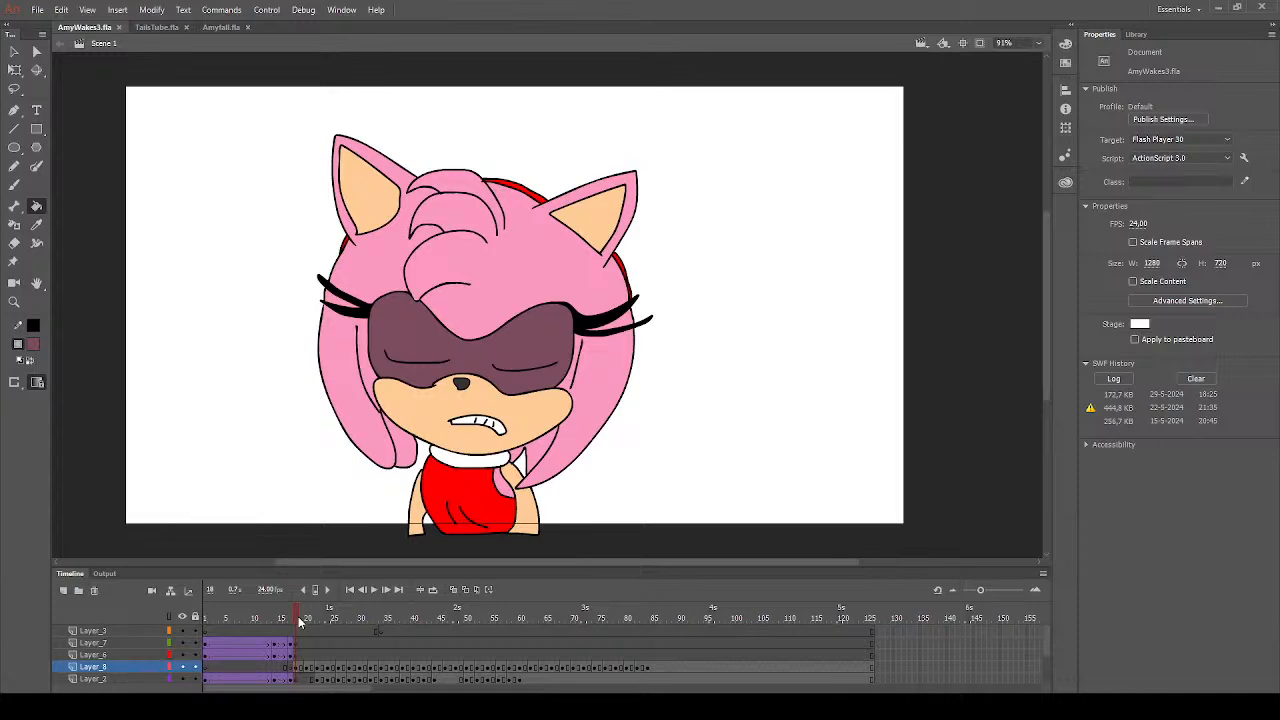
{"action": "key", "text": "Return"}
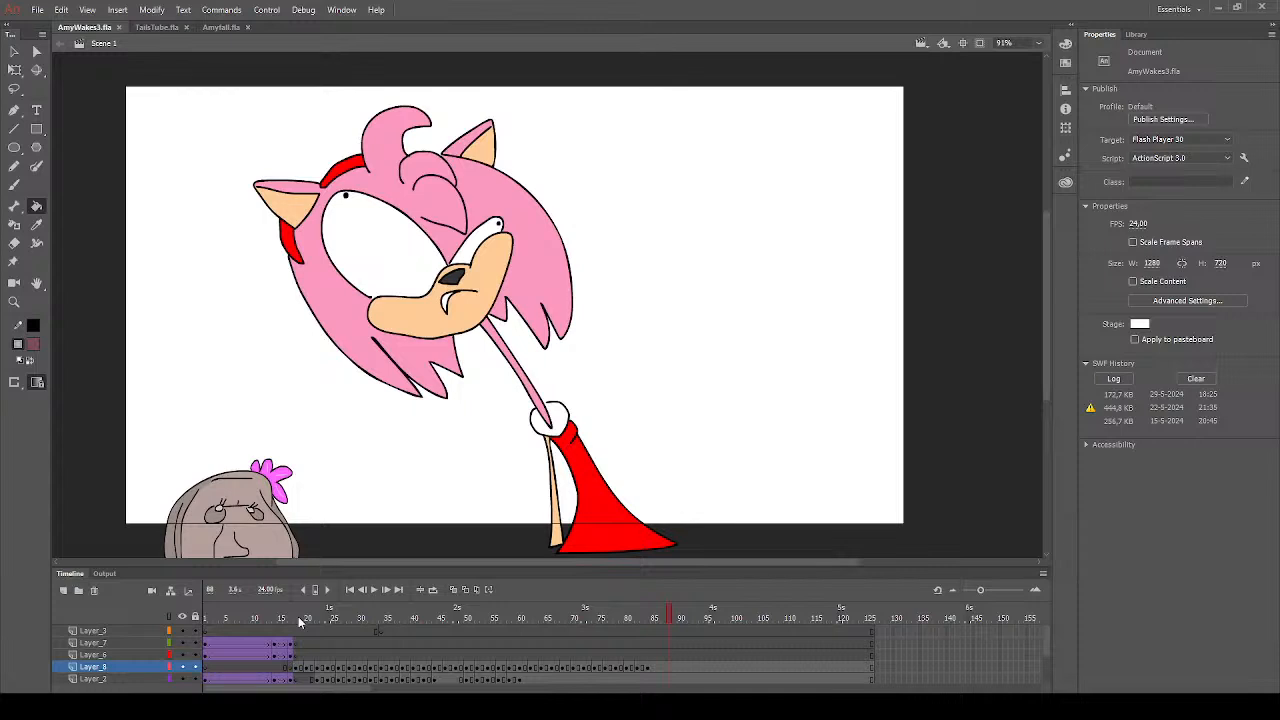
{"action": "left_click", "coordinate": [644, 669]}
{"action": "left_click", "coordinate": [283, 667]}
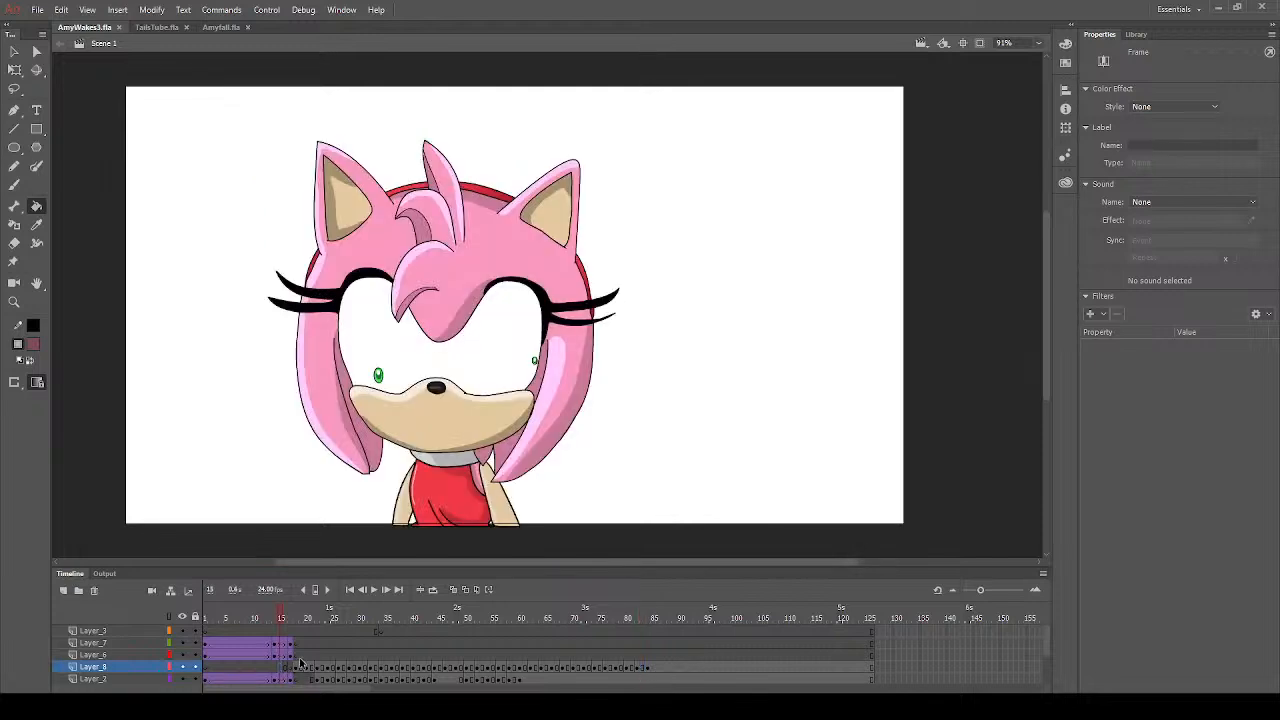
{"action": "left_click", "coordinate": [302, 655]}
{"action": "left_click", "coordinate": [308, 552]}
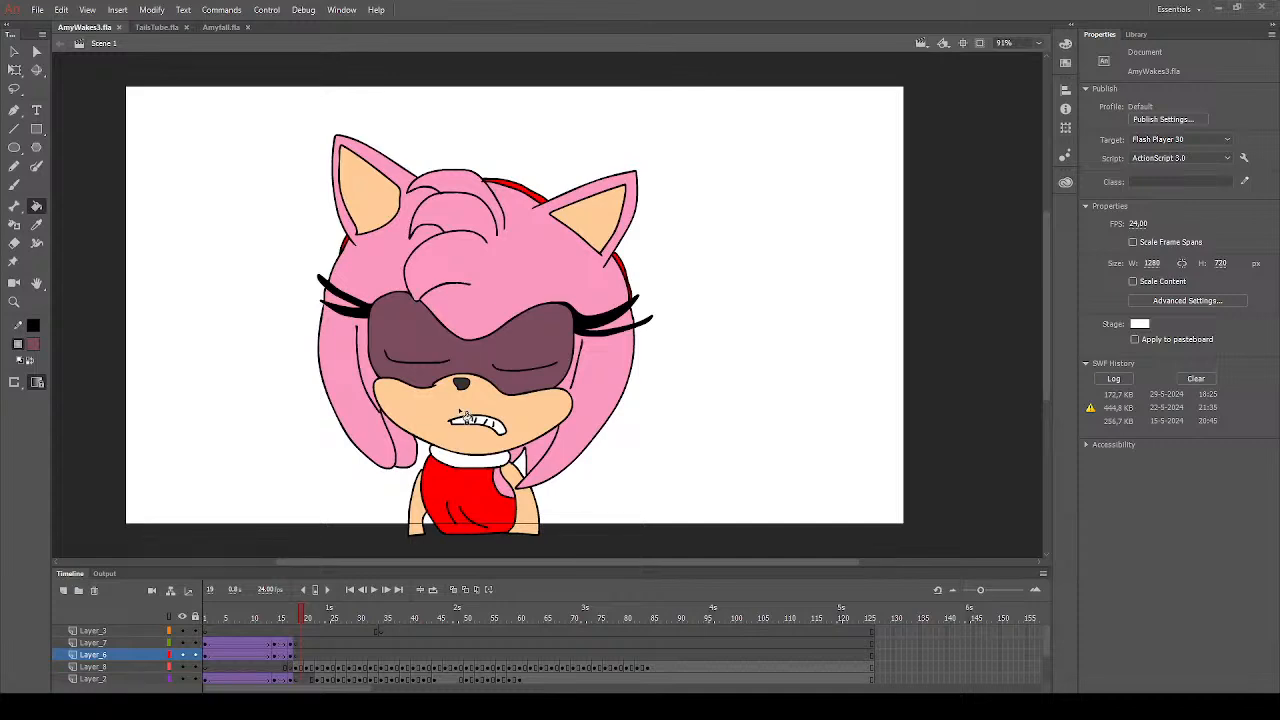
{"action": "key", "text": "Return"}
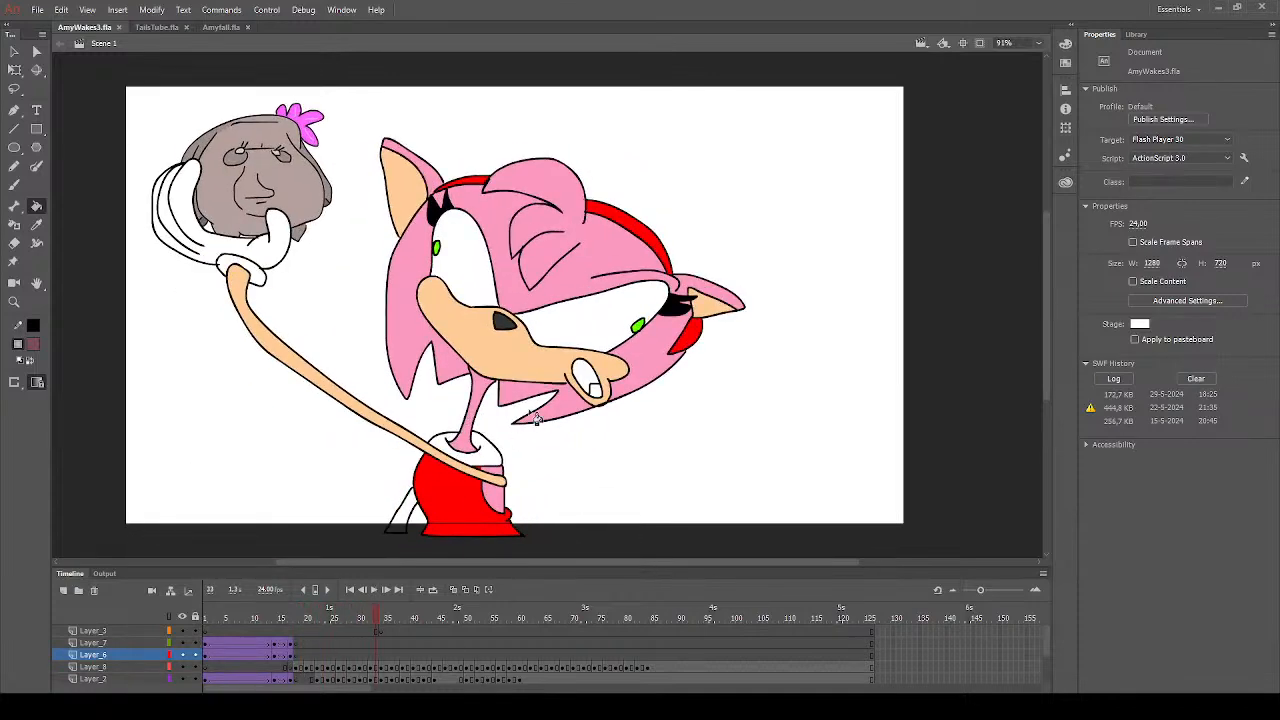
- On frame 33, fill the open mouth's interior with dark maroon and the tongue with bright red
{"action": "left_click", "coordinate": [588, 383]}
{"action": "left_click", "coordinate": [34, 345]}
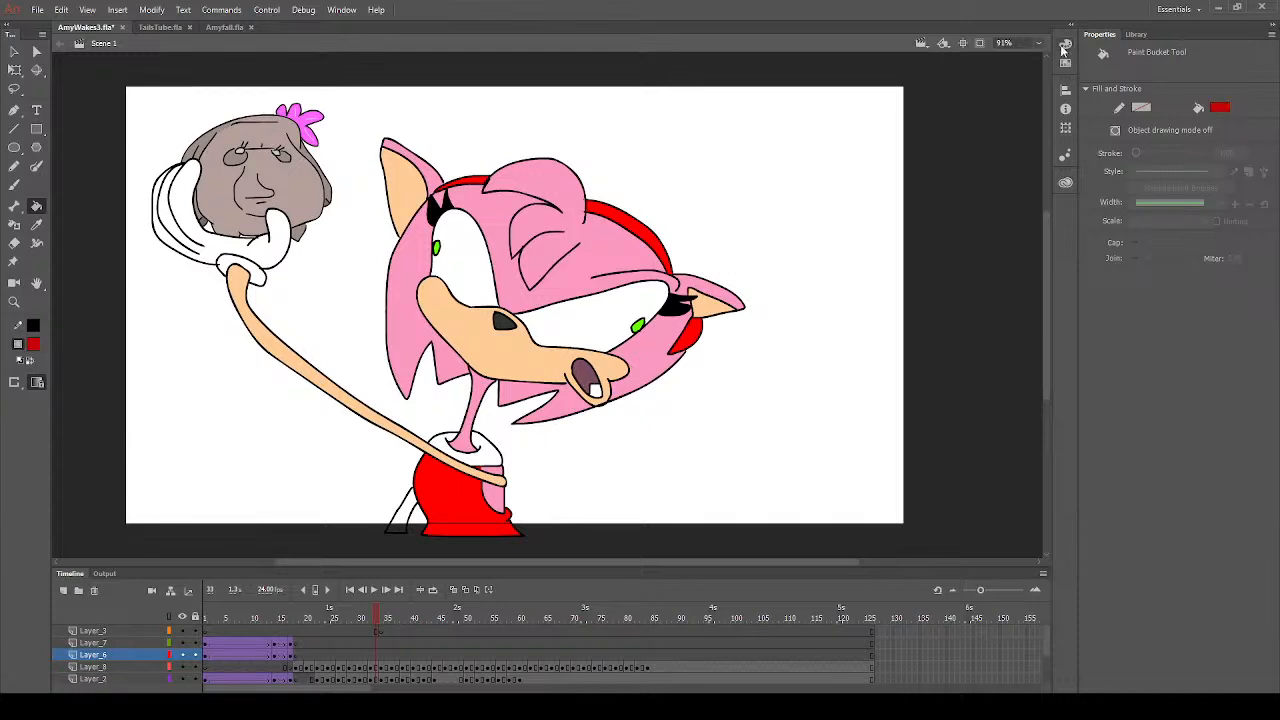
{"action": "left_click", "coordinate": [909, 152]}
{"action": "left_click", "coordinate": [587, 384]}
{"action": "left_click", "coordinate": [598, 392]}
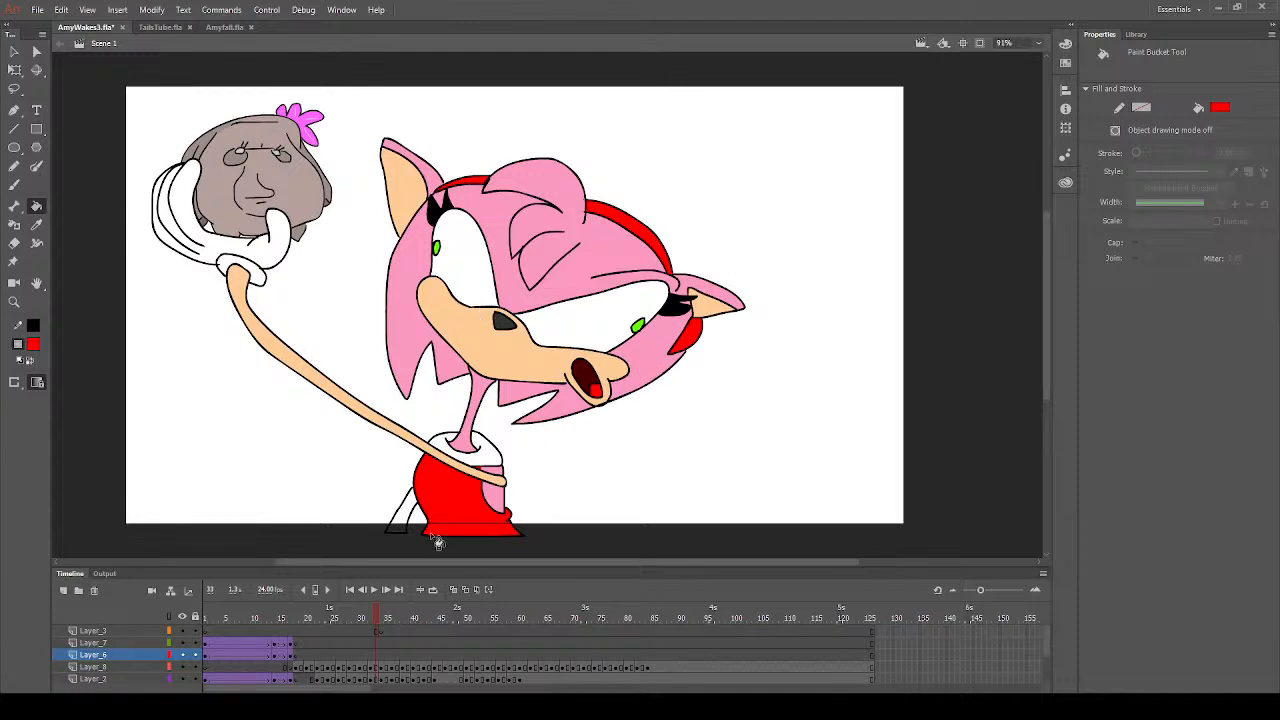
- Step through the drawings from frame 35 to frame 78 to examine their colouring for gaps
{"action": "left_click", "coordinate": [388, 617]}
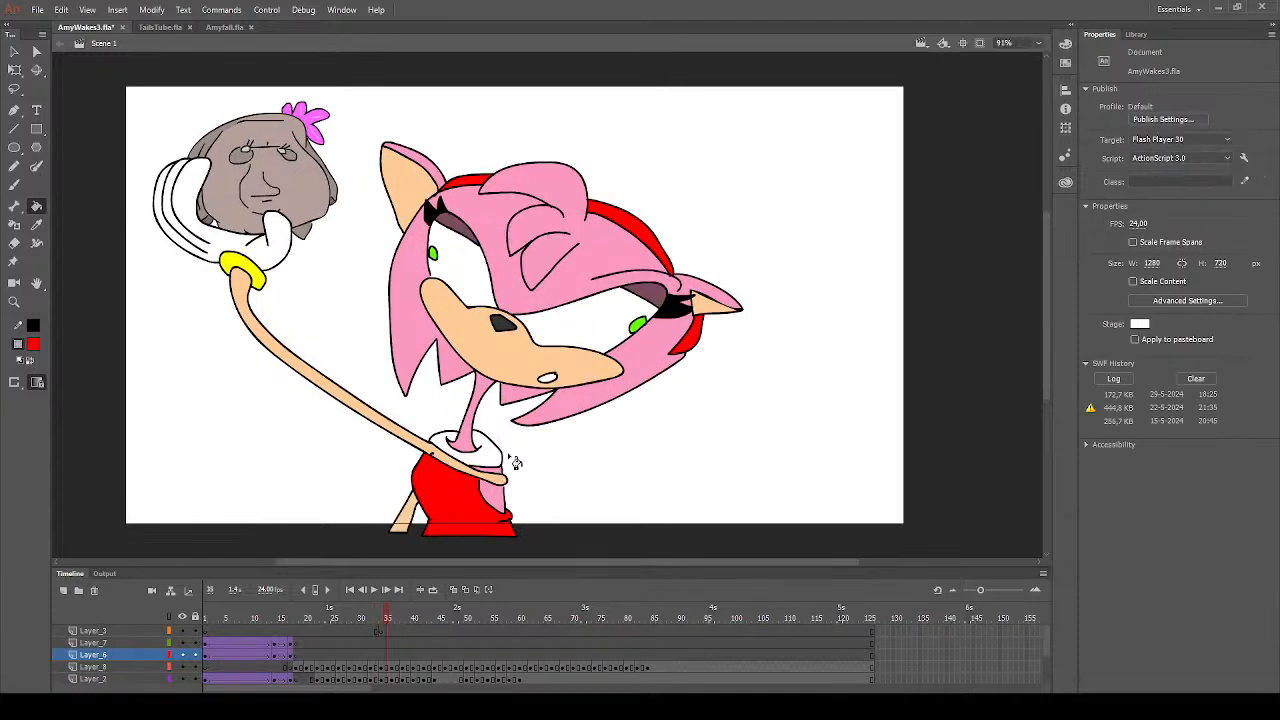
{"action": "key", "text": "period"}
{"action": "key", "text": "period"}
{"action": "key", "text": "period"}
{"action": "key", "text": "period"}
{"action": "key", "text": "period"}
{"action": "key", "text": "period"}
{"action": "key", "text": "period"}
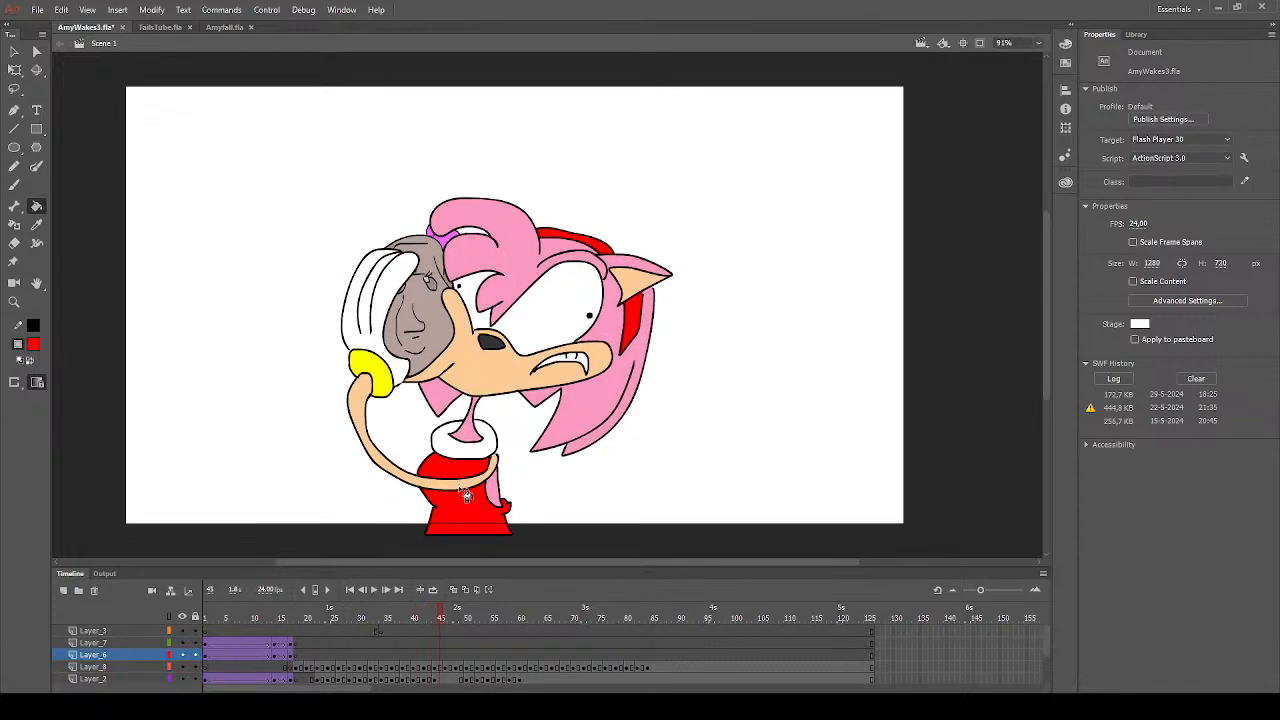
{"action": "key", "text": "period"}
{"action": "key", "text": "period"}
{"action": "key", "text": "period"}
{"action": "key", "text": "period"}
{"action": "key", "text": "period"}
{"action": "key", "text": "period"}
{"action": "key", "text": "period"}
{"action": "key", "text": "period"}
{"action": "key", "text": "period"}
{"action": "key", "text": "period"}
{"action": "key", "text": "period"}
{"action": "key", "text": "period"}
{"action": "key", "text": "period"}
{"action": "key", "text": "period"}
{"action": "key", "text": "period"}
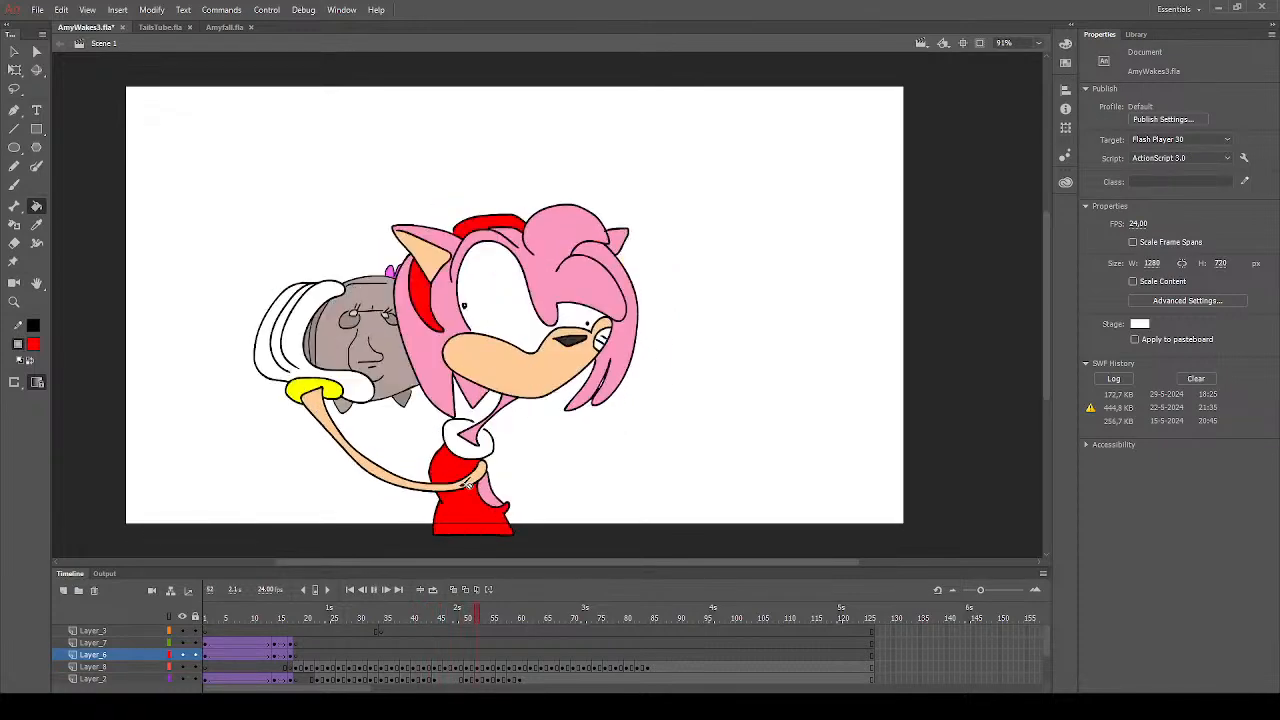
{"action": "key", "text": "period"}
{"action": "key", "text": "period"}
{"action": "key", "text": "period"}
{"action": "key", "text": "period"}
{"action": "key", "text": "period"}
{"action": "key", "text": "period"}
{"action": "key", "text": "period"}
{"action": "key", "text": "period"}
{"action": "key", "text": "period"}
{"action": "key", "text": "period"}
{"action": "key", "text": "period"}
{"action": "key", "text": "period"}
{"action": "key", "text": "period"}
{"action": "key", "text": "period"}
{"action": "key", "text": "period"}
{"action": "key", "text": "period"}
{"action": "key", "text": "period"}
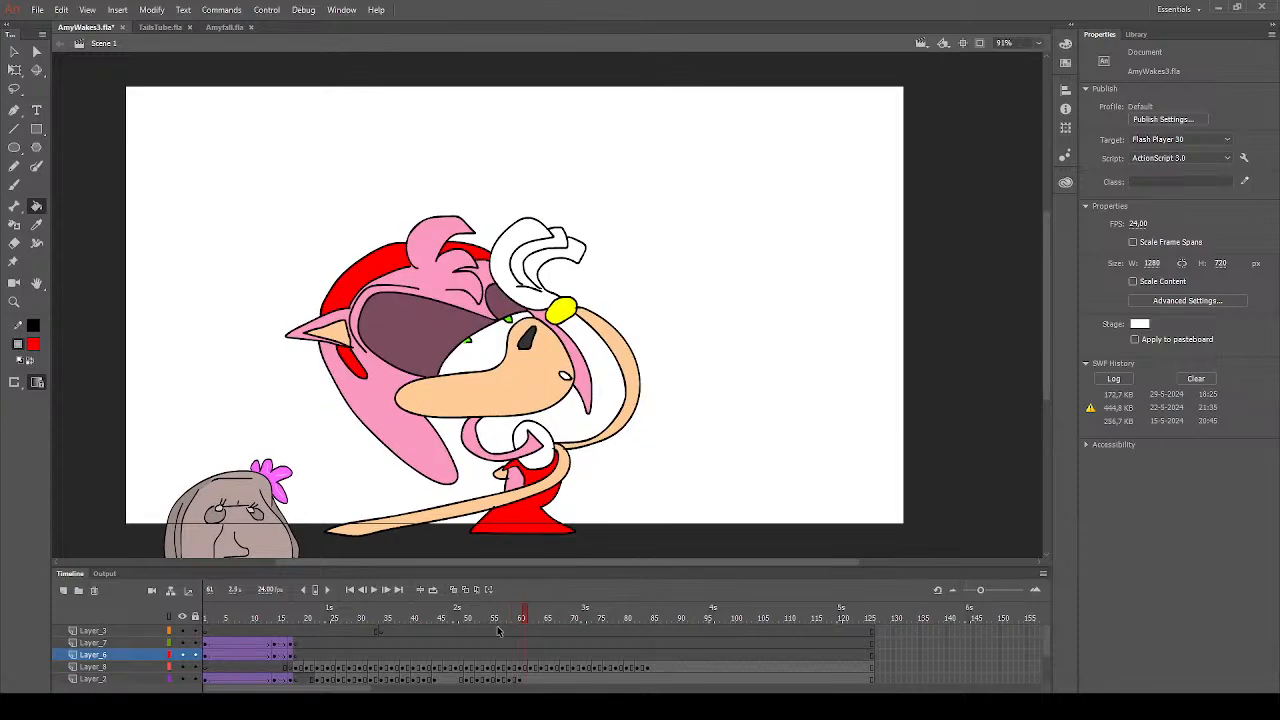
{"action": "key", "text": "period"}
{"action": "key", "text": "period"}
{"action": "key", "text": "period"}
{"action": "key", "text": "period"}
{"action": "key", "text": "period"}
{"action": "key", "text": "period"}
{"action": "key", "text": "period"}
{"action": "key", "text": "period"}
{"action": "key", "text": "period"}
{"action": "key", "text": "period"}
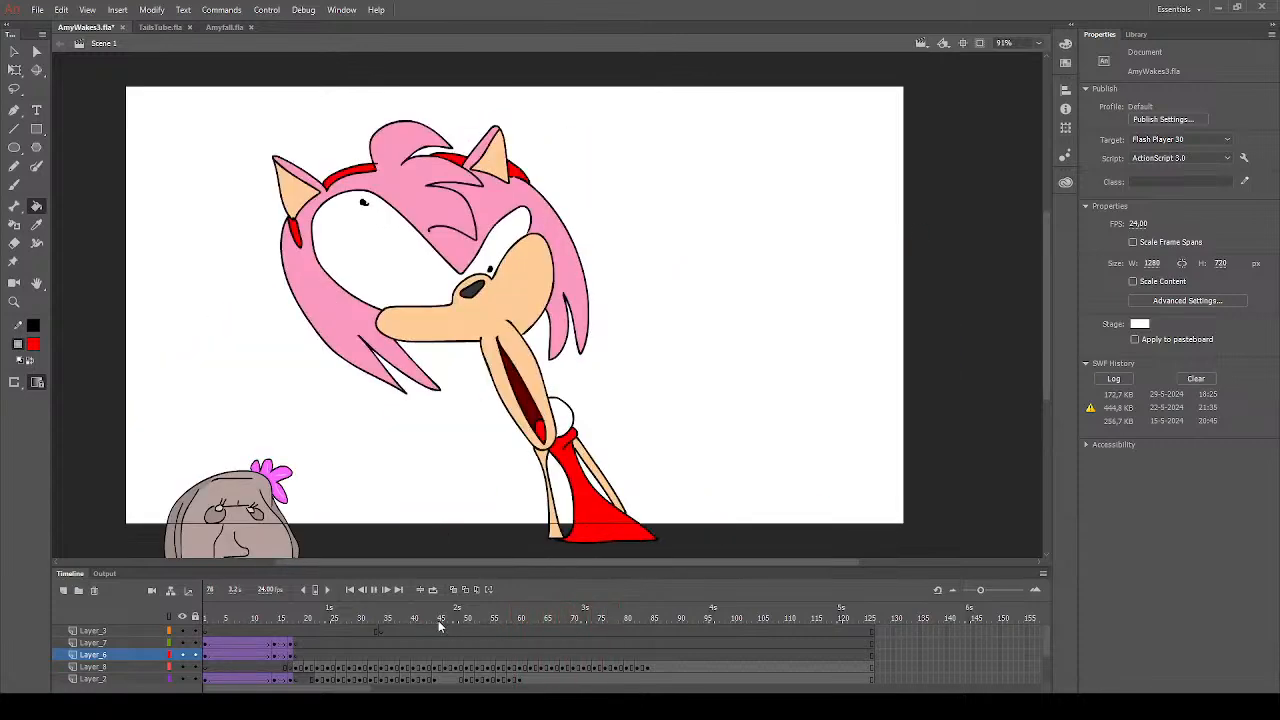
- Play the animation through the last drawings and save the document
{"action": "key", "text": "Return"}
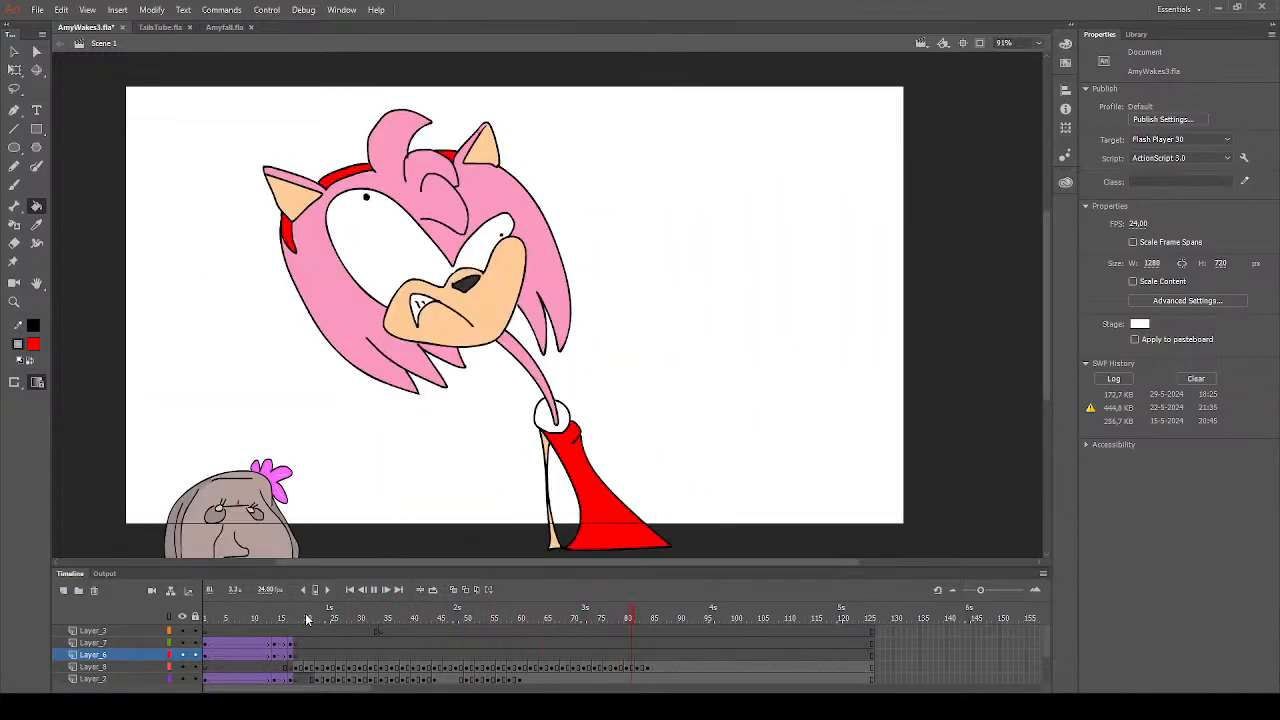
{"action": "key", "text": "Return"}
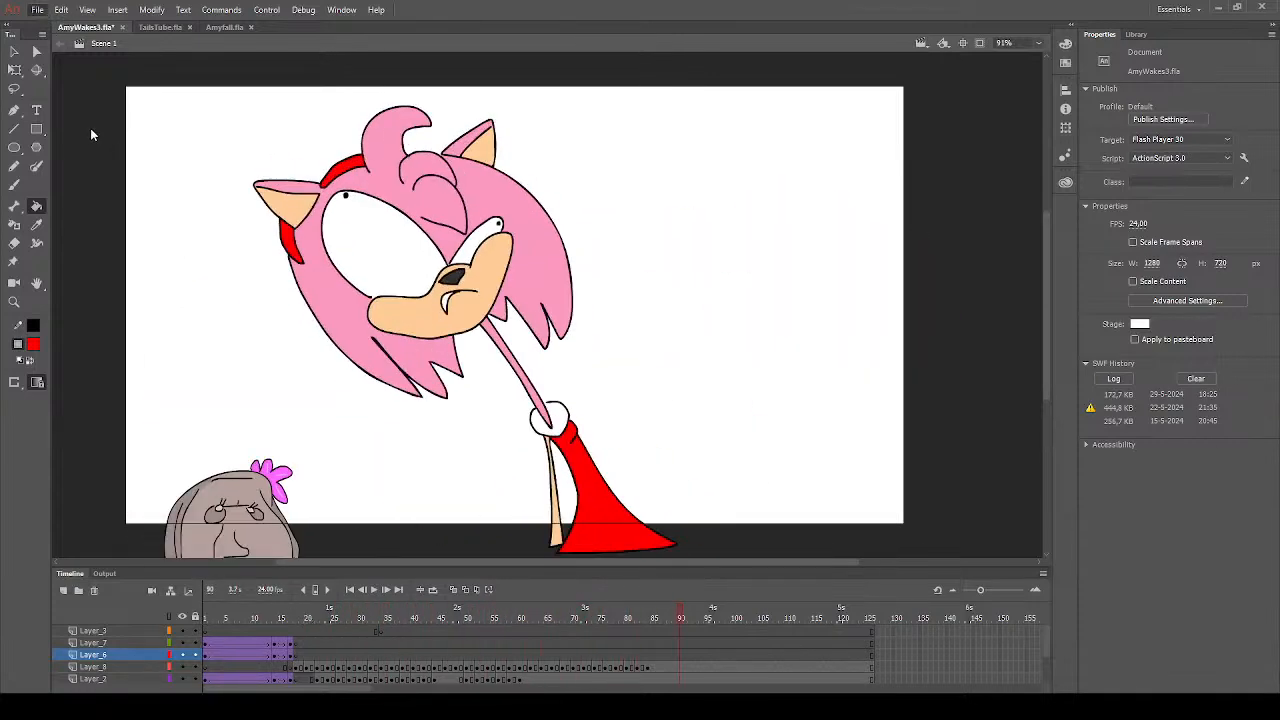
{"action": "key", "text": "ctrl+s"}
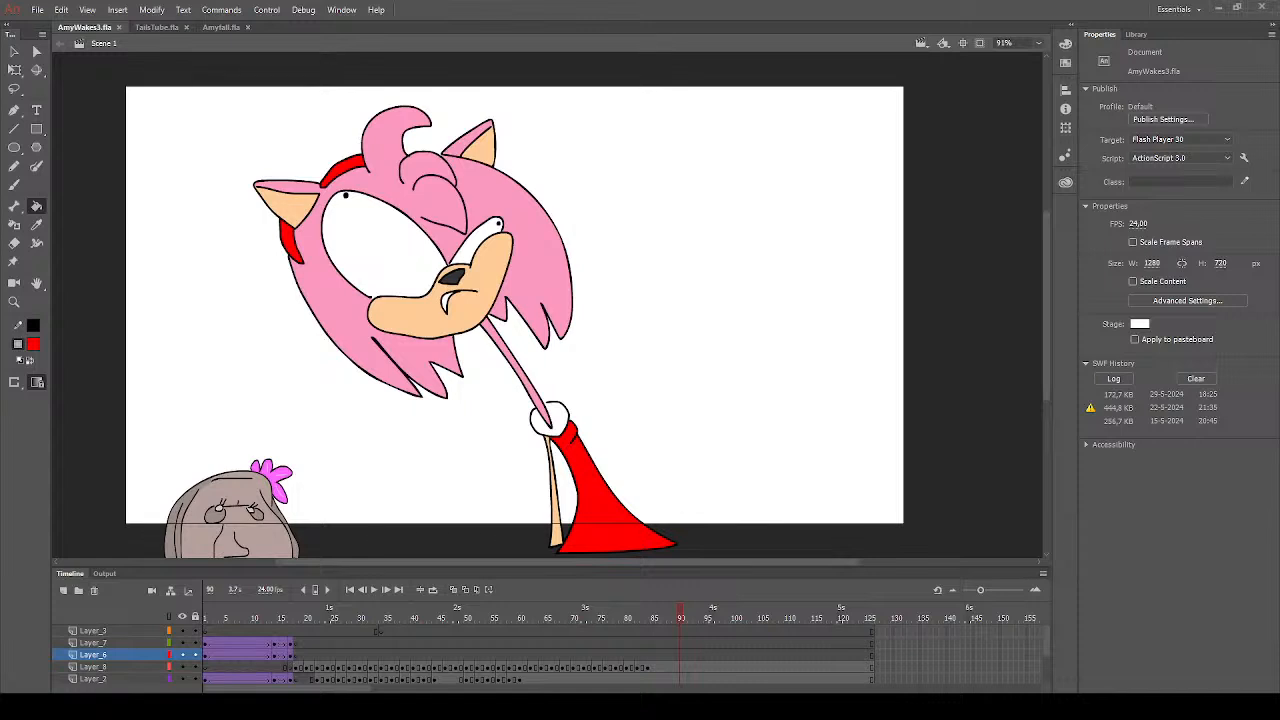
- Paste the open-book photo at frame 84 of Layer_3 and enlarge it to about 878 by 607 px
{"action": "left_click", "coordinate": [651, 653]}
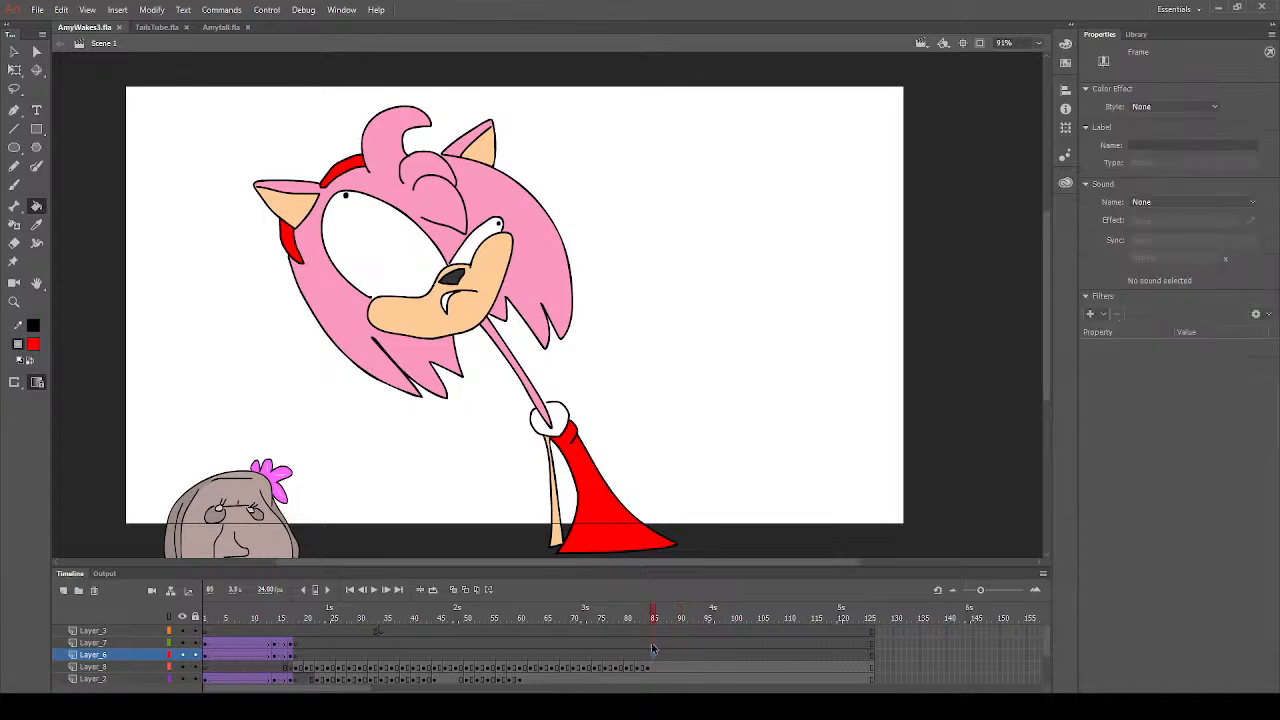
{"action": "left_click", "coordinate": [649, 633]}
{"action": "key", "text": "ctrl+v"}
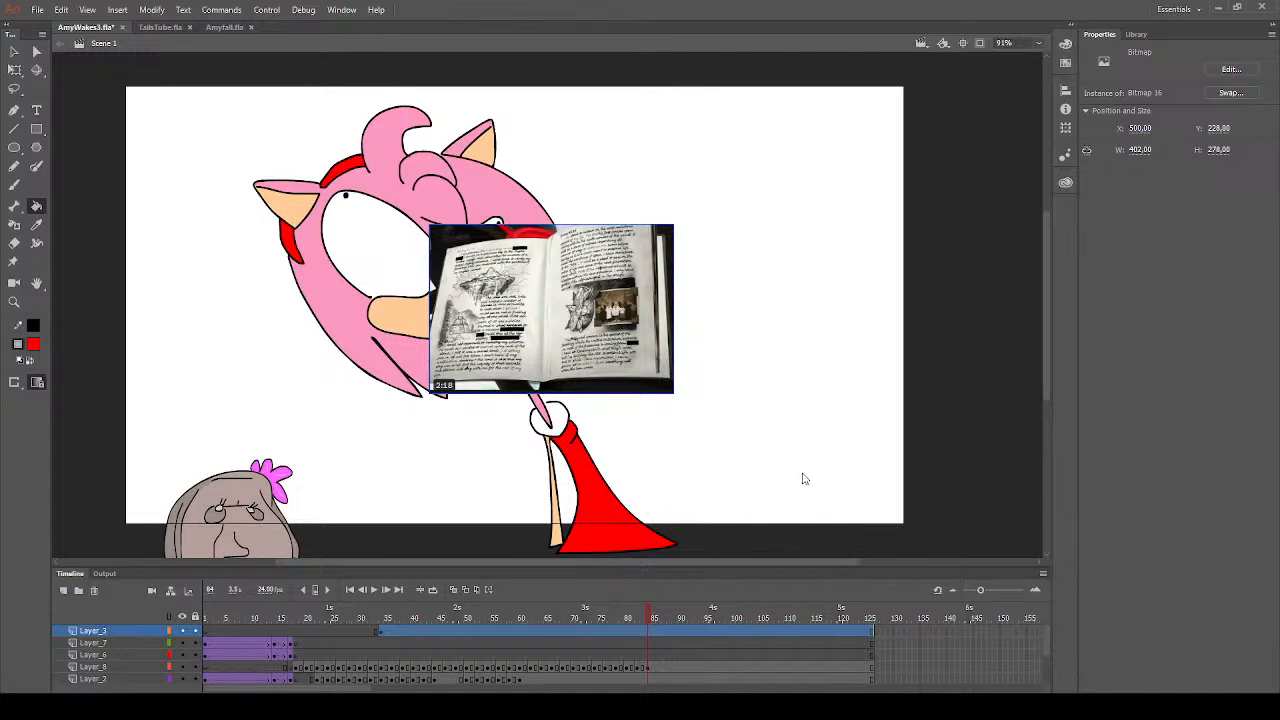
{"action": "key", "text": "q"}
{"action": "left_click_drag", "start_coordinate": [673, 225], "coordinate": [646, 243]}
{"action": "left_click_drag", "start_coordinate": [753, 375], "coordinate": [797, 460]}
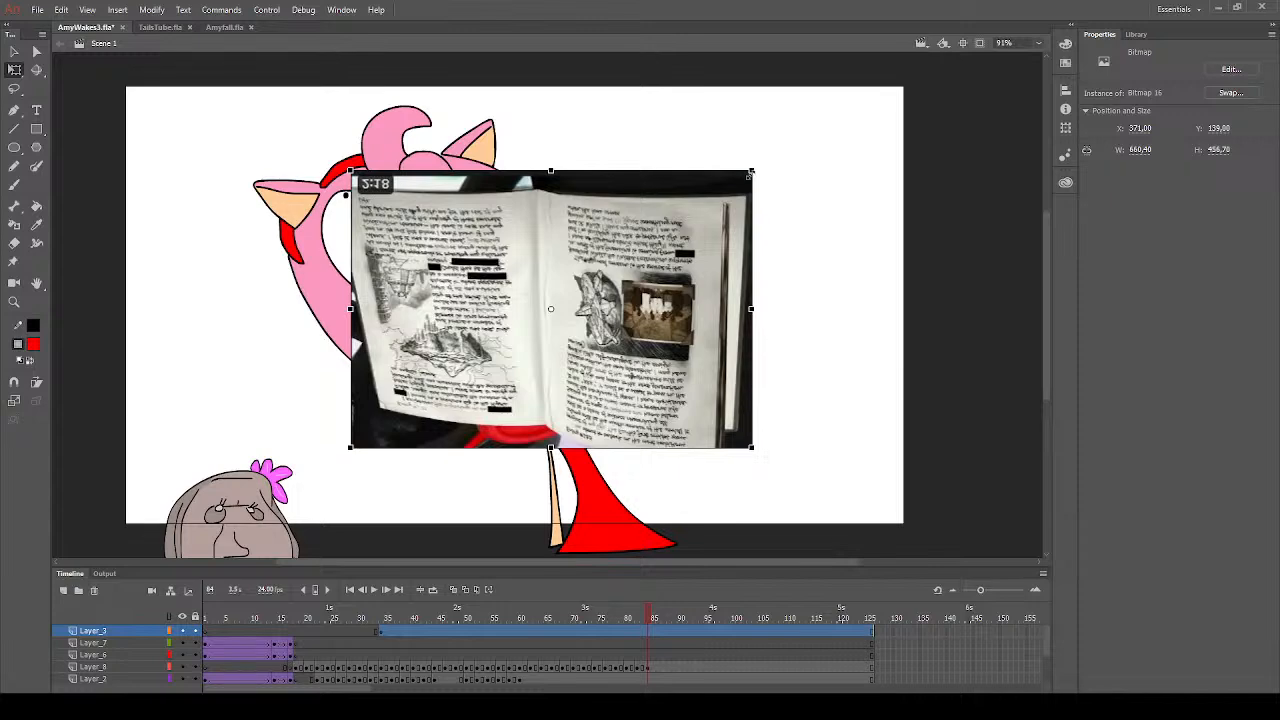
{"action": "left_click_drag", "start_coordinate": [749, 173], "coordinate": [855, 498]}
{"action": "left_click", "coordinate": [854, 491]}
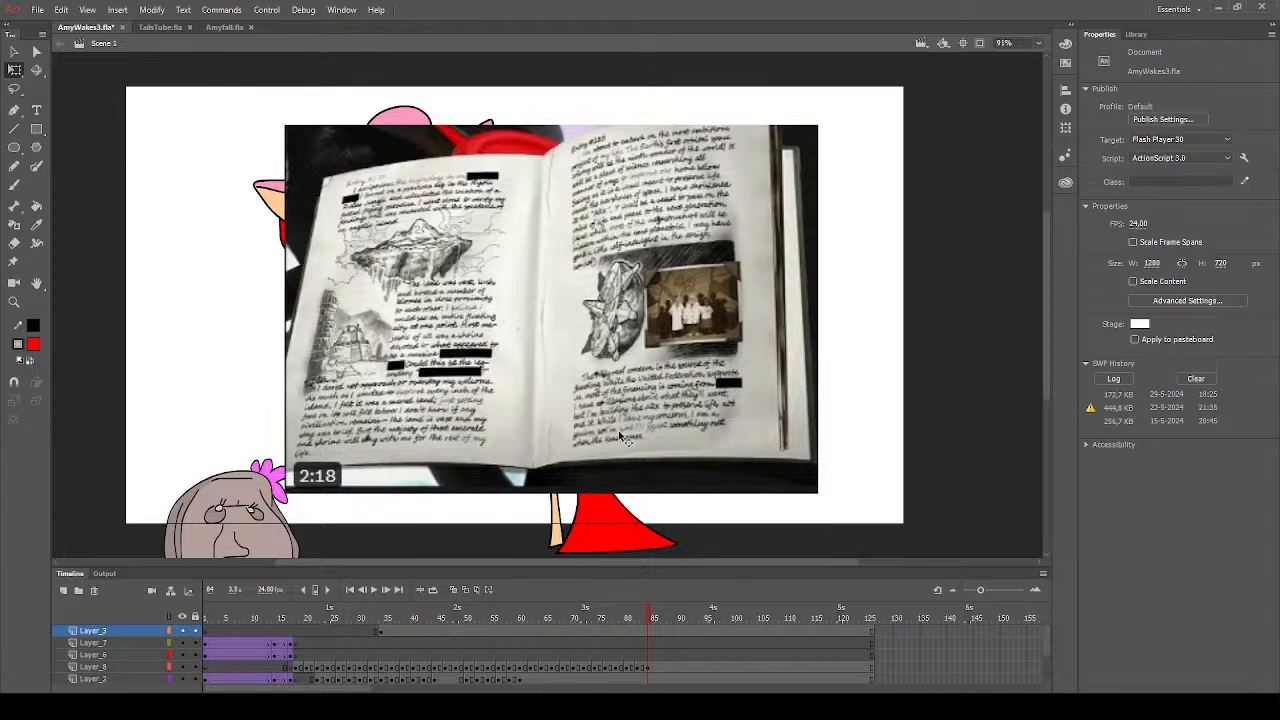
- Shift the book photo across the stage and delete it
{"action": "left_click", "coordinate": [515, 199]}
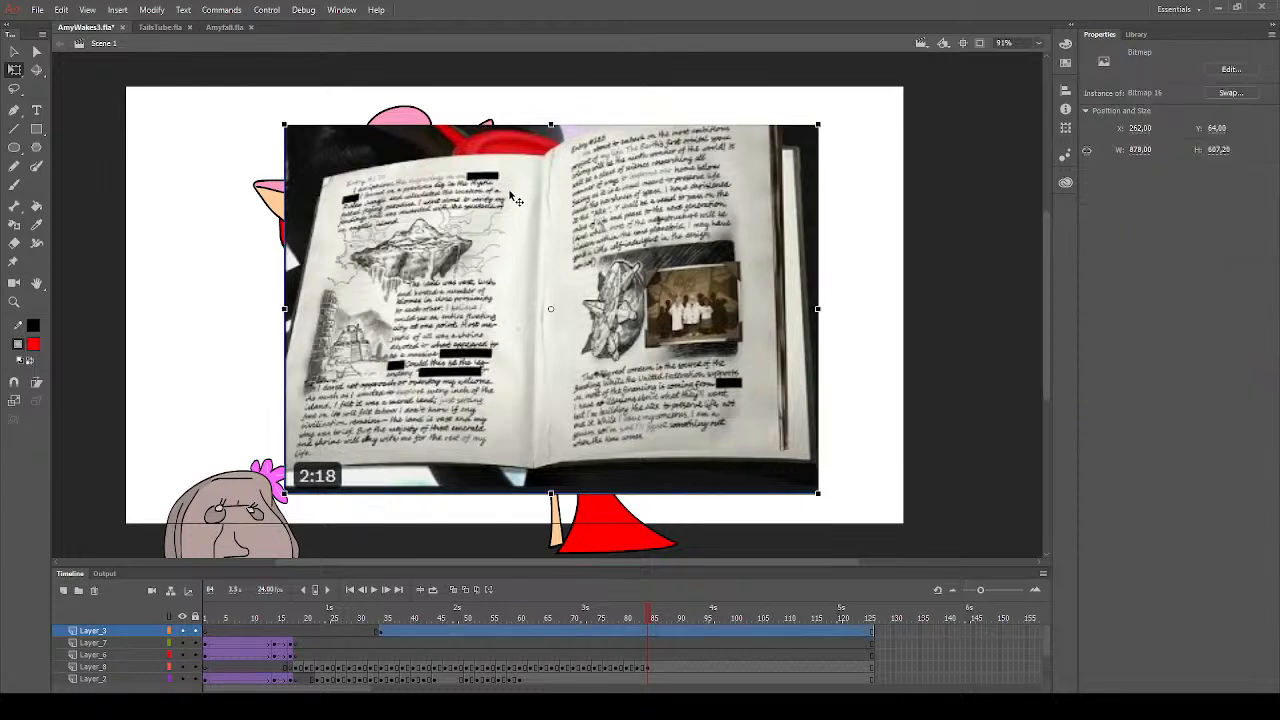
{"action": "left_click_drag", "start_coordinate": [872, 327], "coordinate": [871, 323]}
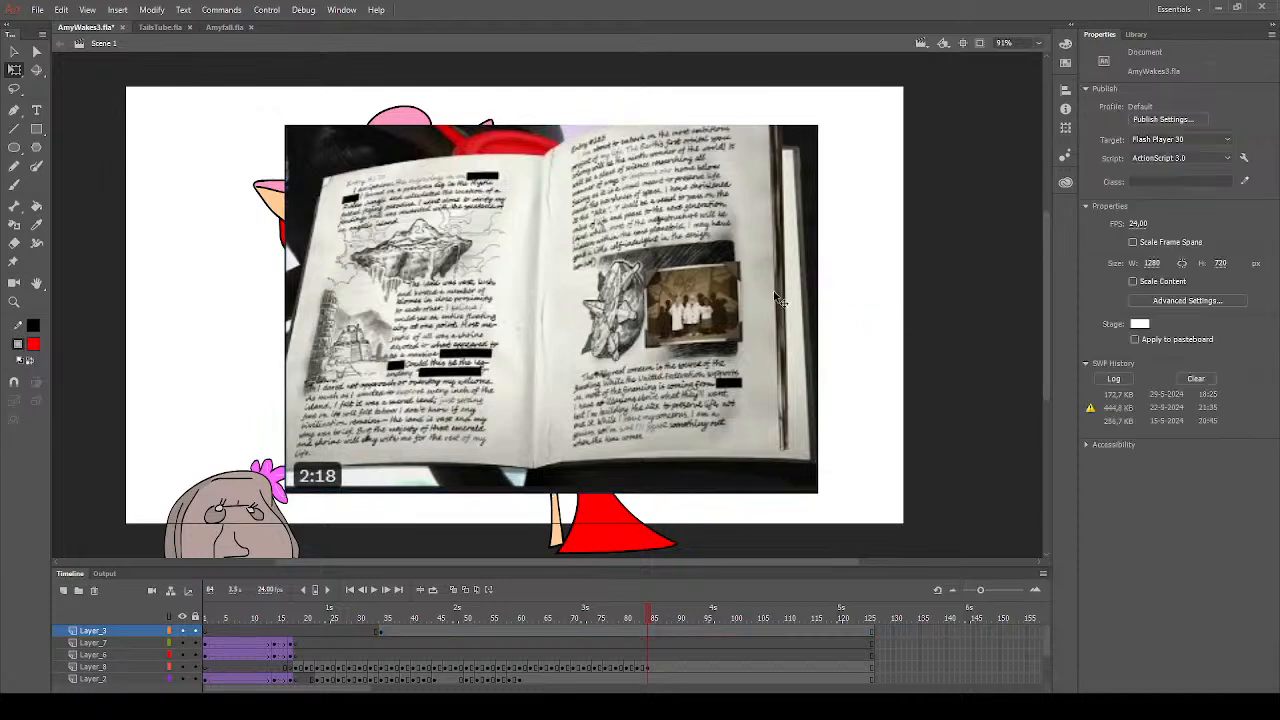
{"action": "left_click_drag", "start_coordinate": [778, 298], "coordinate": [829, 304]}
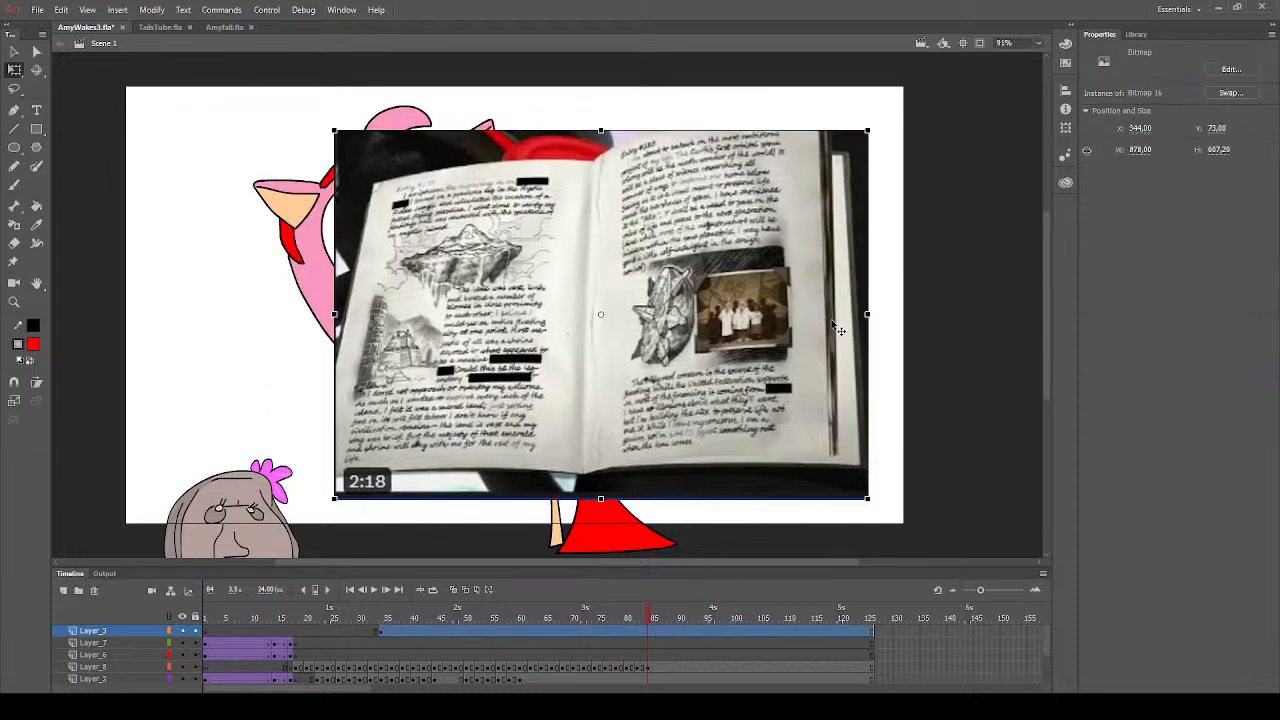
{"action": "key", "text": "Delete"}
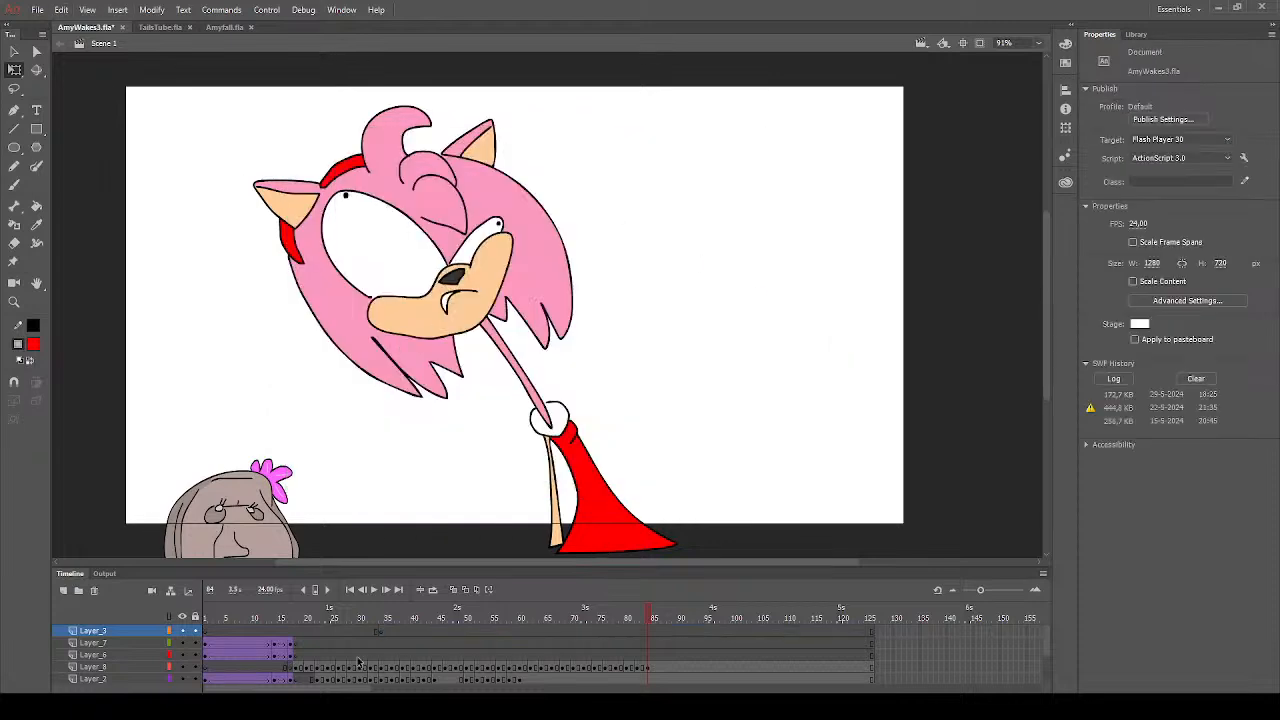
- Play the animation from around frame 21 and save the document
{"action": "left_click", "coordinate": [311, 647]}
{"action": "left_click", "coordinate": [311, 645]}
{"action": "key", "text": "Return"}
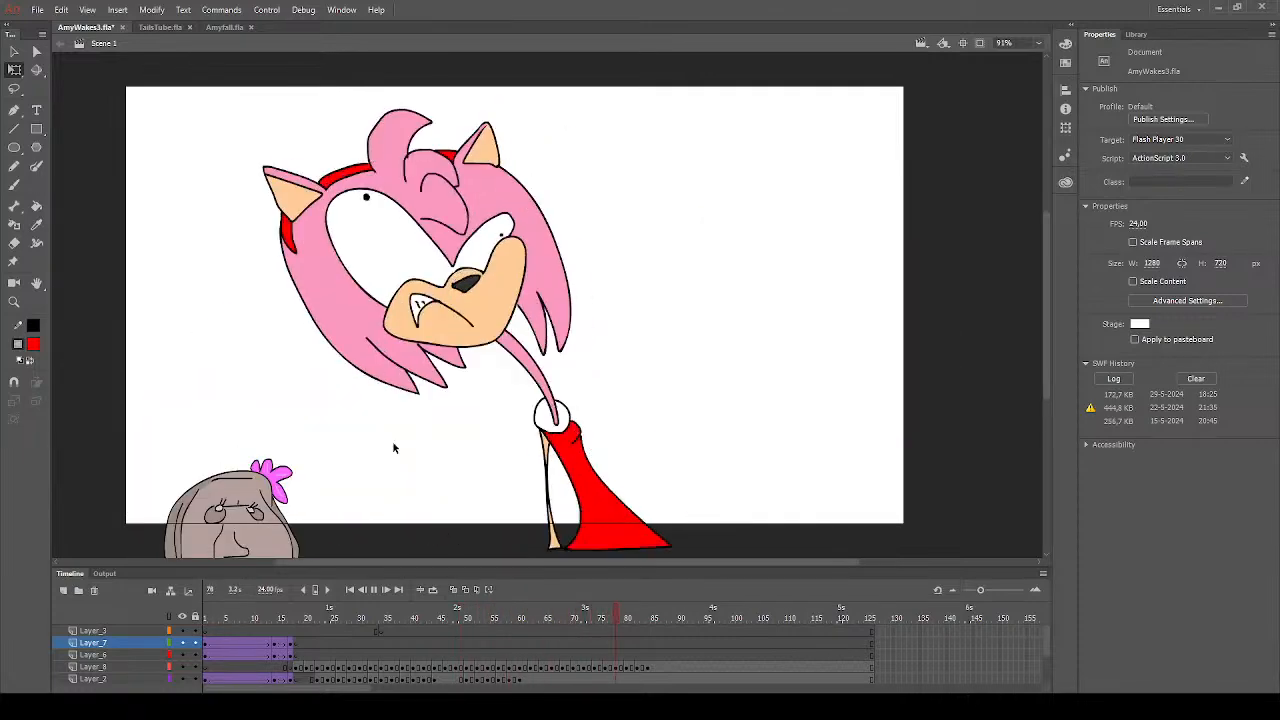
{"action": "key", "text": "ctrl+s"}
- Close the TailsTube.fla and Amyfall.fla documents
{"action": "left_click", "coordinate": [158, 27]}
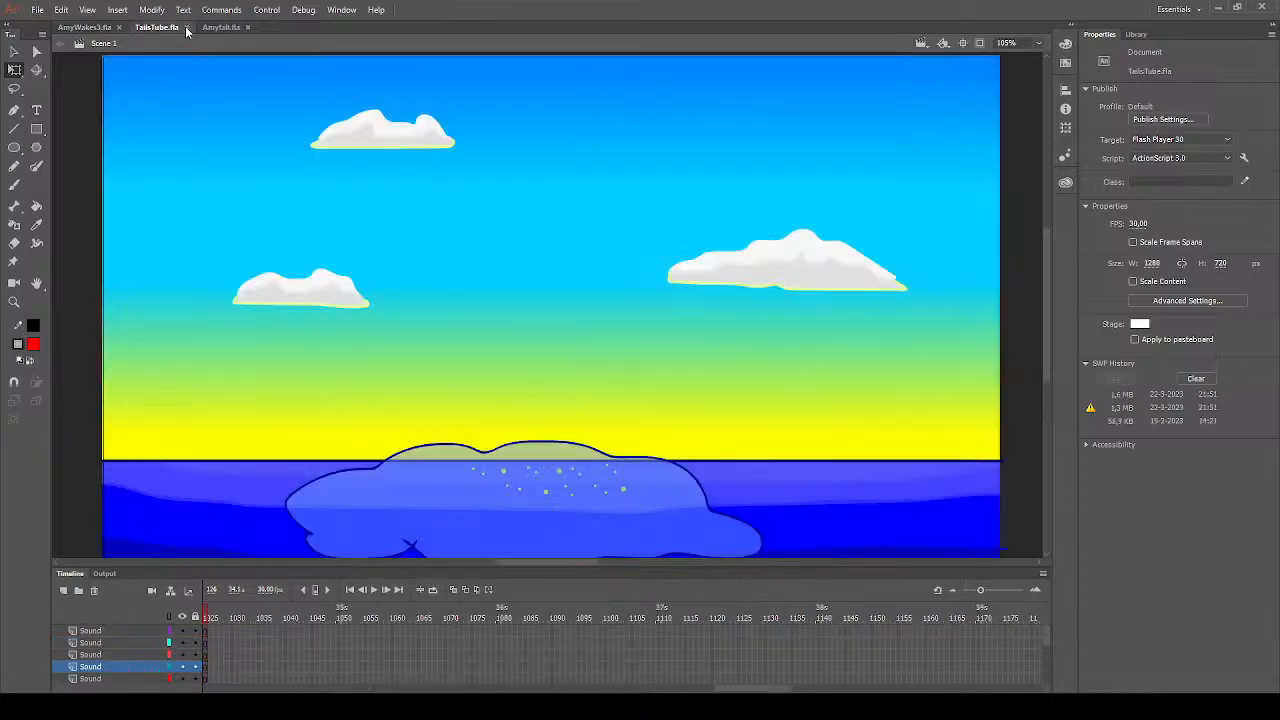
{"action": "left_click", "coordinate": [186, 27]}
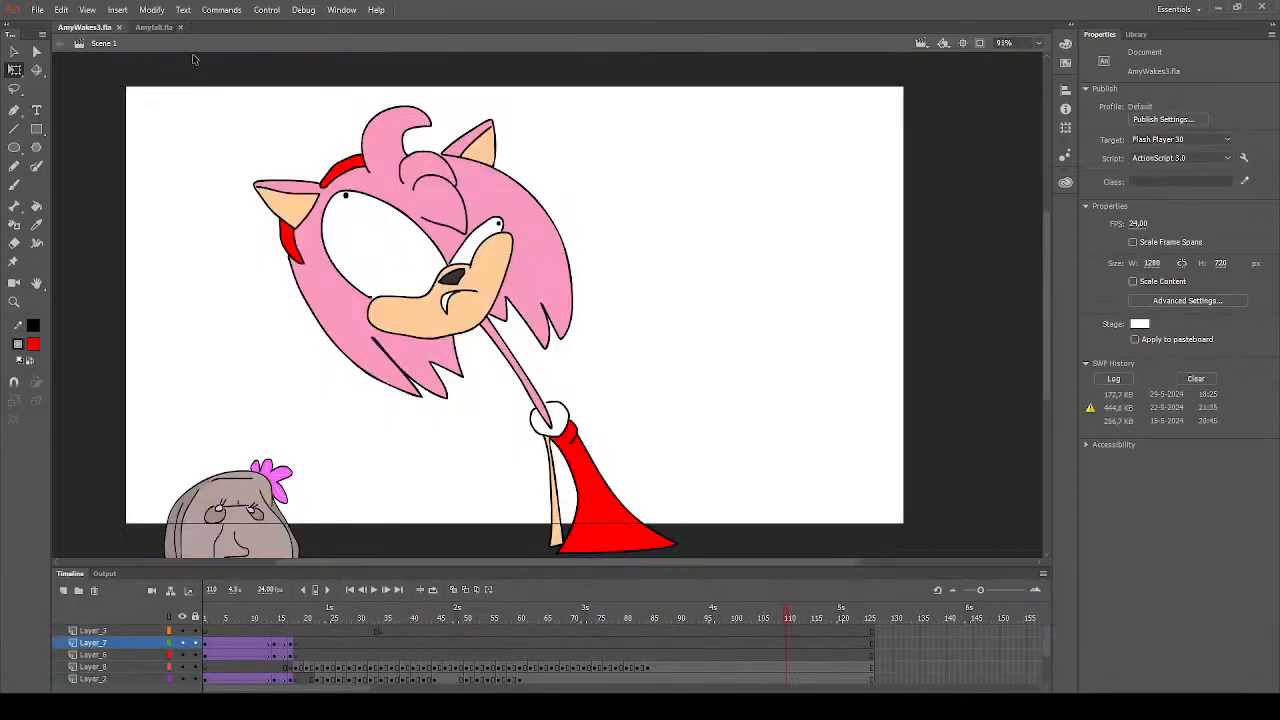
{"action": "left_click", "coordinate": [150, 29]}
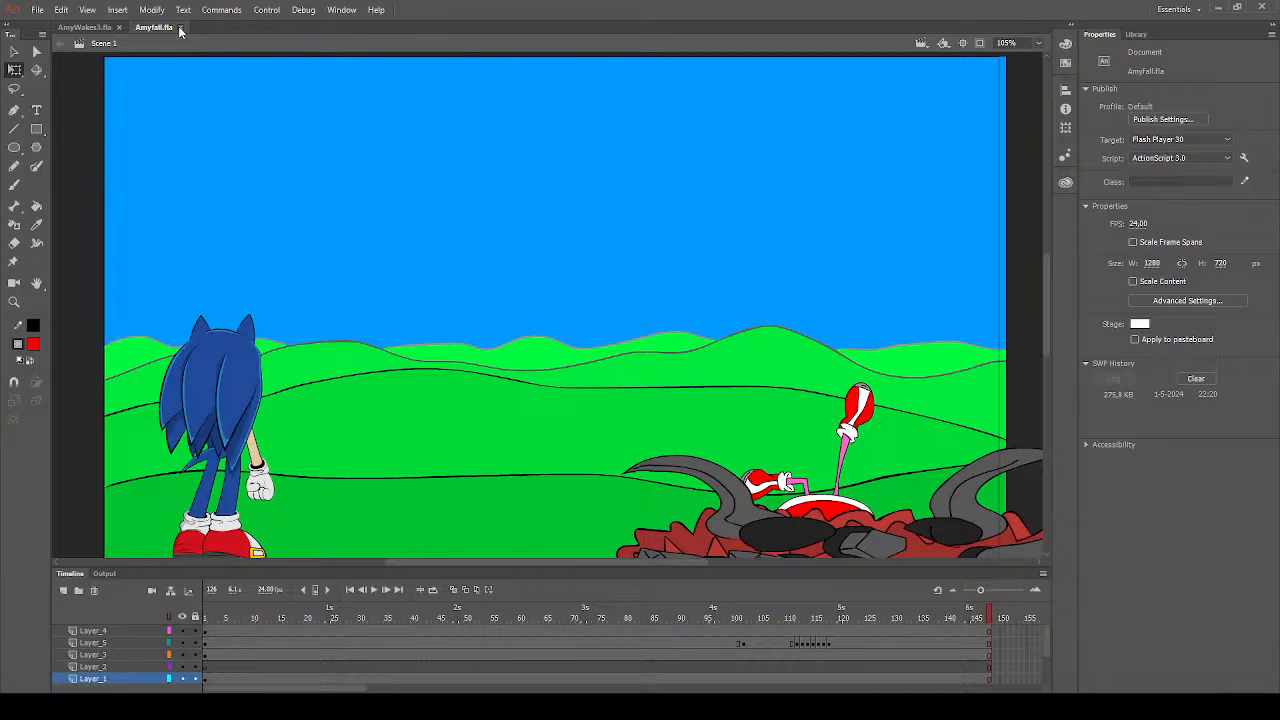
{"action": "left_click", "coordinate": [181, 28]}
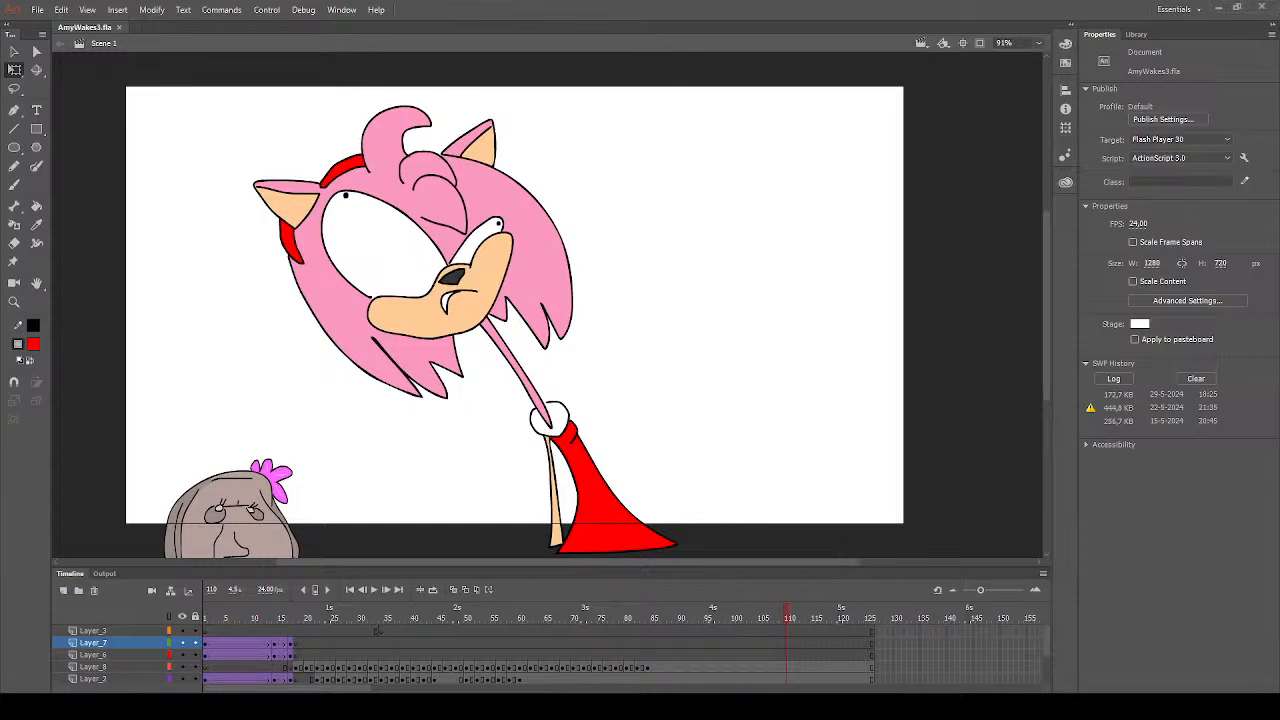
- Place the Sonic X Shadow Generations pre-order image on Layer_7, reposition it over the stage and delete it
{"action": "left_click_drag", "start_coordinate": [628, 490], "coordinate": [708, 468]}
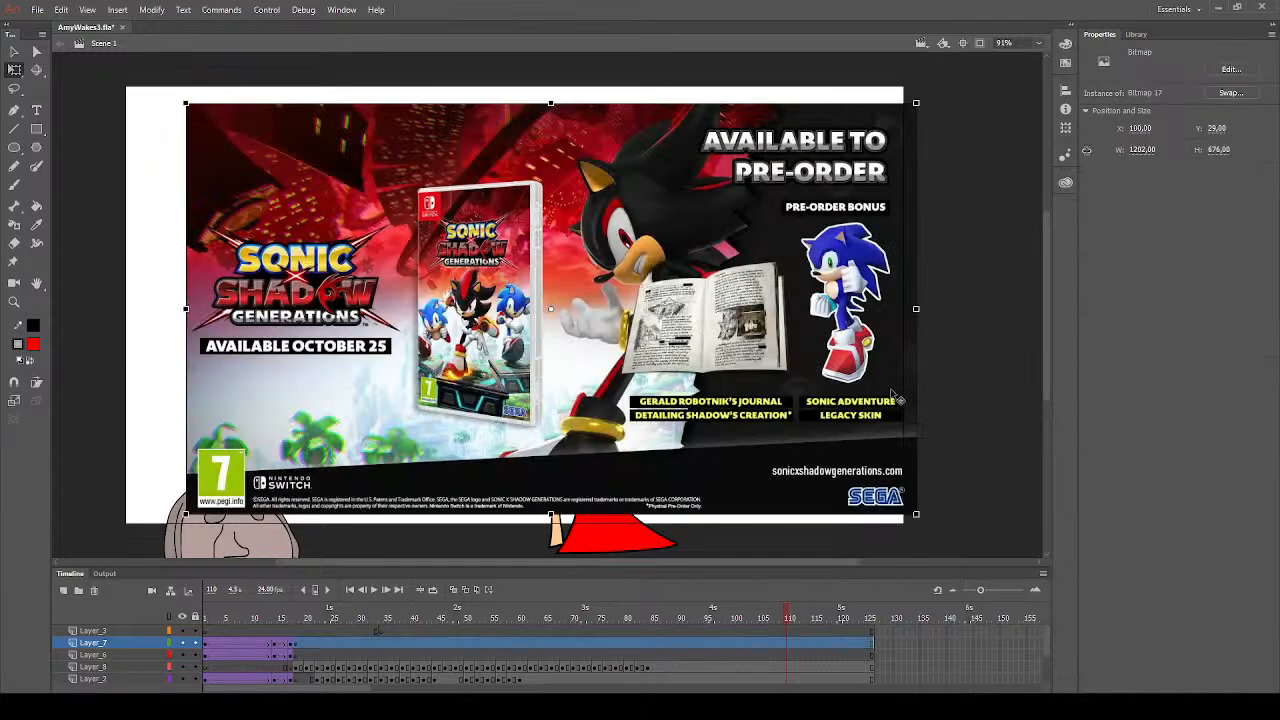
{"action": "left_click_drag", "start_coordinate": [834, 392], "coordinate": [832, 401]}
{"action": "left_click", "coordinate": [968, 403]}
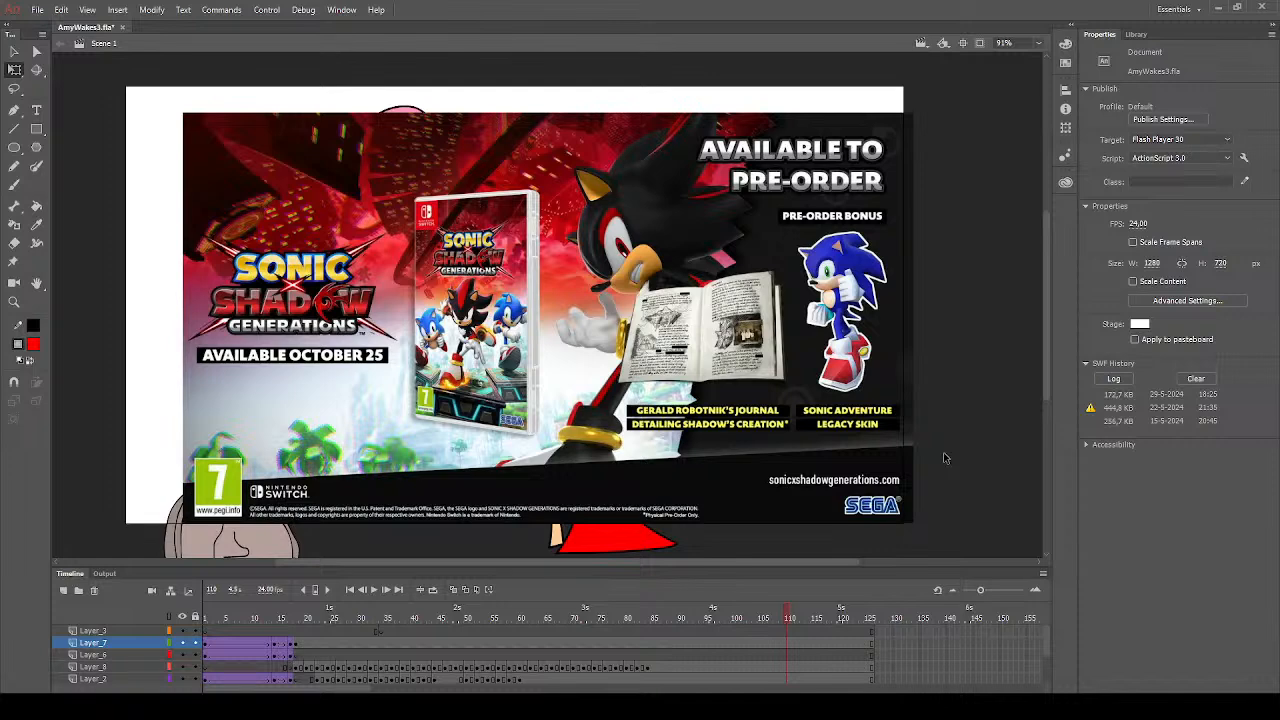
{"action": "left_click_drag", "start_coordinate": [528, 295], "coordinate": [572, 326]}
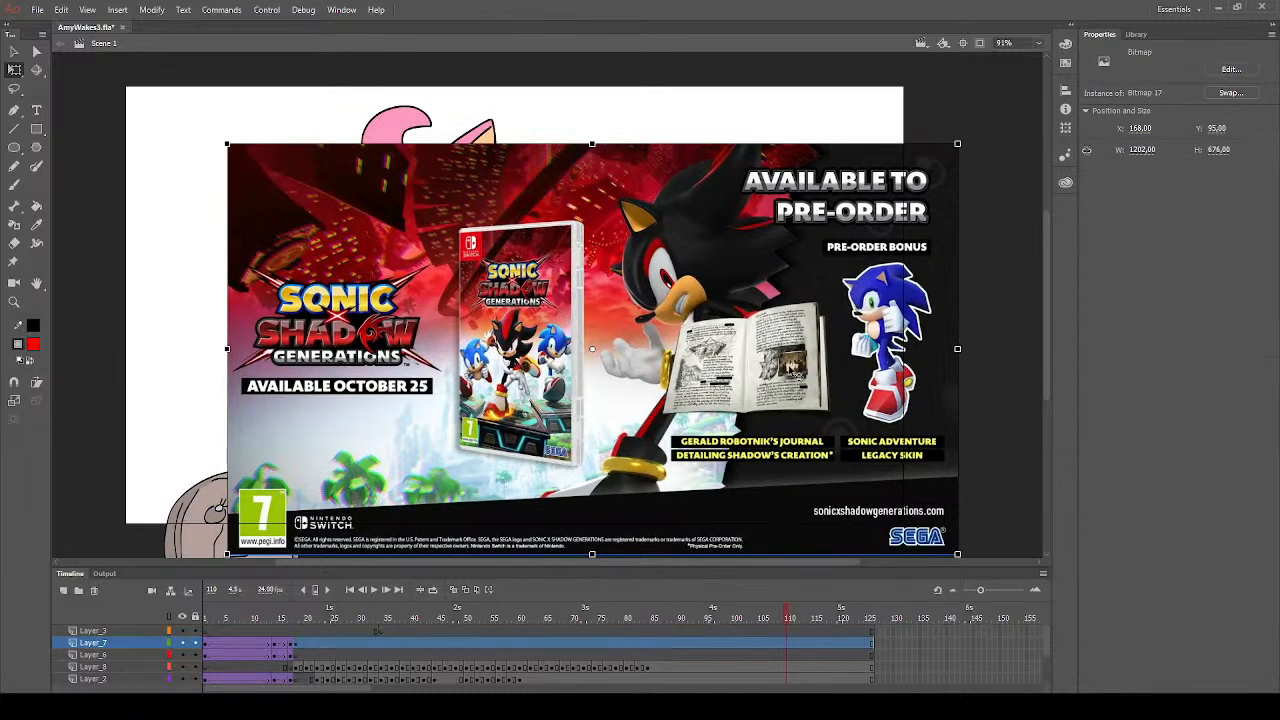
{"action": "key", "text": "Delete"}
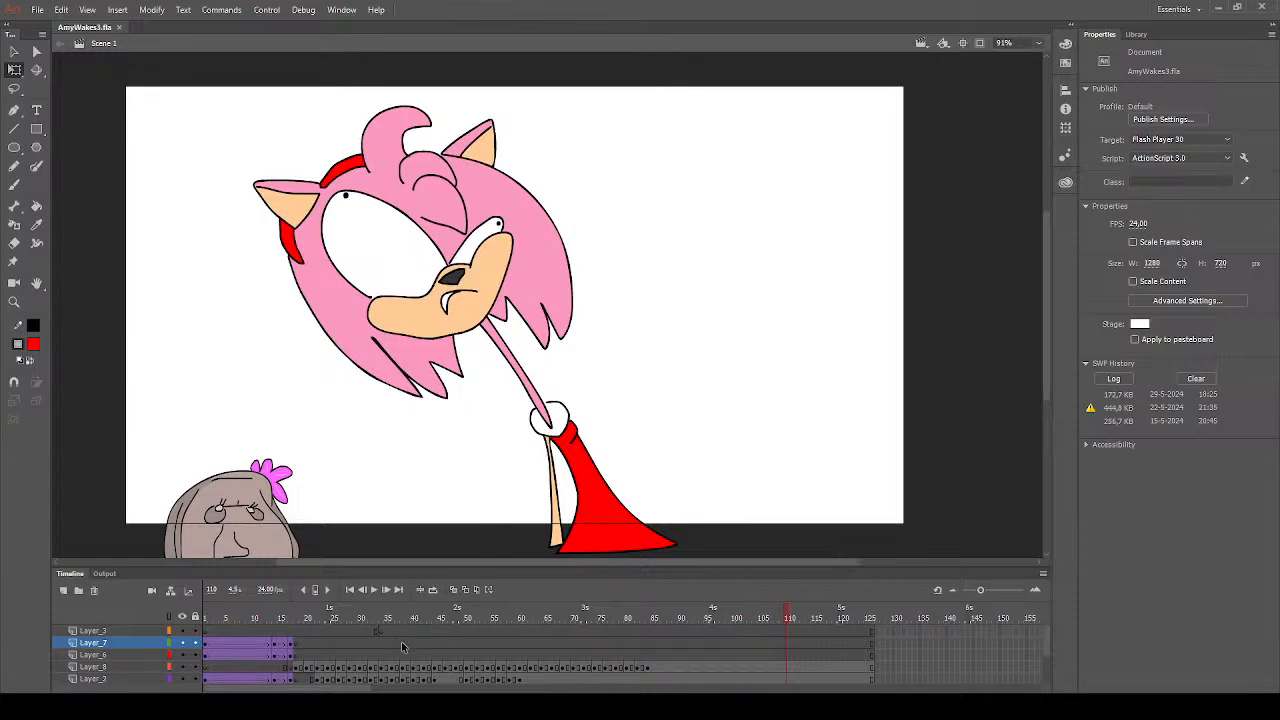
- Paste the Digital Deluxe Edition image at frame 31 and move it up until the Terios skin section is in view
{"action": "left_click", "coordinate": [365, 617]}
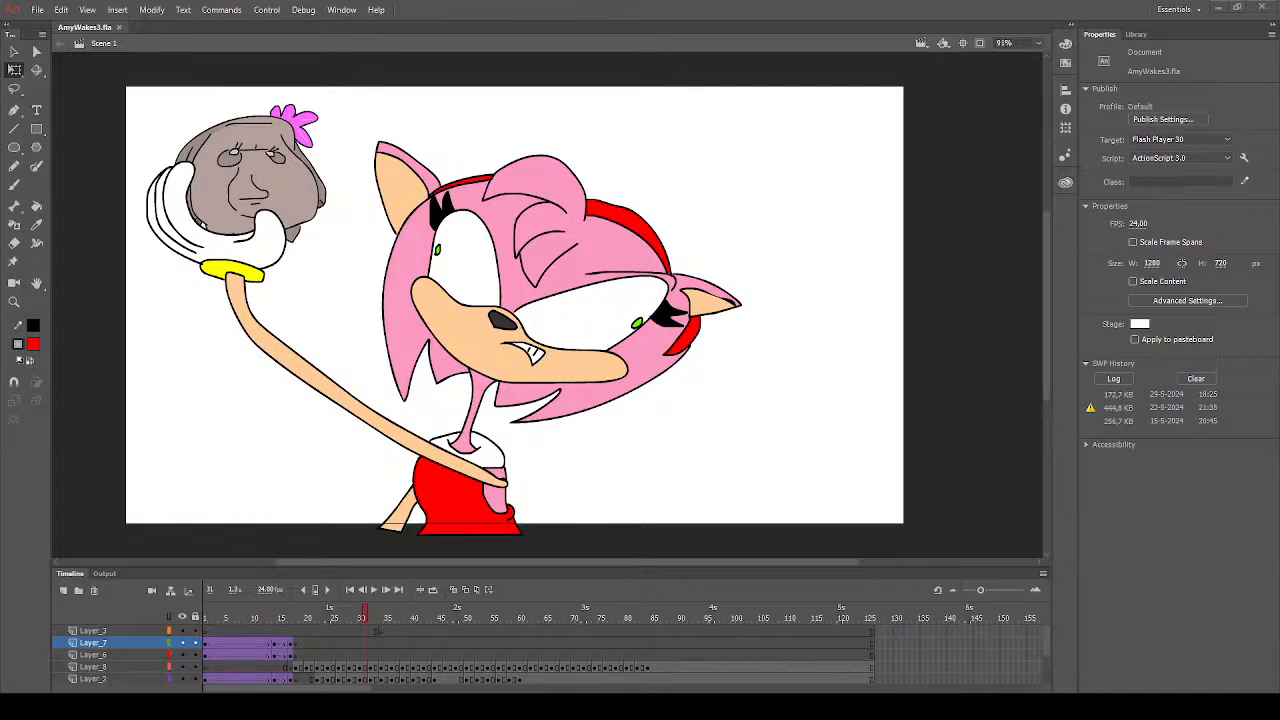
{"action": "key", "text": "ctrl+v"}
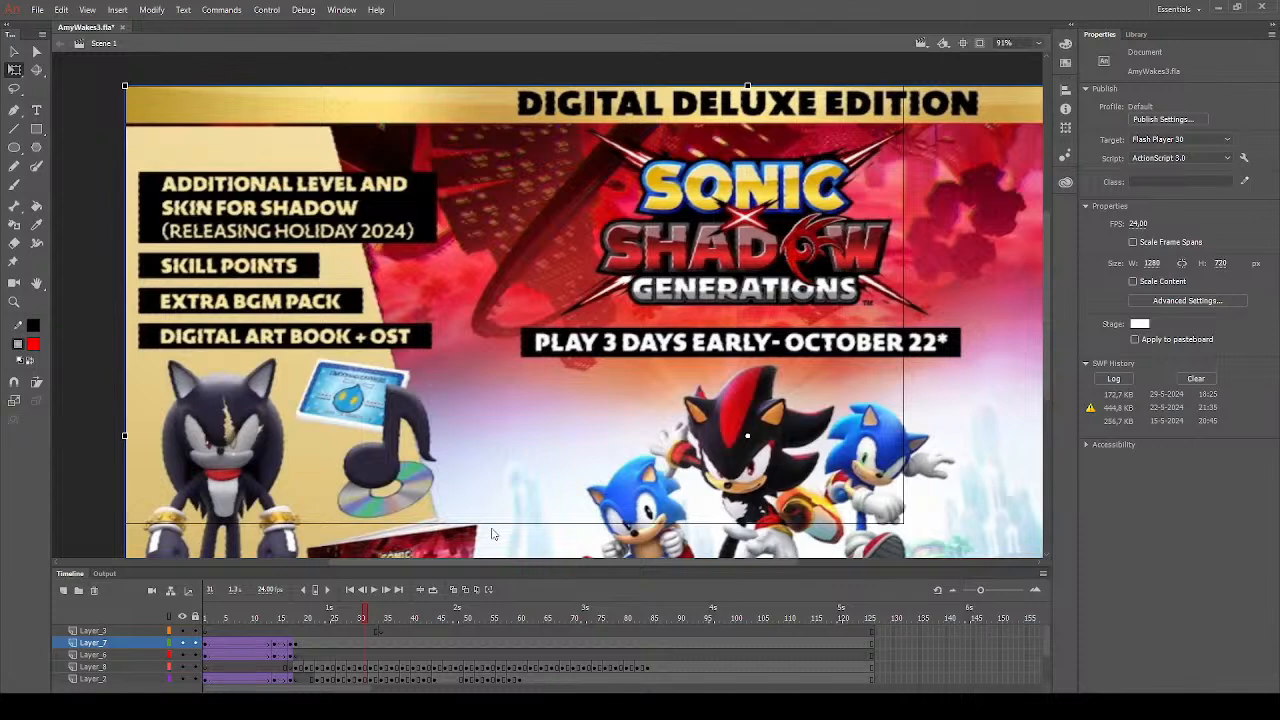
{"action": "left_click_drag", "start_coordinate": [331, 459], "coordinate": [399, 379]}
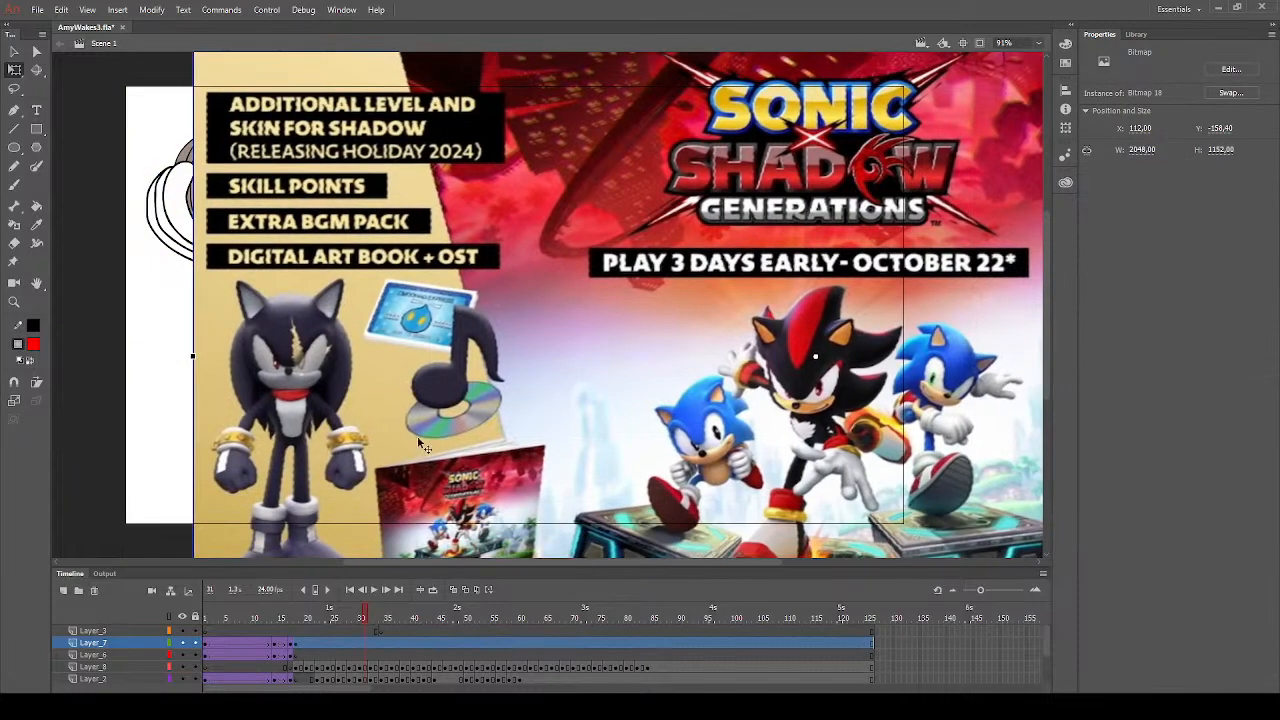
{"action": "left_click_drag", "start_coordinate": [417, 438], "coordinate": [363, 421]}
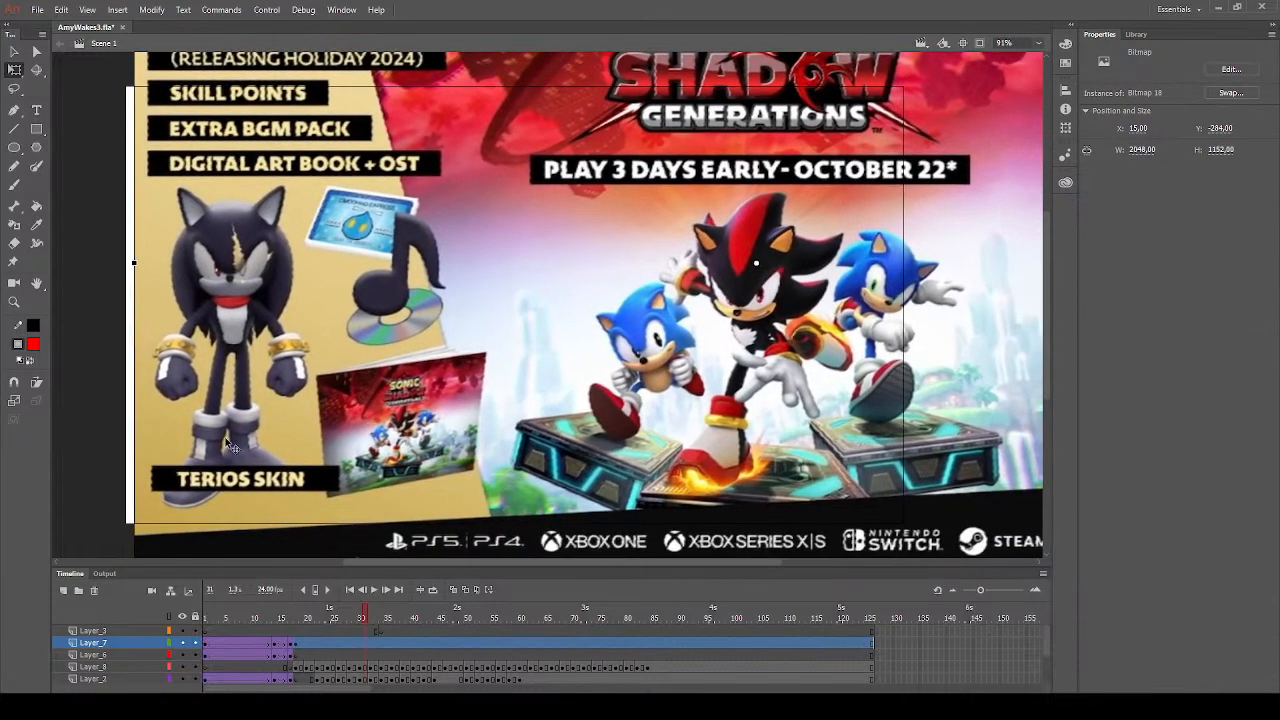
{"action": "left_click_drag", "start_coordinate": [228, 446], "coordinate": [219, 440]}
{"action": "left_click", "coordinate": [103, 438]}
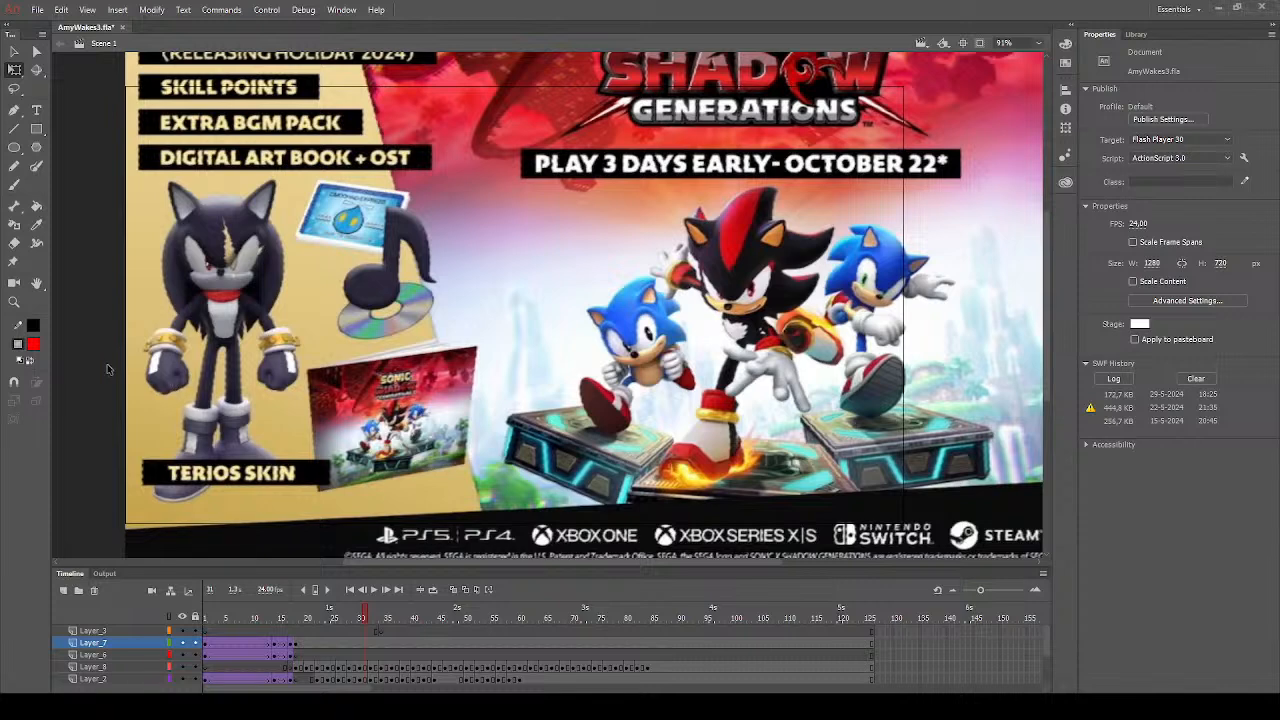
- Nudge the Digital Deluxe Edition image sideways over the stage and delete it
{"action": "left_click_drag", "start_coordinate": [223, 313], "coordinate": [209, 337]}
{"action": "left_click", "coordinate": [115, 397]}
{"action": "left_click_drag", "start_coordinate": [158, 421], "coordinate": [131, 423]}
{"action": "left_click", "coordinate": [91, 425]}
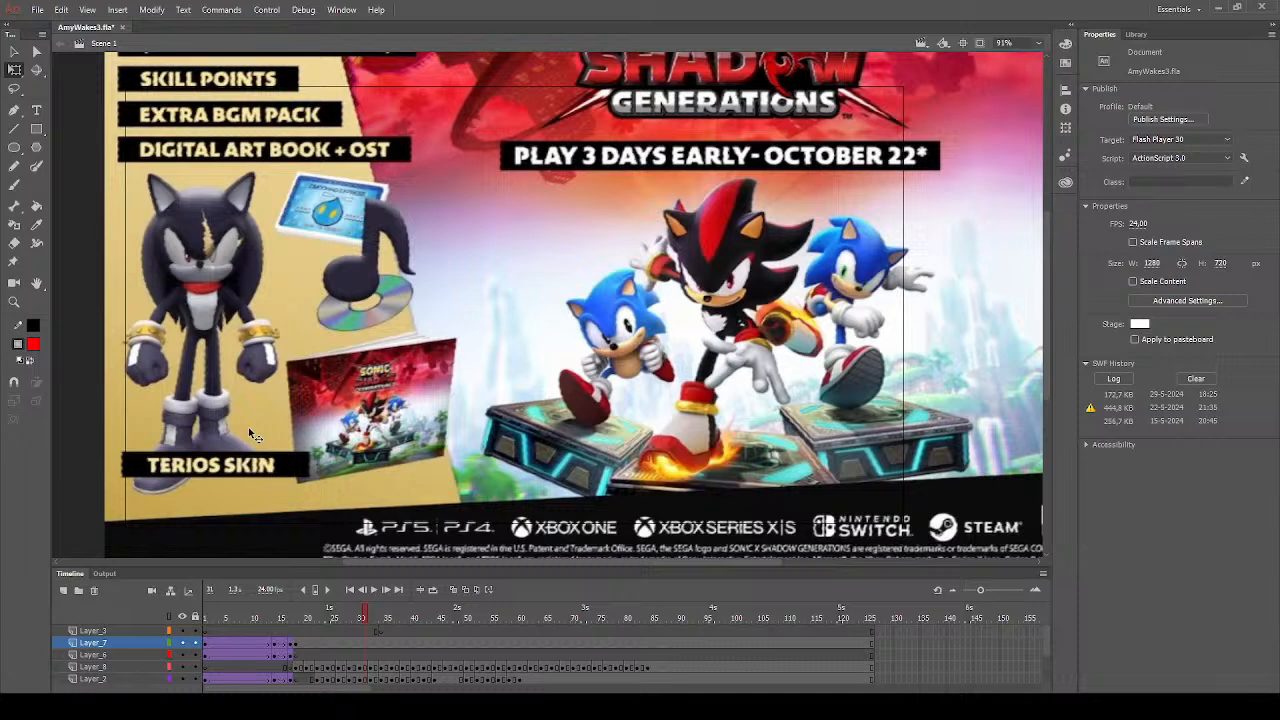
{"action": "left_click_drag", "start_coordinate": [238, 413], "coordinate": [288, 415]}
{"action": "key", "text": "Delete"}
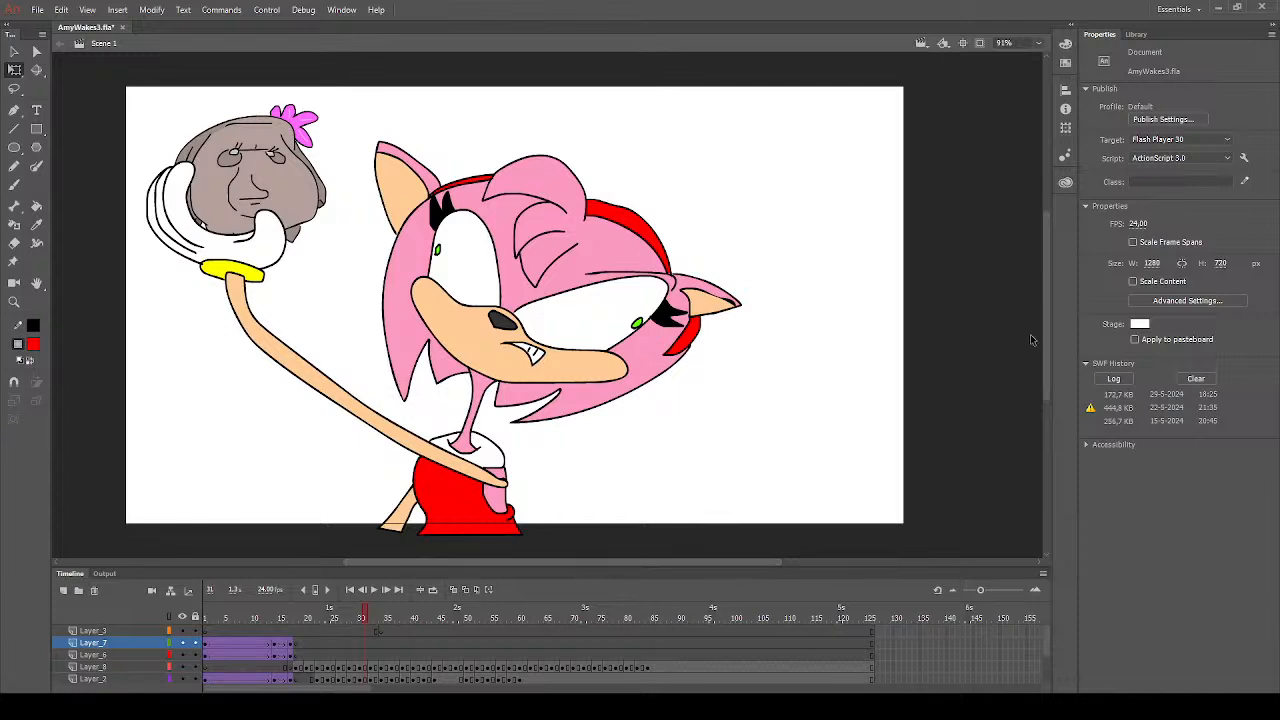
- Scrub the drawings from frame 20 to frame 26 and save the document
{"action": "scroll", "coordinate": [1043, 338], "scroll_direction": "up", "scroll_amount": 3}
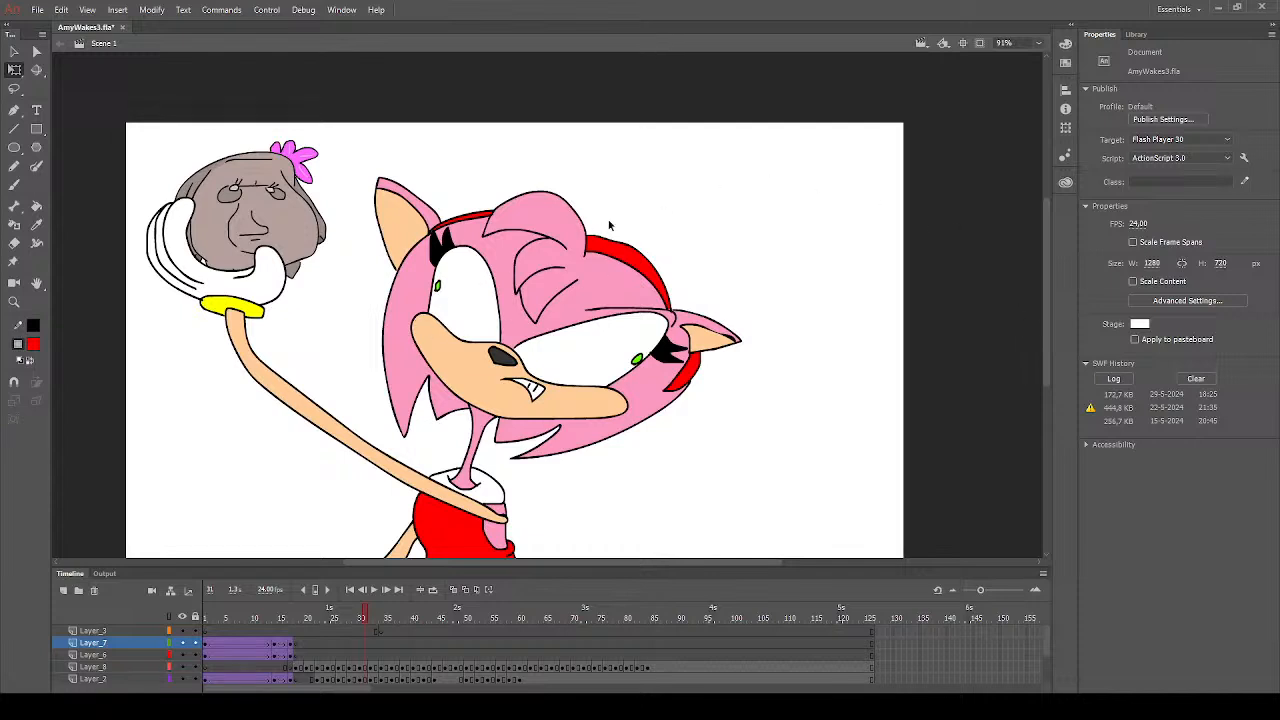
{"action": "left_click", "coordinate": [308, 617]}
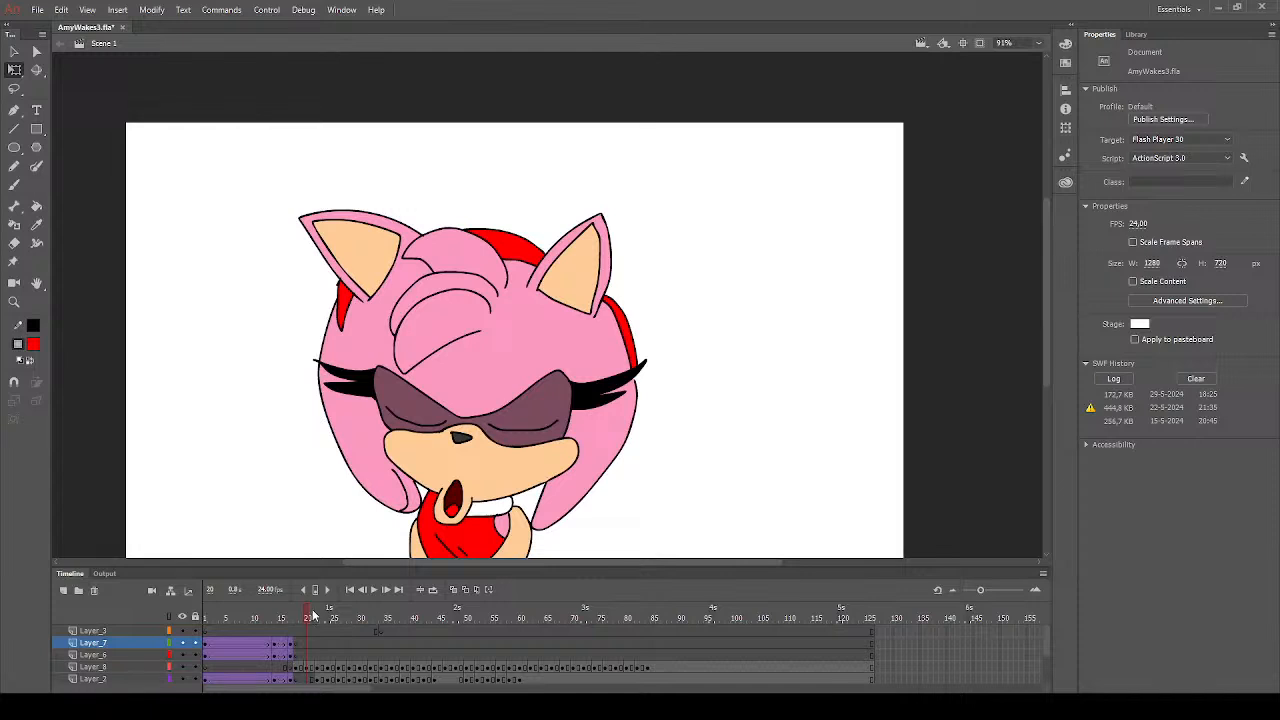
{"action": "left_click_drag", "start_coordinate": [315, 608], "coordinate": [338, 616]}
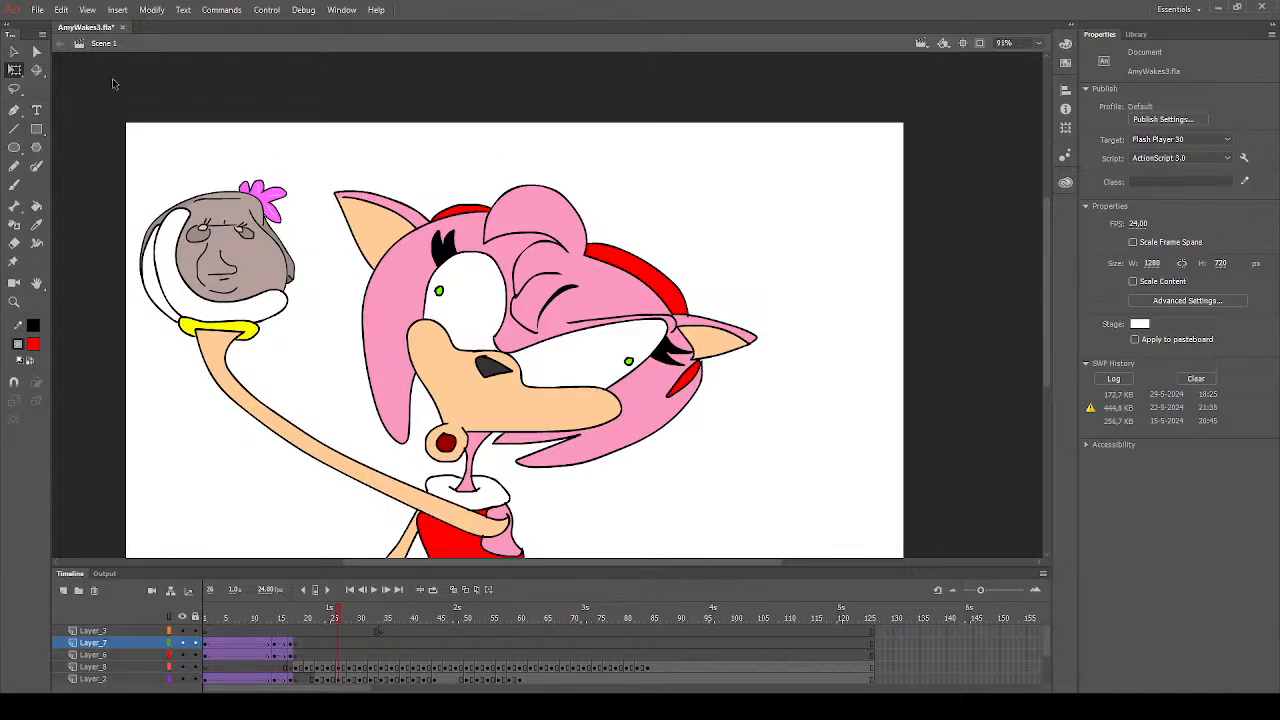
{"action": "left_click", "coordinate": [38, 11]}
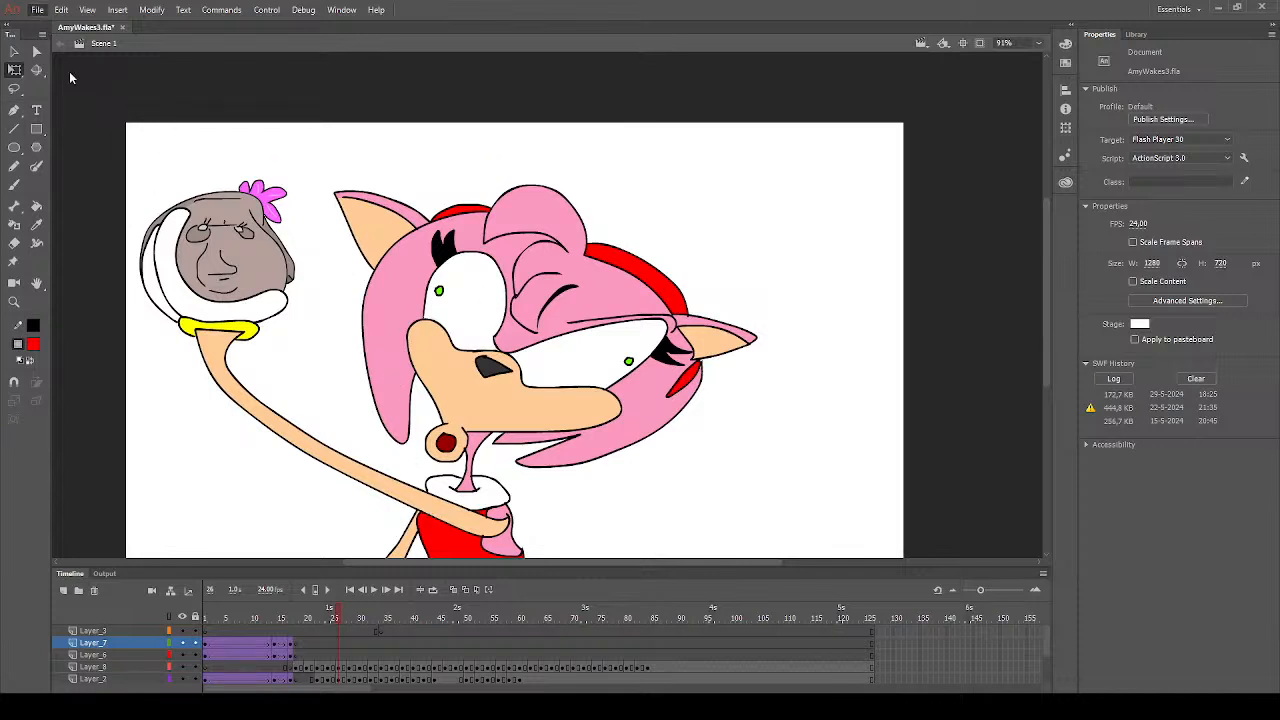
{"action": "left_click", "coordinate": [71, 129]}
- Insert a blank keyframe at frame 86 of Layer_8 and play back the closing drawings
{"action": "left_click", "coordinate": [632, 650]}
{"action": "key", "text": "Return"}
{"action": "key", "text": "Return"}
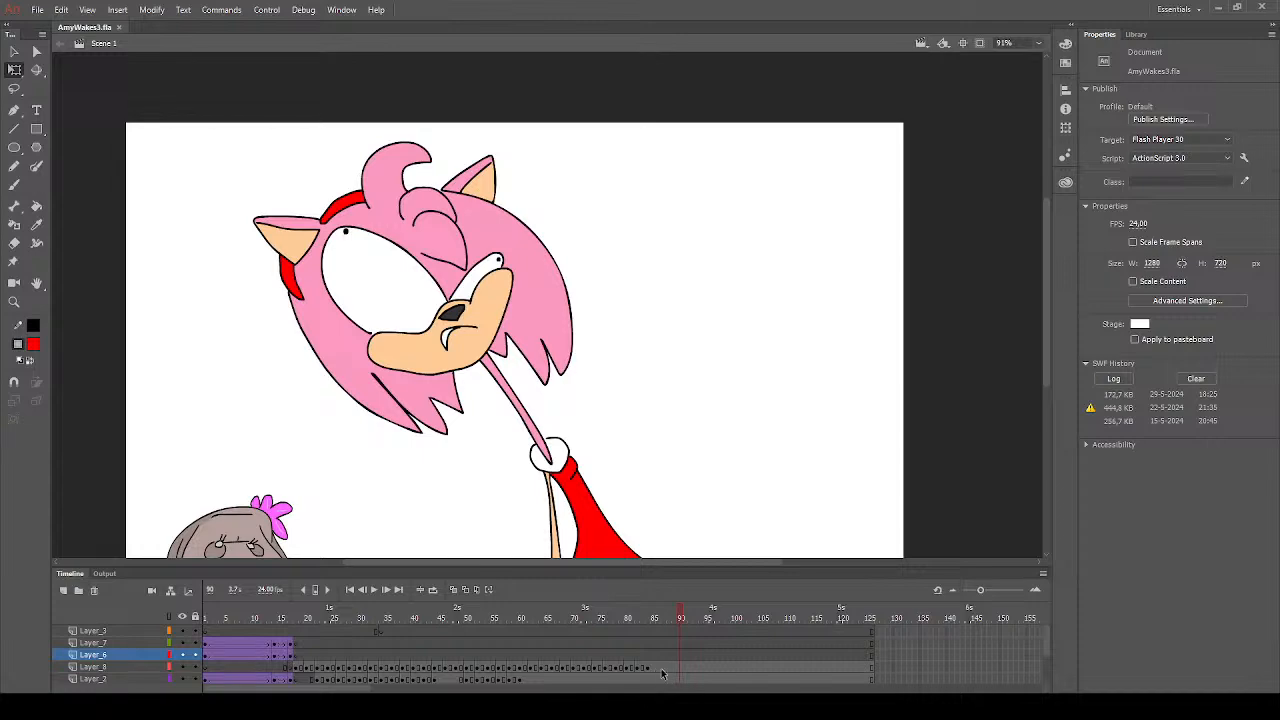
{"action": "left_click", "coordinate": [658, 668]}
{"action": "left_click", "coordinate": [519, 655]}
{"action": "key", "text": "Return"}
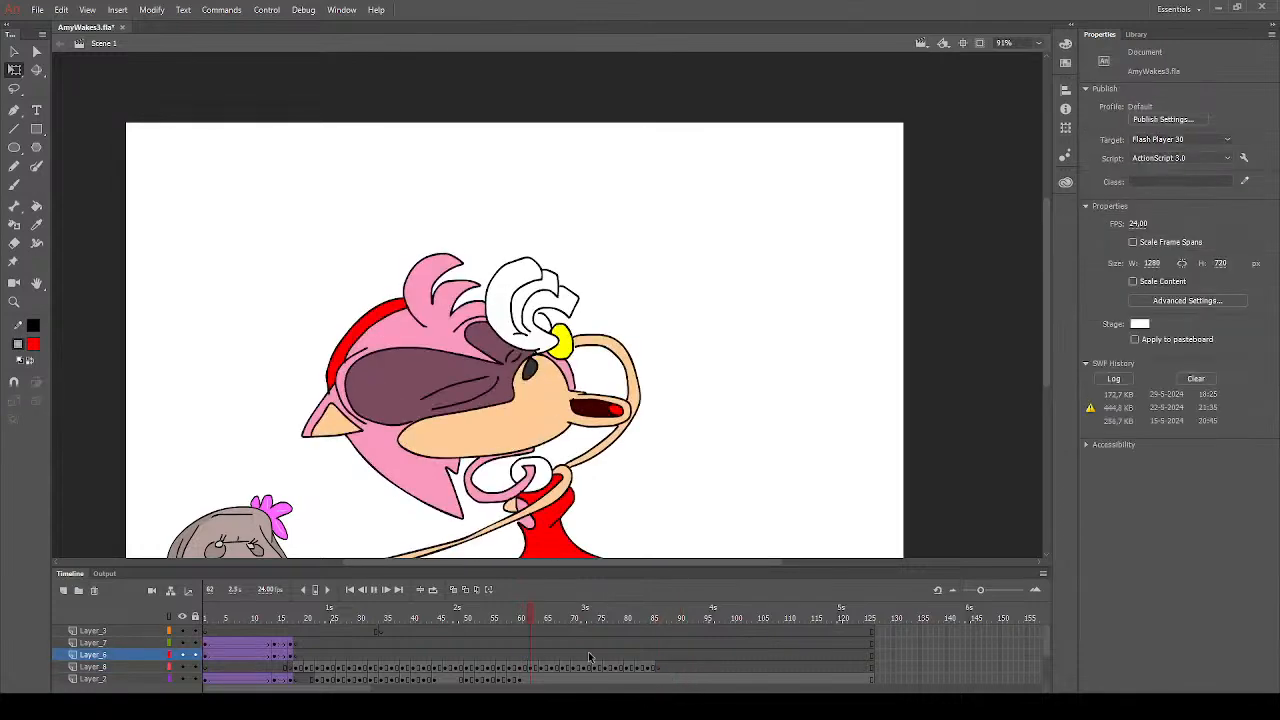
{"action": "left_click", "coordinate": [656, 668]}
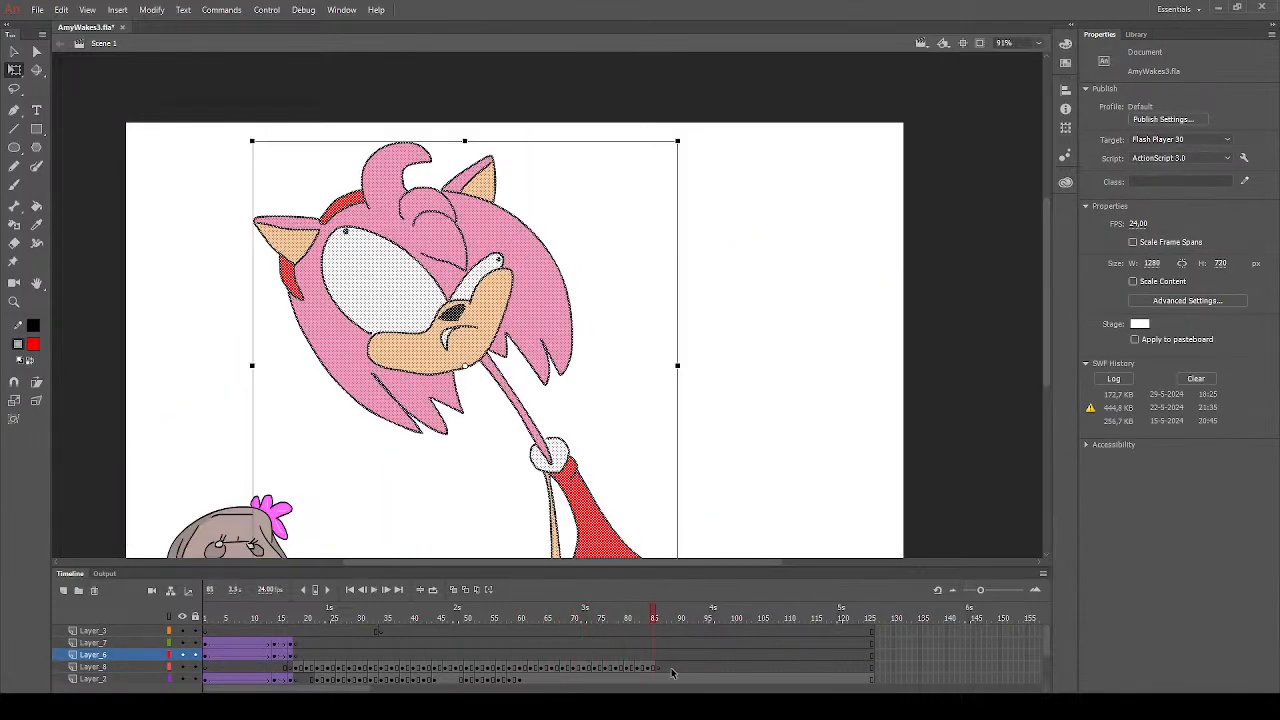
- On Layer_8's blank frame 86, turn on onion skinning and set the Brush tool's colour to black
{"action": "left_click", "coordinate": [658, 668]}
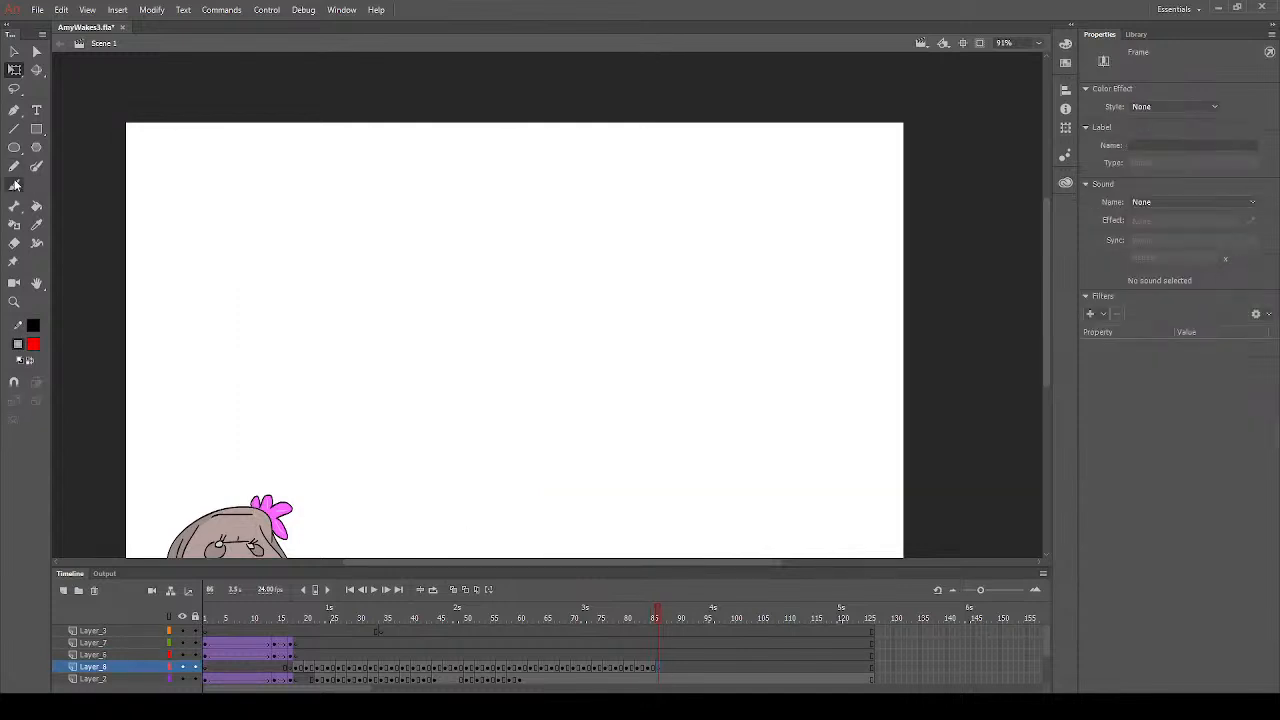
{"action": "left_click", "coordinate": [14, 184]}
{"action": "left_click", "coordinate": [454, 589]}
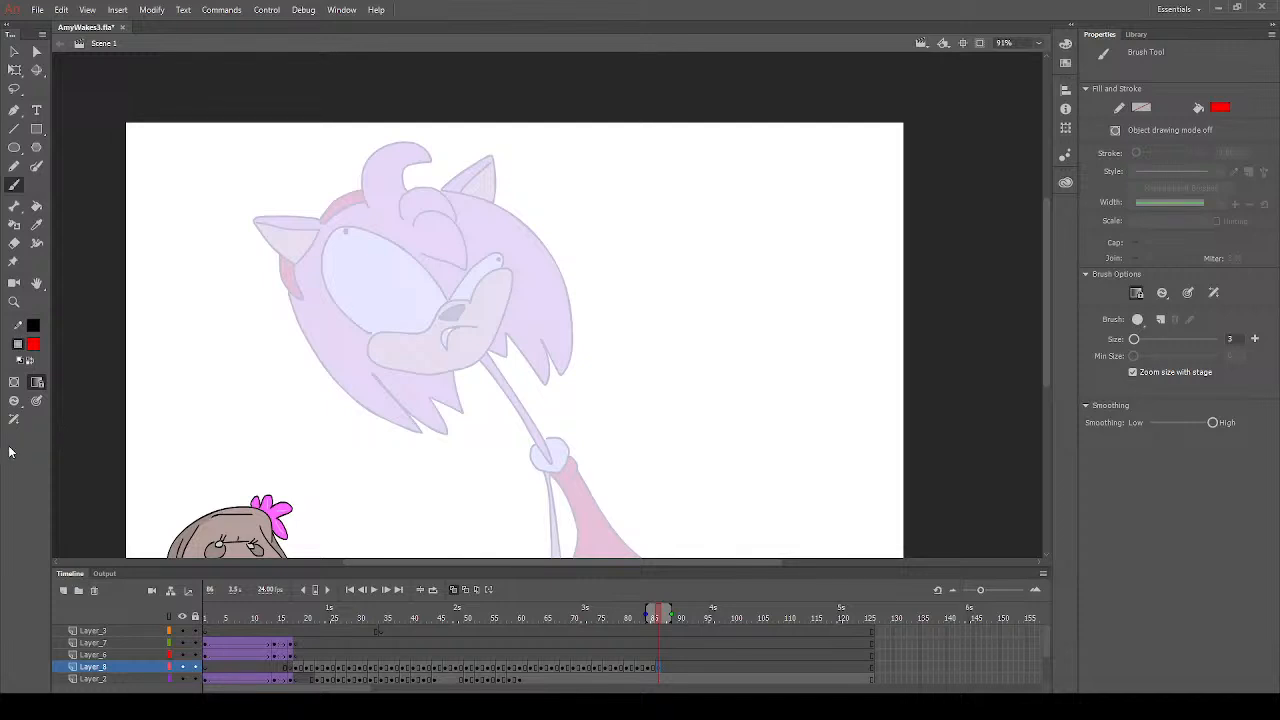
{"action": "left_click", "coordinate": [74, 389]}
- Draw the nose, a small oval mouth and the muzzle outline over the onion-skinned face on frame 86
{"action": "mouse_move", "coordinate": [440, 315]}
{"action": "left_mouse_down"}
{"action": "mouse_move", "coordinate": [461, 303]}
{"action": "mouse_move", "coordinate": [462, 319]}
{"action": "mouse_move", "coordinate": [439, 316]}
{"action": "left_mouse_up"}
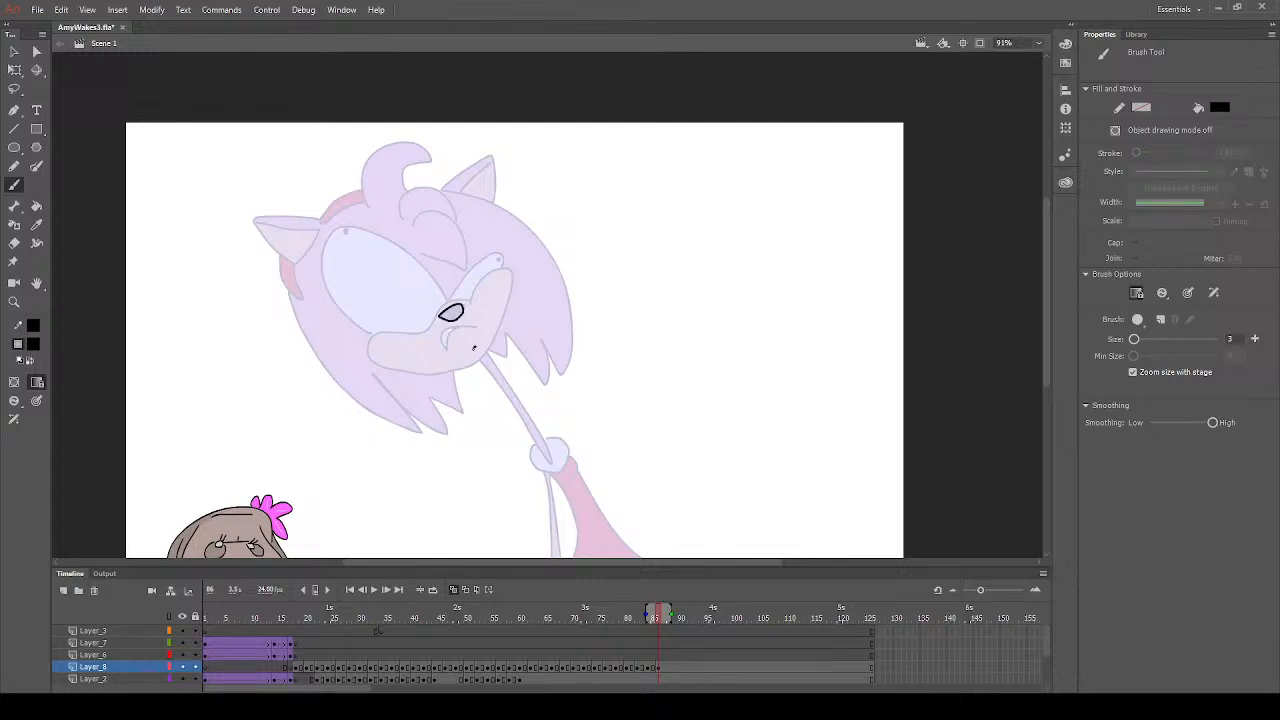
{"action": "left_click_drag", "start_coordinate": [473, 358], "coordinate": [474, 347]}
{"action": "mouse_move", "coordinate": [471, 300]}
{"action": "left_mouse_down"}
{"action": "mouse_move", "coordinate": [438, 306]}
{"action": "mouse_move", "coordinate": [422, 328]}
{"action": "mouse_move", "coordinate": [368, 333]}
{"action": "mouse_move", "coordinate": [378, 358]}
{"action": "mouse_move", "coordinate": [453, 370]}
{"action": "mouse_move", "coordinate": [489, 352]}
{"action": "mouse_move", "coordinate": [510, 290]}
{"action": "mouse_move", "coordinate": [499, 270]}
{"action": "mouse_move", "coordinate": [468, 306]}
{"action": "left_mouse_up"}
- Draw the forehead bangs, the curled hair tuft and both eyes with small pupils on frame 86
{"action": "mouse_move", "coordinate": [414, 254]}
{"action": "left_mouse_down"}
{"action": "mouse_move", "coordinate": [450, 264]}
{"action": "mouse_move", "coordinate": [464, 242]}
{"action": "mouse_move", "coordinate": [422, 212]}
{"action": "mouse_move", "coordinate": [411, 228]}
{"action": "mouse_move", "coordinate": [412, 188]}
{"action": "mouse_move", "coordinate": [453, 223]}
{"action": "left_mouse_up"}
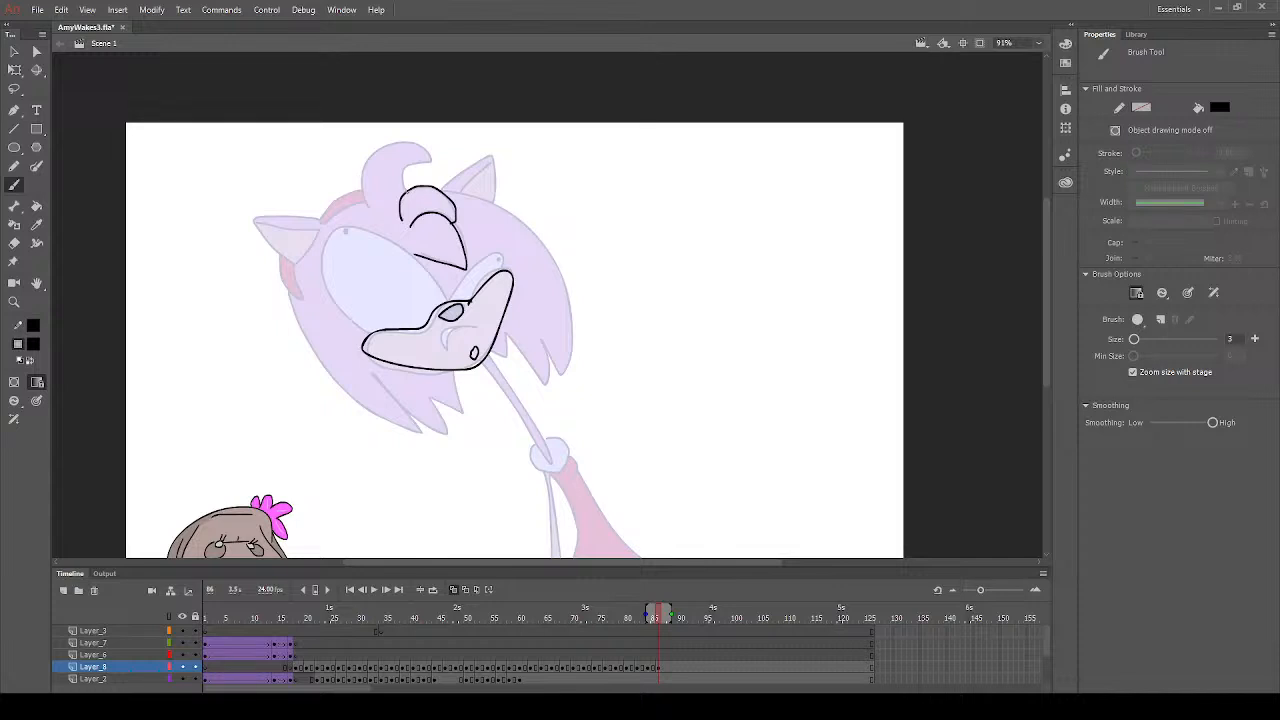
{"action": "mouse_move", "coordinate": [403, 192]}
{"action": "left_mouse_down"}
{"action": "mouse_move", "coordinate": [429, 163]}
{"action": "mouse_move", "coordinate": [428, 150]}
{"action": "mouse_move", "coordinate": [409, 137]}
{"action": "mouse_move", "coordinate": [372, 147]}
{"action": "mouse_move", "coordinate": [368, 210]}
{"action": "left_mouse_up"}
{"action": "mouse_move", "coordinate": [372, 332]}
{"action": "left_mouse_down"}
{"action": "mouse_move", "coordinate": [334, 308]}
{"action": "mouse_move", "coordinate": [319, 244]}
{"action": "mouse_move", "coordinate": [390, 238]}
{"action": "mouse_move", "coordinate": [446, 292]}
{"action": "mouse_move", "coordinate": [486, 258]}
{"action": "mouse_move", "coordinate": [504, 272]}
{"action": "left_mouse_up"}
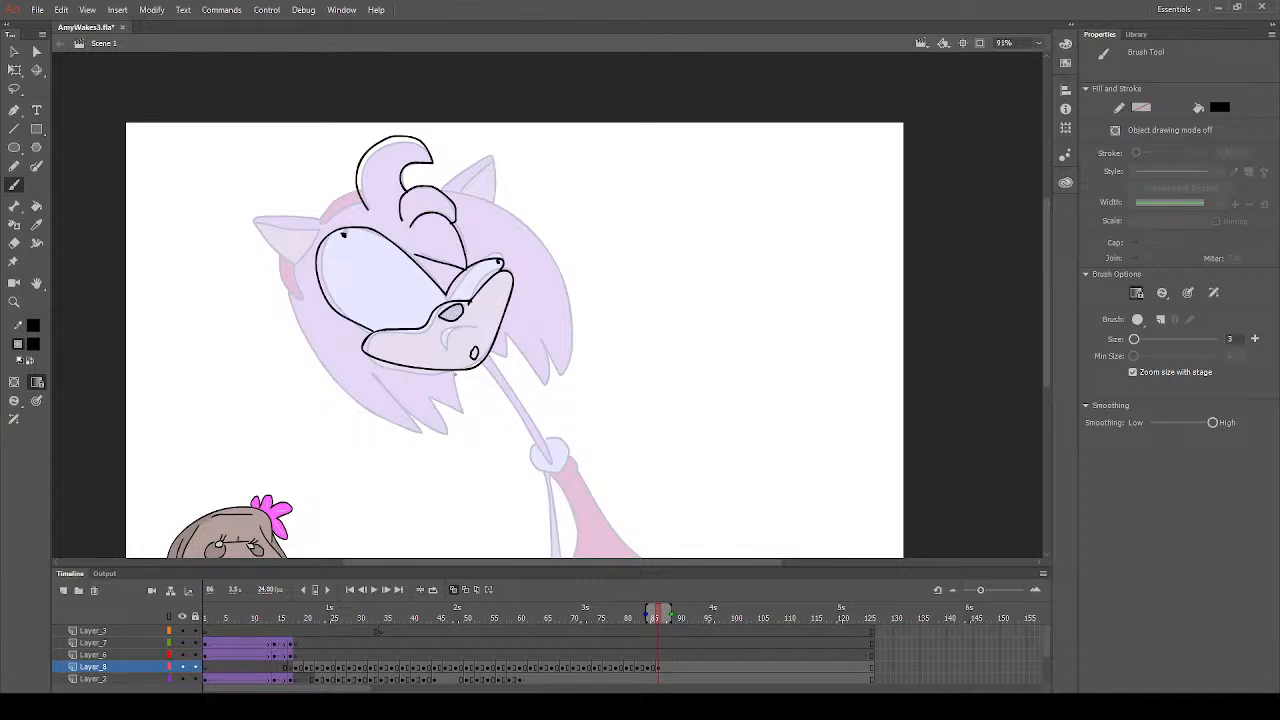
- Outline the hair quills on both sides of the head, the left ear and the headband over the onion skin on frame 86
{"action": "mouse_move", "coordinate": [454, 368]}
{"action": "left_mouse_down"}
{"action": "mouse_move", "coordinate": [464, 412]}
{"action": "mouse_move", "coordinate": [438, 398]}
{"action": "mouse_move", "coordinate": [448, 426]}
{"action": "mouse_move", "coordinate": [420, 427]}
{"action": "mouse_move", "coordinate": [371, 369]}
{"action": "left_mouse_up"}
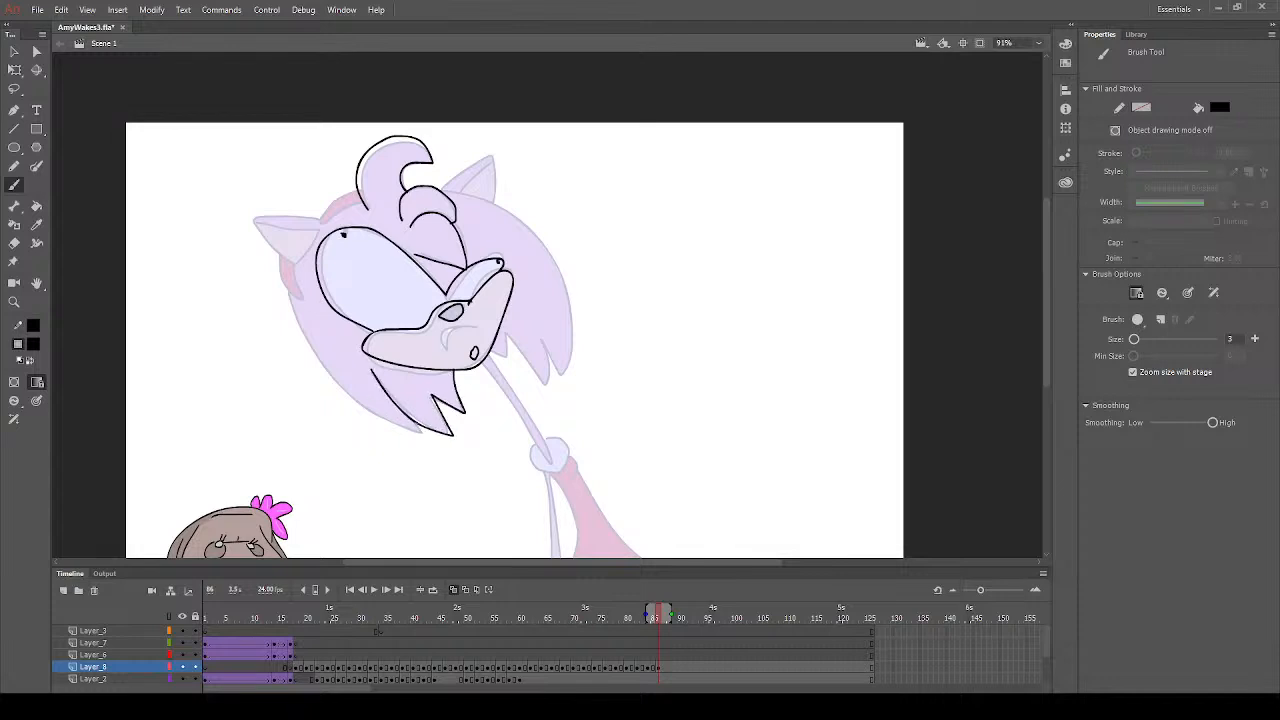
{"action": "mouse_move", "coordinate": [413, 424]}
{"action": "left_mouse_down"}
{"action": "mouse_move", "coordinate": [420, 440]}
{"action": "mouse_move", "coordinate": [360, 411]}
{"action": "mouse_move", "coordinate": [286, 287]}
{"action": "left_mouse_up"}
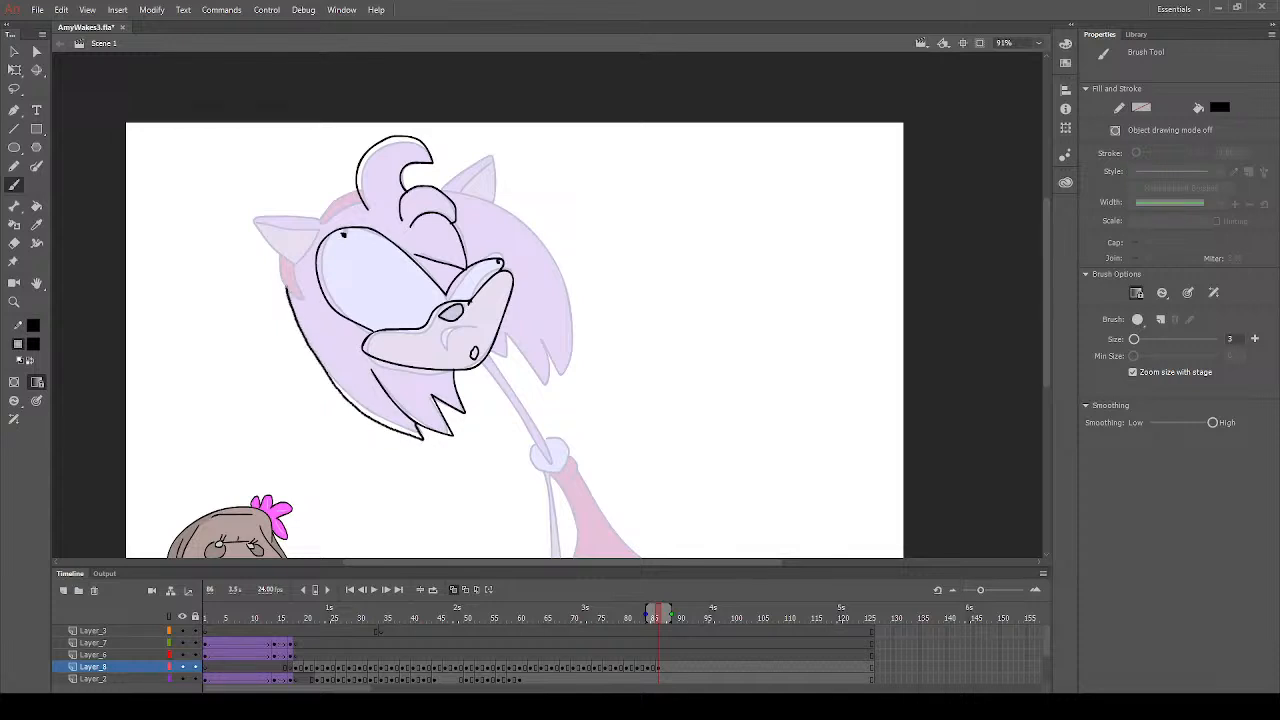
{"action": "mouse_move", "coordinate": [327, 219]}
{"action": "left_mouse_down"}
{"action": "mouse_move", "coordinate": [252, 215]}
{"action": "mouse_move", "coordinate": [298, 270]}
{"action": "mouse_move", "coordinate": [318, 232]}
{"action": "mouse_move", "coordinate": [252, 217]}
{"action": "left_mouse_up"}
{"action": "mouse_move", "coordinate": [293, 266]}
{"action": "left_mouse_down"}
{"action": "mouse_move", "coordinate": [297, 300]}
{"action": "mouse_move", "coordinate": [276, 254]}
{"action": "left_mouse_up"}
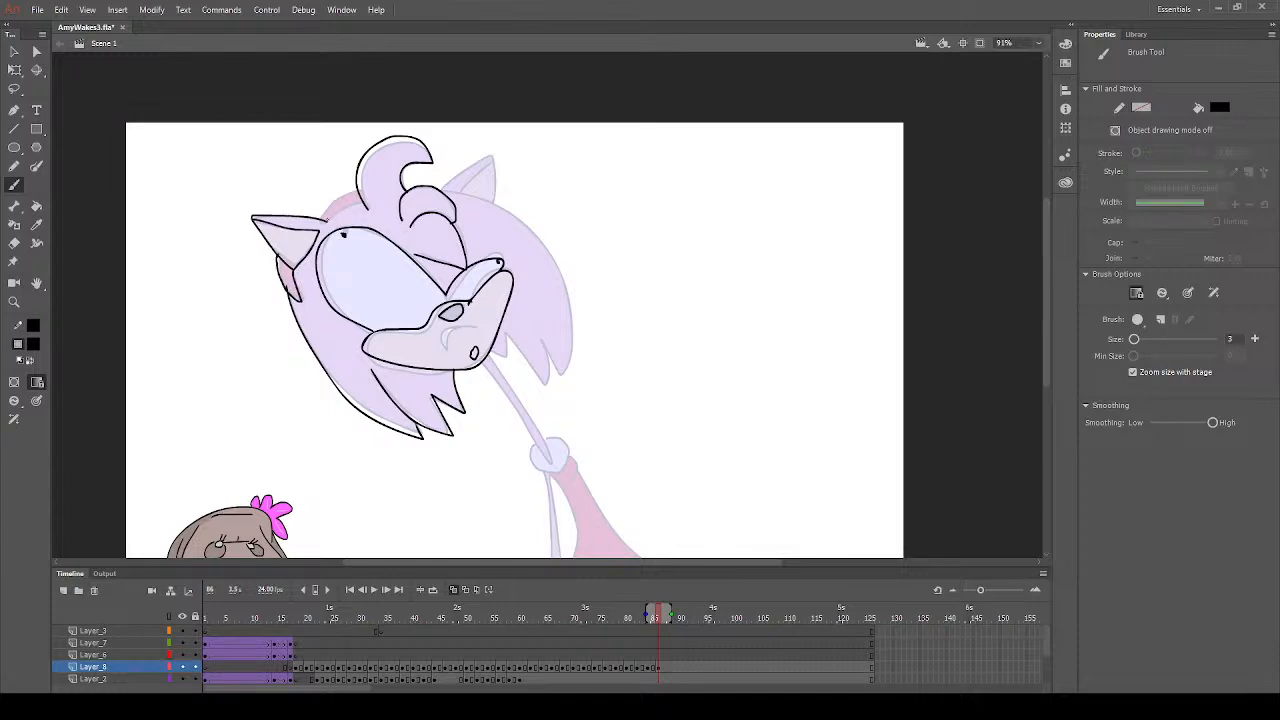
{"action": "mouse_move", "coordinate": [327, 220]}
{"action": "left_mouse_down"}
{"action": "mouse_move", "coordinate": [366, 206]}
{"action": "mouse_move", "coordinate": [343, 200]}
{"action": "mouse_move", "coordinate": [358, 193]}
{"action": "left_mouse_up"}
{"action": "mouse_move", "coordinate": [486, 364]}
{"action": "left_mouse_down"}
{"action": "mouse_move", "coordinate": [508, 340]}
{"action": "mouse_move", "coordinate": [540, 386]}
{"action": "mouse_move", "coordinate": [544, 340]}
{"action": "mouse_move", "coordinate": [574, 388]}
{"action": "mouse_move", "coordinate": [546, 244]}
{"action": "mouse_move", "coordinate": [470, 196]}
{"action": "mouse_move", "coordinate": [433, 193]}
{"action": "left_mouse_up"}
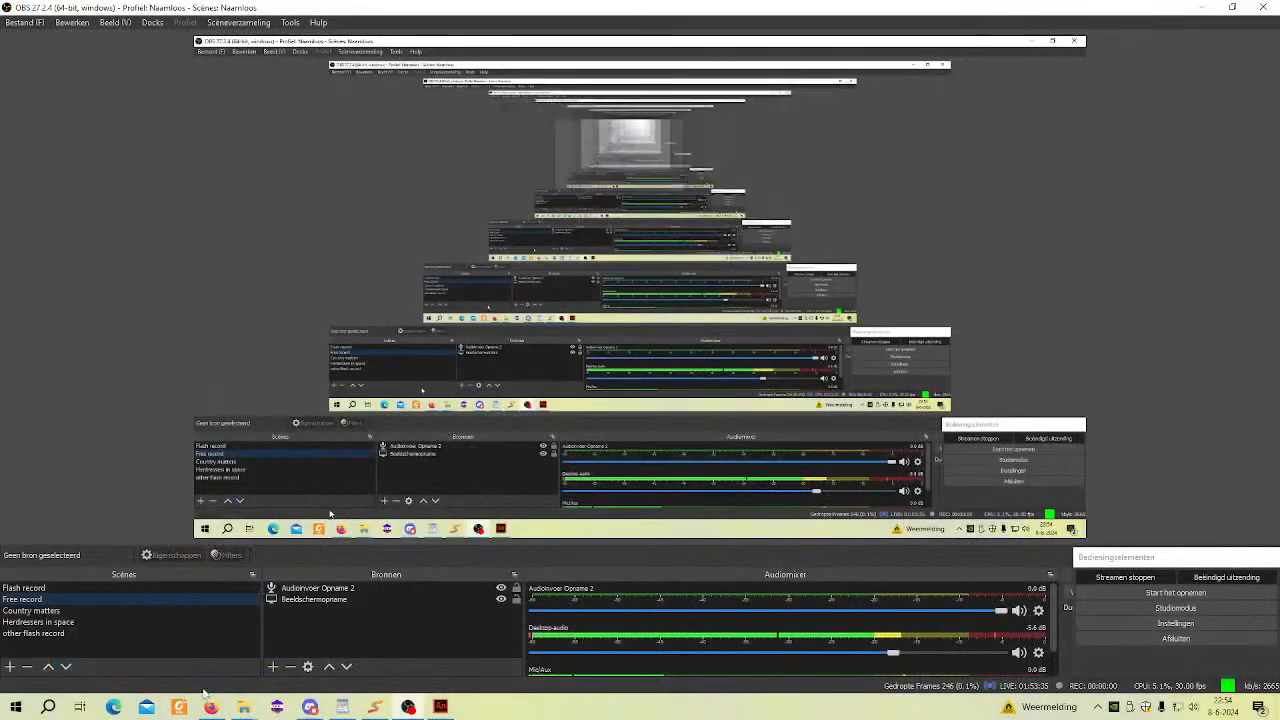
- Switch to the File Explorer folder "Who reads this is a poopy head" and open the Dissected Alive HIGHLIGHTS 1 video in VLC
{"action": "mouse_move", "coordinate": [244, 707]}
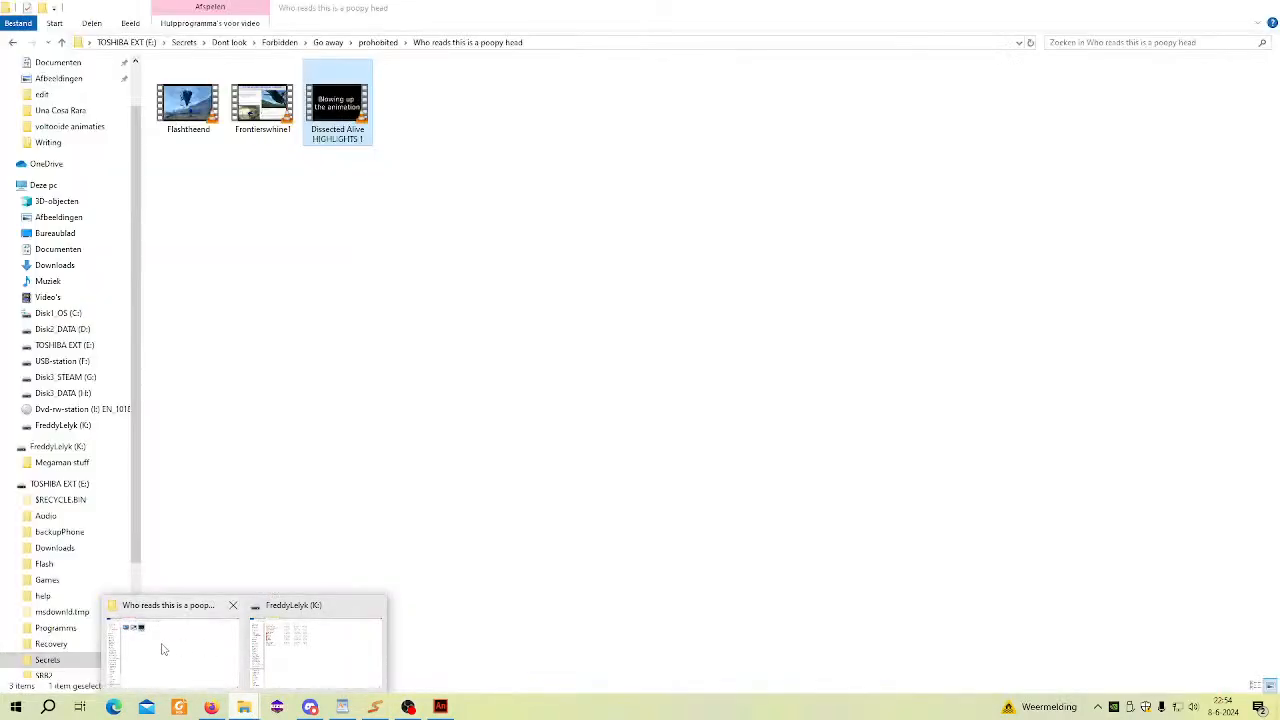
{"action": "left_click", "coordinate": [164, 649]}
{"action": "left_click", "coordinate": [333, 307]}
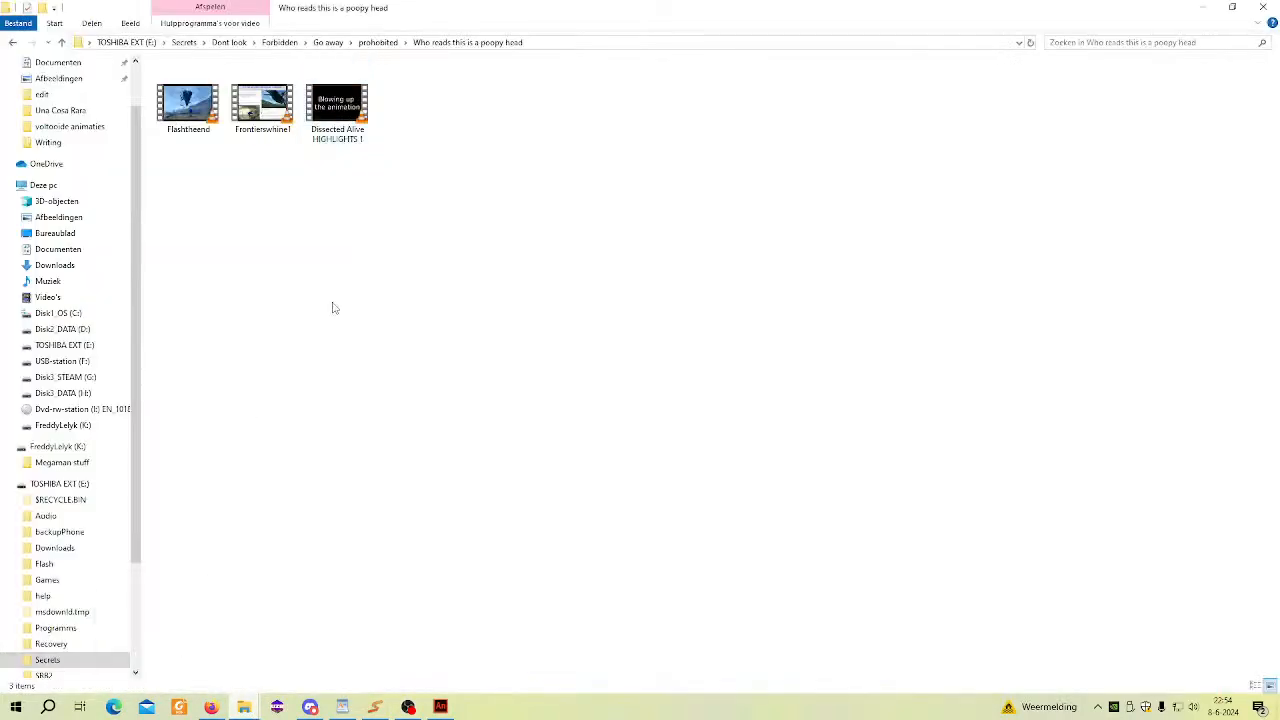
{"action": "double_click", "coordinate": [337, 110]}
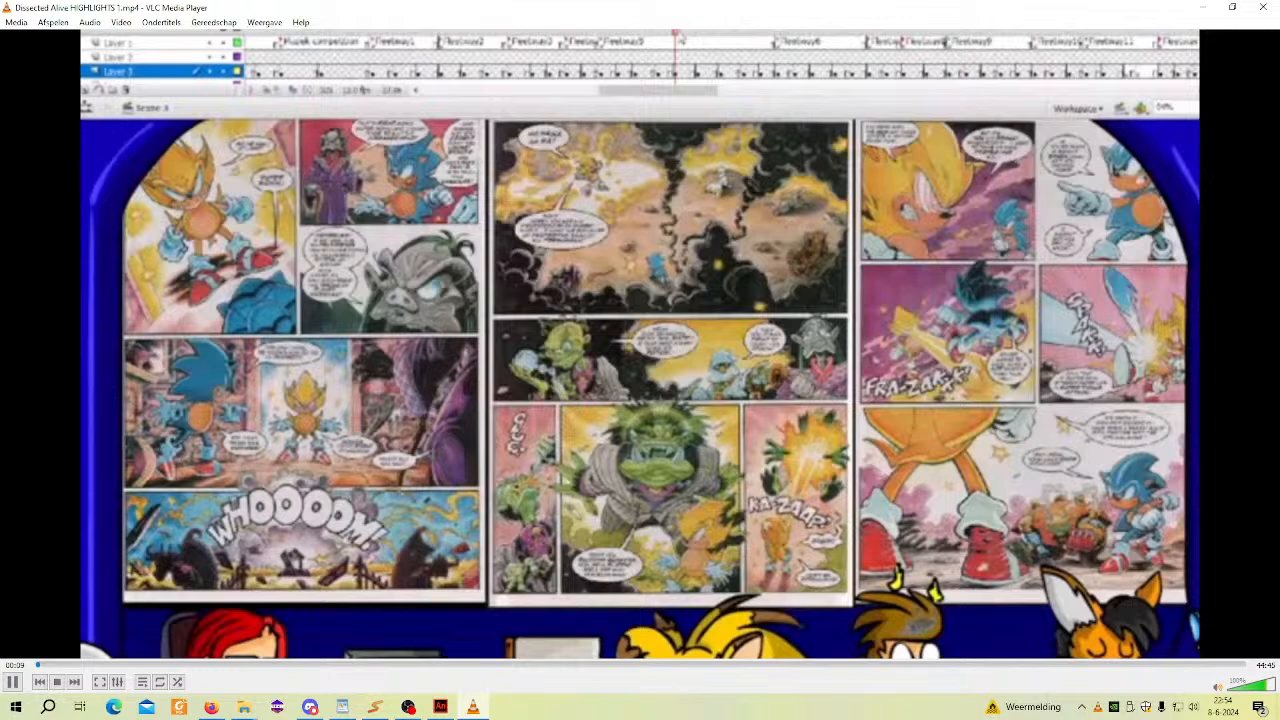
- Show the playing Dissected Alive HIGHLIGHTS 1 video in full screen
{"action": "left_click", "coordinate": [266, 22]}
{"action": "left_click", "coordinate": [272, 22]}
{"action": "left_click", "coordinate": [121, 23]}
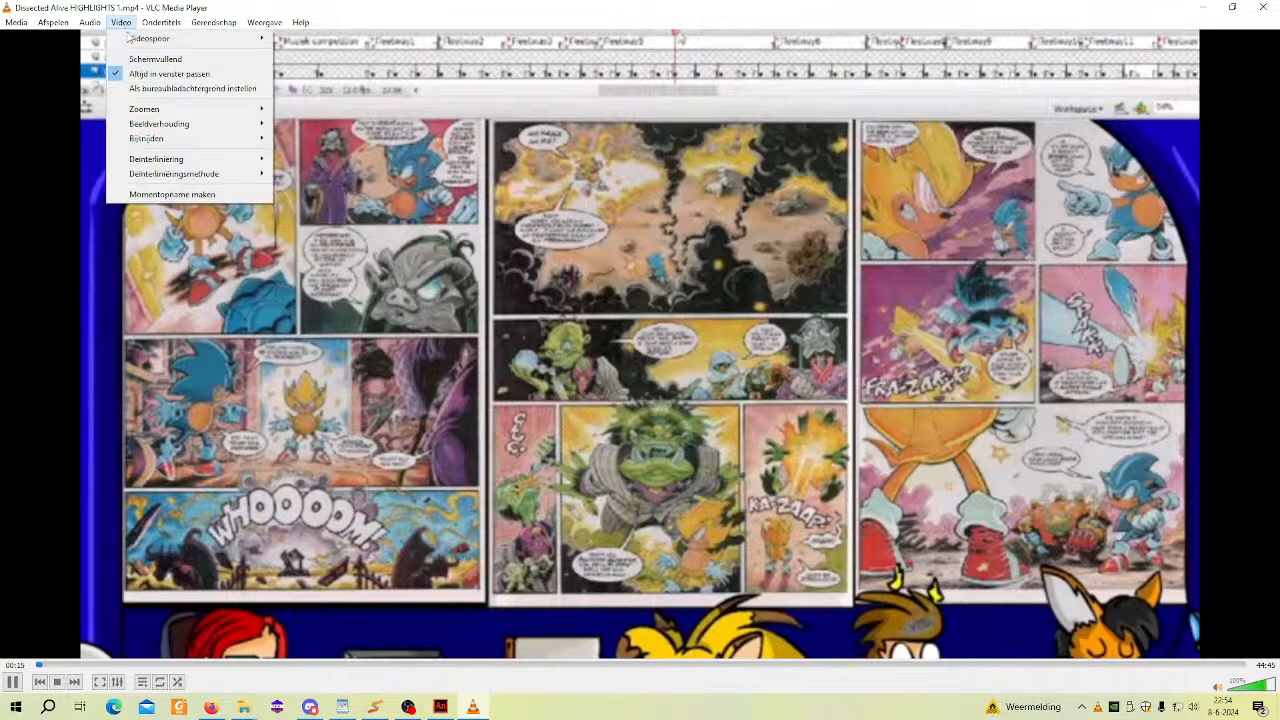
{"action": "left_click", "coordinate": [140, 59]}
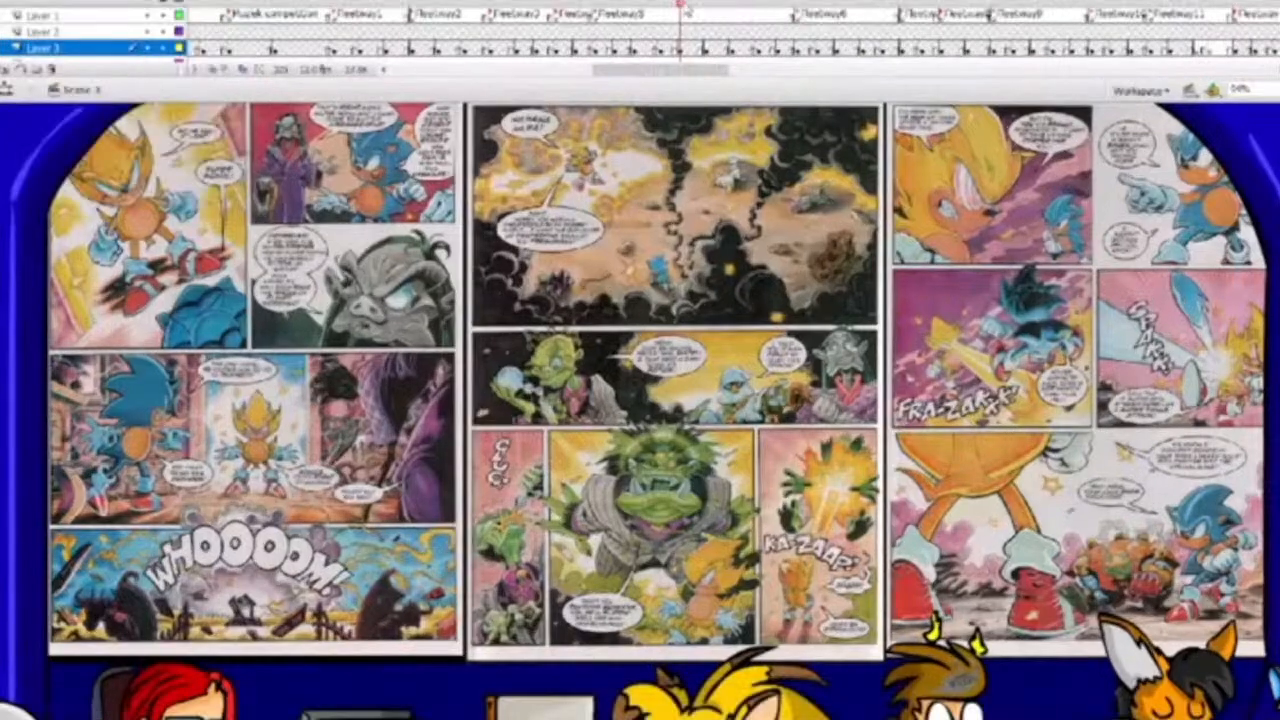